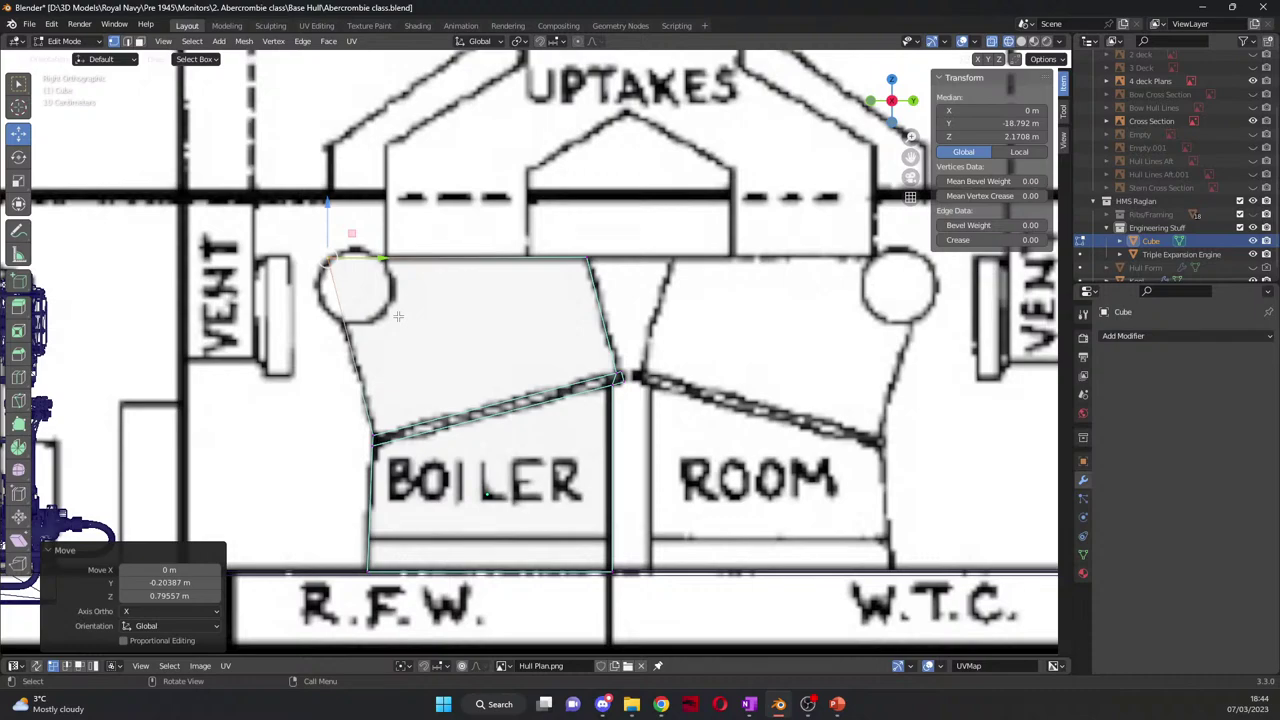
Step: Scale the whole boiler mesh along X until its width matches the boiler outline on the deck plan
scroll(424, 354, "down", 1)
key("alt+a")
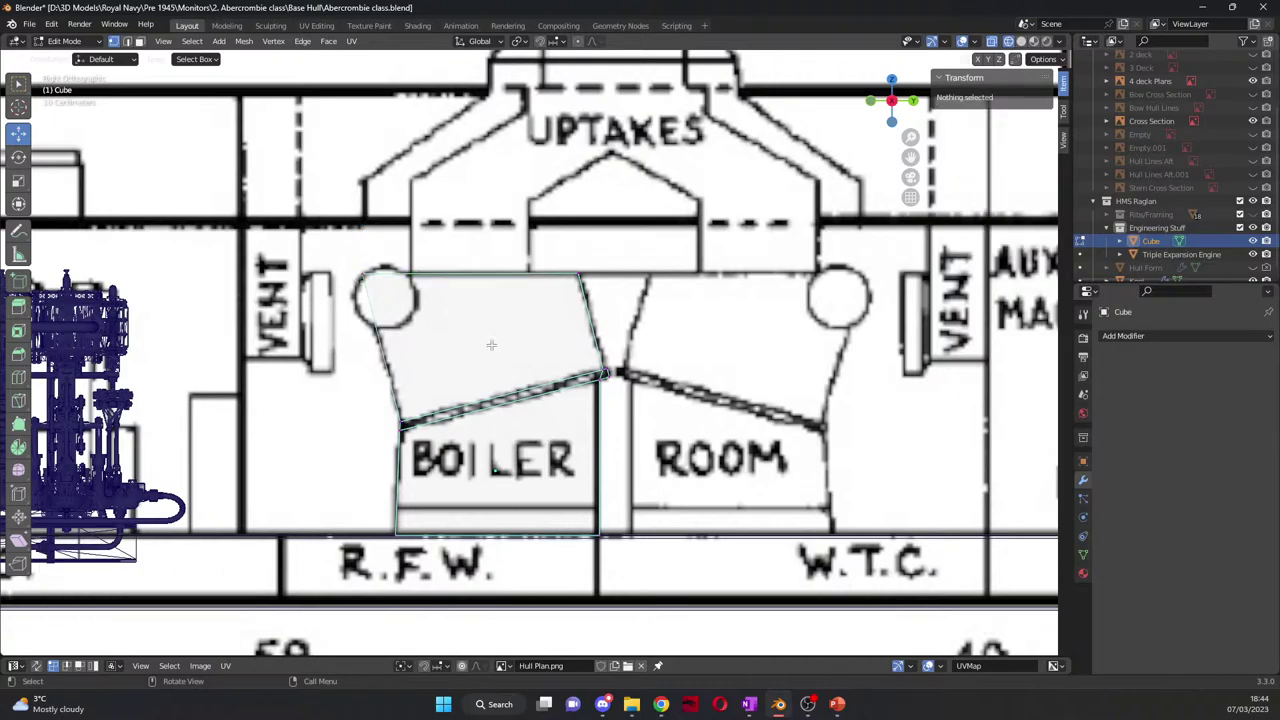
middle_click_drag(465, 343, 530, 350)
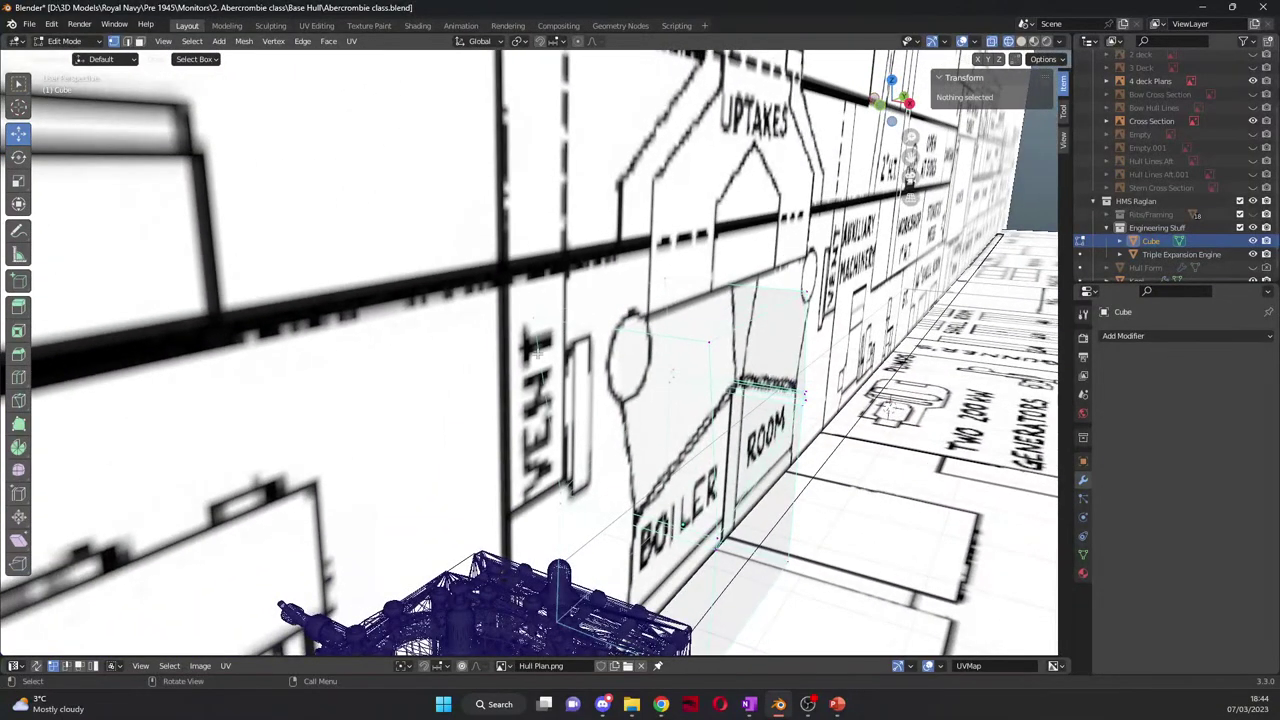
key("KP_7")
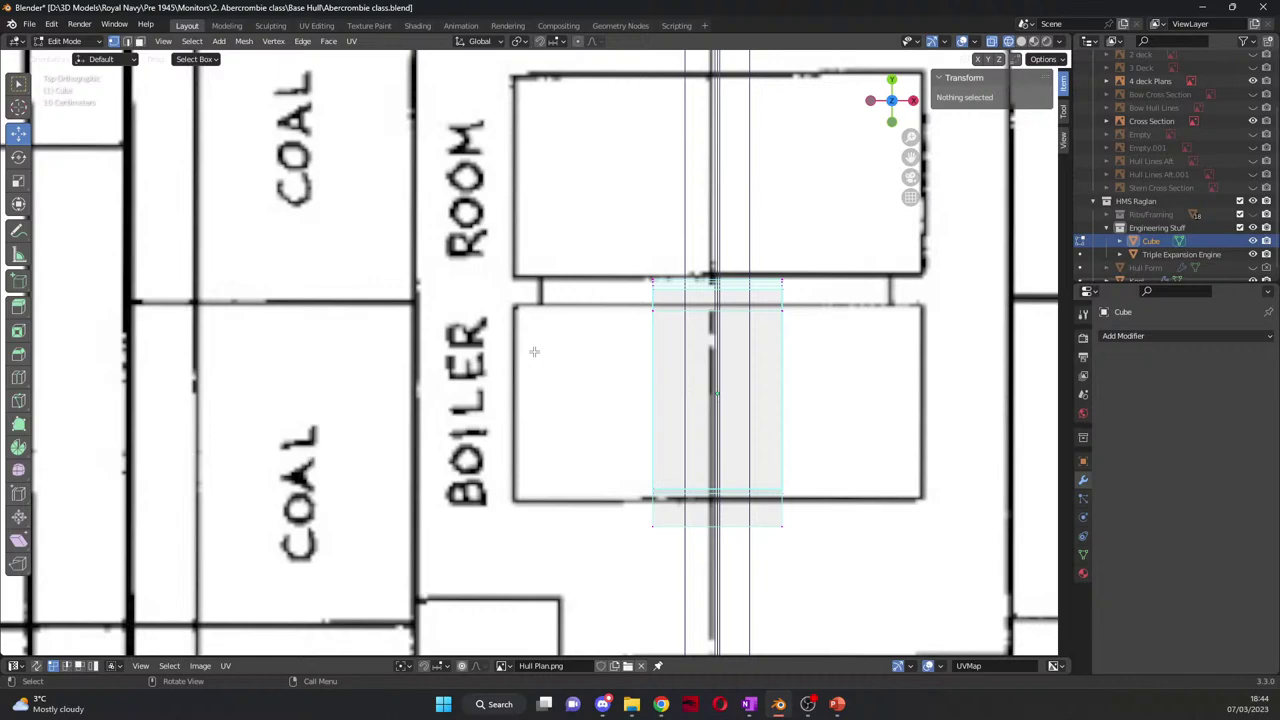
scroll(530, 350, "down", 5)
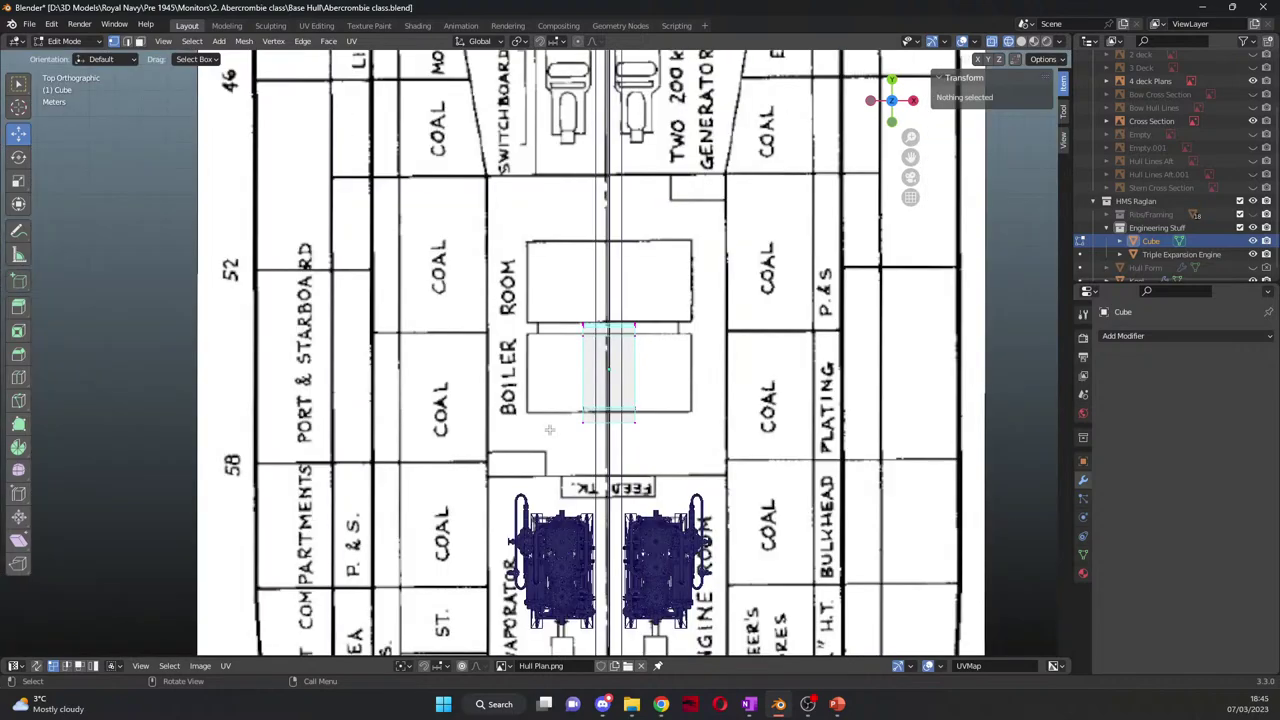
scroll(584, 367, "up", 4)
left_click_drag(598, 250, 702, 516)
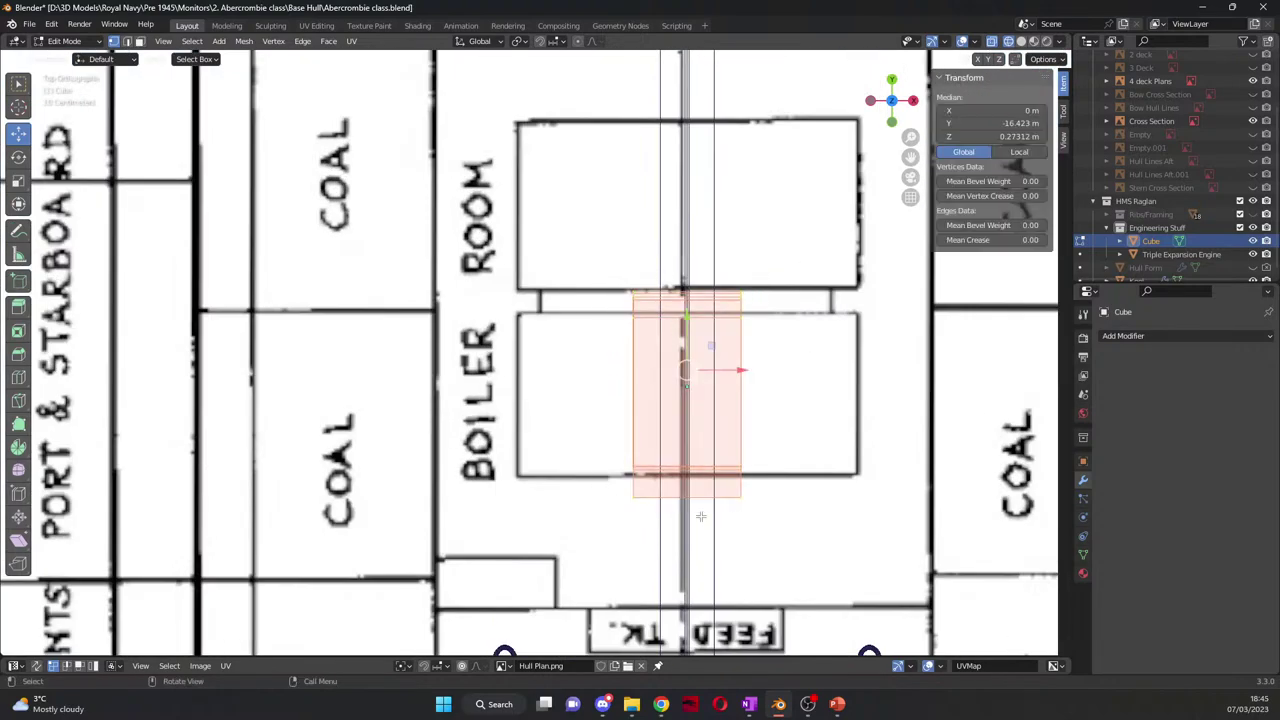
left_click(18, 181)
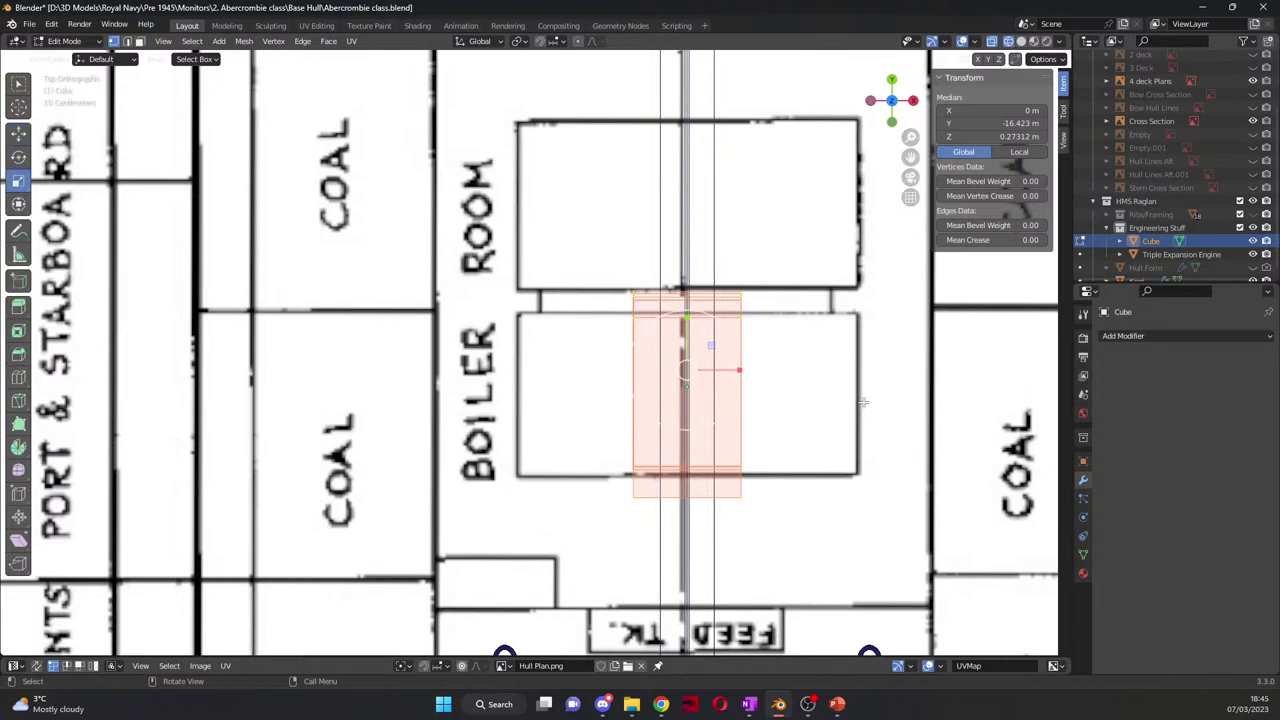
left_click_drag(739, 371, 835, 359)
middle_click_drag(835, 359, 709, 284)
Step: Switch to face selection and solid shading, and select the upper side face and the narrow strip face on both X ends of the boiler
left_click(140, 42)
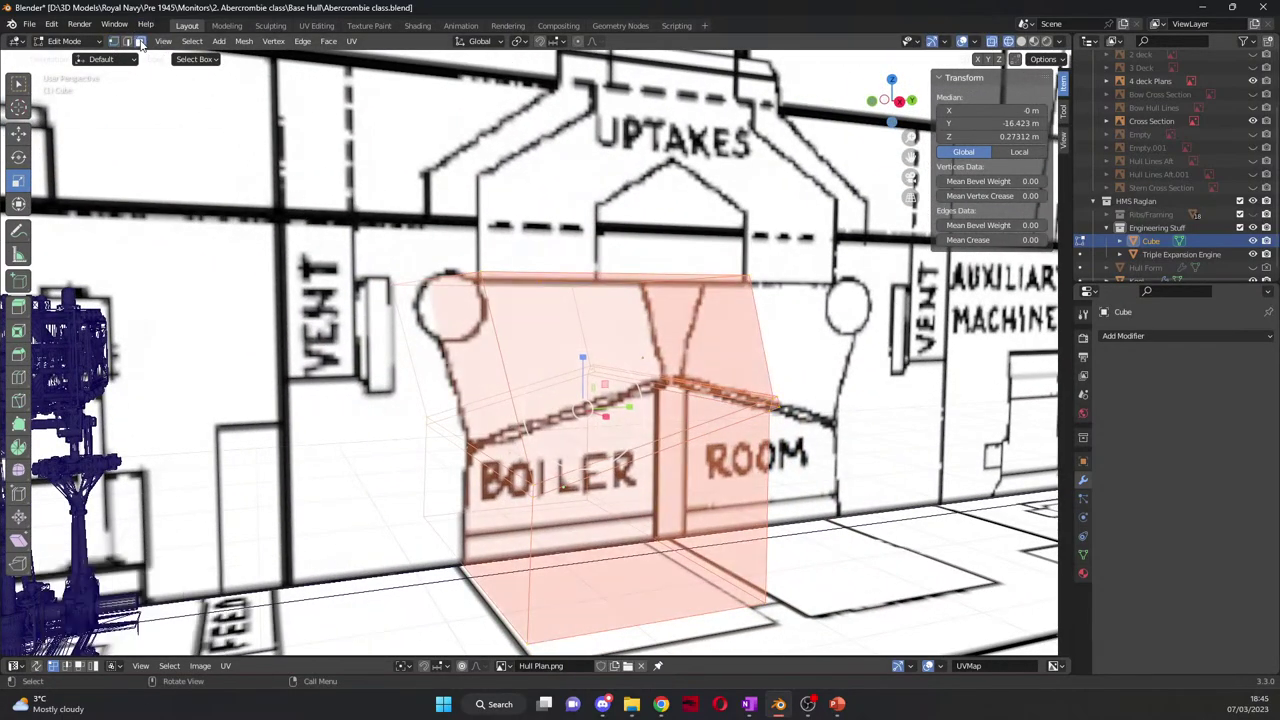
left_click(642, 346)
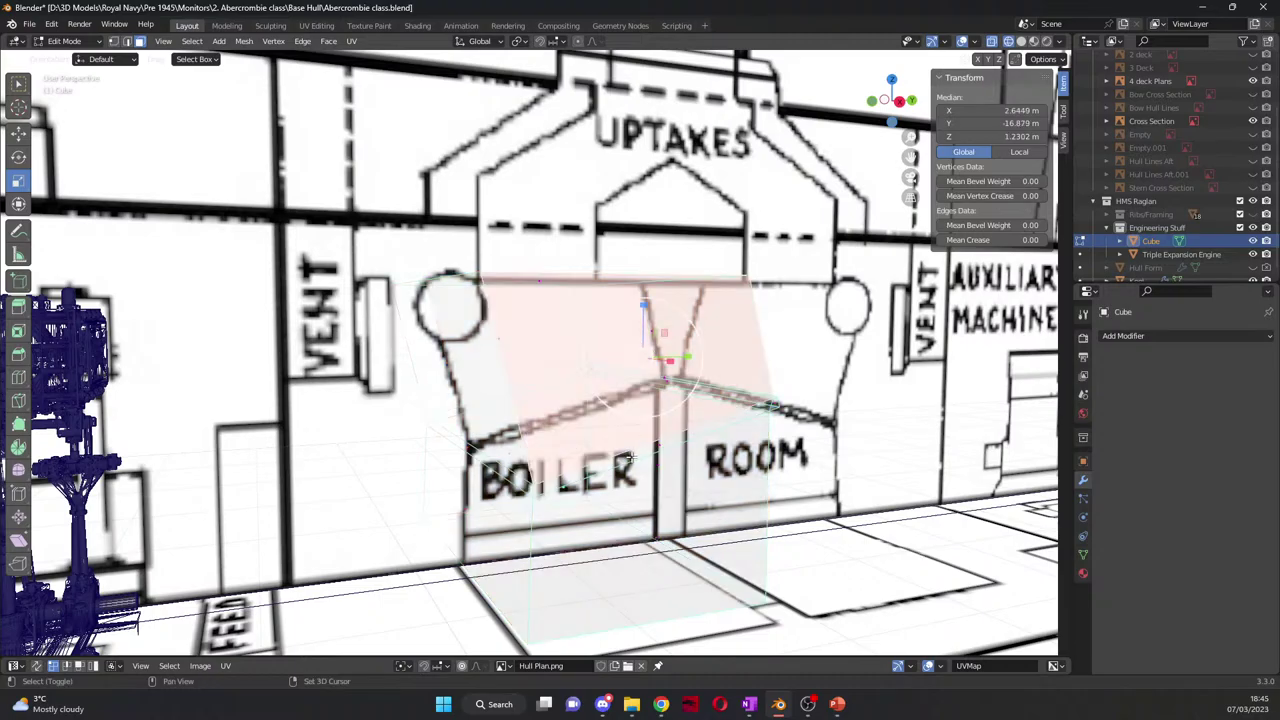
left_click(594, 464, "shift")
middle_click_drag(518, 446, 720, 400)
left_click(488, 390, "shift")
scroll(720, 400, "up", 3)
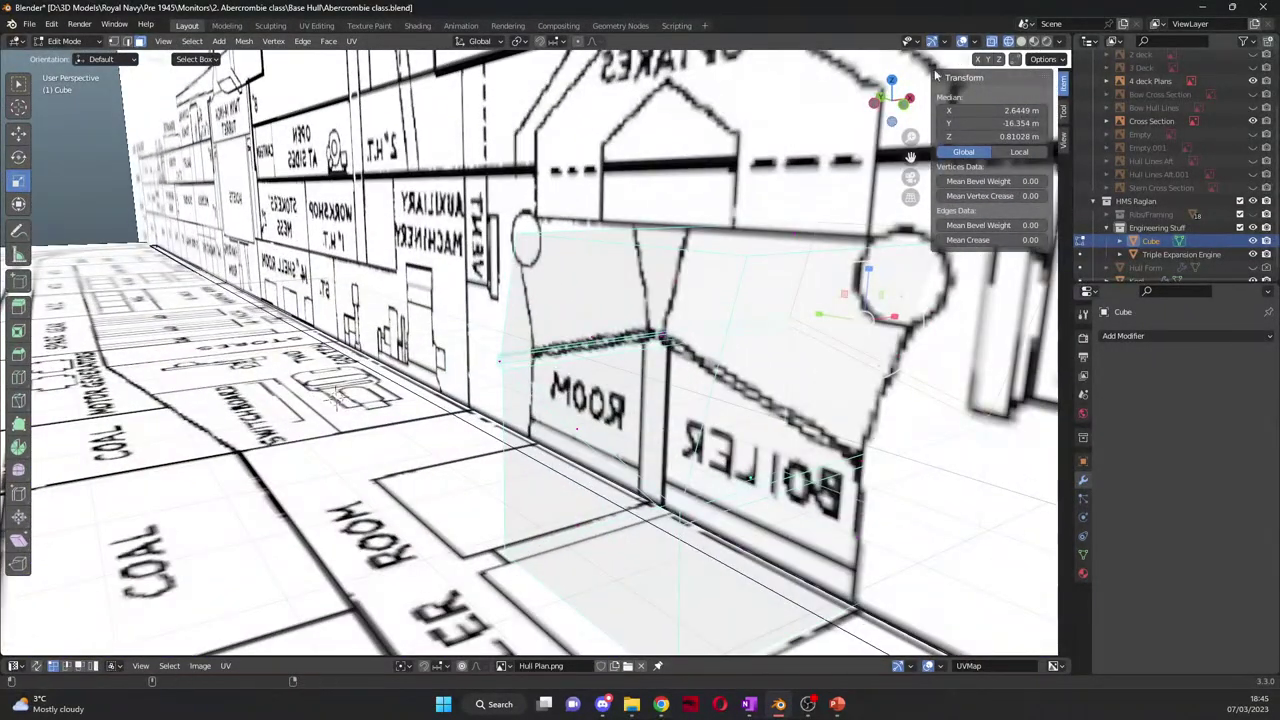
left_click(1021, 41)
left_click(584, 434, "shift")
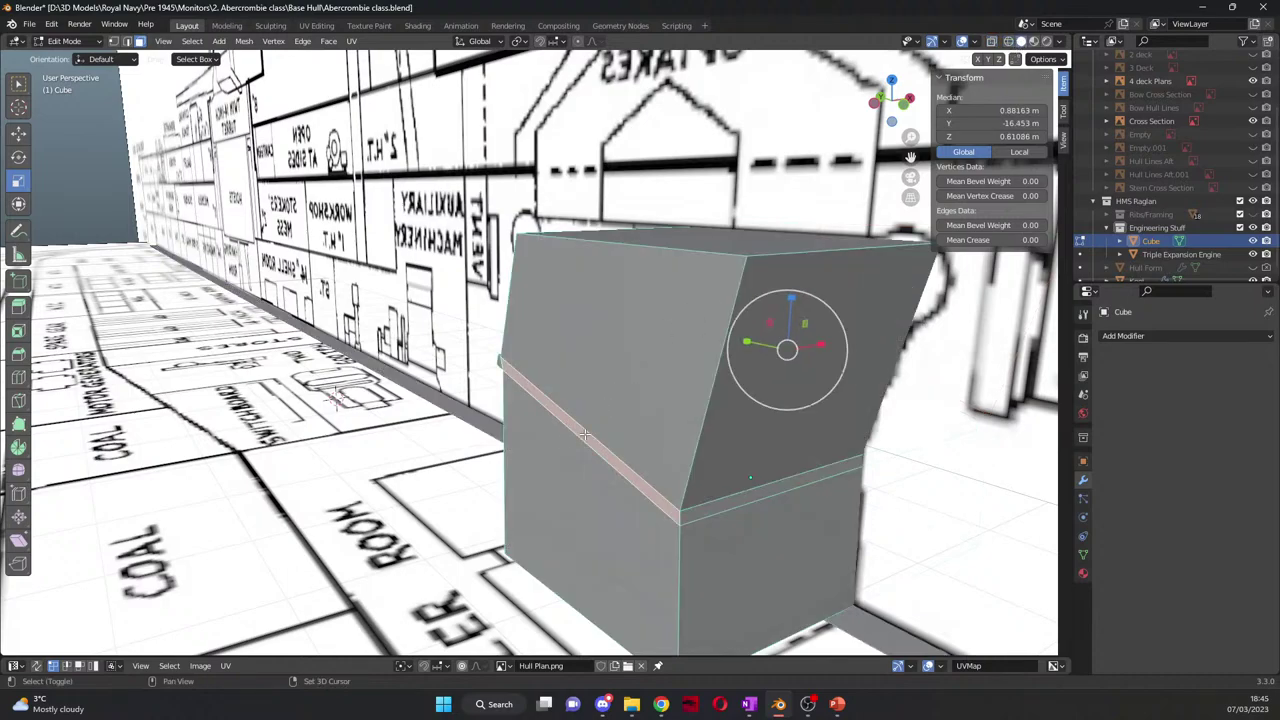
left_click(595, 343, "shift")
left_click(500, 361, "shift")
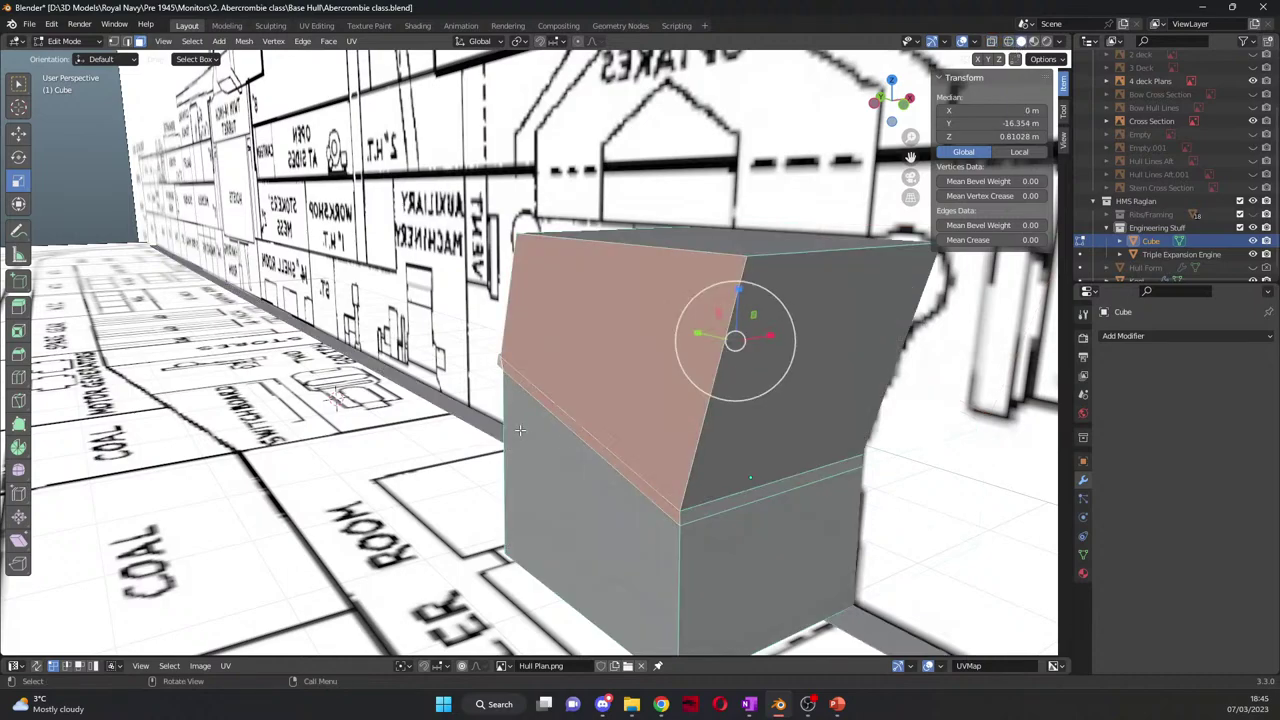
Step: Extrude the selected end faces in place and scale them along X by 1.084 and again by 1.108 to reach the plan's boiler outline
middle_click_drag(520, 436, 499, 438)
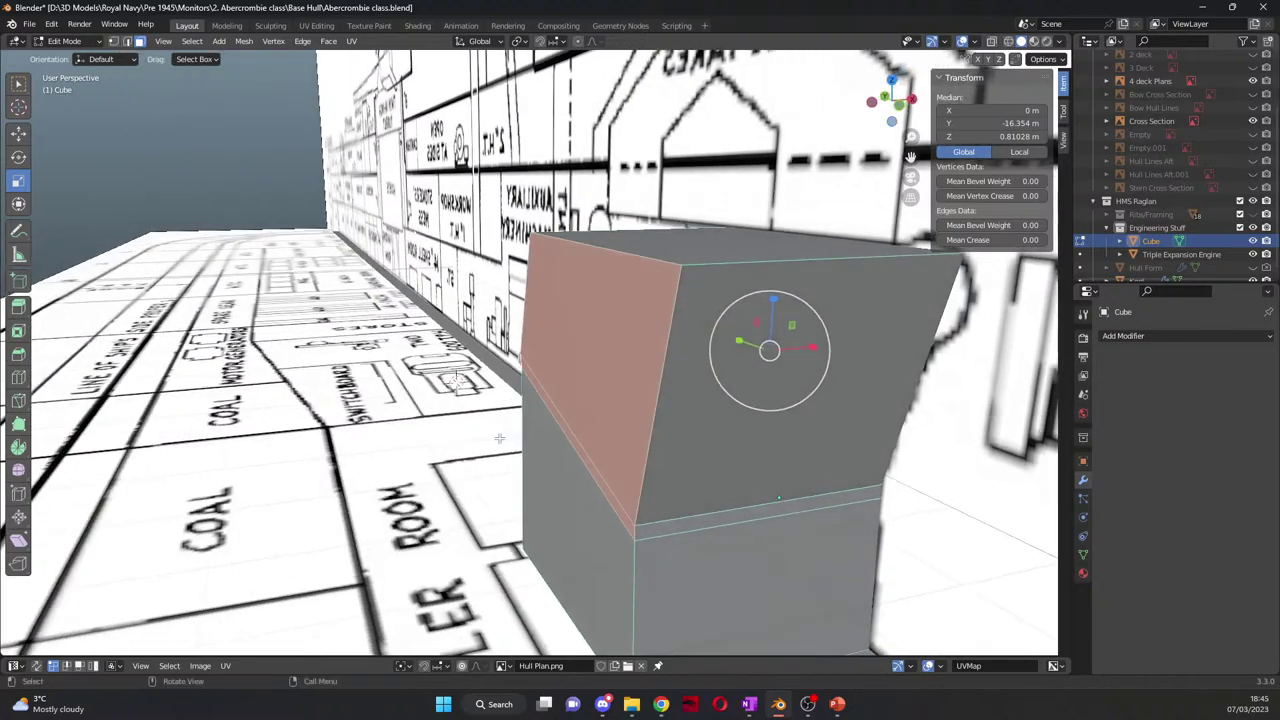
key("e")
right_click(655, 458)
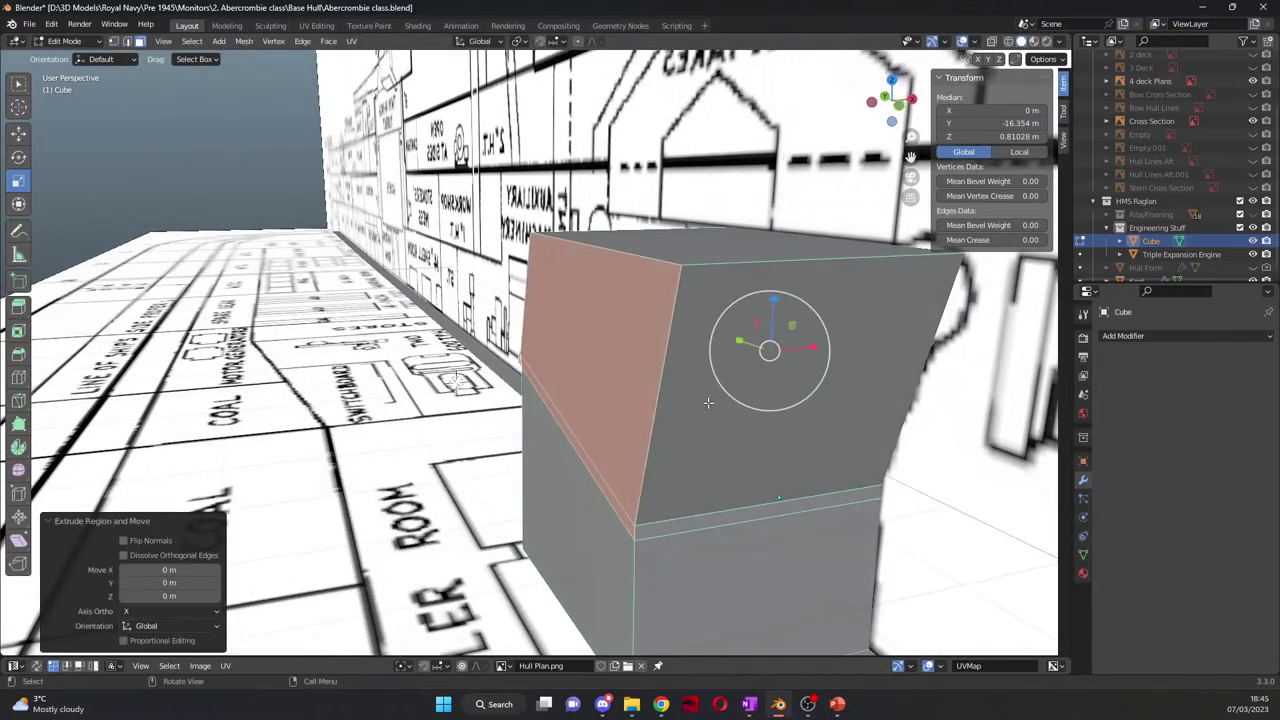
left_click_drag(818, 346, 864, 324)
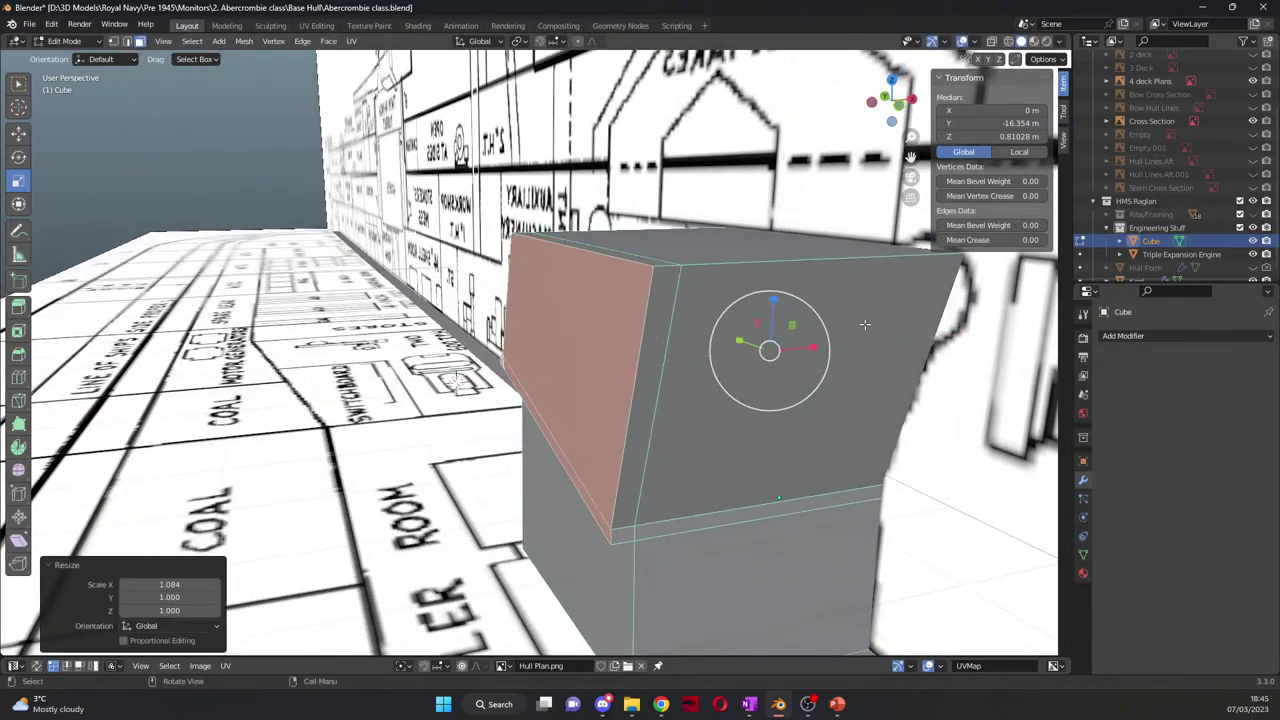
key("KP_7")
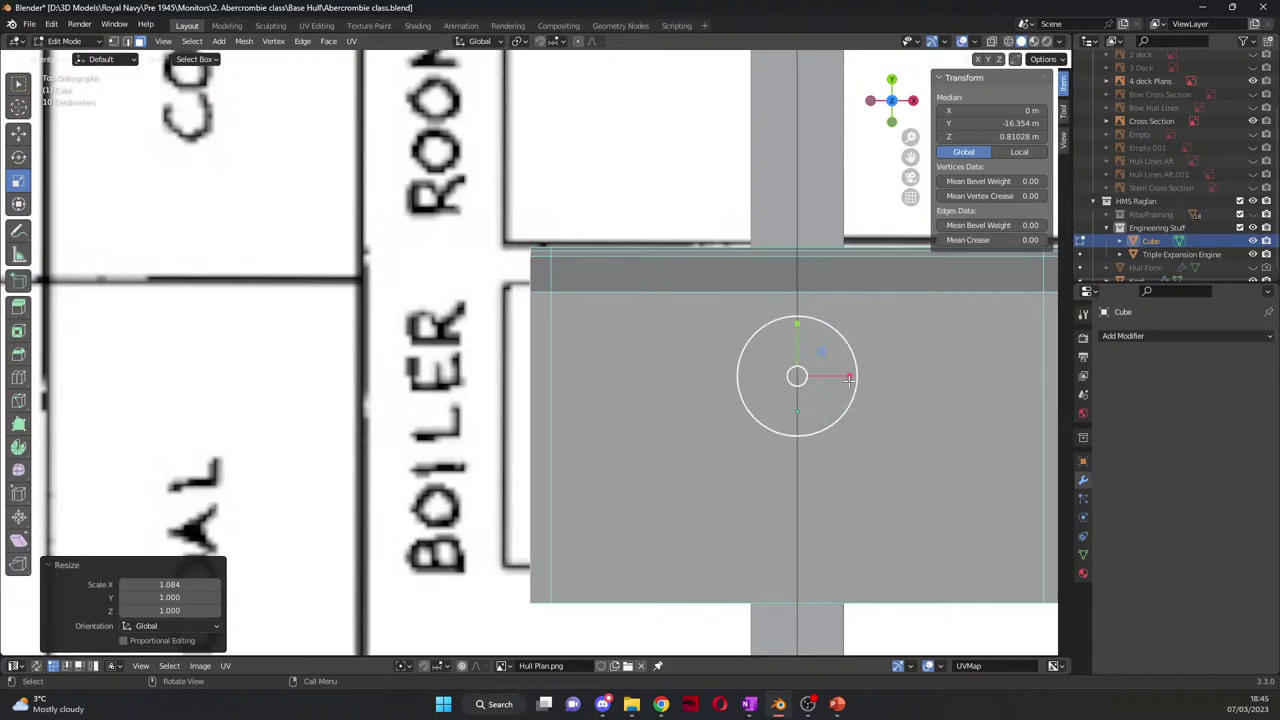
left_click_drag(848, 375, 855, 372)
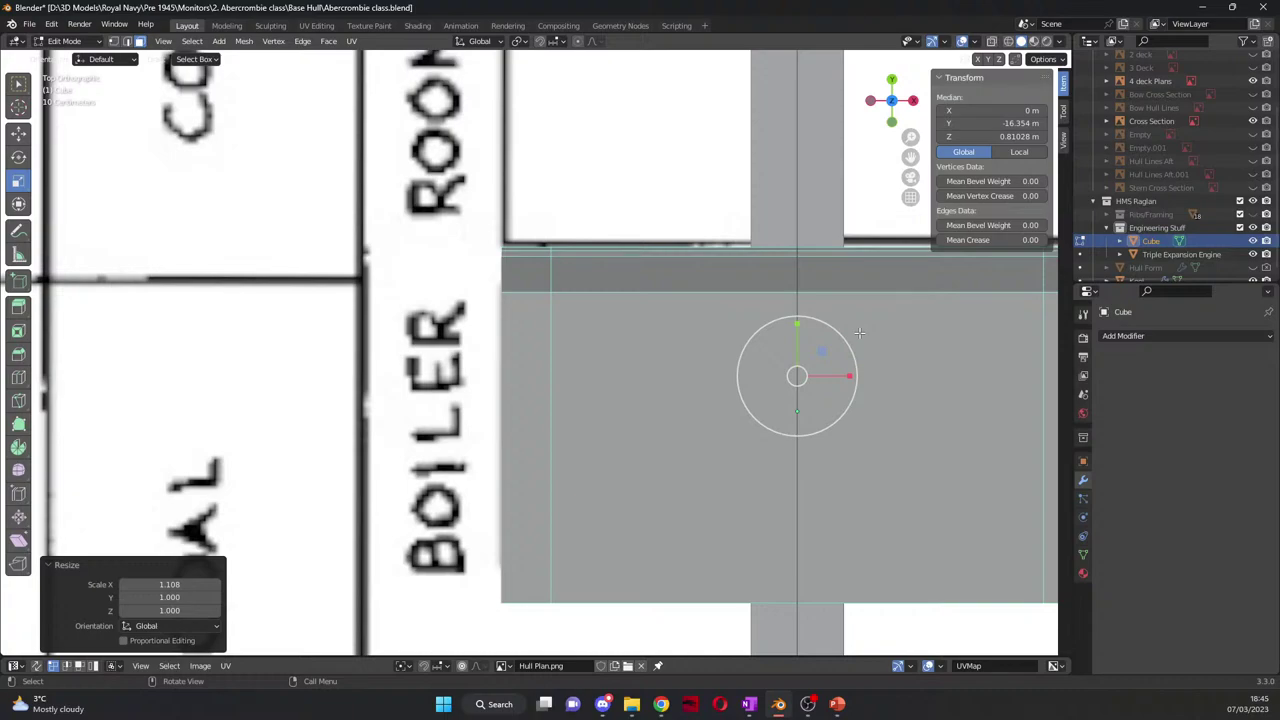
scroll(857, 323, "down", 6)
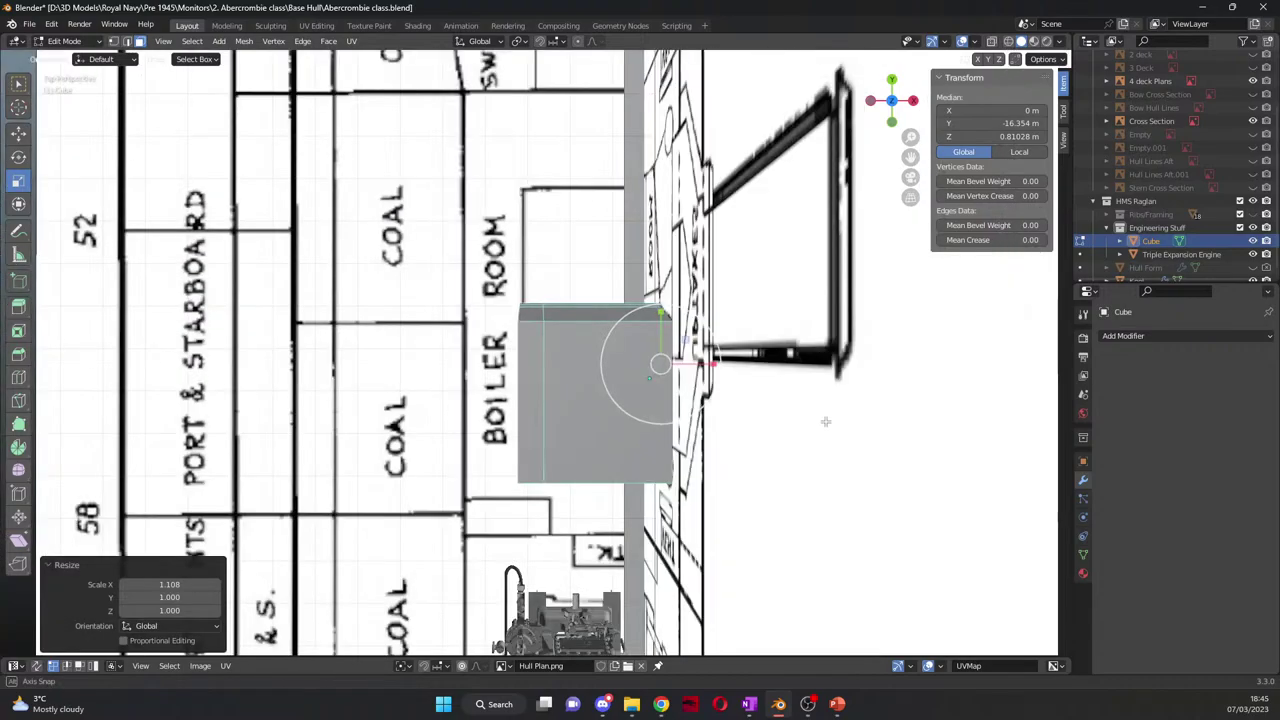
middle_click_drag(840, 330, 646, 295)
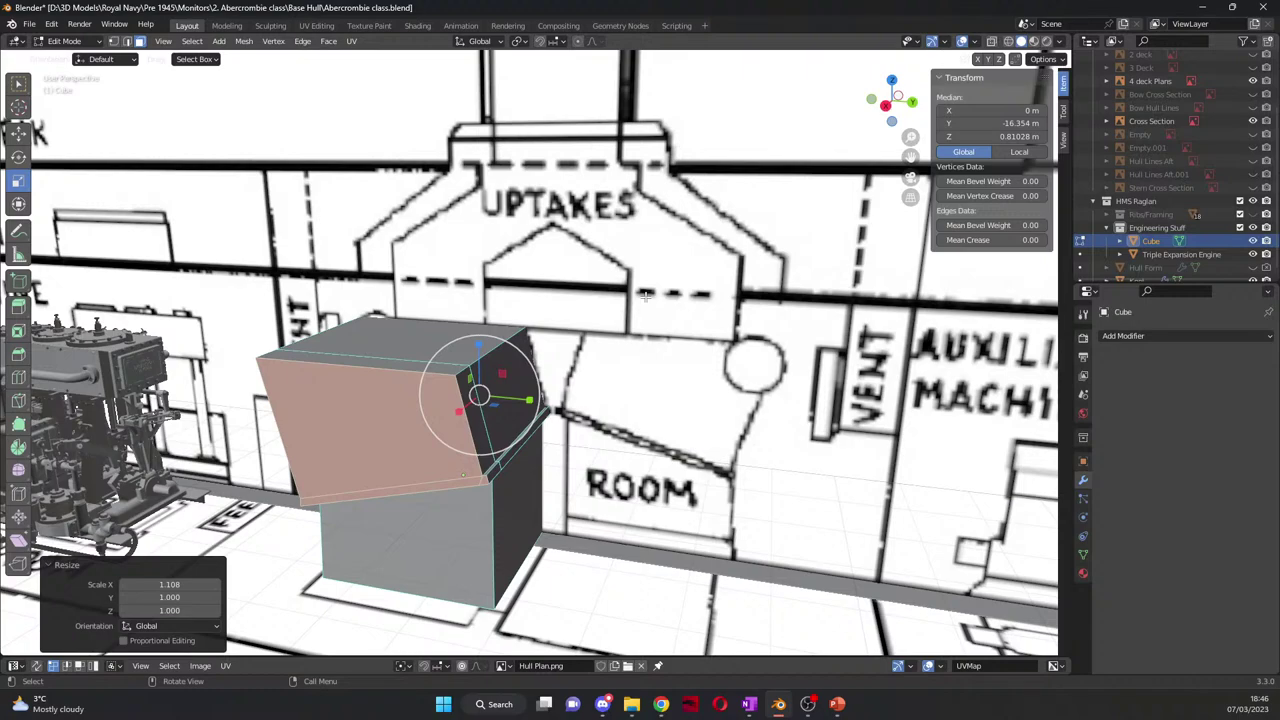
middle_click_drag(488, 412, 584, 442)
scroll(532, 438, "up", 2)
left_click(328, 414)
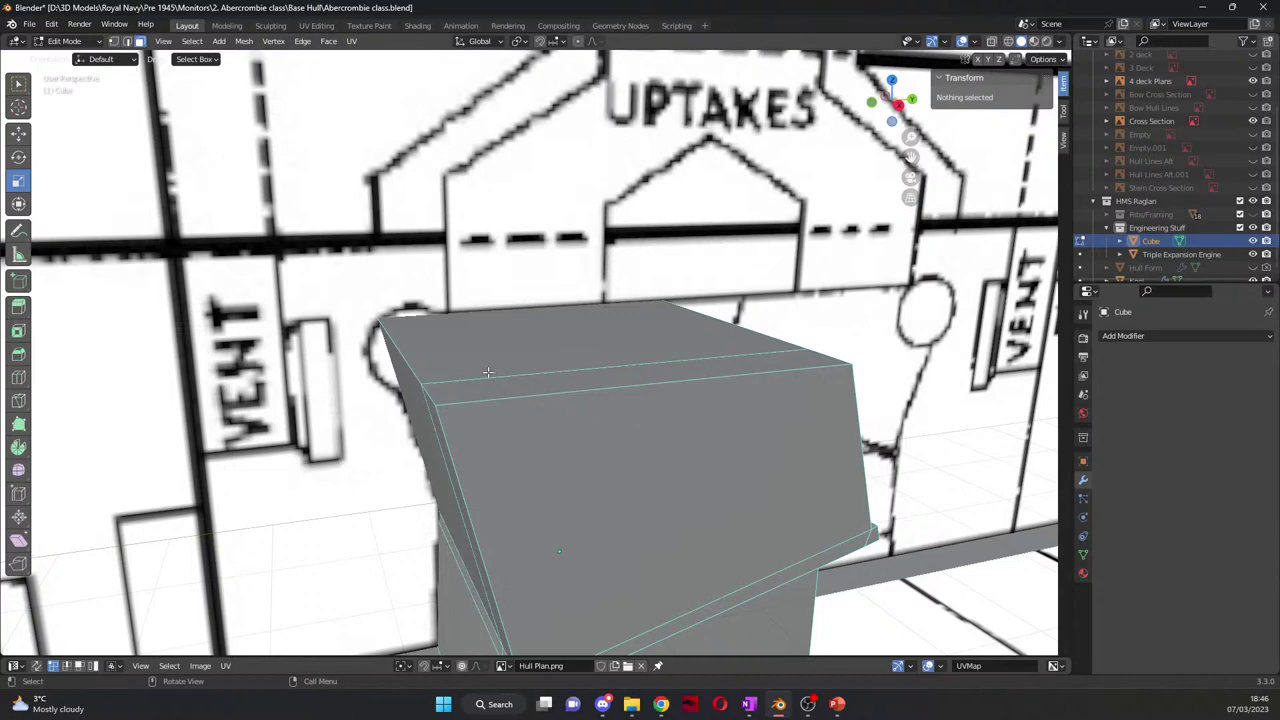
middle_click_drag(489, 372, 402, 356)
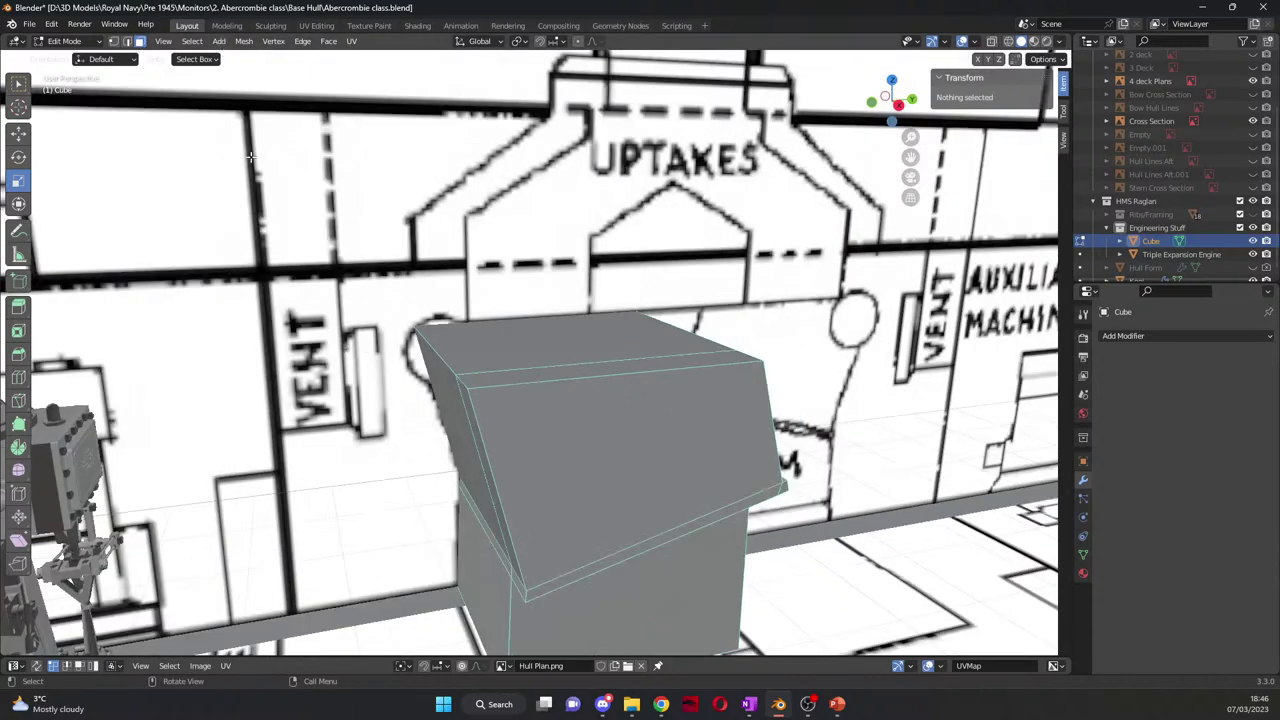
Step: Leave mesh editing and add a separate cylinder with 32 vertices, 1 m radius and 2 m depth
key("Tab")
left_click(175, 41)
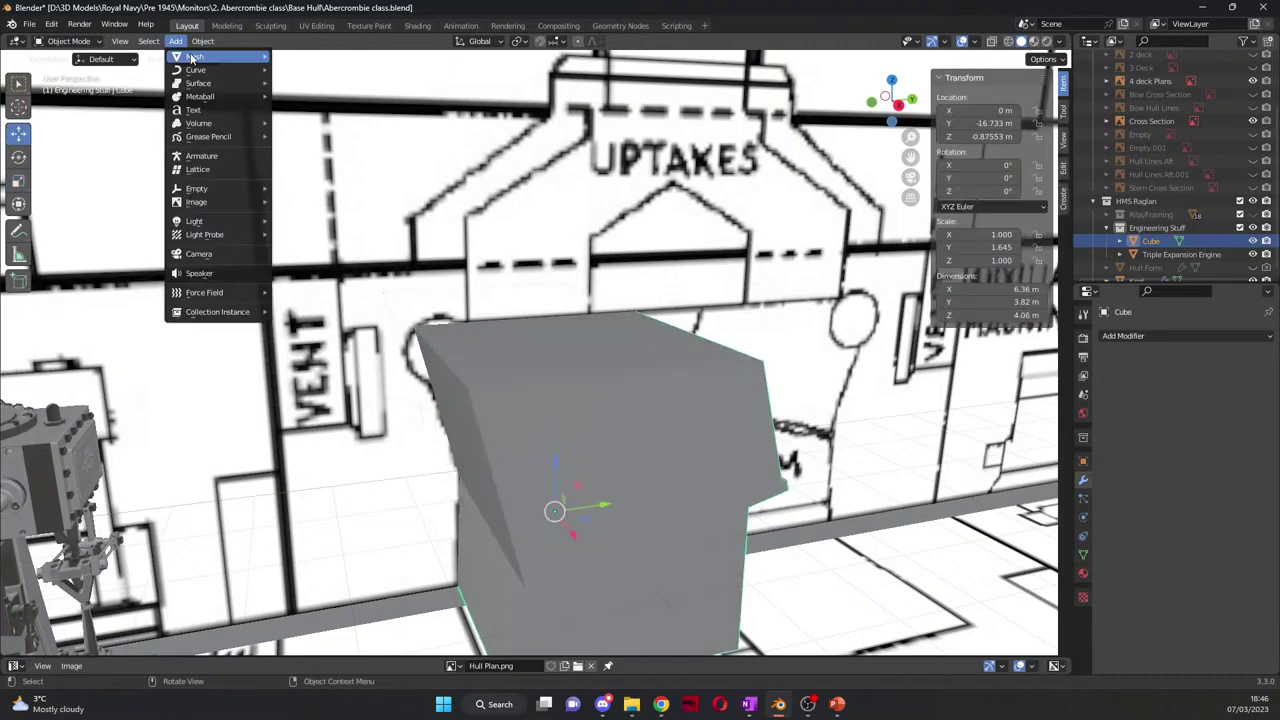
mouse_move(200, 56)
left_click(333, 126)
Step: Move the cylinder along Y to about -18.35 m and Z to about 1.78 m, over the drum circle at the boiler's upper corner
scroll(449, 217, "down", 12)
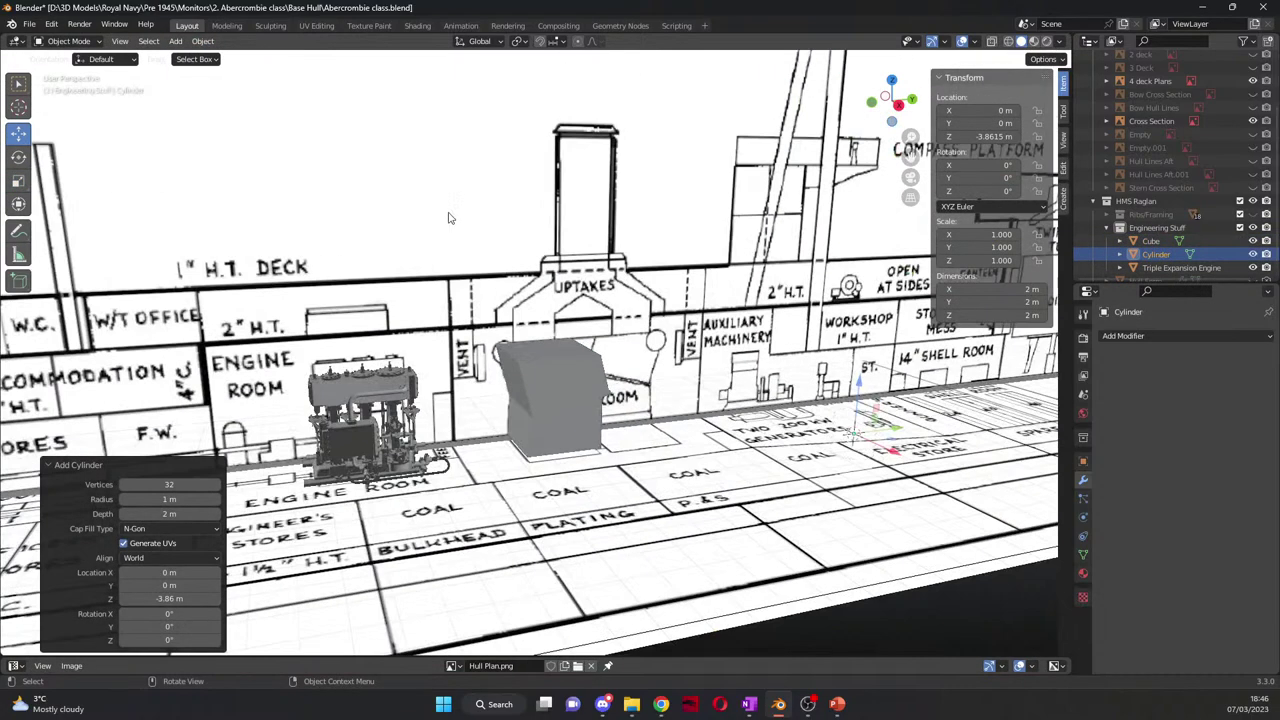
middle_click_drag(662, 338, 627, 328)
key("KP_3")
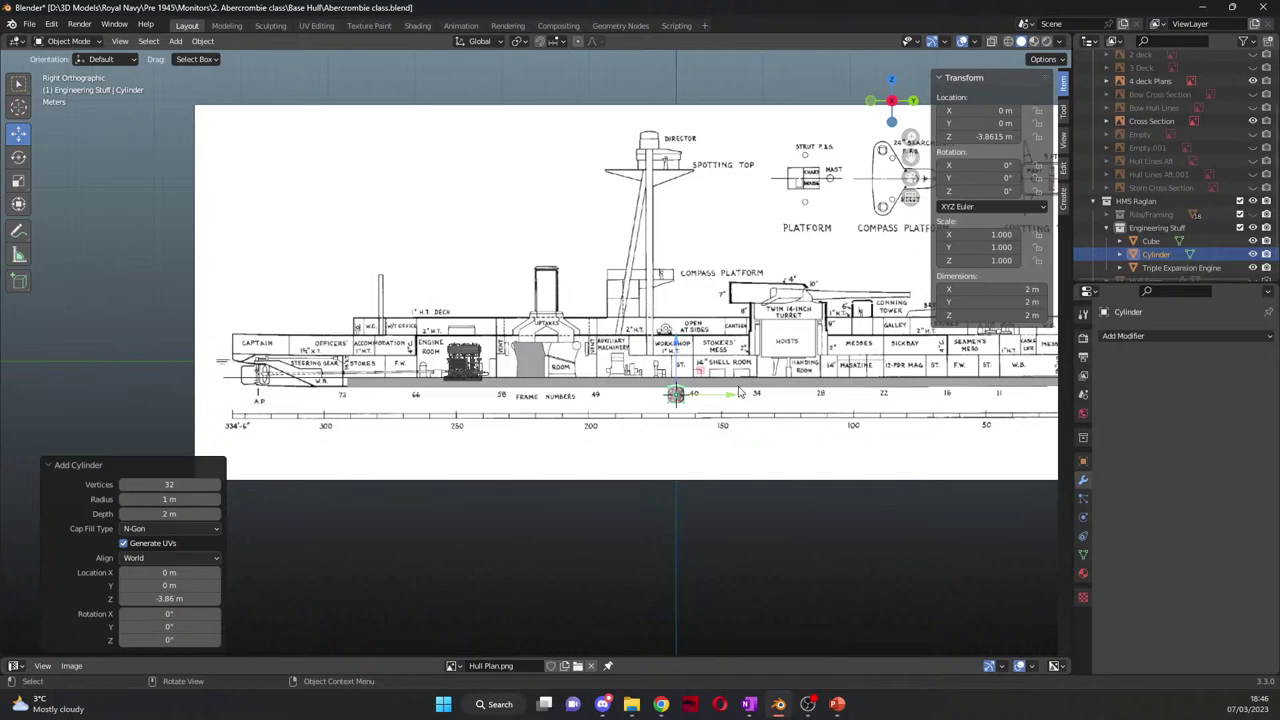
scroll(741, 393, "up", 3)
left_click_drag(826, 430, 547, 418)
scroll(547, 418, "up", 3)
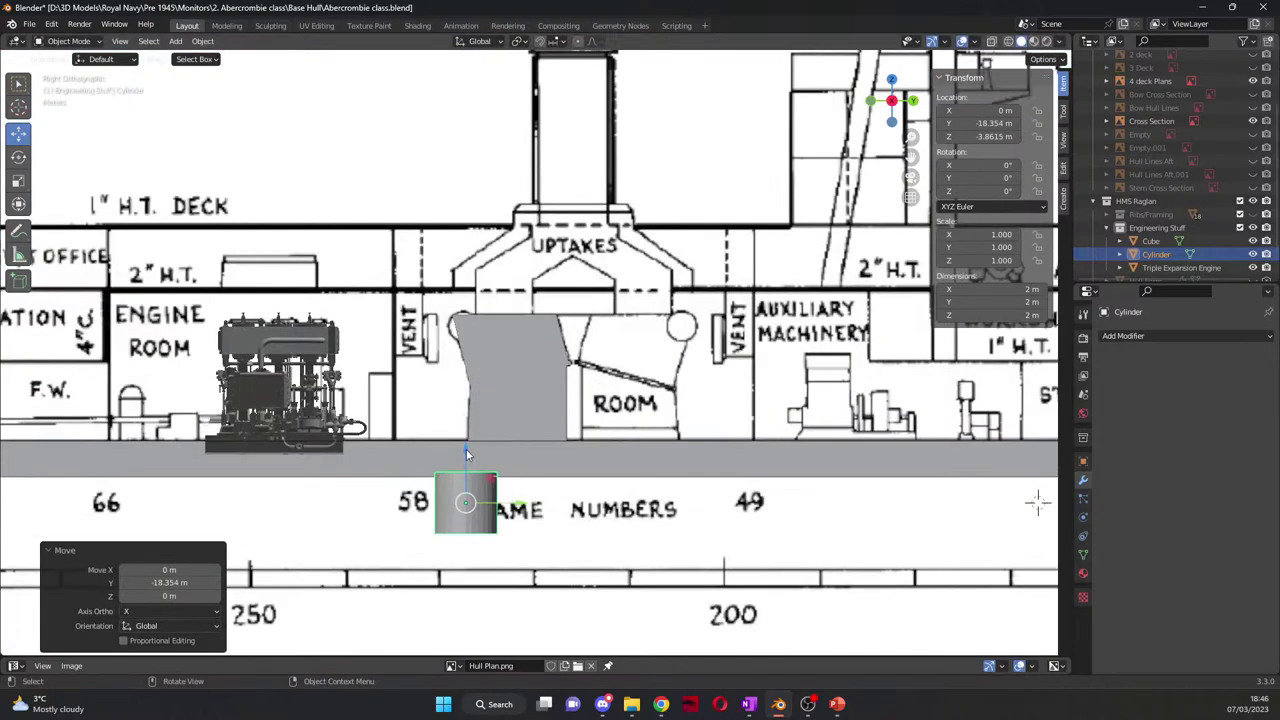
left_click_drag(466, 455, 466, 280)
Step: Rotate the cylinder in the side view by exactly 90° so that it lies horizontally
scroll(465, 269, "up", 4)
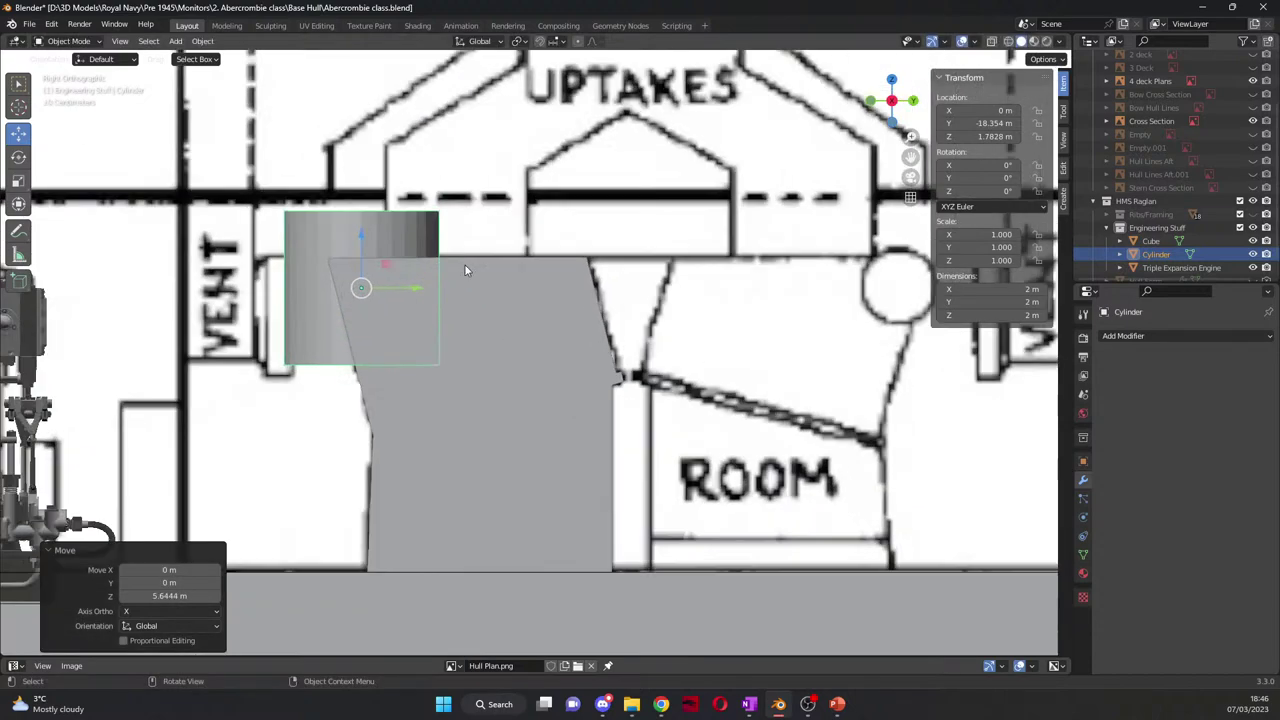
scroll(500, 275, "up", 3)
left_click_drag(910, 158, 1187, 235)
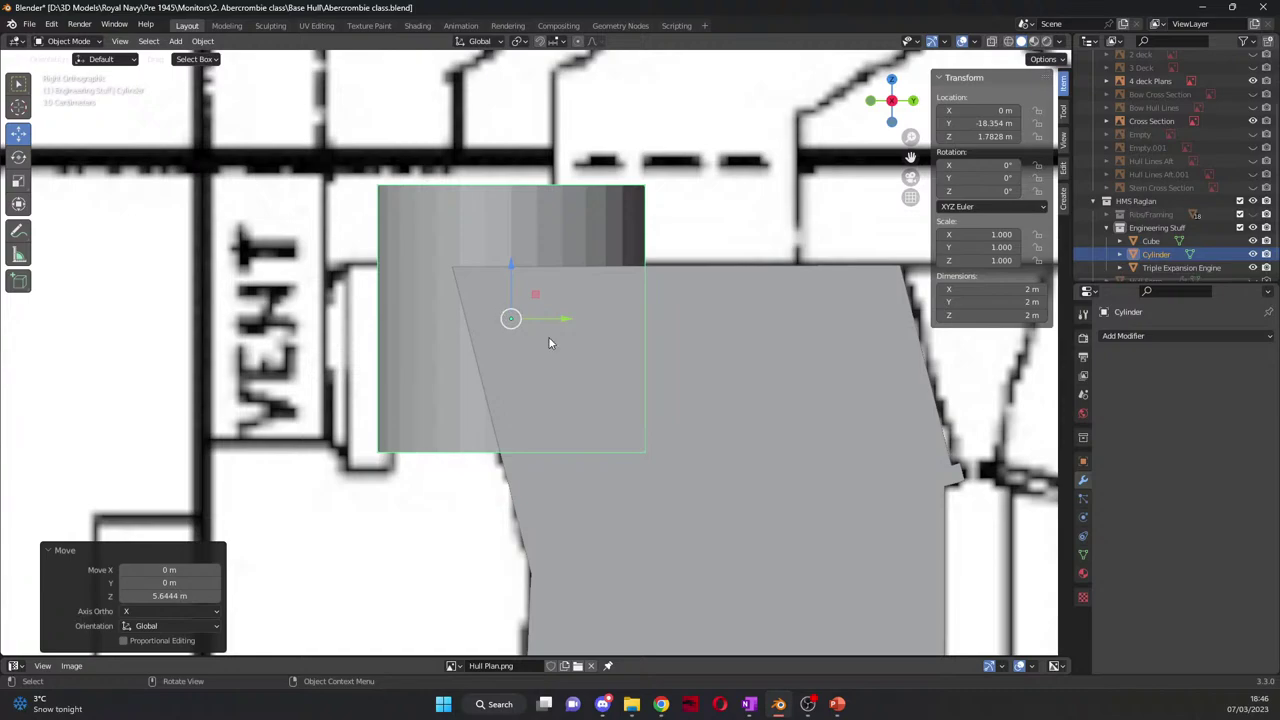
key("r")
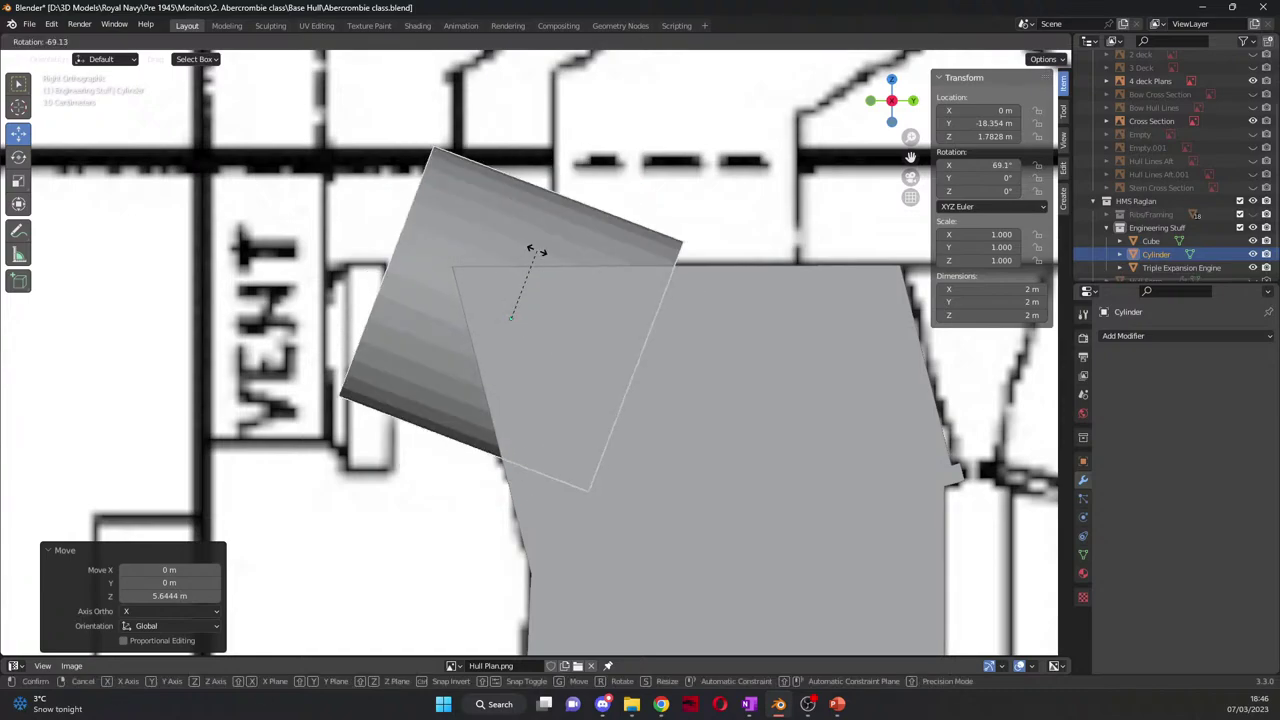
right_click(522, 240)
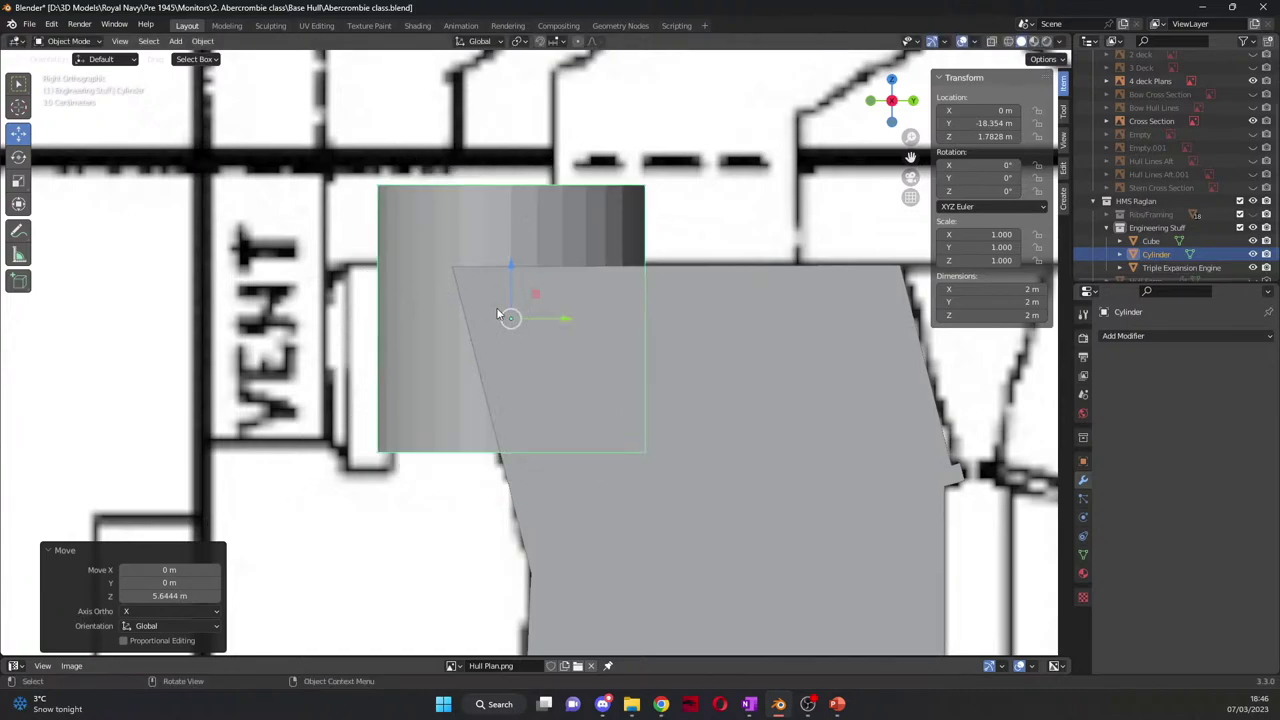
key("r")
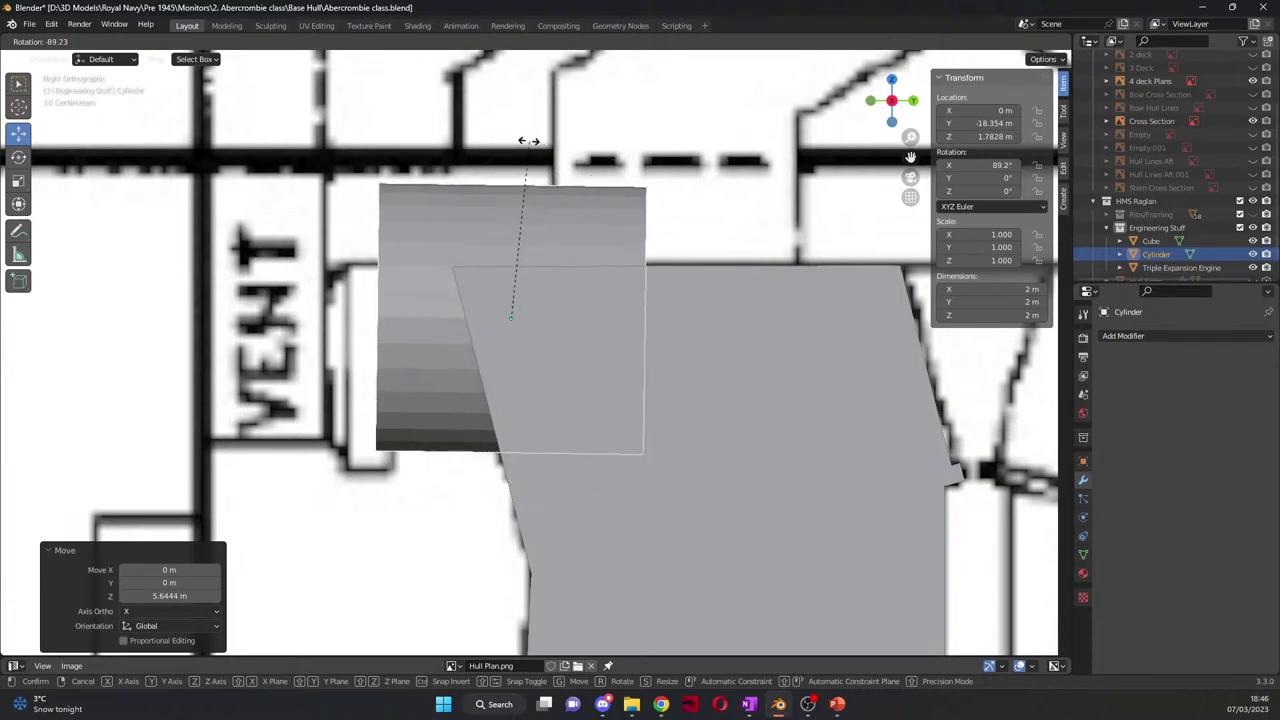
left_click(528, 145)
left_click(204, 595)
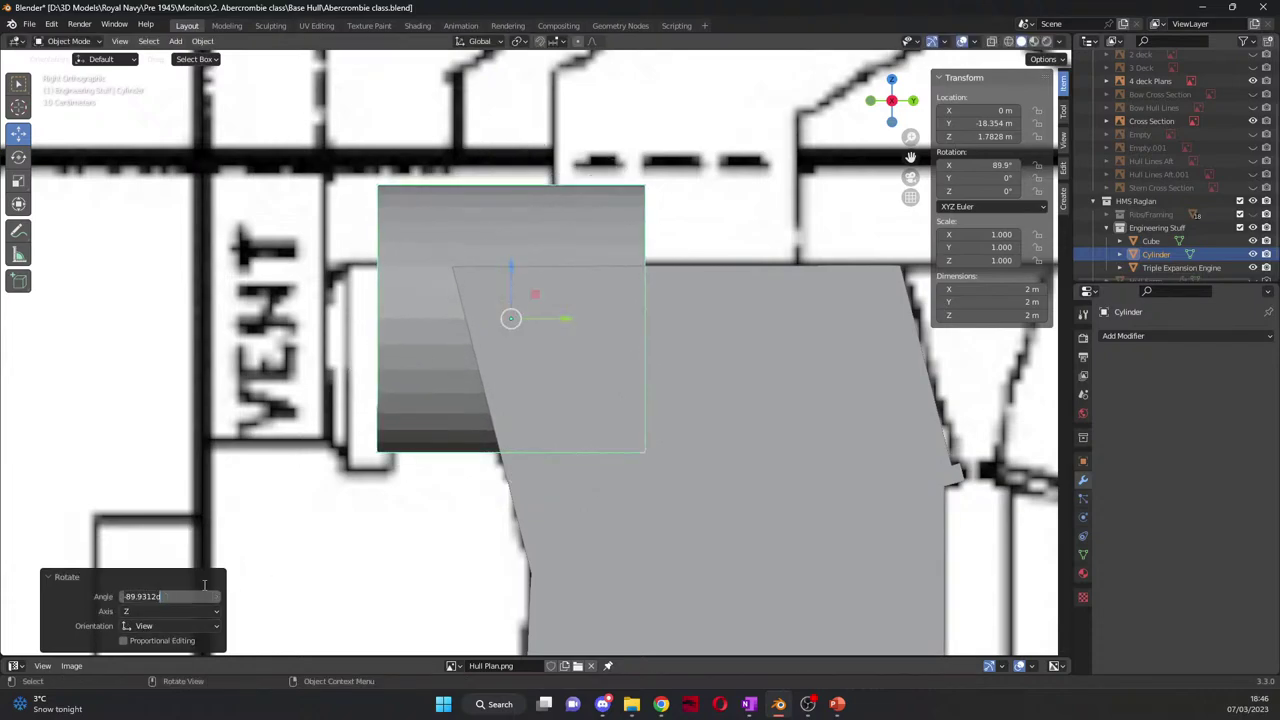
type("90")
key("Return")
Step: Rotate the cylinder by exactly 90° about the global Z axis so that its round end faces the side view
left_click(18, 156)
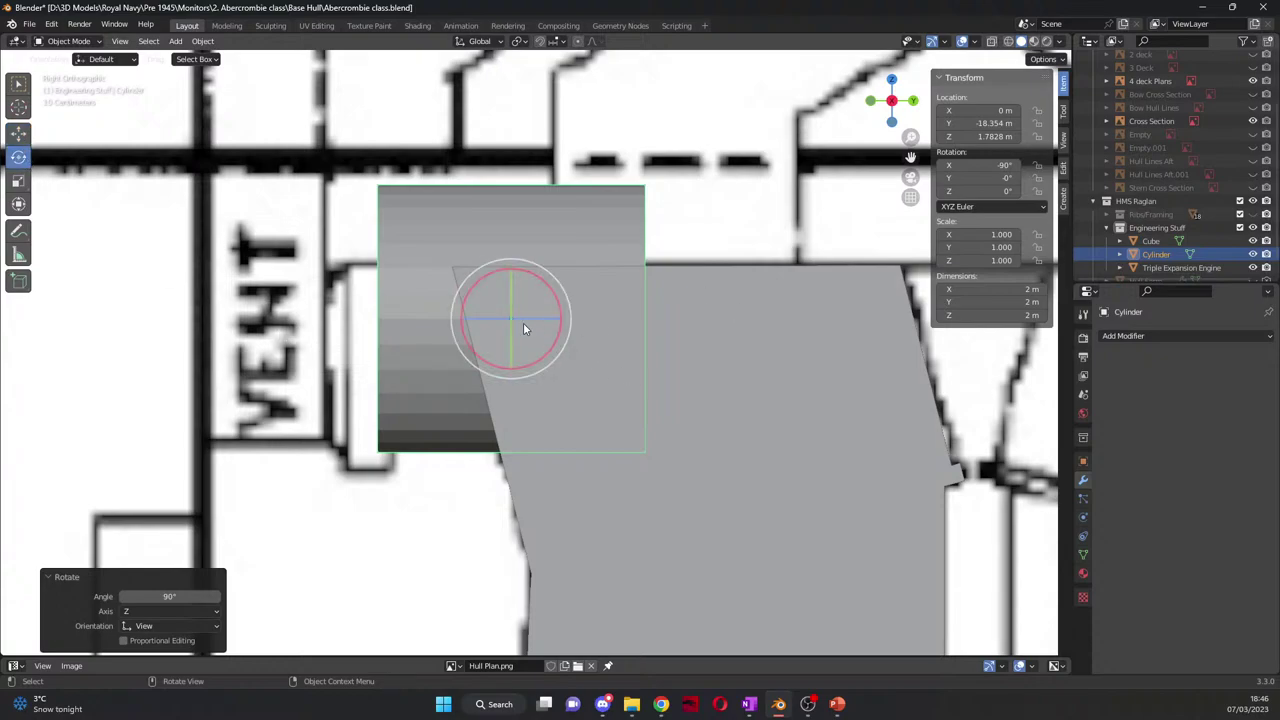
key("ctrl+z")
key("ctrl+shift+z")
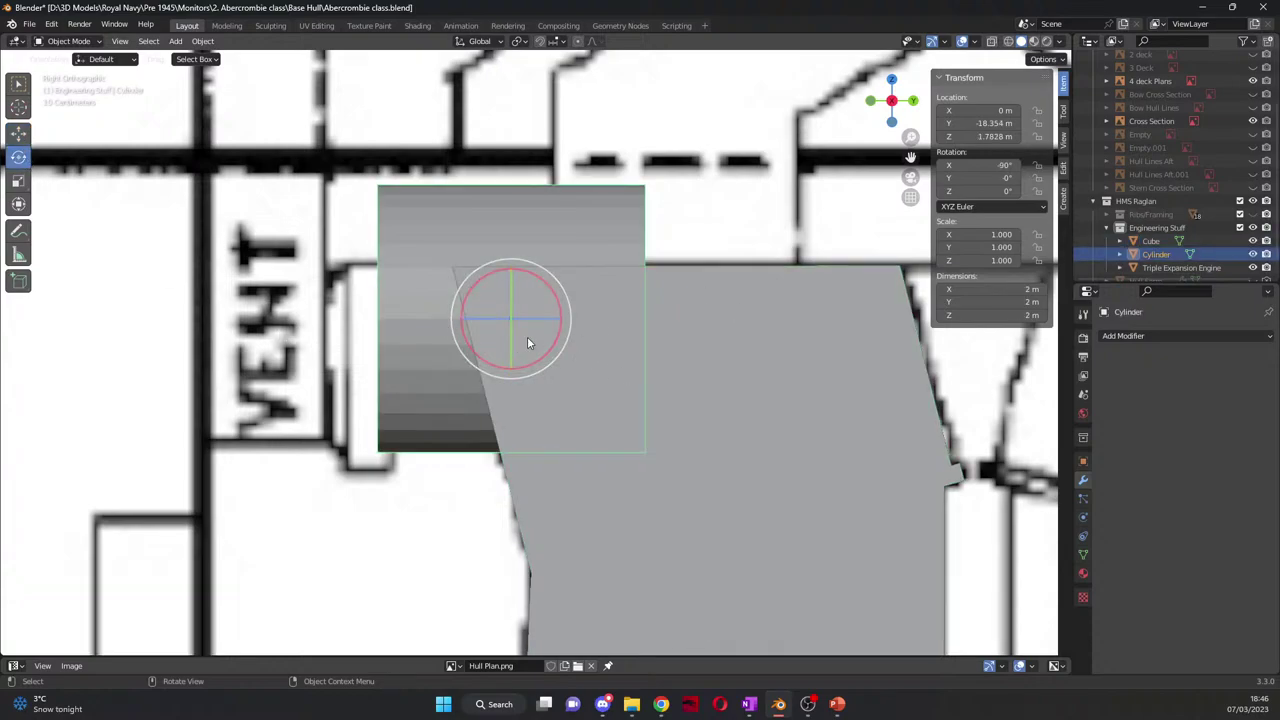
left_click_drag(536, 320, 514, 406)
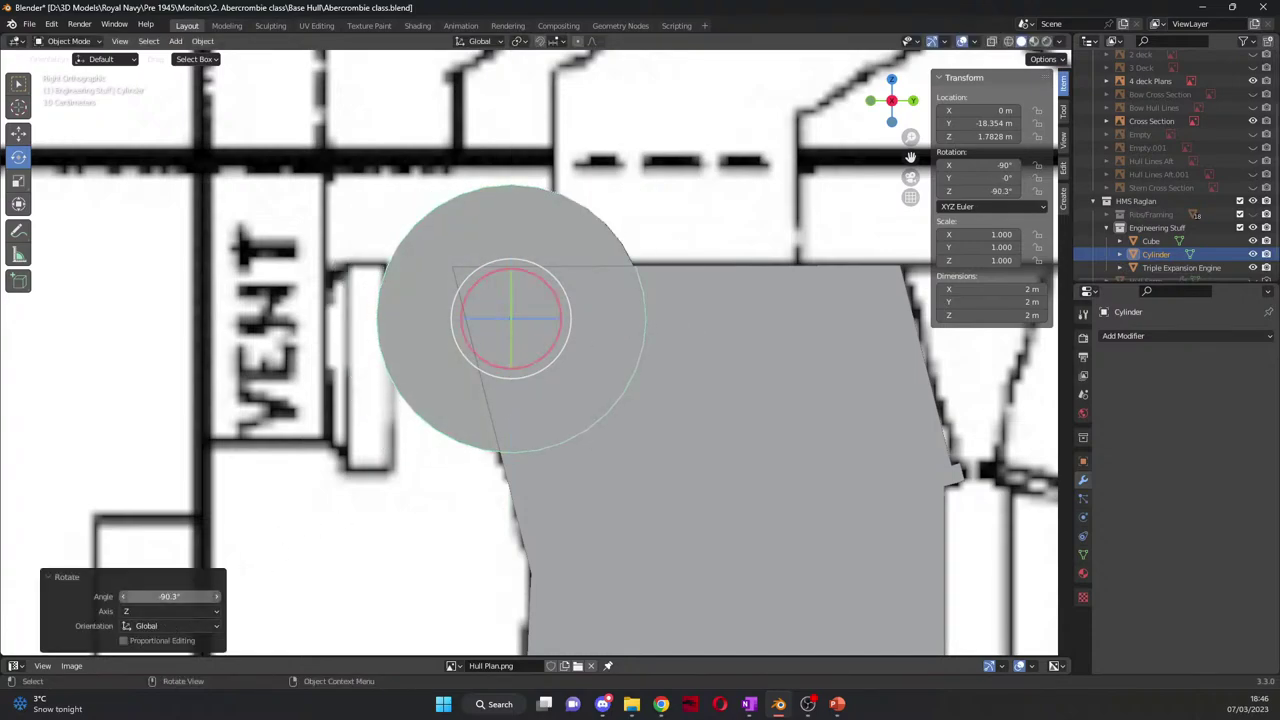
left_click(156, 595)
type("90")
key("Return")
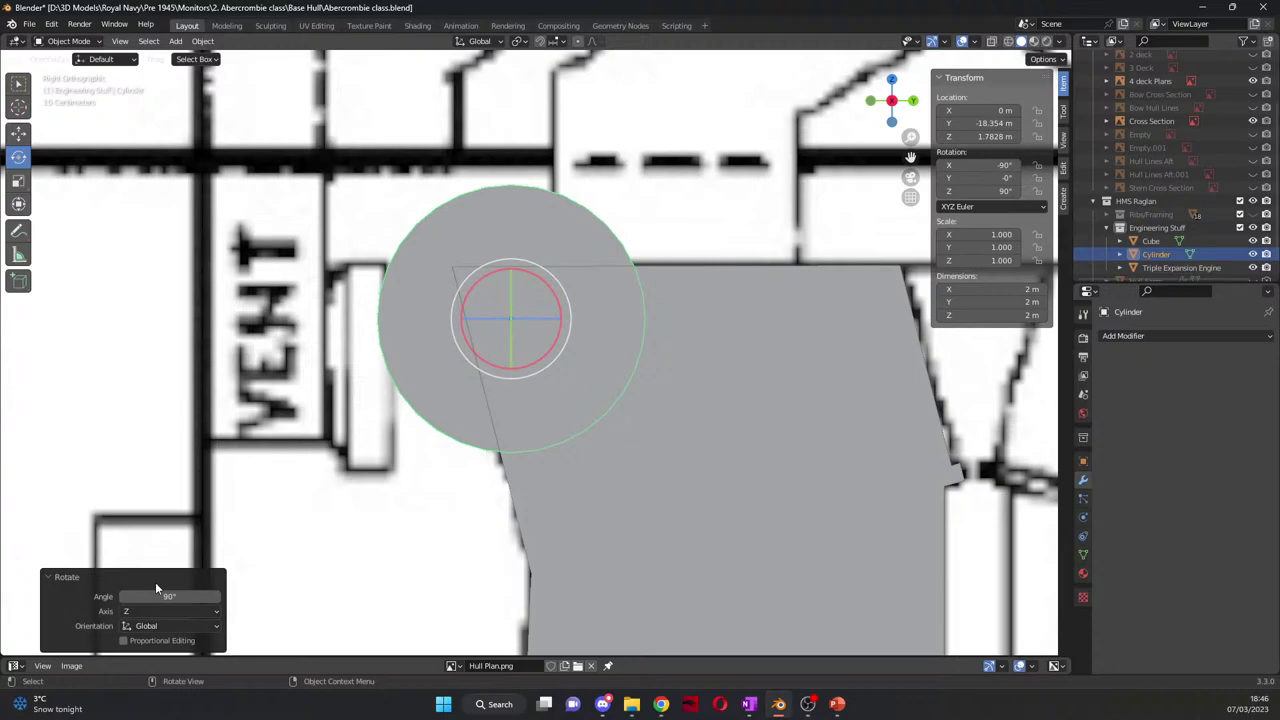
scroll(560, 265, "up", 4)
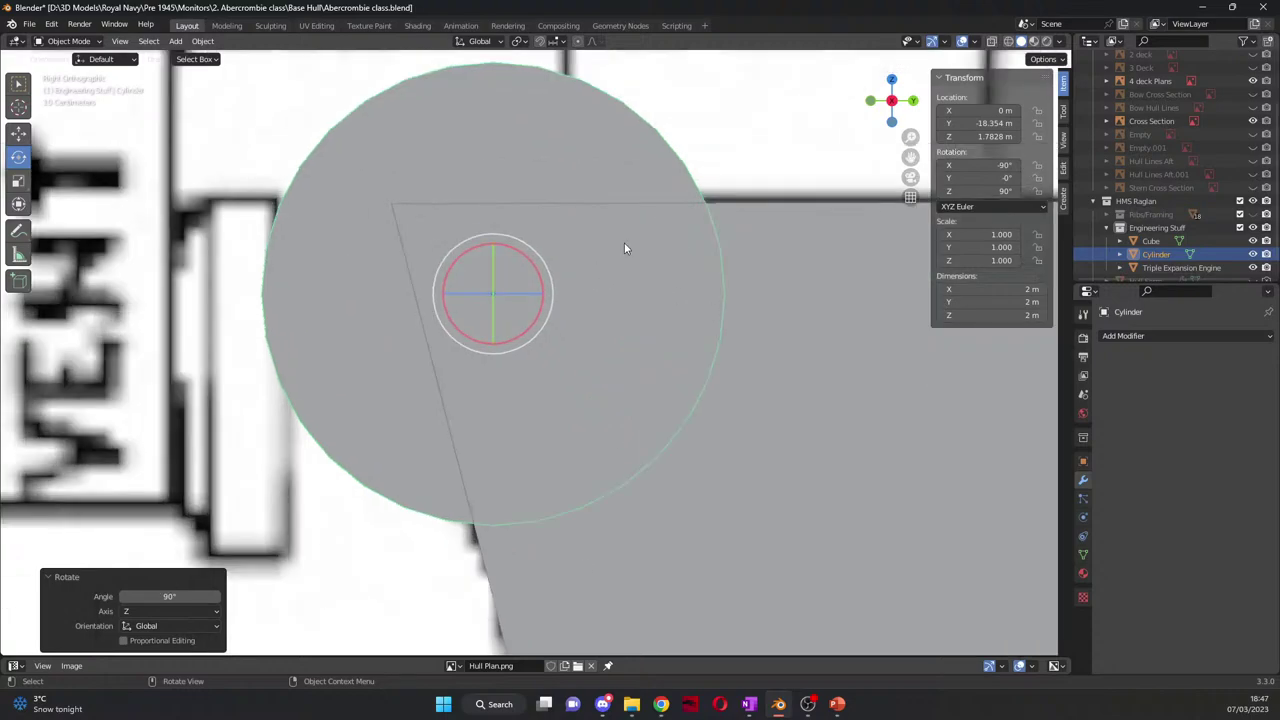
Step: Scale the cylinder uniformly to about 0.608 so that its outline matches the drum circle on the plan
left_click_drag(909, 156, 966, 210)
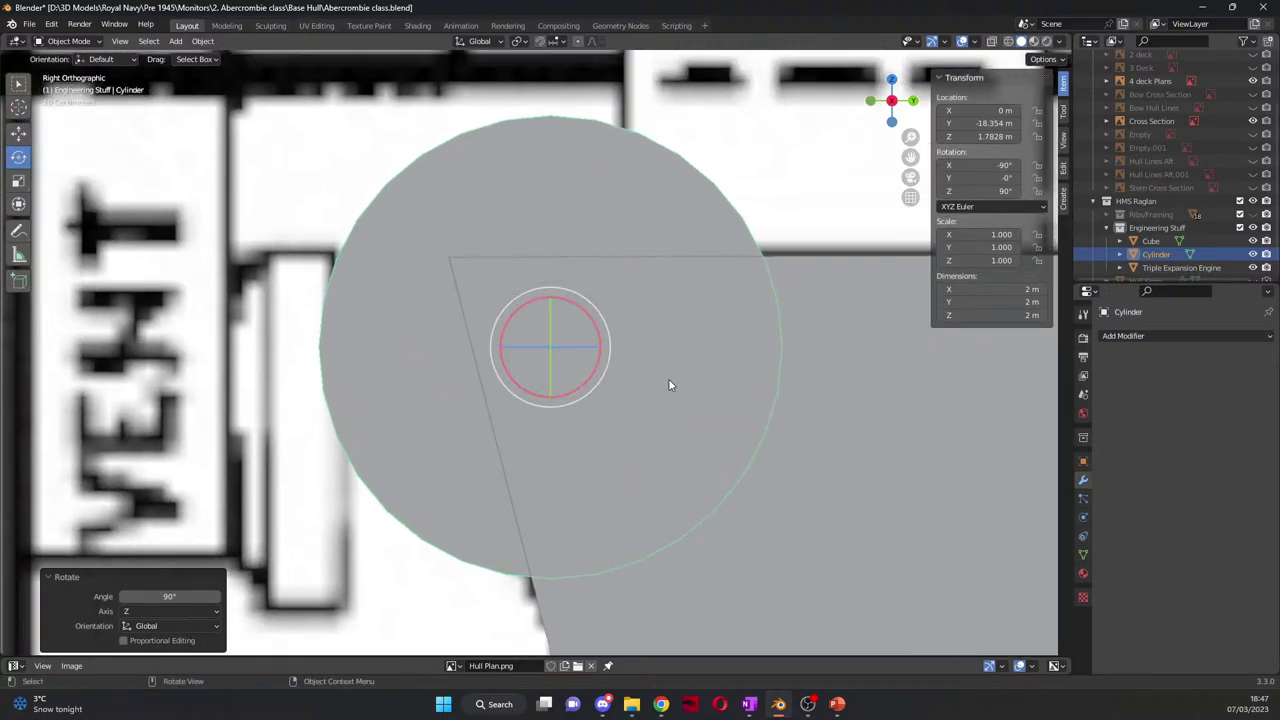
key("s")
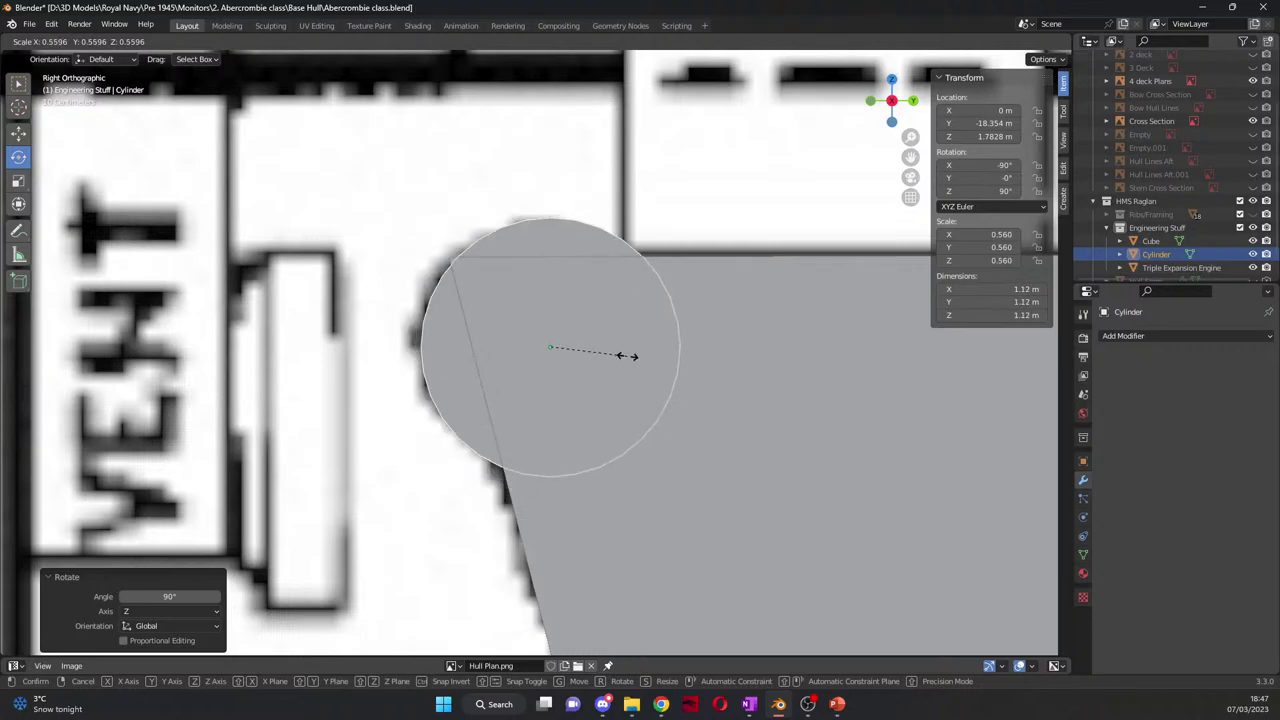
left_click(640, 357)
middle_click_drag(572, 347, 660, 388)
scroll(607, 363, "down", 5)
Step: Stretch the drum cylinder along the global X axis by about 5.27, making it about 6.41 m long across the boiler
left_click_drag(909, 156, 642, 48)
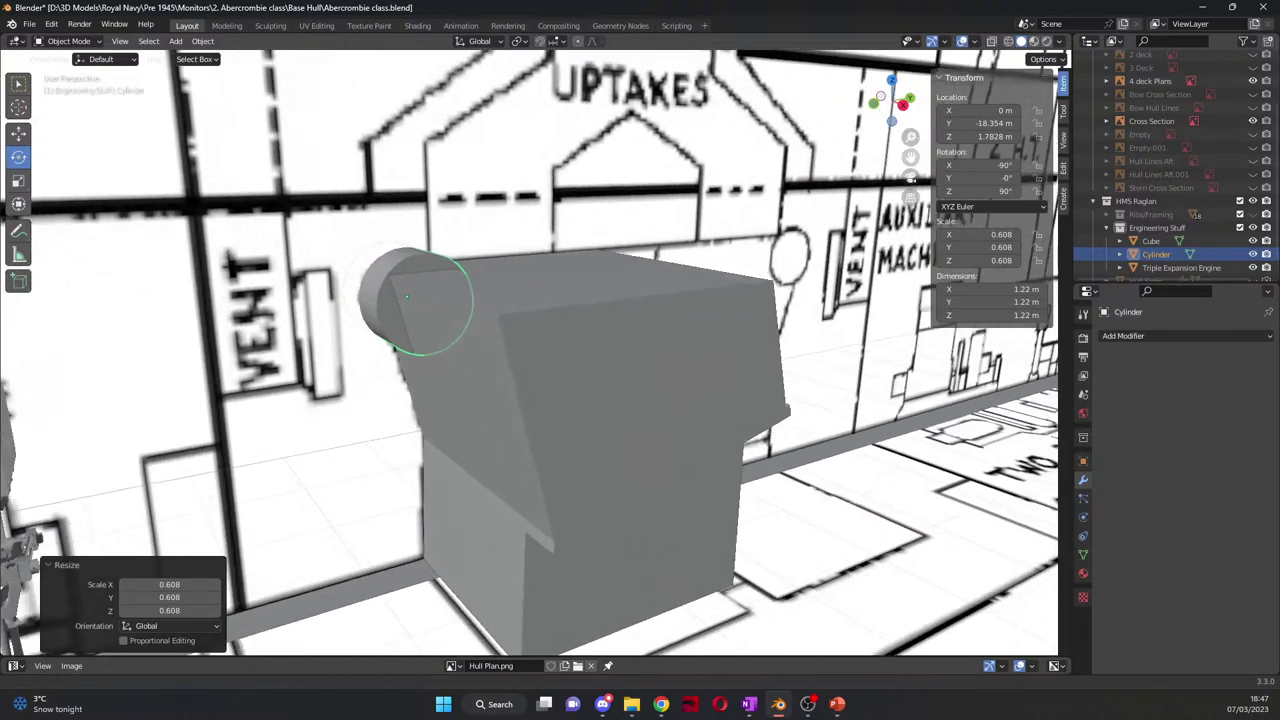
middle_click_drag(560, 340, 440, 300)
left_click(18, 181)
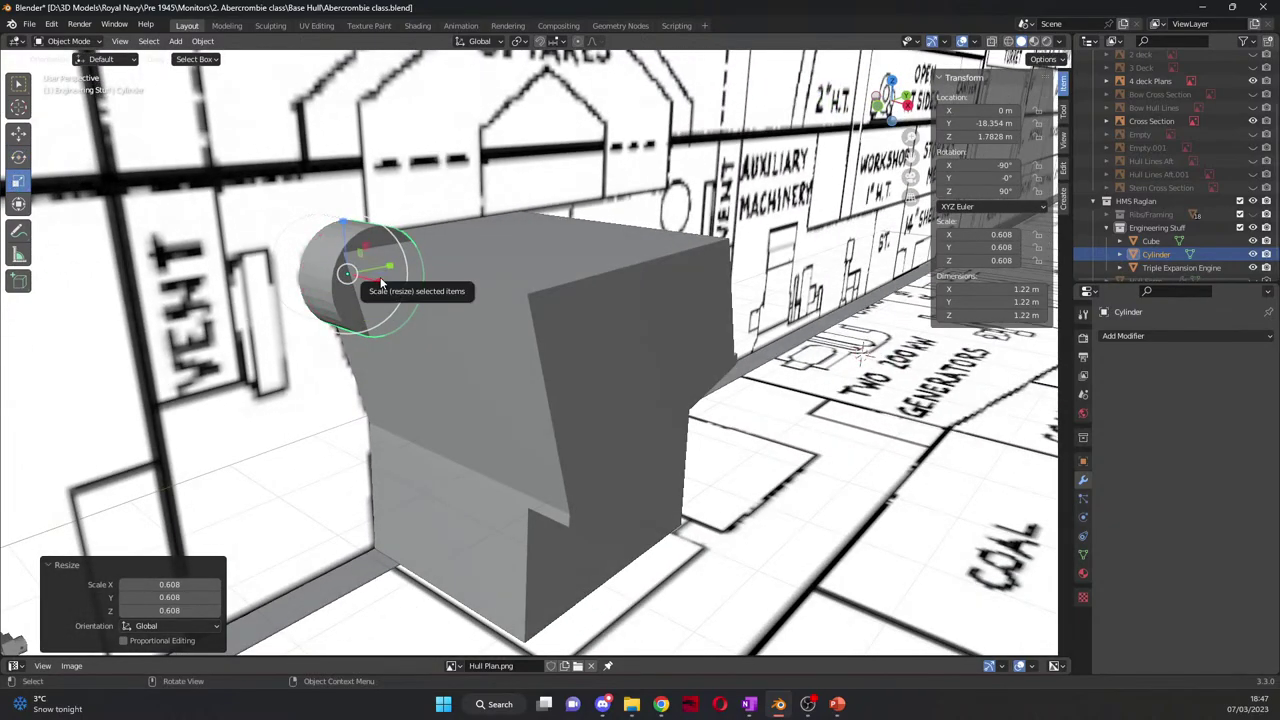
left_click_drag(380, 284, 532, 306)
middle_click_drag(752, 416, 694, 401)
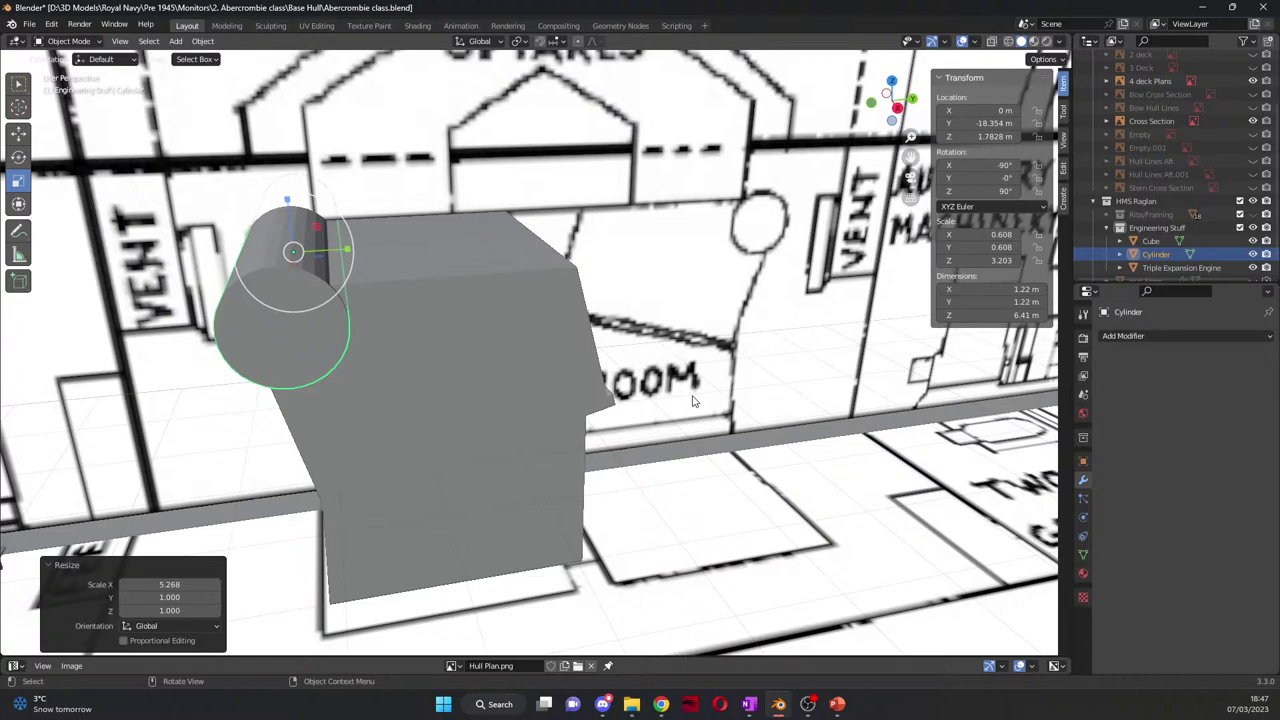
Step: Examine the deck plan and side cross section along the ship, from the boiler room to the forward stores, and return to the drum
scroll(862, 449, "down", 10)
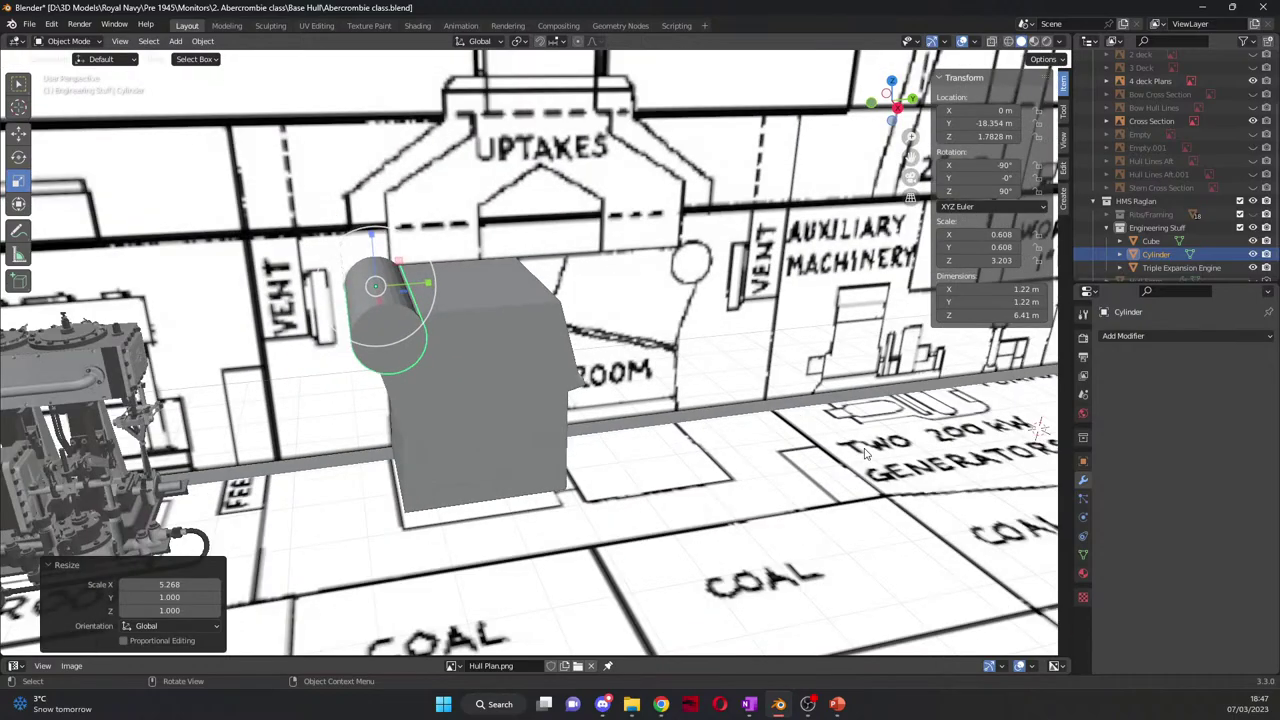
middle_click_drag(805, 477, 736, 508)
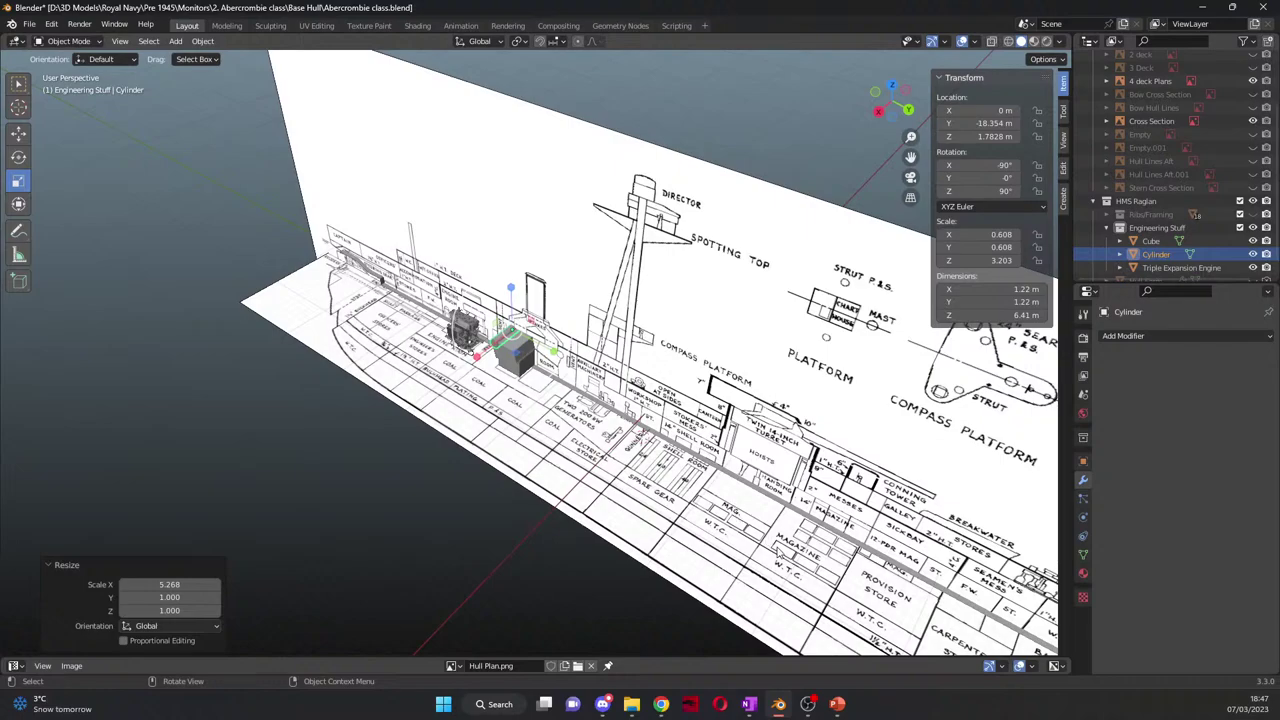
middle_click_drag(781, 553, 811, 551)
scroll(925, 501, "down", 1)
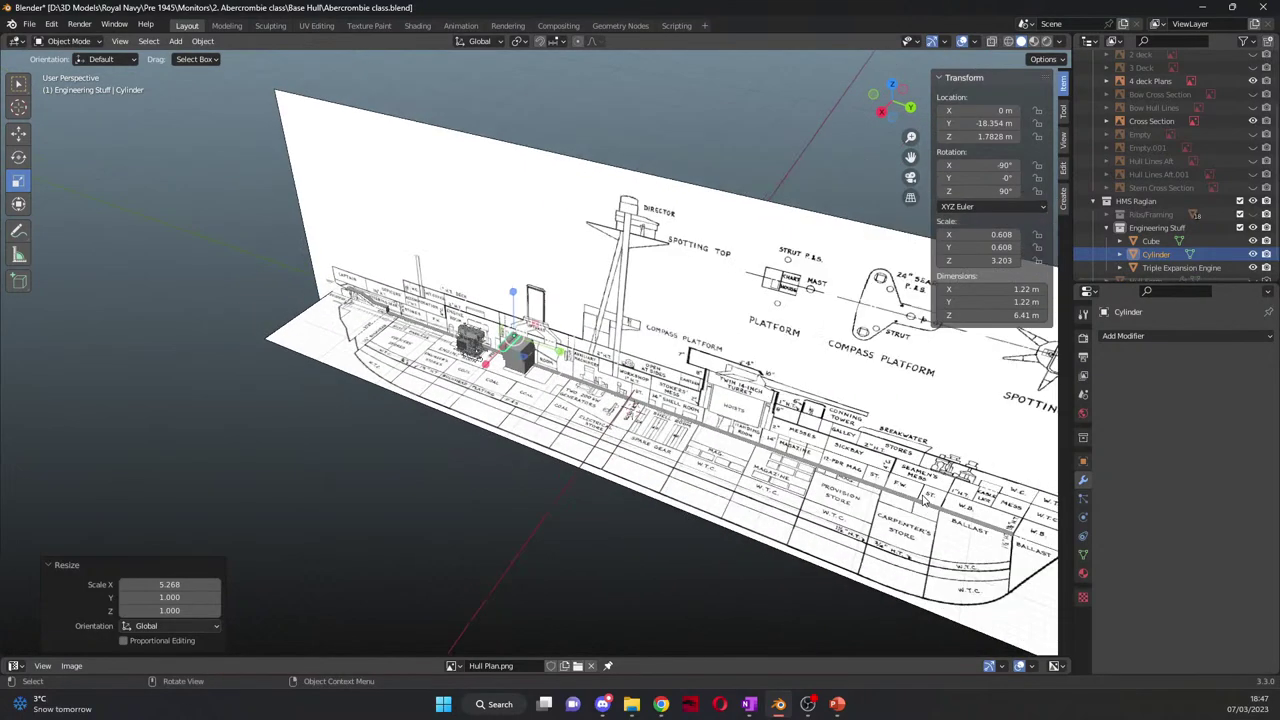
scroll(848, 482, "down", 1)
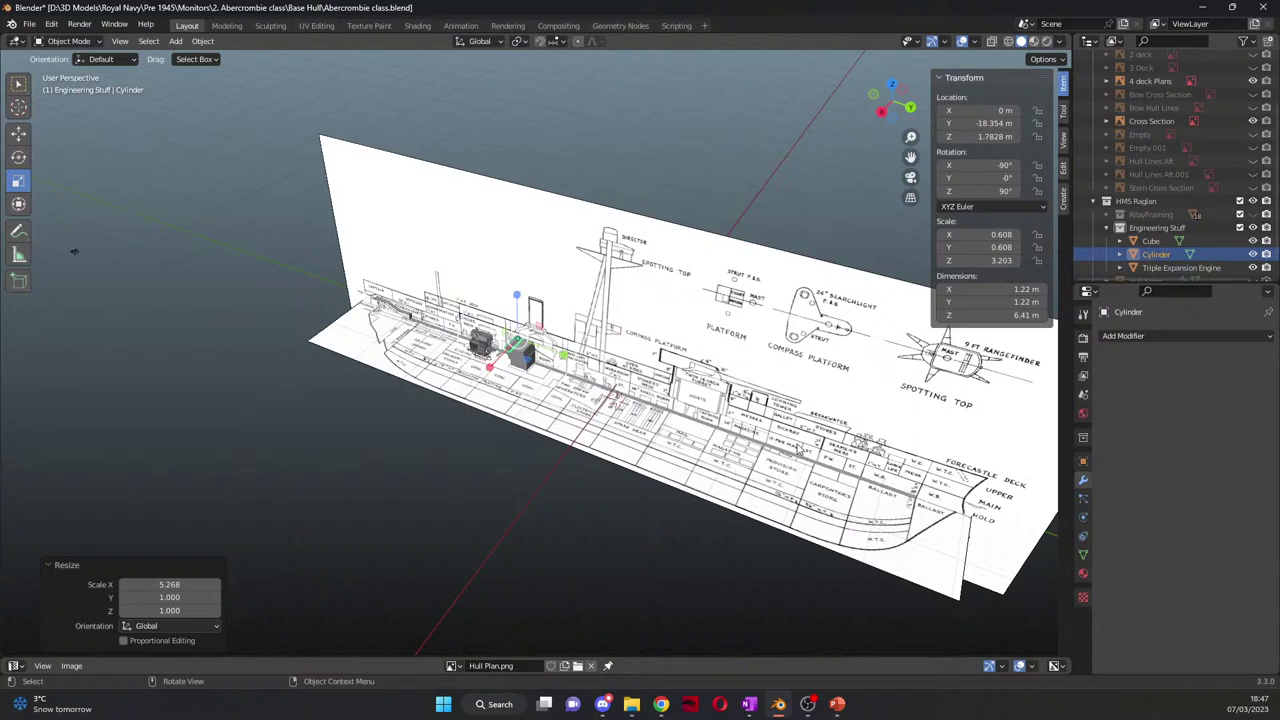
middle_click_drag(796, 444, 607, 508)
left_click_drag(910, 157, 700, 120)
scroll(627, 474, "up", 7)
middle_click_drag(662, 482, 780, 470, "shift")
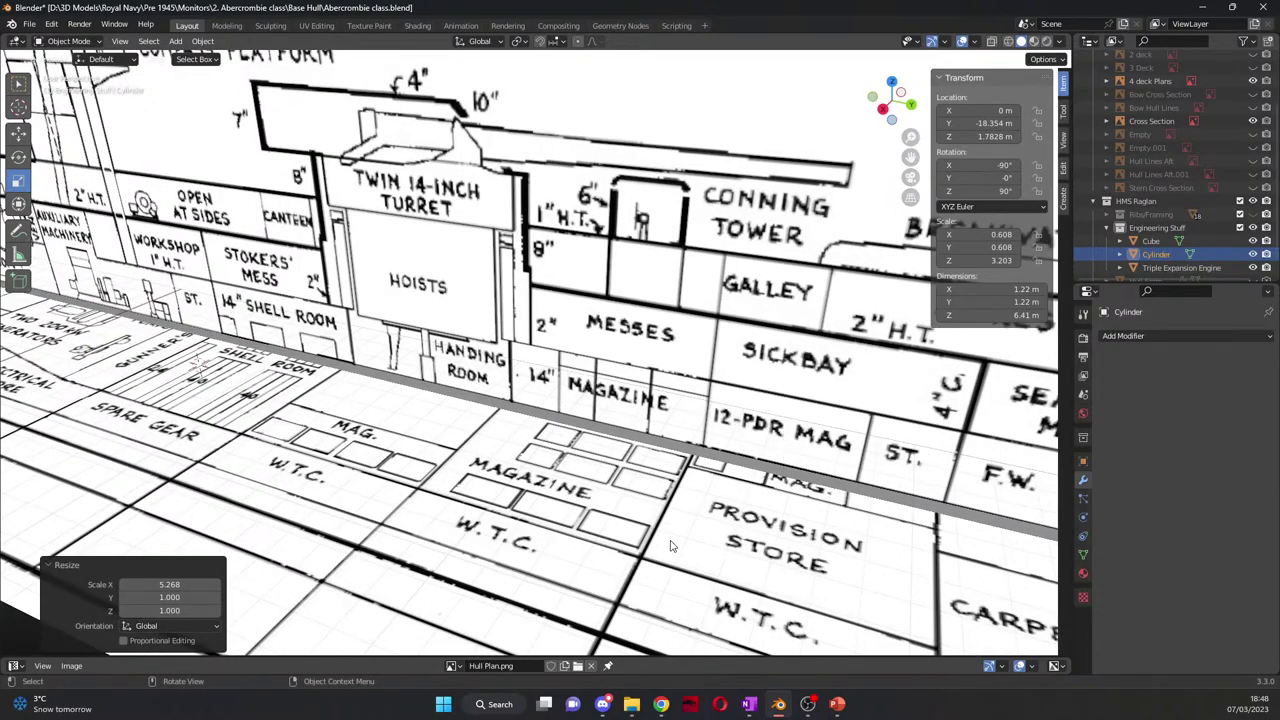
scroll(698, 494, "down", 4)
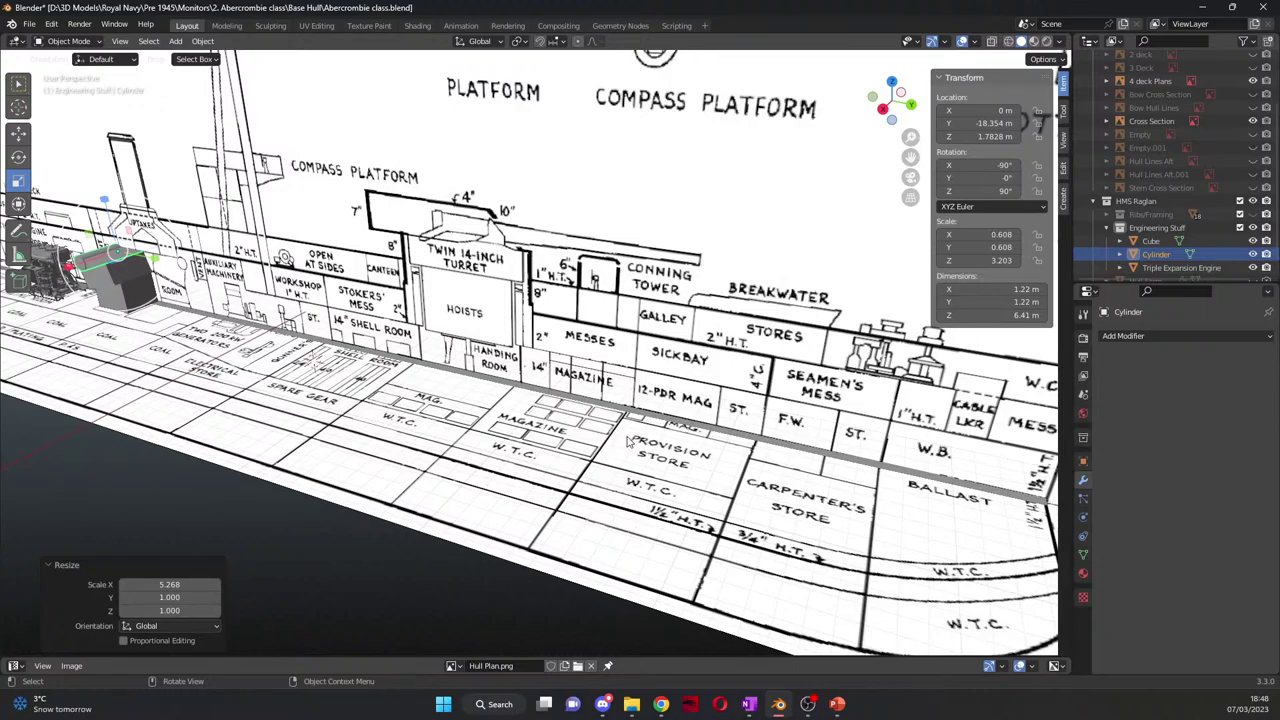
middle_click_drag(670, 448, 627, 503)
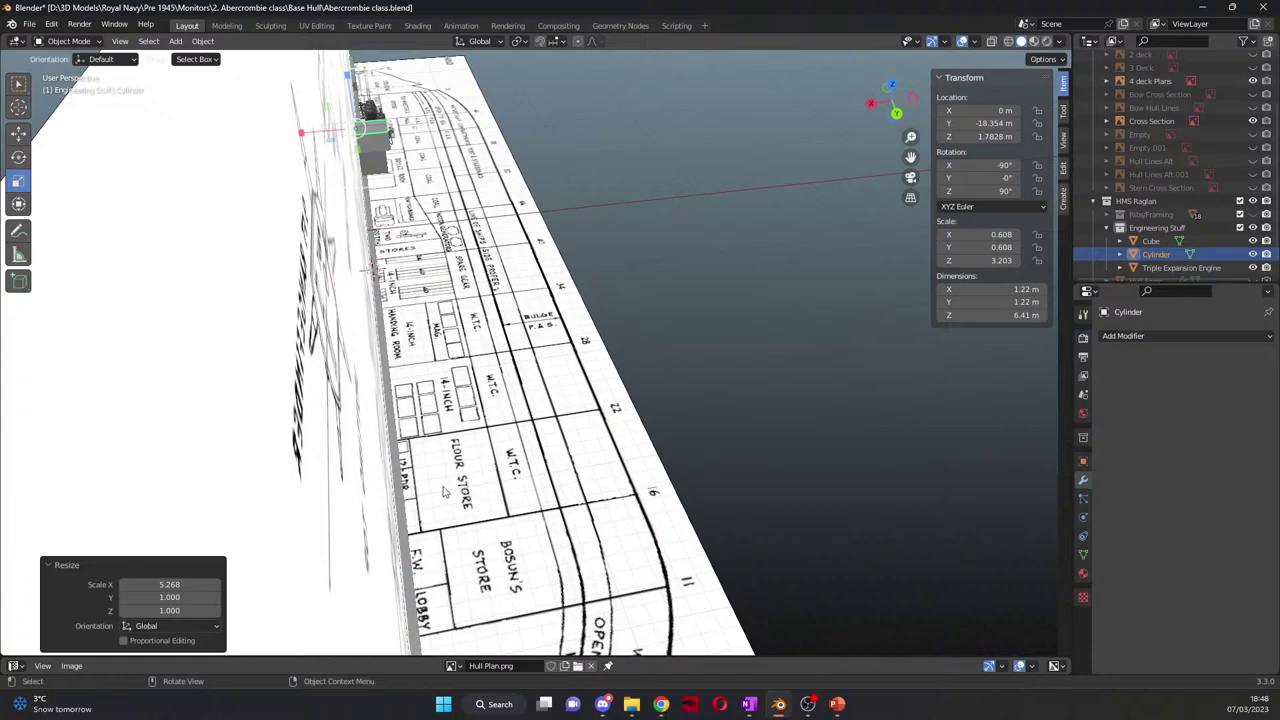
middle_click_drag(381, 498, 550, 486)
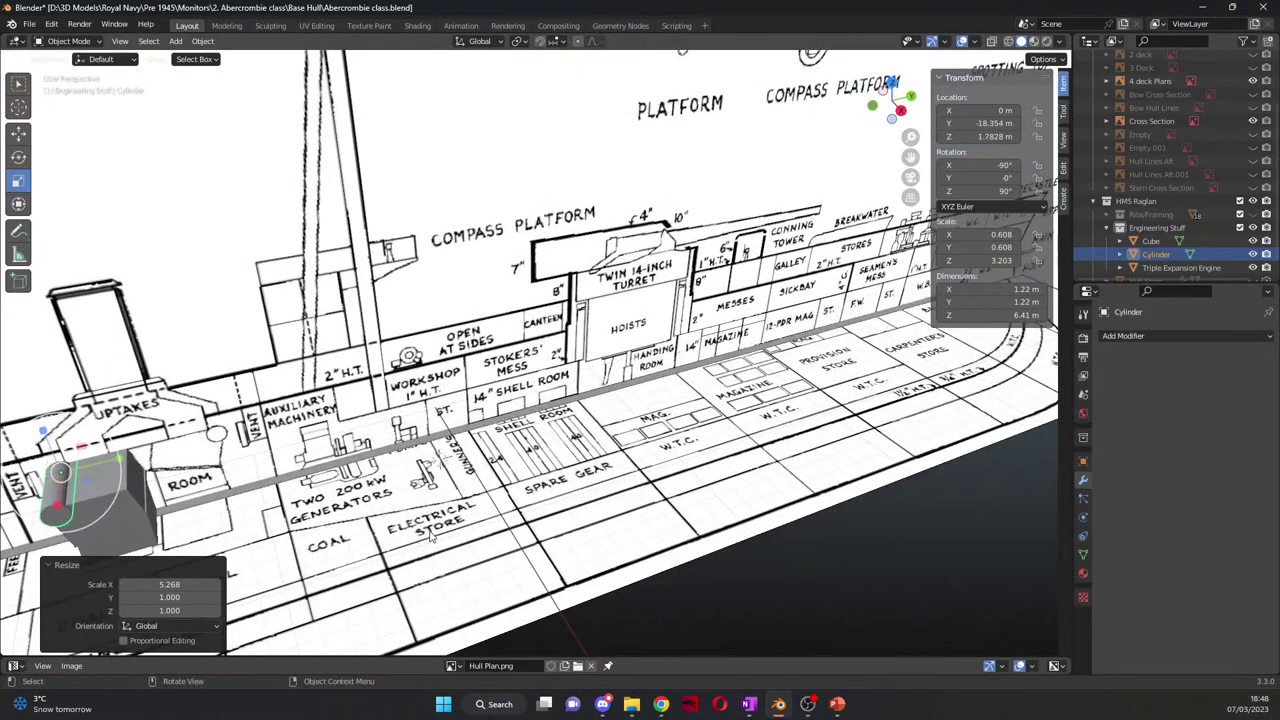
middle_click_drag(437, 539, 337, 405)
scroll(337, 409, "up", 5)
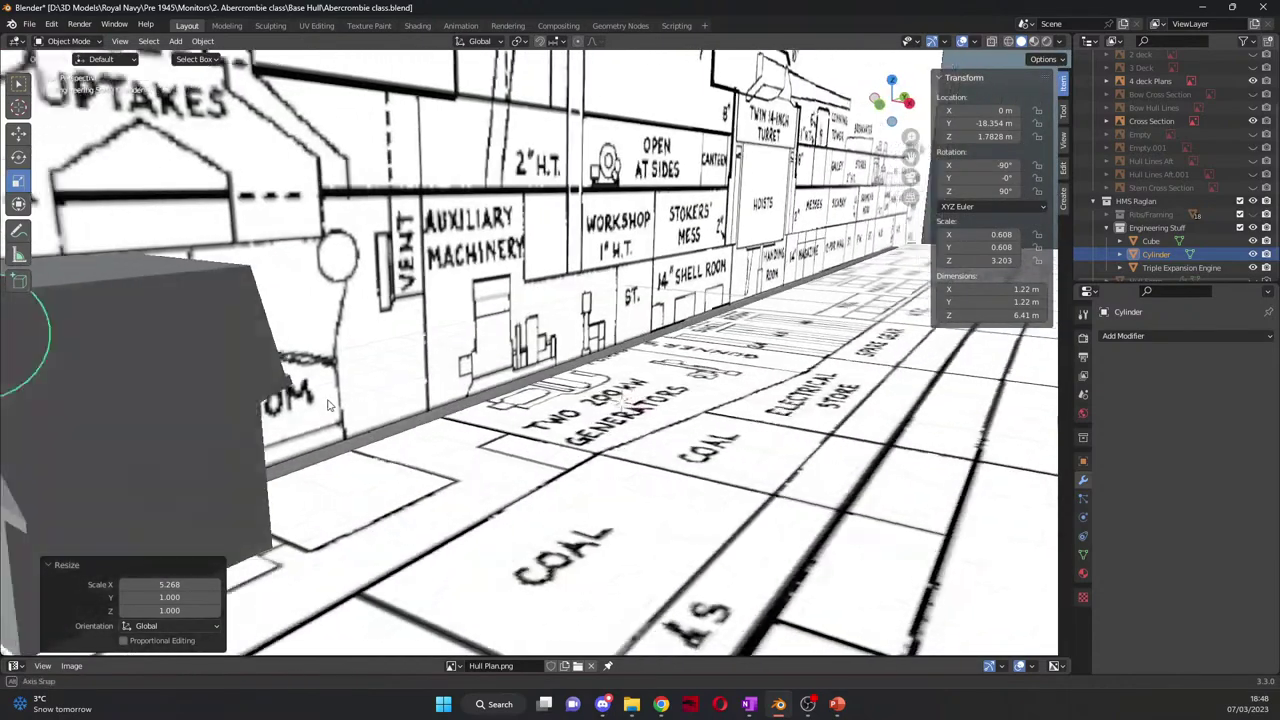
middle_click_drag(170, 450, 338, 402, "shift")
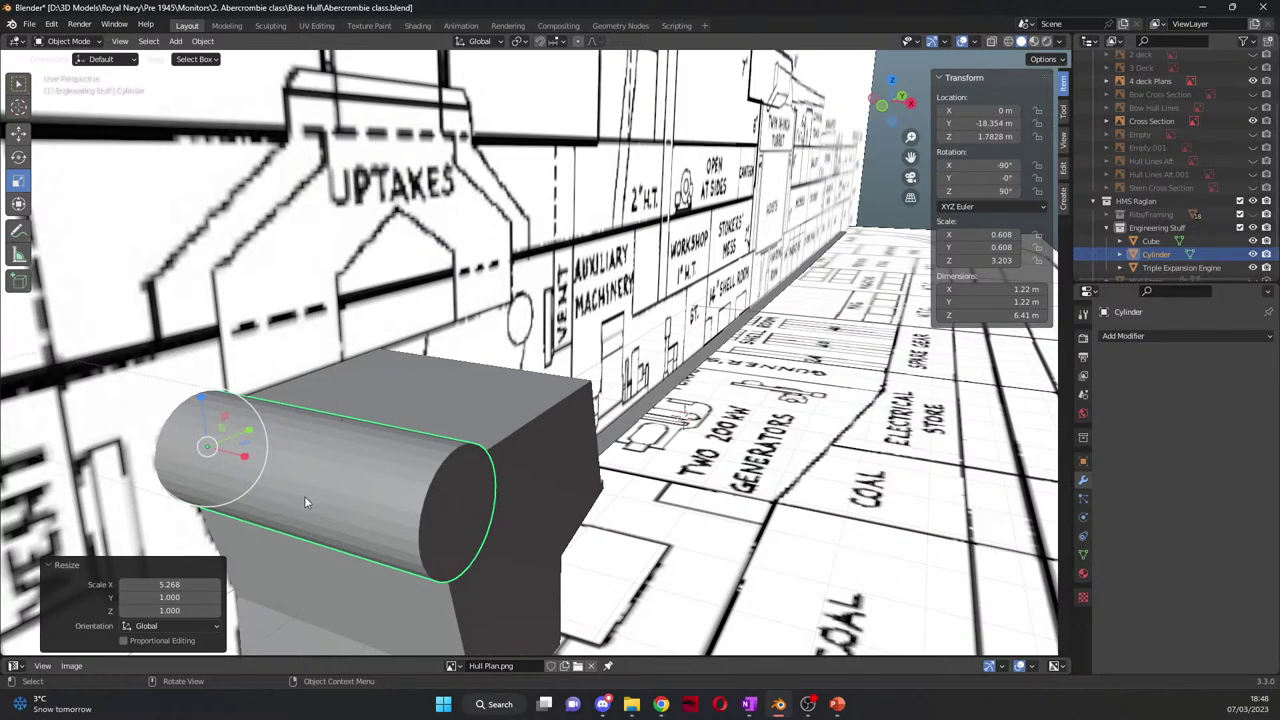
middle_click_drag(304, 497, 302, 491)
middle_click_drag(555, 345, 400, 443)
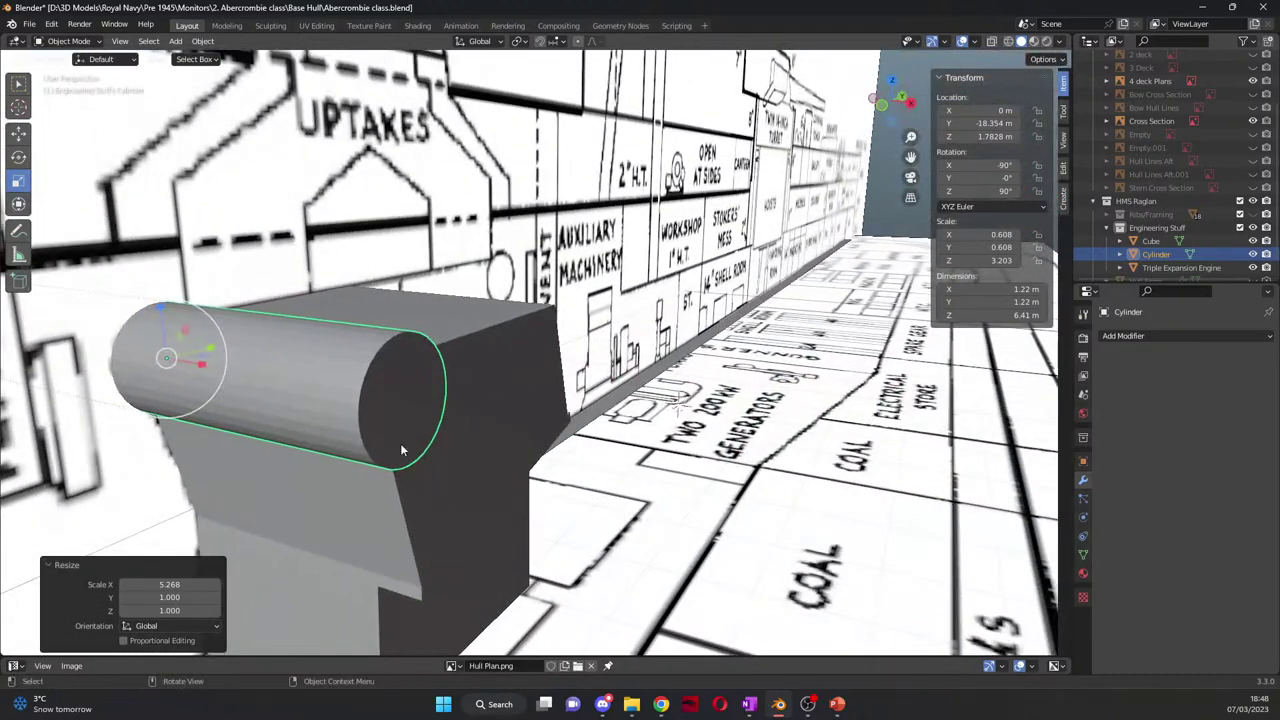
key("Tab")
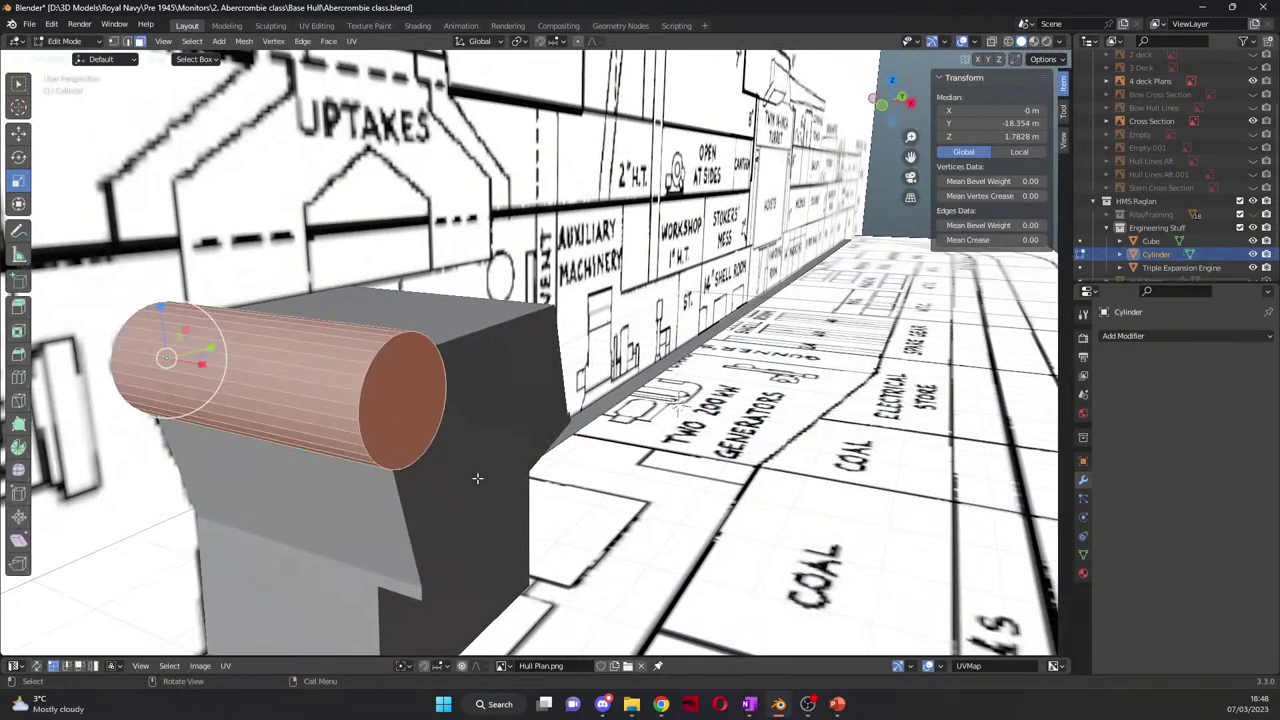
left_click(394, 398)
middle_click_drag(394, 398, 500, 400)
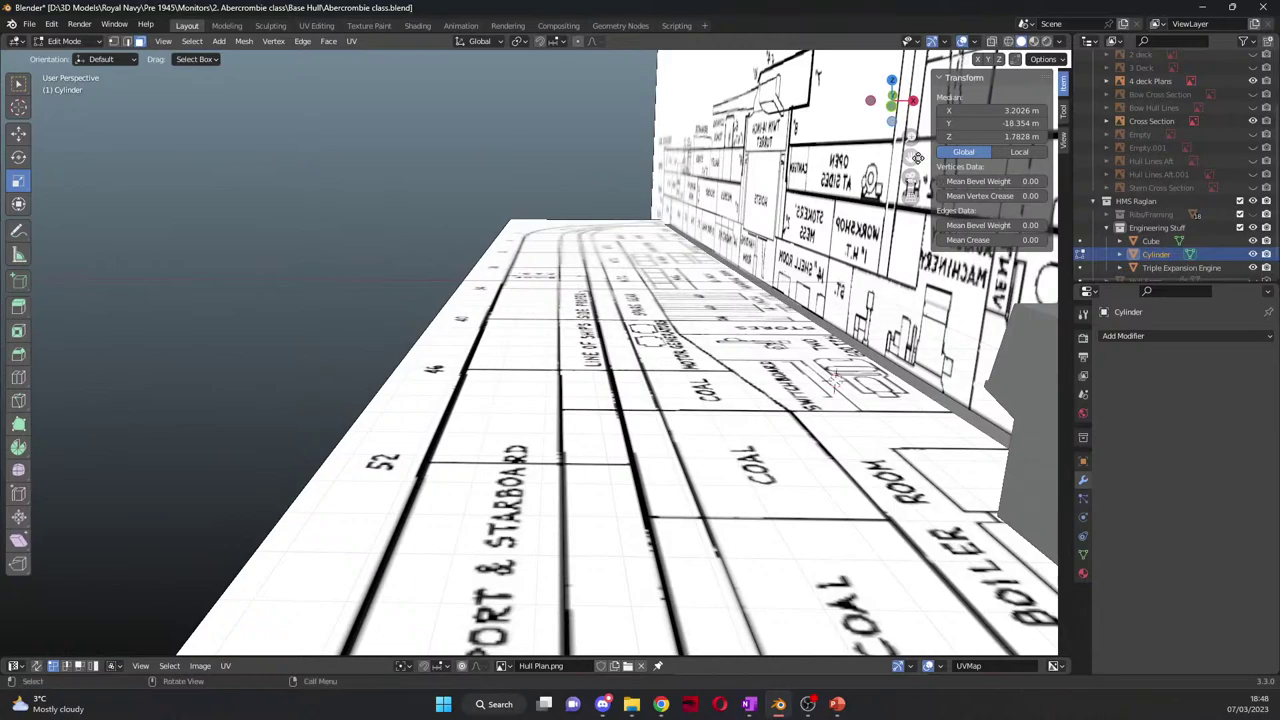
middle_click_drag(1010, 350, 781, 333, "shift")
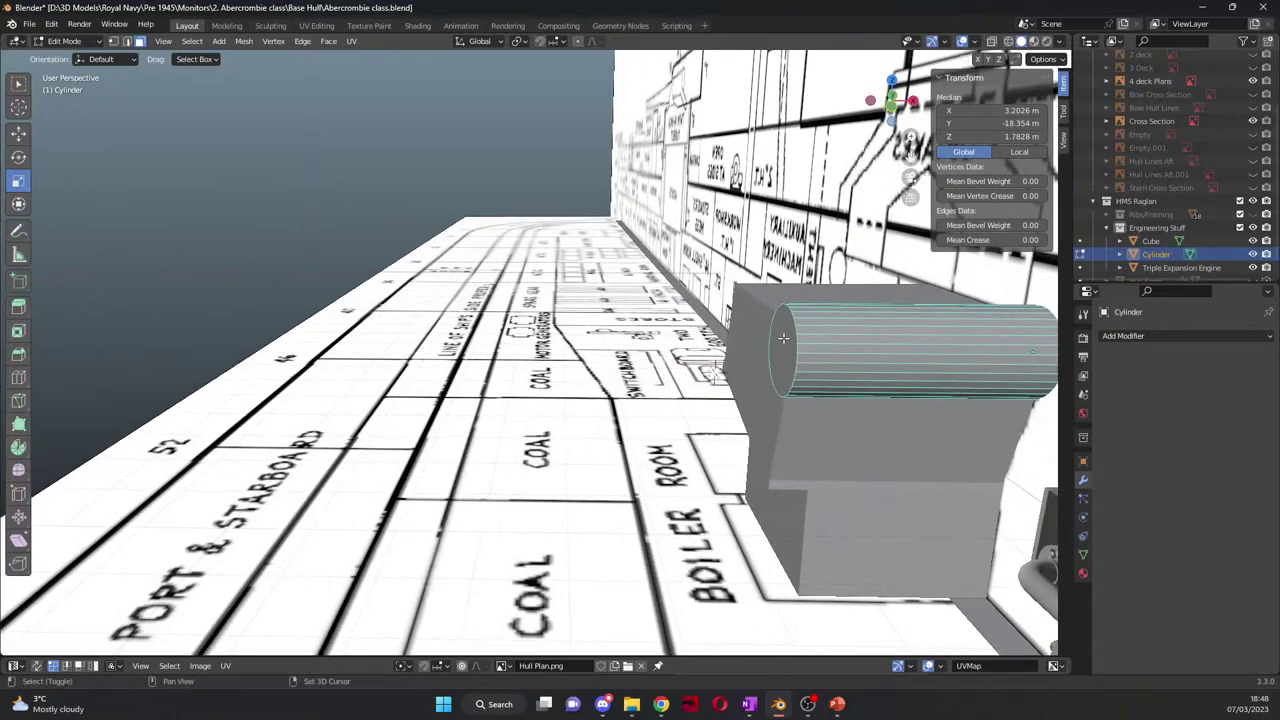
left_click(784, 337, "shift")
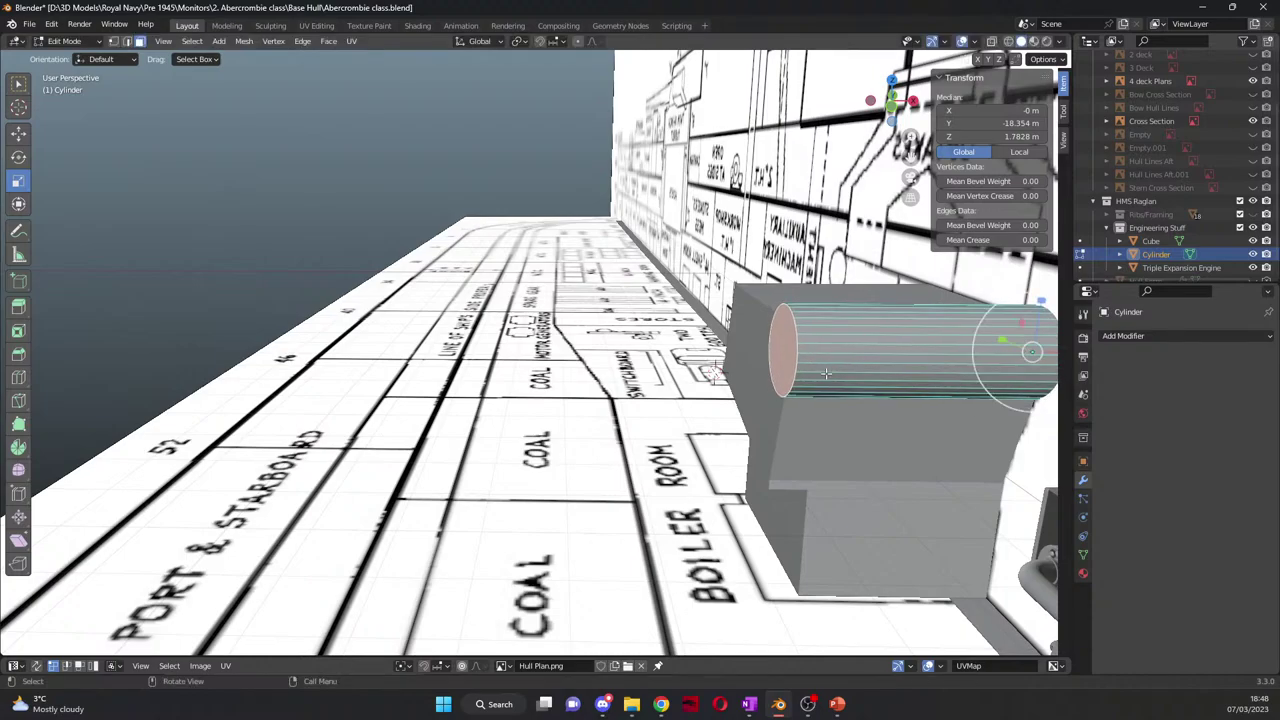
middle_click_drag(829, 373, 420, 290)
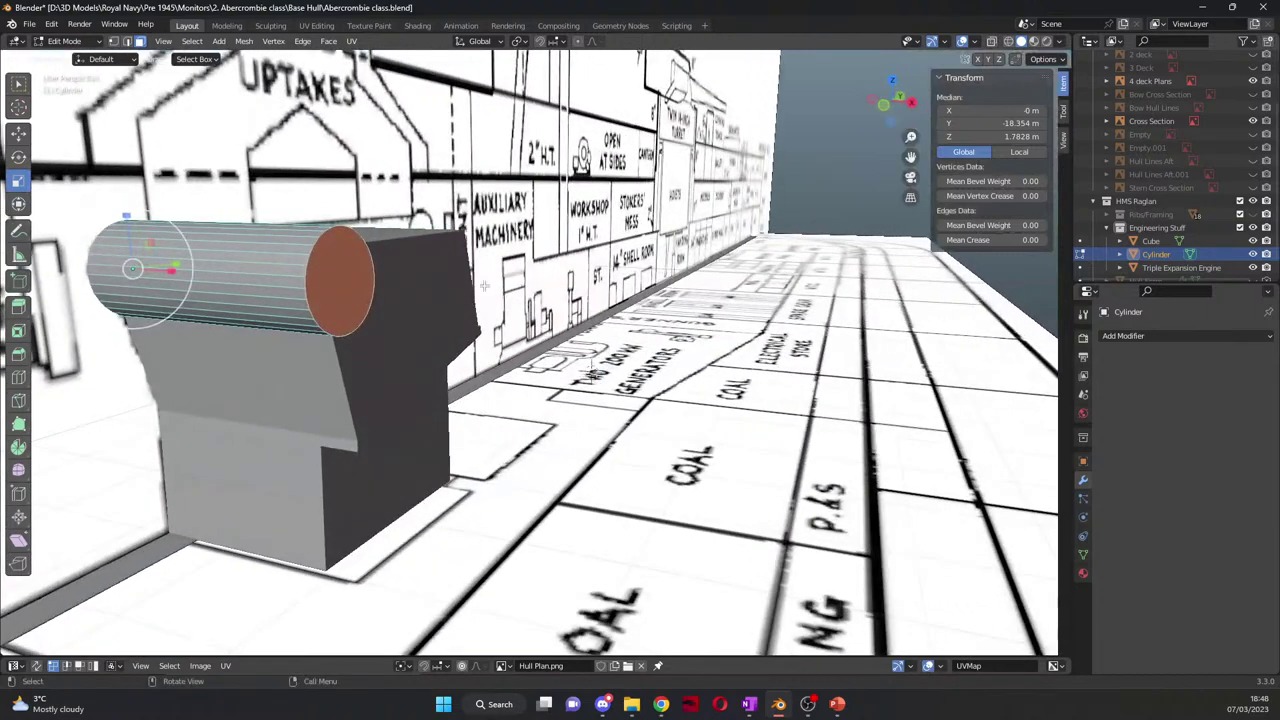
left_click(356, 265)
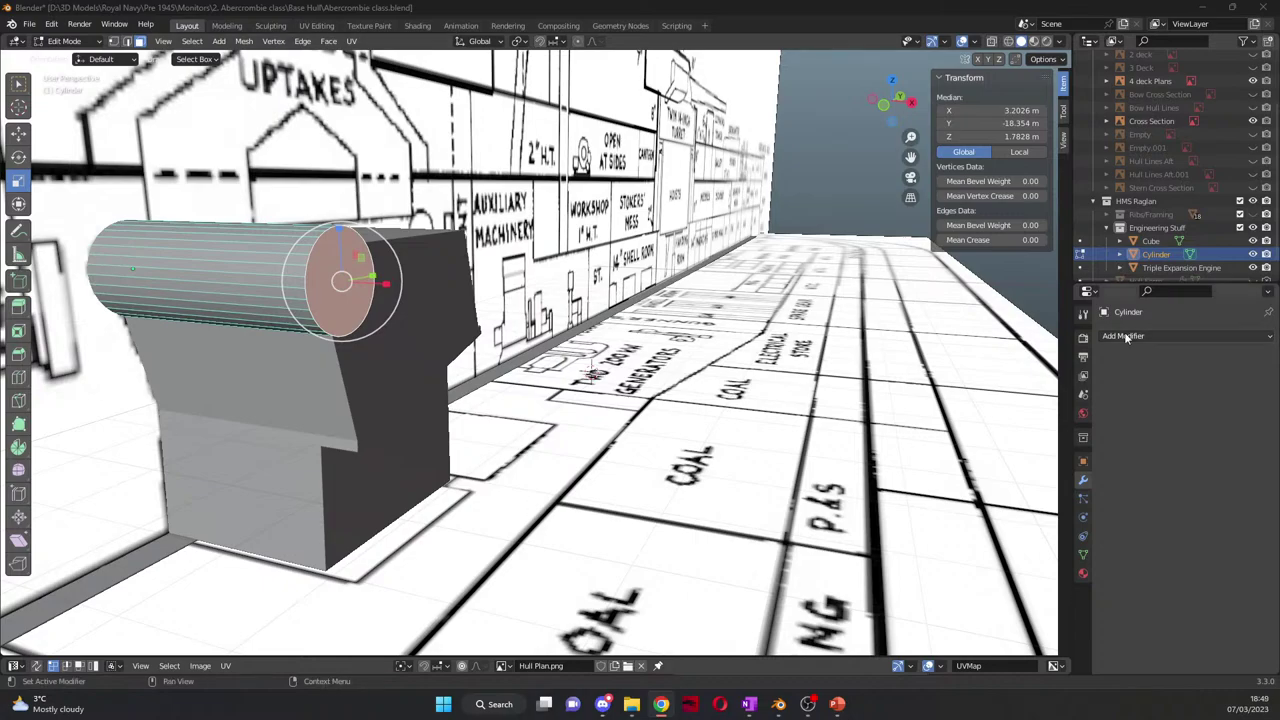
mouse_move(468, 424)
middle_mouse_down()
mouse_move(494, 414)
mouse_move(480, 426)
middle_mouse_up()
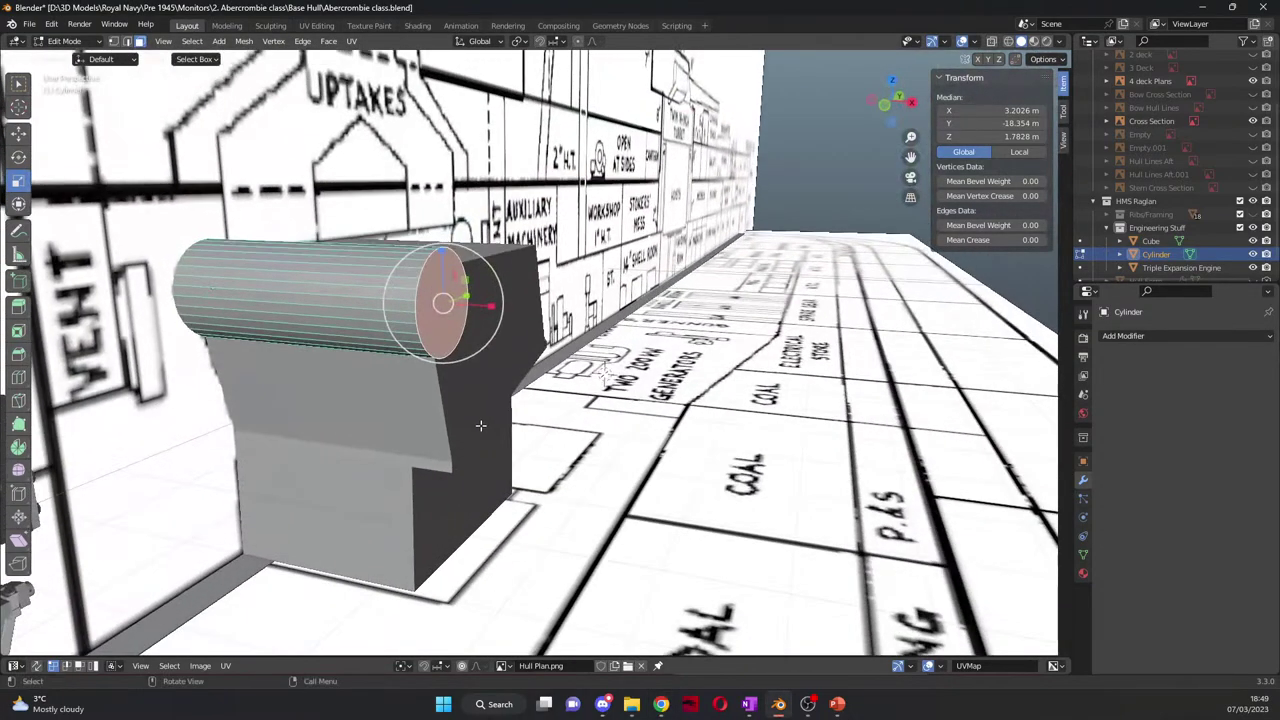
scroll(480, 426, "up", 1)
scroll(480, 426, "down", 1)
left_click(475, 380)
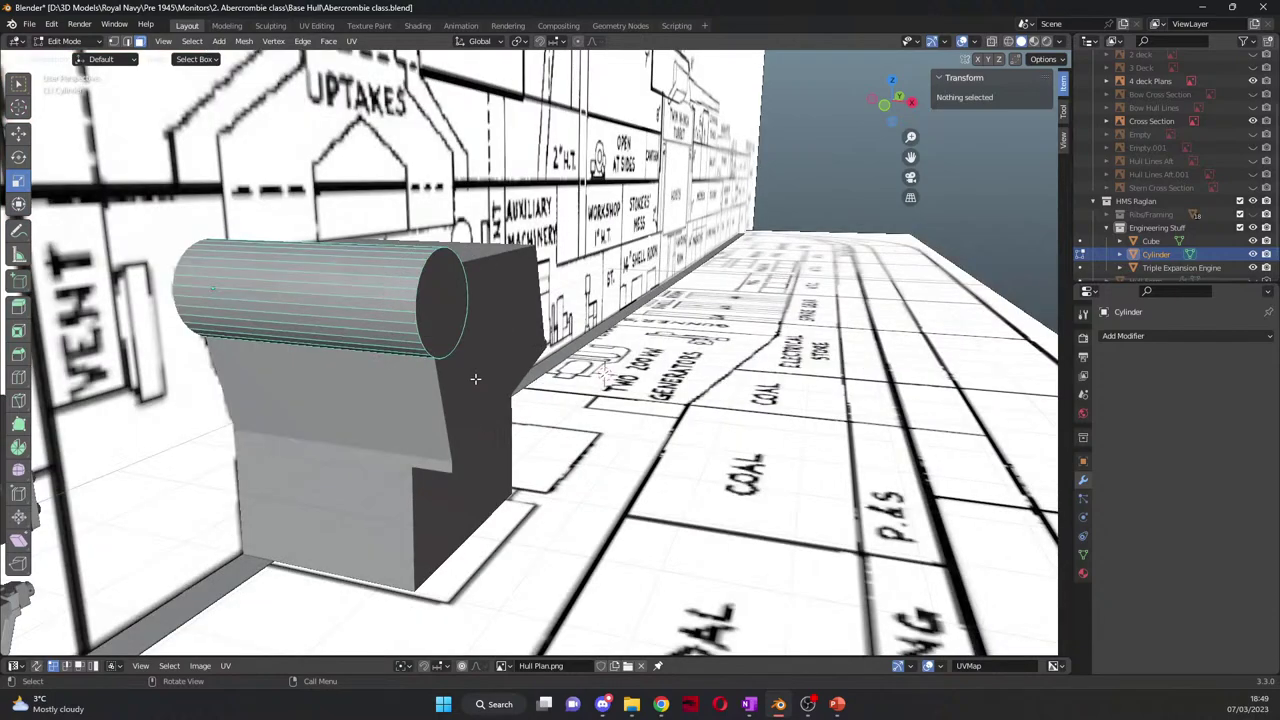
Step: Switch mesh editing from the drum to the boiler casing and select the large upper faces on both of its ends
key("Tab")
left_click(475, 378)
key("Tab")
left_click(474, 378)
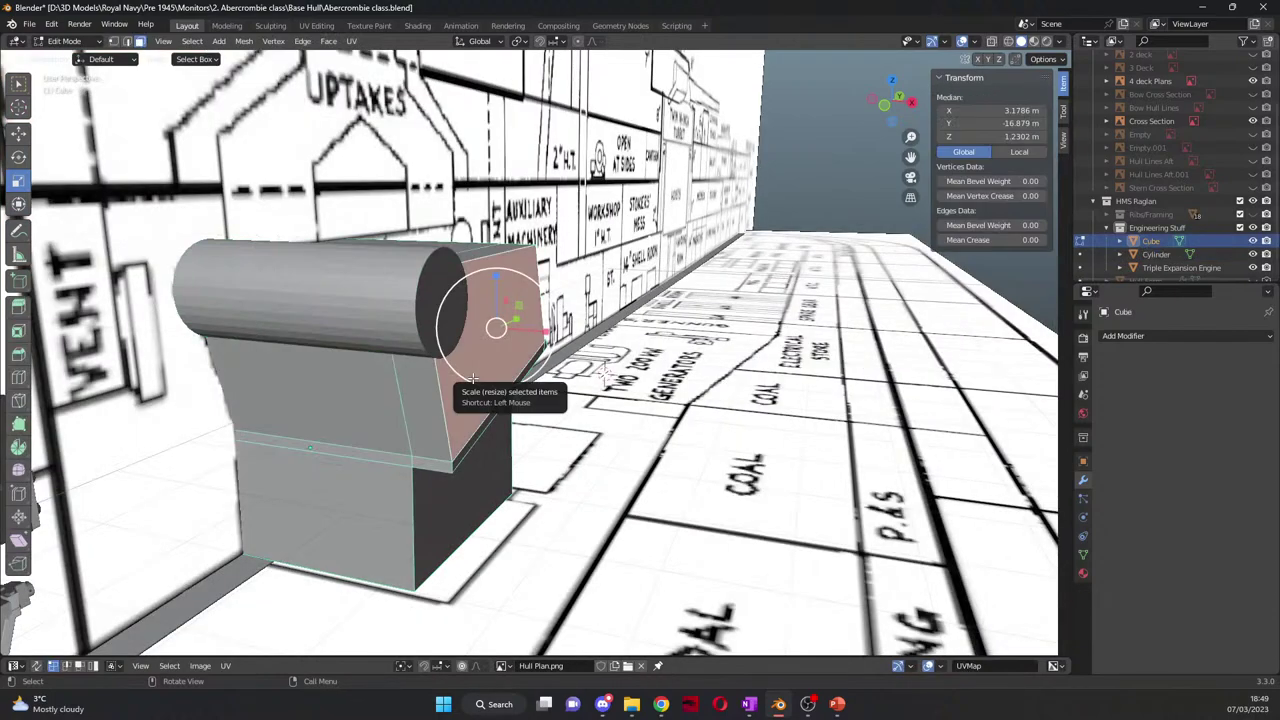
middle_click_drag(472, 378, 515, 380)
key("c")
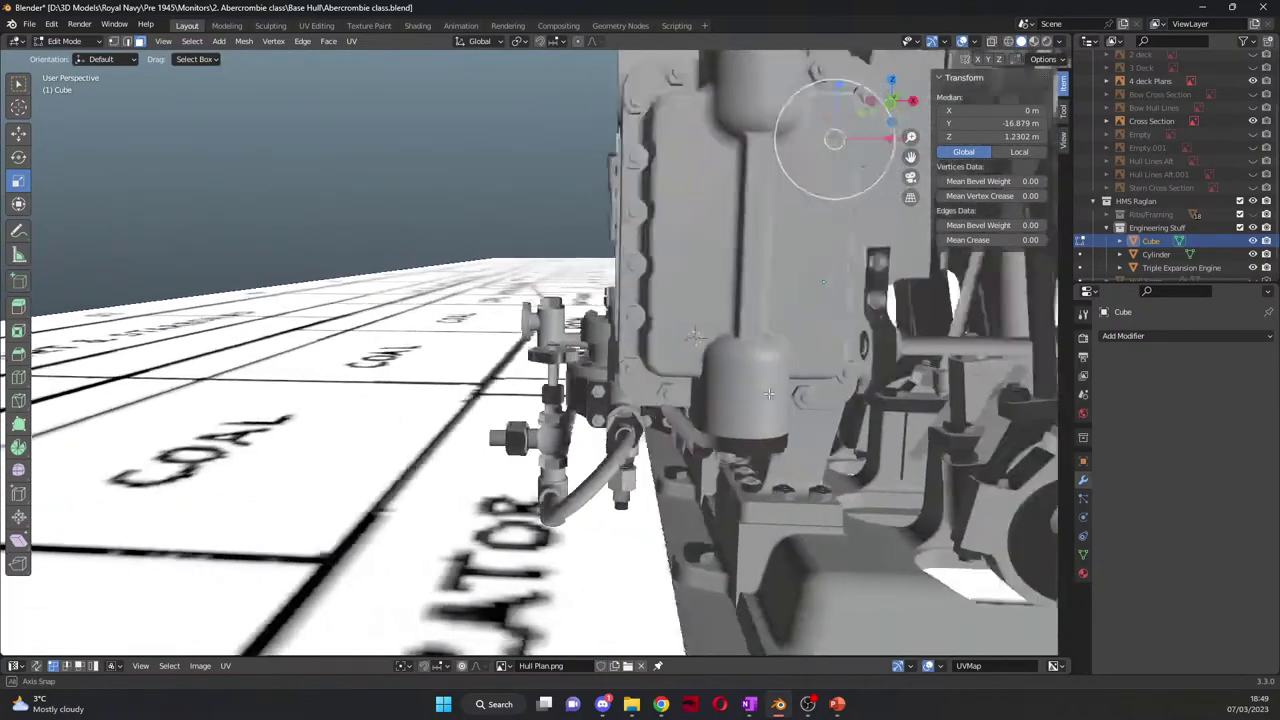
middle_click_drag(769, 393, 725, 405)
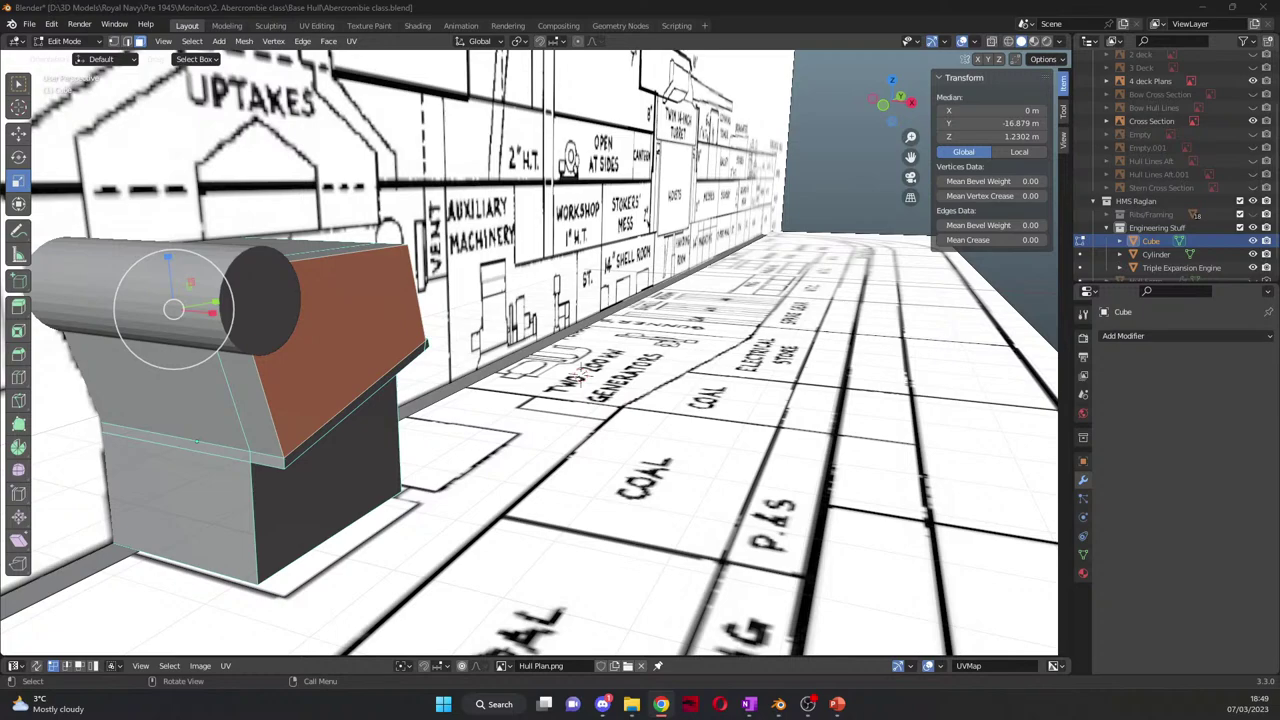
middle_click_drag(475, 348, 478, 348)
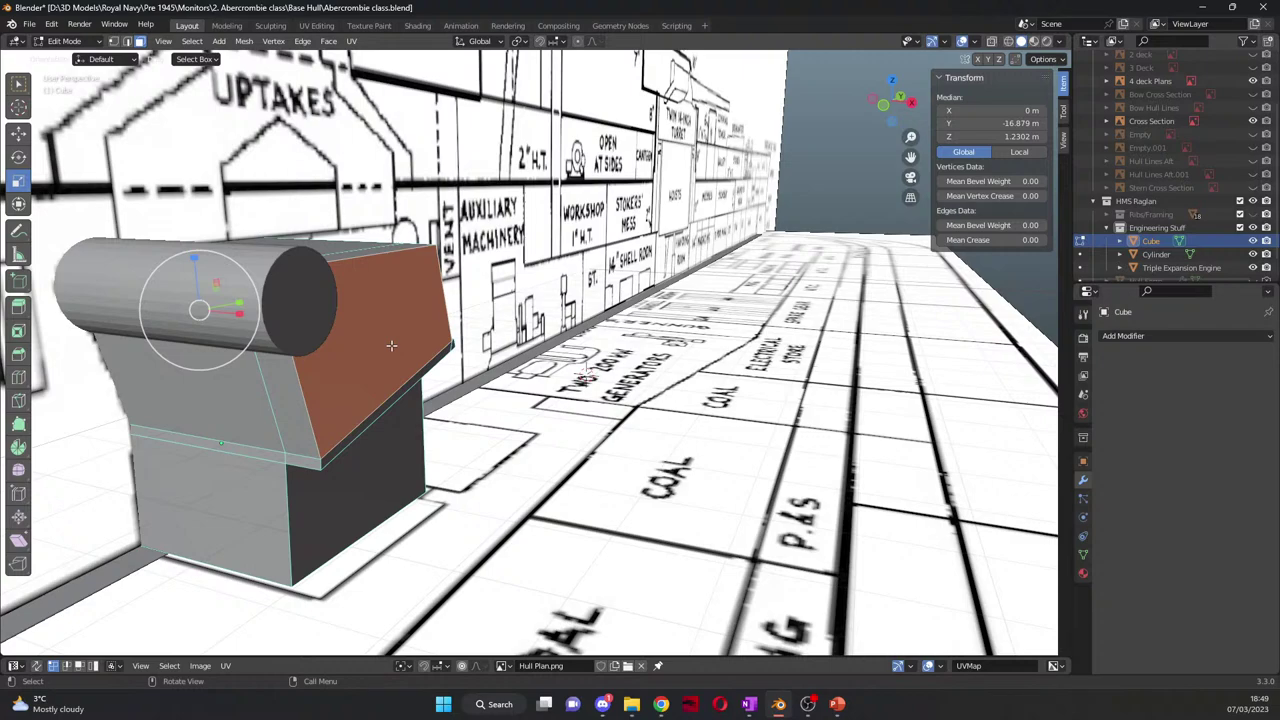
Step: Extrude both selected end faces of the casing in place and scale them uniformly to about 0.912 to form inset panels
key("e")
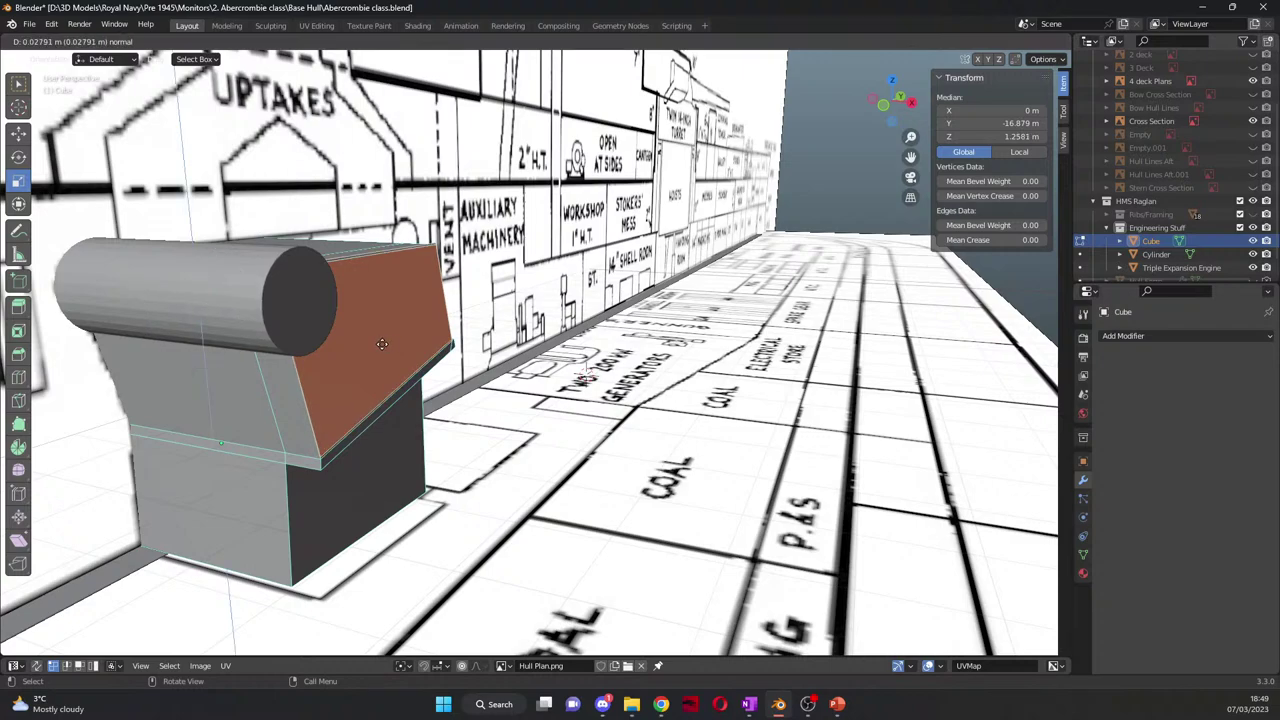
right_click(356, 342)
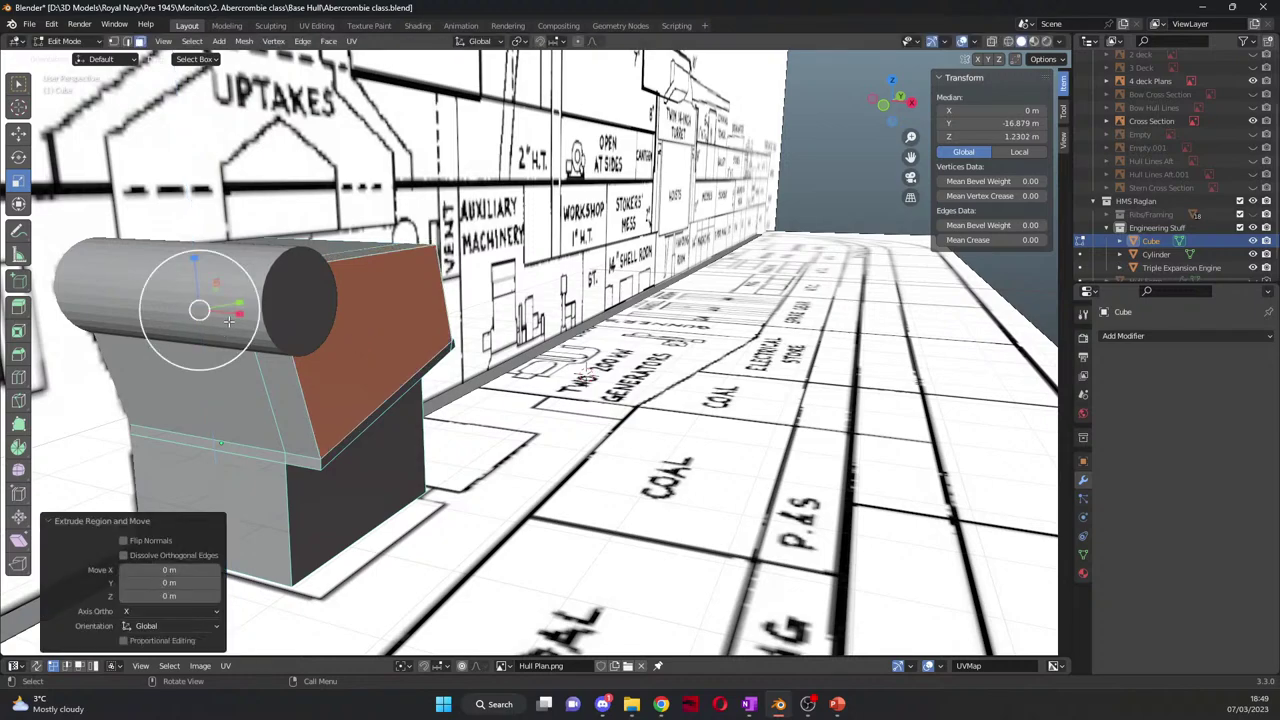
left_click_drag(240, 315, 242, 316)
key("s")
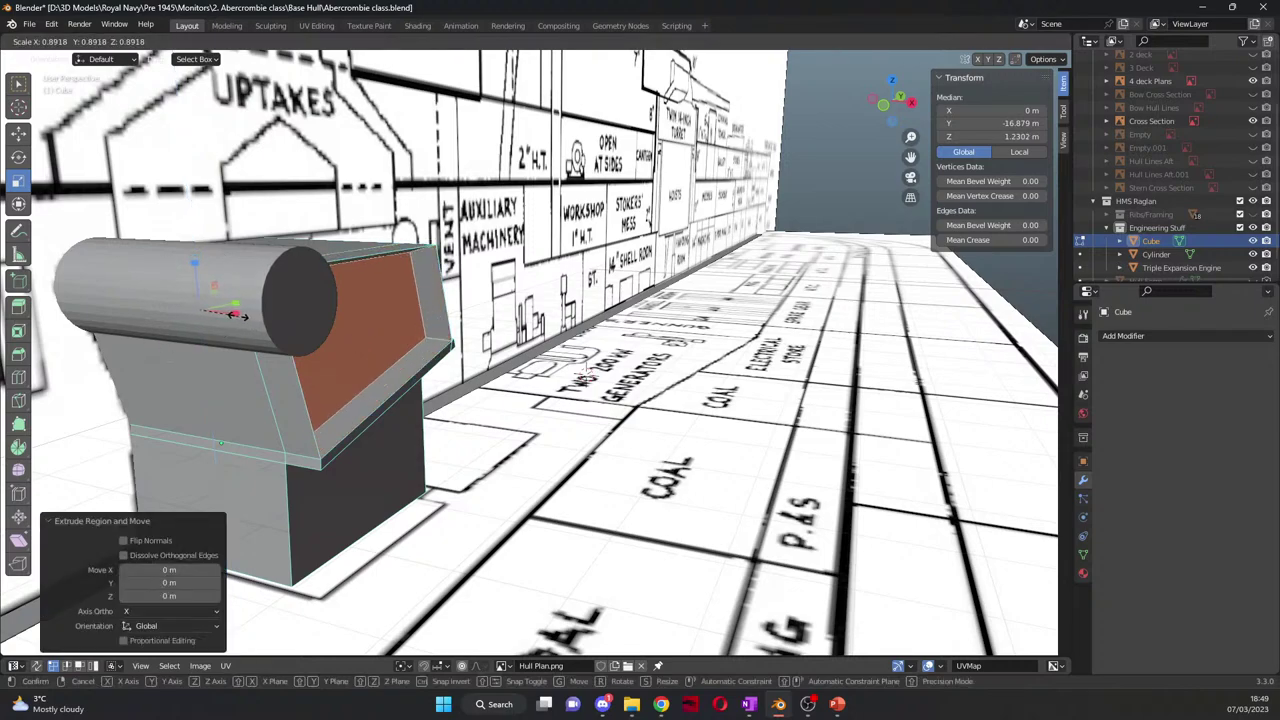
left_click(239, 315)
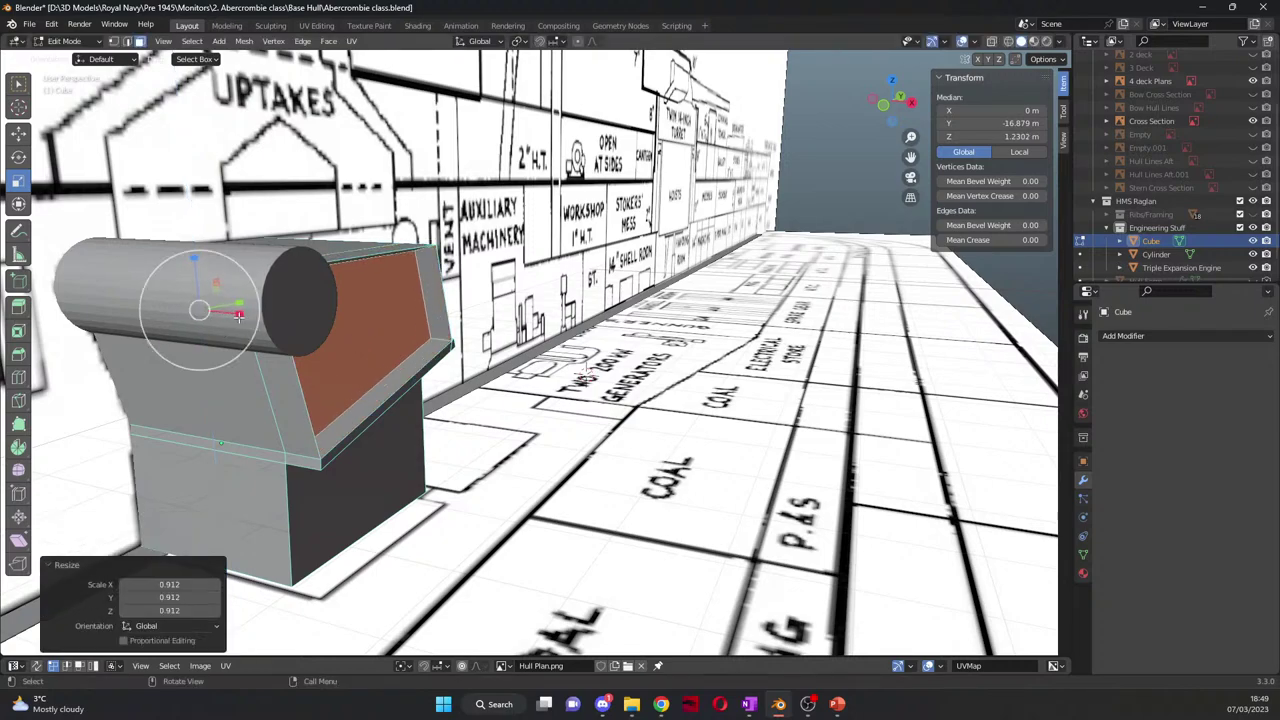
Step: Try deleting the narrow border faces around the casing's inset end panel, and undo the deletion
left_click(296, 420)
left_click(390, 250, "shift")
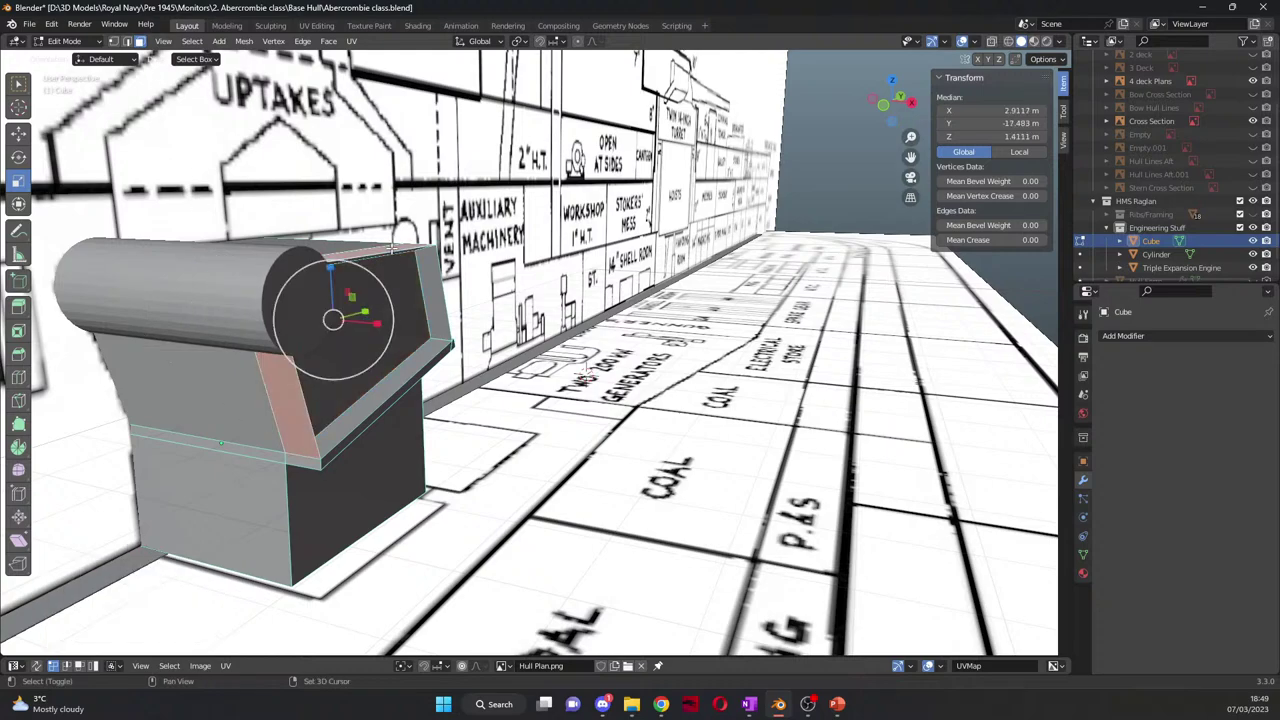
key("x")
left_click(430, 503)
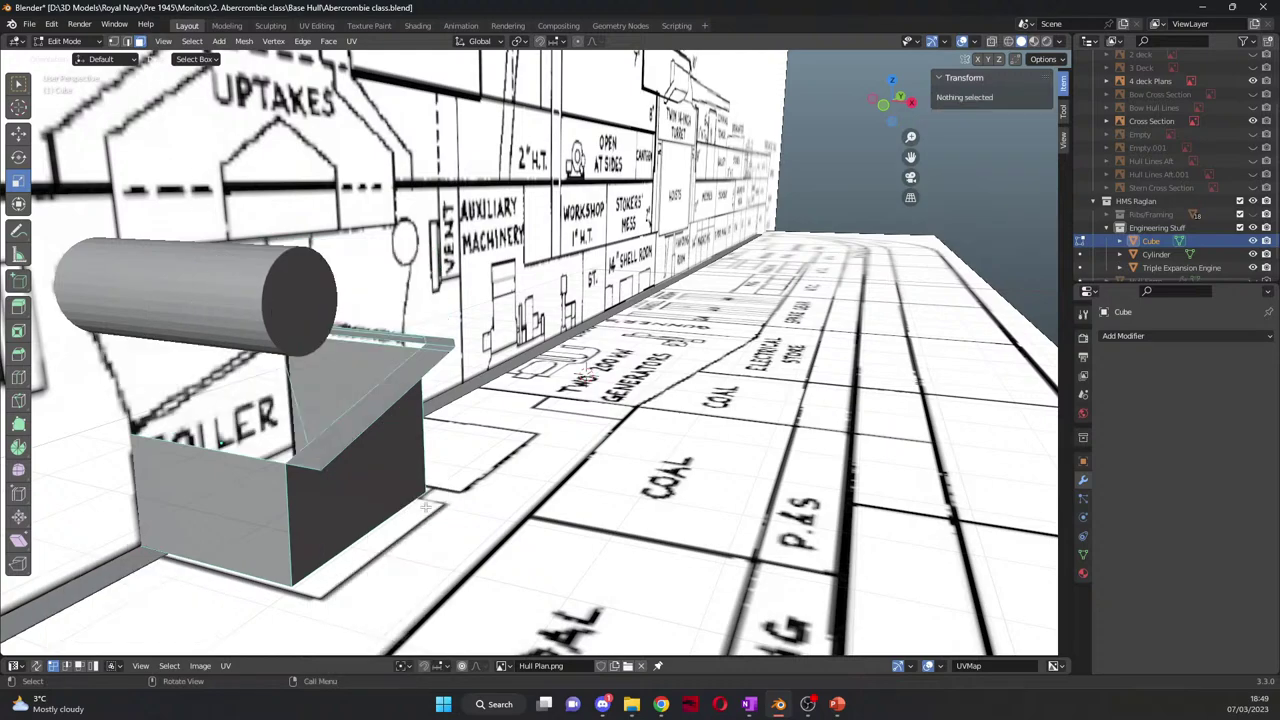
key("ctrl+z")
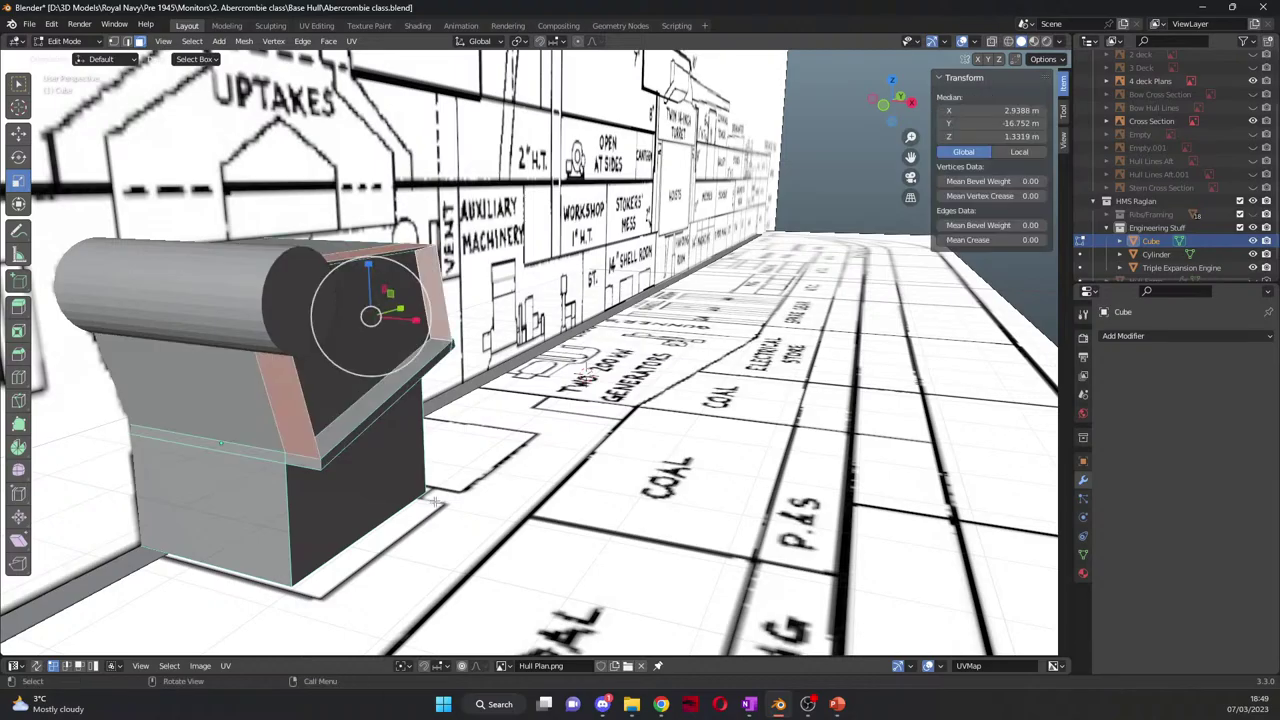
Step: Delete the narrow border faces around the inset panels on the ends of the boiler casing
key("KP_7")
middle_click_drag(582, 510, 580, 386)
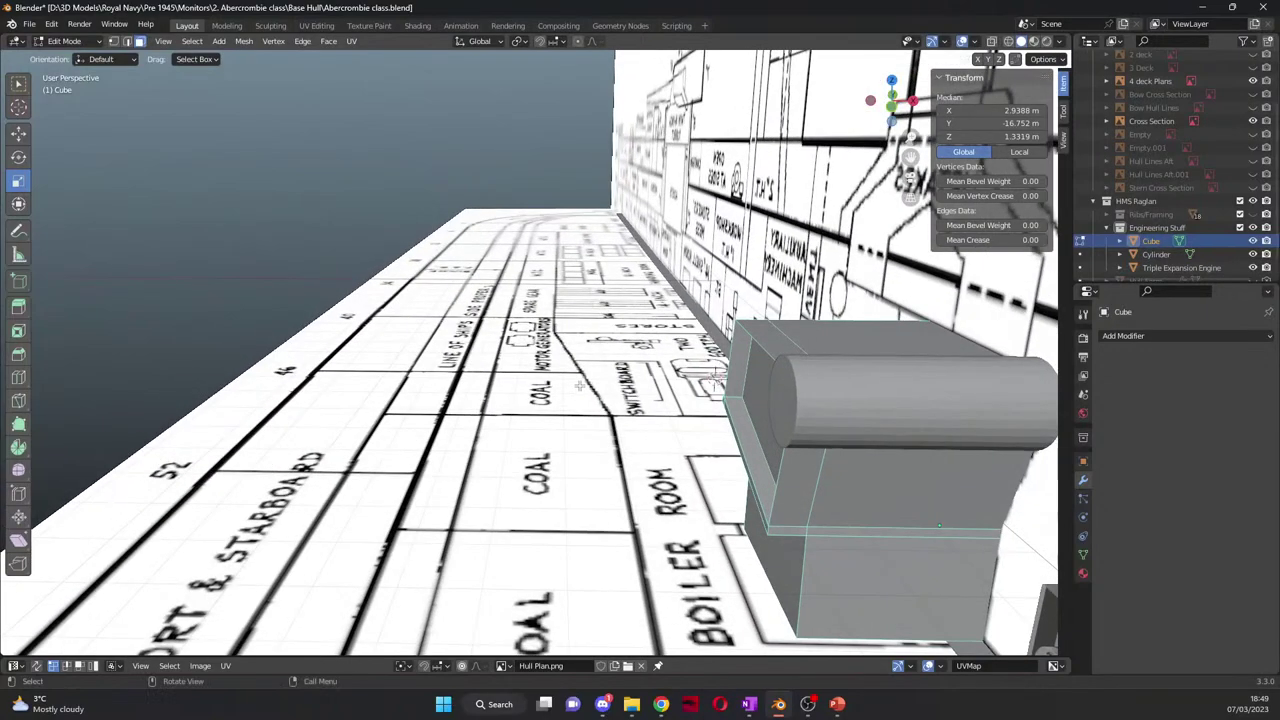
left_click(797, 486, "shift")
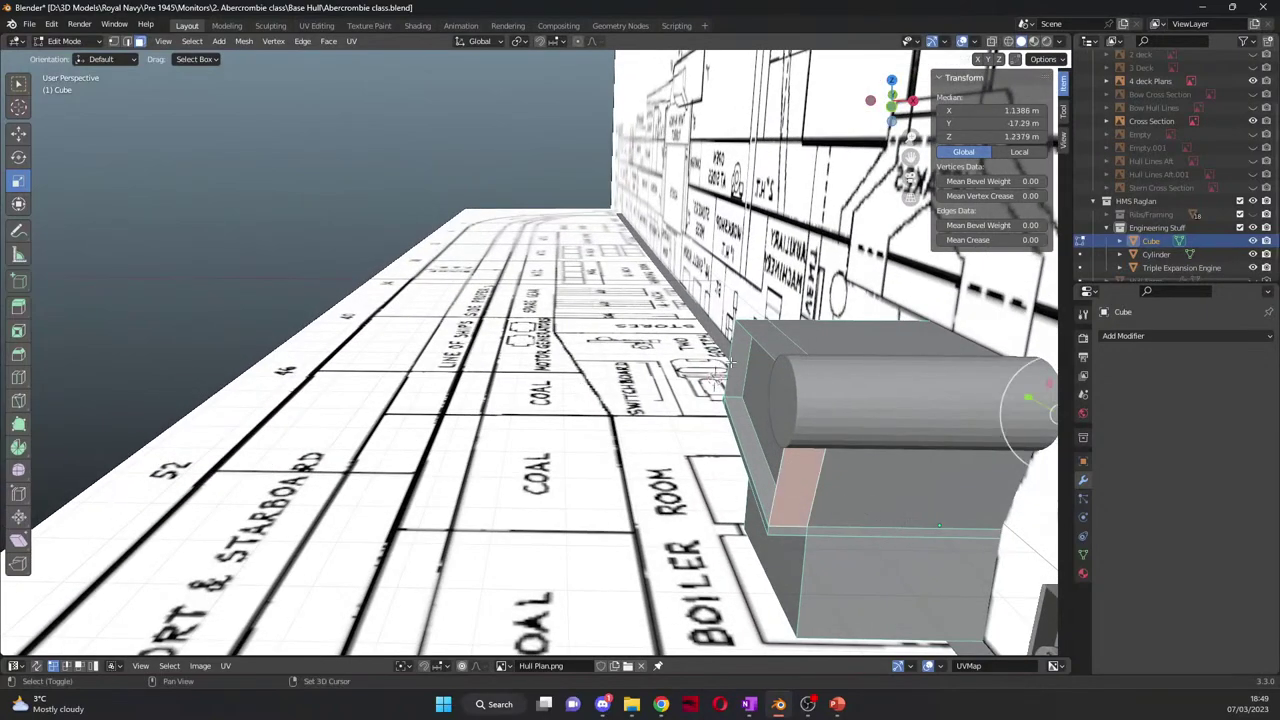
left_click(748, 352, "shift")
key("x")
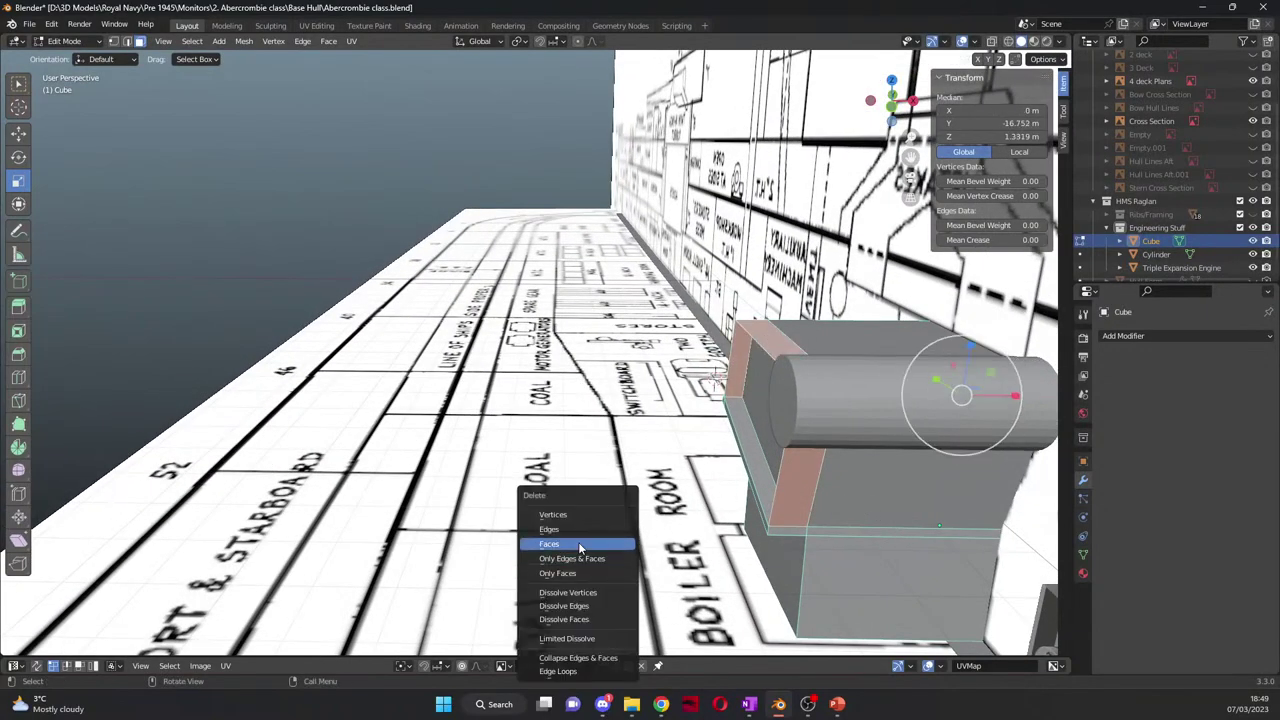
left_click(580, 548)
middle_click_drag(580, 548, 668, 497)
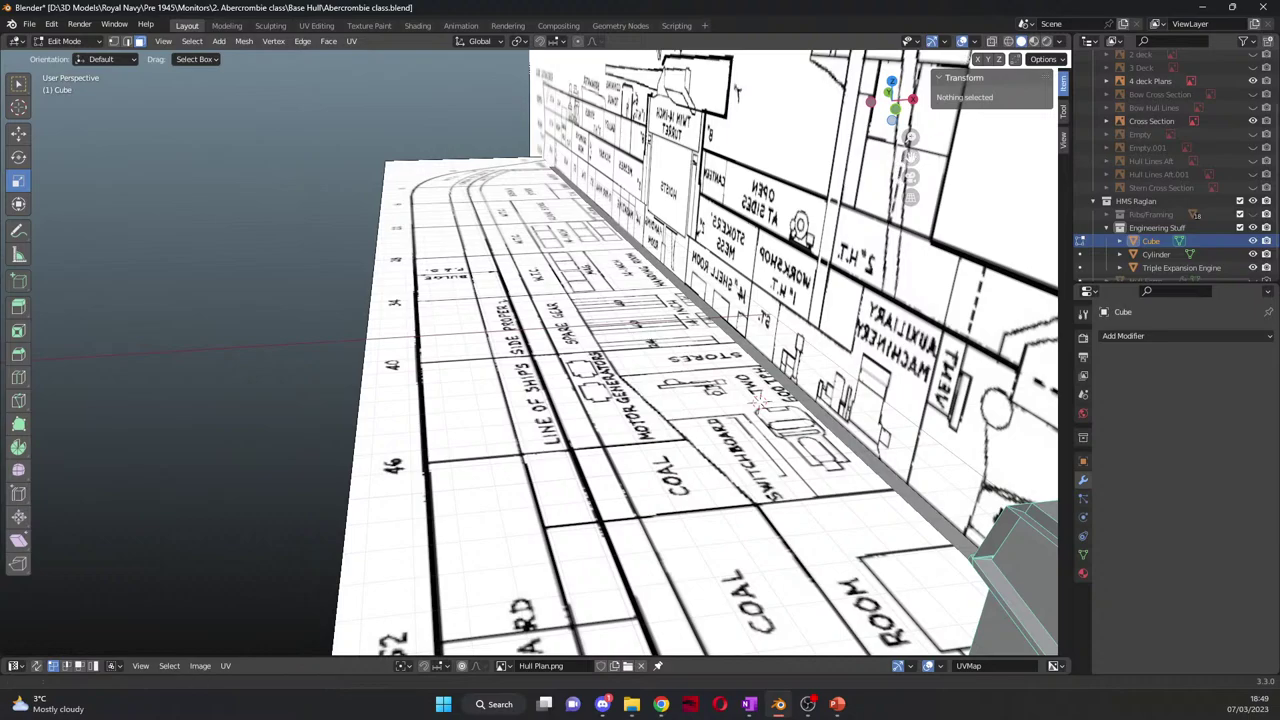
middle_click_drag(668, 440, 572, 430)
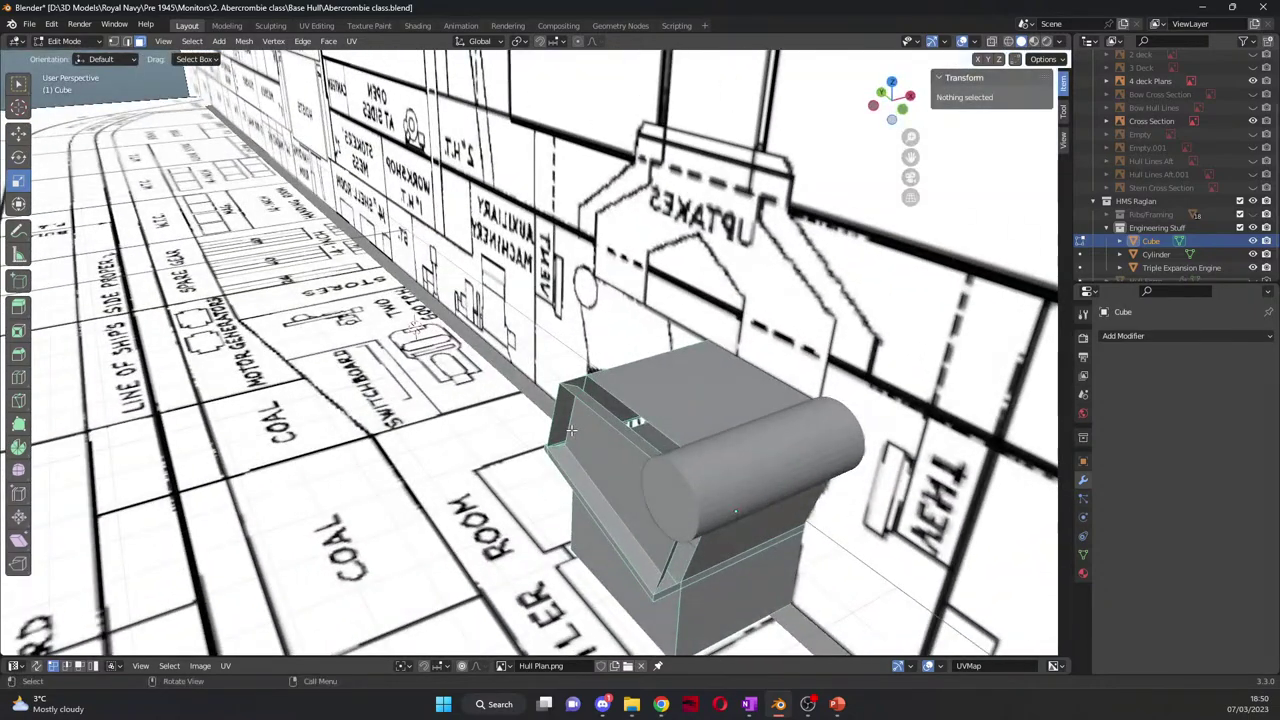
Step: Undo the edits back past the inset end panels and the cylindrical drum, returning to the plain boiler casing in mesh editing
key("ctrl+z")
key("ctrl+z")
key("ctrl+z")
key("ctrl+z")
key("ctrl+z")
key("ctrl+z")
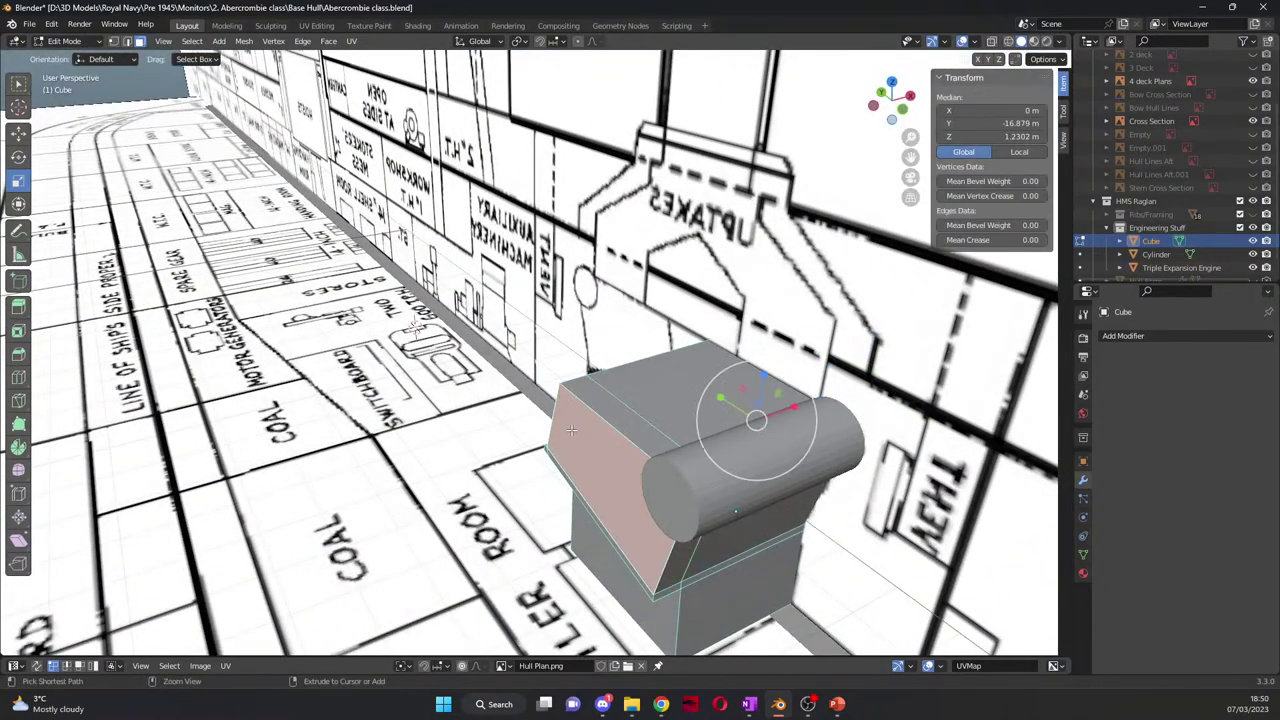
key("ctrl+z")
key("ctrl+z")
key("ctrl+z")
key("ctrl+z")
key("ctrl+z")
key("ctrl+z")
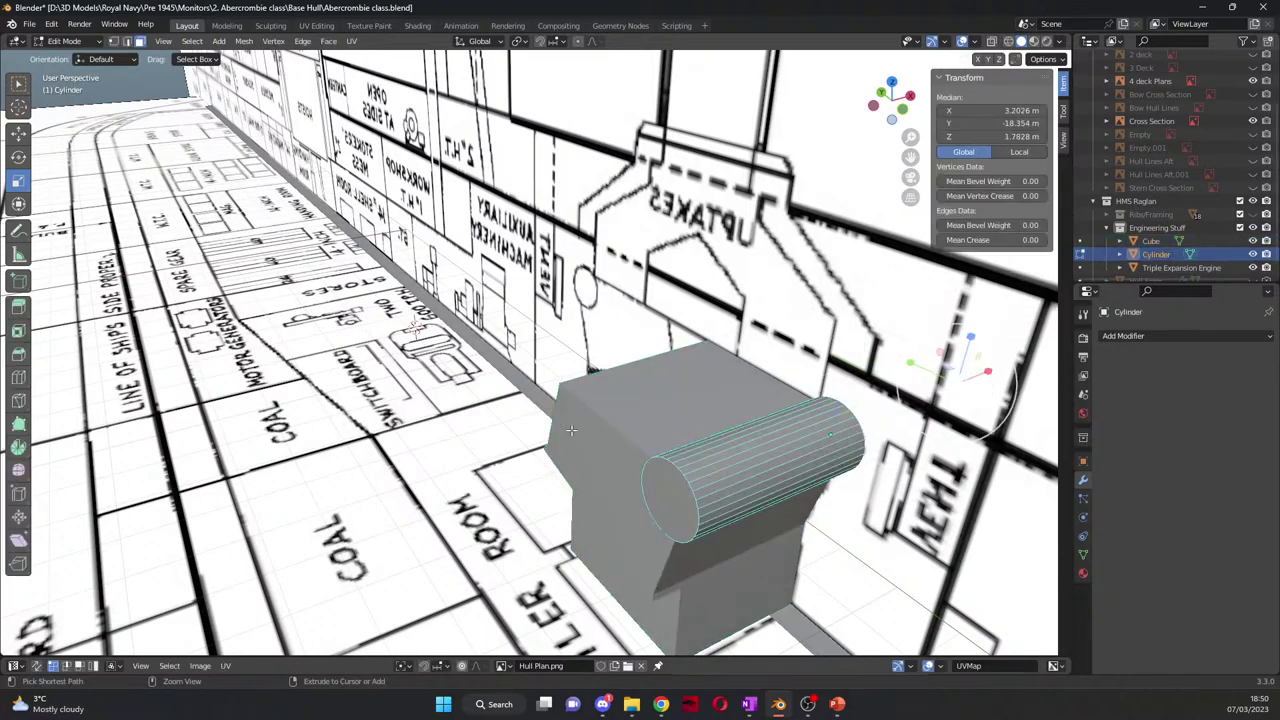
key("ctrl+z")
key("ctrl+z")
key("ctrl+z")
key("ctrl+z")
key("ctrl+z")
key("ctrl+z")
key("ctrl+z")
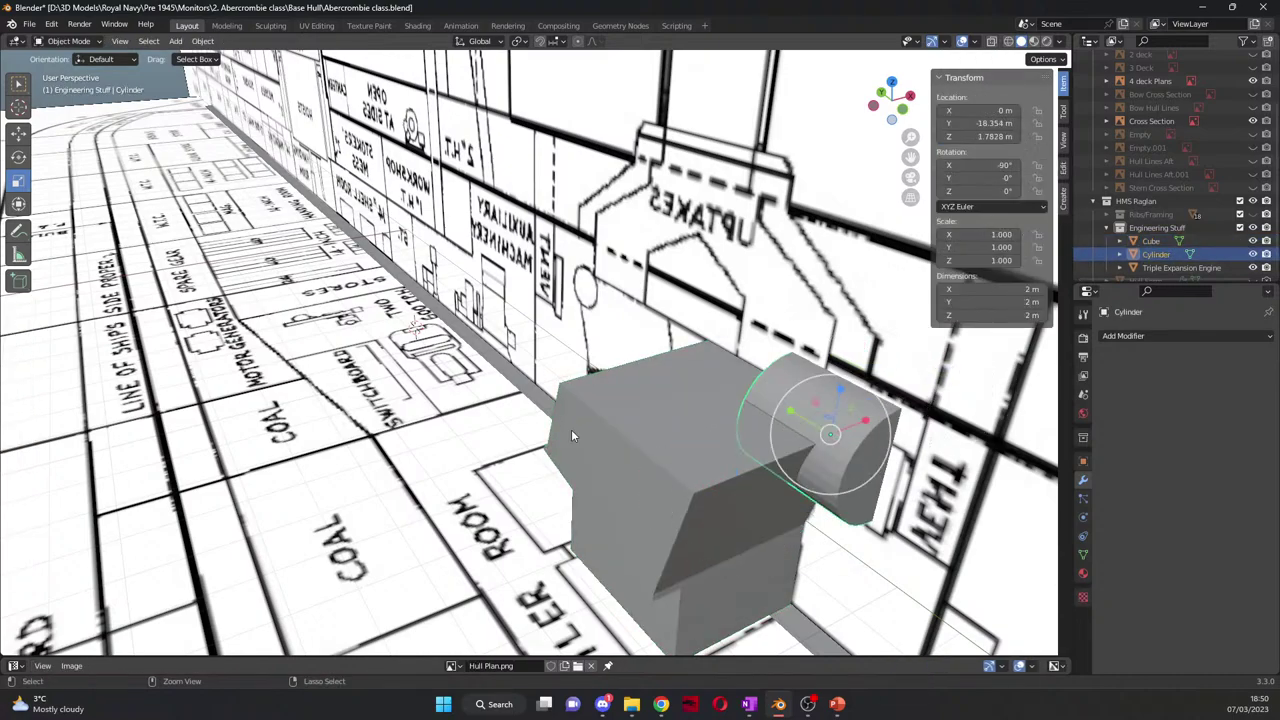
key("ctrl+z")
middle_click_drag(583, 442, 608, 455)
key("ctrl+z")
key("ctrl+z")
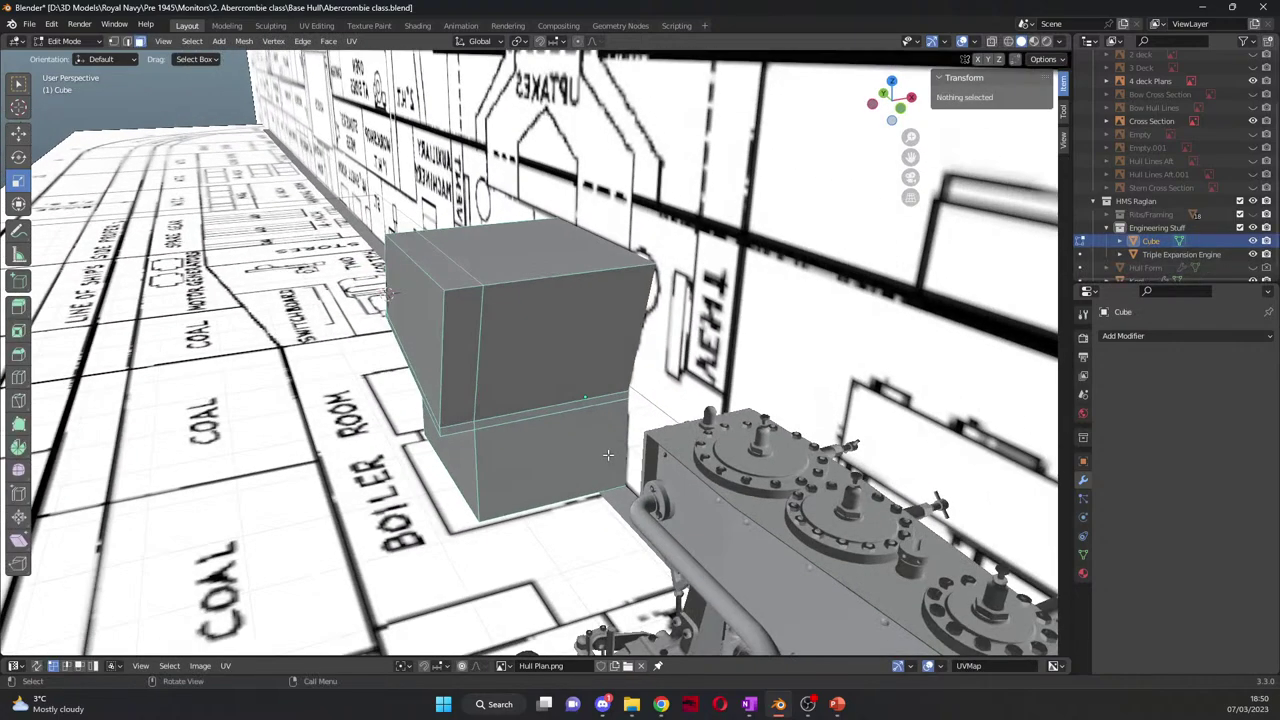
middle_click_drag(498, 414, 494, 376)
key("ctrl+z")
key("ctrl+z")
key("ctrl+z")
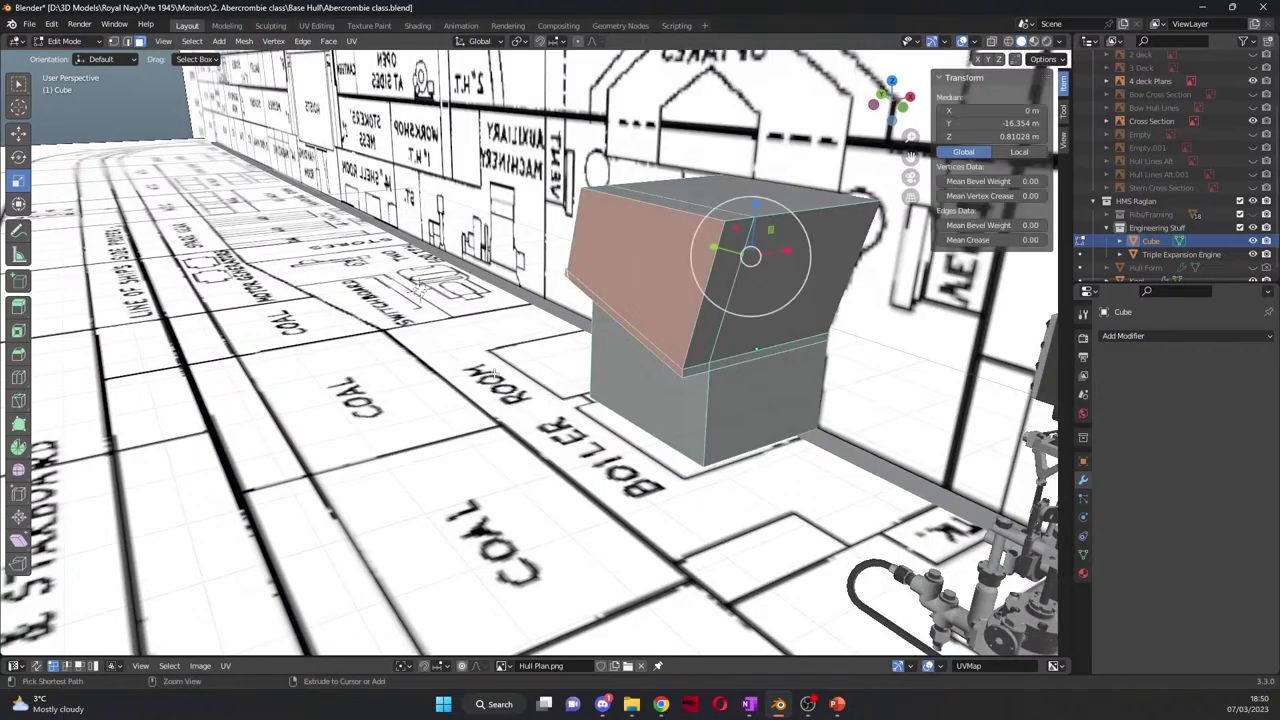
middle_click_drag(495, 375, 511, 431)
left_click(549, 428)
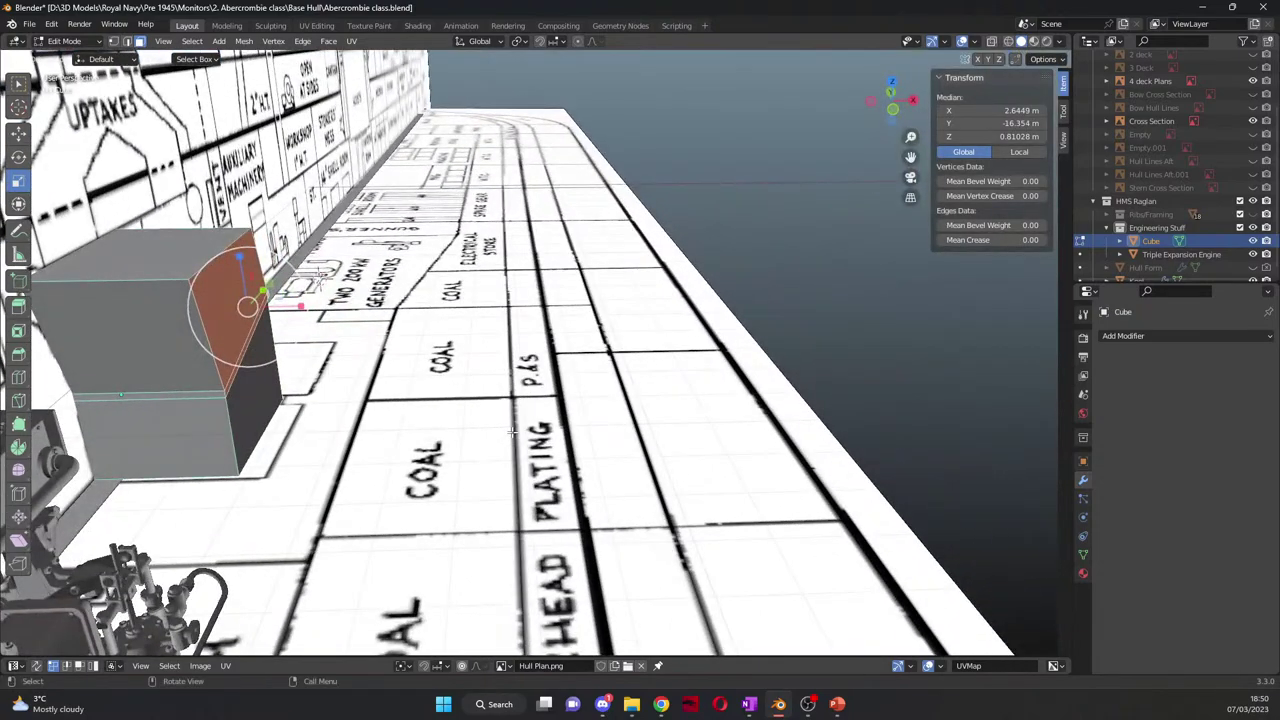
key("ctrl+l")
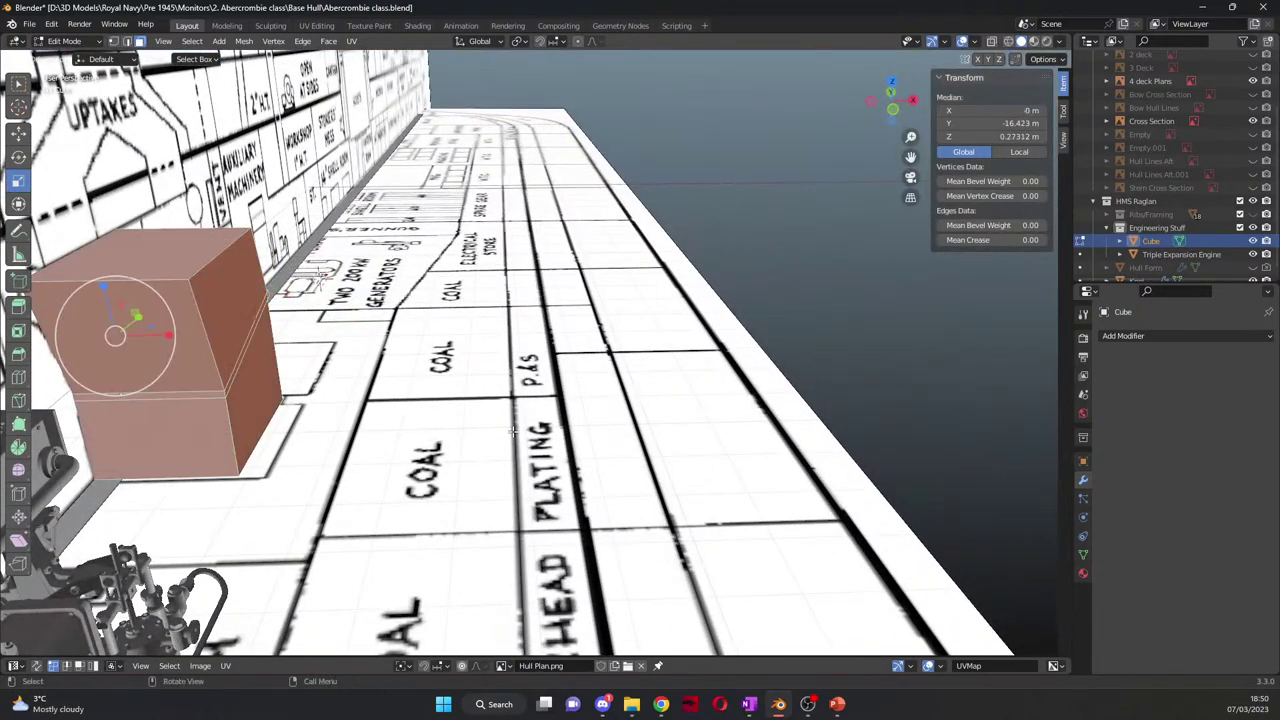
key("alt+a")
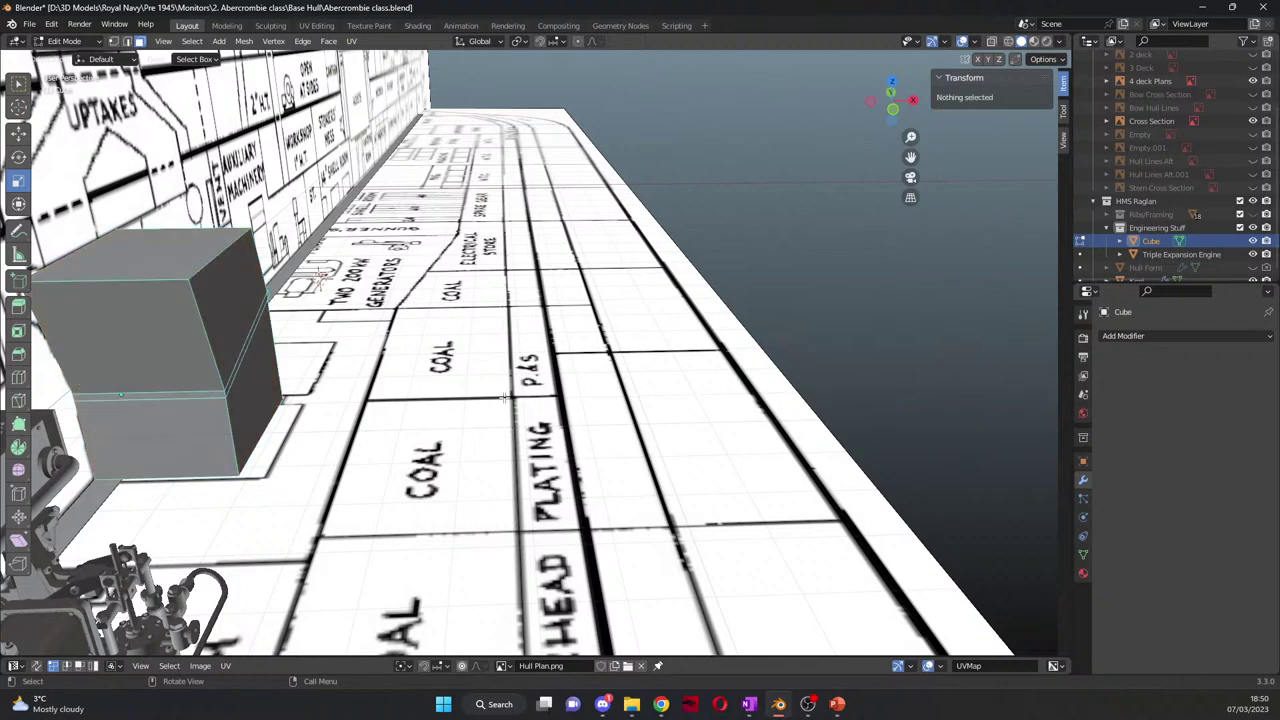
Step: Select the narrow sloping band faces on both ends of the casing, including the small pieces at the rear corners
middle_click_drag(505, 398, 476, 406)
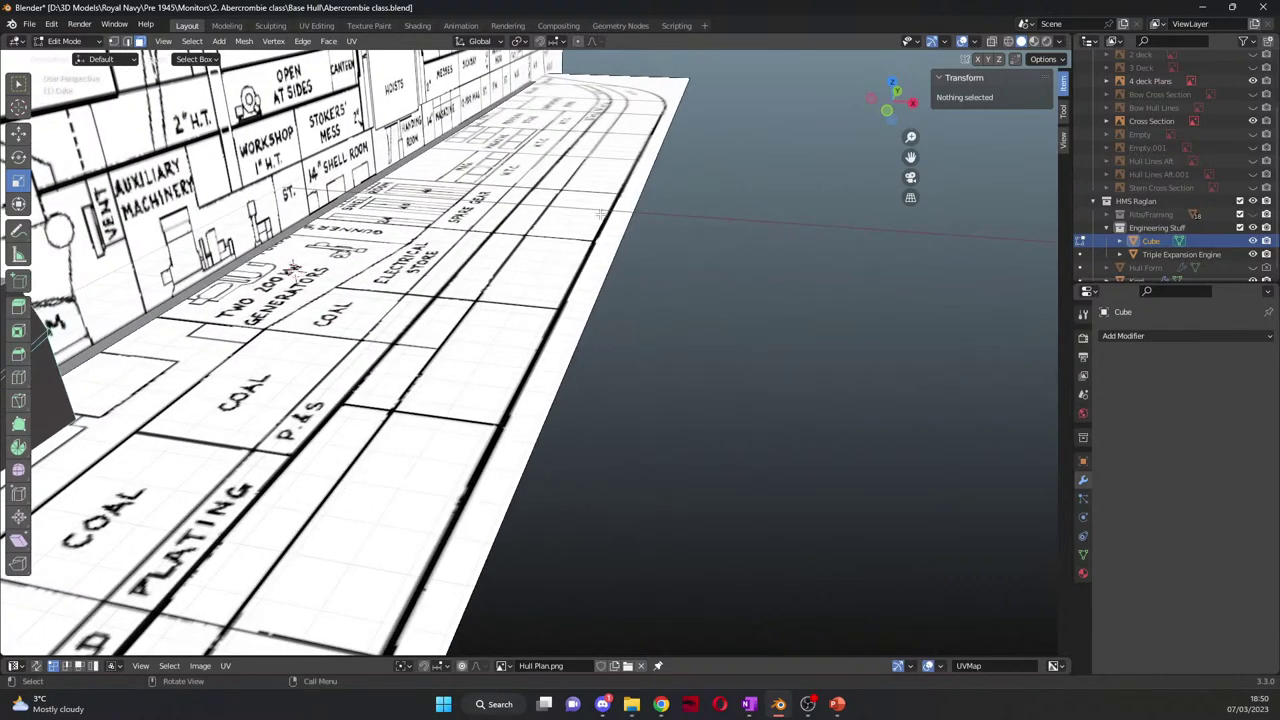
left_click_drag(910, 157, 1200, 140)
scroll(503, 380, "up", 3)
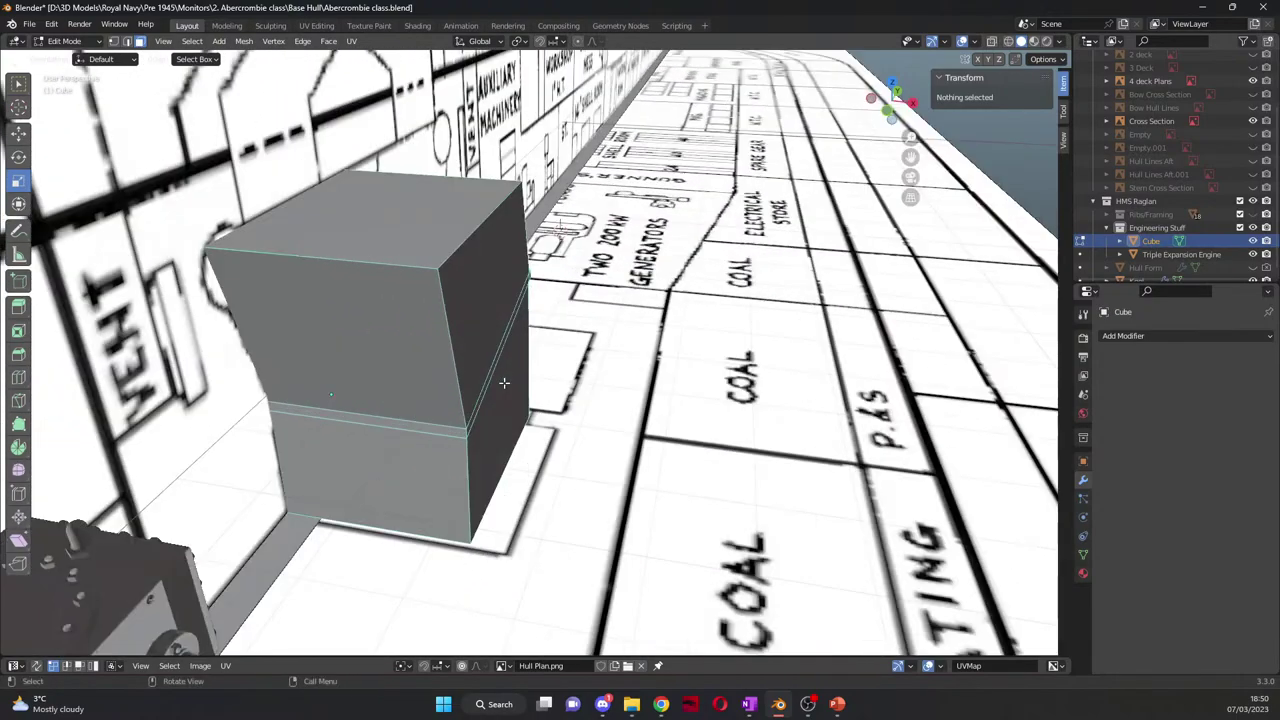
middle_click_drag(503, 380, 494, 380)
scroll(494, 380, "up", 2)
middle_click_drag(352, 366, 360, 362)
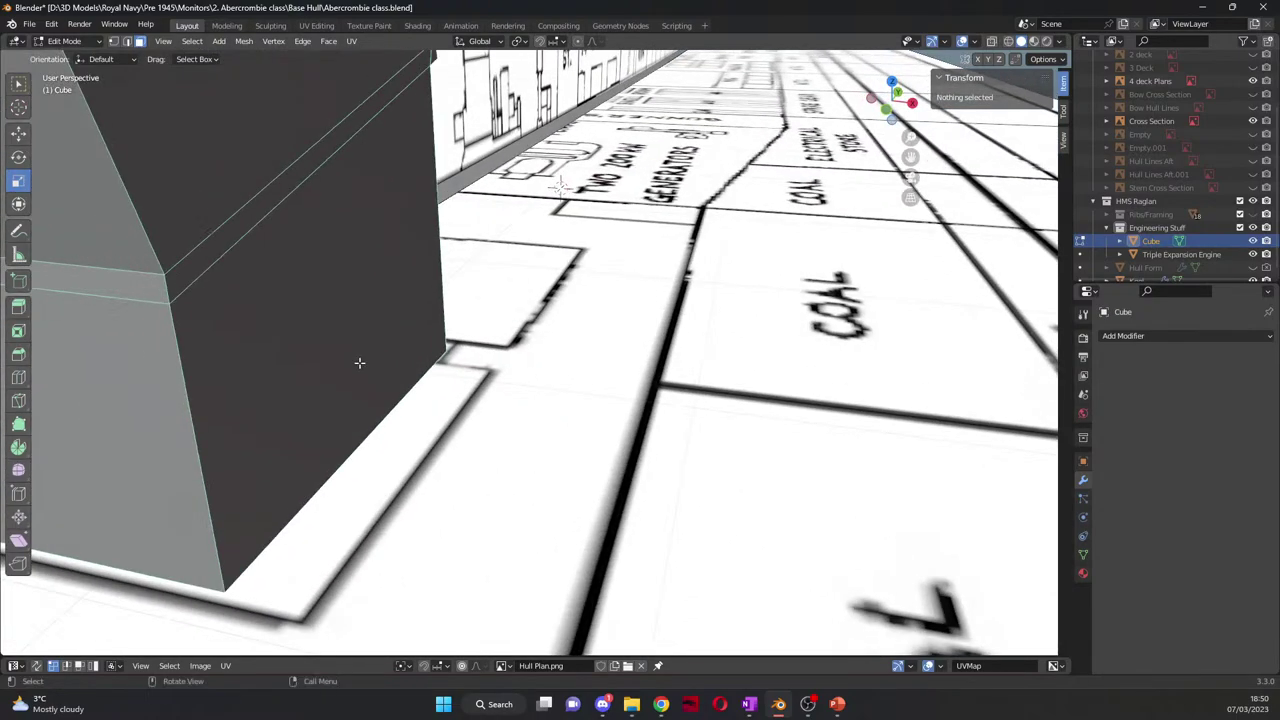
scroll(360, 362, "down", 2)
left_click(416, 302)
middle_click_drag(416, 302, 444, 322)
middle_click_drag(612, 428, 680, 412, "shift")
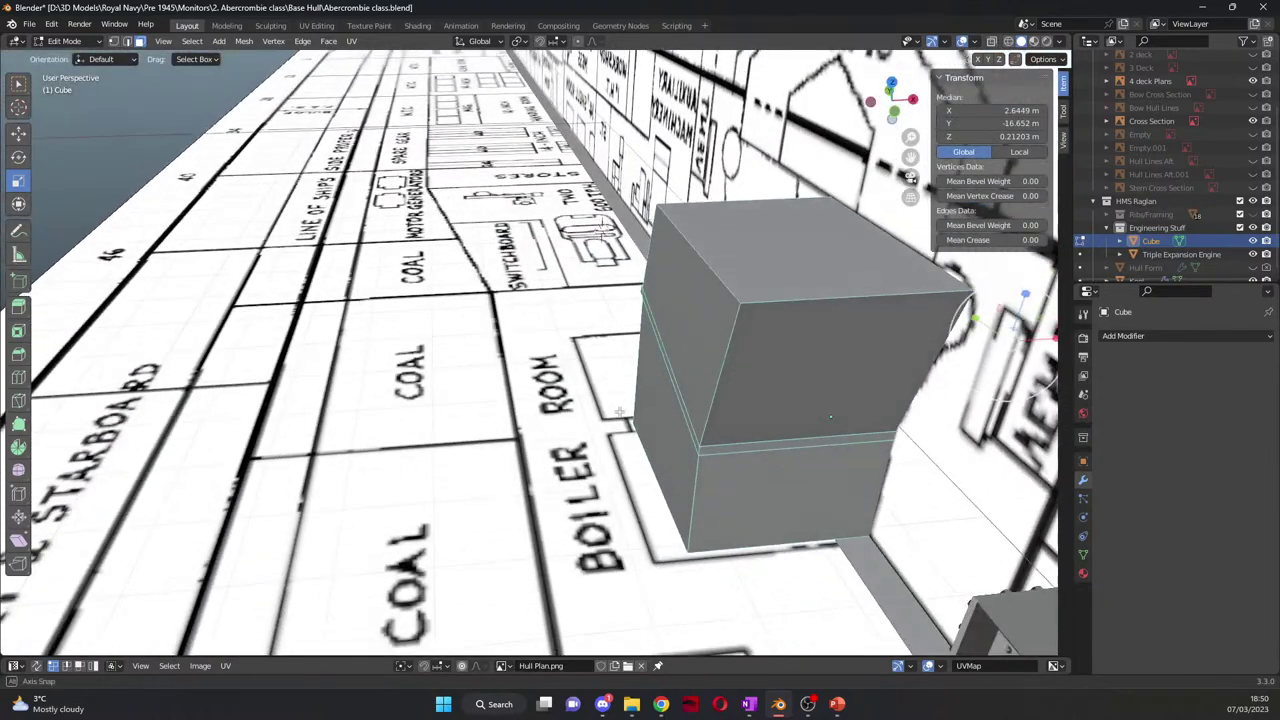
left_click(682, 408)
key("KP_Decimal")
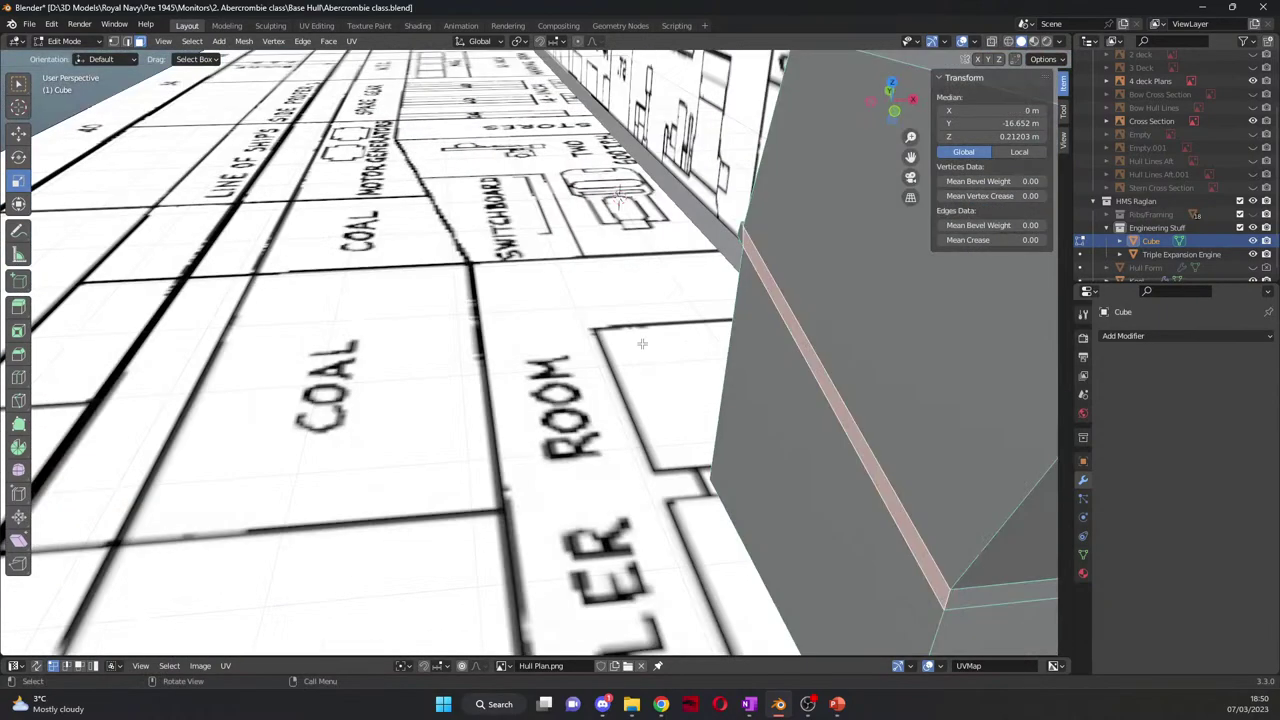
left_click(740, 230, "shift")
middle_click_drag(741, 238, 650, 302)
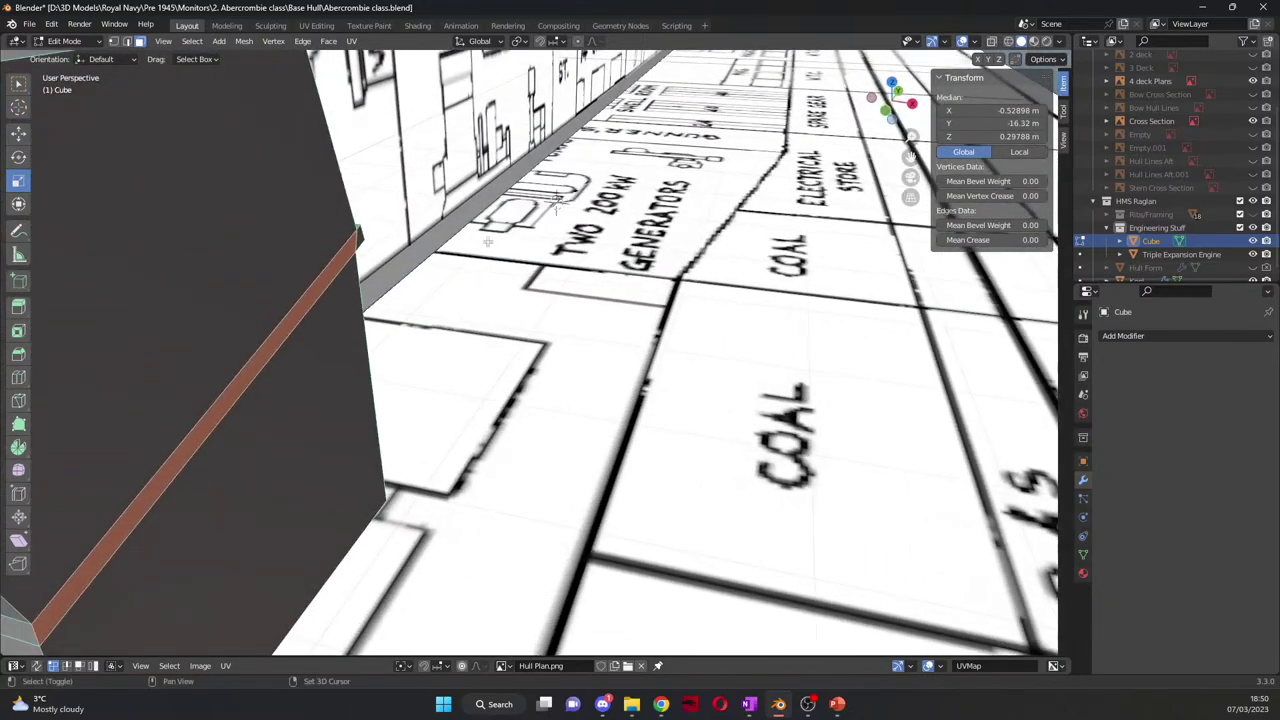
left_click(358, 233)
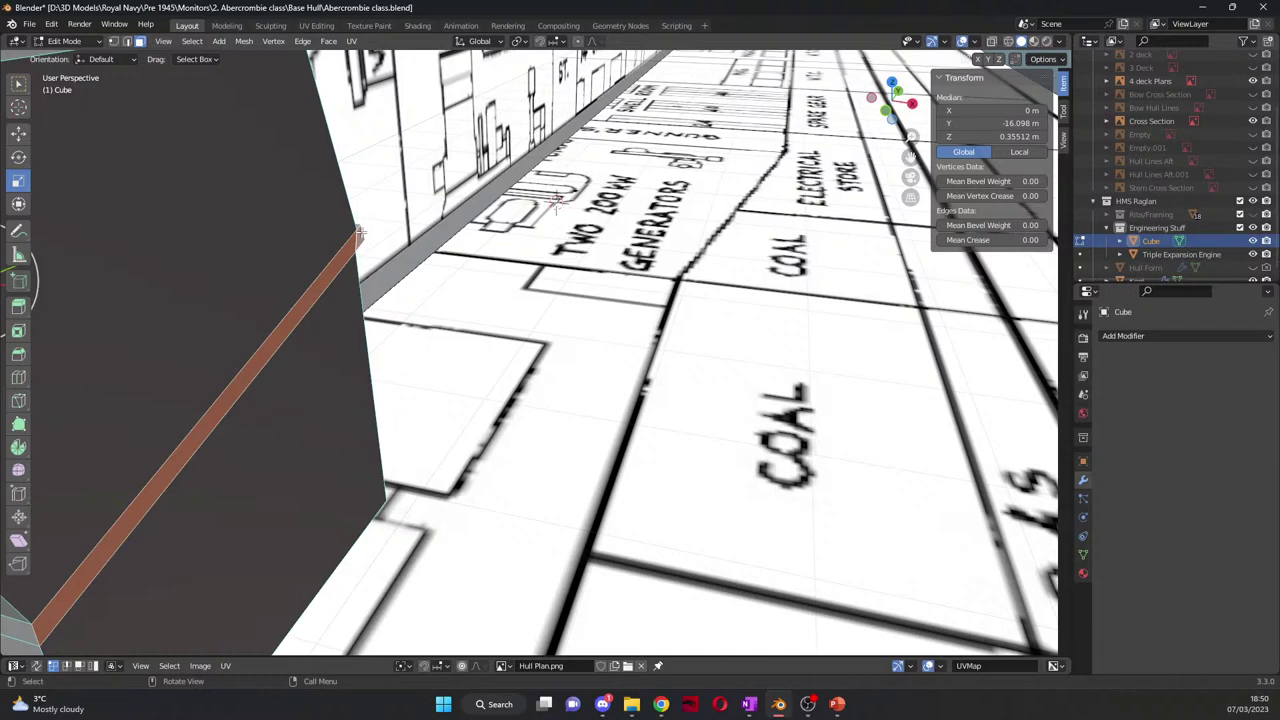
Step: Extrude the selected band faces in place and scale them along X by 1.104 and 1.084 to match the boiler outline on the deck plan
scroll(422, 264, "down", 5)
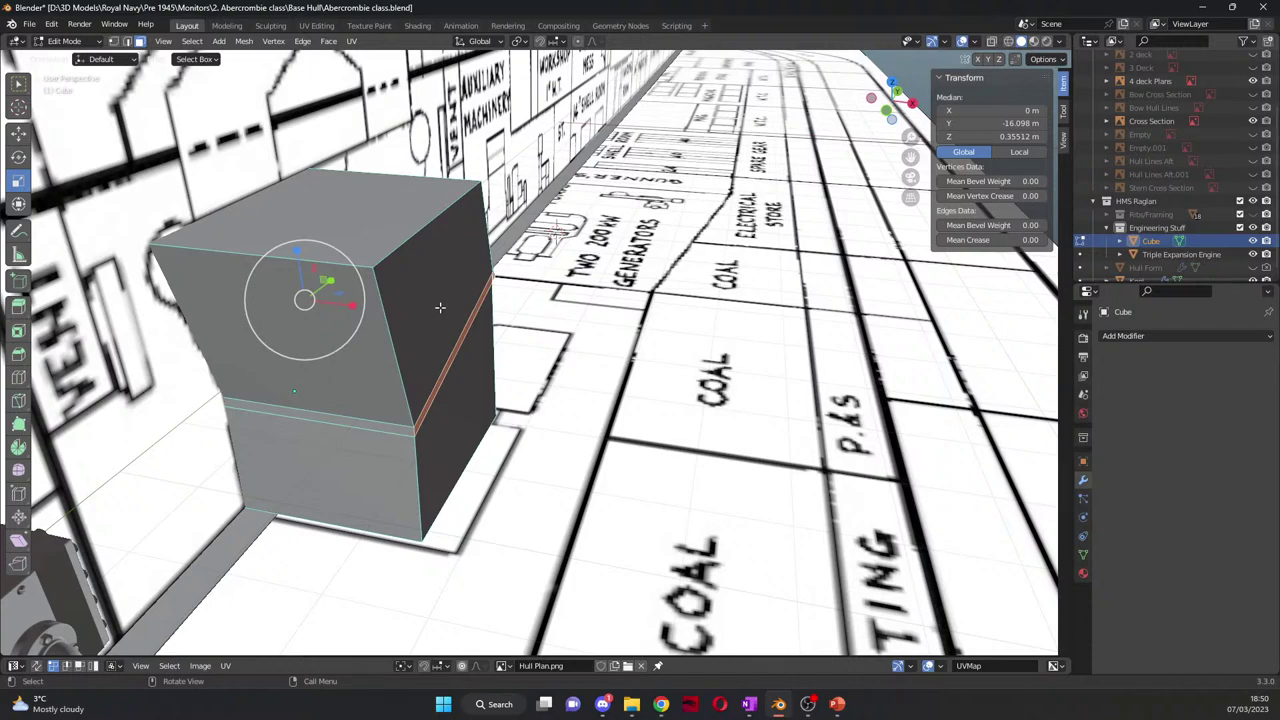
key("e")
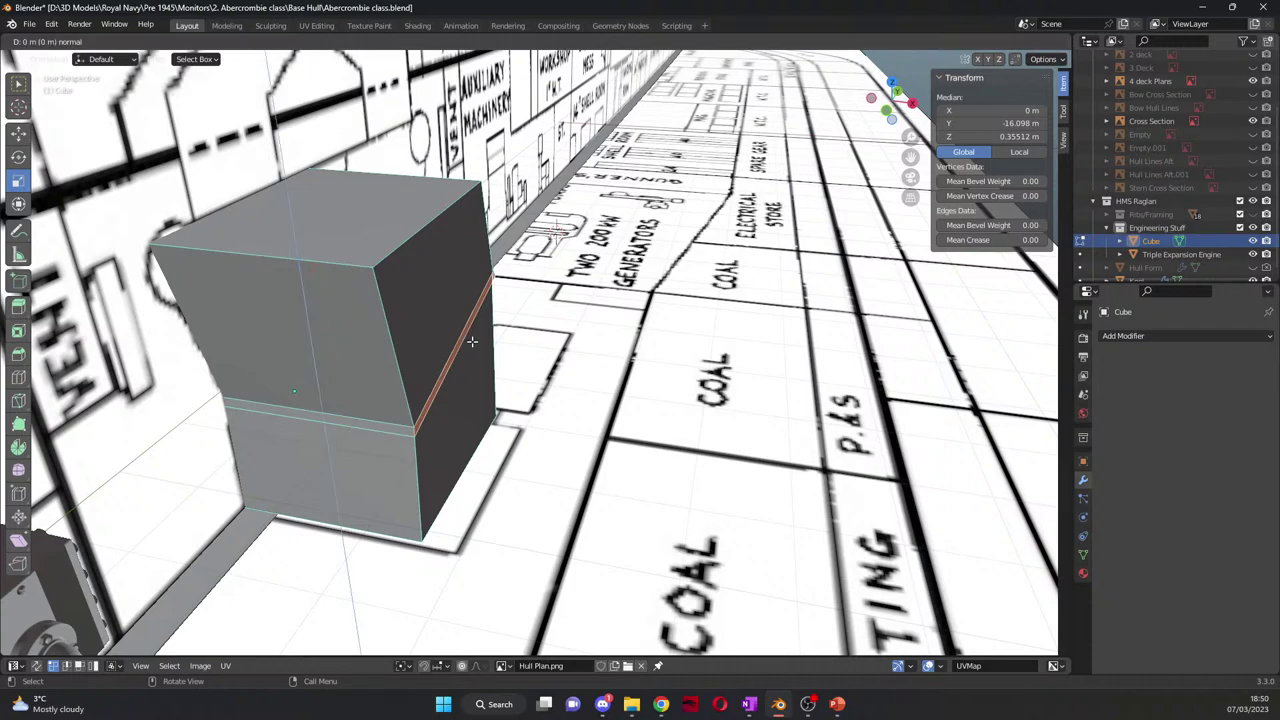
right_click(469, 343)
left_click_drag(354, 305, 366, 306)
key("KP_7")
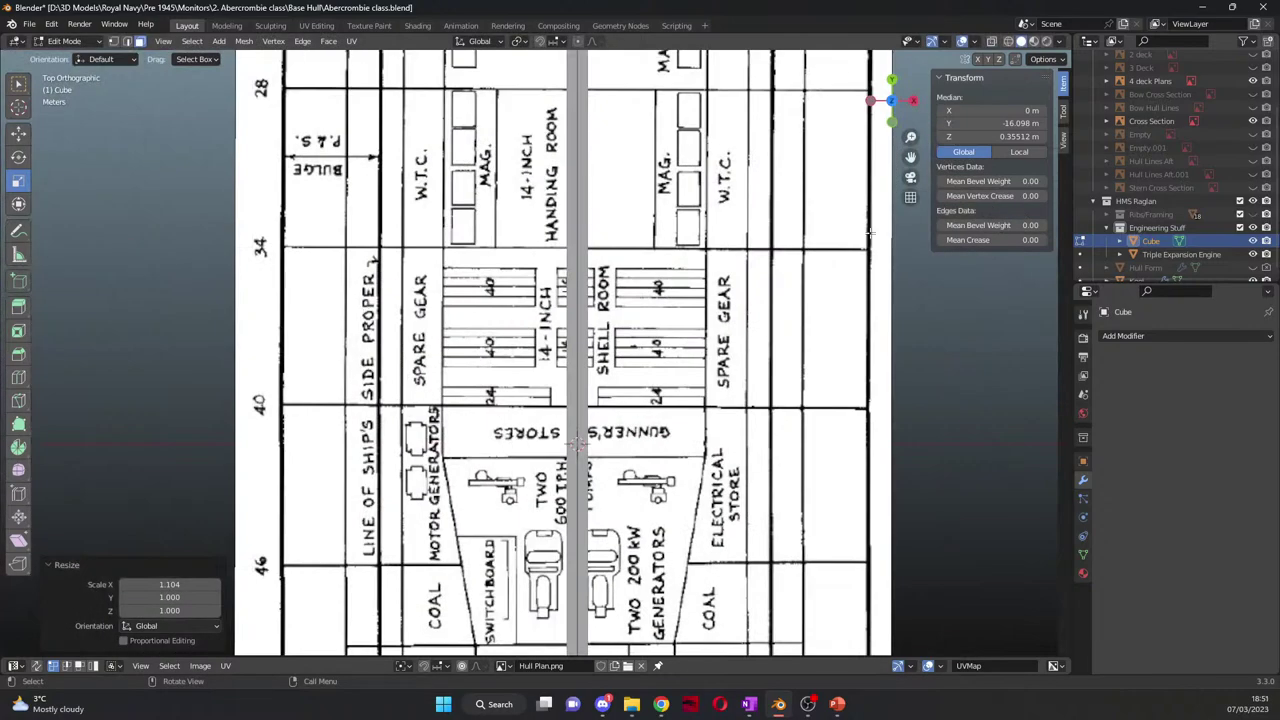
left_click_drag(910, 157, 849, 60)
key("s")
scroll(540, 400, "up", 4)
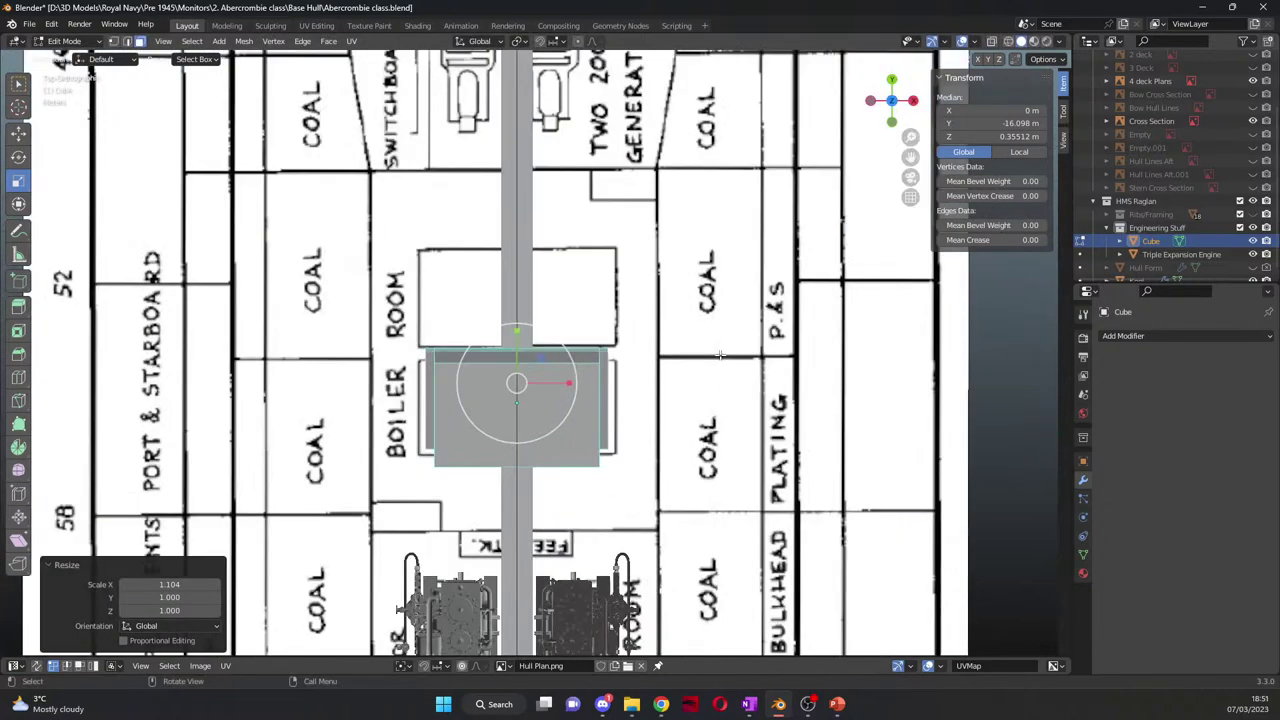
left_click(567, 394)
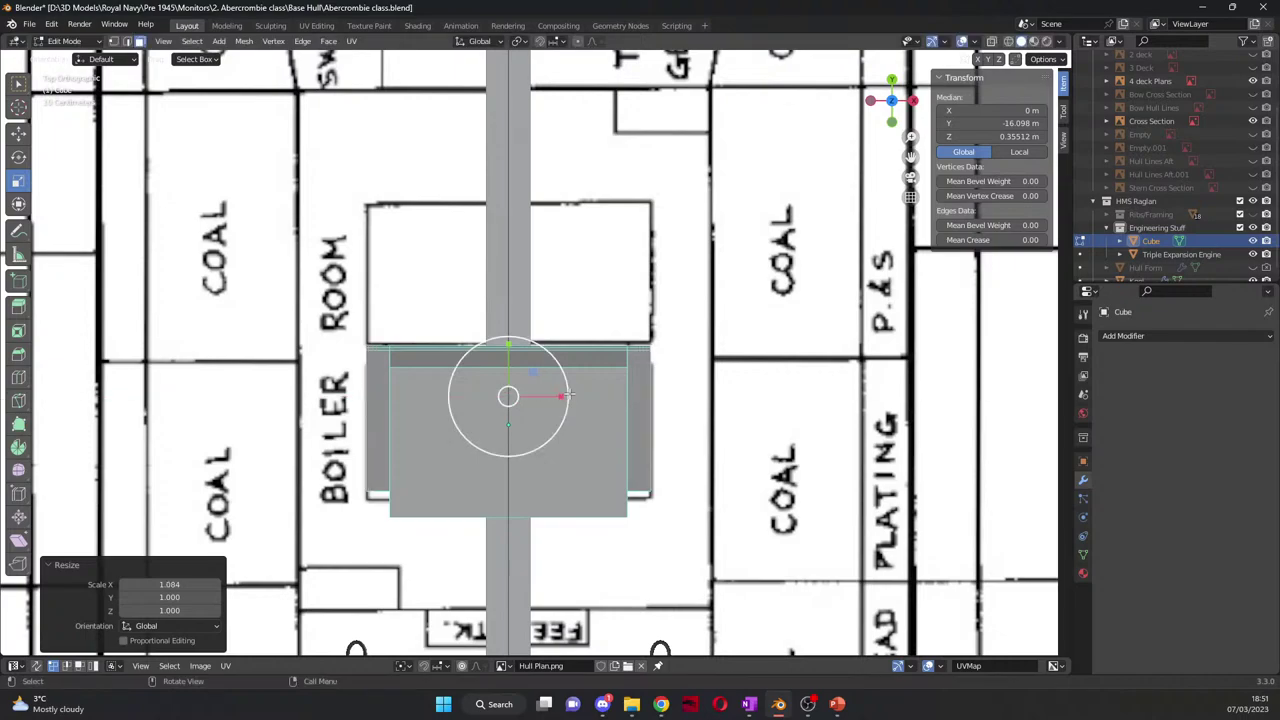
Step: Switch to Discord and open the grey boiler reference picture from the pics-and-vids channel in the browser
left_click(611, 707)
middle_click_drag(767, 480, 691, 430)
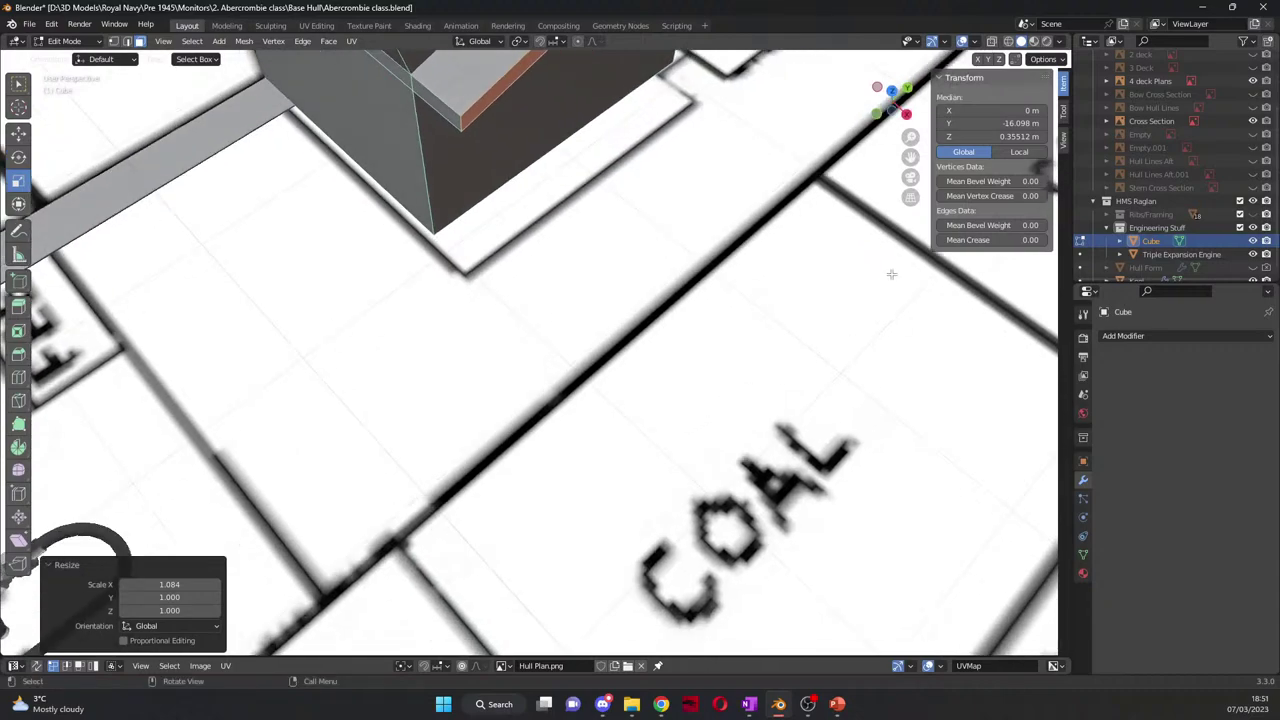
left_click_drag(912, 158, 923, 315)
middle_click_drag(728, 320, 689, 311)
scroll(668, 314, "down", 4)
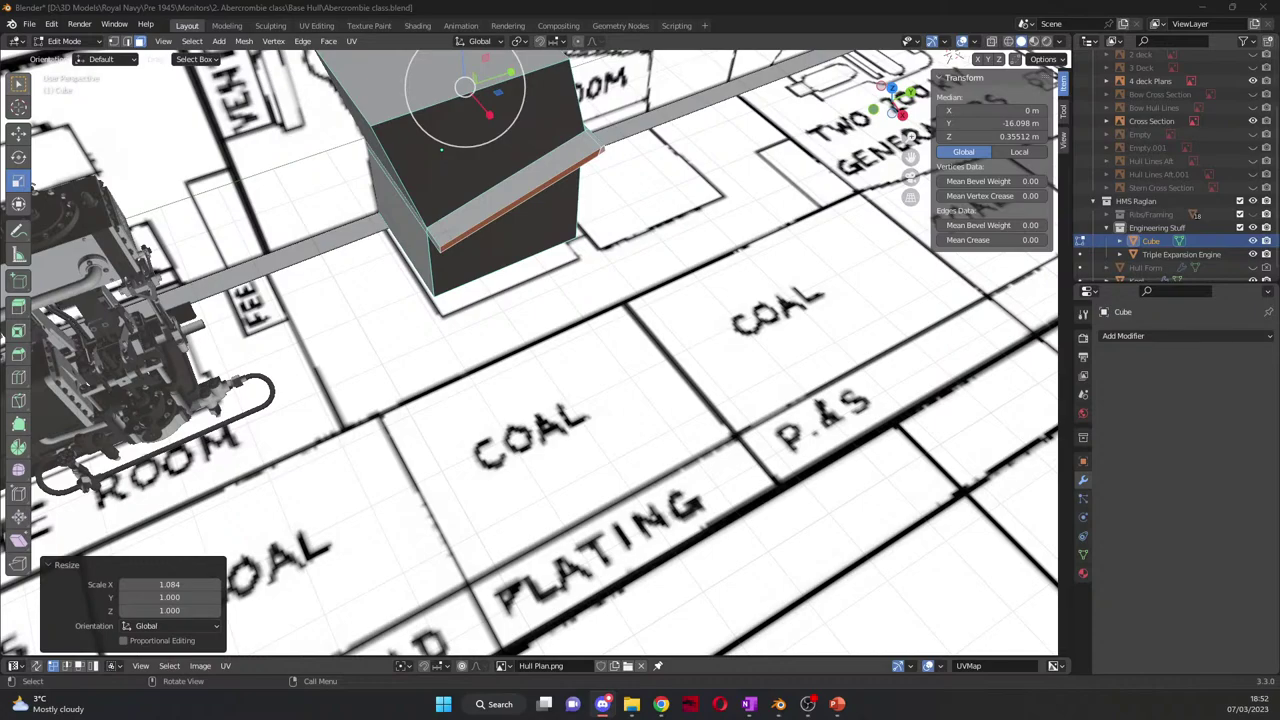
left_click_drag(1088, 278, 813, 41)
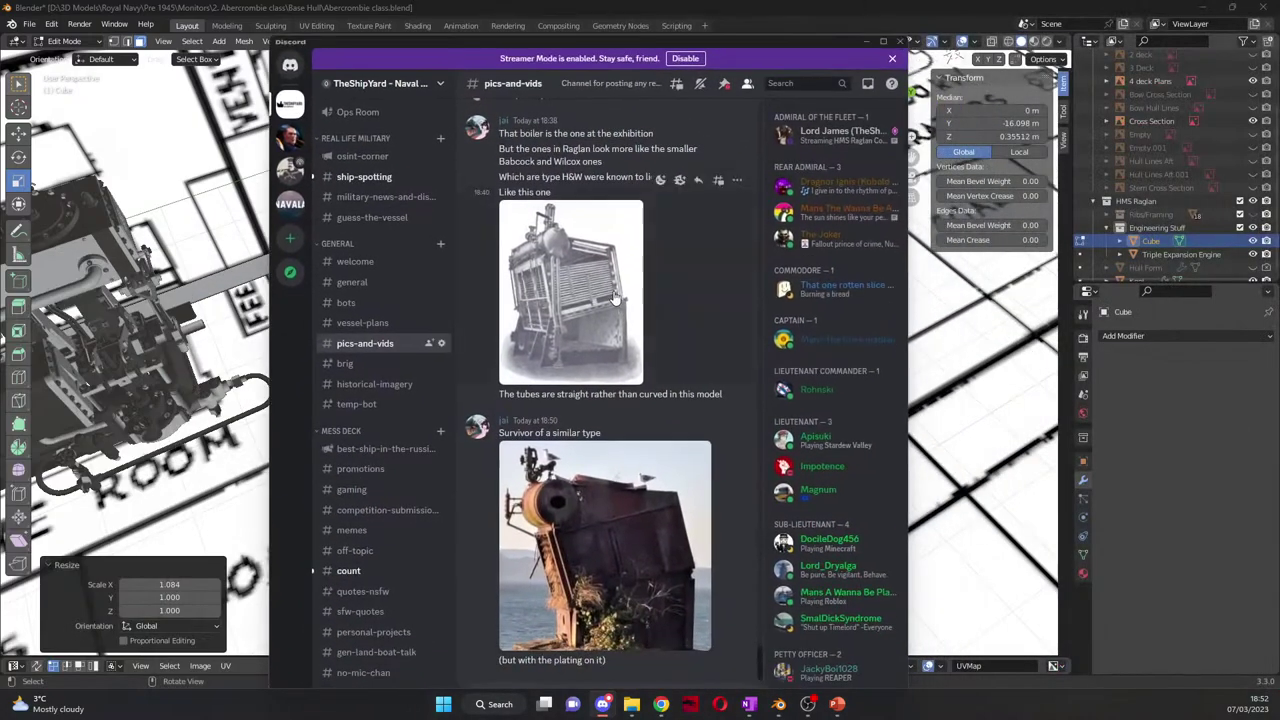
left_click(630, 345)
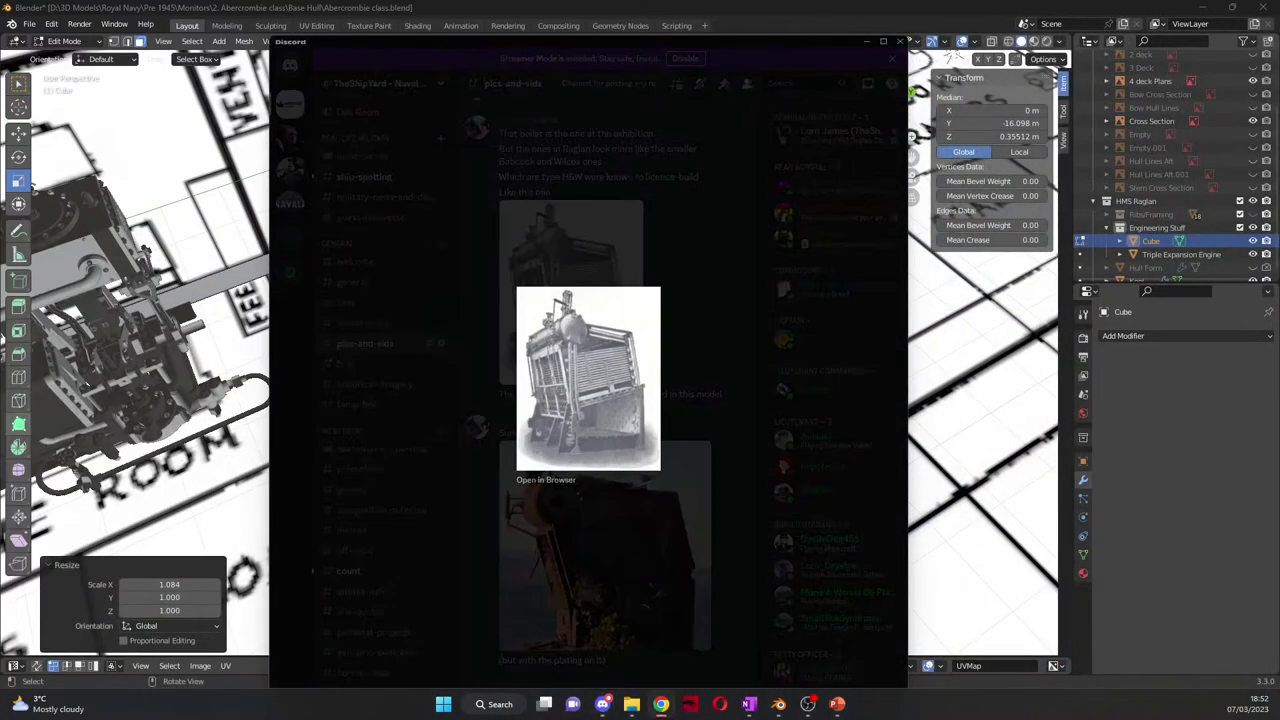
left_click_drag(727, 50, 0, 170)
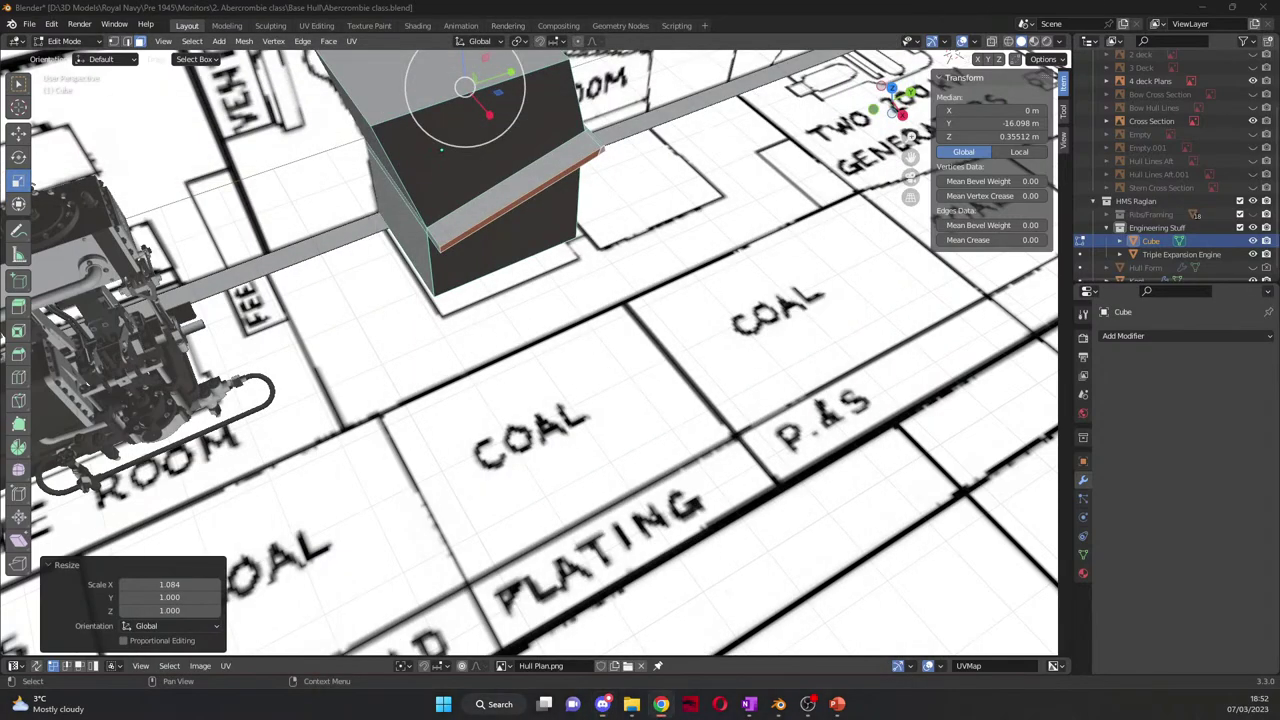
left_click(661, 704)
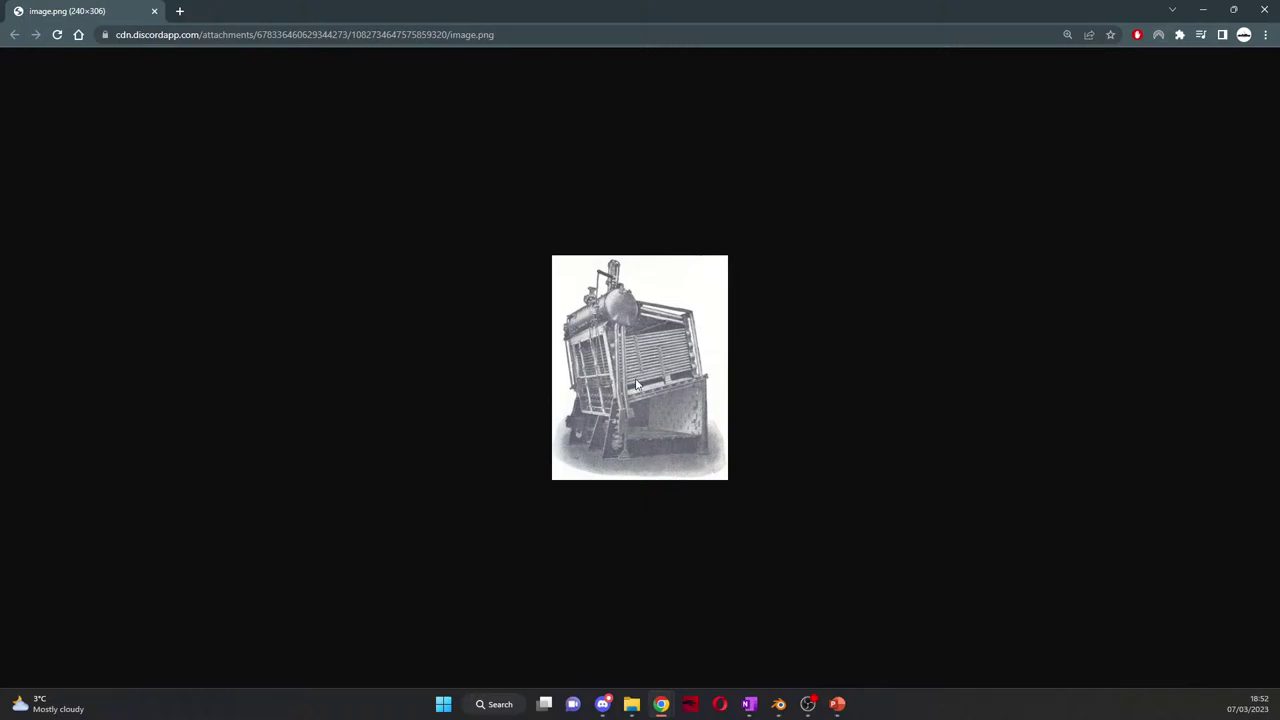
Step: Enlarge the boiler picture to study its tube bank and frame, and return to Blender to compare the casing's projecting ledge
scroll(644, 383, "up", 1, "ctrl")
scroll(644, 386, "up", 5, "ctrl")
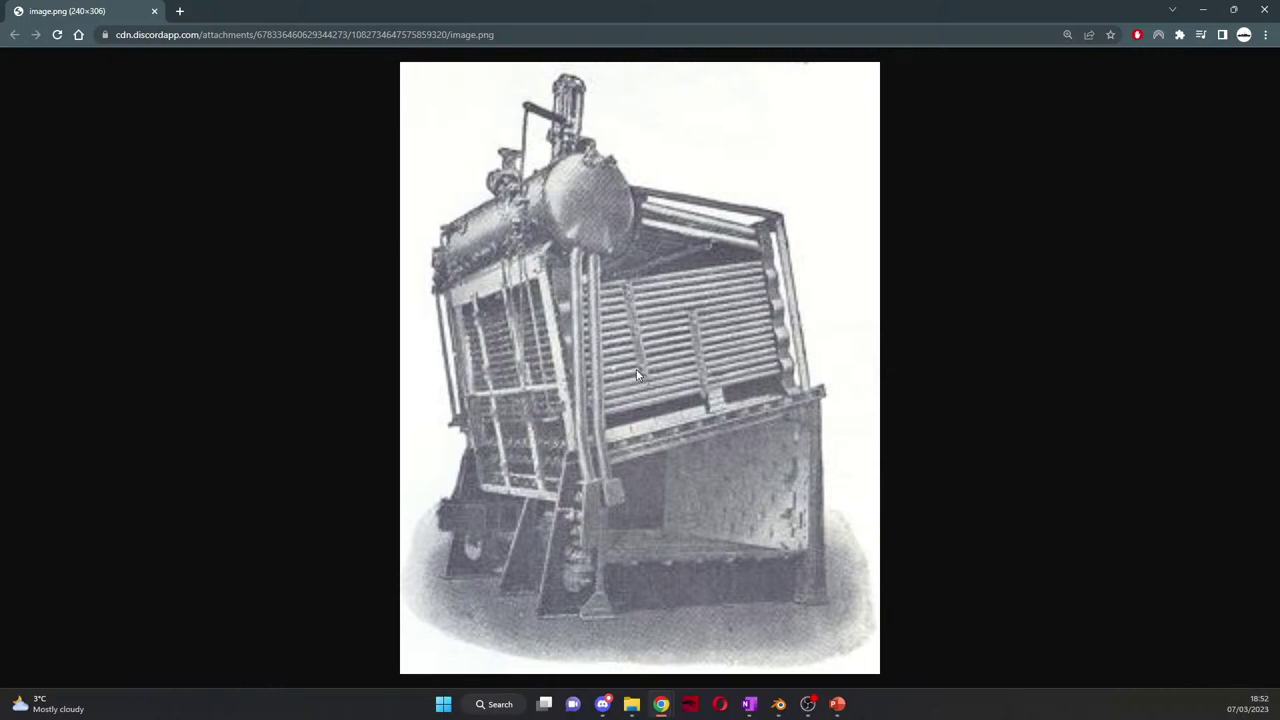
key("alt+Tab")
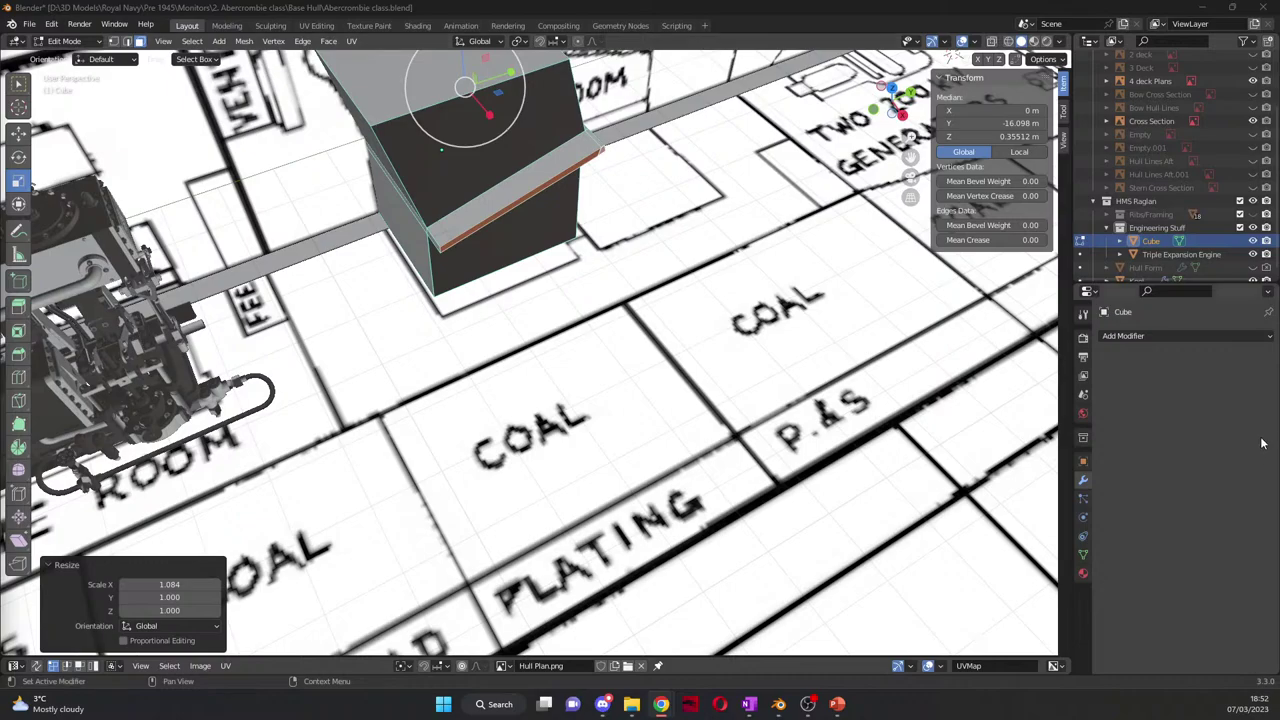
middle_click_drag(774, 286, 796, 271)
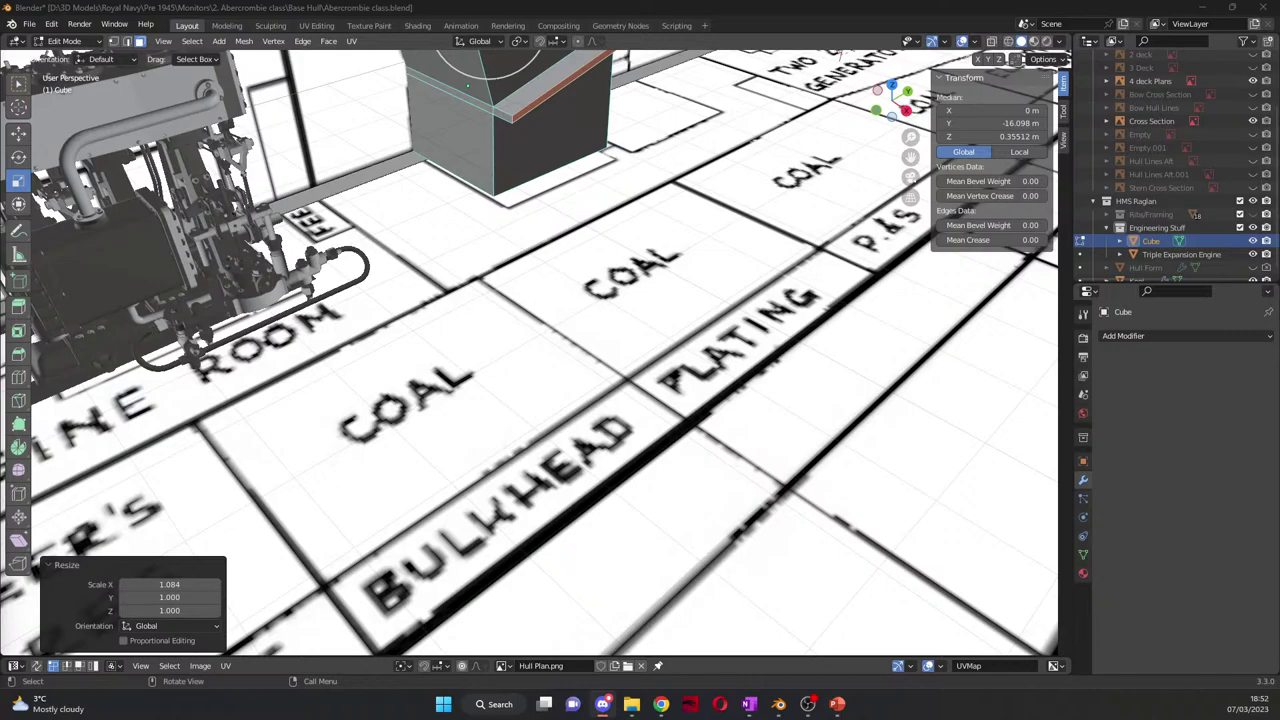
middle_click_drag(620, 220, 597, 445, "shift")
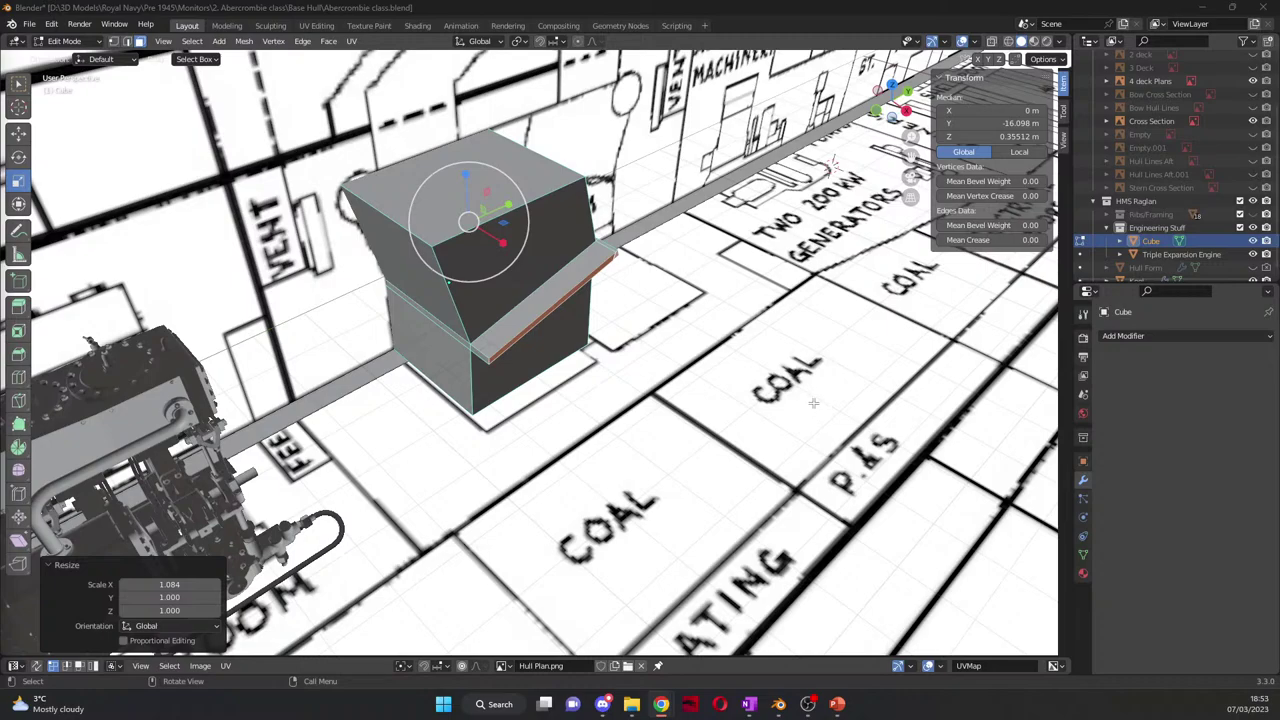
Step: Undo the extrusion and X scaling of the band faces on the casing's ends, back to the flat band
mouse_move(726, 348)
middle_mouse_down()
mouse_move(710, 337)
mouse_move(710, 355)
middle_mouse_up()
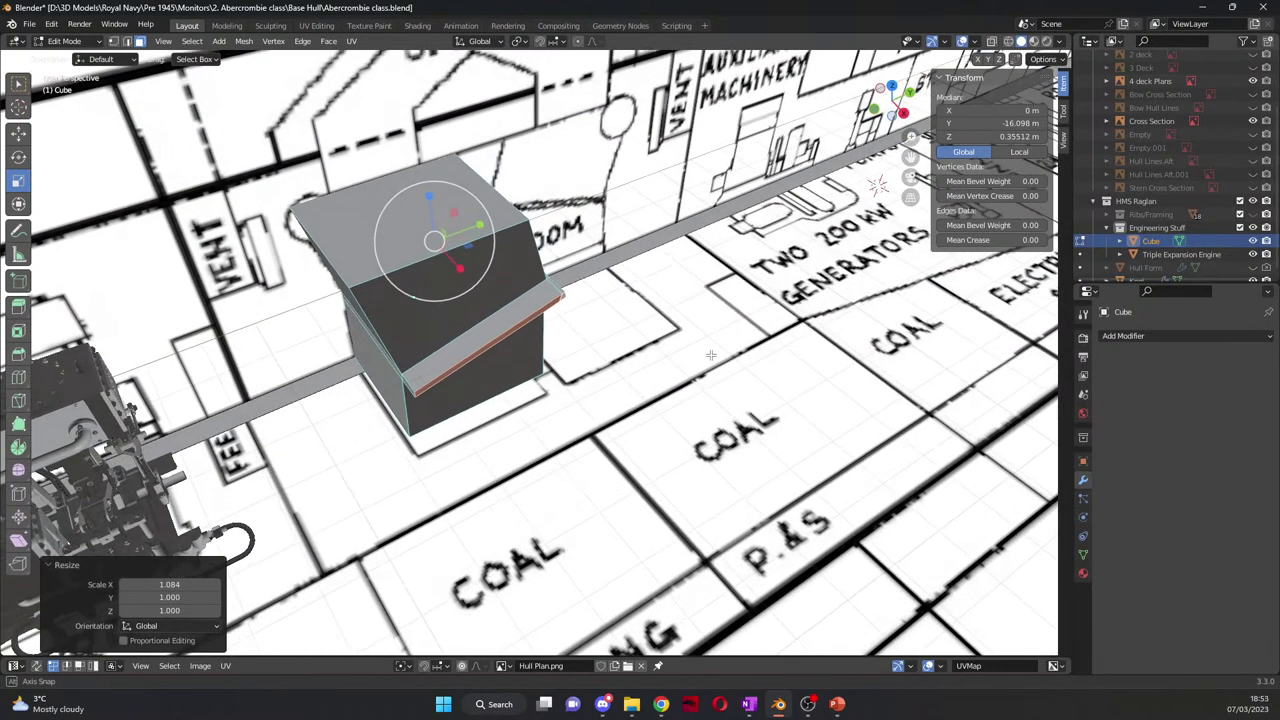
key("ctrl+z")
key("ctrl+z")
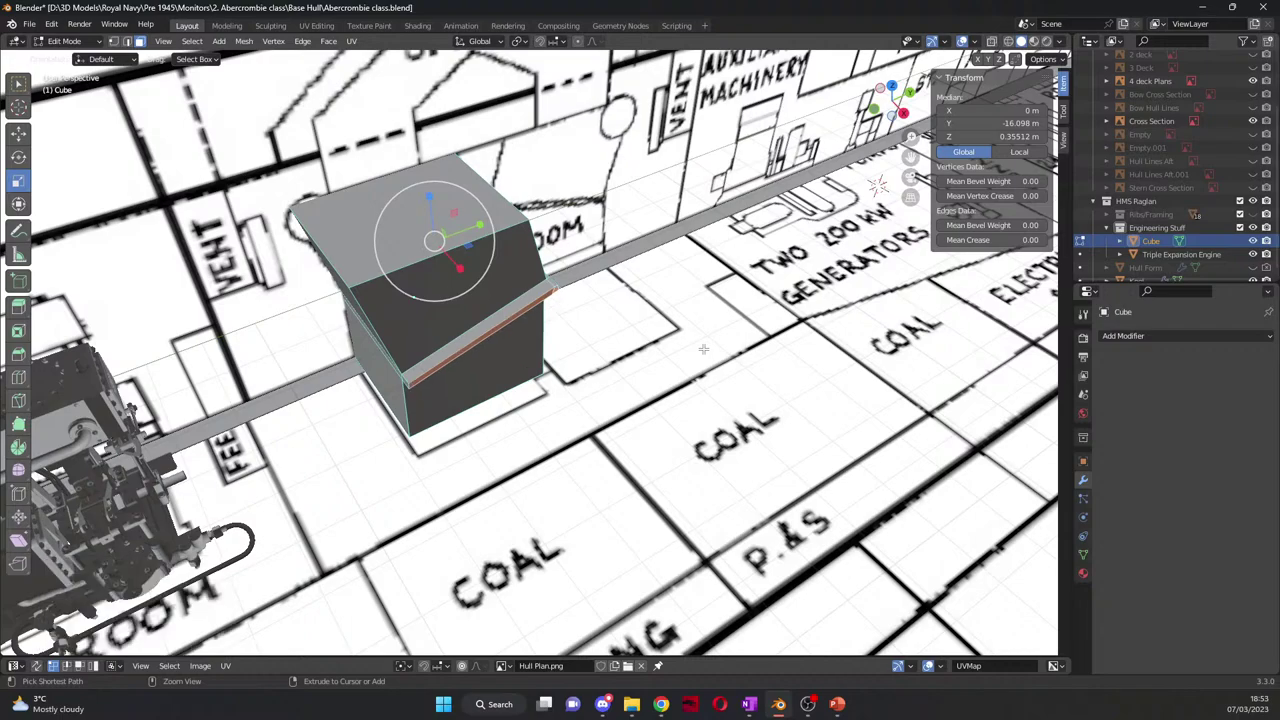
key("ctrl+z")
key("ctrl+z")
key("ctrl+z")
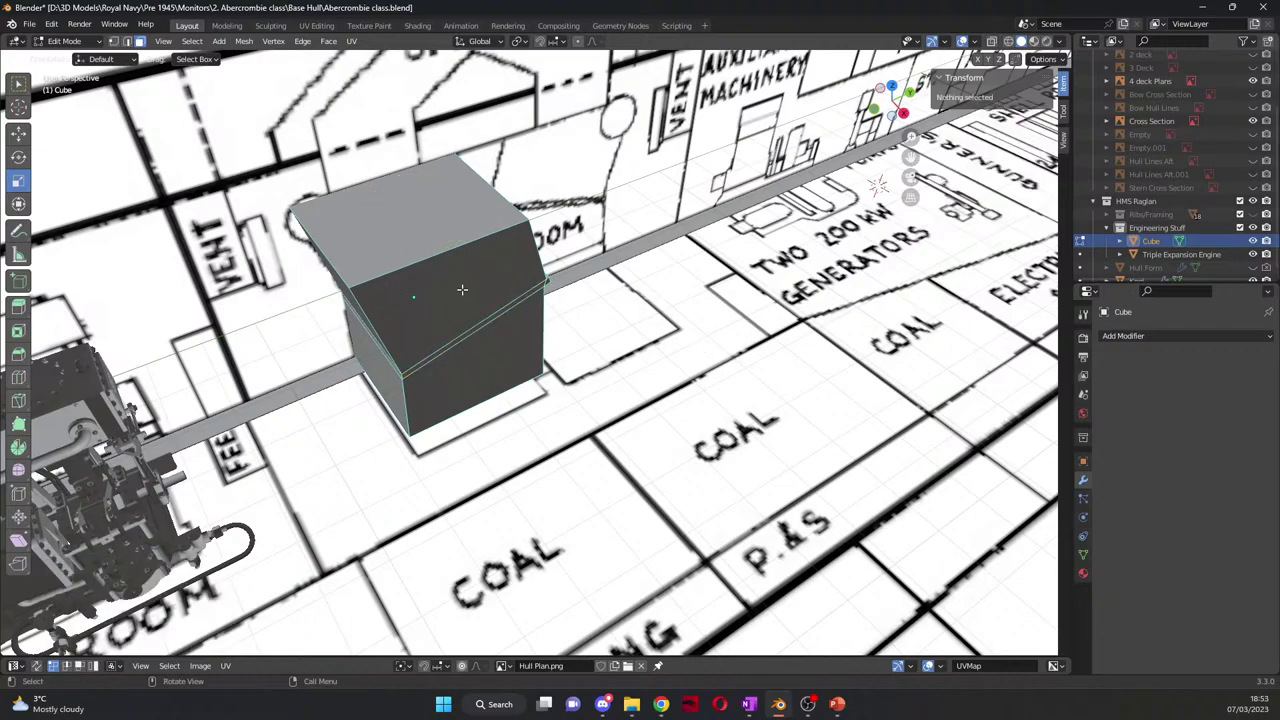
left_click(463, 289)
left_click(544, 282, "shift")
left_click(525, 297, "shift")
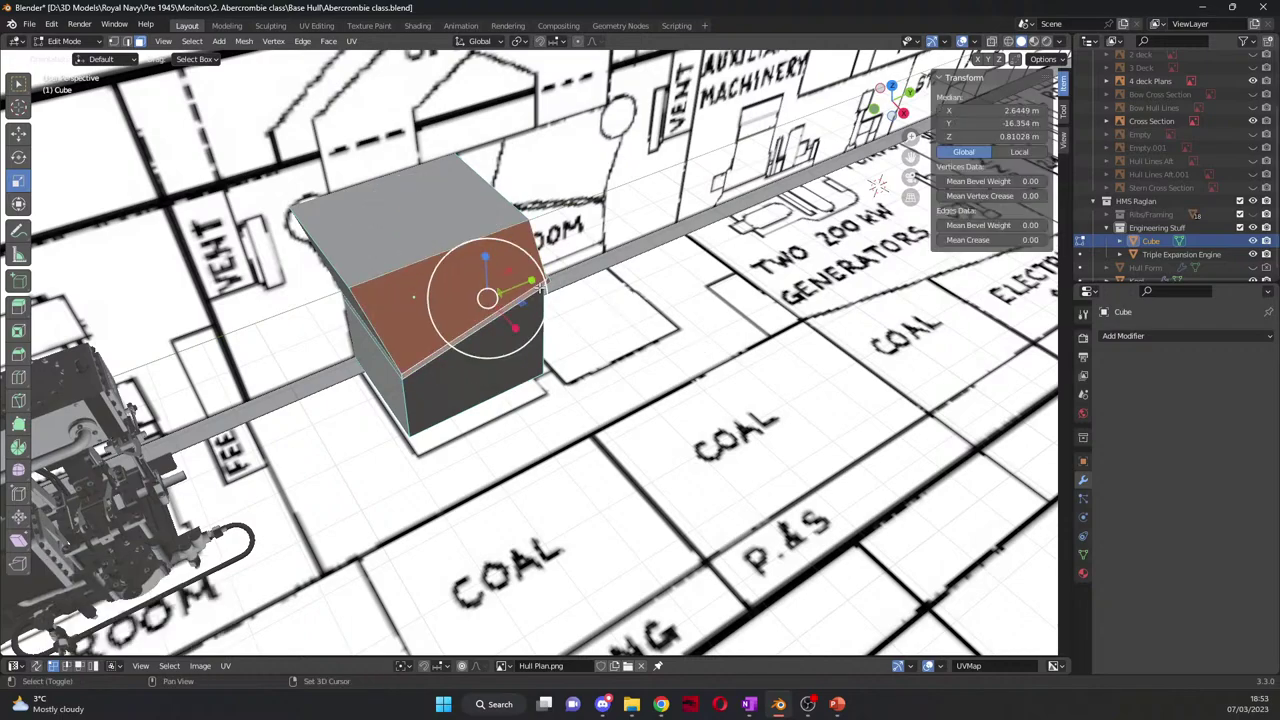
Step: In vertex mode, set the transform orientation to Local and merge the band's two upper rear-corner vertices at the last one
middle_click_drag(362, 350, 474, 471)
scroll(314, 346, "up", 5)
scroll(474, 471, "up", 2)
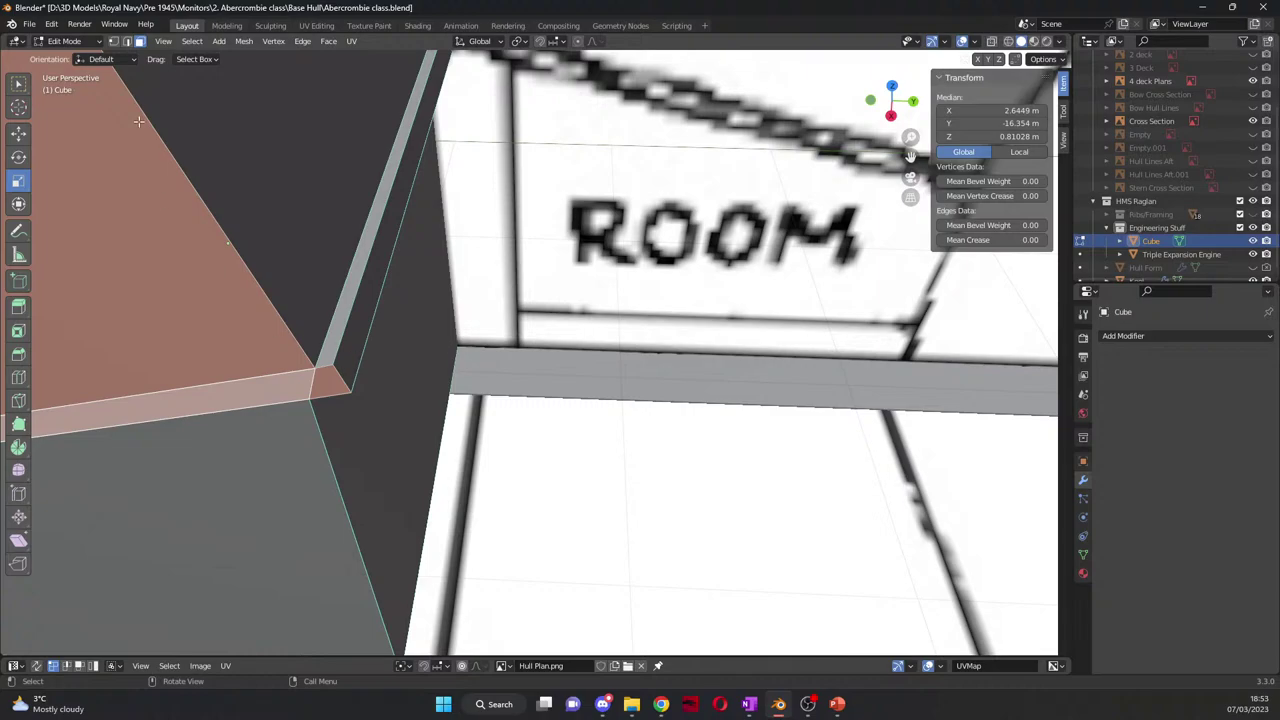
left_click(113, 41)
left_click(322, 367)
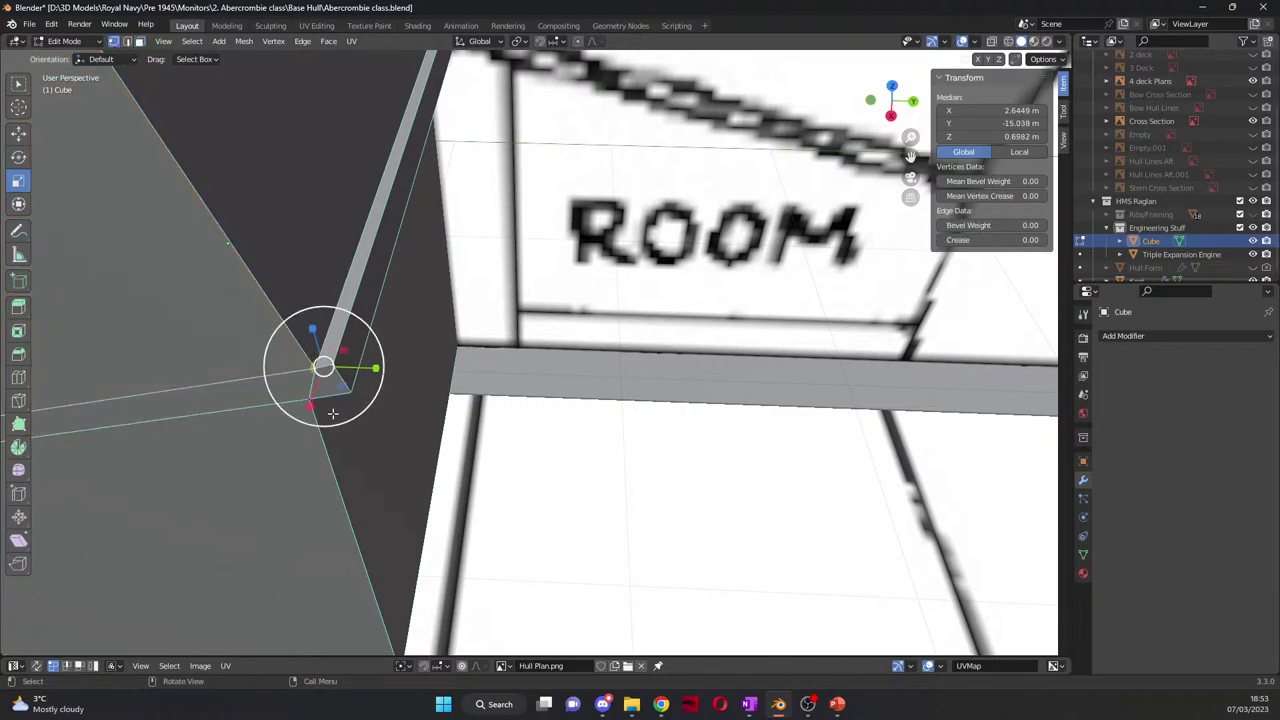
key("comma")
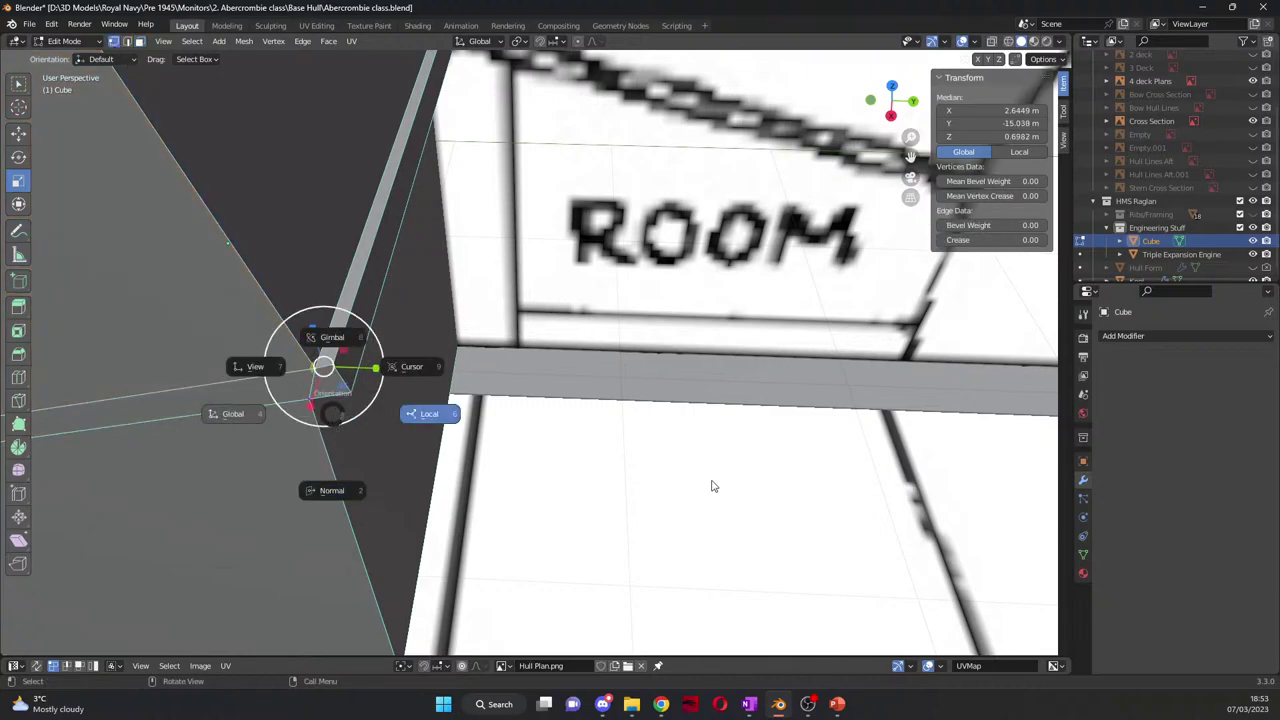
left_click(790, 458)
key("m")
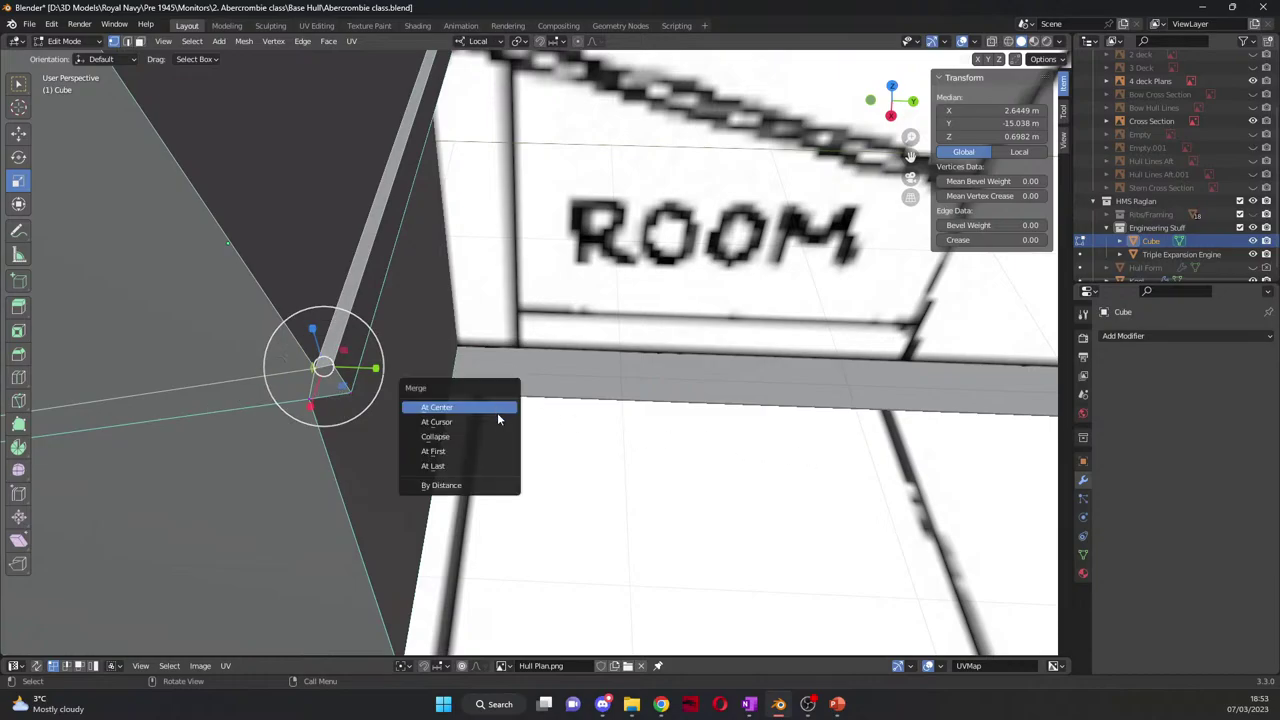
left_click(491, 466)
Step: Merge the matching pair of upper band vertices at the rear corner on the casing's opposite end at the last one
middle_click_drag(500, 440, 873, 168)
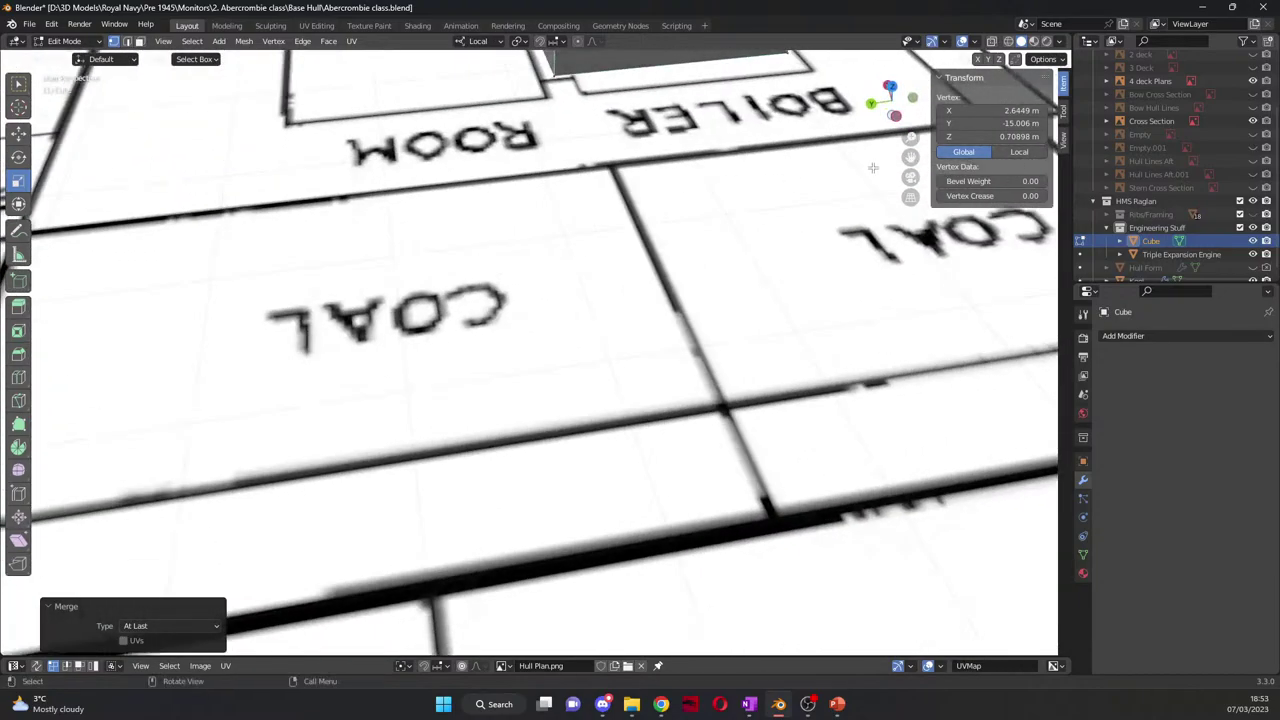
left_click_drag(910, 158, 898, 532)
scroll(584, 195, "up", 3)
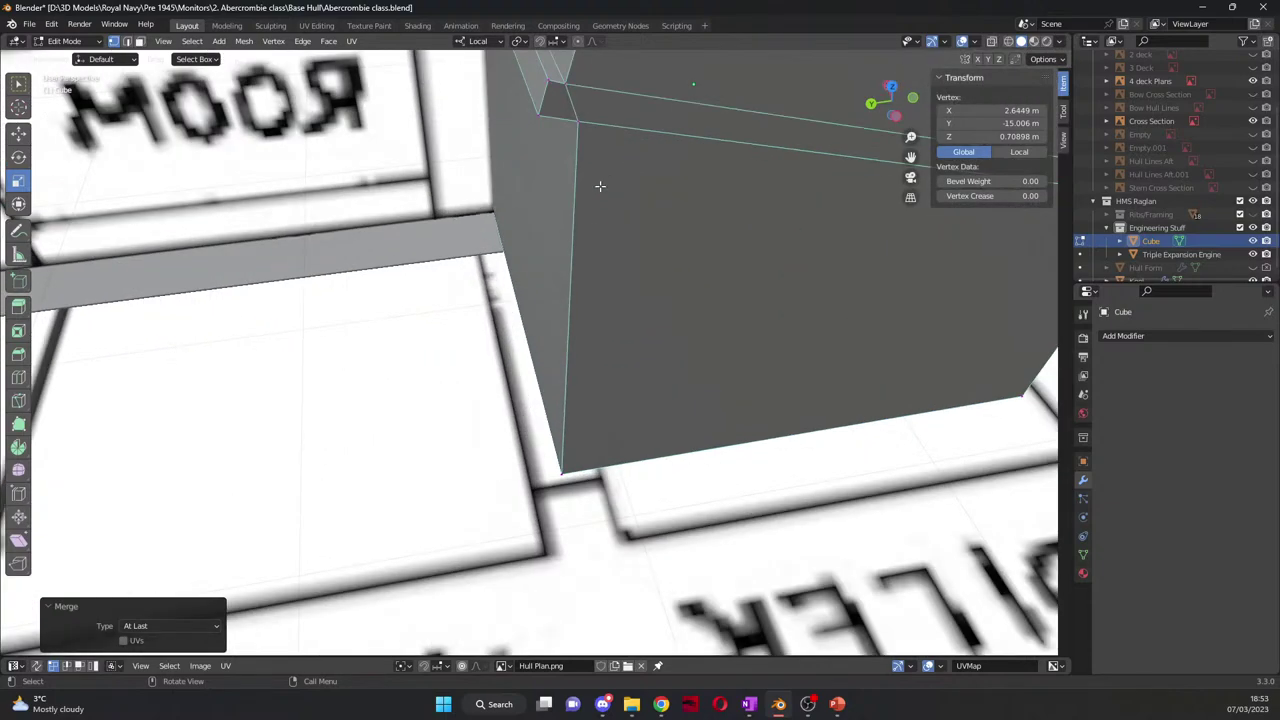
left_click(567, 87)
left_click(551, 84, "shift")
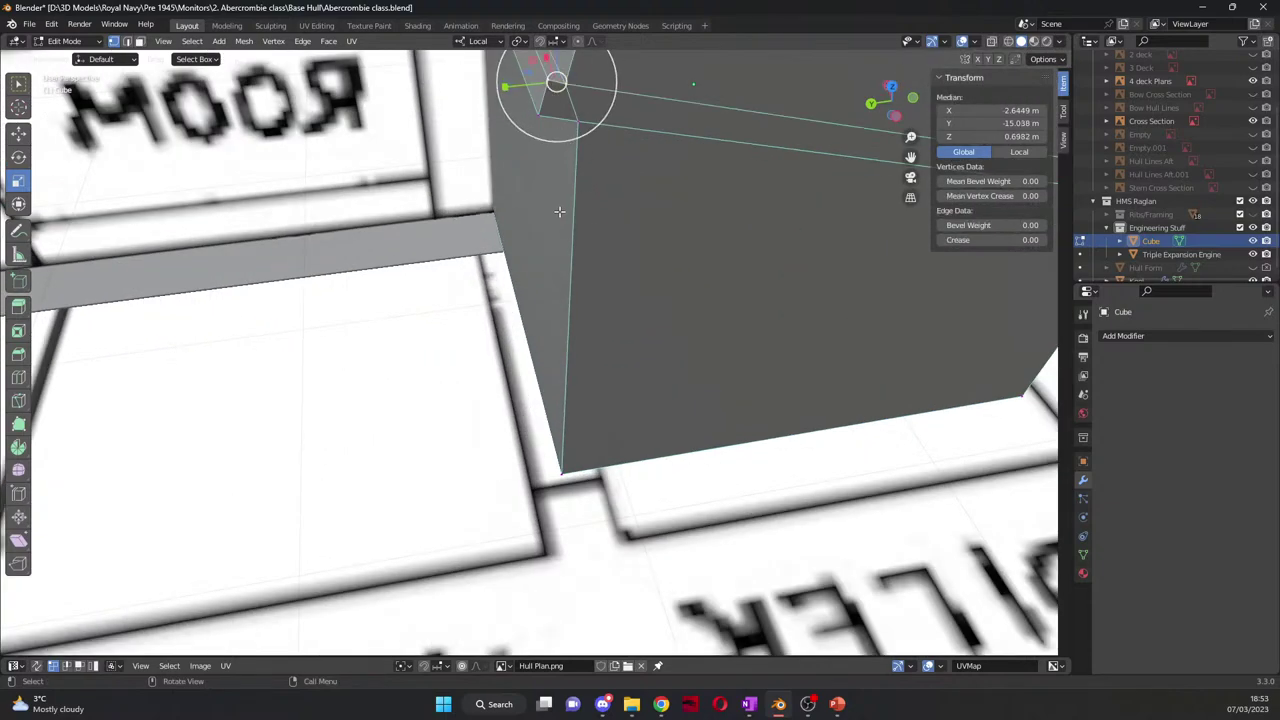
key("m")
left_click(558, 211)
scroll(558, 211, "down", 2)
scroll(14, 216, "down", 1)
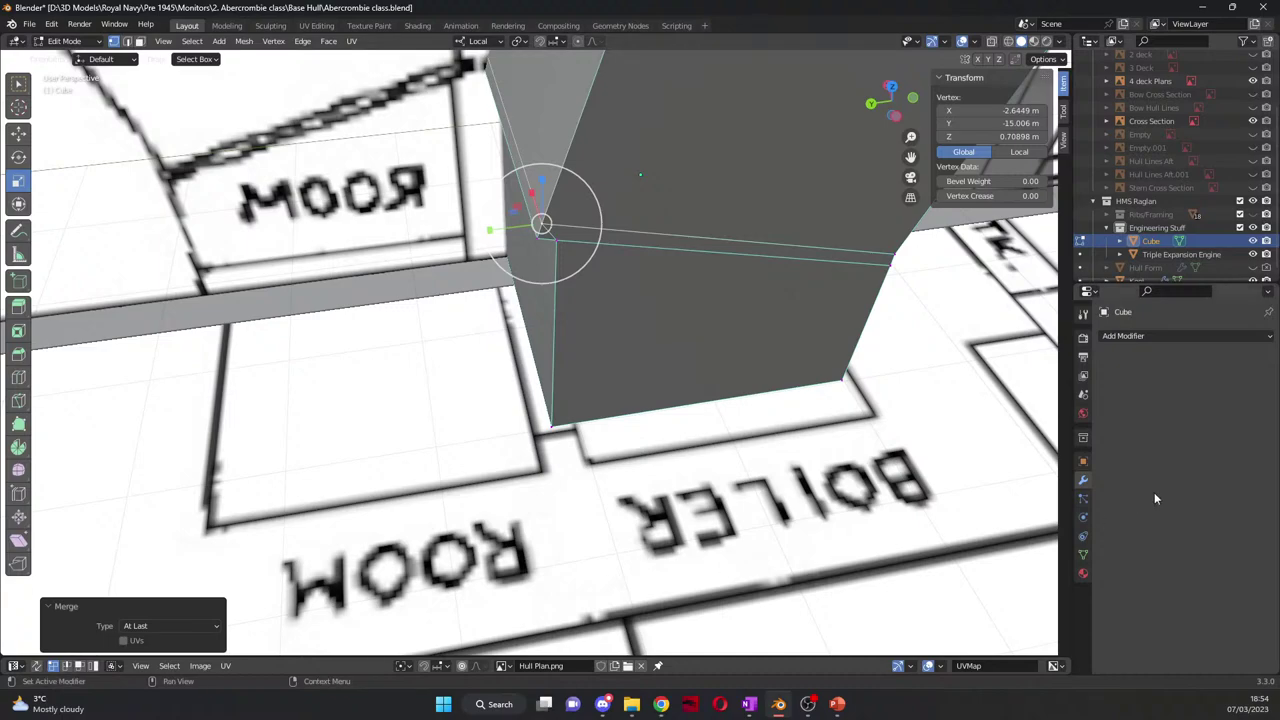
Step: Rename the casing object as Boiler
middle_click_drag(866, 370, 712, 348)
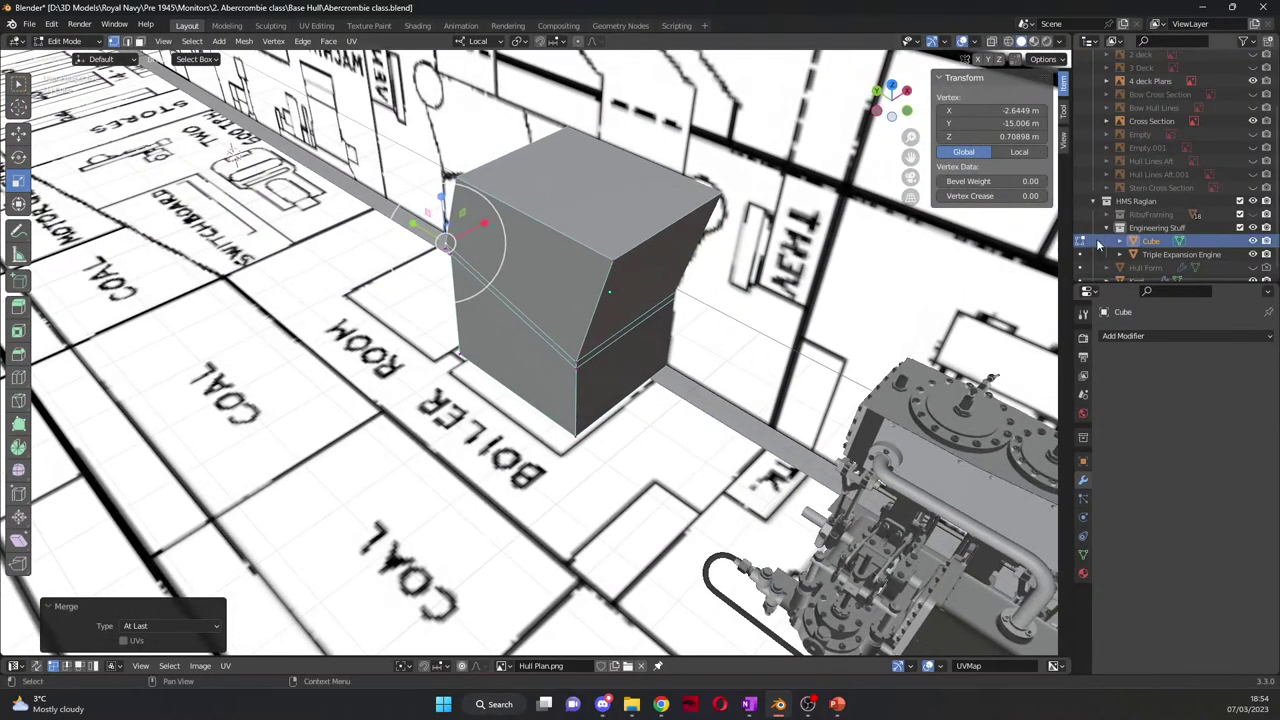
double_click(1150, 241)
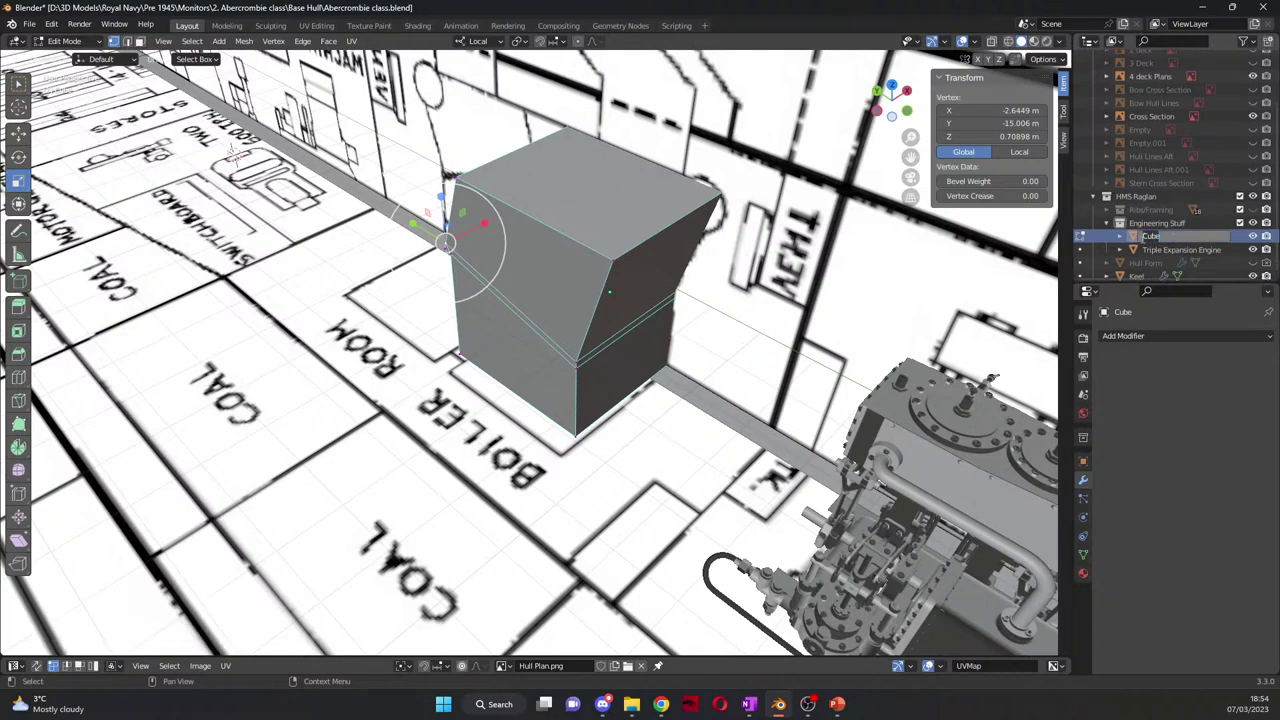
type("Boiler")
key("Return")
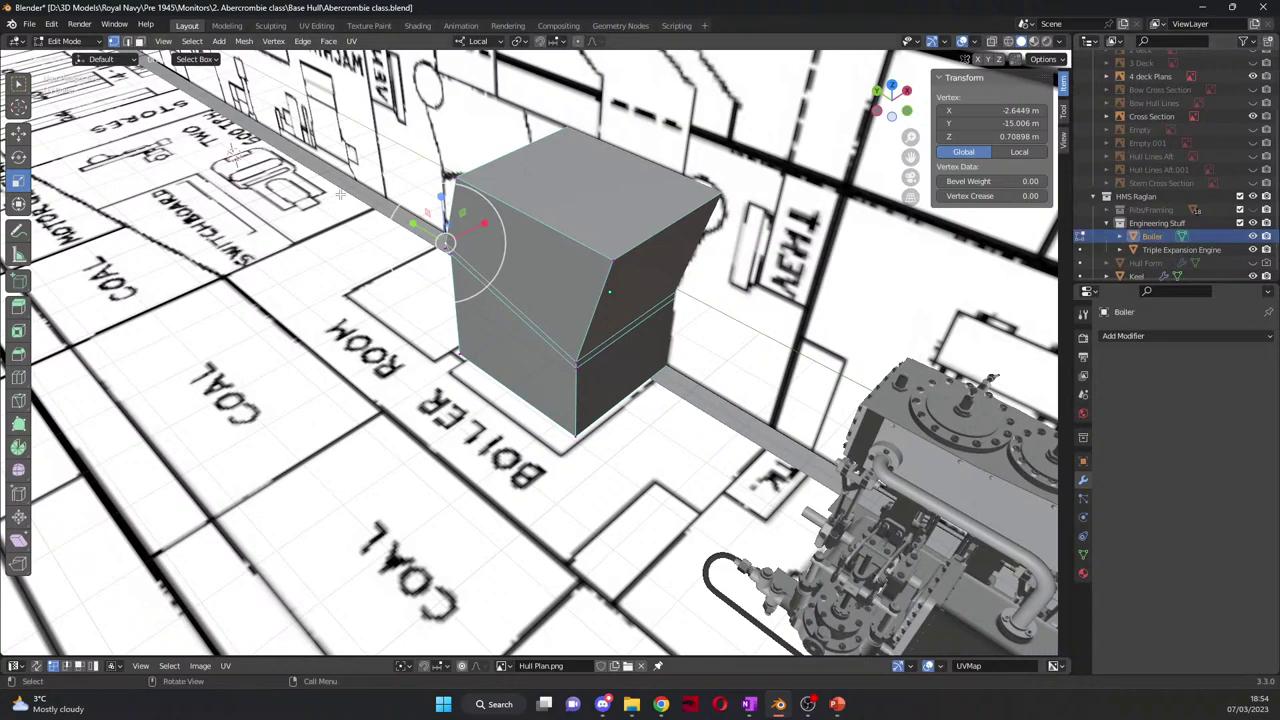
scroll(791, 238, "up", 2)
left_click(821, 223)
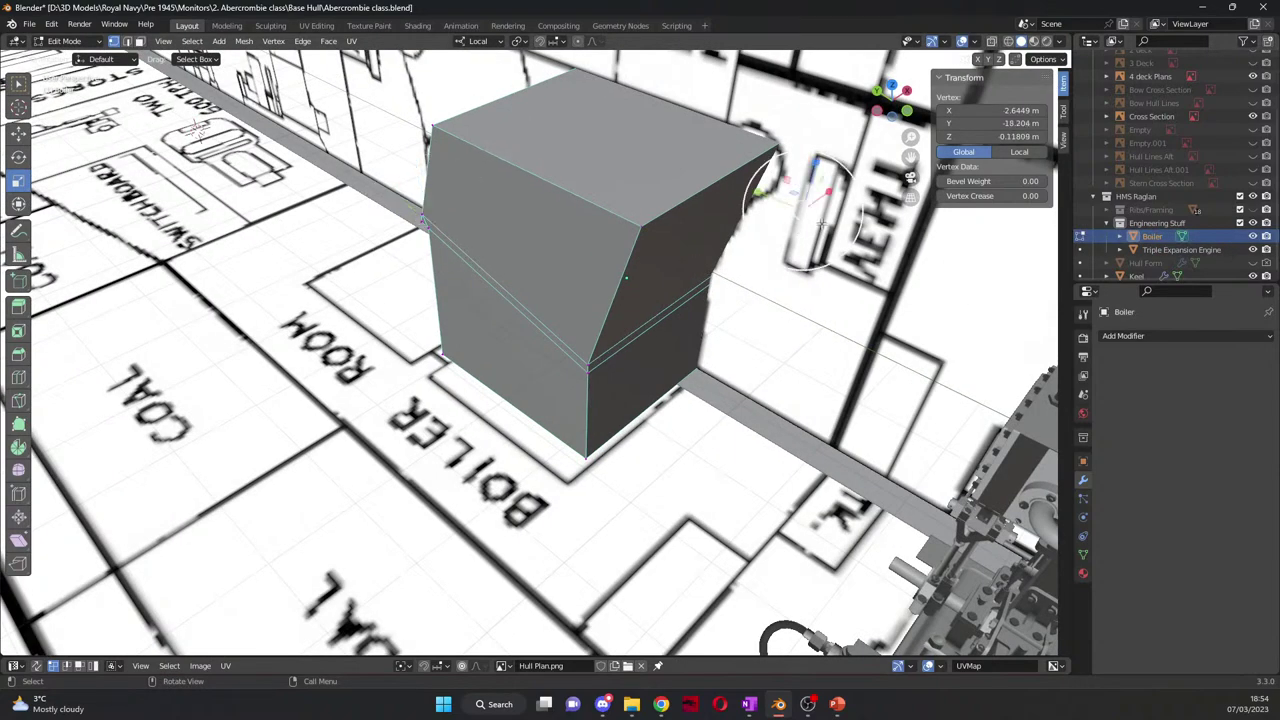
key("s")
left_click(910, 159)
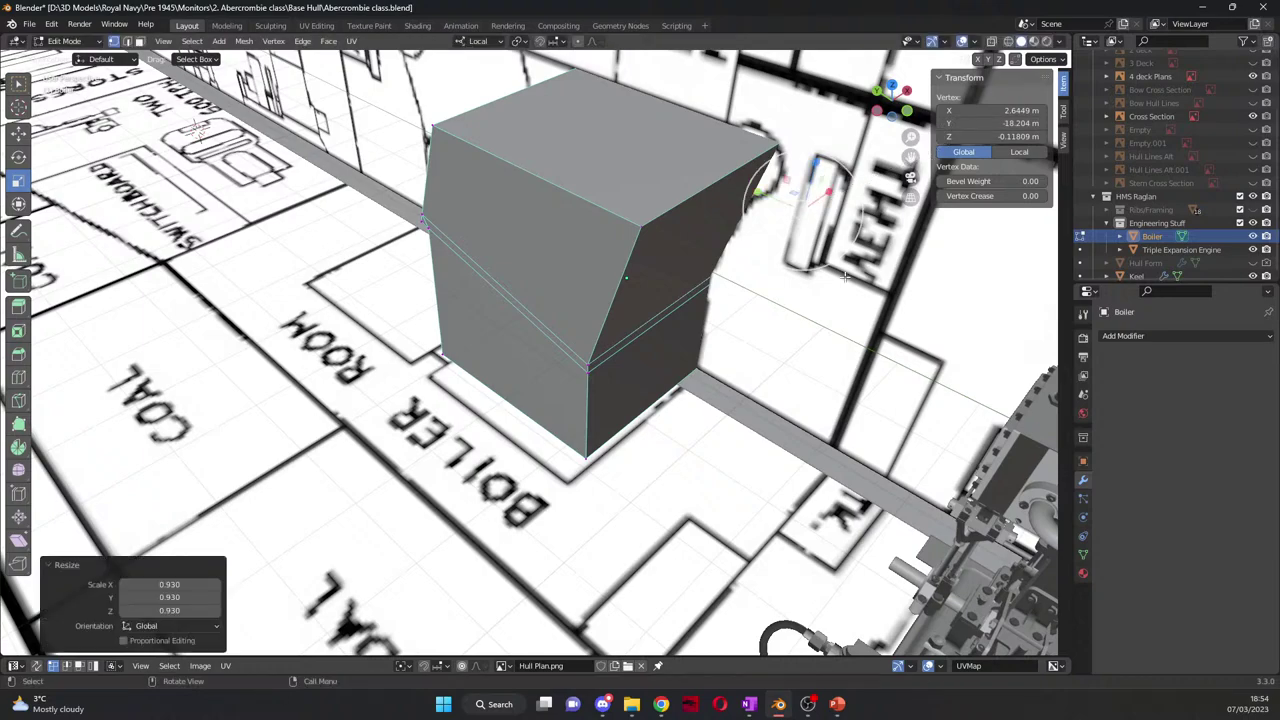
left_click(843, 268)
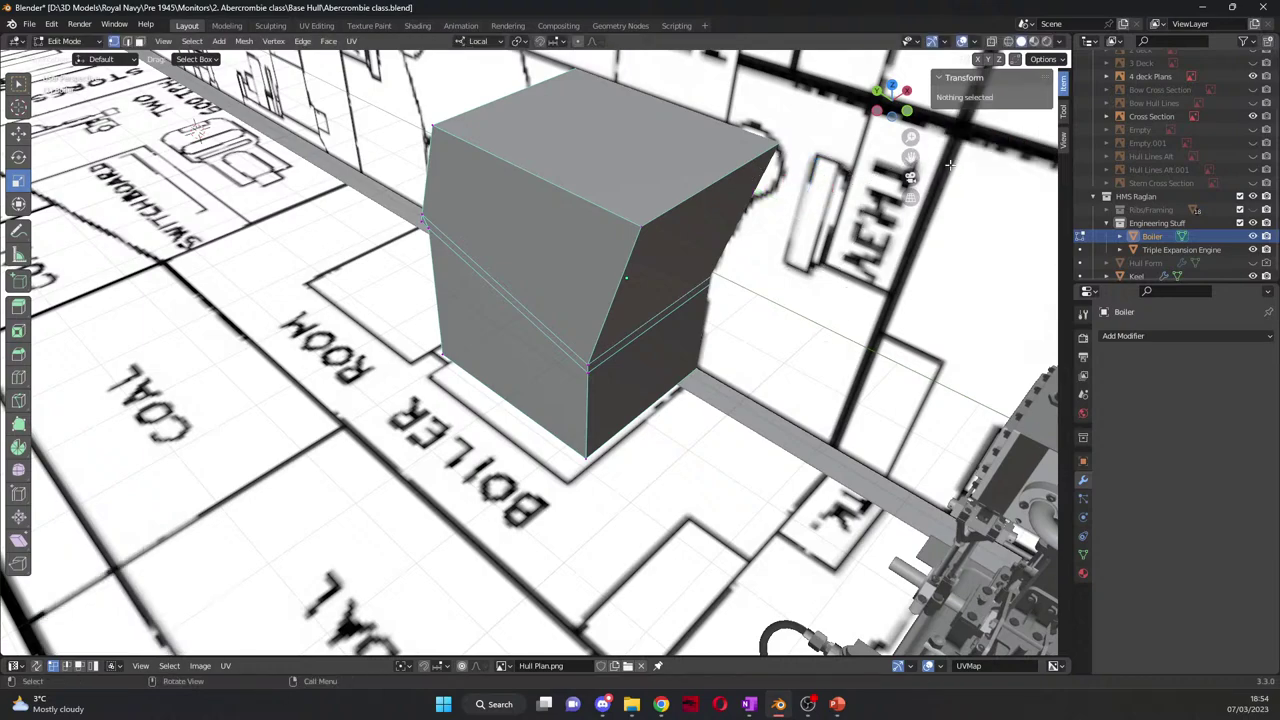
left_click_drag(916, 156, 768, 242)
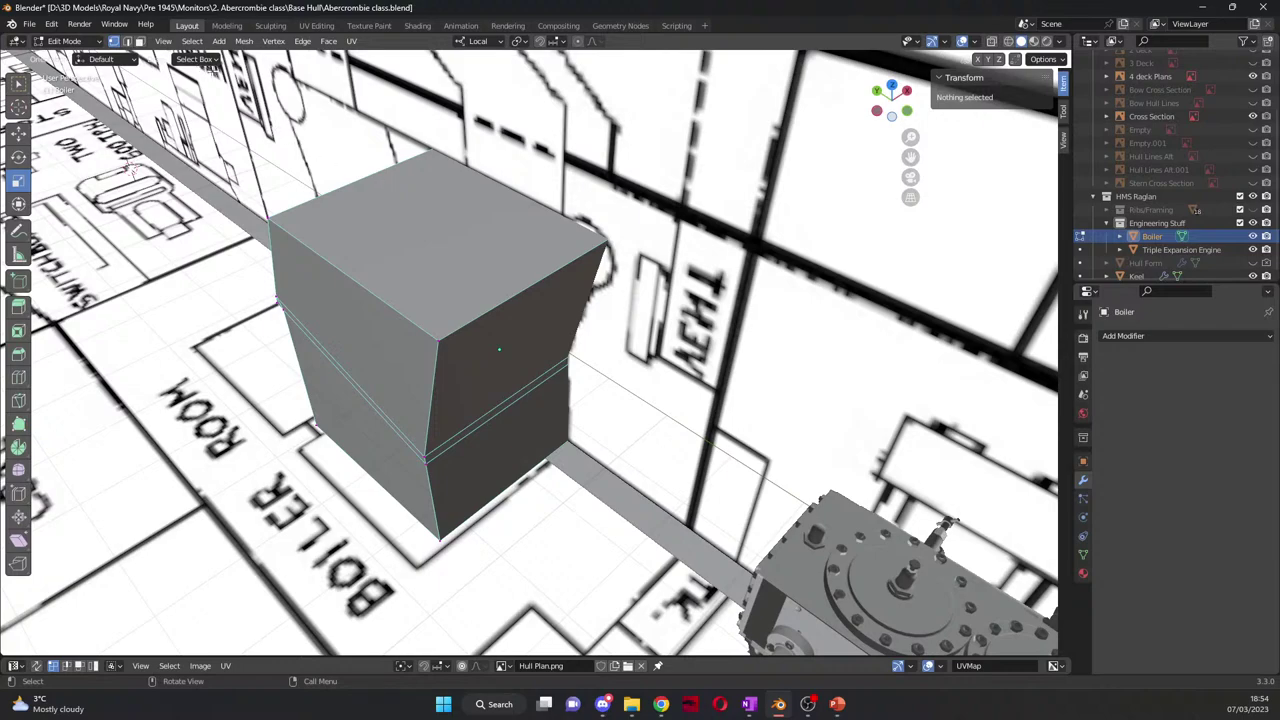
Step: Leave mesh editing and add an ico sphere to the scene
key("Tab")
left_click(175, 41)
mouse_move(190, 57)
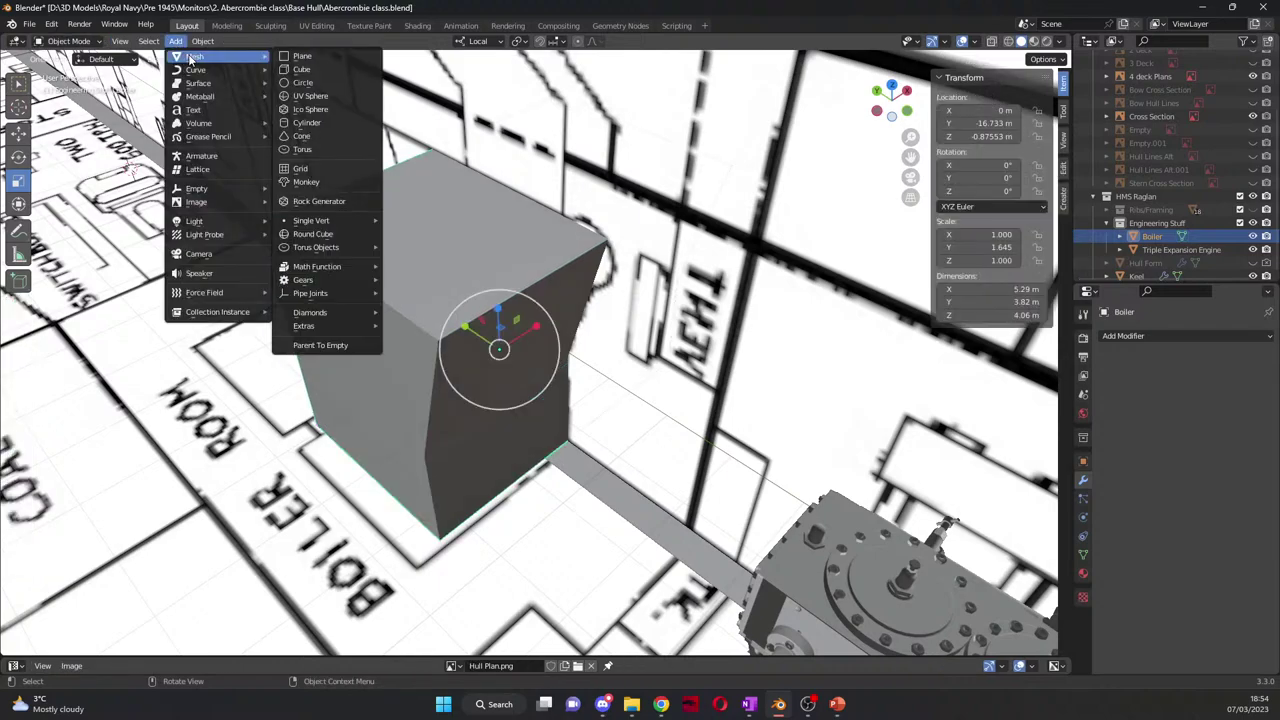
left_click(335, 110)
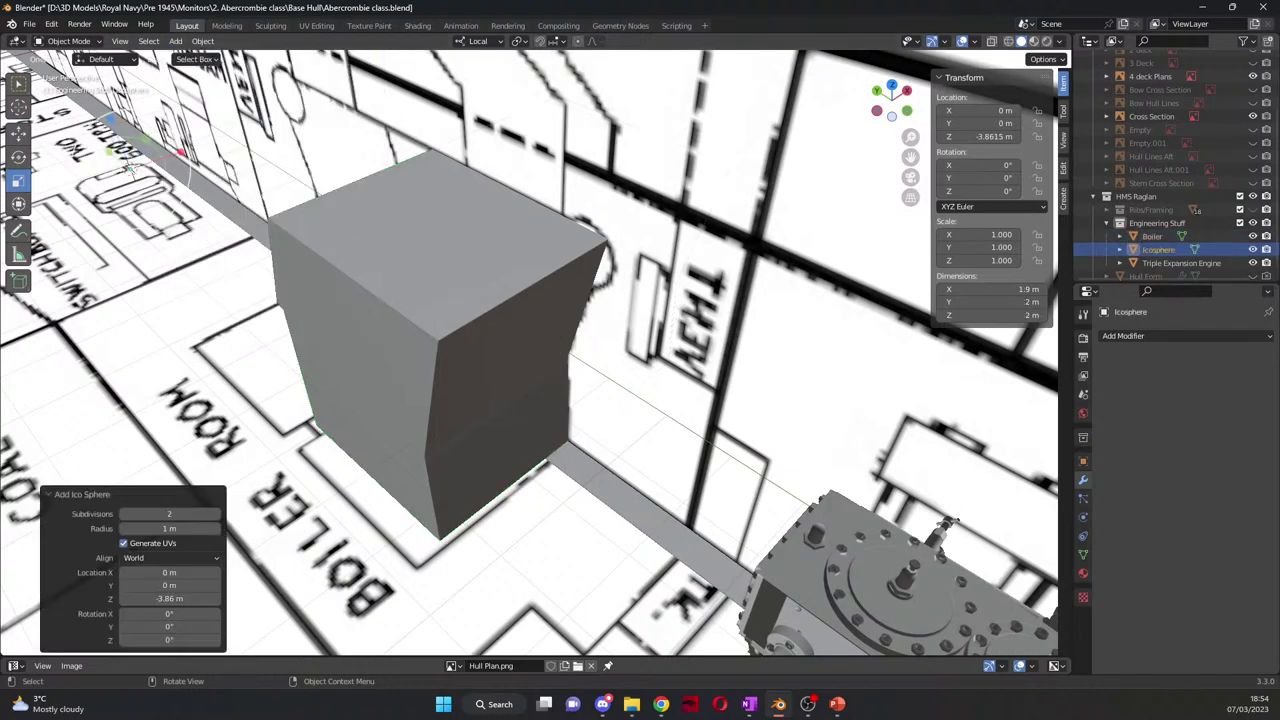
Step: Switch to OneNote and examine the ship's profile and deck plans on the Abercrombie class (1915) page
key("alt+Tab")
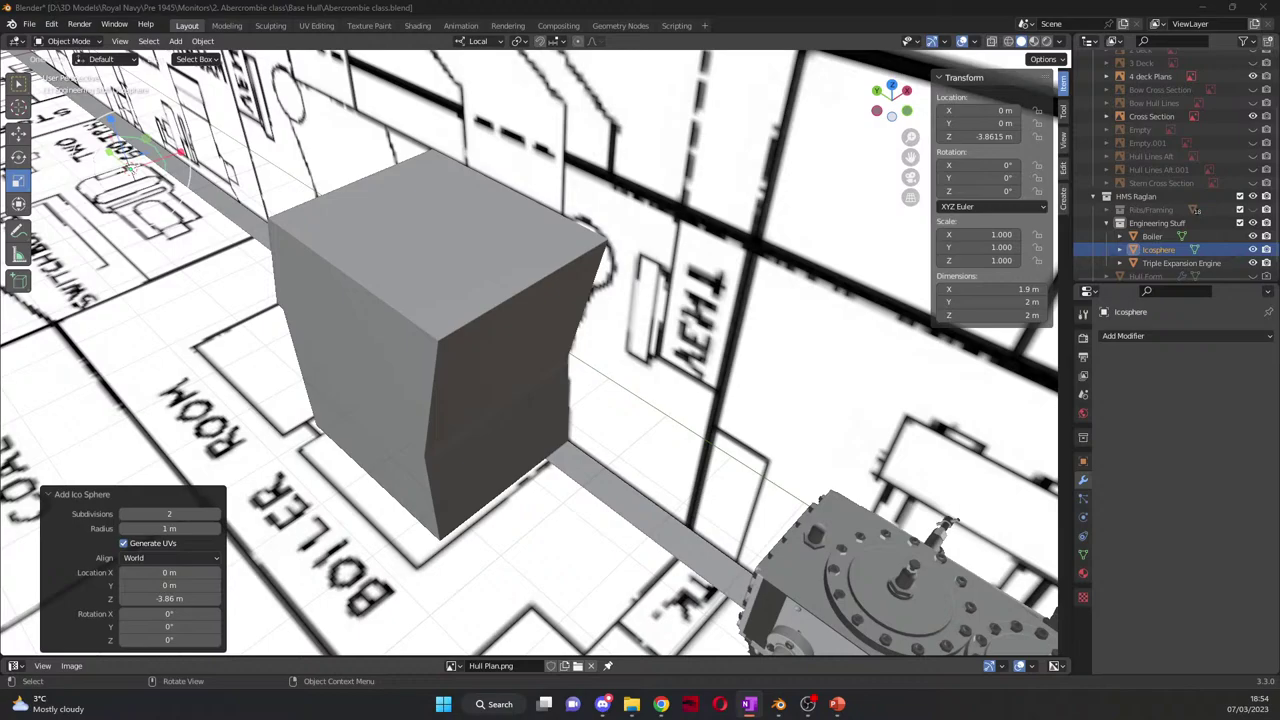
left_click_drag(0, 320, 712, 2)
scroll(688, 356, "down", 3)
scroll(687, 368, "up", 3)
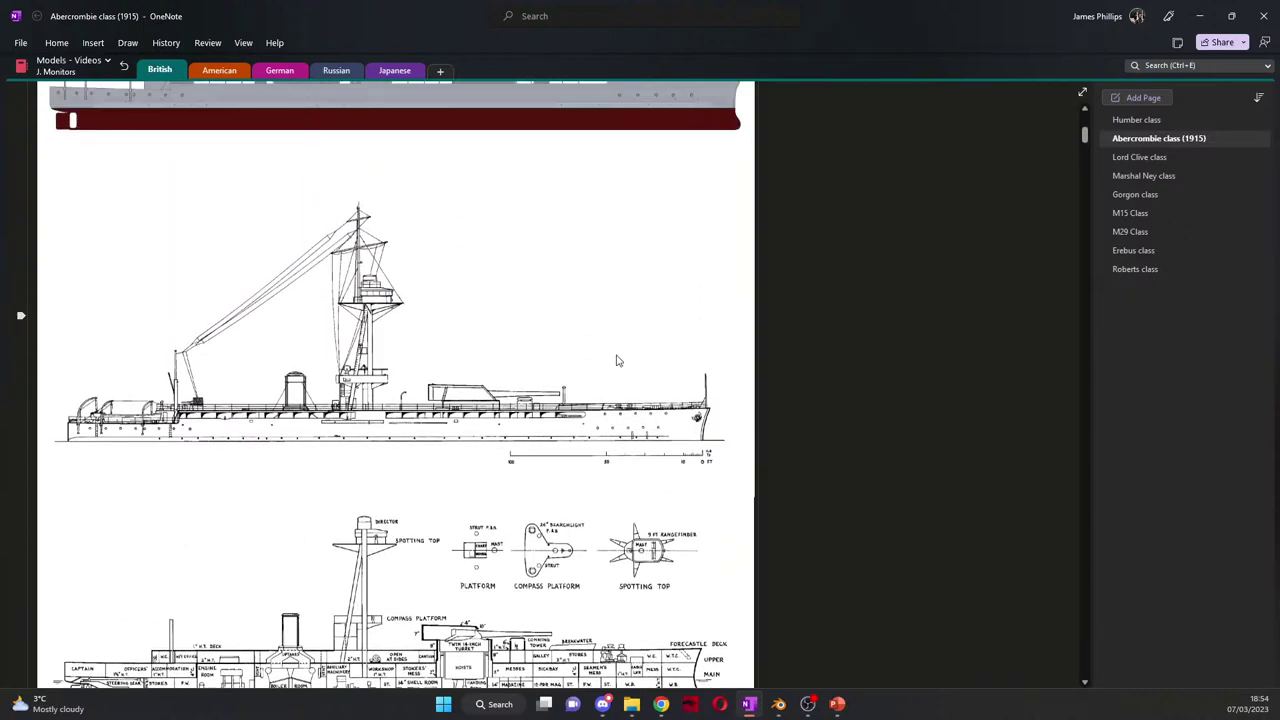
scroll(516, 400, "down", 2)
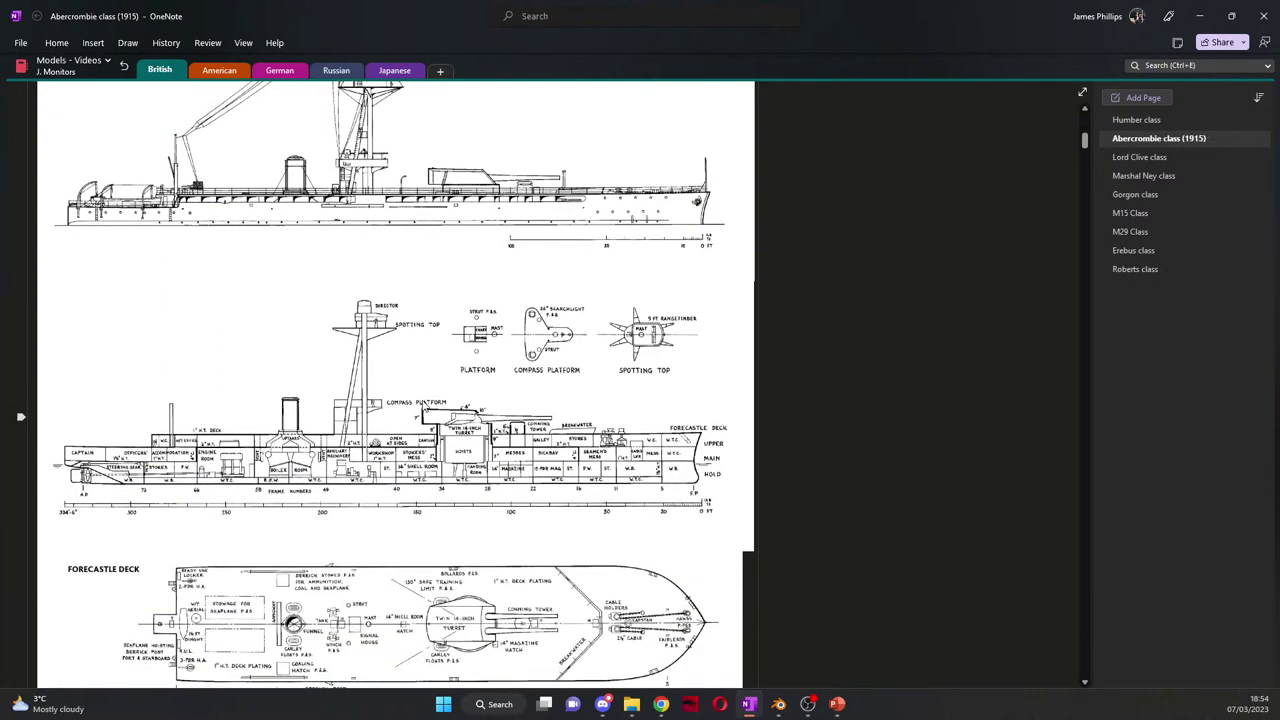
scroll(498, 407, "down", 2)
scroll(645, 465, "down", 1)
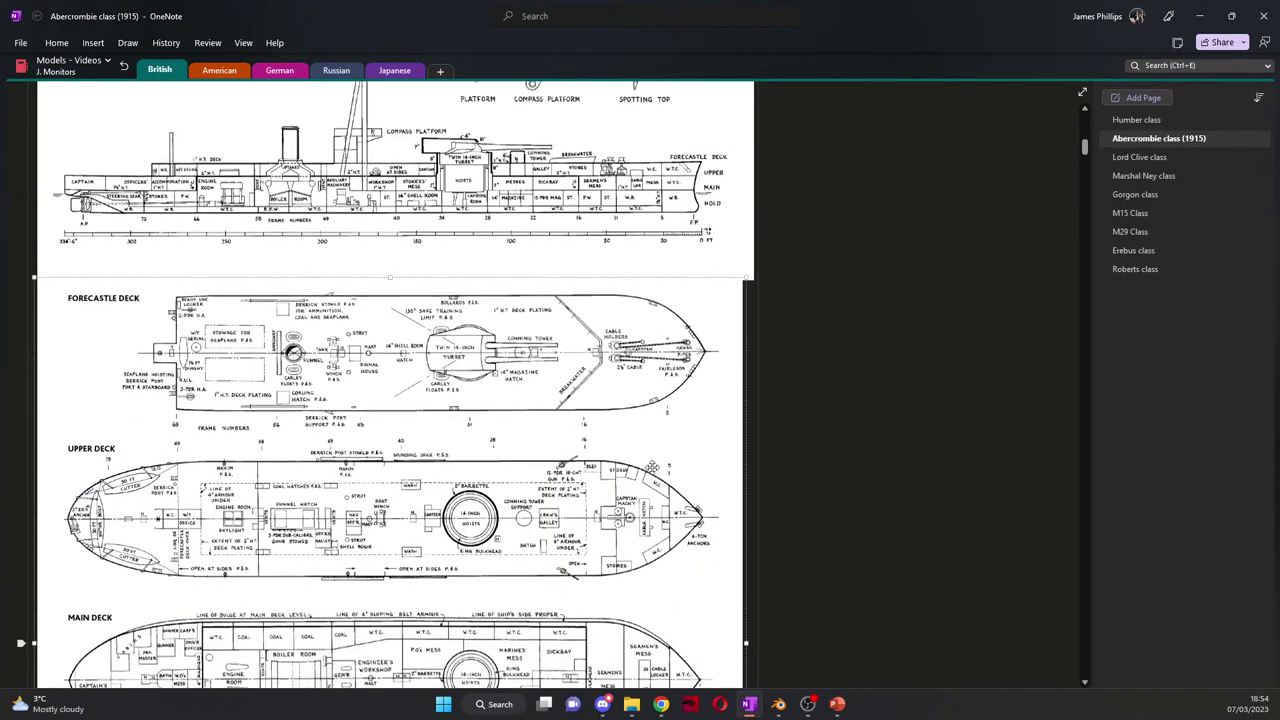
scroll(660, 465, "down", 4)
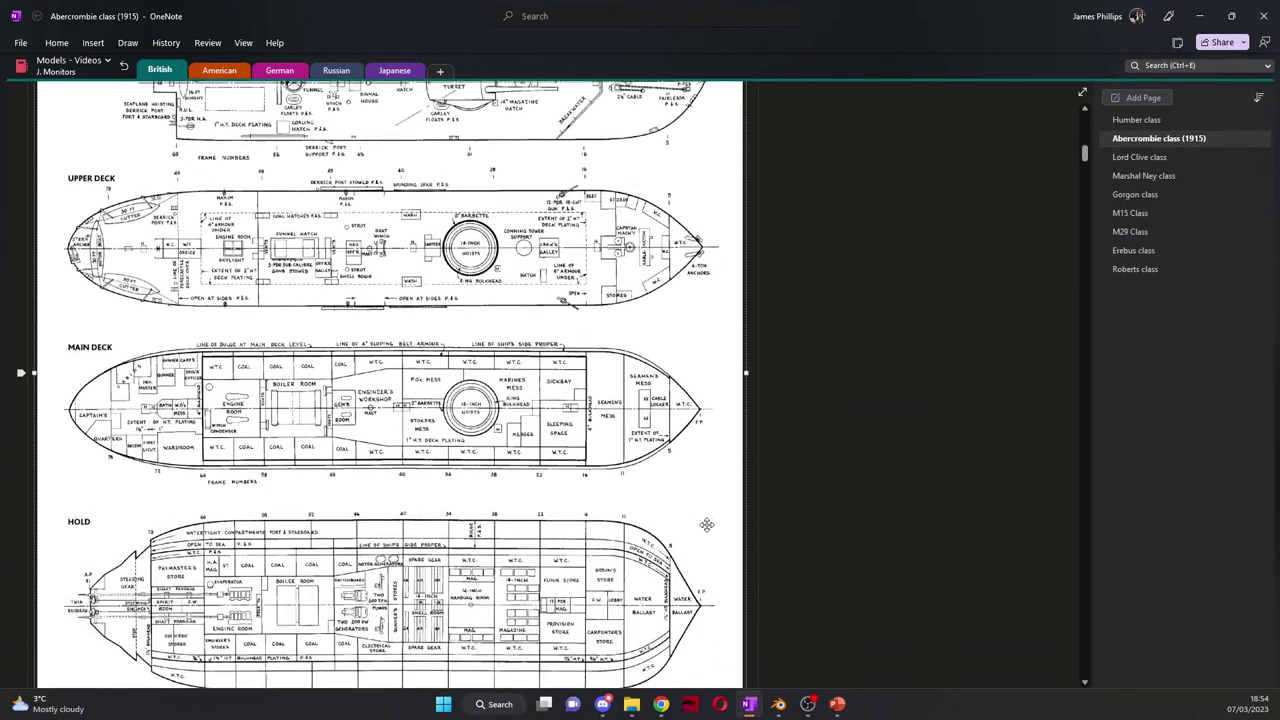
Step: Enlarge the deck plans image and the brown hull drawing slightly so their right edges line up on the page
scroll(729, 530, "up", 1)
scroll(738, 480, "down", 2)
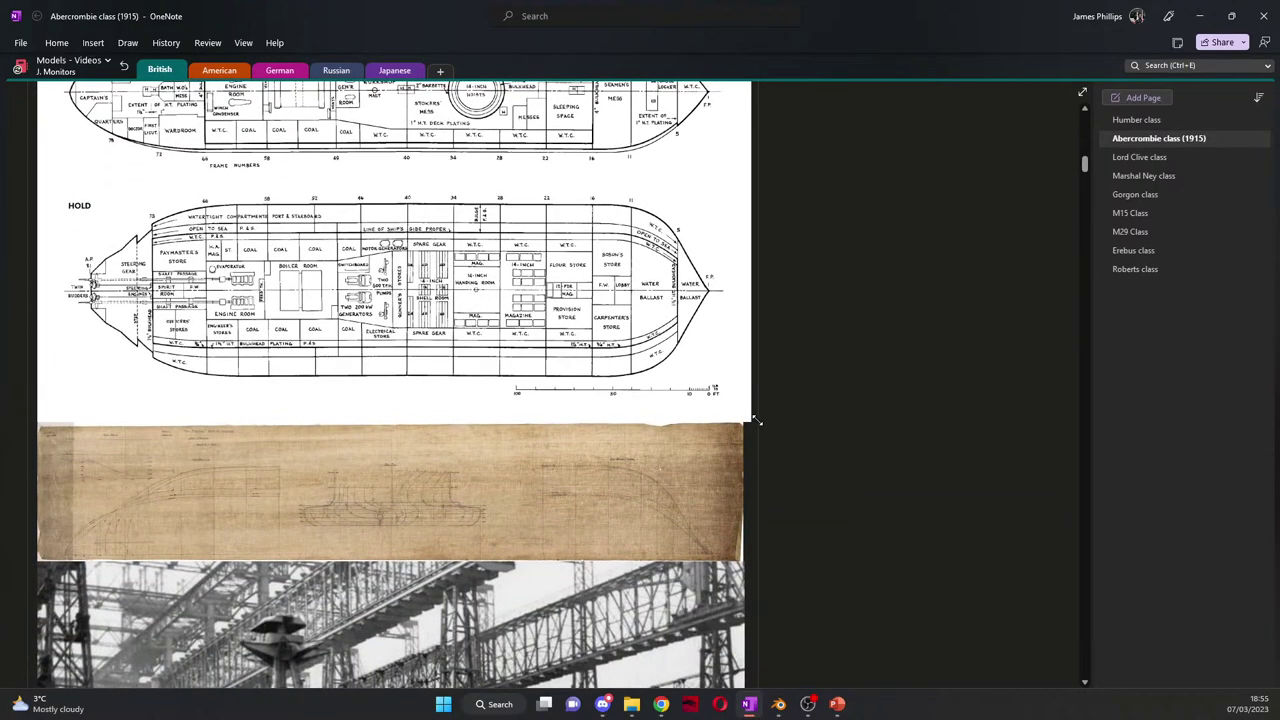
scroll(673, 390, "up", 5)
scroll(673, 390, "down", 3)
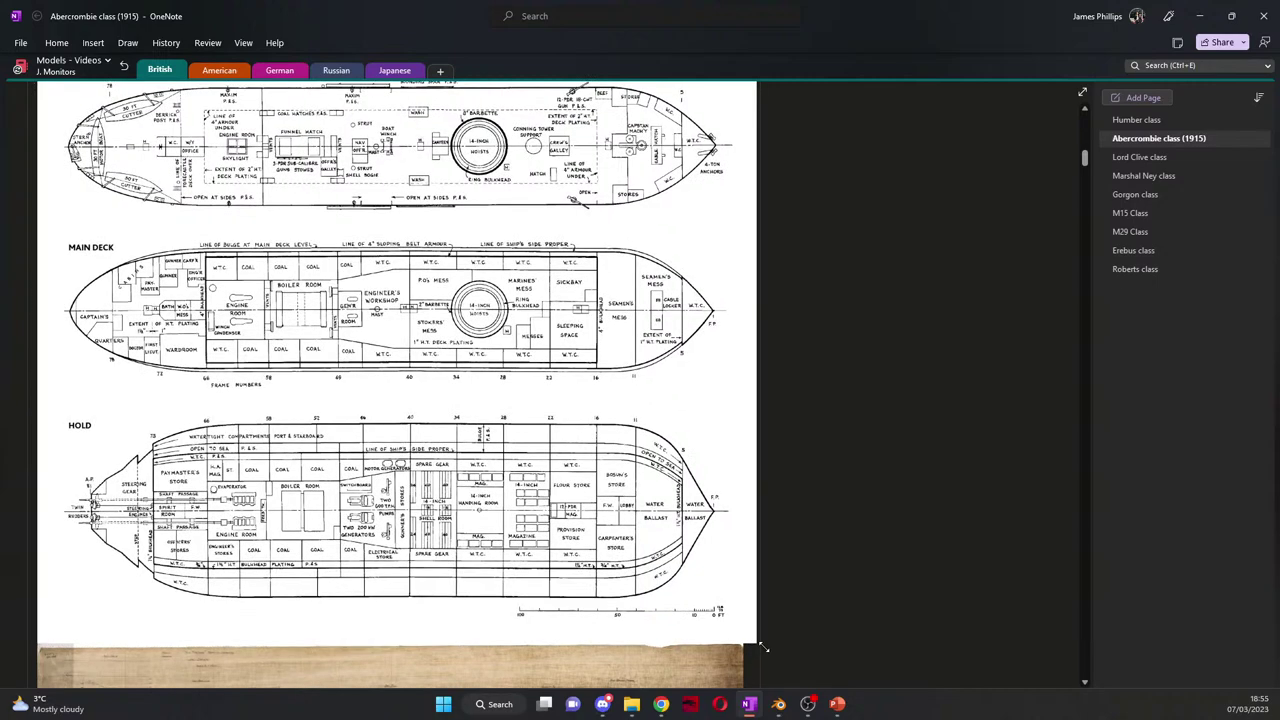
scroll(609, 550, "down", 3)
left_click(590, 352)
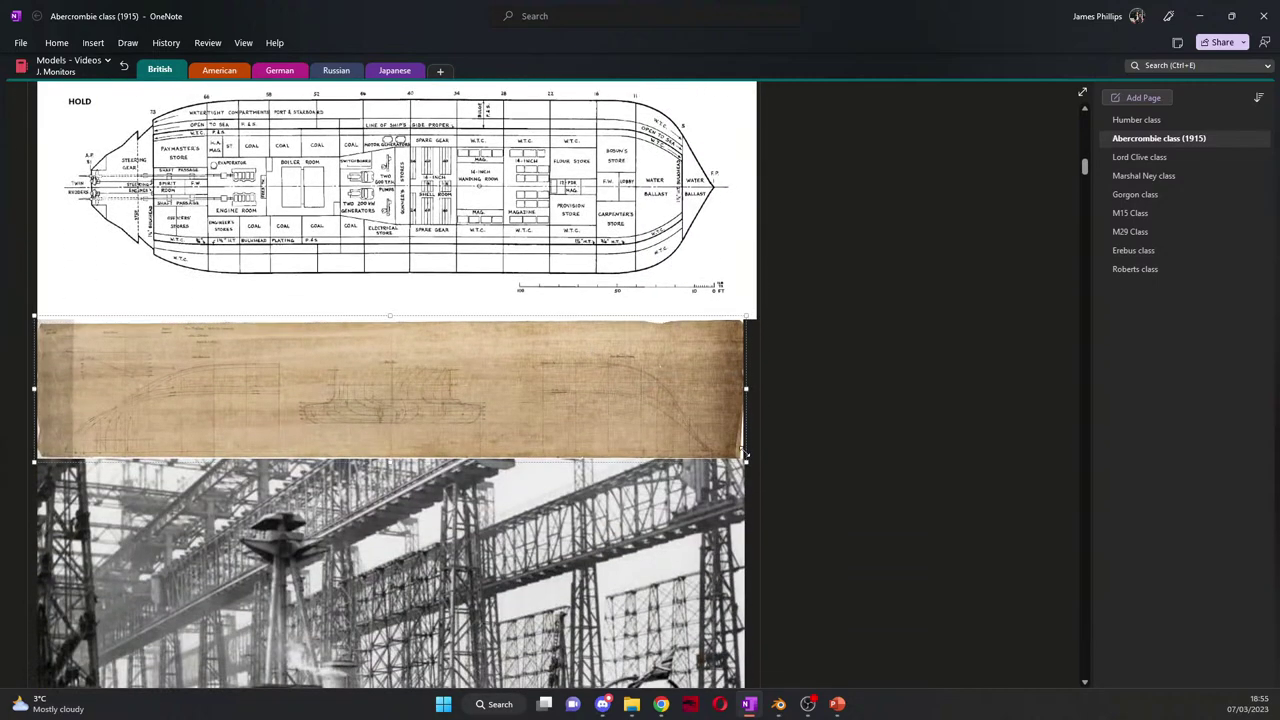
mouse_move(748, 464)
left_mouse_down()
mouse_move(777, 464)
mouse_move(759, 464)
left_mouse_up()
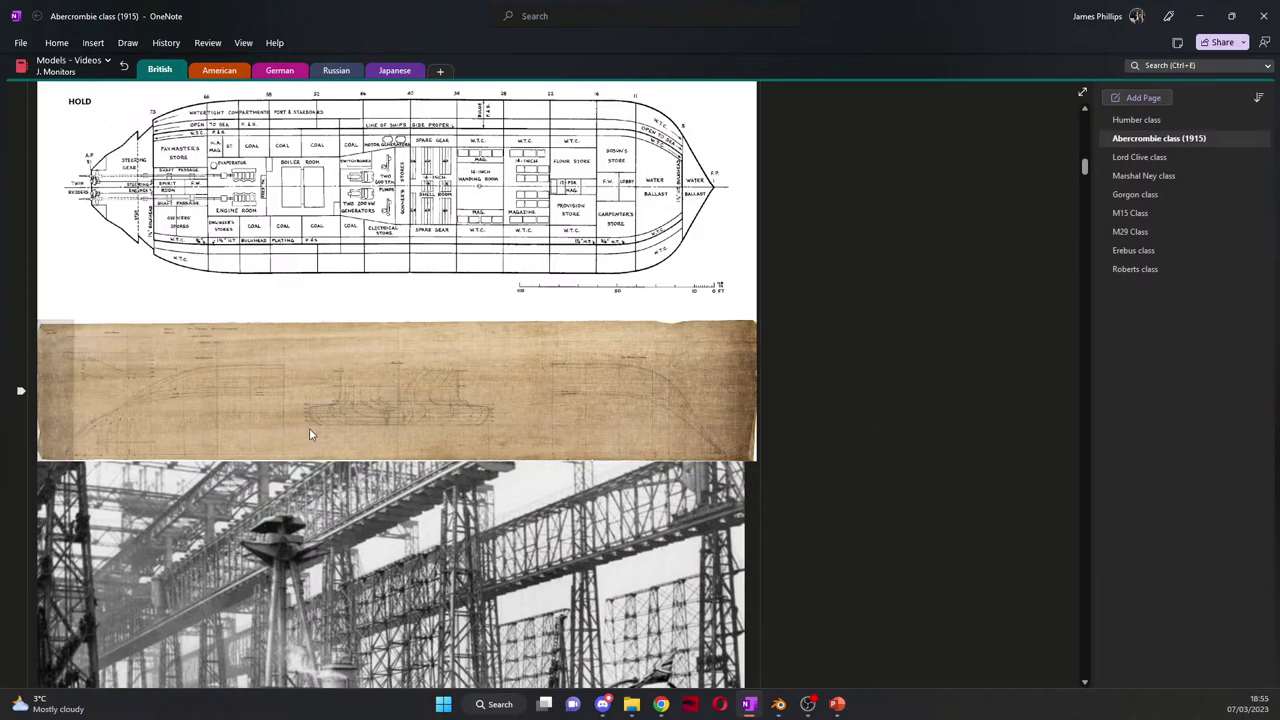
Step: Return to Blender and unhide the 2 deck and 3 Deck plans in the Ship Plans collection
scroll(312, 428, "down", 3)
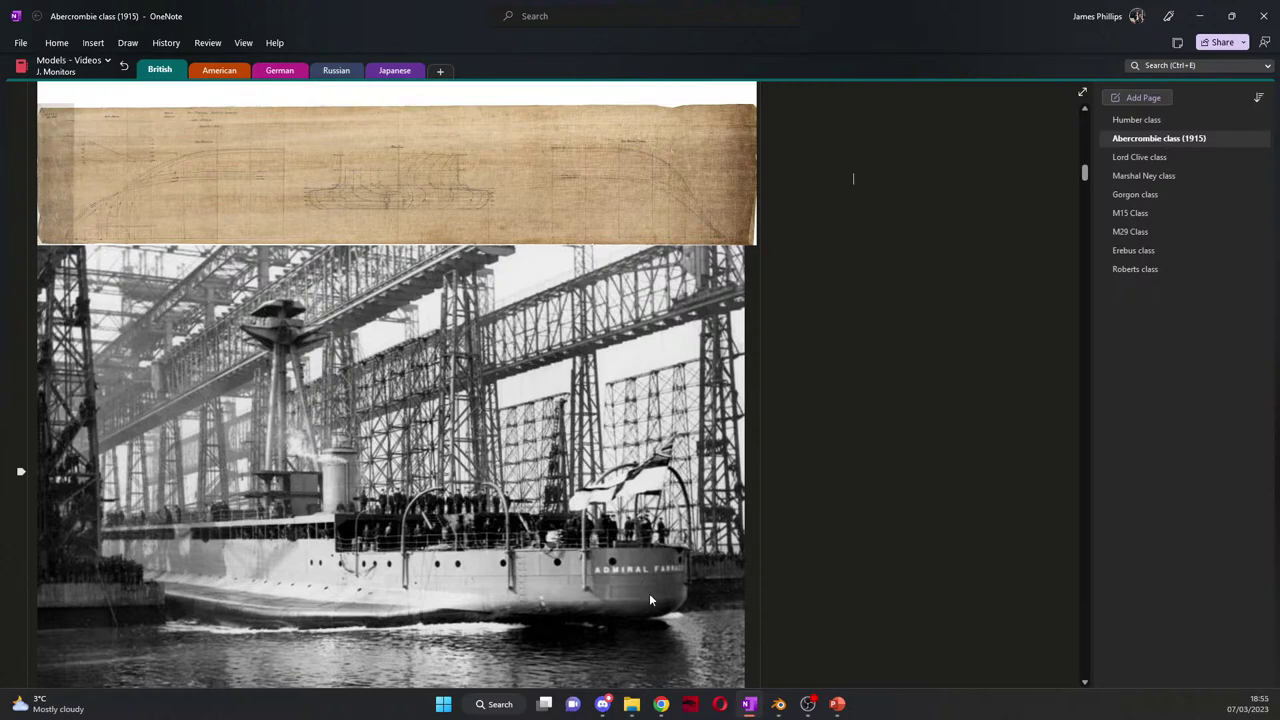
scroll(324, 447, "up", 5)
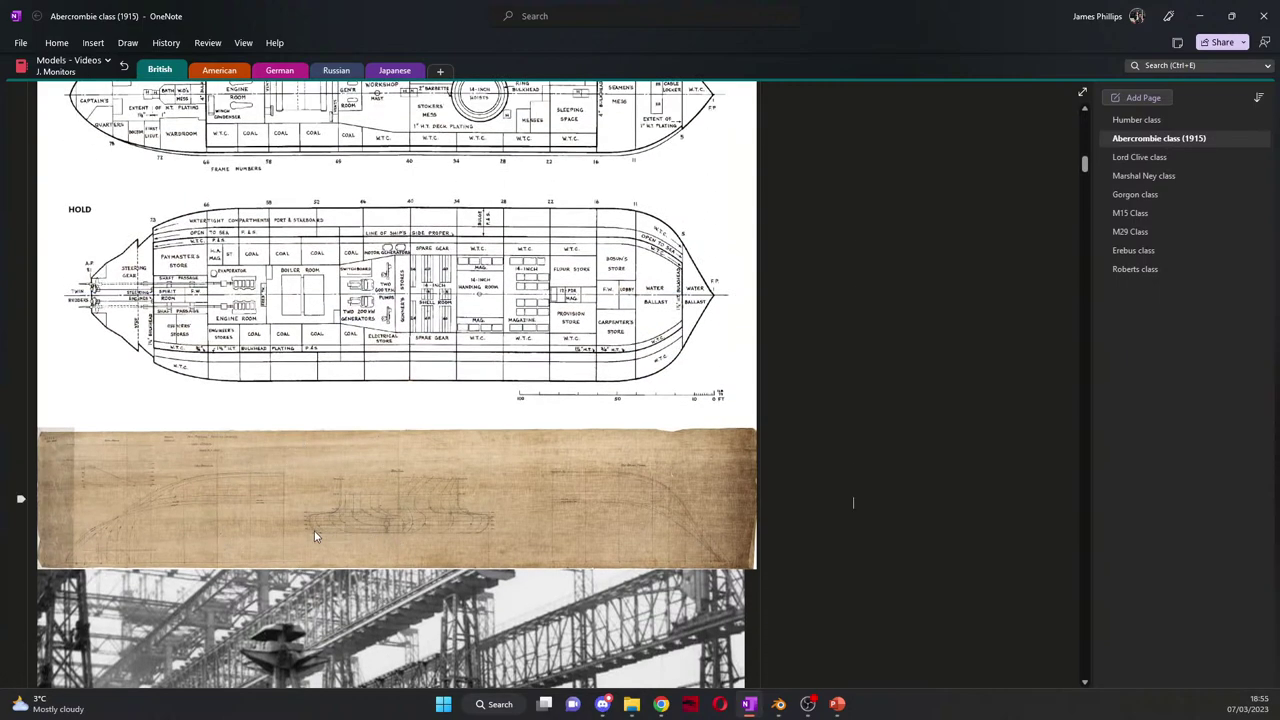
left_click(1199, 16)
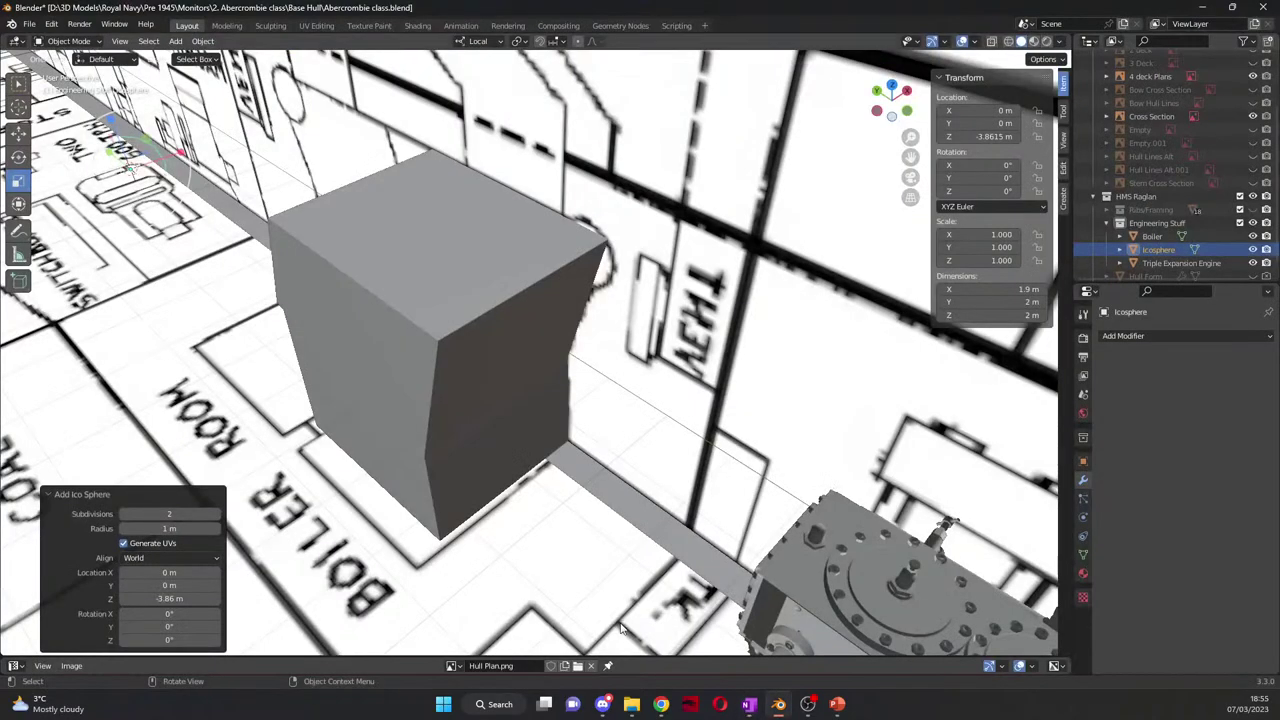
scroll(456, 453, "down", 10)
middle_click_drag(503, 492, 640, 438)
scroll(1198, 158, "up", 3)
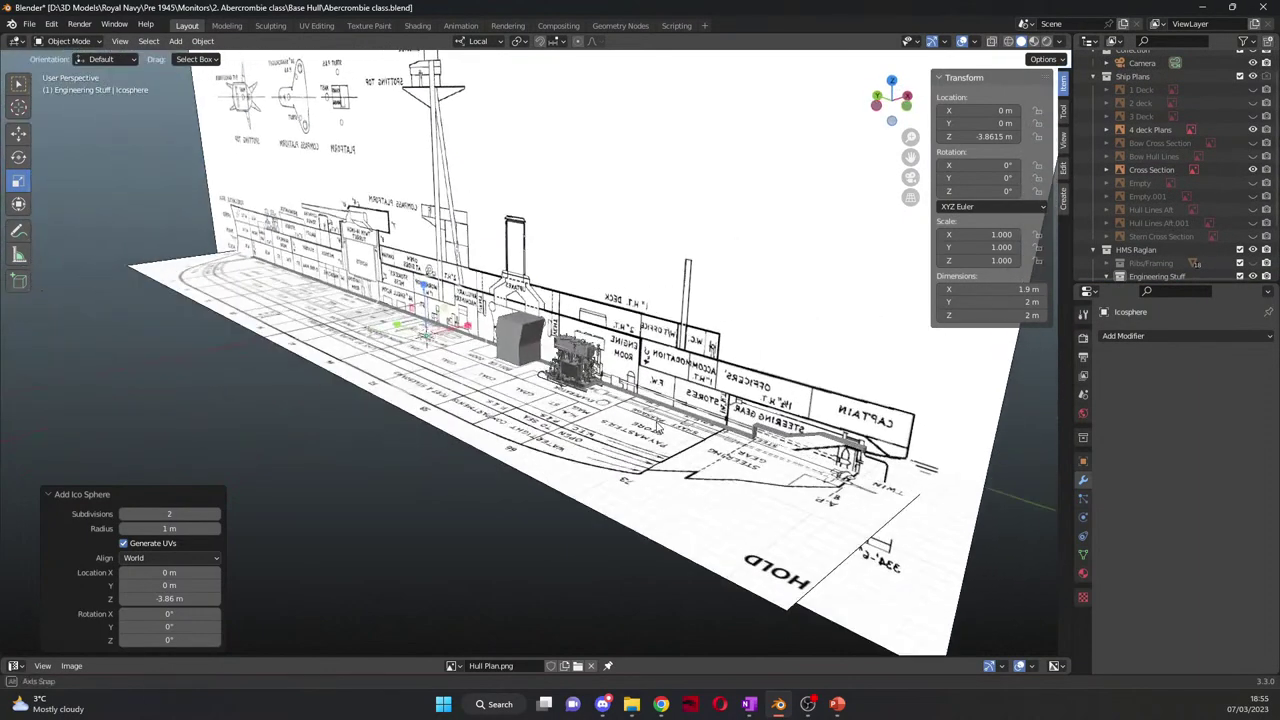
left_click(1254, 104)
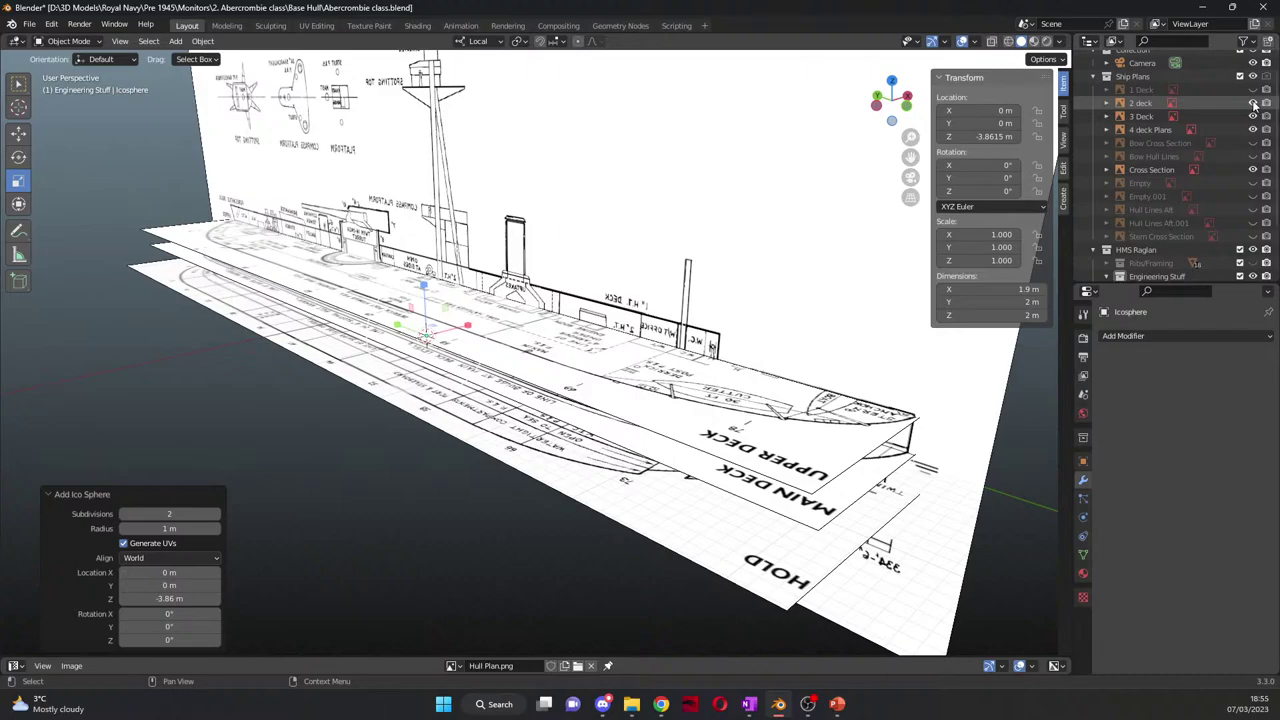
Step: Unhide the 1 Deck plan and view the complete stack of deck plans against the cross section
middle_click_drag(912, 397, 908, 368)
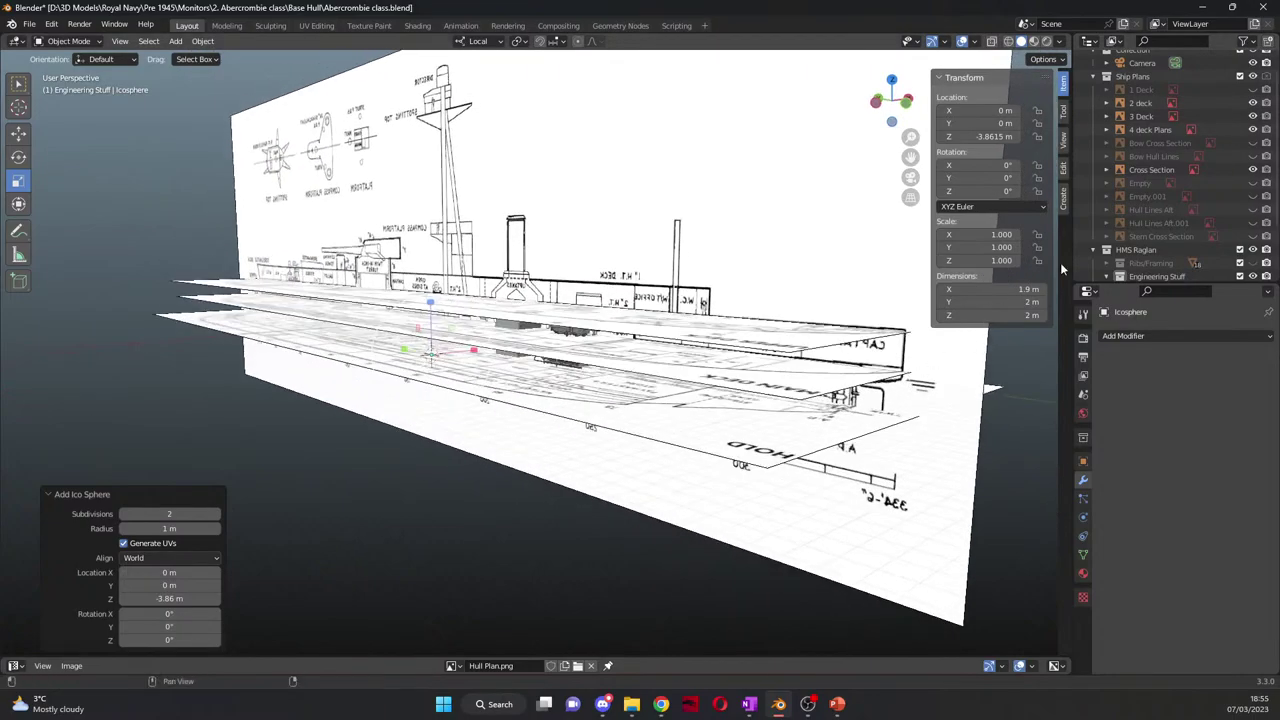
left_click(1254, 91)
middle_click_drag(562, 312, 648, 308)
scroll(721, 308, "down", 3)
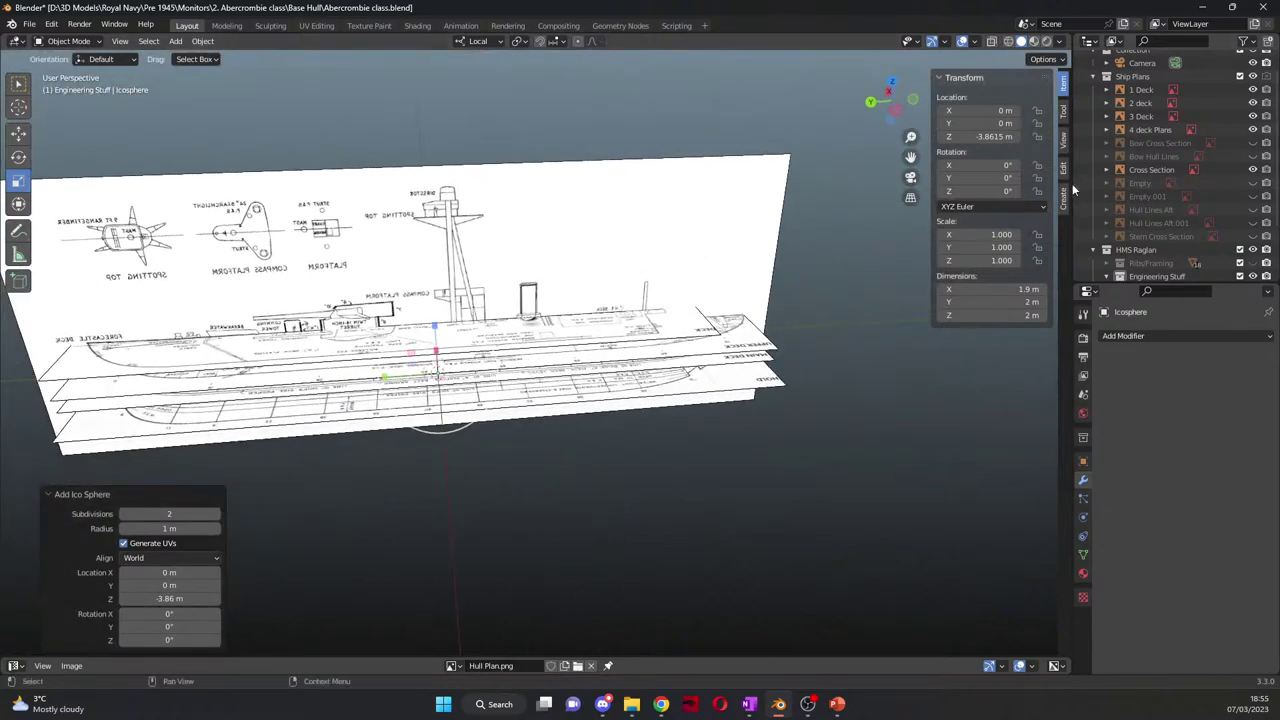
Step: Hide the 1 Deck, 2 deck and 3 Deck plans in the Ship Plans collection
left_click(1254, 90)
left_click(1254, 103)
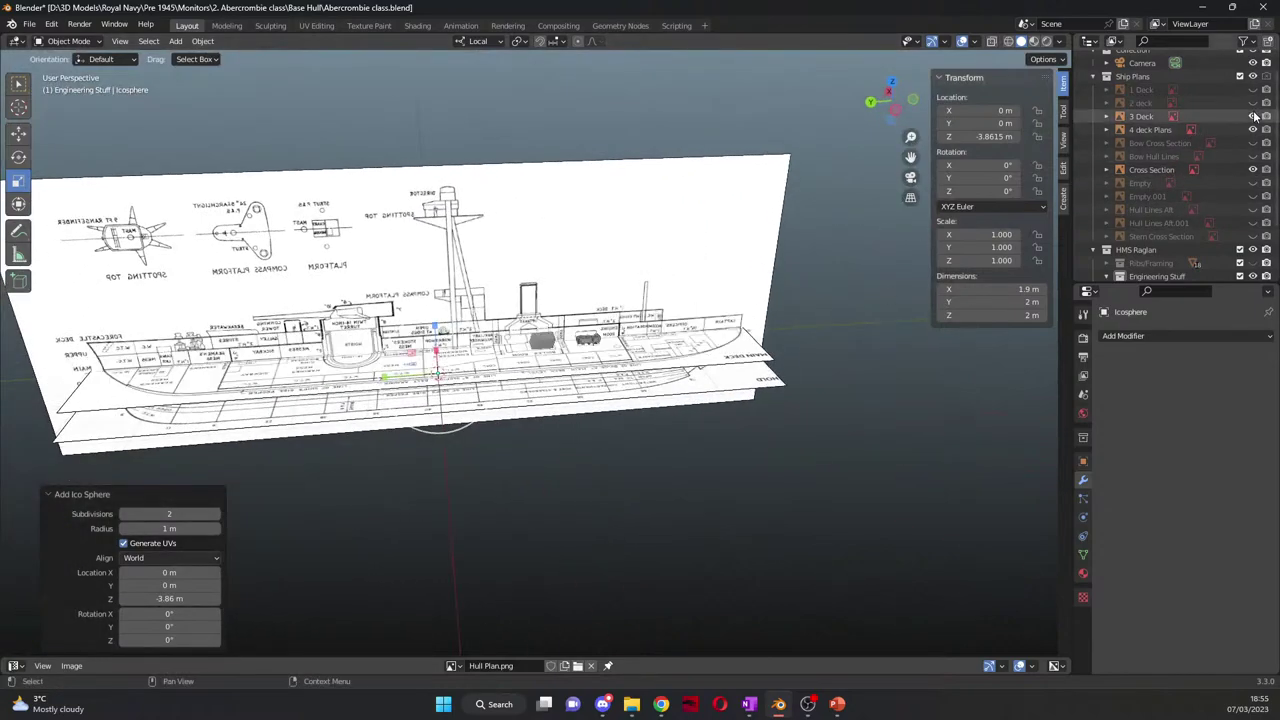
left_click(1254, 117)
Step: Add a single loop cut across the boiler mesh, slid close to the edge nearest the engine
middle_click_drag(786, 336, 640, 392)
scroll(706, 368, "up", 5)
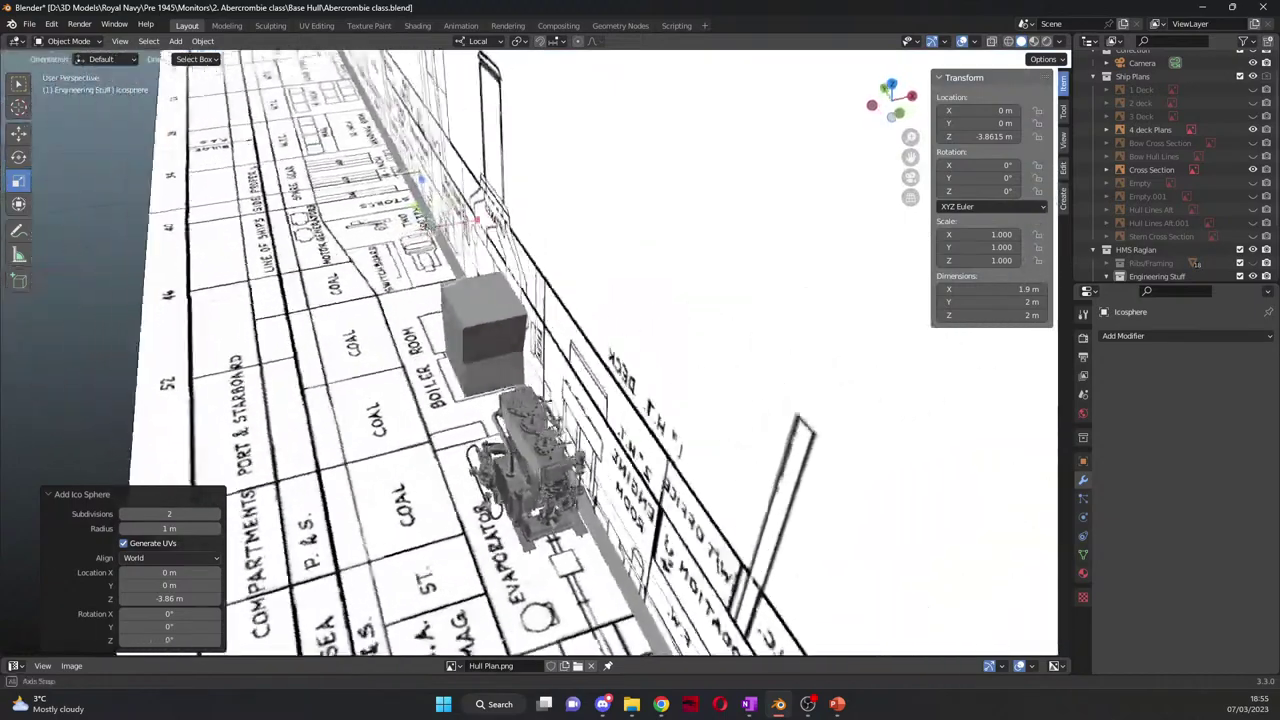
middle_click_drag(660, 270, 438, 378)
scroll(420, 305, "up", 4)
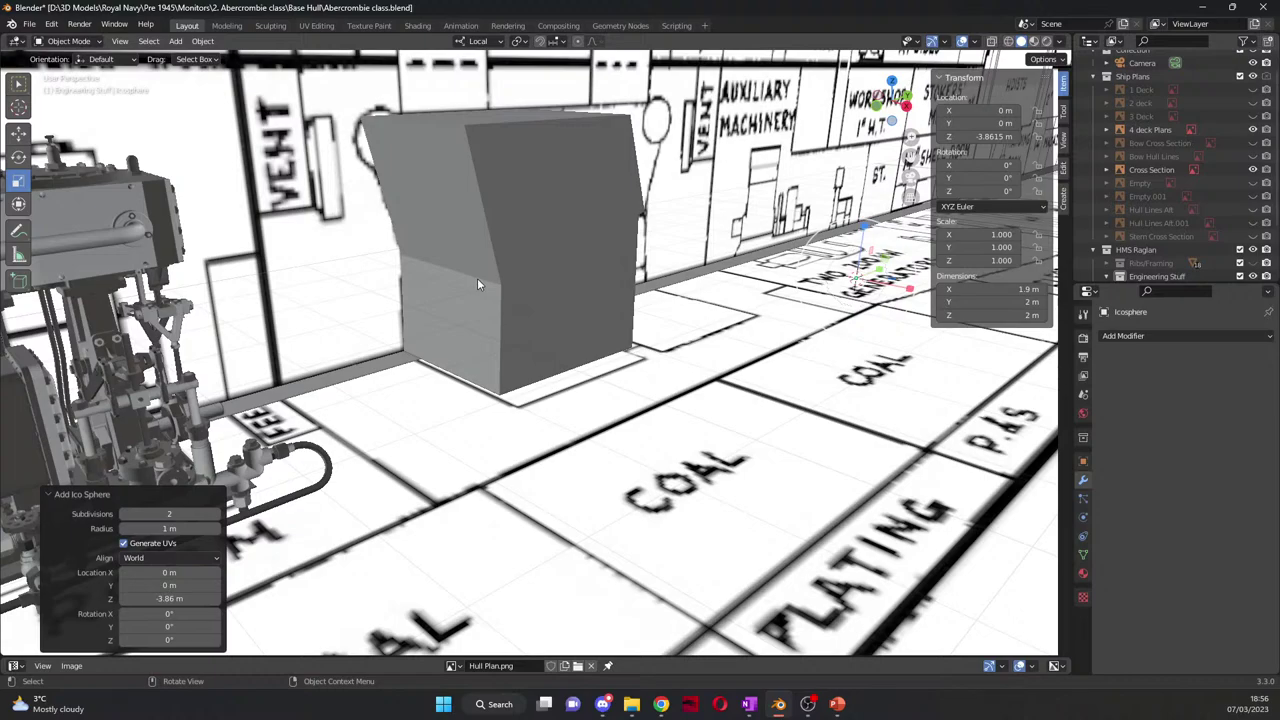
middle_click_drag(700, 143, 618, 332, "shift")
scroll(591, 330, "up", 4)
left_click(428, 385)
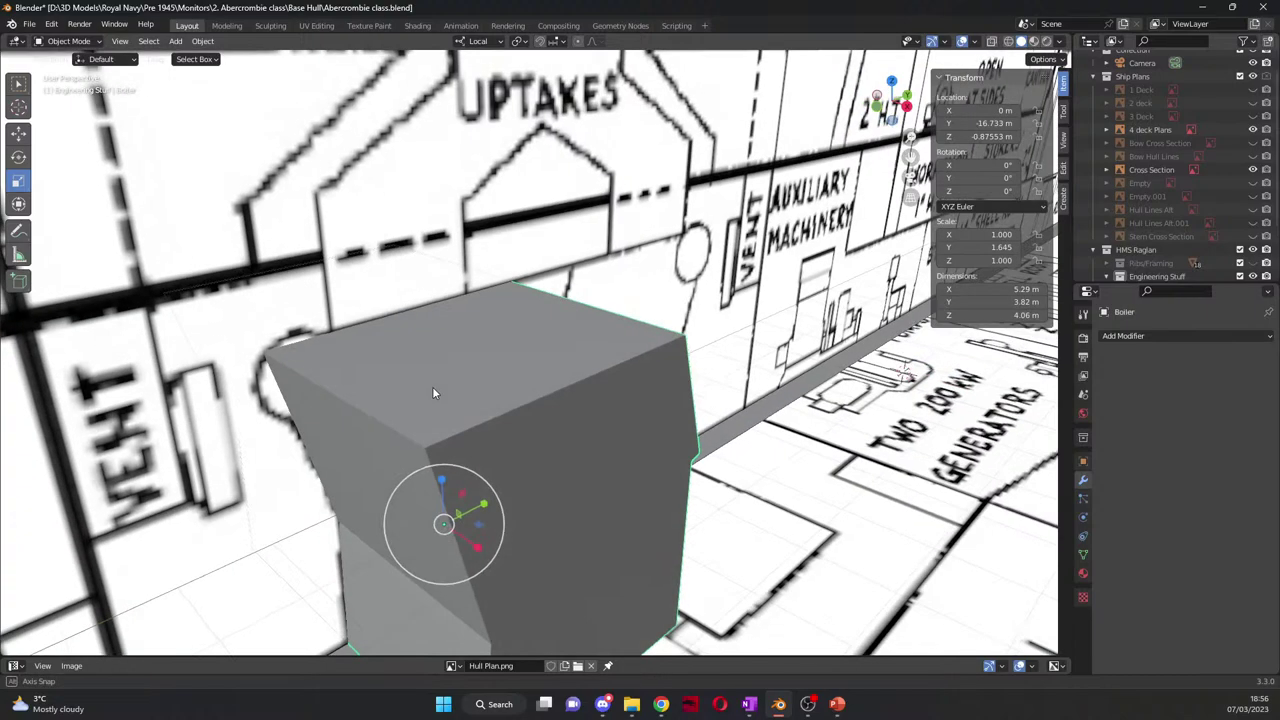
key("Tab")
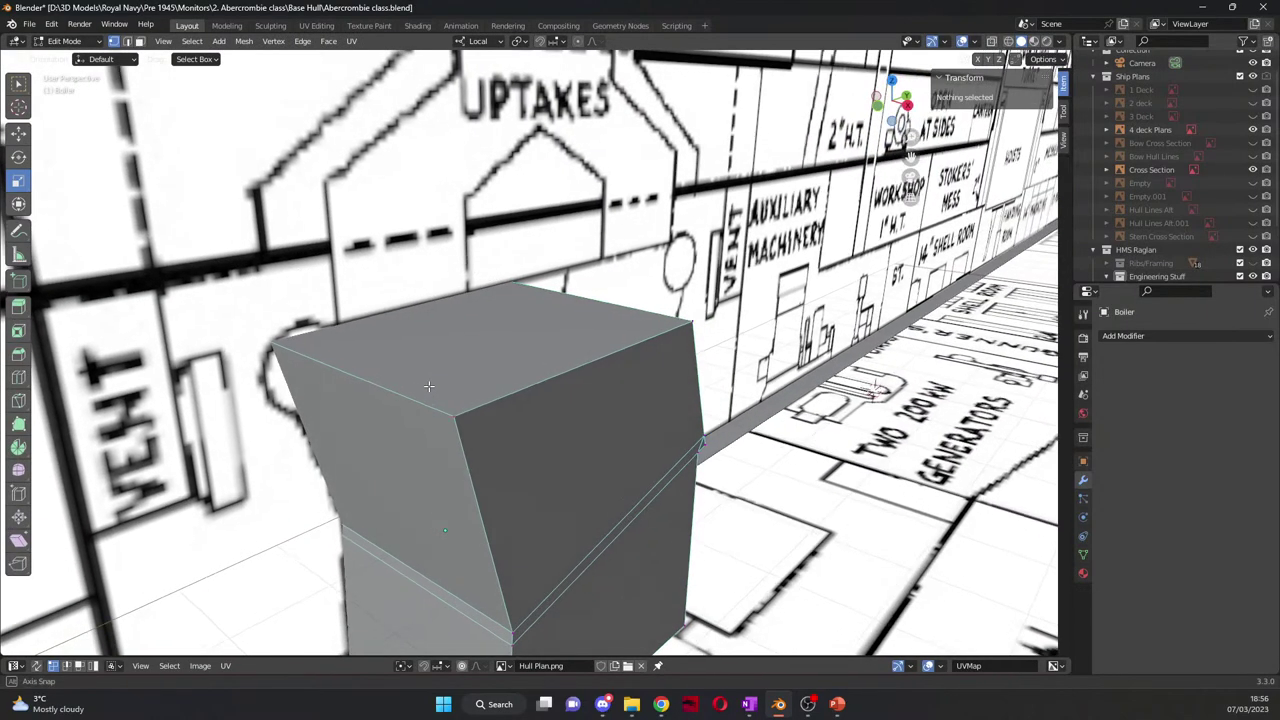
middle_click_drag(286, 130, 262, 116)
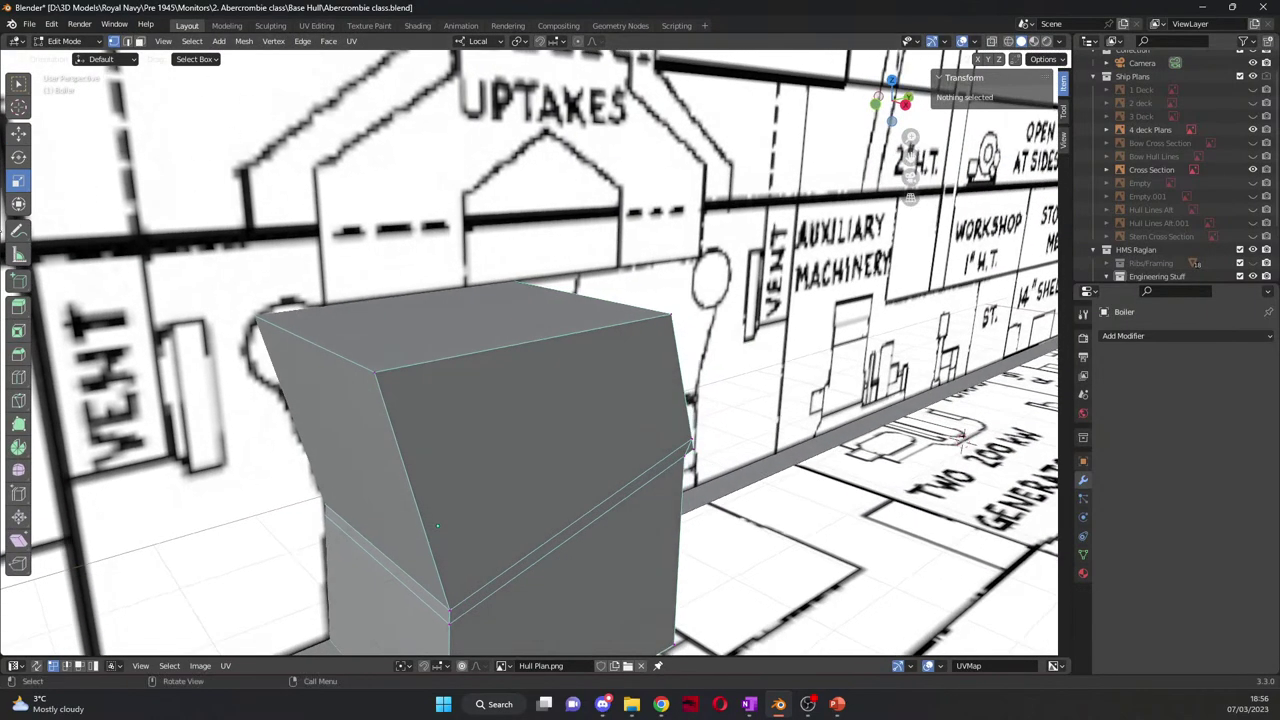
left_click(19, 377)
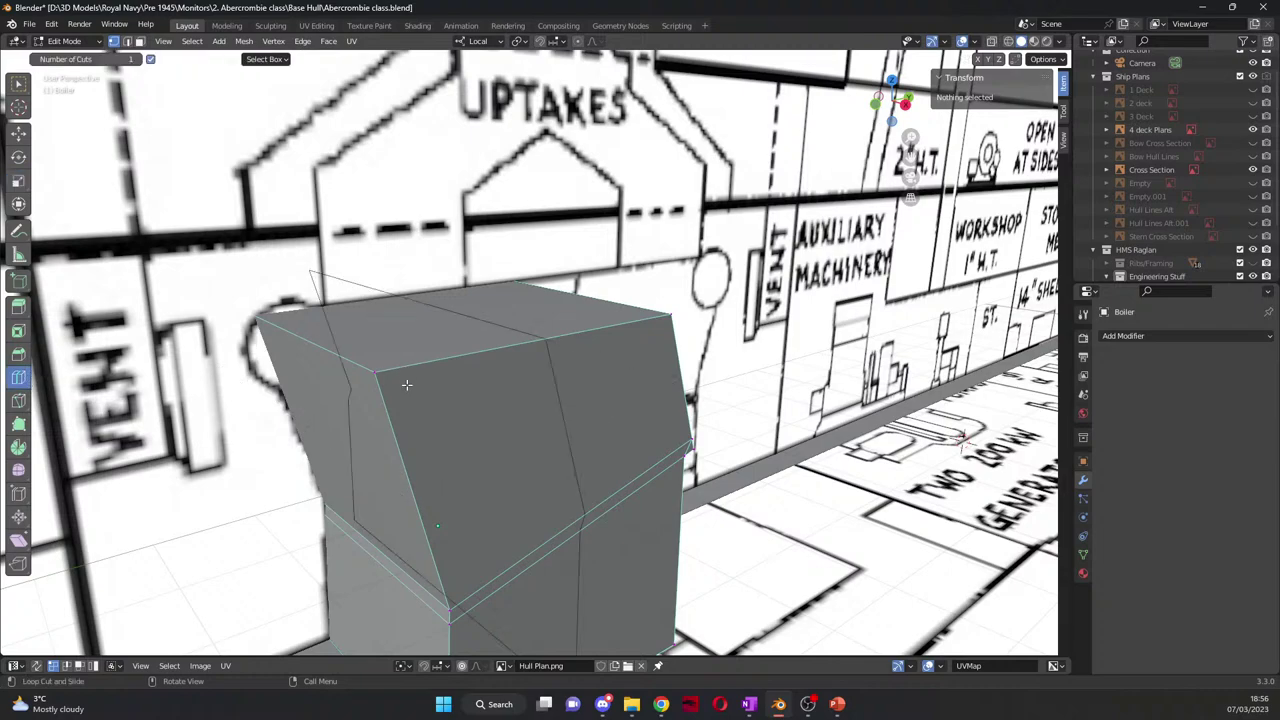
left_click_drag(432, 385, 316, 404)
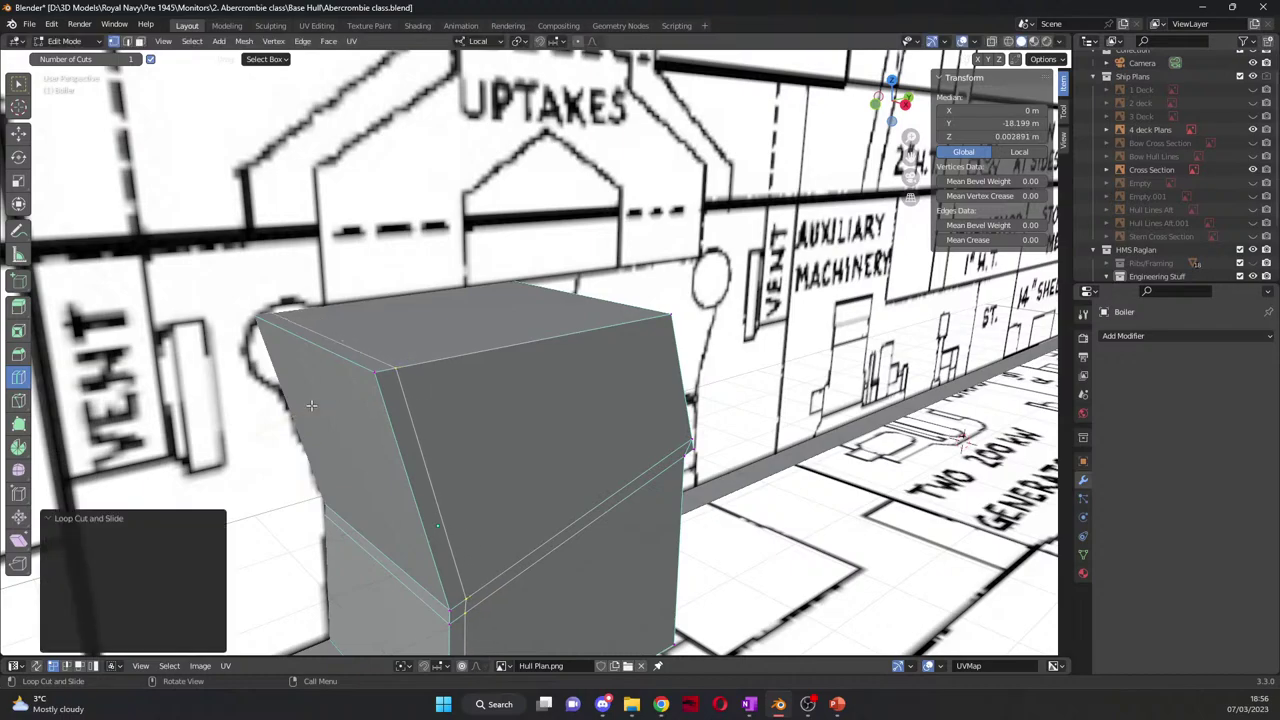
Step: Lower the boiler's top edge on the engine side by about 0.37 m, shift it slightly inward, and leave mesh editing
left_click(19, 133)
left_click(385, 380)
middle_click_drag(385, 380, 279, 449)
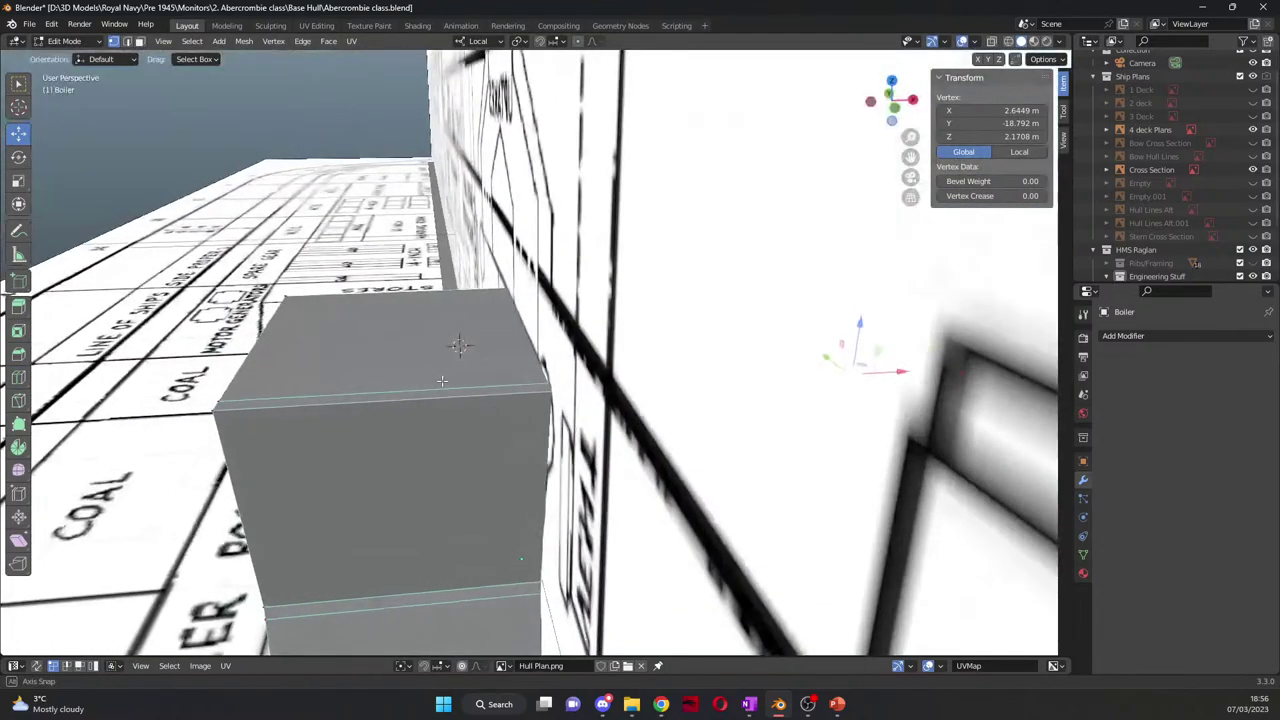
left_click(217, 414, "shift")
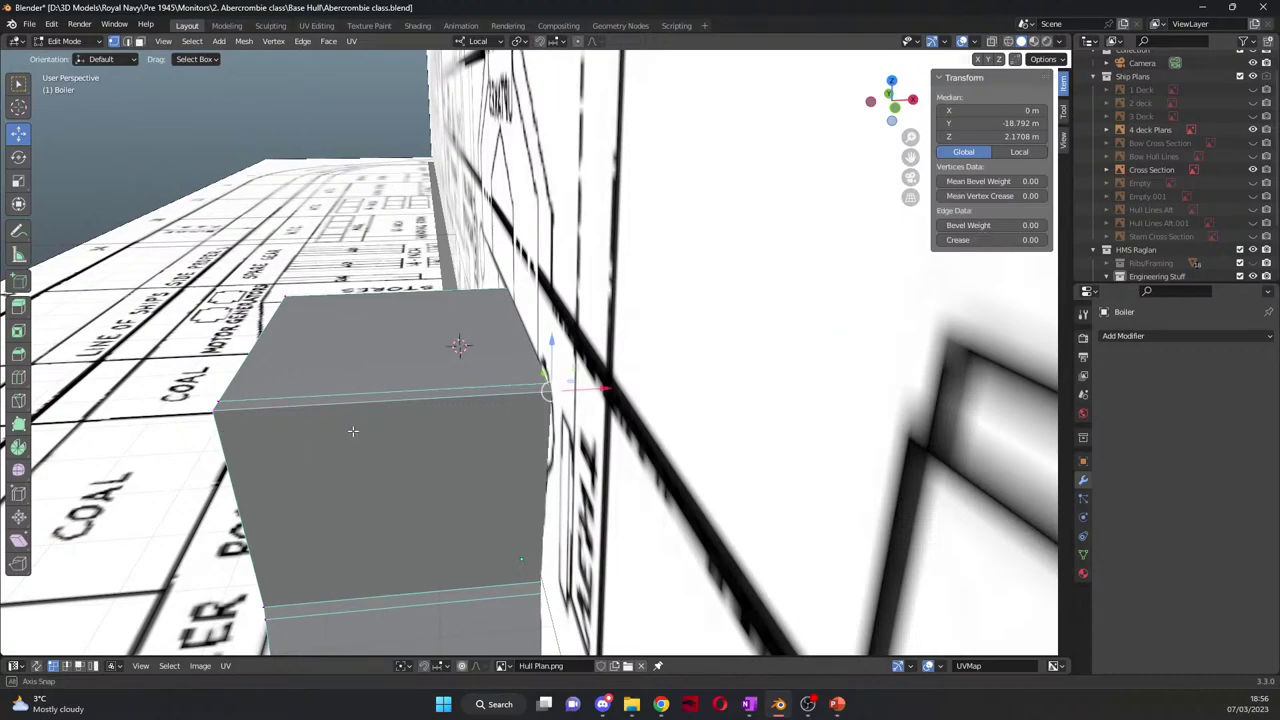
middle_click_drag(351, 431, 212, 381)
left_click_drag(279, 310, 279, 334)
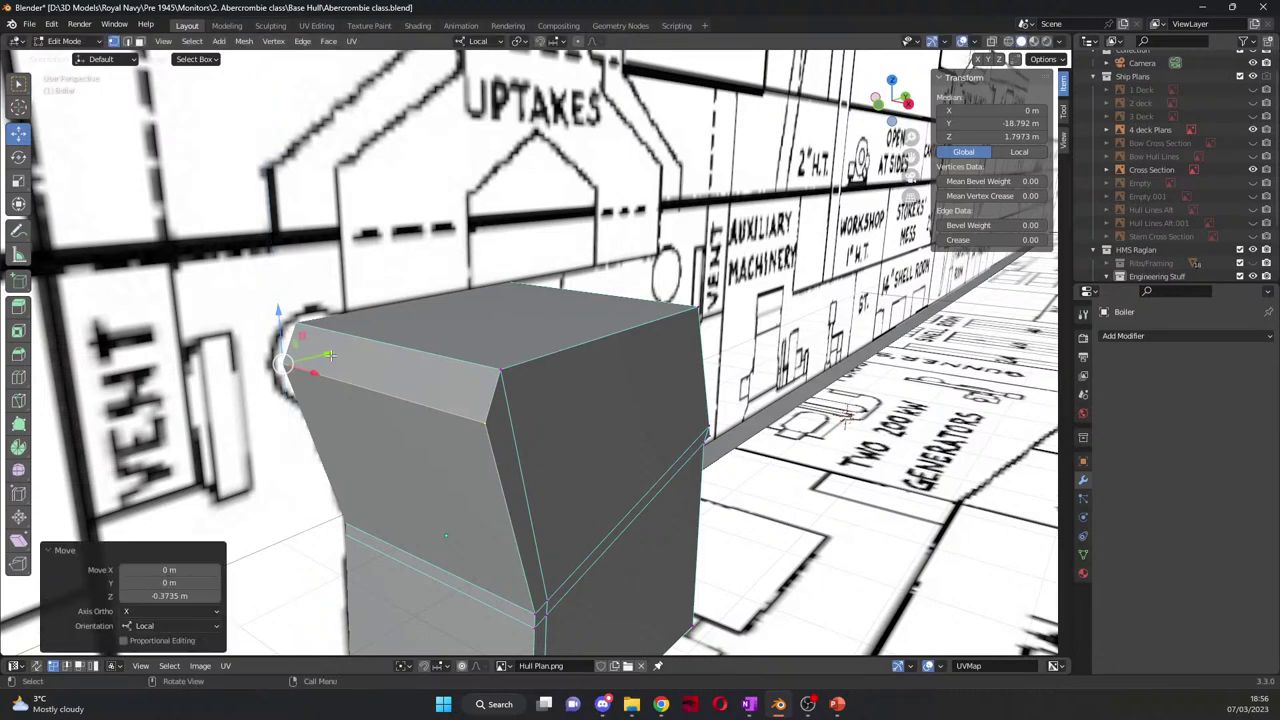
left_click(404, 211)
middle_click_drag(404, 211, 404, 258)
key("Tab")
scroll(388, 245, "down", 4)
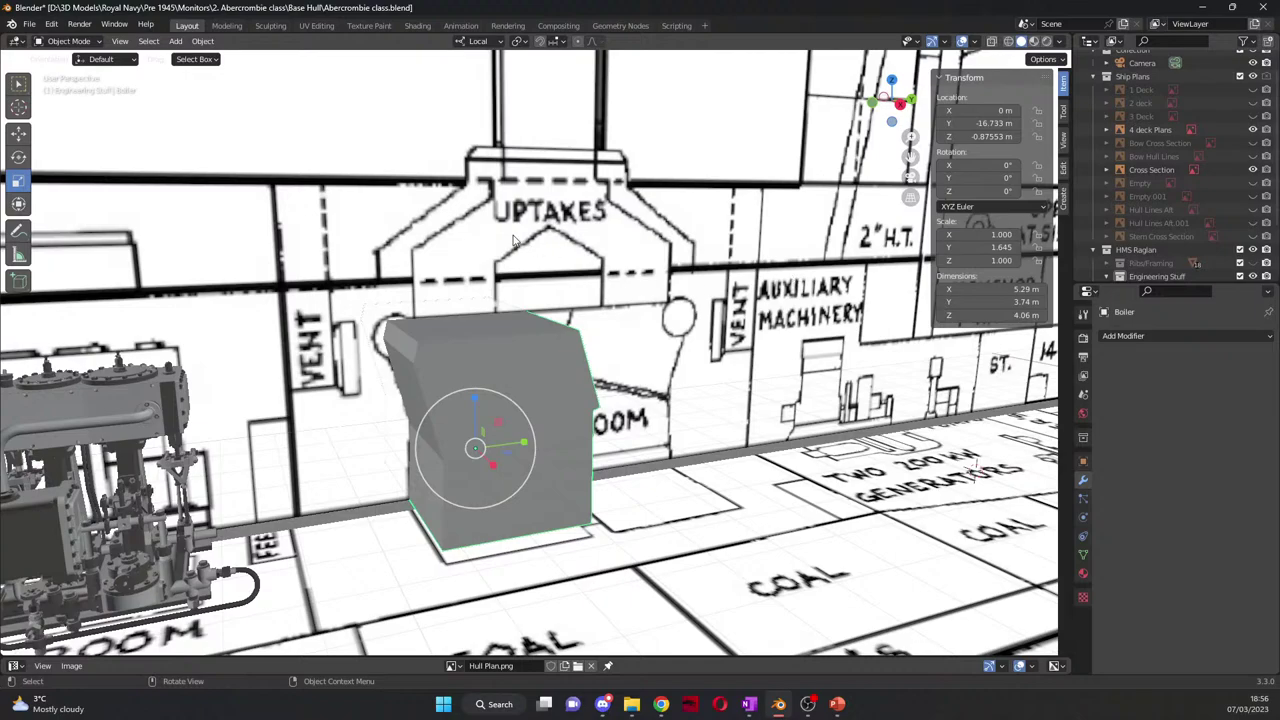
Step: Add a cylinder and, in the right side view, move it beside the uptakes above the boiler's engine-side top corner
left_click(456, 224)
left_click(176, 41)
mouse_move(195, 60)
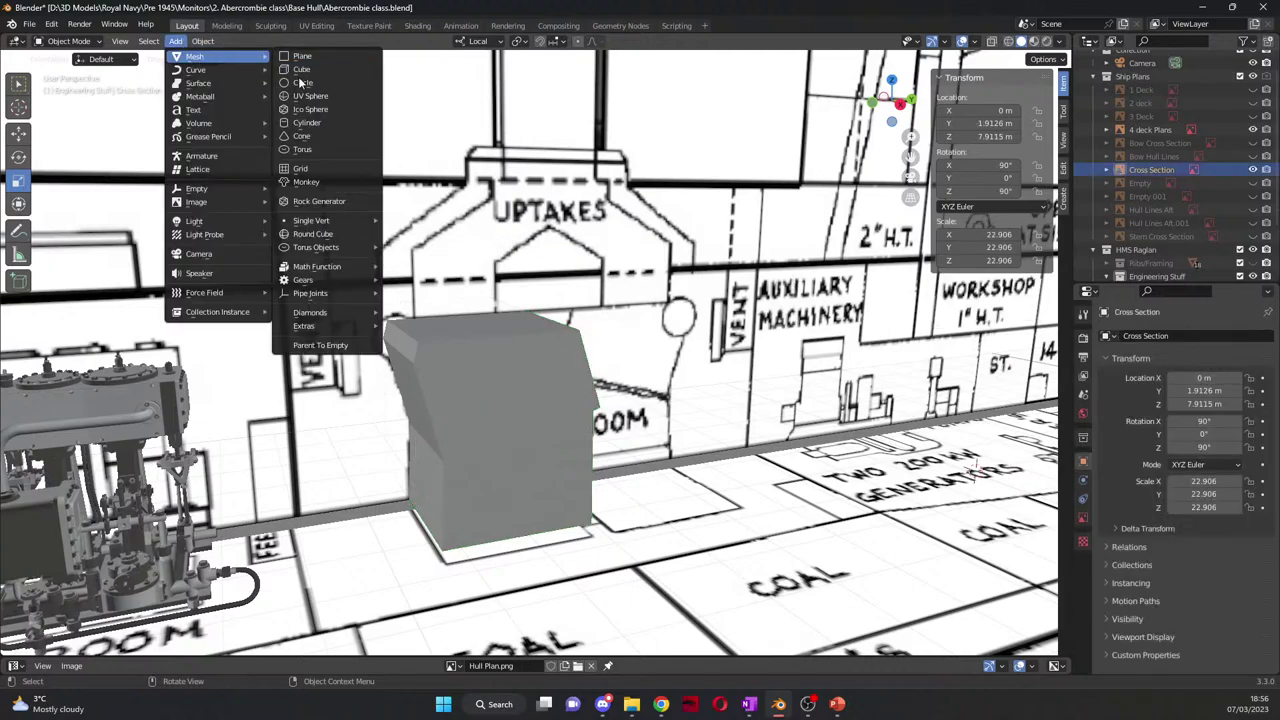
left_click(306, 122)
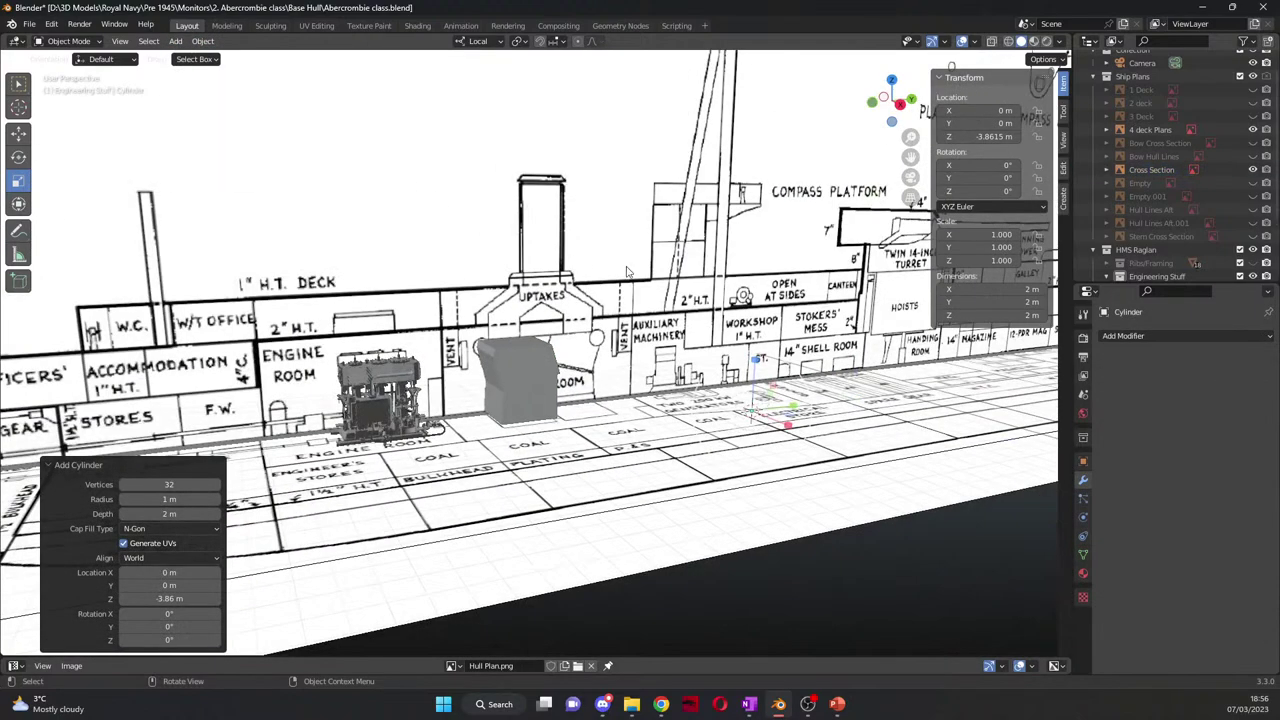
middle_click_drag(728, 376, 677, 337)
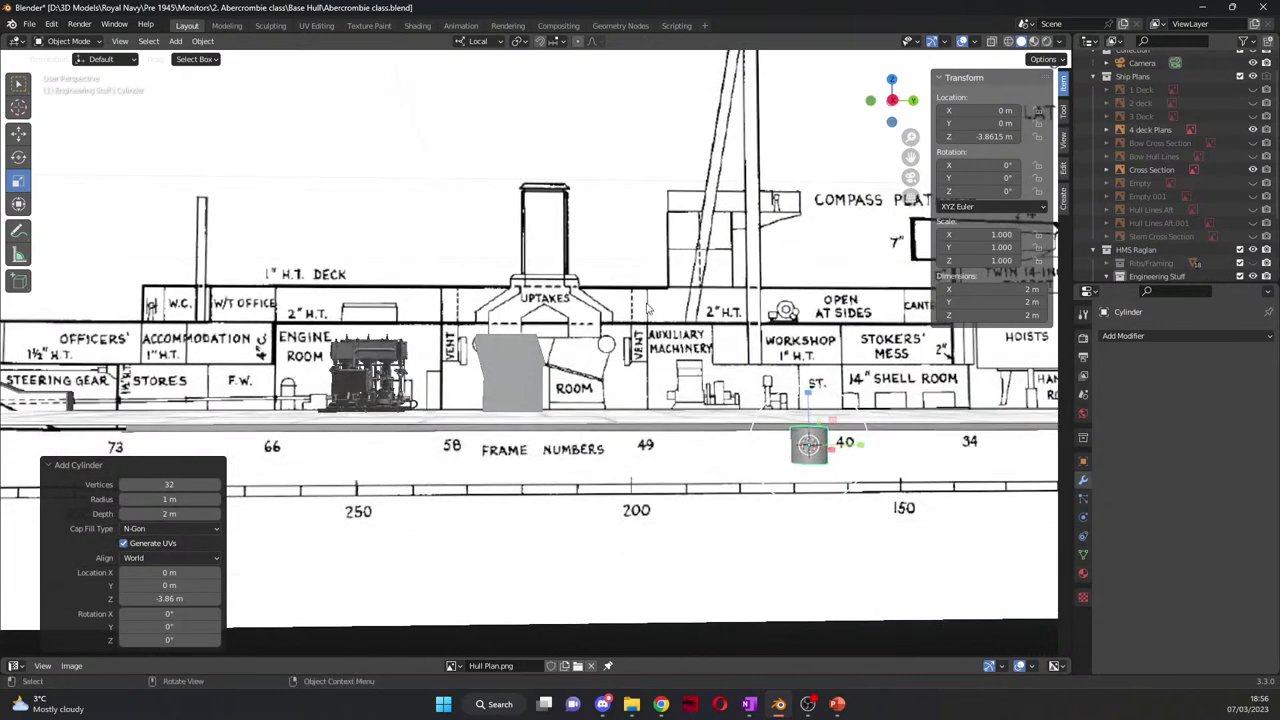
key("KP_3")
key("g")
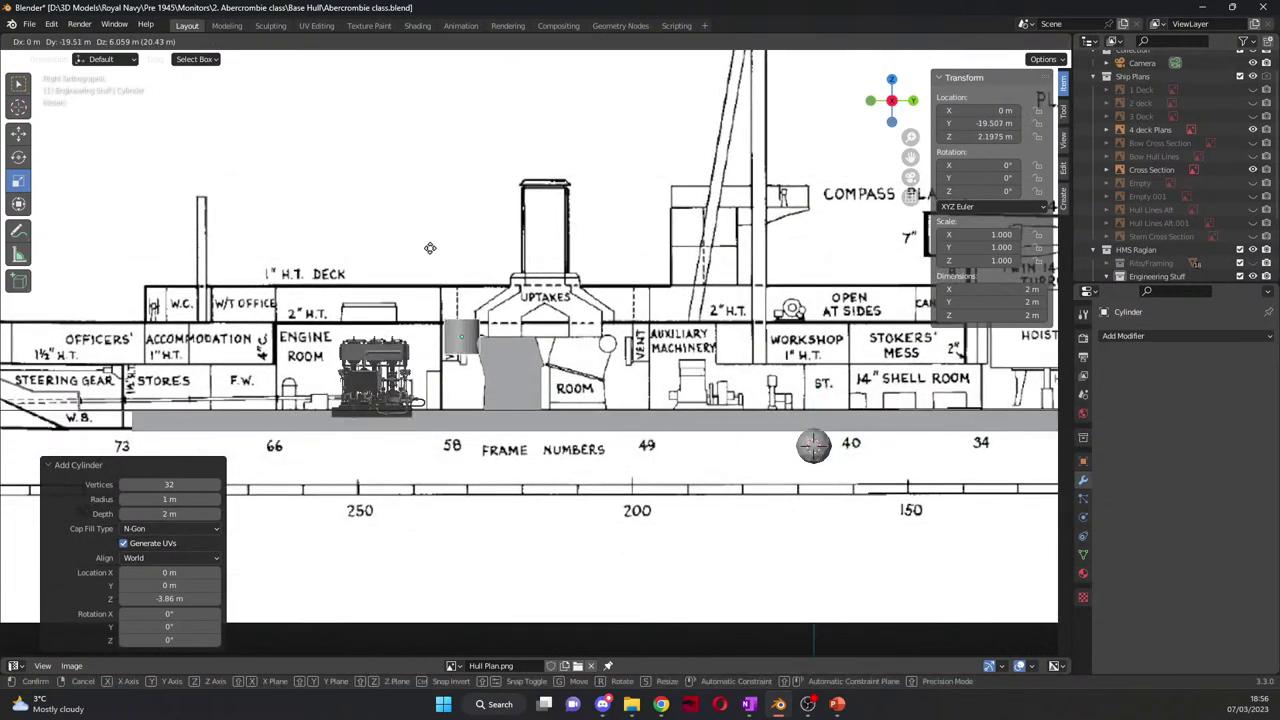
left_click(430, 246)
Step: Delete the unused ico sphere below the hull and select the new cylinder
left_click(826, 456)
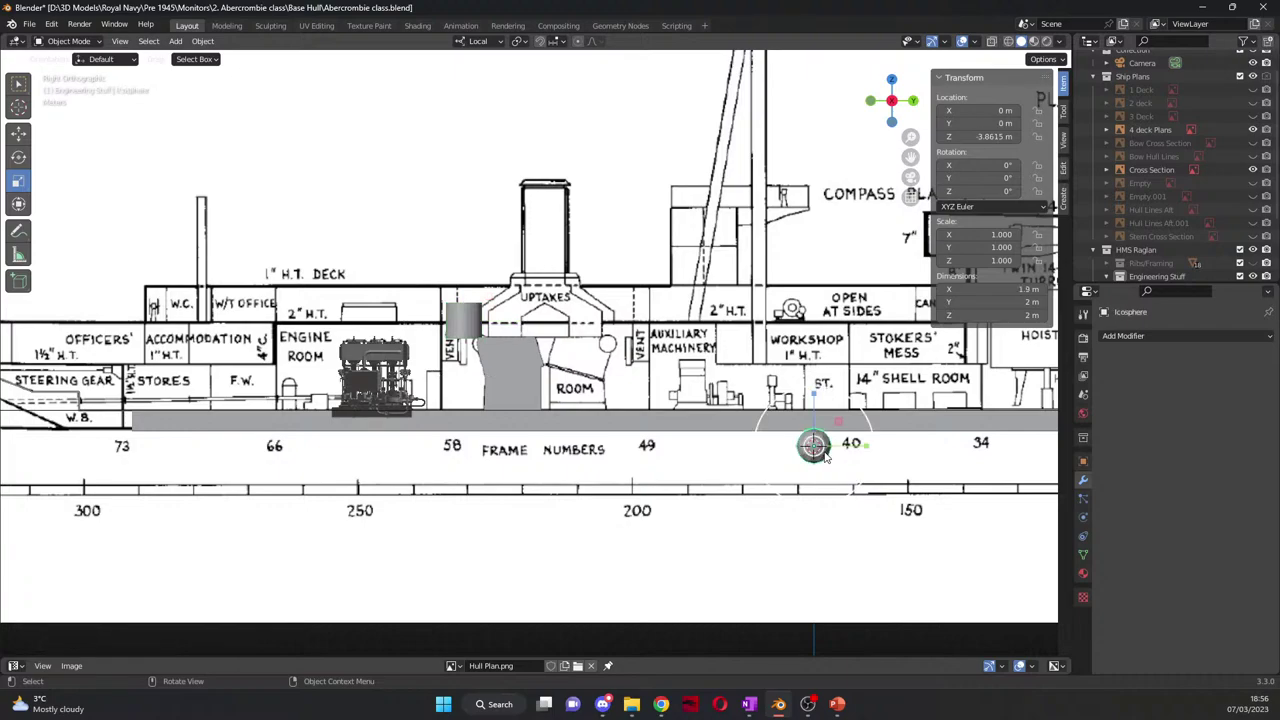
key("Delete")
scroll(482, 337, "up", 5)
left_click(380, 306)
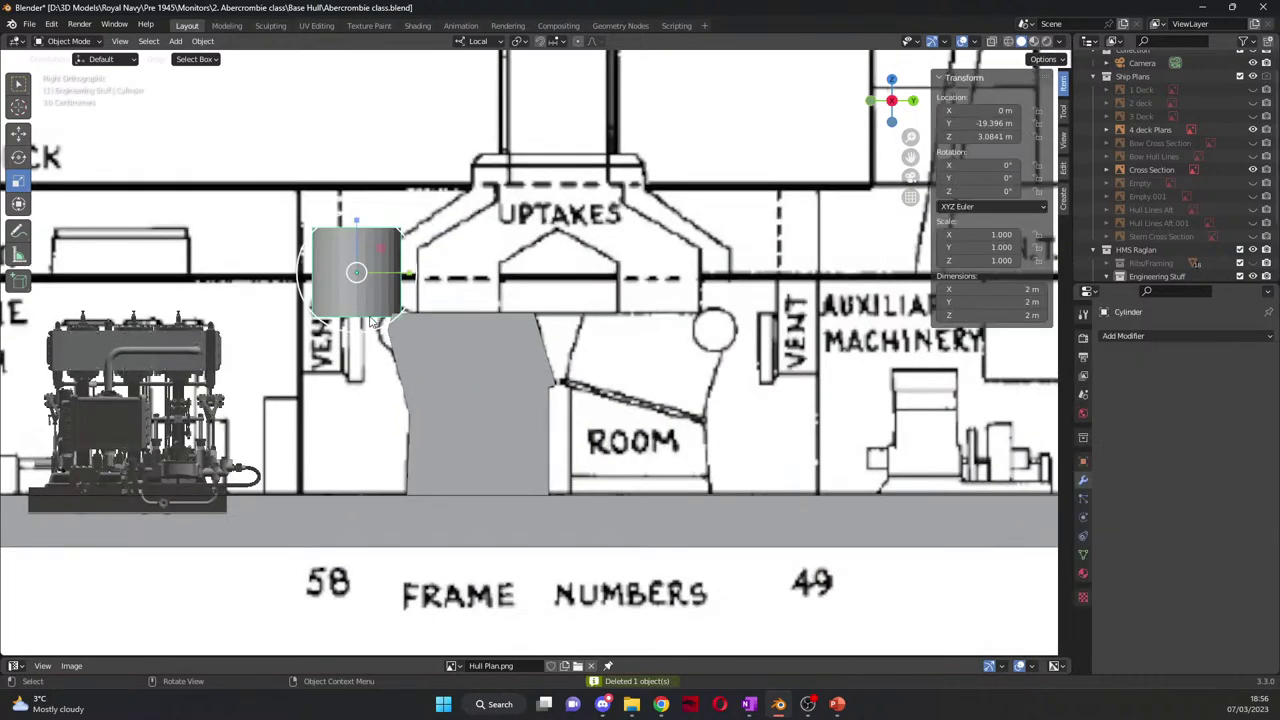
Step: Try rotating the cylinder freely towards the horizontal, and undo that rotation
left_click(18, 157)
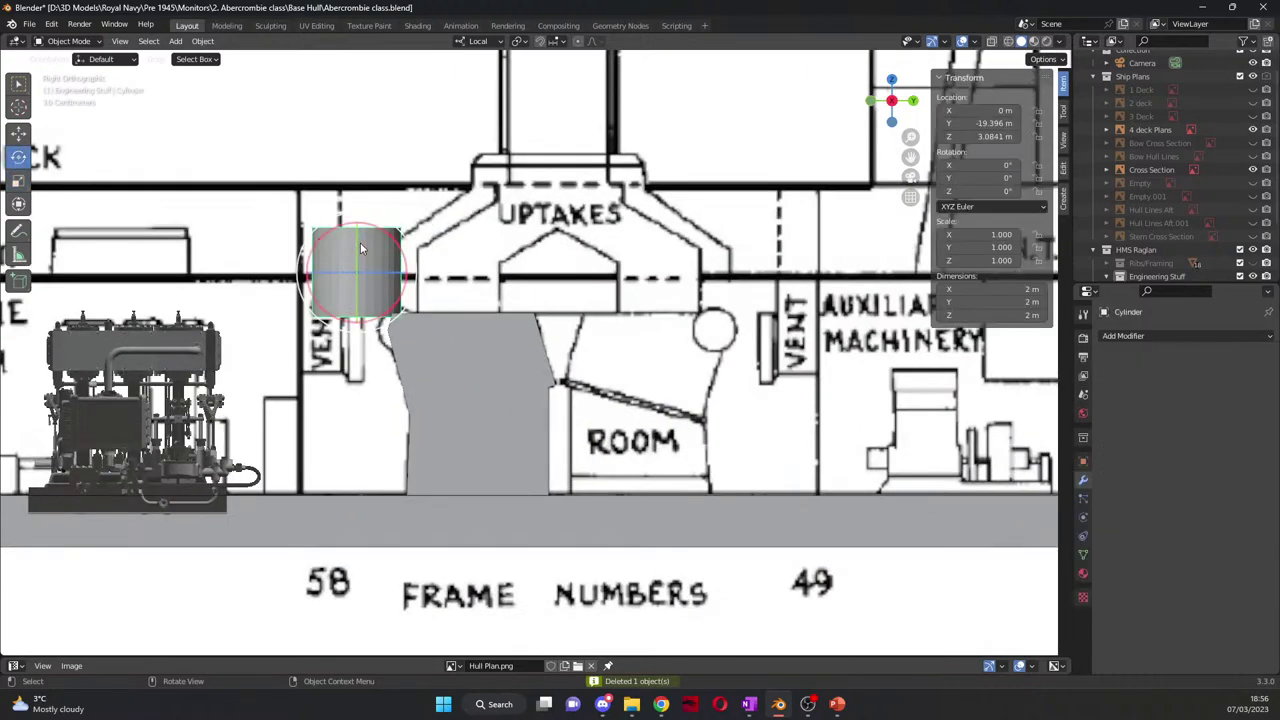
left_click_drag(360, 242, 355, 348)
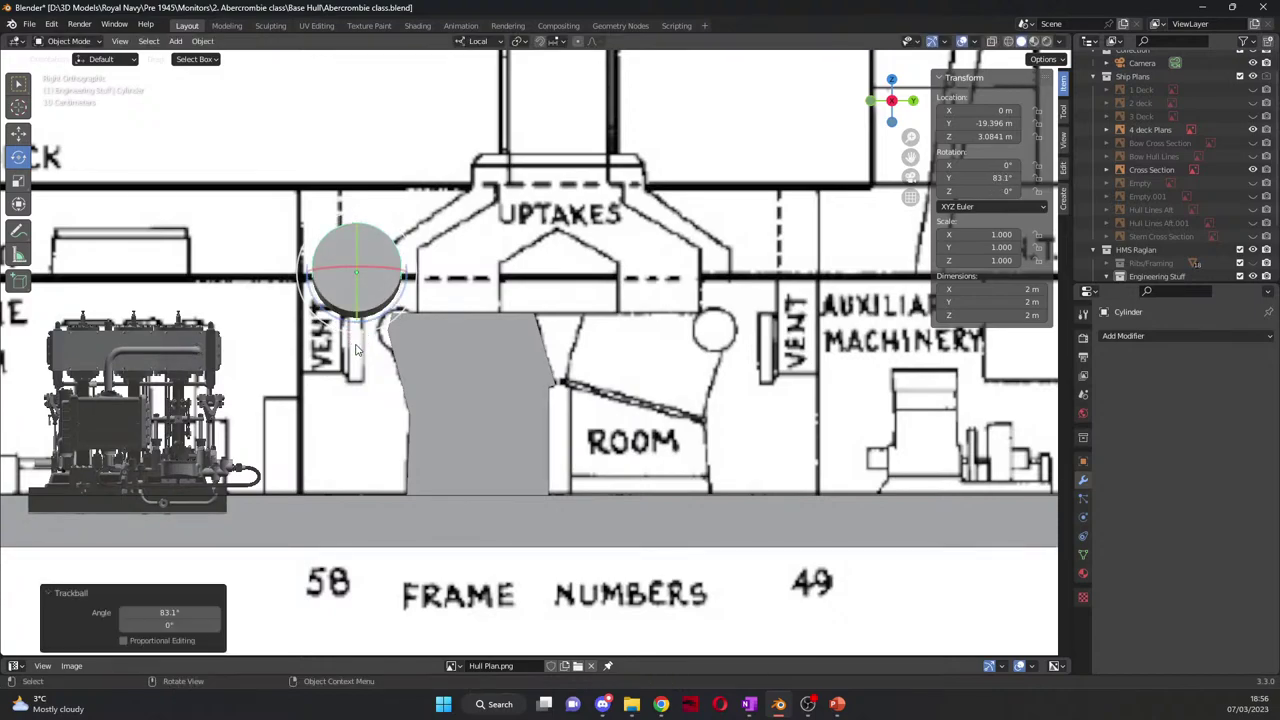
key("ctrl+z")
Step: Rotate the cylinder 90° about its local Y axis so it lies across the ship
key("r")
key("y")
key("y")
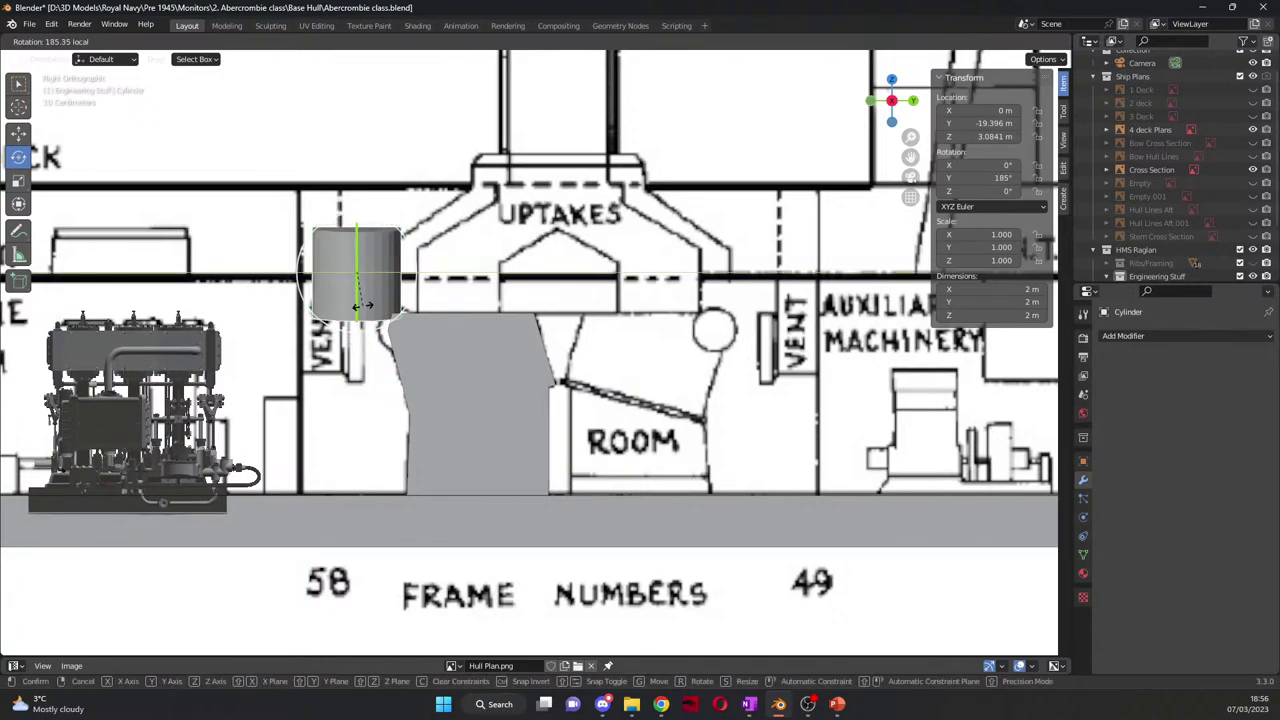
left_click(252, 280)
left_click(170, 595)
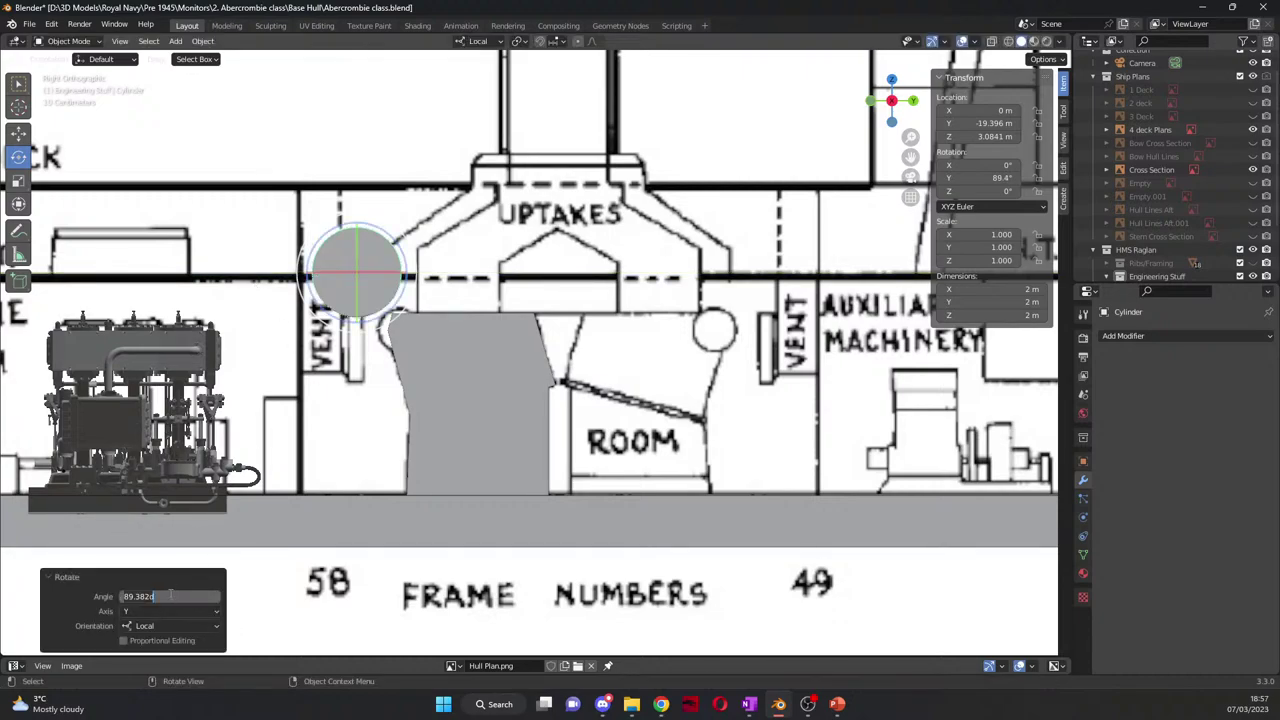
type("90")
key("Return")
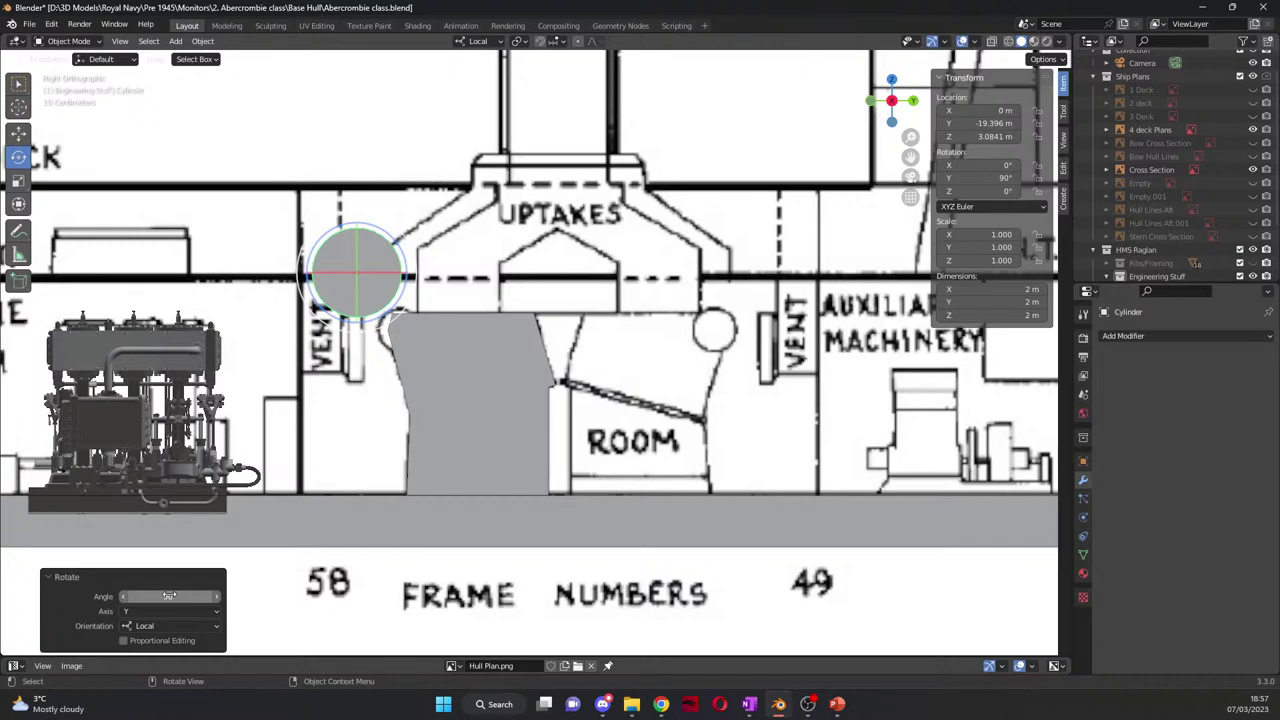
Step: Move the cylinder down onto the boiler's engine-side top corner, over the circle drawn on the cross section
left_click(18, 133)
key("g")
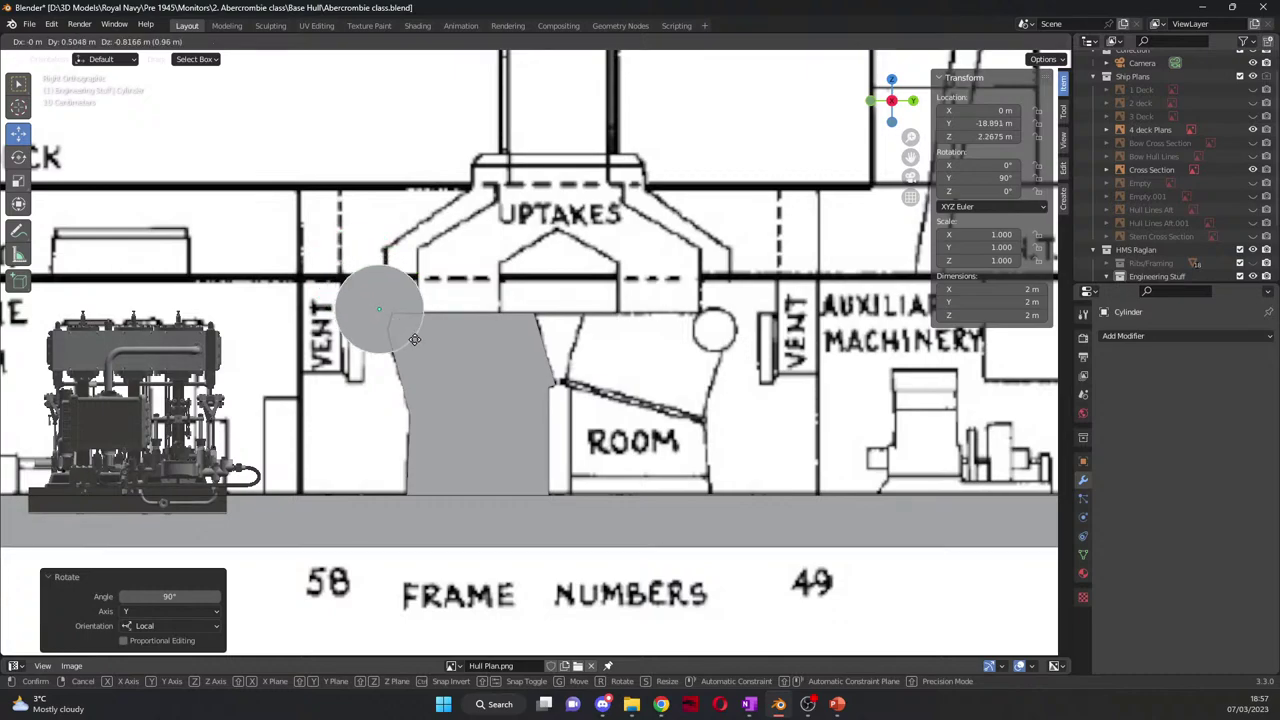
left_click(426, 354)
scroll(426, 354, "down", 7)
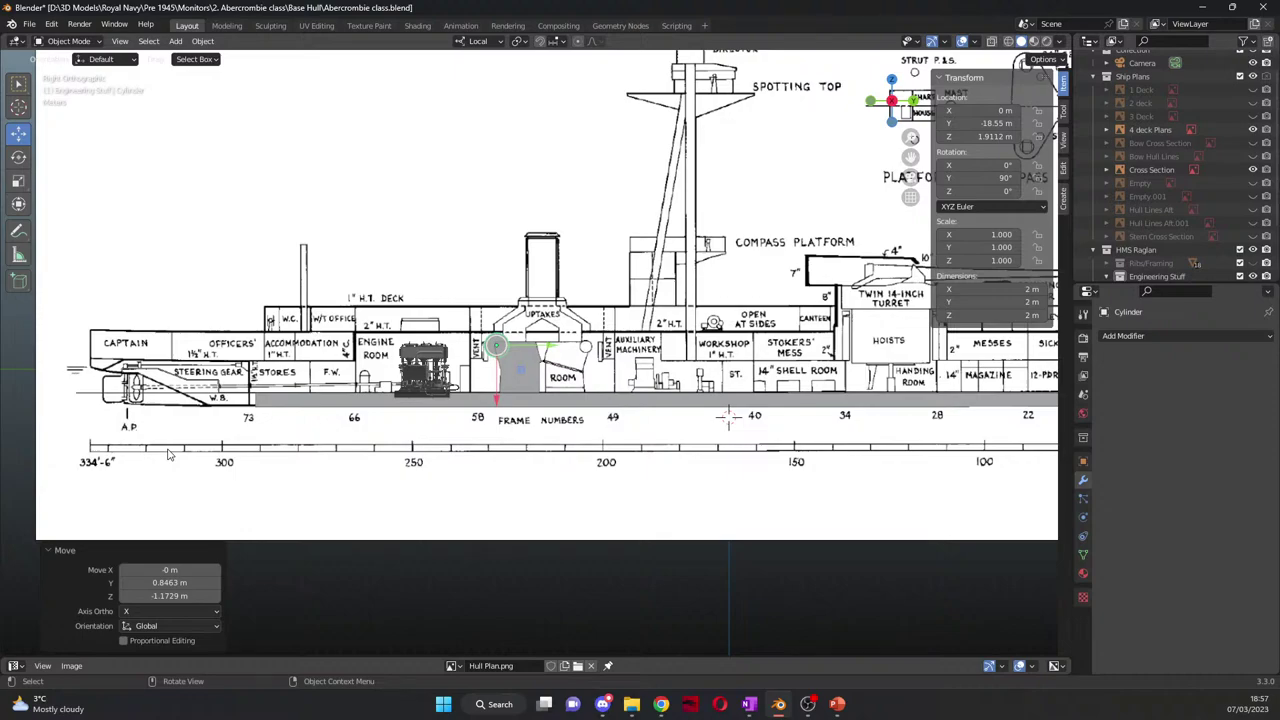
Step: Scale the cylinder to about 1.12 m in diameter and align it with the drum circle on the cross section
scroll(446, 350, "up", 10)
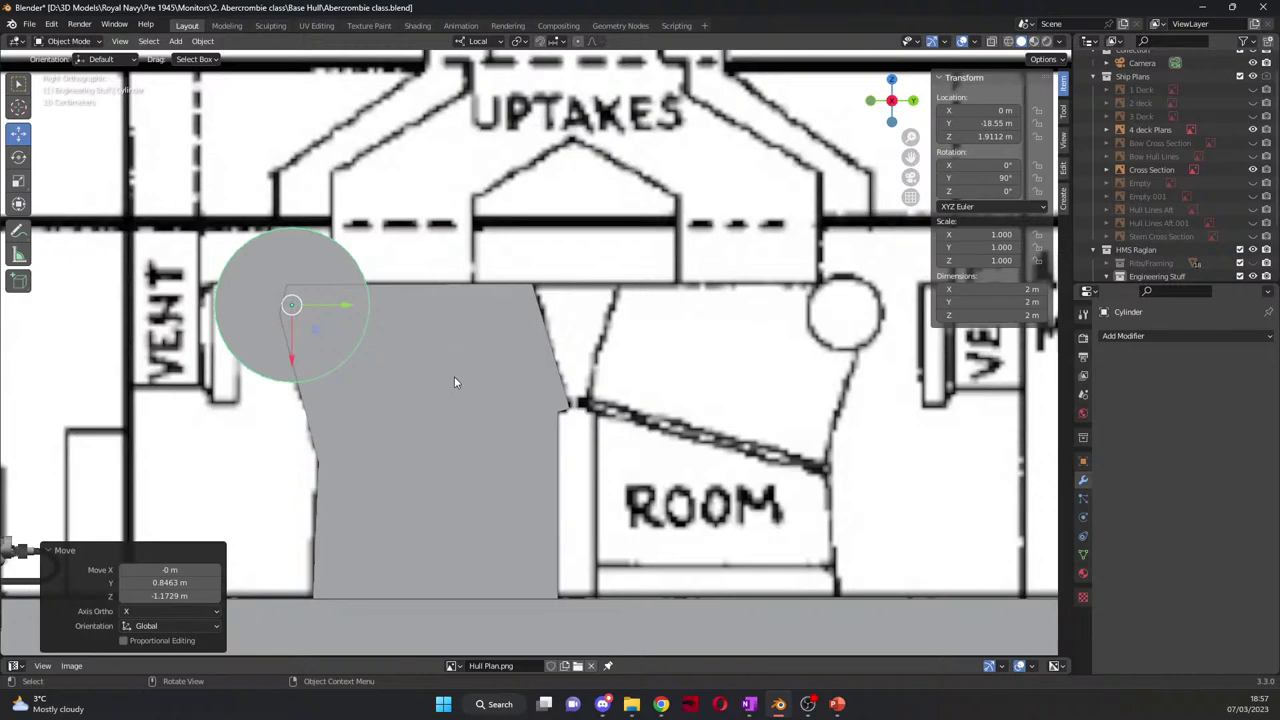
scroll(450, 376, "up", 4)
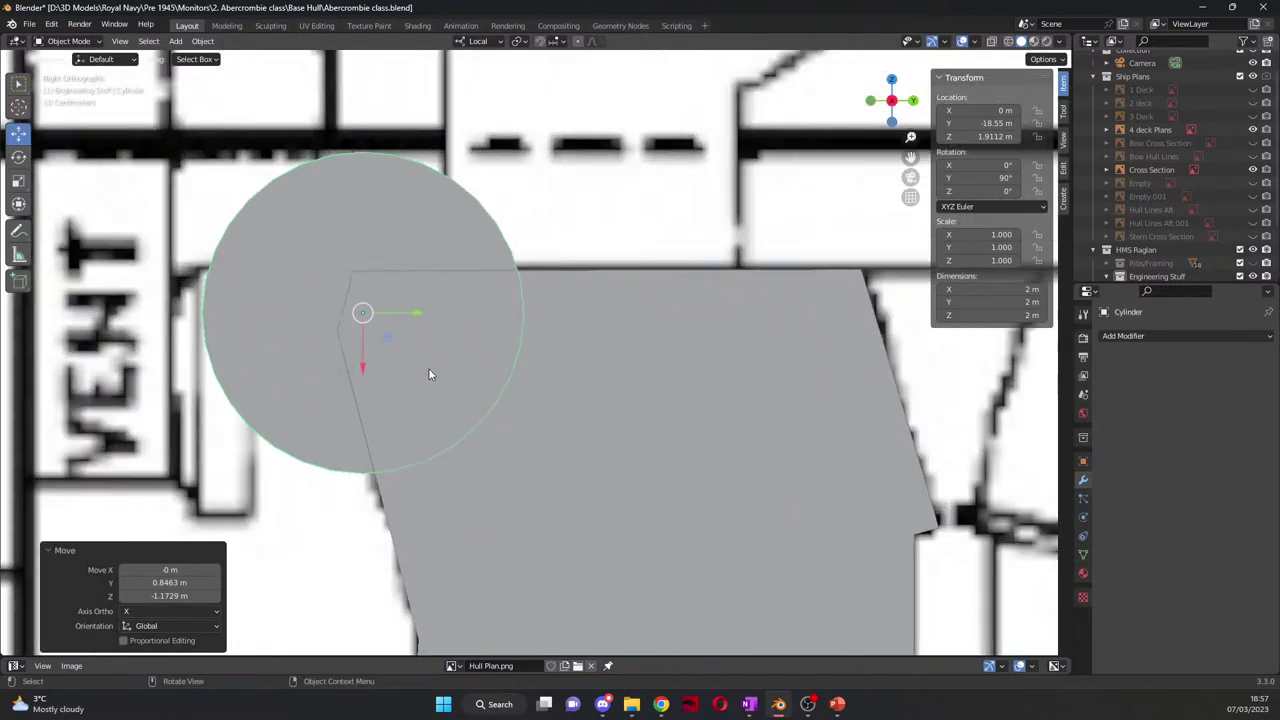
key("s")
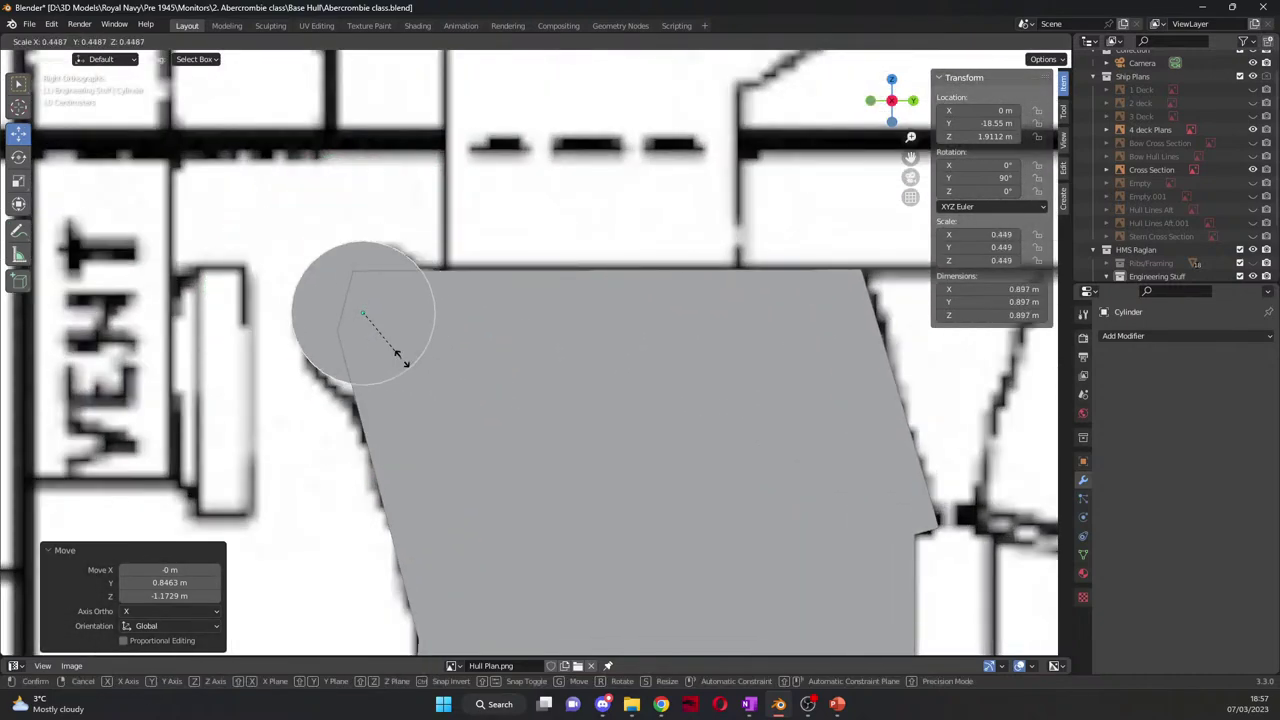
left_click(409, 368)
key("g")
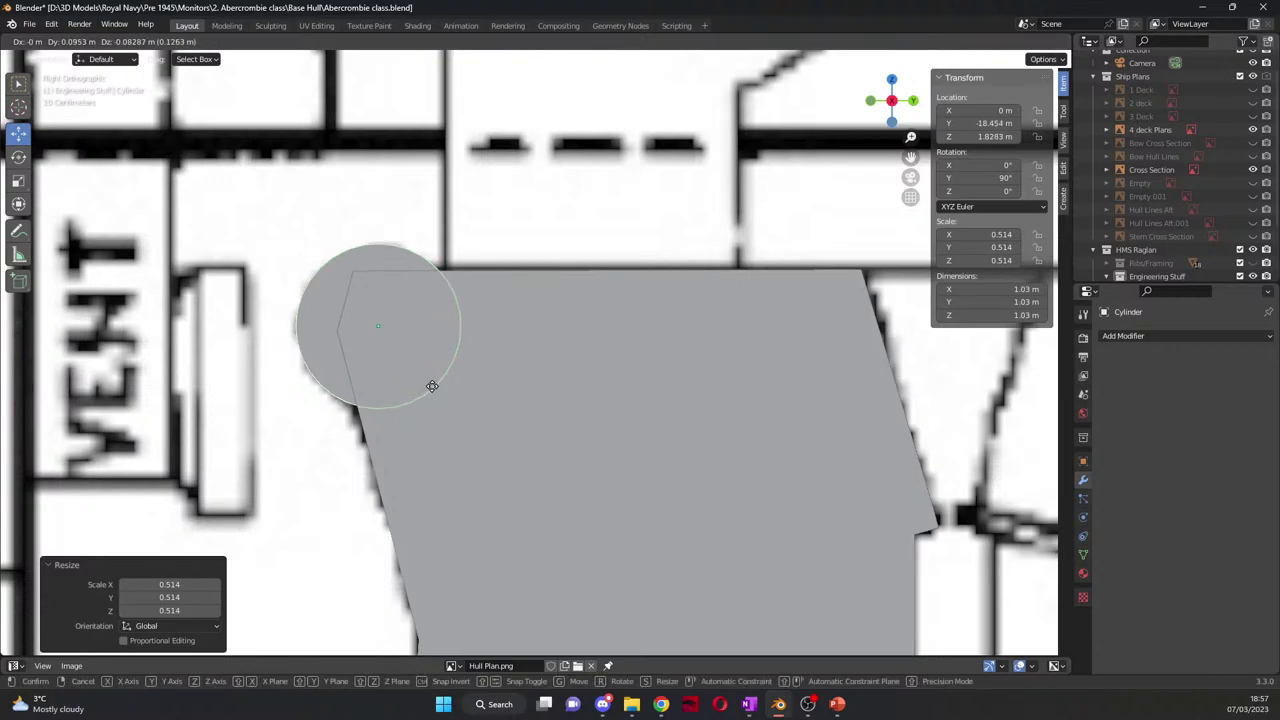
left_click(437, 387)
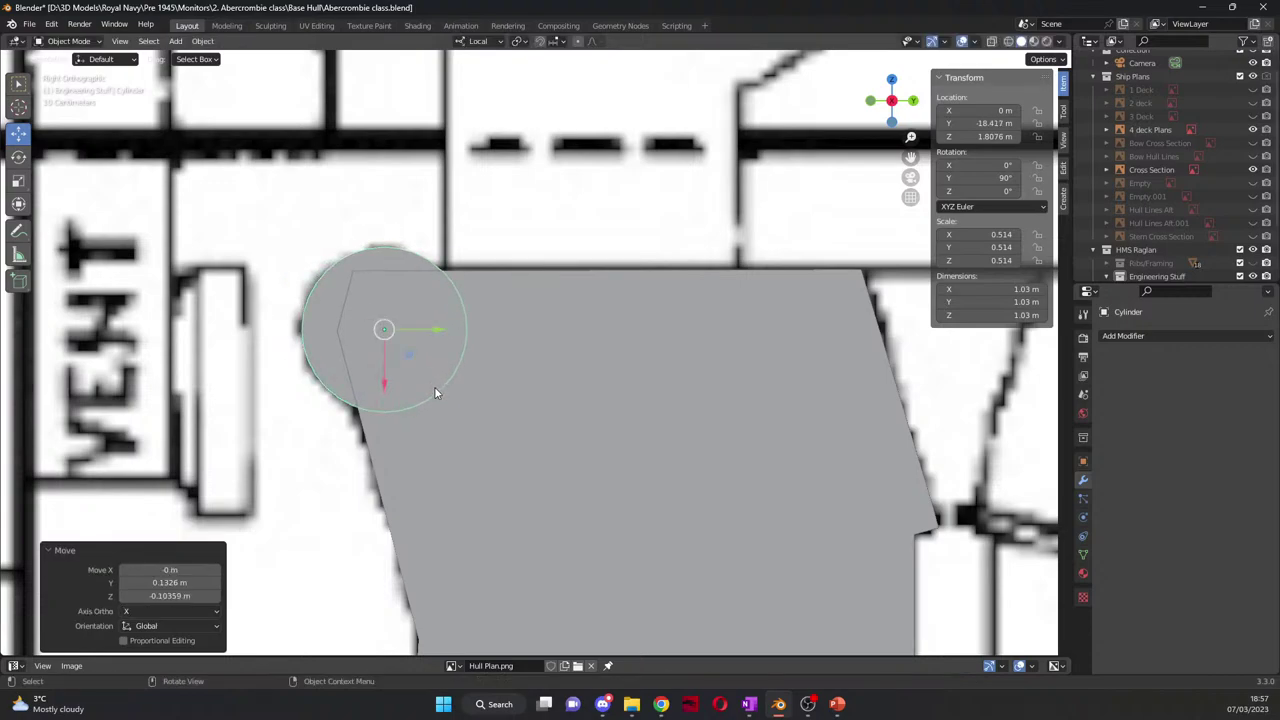
key("s")
left_click(446, 390)
Step: Stretch the cylinder along its length to span the full width of the boiler
middle_click_drag(446, 390, 494, 393)
left_click(18, 162)
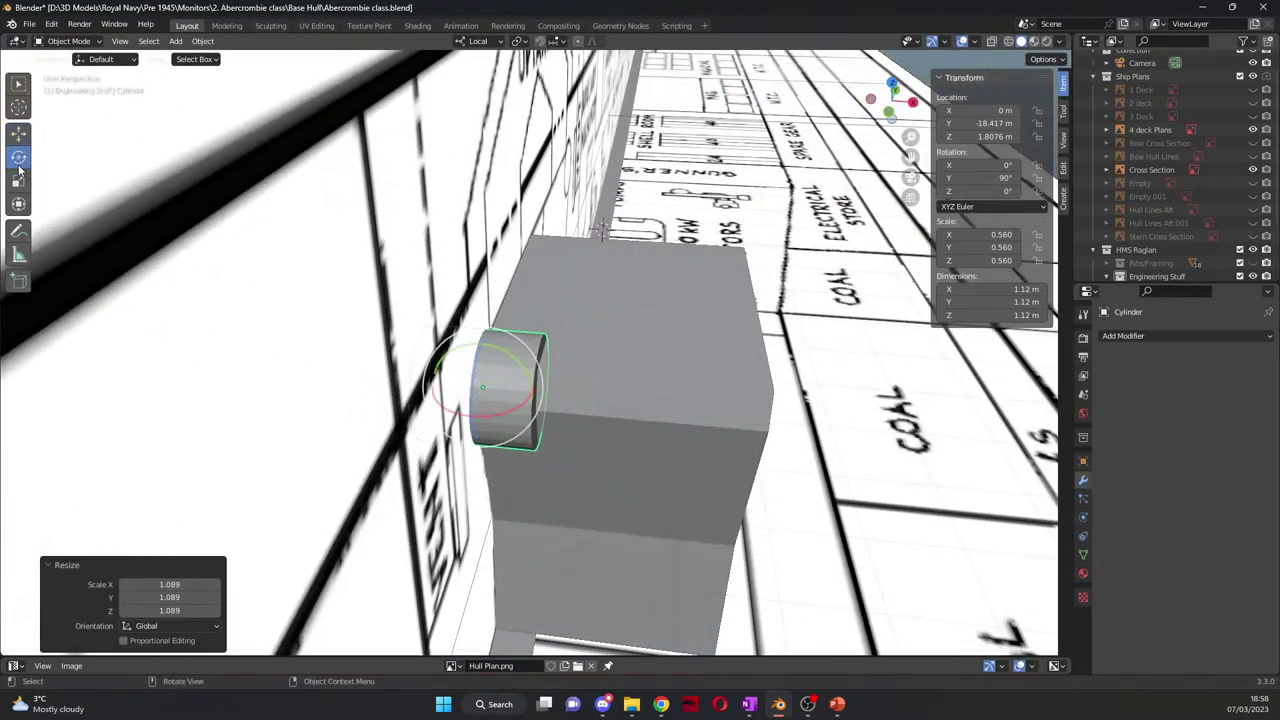
left_click(18, 181)
left_click_drag(537, 395, 760, 428)
middle_click_drag(760, 428, 516, 452)
Step: Inset the drum's outboard end face by a thin margin and scale the inner face to about 0.58
key("Tab")
left_click(516, 452)
left_click(140, 41)
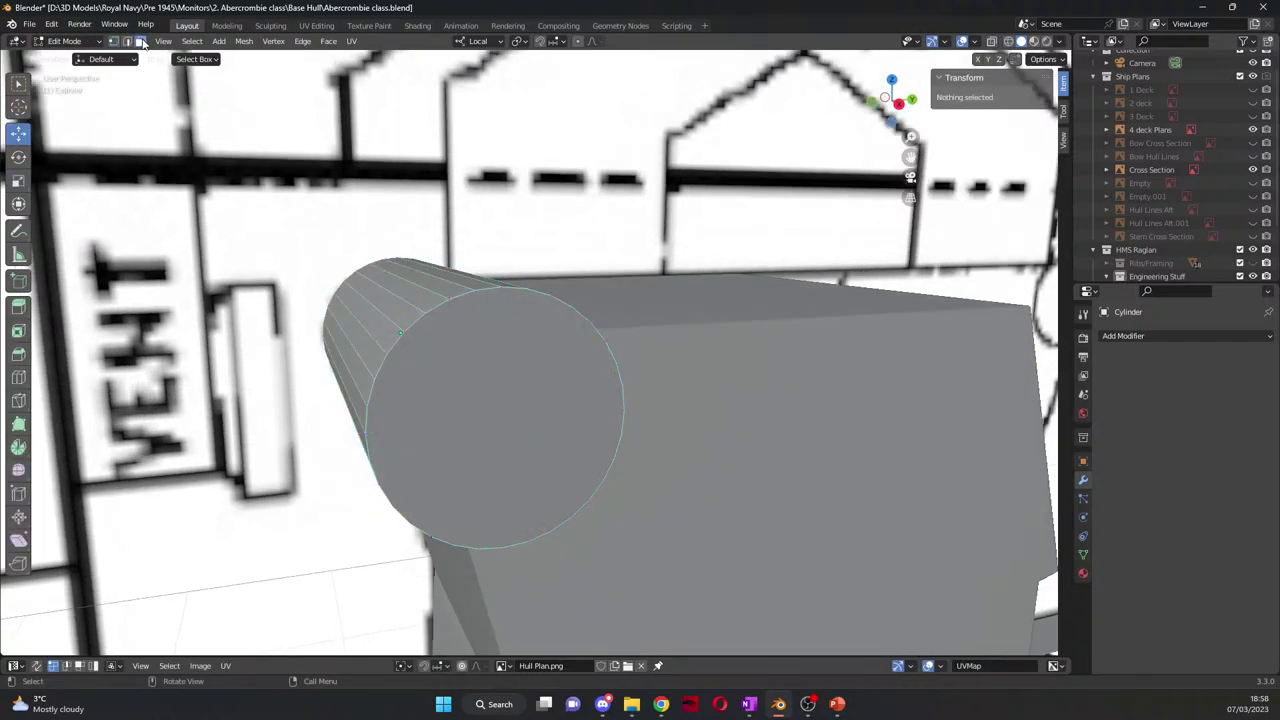
left_click(505, 420)
key("i")
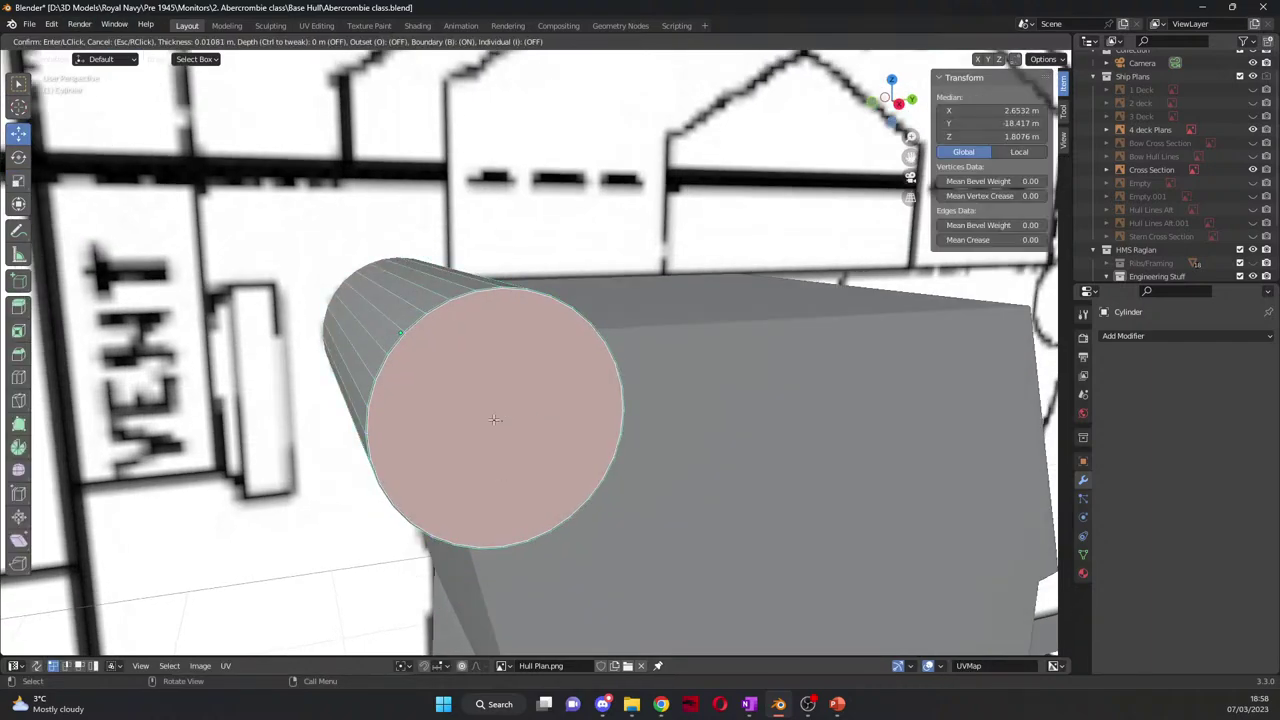
left_click(521, 420)
key("s")
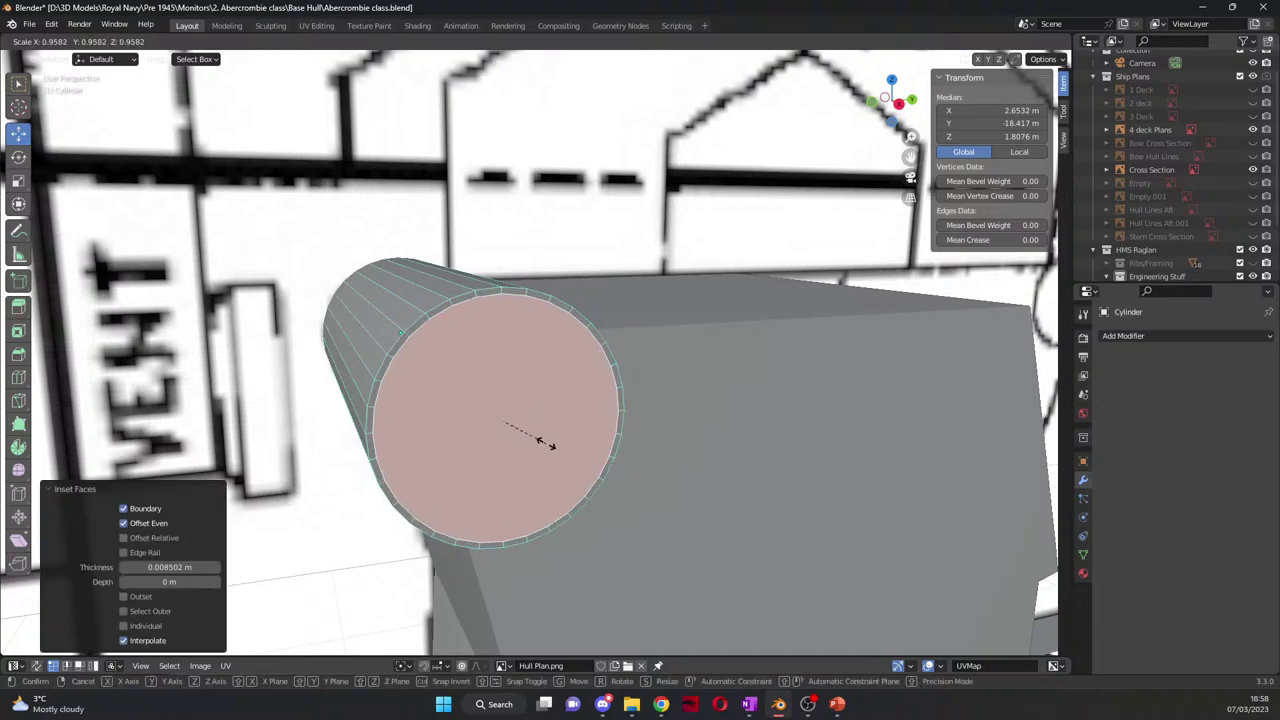
left_click(512, 445)
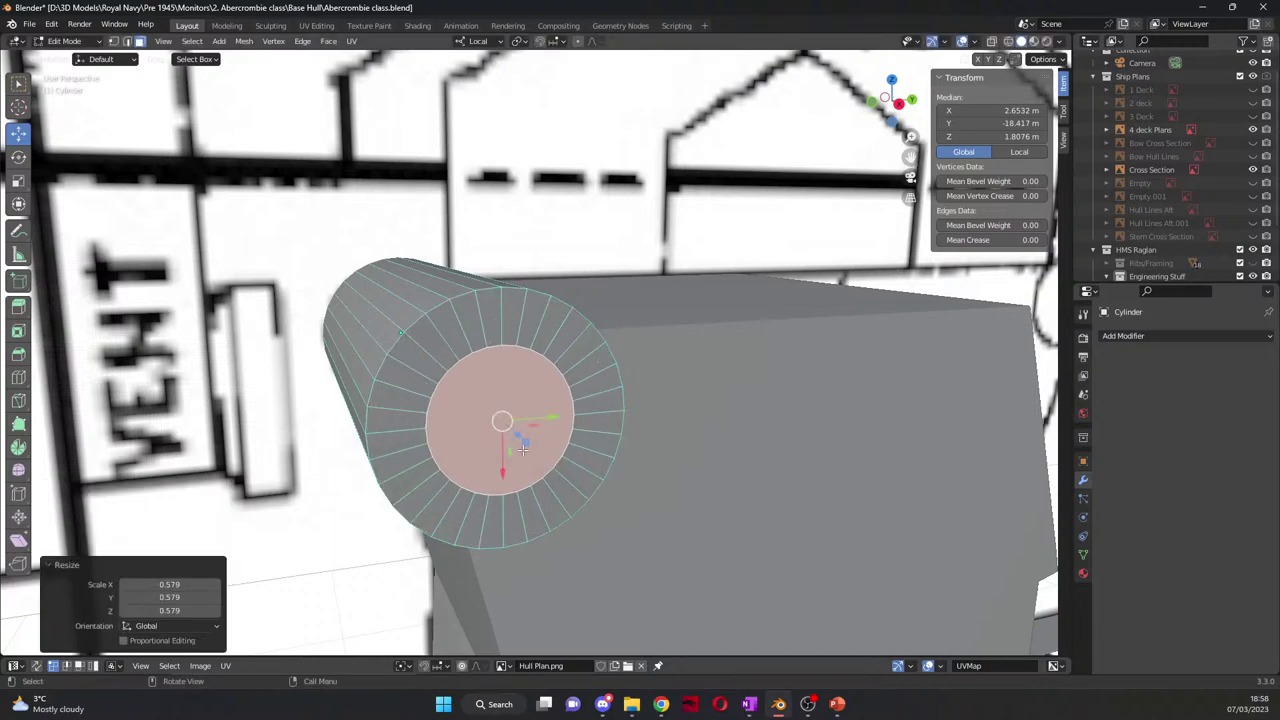
Step: Try moving the drum's inner end face outward and insetting it again, and undo back to the scaled inset
left_click_drag(518, 435, 522, 437)
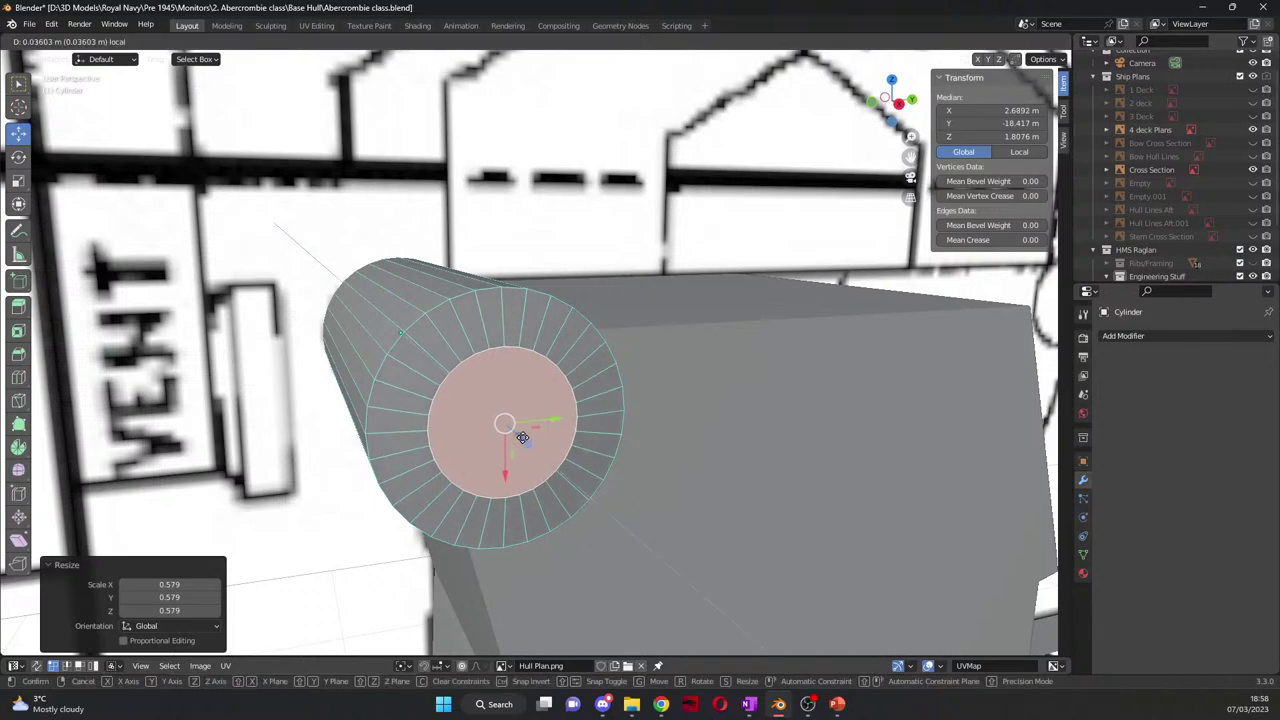
left_click(522, 437)
key("ctrl+z")
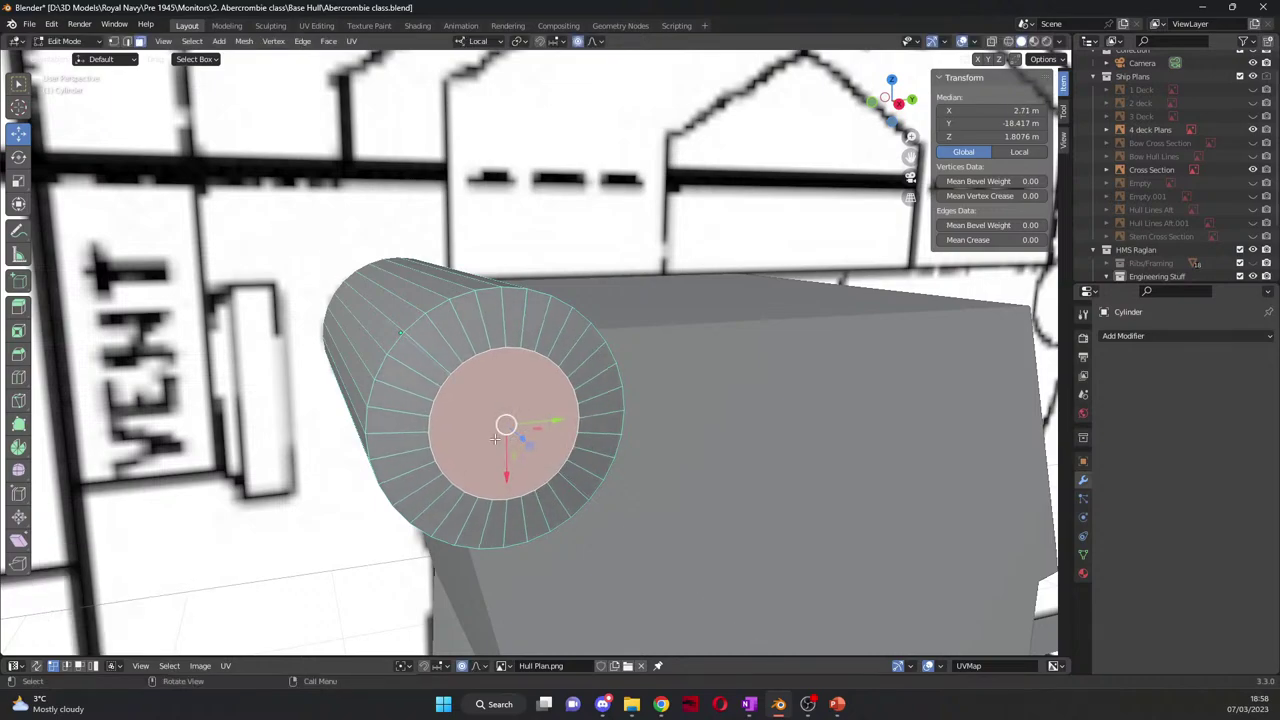
key("i")
left_click(505, 426)
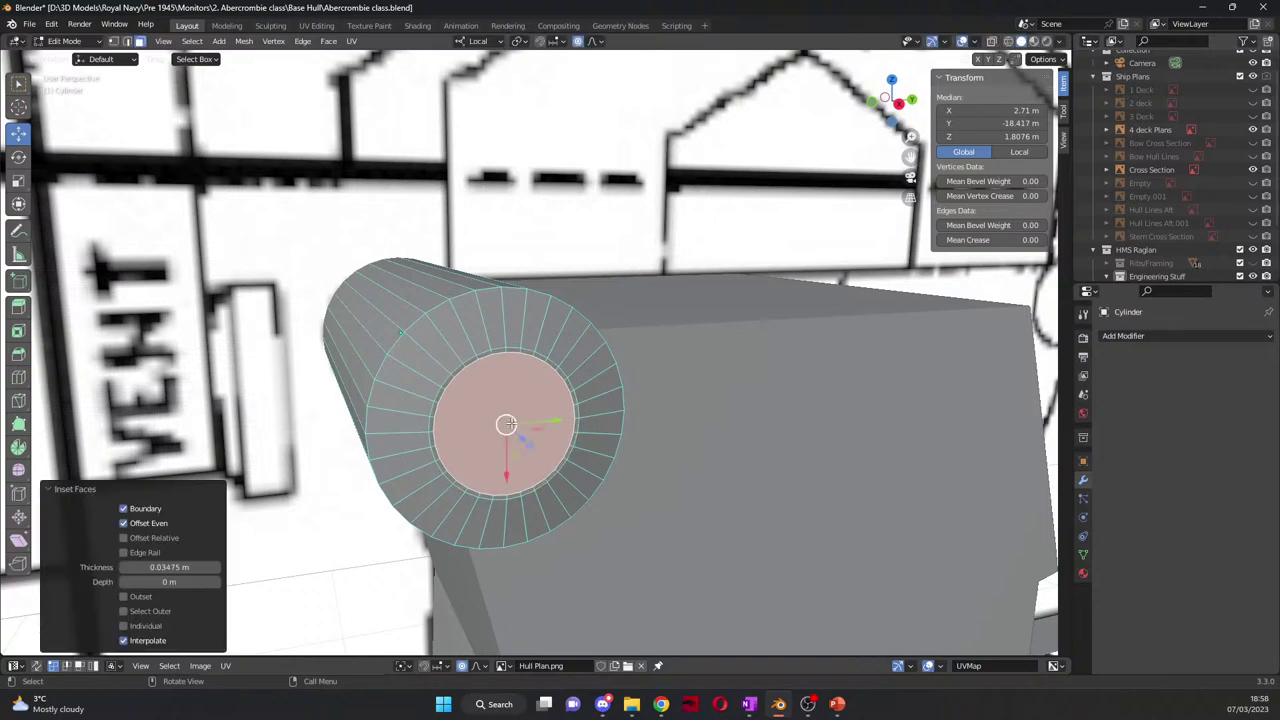
key("s")
key("Escape")
key("s")
key("Escape")
mouse_move(523, 440)
left_mouse_down()
mouse_move(542, 454)
mouse_move(529, 442)
left_mouse_up()
key("ctrl+z")
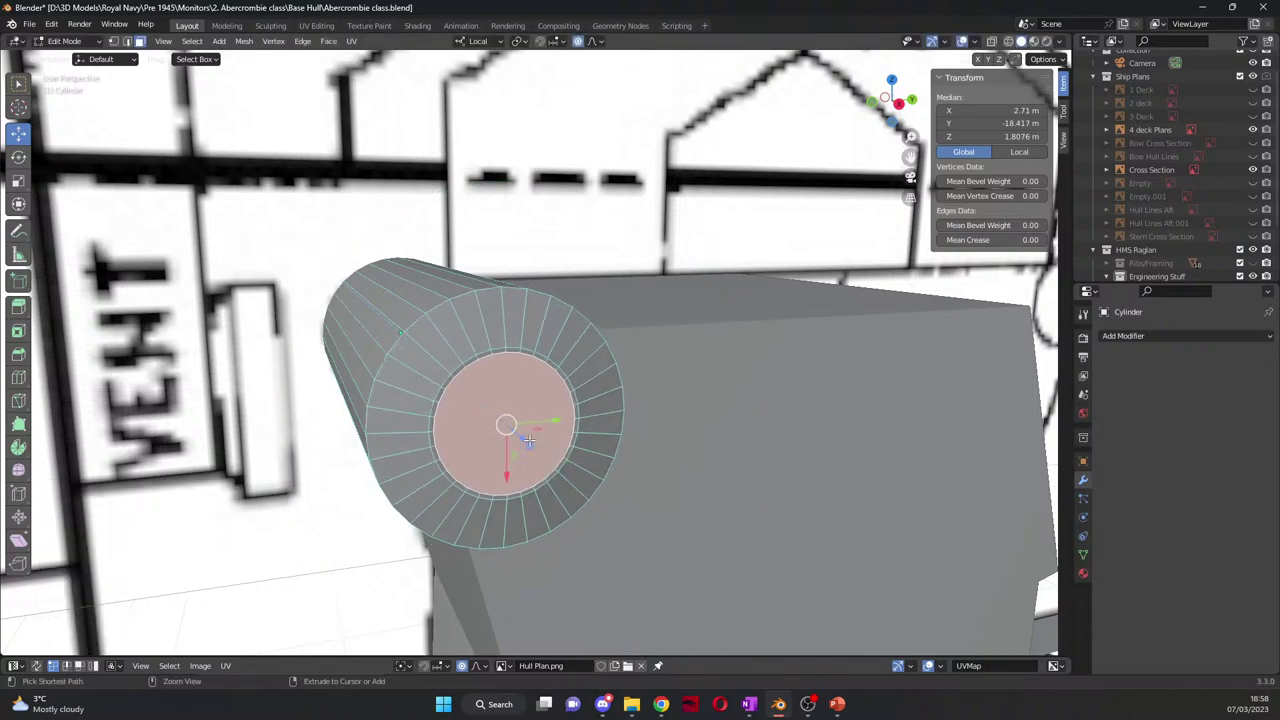
key("ctrl+z")
key("ctrl+z")
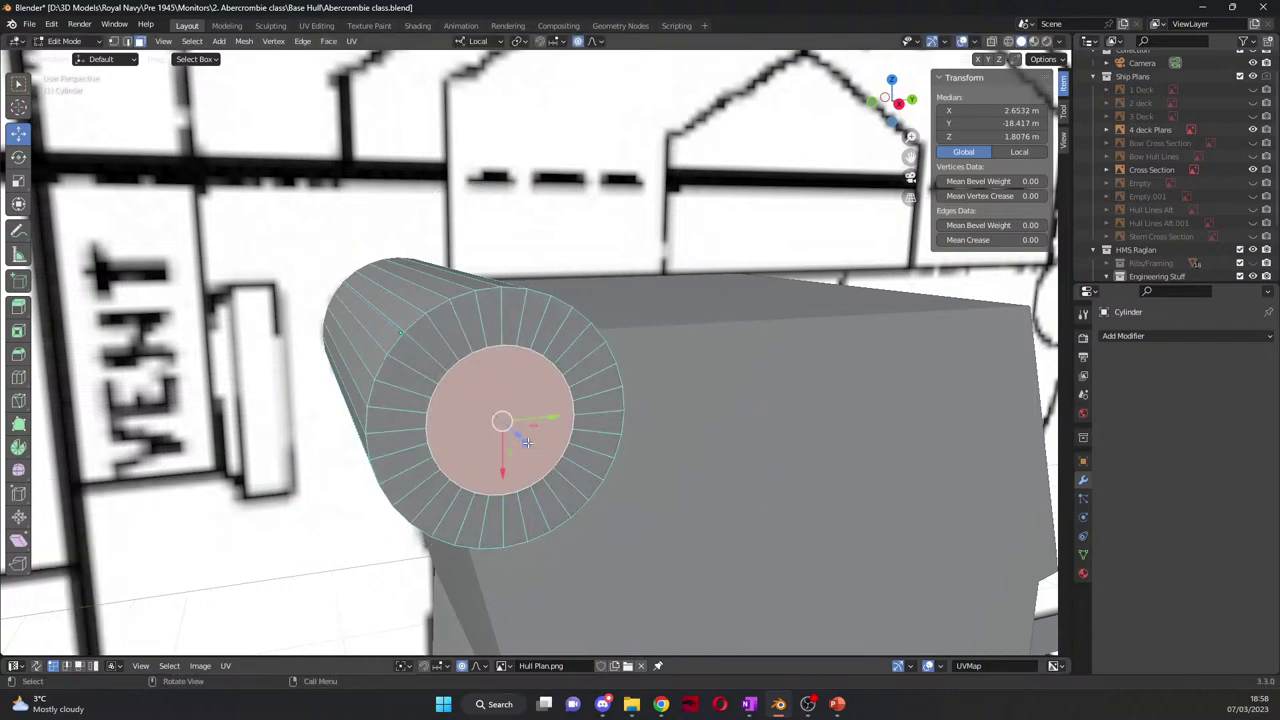
Step: Try pulling the inner end face about 0.086 m outward with proportional editing enabled, and undo the last move
key("g")
left_click(521, 440)
middle_click_drag(528, 444, 471, 457)
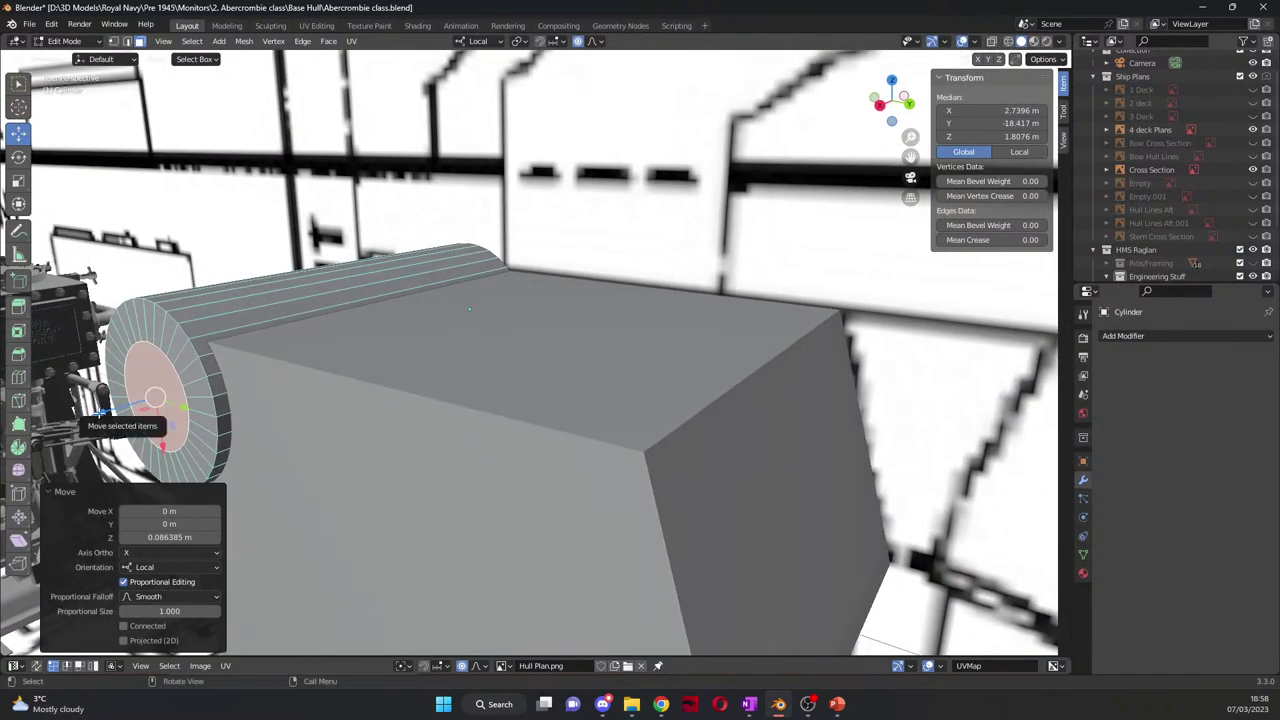
left_click_drag(101, 412, 108, 413)
left_click(123, 581)
key("ctrl+z")
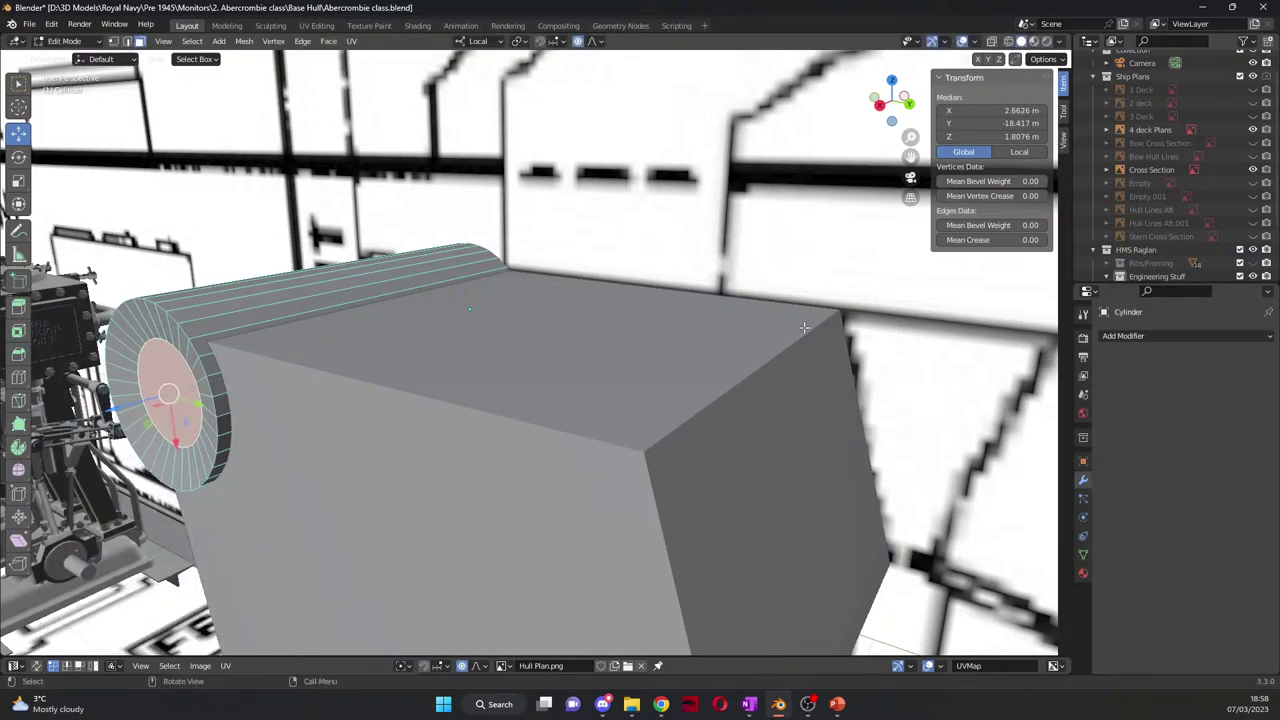
Step: Turn off proportional editing and move the drum's inner end face about 0.139 m outward along the drum's length
left_click(577, 41)
key("g")
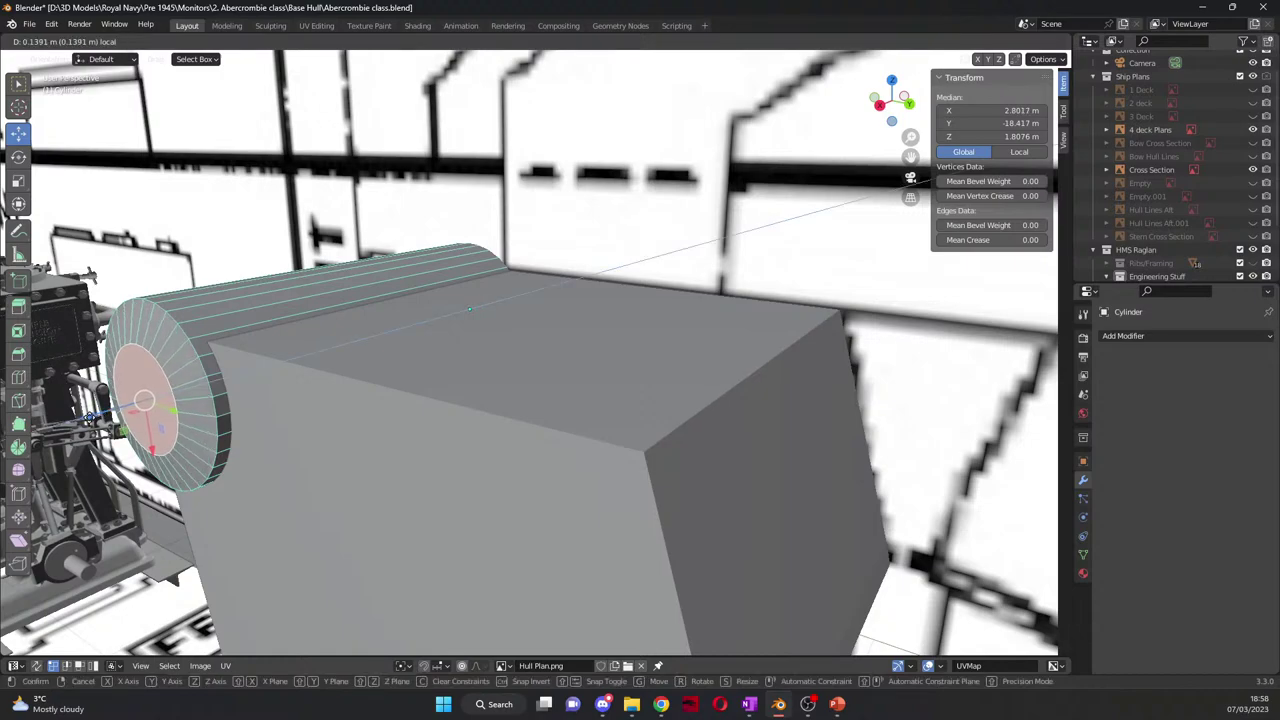
left_click_drag(89, 418, 89, 418)
middle_click_drag(358, 474, 472, 499)
Step: Inset the inner end face again by about 0.166 m and move it about 0.023 m outward to dome the drum's end
key("i")
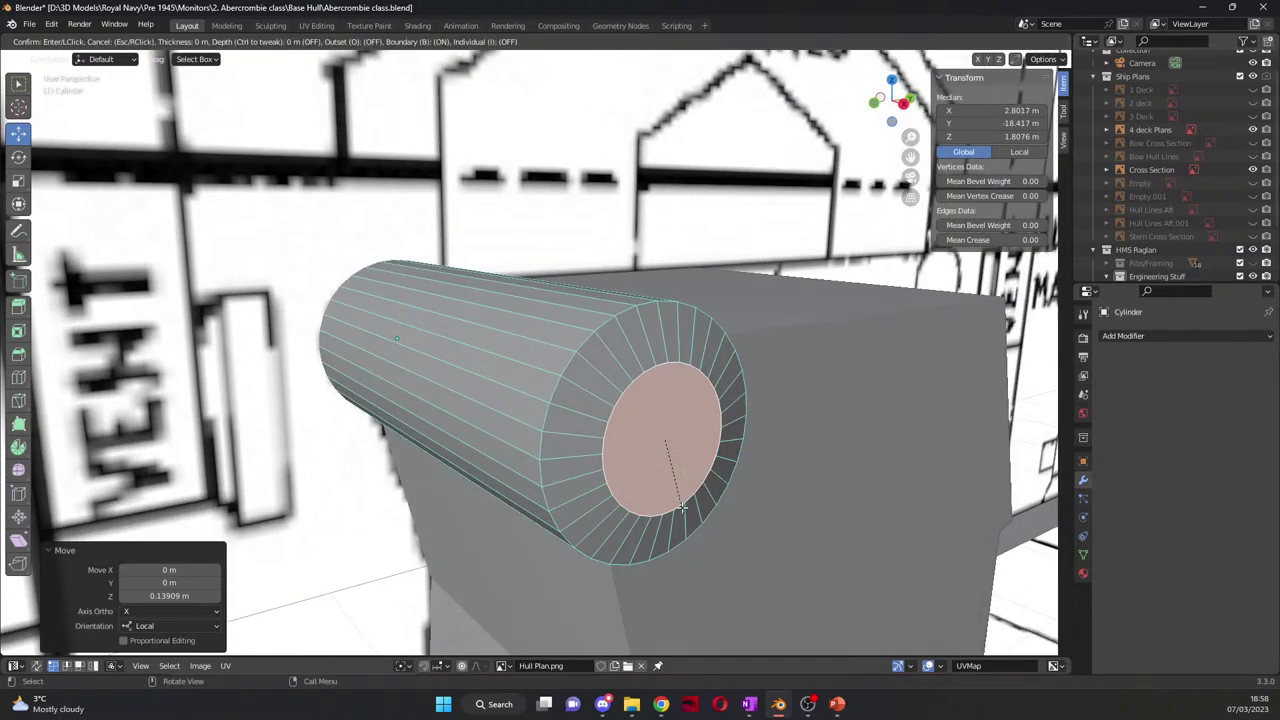
left_click(660, 440)
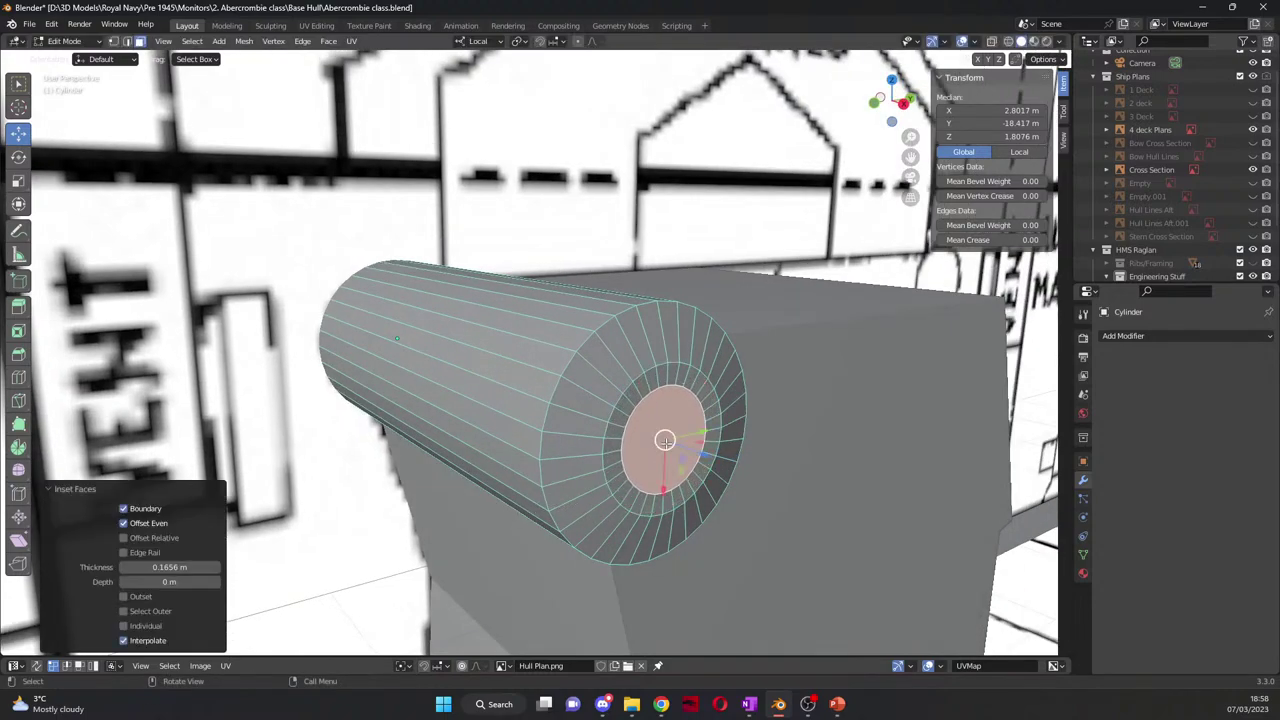
key("g")
key("z")
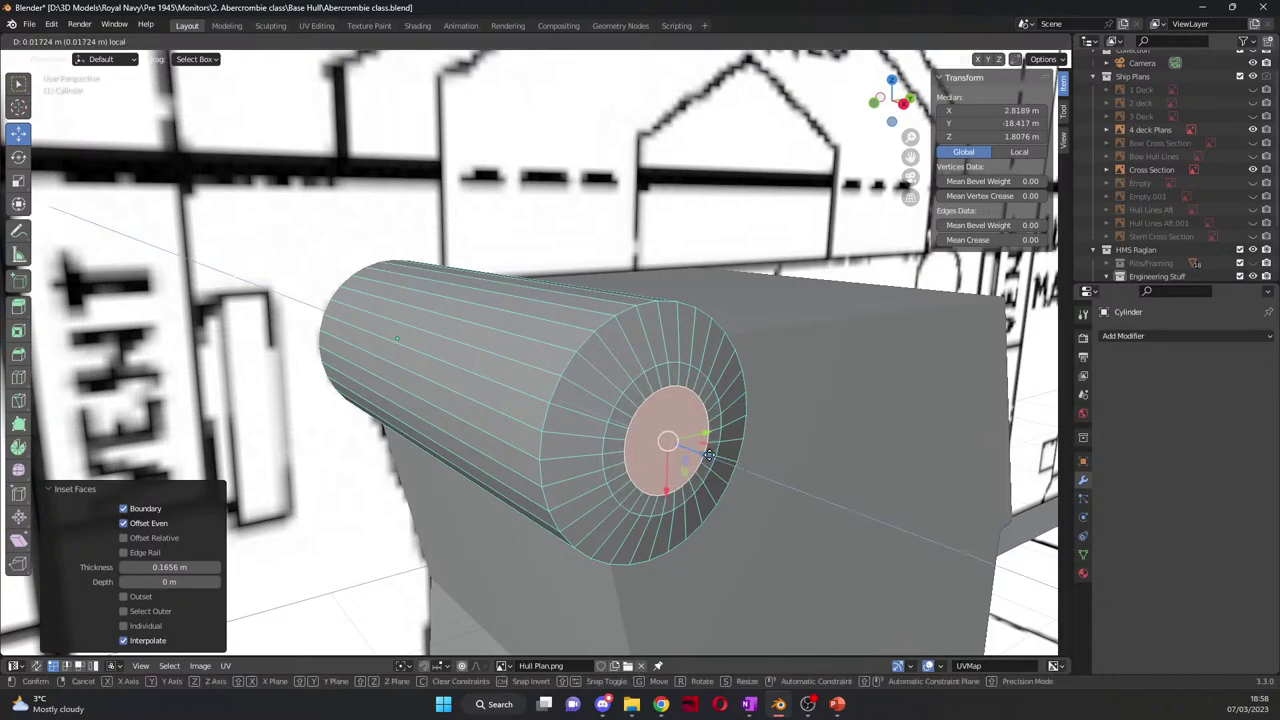
left_click(708, 455)
middle_click_drag(708, 455, 605, 443)
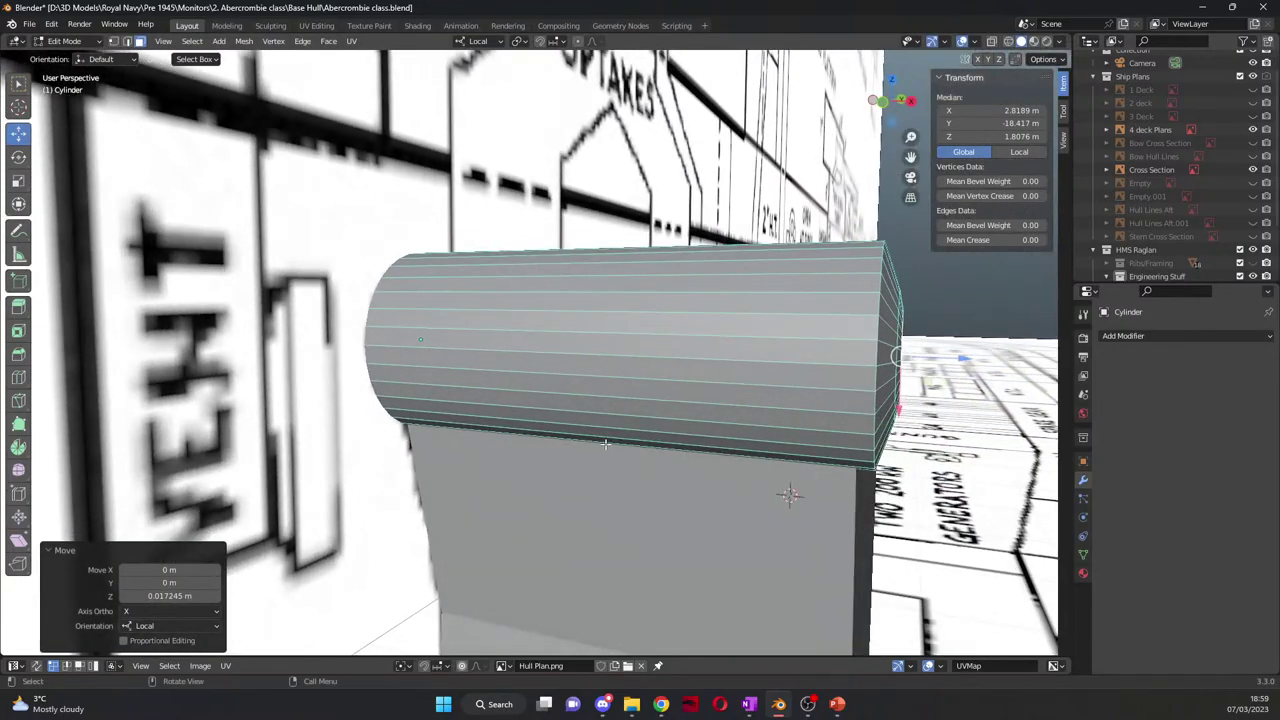
left_click_drag(968, 358, 975, 359)
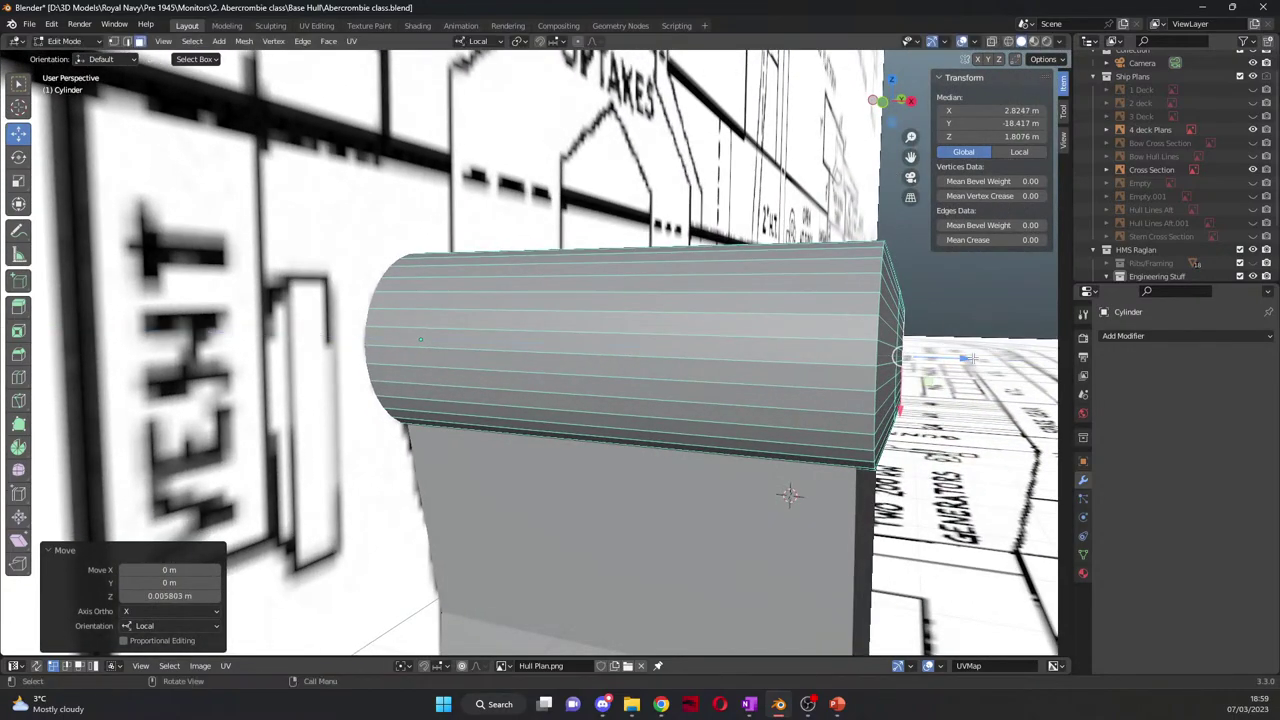
Step: Leave mesh editing and join the drum cylinder into the boiler casing object
middle_click_drag(967, 404, 628, 496)
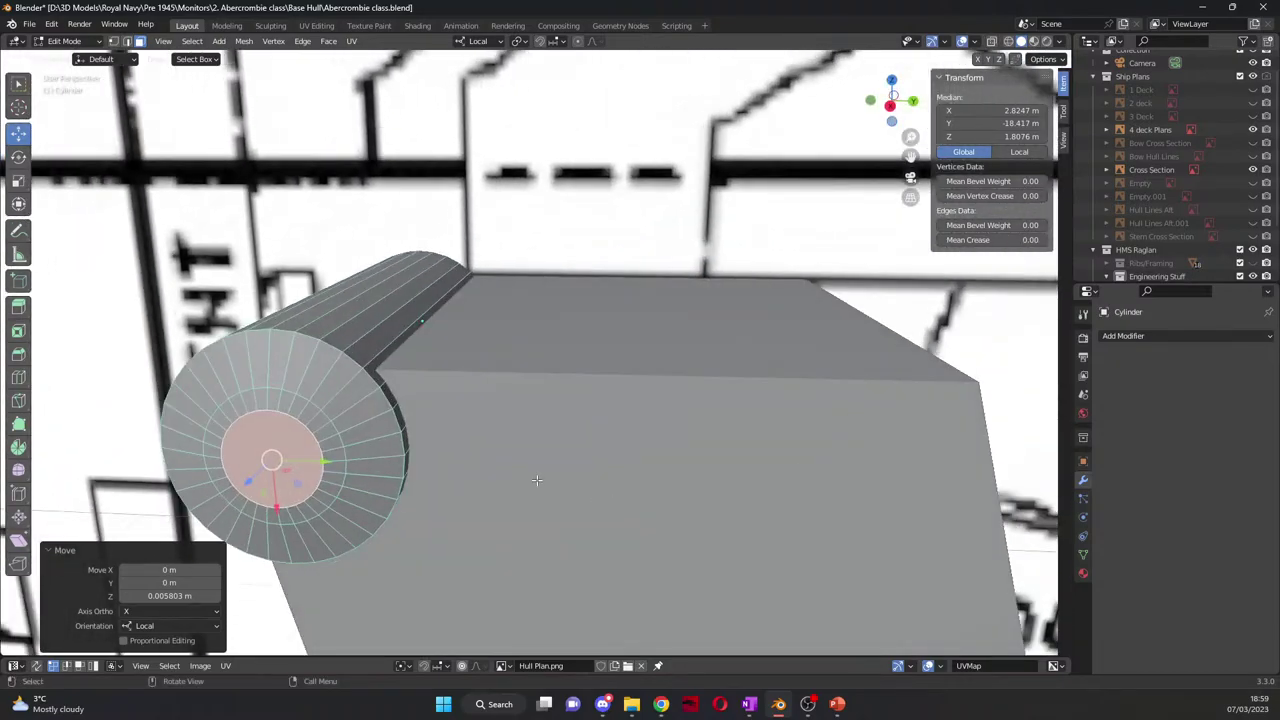
middle_click_drag(538, 481, 400, 506)
scroll(480, 484, "down", 5)
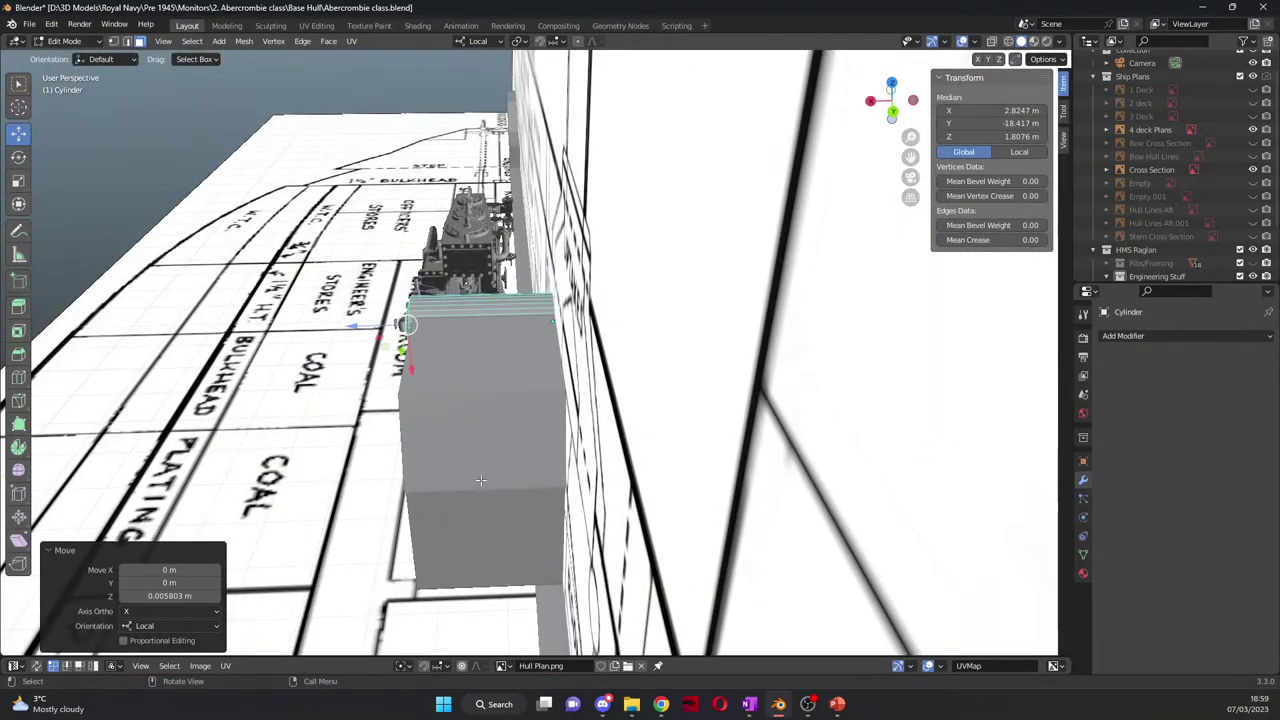
middle_click_drag(480, 484, 593, 355)
key("Tab")
left_click(620, 322)
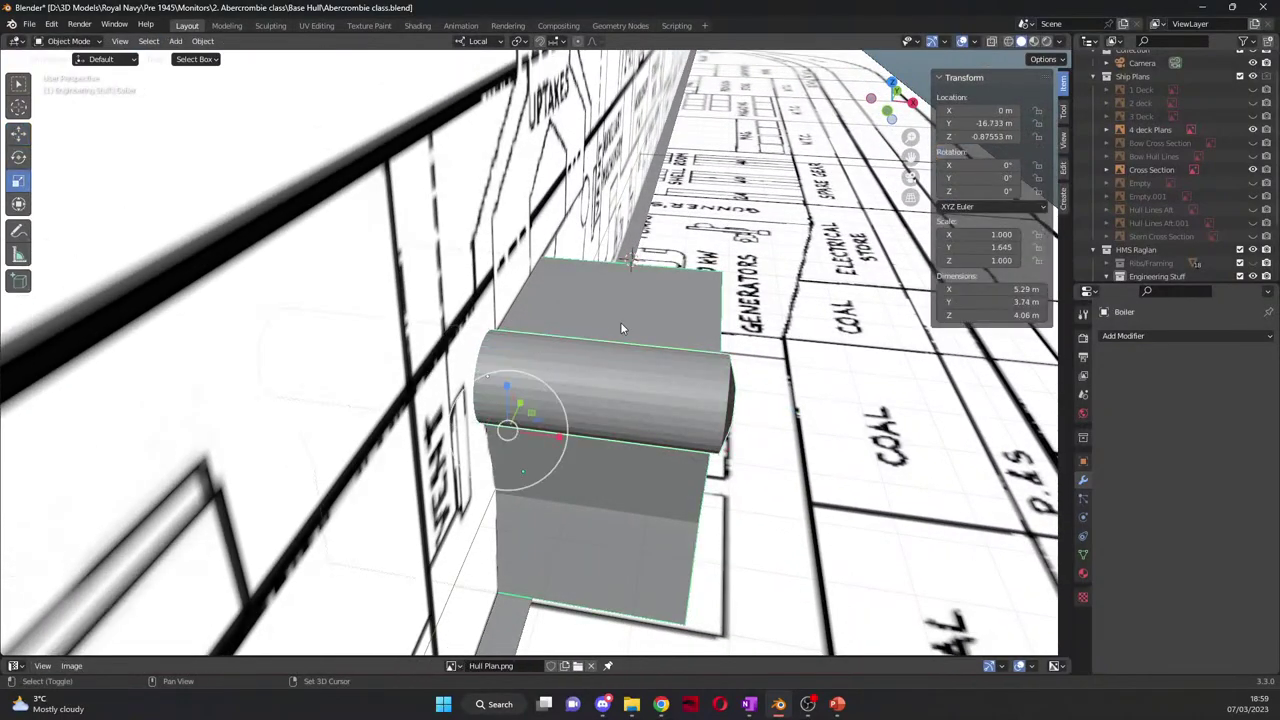
middle_click_drag(614, 330, 461, 409)
key("KP_7")
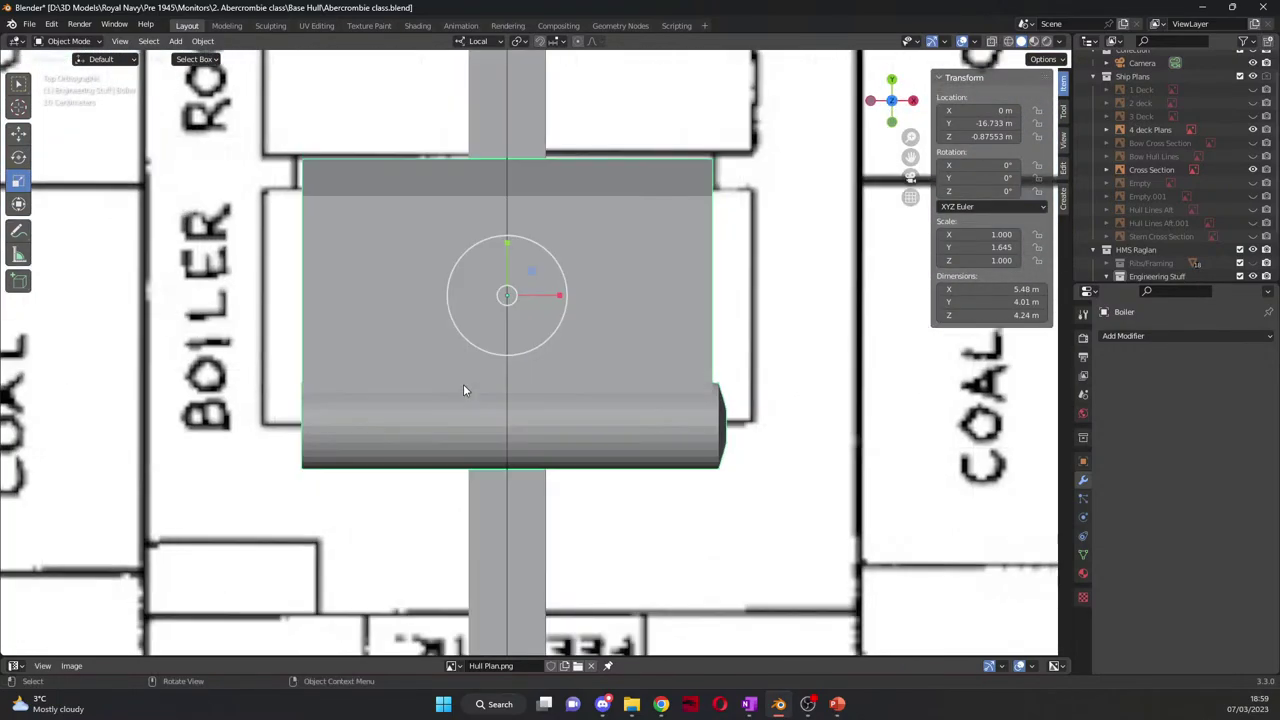
Step: Add a single loop cut around the middle of the drum and set its median X to 0 m
key("Tab")
left_click(21, 379)
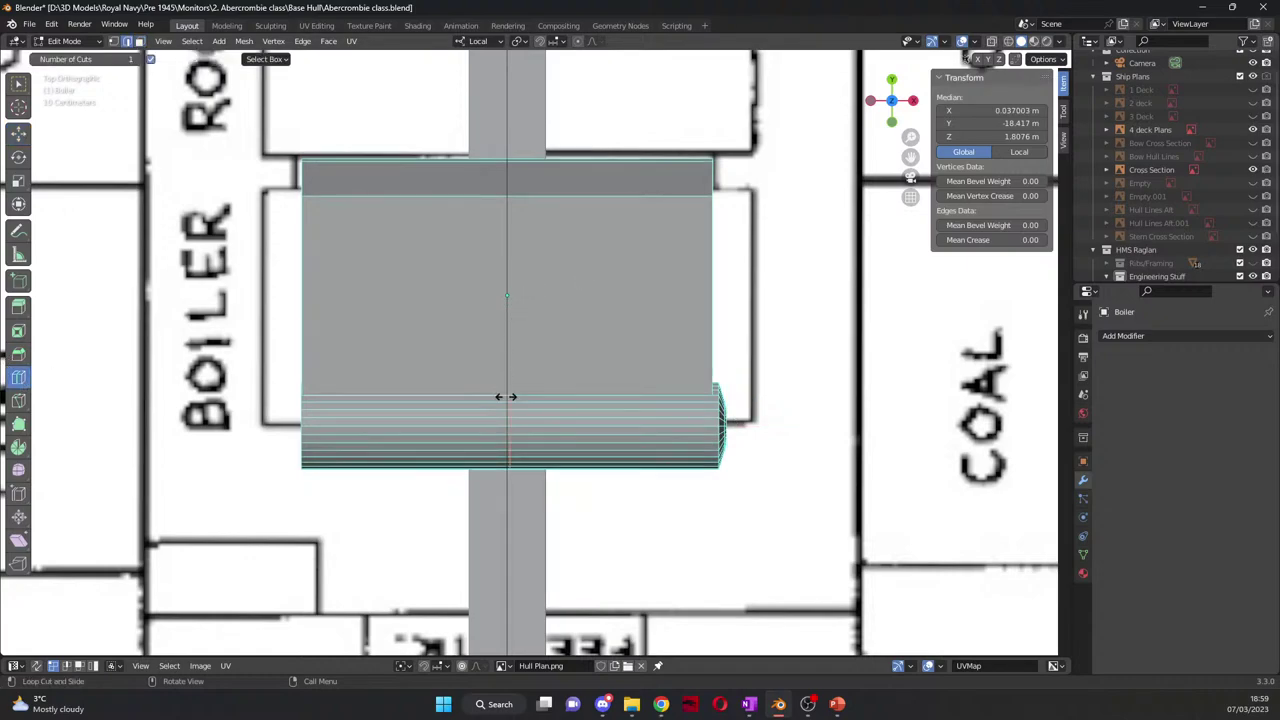
left_click_drag(506, 396, 503, 397)
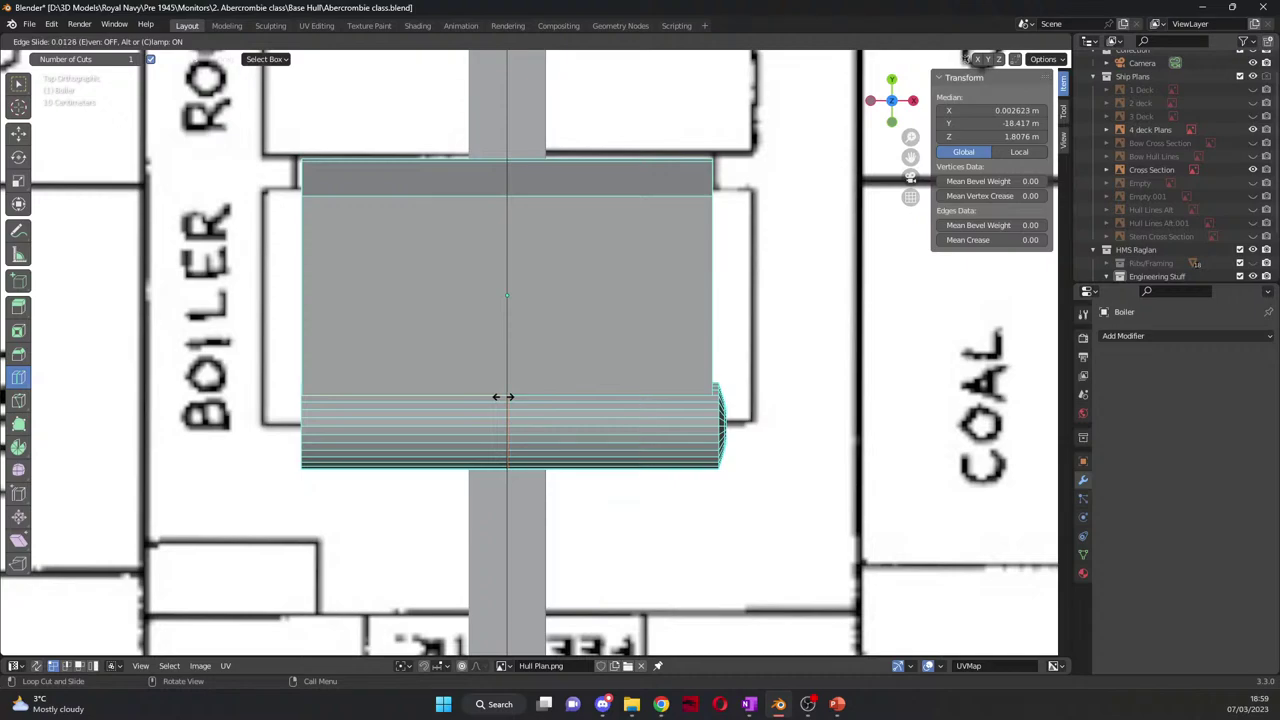
left_click_drag(503, 397, 498, 397)
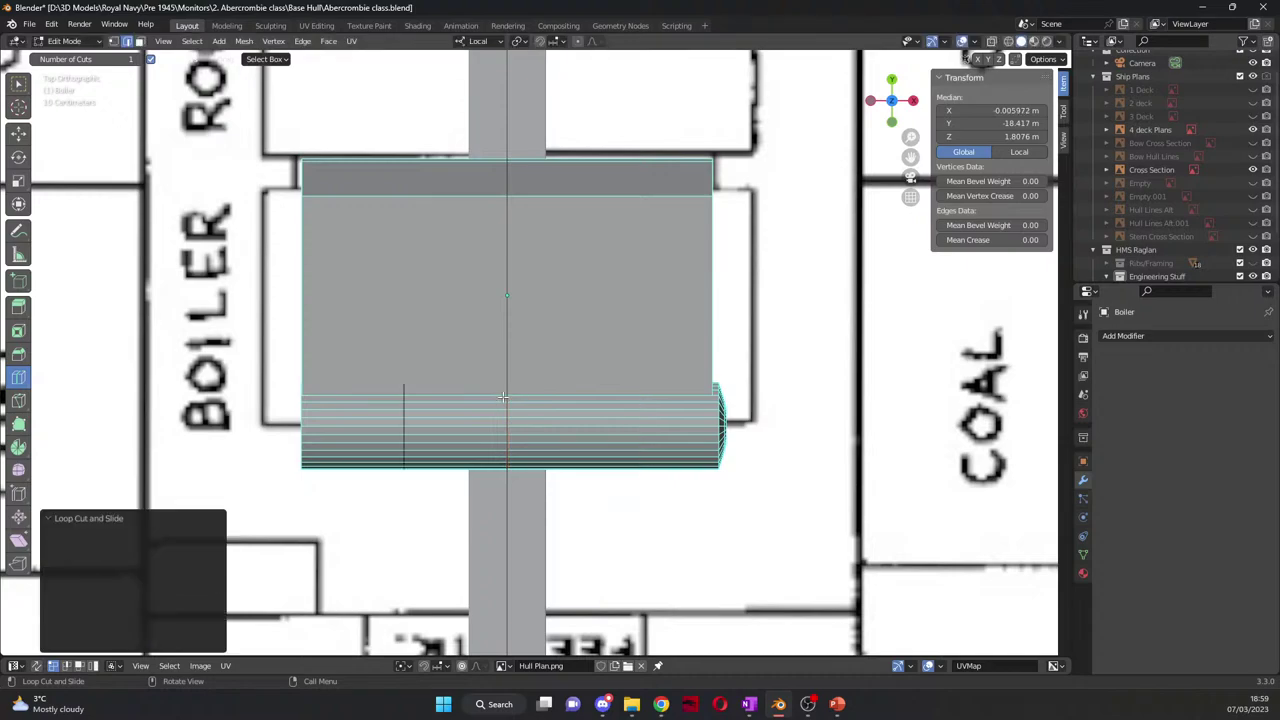
left_click(1018, 110)
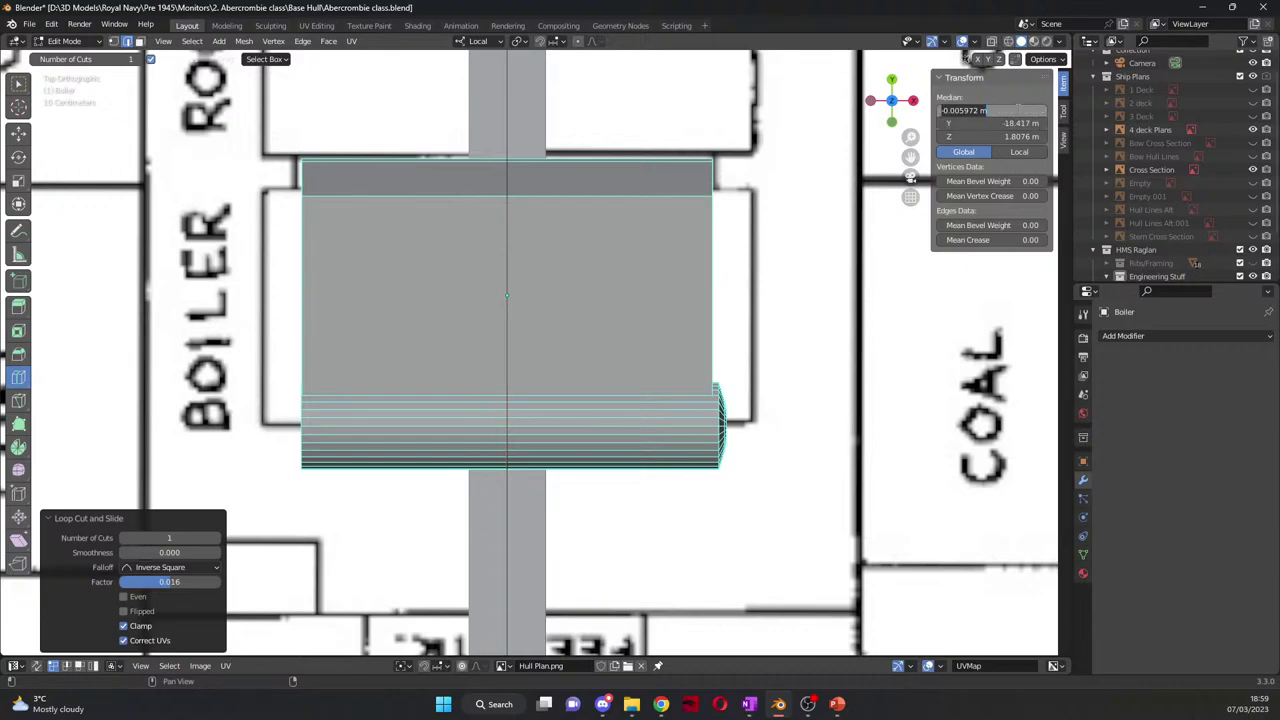
type("0")
key("Return")
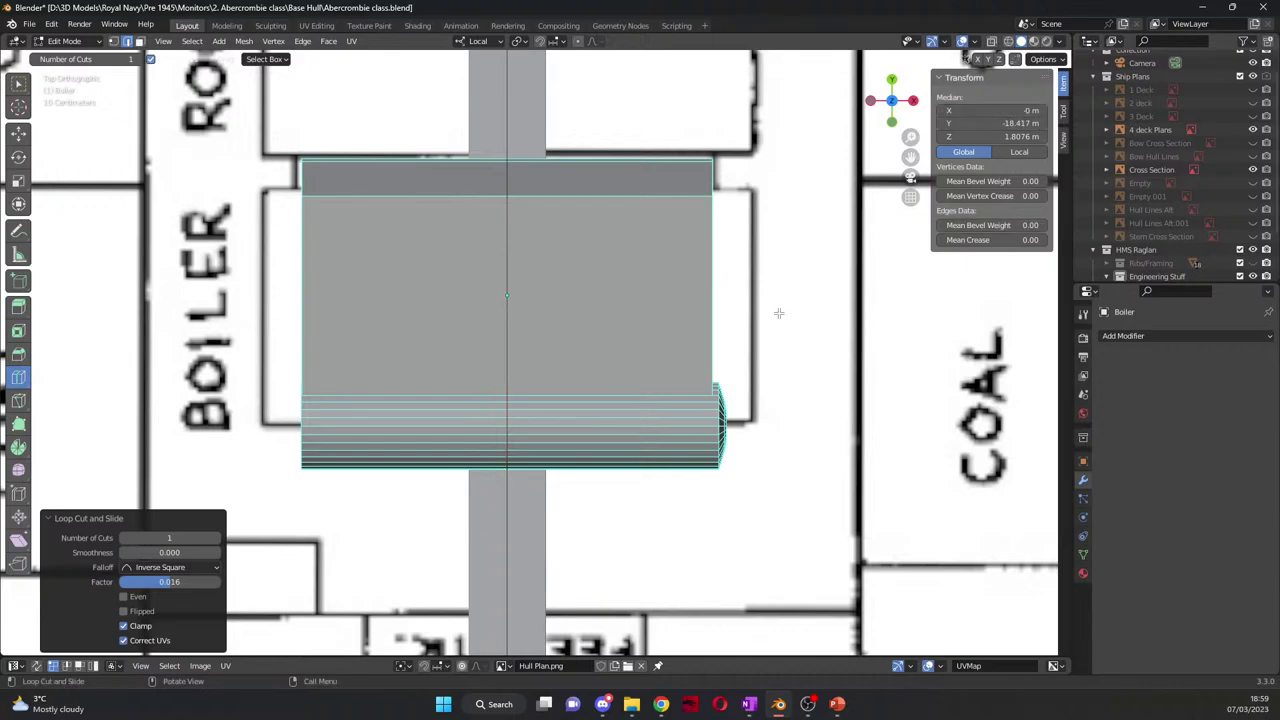
Step: Add a centred loop cut around the boiler casing along the ship's centreline
middle_click_drag(606, 171, 606, 517)
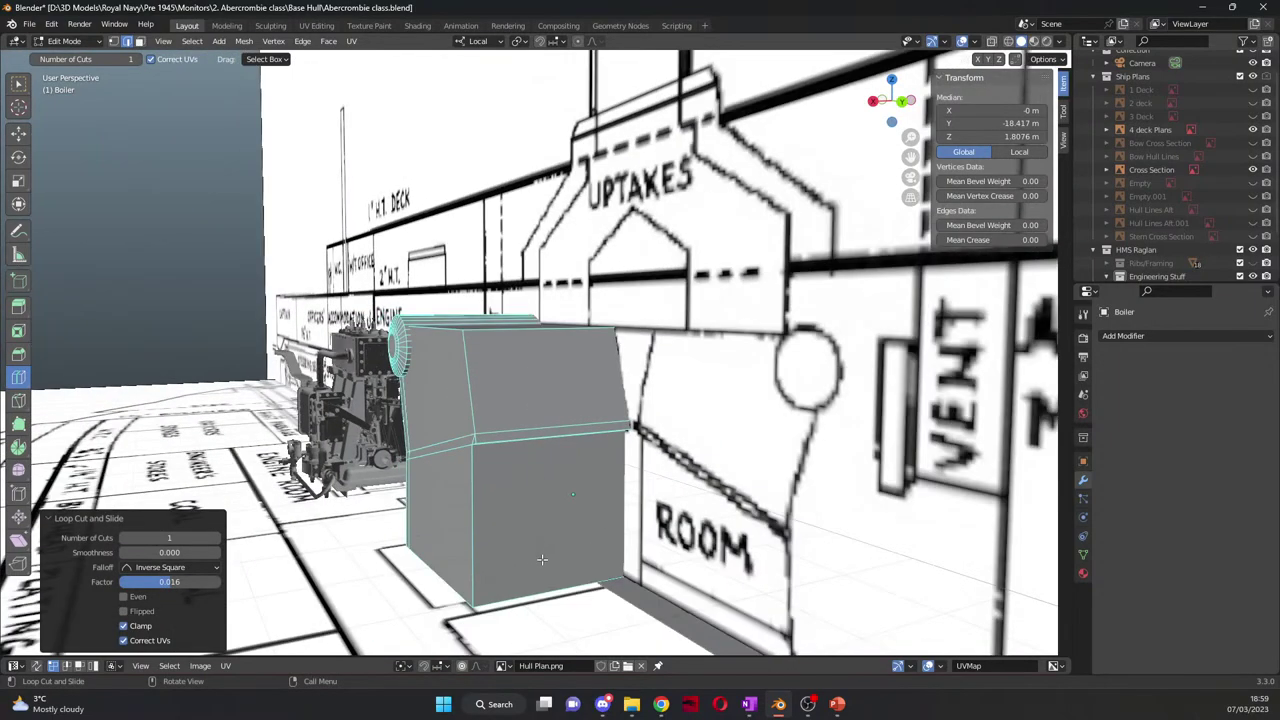
left_click(582, 579)
middle_click_drag(591, 574, 444, 540)
Step: Enable X-ray in the top view and delete the vertices of the boiler and drum half on the negative X side
key("KP_7")
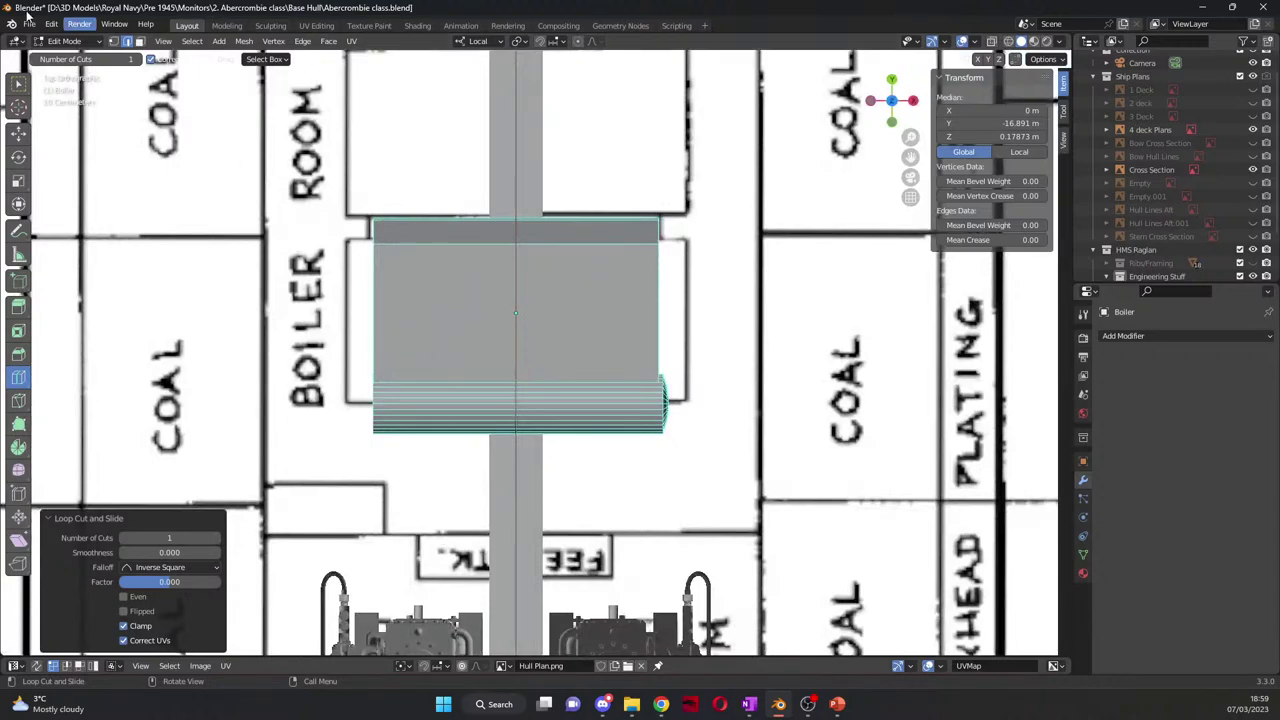
left_click(18, 133)
key("Tab")
key("Tab")
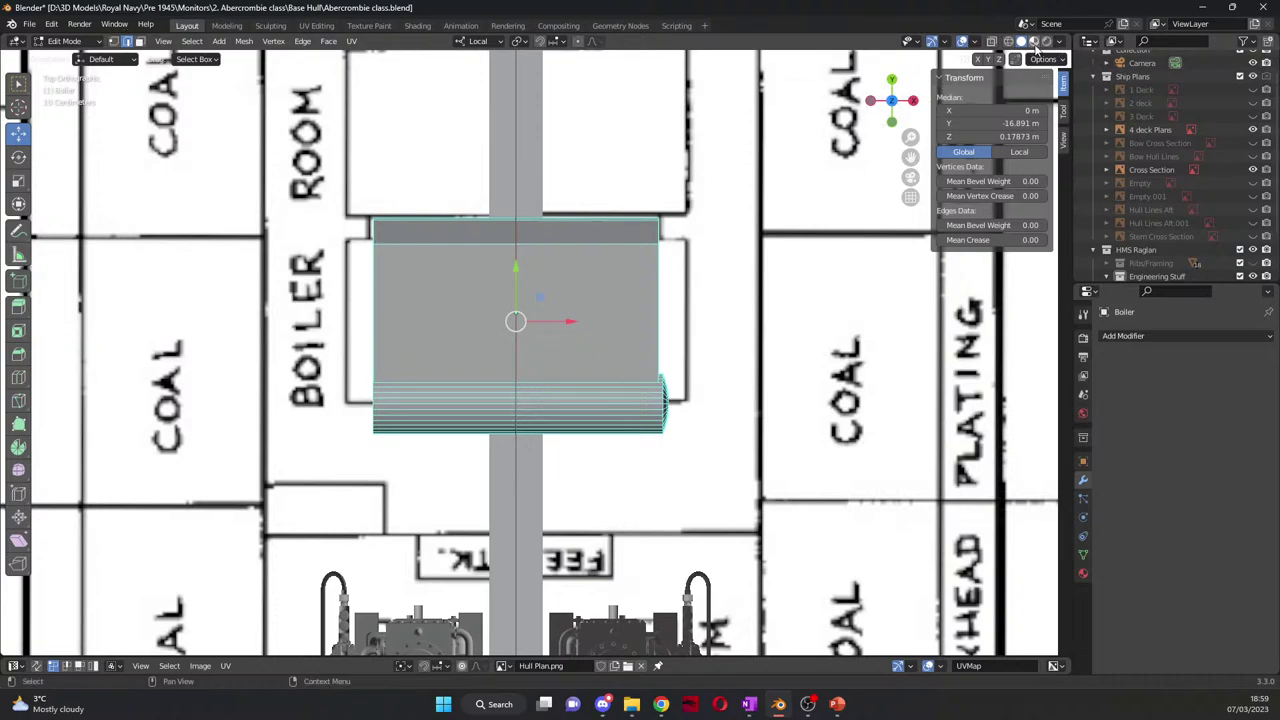
left_click(991, 41)
left_click_drag(346, 192, 396, 479)
key("x")
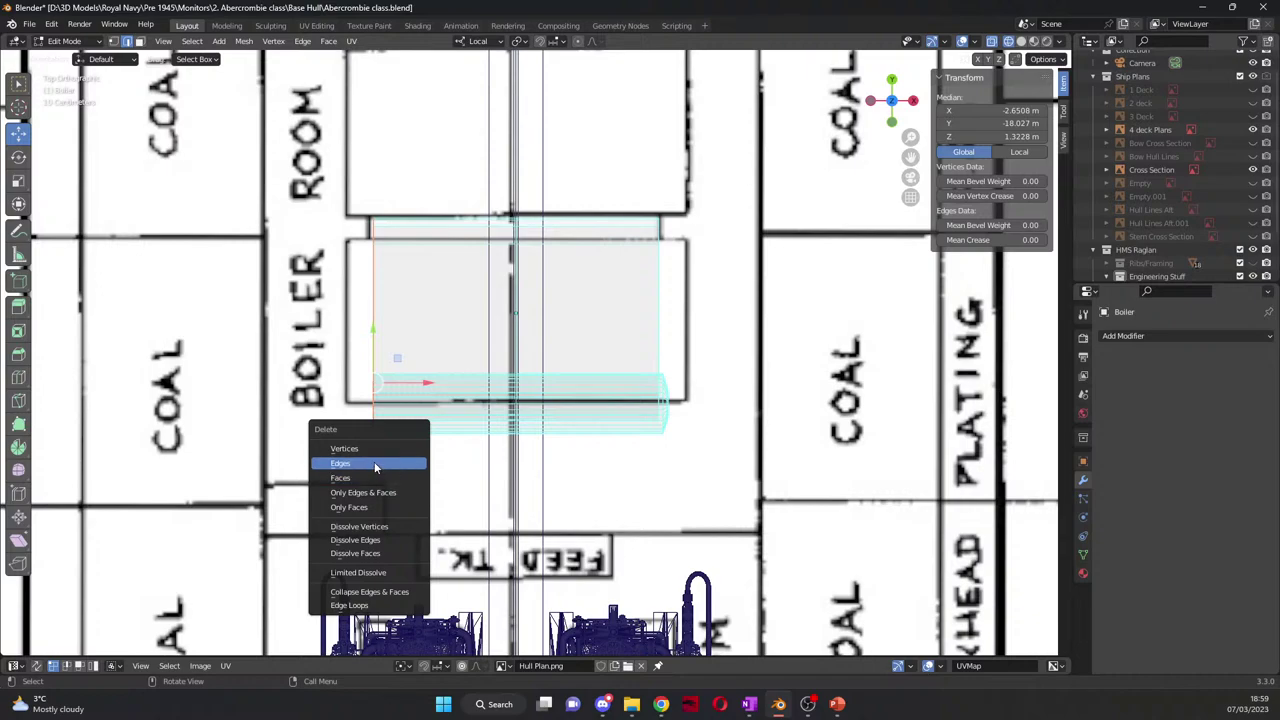
left_click(384, 449)
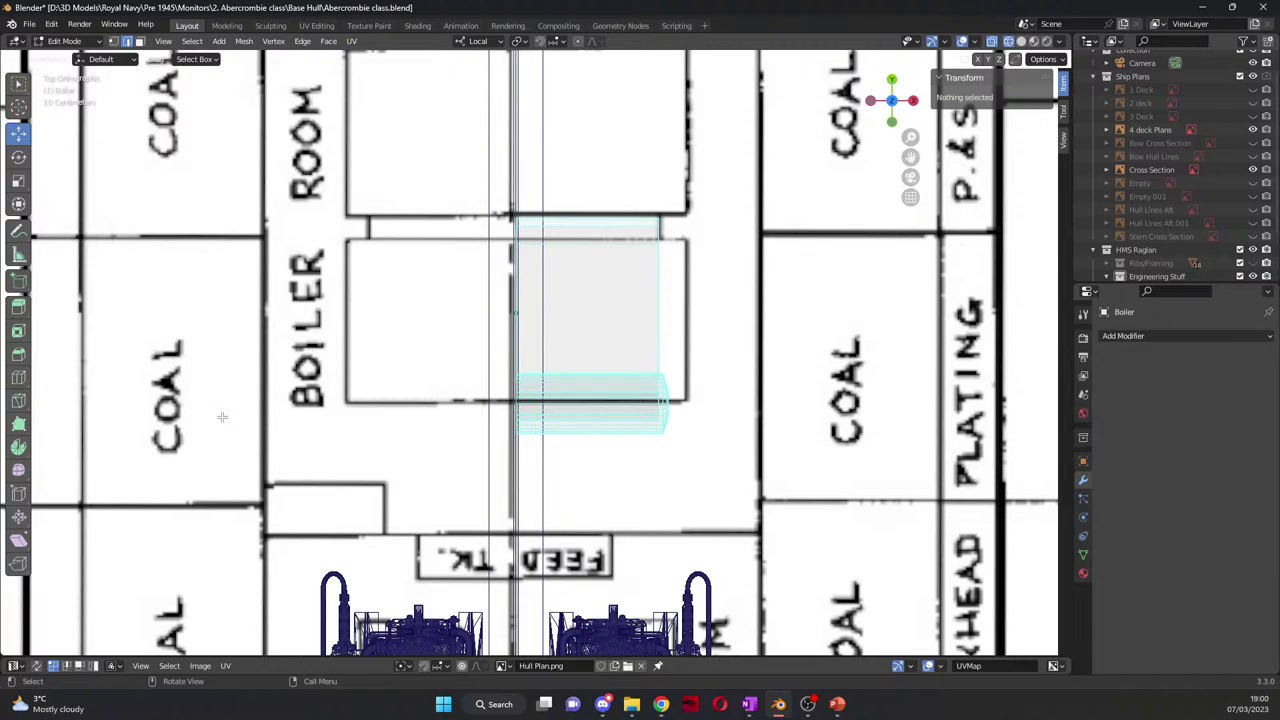
Step: Try extending the drum's outboard end along X with the overlapping casing corner included, and undo the move
left_click_drag(657, 366, 694, 440)
key("g")
key("x")
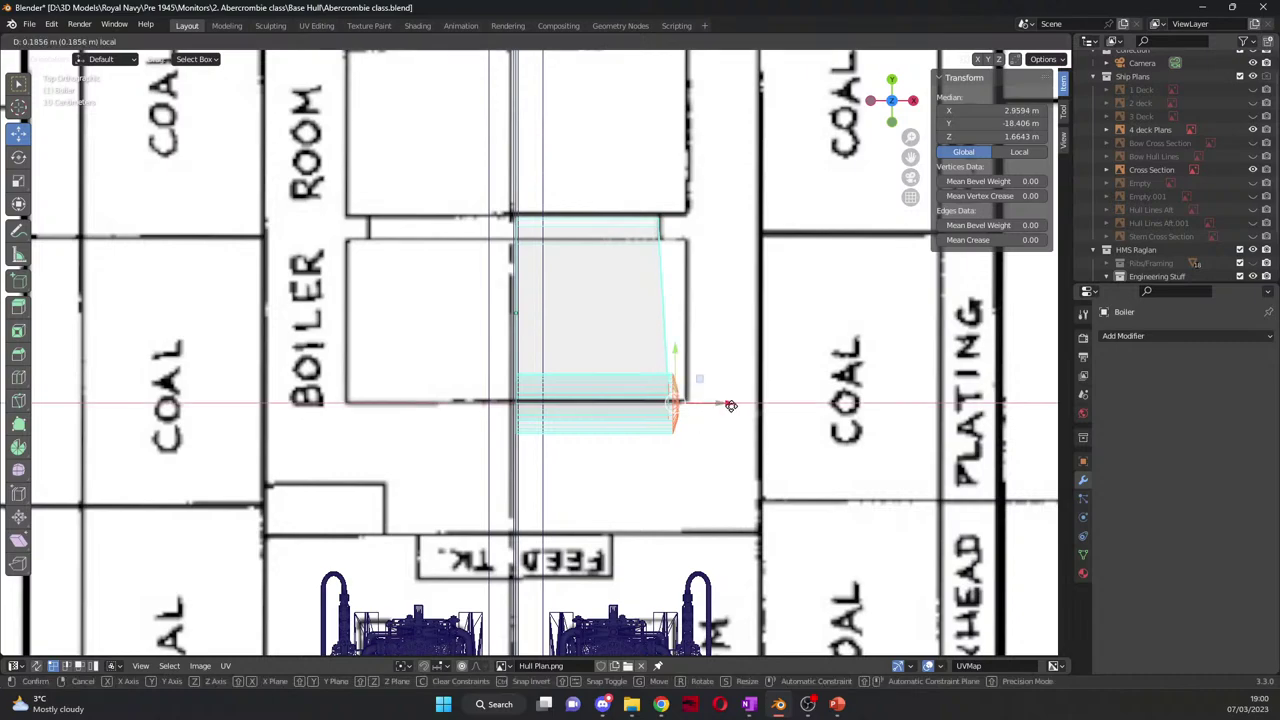
left_click(737, 406)
left_click(760, 470)
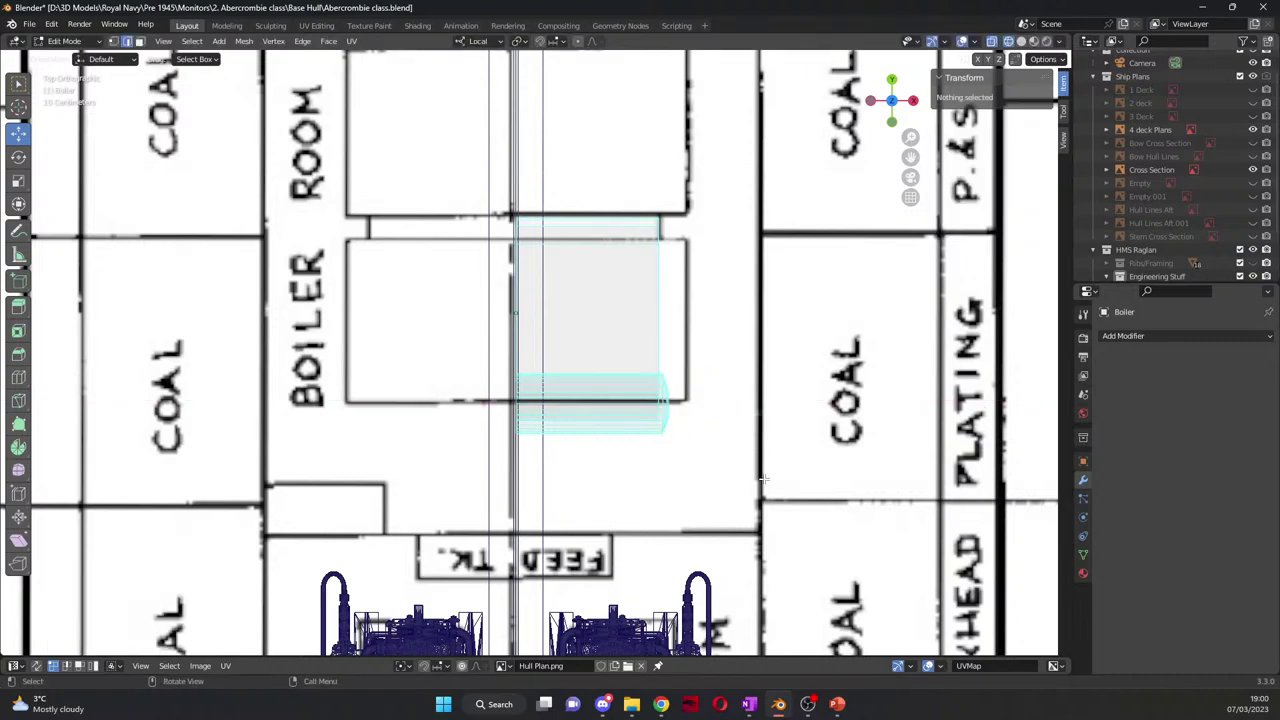
Step: Extend the drum's domed outboard end about 0.45 m along X to the boiler outline on the deck plan
scroll(760, 470, "up", 4)
left_click_drag(849, 376, 799, 570)
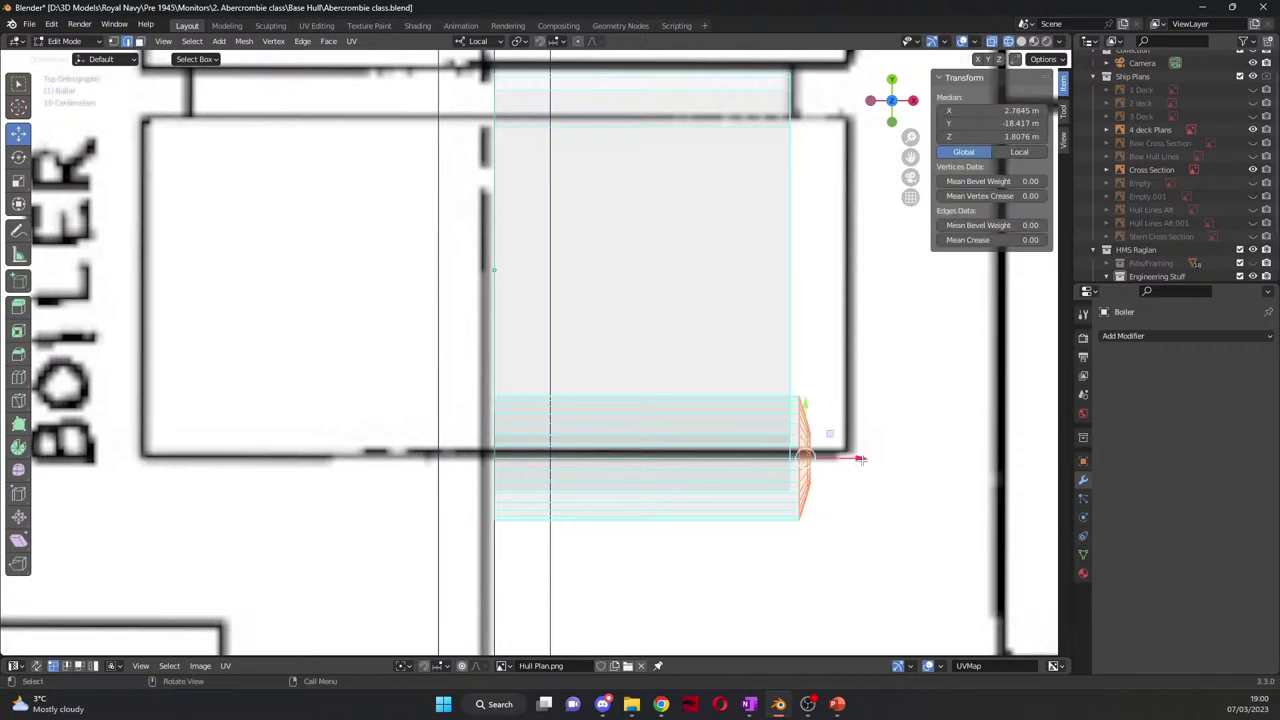
key("g")
key("x")
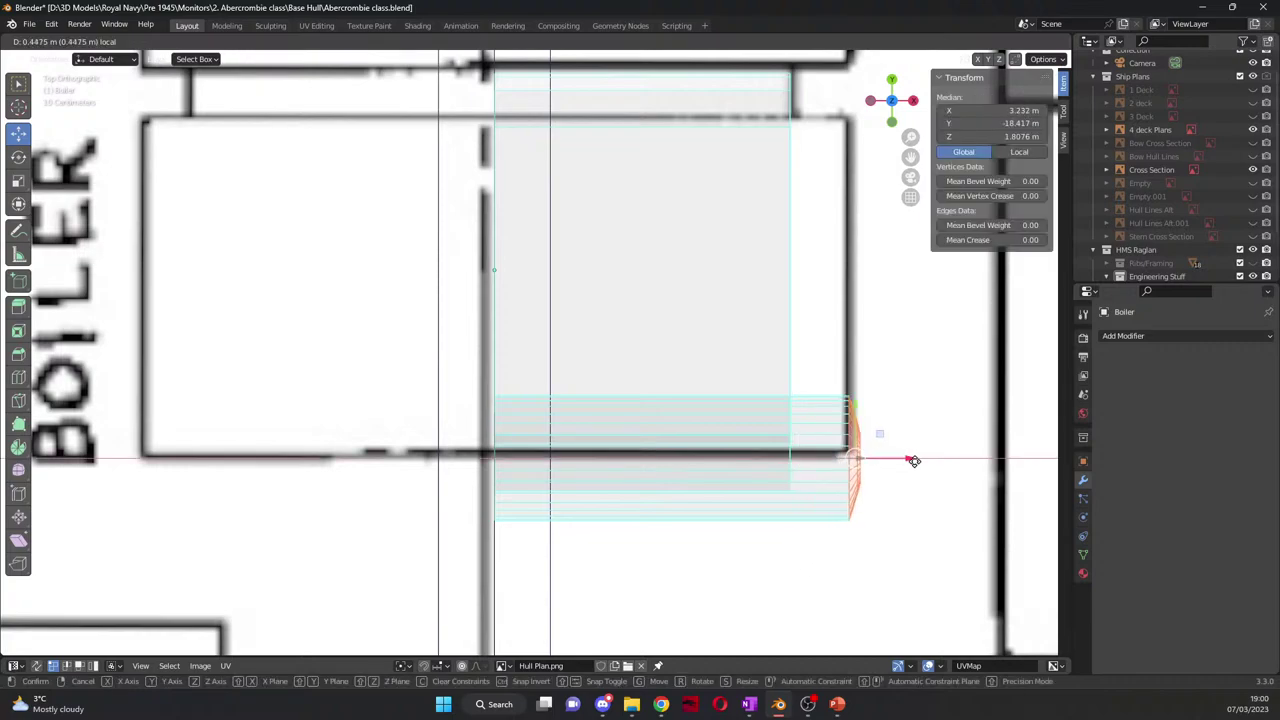
left_click(913, 460)
middle_click_drag(913, 460, 643, 305)
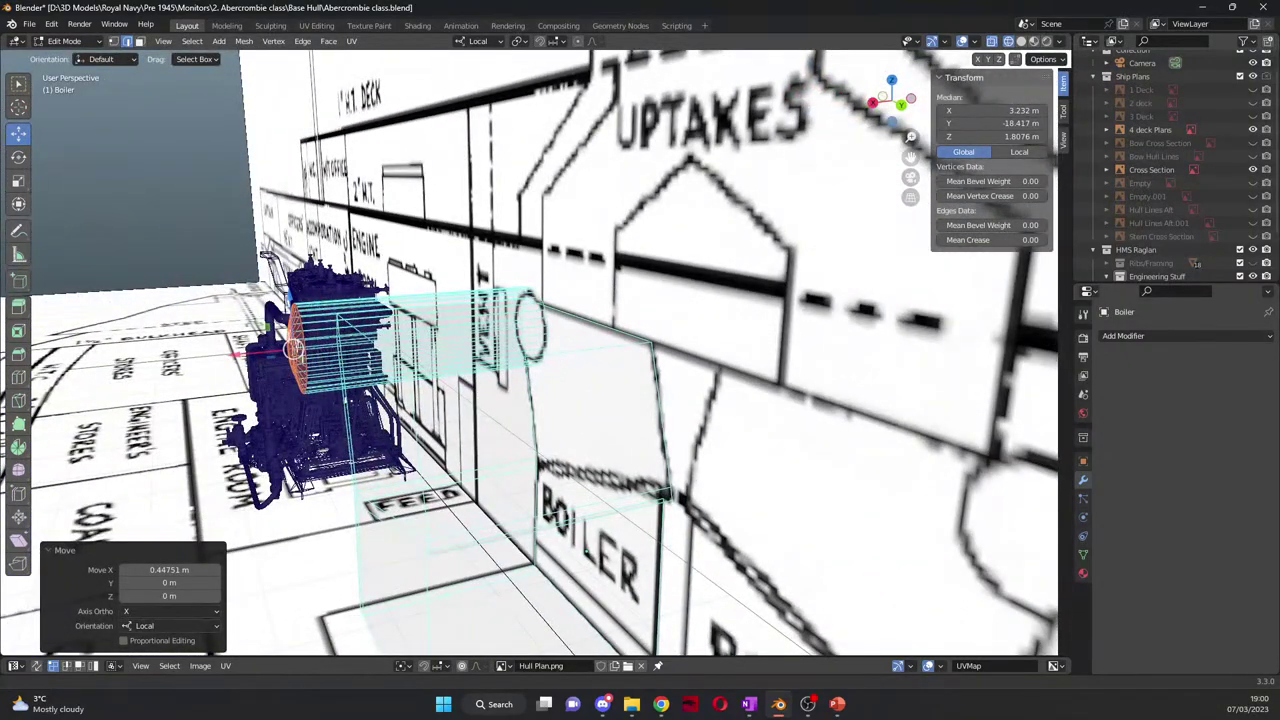
left_click_drag(911, 157, 966, 84)
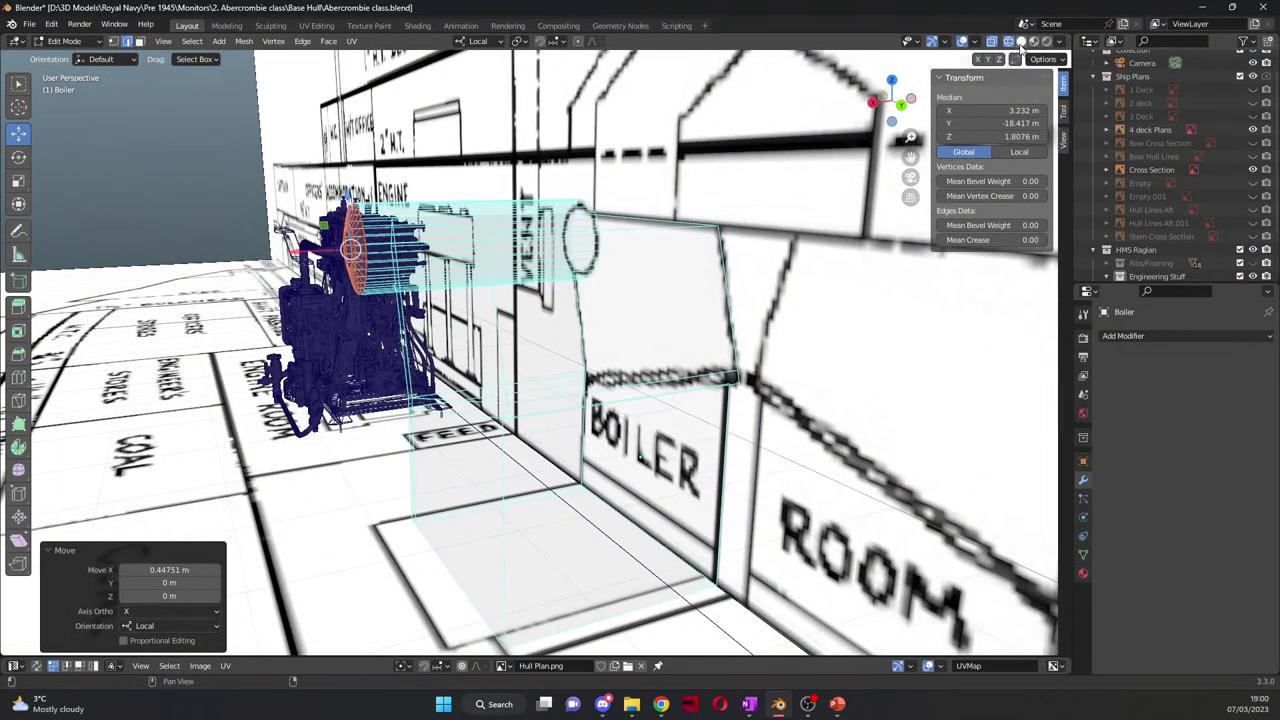
Step: Return the viewport to solid shading and select the upper faces on the casing's outboard side
left_click(991, 41)
middle_click_drag(655, 284, 470, 335)
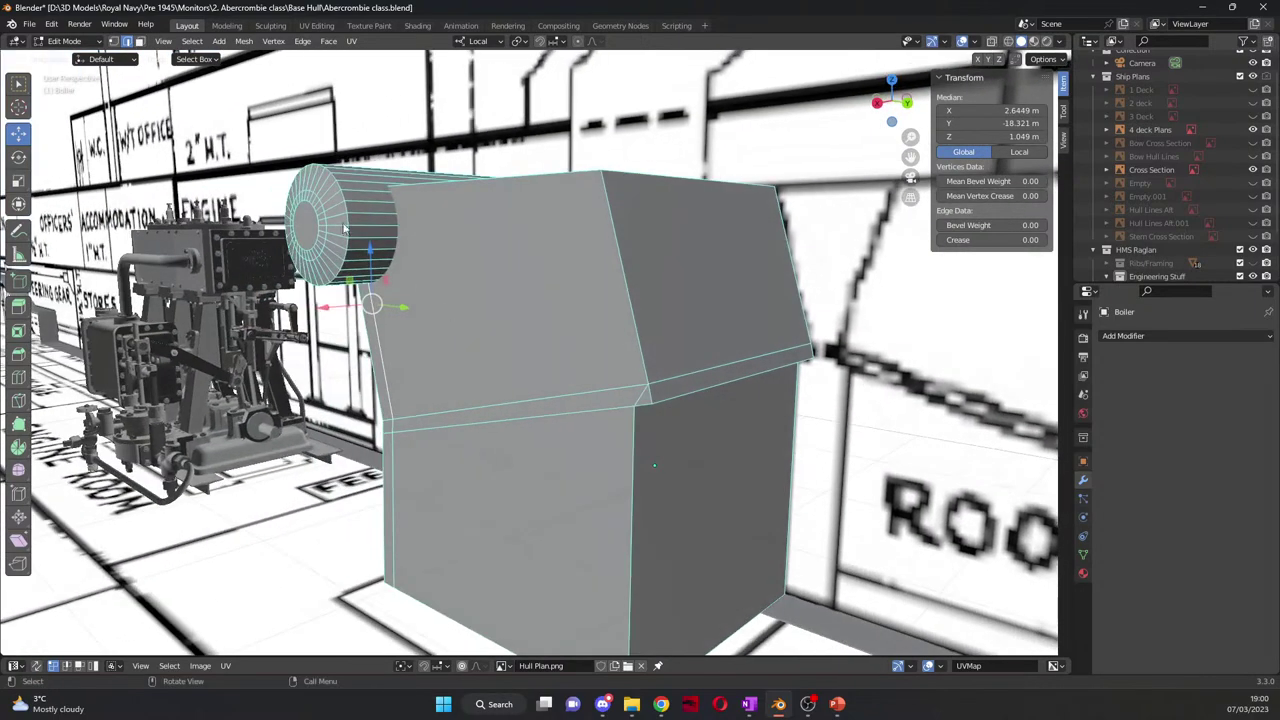
left_click(139, 41)
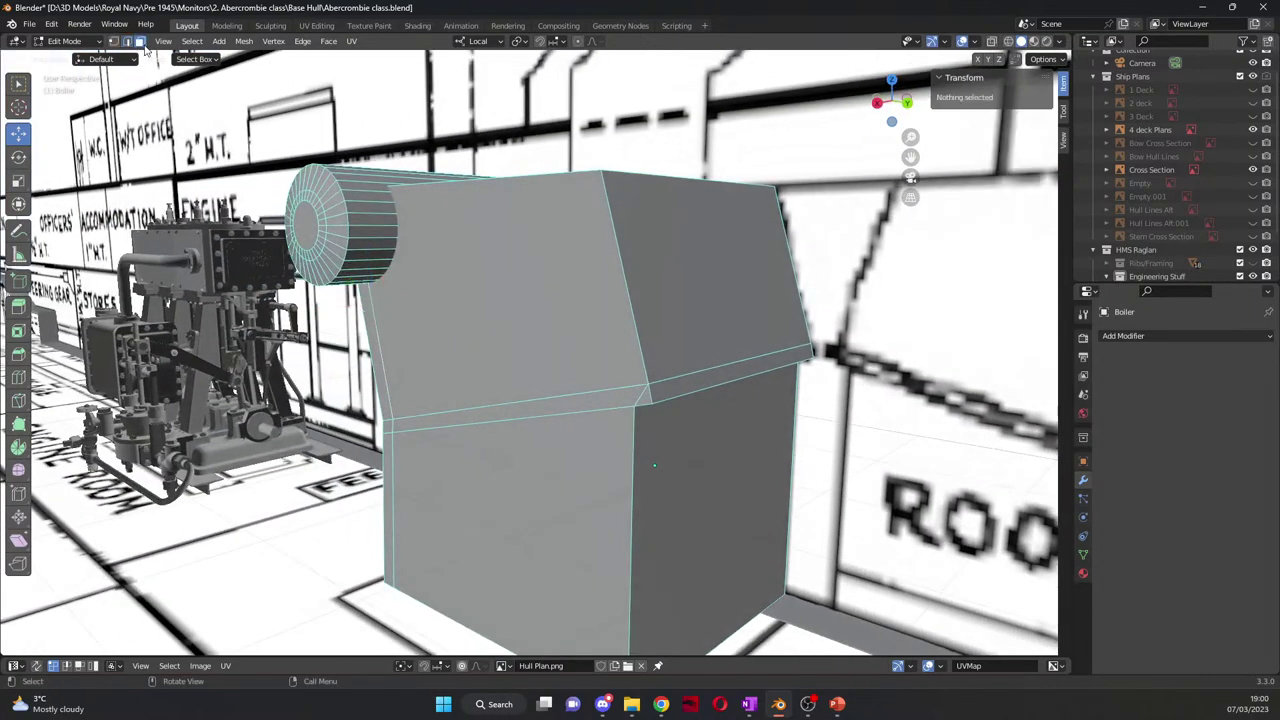
left_click(378, 368, "shift")
left_click(532, 348, "shift")
middle_click_drag(561, 354, 518, 430)
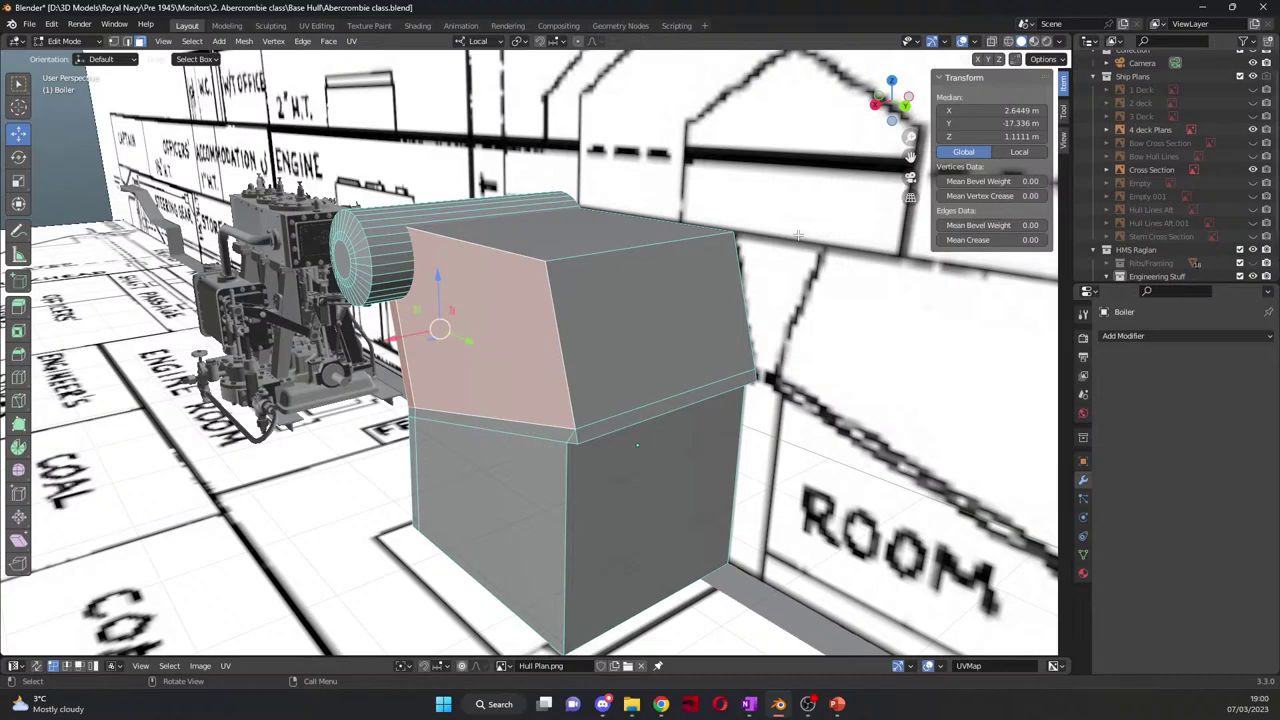
middle_click_drag(550, 238, 597, 232)
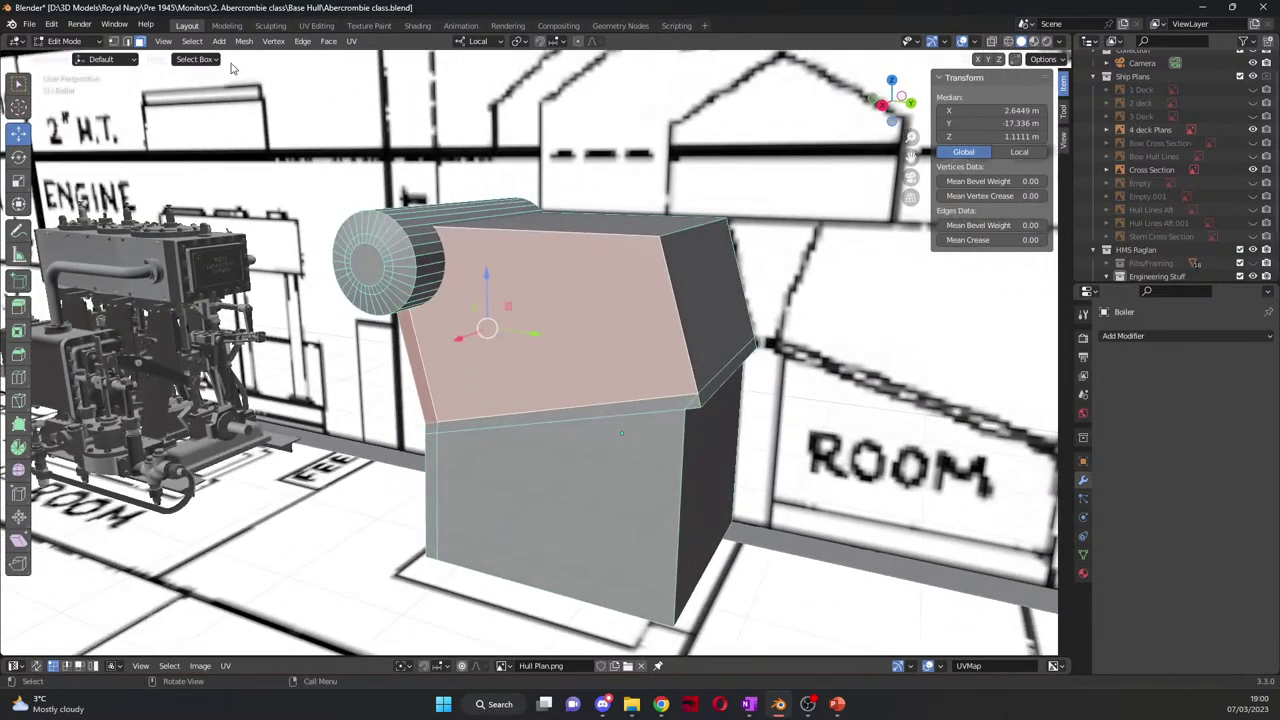
Step: Lower the casing's top edge on the side opposite the drum slightly along Z
left_click(127, 41)
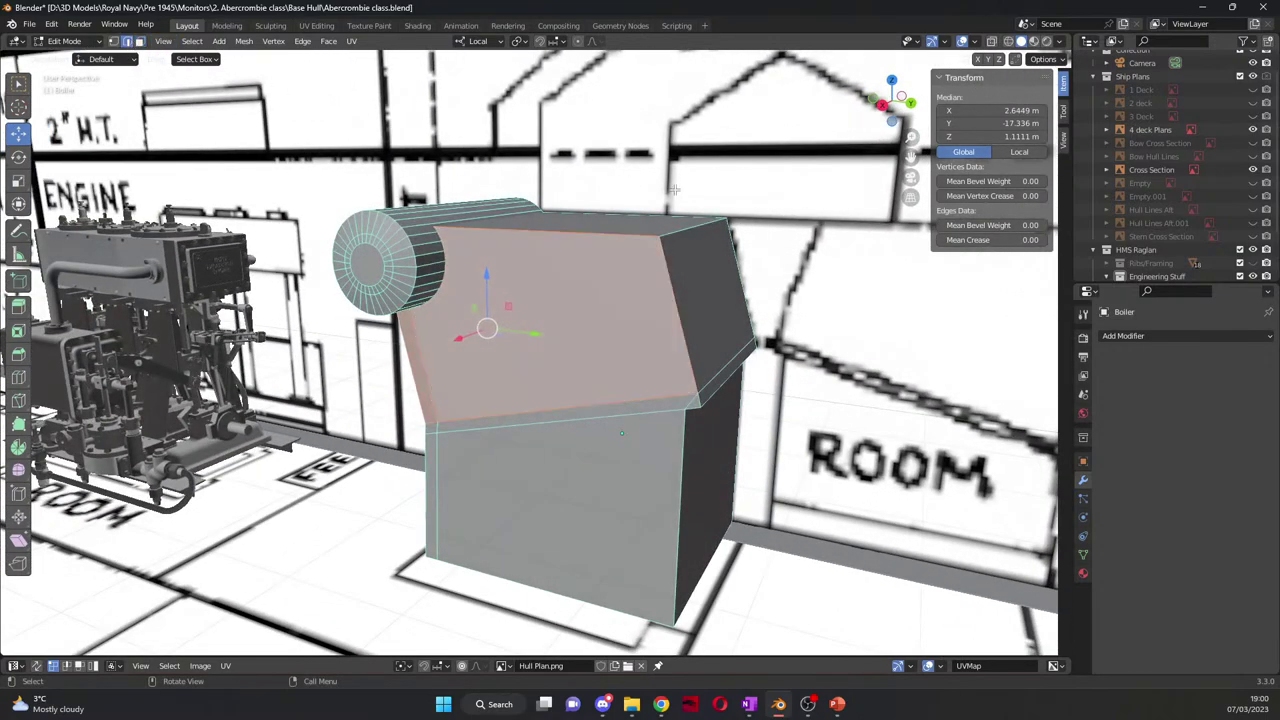
left_click(698, 224)
key("g")
key("z")
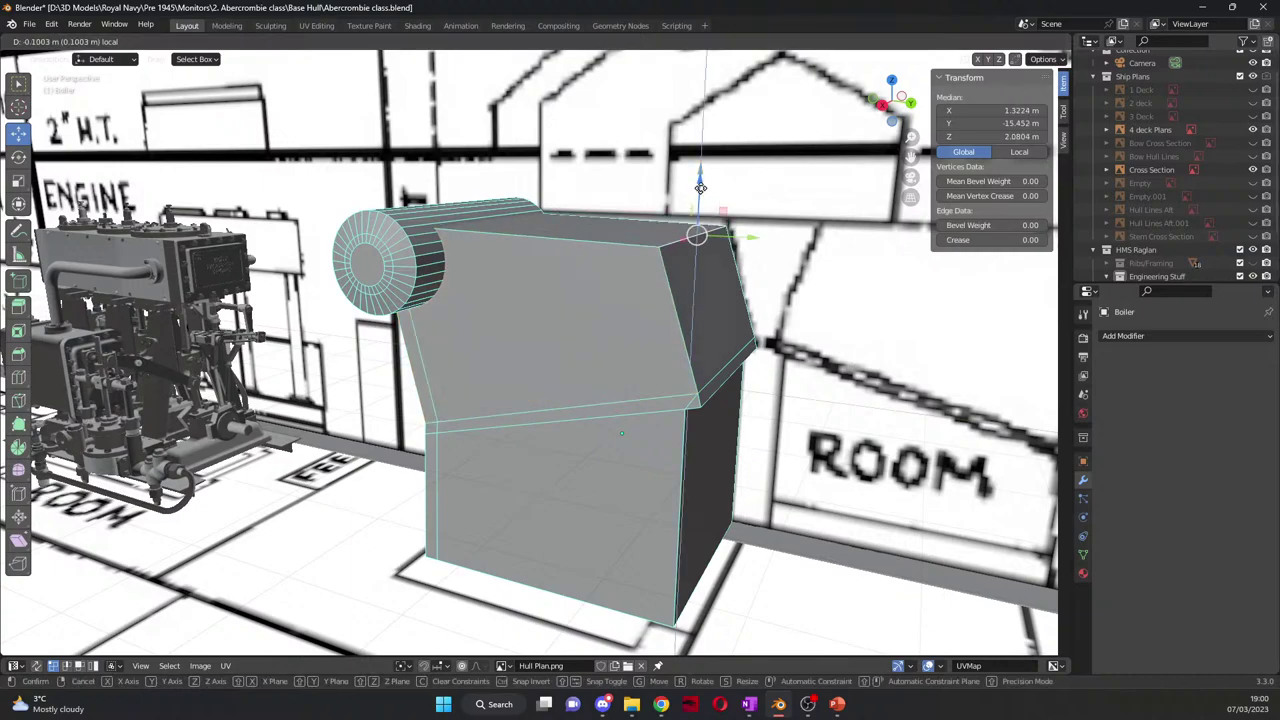
left_click(720, 194)
left_click(803, 202)
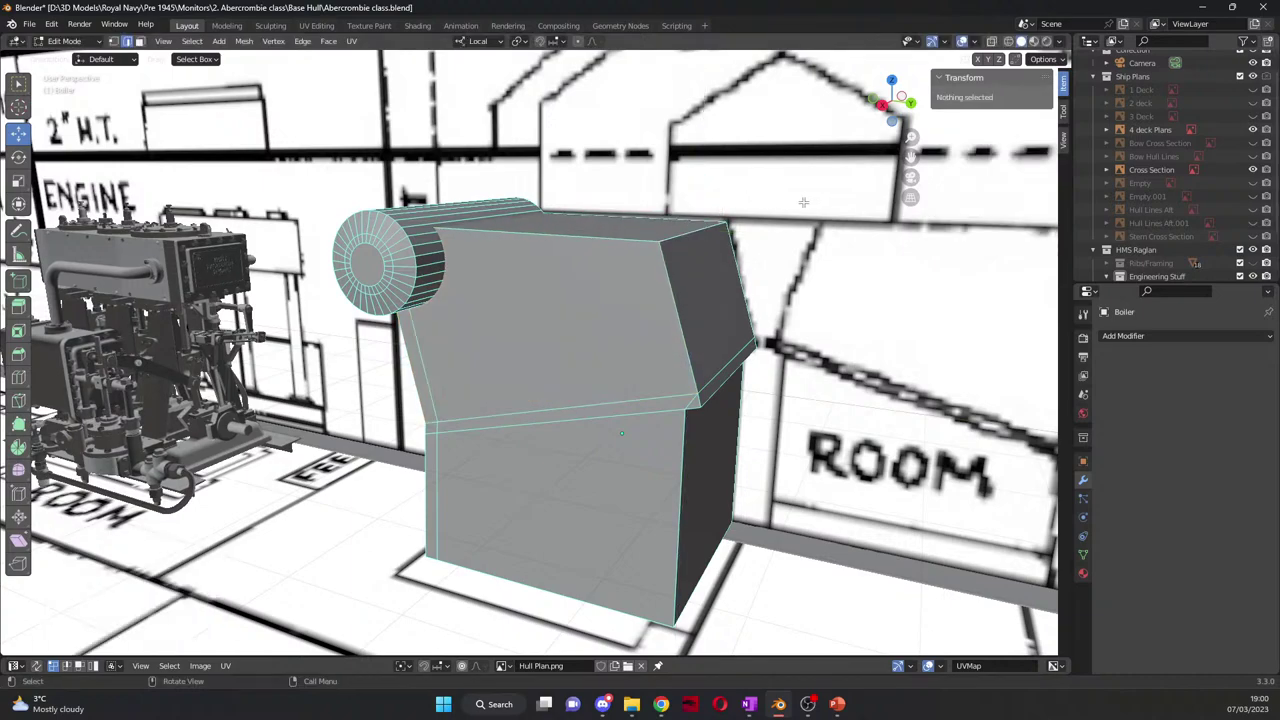
Step: Join the two end vertices of the open gap under the casing's overhang, on the side opposite the drum
middle_click_drag(610, 279, 525, 239)
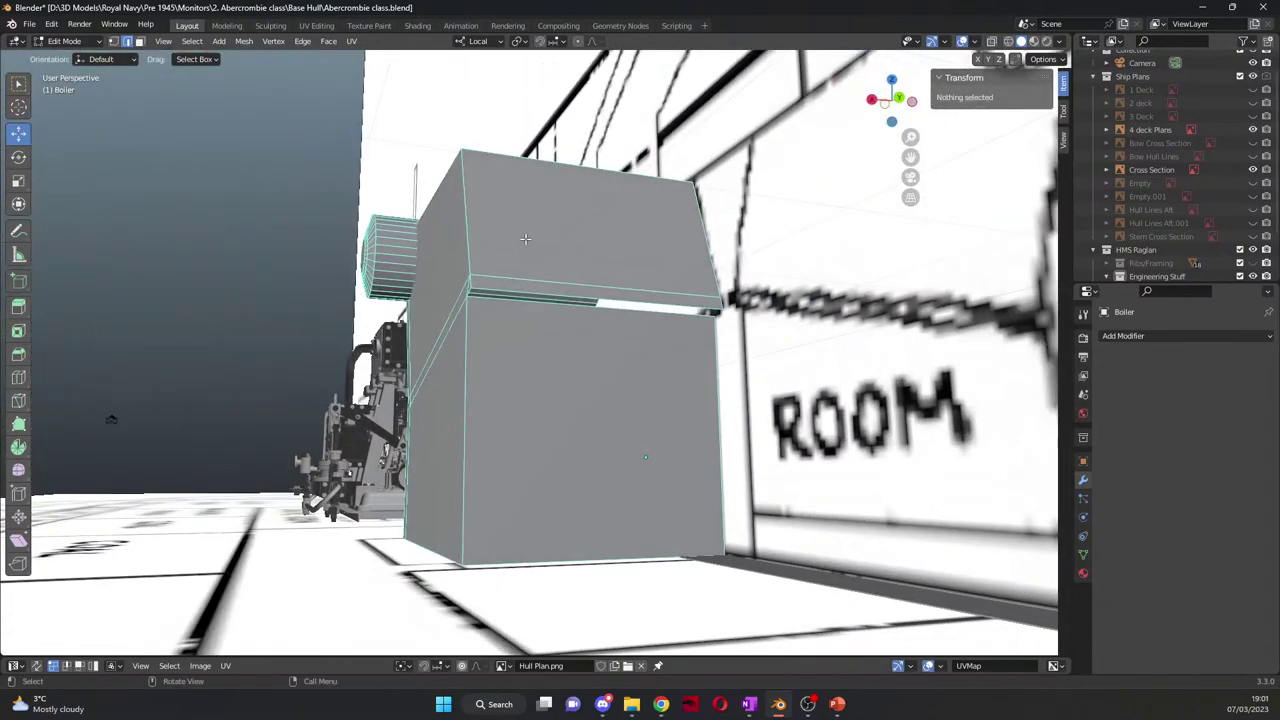
scroll(476, 240, "up", 2)
left_click(115, 41)
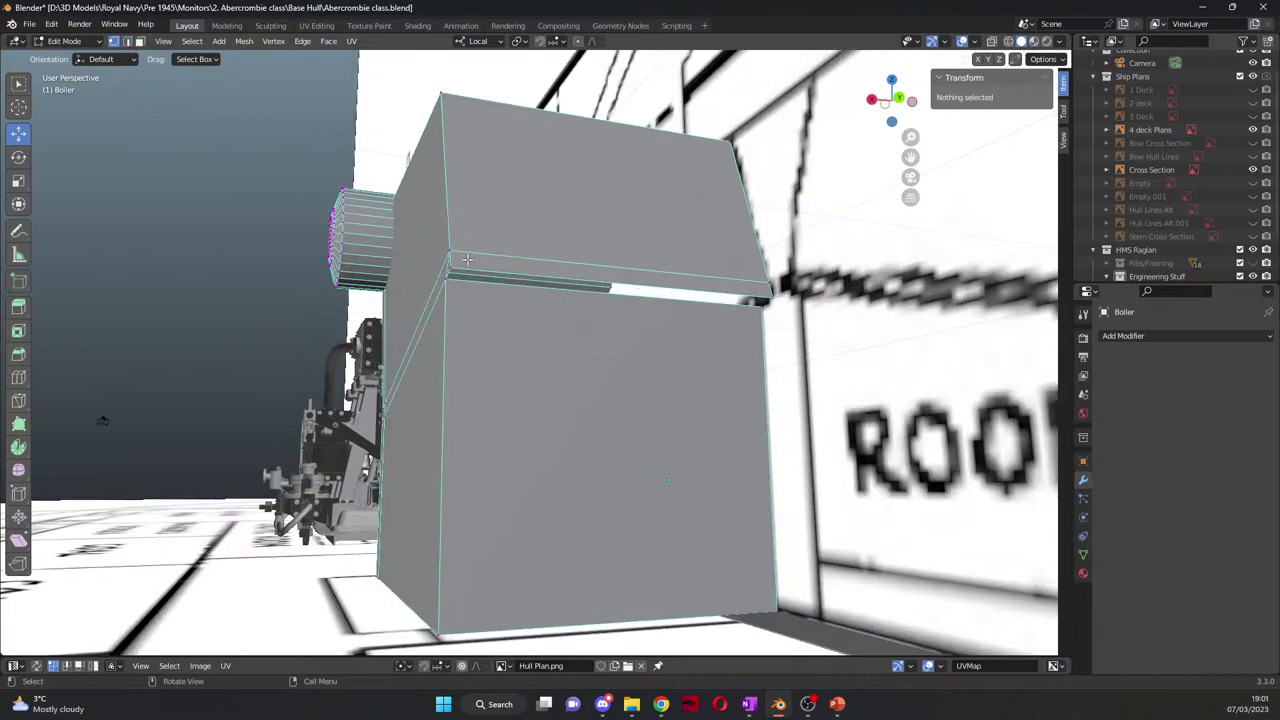
left_click(447, 271)
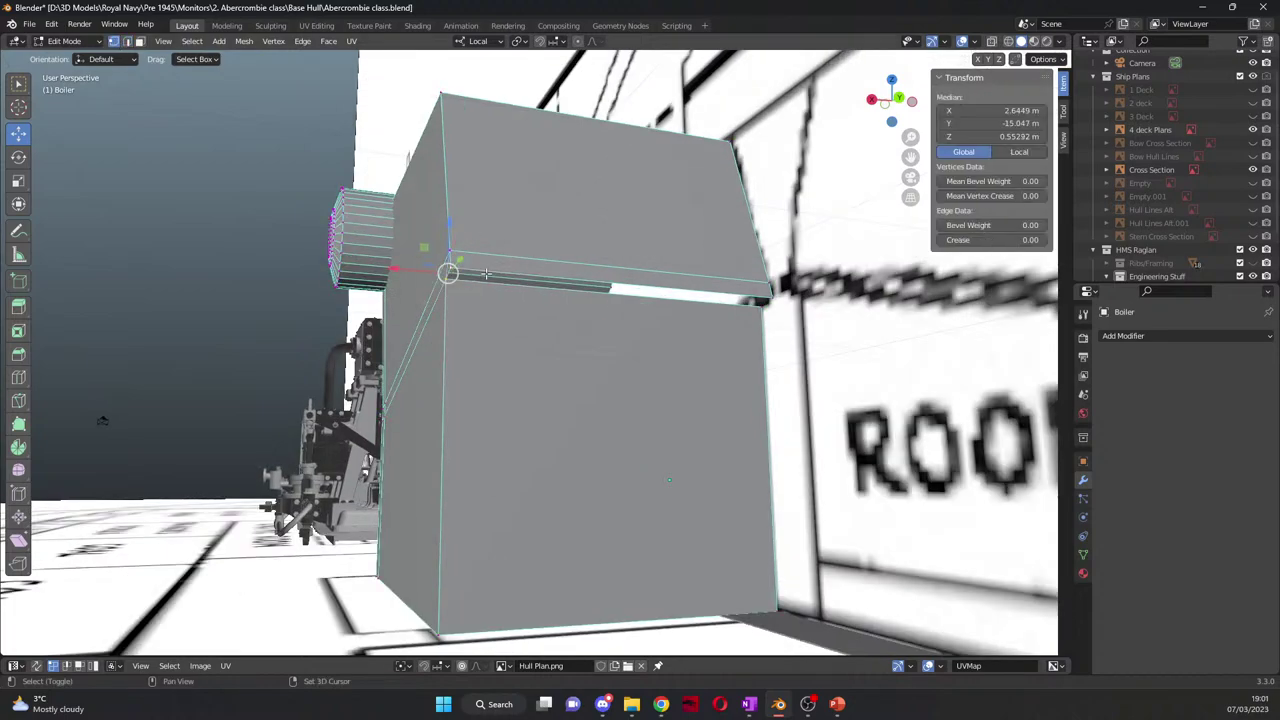
left_click(760, 306, "alt")
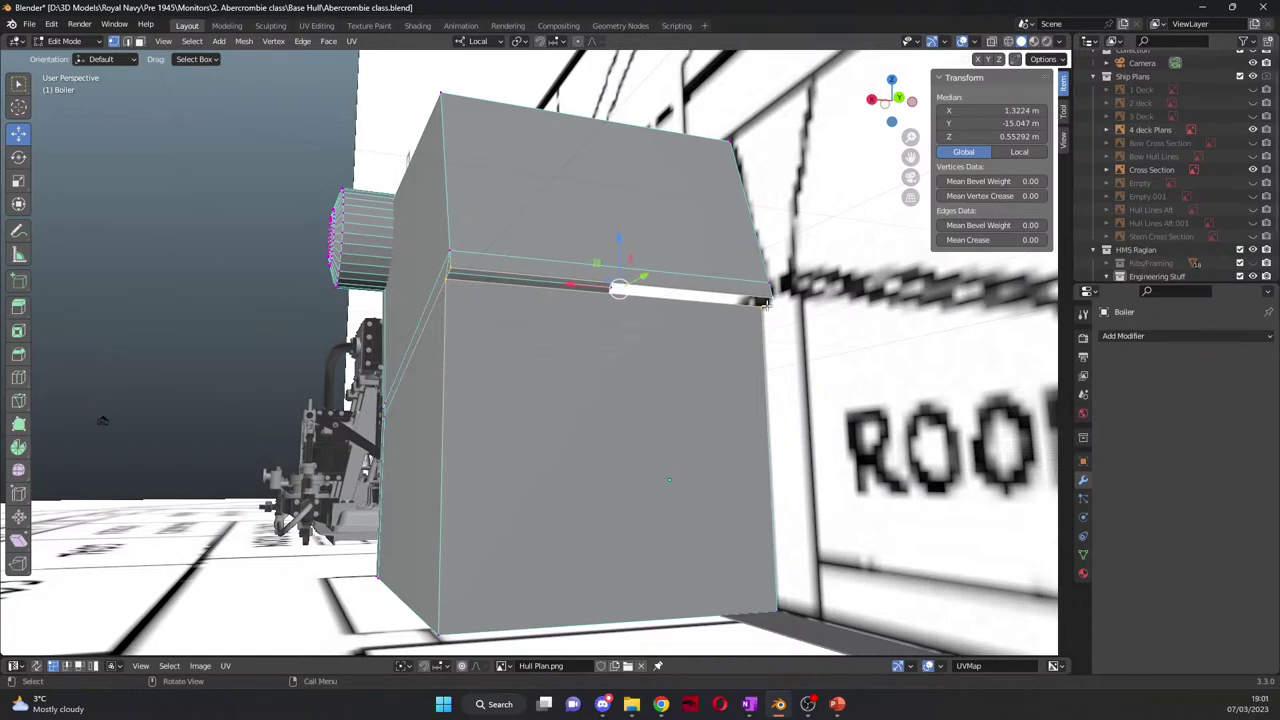
key("f")
left_click(334, 384)
Step: Try extruding the narrow upper corner strip beneath the drum outboard by about 0.24 m
middle_click_drag(277, 377, 489, 424)
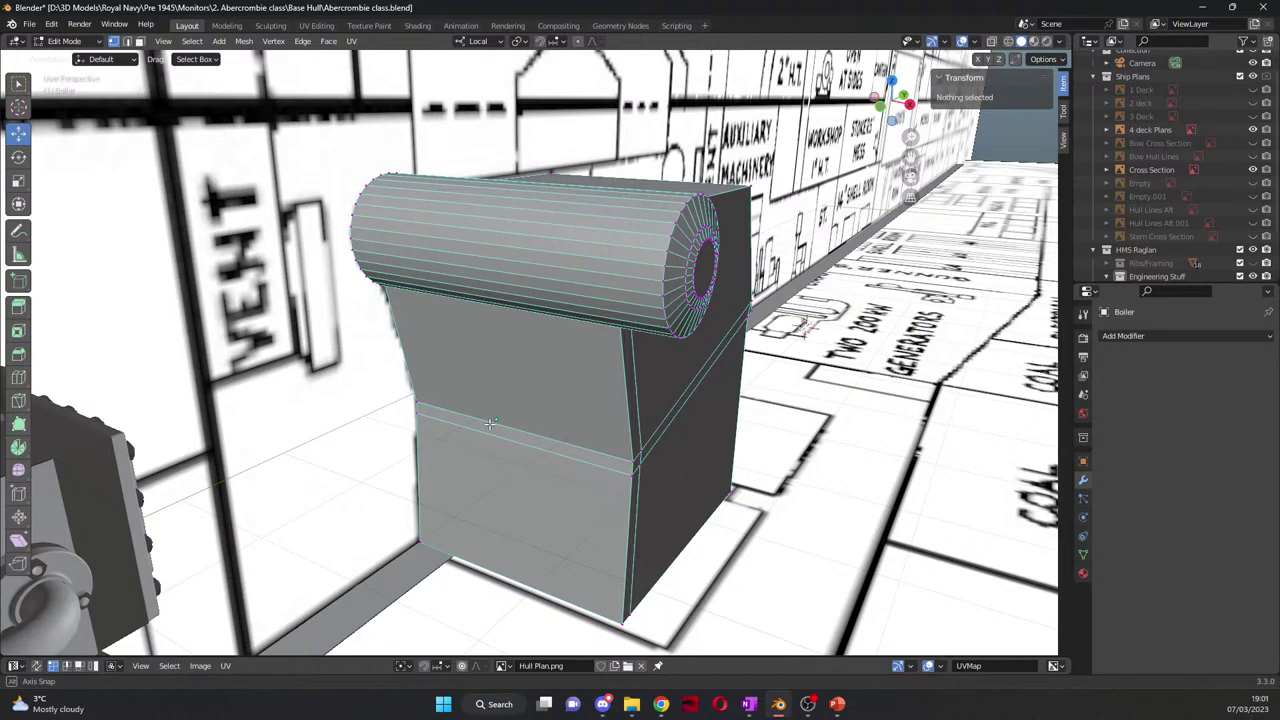
middle_click_drag(489, 424, 430, 350)
scroll(475, 304, "up", 5)
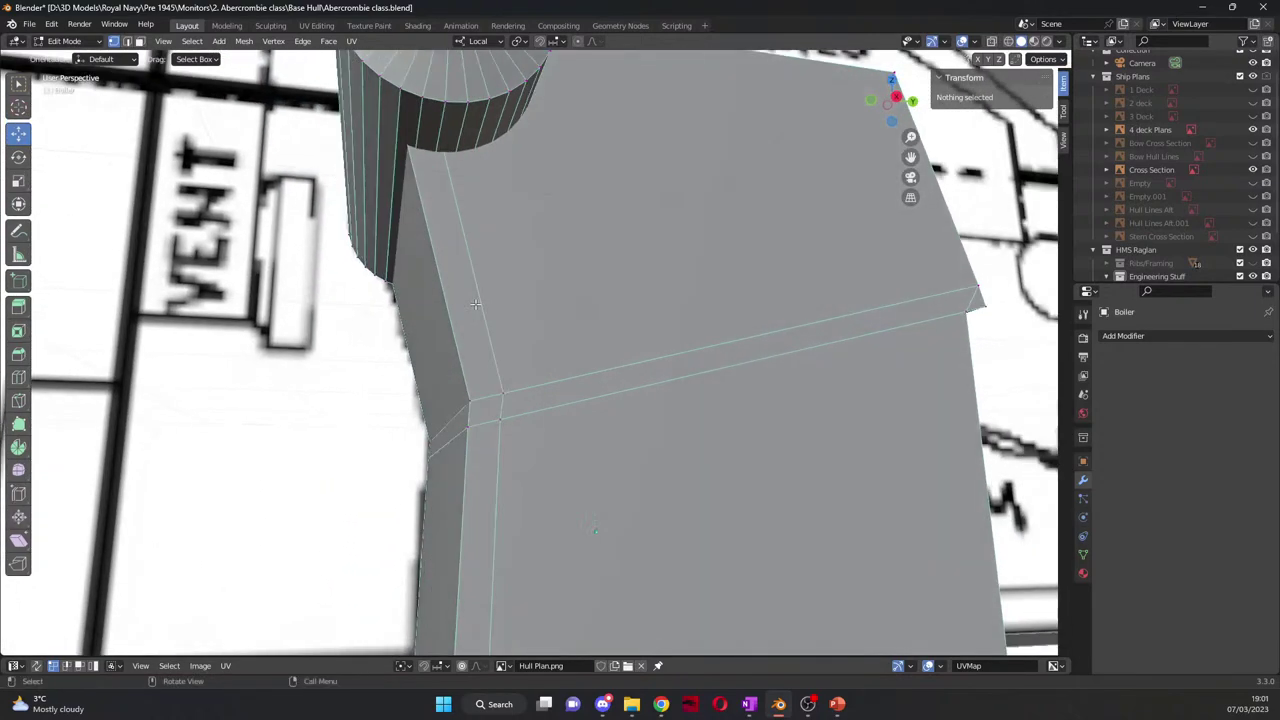
left_click(439, 234)
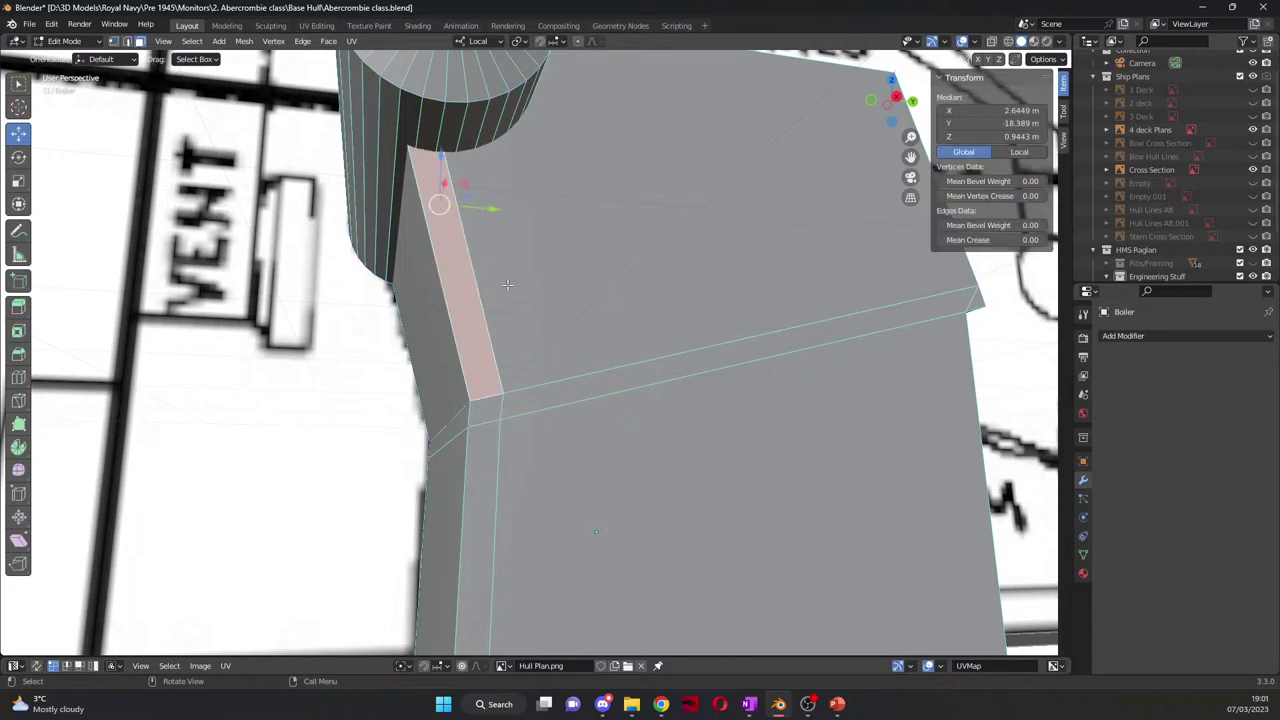
key("e")
left_click(526, 271)
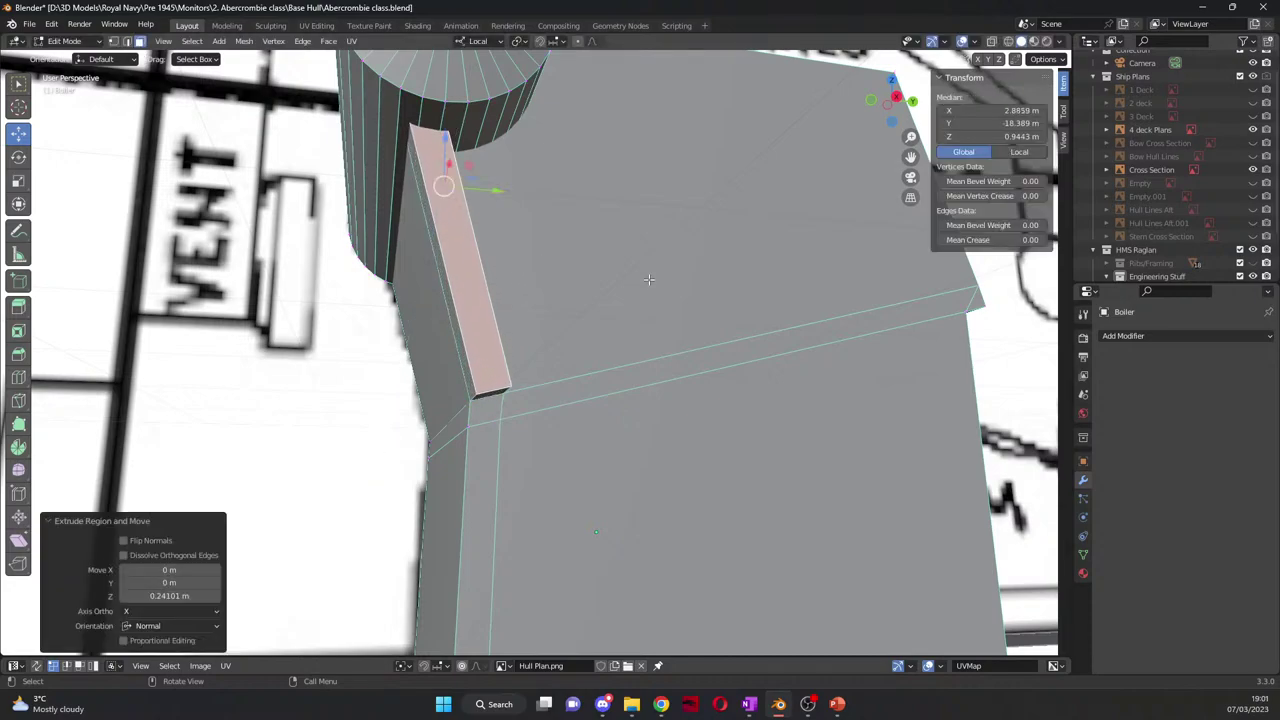
middle_click_drag(526, 271, 577, 305)
scroll(577, 305, "down", 5)
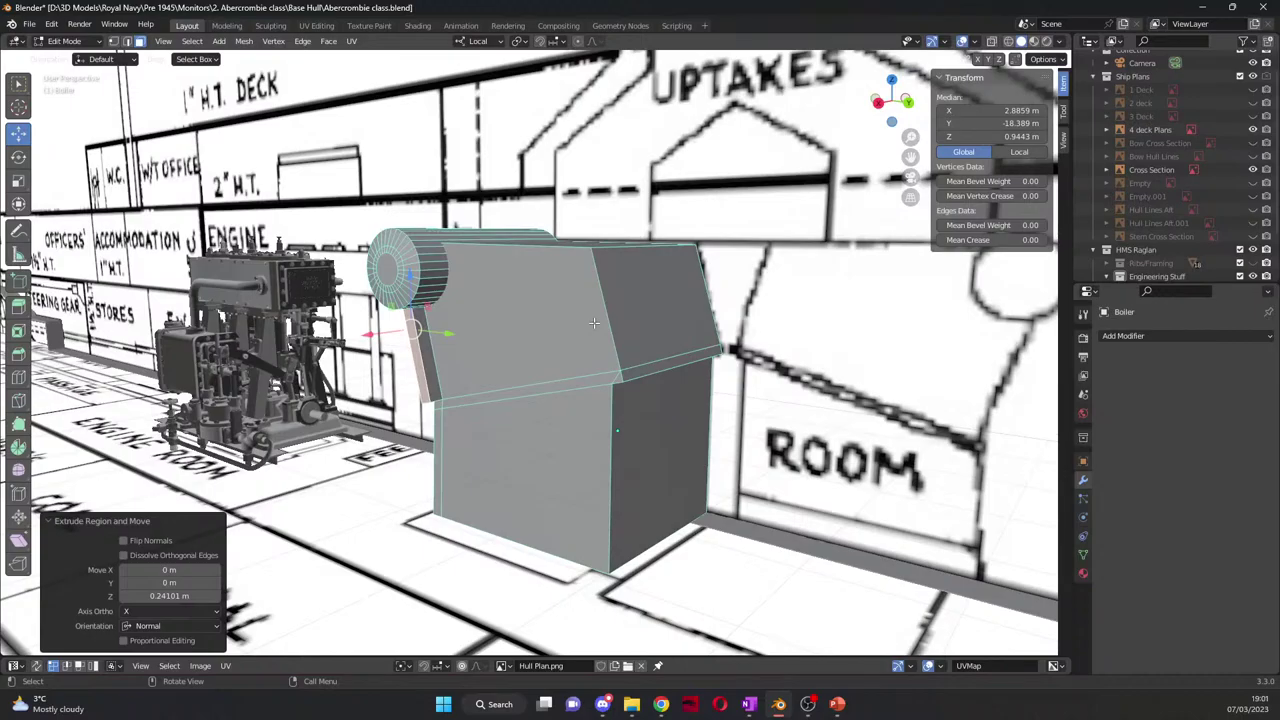
middle_click_drag(540, 331, 593, 350)
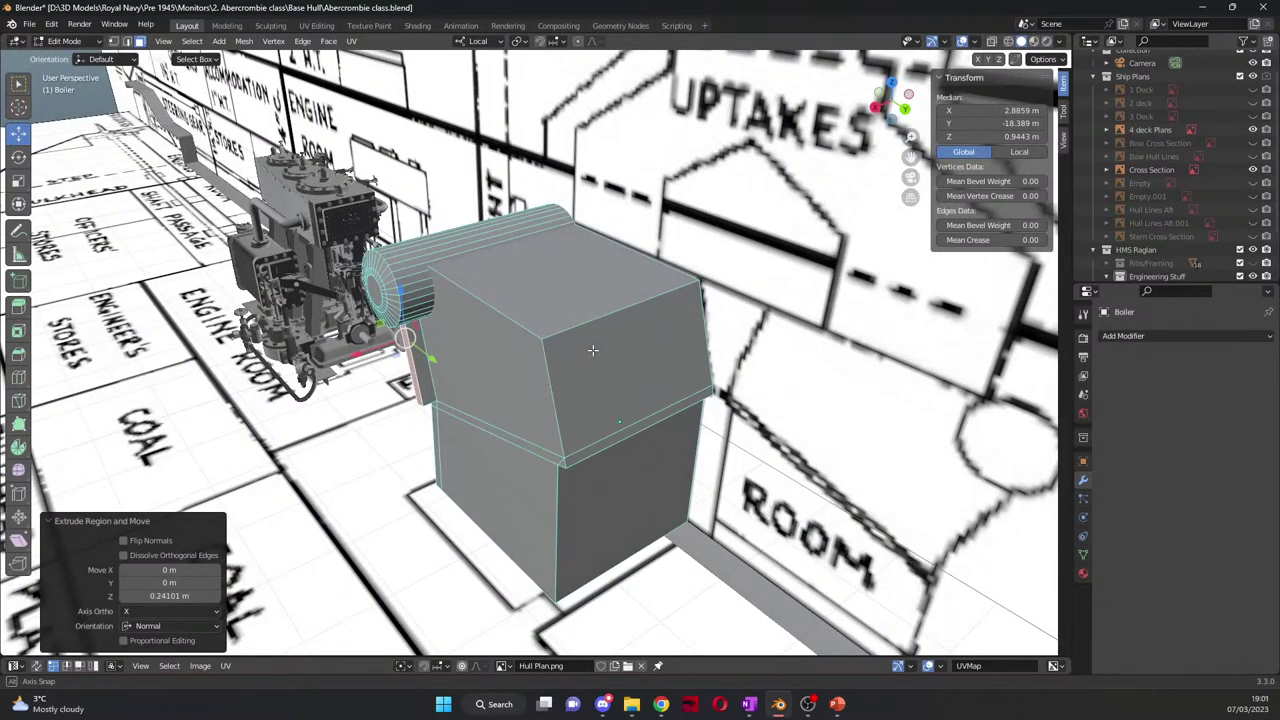
middle_click_drag(593, 350, 563, 337)
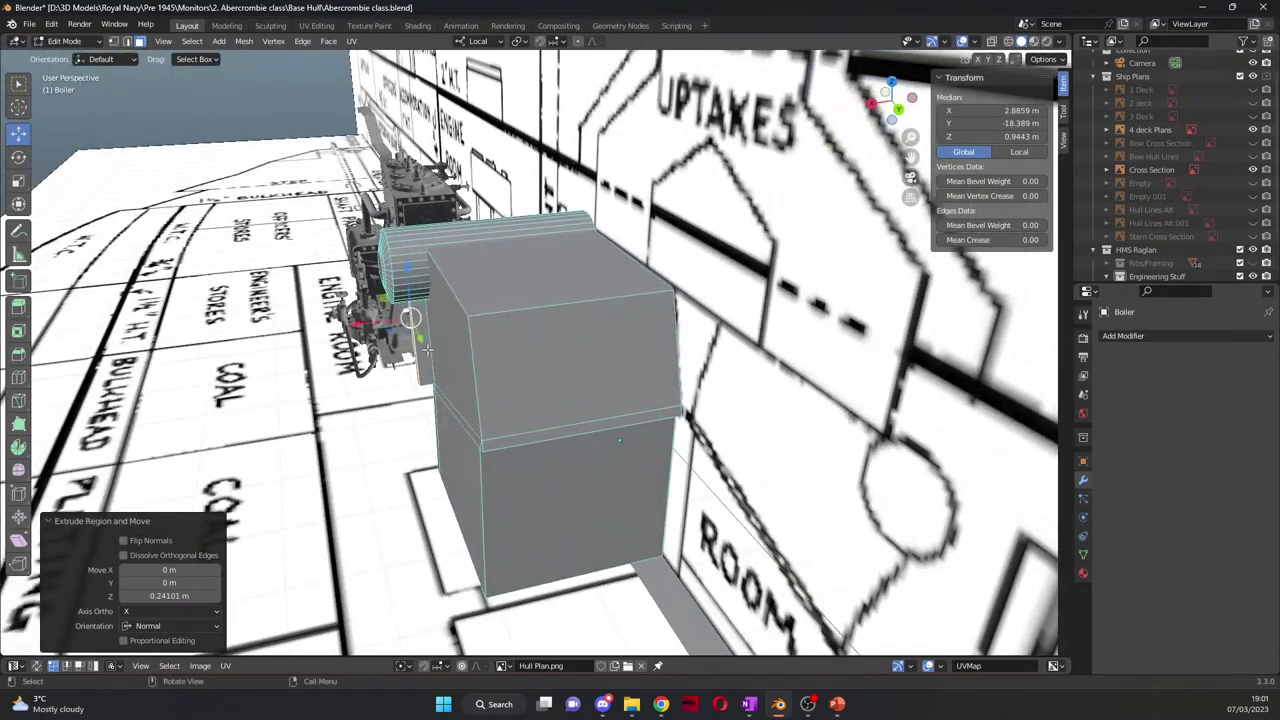
Step: Try moving the large upper outboard face about 0.024 m along X, and undo the move
left_click(457, 337)
middle_click_drag(457, 337, 511, 331)
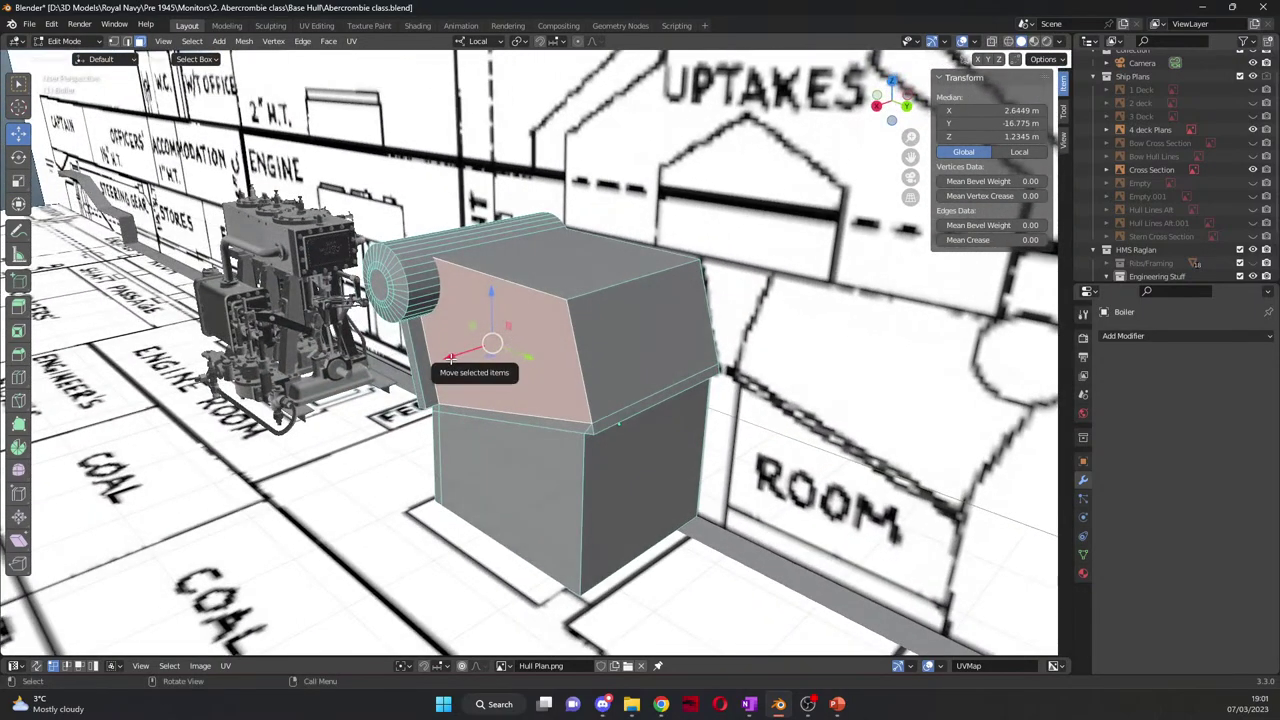
left_click_drag(448, 359, 447, 361)
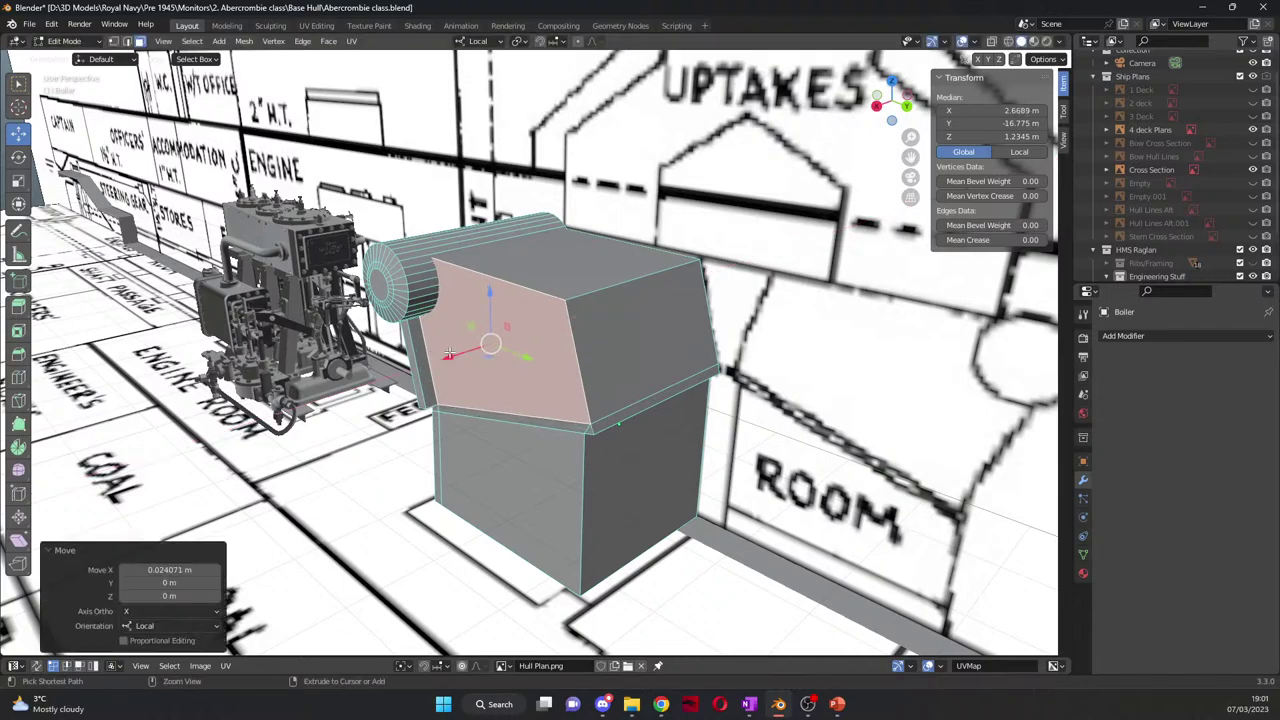
key("ctrl+z")
Step: Examine the boiler casing and drum against the deck and cross-section plans from several angles
middle_click_drag(470, 362, 506, 348)
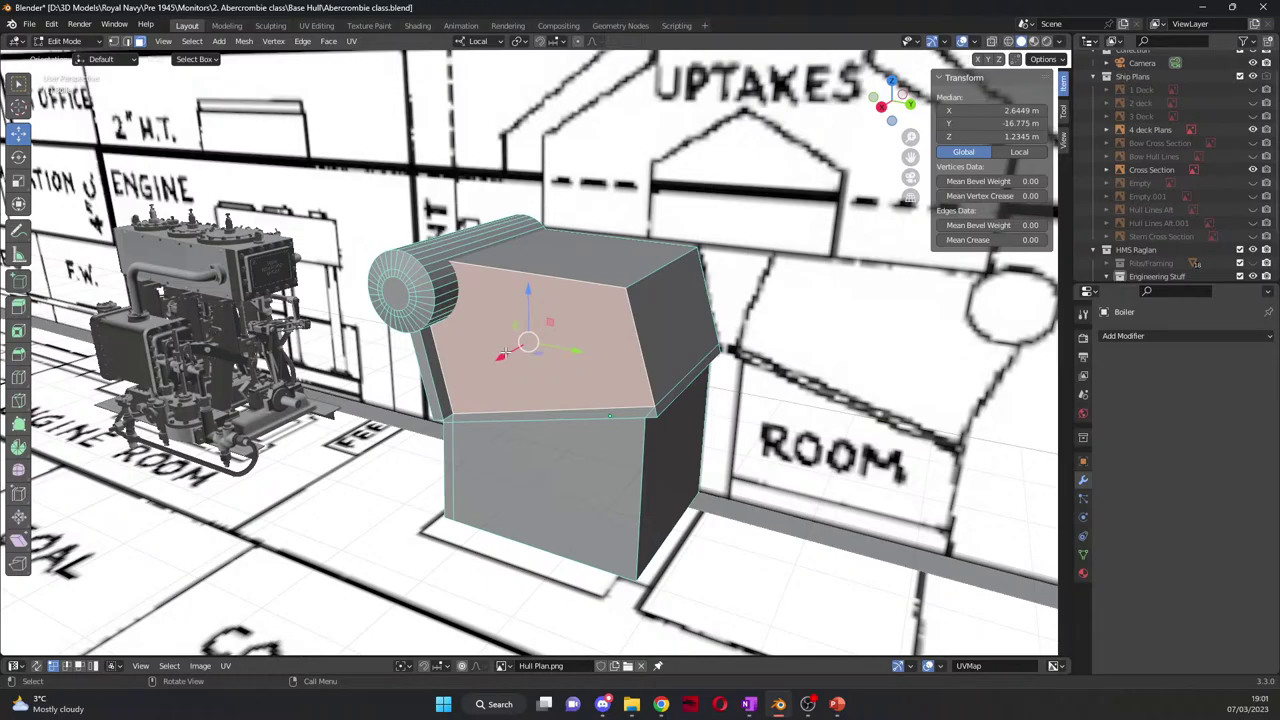
middle_click_drag(620, 352, 716, 336)
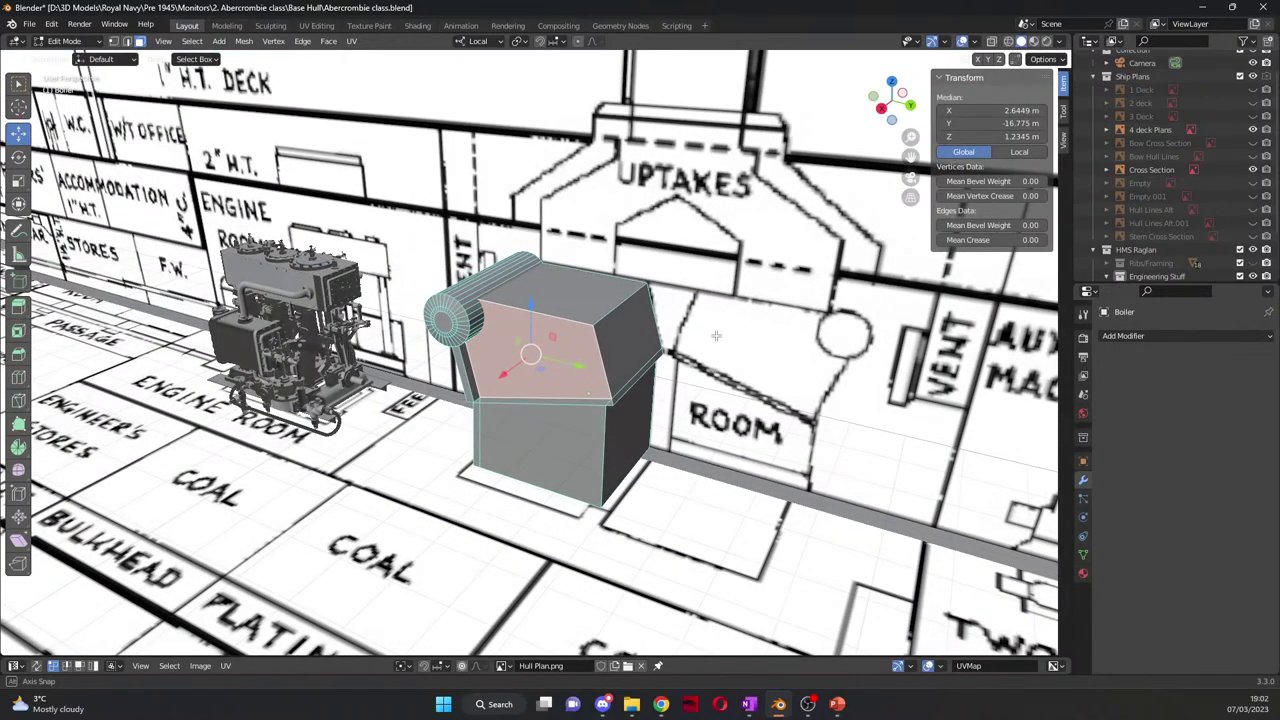
middle_click_drag(716, 336, 603, 272)
middle_click_drag(553, 333, 537, 259)
scroll(537, 262, "up", 4)
middle_click_drag(535, 345, 472, 336)
scroll(522, 315, "down", 3)
scroll(522, 315, "up", 2)
Step: Try moving the extruded corner strip about 0.117 m further along X, and undo back to before its extrusion
left_click(394, 366)
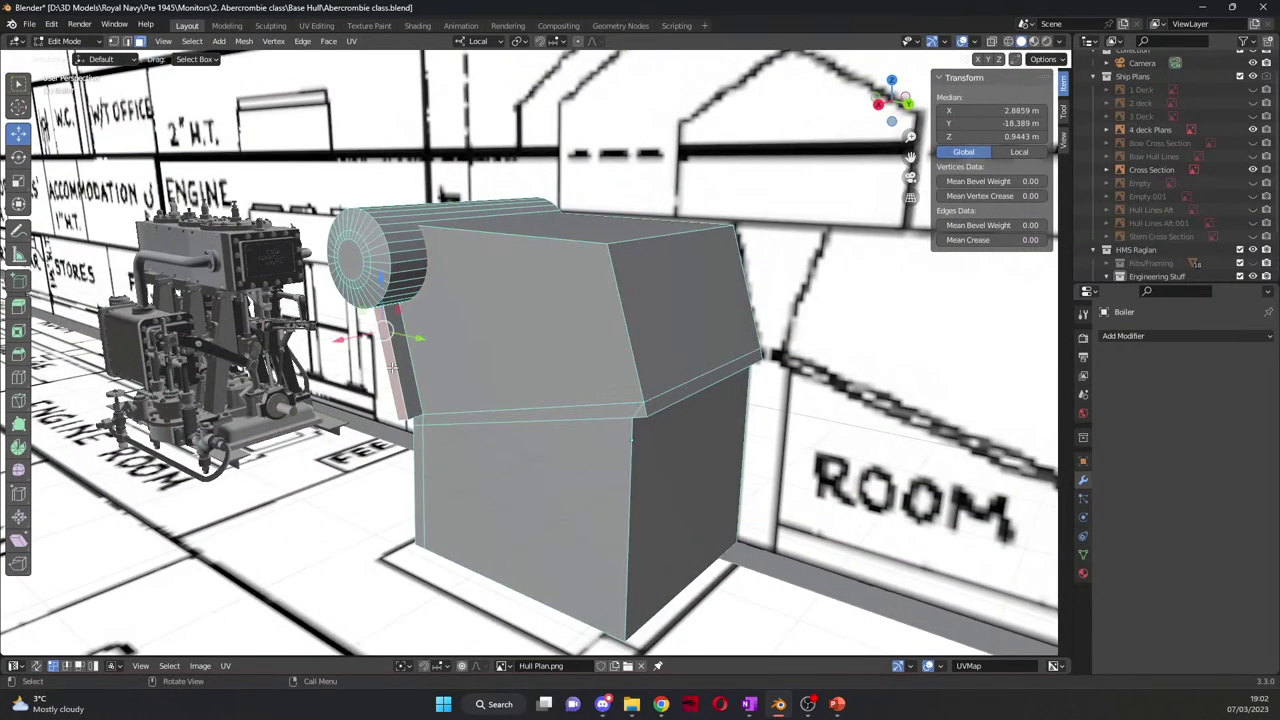
middle_click_drag(394, 366, 674, 341)
left_click_drag(655, 328, 667, 329)
middle_click_drag(667, 329, 664, 348)
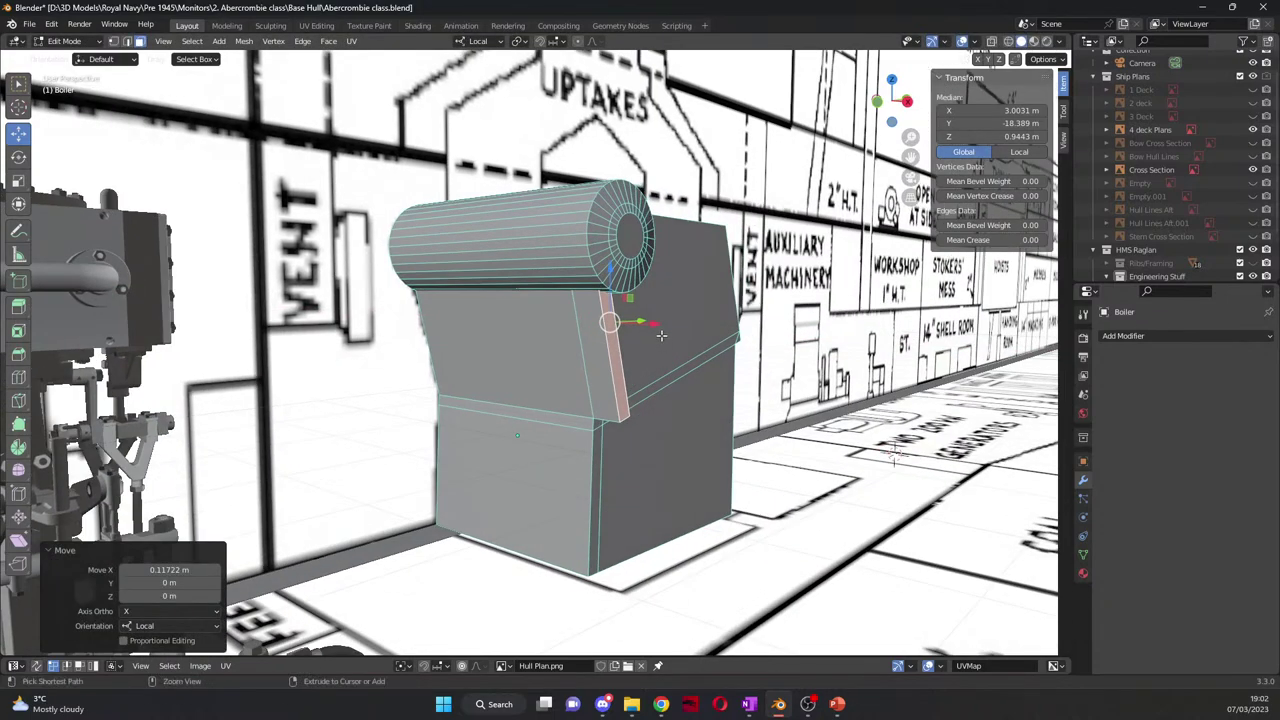
key("ctrl+z")
key("ctrl+z")
key("ctrl+z")
key("ctrl+z")
key("ctrl+z")
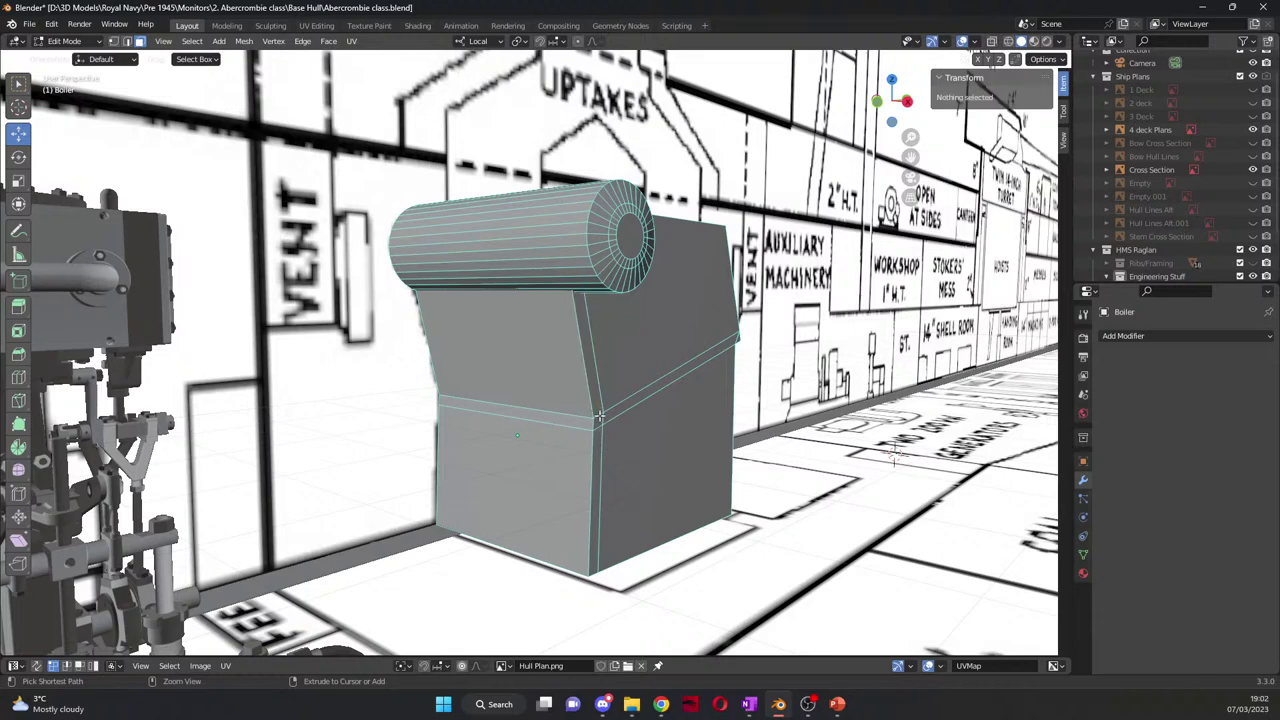
Step: Extrude the full-height narrow corner strip beneath the drum outboard by about 0.5 m
left_click(594, 400)
left_click(597, 450, "ctrl")
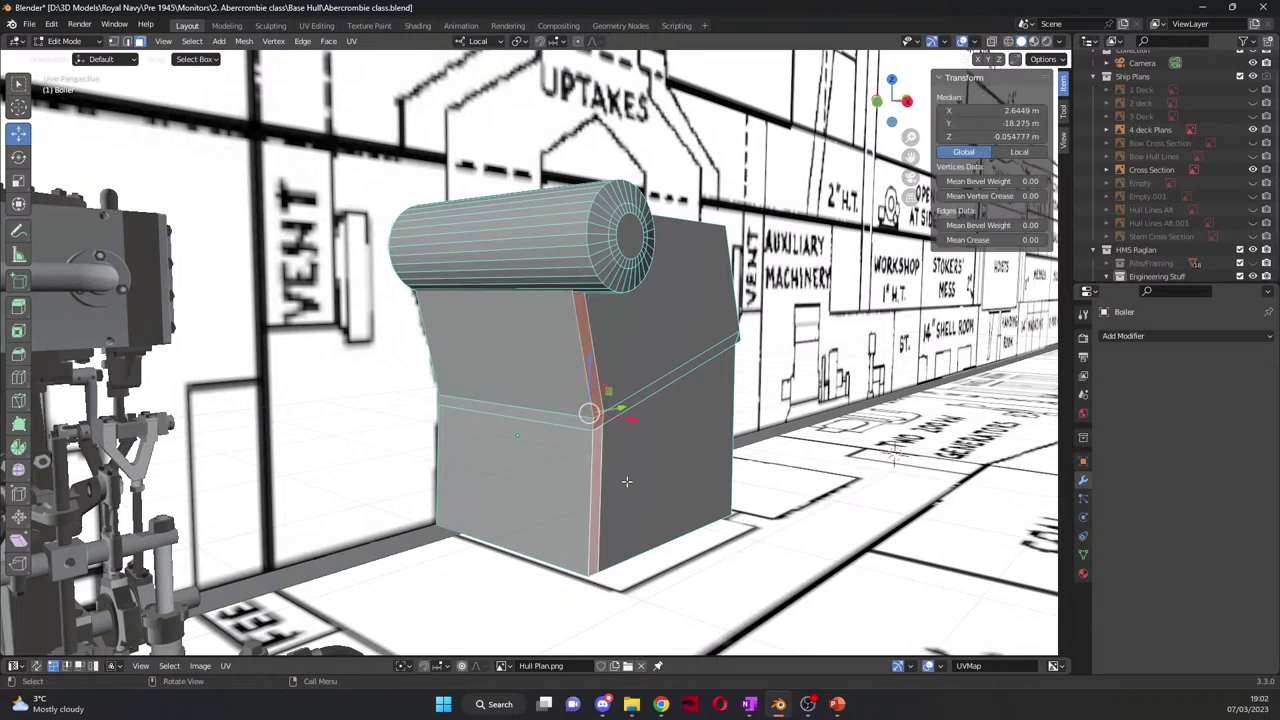
key("g")
key("x")
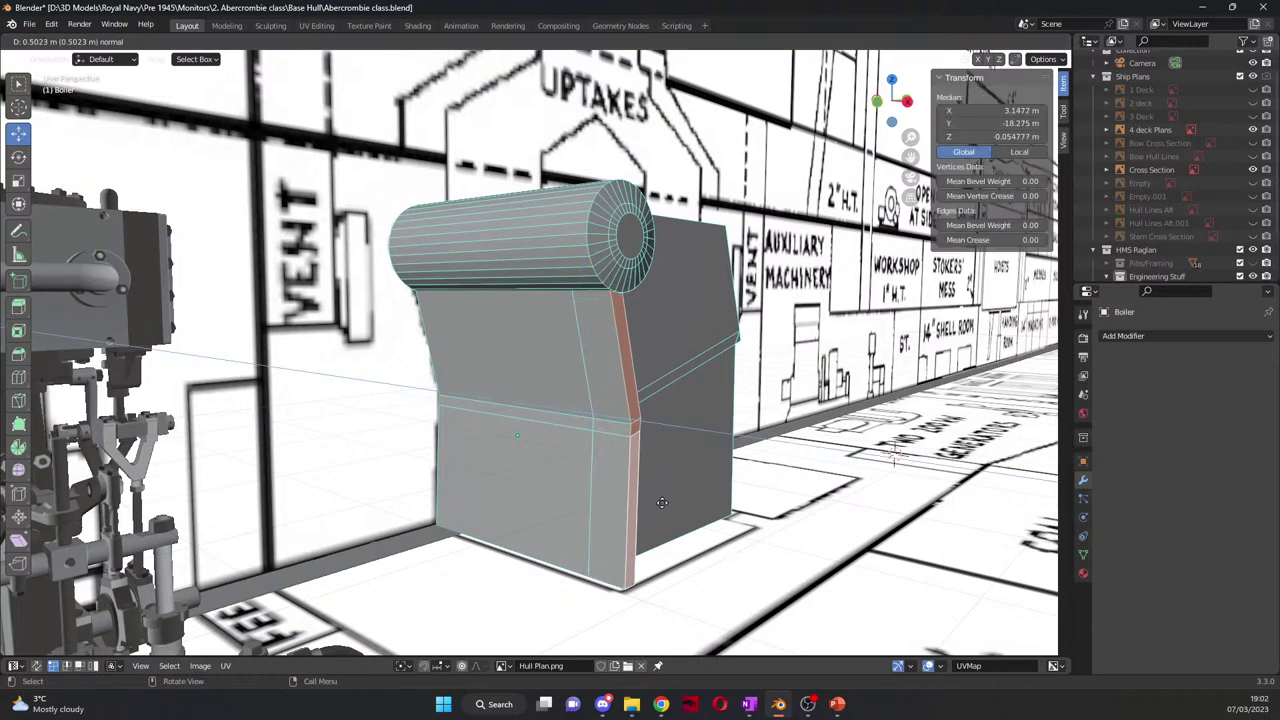
left_click(661, 502)
Step: Move the casing's lower, middle and upper outboard side faces about 0.263 m outward along X
middle_click_drag(661, 502, 694, 486)
left_click(617, 505)
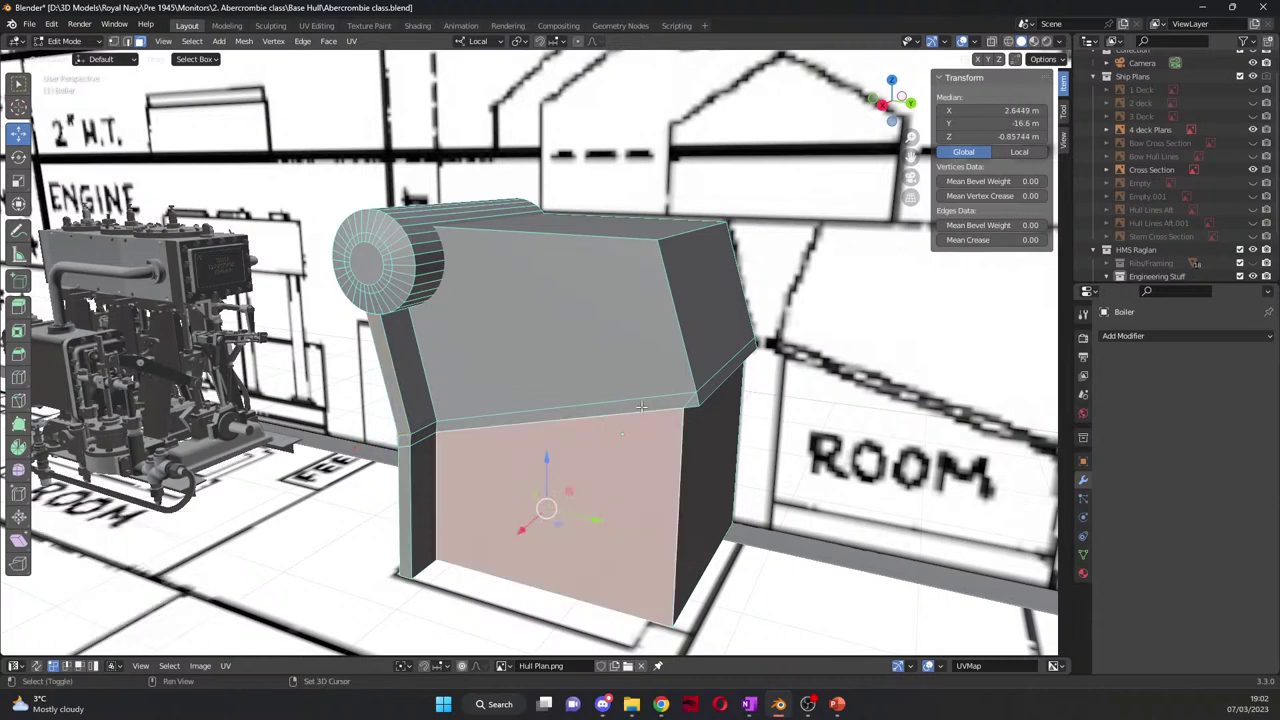
left_click(628, 405, "shift")
left_click(634, 360, "shift")
key("g")
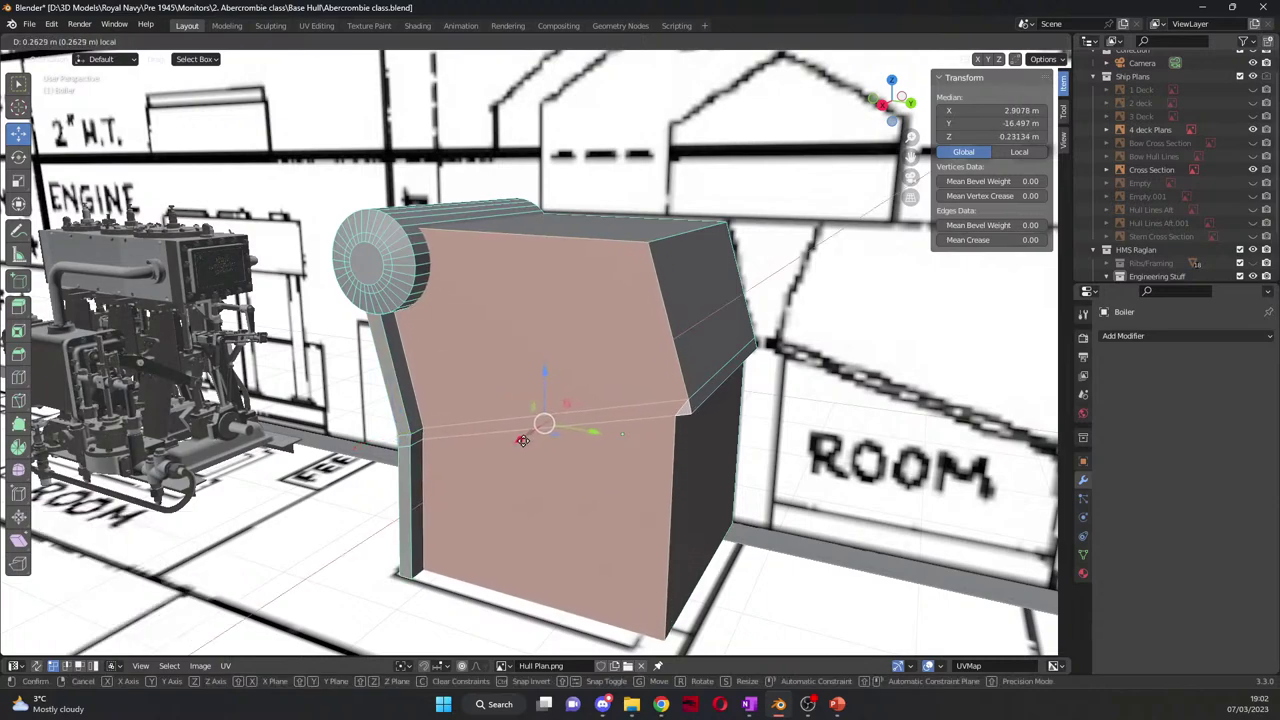
left_click(522, 441)
Step: Add a vertical loop cut near the casing's forward edge at factor 0.934 and a horizontal one below the middle band at factor -0.861
middle_click_drag(522, 441, 603, 484)
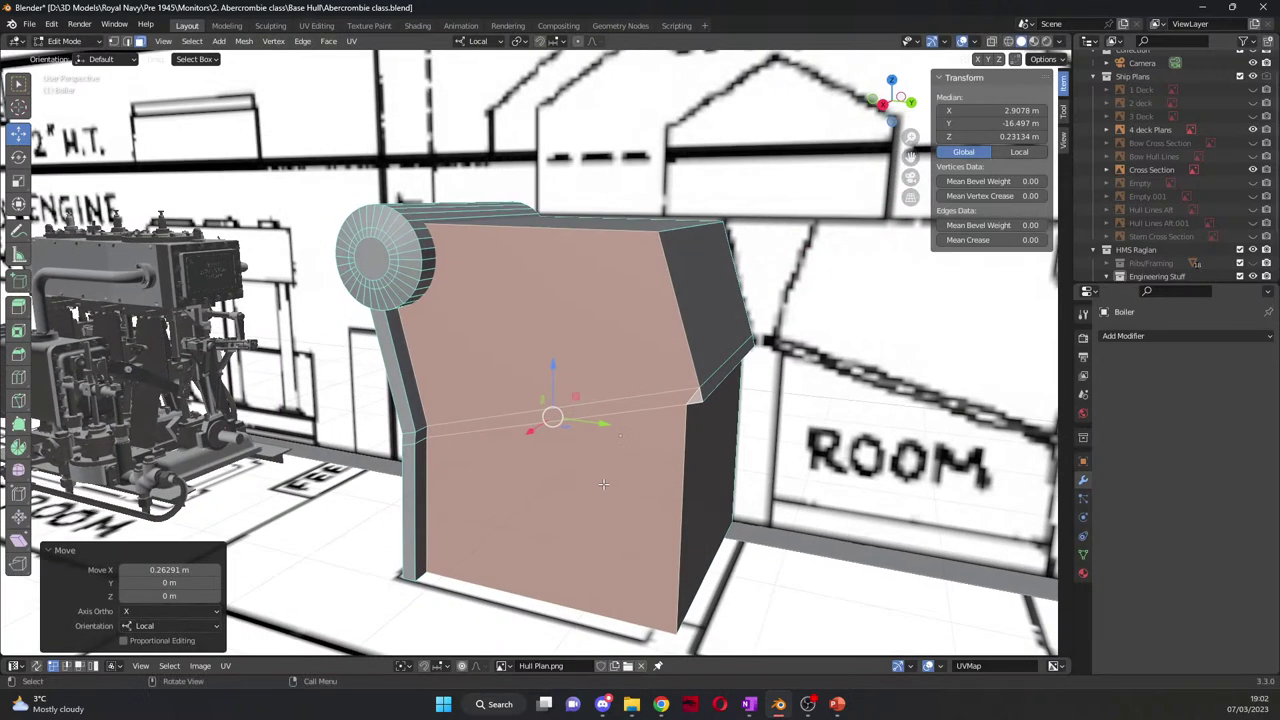
left_click(18, 377)
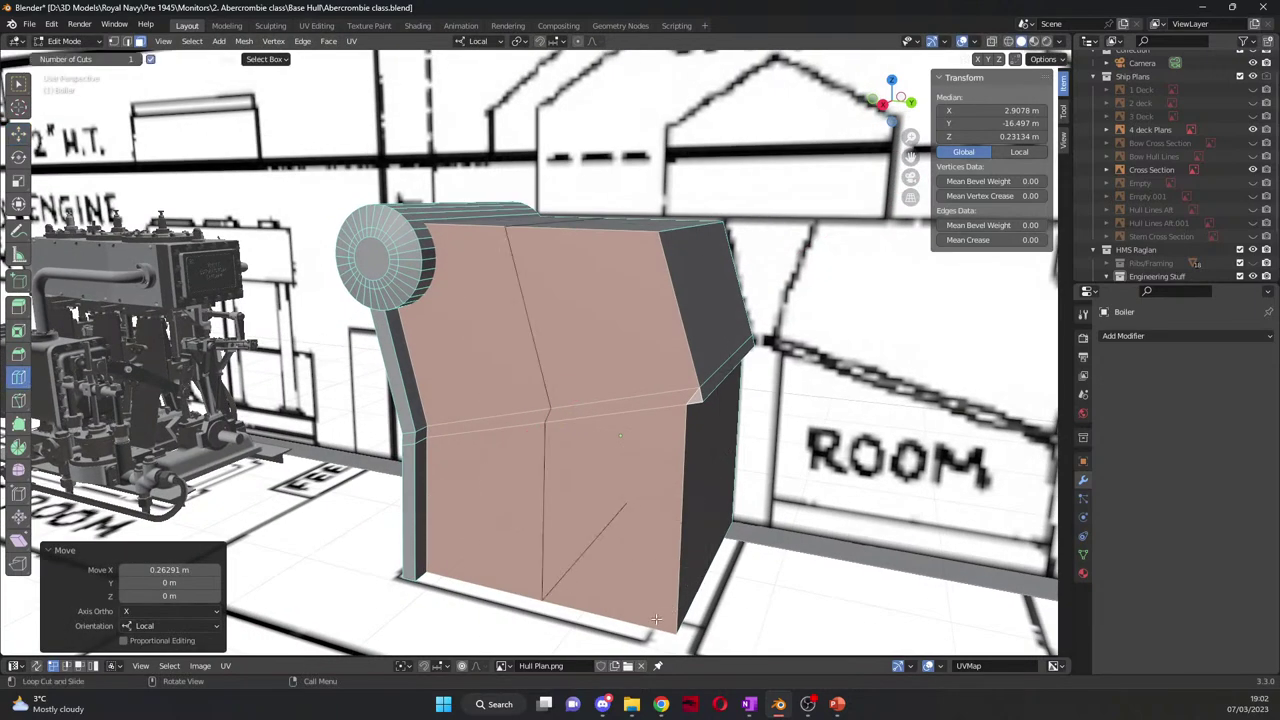
left_click_drag(580, 520, 770, 631)
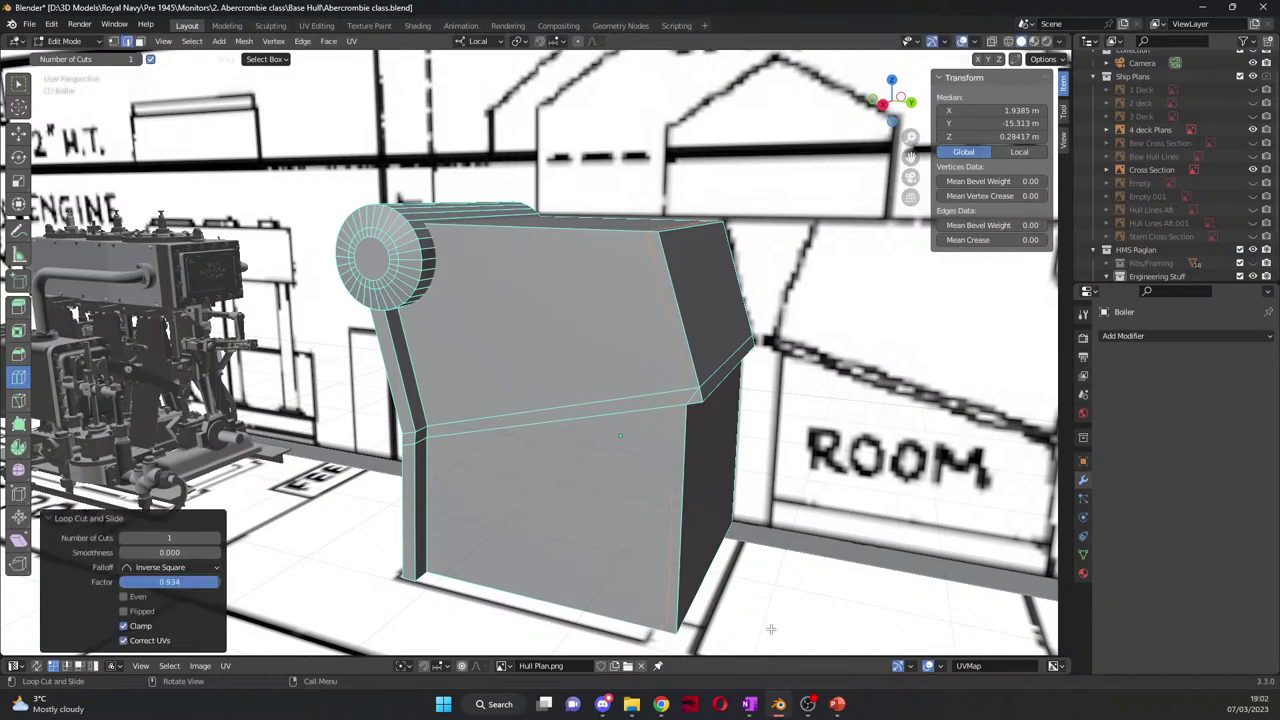
left_click_drag(652, 500, 654, 400)
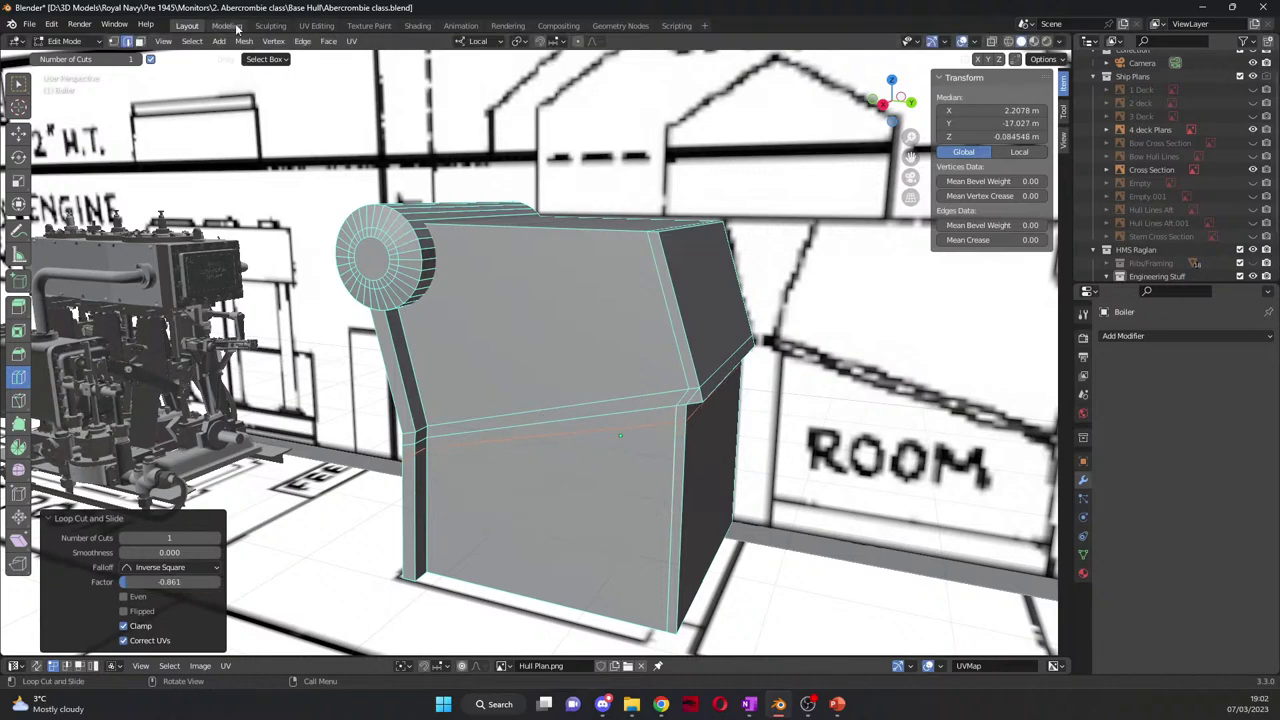
Step: Extrude the narrow lower strip along the forward edge of the casing's outboard side outward by about 0.252 m
left_click(141, 42)
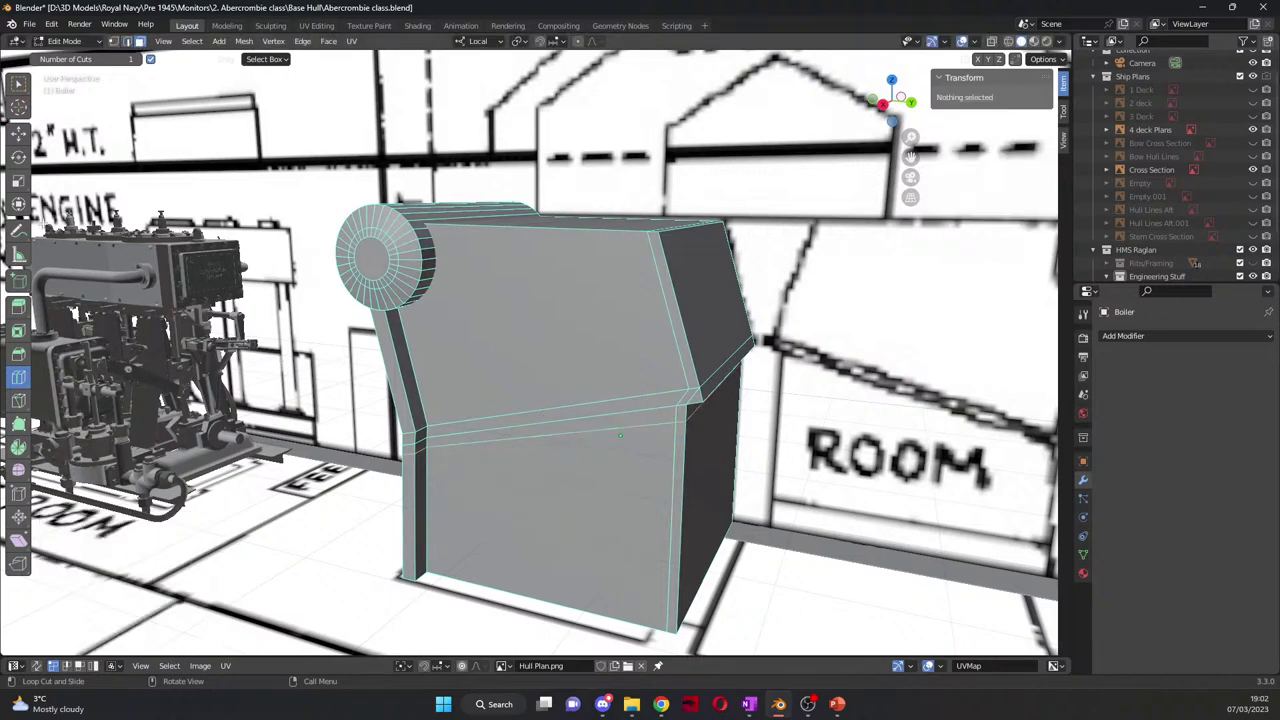
left_click(18, 133)
left_click(669, 554)
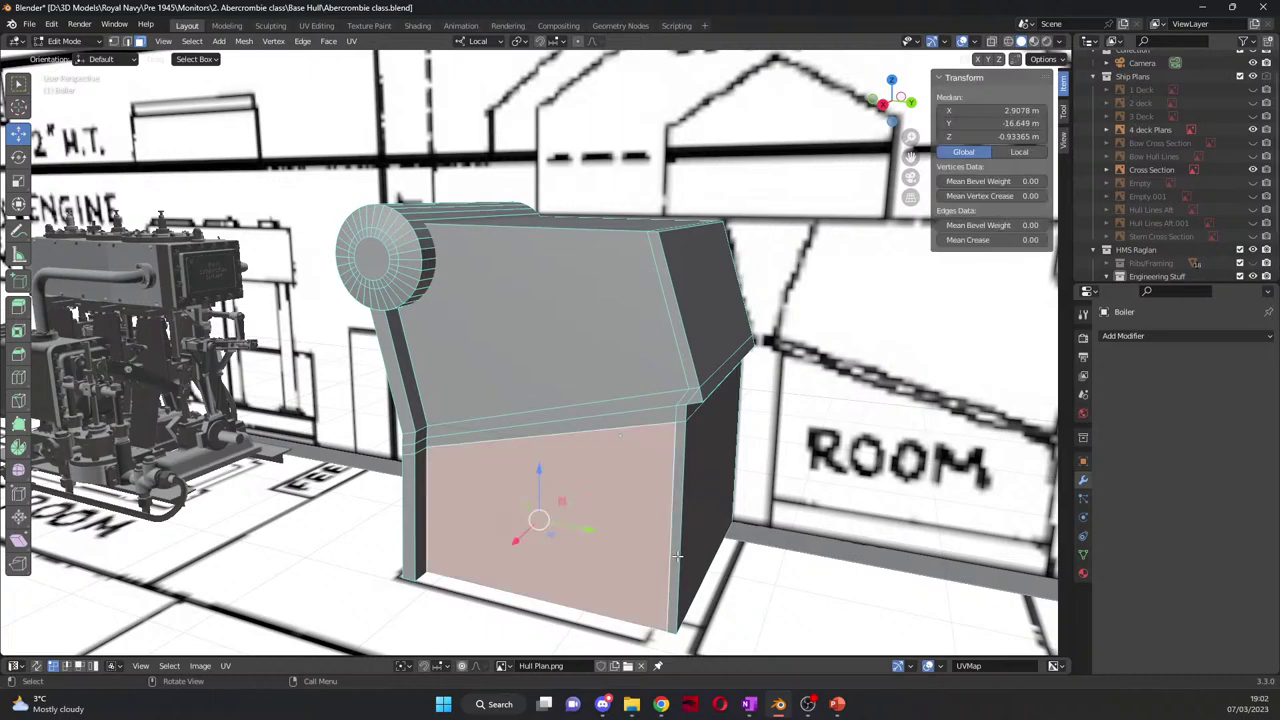
left_click(677, 557)
key("e")
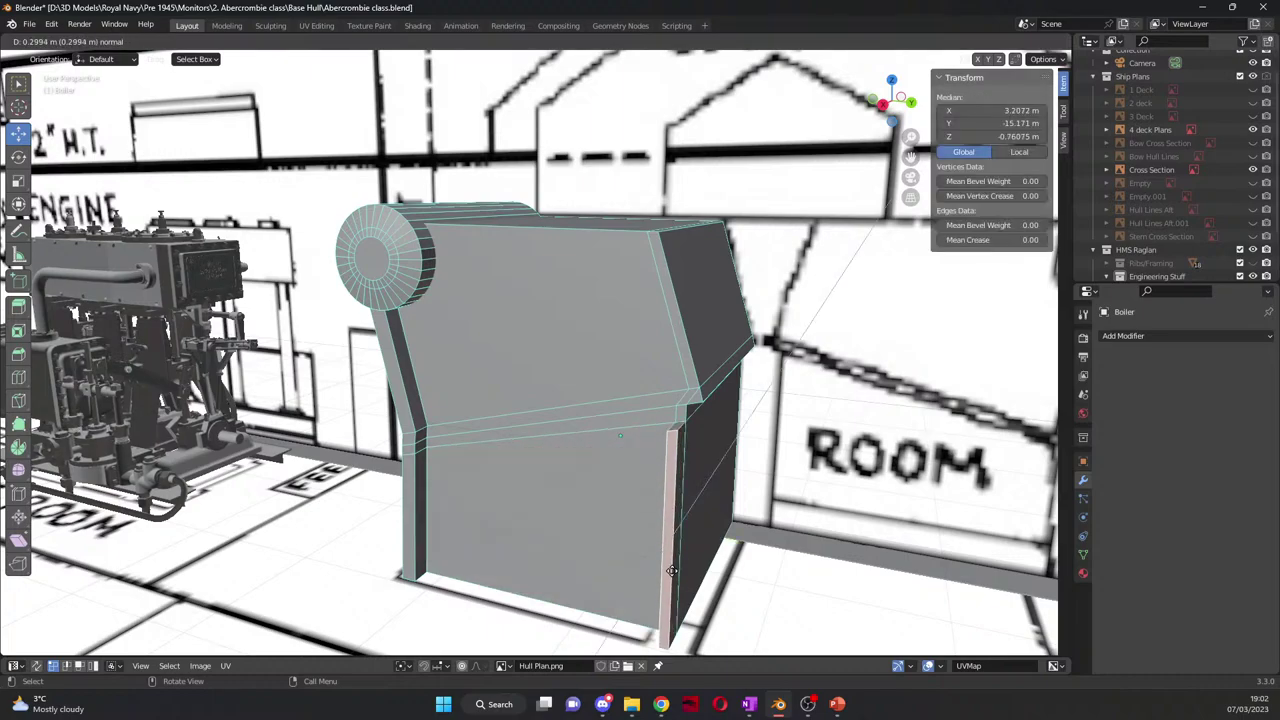
left_click(668, 545)
Step: Extrude the thin horizontal band across the middle of the casing's outboard side outward by about 0.202 m, and leave mesh editing
middle_click_drag(668, 545, 582, 389)
scroll(634, 458, "up", 4)
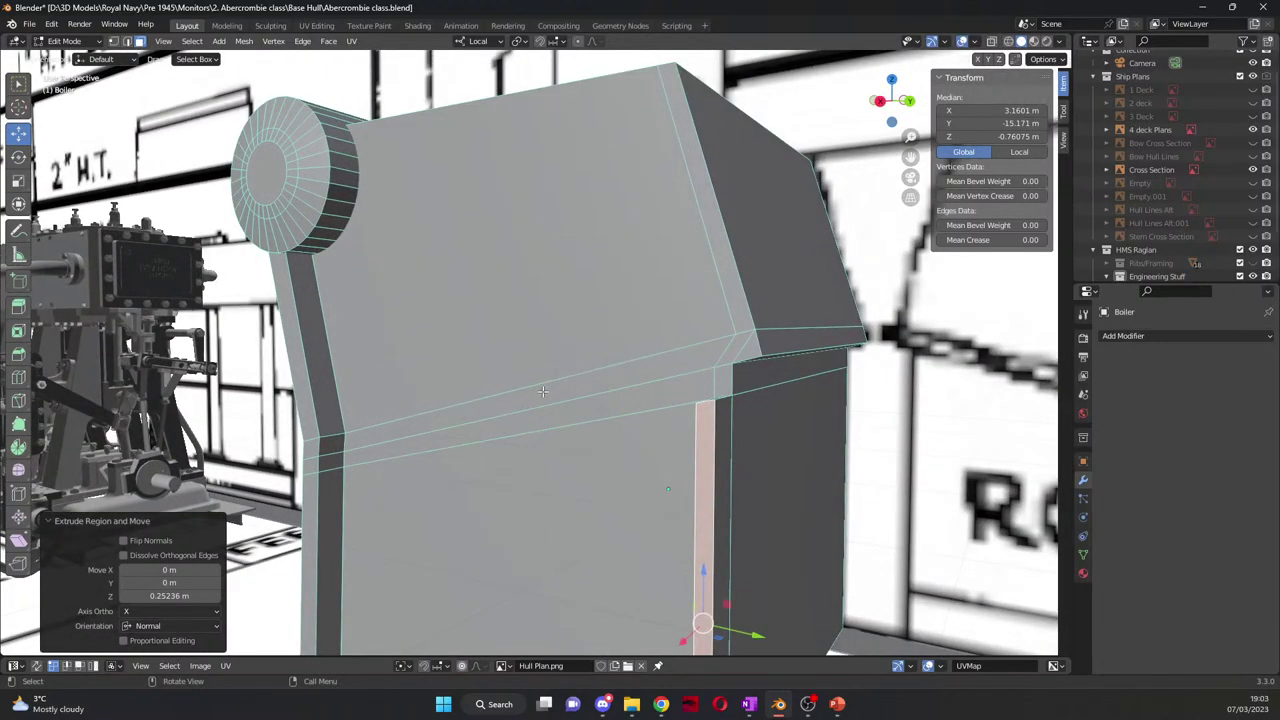
left_click(492, 410, "alt")
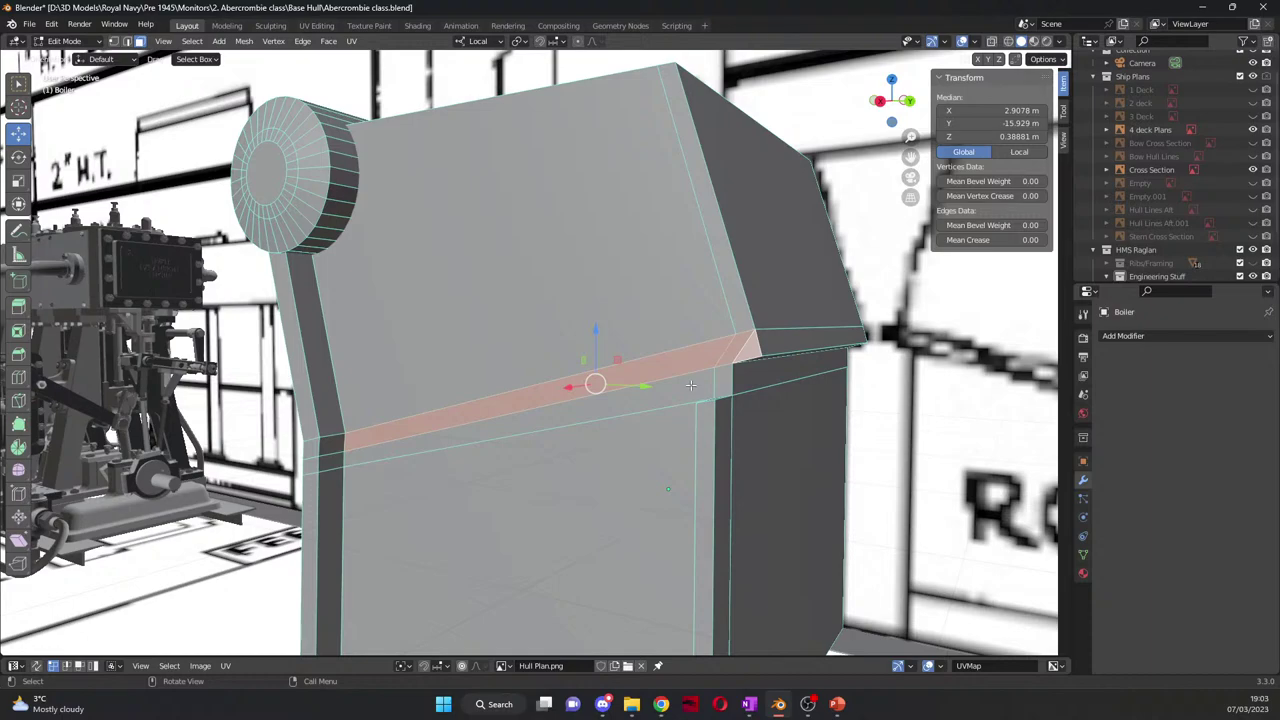
key("e")
left_click(696, 392)
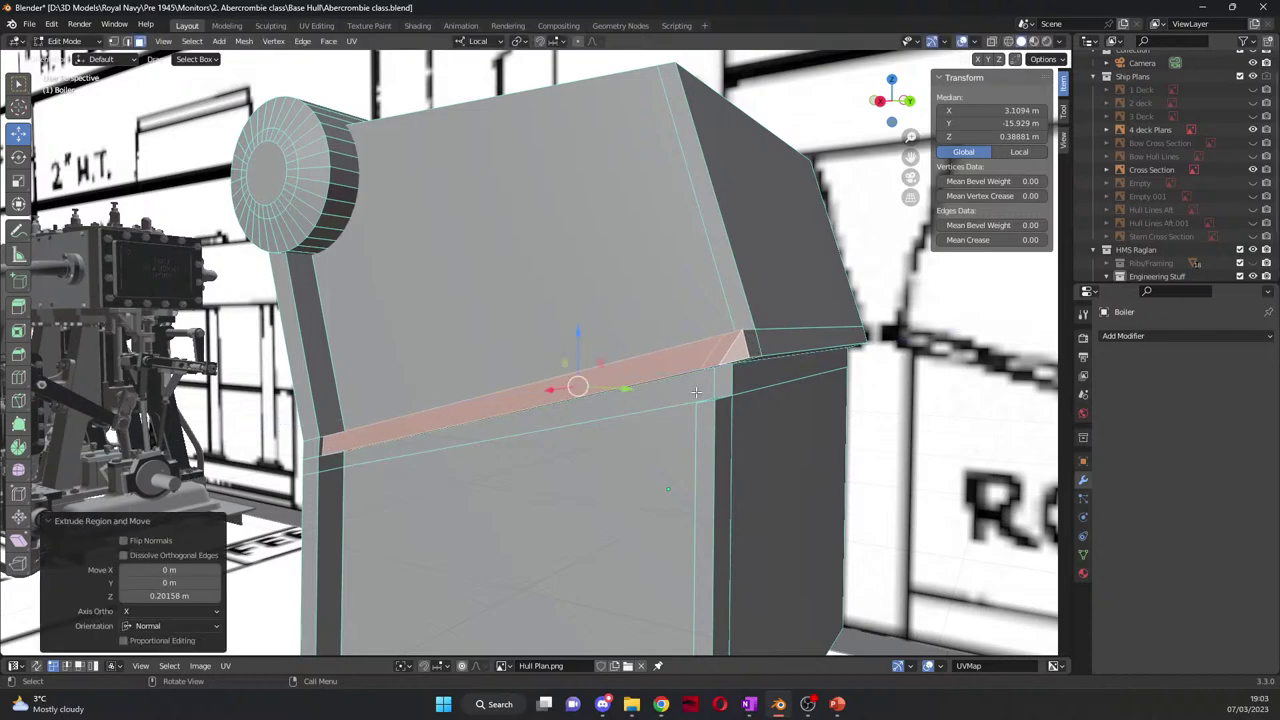
middle_click_drag(696, 392, 500, 432)
key("Tab")
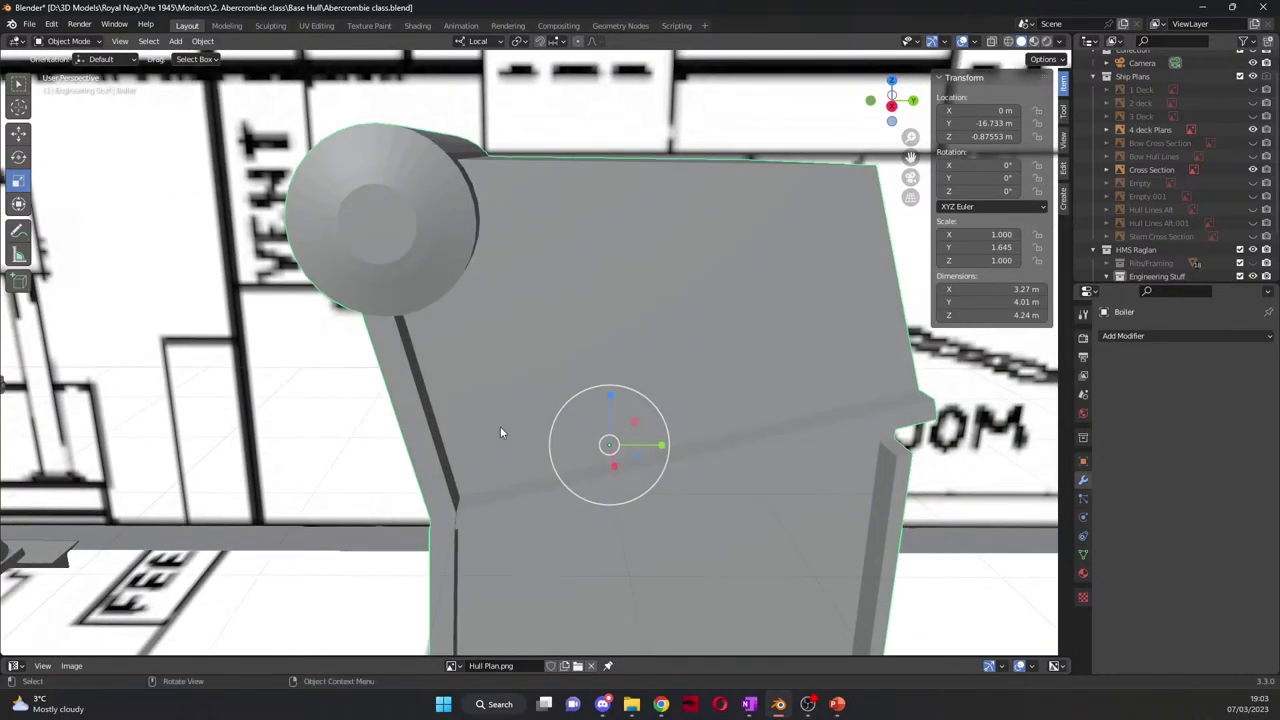
Step: Add a Mirror modifier on the X axis to the boiler and check the copy on the other side of the centreline
key("KP_3")
scroll(587, 316, "up", 3)
scroll(589, 316, "down", 5)
middle_click_drag(590, 316, 560, 330)
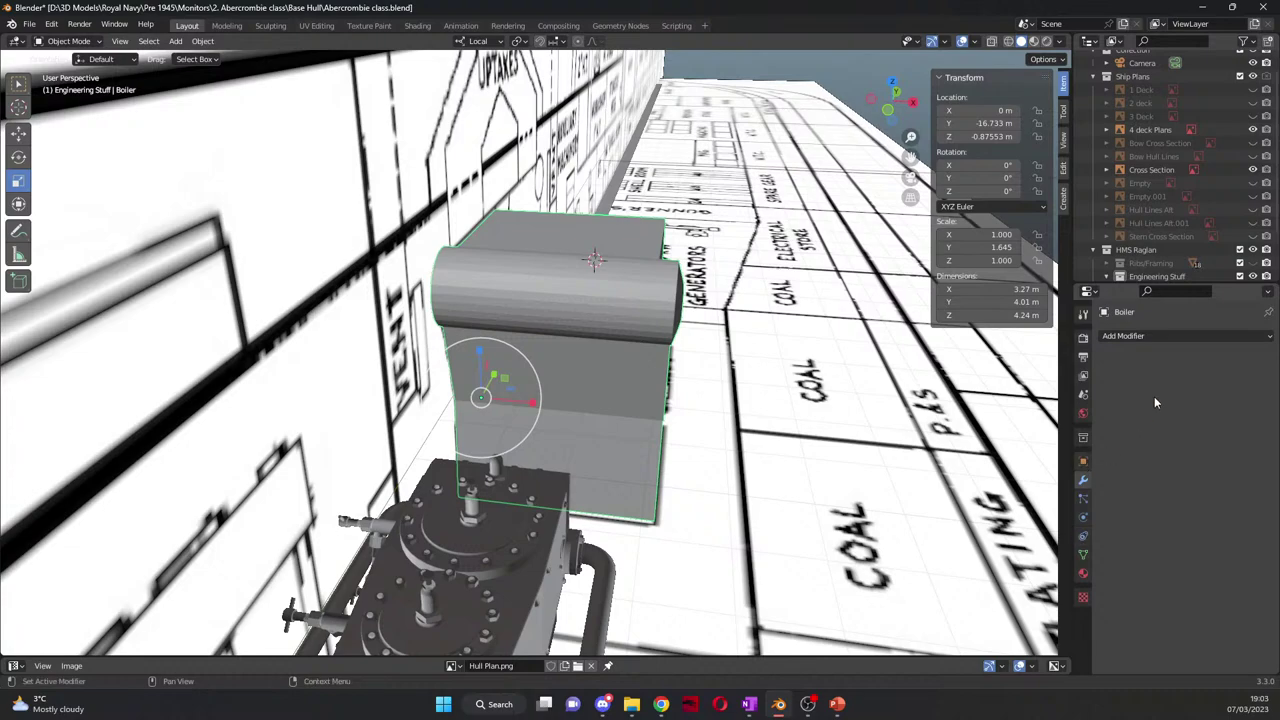
left_click(1183, 337)
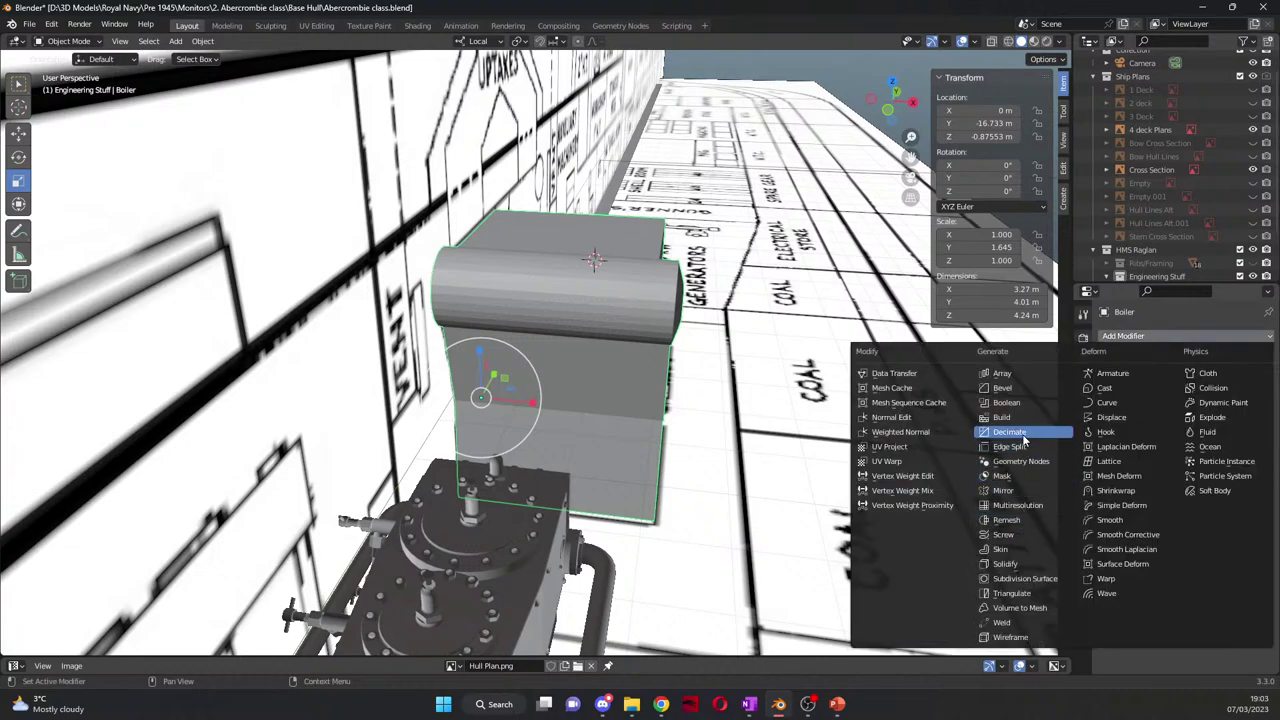
left_click(1004, 490)
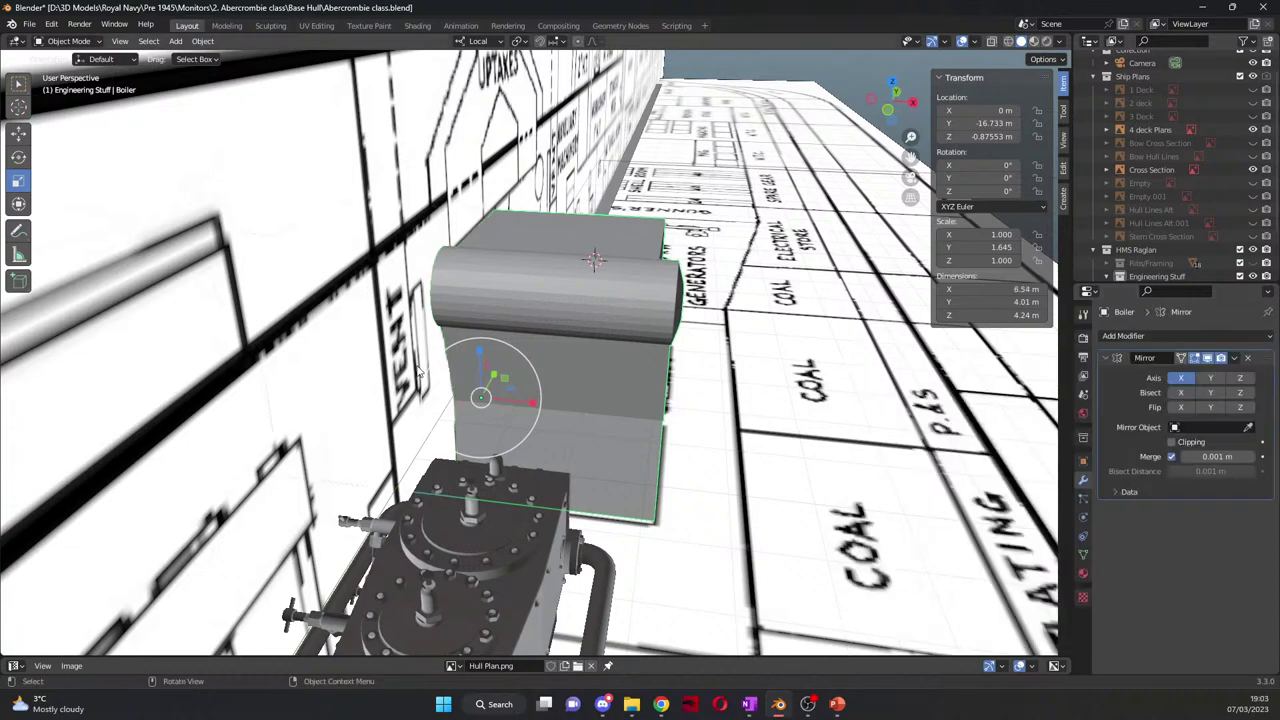
middle_click_drag(419, 372, 500, 370)
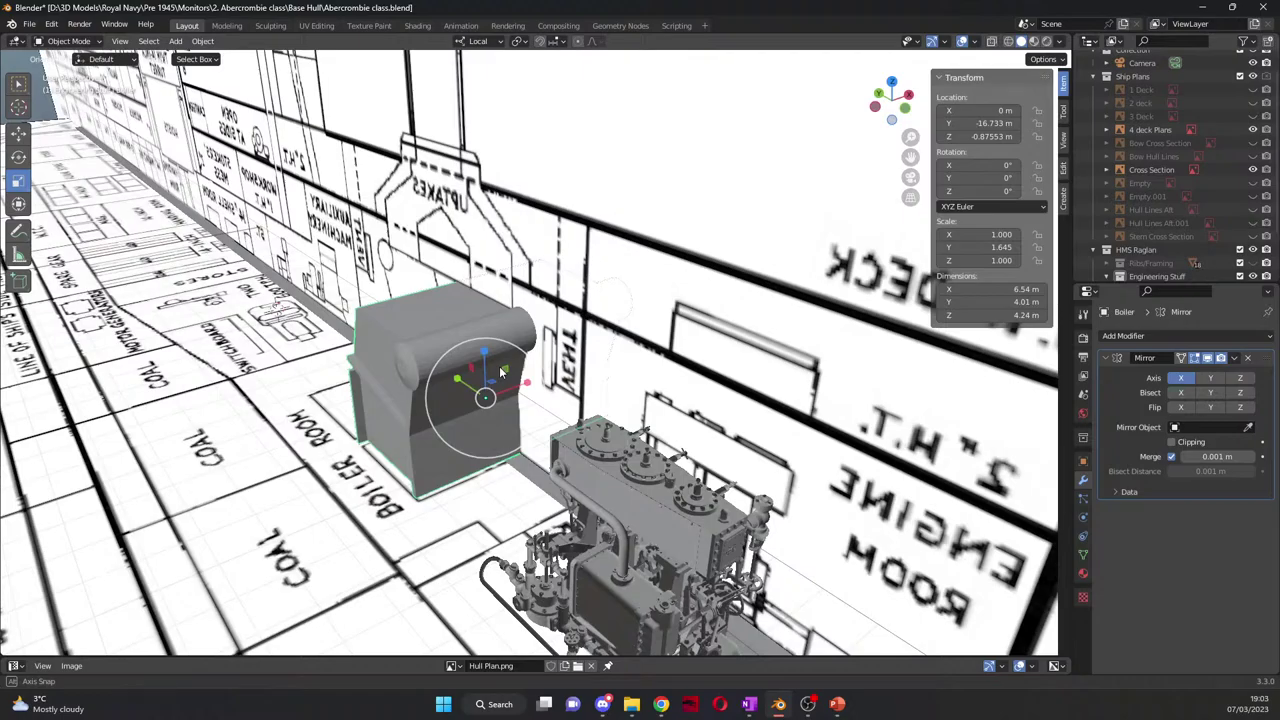
middle_click_drag(502, 372, 266, 370)
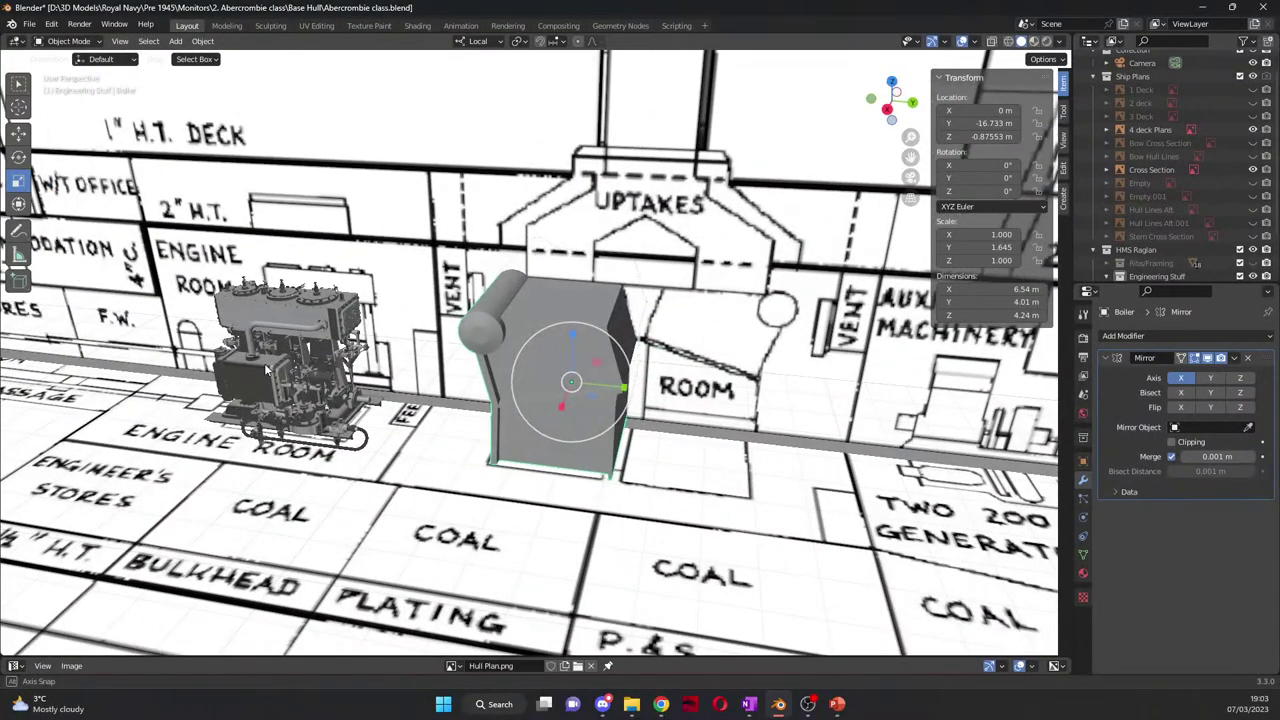
Step: Show the Hull Form temporarily to examine how the boiler sits inside the hull, and hide it again
scroll(266, 370, "down", 6)
middle_click_drag(266, 370, 170, 328)
scroll(170, 328, "down", 4)
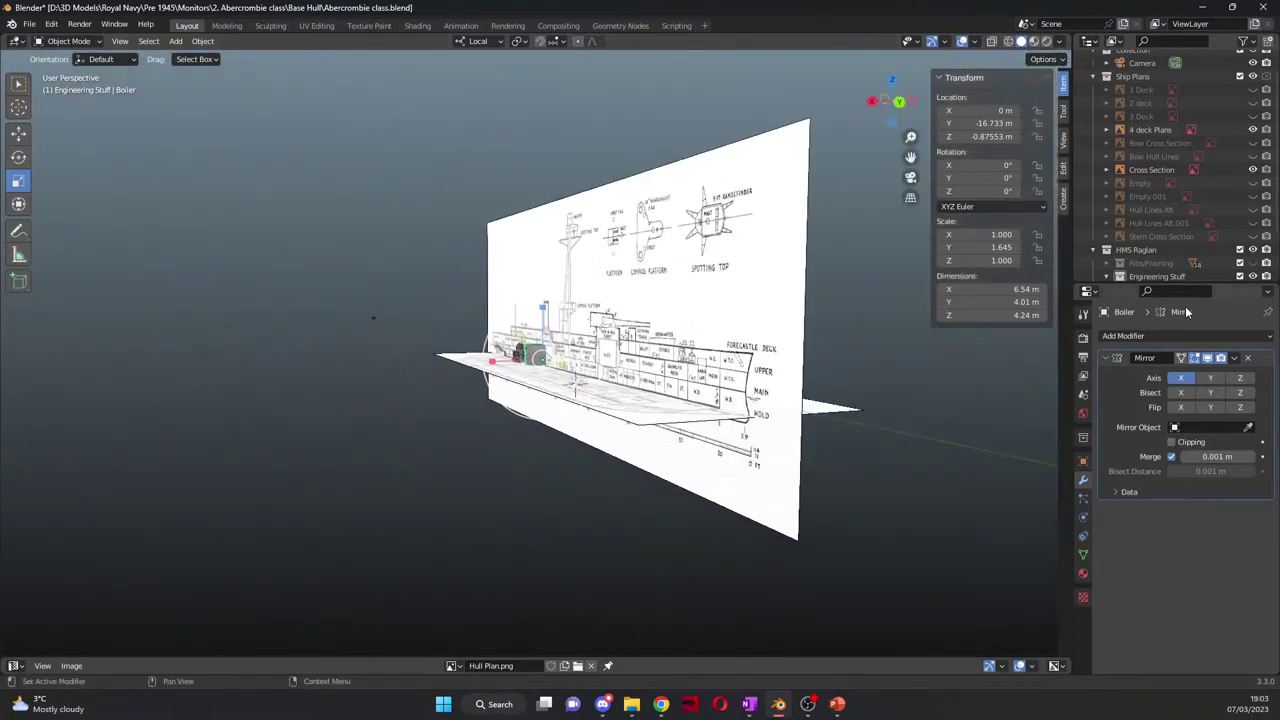
scroll(1207, 184, "down", 3)
left_click(1253, 254)
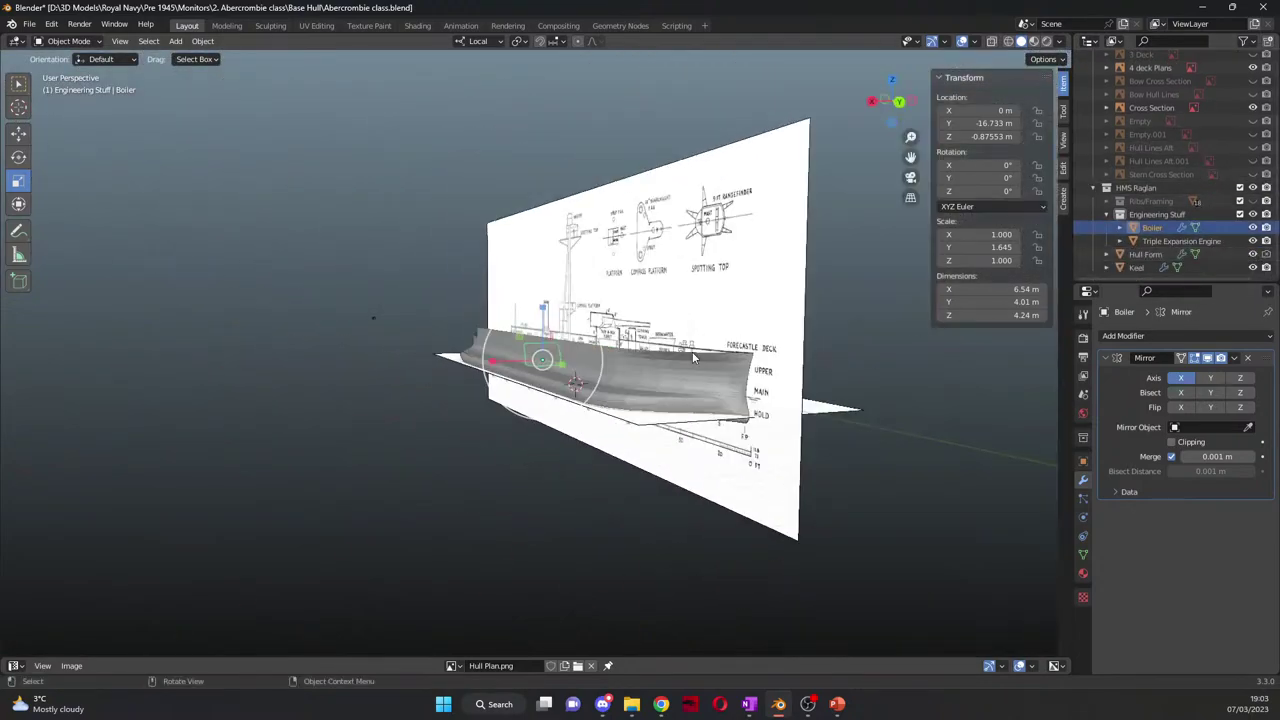
middle_click_drag(693, 352, 683, 369)
scroll(717, 408, "up", 6)
middle_click_drag(717, 408, 936, 411)
scroll(612, 418, "up", 4)
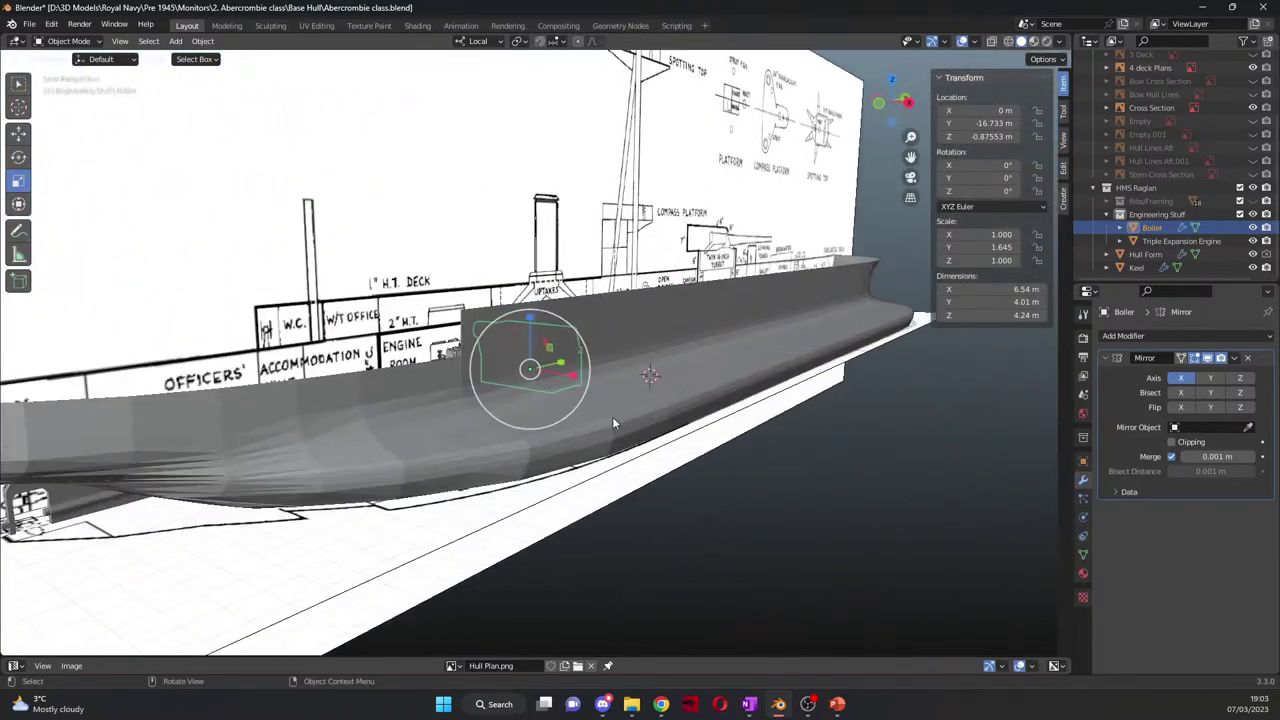
middle_click_drag(613, 423, 682, 454)
scroll(655, 445, "up", 5)
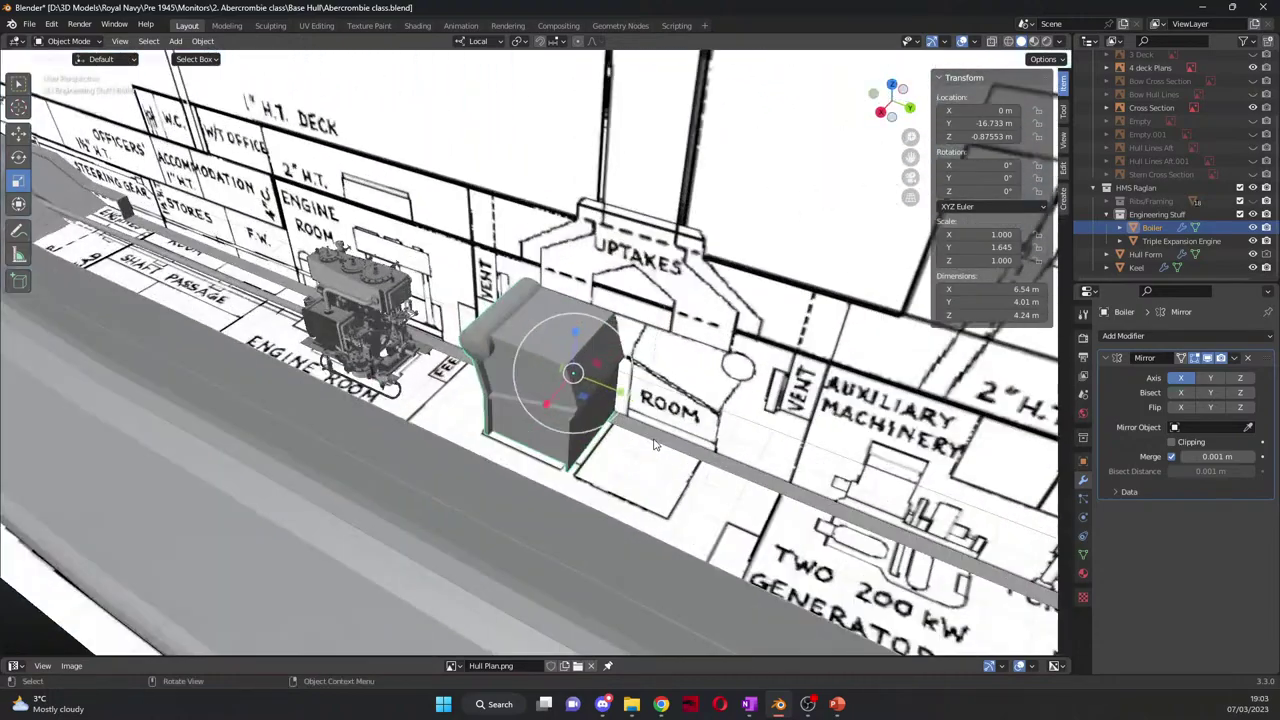
scroll(655, 445, "up", 6)
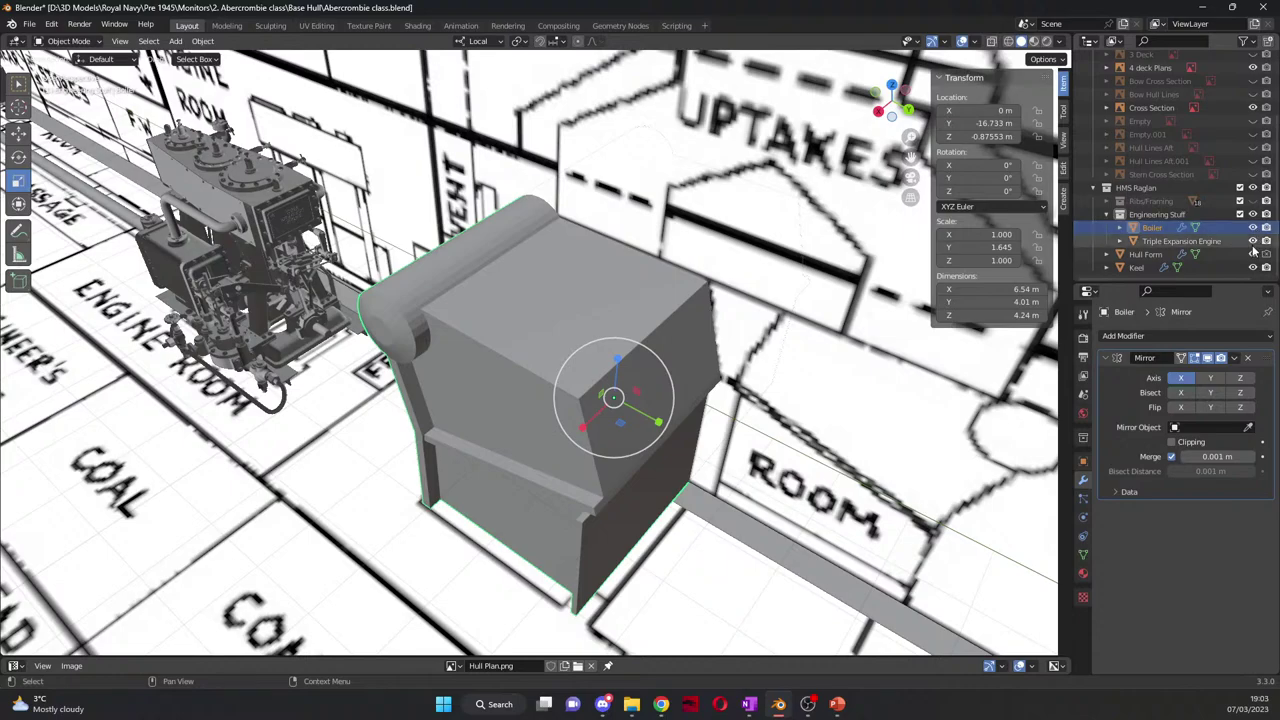
middle_click_drag(650, 410, 620, 420)
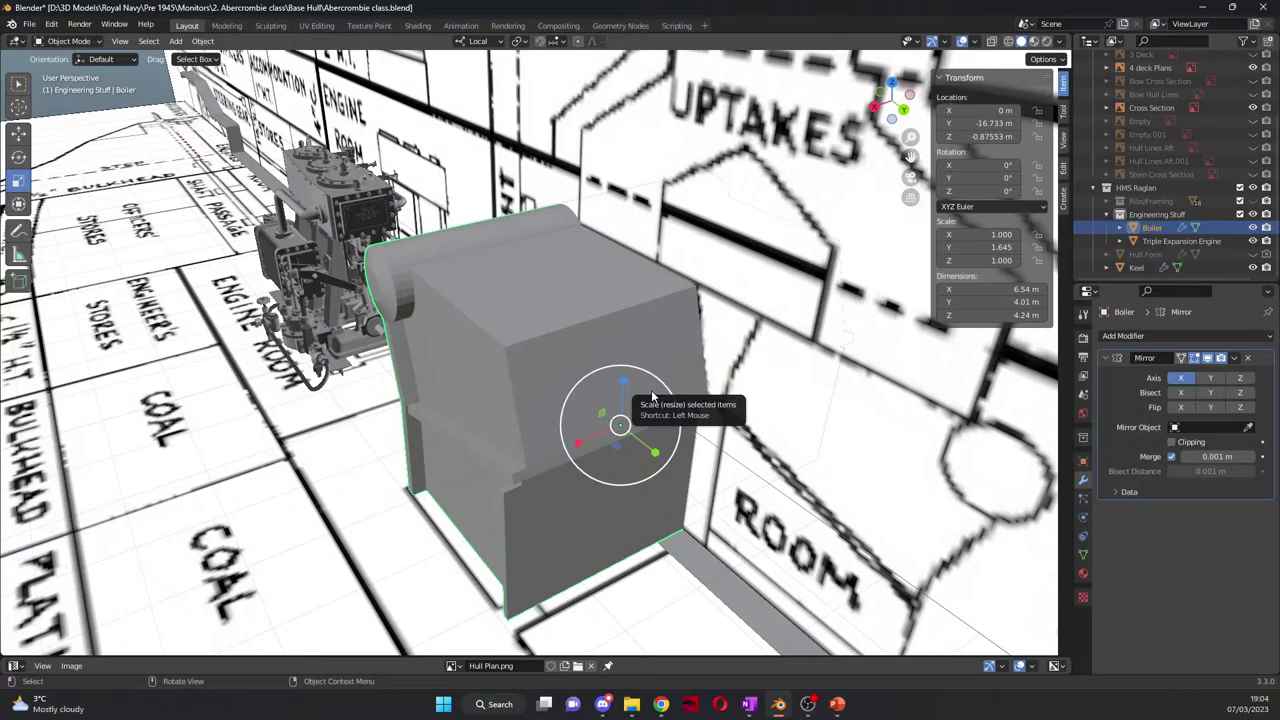
middle_click_drag(652, 397, 787, 404)
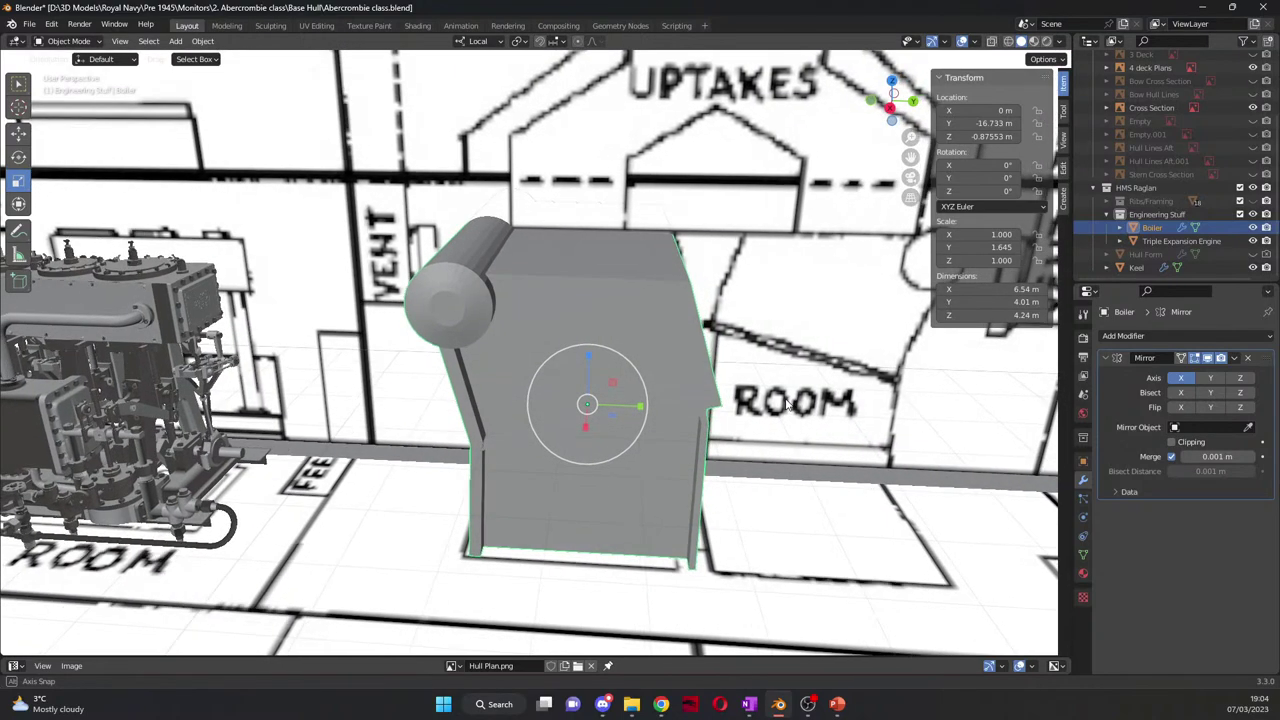
middle_click_drag(787, 404, 712, 395)
scroll(708, 390, "down", 4)
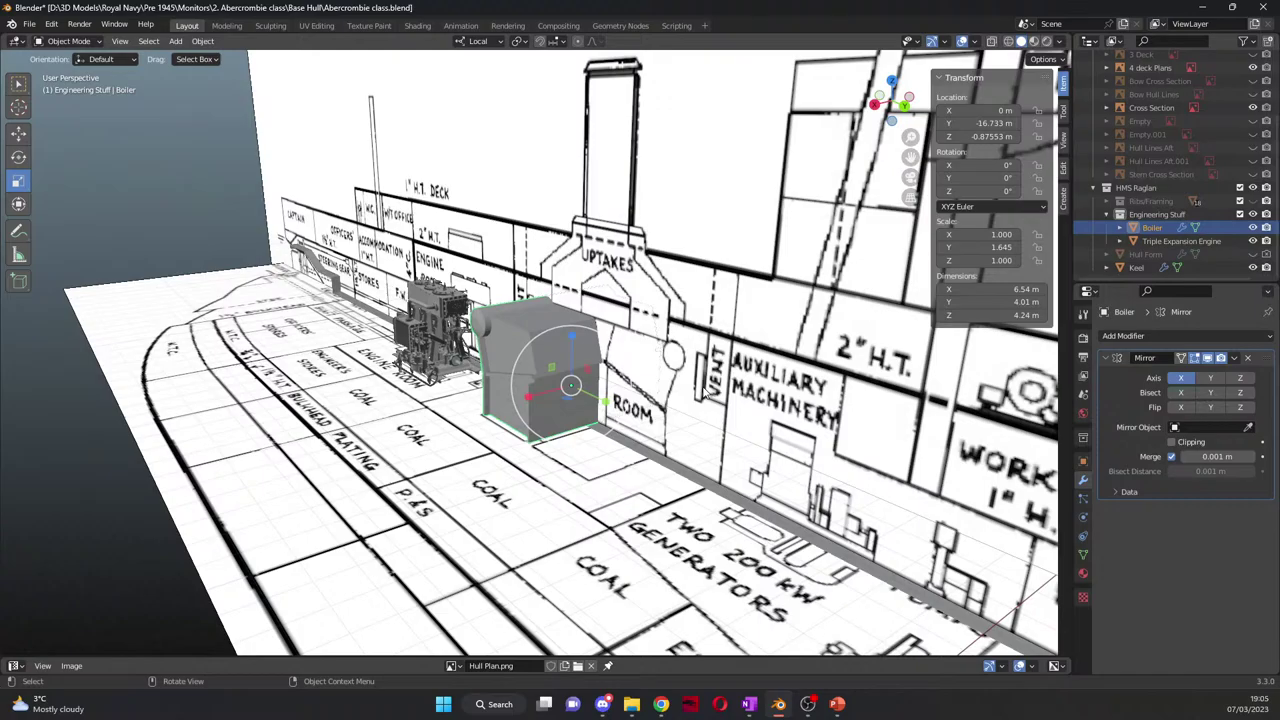
Step: Select the upper and lower faces on the boiler casing's drum end and move them inward along local Y by about 0.09 m
middle_click_drag(777, 401, 670, 500)
scroll(686, 485, "up", 5)
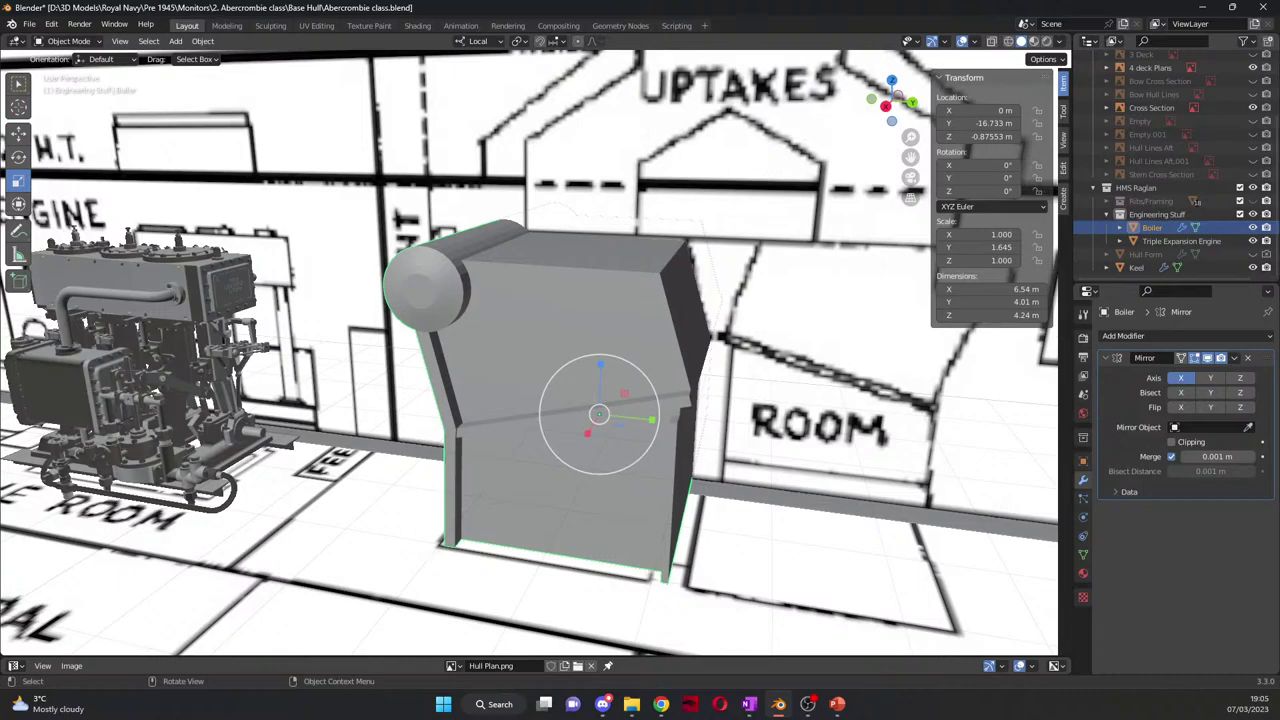
mouse_move(585, 426)
middle_mouse_down()
mouse_move(666, 401)
mouse_move(606, 432)
middle_mouse_up()
scroll(605, 432, "up", 2)
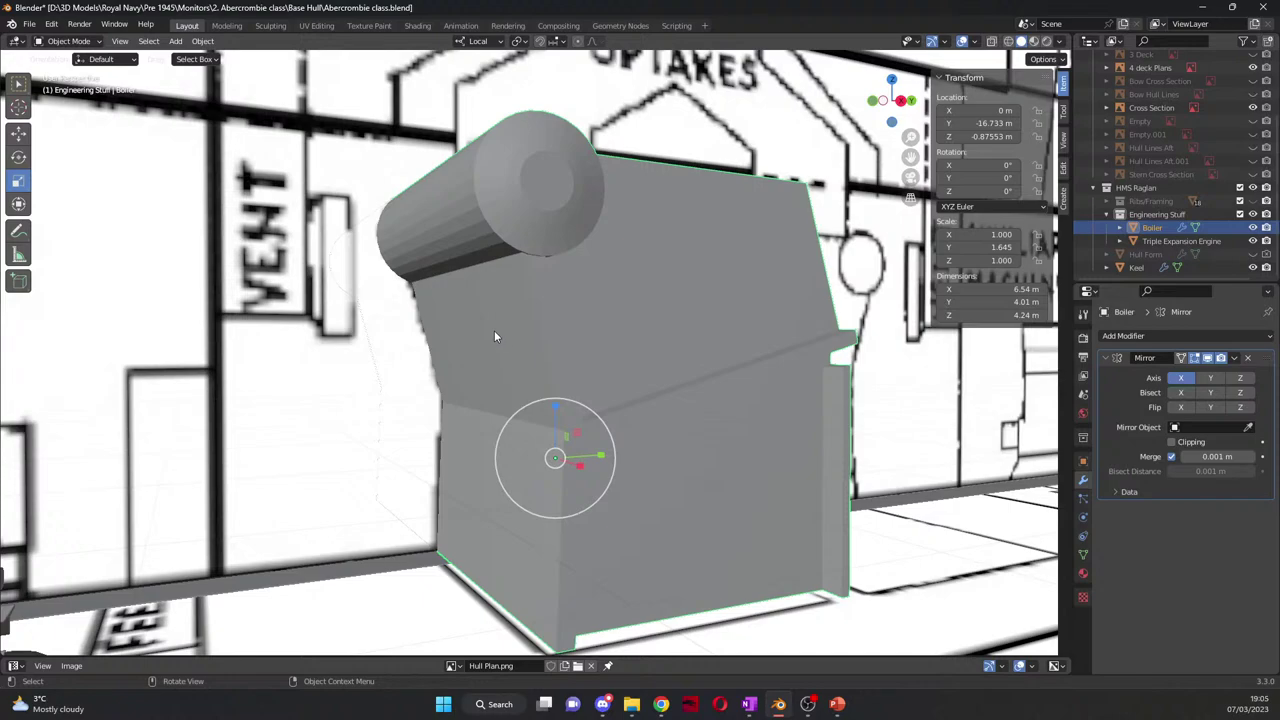
key("Tab")
left_click(510, 334)
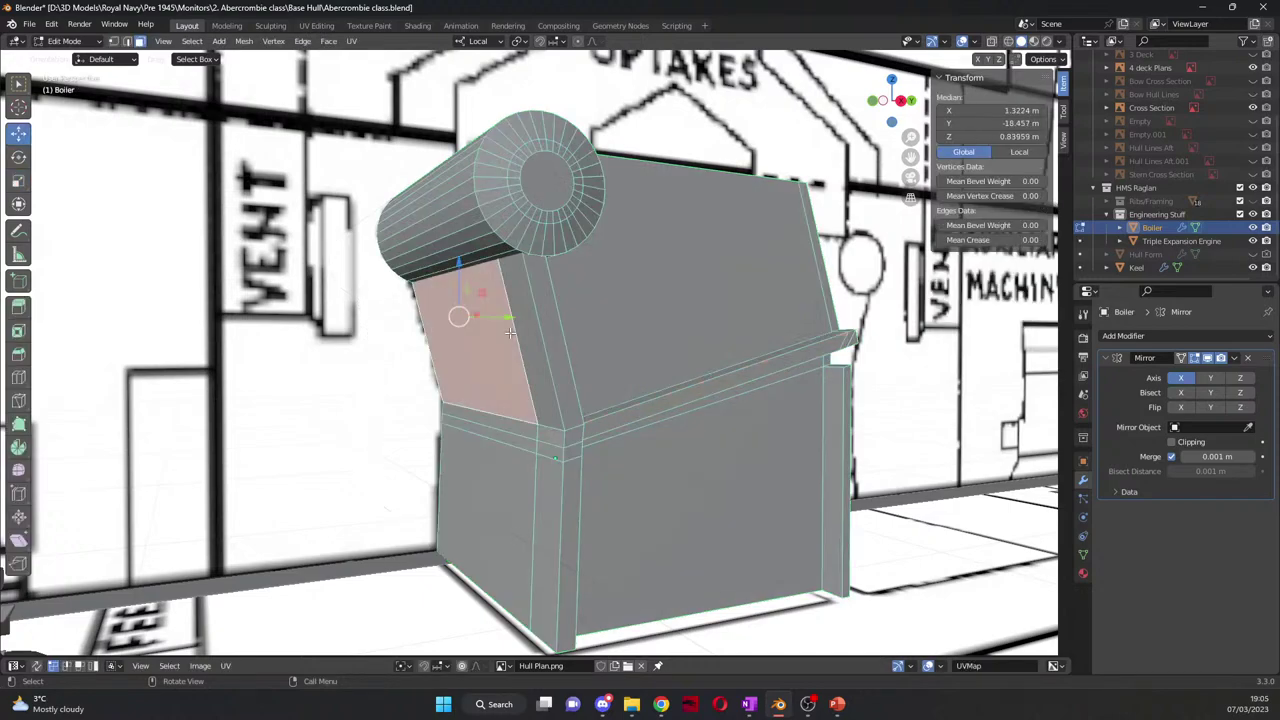
left_click(535, 390, "shift")
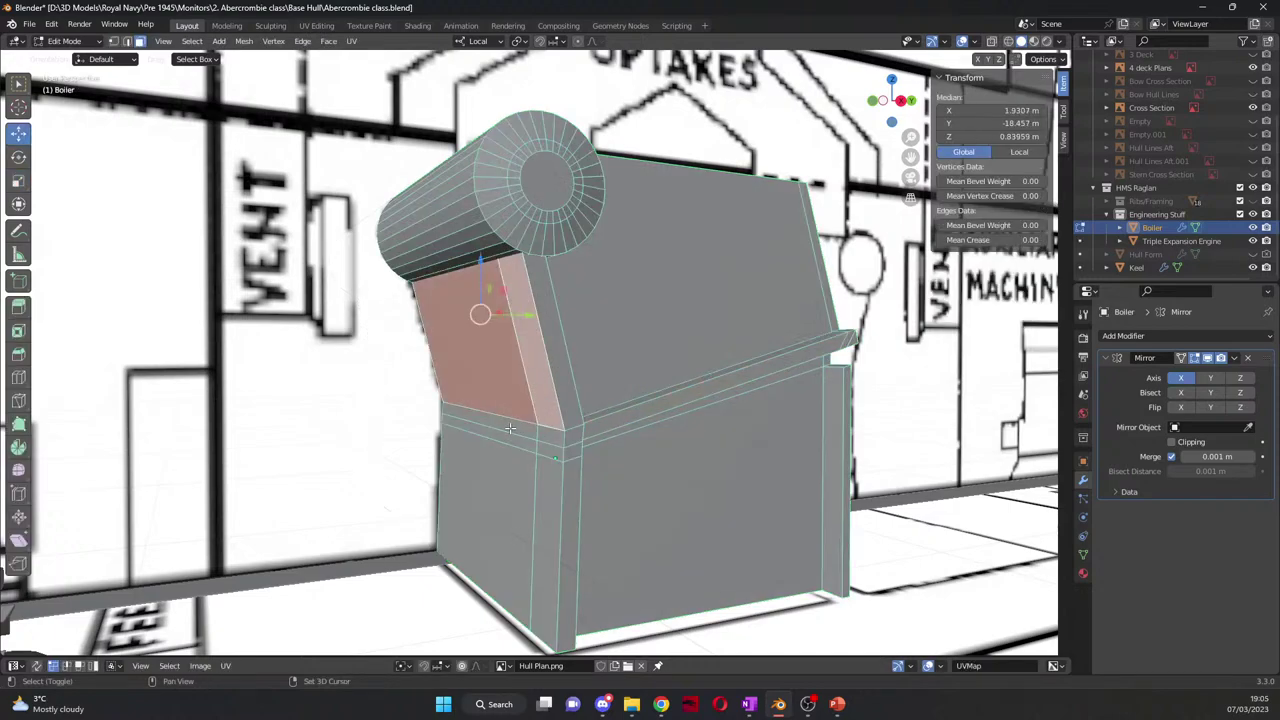
left_click(540, 550, "shift")
key("g")
key("y")
key("y")
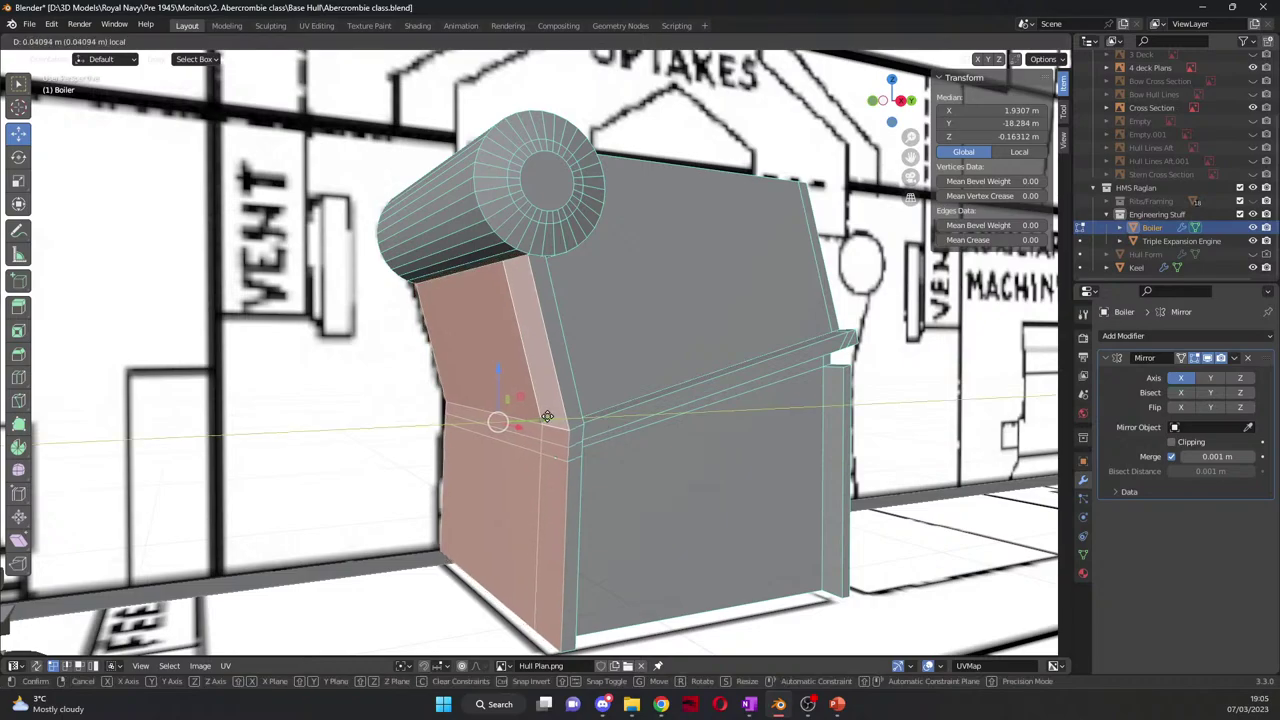
left_click(556, 420)
Step: Inset the large sloping face directly below the drum by about 0.044 m to form a border around it
middle_click_drag(556, 420, 472, 357)
left_click(472, 357)
scroll(501, 350, "up", 3)
scroll(565, 358, "up", 3)
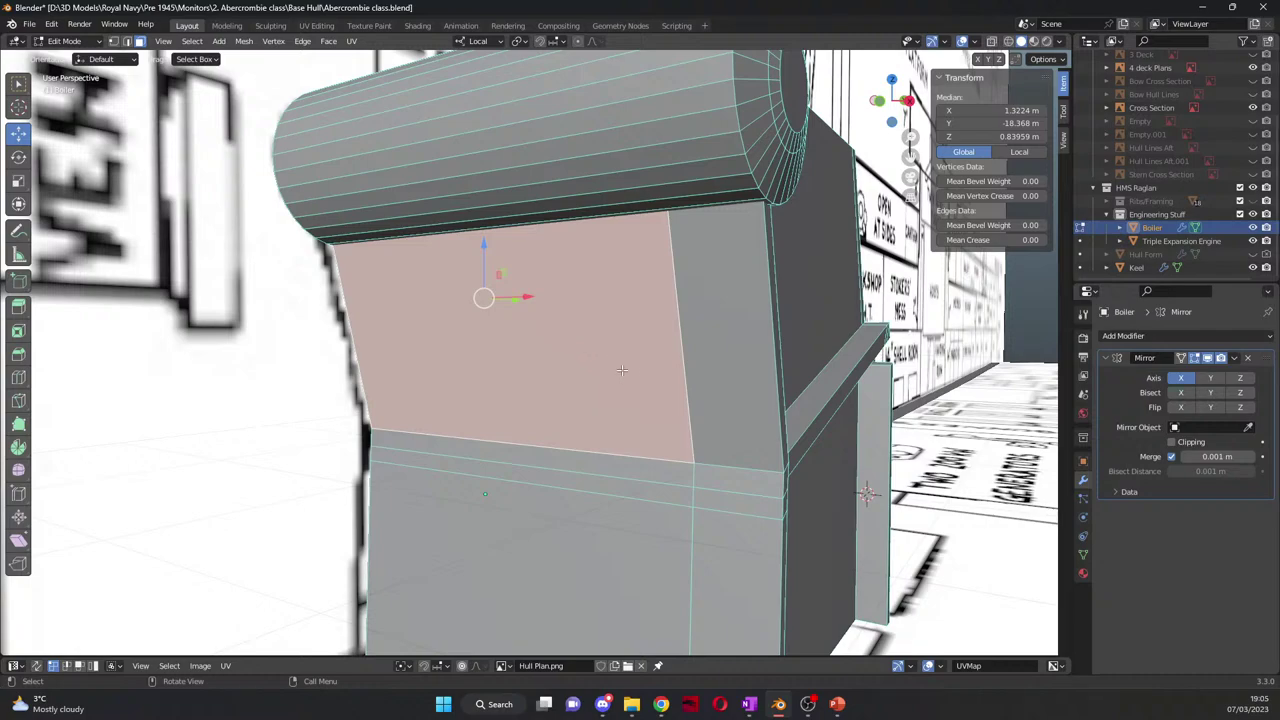
key("i")
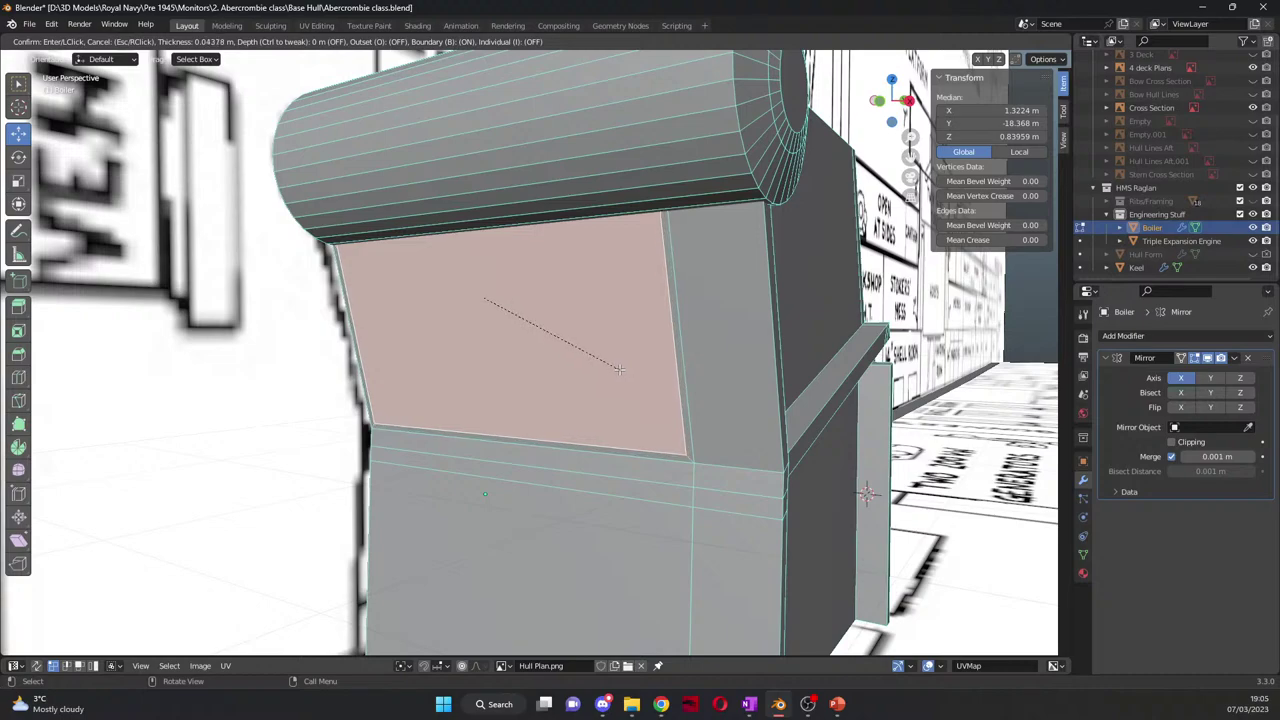
left_click(619, 369)
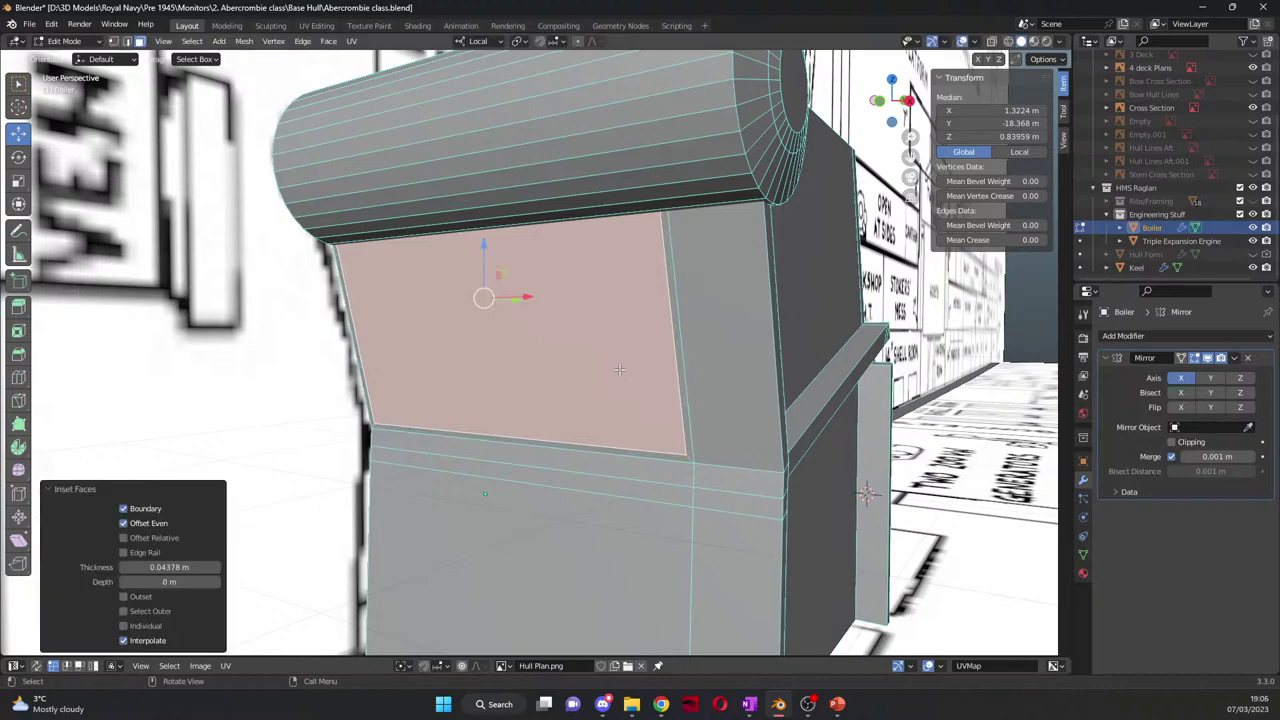
Step: Delete the narrow inset border face that runs along the boiler's centreline beside the sloping panel
middle_click_drag(619, 369, 407, 356)
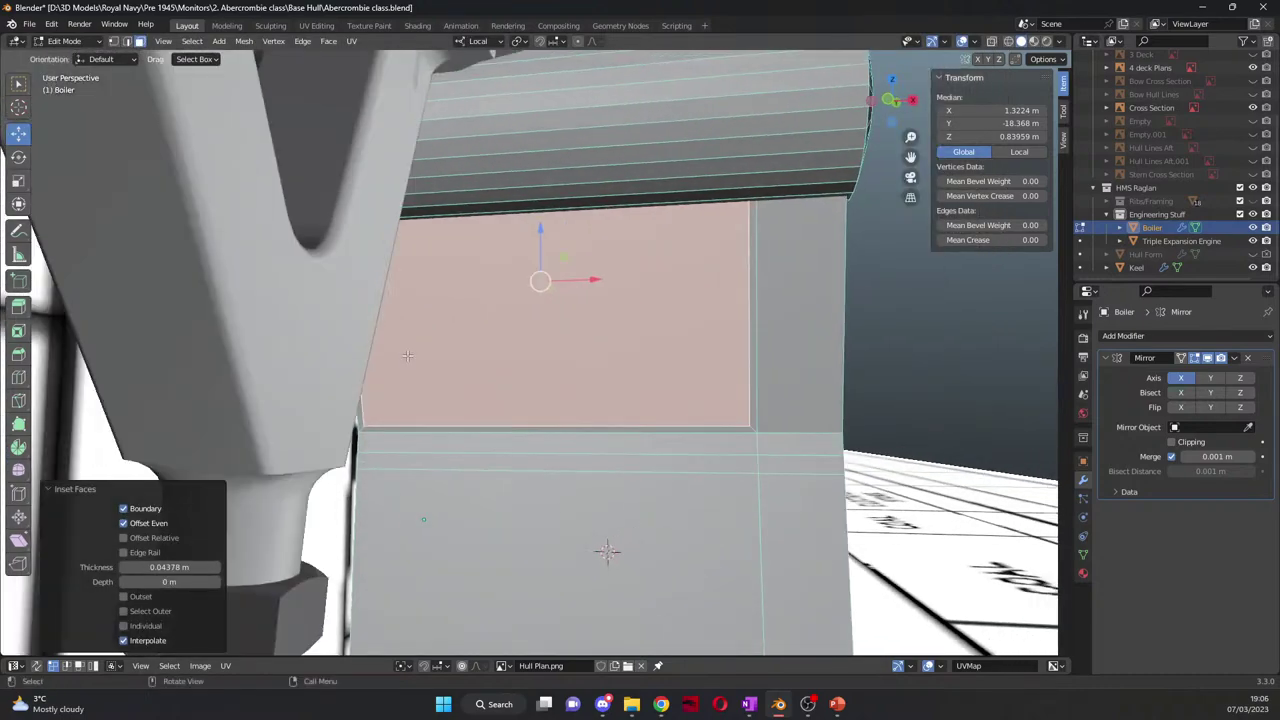
scroll(407, 356, "up", 2)
middle_click_drag(374, 407, 352, 413)
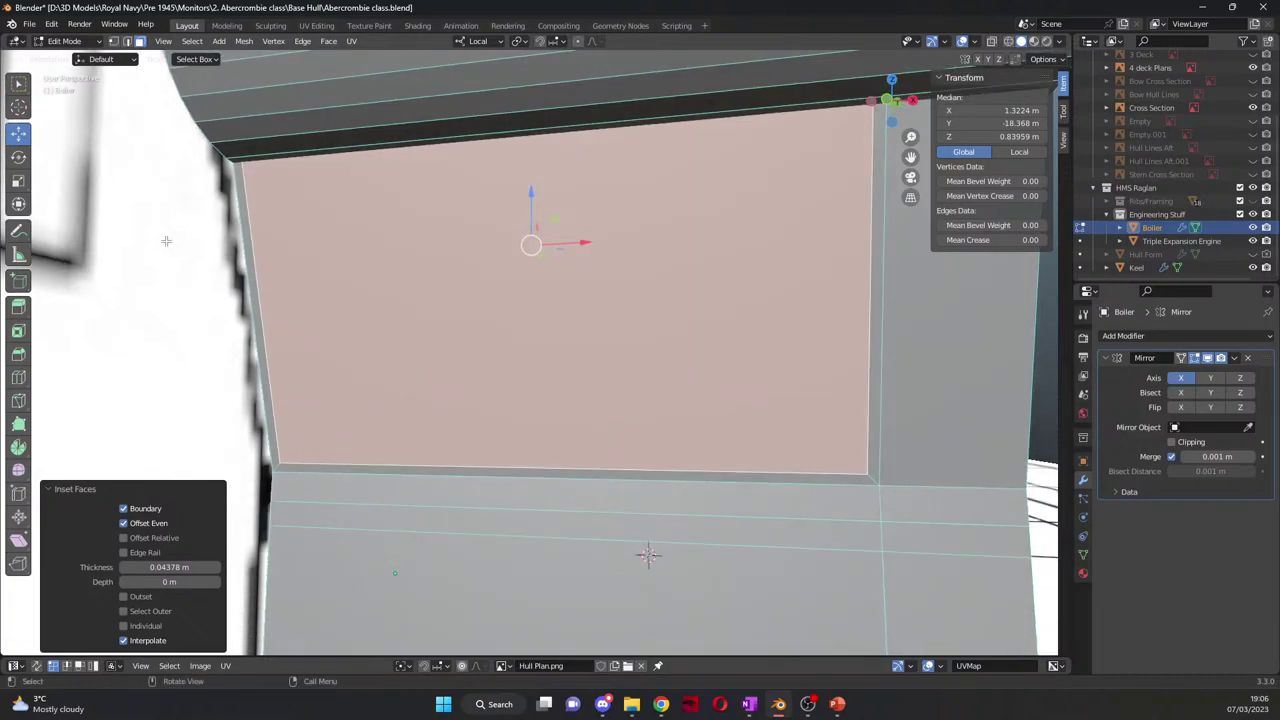
left_click(127, 41)
left_click(250, 222)
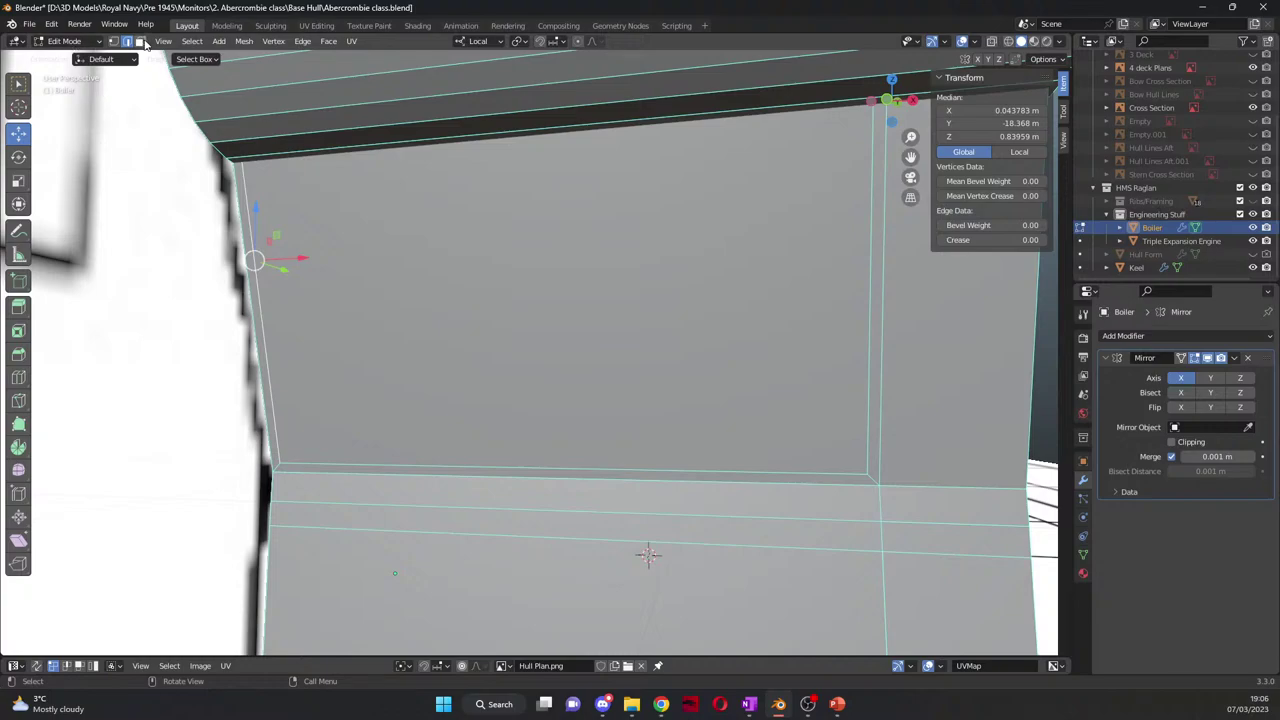
left_click(140, 41)
left_click(255, 320)
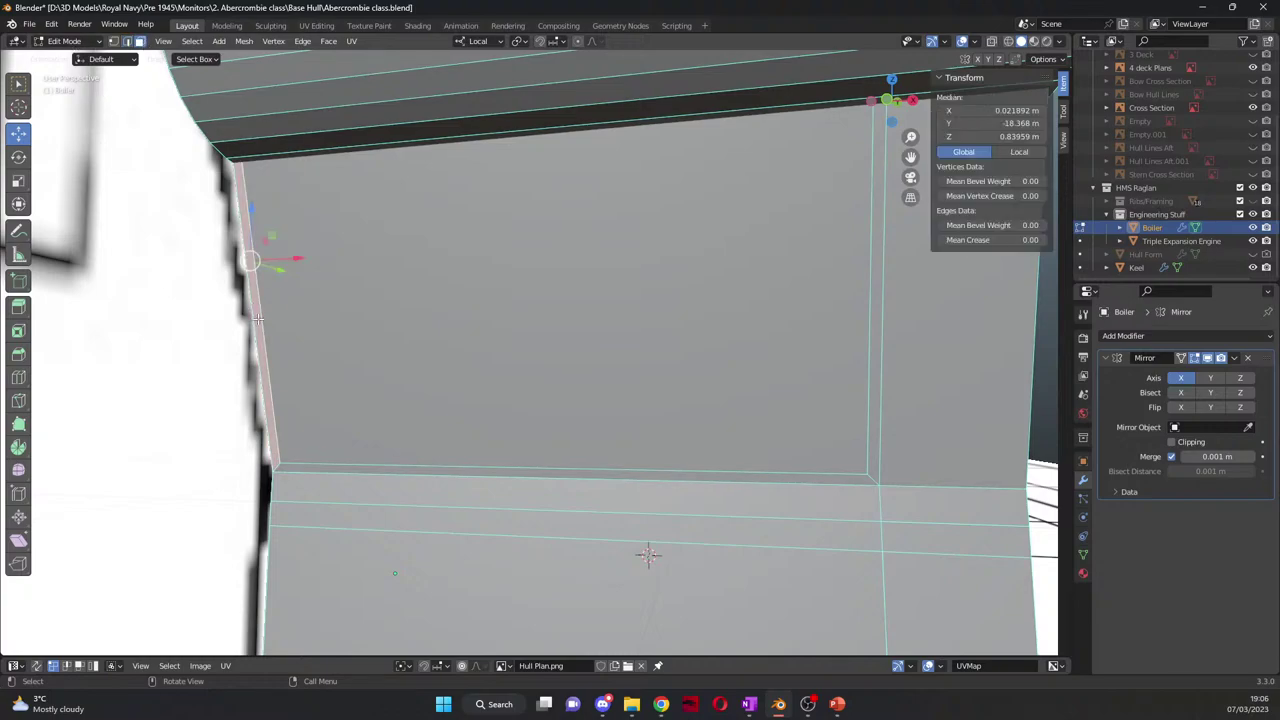
key("x")
left_click(251, 346)
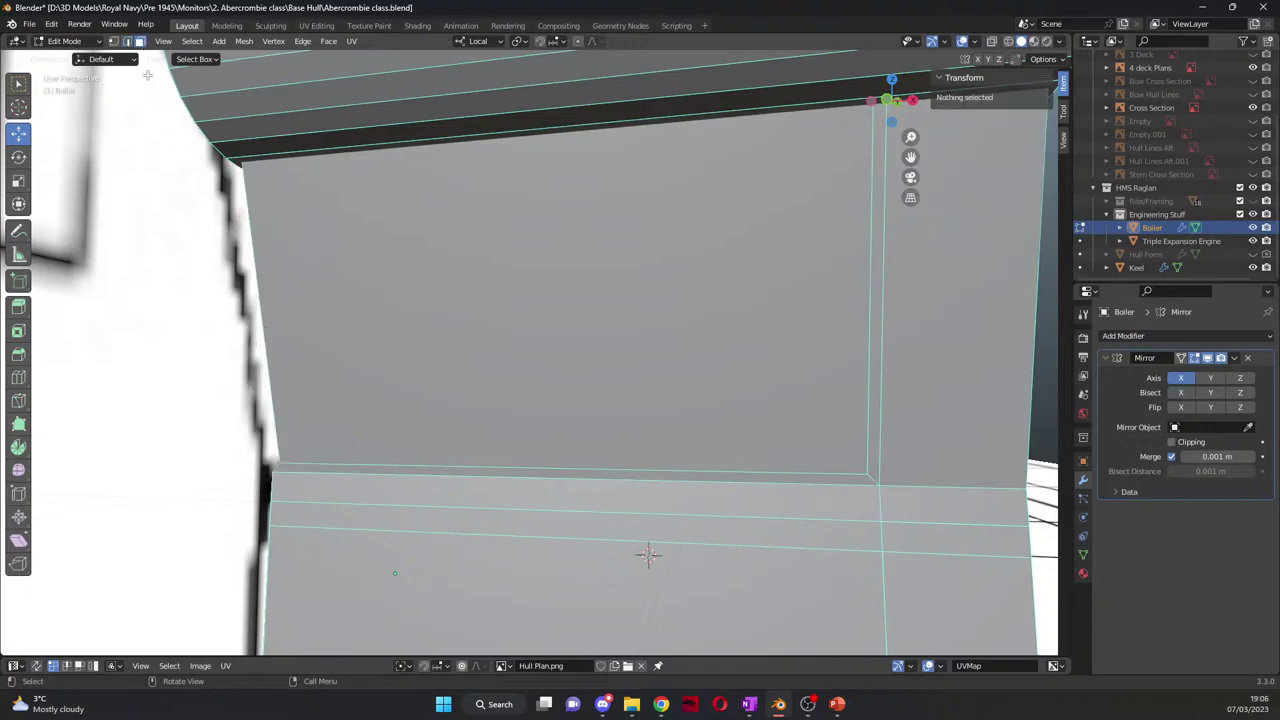
Step: Set the X position of the sloping panel's open inner edge to 0 m so it meets the mirror plane
left_click(126, 41)
left_click(257, 274)
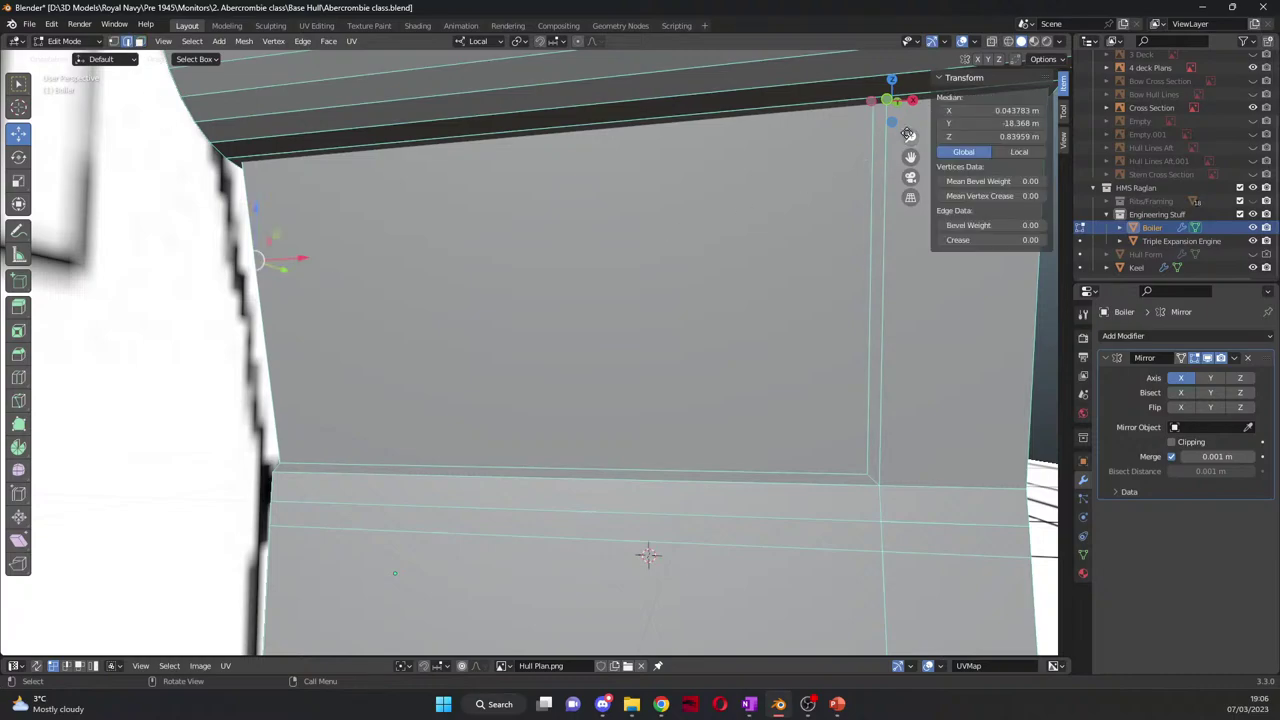
left_click(1010, 110)
type("0")
key("Return")
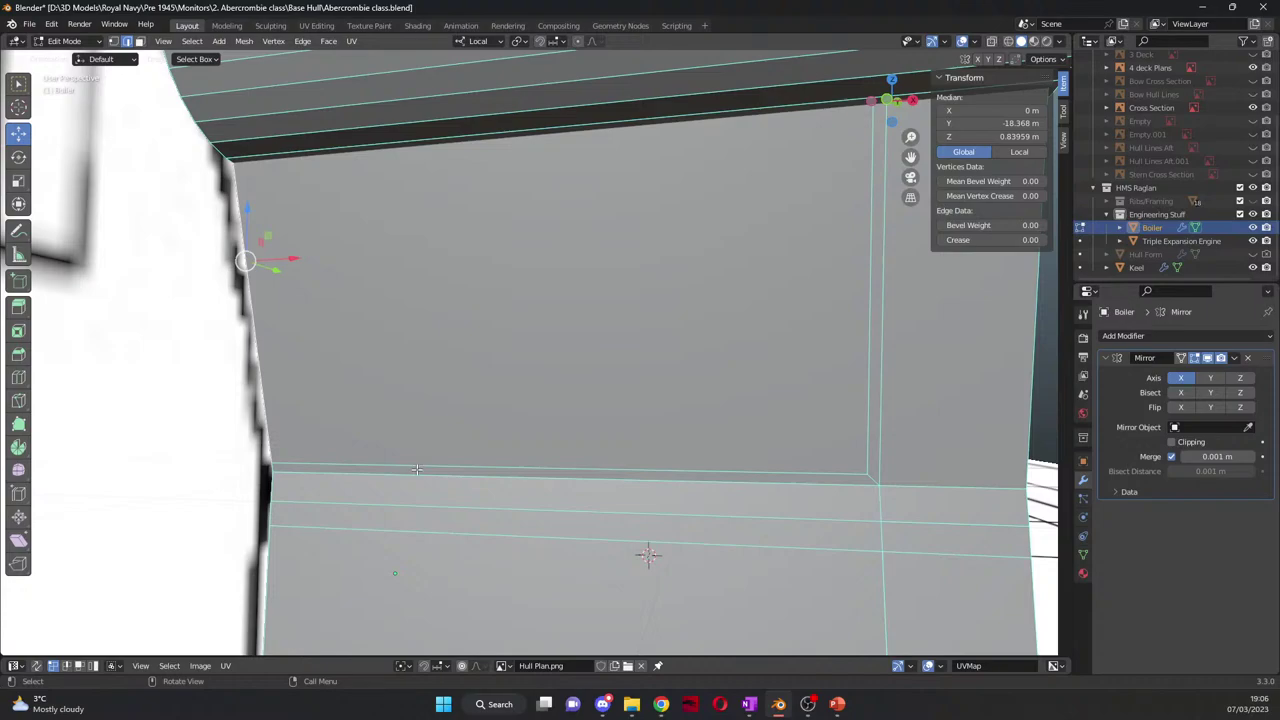
Step: Hide the Triple Expansion Engine and show the boiler's sloping panel in front orthographic view
middle_click_drag(508, 452, 728, 369)
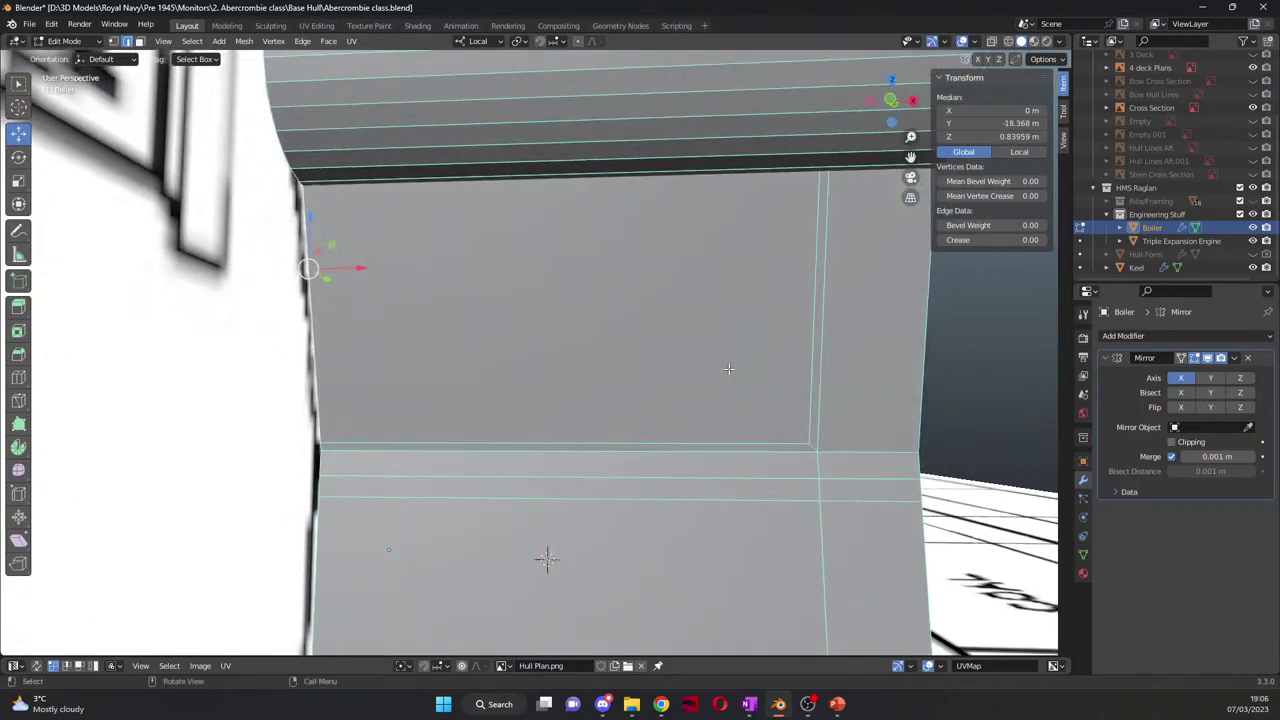
key("KP_1")
scroll(722, 400, "down", 2)
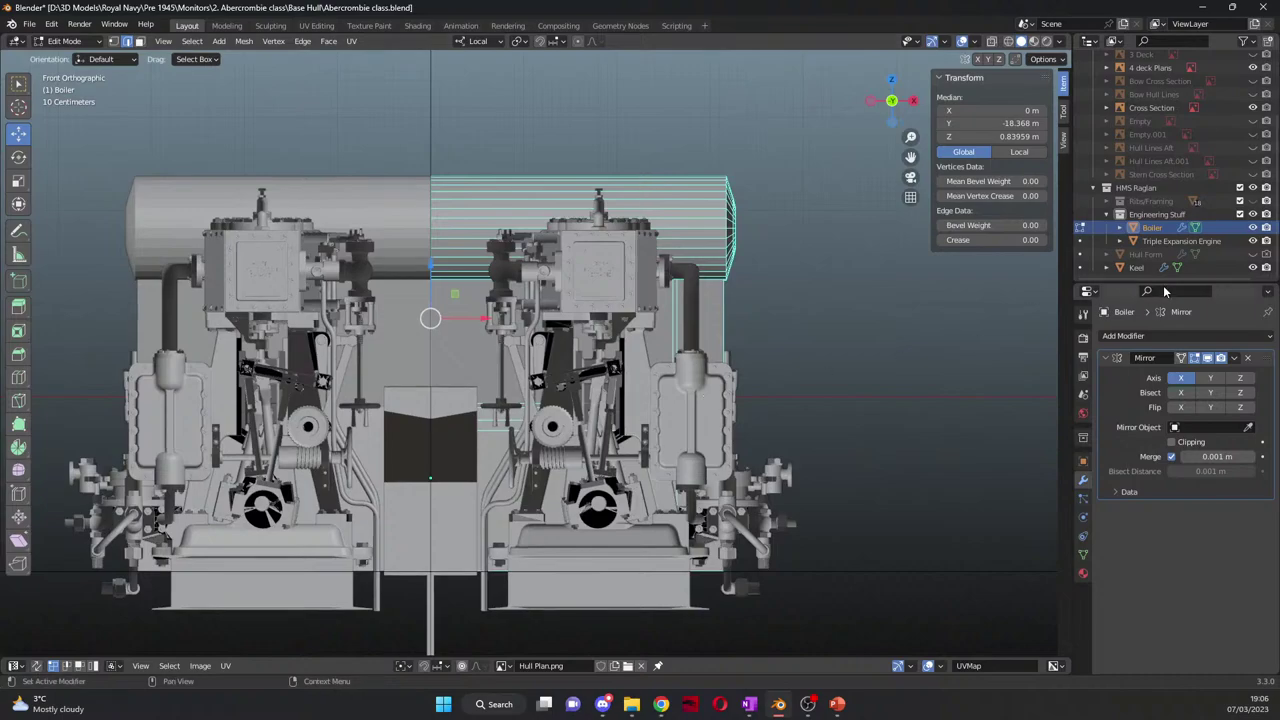
left_click(1253, 241)
scroll(656, 352, "up", 5)
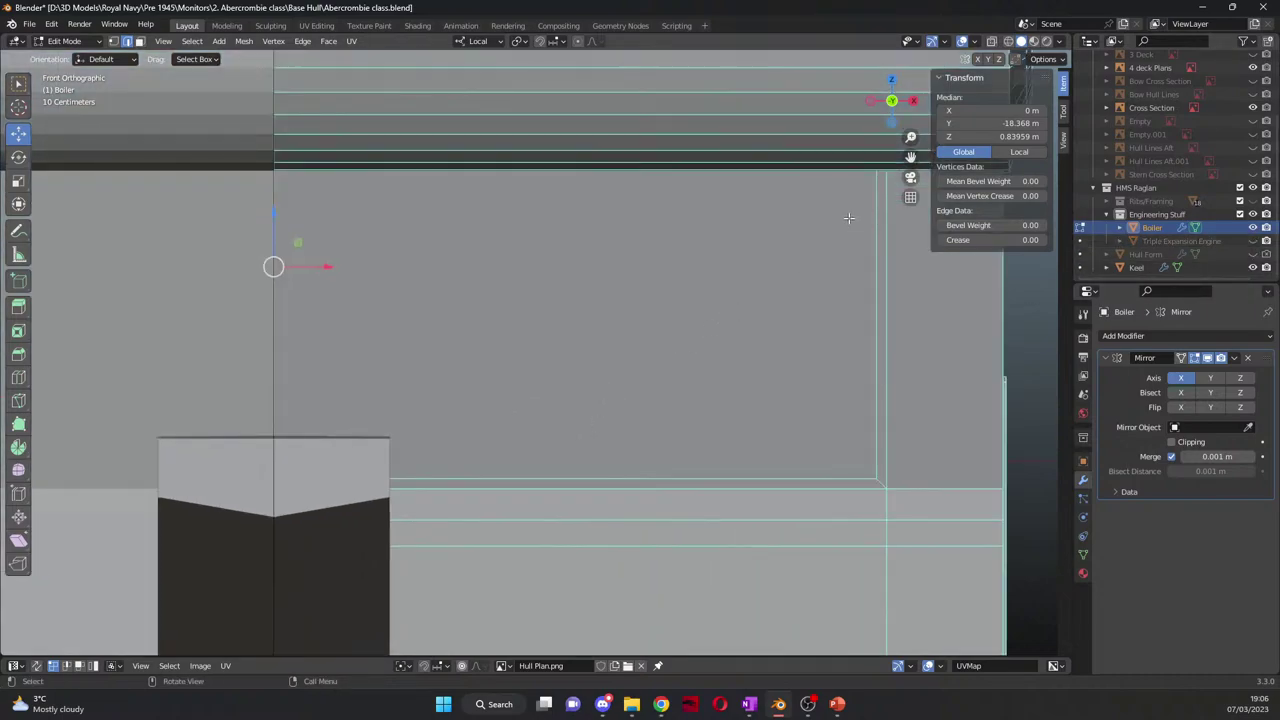
Step: Knife-cut a horizontal edge across the top of the sloping panel to the centreline, and move the selected edges up about 0.014 m
key("k")
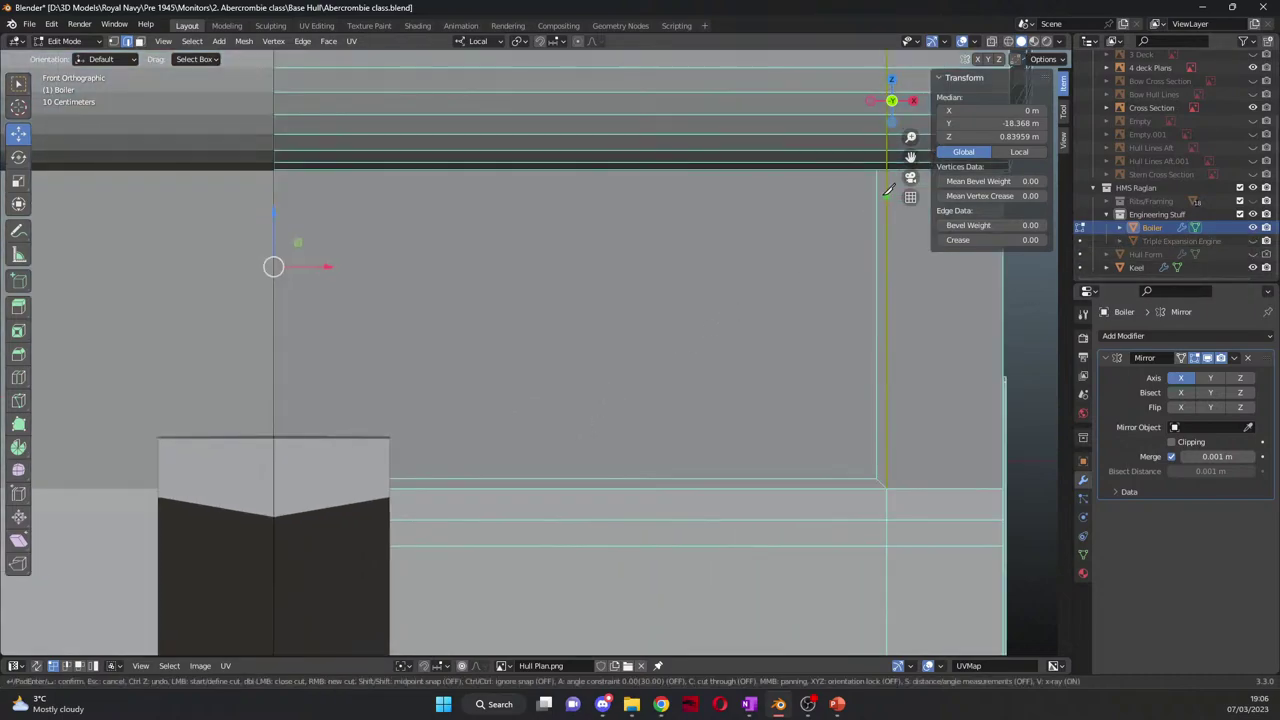
left_click(887, 182)
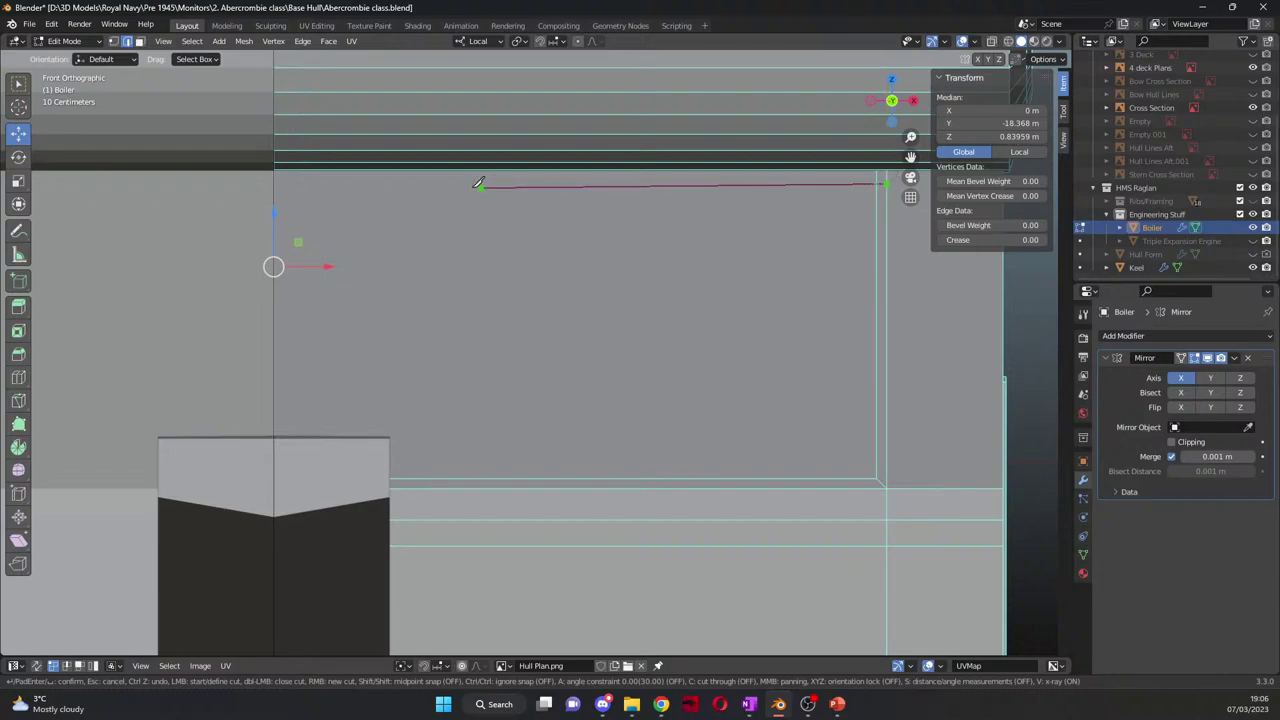
left_click(277, 180)
key("Return")
mouse_move(540, 230)
middle_mouse_down()
mouse_move(573, 252)
mouse_move(554, 251)
middle_mouse_up()
scroll(554, 251, "up", 1)
left_click_drag(421, 191, 421, 189)
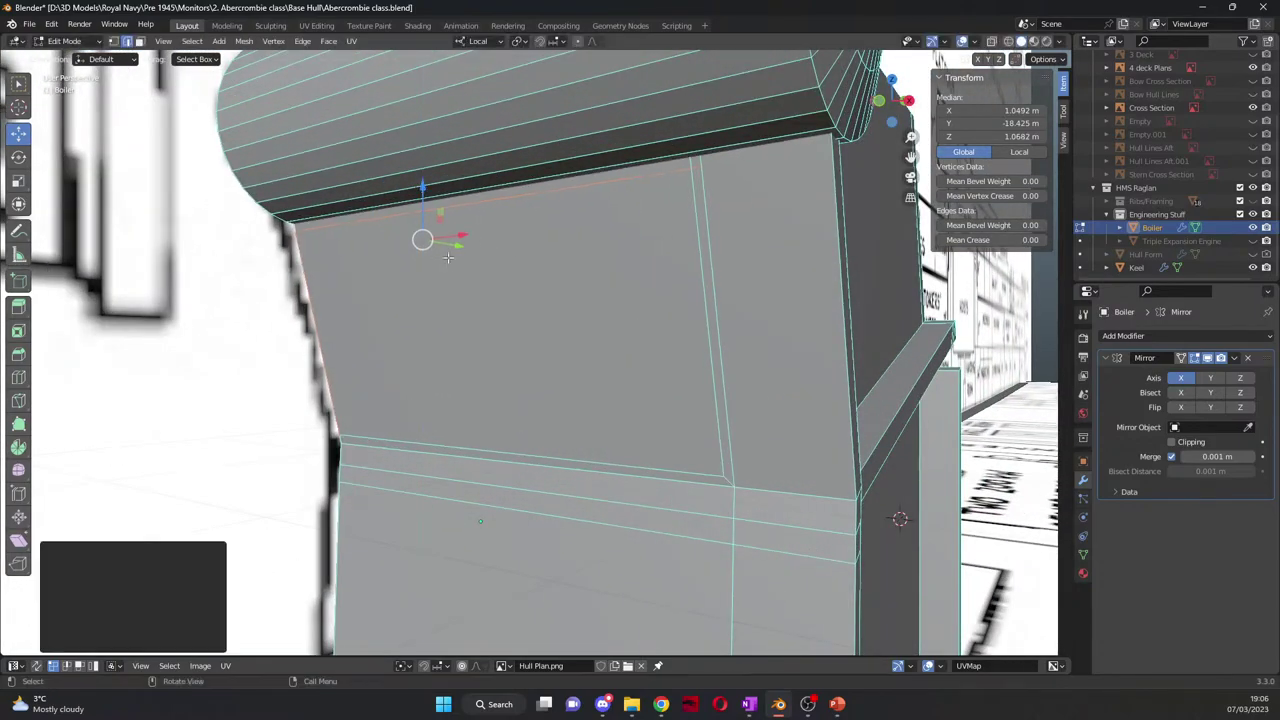
Step: Select the top, outer and bottom border strips around the sloping panel and try to extrude them outward about 0.075 m
left_click(140, 41)
left_click(632, 182)
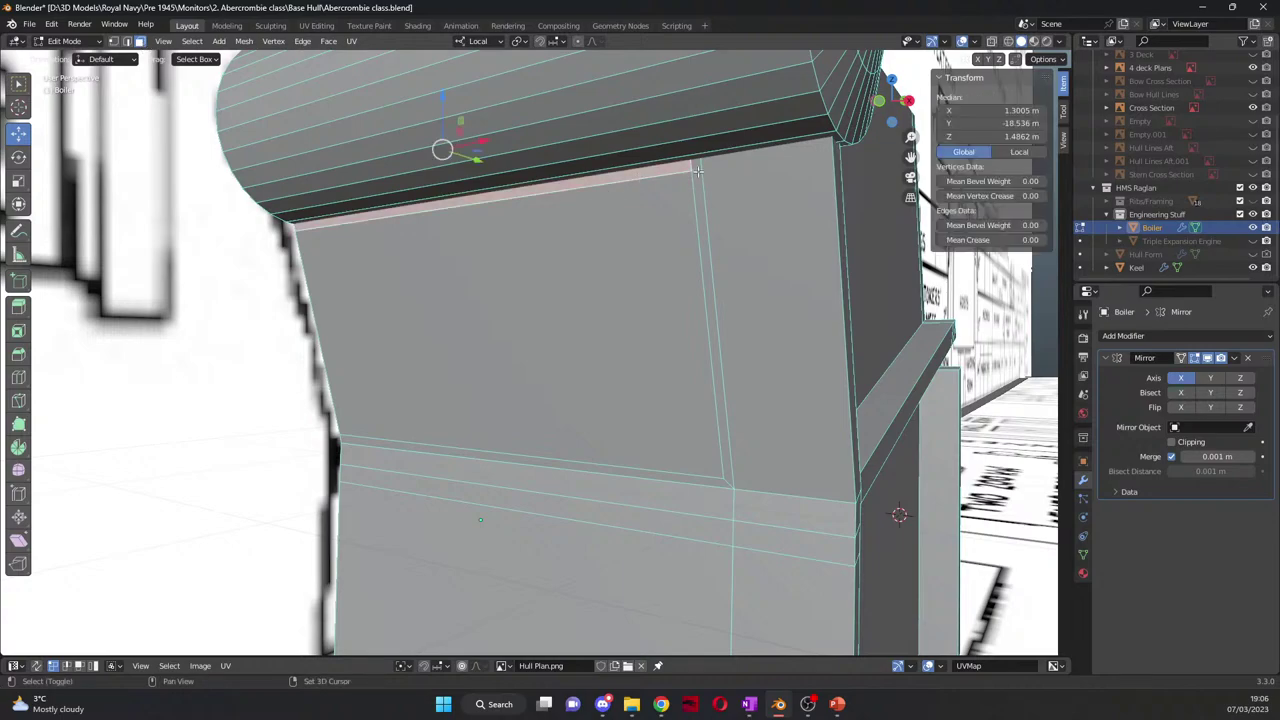
left_click(698, 186)
left_click(706, 236, "shift")
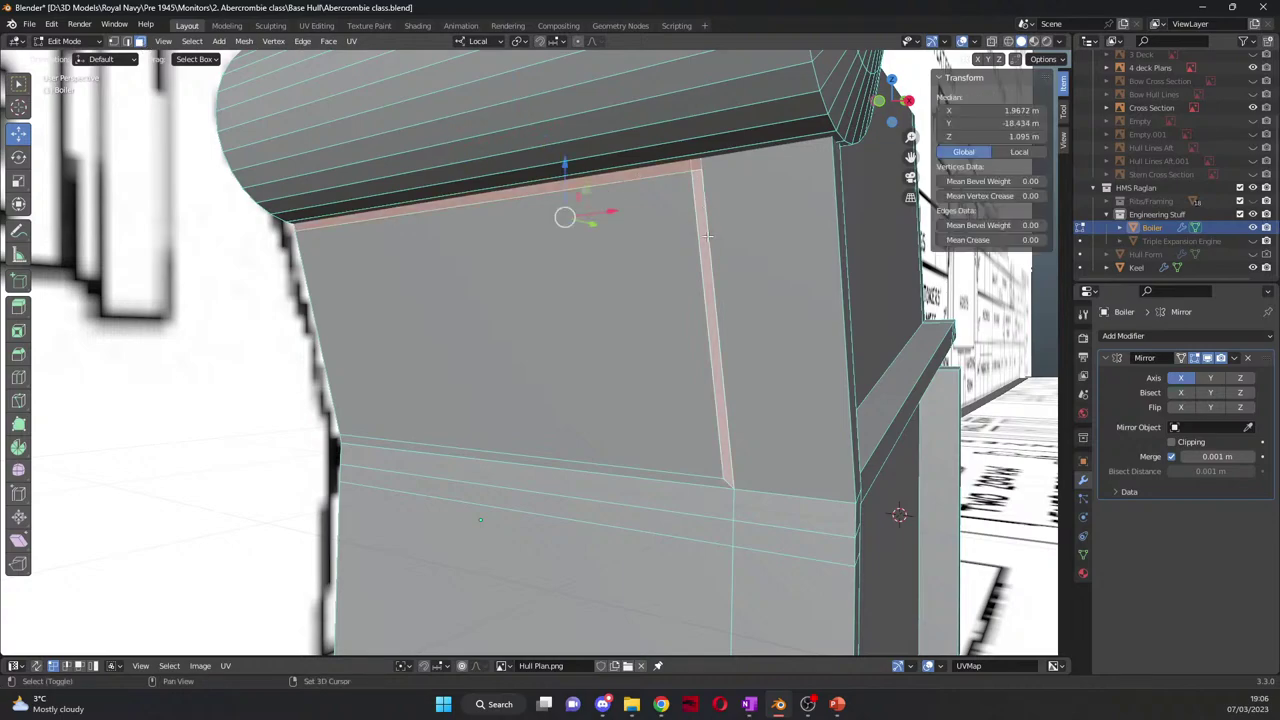
left_click(693, 481, "shift")
key("e")
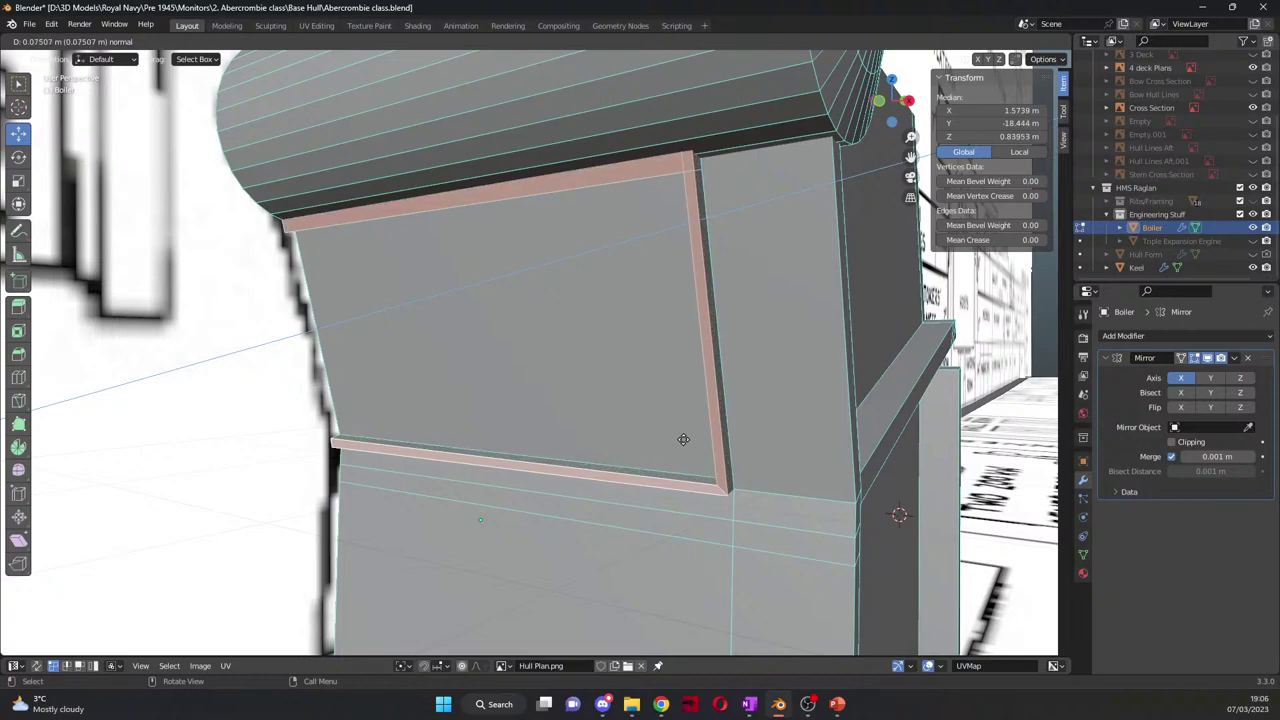
key("Escape")
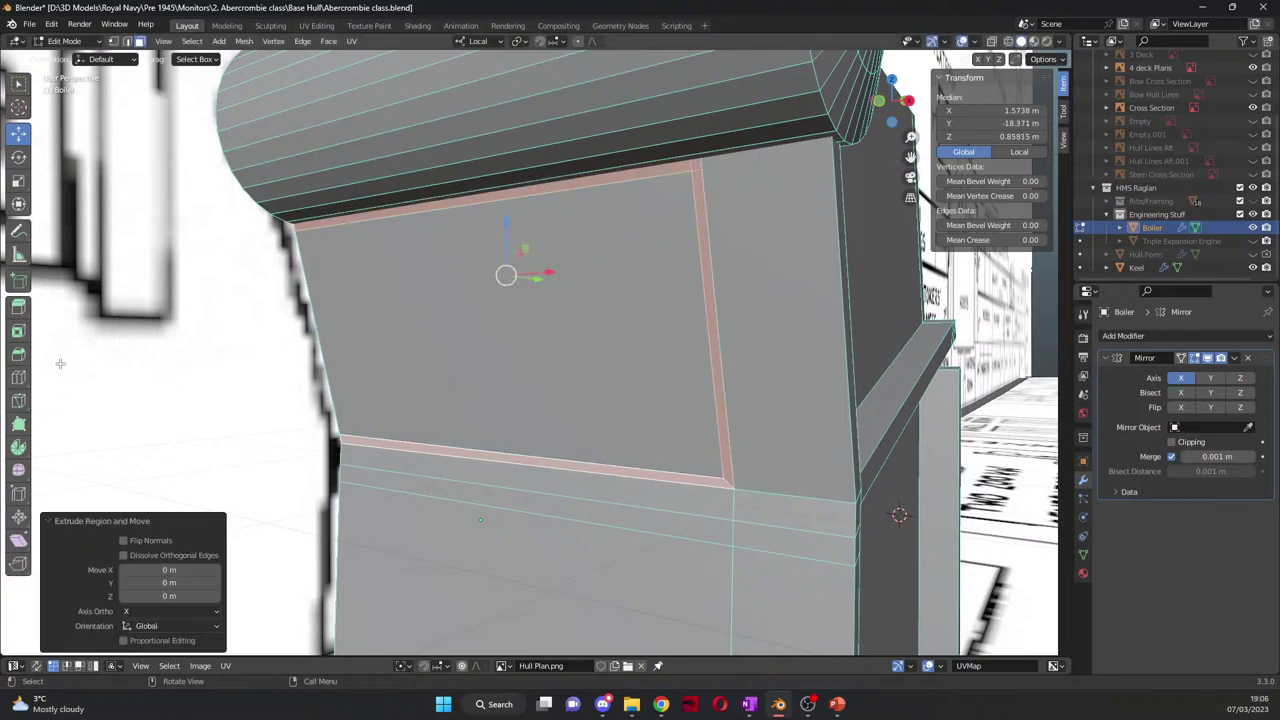
left_click(18, 377)
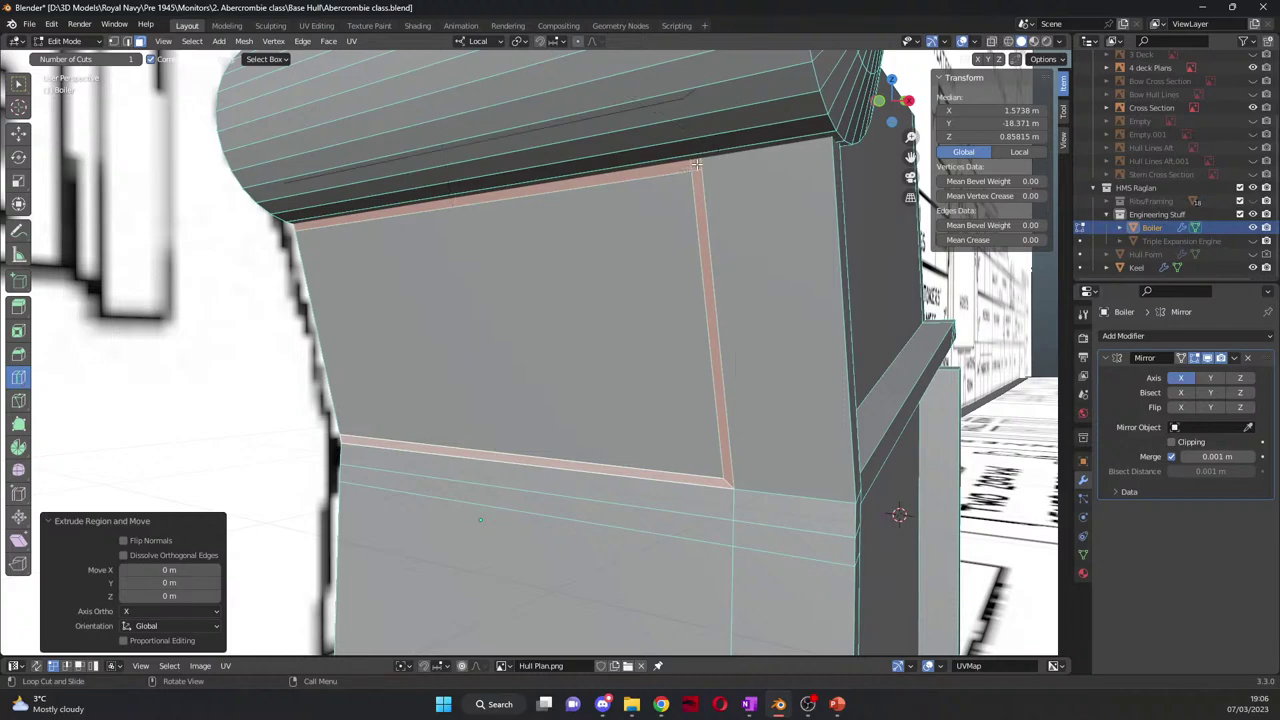
middle_click_drag(697, 163, 802, 156)
key("KP_3")
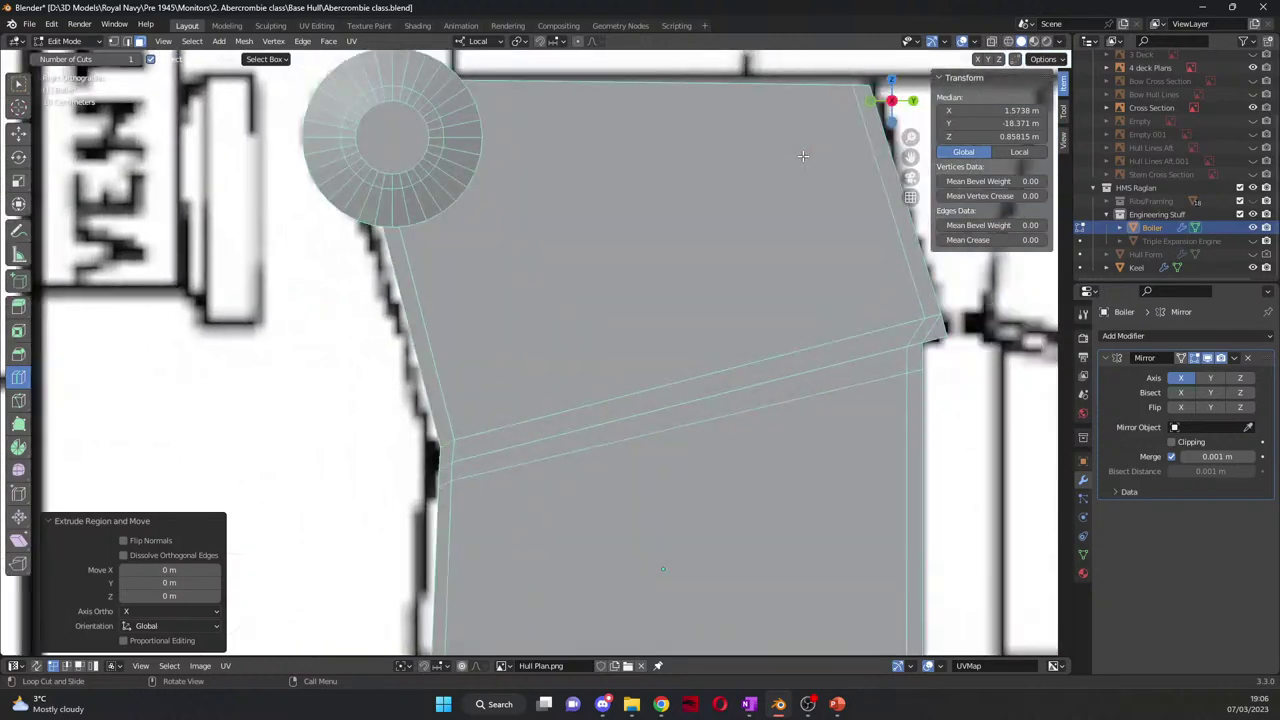
Step: Knife-cut a horizontal edge through the sloping panel's top border strip, just under the drum, from the centreline to the strip's outer end
key("KP_1")
scroll(561, 224, "up", 2)
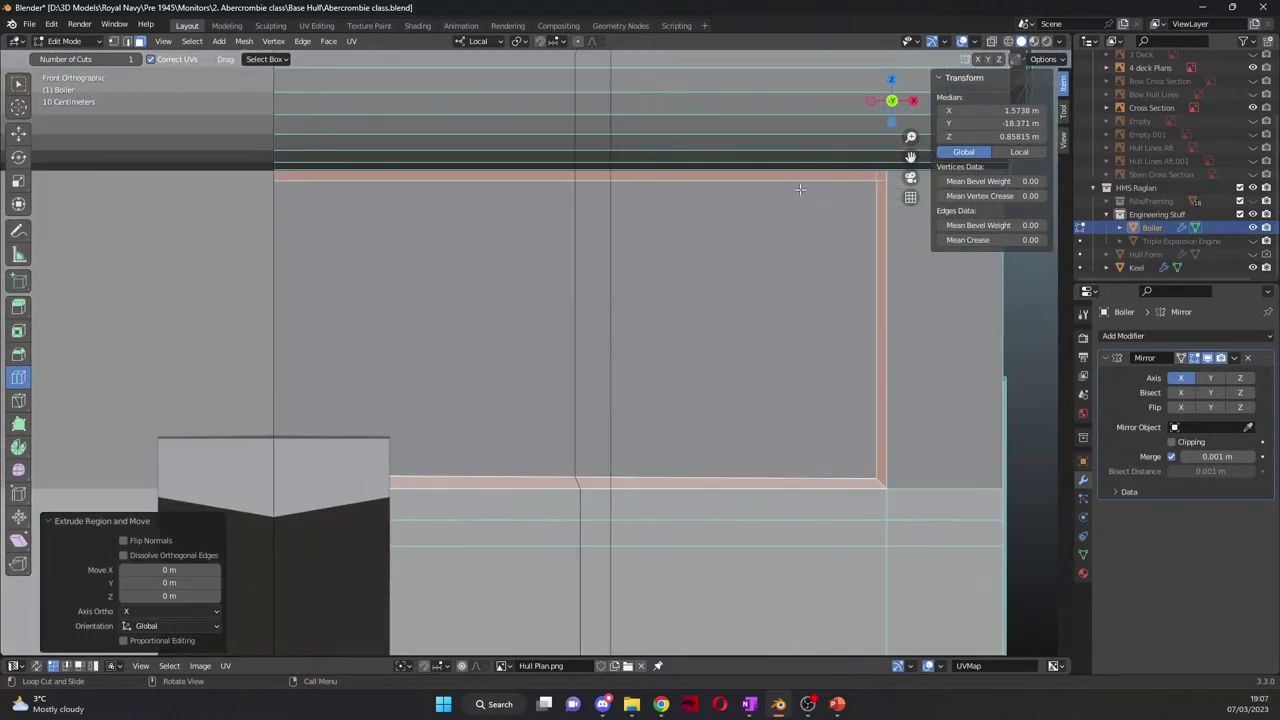
left_click_drag(910, 157, 880, 272)
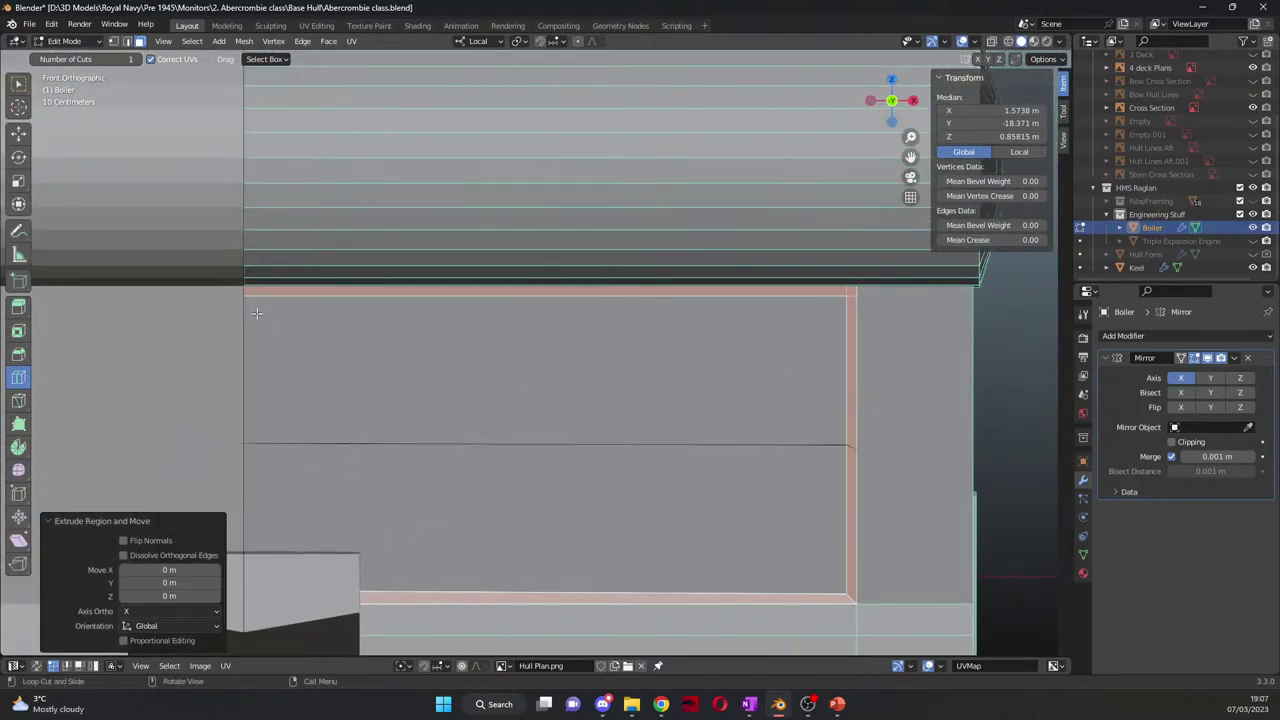
key("k")
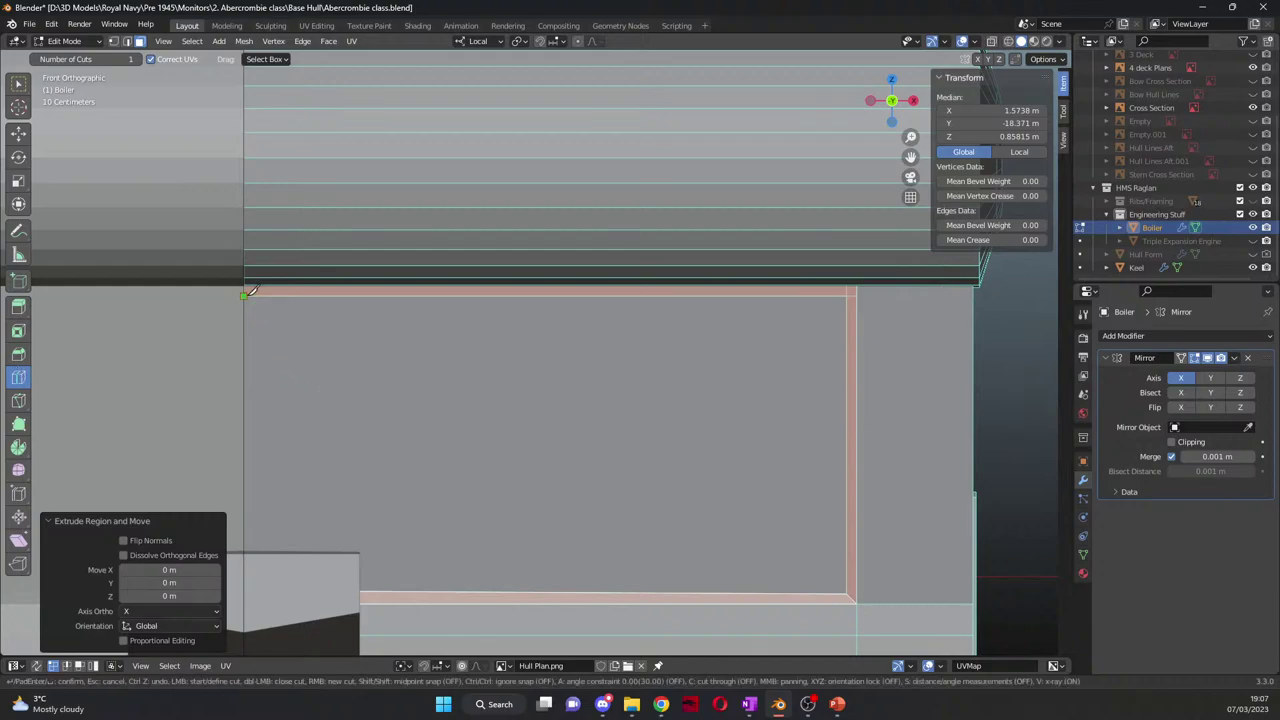
scroll(245, 285, "up", 2)
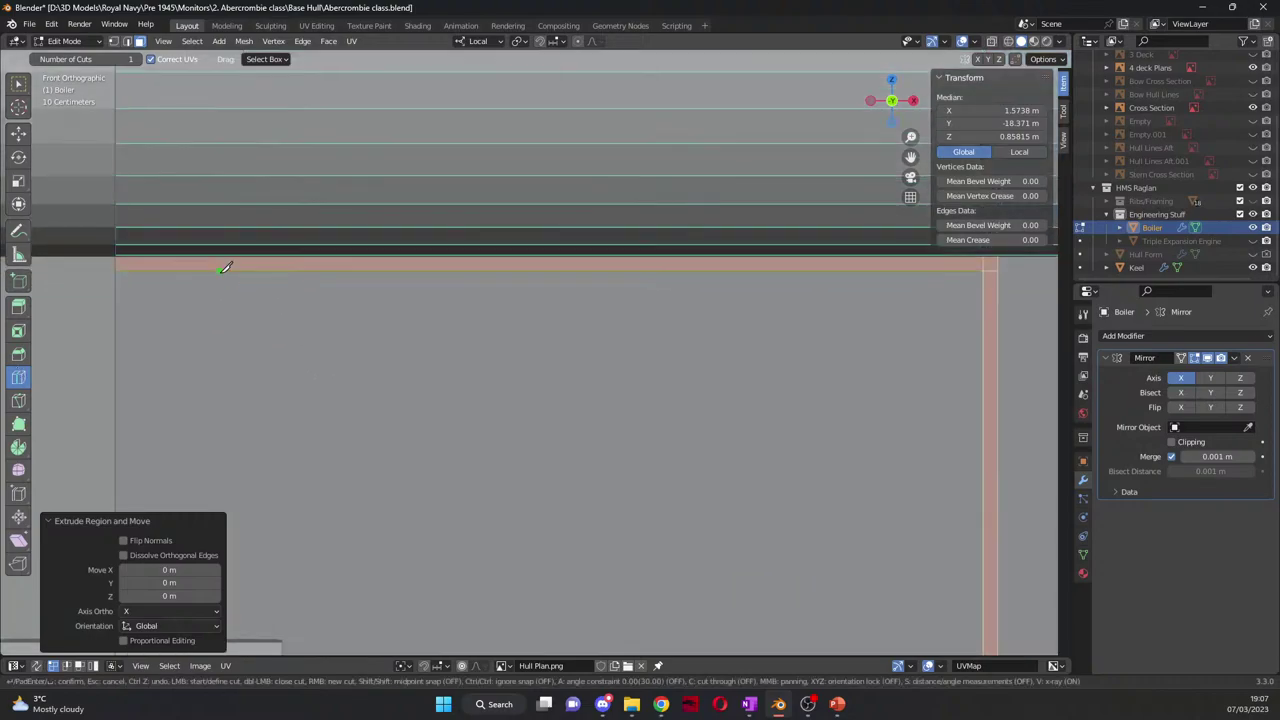
left_click(117, 258)
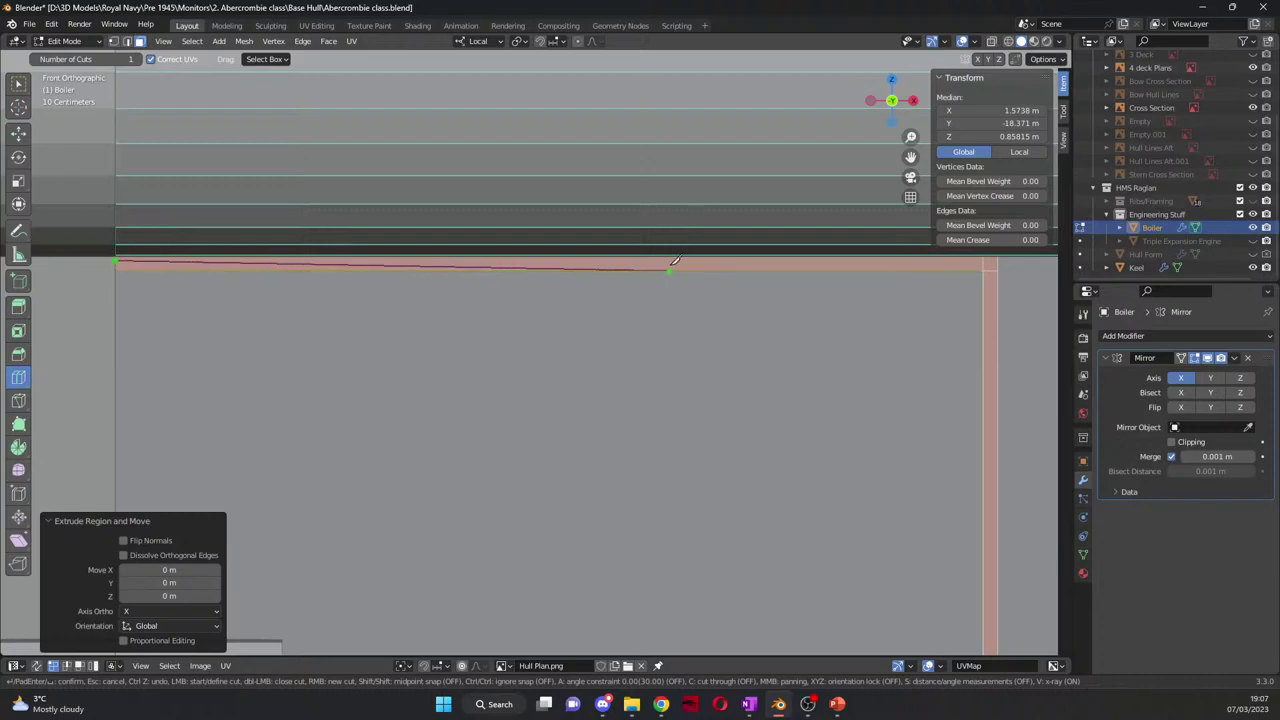
left_click(1000, 258)
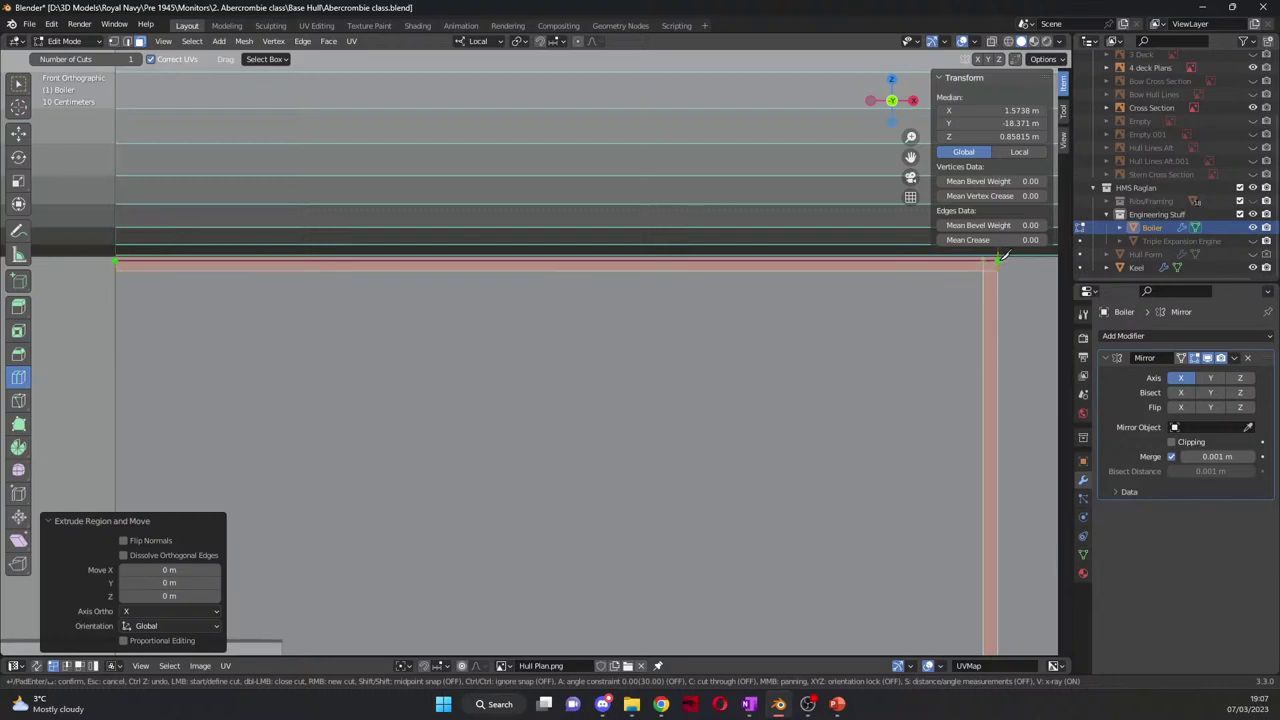
key("Return")
middle_click_drag(1000, 258, 814, 366)
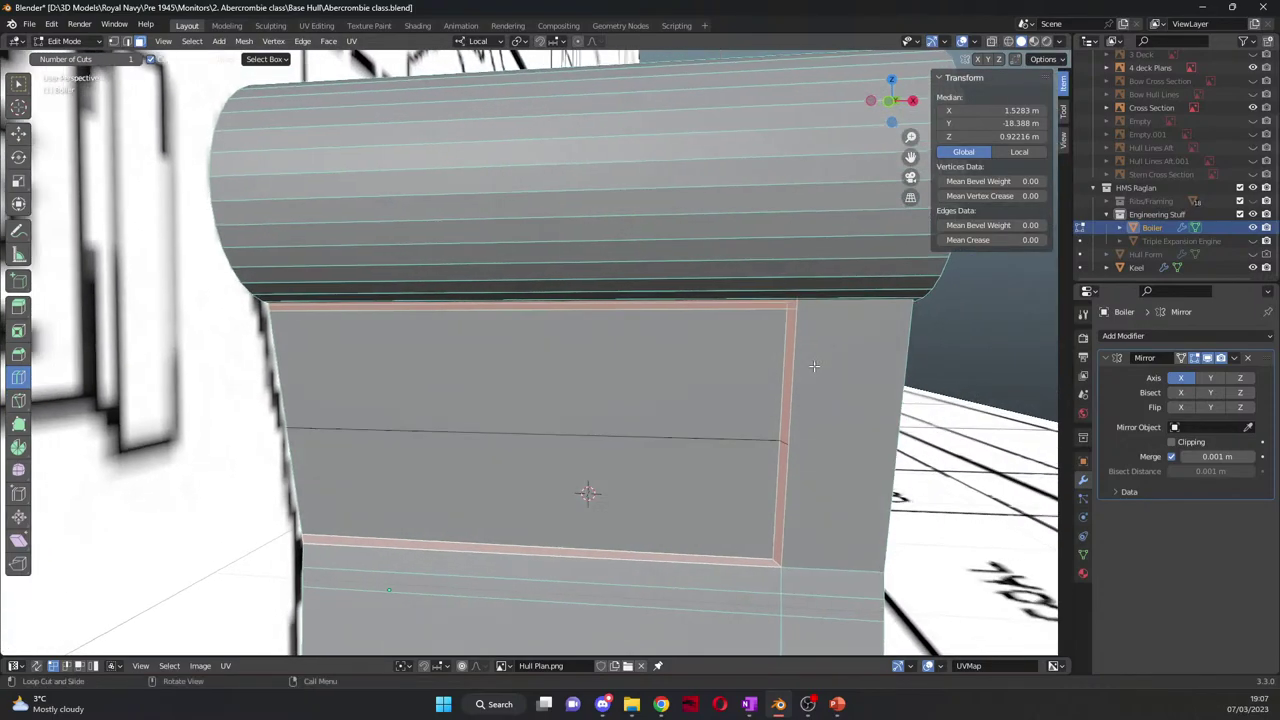
left_click_drag(910, 157, 590, 160)
scroll(594, 377, "up", 5)
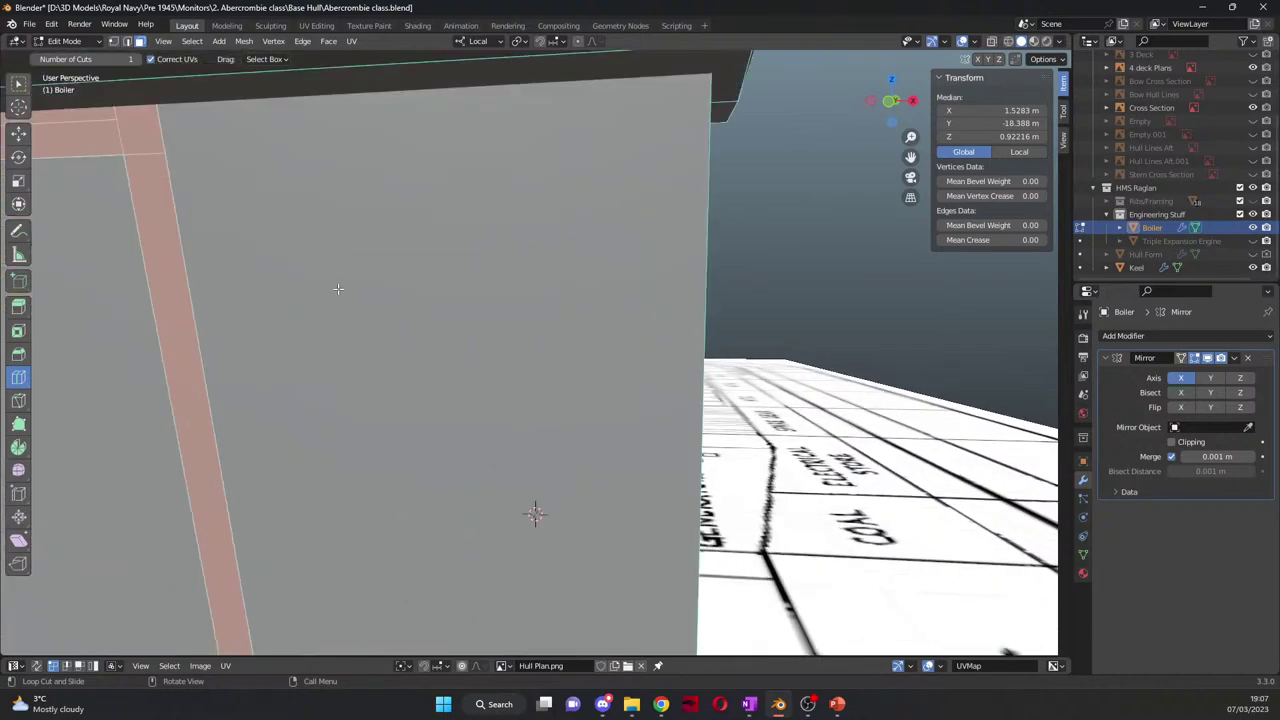
Step: Try to knife-cut a horizontal edge across the outer corner square of the sloping panel's top border strip
middle_click_drag(338, 290, 364, 290)
middle_click_drag(434, 163, 432, 169)
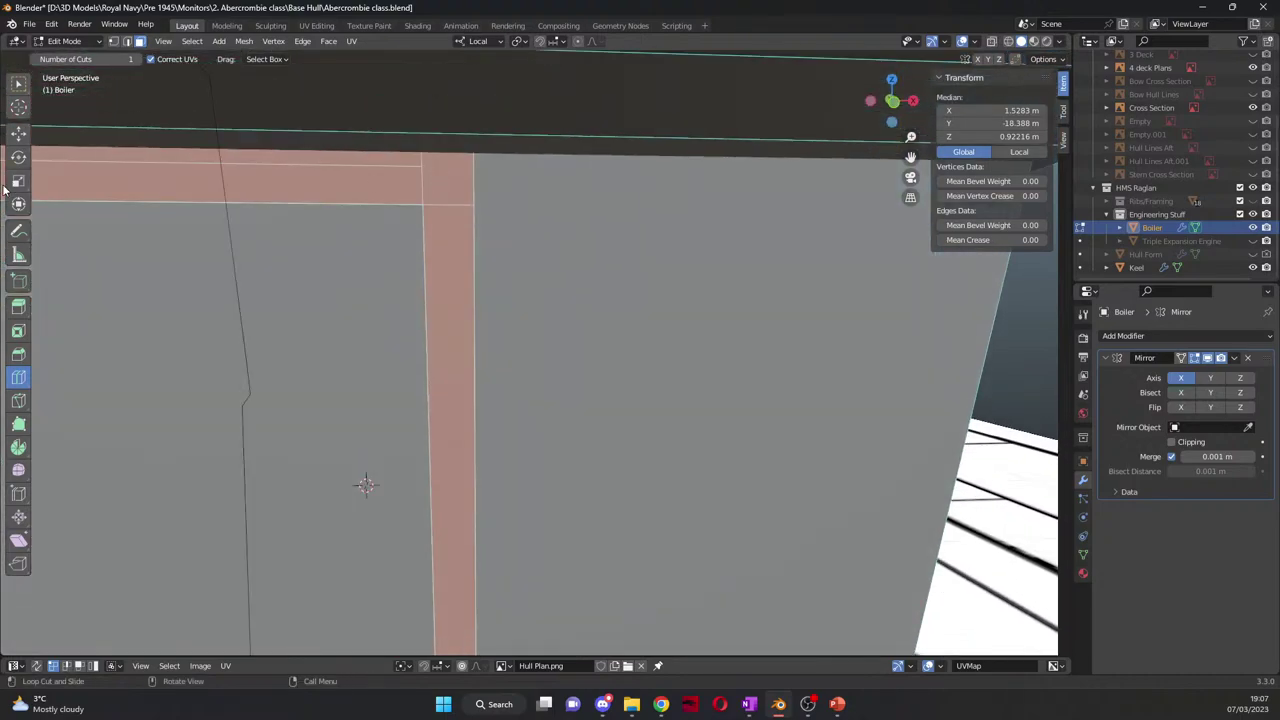
left_click(18, 133)
key("k")
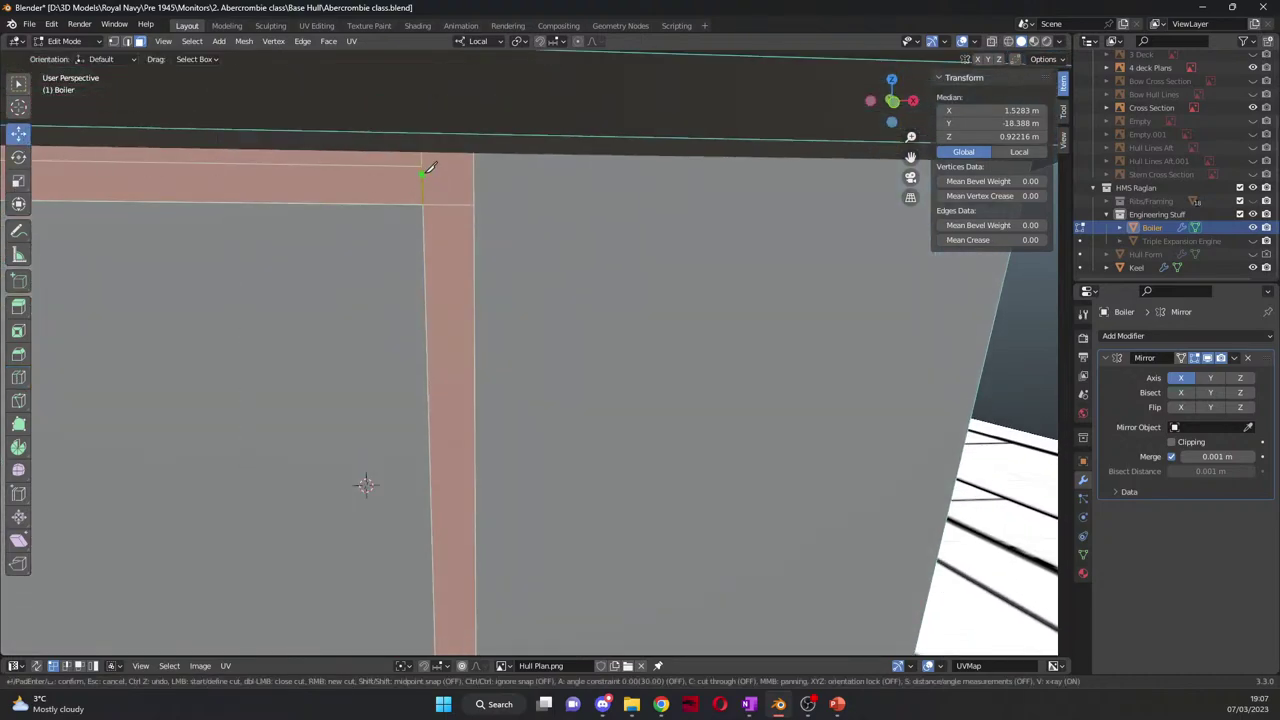
left_click(421, 166)
left_click(475, 167)
key("Return")
middle_click_drag(475, 167, 466, 165)
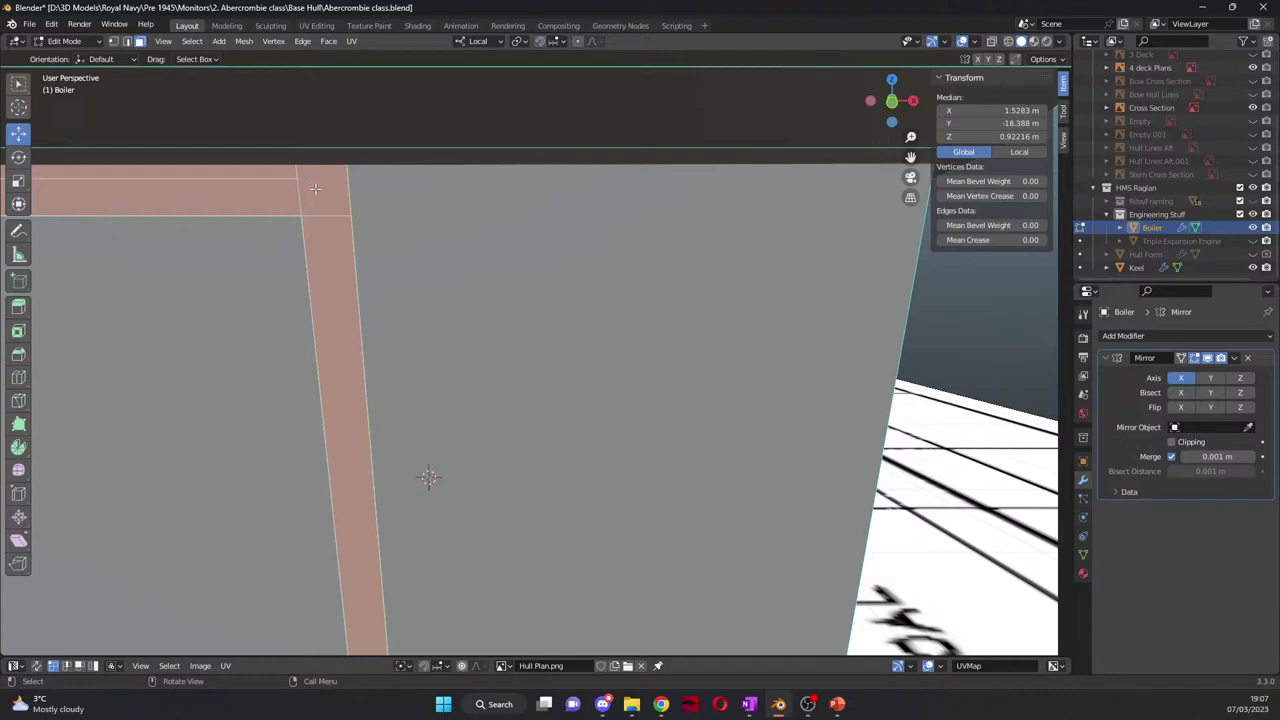
Step: Knife-cut a horizontal edge across the border's top outer corner square, continuing the existing cut of the top strip
middle_click_drag(315, 188, 318, 188)
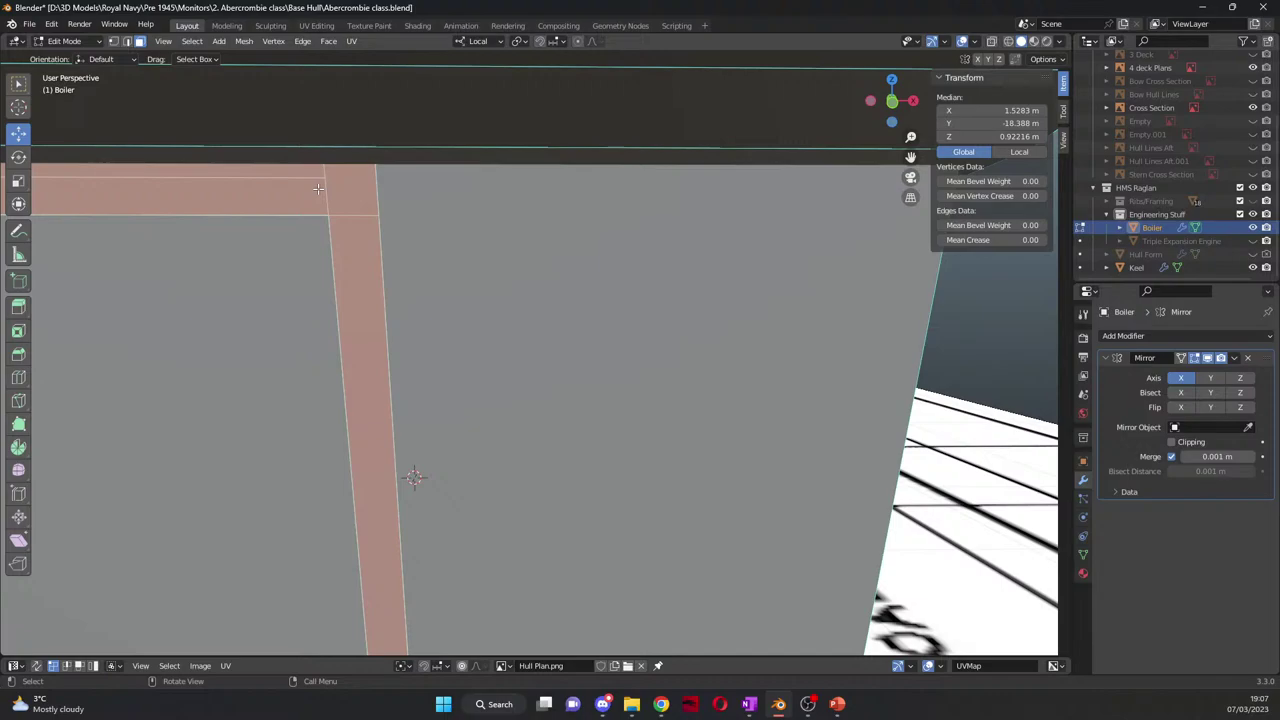
left_click(364, 194)
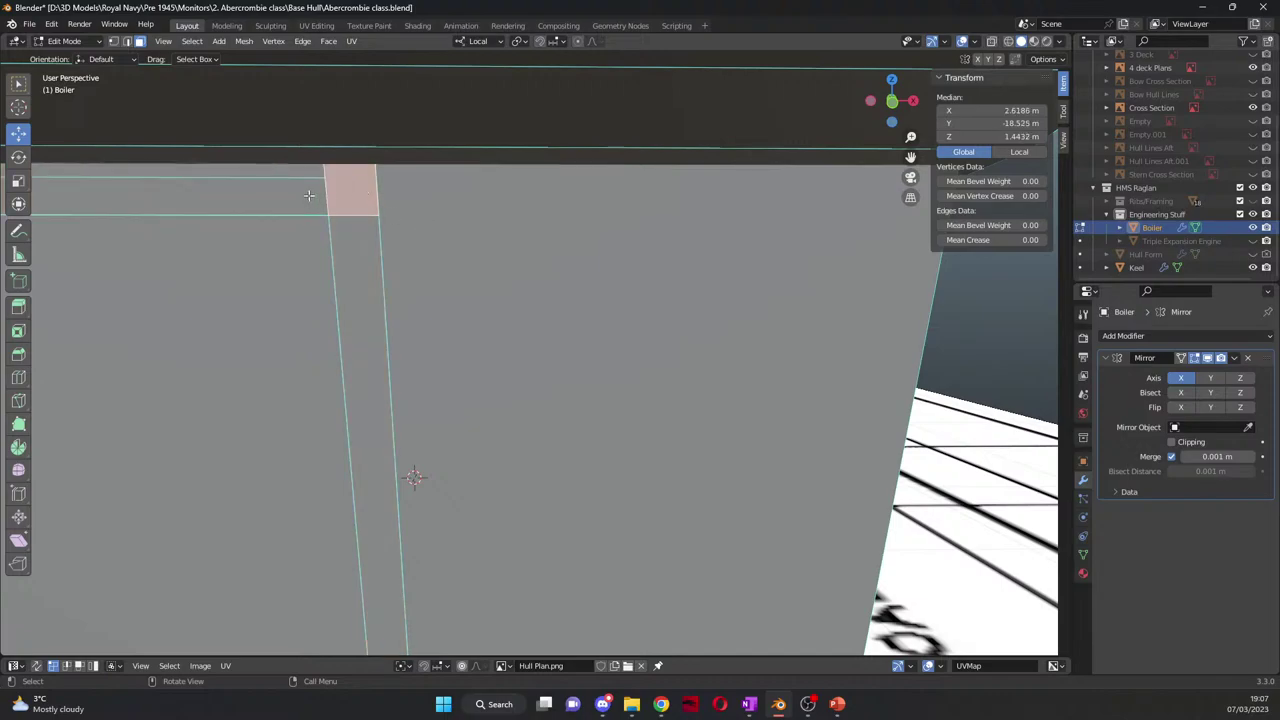
left_click(310, 196)
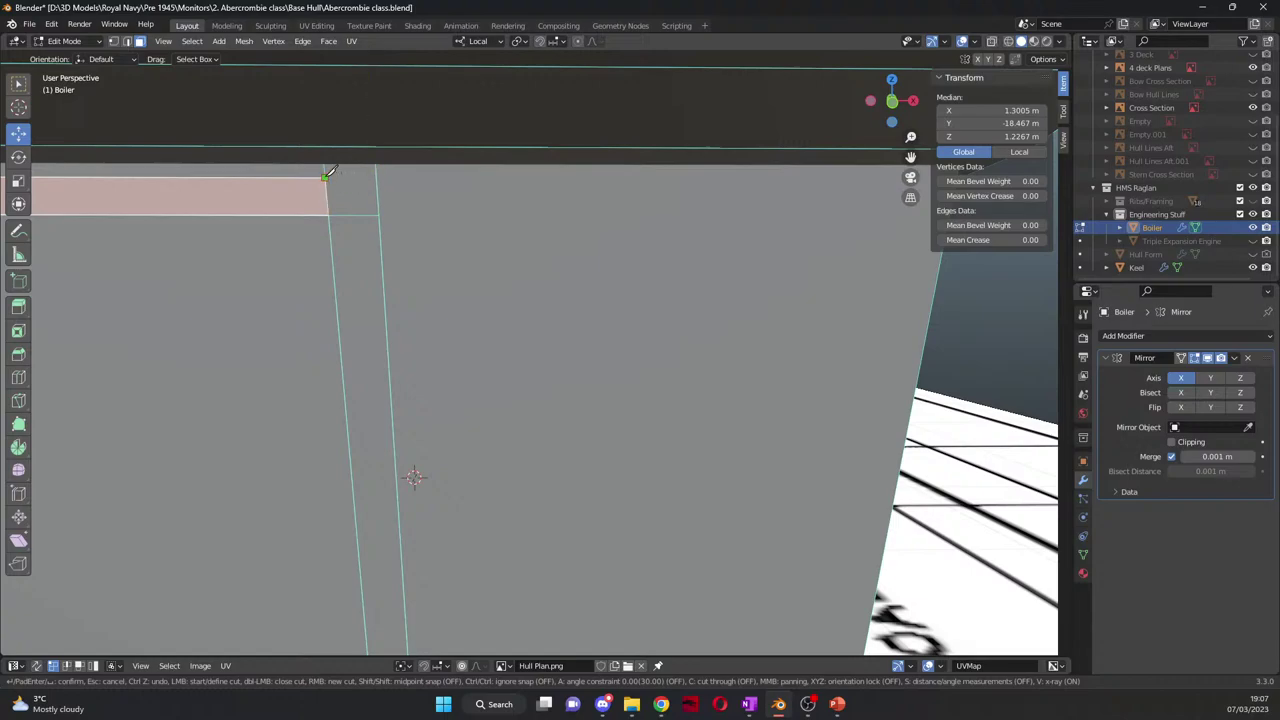
left_click(326, 177)
left_click(378, 177)
key("Return")
scroll(371, 220, "down", 2)
middle_click_drag(373, 221, 401, 232)
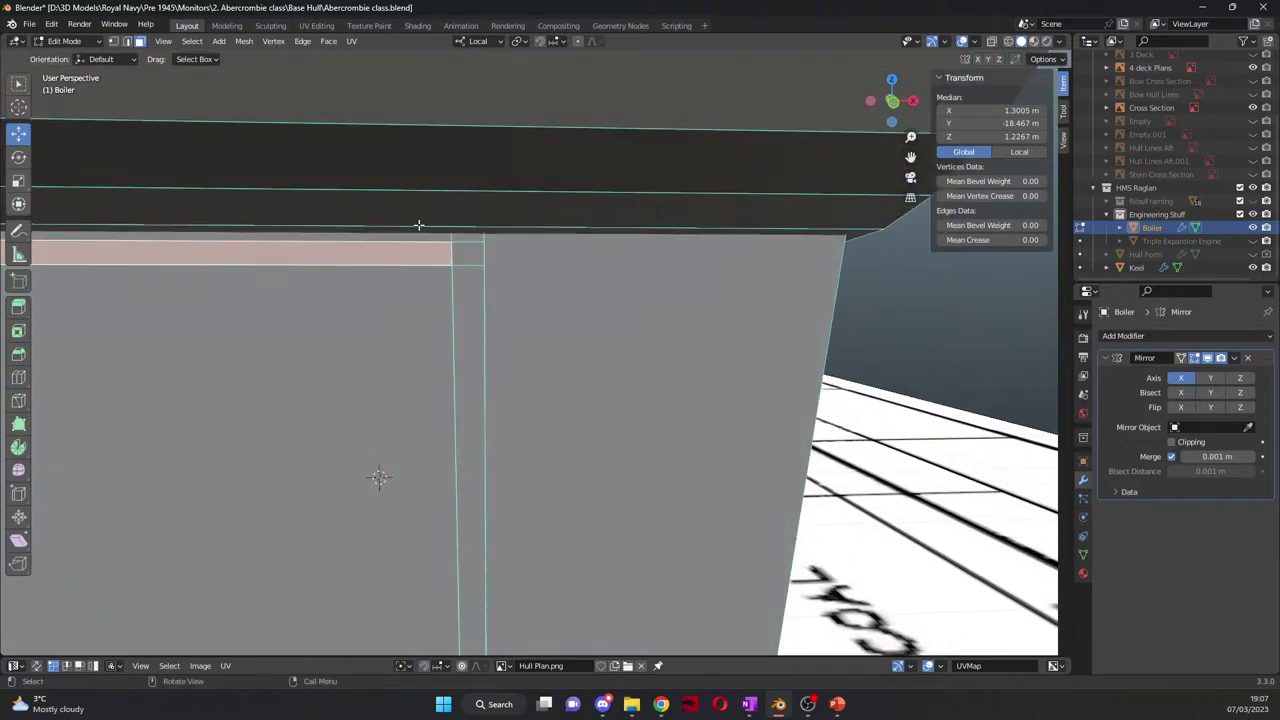
Step: Copy the Z value 1.24222 m from the cut's inner corner vertex to its outer end vertex to level the edge
key("KP_1")
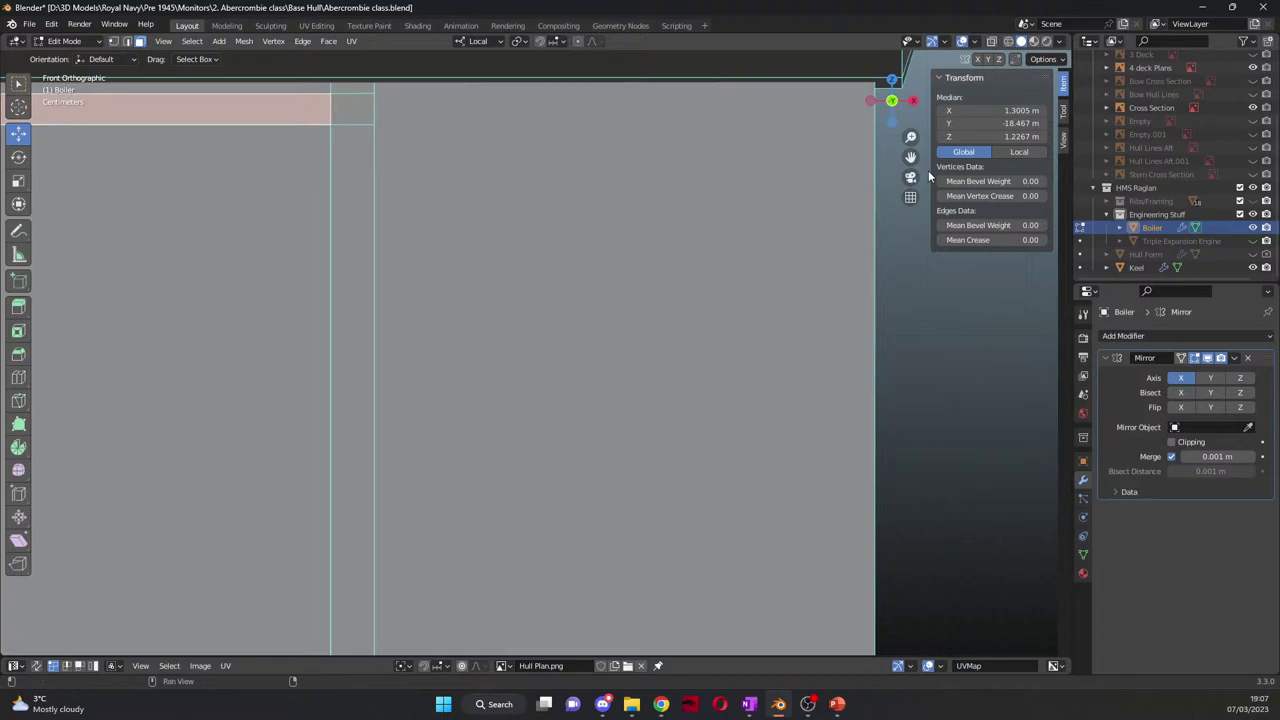
middle_click_drag(173, 121, 260, 308, "shift")
scroll(260, 308, "up", 4)
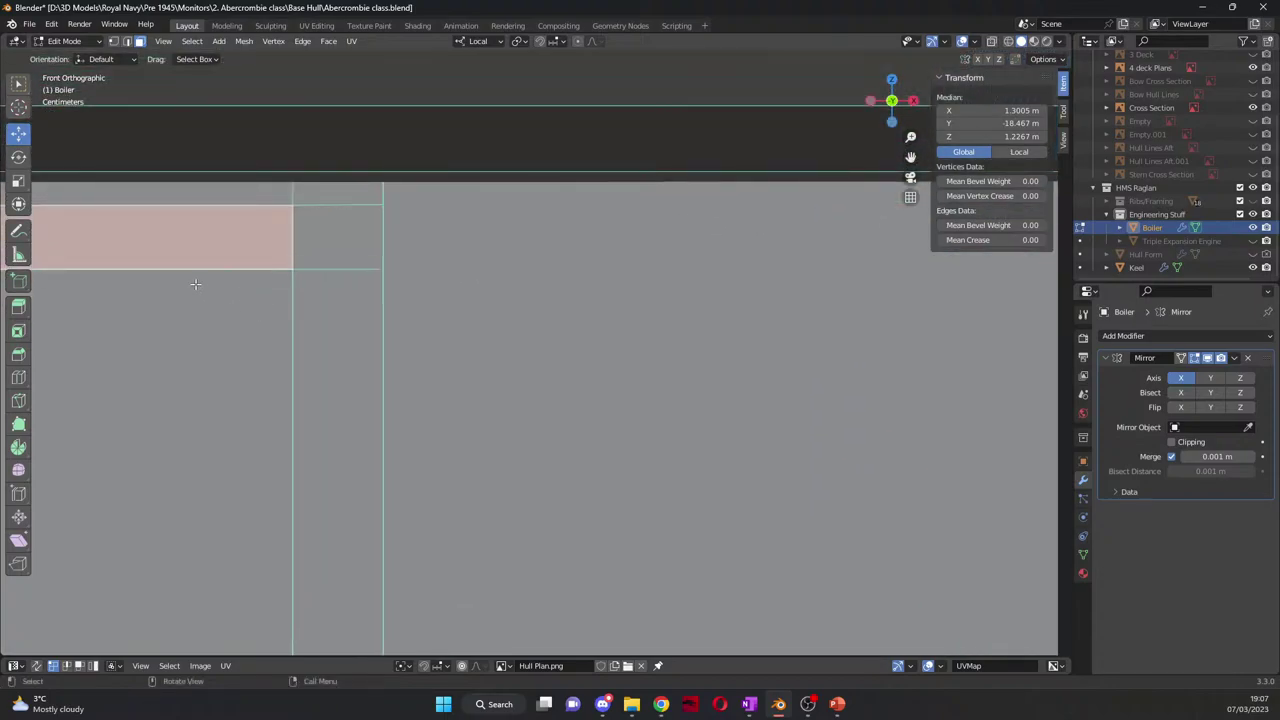
left_click(113, 41)
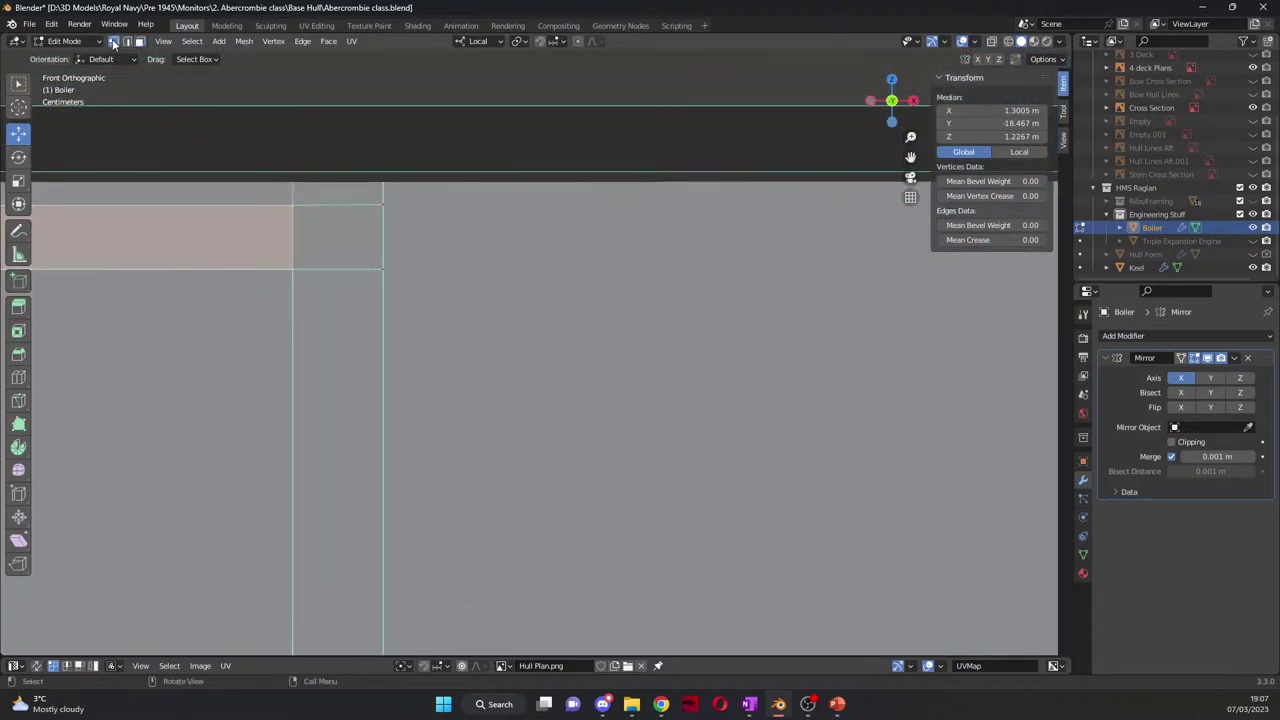
left_click(292, 204)
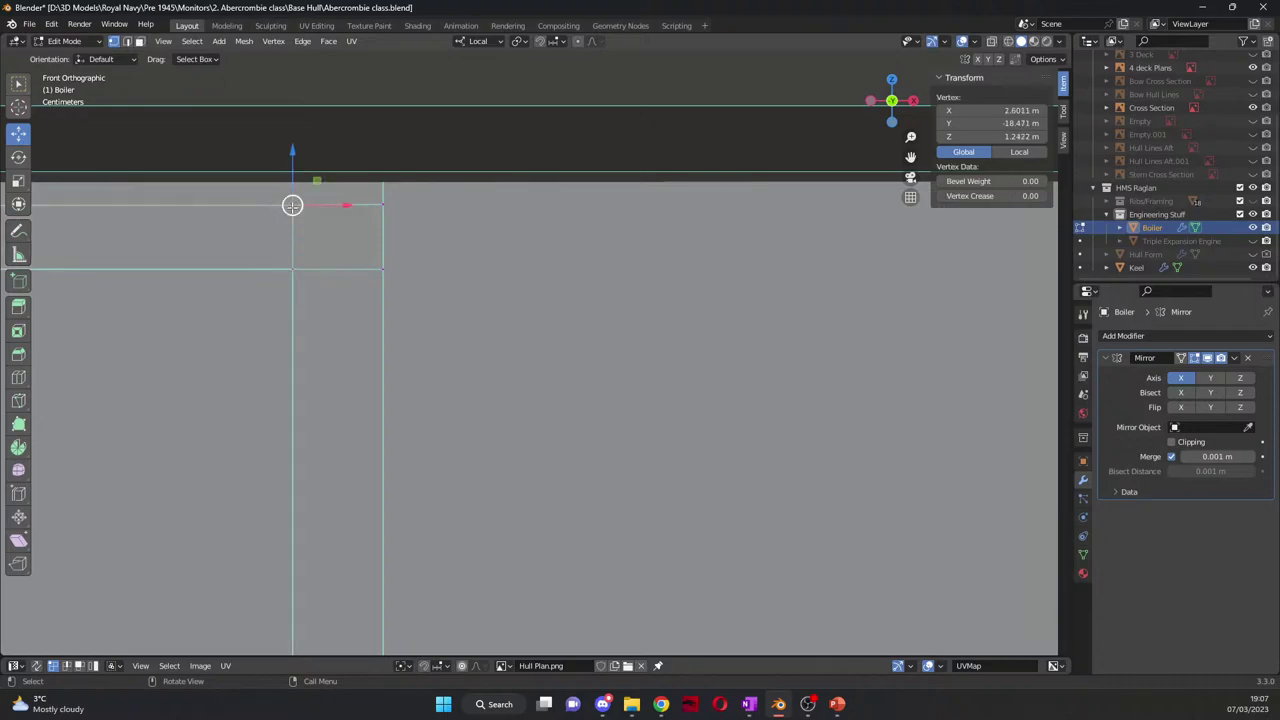
left_click(1020, 136)
key("ctrl+c")
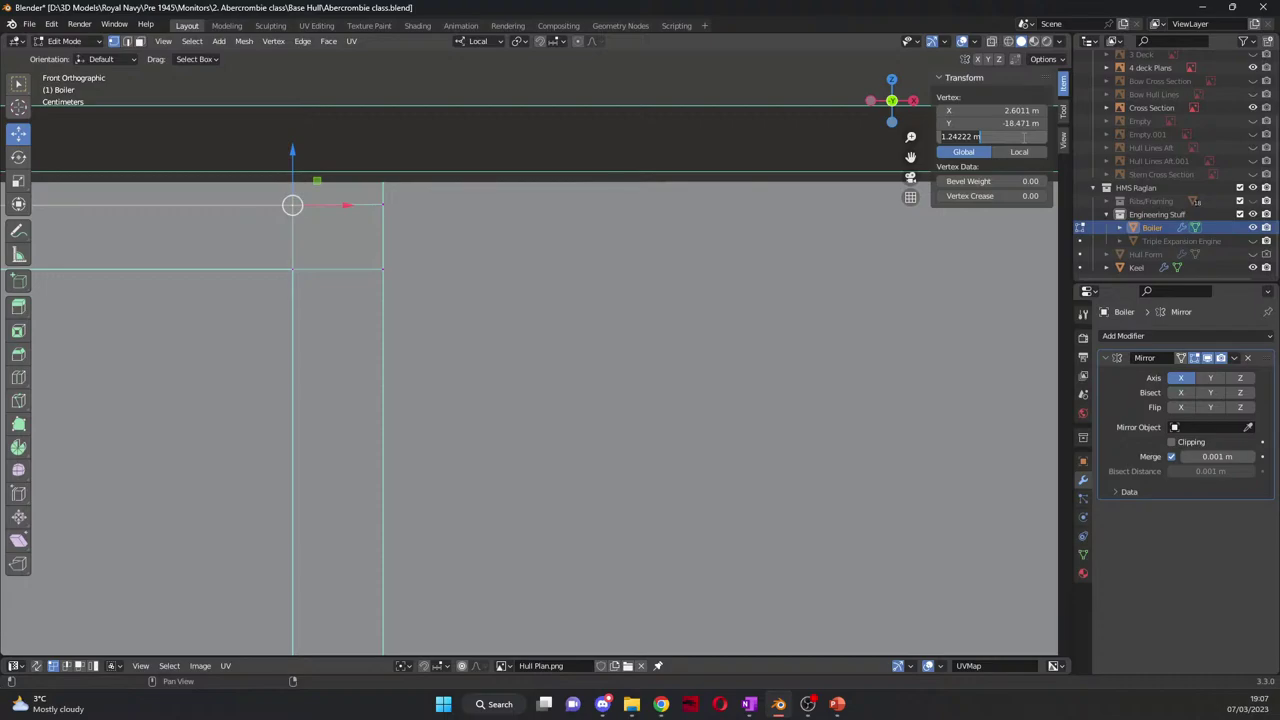
left_click(747, 360)
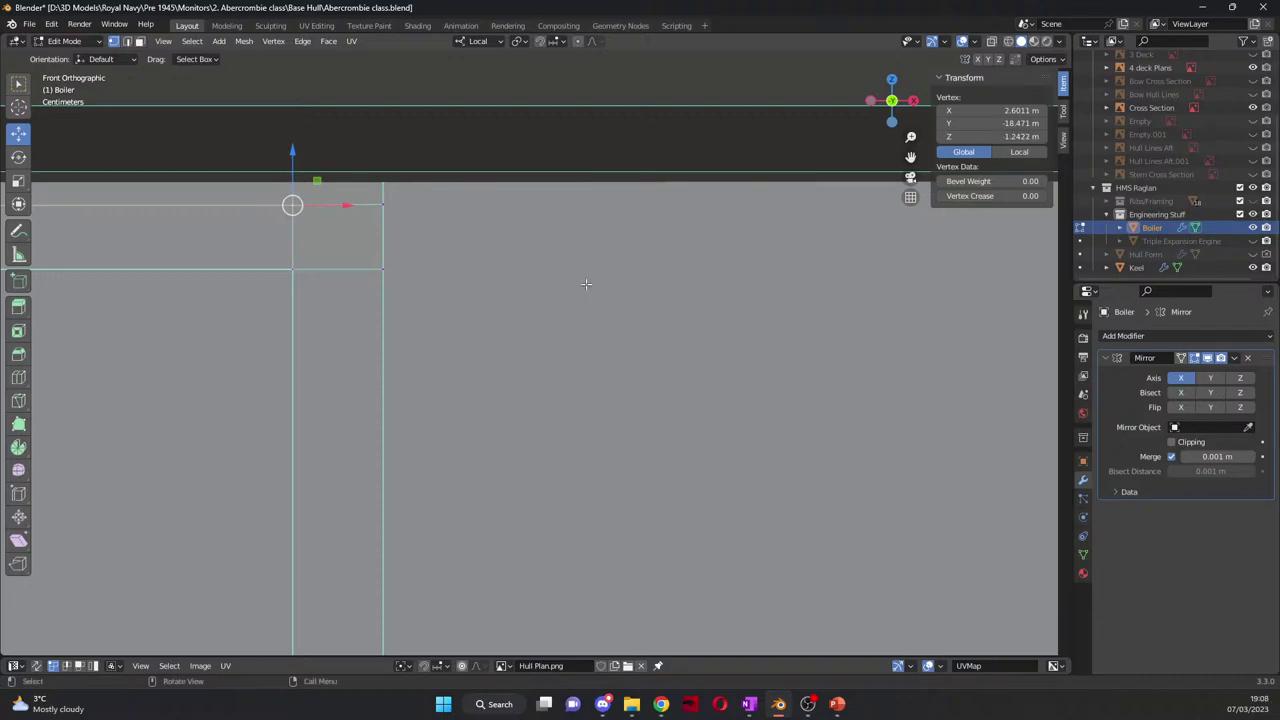
left_click(389, 212)
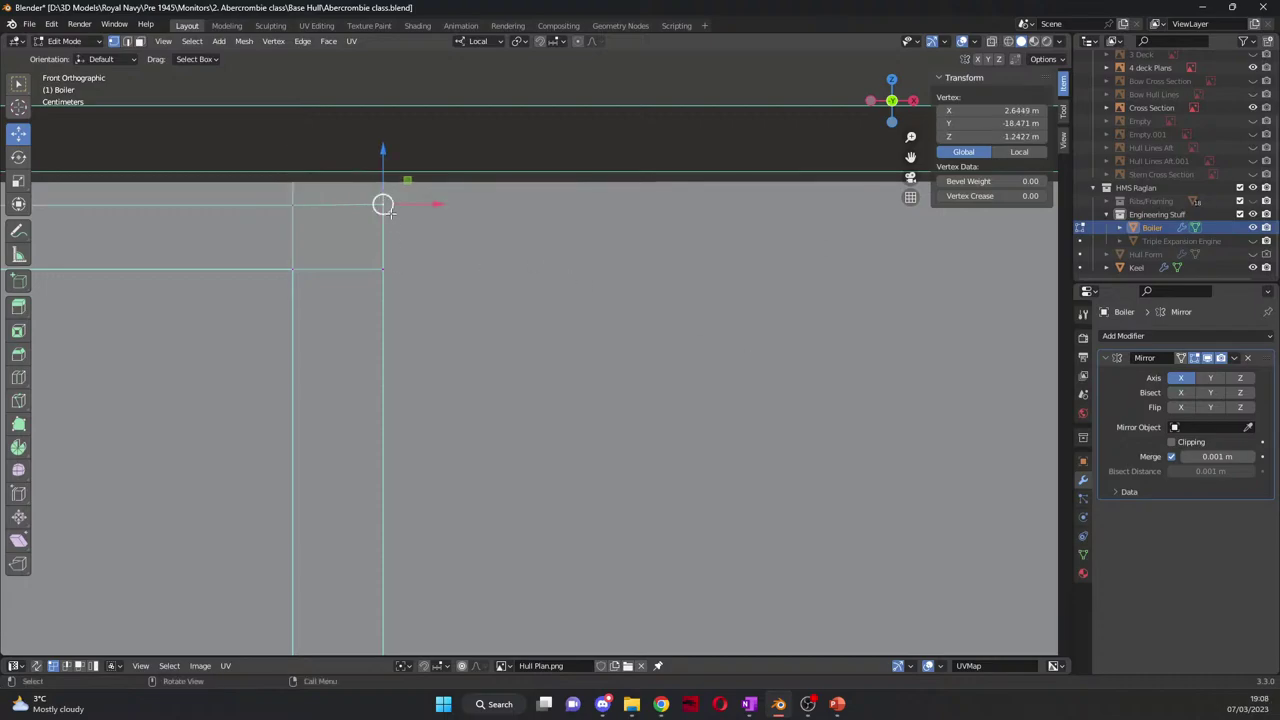
left_click(1020, 136)
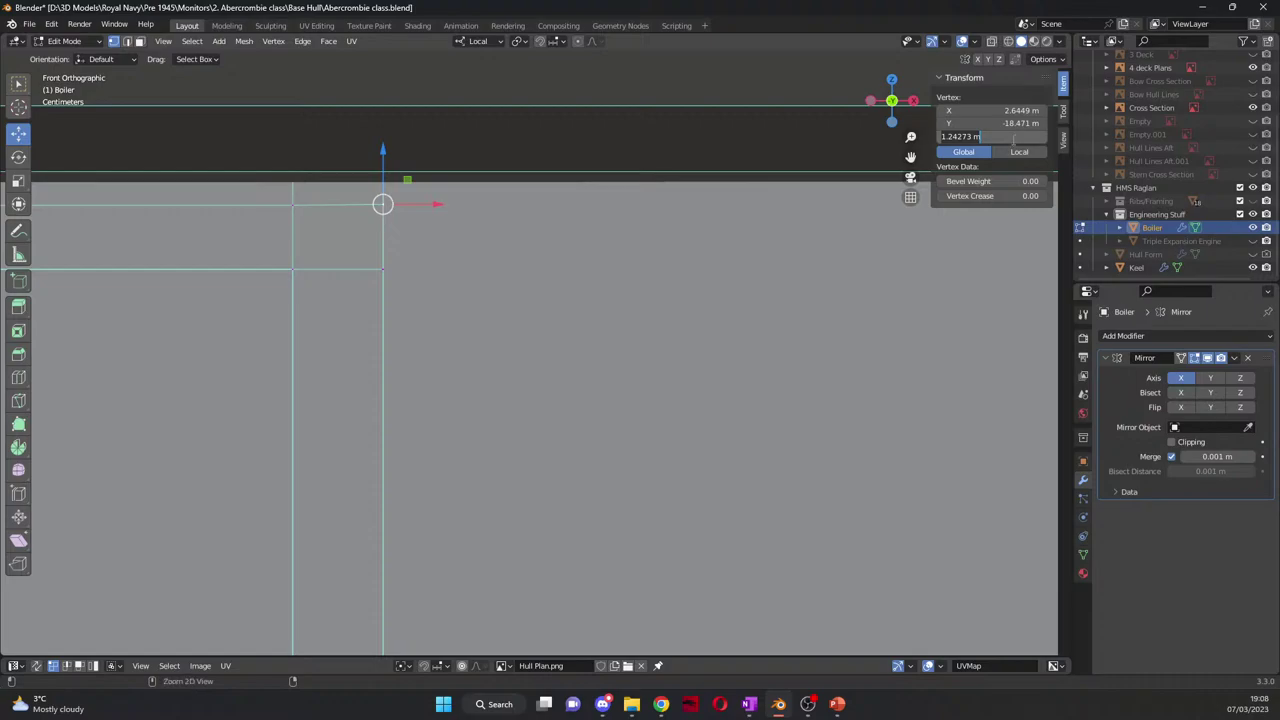
key("ctrl+v")
key("Return")
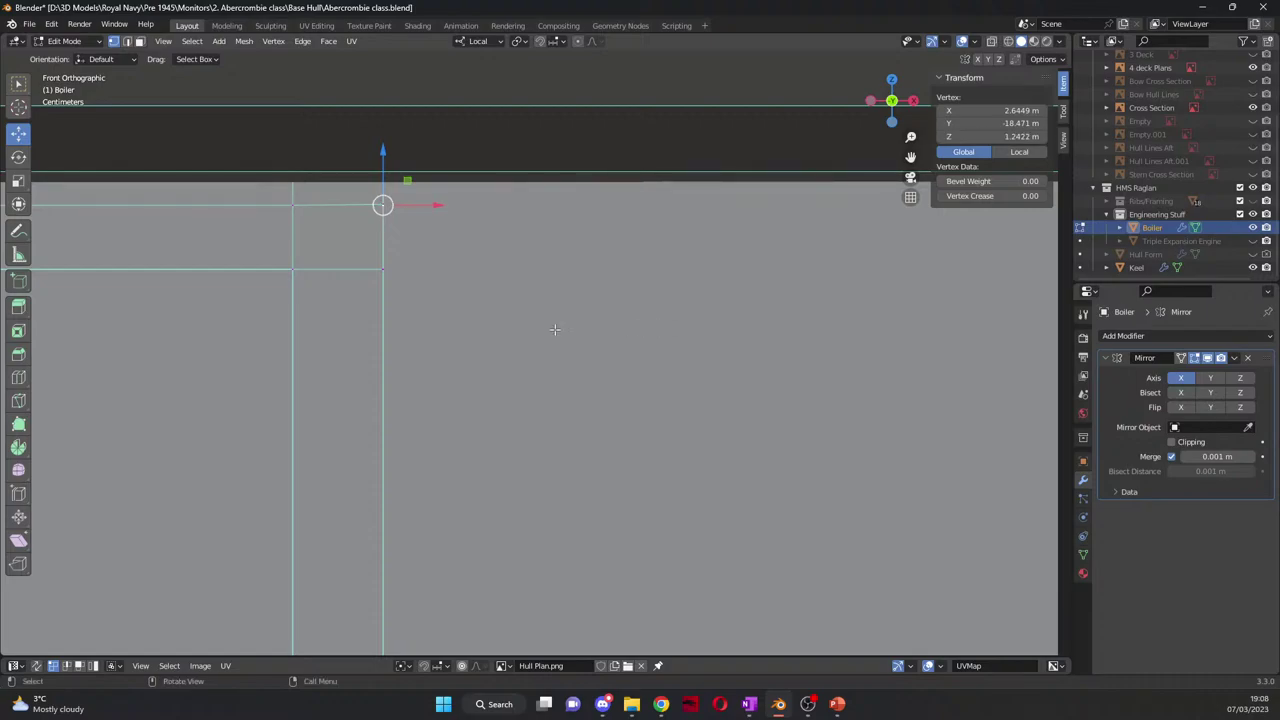
Step: Select the overlapping vertices at the outer end of the corner cut and merge them
middle_click_drag(444, 258, 417, 258)
scroll(417, 258, "up", 3)
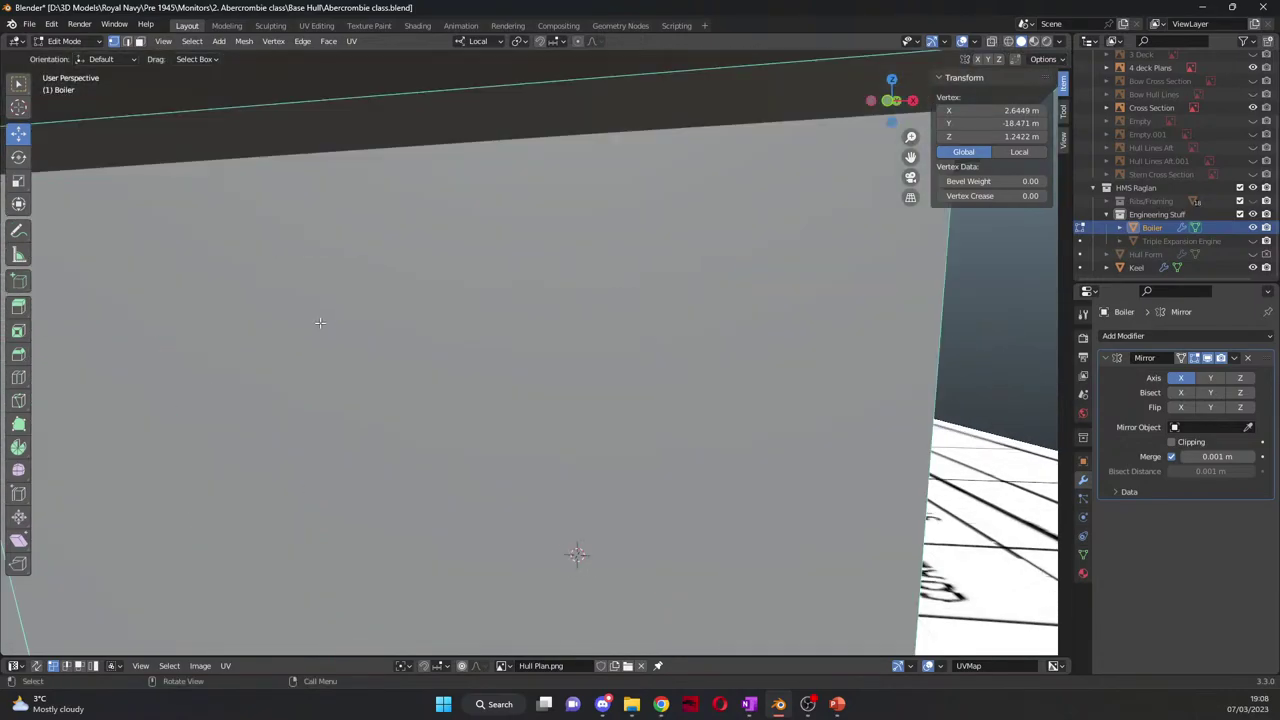
left_click_drag(910, 157, 582, 219)
scroll(582, 219, "up", 3)
middle_click_drag(582, 219, 575, 234)
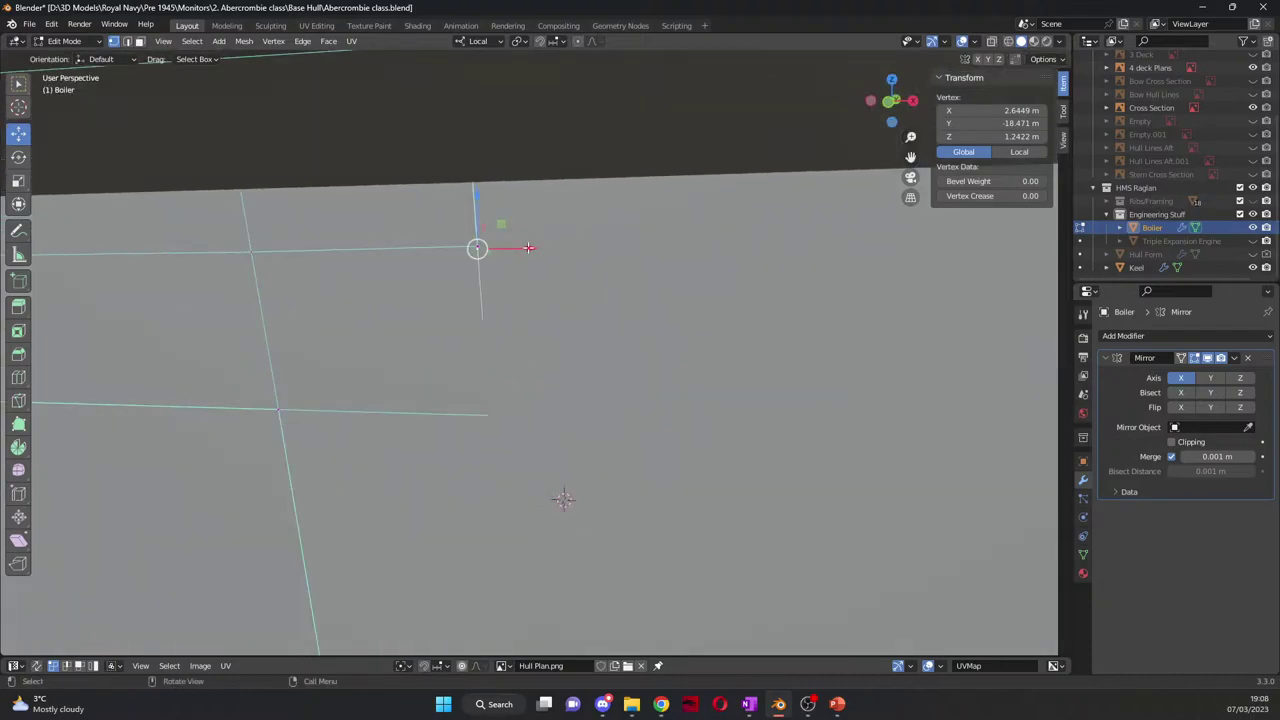
left_click(476, 248, "shift")
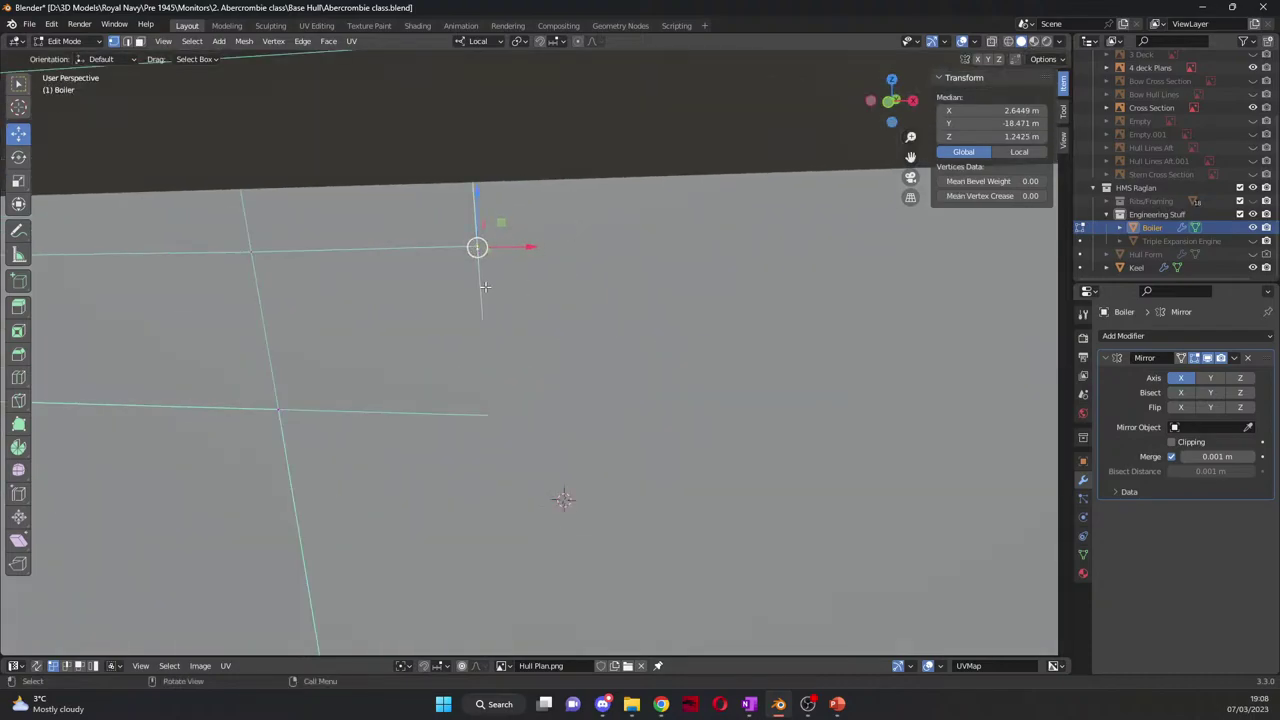
key("m")
left_click(485, 288)
middle_click_drag(583, 288, 421, 321)
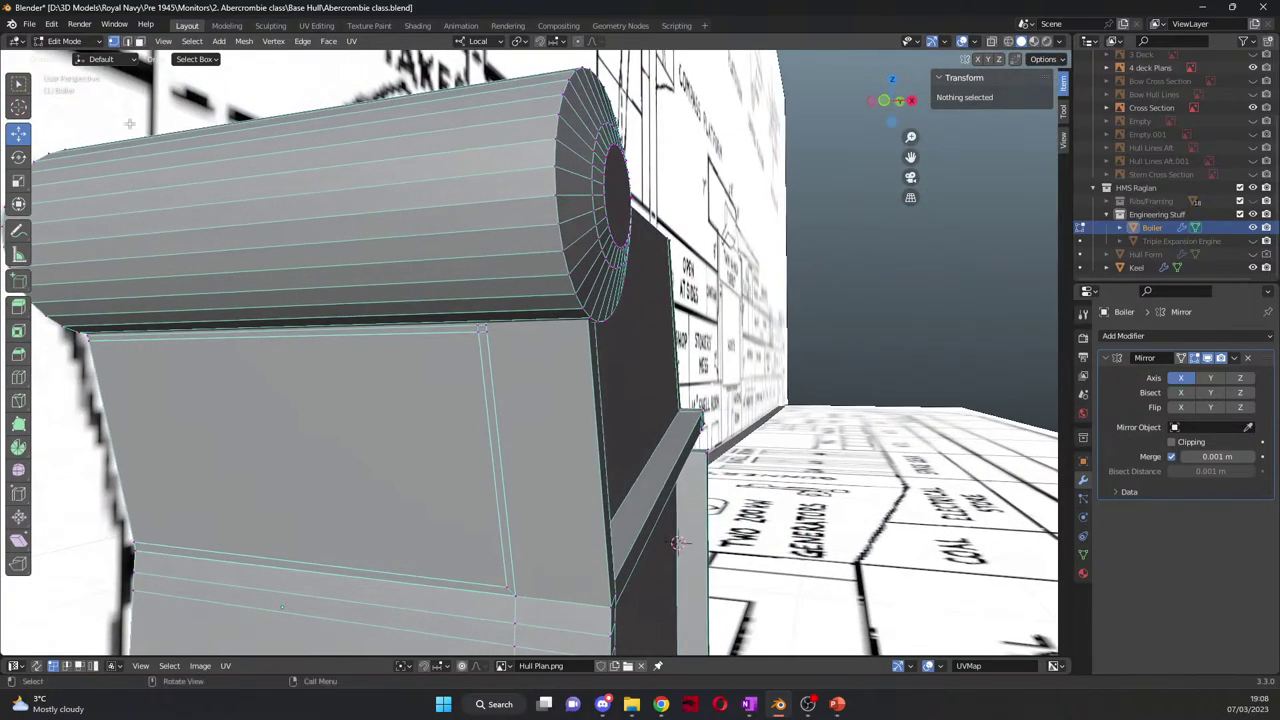
Step: Select the top, outer and bottom border strips of the sloping panel and extrude them outward about 0.084 m
left_click(128, 41)
left_click(483, 328, "shift")
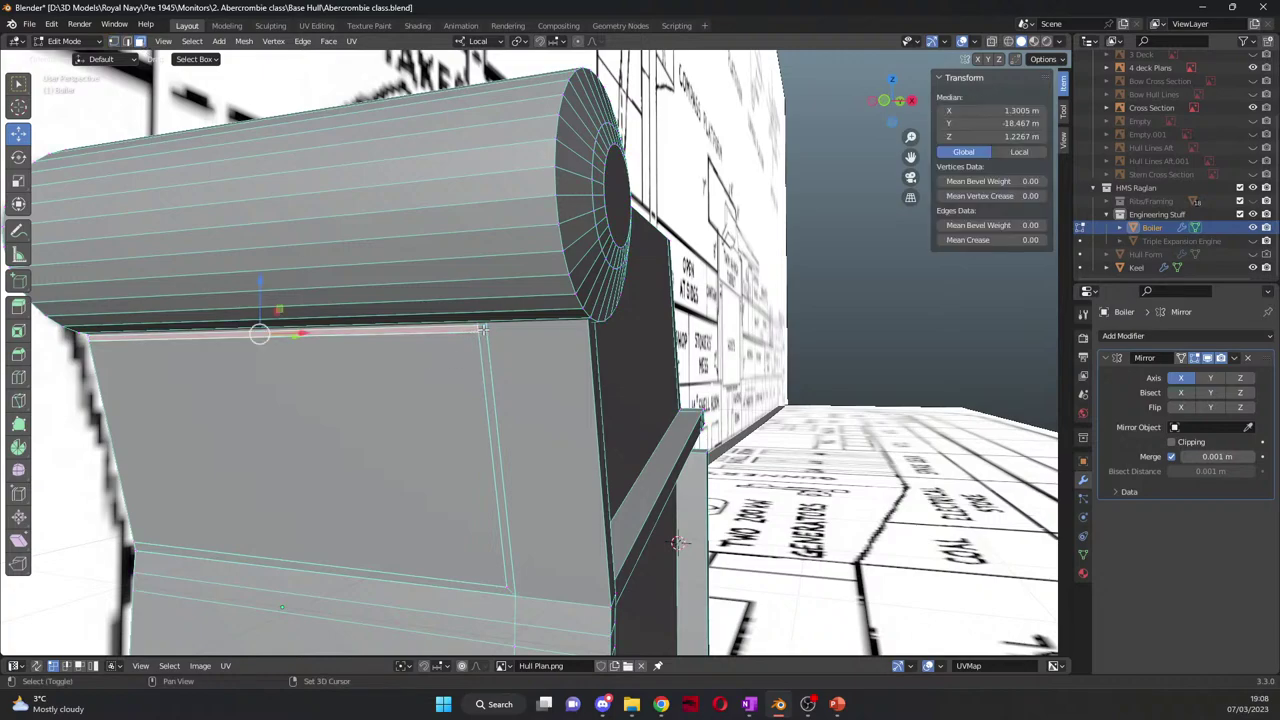
left_click(492, 440, "shift")
left_click(483, 590, "shift")
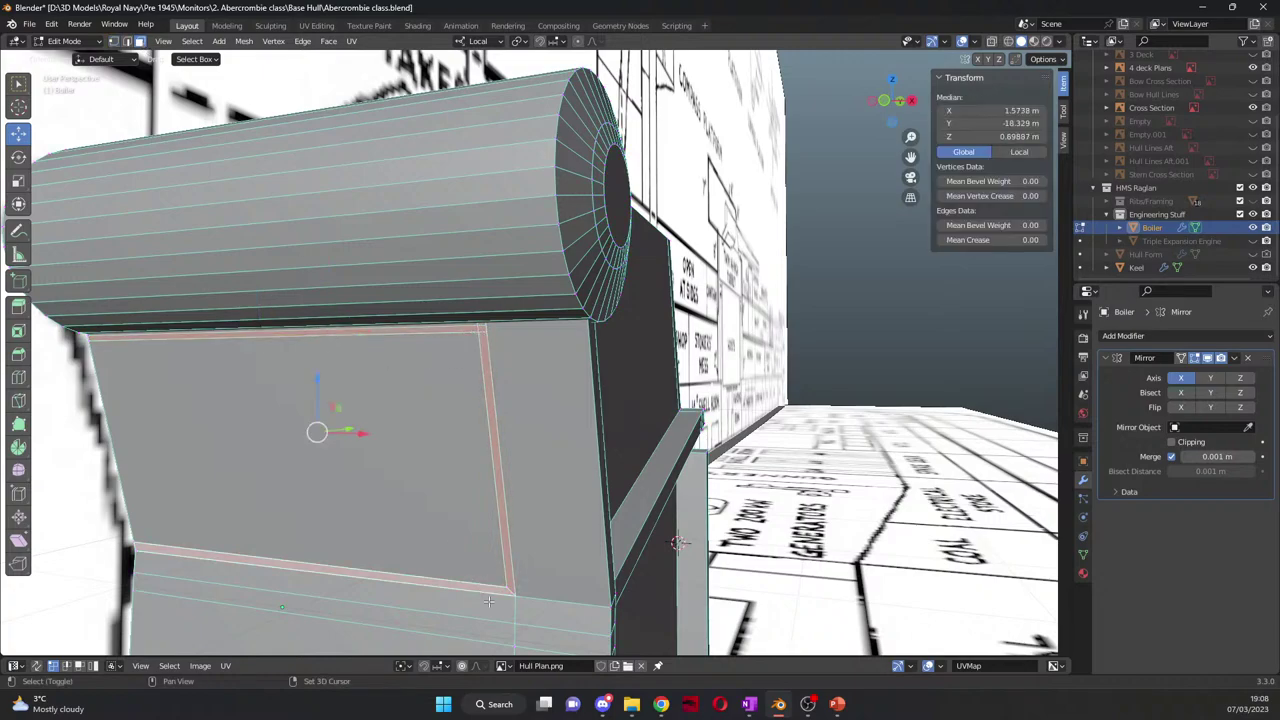
key("e")
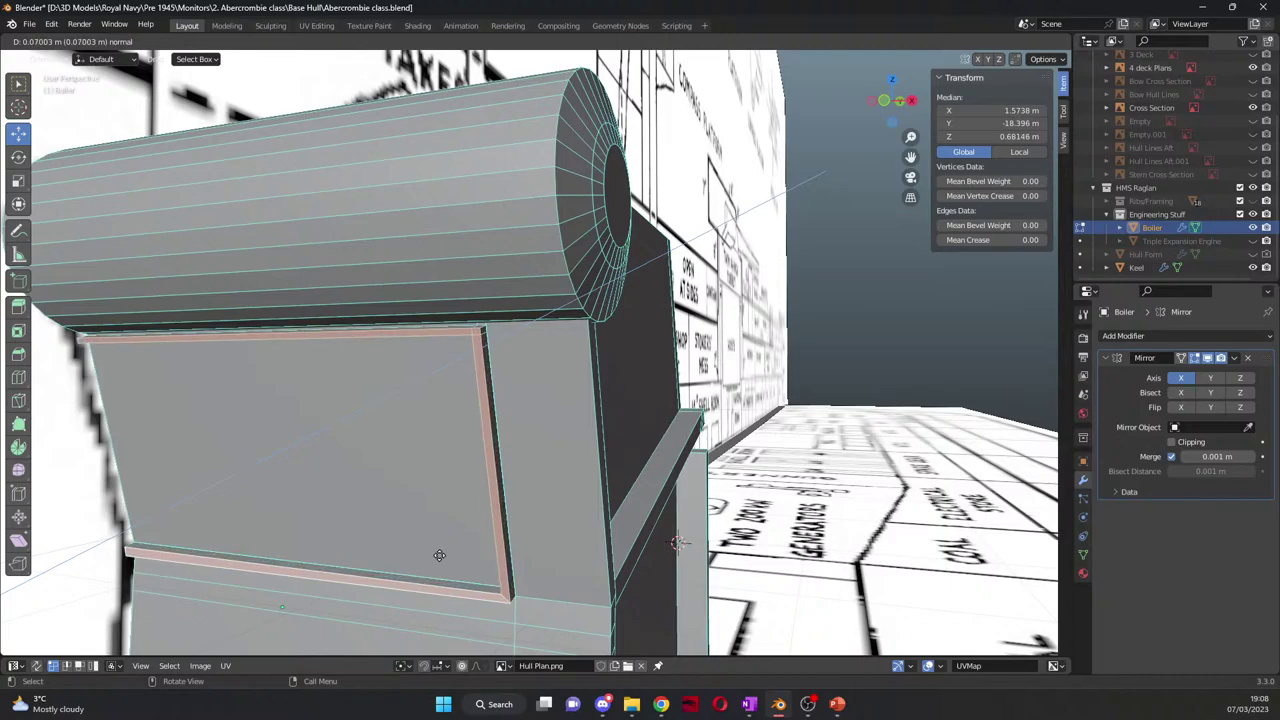
left_click(438, 557)
scroll(440, 558, "down", 4)
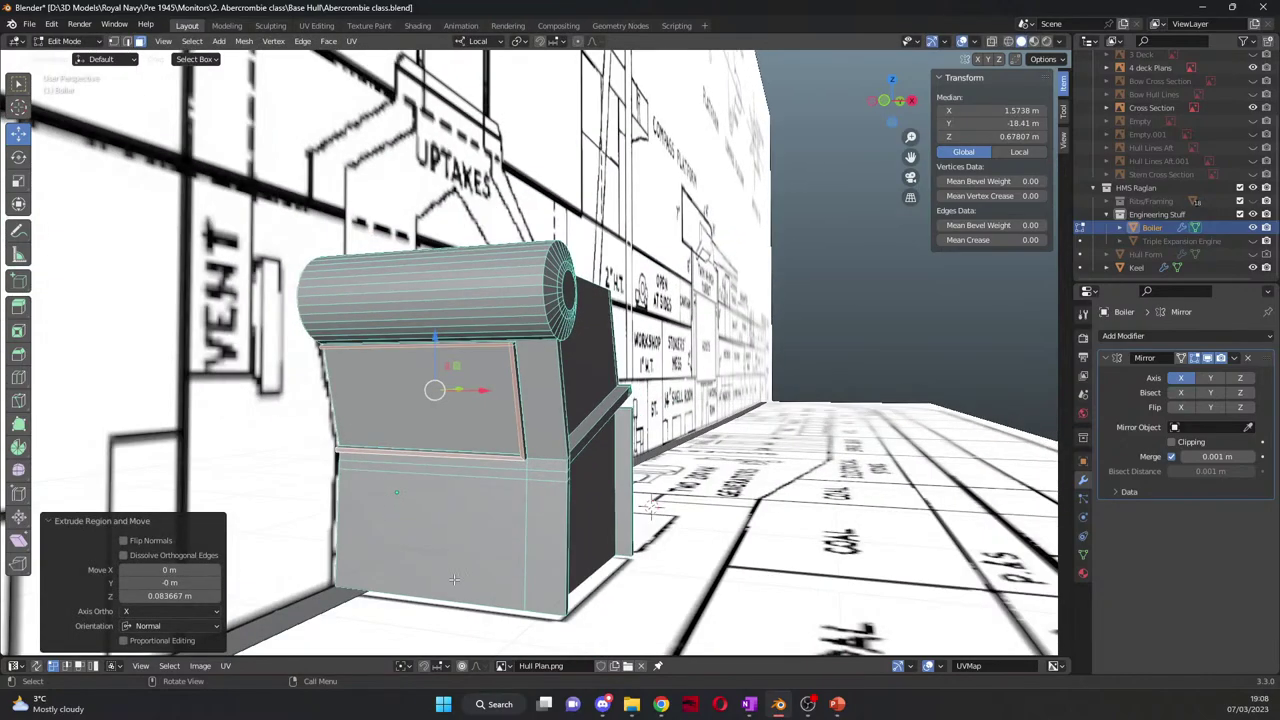
Step: Check the raised border in Object Mode, and undo its extrusion back to the selected flat strips
middle_click_drag(440, 558, 400, 595)
scroll(390, 596, "up", 2)
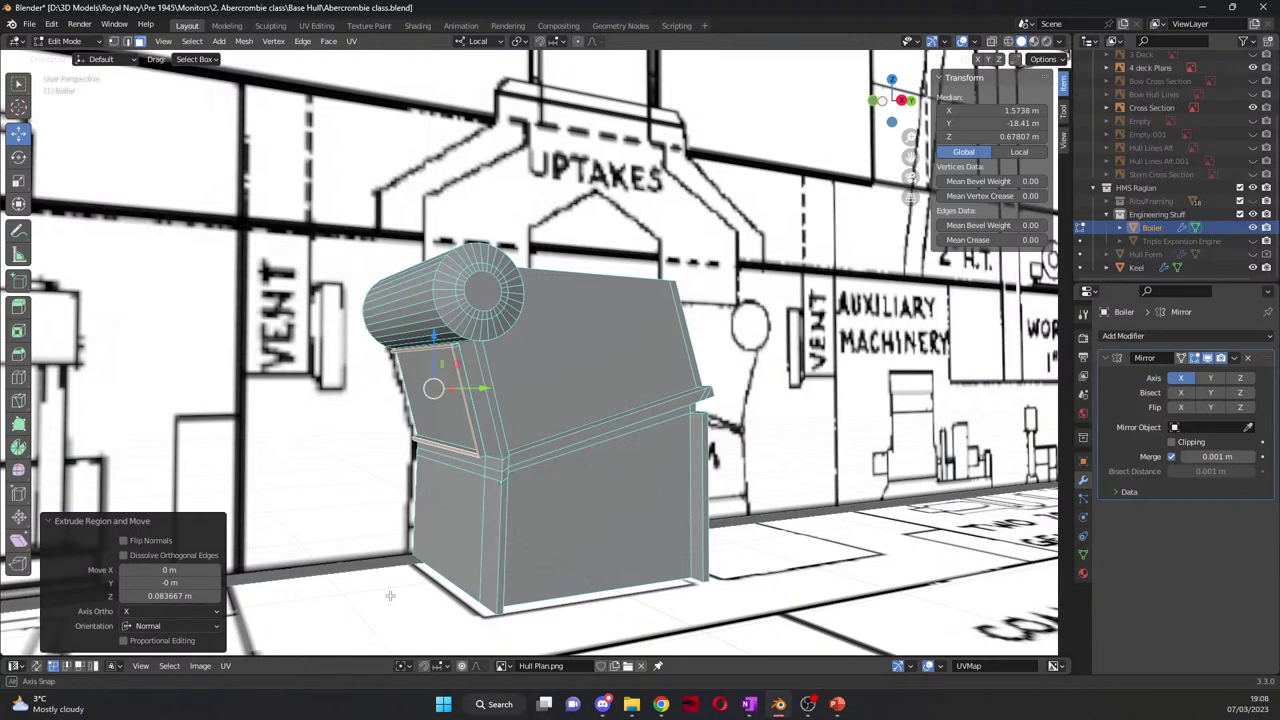
mouse_move(390, 596)
middle_mouse_down()
mouse_move(470, 572)
mouse_move(445, 605)
mouse_move(404, 611)
mouse_move(431, 606)
middle_mouse_up()
key("Tab")
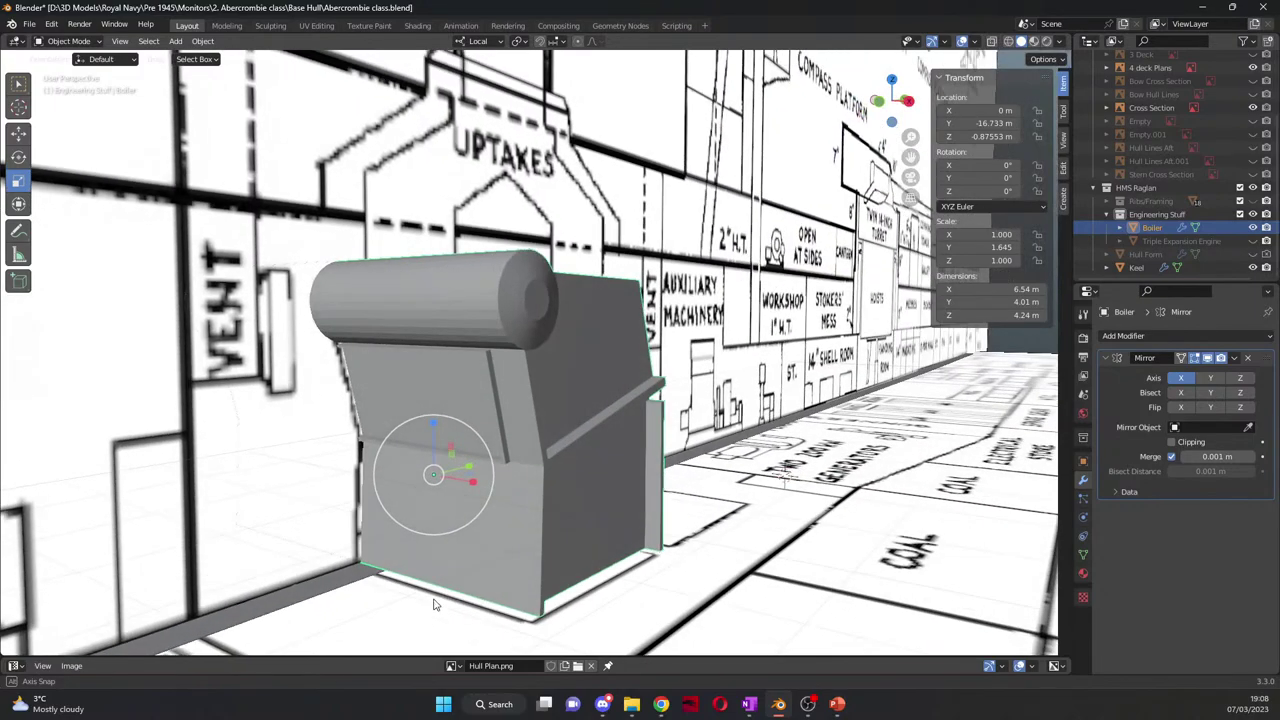
scroll(434, 600, "up", 3)
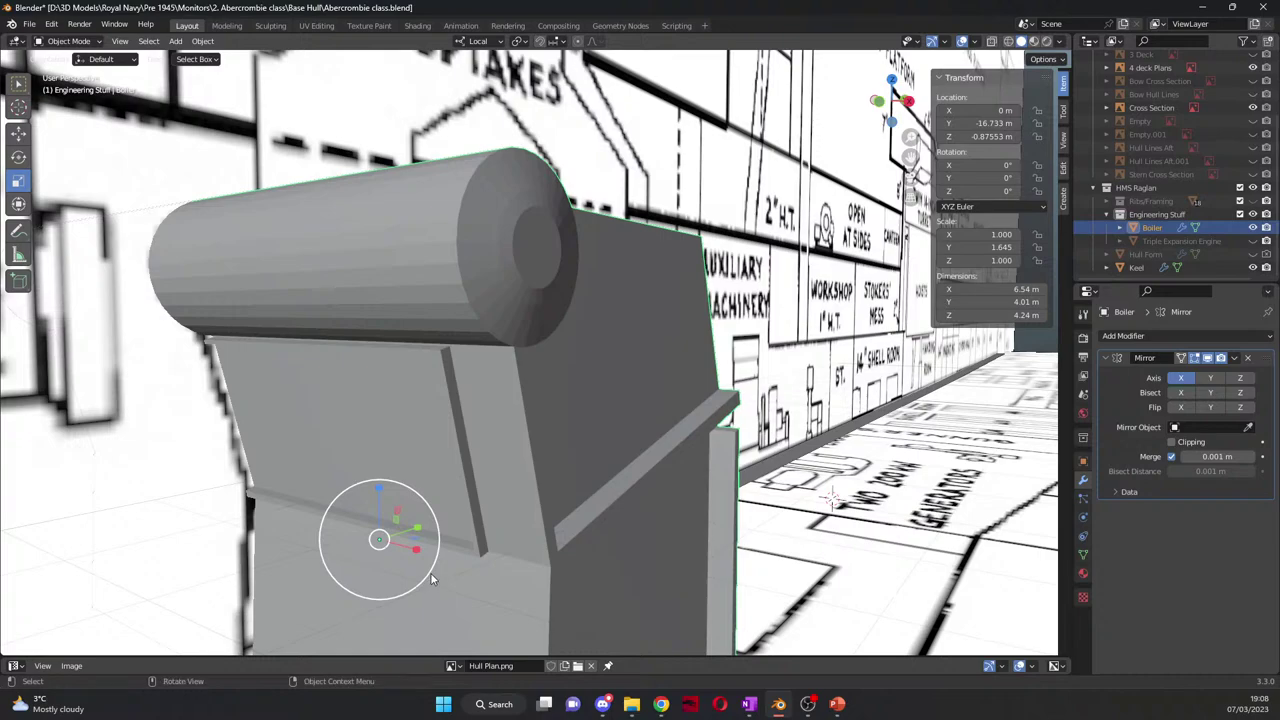
key("Tab")
middle_click_drag(421, 537, 426, 512)
key("Tab")
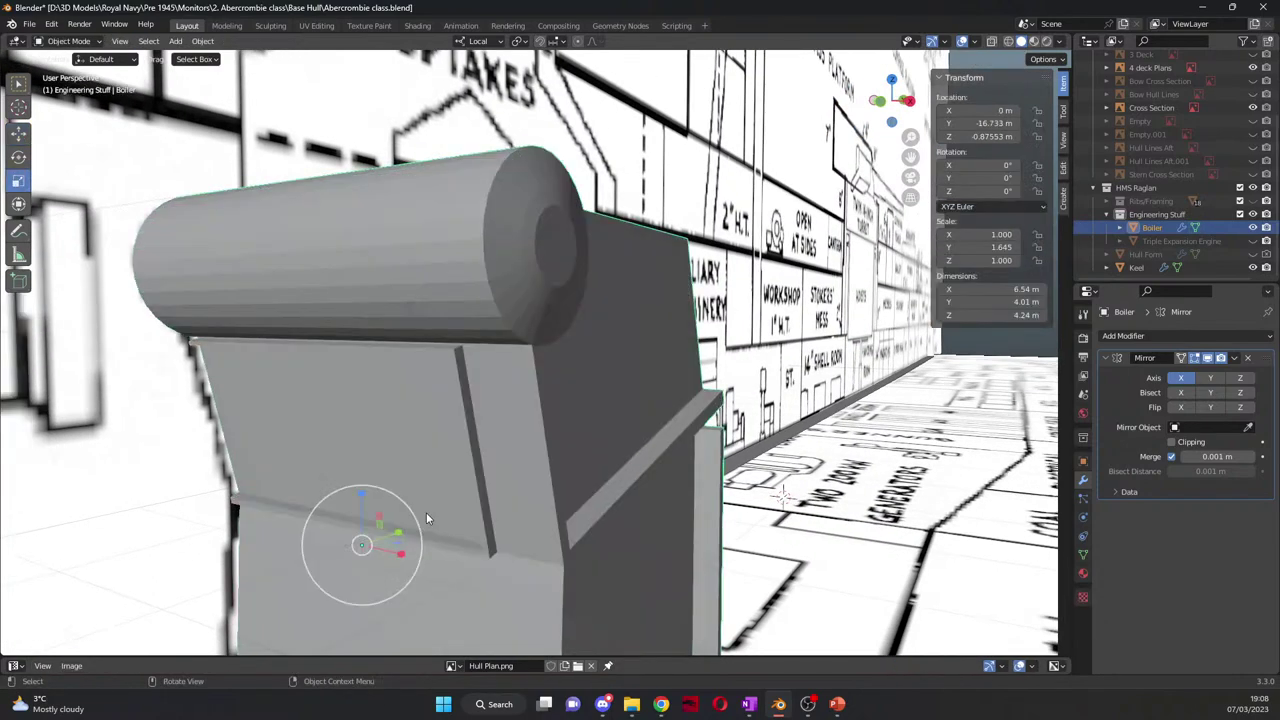
key("ctrl+z")
key("ctrl+z")
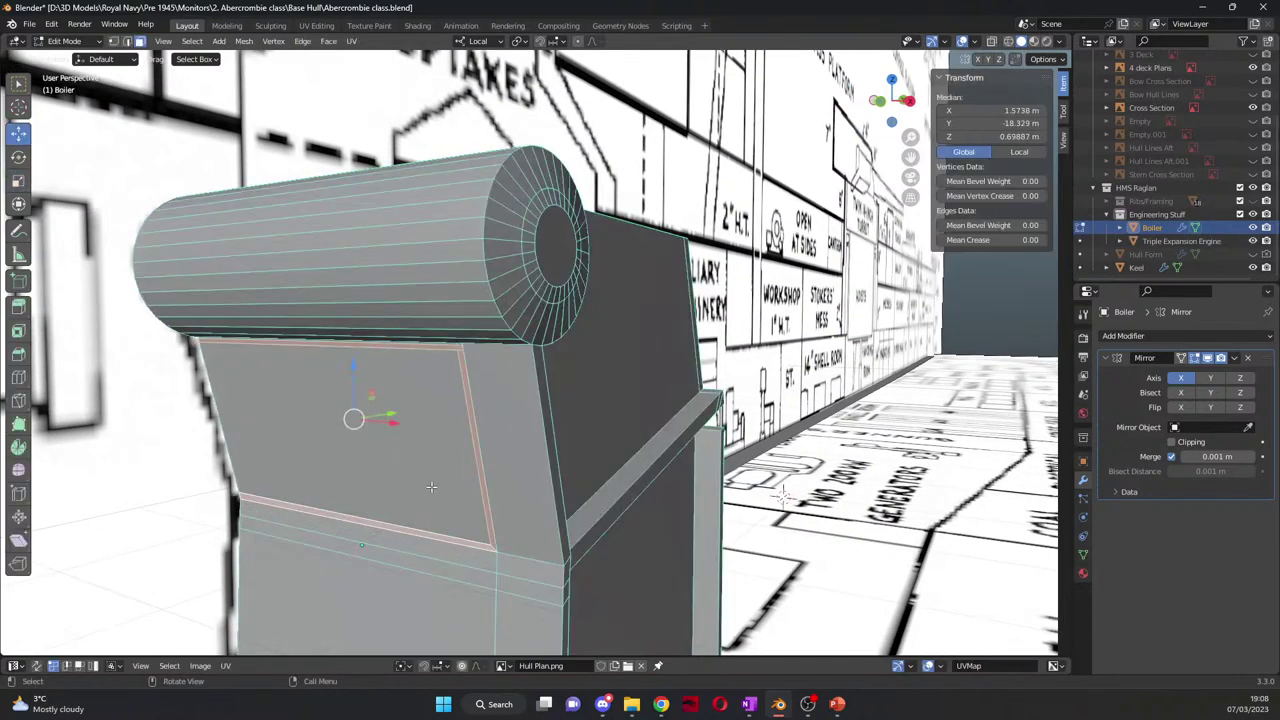
Step: Add the sloping panel's main face to the selected border strips and extrude them together outward about 0.125 m
left_click(431, 487)
key("e")
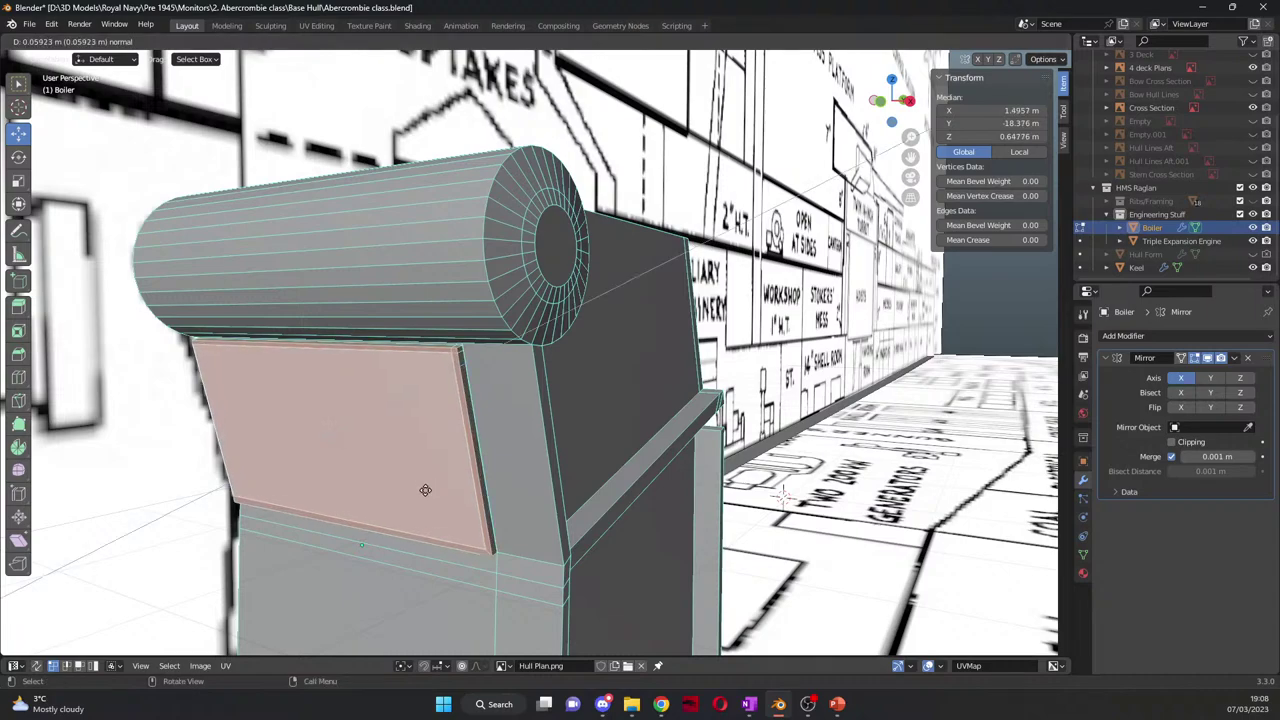
left_click(419, 496)
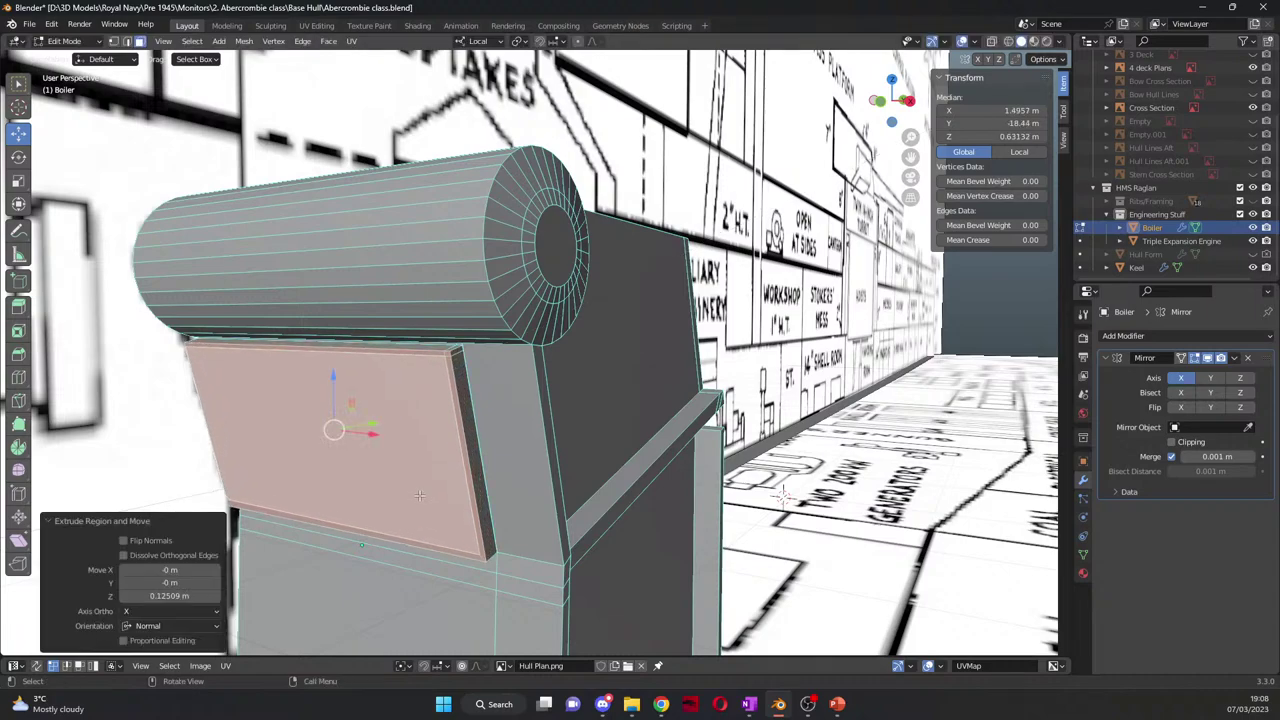
Step: Select only the top, outer and bottom border strips of the raised panel, extrude them outward as a frame, and return to Object Mode
left_click(434, 352)
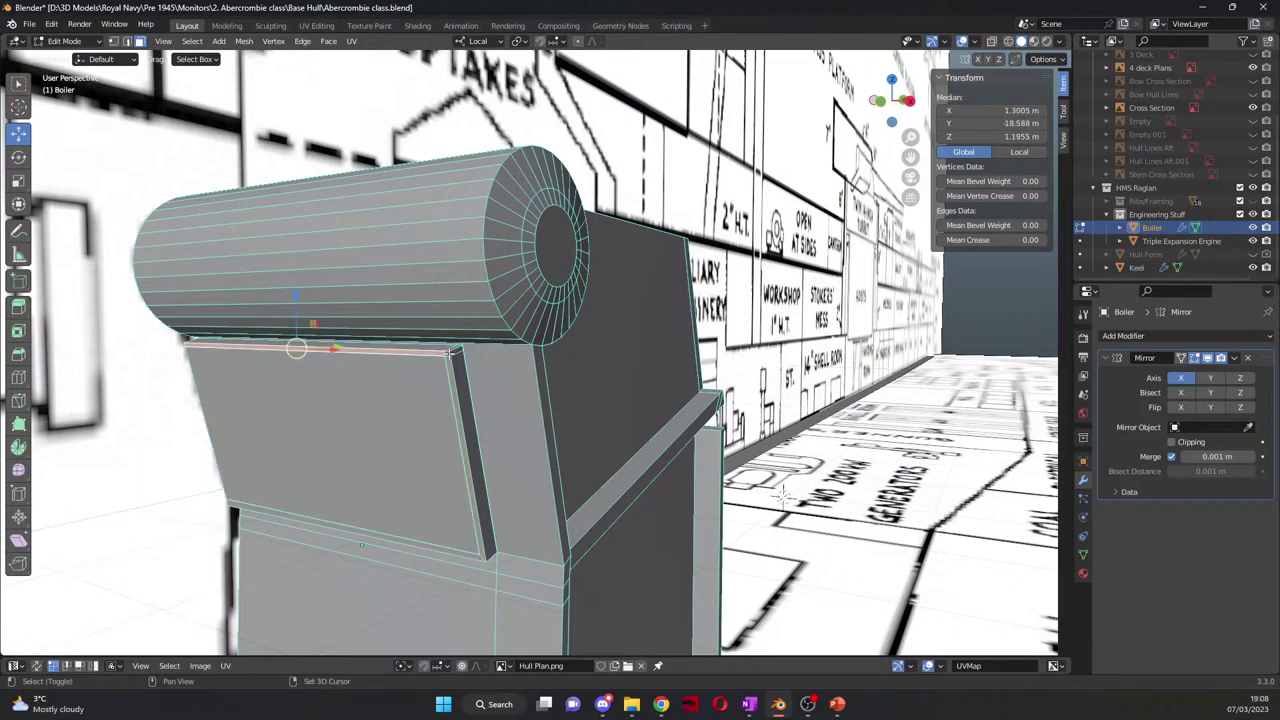
left_click(458, 430, "shift")
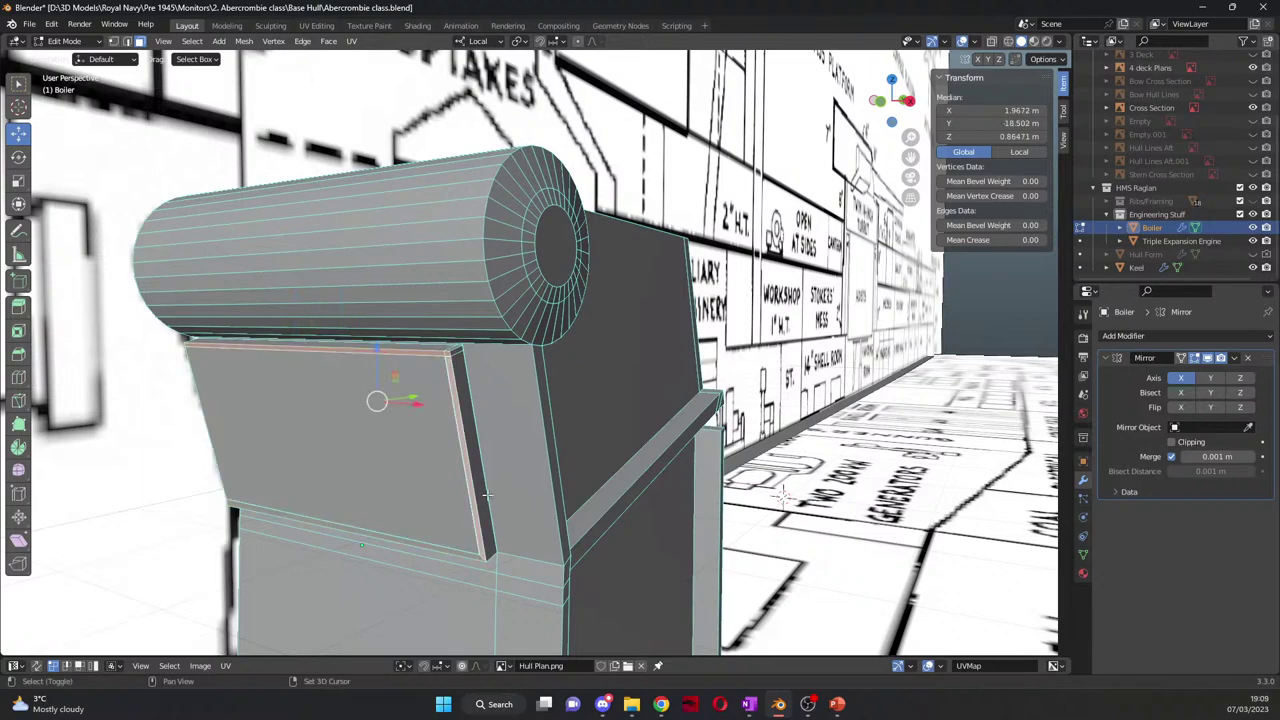
left_click(473, 553, "shift")
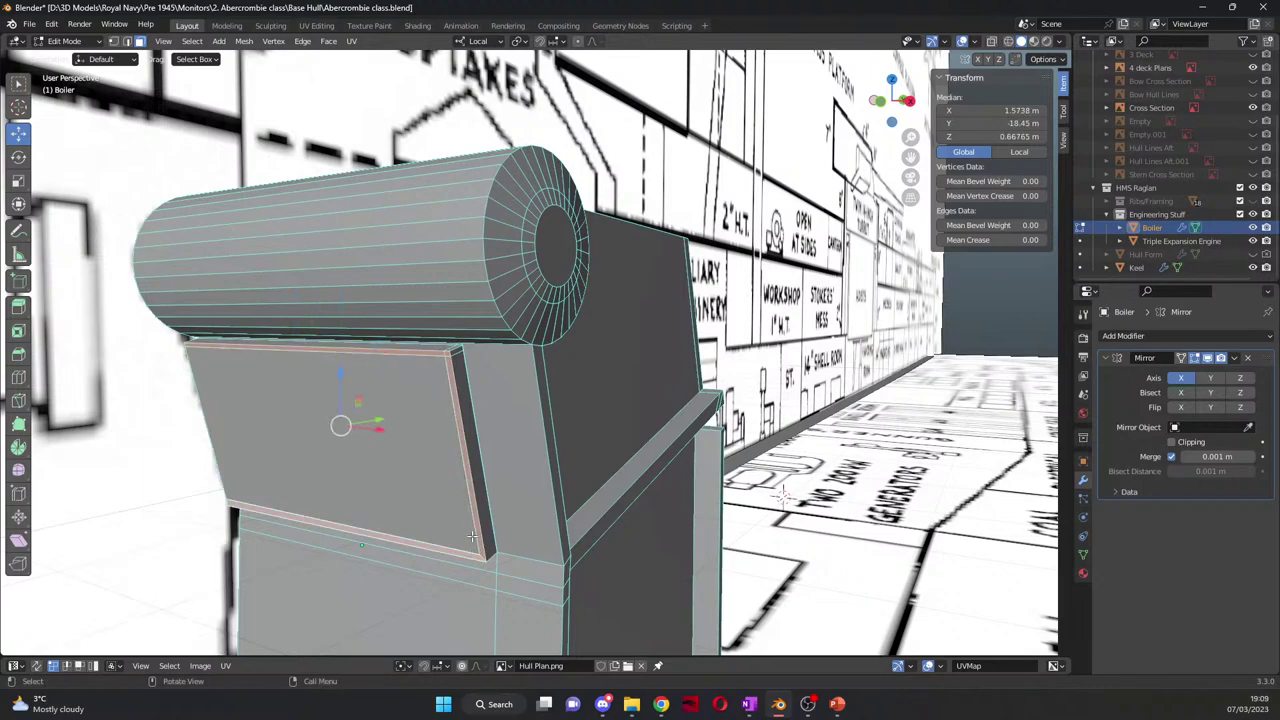
key("e")
left_click(463, 547)
middle_click_drag(463, 547, 502, 547)
scroll(583, 554, "down", 4)
key("Tab")
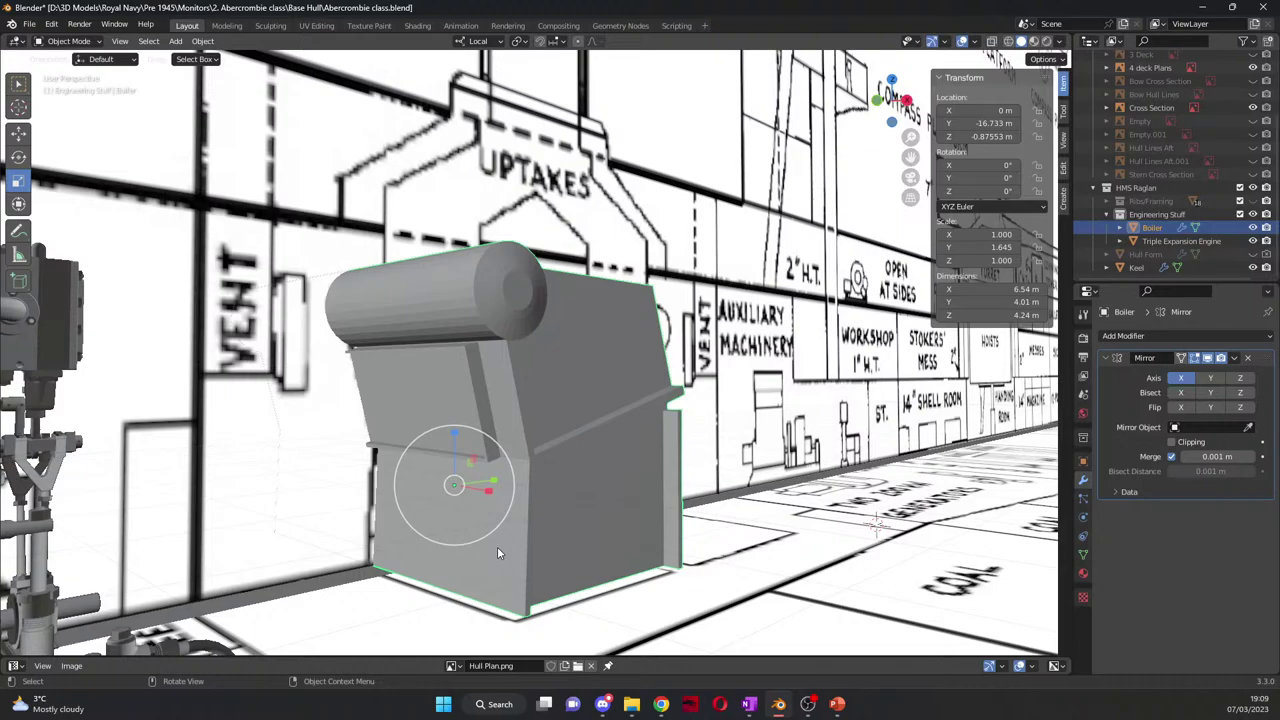
Step: Enter Edit Mode on the boiler and select the two narrow front strips directly beneath the raised sloping panel
middle_click_drag(497, 546, 293, 517)
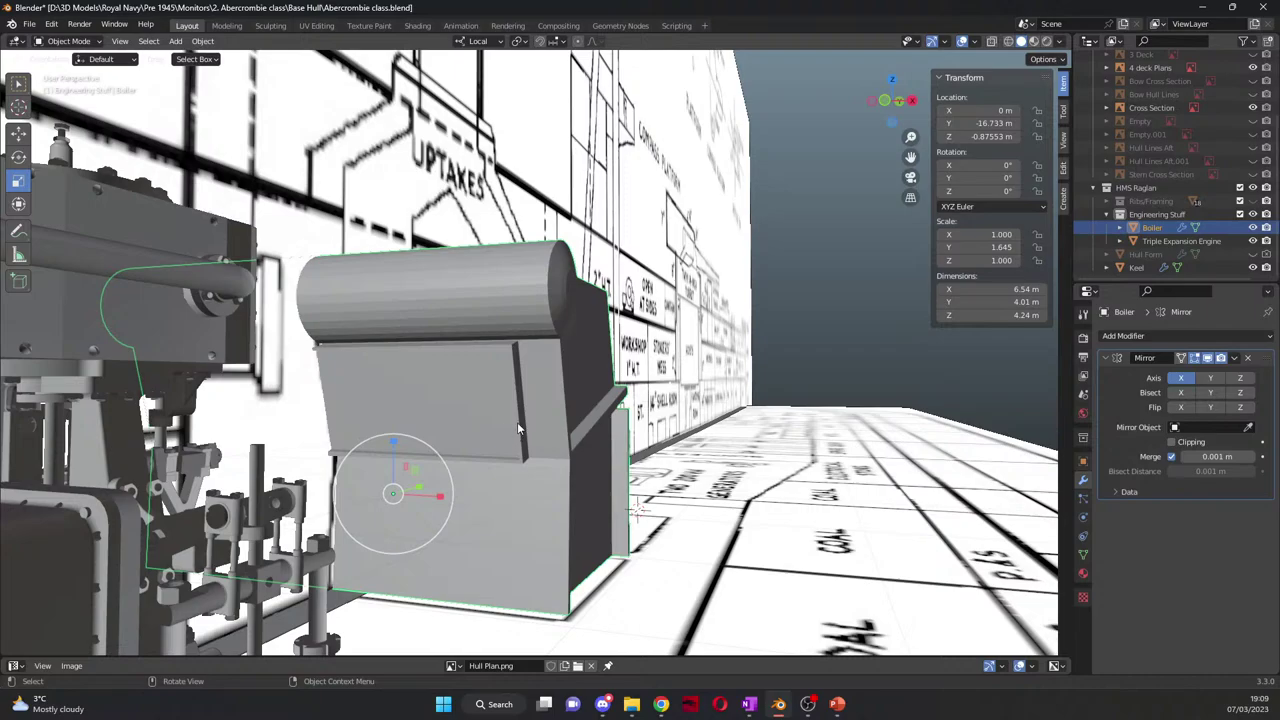
middle_click_drag(517, 422, 560, 529)
scroll(492, 394, "up", 3)
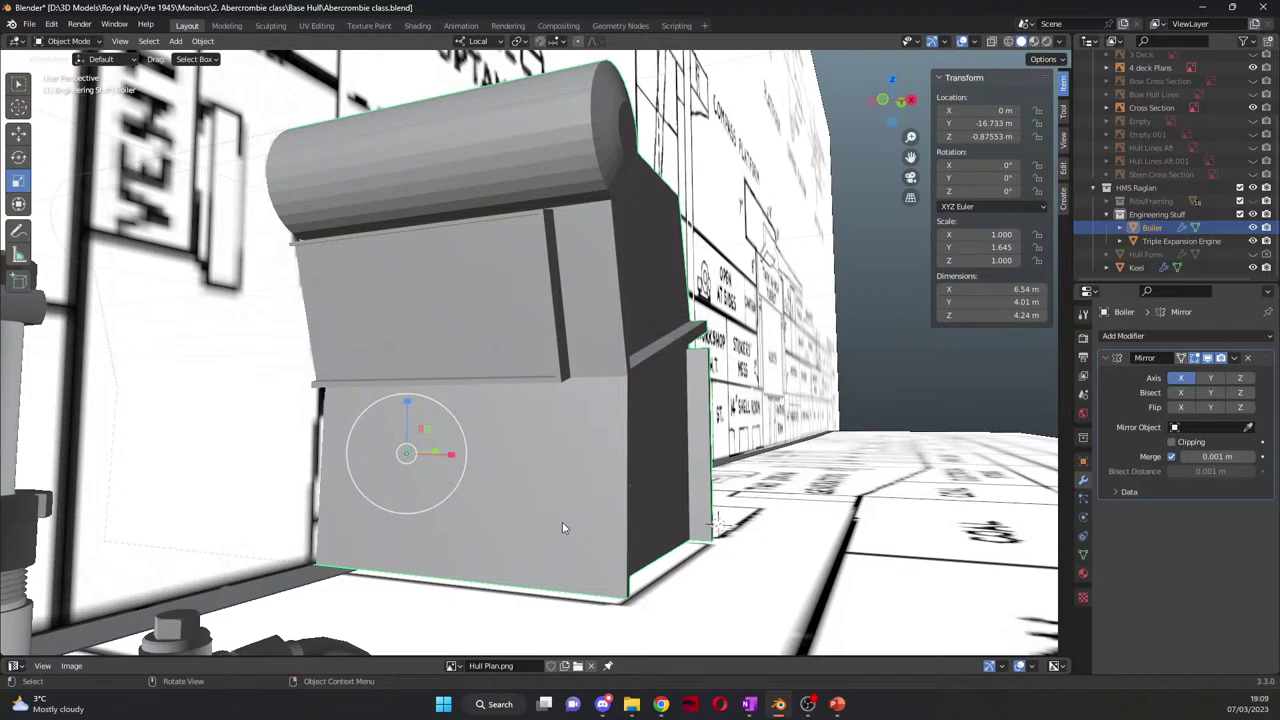
middle_click_drag(563, 524, 554, 484)
key("Tab")
left_click(561, 380)
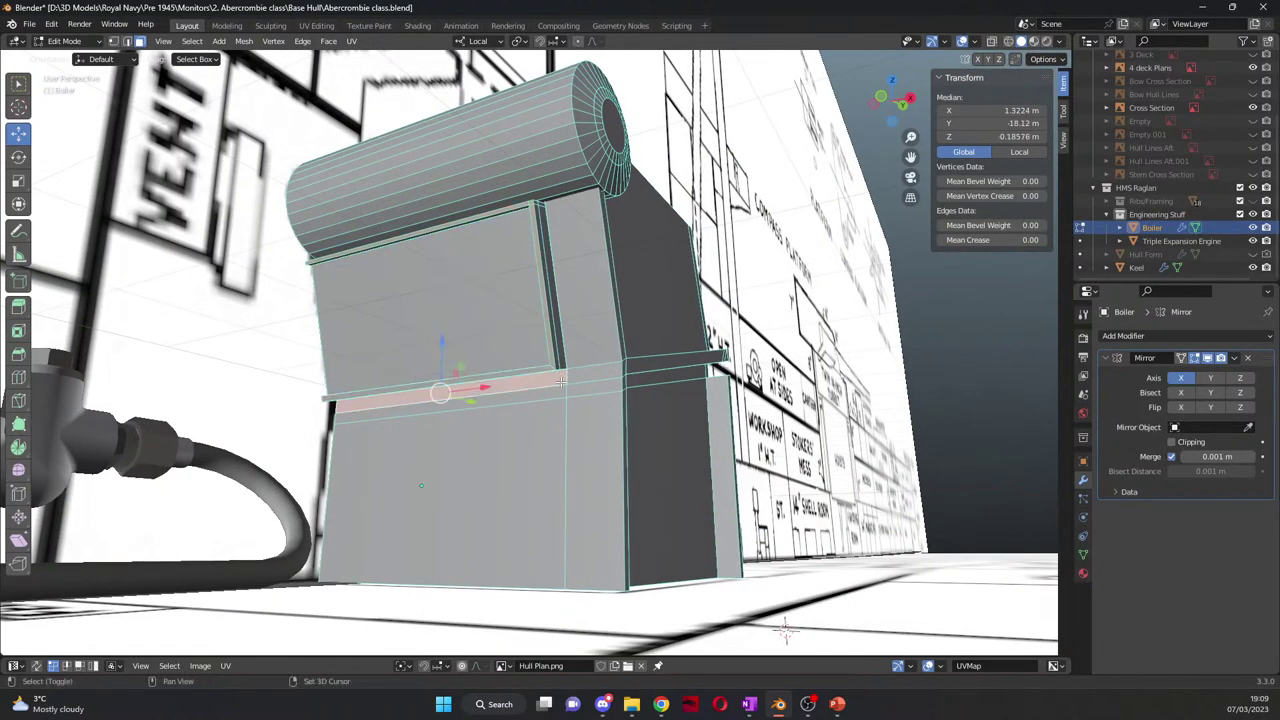
left_click(558, 393, "shift")
middle_click_drag(543, 437, 453, 431)
scroll(494, 433, "up", 3)
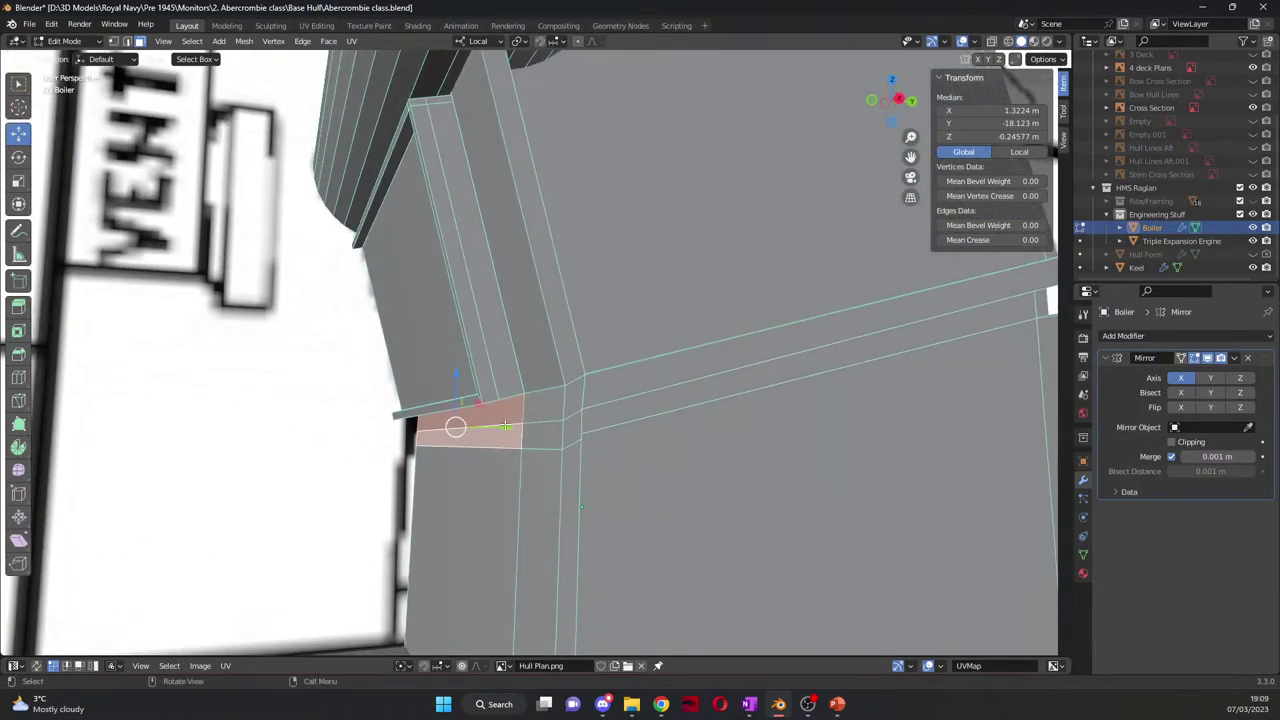
left_click_drag(911, 157, 942, 32)
middle_click_drag(470, 402, 120, 344)
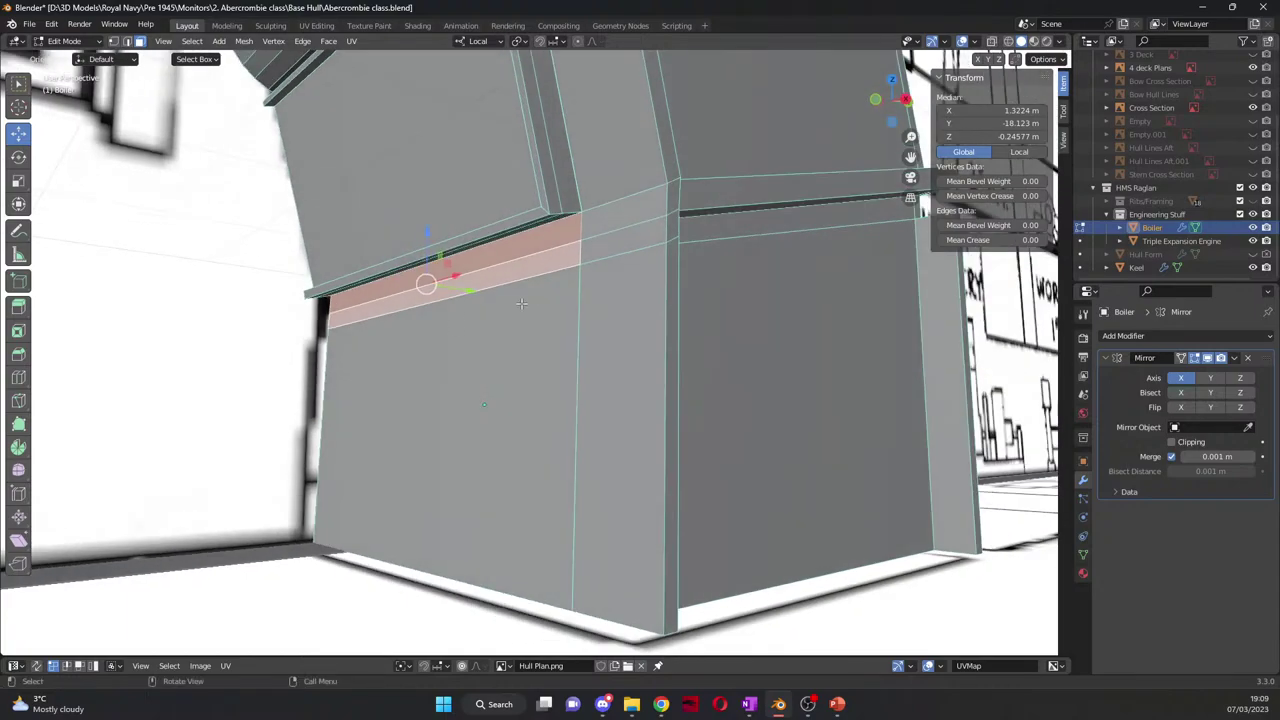
Step: Try a single vertical loop cut in the front corner strip, slid close to the panel's outer edge, and undo it
left_click(18, 377)
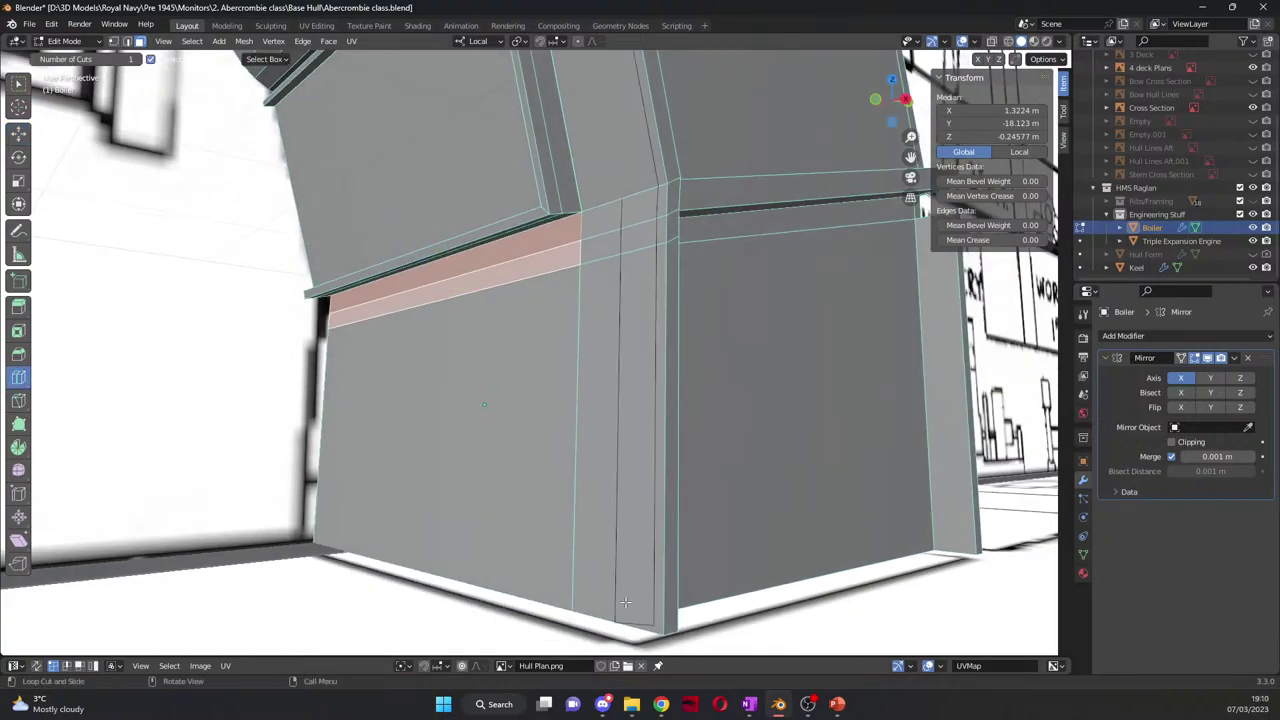
left_click_drag(612, 623, 570, 606)
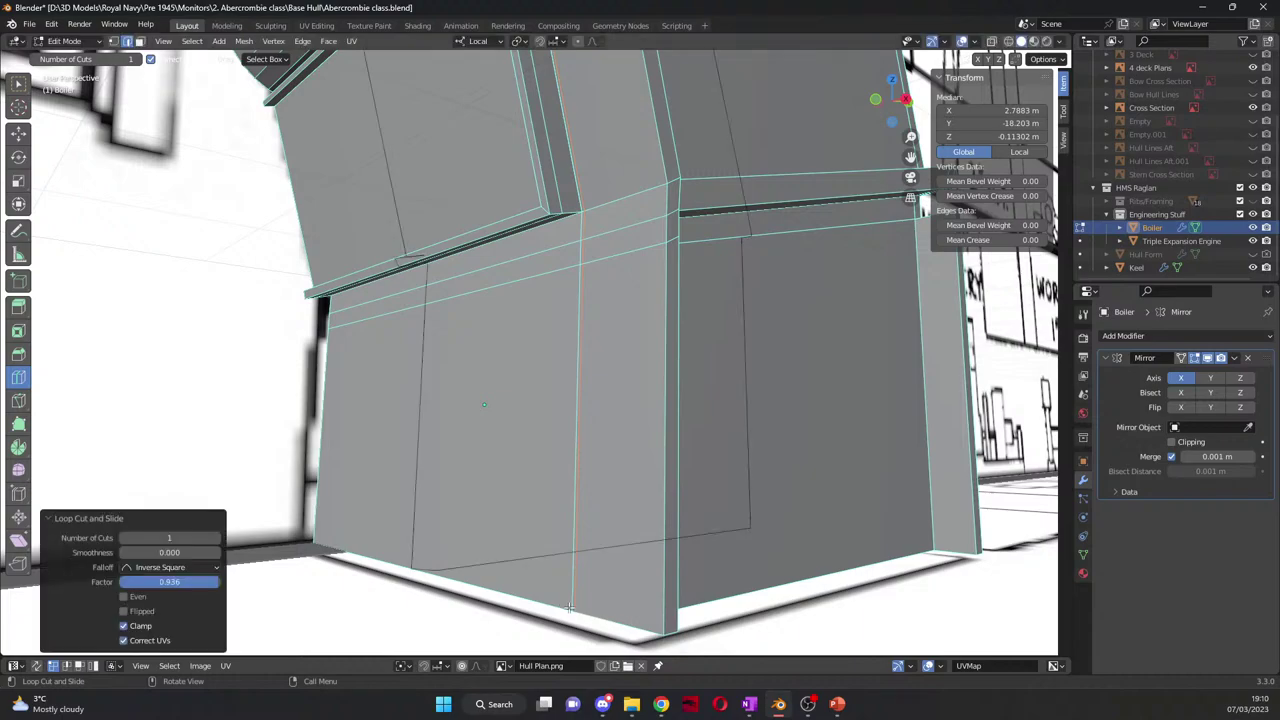
left_click(18, 132)
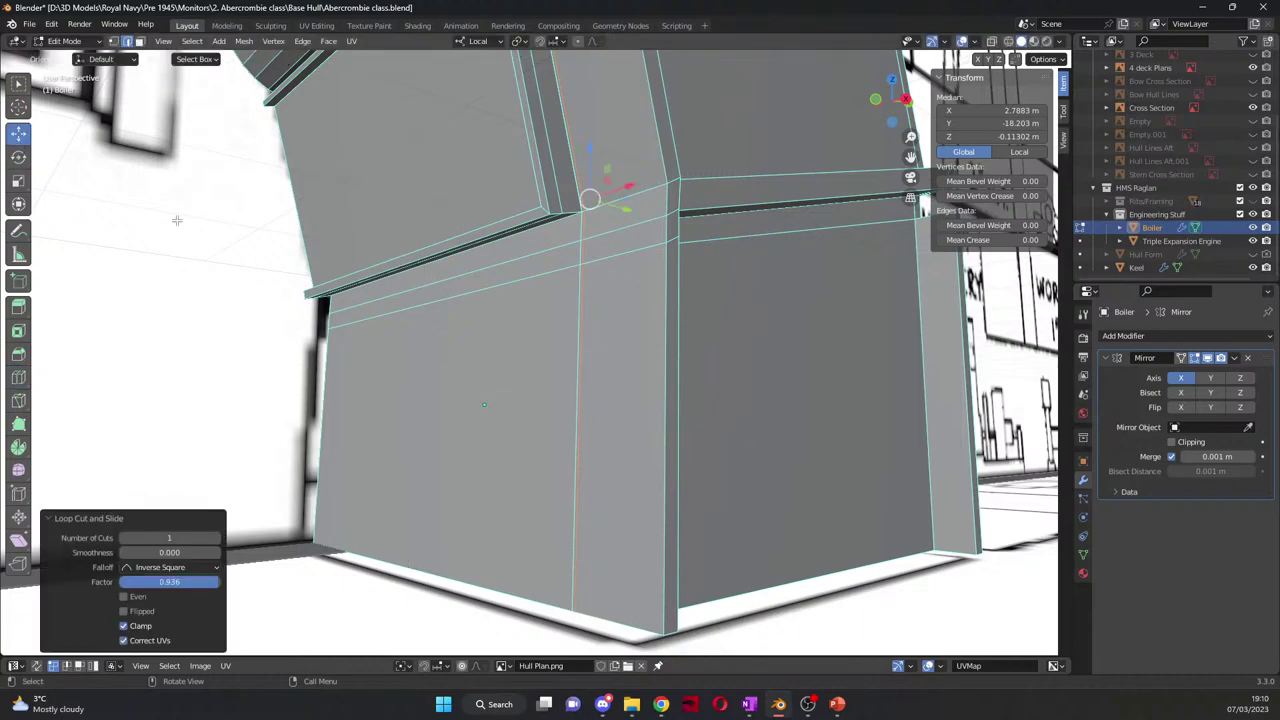
left_click(576, 219)
scroll(550, 232, "up", 1)
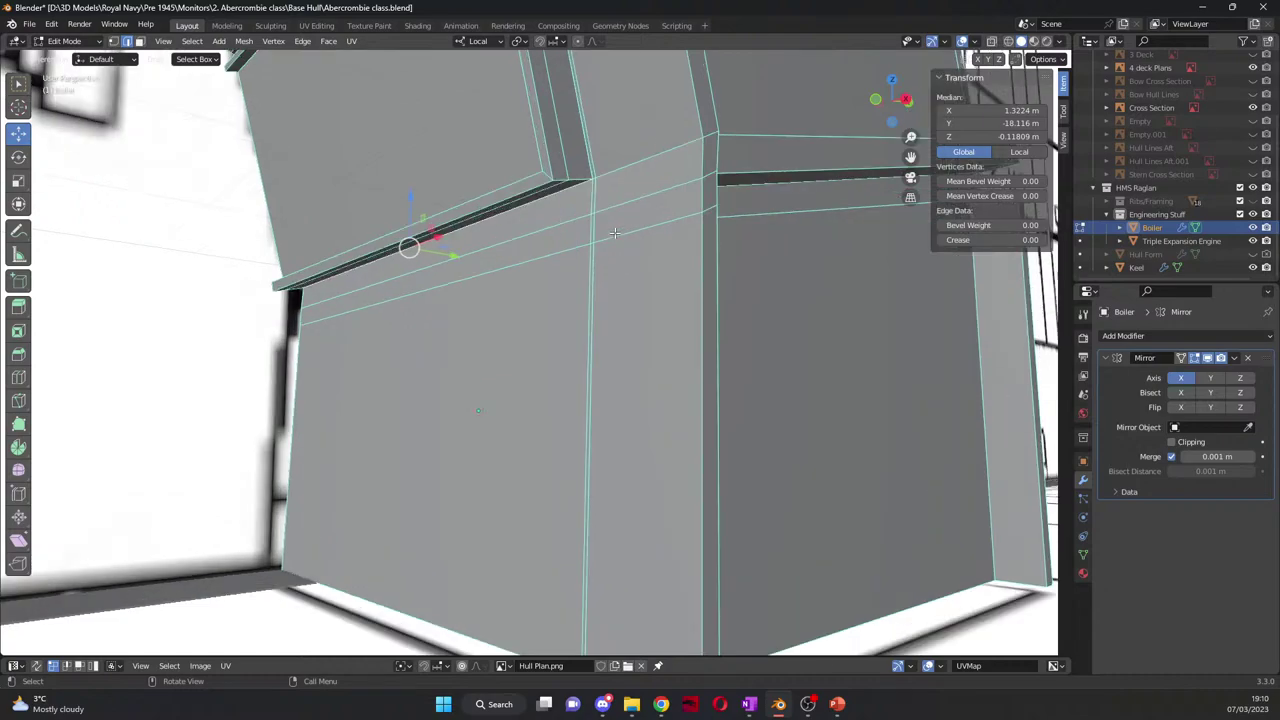
key("ctrl+z")
key("ctrl+z")
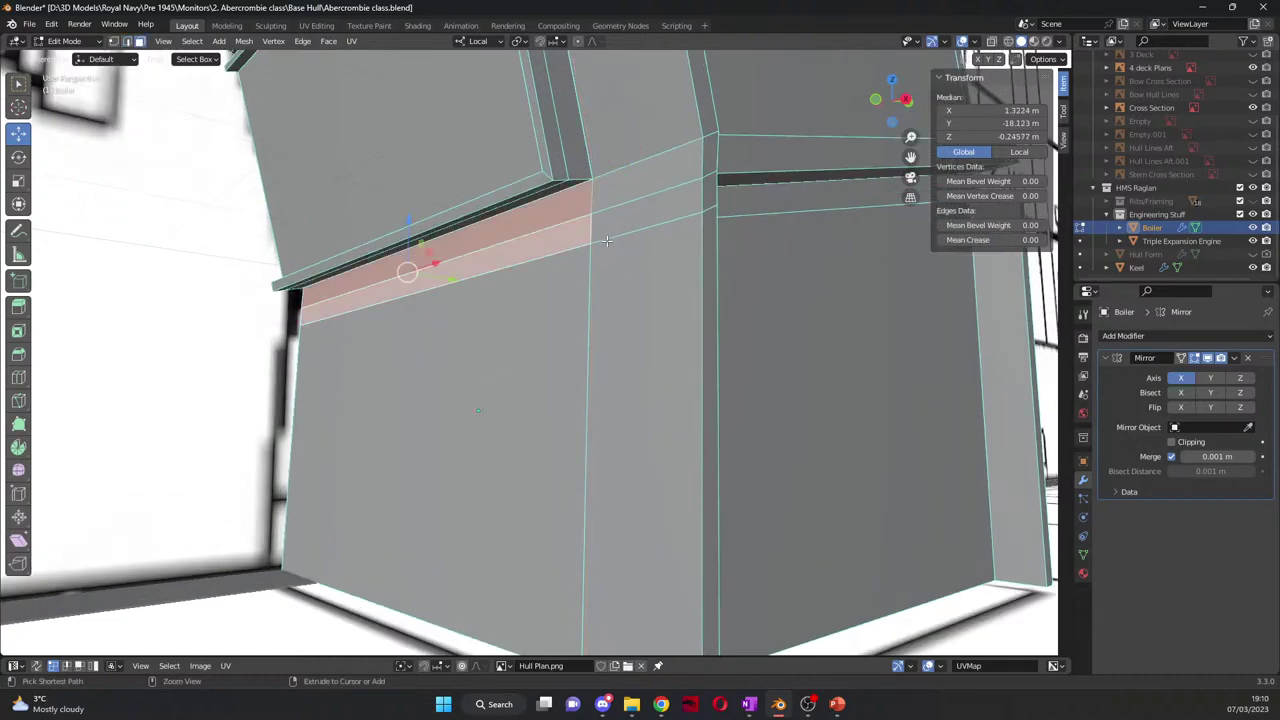
Step: Add one vertical loop cut across the lower front face and slide it almost onto the corner strip's edge, factor -0.993
scroll(605, 260, "down", 2)
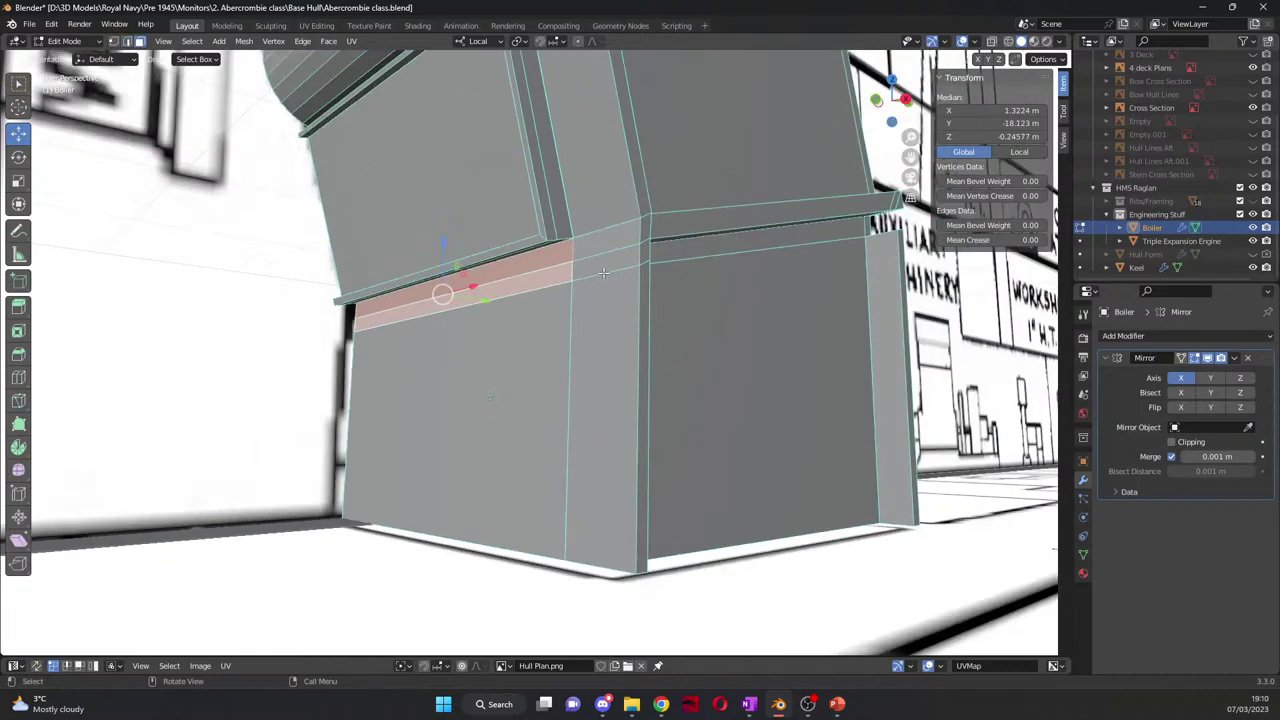
scroll(604, 272, "up", 5)
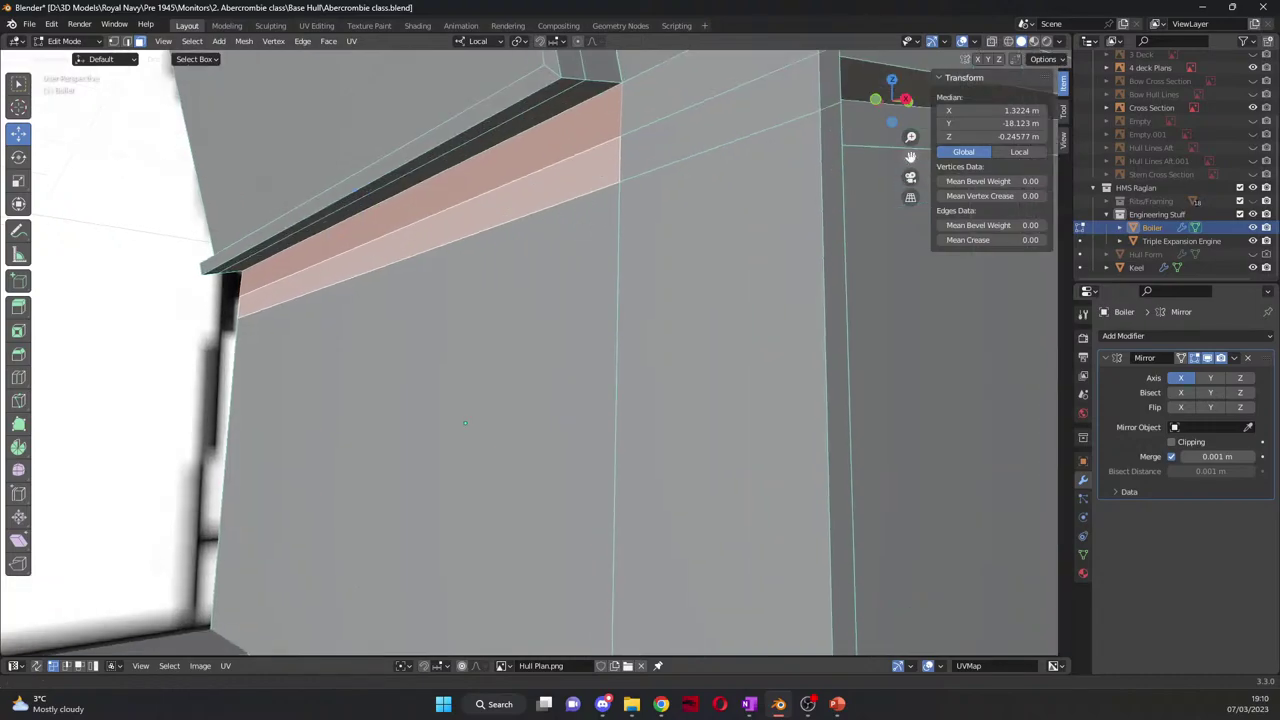
scroll(604, 275, "down", 5)
middle_click_drag(602, 290, 682, 316)
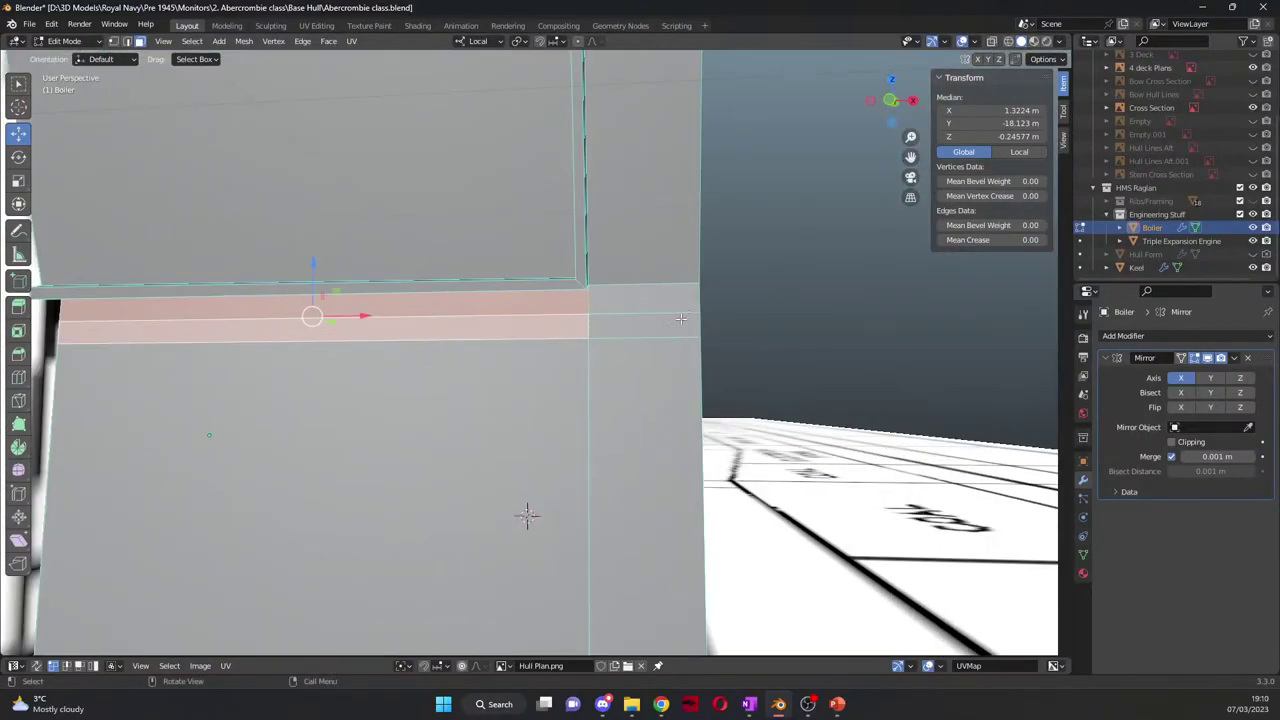
left_click(17, 384)
scroll(722, 480, "down", 1)
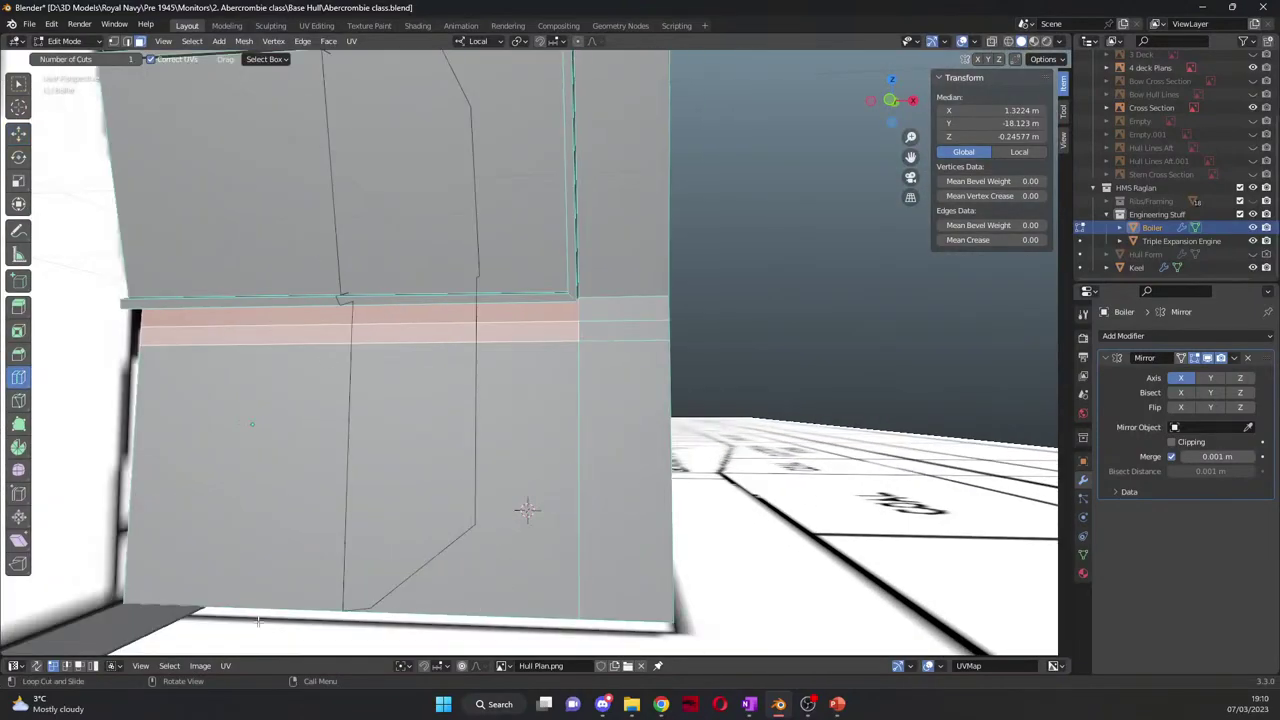
left_click_drag(253, 601, 501, 614)
scroll(540, 430, "up", 2)
middle_click_drag(592, 350, 536, 328)
scroll(536, 328, "up", 2)
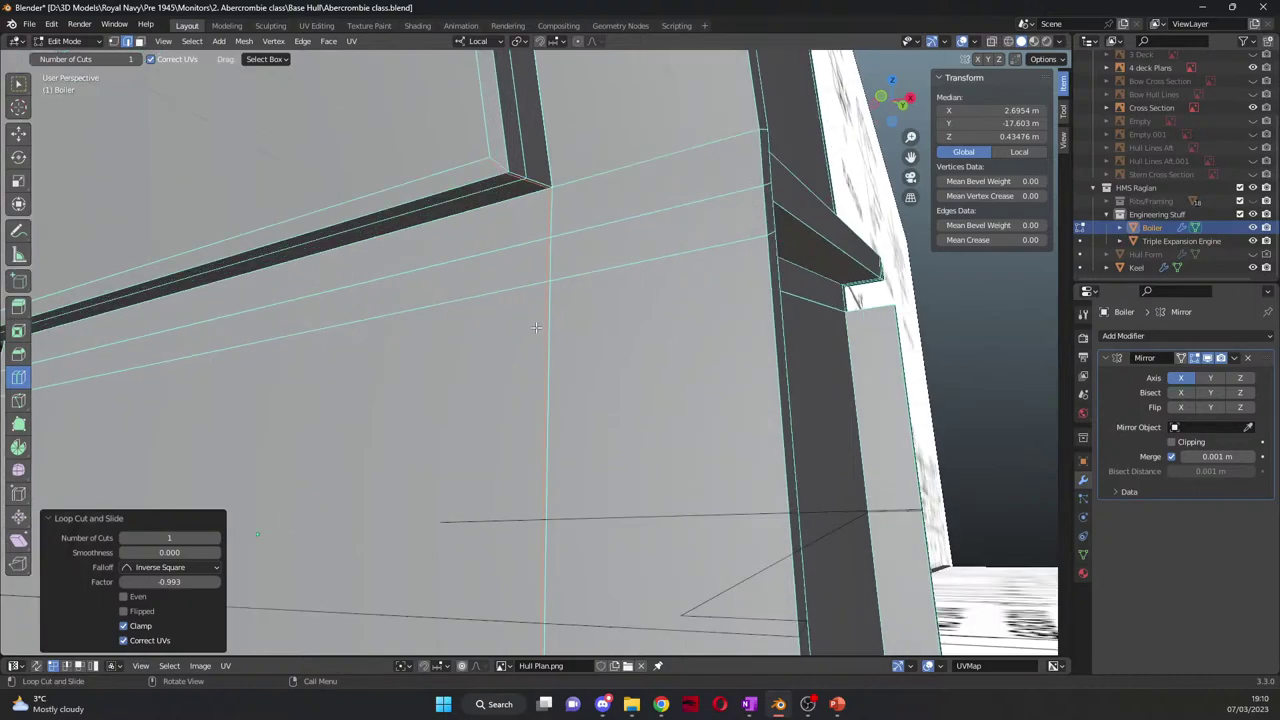
left_click(20, 135)
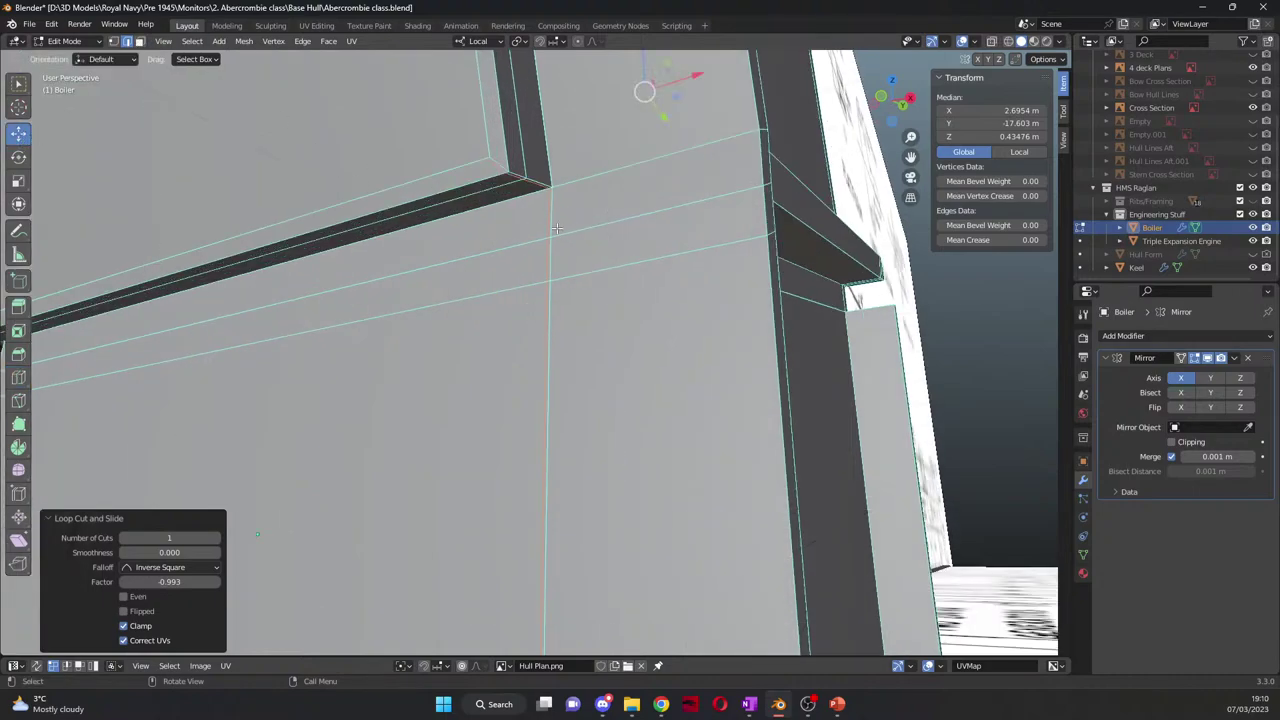
Step: Merge the vertices where the new cut meets the raised panel's lower outer corner into the panel's middle corner vertex, using At Last
key("1")
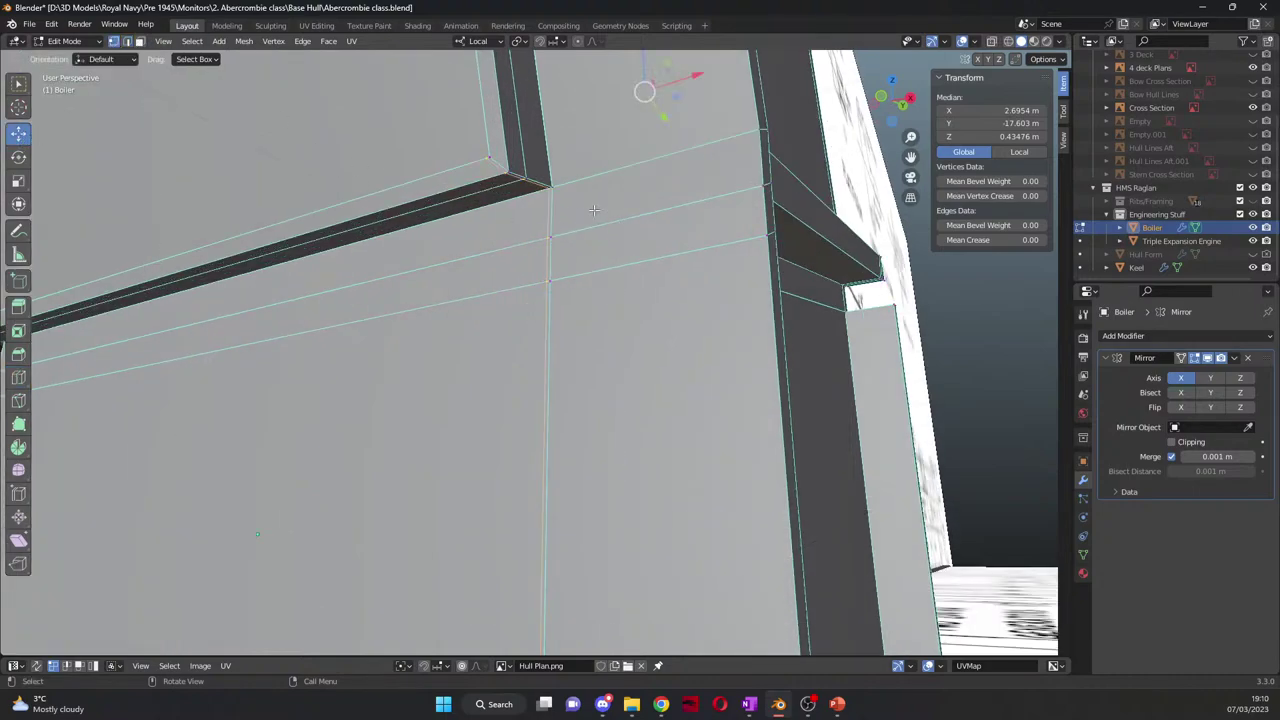
left_click(545, 189)
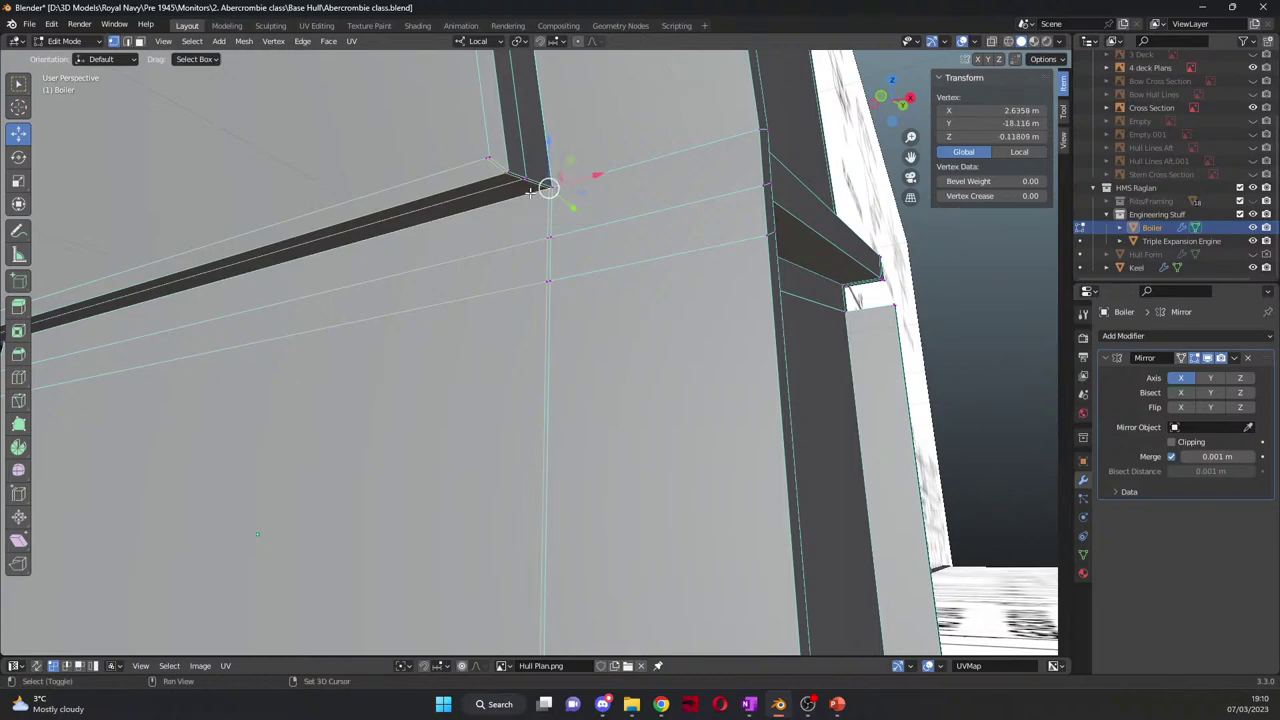
left_click(521, 184, "shift")
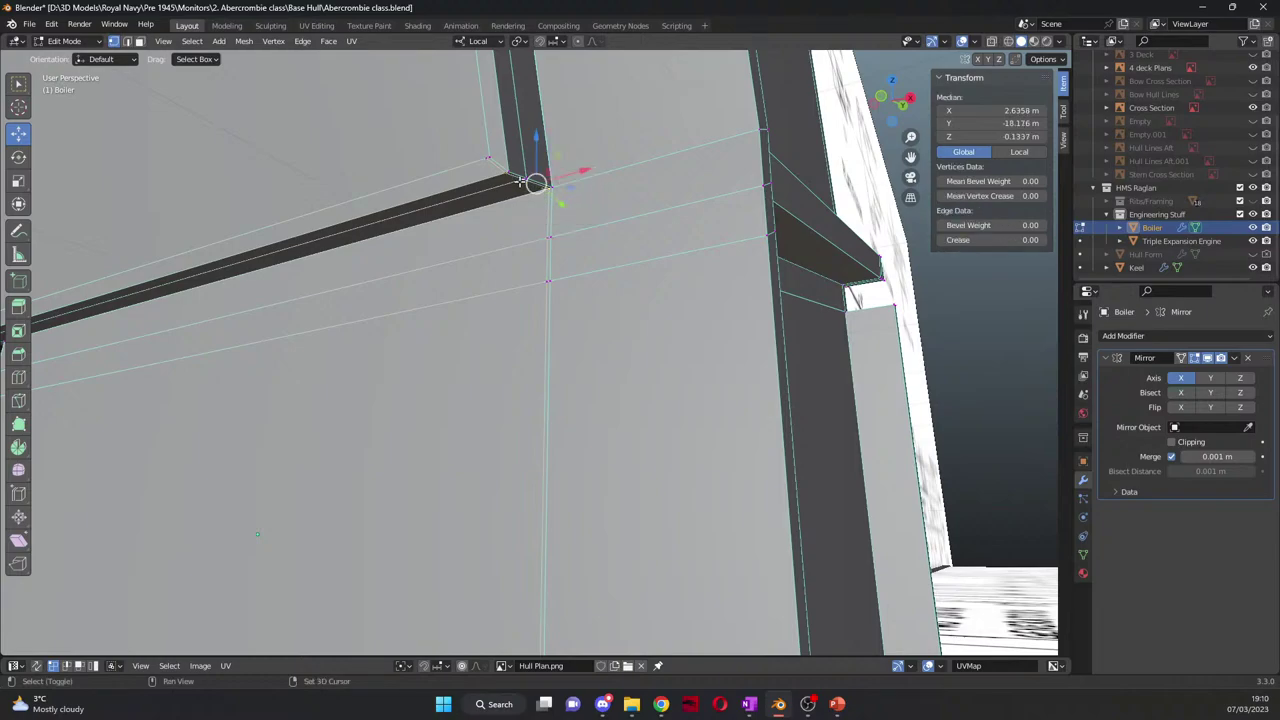
key("m")
left_click(533, 240)
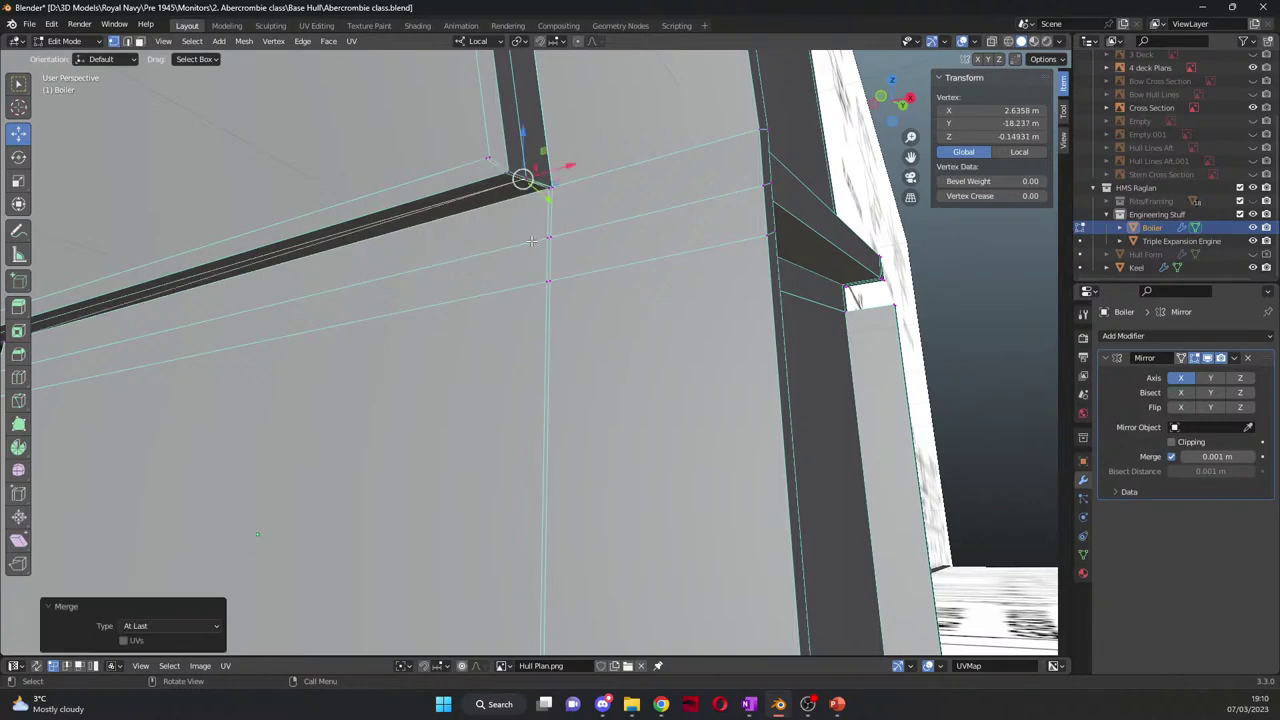
left_click(647, 243)
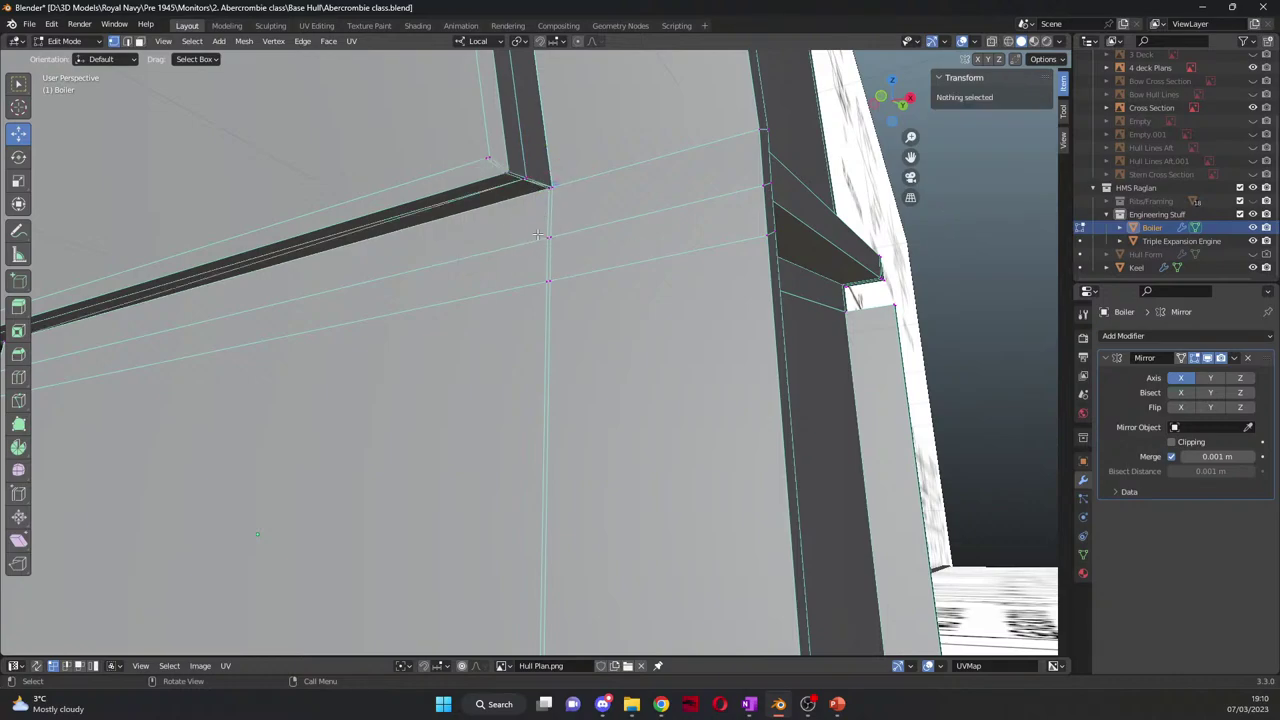
left_click(546, 189)
left_click(518, 184, "shift")
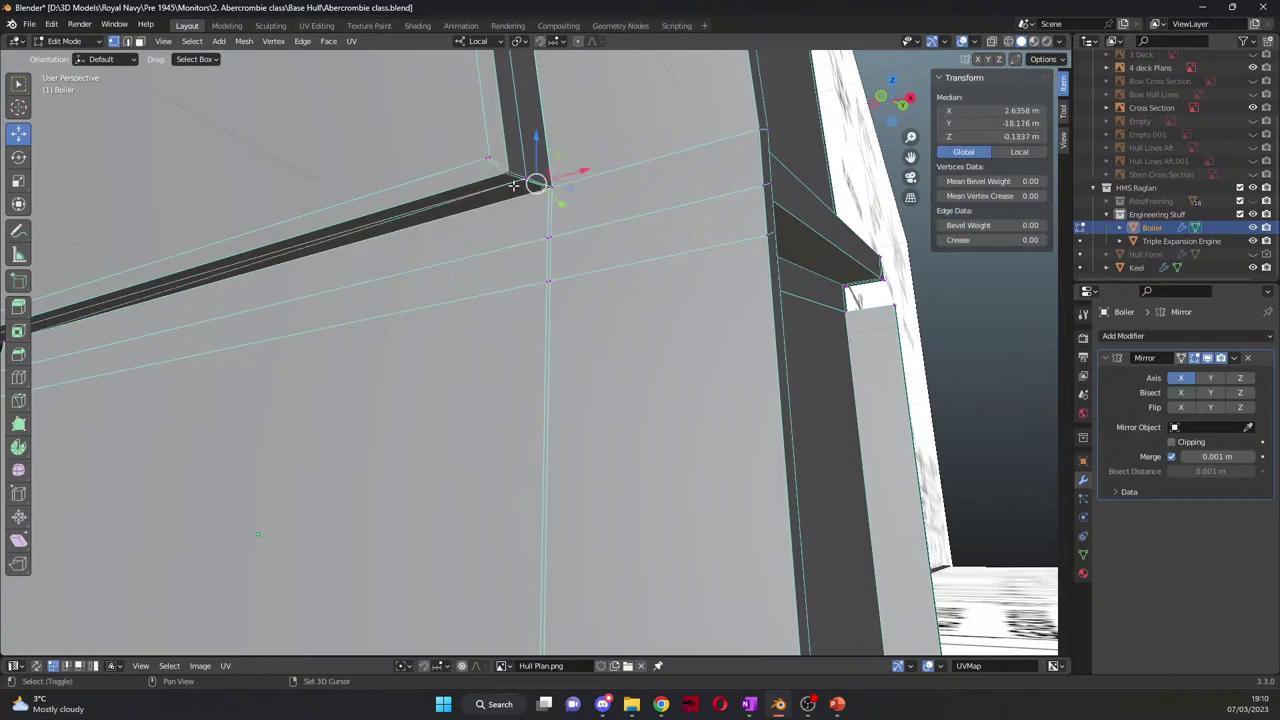
key("m")
left_click(539, 259)
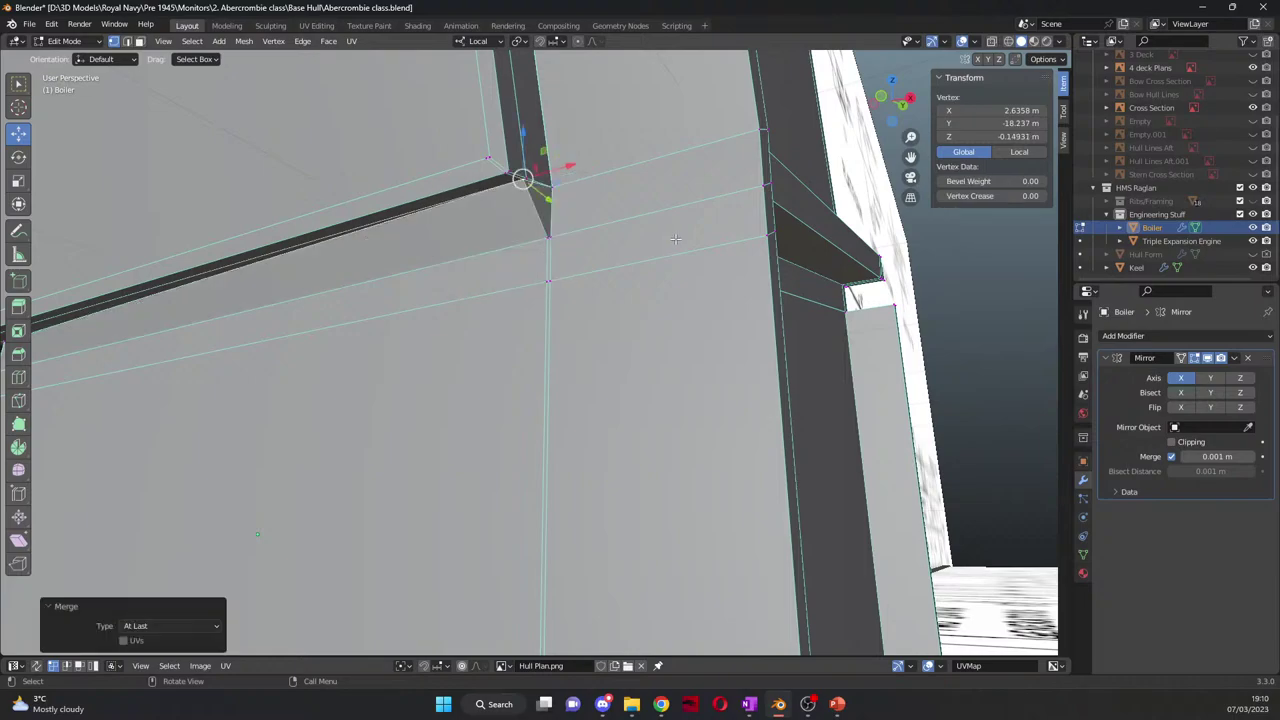
Step: Merge the middle corner vertex into the outermost vertex of the panel frame's lower corner, using At Last
left_click(532, 199)
left_click(522, 180)
left_click(502, 177, "shift")
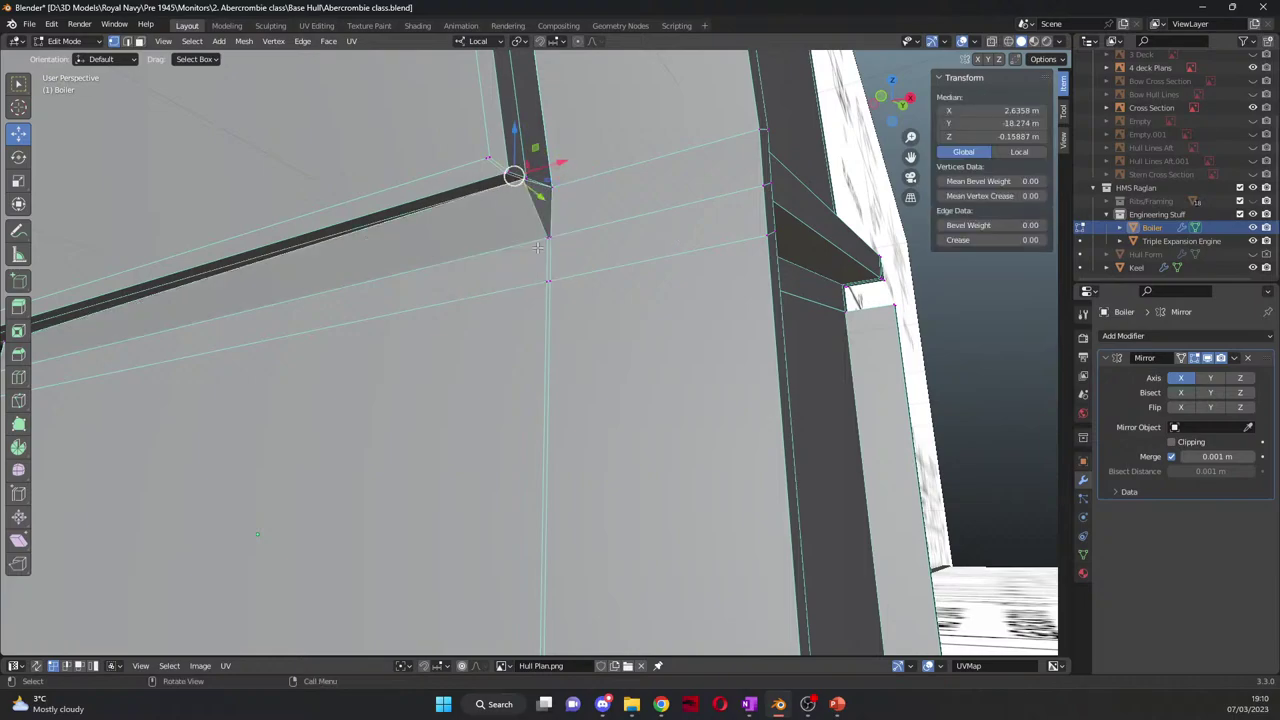
key("m")
left_click(538, 248)
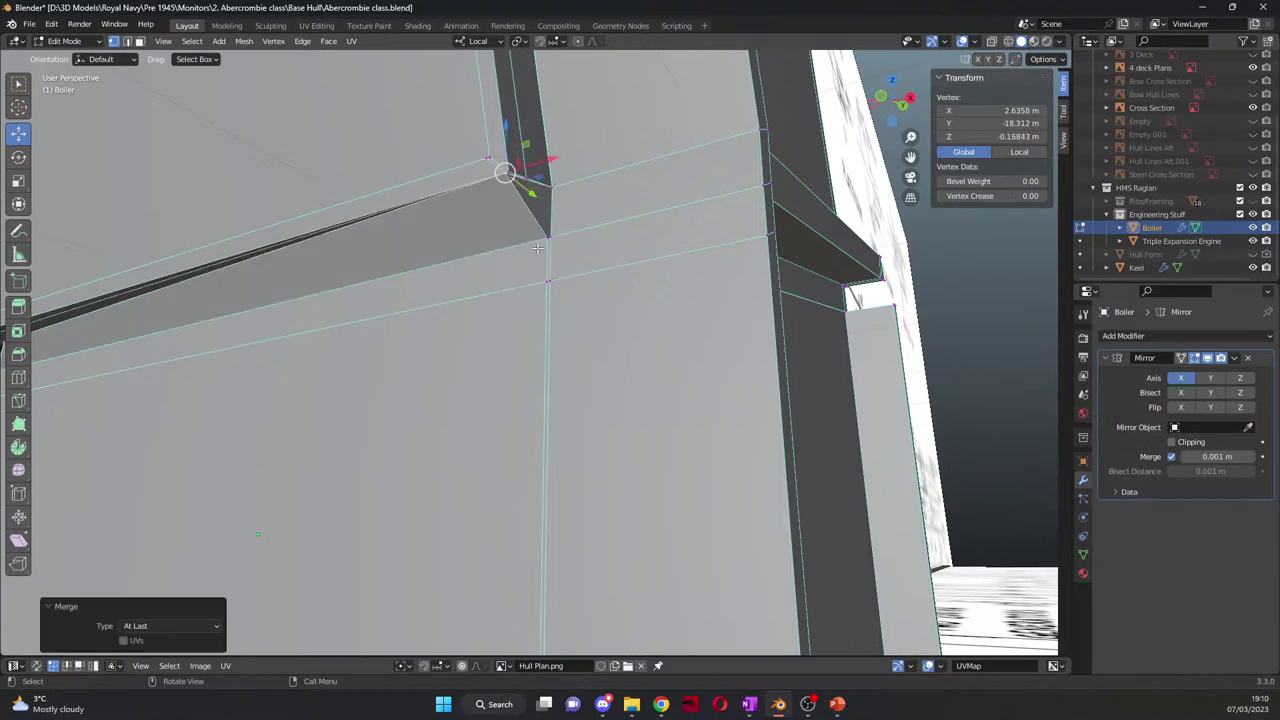
Step: Merge the cut's vertices on the upper and lower horizontal lines into the frame's outermost lower corner vertex, using At Last
left_click(541, 238)
left_click(503, 176, "shift")
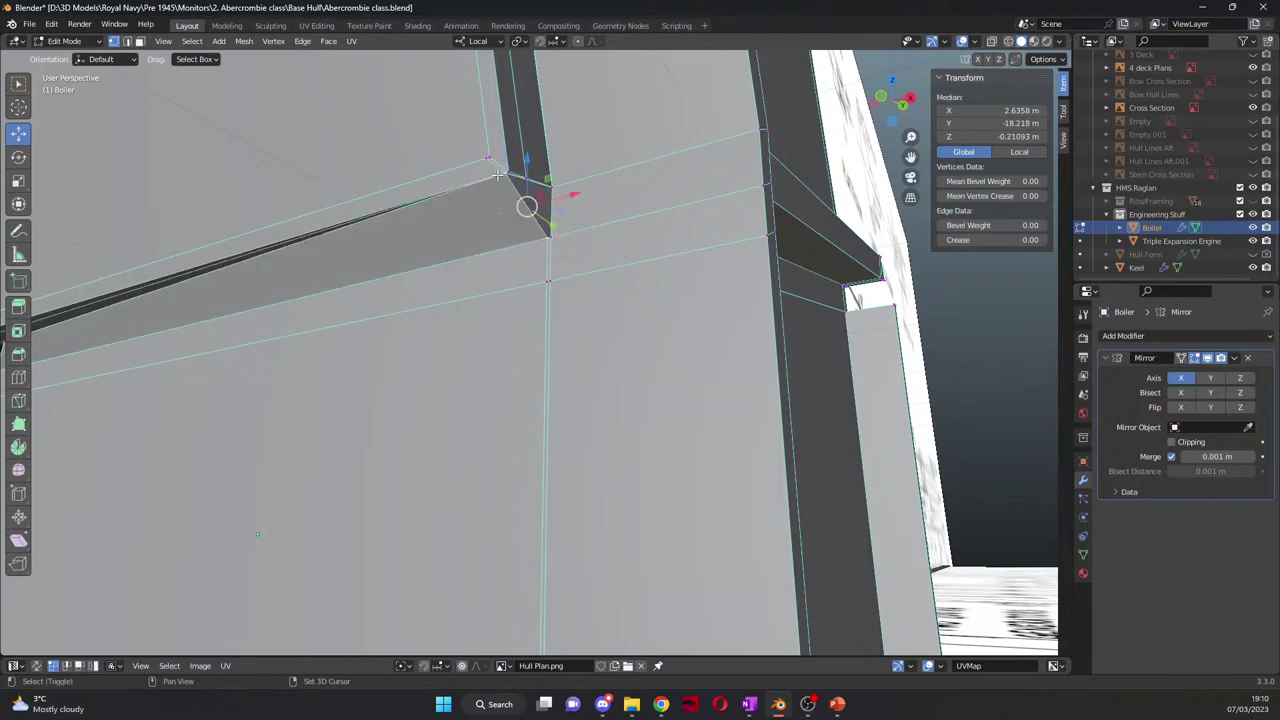
key("m")
left_click(513, 265)
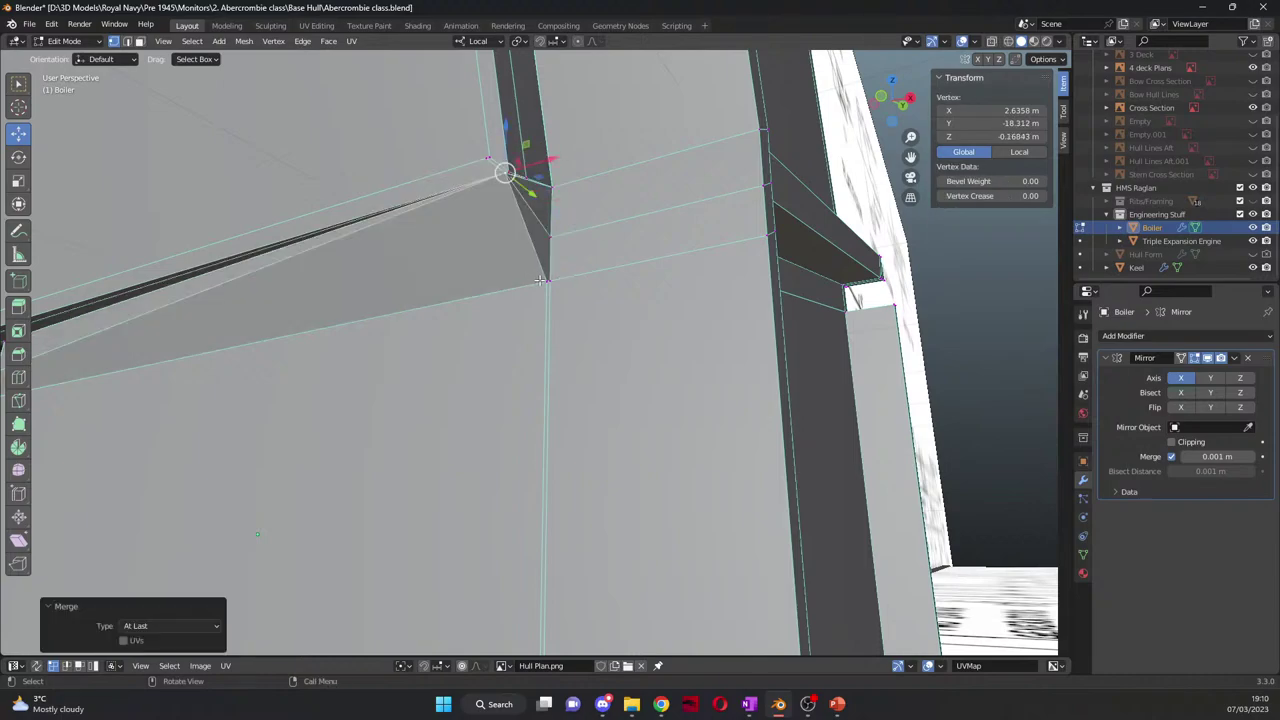
left_click(544, 280)
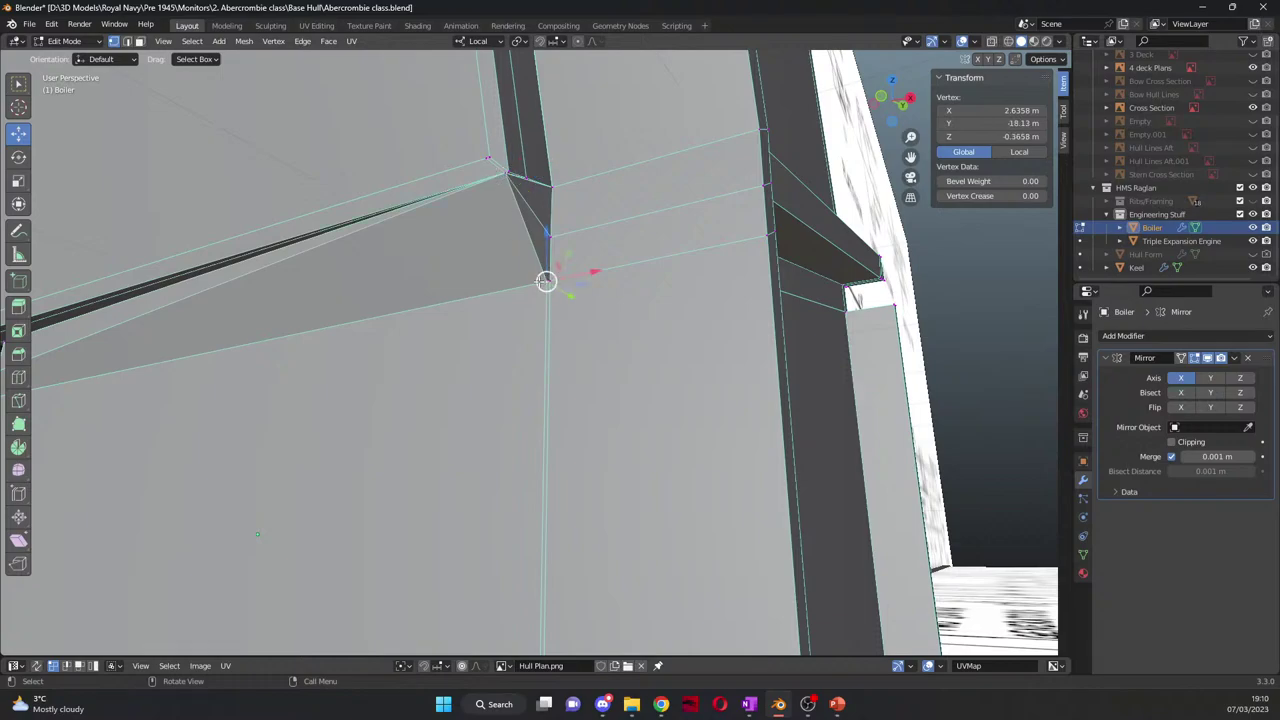
left_click(503, 176, "shift")
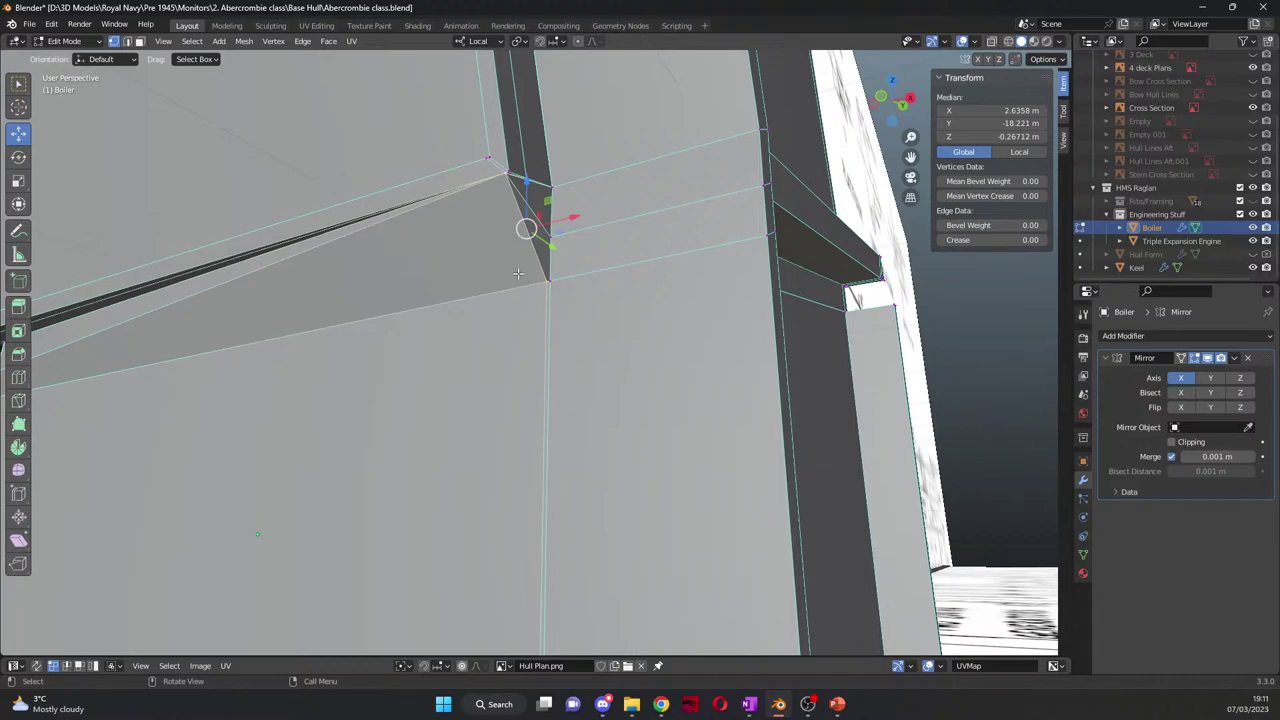
key("m")
left_click(518, 274)
Step: Merge the centreline vertices beneath the panel, including both horizontal lines' ends, into the frame's outermost lower vertex, using At Last
middle_click_drag(518, 274, 672, 310)
scroll(486, 358, "up", 3)
left_click_drag(911, 158, 786, 201)
scroll(698, 270, "down", 3)
middle_click_drag(654, 281, 600, 268)
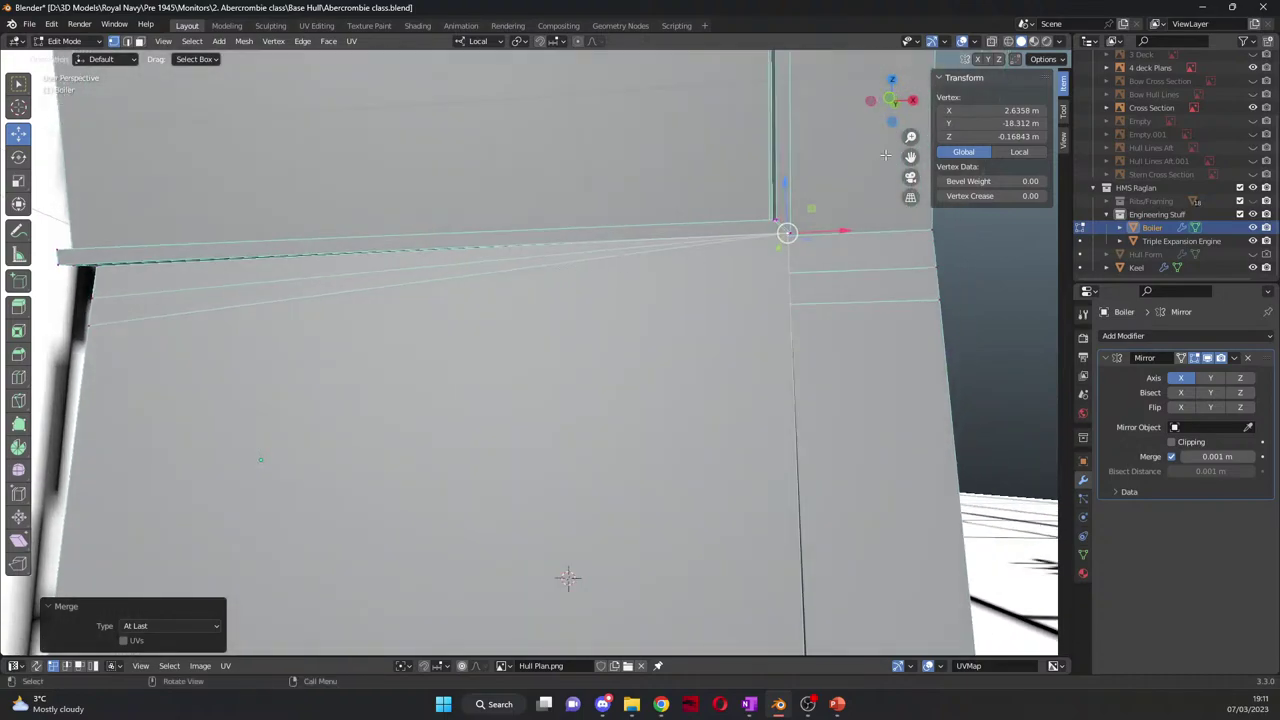
left_click_drag(911, 157, 160, 168)
middle_click_drag(385, 297, 286, 279)
scroll(327, 294, "up", 2)
left_click(293, 240)
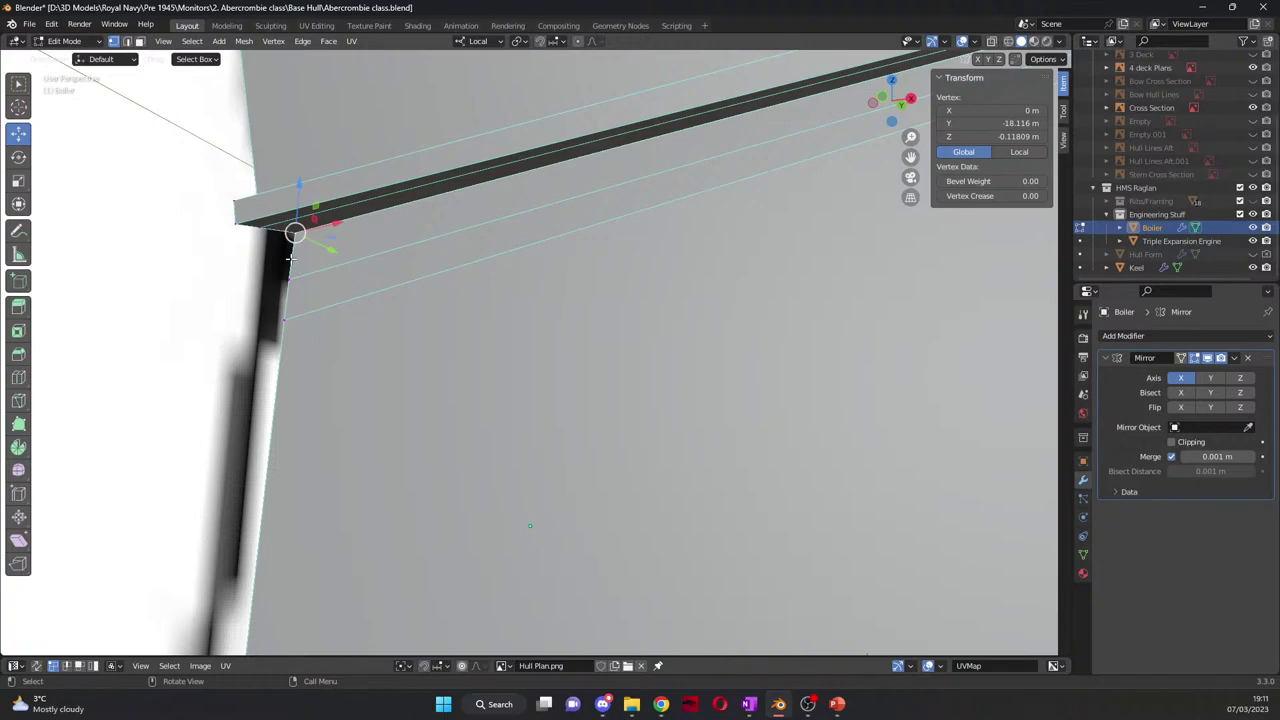
left_click(285, 318)
left_click(286, 275, "shift")
left_click(296, 237, "shift")
left_click(261, 230, "shift")
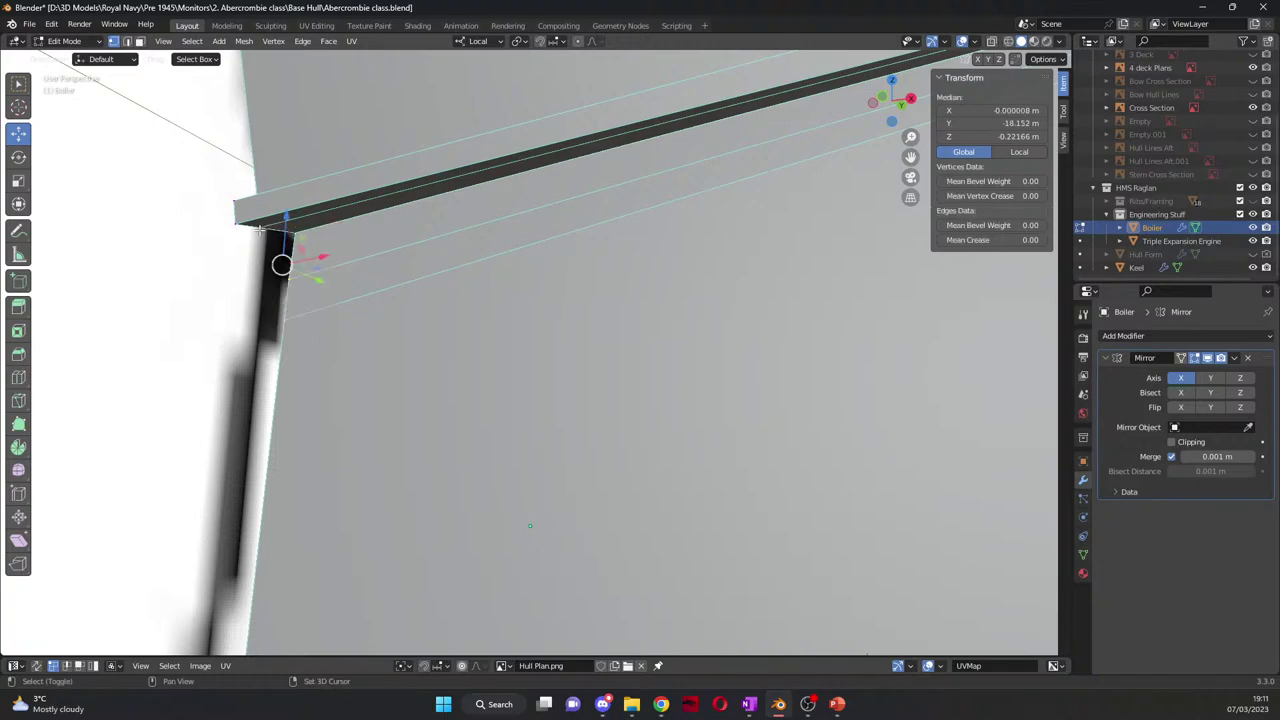
key("m")
left_click(240, 230)
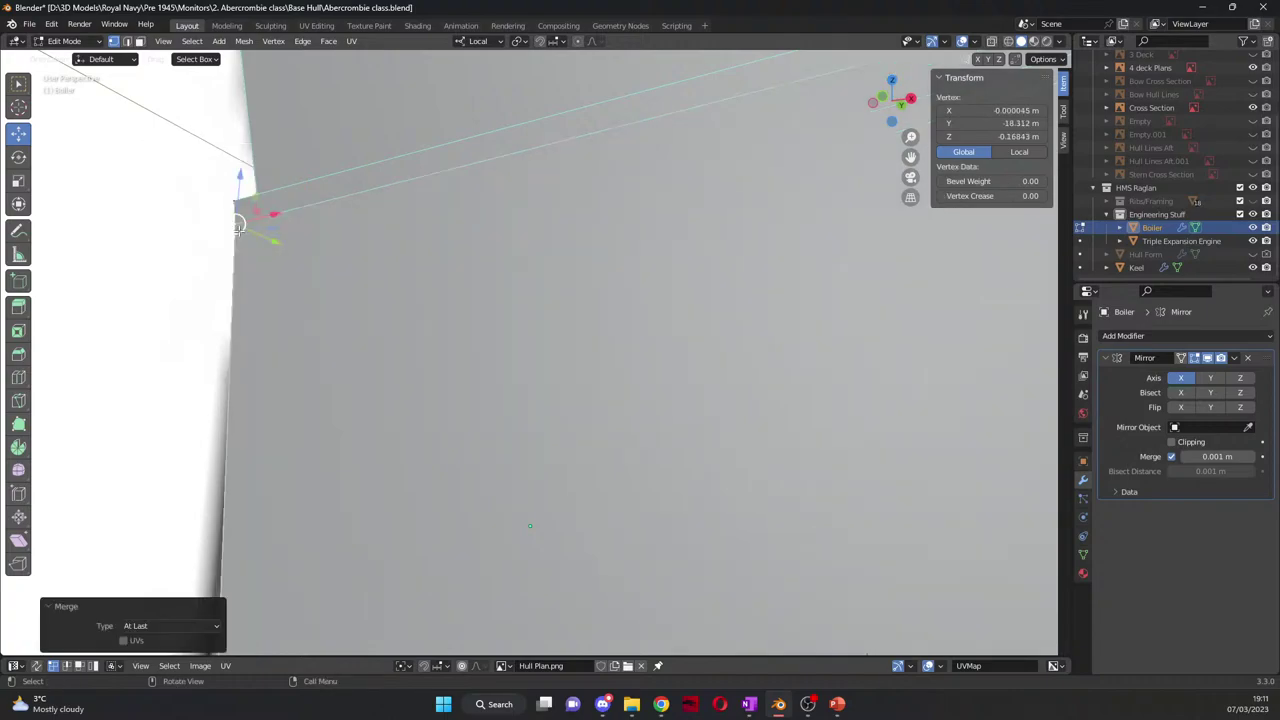
scroll(240, 232, "down", 2)
scroll(358, 275, "down", 4)
middle_click_drag(593, 338, 512, 353)
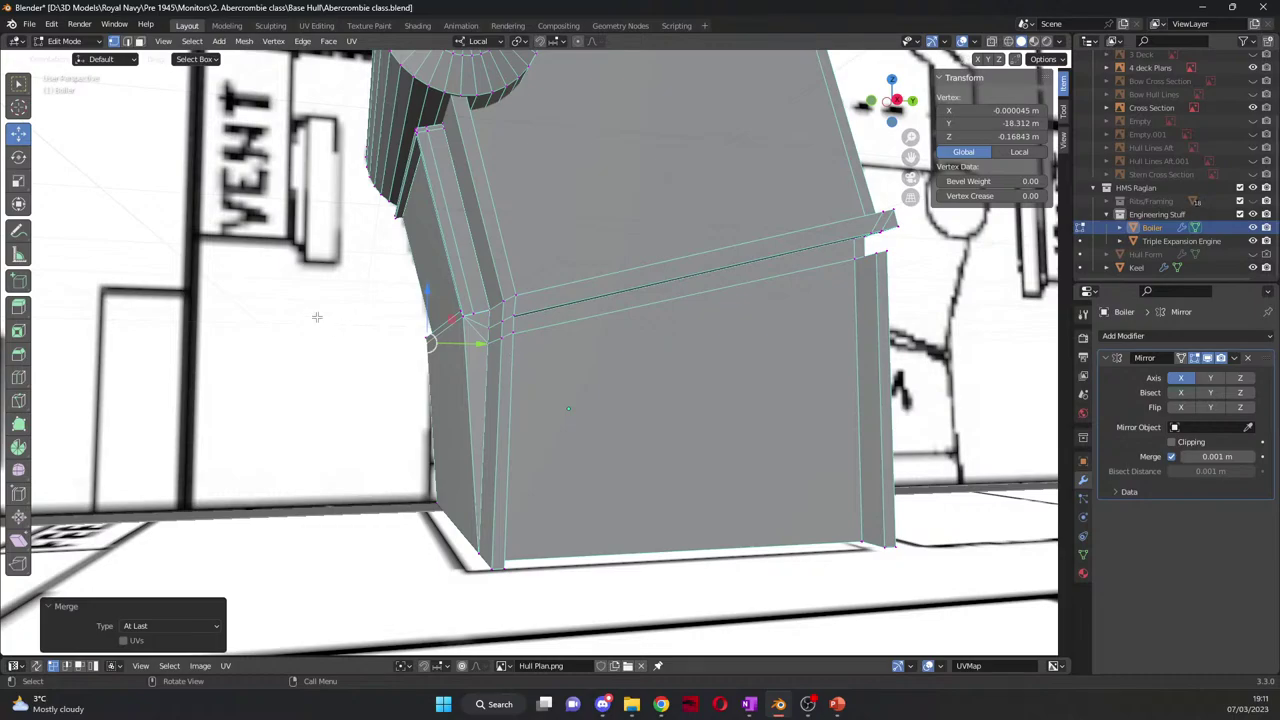
middle_click_drag(318, 318, 372, 358)
scroll(386, 363, "up", 4)
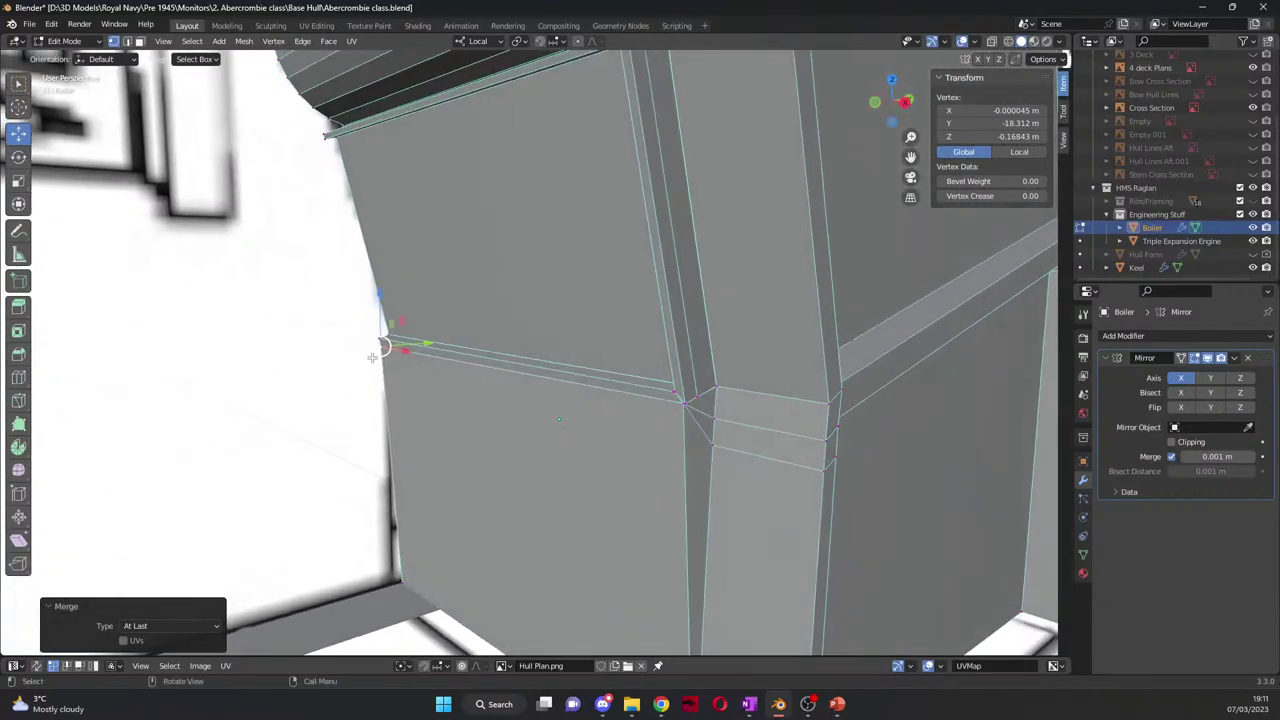
Step: Examine the boiler casing from the front, side and above, comparing its shape with the deck plans and the neighbouring engine
left_click(287, 456)
scroll(298, 455, "down", 3)
middle_click_drag(300, 446, 278, 443)
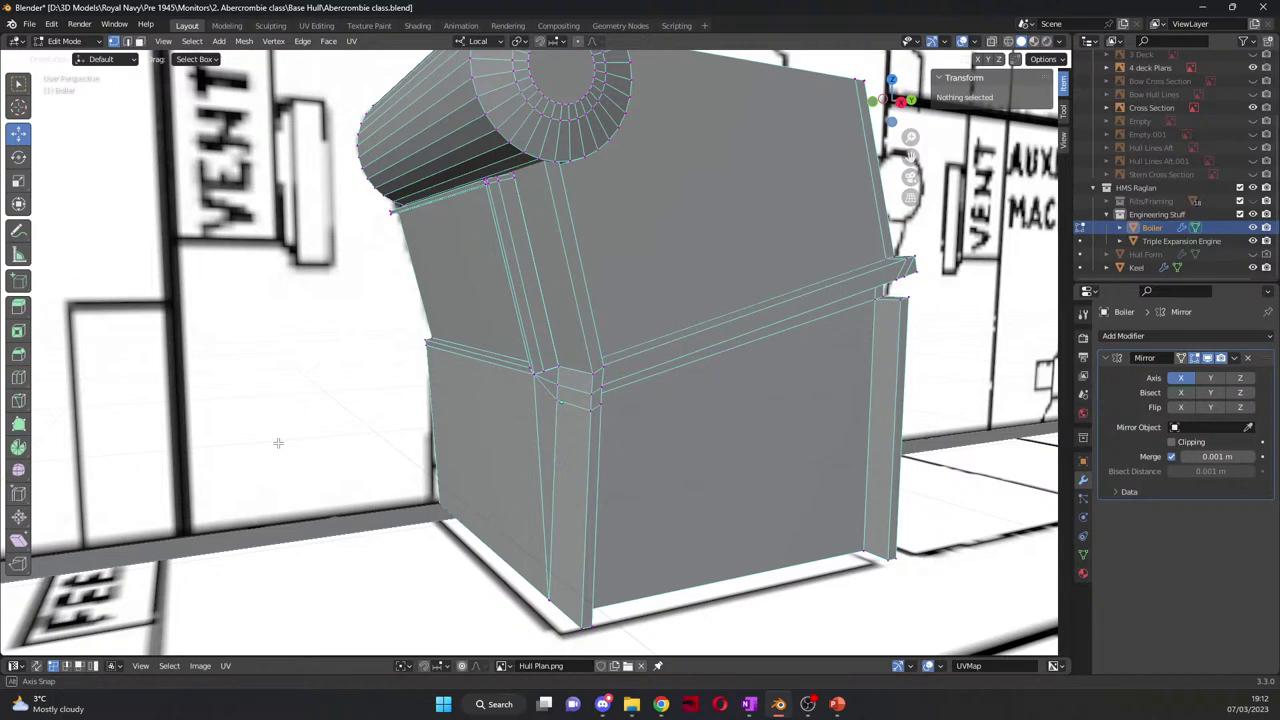
middle_click_drag(278, 443, 278, 443)
scroll(448, 454, "down", 5)
middle_click_drag(514, 468, 545, 468)
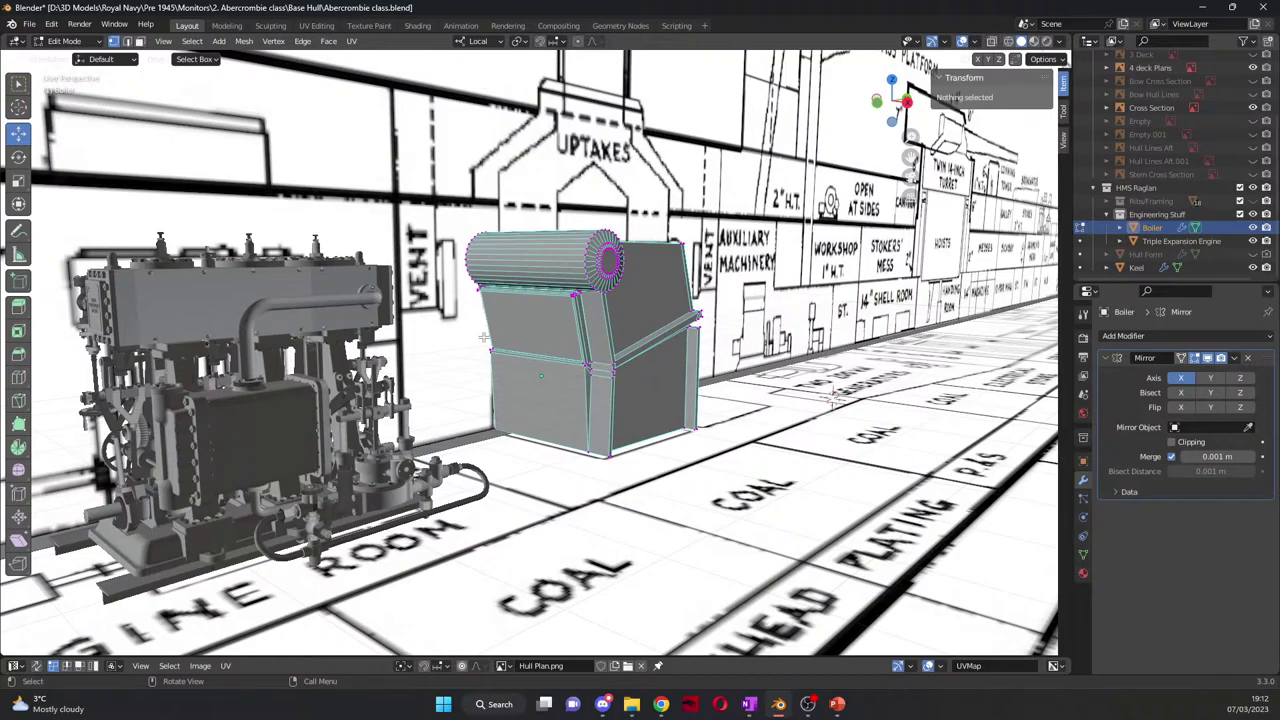
middle_click_drag(484, 338, 637, 365)
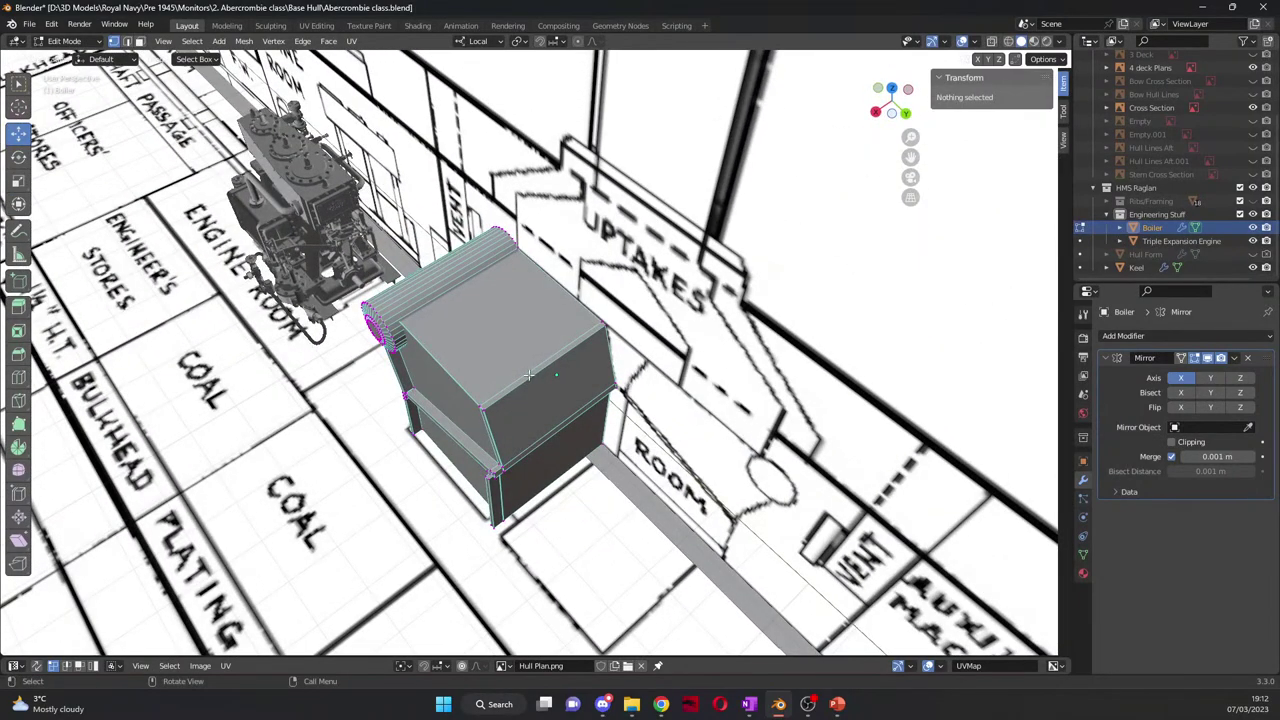
middle_click_drag(530, 376, 496, 377)
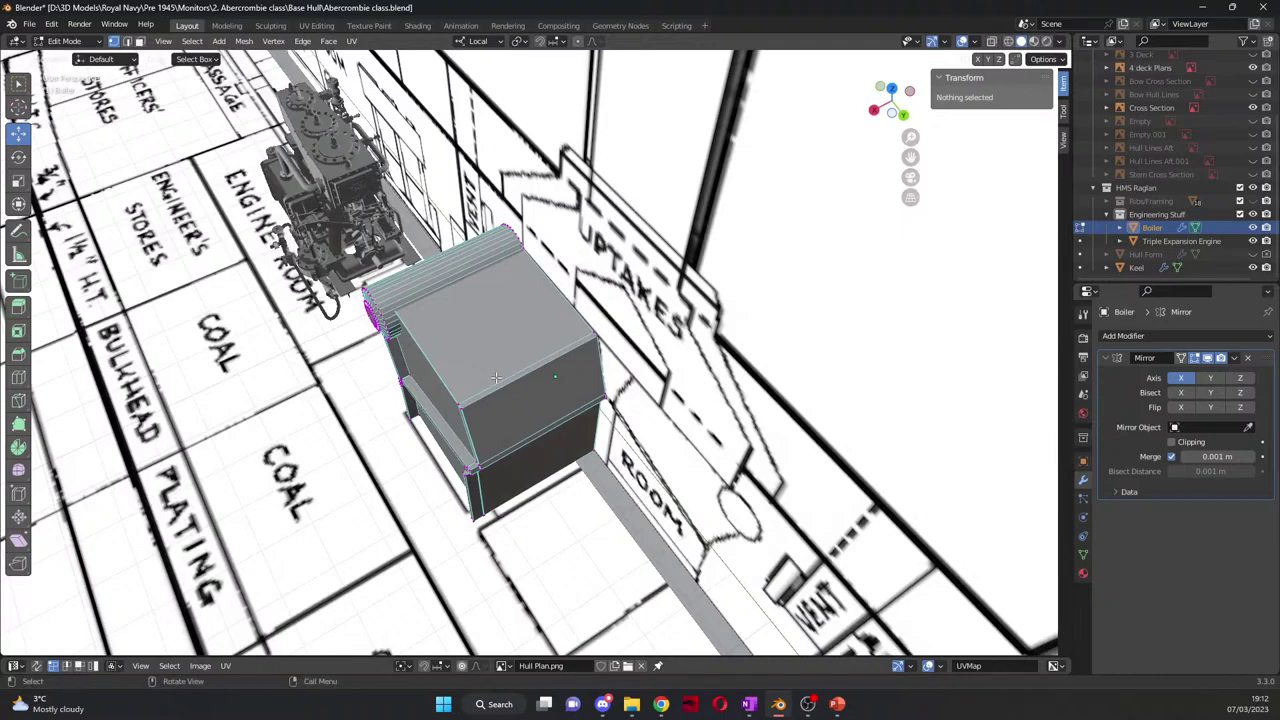
scroll(496, 377, "up", 2)
middle_click_drag(496, 377, 451, 385)
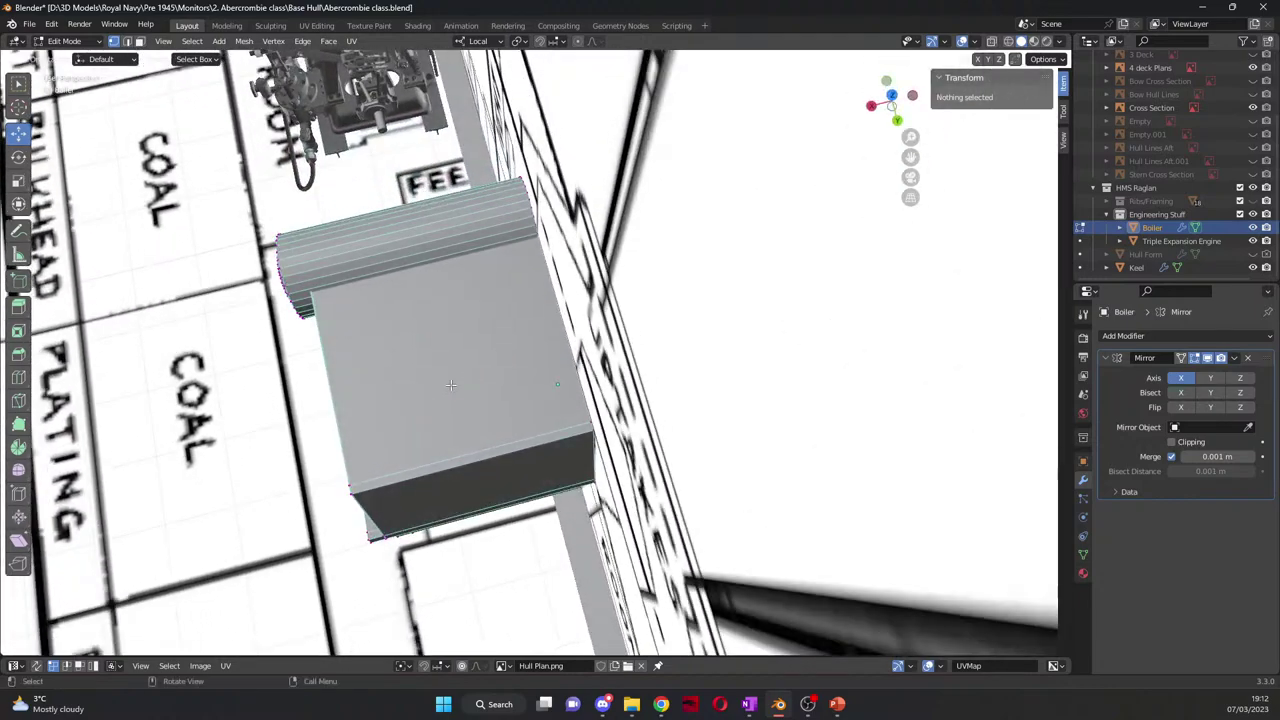
key("KP_7")
scroll(476, 364, "up", 4)
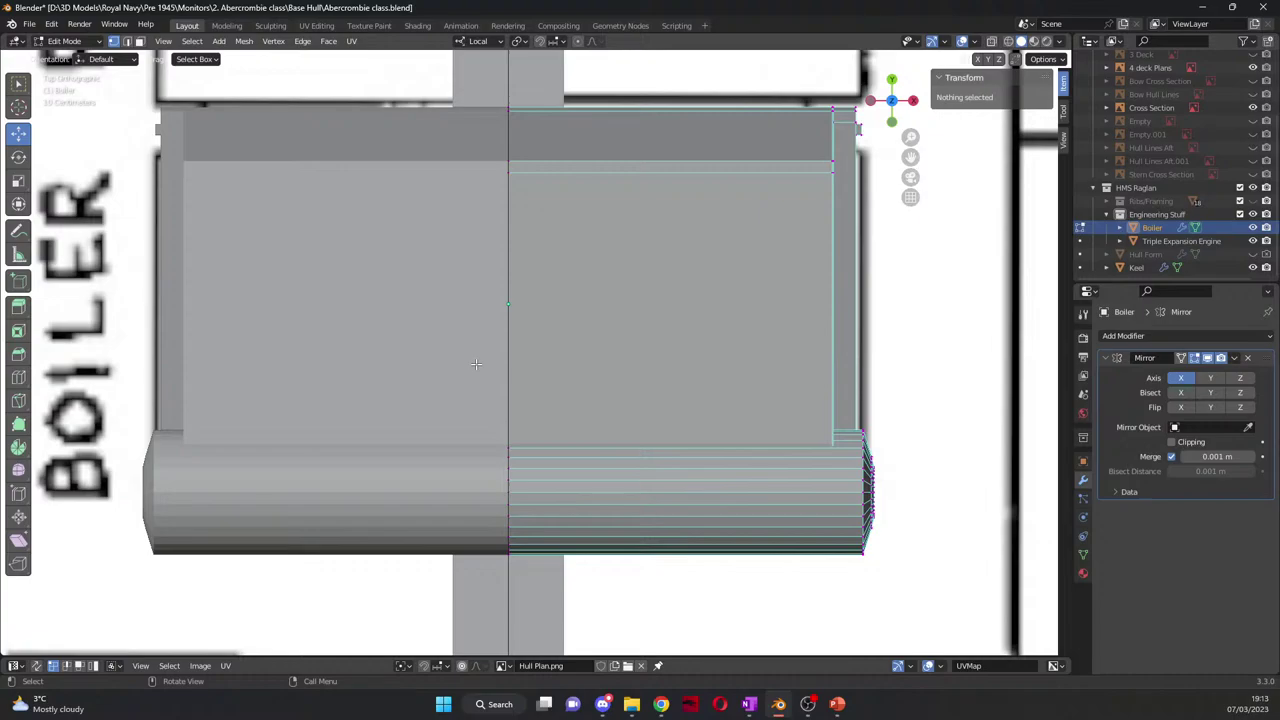
scroll(525, 398, "down", 5)
middle_click_drag(641, 426, 500, 292)
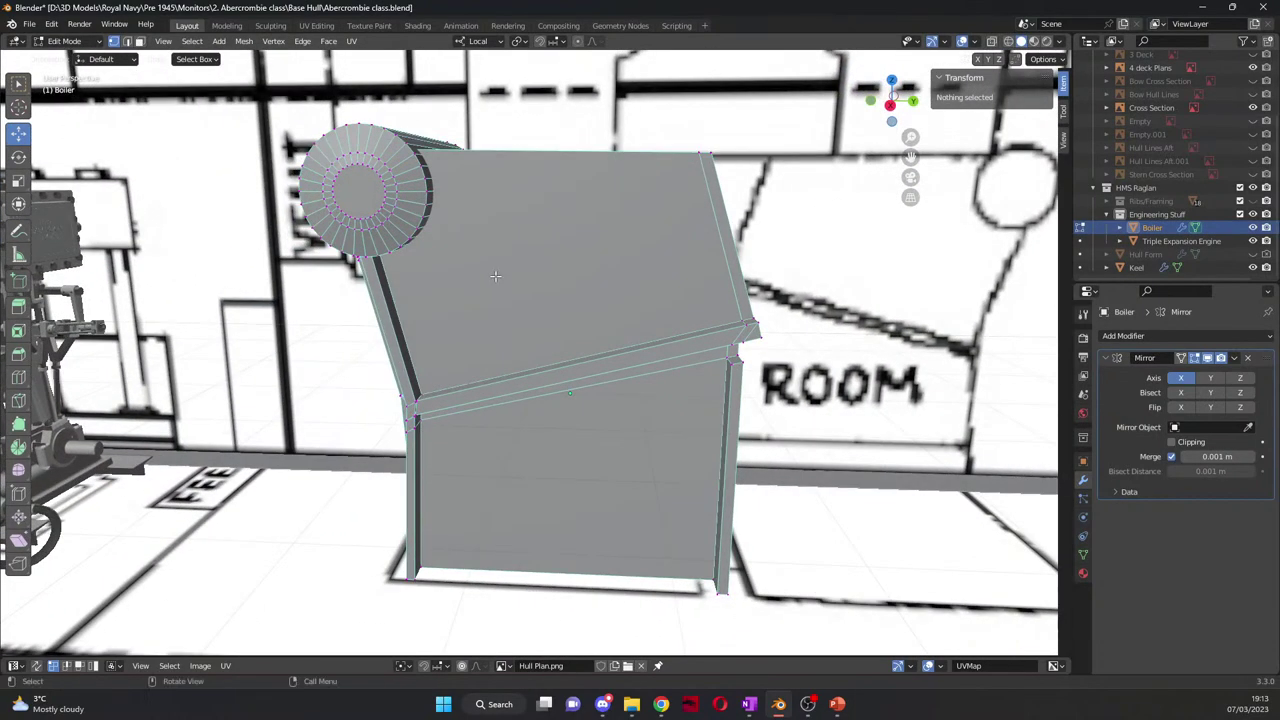
left_click(890, 105)
scroll(900, 154, "up", 5)
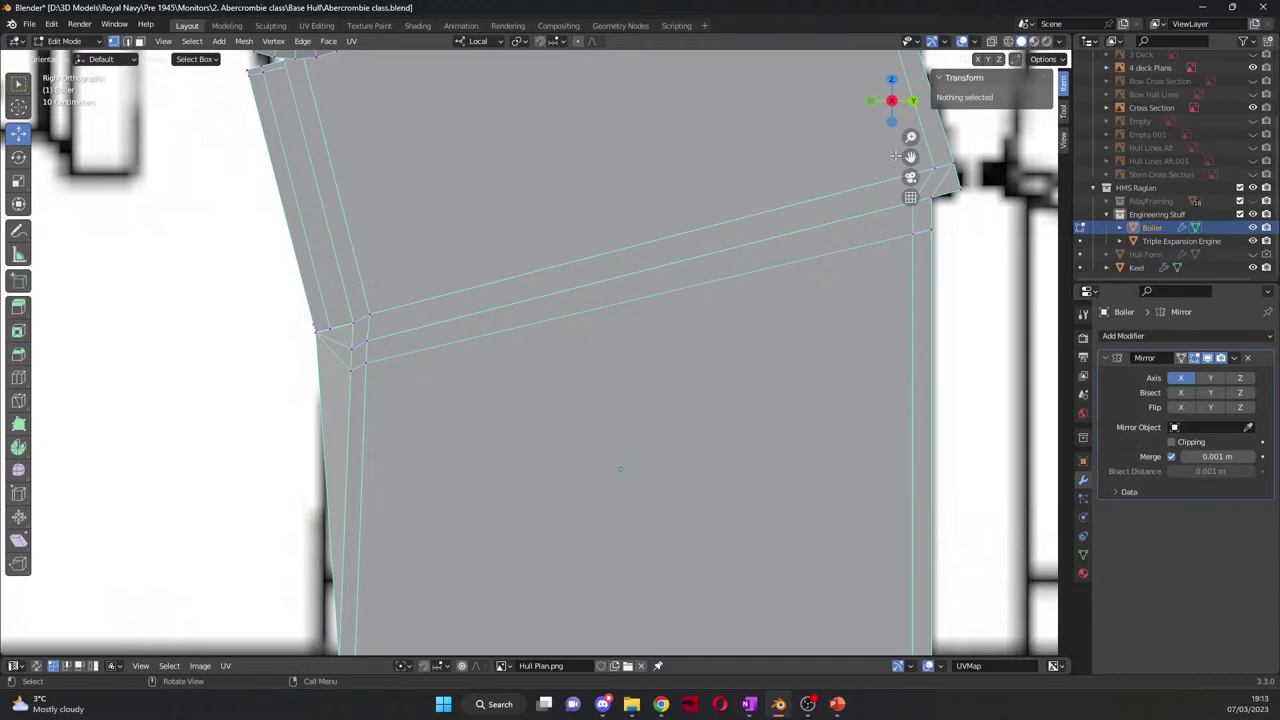
middle_click_drag(470, 90, 446, 389, "shift")
scroll(446, 389, "up", 1)
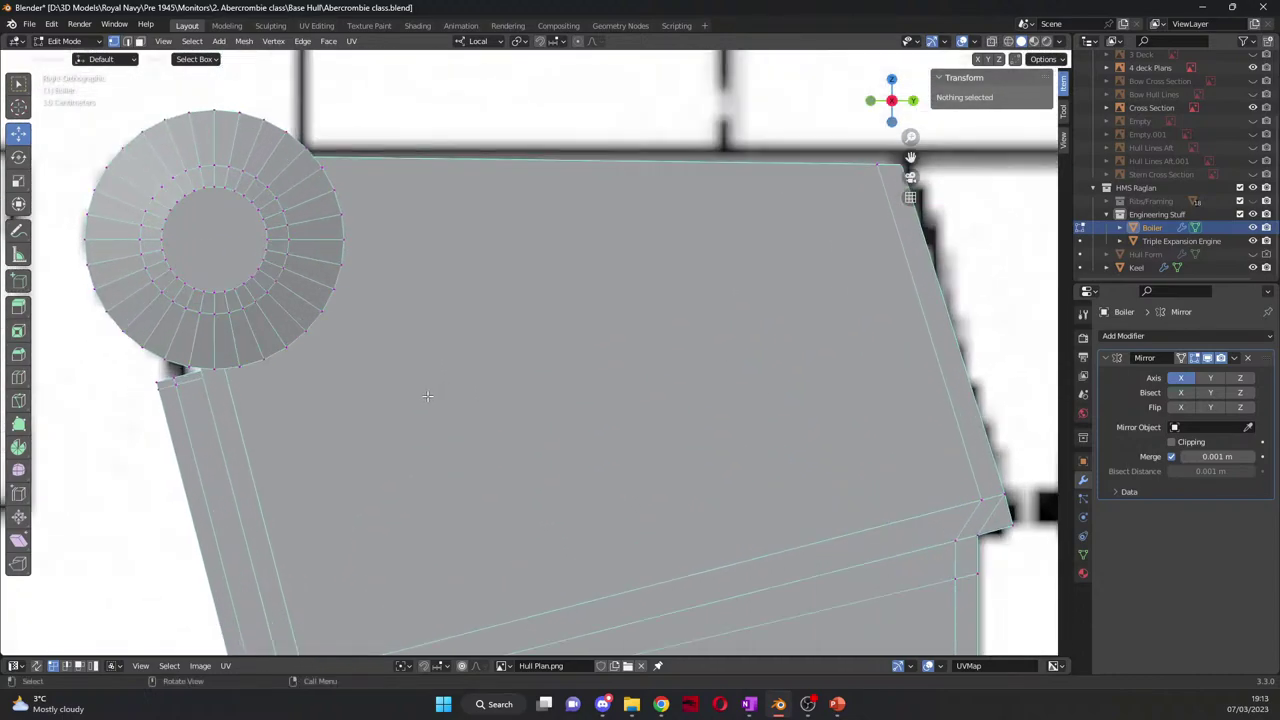
key("k")
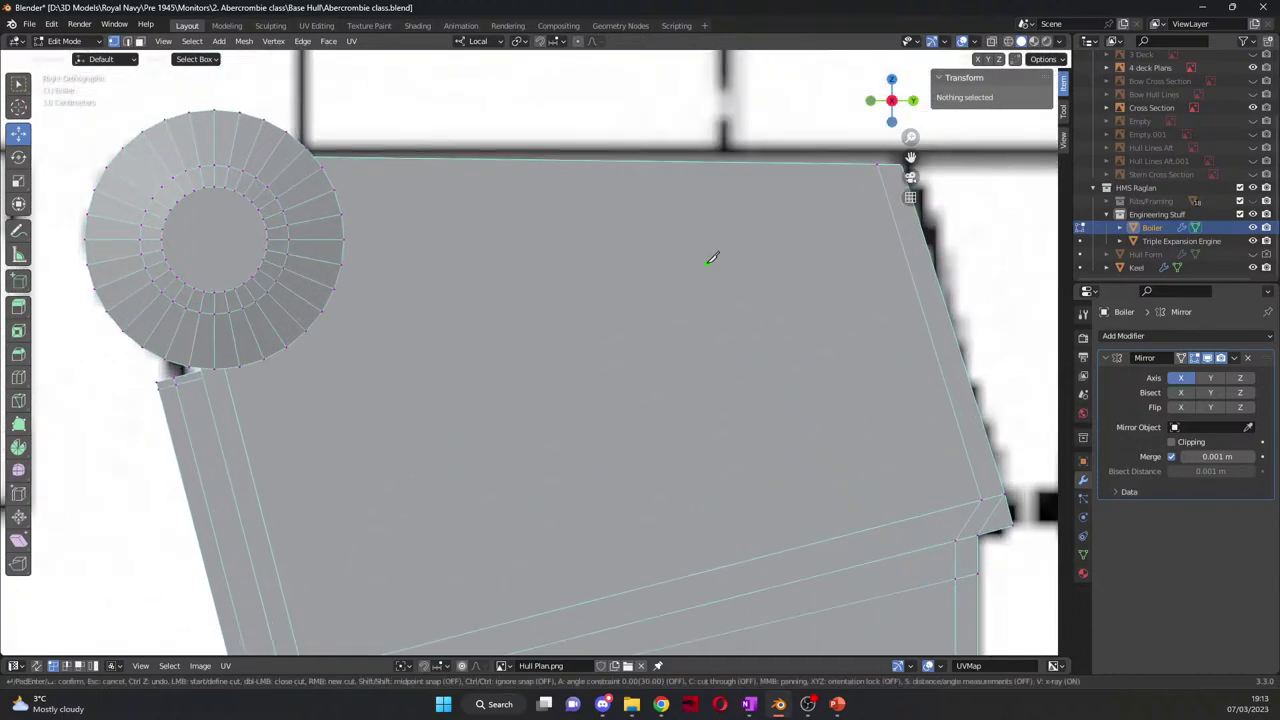
left_click(882, 182)
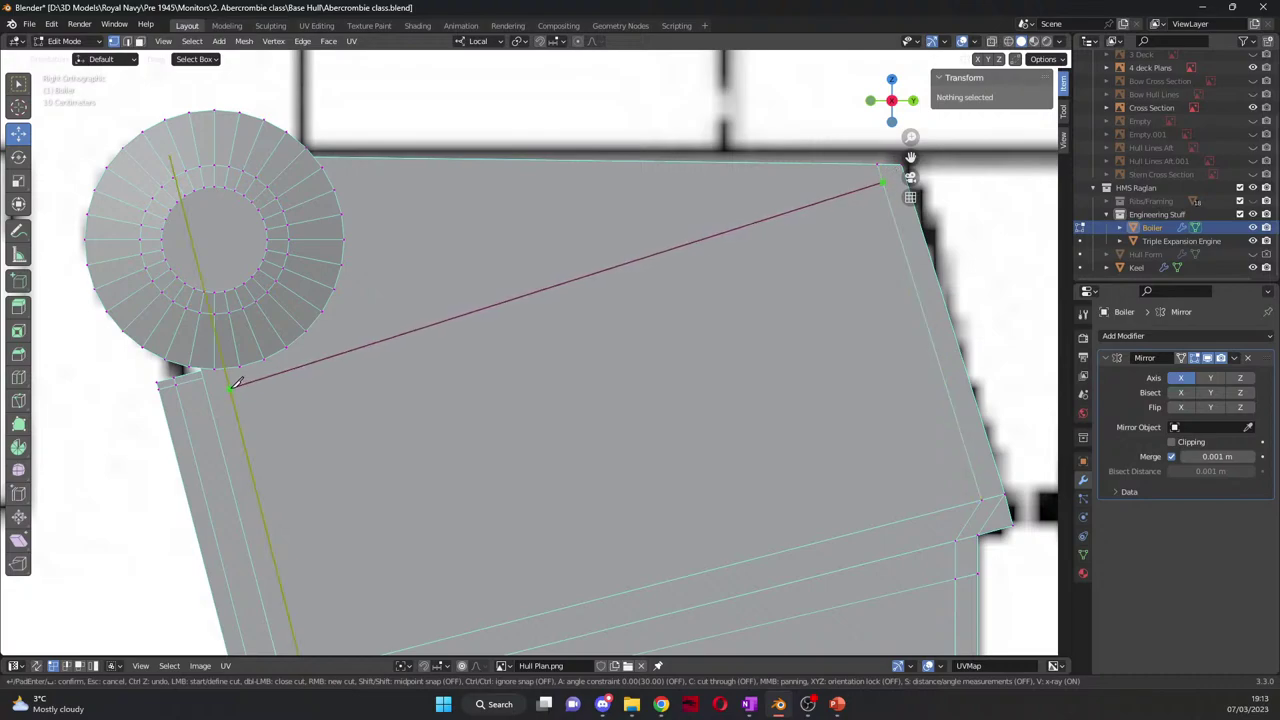
right_click(236, 383)
left_click(230, 388)
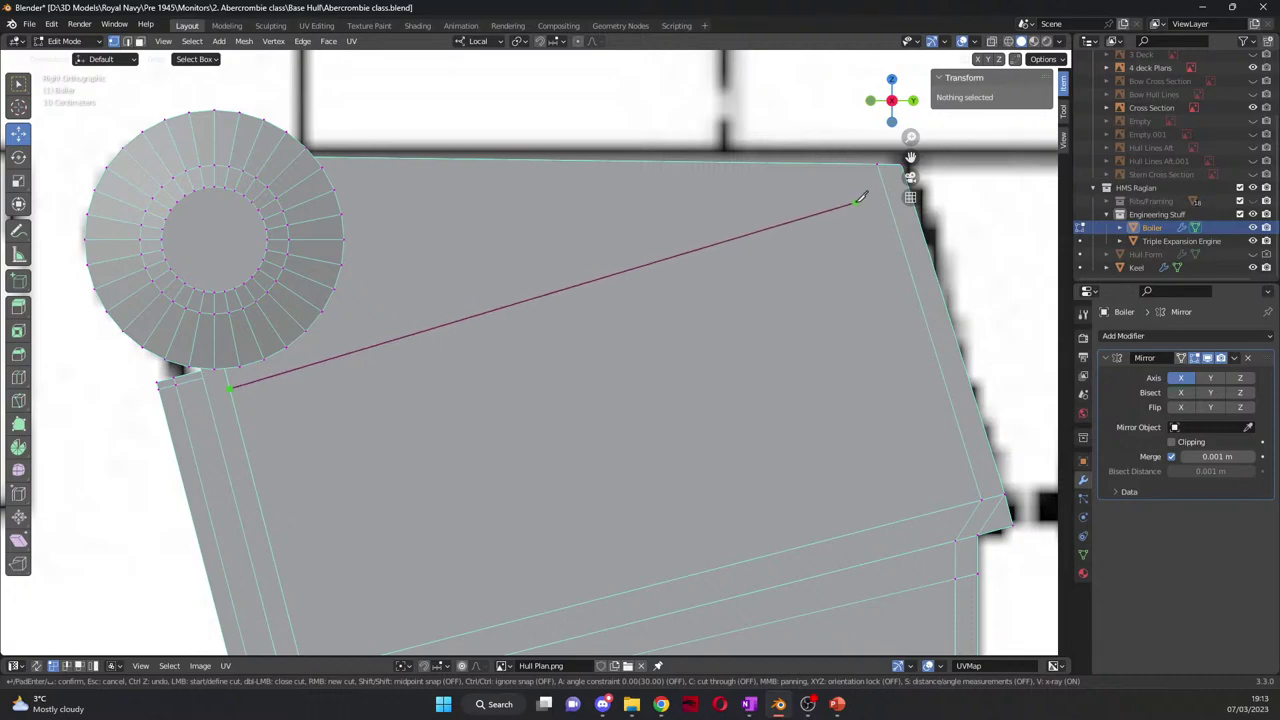
right_click(886, 179)
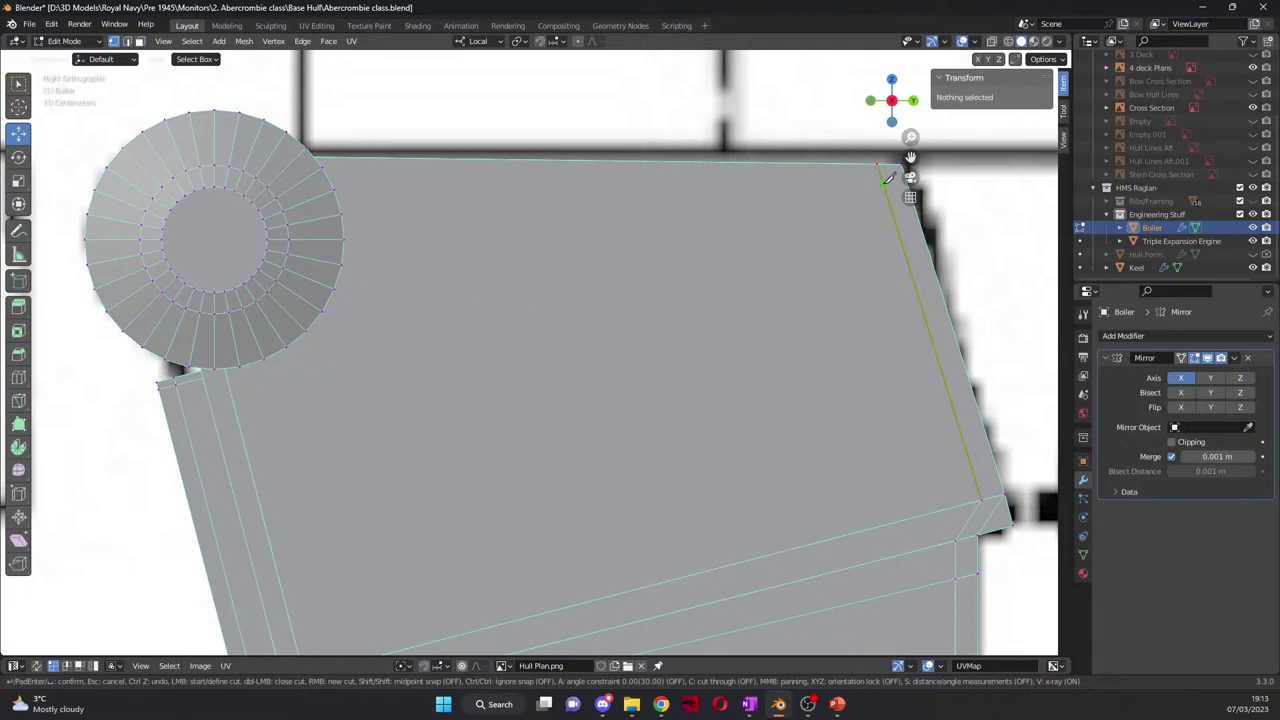
key("Escape")
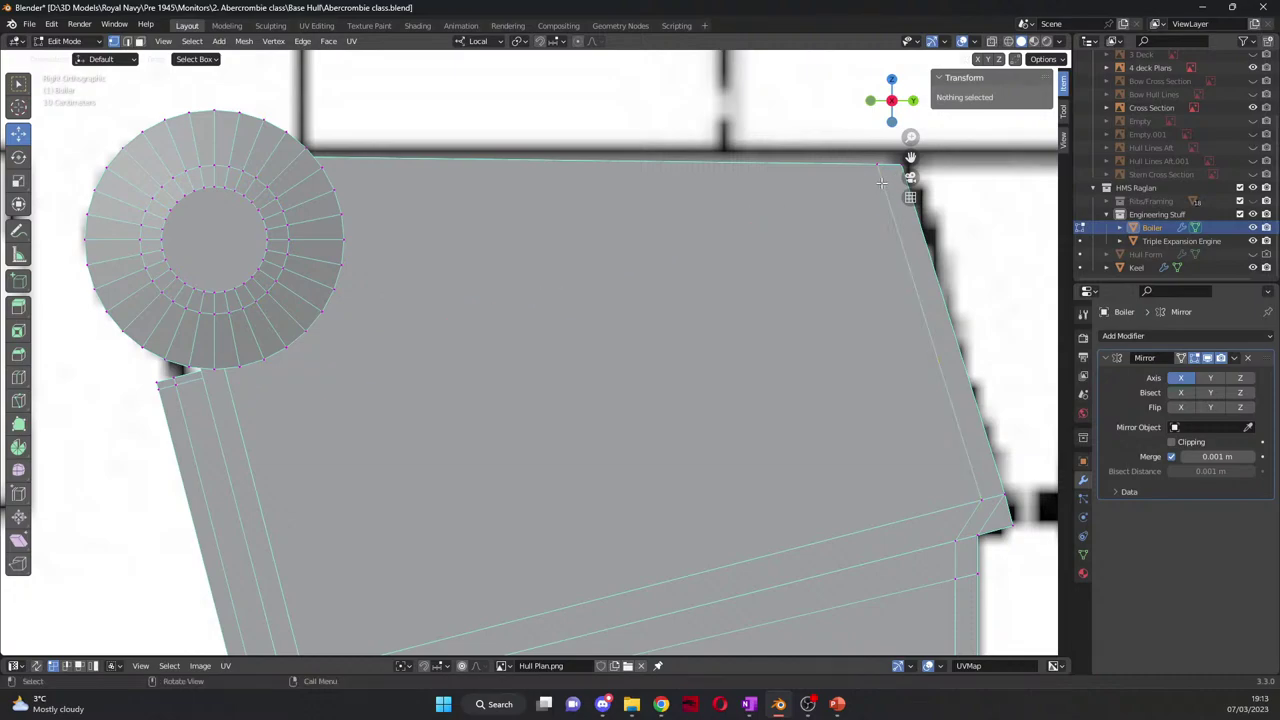
left_click(1008, 42)
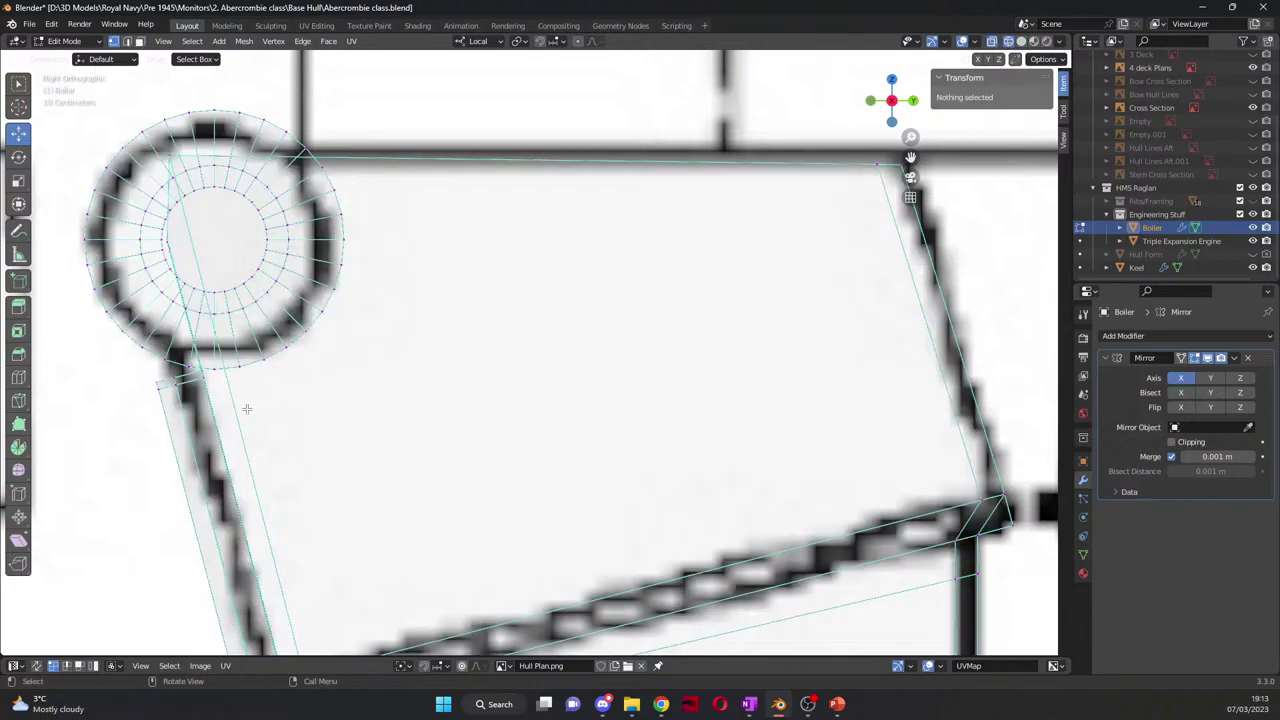
key("k")
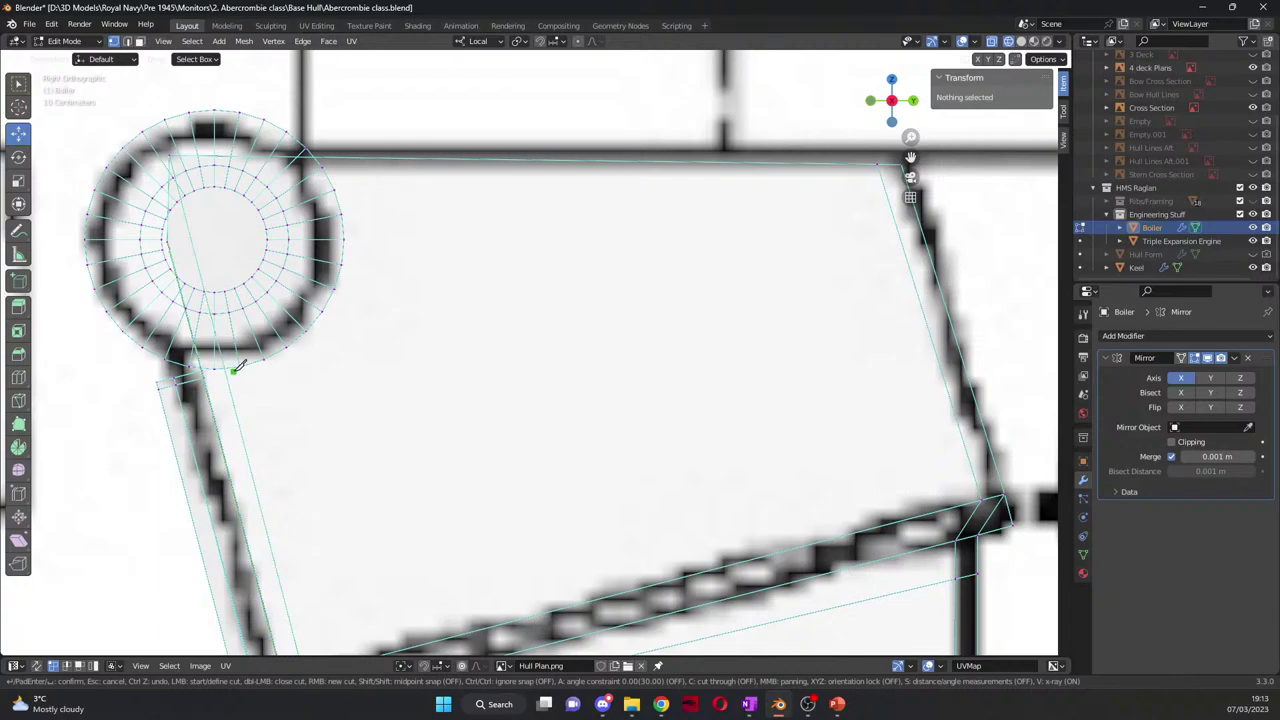
middle_click_drag(240, 375, 224, 378)
scroll(226, 378, "down", 4)
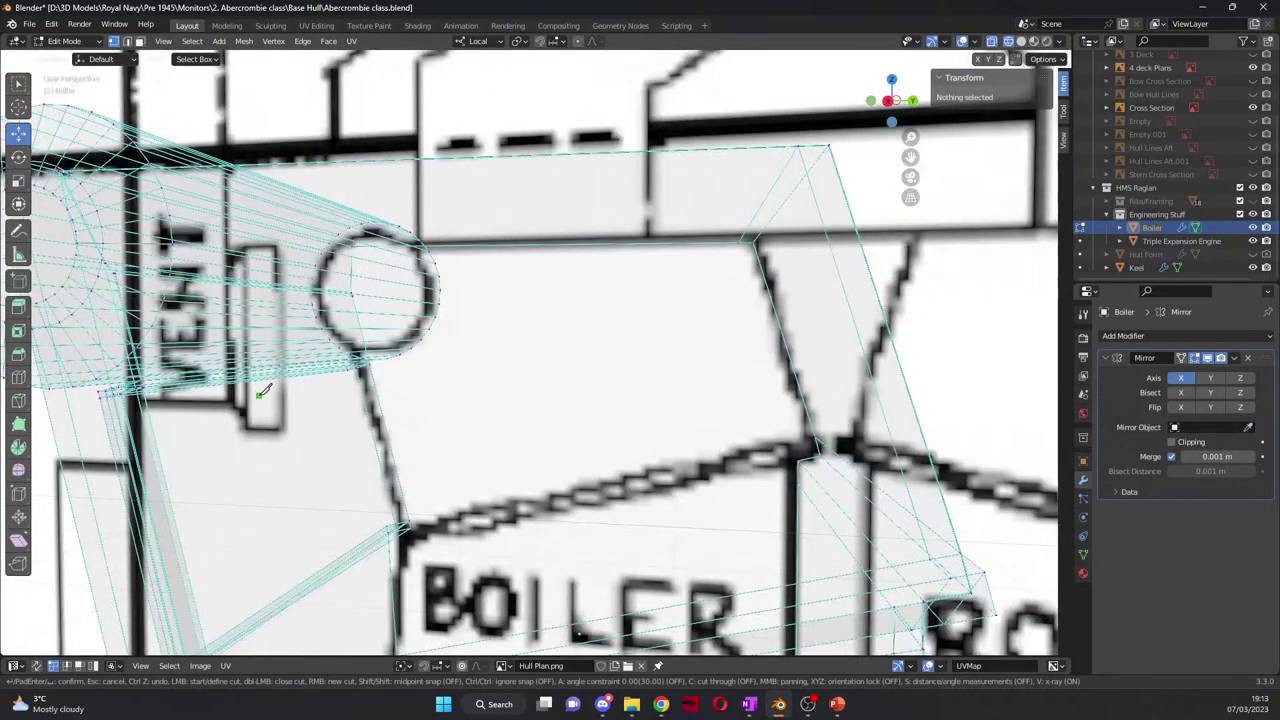
middle_click_drag(456, 352, 478, 347)
key("Escape")
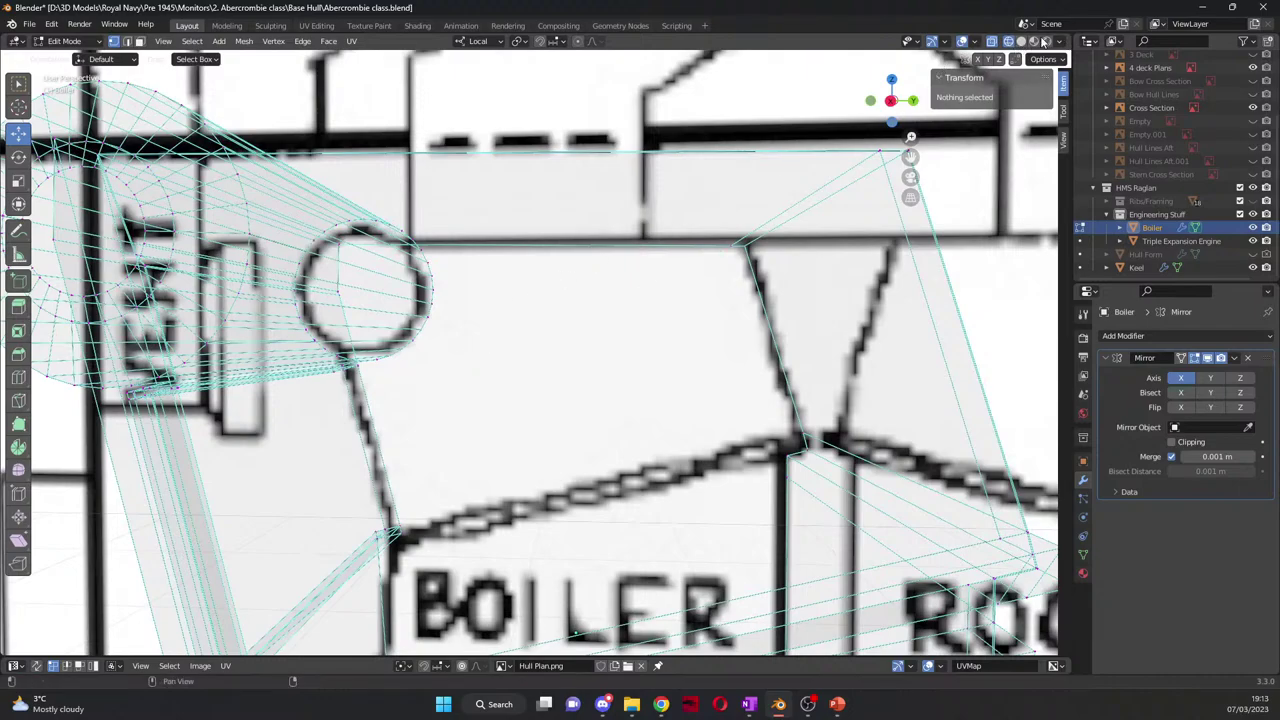
left_click(1021, 42)
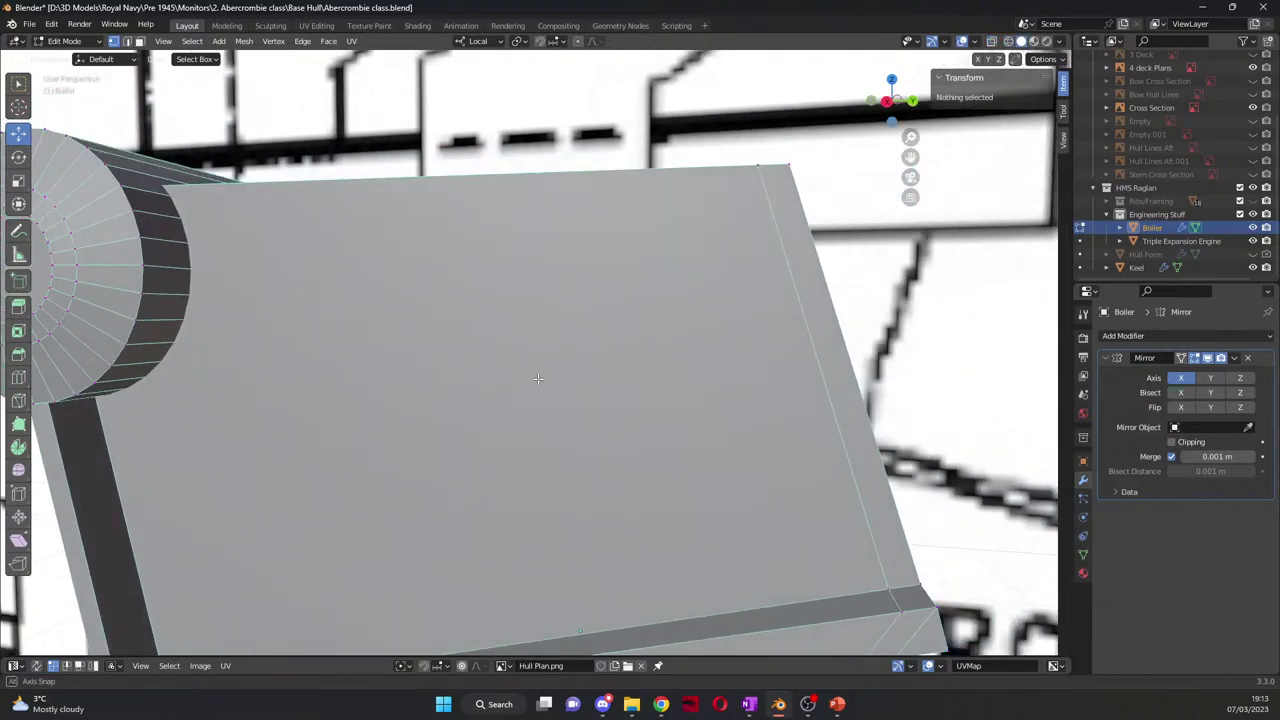
Step: Knife-cut a diagonal line across the upper side panel, from its rear upper corner to the front edge just beneath the drum
middle_click_drag(549, 376, 772, 340)
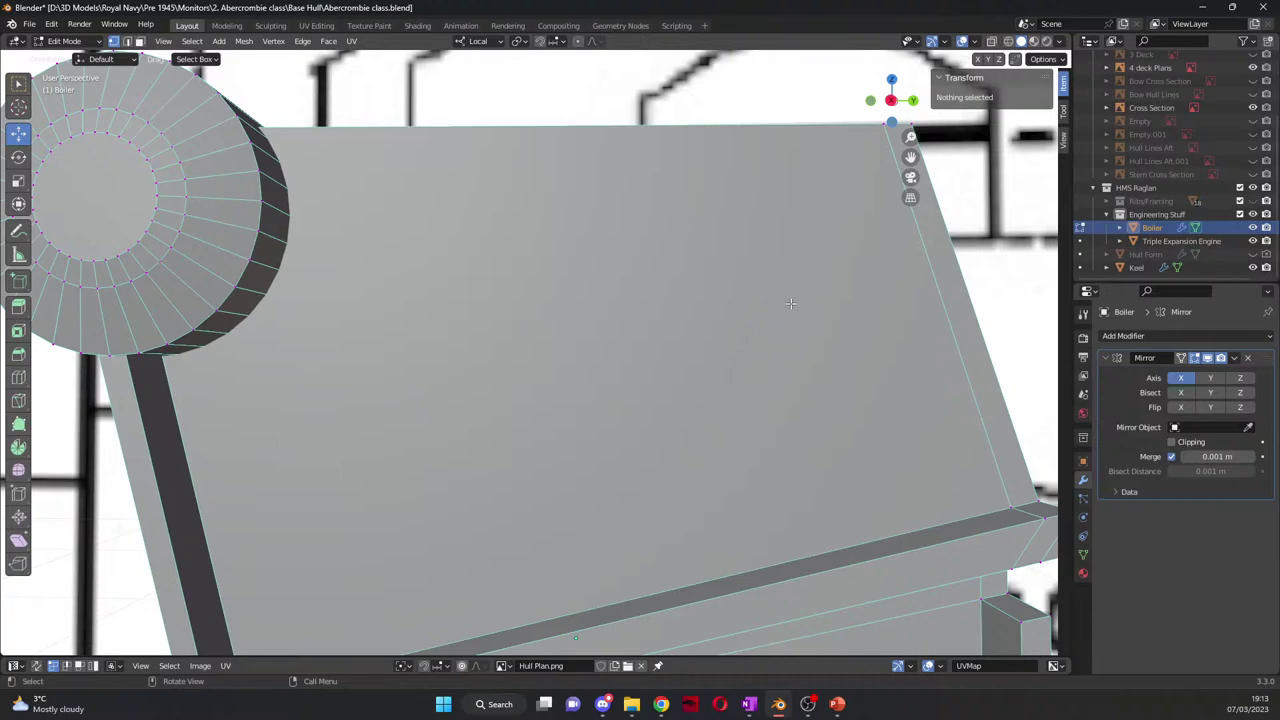
scroll(748, 334, "down", 1)
key("k")
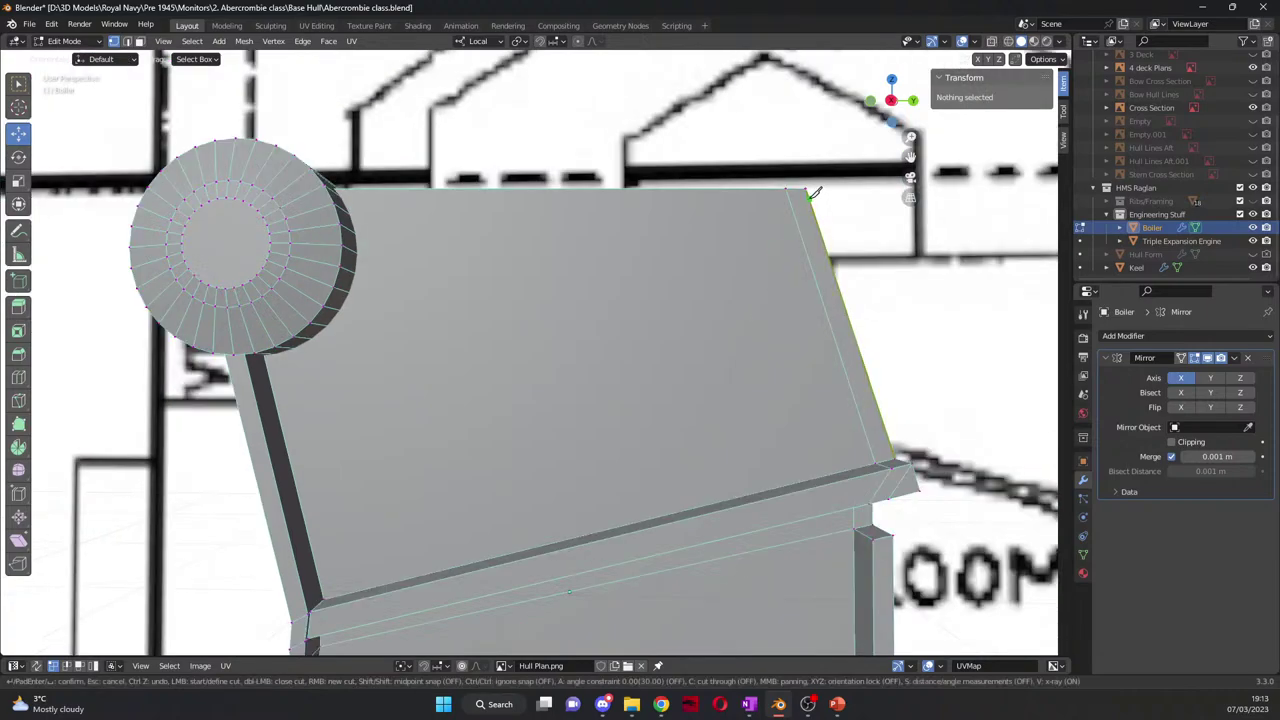
left_click(806, 197)
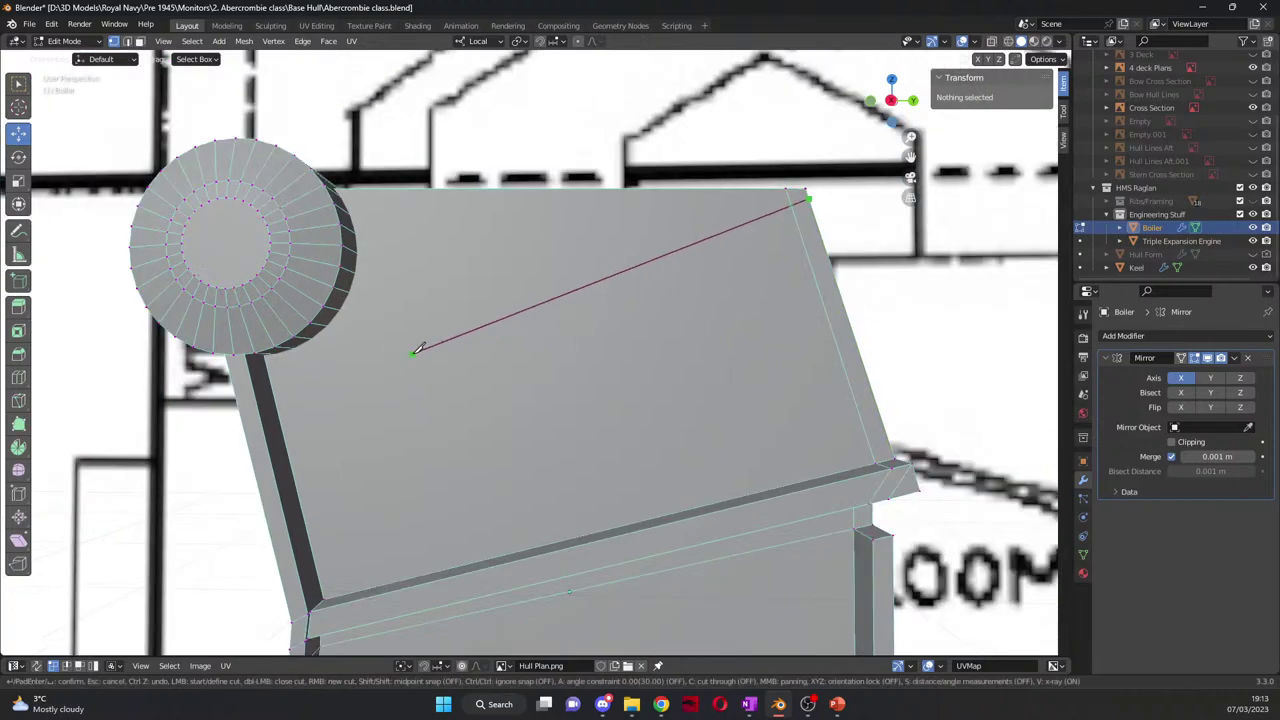
left_click(269, 365)
key("Return")
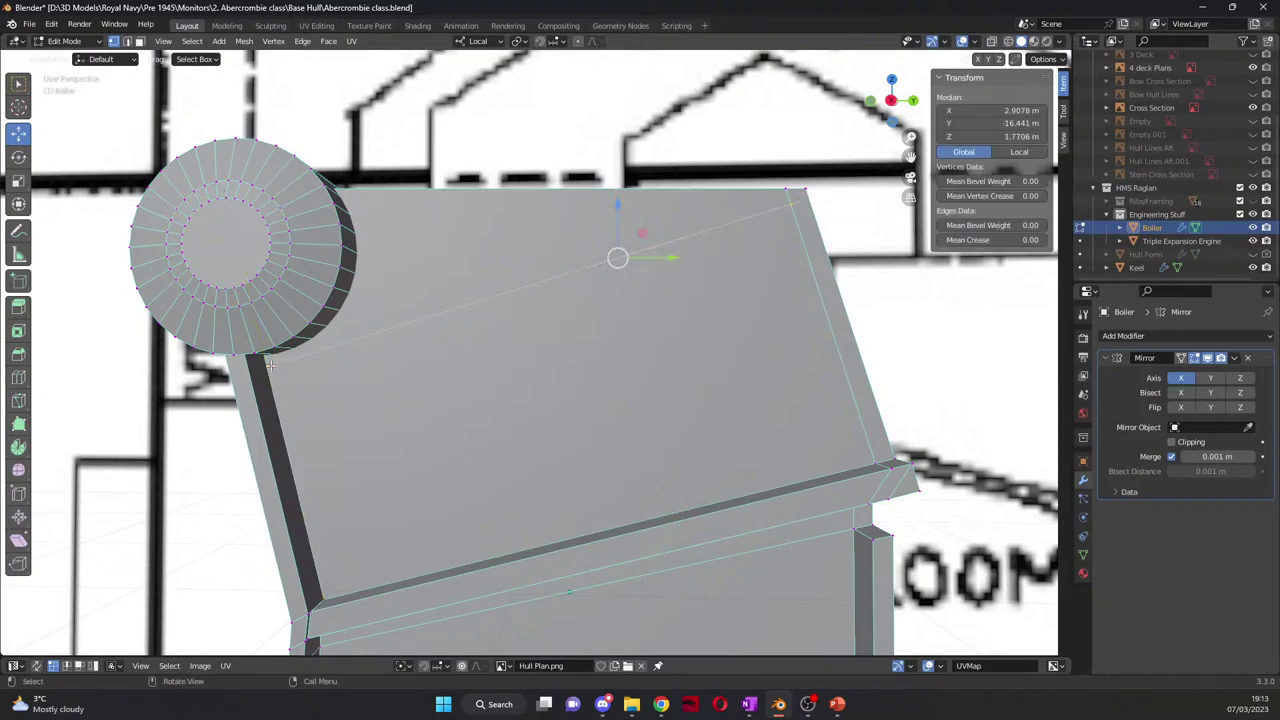
left_click(394, 476)
Step: Knife-cut a second line just above the diagonal cut, leaving a narrow strip from beneath the drum to the rear upper corner
scroll(406, 444, "up", 2)
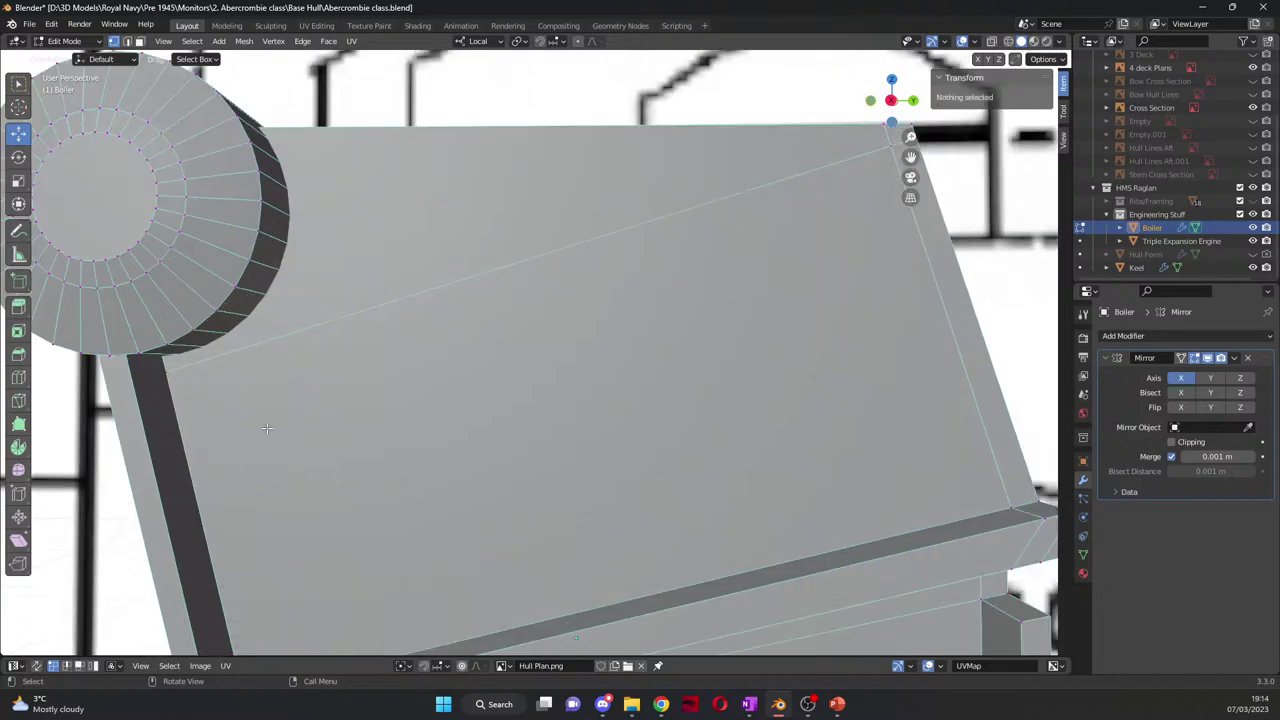
key("k")
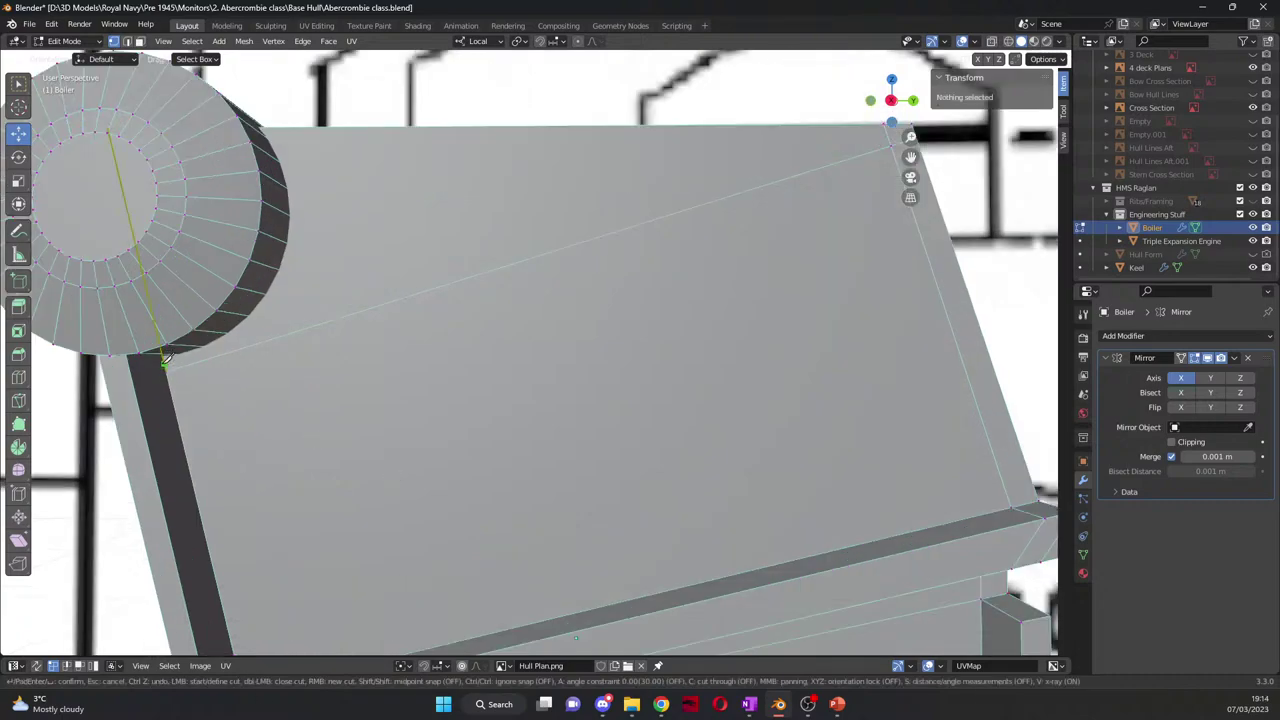
left_click(164, 364)
scroll(333, 350, "down", 3)
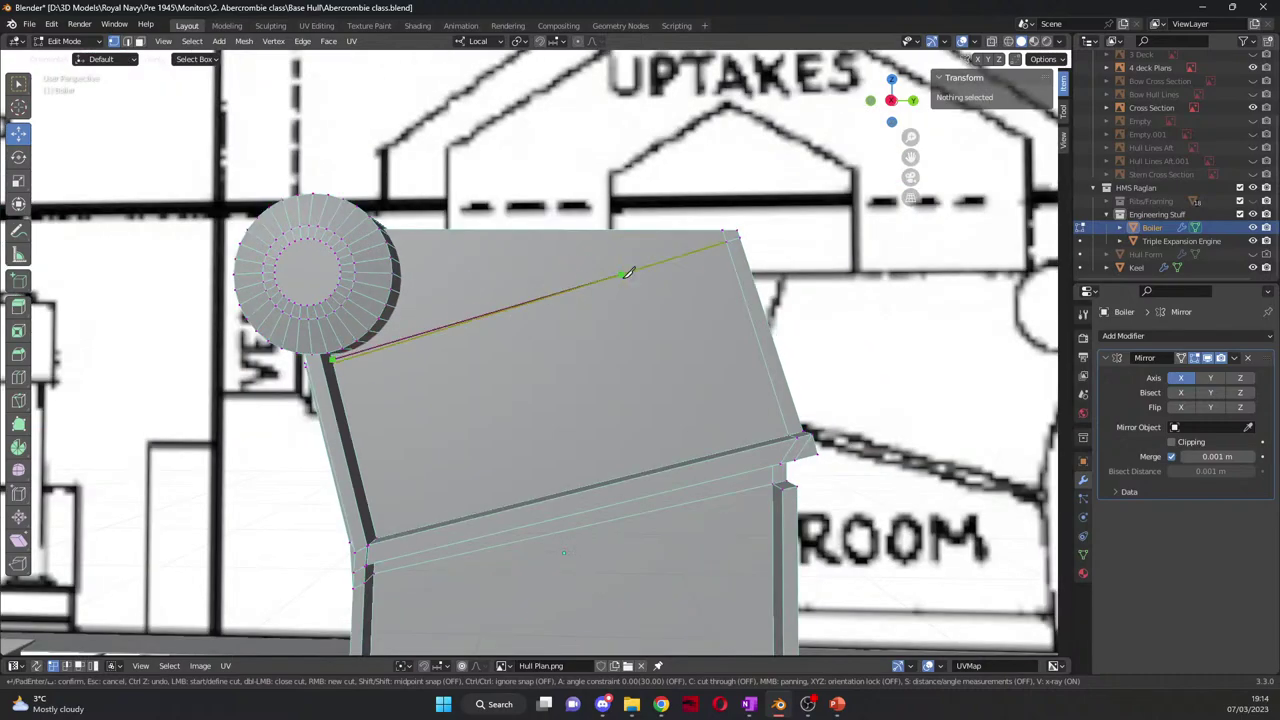
left_click(758, 226)
key("Return")
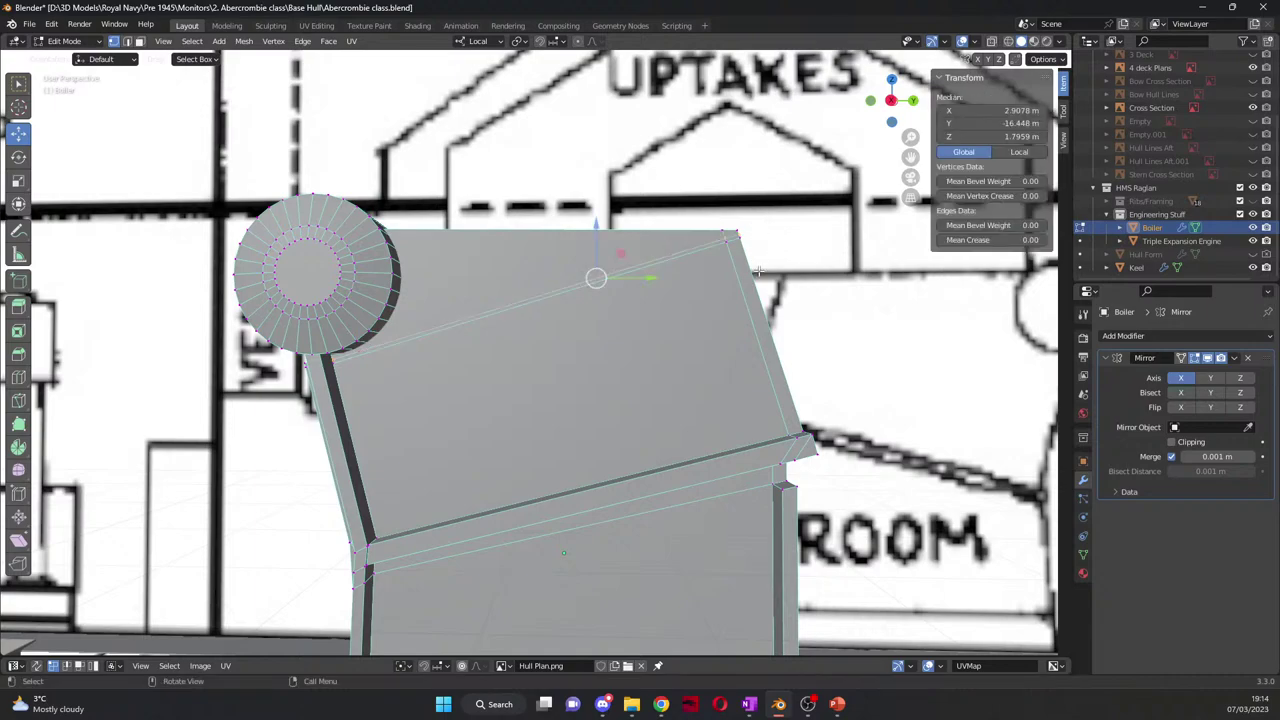
Step: Extrude the narrow strip's faces between the two diagonal cuts outward by about 0.124 m to form a raised rib
middle_click_drag(760, 272, 682, 290)
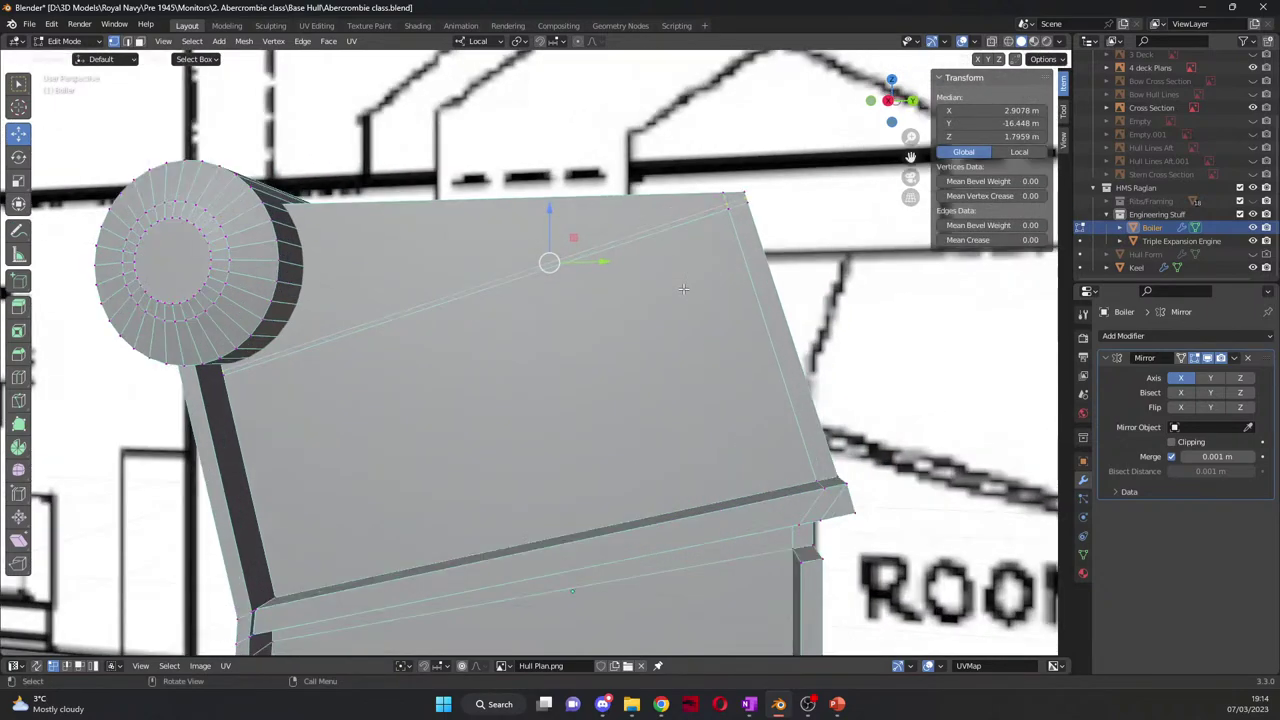
left_click(140, 42)
left_click(634, 236)
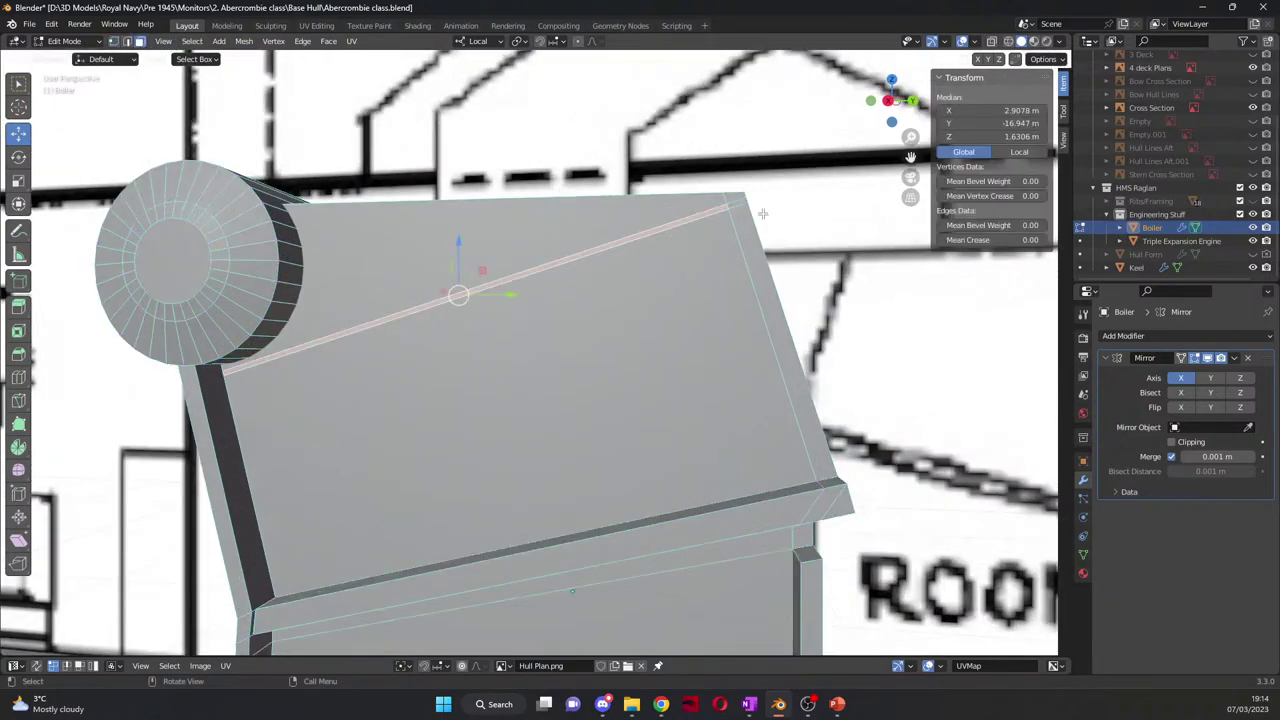
left_click(740, 205, "shift")
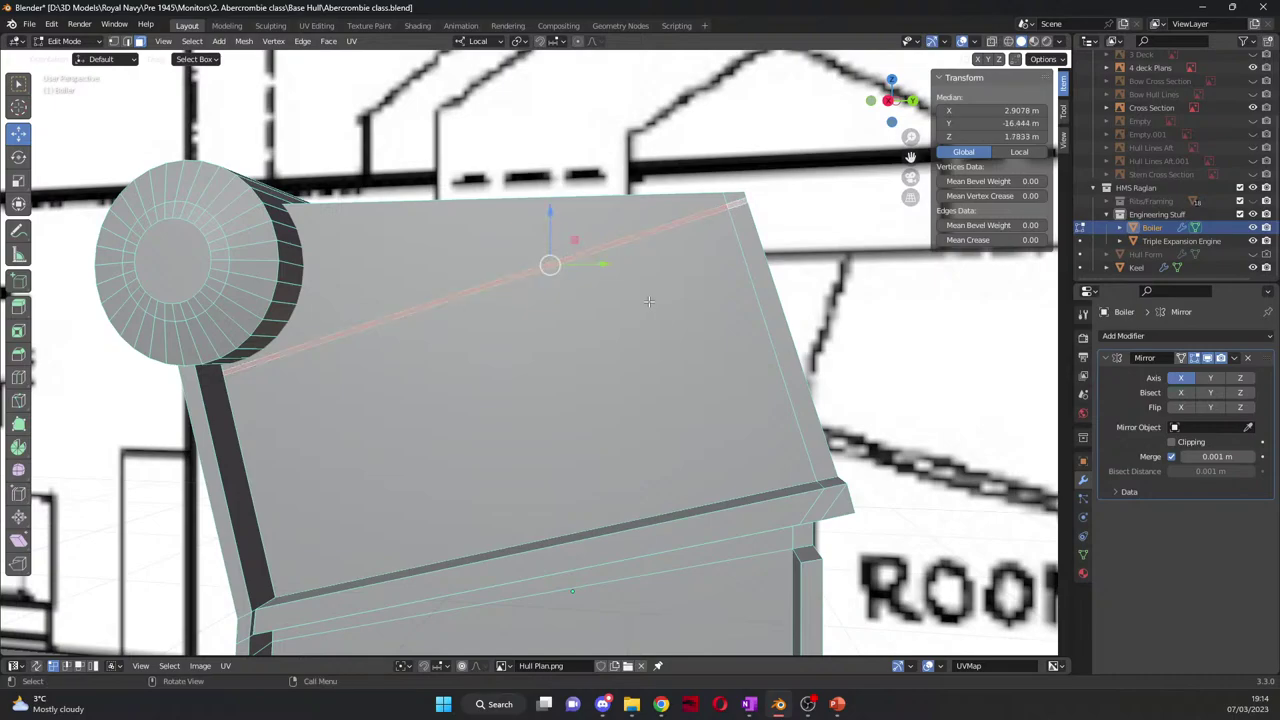
key("e")
left_click(643, 301)
scroll(649, 309, "down", 2)
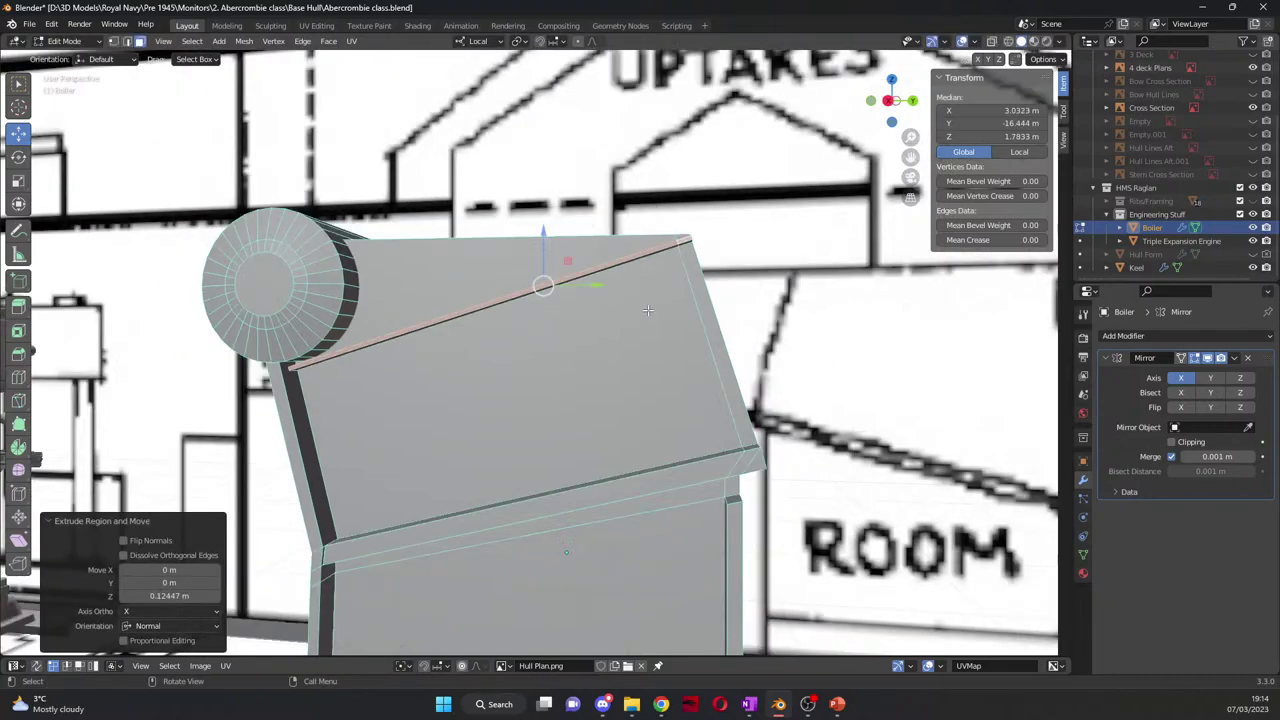
middle_click_drag(650, 310, 589, 333)
Step: Return to Object Mode and check the boiler from several angles and in the right orthographic view against the plans
key("Tab")
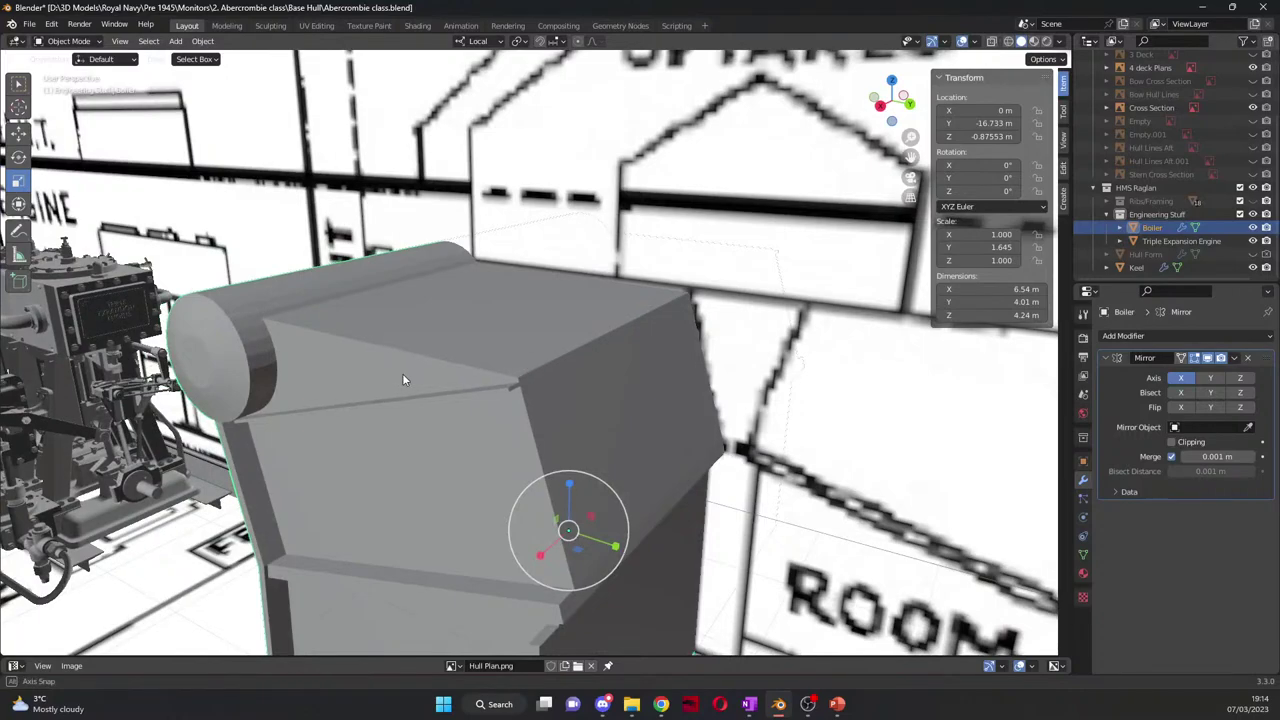
middle_click_drag(406, 374, 477, 369)
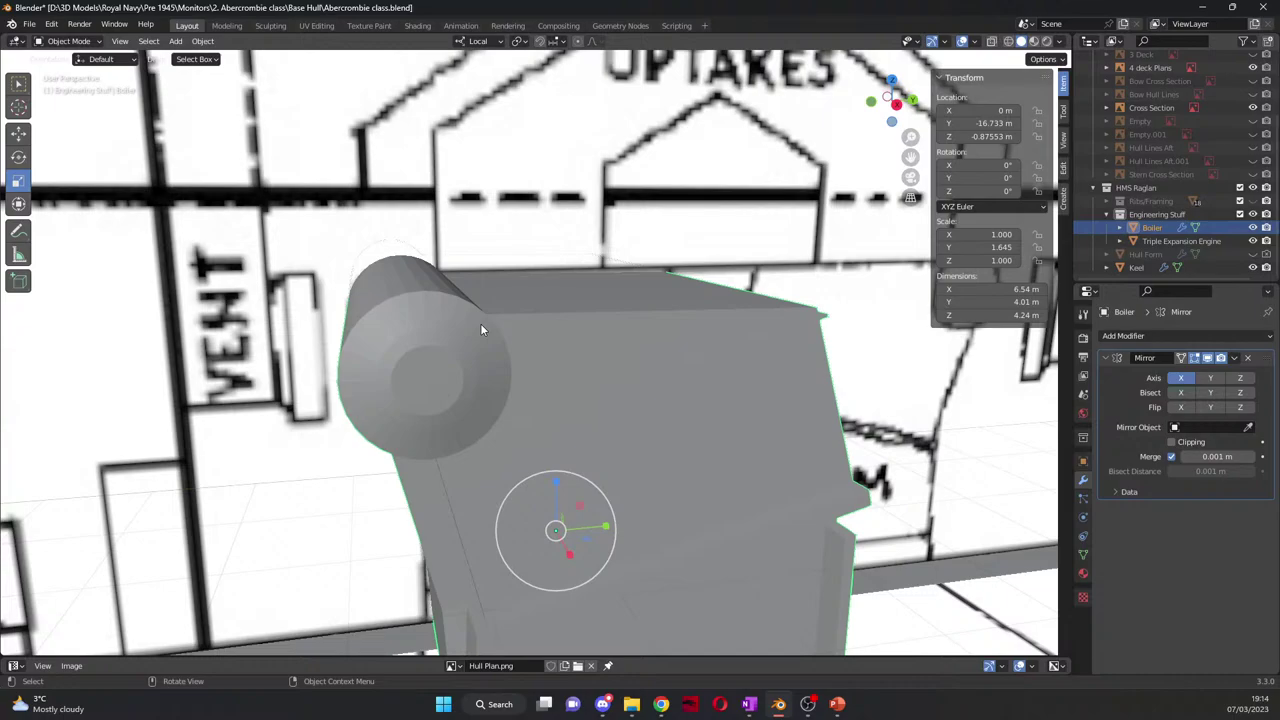
middle_click_drag(480, 323, 423, 312)
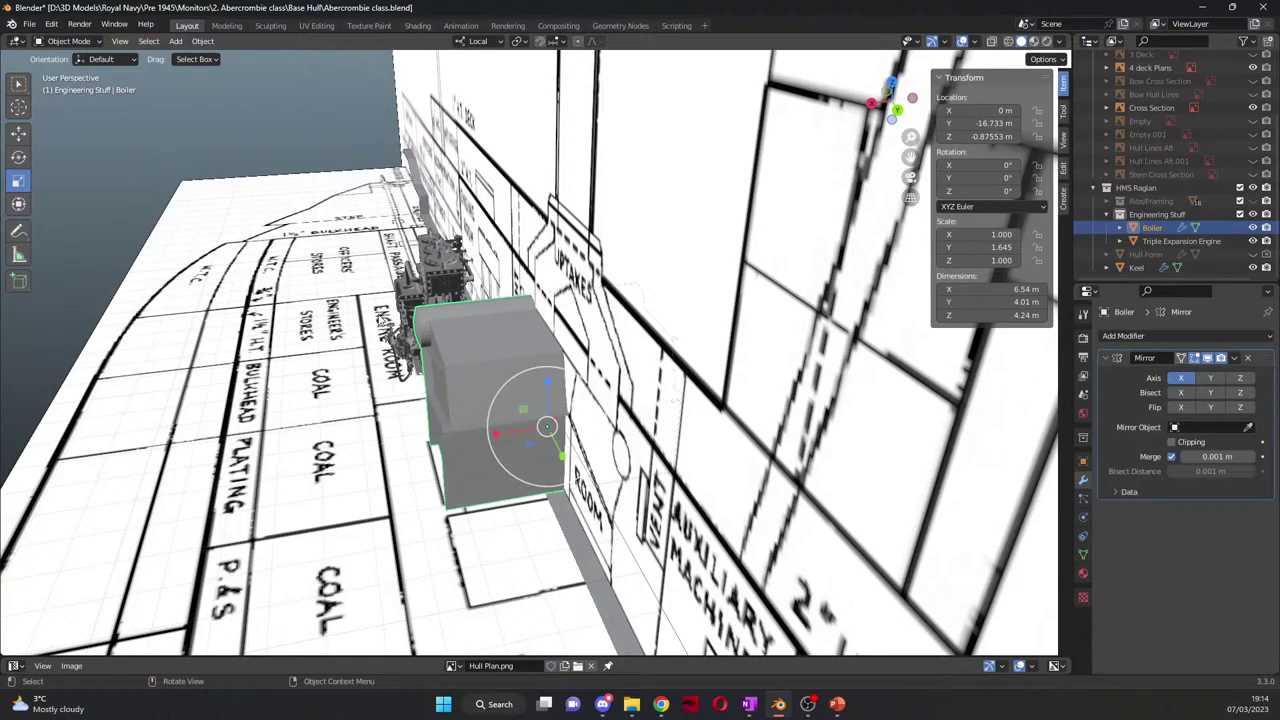
middle_click_drag(381, 321, 550, 318)
key("KP_3")
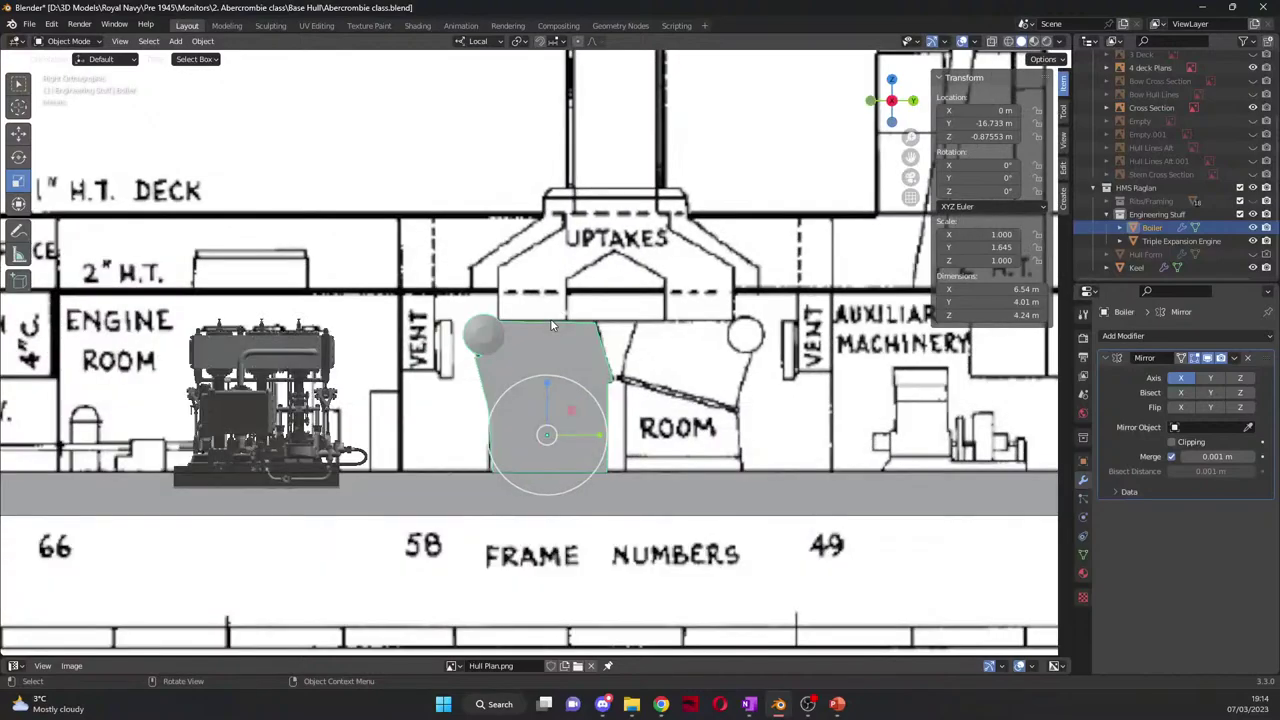
Step: Check the casing's edges against the side plan in wireframe and solid shading, and reopen the boiler's mesh in Edit Mode
scroll(467, 408, "up", 7)
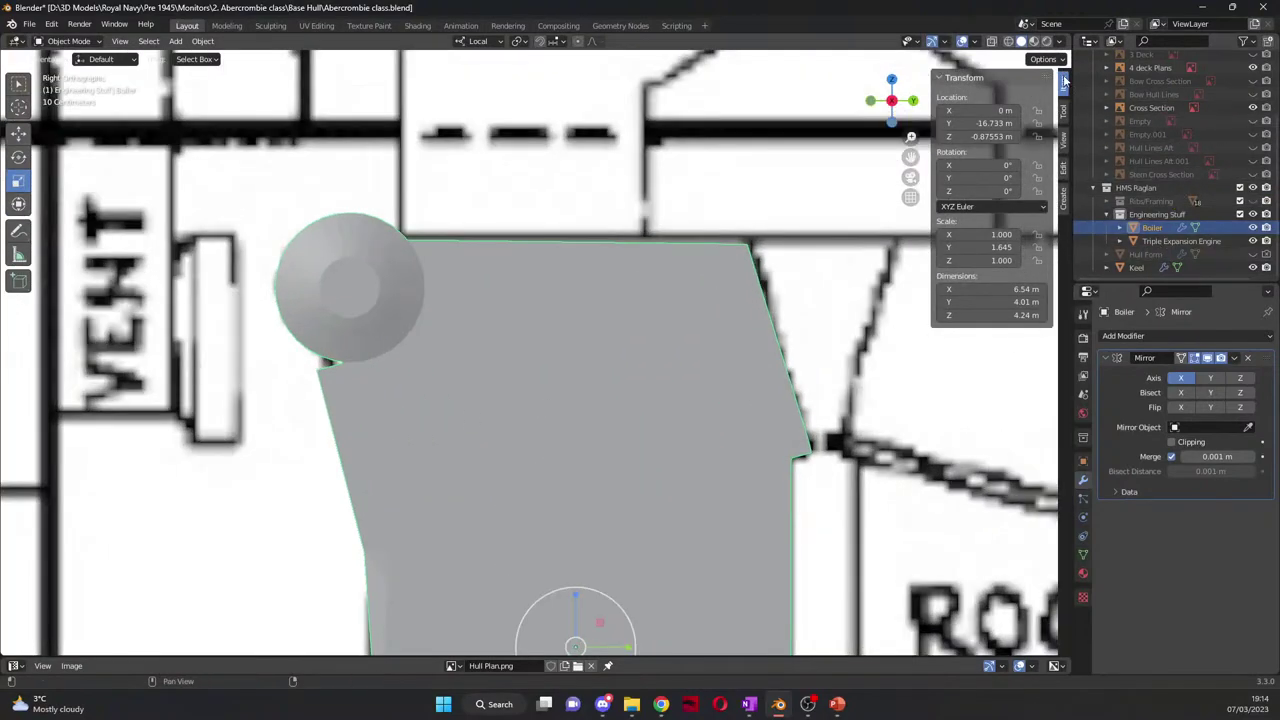
left_click(1008, 41)
middle_click_drag(484, 466, 384, 318, "shift")
scroll(384, 318, "up", 1)
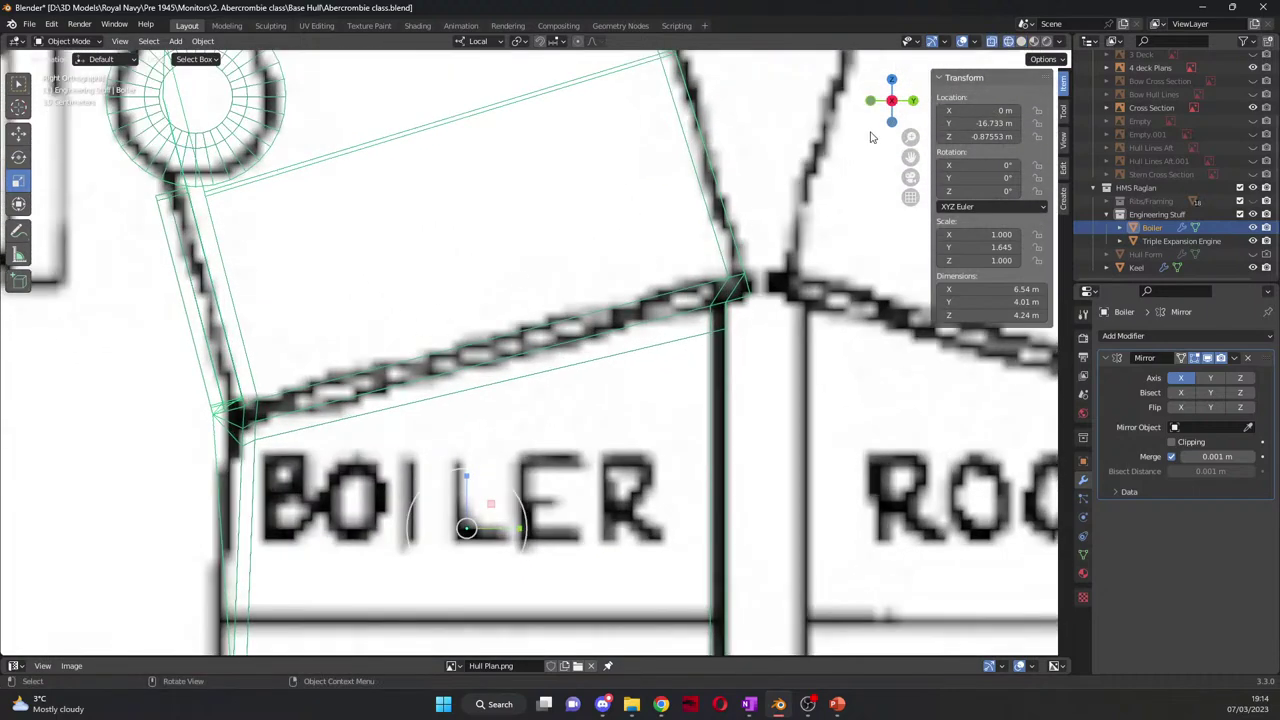
key("shift+z")
scroll(452, 344, "down", 4)
middle_click_drag(449, 344, 505, 355)
scroll(498, 346, "down", 2)
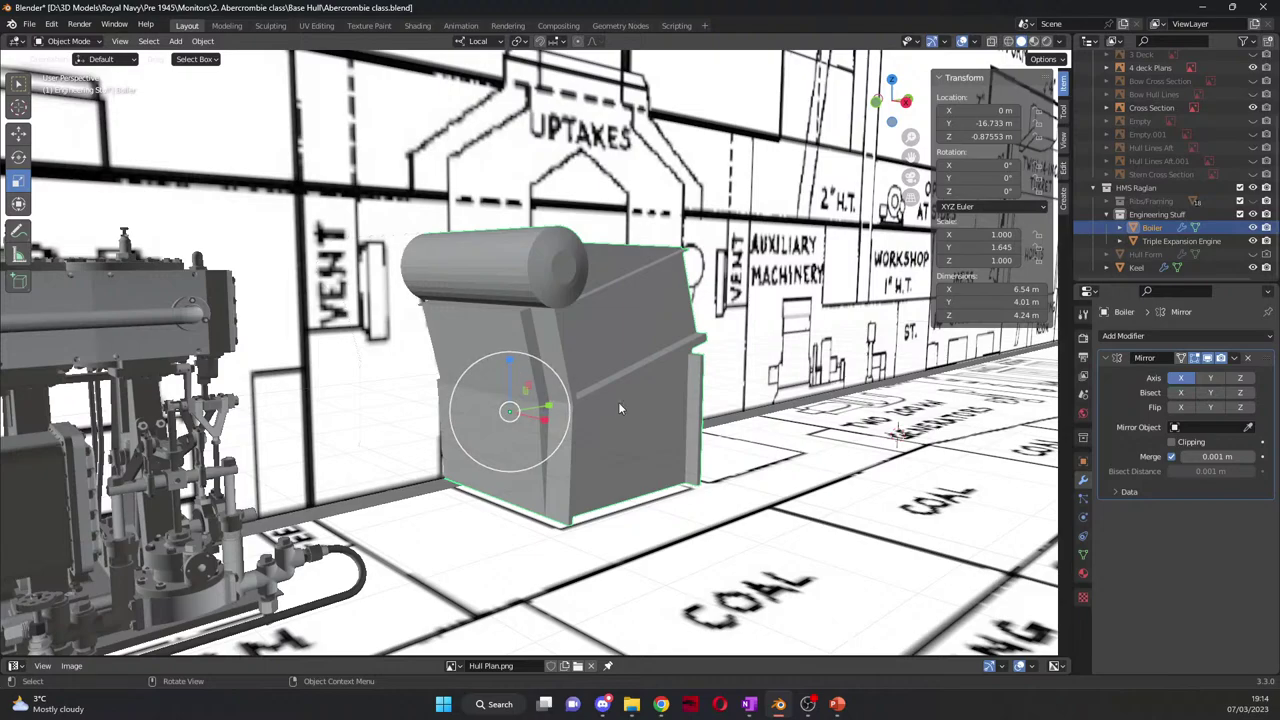
middle_click_drag(618, 403, 600, 436)
key("KP_1")
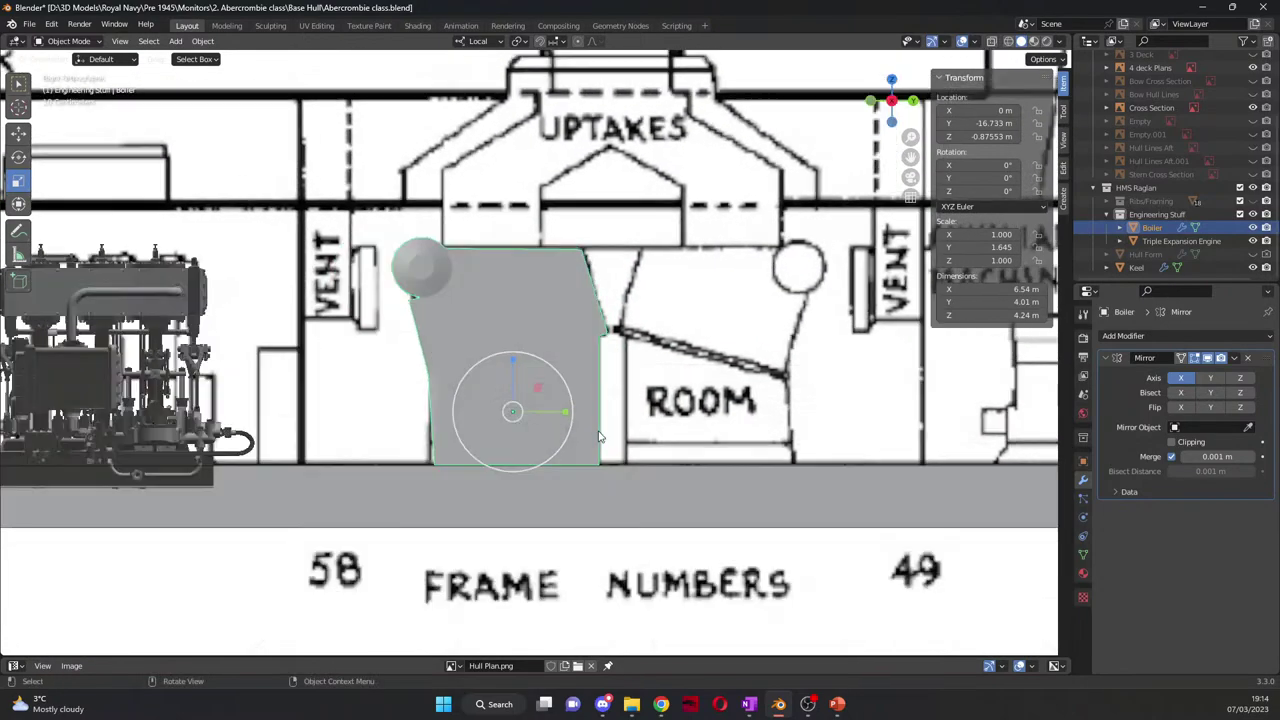
key("KP_Decimal")
key("Tab")
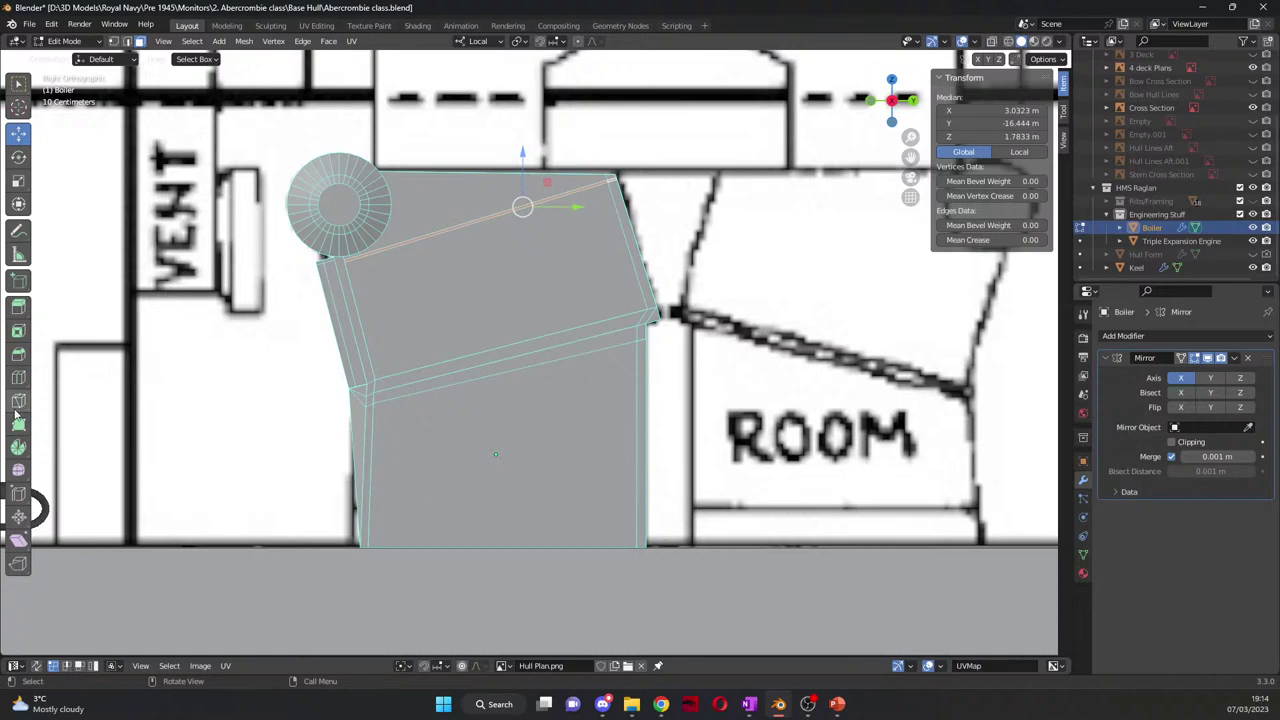
Step: Try dividing the boiler's side casing with two evenly spaced vertical loop cuts and undo them
left_click(18, 377)
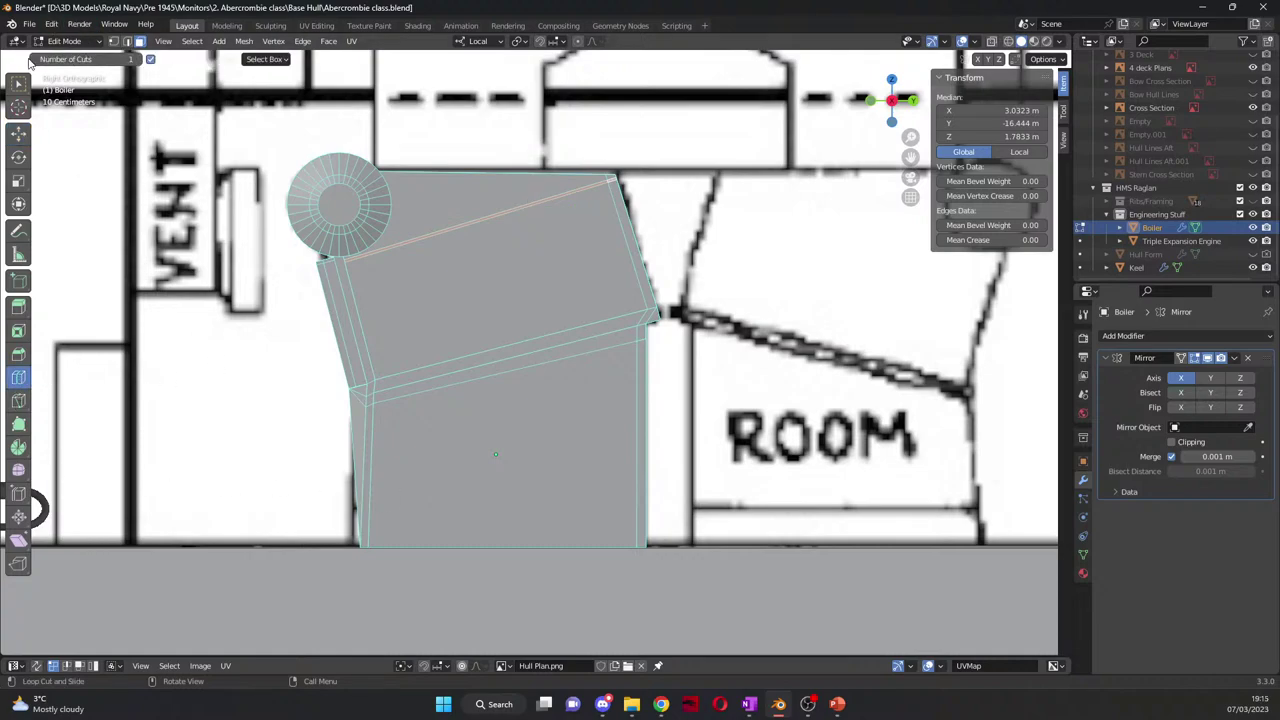
left_click(140, 59)
left_click_drag(488, 509, 492, 538)
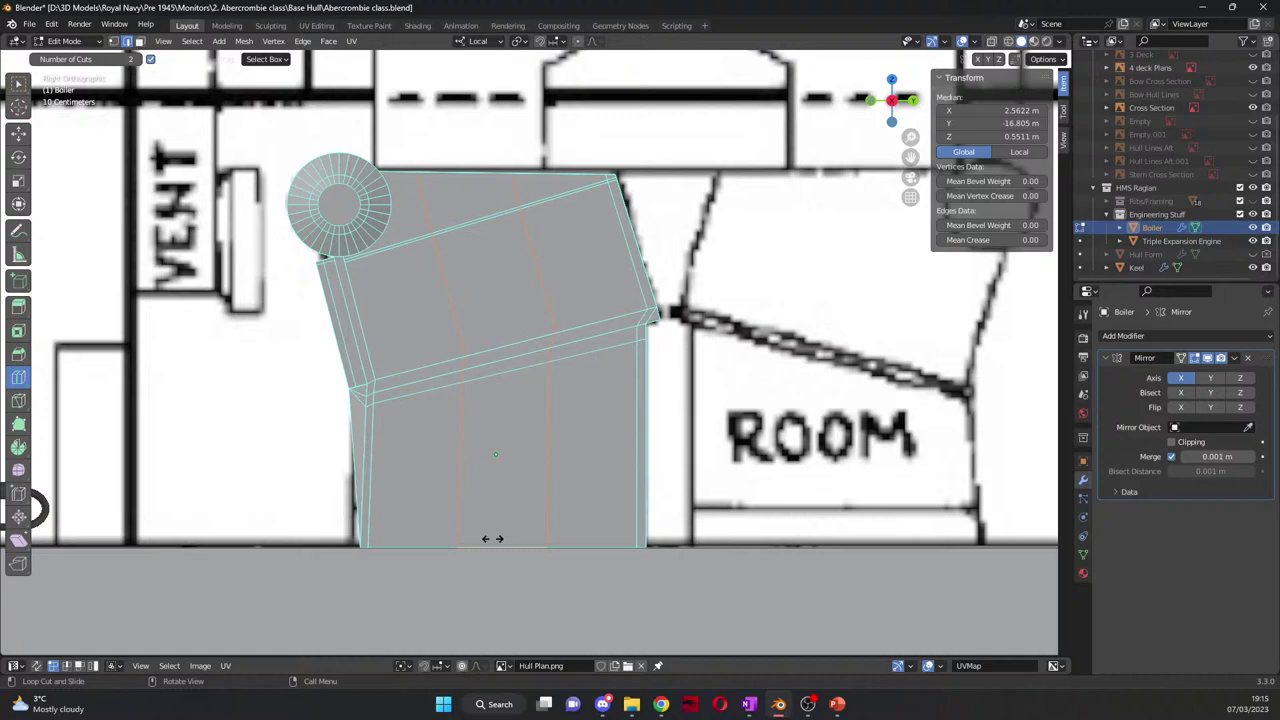
left_click(18, 181)
left_click_drag(535, 320, 520, 330)
key("ctrl+z")
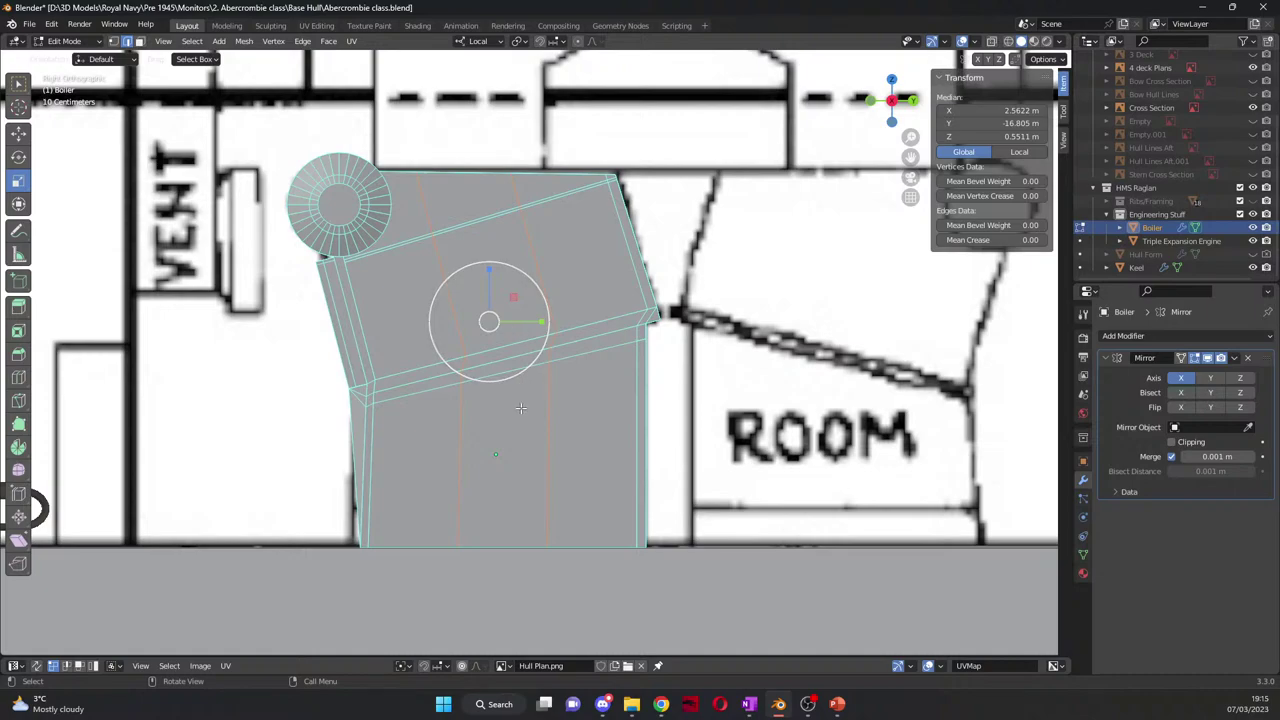
key("ctrl+z")
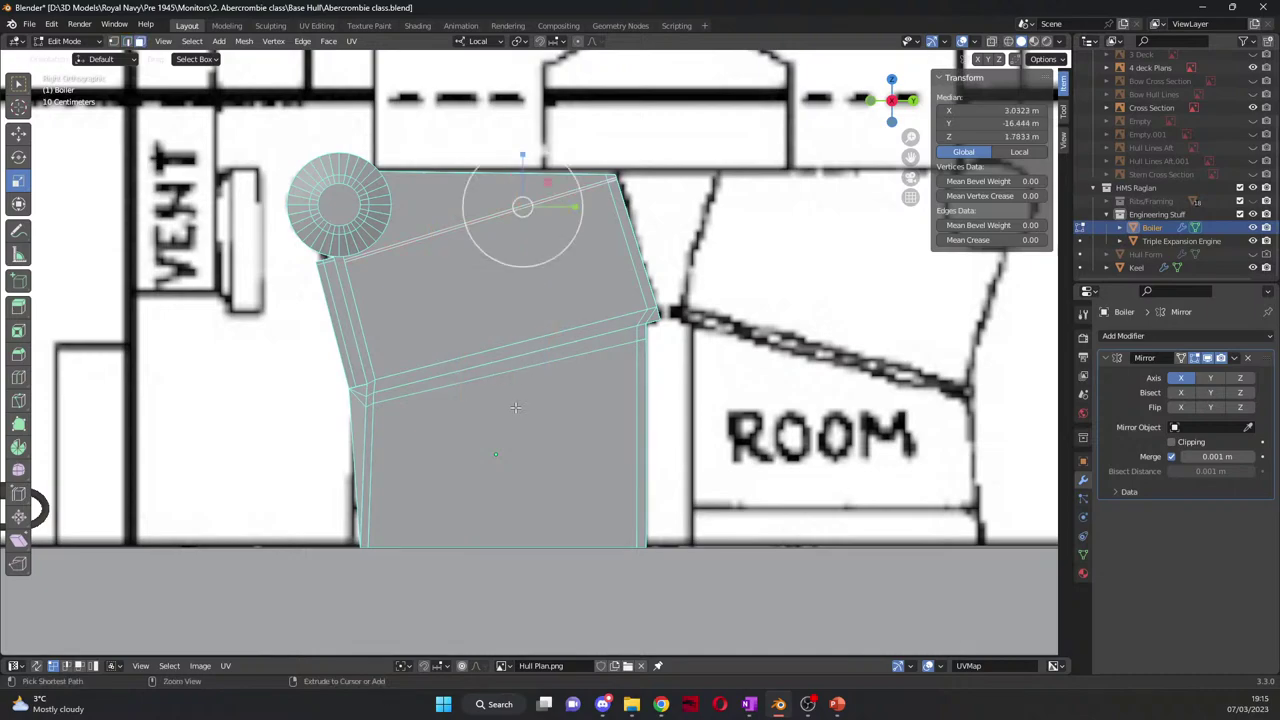
left_click(18, 378)
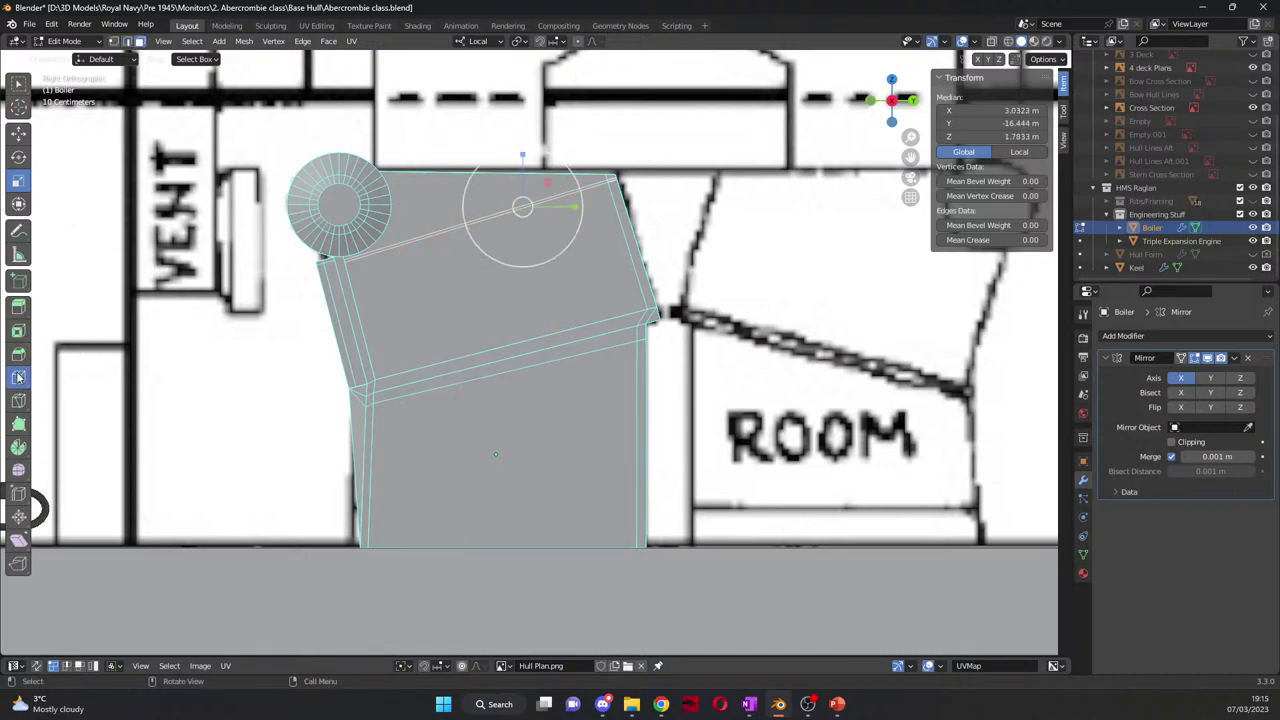
left_click(503, 540)
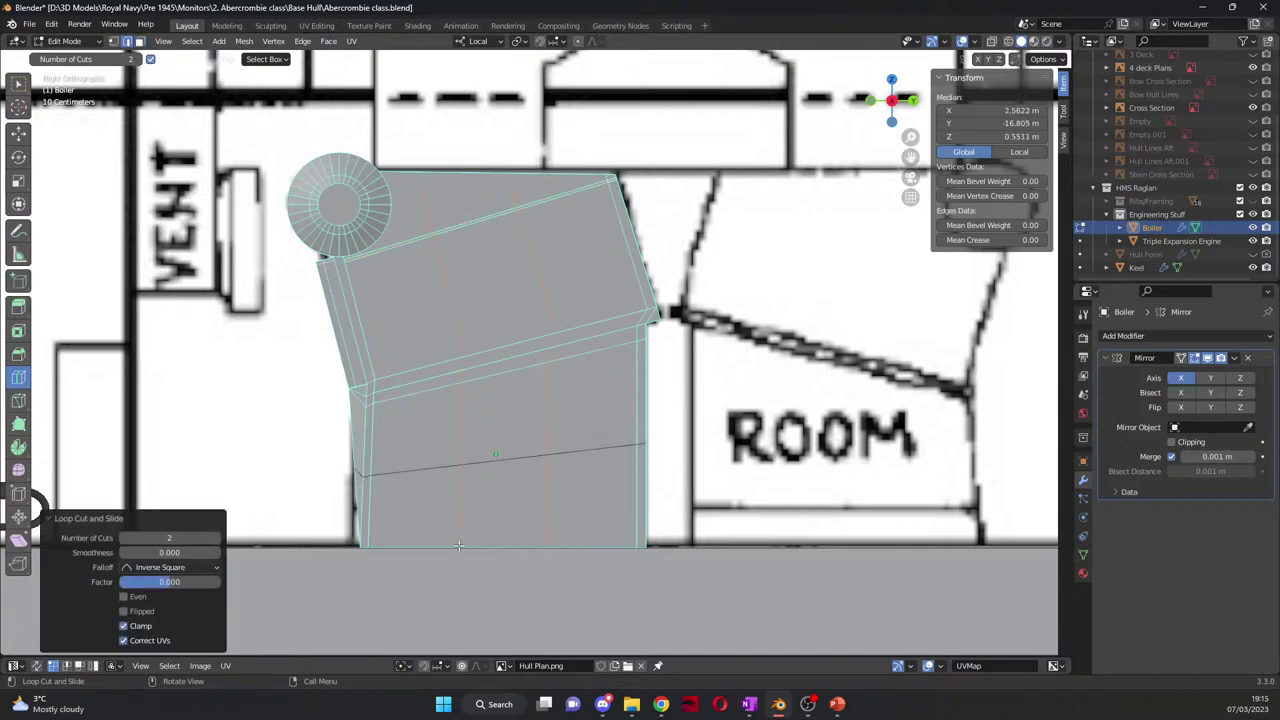
key("ctrl+z")
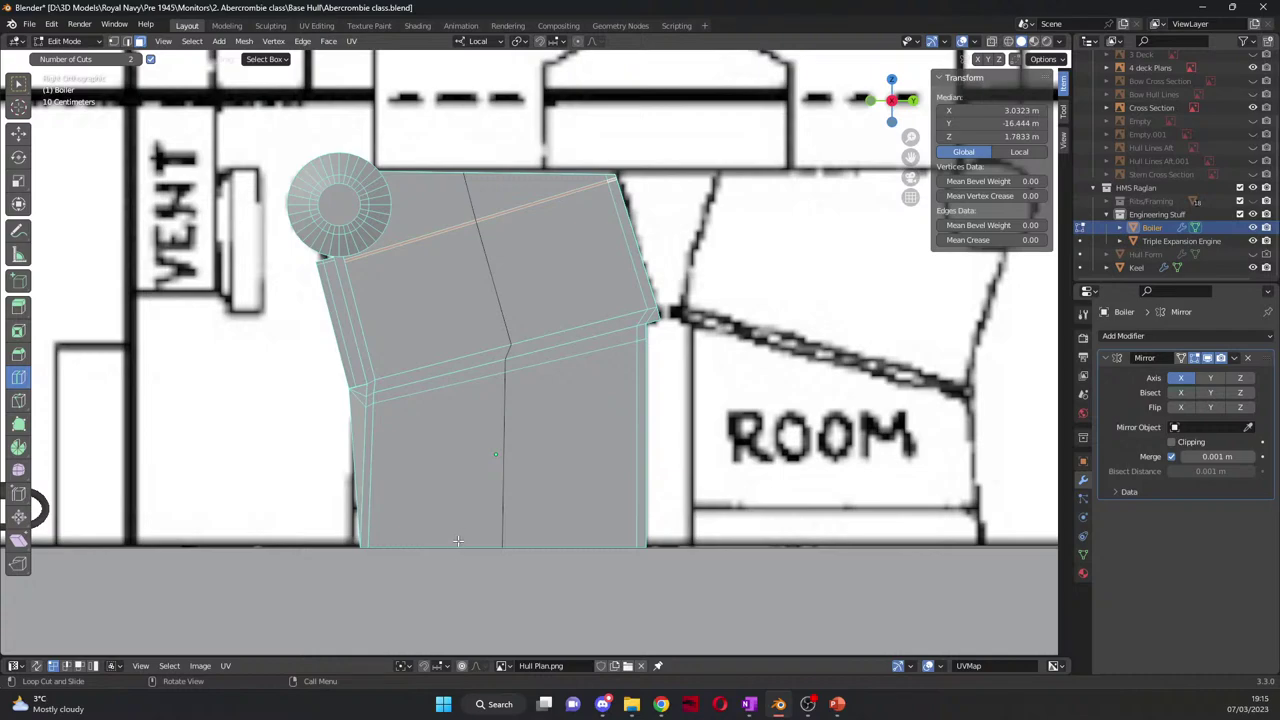
Step: Divide the boiler's side casing with three evenly spaced vertical loop cuts
left_click(132, 60)
type("3")
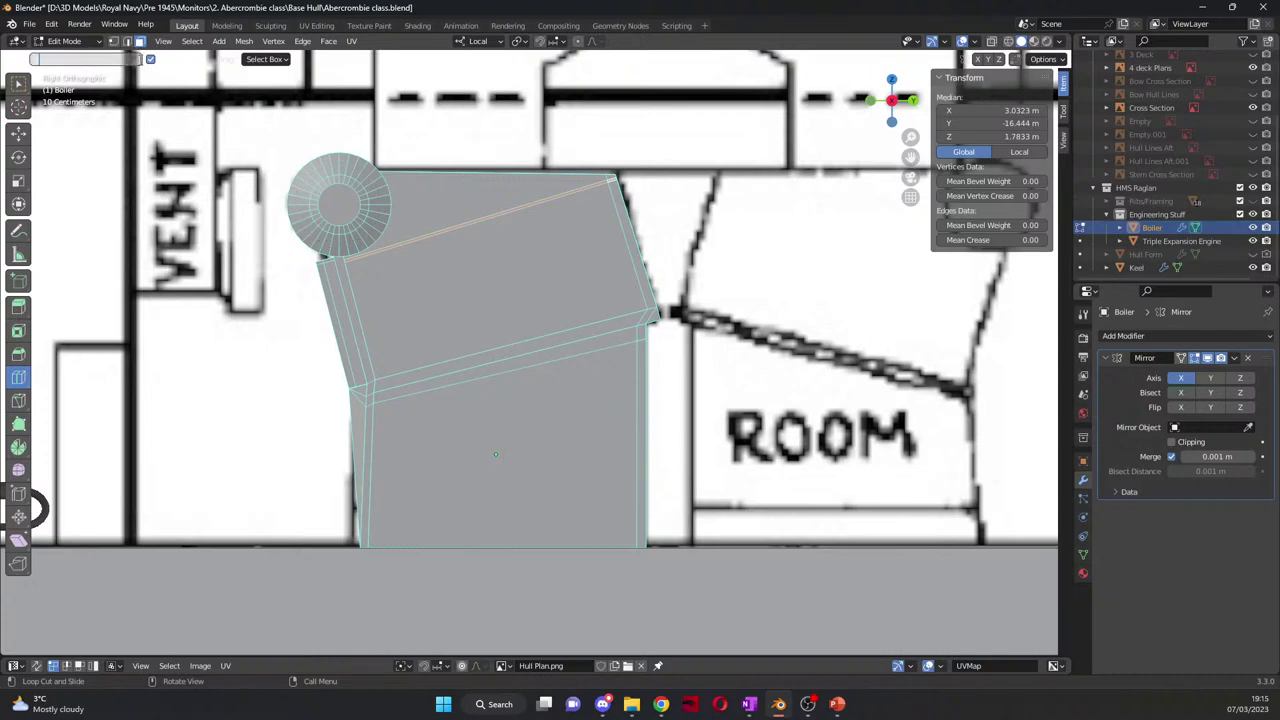
key("Return")
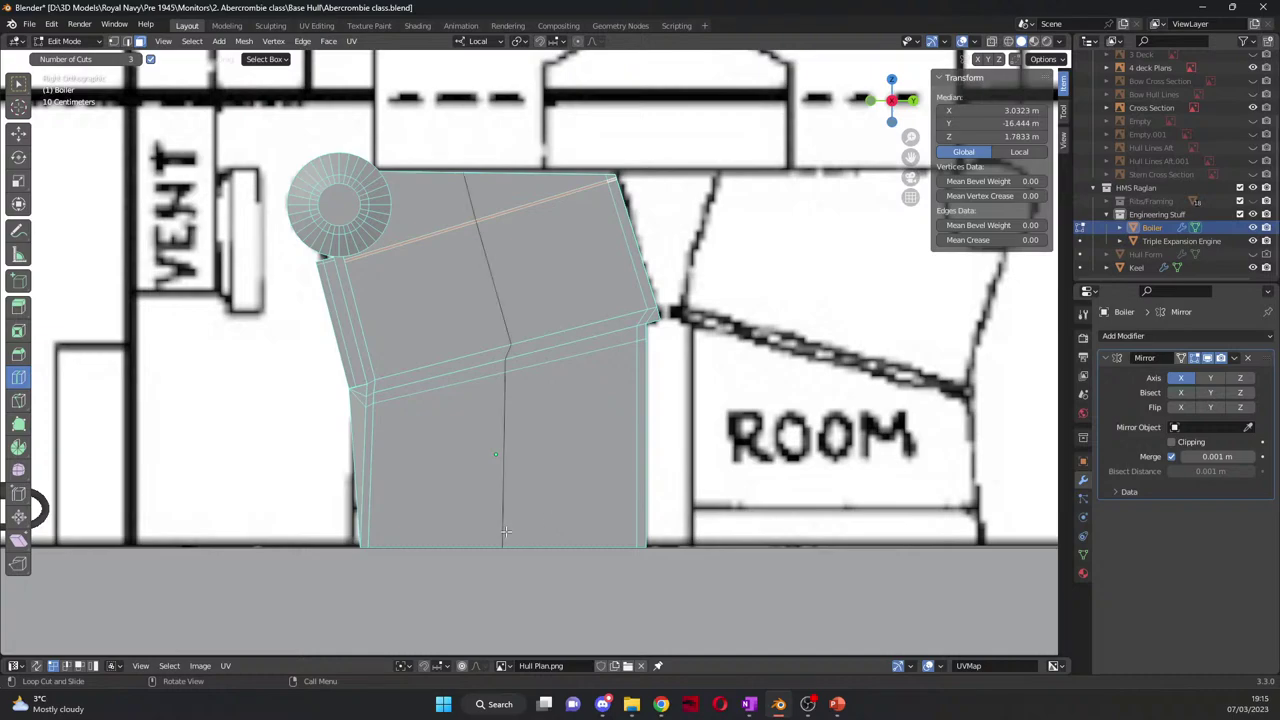
left_click(499, 533)
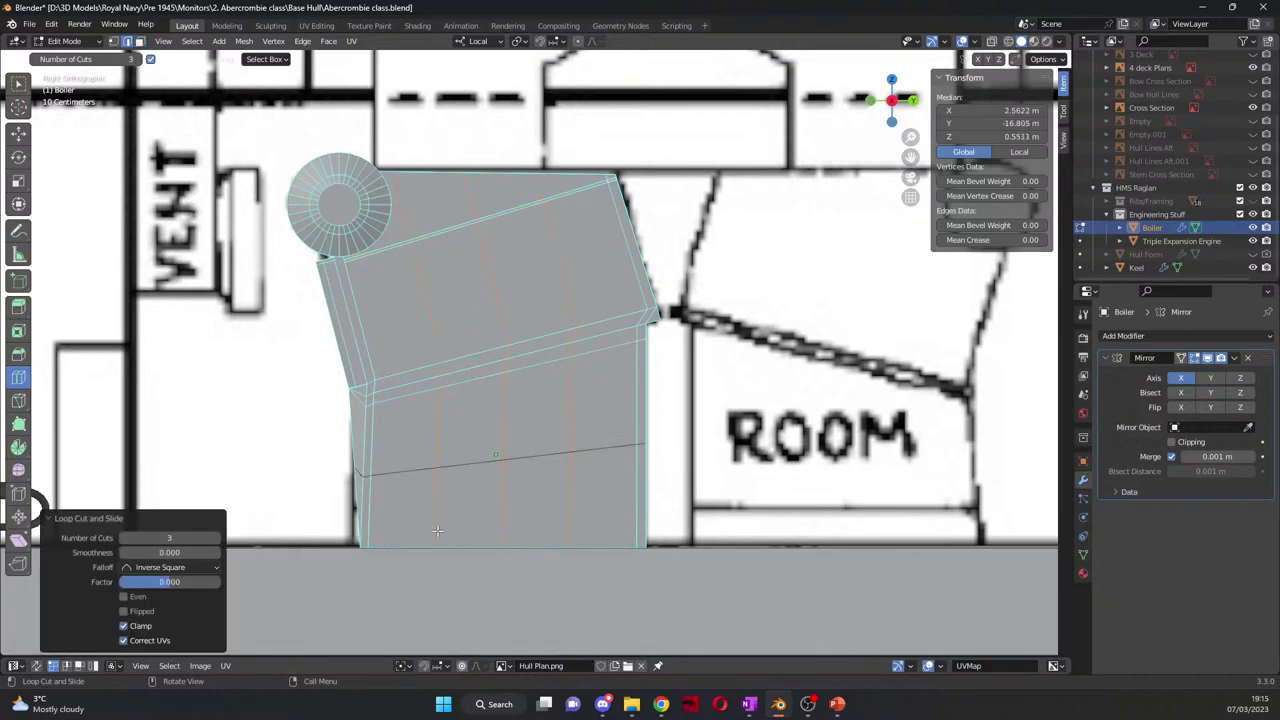
Step: Add a single loop cut close beside each of the three vertical cuts, forming three narrow strips across the side casing
left_click(35, 60)
left_click(36, 59)
left_click_drag(417, 526, 507, 542)
middle_click_drag(507, 542, 568, 547)
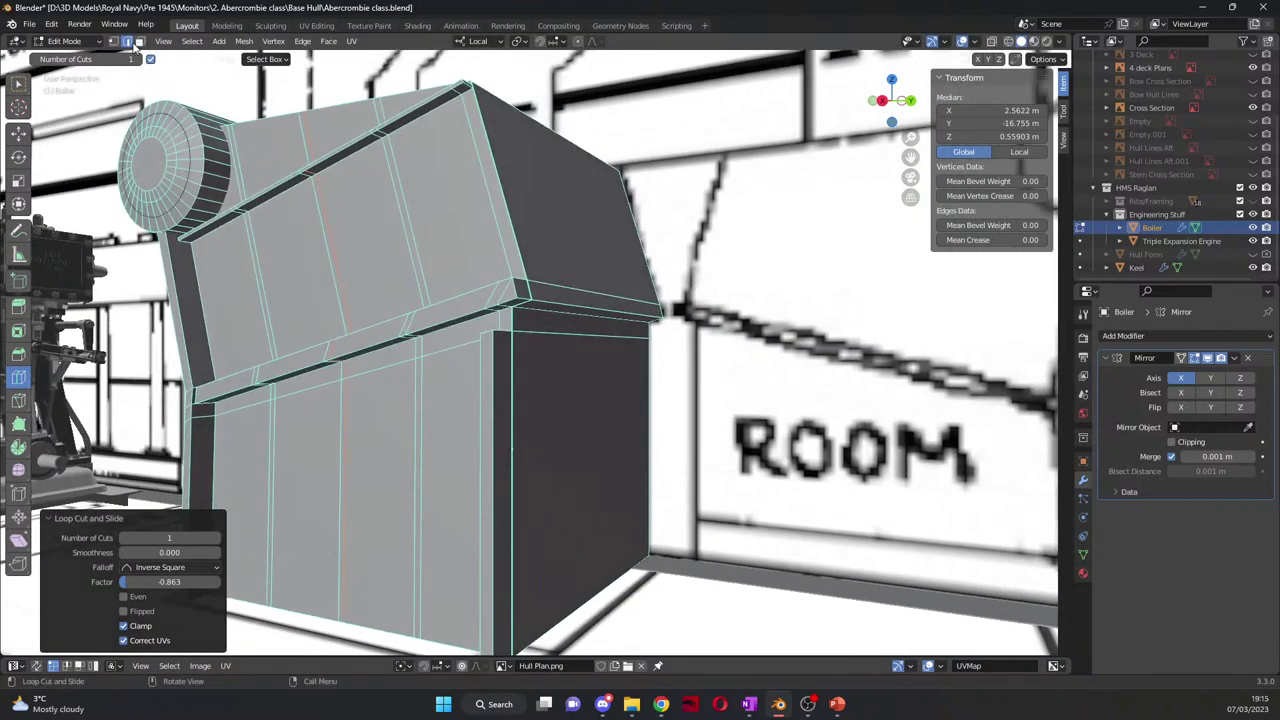
Step: Select the three narrow vertical strip faces on the lower side panel and try extruding them outward by about 0.063 m
left_click(140, 41)
left_click(17, 134)
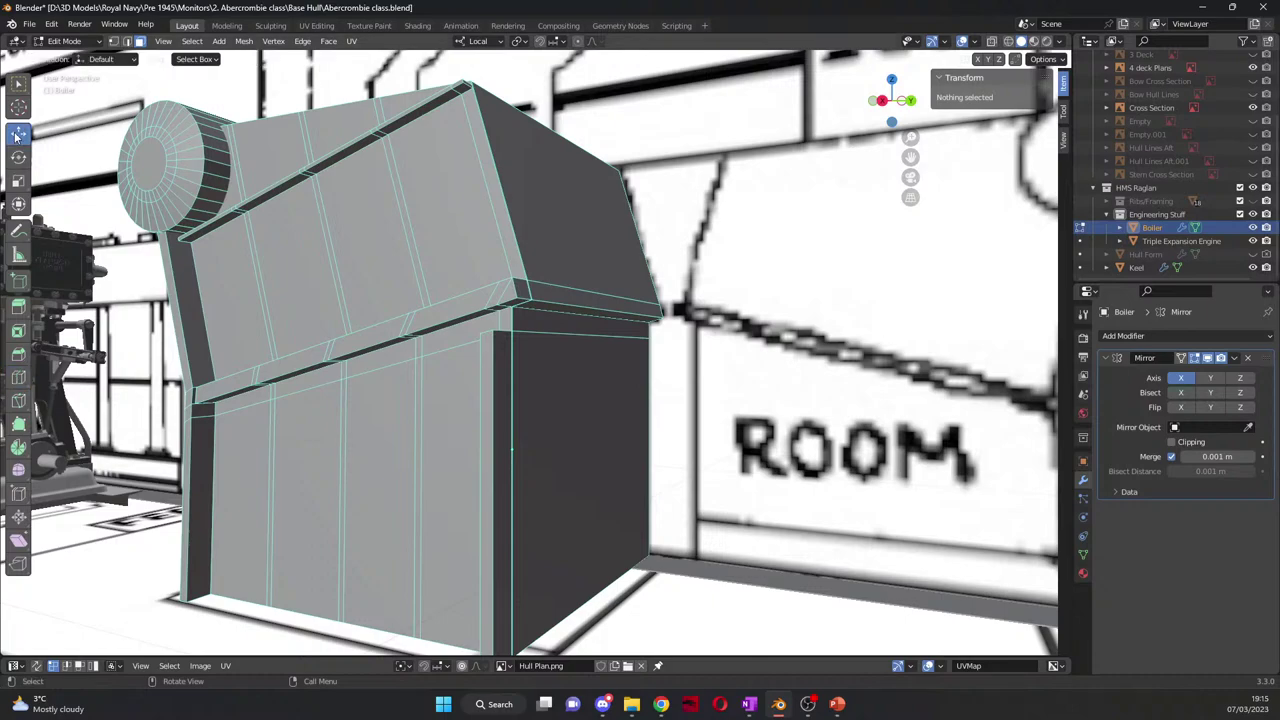
left_click(272, 392)
left_click(271, 462, "shift")
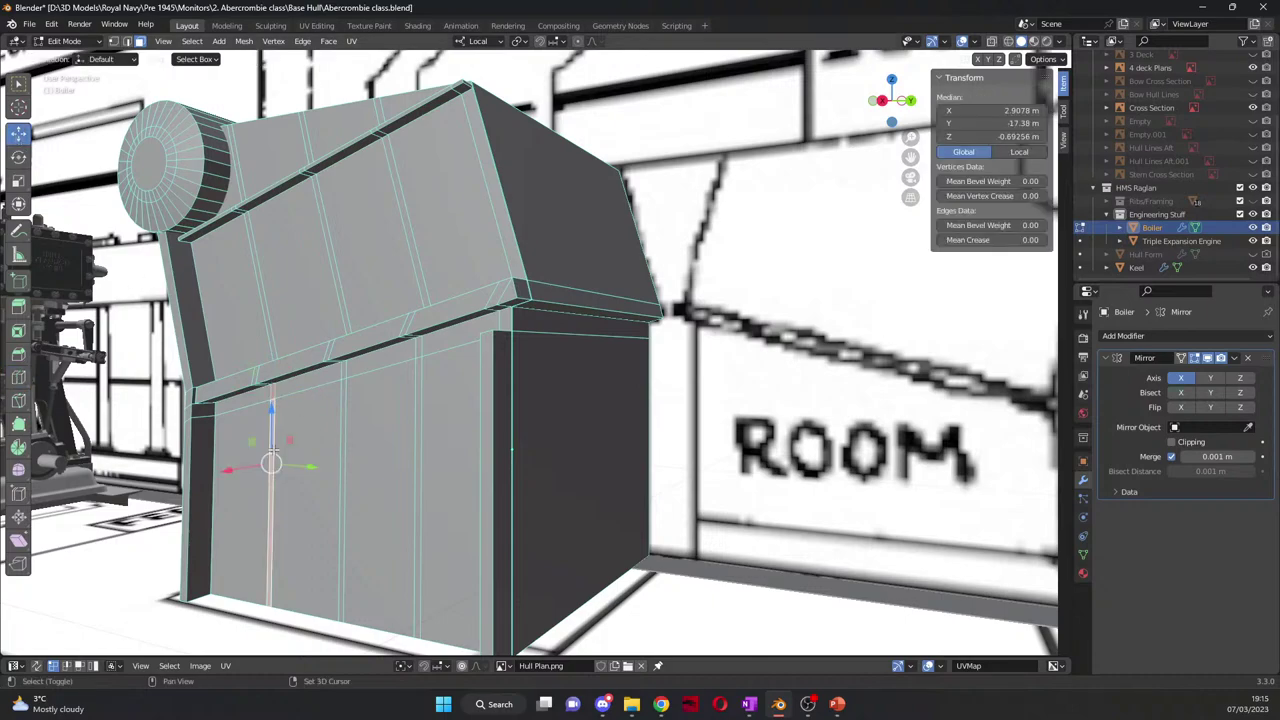
left_click(340, 447, "shift")
left_click(314, 414, "shift")
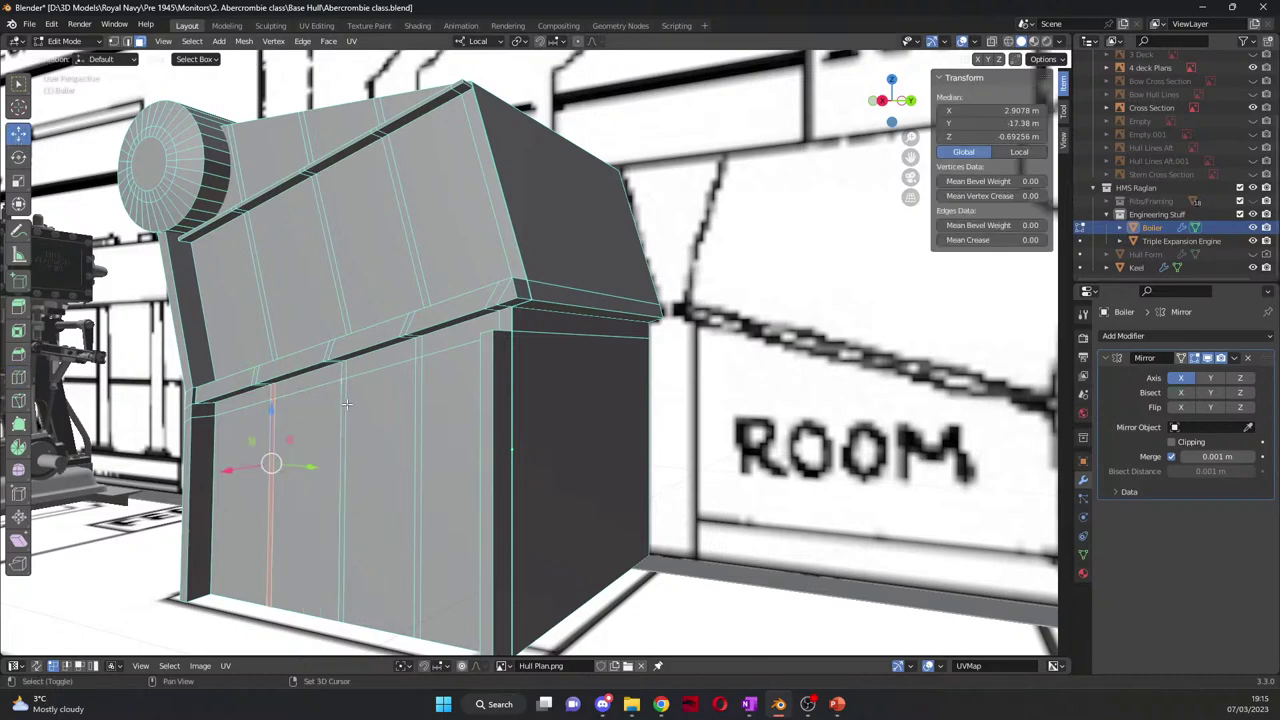
left_click(343, 395, "shift")
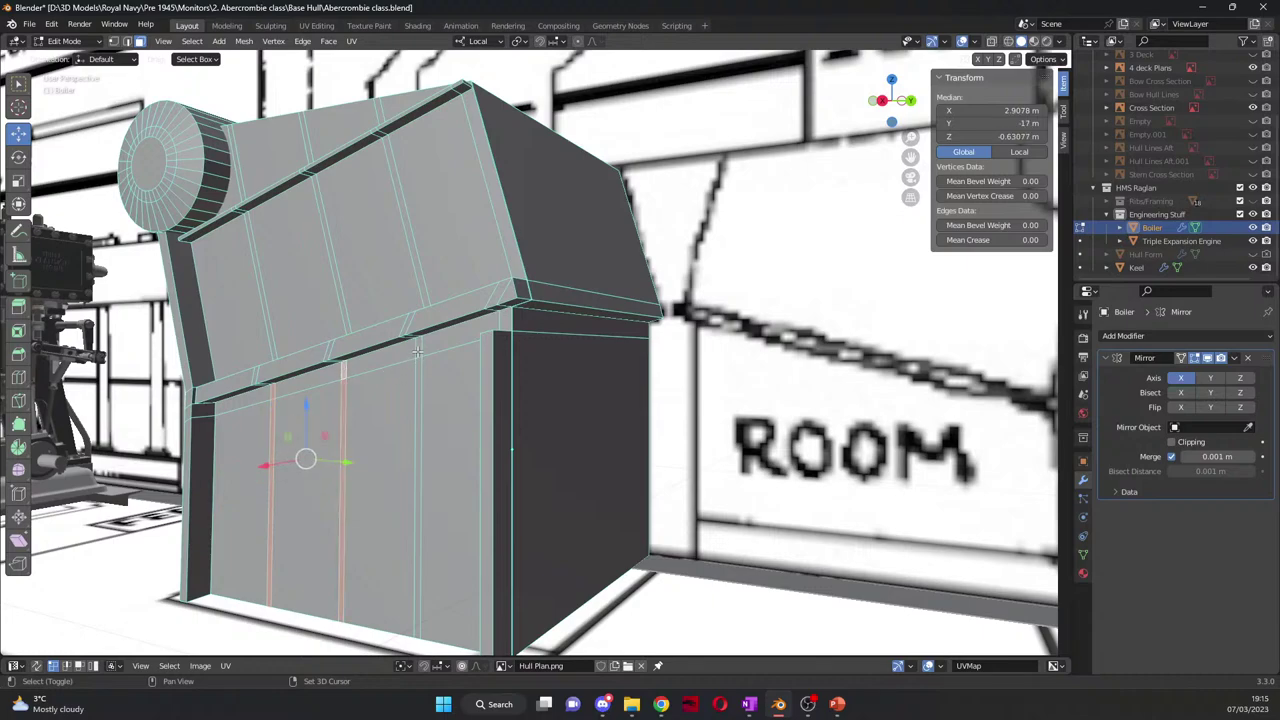
left_click(418, 389, "shift")
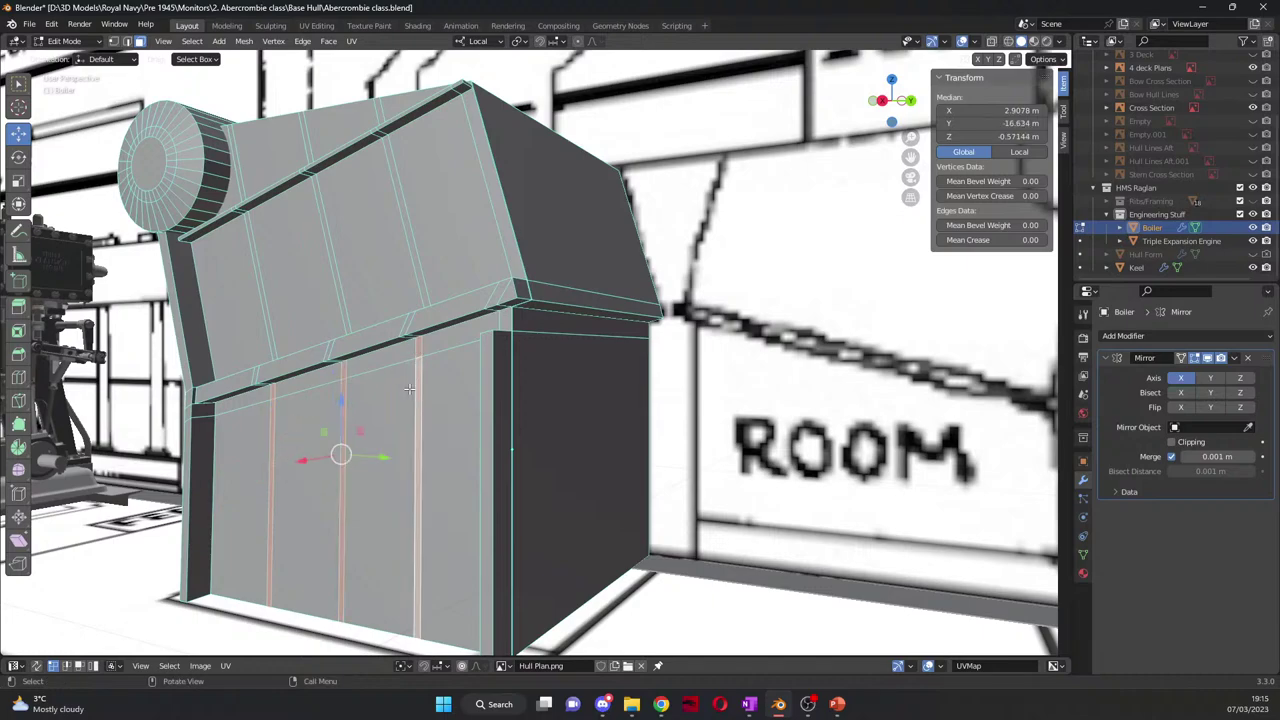
key("e")
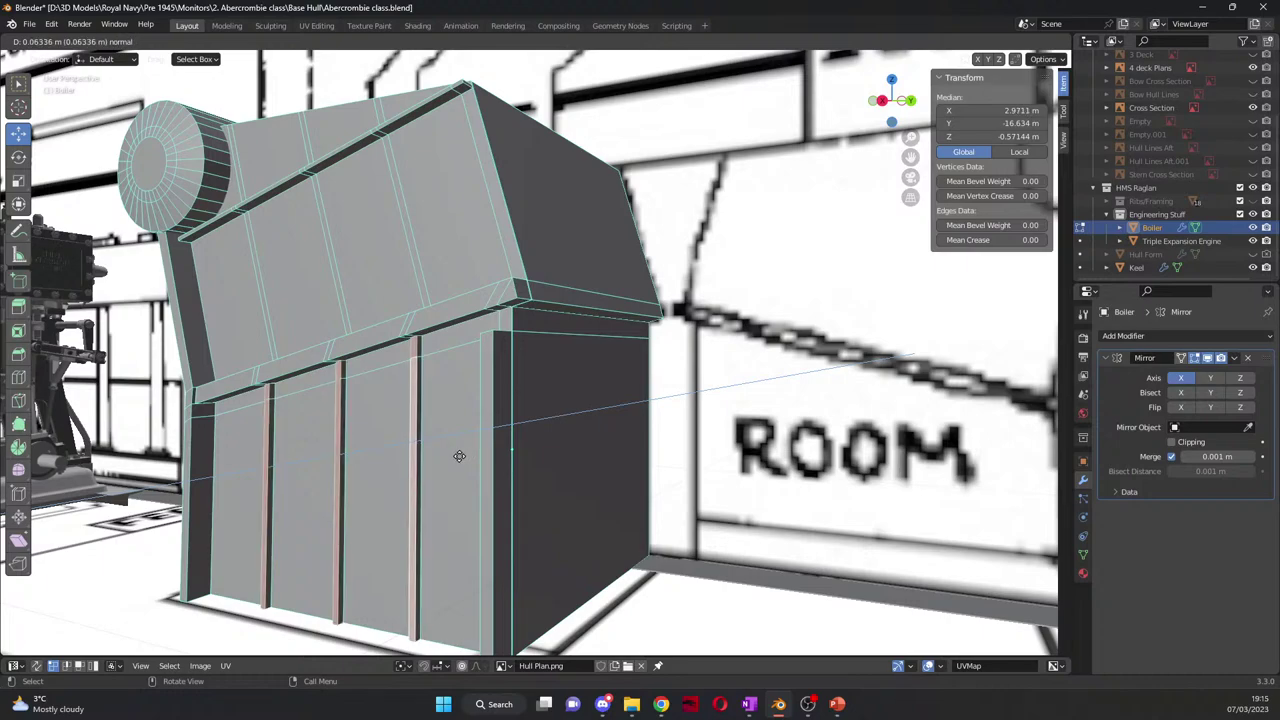
left_click(459, 456)
Step: Add the upper panel's three narrow strip faces to the selected lower strips and extrude all six outward as raised ribs
middle_click_drag(459, 456, 355, 373)
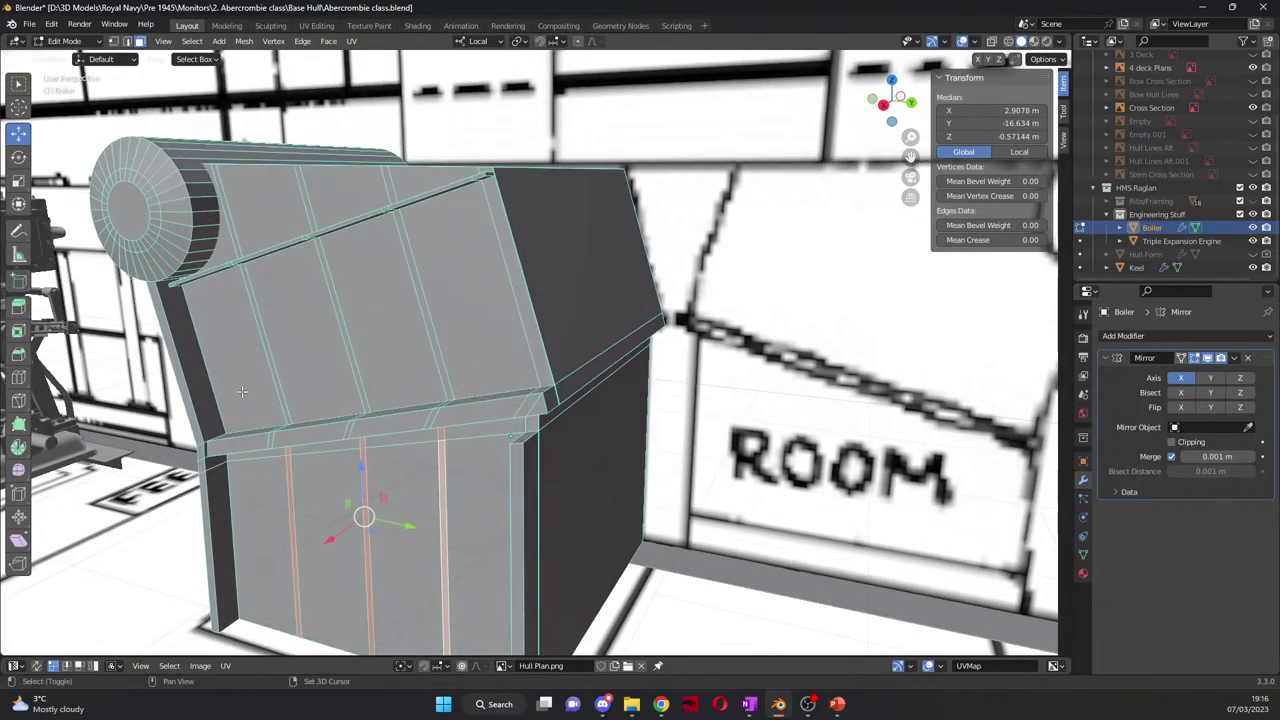
left_click(355, 373, "shift")
left_click(438, 363, "shift")
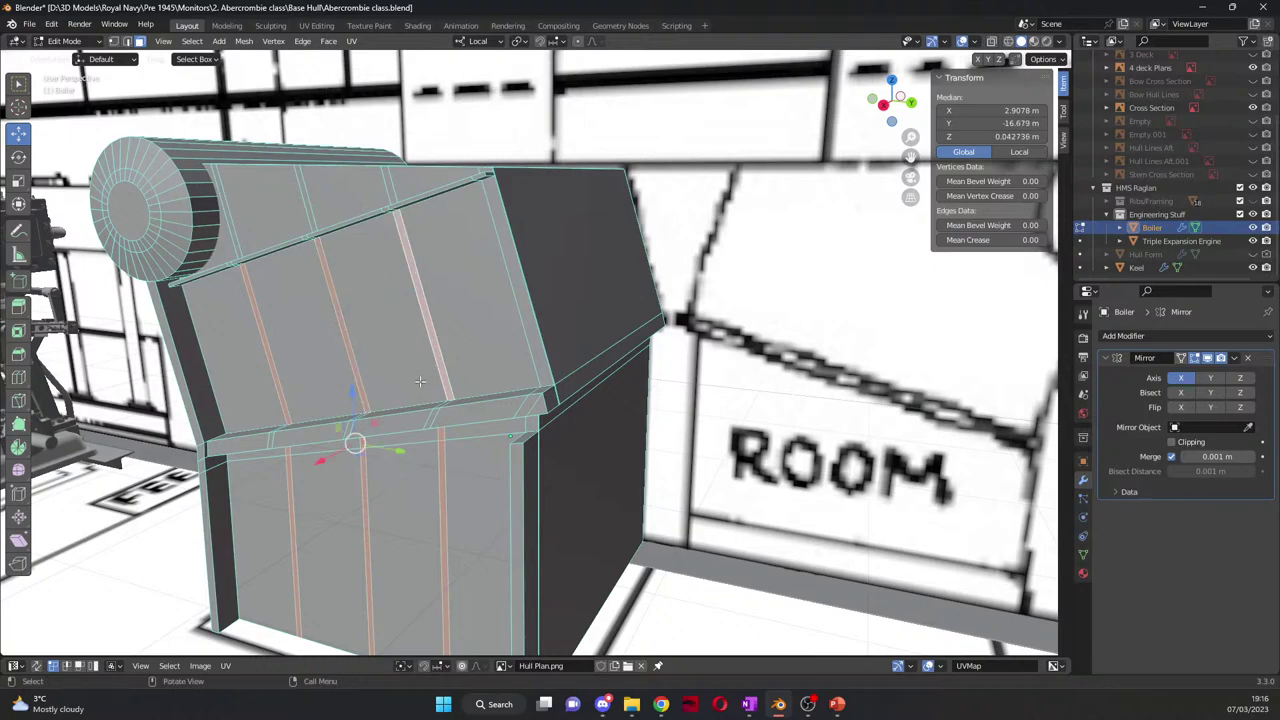
middle_click_drag(420, 381, 555, 435)
key("e")
left_click(449, 405)
Step: Return to Object Mode and examine the ribbed side casing and the drum from several angles against the plans
scroll(420, 426, "down", 4)
key("Tab")
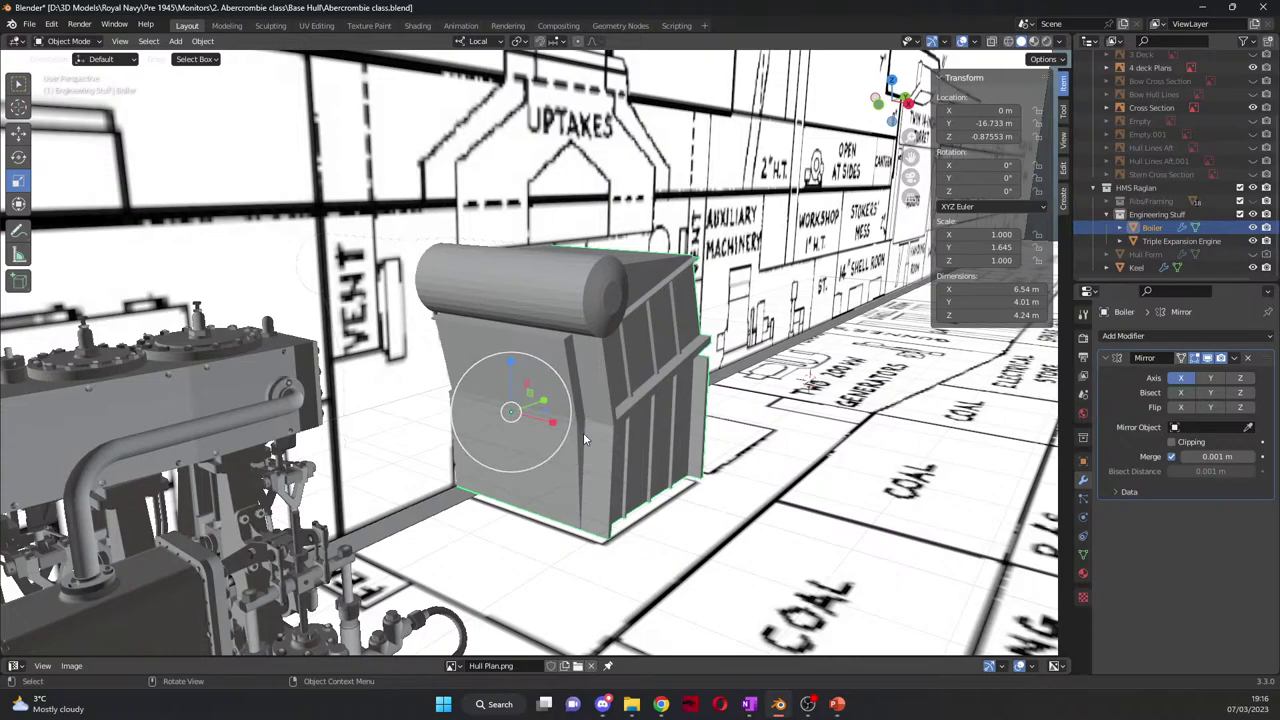
middle_click_drag(585, 434, 786, 460)
scroll(425, 445, "up", 3)
middle_click_drag(697, 463, 572, 467)
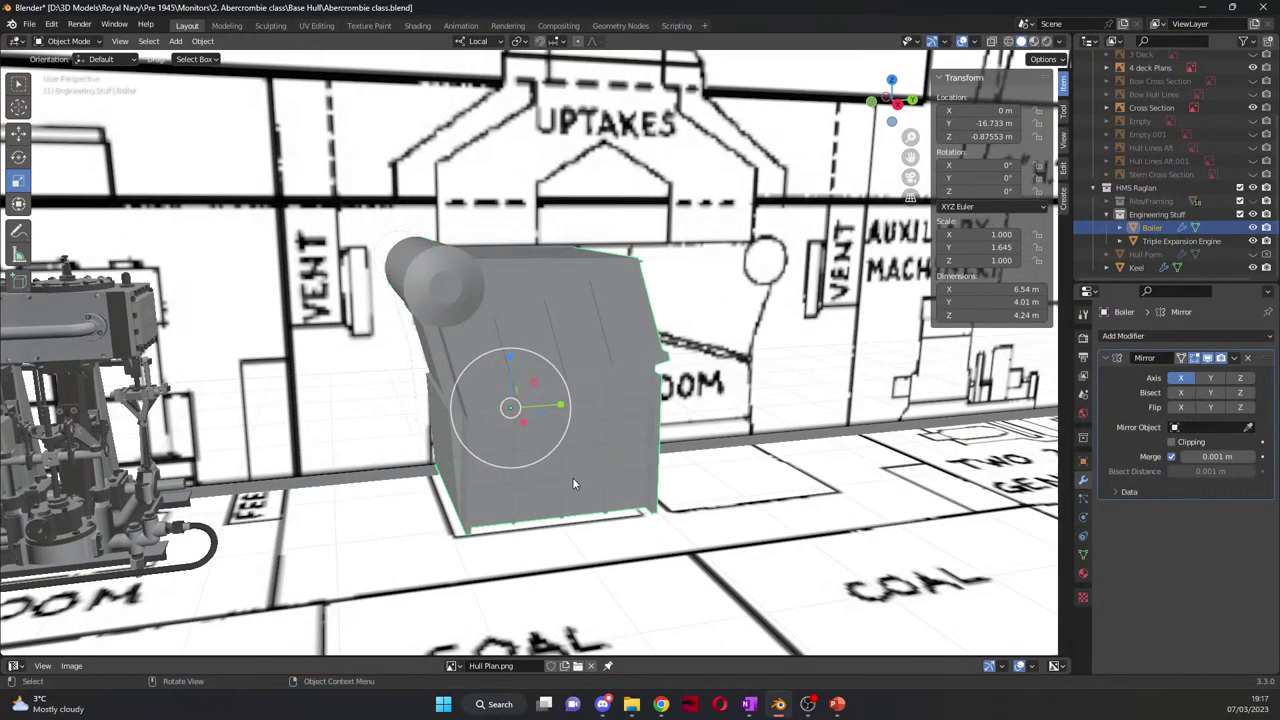
middle_click_drag(573, 484, 490, 460)
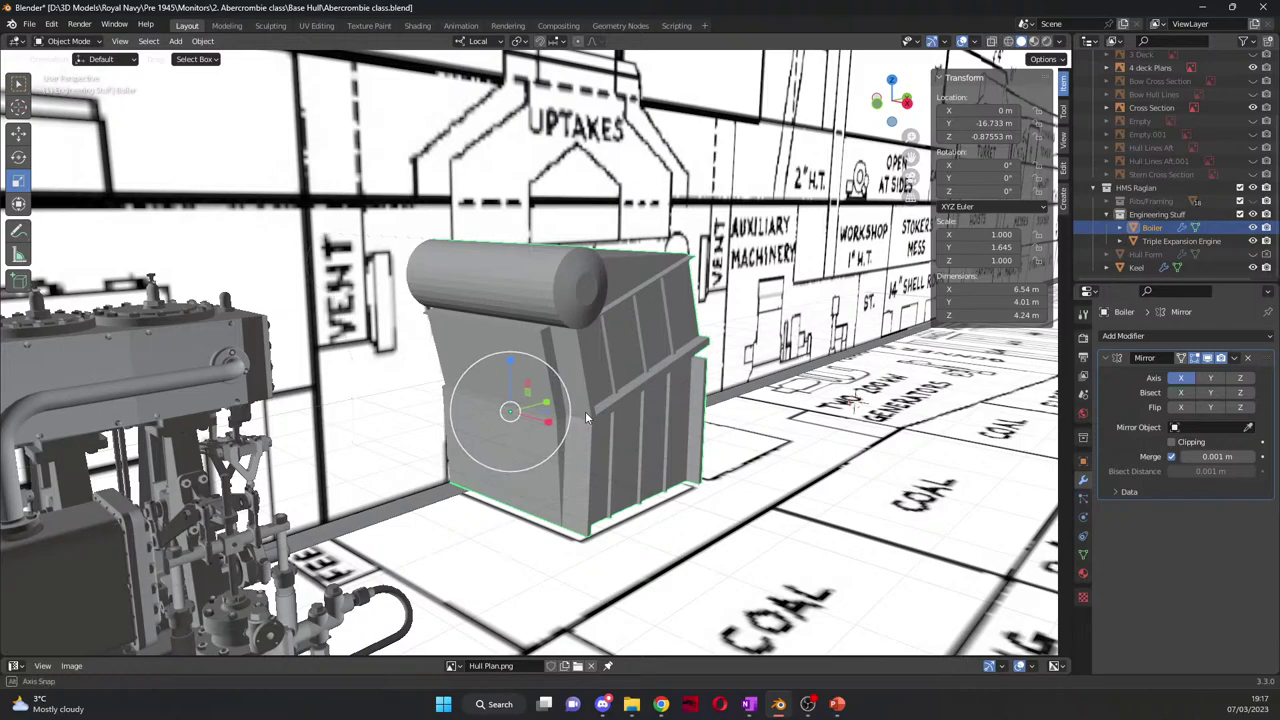
middle_click_drag(585, 411, 549, 442)
scroll(416, 349, "up", 4)
middle_click_drag(416, 349, 438, 351)
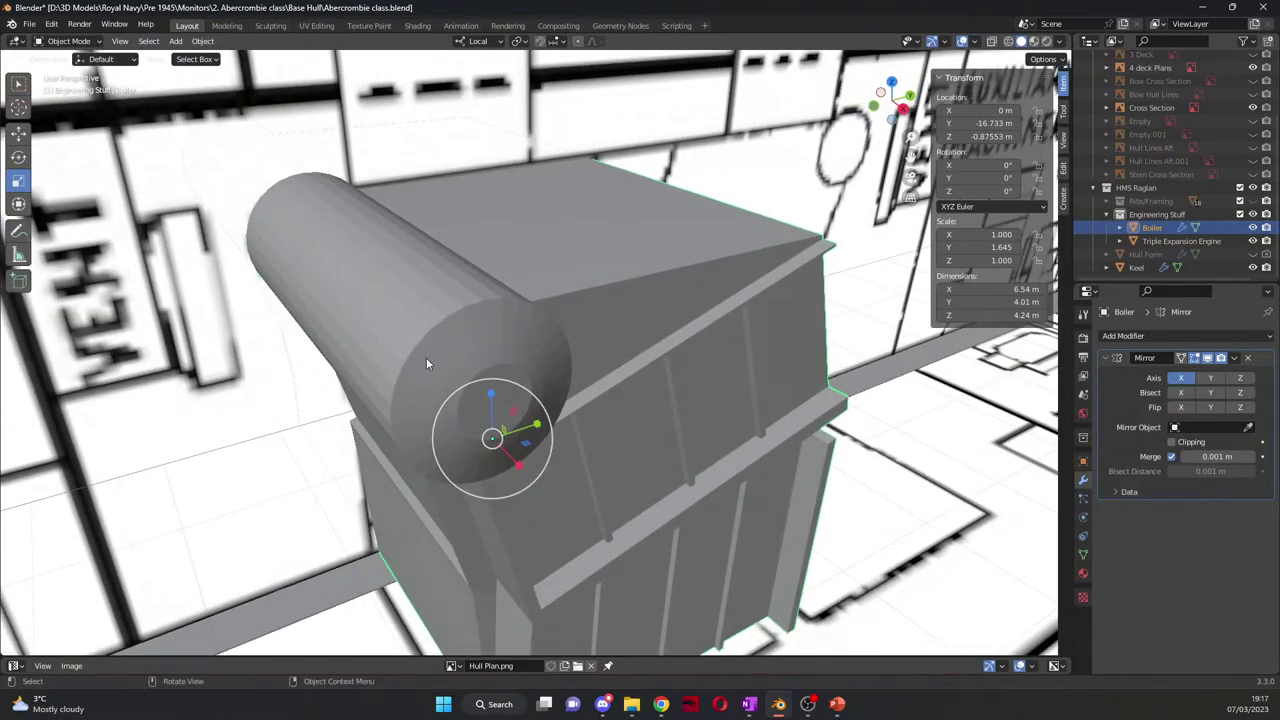
Step: Apply the boiler's Mirror modifier and deselect the boiler
left_click(1234, 358)
left_click(1220, 375)
mouse_move(775, 365)
middle_mouse_down()
mouse_move(555, 425)
mouse_move(481, 381)
mouse_move(701, 363)
mouse_move(688, 351)
middle_mouse_up()
left_click(290, 157)
Step: Hide the Triple Expansion Engine and show the boiler in the front orthographic view
middle_click_drag(402, 219, 500, 193)
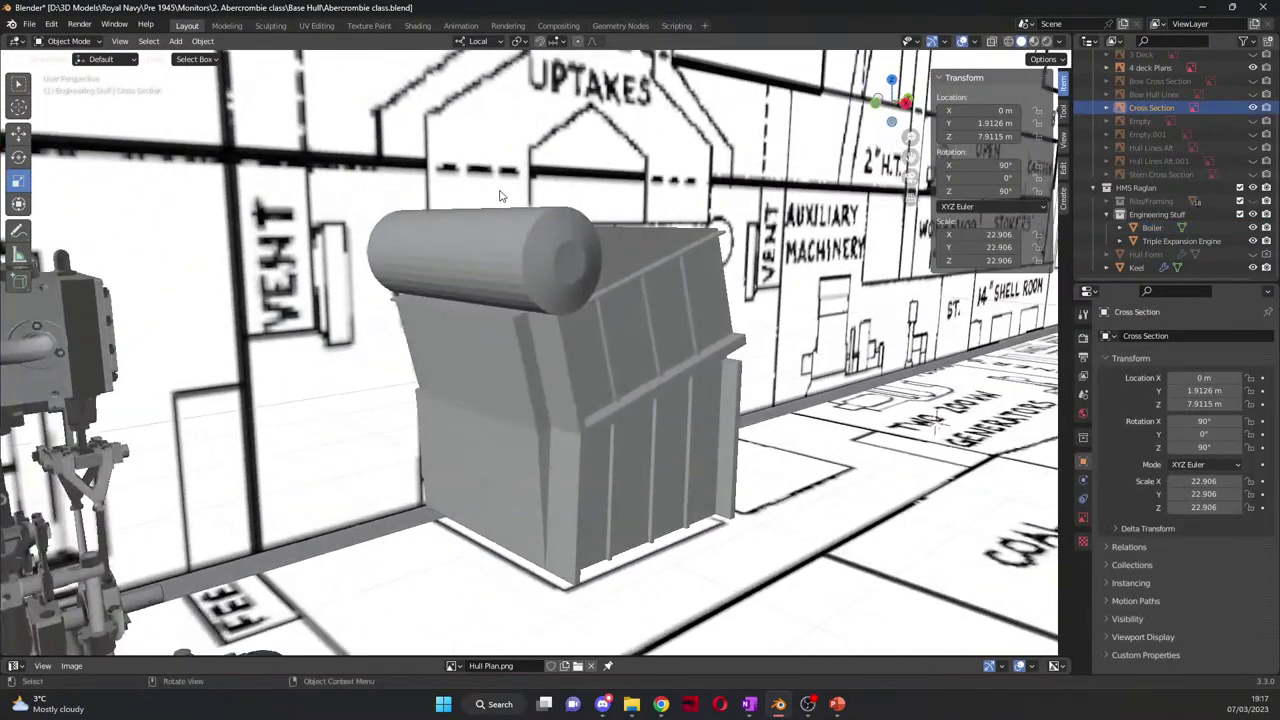
middle_click_drag(490, 415, 638, 441)
scroll(574, 428, "up", 4)
scroll(574, 428, "down", 6)
left_click(1252, 241)
key("KP_3")
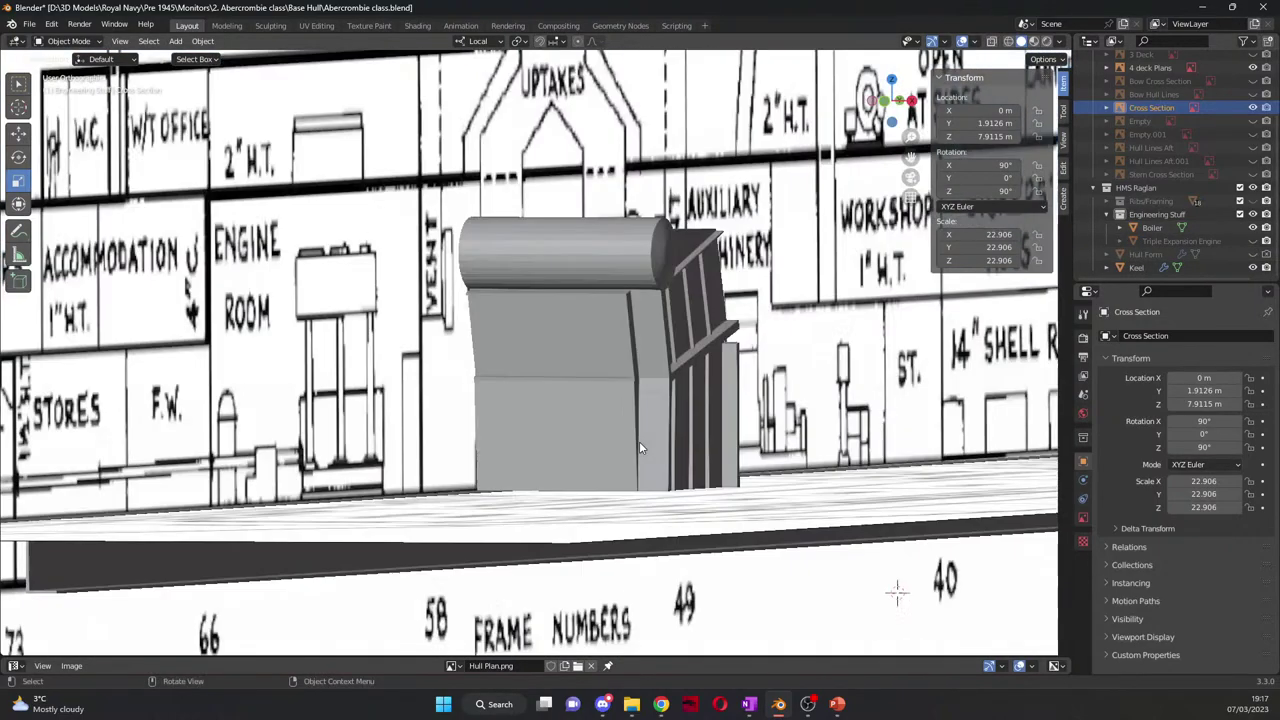
key("KP_1")
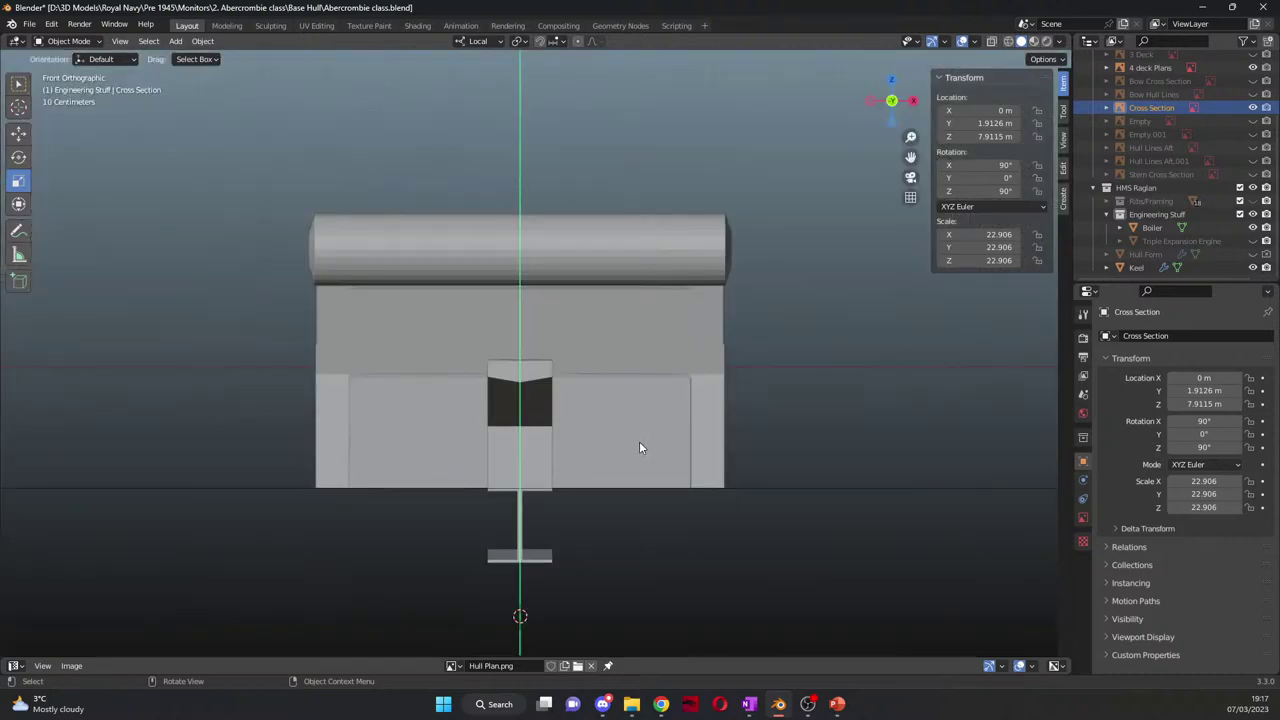
scroll(634, 417, "up", 3)
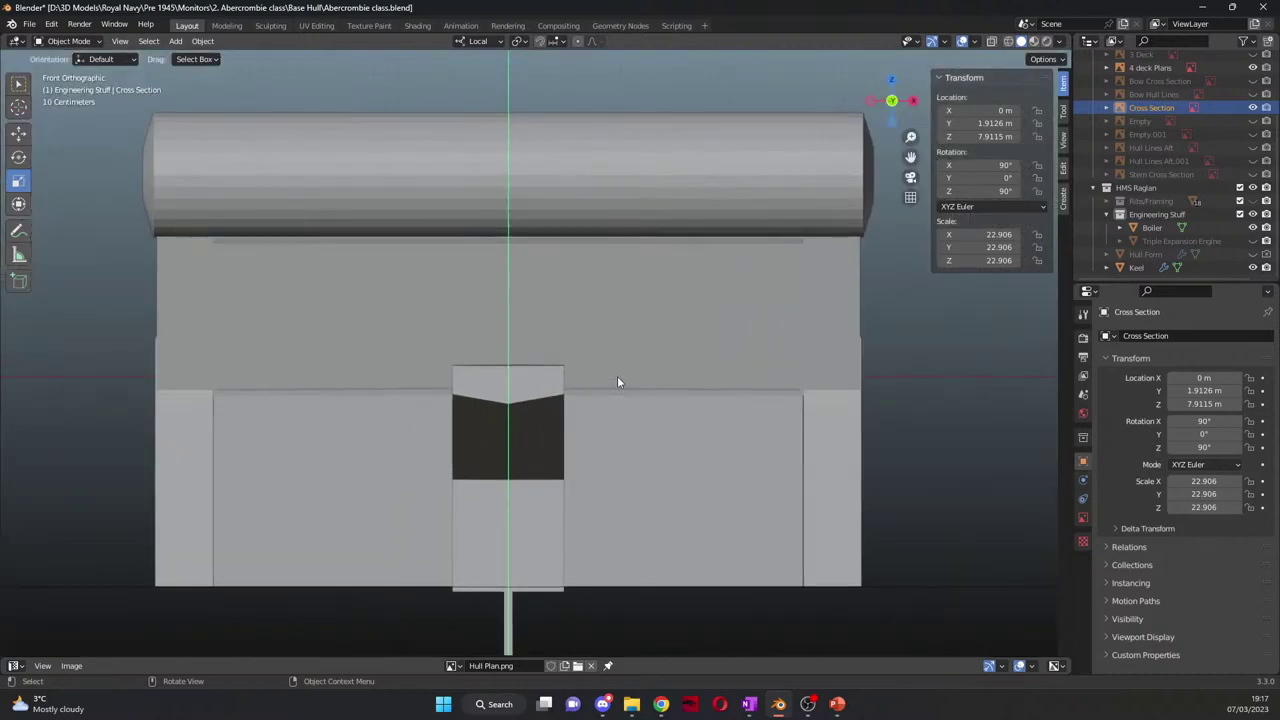
Step: Select the Keel object overlapping the boiler's front and hide it
left_click(660, 450)
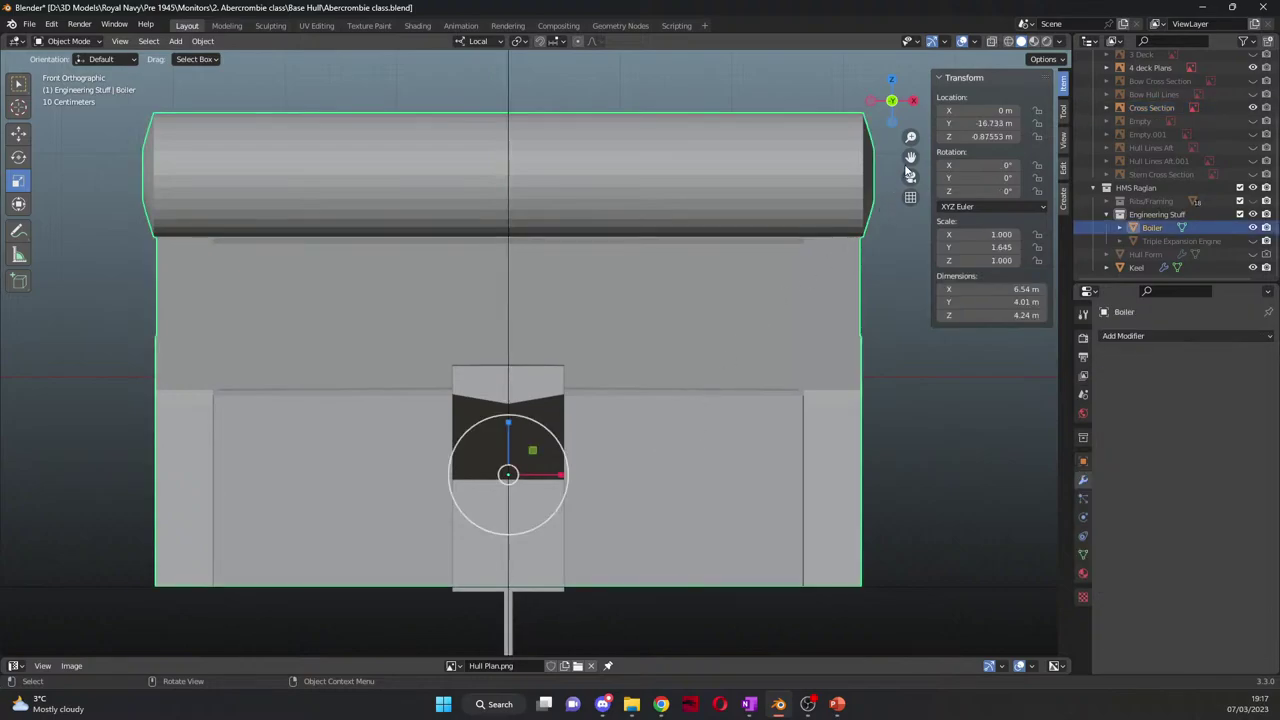
left_click_drag(909, 160, 942, 90)
middle_click_drag(531, 408, 516, 447, "shift")
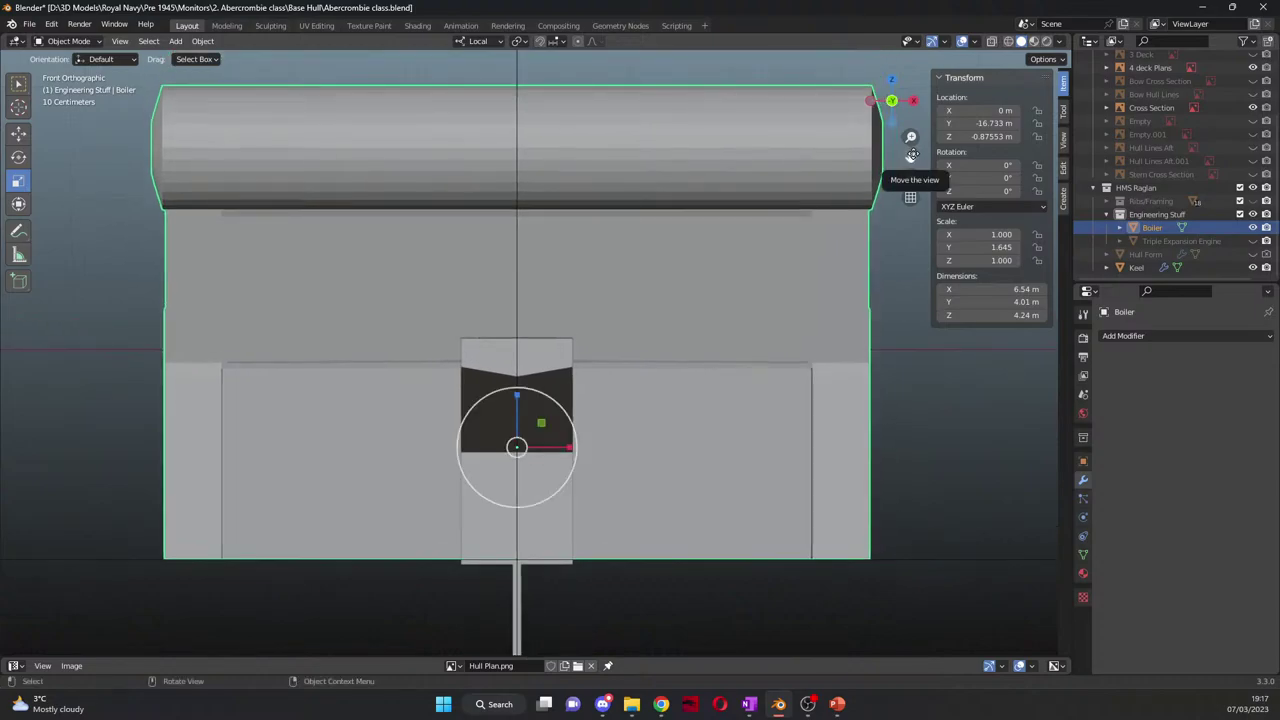
left_click(929, 446)
left_click(522, 538)
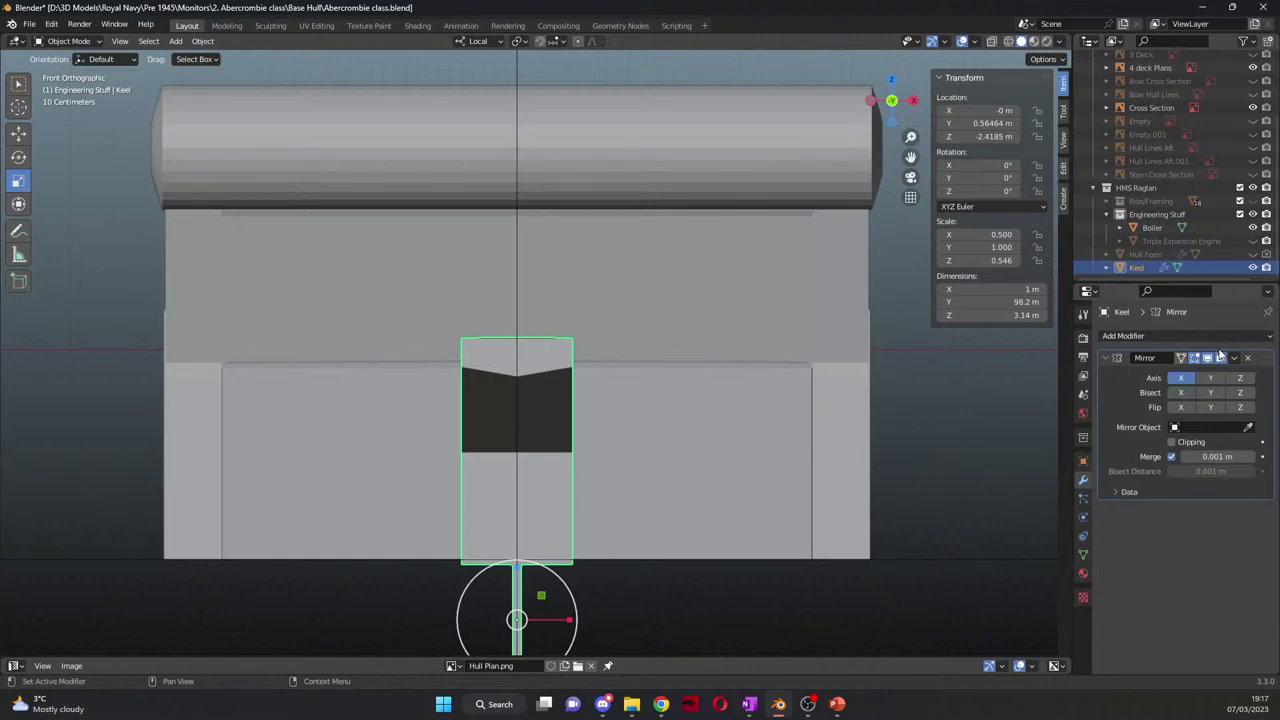
left_click(1253, 268)
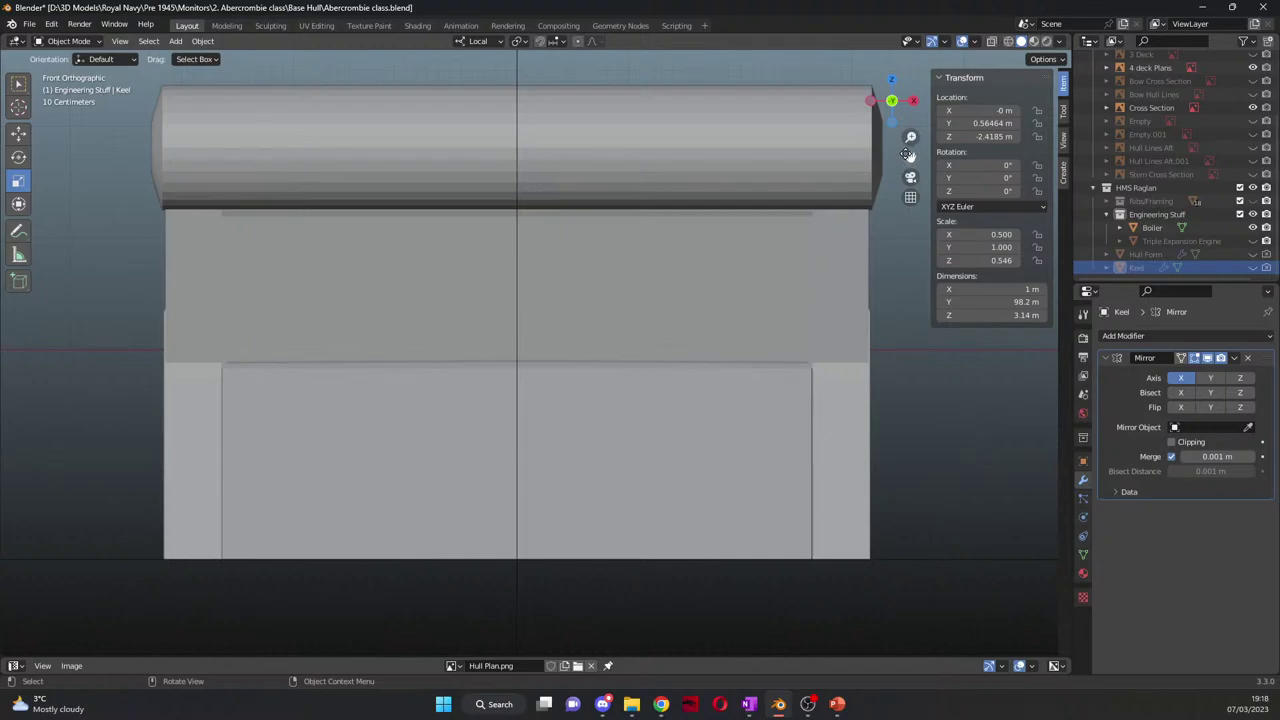
left_click_drag(910, 157, 887, 139)
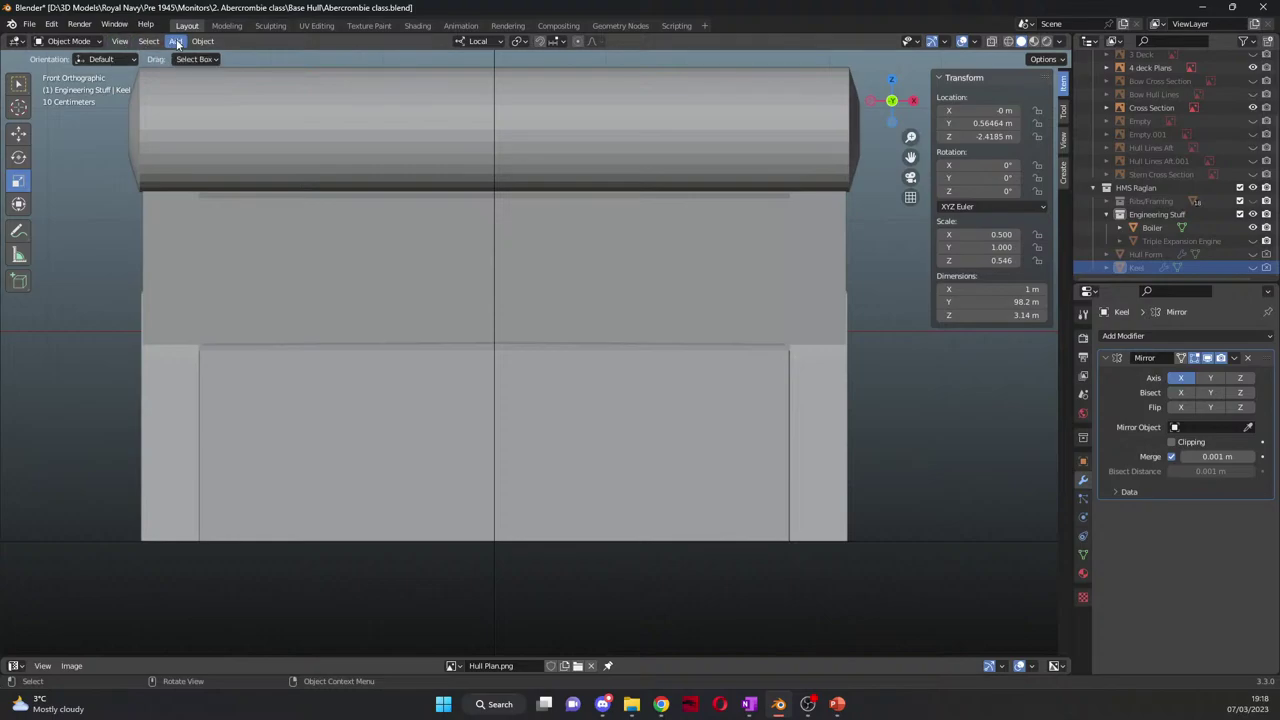
Step: Add a mesh cylinder and move it in the side view to the foot of the boiler's front, about Y -19.1 m
left_click(178, 43)
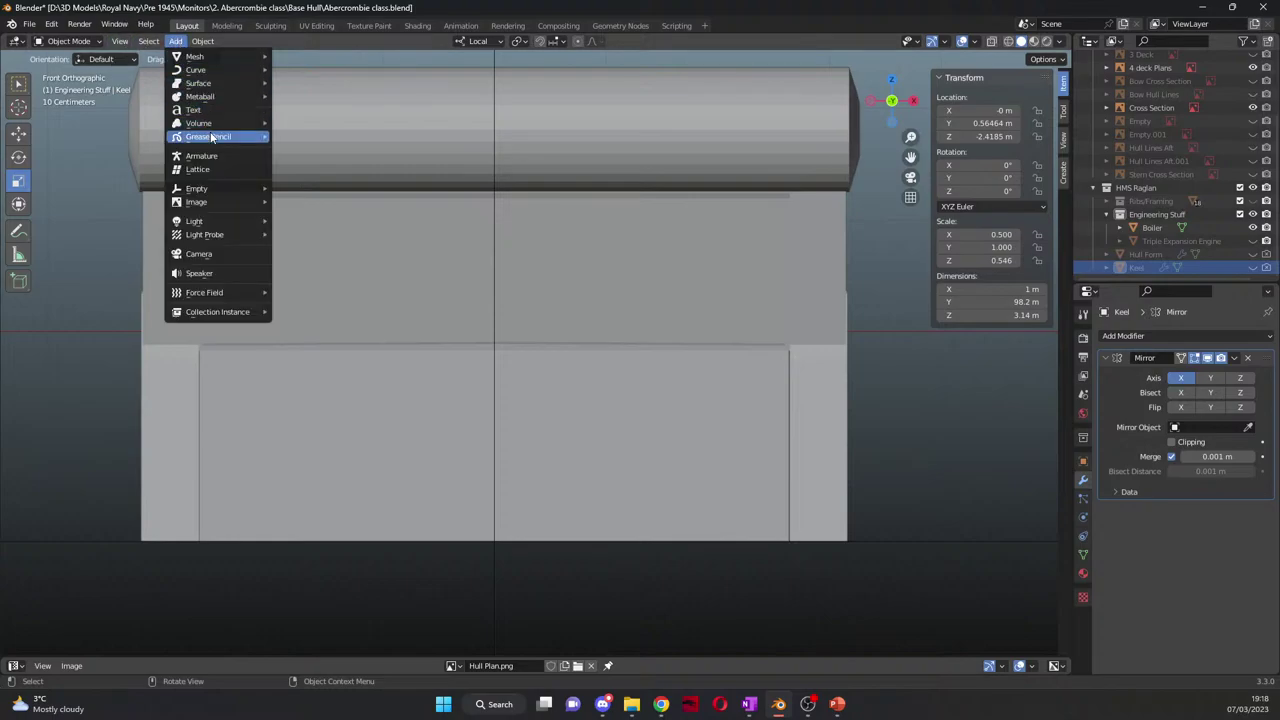
mouse_move(224, 60)
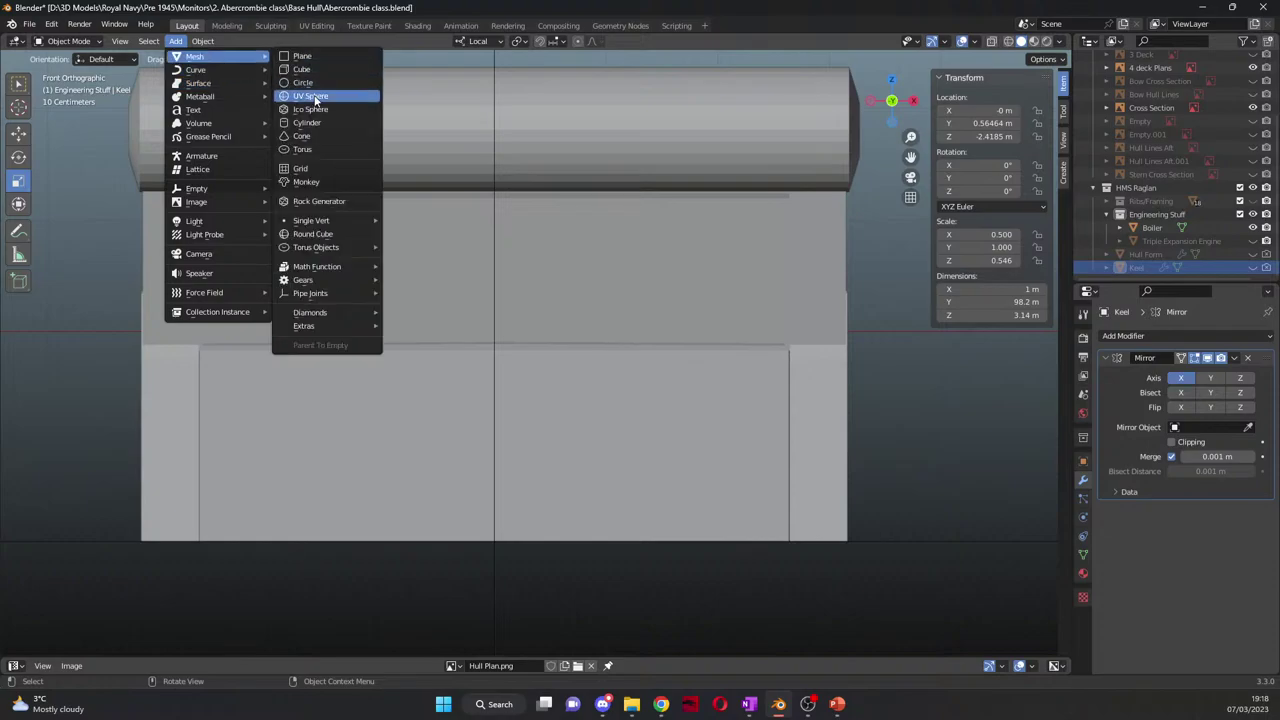
left_click(322, 125)
scroll(496, 366, "down", 7)
middle_click_drag(592, 386, 542, 407)
scroll(556, 408, "up", 6)
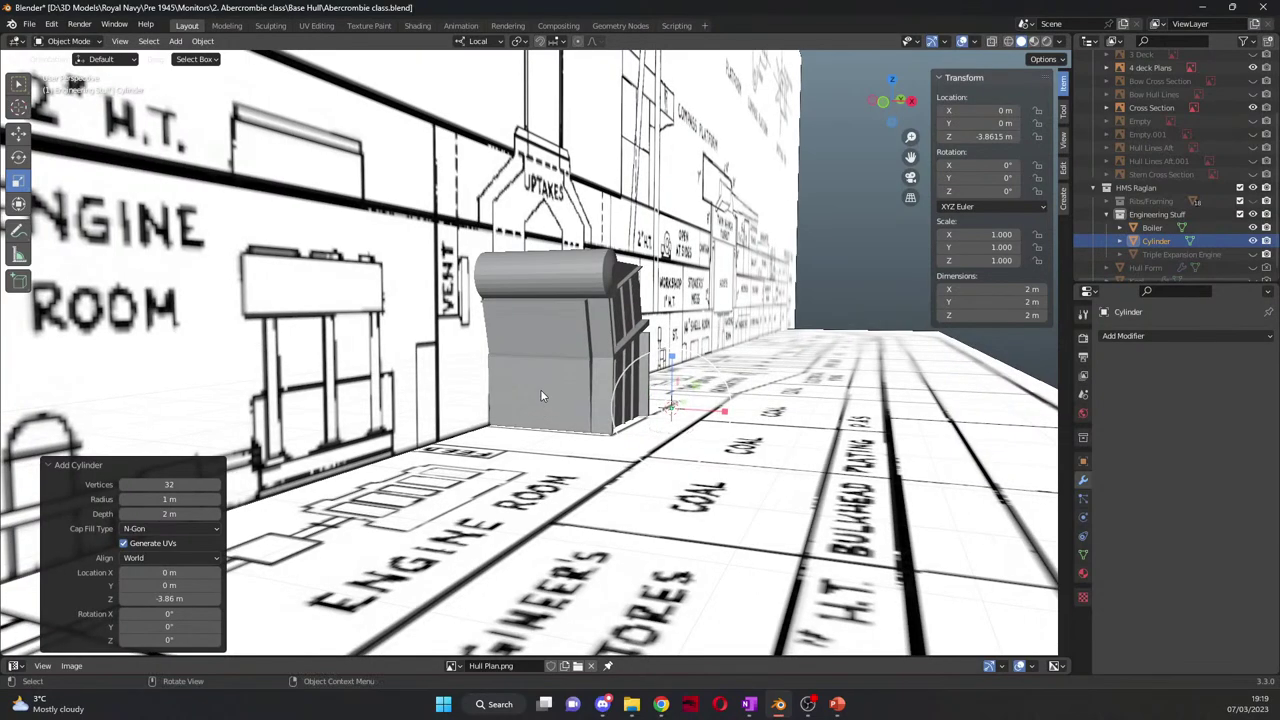
key("KP_3")
scroll(830, 510, "down", 3)
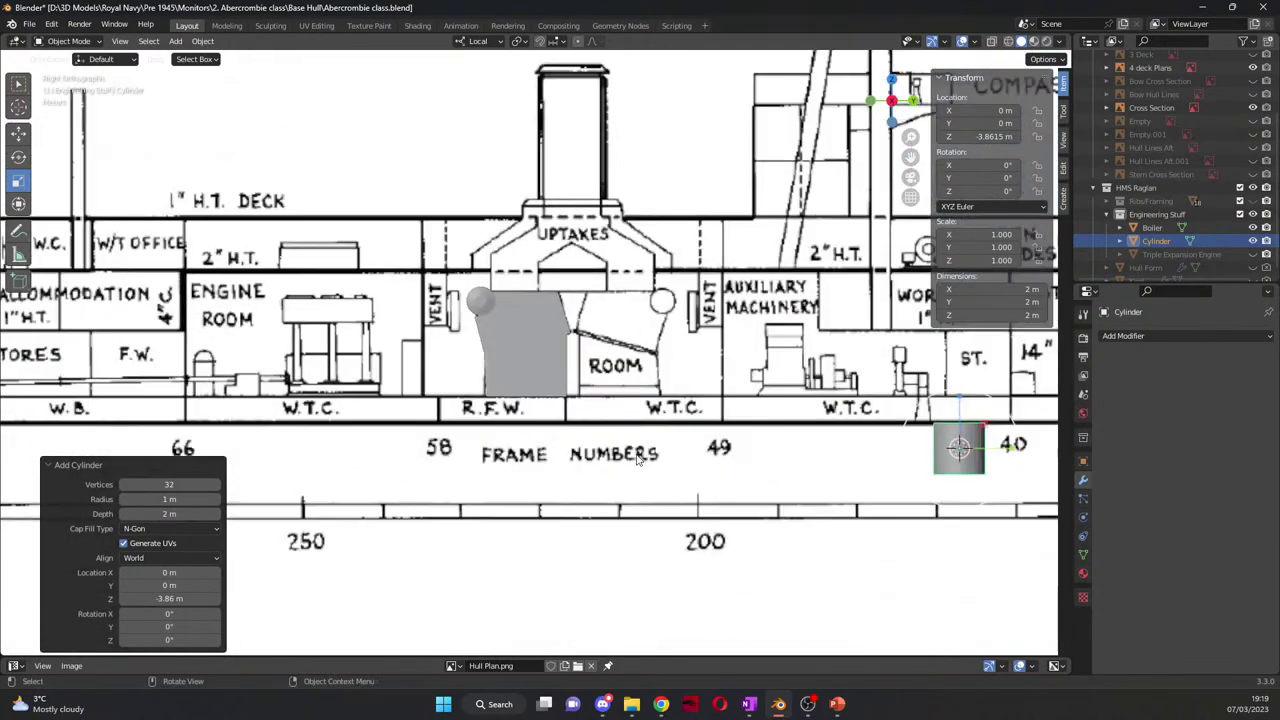
scroll(833, 510, "down", 1)
key("g")
left_click(511, 466)
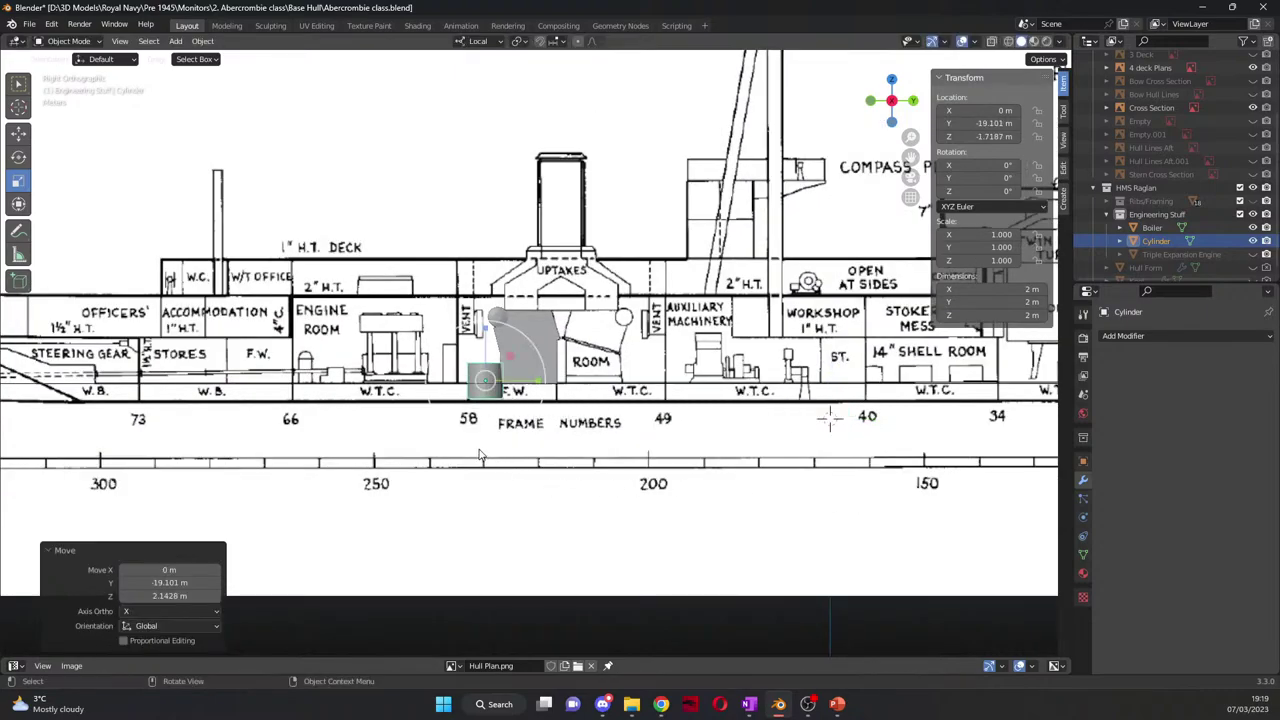
Step: Raise the cylinder about 0.59 m in front of the boiler's lower panel and check its position
scroll(474, 451, "up", 5)
middle_click_drag(460, 457, 566, 453)
key("KP_1")
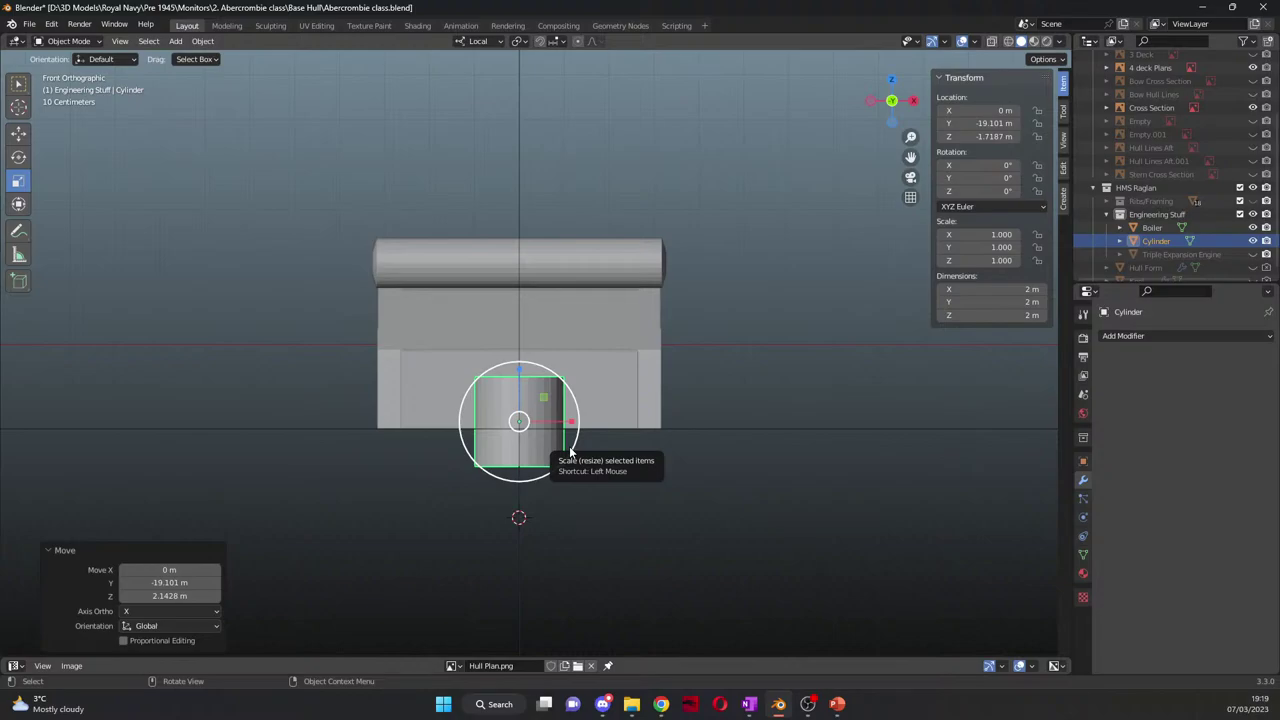
left_click(18, 132)
scroll(437, 410, "up", 3)
left_click_drag(507, 419, 509, 366)
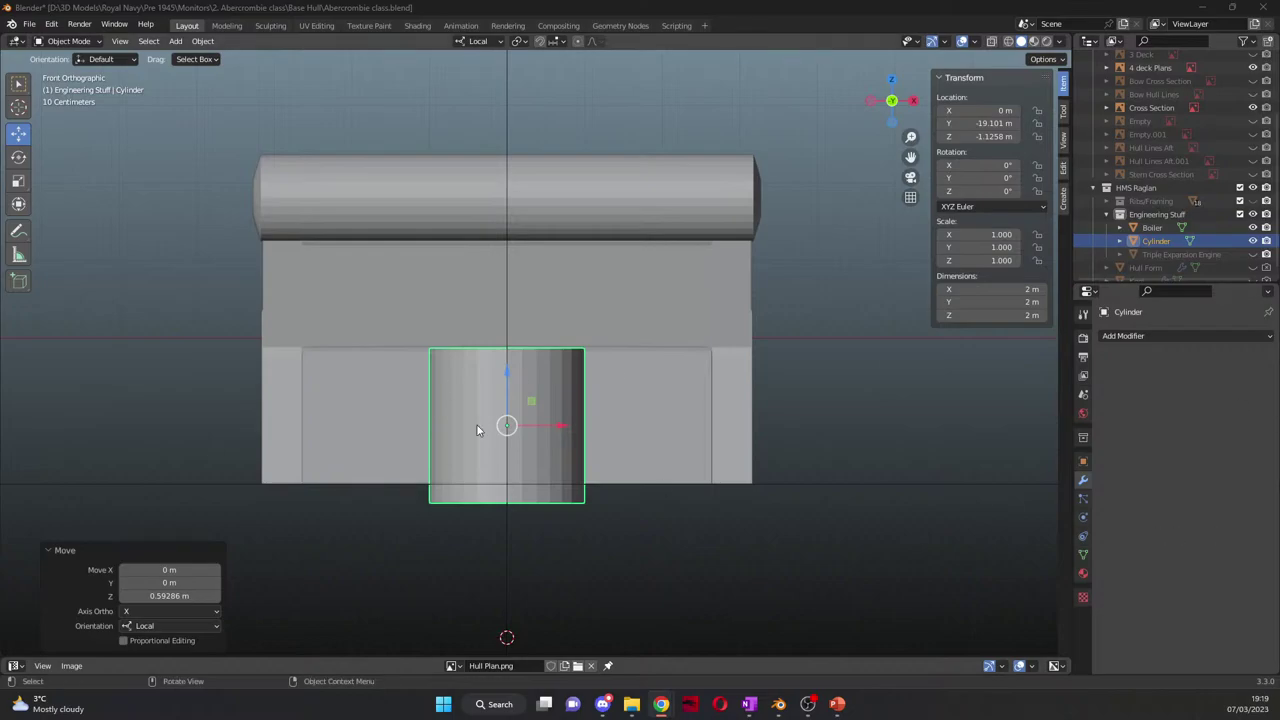
middle_click_drag(500, 432, 440, 430)
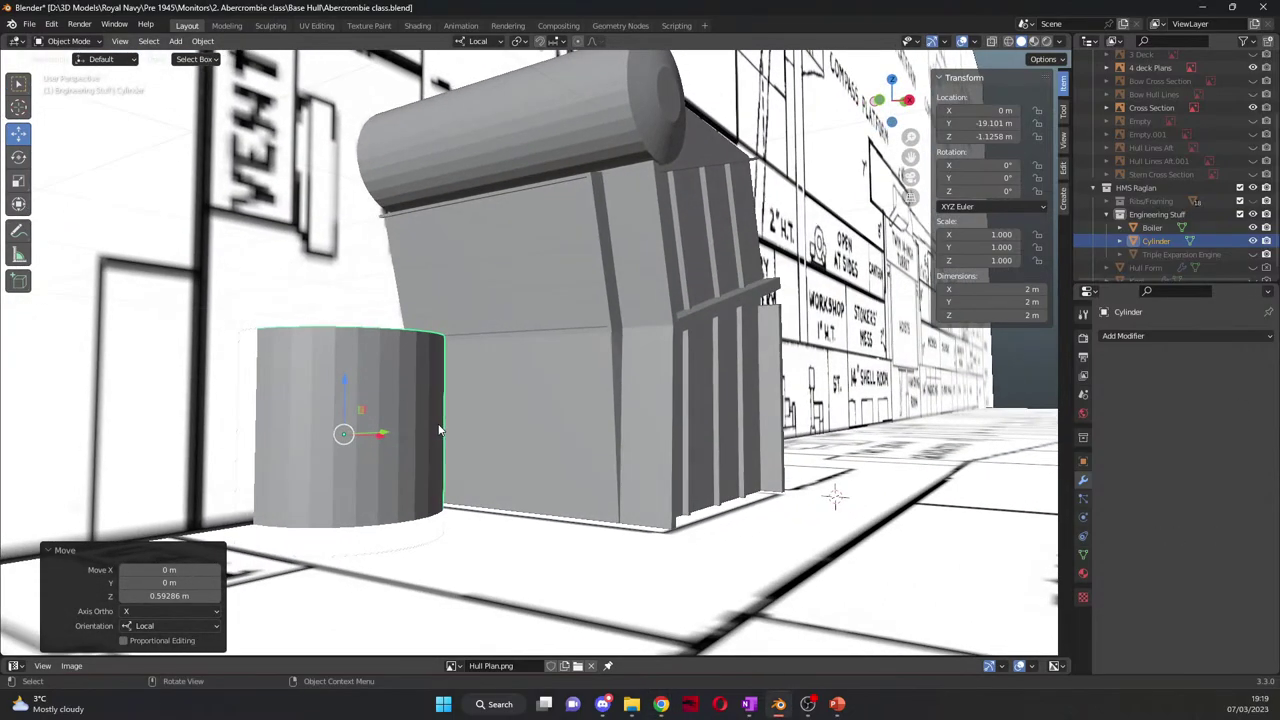
key("KP_1")
scroll(470, 394, "up", 2)
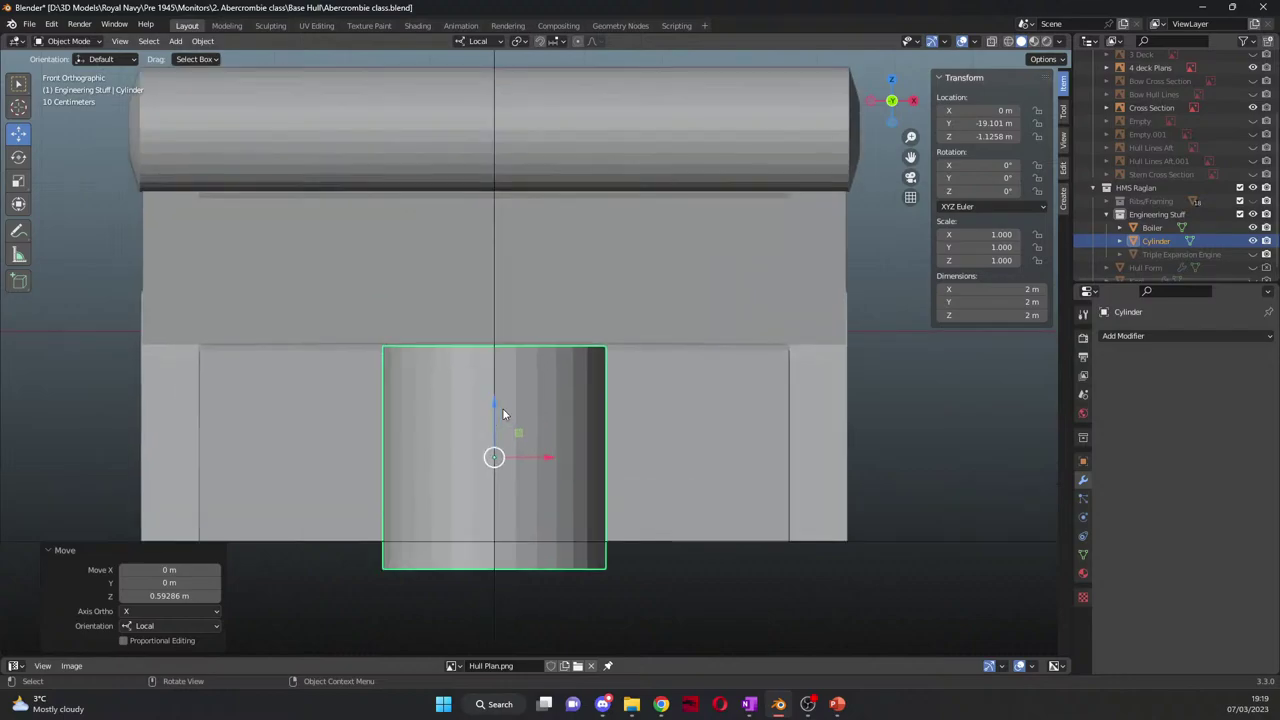
Step: Rotate the cylinder 90° about its X axis so its round end faces the front
left_click(18, 157)
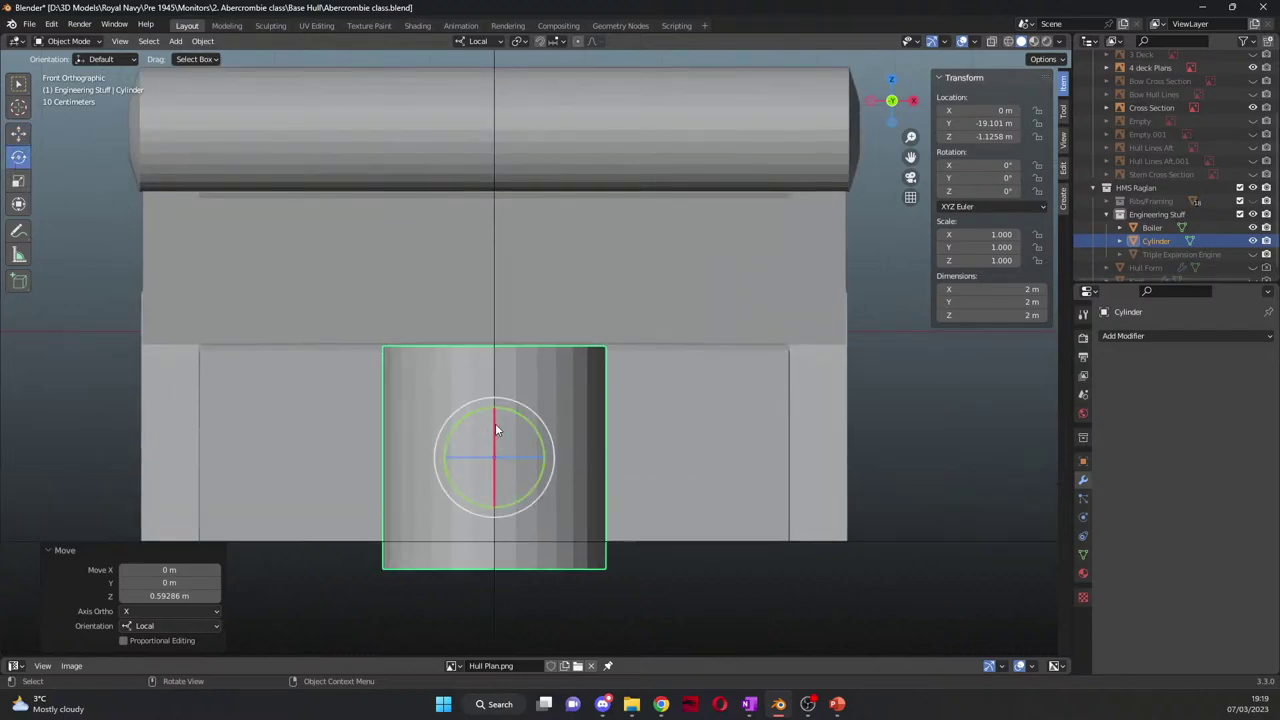
left_click_drag(495, 423, 530, 458)
left_click(187, 597)
left_click(187, 597)
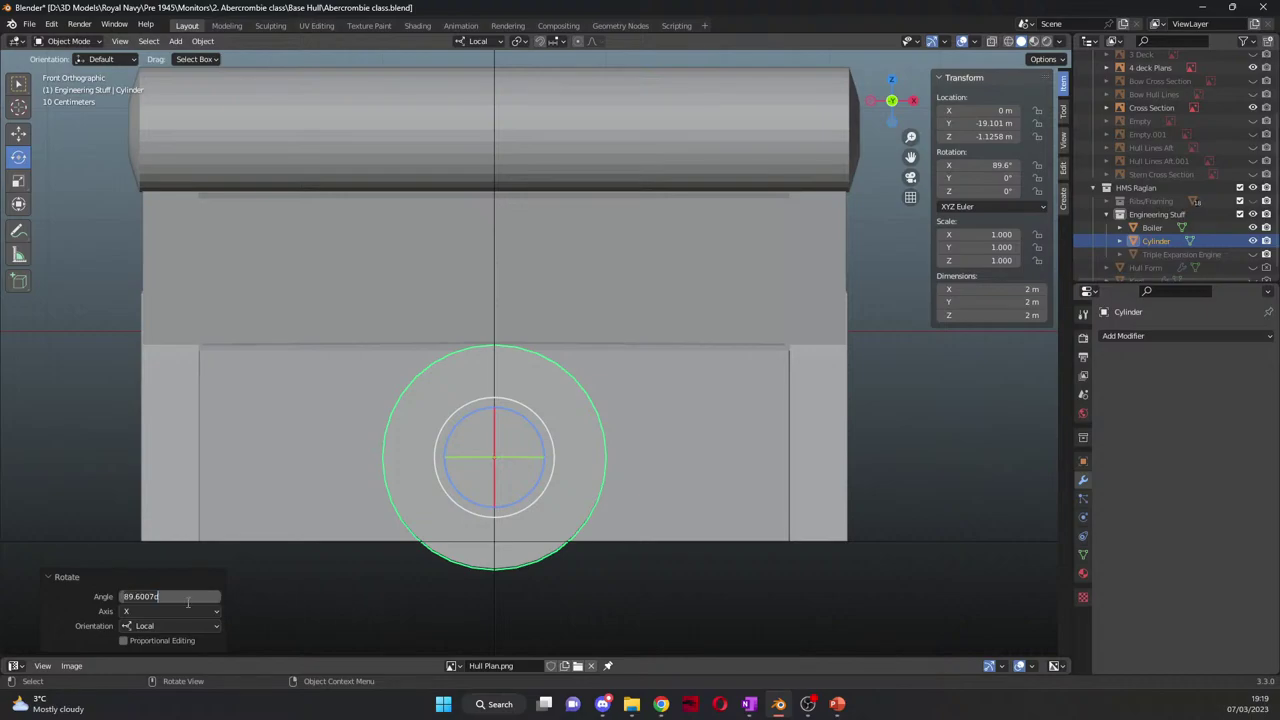
key("ctrl+a")
type("90")
key("Return")
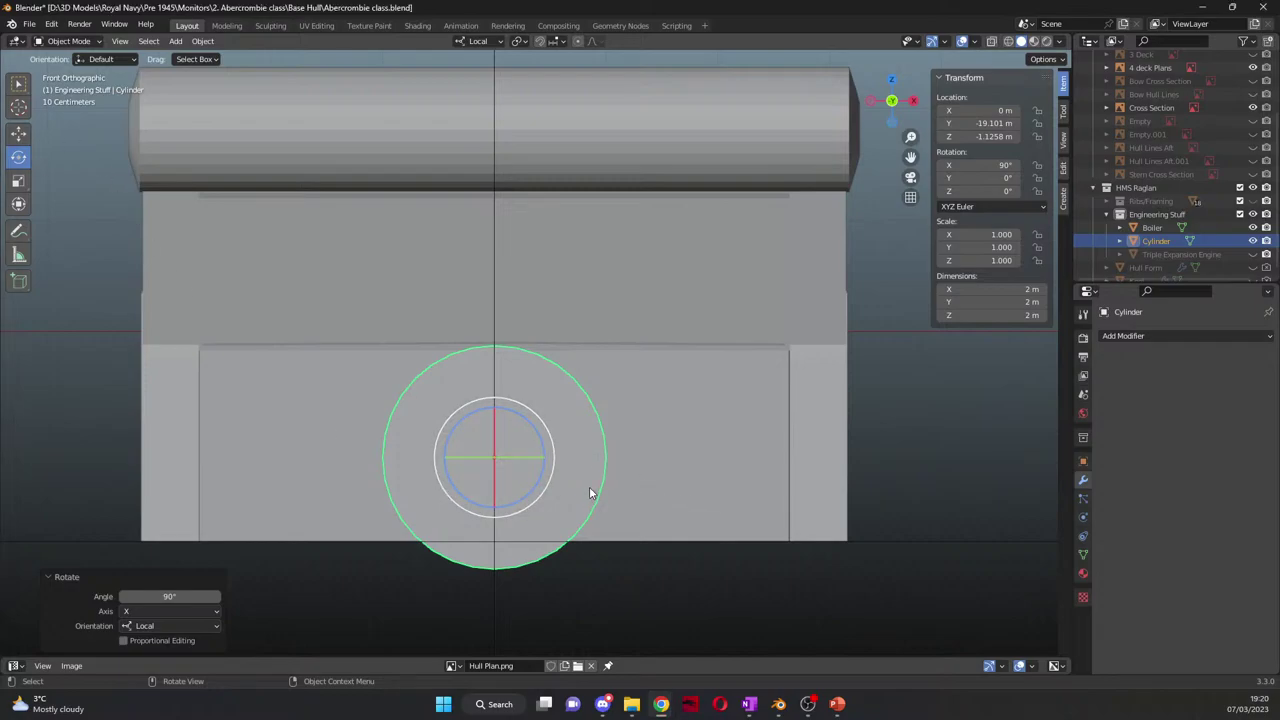
Step: Scale the cylinder uniformly to about 0.454 and raise it about 0.21 m on the boiler's lower front panel
key("s")
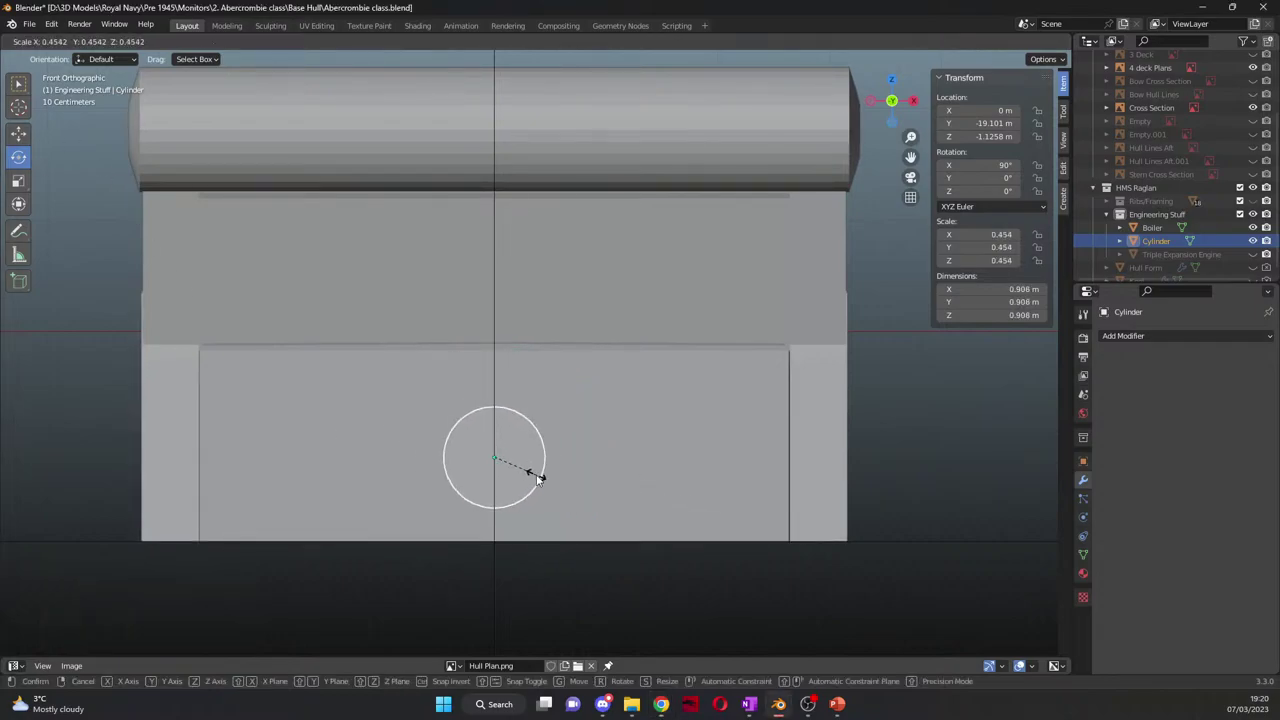
left_click(533, 478)
left_click(18, 133)
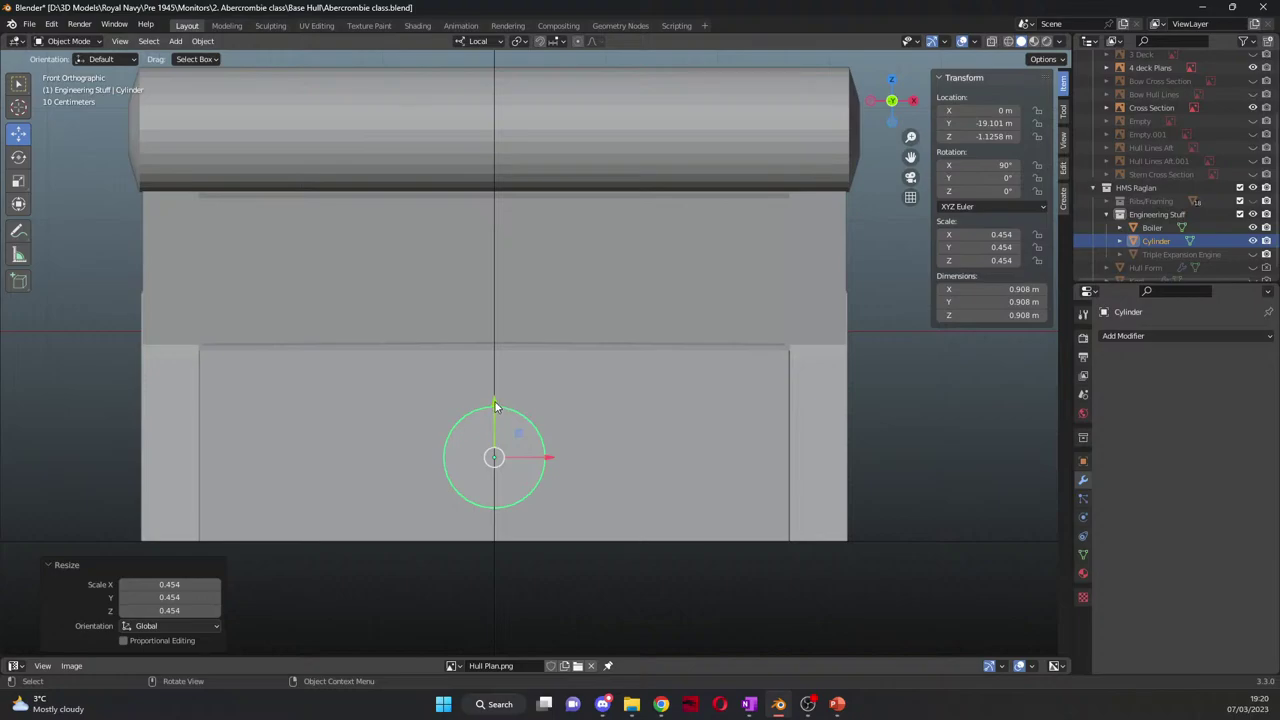
left_click_drag(497, 404, 518, 380)
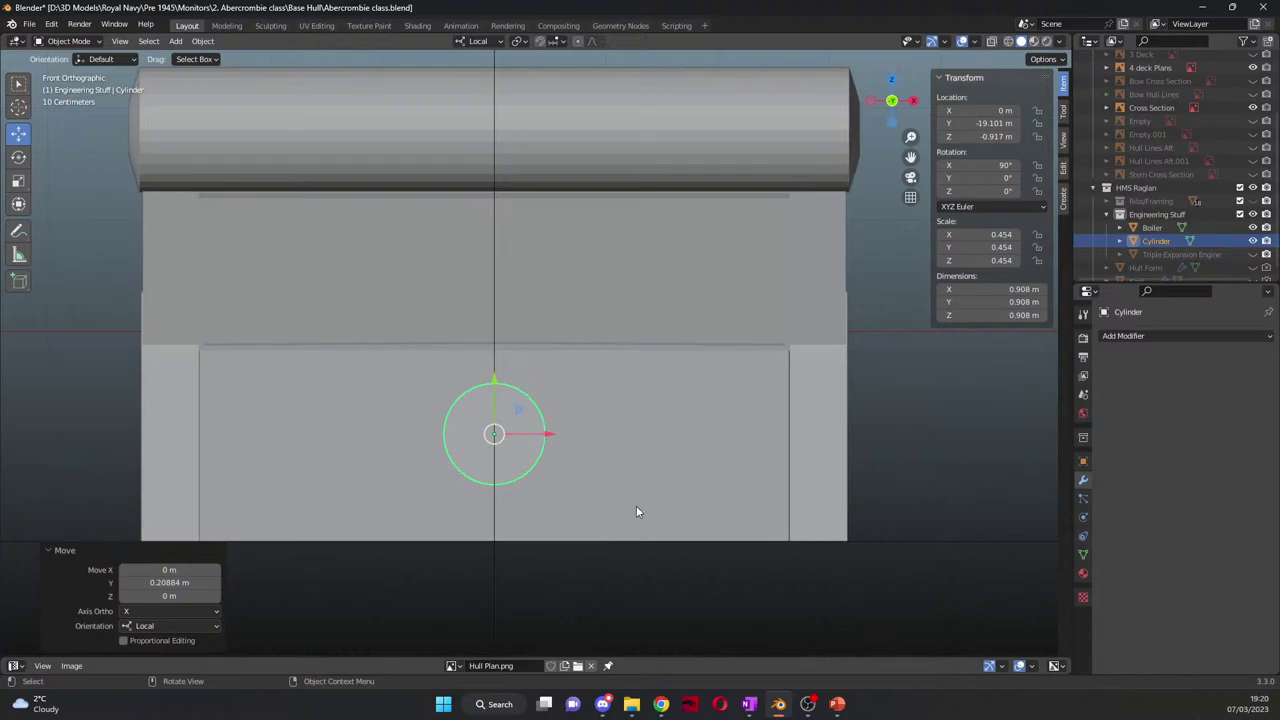
Step: Delete the cylinder in front of the boiler
key("alt+Tab")
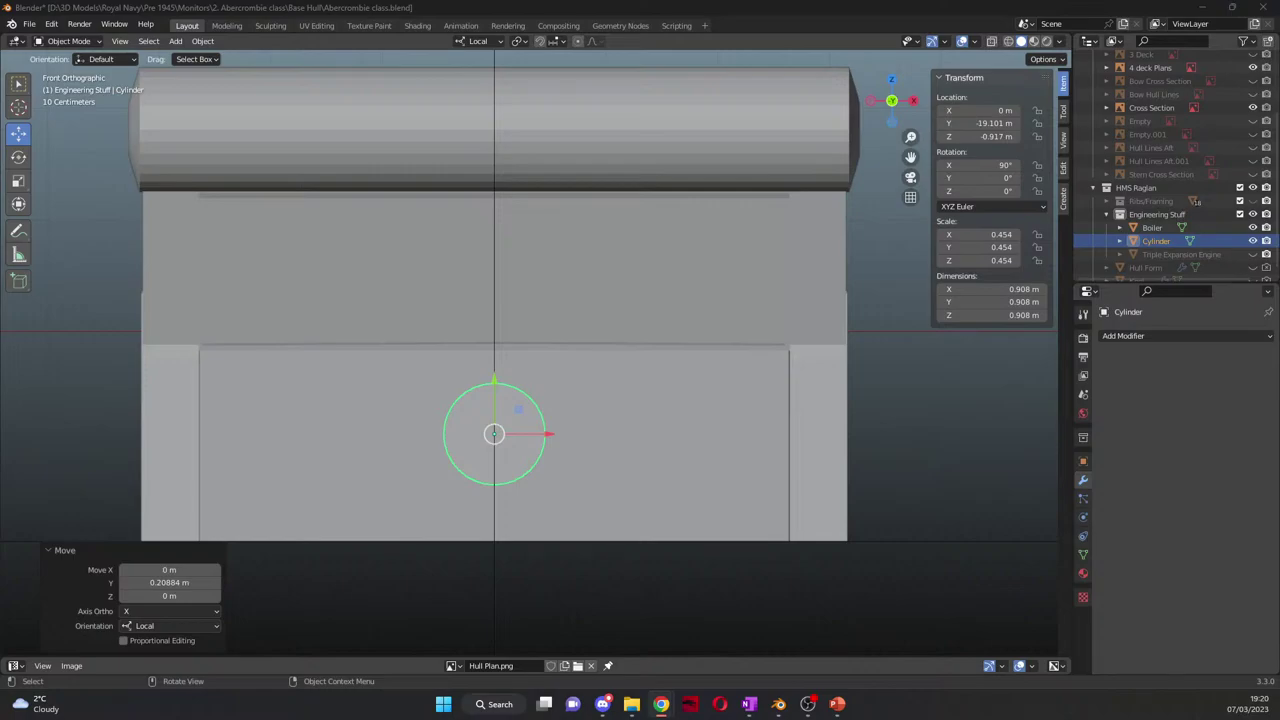
key("alt+Tab")
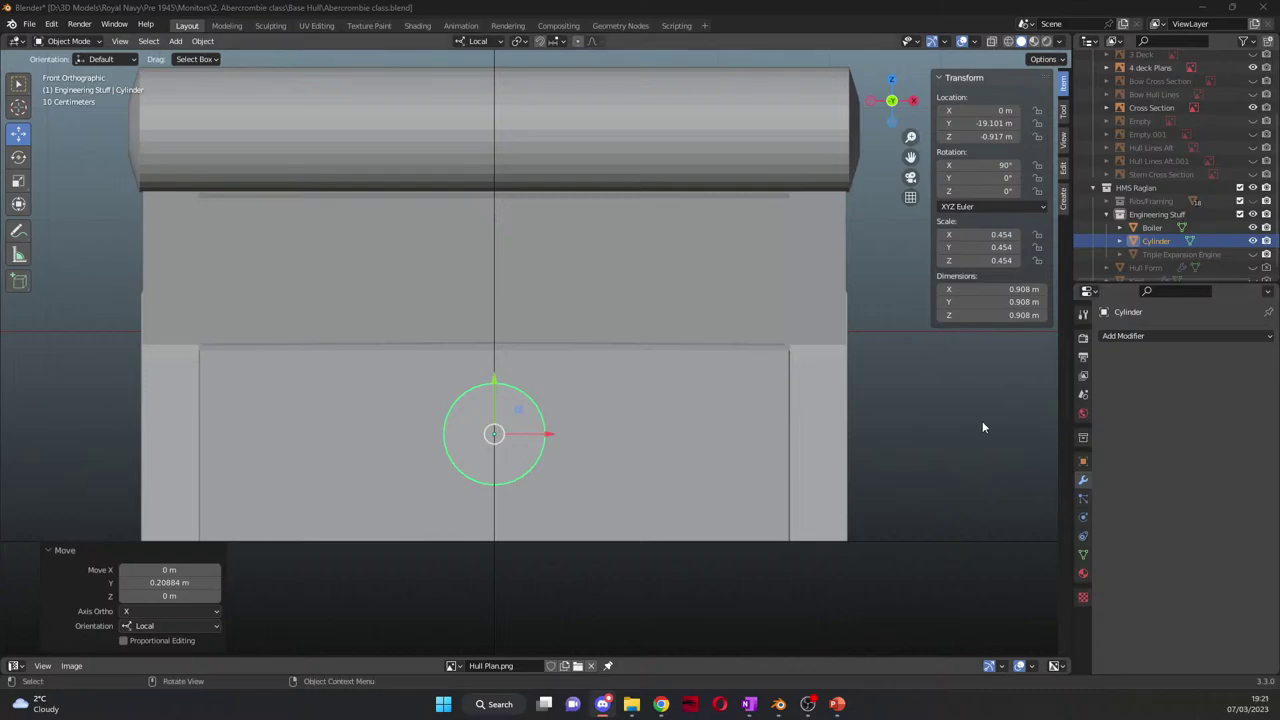
left_click(518, 459)
key("Delete")
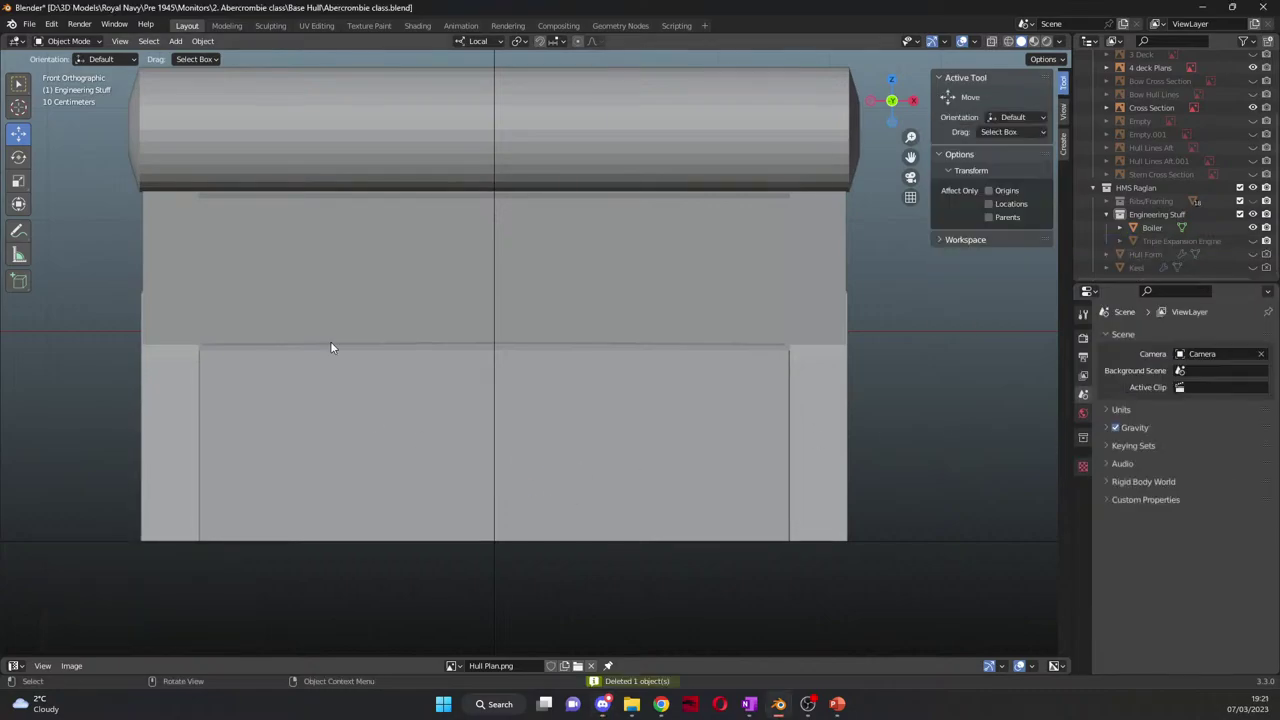
Step: Add a mesh cube and raise it about 2.51 m to the height of the boiler's lower front panel
left_click(176, 41)
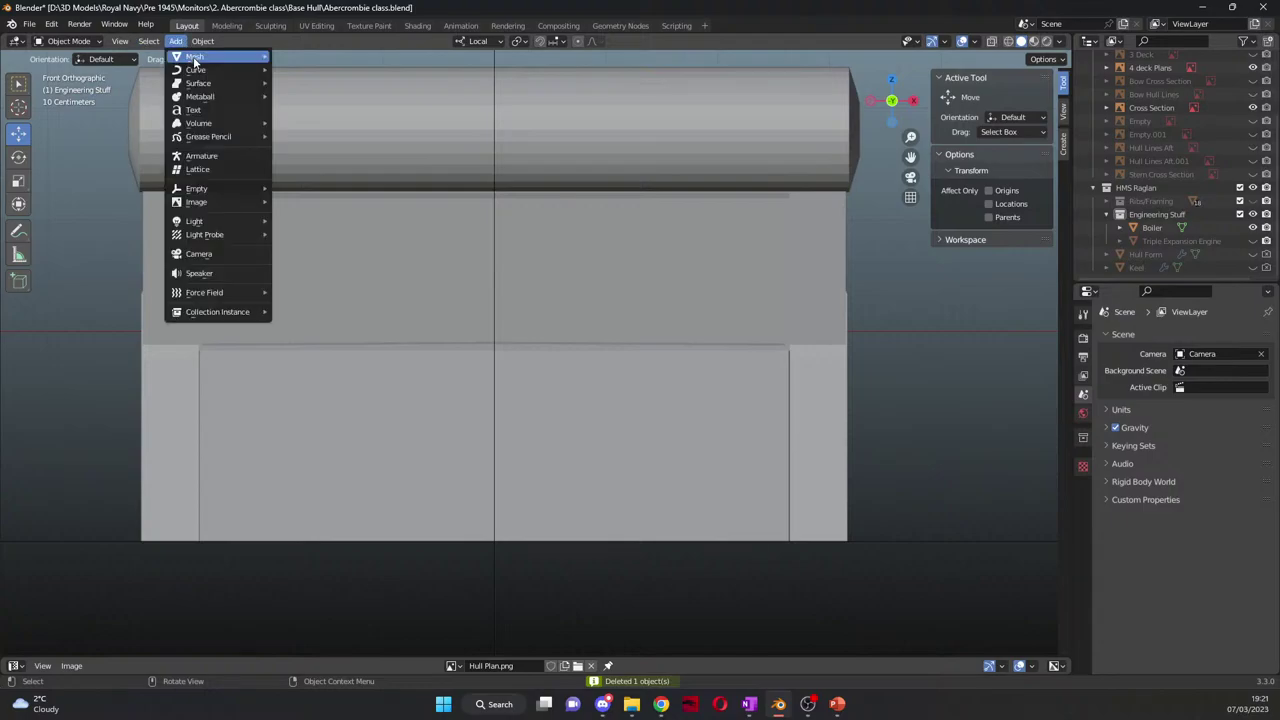
mouse_move(210, 68)
left_click(320, 72)
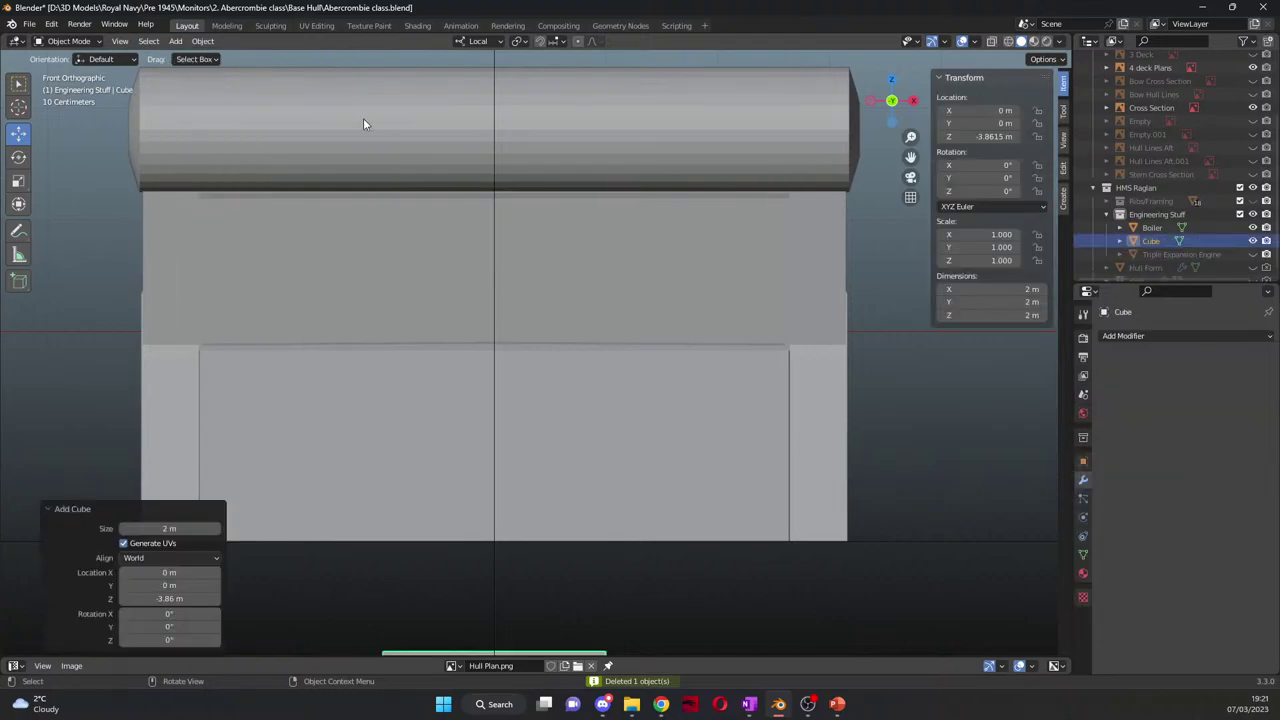
scroll(567, 521, "down", 5)
left_click_drag(518, 463, 519, 350)
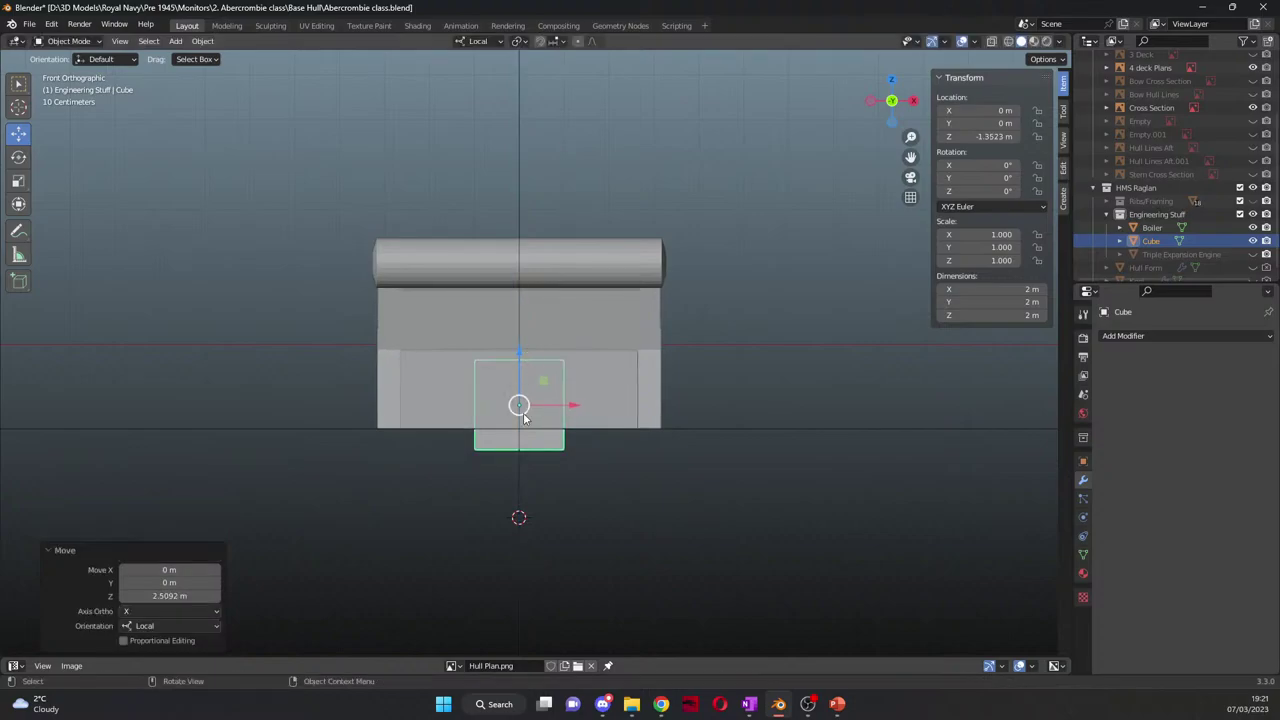
Step: Set the cube's X dimension to 0.3 m and its Y dimension to 0.03 m
left_click(1008, 289)
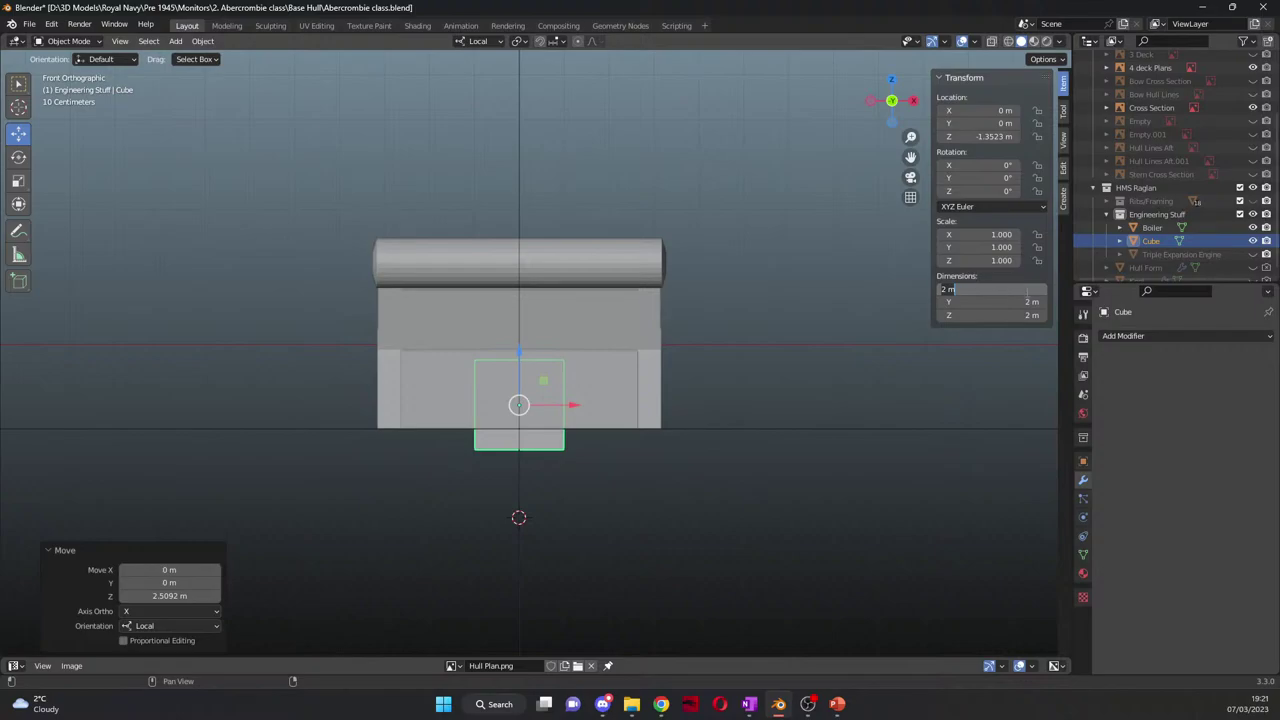
type("3")
key("BackSpace")
type("0.3")
key("Return")
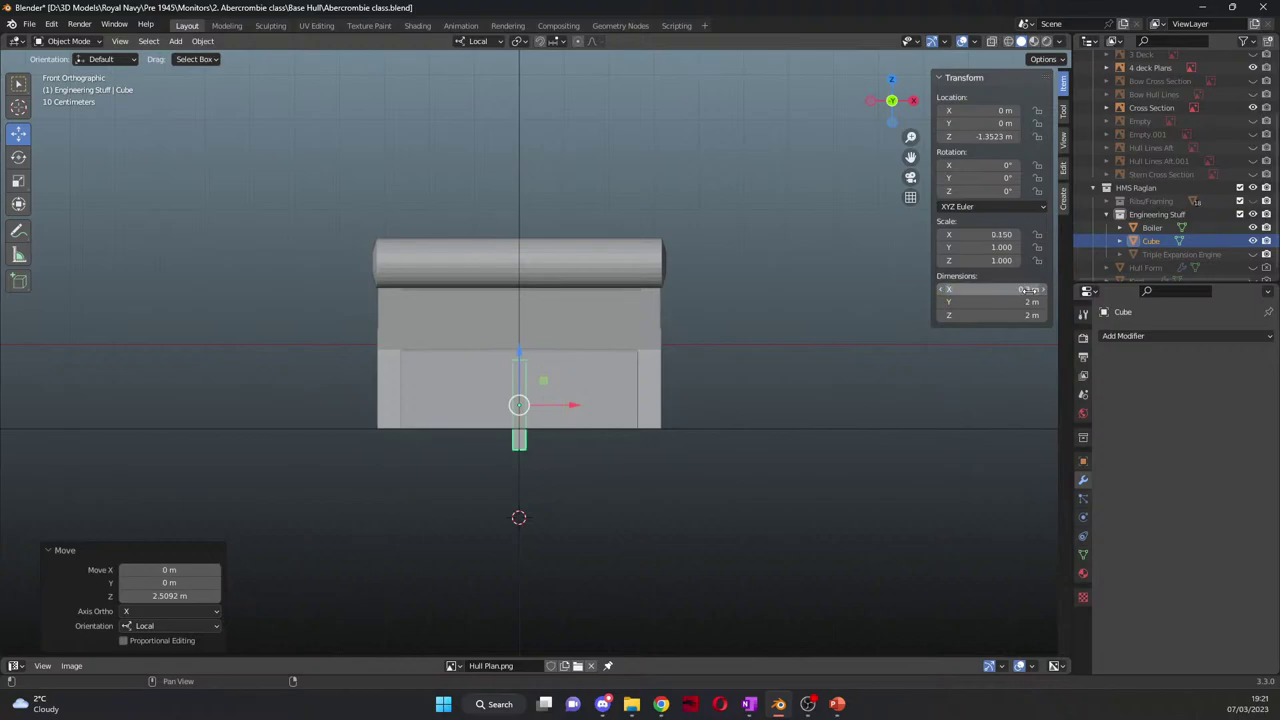
left_click(1016, 302)
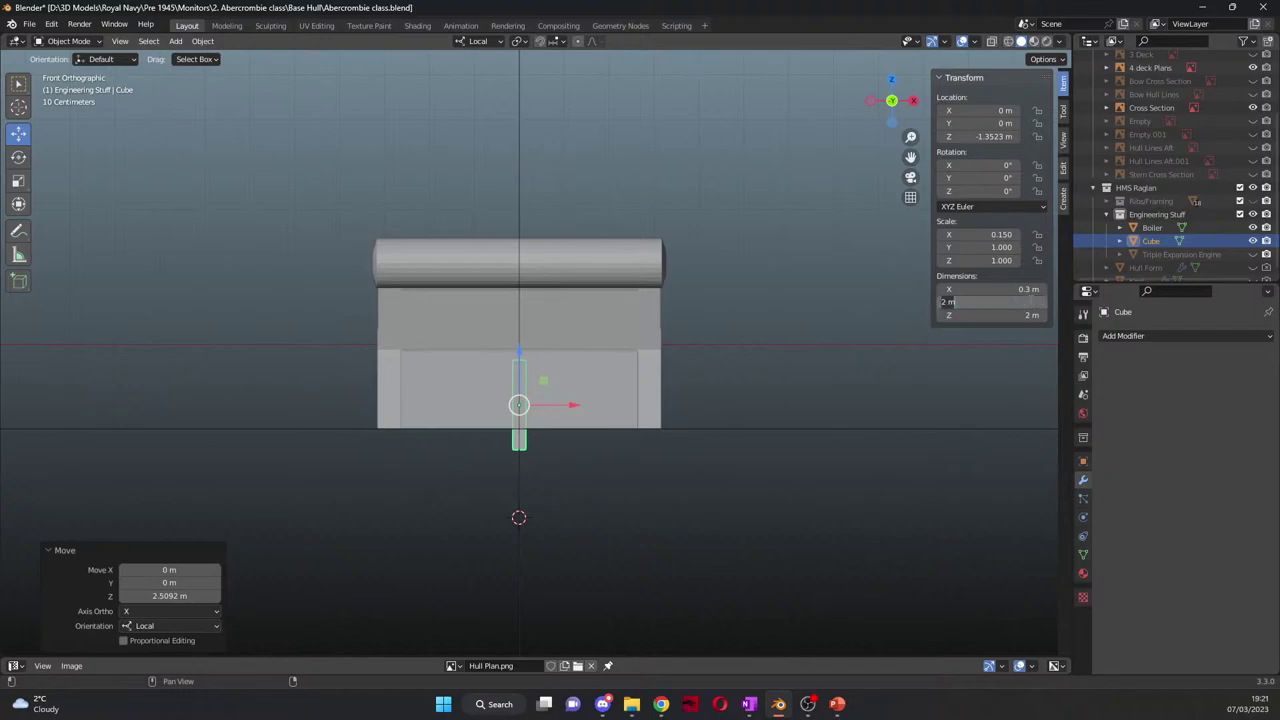
type("0.03")
key("Return")
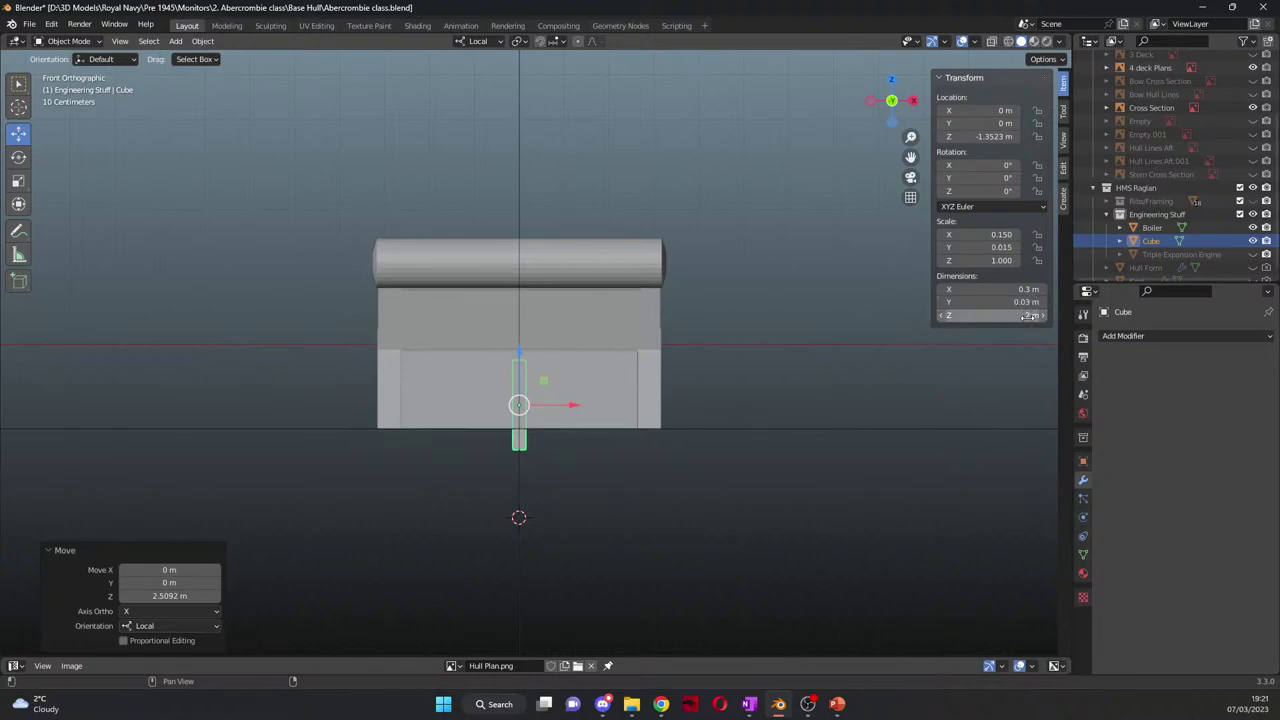
Step: Set the cube's Z dimension to 0.15 m
left_click(1018, 316)
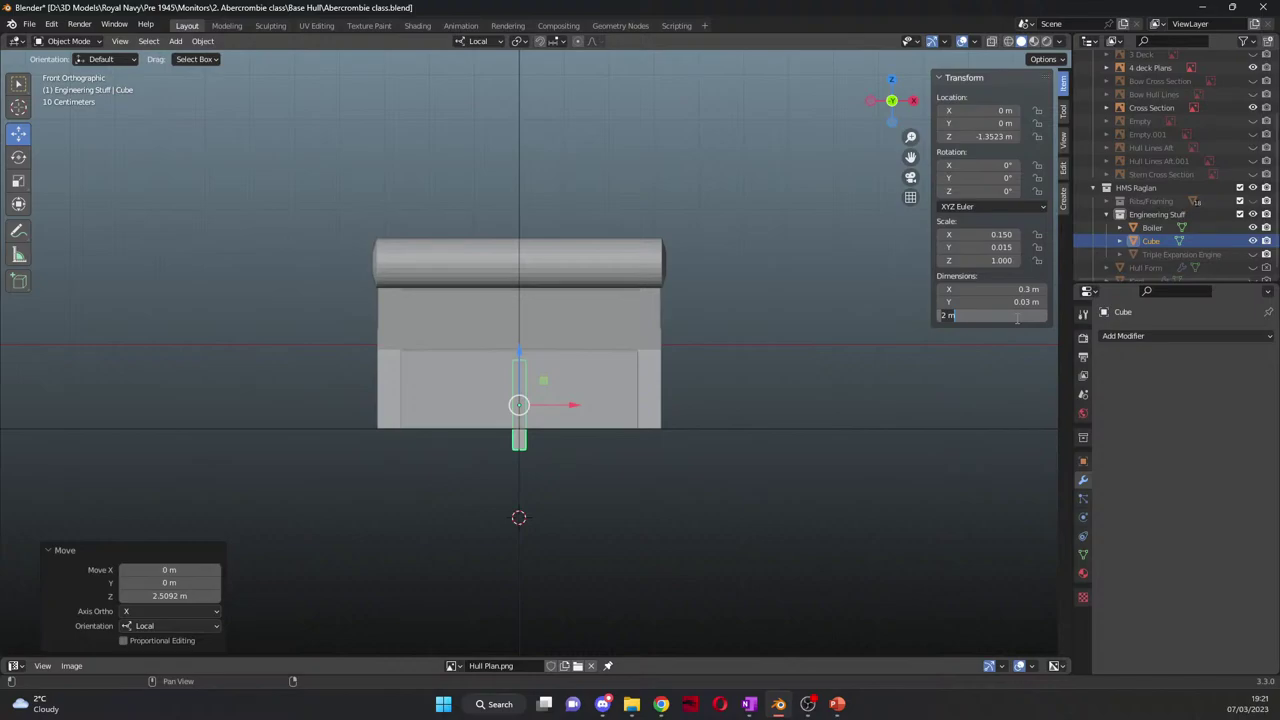
type("0.15")
key("Return")
scroll(774, 390, "up", 5)
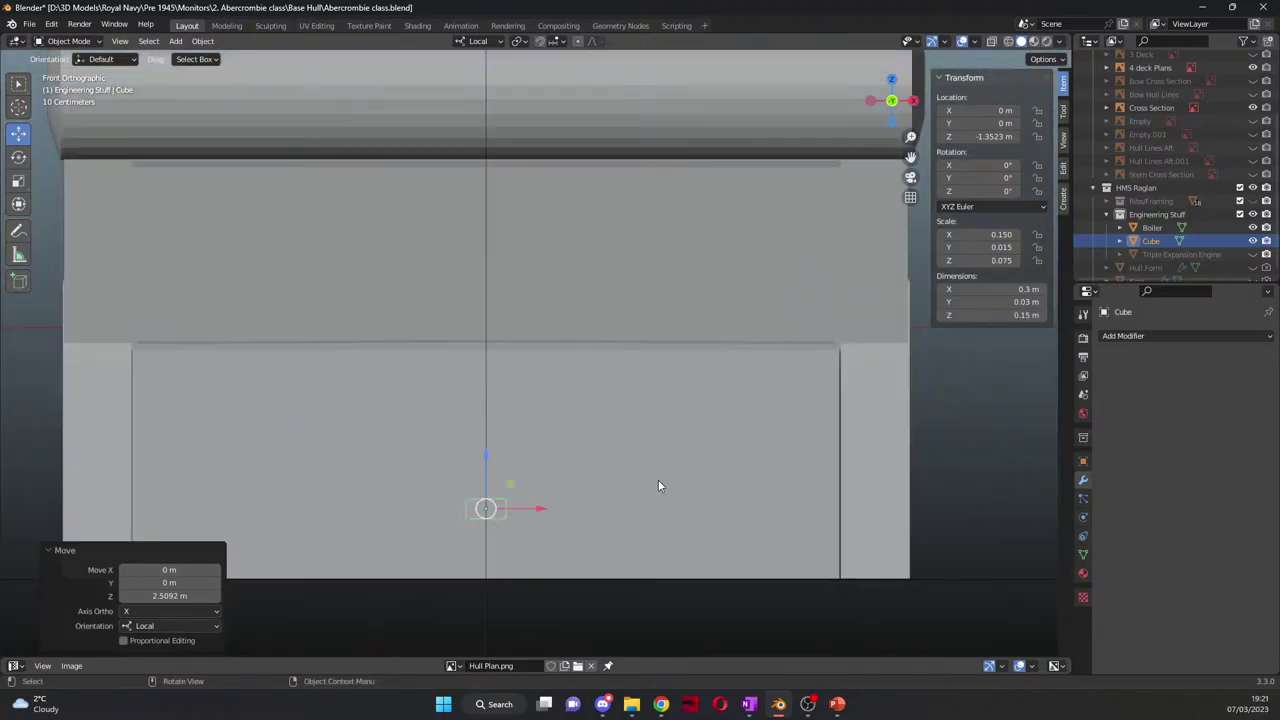
Step: Move the thin plate about -17.95 m along its Y axis to the boiler's front and check its placement against the plans
scroll(658, 481, "down", 5)
middle_click_drag(658, 481, 600, 482)
scroll(646, 475, "down", 5)
scroll(899, 449, "down", 2)
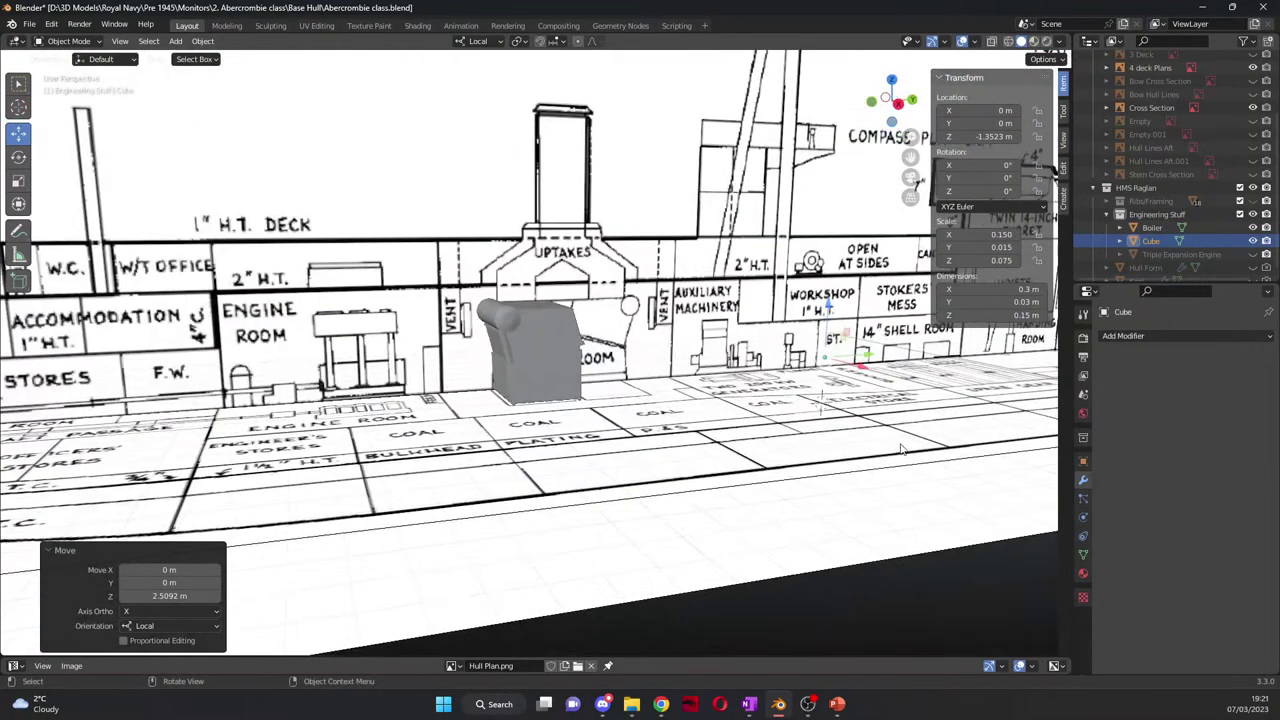
key("g")
key("y")
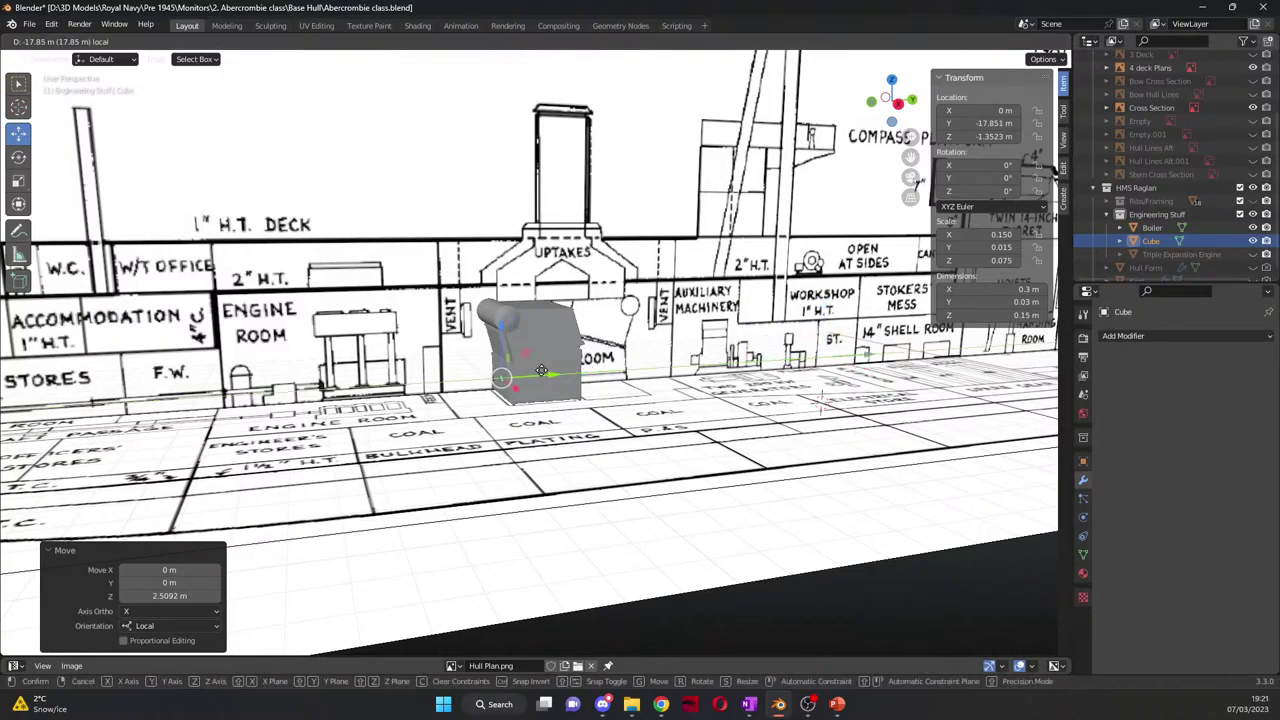
left_click_drag(541, 371, 539, 371)
scroll(539, 372, "up", 5)
middle_click_drag(491, 426, 569, 409)
scroll(642, 403, "down", 5)
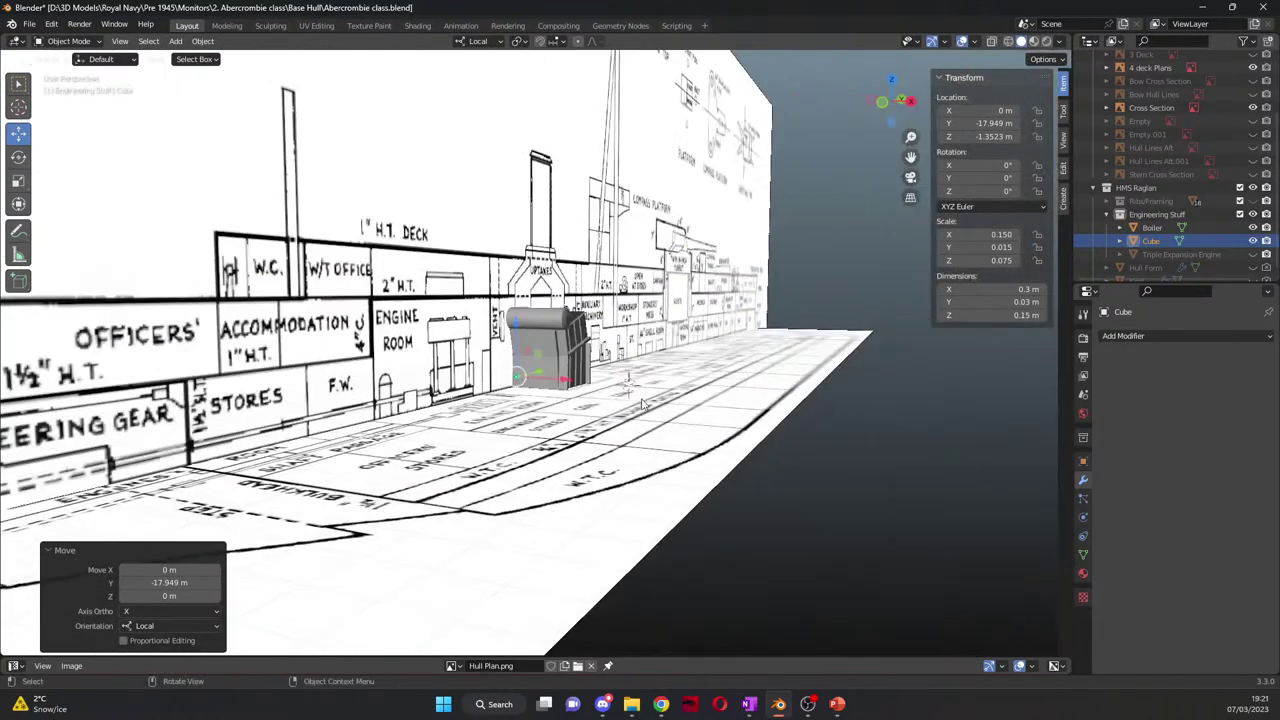
Step: Unhide the Ribs/Framing collection and expand it to list its frame objects
scroll(643, 403, "down", 8)
scroll(1200, 258, "down", 1)
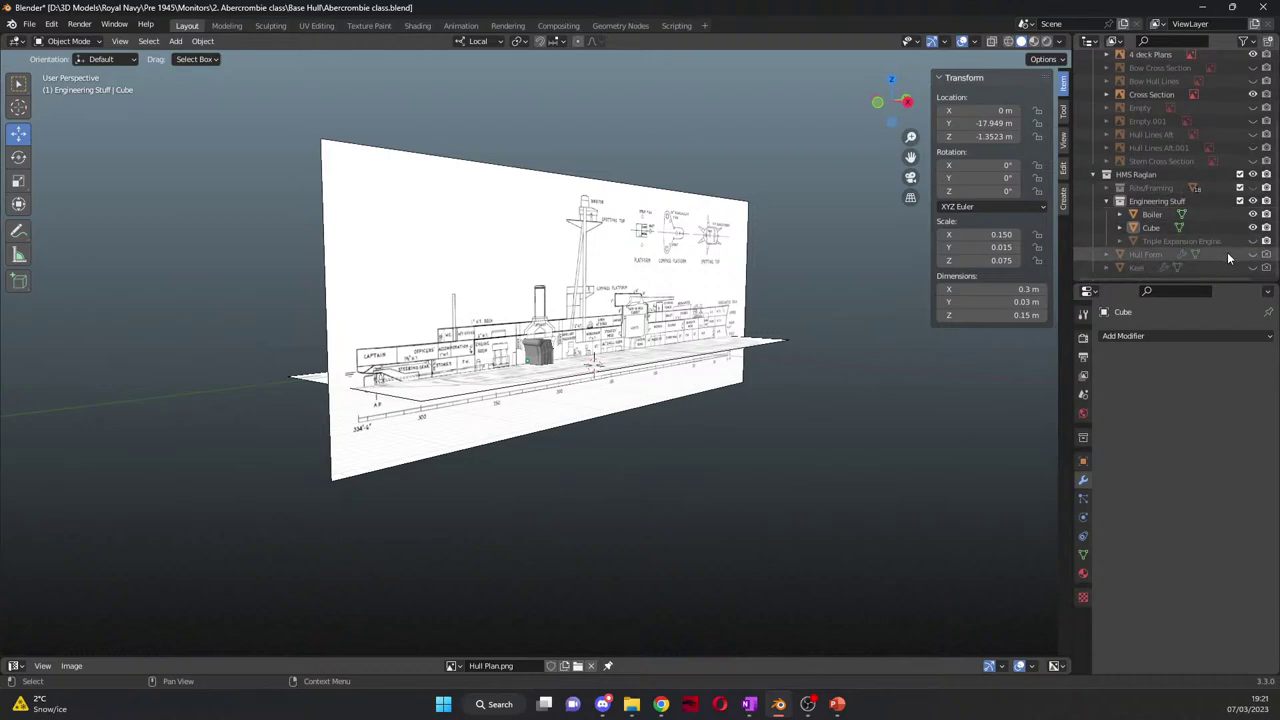
scroll(1227, 150, "up", 4)
scroll(1242, 217, "down", 4)
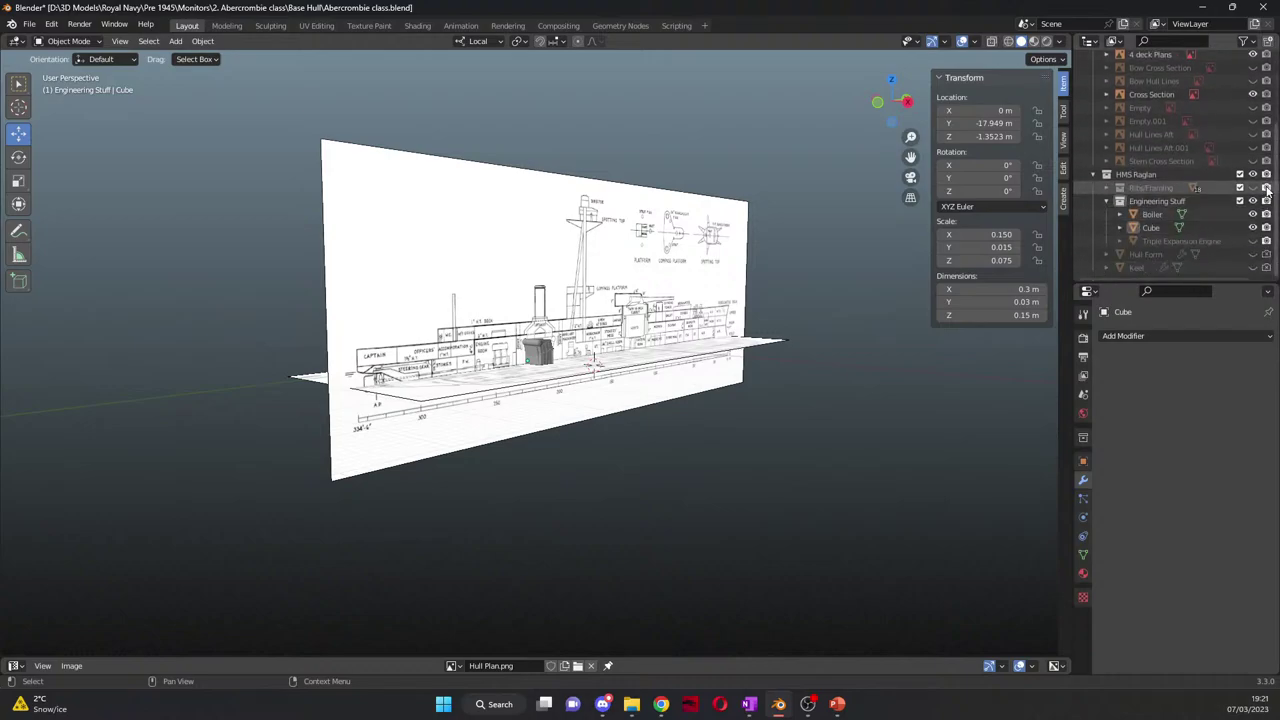
left_click(1266, 188)
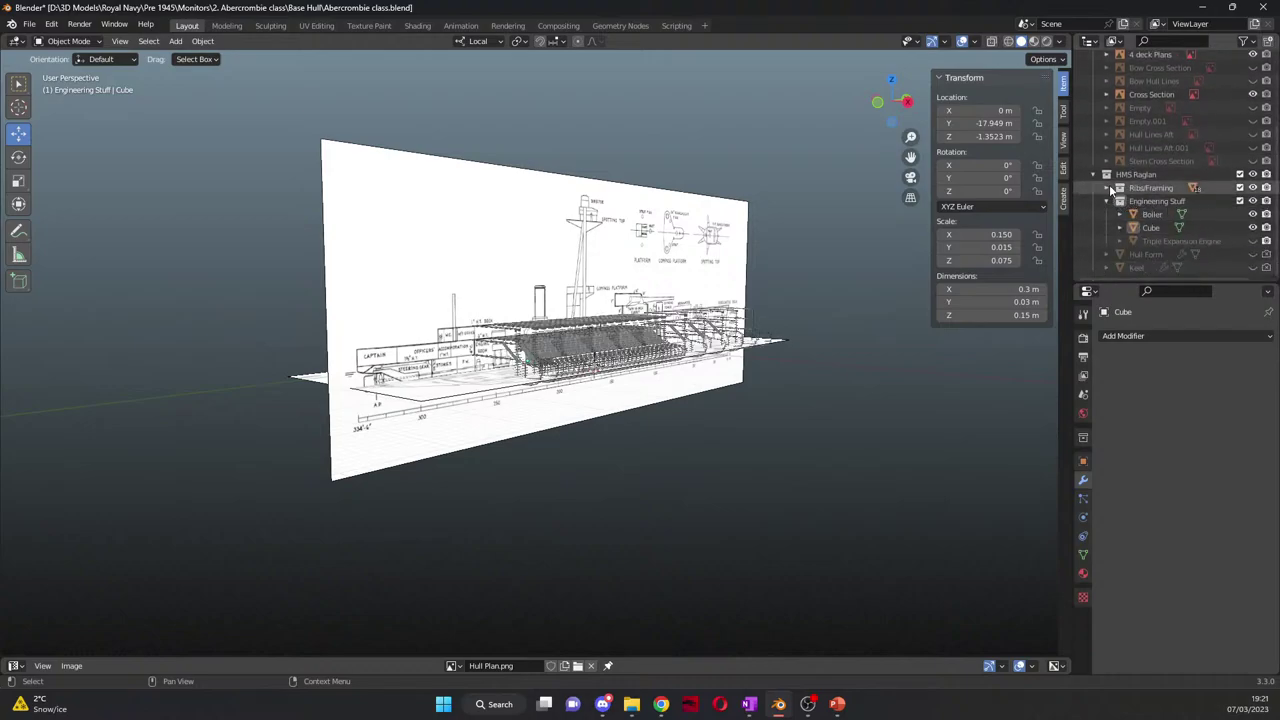
left_click(1108, 188)
Step: Hide the frame groups from Frame 5 - 10 through Frame 46 - 51 in the Ribs/Framing collection
scroll(1215, 248, "down", 3)
left_click(1253, 148)
left_click(1253, 162)
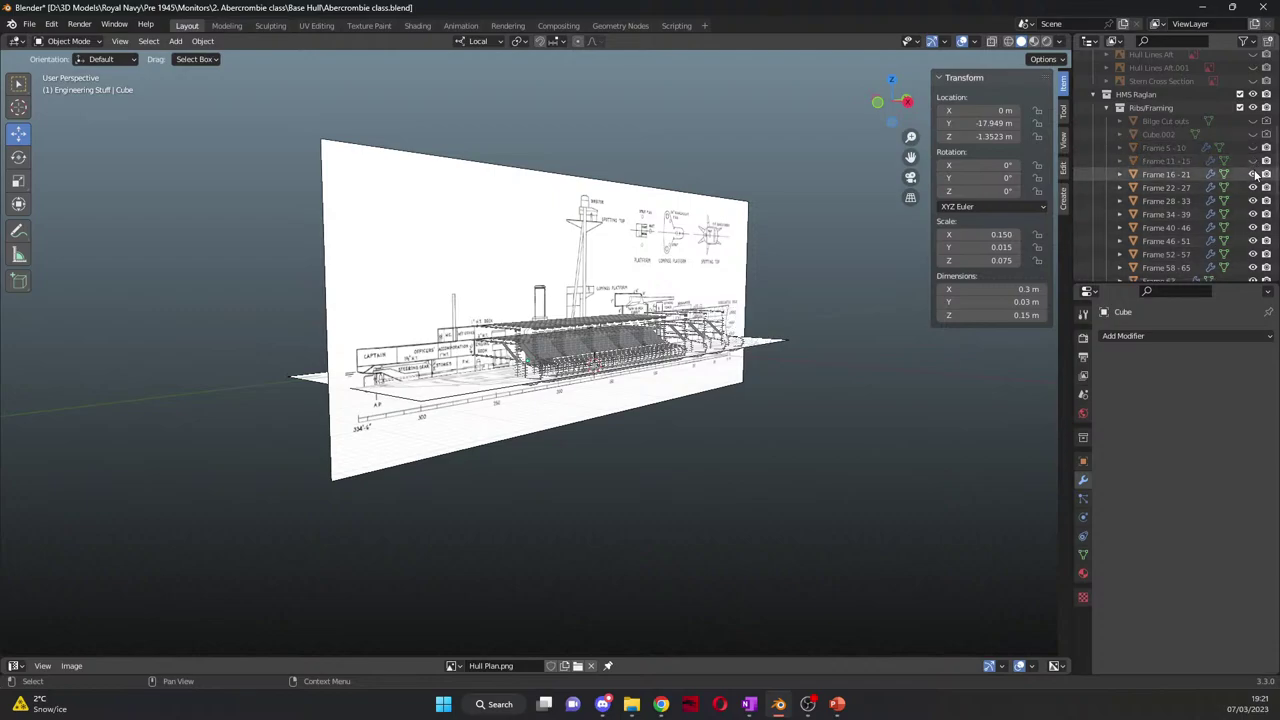
left_click(1253, 174)
left_click(1253, 187)
left_click(1253, 201)
left_click(1253, 214)
left_click(1253, 227)
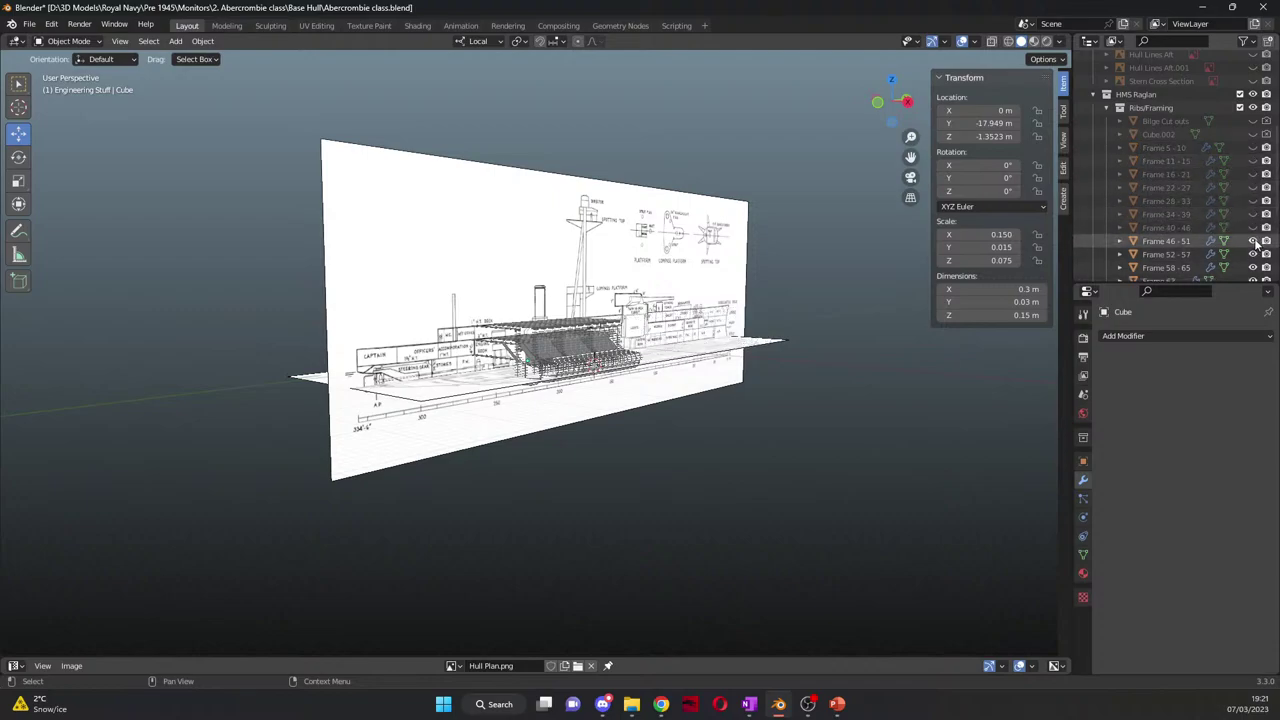
left_click(1254, 241)
Step: Hide the remaining visible frames, from Frame 52 - 57 through Frame 66 - 72, keeping the human figure mesh shown
scroll(1254, 255, "down", 2)
left_click(1254, 202)
left_click(1254, 215)
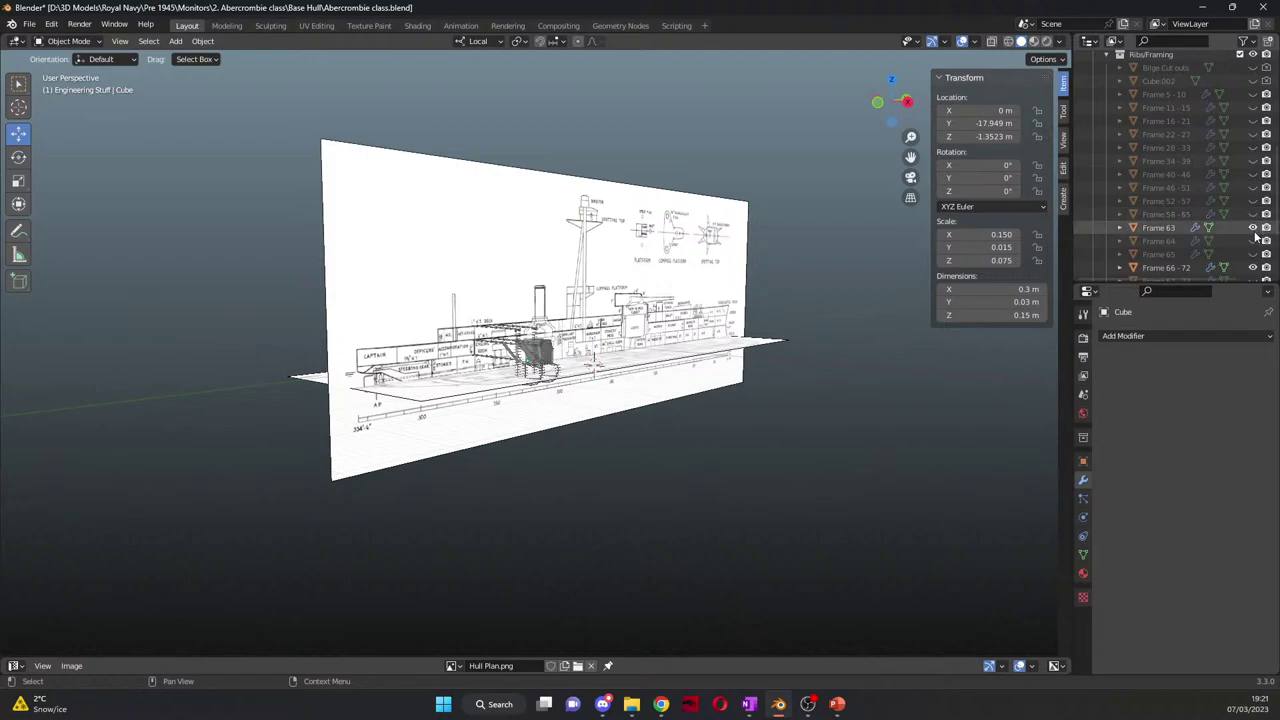
left_click(1253, 228)
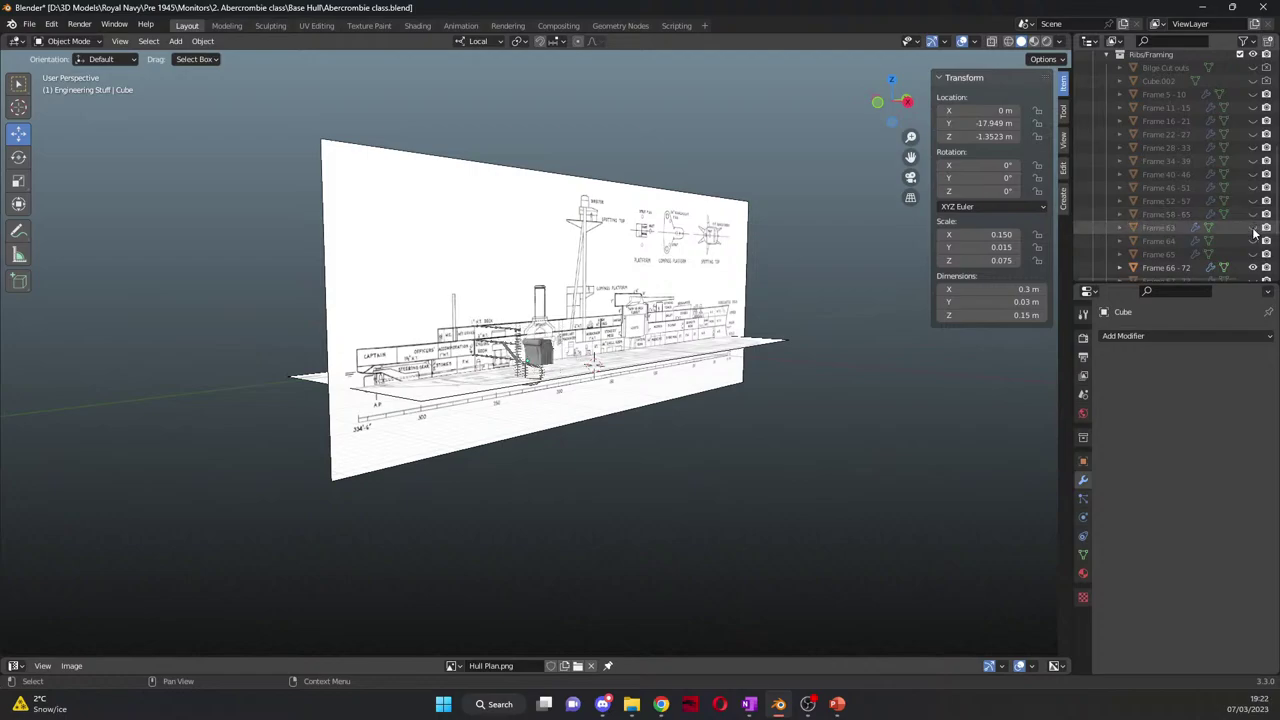
scroll(1255, 232, "down", 5)
left_click(1253, 241)
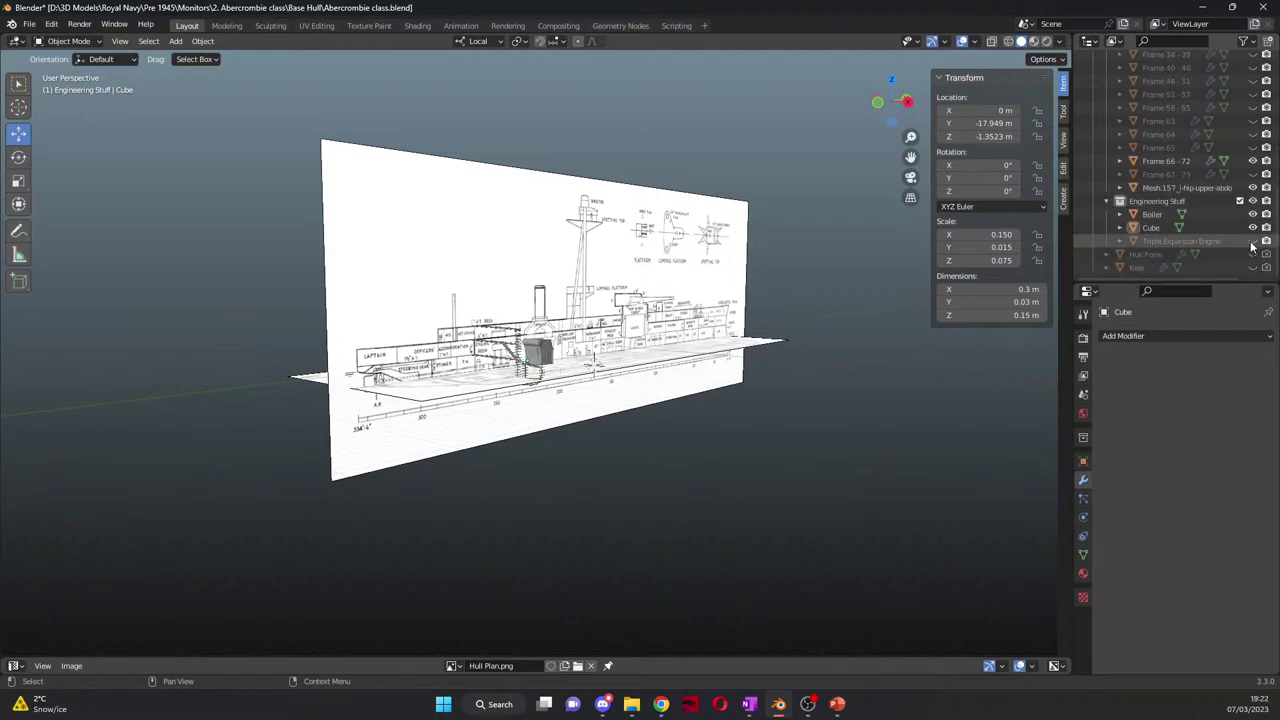
left_click(1253, 160)
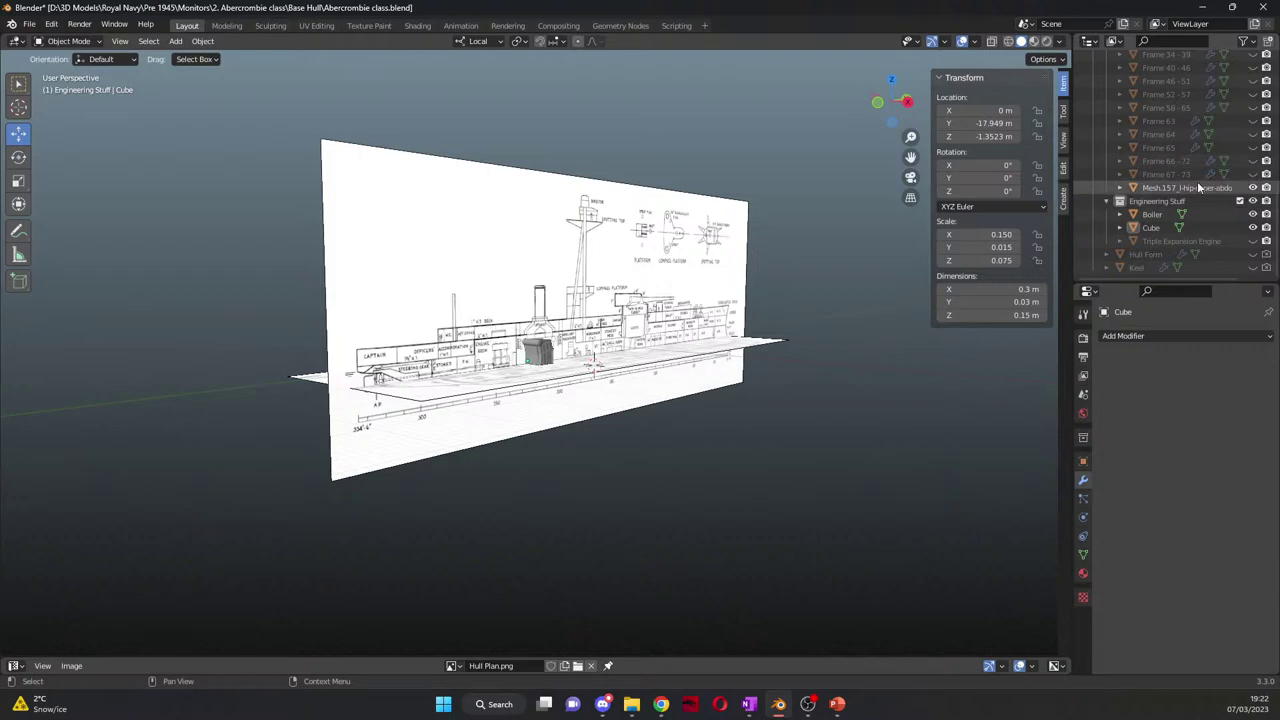
Step: Move the human figure mesh in side view about 21.65 m along local Z and -4.79 m along local Y, beside the boiler
left_click(1197, 187)
key("KP_3")
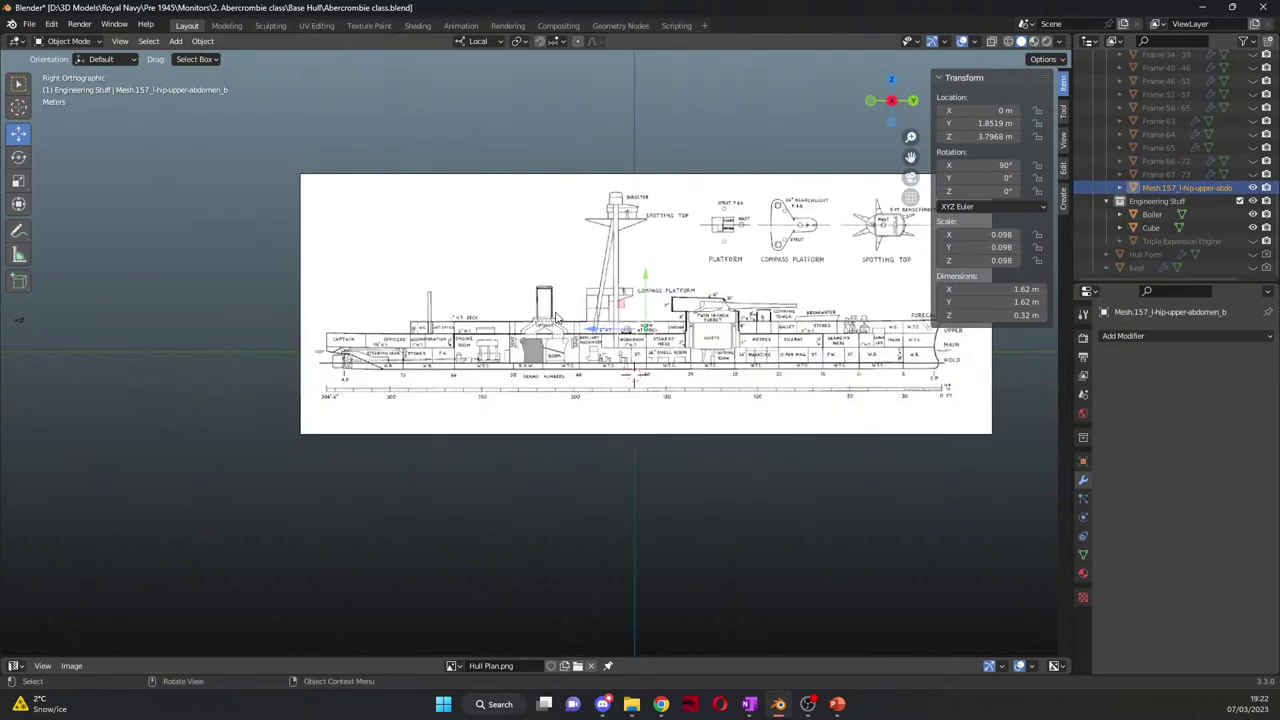
scroll(557, 318, "up", 2)
key("g")
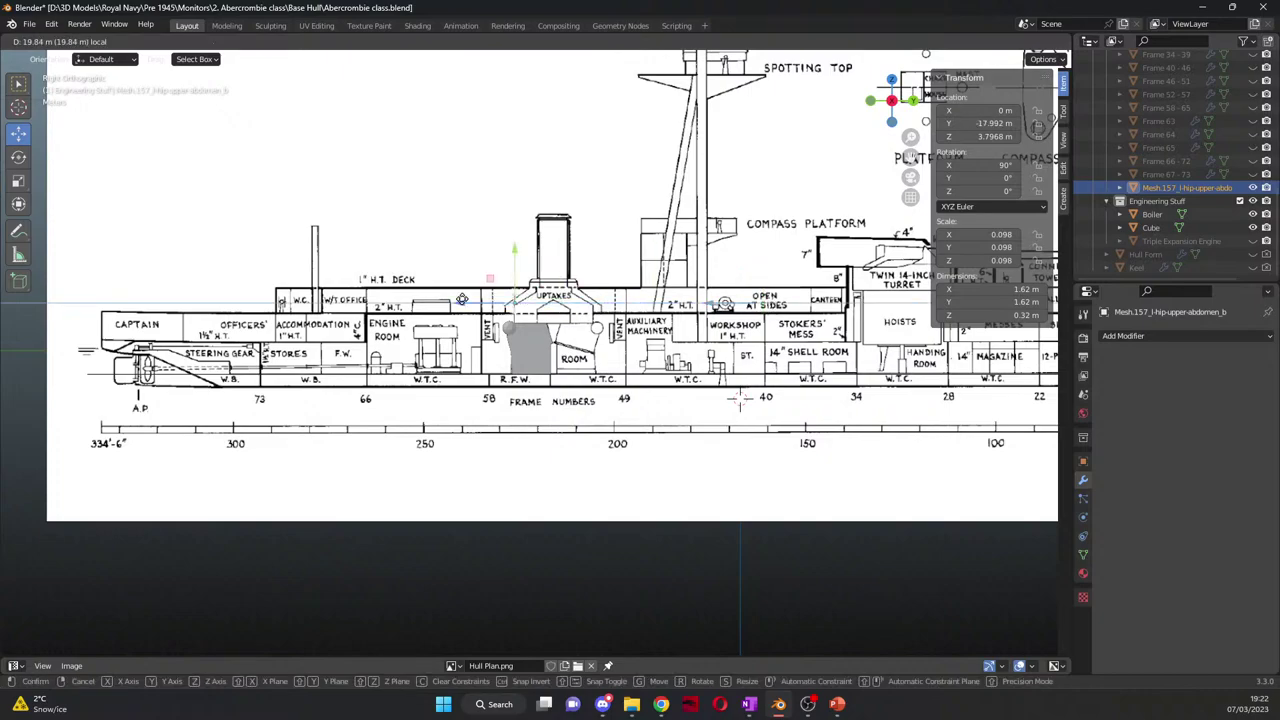
left_click_drag(462, 299, 439, 298)
left_click_drag(497, 262, 497, 322)
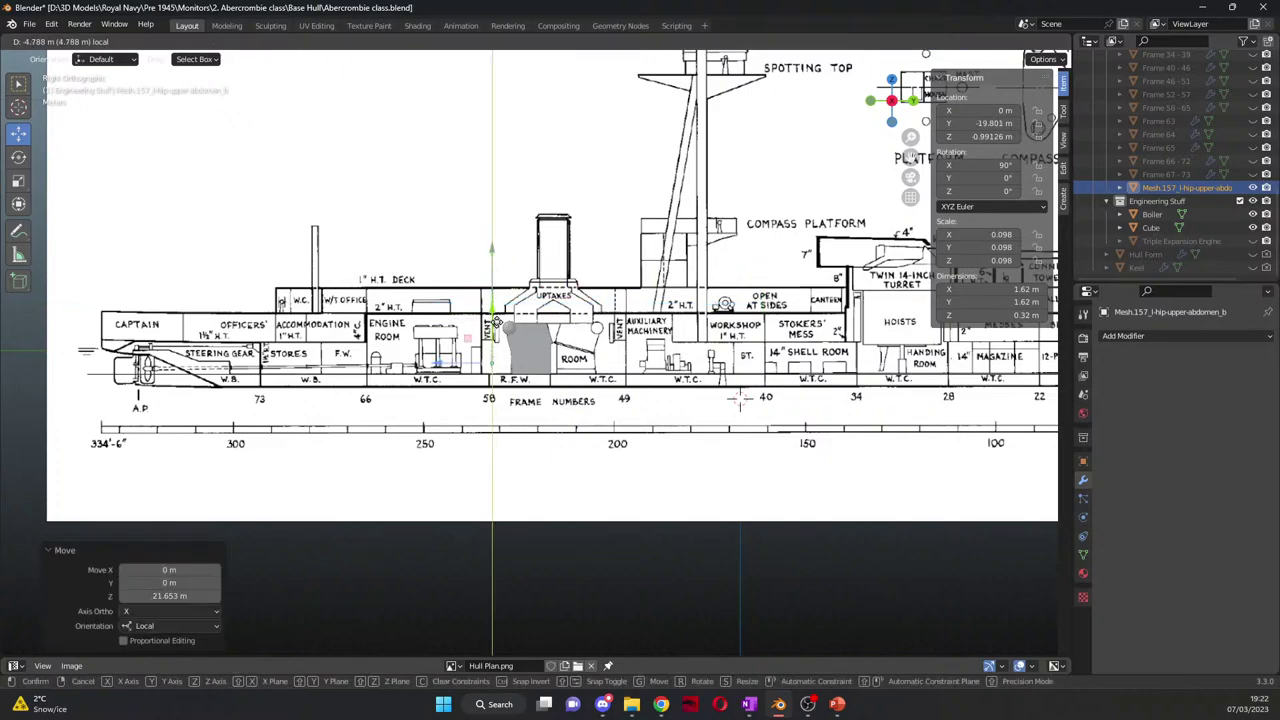
left_click(497, 322)
scroll(401, 420, "up", 10)
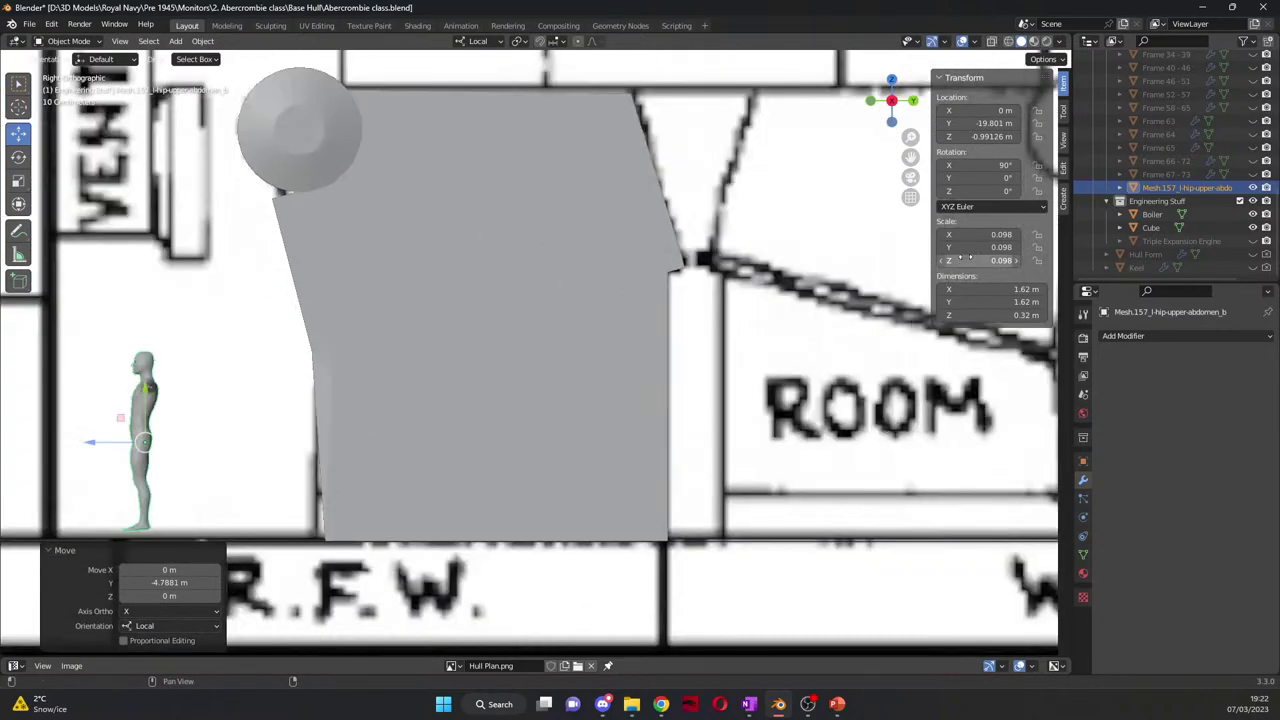
Step: Lower the human figure about 0.066 m onto the floor line and move it about 0.71 m closer to the boiler front
middle_click_drag(147, 389, 372, 367, "shift")
left_click_drag(371, 374, 371, 379)
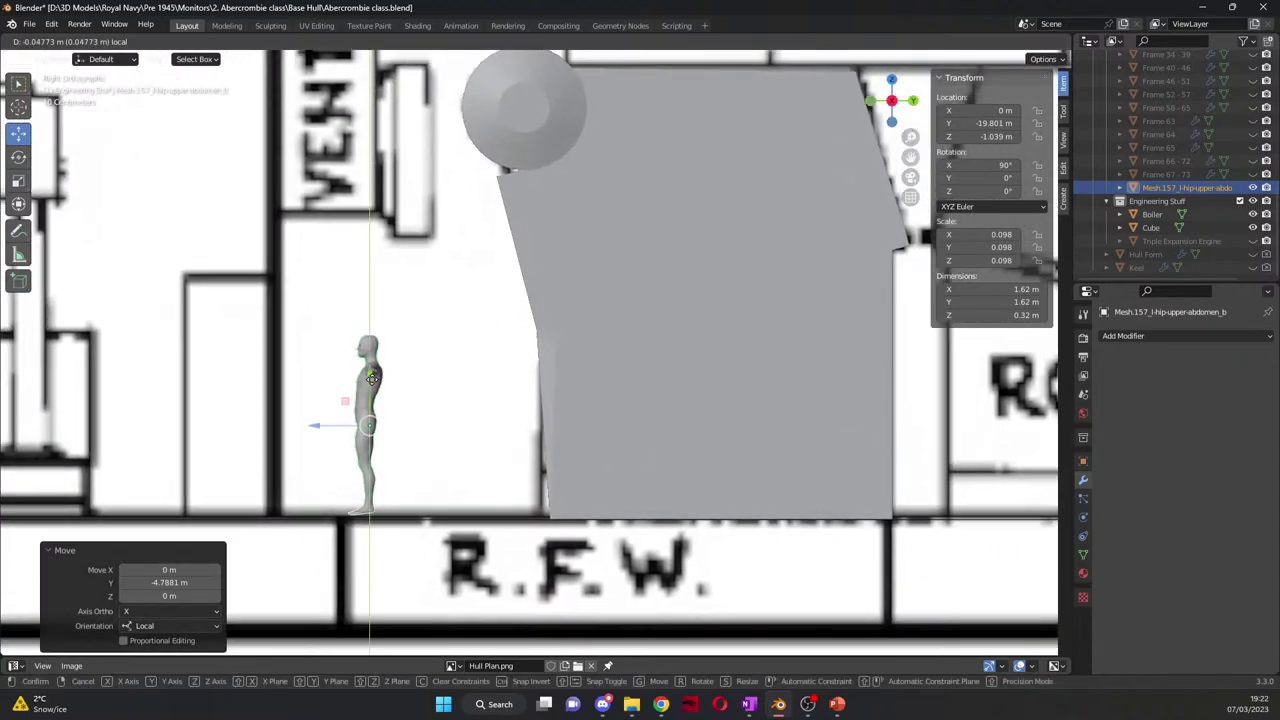
left_click(370, 384)
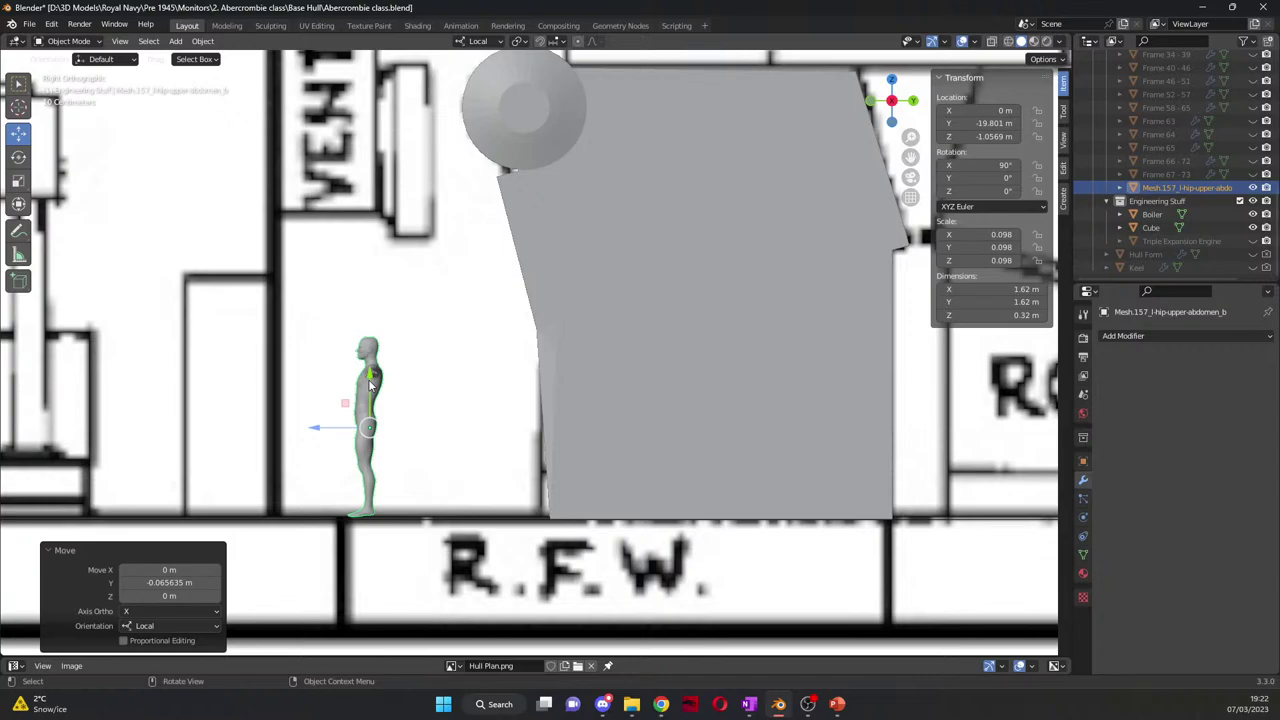
left_click_drag(322, 430, 400, 428)
middle_click_drag(371, 434, 644, 456)
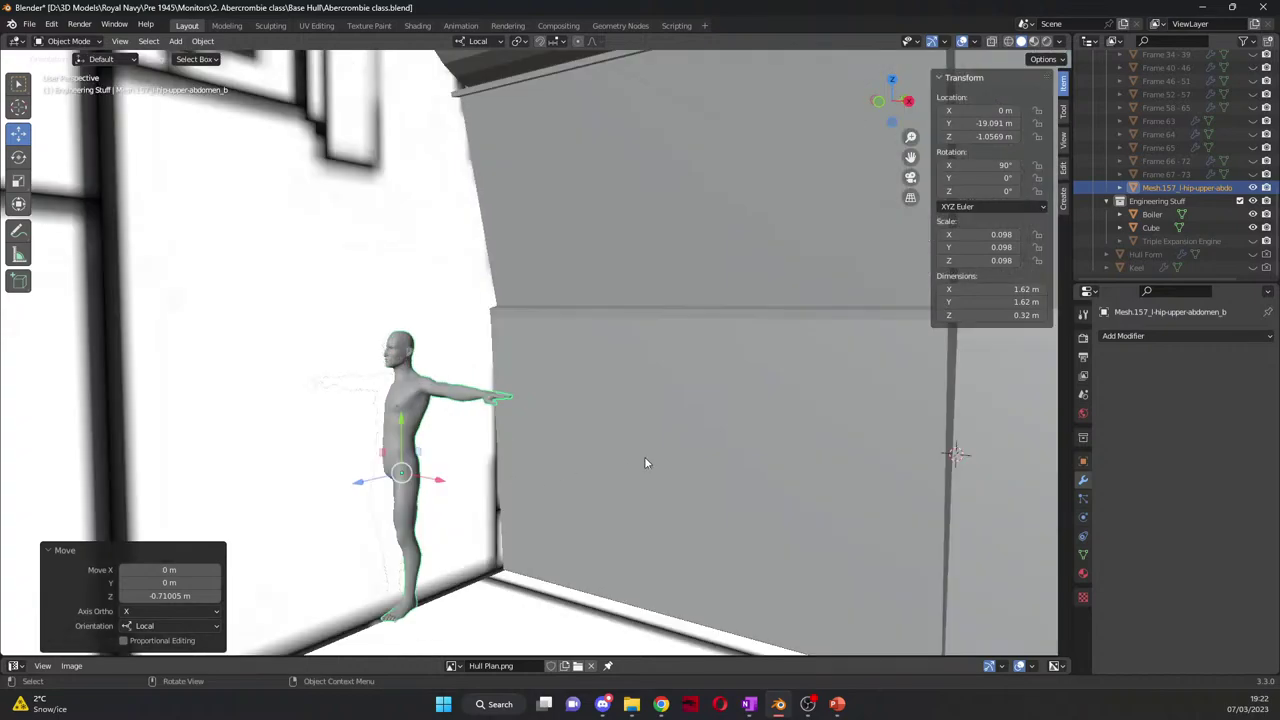
Step: Move the thin plate about -0.30 m along its Y axis so it sits on the boiler's front face
left_click(1150, 228)
middle_click_drag(625, 500, 620, 489)
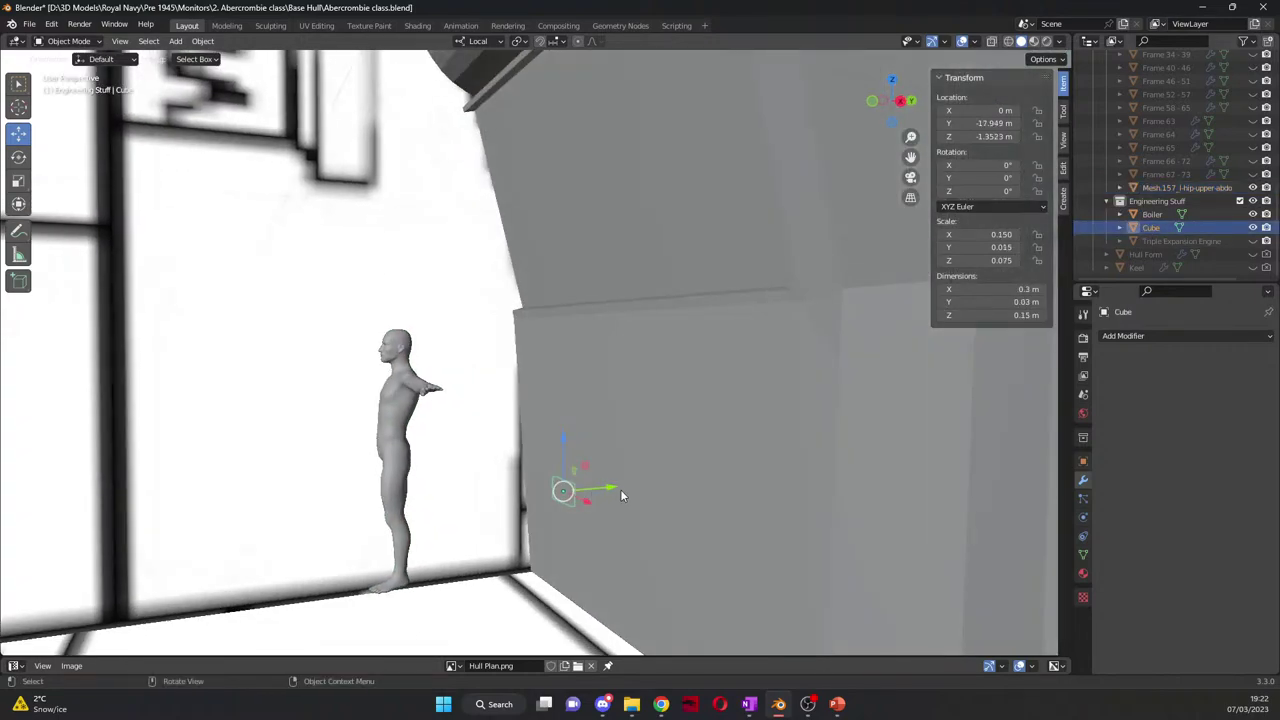
left_click_drag(617, 488, 564, 494)
left_click_drag(911, 157, 897, 25)
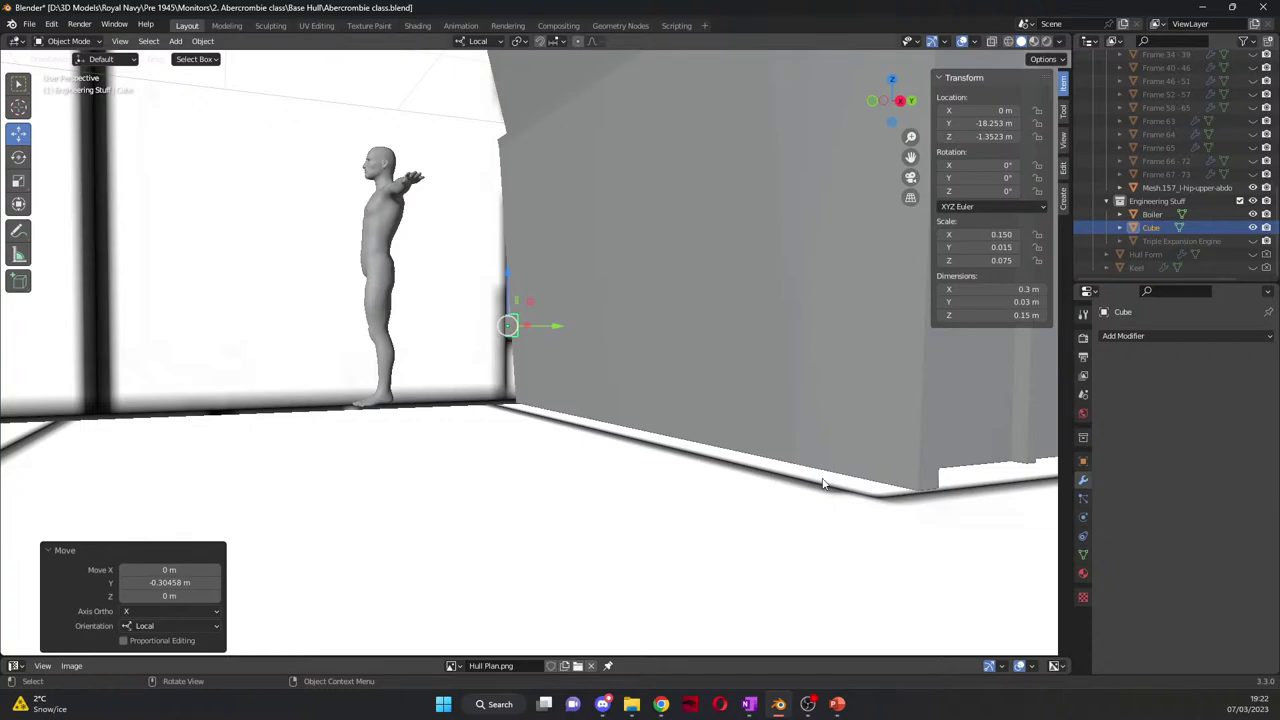
mouse_move(911, 157)
left_mouse_down()
mouse_move(913, 297)
mouse_move(863, 517)
mouse_move(734, 577)
mouse_move(993, 200)
mouse_move(925, 178)
left_mouse_up()
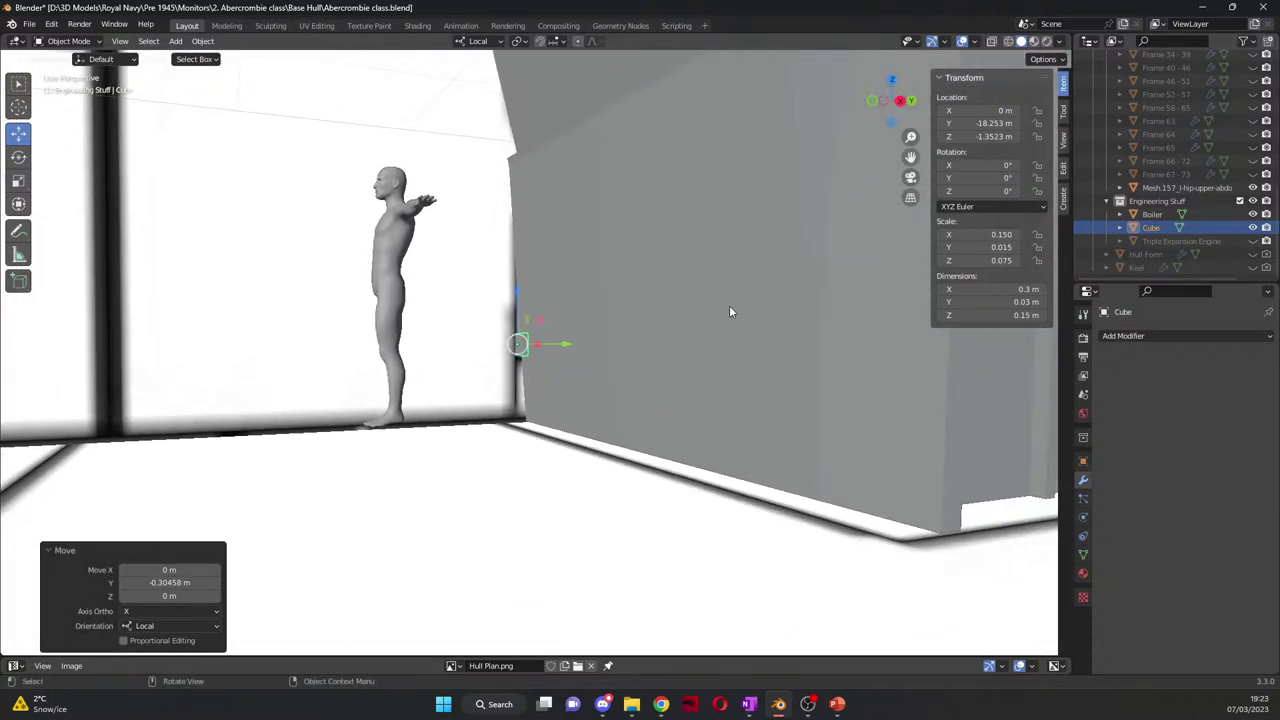
Step: Set the plate's Z dimension to 0.3 m and raise the plate about 0.22 m
scroll(640, 365, "up", 7)
middle_click_drag(622, 370, 544, 369)
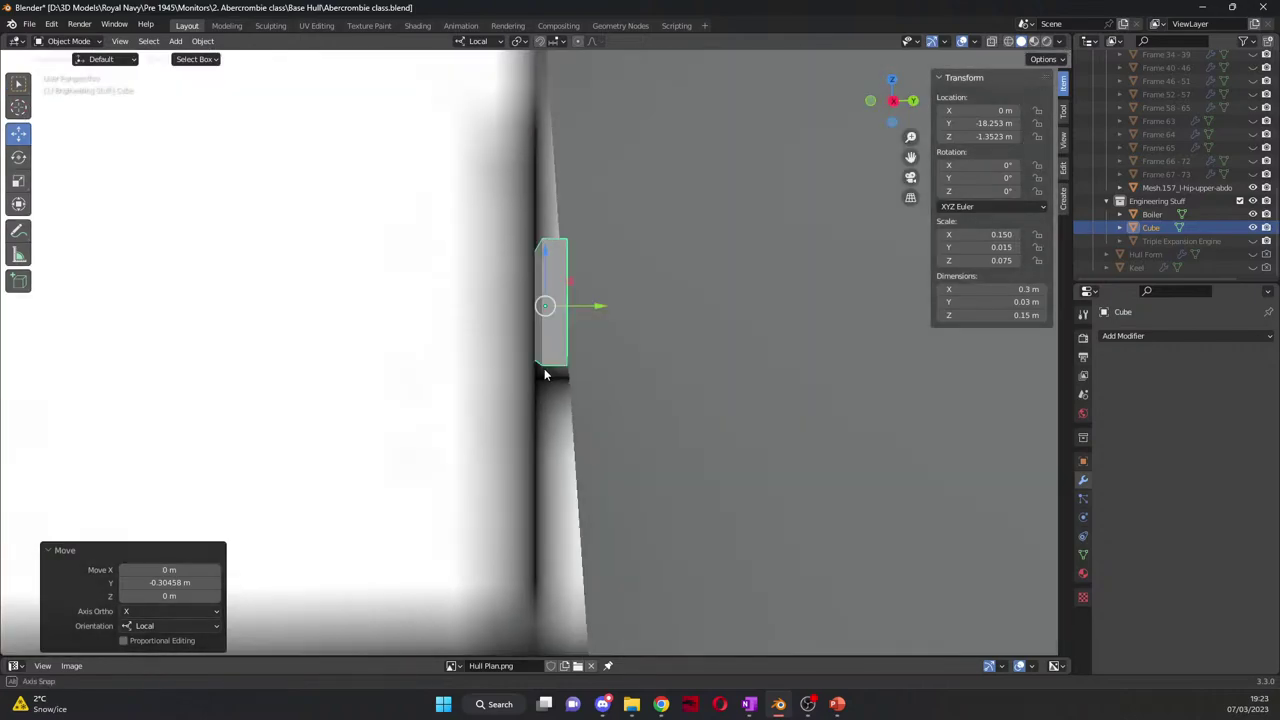
left_click(1012, 315)
type("0")
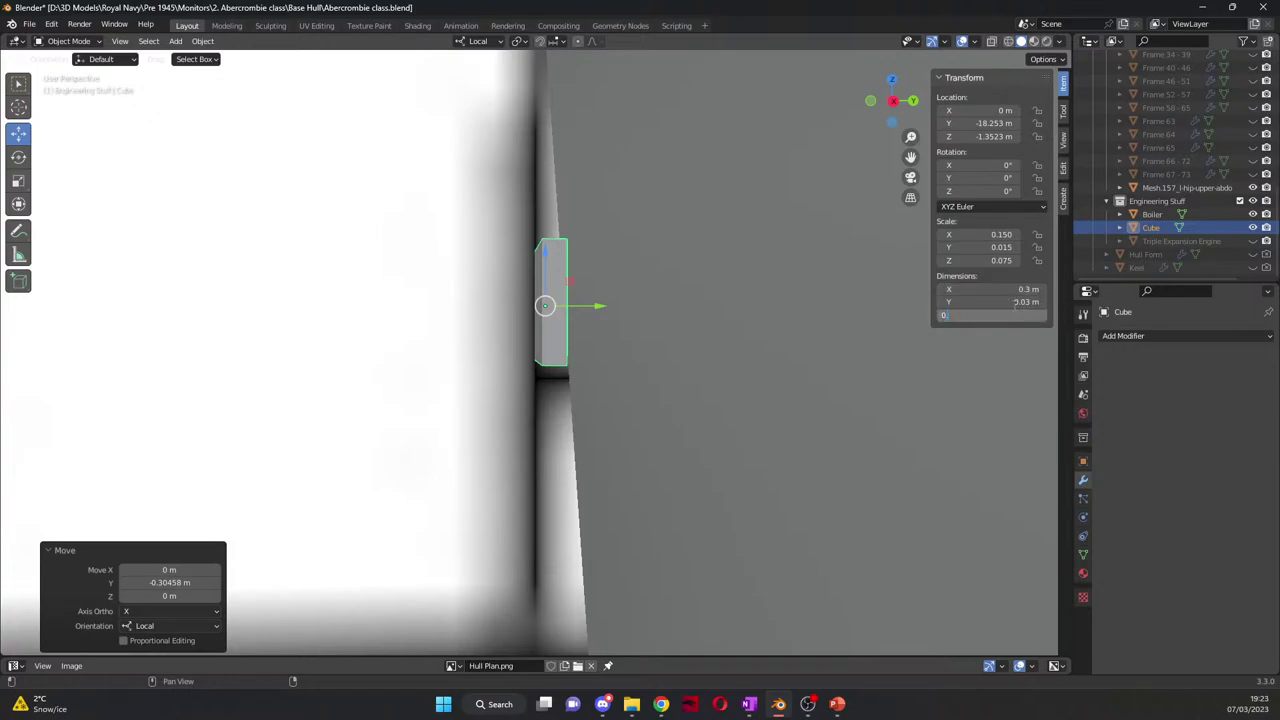
type(".03")
key("Return")
scroll(626, 407, "down", 5)
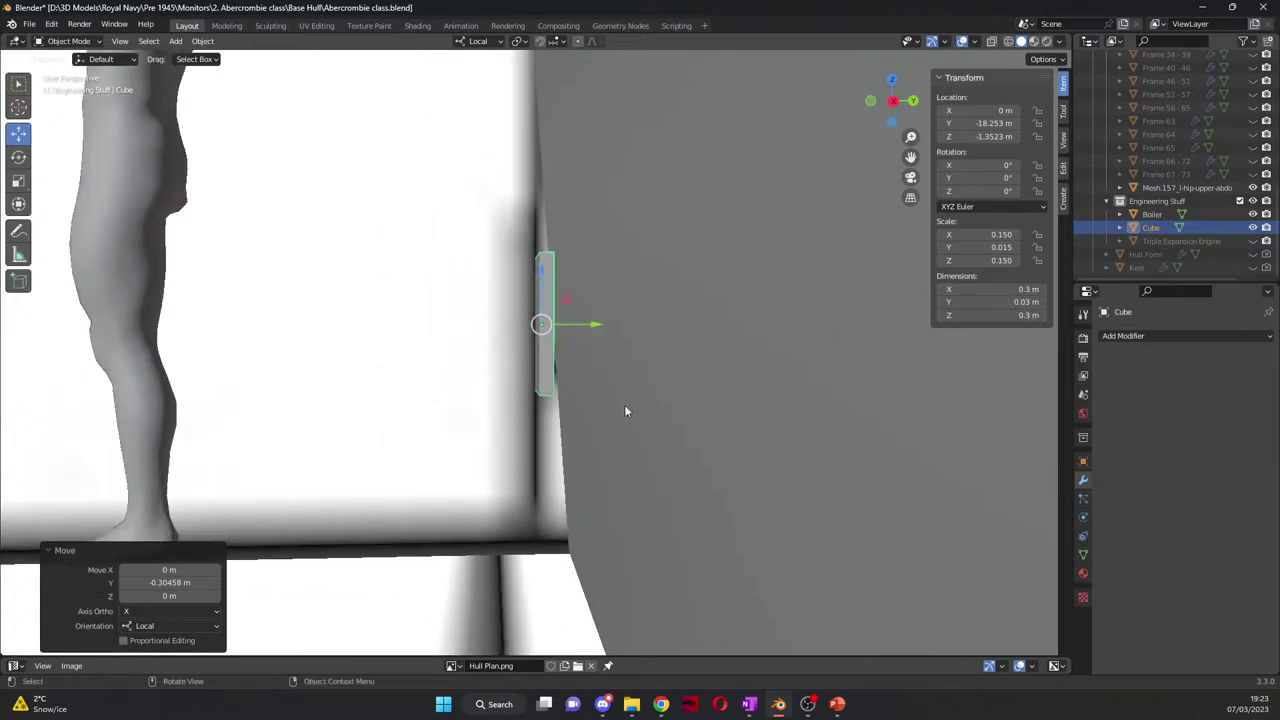
middle_click_drag(560, 408, 594, 403)
scroll(578, 405, "down", 3)
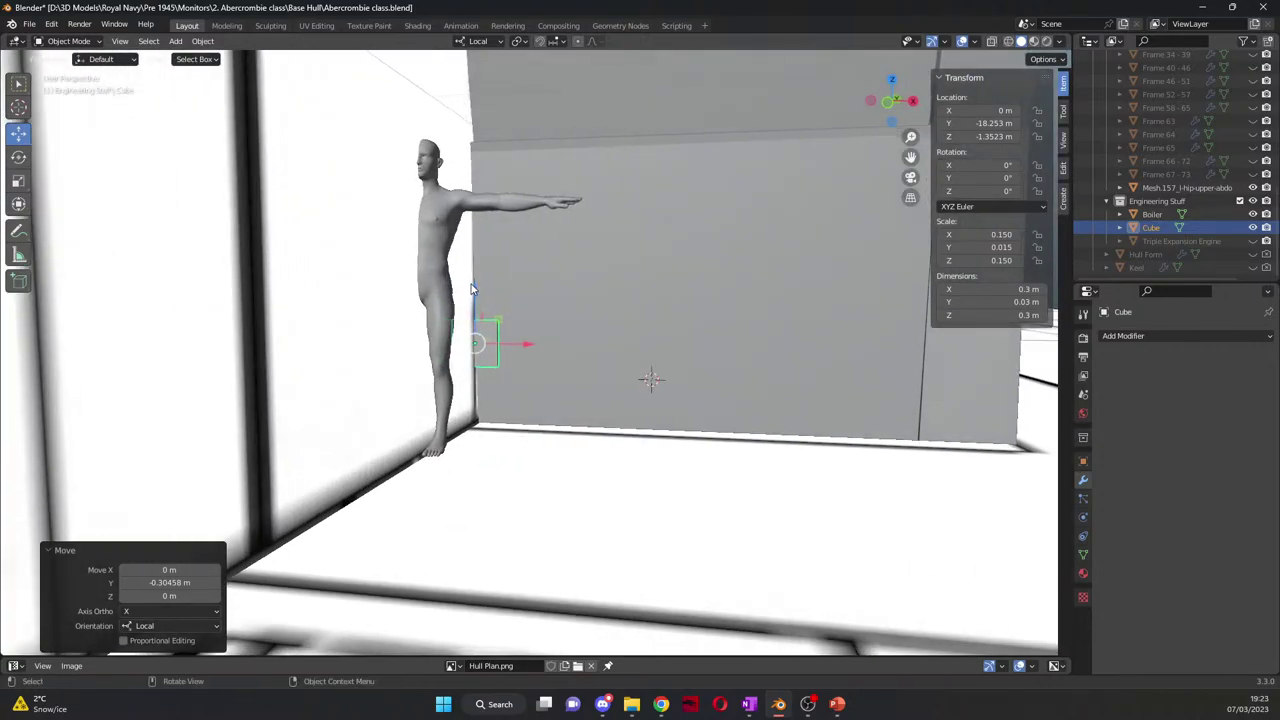
left_click_drag(475, 291, 475, 254)
Step: Set the plate's X and Z dimensions to 0.45 m and check its size against the human figure
left_click(990, 289)
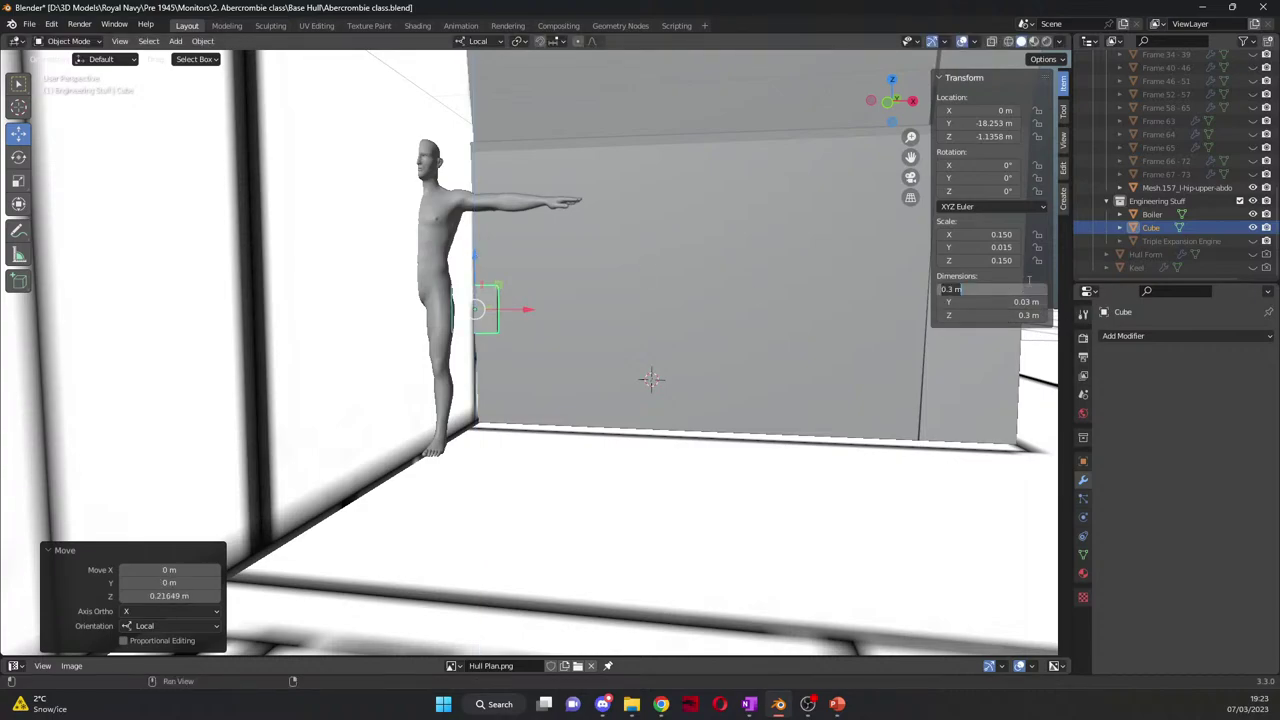
type("0.45")
key("Return")
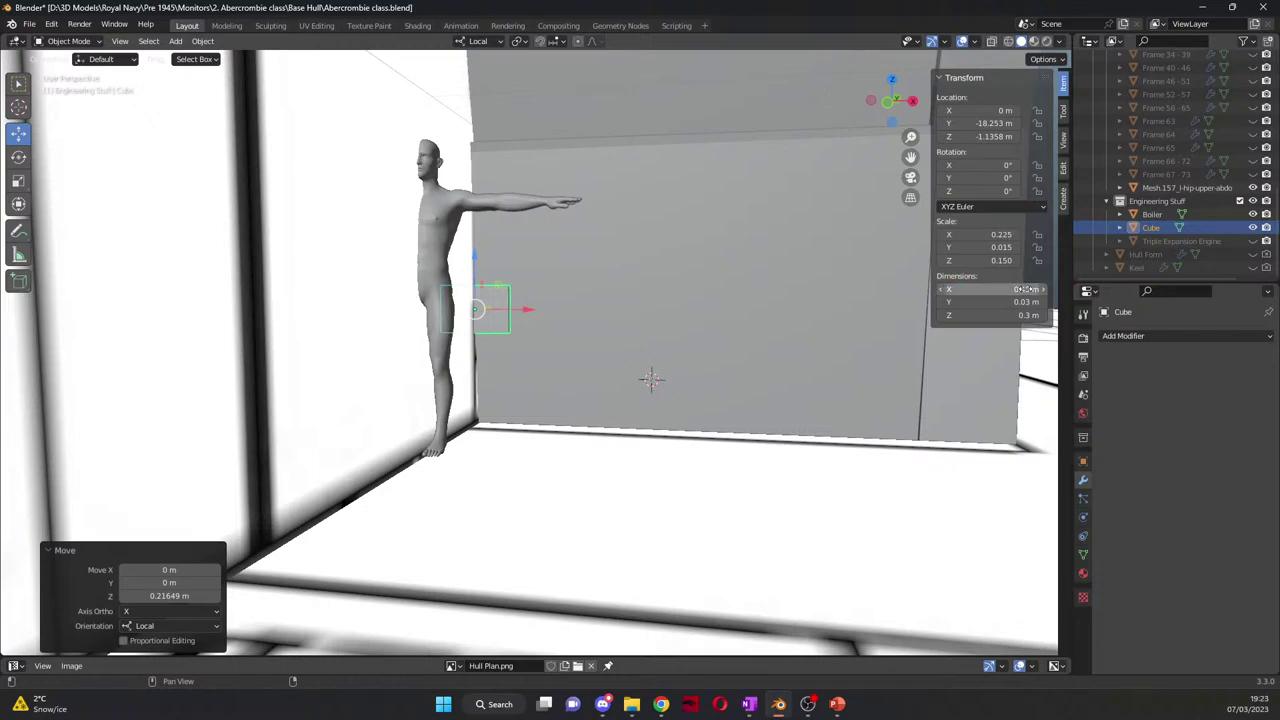
left_click(990, 315)
type("0")
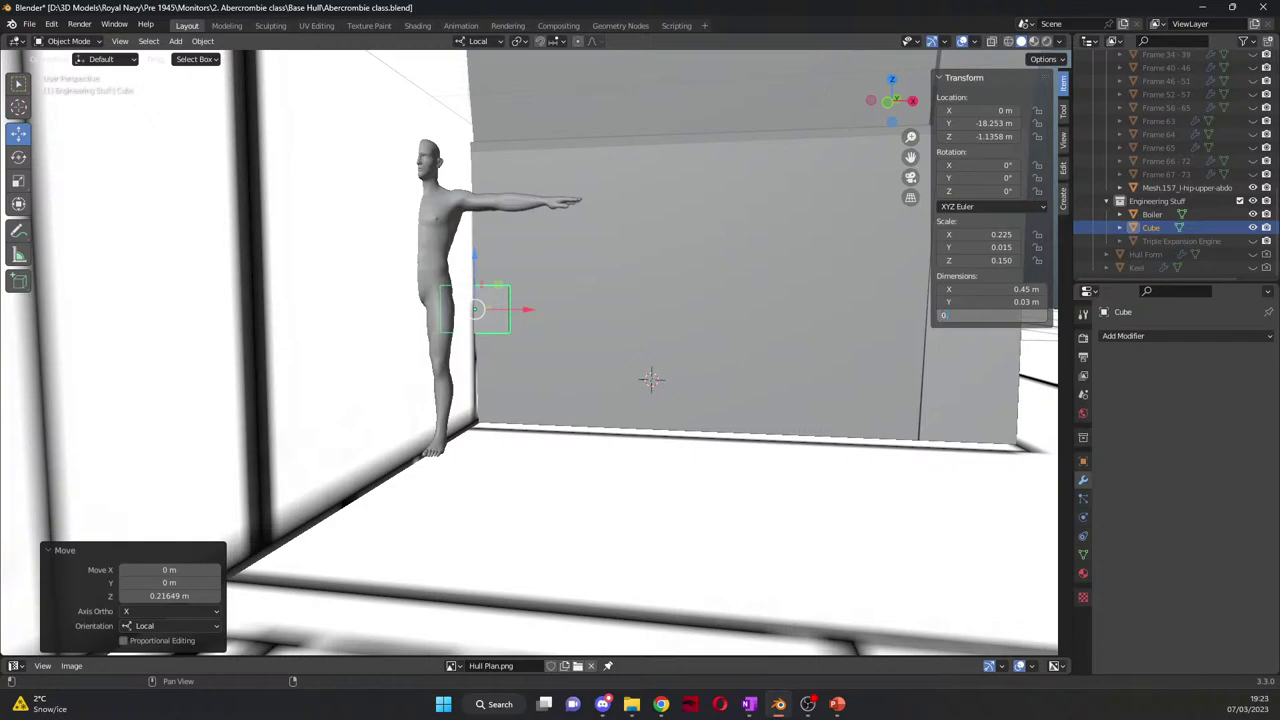
type(".45")
key("Return")
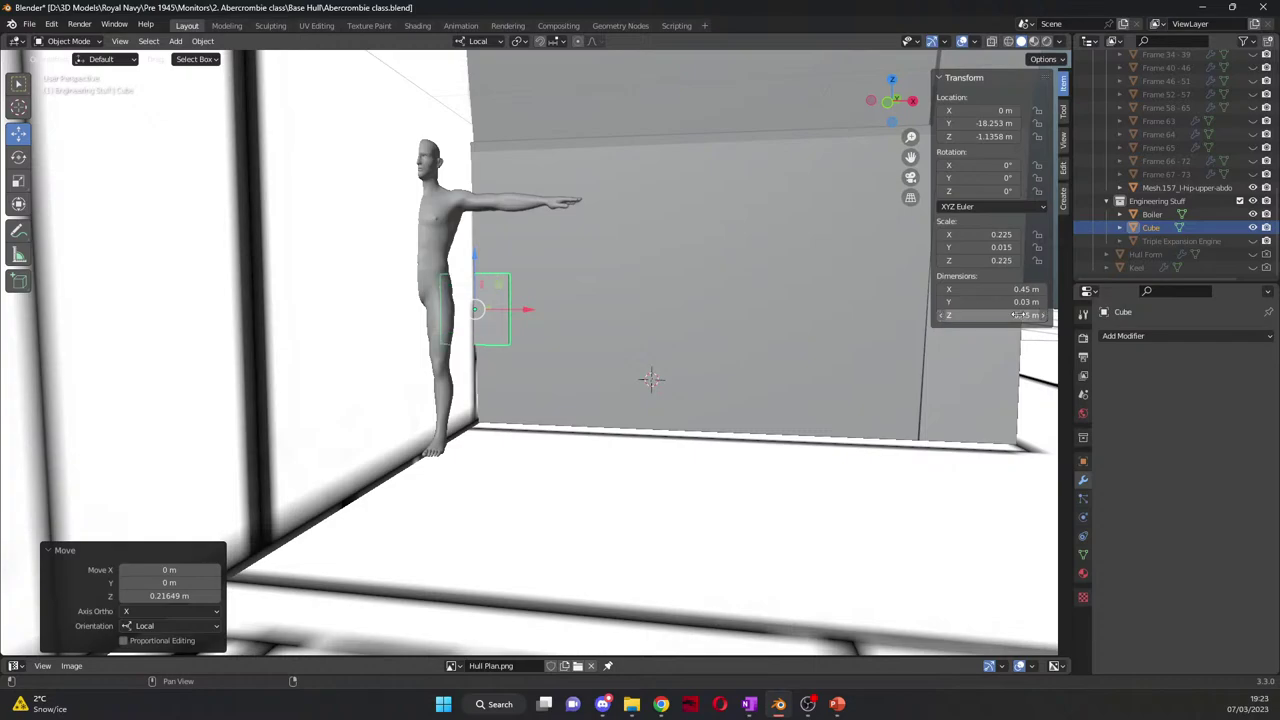
middle_click_drag(595, 378, 521, 392)
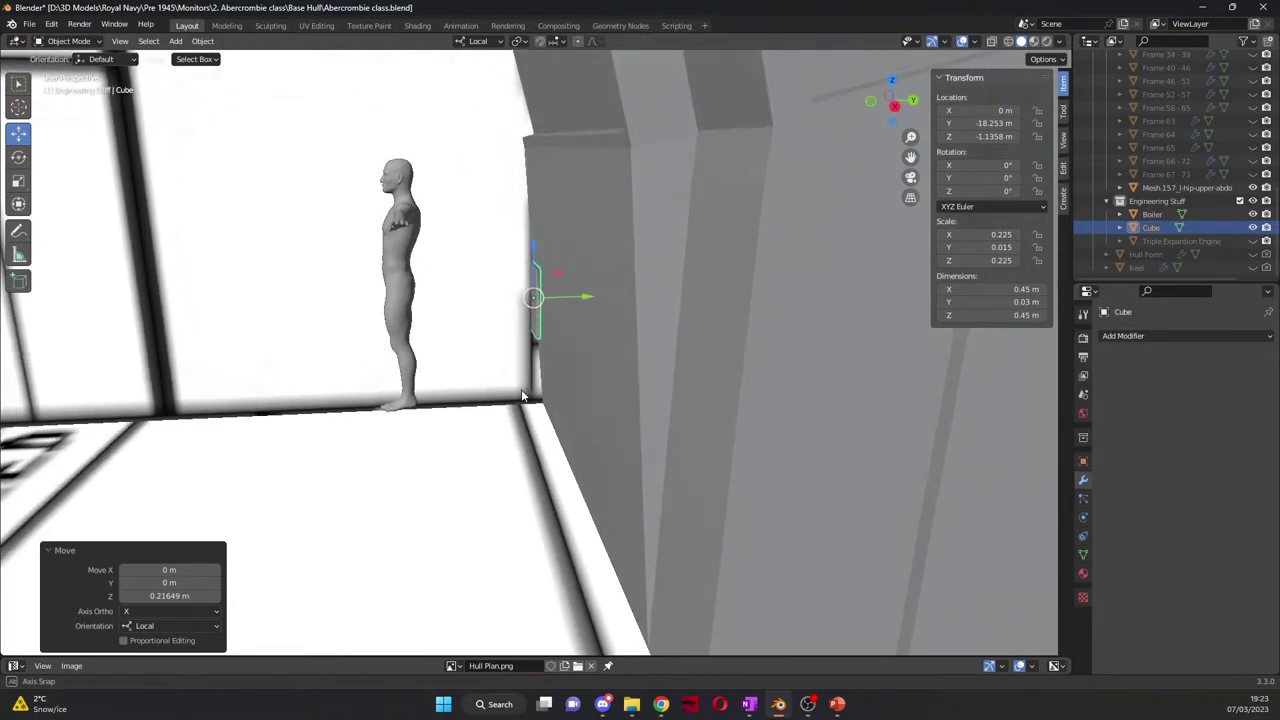
middle_click_drag(521, 395, 534, 279)
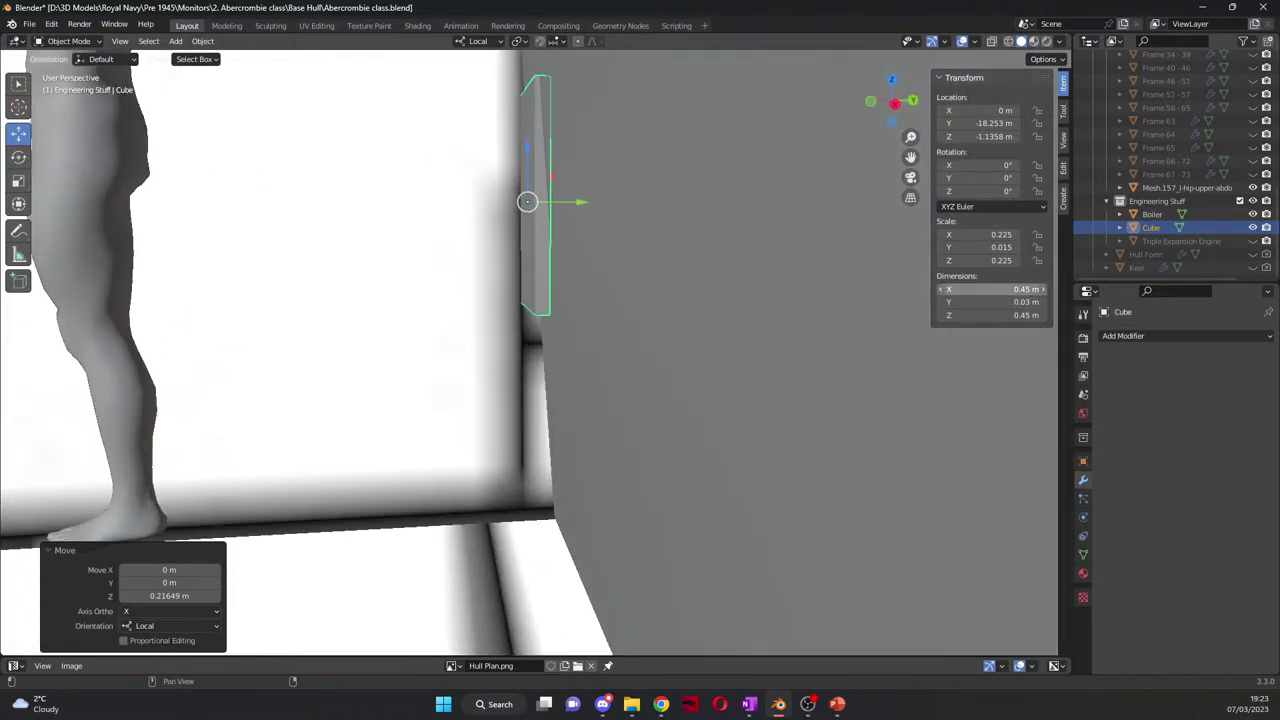
Step: Set the plate's X and Z dimensions to 0.4 m
left_click(1000, 289)
type("0.4")
key("Tab")
key("Tab")
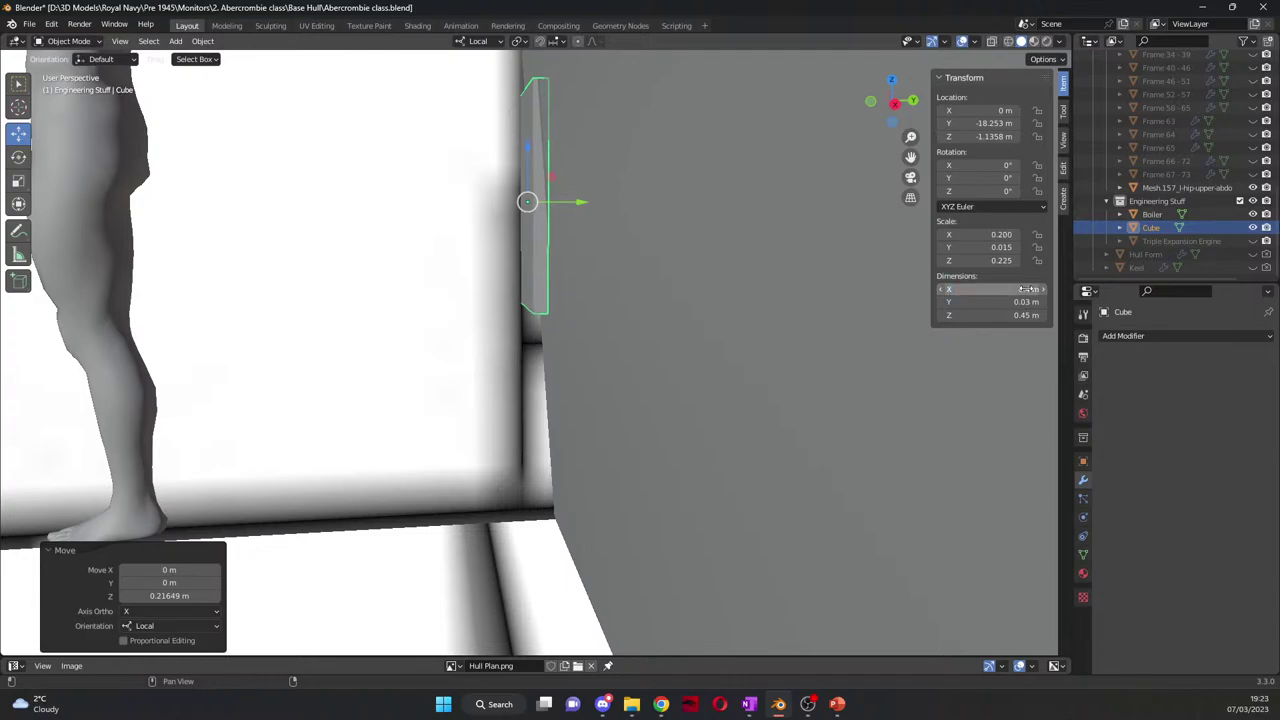
type("0.4")
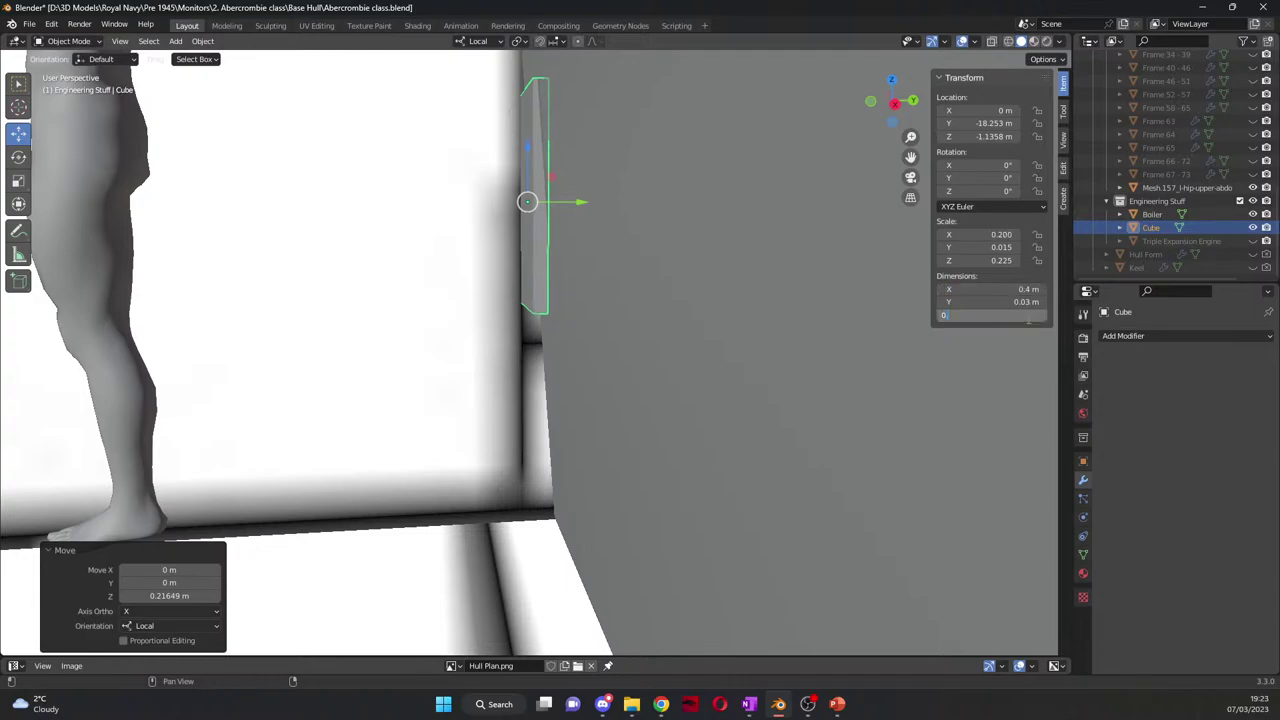
key("Return")
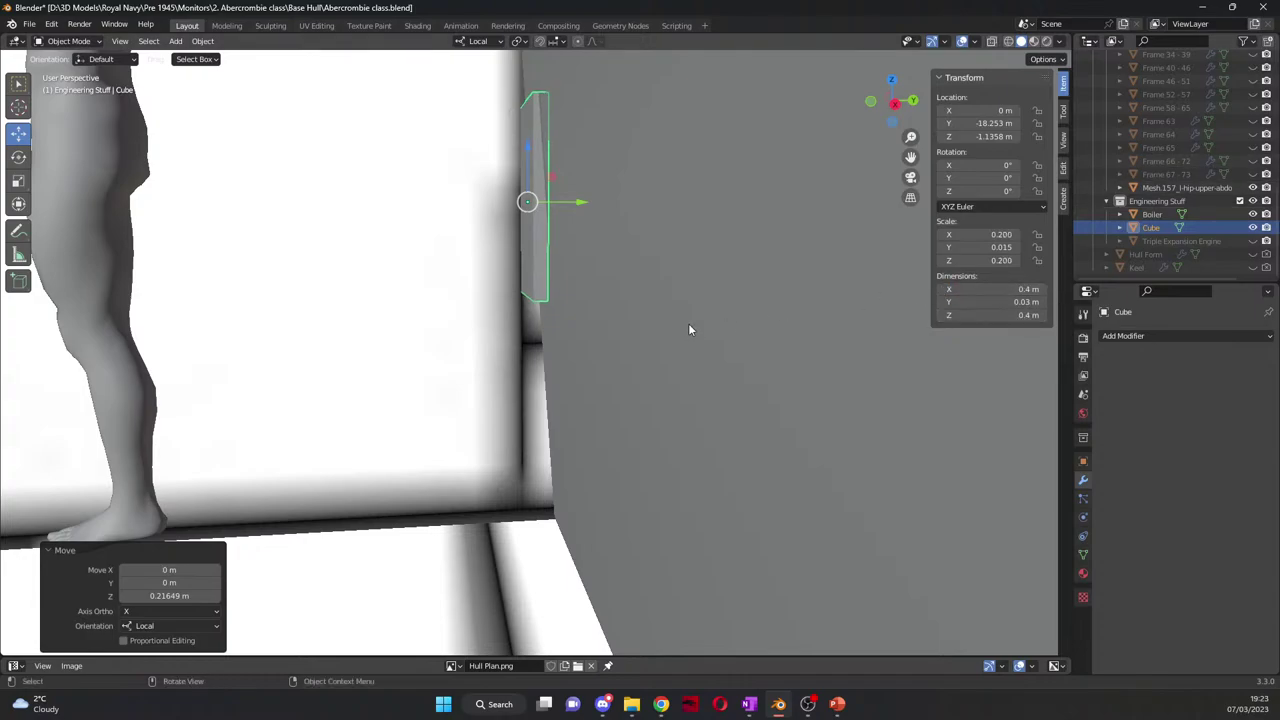
Step: Inset the small plate's front face by about 0.47 m and scale the inner face by about 0.73
middle_click_drag(614, 280, 634, 226)
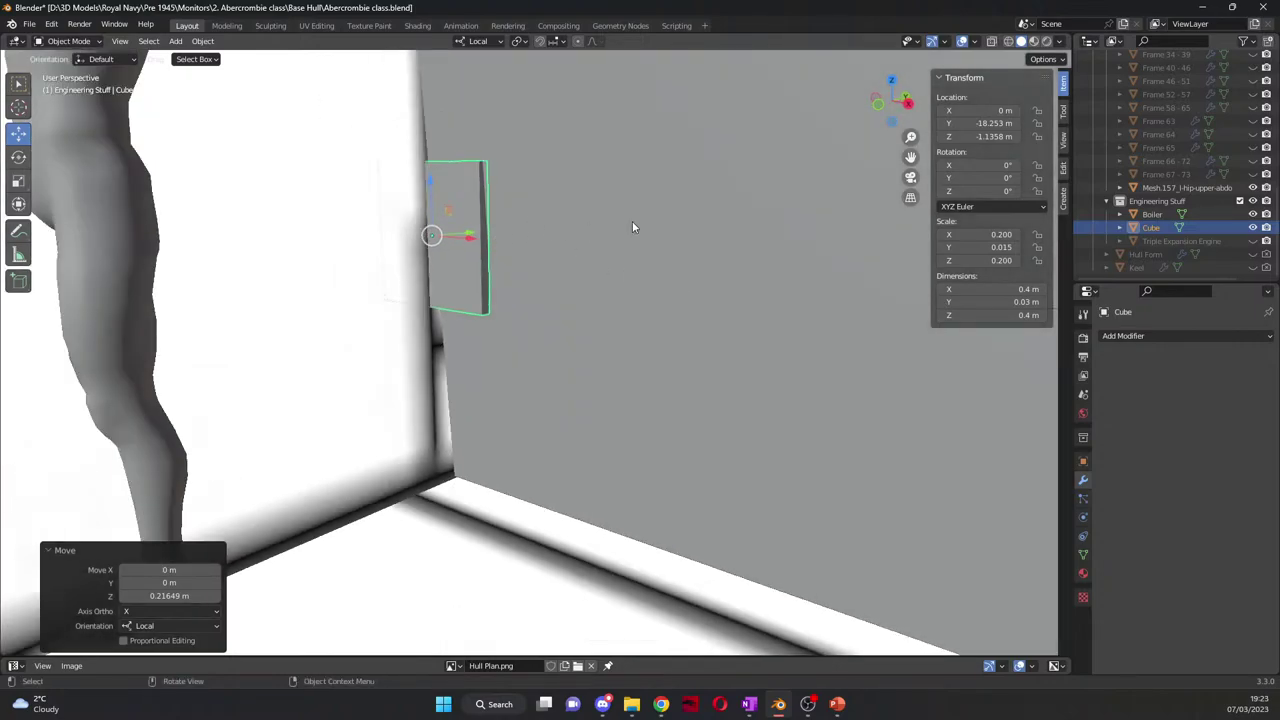
left_click_drag(906, 162, 1072, 238)
scroll(640, 334, "up", 2)
key("Tab")
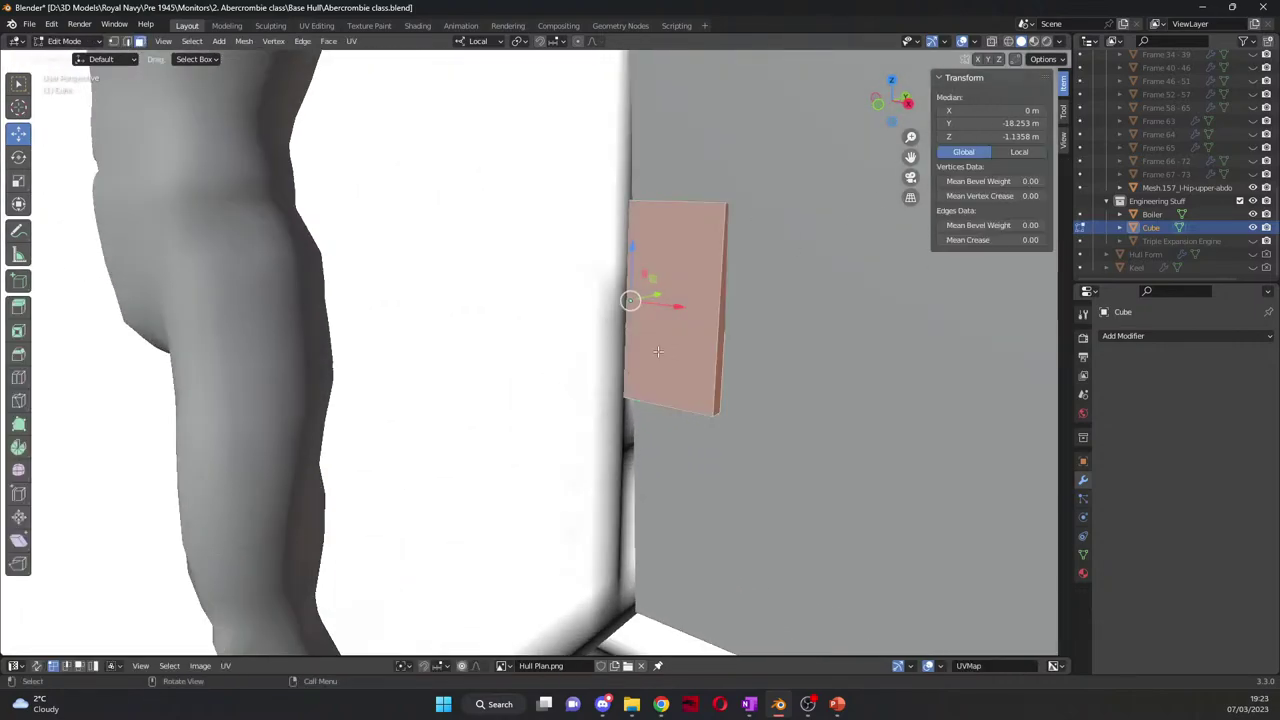
left_click(660, 332)
key("i")
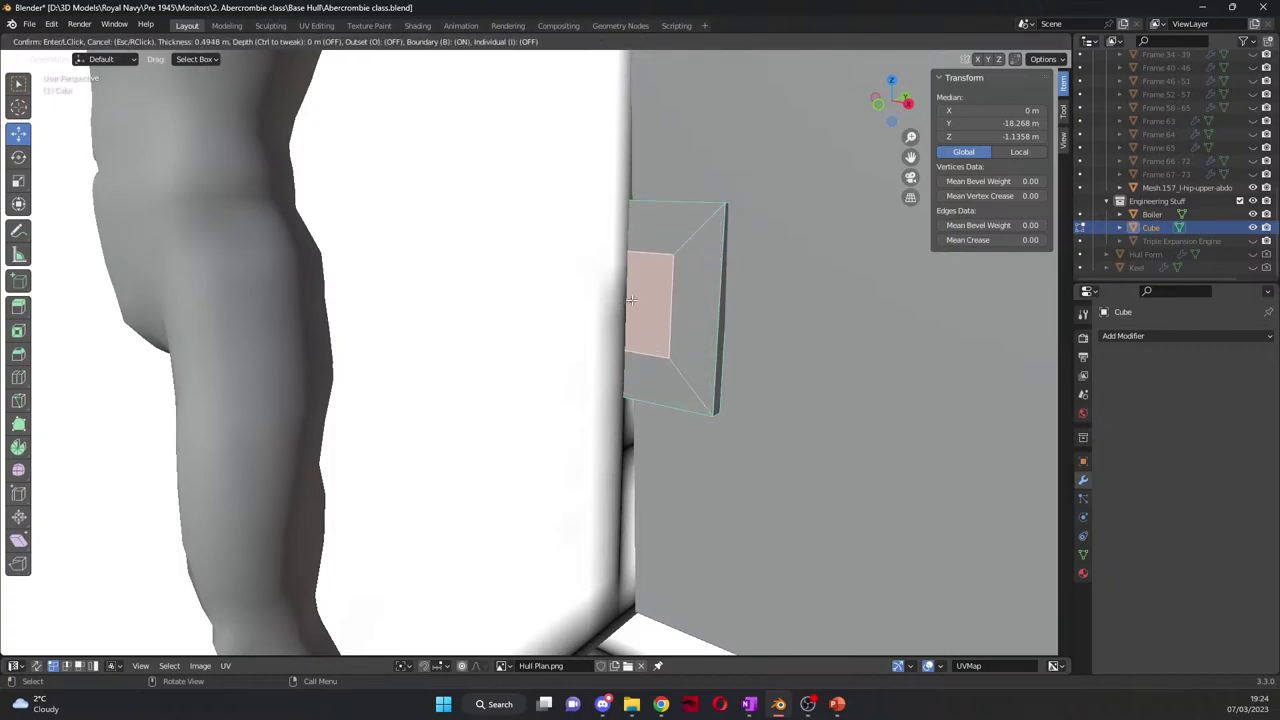
left_click(625, 303)
key("s")
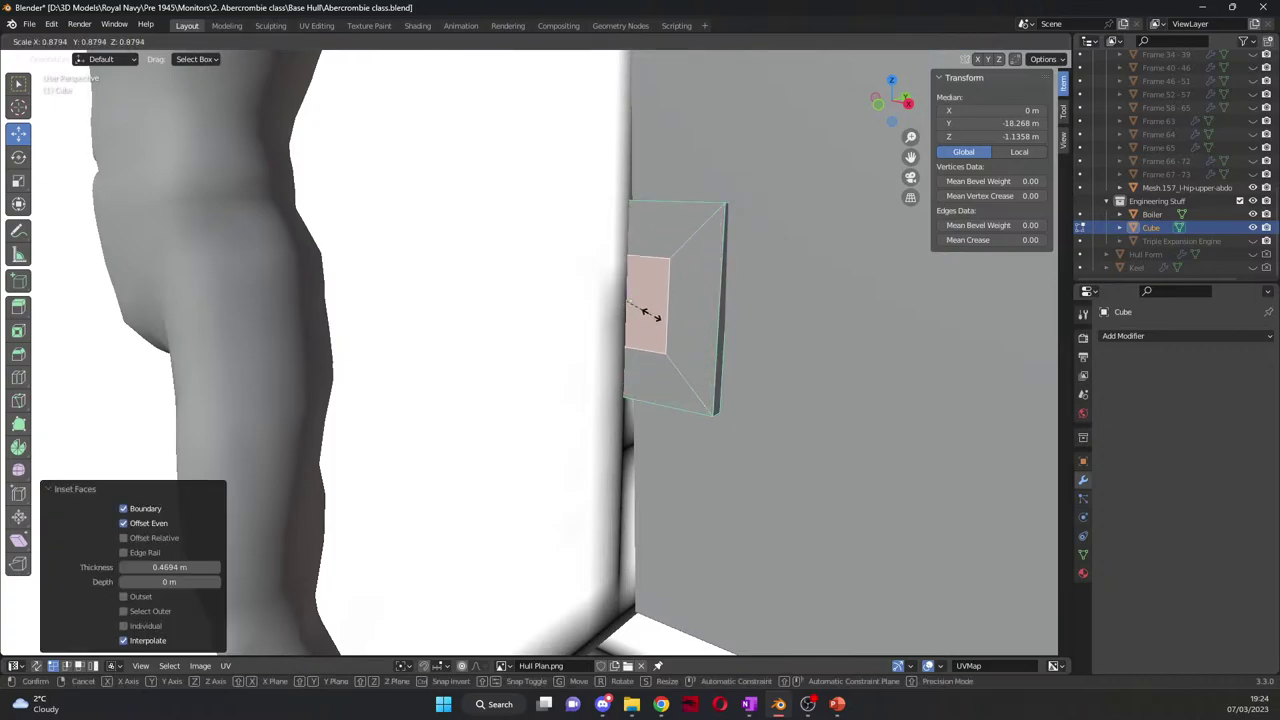
left_click(628, 296)
Step: Extrude the plate's inner face outward about 0.019 m and return to Object Mode
key("e")
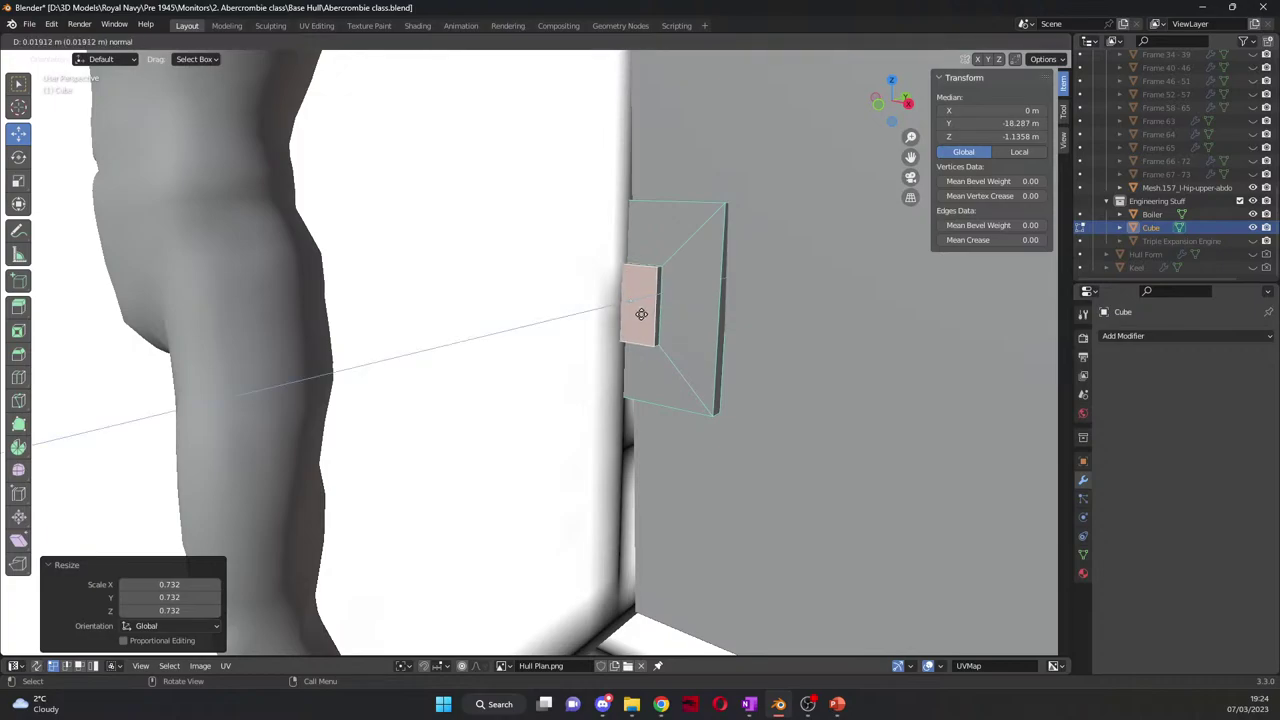
left_click(645, 313)
middle_click_drag(645, 313, 668, 338)
key("Tab")
Step: In the right side view, rotate the plate to about 3.95° around X to match the boiler front's slope
scroll(690, 325, "down", 6)
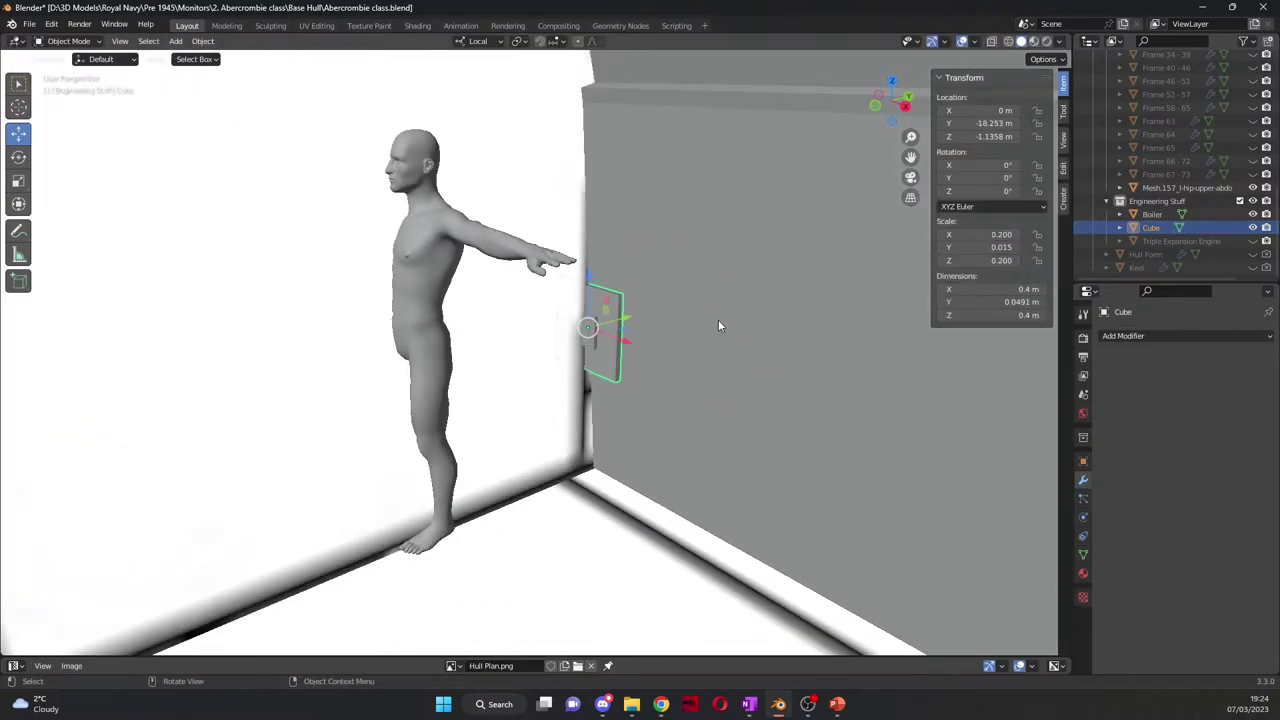
key("KP_3")
scroll(670, 222, "up", 2)
scroll(685, 226, "up", 6)
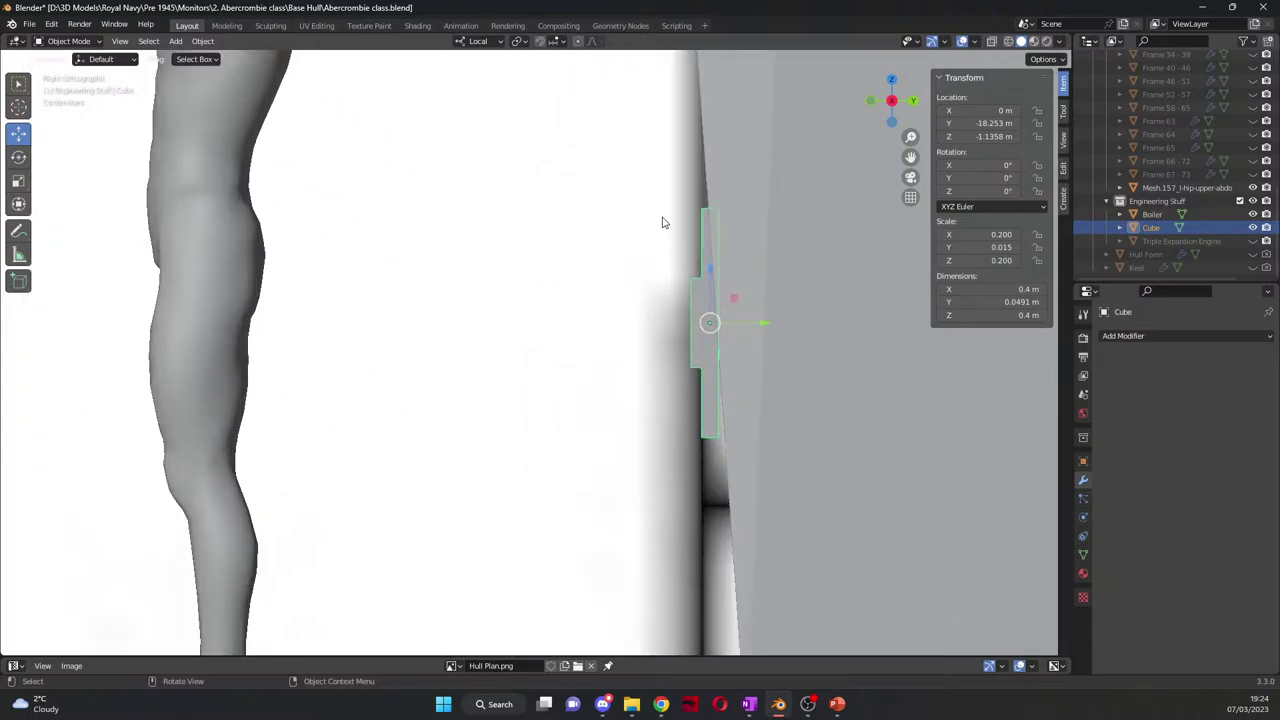
key("r")
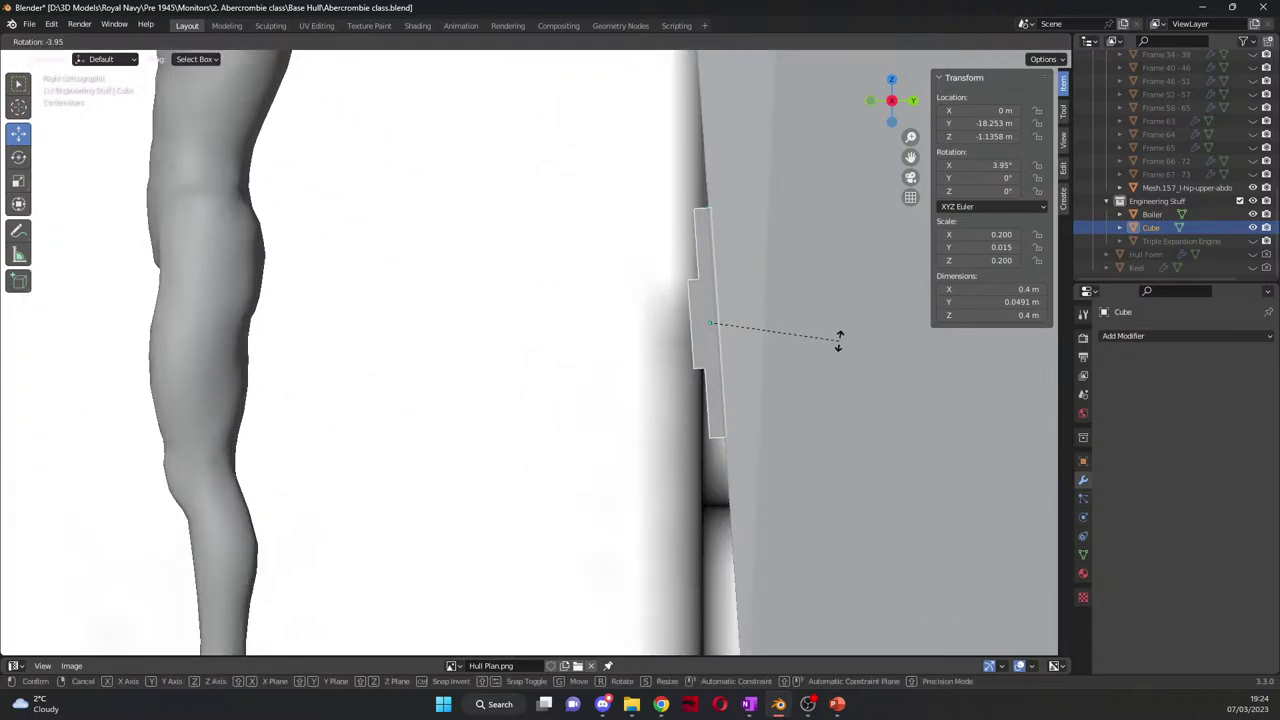
left_click(839, 340)
Step: Move the plate about 1.96 m along its local X axis across the boiler's front face, and select the boiler
middle_click_drag(835, 339, 707, 384)
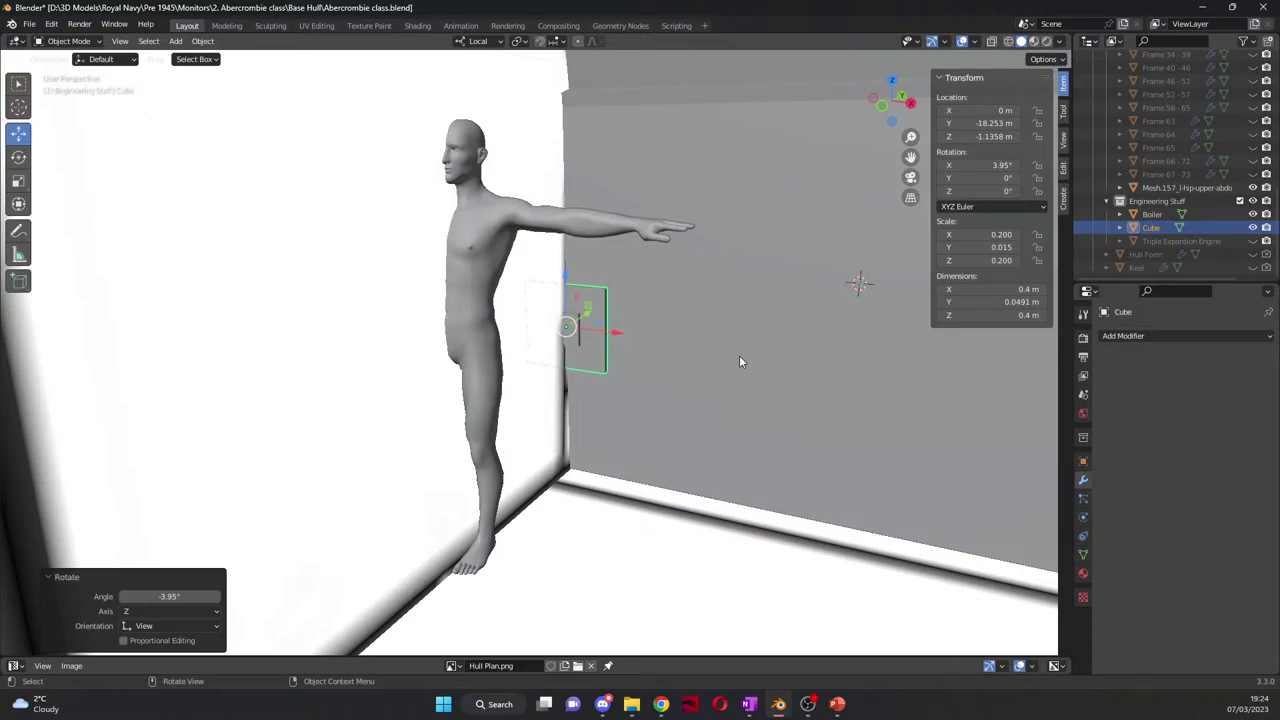
scroll(673, 328, "down", 6)
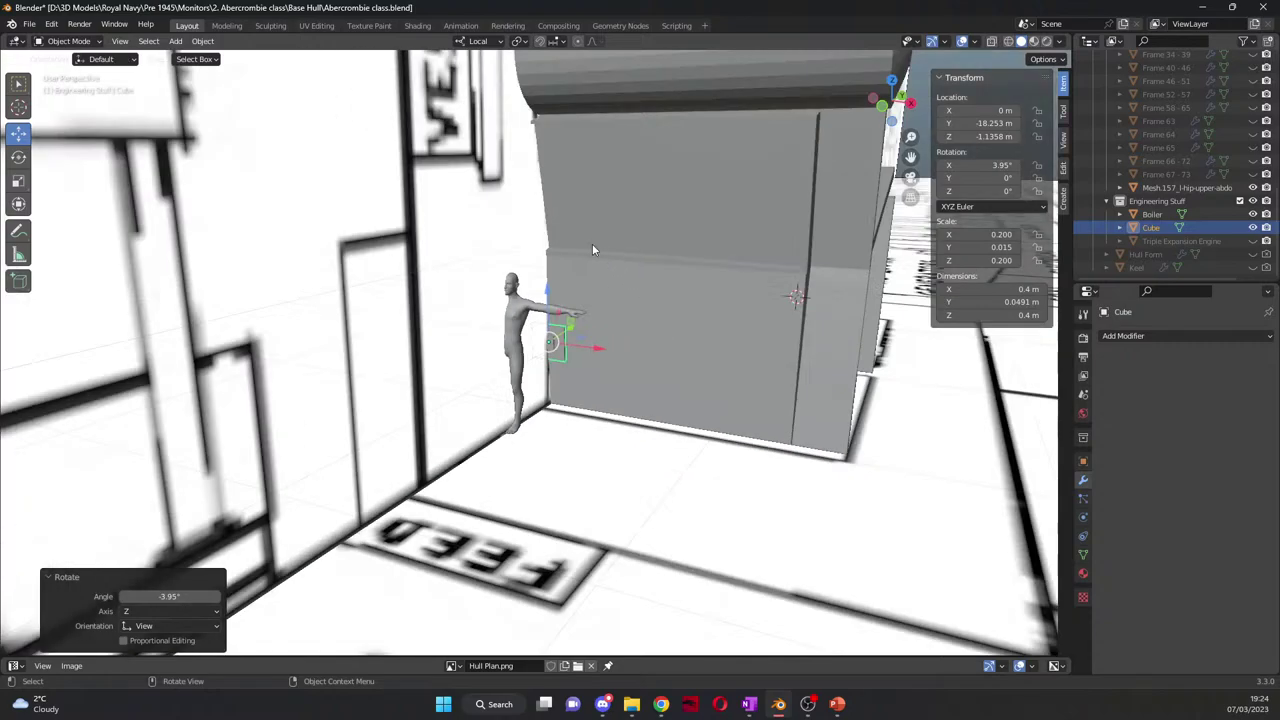
middle_click_drag(592, 245, 698, 312)
key("g")
key("x")
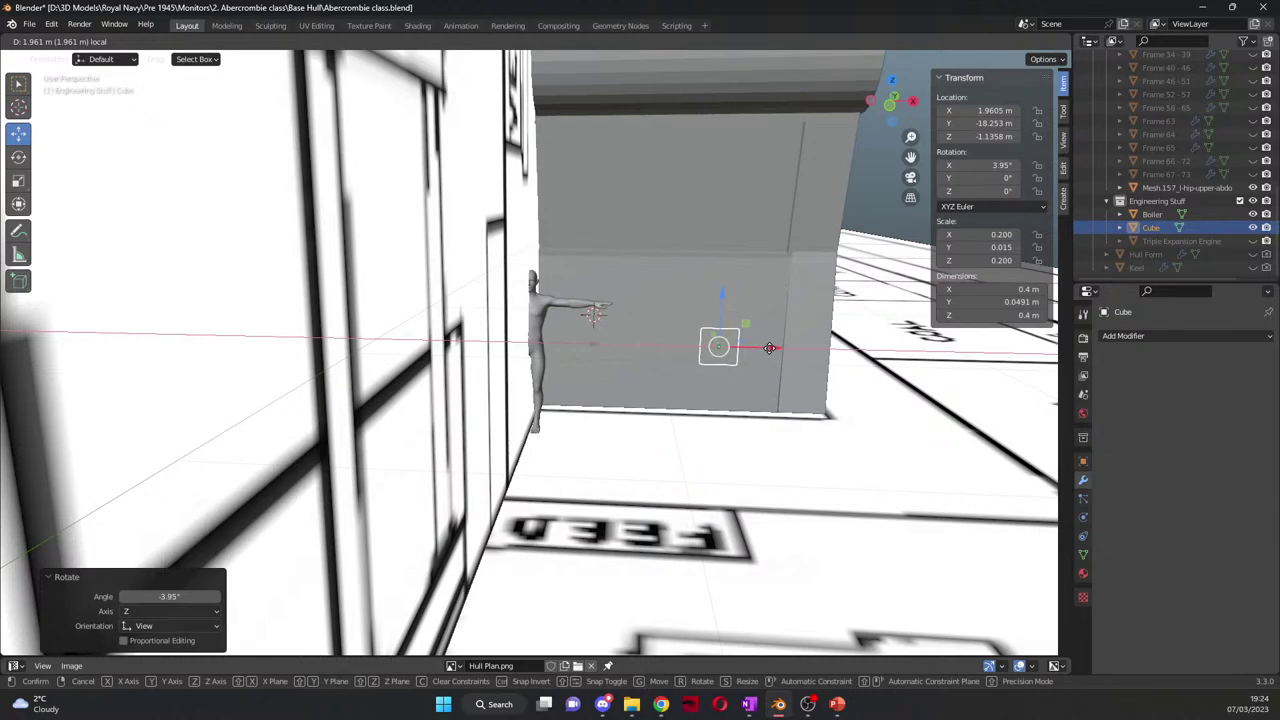
left_click(769, 348)
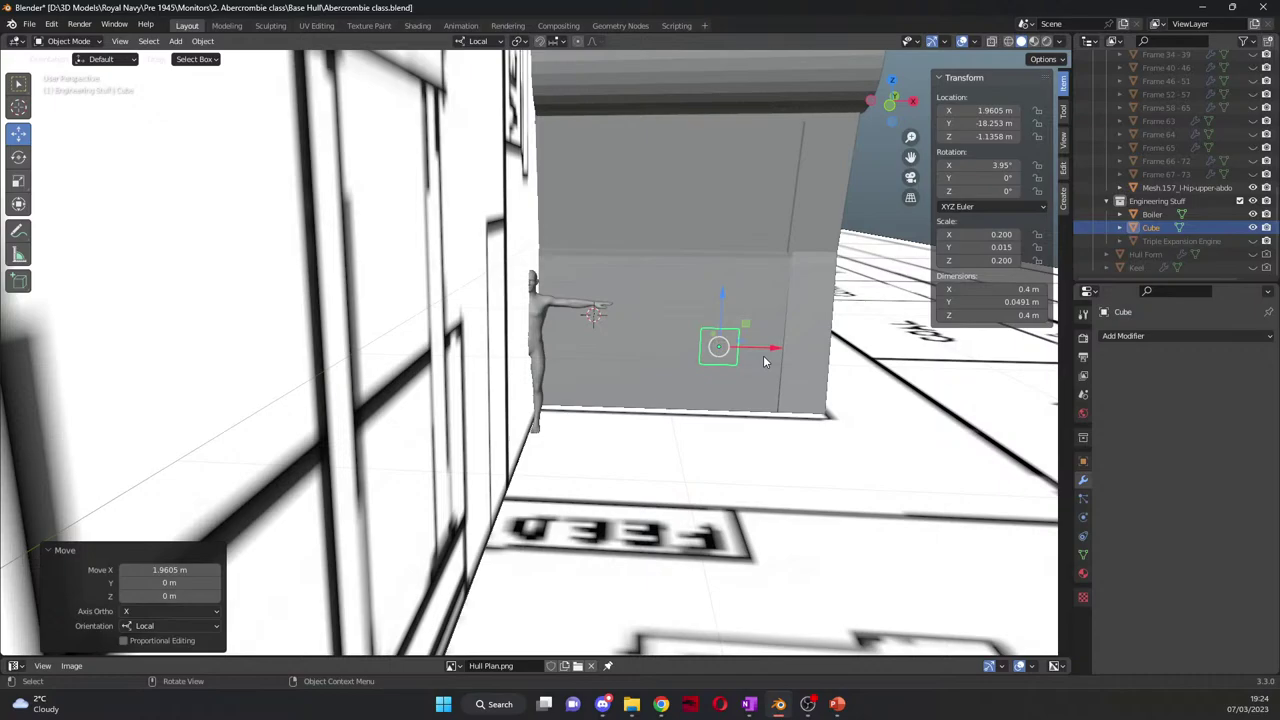
middle_click_drag(763, 355, 661, 304)
left_click(642, 287)
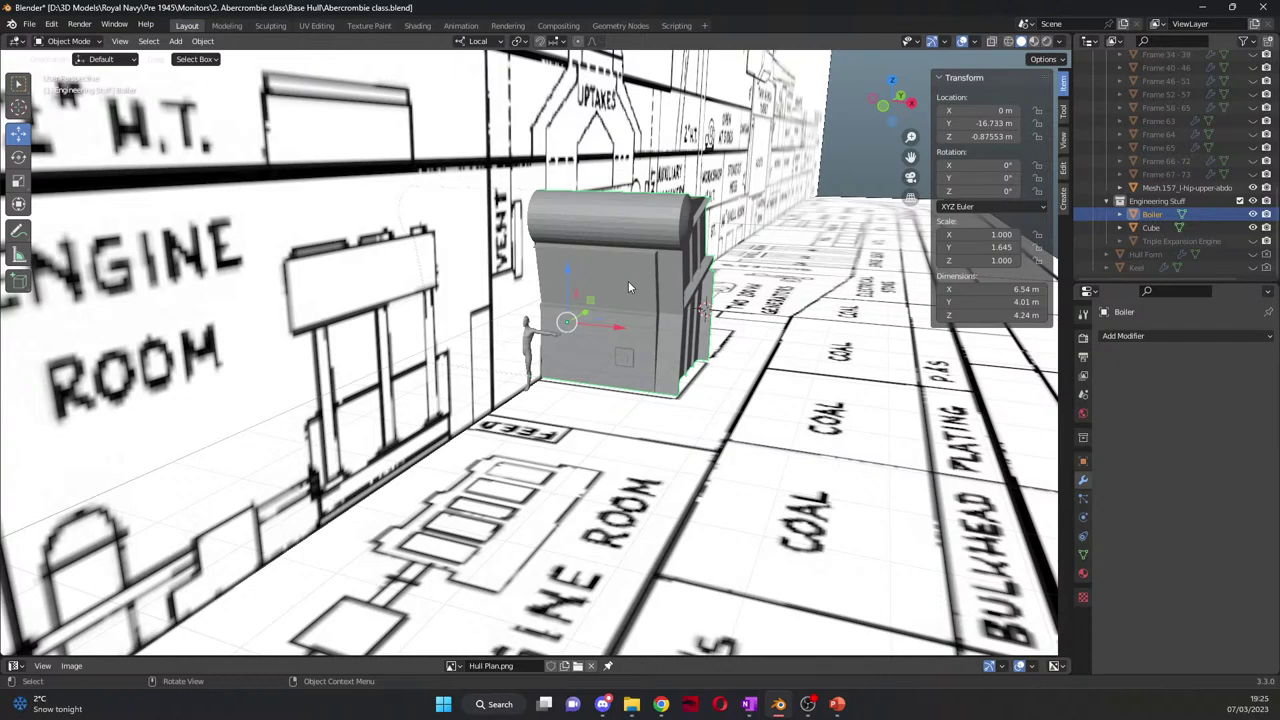
Step: In Edit Mode, add one loop cut around the boiler's lower section just below the horizontal ledge, at a factor of about -0.929
middle_click_drag(663, 337, 583, 395)
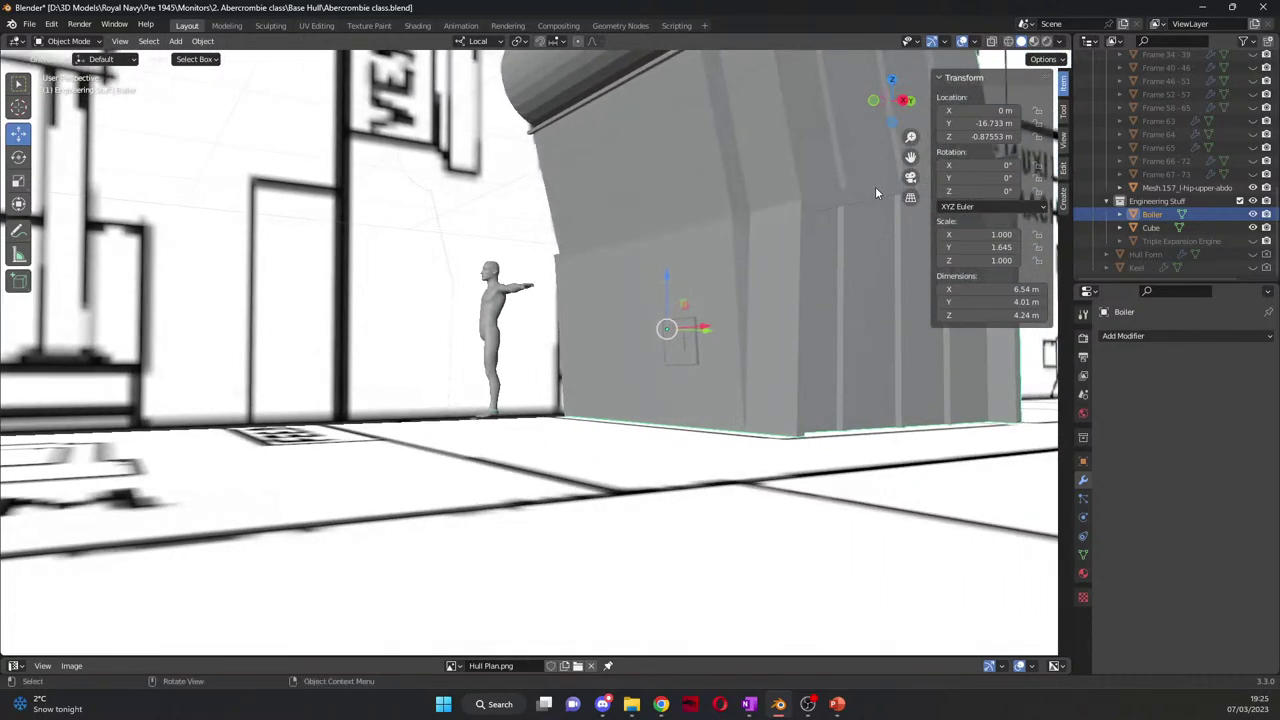
left_click_drag(907, 157, 830, 203)
scroll(710, 300, "up", 2)
middle_click_drag(628, 343, 663, 328)
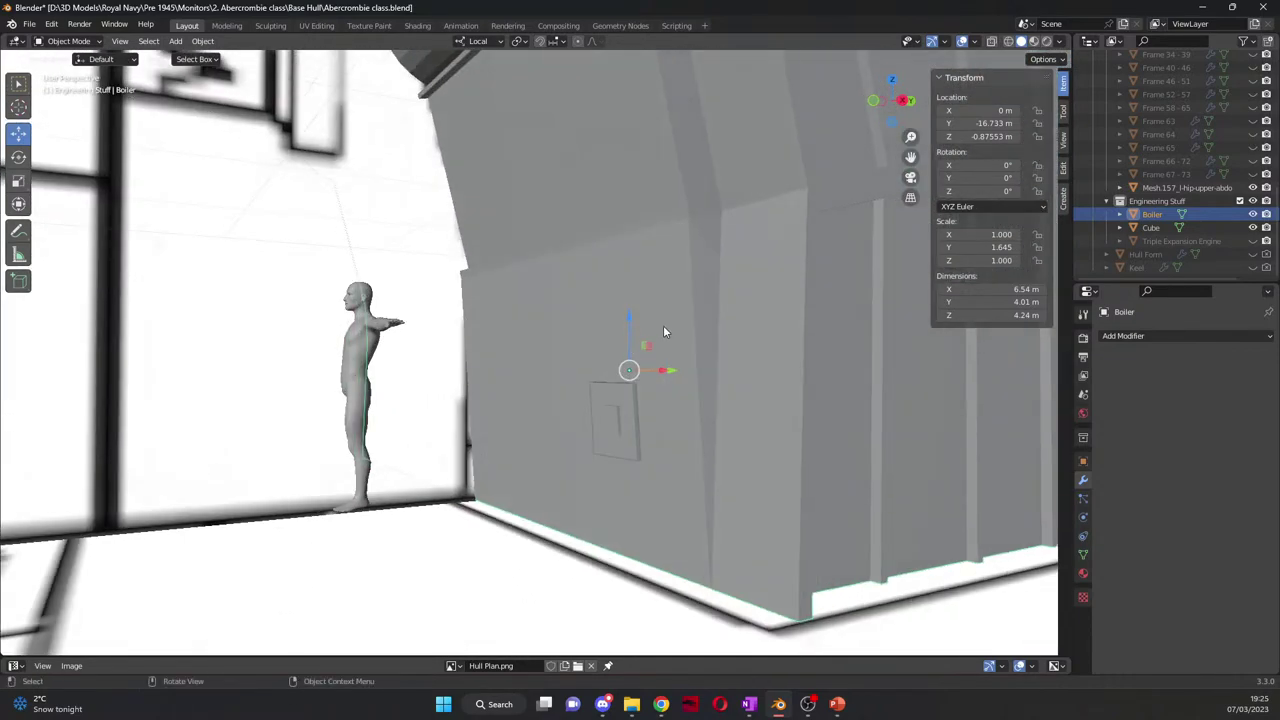
key("Tab")
middle_click_drag(688, 240, 531, 282)
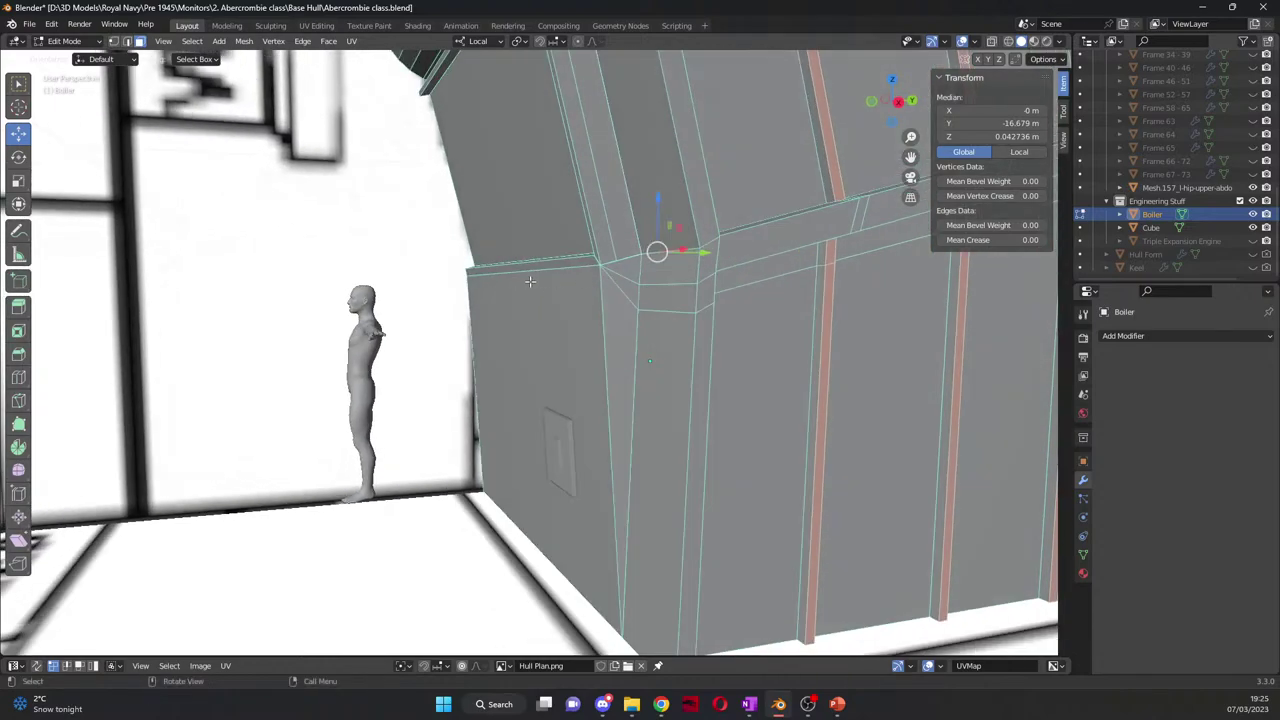
middle_click_drag(597, 307, 619, 309)
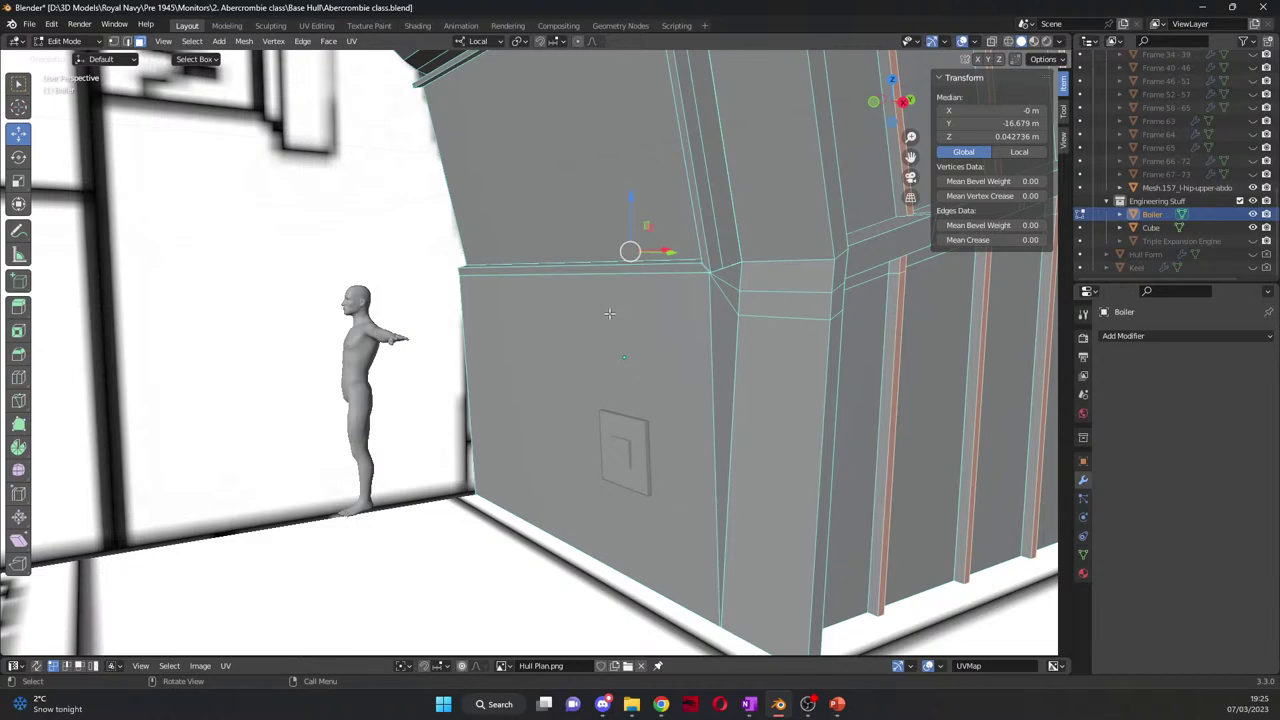
left_click(20, 378)
left_click_drag(691, 343, 699, 193)
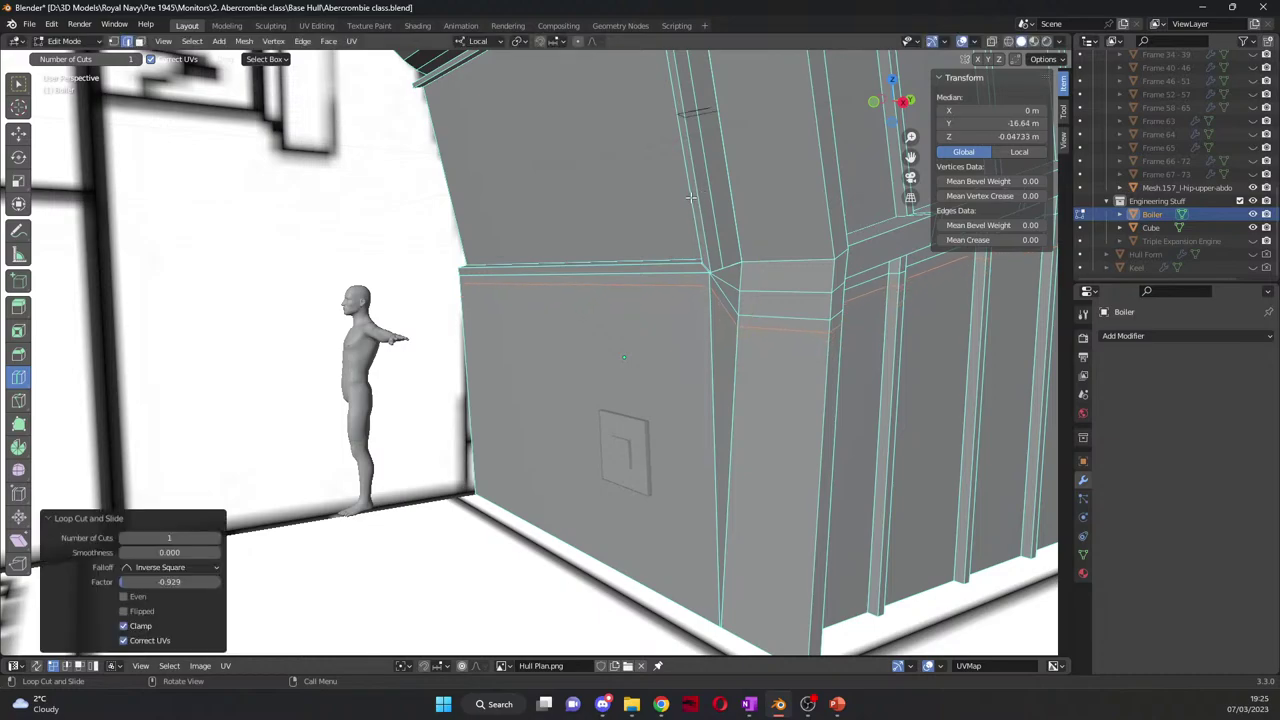
Step: Merge the inner corner vertices of the side frame into the new loop's vertex at the front ledge's corner
left_click(113, 41)
left_click(516, 257)
left_click(18, 132)
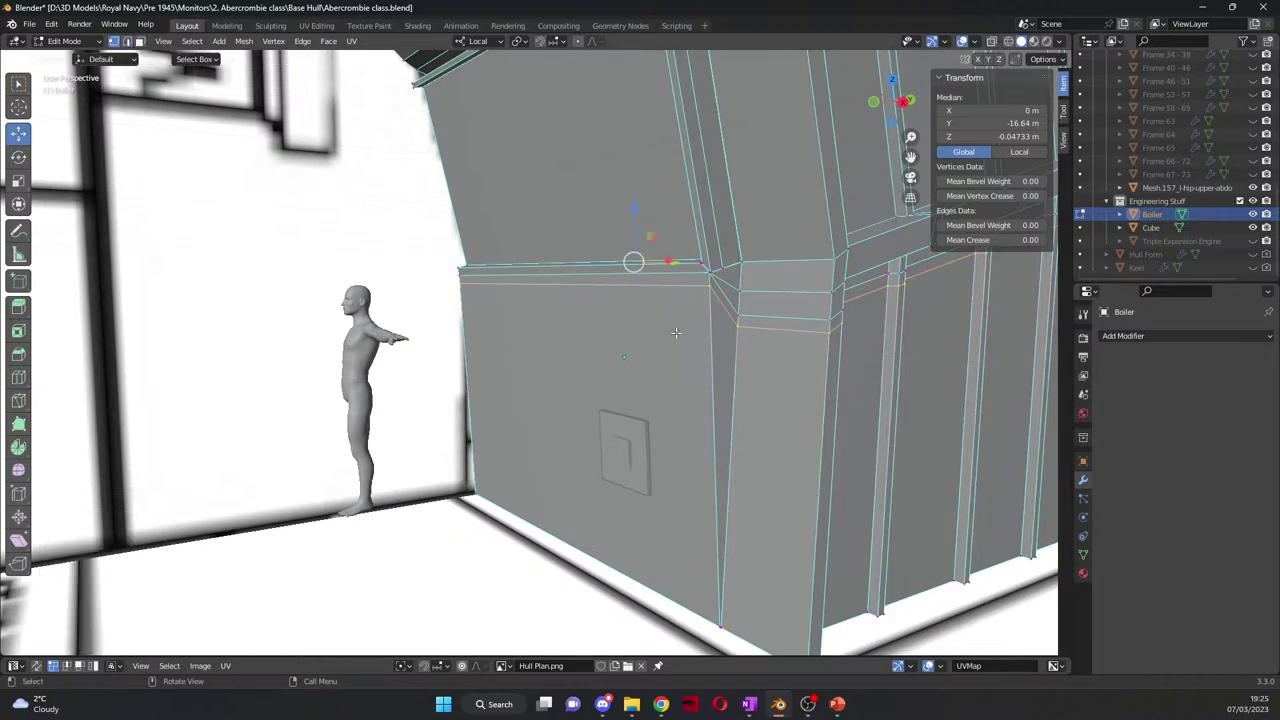
left_click(738, 329)
left_click(738, 316, "shift")
left_click(739, 289, "shift")
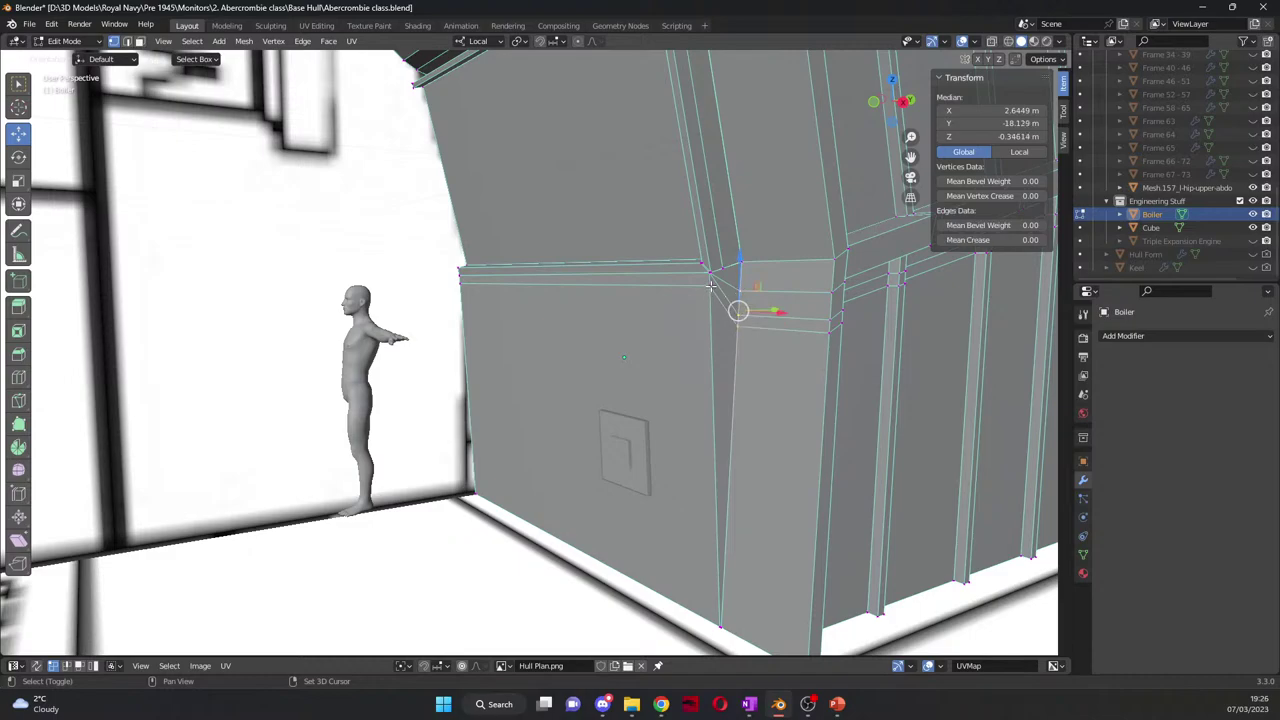
left_click(710, 285)
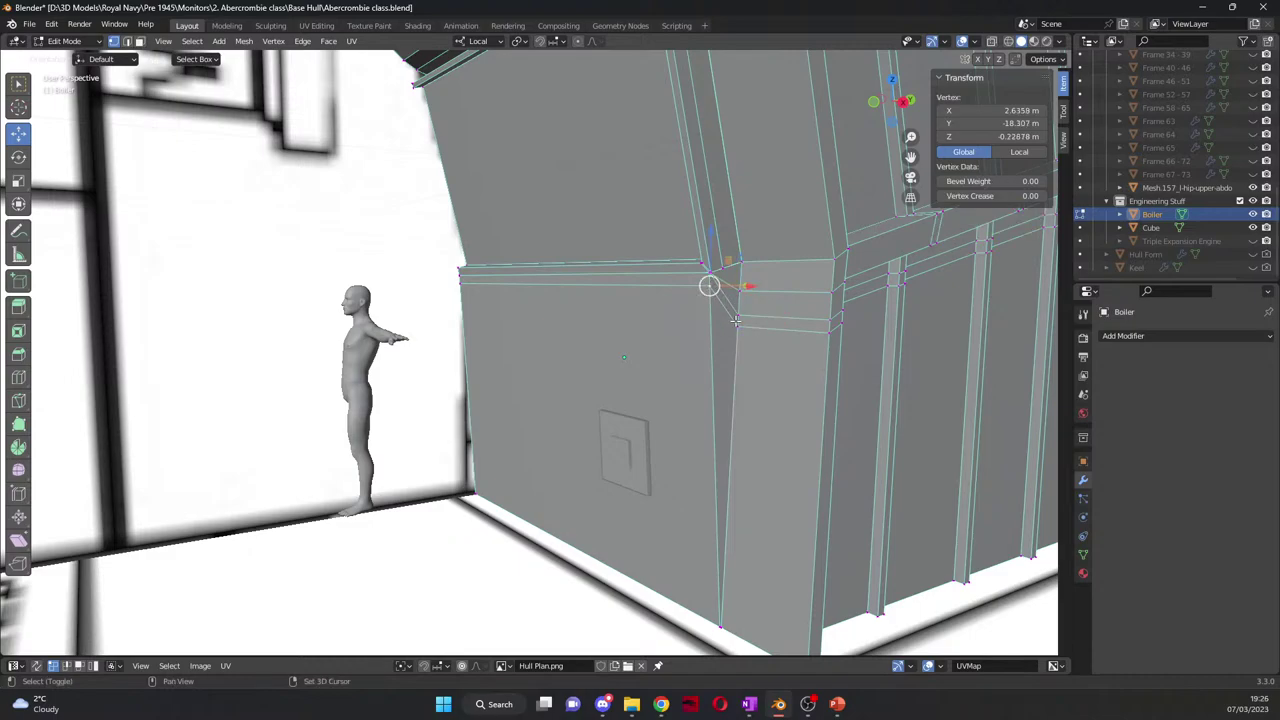
left_click(737, 318, "shift")
left_click(738, 290, "shift")
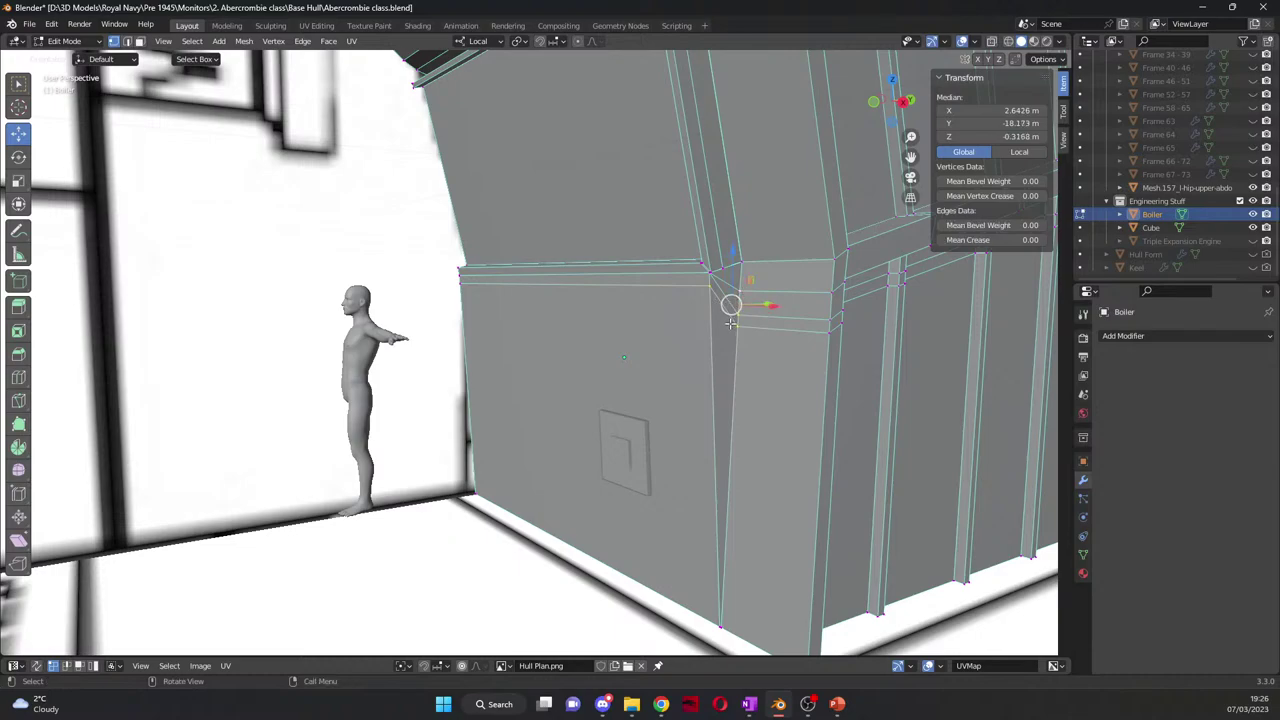
key("m")
left_click(731, 326)
middle_click_drag(731, 324, 505, 294)
left_click(467, 272)
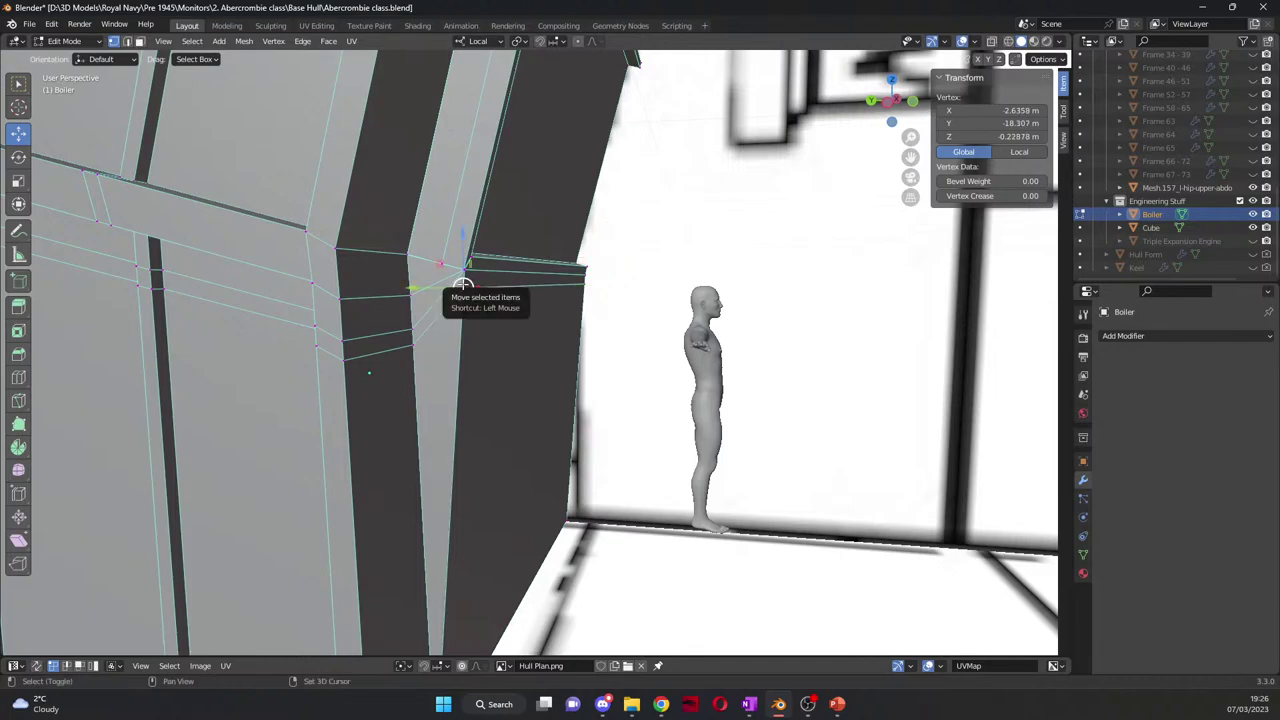
left_click(562, 411)
Step: In the top view with X-ray on, select the boiler's negative-X side vertices and delete them, leaving half the mesh
middle_click_drag(563, 409, 600, 406)
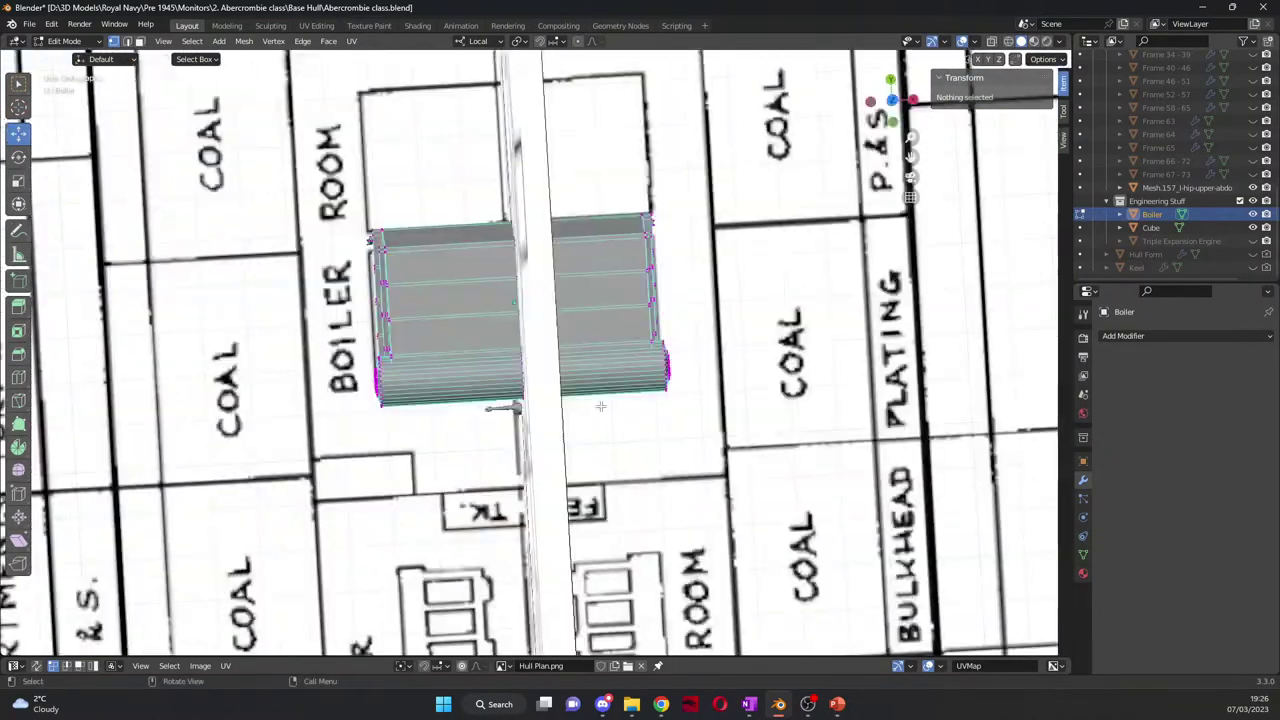
key("KP_7")
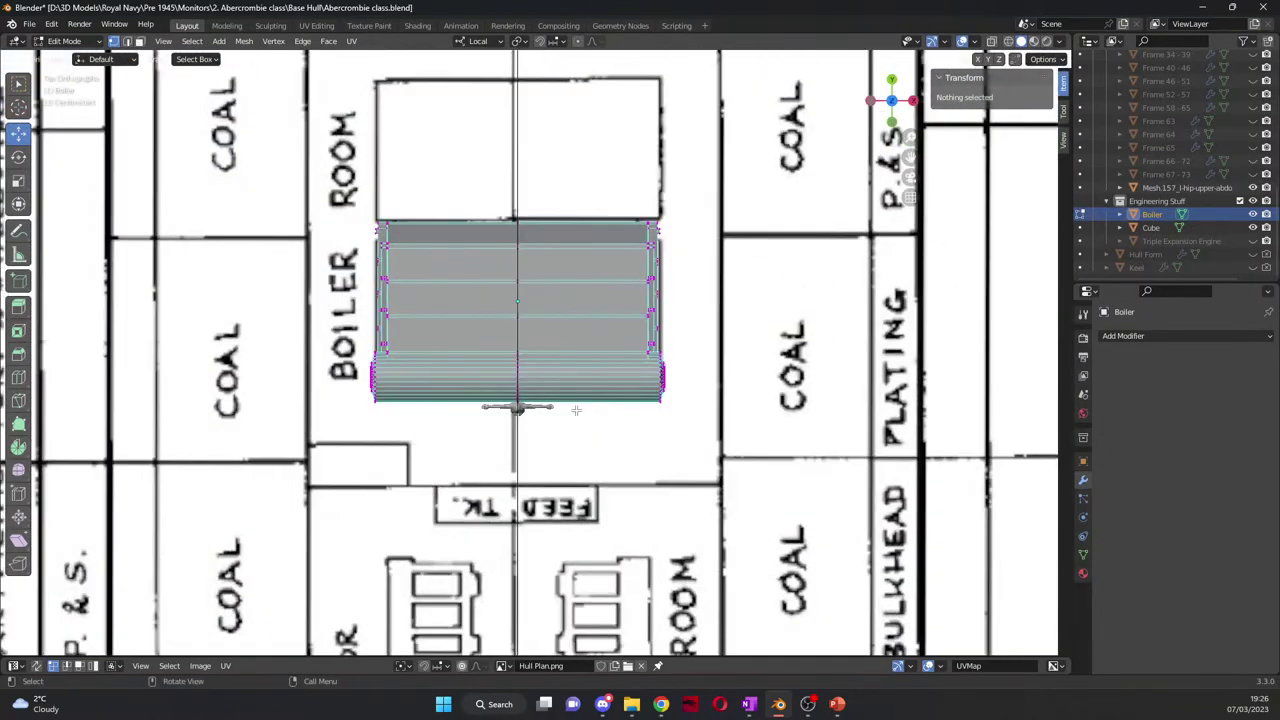
left_click(992, 42)
left_click_drag(284, 154, 408, 537)
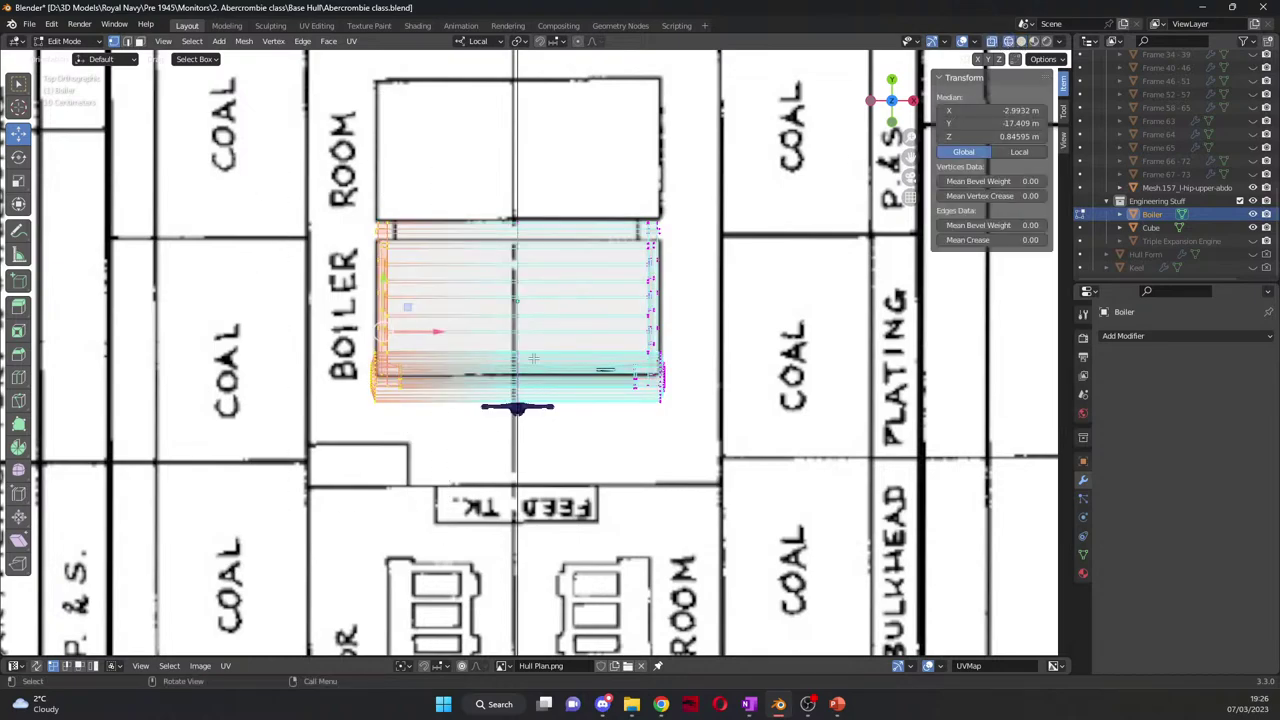
key("x")
left_click(500, 331)
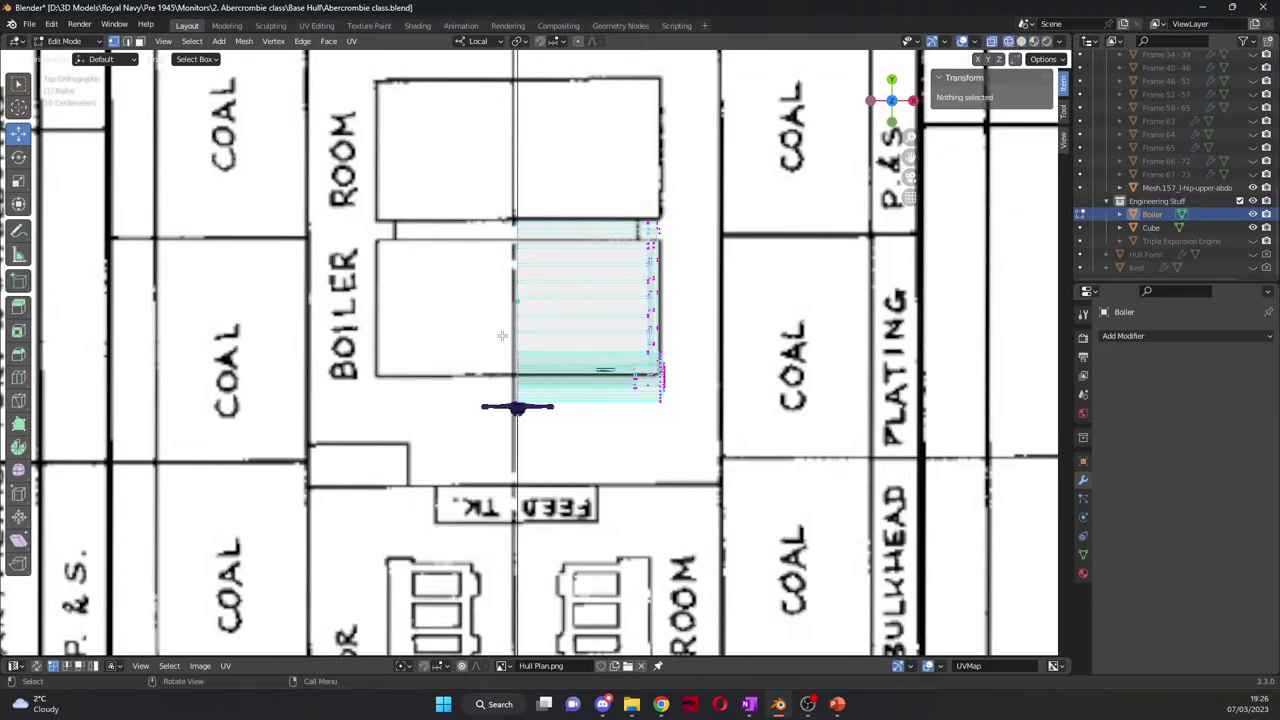
Step: Add a Mirror modifier on the X axis to the half boiler and return to Object Mode with solid shading
left_click(1205, 336)
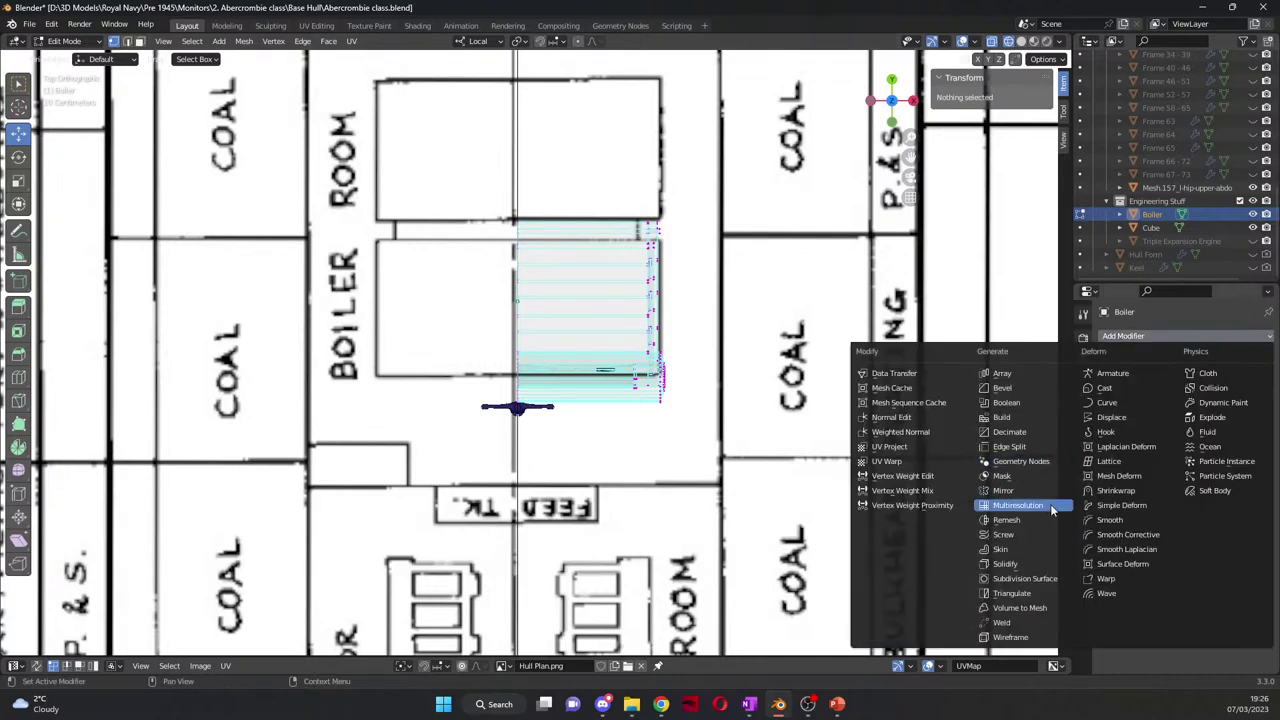
left_click(1034, 496)
middle_click_drag(689, 457, 546, 394)
scroll(662, 352, "up", 4)
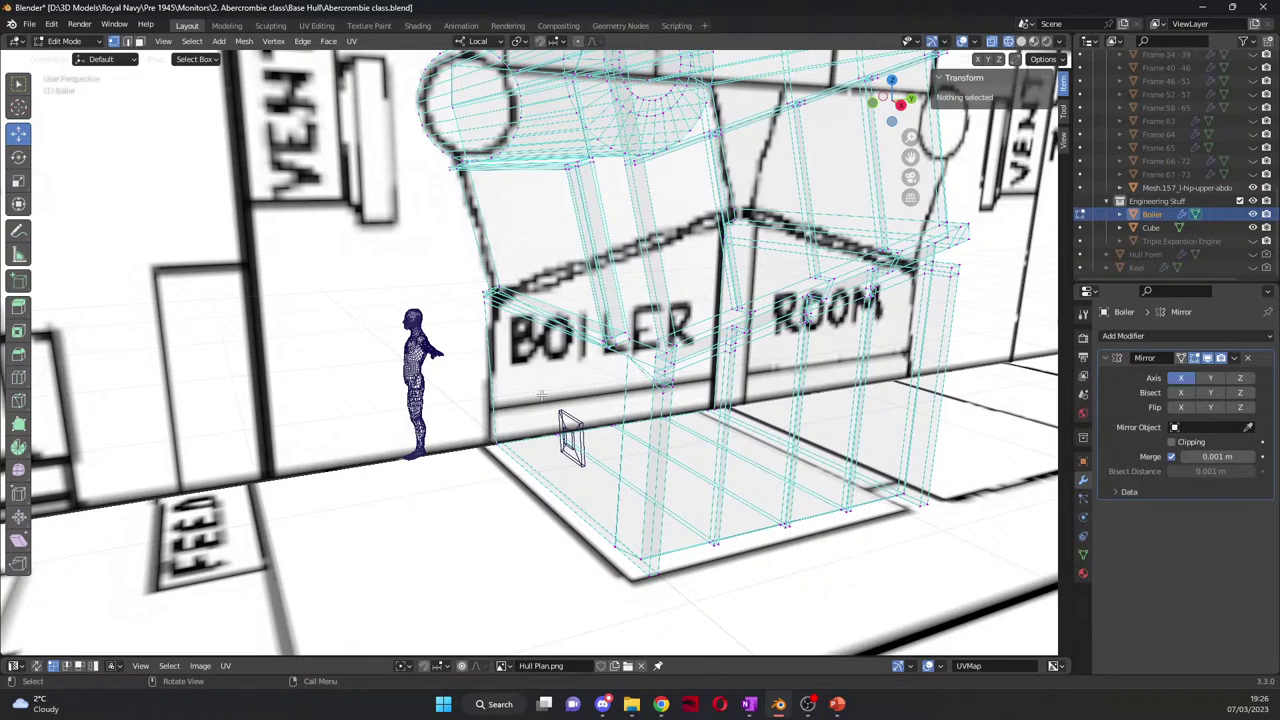
key("Tab")
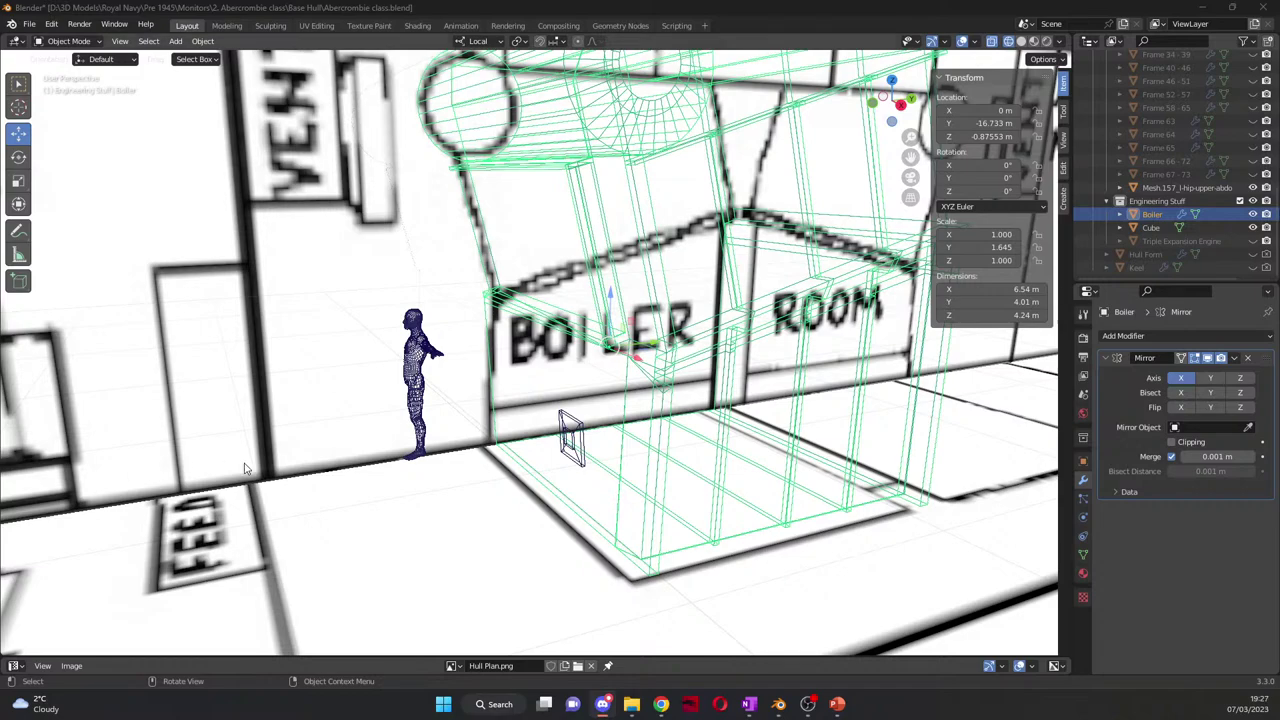
middle_click_drag(670, 440, 740, 418)
left_click_drag(910, 157, 805, 113)
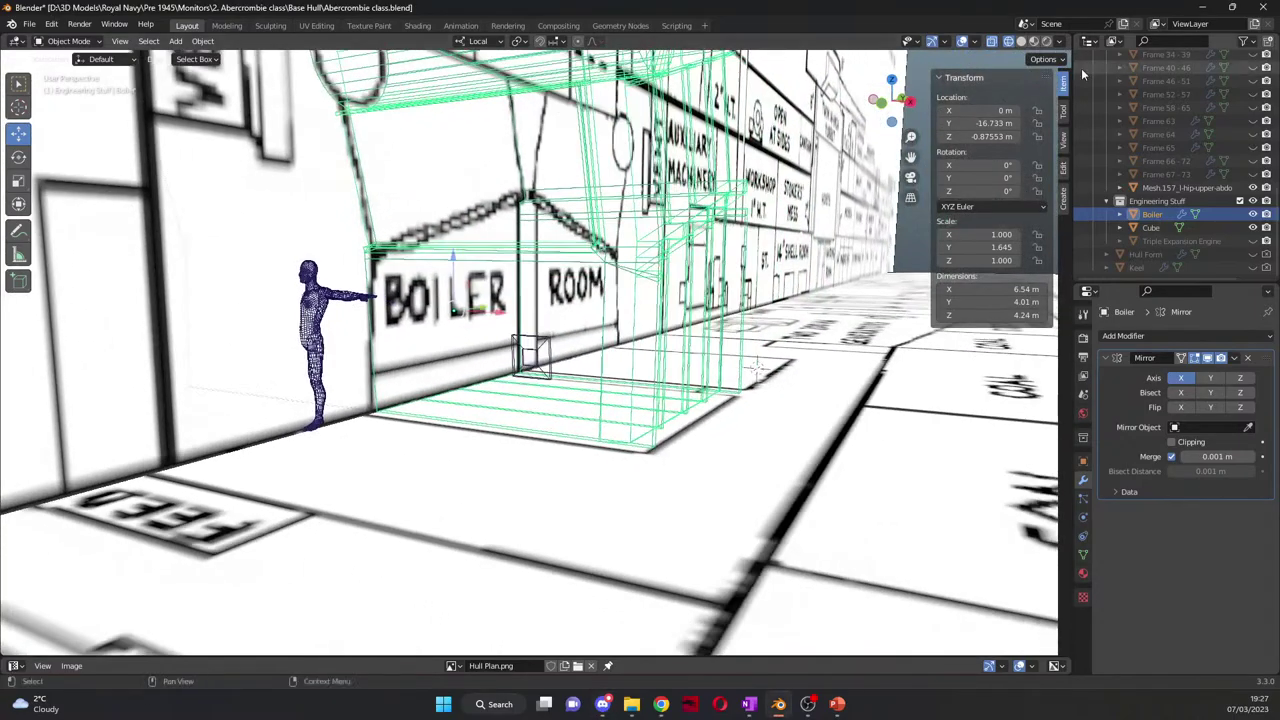
left_click(1020, 43)
Step: Add four vertical loop cuts across the half boiler's front face, sliding them by a factor of about -0.055
scroll(619, 425, "up", 3)
middle_click_drag(619, 425, 614, 386)
key("Tab")
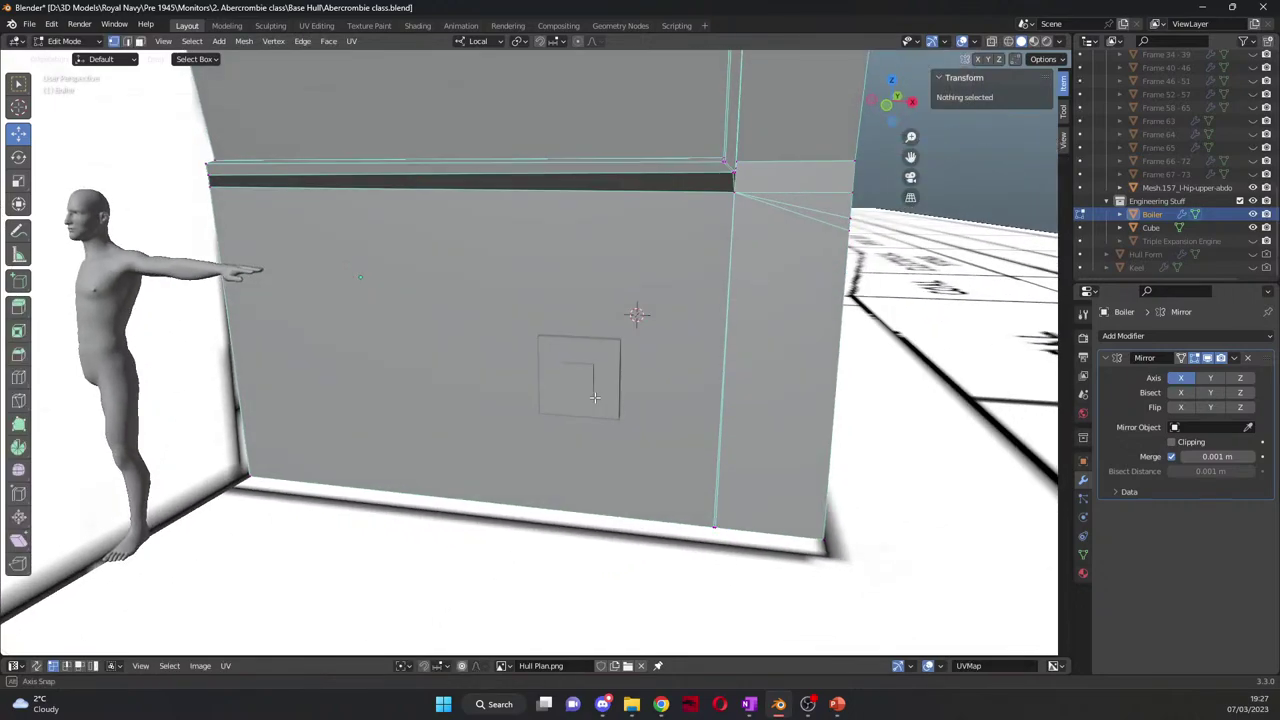
left_click(18, 379)
scroll(118, 130, "down", 2)
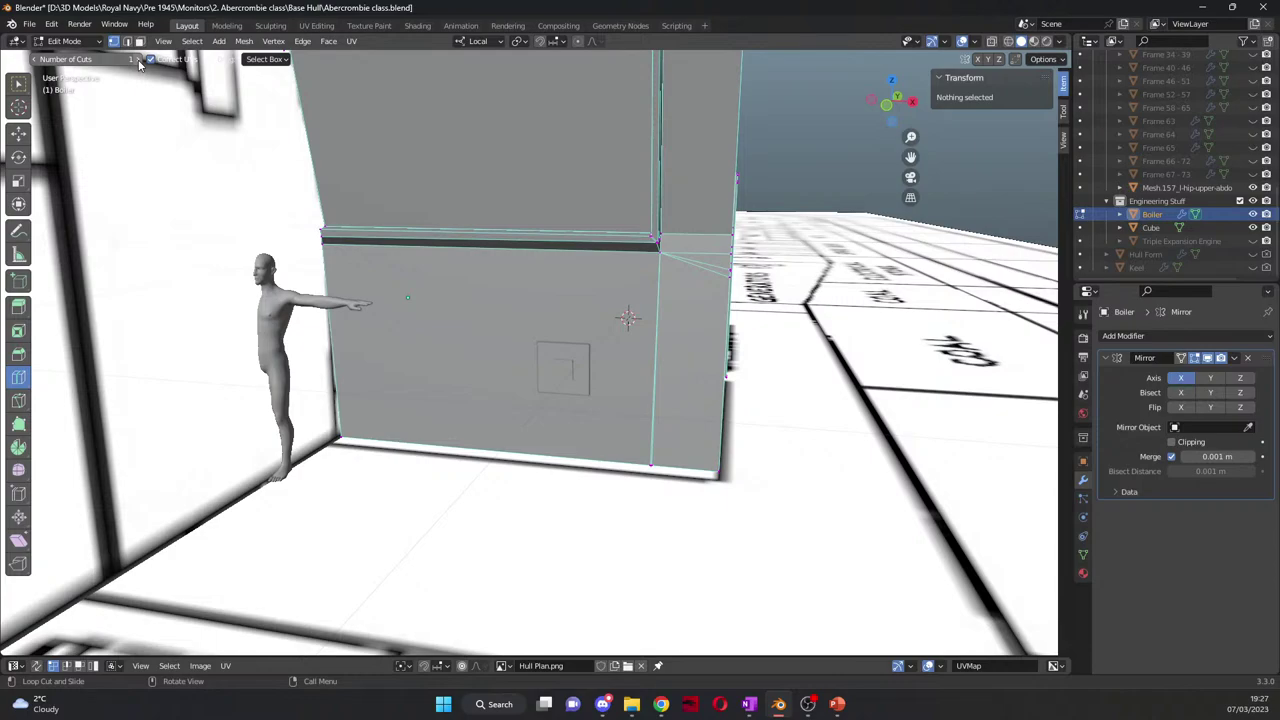
left_click(139, 60)
left_click(139, 60)
left_click(139, 60)
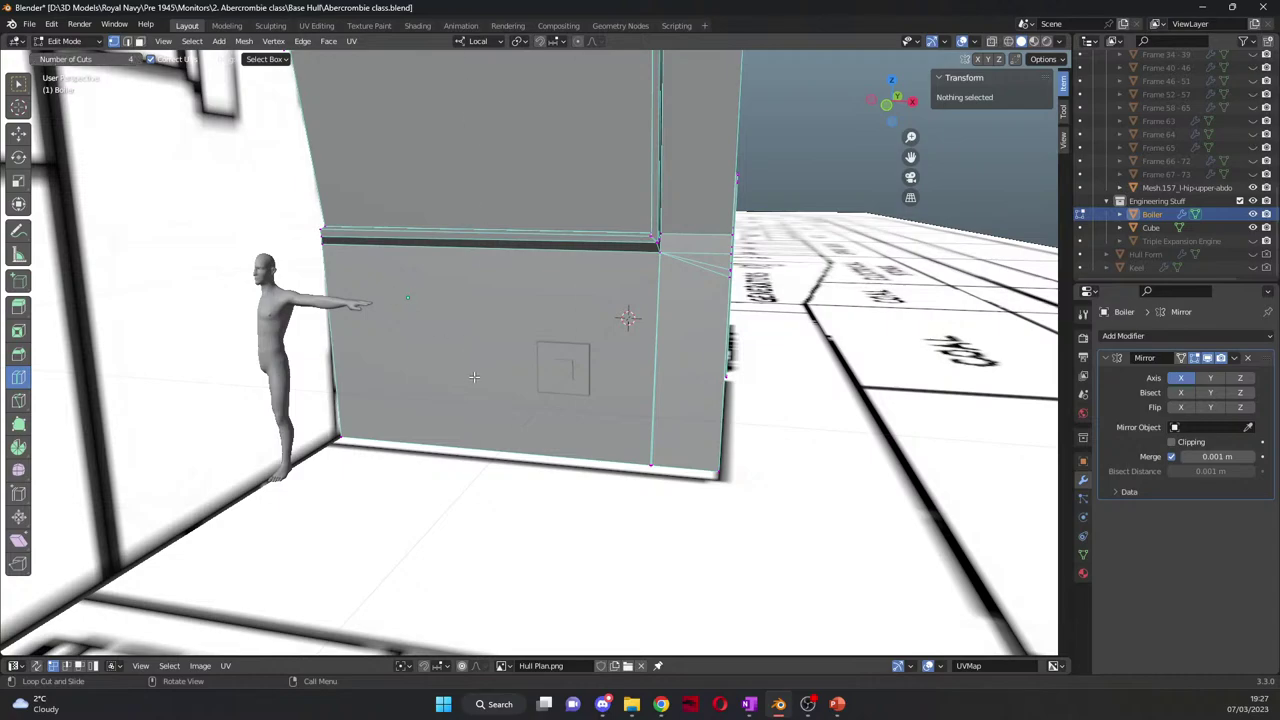
left_click(467, 243)
middle_click_drag(467, 243, 479, 298)
key("1")
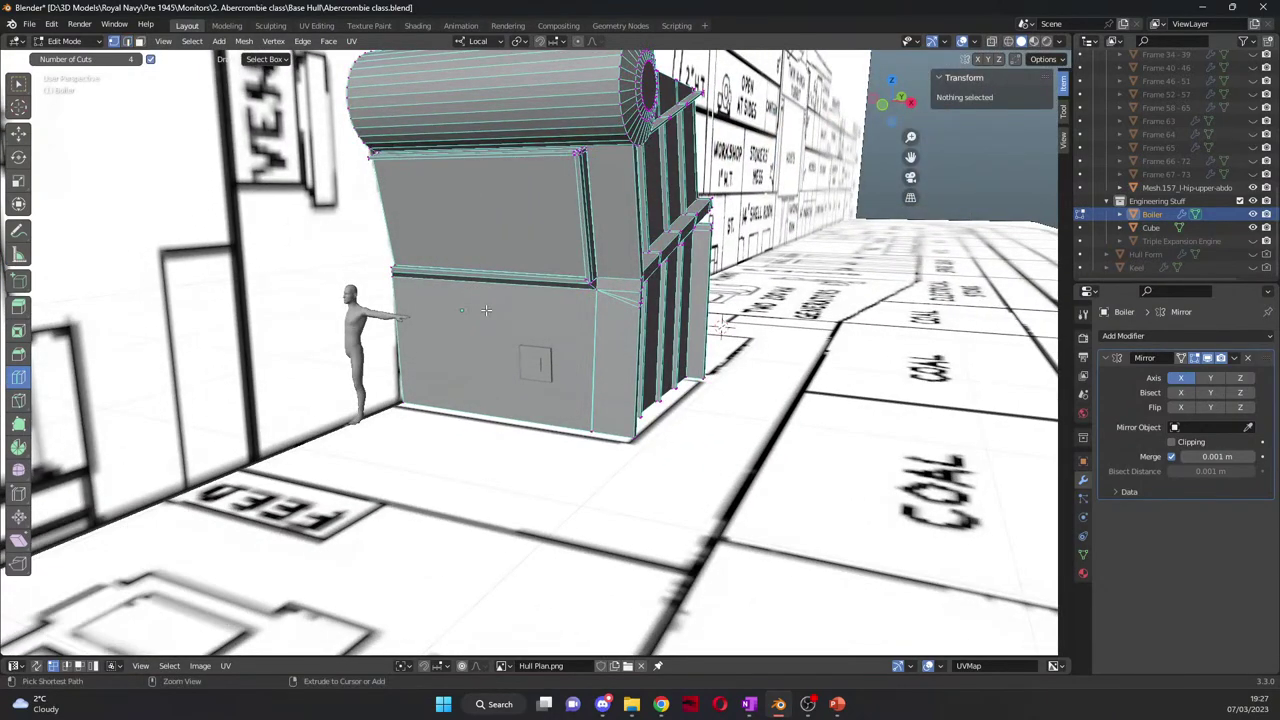
key("g")
key("g")
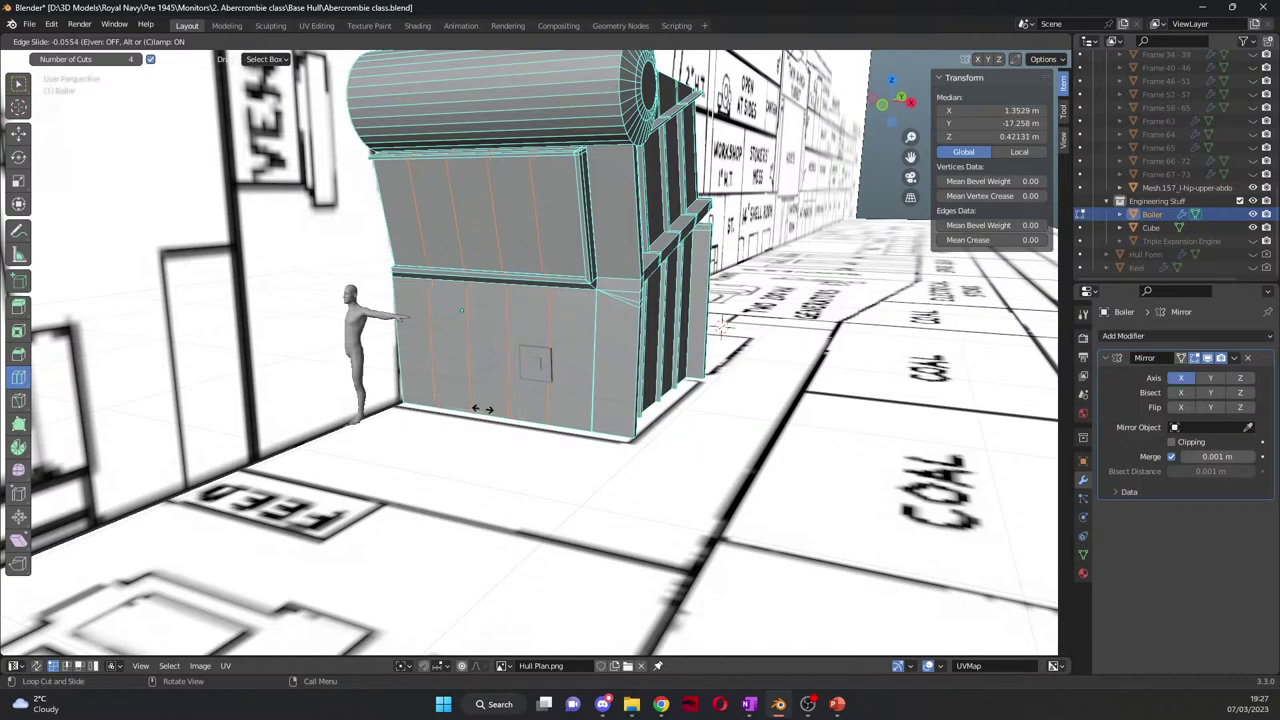
left_click(482, 409)
Step: Spread the four edge loops across the front by scaling them about 1.243 along local X, and return to Object Mode
middle_click_drag(482, 409, 742, 368)
key("KP_1")
scroll(743, 369, "up", 6)
scroll(700, 382, "down", 1)
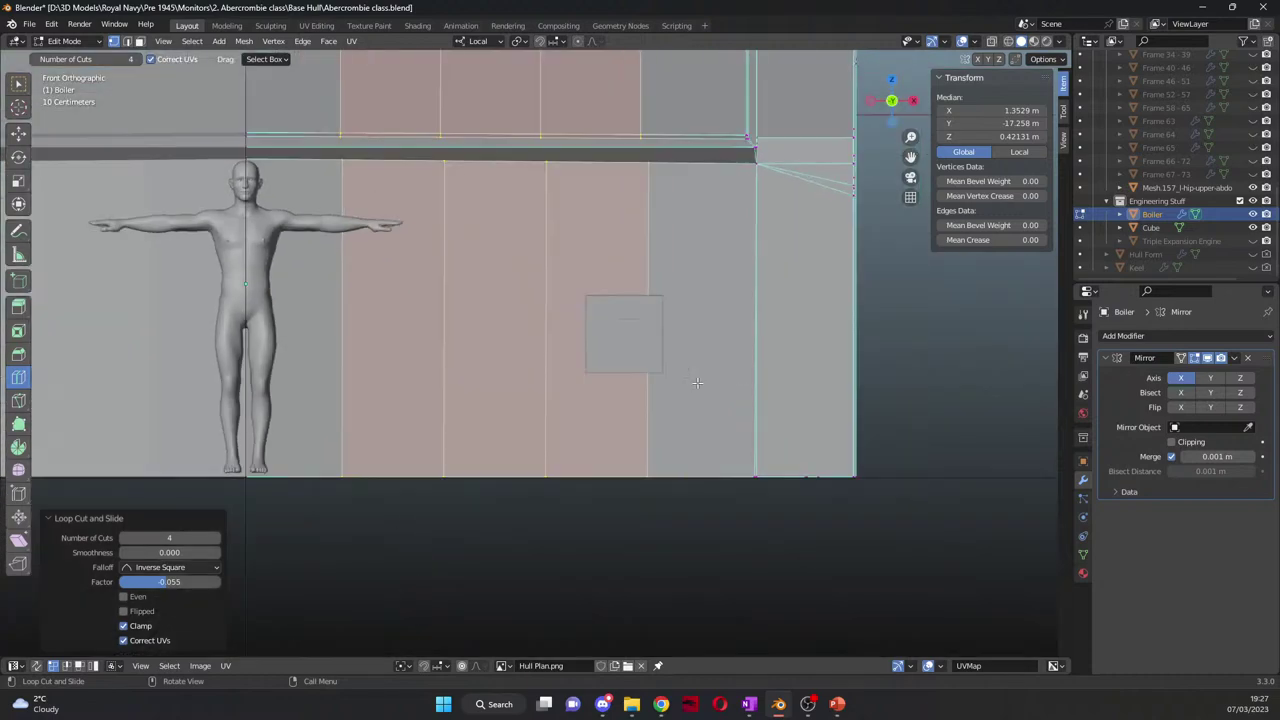
scroll(420, 557, "down", 5)
scroll(280, 273, "up", 4)
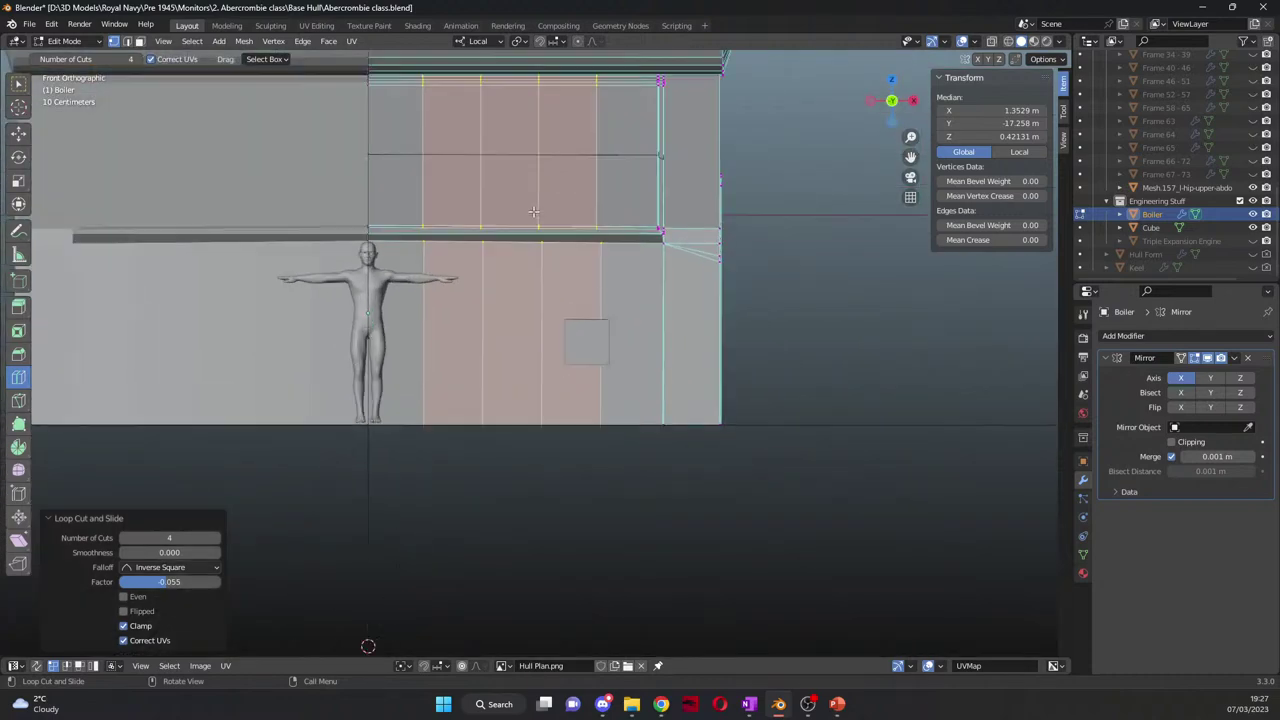
left_click(18, 180)
left_click_drag(567, 86, 551, 86)
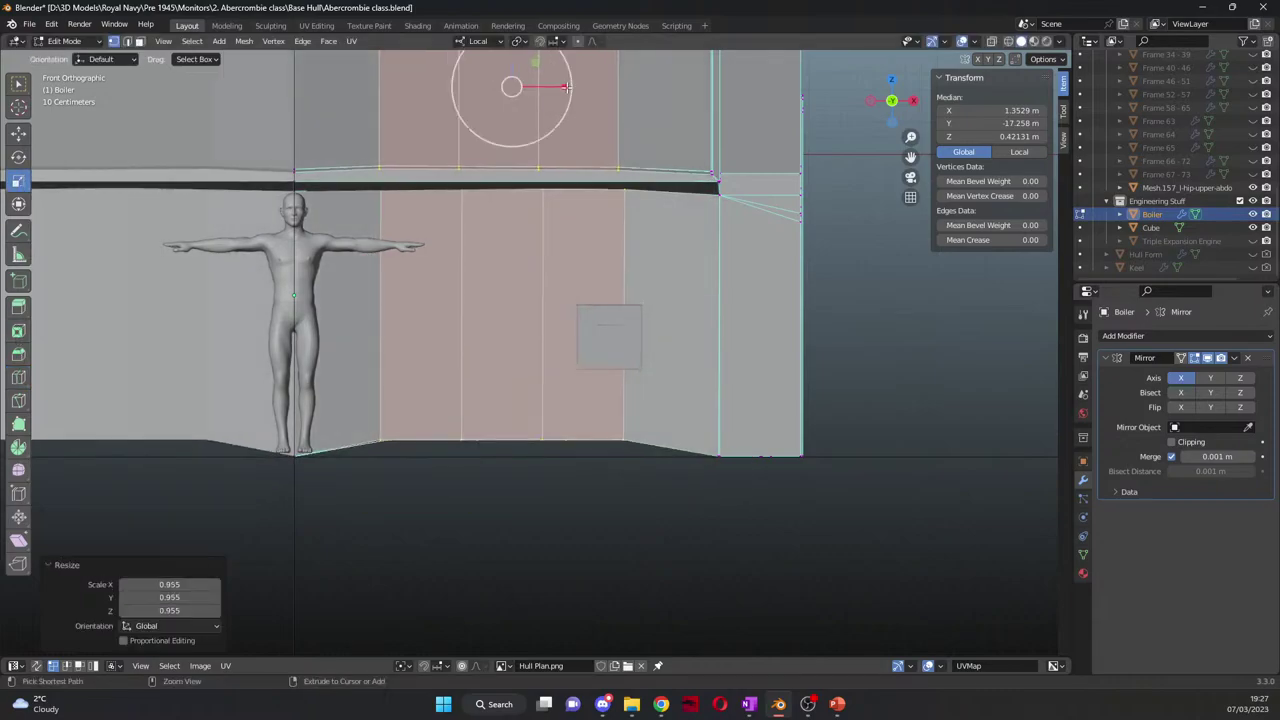
scroll(682, 323, "down", 3)
middle_click_drag(682, 323, 525, 356)
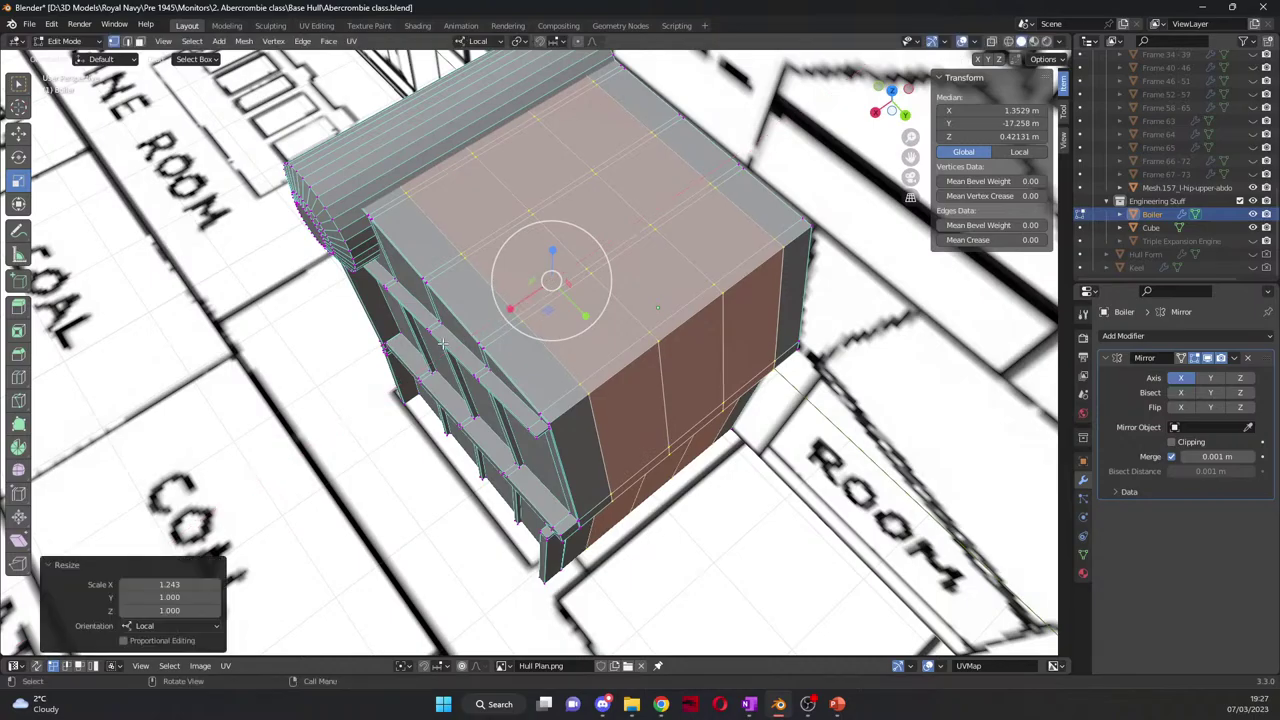
middle_click_drag(509, 306, 586, 321)
scroll(586, 321, "down", 3)
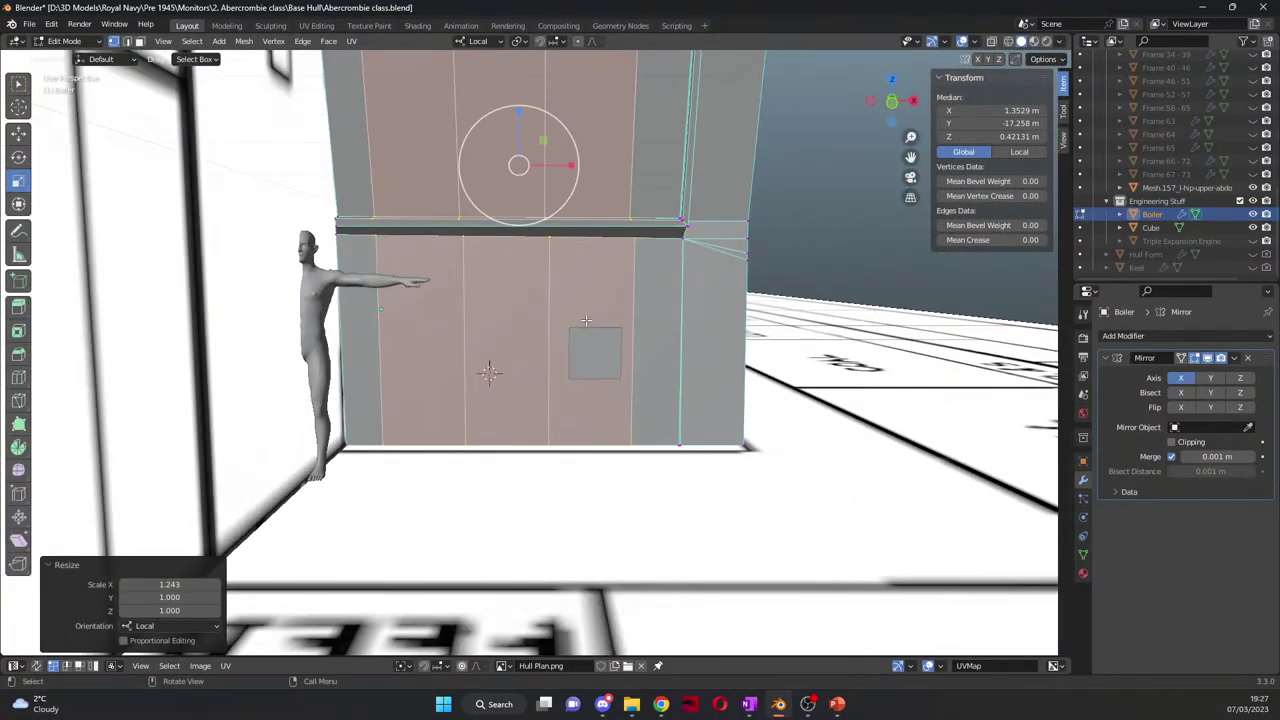
left_click_drag(570, 165, 597, 169)
left_click(18, 133)
key("Tab")
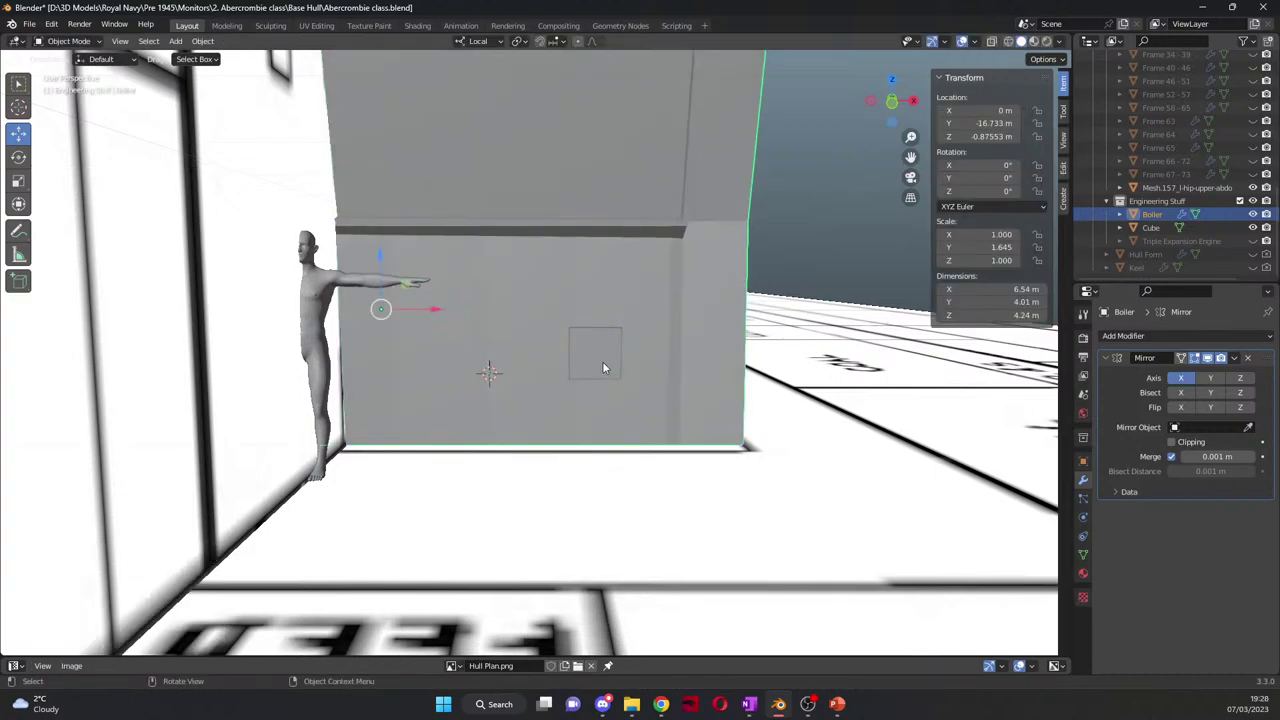
Step: Move the small plate about 0.18 m along its local X axis and view the boiler from the front
left_click(602, 361)
left_click_drag(652, 361, 672, 355)
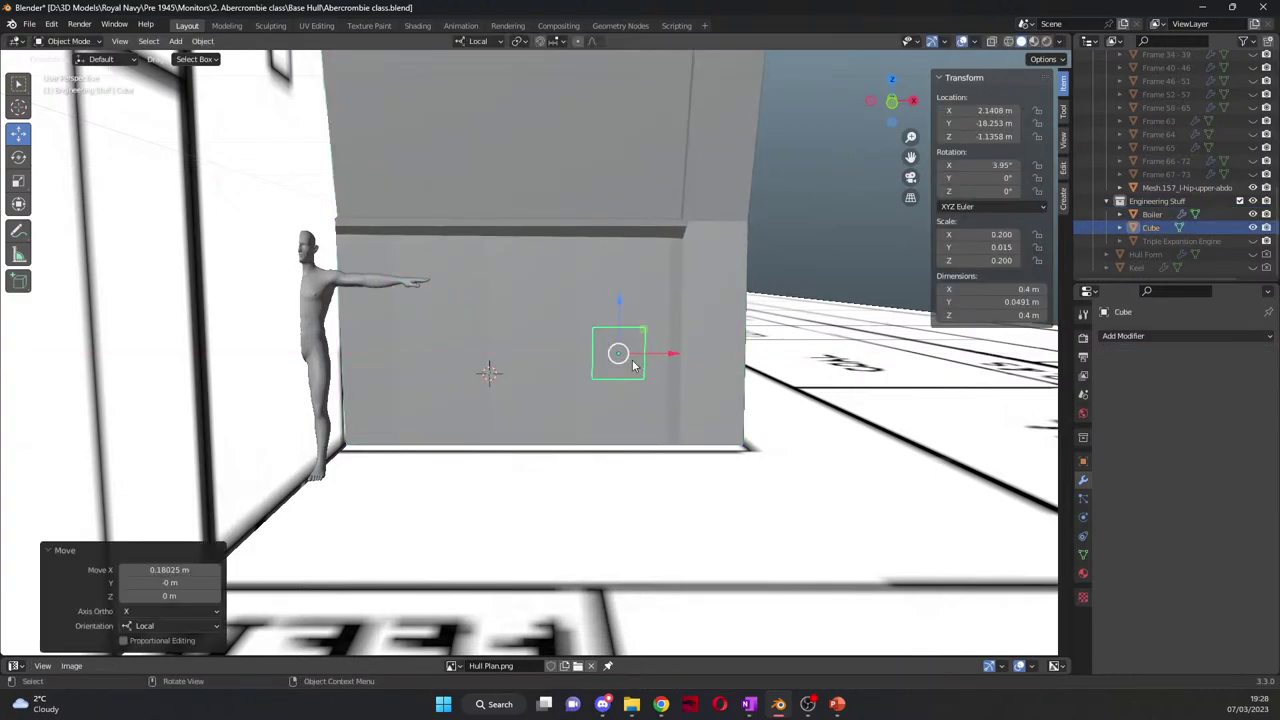
key("KP_1")
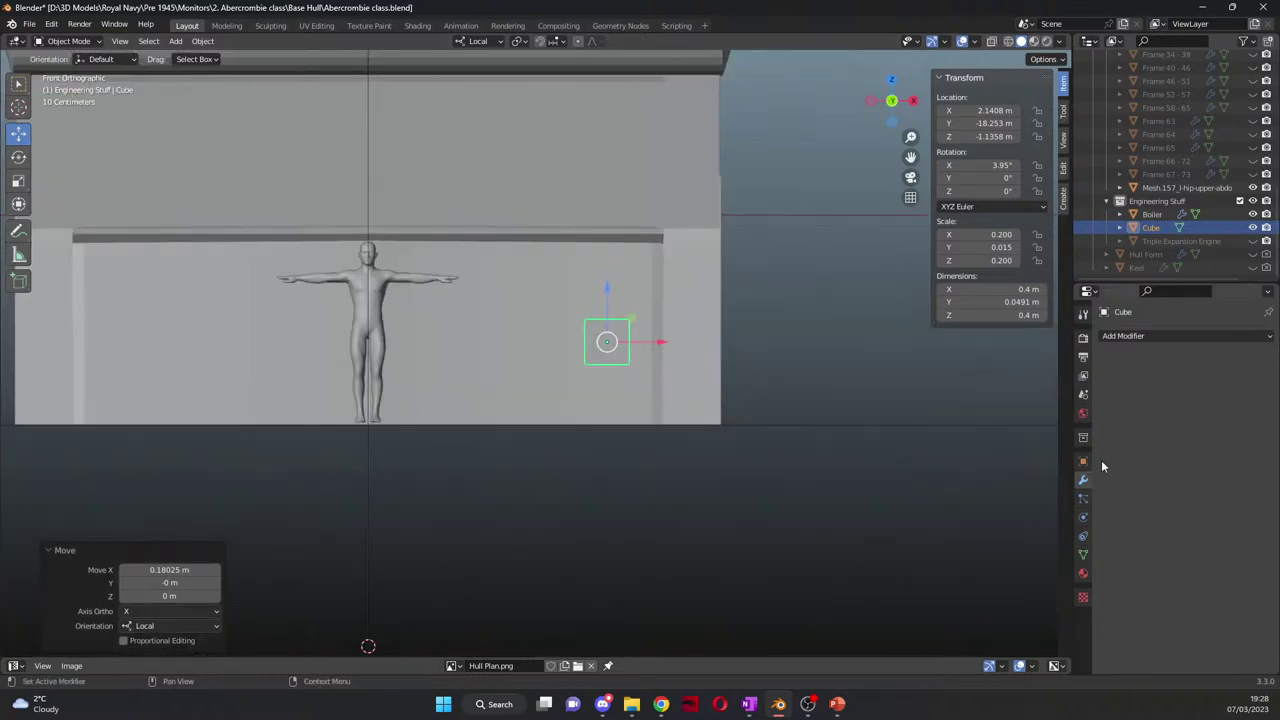
left_click(1181, 336)
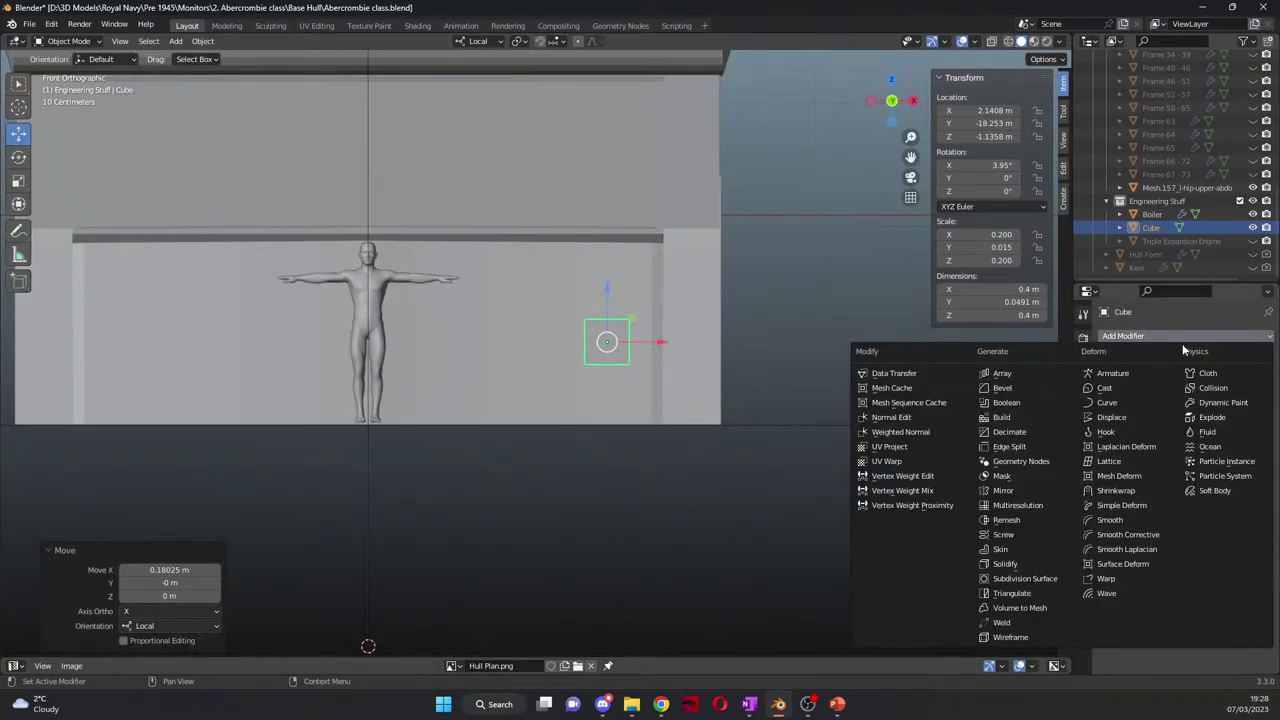
left_click(1017, 386)
left_click(1254, 367)
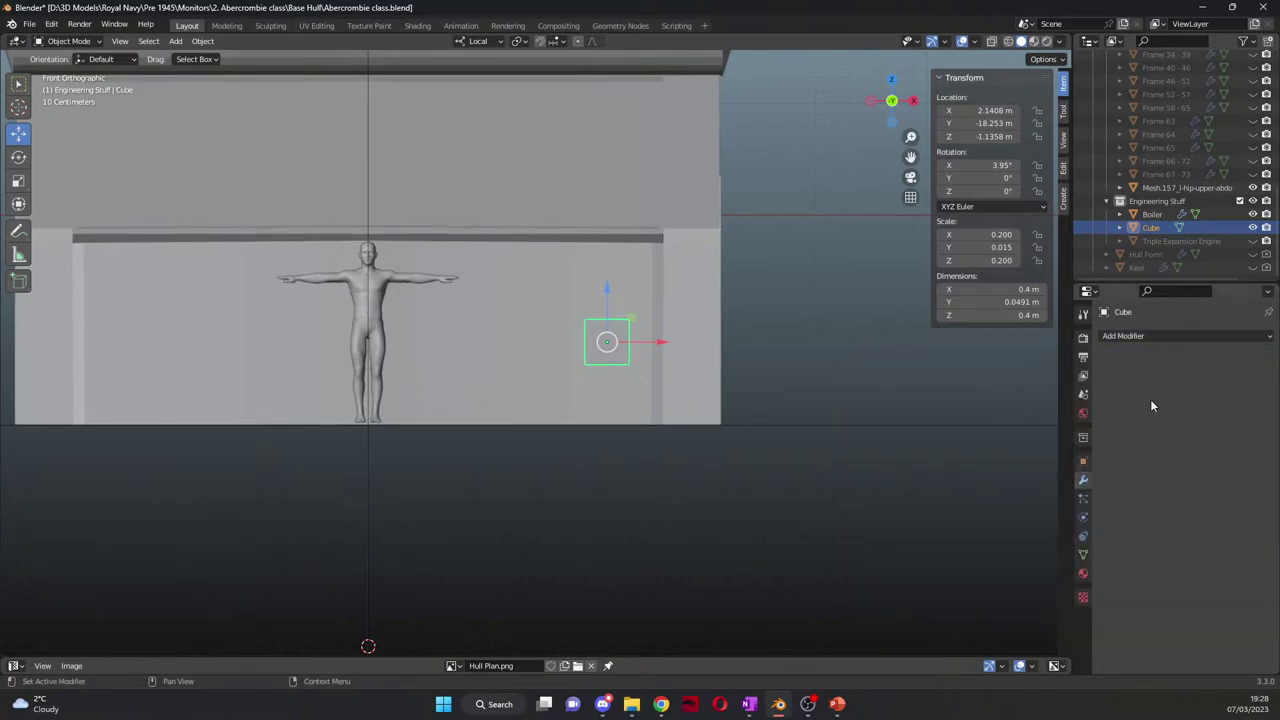
Step: Add an Array modifier to the small front plate
left_click(1144, 338)
left_click(997, 370)
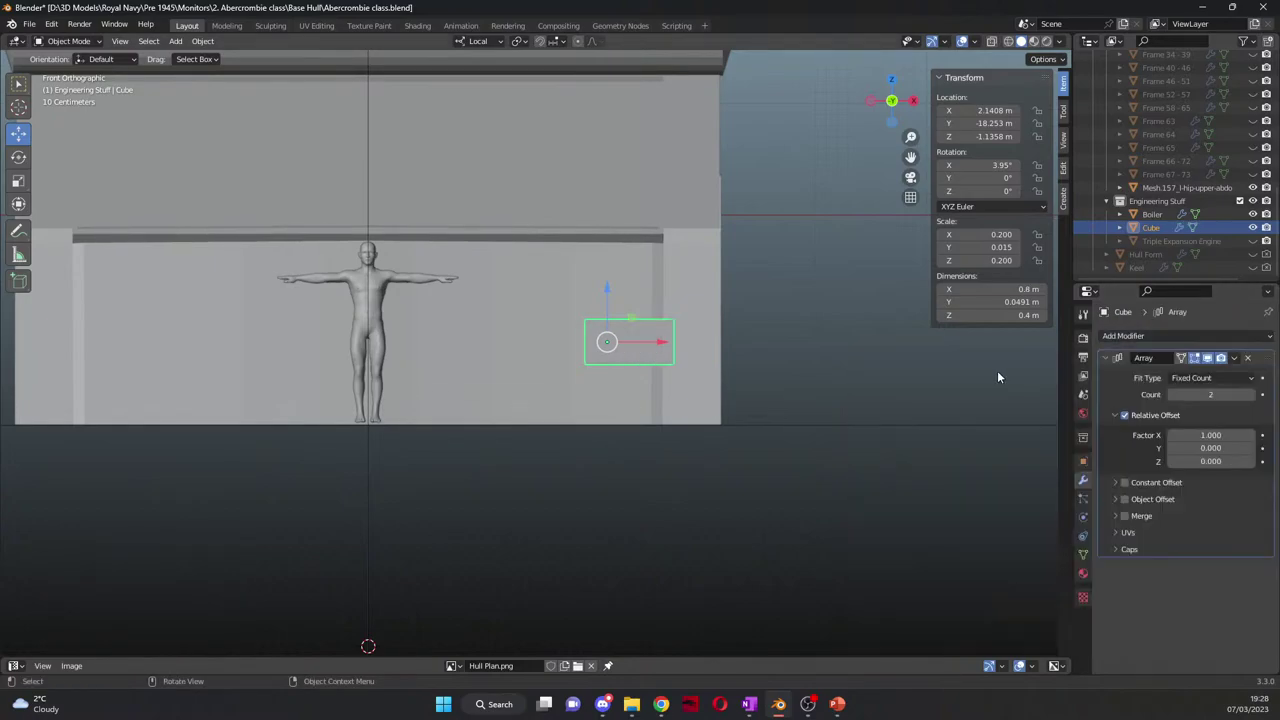
middle_click_drag(903, 440, 578, 427)
scroll(578, 427, "up", 5)
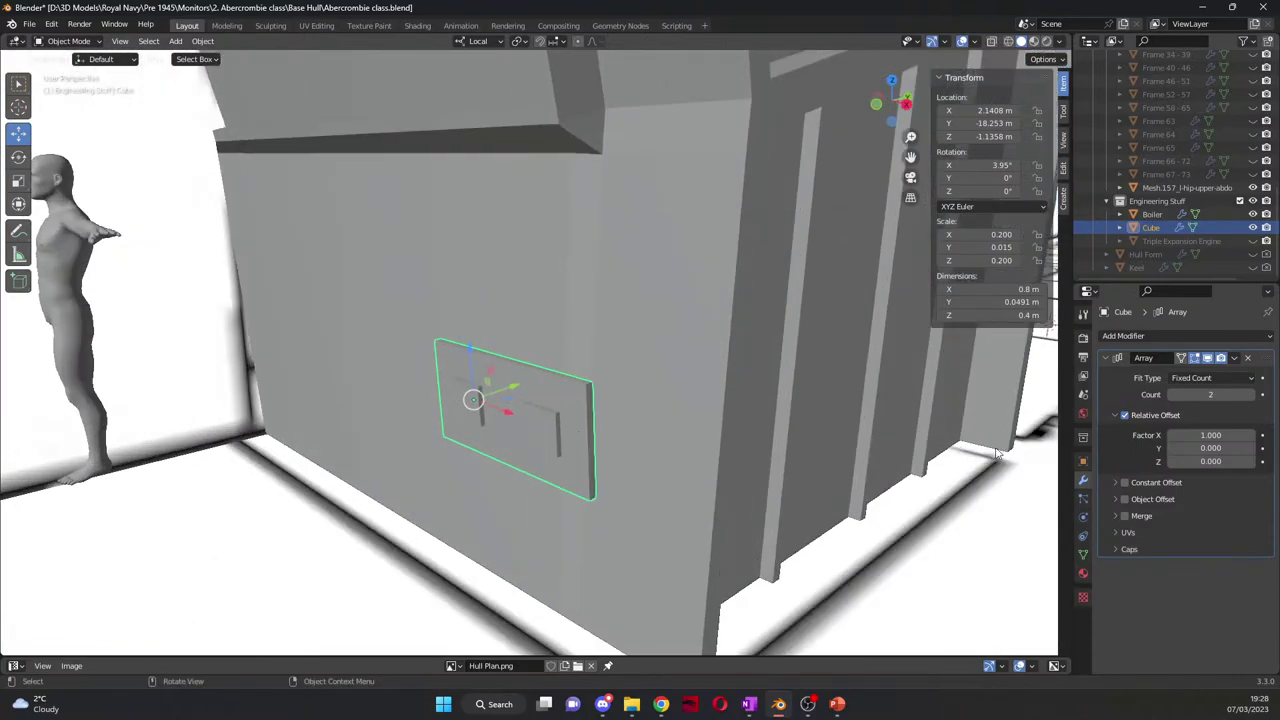
Step: Set the count of the small front plate's array to 4
left_click(1171, 395)
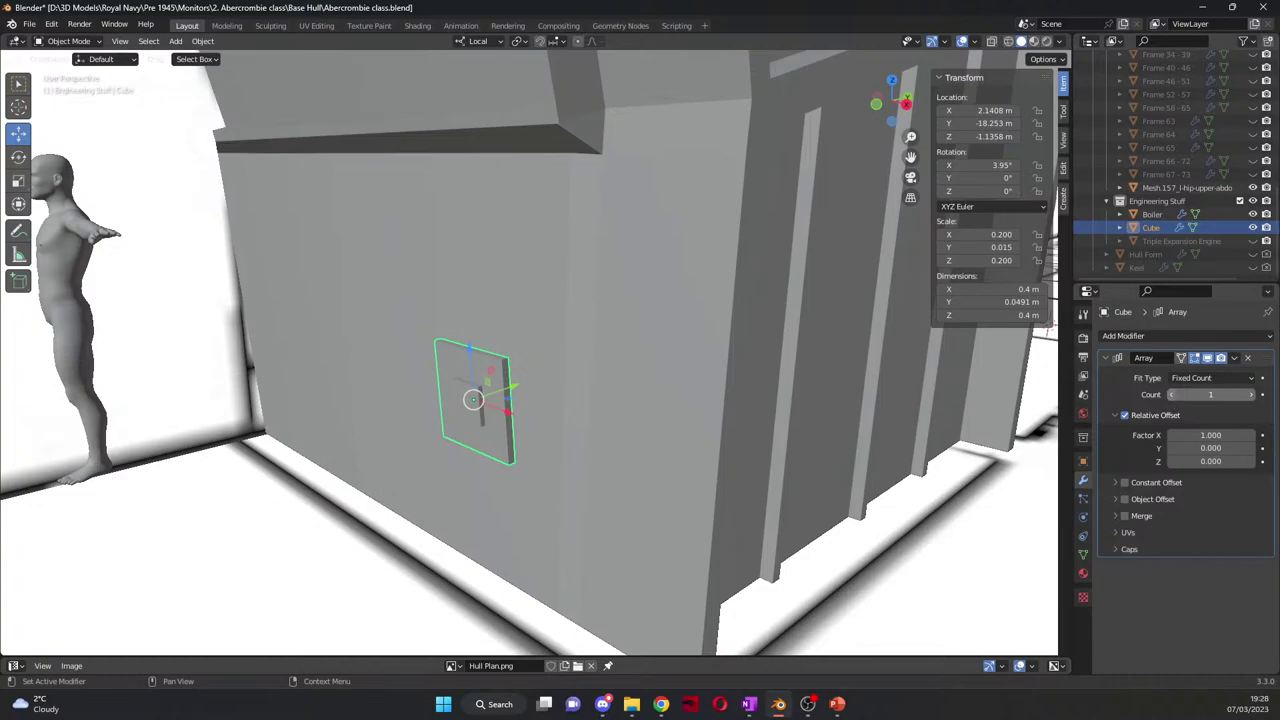
left_click(1256, 395)
left_click(1251, 395)
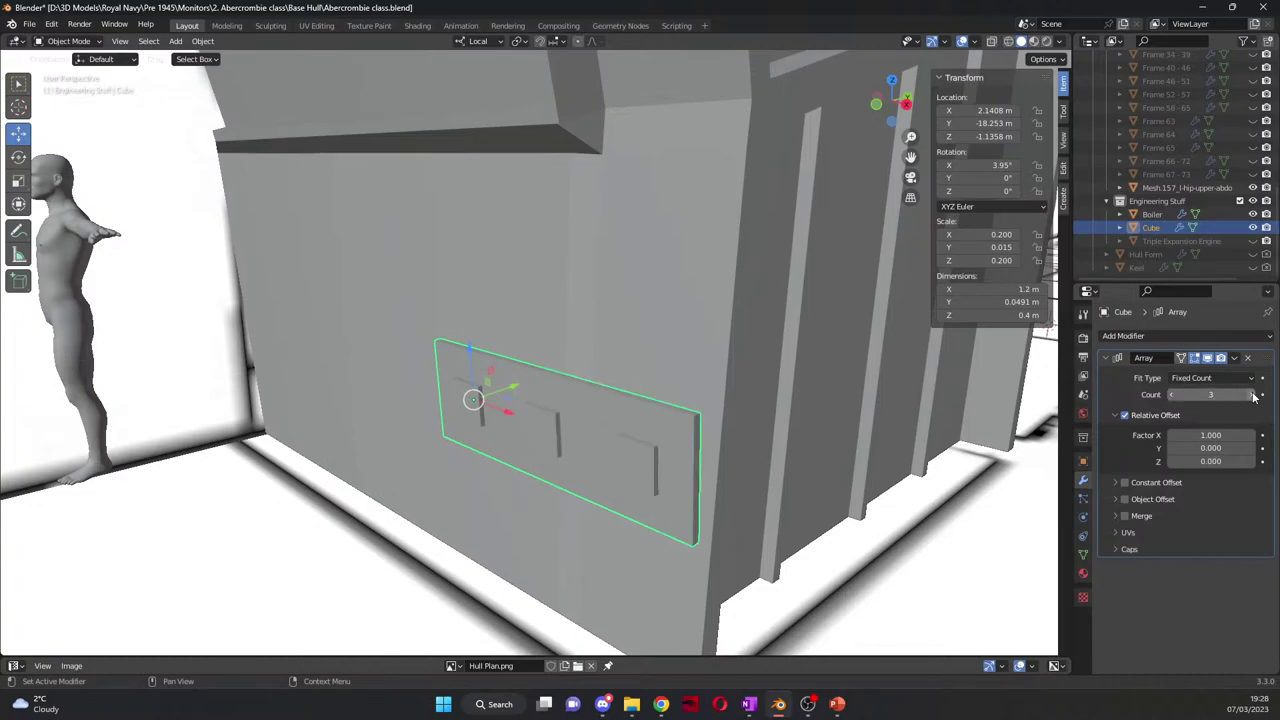
left_click(1251, 395)
Step: Set the plate array's relative offset X factor to -2 so the copies run across the boiler's front toward the centreline
left_click(1250, 436)
left_click(1250, 436)
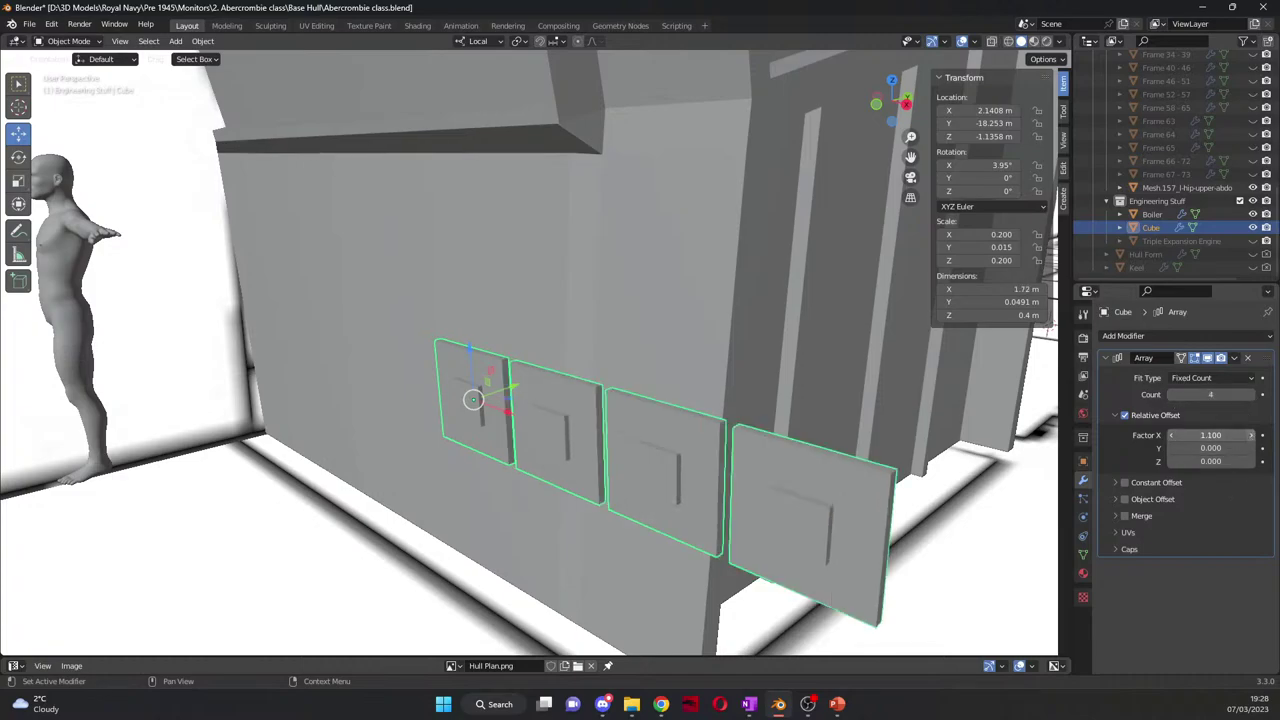
left_click(1250, 436)
left_click(1250, 436)
left_click(1250, 436)
left_click(1250, 436)
left_click(1251, 436)
left_click(1251, 436)
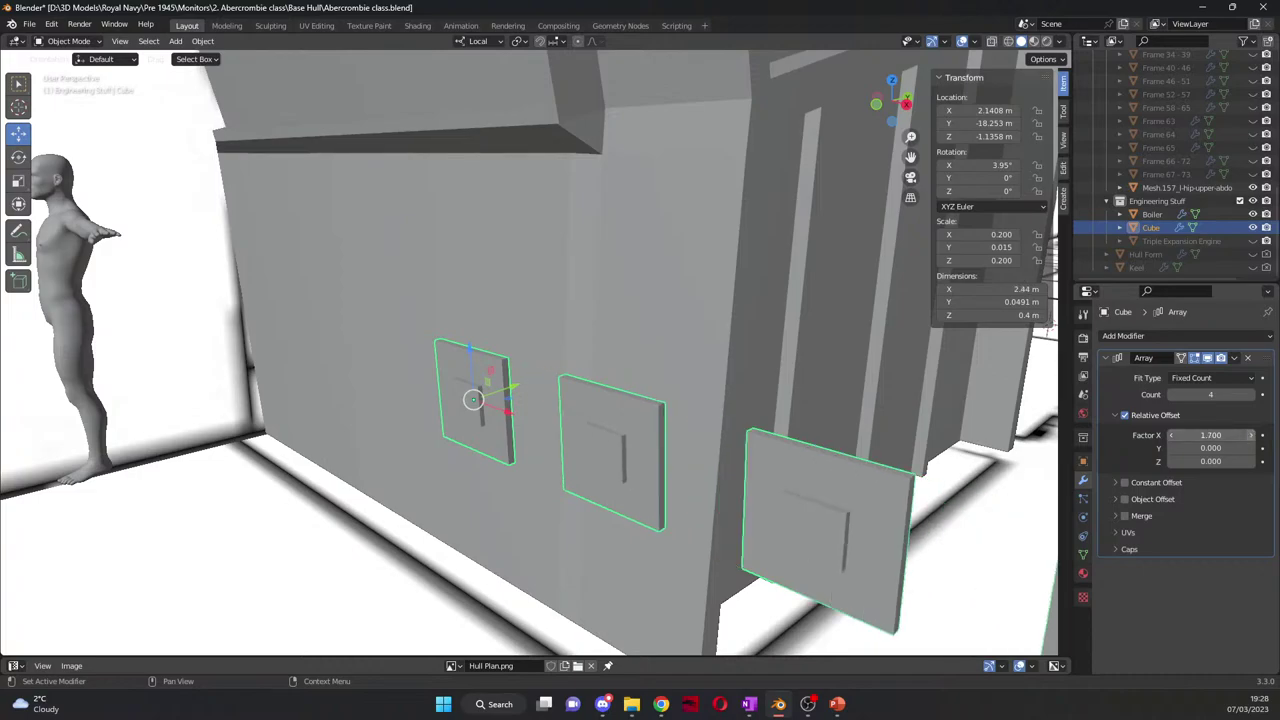
left_click(1251, 436)
left_click(1251, 436)
left_click(1199, 436)
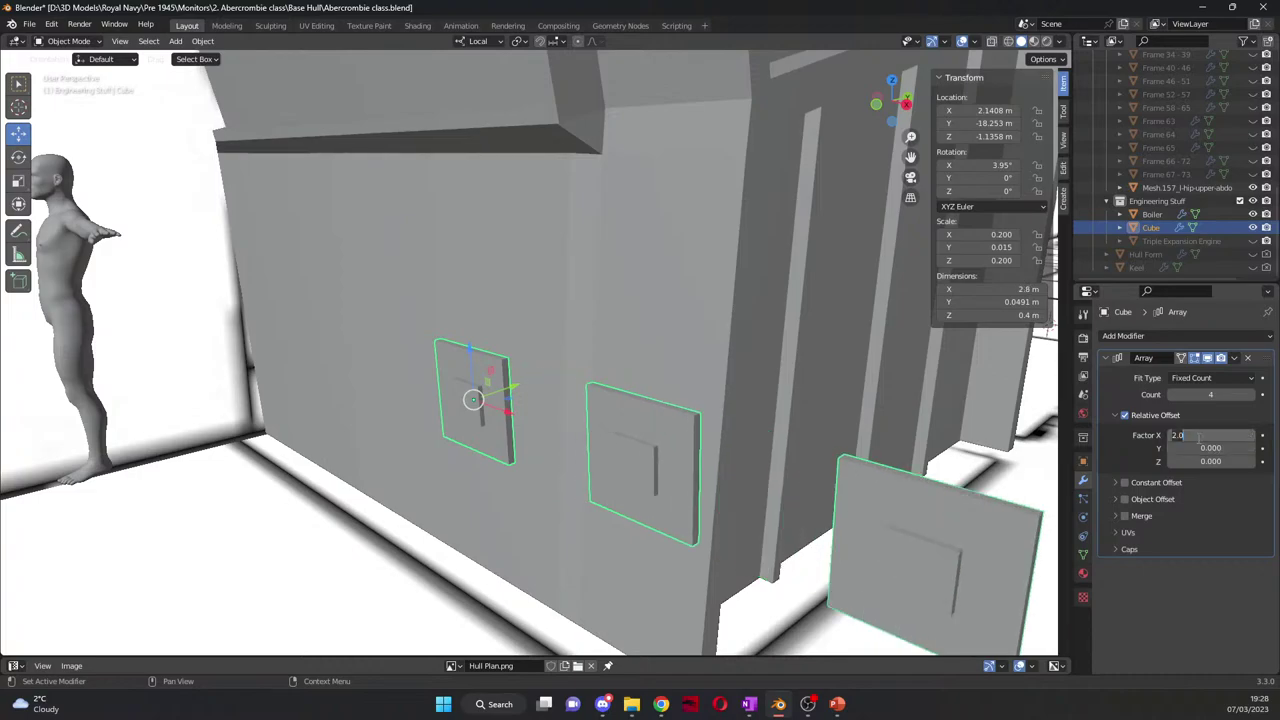
type("-2")
key("Return")
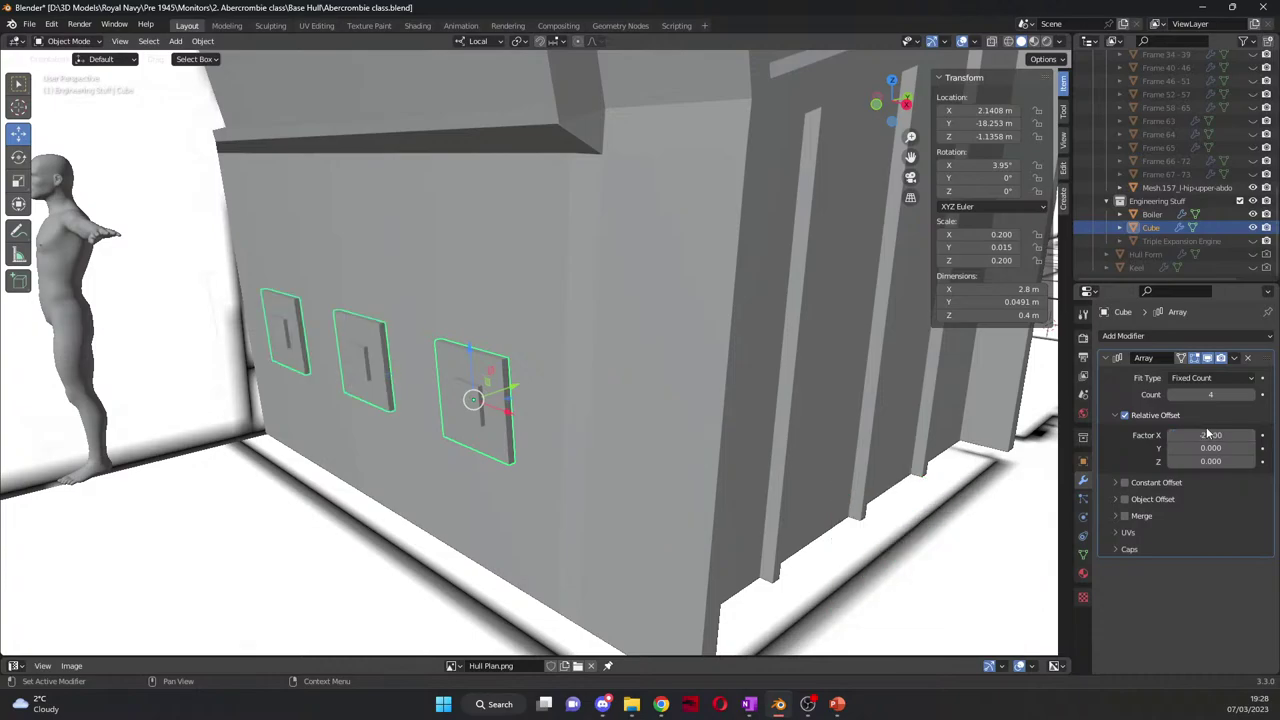
Step: Adjust the plate array to a relative offset X factor of -2.2 and a count of 3
middle_click_drag(470, 523, 505, 487)
scroll(566, 517, "down", 5)
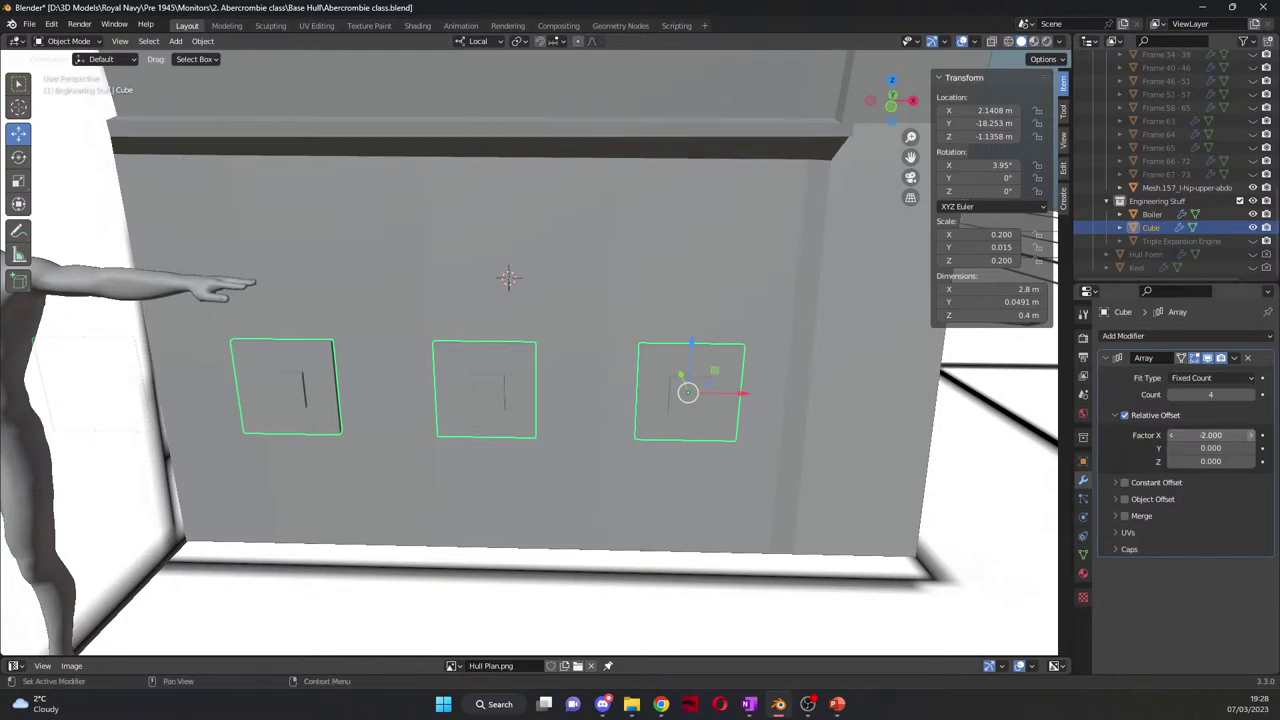
left_click(1249, 435)
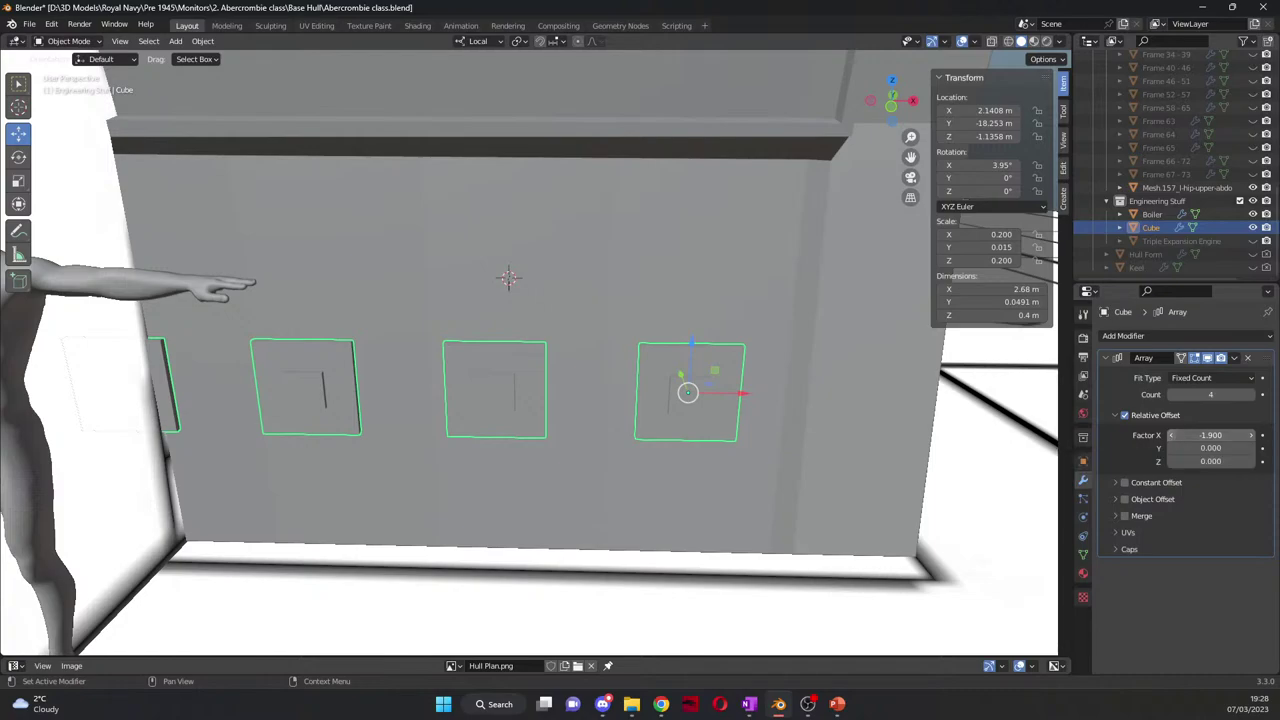
left_click(1172, 437)
left_click(1172, 437)
left_click(1172, 437)
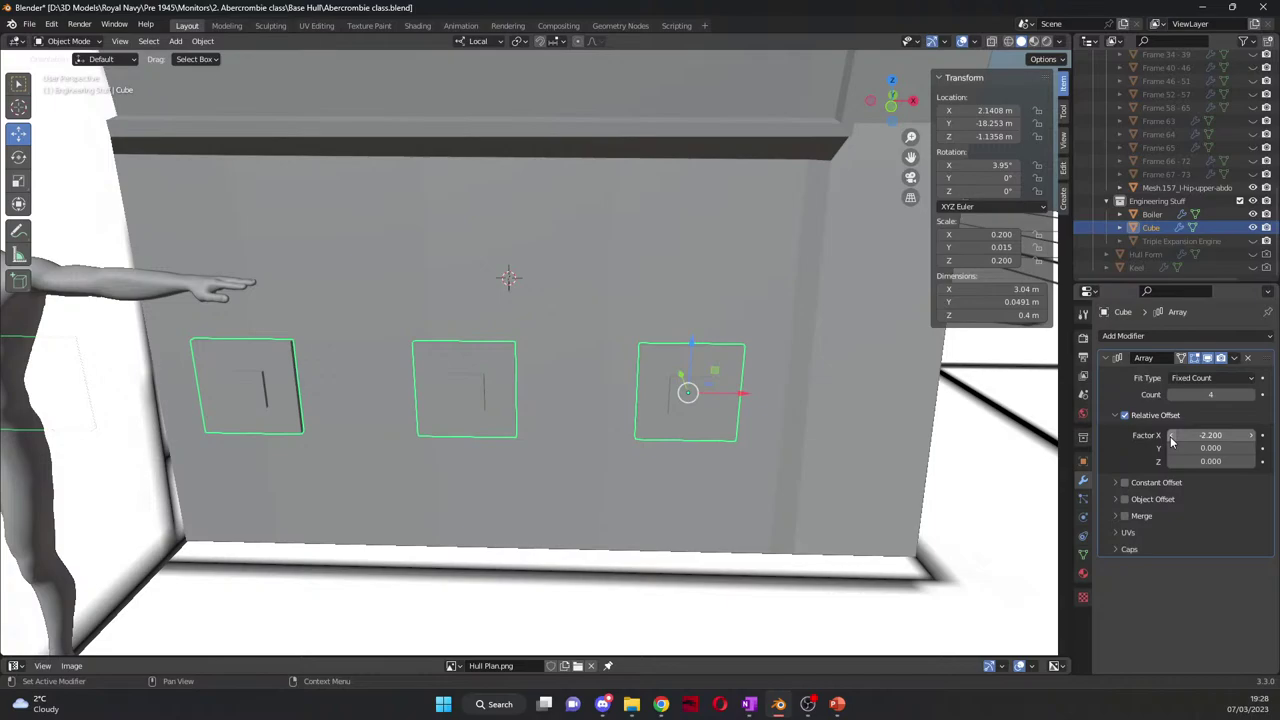
middle_click_drag(586, 505, 637, 499)
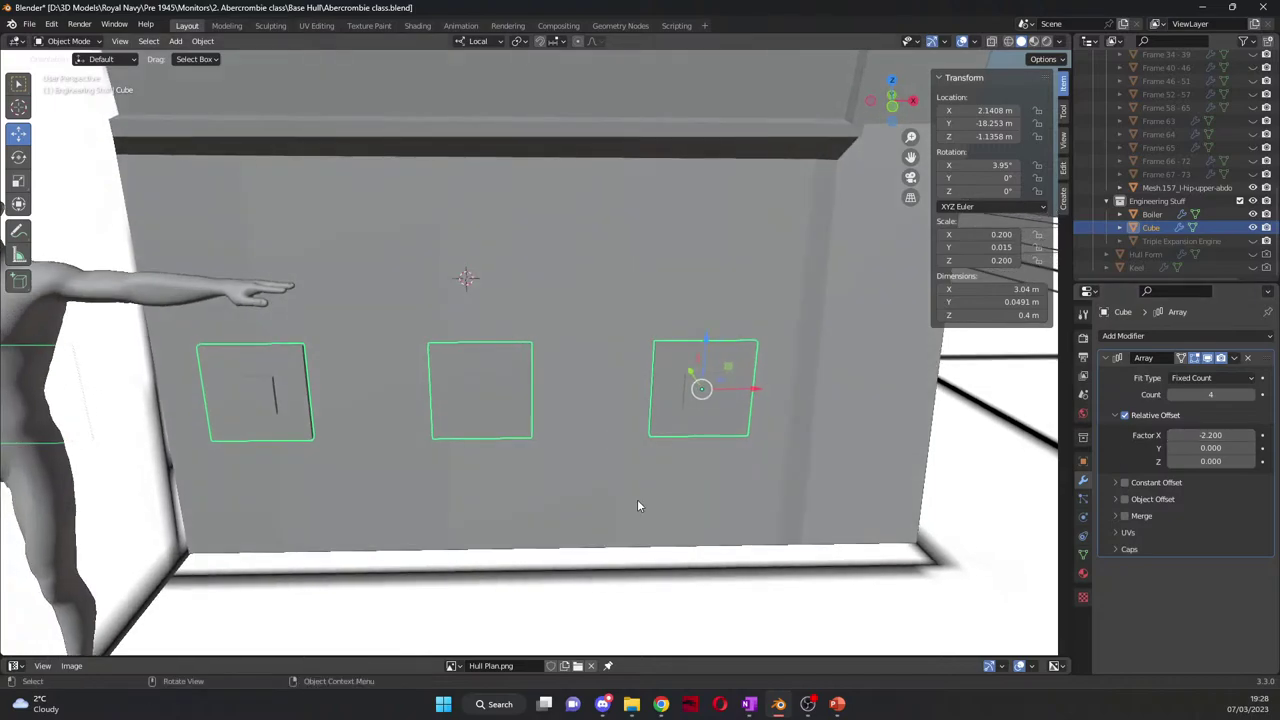
left_click(1171, 396)
middle_click_drag(741, 501, 655, 506)
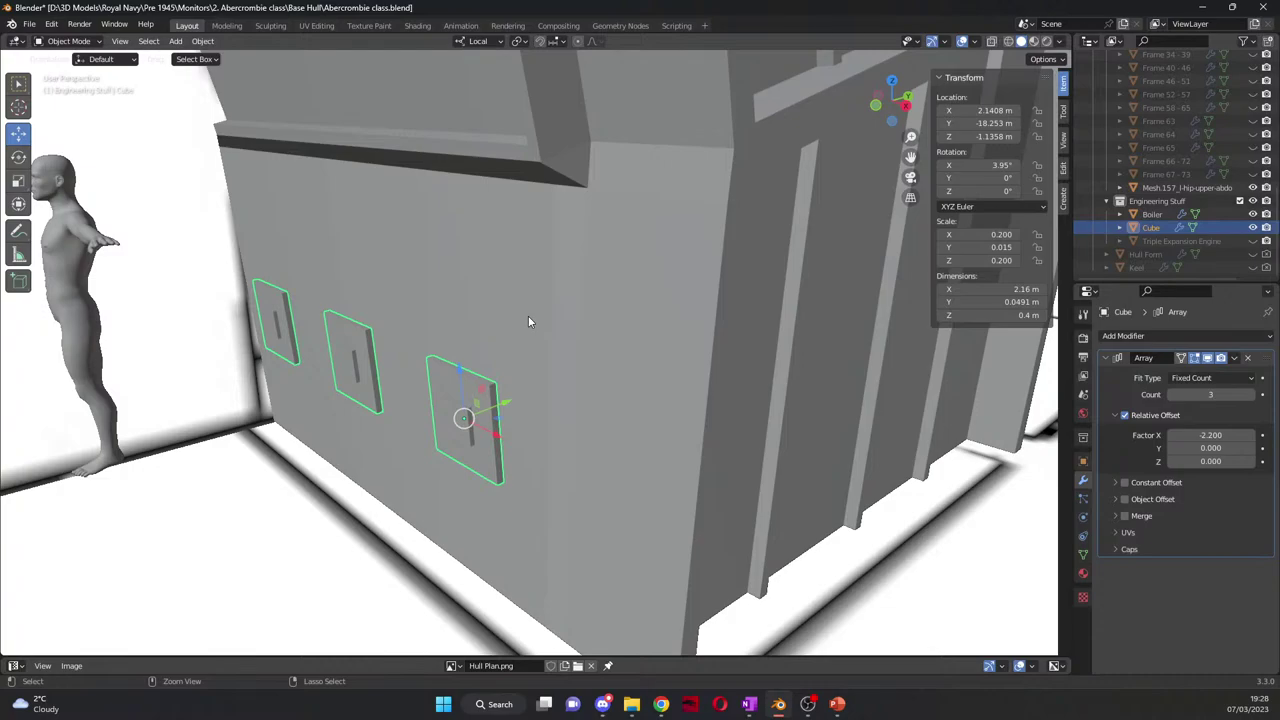
Step: Try to join the arrayed front plates into the mirrored boiler, and undo the join
left_click(496, 310, "shift")
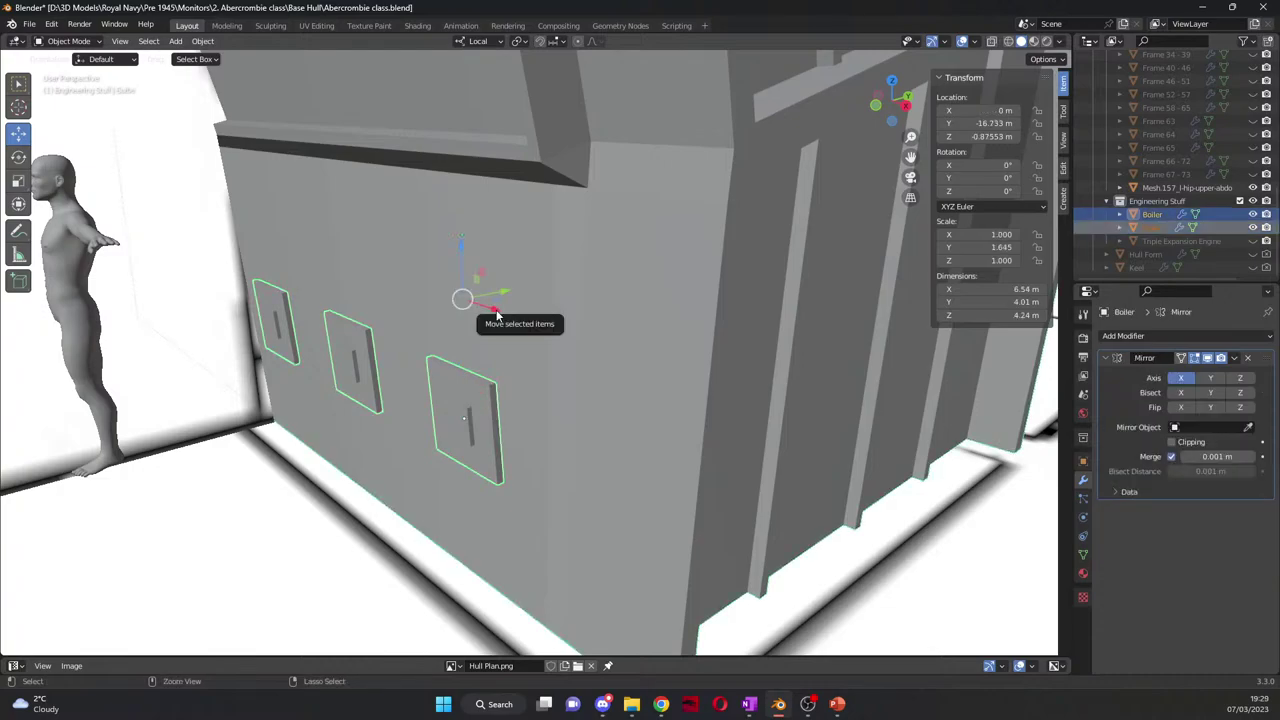
key("ctrl+j")
middle_click_drag(497, 312, 526, 323)
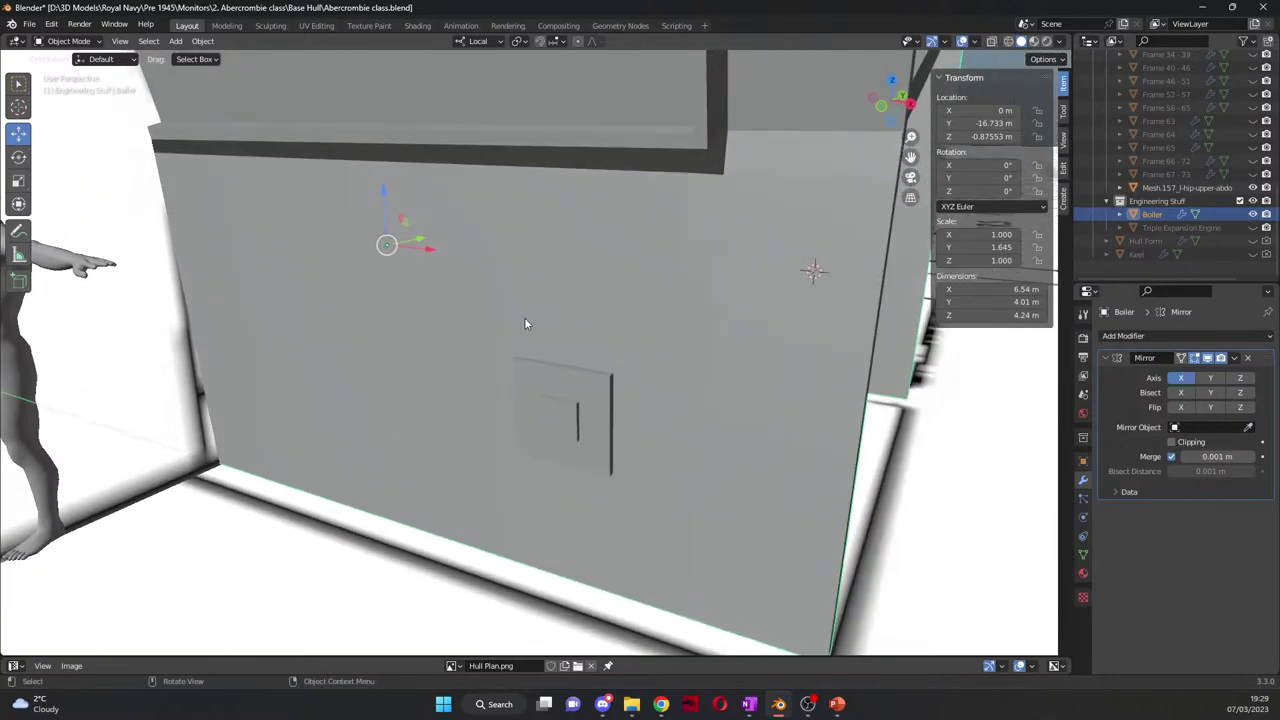
key("ctrl+z")
Step: Apply the boiler's Mirror modifier and try to join the arrayed plates to it
left_click(1235, 359)
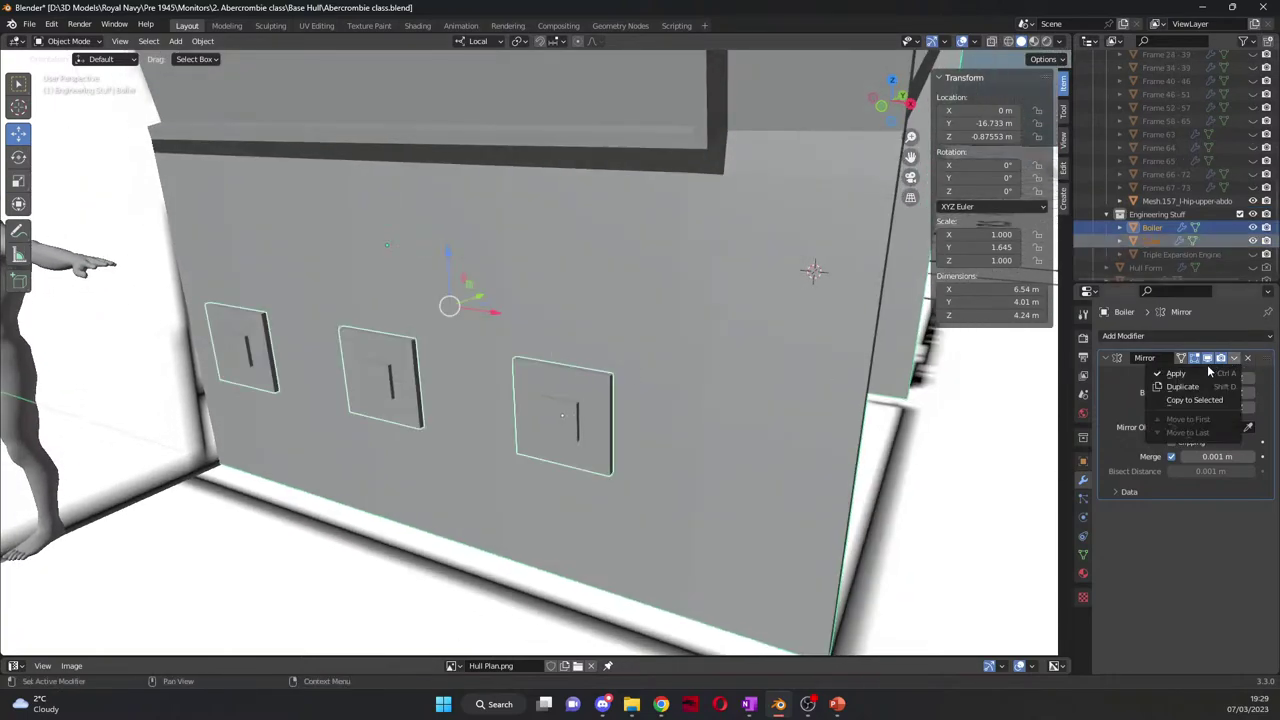
left_click(1203, 373)
left_click(604, 269, "shift")
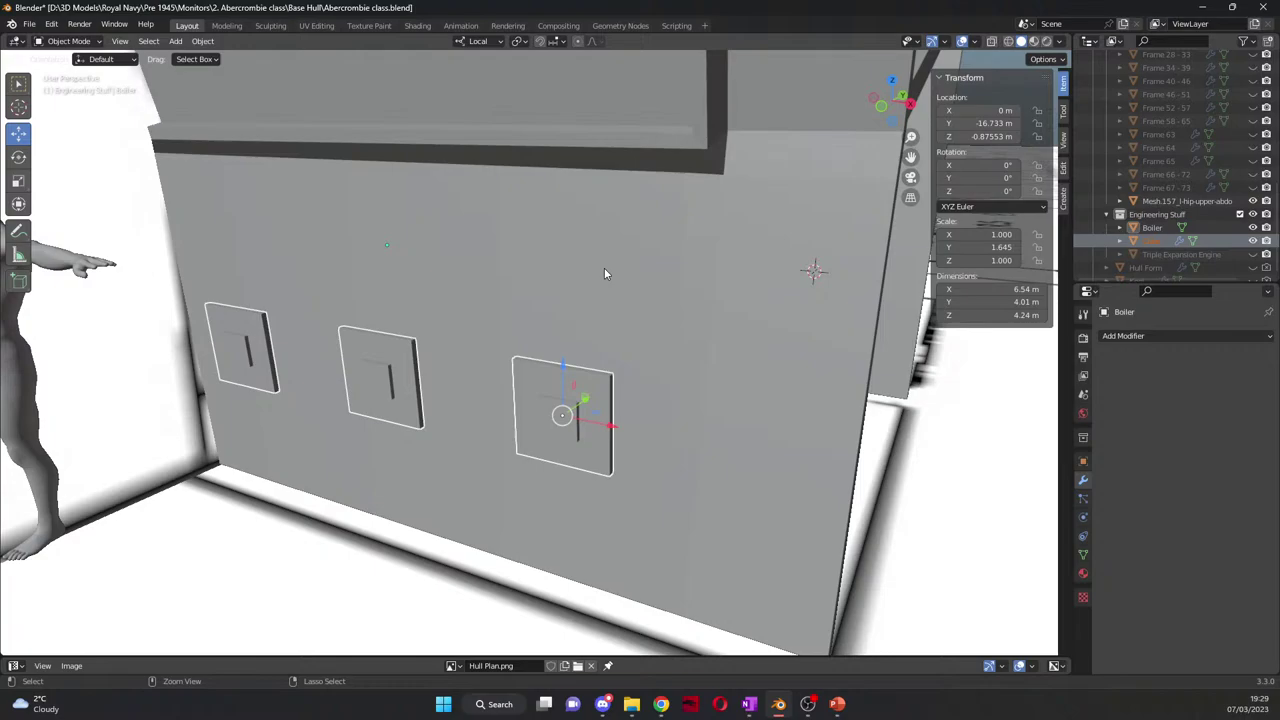
key("ctrl+j")
middle_click_drag(580, 338, 597, 338)
scroll(597, 338, "down", 2)
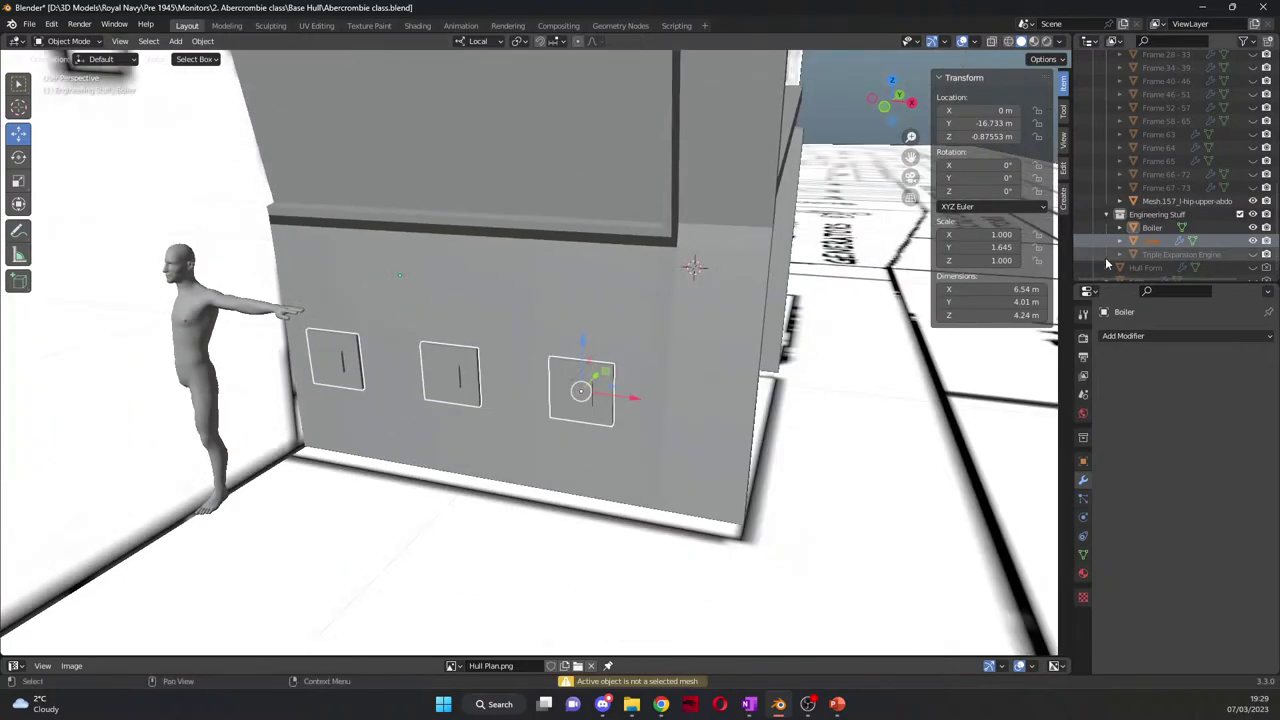
Step: Join the plates to the boiler with their Array modifier still unapplied, check the front, and undo the join
left_click(1152, 239)
left_click(626, 293, "shift")
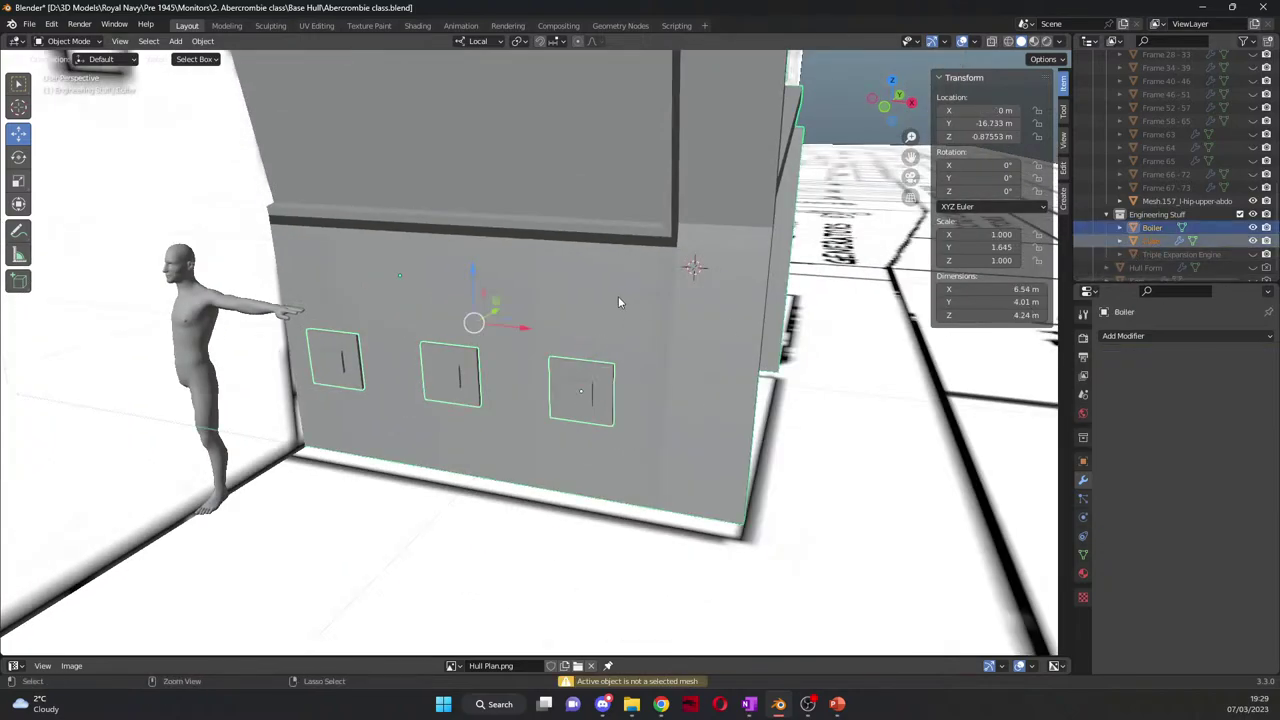
key("ctrl+j")
middle_click_drag(617, 296, 532, 330)
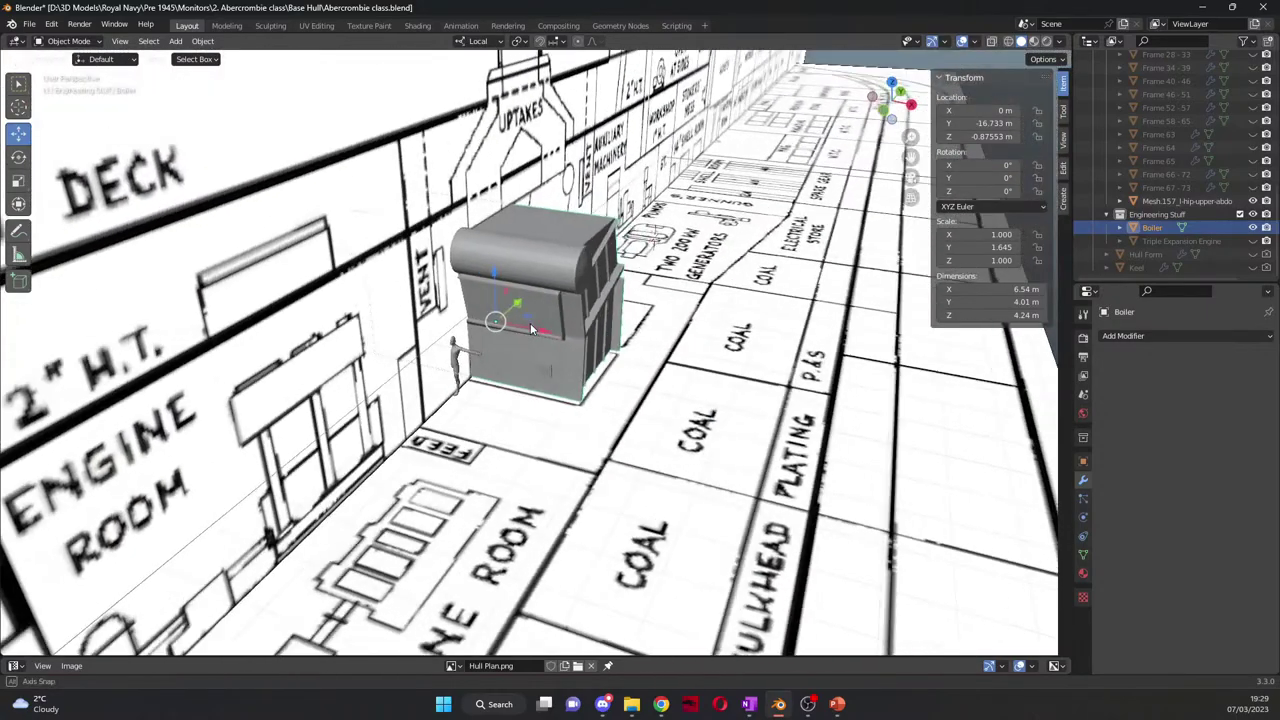
scroll(532, 330, "up", 6)
middle_click_drag(521, 437, 538, 408)
key("ctrl+z")
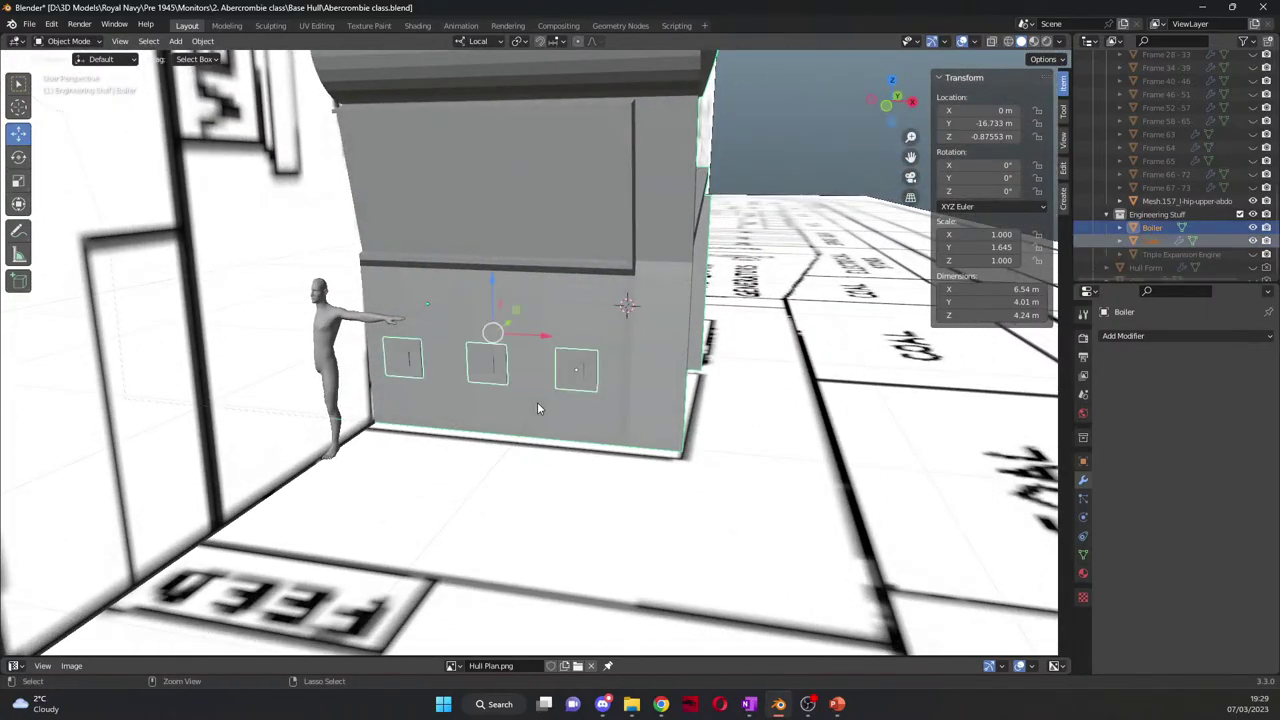
Step: Apply the Array modifier on the front plates and join them into the boiler object
scroll(537, 403, "up", 3)
left_click(560, 390)
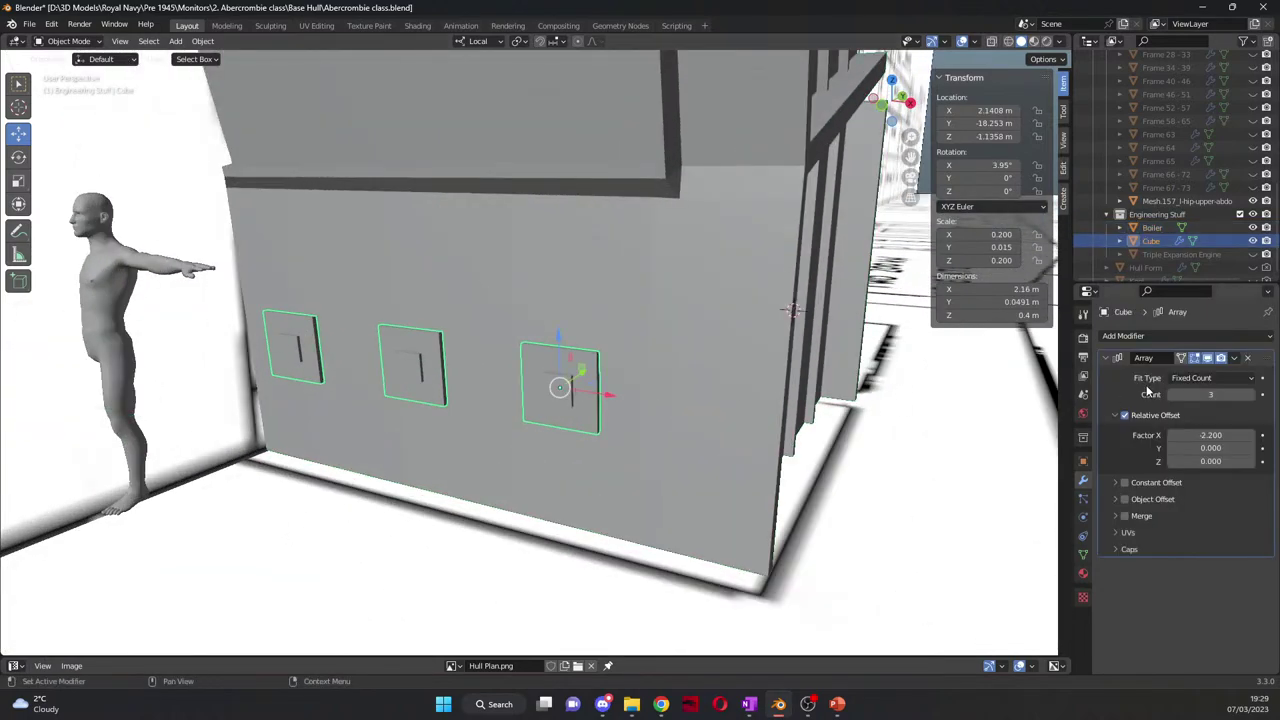
left_click(1234, 359)
left_click(1194, 375)
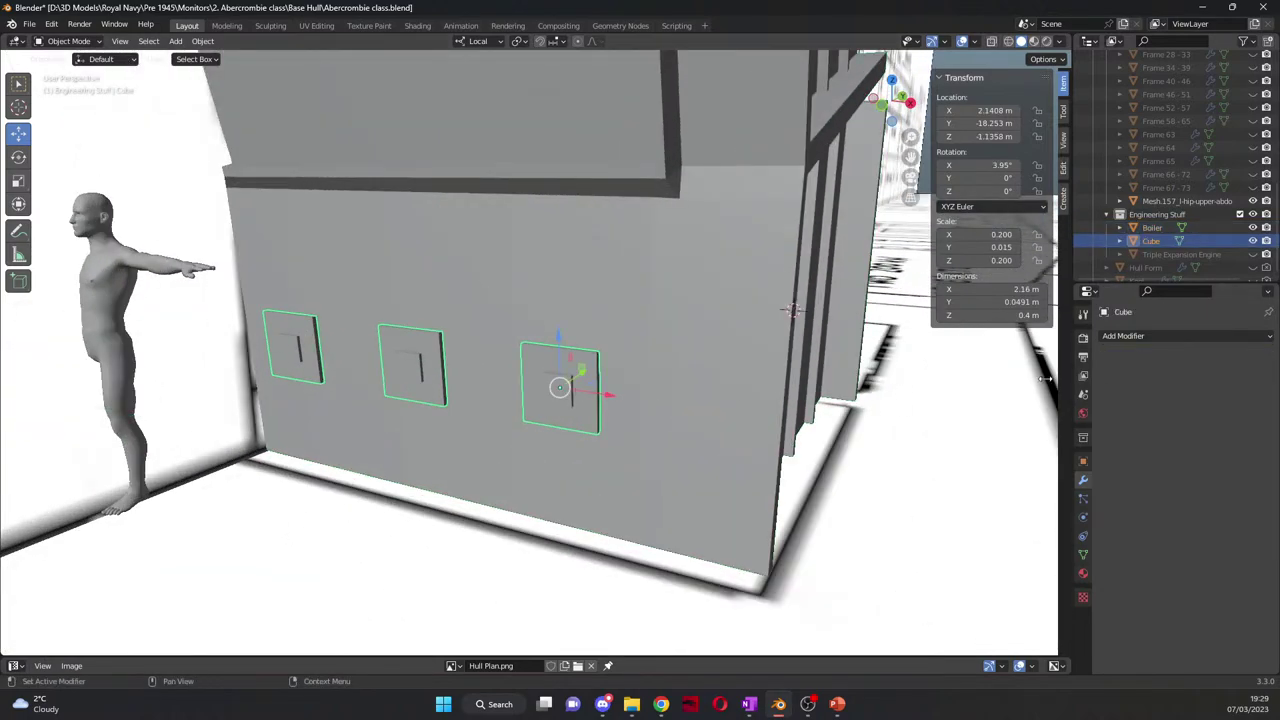
left_click(616, 251, "shift")
key("ctrl+j")
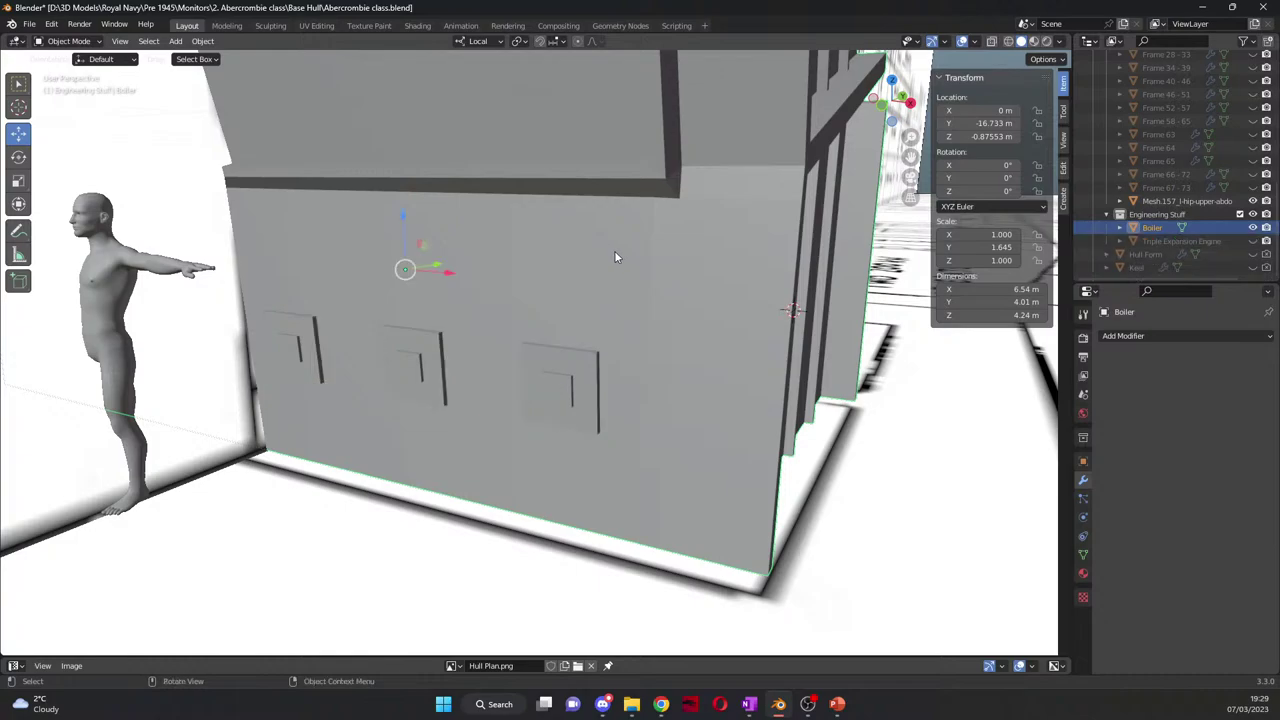
Step: Examine the joined boiler and its front plates up close, from the side, and against the plan from above
middle_click_drag(614, 254, 419, 369)
scroll(678, 279, "down", 5)
scroll(567, 352, "up", 3)
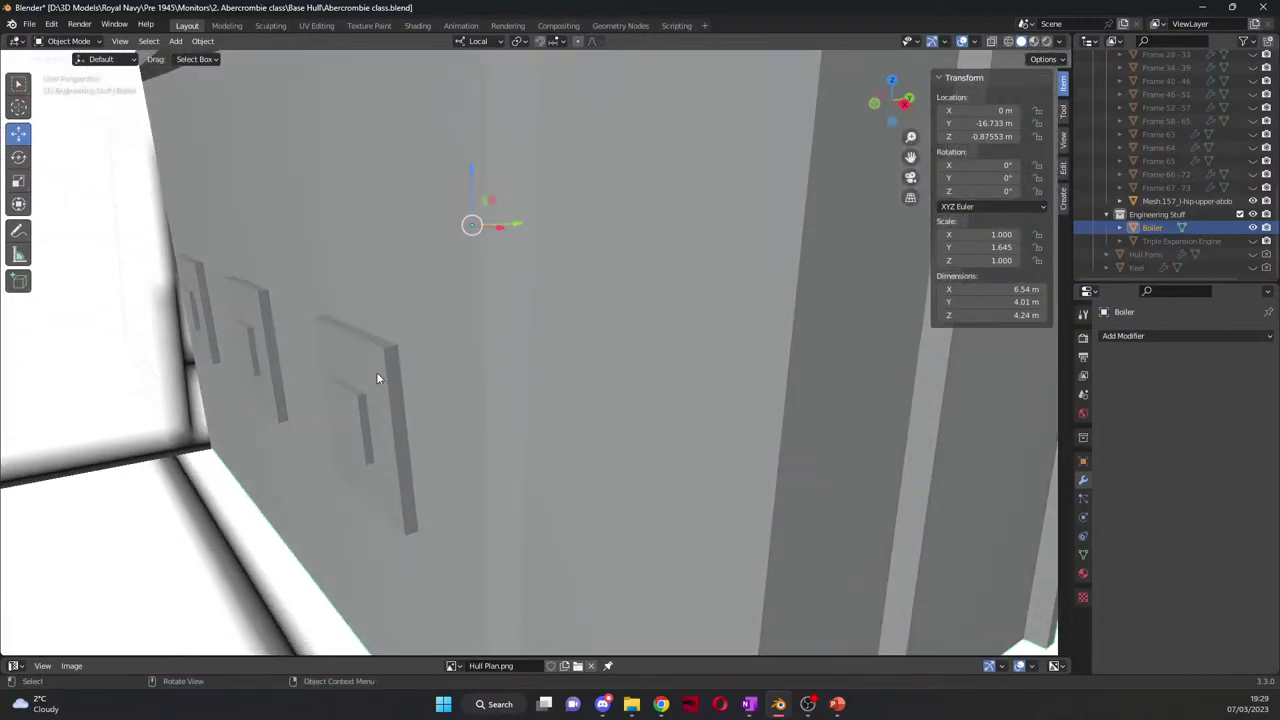
left_click(377, 374)
left_click(377, 374)
scroll(377, 373, "down", 4)
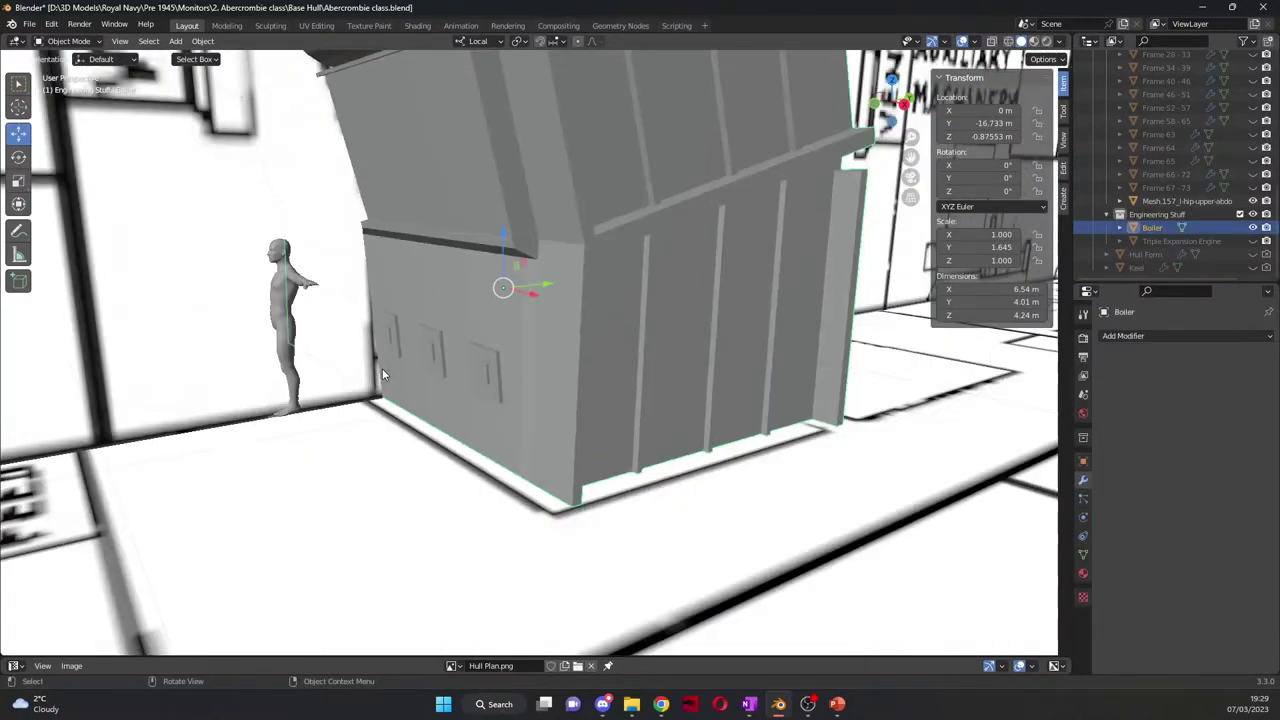
middle_click_drag(383, 369, 620, 340)
middle_click_drag(532, 342, 483, 374)
scroll(480, 370, "down", 5)
middle_click_drag(422, 301, 601, 364)
key("KP_7")
scroll(450, 336, "up", 4)
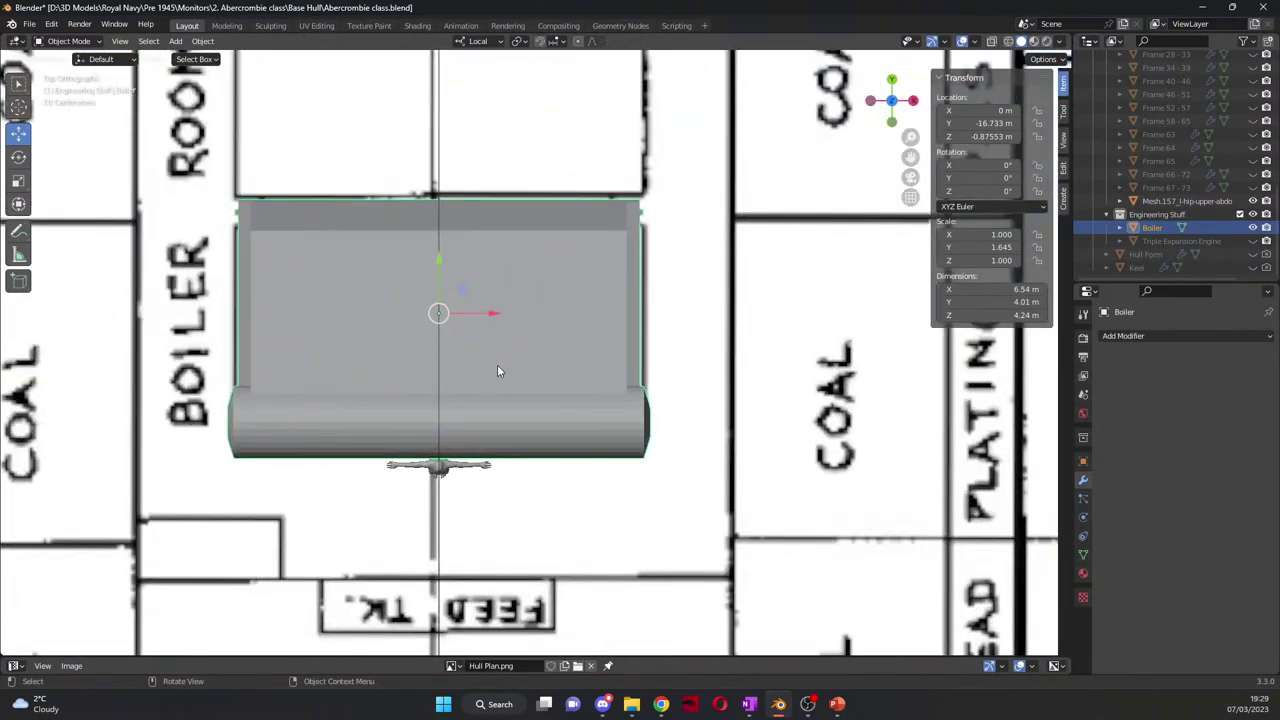
Step: Add an X-axis Mirror modifier to the half boiler and display the model in solid shading
key("1")
scroll(497, 385, "down", 17)
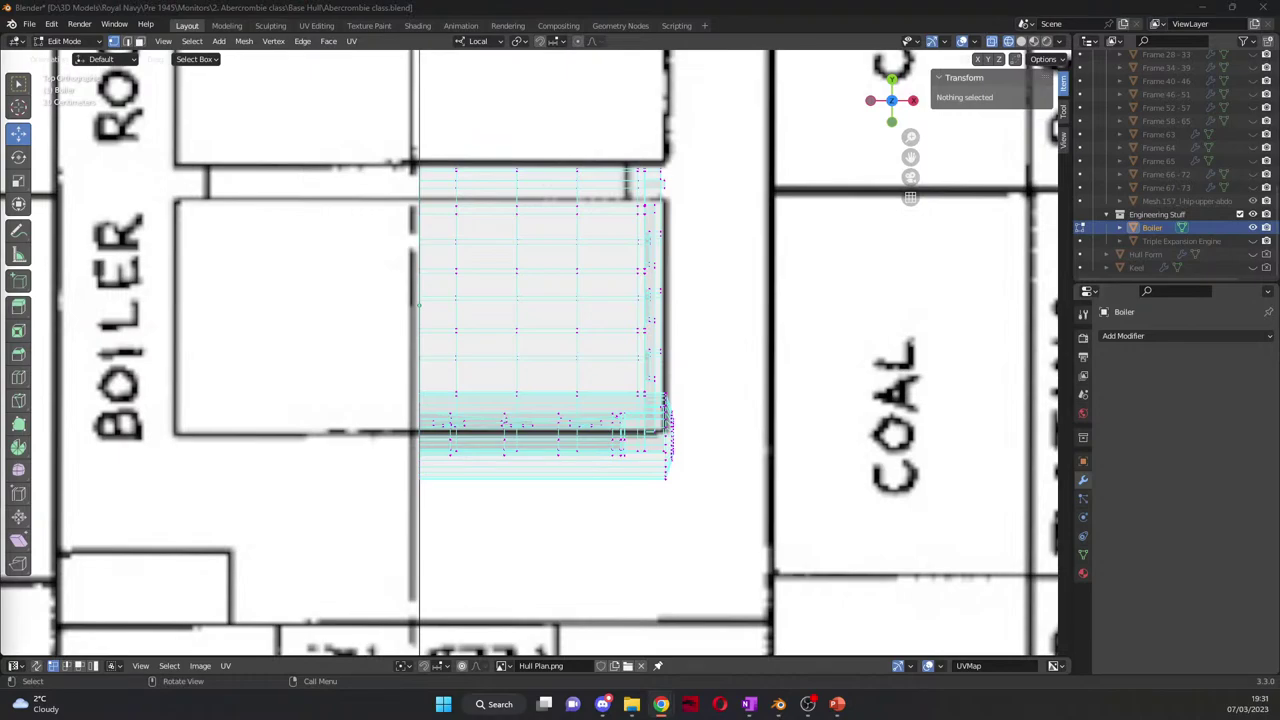
middle_click_drag(551, 348, 700, 560)
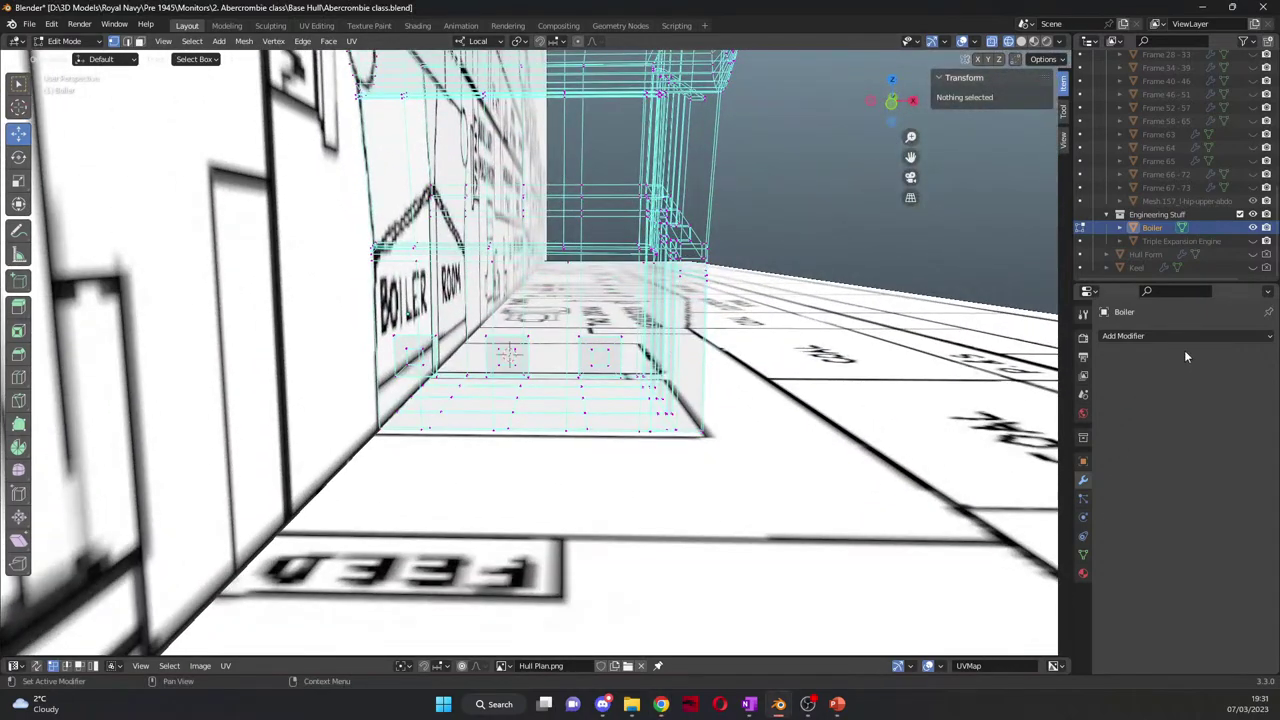
left_click(1192, 335)
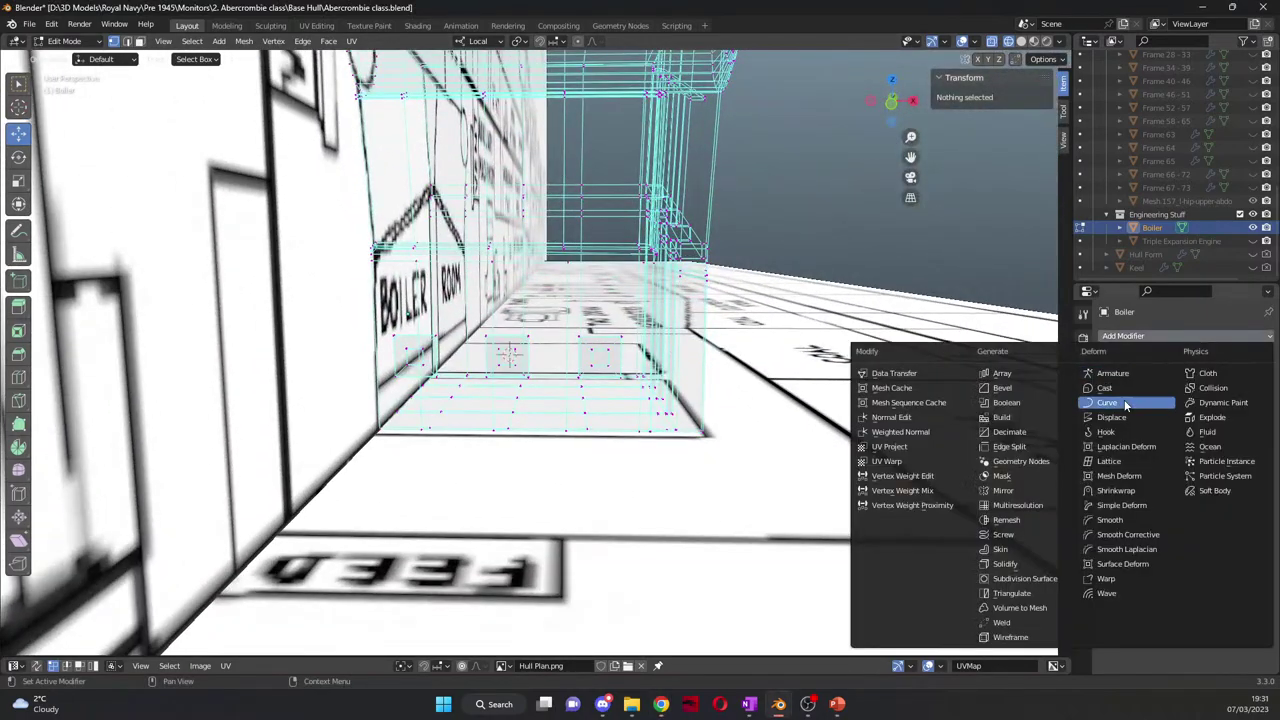
left_click(1000, 490)
middle_click_drag(602, 342, 645, 358)
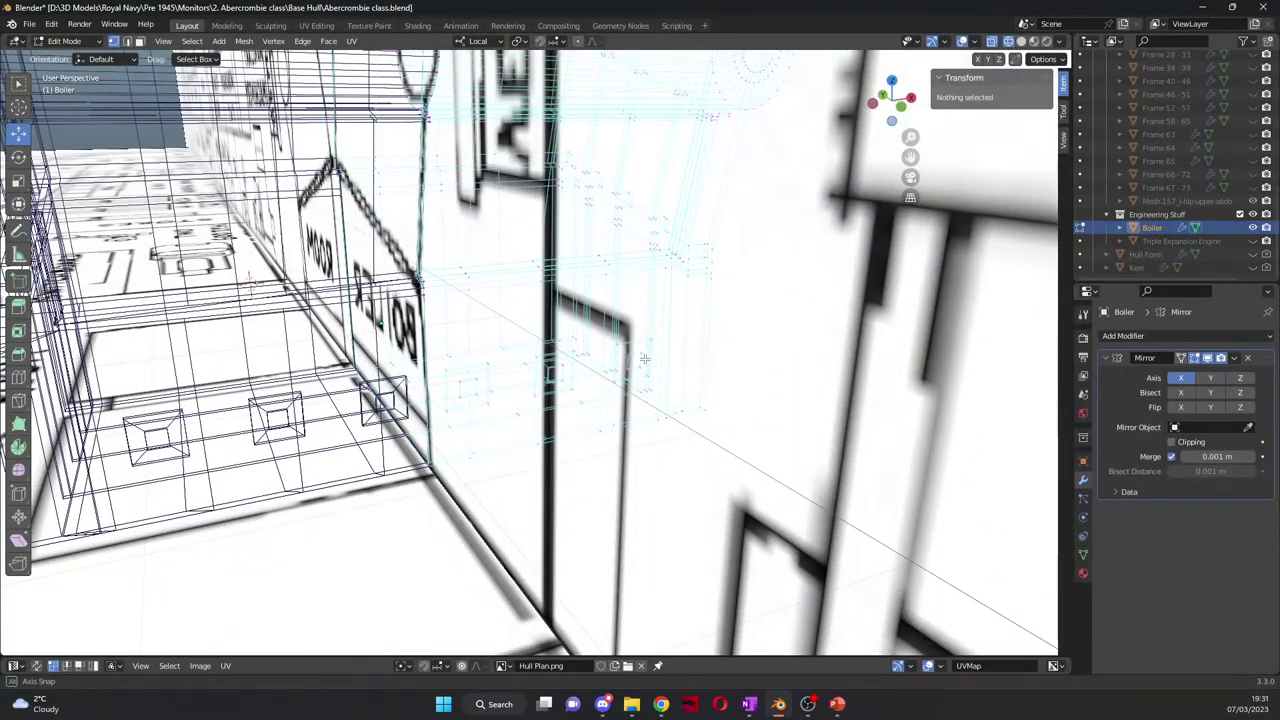
left_click(1021, 43)
Step: In edge select mode, move the front face's vertical edge behind the innermost plate -0.39455 m along local X toward the centreline
mouse_move(594, 398)
middle_mouse_down()
mouse_move(547, 413)
mouse_move(623, 280)
middle_mouse_up()
mouse_move(965, 268)
middle_mouse_down()
mouse_move(909, 280)
mouse_move(940, 272)
middle_mouse_up()
scroll(909, 280, "up", 4)
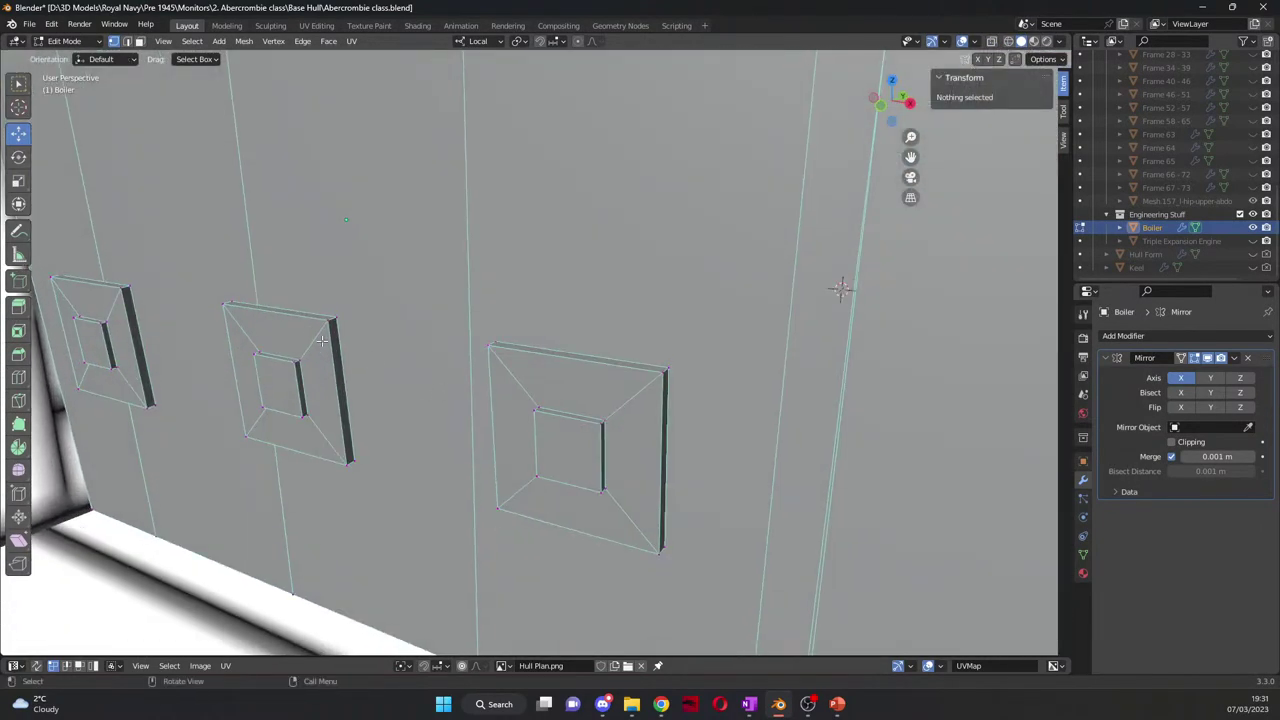
left_click(127, 42)
middle_click_drag(276, 162, 316, 154)
middle_click_drag(385, 183, 376, 212)
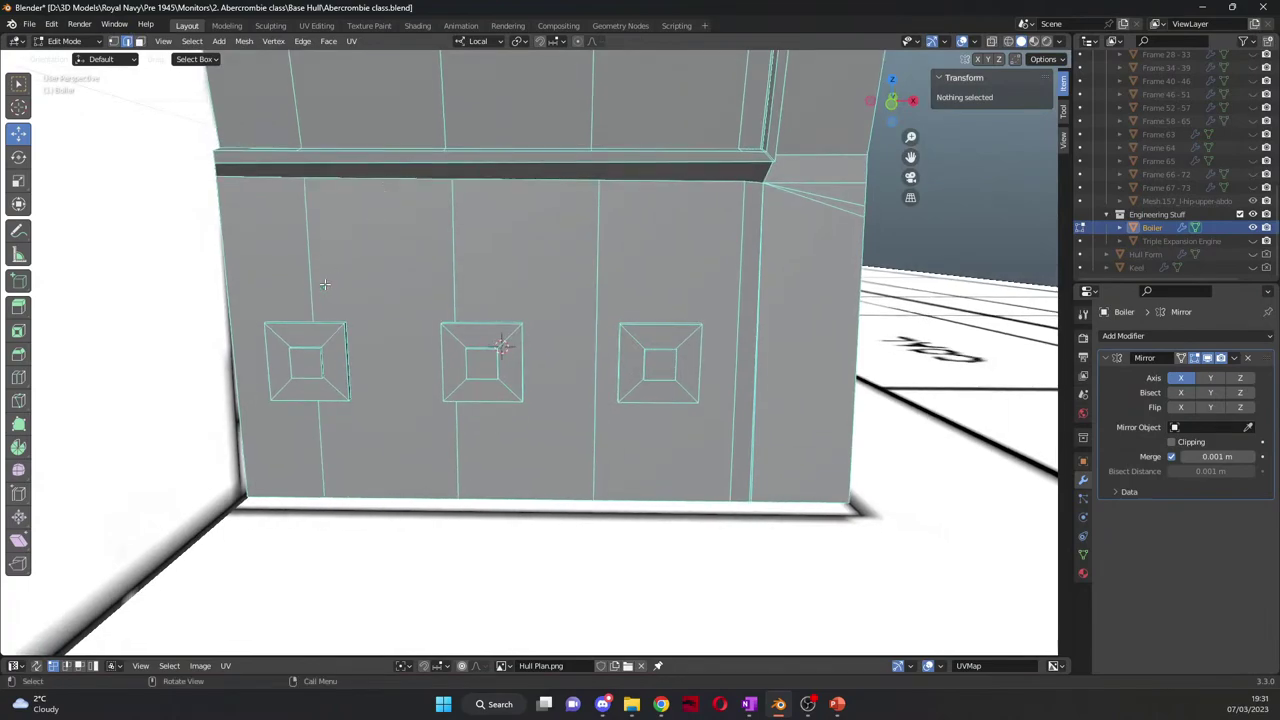
left_click(324, 288)
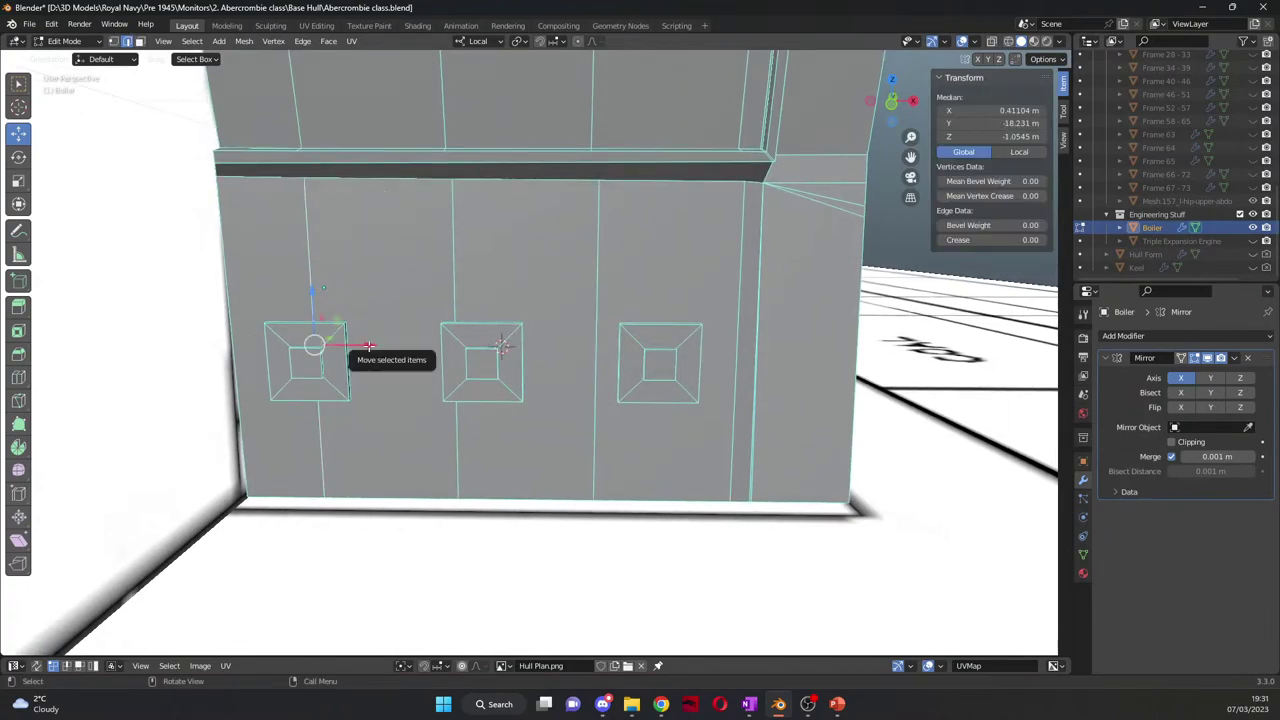
left_click_drag(367, 345, 288, 344)
middle_click_drag(288, 344, 411, 266)
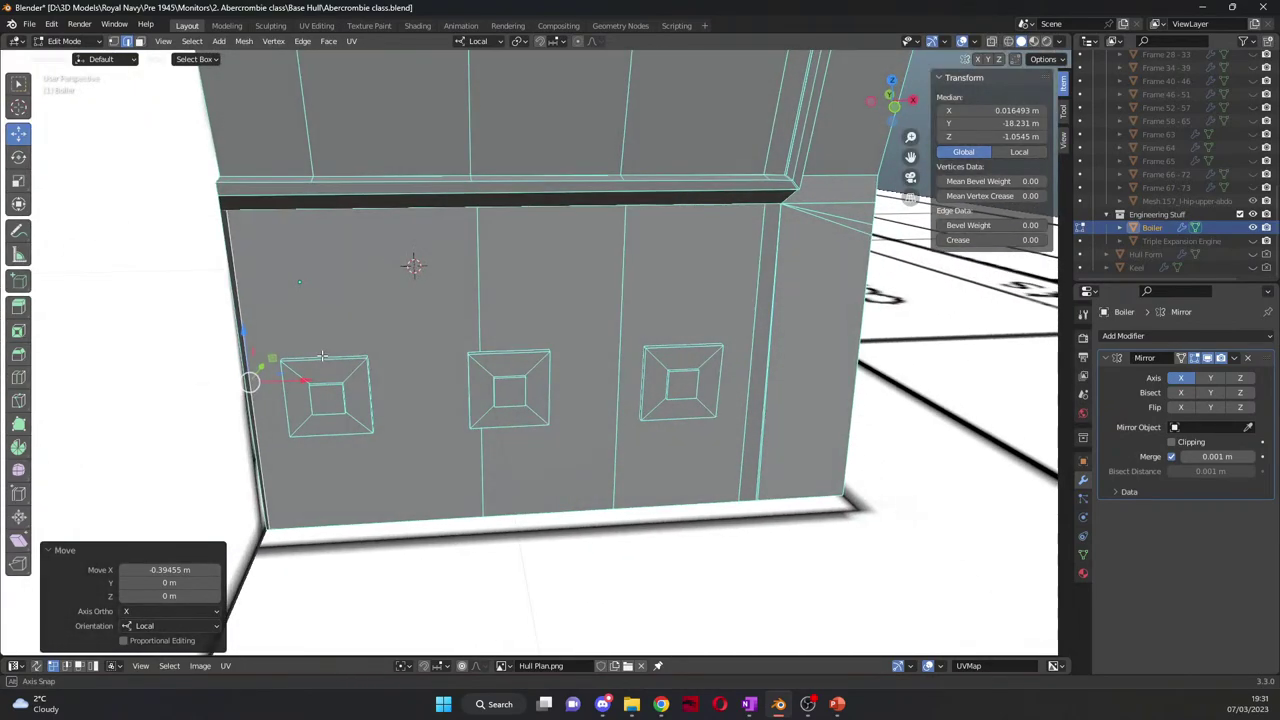
Step: Set the moved edge's global median X to 0 m so it sits exactly on the mirror plane
double_click(1011, 111)
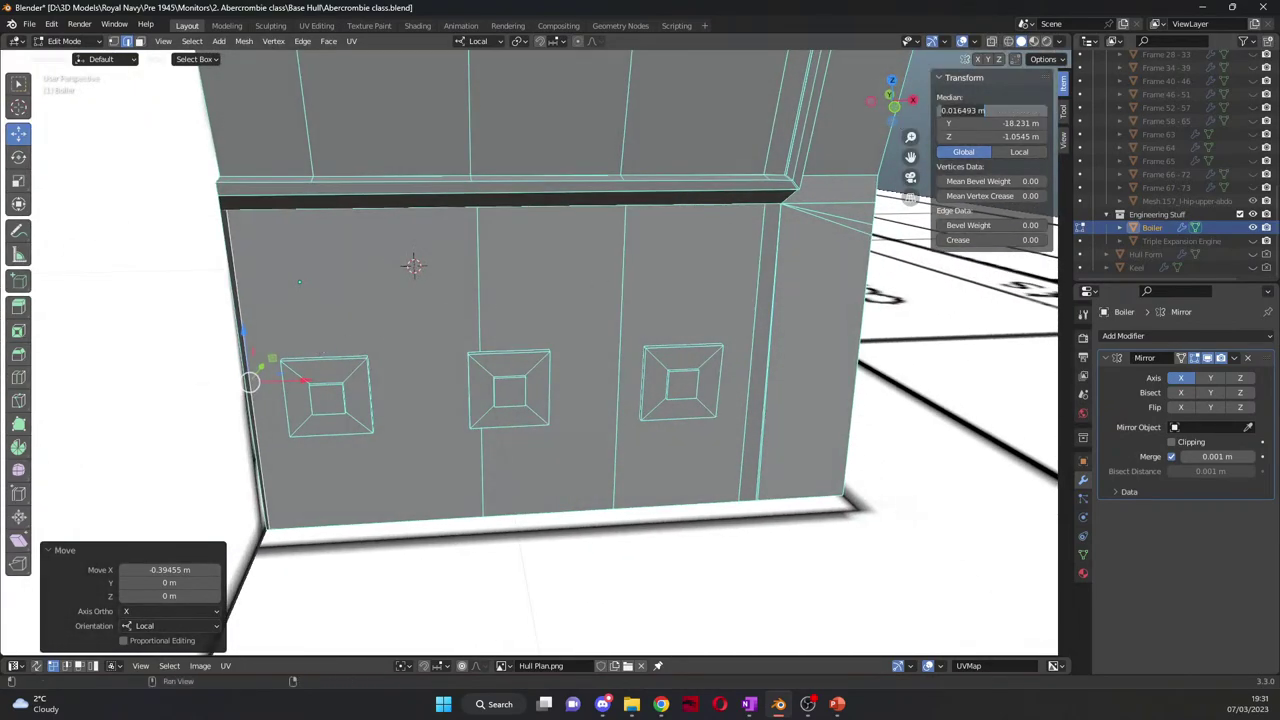
type("0")
key("Return")
scroll(560, 360, "up", 5)
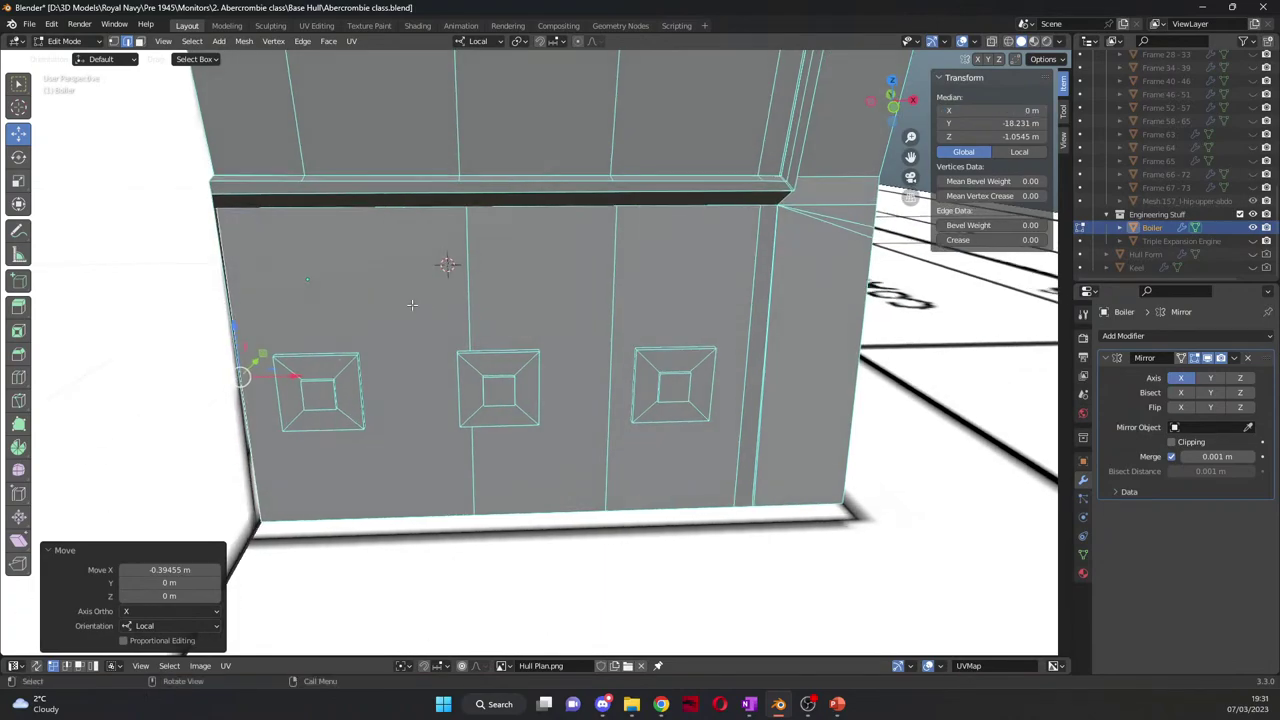
Step: In face select mode, delete the narrow end face lying on the mirror plane at the boiler front's inner edge
middle_click_drag(470, 258, 617, 207)
scroll(617, 207, "down", 2)
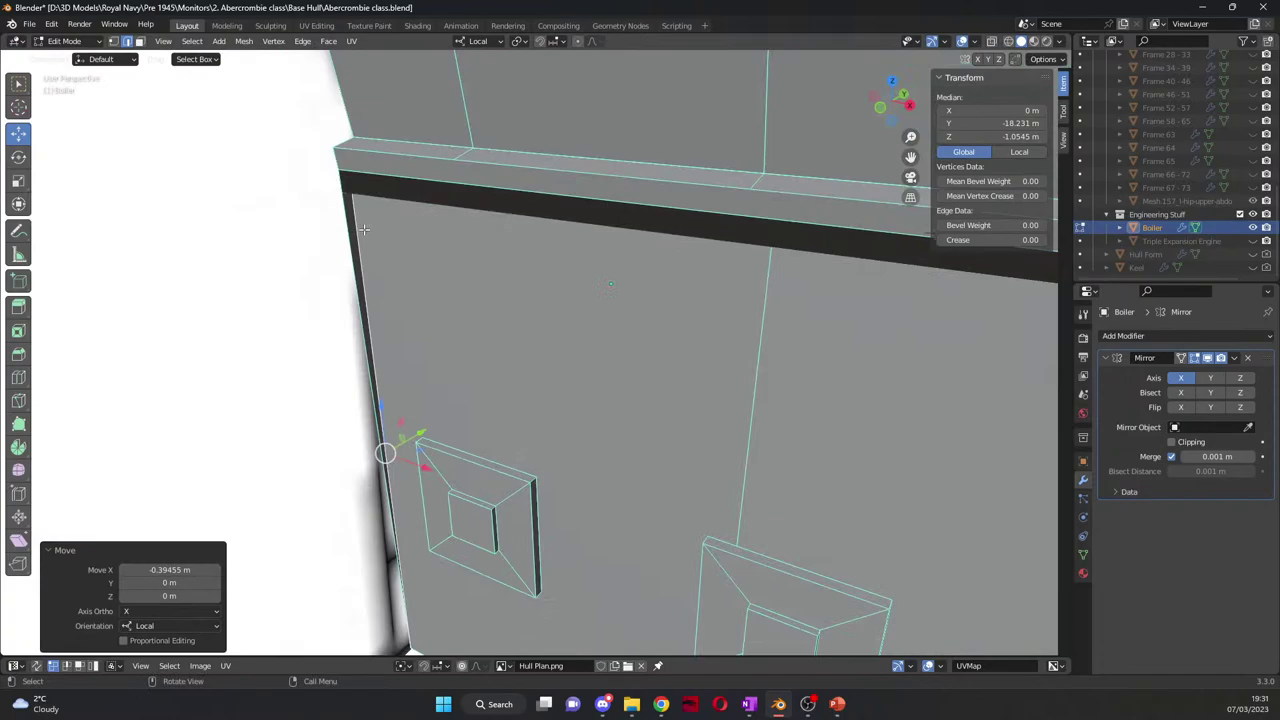
left_click(141, 42)
left_click(352, 257)
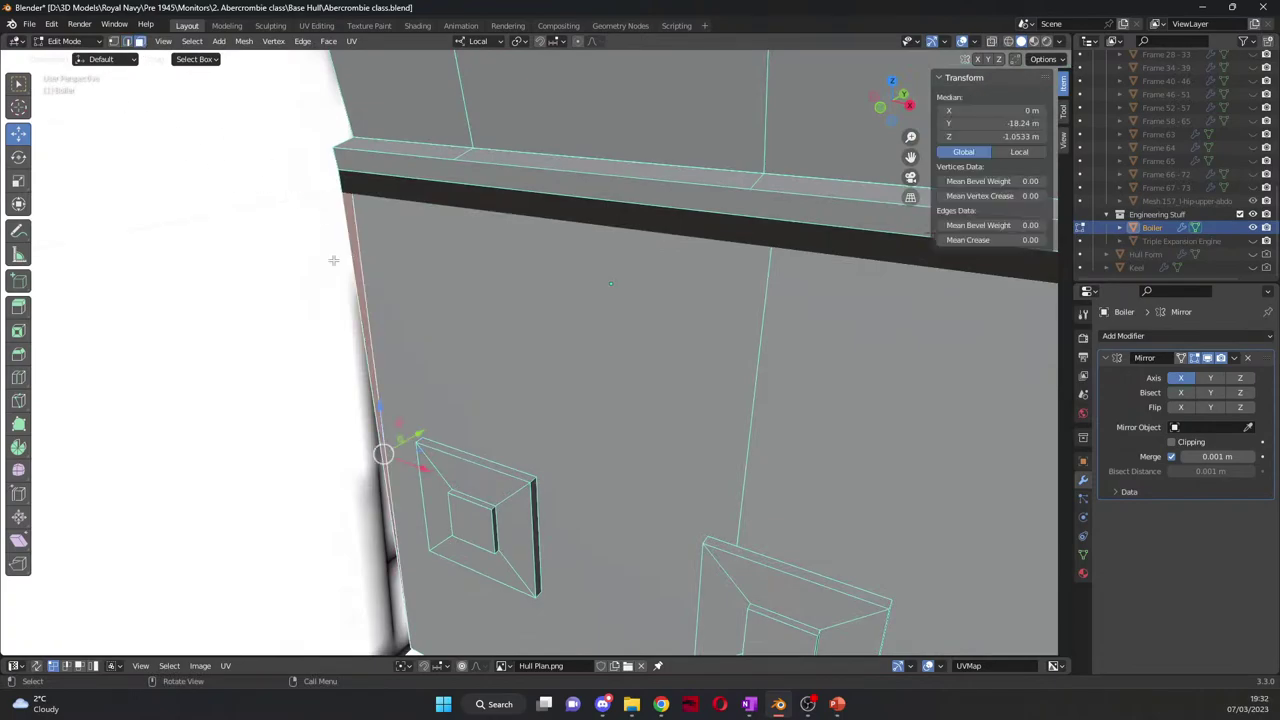
key("x")
left_click(300, 289)
Step: In front view and edge select mode, move the vertical edge behind the middle plate toward the centreline, into the gap beside the inner plate
middle_click_drag(300, 289, 521, 320)
scroll(375, 234, "down", 5)
key("KP_1")
scroll(682, 320, "up", 2)
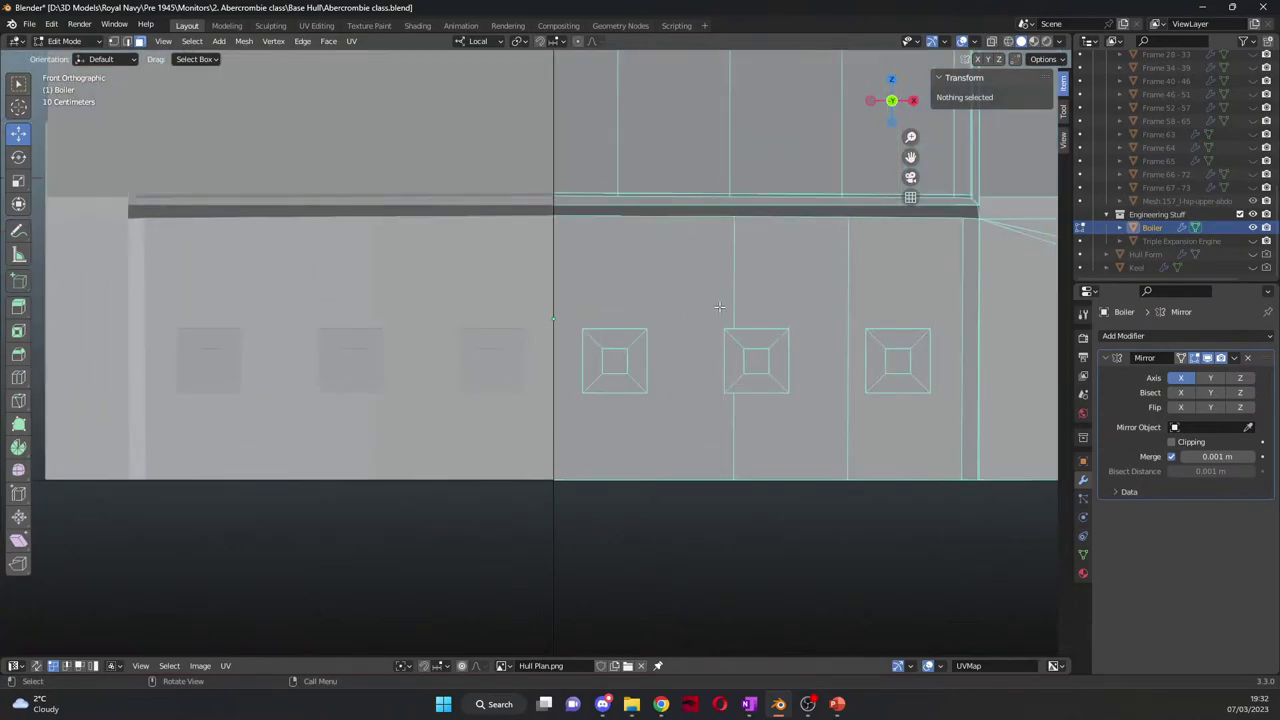
left_click(731, 292)
left_click(126, 41)
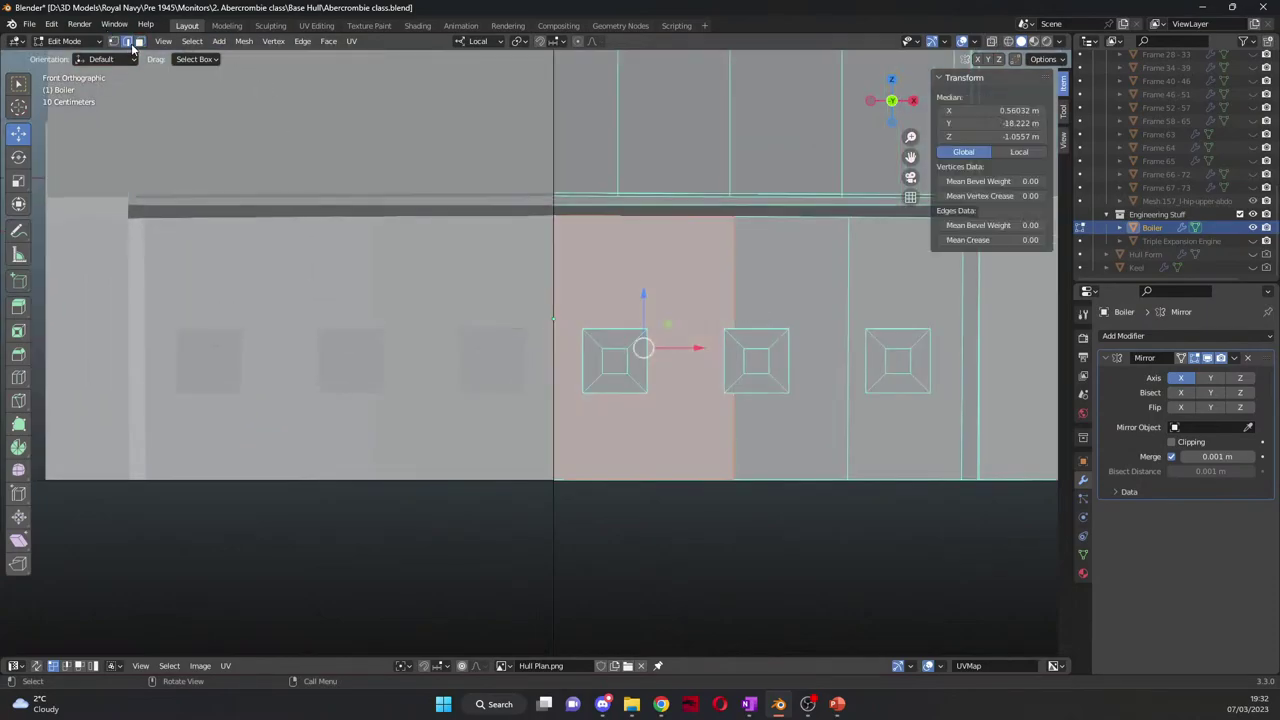
left_click(736, 307)
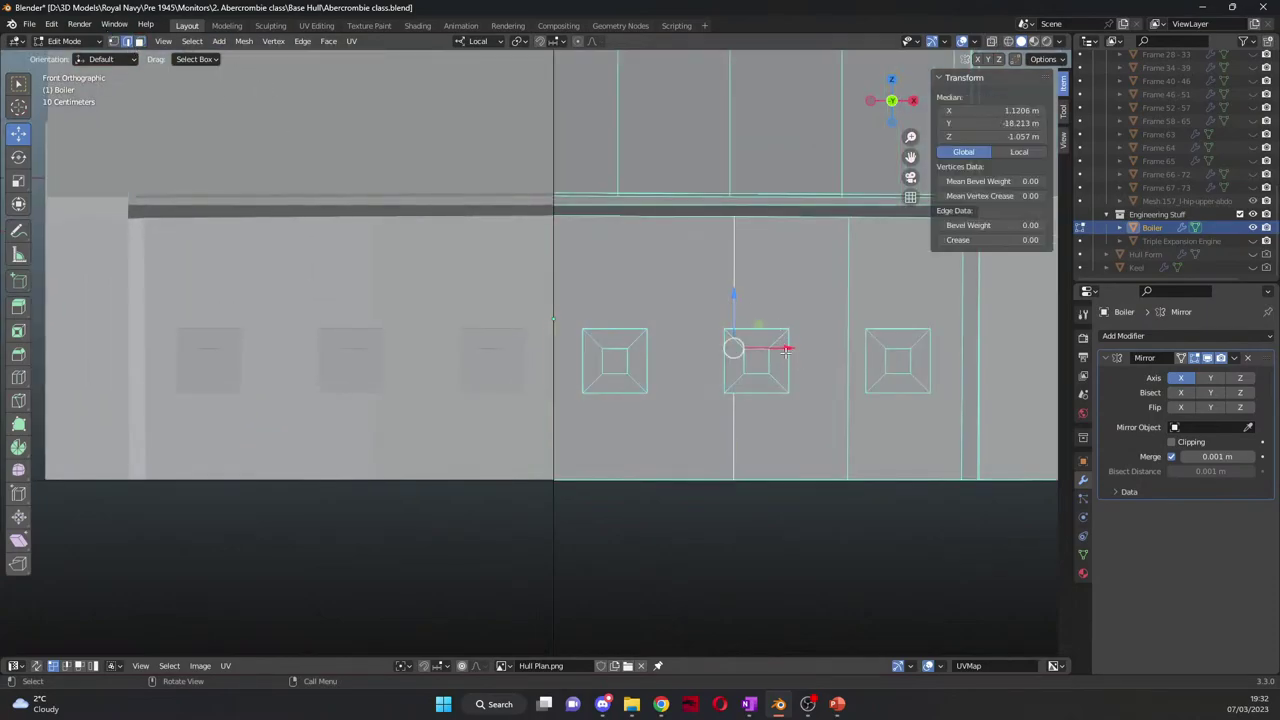
key("g")
key("x")
left_click(755, 349)
Step: Move the vertical edge between the middle and outer plates -0.078729 m along local X
left_click(849, 347)
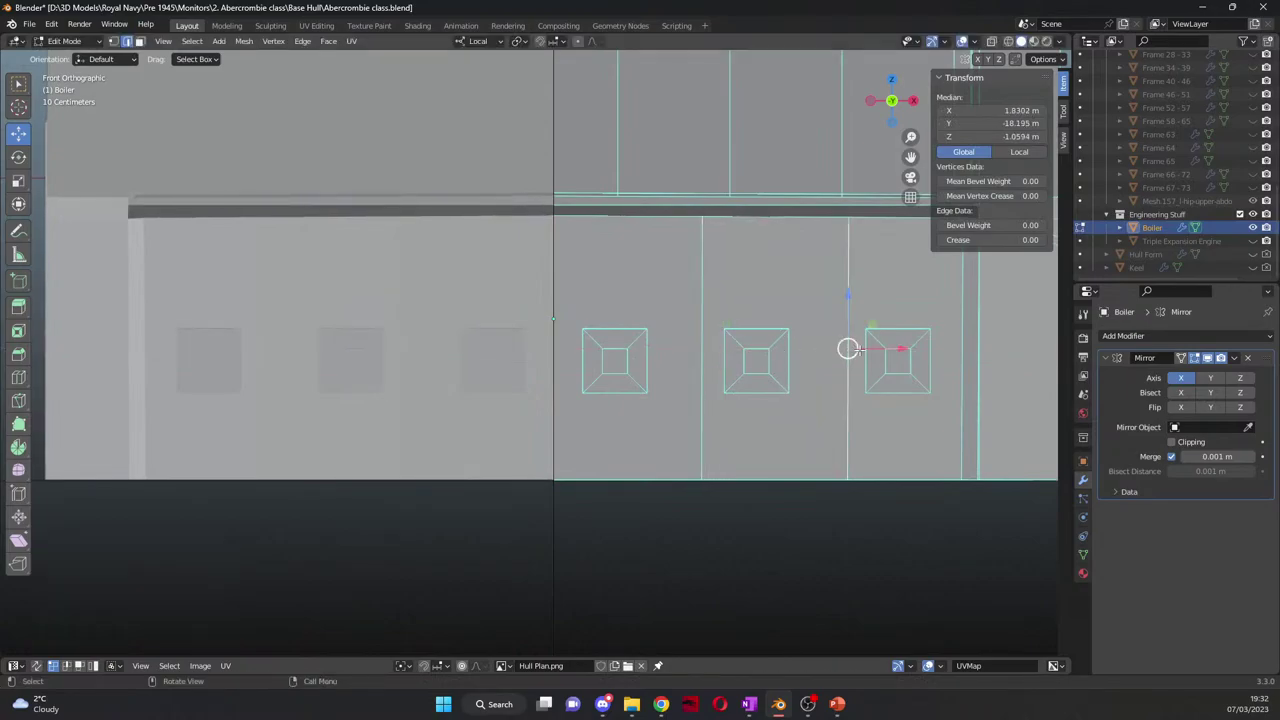
key("g")
key("x")
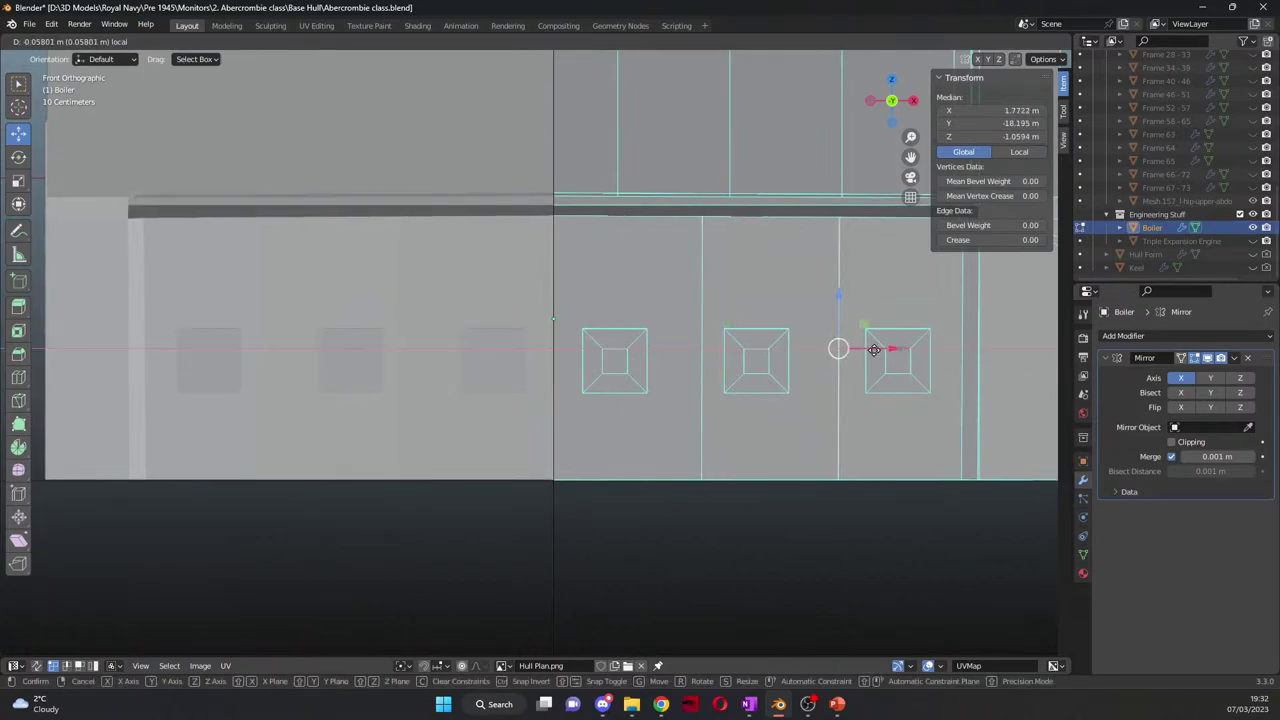
left_click(870, 349)
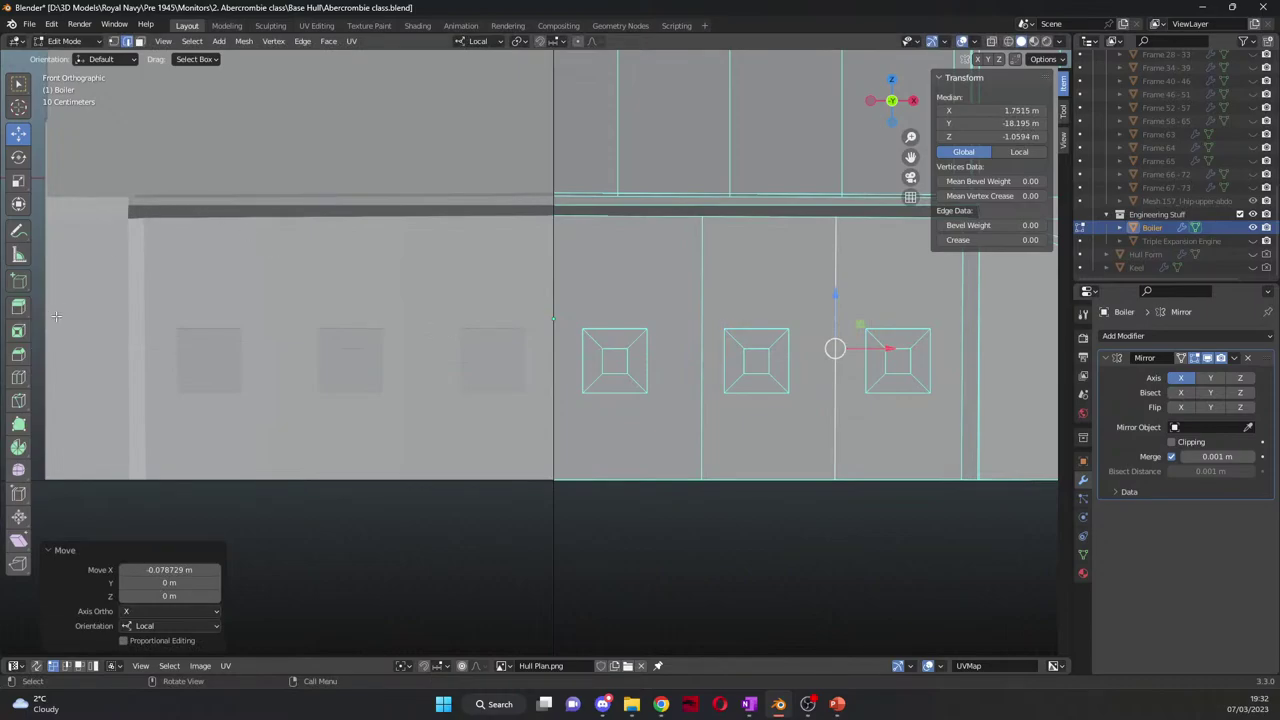
Step: Knife a vertical cut down the front face between the inner plate and the edge beside it, ending with the Move tool active
left_click(18, 377)
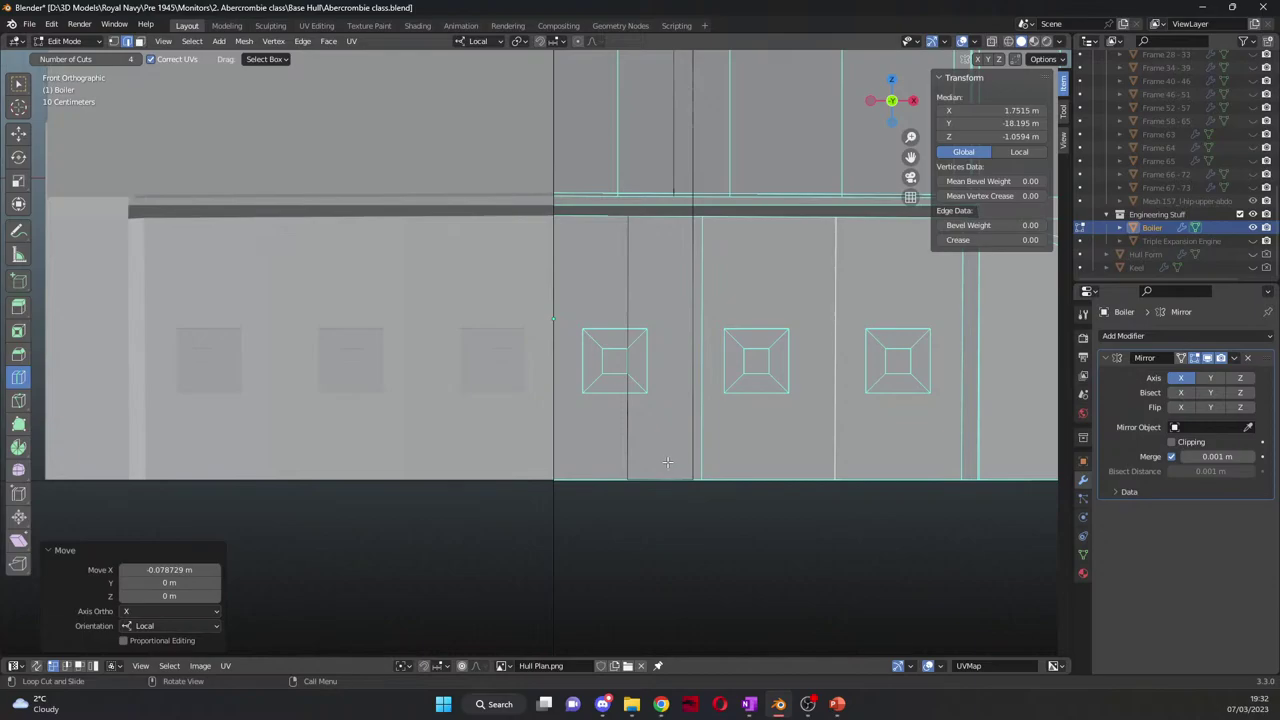
key("k")
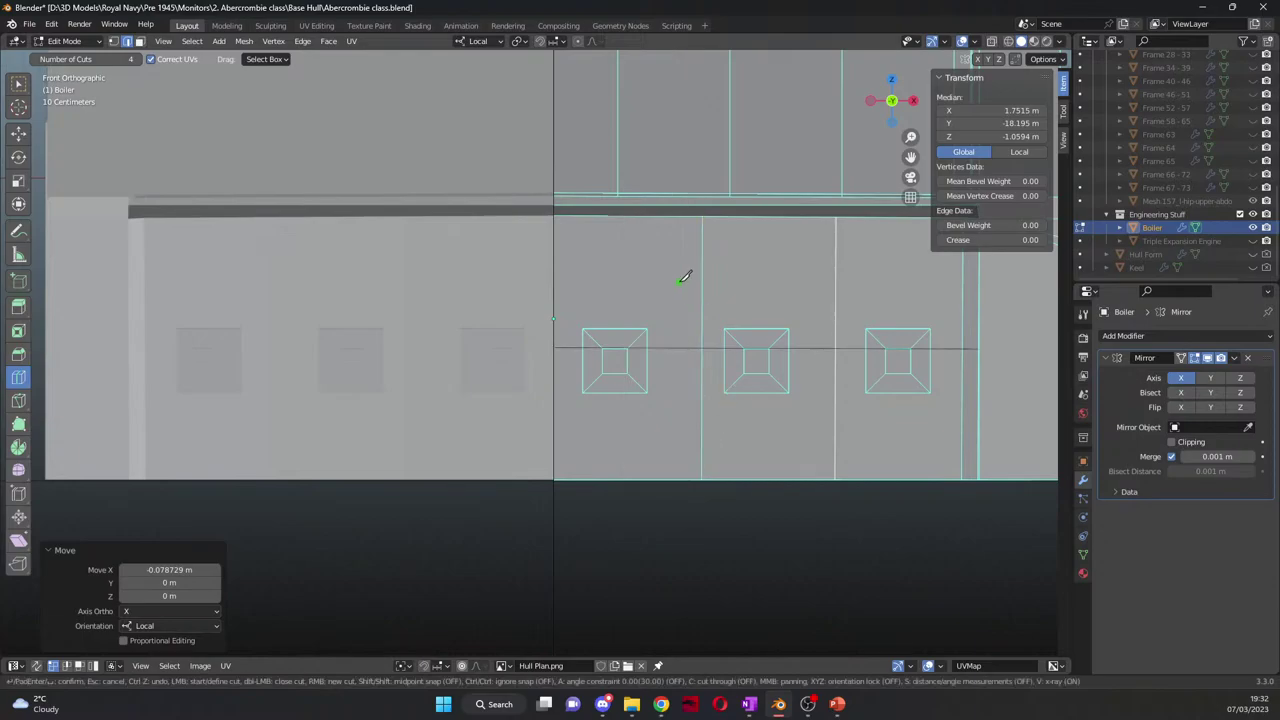
left_click(677, 217)
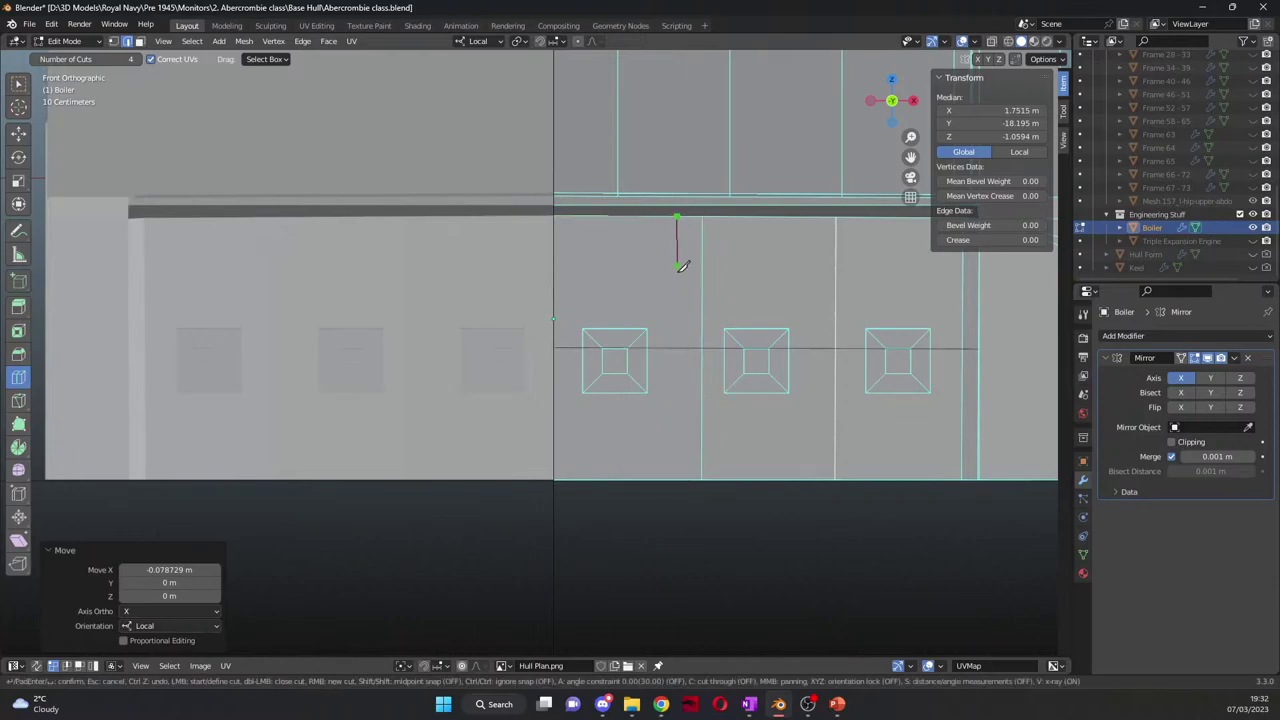
left_click(677, 478)
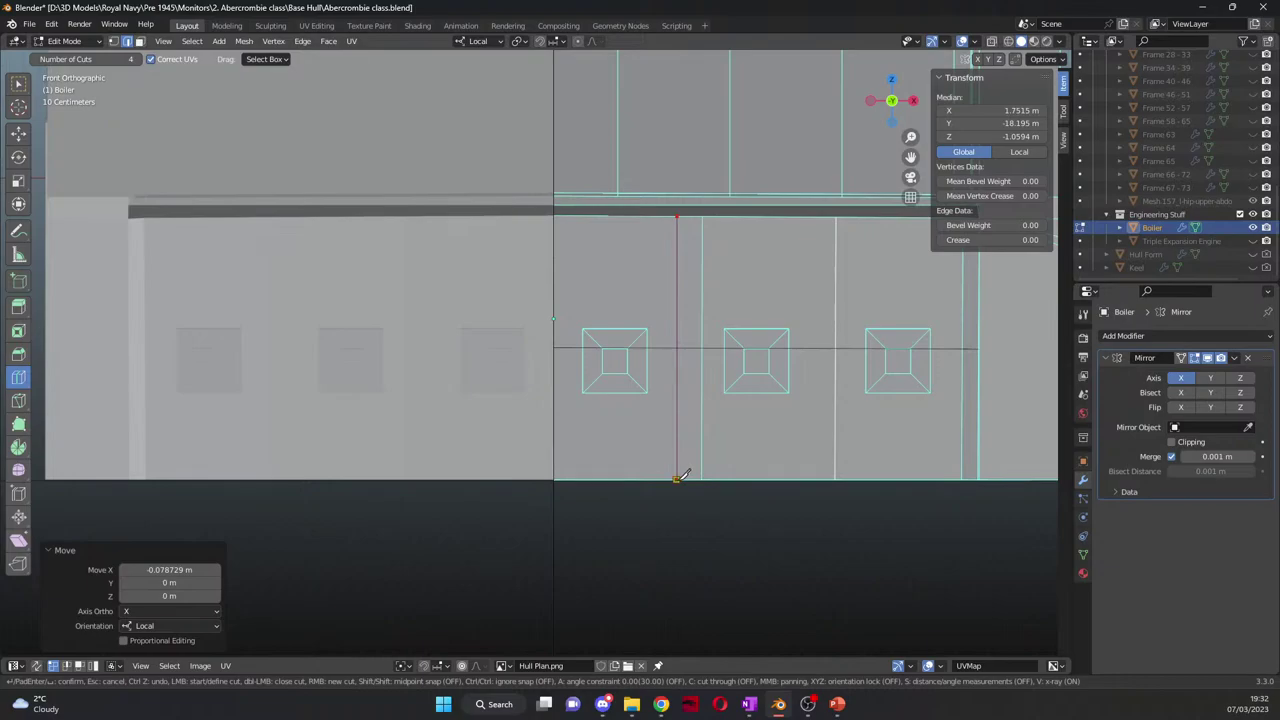
key("Return")
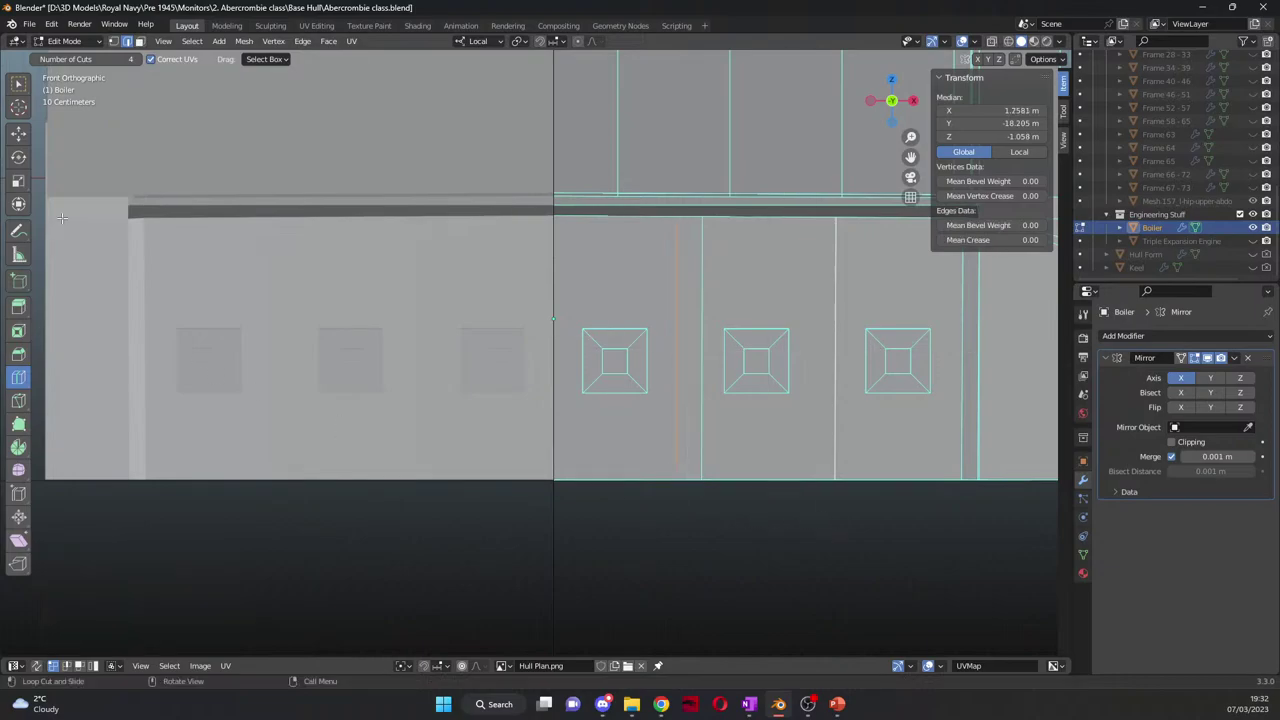
left_click(18, 133)
Step: Knife a second vertical cut down the front face between the middle plate and the edge just outboard of it
left_click_drag(910, 157, 700, 170)
scroll(641, 369, "up", 2)
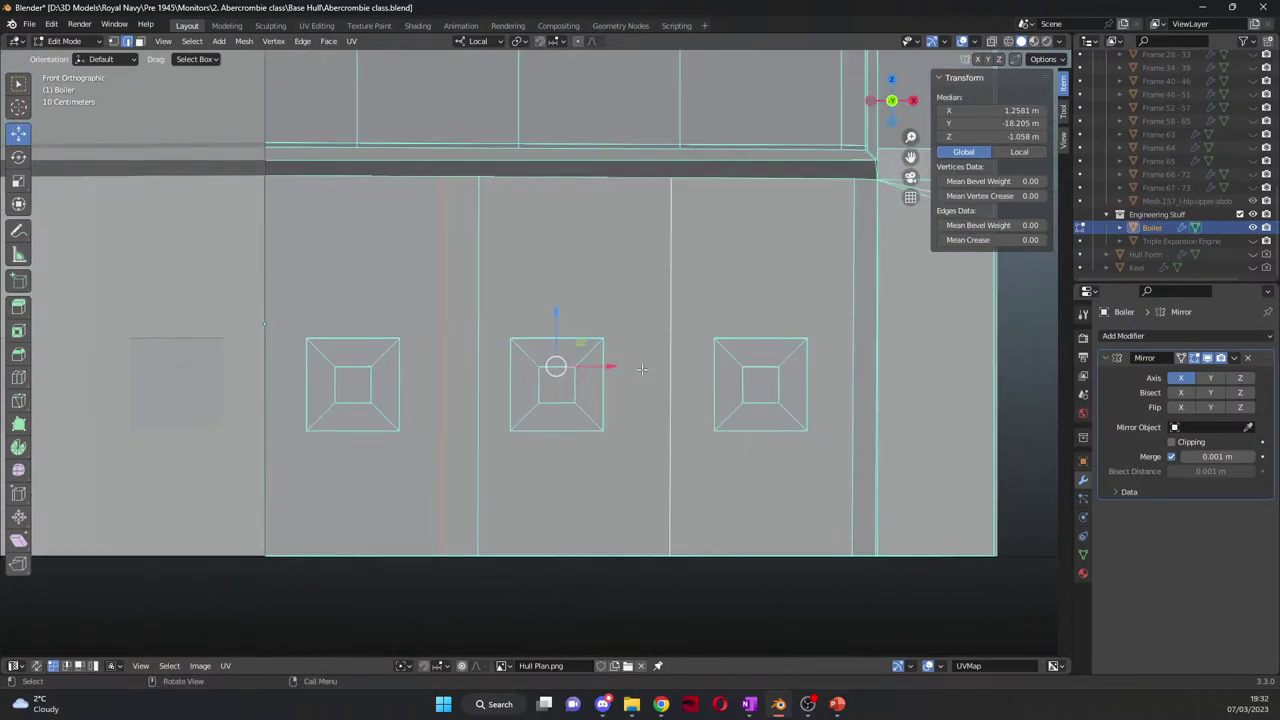
key("k")
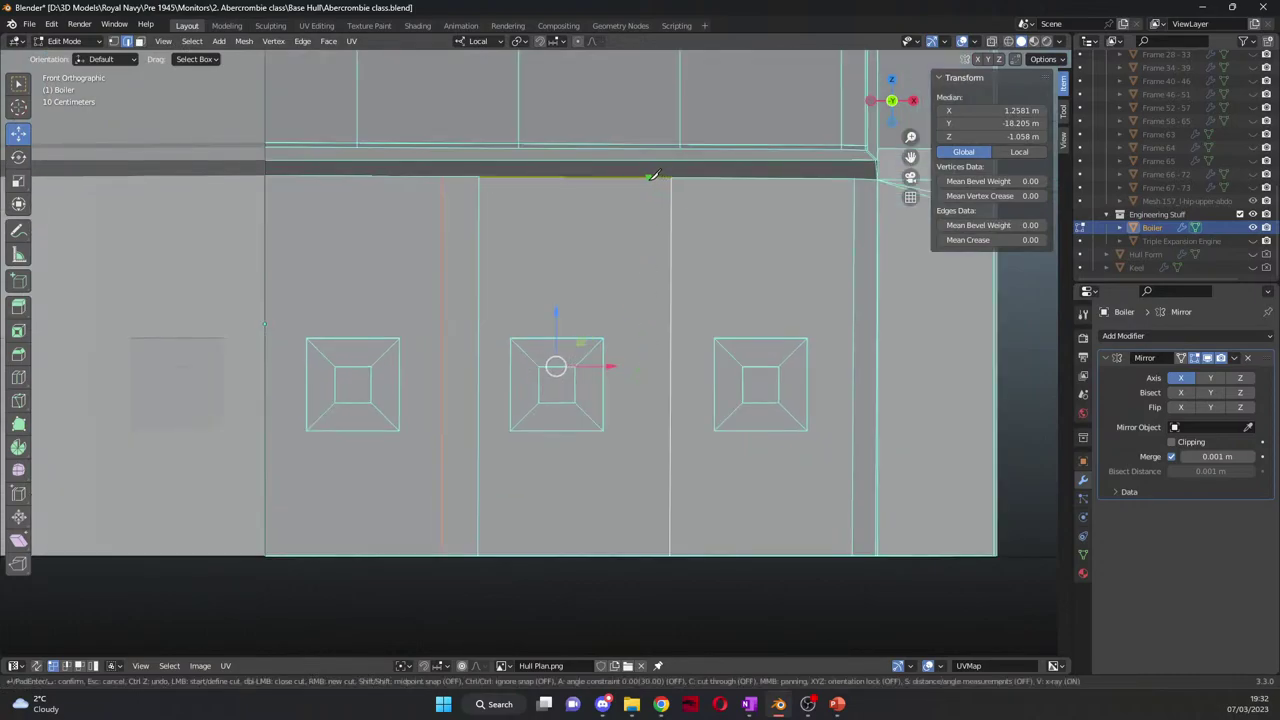
left_click(638, 178)
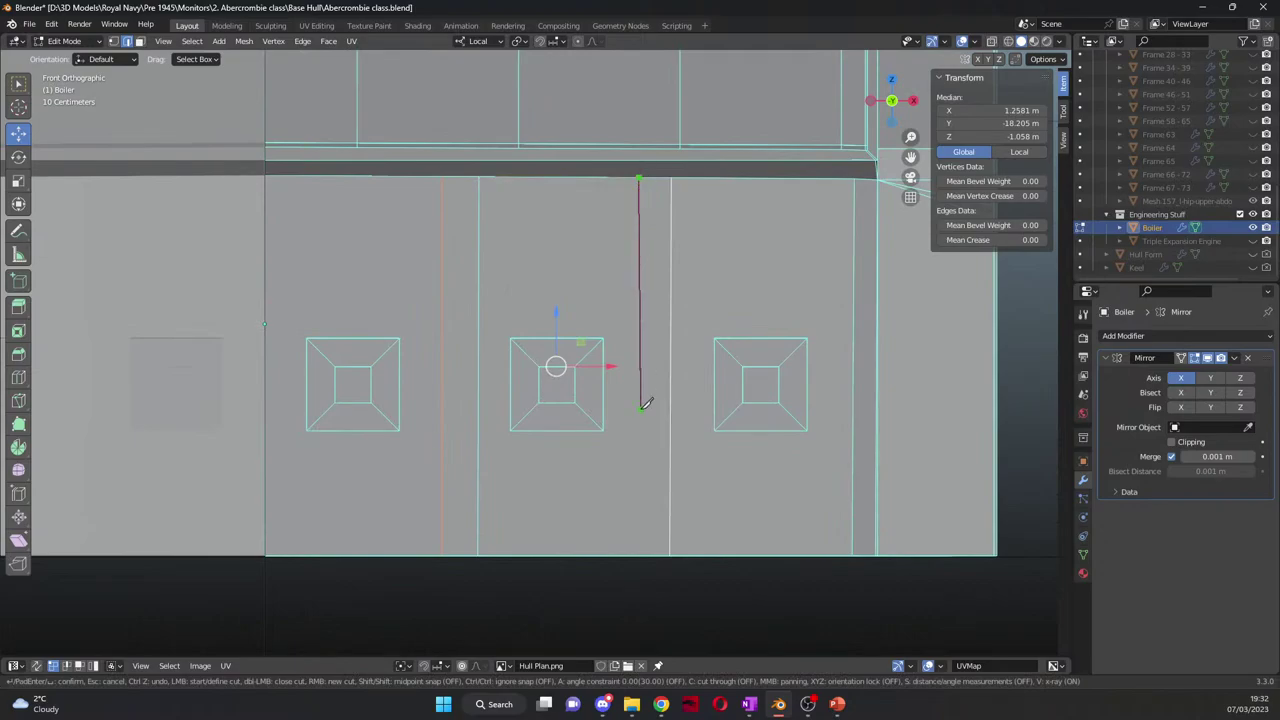
left_click(638, 555)
key("Return")
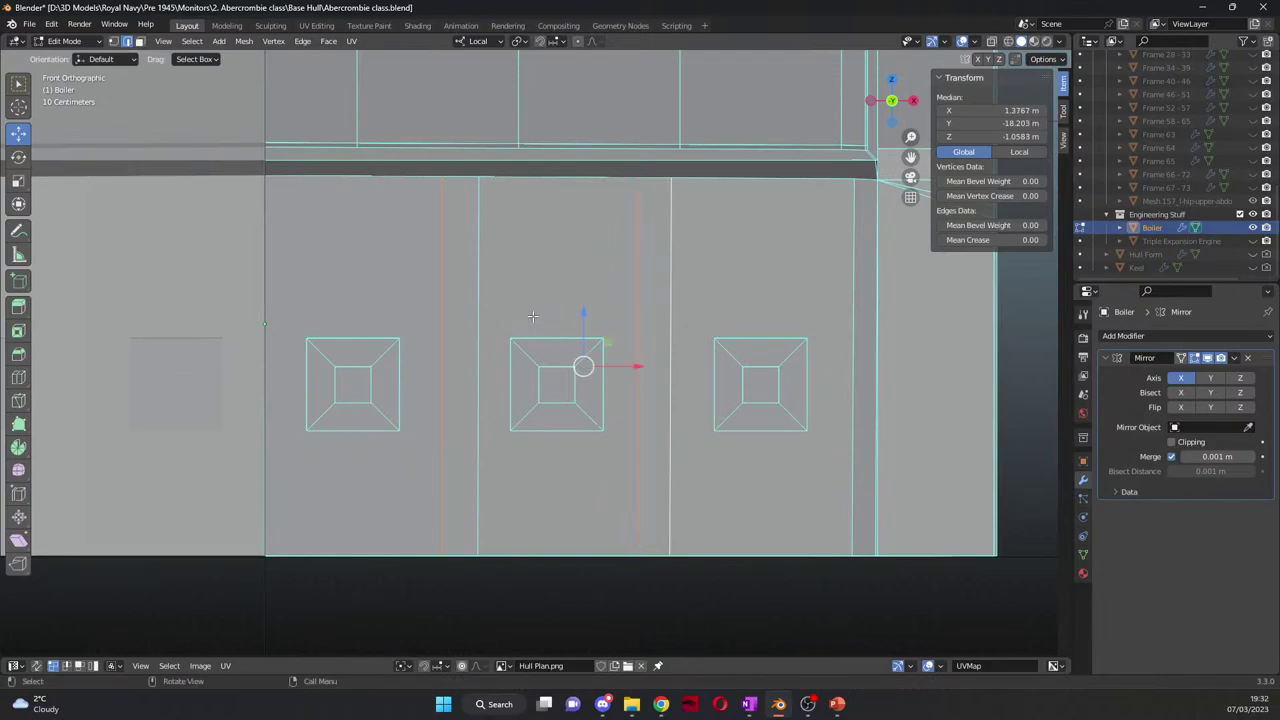
Step: Shift the outer new cut slightly outboard along local X and move the inner new cut 0.063306 m outboard to narrow both strips
left_click(638, 345)
left_click_drag(689, 366, 699, 366)
left_click(441, 340)
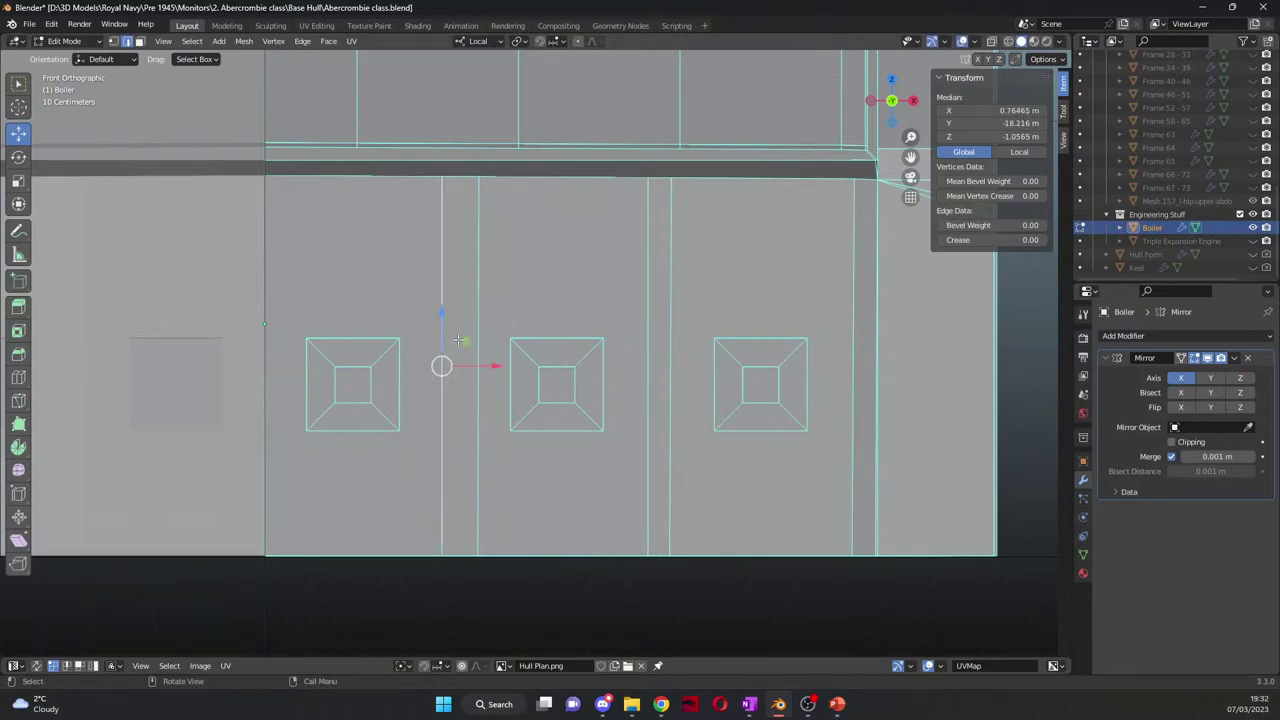
left_click_drag(496, 364, 512, 366)
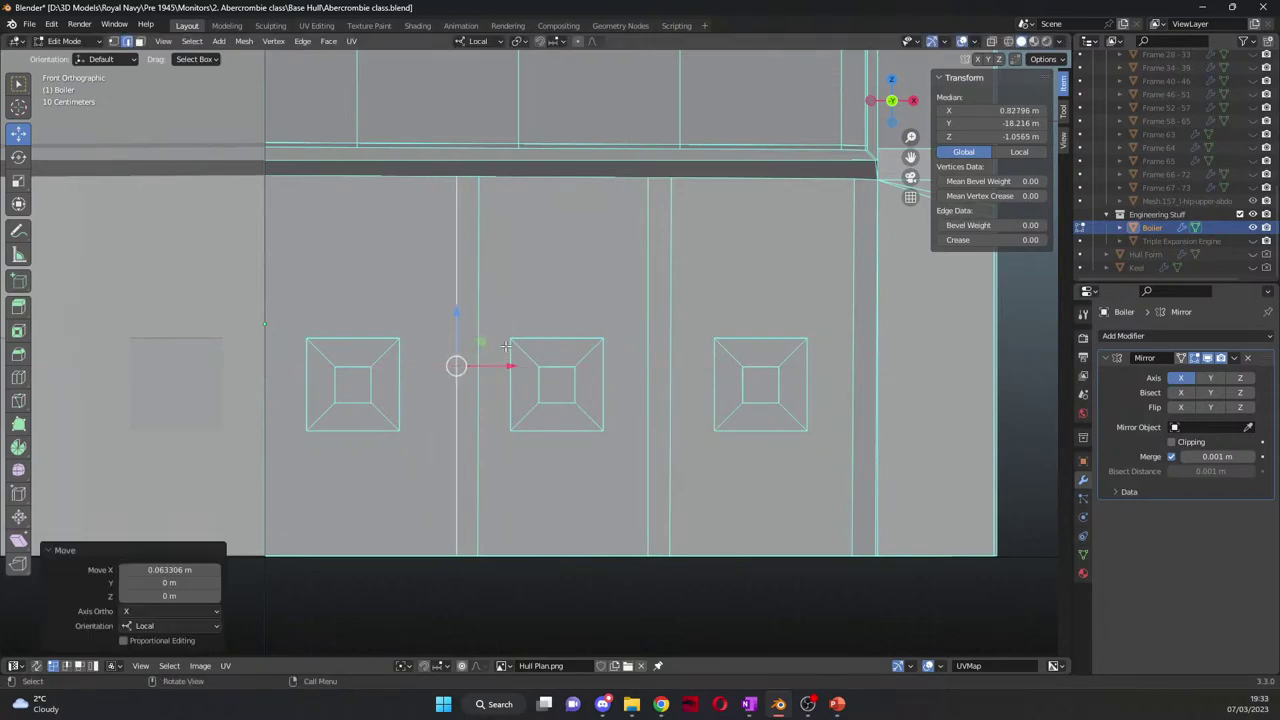
Step: Select the pair of edges forming the strip between the inner and middle plates and move them -0.043163 m along local X
left_click(646, 297, "shift")
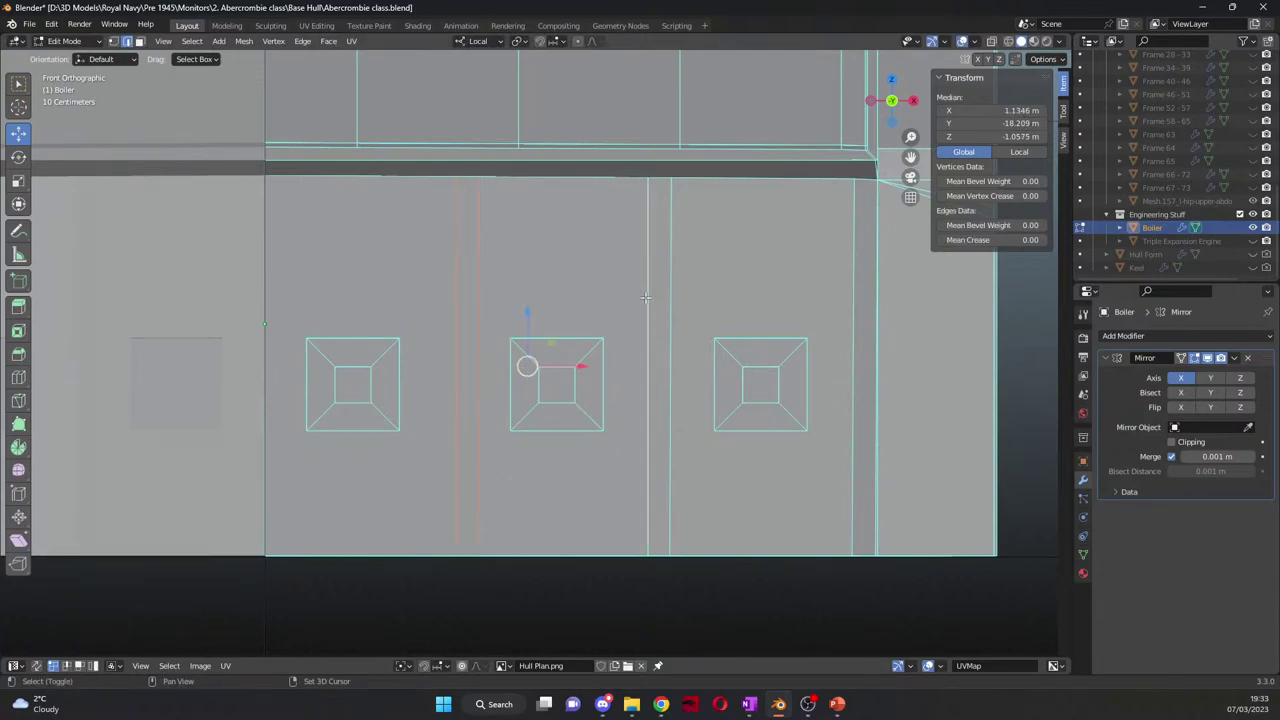
left_click(457, 295)
left_click(476, 287, "shift")
left_click_drag(524, 371, 513, 369)
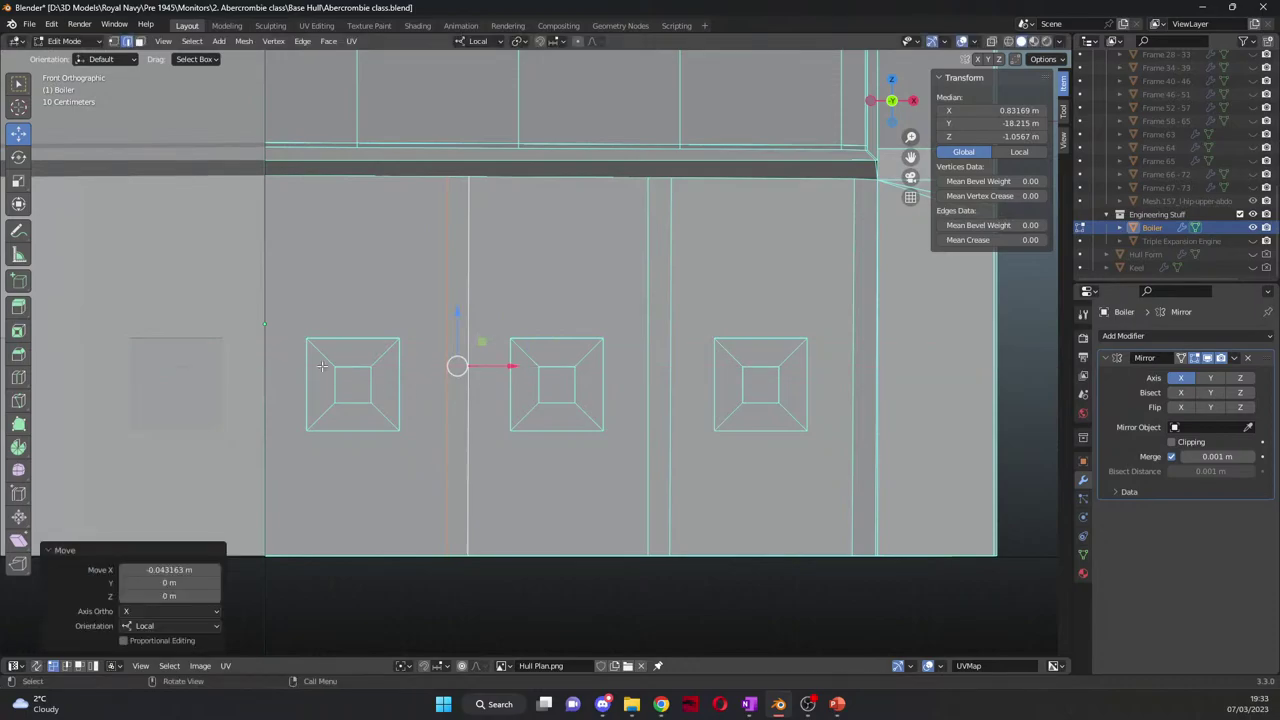
Step: Knife a vertical cut down the full height of the front face, just outboard of the mirror centreline
key("k")
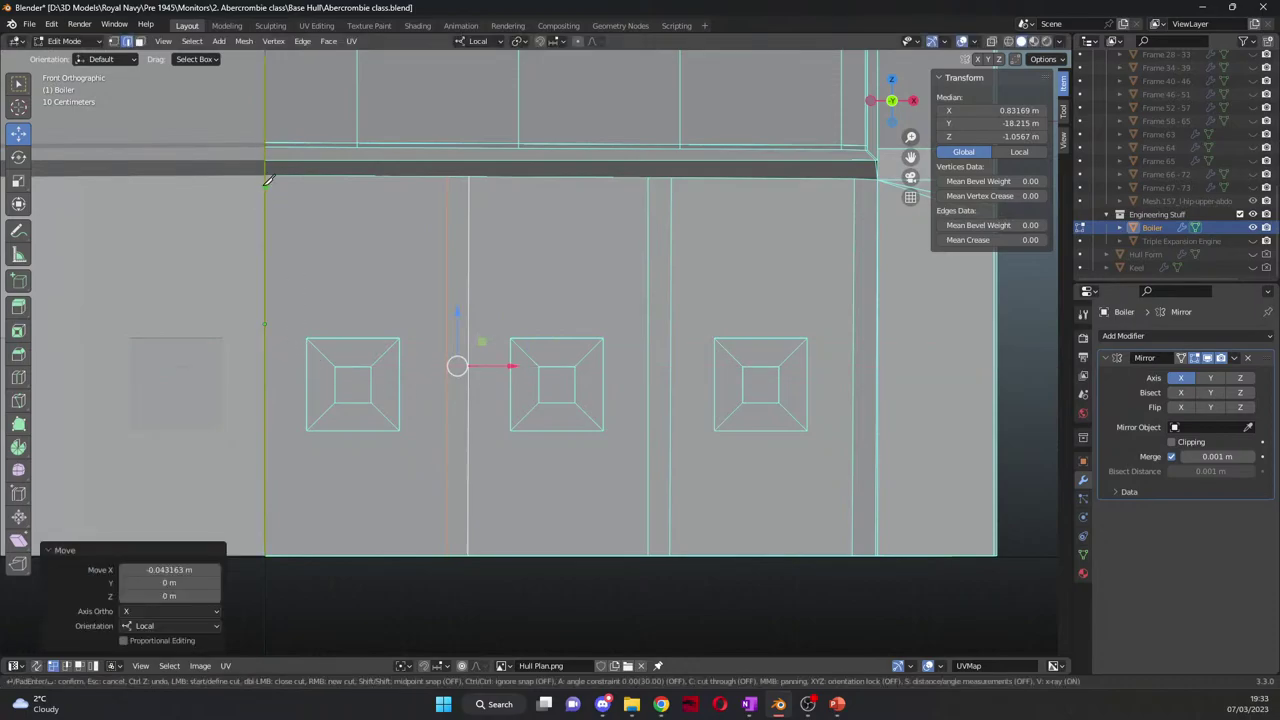
left_click(273, 175)
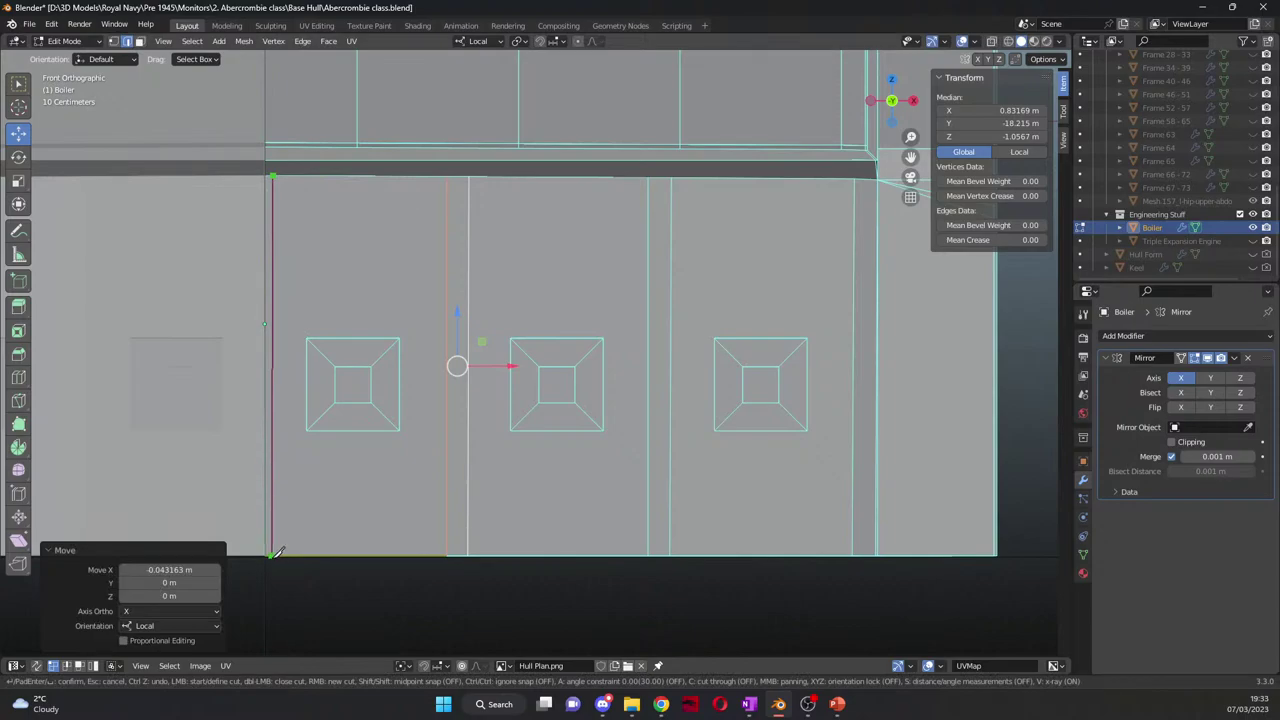
left_click(272, 556)
key("Return")
Step: In vertex select mode, move the bottom vertex of the cut beside the centreline 0.005755 m along local X
left_click(272, 558)
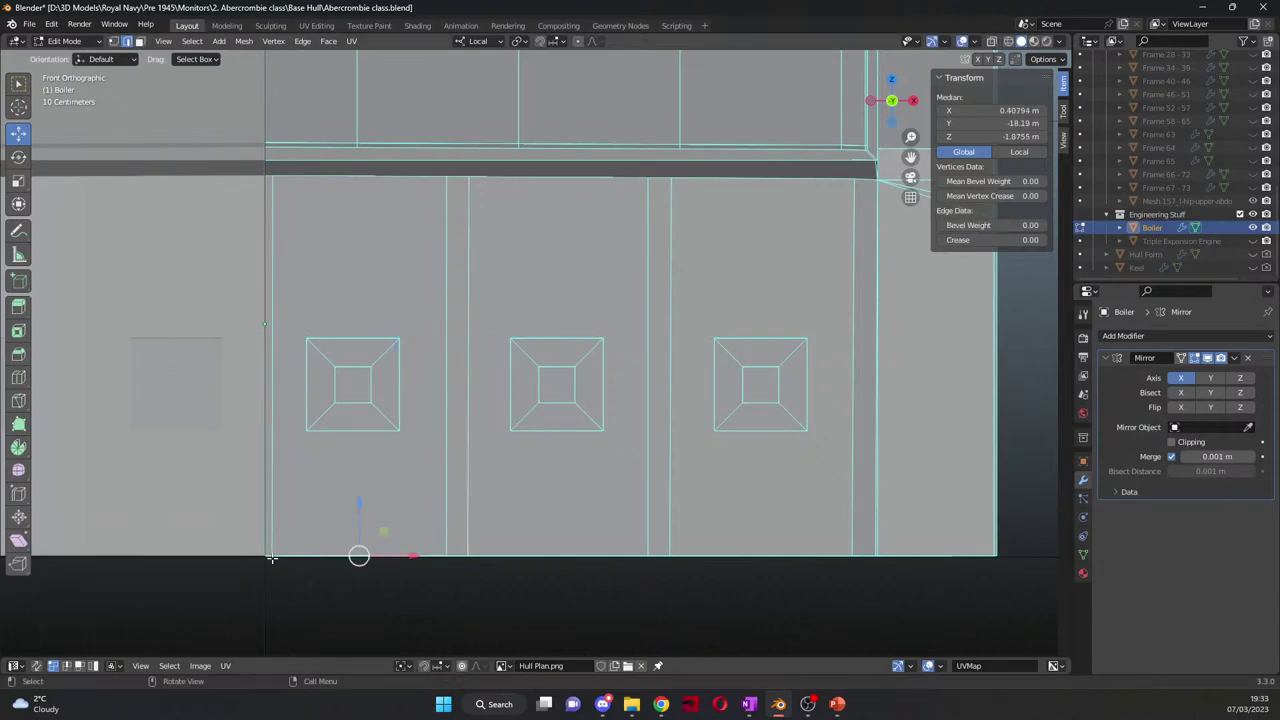
left_click(114, 41)
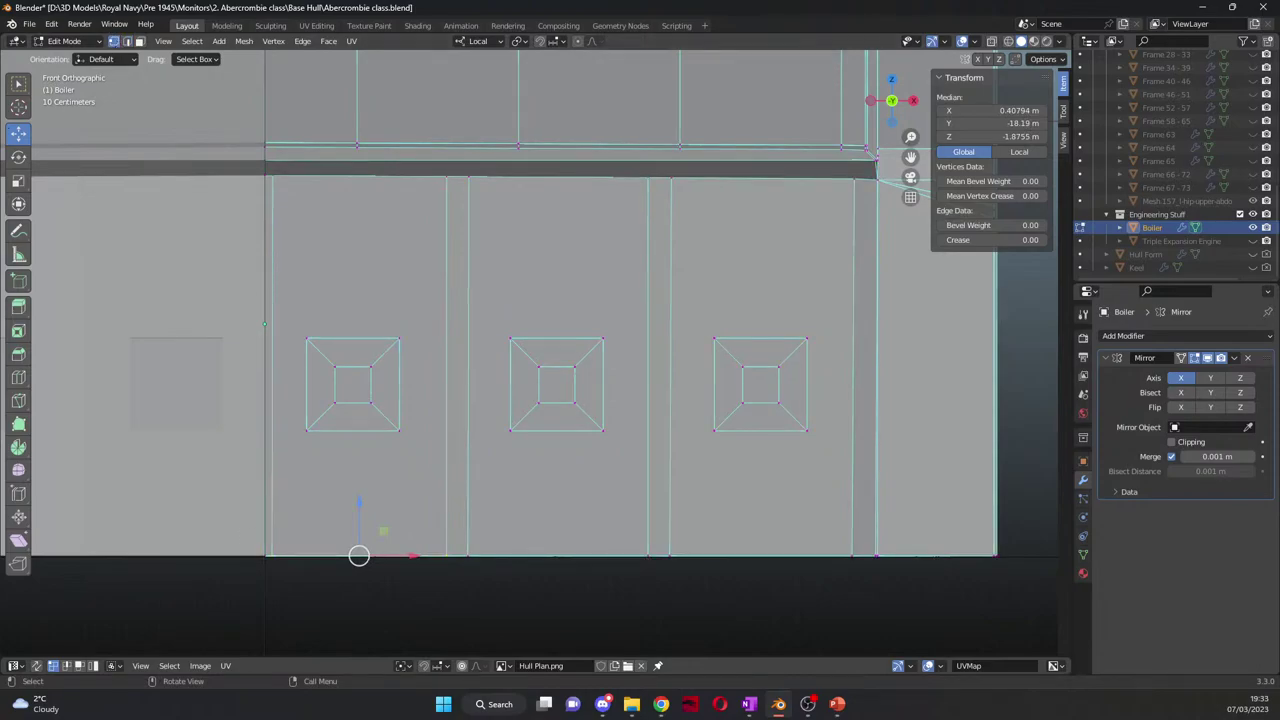
left_click(273, 556)
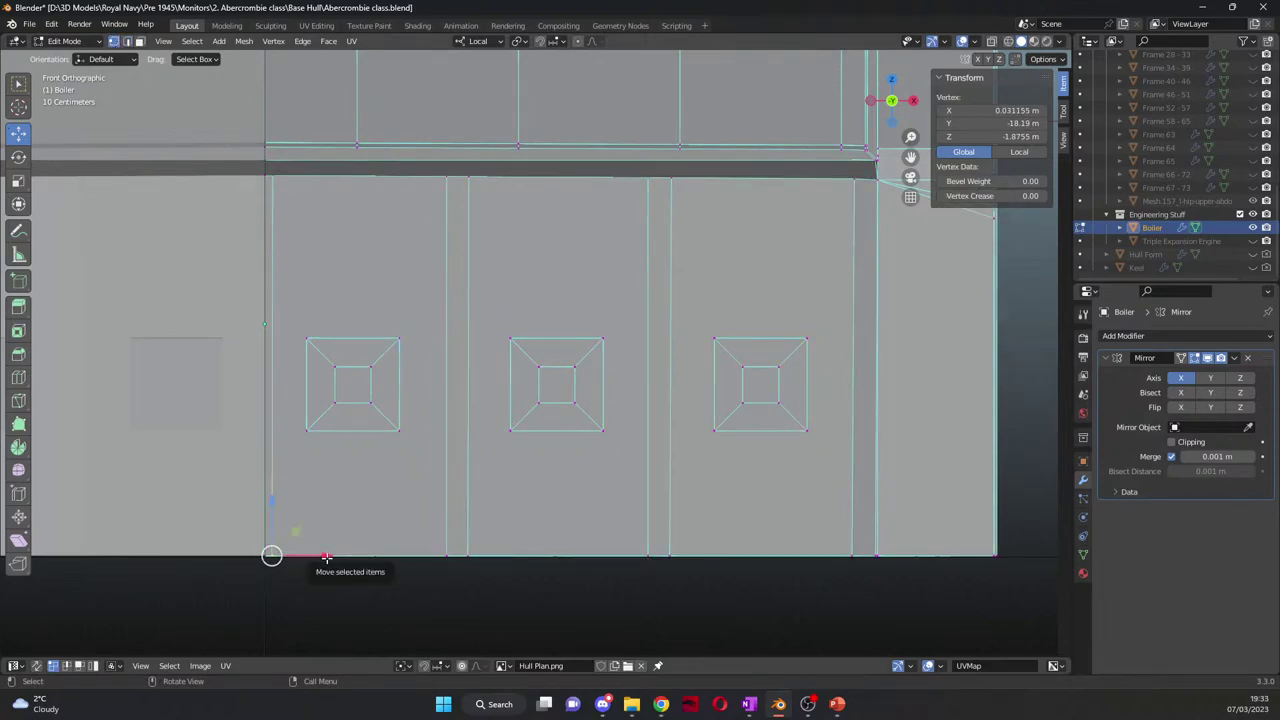
left_click_drag(329, 557, 330, 559)
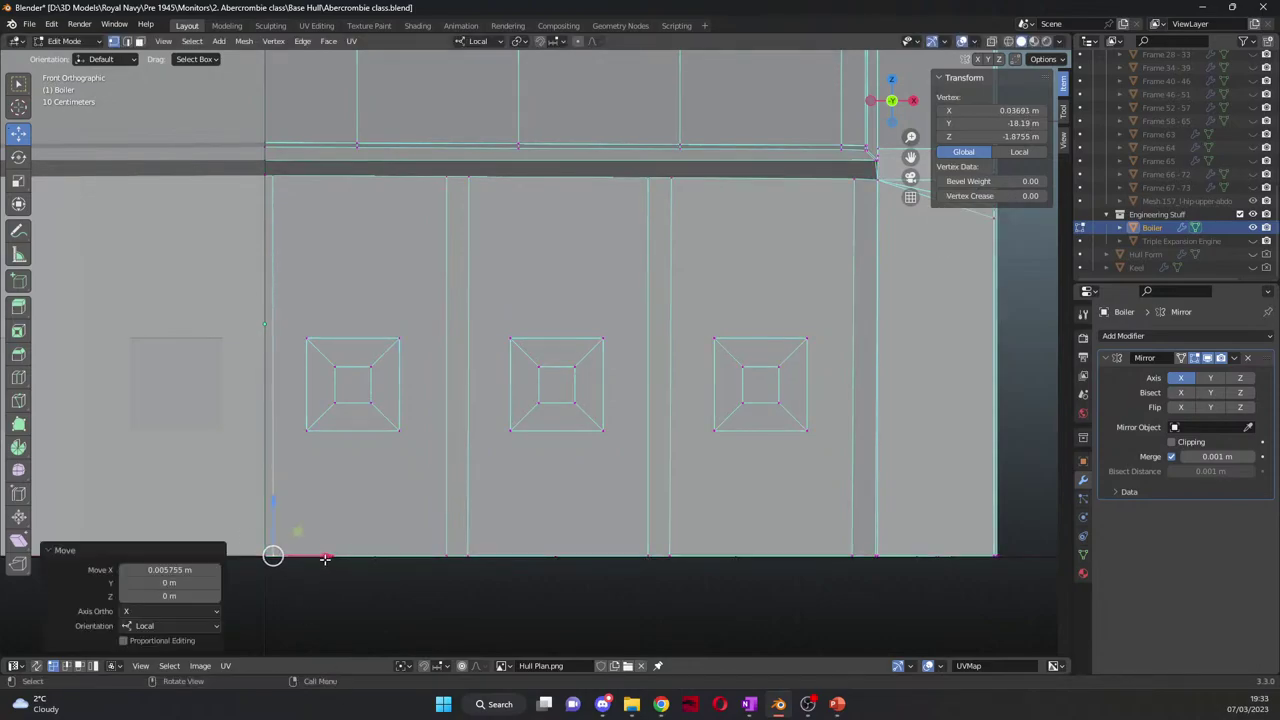
Step: Align the centreline cut's bottom vertex with its top vertex at X 0.034091 m, and set the next cut's bottom vertex to X 0.78472 m
left_click(275, 177)
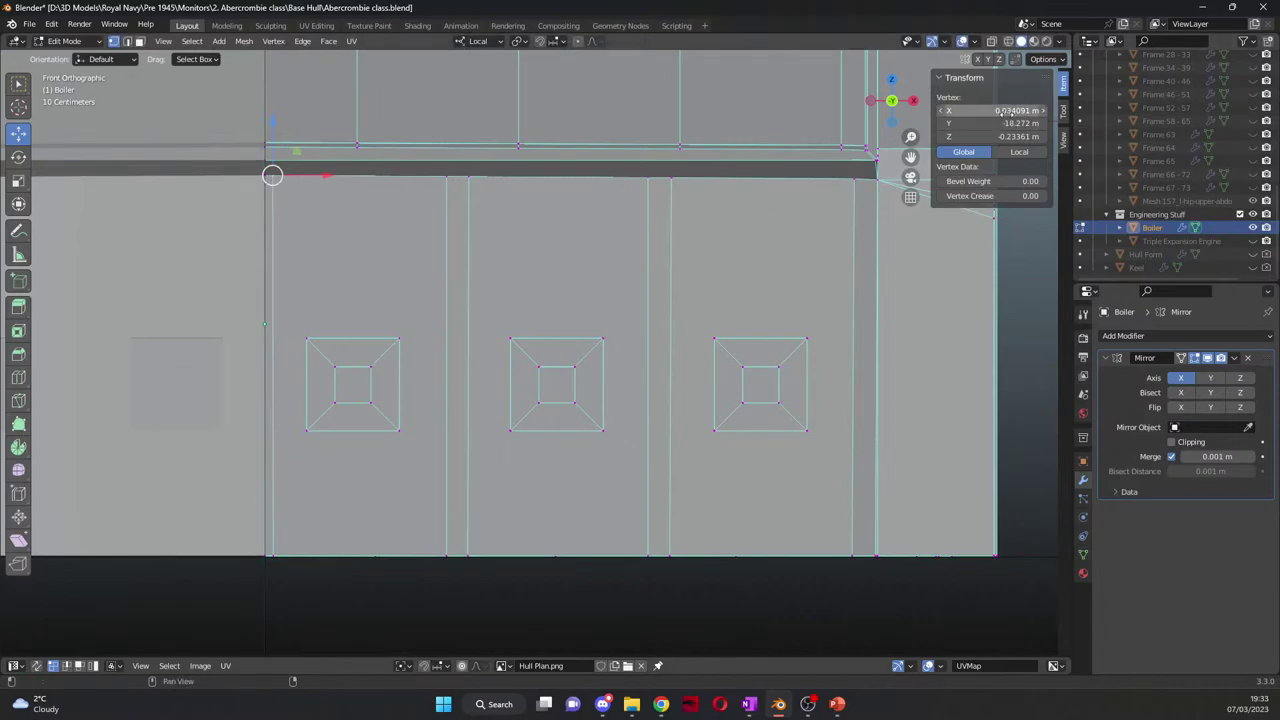
left_click(1012, 110)
key("ctrl+c")
left_click(611, 519)
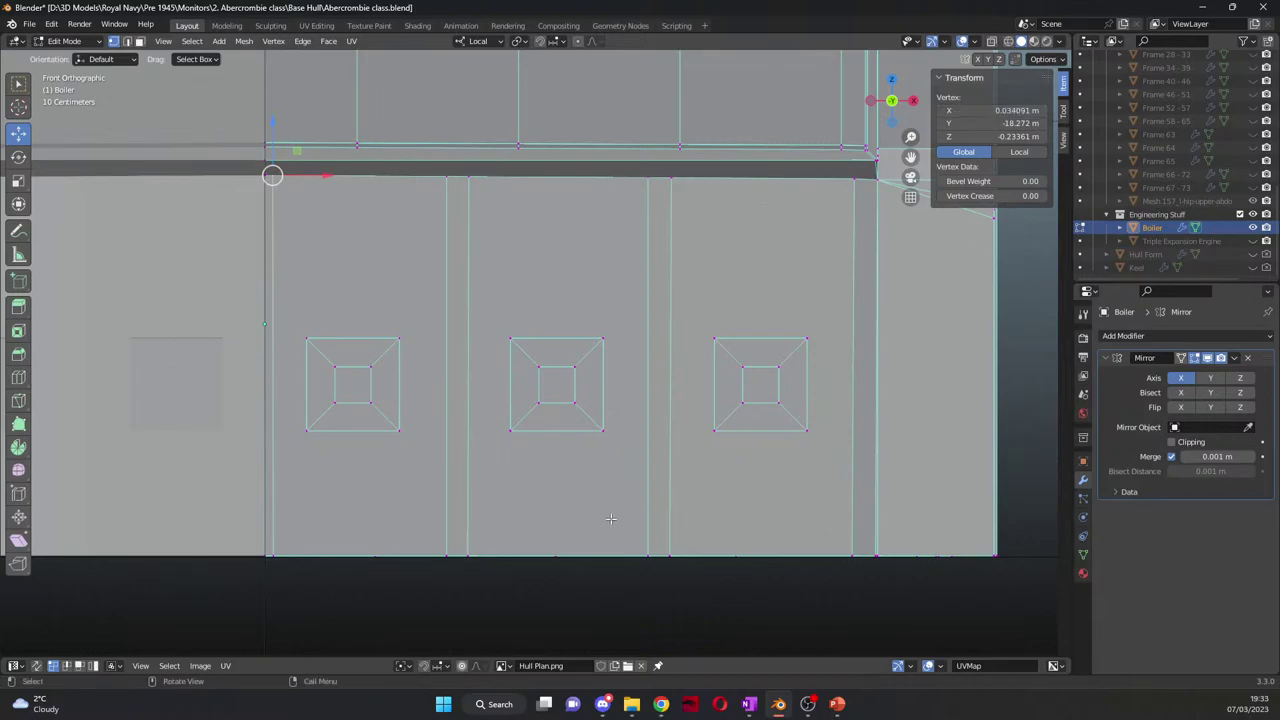
left_click(270, 562)
left_click(1016, 111)
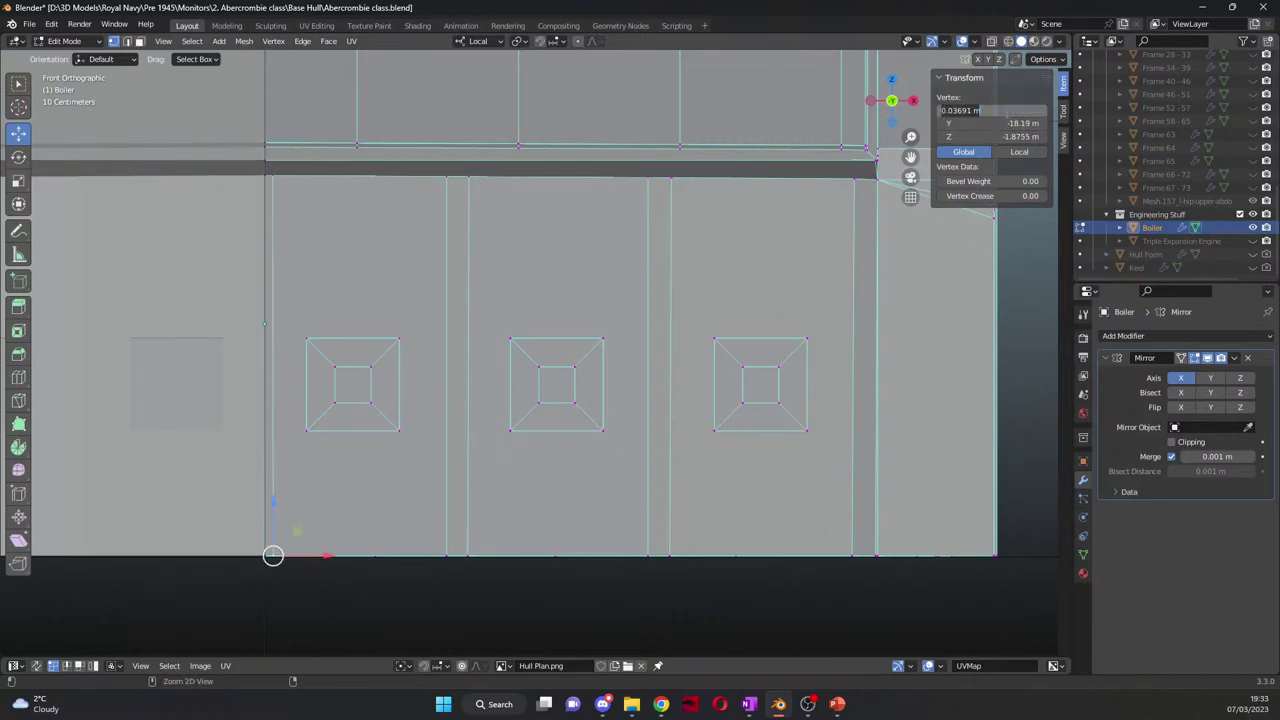
key("ctrl+v")
type("0.78472")
key("Return")
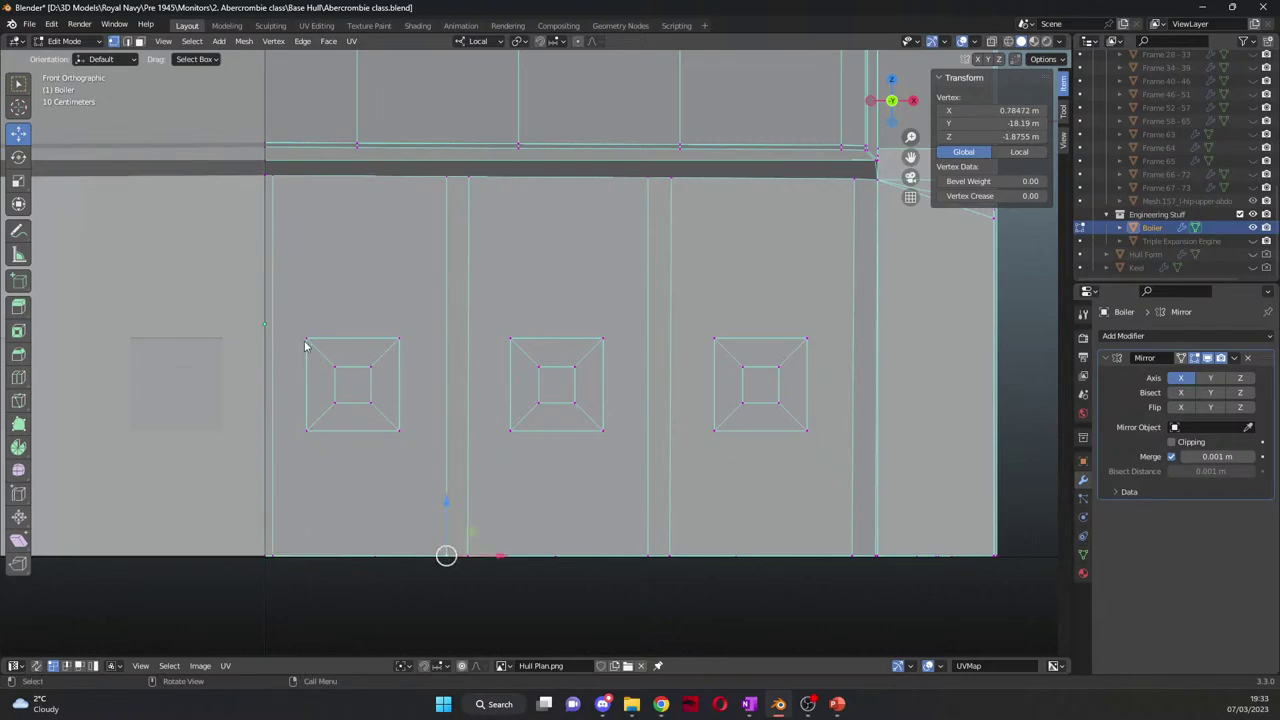
Step: With see-through wireframe display, select all three front plates completely and scale them 1.057 along local X to spread them apart
left_click_drag(298, 332, 431, 458, "shift")
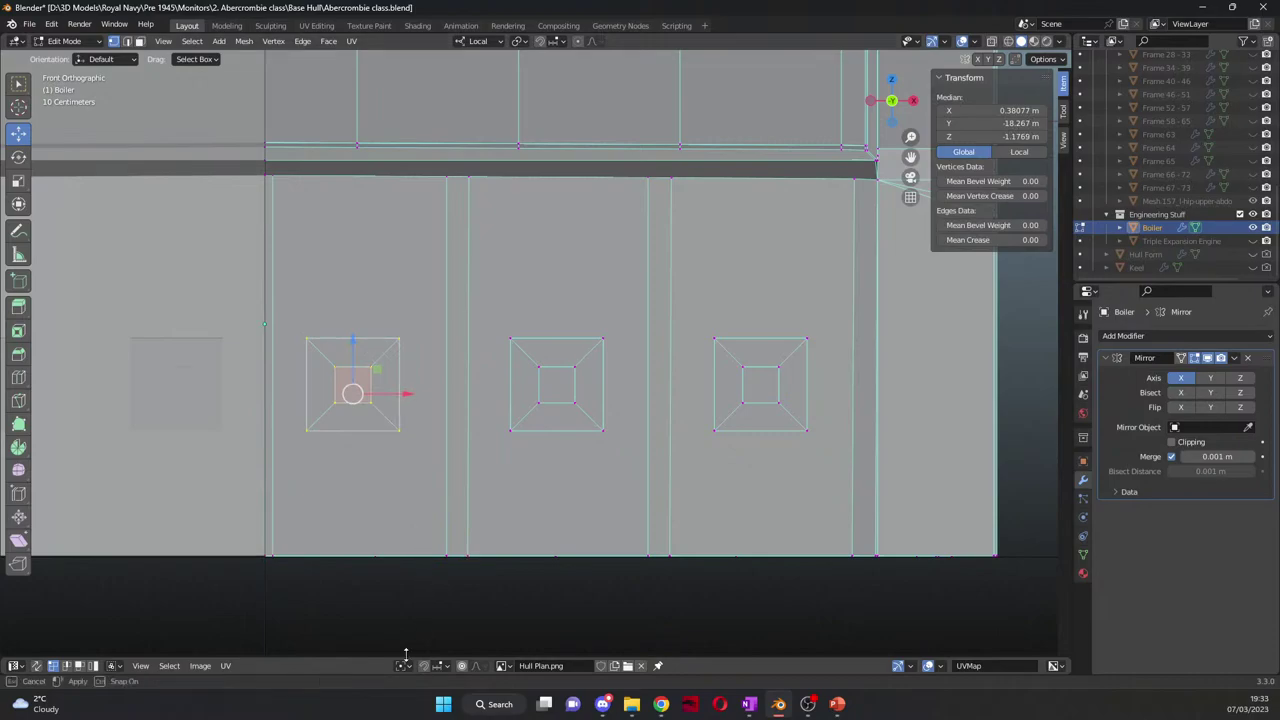
key("alt+a")
left_click(991, 41)
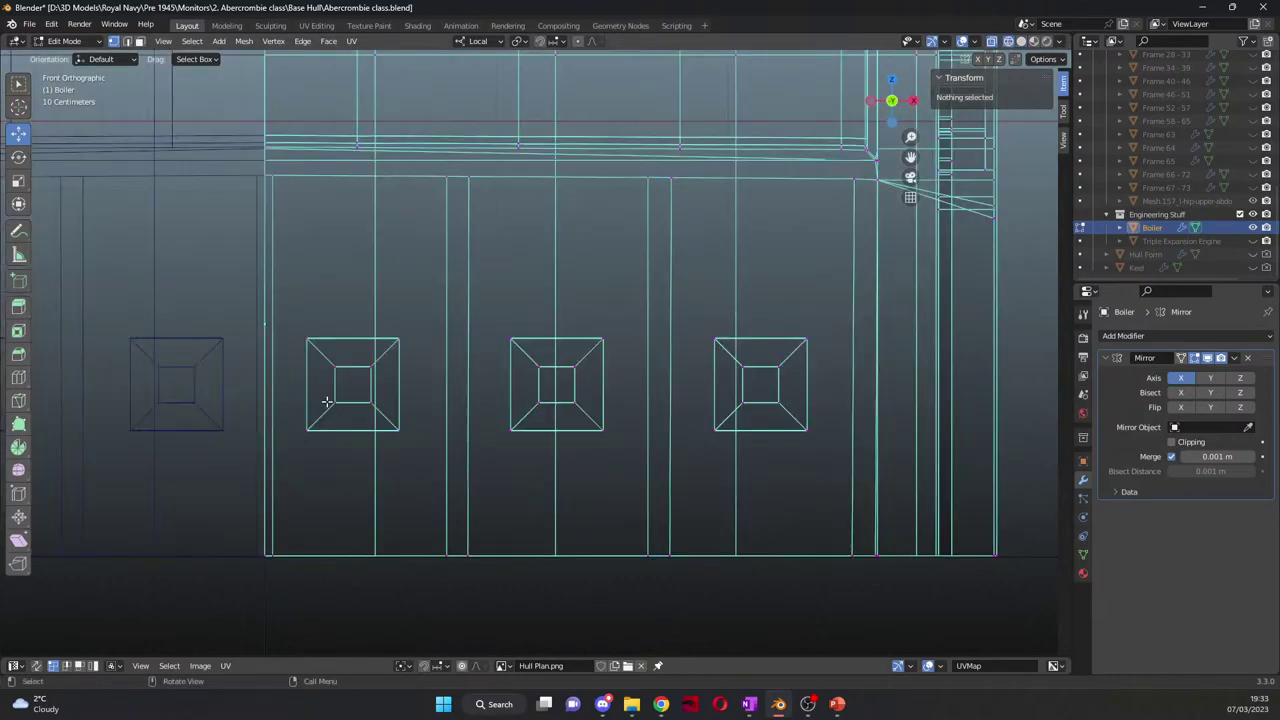
left_click_drag(298, 325, 408, 470)
left_click_drag(497, 323, 620, 449, "shift")
left_click_drag(702, 321, 820, 440, "shift")
left_click(18, 181)
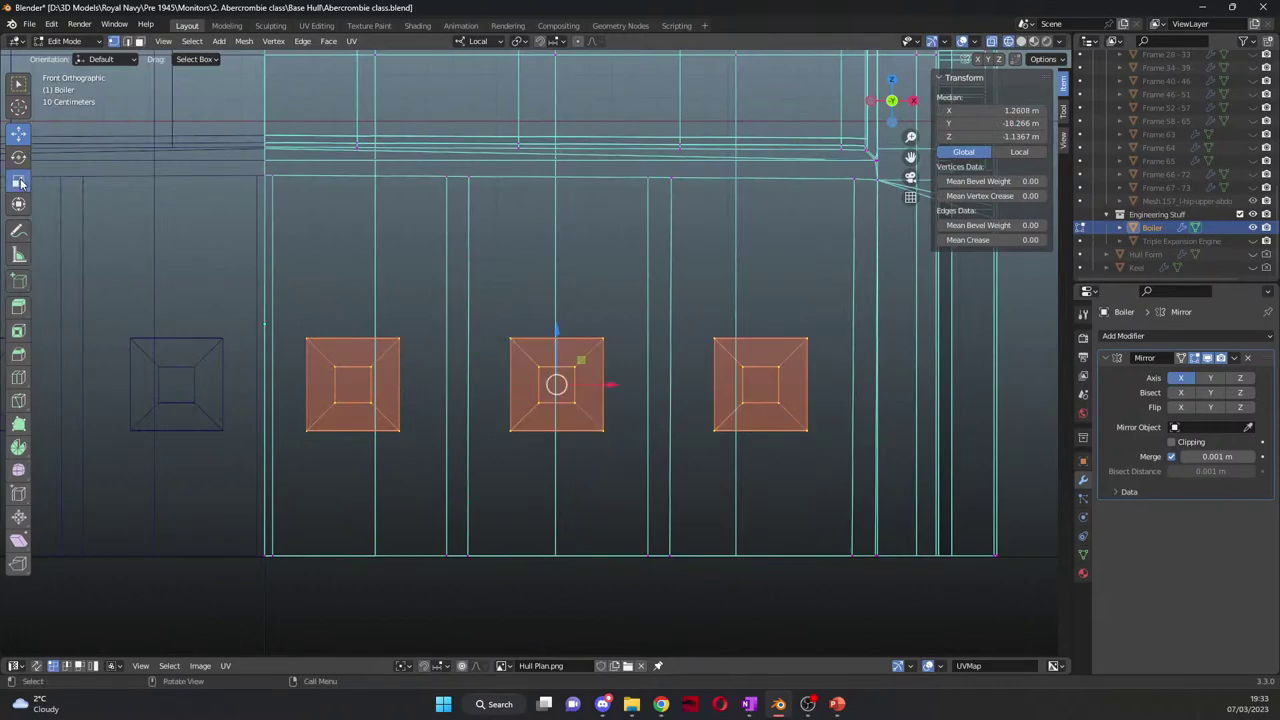
left_click_drag(604, 384, 618, 384)
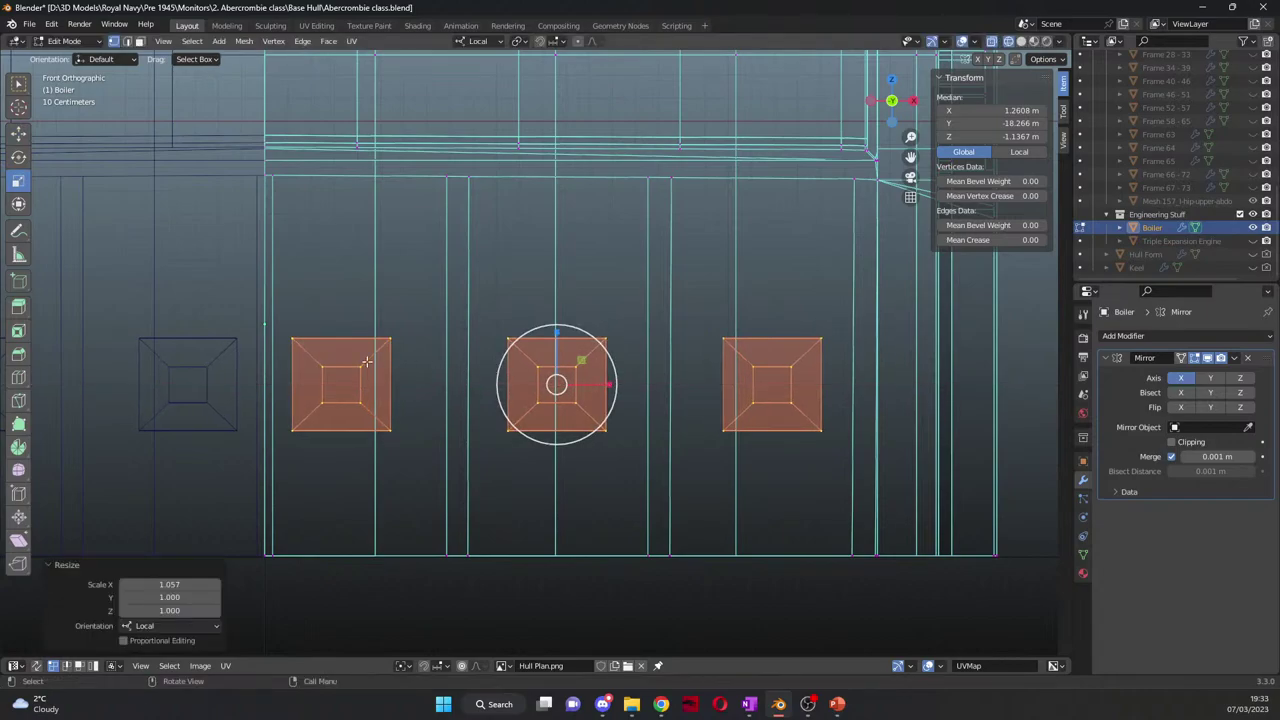
Step: Move the innermost front plate outward and the outermost plate slightly inward along local X to centre them in their panels
left_click_drag(287, 325, 397, 443)
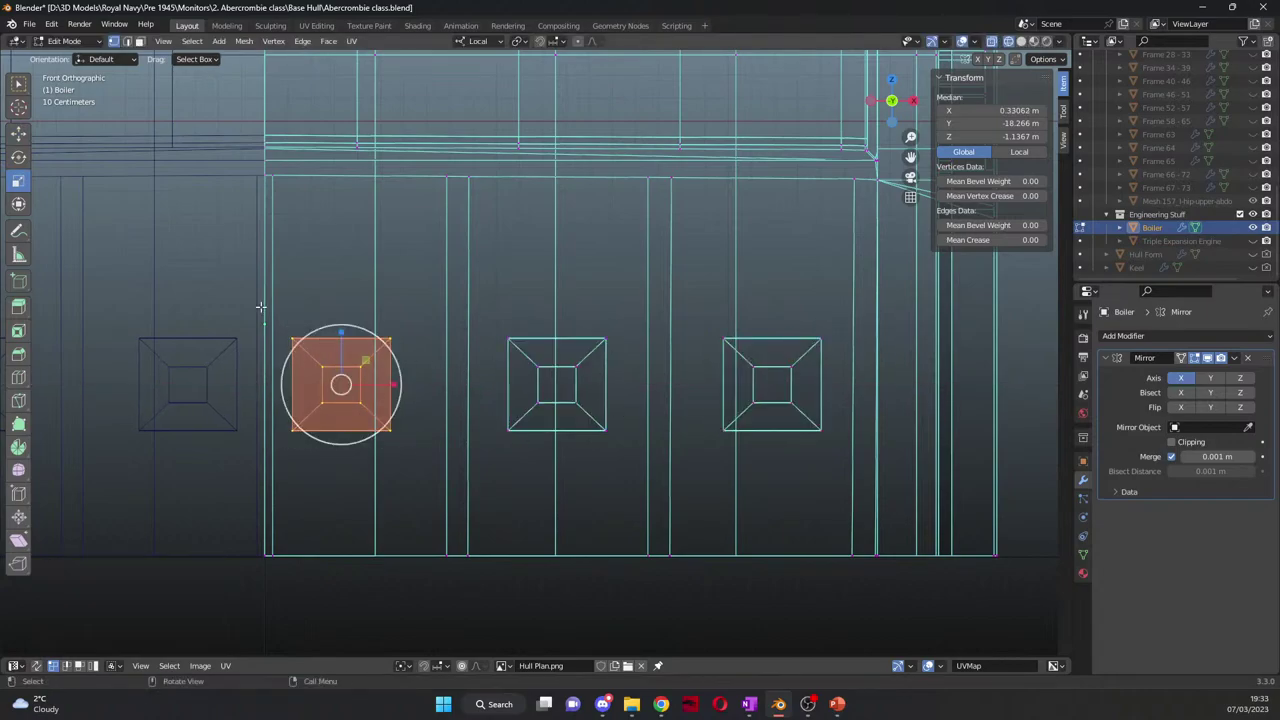
left_click(19, 137)
left_click_drag(391, 388, 422, 385)
left_click_drag(713, 326, 840, 476)
left_click_drag(831, 384, 822, 384)
left_click(826, 624)
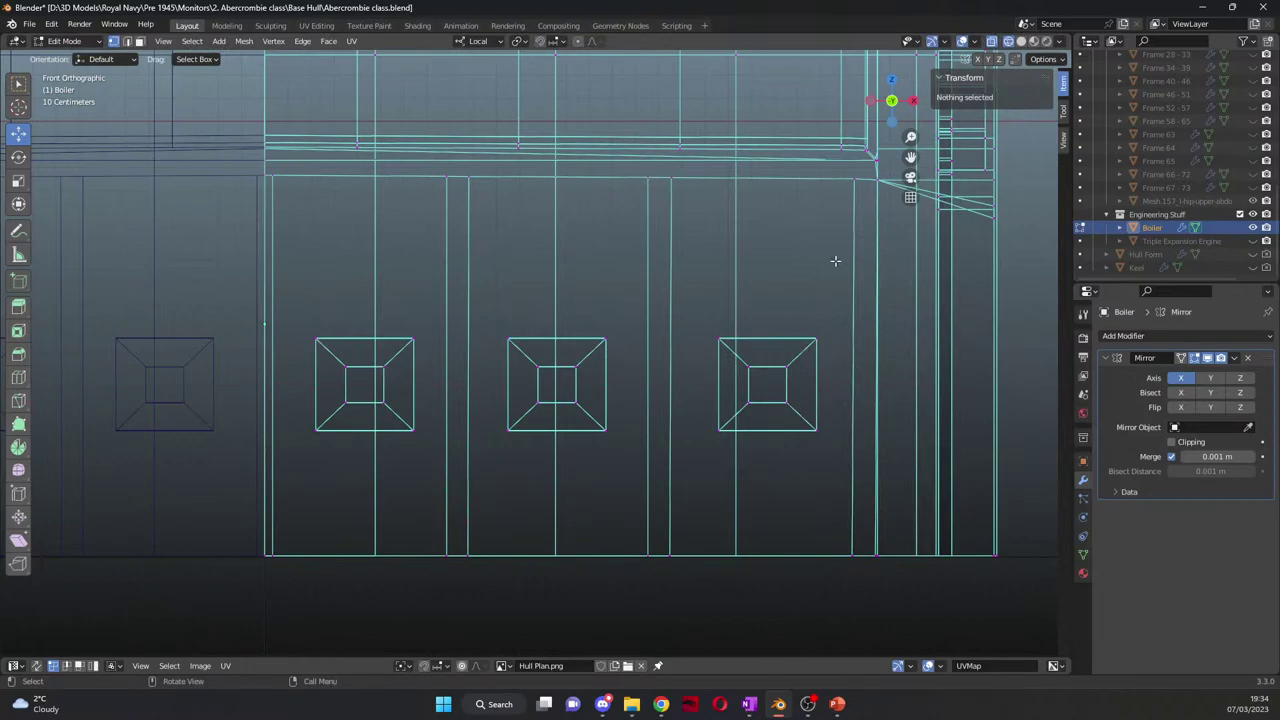
Step: In solid display, knife a full-height vertical cut on the front face just inboard of the outermost strip, at about X 2.47 m
left_click(1021, 41)
middle_click_drag(769, 560, 683, 535)
scroll(601, 533, "up", 2)
middle_click_drag(601, 533, 703, 483)
key("KP_1")
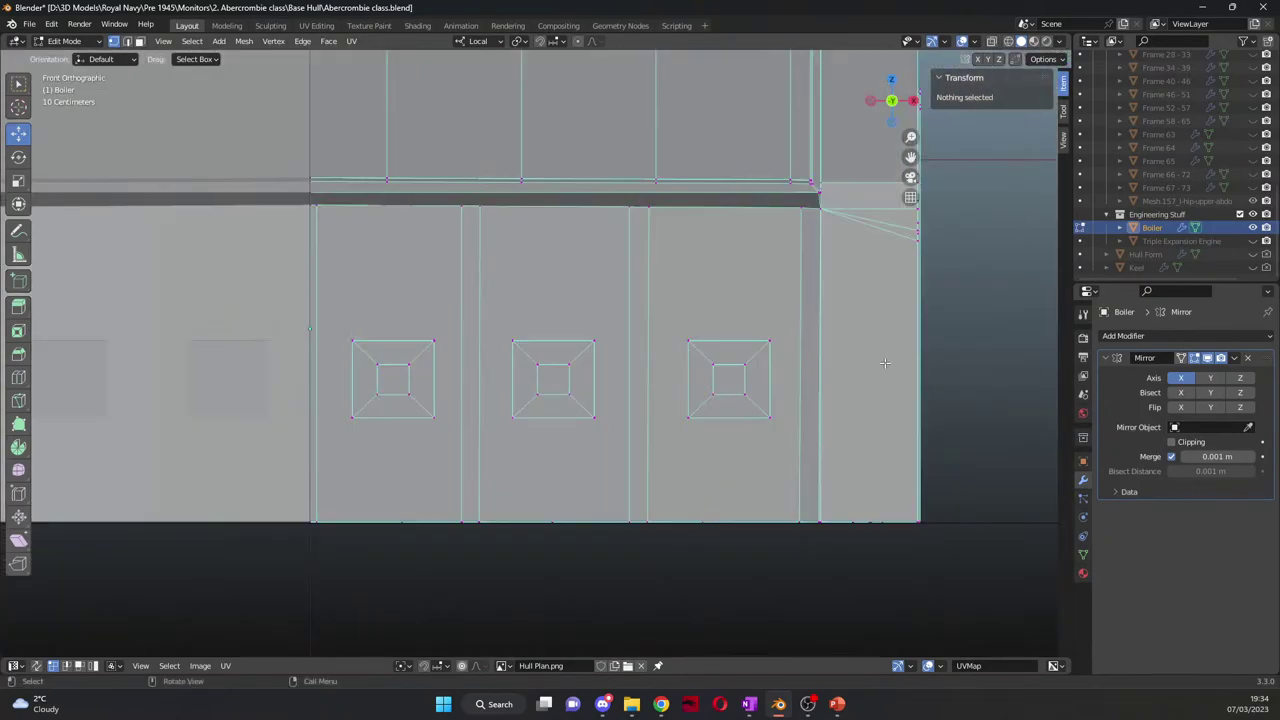
key("k")
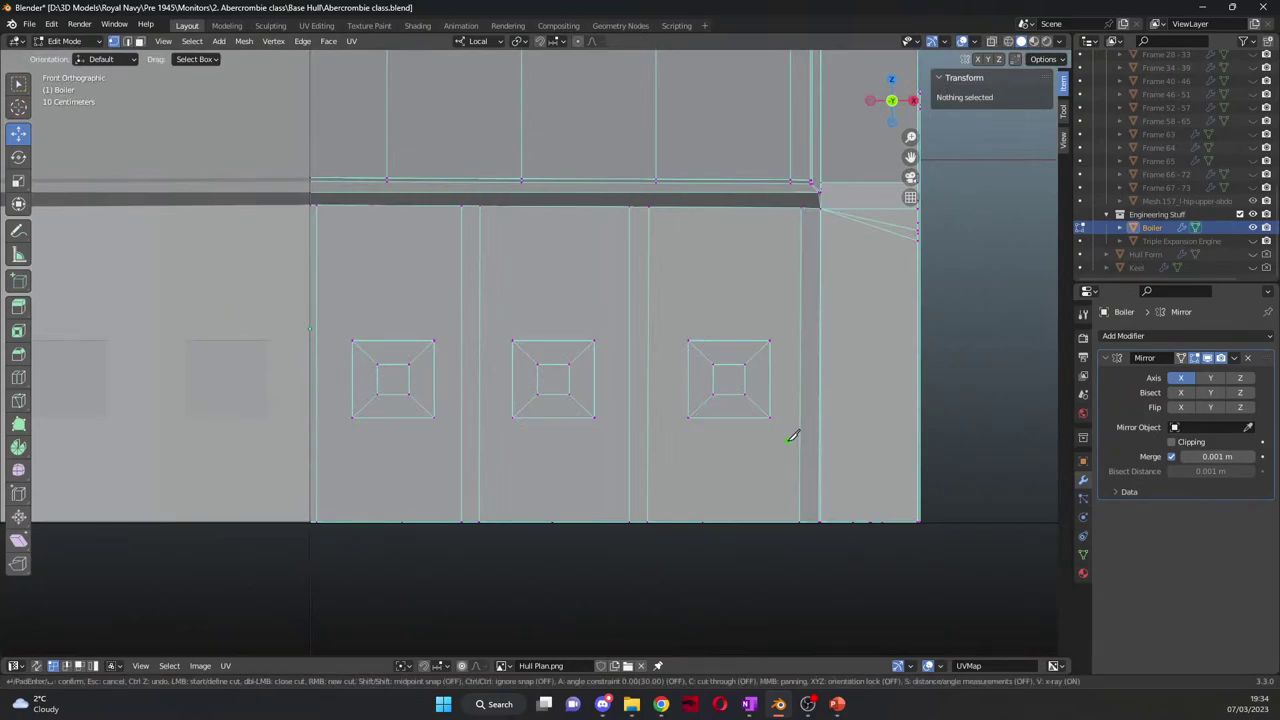
left_click(788, 520)
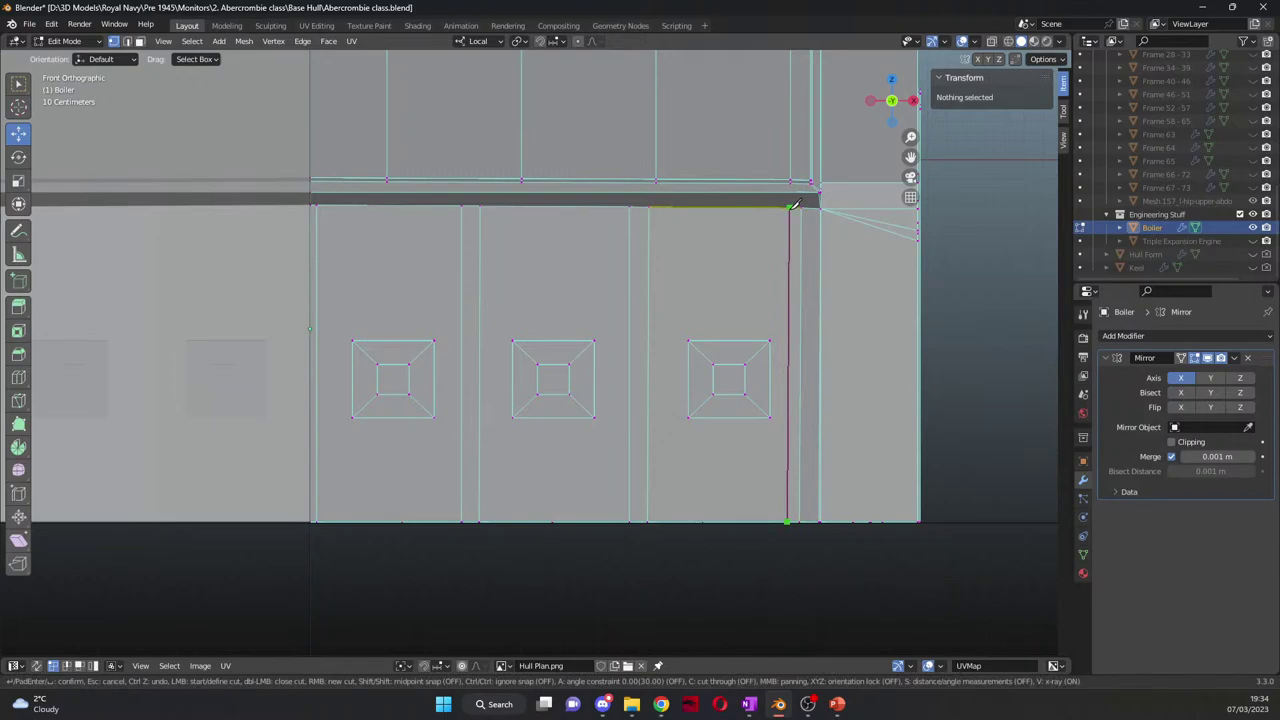
left_click(792, 206)
key("Return")
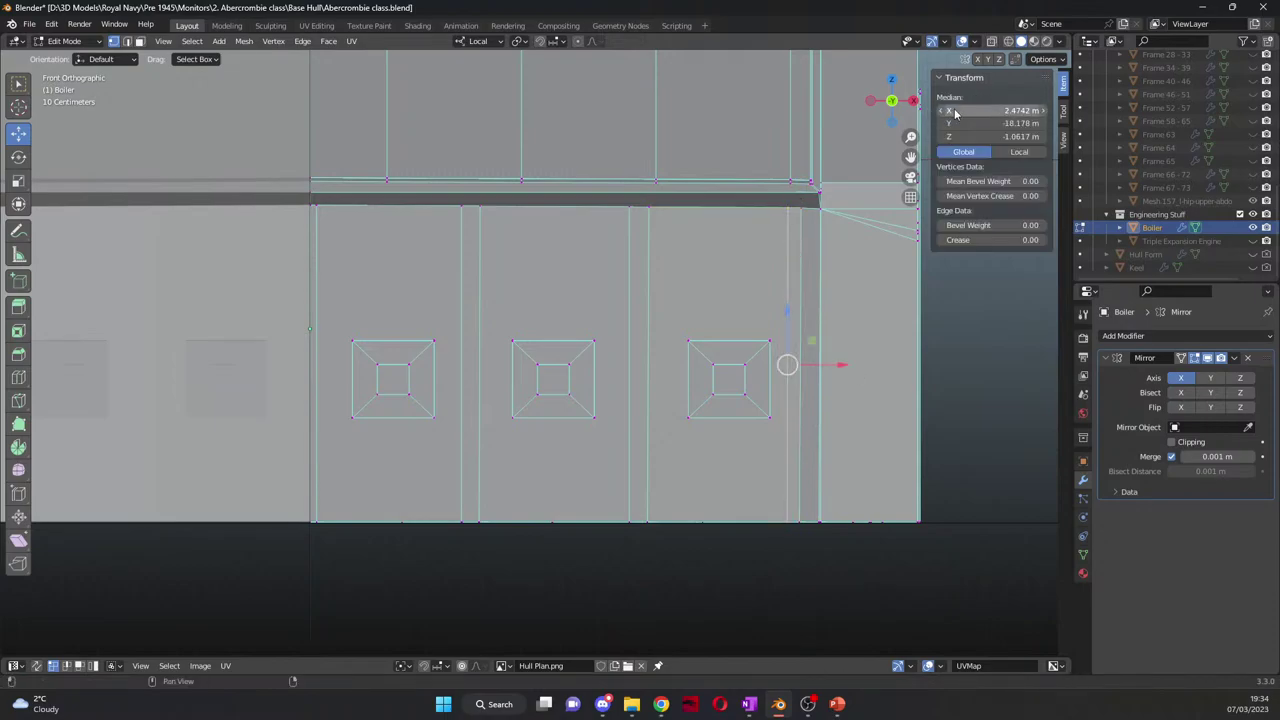
Step: In wireframe display, select the whole outermost front plate and move it inward along local X to centre it between the strips
left_click(1008, 42)
left_click_drag(675, 311, 773, 458)
left_click_drag(790, 378, 771, 378)
key("Tab")
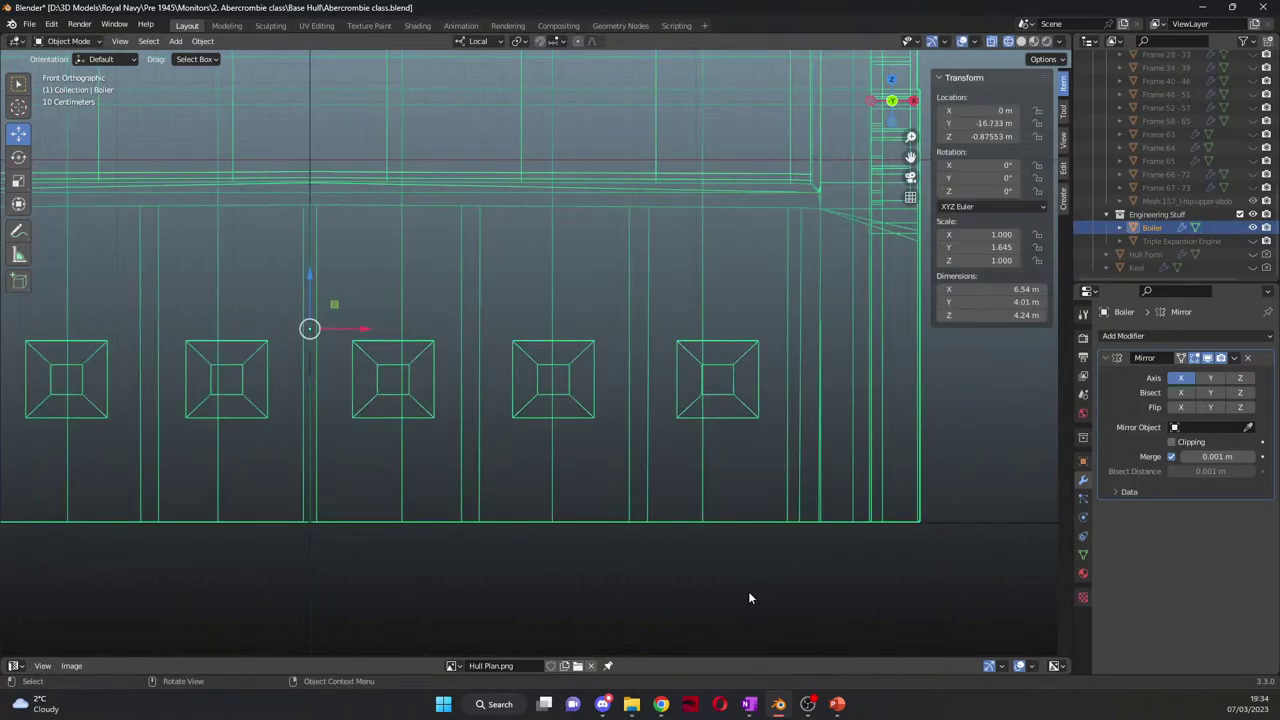
Step: Return to solid display in Object Mode and apply Shade Auto Smooth to the boiler
scroll(641, 437, "down", 4)
middle_click_drag(641, 437, 570, 481)
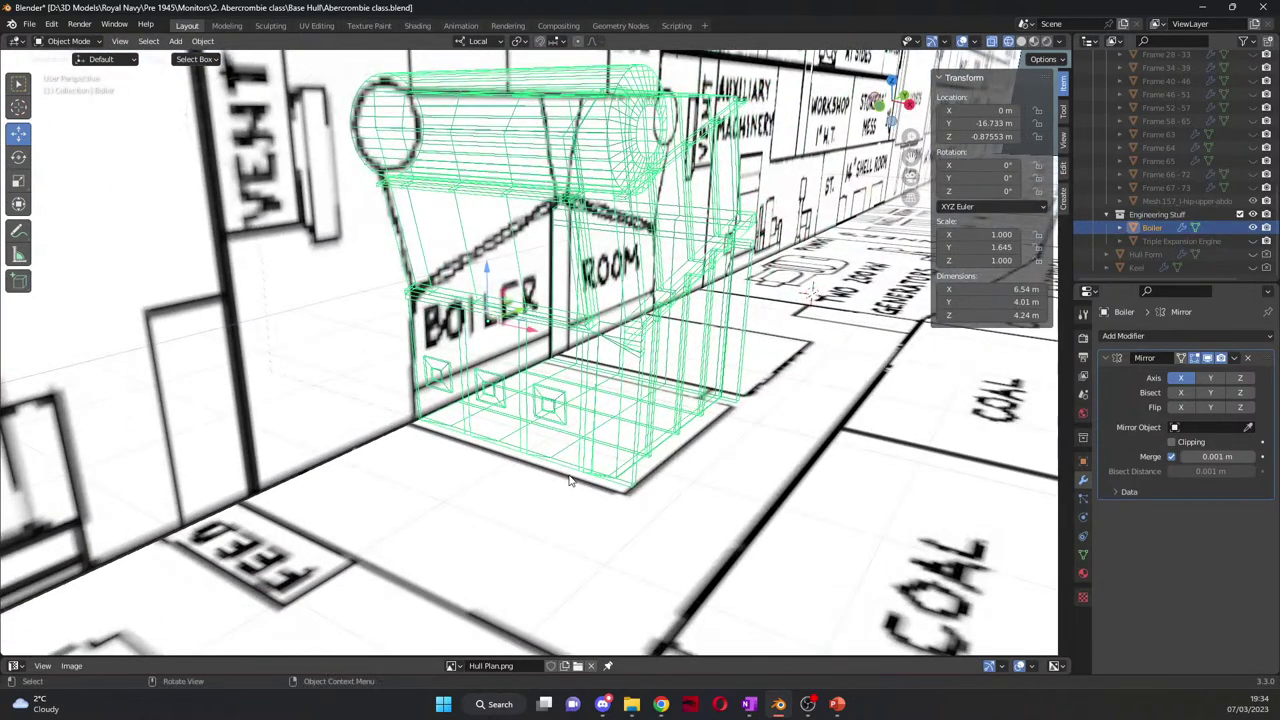
scroll(585, 449, "up", 4)
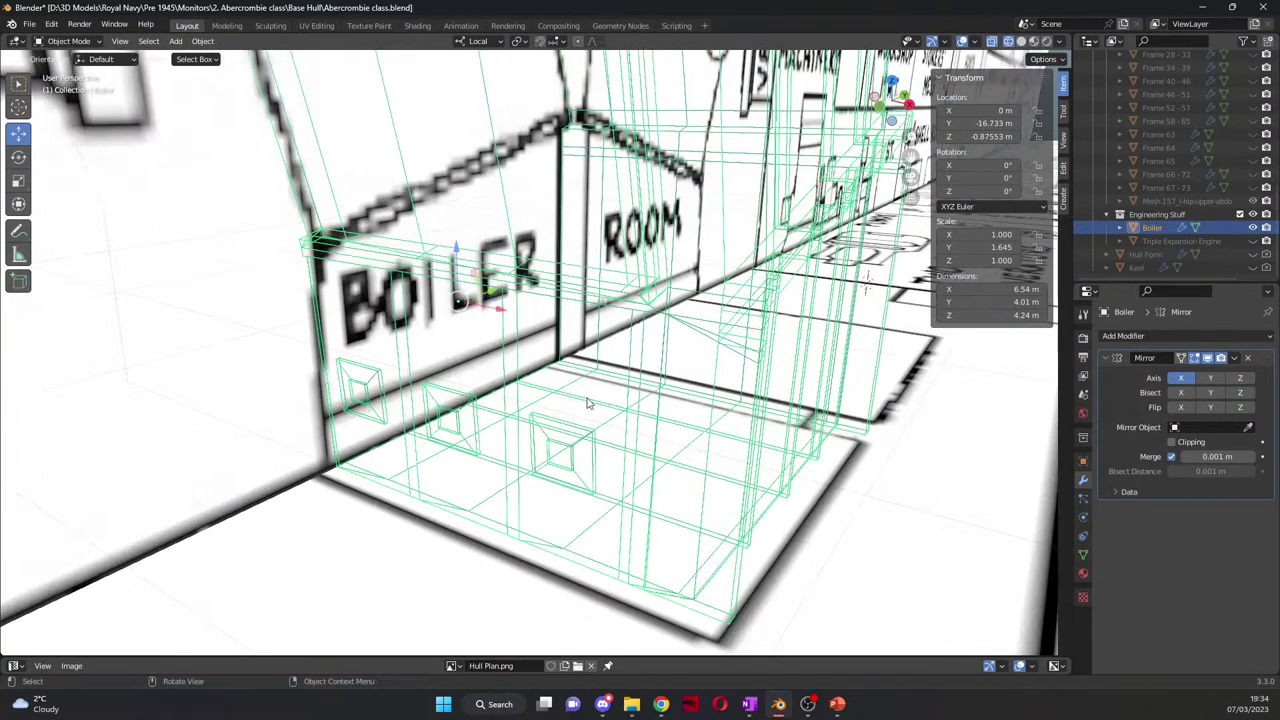
left_click(1021, 42)
scroll(742, 335, "down", 5)
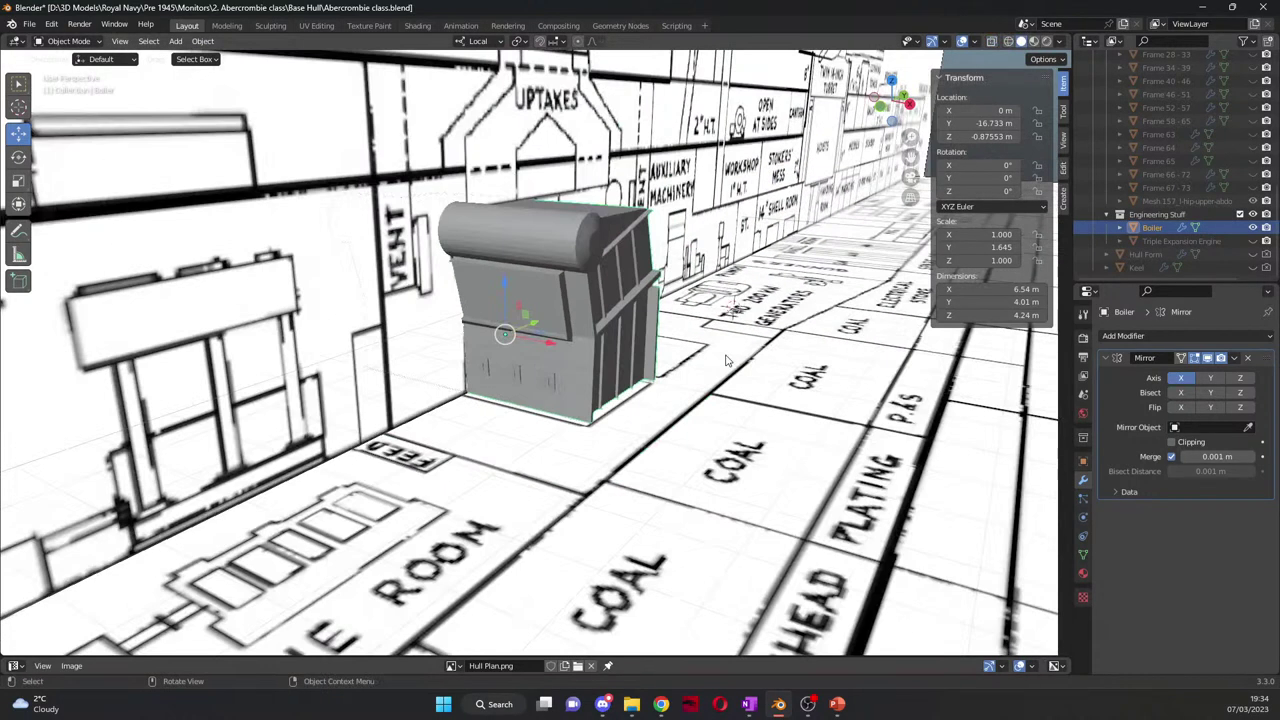
mouse_move(742, 335)
middle_mouse_down()
mouse_move(677, 366)
mouse_move(578, 336)
middle_mouse_up()
right_click(578, 336)
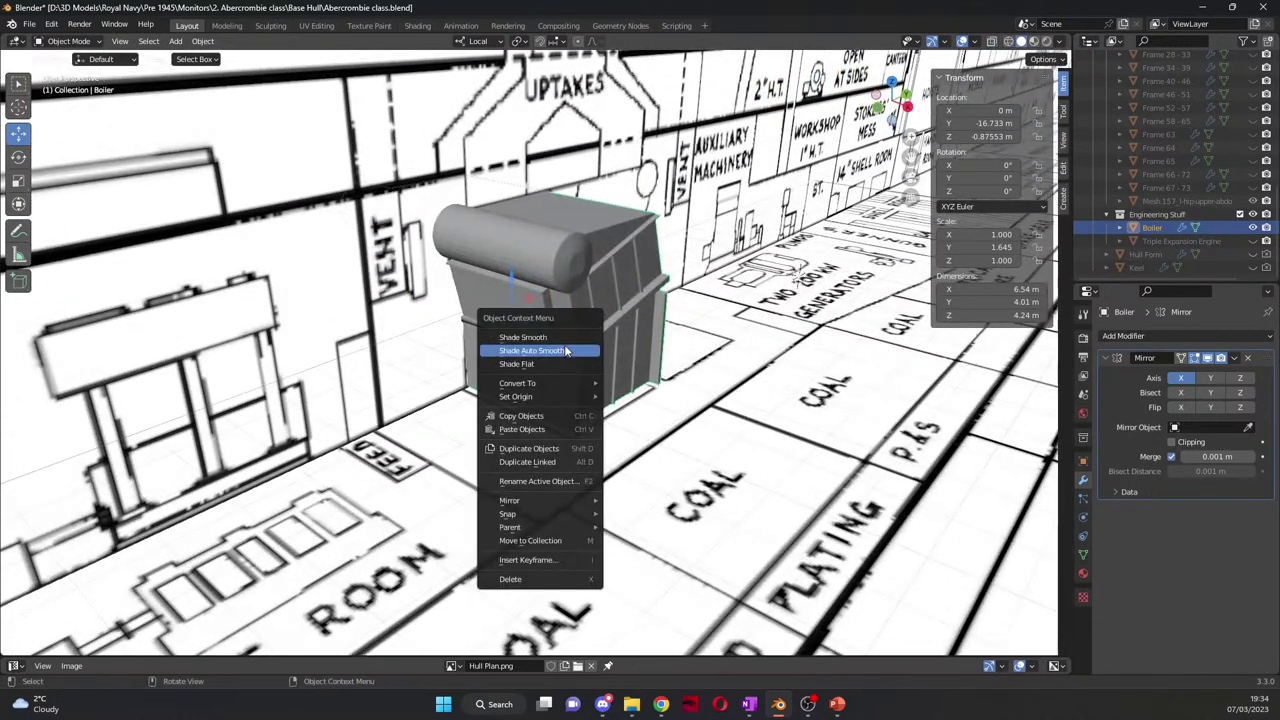
left_click(562, 347)
Step: Examine the shaded boiler's side panels, top and drum from several angles against the deck plans
left_click(749, 356)
middle_click_drag(749, 356, 665, 280)
scroll(602, 317, "up", 4)
middle_click_drag(602, 318, 560, 277)
scroll(628, 323, "down", 5)
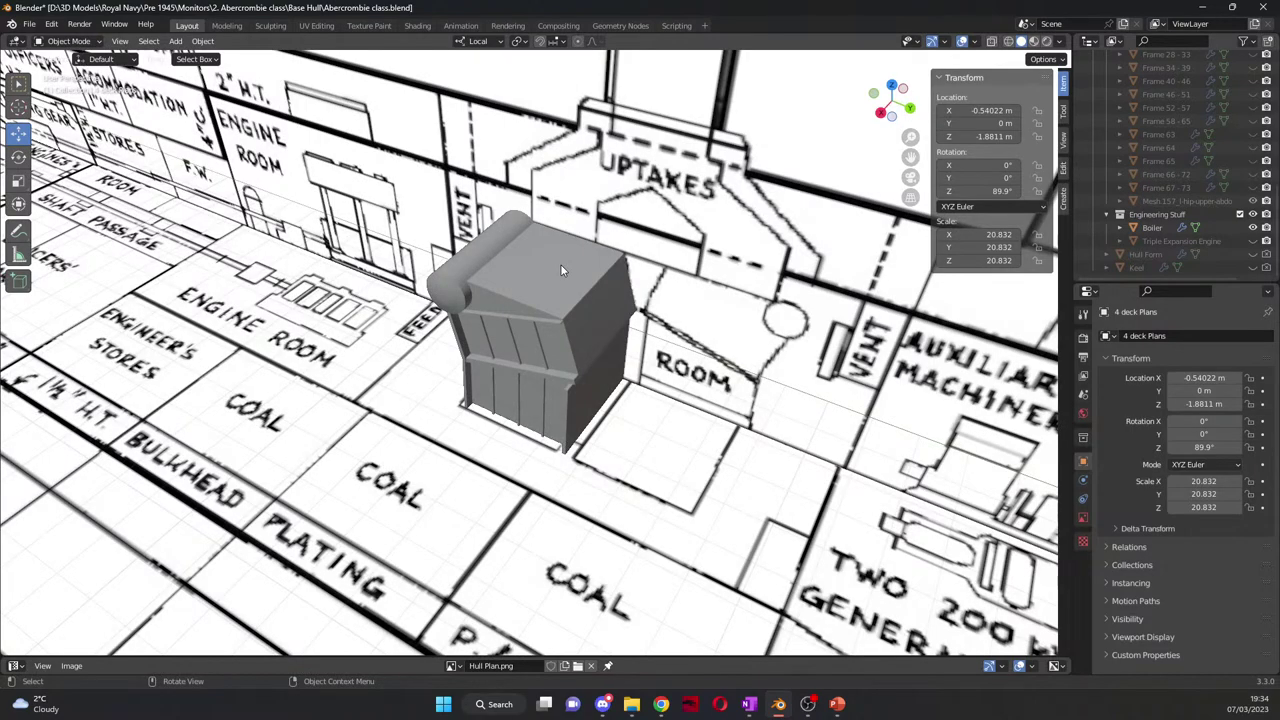
middle_click_drag(489, 323, 465, 338)
scroll(478, 297, "down", 3)
scroll(578, 371, "up", 6)
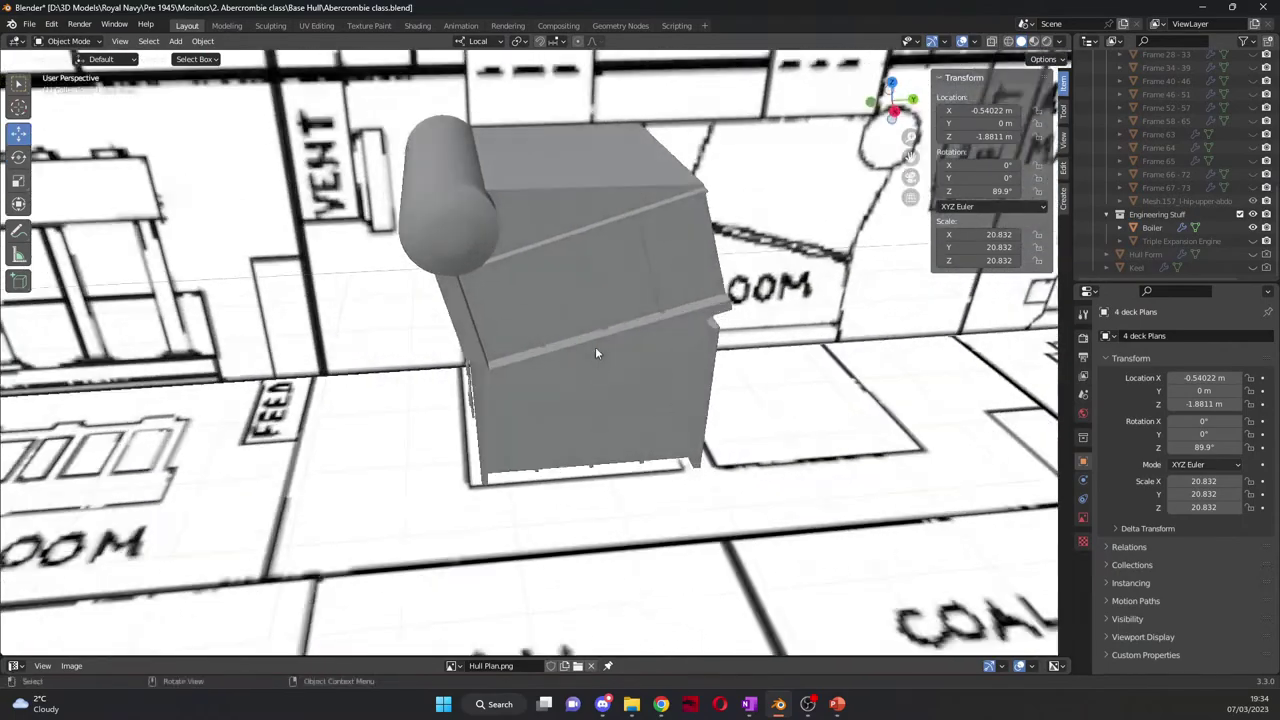
middle_click_drag(595, 350, 330, 190)
Step: Add a 2 m cube and, in the right side view, move it to Y -17.16 m, Z 3.11 m above the boiler
left_click(460, 271)
left_click(178, 42)
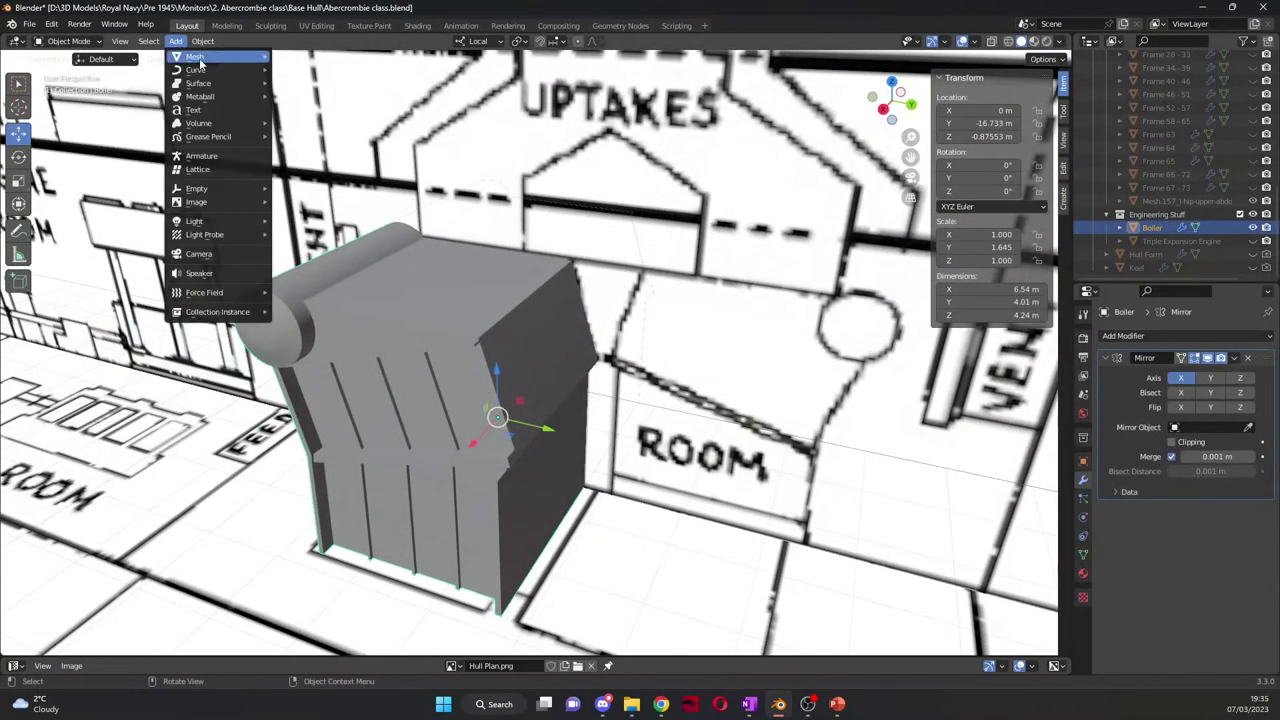
mouse_move(205, 64)
left_click(321, 77)
scroll(330, 85, "down", 14)
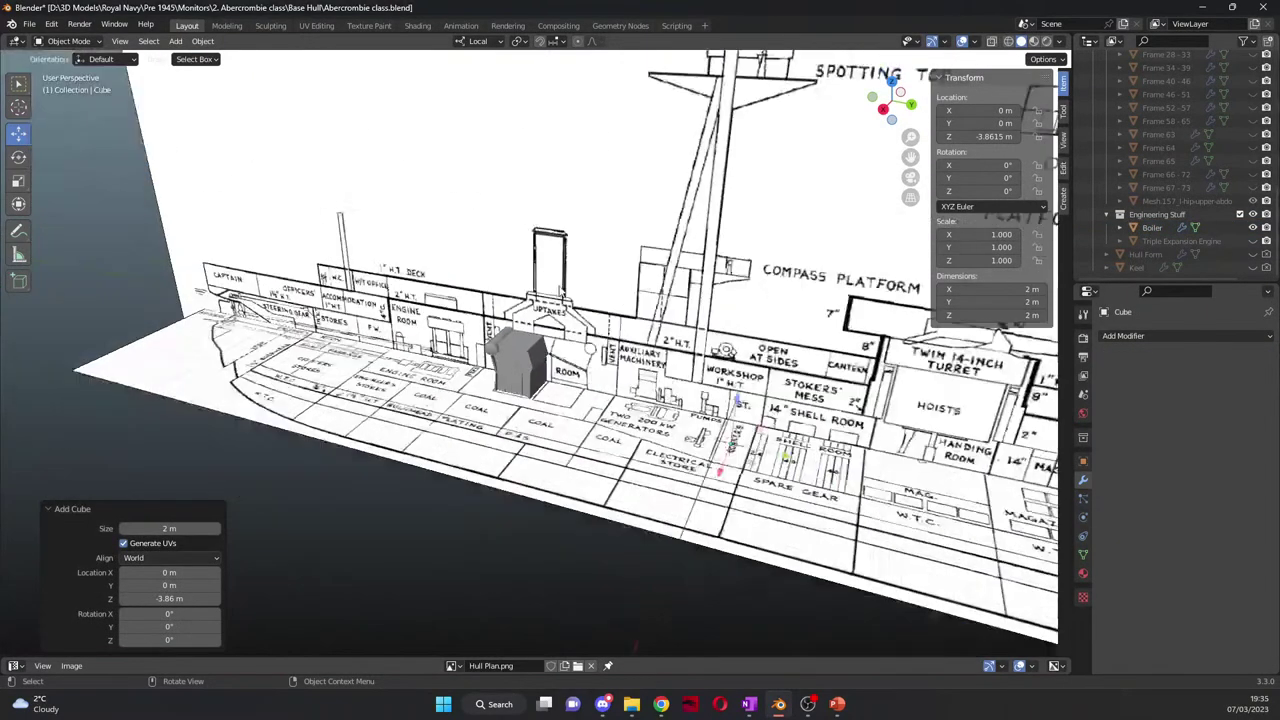
key("KP_3")
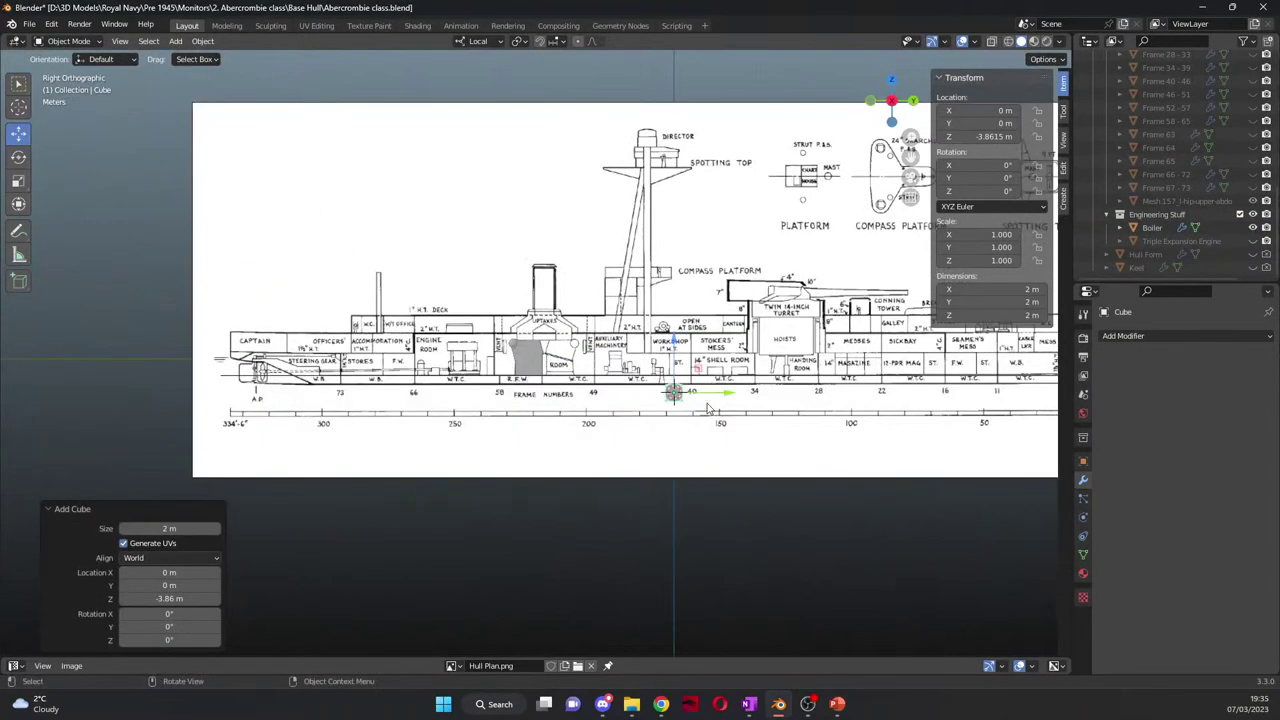
key("g")
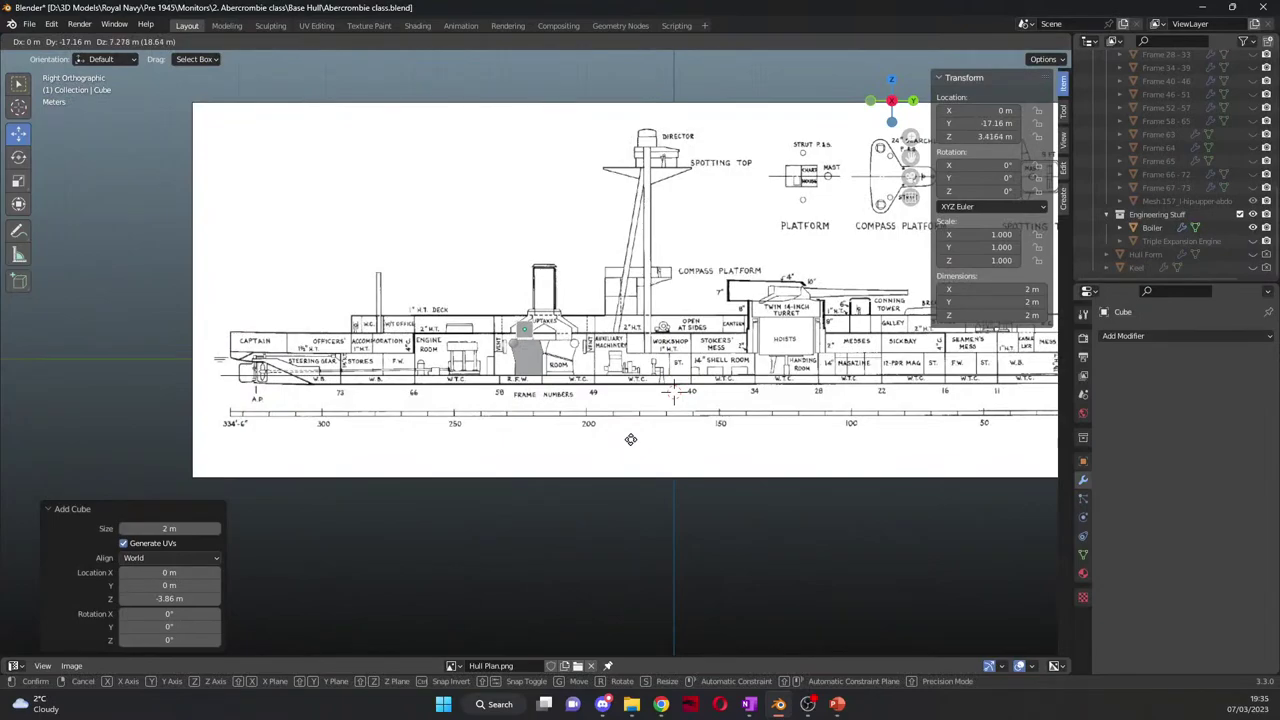
left_click(630, 442)
scroll(483, 347, "up", 6)
scroll(483, 347, "up", 9)
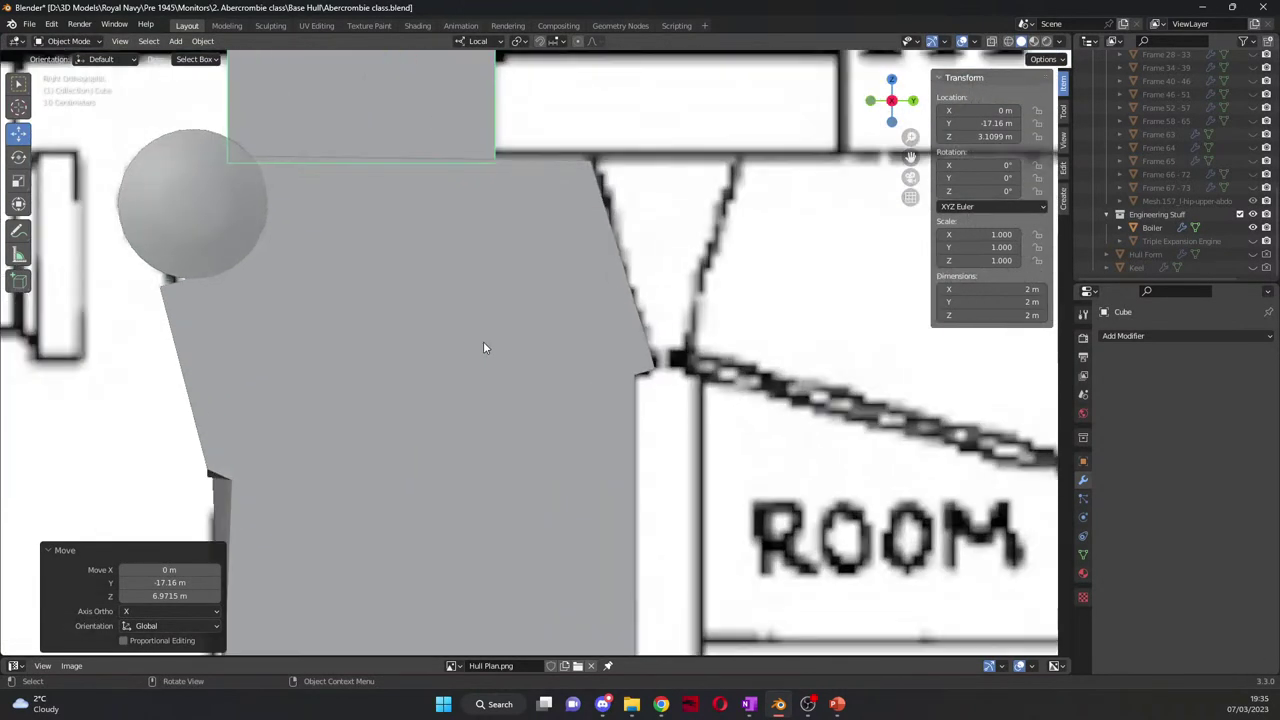
left_click_drag(911, 158, 1044, 430)
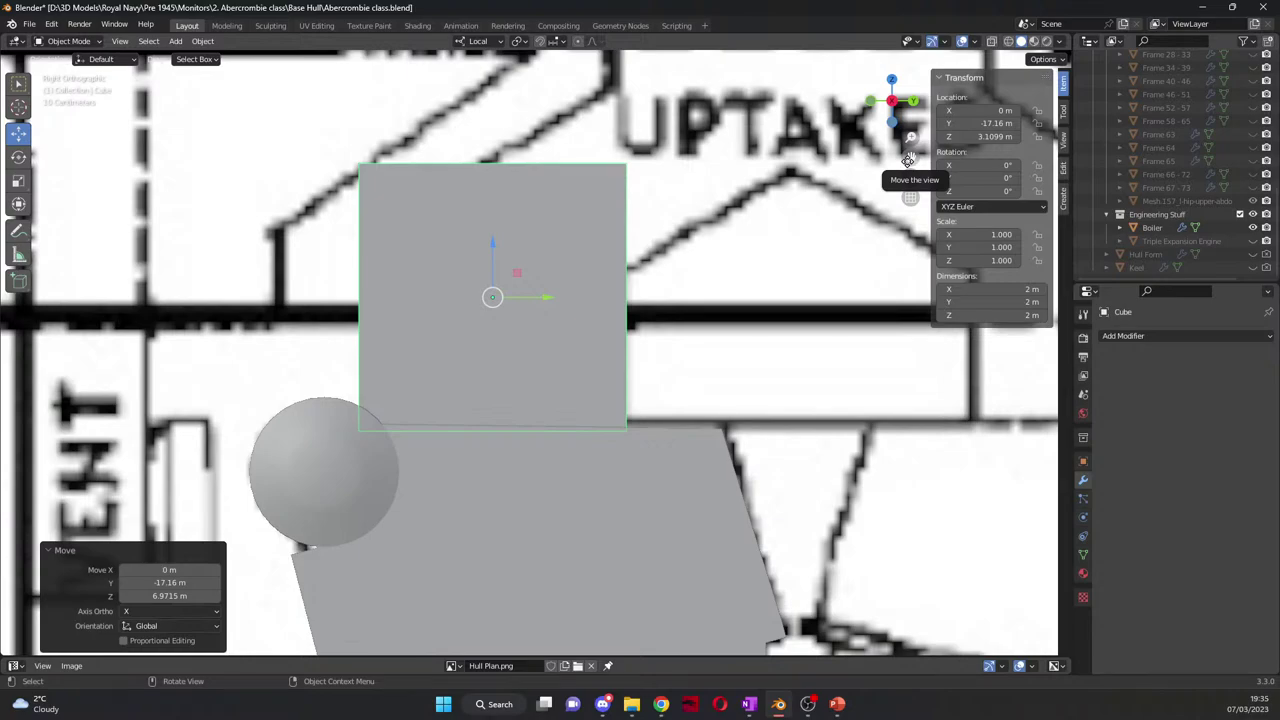
Step: Scale the cube to 1.85 m to match the uptake's width on the plan and rest it on the boiler's top at Z 3.0503 m
middle_click_drag(725, 203, 701, 237)
left_click_drag(494, 242, 494, 215)
key("s")
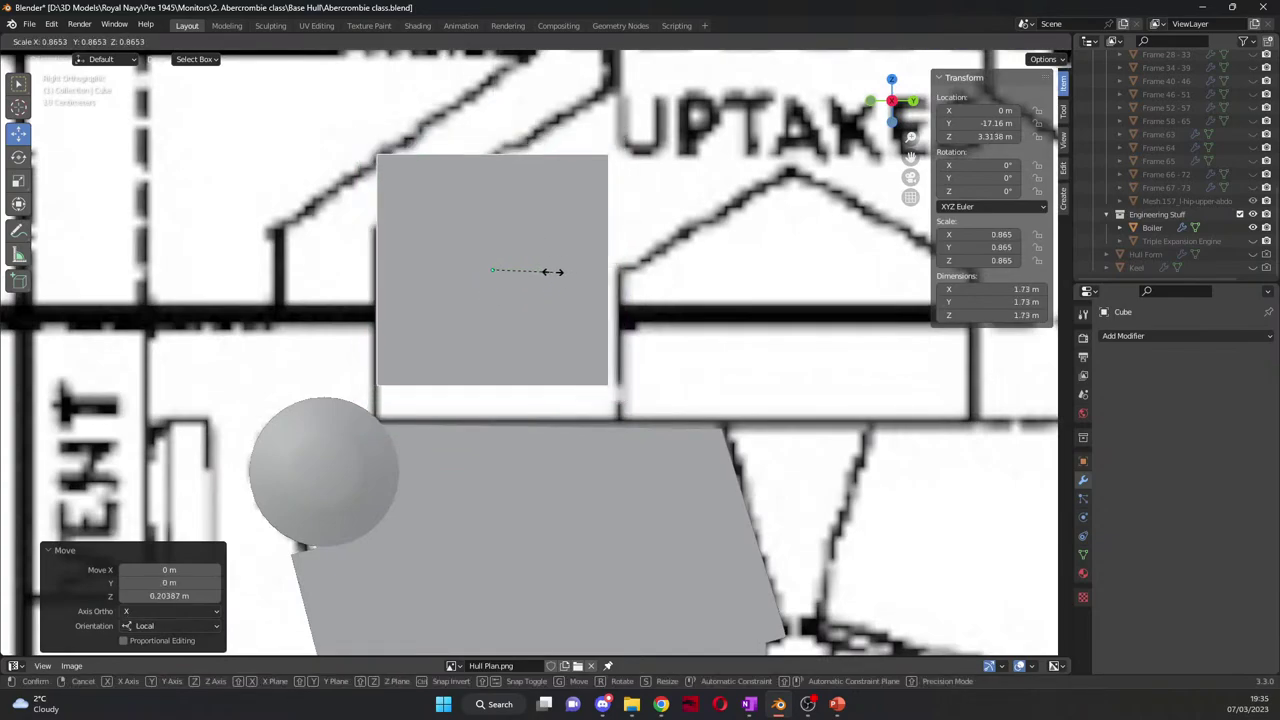
left_click(566, 277)
left_click_drag(548, 270, 553, 269)
key("s")
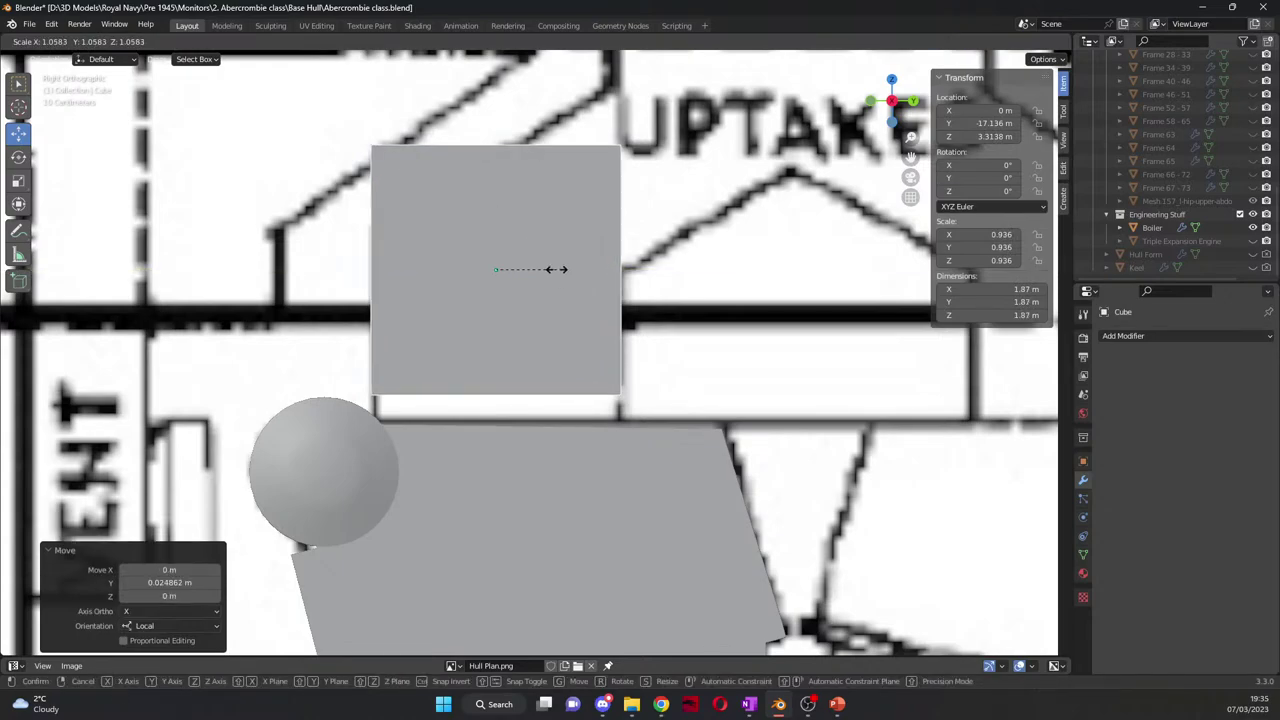
left_click(556, 268)
key("s")
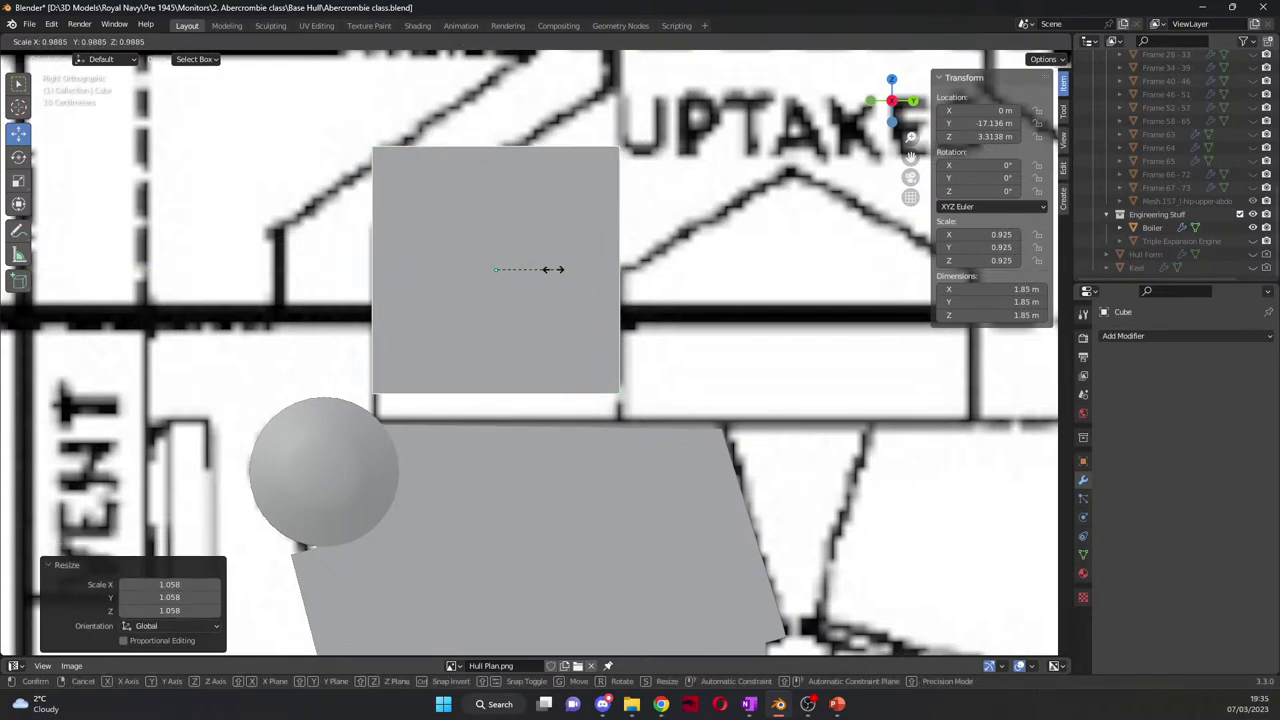
left_click(556, 268)
left_click_drag(506, 248, 535, 262)
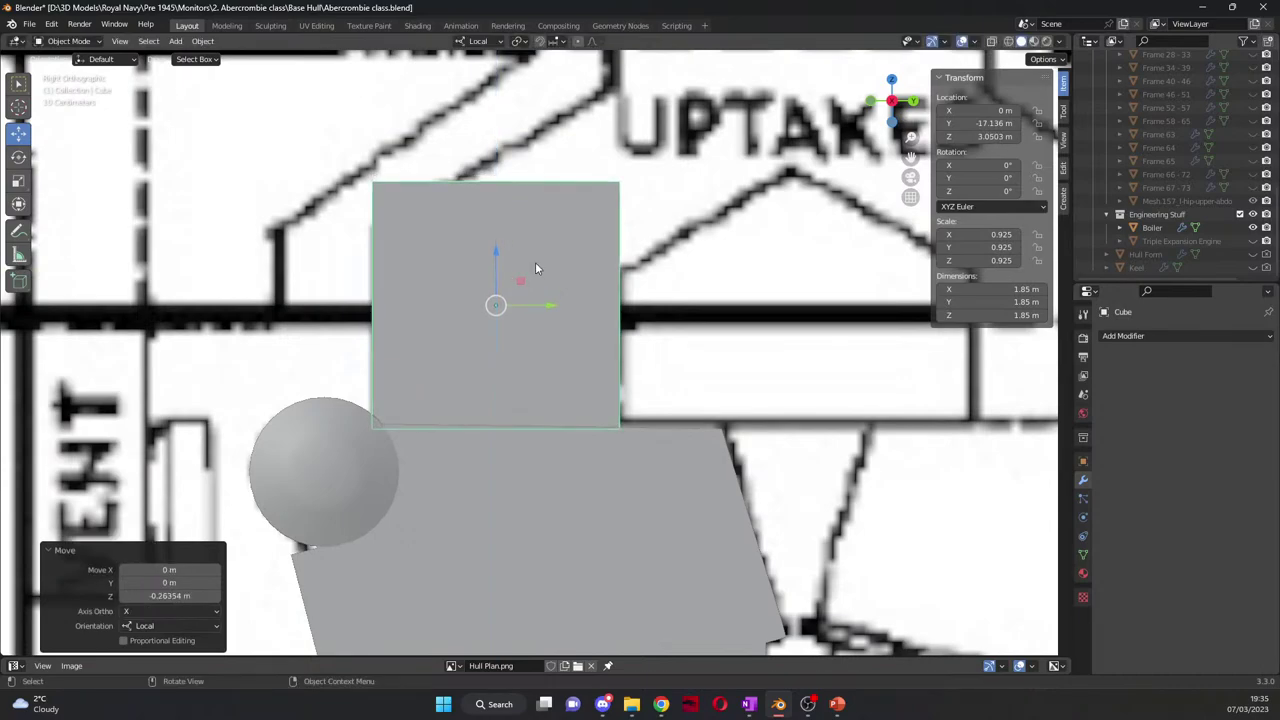
Step: In wireframe Edit Mode, lower the cube's top to Z 3.6375 m and its forward top edge to Z 3.3342 m to match the plan
key("Tab")
left_click(1008, 42)
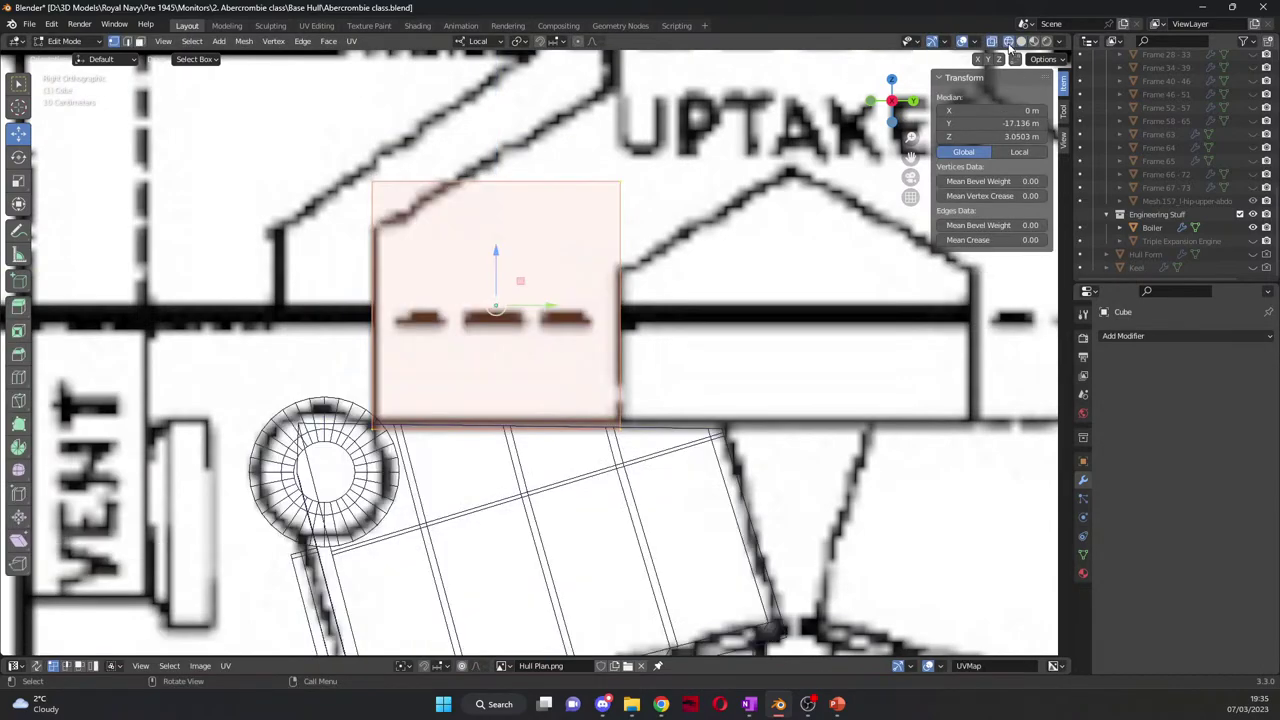
left_click_drag(318, 156, 726, 272)
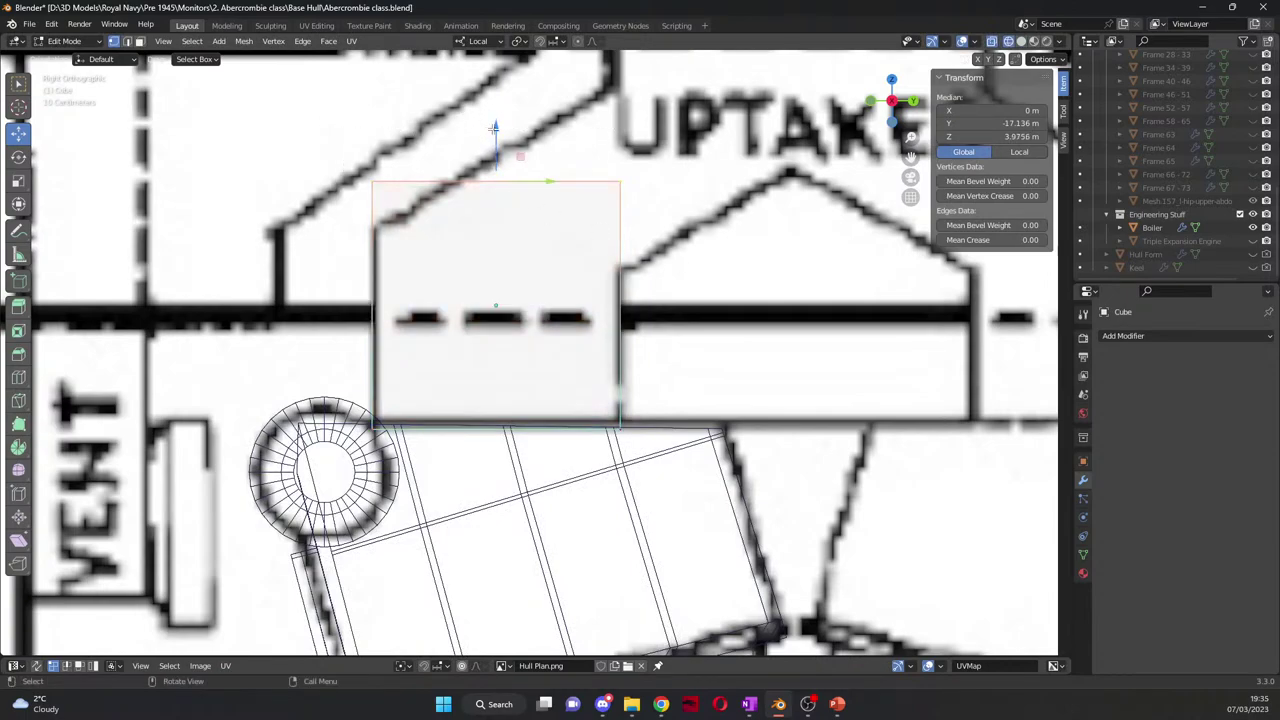
left_click_drag(495, 125, 503, 178)
left_click_drag(596, 213, 642, 242)
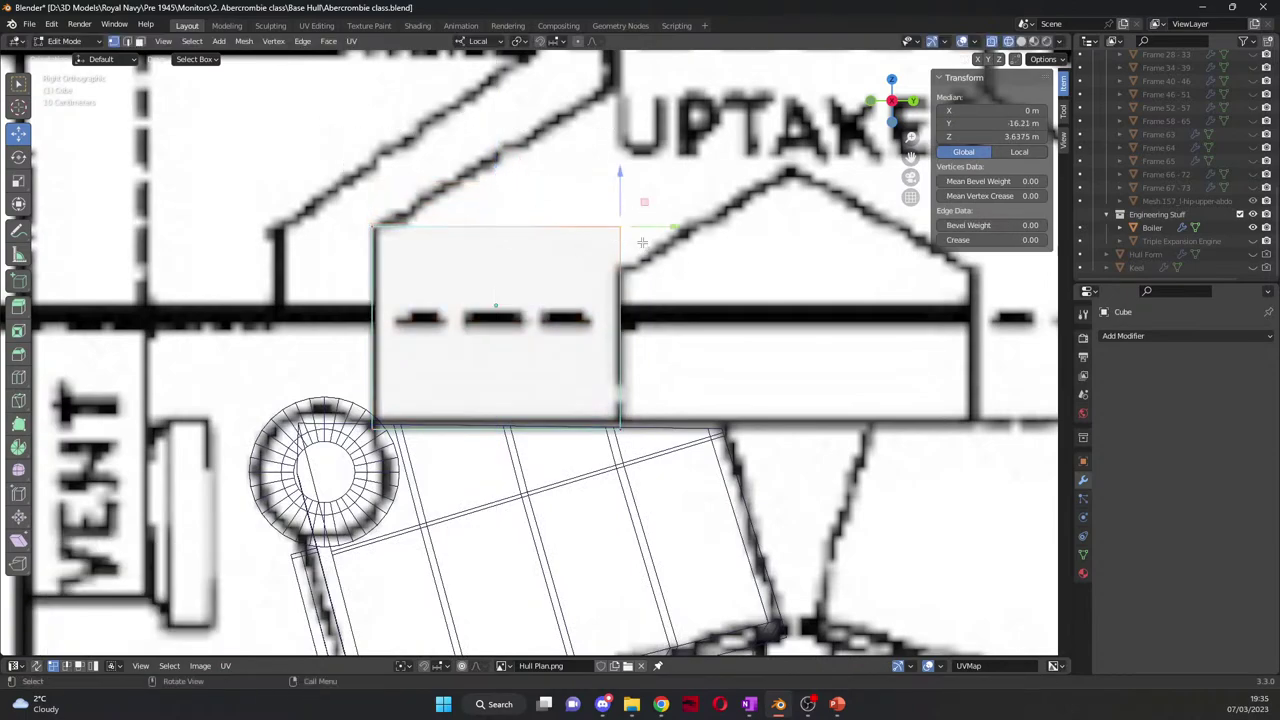
left_click_drag(618, 174, 618, 215)
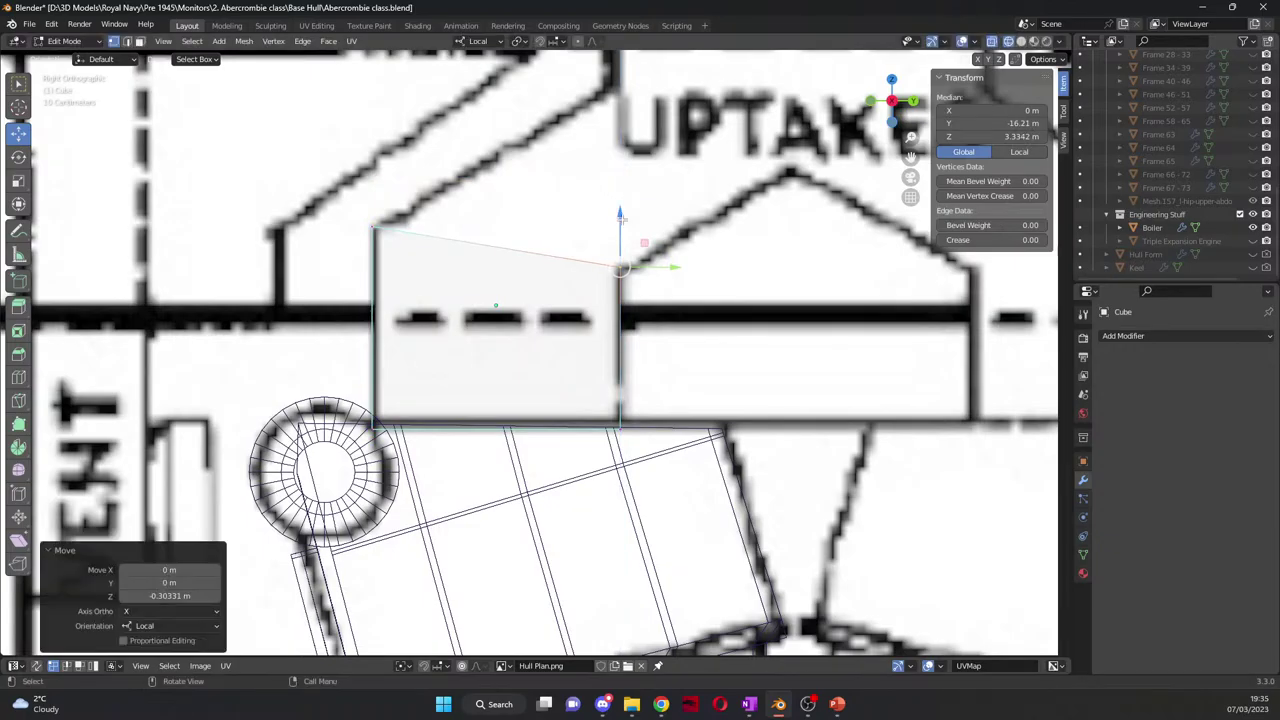
Step: From the top view, select the entire uptake block and scale it 2.907 along local X to widen it across the boiler
scroll(618, 215, "down", 4)
middle_click_drag(618, 222, 503, 329)
key("Tab")
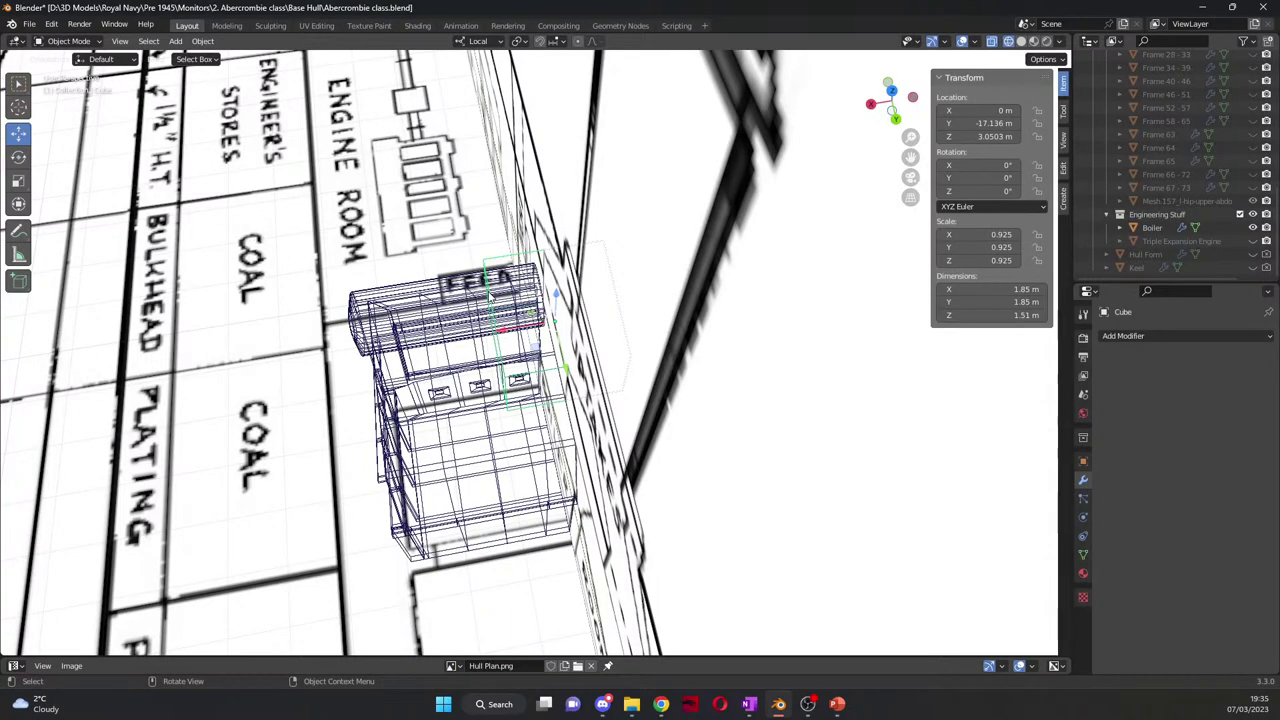
key("KP_7")
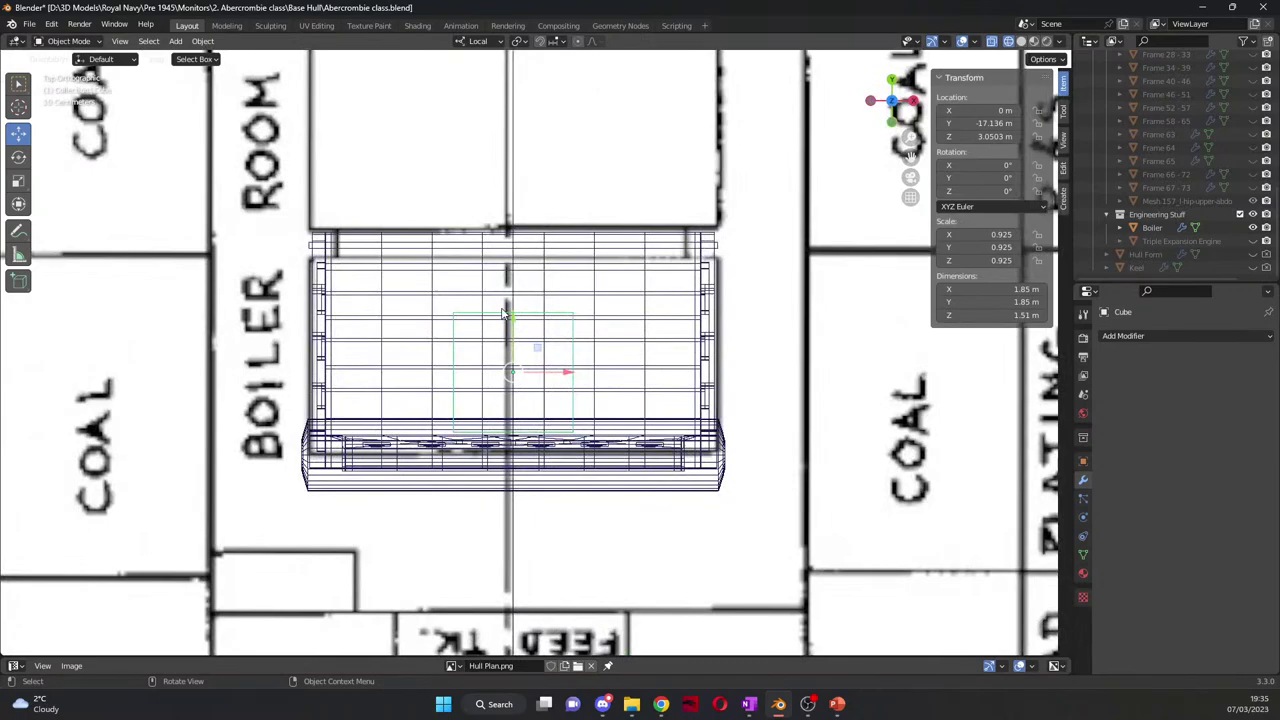
key("Tab")
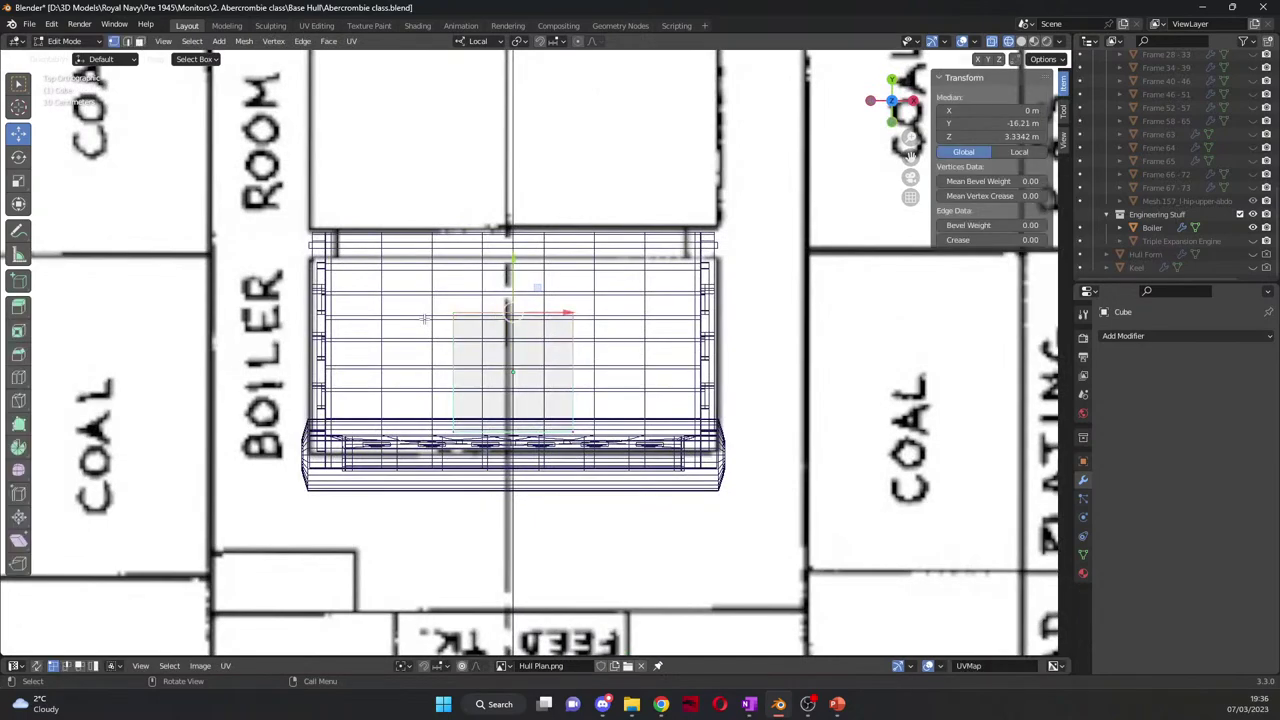
left_click(500, 430)
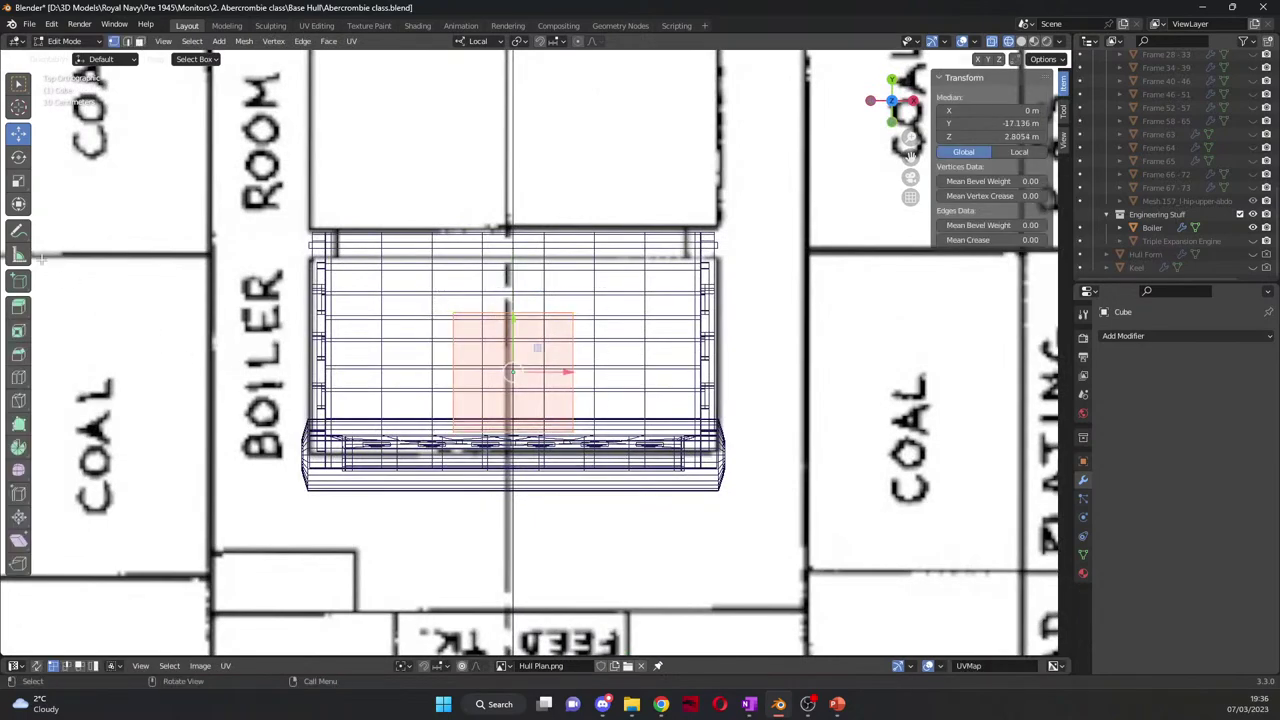
left_click(18, 180)
left_click_drag(565, 371, 673, 359)
middle_click_drag(673, 359, 562, 289)
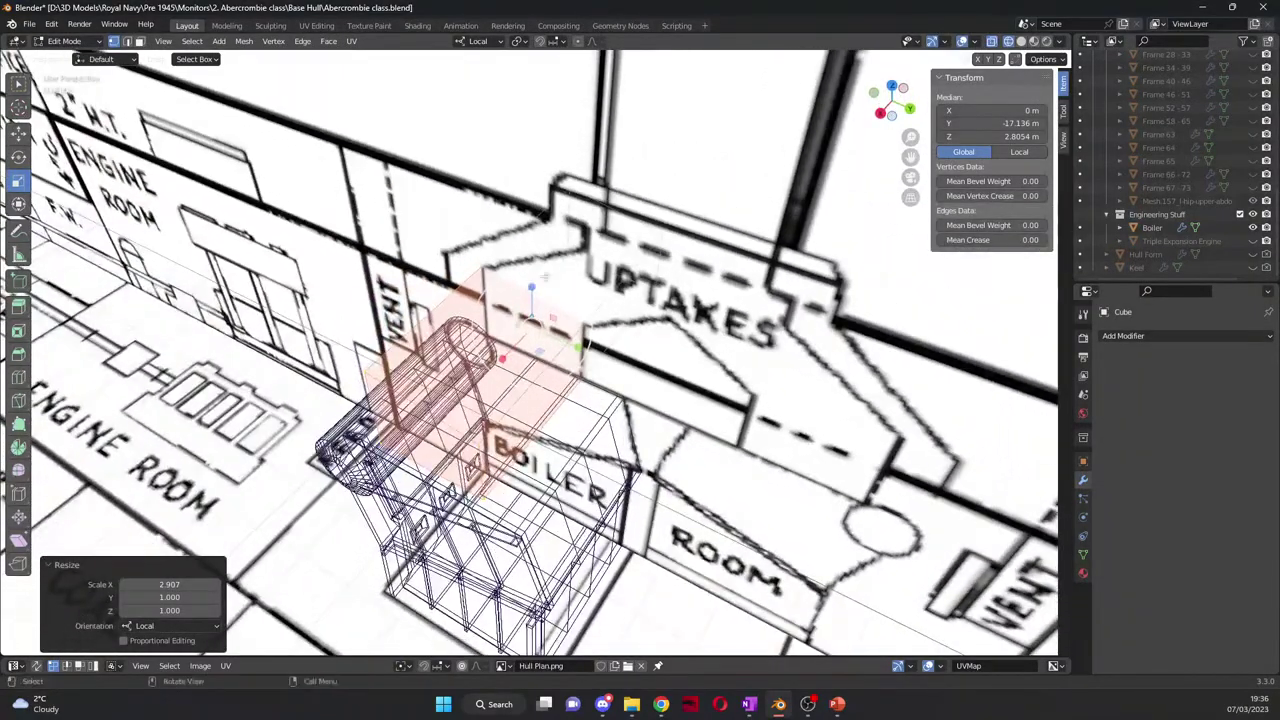
left_click(1021, 41)
scroll(430, 391, "up", 4)
key("Tab")
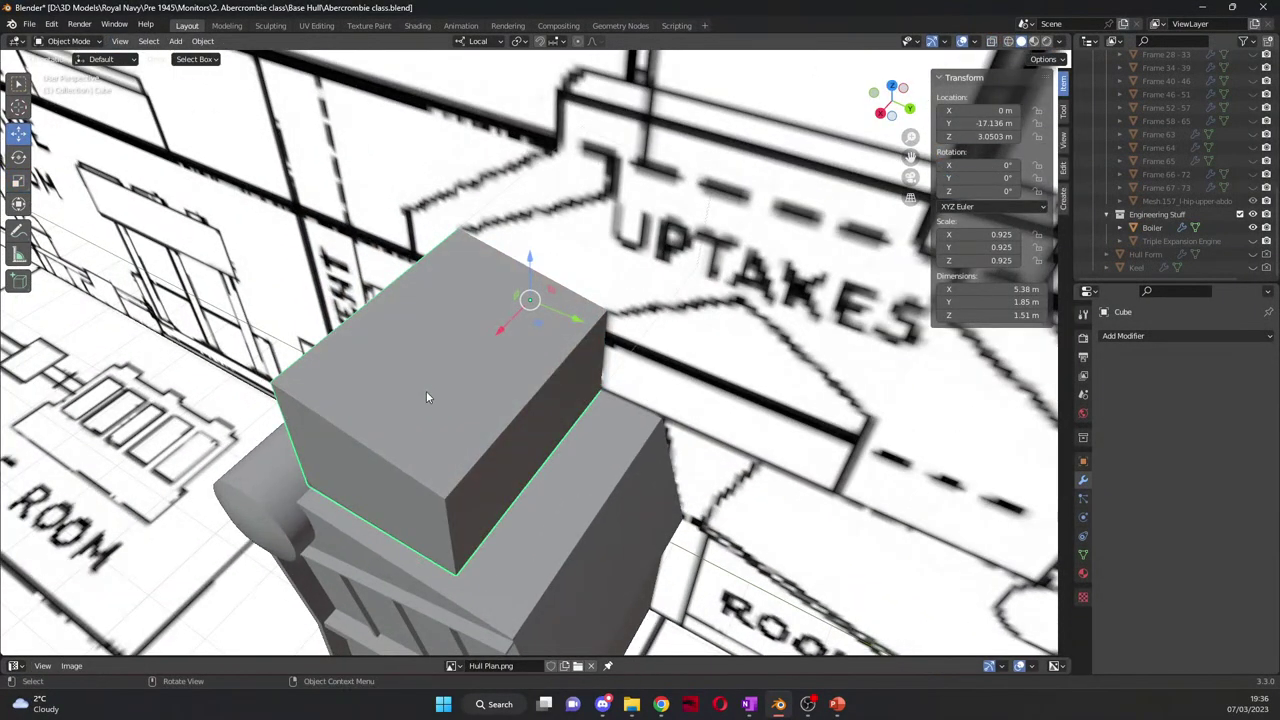
Step: Inset the uptake block's top face by 0.06077 m and extrude the inner face 0.64317 m downward to hollow it out
key("Tab")
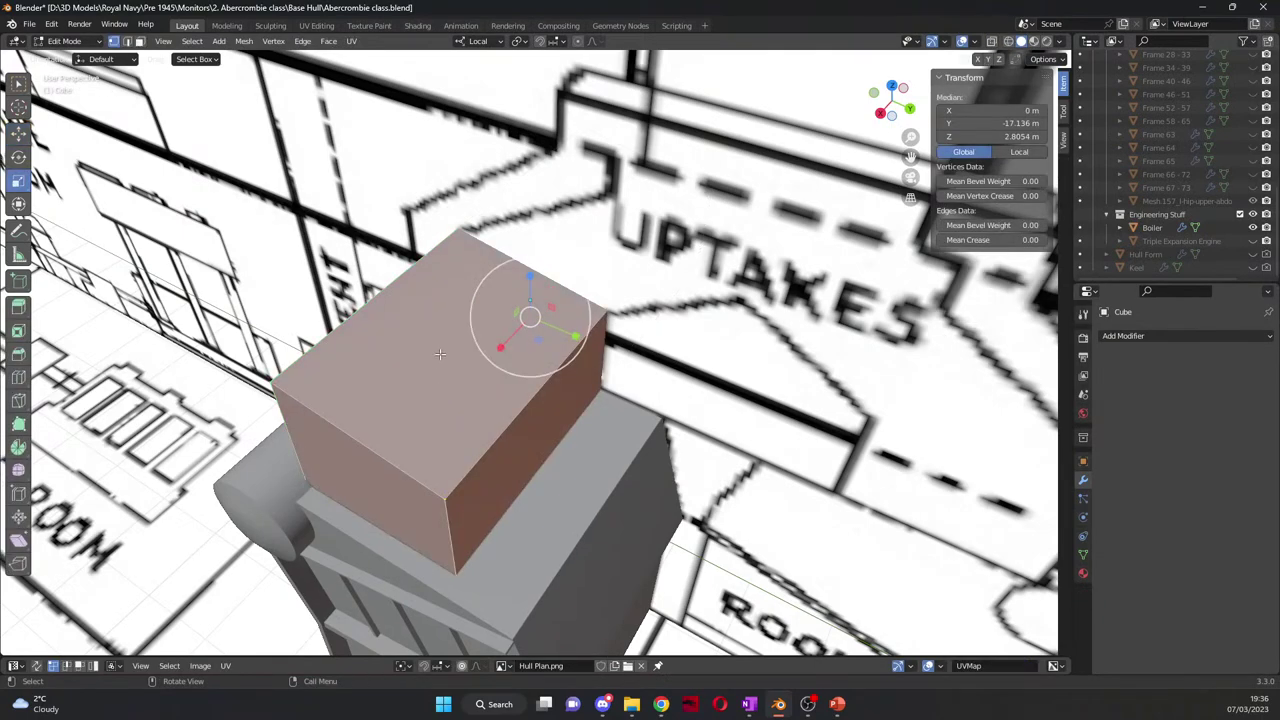
left_click(140, 41)
left_click(435, 378)
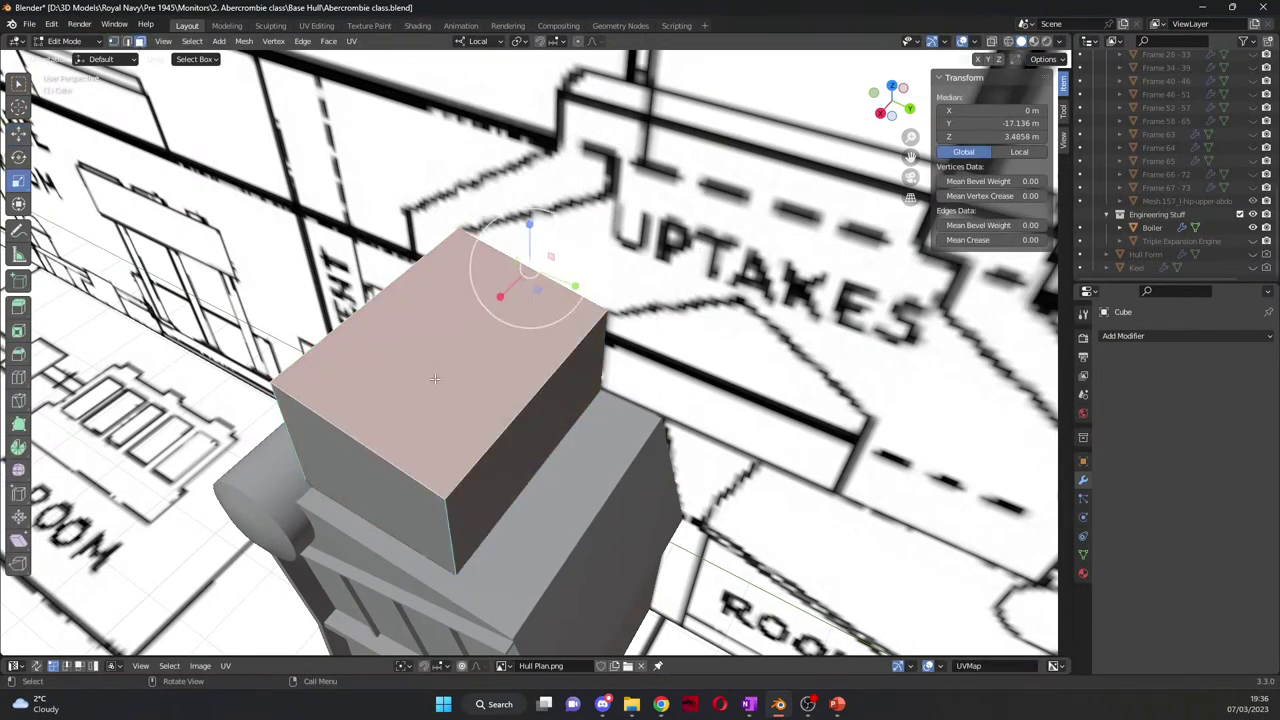
key("i")
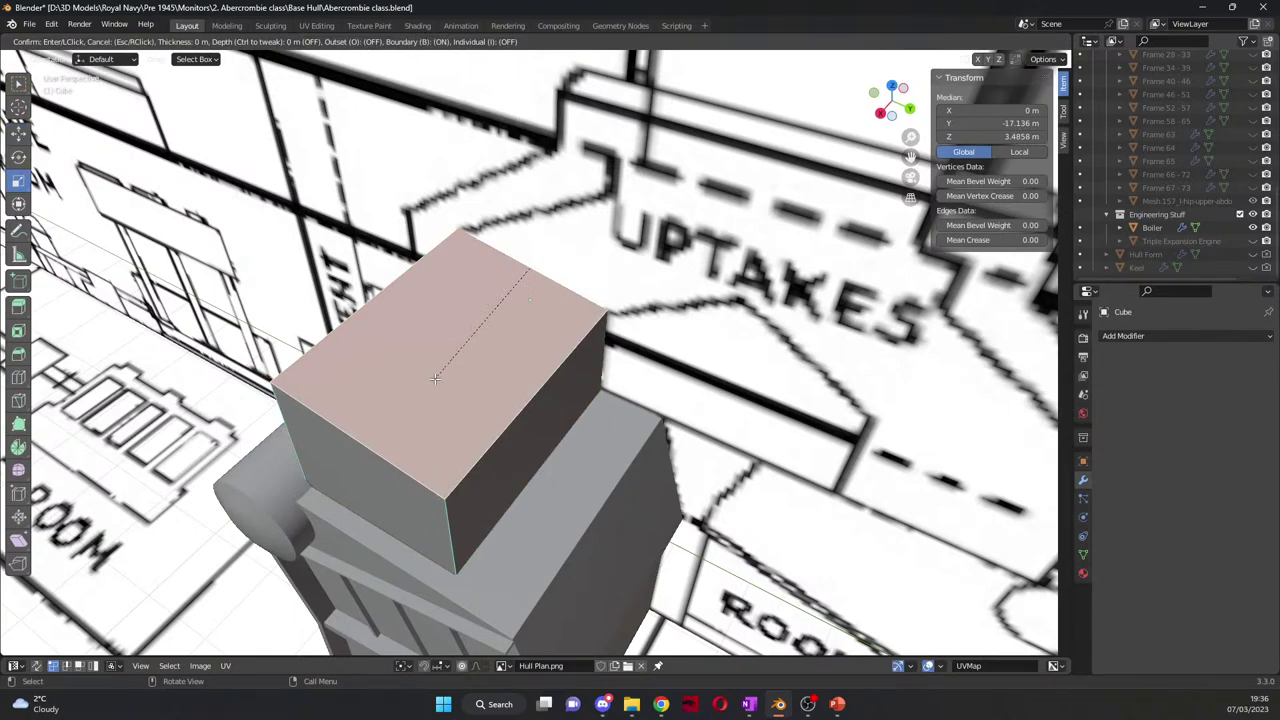
left_click(441, 376)
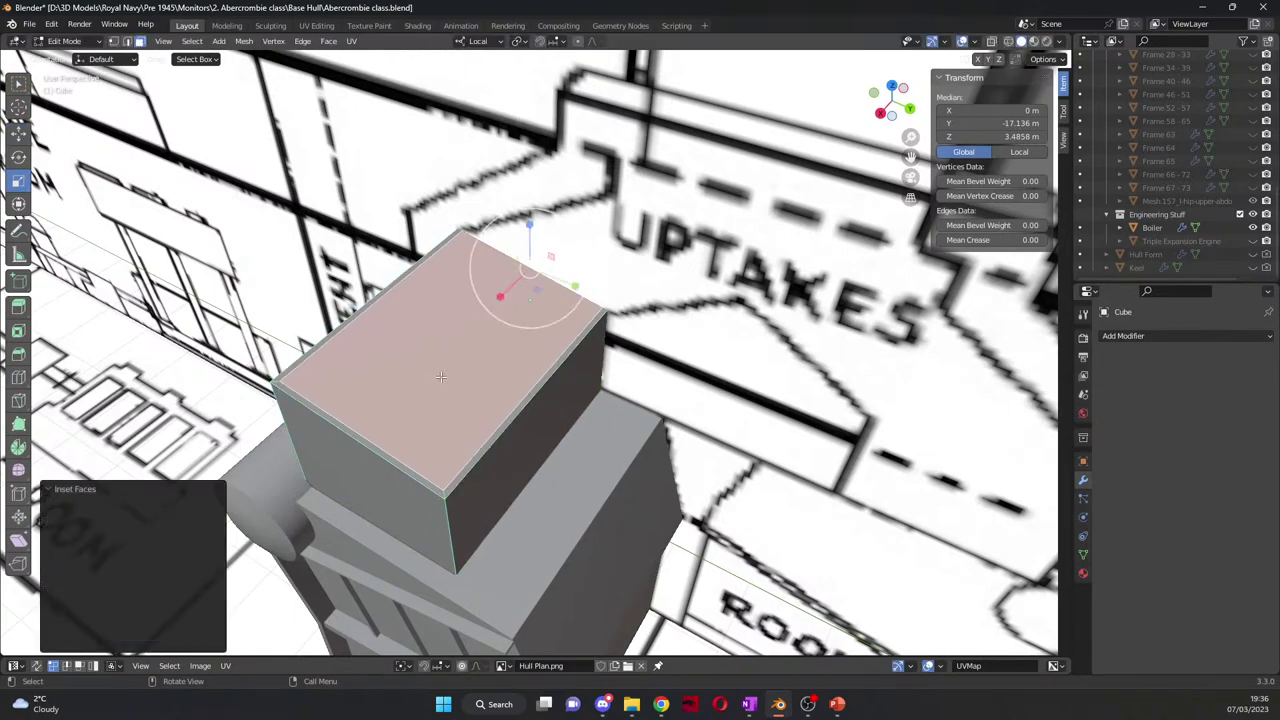
middle_click_drag(477, 367, 496, 358)
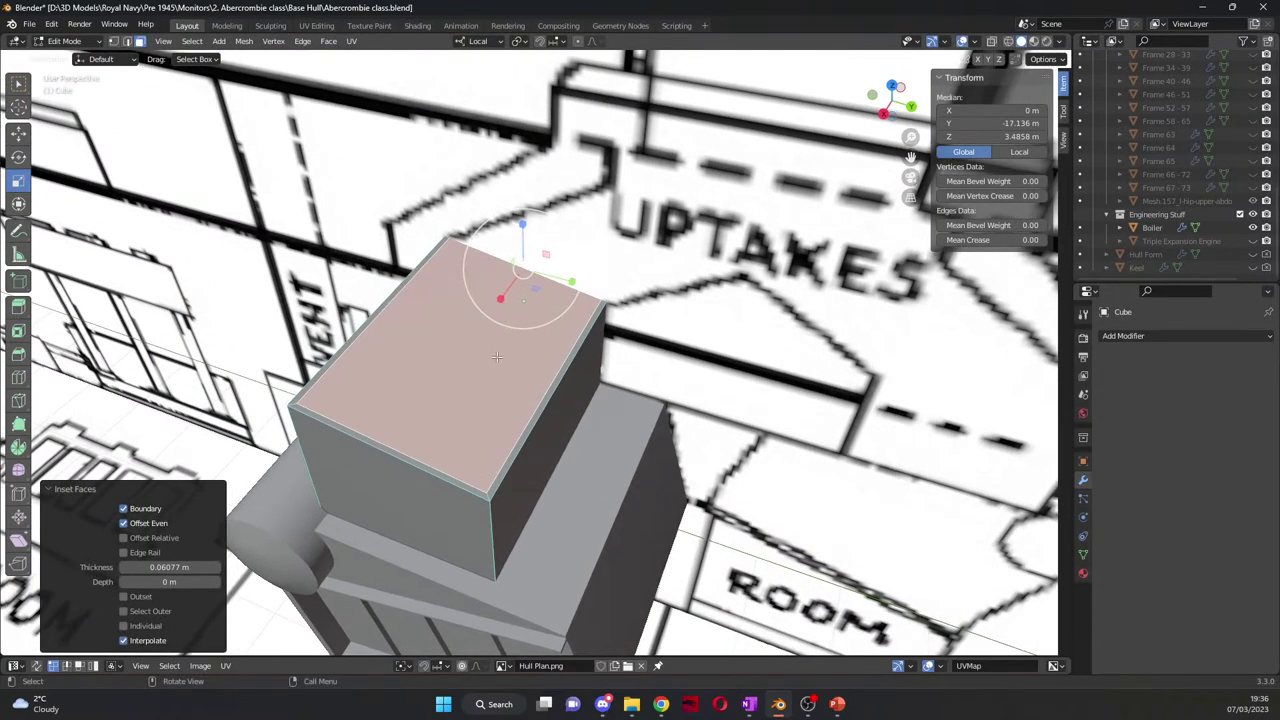
key("e")
left_click(499, 402)
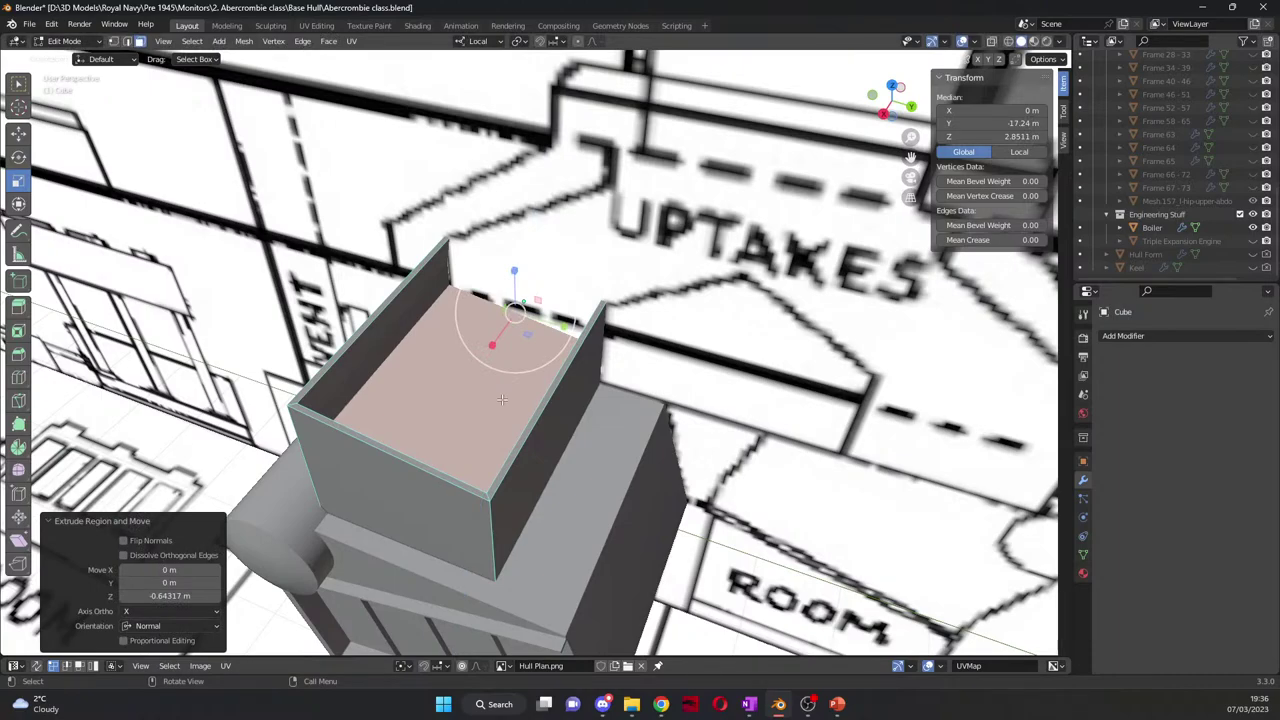
Step: In the wireframe right side view, shift the recess floor to Y -17.125 m between the walls and lower it by 0.50837 m
middle_click_drag(502, 400, 606, 350)
key("KP_3")
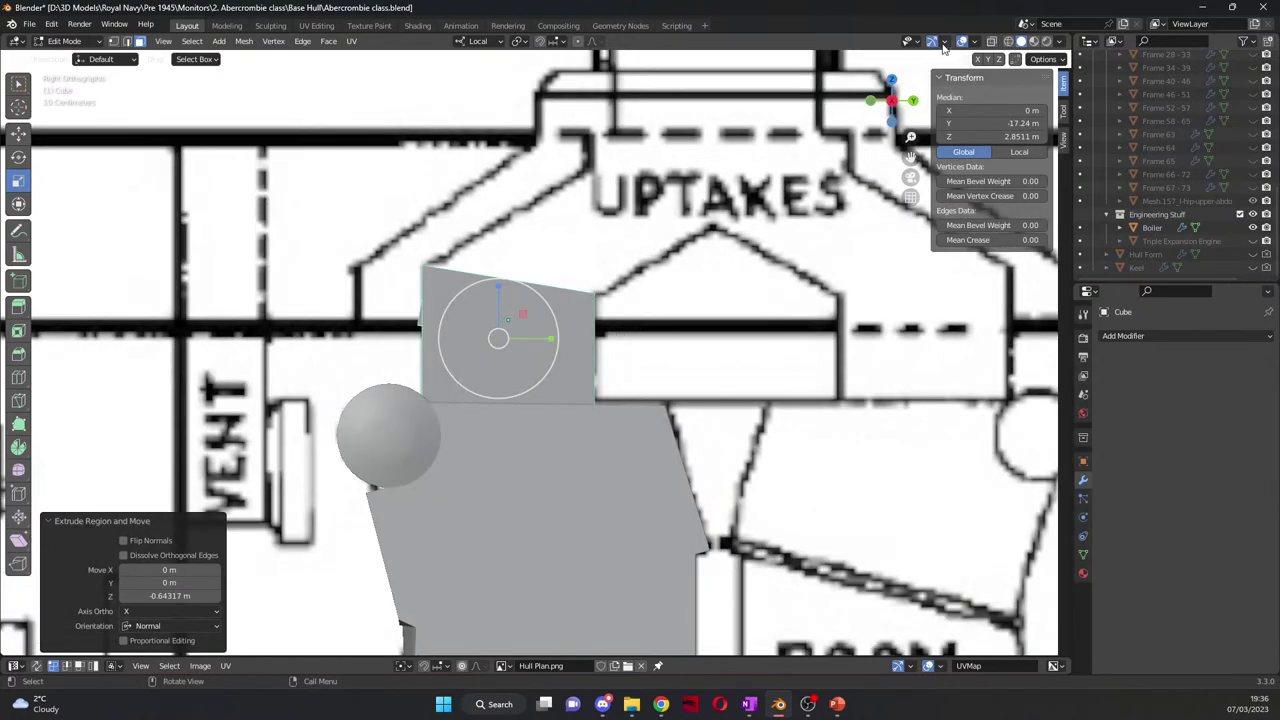
left_click(1008, 41)
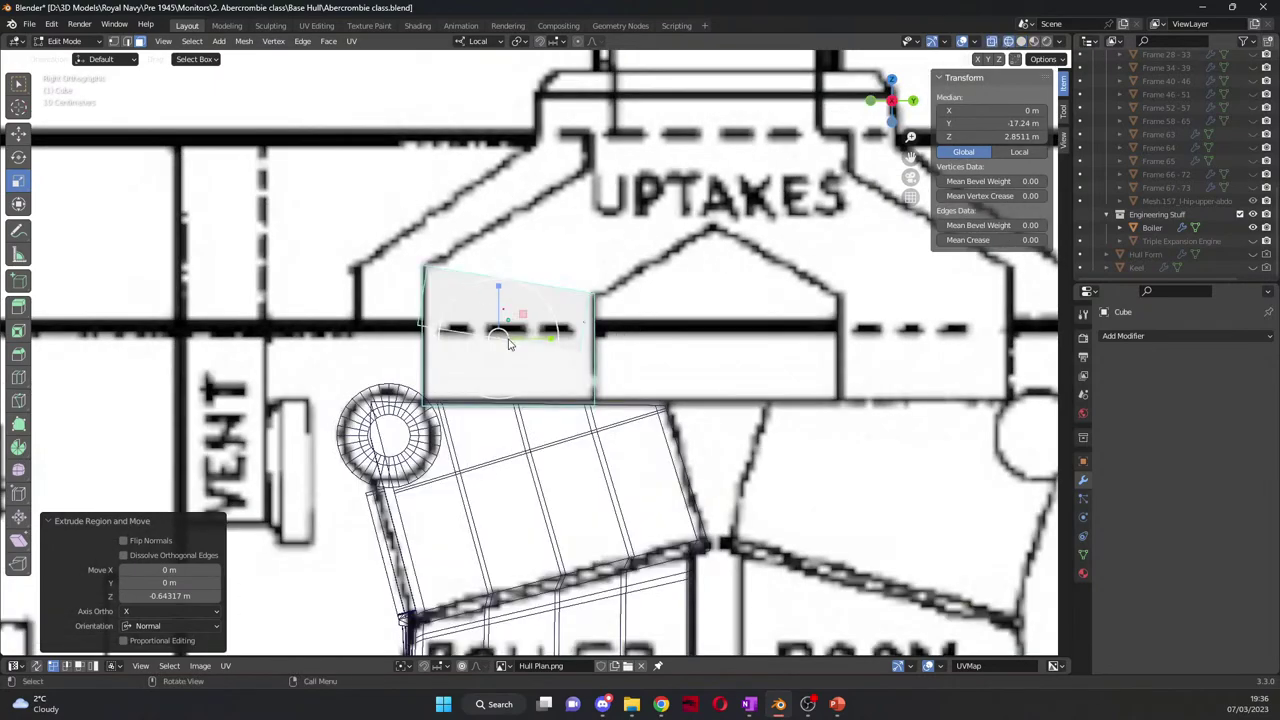
left_click(19, 134)
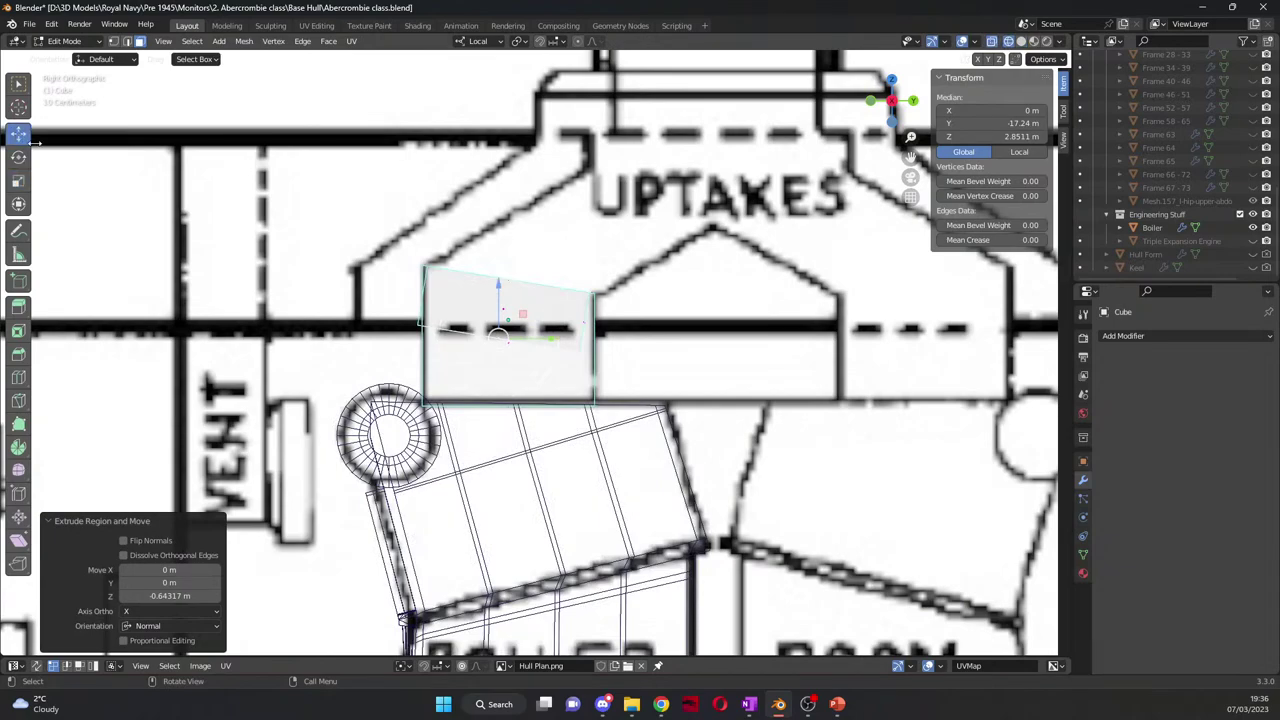
left_click_drag(557, 340, 569, 338)
left_click(777, 350)
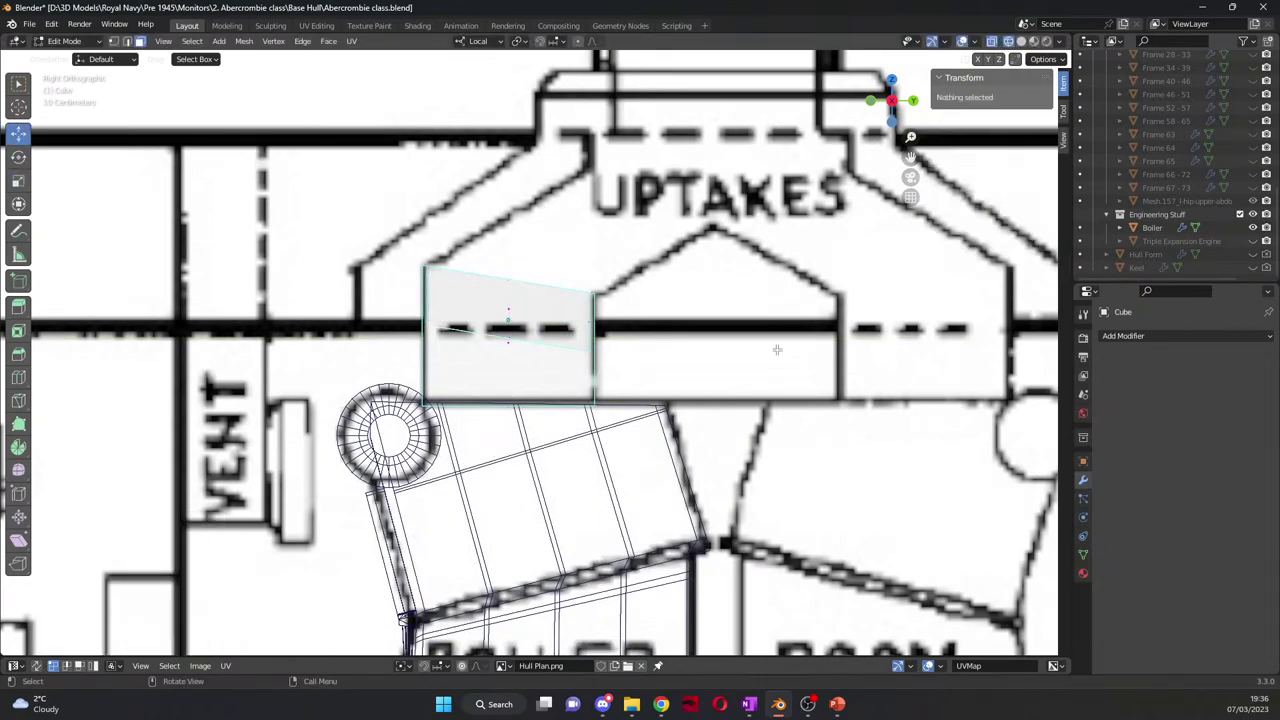
left_click(503, 332)
left_click_drag(513, 290, 510, 341)
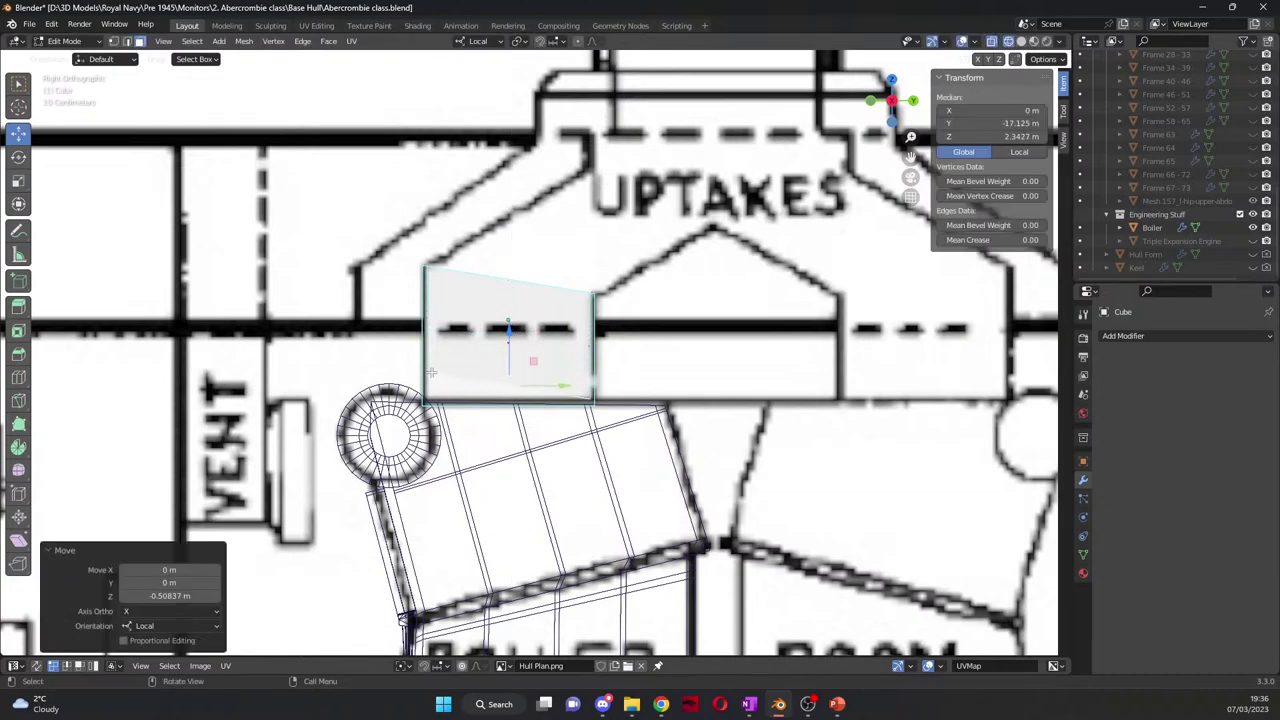
Step: Select the aft vertices of the recess floor and lower them until the floor lies level near the uptake's base
left_click(436, 376)
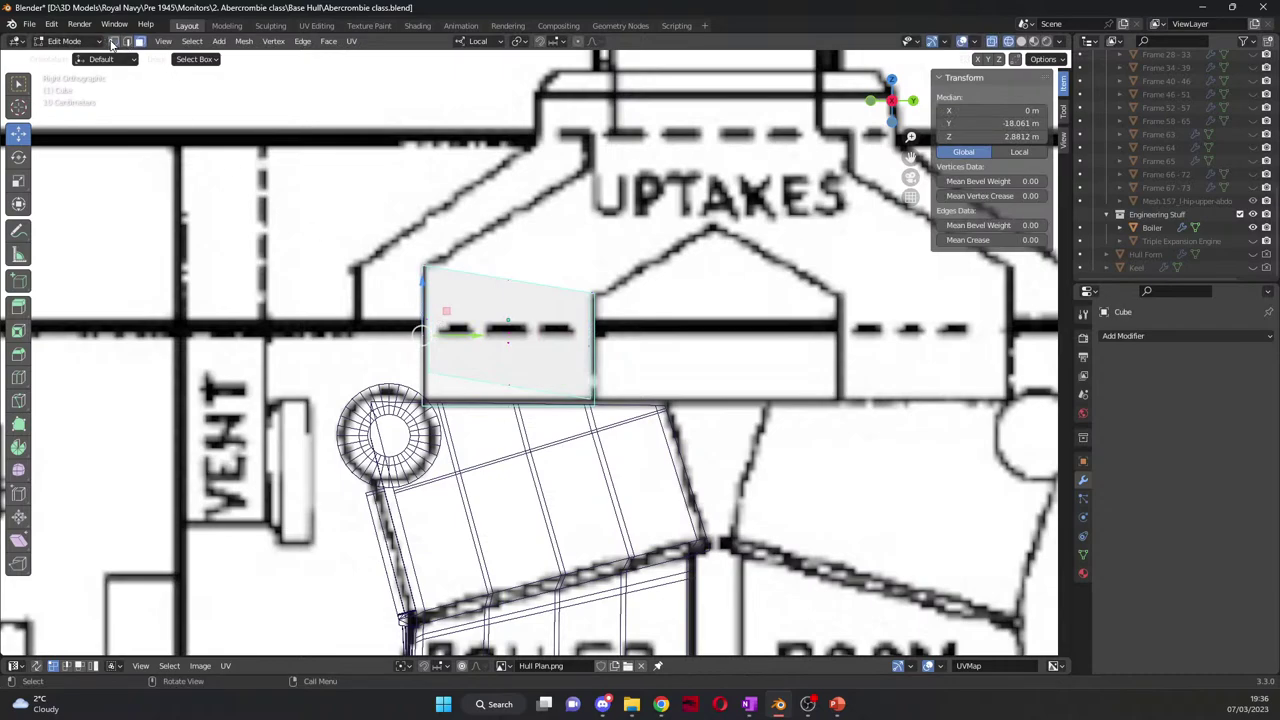
left_click(113, 41)
scroll(335, 403, "up", 5)
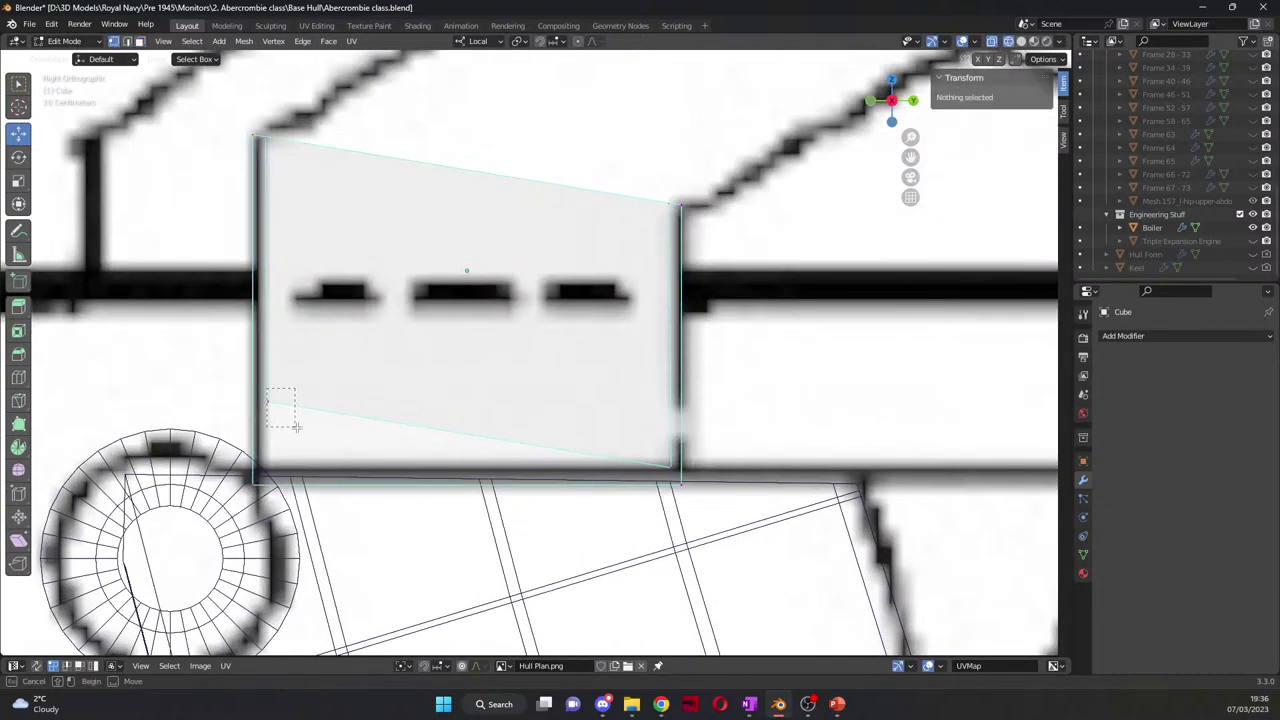
left_click(266, 400)
left_click_drag(271, 357, 265, 465)
left_click(198, 352)
scroll(198, 352, "down", 5)
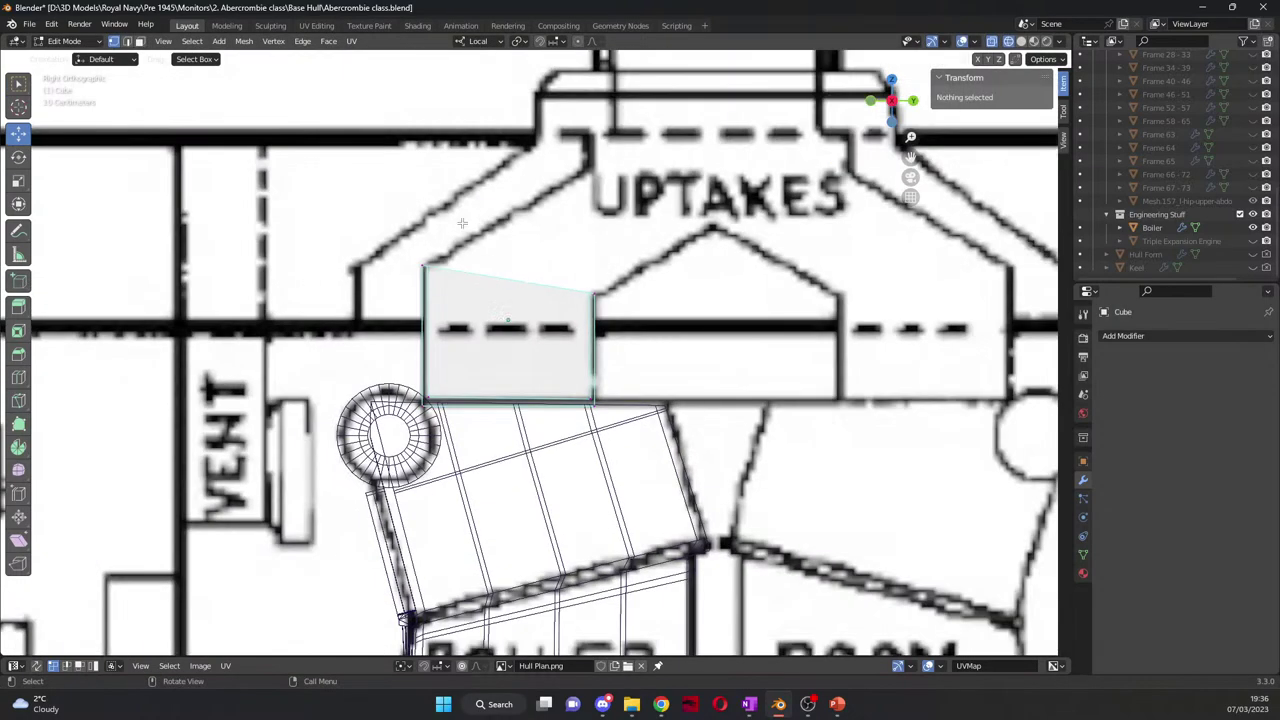
Step: Extrude the uptake's top rim upward and shift it forward so its forward edge meets the central peak on the plan
left_click_drag(390, 224, 732, 341)
scroll(890, 169, "up", 2)
left_click_drag(912, 157, 723, 309)
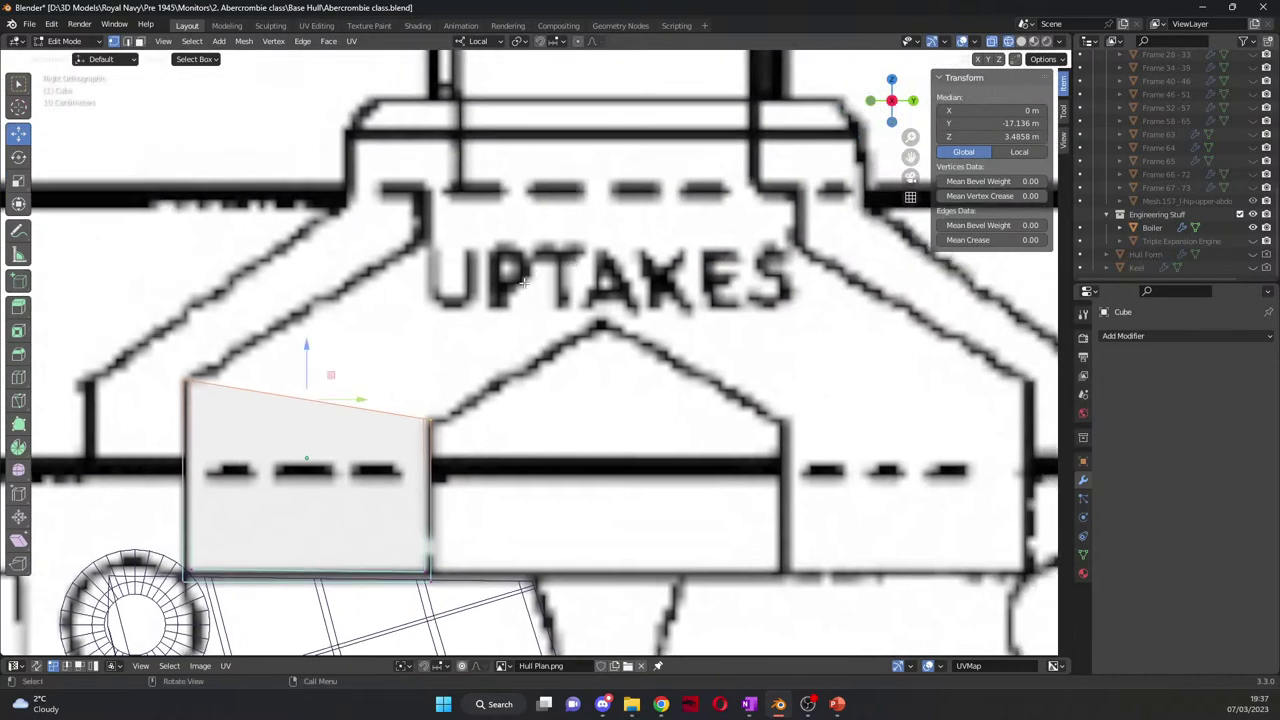
key("e")
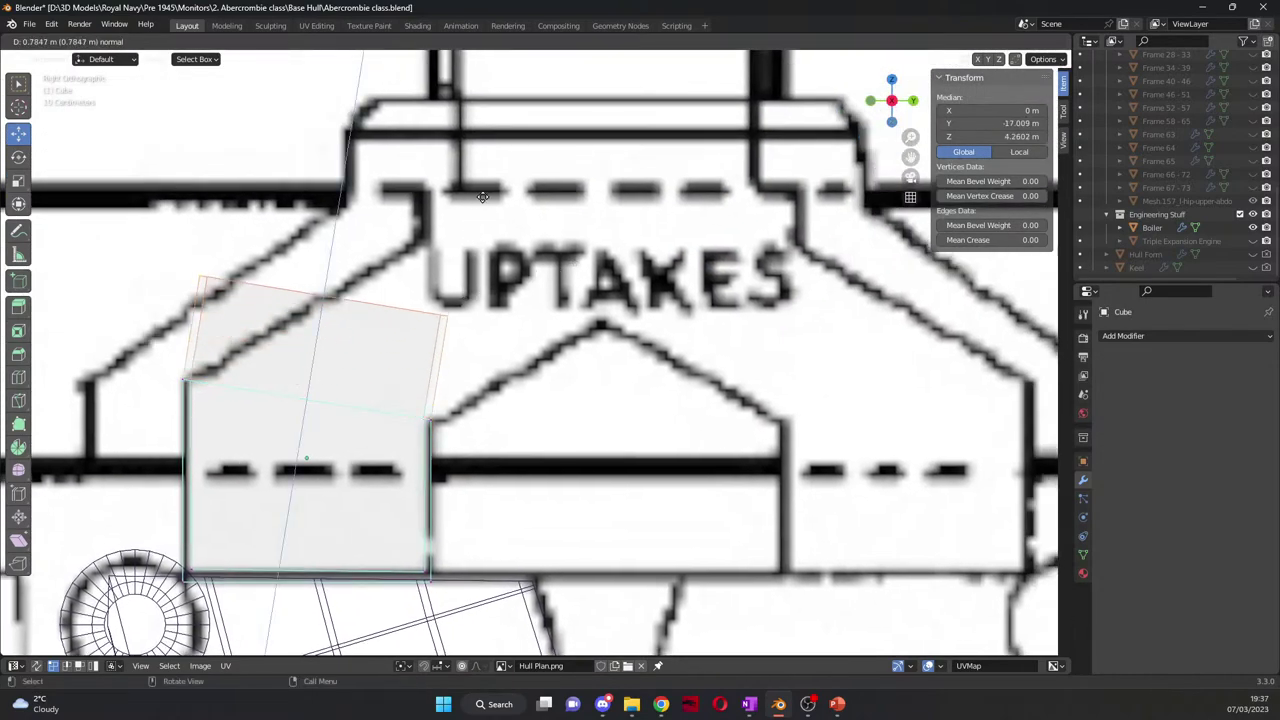
left_click(490, 181)
left_click_drag(381, 277, 545, 310)
left_click_drag(481, 222, 500, 279)
scroll(488, 265, "up", 2)
Step: Move the rim's aft edge 0.47307 m in Y and 0.32458 m in Z along the plan's slope, and leave Edit Mode
left_click(277, 251)
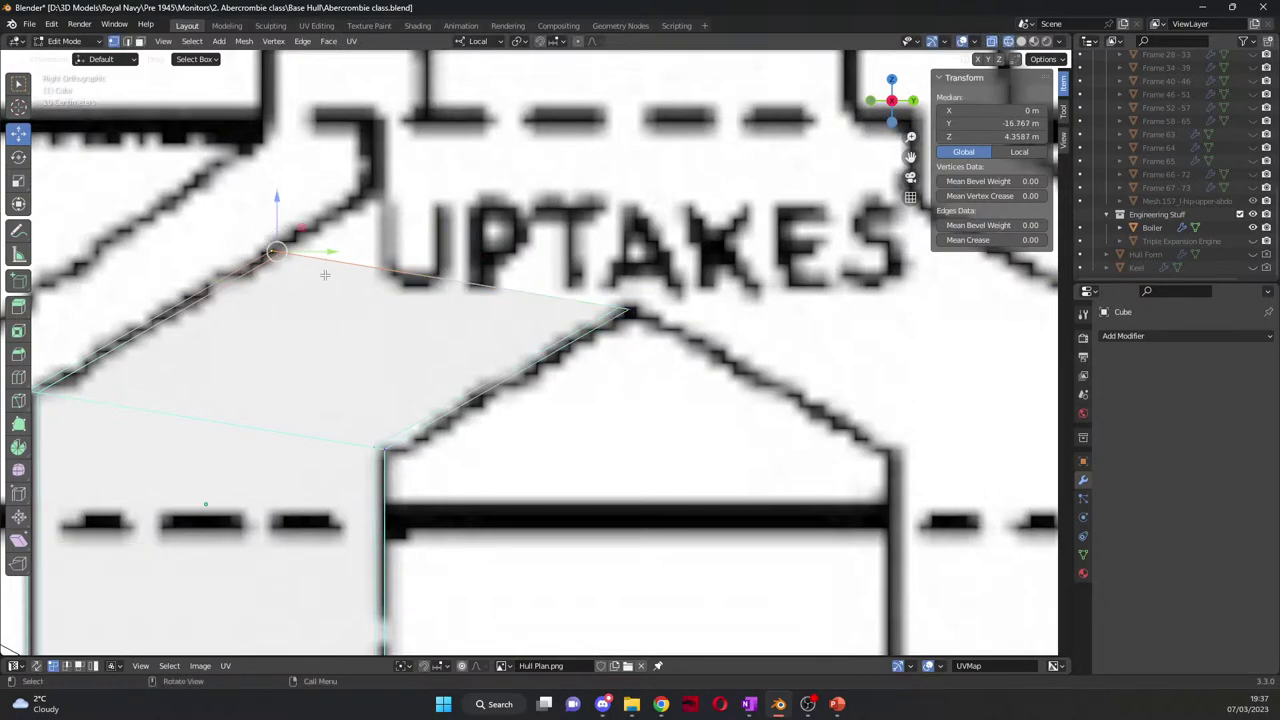
key("g")
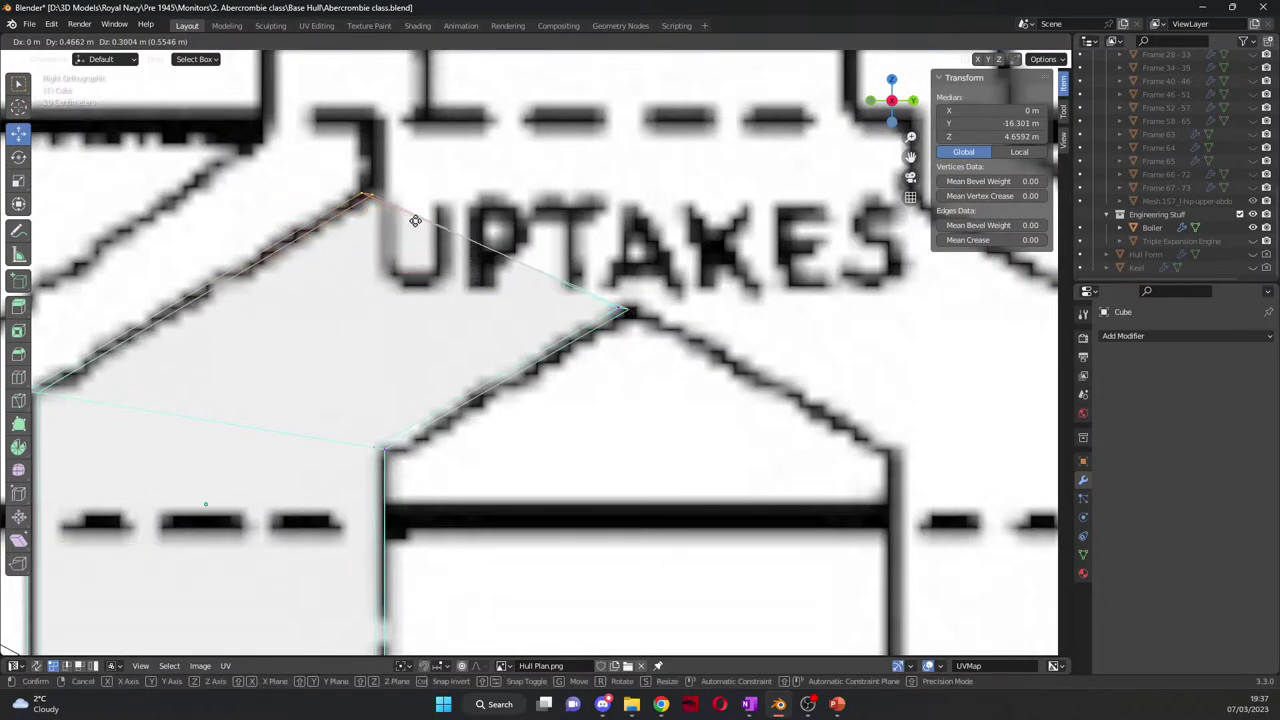
left_click(417, 215)
scroll(419, 219, "down", 3)
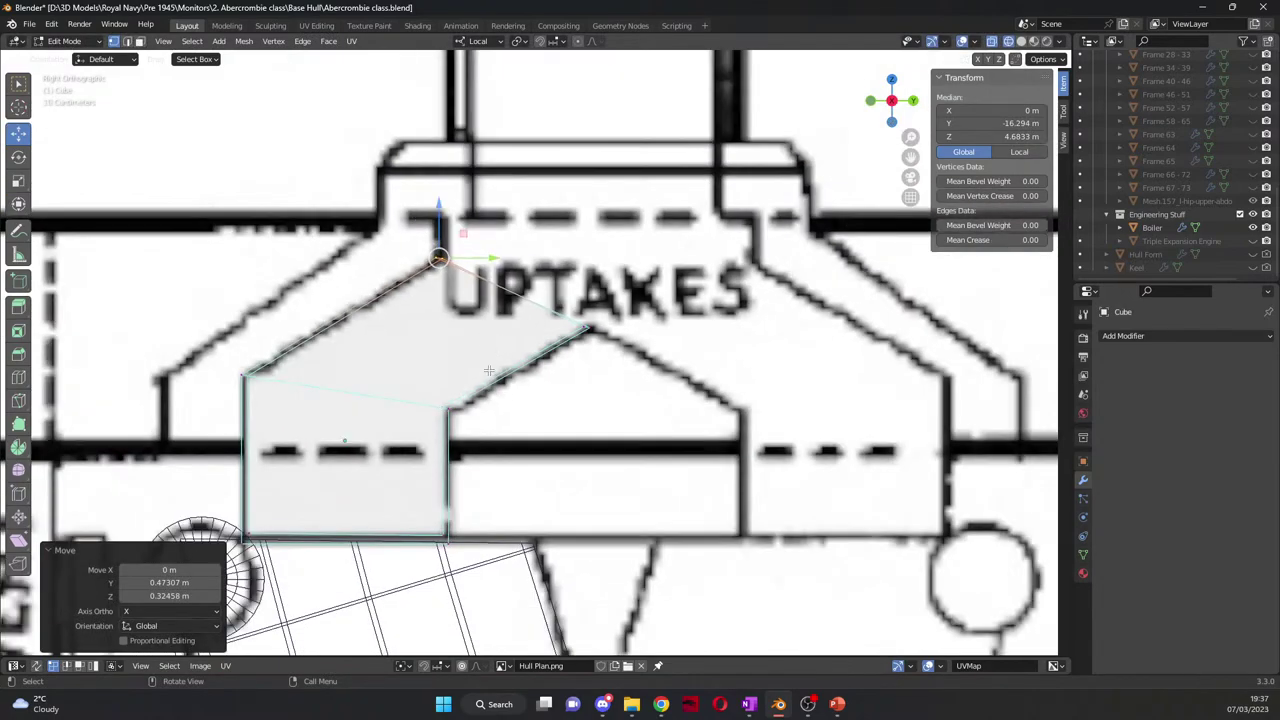
scroll(545, 387, "down", 2)
mouse_move(707, 400)
middle_mouse_down()
mouse_move(690, 410)
mouse_move(775, 434)
mouse_move(822, 515)
mouse_move(711, 415)
middle_mouse_up()
key("KP_7")
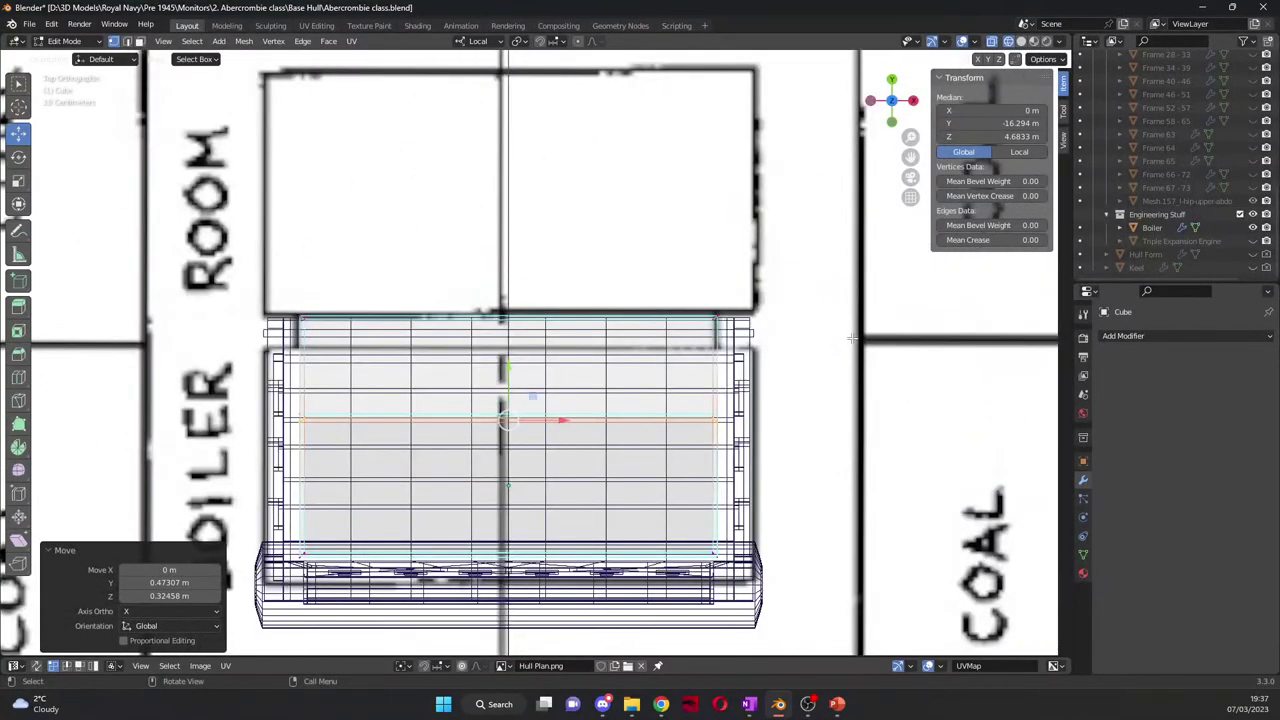
key("alt+a")
key("Tab")
Step: Select the boiler and apply its Mirror modifier
scroll(853, 343, "down", 4)
middle_click_drag(853, 343, 575, 403)
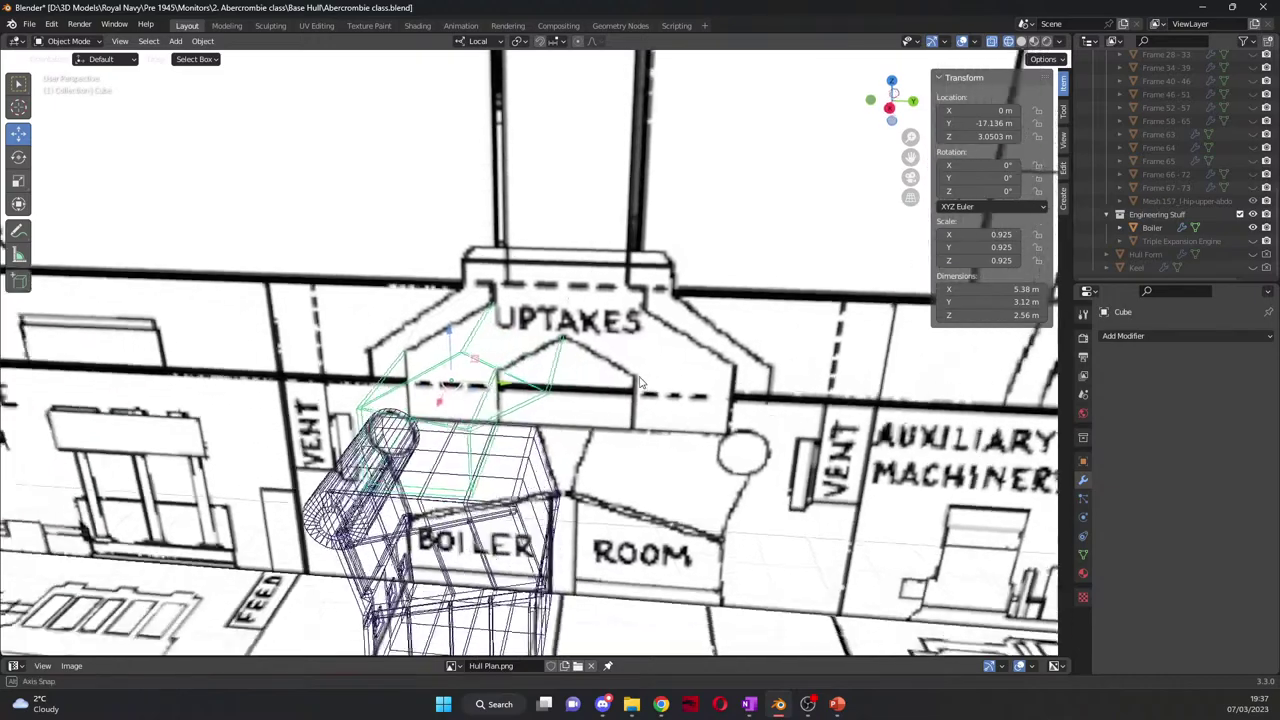
middle_click_drag(565, 387, 592, 390)
left_click(510, 512)
scroll(548, 488, "down", 5)
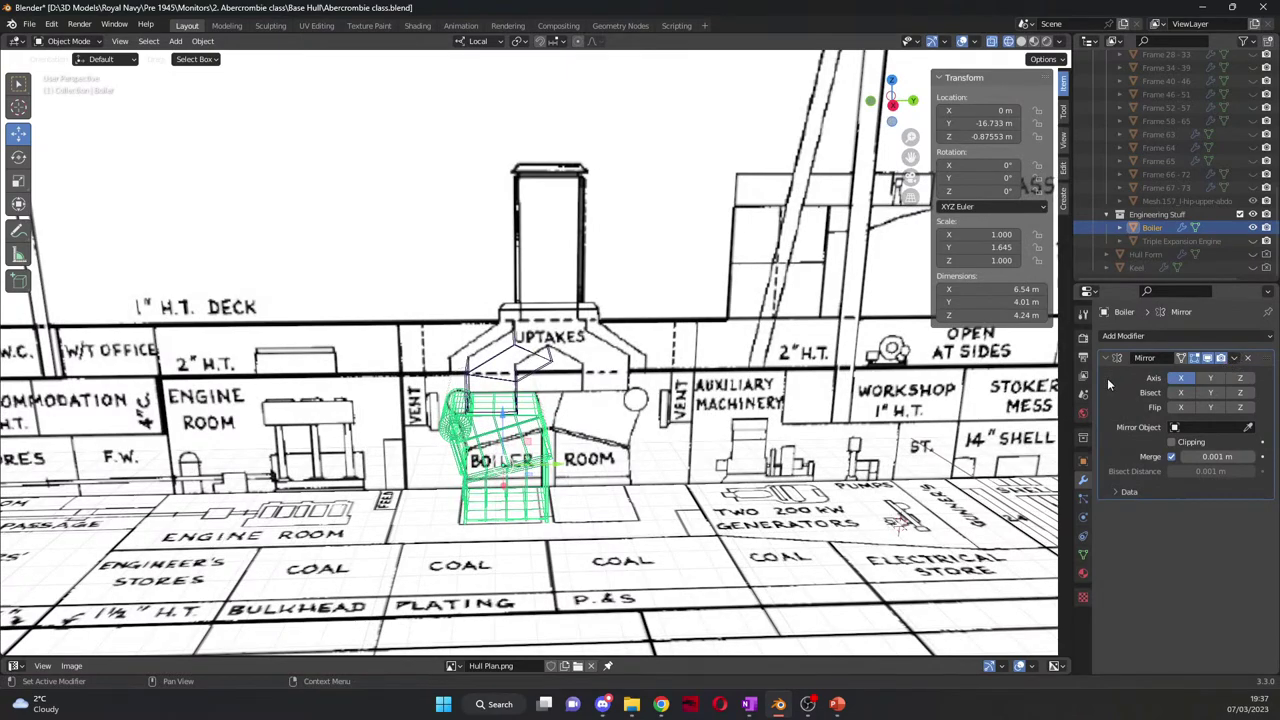
left_click(1234, 357)
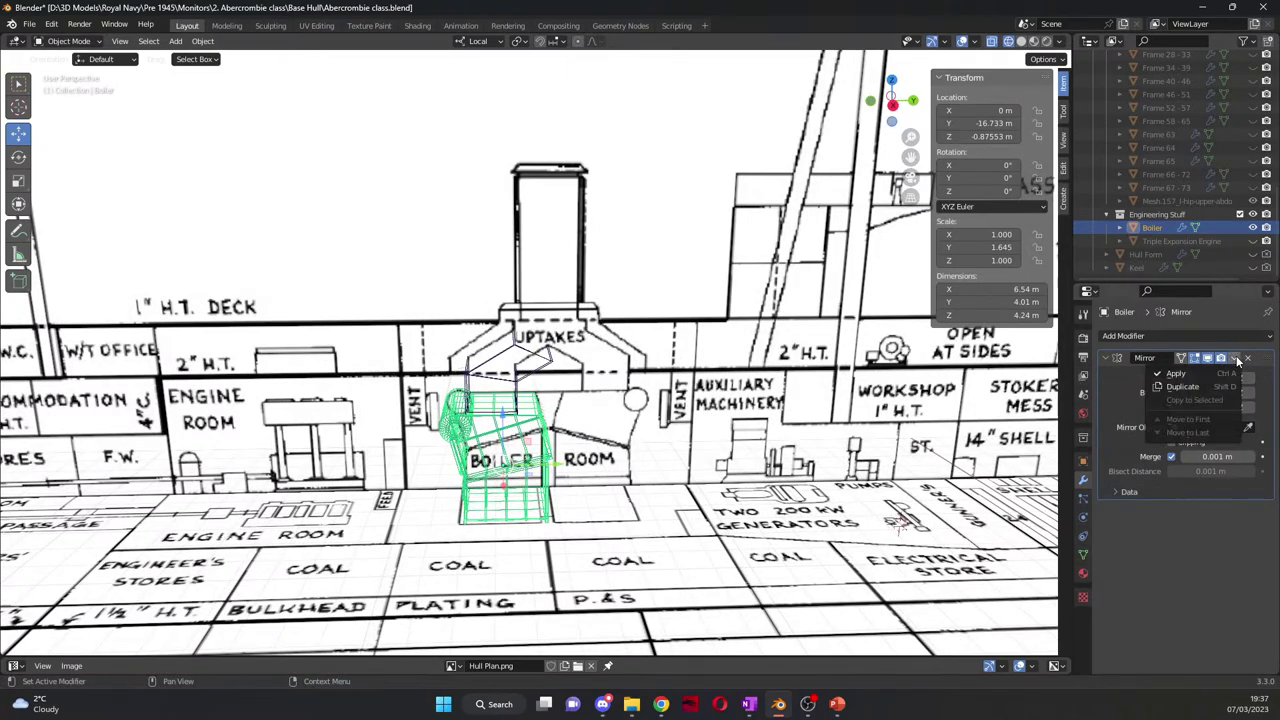
left_click(1200, 368)
Step: Return to solid shading and examine the boiler and its hollow uptake from several angles
middle_click_drag(398, 353, 632, 444)
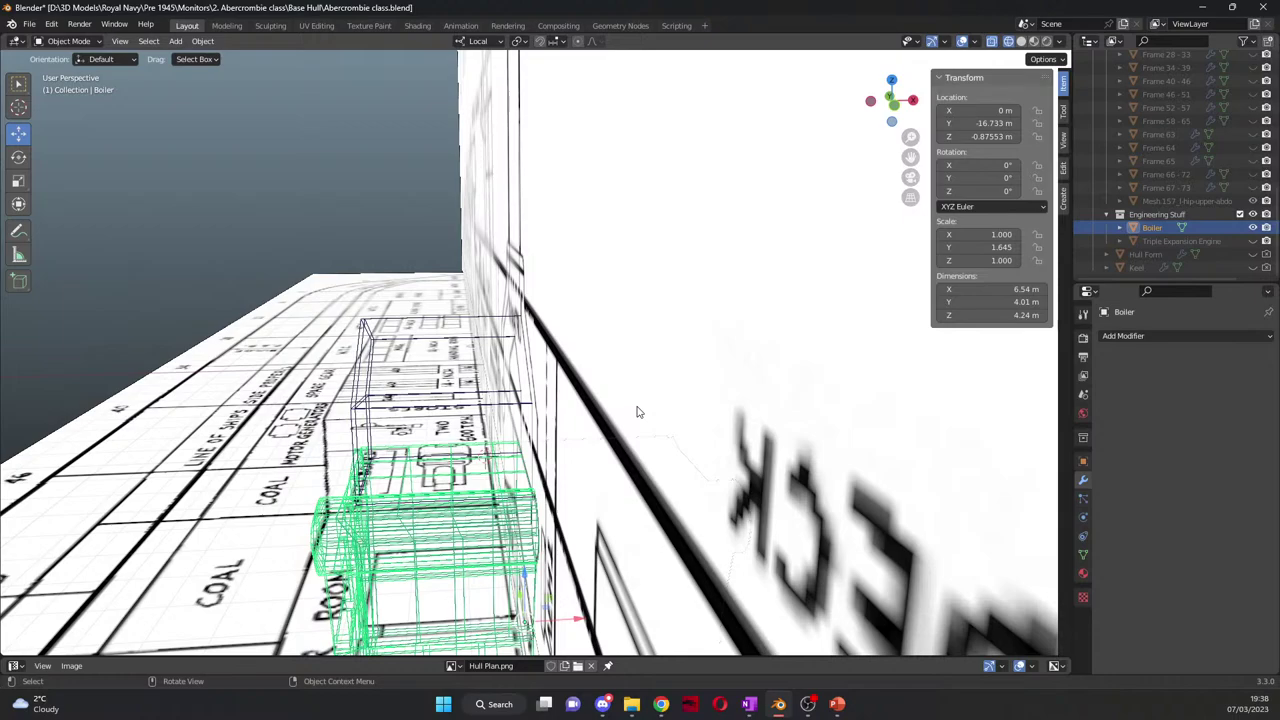
left_click(35, 704)
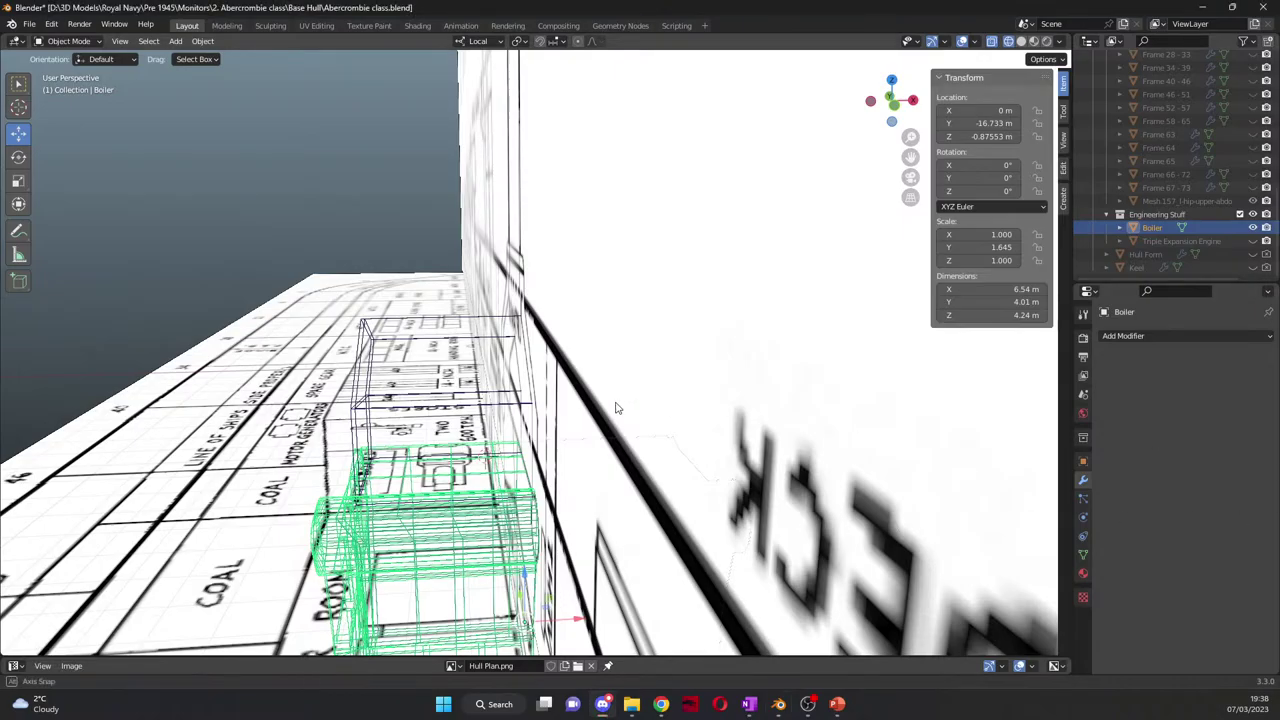
mouse_move(614, 408)
middle_mouse_down()
mouse_move(724, 261)
mouse_move(676, 284)
mouse_move(592, 288)
middle_mouse_up()
left_click(1020, 42)
middle_click_drag(477, 415, 558, 386)
scroll(458, 422, "up", 3)
scroll(560, 377, "down", 2)
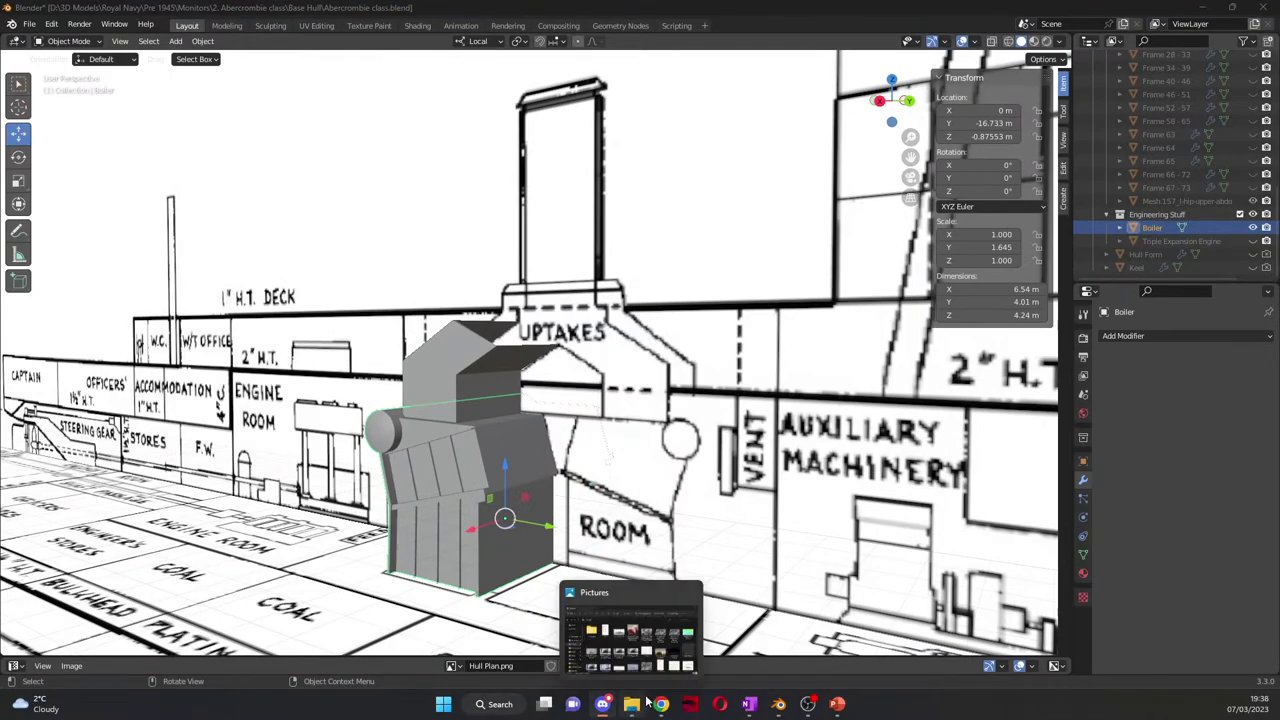
middle_click_drag(428, 484, 510, 472)
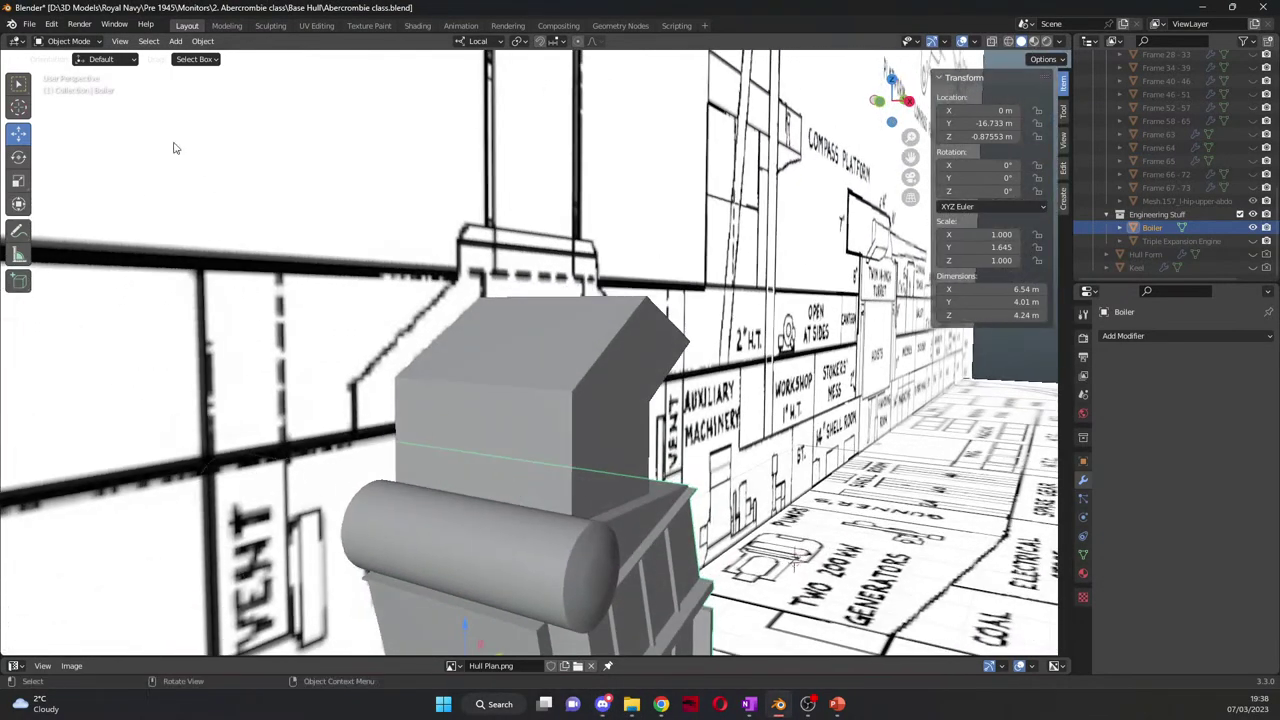
Step: Add a path curve and, in the top view, move it just aft of the boiler to X -1.9704 m, Y -19.489 m
left_click(177, 41)
mouse_move(218, 72)
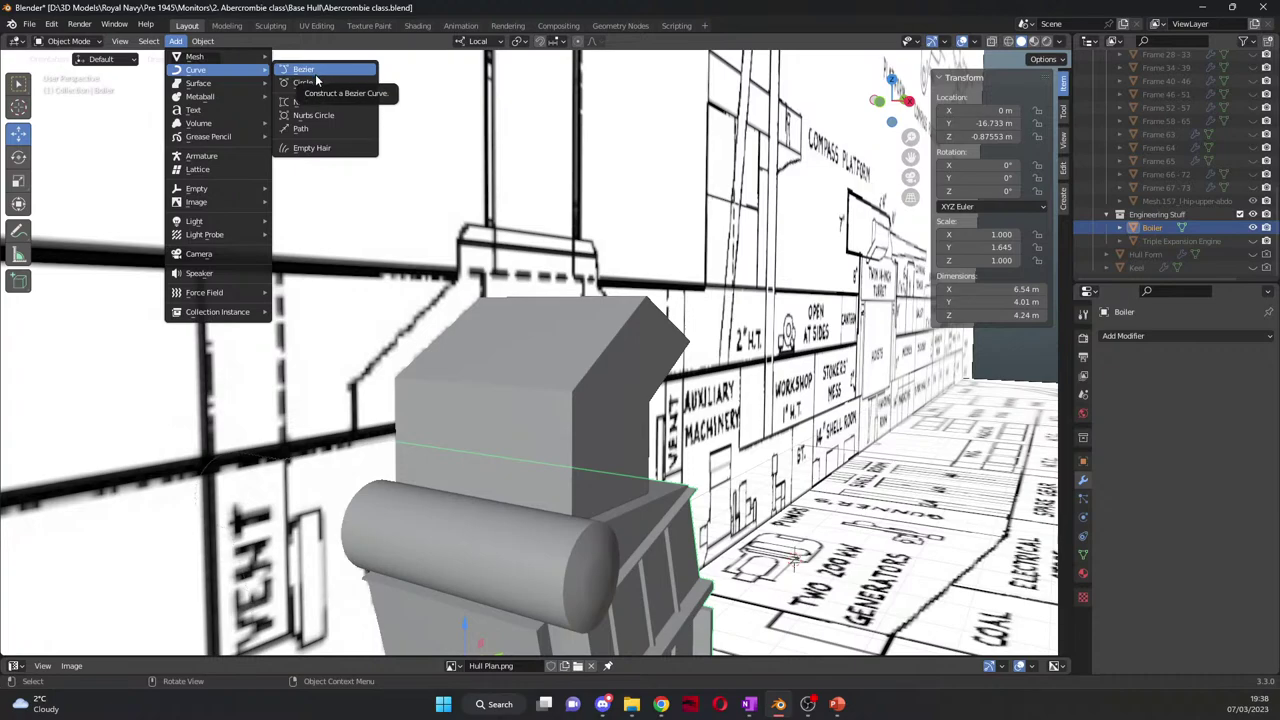
left_click(322, 131)
scroll(430, 320, "down", 6)
middle_click_drag(490, 385, 490, 448)
key("KP_7")
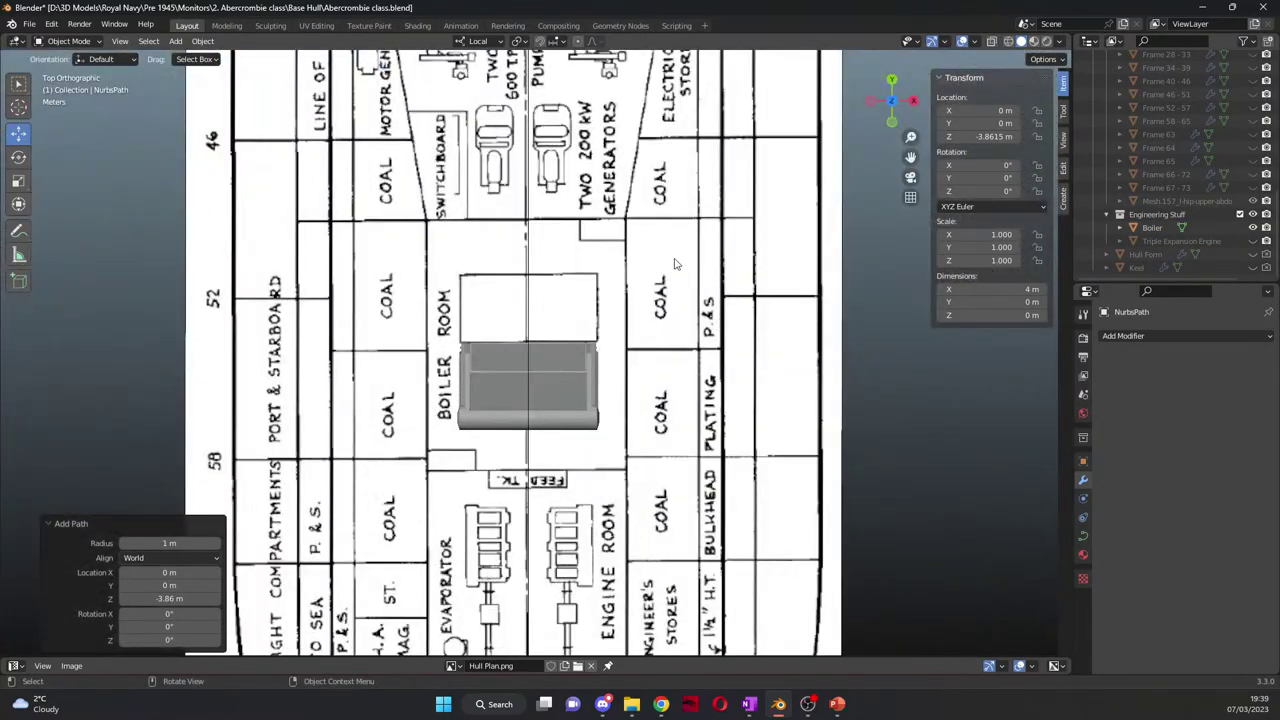
key("g")
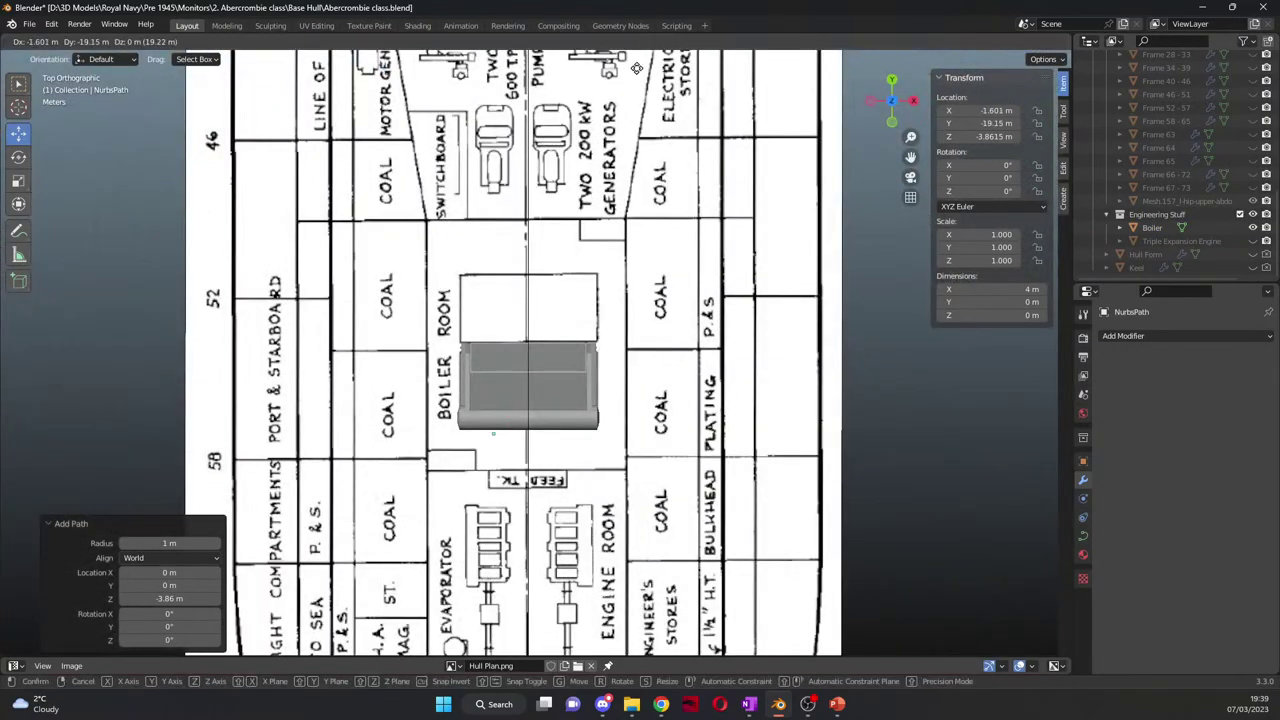
left_click(632, 80)
scroll(627, 153, "up", 1)
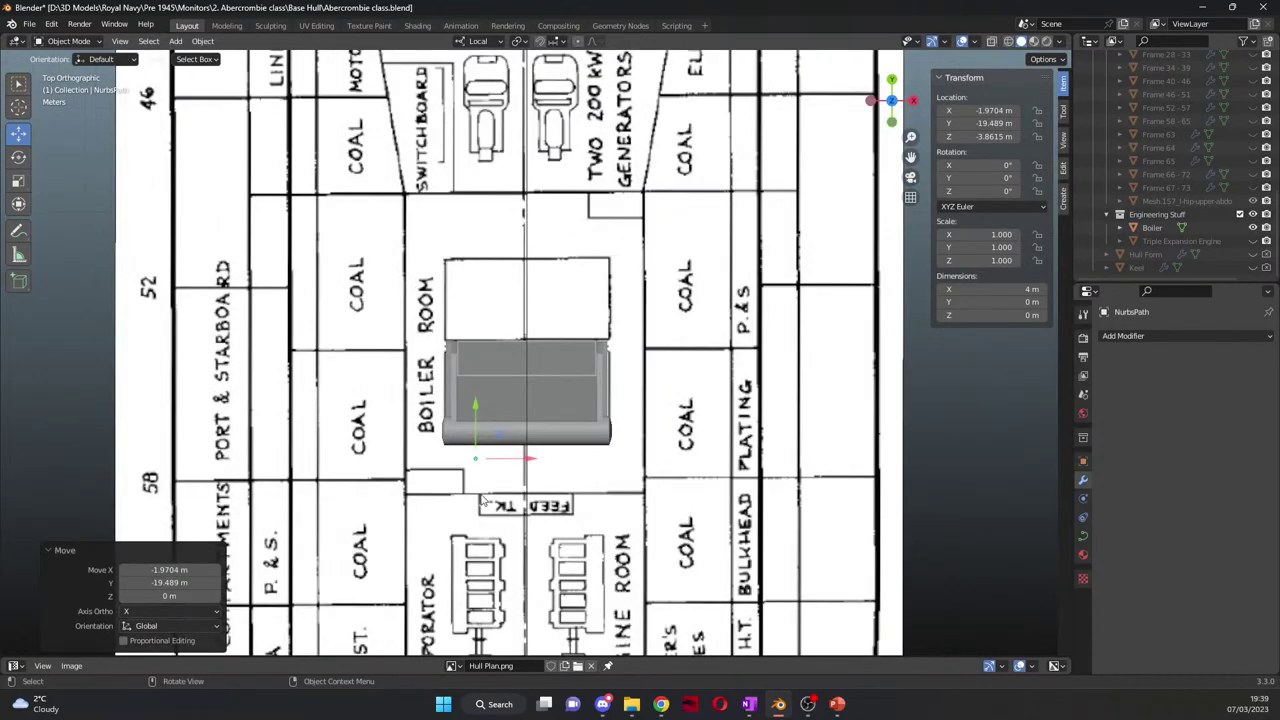
Step: Raise the path curve 7.4381 m along Z to uptake height at Z 3.5766 m and show it in the front view
middle_click_drag(485, 500, 585, 385)
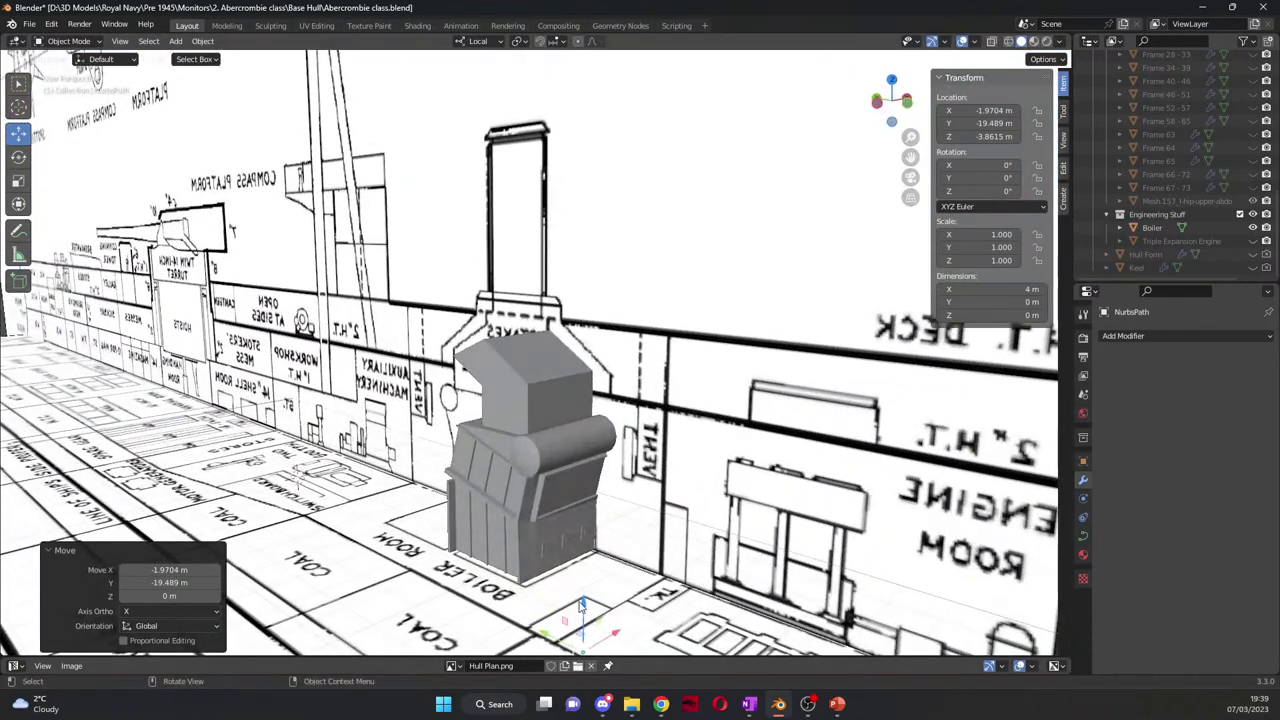
key("g")
key("z")
key("z")
left_click(611, 336)
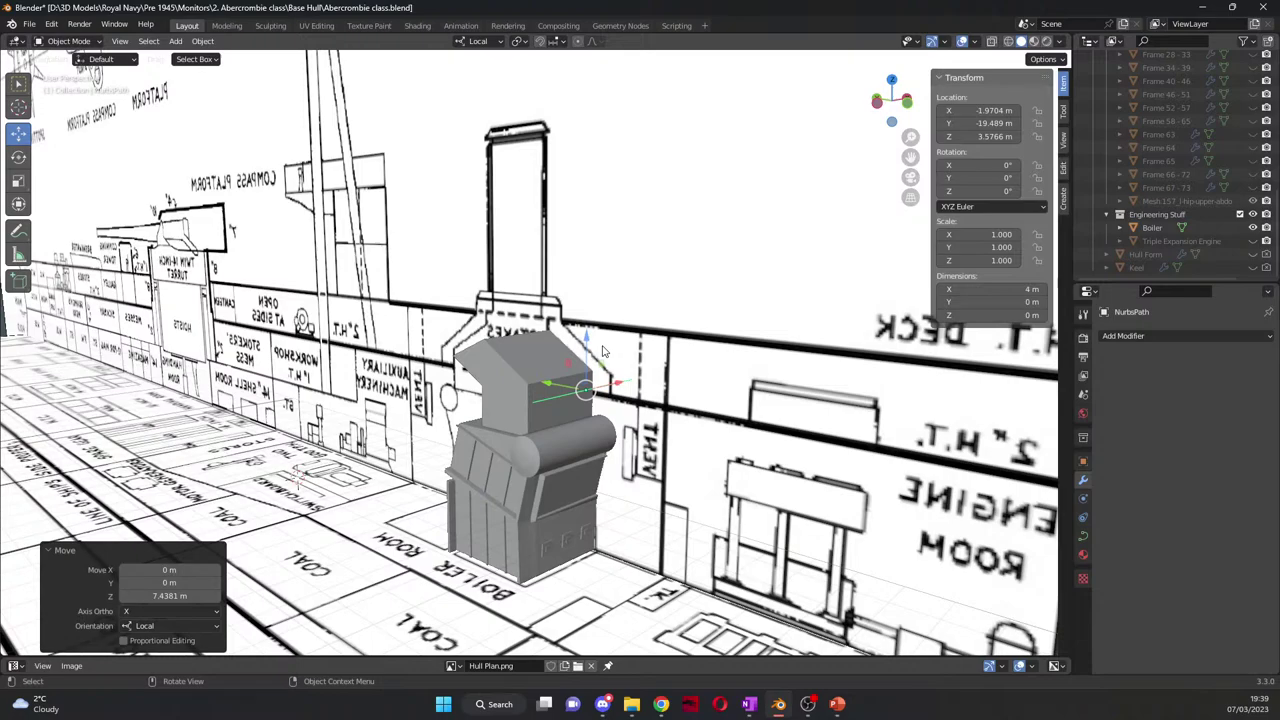
scroll(660, 425, "up", 3)
middle_click_drag(655, 432, 622, 407)
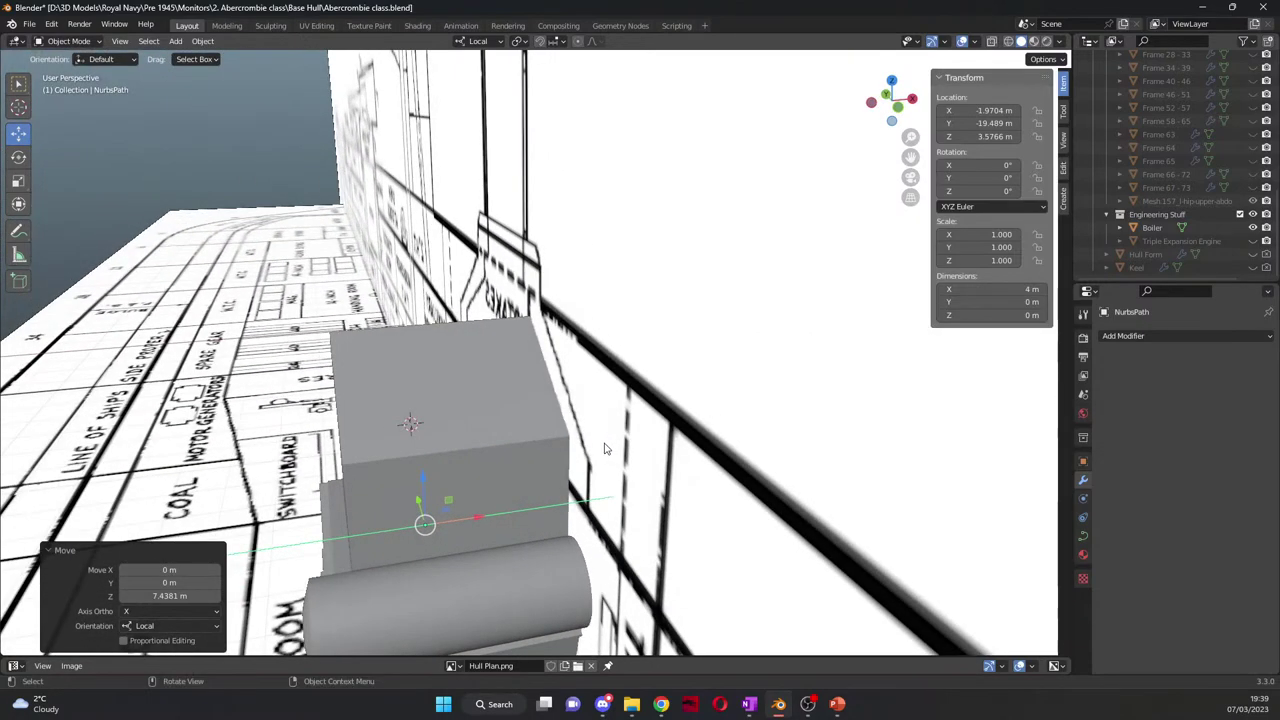
key("KP_1")
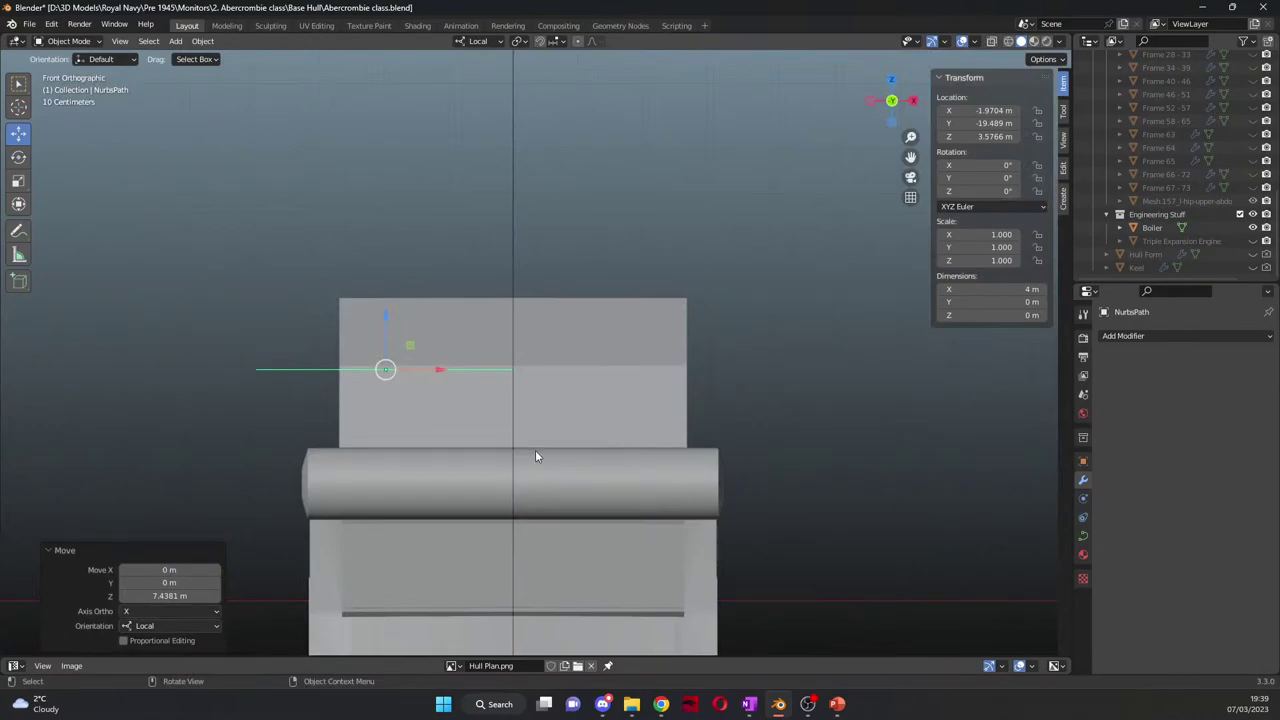
Step: Rotate the path curve 90° about its local Y axis so it stands vertically
left_click(18, 157)
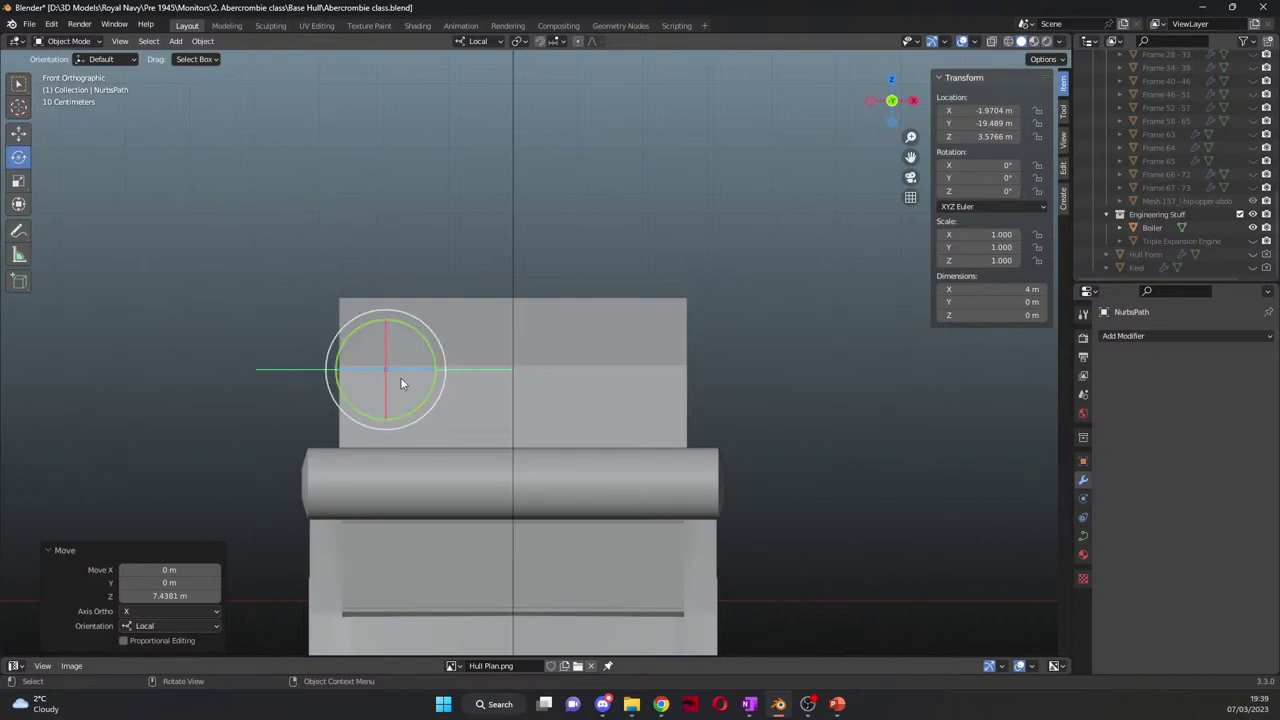
left_click_drag(432, 382, 400, 443)
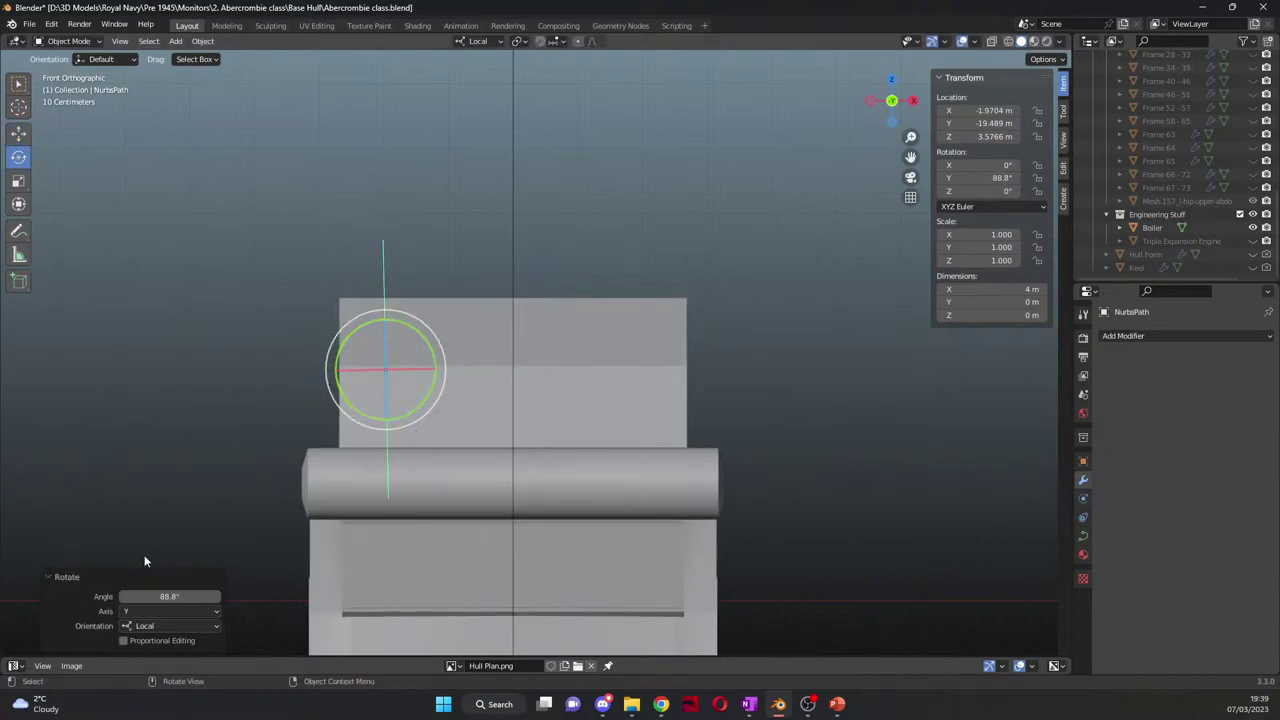
left_click(194, 596)
key("ctrl+a")
type("90")
key("Return")
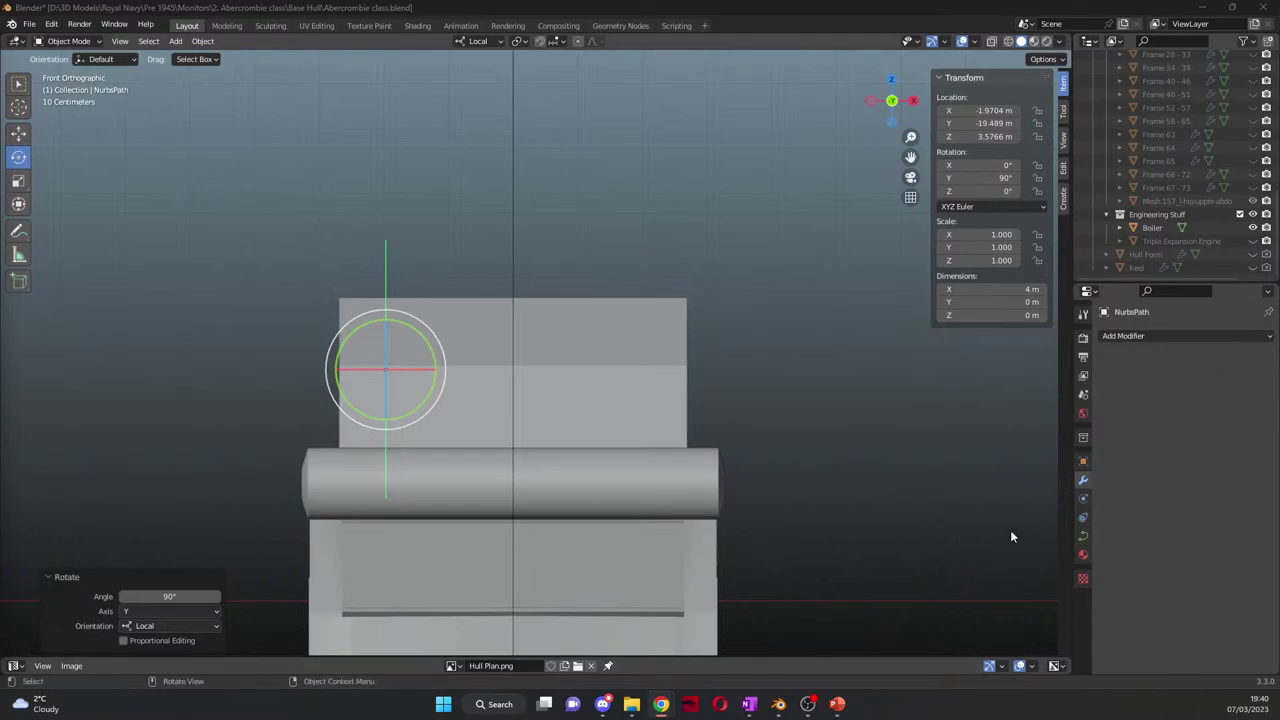
Step: Give the path curve a round bevel with a depth of 0.03 m
left_click(1082, 536)
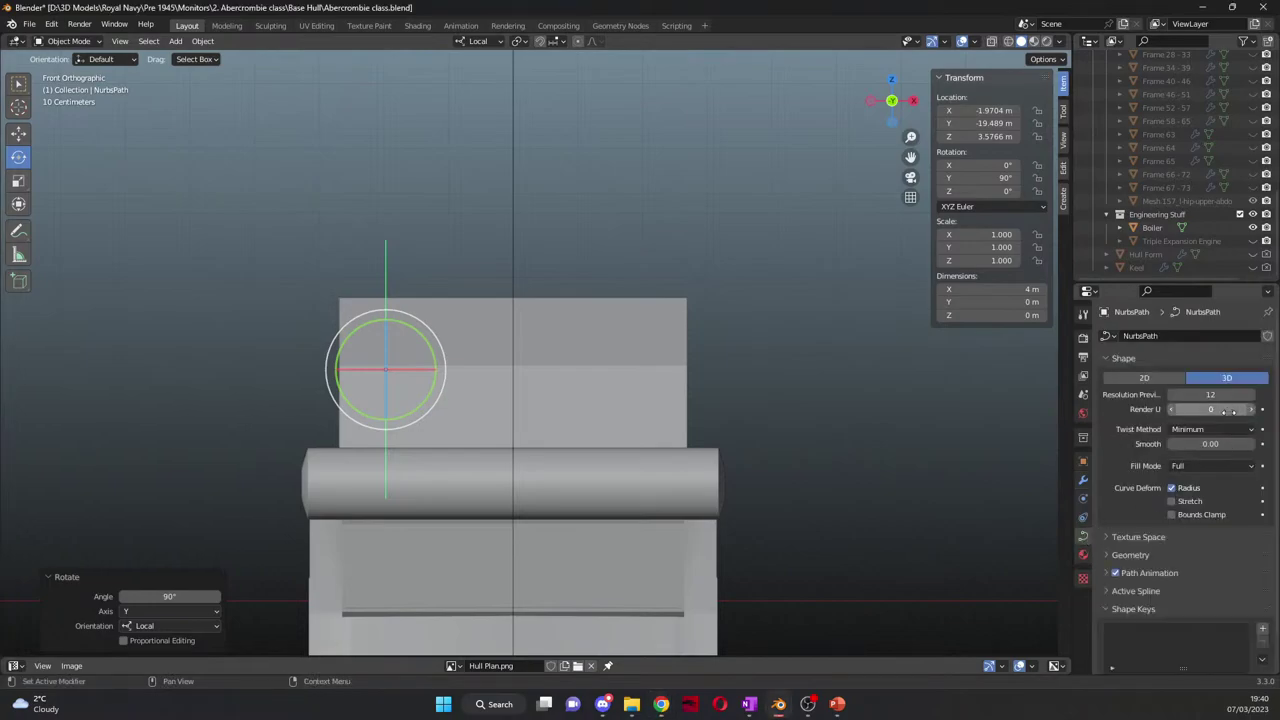
scroll(1233, 410, "down", 2)
left_click(1111, 513)
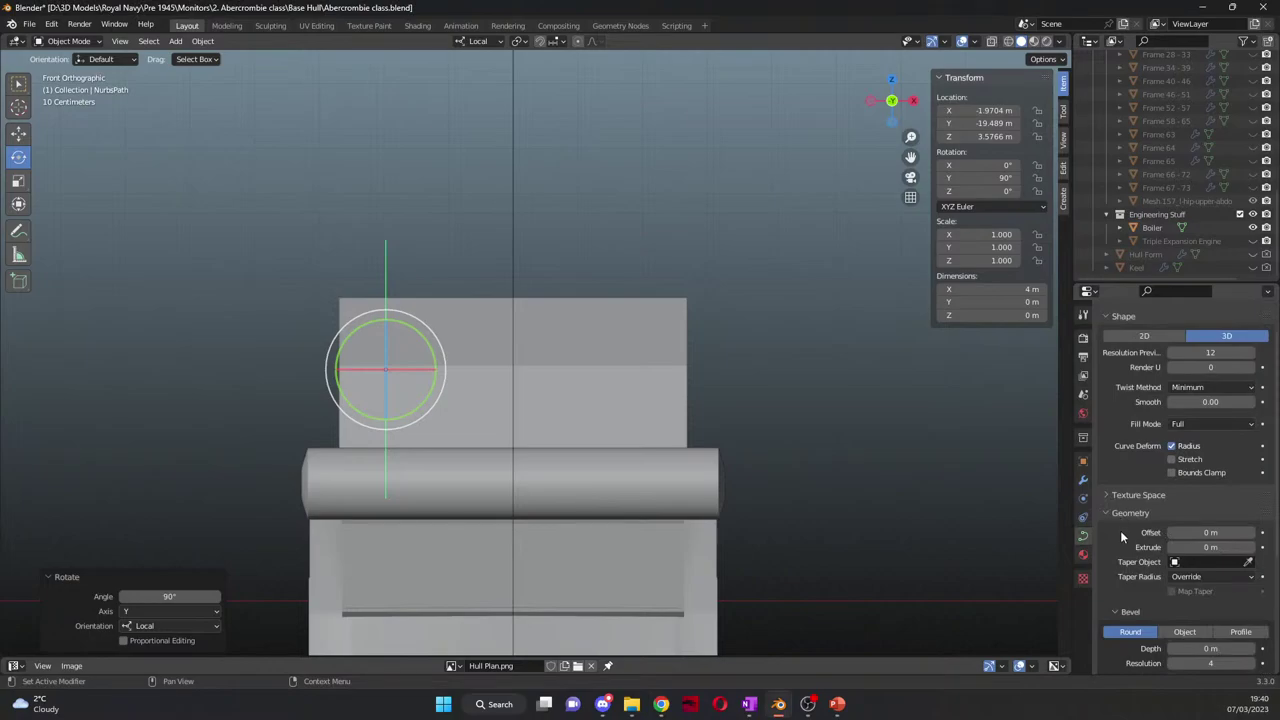
scroll(1112, 564, "down", 4)
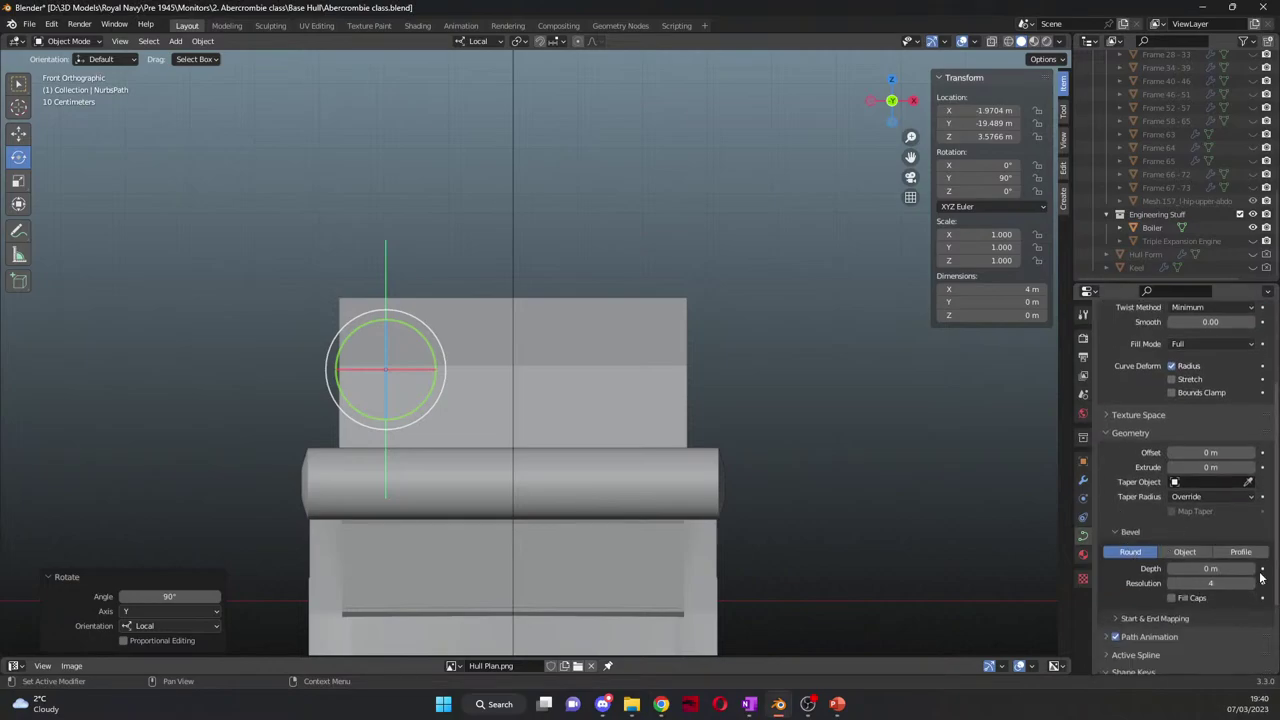
left_click(1254, 568)
left_click(1254, 568)
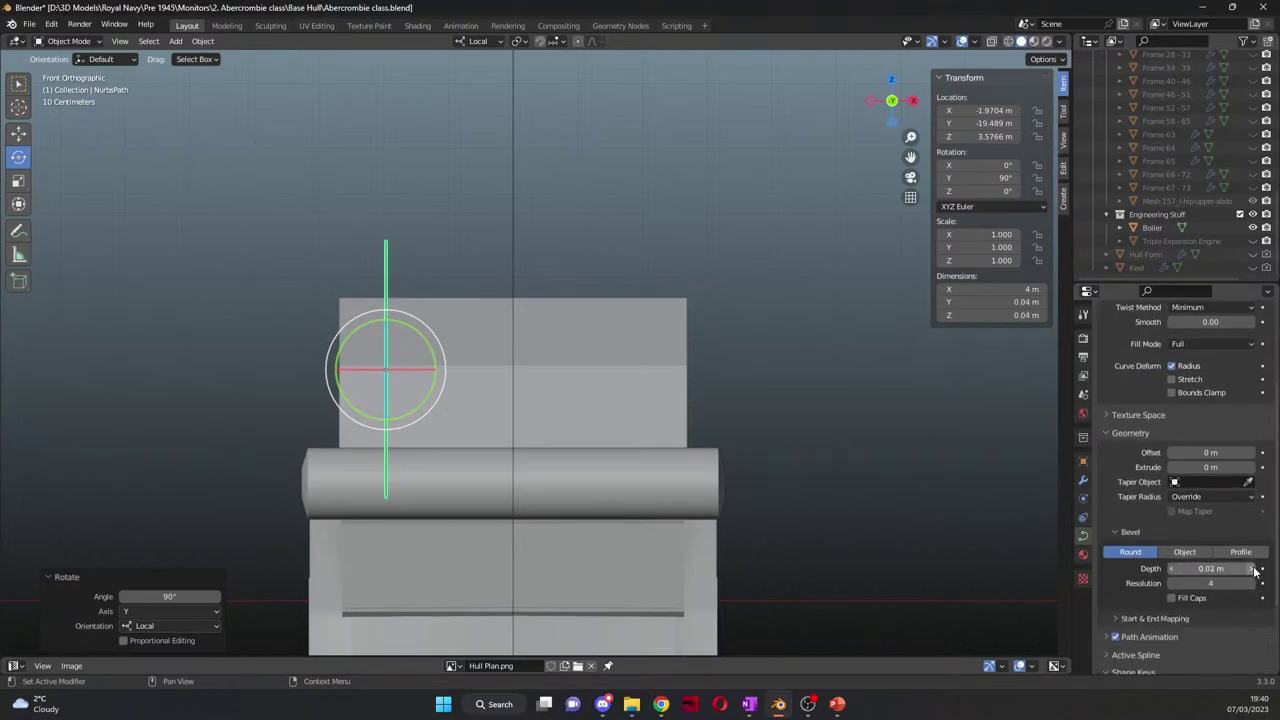
left_click(1254, 568)
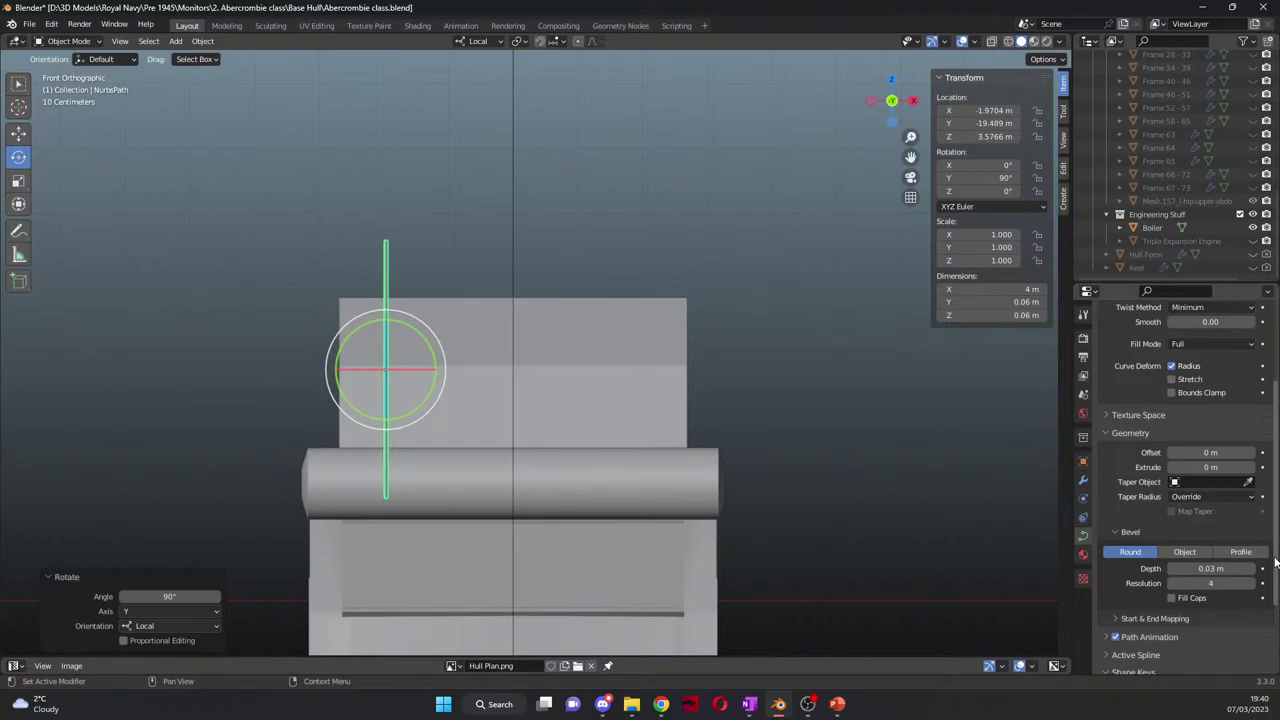
Step: In the left side view, scale all the curve's points to 0.330 and move them 0.27925 m in Y and -2.3342 m in Z, beside the drum
middle_click_drag(1007, 580, 959, 393)
left_click_drag(911, 158, 644, 22)
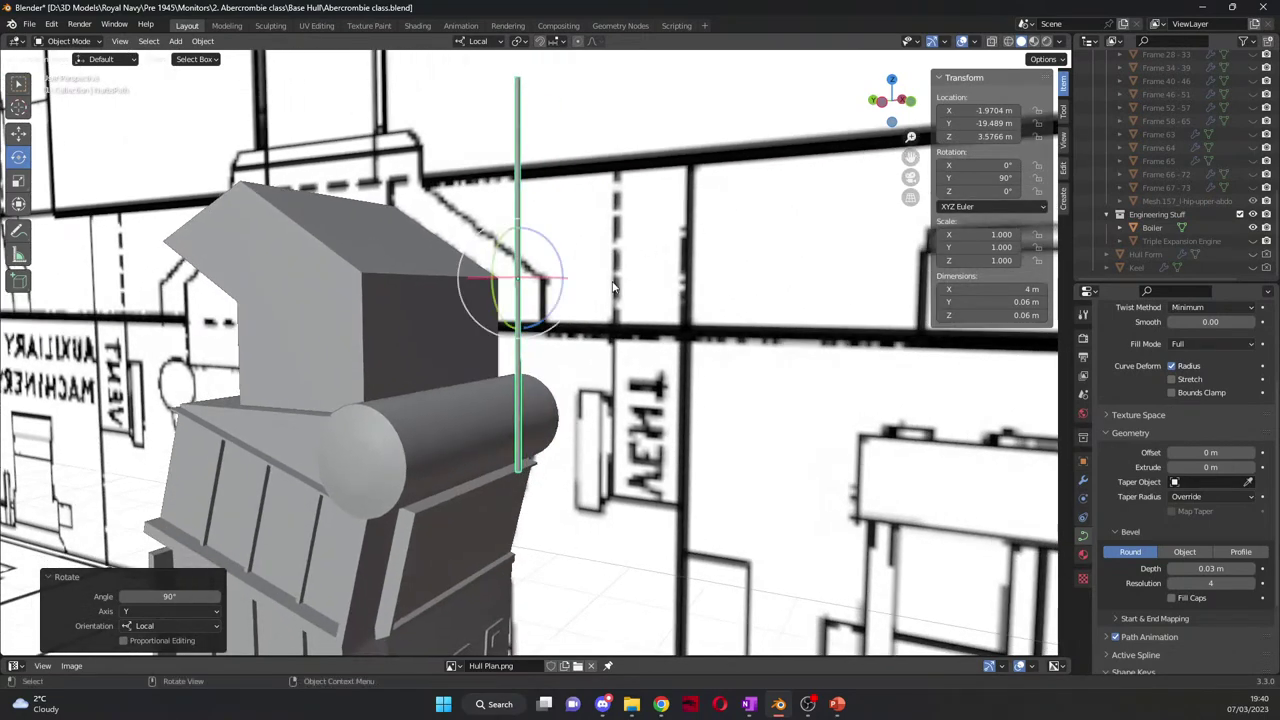
scroll(609, 284, "up", 3)
middle_click_drag(609, 284, 632, 287)
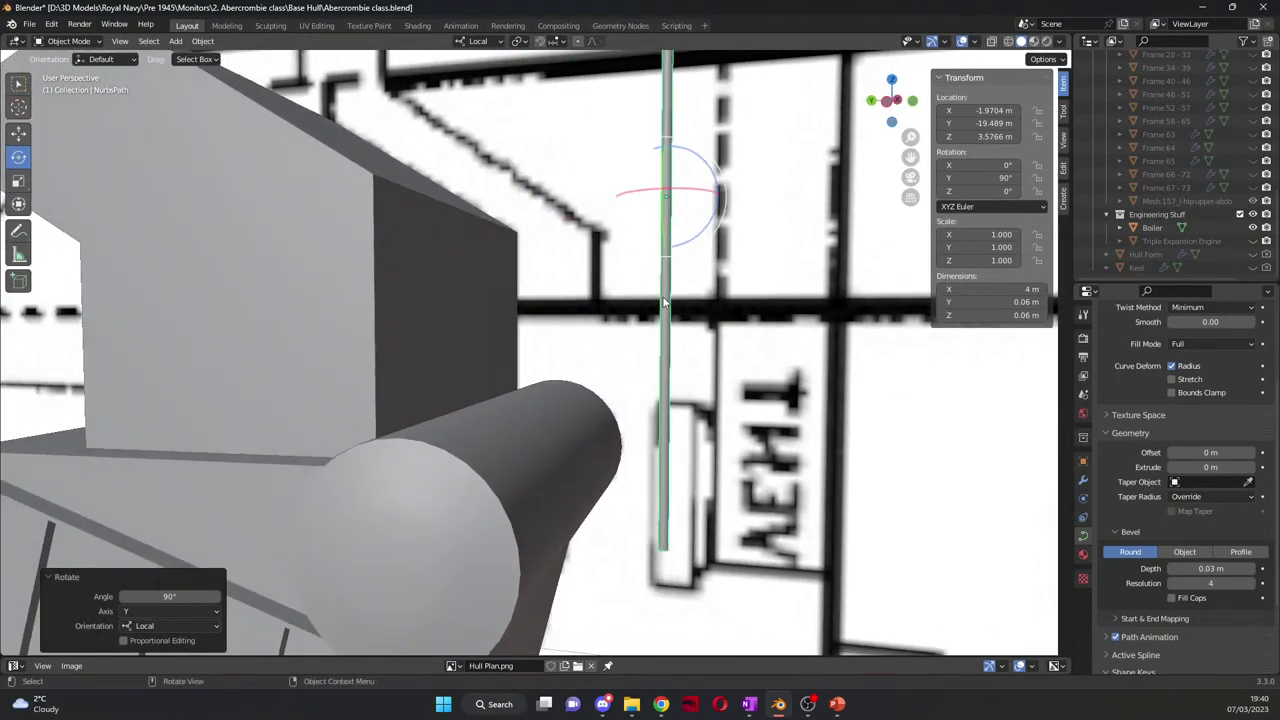
key("KP_3")
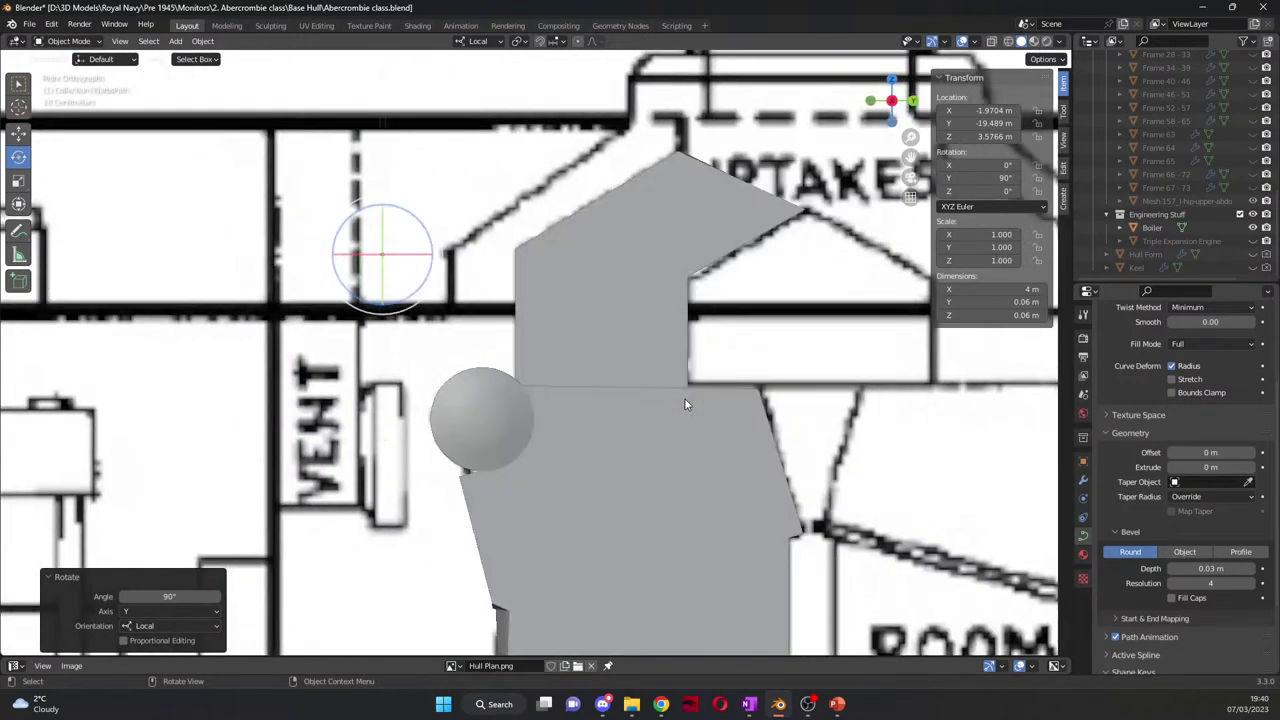
key("ctrl+KP_3")
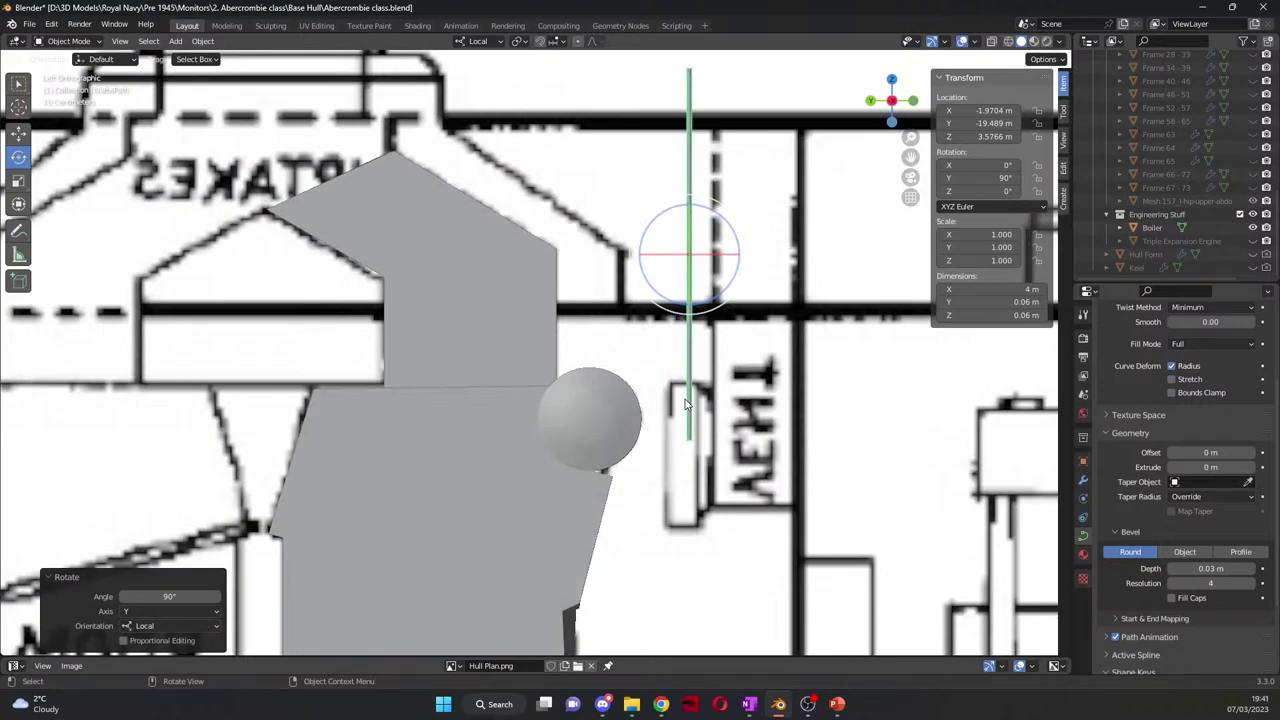
key("Tab")
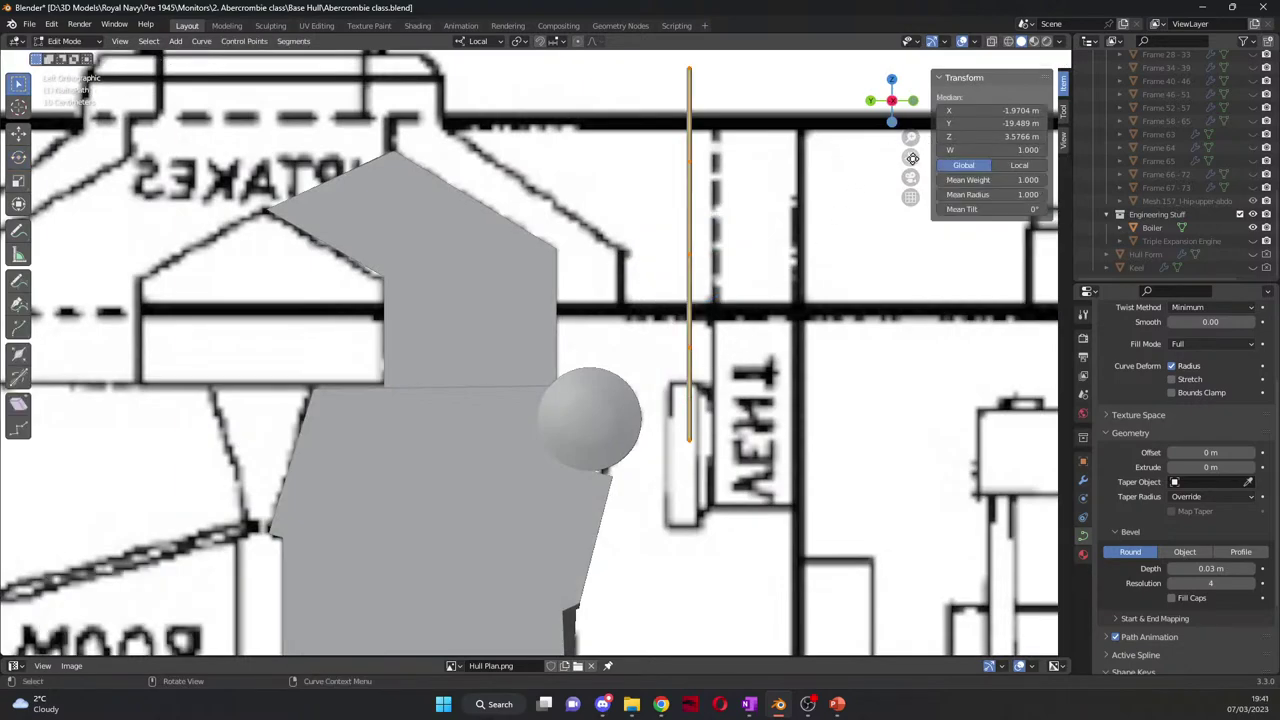
left_click_drag(911, 157, 854, 181)
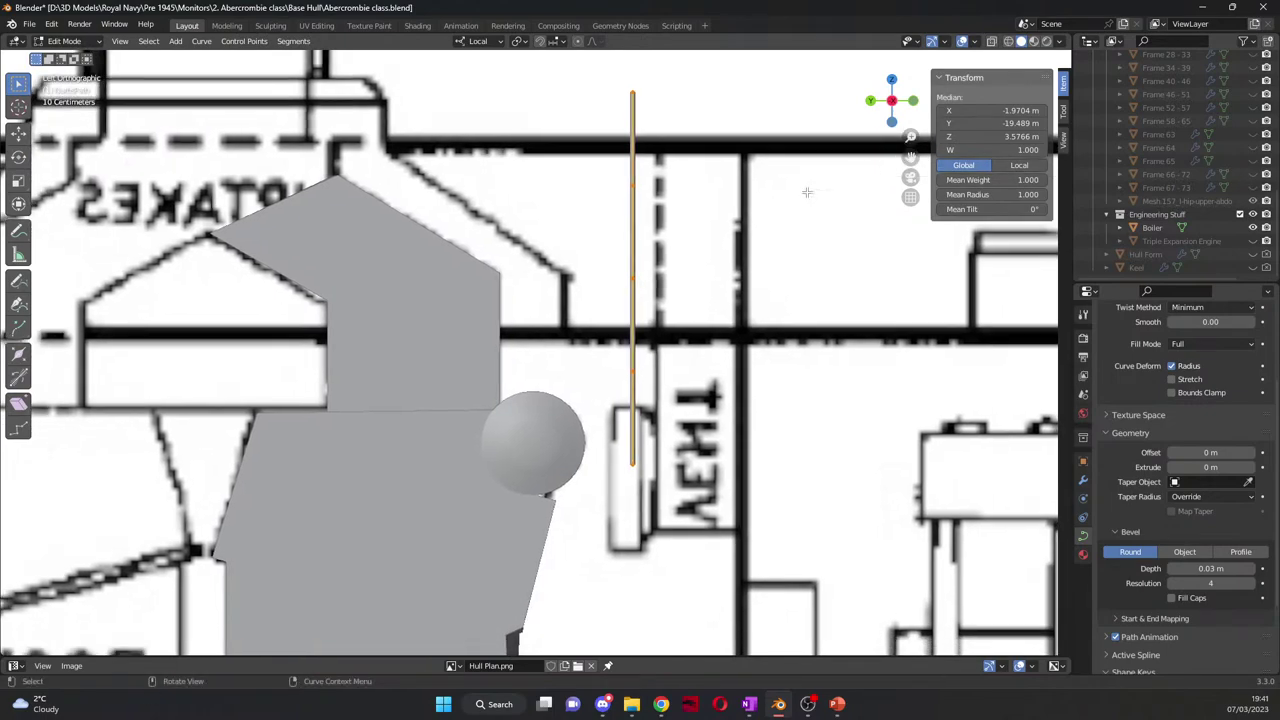
left_click_drag(620, 79, 660, 140)
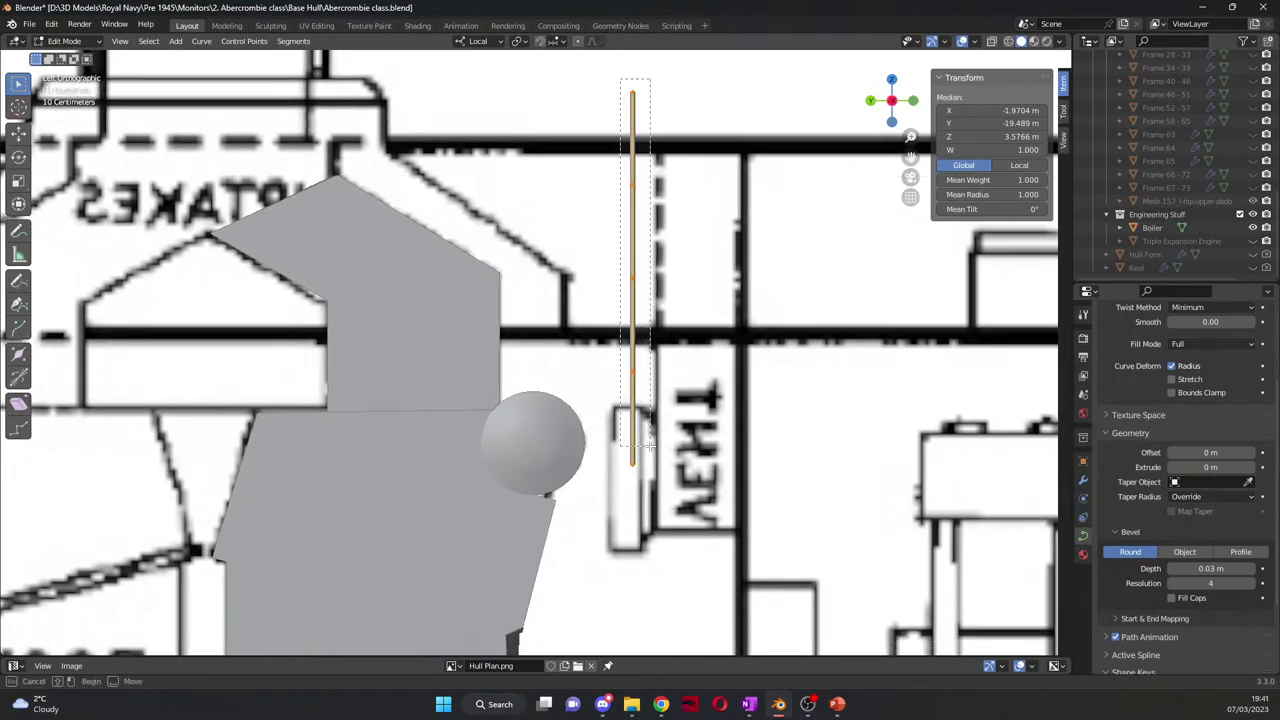
key("s")
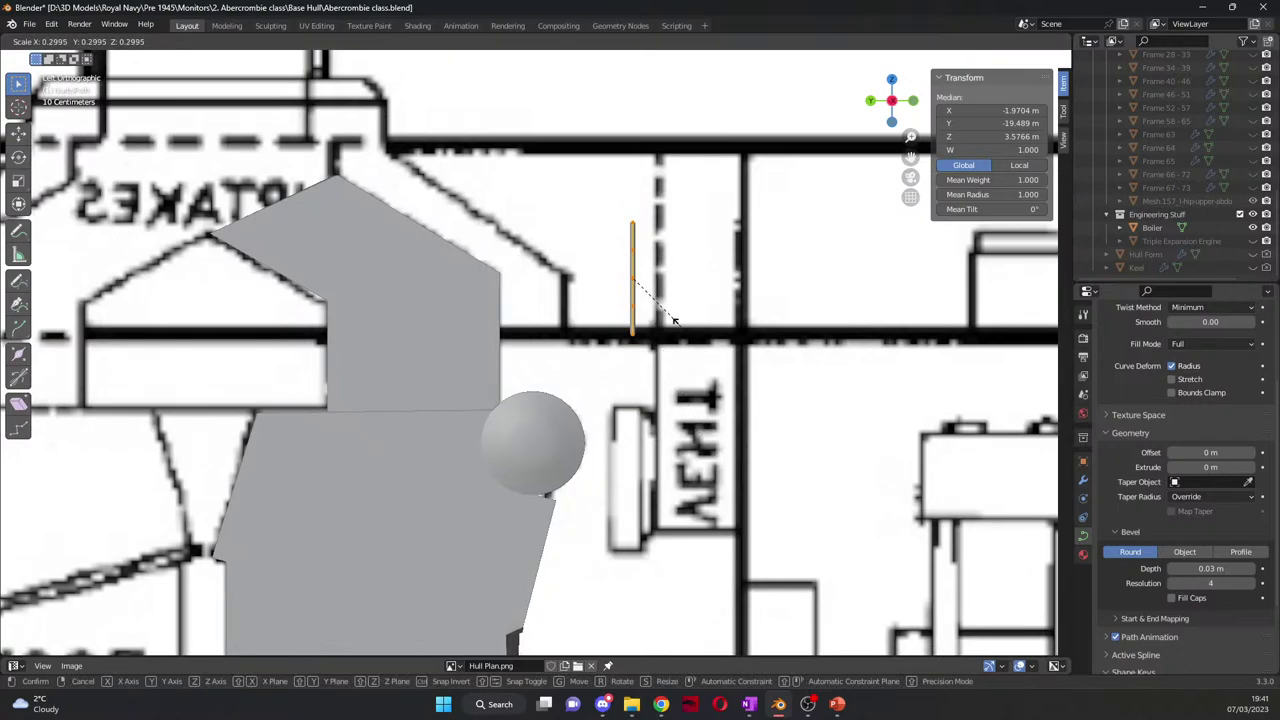
left_click(679, 331)
key("g")
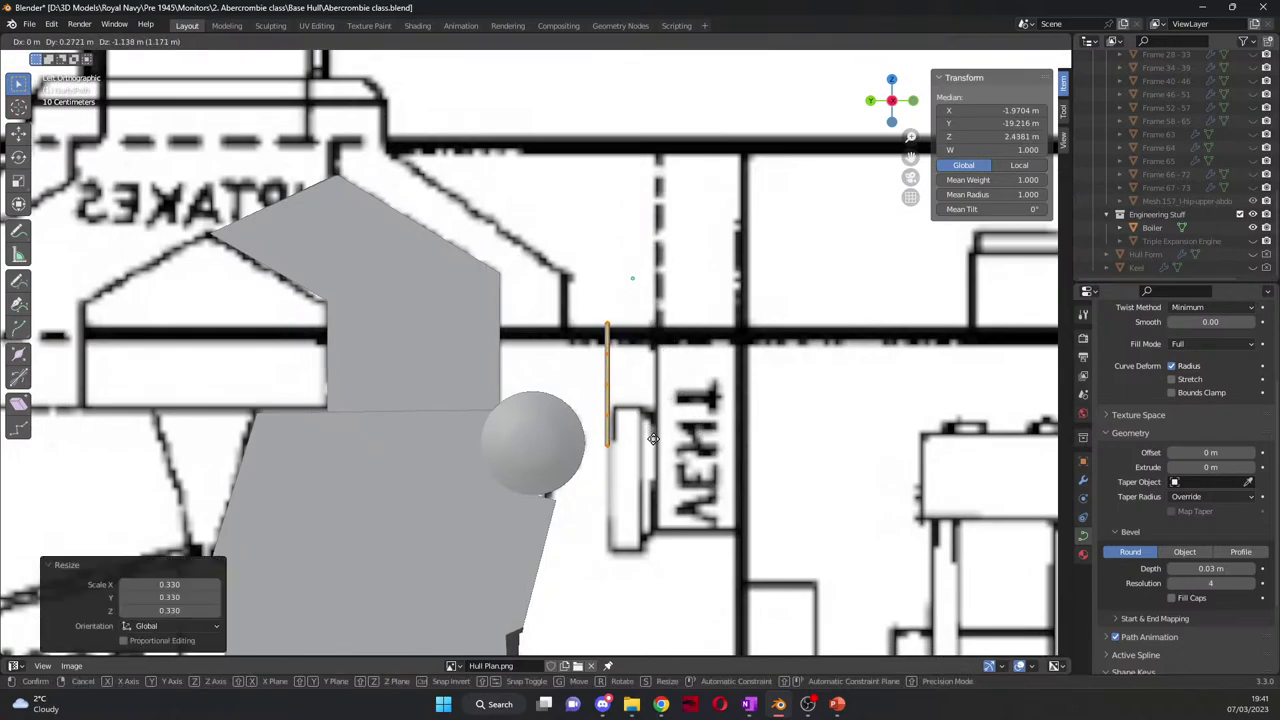
left_click(652, 550)
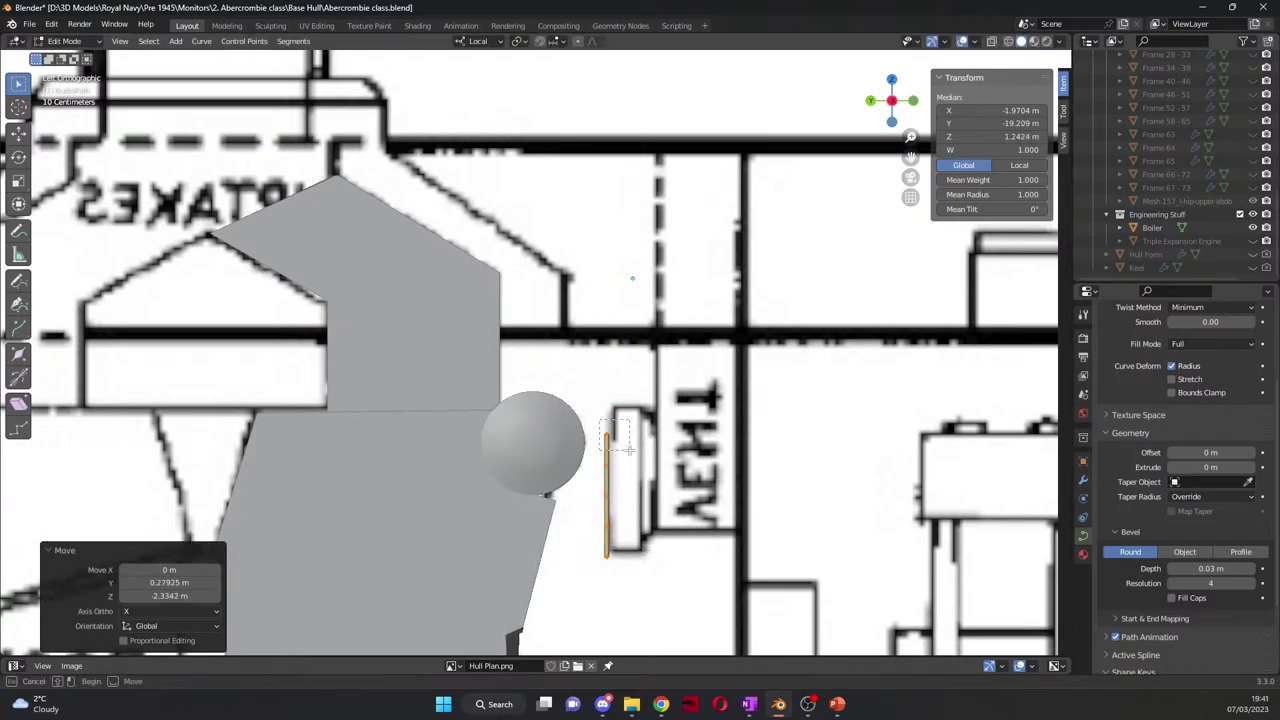
Step: Extrude the curve's top control point 0.25777 m in Y and -0.021481 m in Z to meet the cylindrical drum
left_click(632, 453)
key("g")
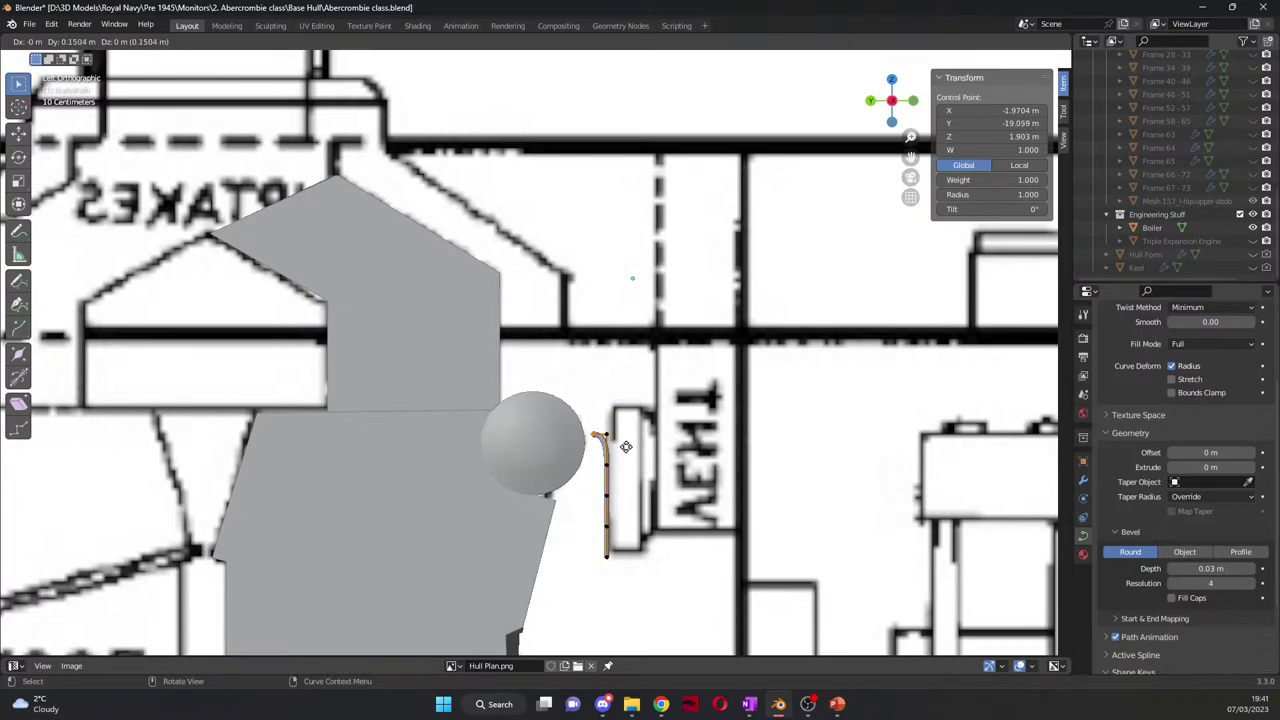
left_click(618, 447)
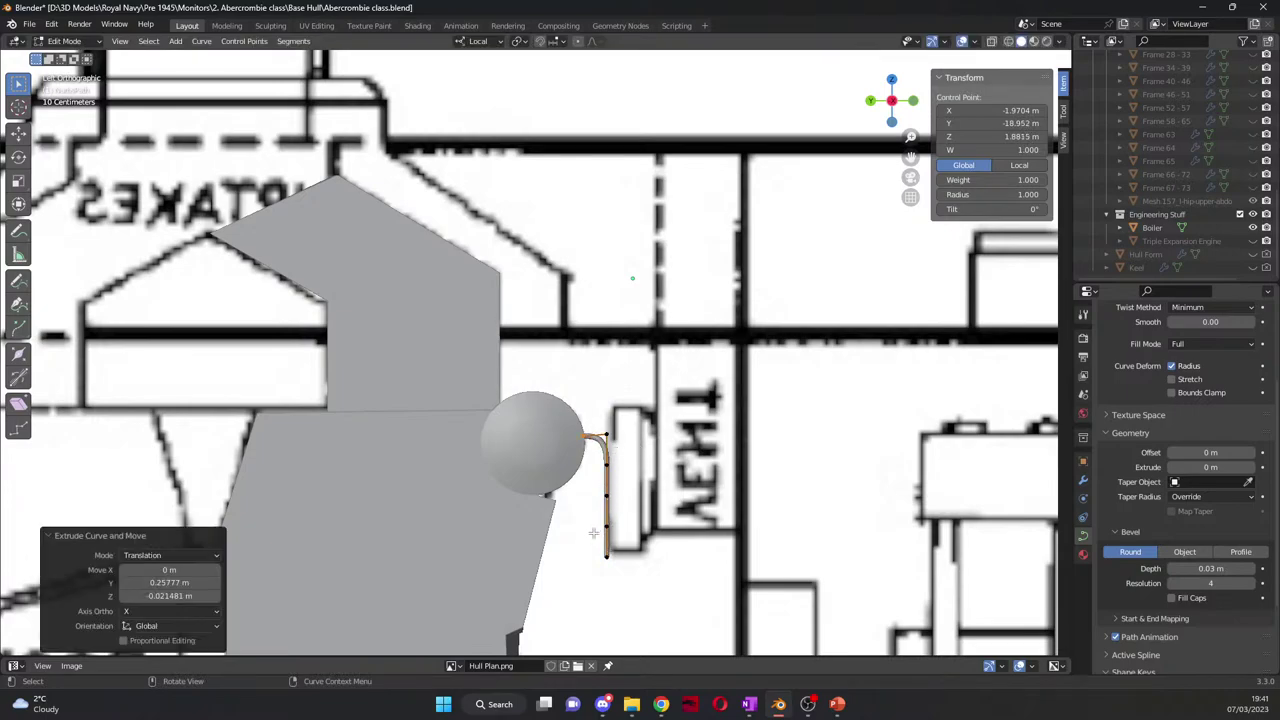
Step: Move the control points of the pipe's vertical run away from the drum to Y -19.398 m
key("ctrl+z")
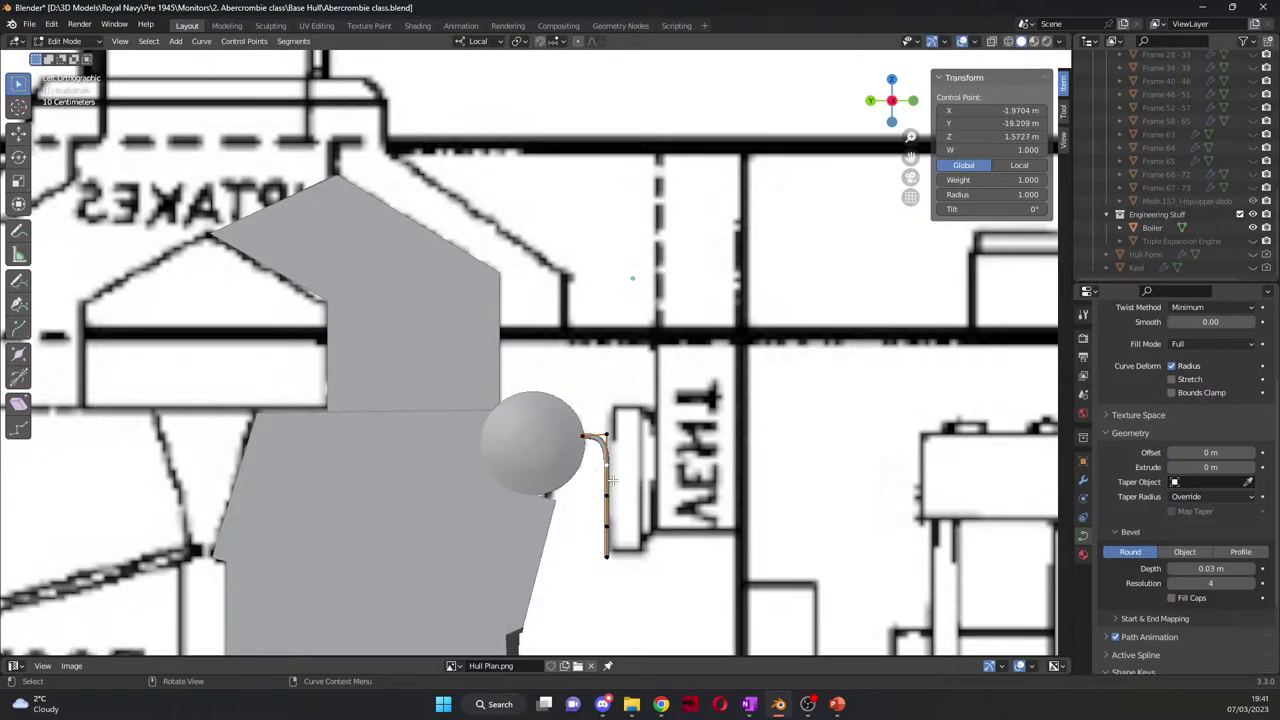
scroll(625, 484, "down", 4)
scroll(625, 484, "down", 7)
scroll(625, 484, "up", 2)
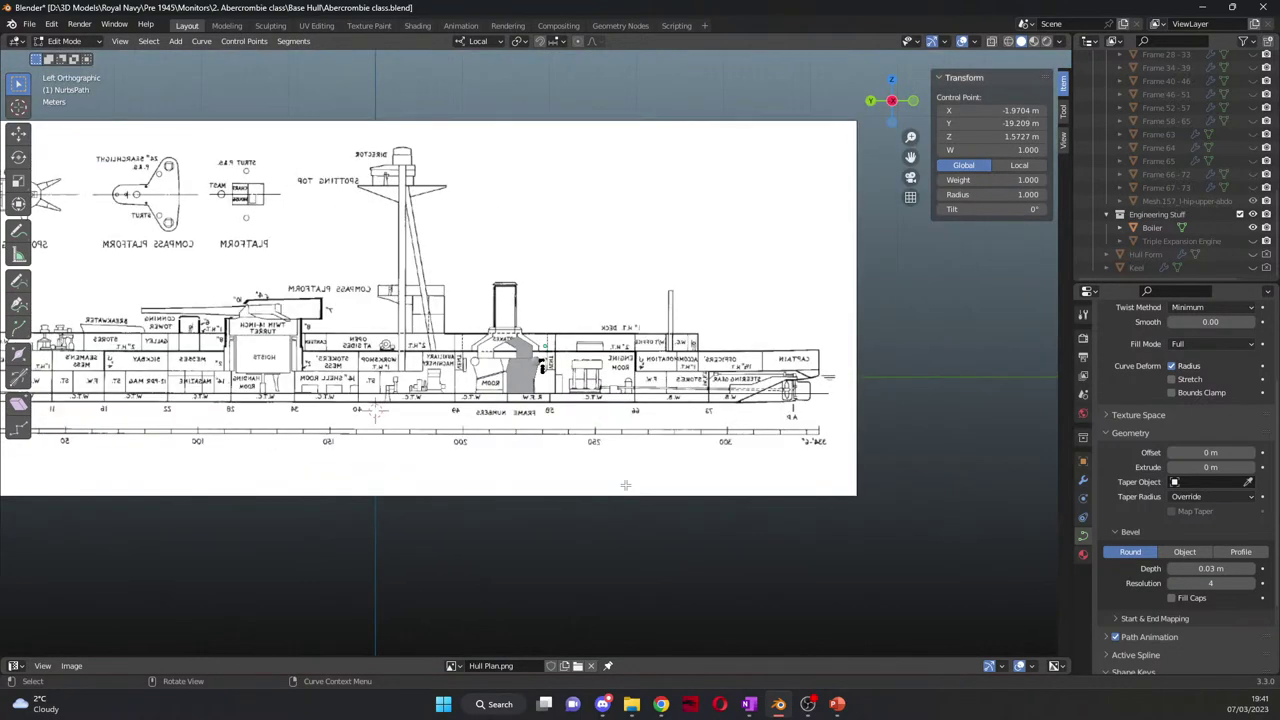
left_click(18, 133)
scroll(538, 426, "up", 10)
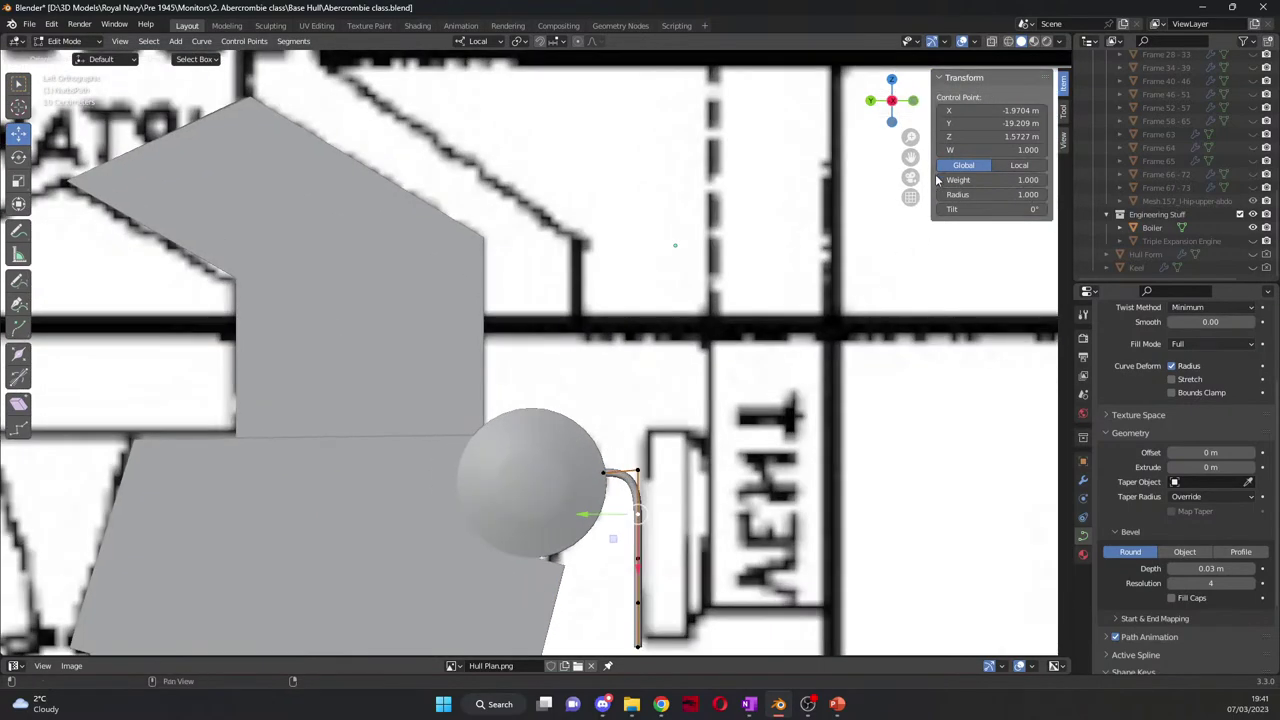
left_click_drag(910, 157, 794, 50)
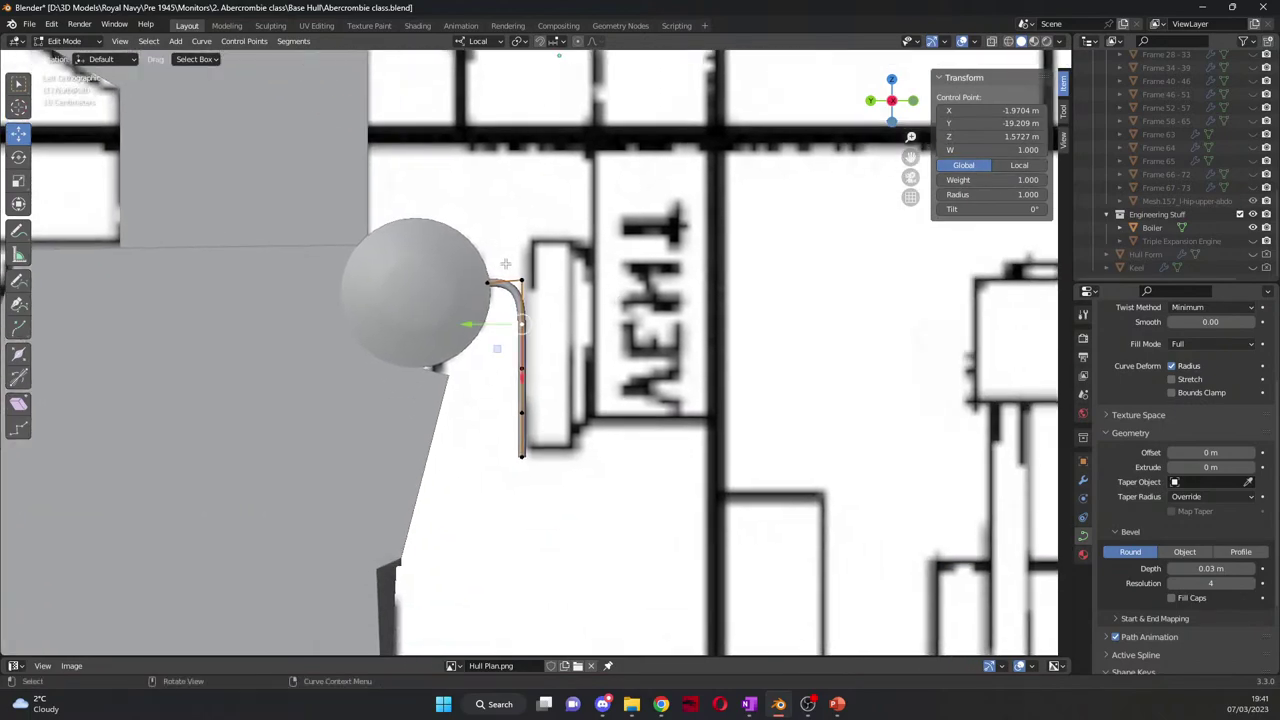
left_click_drag(498, 268, 557, 521)
left_click_drag(467, 372, 494, 370)
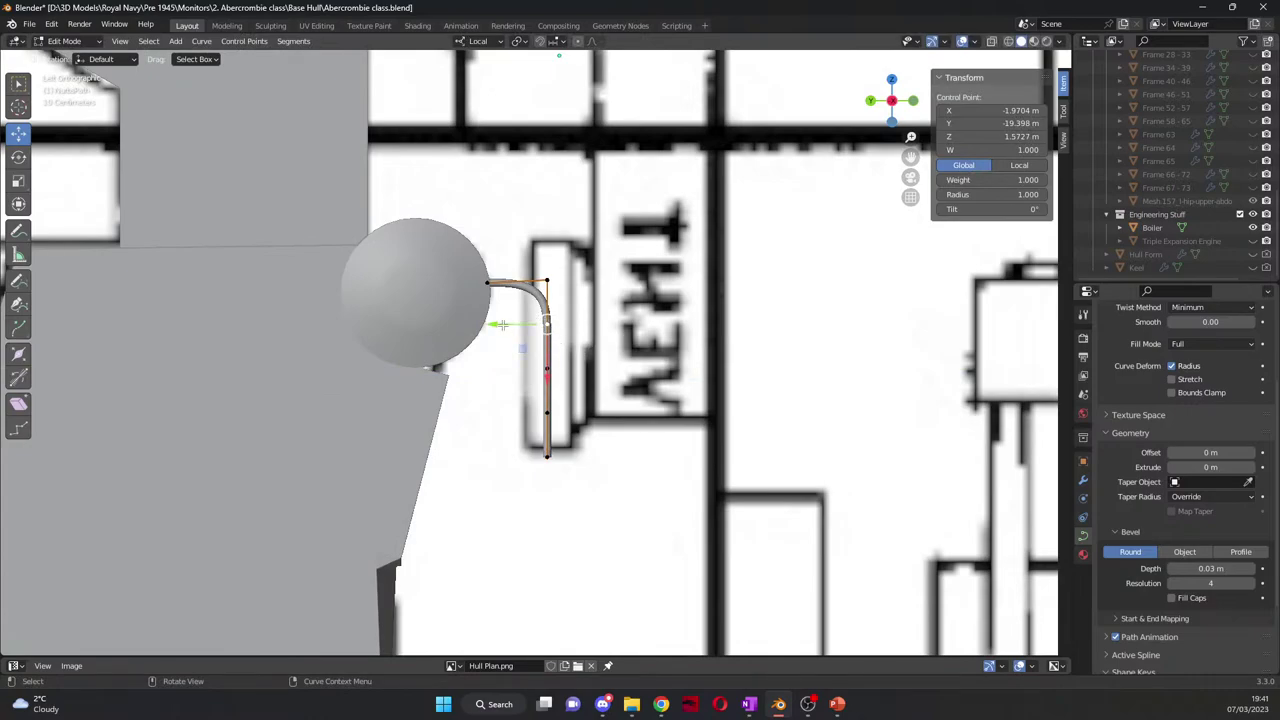
Step: Slant the vertical run by shifting its intermediate points progressively toward the boiler, from 0.03978 m at the upper one to 0.11436 m at the lowest
left_click_drag(495, 325, 494, 325)
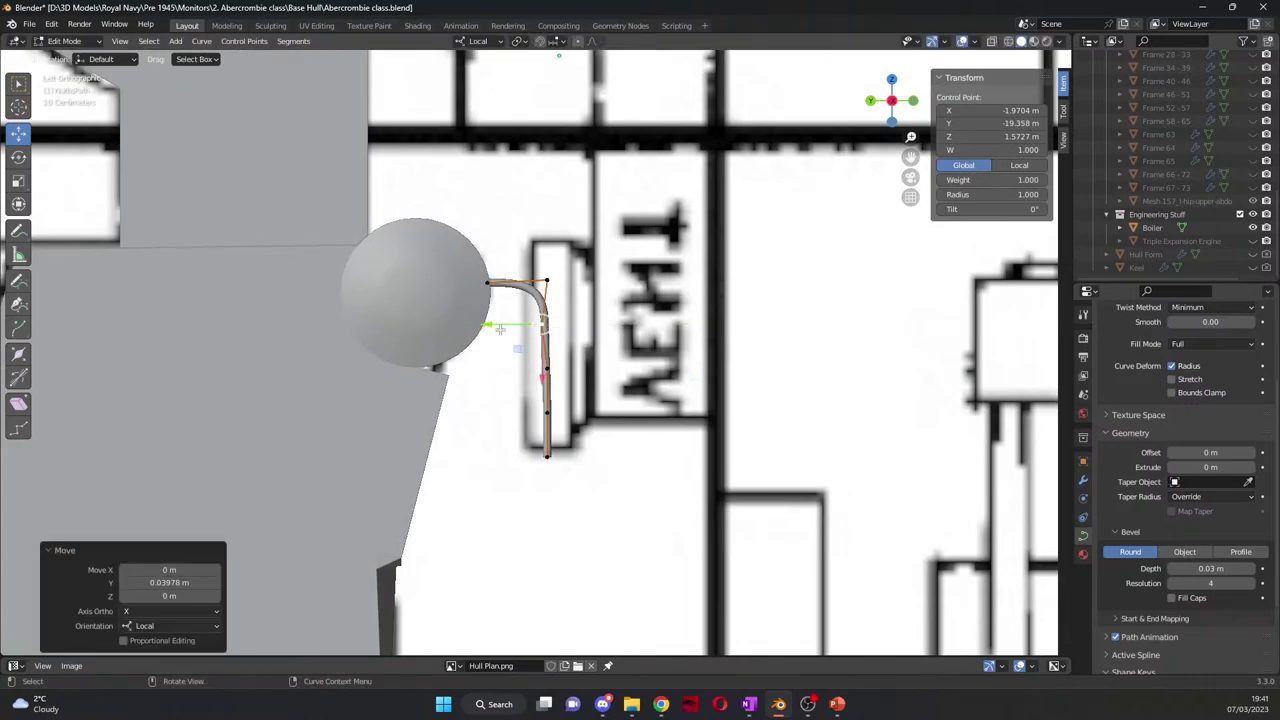
left_click(550, 369)
left_click_drag(507, 368, 478, 416)
left_click(545, 413)
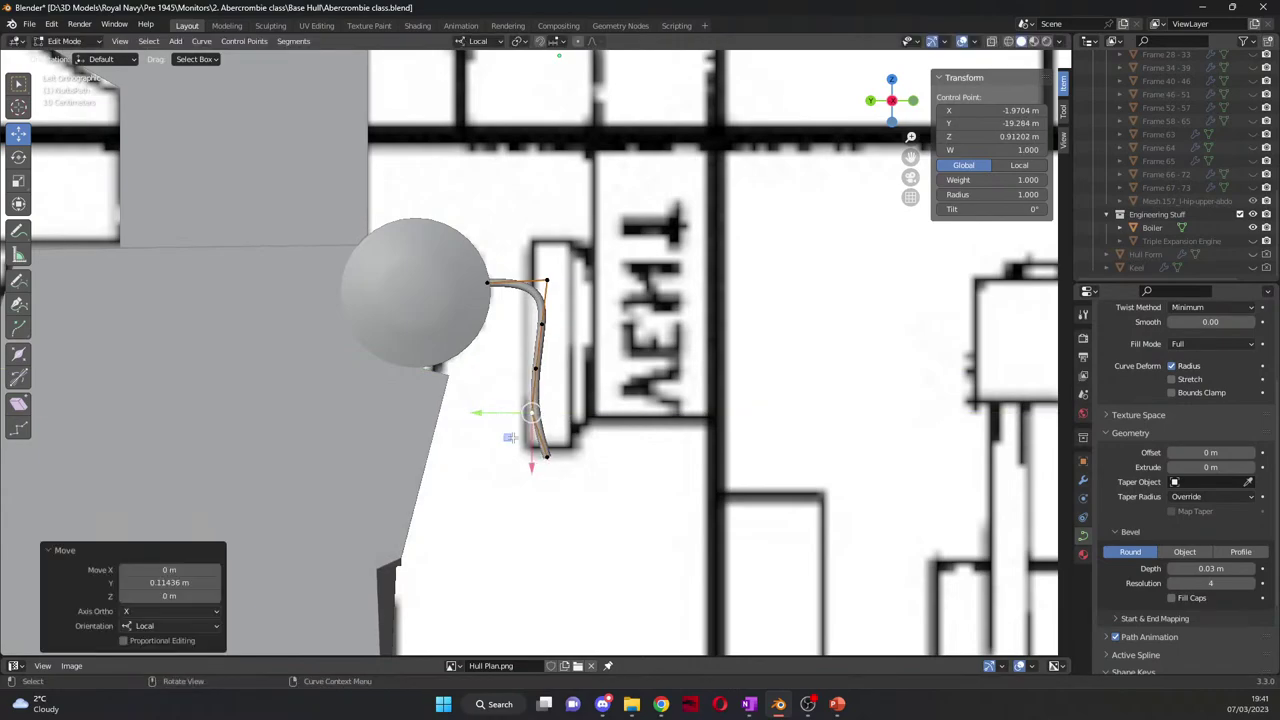
Step: Shift the bottom control point 0.14917 m in Y and extrude it 0.91989 m in Y and -0.26851 m in Z into the boiler casing
left_click(546, 455)
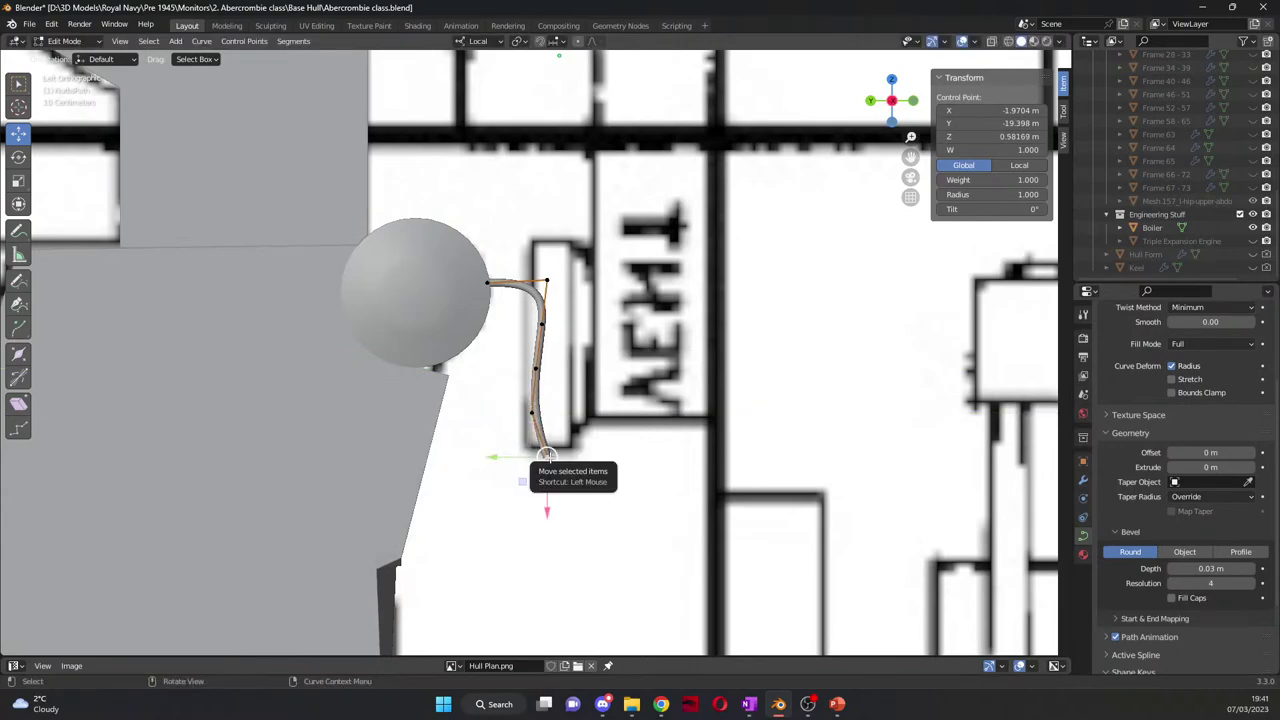
left_click_drag(492, 458, 486, 459)
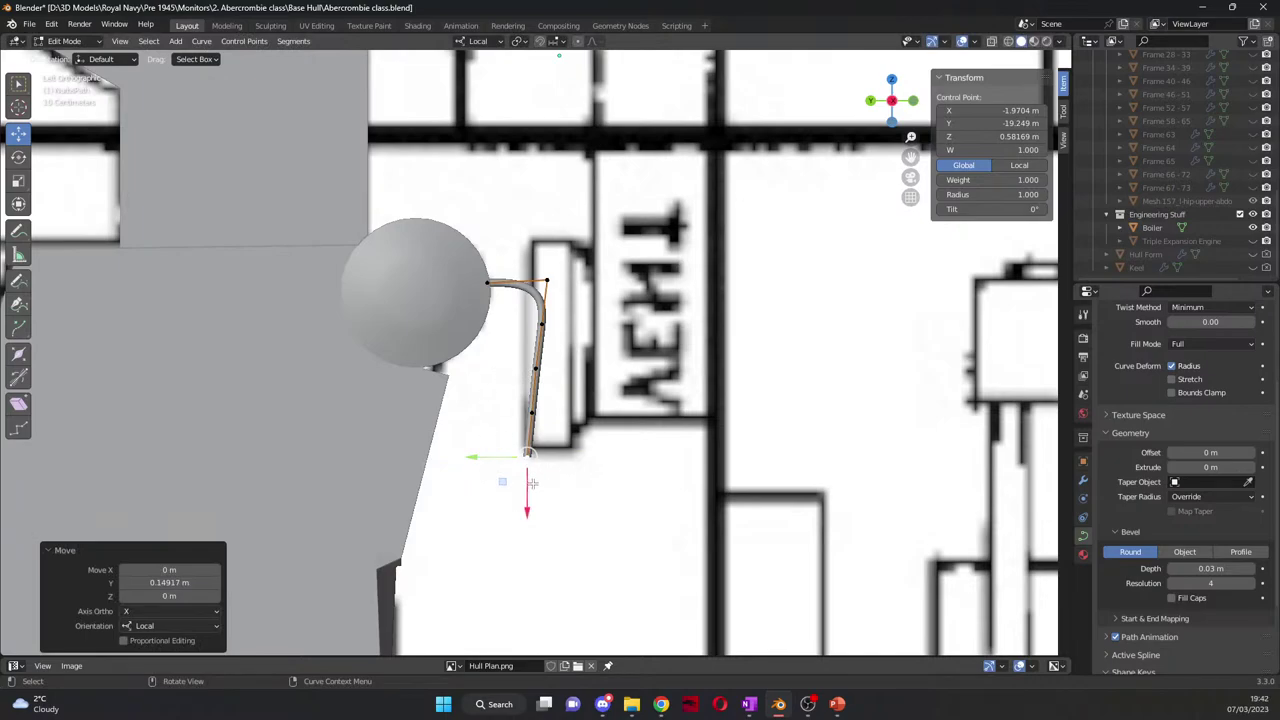
key("g")
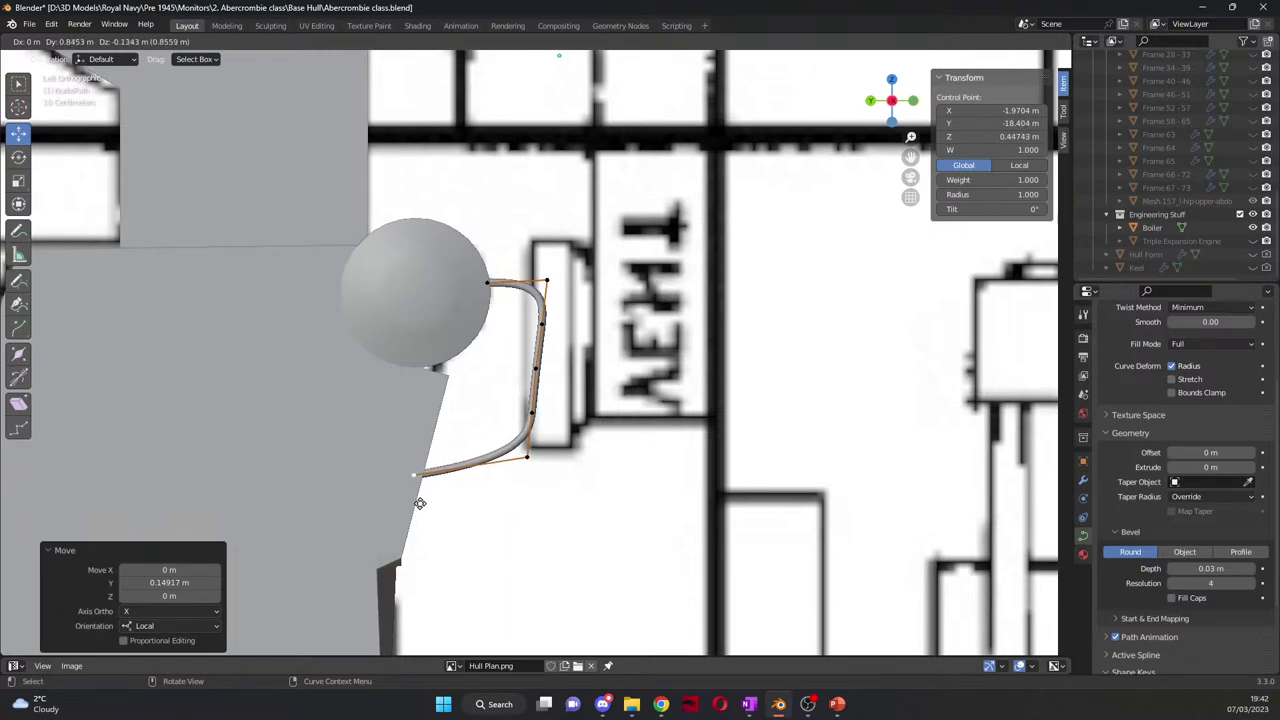
left_click(410, 519)
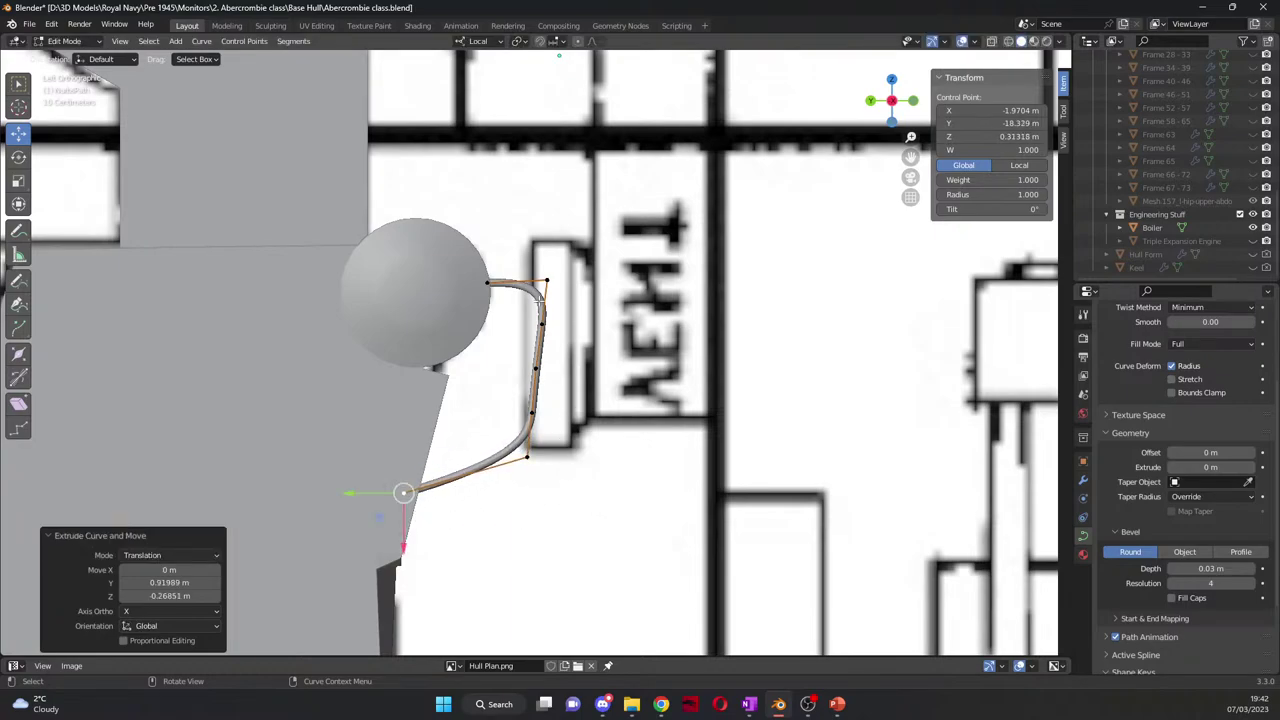
Step: Move the pipe's slanted run with both corner points 0.19392 m in Y toward the boiler, and select the two lowest control points
left_click_drag(532, 241, 592, 530)
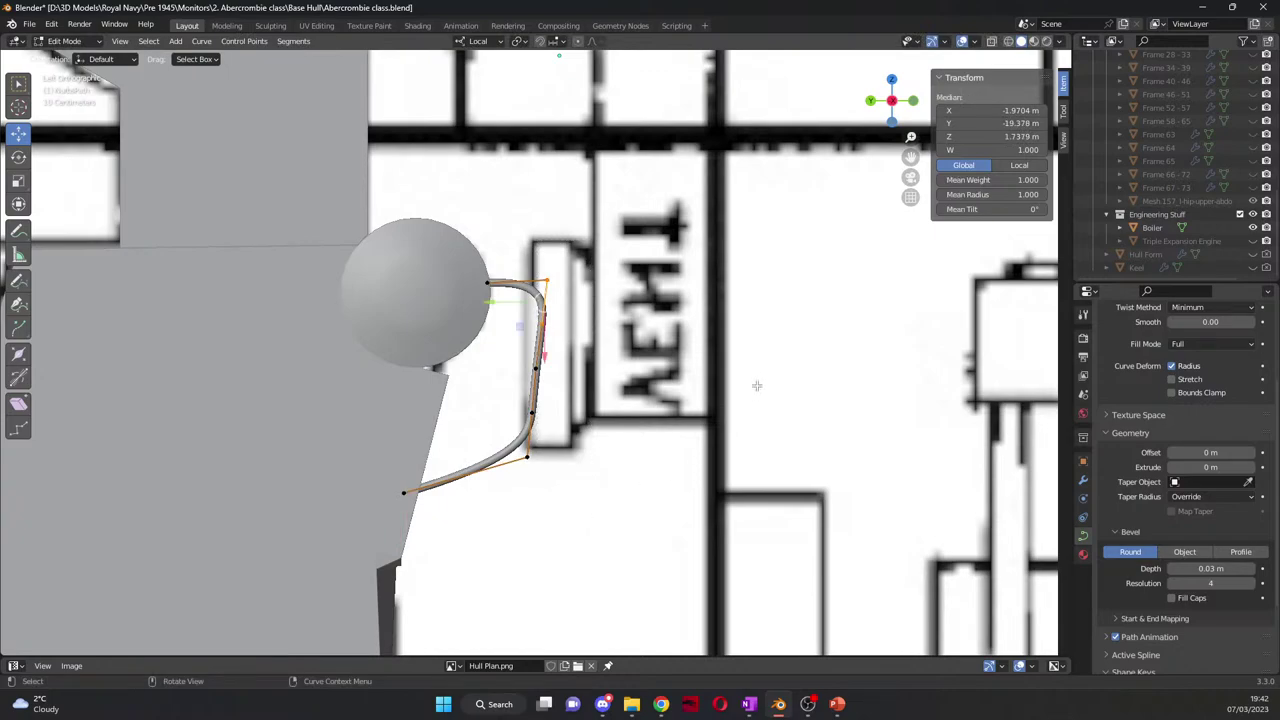
left_click(757, 386)
left_click_drag(644, 207, 518, 513)
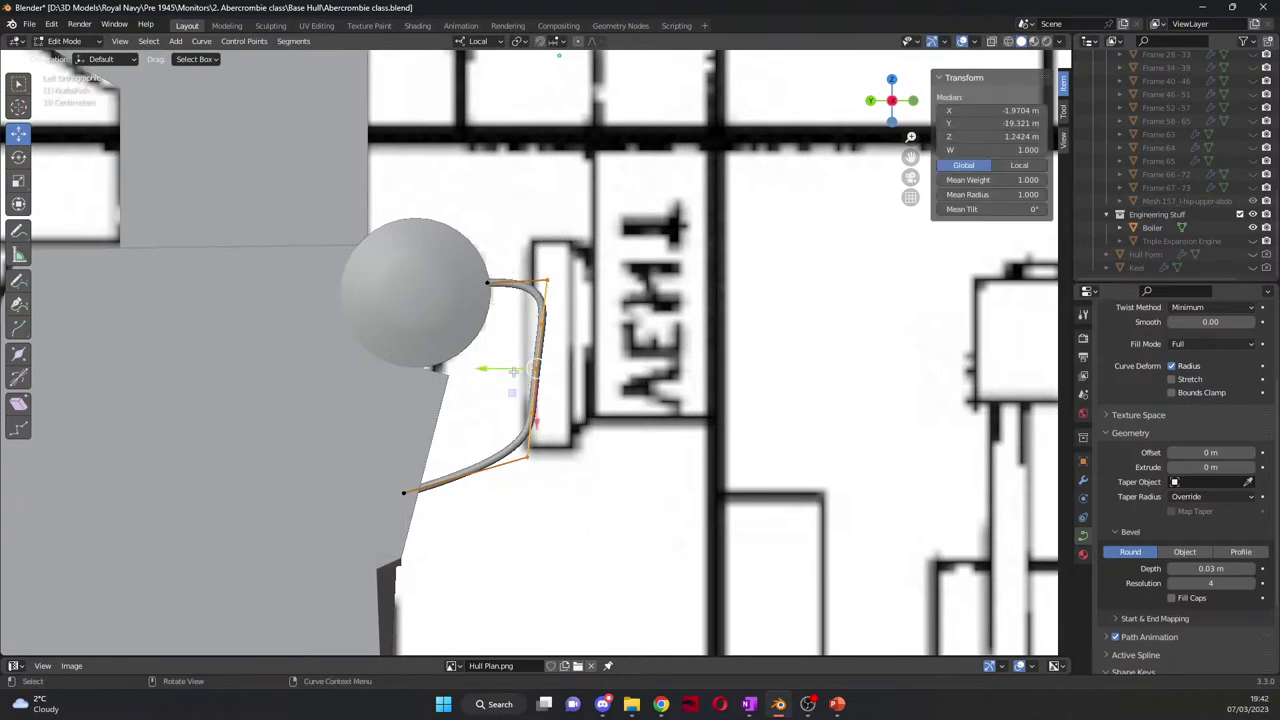
key("g")
left_click(472, 367)
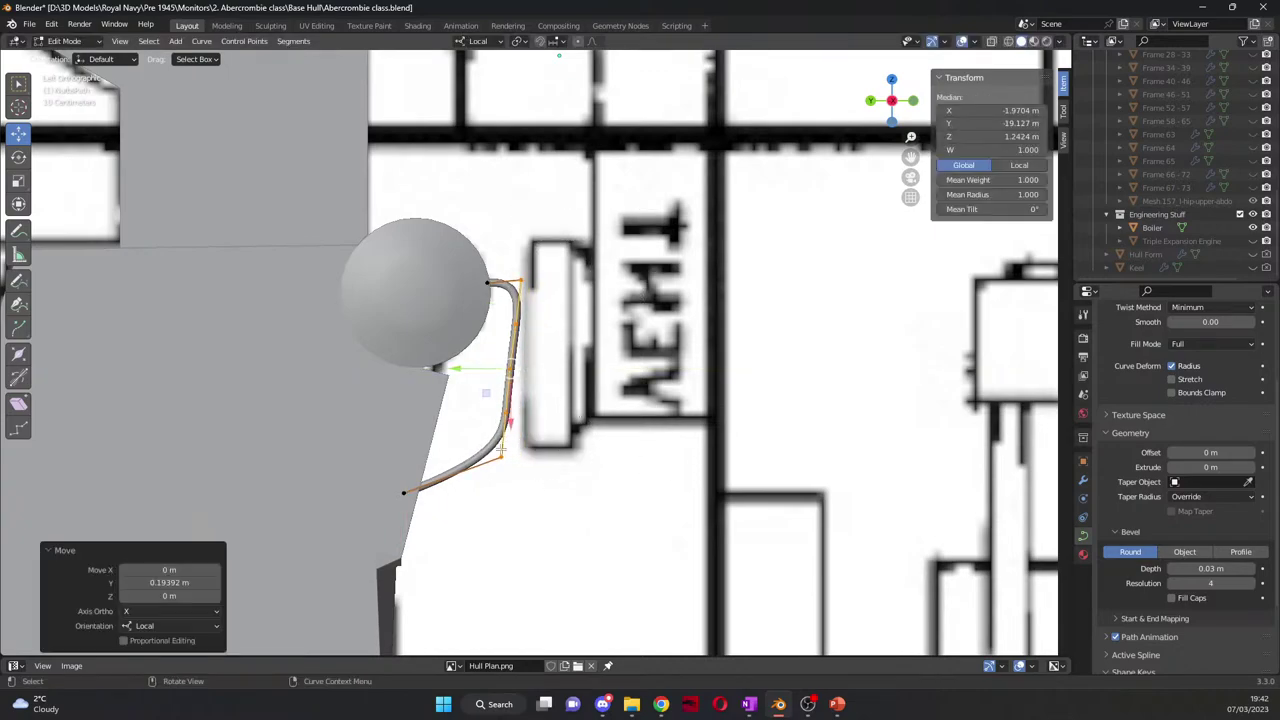
left_click(398, 491)
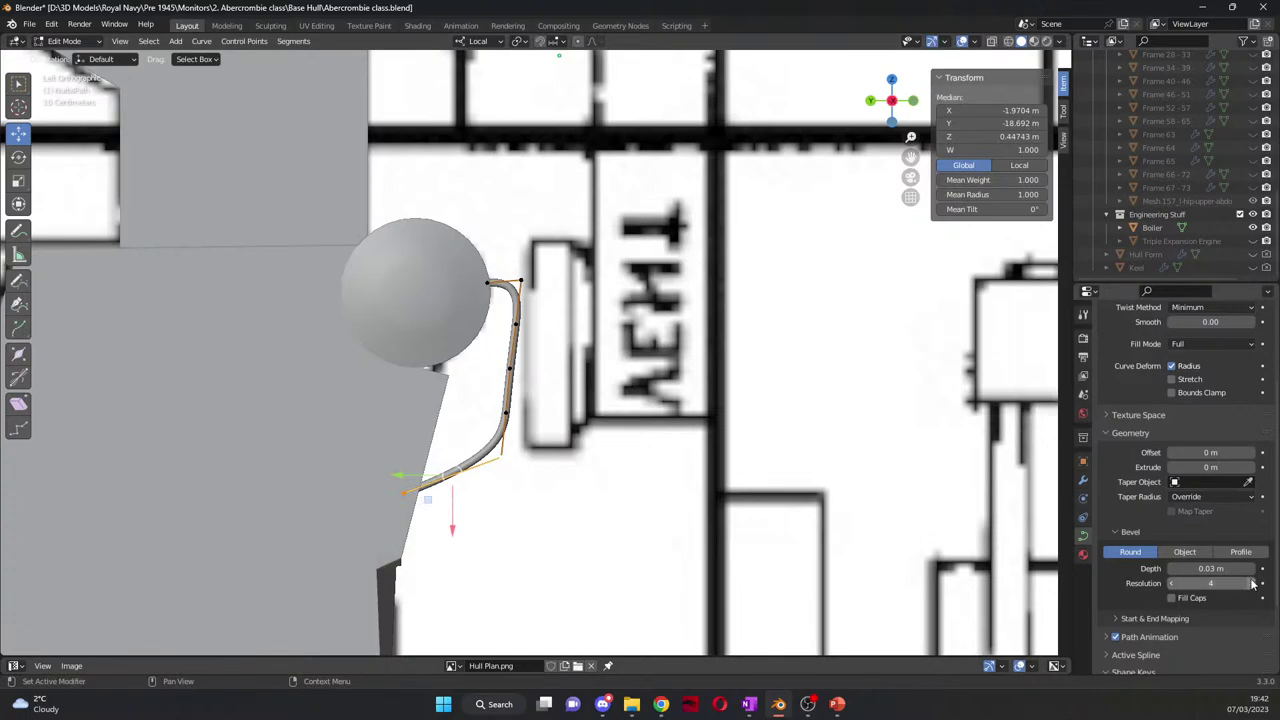
Step: Subdivide the pipe's lowest segment and move the new point -0.25359 m in Y and 0.059668 m in Z, close to the lower bend
right_click(519, 481)
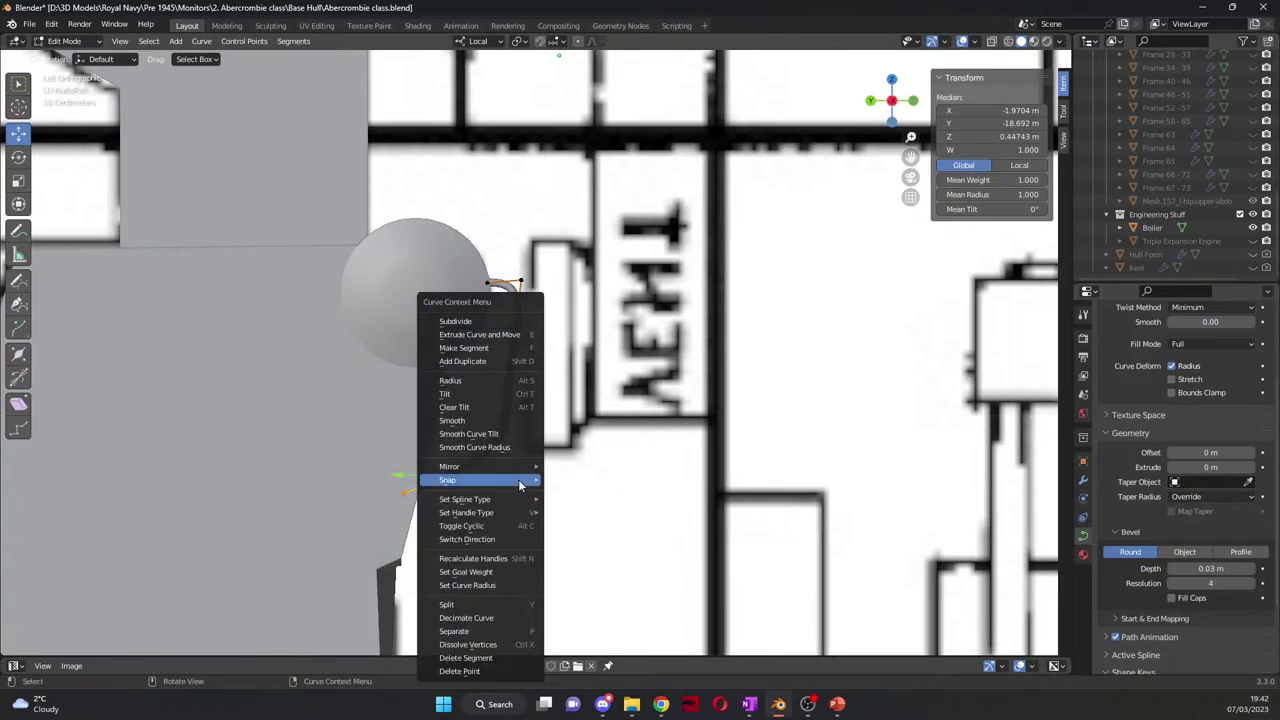
left_click(490, 333)
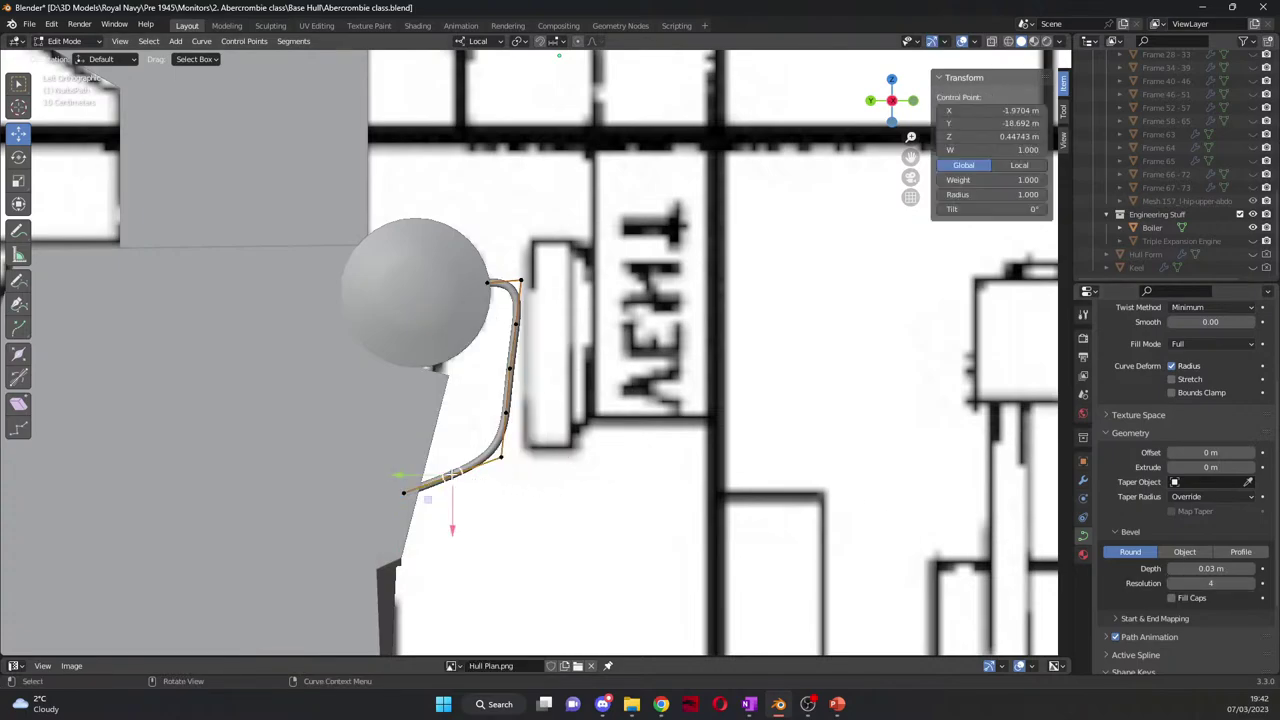
left_click_drag(452, 481, 485, 470)
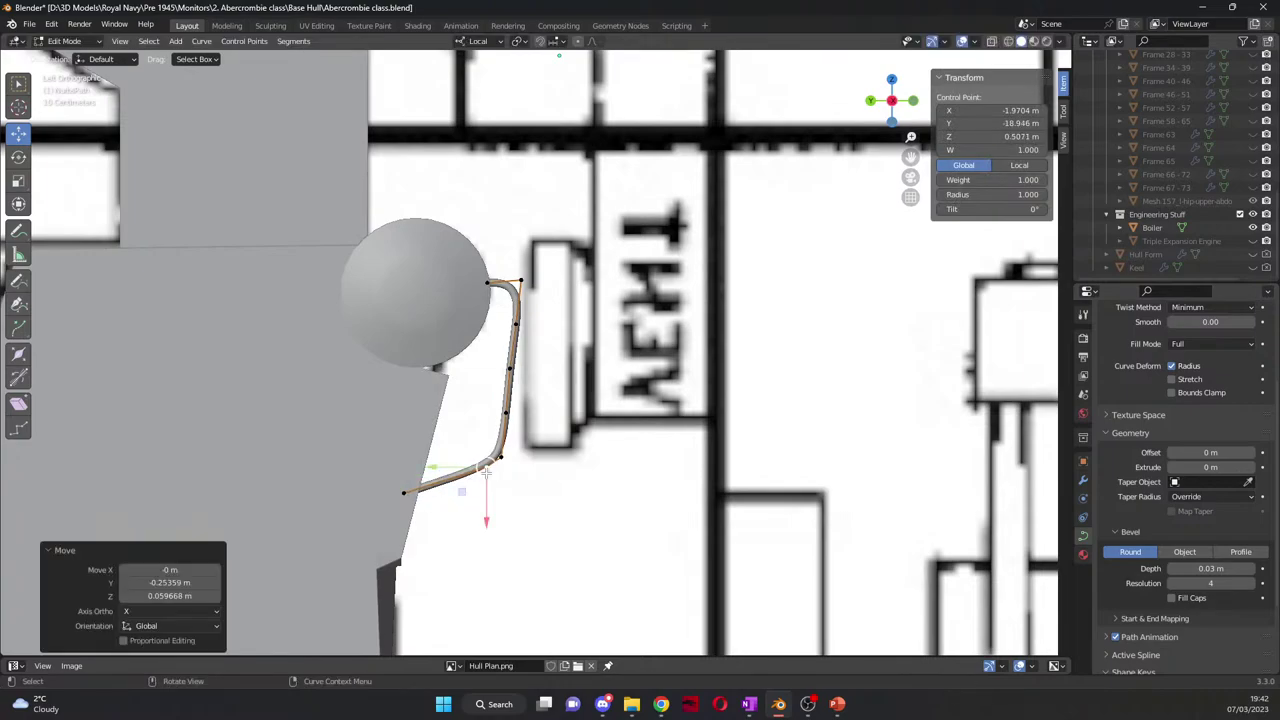
Step: Subdivide the pipe's short top segment at the drum with one cut
left_click(486, 283)
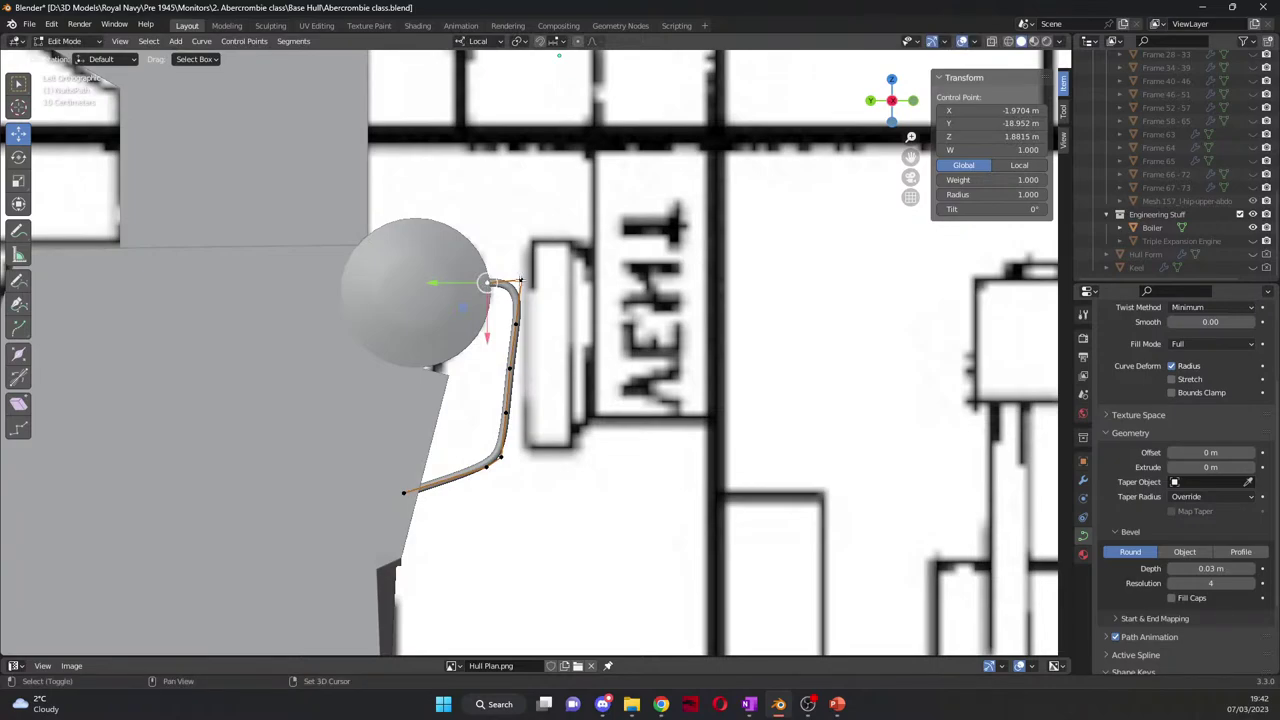
left_click(520, 281, "shift")
right_click(526, 297)
left_click(539, 318)
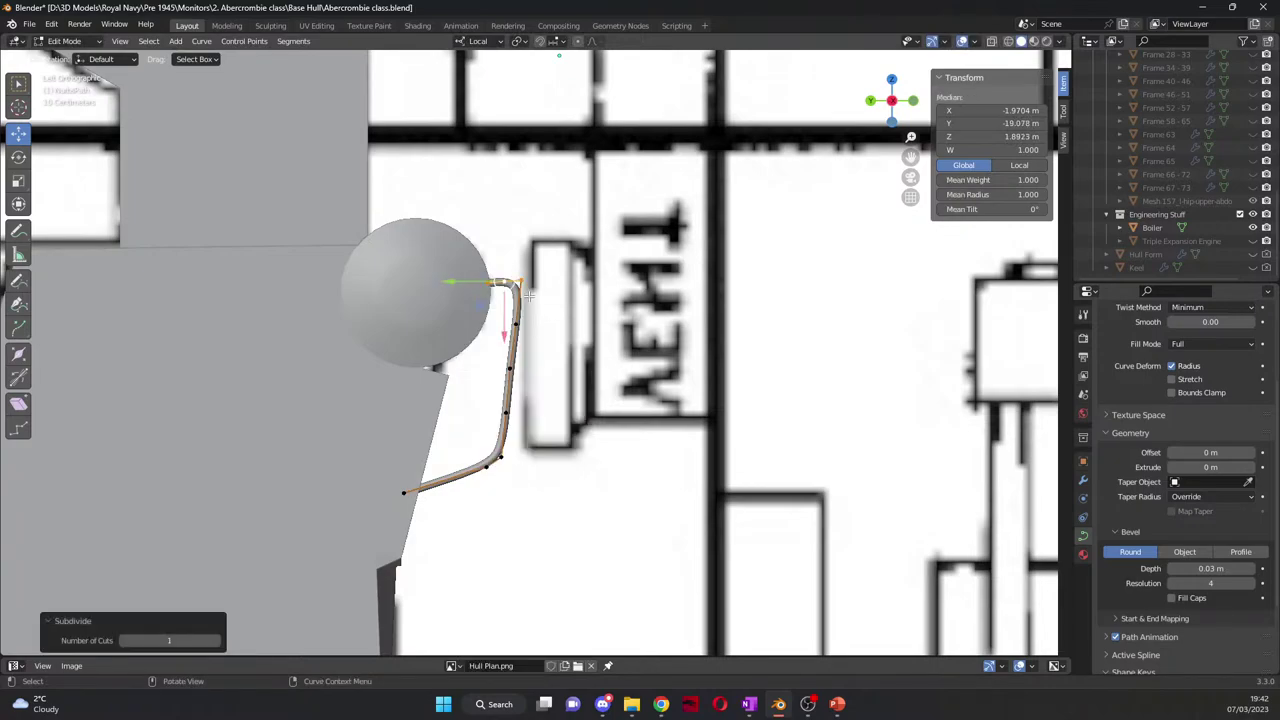
Step: Move the added point beside the lower bend -0.024862 m along local X to line it up with the bottom run
left_click(521, 326)
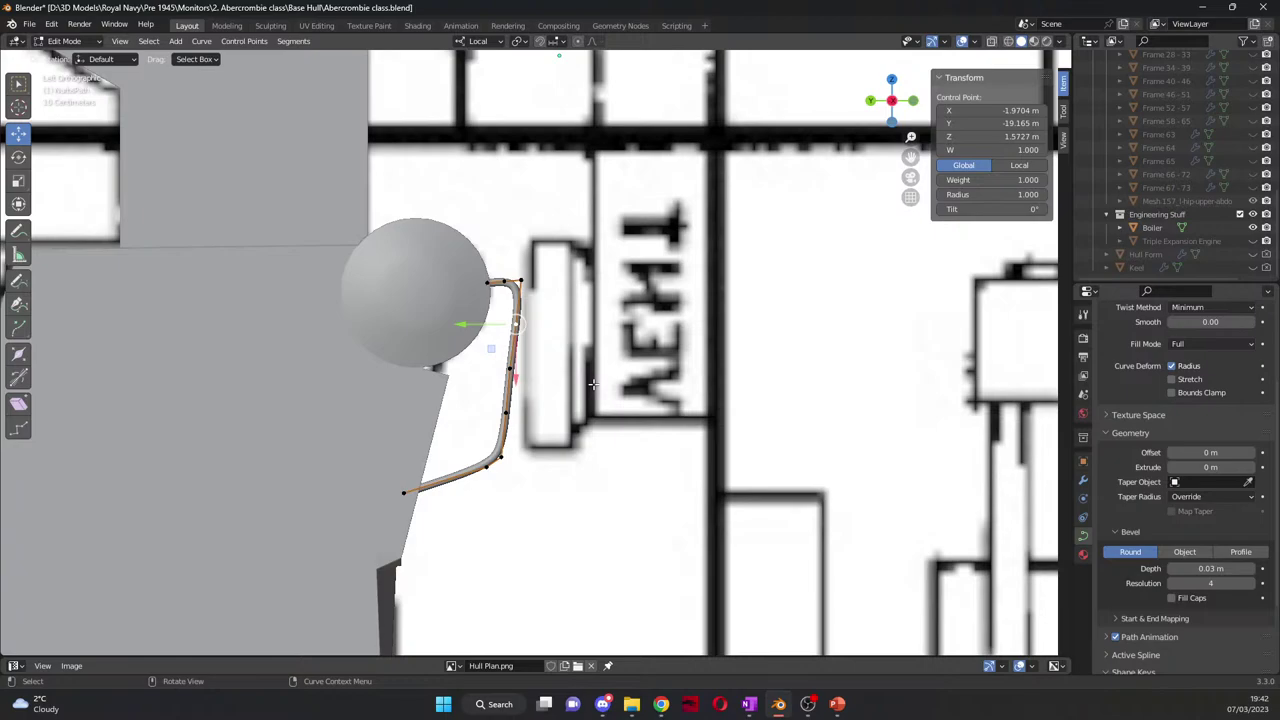
left_click(488, 467)
left_click_drag(492, 521, 484, 513)
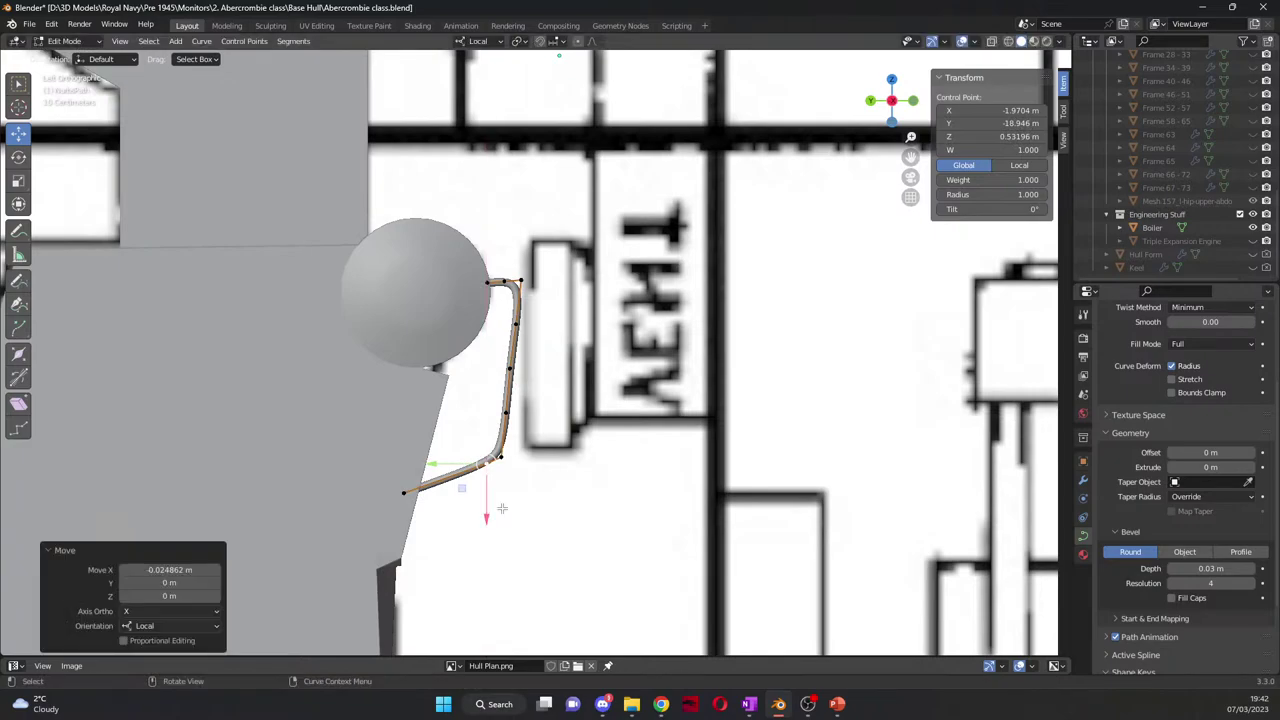
Step: Move the two lower-bend points outward from the boiler, and shift the point above them -0.41271 m in Y and 0.089503 m in Z
left_click_drag(455, 440, 521, 478)
key("g")
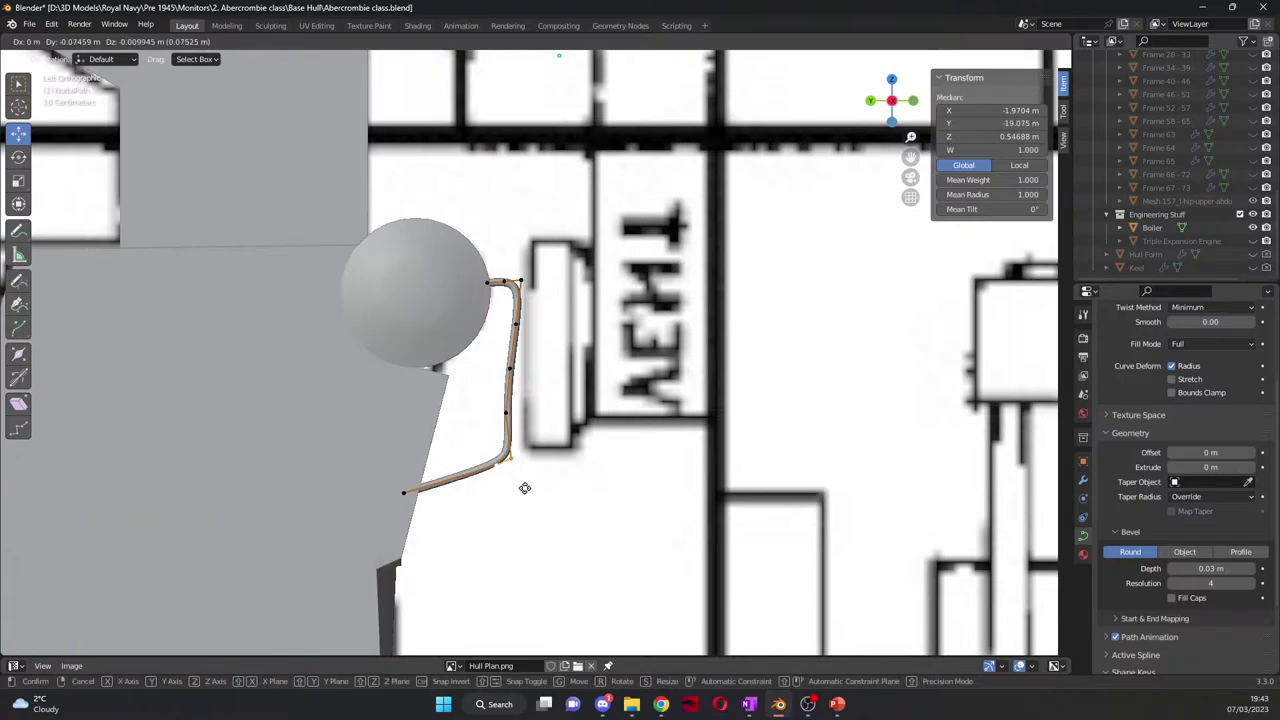
left_click(585, 464)
left_click(500, 414)
key("g")
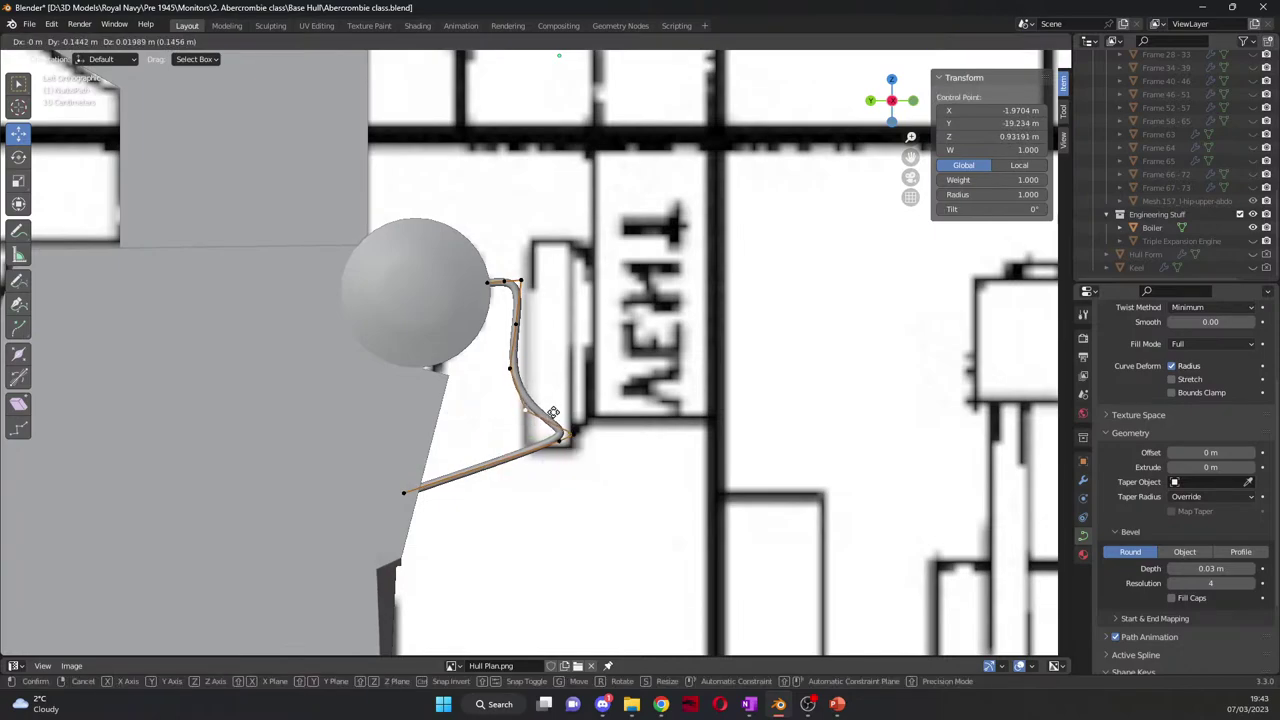
left_click(587, 403)
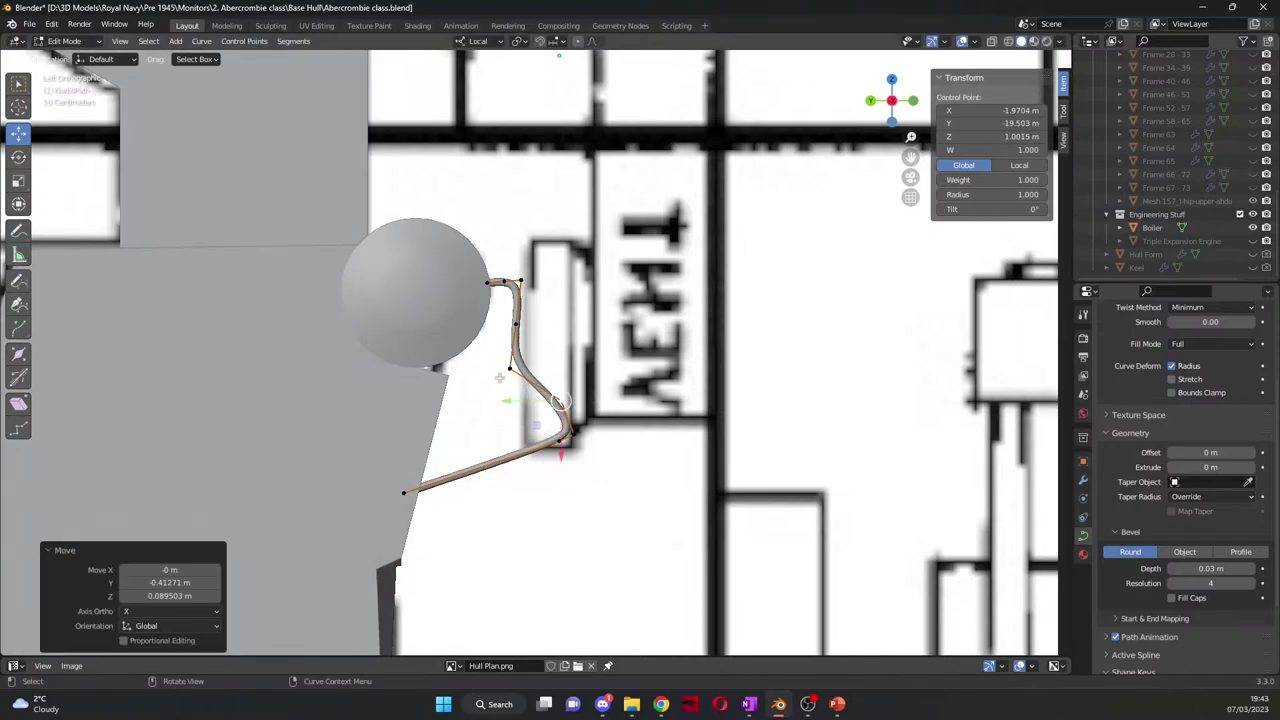
Step: Align the run's two upper intermediate points on the outward slant, at Y -19.398 m, Z 1.2921 m and about Y -19.3 m, Z 1.62 m
left_click(510, 368)
key("g")
left_click(557, 366)
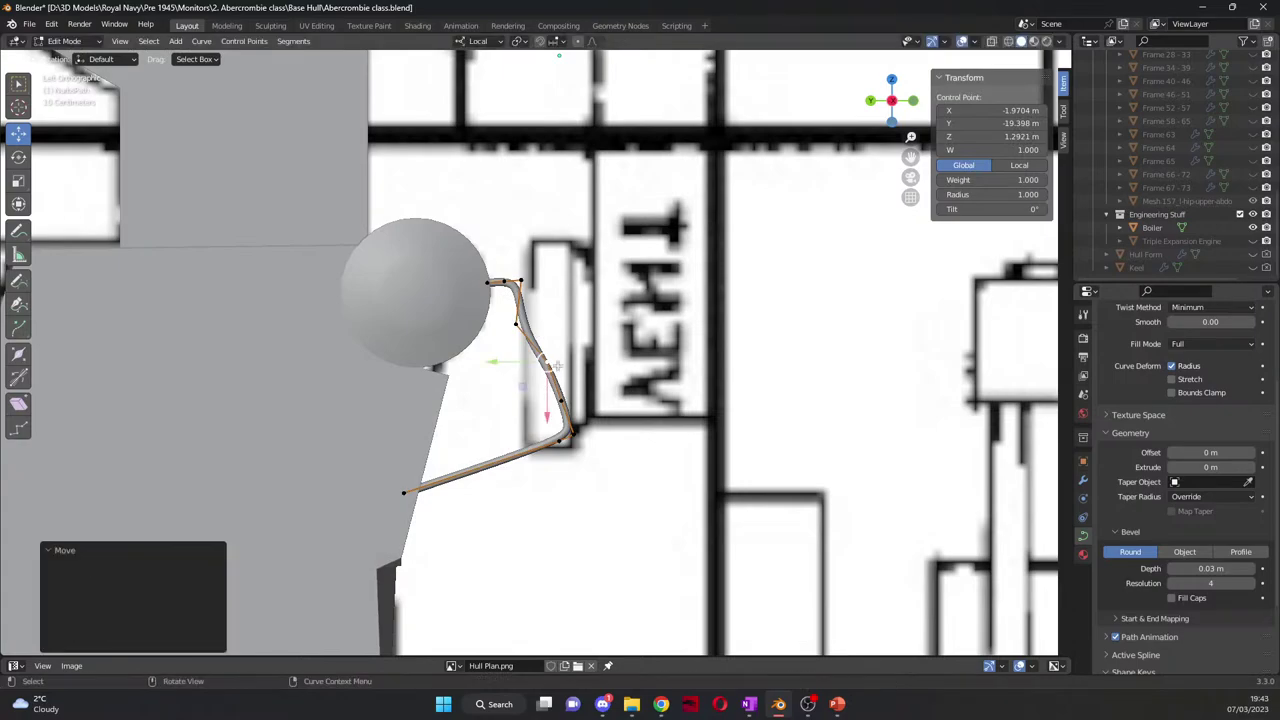
left_click(518, 326)
key("g")
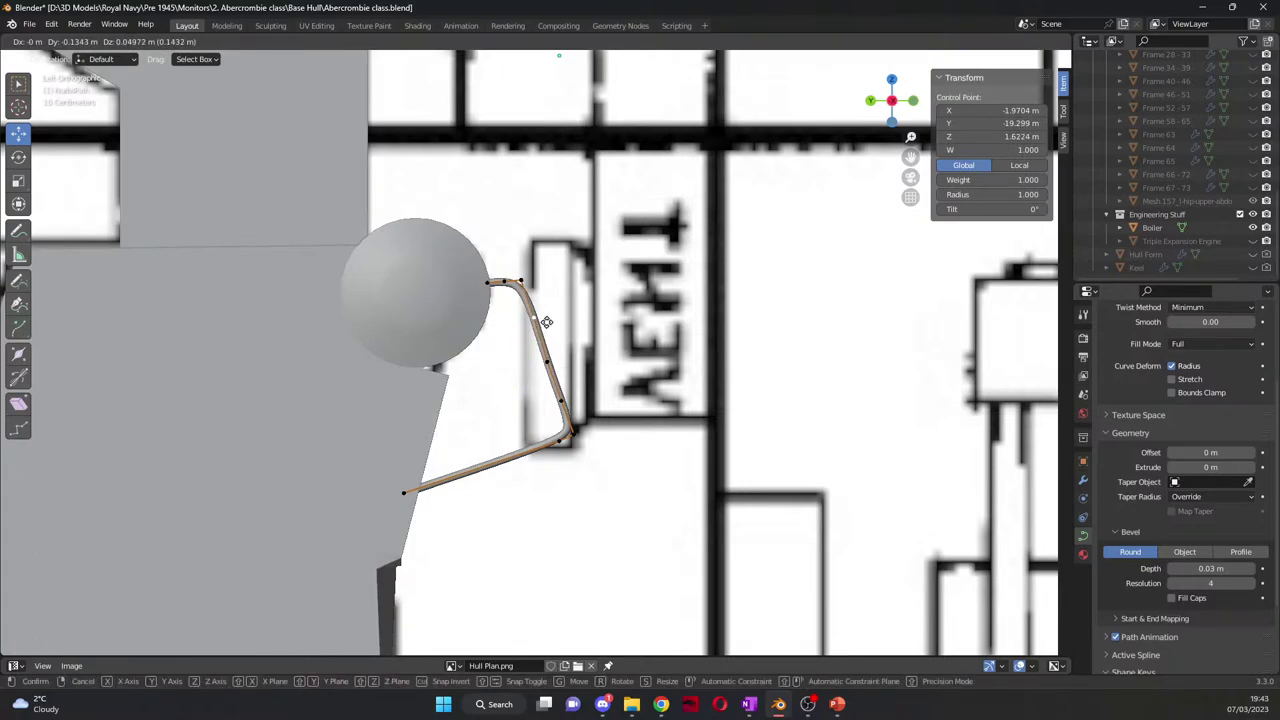
left_click(547, 322)
left_click(616, 372)
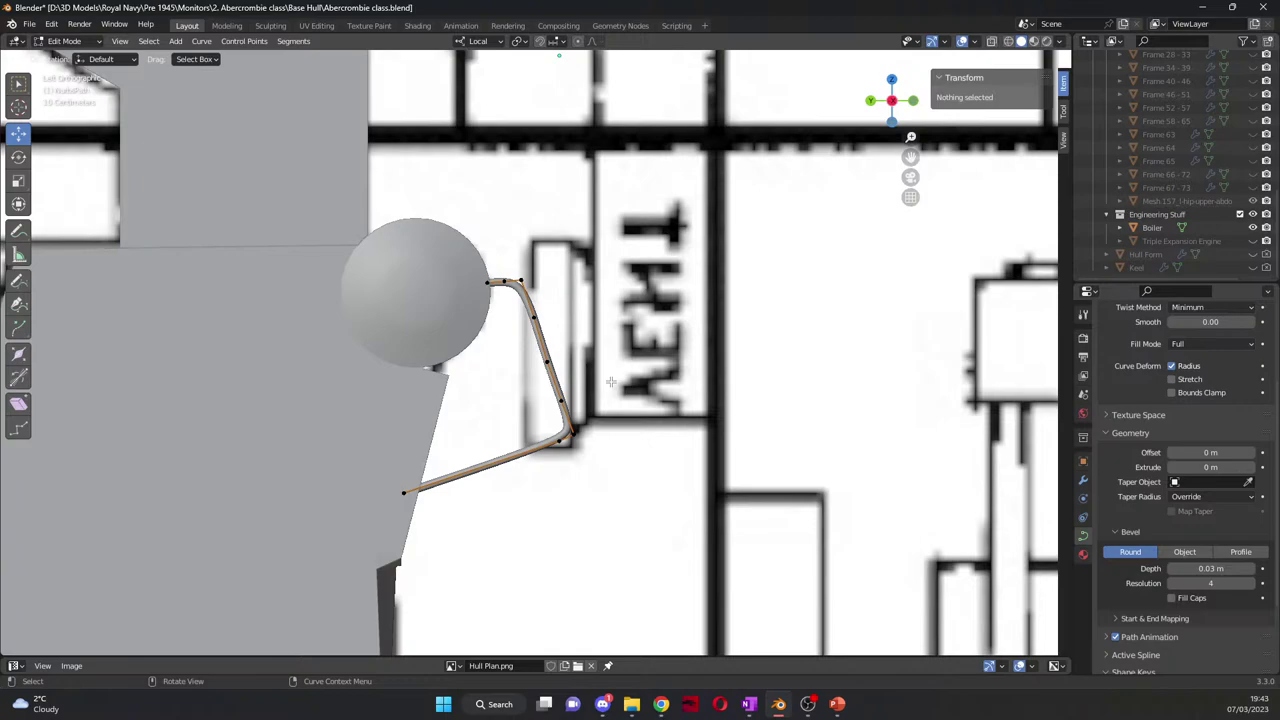
Step: Examine the pipe's end at the drum and its overall route against the boiler casing from several angles
scroll(666, 414, "down", 4)
middle_click_drag(666, 414, 532, 495)
scroll(510, 500, "up", 5)
left_click_drag(911, 158, 1040, 80)
middle_click_drag(668, 276, 677, 297)
scroll(599, 306, "up", 5)
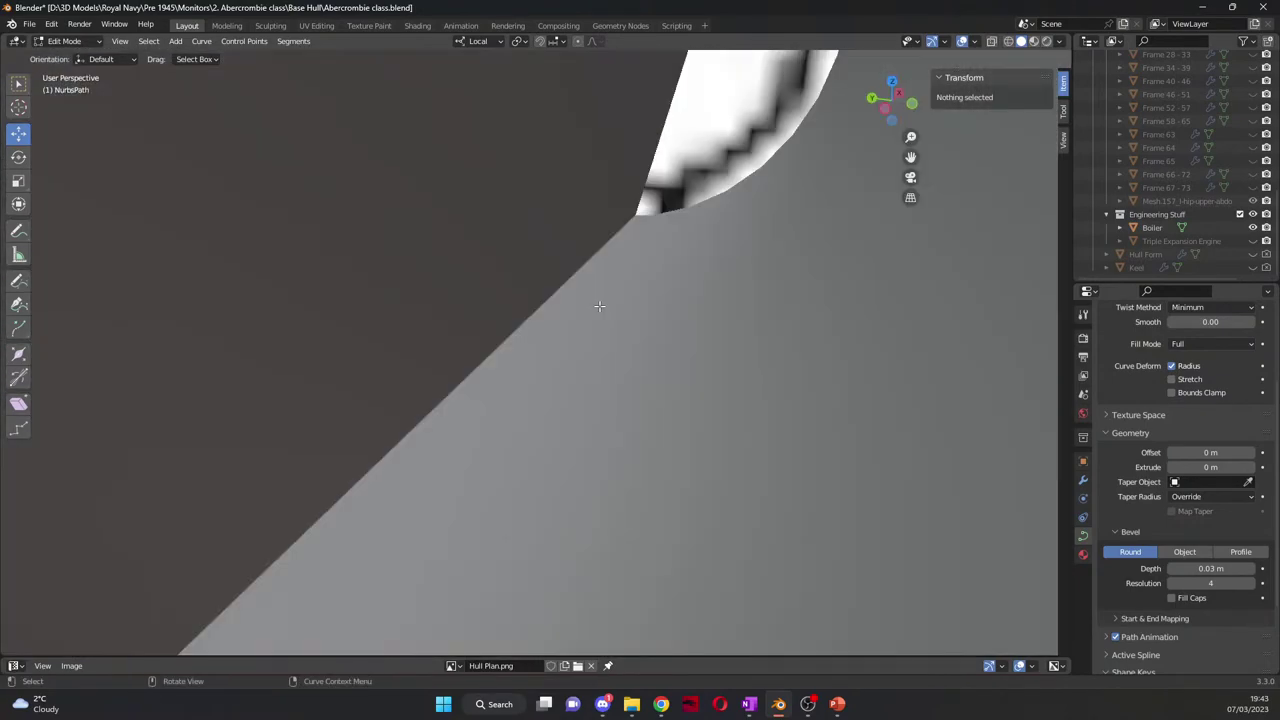
scroll(603, 306, "down", 3)
scroll(604, 296, "up", 1)
scroll(604, 296, "down", 1)
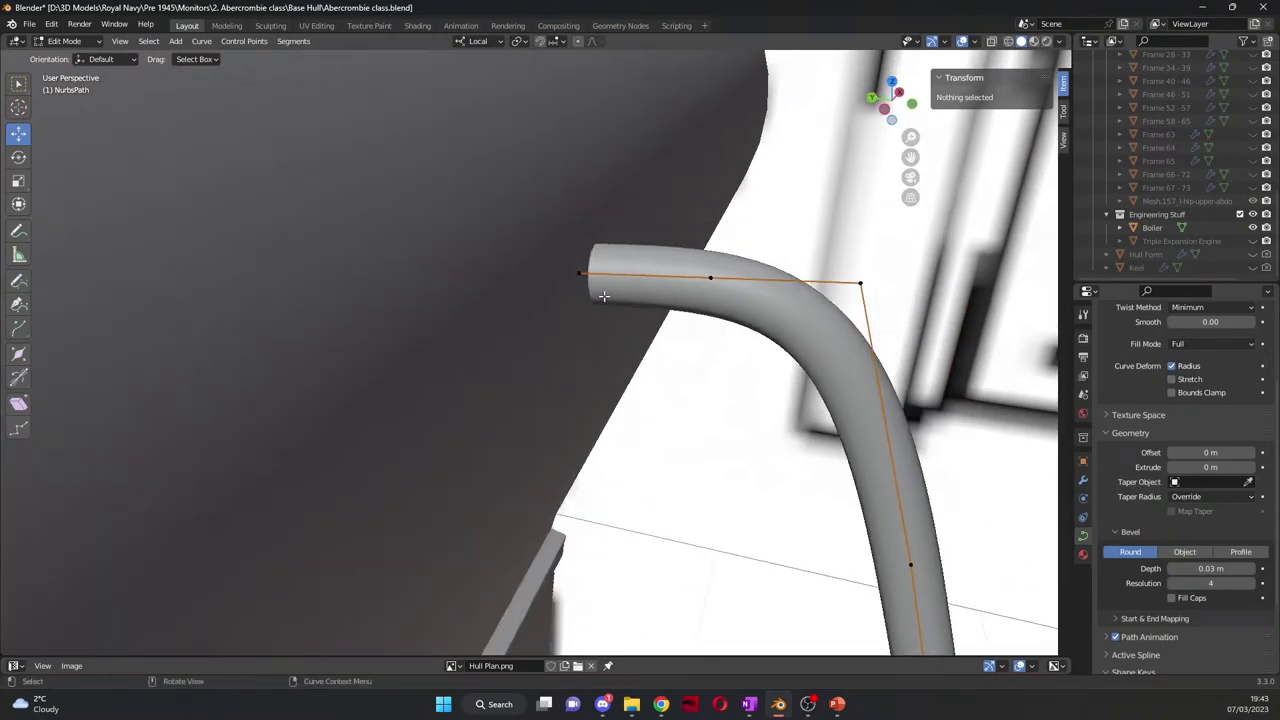
scroll(566, 356, "down", 8)
mouse_move(564, 374)
middle_mouse_down()
mouse_move(544, 353)
mouse_move(486, 344)
mouse_move(411, 380)
mouse_move(559, 373)
middle_mouse_up()
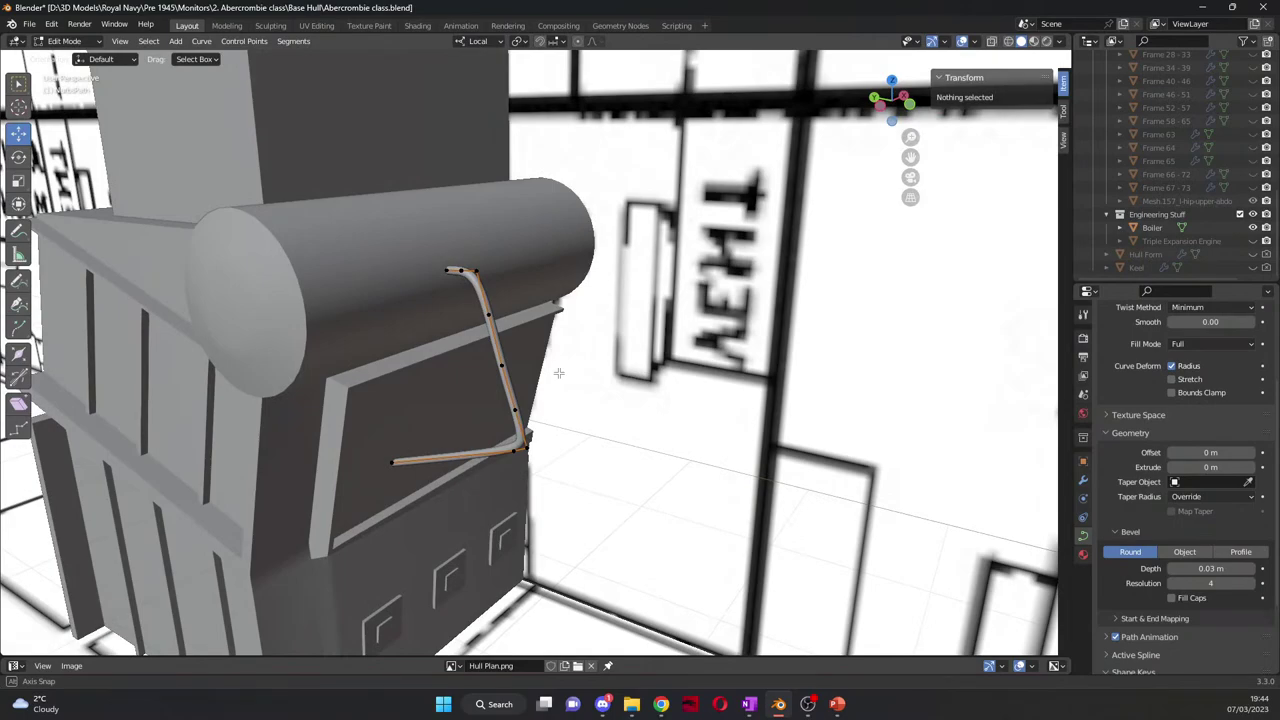
middle_click_drag(559, 373, 559, 373)
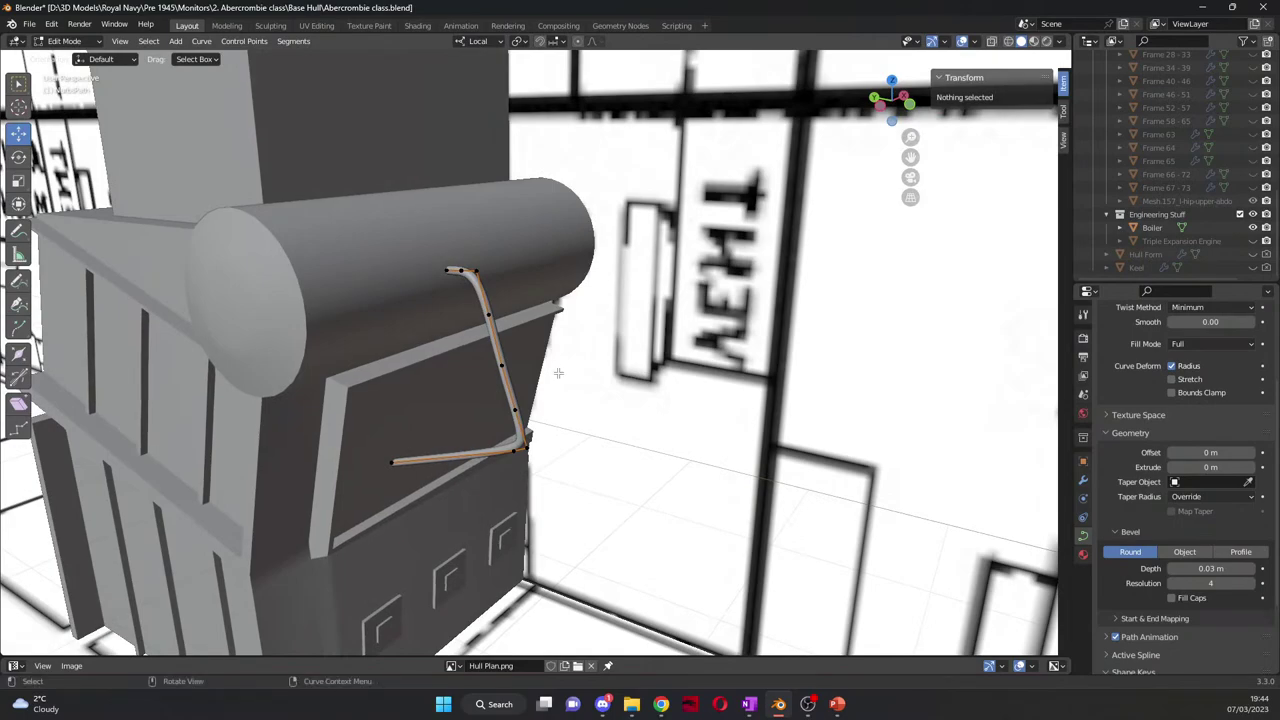
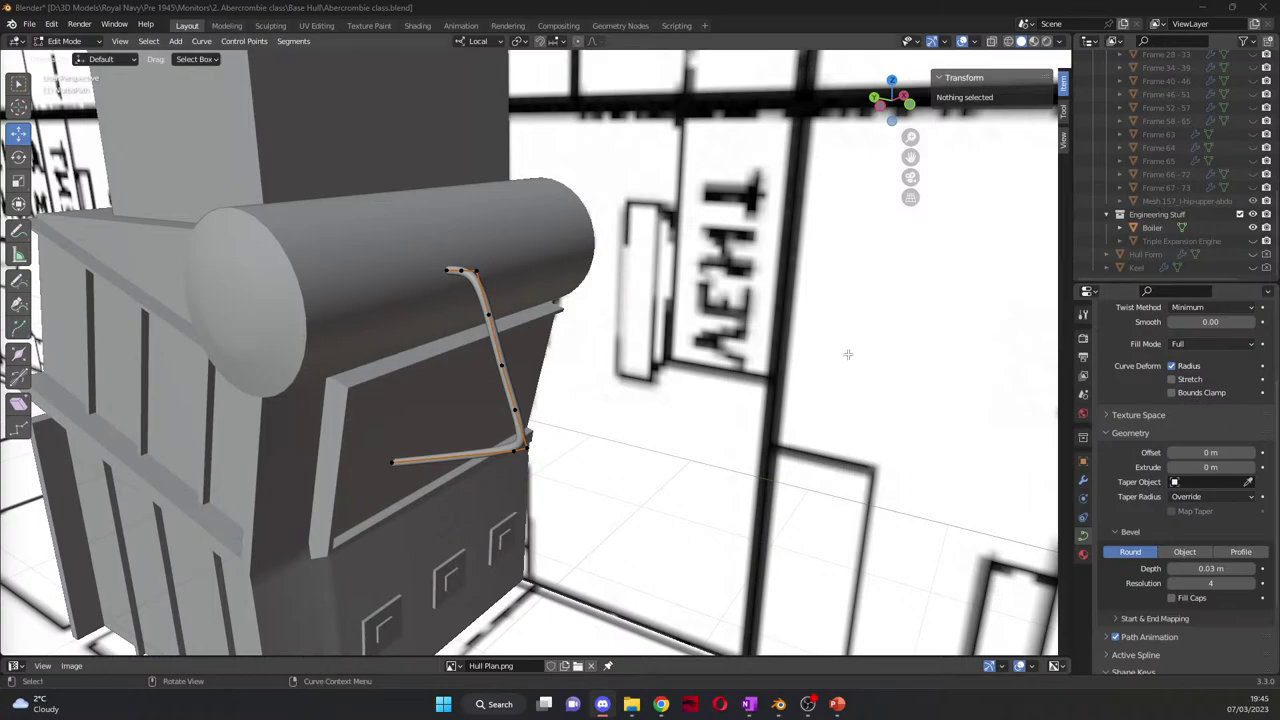
Step: Move the pipe's bottom run and lower-bend point together about 0.07 m in Y and 0.22 m in Z
mouse_move(849, 354)
middle_mouse_down()
mouse_move(796, 367)
mouse_move(841, 339)
mouse_move(838, 356)
middle_mouse_up()
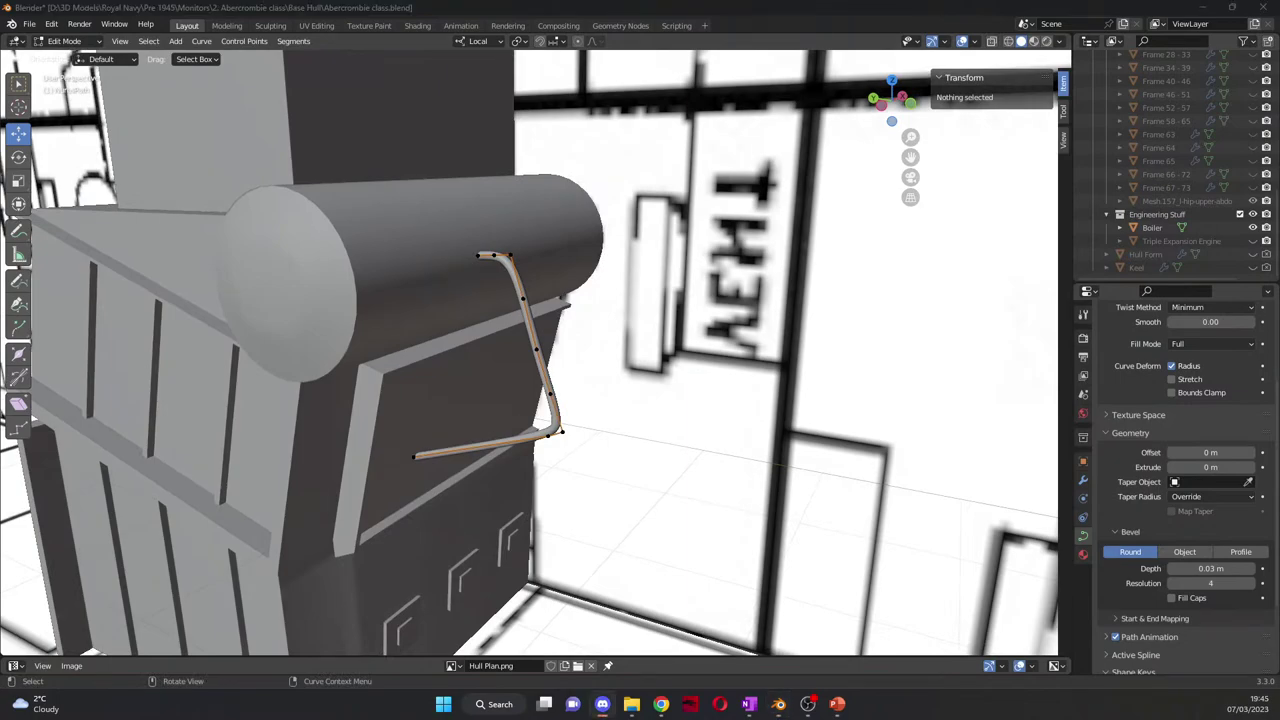
middle_click_drag(737, 371, 784, 346)
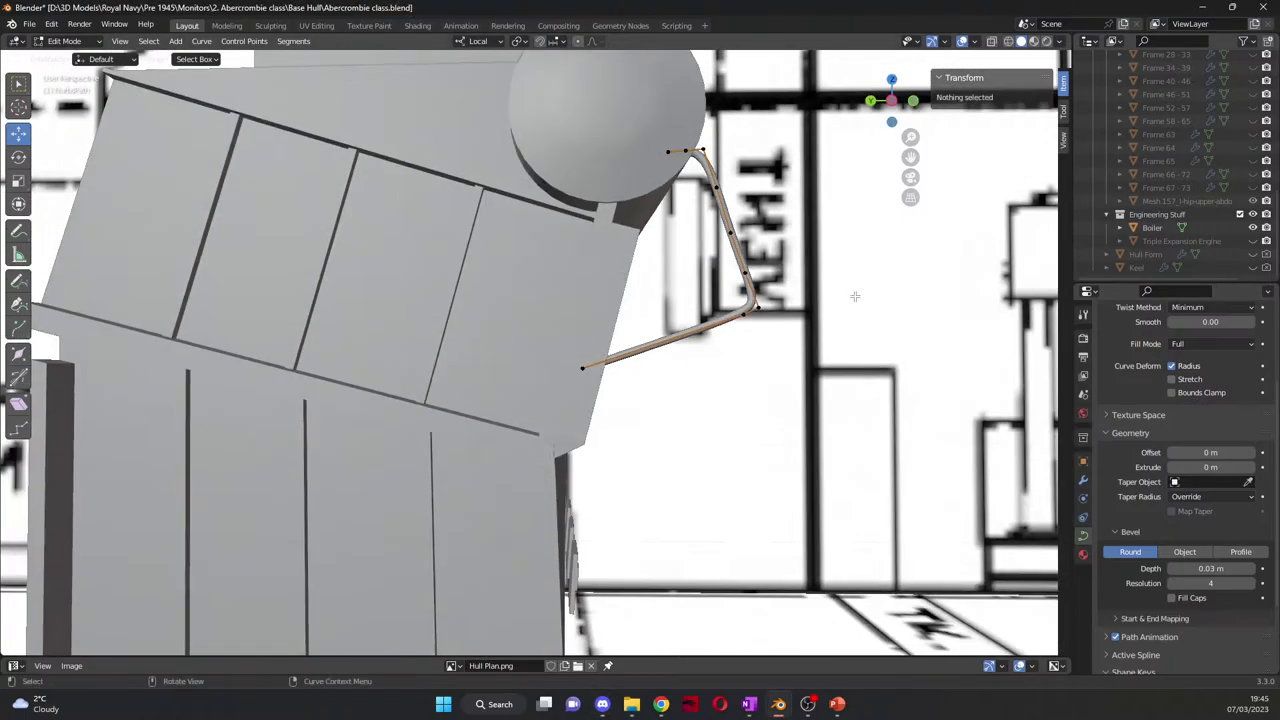
key("KP_3")
key("ctrl+KP_3")
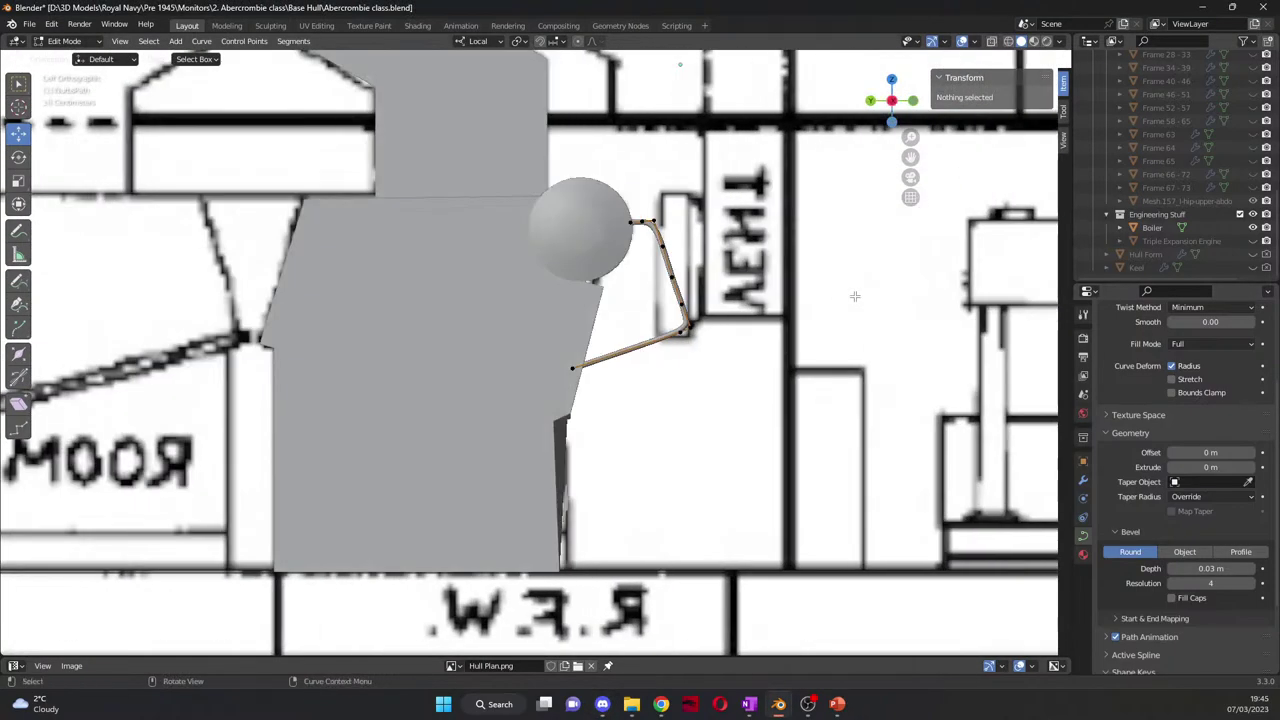
scroll(840, 250, "up", 4)
left_click_drag(910, 157, 675, 249)
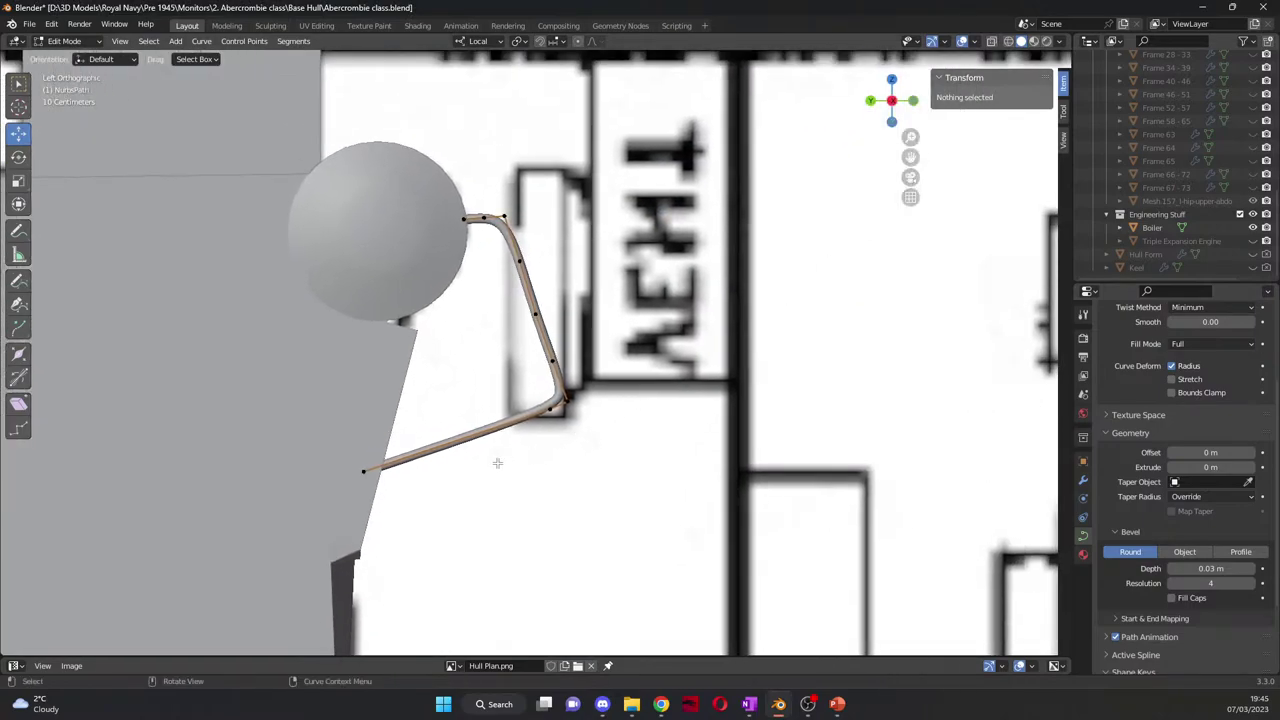
left_click_drag(320, 408, 772, 502)
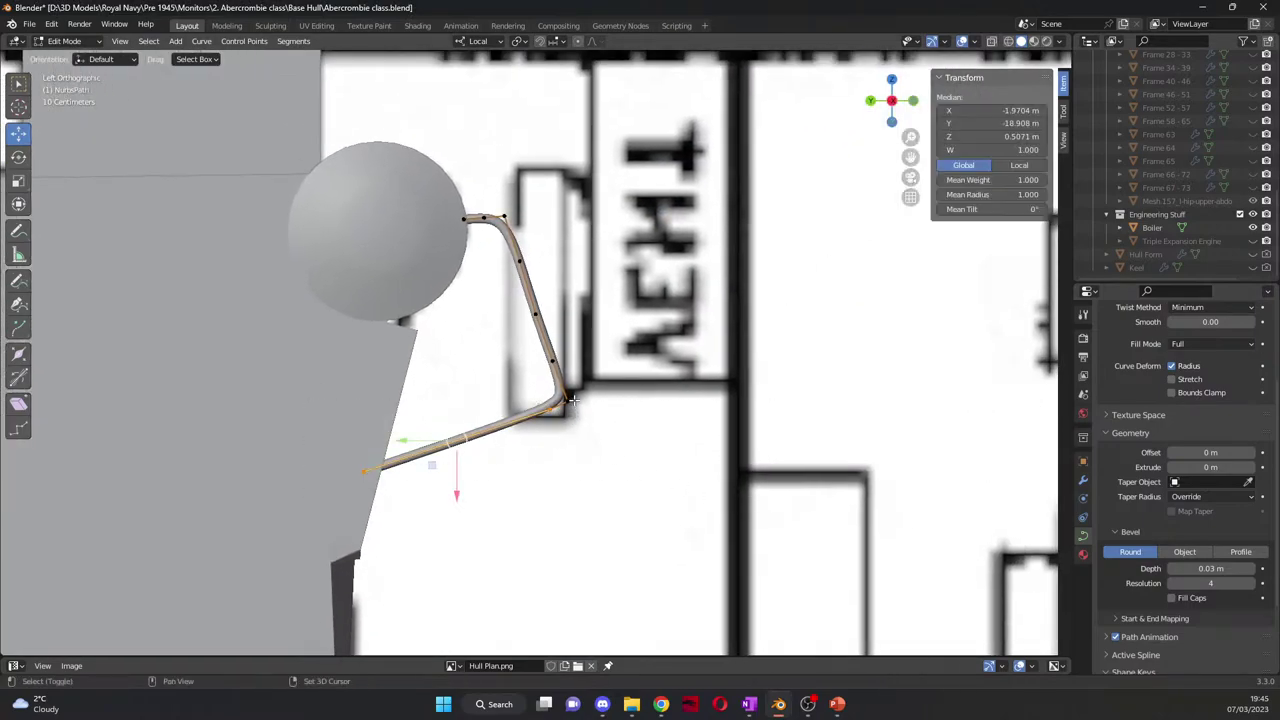
left_click(566, 400, "shift")
left_click(552, 367, "shift")
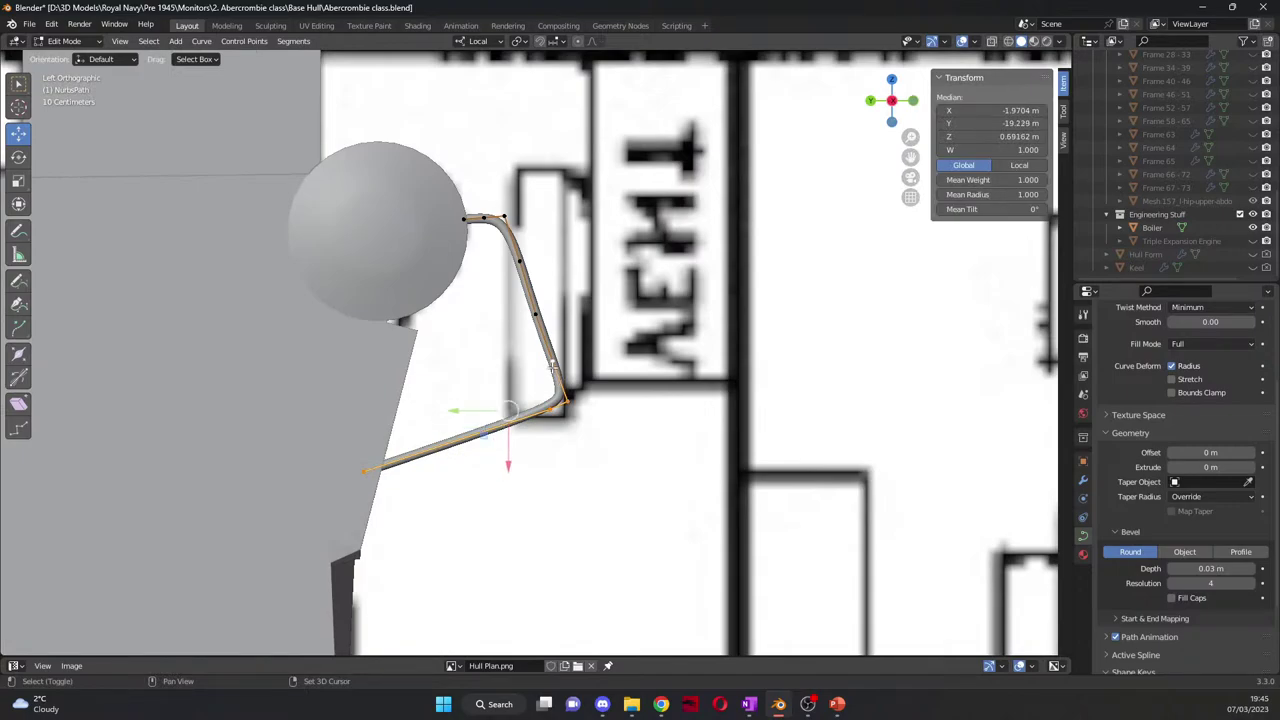
key("g")
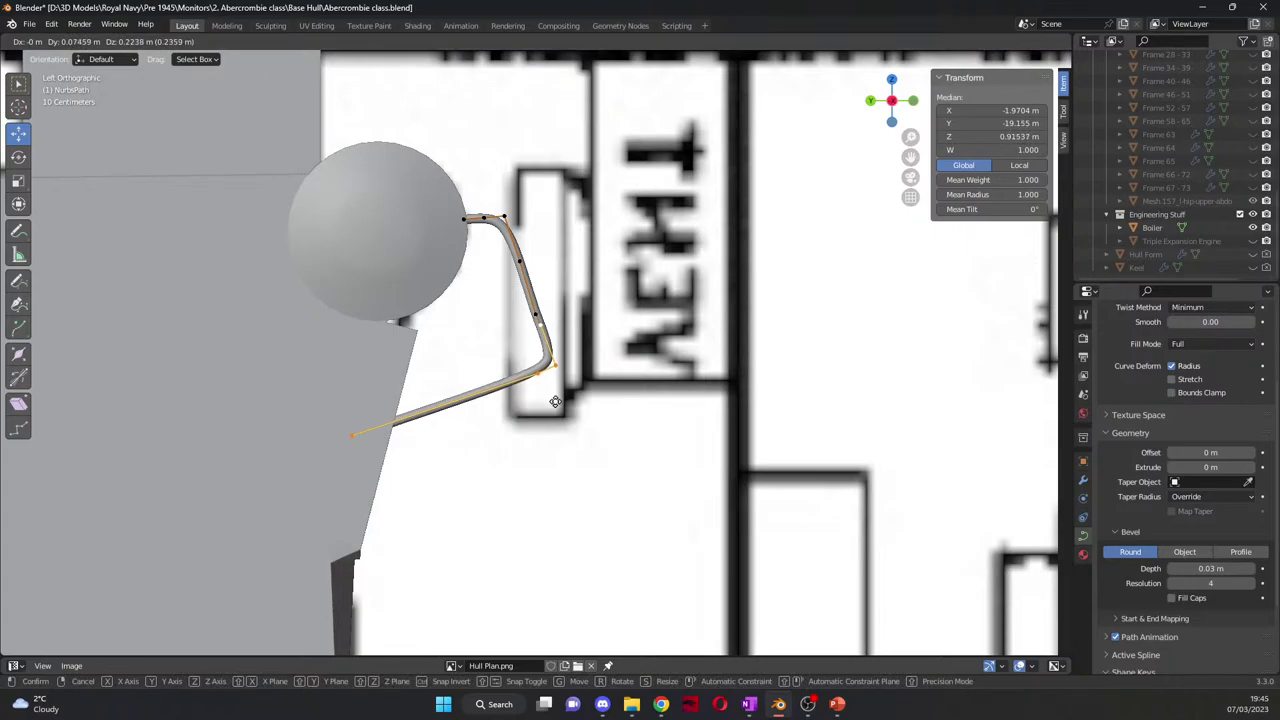
left_click(555, 398)
Step: Shorten the pipe's slant by moving its lower intermediate points, bend and bottom run 0.066298 m in Y and 0.25276 m in Z
left_click(551, 364)
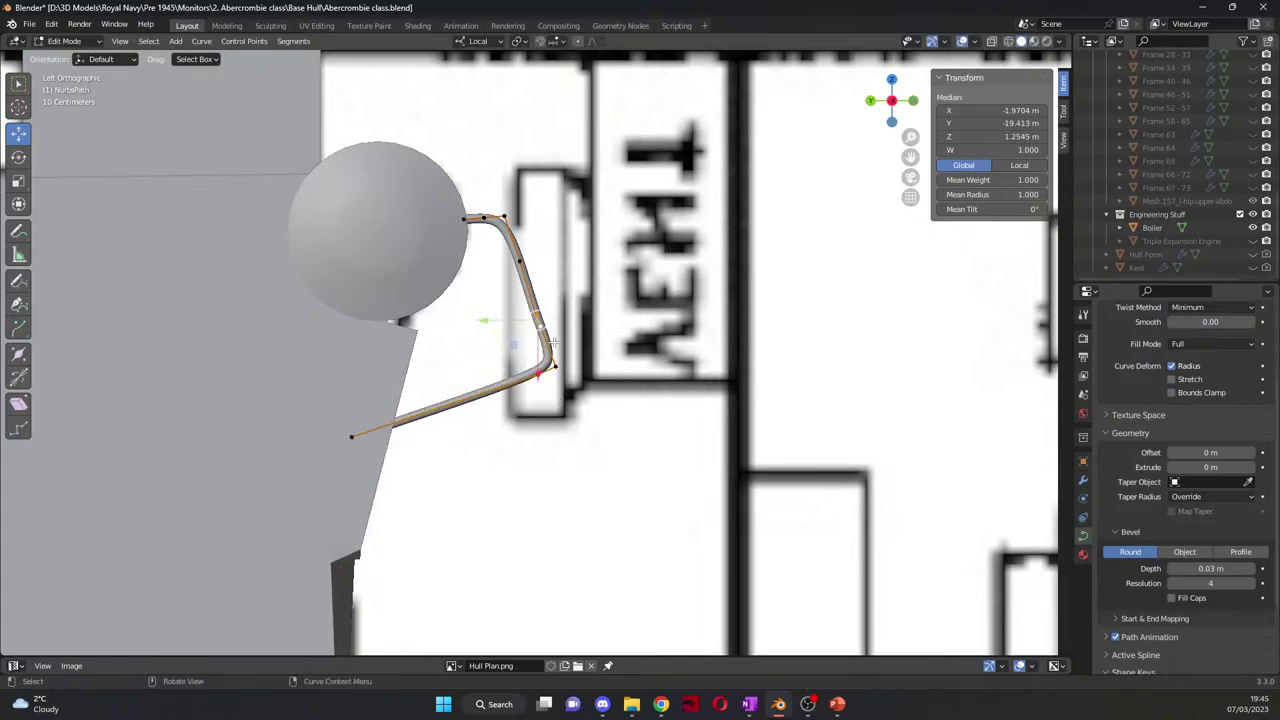
left_click_drag(608, 316, 325, 484)
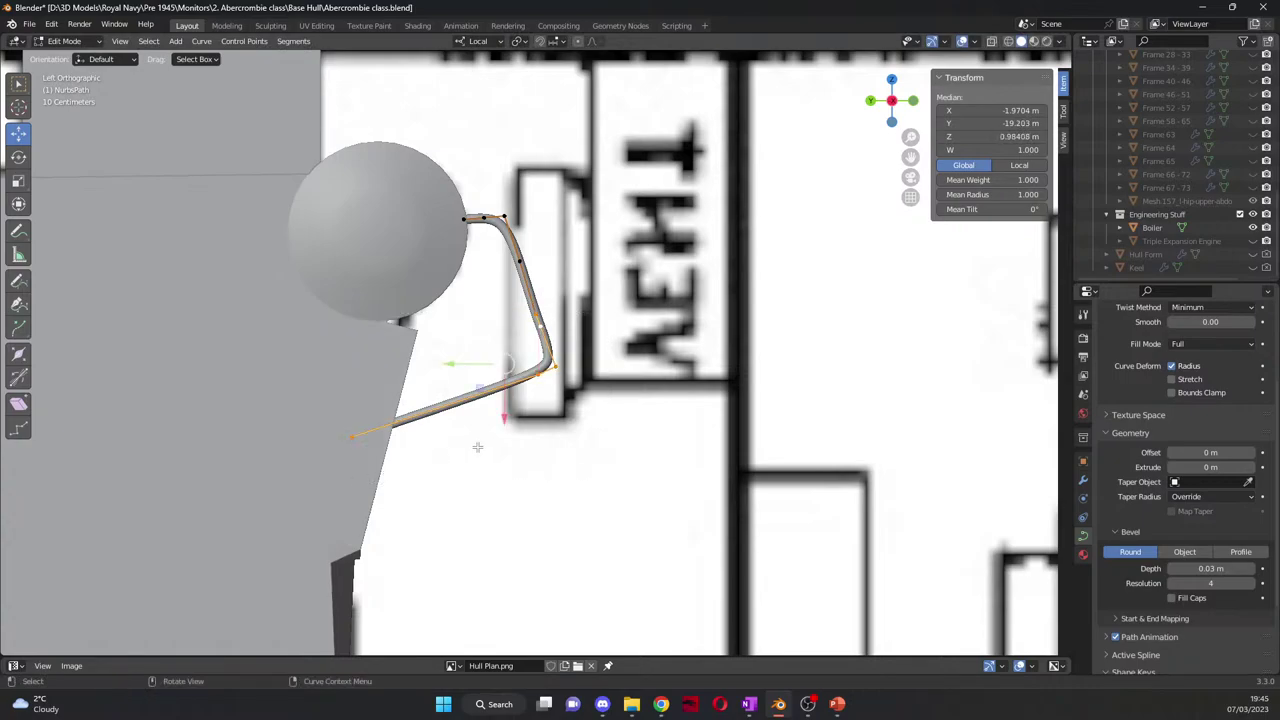
key("g")
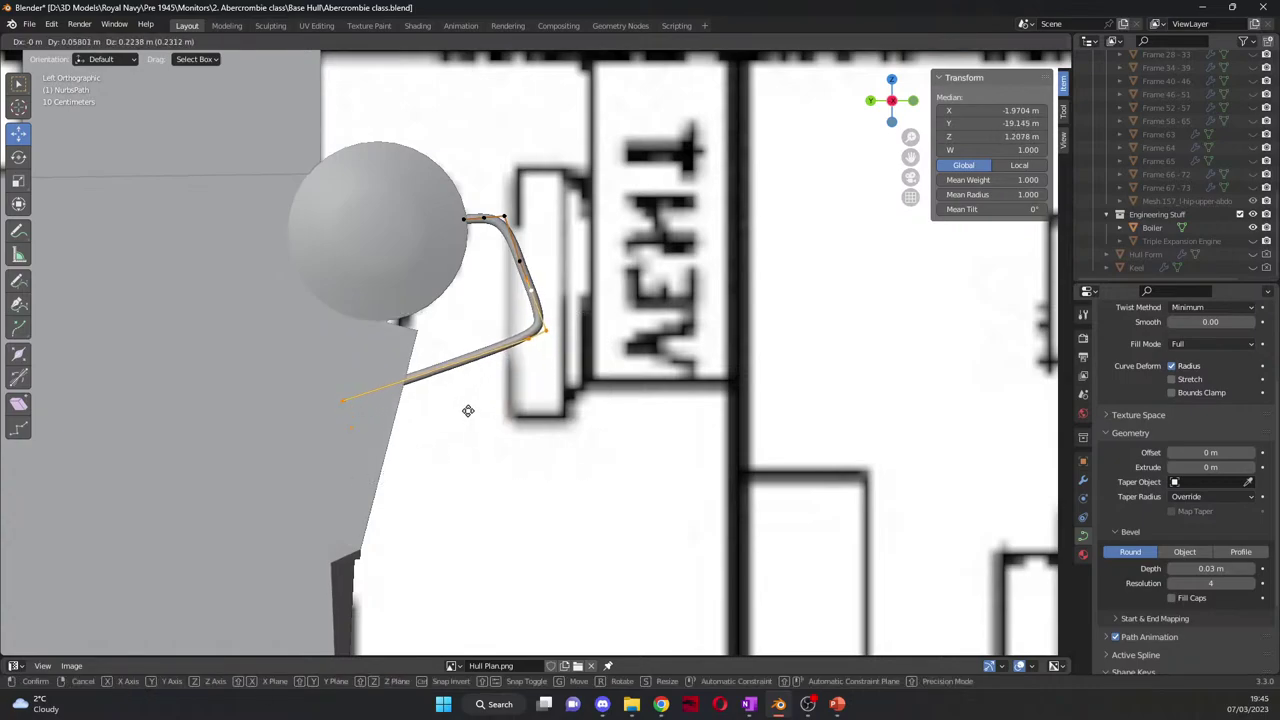
left_click(467, 406)
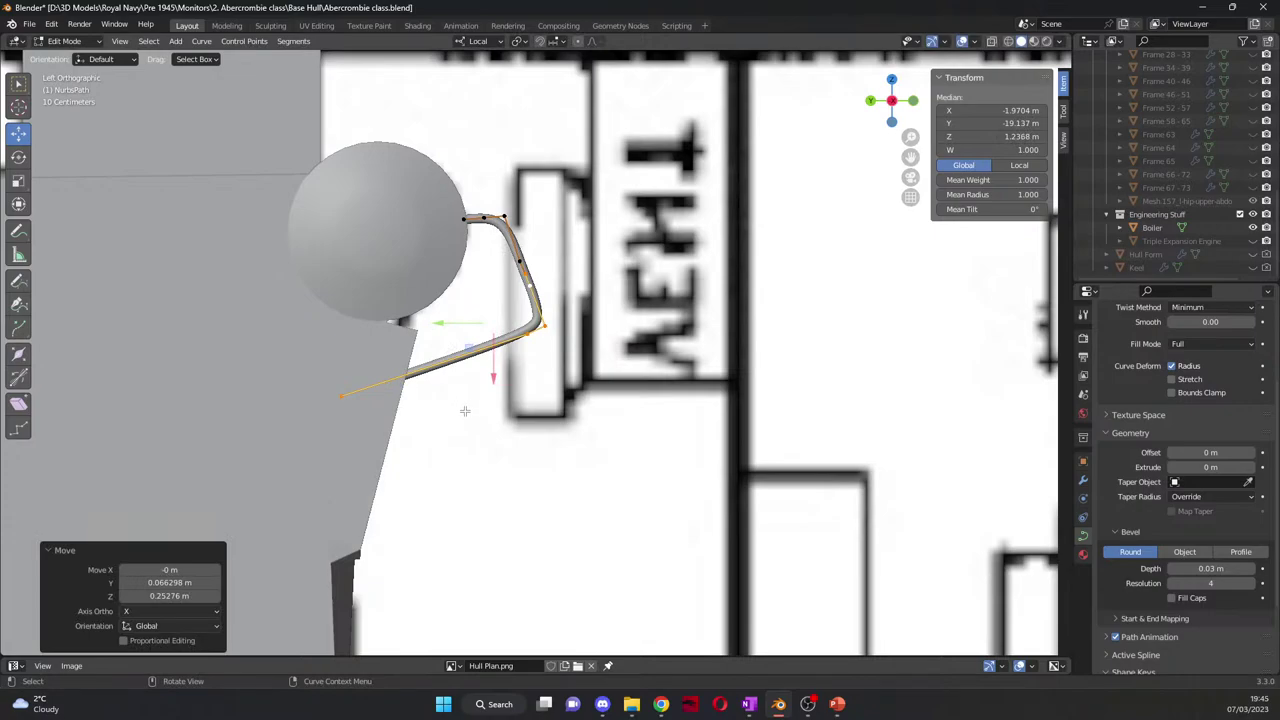
Step: Shift the upper intermediate points up along the slant, placing the middle one at Y -19.307 m, Z 1.6401 m, and finish editing the curve
middle_click_drag(586, 268, 381, 357)
key("KP_3")
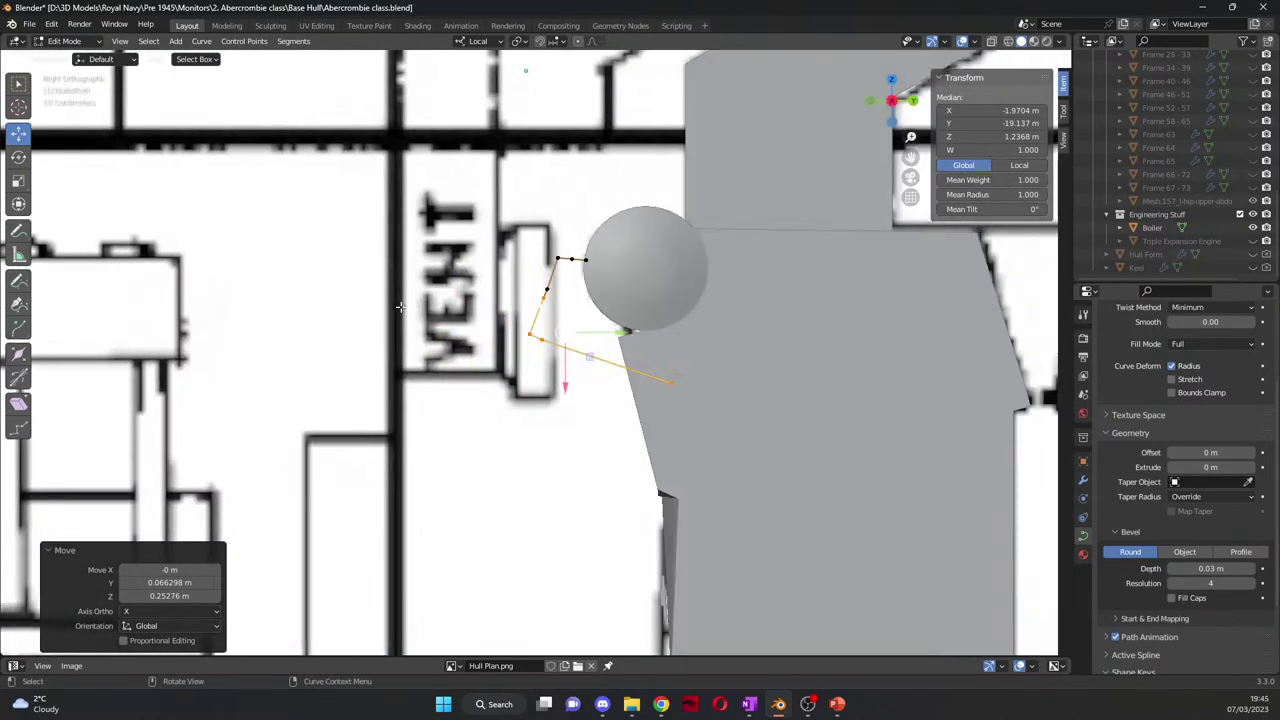
key("ctrl+KP_3")
scroll(370, 362, "up", 2)
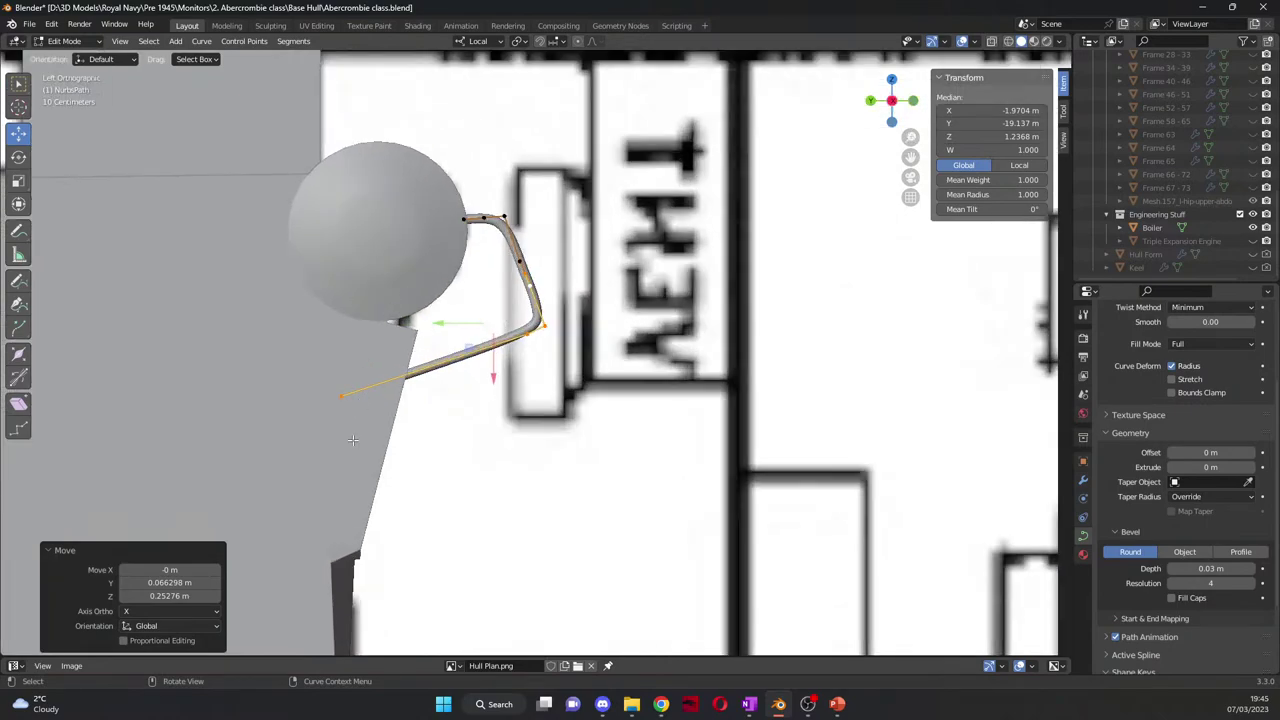
left_click(354, 440)
left_click(519, 262)
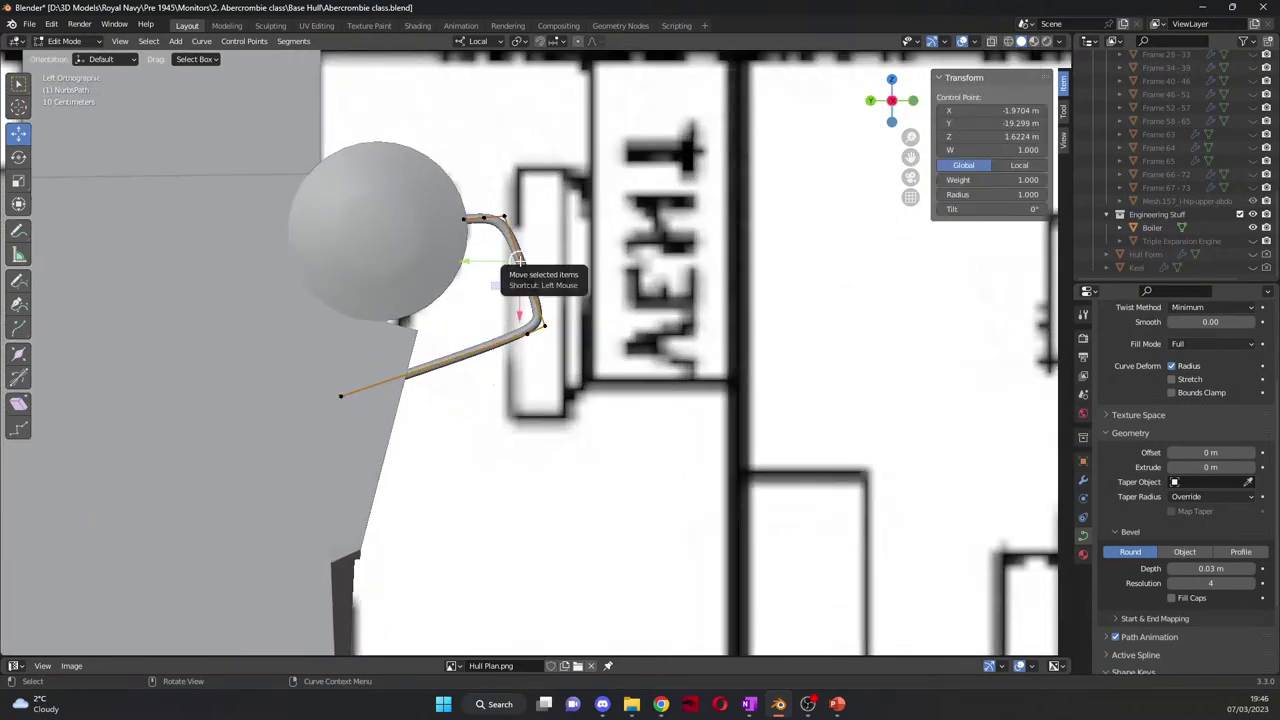
mouse_move(519, 262)
left_mouse_down()
mouse_move(511, 233)
mouse_move(520, 258)
left_mouse_up()
left_click(525, 273)
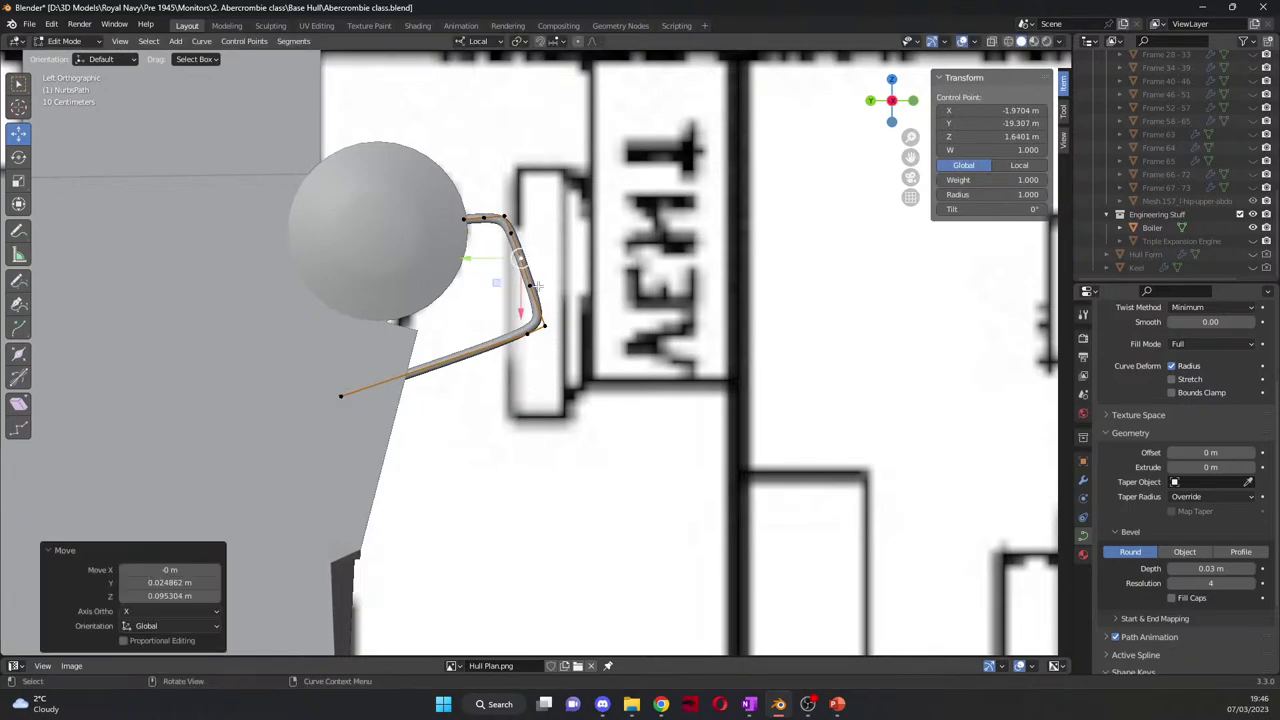
left_click(542, 319)
left_click(396, 503)
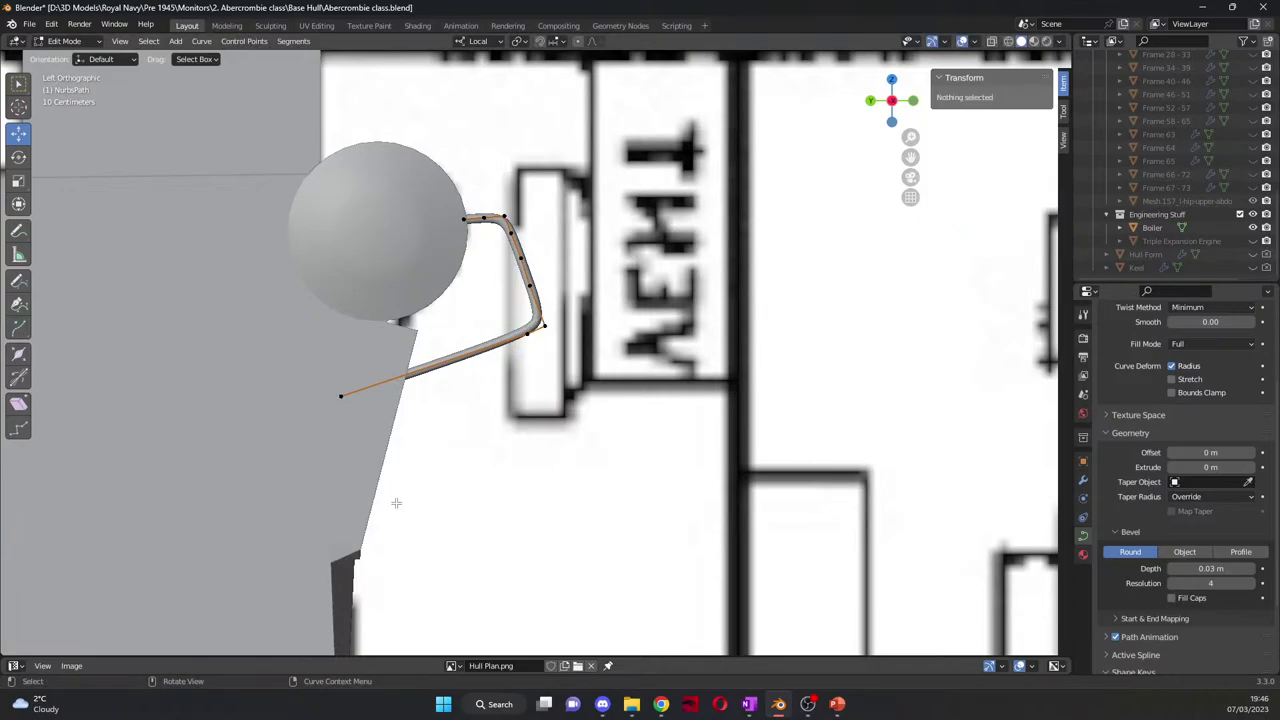
scroll(436, 470, "down", 5)
middle_click_drag(545, 408, 468, 437)
key("Tab")
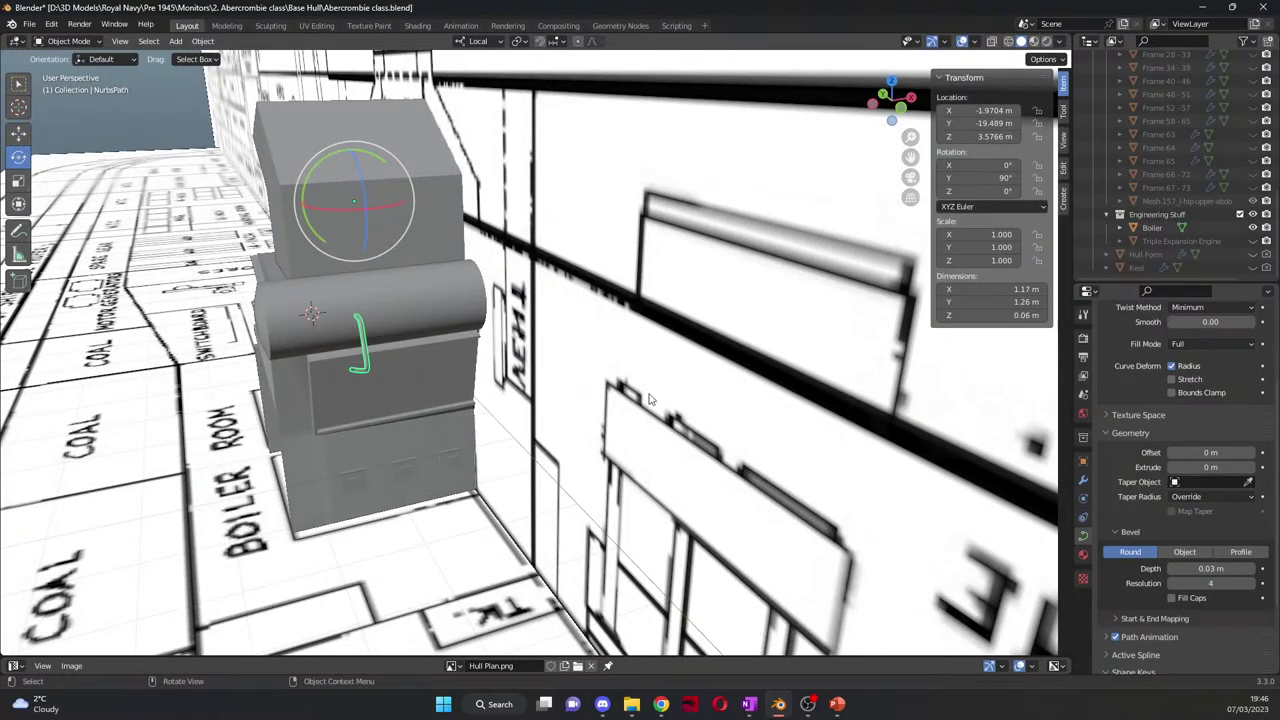
Step: Duplicate the finished pipe and move the copy along its local Z axis to just past the middle of the drum
middle_click_drag(653, 399, 552, 396)
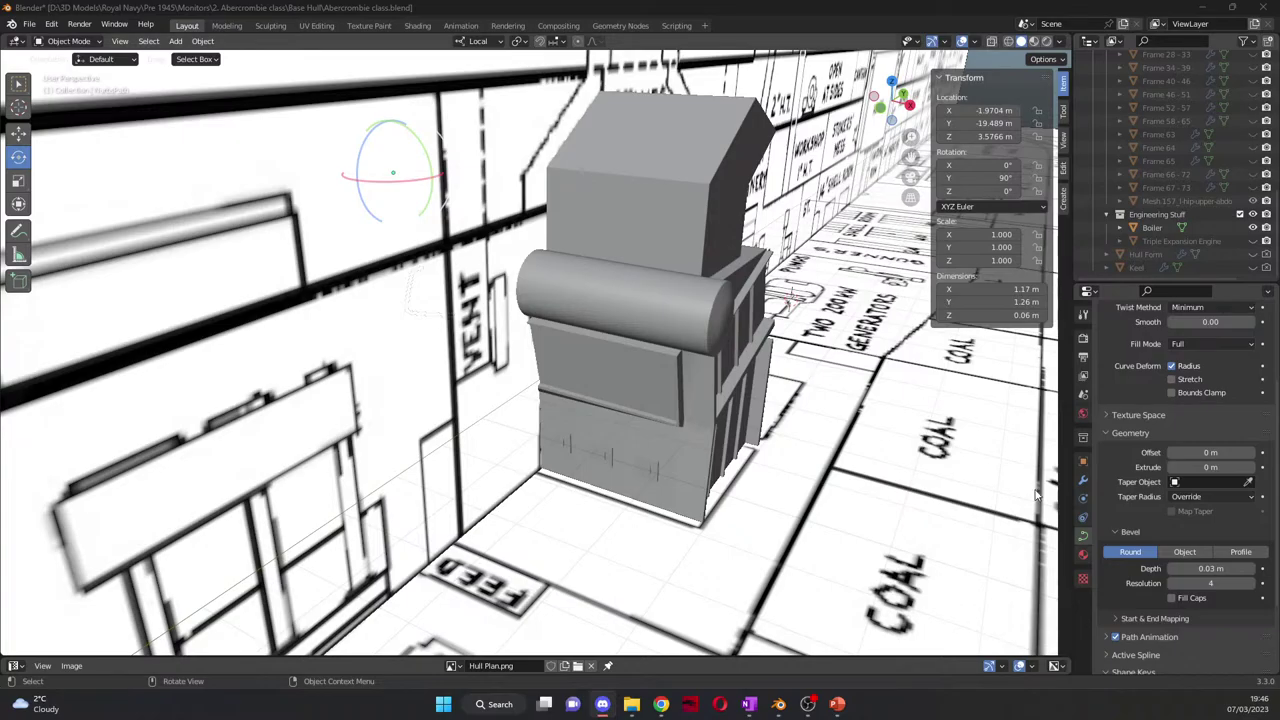
mouse_move(760, 420)
middle_mouse_down()
mouse_move(724, 321)
mouse_move(738, 340)
mouse_move(700, 345)
mouse_move(536, 318)
mouse_move(623, 302)
middle_mouse_up()
scroll(538, 319, "up", 5)
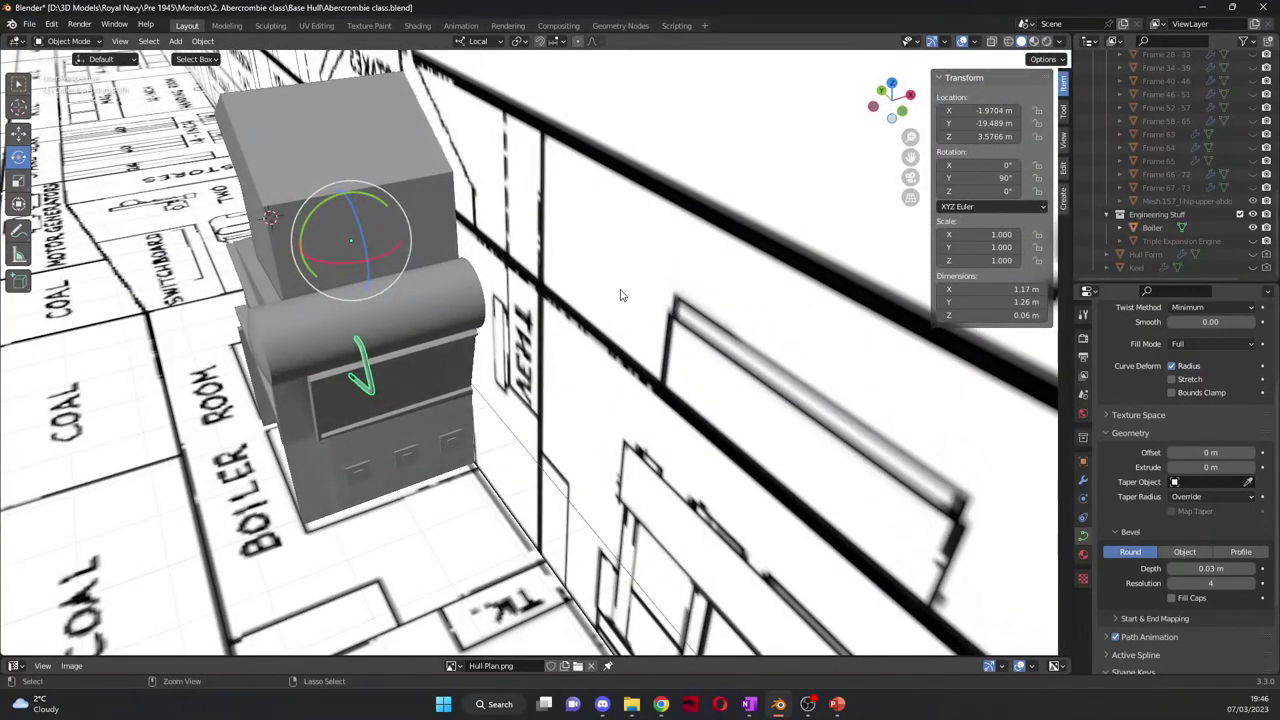
key("ctrl+v")
left_click(16, 135)
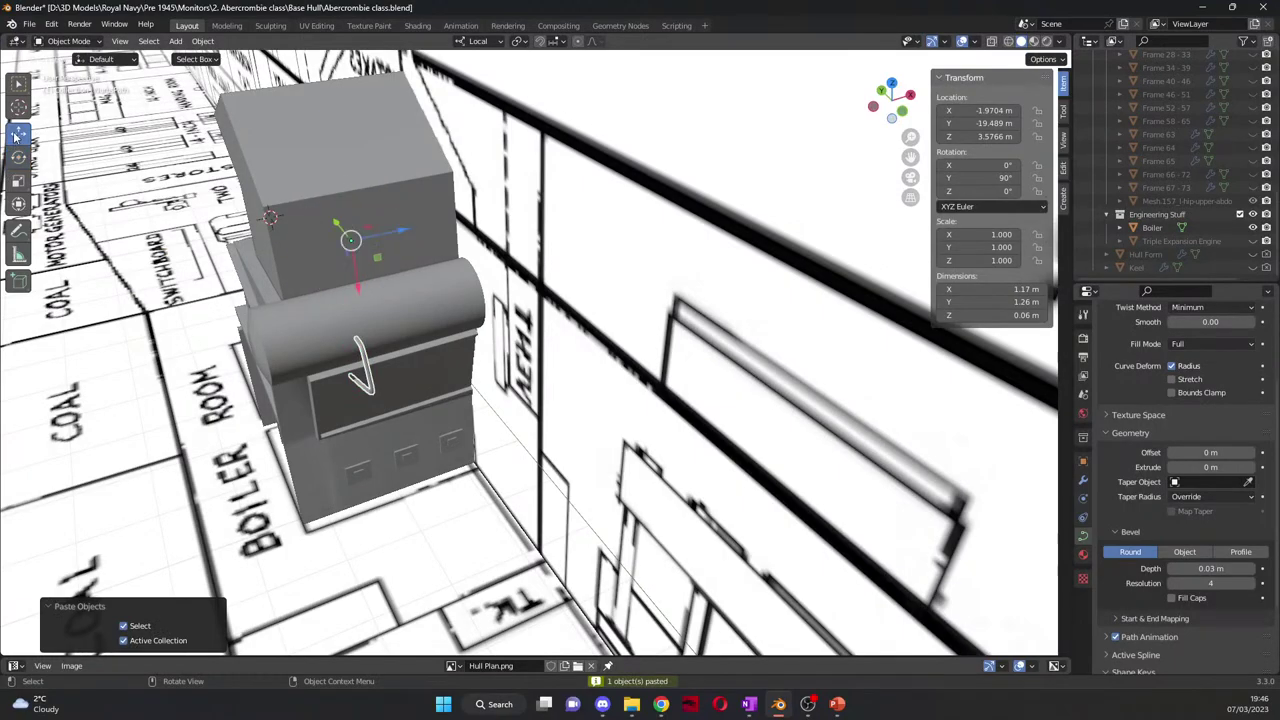
left_click_drag(399, 242, 566, 237)
middle_click_drag(566, 237, 753, 271)
Step: Extrude the four narrow vertical strips between and beside the square doors on the boiler's lower front outward 0.04412 m
scroll(500, 380, "up", 3)
left_click(450, 336)
middle_click_drag(450, 337, 451, 376)
key("Tab")
scroll(456, 428, "up", 2)
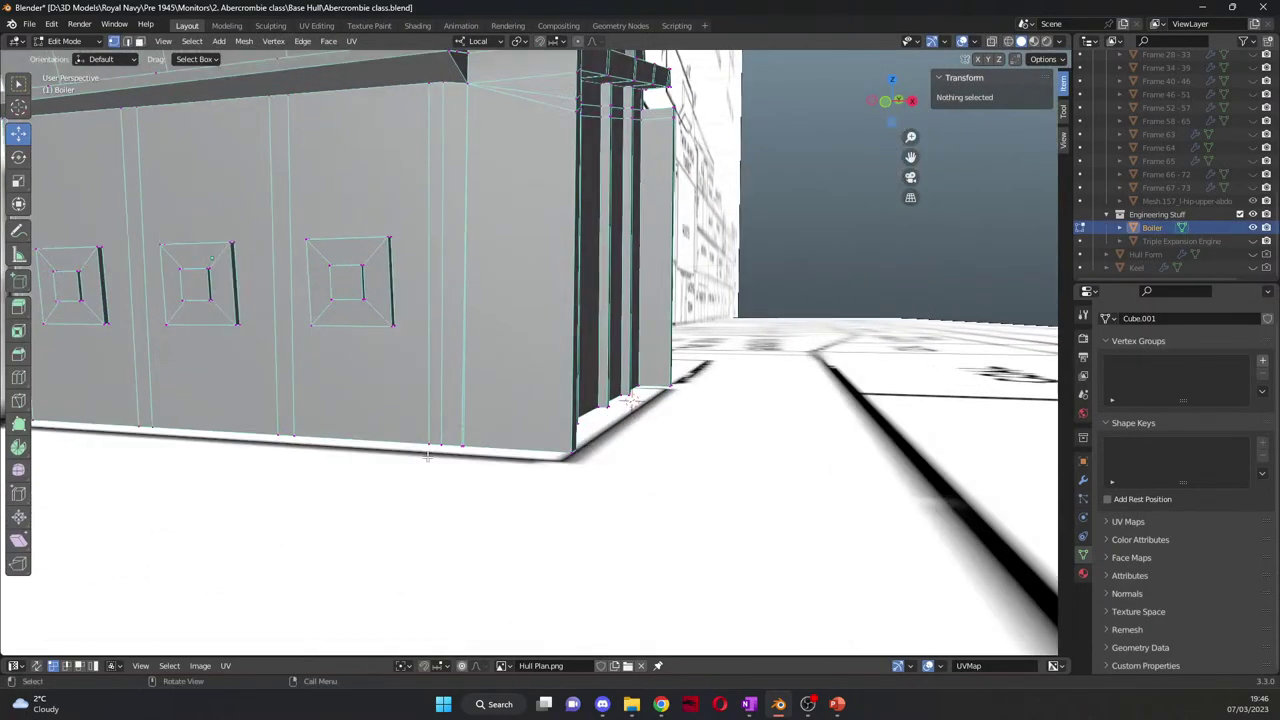
left_click(428, 447)
left_click(140, 41)
left_click(433, 250, "alt")
left_click(280, 271, "alt+shift")
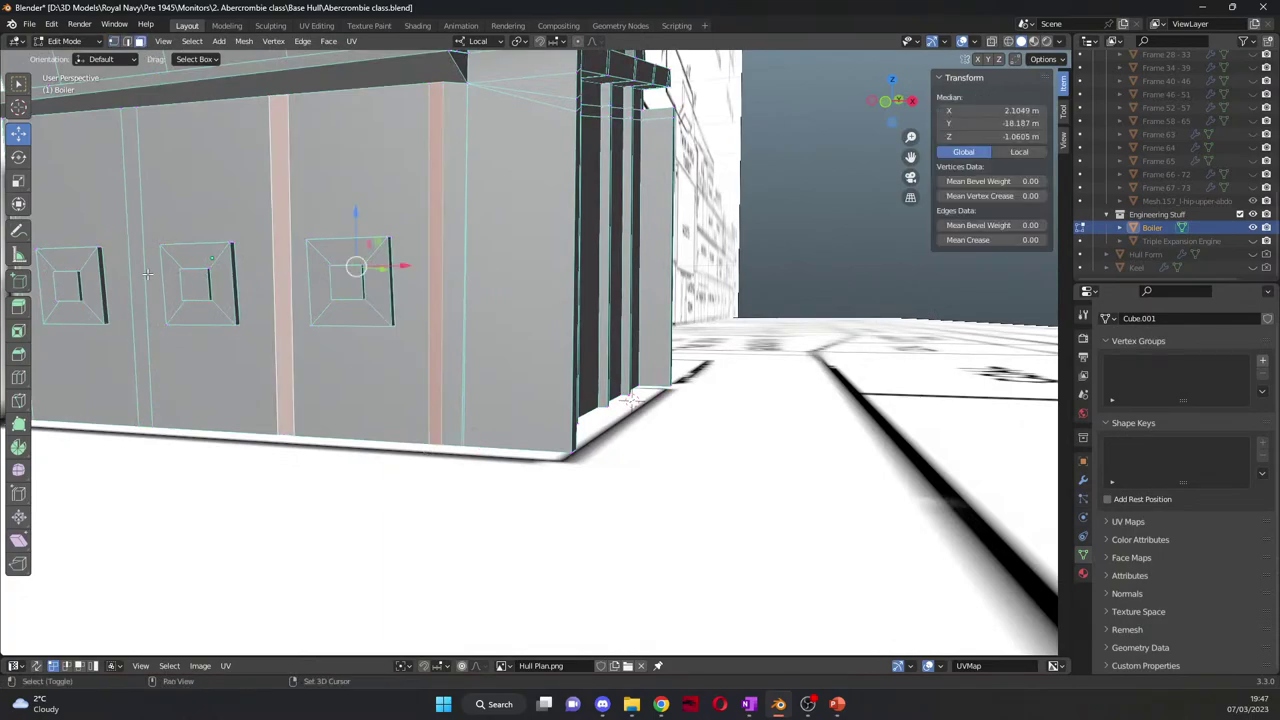
left_click(137, 274, "alt+shift")
middle_click_drag(137, 274, 132, 289)
left_click(272, 322, "shift")
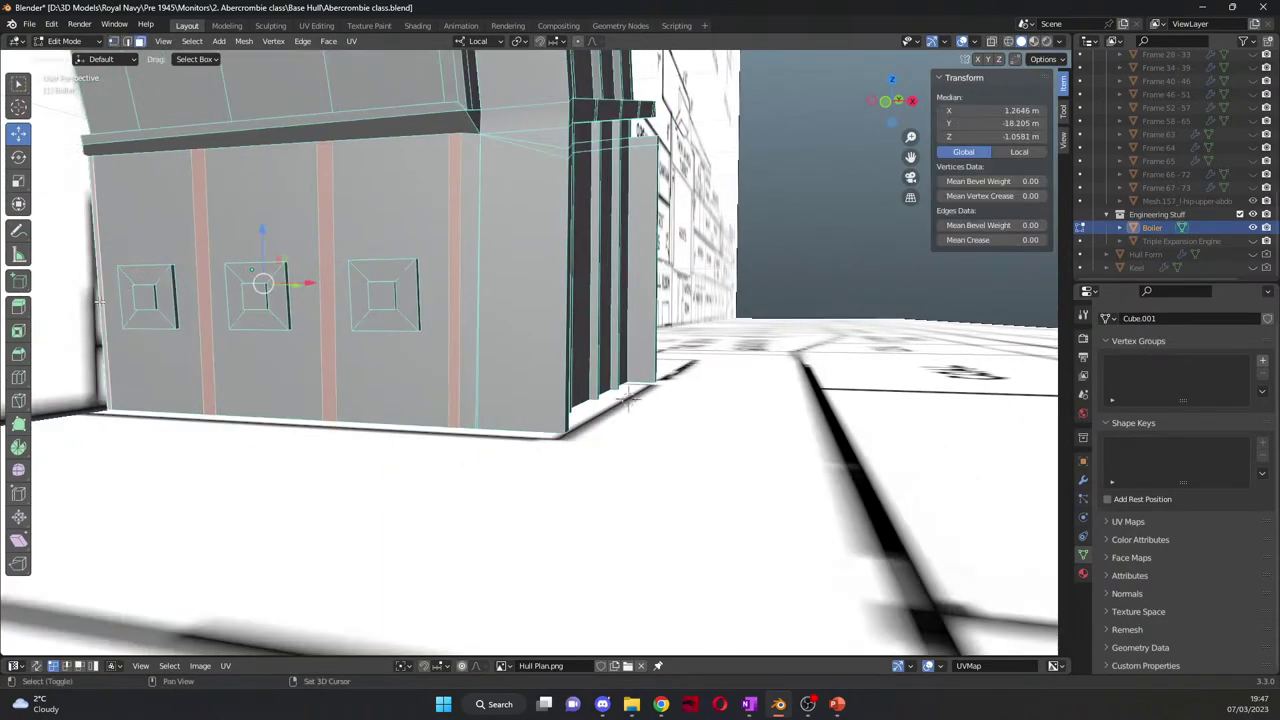
key("e")
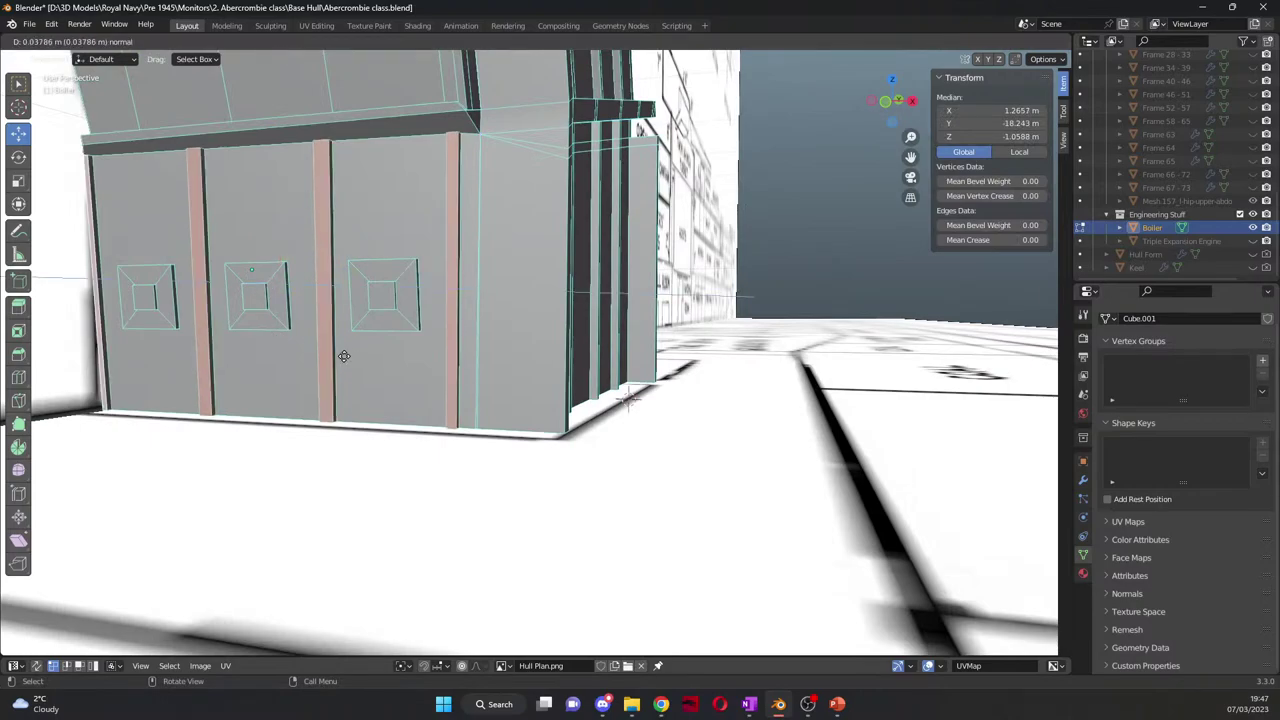
left_click(458, 428)
middle_click_drag(458, 428, 452, 435)
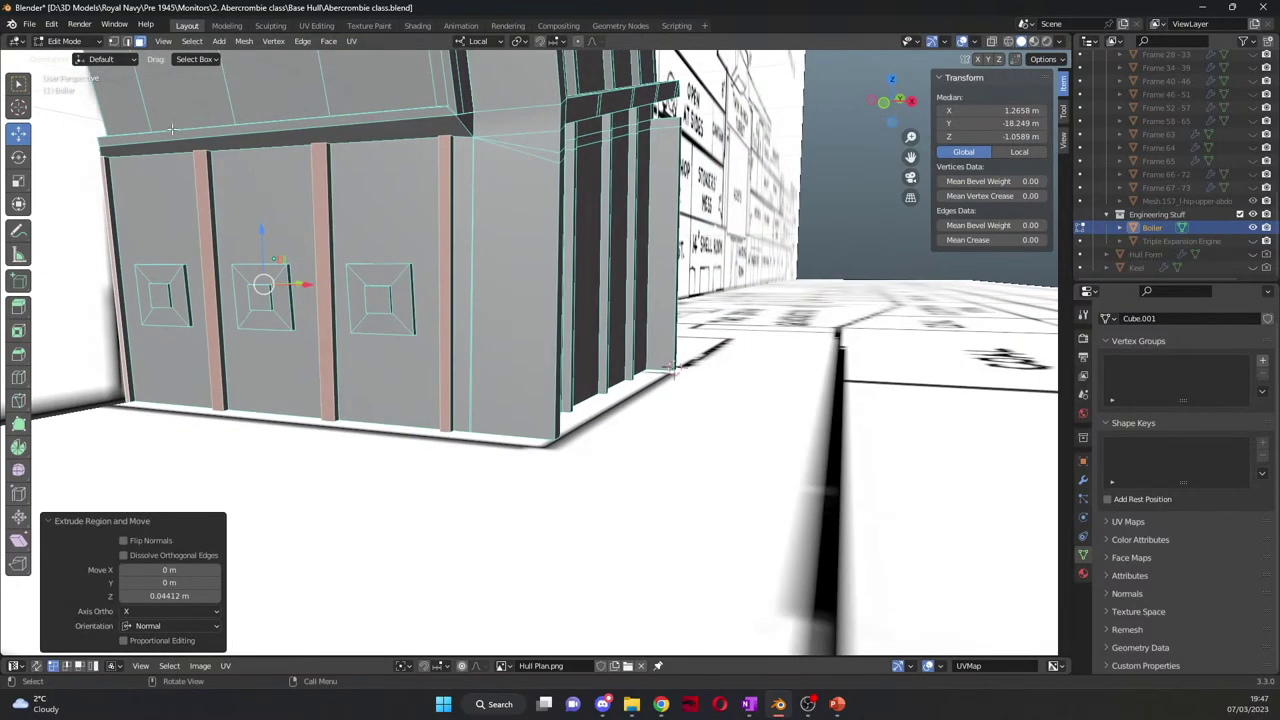
Step: Move the bottom outer edges of the four extruded strips -0.20761 m along local Y so they flare outward at the base
key("2")
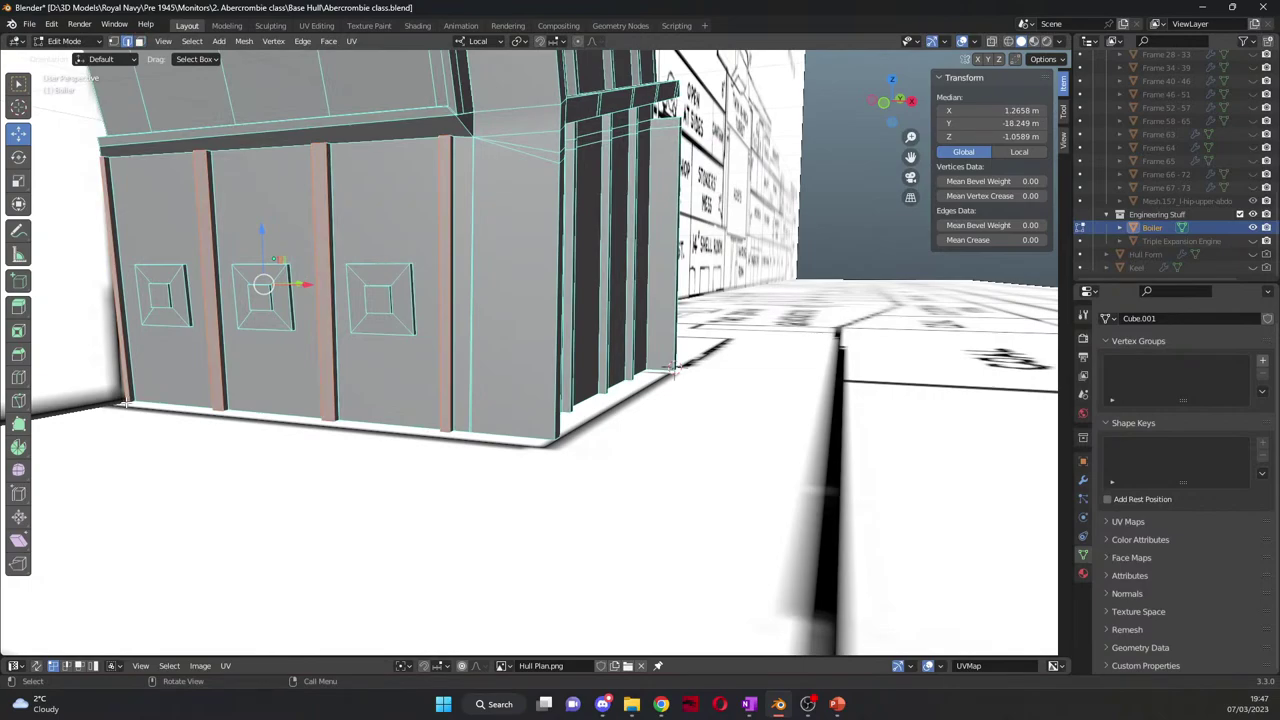
left_click(125, 403)
left_click(219, 410, "shift")
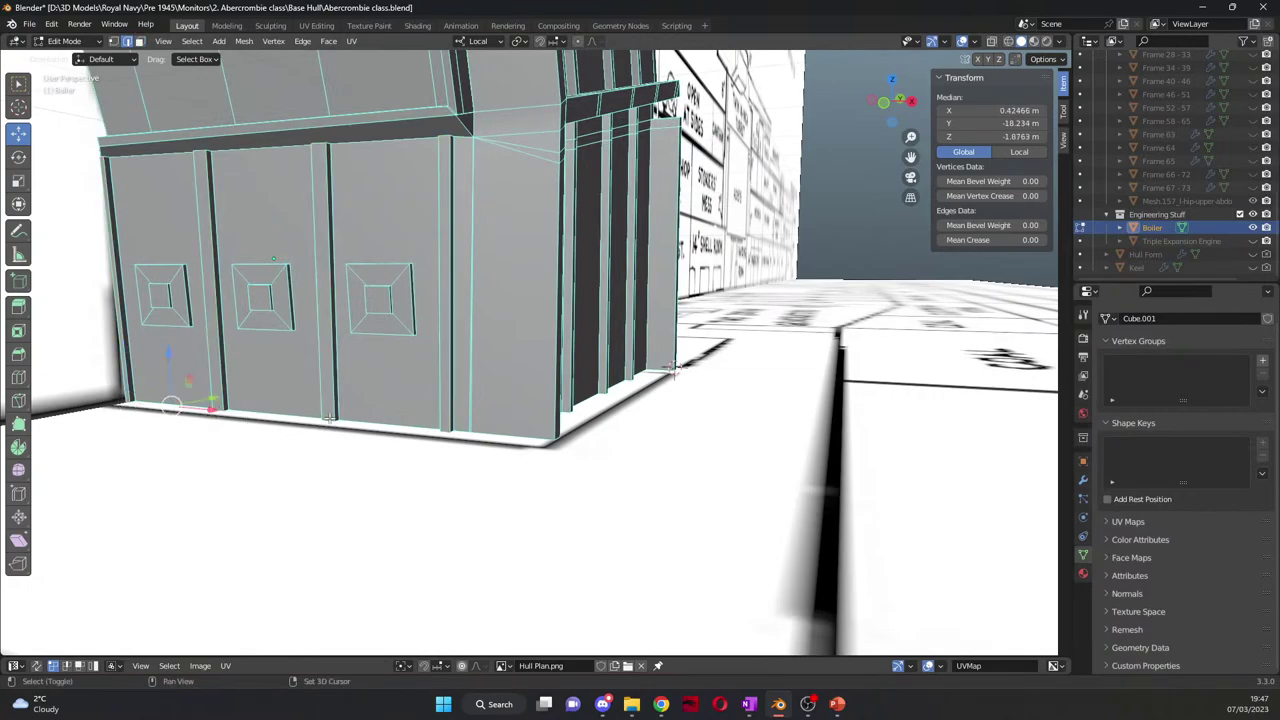
left_click(330, 419, "shift")
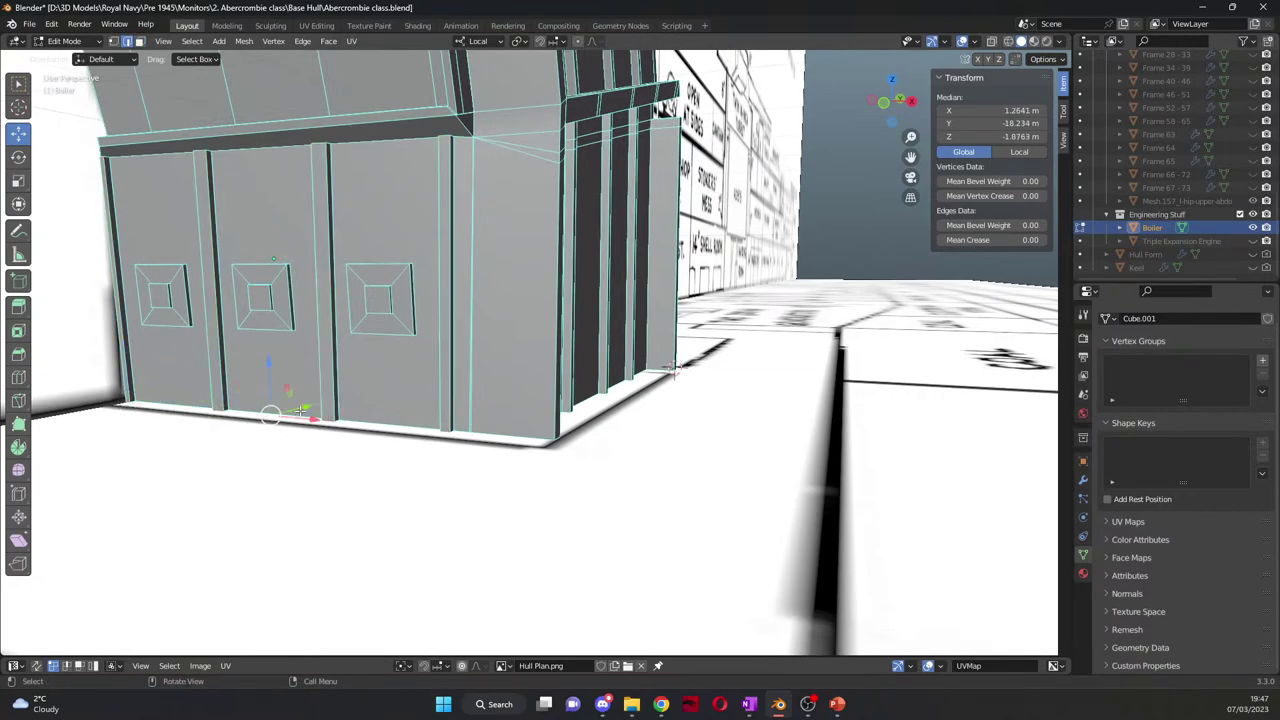
key("g")
key("y")
key("y")
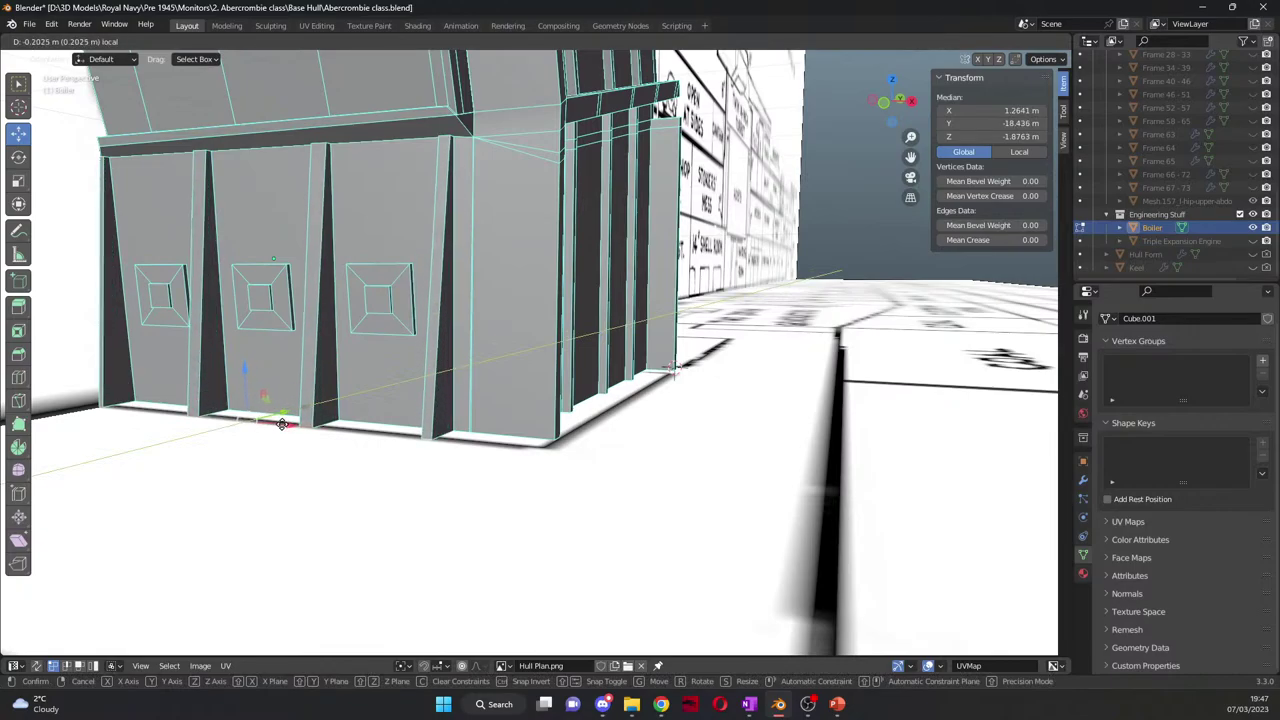
left_click(282, 424)
scroll(430, 472, "up", 5)
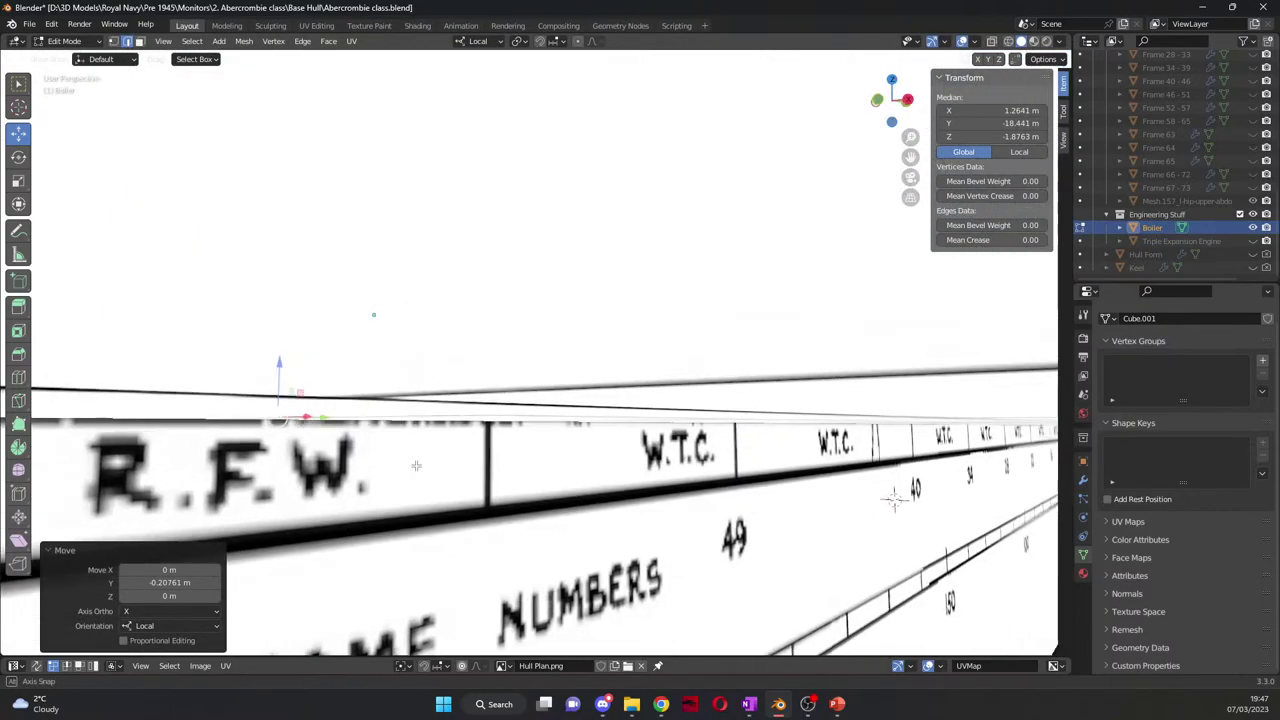
Step: Examine the boiler's flared front strips and the spacing of the two pipes along the drum from the front and above
middle_click_drag(416, 465, 634, 460)
scroll(366, 512, "down", 5)
key("Tab")
key("Tab")
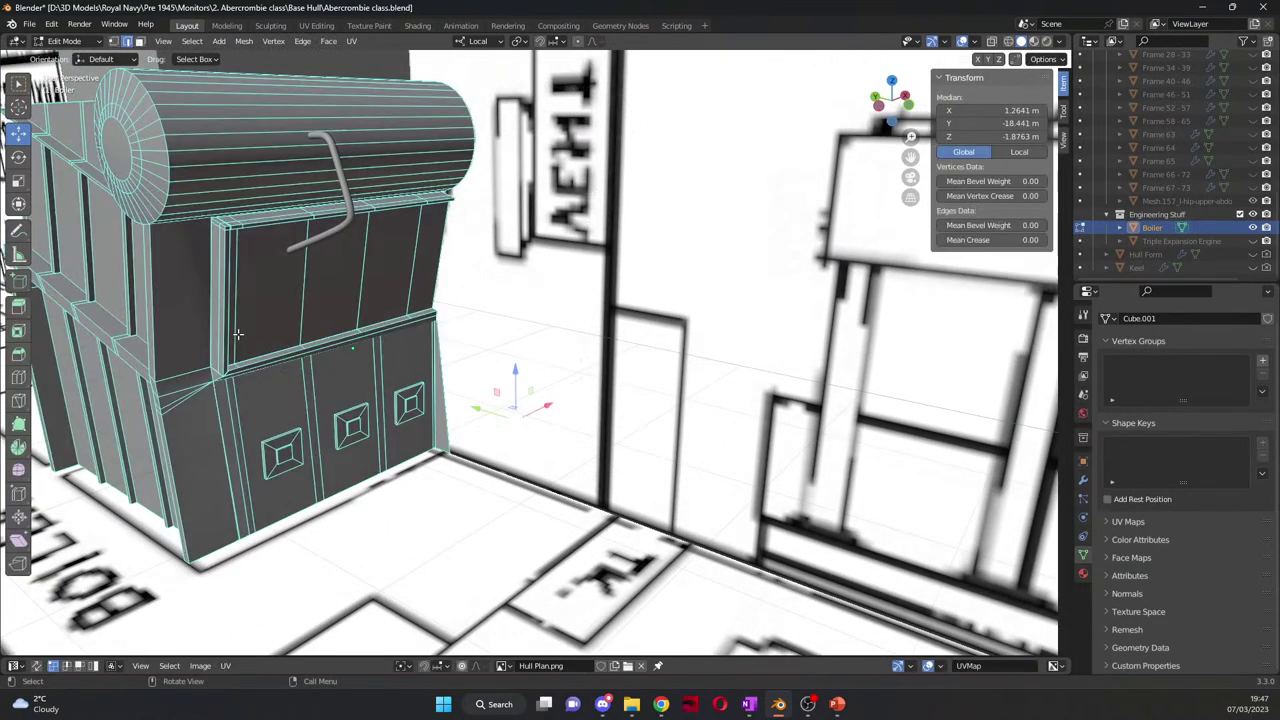
middle_click_drag(238, 334, 154, 388)
middle_click_drag(164, 290, 158, 374)
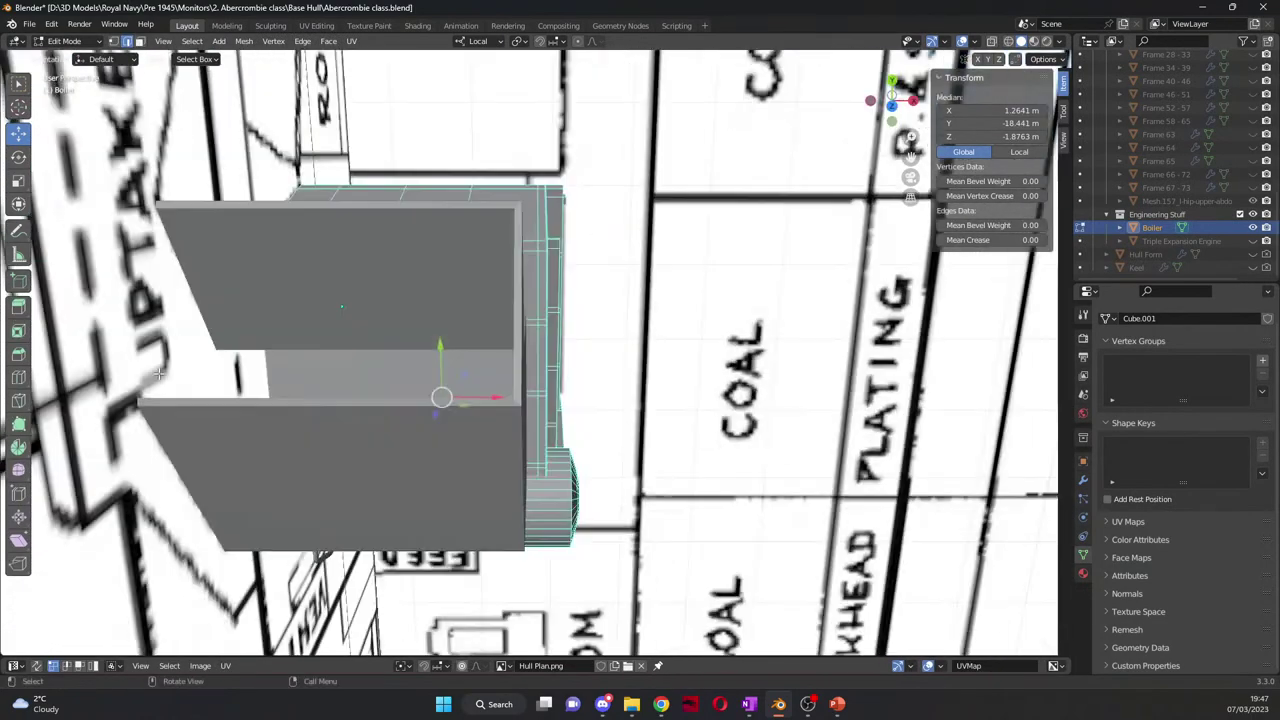
middle_click_drag(624, 296, 634, 278)
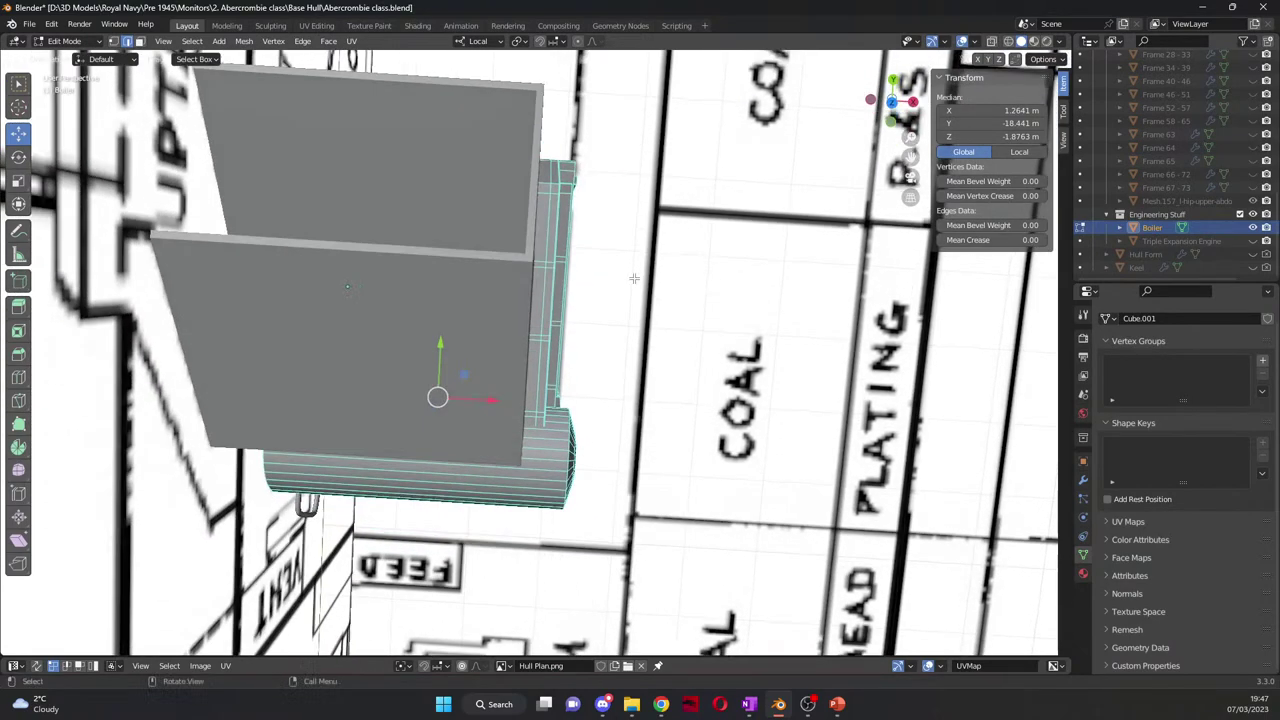
key("KP_7")
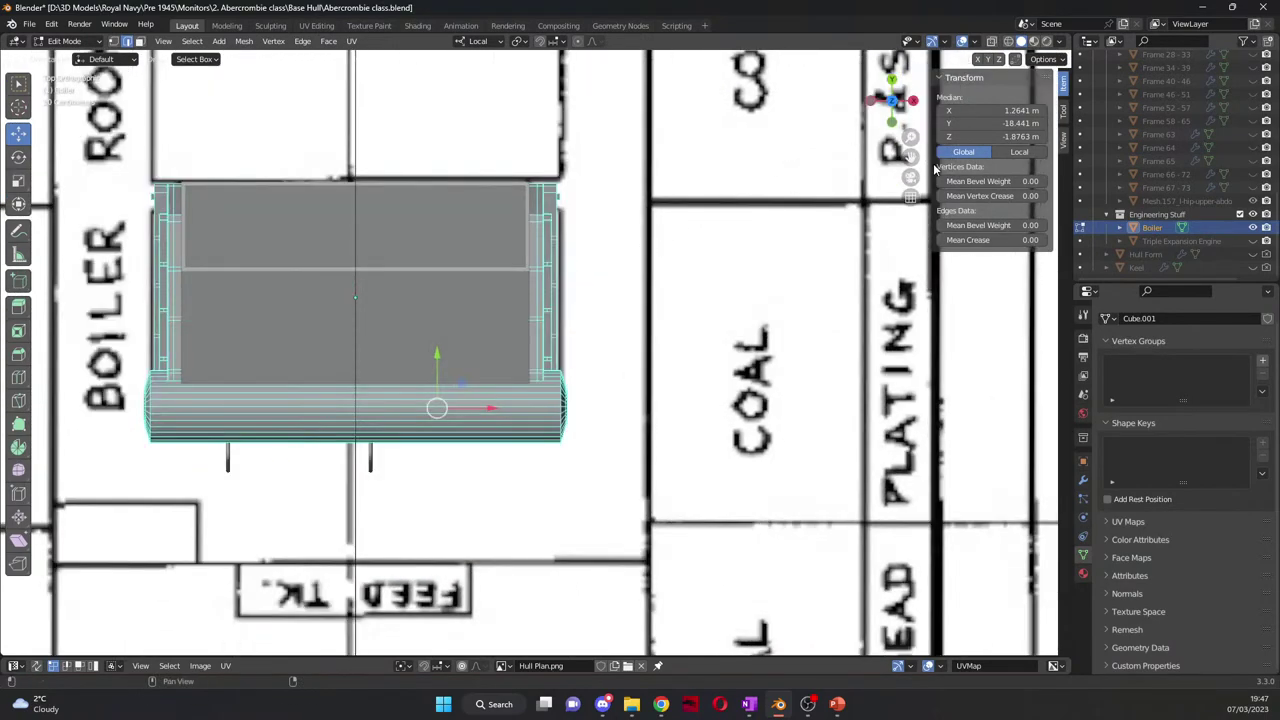
left_click_drag(910, 157, 997, 158)
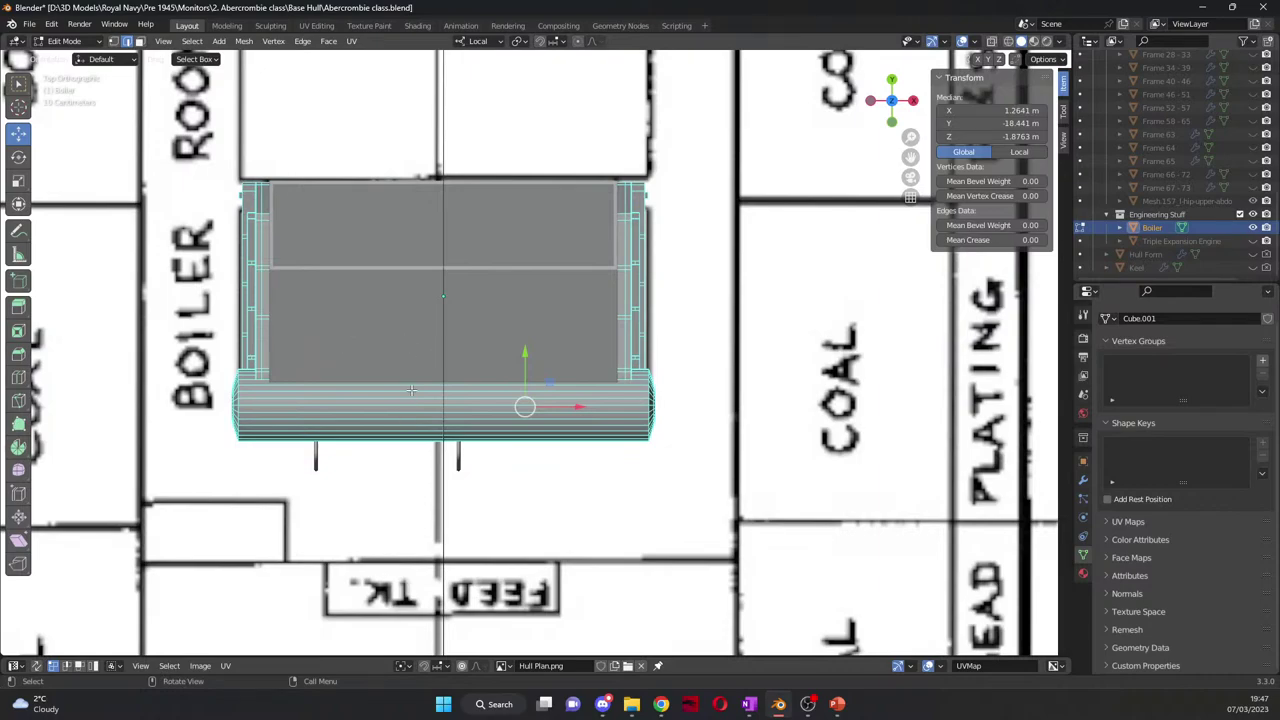
Step: Move the uptake block (Cube) and both pipe curves from the default Collection into the Engineering Stuff collection
key("Tab")
left_click(432, 355)
key("Tab")
key("Tab")
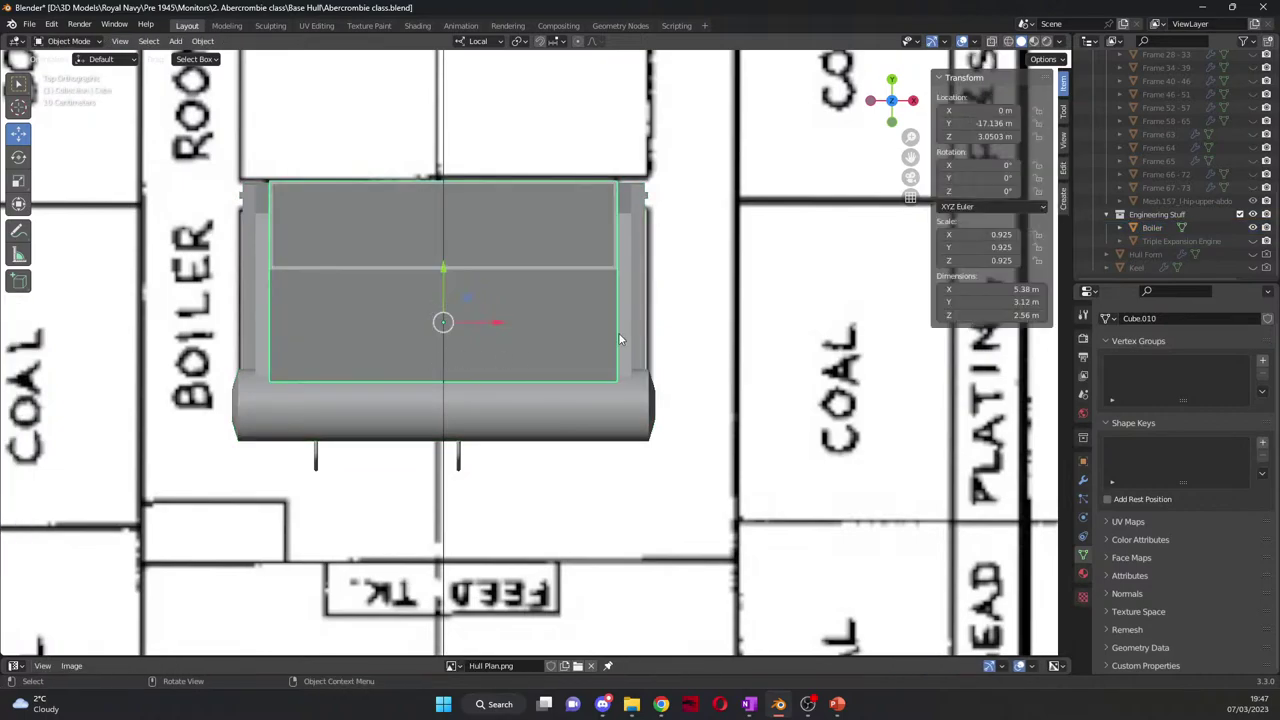
scroll(1237, 240, "up", 1)
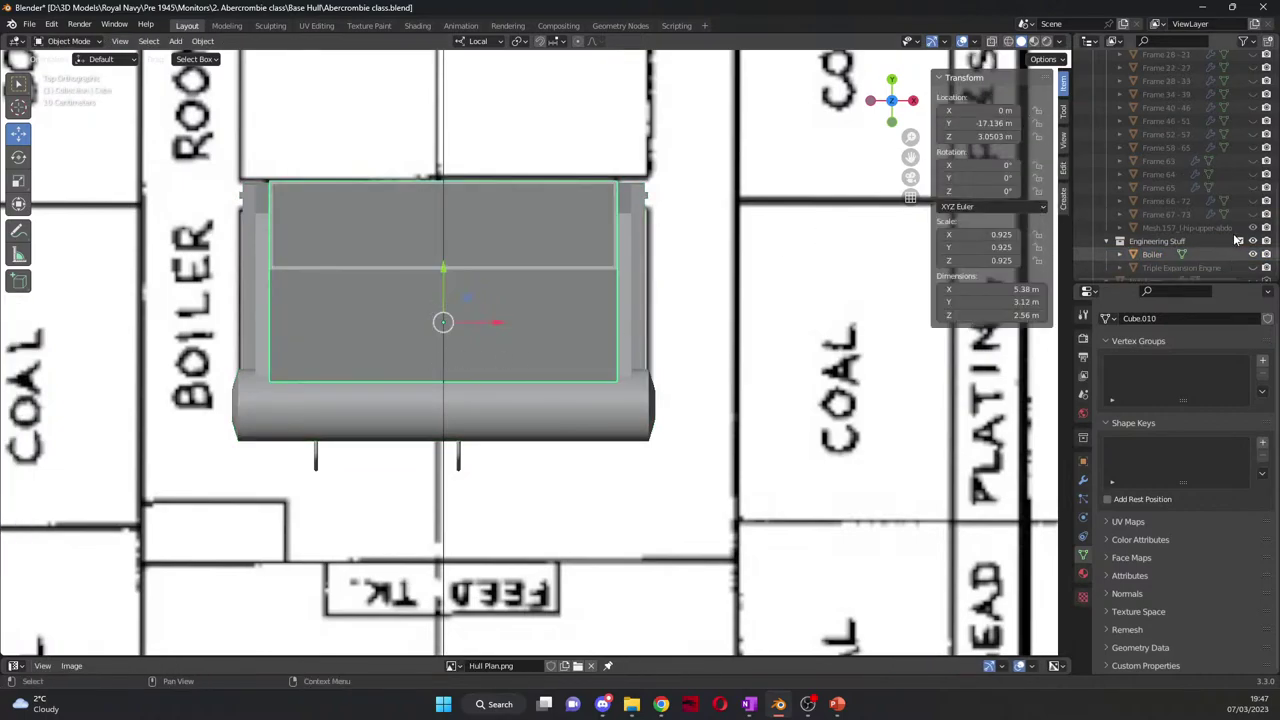
scroll(1237, 240, "up", 8)
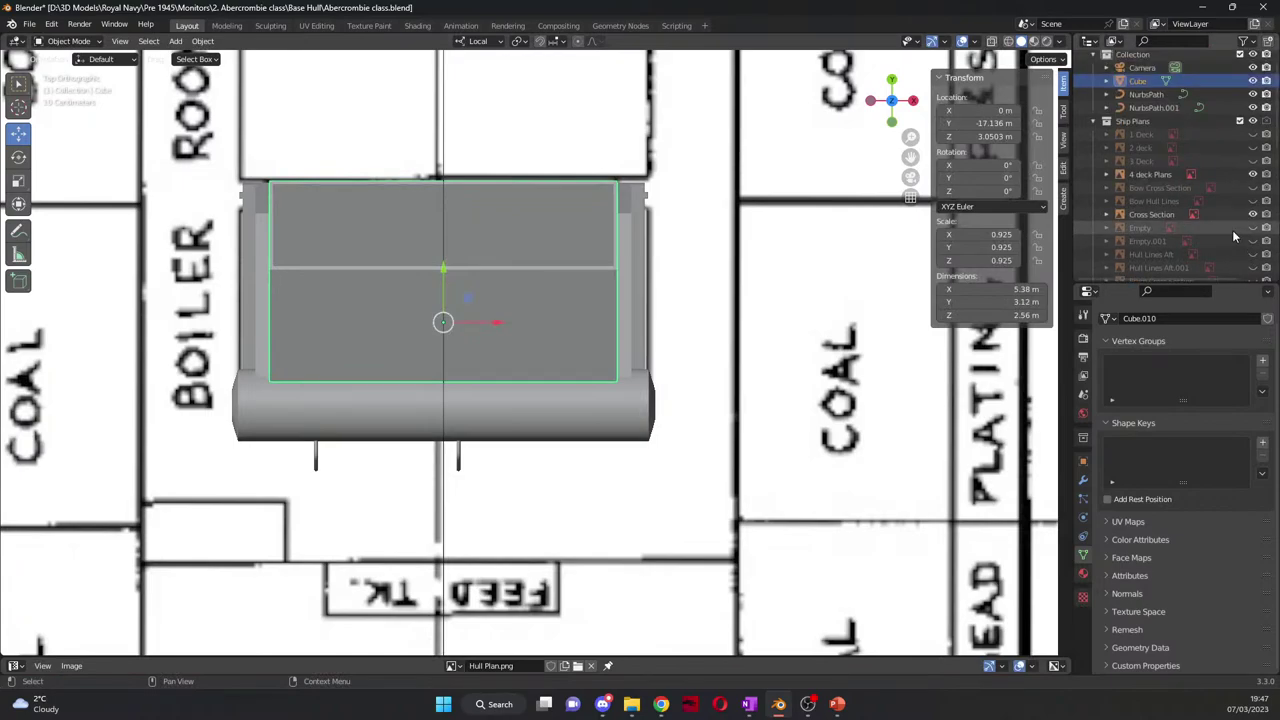
scroll(1232, 230, "up", 1)
left_click(1148, 112)
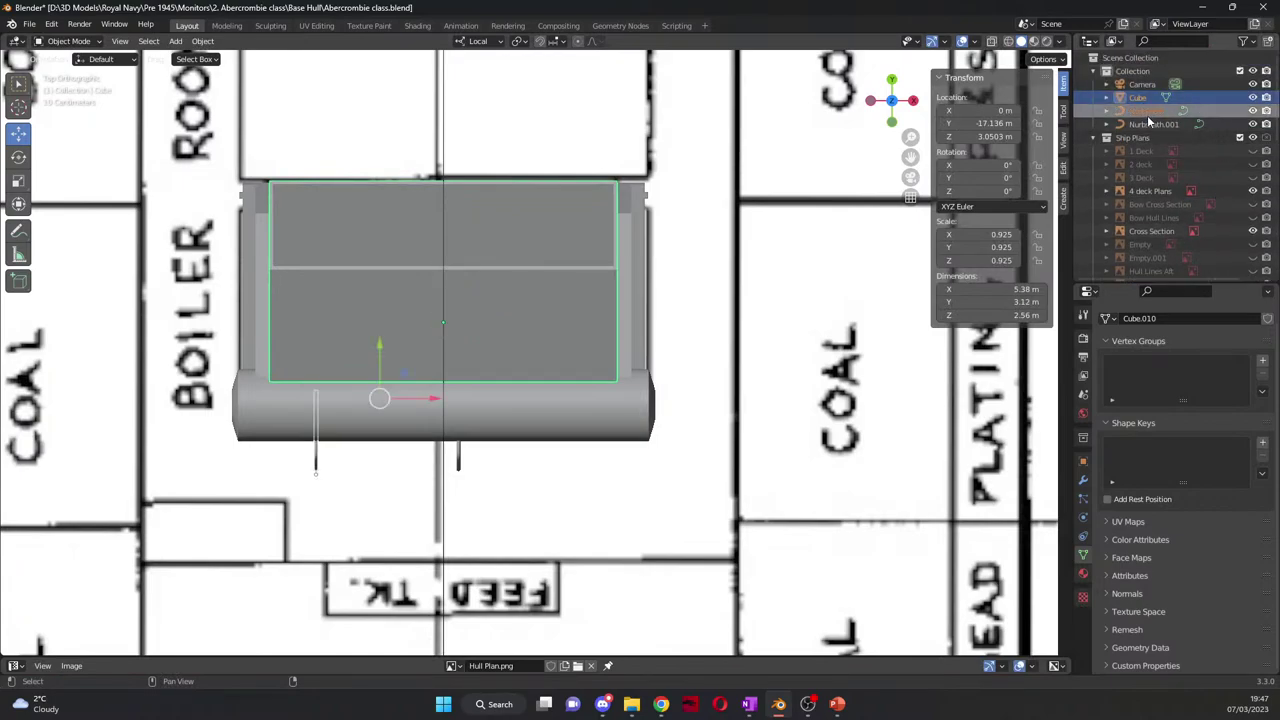
left_click_drag(1148, 120, 1128, 280)
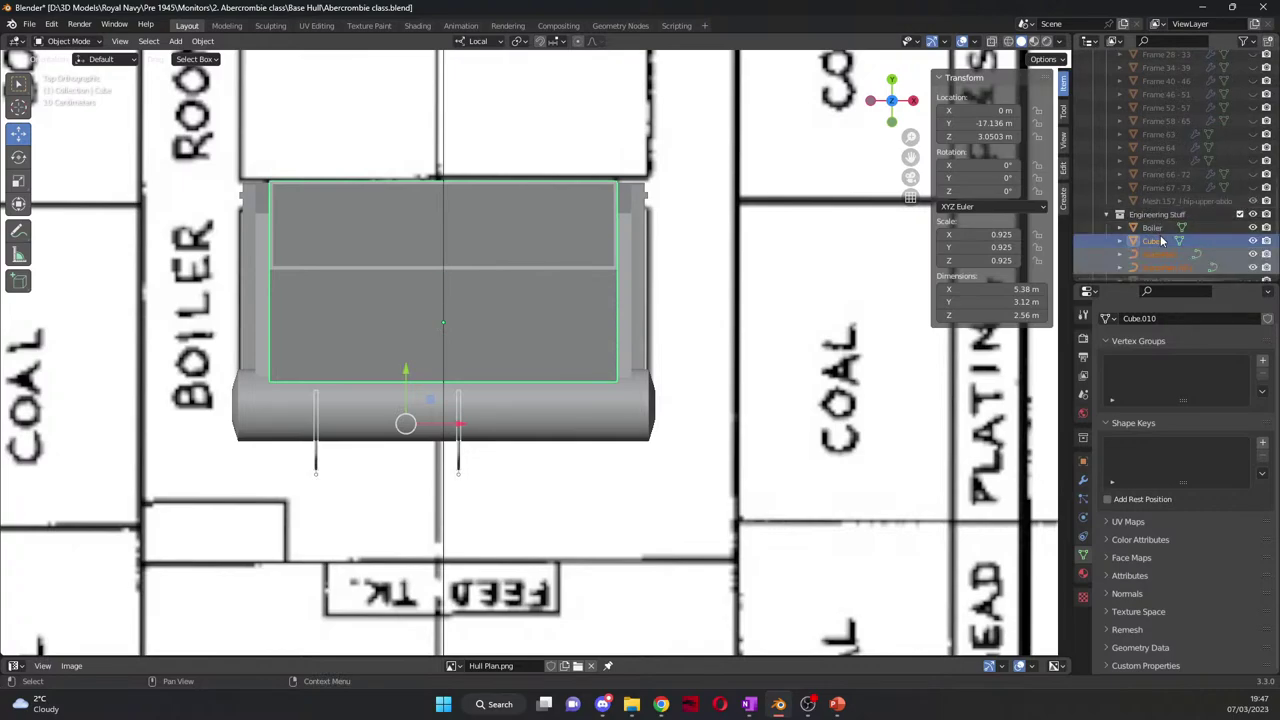
scroll(1158, 250, "down", 2)
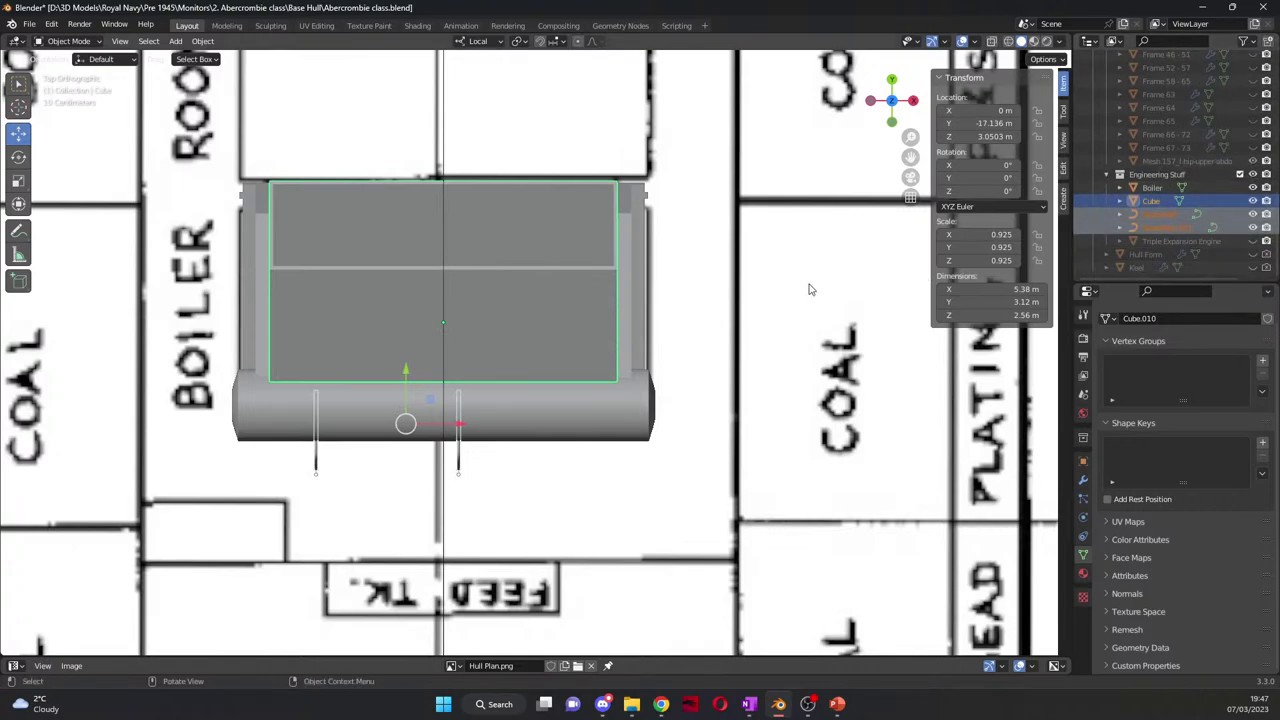
Step: Hide the uptake block above the boiler and both pipes so that only the boiler body is shown
left_click(544, 295)
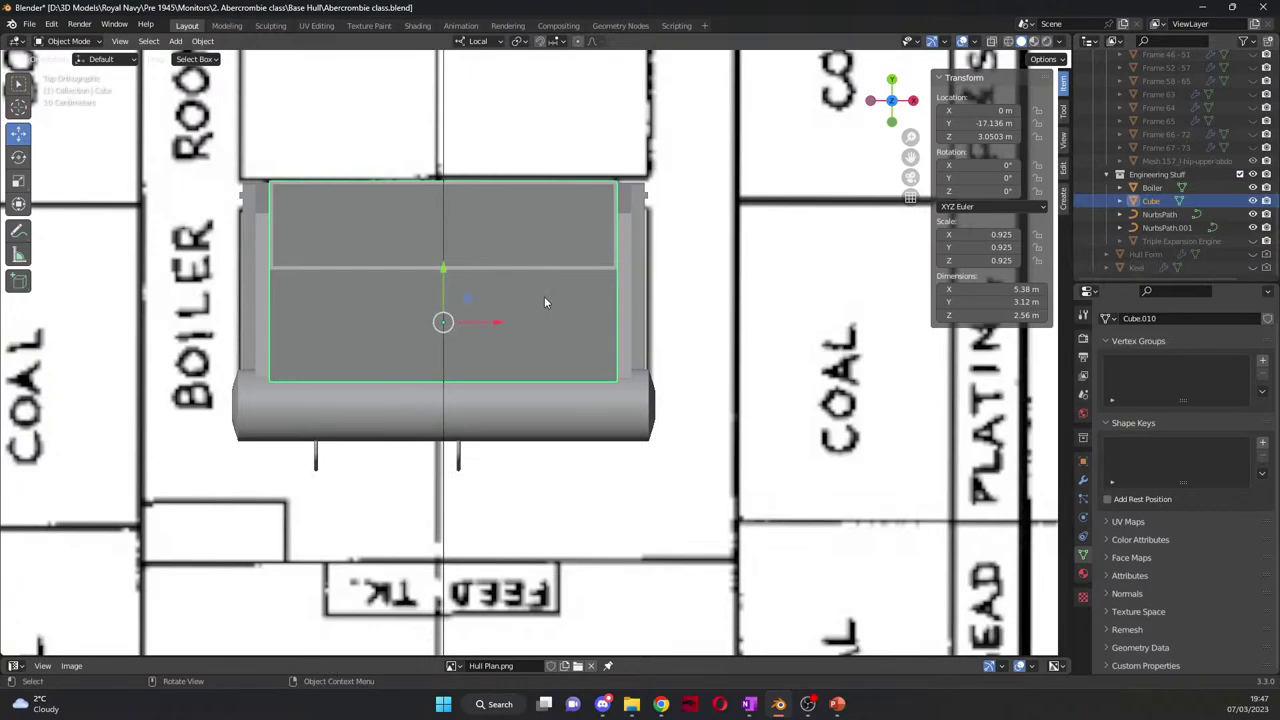
left_click(316, 460)
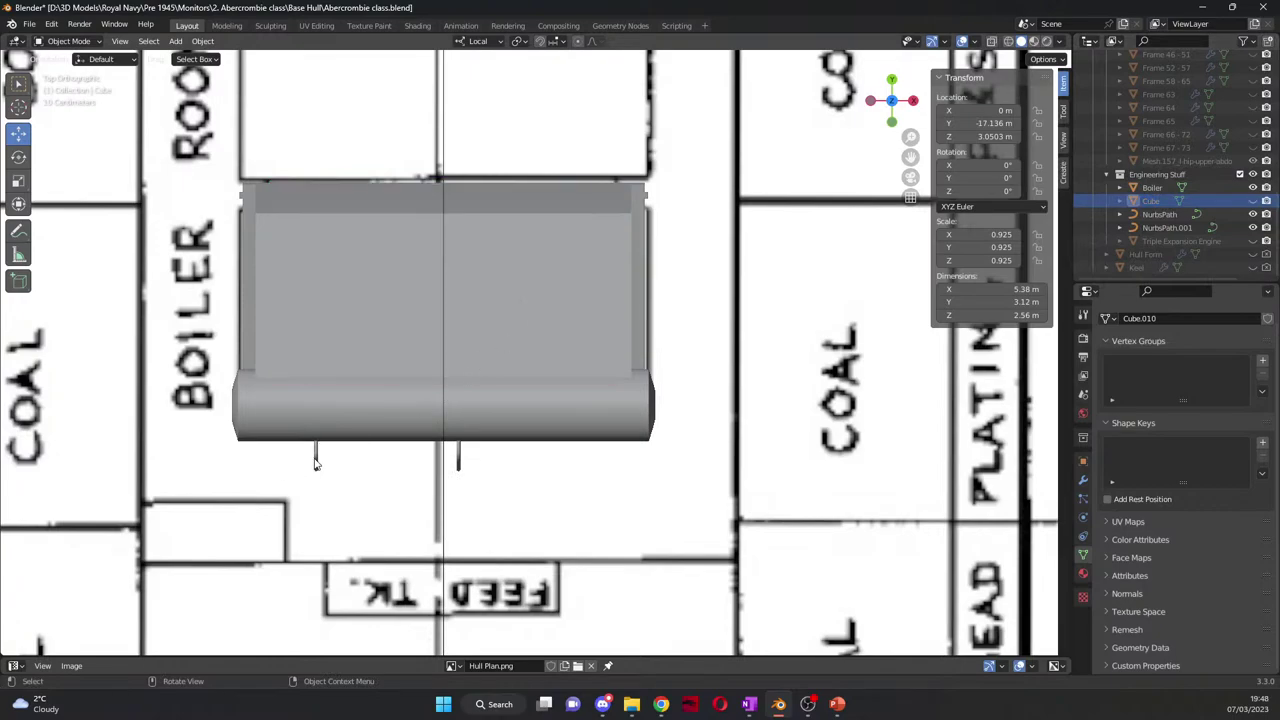
key("h")
left_click(459, 461)
key("h")
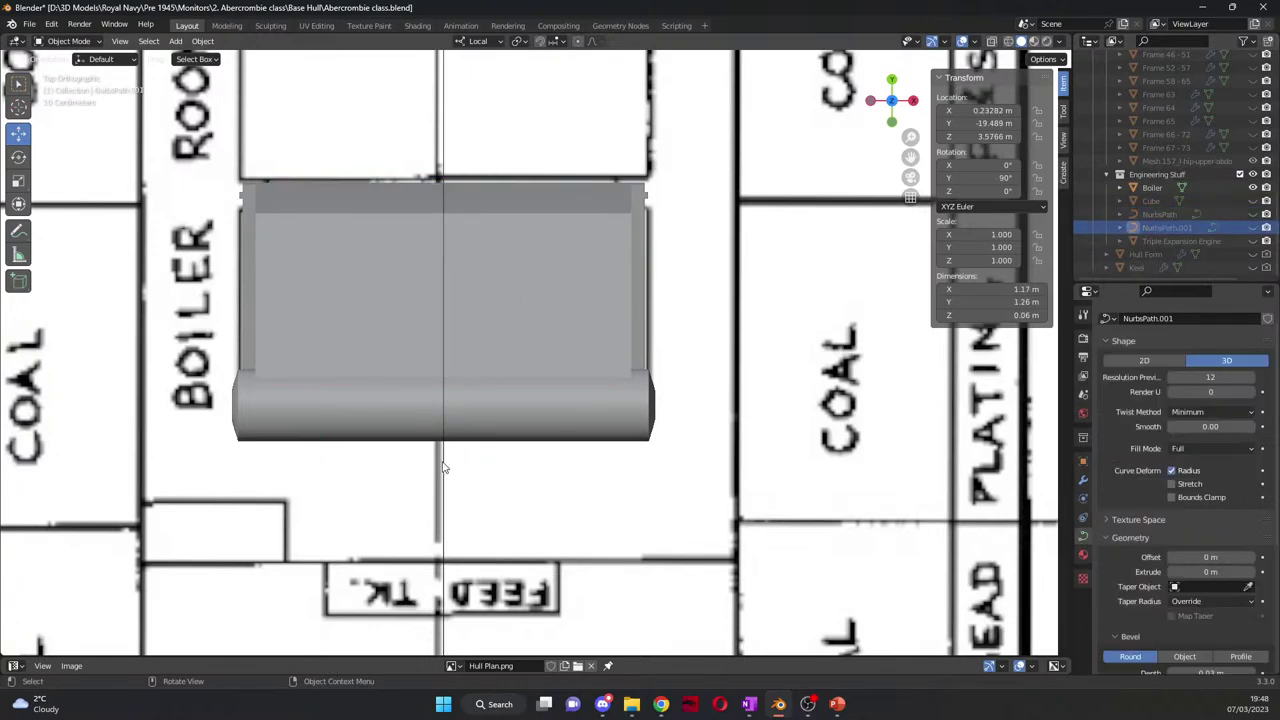
Step: Delete all vertices of the boiler mesh on the negative X side of its centreline, using wireframe shading
left_click(379, 290)
key("Tab")
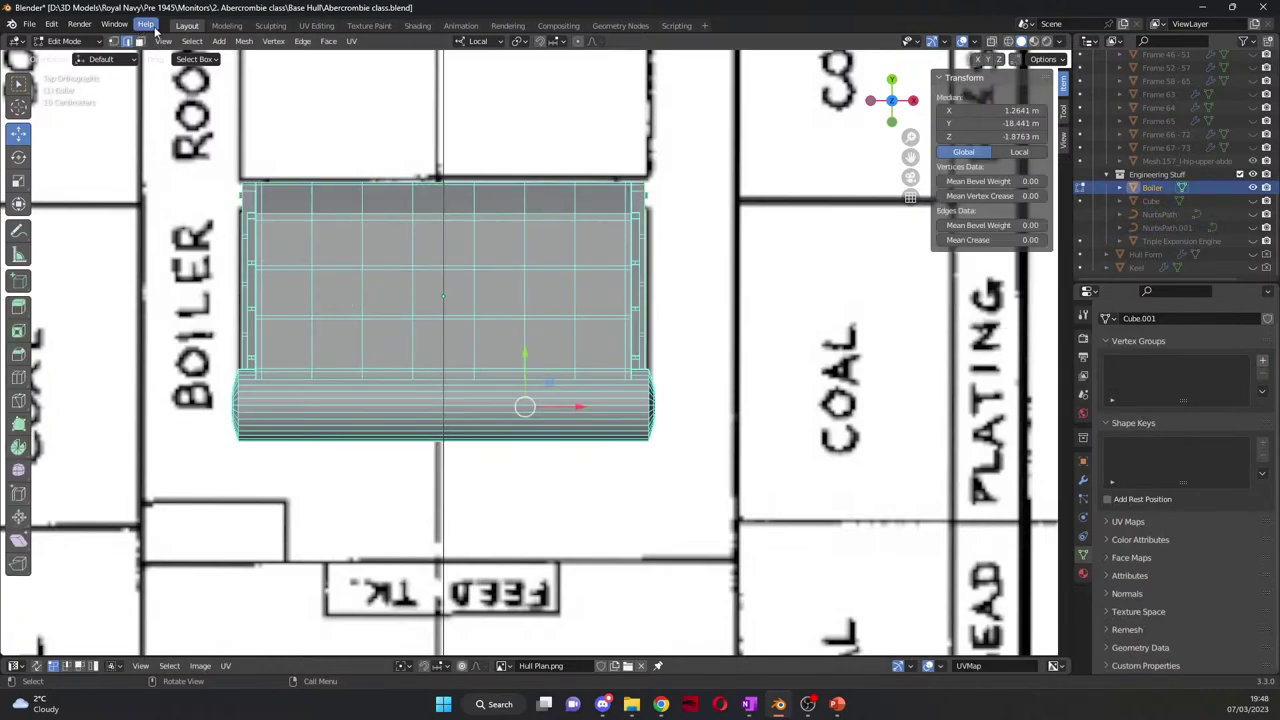
left_click(1008, 41)
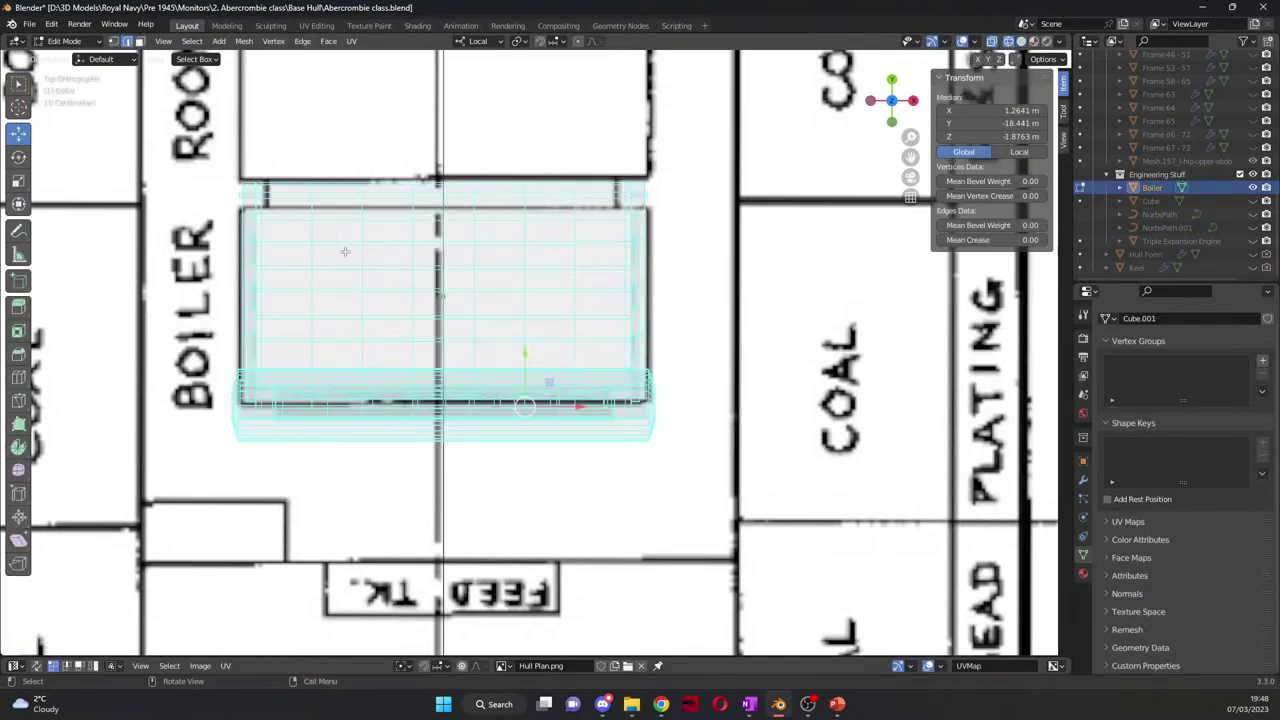
left_click_drag(203, 140, 433, 486)
key("x")
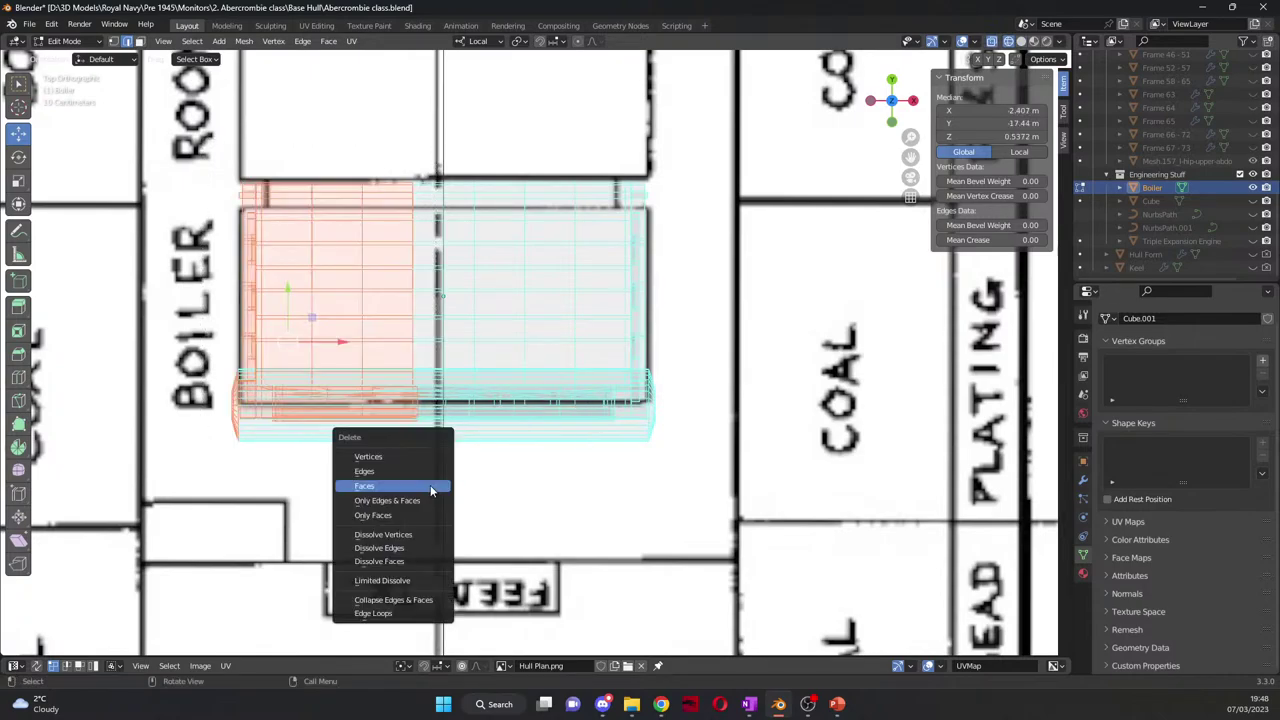
left_click(379, 460)
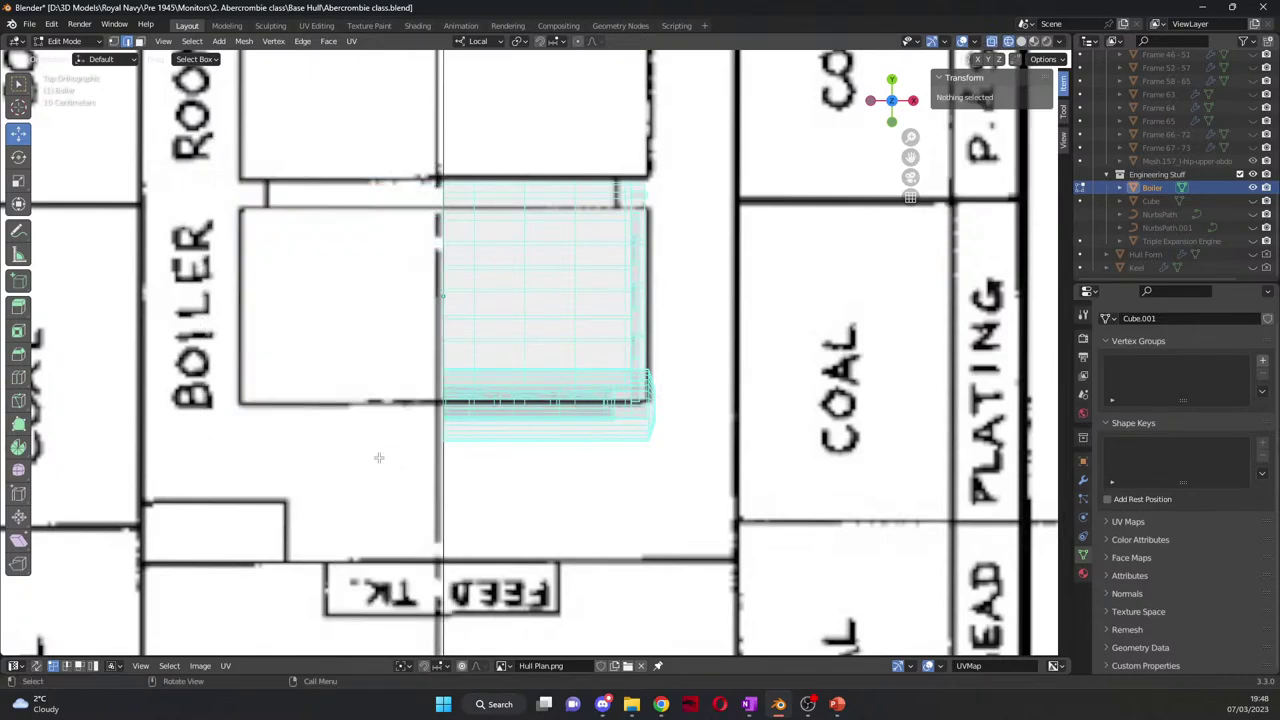
Step: Mirror the remaining boiler half across the X axis with a Mirror modifier and return to solid shading
middle_click_drag(412, 478, 445, 407)
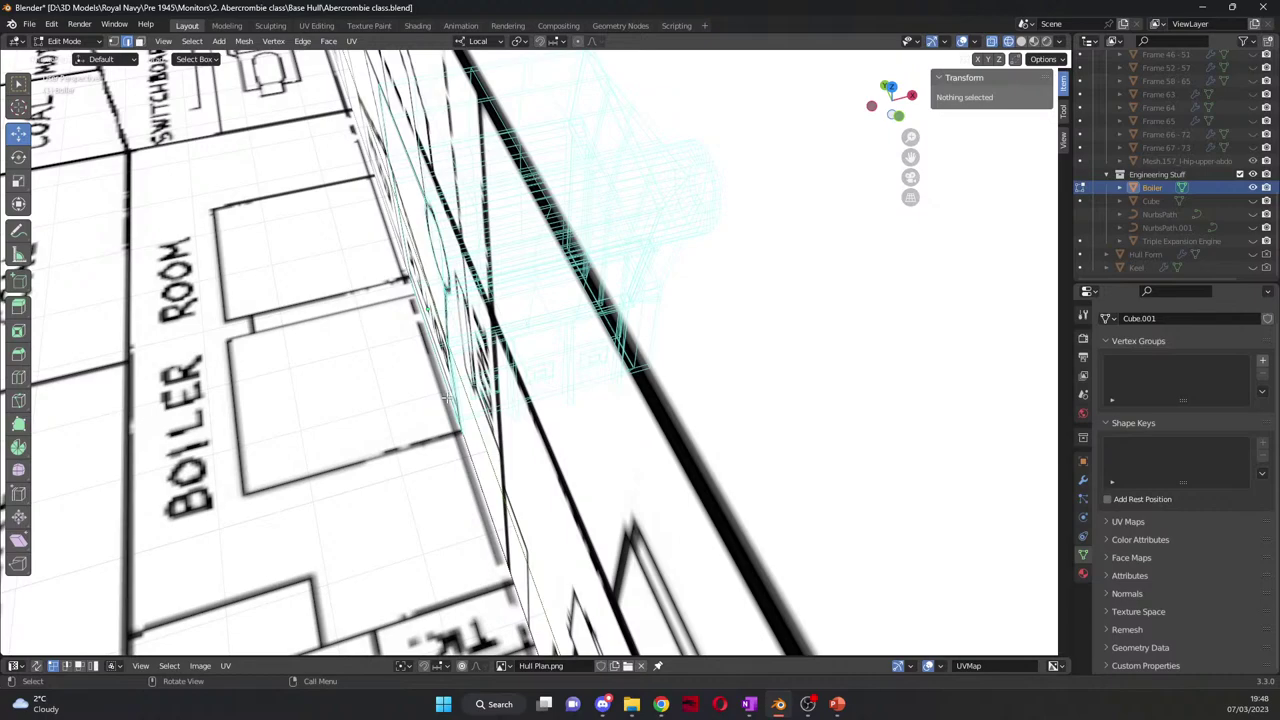
middle_click_drag(627, 399, 546, 354)
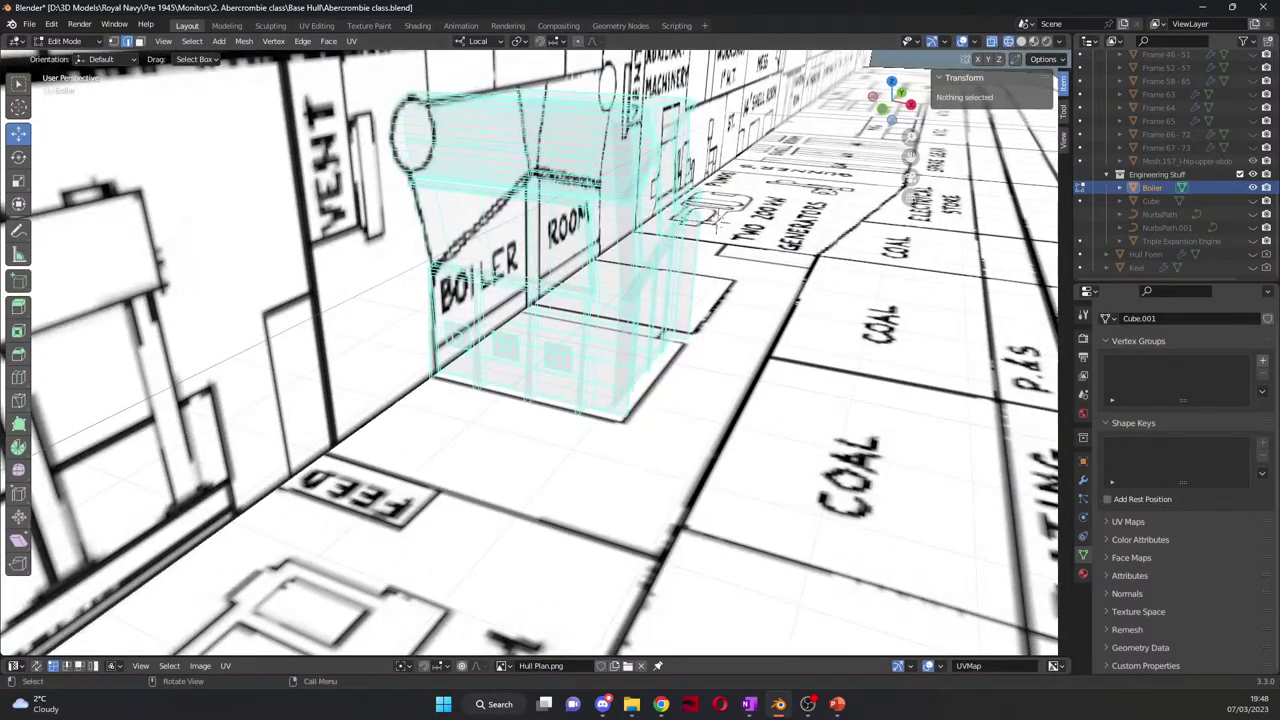
middle_click_drag(913, 160, 979, 325, "shift")
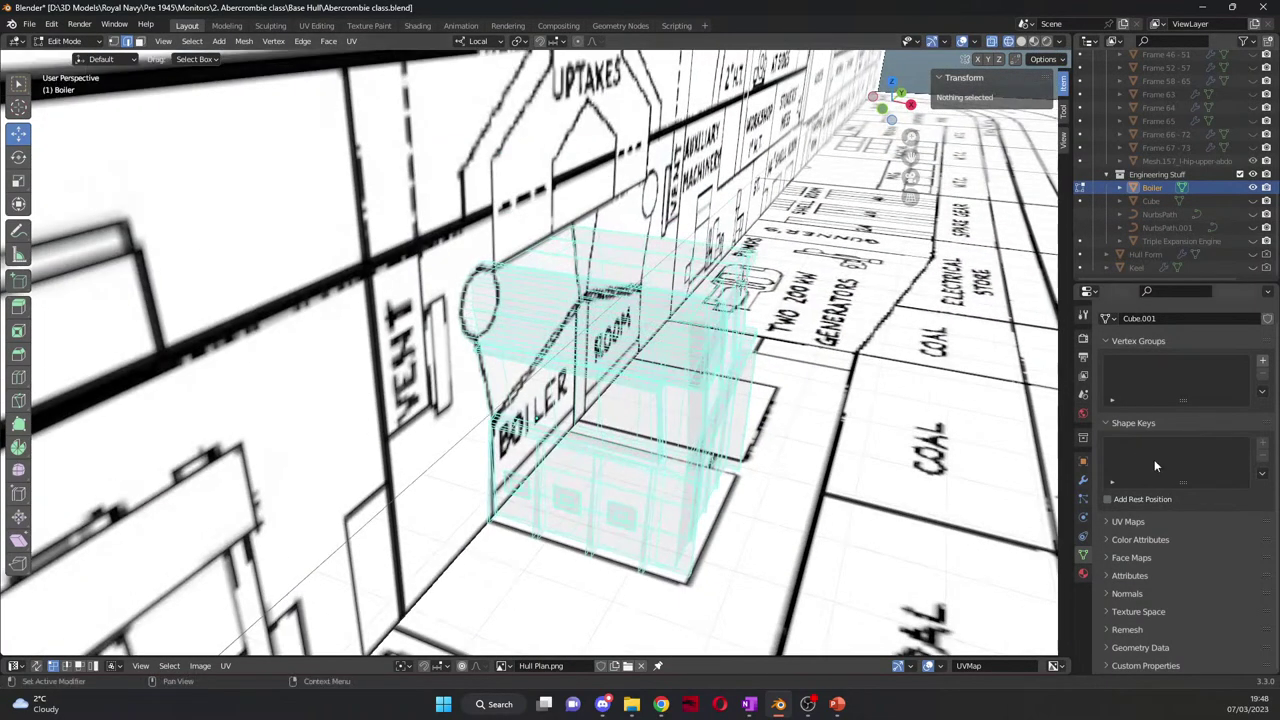
left_click(1083, 480)
left_click(1176, 337)
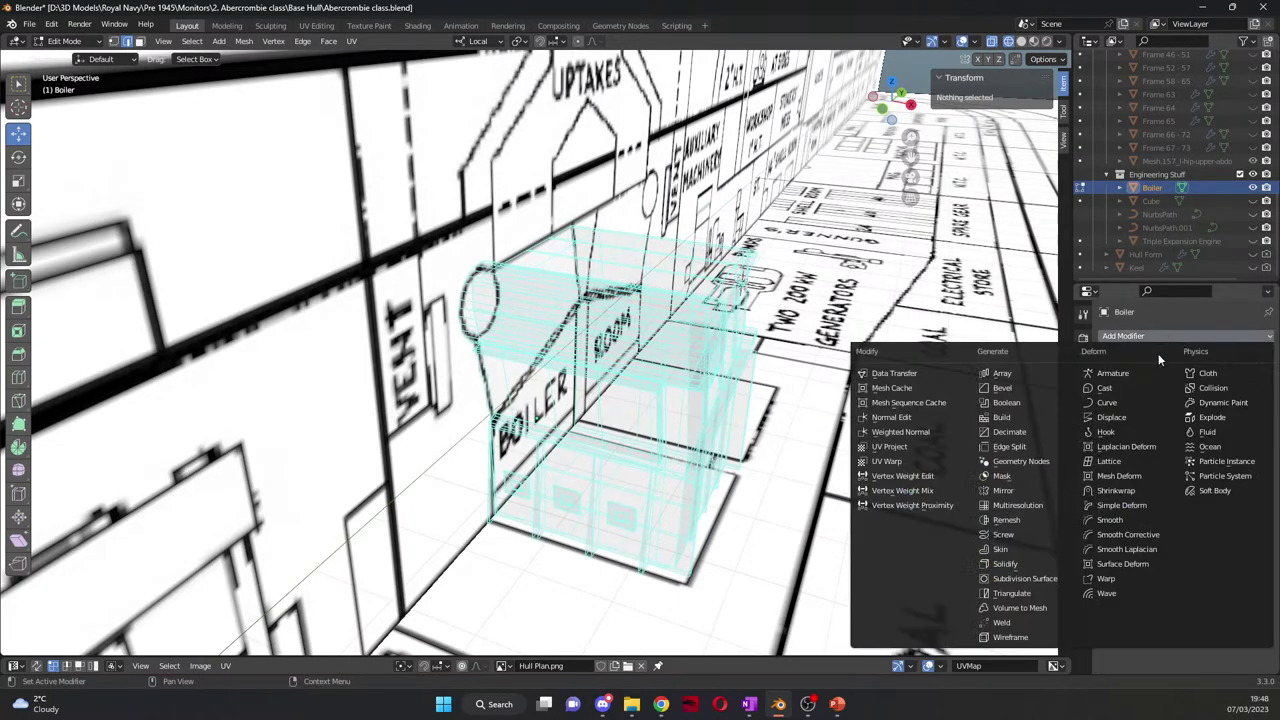
left_click(1003, 490)
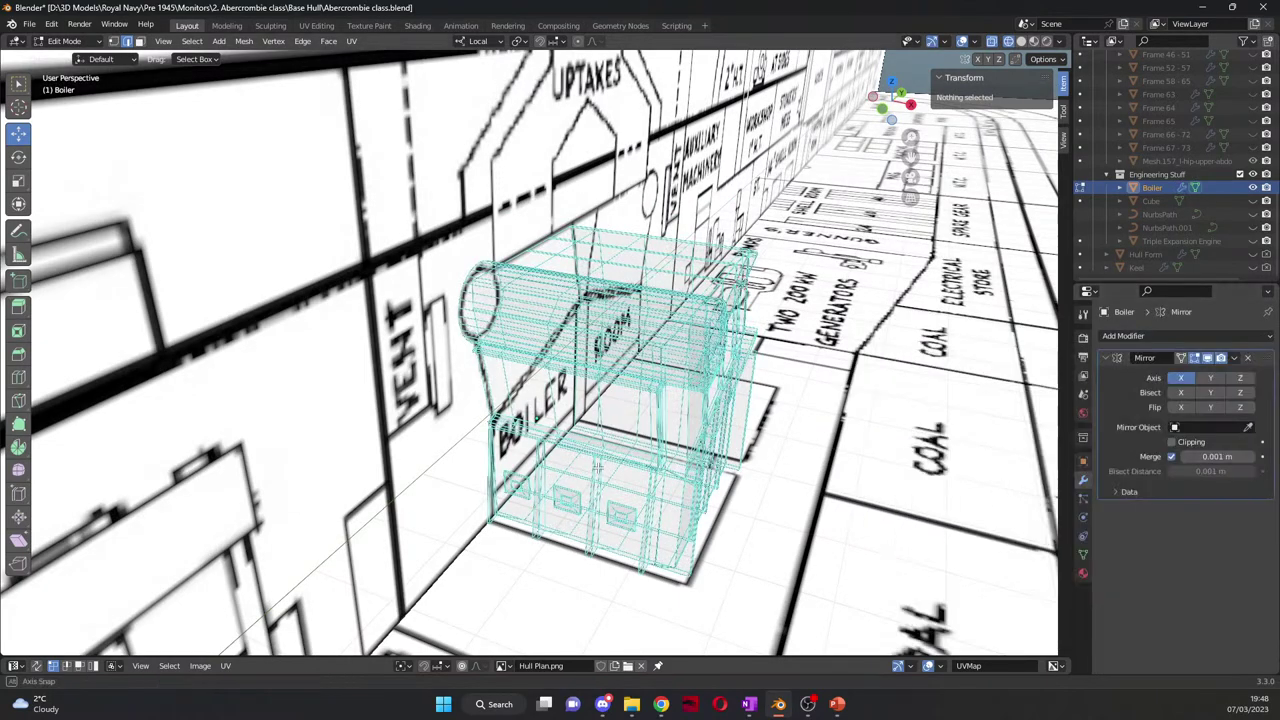
middle_click_drag(860, 480, 783, 283)
left_click(1021, 42)
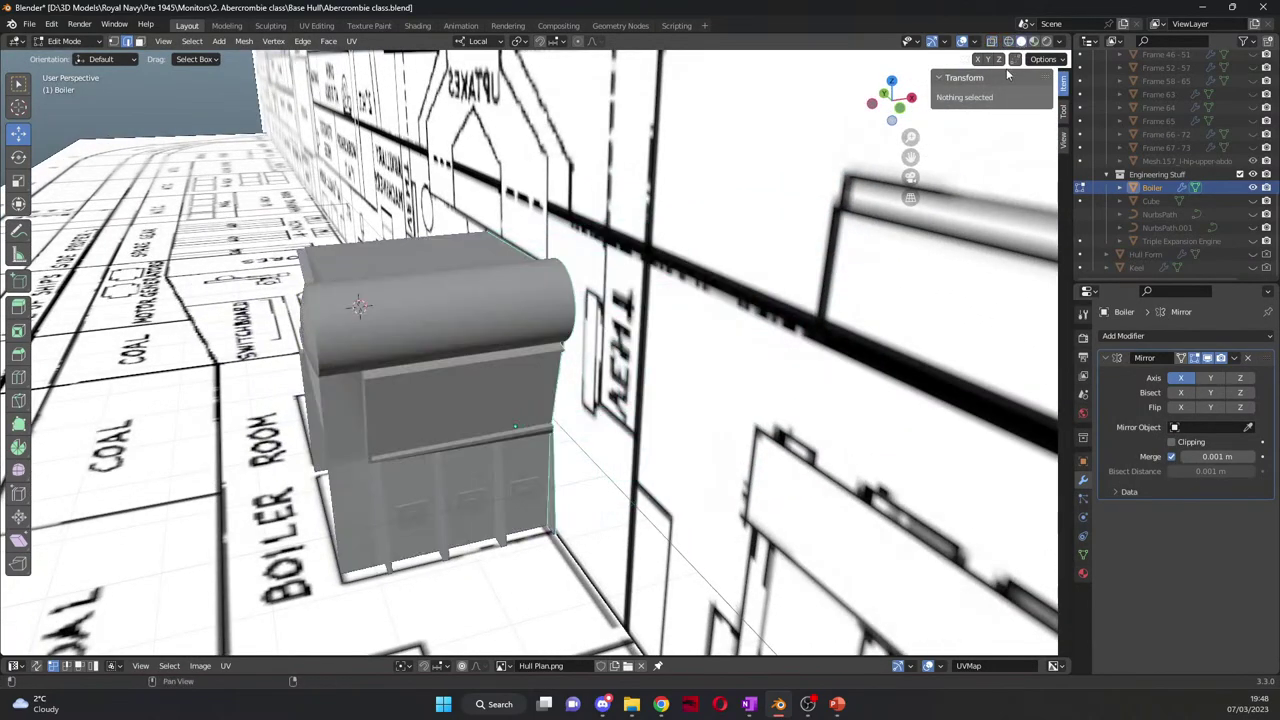
Step: Examine the mirrored boiler's sides and rear for symmetry and matching ribs
scroll(580, 420, "down", 4)
scroll(549, 458, "up", 2)
middle_click_drag(525, 455, 738, 473)
scroll(549, 458, "up", 3)
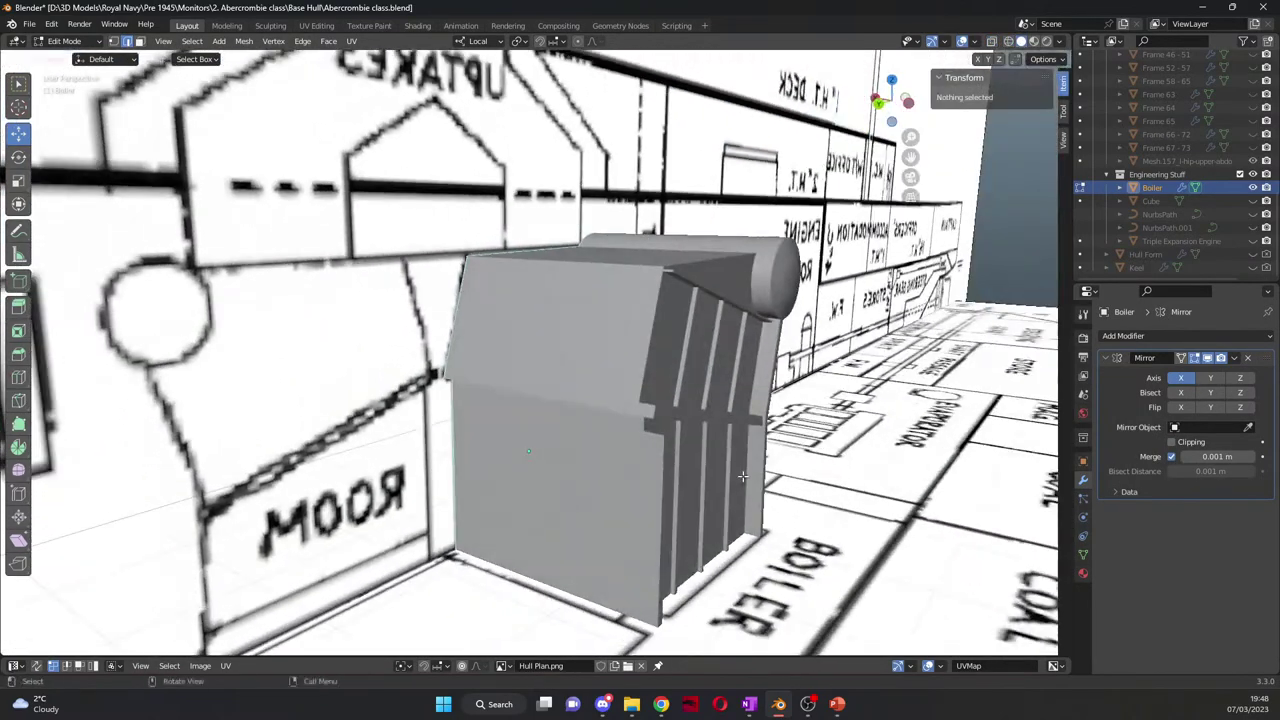
mouse_move(576, 511)
middle_mouse_down()
mouse_move(619, 494)
mouse_move(580, 508)
middle_mouse_up()
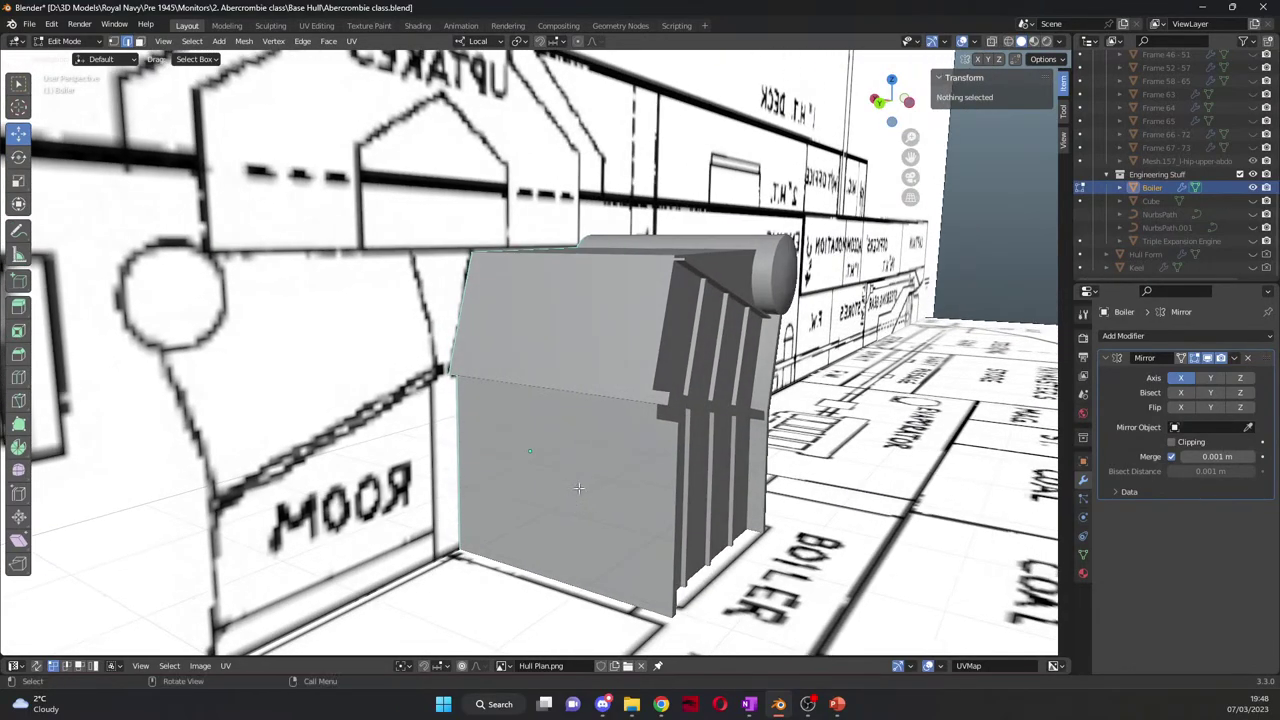
left_click_drag(912, 157, 1024, 50)
middle_click_drag(454, 458, 588, 458)
scroll(539, 458, "up", 4)
Step: Inspect the narrow face strip at the boiler's lower rear corner and the ribs along its side
left_click(460, 552)
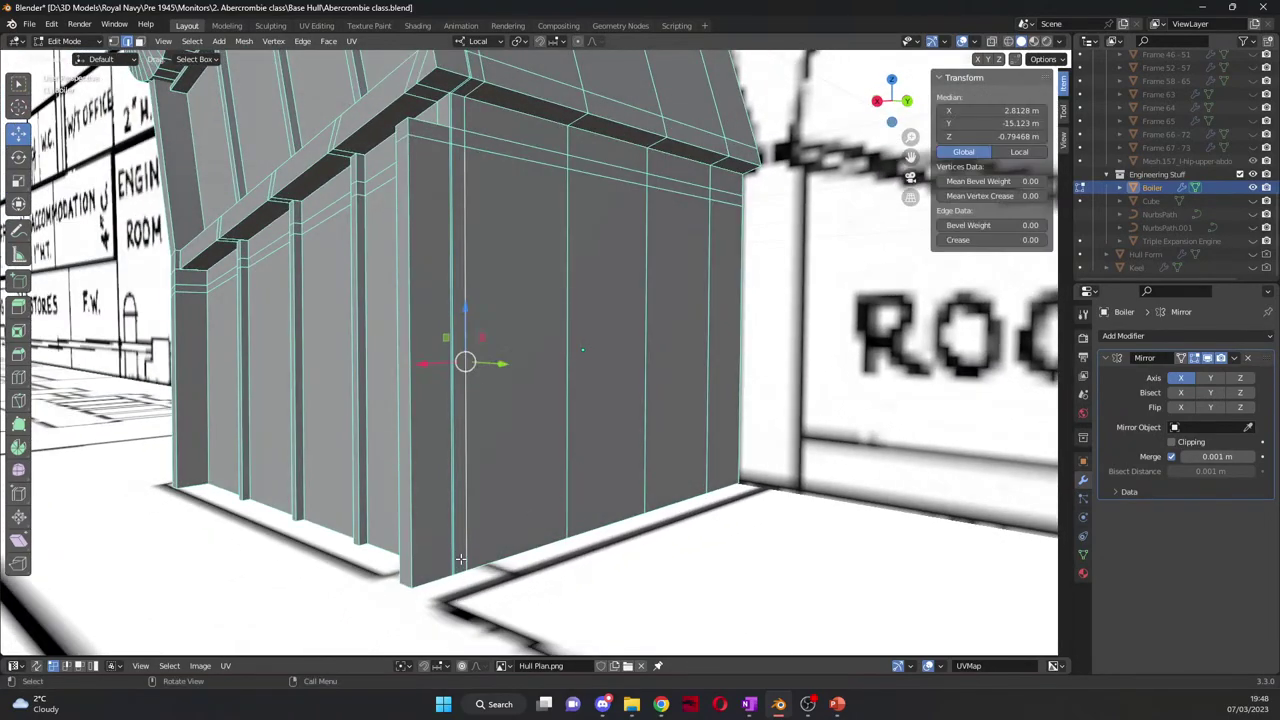
left_click(140, 41)
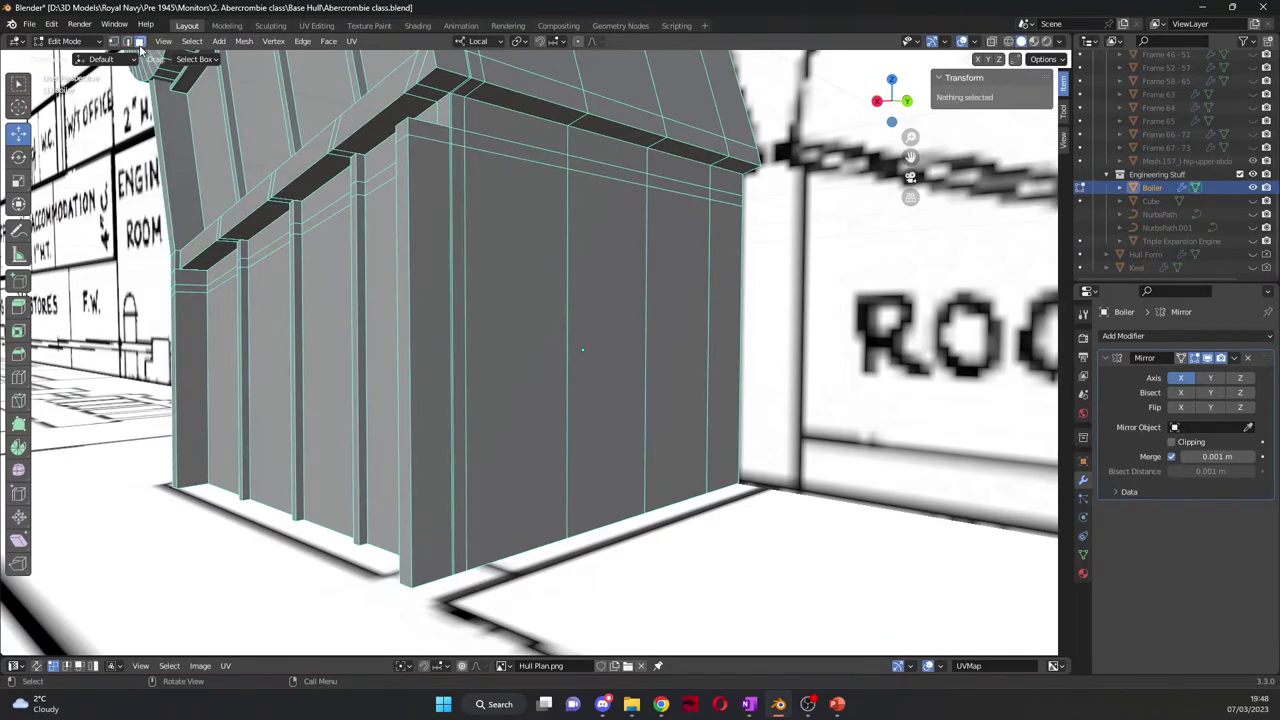
left_click(458, 468)
middle_click_drag(530, 486, 651, 428)
scroll(553, 491, "down", 5)
scroll(553, 491, "down", 3)
key("Tab")
scroll(600, 432, "up", 5)
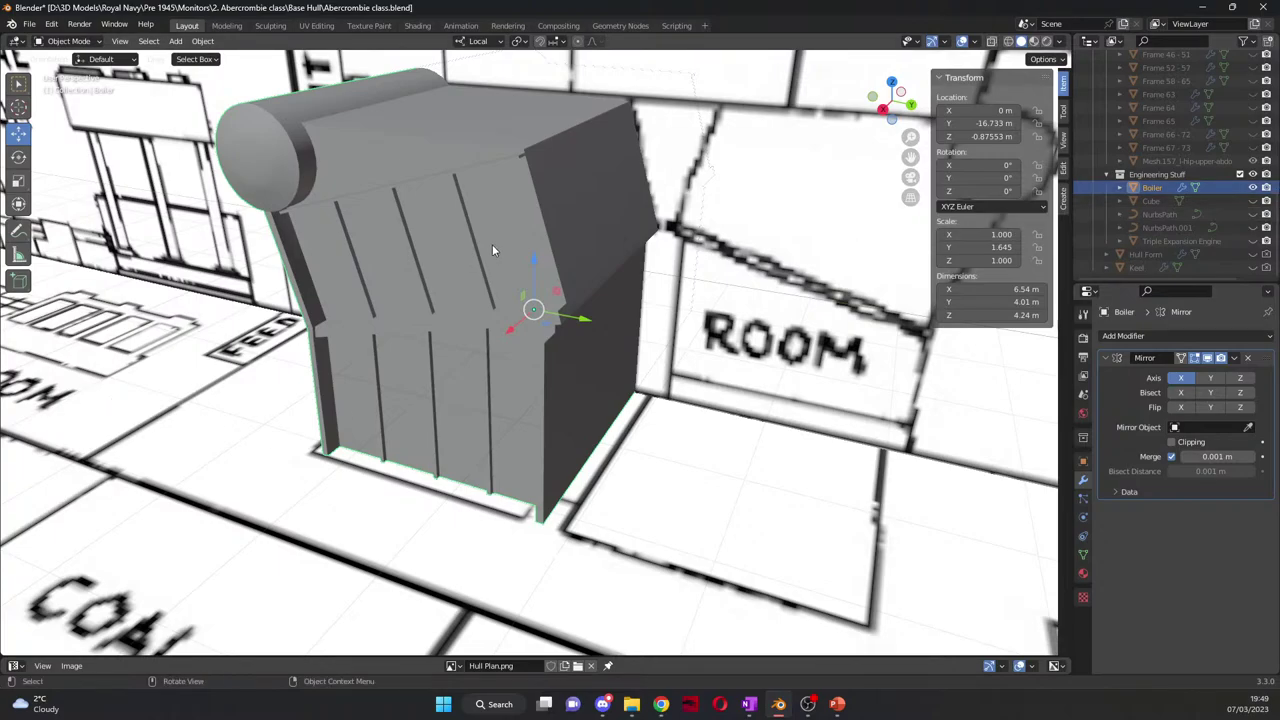
middle_click_drag(492, 244, 522, 252)
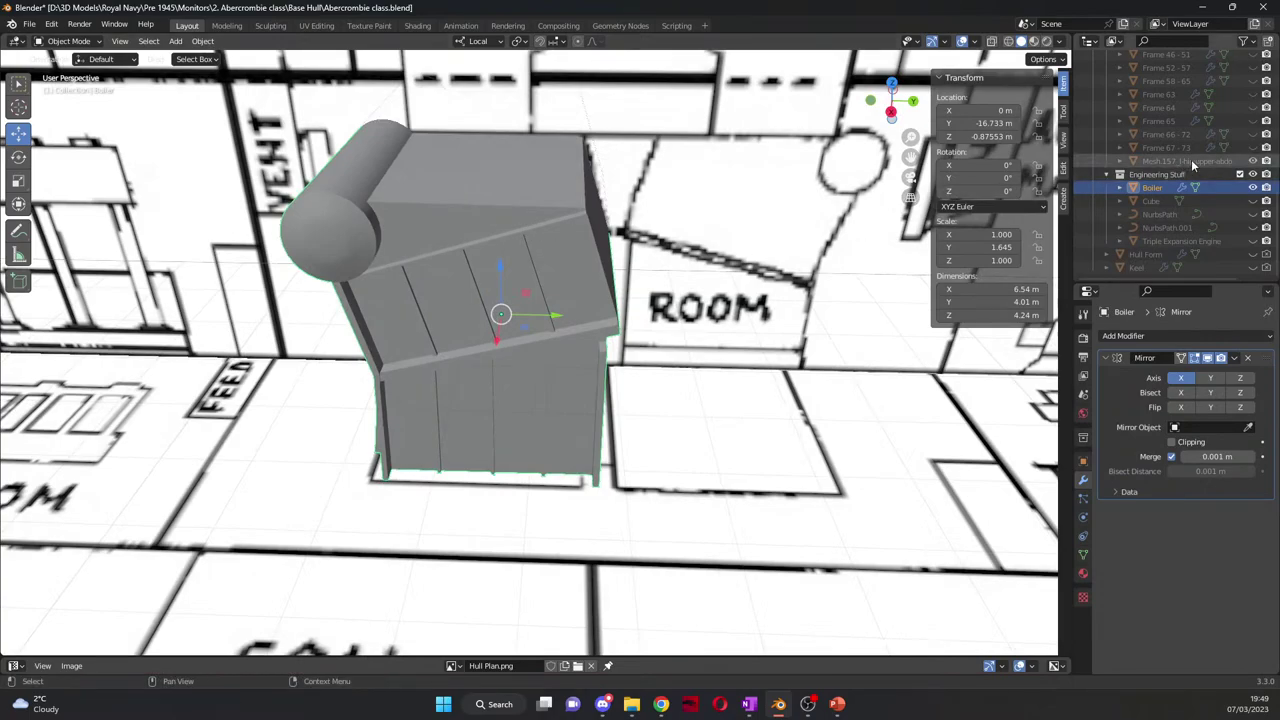
Step: Unhide the uptake block and both pipe curves around the boiler
left_click(1253, 201)
middle_click_drag(358, 131, 547, 121)
left_click(1253, 214)
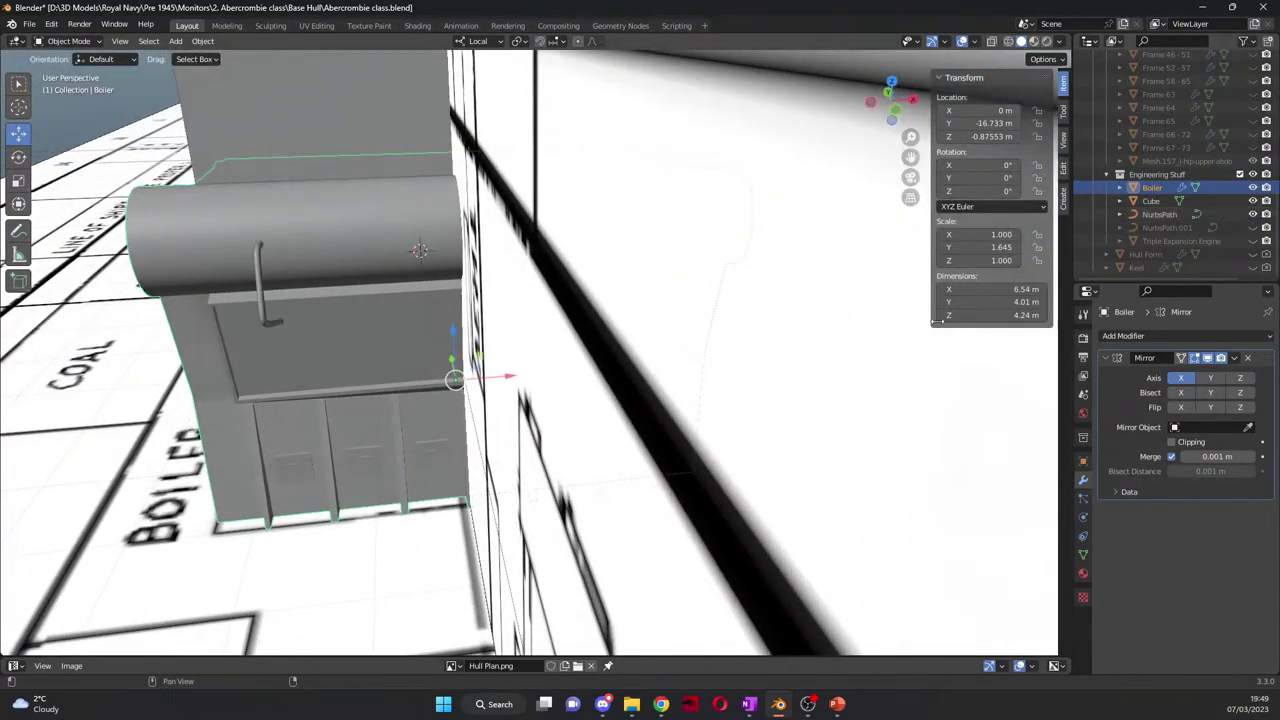
middle_click_drag(552, 318, 483, 320)
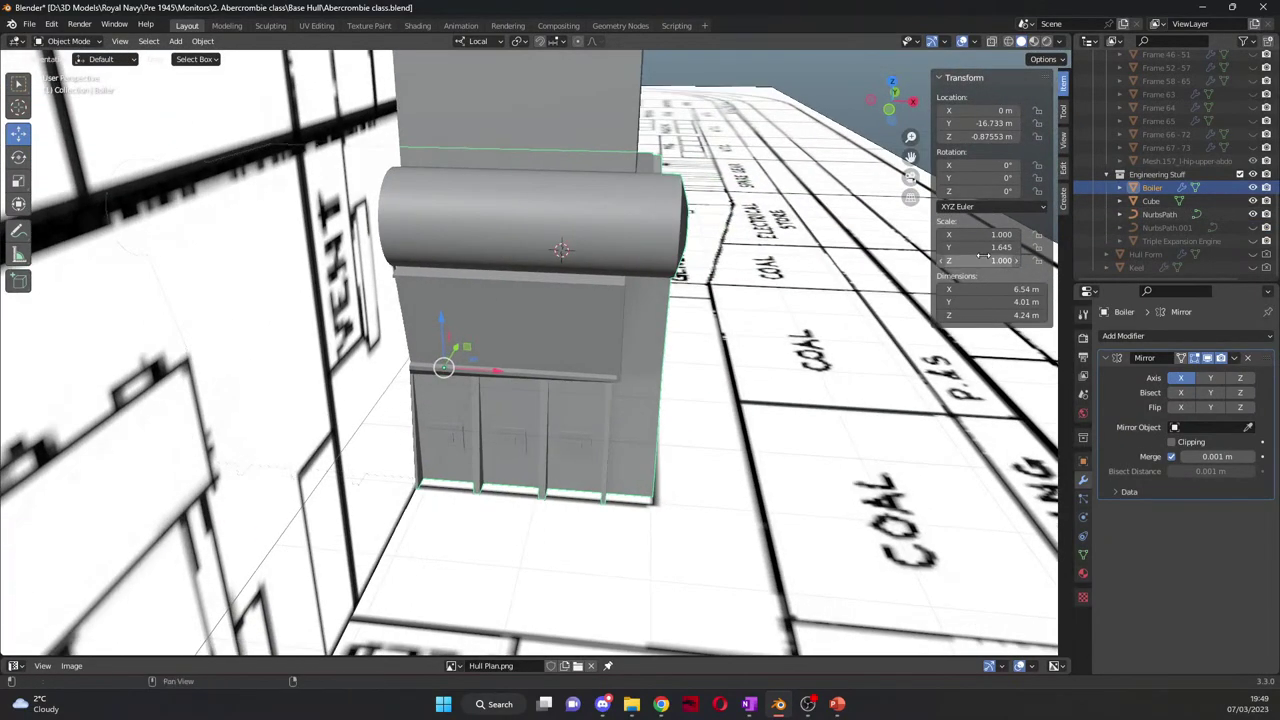
left_click(1253, 227)
Step: Move the pipe near the middle of the drum 1.7923 m along its local Z axis towards the drum's end
middle_click_drag(607, 303, 392, 286)
left_click(292, 246)
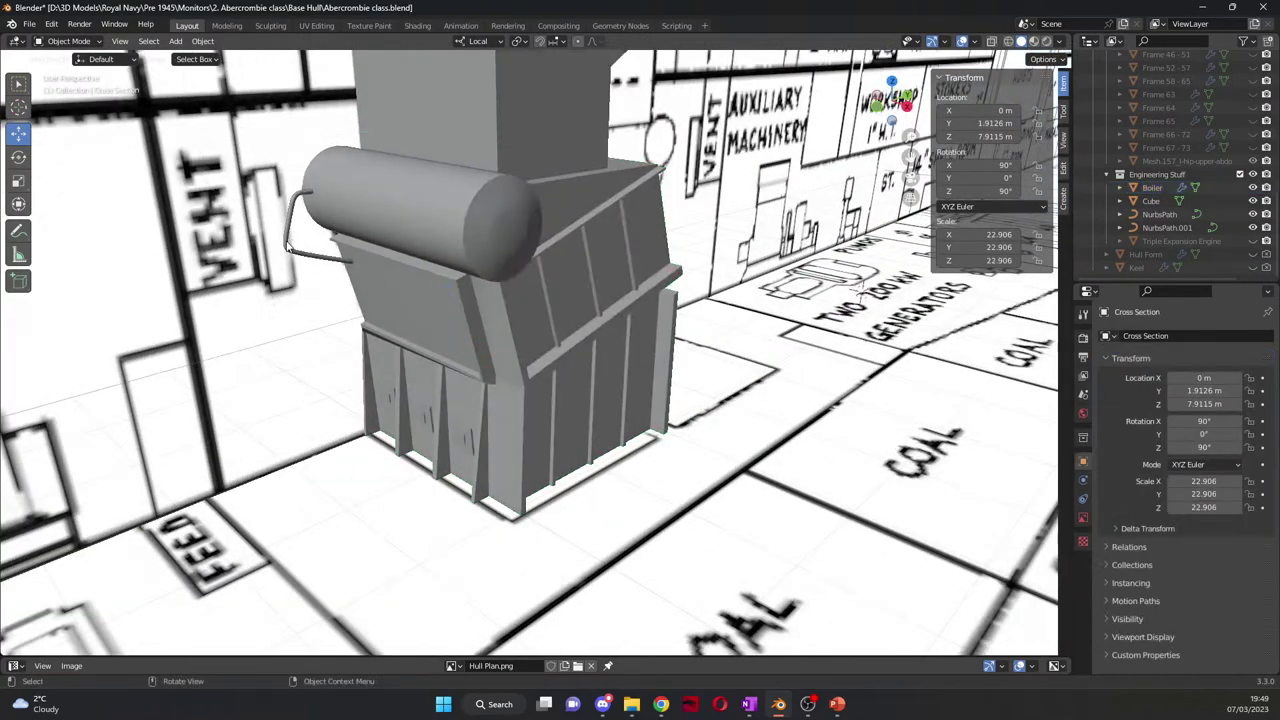
left_click(288, 247)
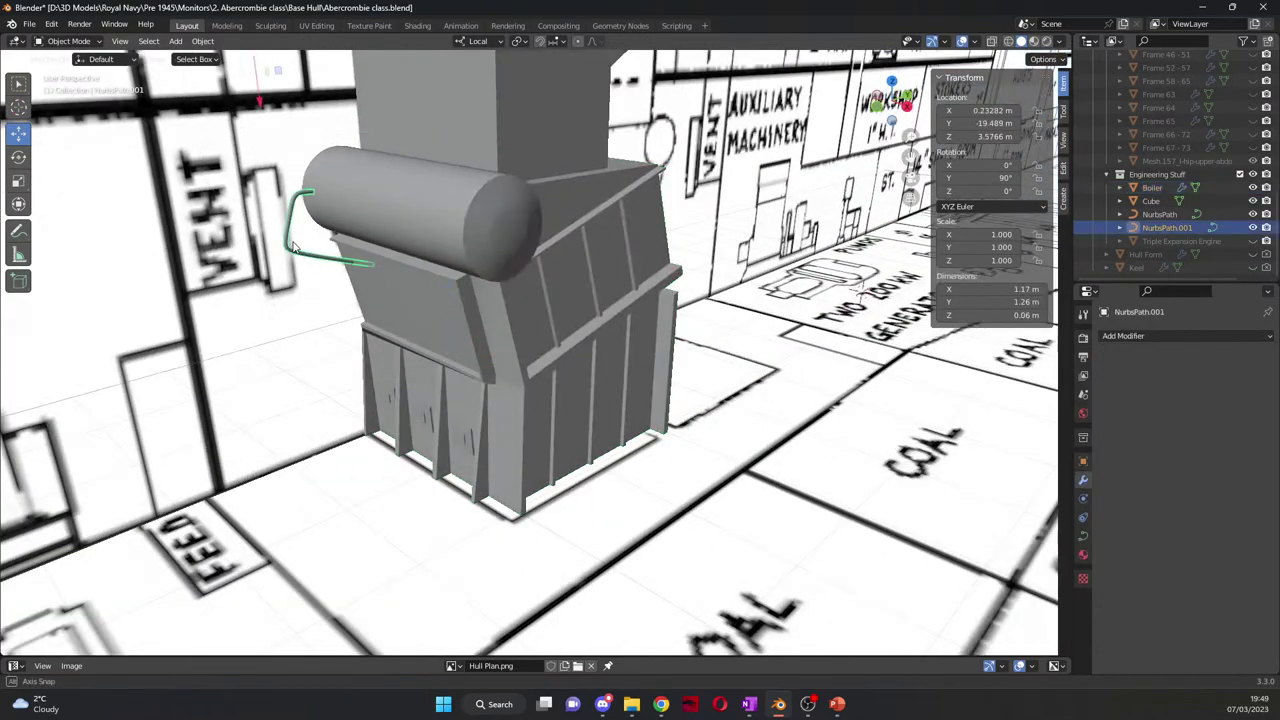
middle_click_drag(290, 248, 337, 254)
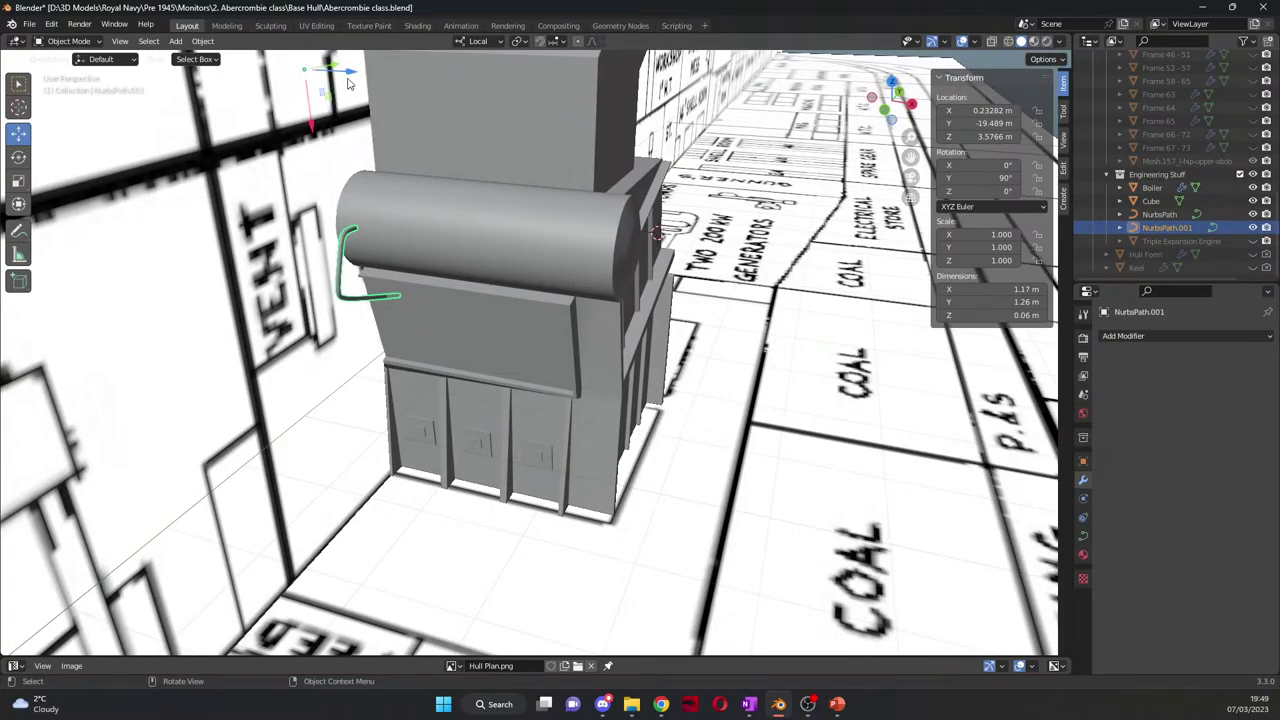
left_click_drag(349, 74, 524, 94)
Step: Move the same pipe 4.36 m along its local Y axis to behind the boiler
middle_click_drag(580, 169, 515, 174)
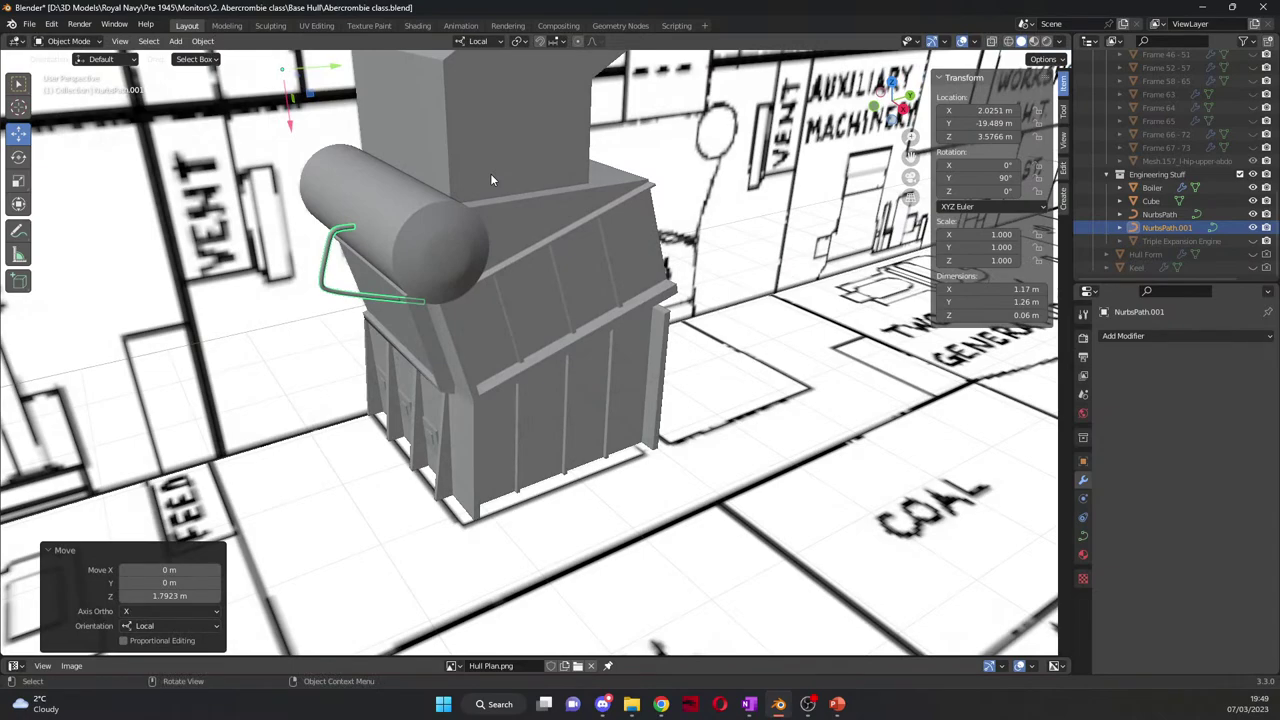
middle_click_drag(490, 178, 486, 271)
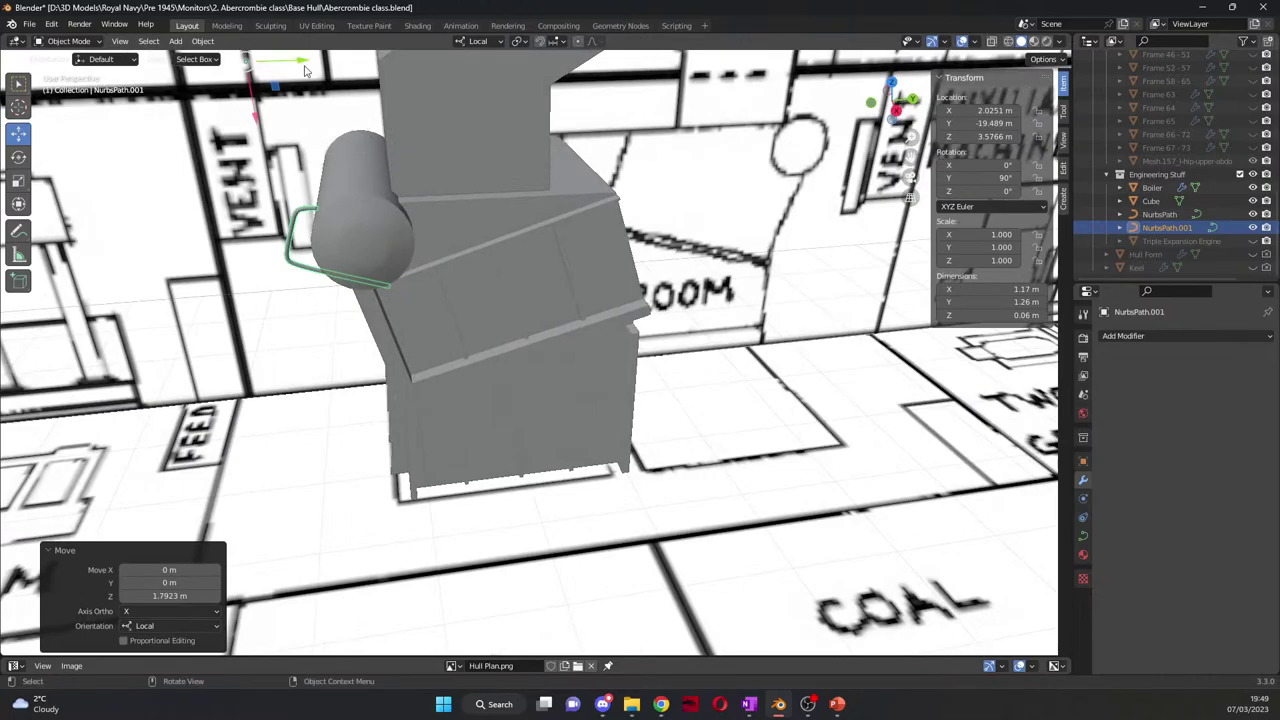
left_click_drag(305, 70, 662, 175)
middle_click_drag(662, 175, 603, 183)
Step: Move the upper end points of the rear pipe's curve -0.10359 m in Y and 0.20304 m in Z
key("KP_3")
scroll(567, 171, "up", 2)
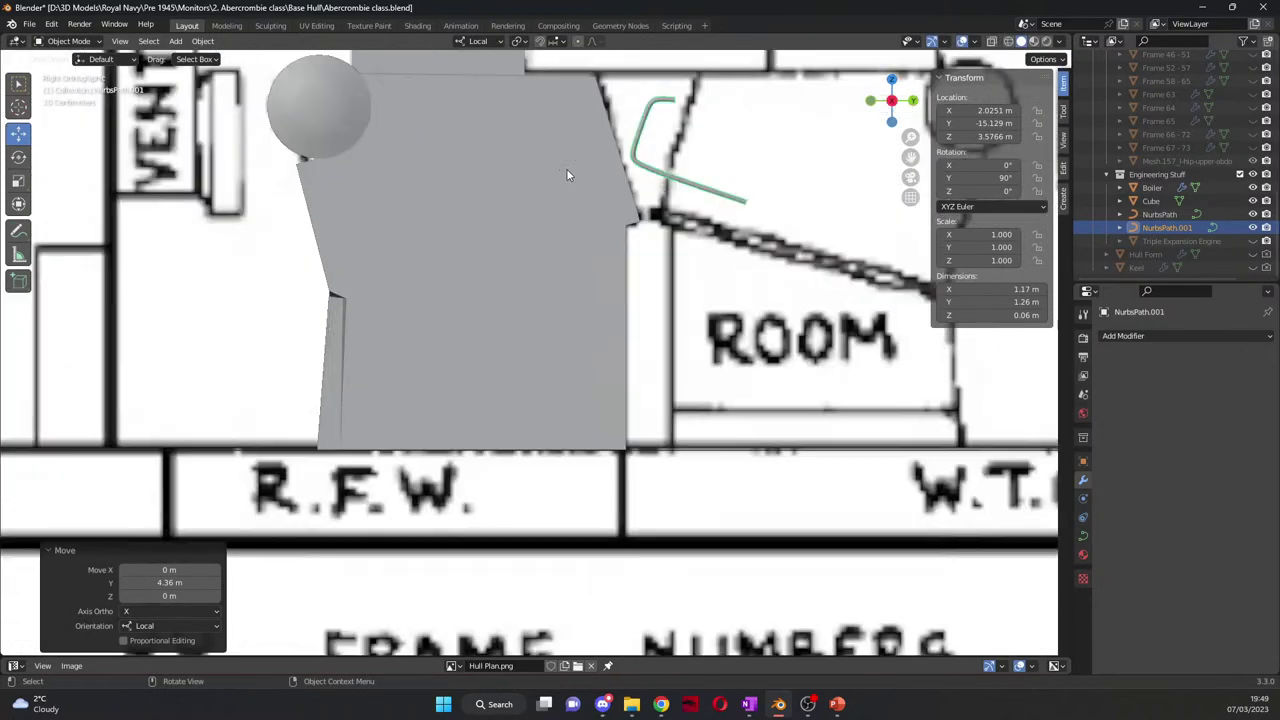
left_click_drag(910, 157, 645, 350)
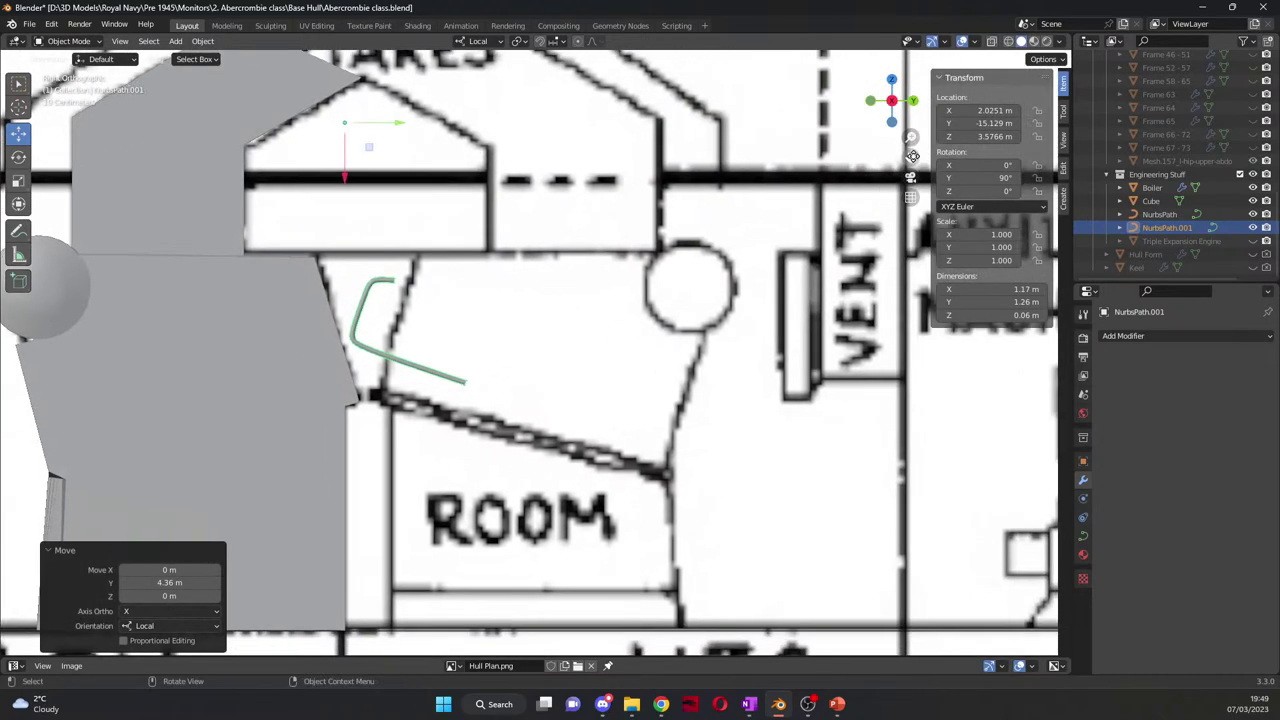
key("Tab")
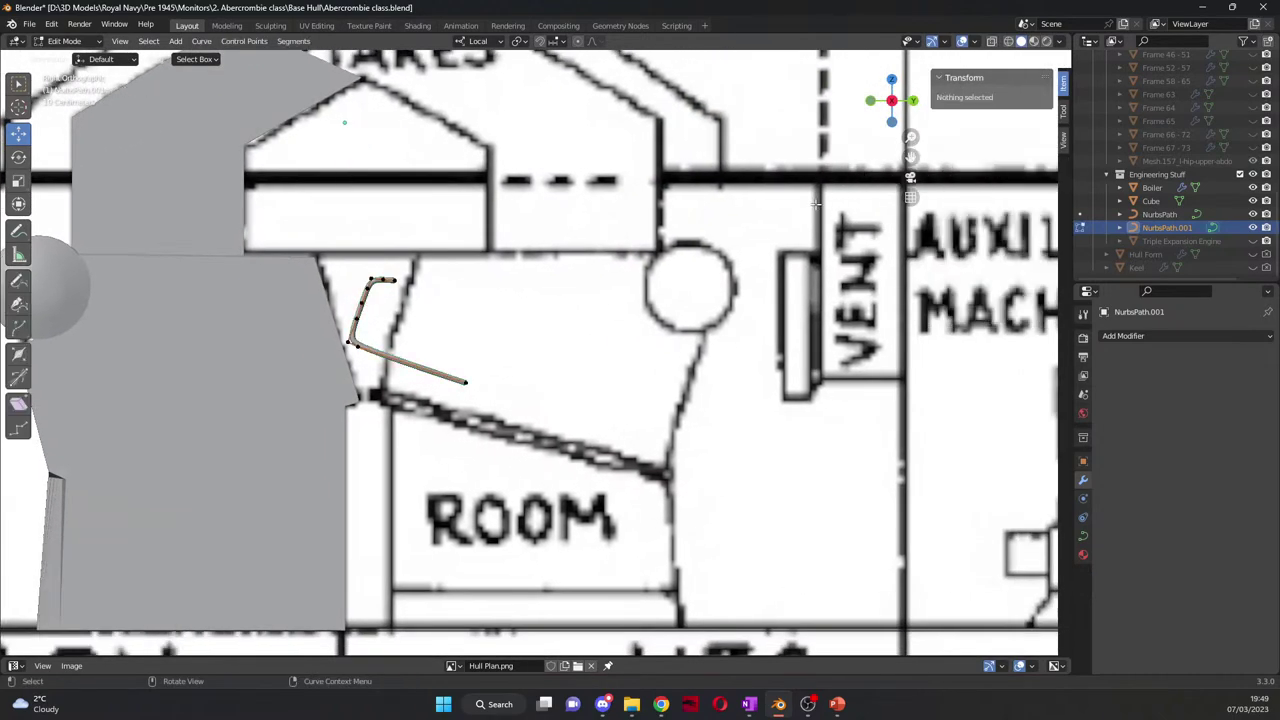
scroll(446, 255, "up", 3)
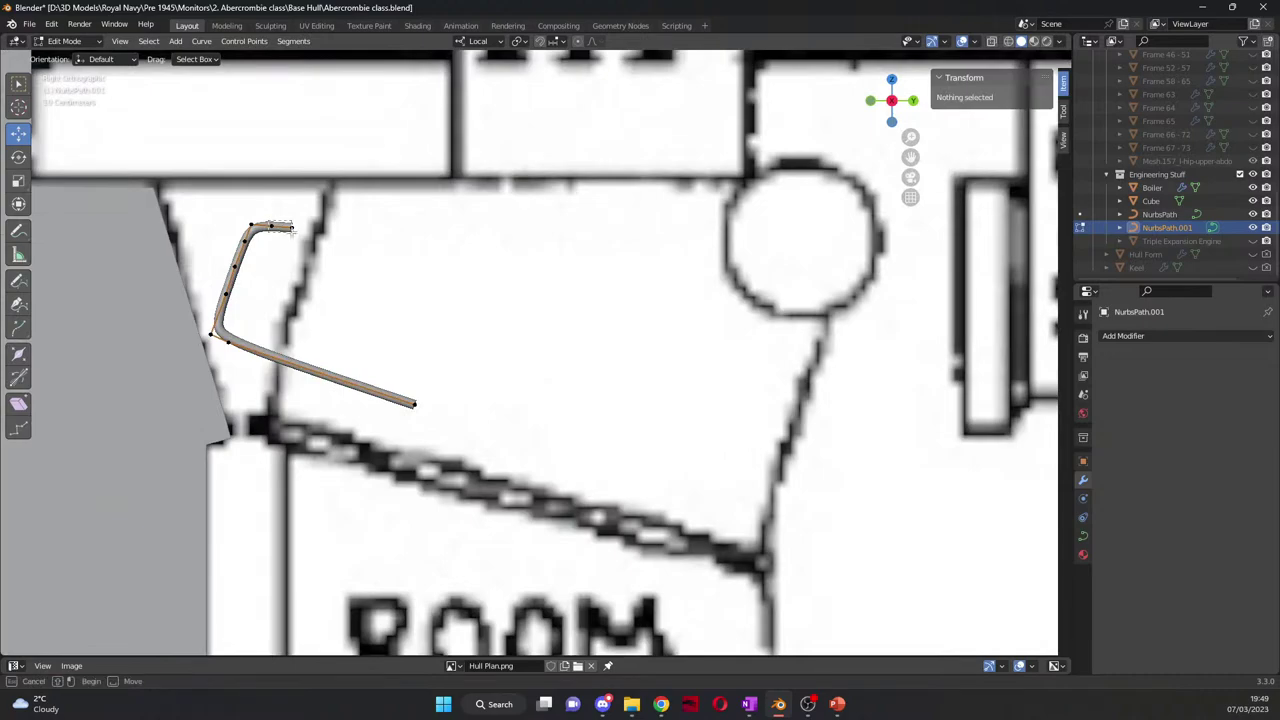
left_click(285, 227)
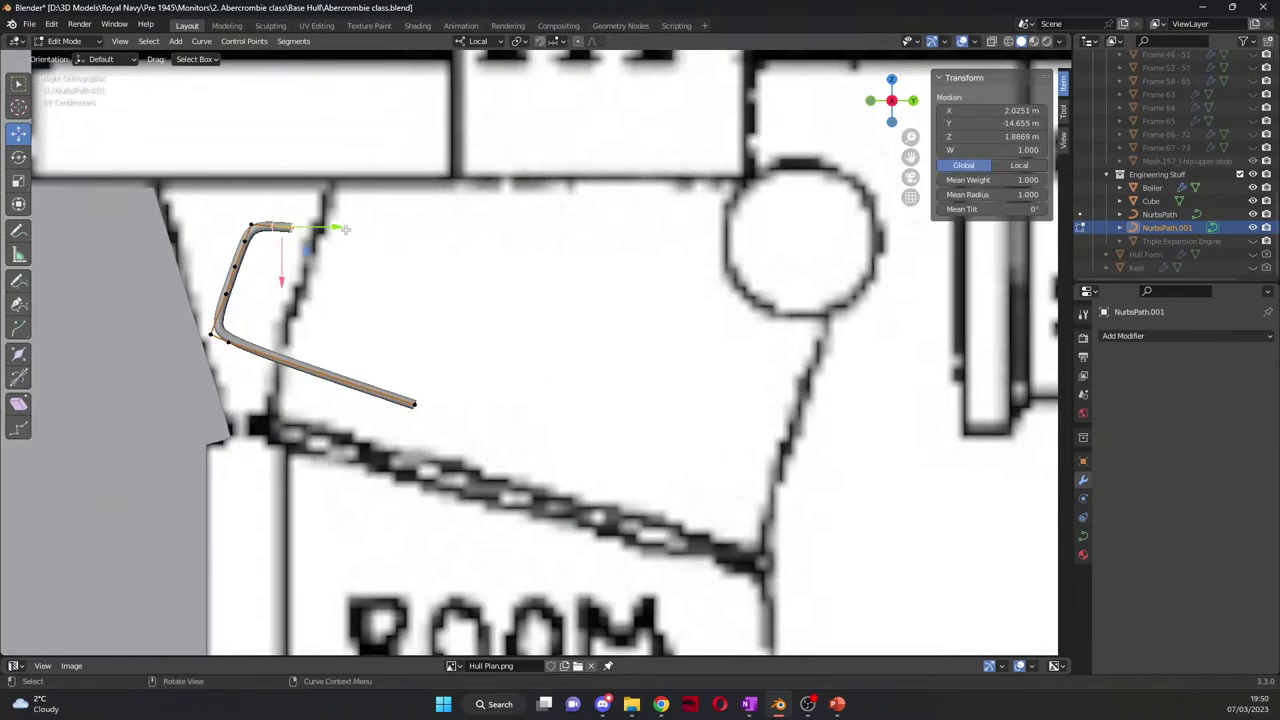
left_click_drag(350, 230, 333, 198)
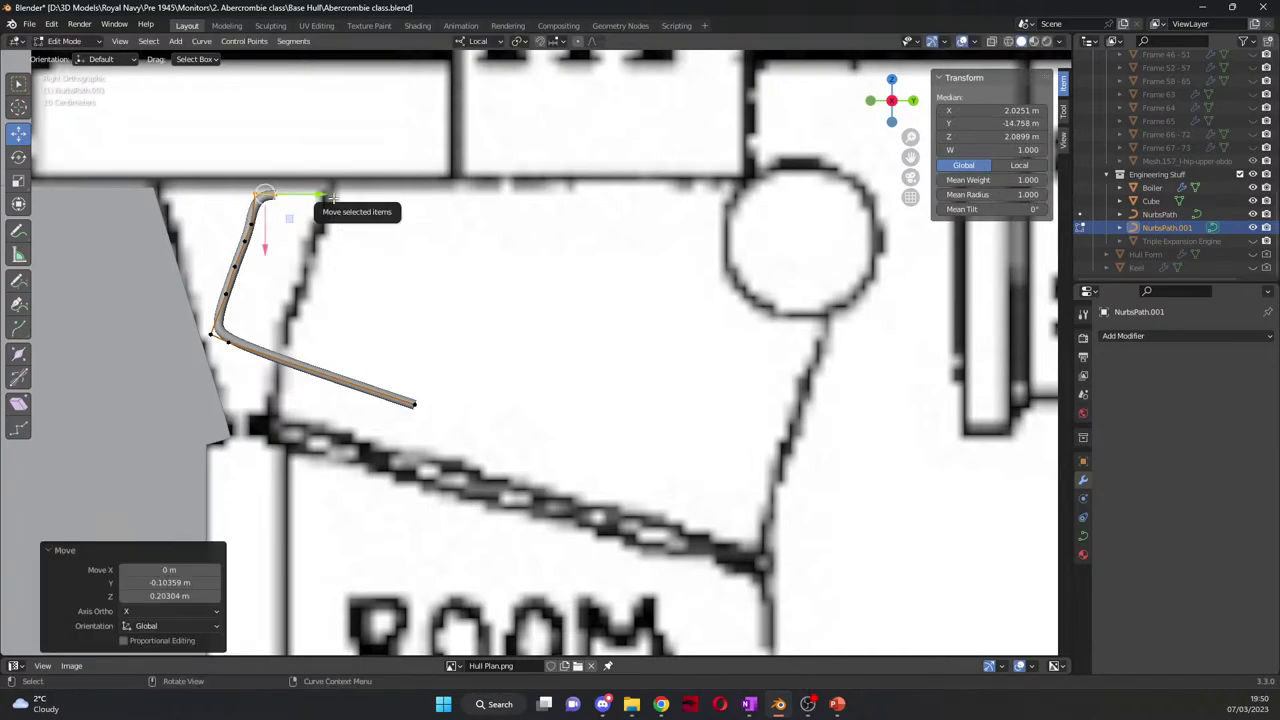
Step: Rotate the pipe's upper end points -181° and move them -0.85359 m in Y and 0.20718 m in Z, over the boiler's top
key("r")
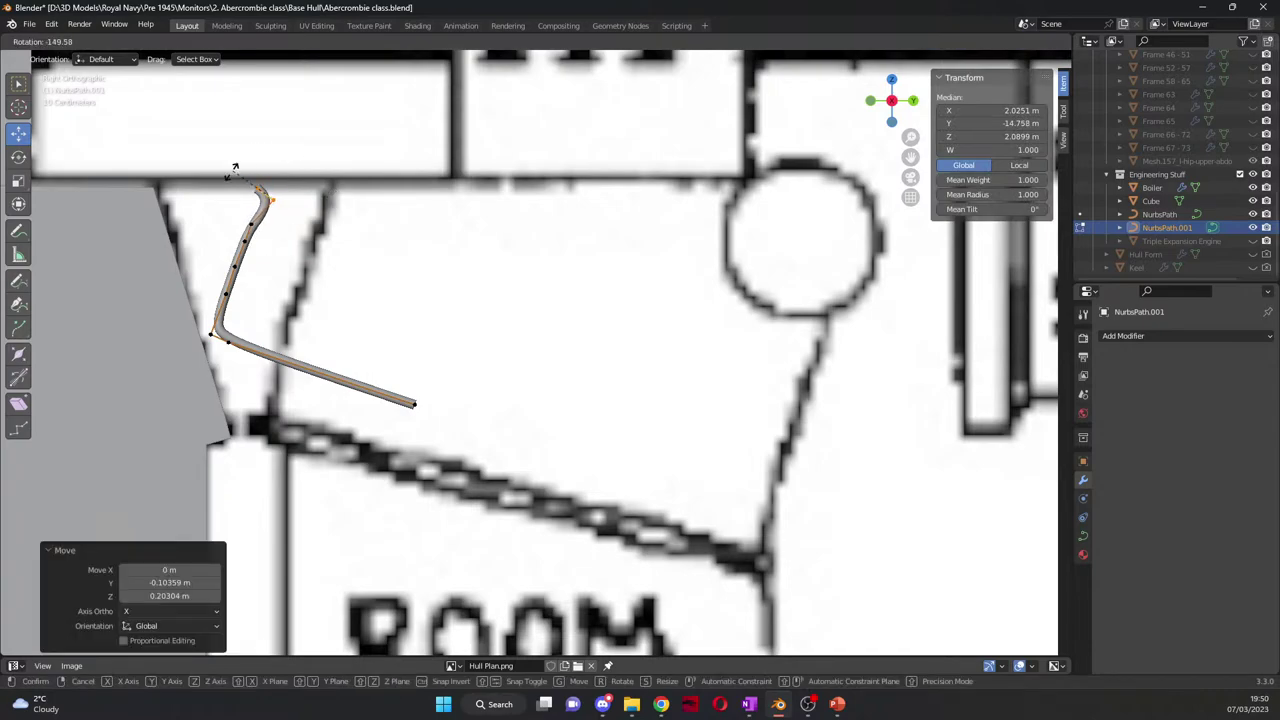
left_click(217, 196)
key("g")
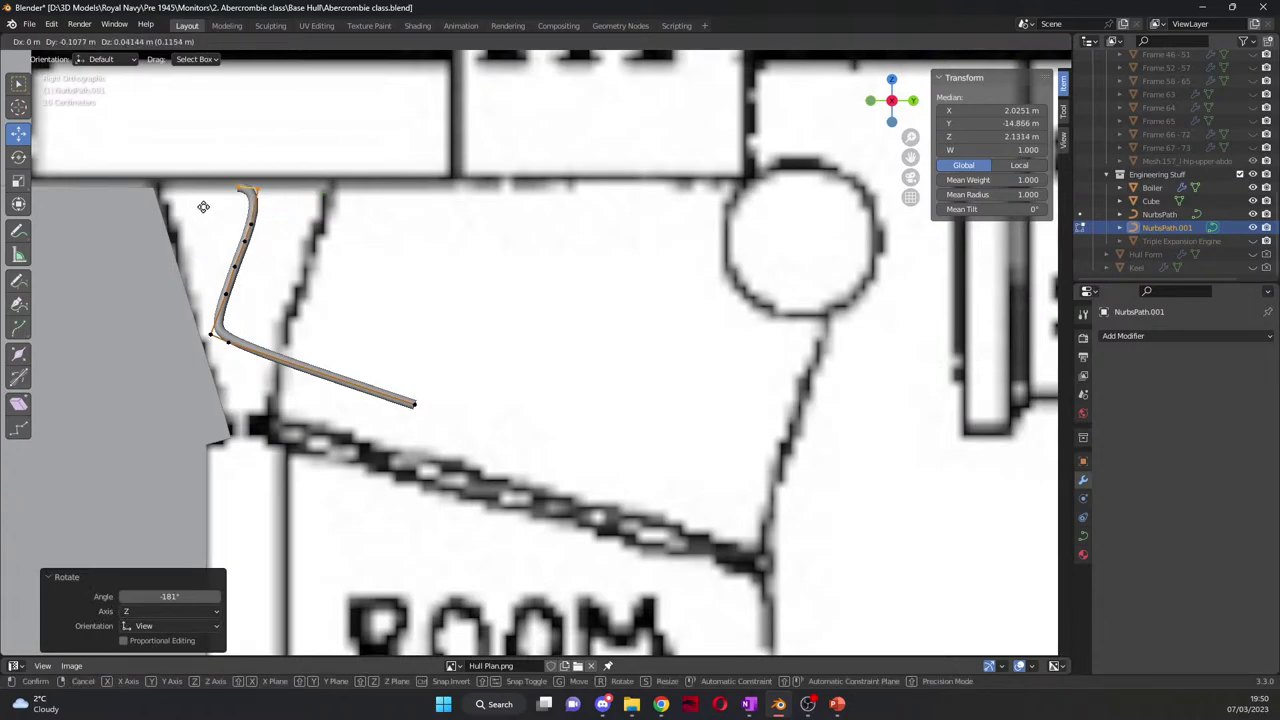
left_click(85, 181)
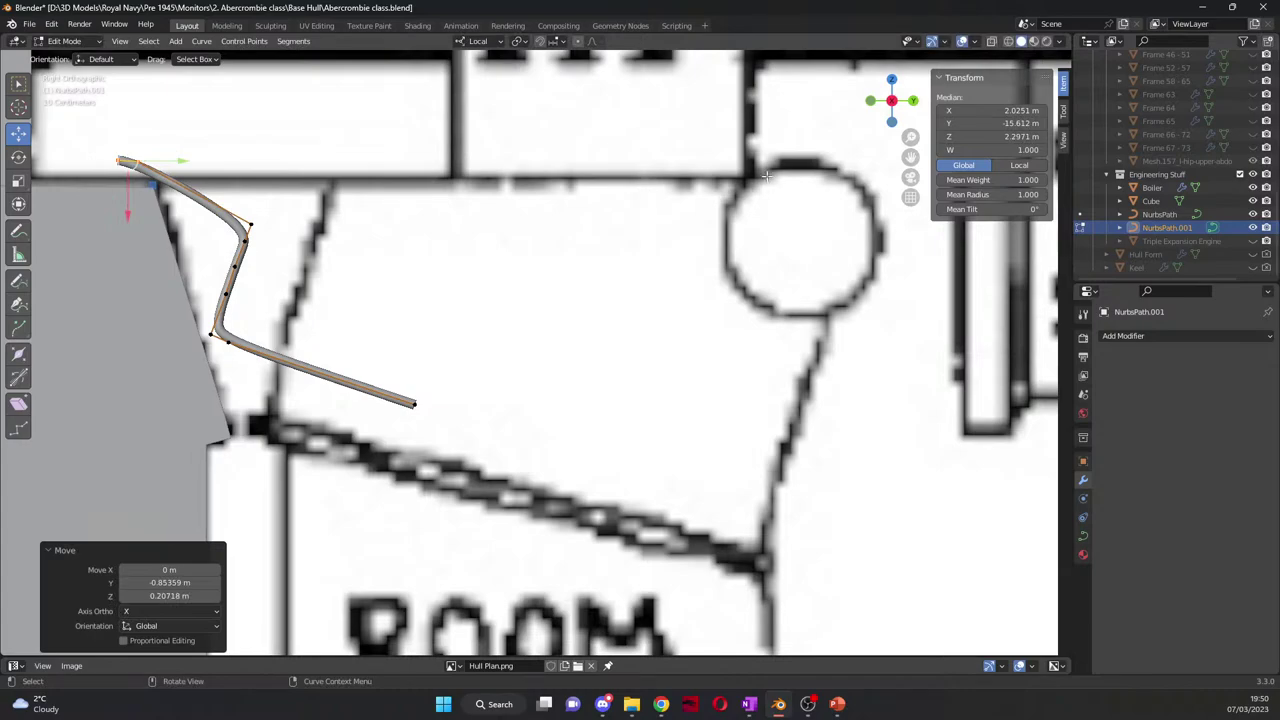
Step: Rotate the same end points -105° and shift them about 0.2 m along negative Y above the boiler's top
mouse_move(912, 158)
left_mouse_down()
mouse_move(1108, 212)
mouse_move(917, 160)
left_mouse_up()
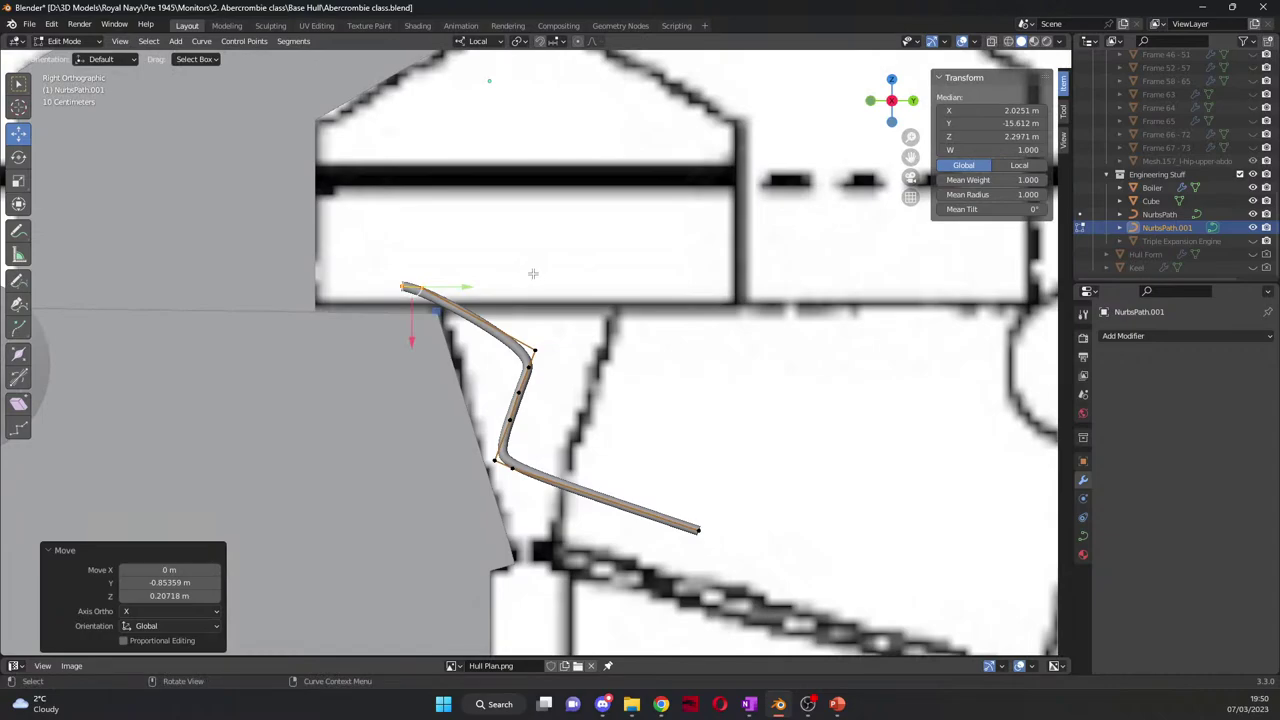
key("r")
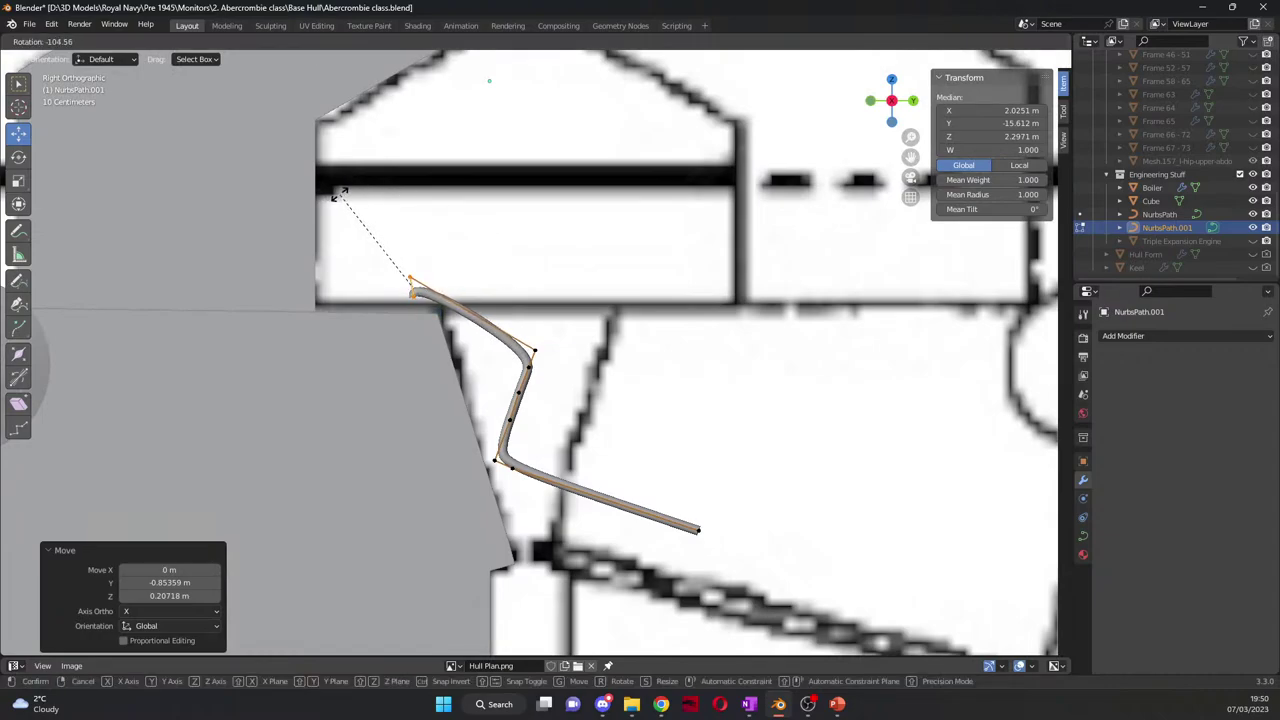
left_click(340, 195)
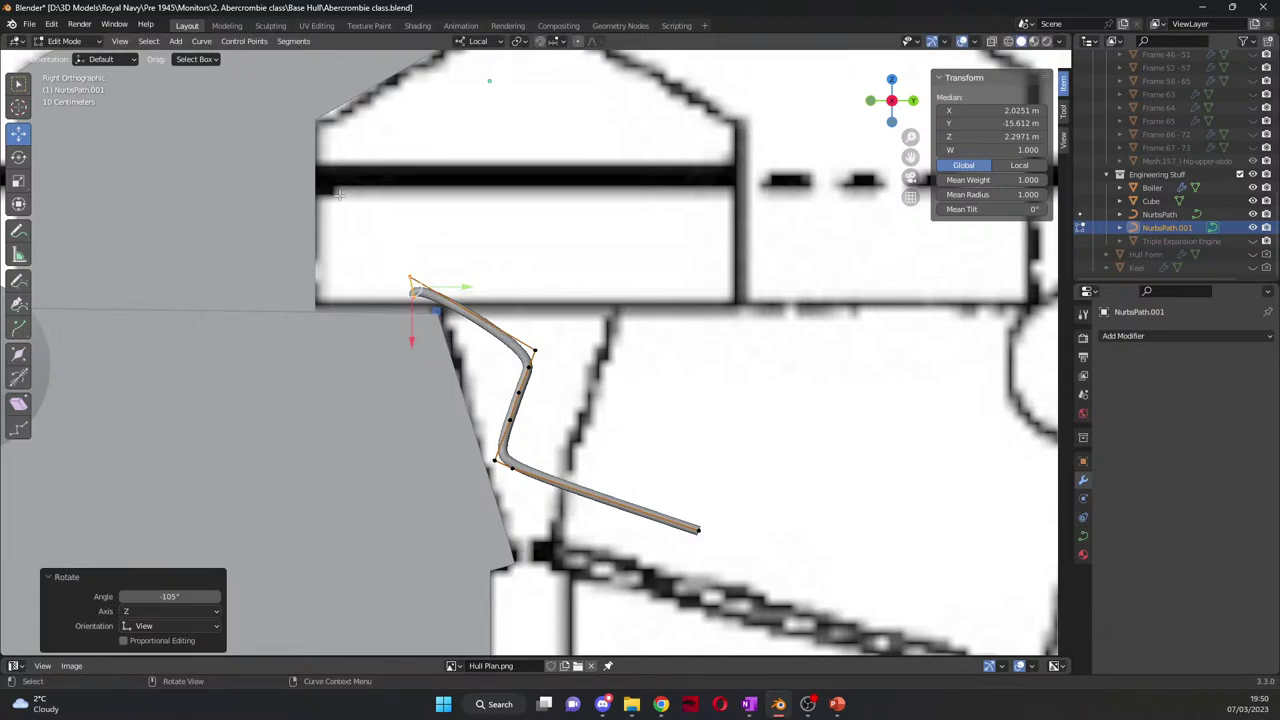
key("g")
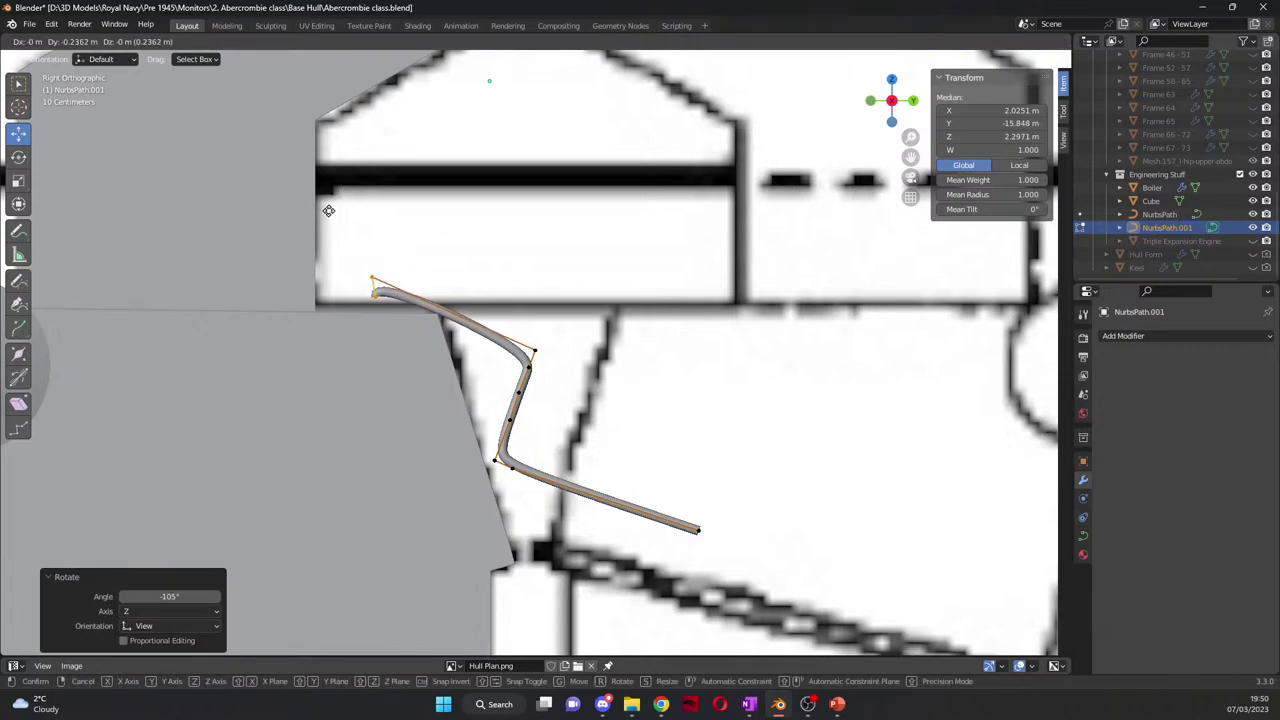
left_click(333, 211)
Step: Extrude the pipe's upper end point about 0.16 m downwards into the boiler's top
left_click(381, 298)
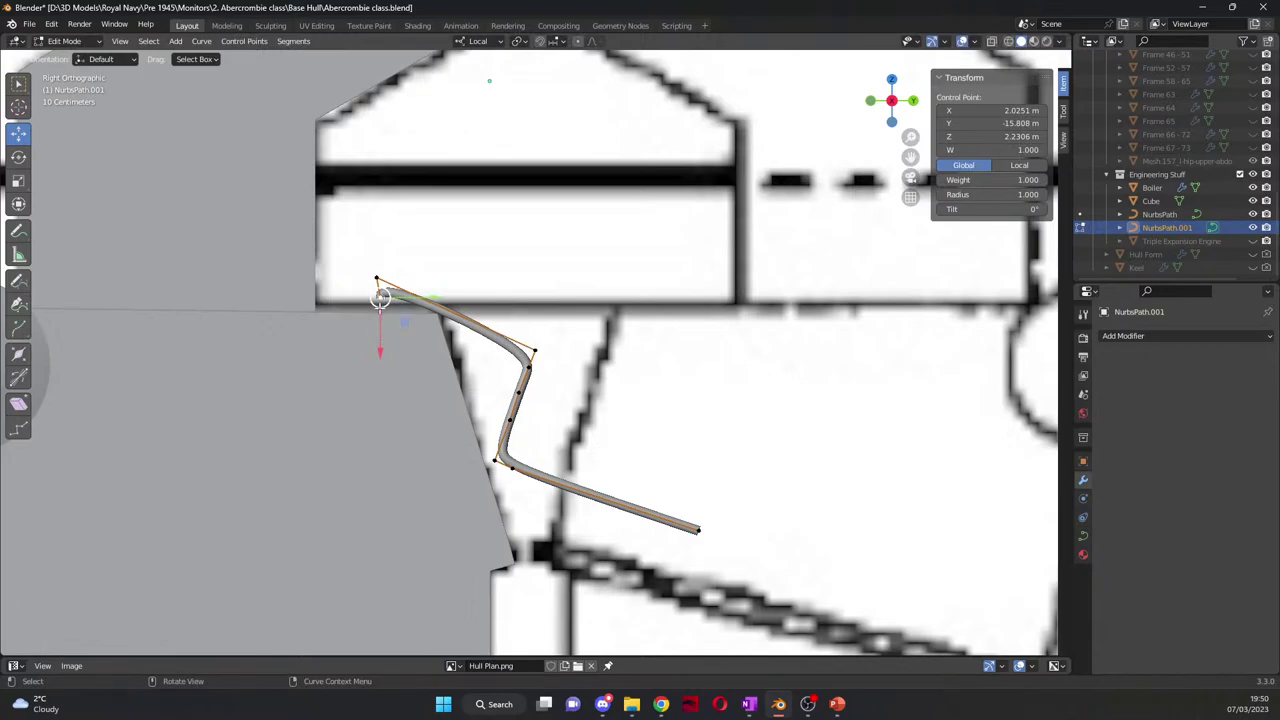
key("e")
left_click(384, 322)
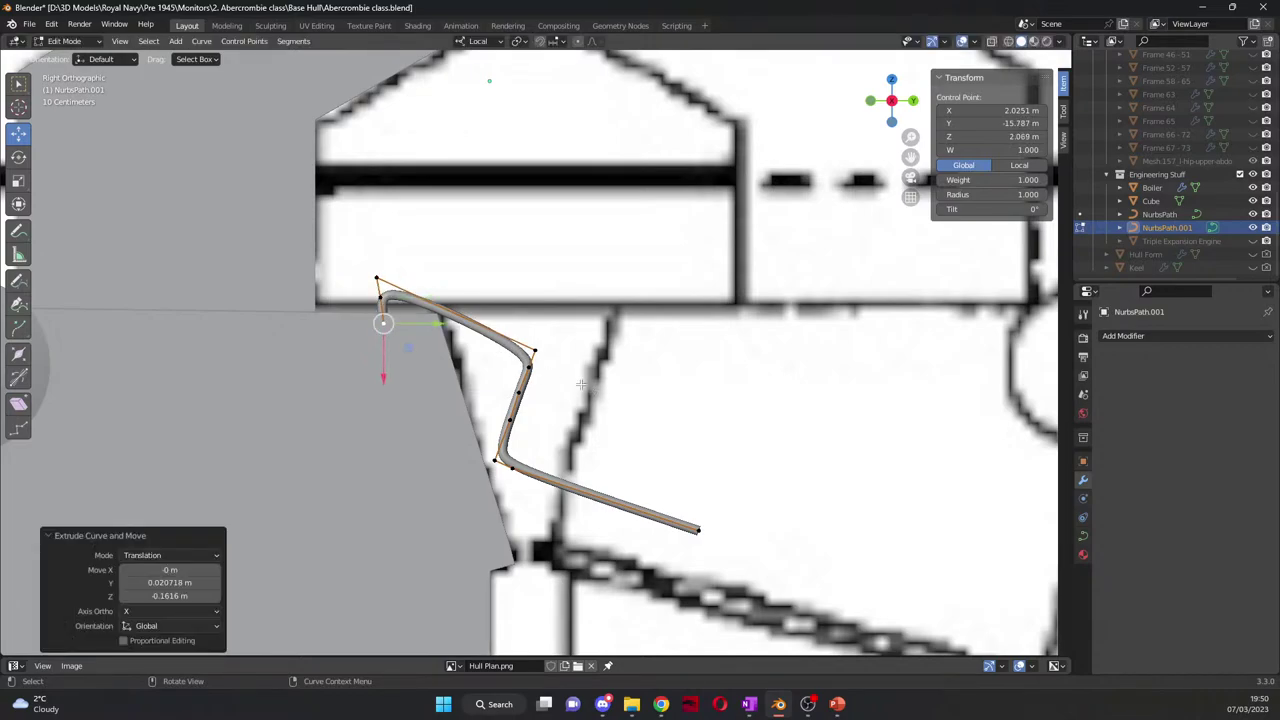
Step: Move the two control points of the pipe's upper bend to just above the boiler's top rear edge
left_click(516, 375)
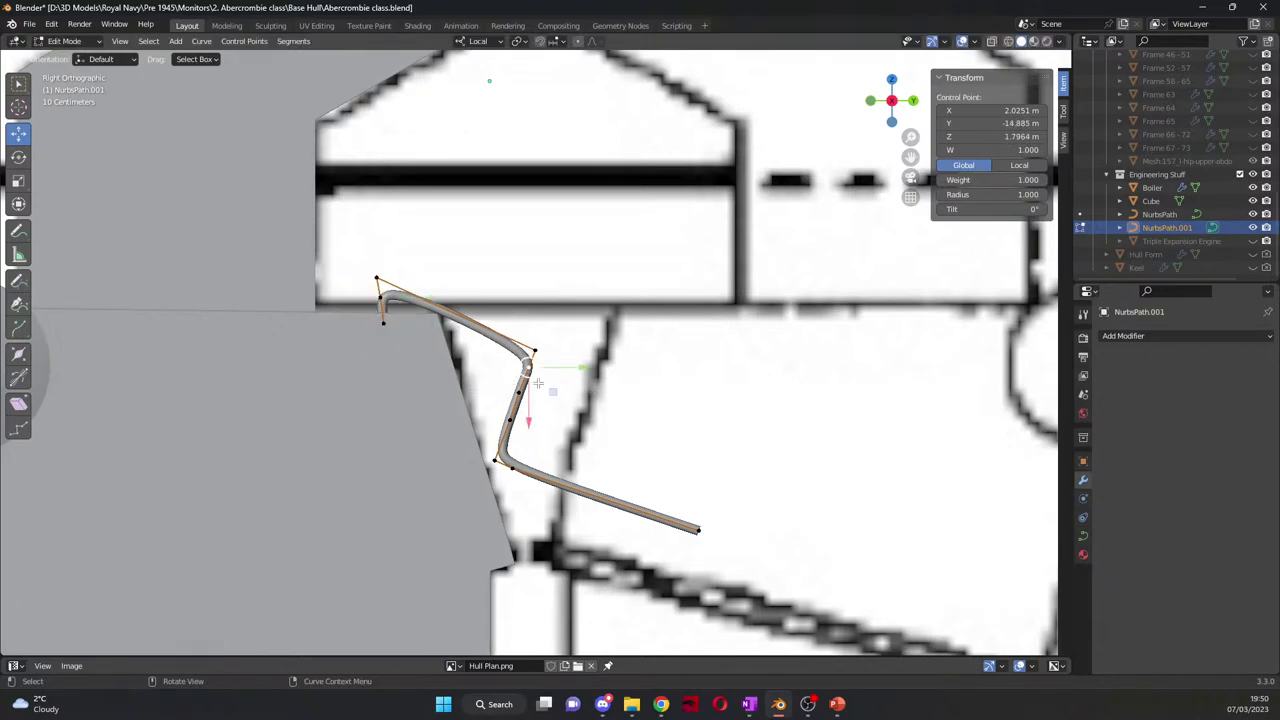
left_click_drag(532, 360, 541, 350)
key("g")
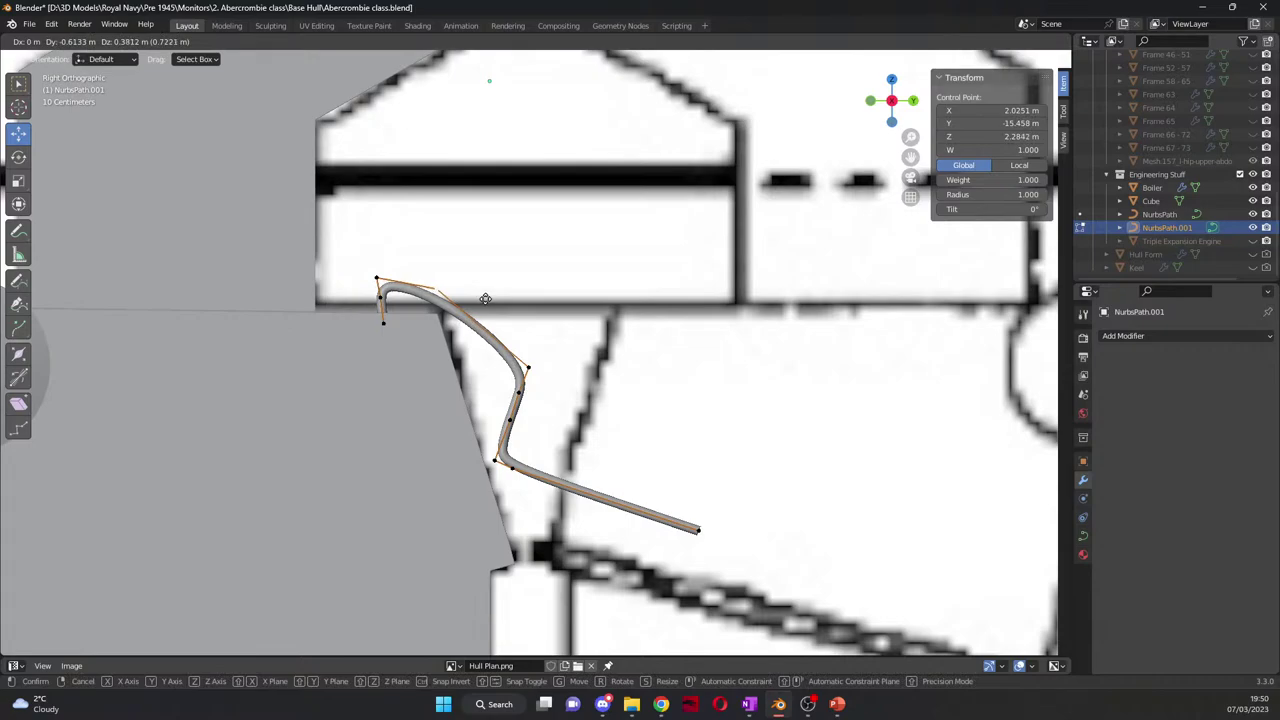
left_click(486, 298)
key("g")
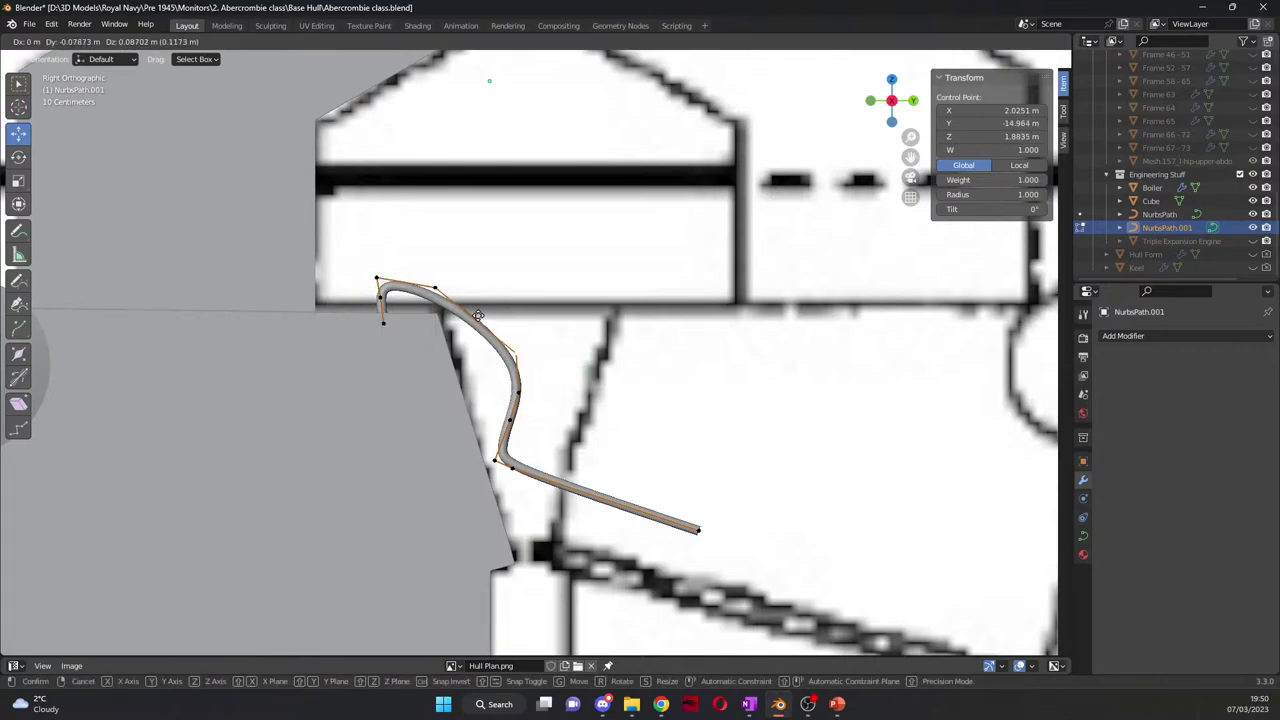
left_click(410, 252)
Step: Adjust the pipe's two middle control points so that stretch follows the boiler's sloping rear face
left_click(520, 395)
key("g")
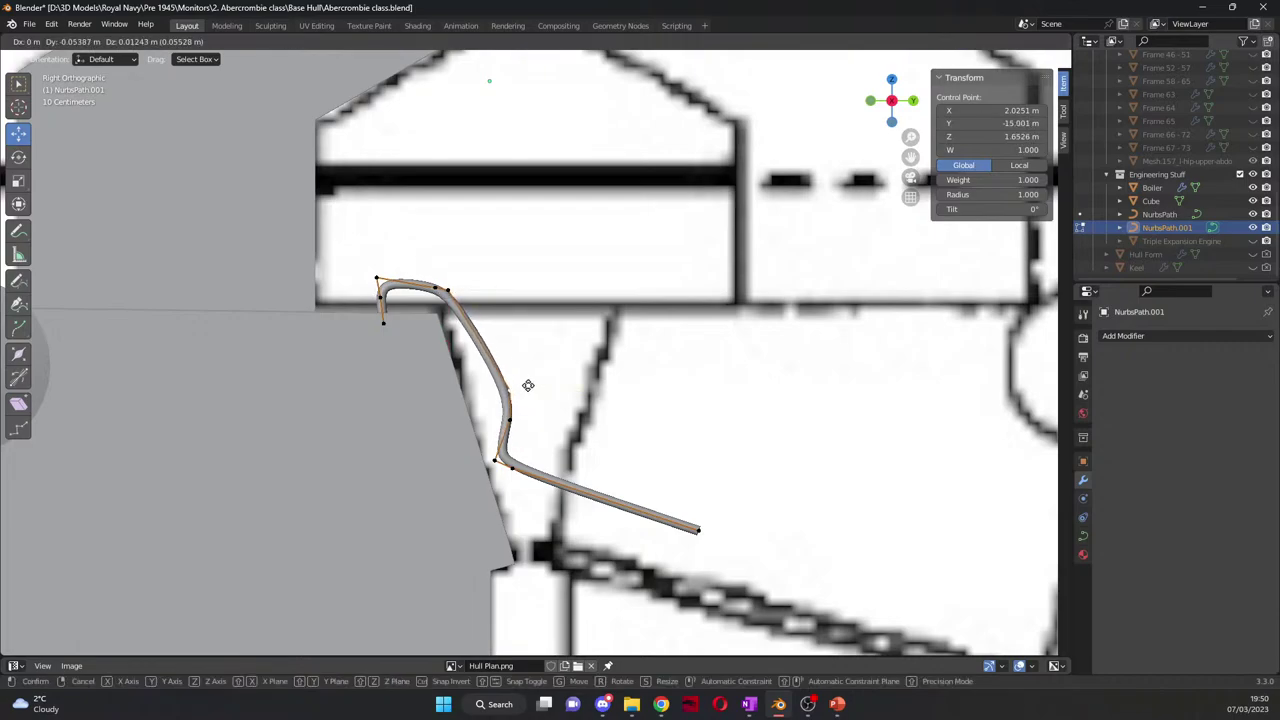
left_click(513, 384)
left_click(518, 414)
key("g")
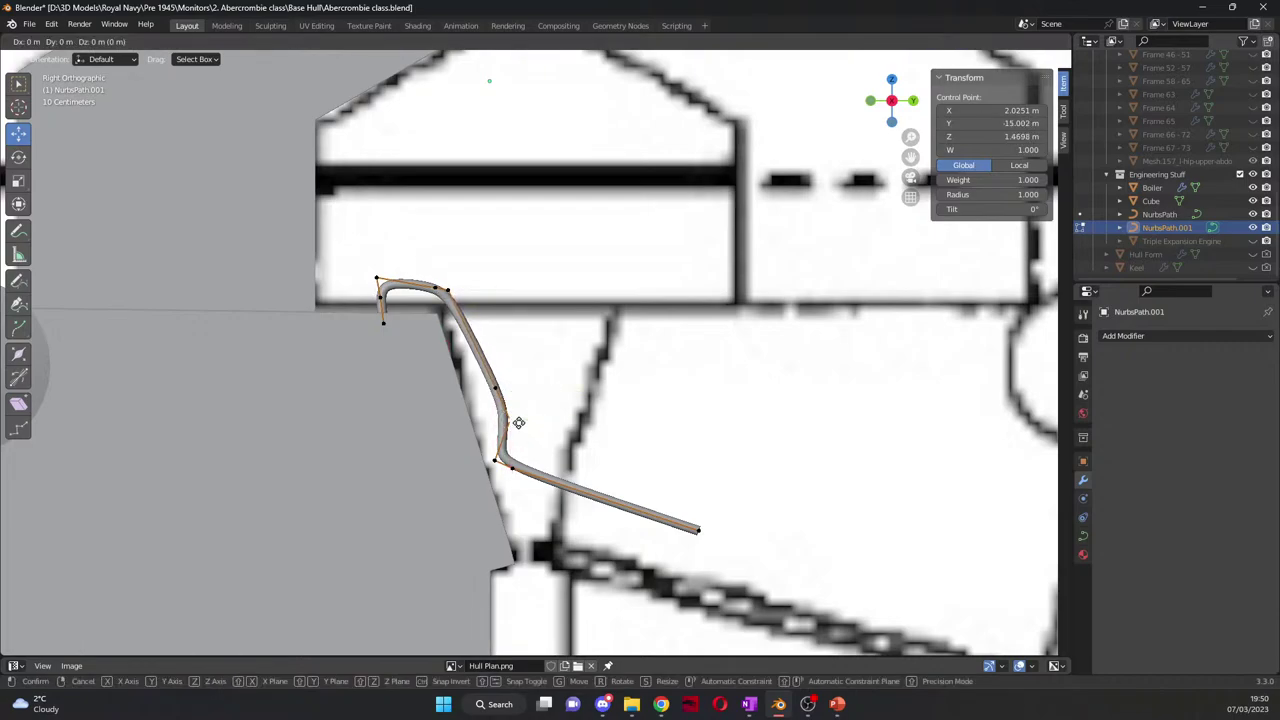
left_click(513, 428)
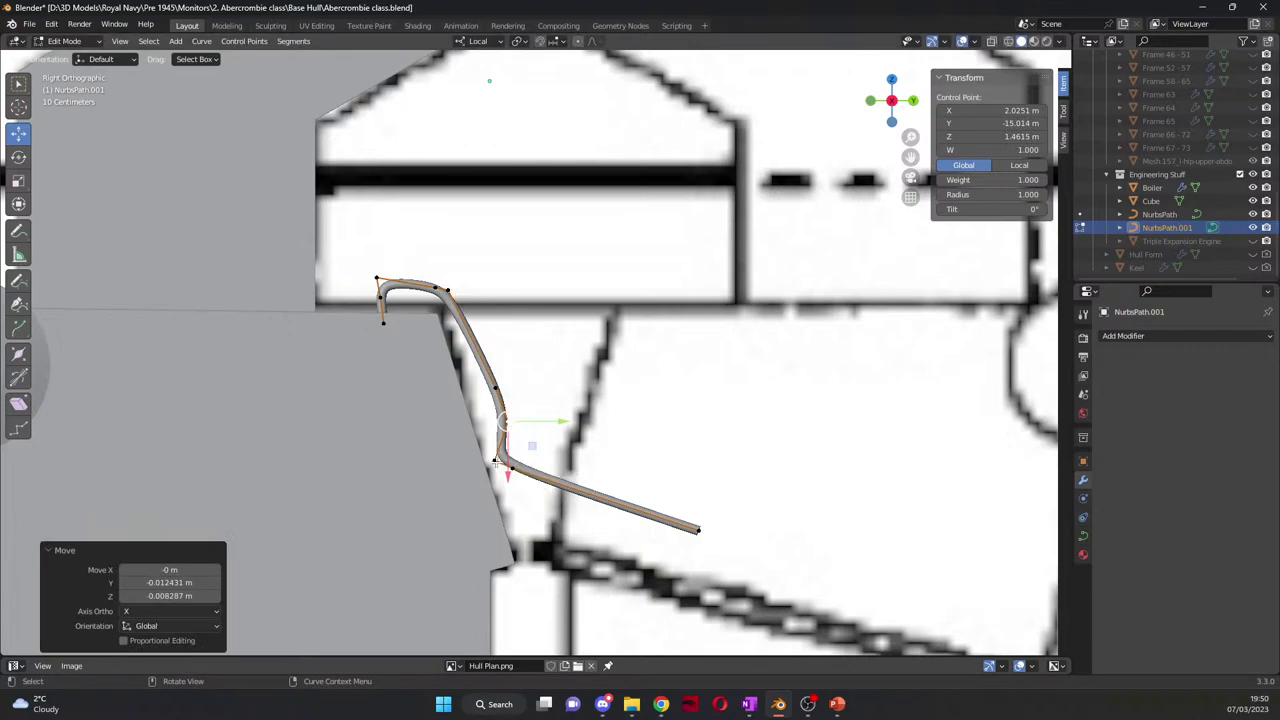
Step: Move the two control points of the pipe's lower bend outwards, in line with its sloping stretch behind the boiler
left_click(508, 468)
key("g")
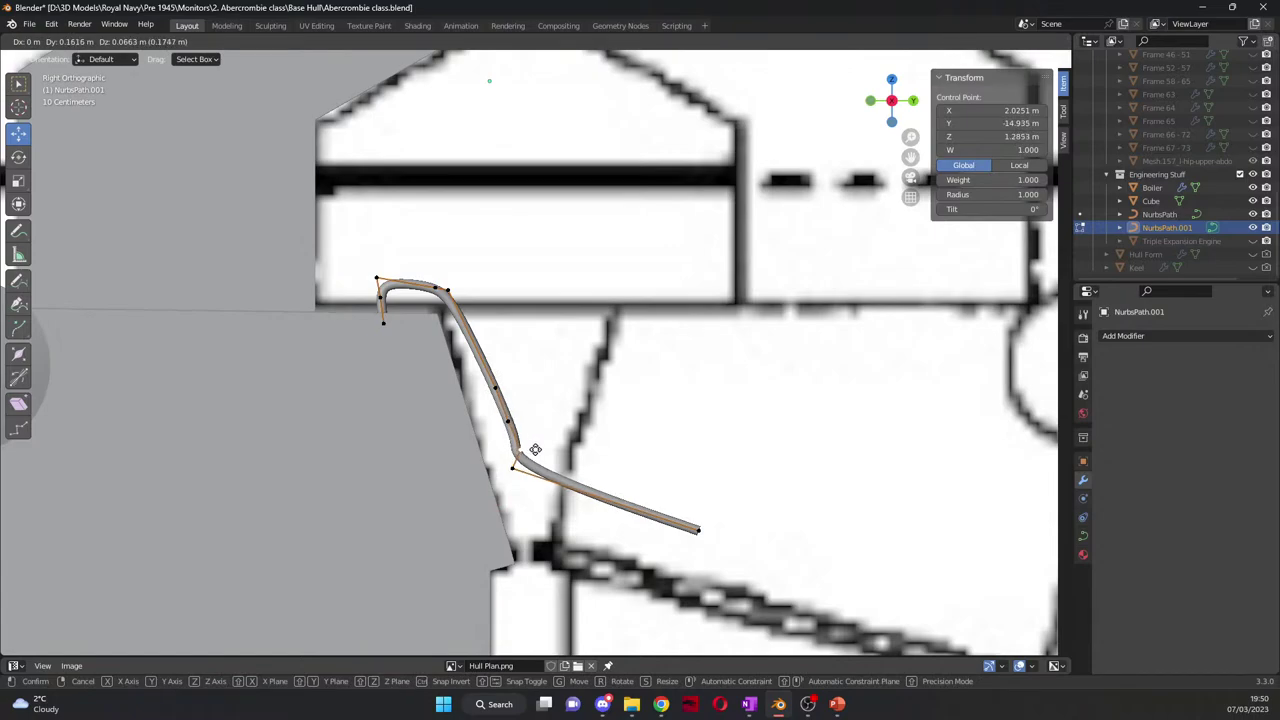
left_click(534, 452)
left_click(514, 462)
key("g")
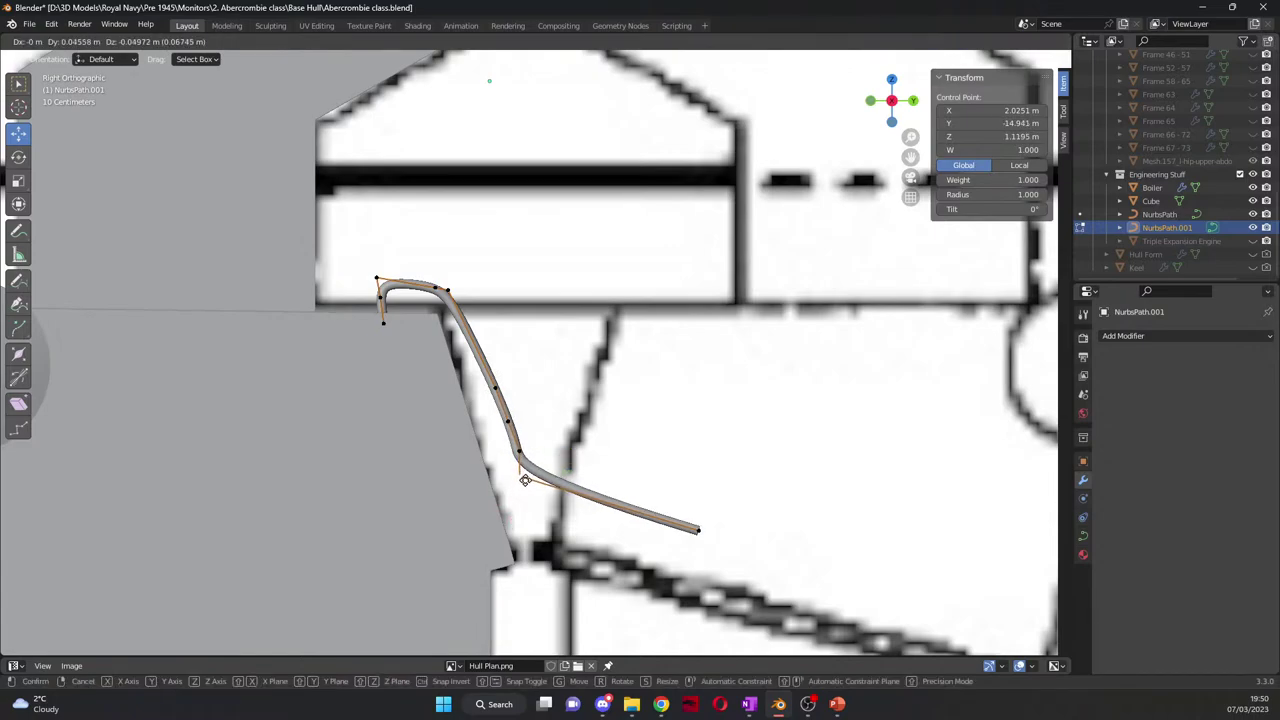
left_click(532, 475)
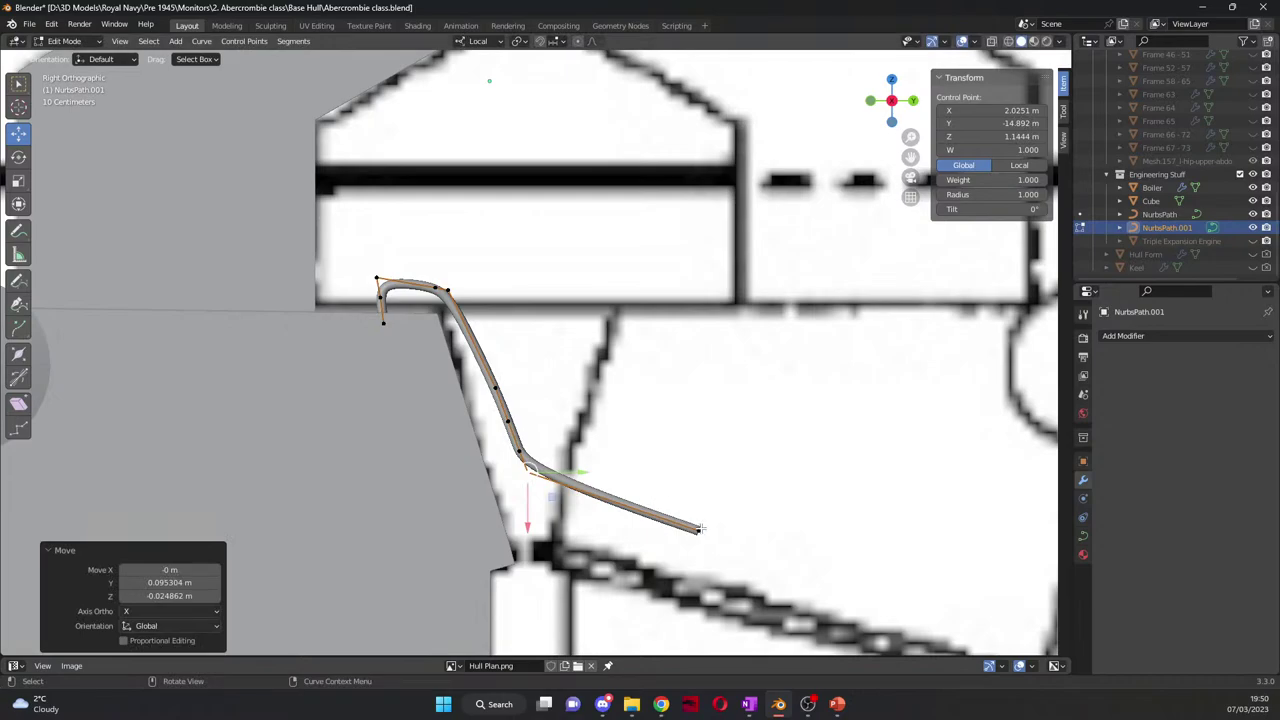
Step: Move the pipe's lower end point into the boiler's sloping rear face and finish editing the curve
left_click(699, 530)
key("g")
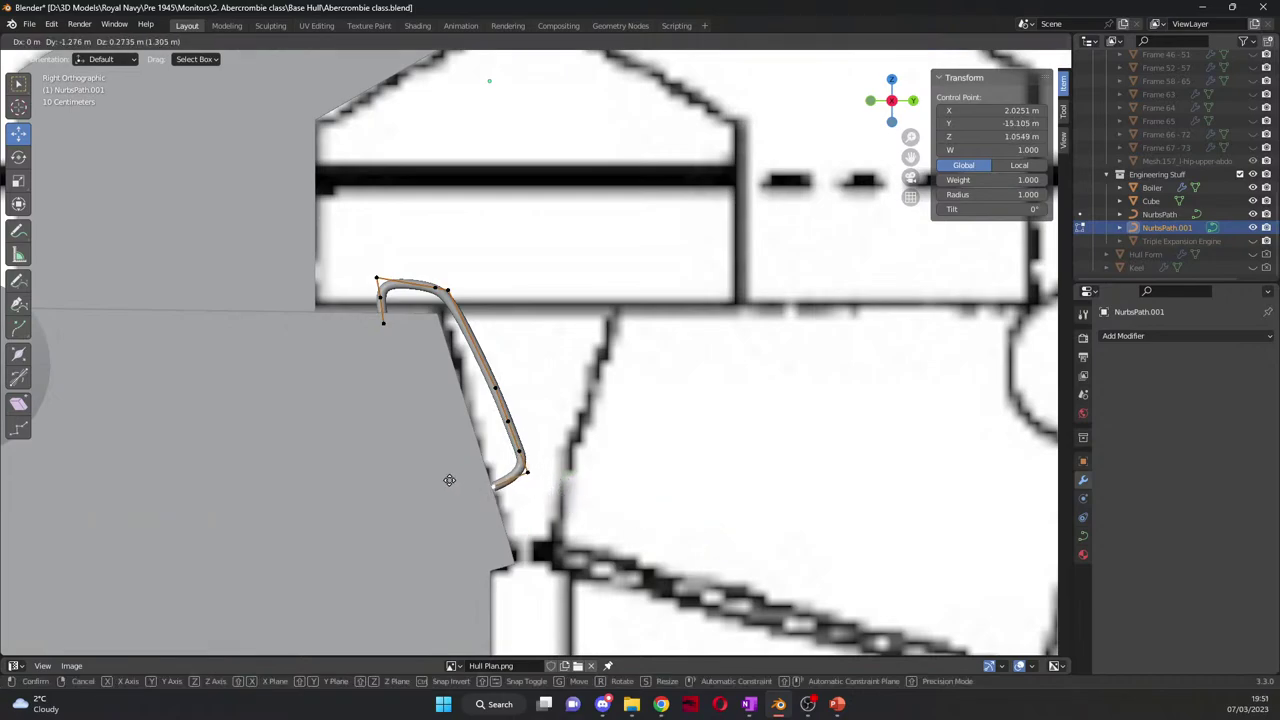
left_click(442, 480)
key("Tab")
scroll(648, 466, "down", 3)
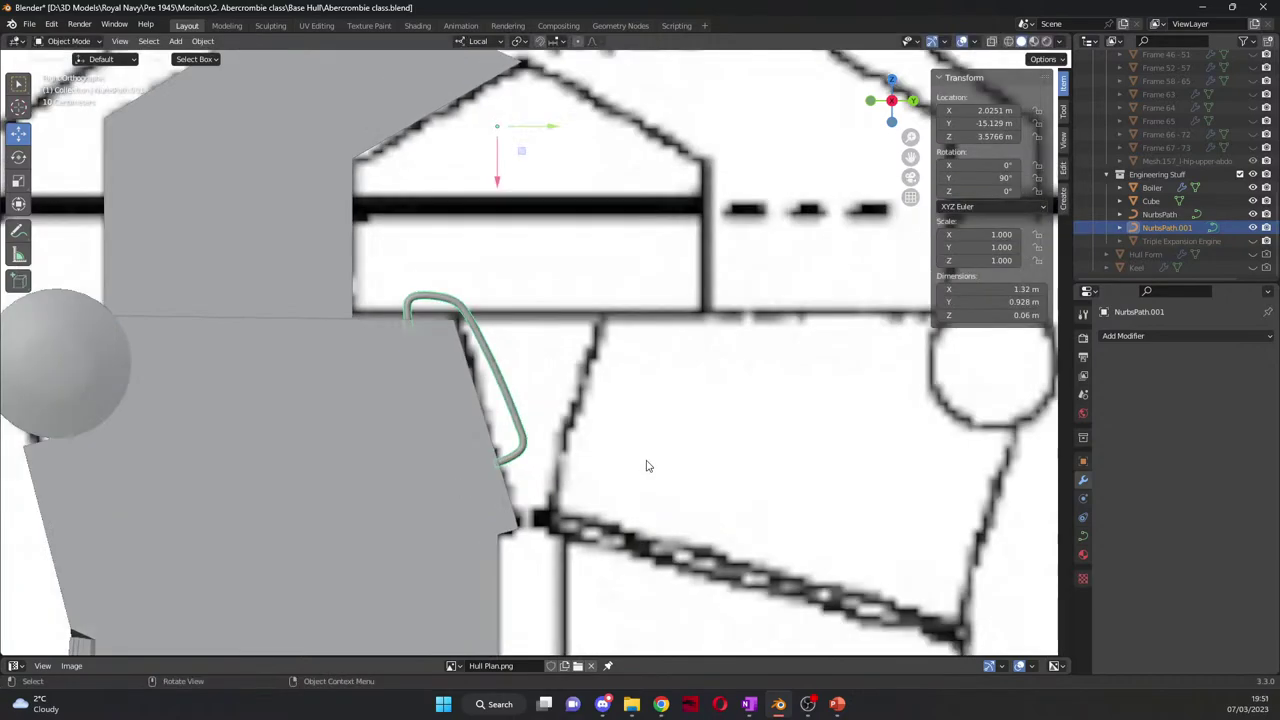
middle_click_drag(648, 466, 849, 429)
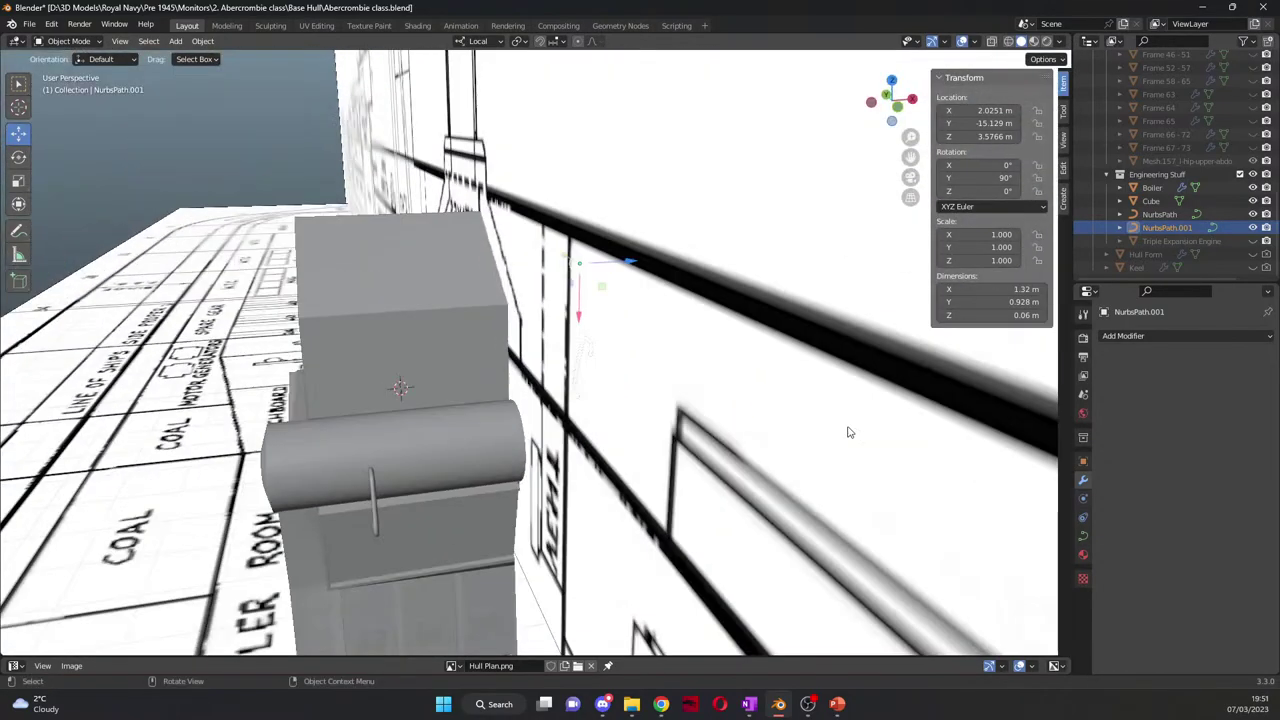
Step: Apply the Mirror modifier on the boiler
left_click(1153, 187)
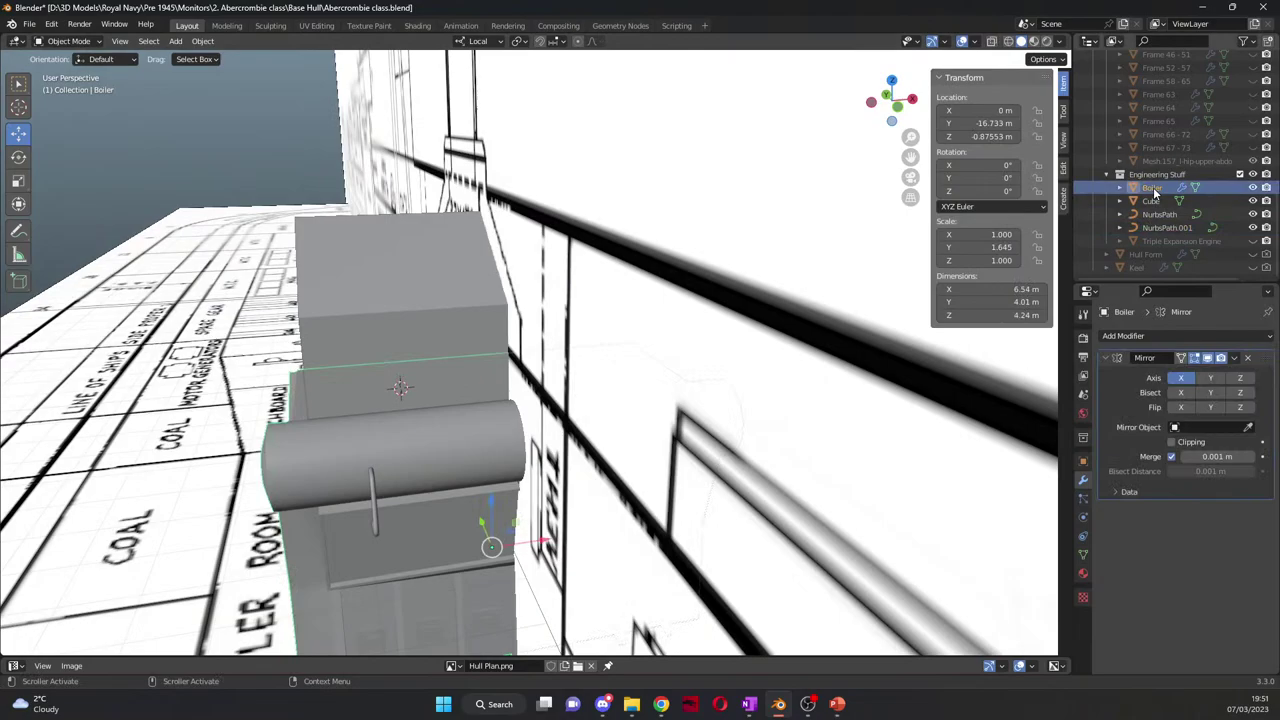
left_click(1234, 357)
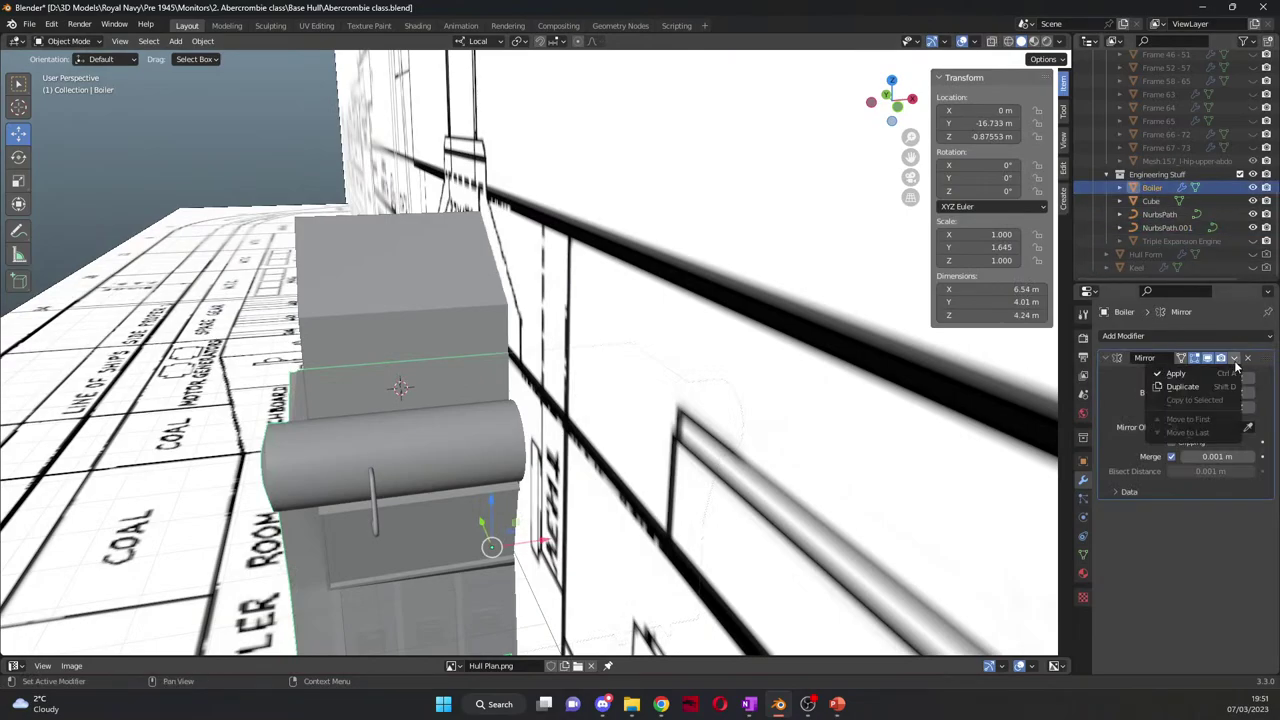
left_click(1183, 375)
scroll(464, 504, "down", 4)
middle_click_drag(462, 499, 740, 432)
Step: Try to join both pipe curves to the boiler
left_click(566, 403)
scroll(570, 330, "up", 4)
middle_click_drag(570, 335, 490, 349)
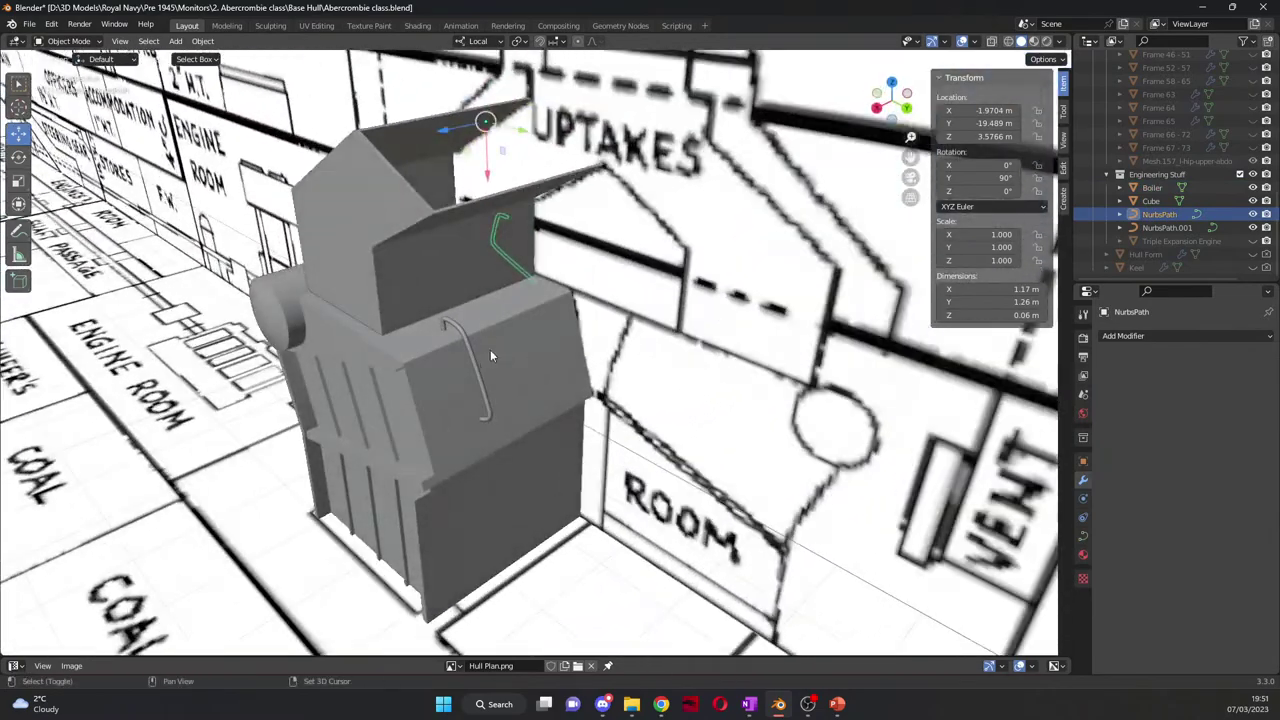
left_click(470, 351, "shift")
left_click(431, 355)
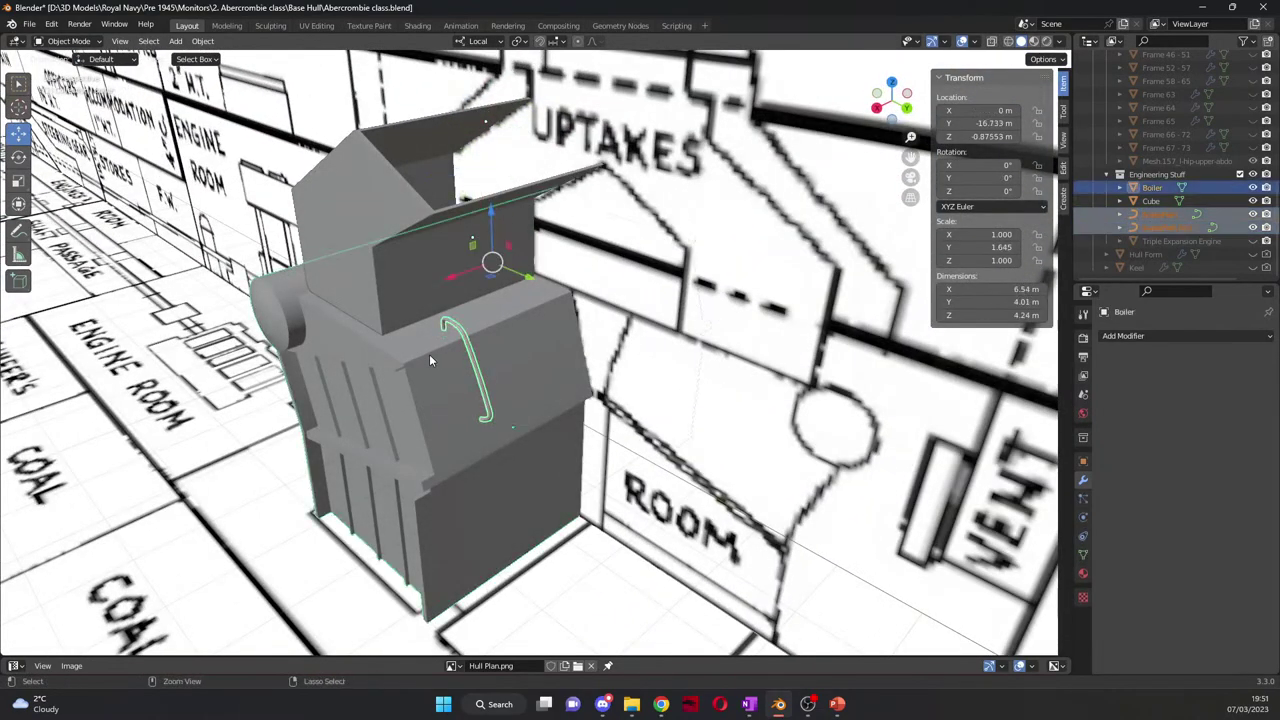
key("ctrl+j")
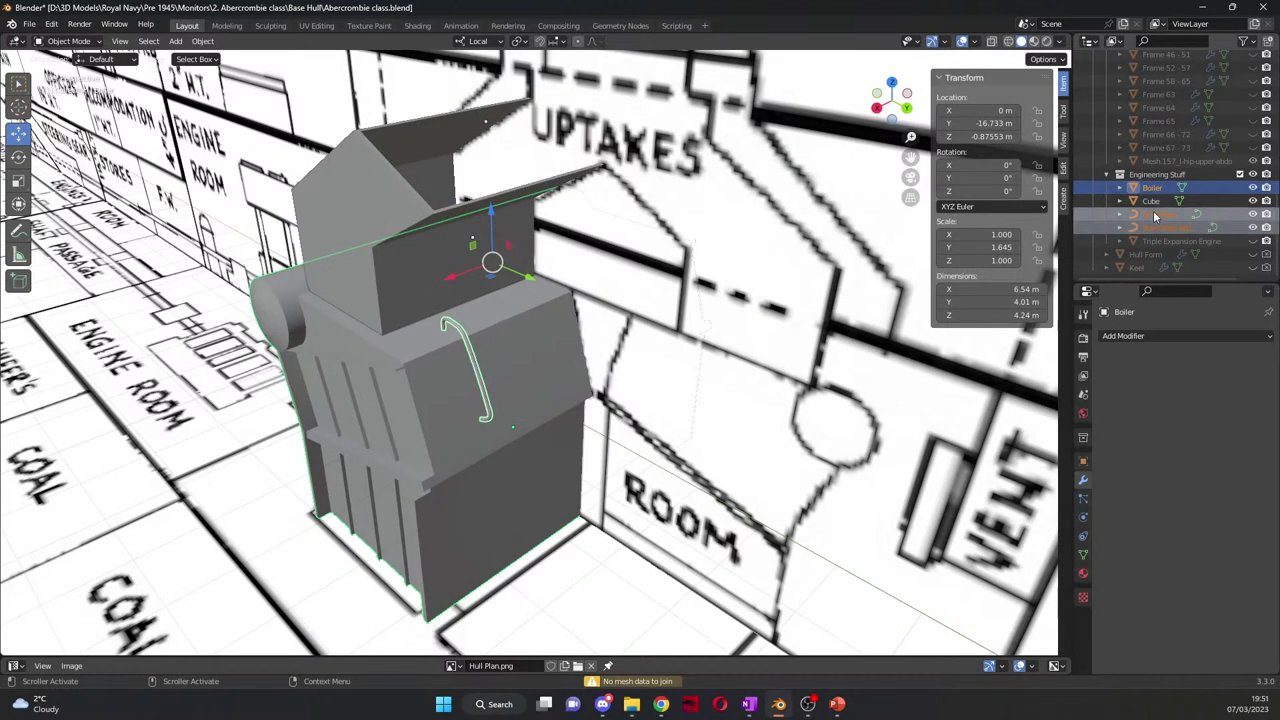
Step: Convert both pipe curves to meshes and join them into the boiler object
left_click(1157, 214)
left_click(1163, 230, "shift")
right_click(756, 350)
right_click(686, 367)
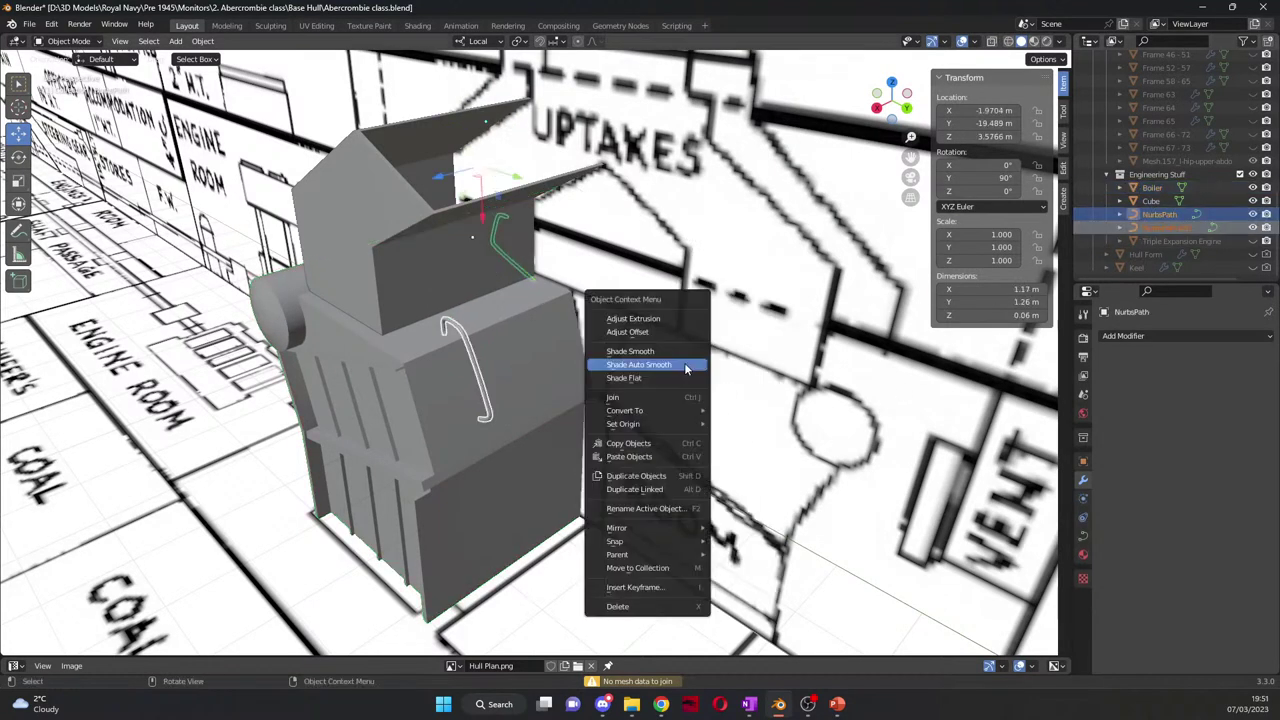
mouse_move(656, 410)
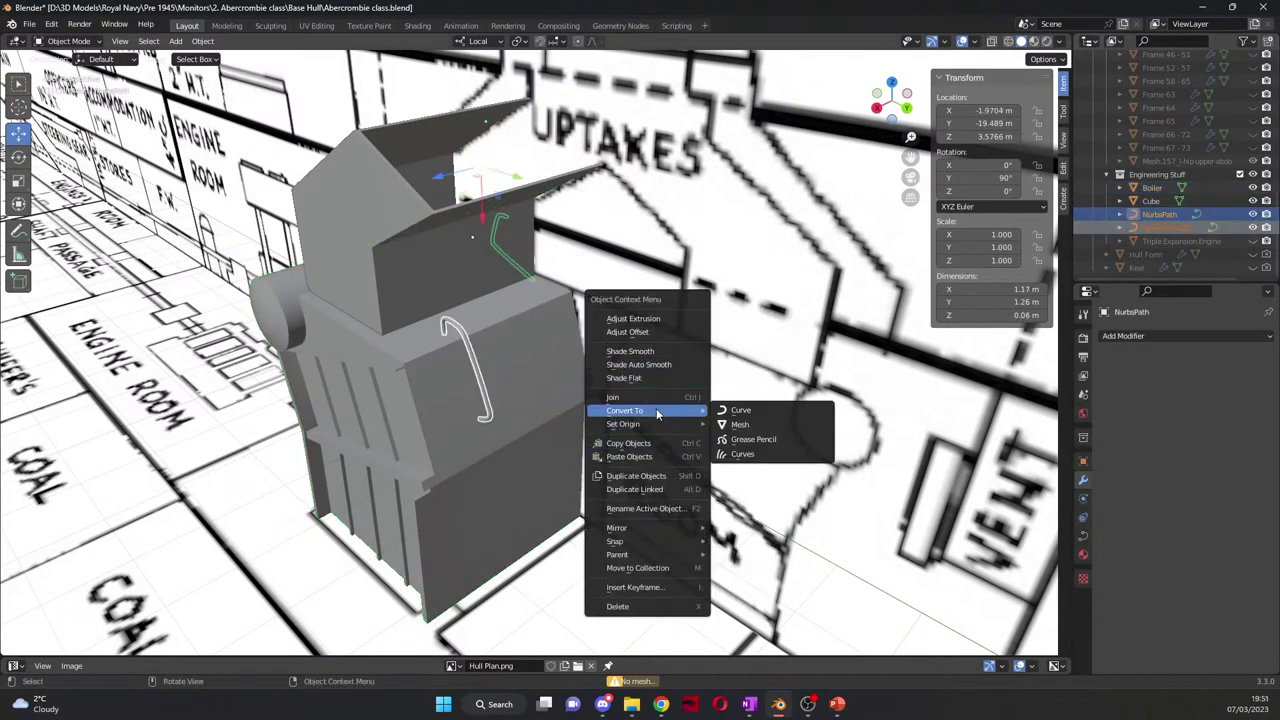
left_click(745, 424)
left_click(521, 357, "shift")
key("ctrl+j")
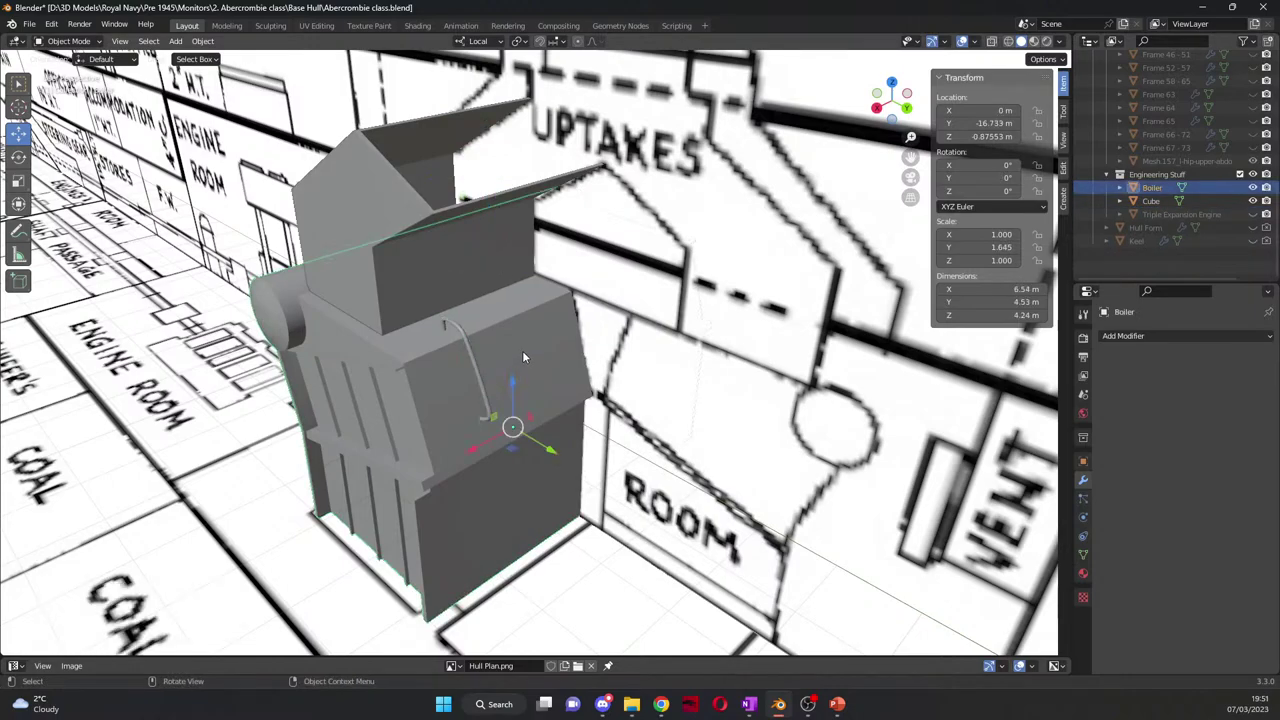
middle_click_drag(522, 350, 559, 343)
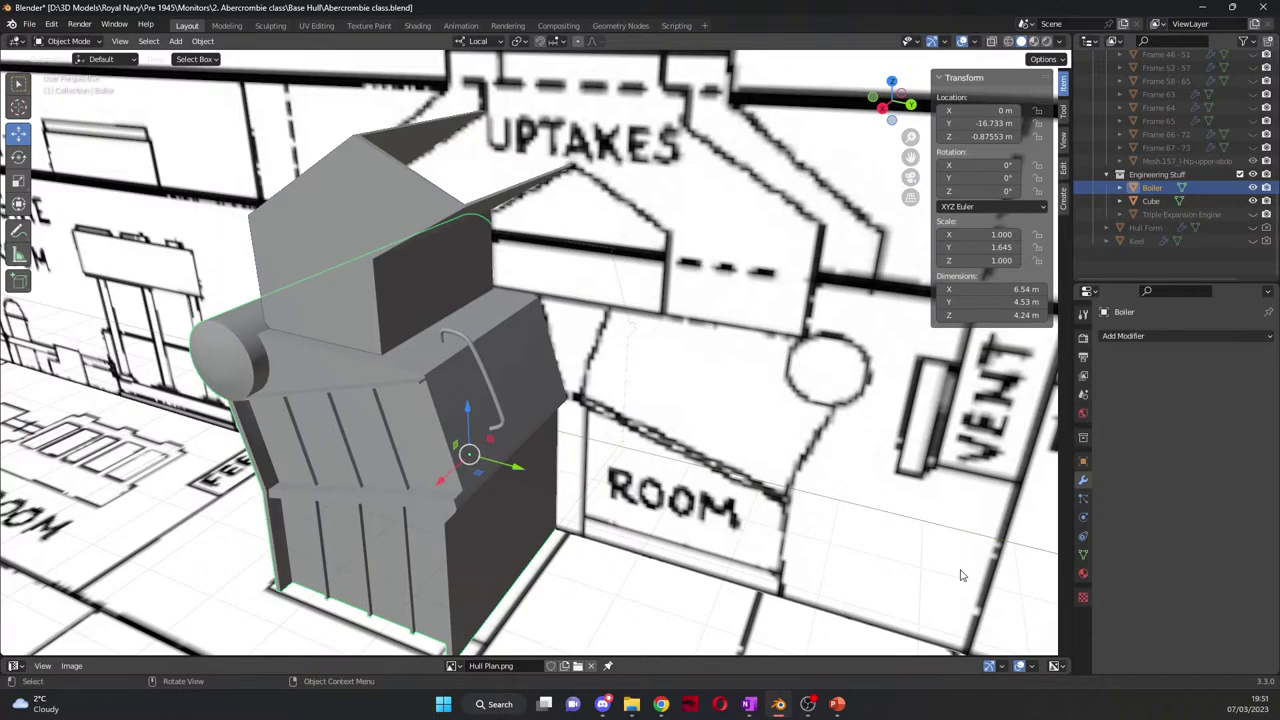
middle_click_drag(322, 344, 418, 314)
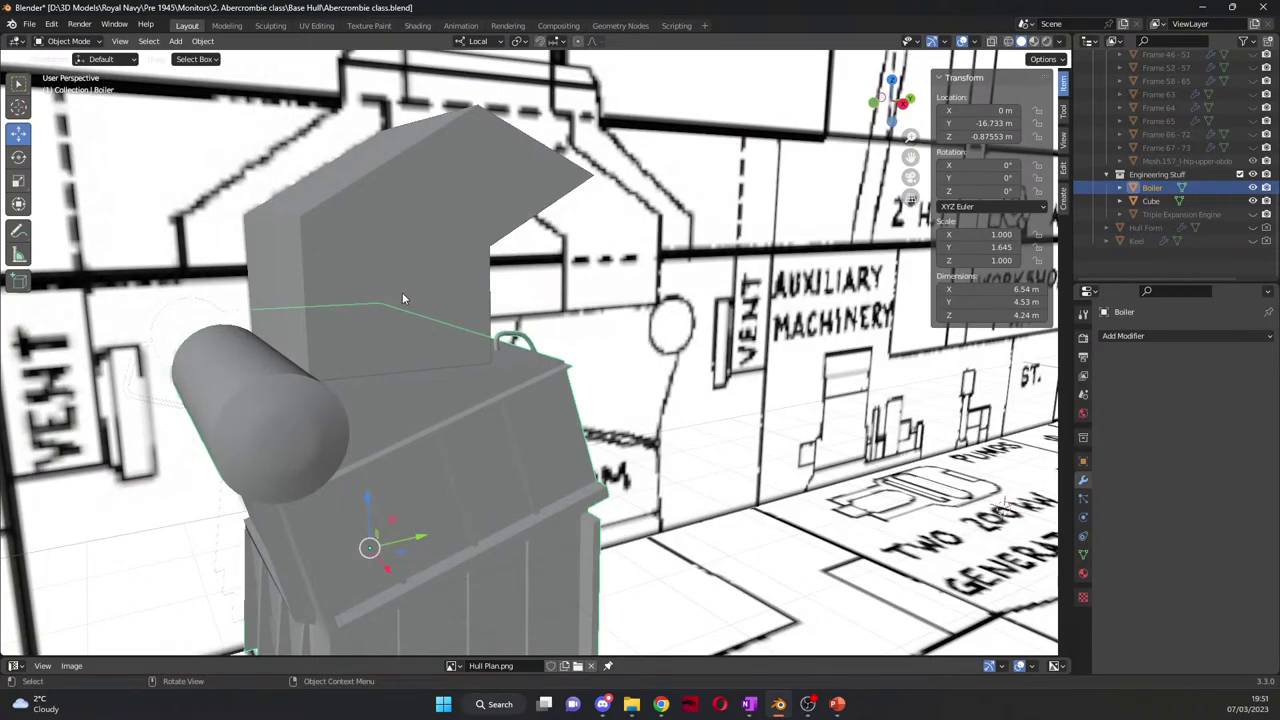
scroll(398, 294, "down", 4)
middle_click_drag(398, 294, 439, 421)
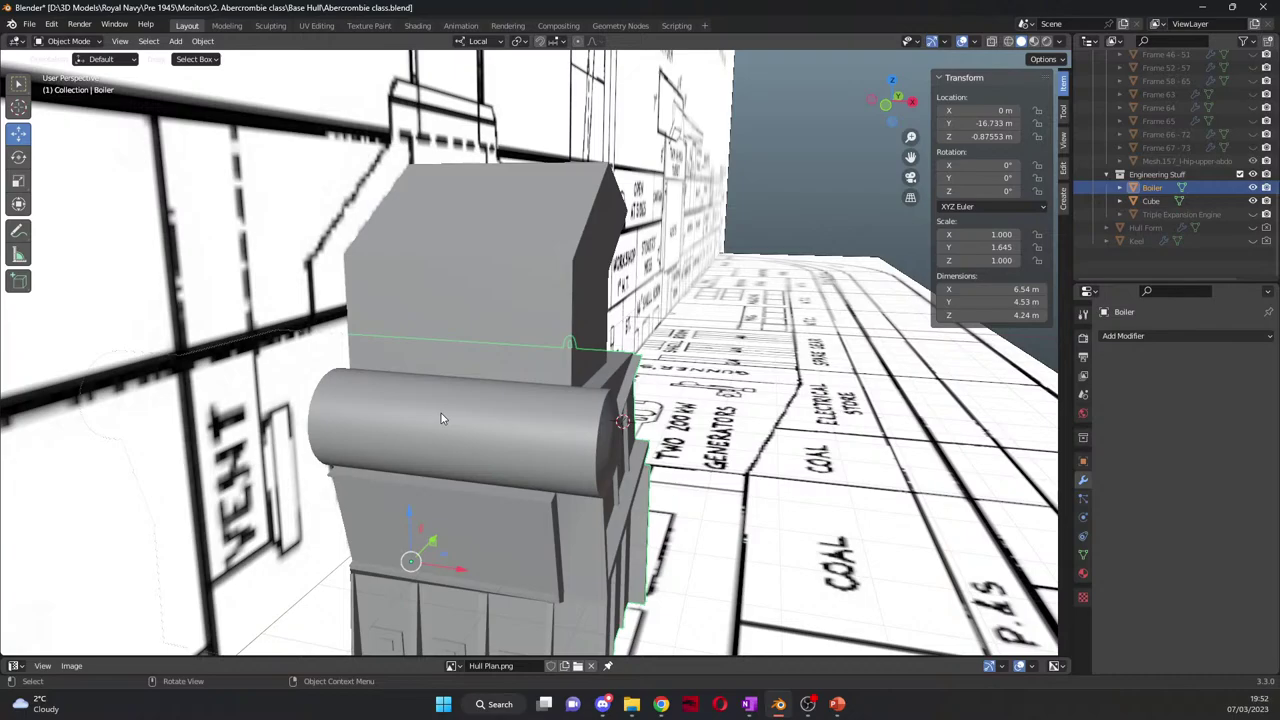
middle_click_drag(510, 390, 416, 420)
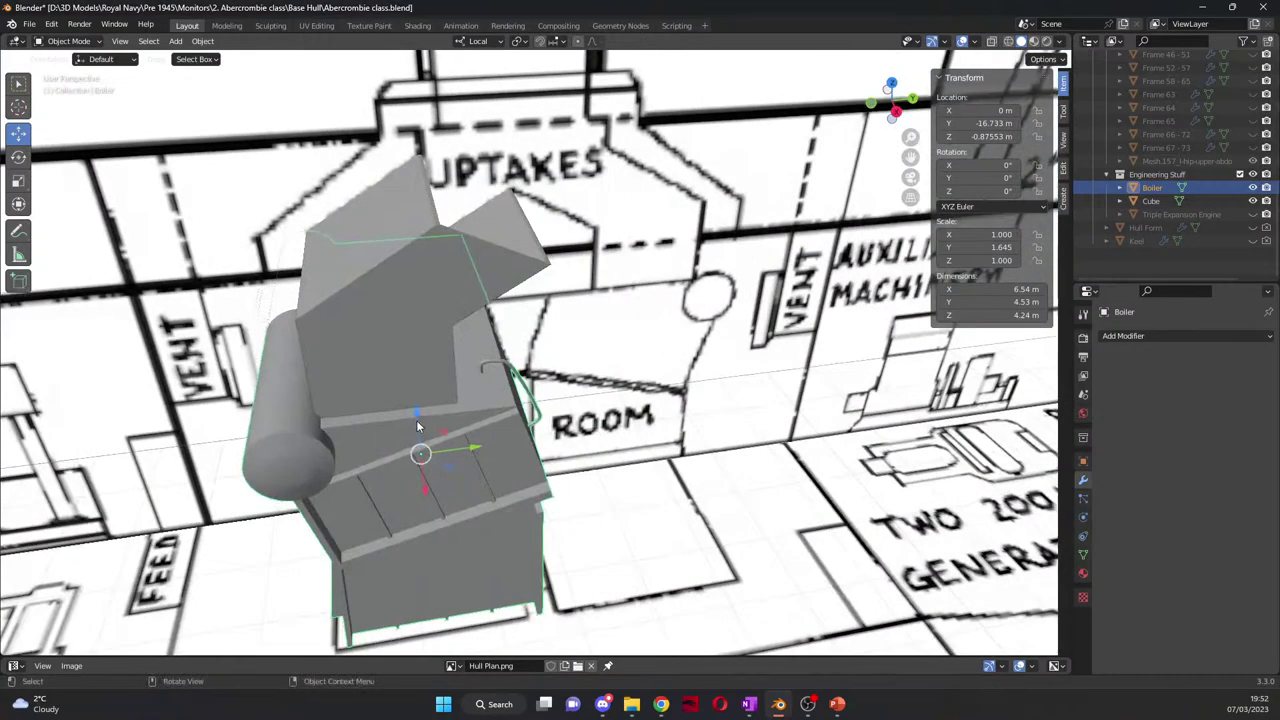
Step: Paste a copy of the boiler and move it about 4 m forward along Y, over the plan's empty boiler outline
key("KP_7")
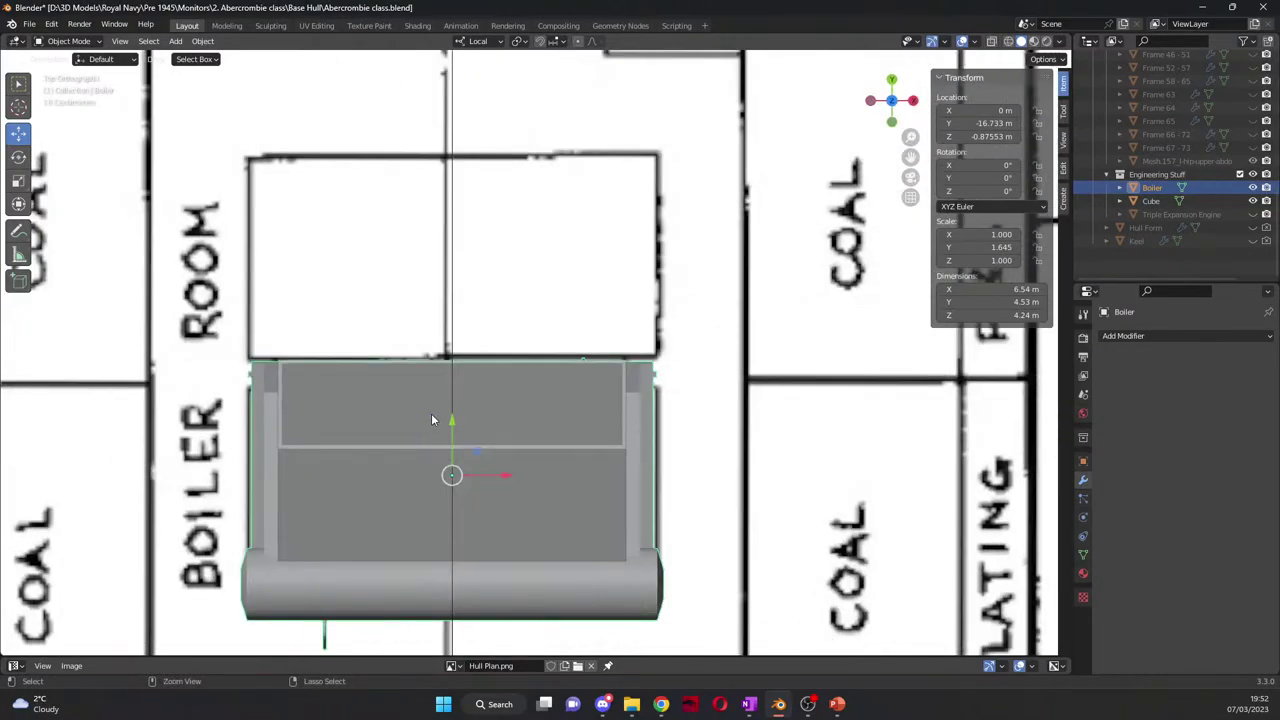
key("ctrl+v")
key("g")
key("y")
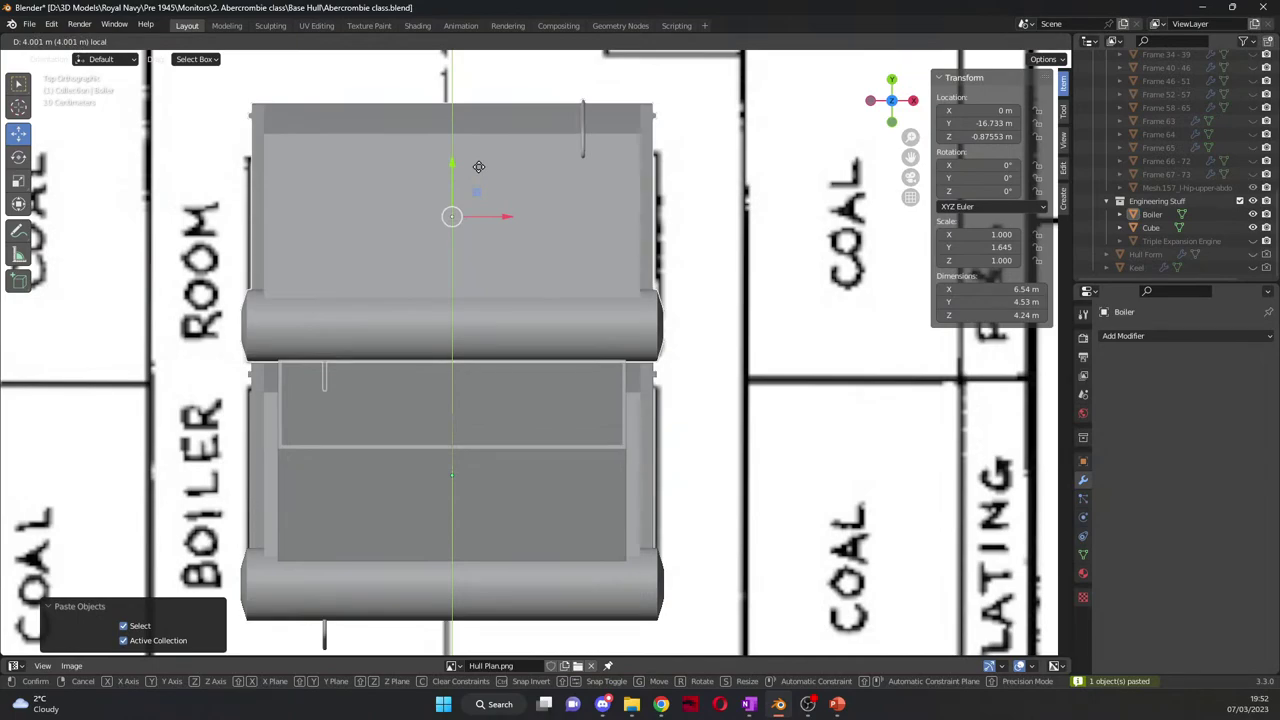
left_click(478, 167)
right_click(487, 195)
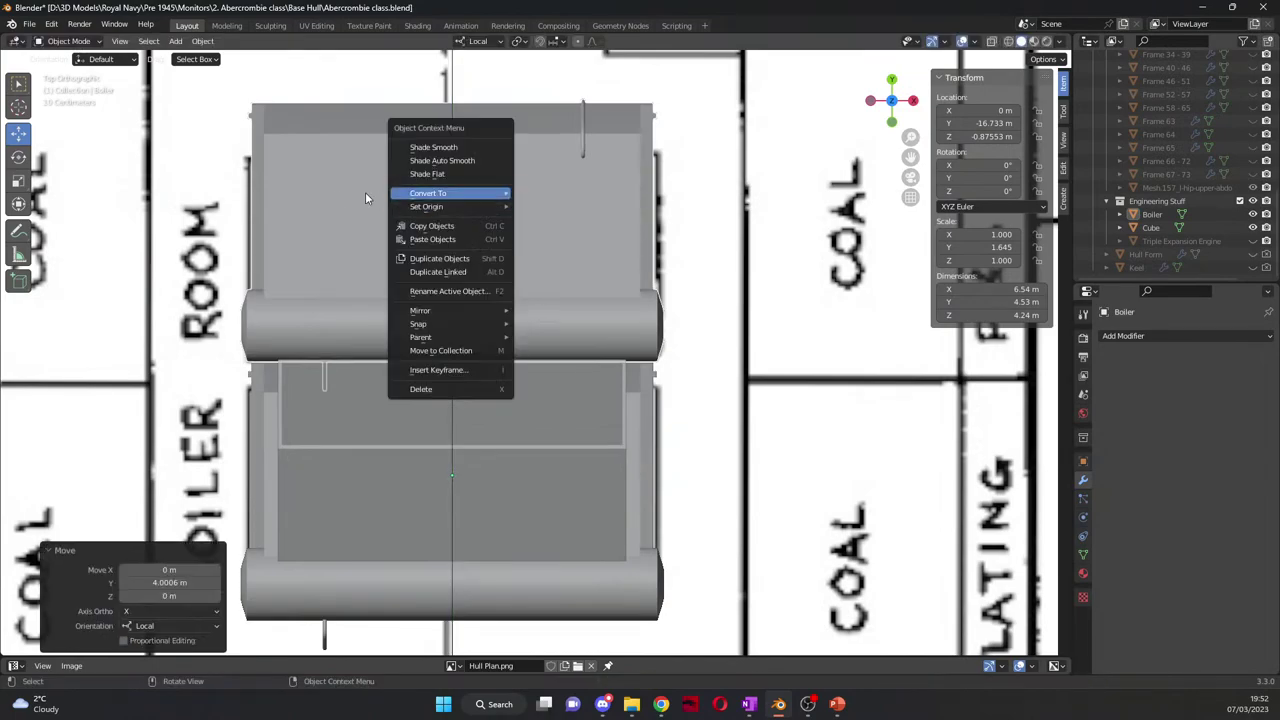
Step: Rotate the boiler copy 180° about Z to face the opposite way
left_click(18, 158)
left_click_drag(497, 198, 238, 323)
left_click(185, 595)
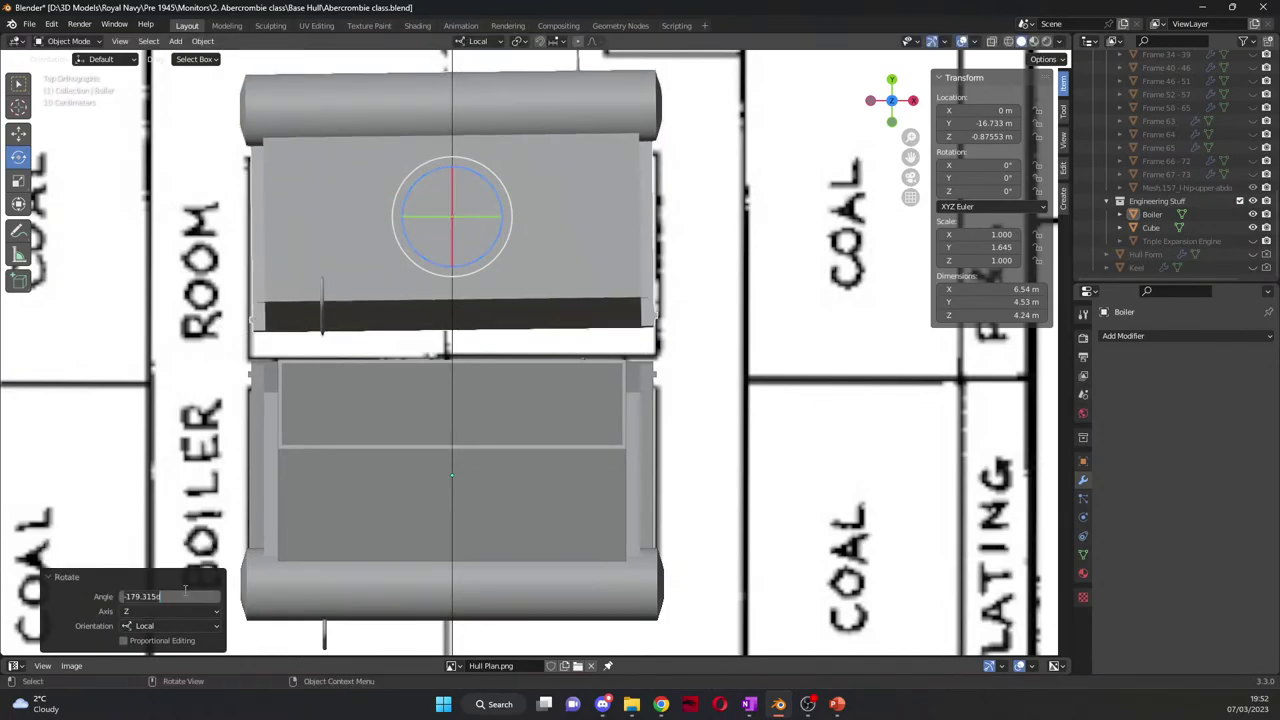
type("180")
key("Return")
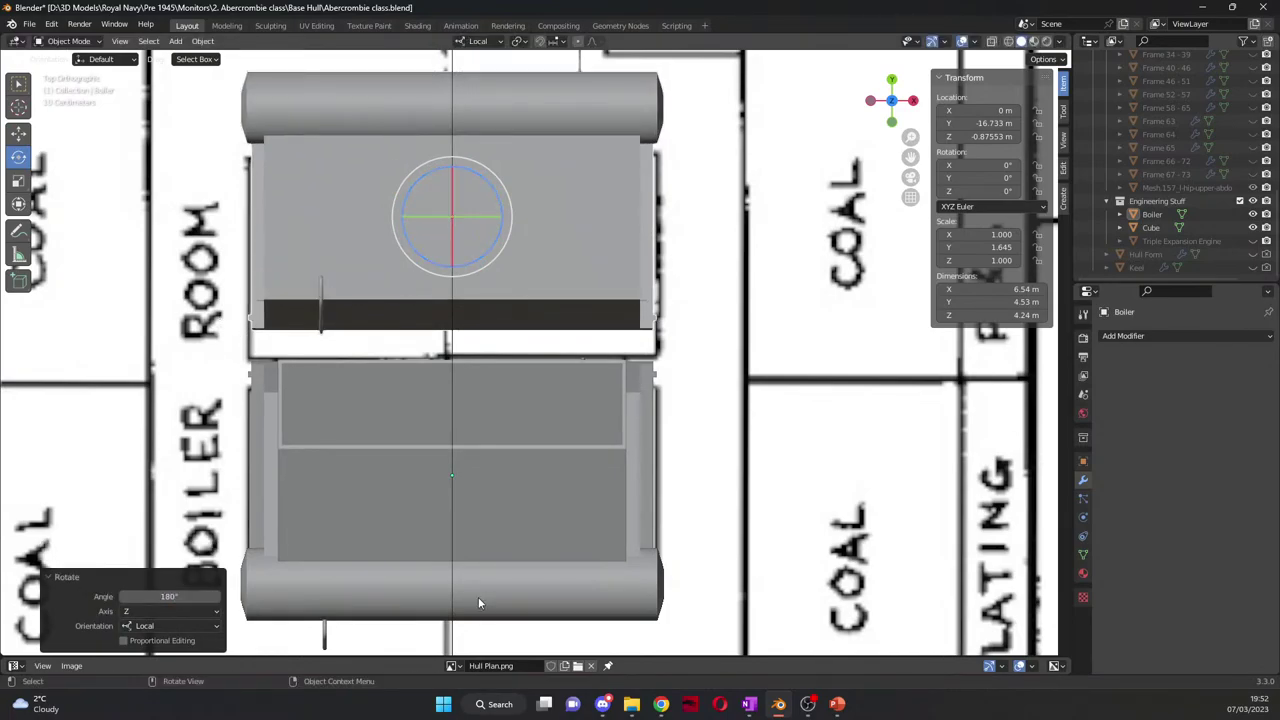
Step: Move the boiler copy back along Y by about 0.33 m to match the second boiler outline in the side plan
middle_click_drag(755, 468, 615, 410)
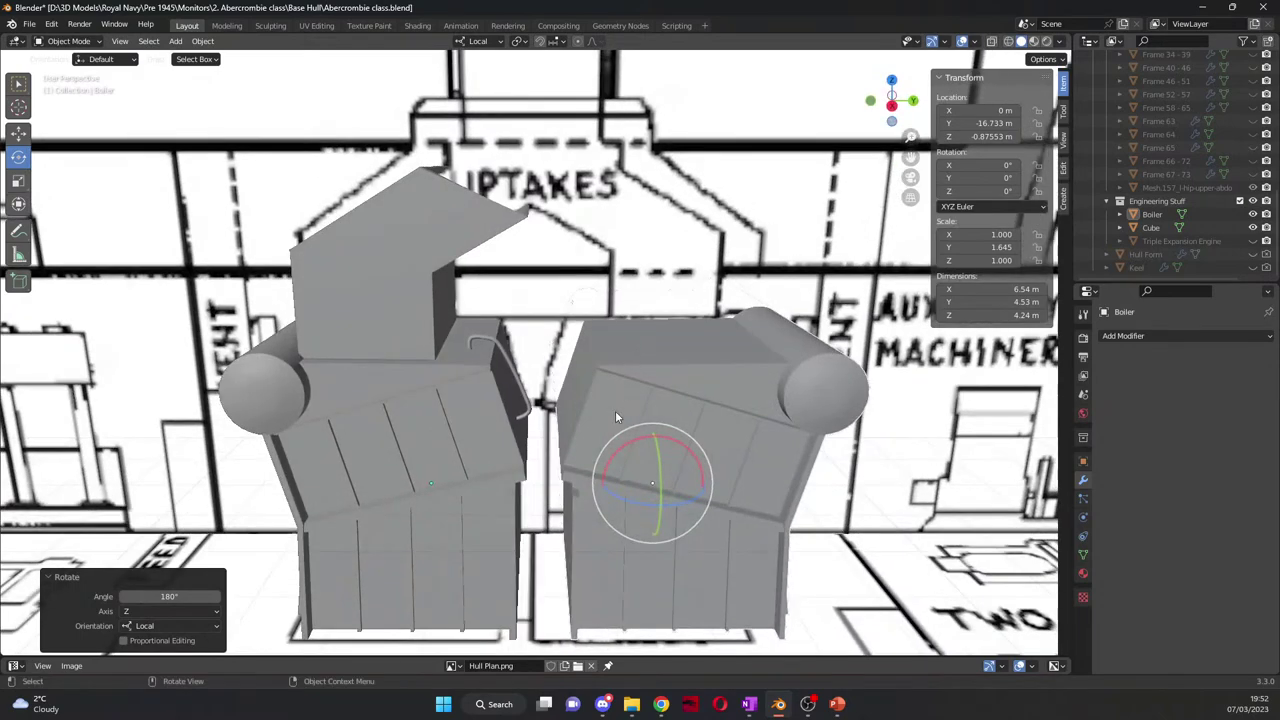
left_click(19, 134)
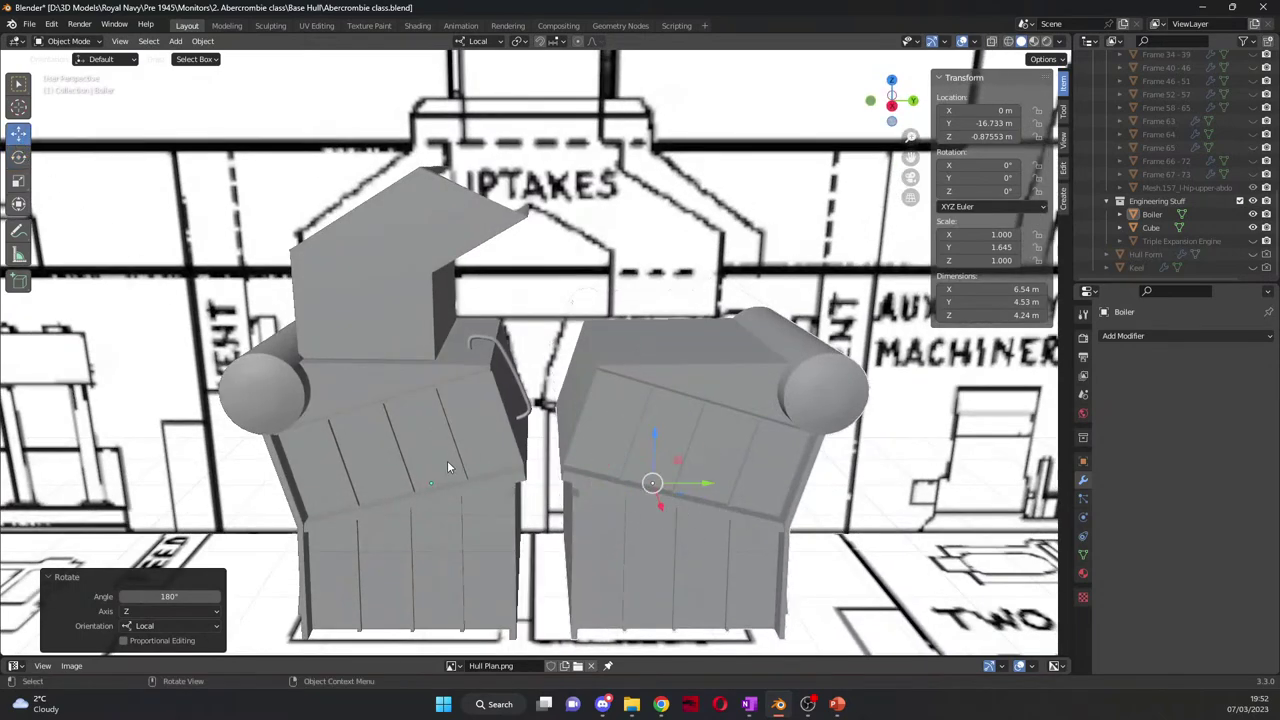
key("KP_3")
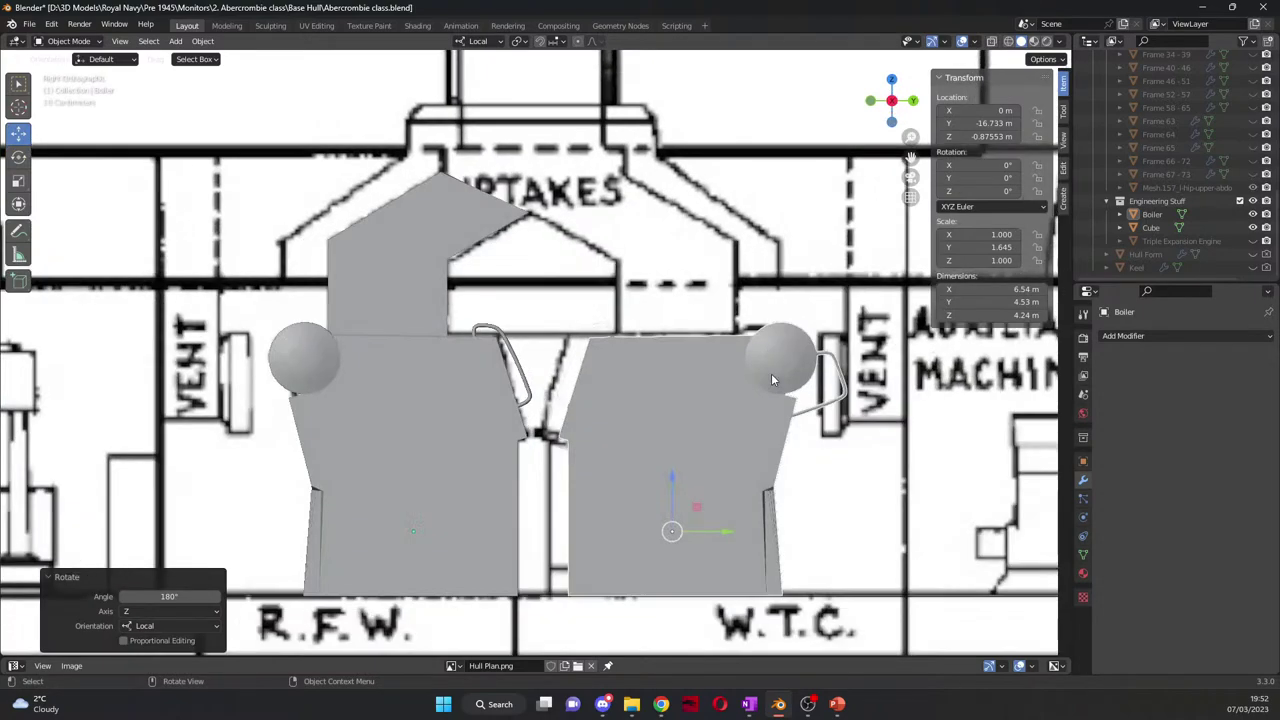
left_click_drag(717, 536, 702, 529)
Step: Copy the uptake above the original boiler and paste a duplicate of it in place
middle_click_drag(702, 529, 660, 510)
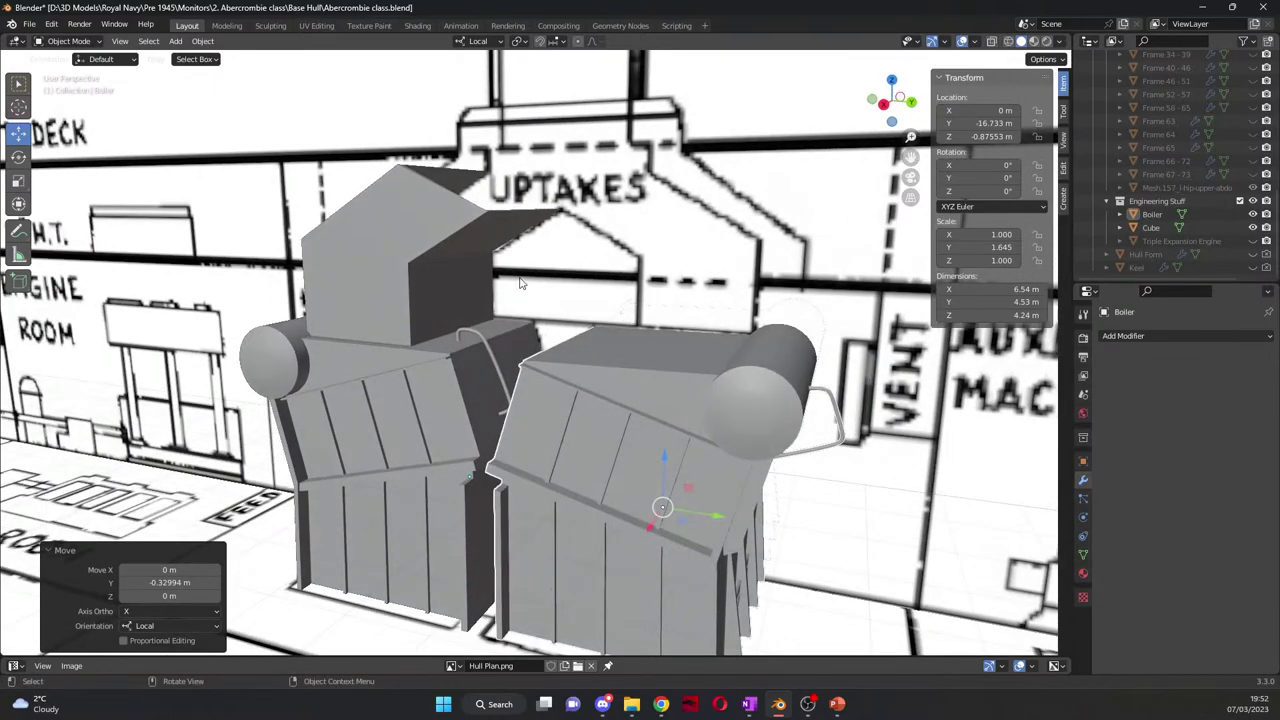
left_click(423, 270)
middle_click_drag(423, 270, 464, 307)
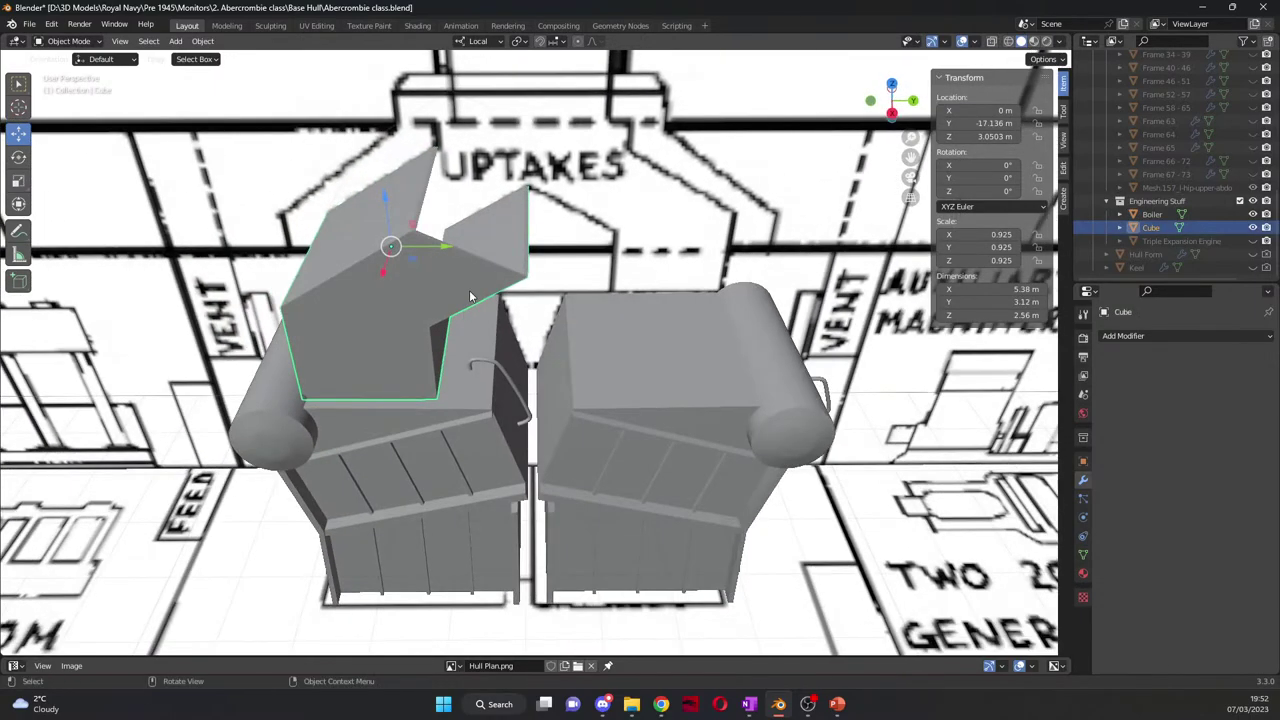
key("KP_7")
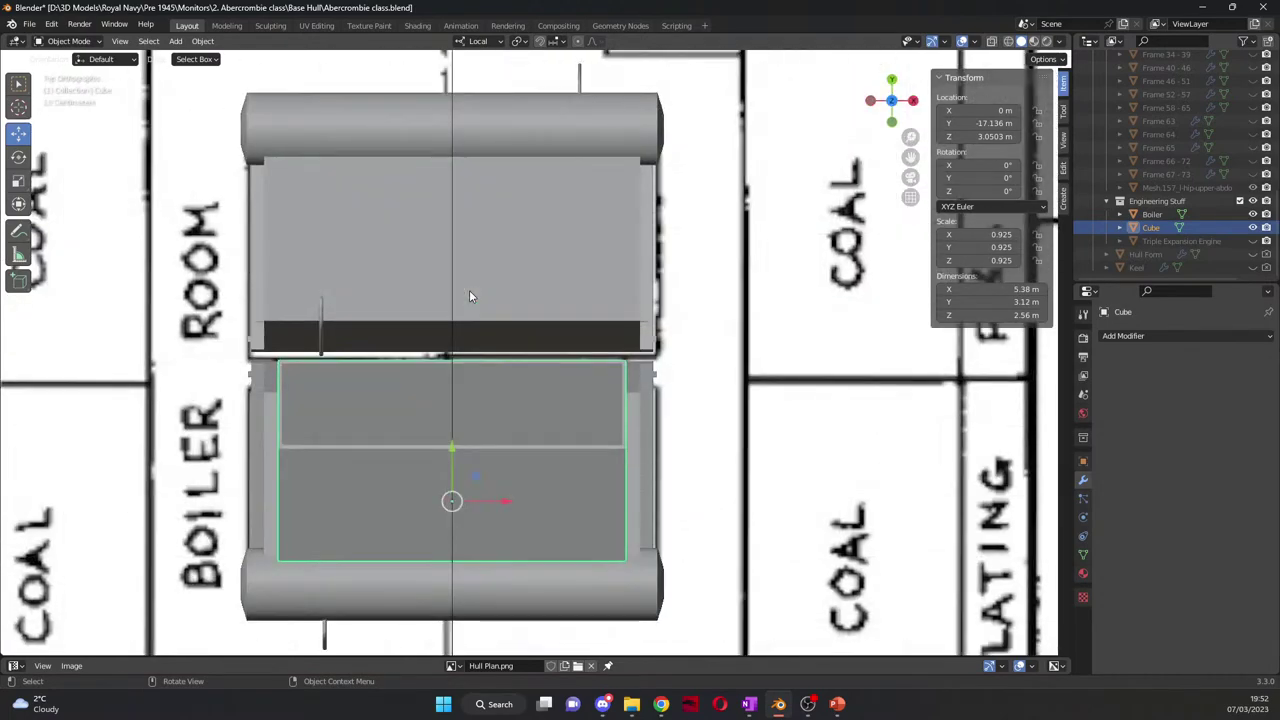
key("ctrl+c")
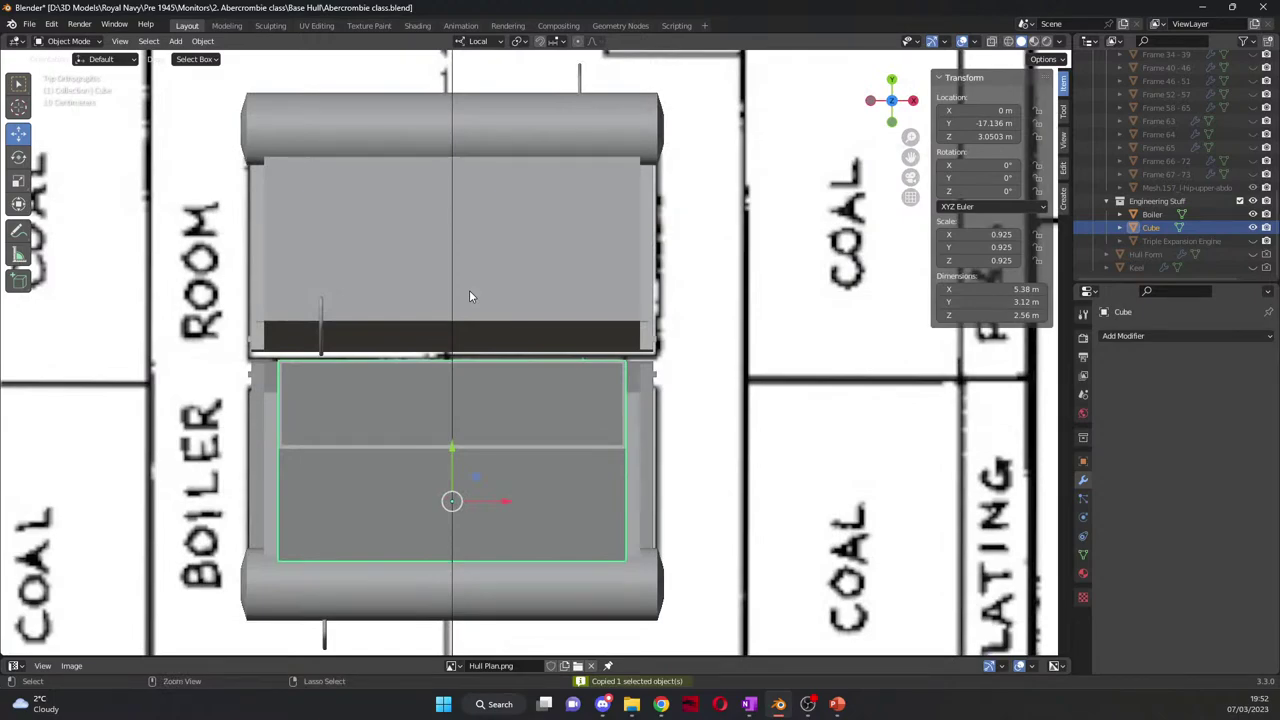
key("ctrl+v")
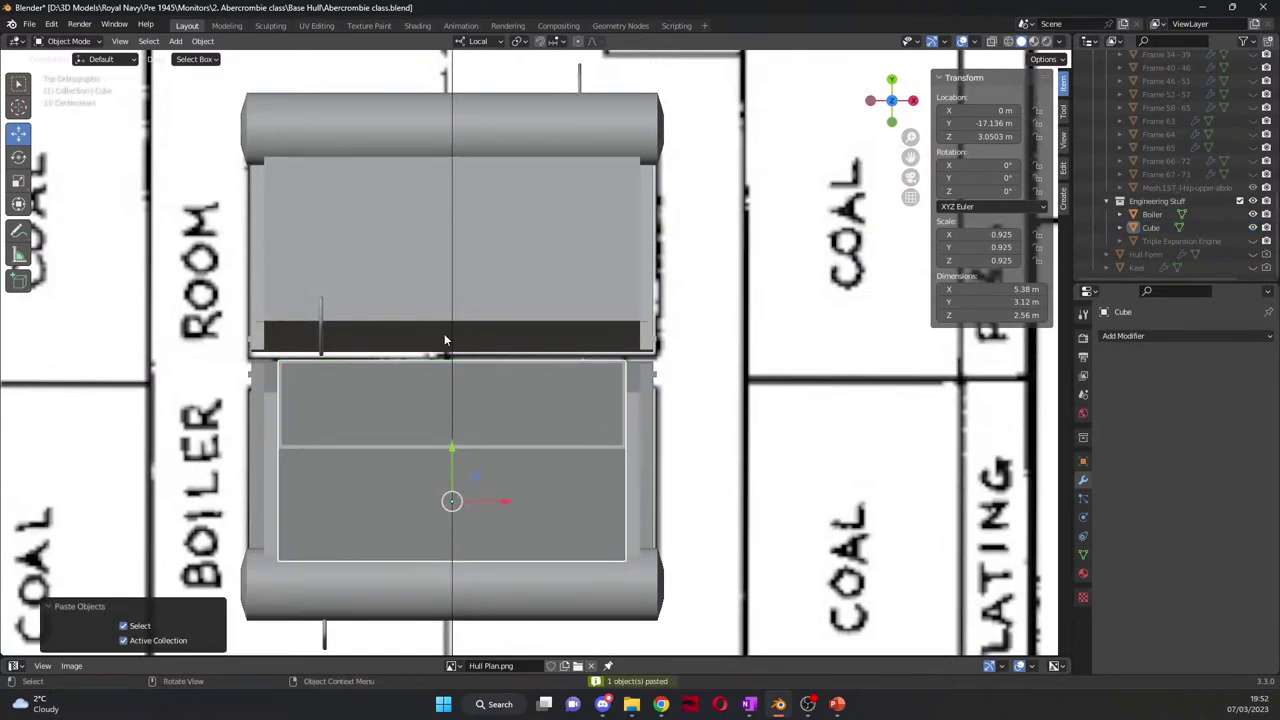
Step: Rotate the duplicated uptake 180° about Z
key("r")
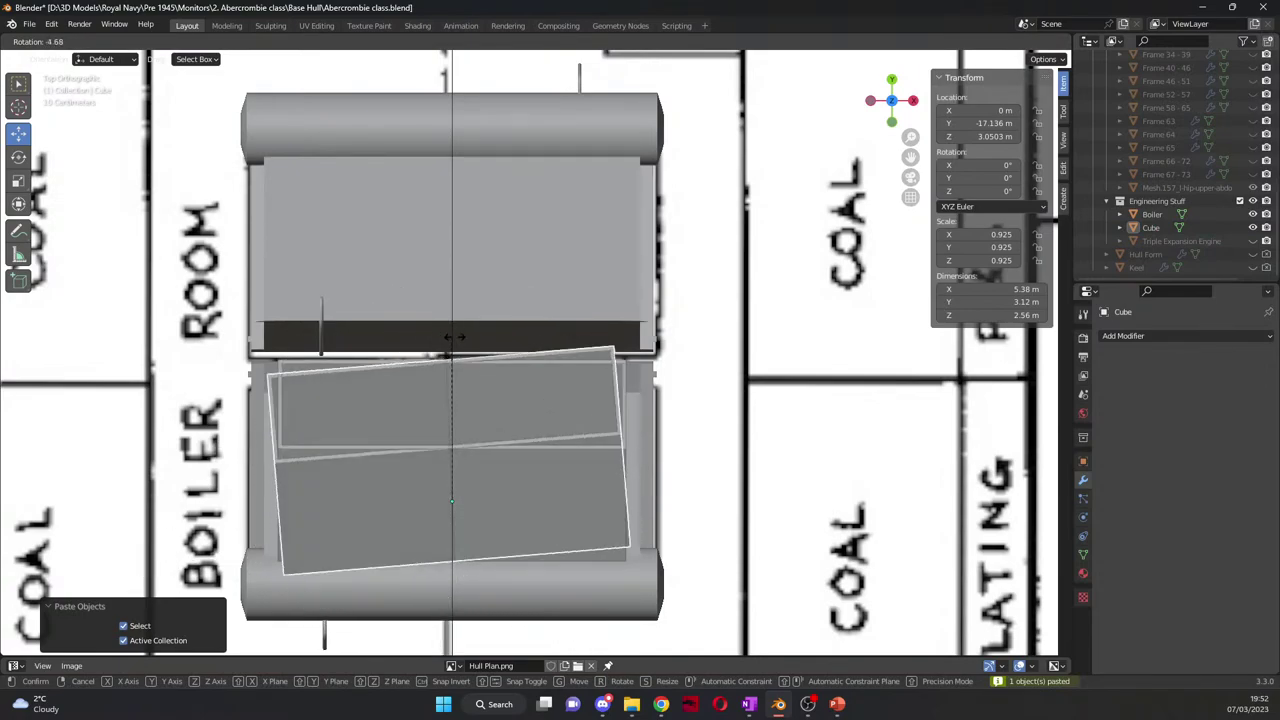
left_click(443, 605)
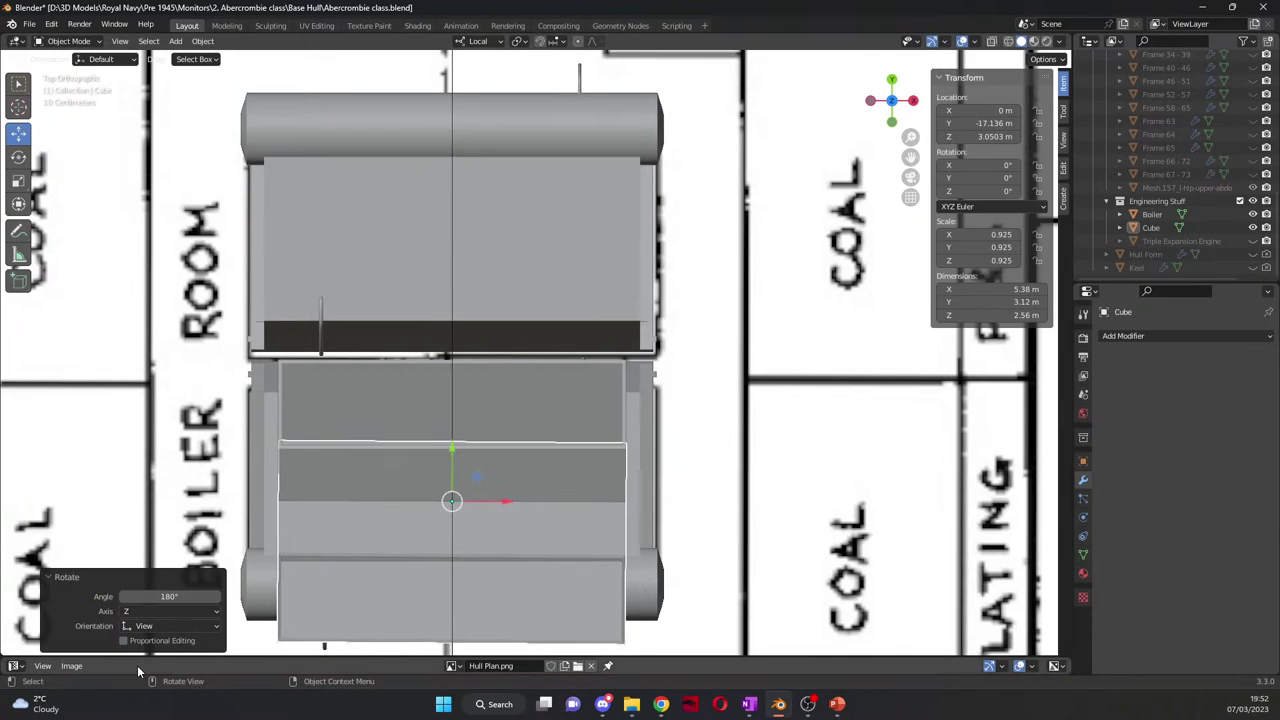
left_click(172, 596)
type("1")
key("Return")
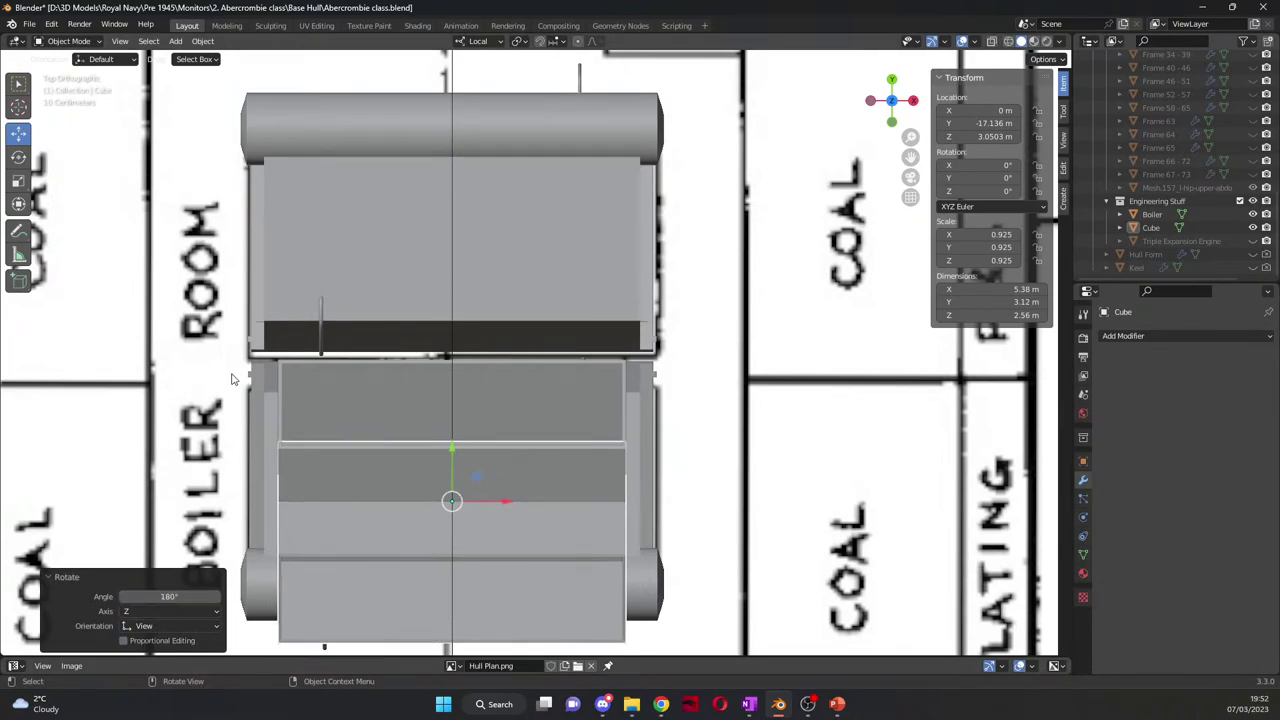
Step: Move the rotated uptake about 4.49 m along Y onto the second boiler, following the uptake outline in the side plan
middle_click_drag(235, 378, 441, 212)
key("KP_3")
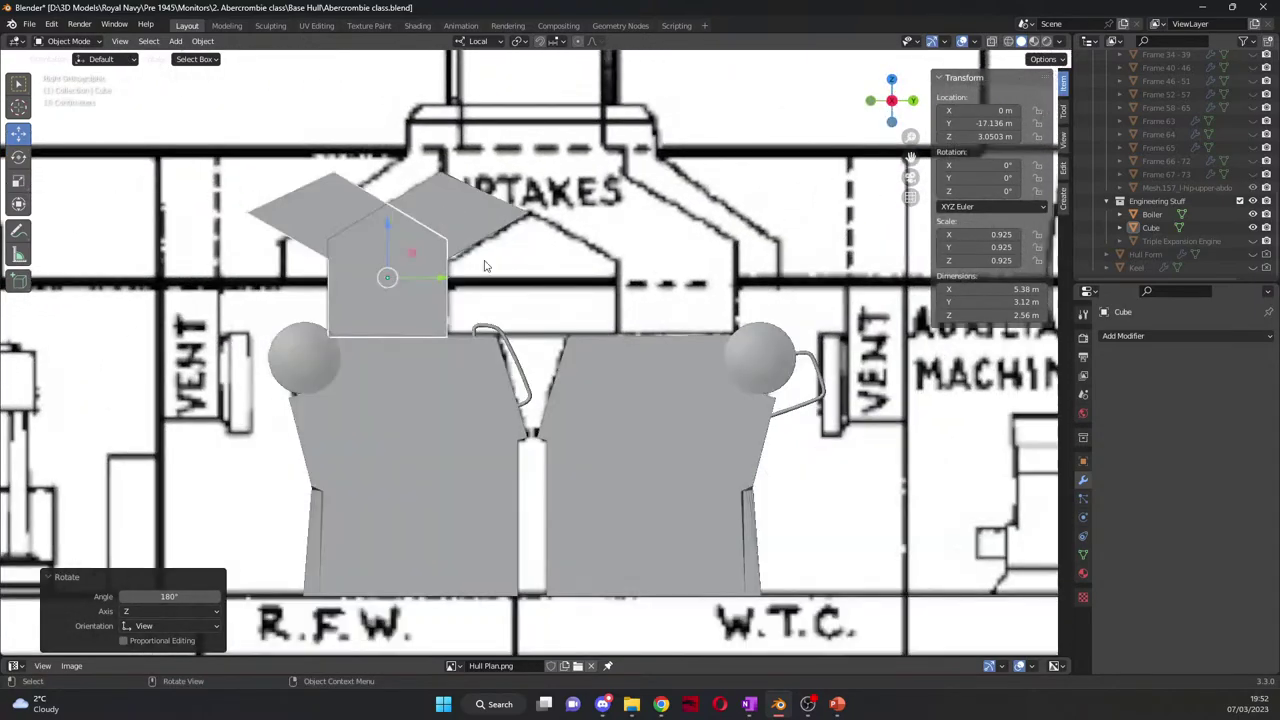
key("g")
key("y")
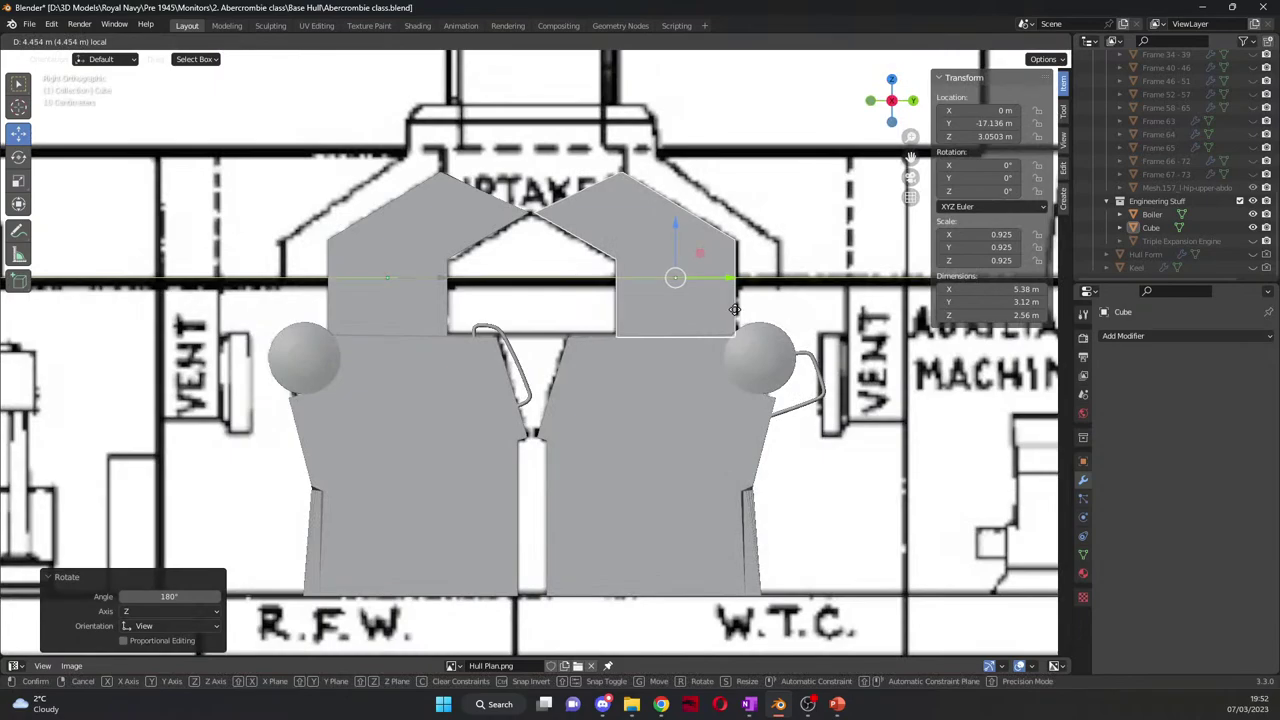
left_click(737, 308)
Step: Try to merge the facing tip vertices of the two uptakes at the last selected vertex in Edit Mode
scroll(586, 204, "up", 5)
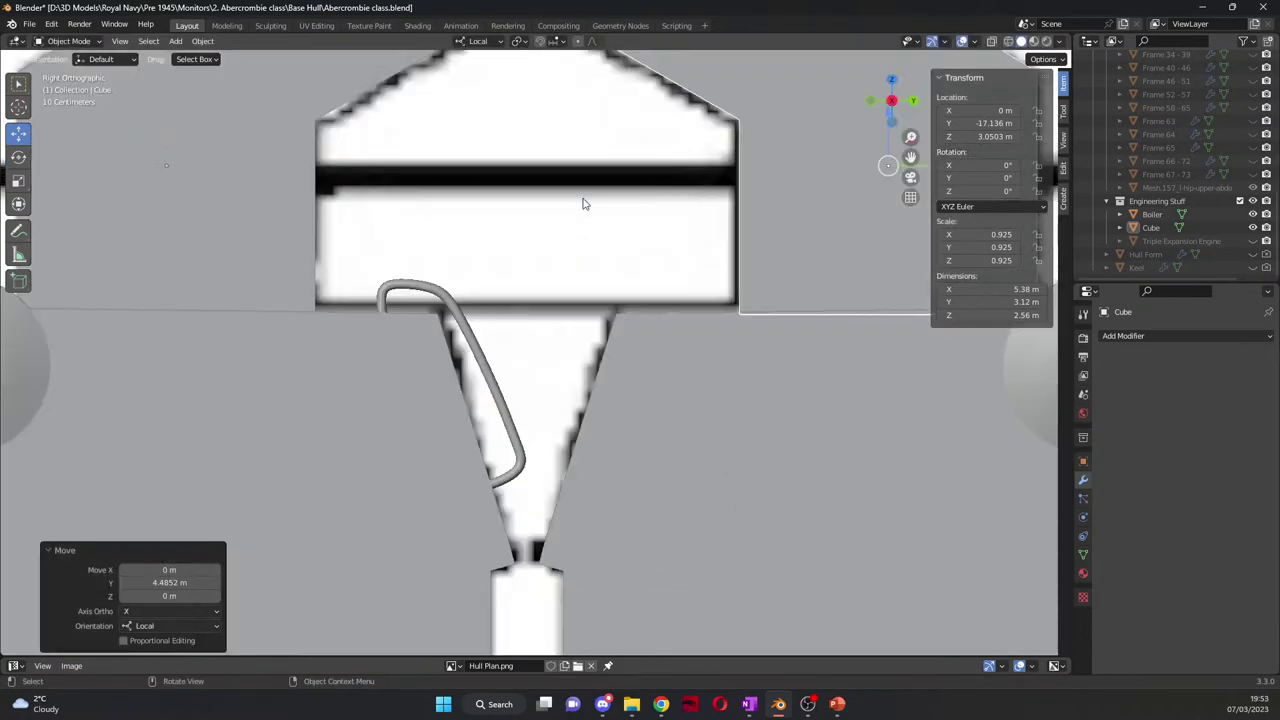
left_click_drag(907, 162, 857, 453)
scroll(540, 232, "up", 5)
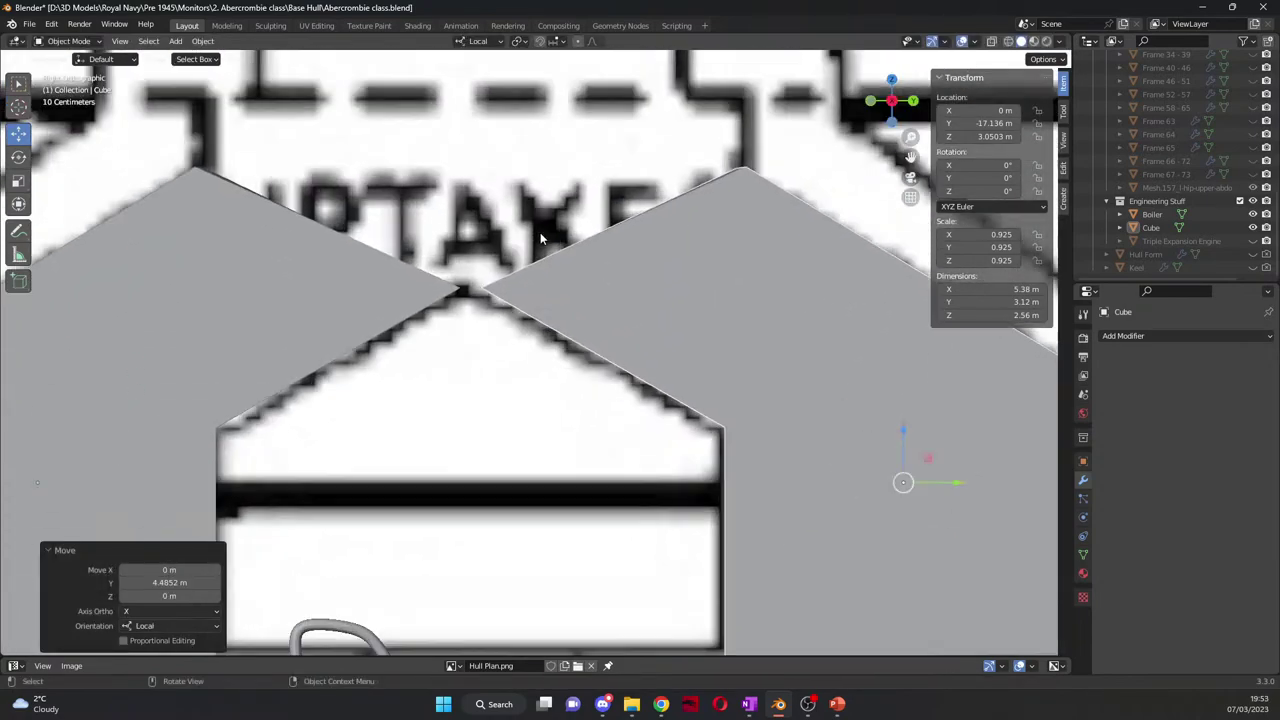
key("Tab")
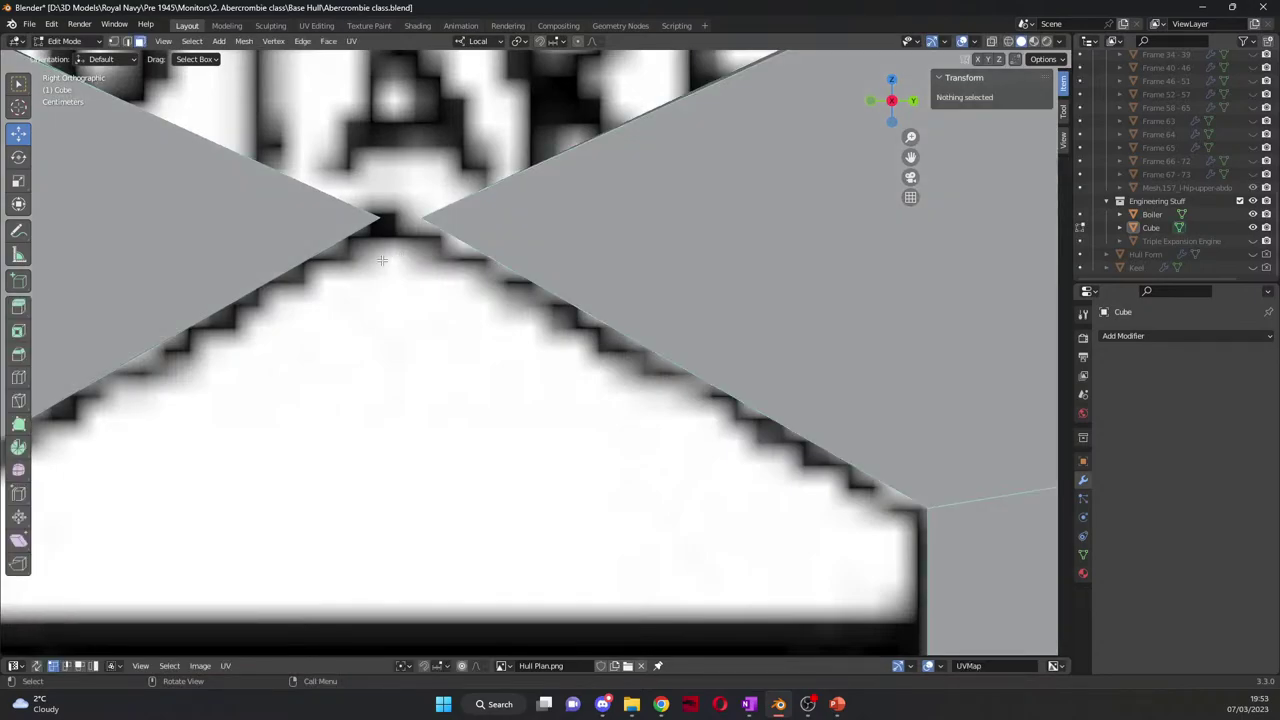
middle_click_drag(382, 218, 405, 297)
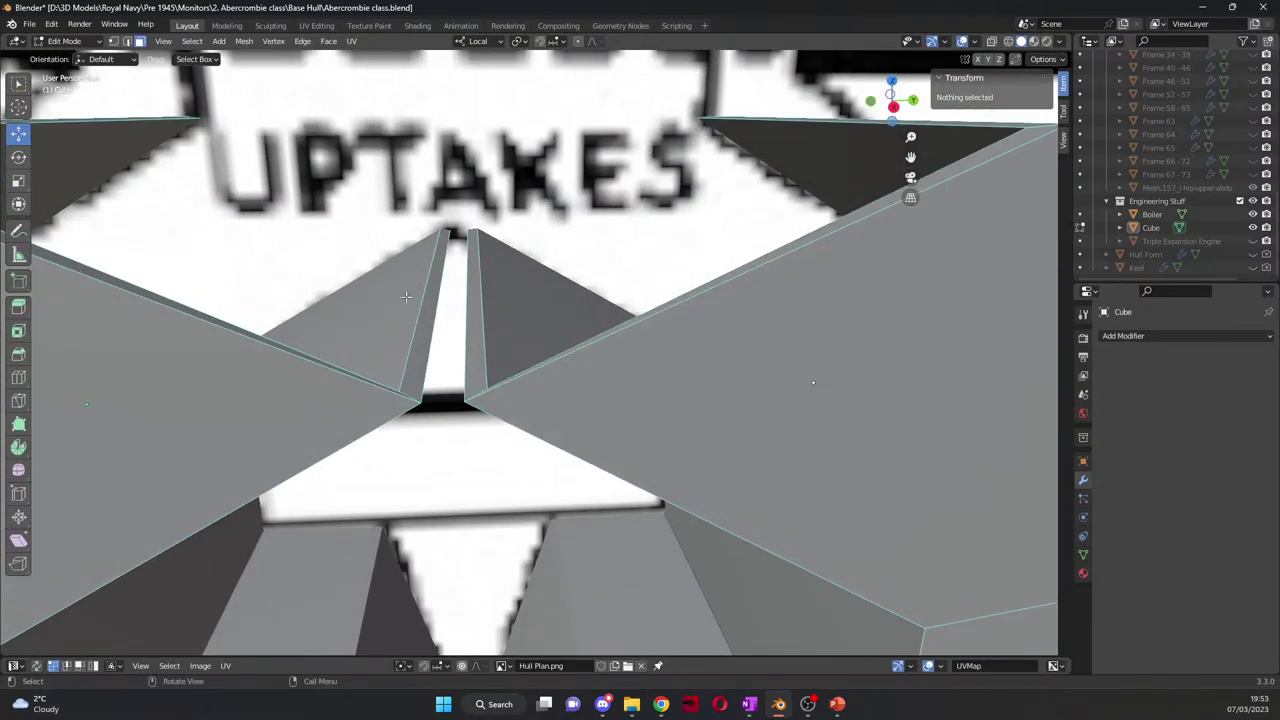
left_click(113, 41)
left_click(442, 402, "shift")
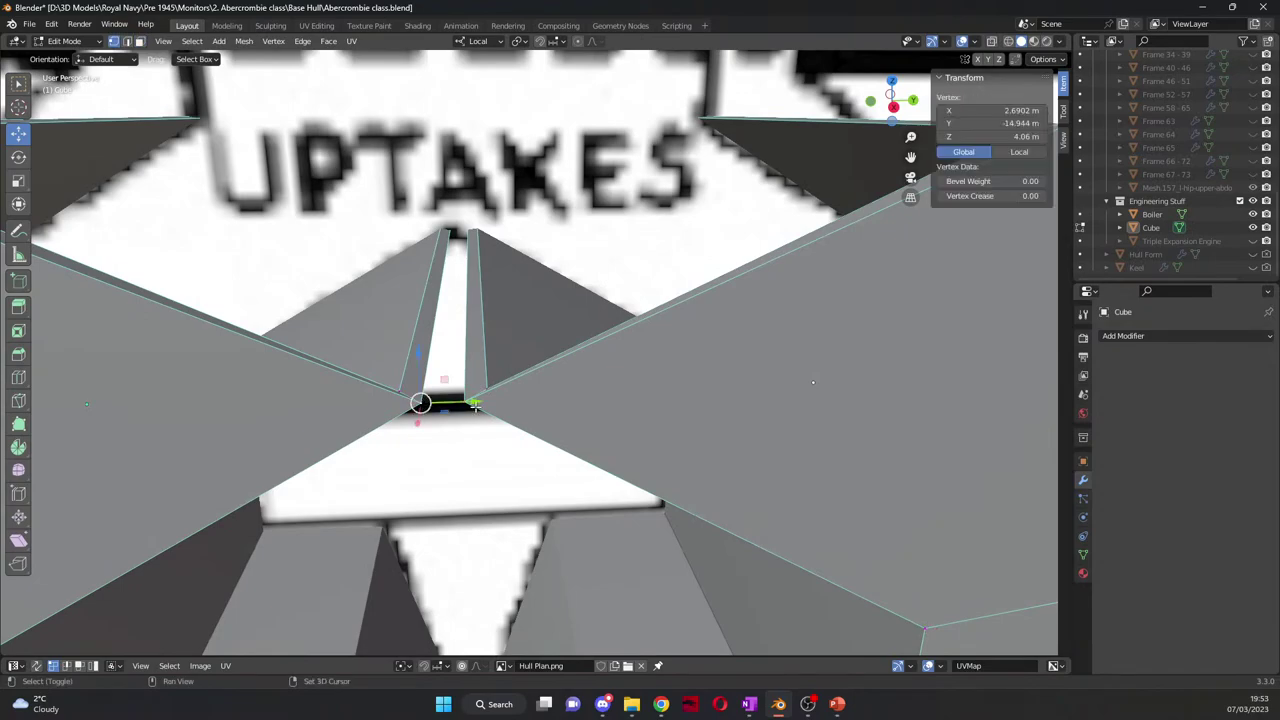
key("m")
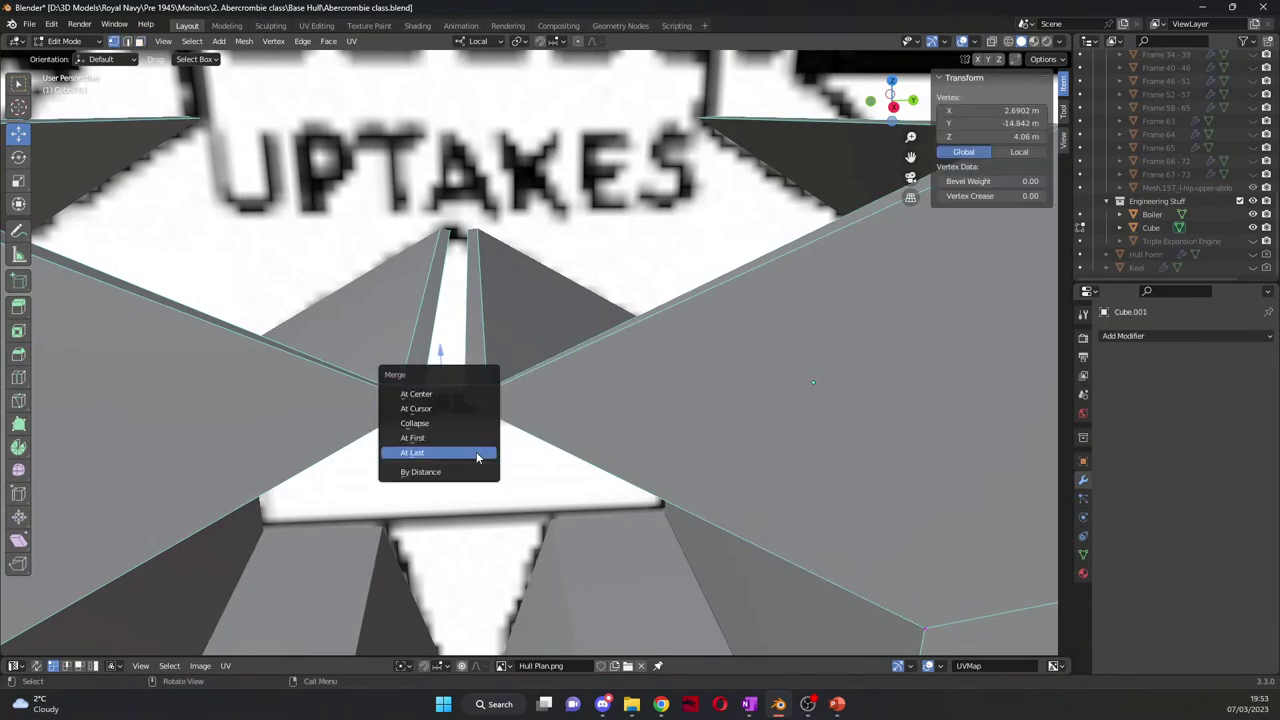
left_click(477, 456)
key("ctrl+z")
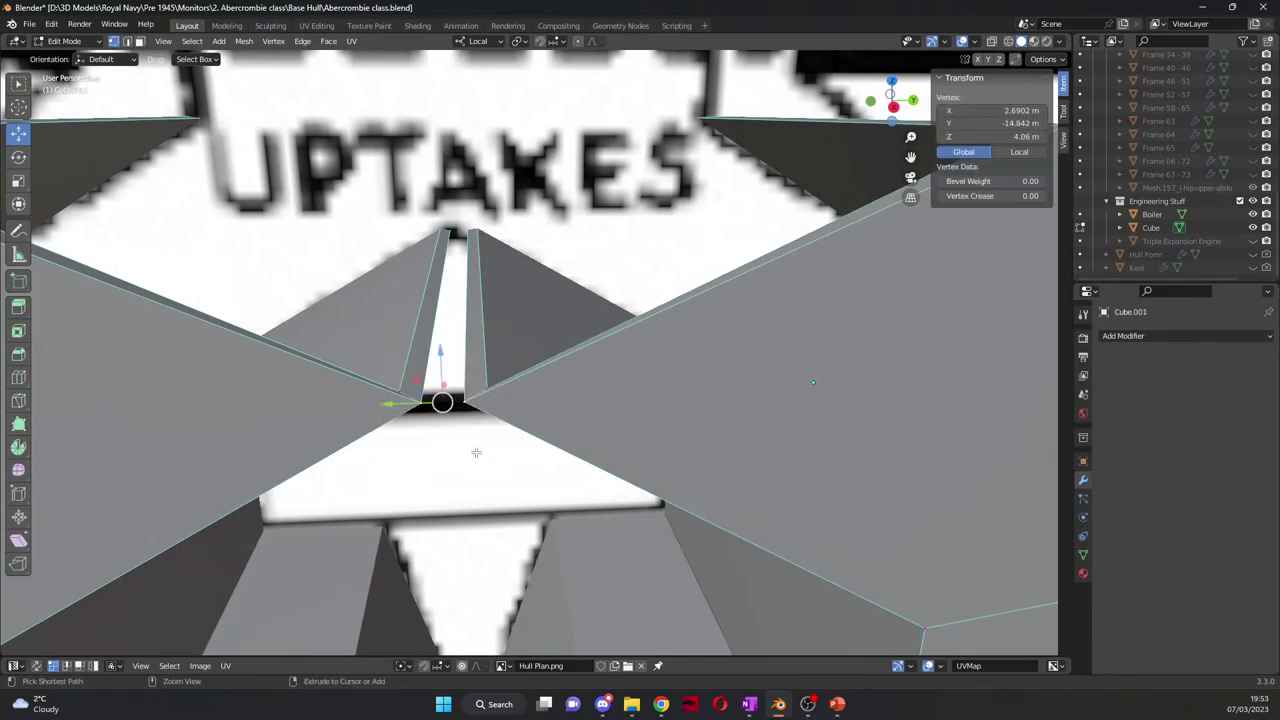
Step: Move the duplicated uptake object Cube.001 into the Engineering Stuff collection
left_click(1080, 227)
scroll(1150, 180, "up", 15)
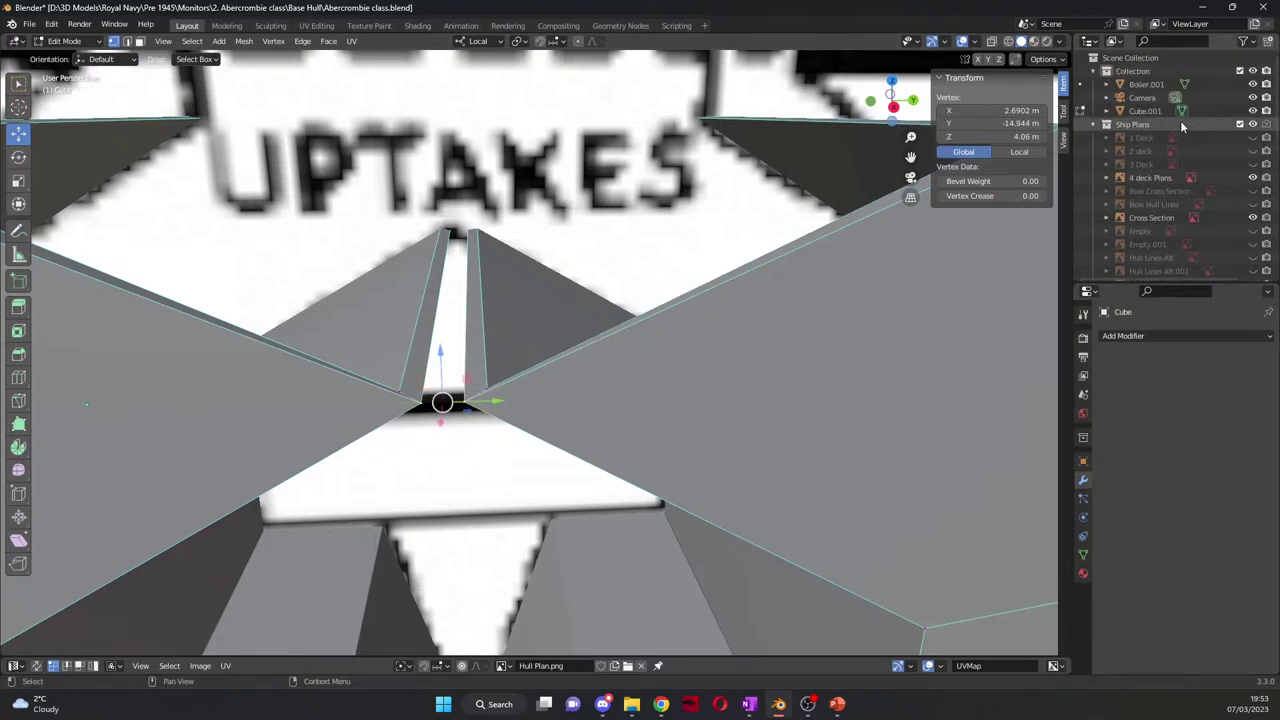
scroll(1152, 118, "down", 15)
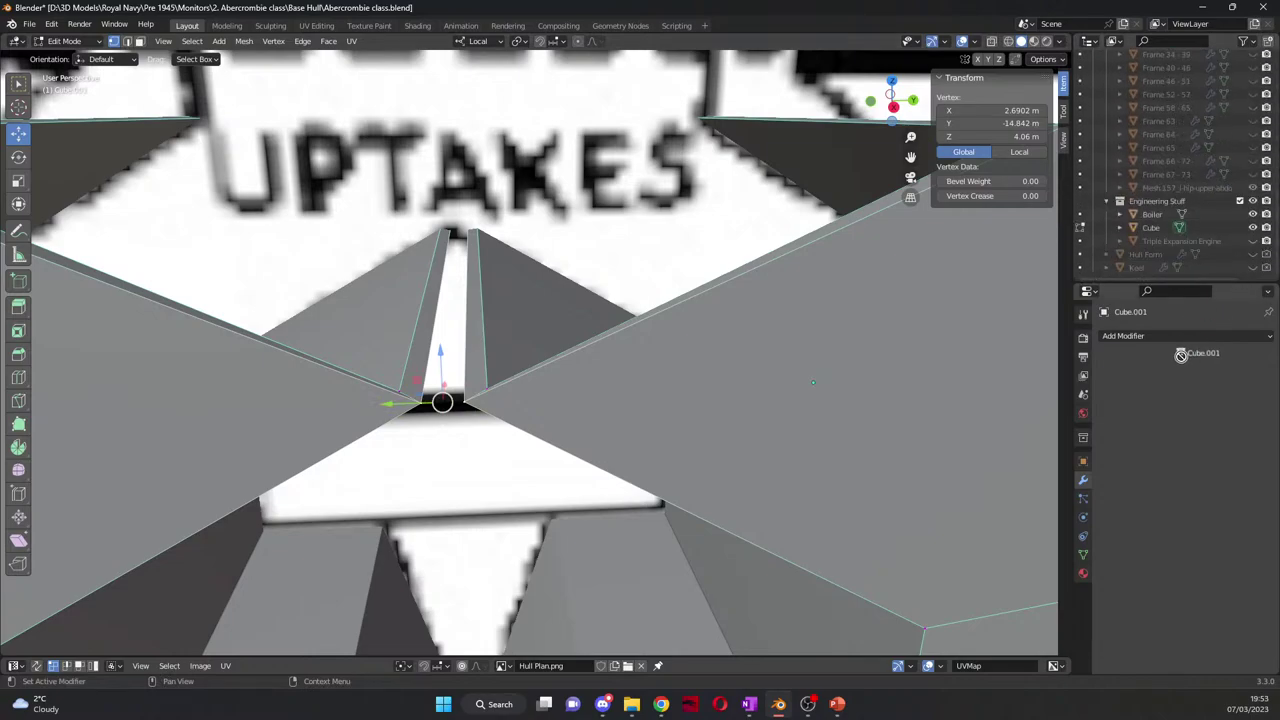
Step: Select both uptake objects with Cube active and join them into a single object in Object Mode
left_click(1157, 241)
left_click(1151, 227, "ctrl")
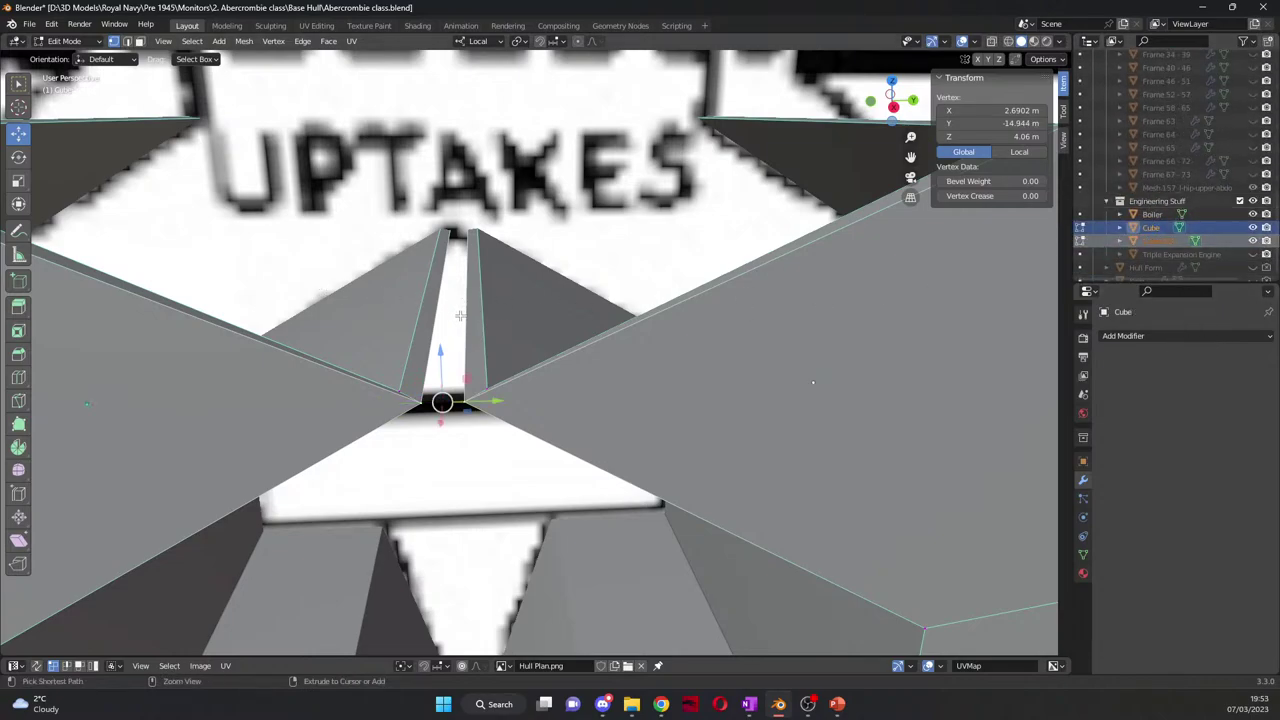
key("Tab")
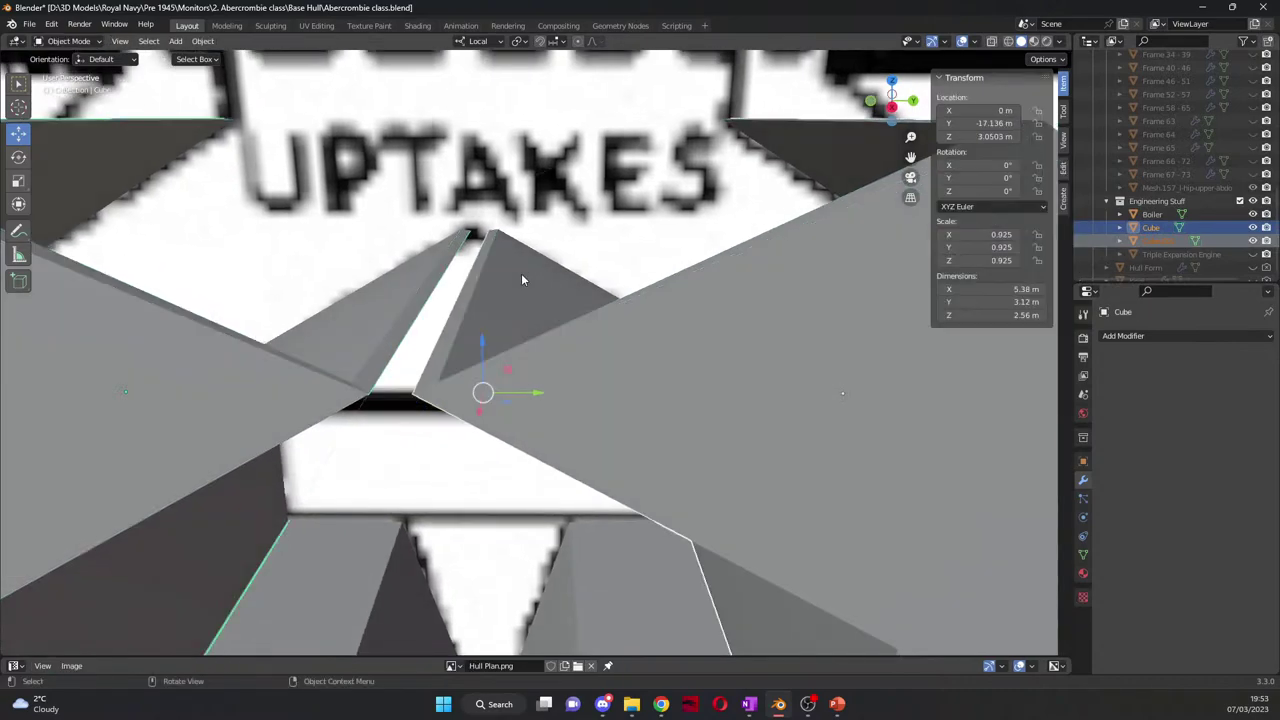
key("ctrl")
key("ctrl+j")
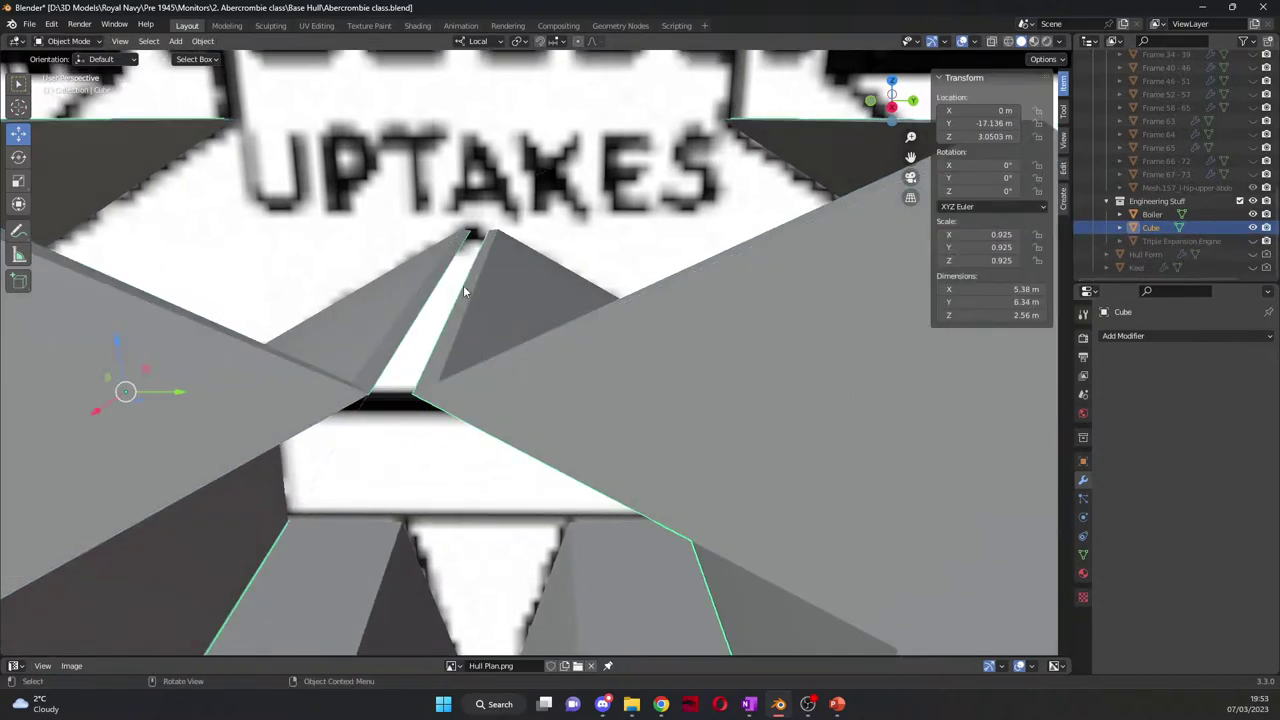
Step: In Edit Mode, merge the facing outer tip vertices of the two uptakes at their centre, at both the +X and -X ends
key("Tab")
scroll(395, 359, "up", 2)
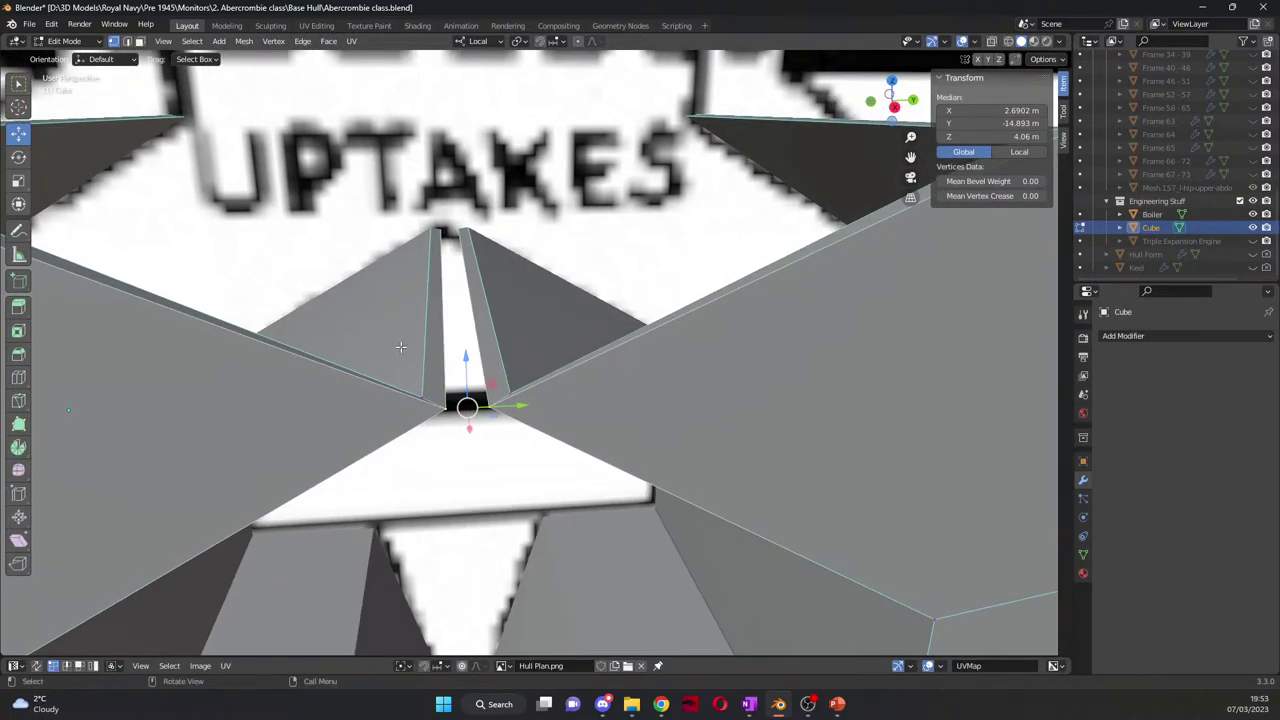
key("m")
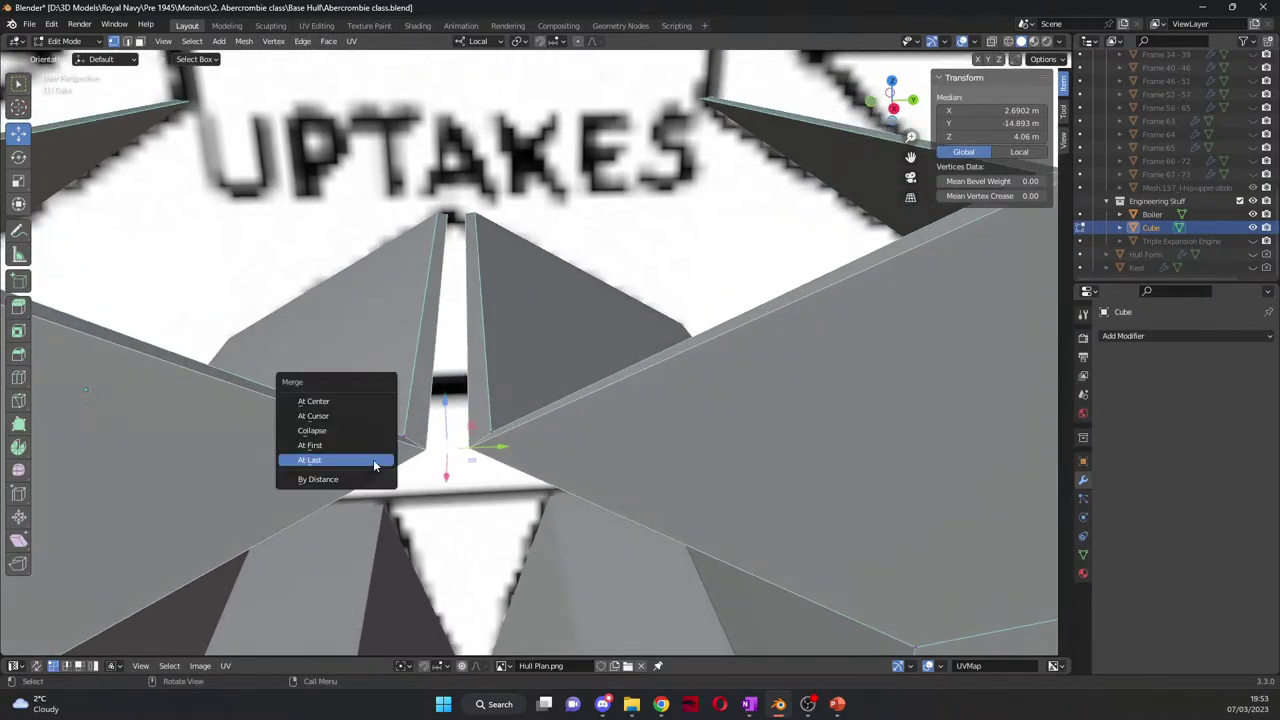
left_click(340, 399)
middle_click_drag(340, 399, 463, 500)
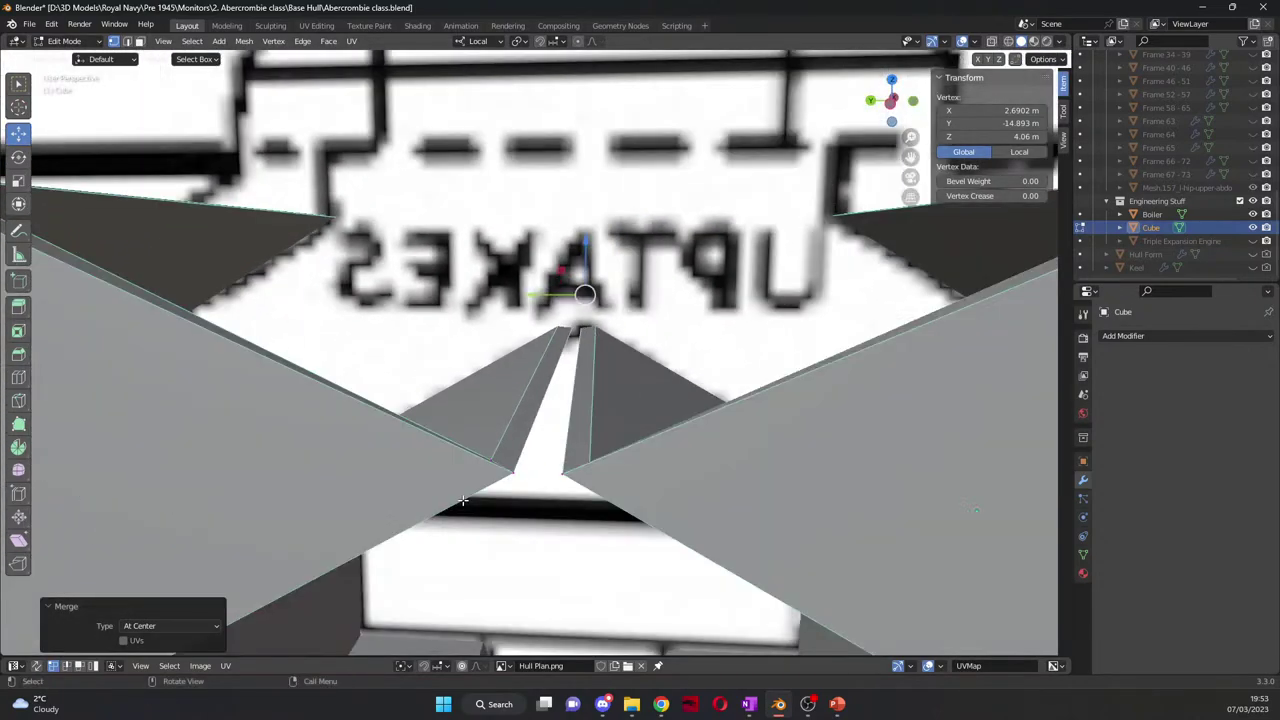
left_click(511, 476, "shift")
key("m")
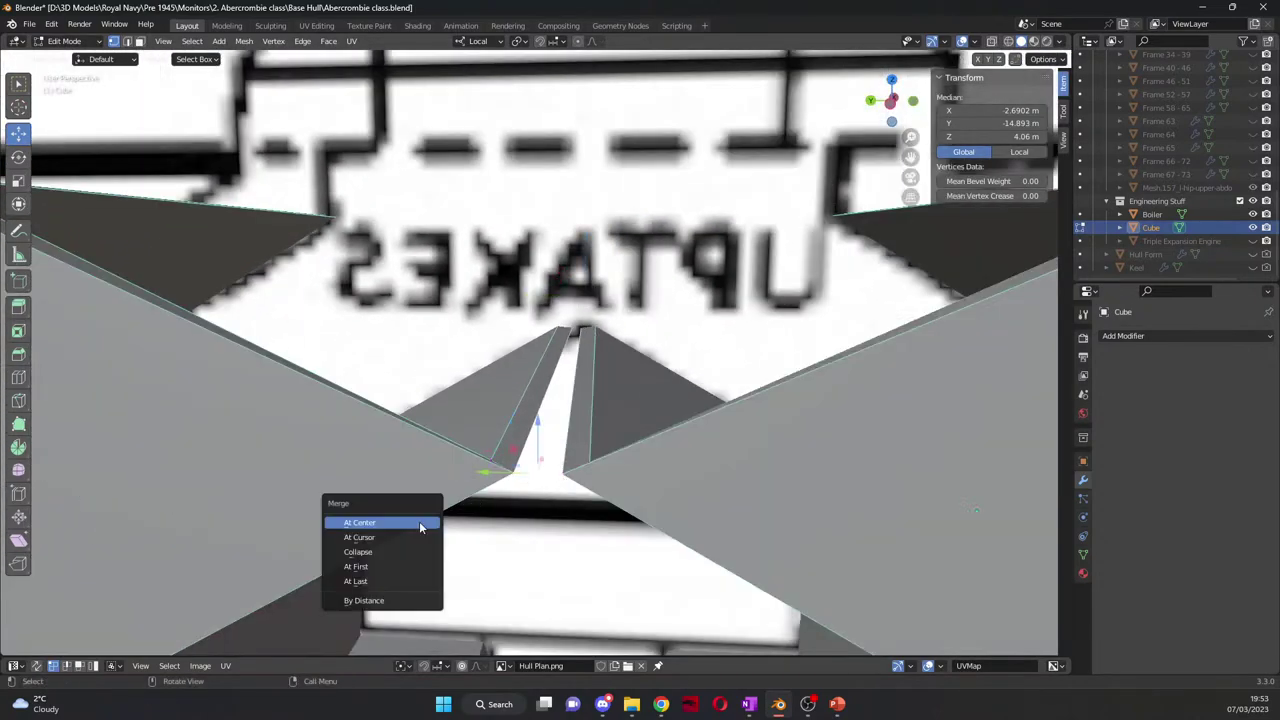
left_click(420, 516)
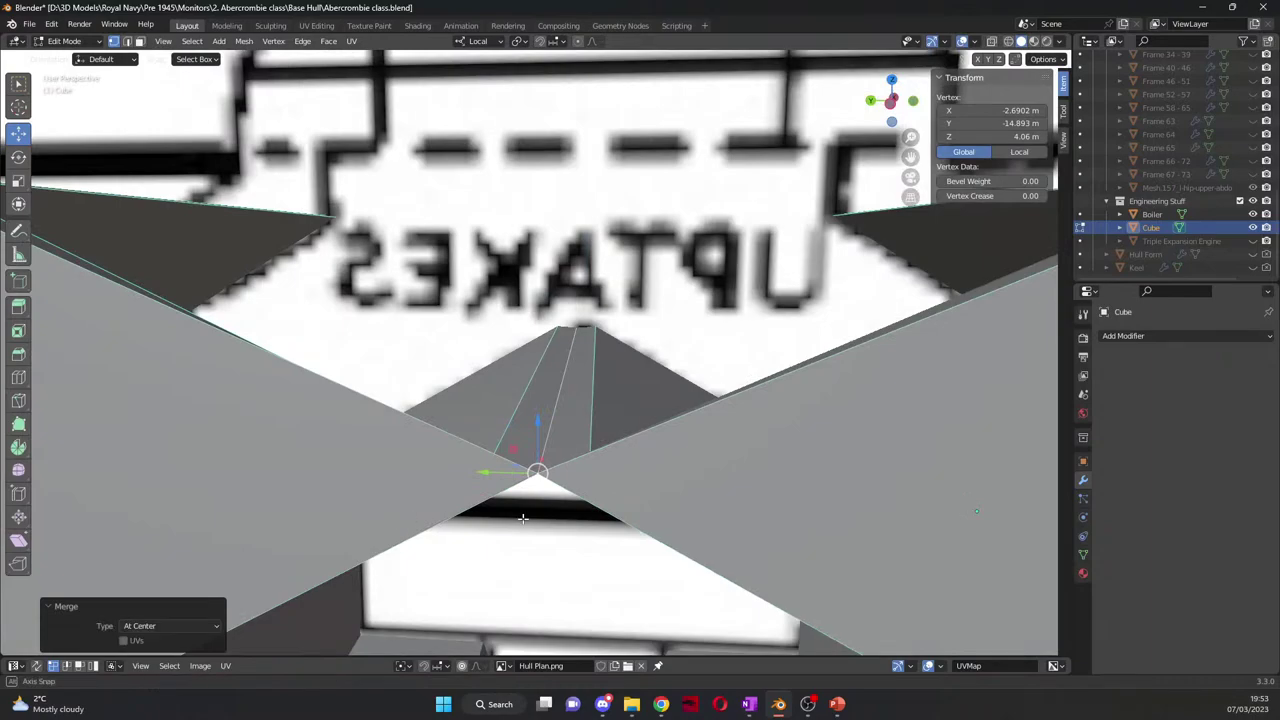
Step: Merge the two facing inner tip vertices between the uptakes at their centre on the -X end
middle_click_drag(505, 510, 523, 527)
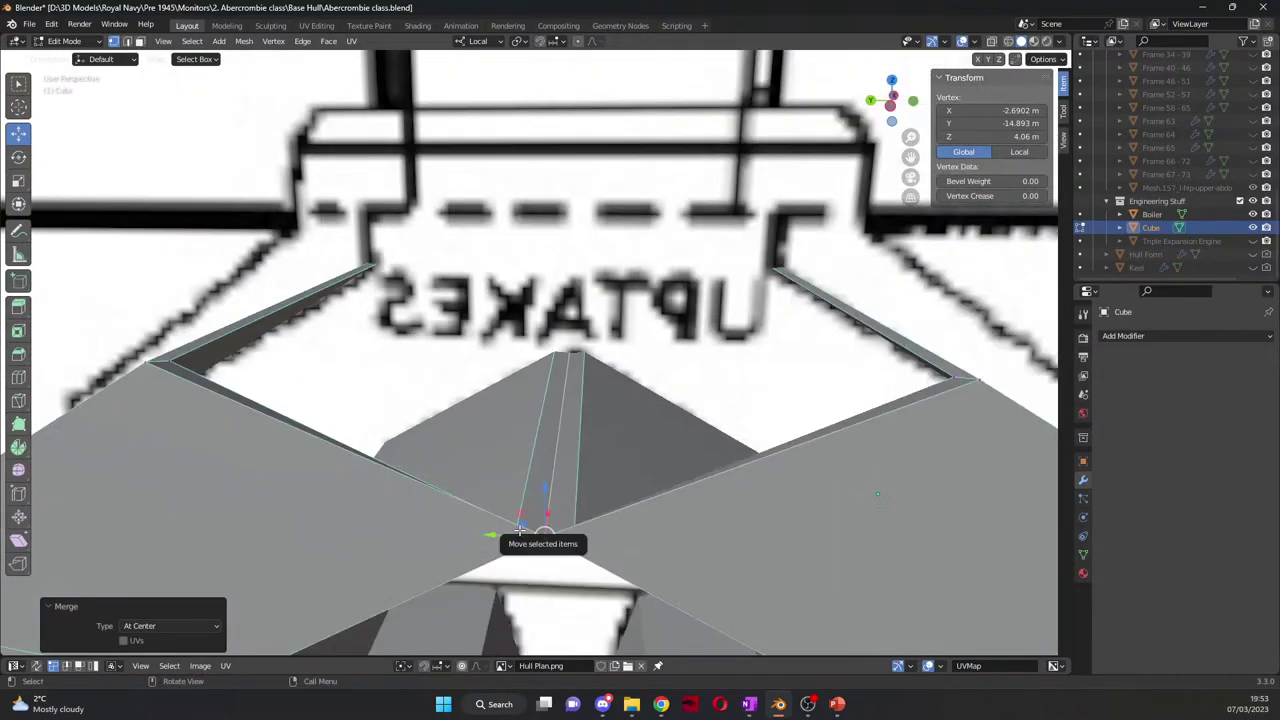
scroll(520, 530, "up", 2)
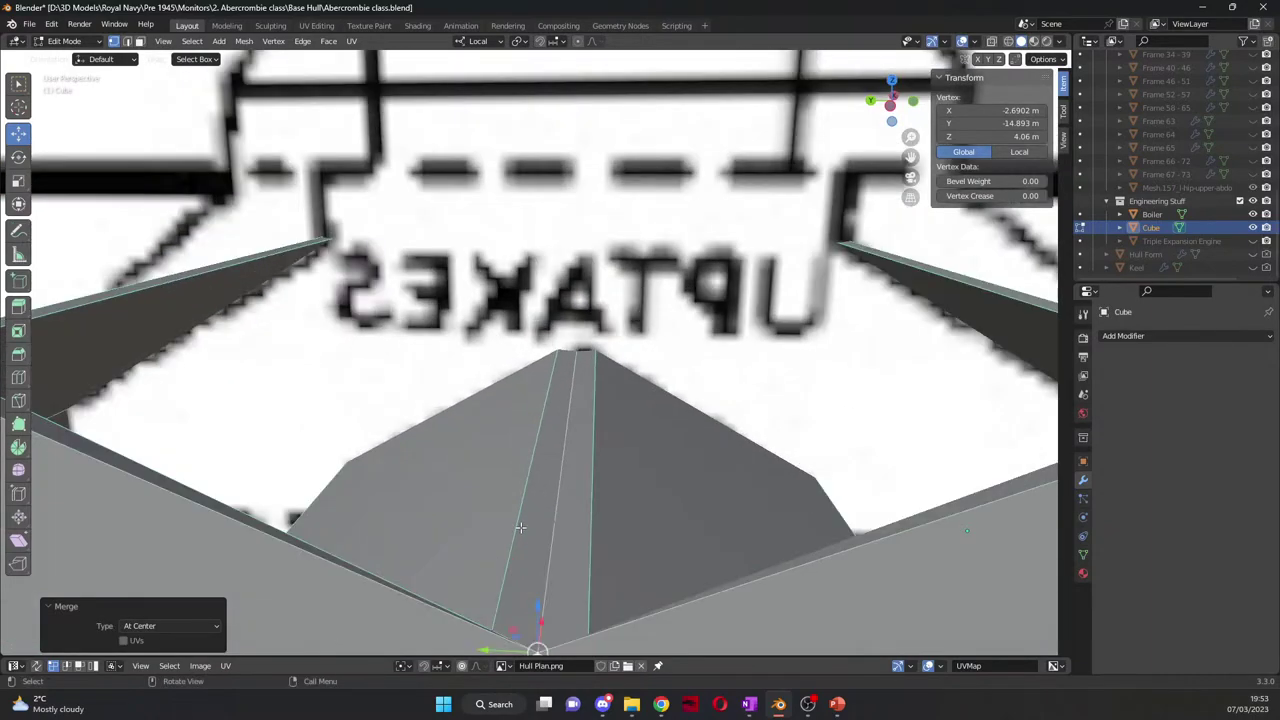
left_click(488, 623)
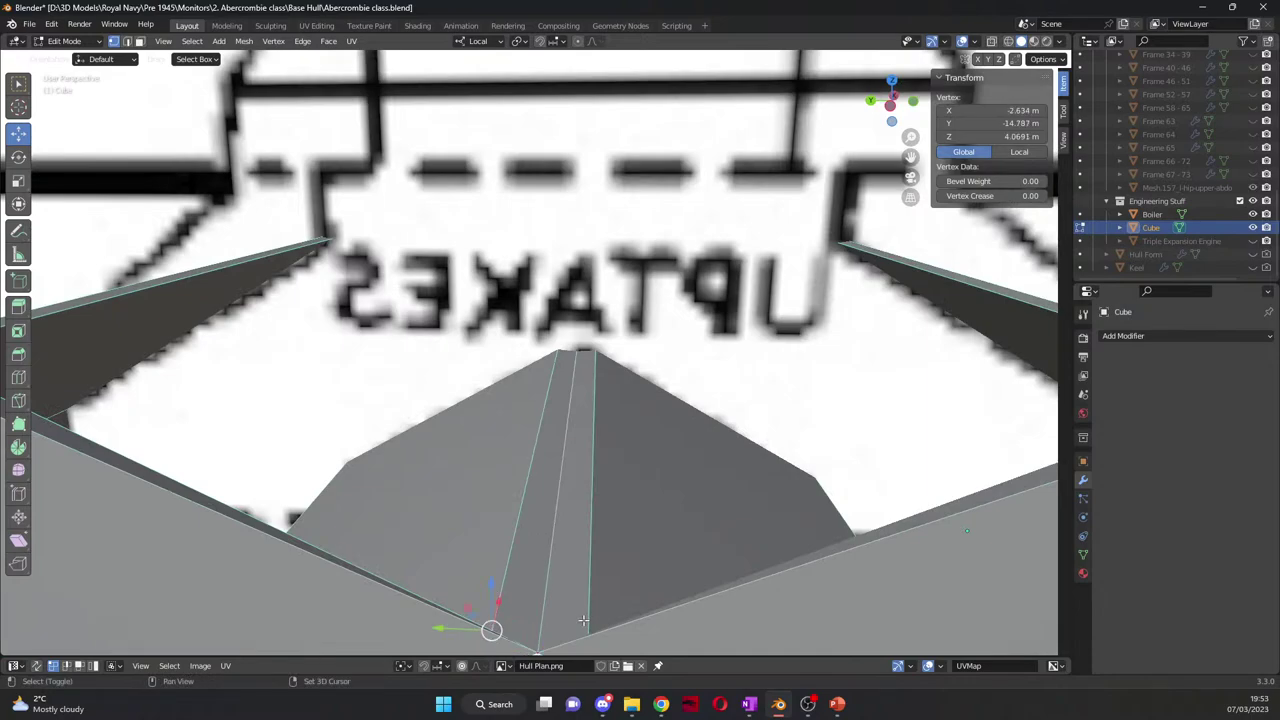
middle_click_drag(589, 635, 642, 640)
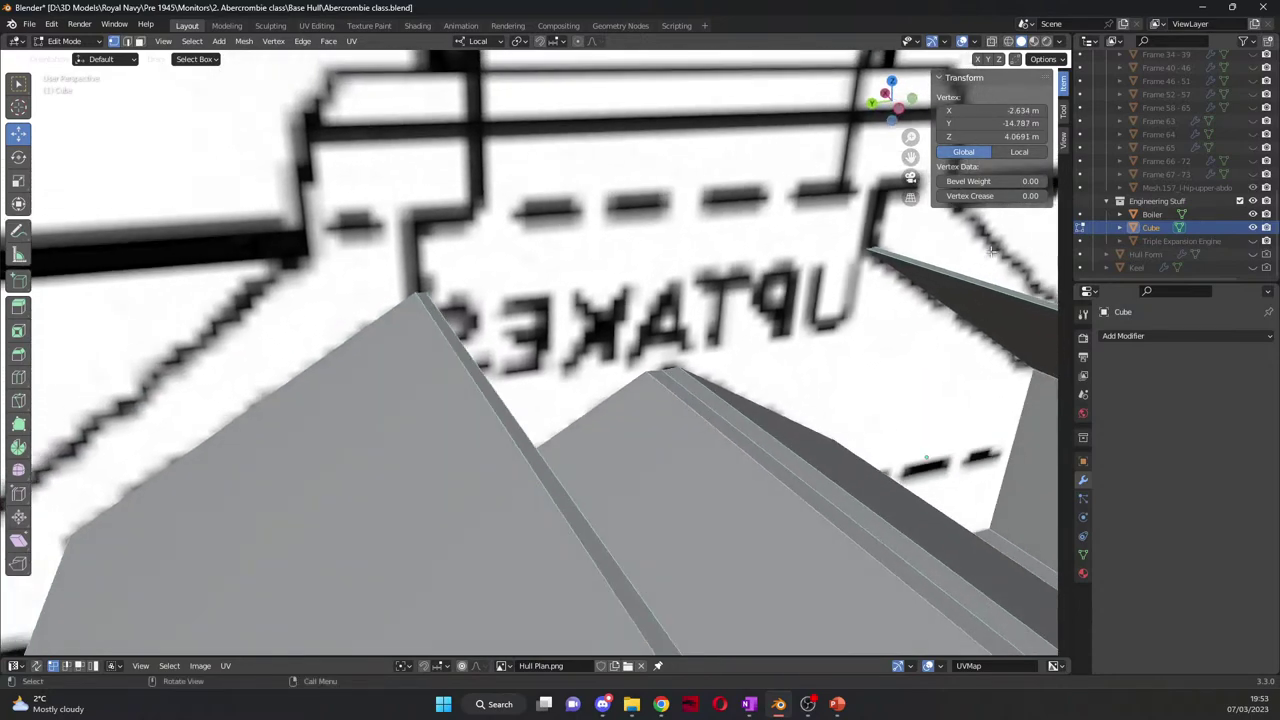
left_click_drag(909, 158, 650, 62)
middle_click_drag(630, 525, 771, 605)
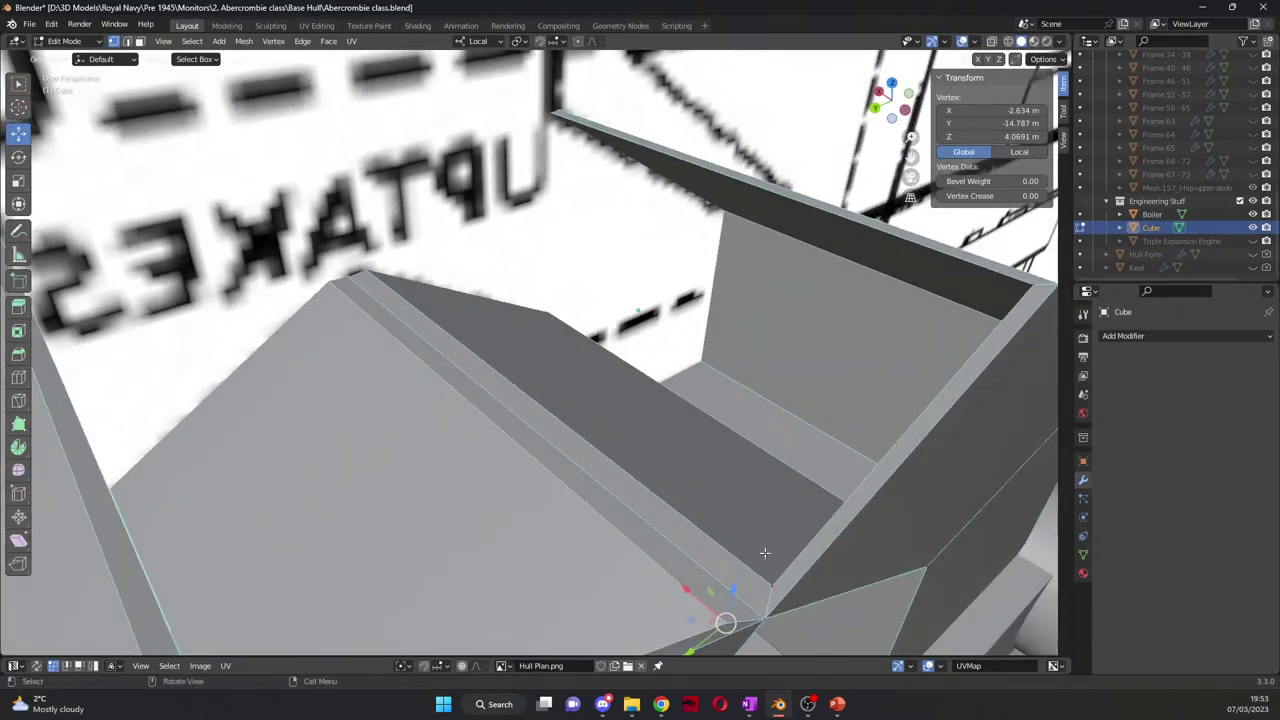
left_click(771, 605, "shift")
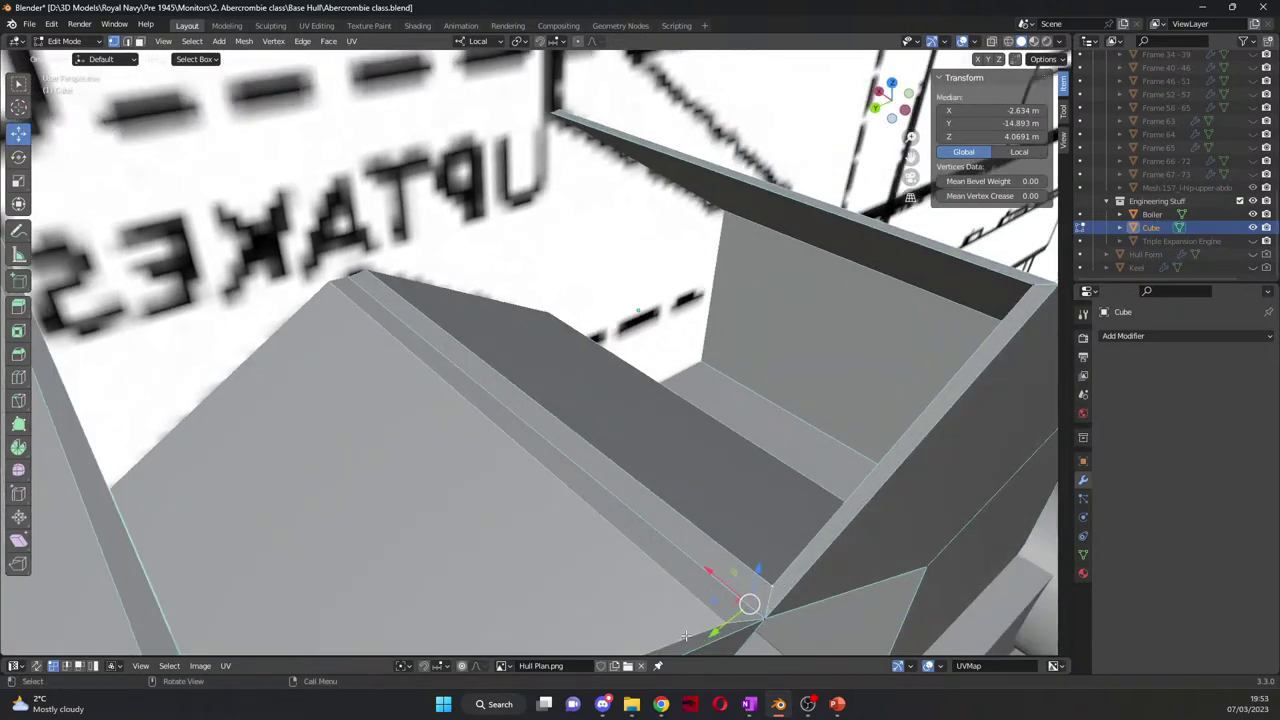
key("m")
left_click(624, 593)
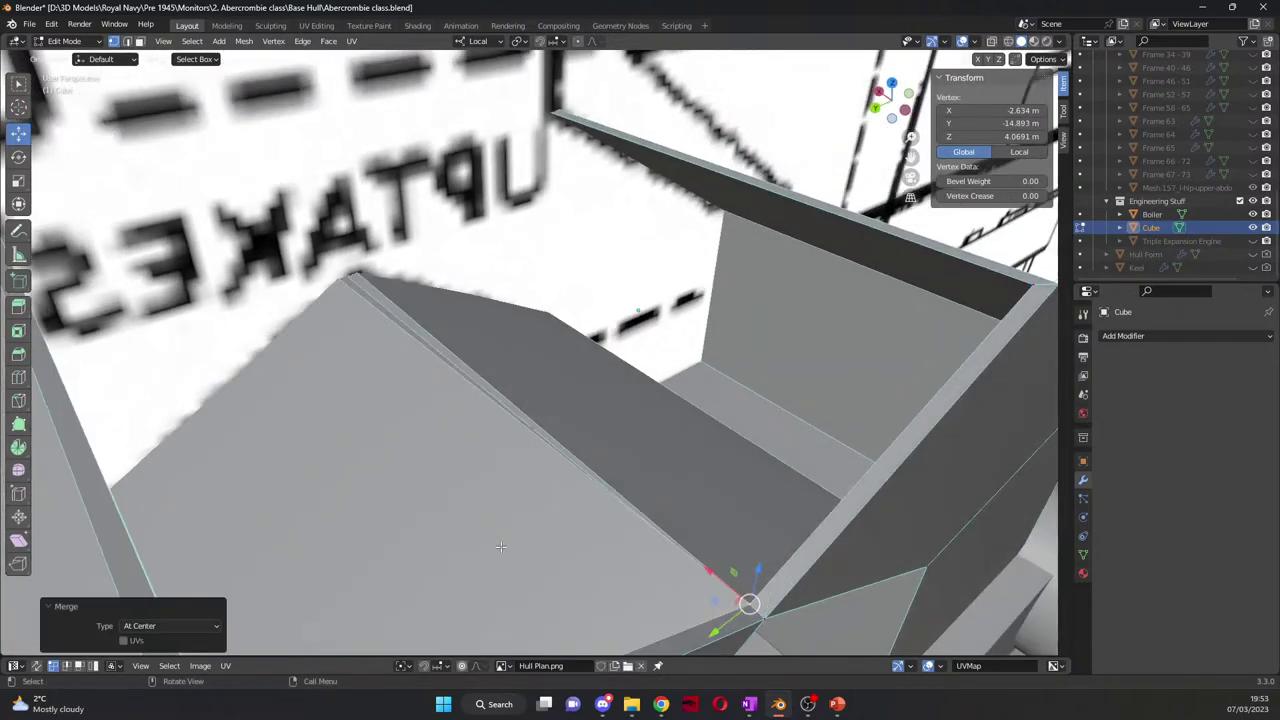
Step: Merge the matching pair of inner tip vertices at their centre on the +X end
middle_click_drag(645, 592, 600, 505)
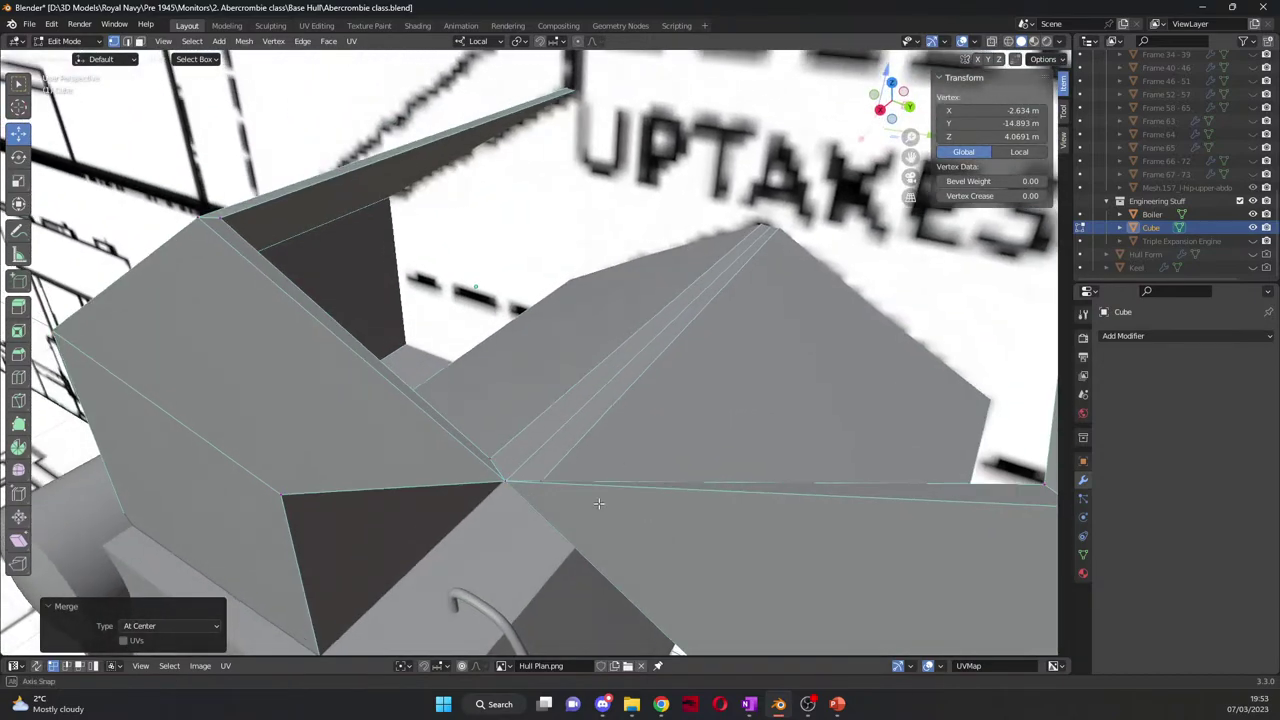
left_click(540, 493)
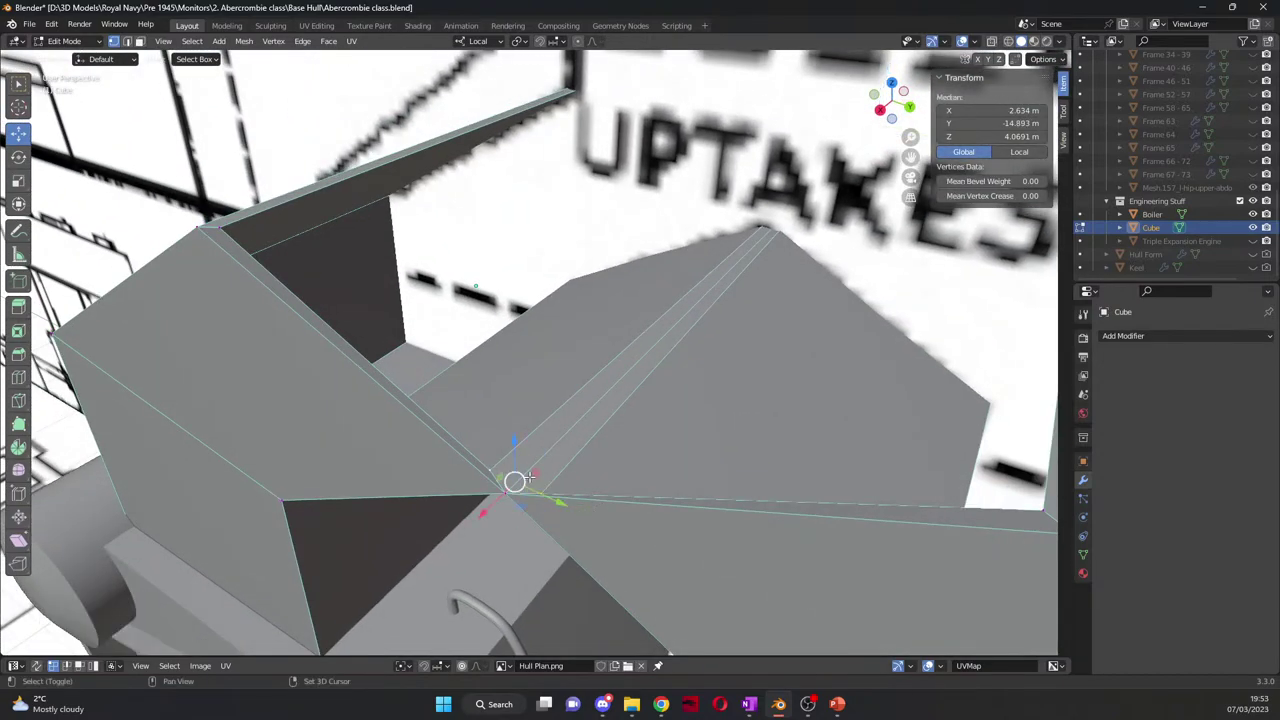
left_click(514, 486, "shift")
key("m")
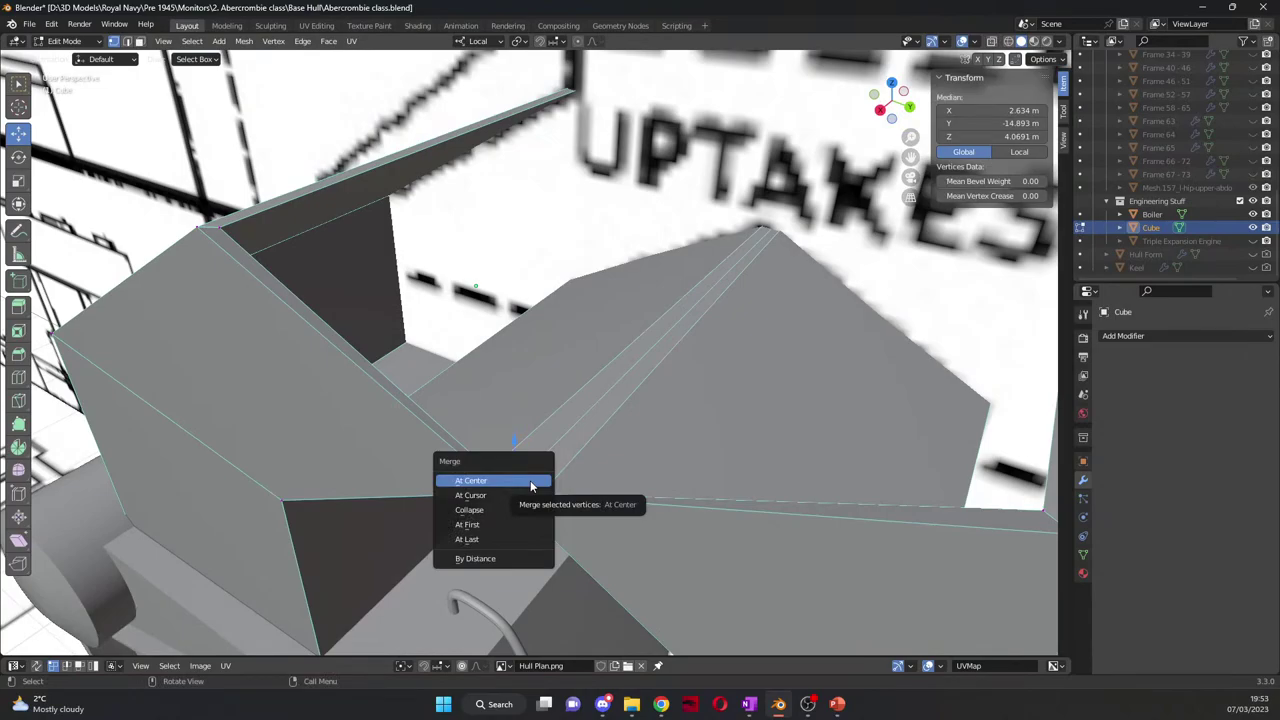
left_click(530, 482)
Step: Fill a triangular outer face at the +X end between the two uptakes' outer peak vertices and the merged outer vertex
middle_click_drag(514, 480, 721, 416)
scroll(608, 440, "up", 2)
scroll(650, 437, "down", 2)
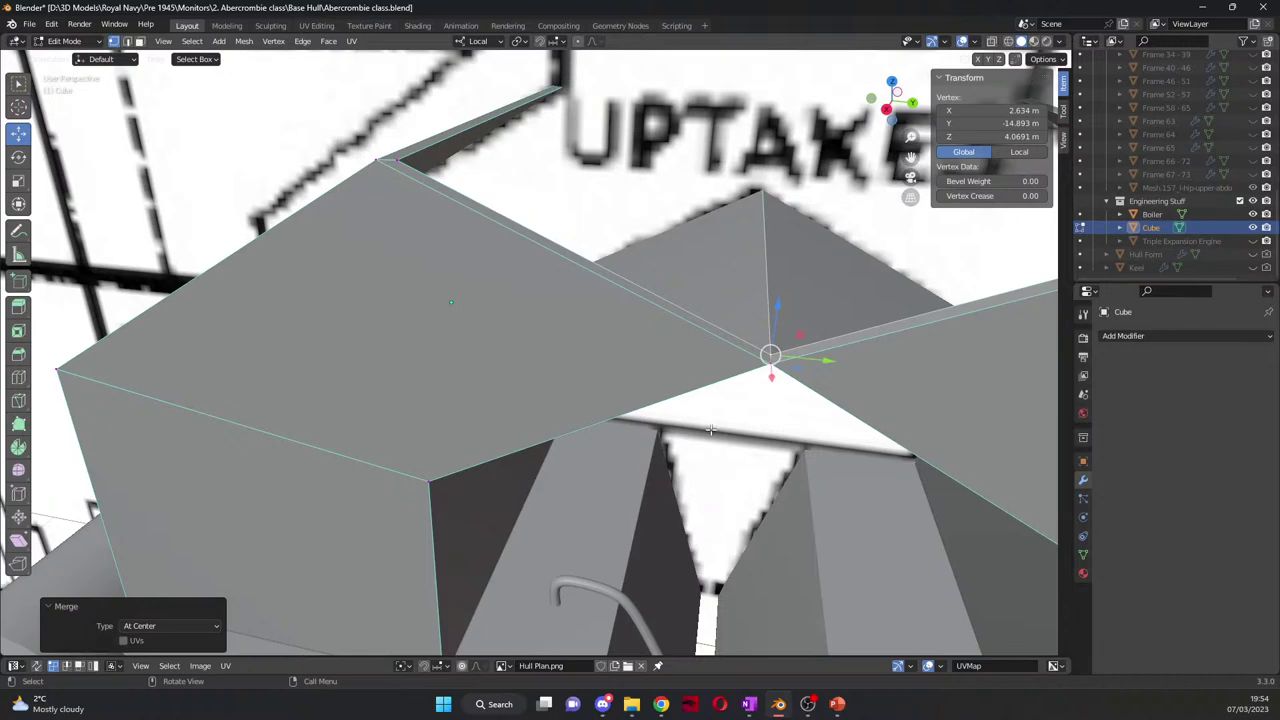
scroll(711, 430, "down", 4)
middle_click_drag(676, 410, 560, 370)
left_click(343, 257)
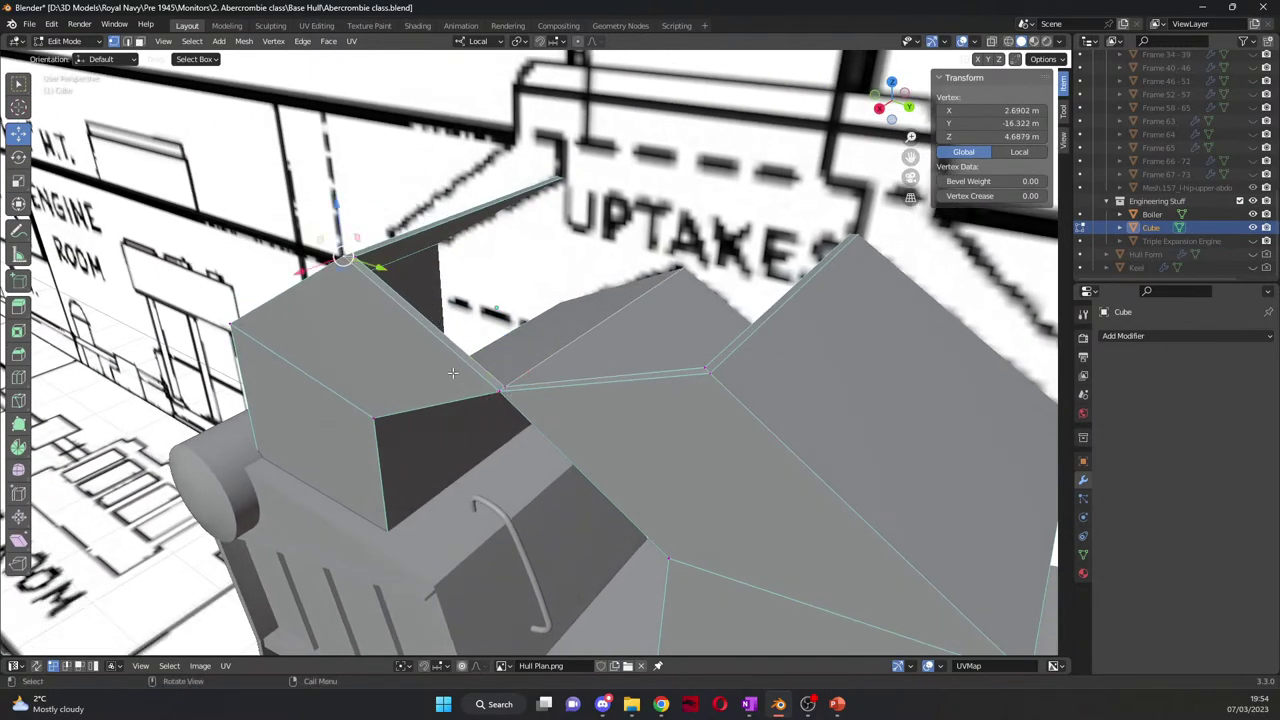
left_click(494, 397)
left_click(734, 384)
left_click(490, 416, "shift")
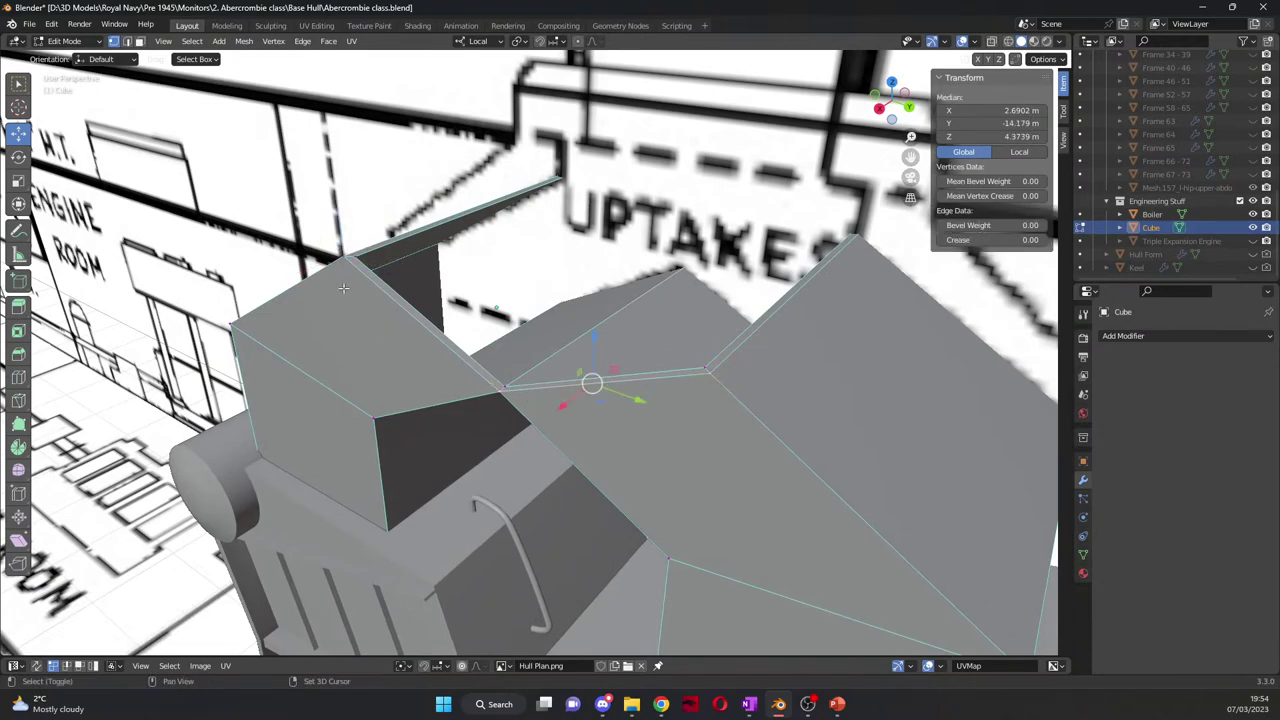
left_click(344, 289, "shift")
key("m")
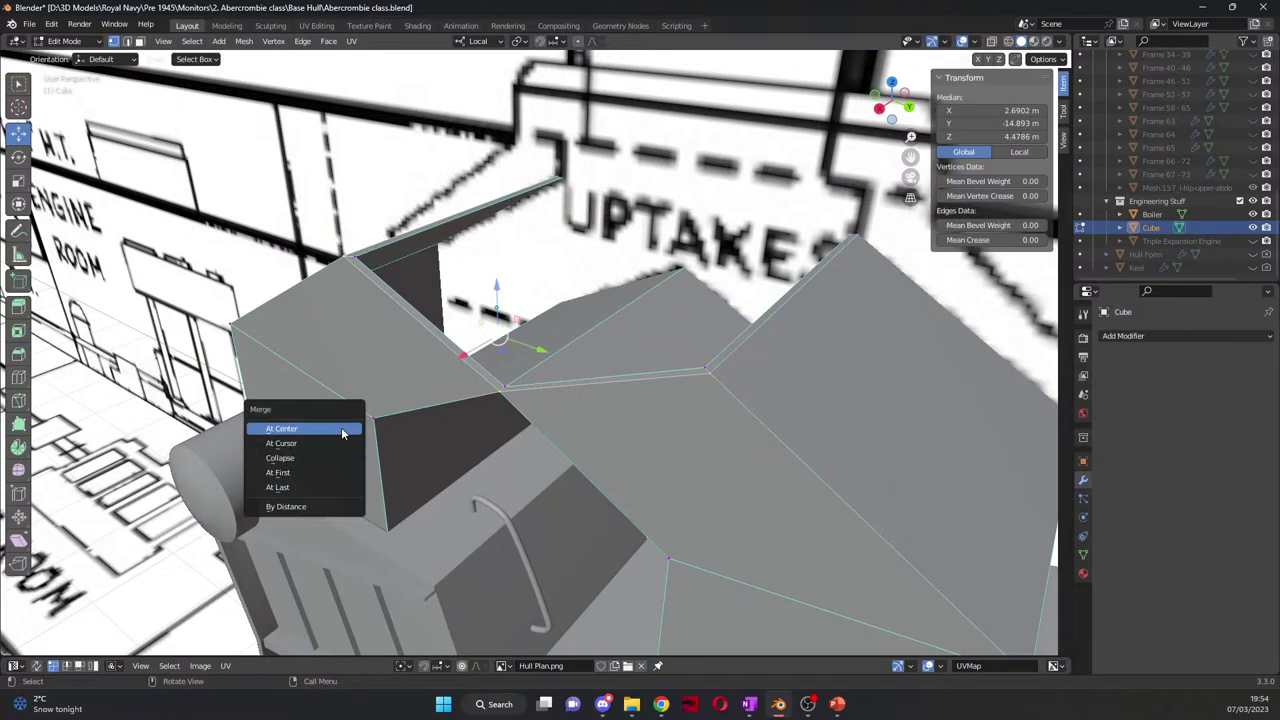
left_click(340, 503)
key("ctrl+z")
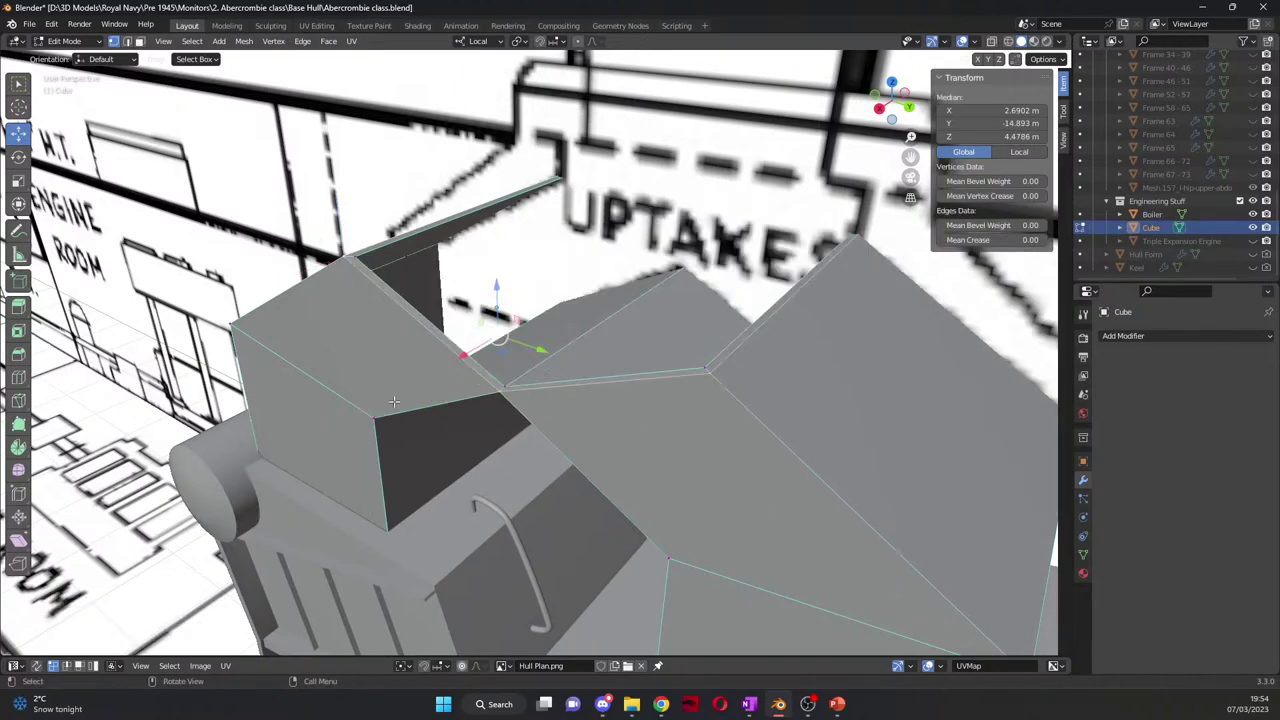
middle_click_drag(366, 401, 241, 331)
Step: Fill the inner triangular face at the +X end between the two inner peak vertices and the merged inner vertex
left_click(190, 236)
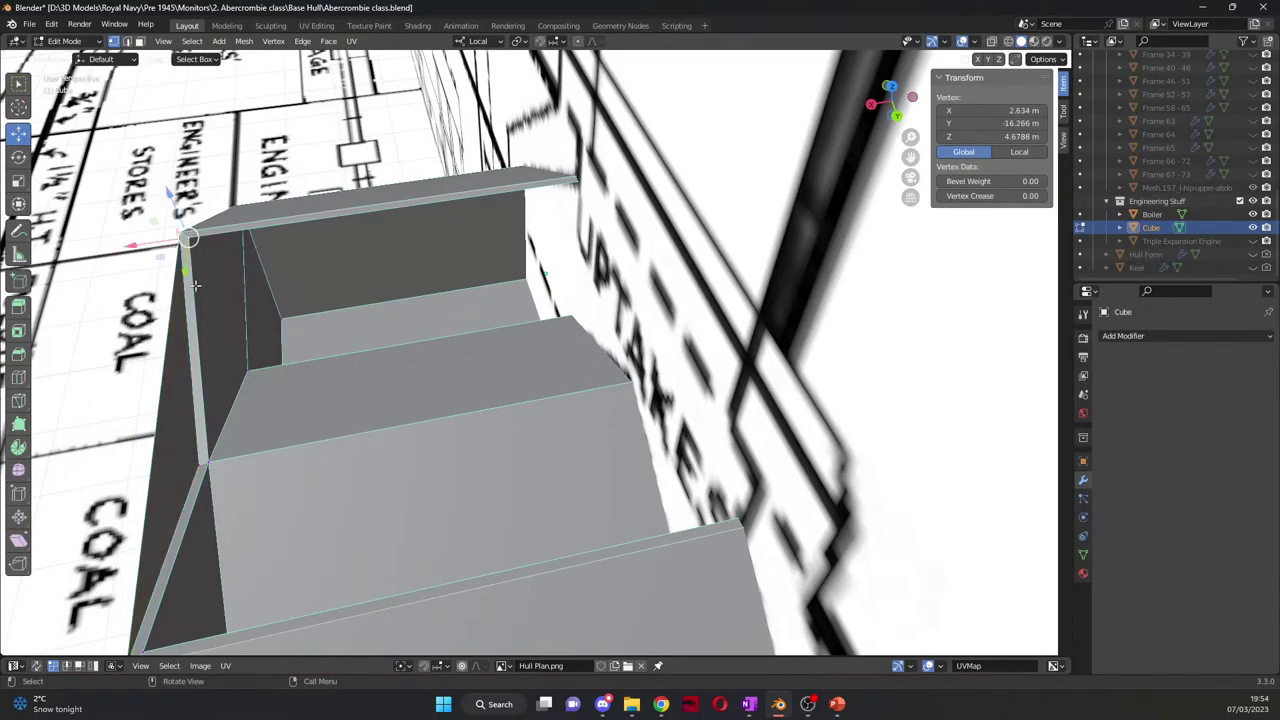
middle_click_drag(192, 250, 163, 334)
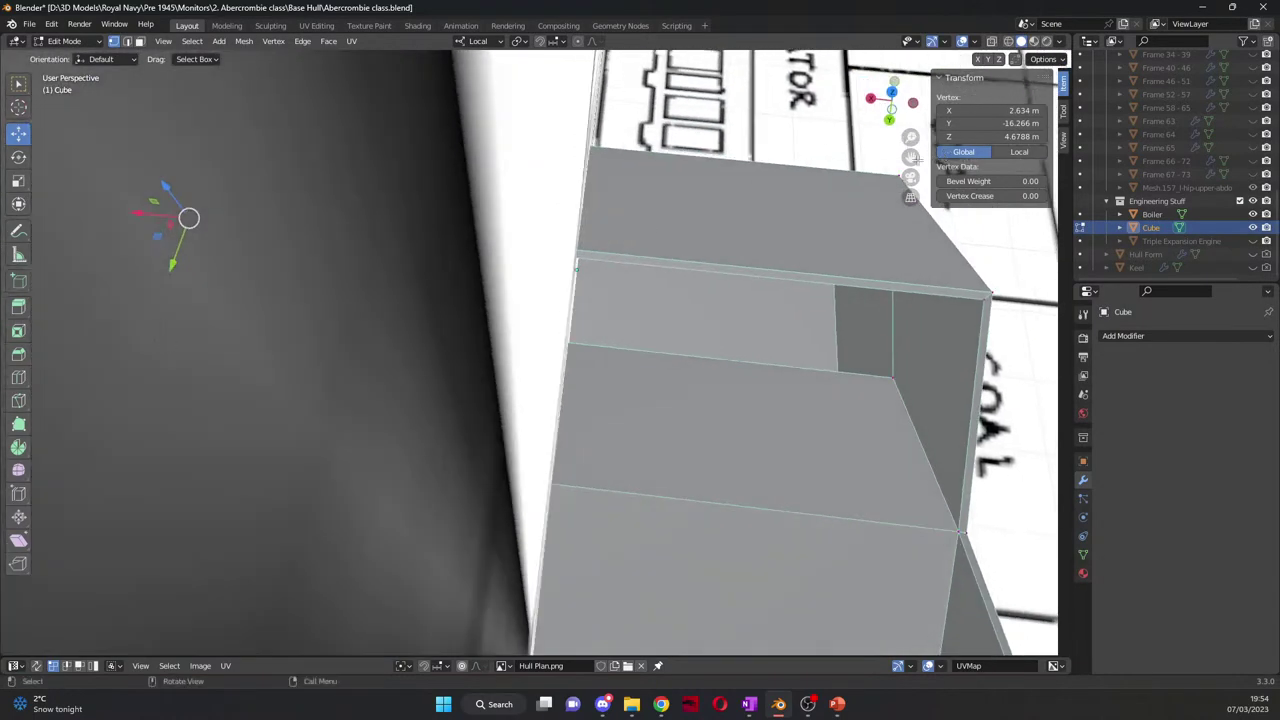
left_click(900, 175, "shift")
middle_click_drag(420, 260, 721, 283)
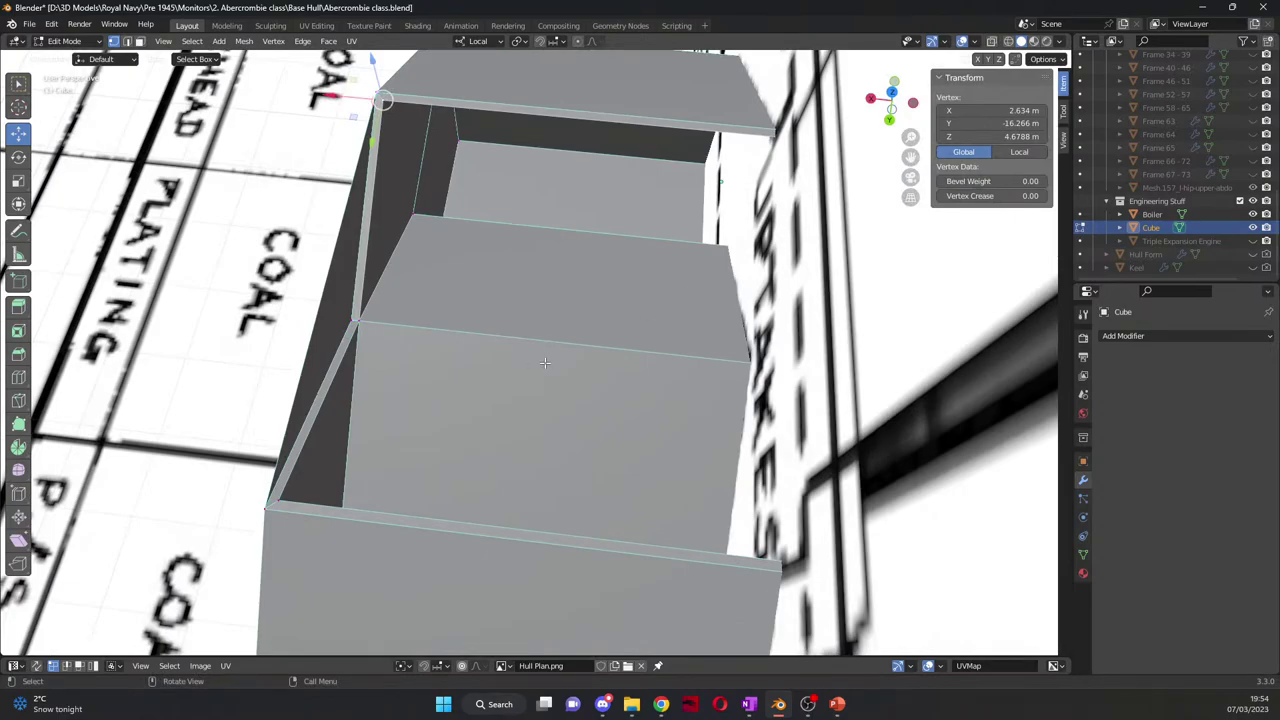
middle_click_drag(644, 366, 542, 312)
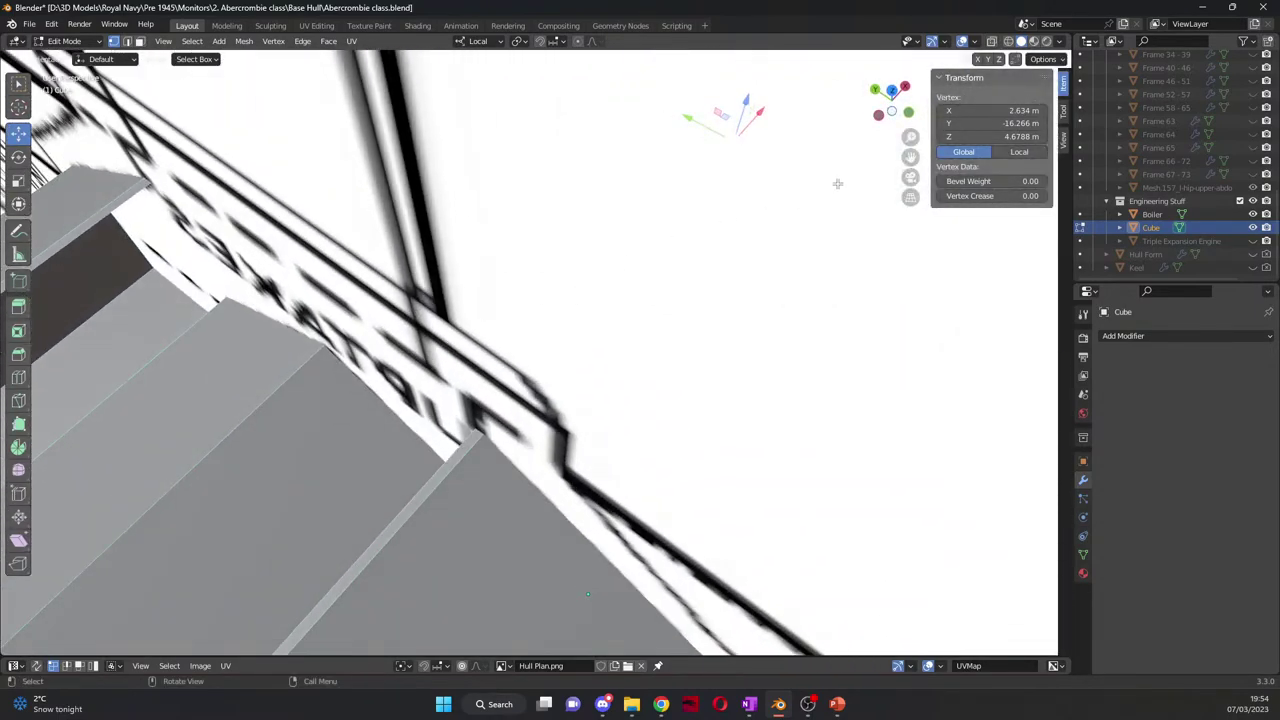
left_click_drag(910, 157, 1007, 547)
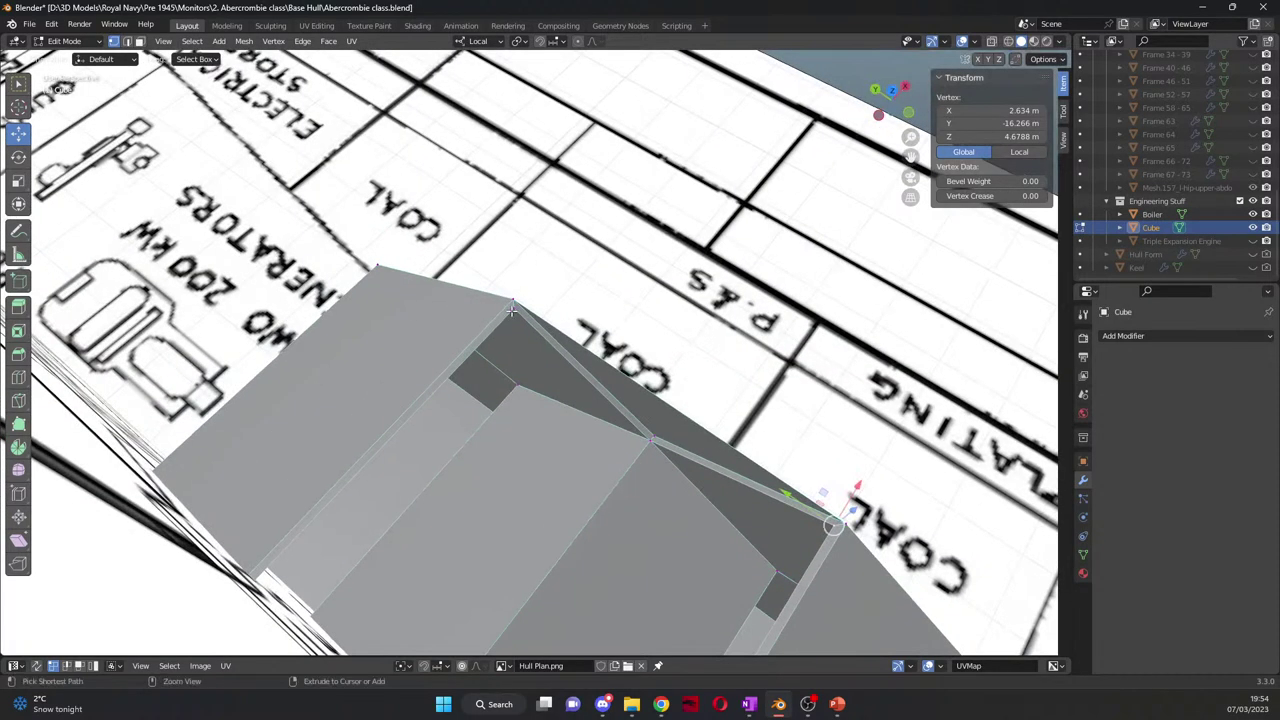
left_click(512, 309, "ctrl")
key("f")
middle_click_drag(598, 373, 476, 487)
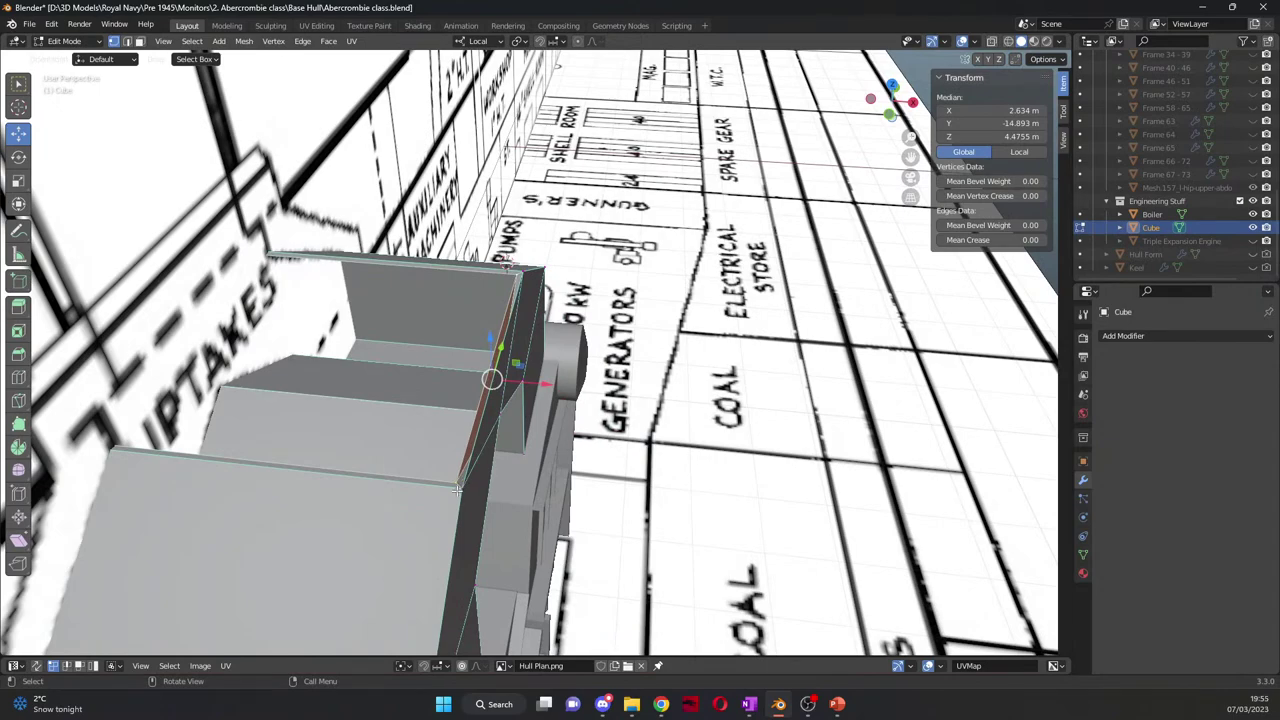
Step: Close the narrow top strip between the inner and outer triangles at the +X end with a four-vertex face
middle_click_drag(452, 498, 423, 383)
scroll(470, 473, "up", 2)
left_click(479, 471)
left_click(467, 464, "shift")
left_click(532, 233, "shift")
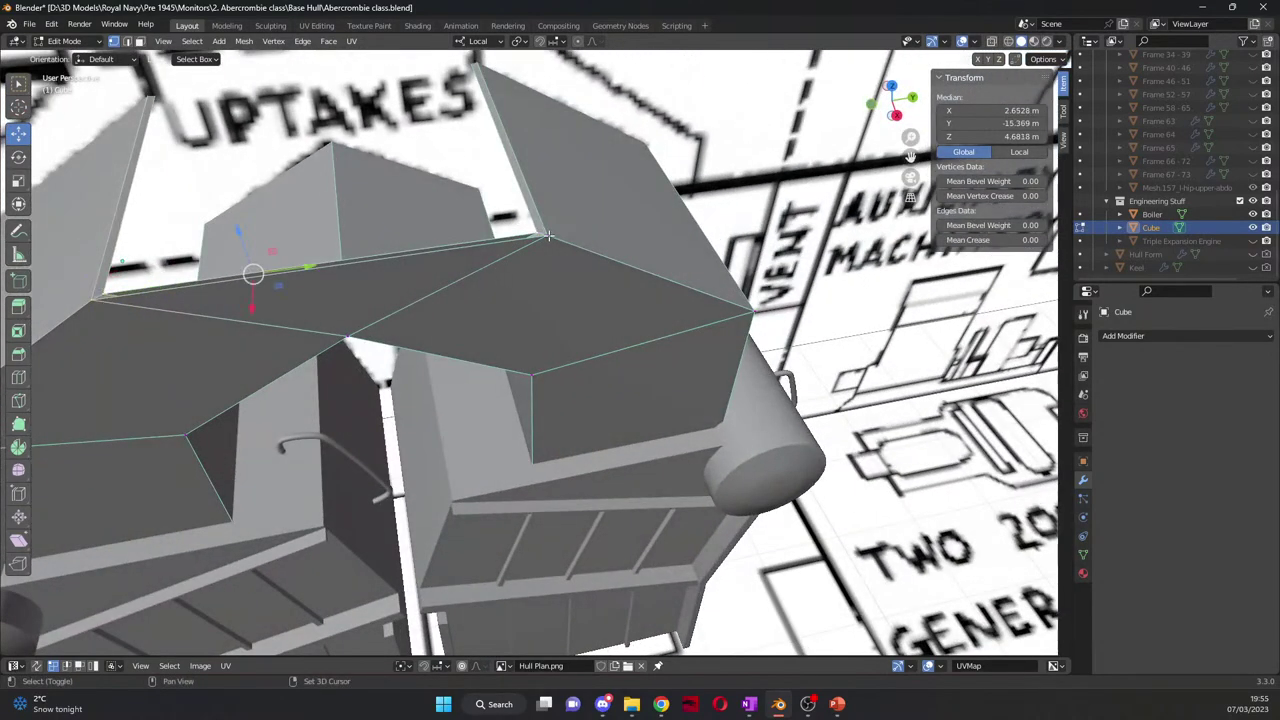
left_click(549, 236, "shift")
key("f")
Step: Fill a triangular outer face at the -X end between the two outer peak vertices and the merged outer vertex
middle_click_drag(561, 316, 470, 330)
left_click_drag(910, 157, 1279, 2)
left_click(218, 307)
scroll(222, 315, "down", 2)
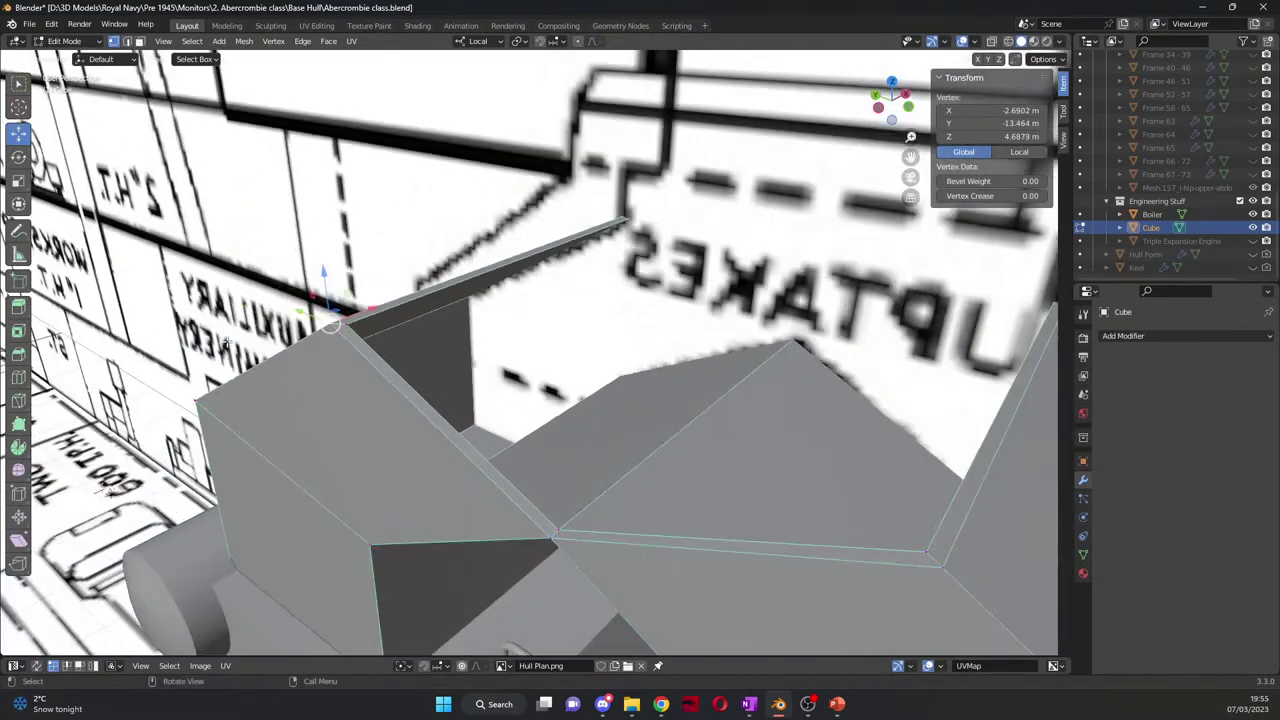
left_click(561, 586, "shift")
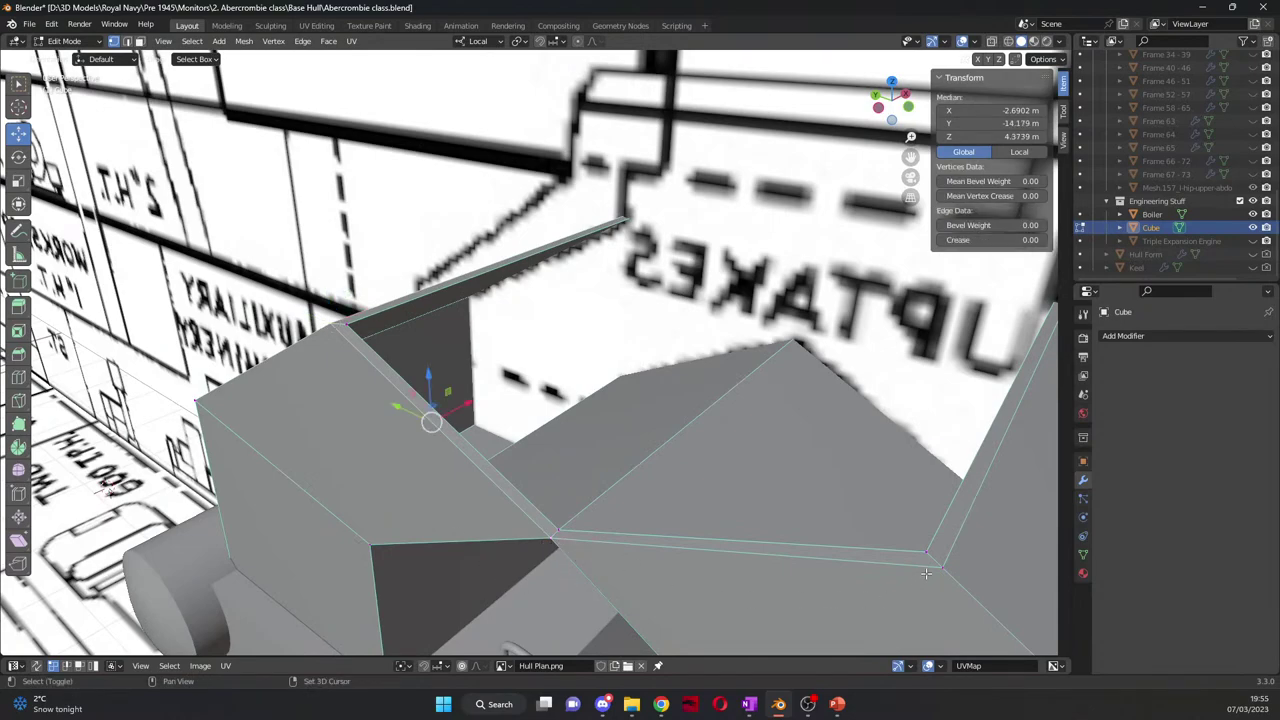
left_click(930, 575, "shift")
key("f")
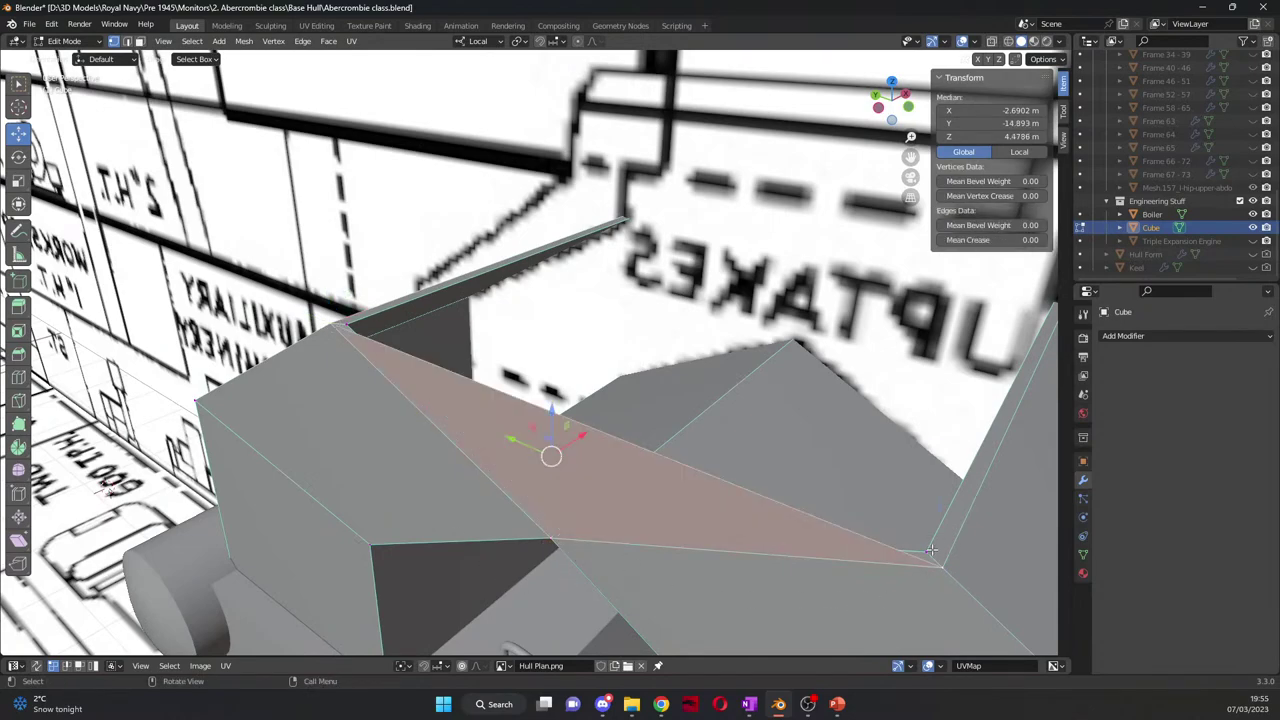
Step: Fill the inner triangular face at the -X end between both inner peak vertices and the merged inner vertex
left_click(933, 551)
middle_click_drag(933, 551, 876, 552)
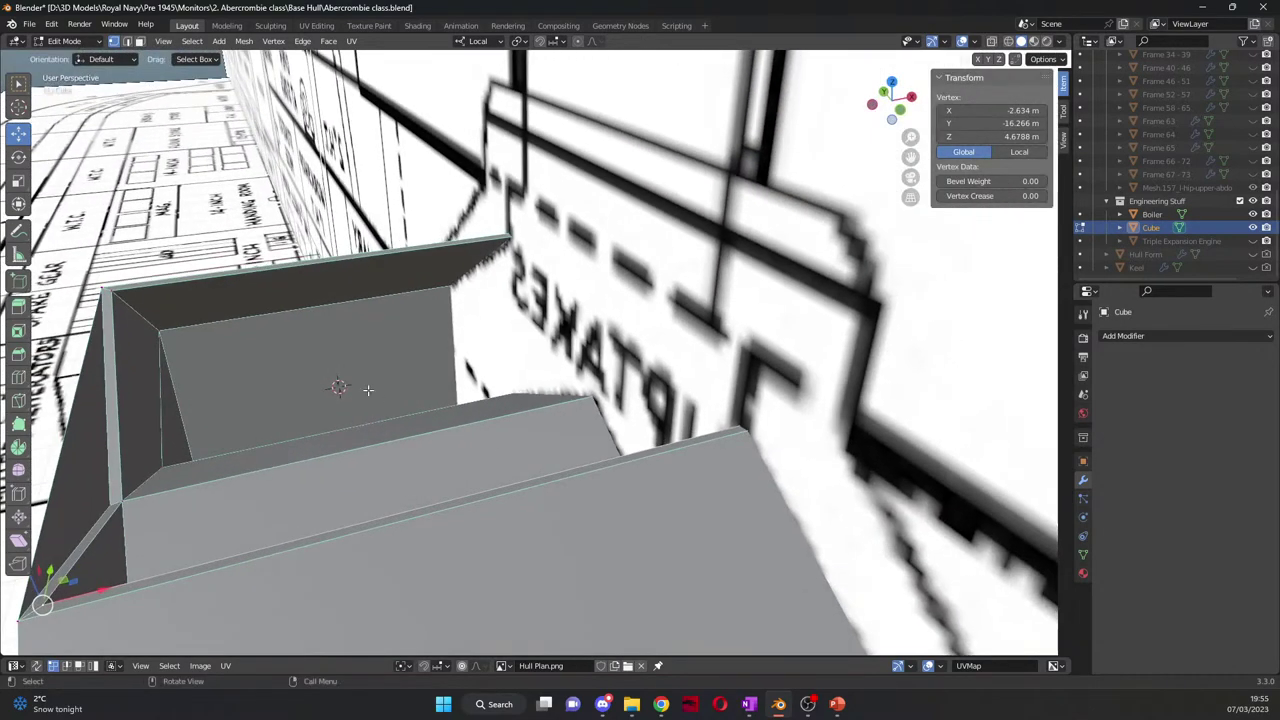
left_click(115, 294, "ctrl")
key("f")
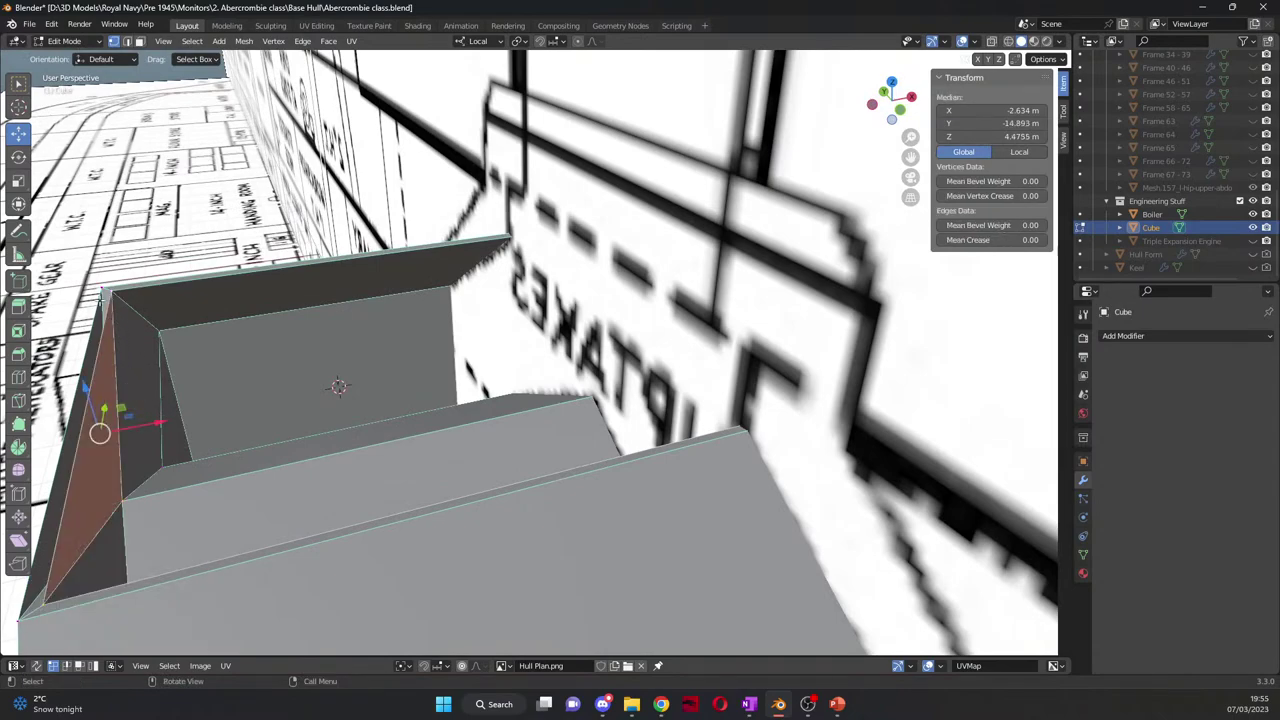
Step: Bridge the top edges of the inner and outer triangles at the -X end with a four-vertex face and clear the selection
left_click(102, 290)
left_click(113, 292, "shift")
left_click(45, 605, "shift")
left_click(22, 619, "shift")
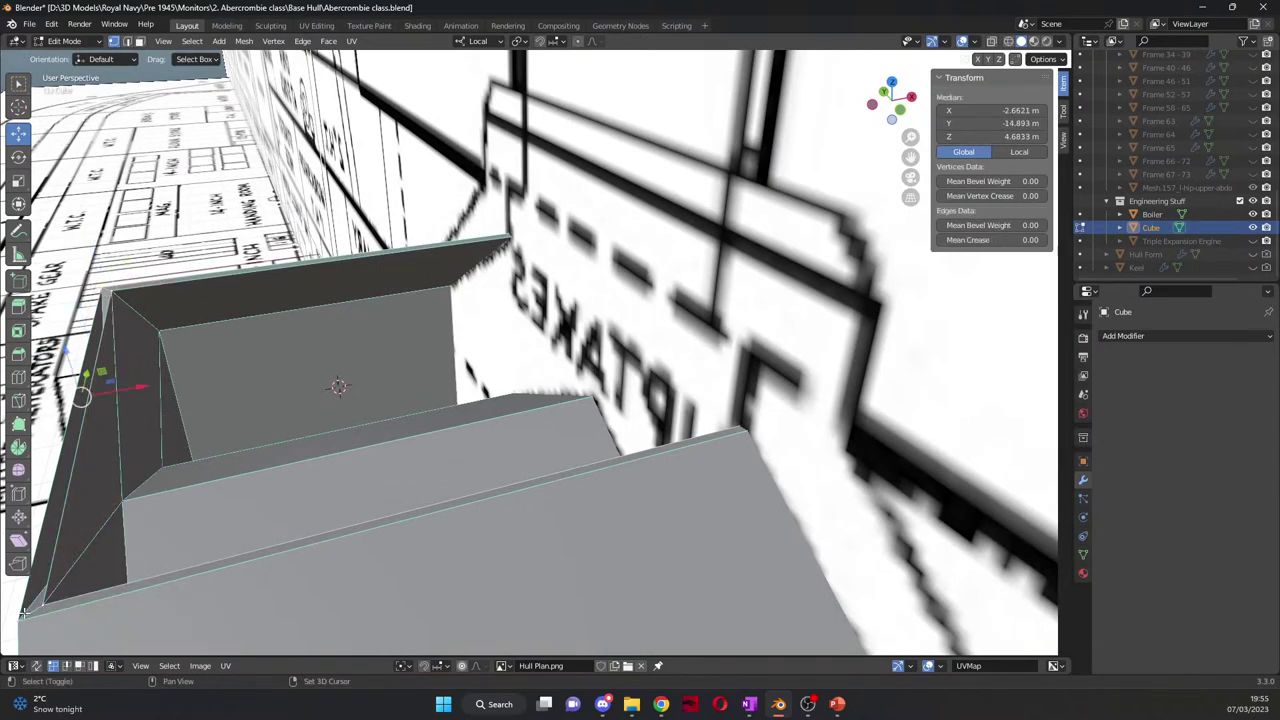
key("f")
scroll(69, 582, "down", 3)
left_click(149, 513)
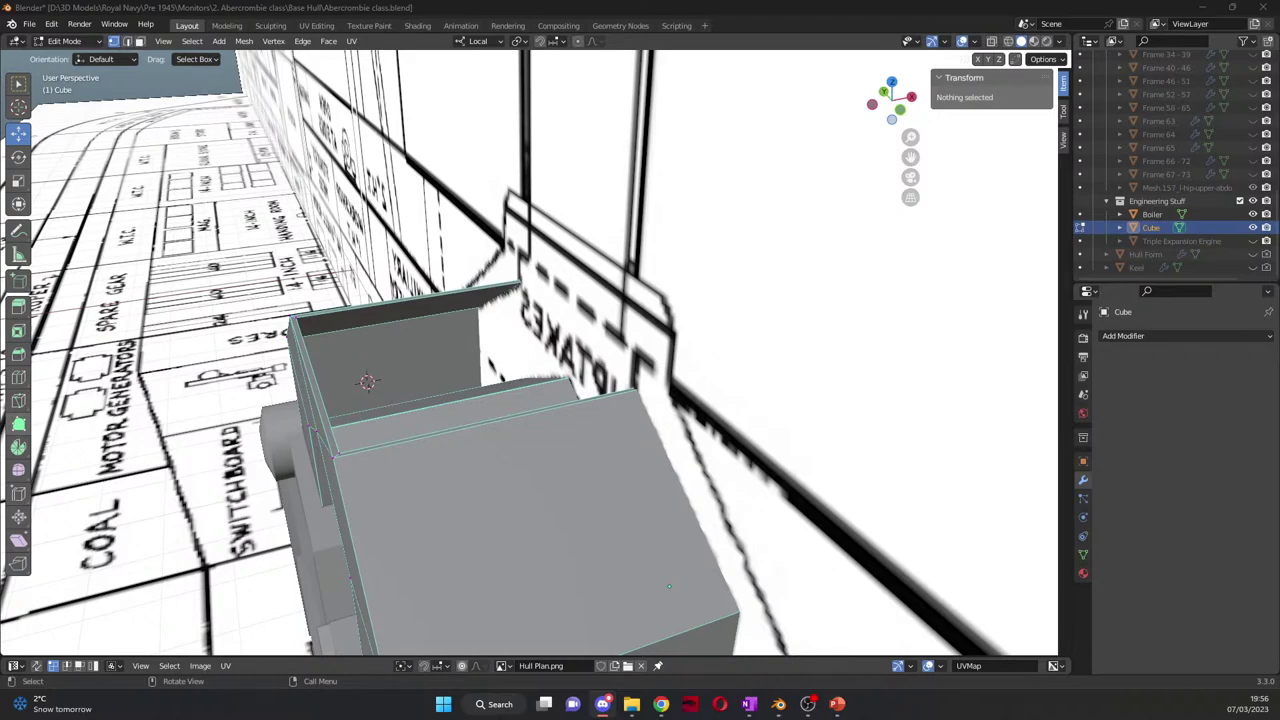
Step: Select the narrow rim faces around the uptake opening and extrude them upward by about 0.4 m
middle_click_drag(846, 455, 326, 398)
left_click(142, 42)
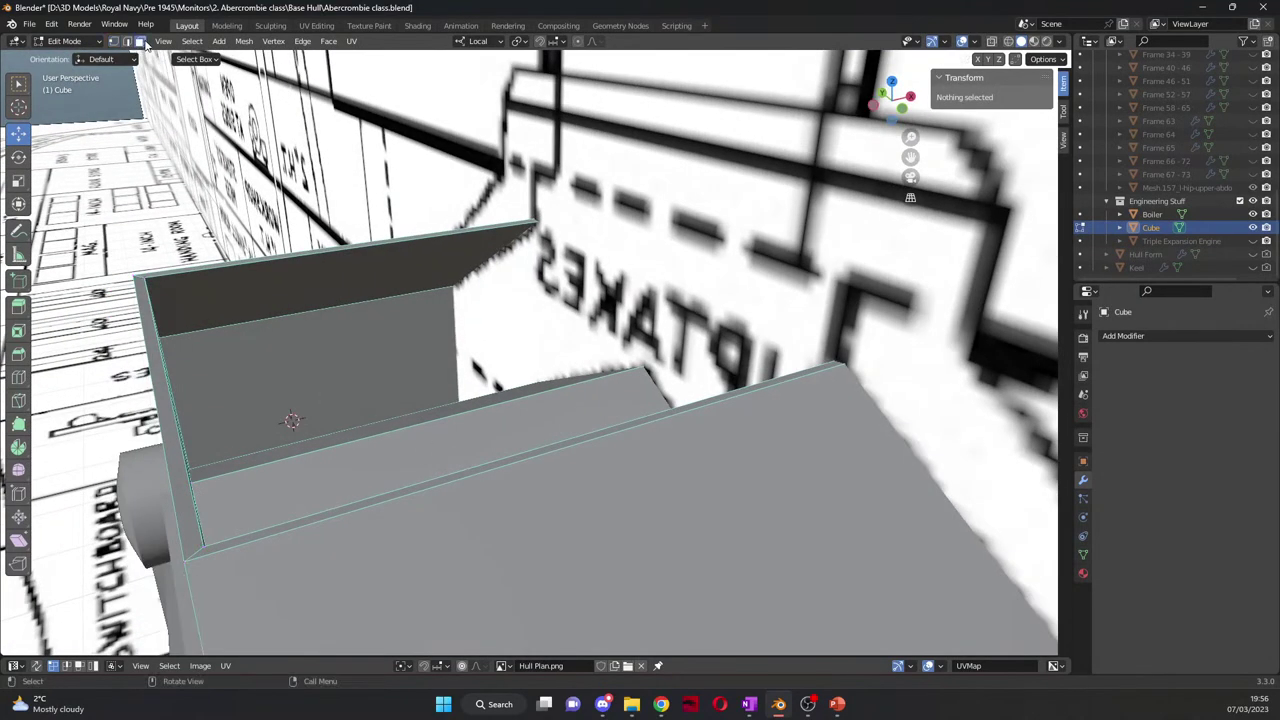
left_click(145, 297)
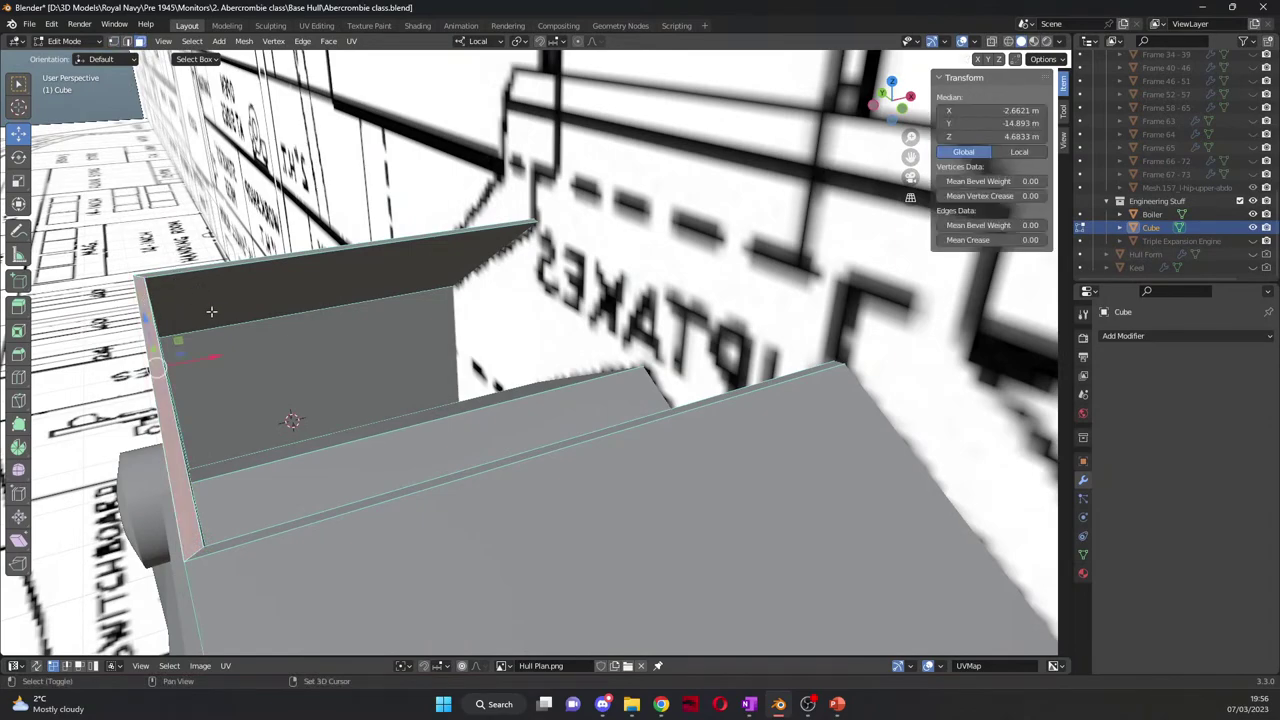
left_click(254, 264, "shift")
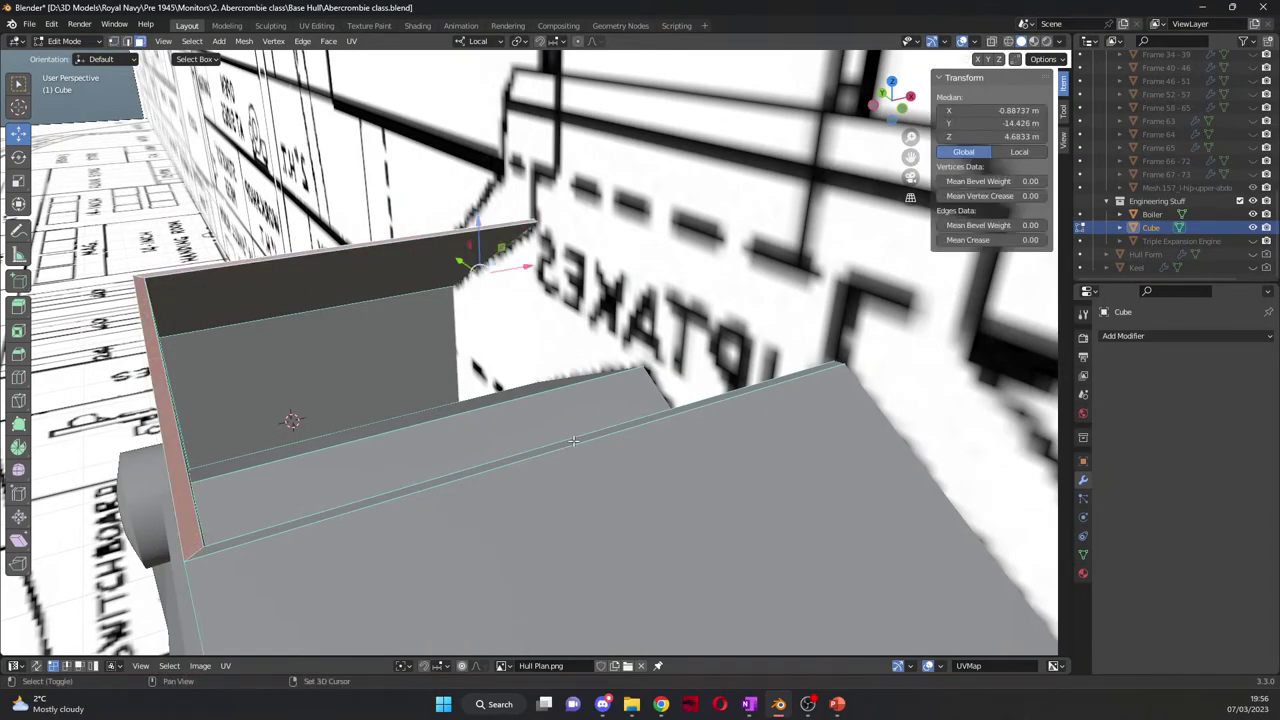
left_click(573, 441, "shift")
middle_click_drag(676, 431, 570, 440)
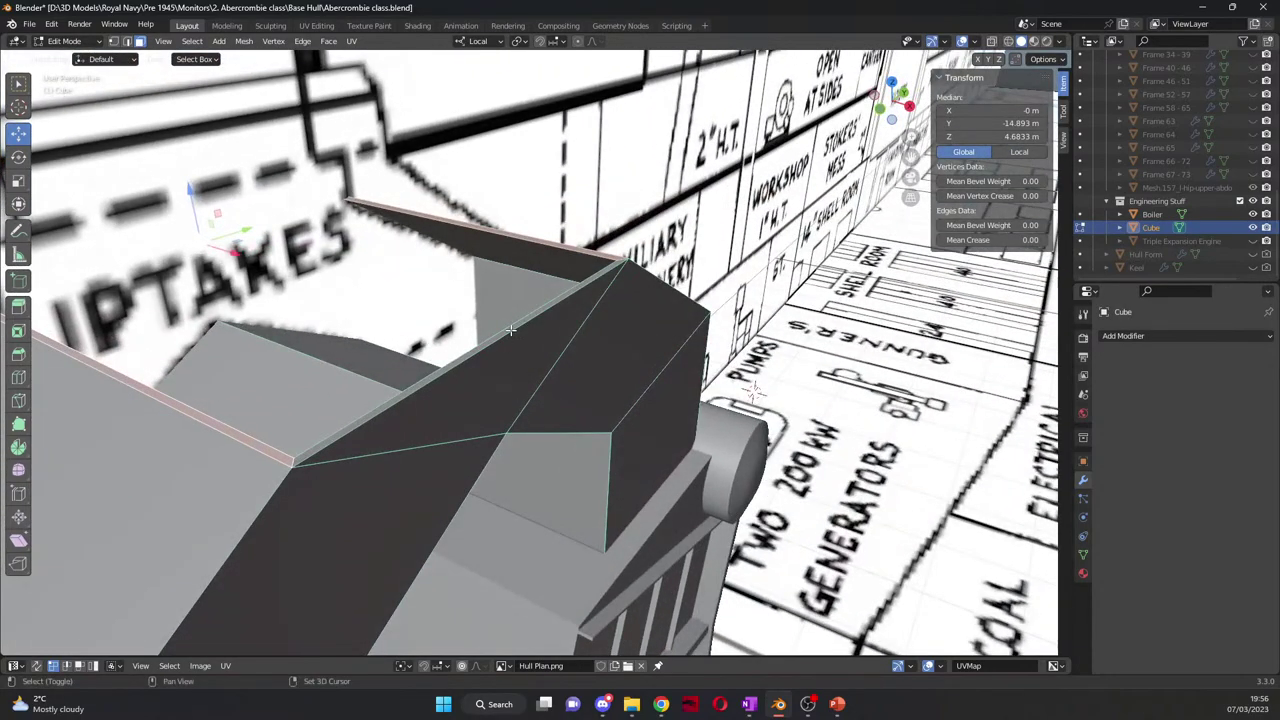
middle_click_drag(510, 330, 392, 318)
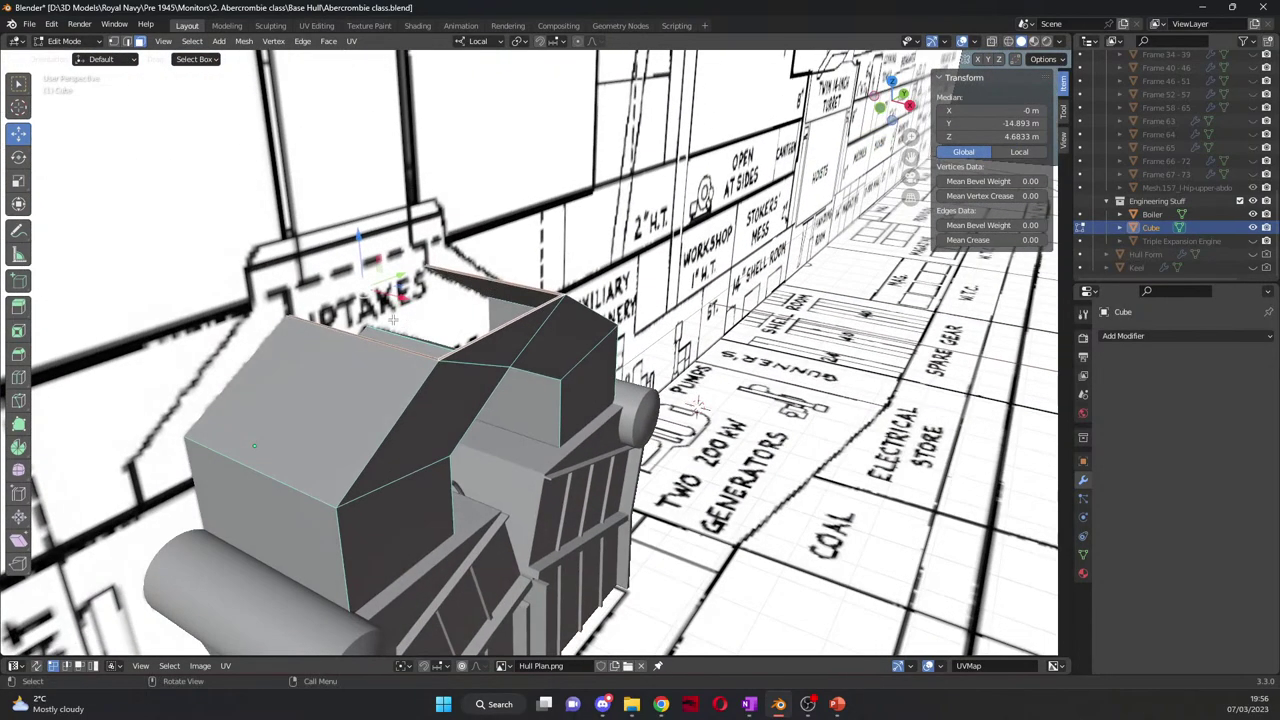
key("e")
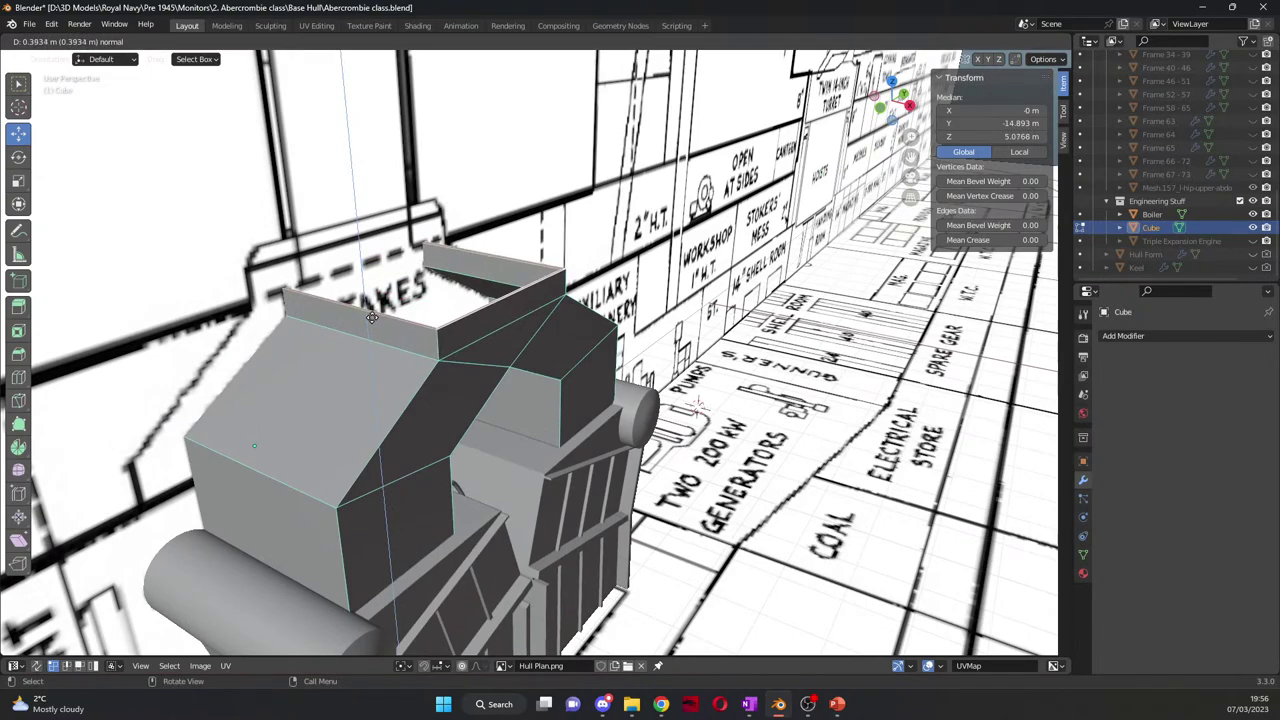
left_click(371, 317)
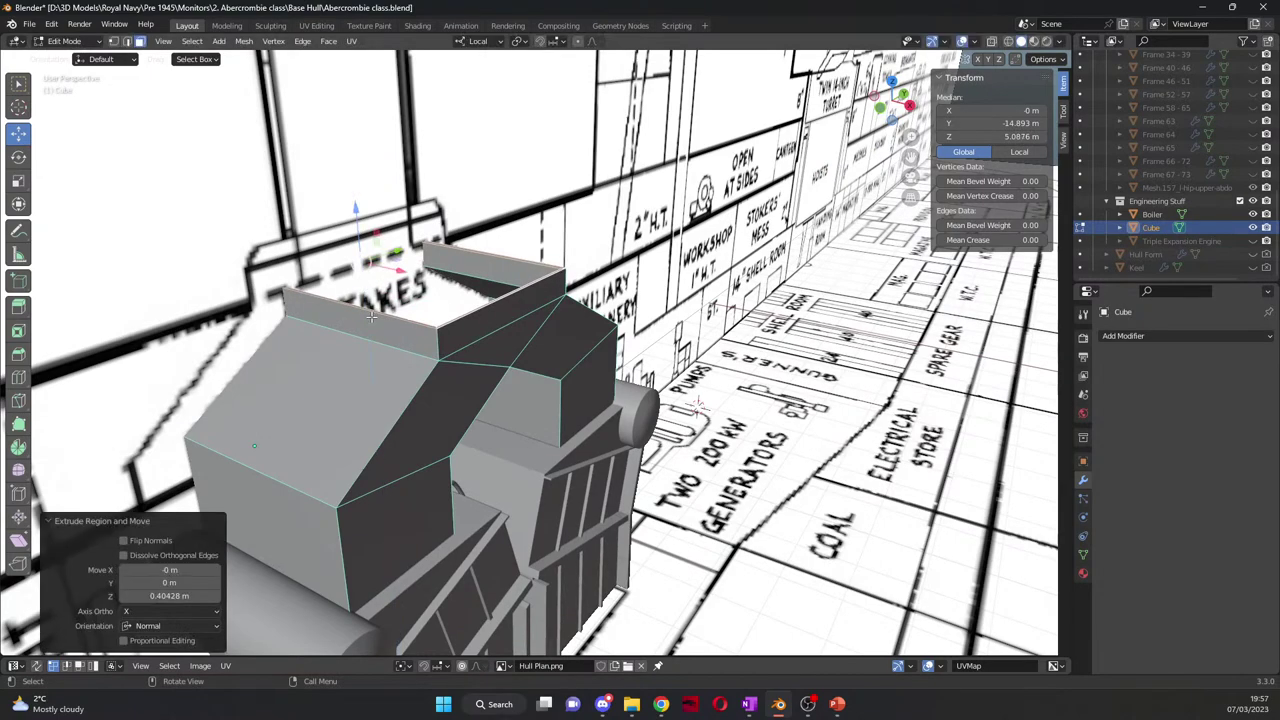
Step: Show the 3 Deck plan and hide the 4 deck Plans image
middle_click_drag(596, 320, 408, 403)
scroll(484, 405, "down", 2)
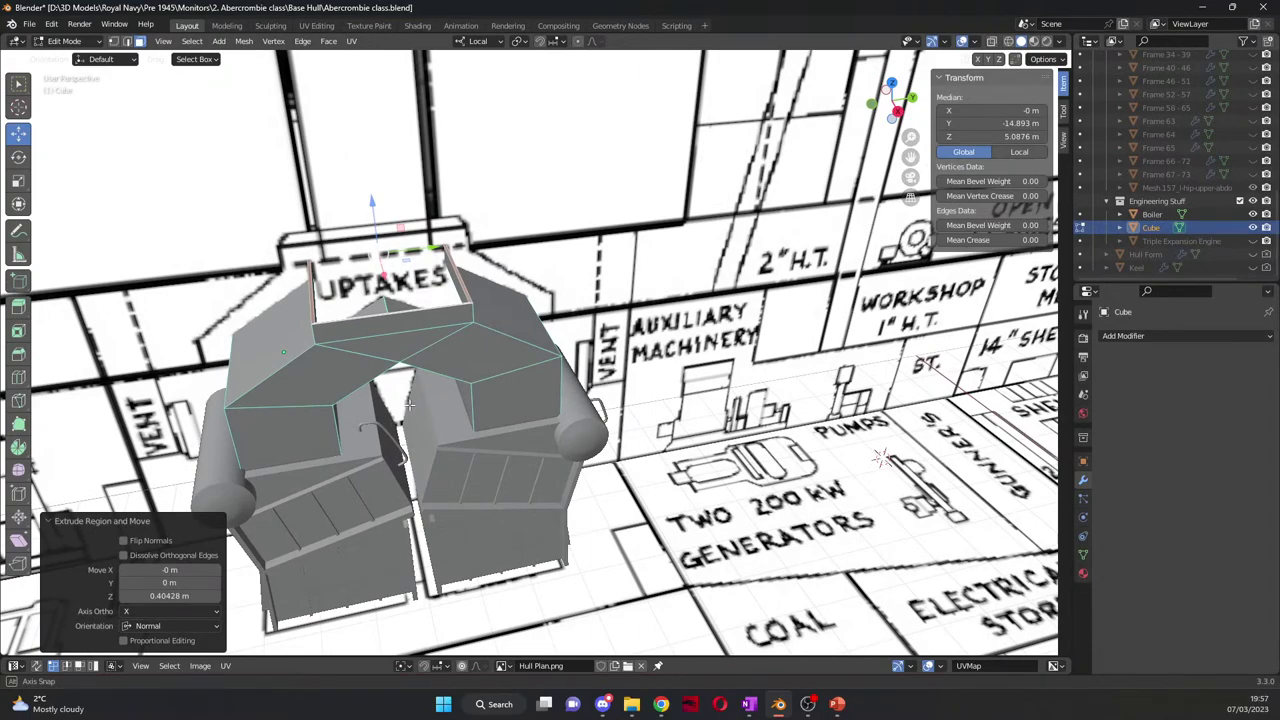
scroll(1125, 262, "up", 5)
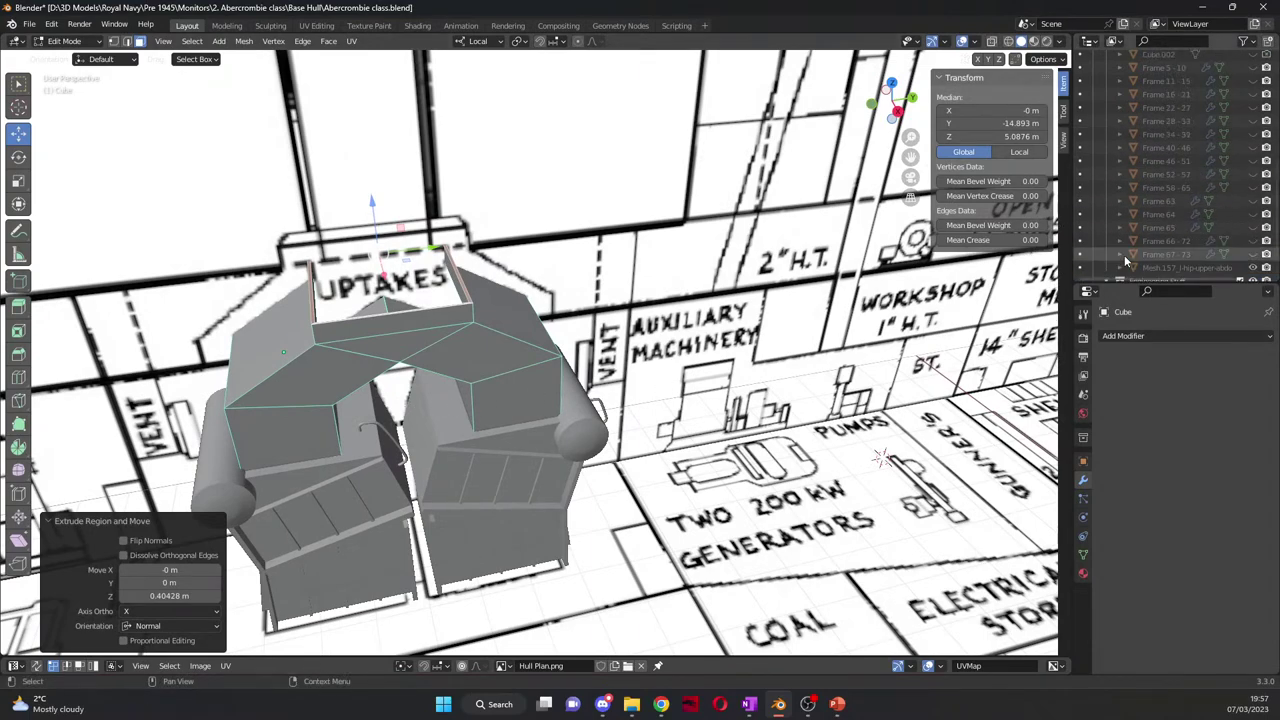
scroll(1125, 262, "up", 5)
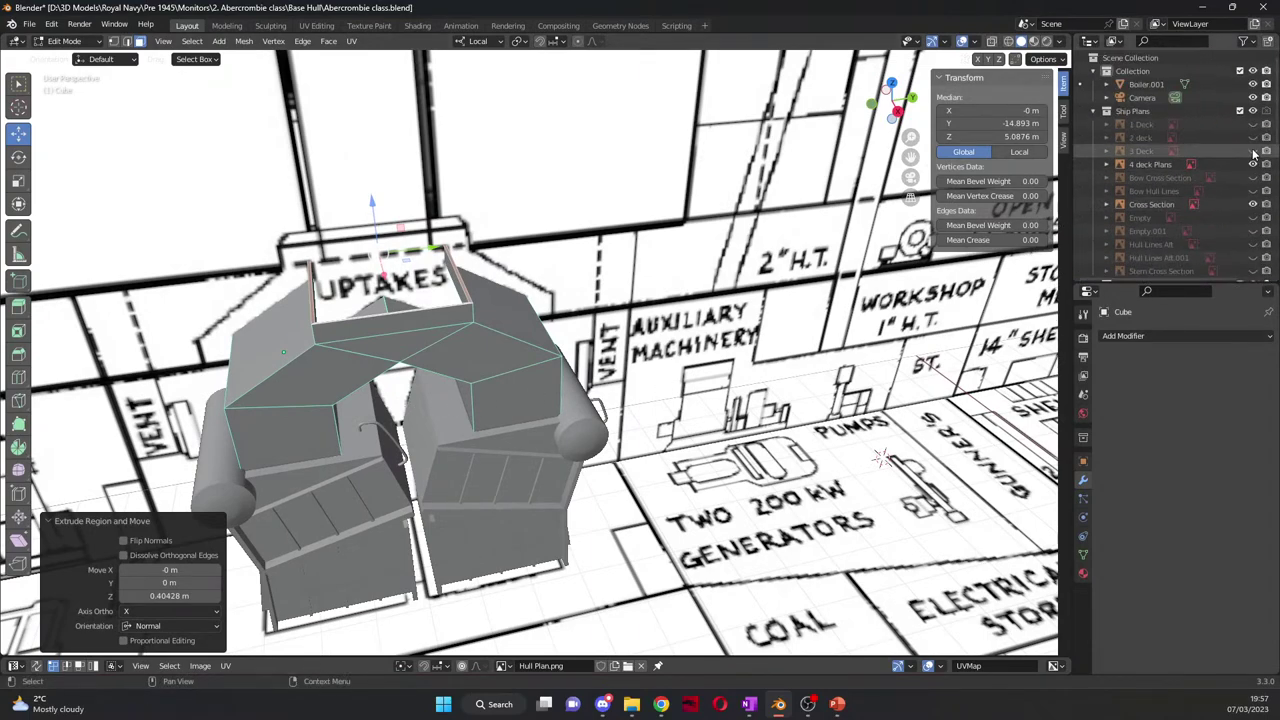
left_click(1253, 151)
left_click(1254, 164)
Step: Examine the boilers and raised uptake rim against the 3 Deck plan and cross section, including from directly above
middle_click_drag(426, 428, 278, 495)
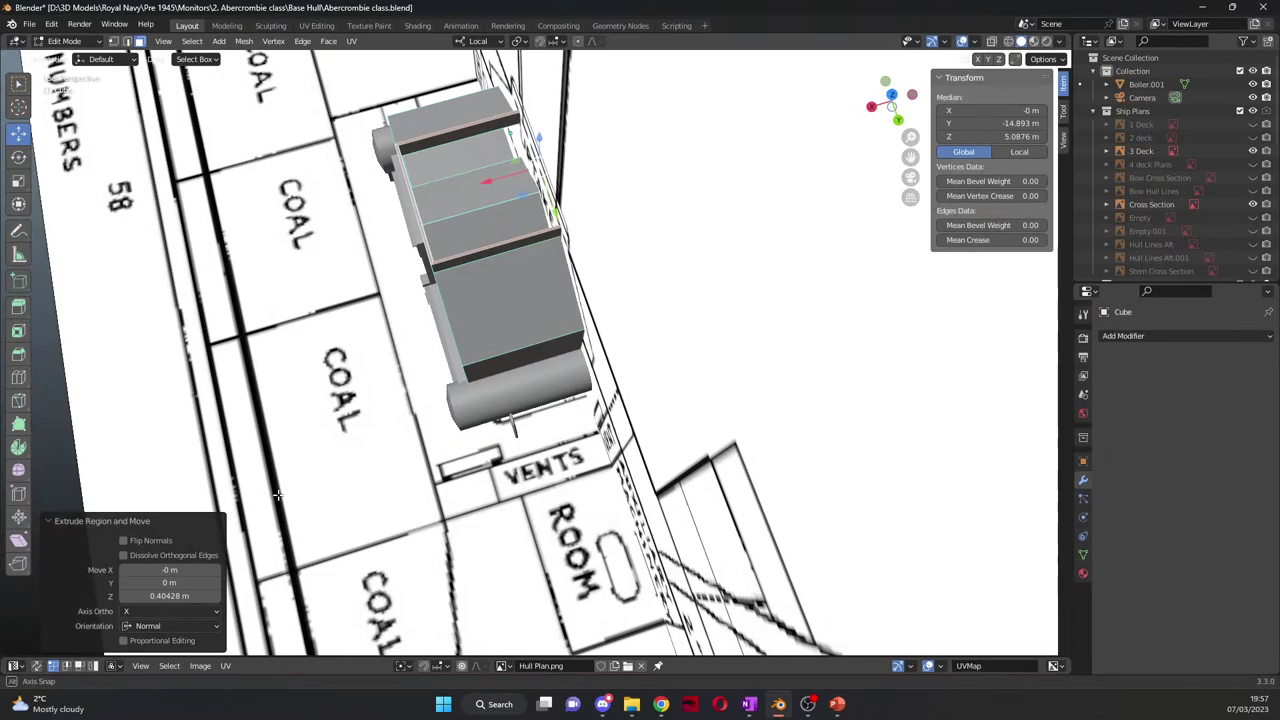
middle_click_drag(278, 495, 570, 424)
scroll(570, 424, "up", 5)
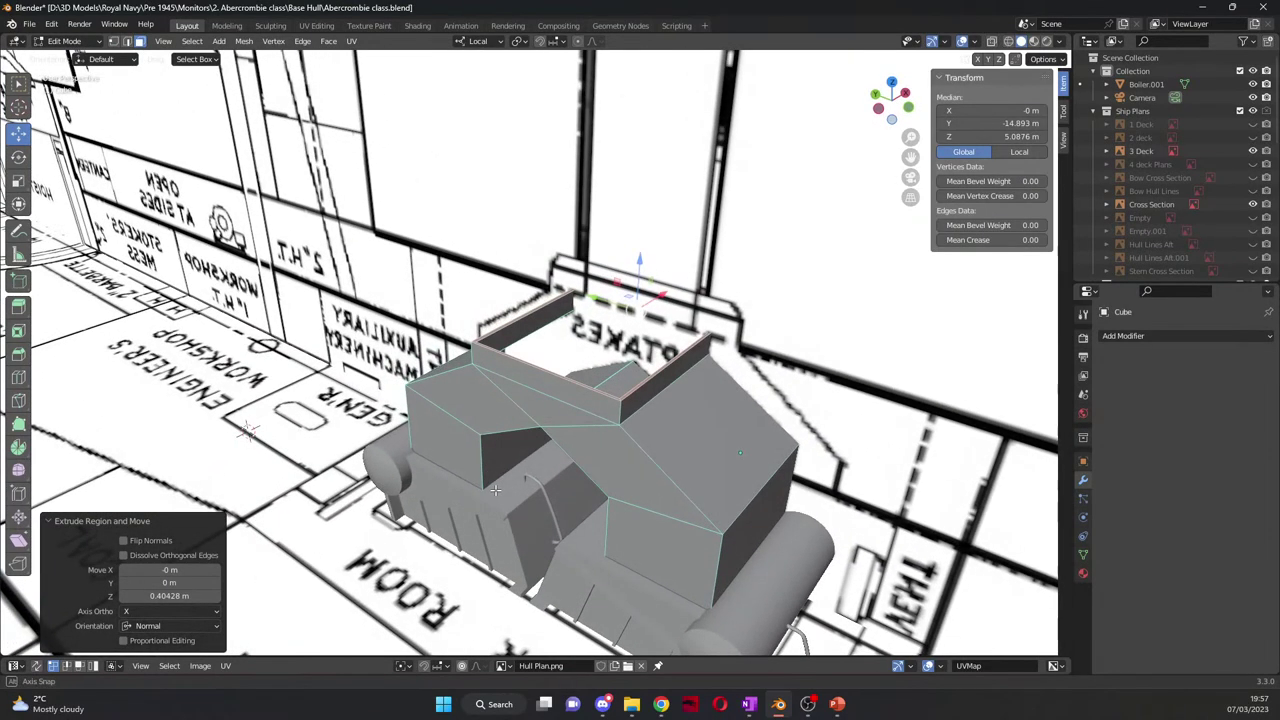
middle_click_drag(495, 489, 466, 483)
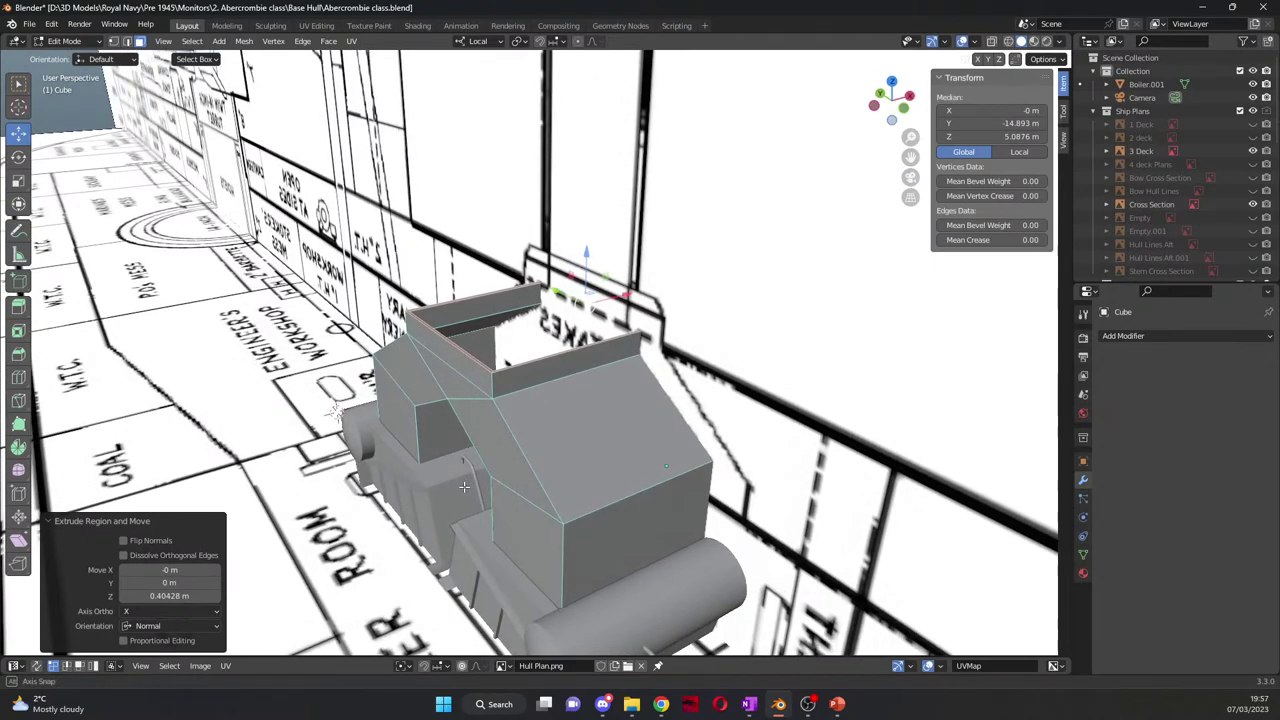
scroll(466, 483, "down", 5)
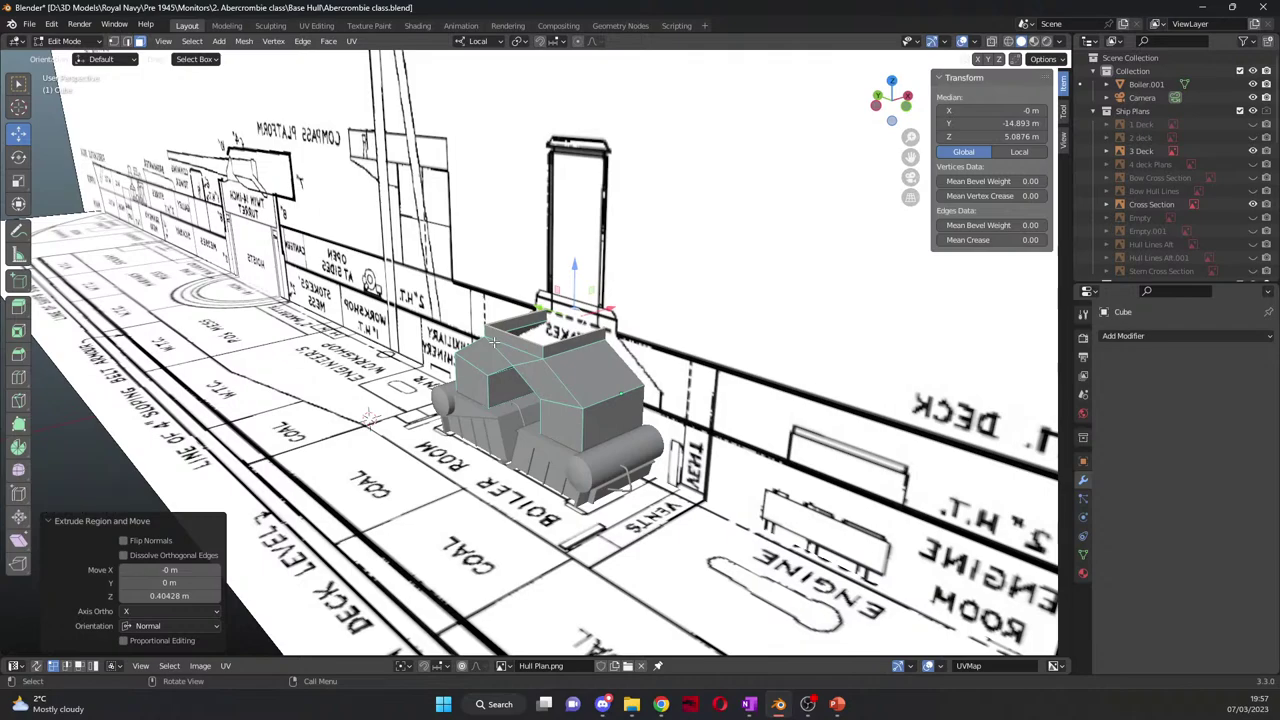
middle_click_drag(493, 342, 466, 366)
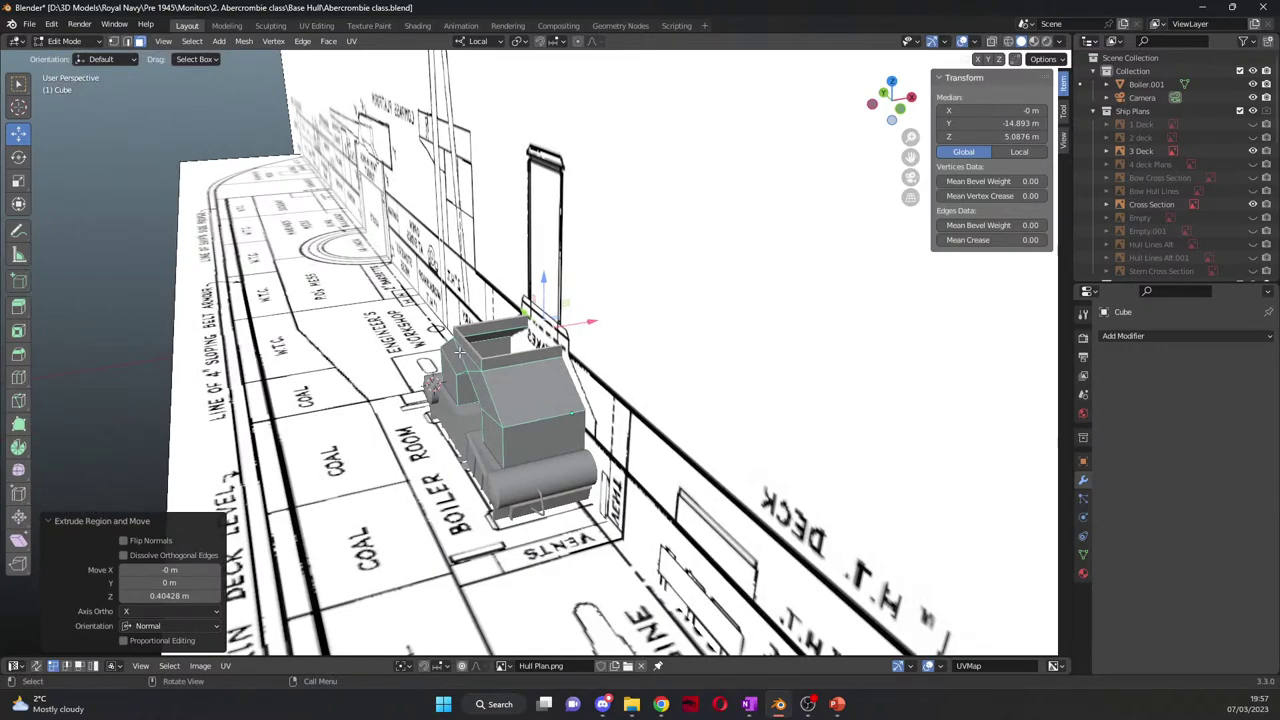
middle_click_drag(475, 406, 472, 451)
key("KP_7")
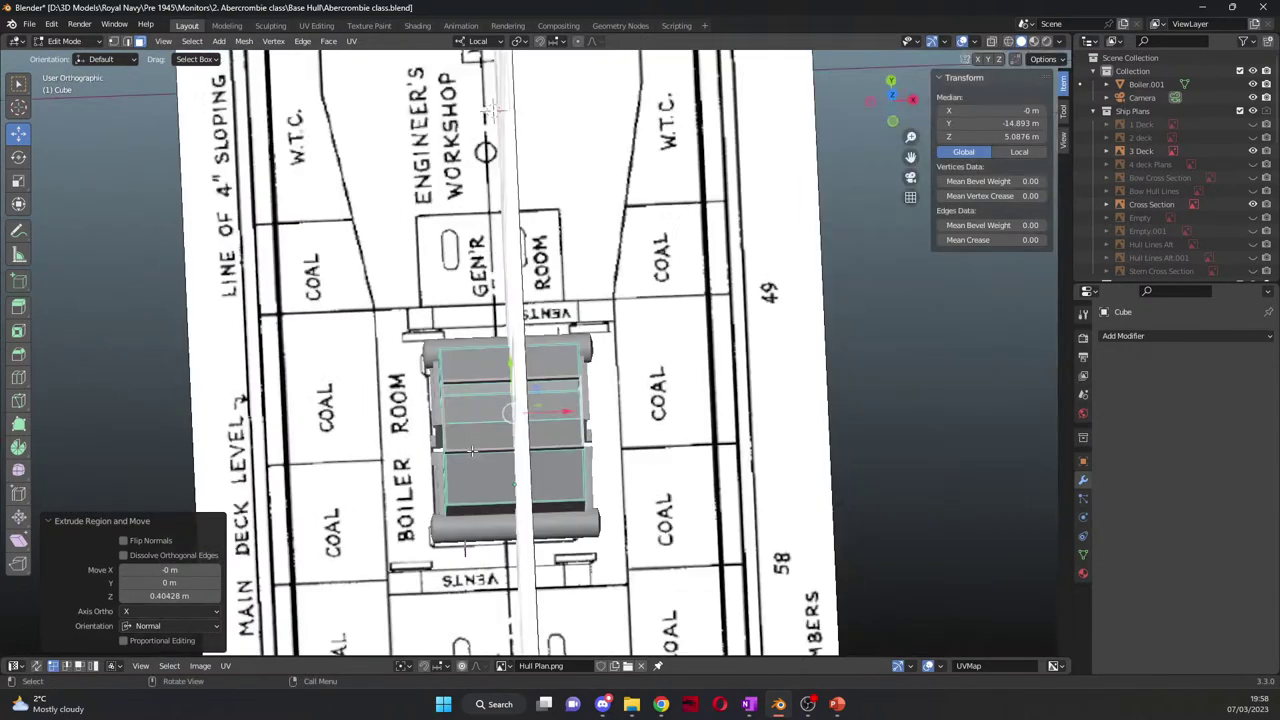
scroll(472, 451, "up", 5)
scroll(472, 451, "down", 1)
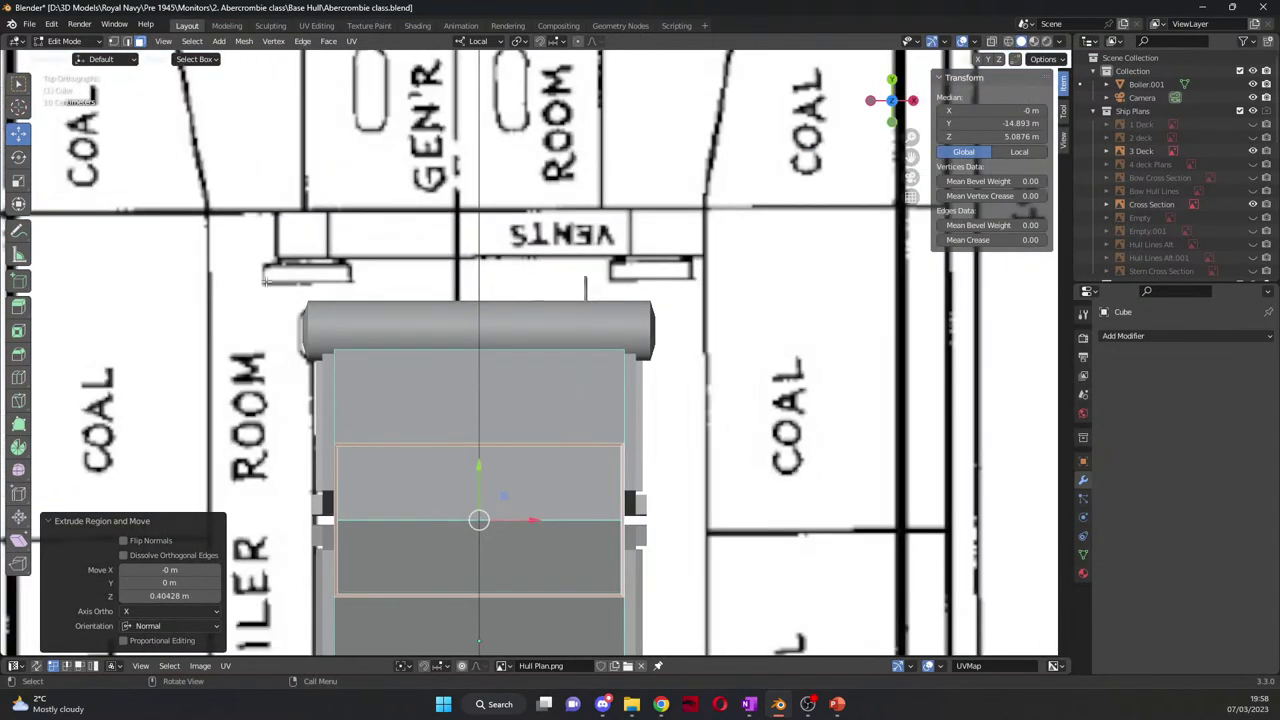
Step: Select all the top corner vertices of the raised uptake rim at both the -X and +X ends
key("1")
left_click_drag(324, 437, 365, 611)
middle_click_drag(648, 438, 592, 434)
scroll(592, 434, "up", 2)
left_click_drag(360, 360, 386, 391)
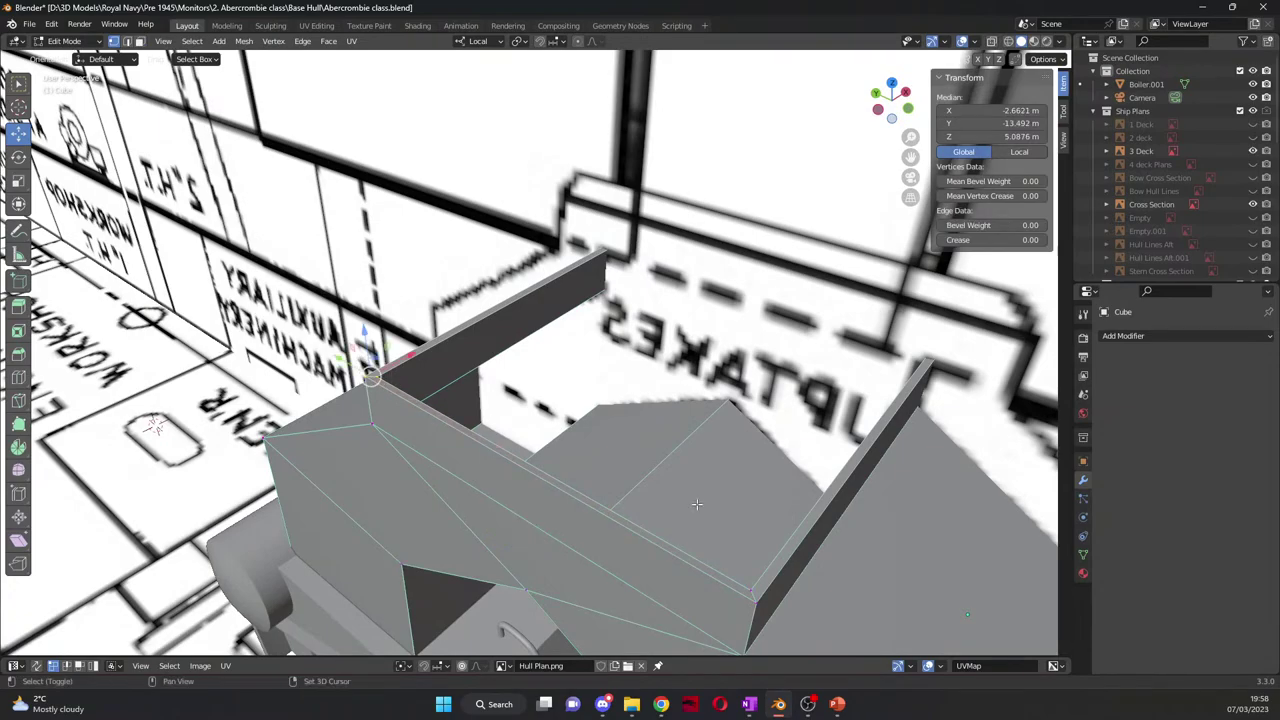
left_click_drag(736, 569, 771, 625, "shift")
middle_click_drag(690, 402, 535, 385)
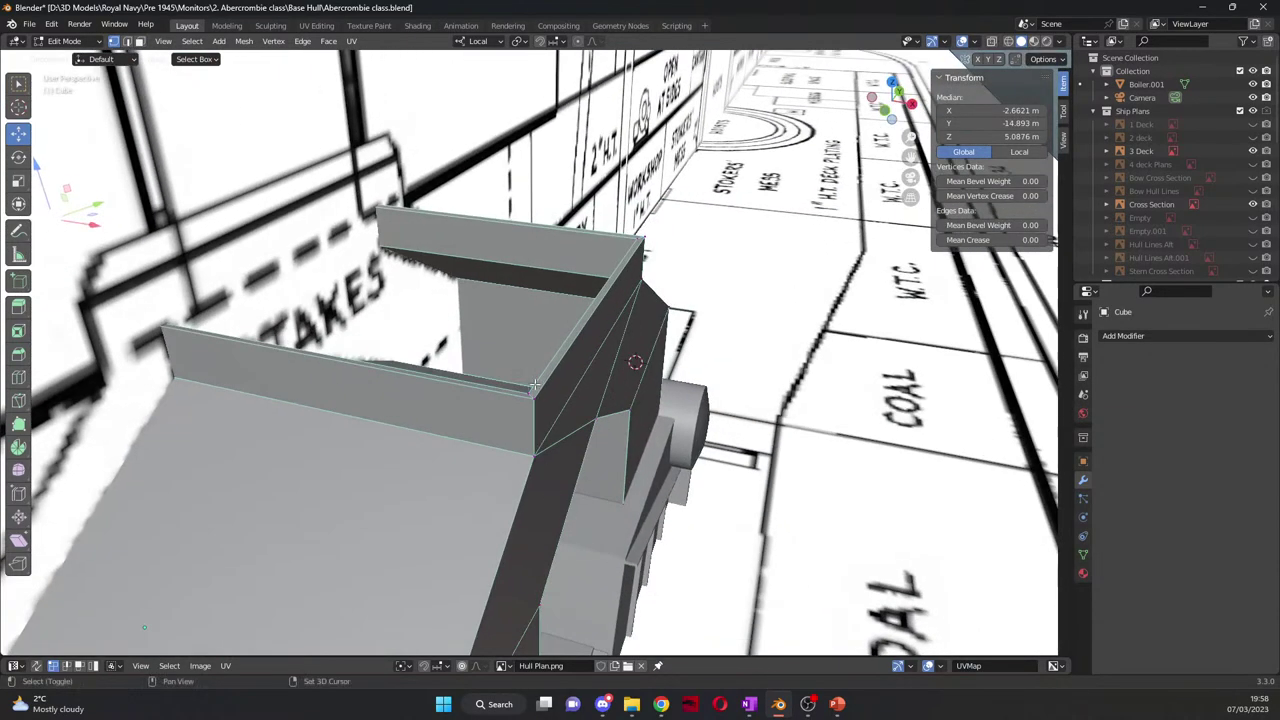
left_click_drag(522, 381, 536, 407, "shift")
left_click_drag(626, 223, 652, 254, "shift")
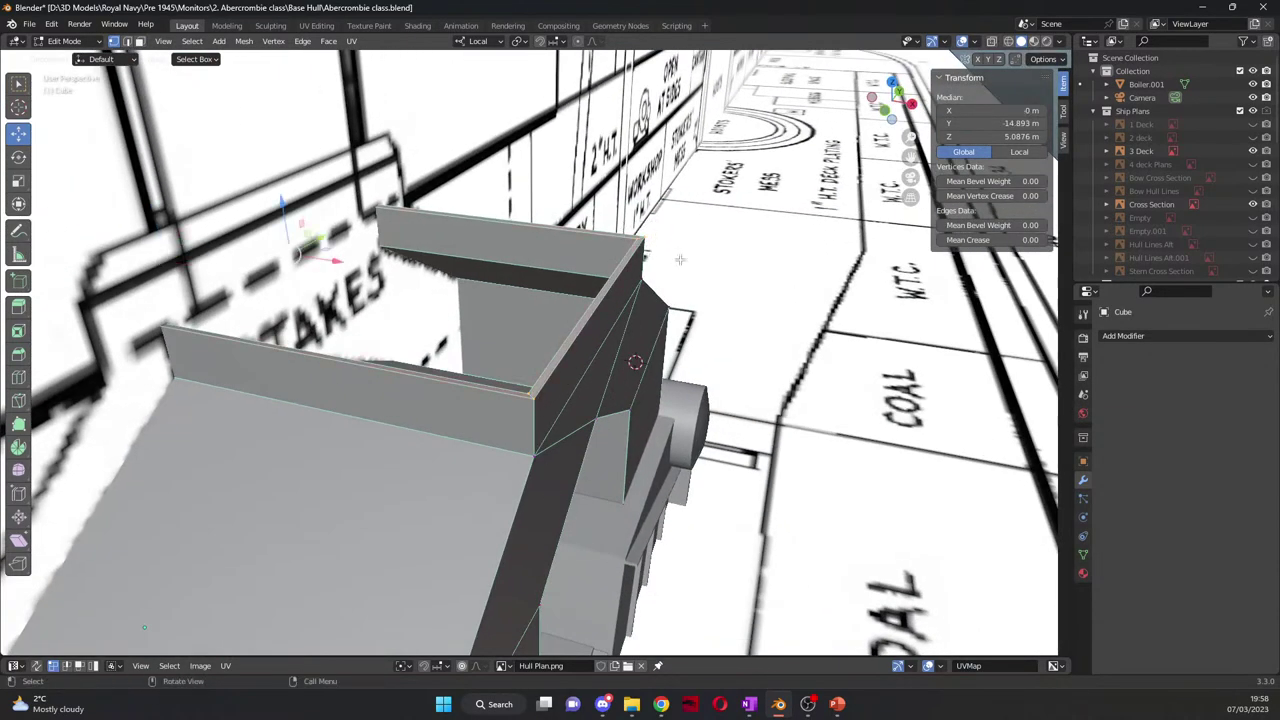
Step: Show the 2 deck plan in place of 3 Deck and compare the uptake's footprint with it from directly above
left_click(1253, 150)
left_click(1253, 137)
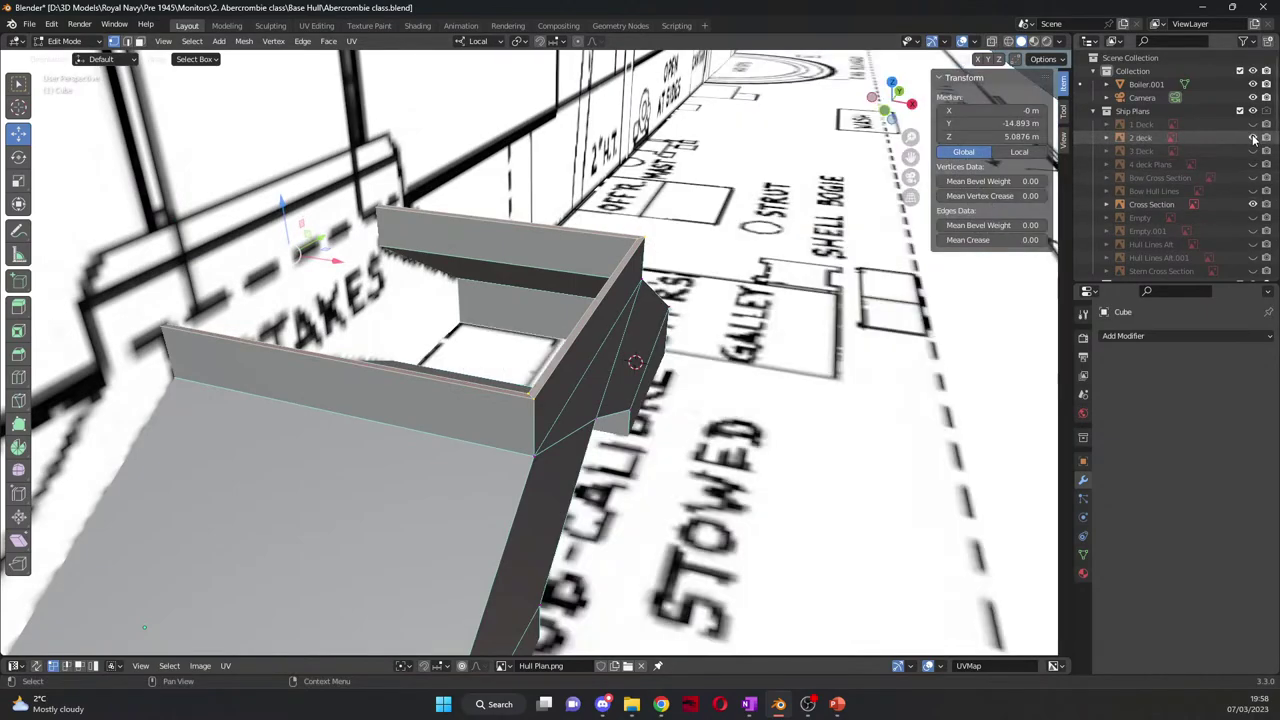
middle_click_drag(745, 328, 783, 407)
scroll(758, 398, "down", 7)
scroll(704, 418, "up", 5)
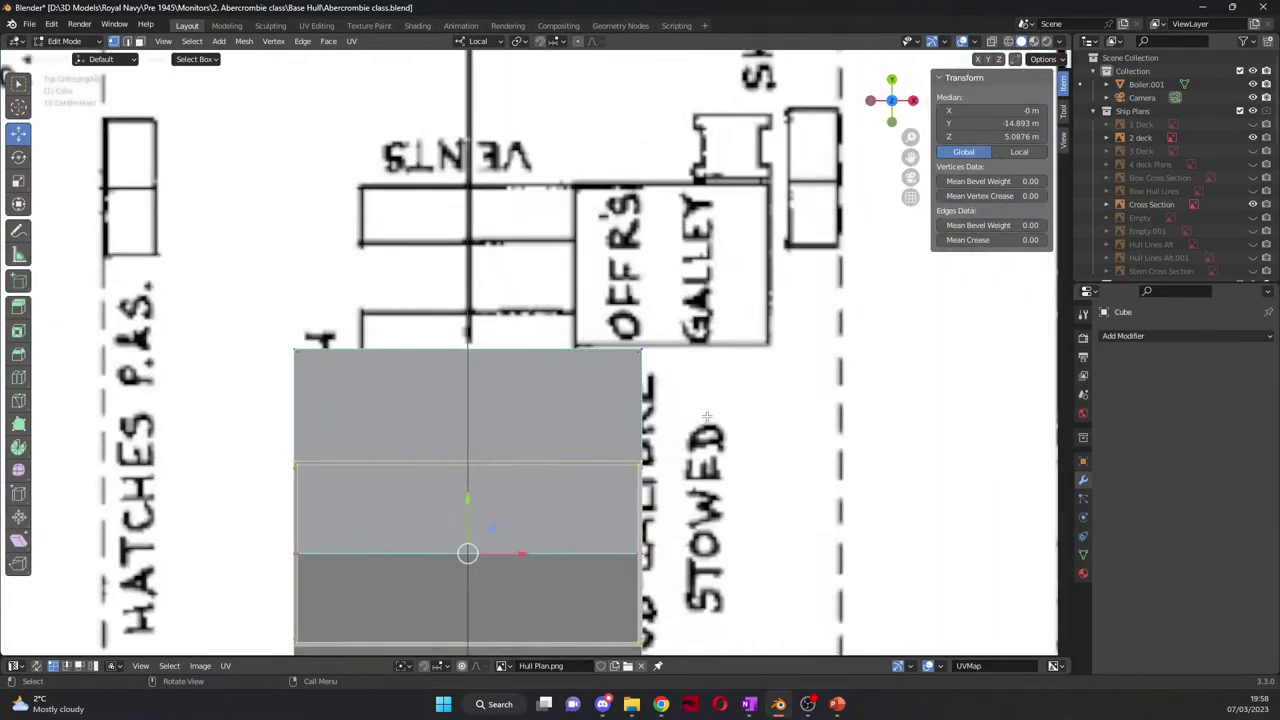
scroll(699, 399, "down", 4)
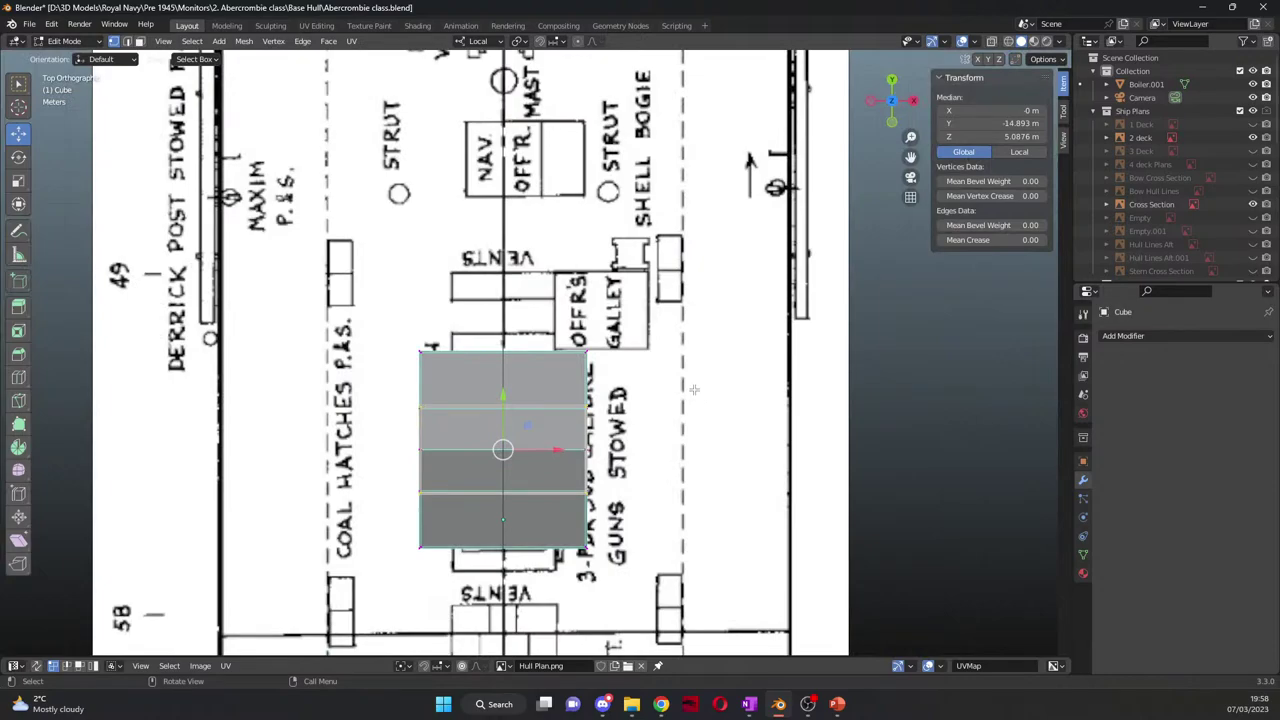
scroll(577, 433, "up", 2)
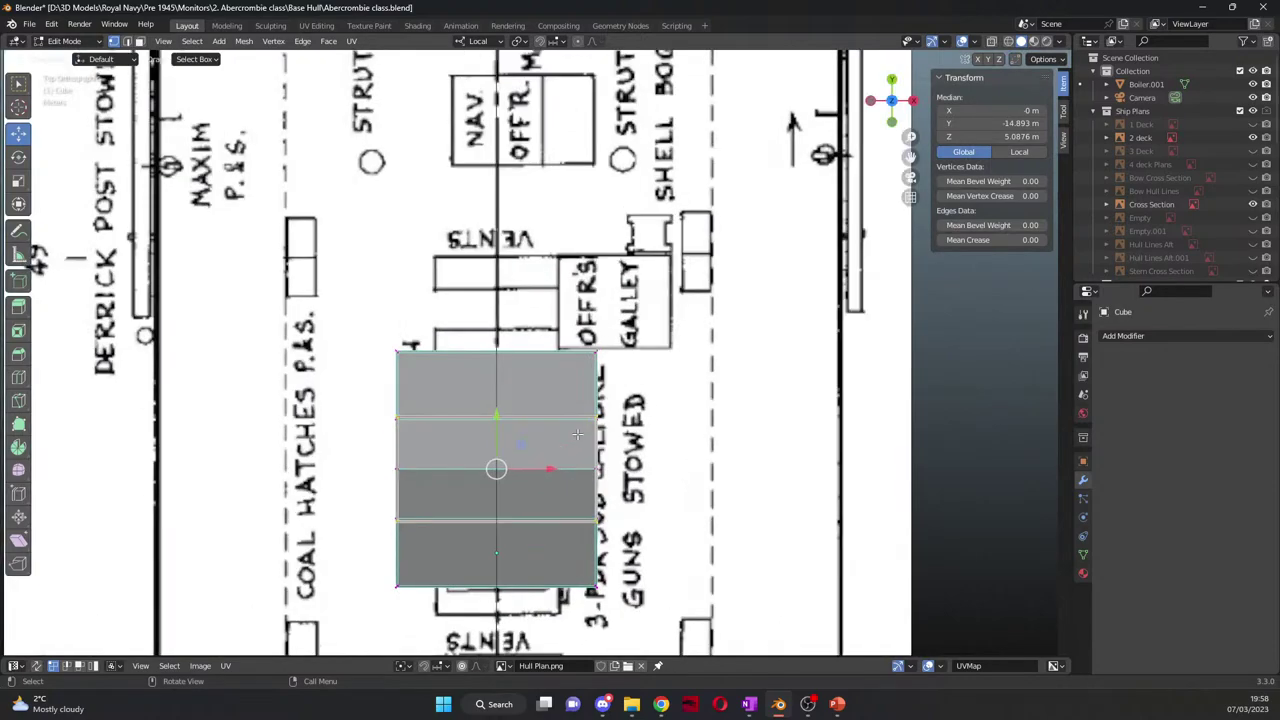
scroll(748, 390, "down", 4)
scroll(558, 433, "down", 2)
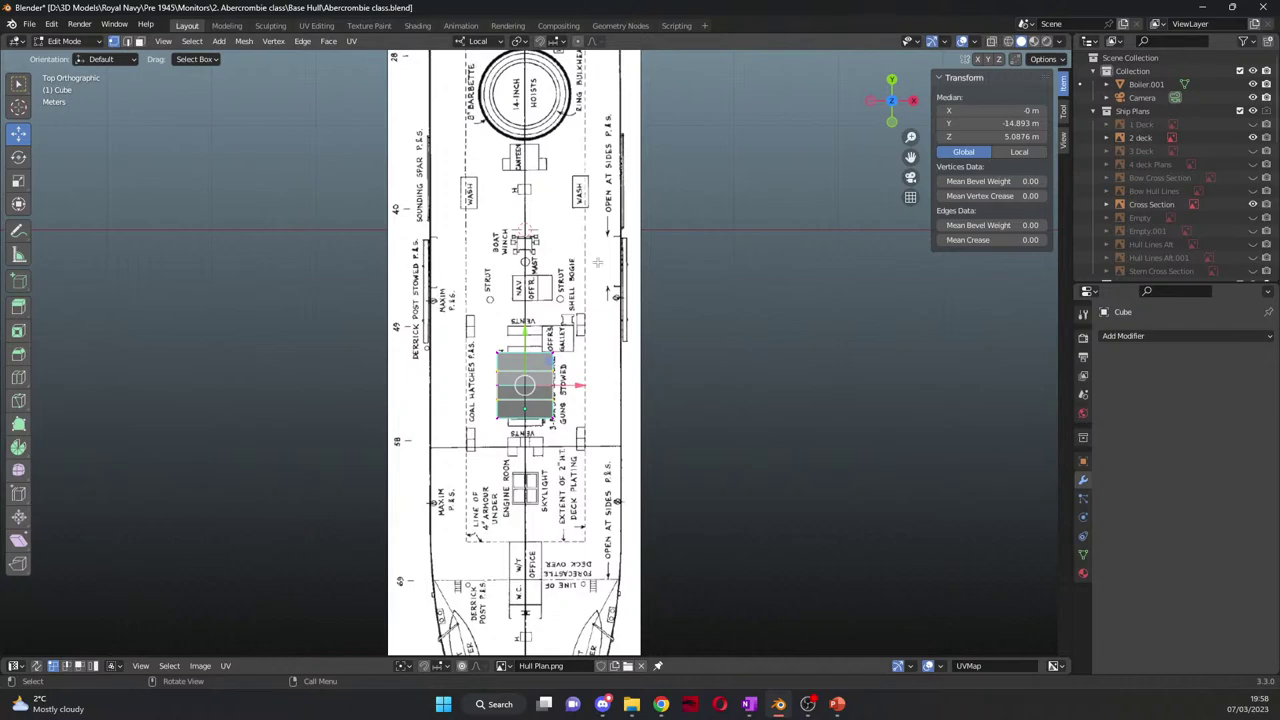
scroll(531, 467, "up", 4)
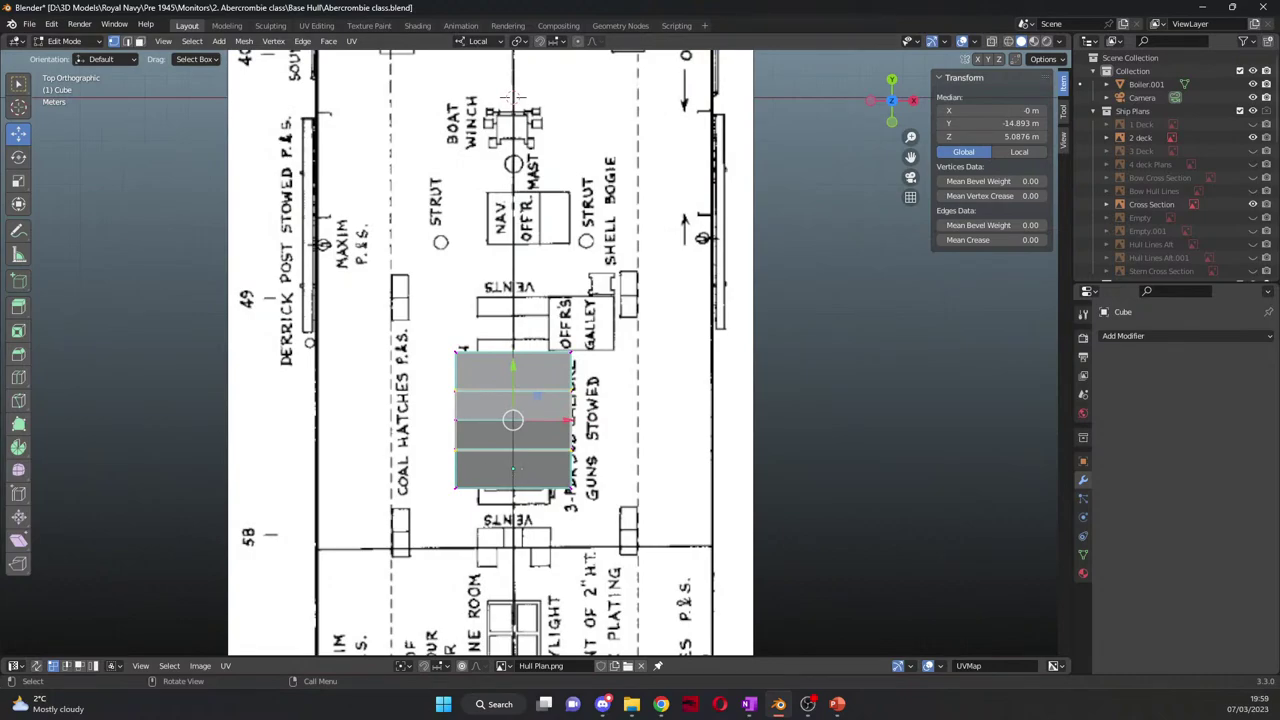
scroll(525, 398, "up", 4)
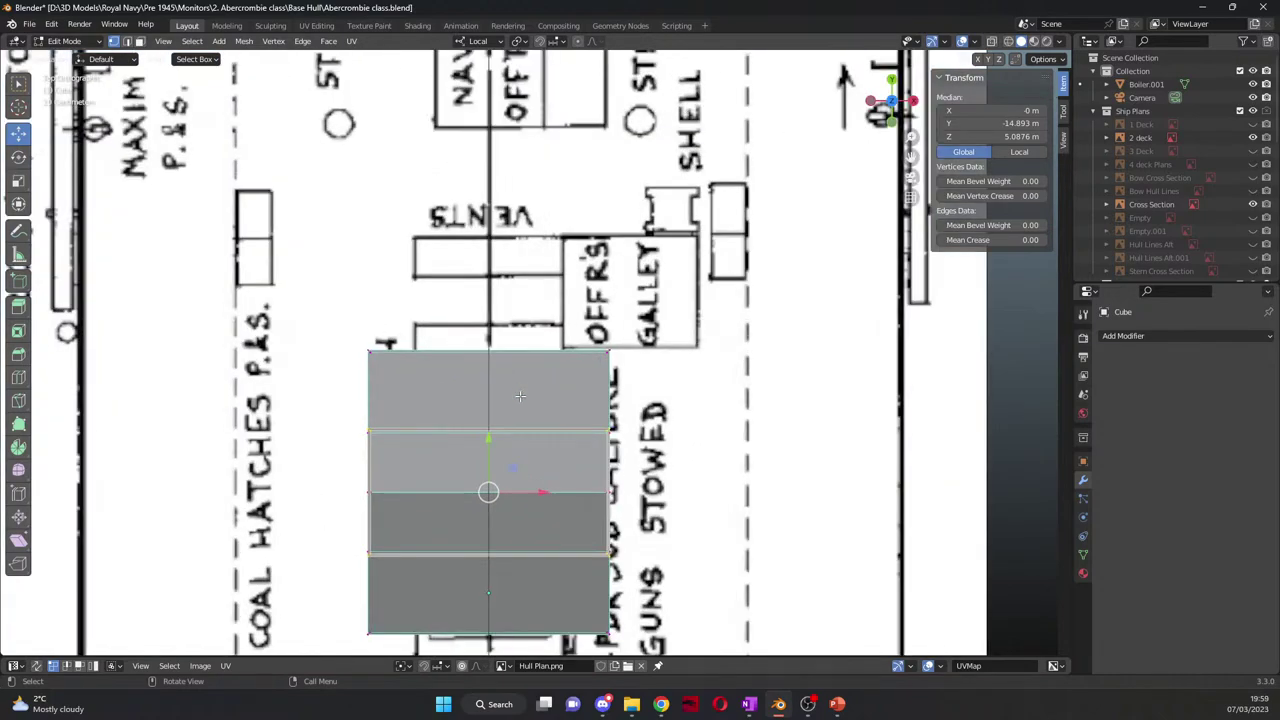
Step: Examine the raised uptake rim against the funnel and uptakes on the cross section and the surrounding 2 deck layout
middle_click_drag(620, 417, 550, 308)
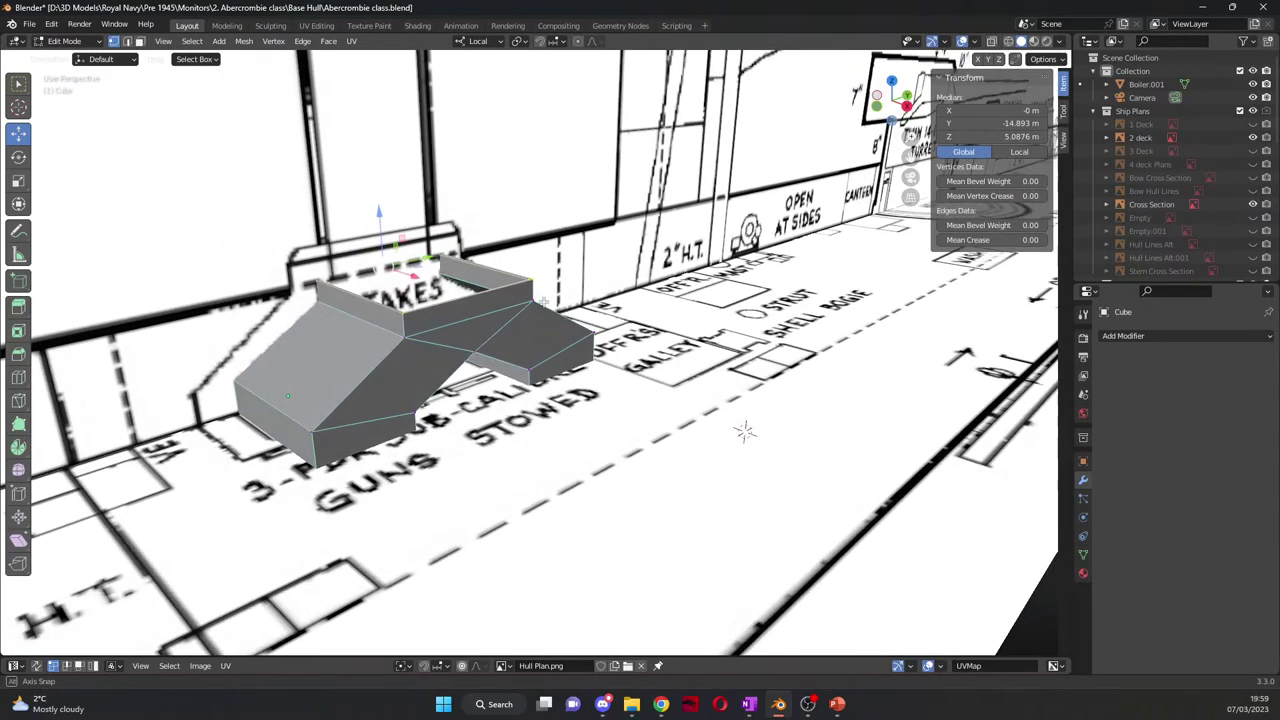
scroll(550, 308, "down", 4)
middle_click_drag(768, 372, 741, 395)
middle_click_drag(846, 354, 868, 380)
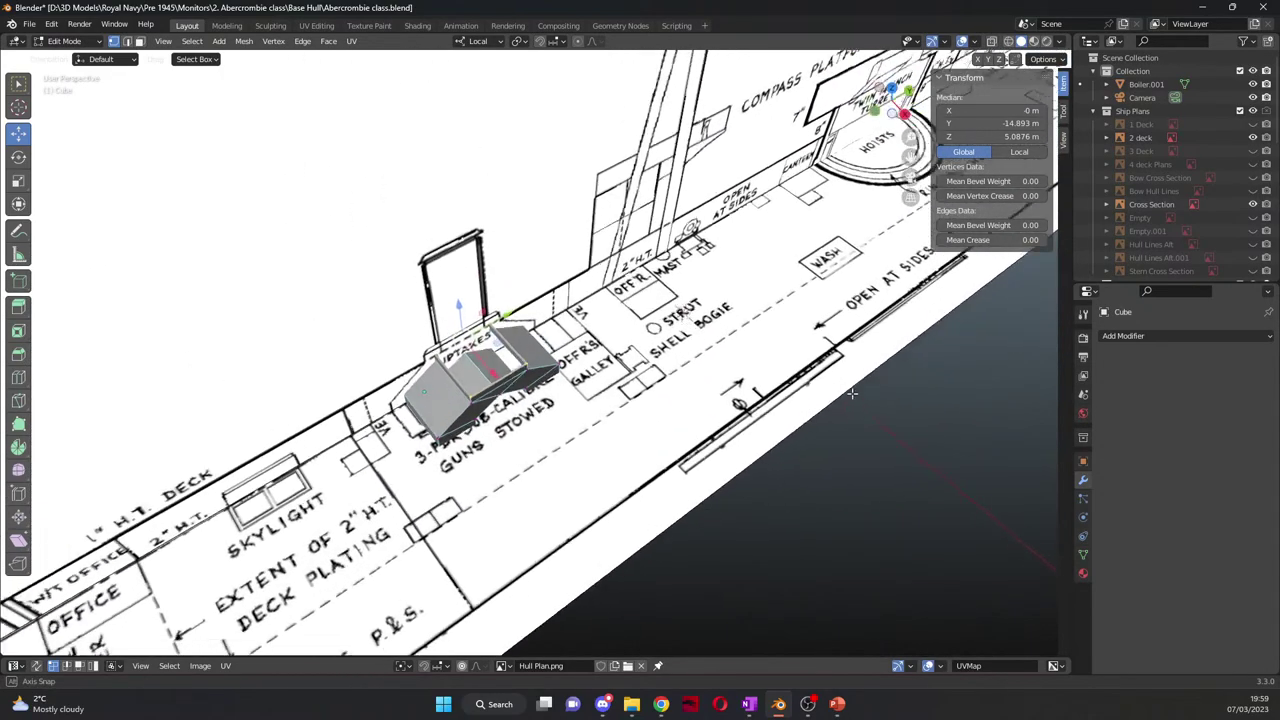
scroll(868, 380, "up", 5)
scroll(590, 430, "down", 2)
middle_click_drag(590, 430, 643, 432)
scroll(643, 432, "down", 4)
middle_click_drag(688, 376, 593, 405)
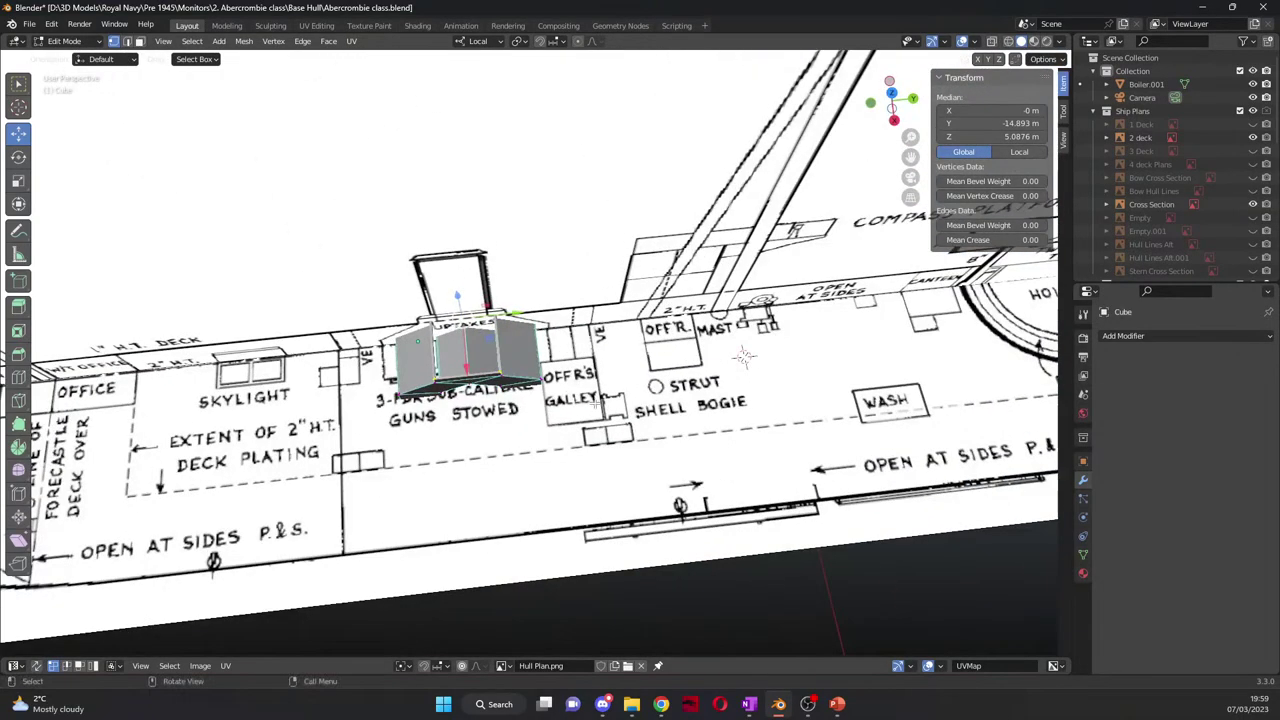
scroll(897, 411, "down", 5)
scroll(897, 411, "up", 2)
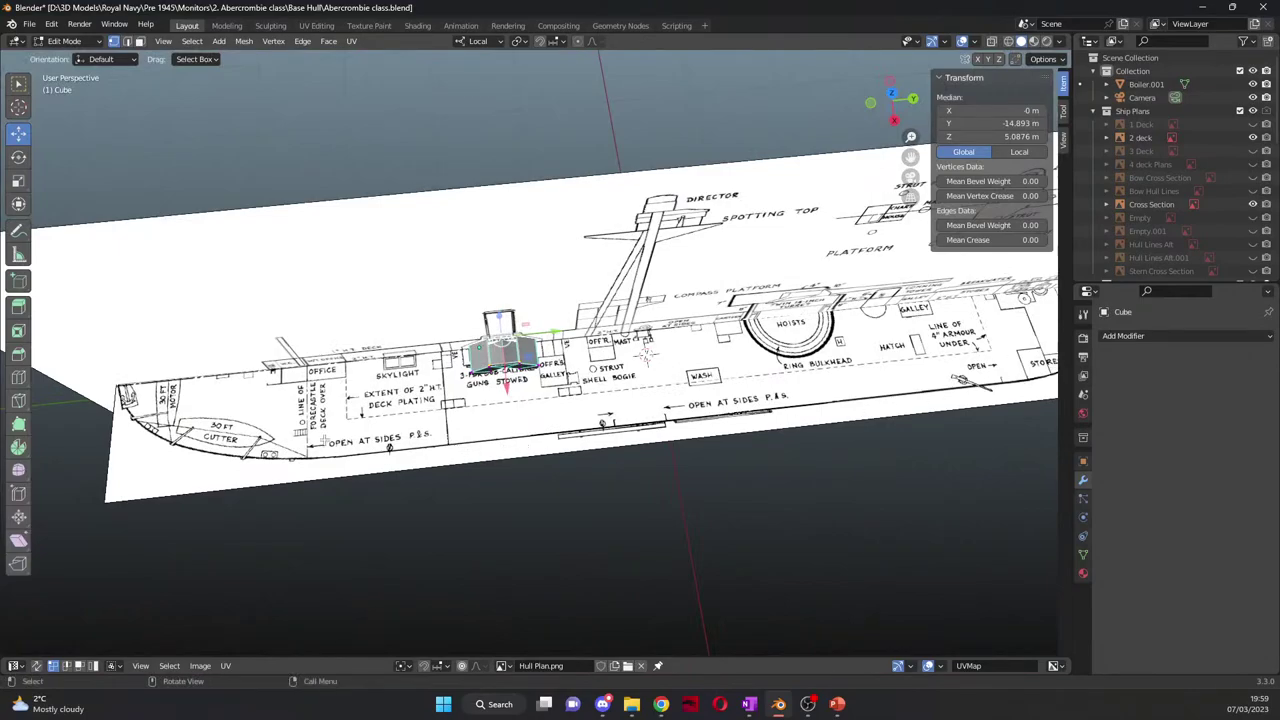
middle_click_drag(322, 440, 509, 437)
scroll(415, 434, "down", 5)
scroll(415, 434, "up", 14)
scroll(520, 437, "down", 6)
scroll(520, 438, "down", 3)
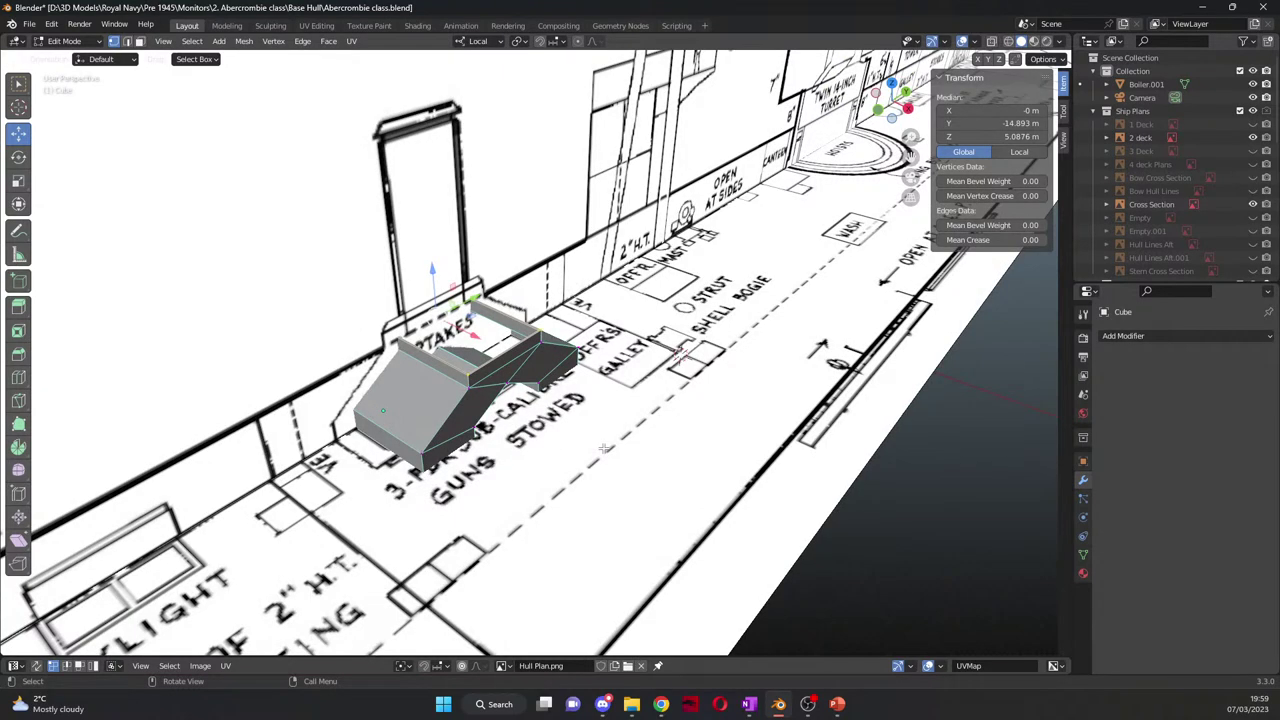
scroll(412, 486, "down", 1)
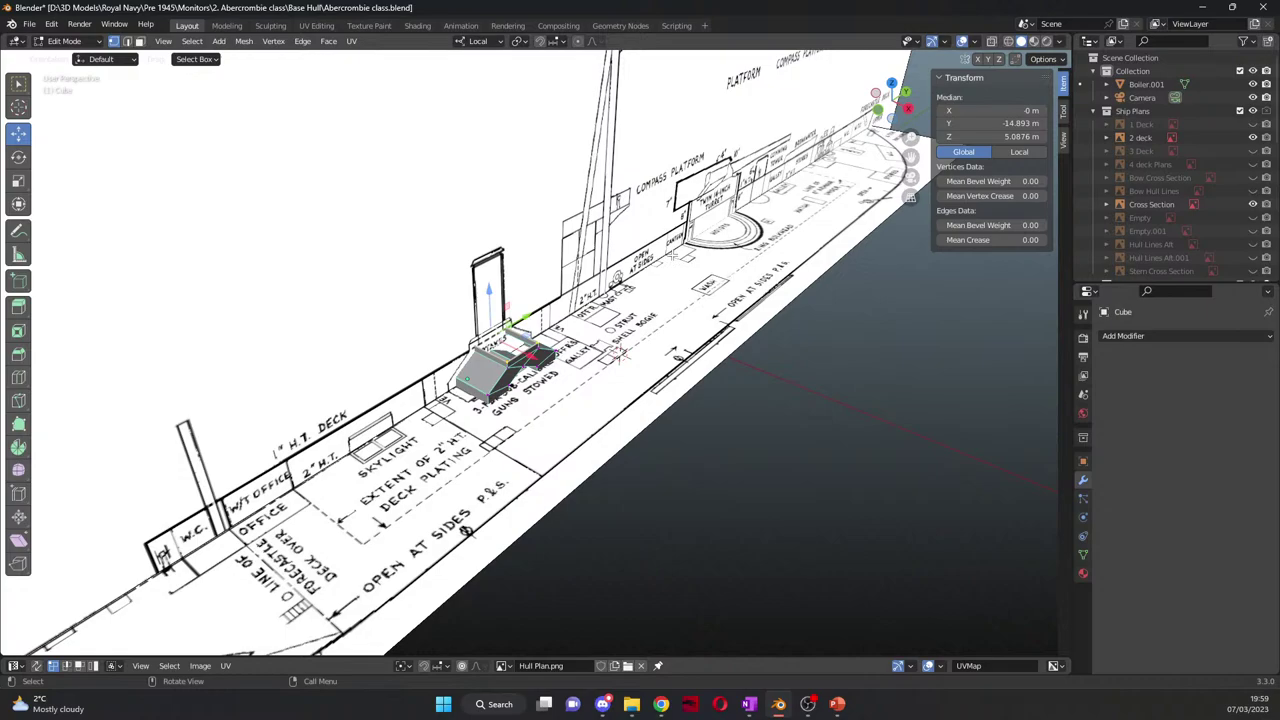
scroll(613, 325, "up", 2)
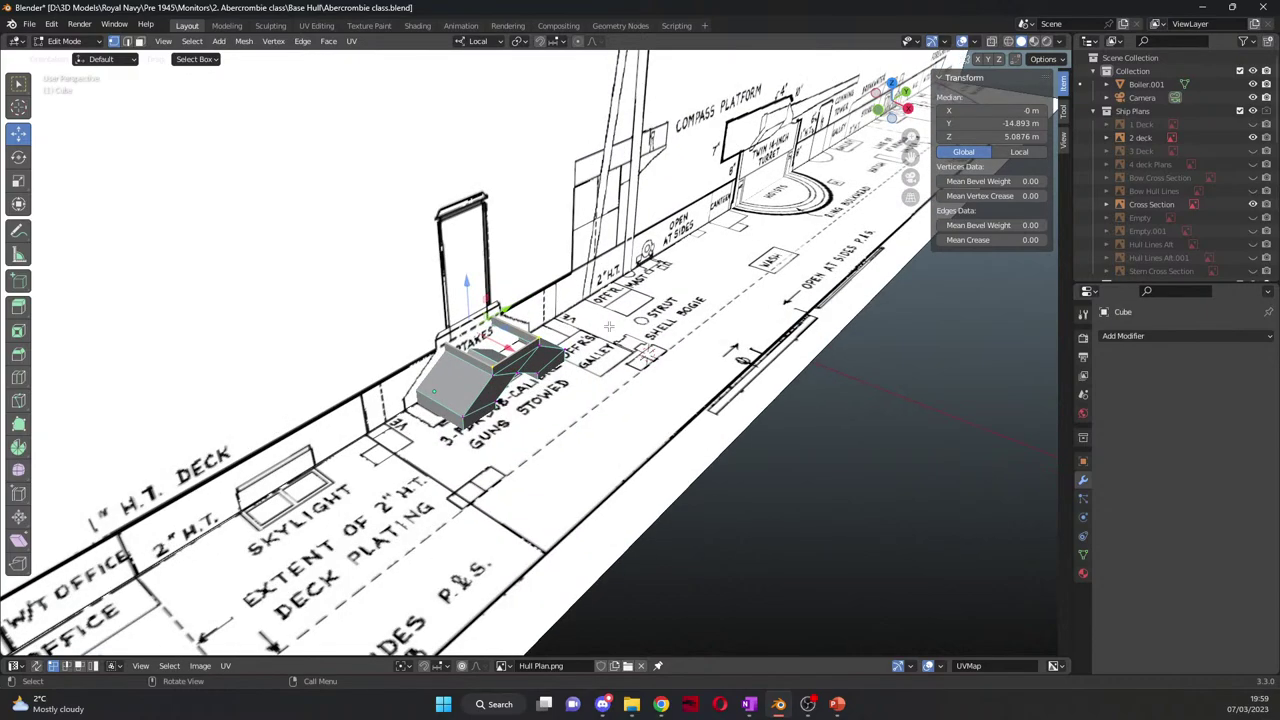
mouse_move(605, 328)
middle_mouse_down()
mouse_move(448, 392)
mouse_move(476, 383)
middle_mouse_up()
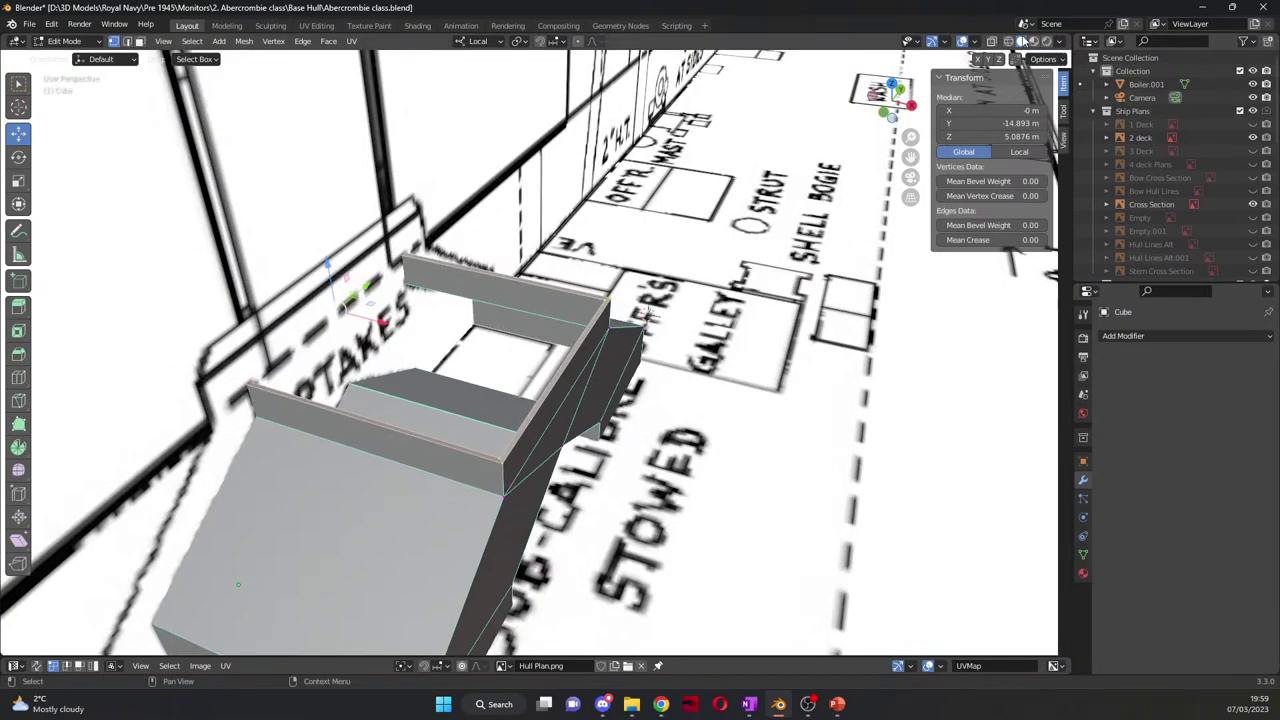
Step: Scale the raised uptake rim's top vertices to 0.524 along X to fit the funnel hatch opening on the 2 deck plan
left_click(1009, 42)
middle_click_drag(574, 464, 595, 499)
key("KP_7")
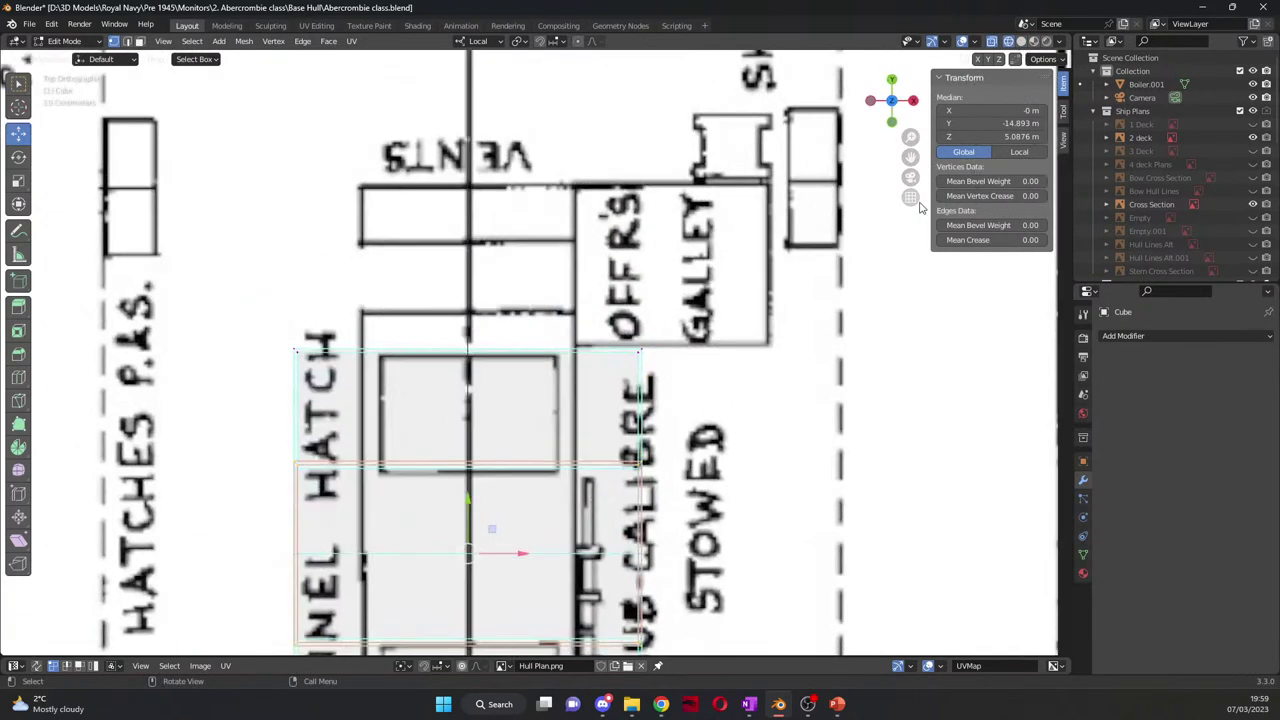
mouse_move(912, 158)
left_mouse_down()
mouse_move(924, 1)
mouse_move(912, 136)
left_mouse_up()
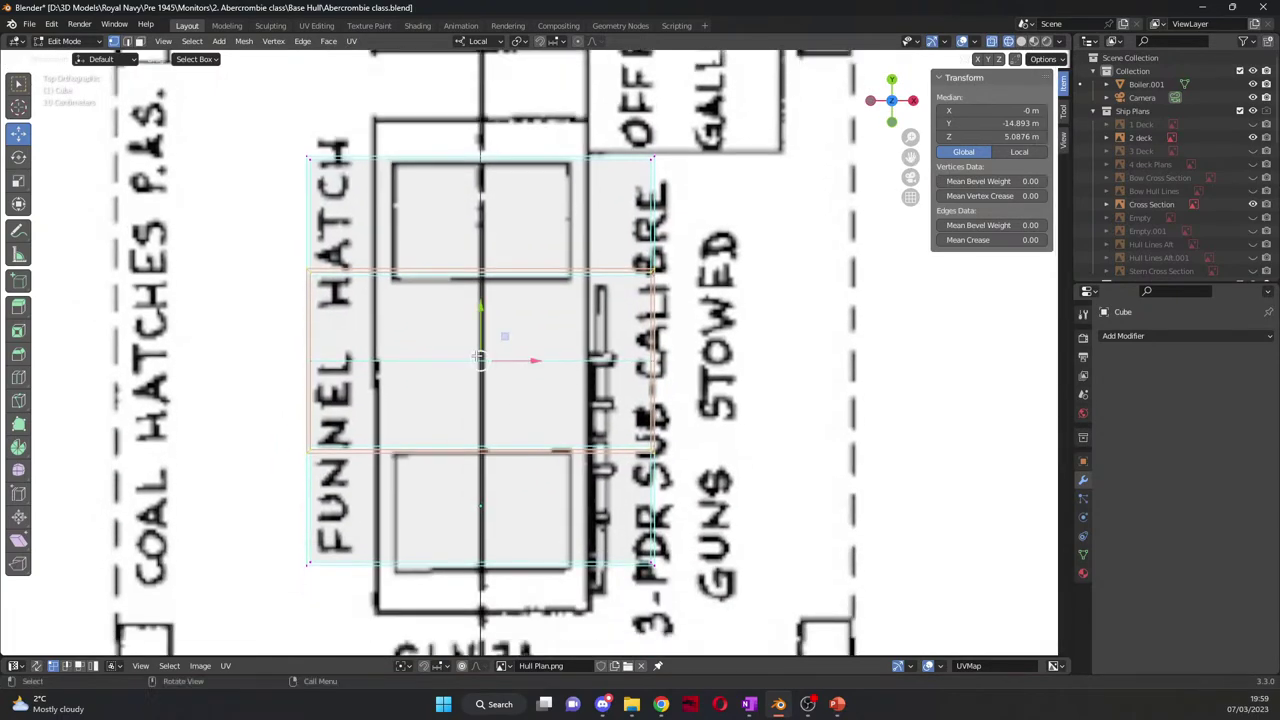
left_click(16, 180)
left_click(17, 179)
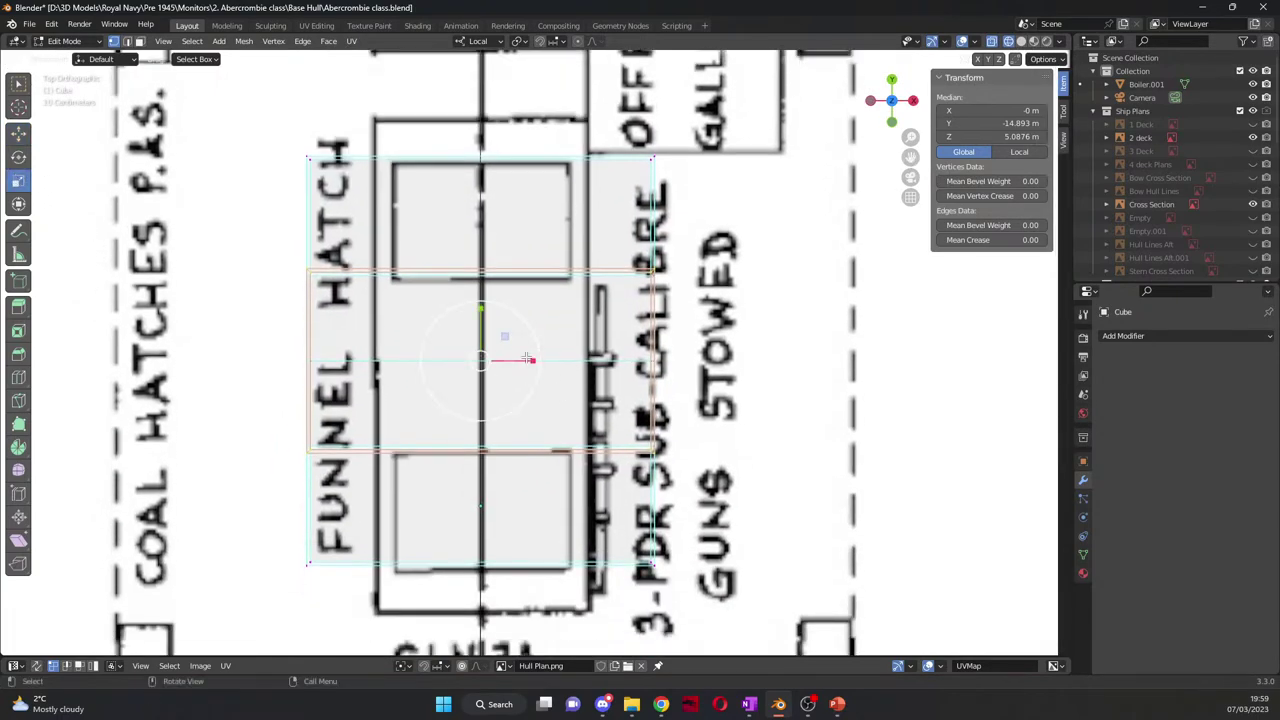
left_click_drag(532, 361, 506, 358)
Step: Examine the scaled rim against the funnel hatch on the 2 deck plan and the uptakes on the cross section
scroll(506, 358, "down", 5)
middle_click_drag(506, 358, 722, 332)
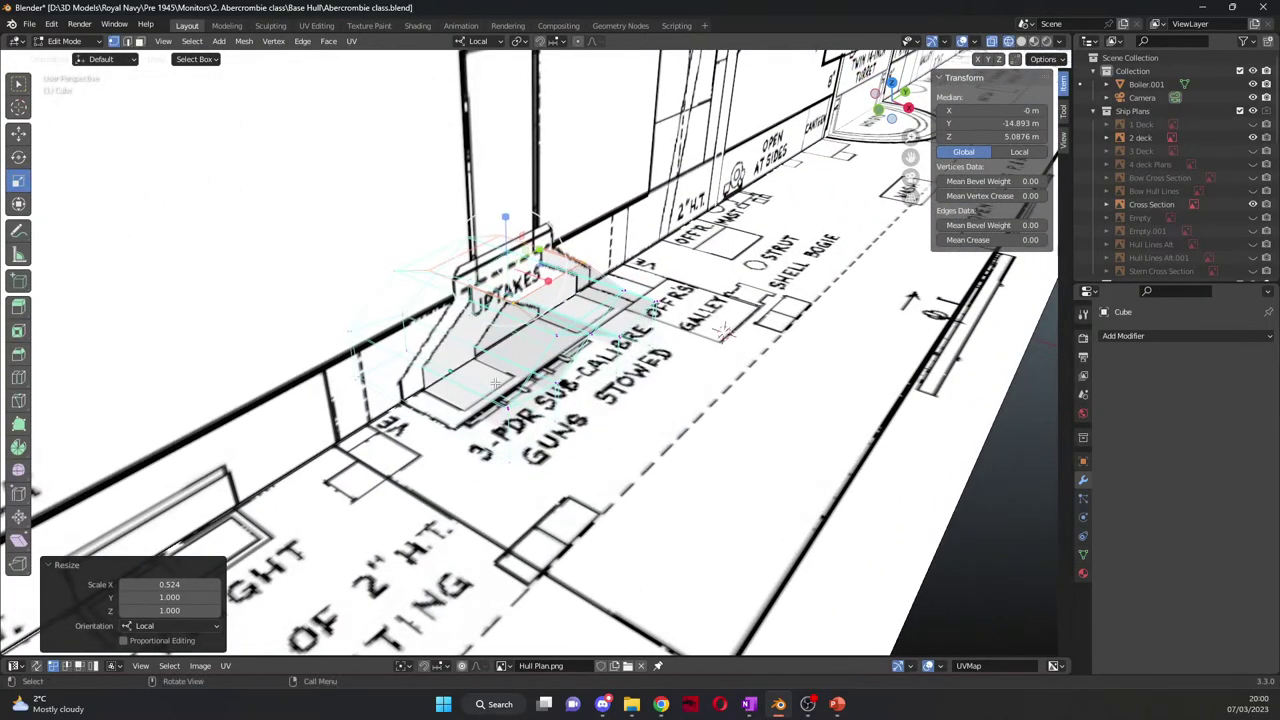
middle_click_drag(580, 388, 608, 400)
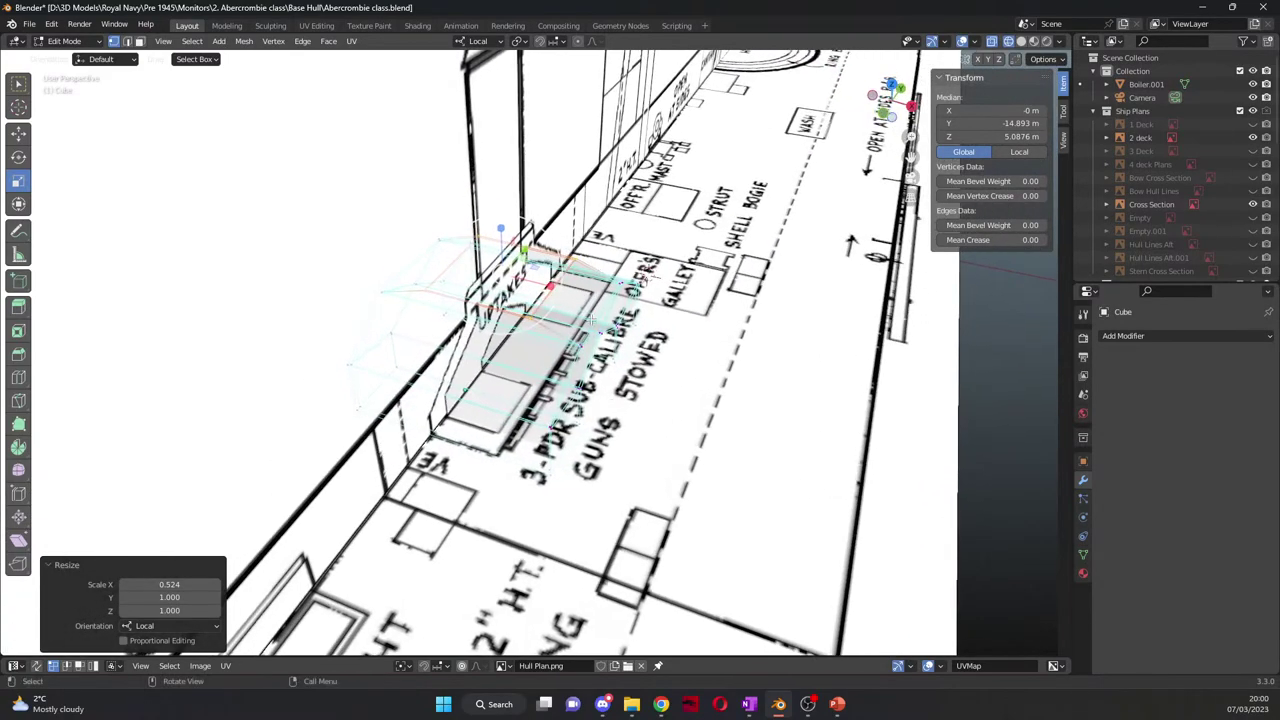
middle_click_drag(591, 318, 604, 191)
key("KP_7")
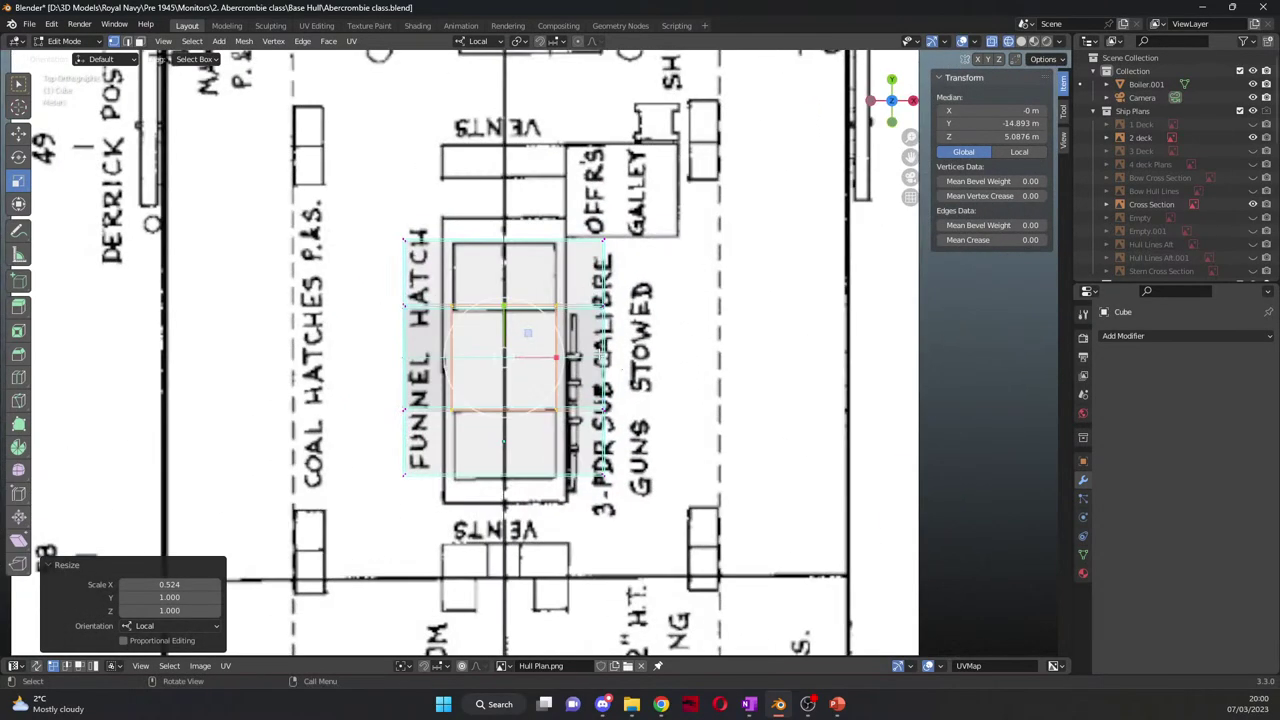
scroll(605, 350, "up", 2)
mouse_move(606, 356)
middle_mouse_down()
mouse_move(547, 297)
mouse_move(489, 205)
middle_mouse_up()
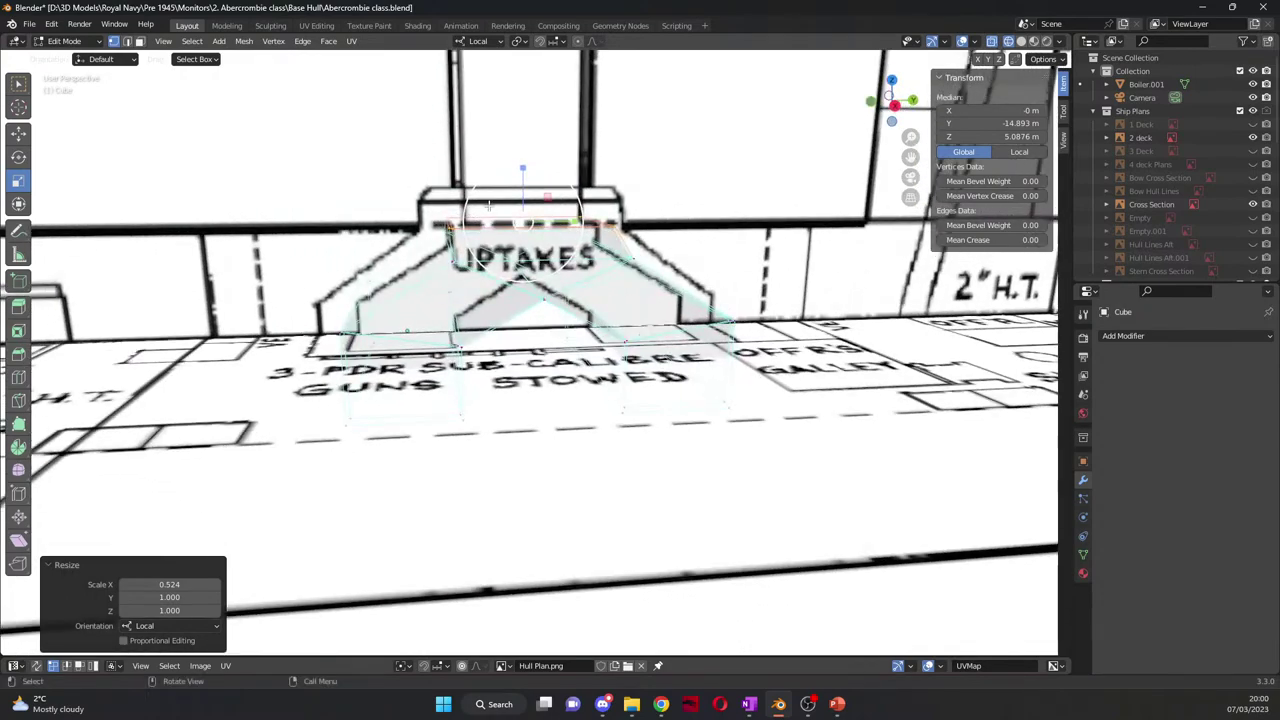
Step: Try scaling the uptakes' outer shoulder vertices to 0.503 along X to fit the funnel hatch width
key("KP_3")
left_click_drag(343, 283, 724, 314)
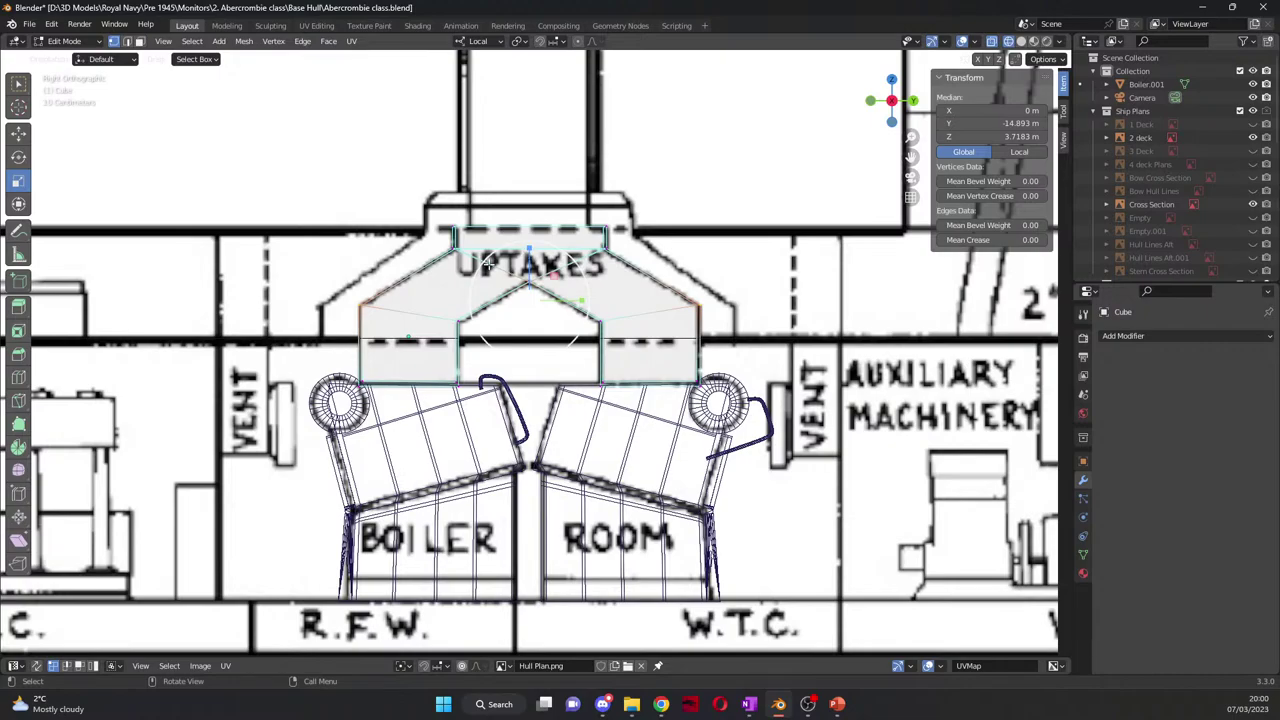
middle_click_drag(390, 265, 748, 247)
key("KP_7")
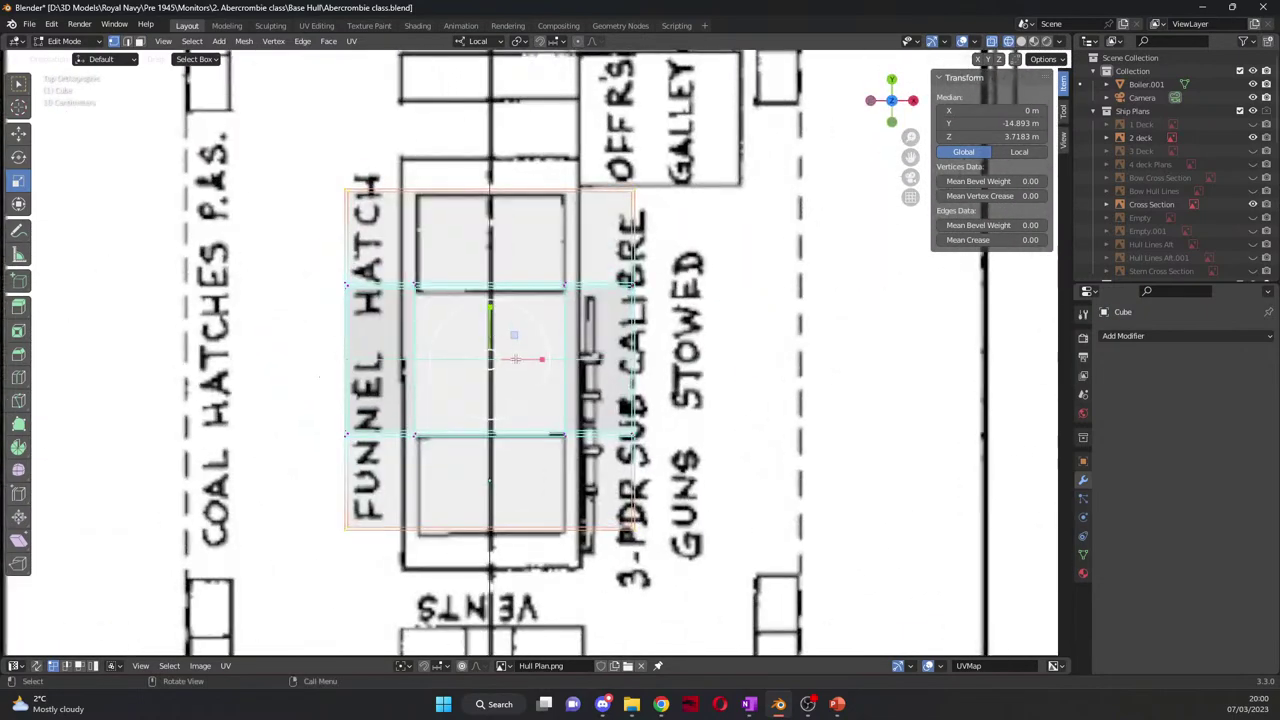
left_click_drag(541, 358, 513, 356)
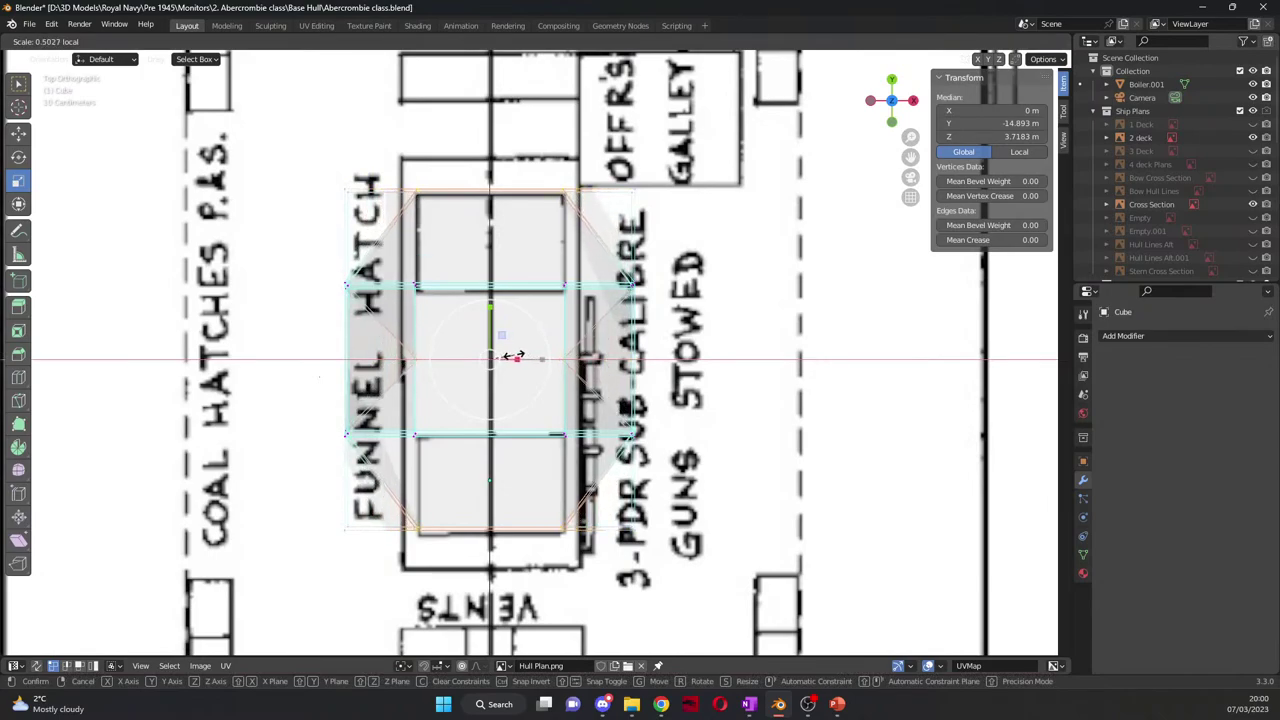
left_click_drag(513, 356, 513, 356)
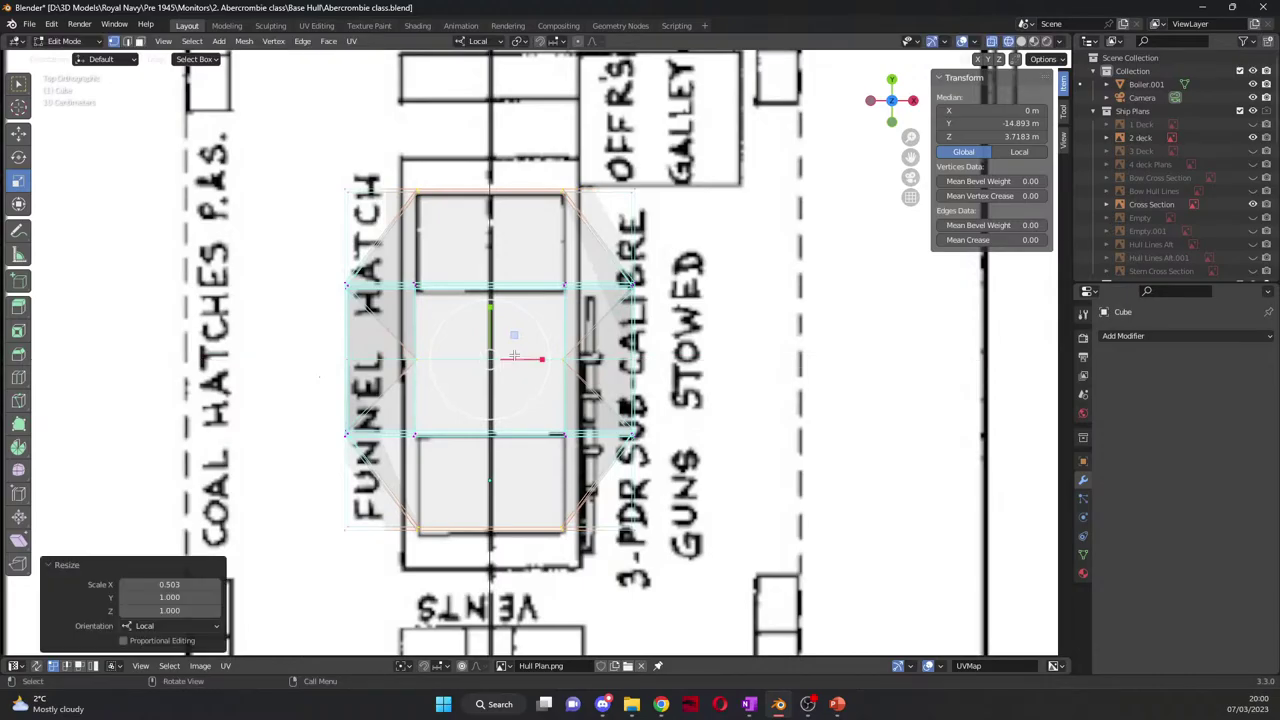
Step: Try scaling the vertices at the rim's base to 0.544 and then 0.947 along X
middle_click_drag(593, 411, 1040, 540)
key("KP_3")
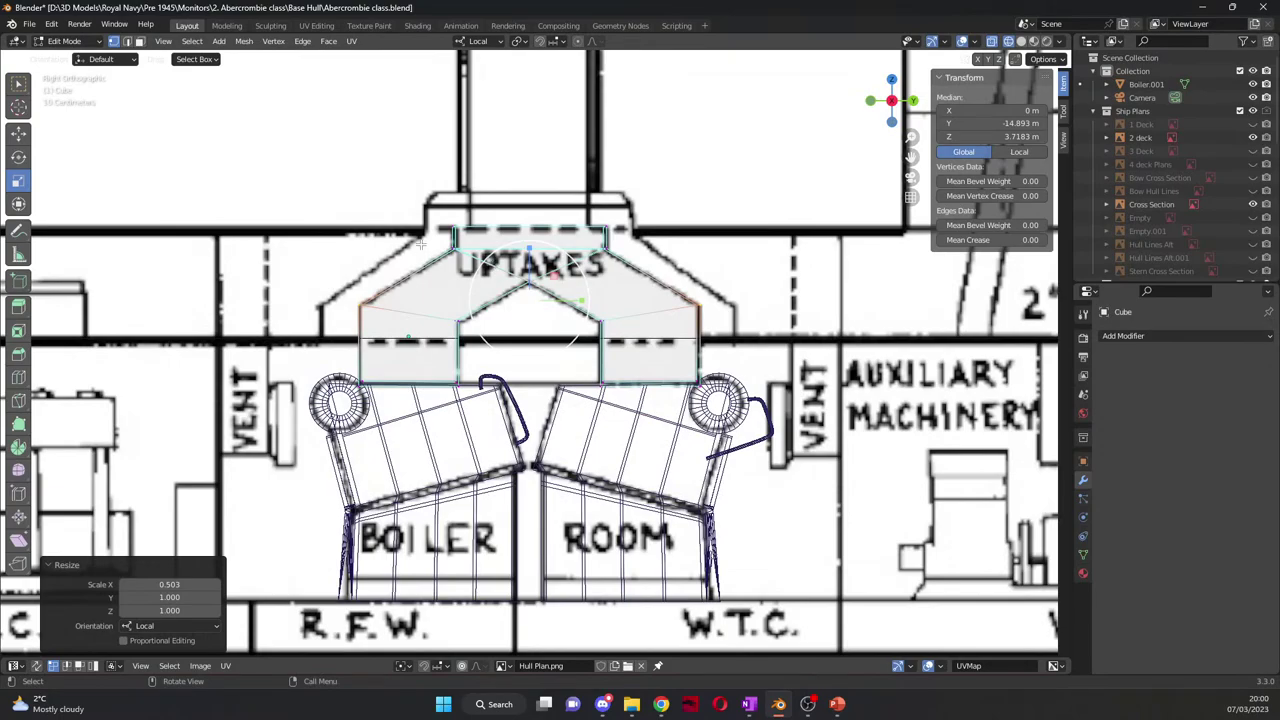
left_click_drag(431, 240, 692, 262)
middle_click_drag(692, 262, 598, 300)
scroll(584, 308, "up", 3)
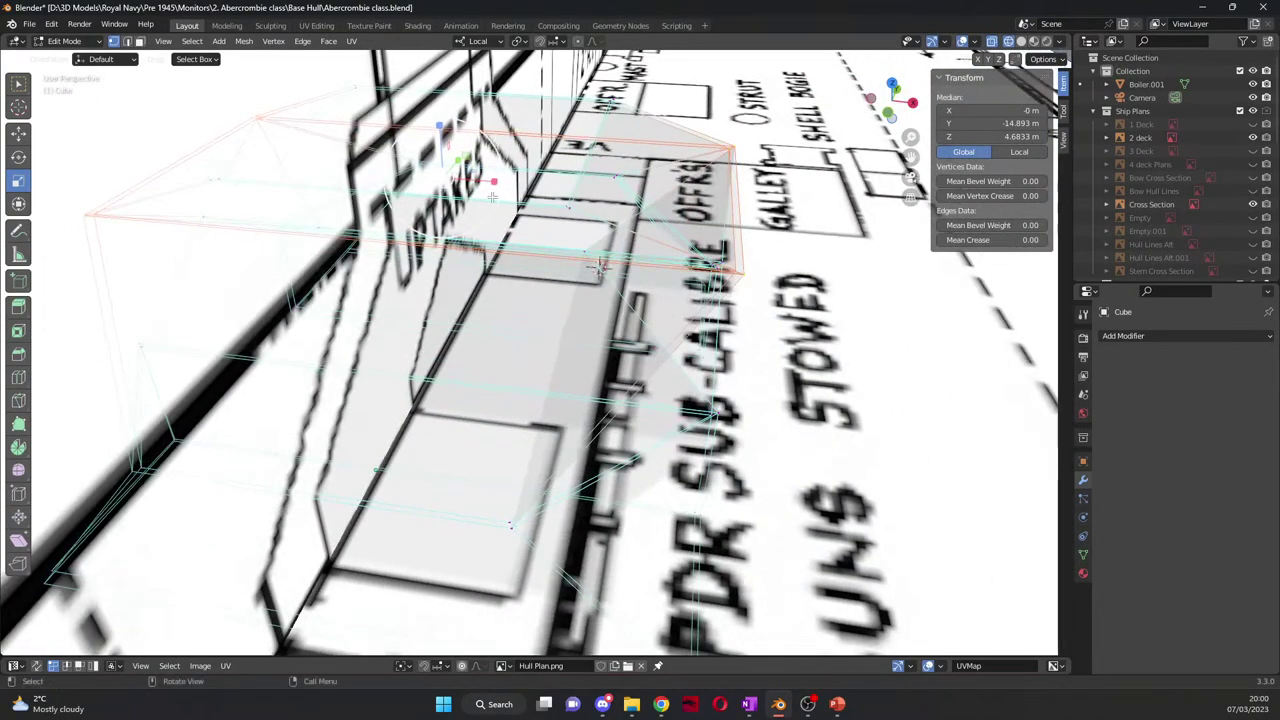
key("s")
key("x")
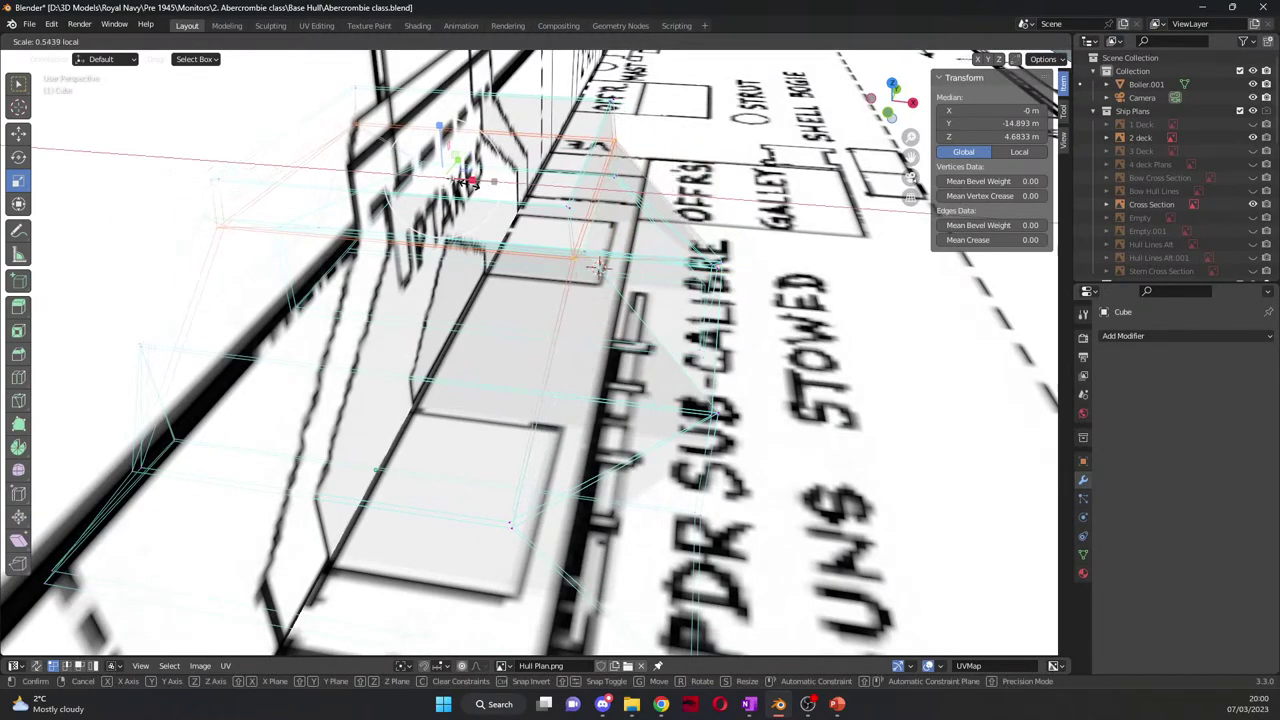
left_click(600, 267)
key("KP_7")
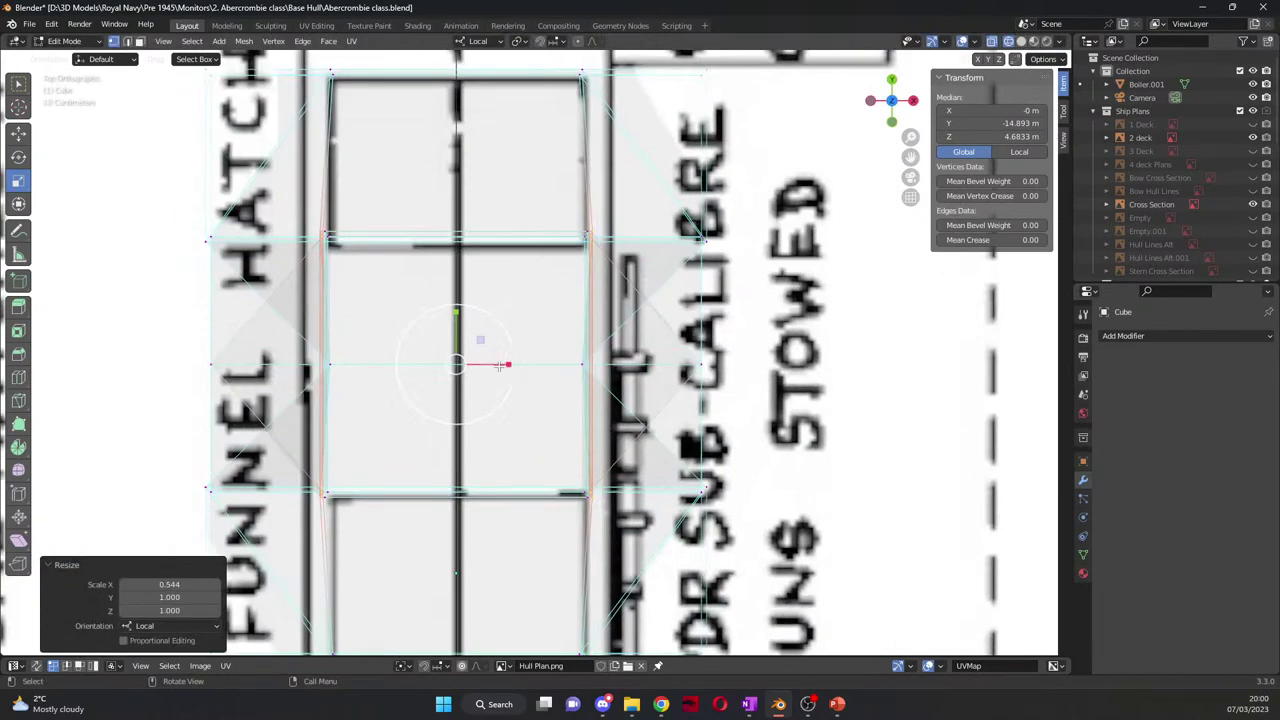
left_click_drag(507, 363, 503, 362)
Step: Try narrowing the uptakes along X at the two vertices above the central arch, one on each side
middle_click_drag(806, 412, 580, 335)
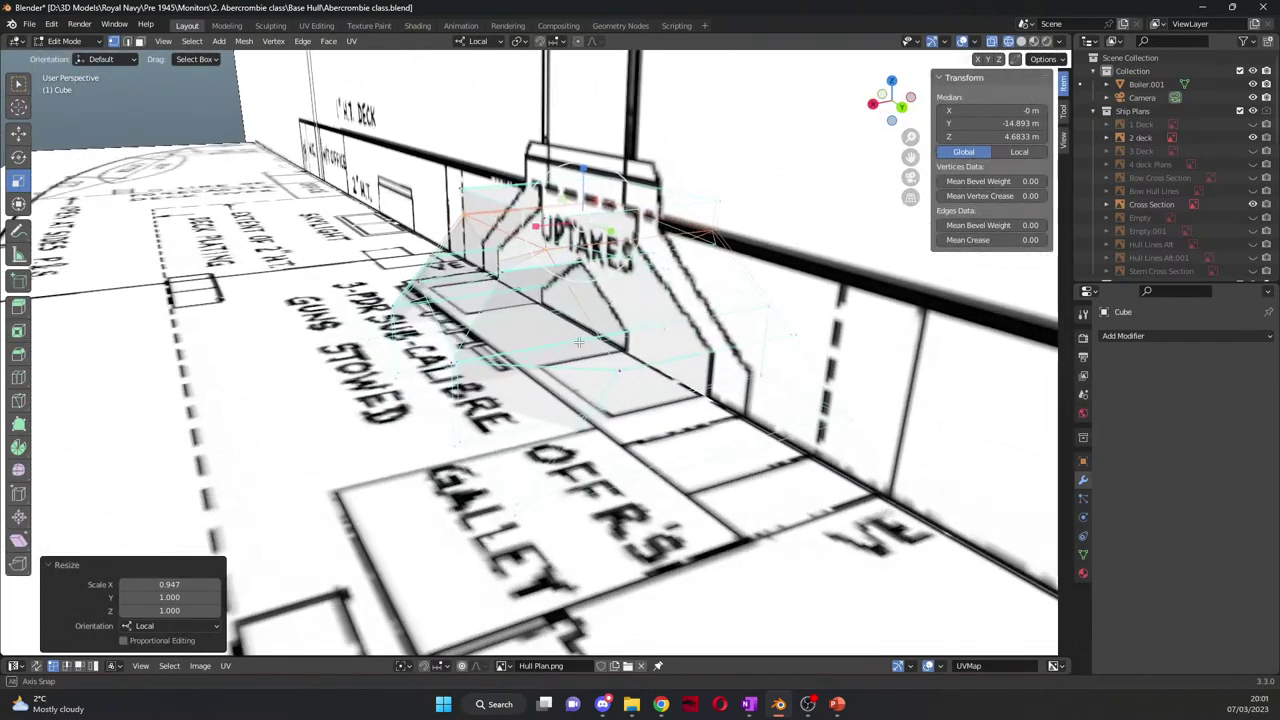
left_click(1020, 41)
scroll(600, 290, "up", 2)
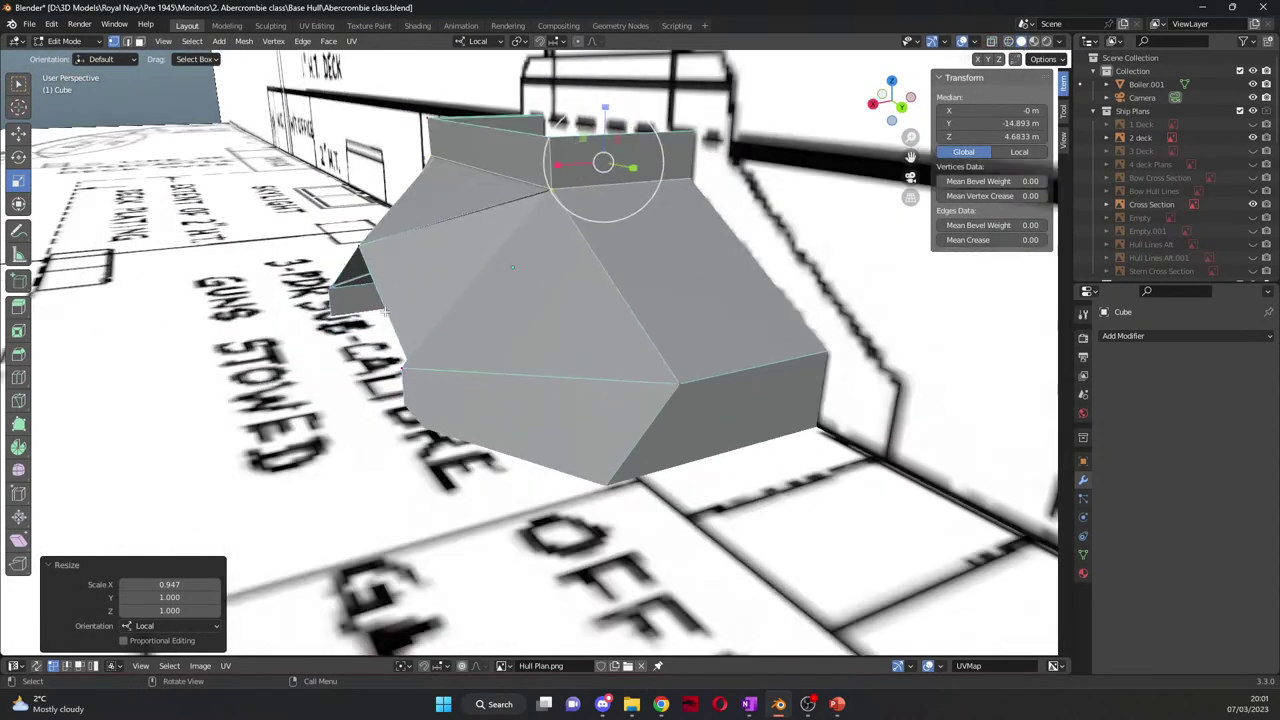
middle_click_drag(560, 285, 609, 311)
left_click(398, 284)
middle_click_drag(482, 280, 746, 385)
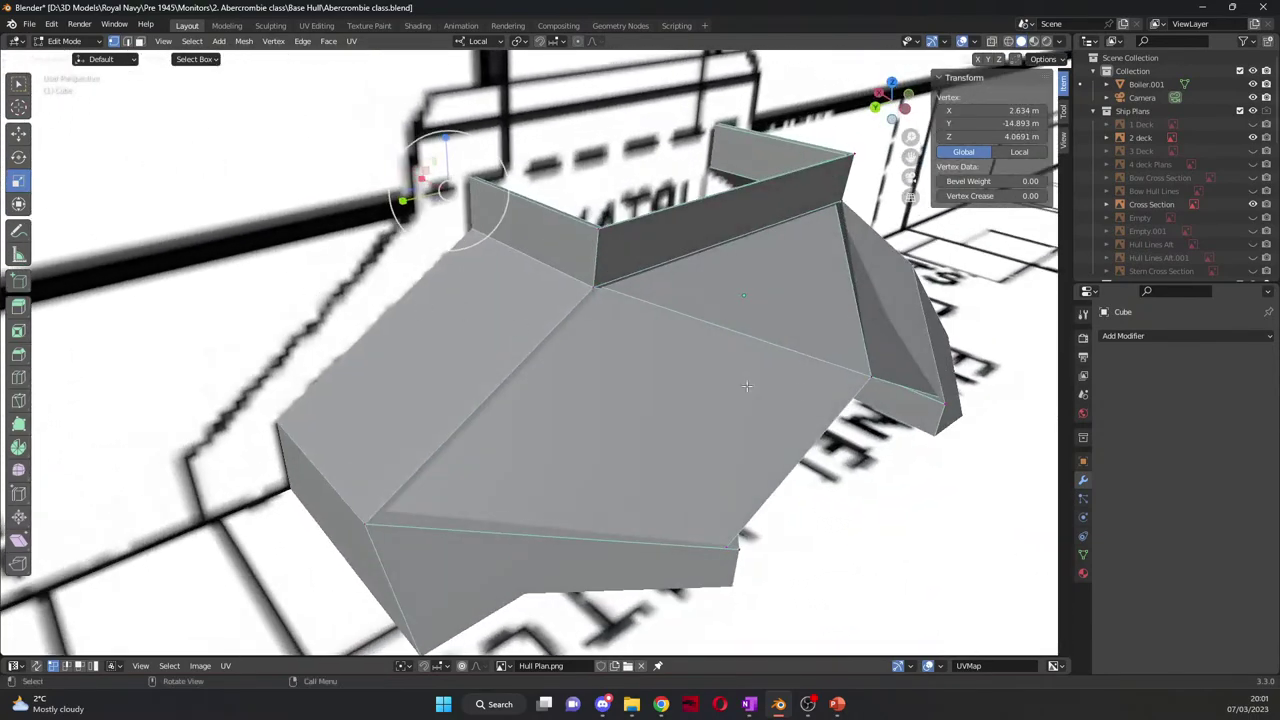
left_click(866, 384, "shift")
middle_click_drag(864, 386, 875, 399)
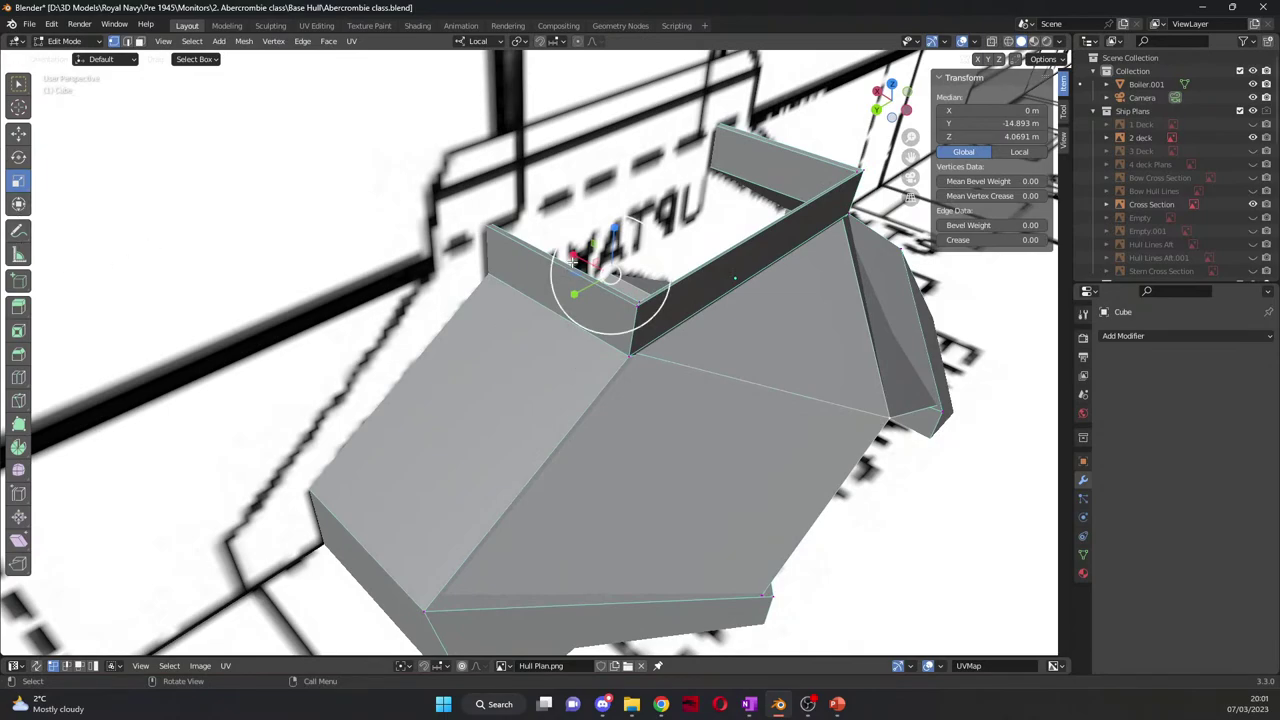
left_click_drag(573, 255, 596, 267)
Step: Try widening the uptakes' outer shoulder corners at both ends by scaling them to 1.971 along X
middle_click_drag(712, 425, 872, 418)
scroll(738, 438, "down", 7)
scroll(583, 403, "up", 6)
middle_click_drag(583, 400, 750, 475)
left_click(509, 451)
left_click(750, 471, "shift")
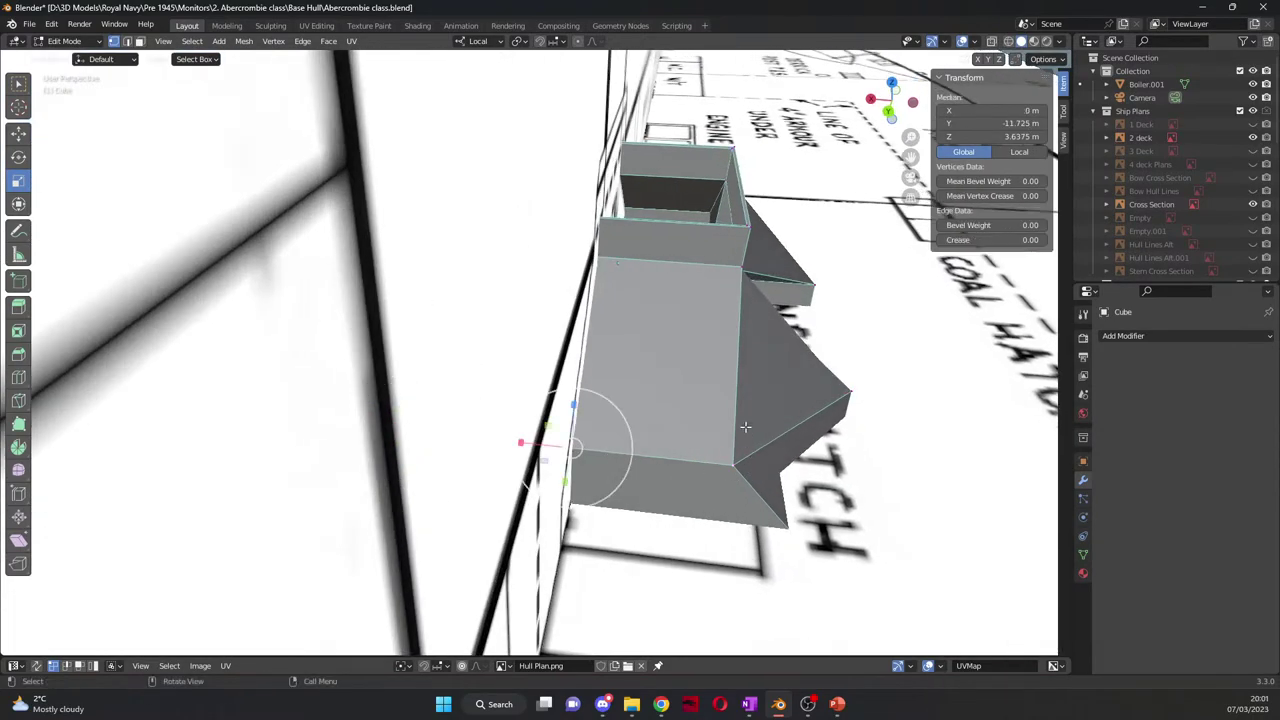
middle_click_drag(747, 429, 508, 368)
left_click(528, 469, "shift")
left_click(471, 358, "shift")
scroll(450, 376, "up", 5)
scroll(450, 376, "up", 3)
scroll(447, 358, "down", 8)
key("KP_7")
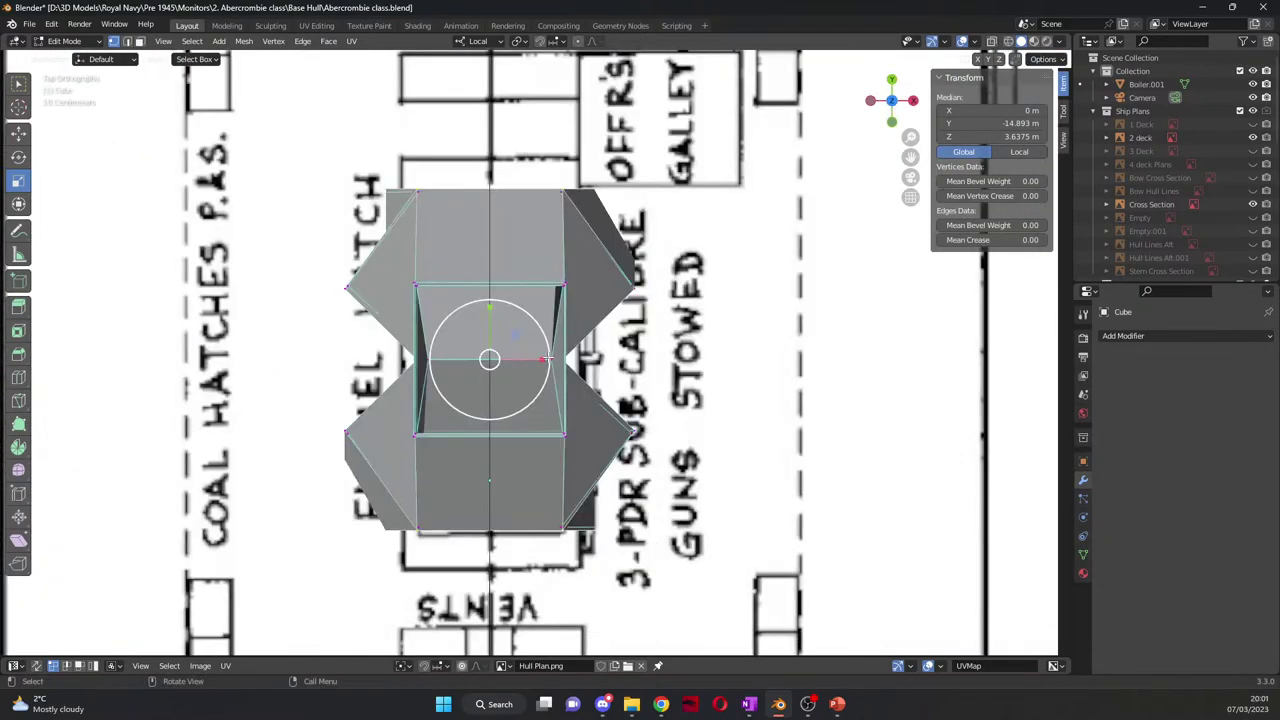
left_click_drag(540, 358, 541, 358)
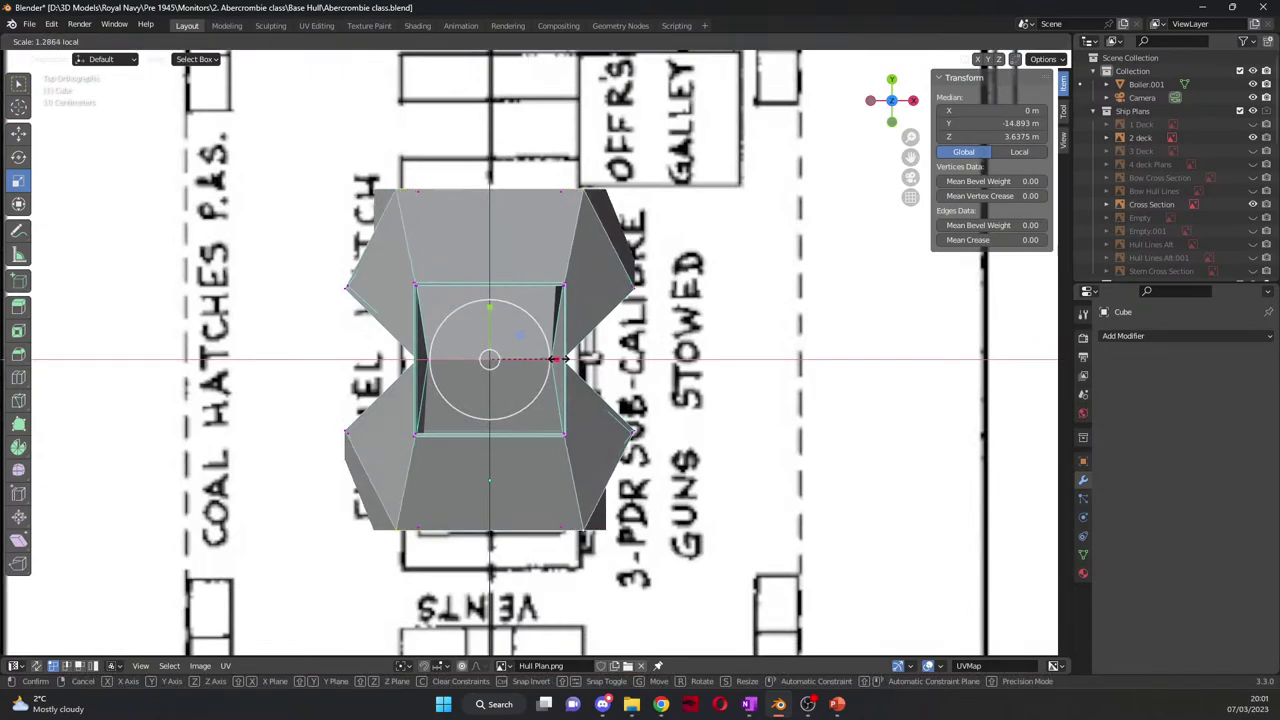
left_click(592, 359)
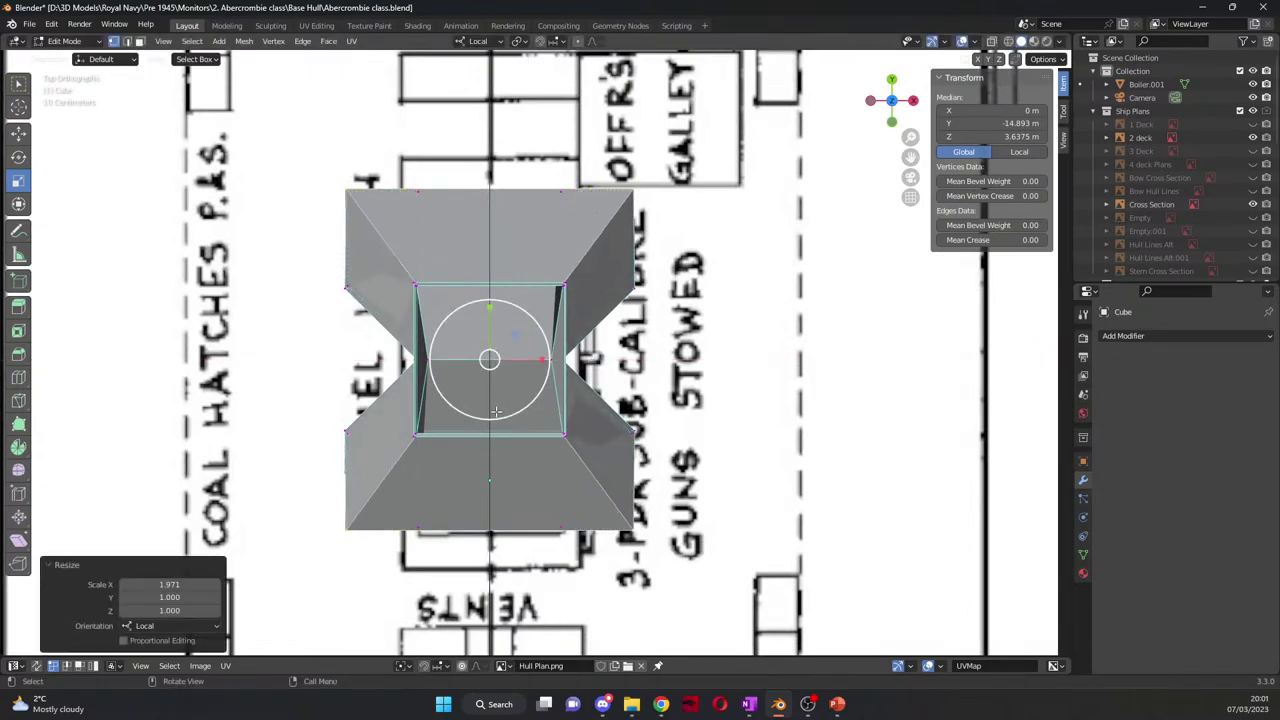
Step: Undo the scaling of the shoulder corners, central arch vertices and rim base, keeping only the top rim's scaling
key("ctrl+z")
key("ctrl+z")
key("ctrl+z")
key("ctrl+z")
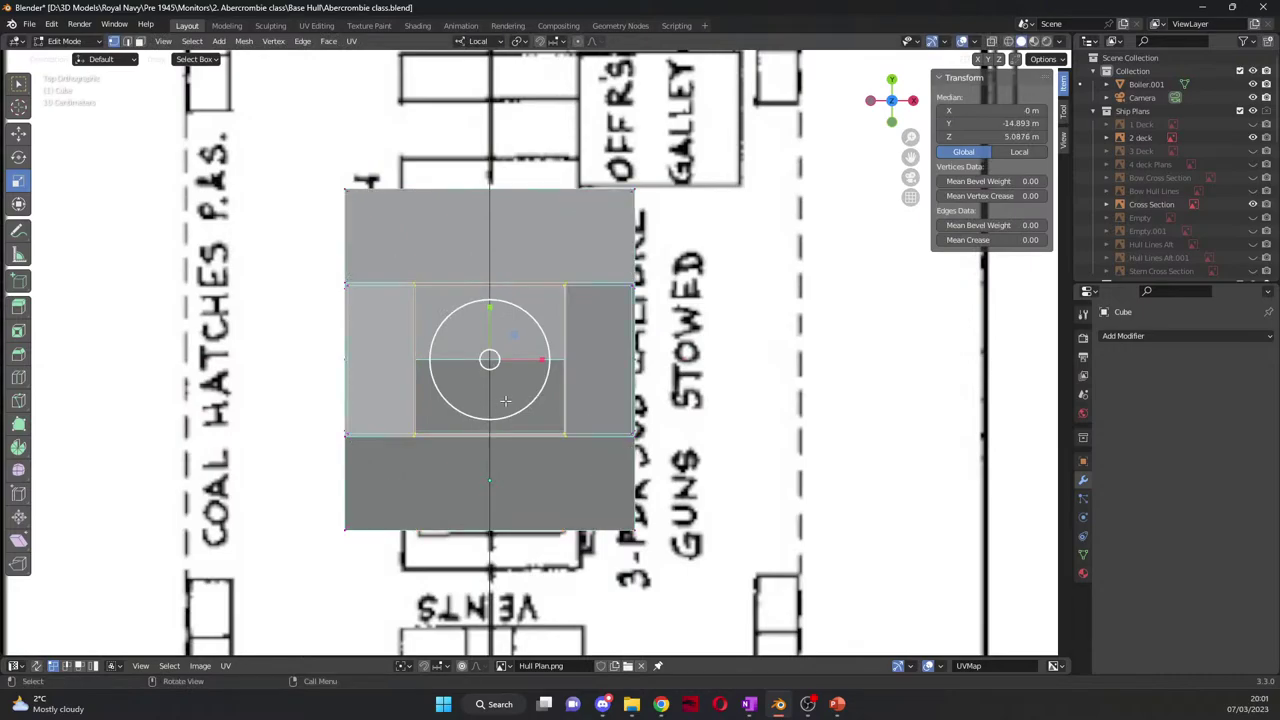
Step: Try to select the vertices at the rim's base from the side with solid shading
middle_click_drag(495, 413, 561, 279)
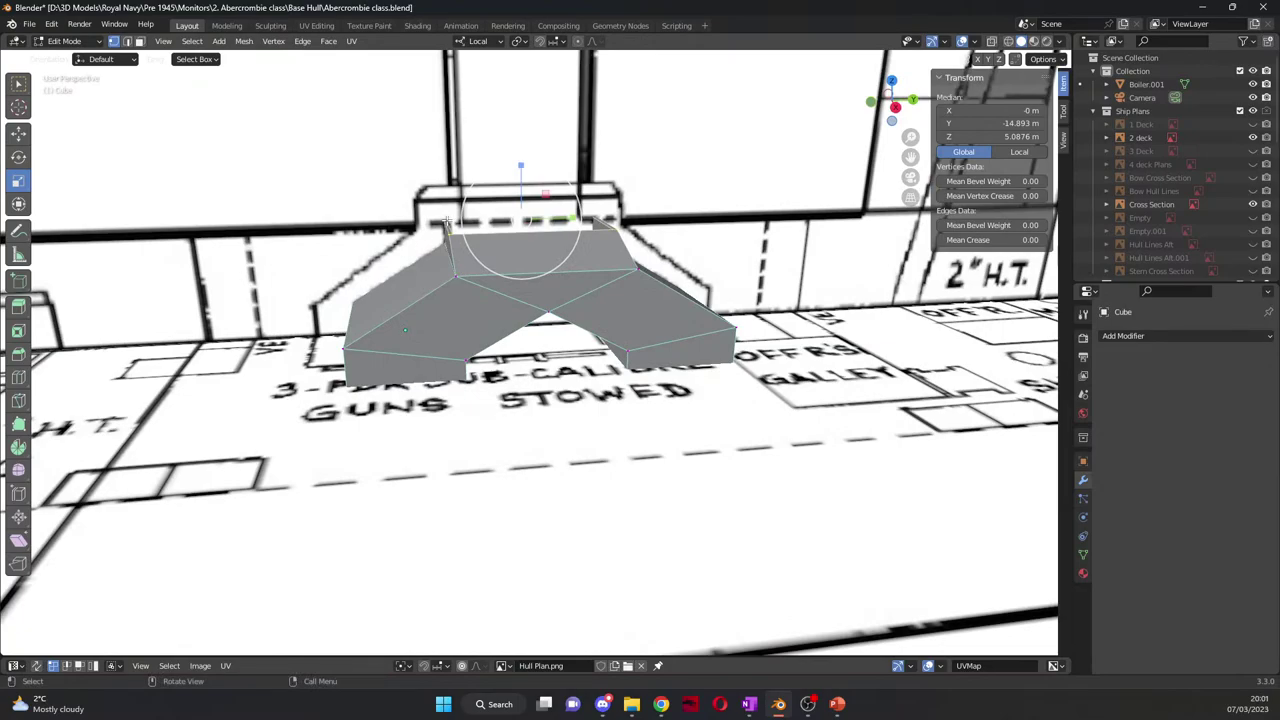
key("KP_3")
key("b")
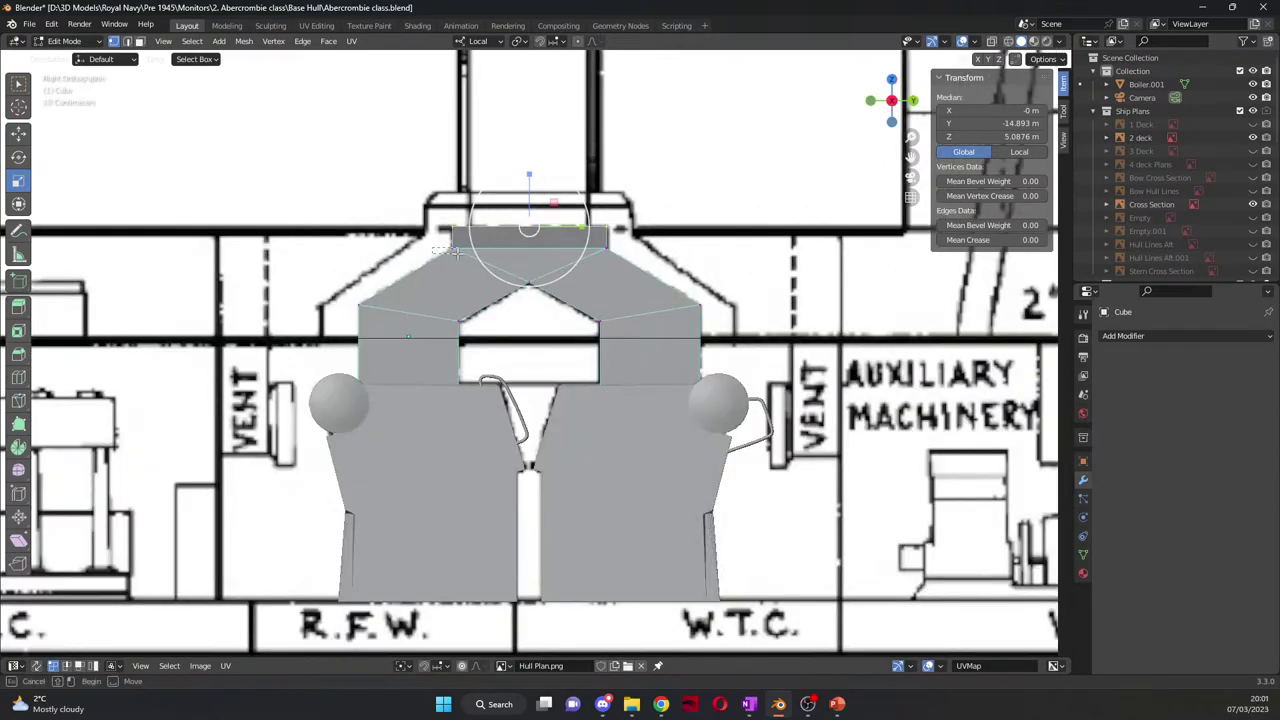
left_click_drag(636, 262, 636, 262)
middle_click_drag(636, 262, 775, 175)
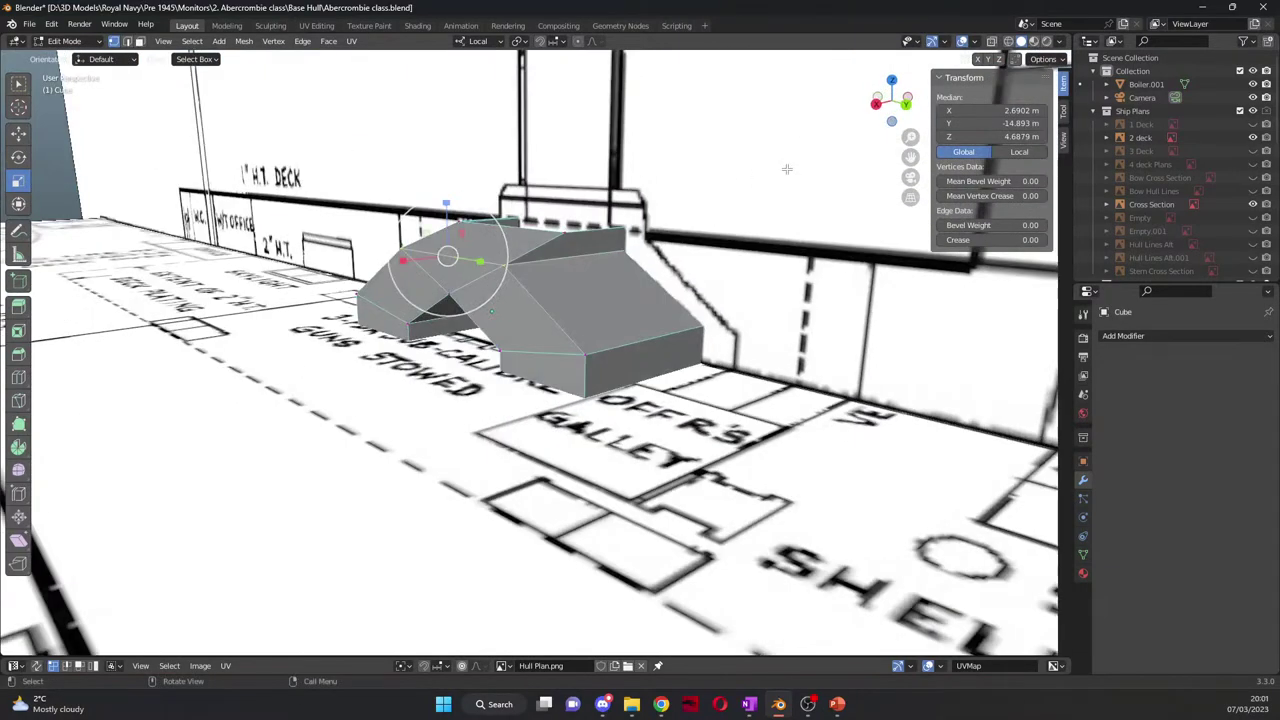
key("KP_3")
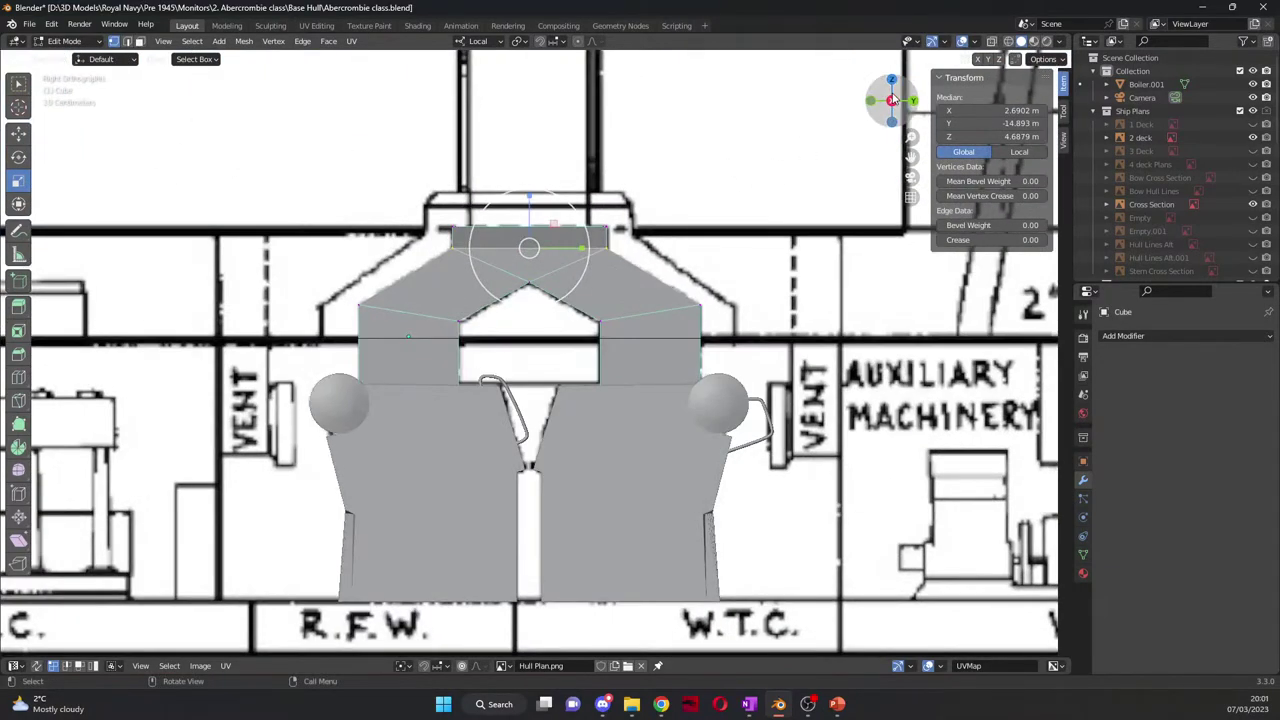
Step: Select all the vertices at the rim's base in wireframe and scale them to 0.516 along X to match the top rim
left_click(1008, 41)
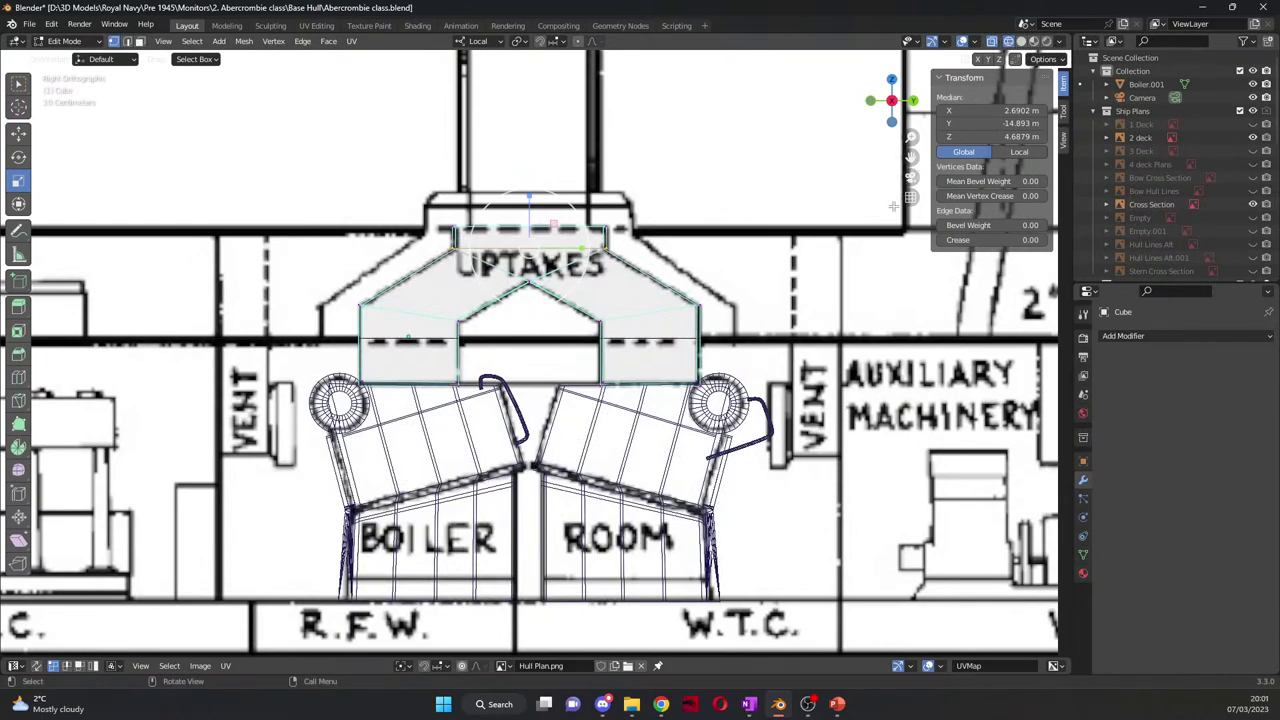
left_click(796, 272)
left_click_drag(421, 241, 638, 274)
middle_click_drag(701, 366, 578, 347)
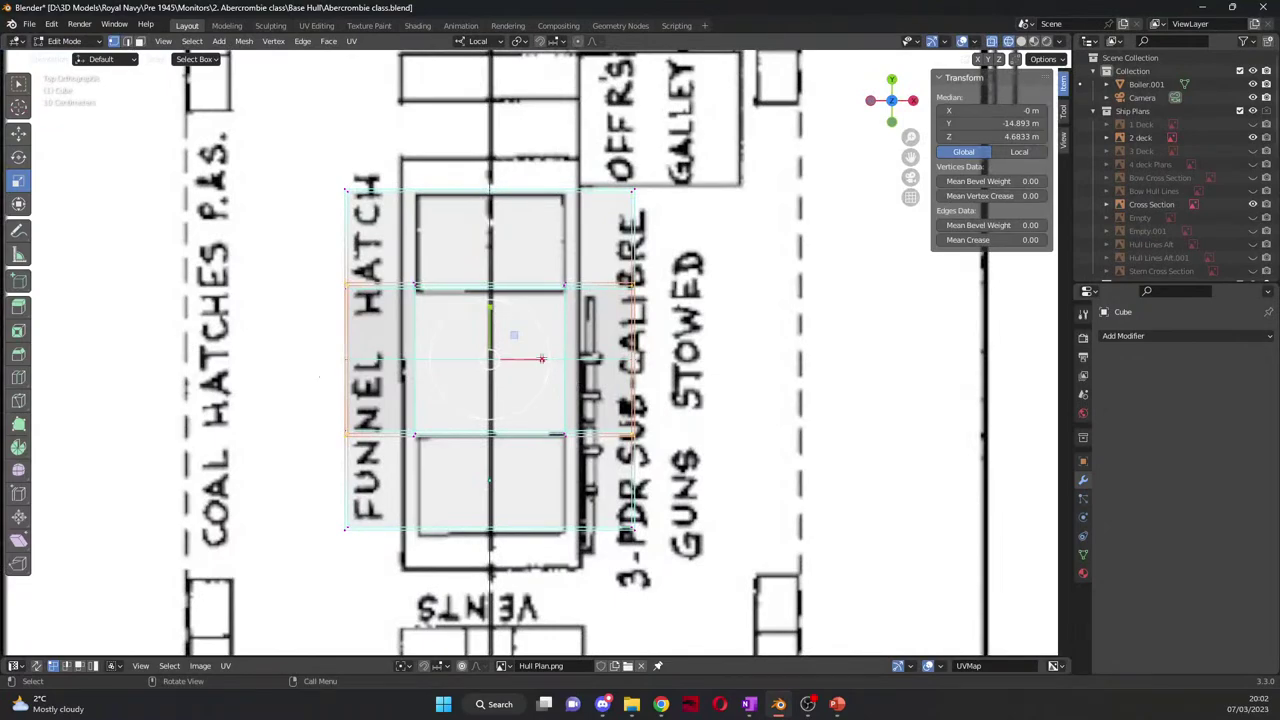
key("s")
key("x")
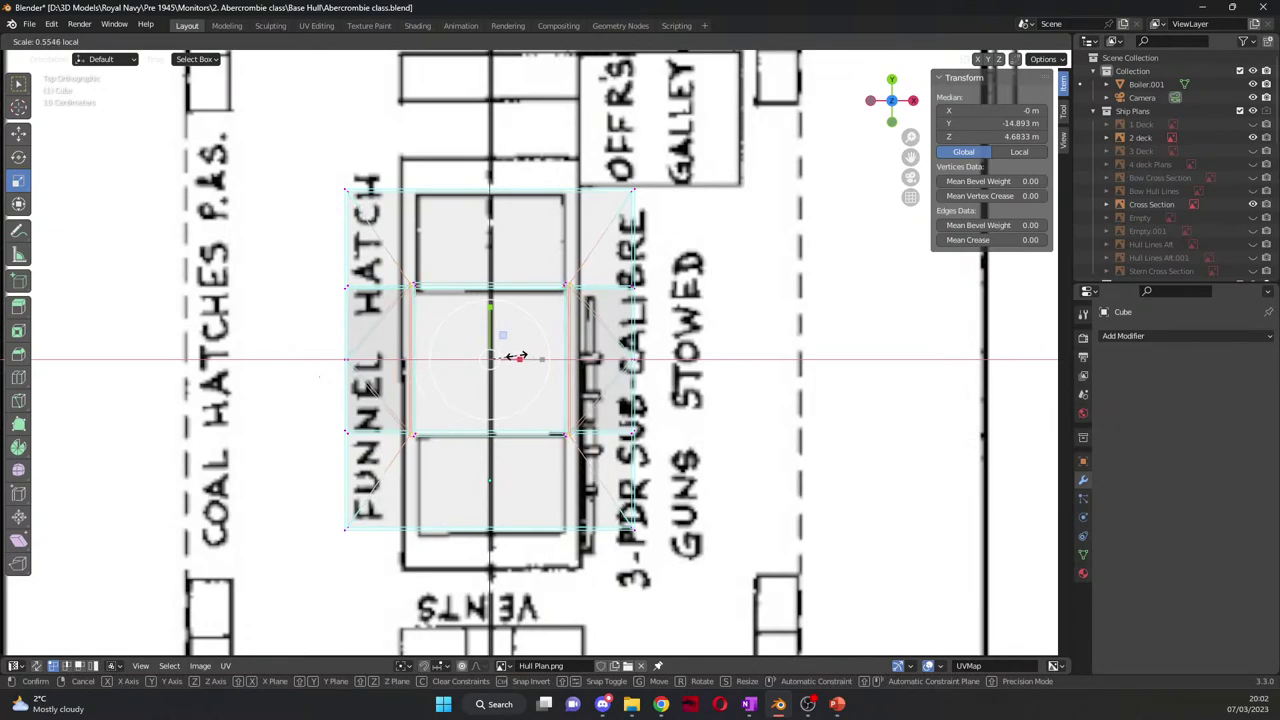
left_click_drag(515, 355, 515, 355)
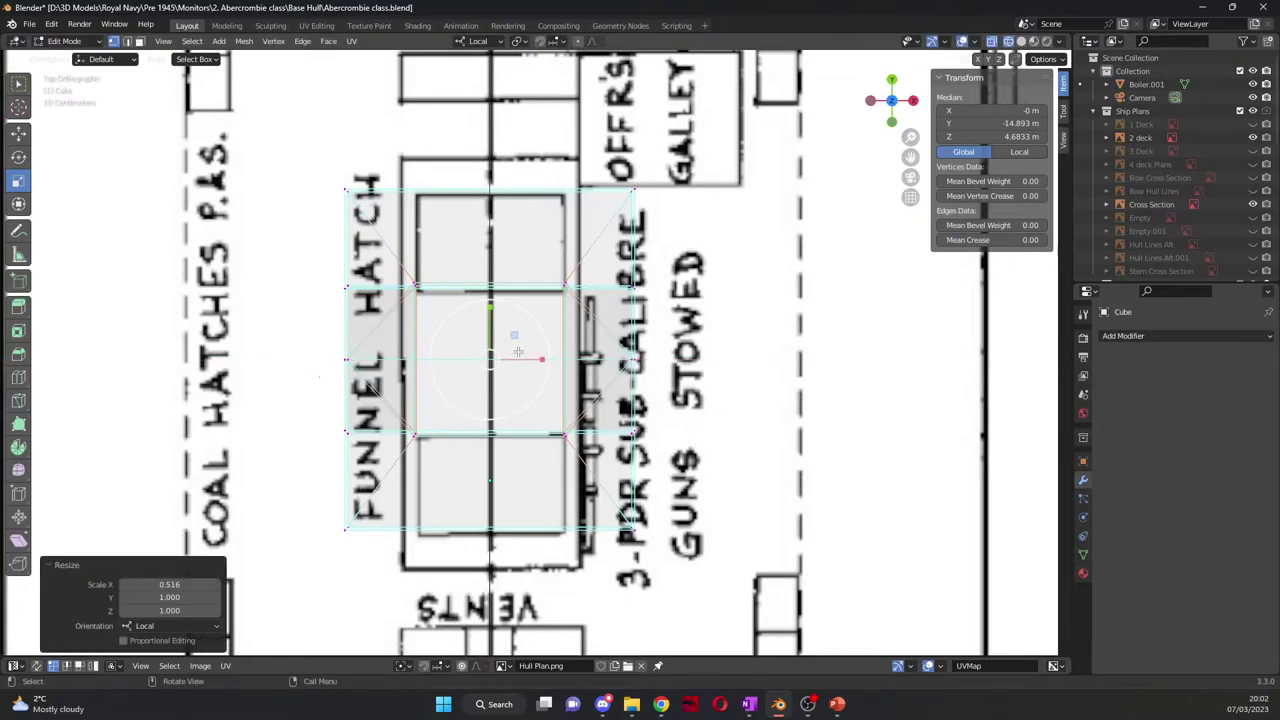
Step: Select the uptakes' central arch vertices on both sides in wireframe and scale them to 0.789 along X
scroll(658, 351, "down", 1)
mouse_move(706, 362)
middle_mouse_down()
mouse_move(716, 252)
mouse_move(679, 384)
middle_mouse_up()
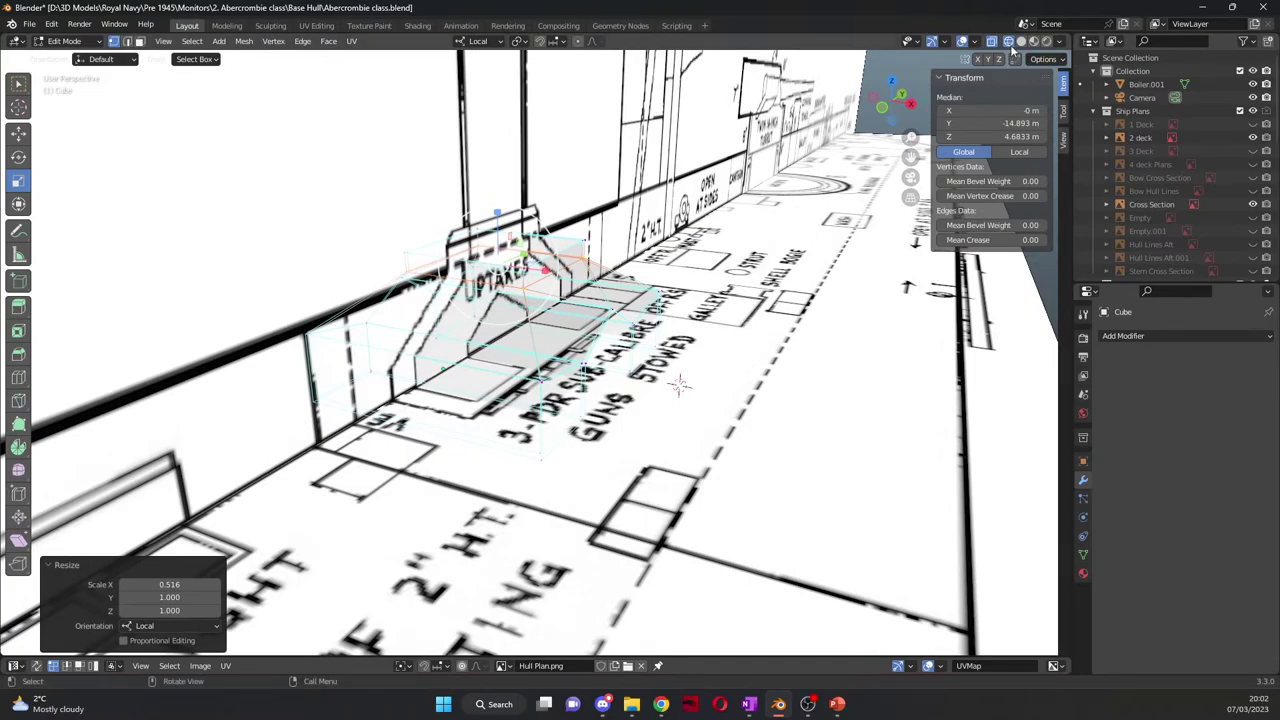
left_click(1020, 42)
mouse_move(702, 268)
middle_mouse_down()
mouse_move(600, 290)
mouse_move(525, 373)
mouse_move(408, 347)
mouse_move(405, 315)
mouse_move(459, 257)
middle_mouse_up()
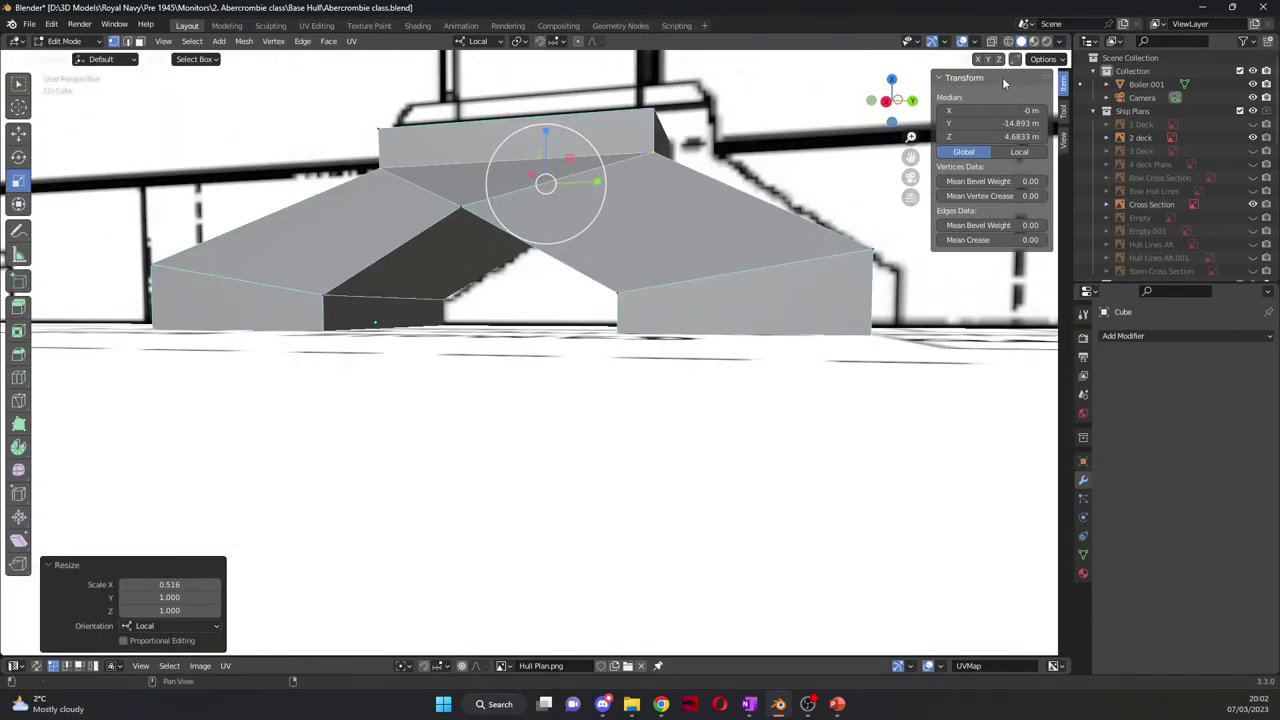
left_click(992, 41)
mouse_move(600, 380)
middle_mouse_down()
mouse_move(551, 327)
mouse_move(928, 286)
middle_mouse_up()
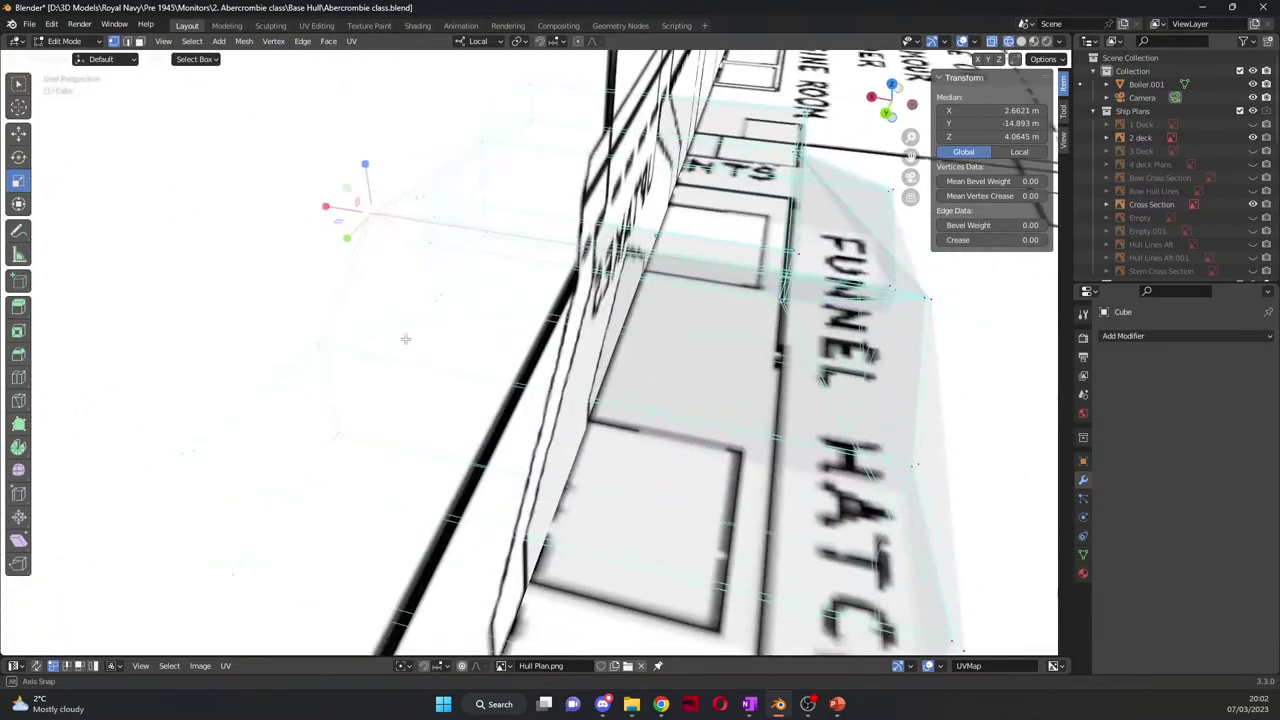
left_click(946, 312)
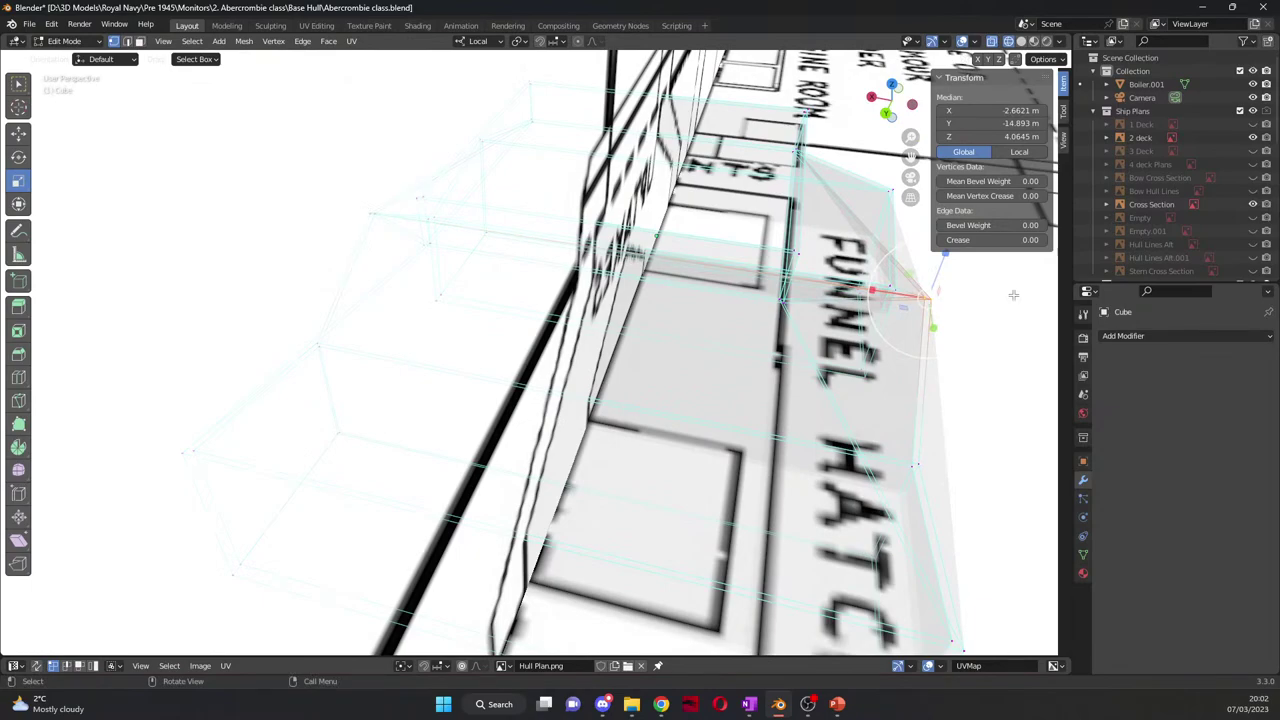
key("KP_7")
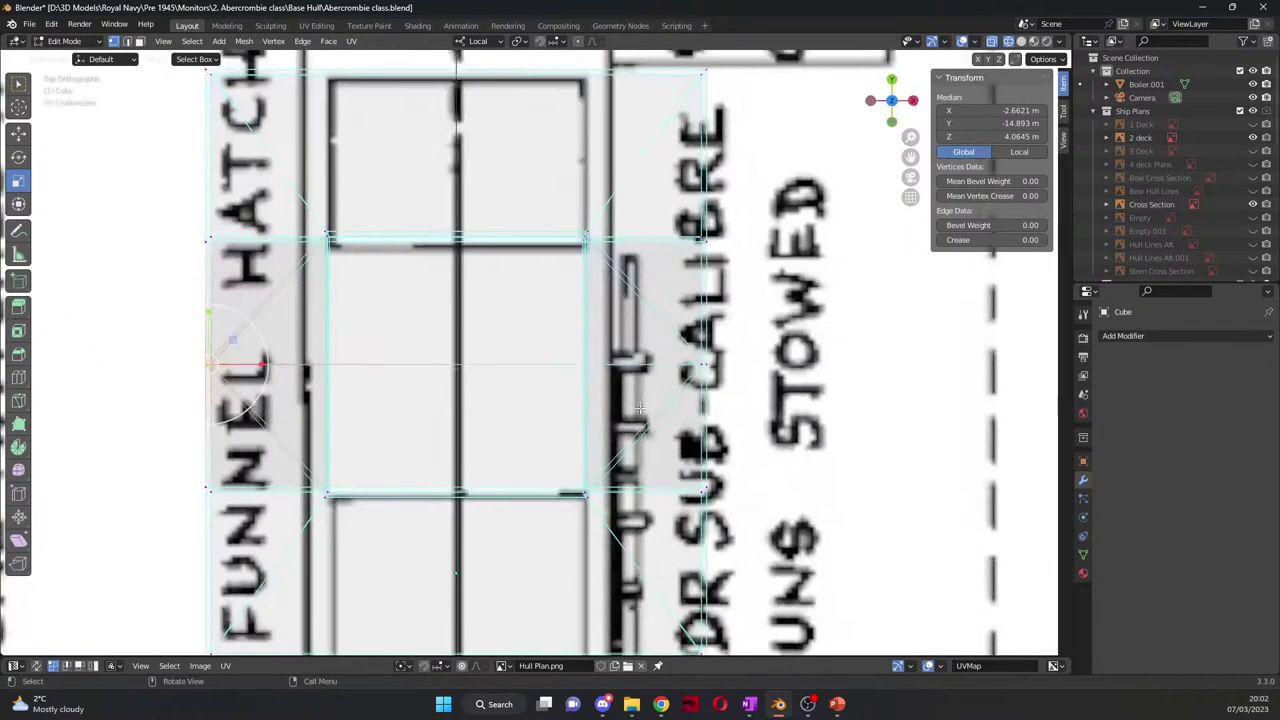
scroll(581, 394, "down", 1)
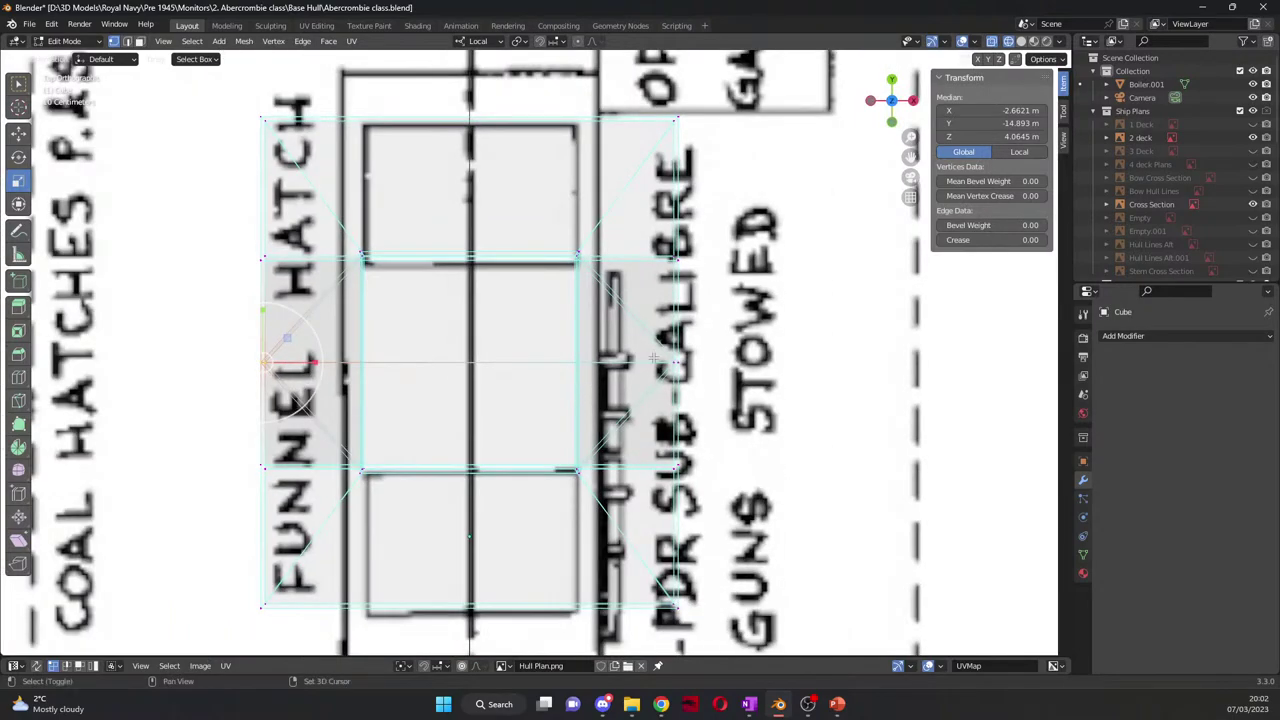
left_click_drag(659, 354, 694, 382, "shift")
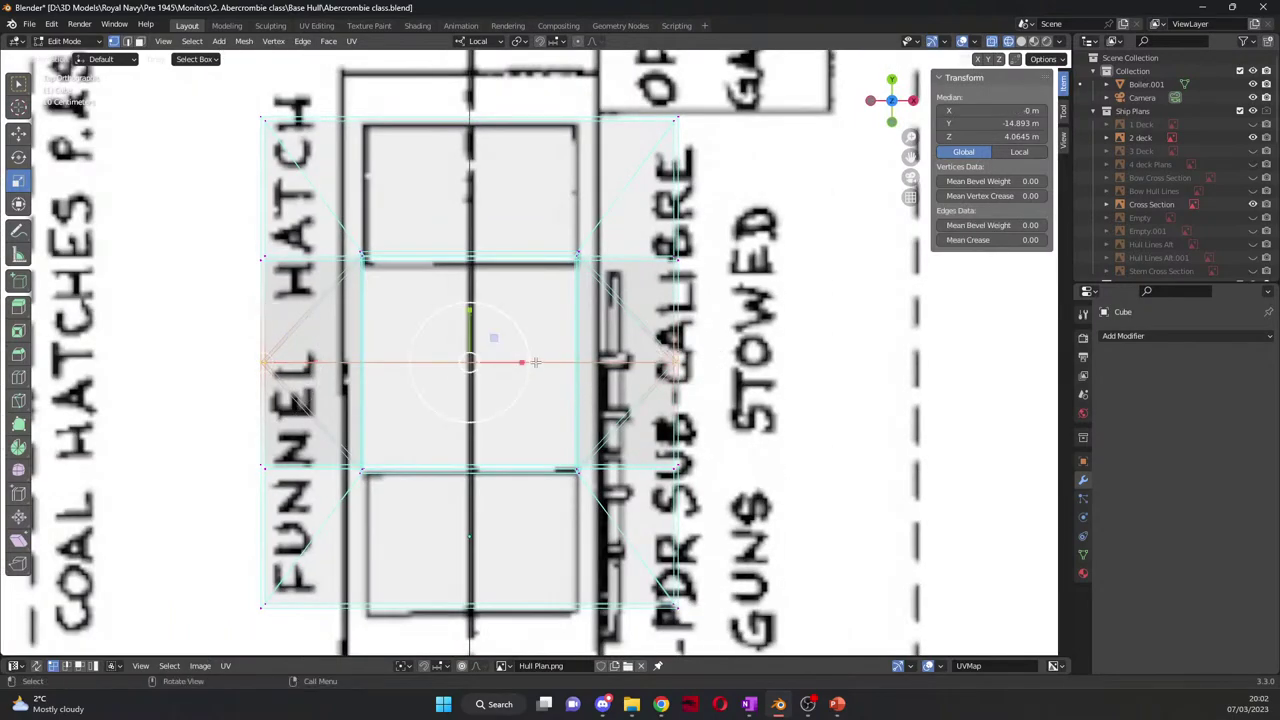
key("s")
key("x")
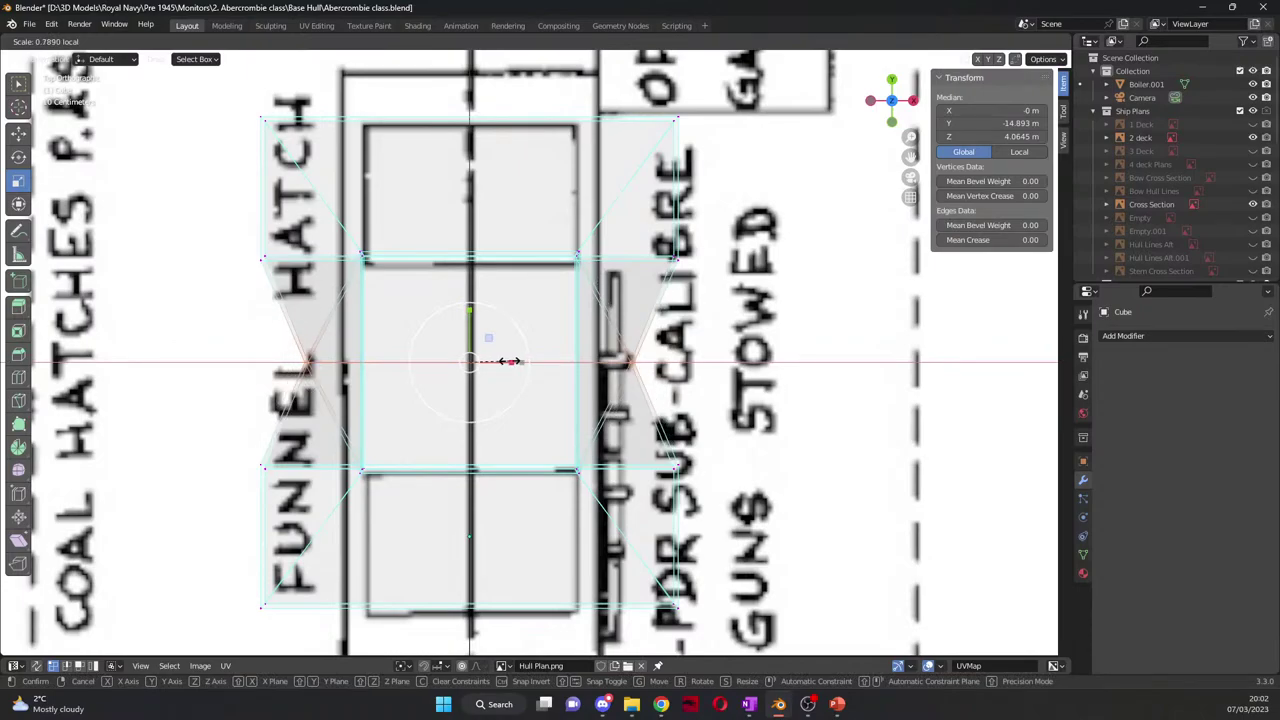
left_click(552, 417)
Step: Select the uptakes' shoulder vertices on both sides and scale them to 0.614 along X to match the funnel hatch outline
middle_click_drag(552, 417, 440, 378)
key("KP_7")
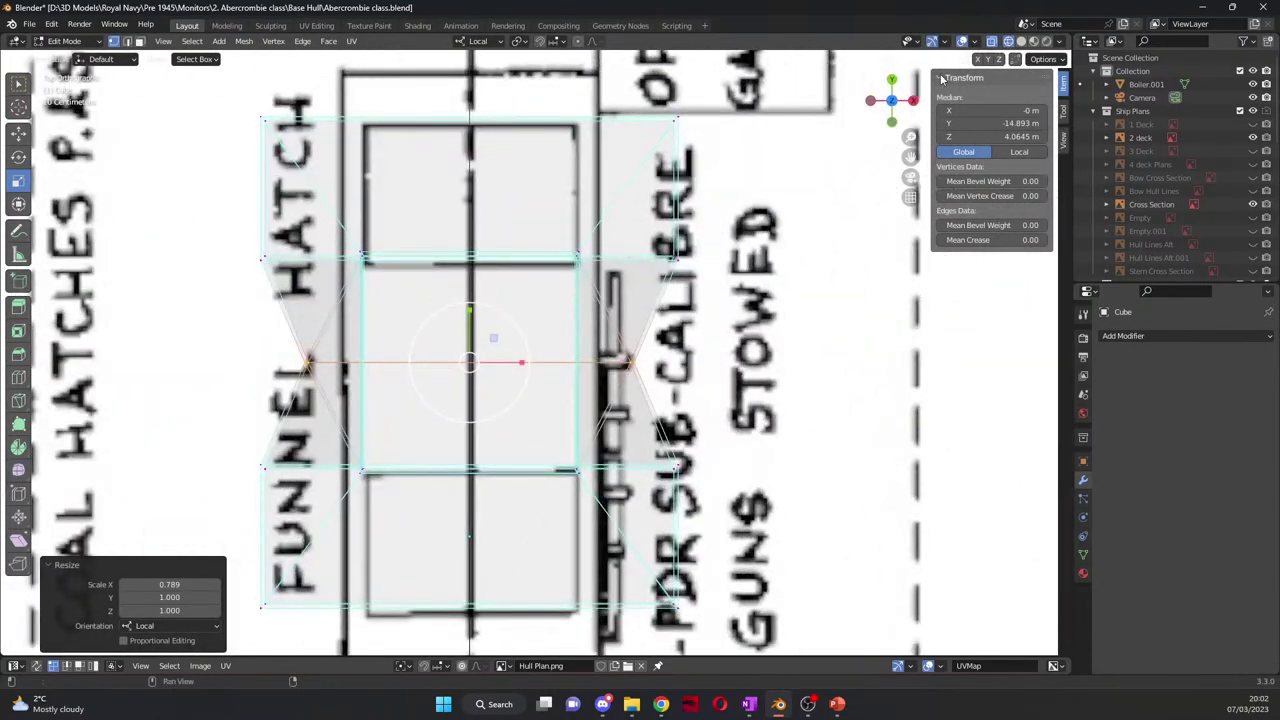
left_click(1021, 42)
middle_click_drag(604, 382, 493, 442)
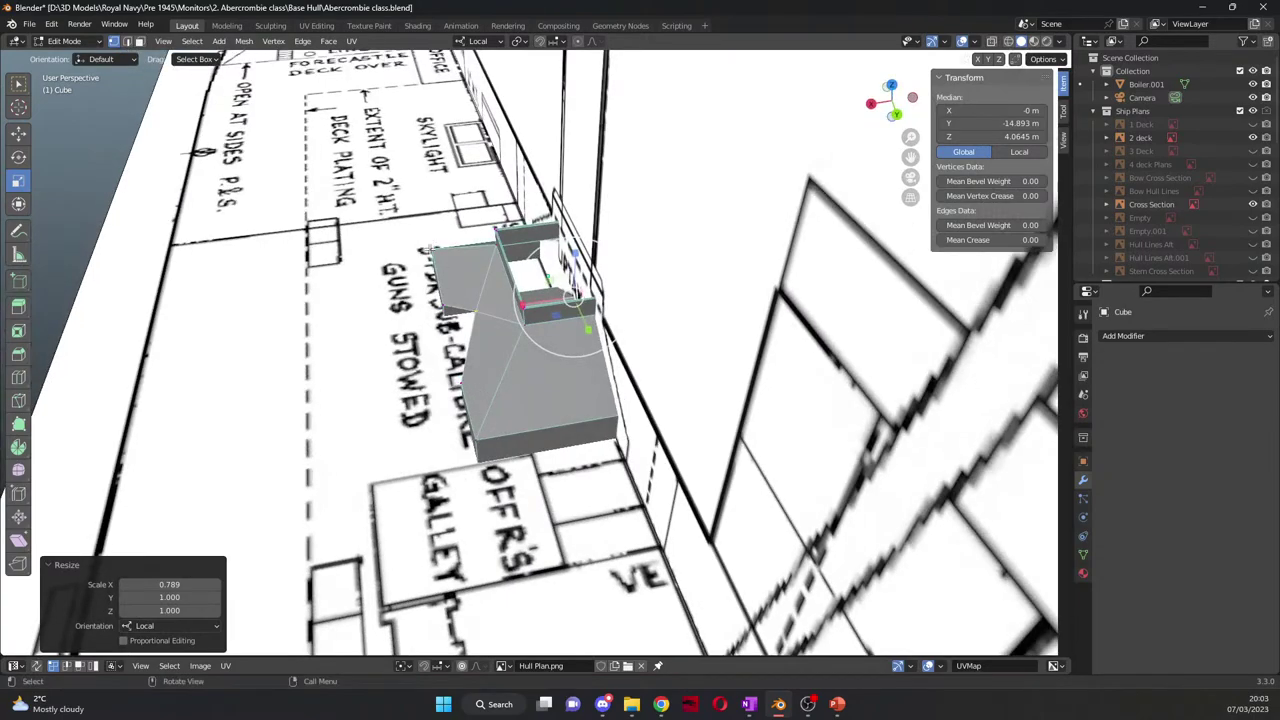
left_click(992, 41)
middle_click_drag(400, 290, 344, 277)
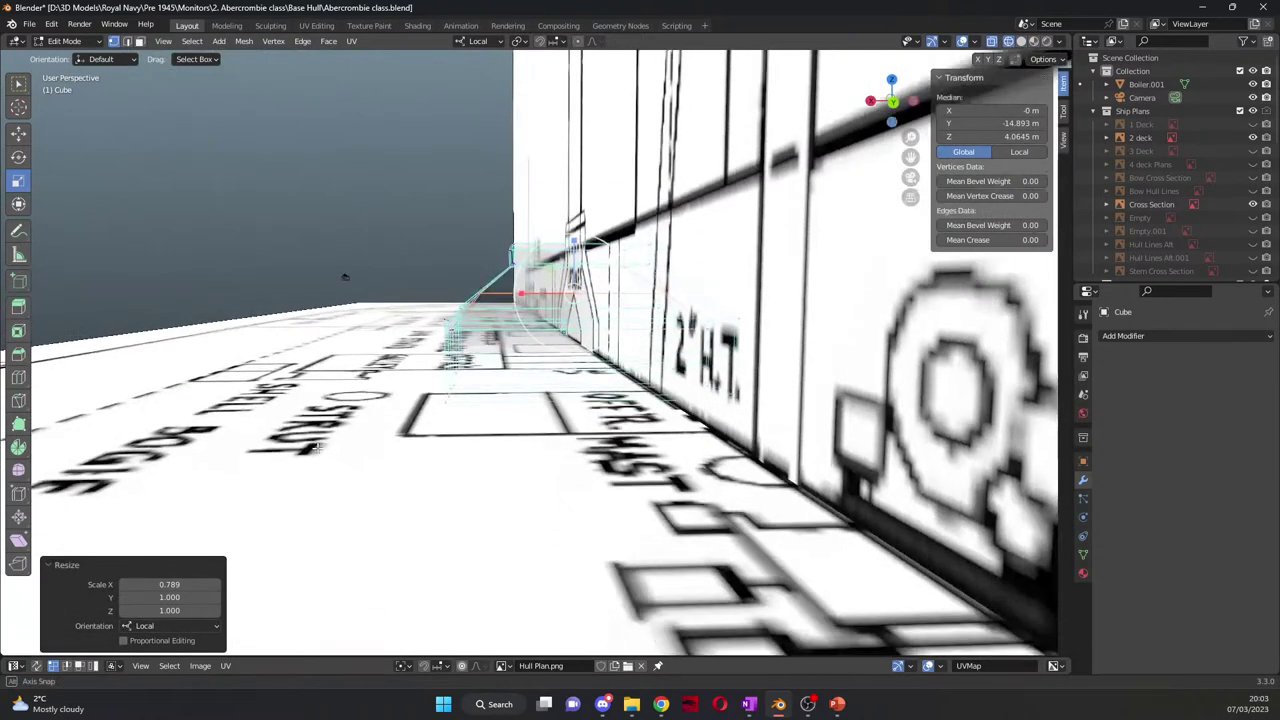
key("KP_1")
left_click(511, 383)
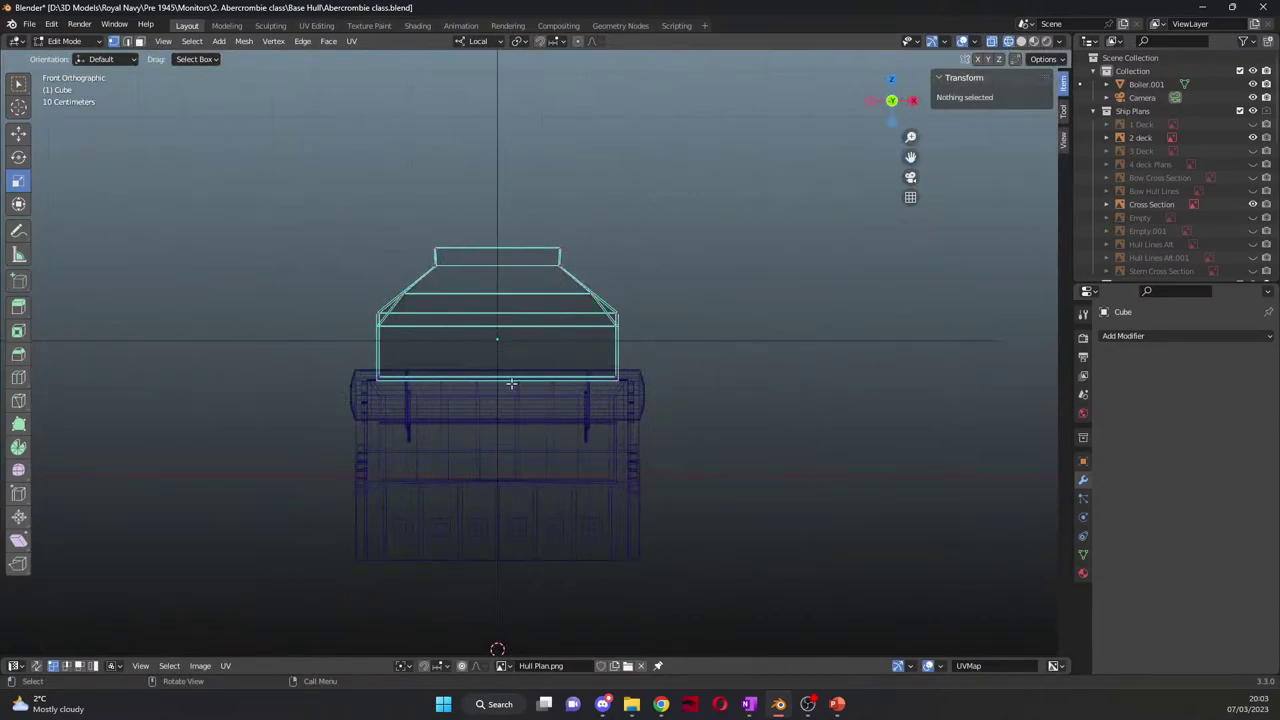
left_click_drag(354, 295, 397, 336)
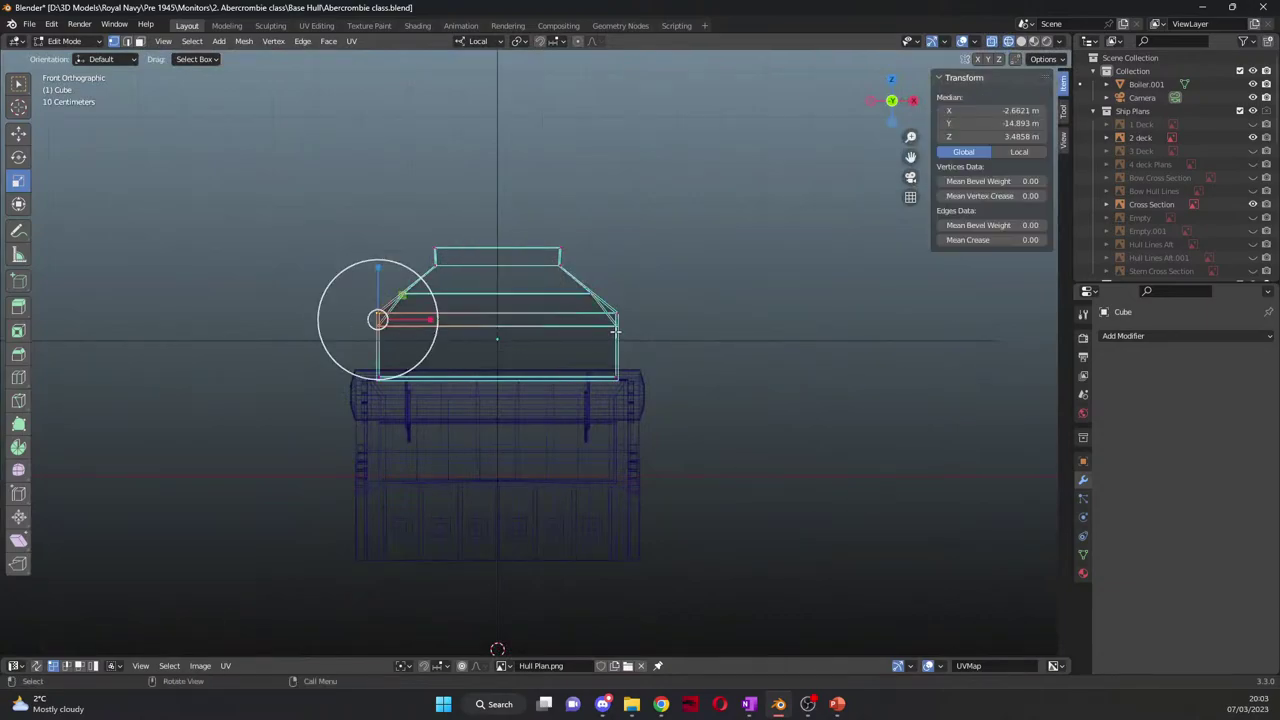
left_click(620, 321, "shift")
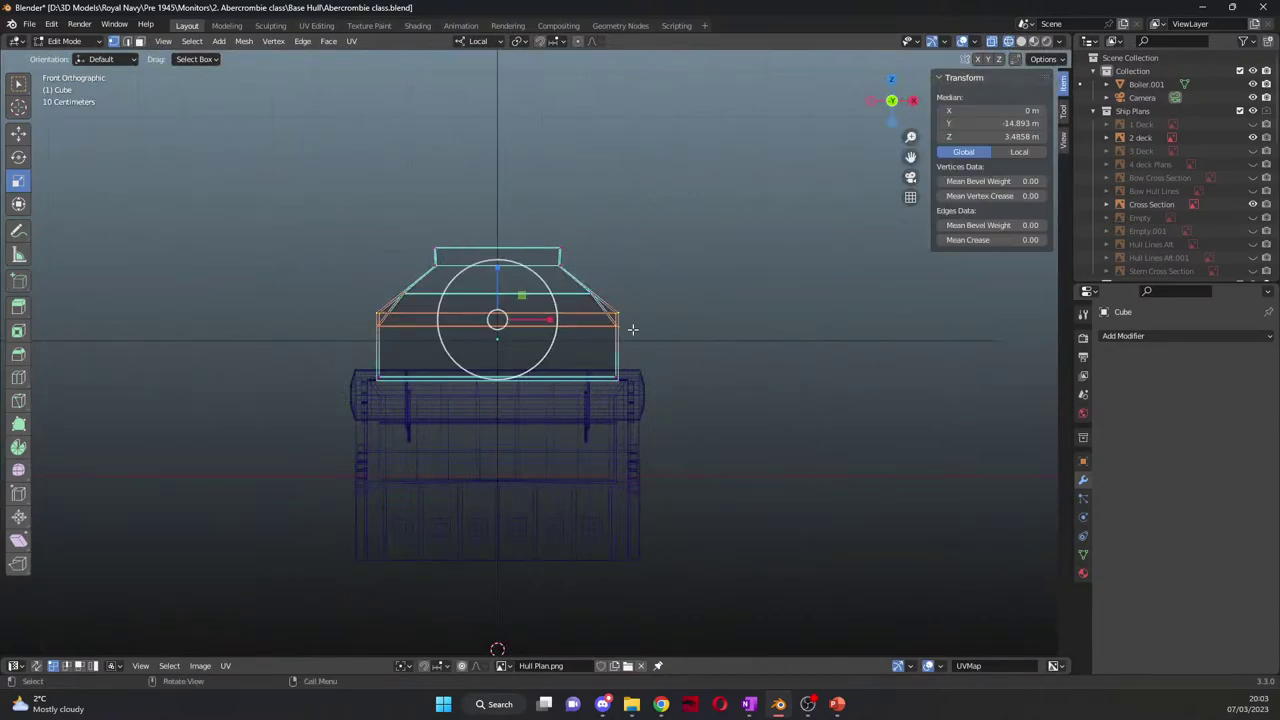
middle_click_drag(829, 200, 730, 265)
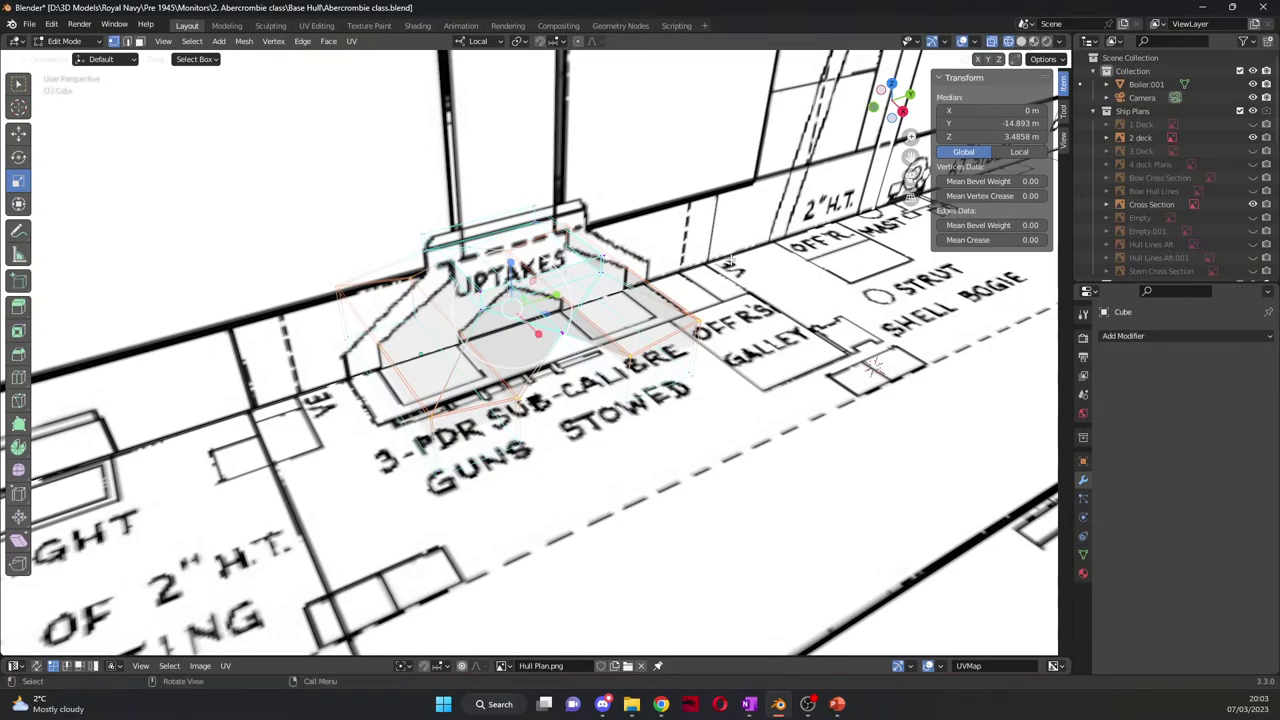
key("KP_7")
scroll(631, 400, "up", 2)
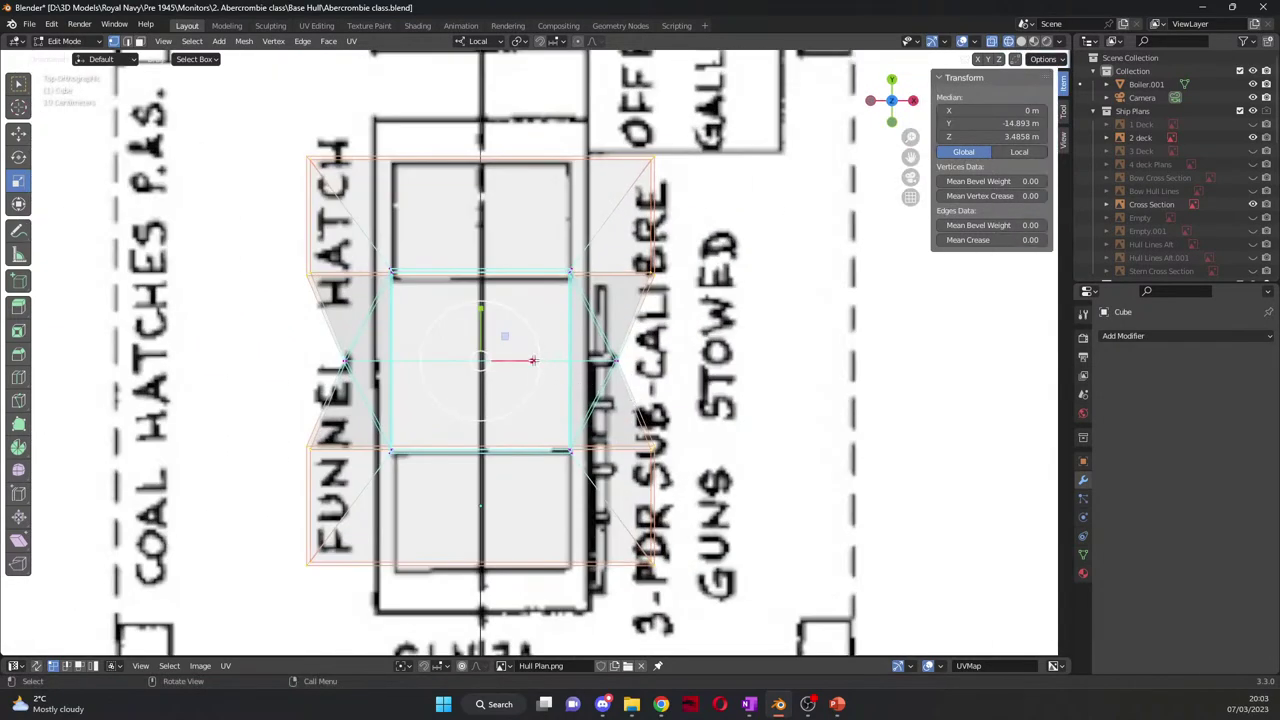
key("s")
key("x")
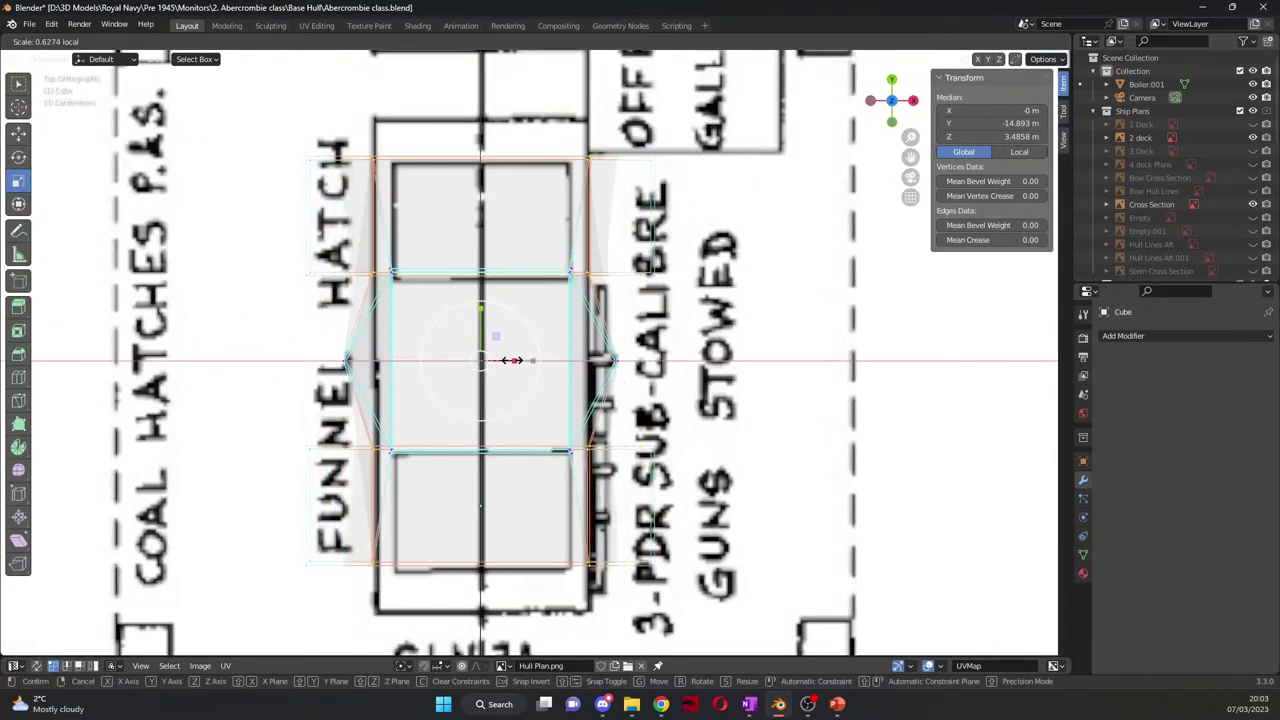
left_click(512, 360)
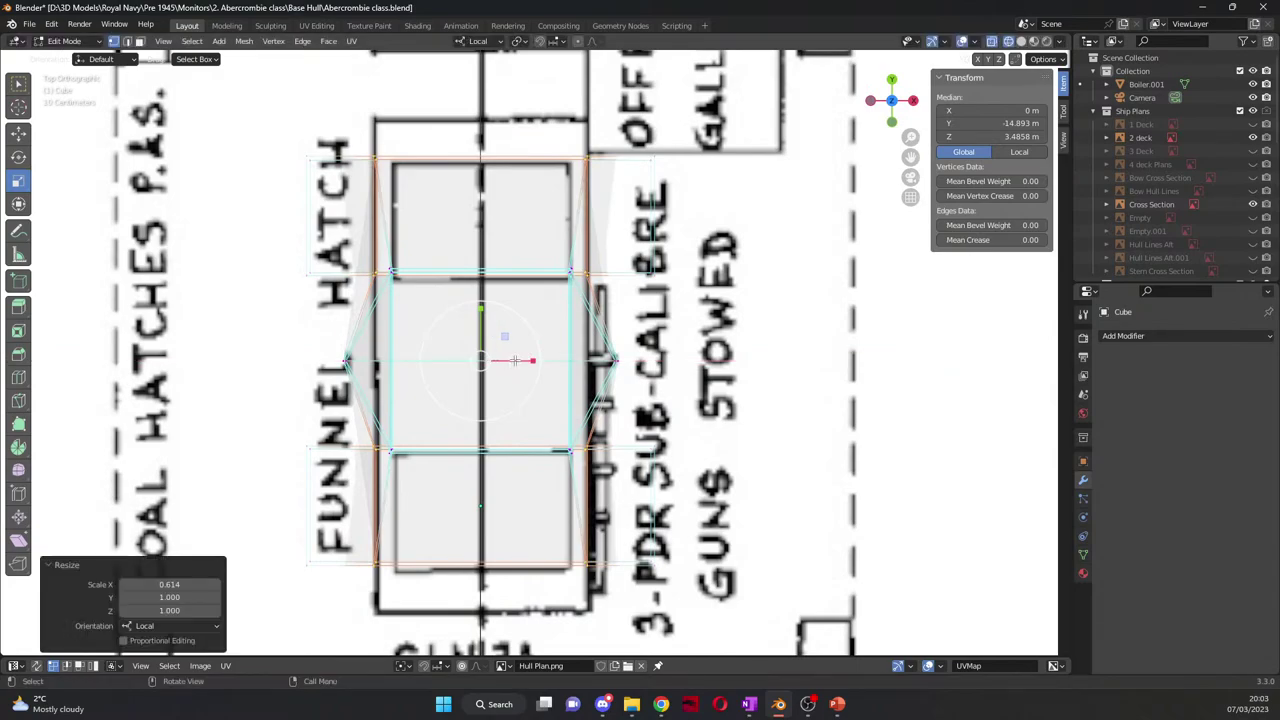
Step: Scale the two central arch vertices further inward to 0.769 along X, in line with the narrowed shoulders
left_click(612, 358)
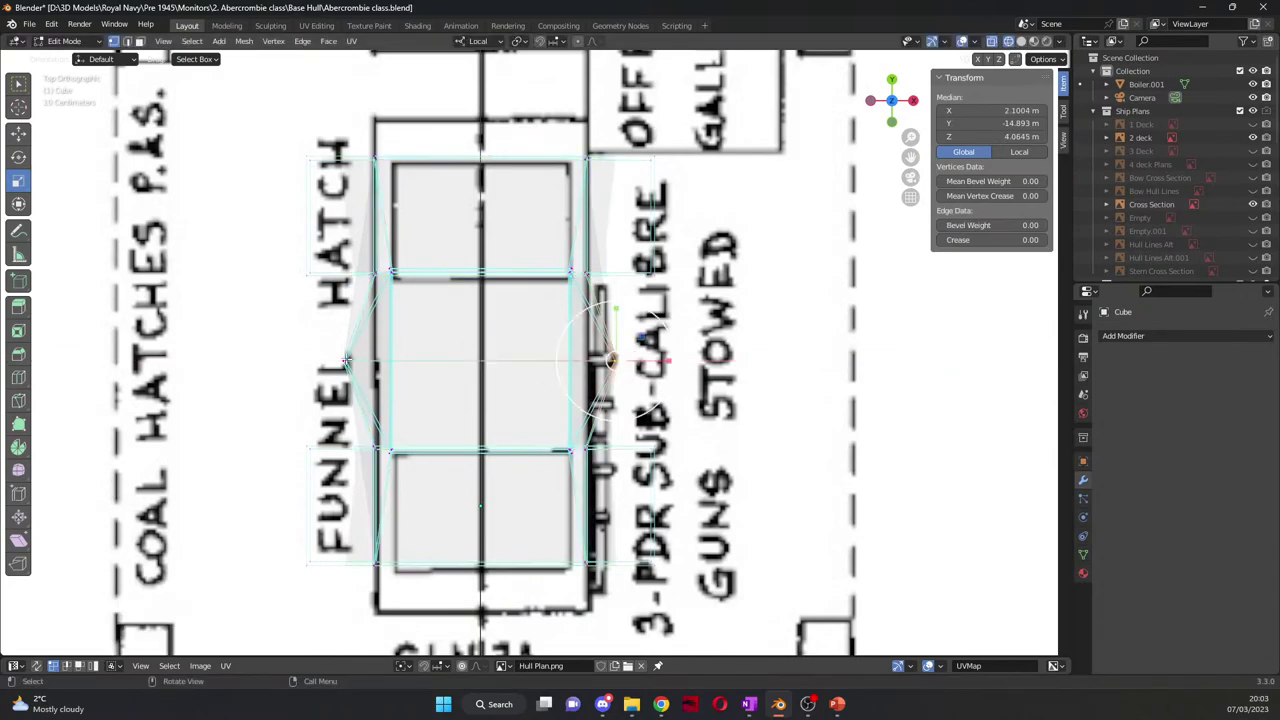
left_click(344, 360, "shift")
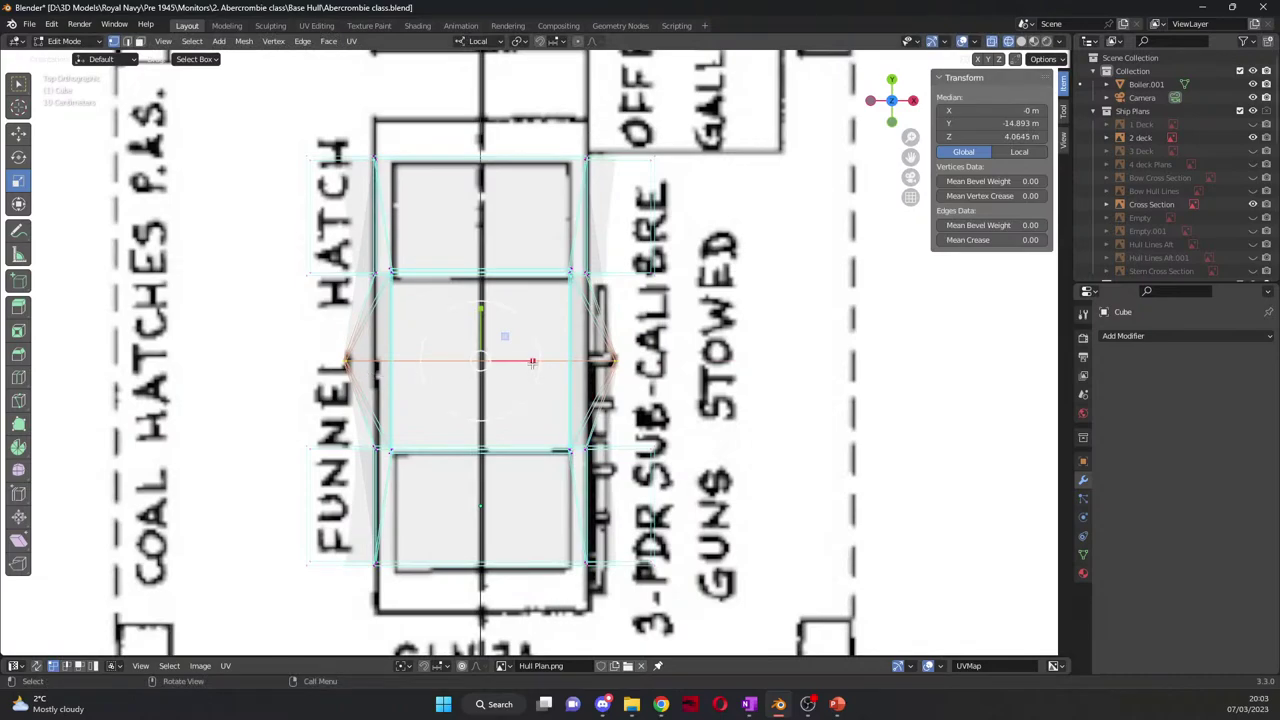
key("s")
key("x")
key("x")
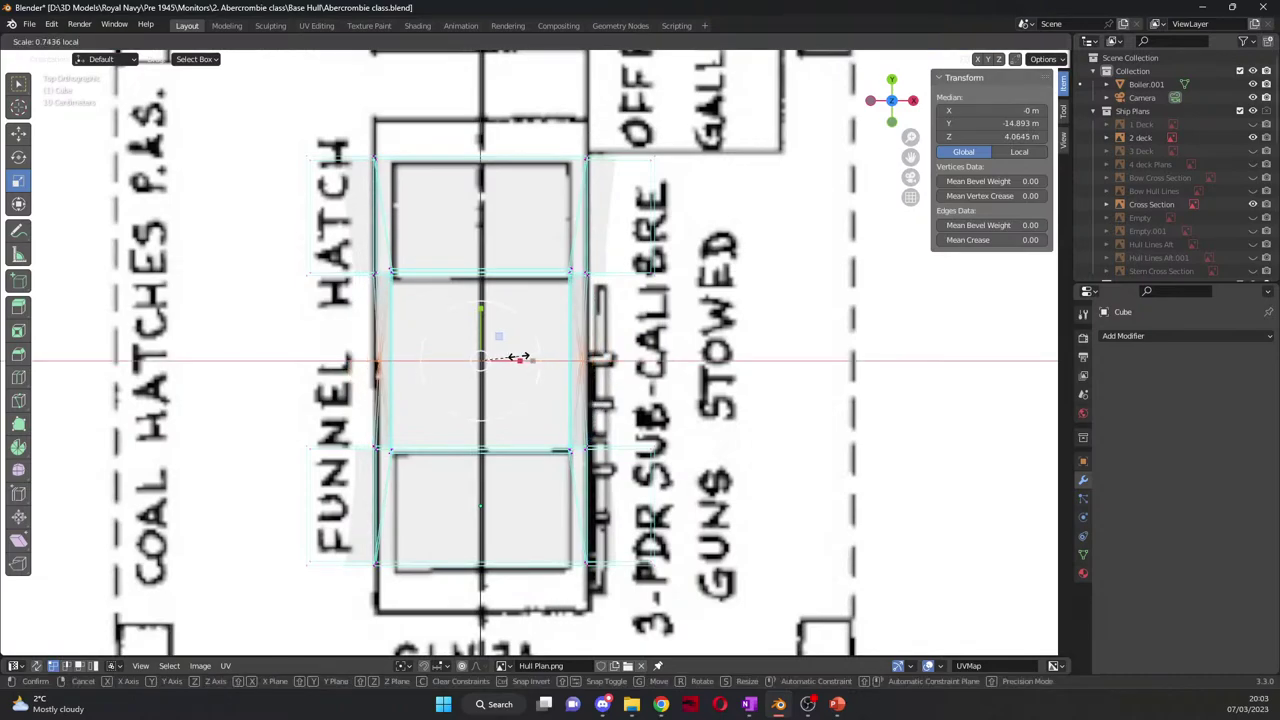
left_click(520, 357)
mouse_move(520, 357)
middle_mouse_down()
mouse_move(651, 335)
mouse_move(545, 358)
middle_mouse_up()
Step: Examine the narrowed uptakes against the ship plans from both sides in material preview shading
left_click(1034, 42)
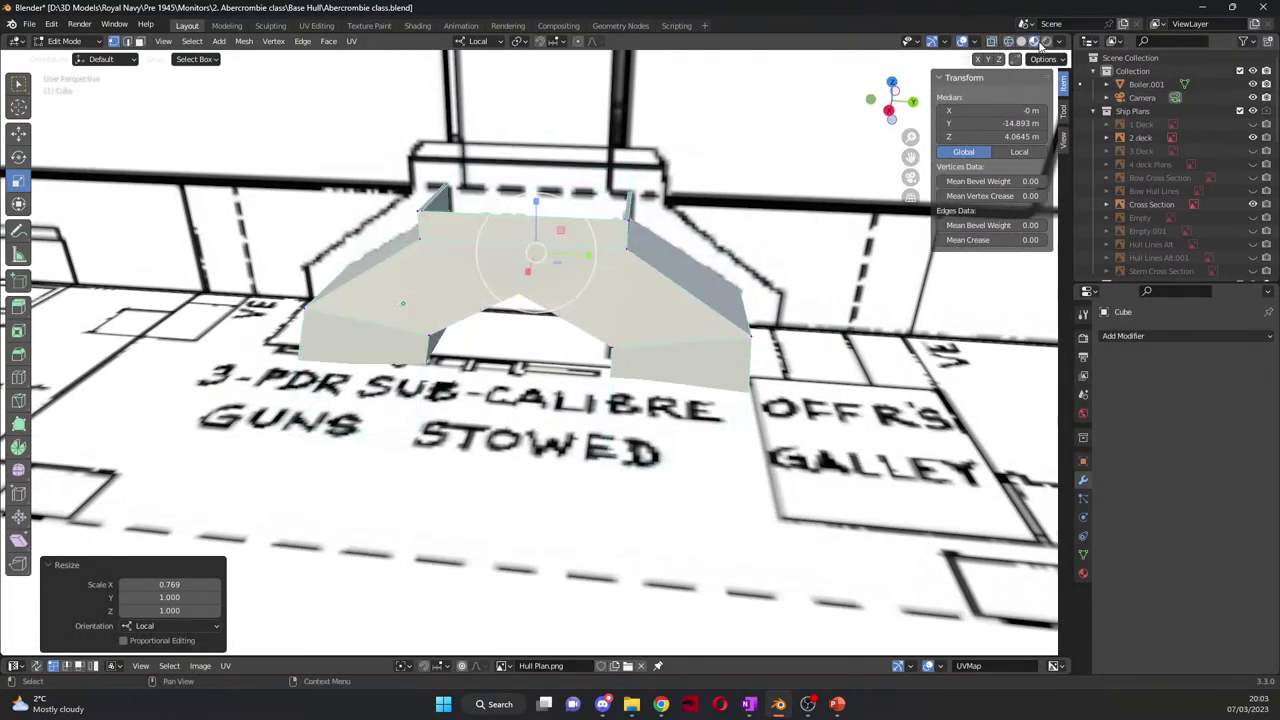
mouse_move(850, 405)
middle_mouse_down()
mouse_move(766, 404)
mouse_move(668, 379)
mouse_move(437, 374)
mouse_move(612, 374)
mouse_move(588, 405)
mouse_move(689, 397)
mouse_move(545, 433)
middle_mouse_up()
scroll(575, 406, "up", 5)
scroll(601, 405, "up", 3)
scroll(643, 412, "down", 6)
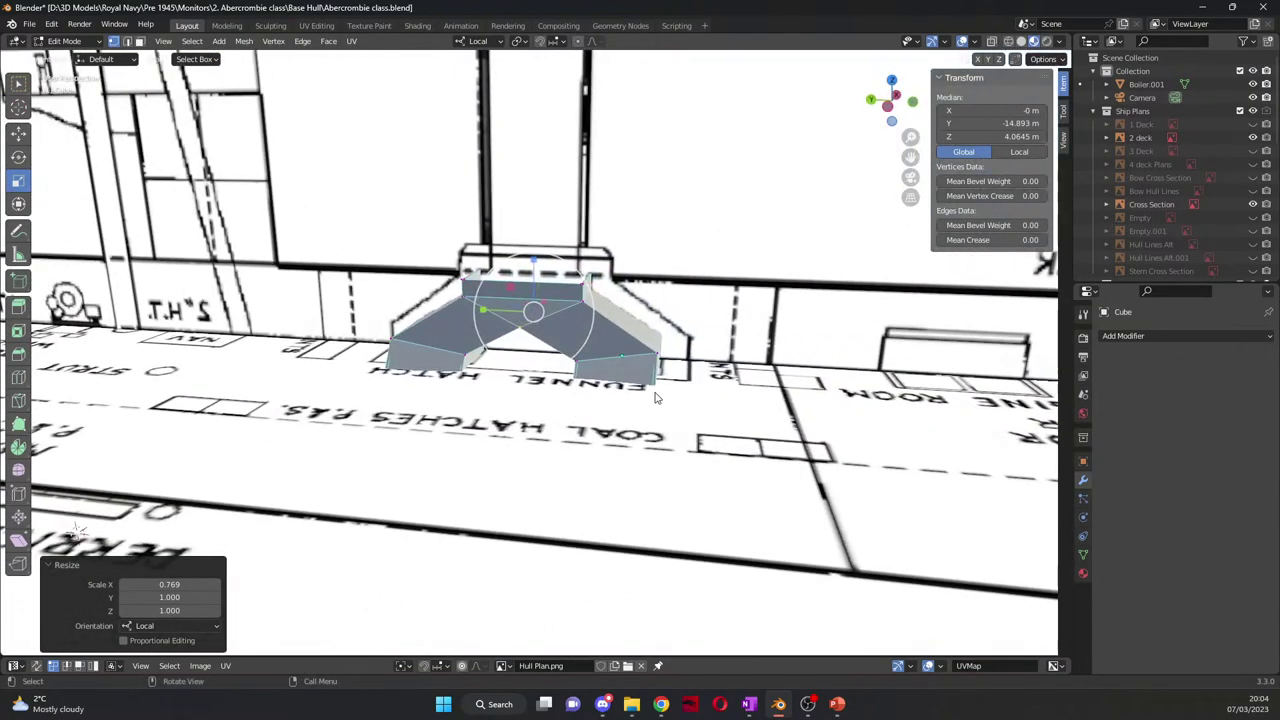
middle_click_drag(655, 398, 433, 408)
Step: Return to Object Mode and hide the Ship Plans collection to inspect the boilers and uptakes on their own
key("Tab")
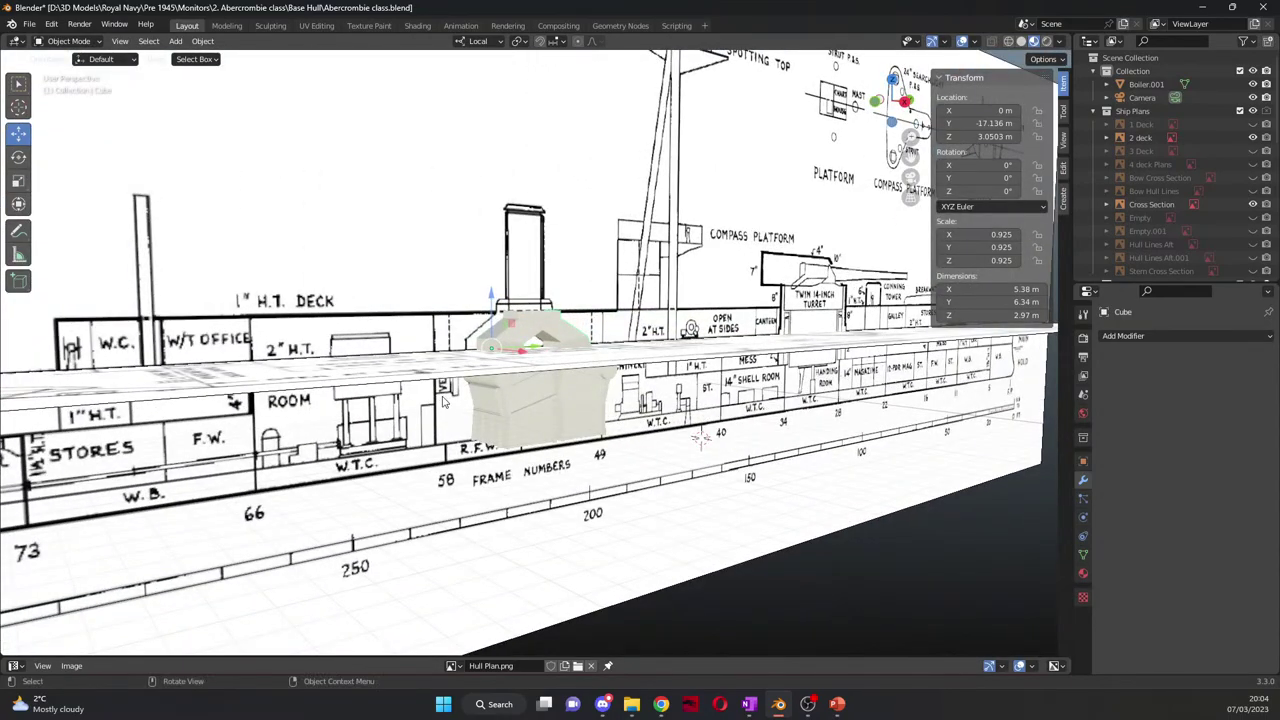
left_click(1256, 113)
middle_click_drag(430, 350, 570, 385)
scroll(630, 398, "up", 4)
scroll(630, 398, "up", 2)
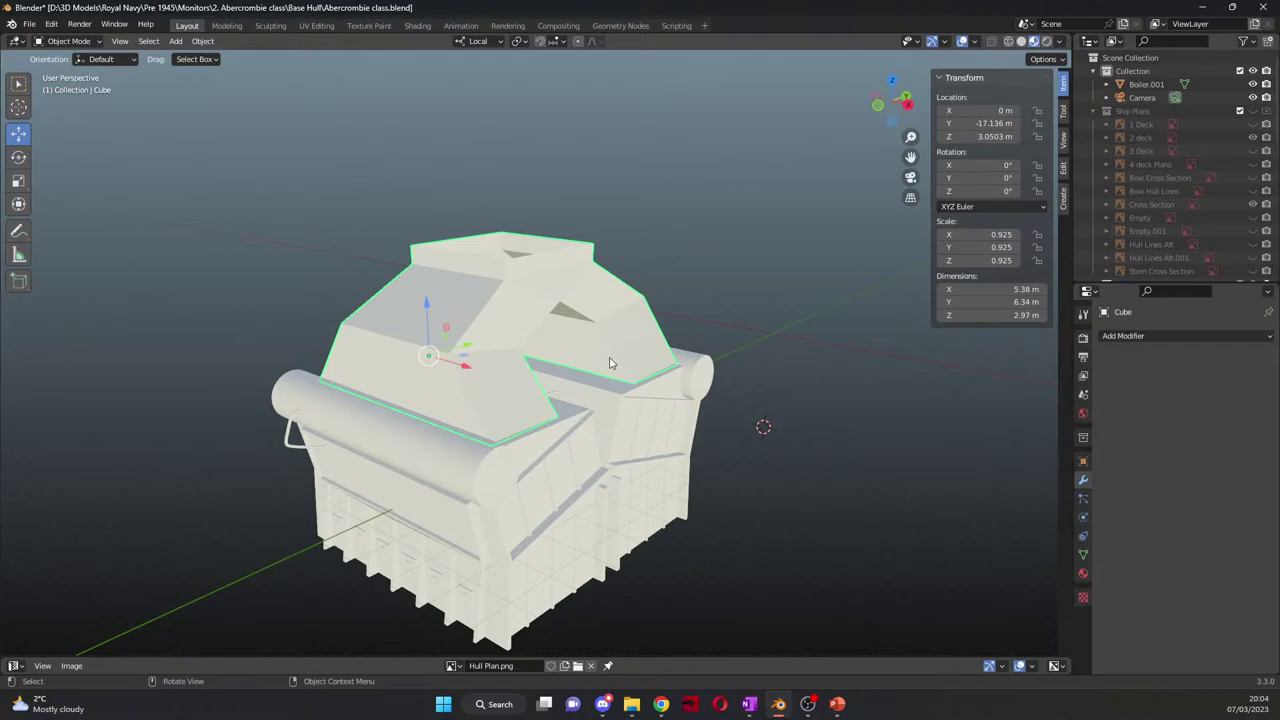
scroll(692, 488, "down", 3)
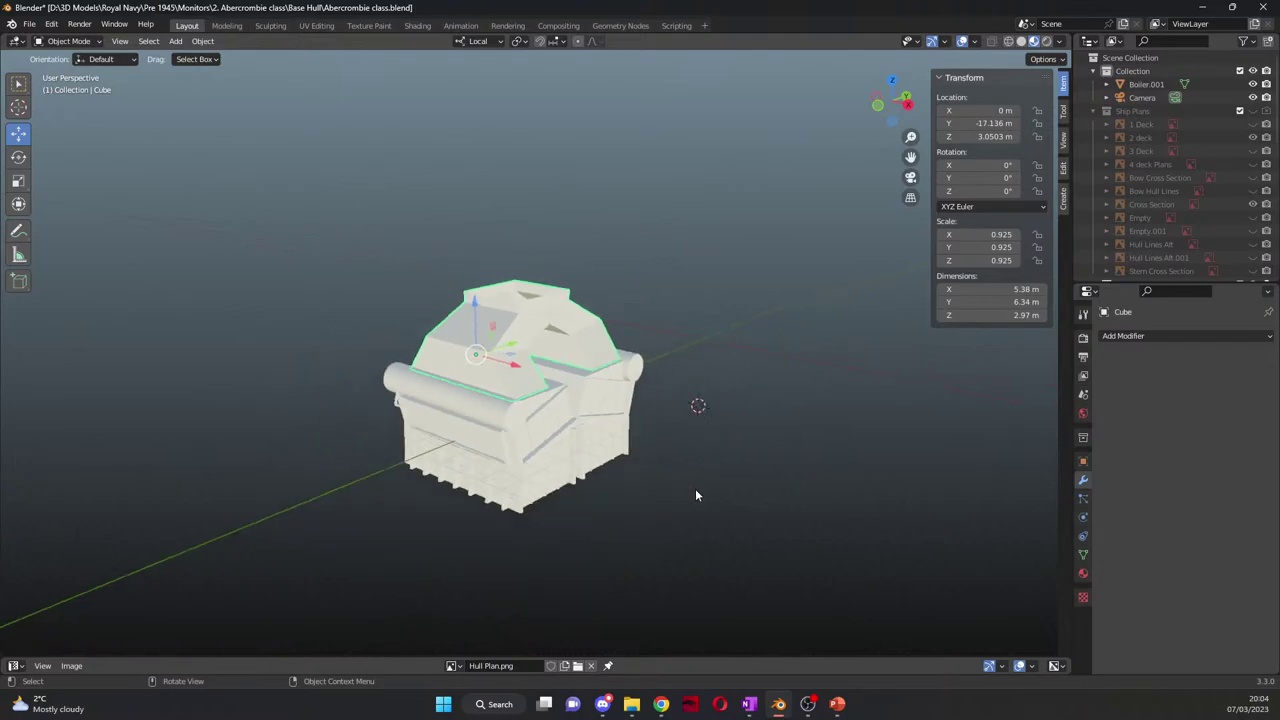
middle_click_drag(717, 496, 681, 474)
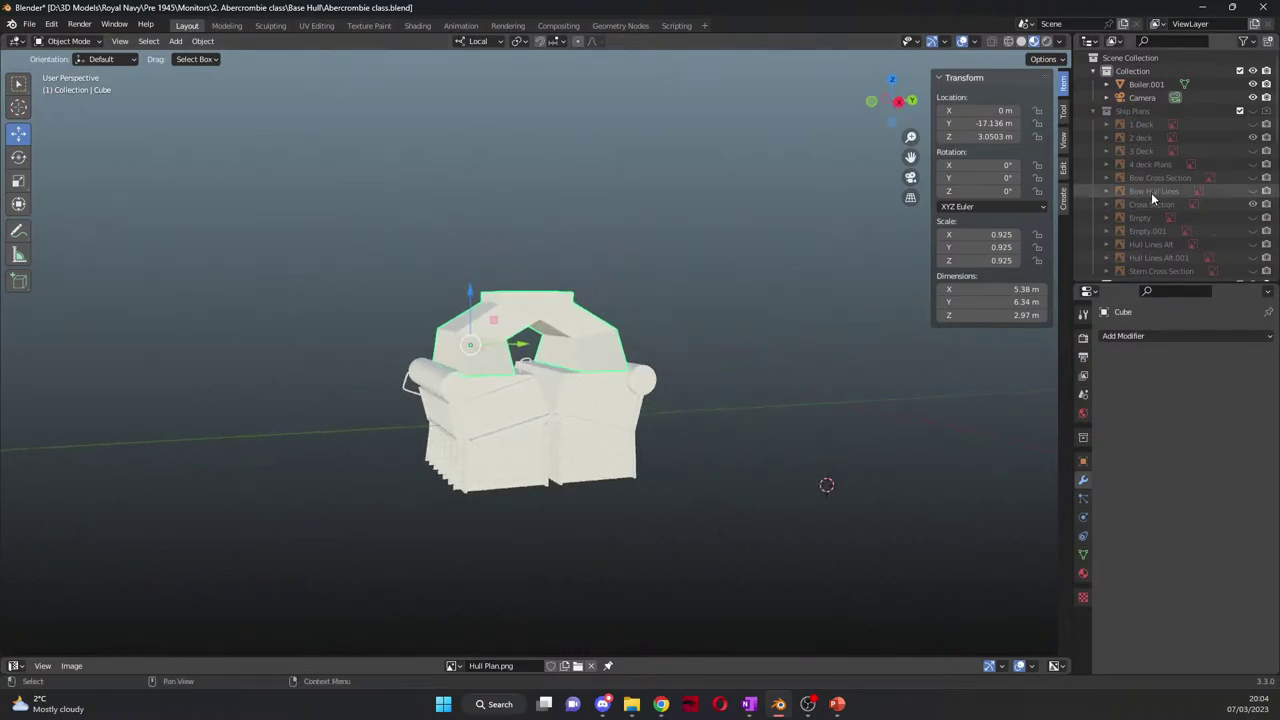
Step: Make the Ribs/Framing collection visible and compare the boilers with the human figure for scale
scroll(1224, 191, "down", 5)
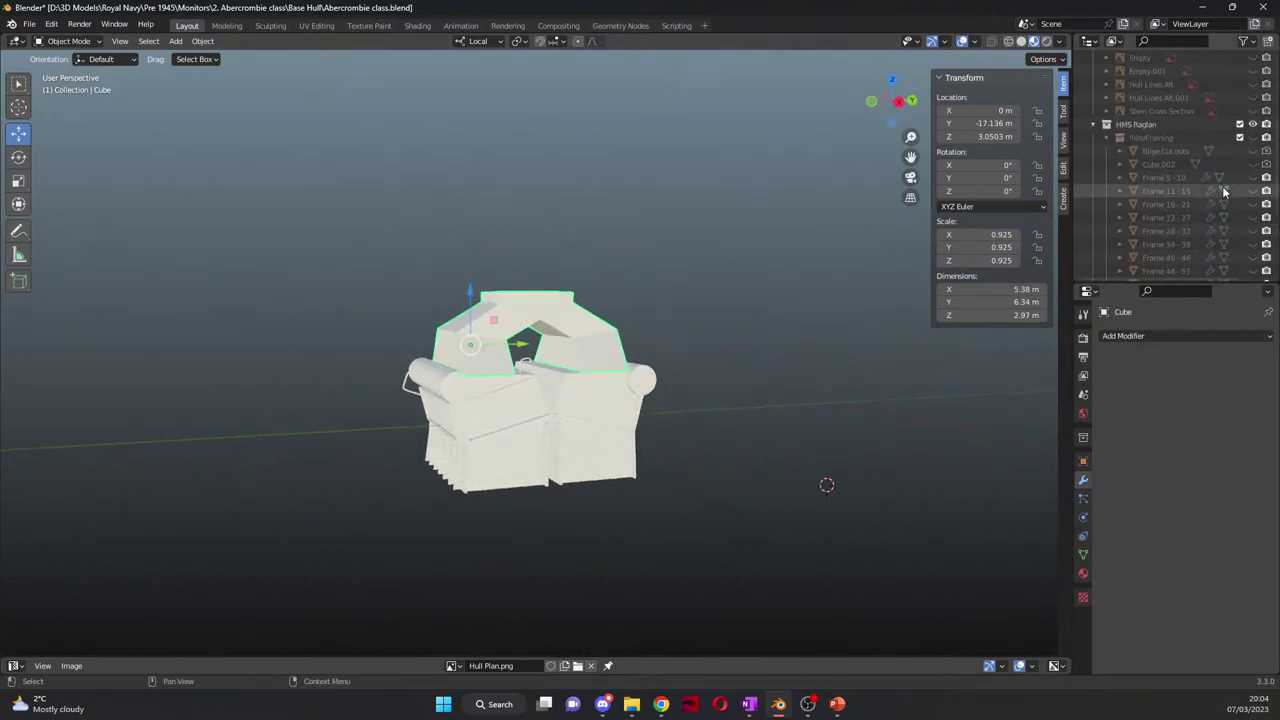
left_click(1240, 137)
middle_click_drag(540, 340, 602, 356)
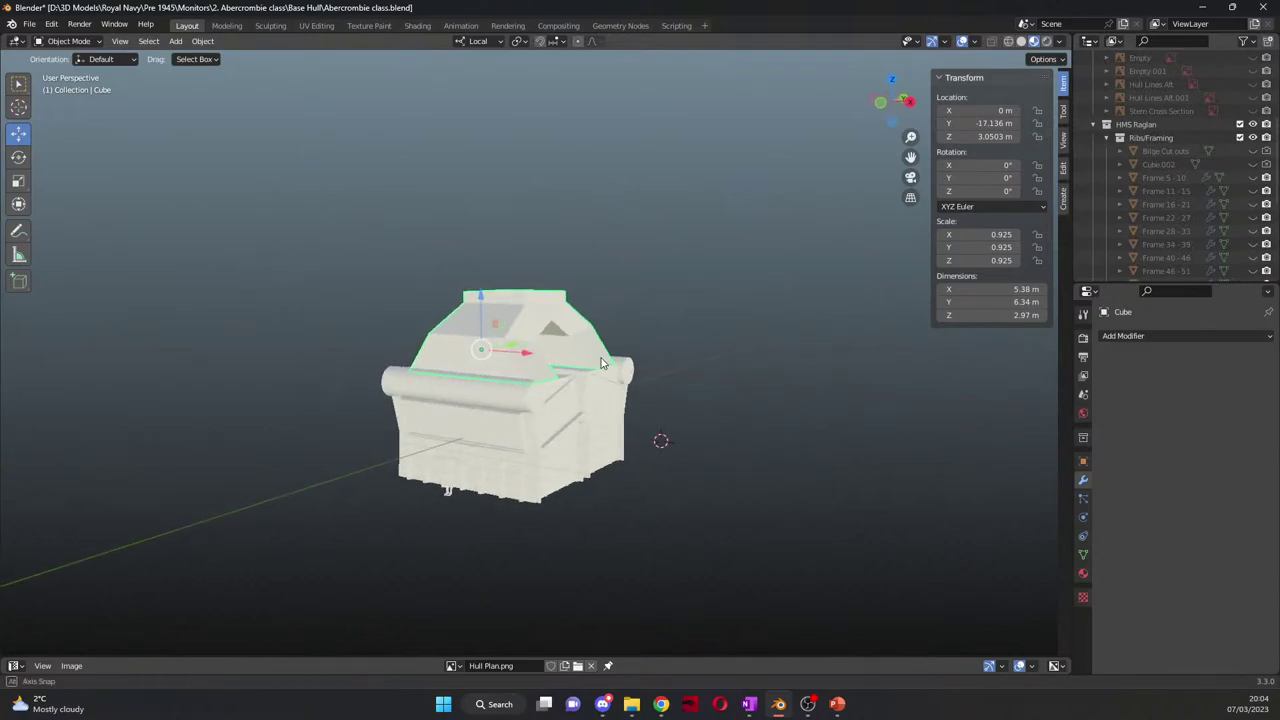
scroll(522, 522, "up", 4)
middle_click_drag(522, 522, 453, 487)
scroll(453, 487, "down", 3)
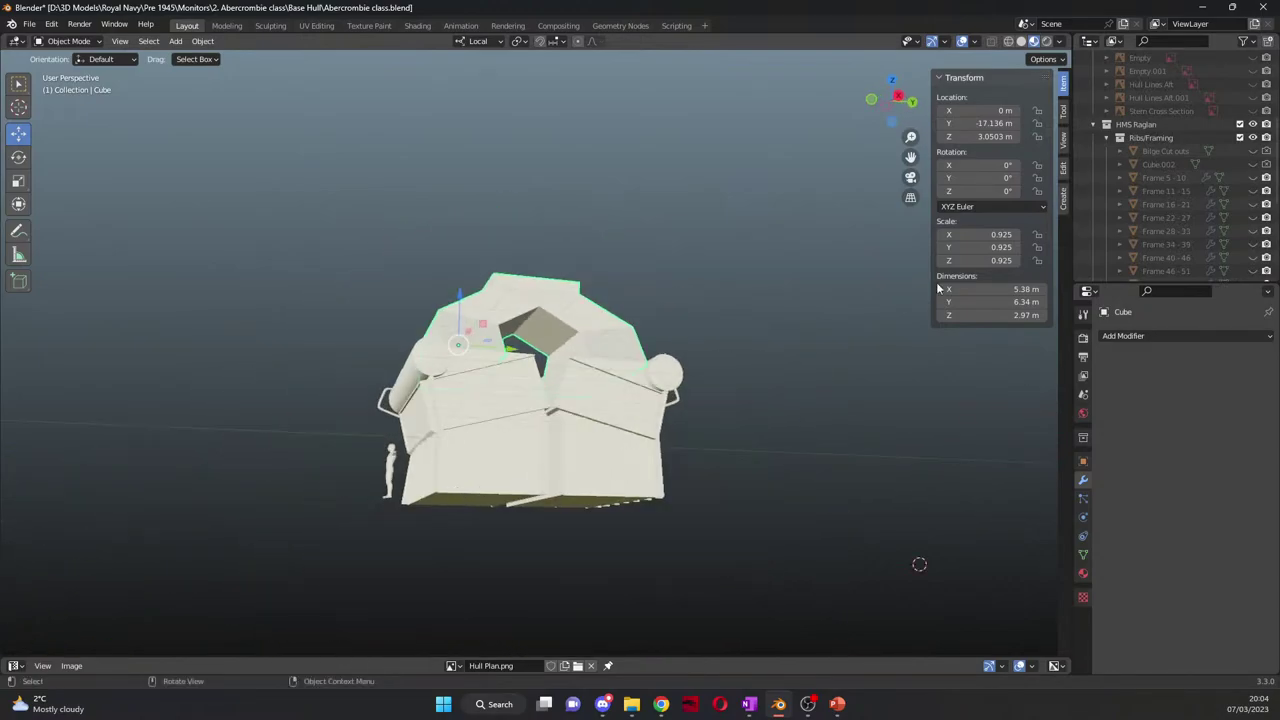
Step: Reveal the Bilge Cut outs object beside the boilers and hide it again
scroll(1183, 193, "down", 2)
left_click(1253, 98)
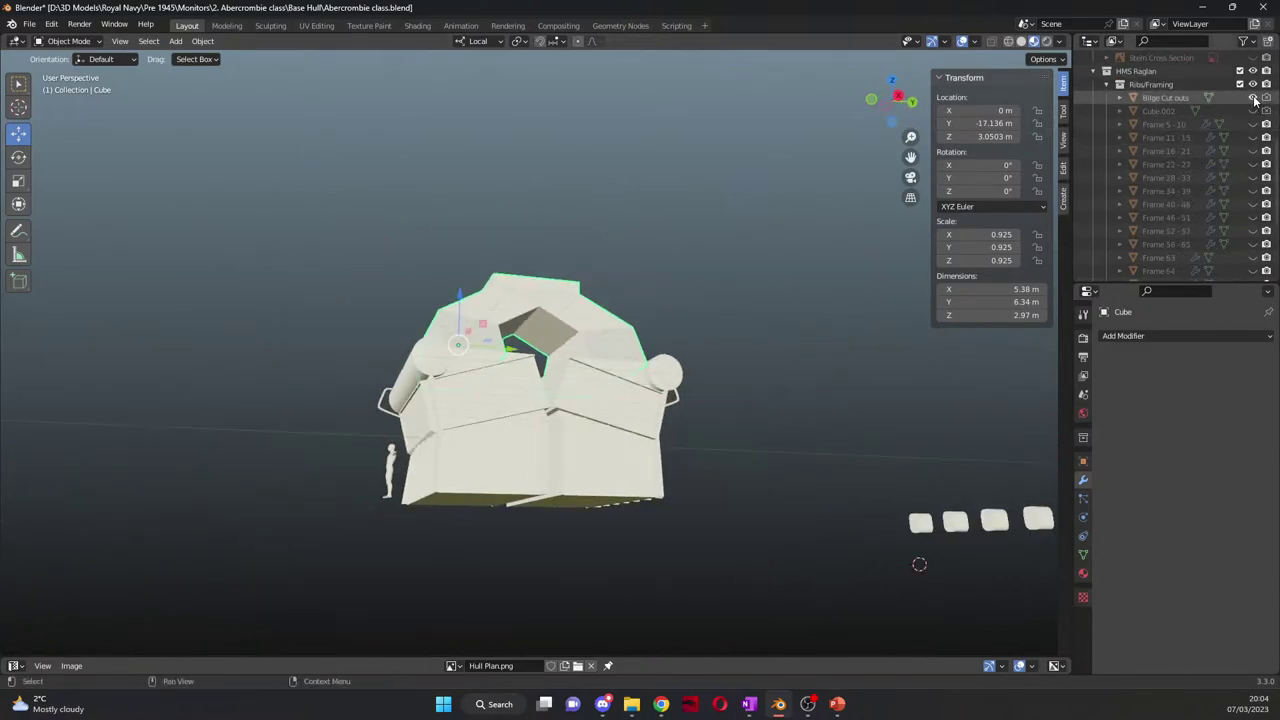
middle_click_drag(690, 445, 792, 407)
left_click(1253, 98)
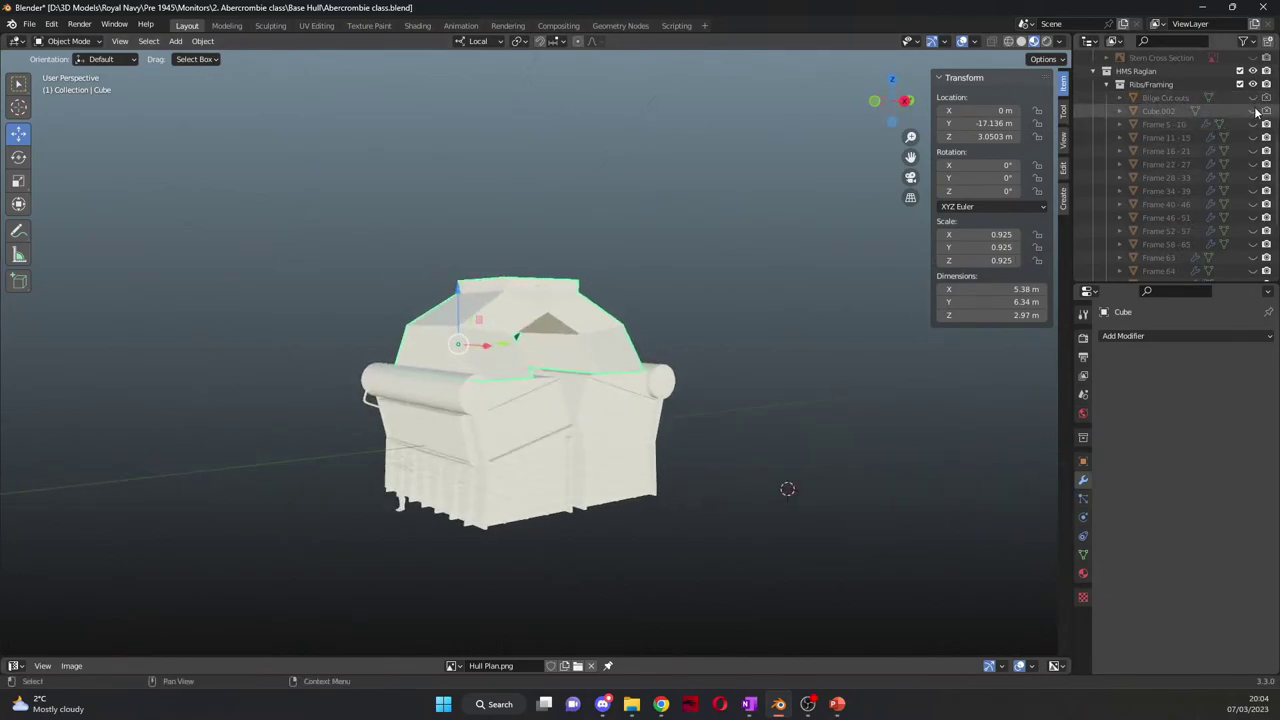
Step: Show the Cube.002 beam and select it in the viewport
left_click(1253, 111)
left_click(1253, 111)
left_click(1253, 111)
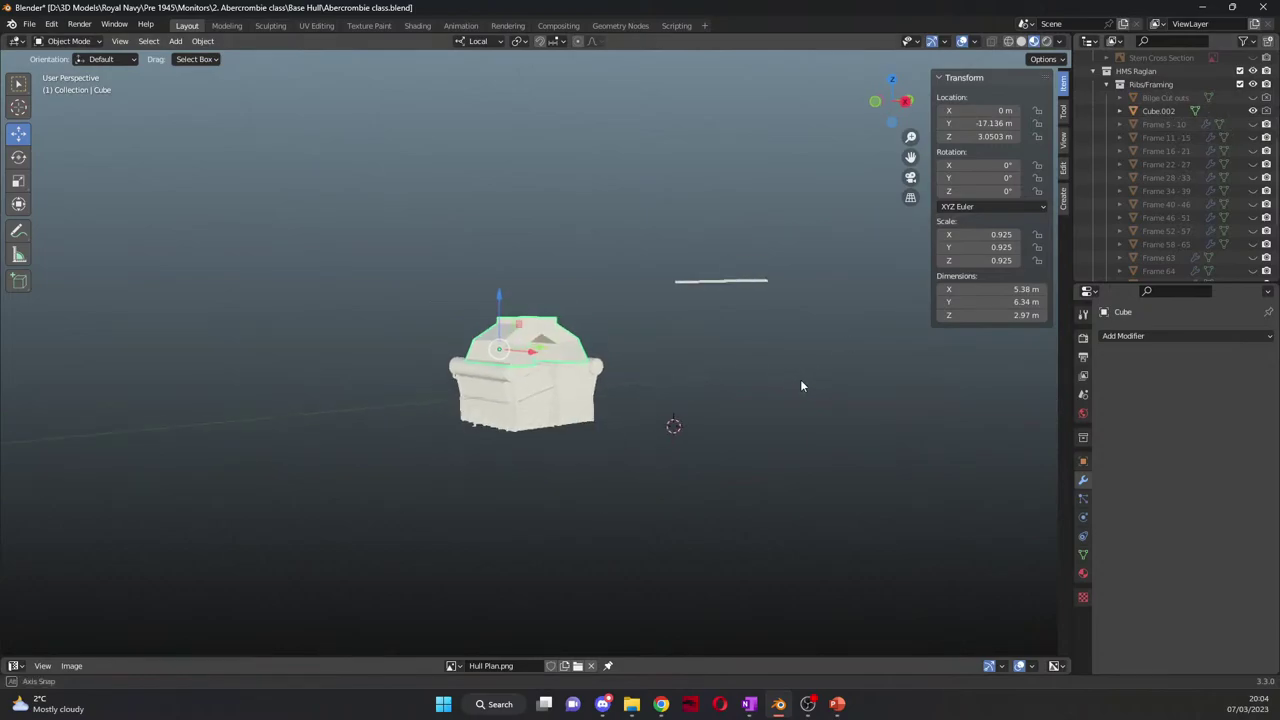
middle_click_drag(800, 379, 606, 443)
left_click(465, 416)
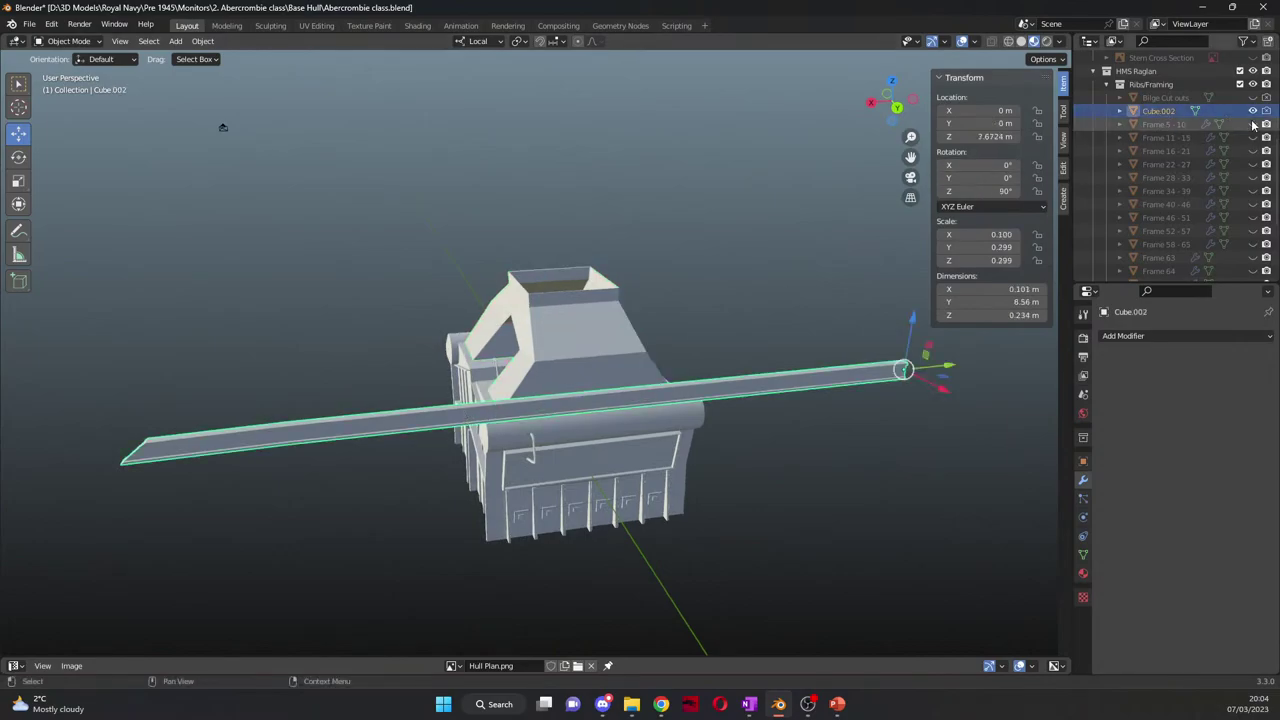
Step: Show all the hull frames from Frame 5 - 10 through Frame 67 - 73 and examine how the boilers and uptakes fit inside
left_click_drag(1253, 150, 1253, 258)
scroll(1250, 270, "down", 2)
middle_click_drag(186, 266, 443, 248)
scroll(460, 299, "down", 1)
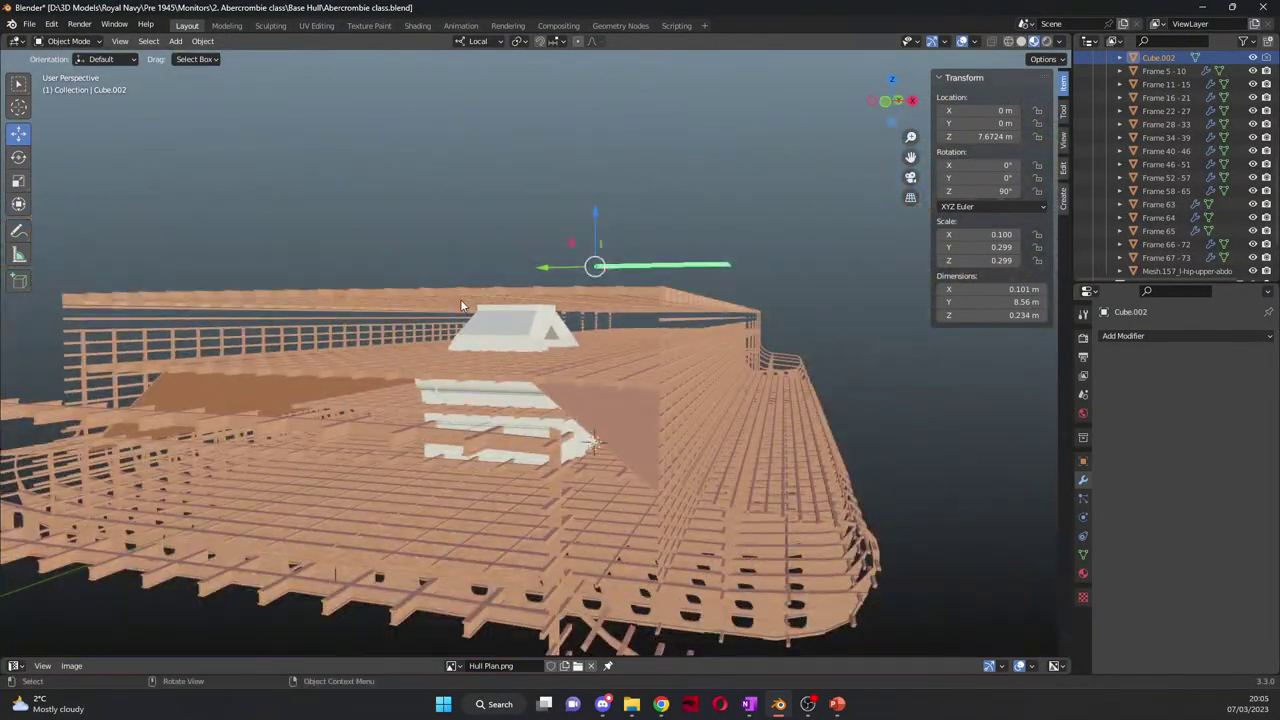
middle_click_drag(460, 299, 512, 317)
scroll(437, 304, "down", 1)
scroll(530, 364, "up", 5)
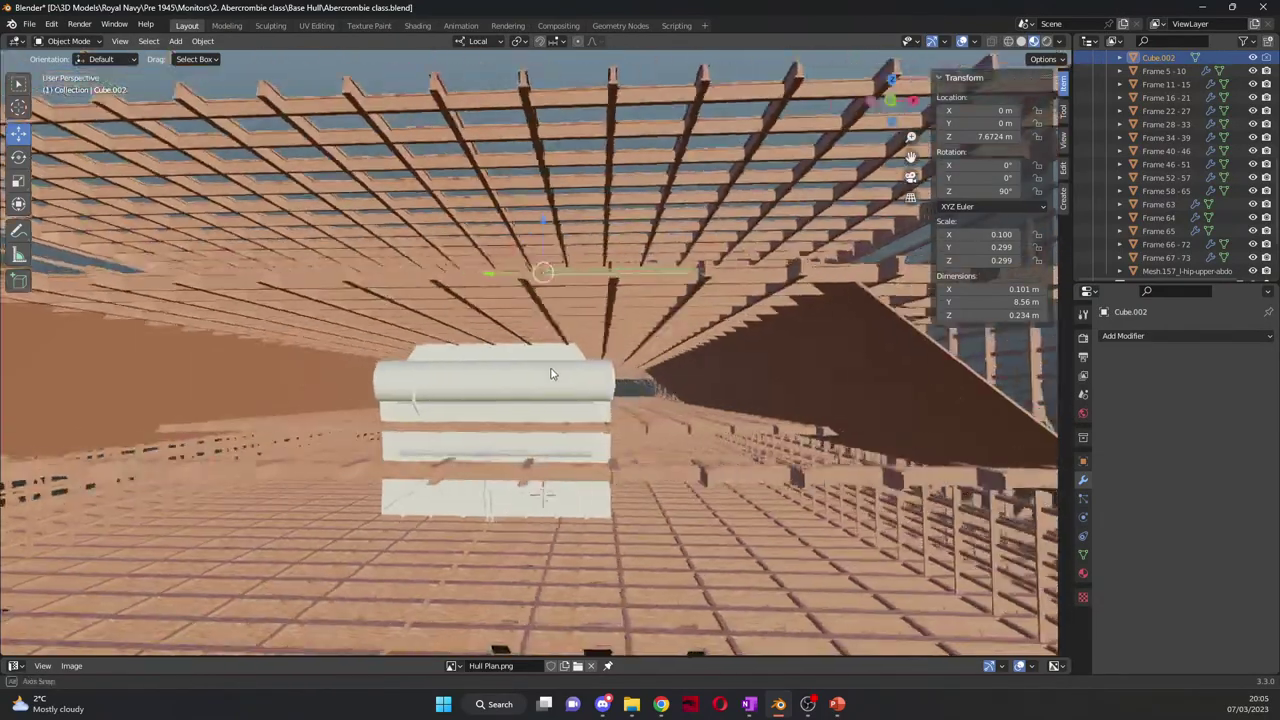
mouse_move(551, 369)
middle_mouse_down()
mouse_move(531, 363)
mouse_move(528, 376)
mouse_move(566, 375)
middle_mouse_up()
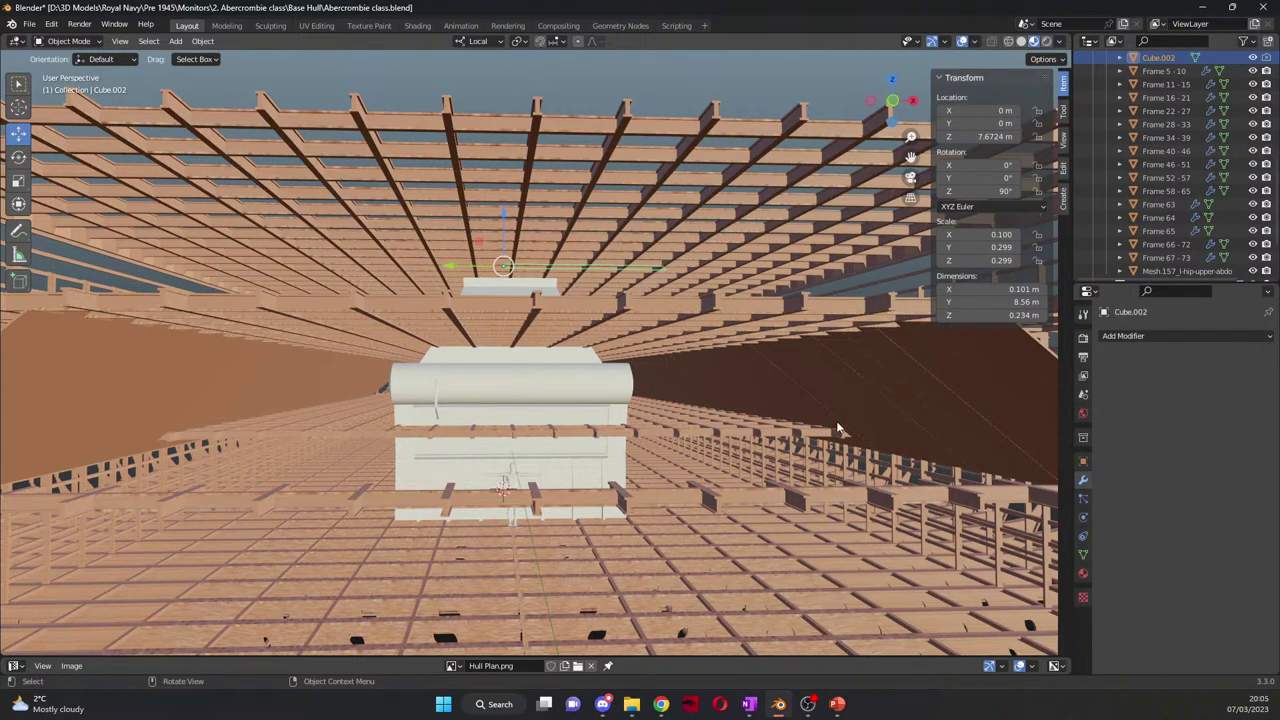
Step: Make the Triple Expansion Engine in the Engineering Stuff collection visible inside the hull framing
middle_click_drag(837, 428, 800, 406)
scroll(574, 415, "up", 10)
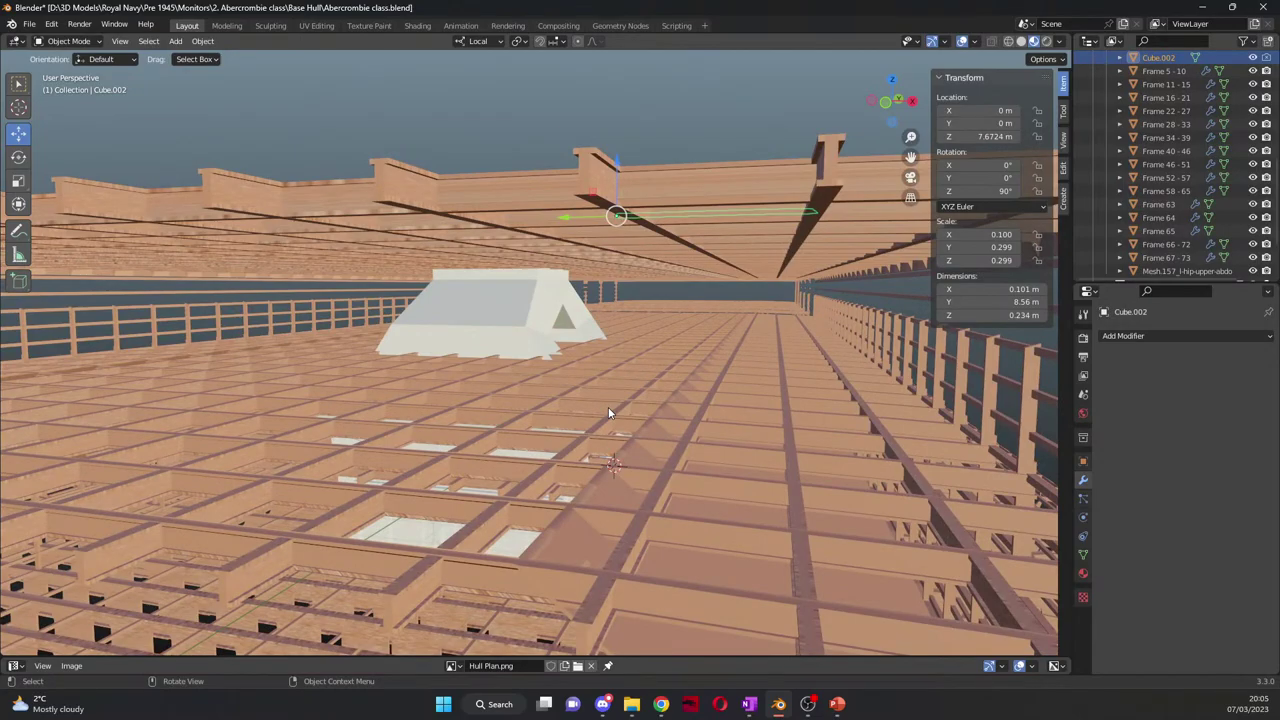
middle_click_drag(609, 413, 616, 404)
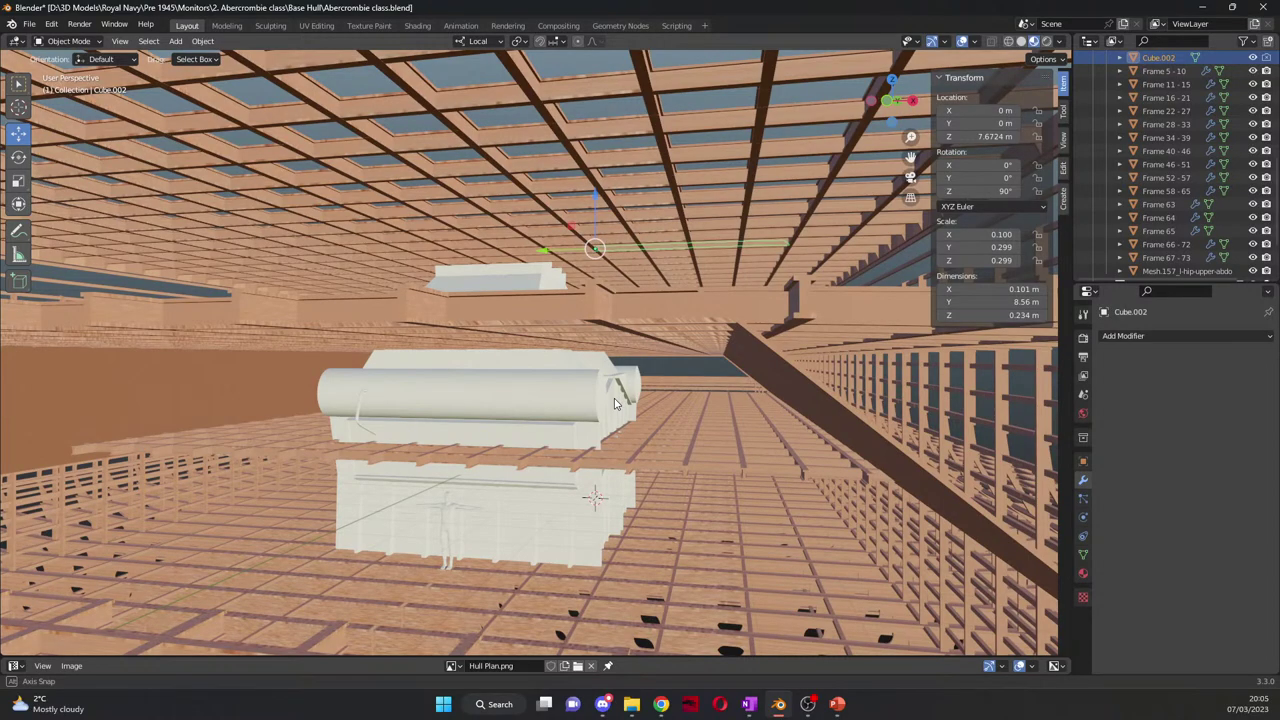
scroll(615, 403, "down", 4)
middle_click_drag(615, 403, 615, 393)
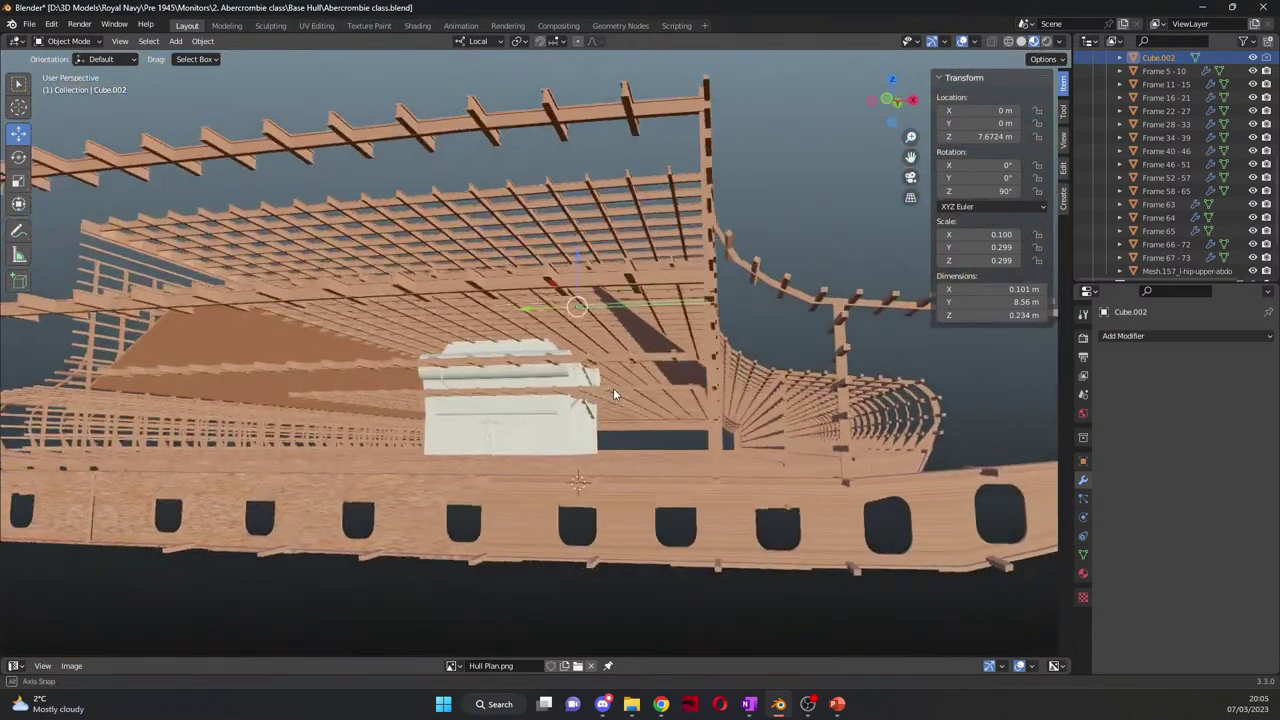
scroll(613, 388, "up", 10)
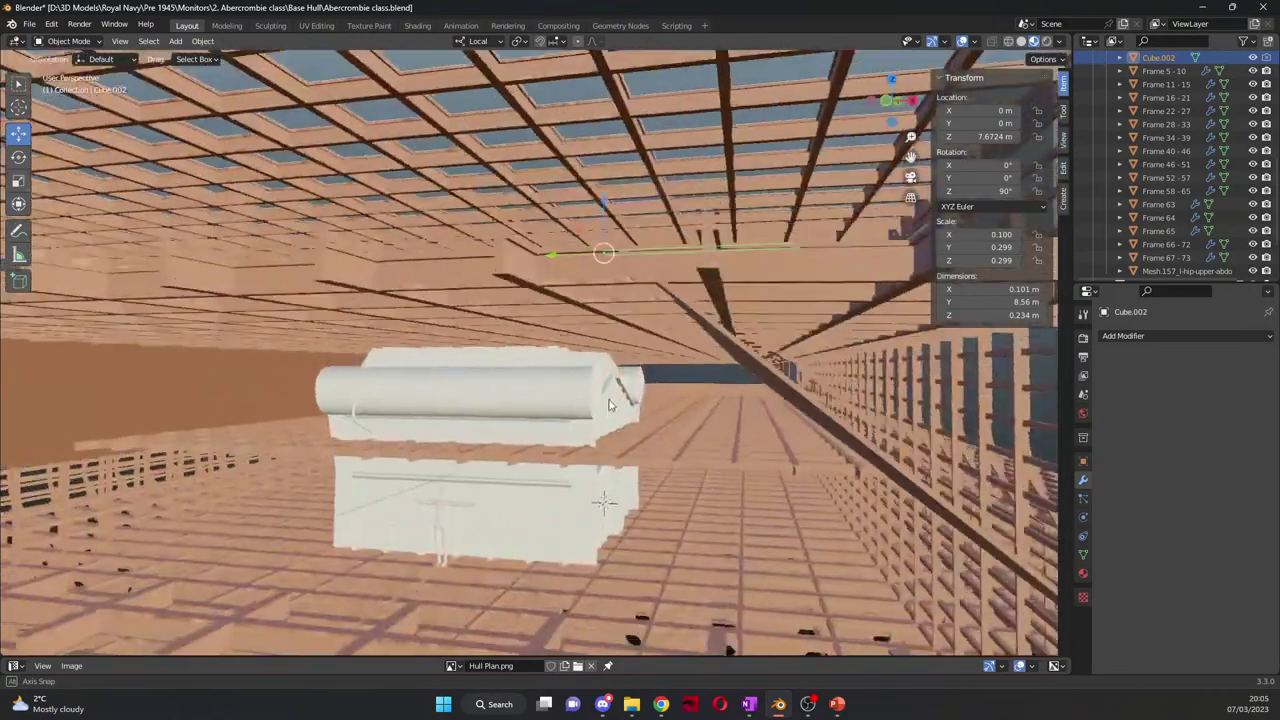
scroll(1181, 247, "down", 3)
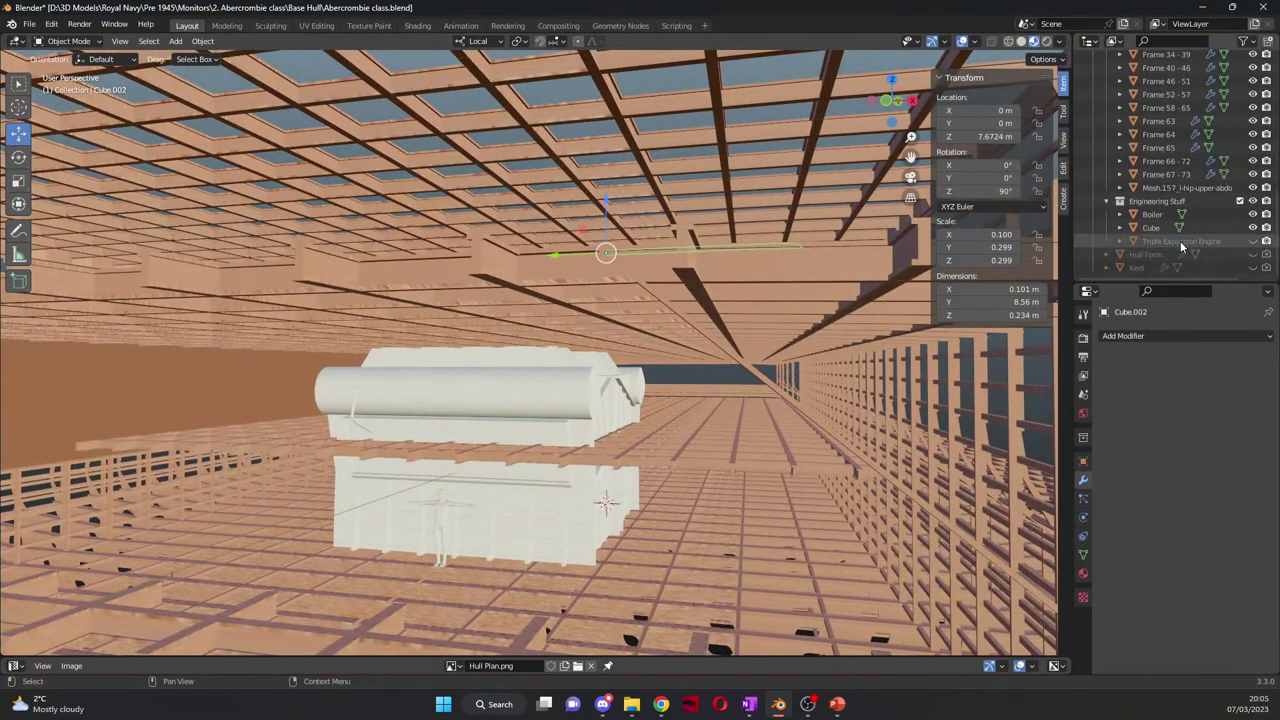
left_click(1253, 243)
Step: Examine how the triple expansion engines sit relative to the boilers and decks, from inside the hull and in the right orthographic view
middle_click_drag(754, 333, 632, 335)
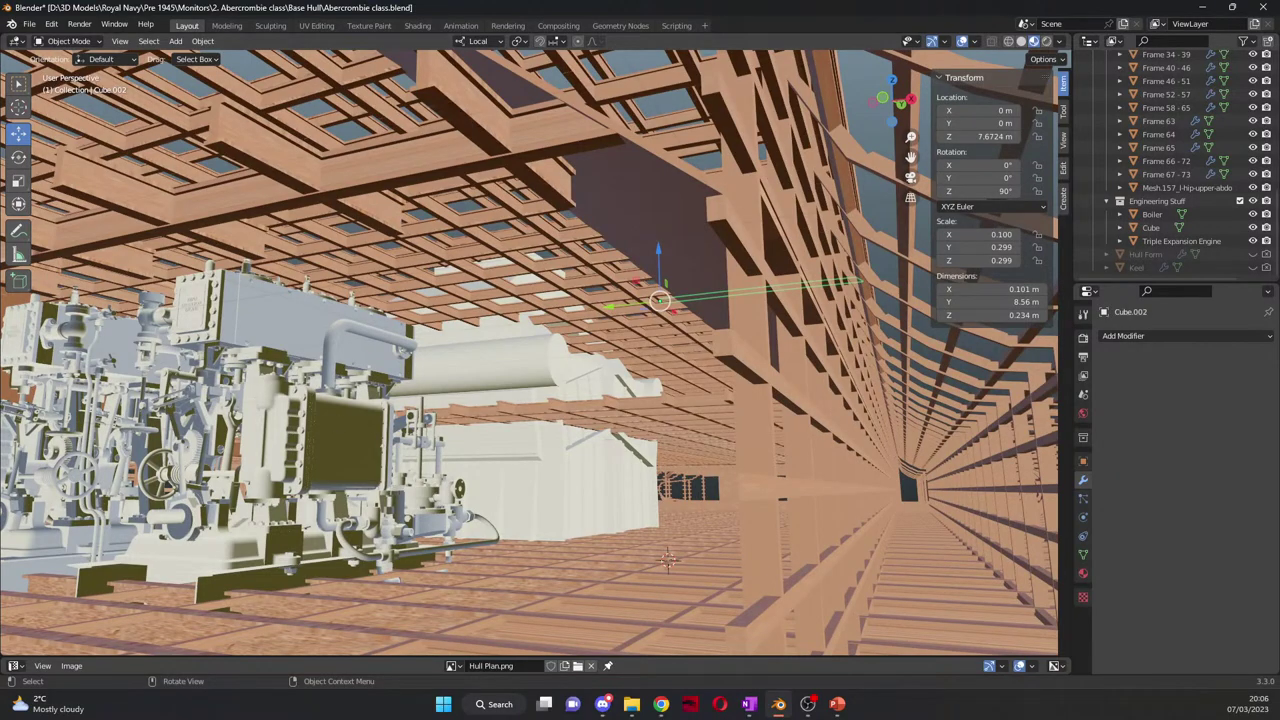
middle_click_drag(367, 425, 500, 488)
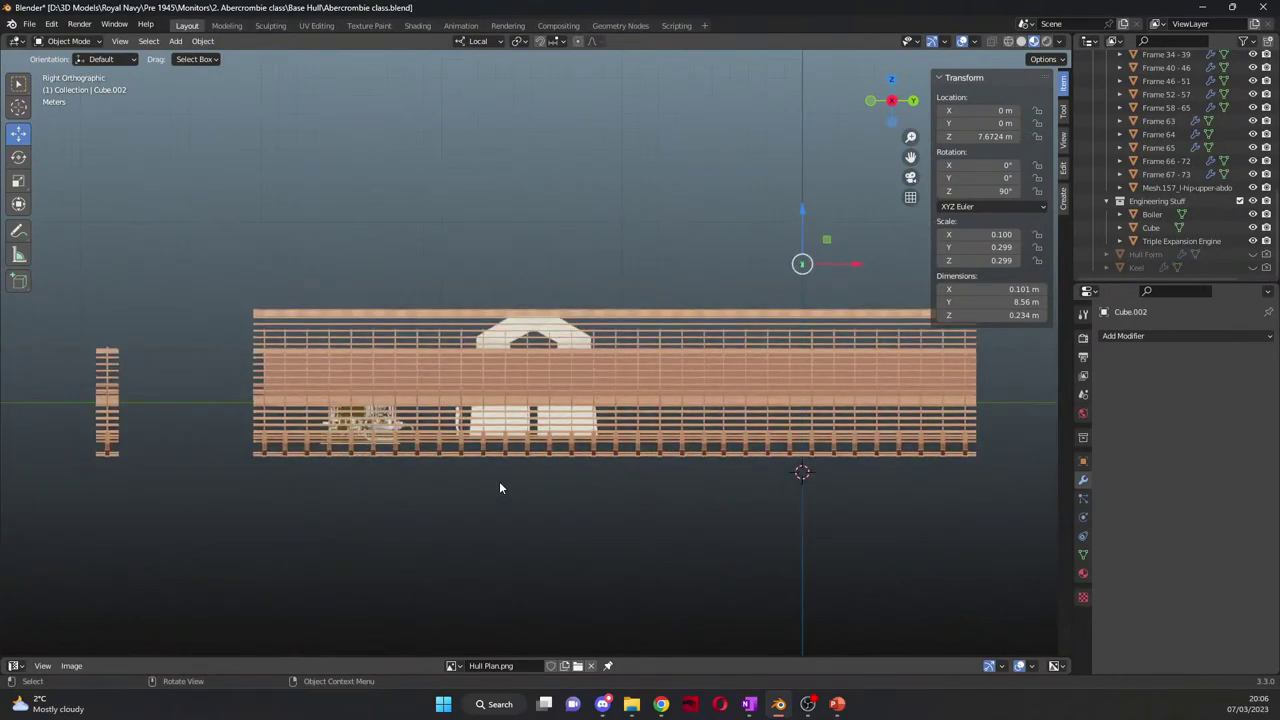
scroll(500, 487, "up", 3)
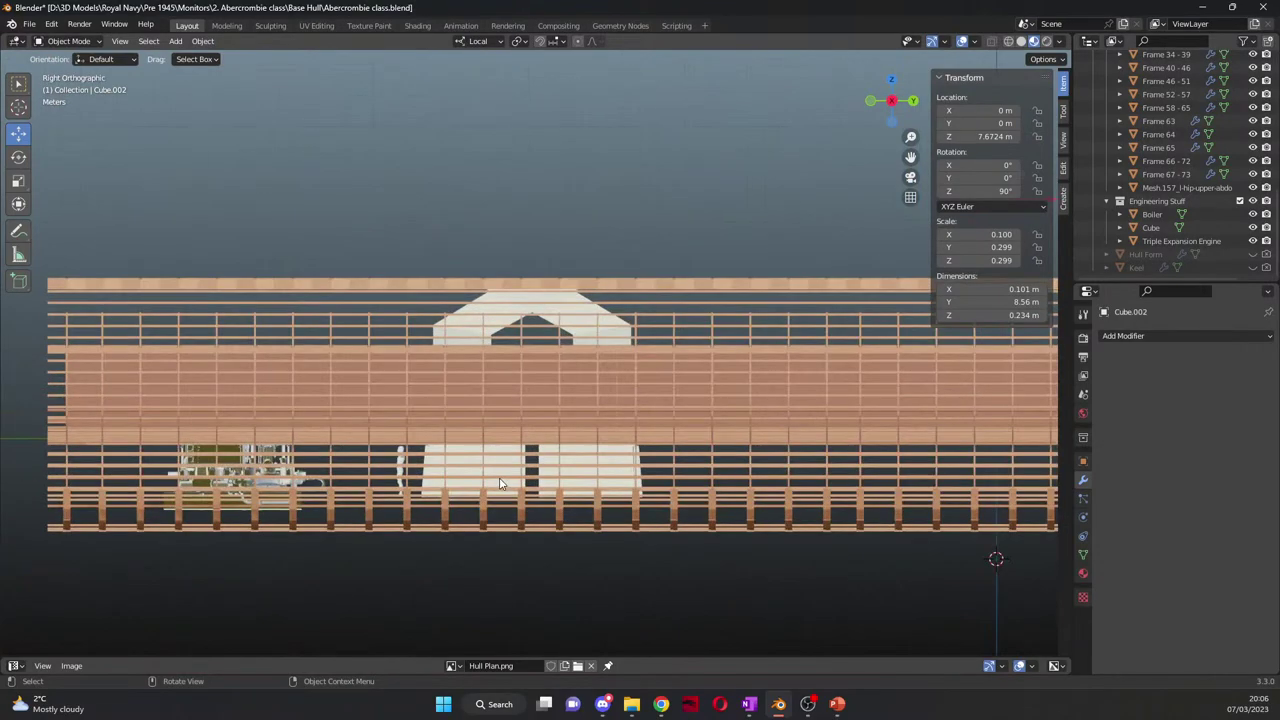
middle_click_drag(255, 463, 386, 450)
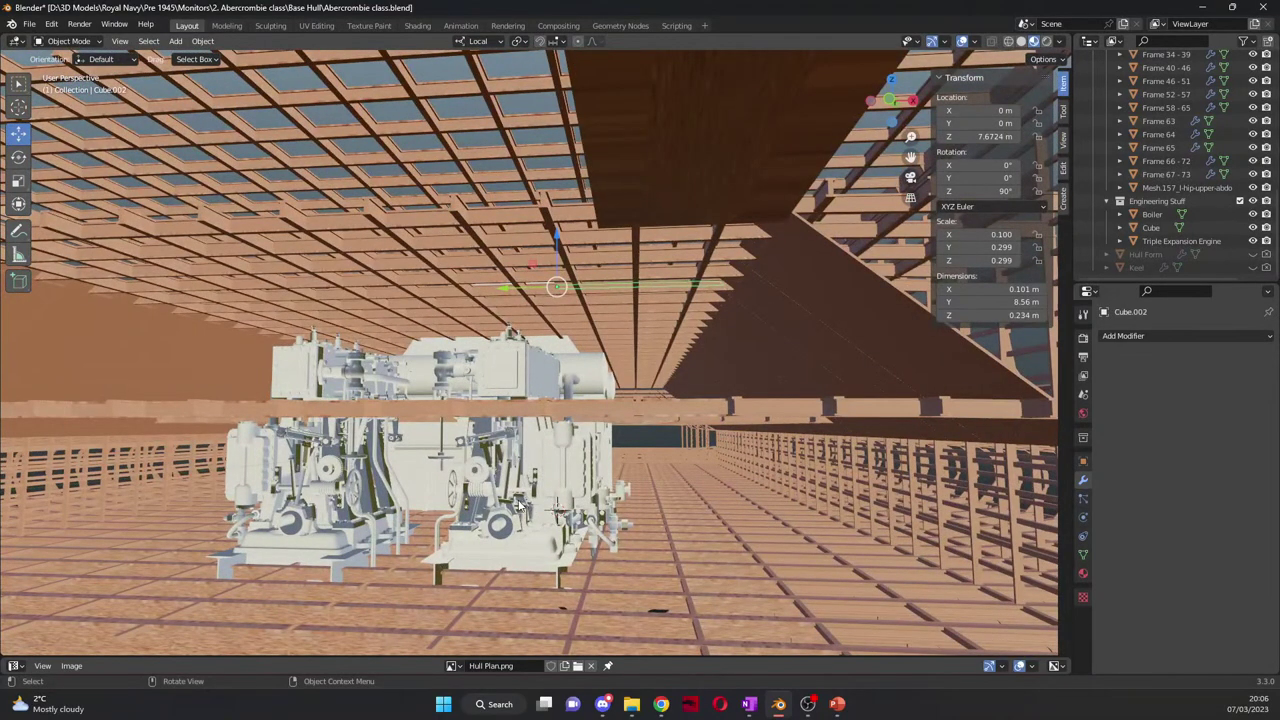
middle_click_drag(524, 506, 508, 505)
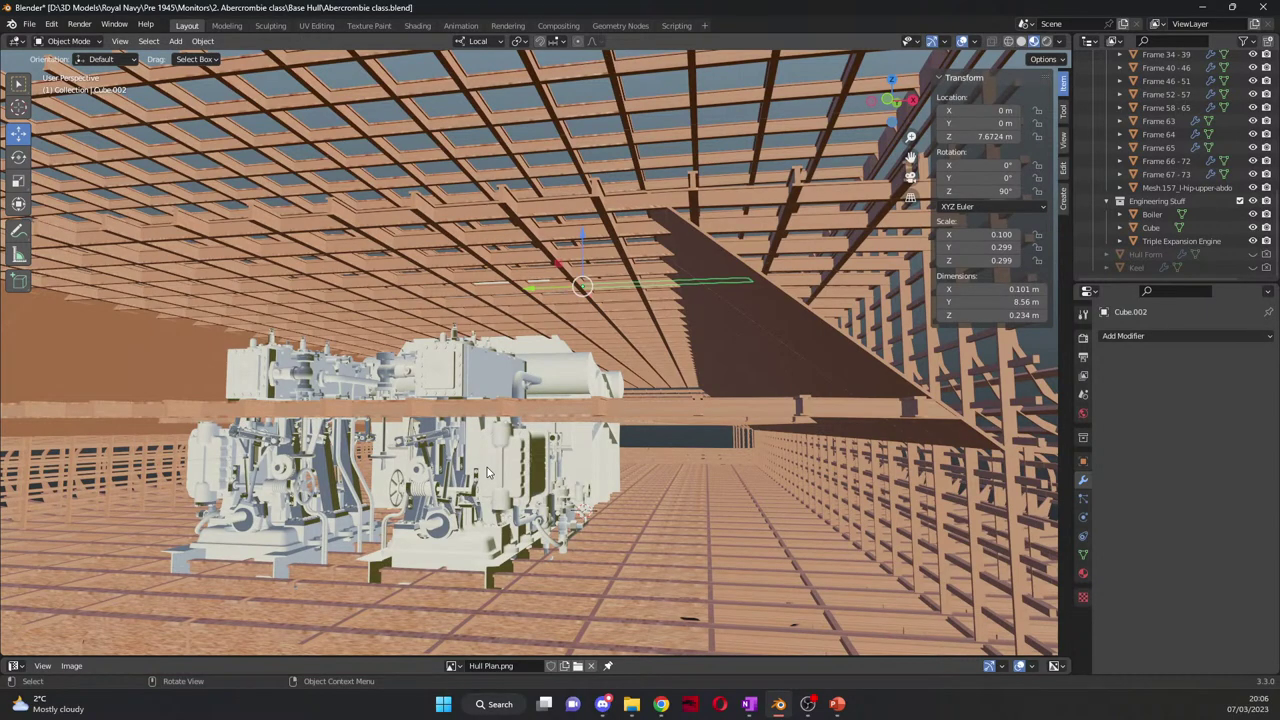
middle_click_drag(486, 472, 498, 510)
scroll(498, 510, "up", 3)
Step: Select the Boiler and examine its fit beneath the deck beams and funnel uptake
left_click(489, 457)
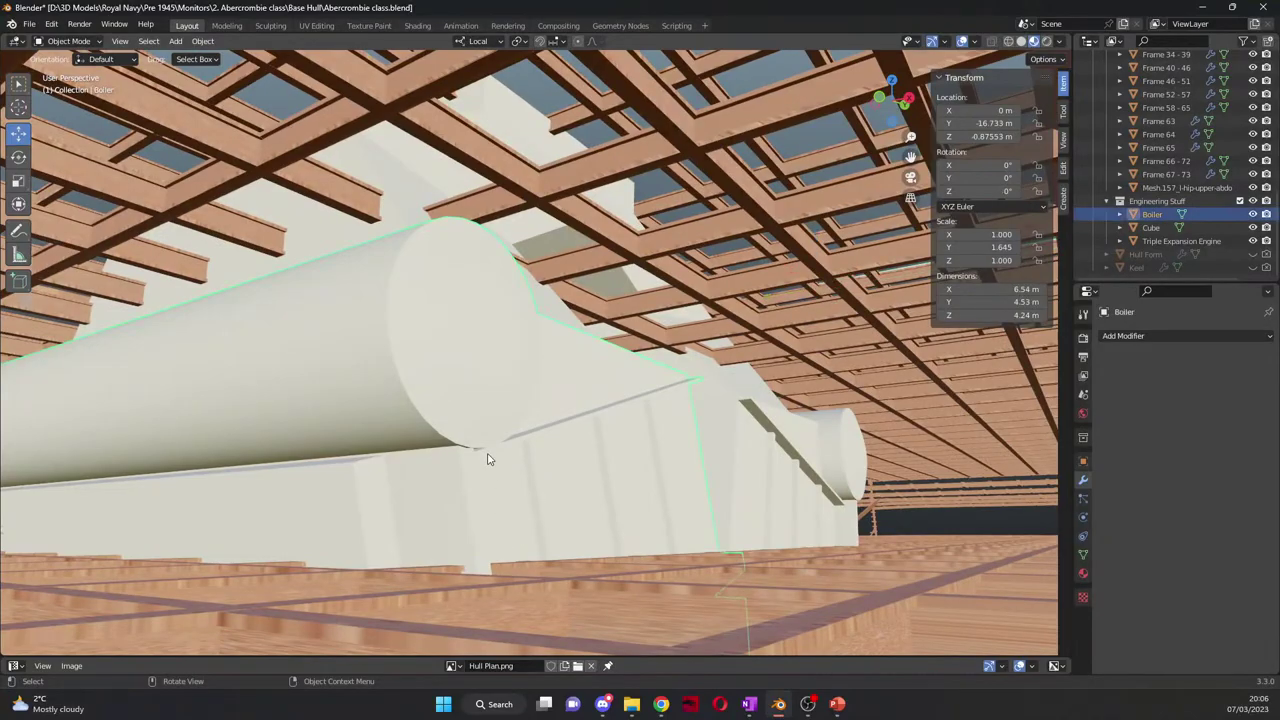
scroll(489, 457, "down", 4)
middle_click_drag(489, 457, 512, 244)
middle_click_drag(627, 358, 680, 374)
scroll(645, 384, "up", 5)
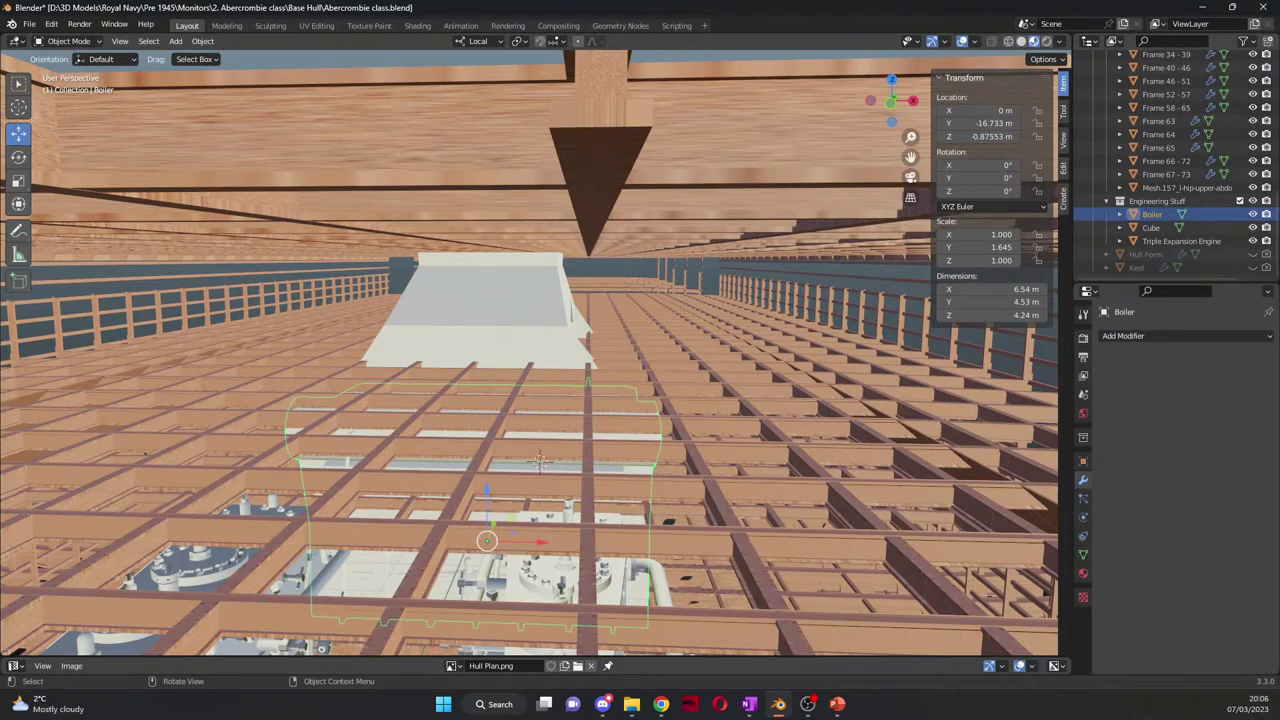
key("alt+Tab")
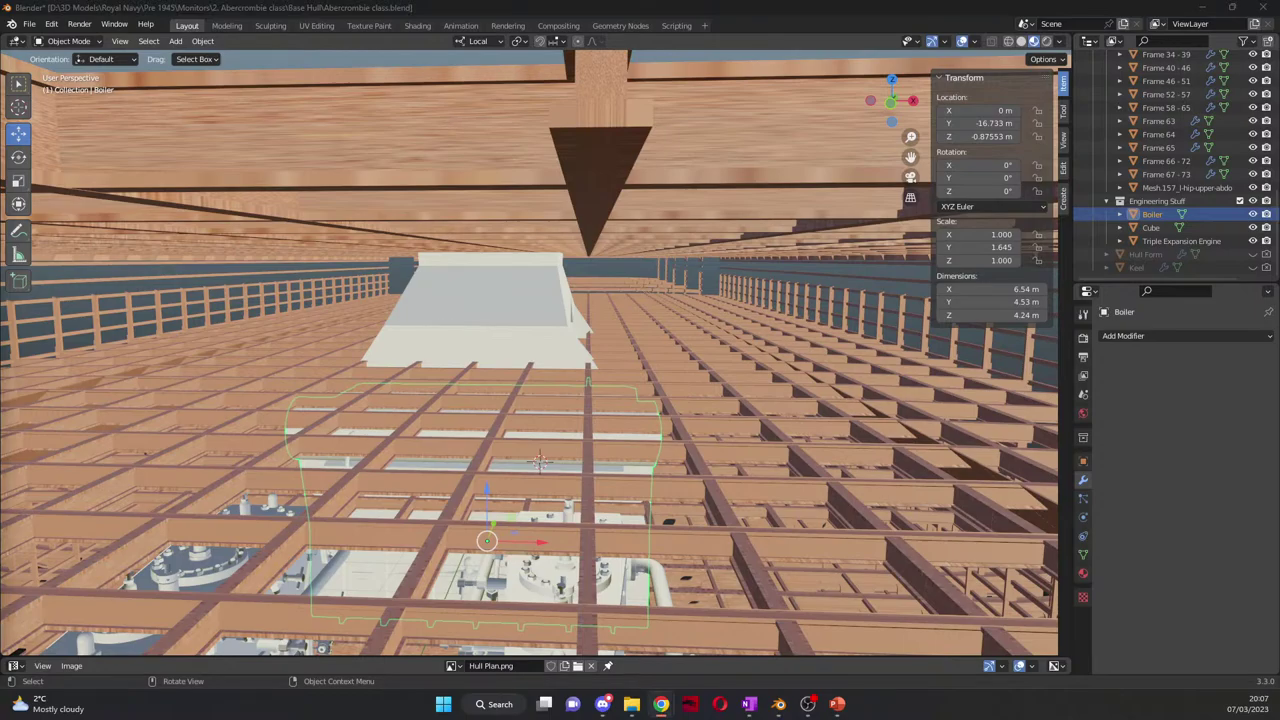
Step: Select the loose beam Cube.002 above the upper deck and examine the hull framework from outside
middle_click_drag(845, 423, 729, 386)
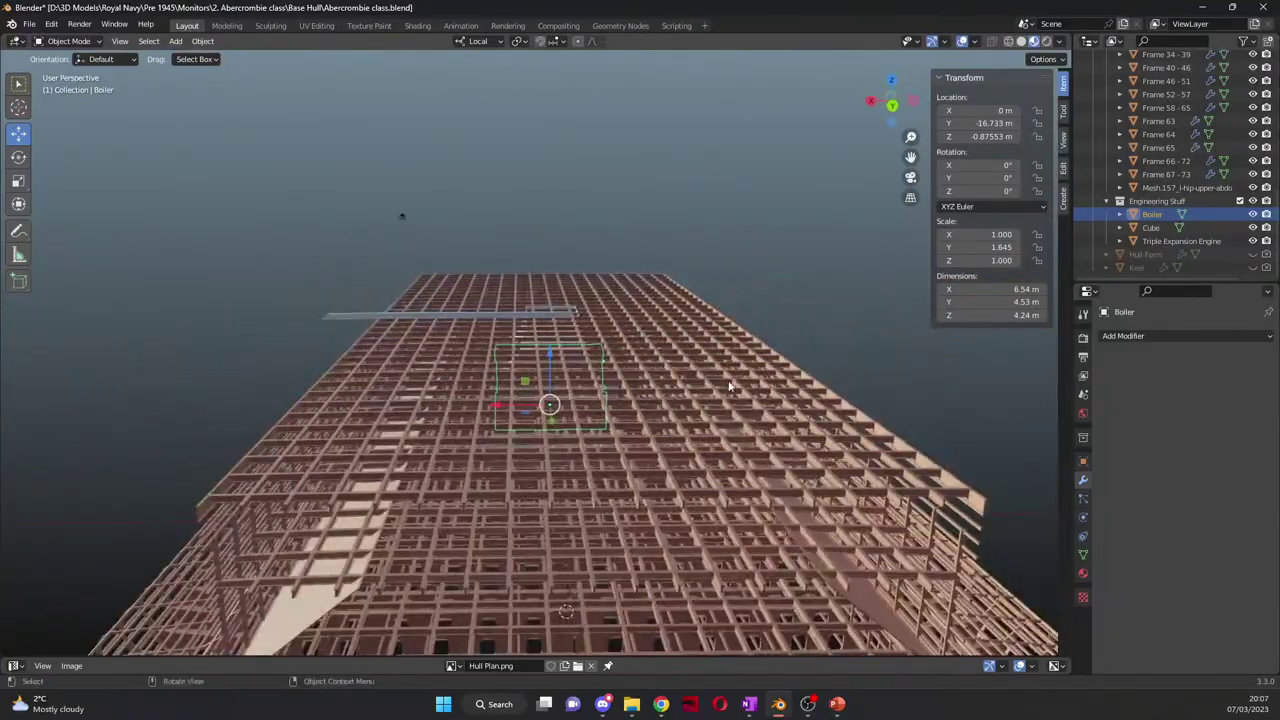
left_click(498, 313)
middle_click_drag(498, 313, 399, 424)
scroll(641, 367, "up", 6)
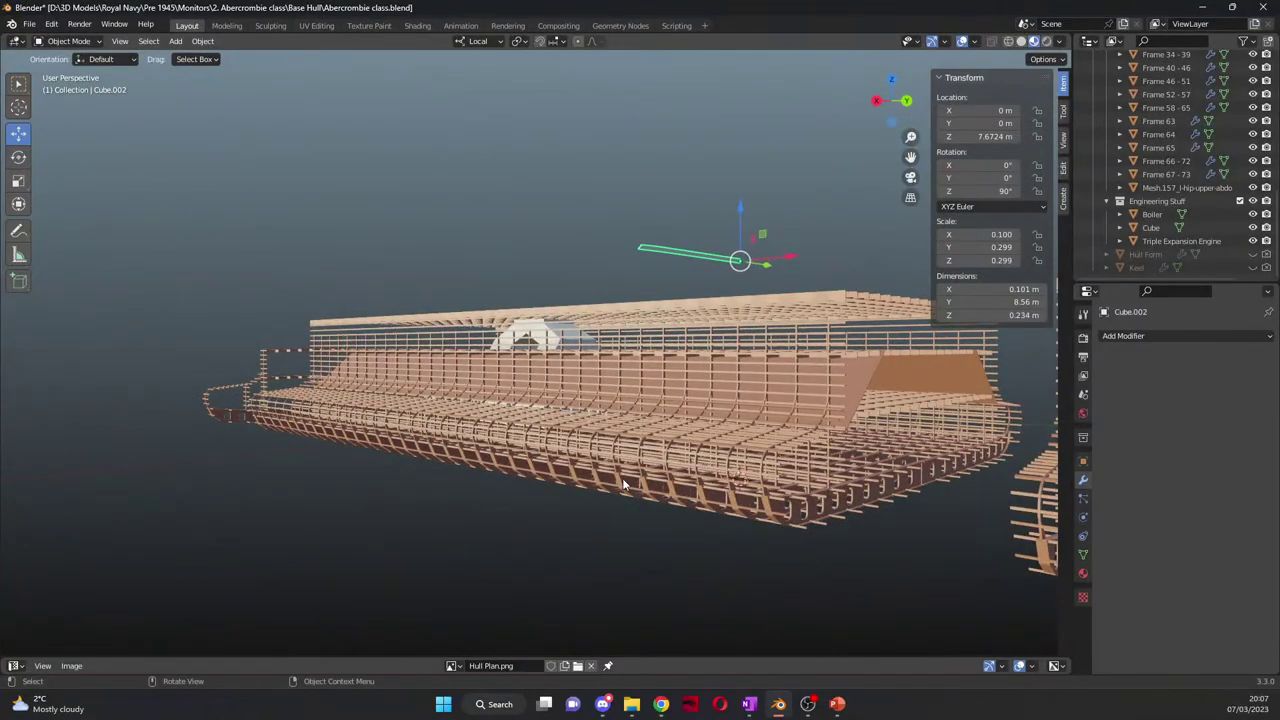
middle_click_drag(625, 478, 517, 570)
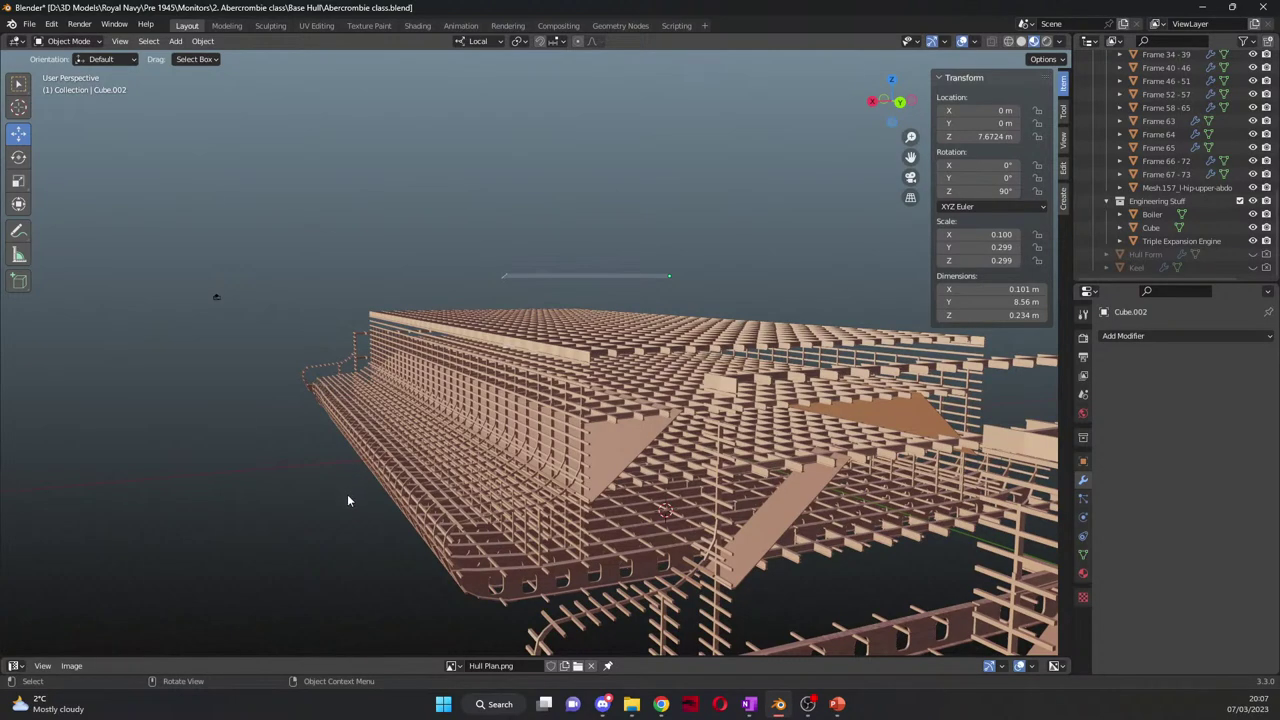
middle_click_drag(347, 494, 603, 521)
scroll(618, 512, "down", 3)
scroll(608, 517, "down", 3)
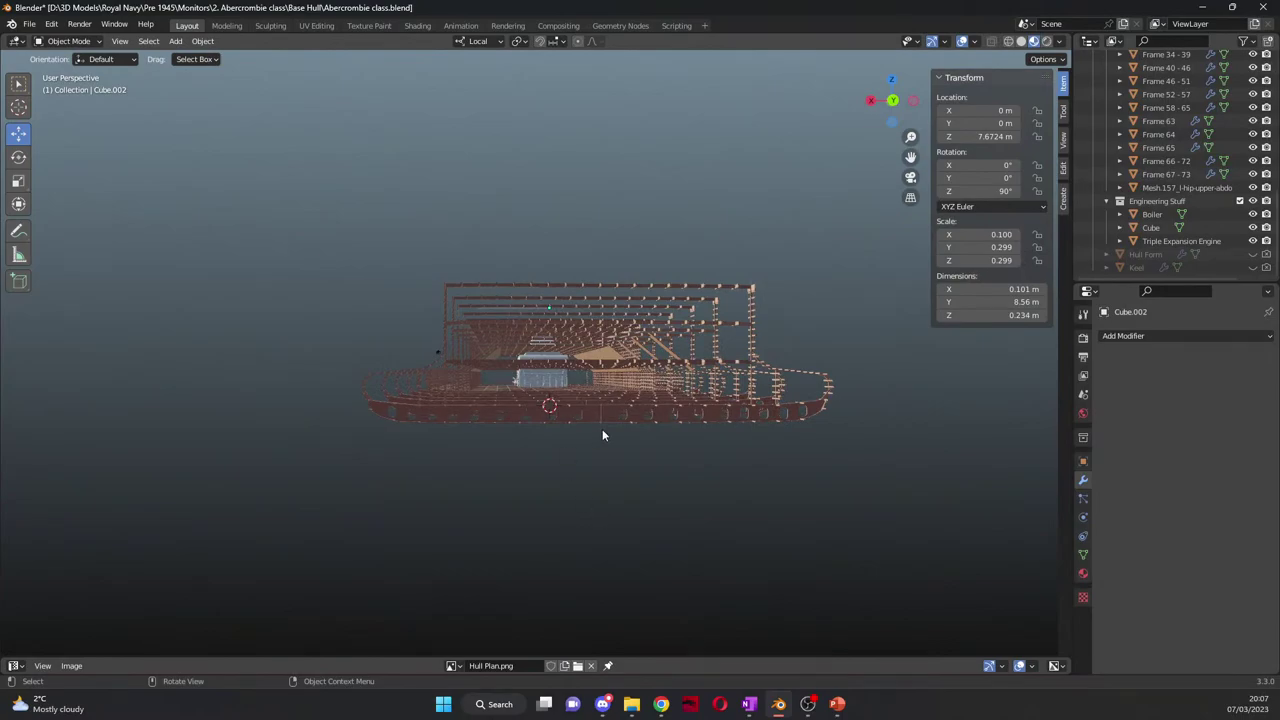
Step: Examine the hull cross-section in front orthographic view, focusing on the side bulge, its vertical post and the double bottom
key("KP_1")
scroll(548, 489, "up", 10)
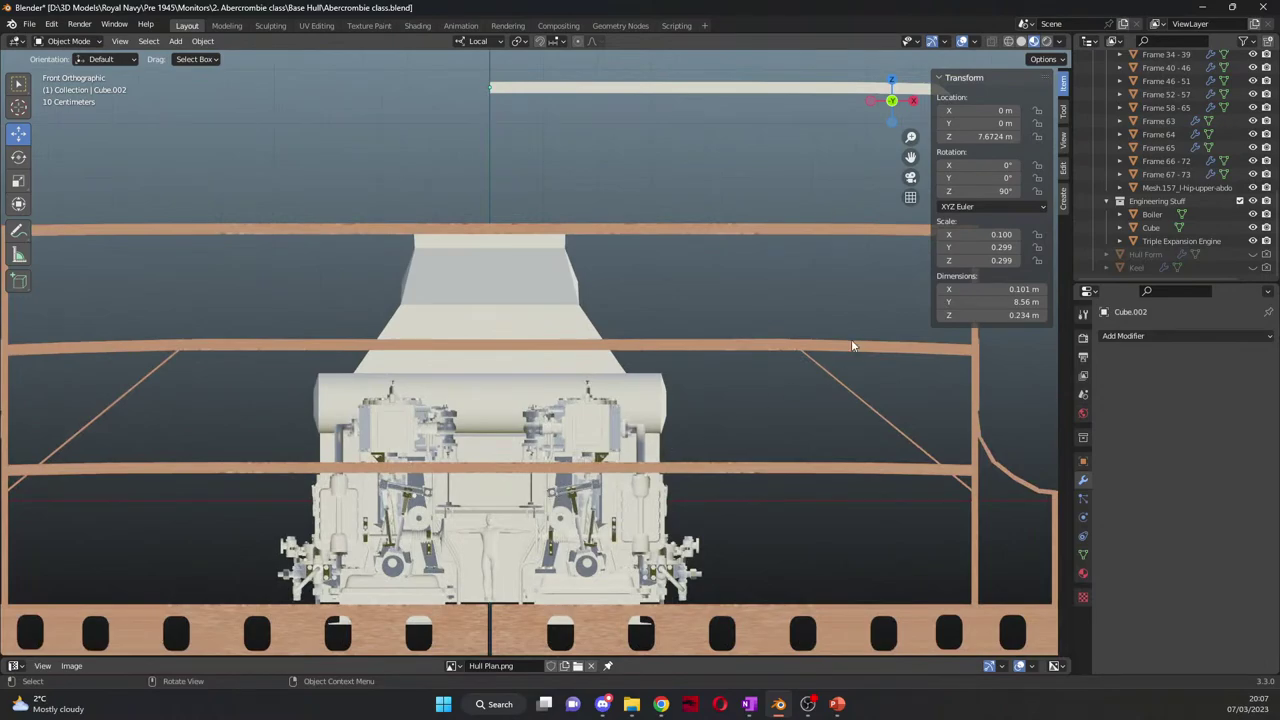
left_click_drag(910, 157, 441, 0)
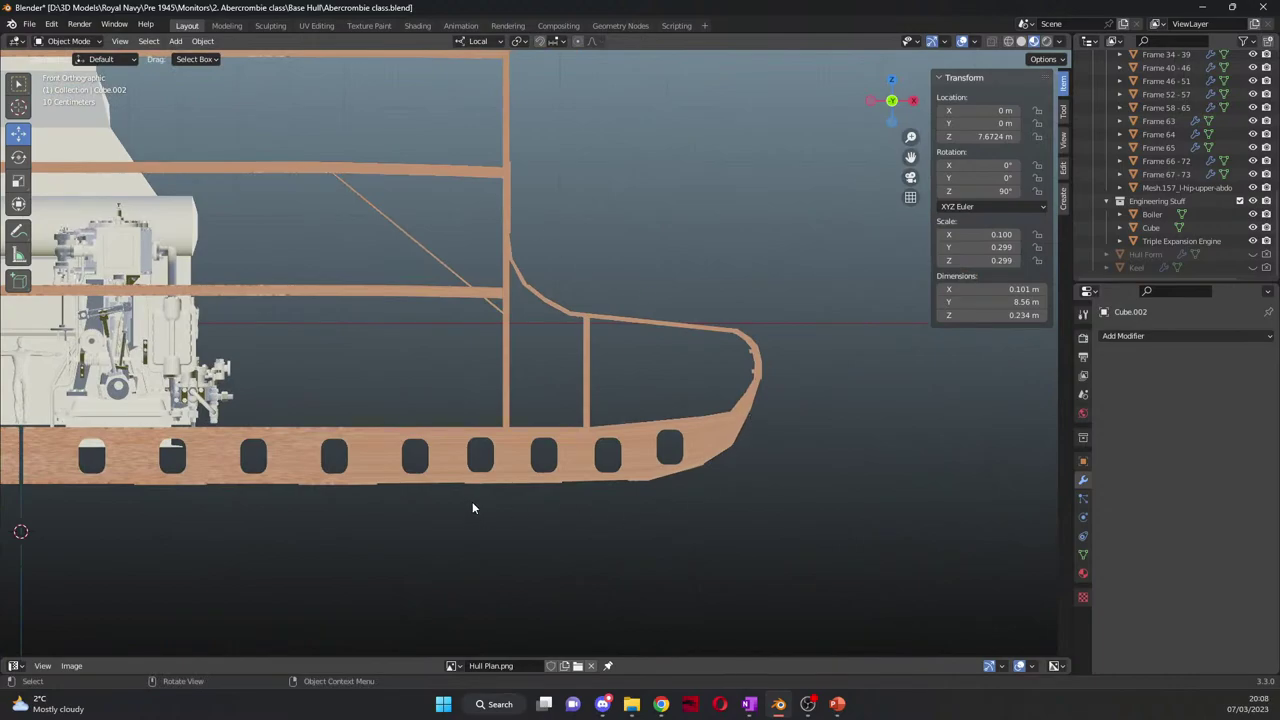
scroll(472, 505, "up", 3)
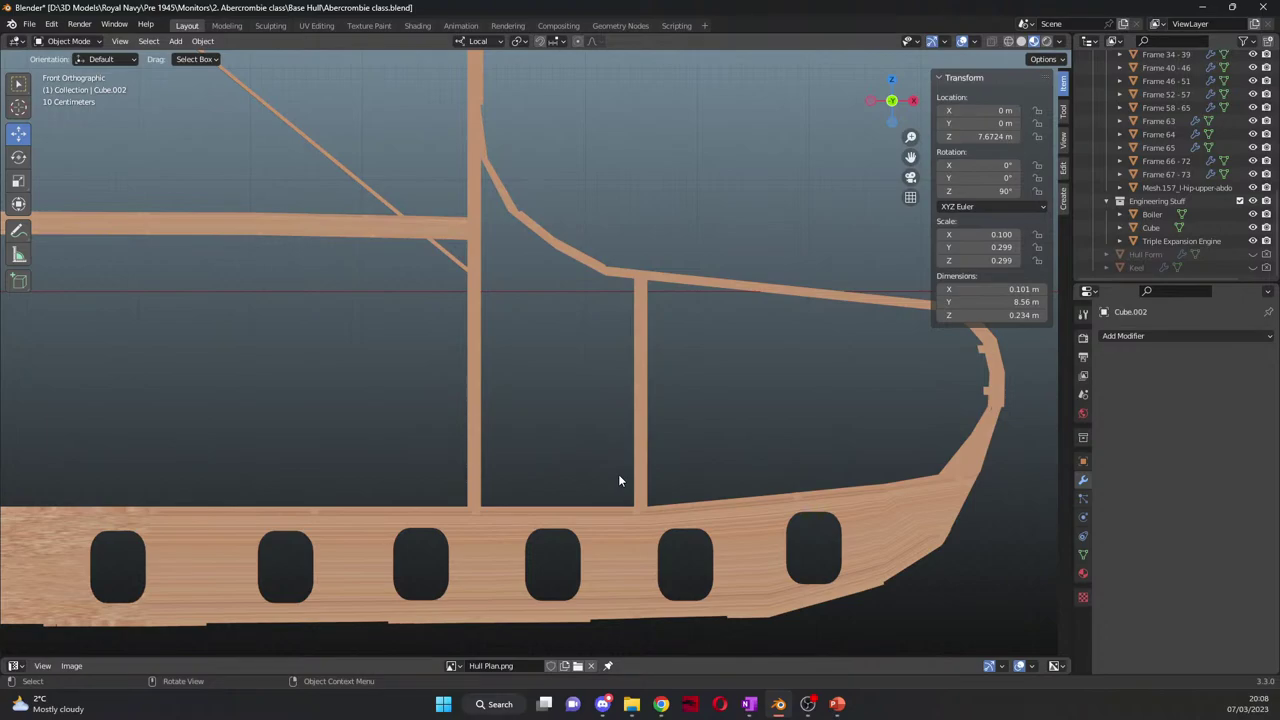
scroll(616, 478, "down", 2)
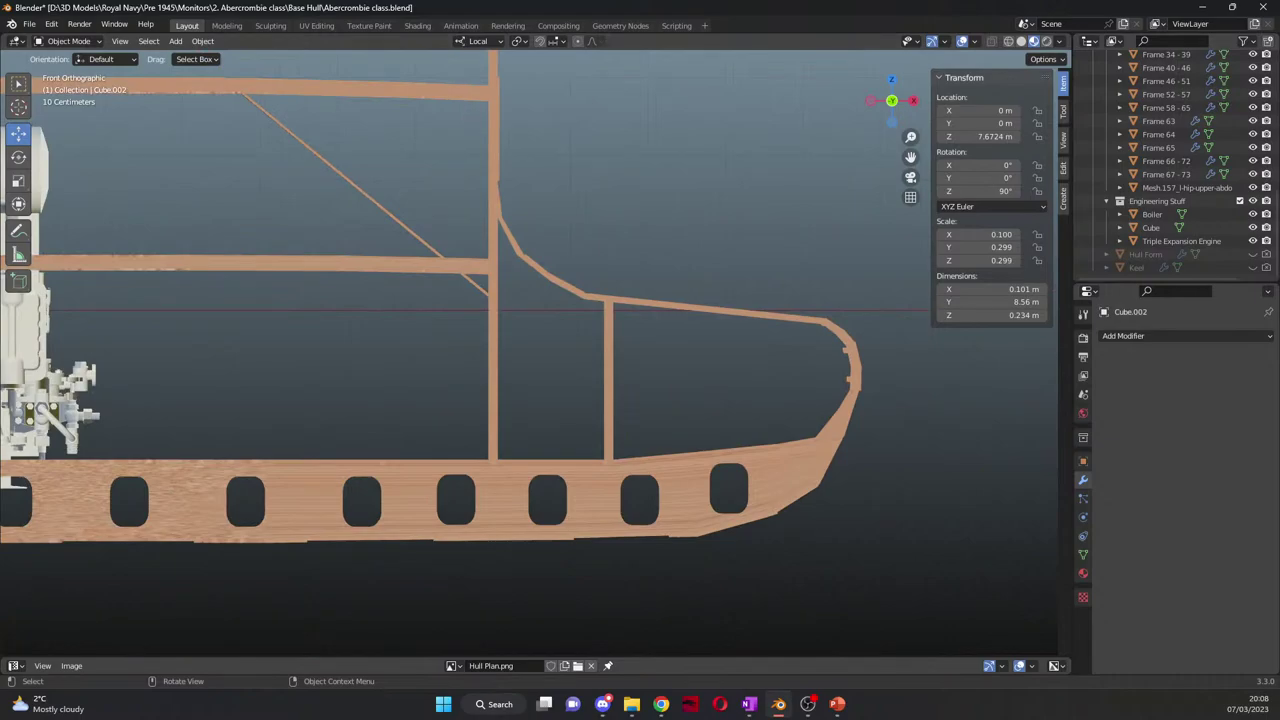
scroll(658, 555, "down", 3)
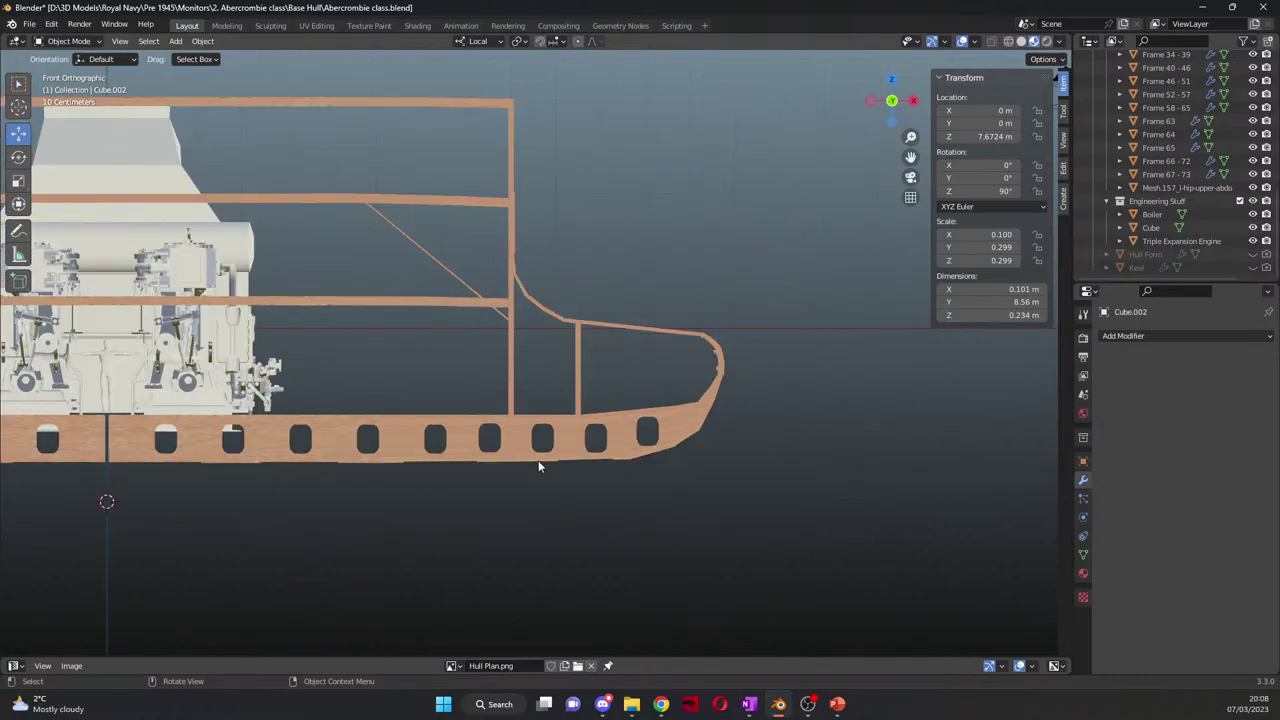
Step: Examine the space between the engines and the side framing from inside the hull, including the bulge compartments
mouse_move(540, 466)
middle_mouse_down()
mouse_move(480, 469)
mouse_move(538, 466)
middle_mouse_up()
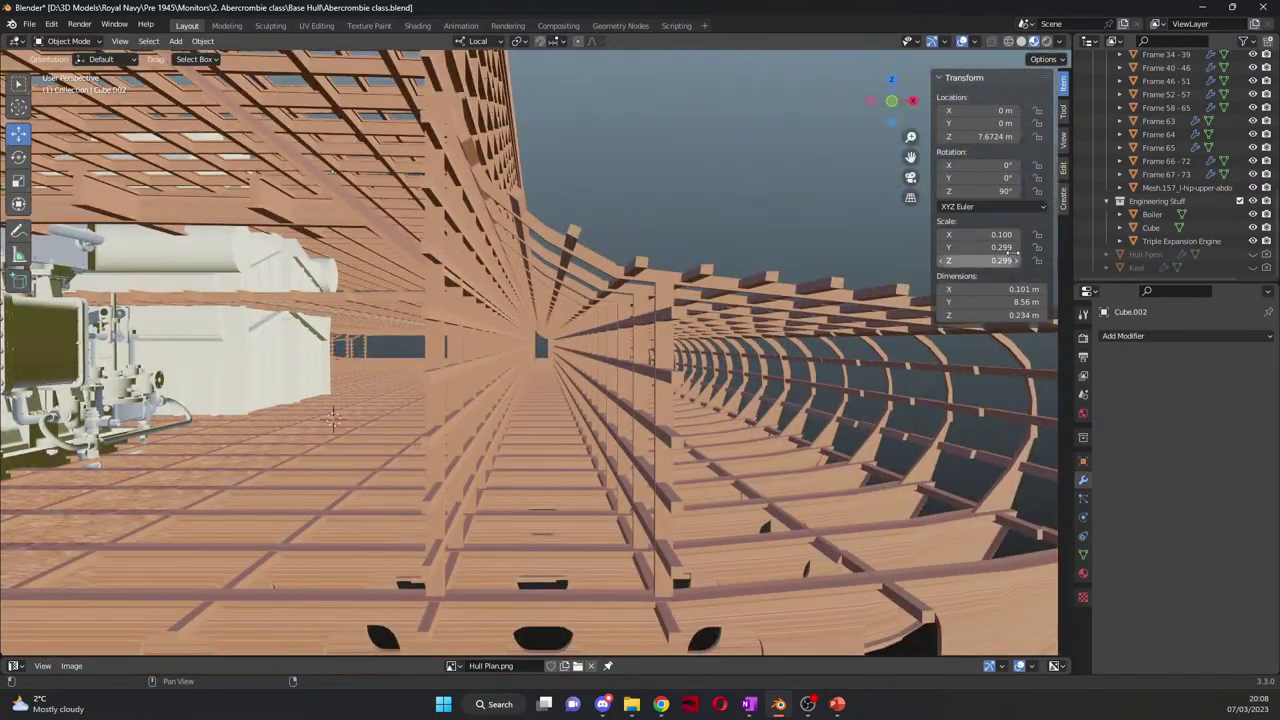
left_click_drag(911, 157, 1040, 145)
middle_click_drag(742, 229, 77, 253)
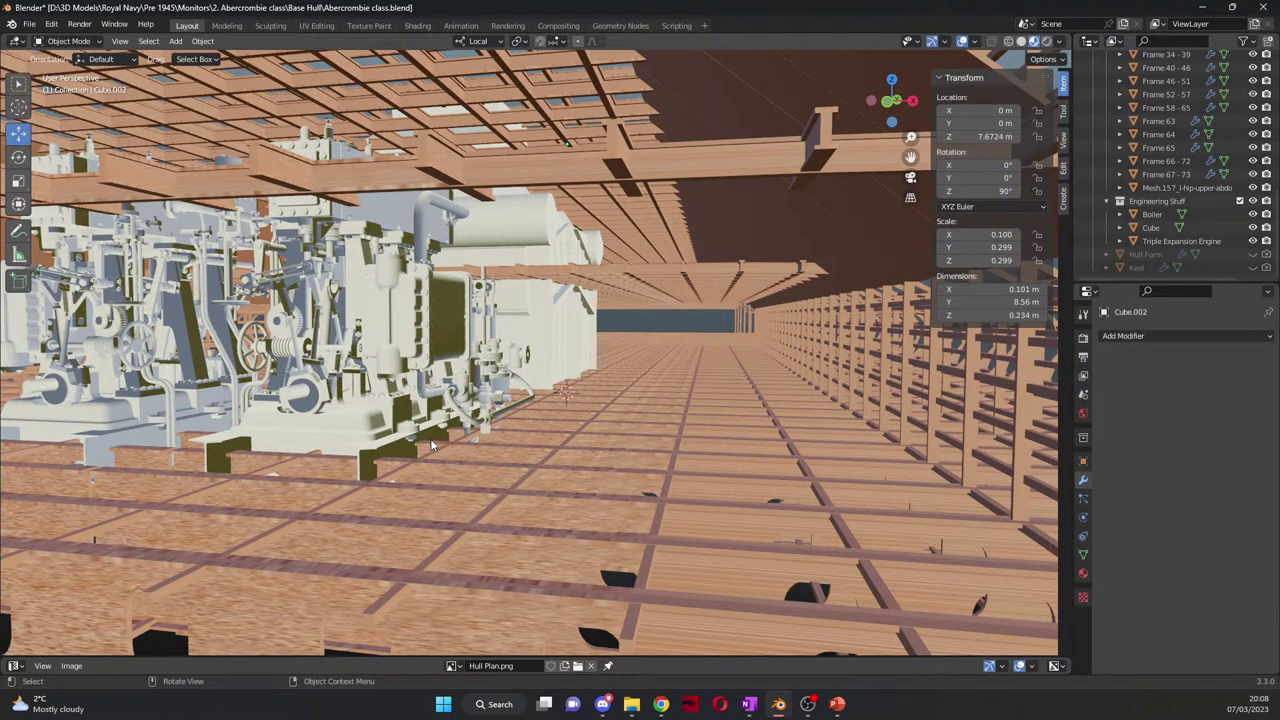
scroll(424, 456, "down", 2)
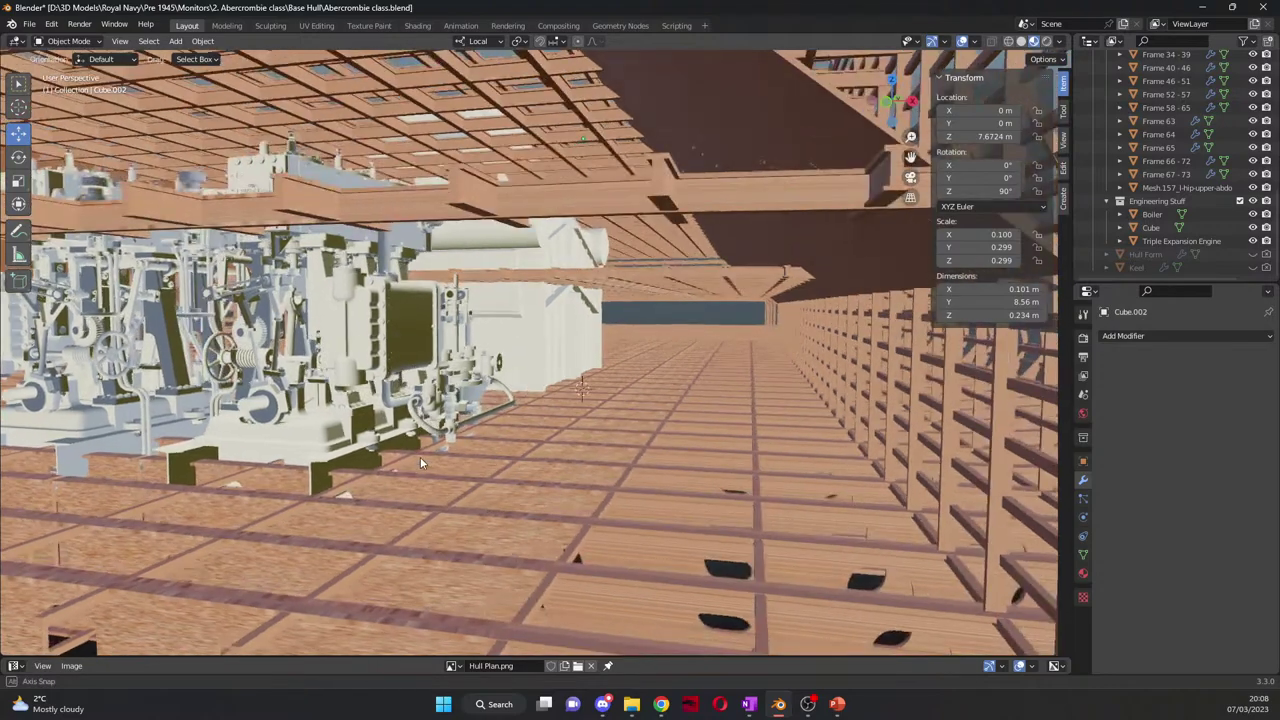
middle_click_drag(424, 456, 444, 479)
scroll(432, 456, "down", 5)
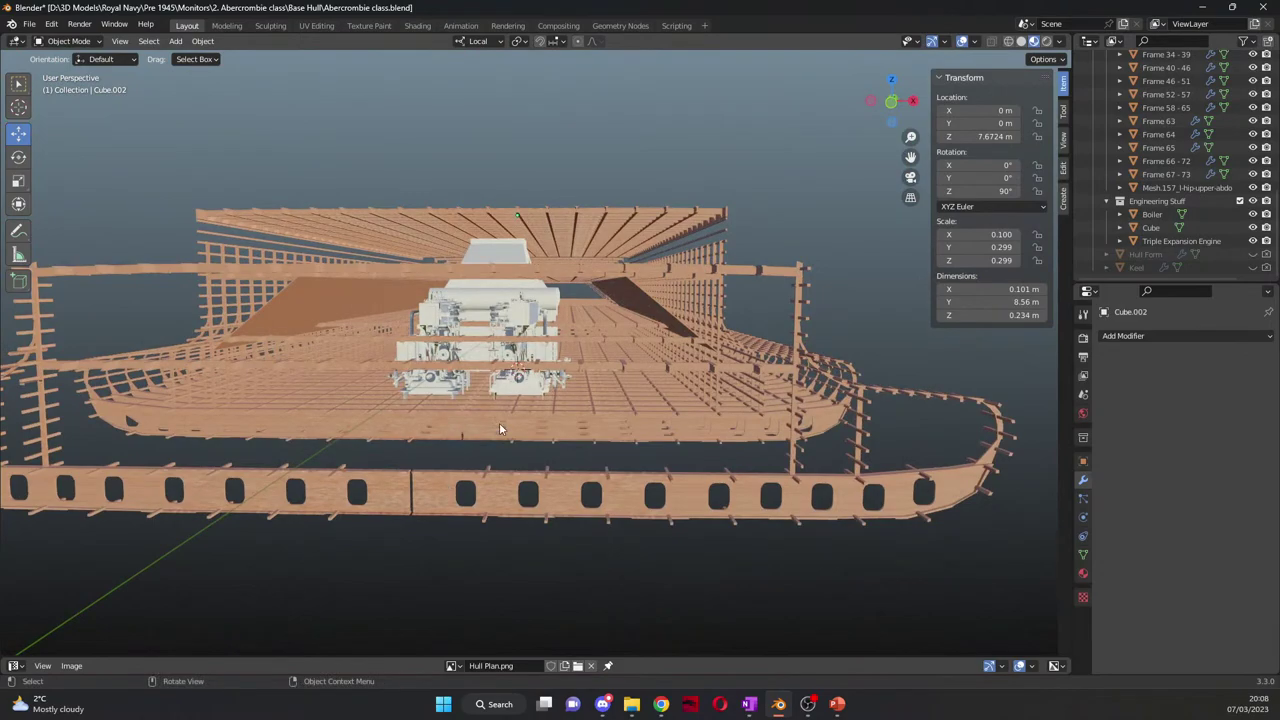
Step: Compare the engines' position with the decks, sides and bulge in the front orthographic view
key("KP_1")
scroll(499, 422, "up", 7)
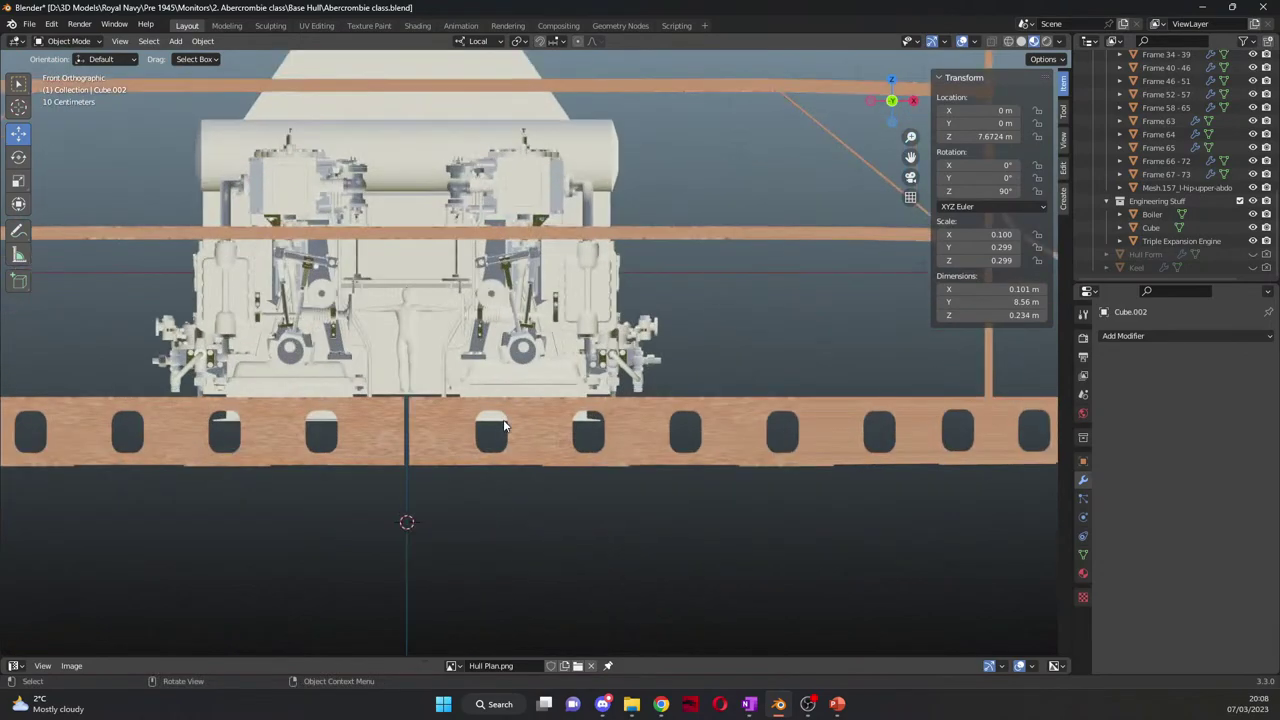
scroll(503, 419, "down", 1)
left_click_drag(910, 158, 768, 370)
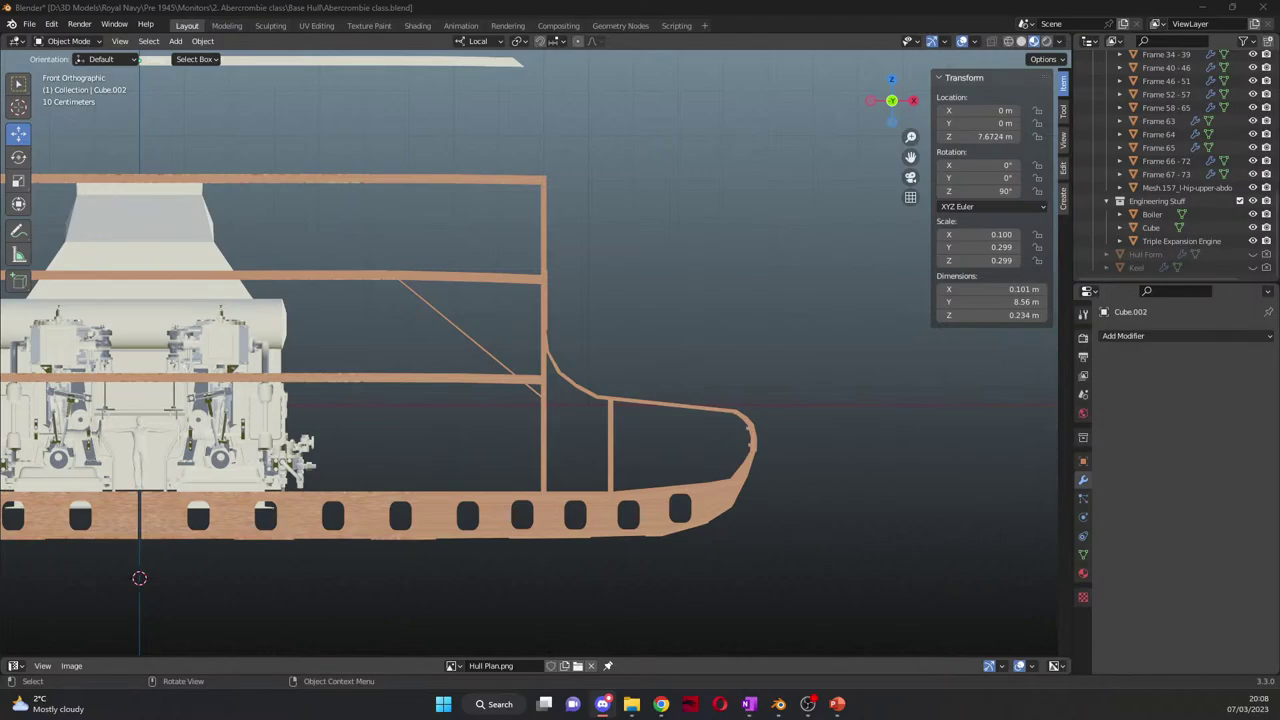
scroll(527, 400, "down", 3)
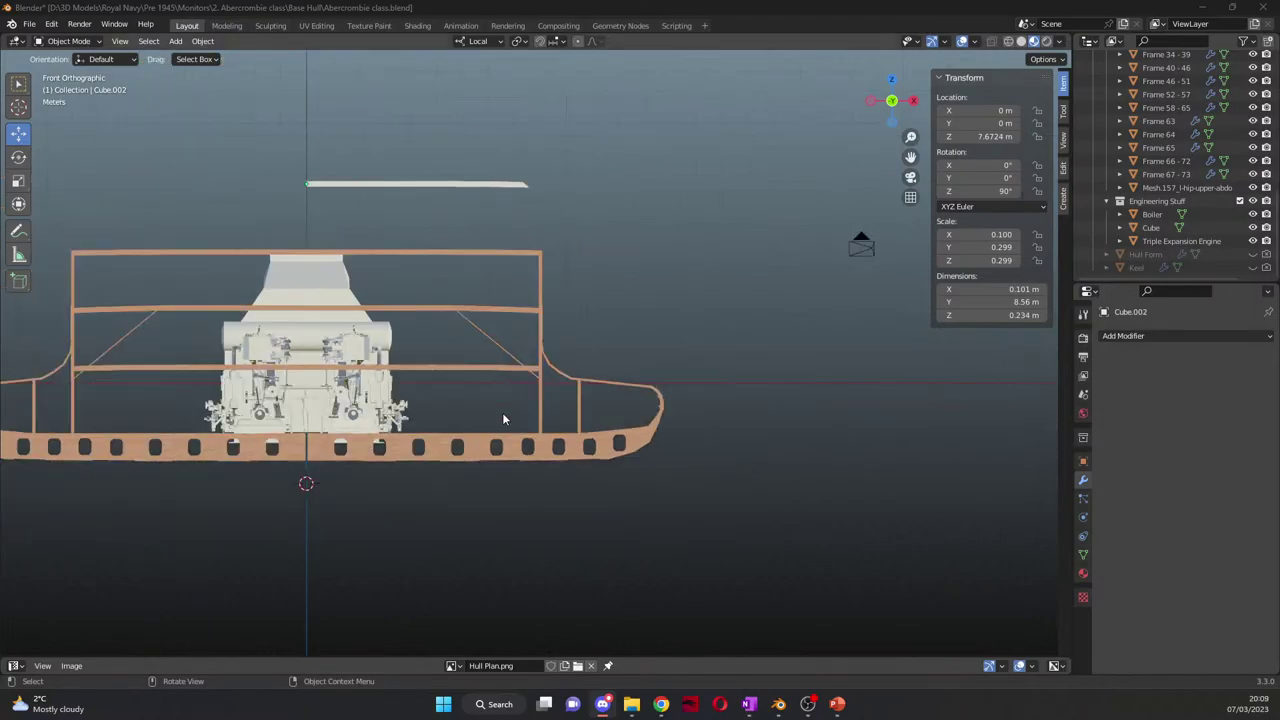
Step: Inspect the hull interior looking towards the boilers and engines from the opposite end, and return to the front orthographic view
middle_click_drag(500, 420, 209, 414)
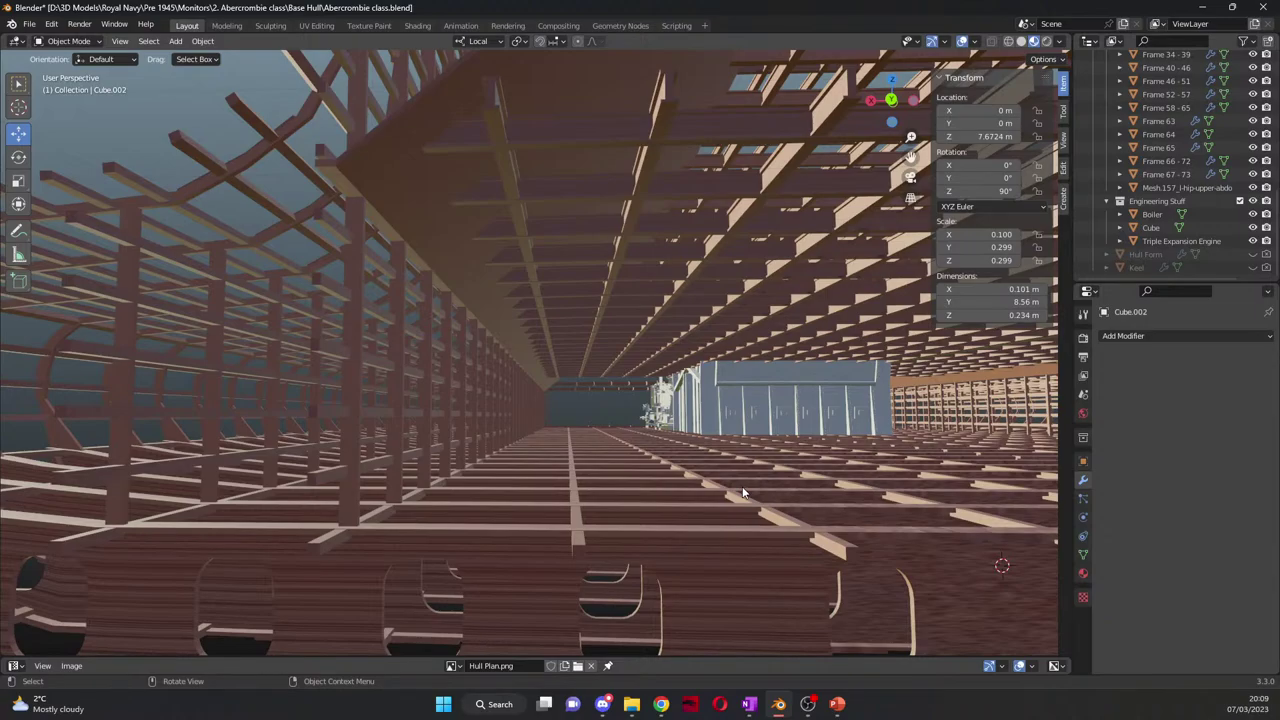
middle_click_drag(352, 306, 701, 340)
key("KP_1")
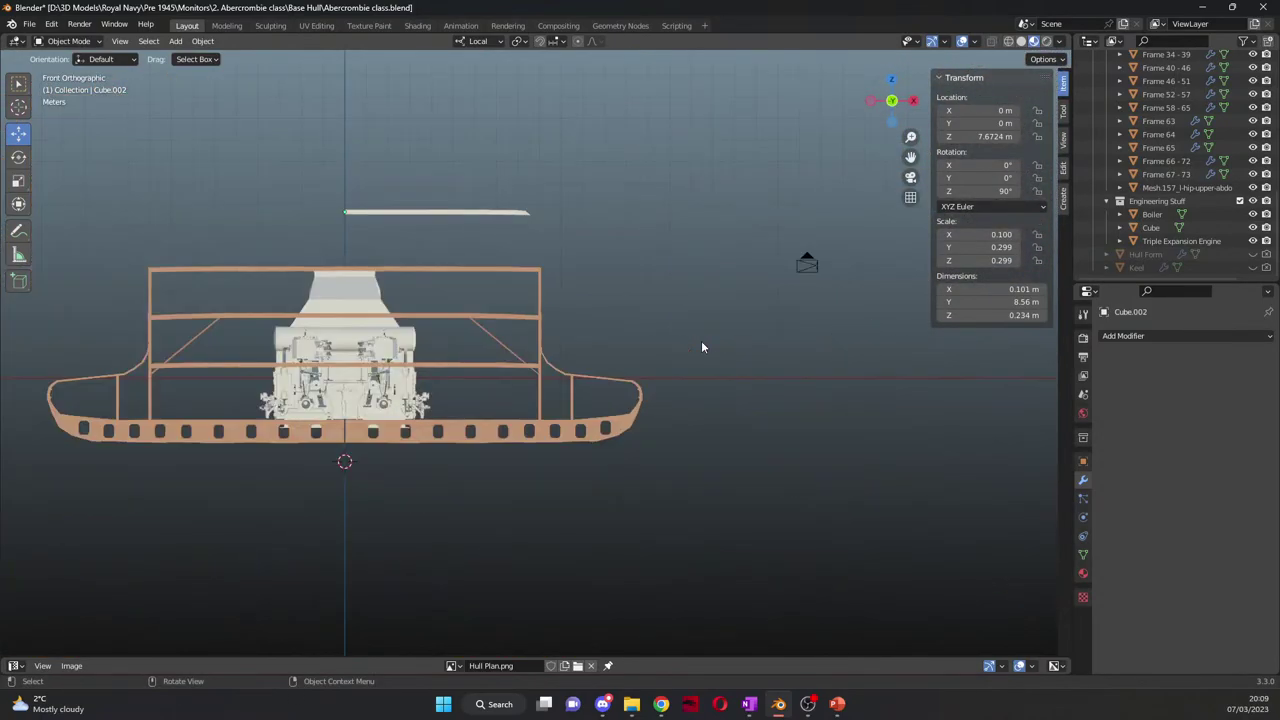
scroll(598, 412, "up", 3)
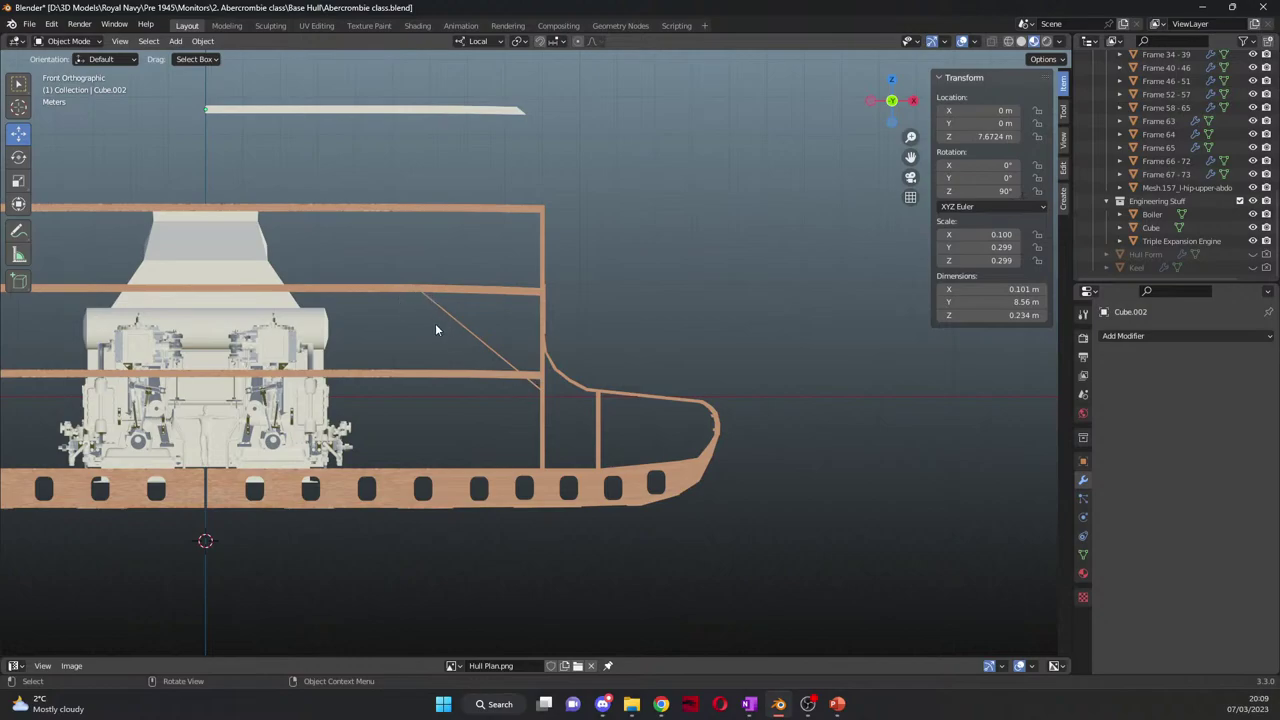
Step: Examine the separate frame sections lined up beyond the open end of the main hull framework
middle_click_drag(467, 362, 569, 418)
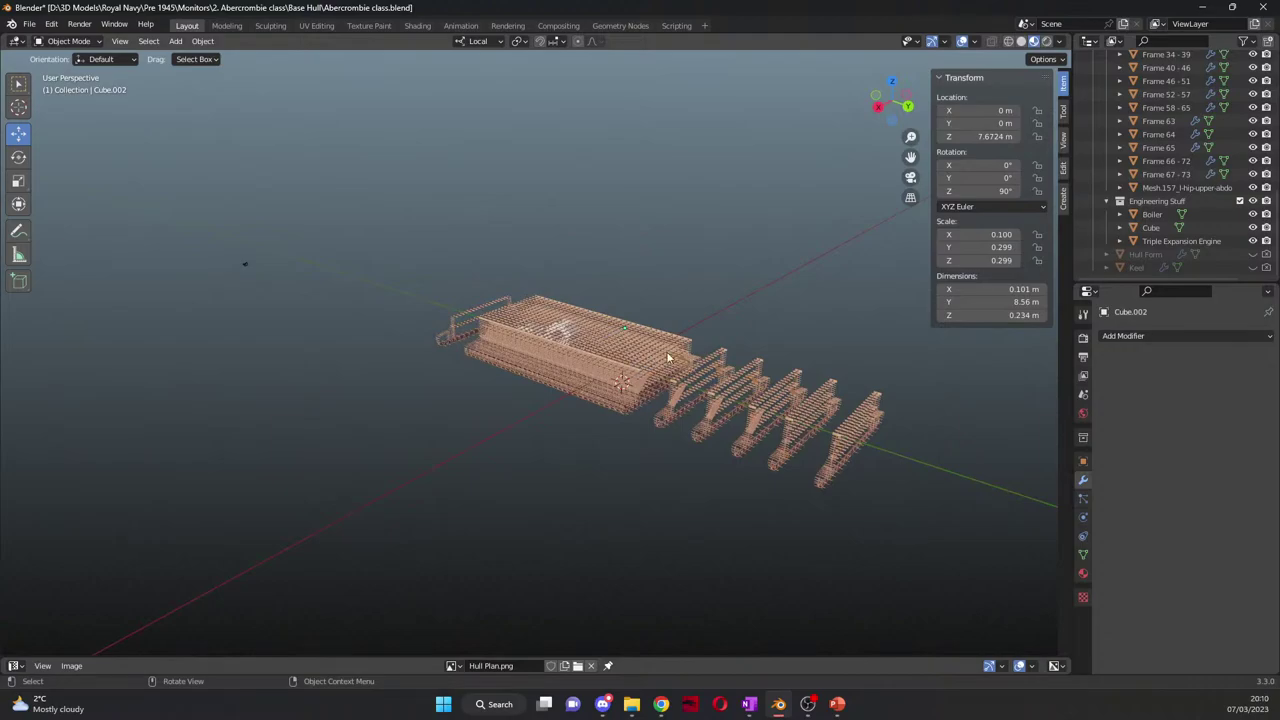
scroll(672, 340, "up", 5)
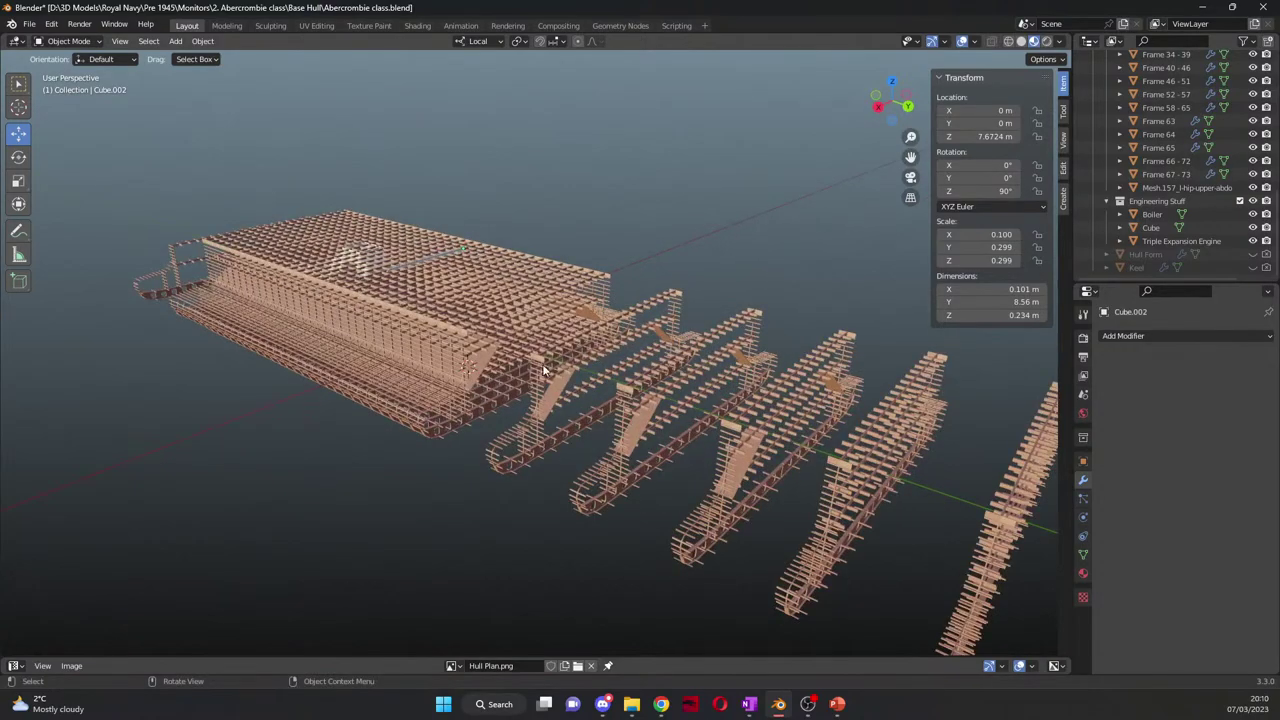
scroll(543, 370, "up", 5)
middle_click_drag(545, 370, 603, 367)
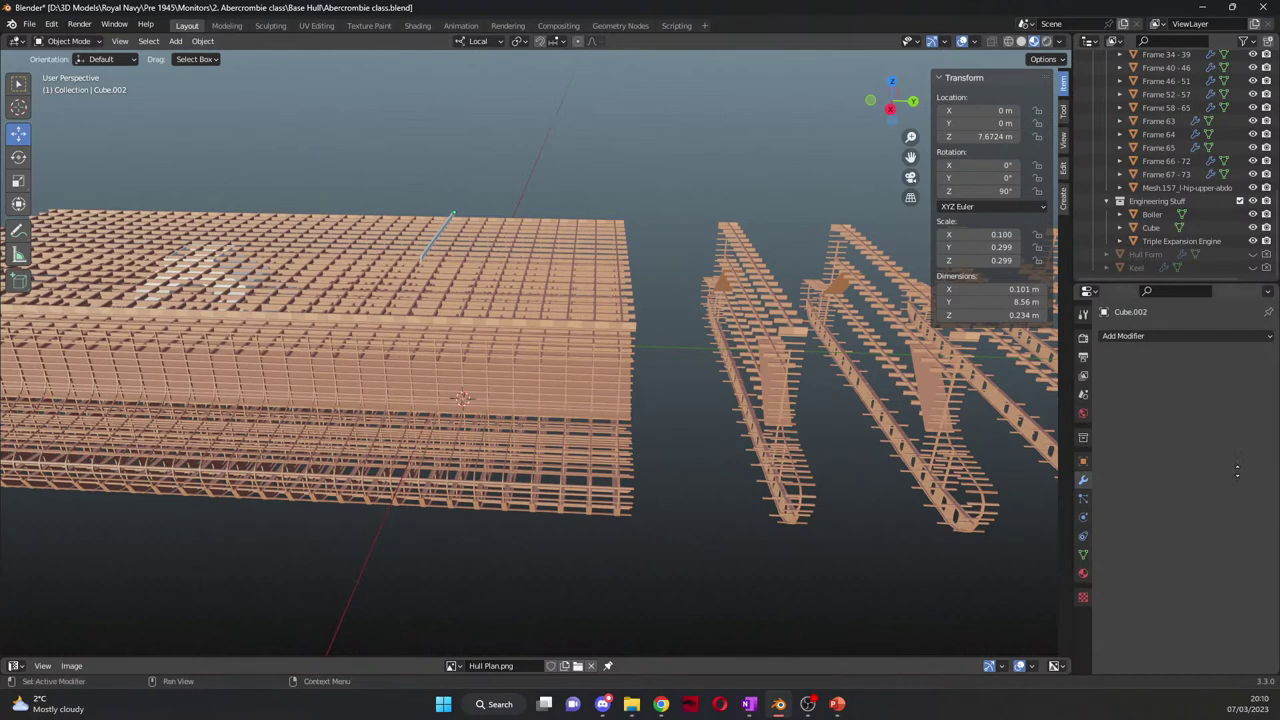
Step: Examine the engines and boilers within the hull framing through the framework's open end and from the side
middle_click_drag(1038, 486, 1056, 450)
left_click_drag(914, 158, 1252, 158)
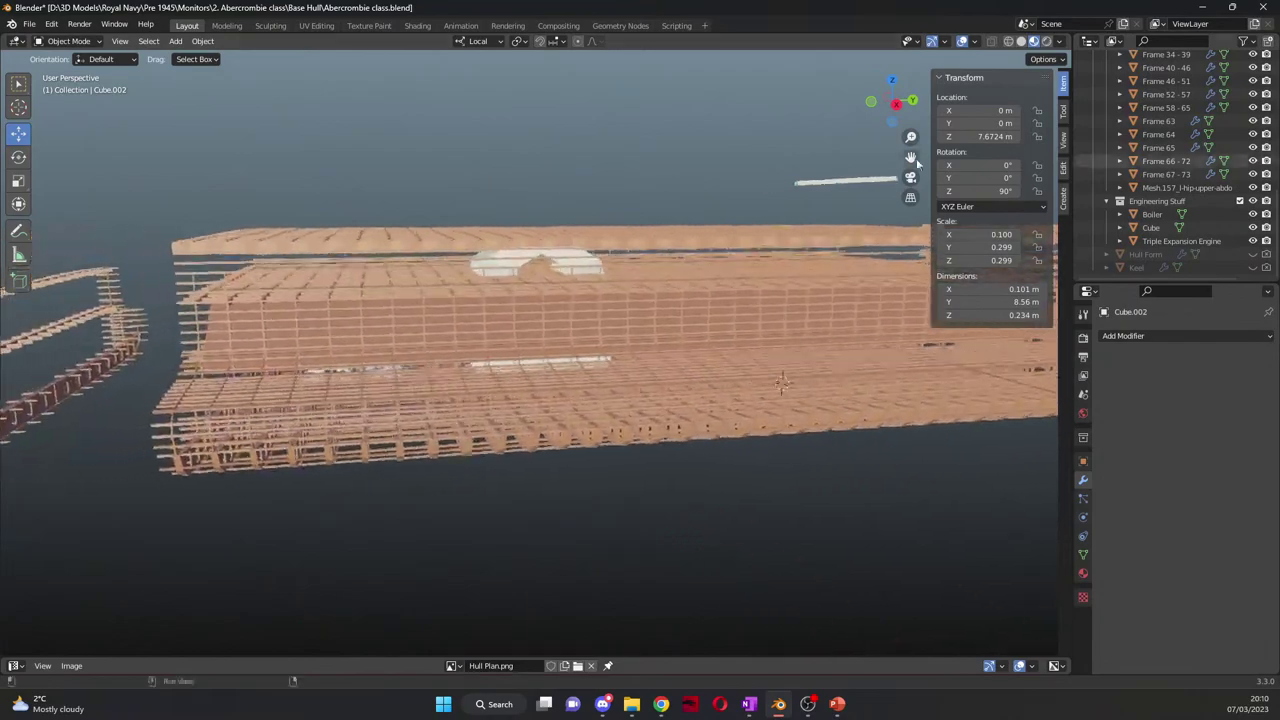
middle_click_drag(405, 262, 470, 289)
scroll(470, 289, "up", 3)
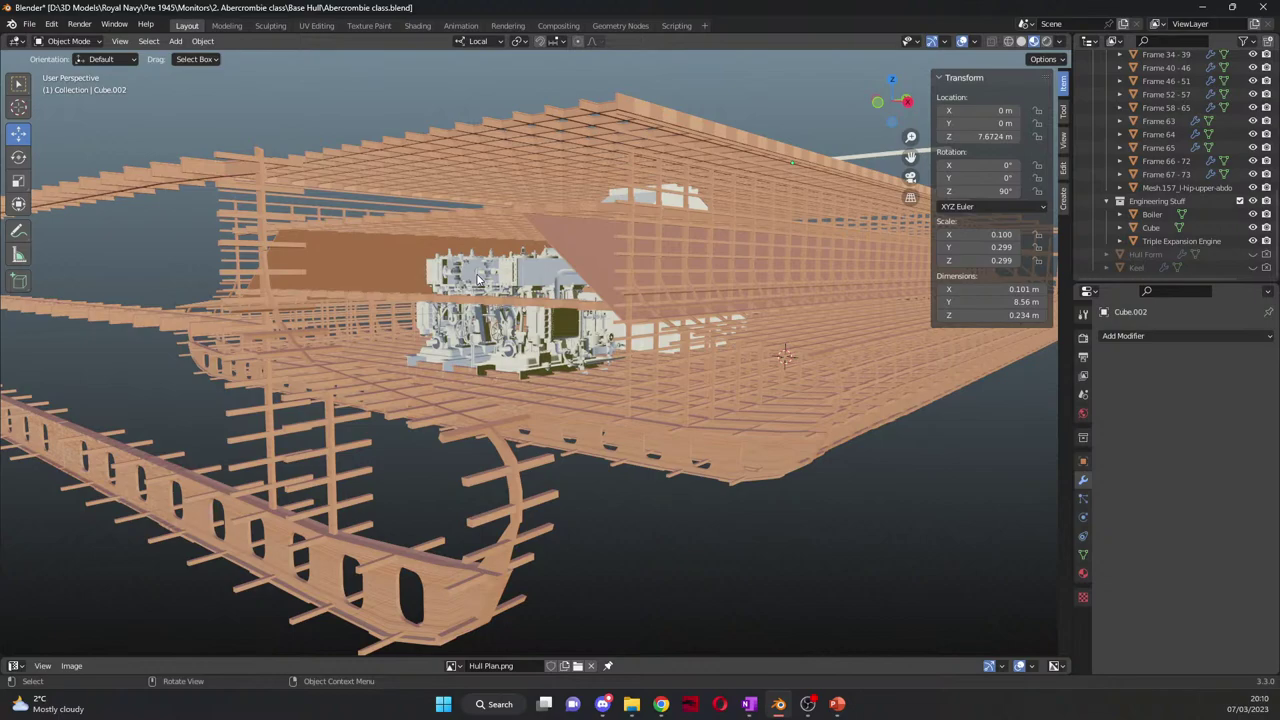
scroll(475, 342, "down", 6)
middle_click_drag(576, 349, 480, 411)
scroll(478, 377, "down", 5)
Step: Show the Hull Form object and examine how the propeller shafts meet the two engines
left_click(1252, 256)
scroll(480, 411, "up", 4)
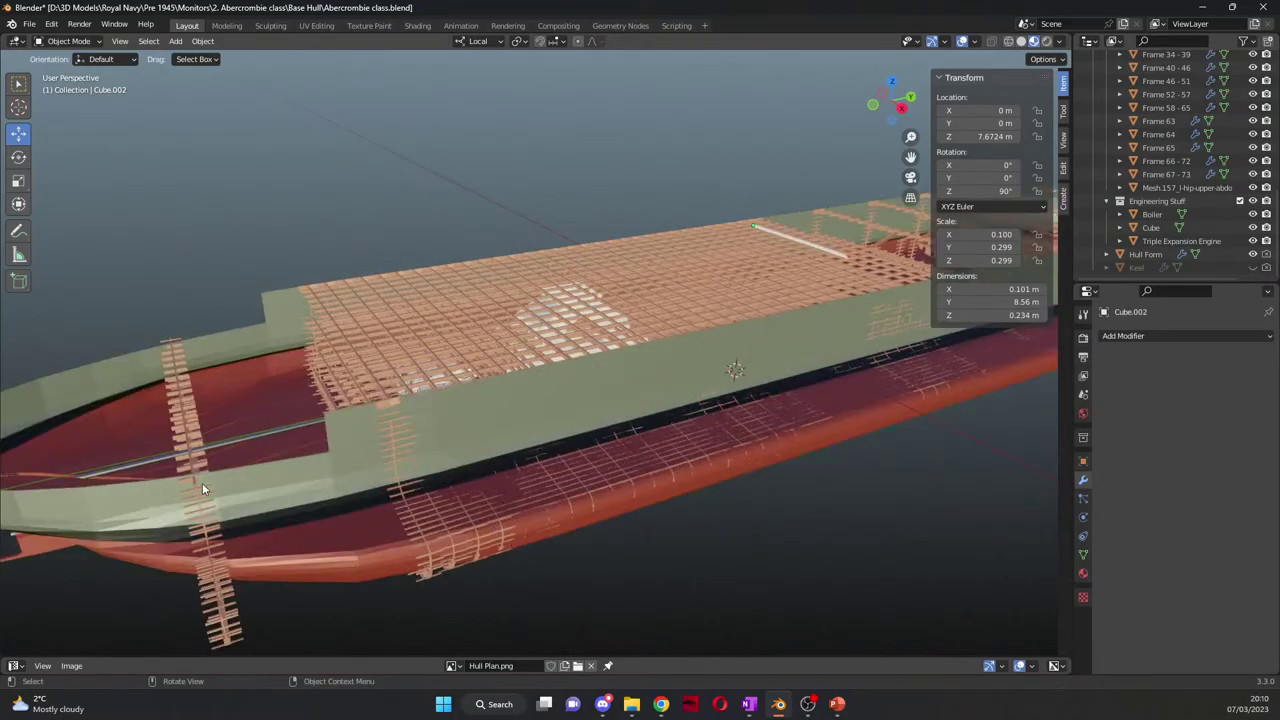
middle_click_drag(215, 490, 384, 491)
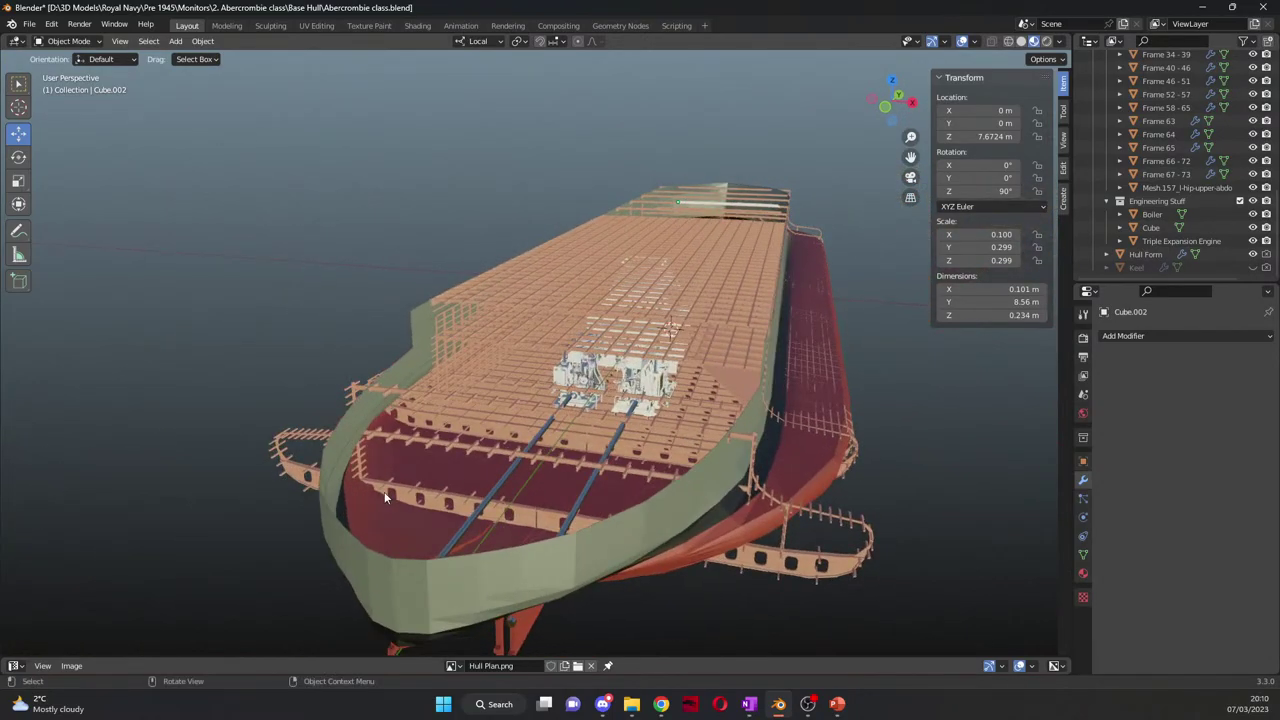
scroll(384, 491, "up", 6)
middle_click_drag(618, 518, 701, 463)
scroll(580, 493, "up", 5)
scroll(591, 489, "down", 4)
middle_click_drag(913, 152, 380, 500, "shift")
scroll(194, 431, "up", 4)
Step: Enter Edit Mode on the Hull Form and select all vertices at the engine end of the propeller shaft, including those behind the engine
left_click(128, 435)
key("Tab")
left_click_drag(914, 163, 790, 460)
middle_click_drag(680, 310, 372, 348)
left_click_drag(913, 158, 605, 292)
middle_click_drag(605, 292, 567, 287)
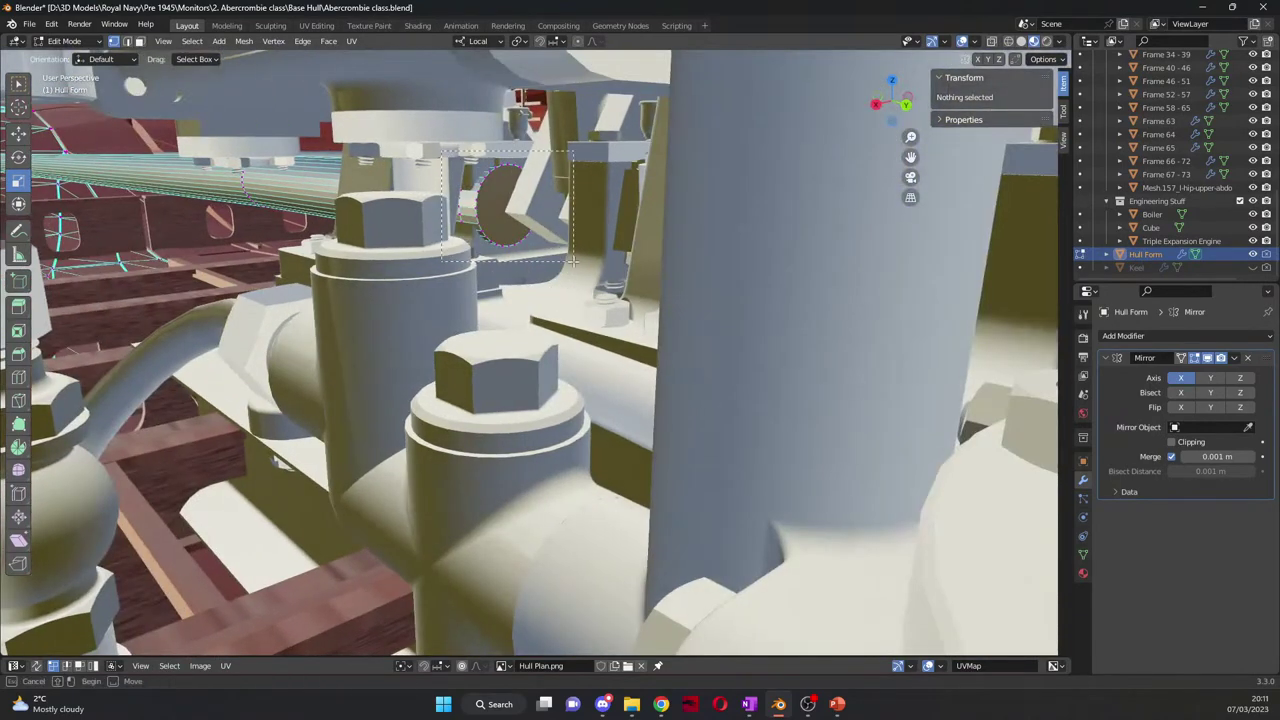
left_click(484, 178, "alt")
left_click(1020, 41)
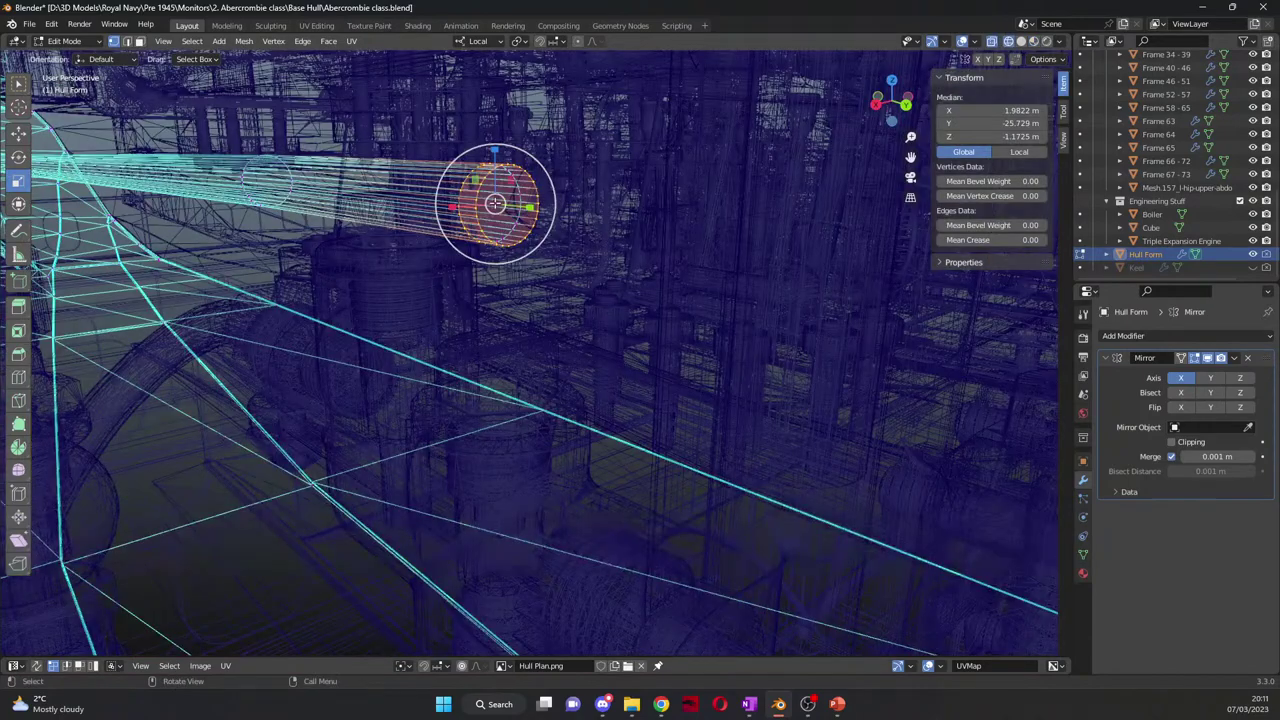
left_click(447, 148)
left_click_drag(447, 148, 578, 282)
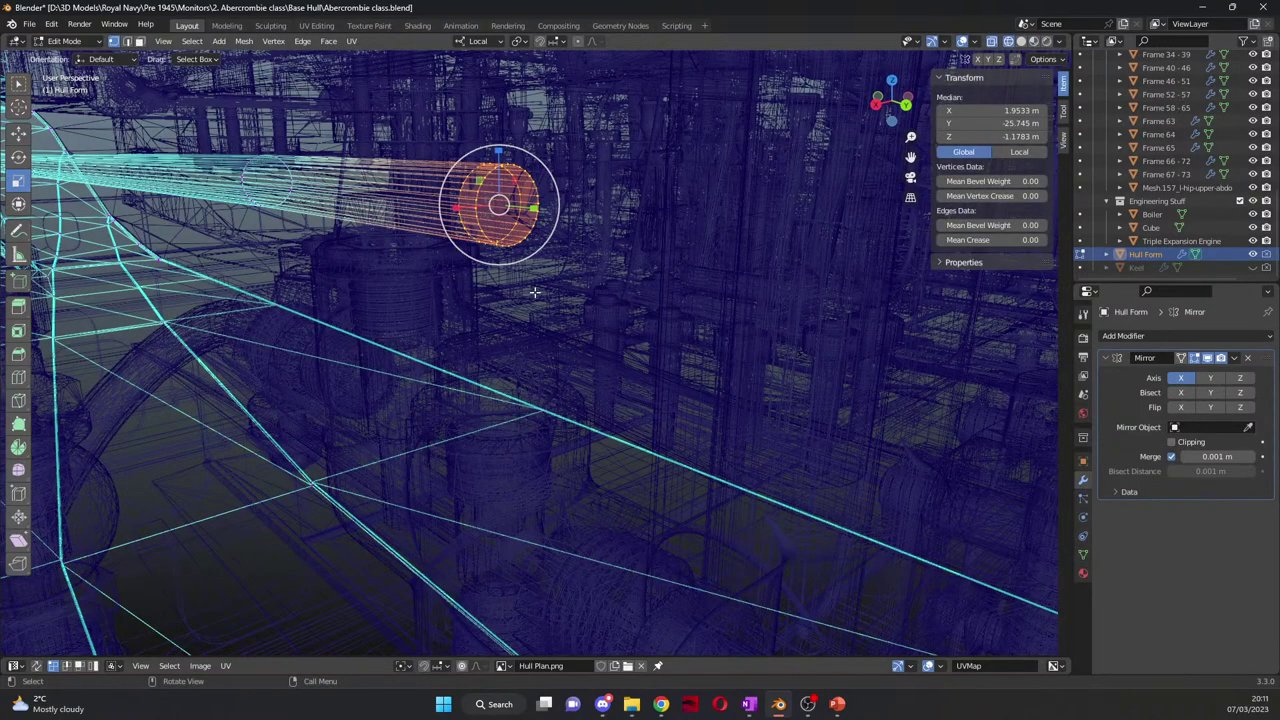
left_click(1020, 41)
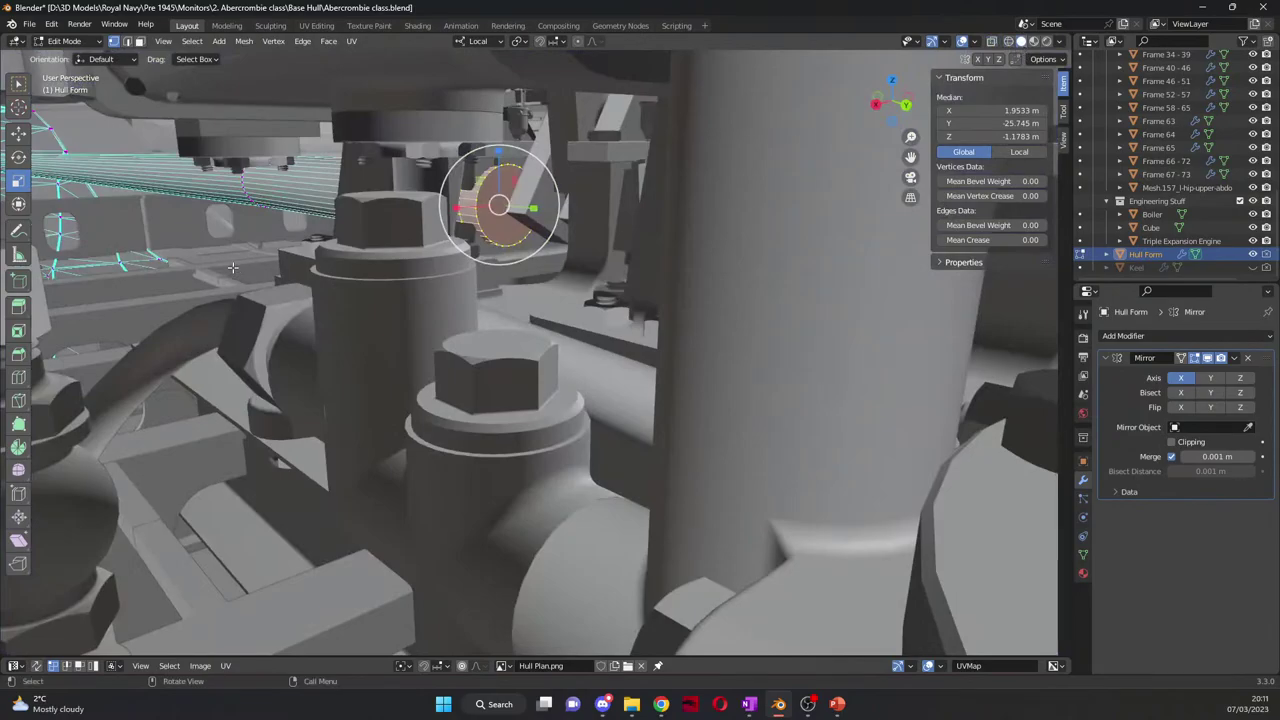
Step: Move the selected shaft end in top view about -0.145 m in X and -0.6 m in Y to meet the engine's aft end
middle_click_drag(234, 270, 465, 280)
left_click_drag(910, 160, 430, 380)
scroll(300, 352, "up", 5)
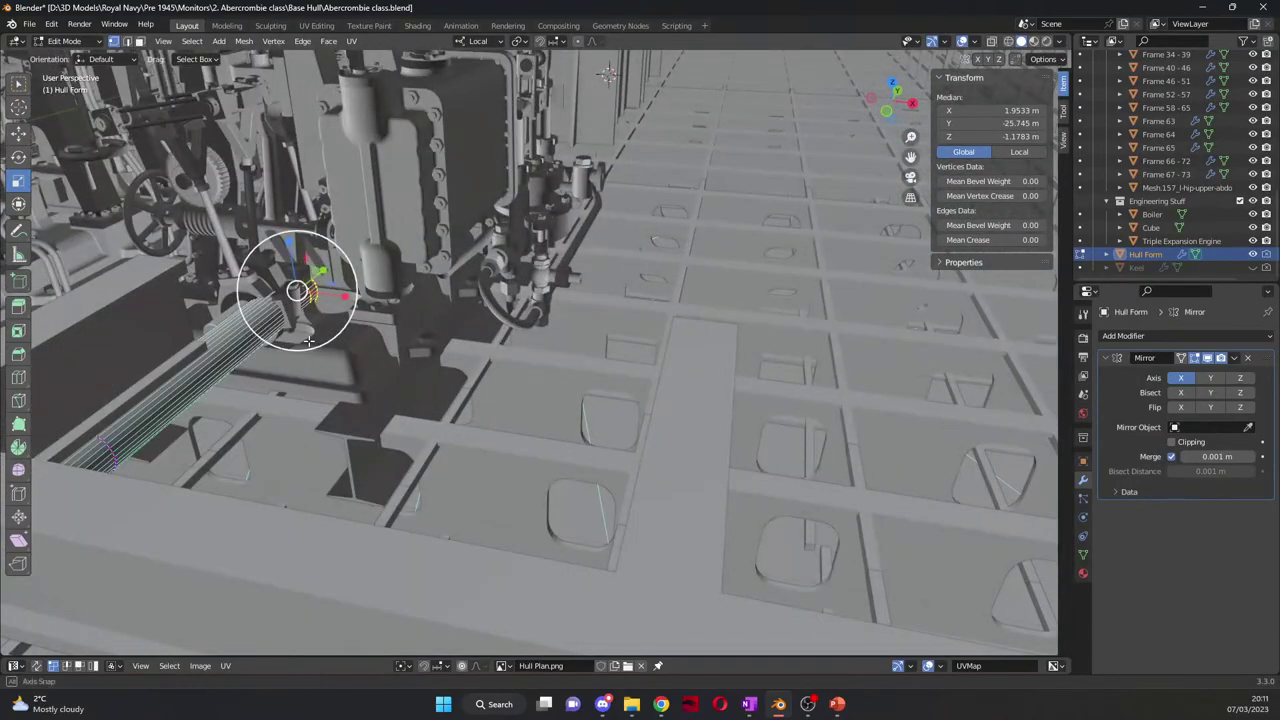
middle_click_drag(287, 347, 192, 365)
key("KP_7")
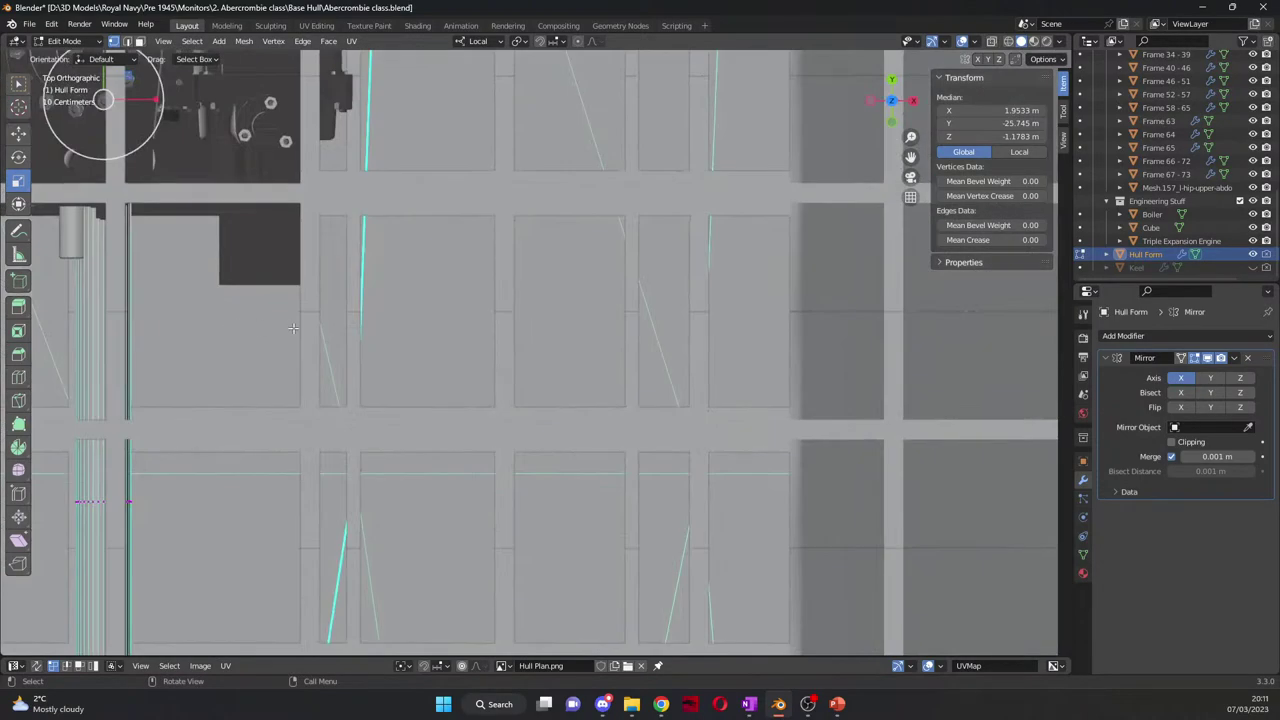
scroll(293, 328, "down", 5)
left_click_drag(910, 157, 985, 136)
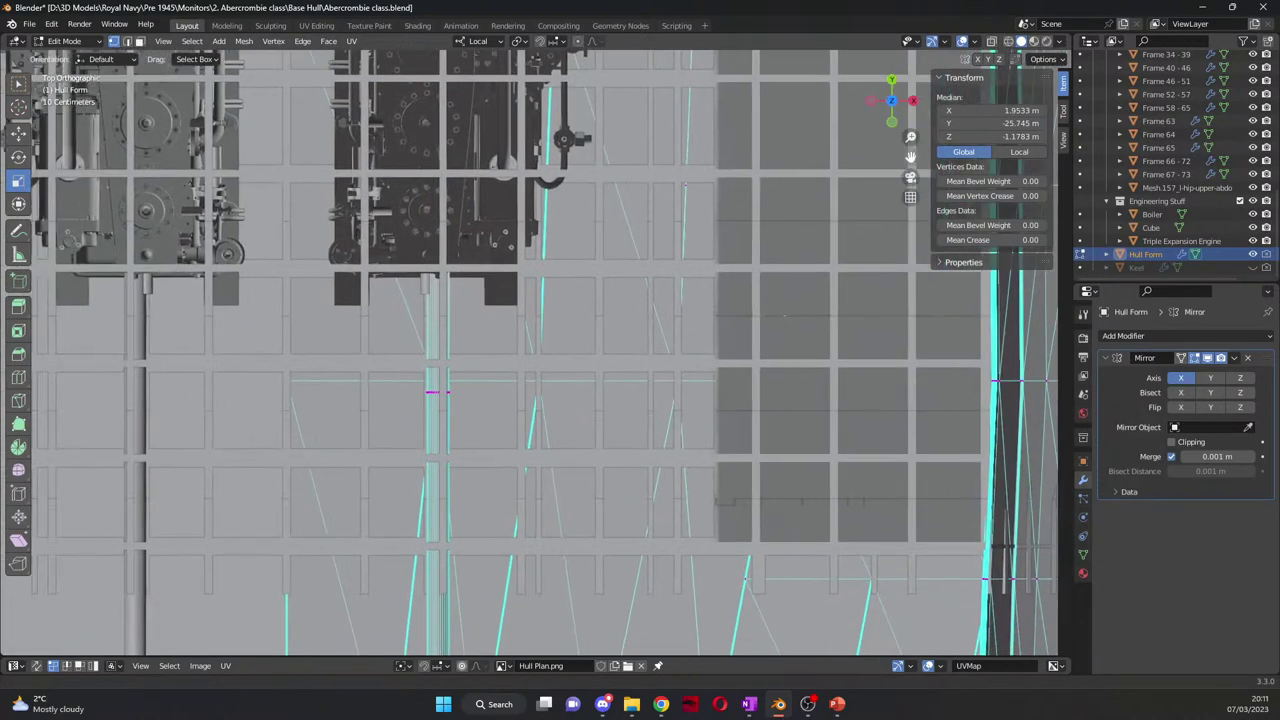
scroll(846, 210, "up", 4)
left_click_drag(910, 157, 925, 472)
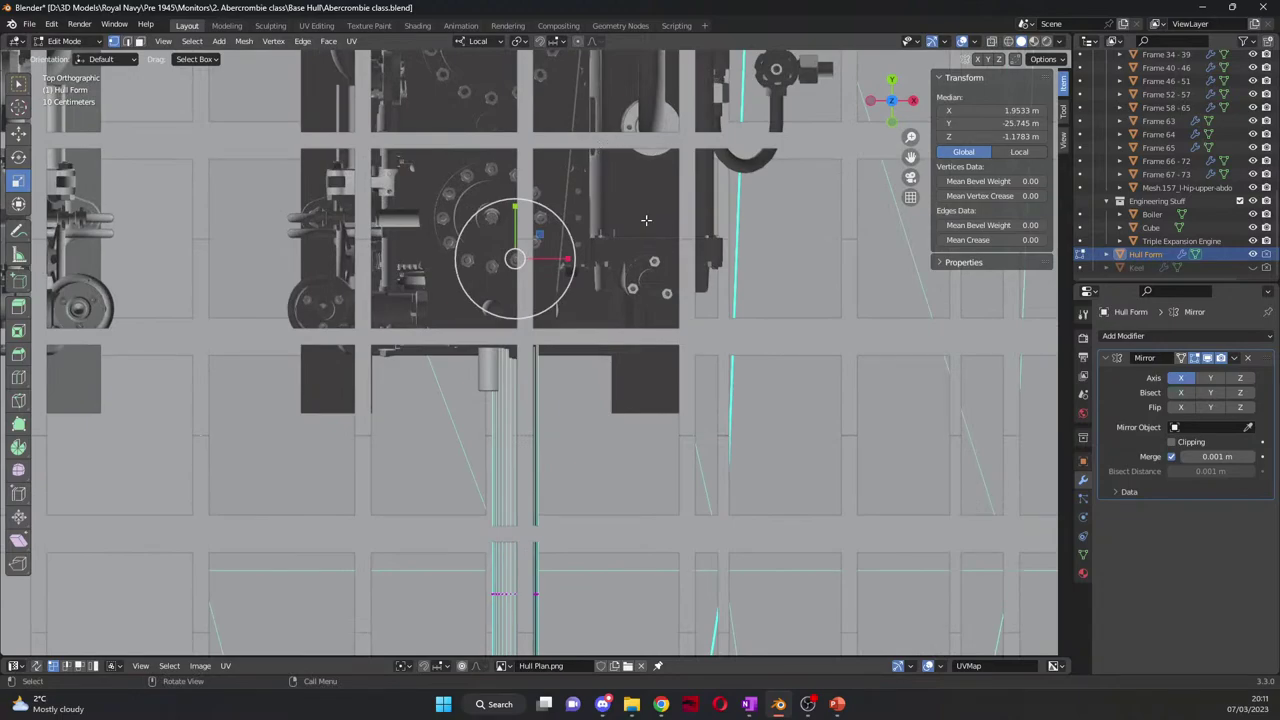
key("g")
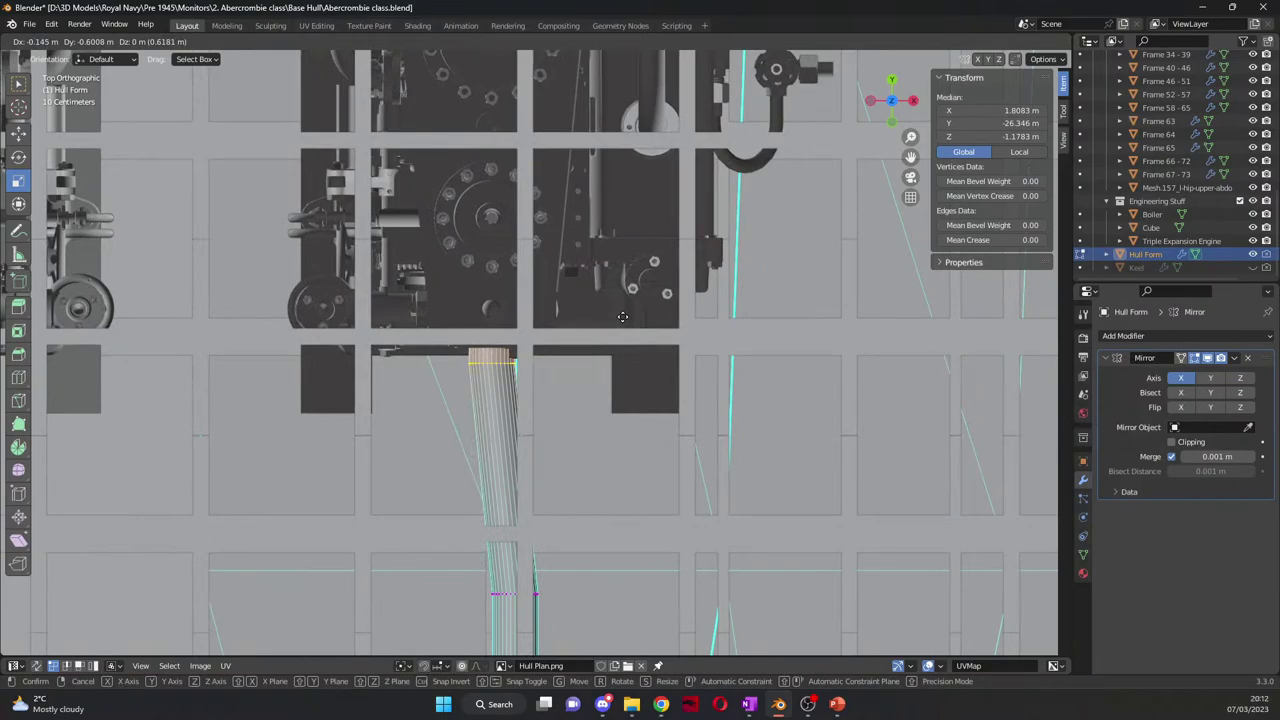
left_click(622, 316)
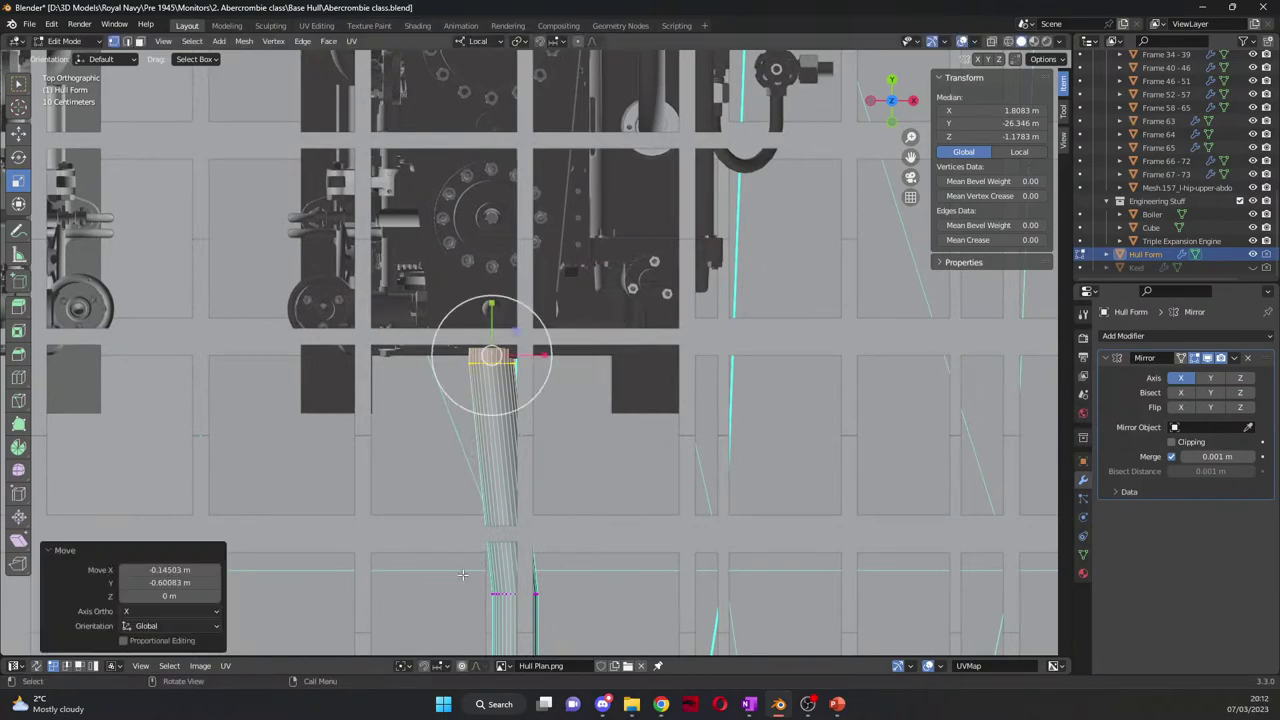
Step: Try to move the vertices around the shaft's next ring about -0.141 m along X in wireframe
left_click(1007, 41)
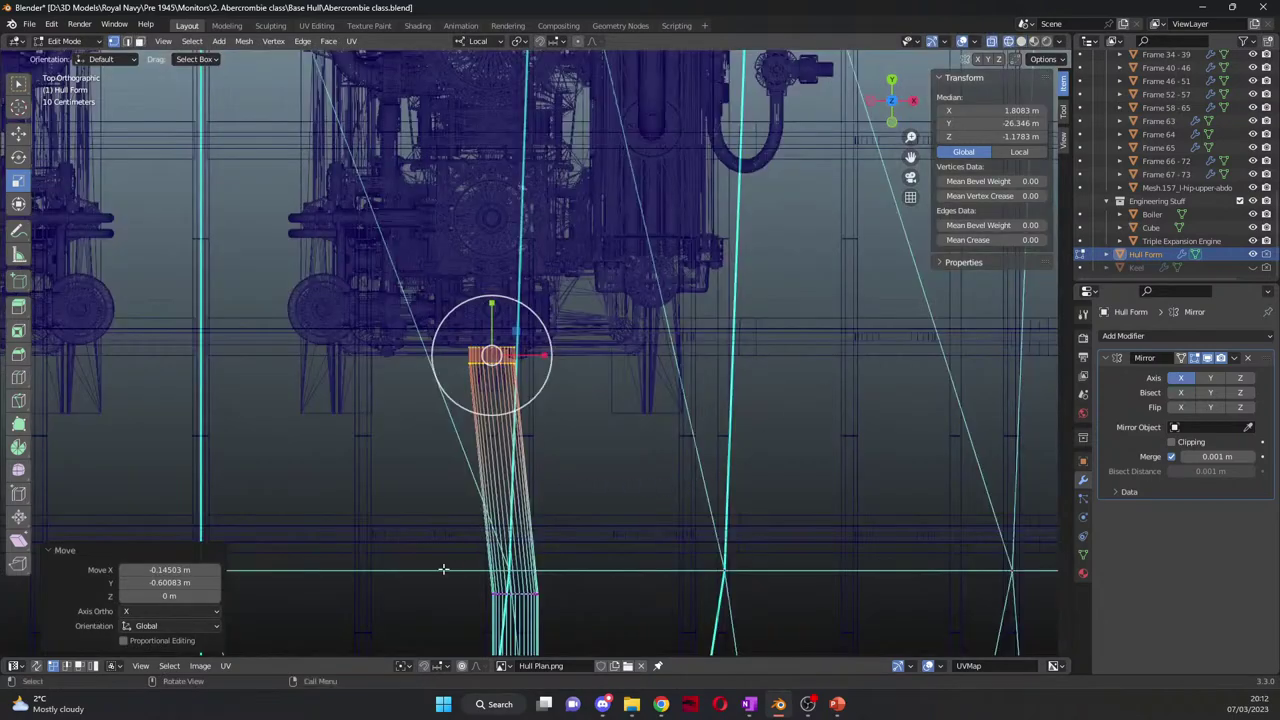
left_click_drag(443, 569, 603, 620)
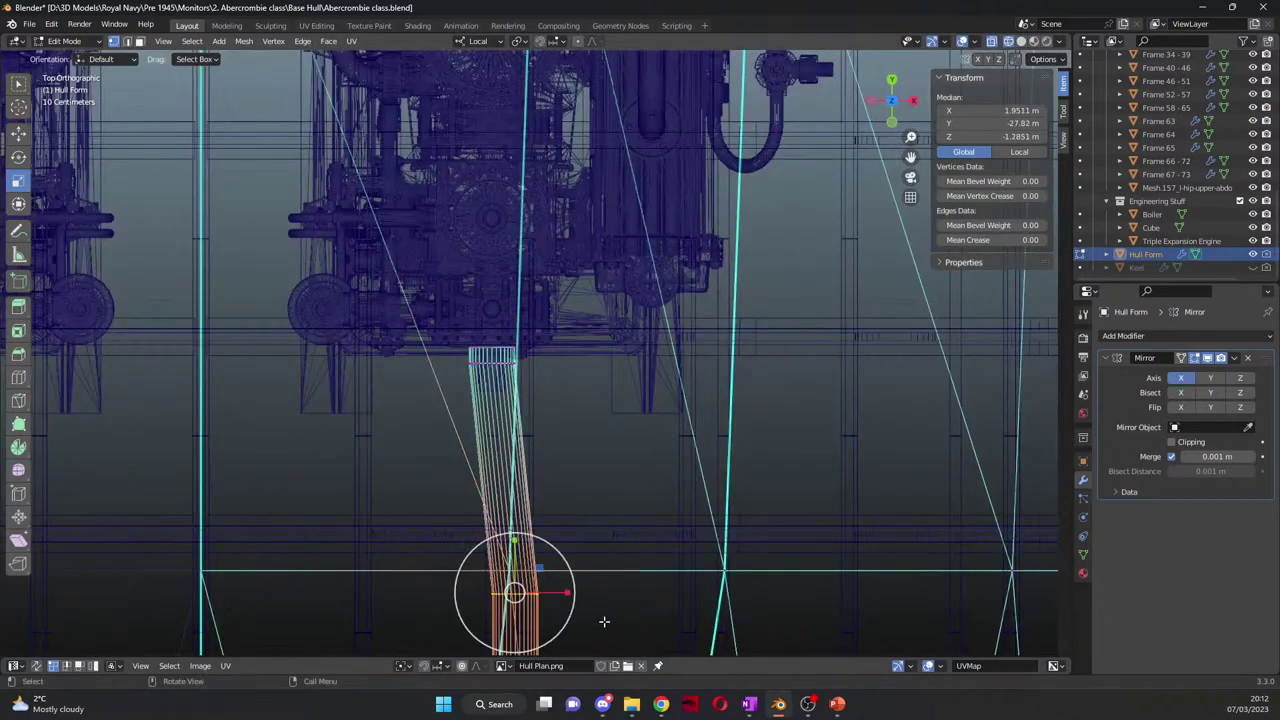
left_click(20, 135)
left_click_drag(565, 592, 546, 592)
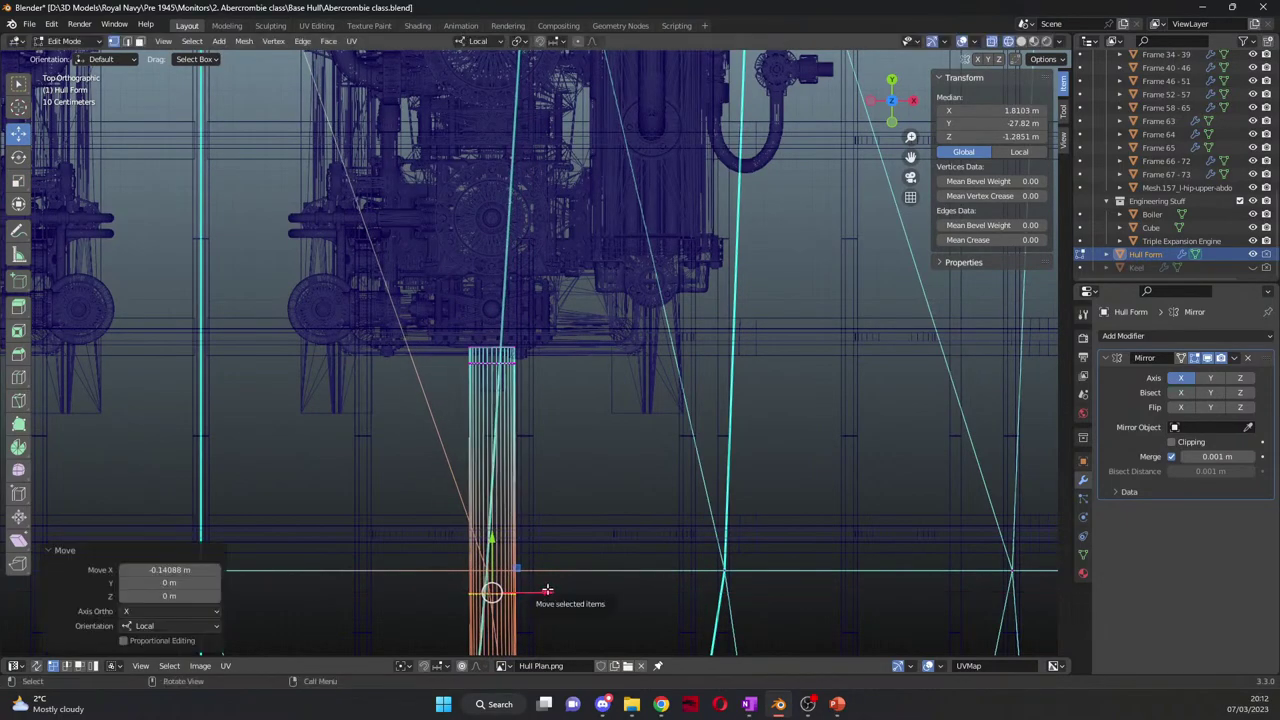
key("ctrl+z")
Step: Reselect only the shaft's next ring of vertices and move it about -0.108 m along X in top view
key("alt+a")
middle_click_drag(426, 548, 260, 420)
left_click_drag(253, 418, 346, 519)
middle_click_drag(343, 500, 414, 514)
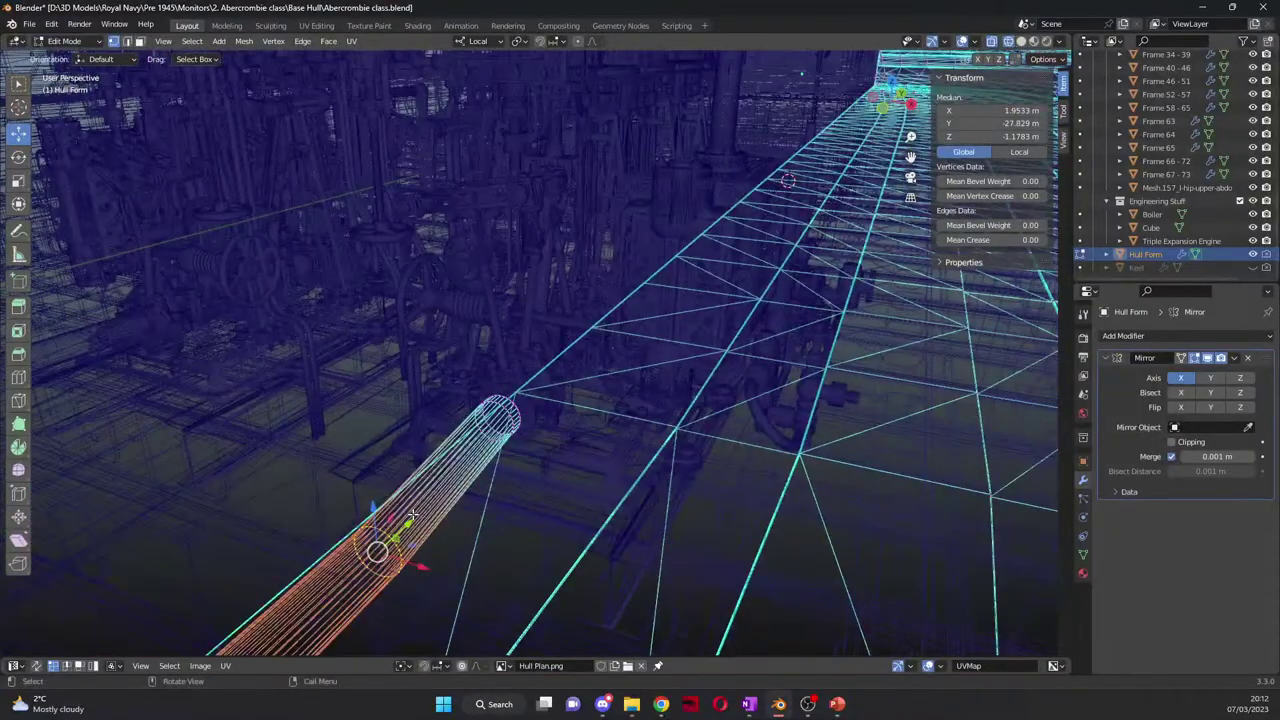
key("KP_7")
mouse_move(578, 596)
left_mouse_down()
mouse_move(550, 593)
mouse_move(564, 593)
left_mouse_up()
scroll(577, 580, "up", 5)
scroll(580, 577, "down", 4)
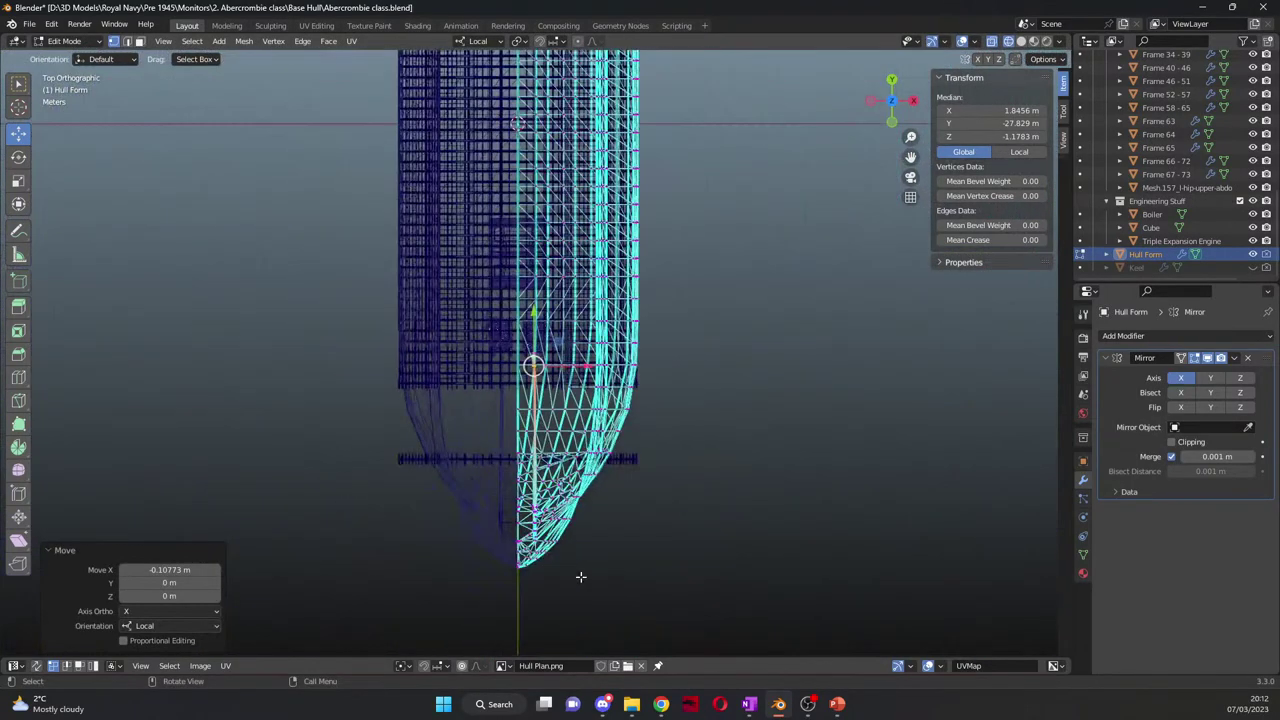
Step: Inspect the adjusted shaft's engine end in Object Mode with solid shading
left_click(716, 541)
middle_click_drag(717, 540, 603, 420)
scroll(560, 385, "up", 6)
mouse_move(470, 358)
middle_mouse_down()
mouse_move(564, 396)
mouse_move(574, 418)
mouse_move(470, 422)
mouse_move(557, 414)
mouse_move(566, 503)
mouse_move(579, 472)
mouse_move(537, 502)
mouse_move(547, 446)
middle_mouse_up()
key("Tab")
left_click(1021, 41)
Step: Extend the shaft's end face about 0.137 m along Y into the engine coupling, and return to Object Mode
key("Tab")
left_click(1007, 41)
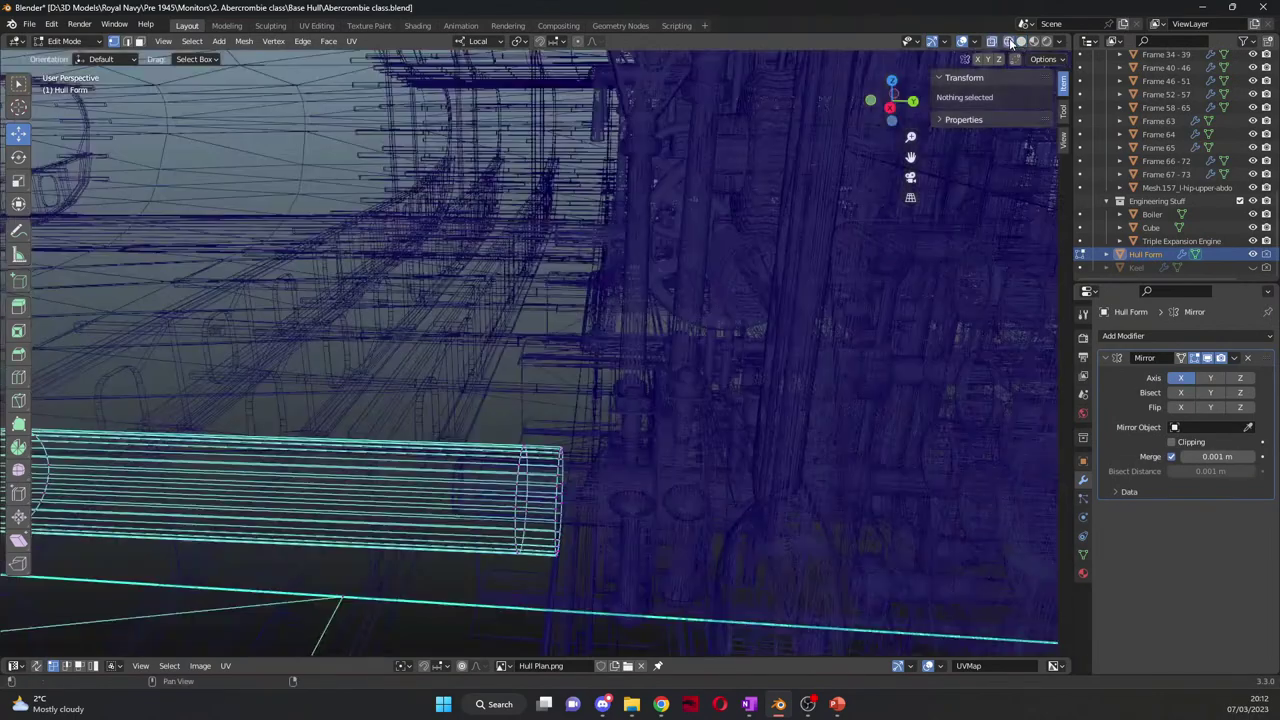
left_click_drag(553, 428, 585, 578)
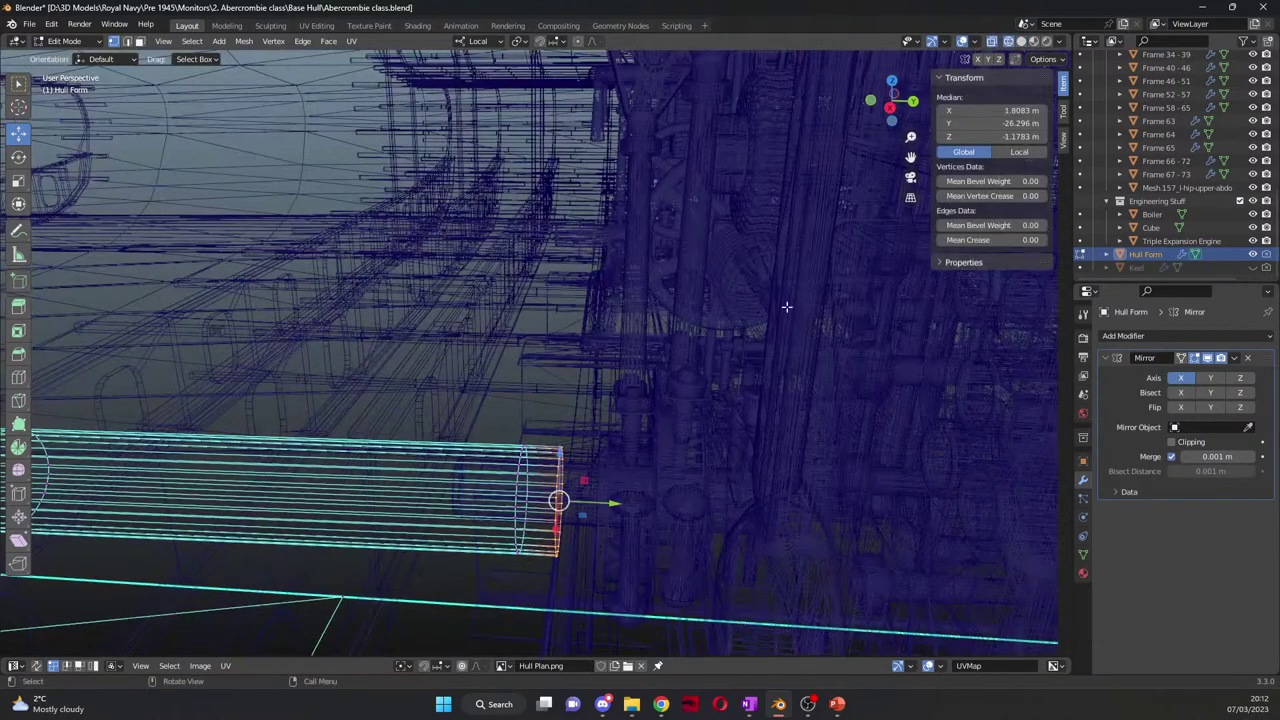
left_click(1022, 41)
left_click_drag(616, 506, 670, 509)
middle_click_drag(531, 559, 578, 587)
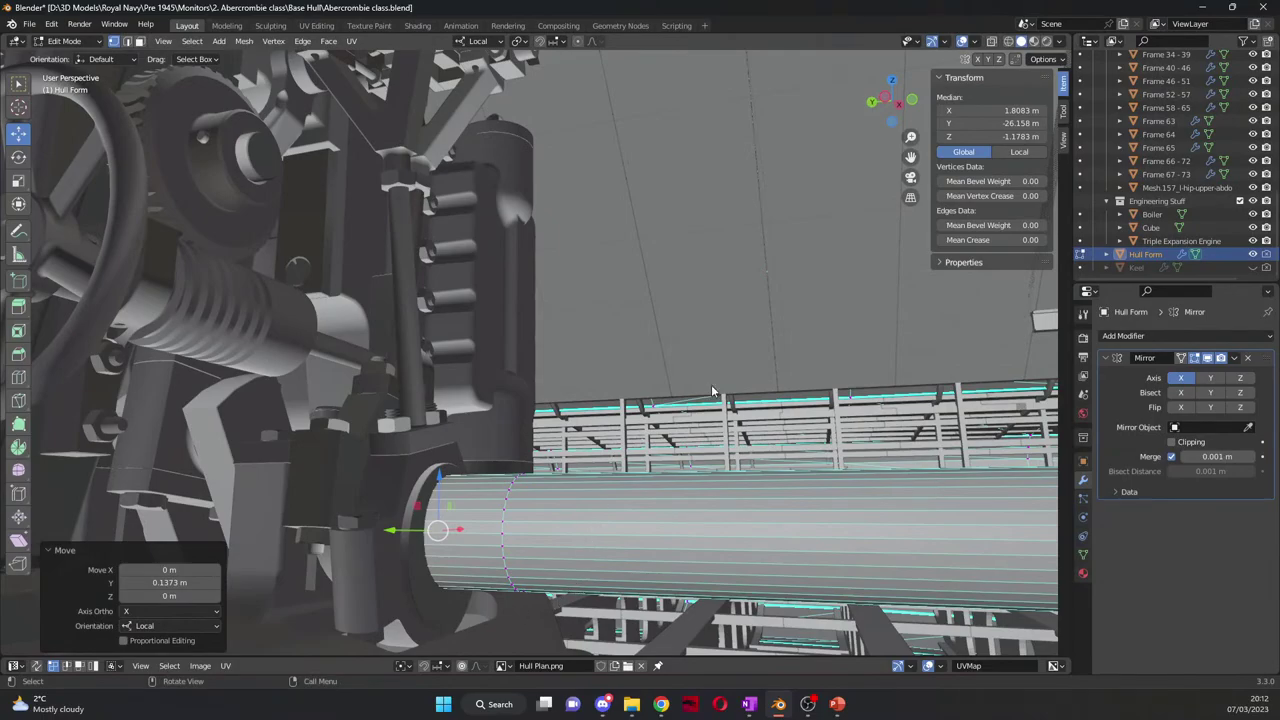
scroll(603, 382, "down", 7)
key("Tab")
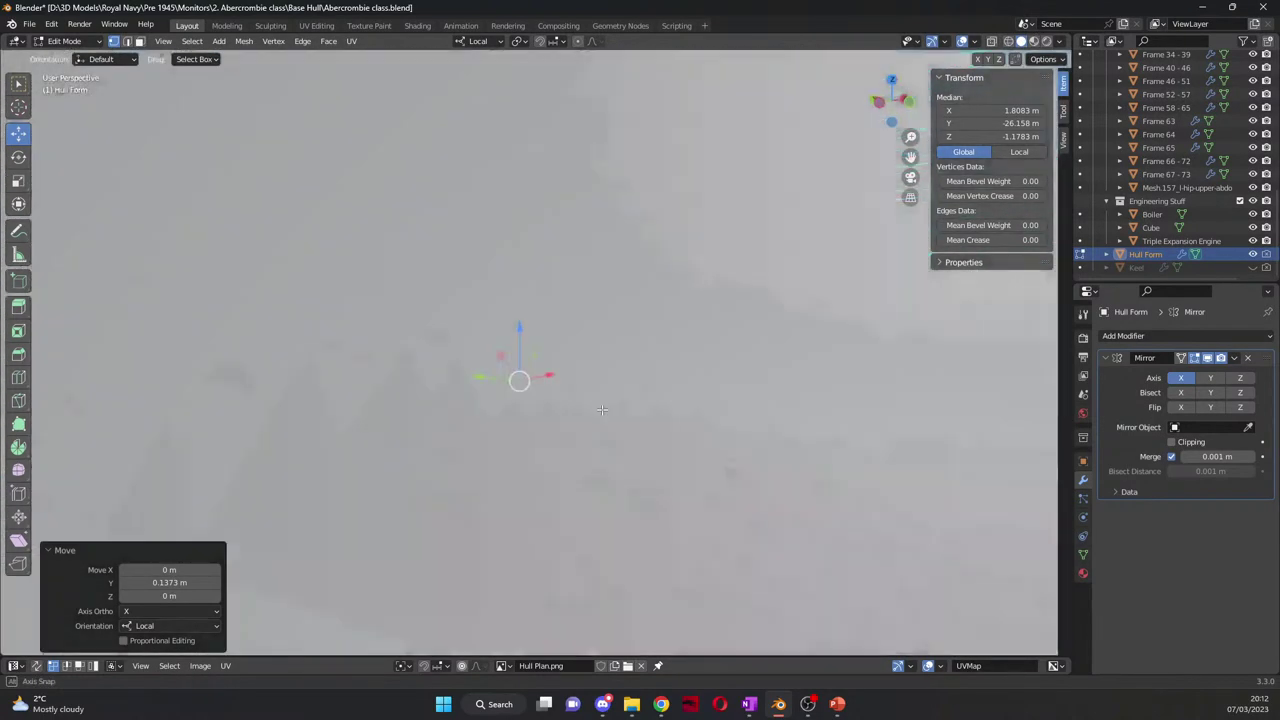
Step: Hide the Hull Form object and the Ribs/Framing collection
middle_click_drag(585, 410, 489, 425)
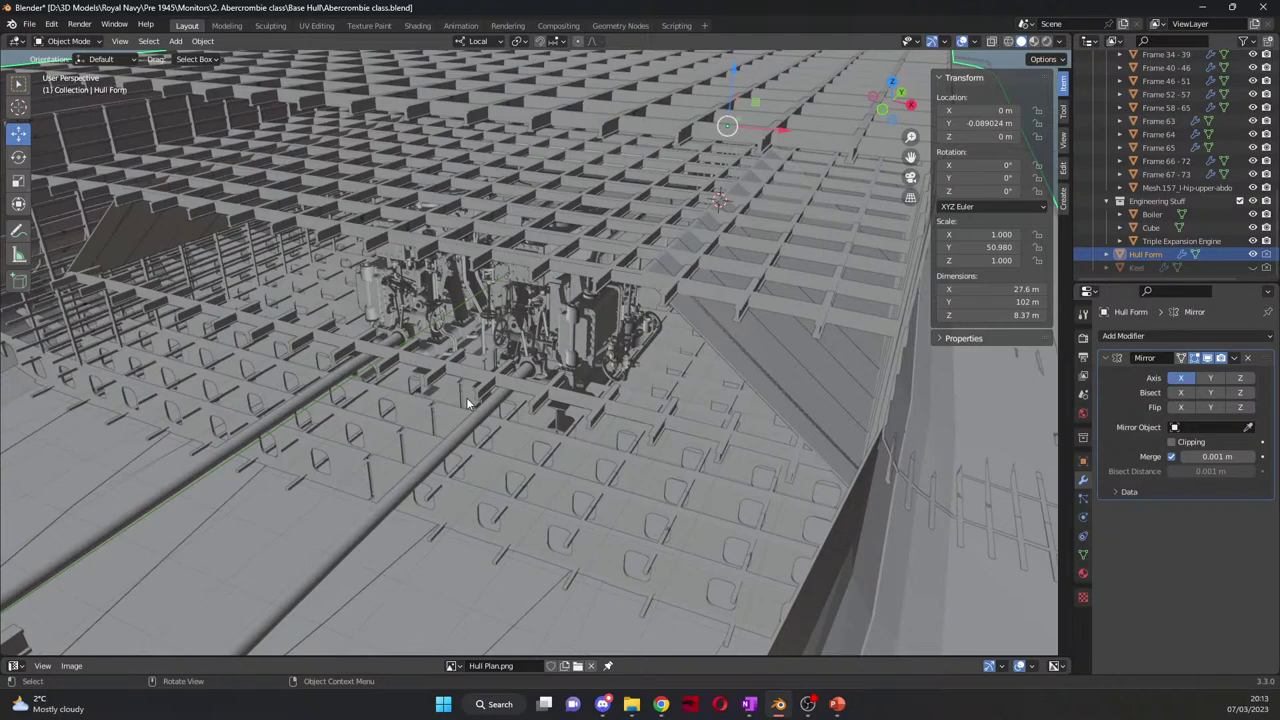
middle_click_drag(452, 405, 440, 420)
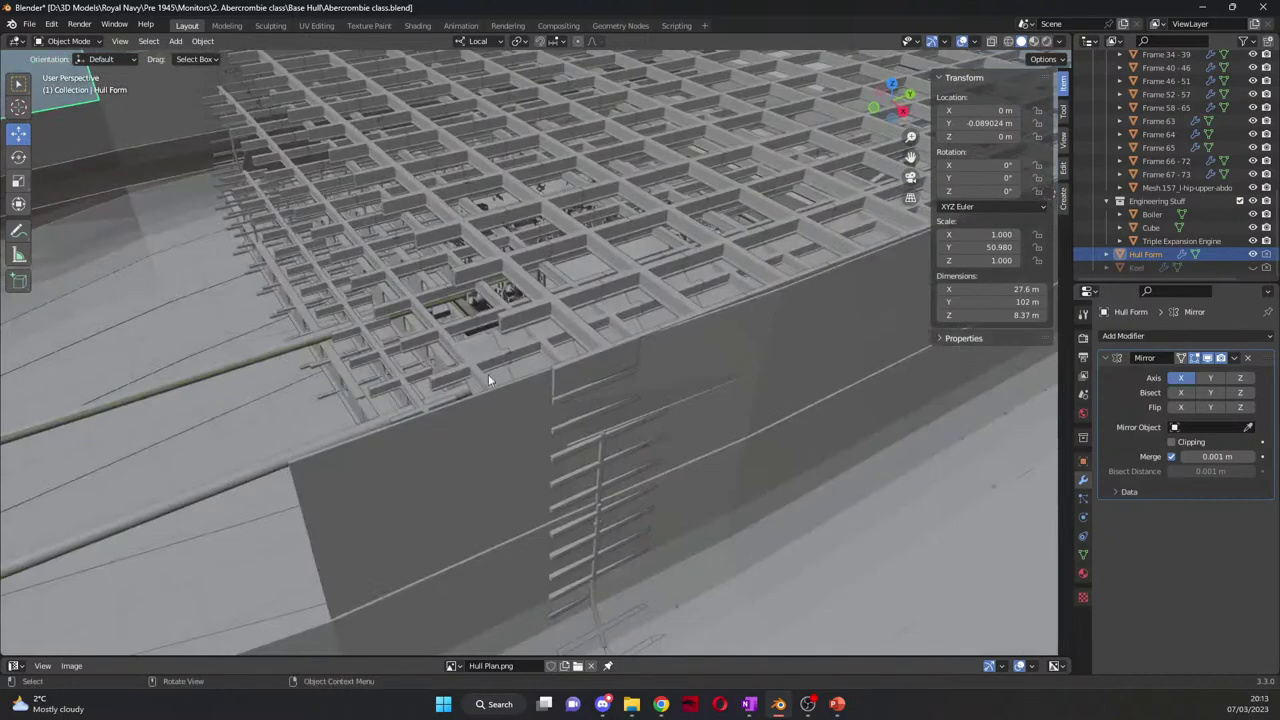
scroll(488, 374, "down", 8)
scroll(636, 354, "up", 3)
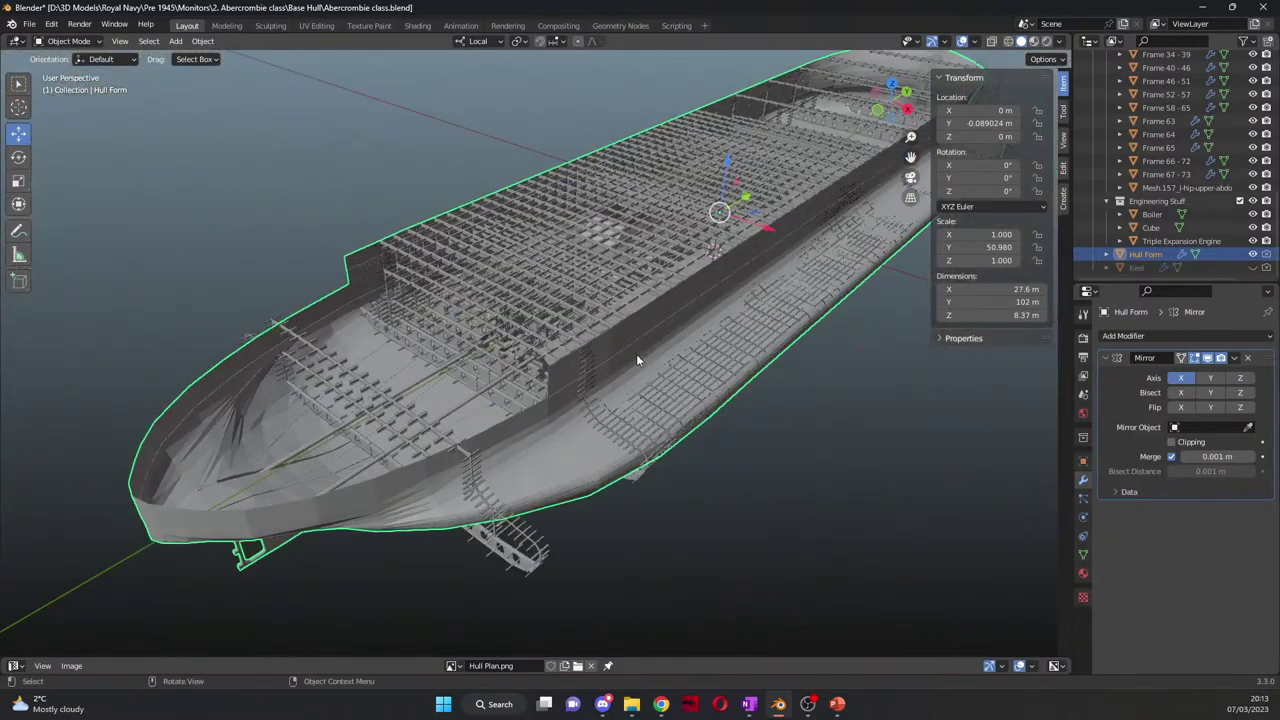
scroll(636, 354, "up", 3)
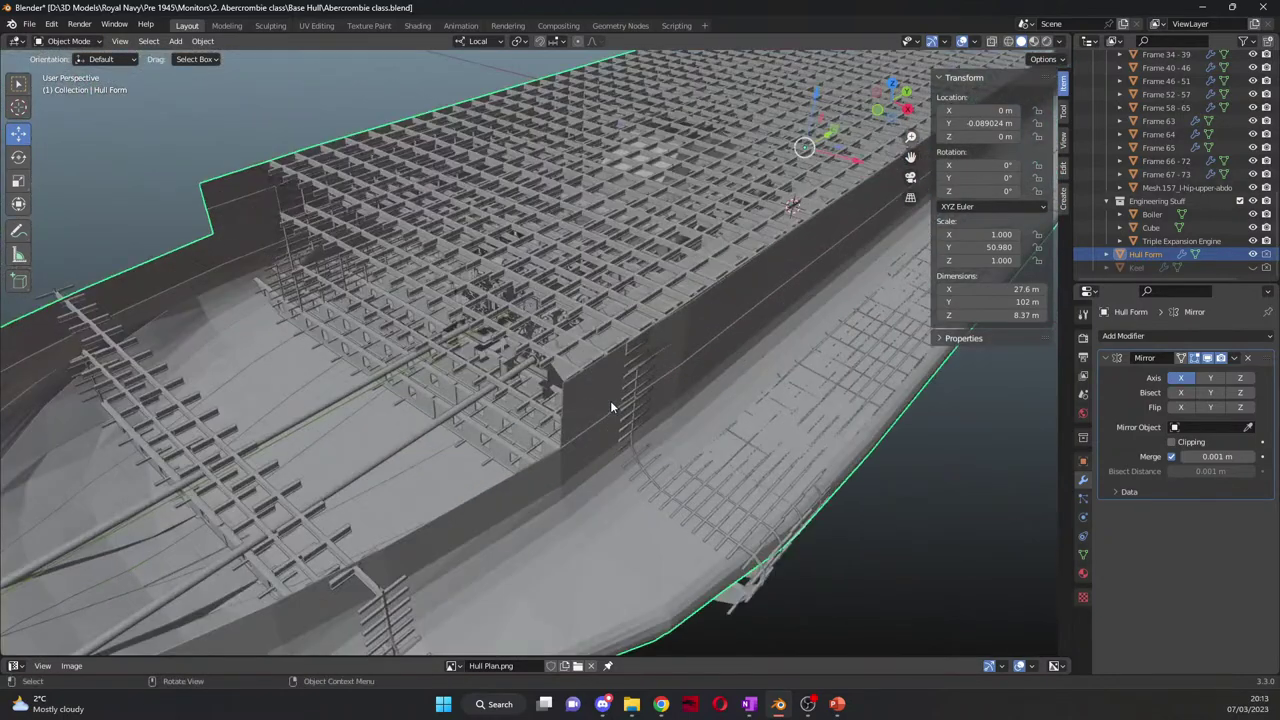
left_click(1252, 255)
scroll(1250, 190, "up", 2)
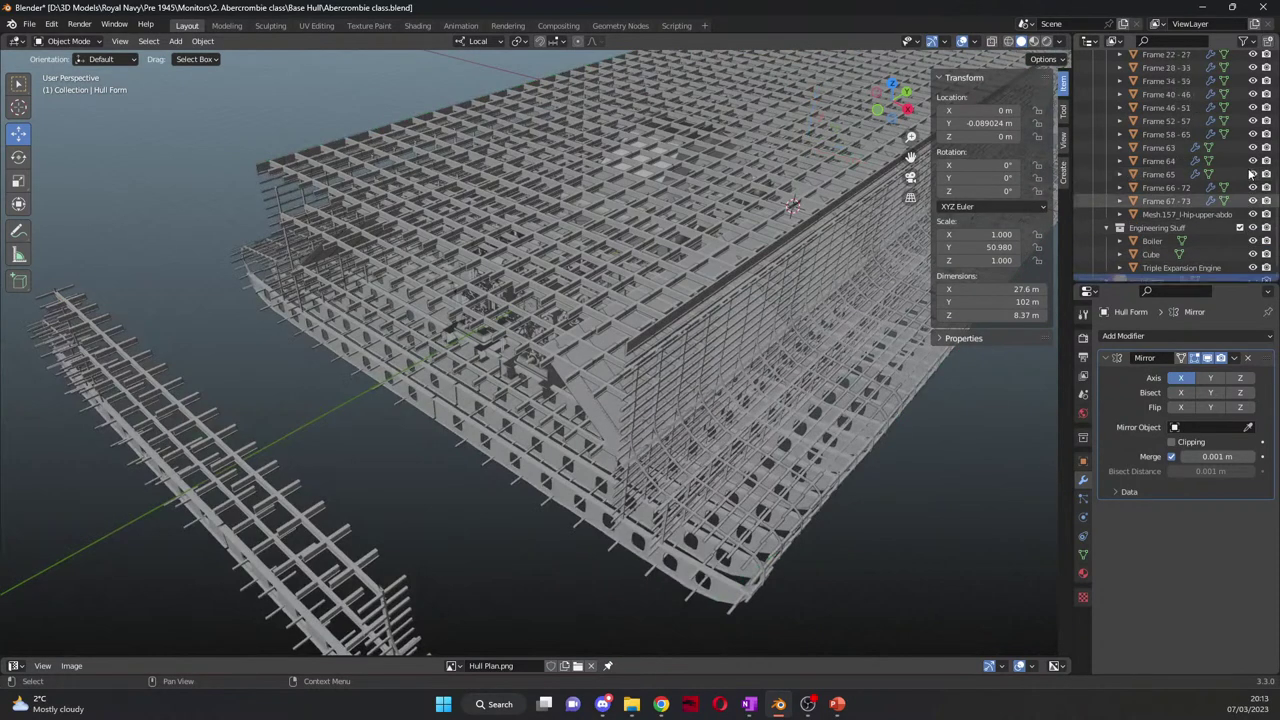
scroll(1250, 175, "up", 5)
left_click(1253, 81)
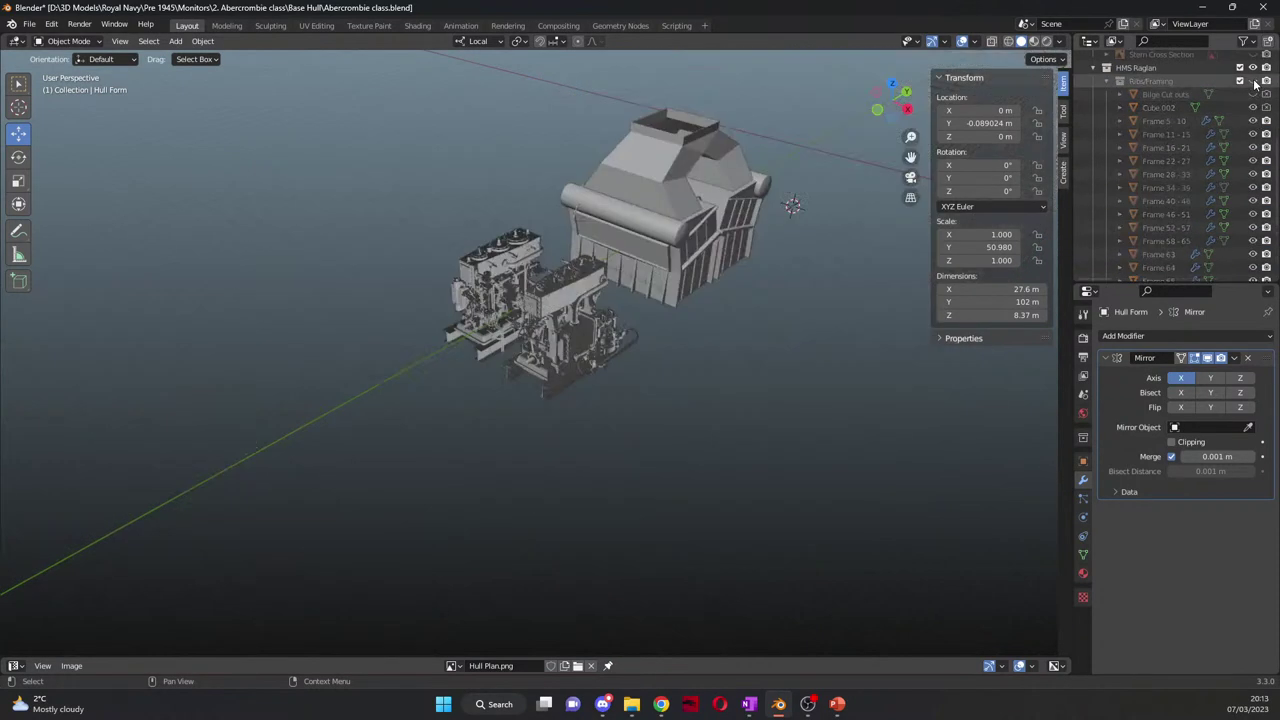
Step: Show the Ship Plans collection with its four deck plans in the top orthographic view
scroll(1240, 110, "up", 8)
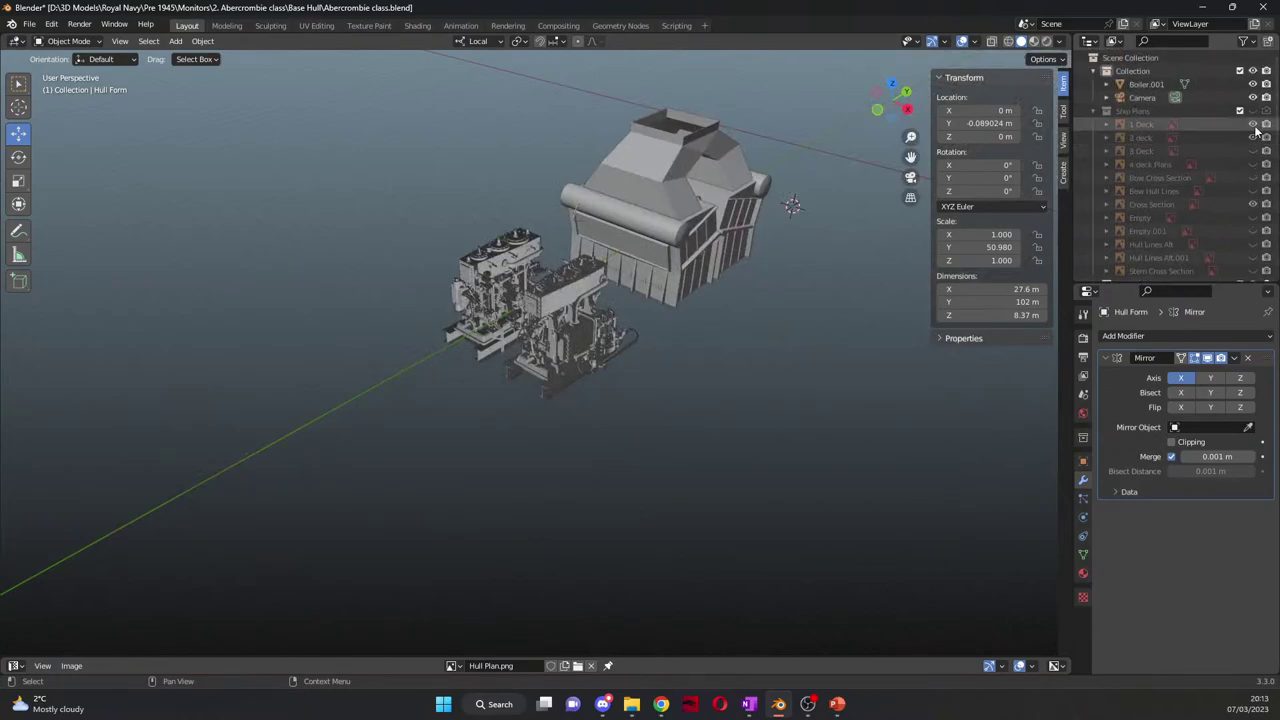
left_click_drag(1256, 131, 1254, 168)
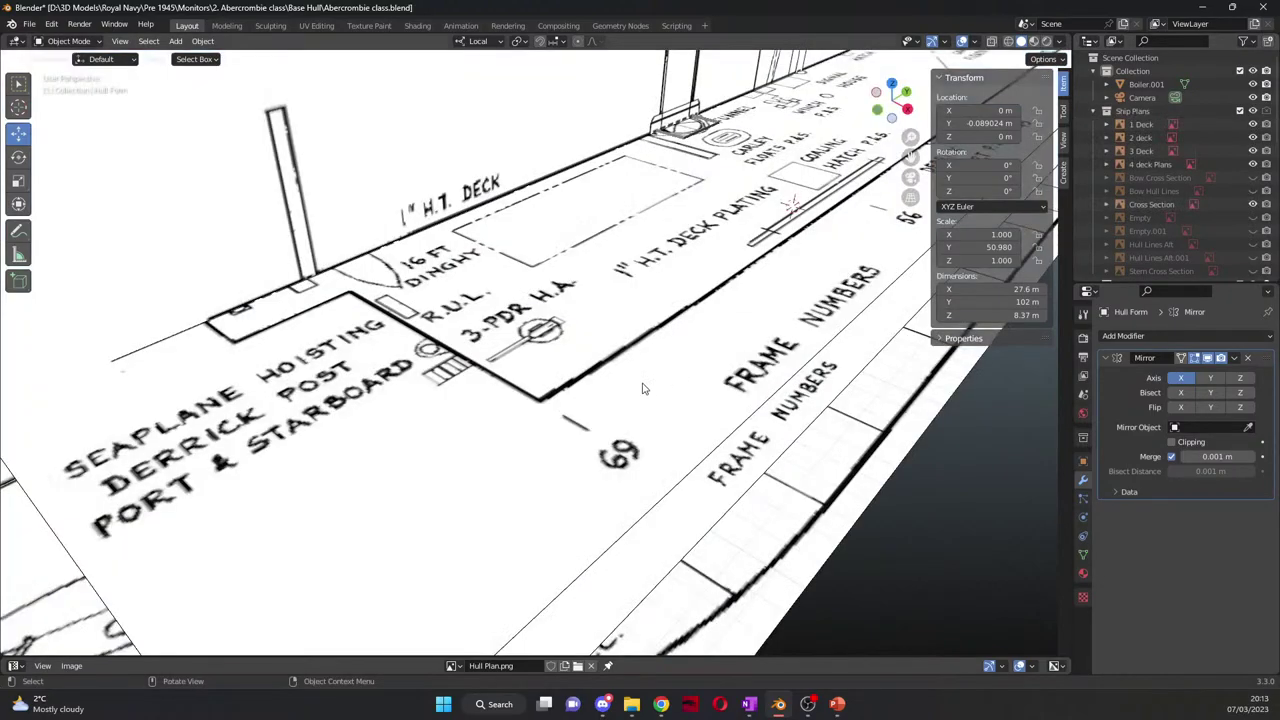
scroll(643, 384, "down", 10)
middle_click_drag(780, 372, 668, 351)
left_click_drag(911, 156, 907, 154)
middle_click_drag(345, 228, 537, 378)
key("KP_7")
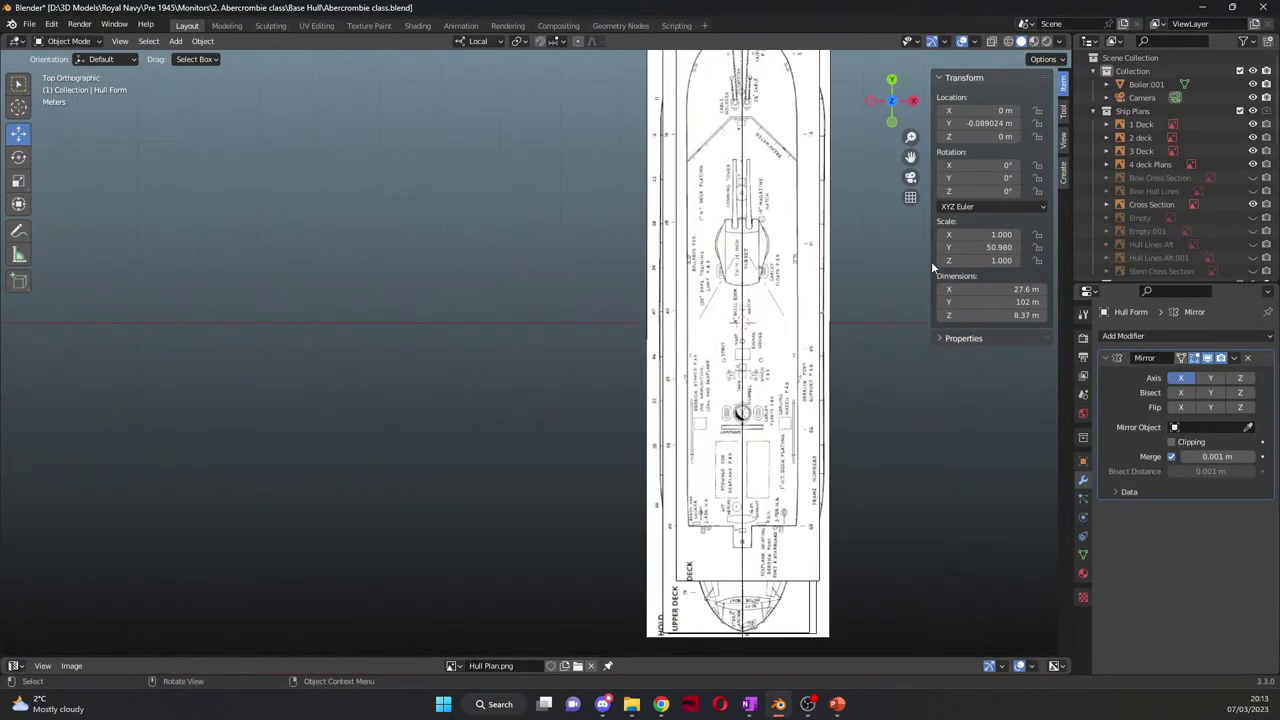
Step: Hide the 1 Deck plan to expose the deck plan beneath it
left_click_drag(910, 157, 750, 210)
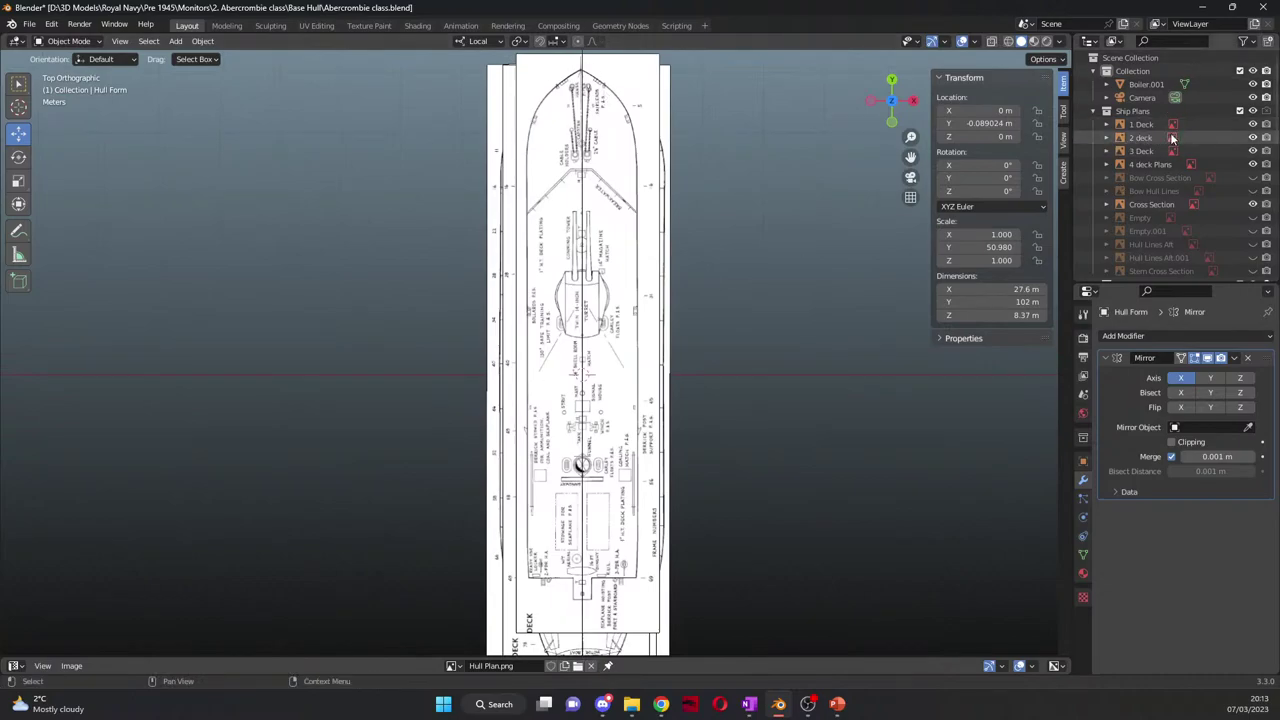
left_click(1253, 124)
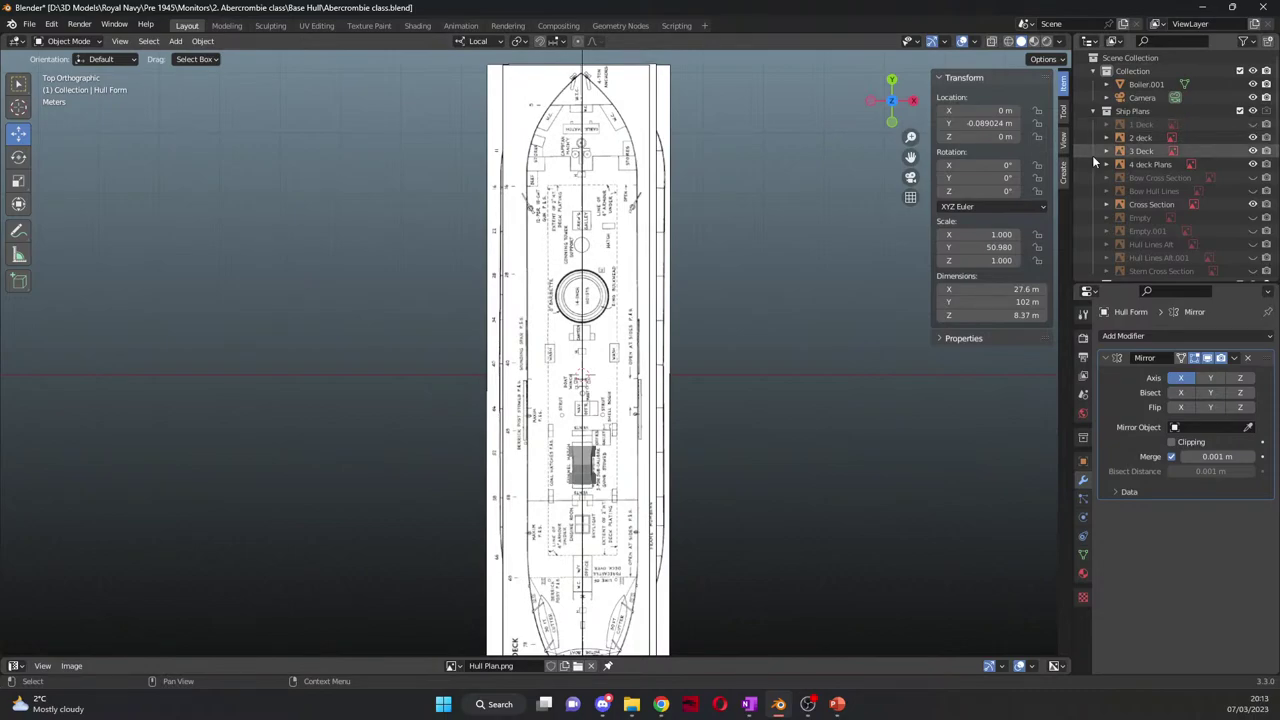
left_click_drag(910, 157, 904, 135)
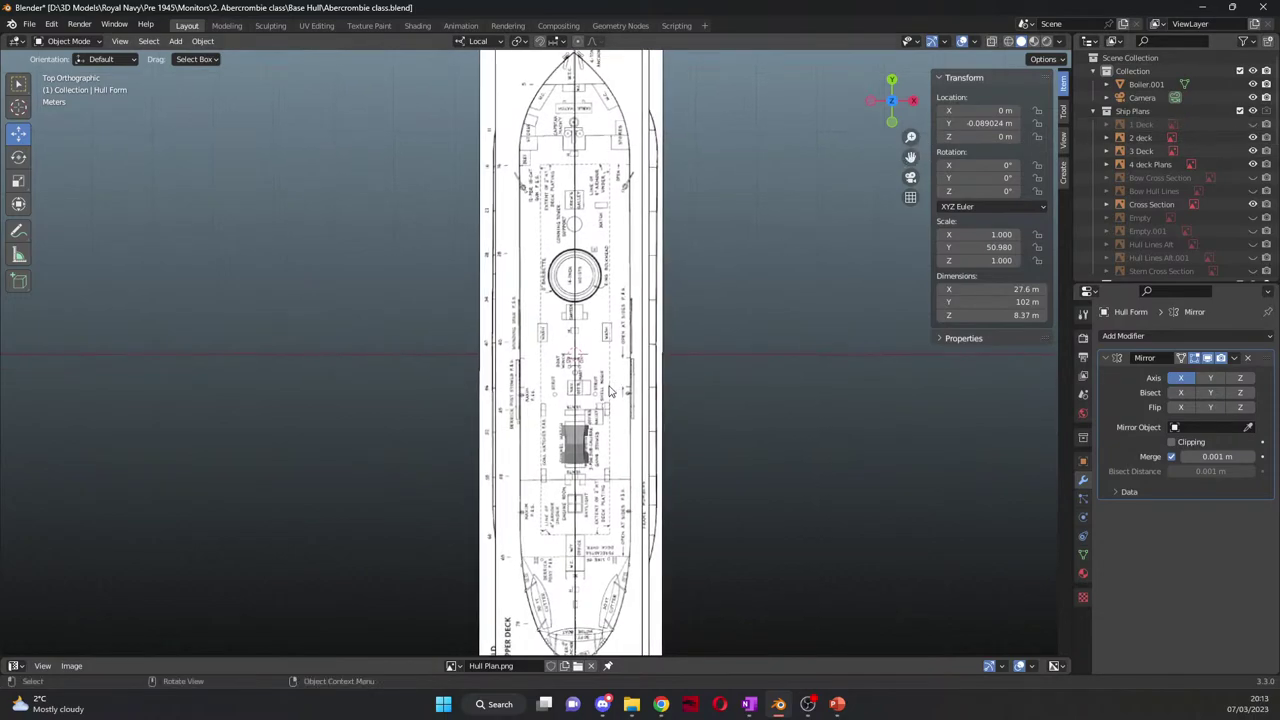
Step: Hide the 2 deck and 3 Deck plans to expose the hold plan in the top view
scroll(676, 316, "down", 1)
left_click(1253, 137)
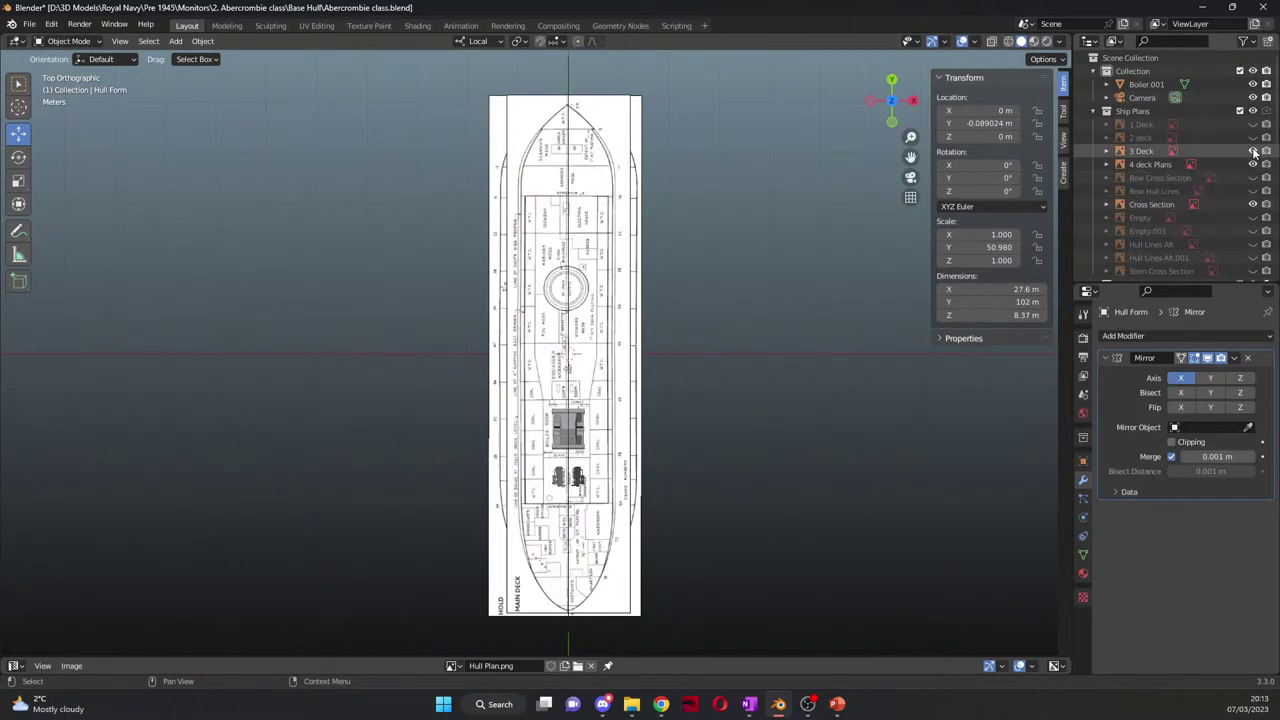
left_click(1253, 151)
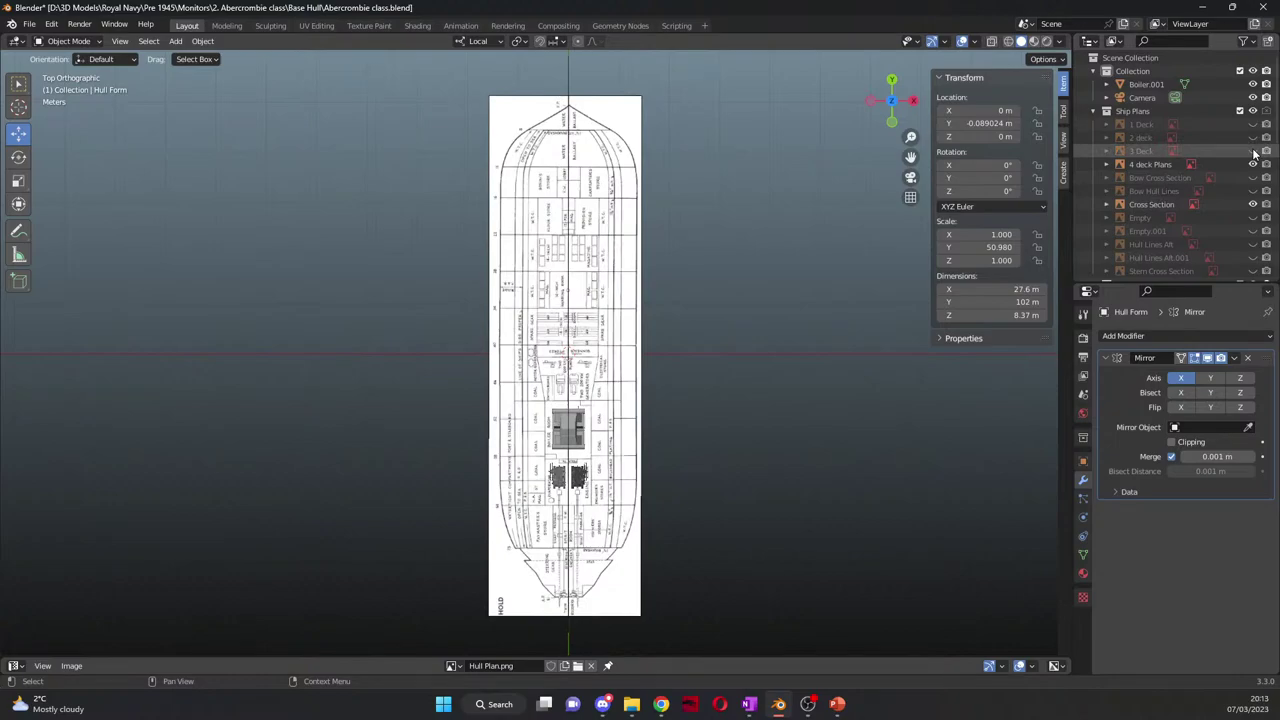
Step: Compare the 1 Deck, 2 deck and 3 Deck plans by toggling their visibility, leaving only the 4 deck Plans and Cross Section visible
left_click(1253, 151)
left_click(1253, 137)
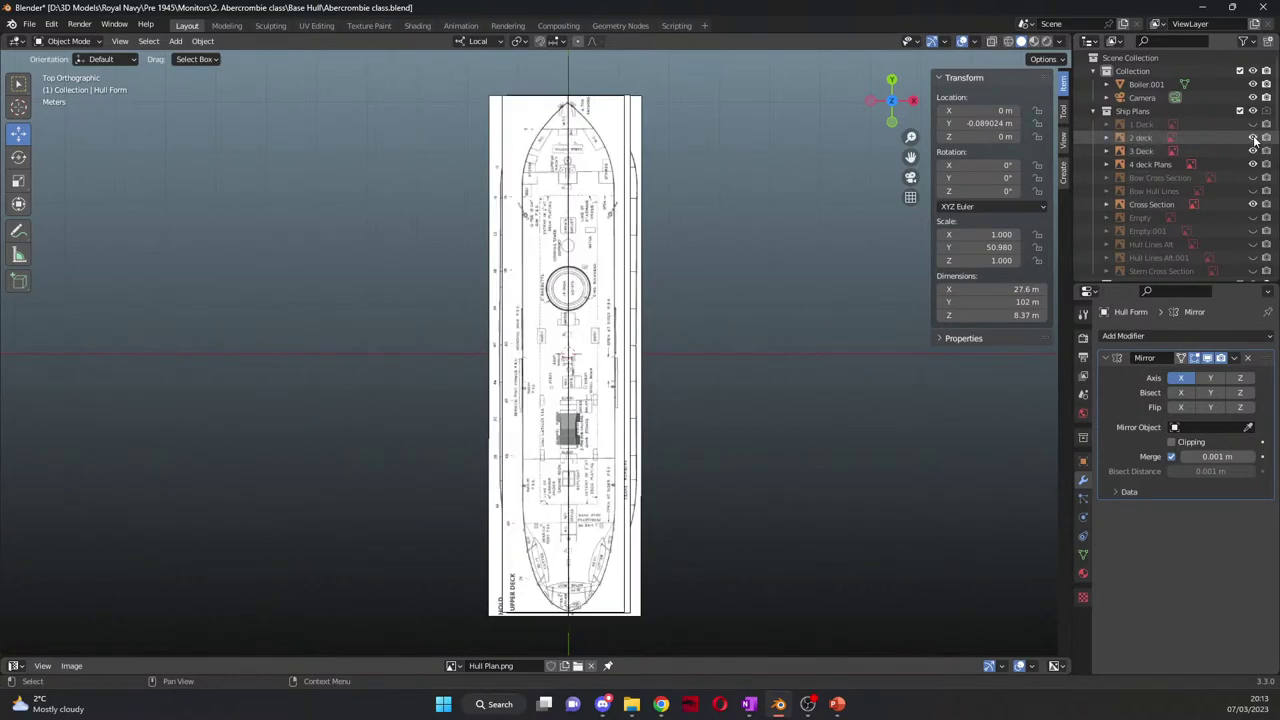
left_click(1253, 137)
left_click(1254, 151)
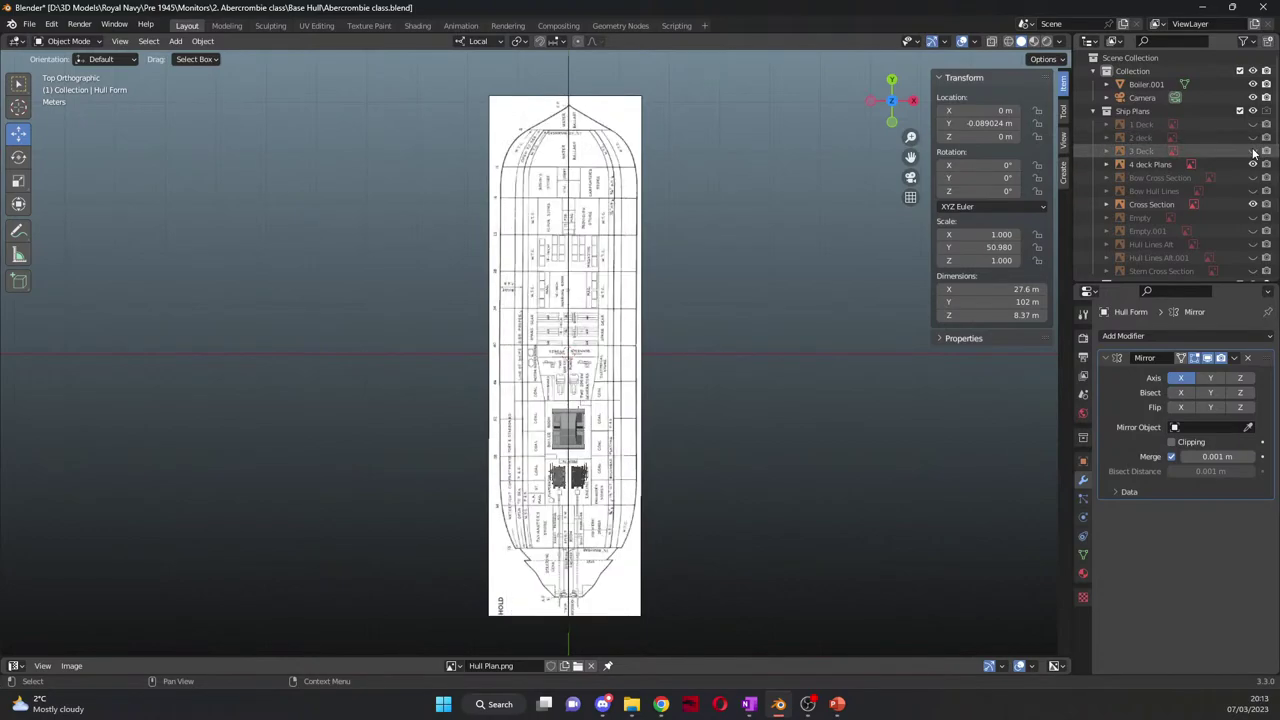
left_click(1254, 151)
left_click(1254, 151)
left_click(1253, 137)
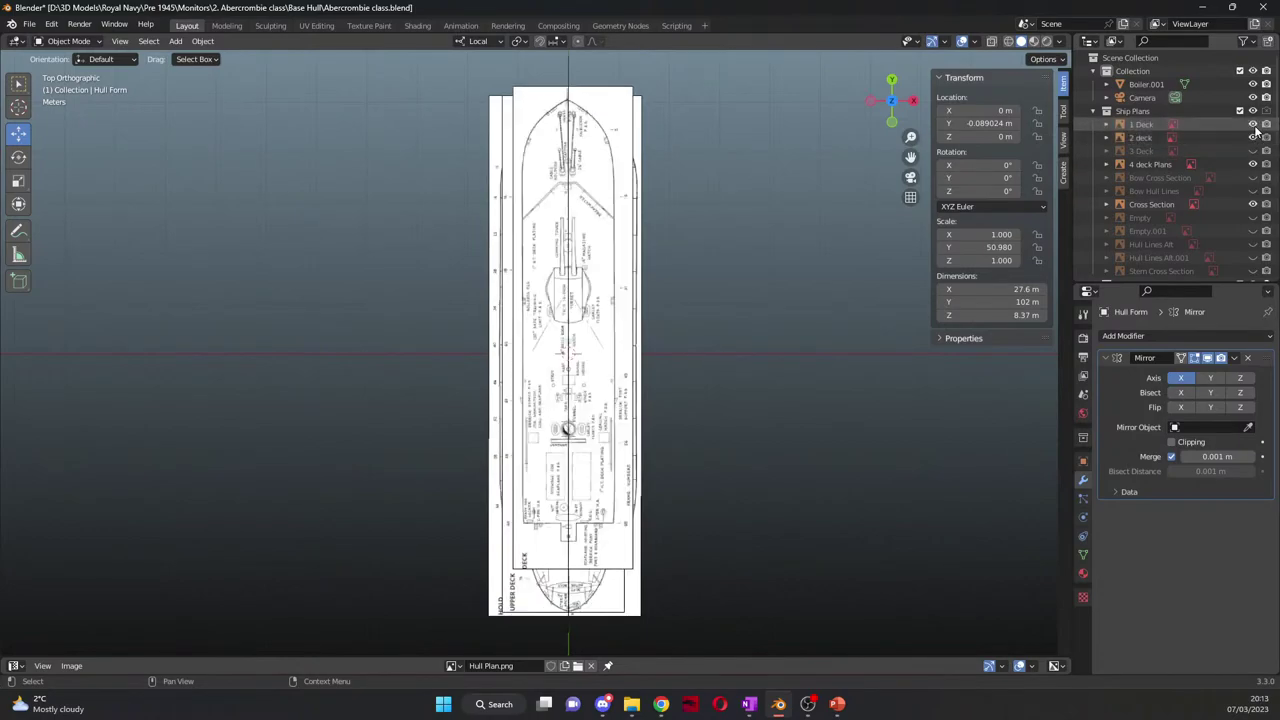
left_click(1254, 125)
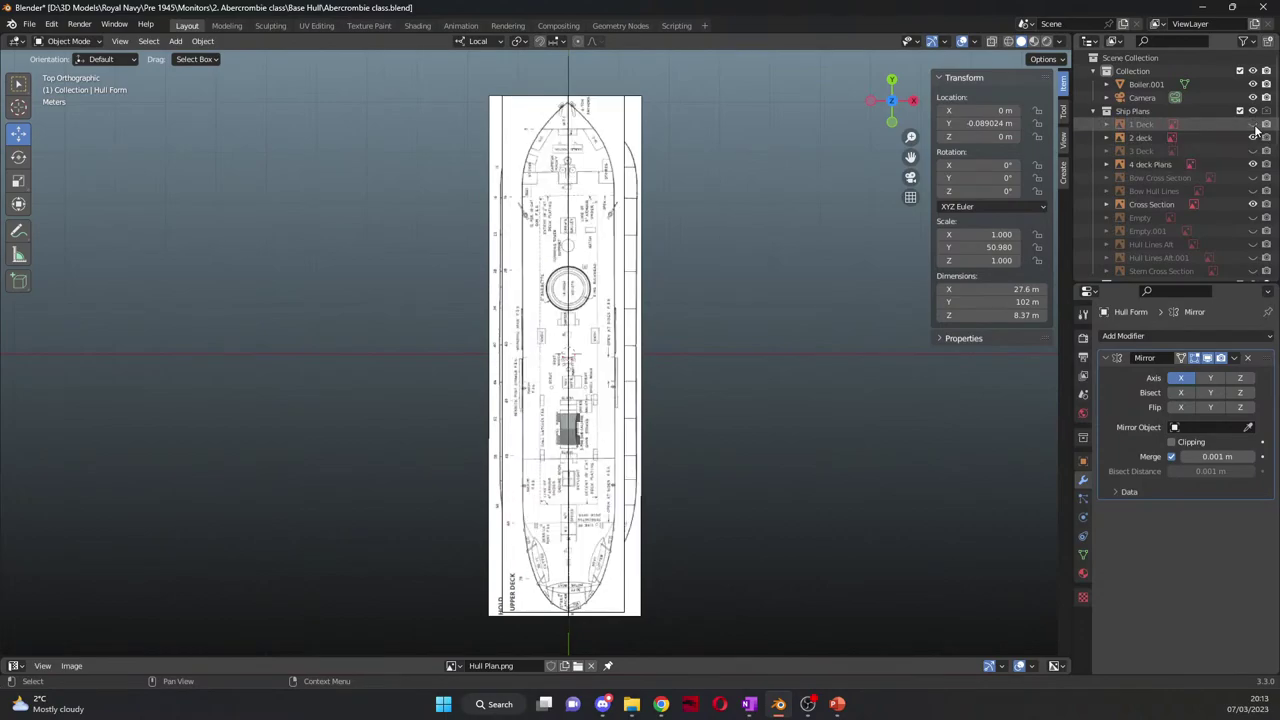
left_click(1253, 137)
Step: Examine the hold plan and cross section around the shaft passage, aft bulkhead and engine room in perspective
middle_click_drag(760, 449, 619, 371)
scroll(619, 371, "up", 8)
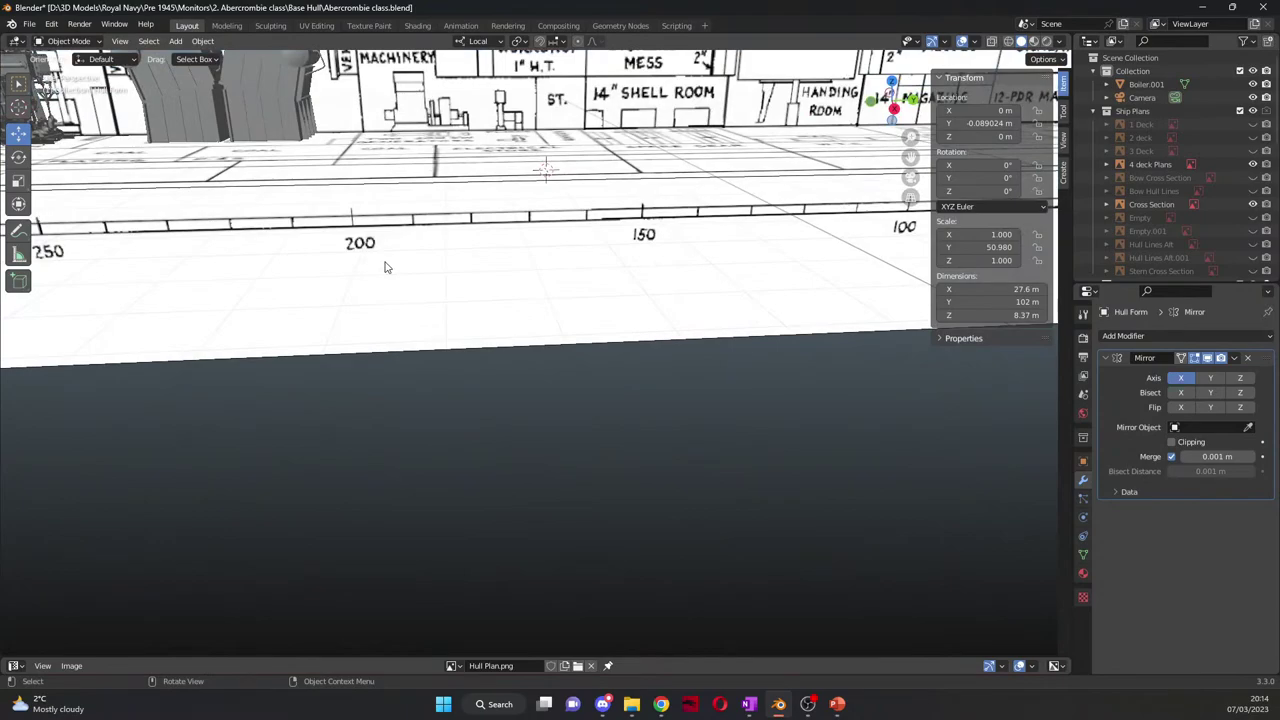
left_click_drag(913, 155, 1268, 320)
middle_click_drag(338, 338, 418, 305)
scroll(308, 348, "up", 2)
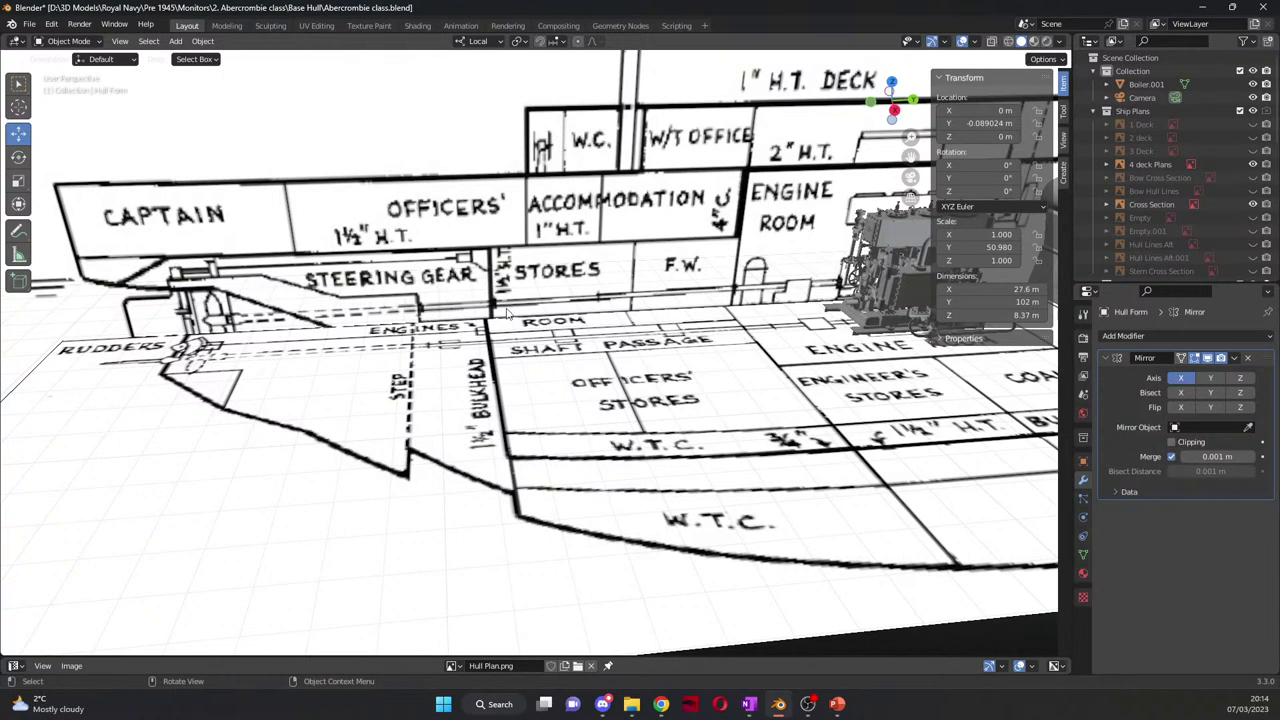
middle_click_drag(697, 373, 676, 383)
scroll(676, 383, "up", 4)
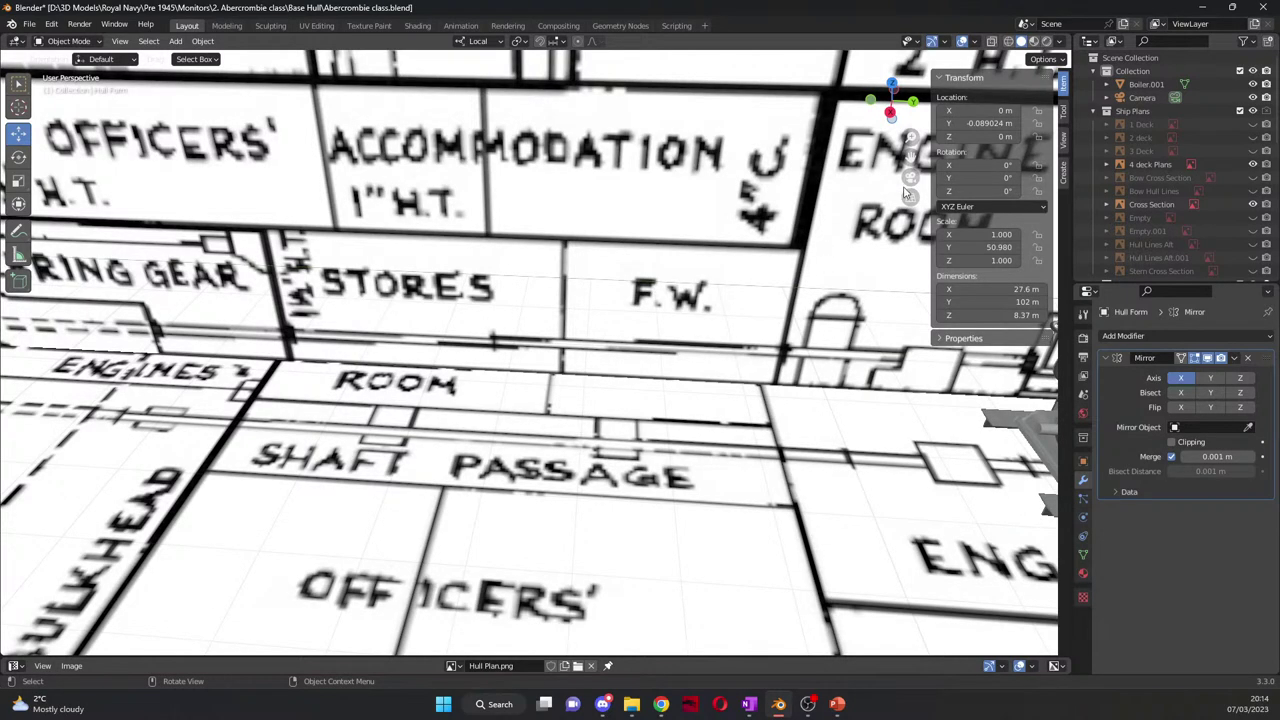
left_click_drag(911, 160, 346, 263)
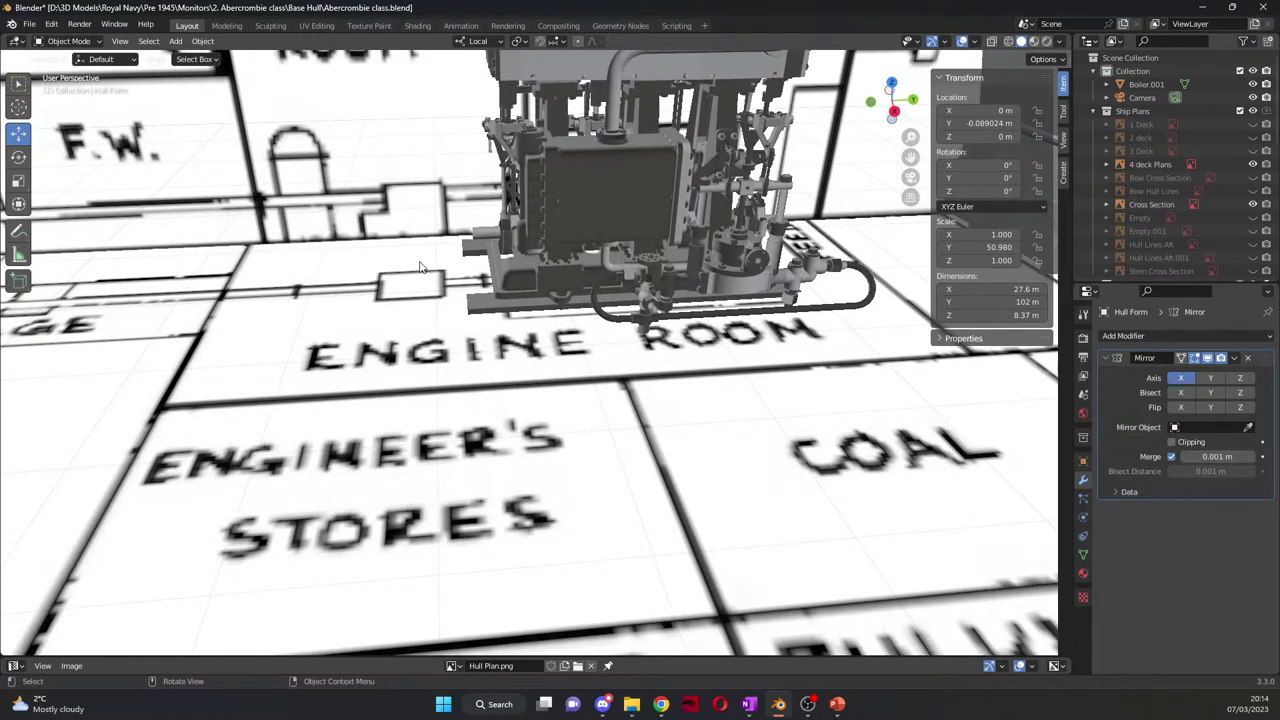
middle_click_drag(414, 222, 472, 313)
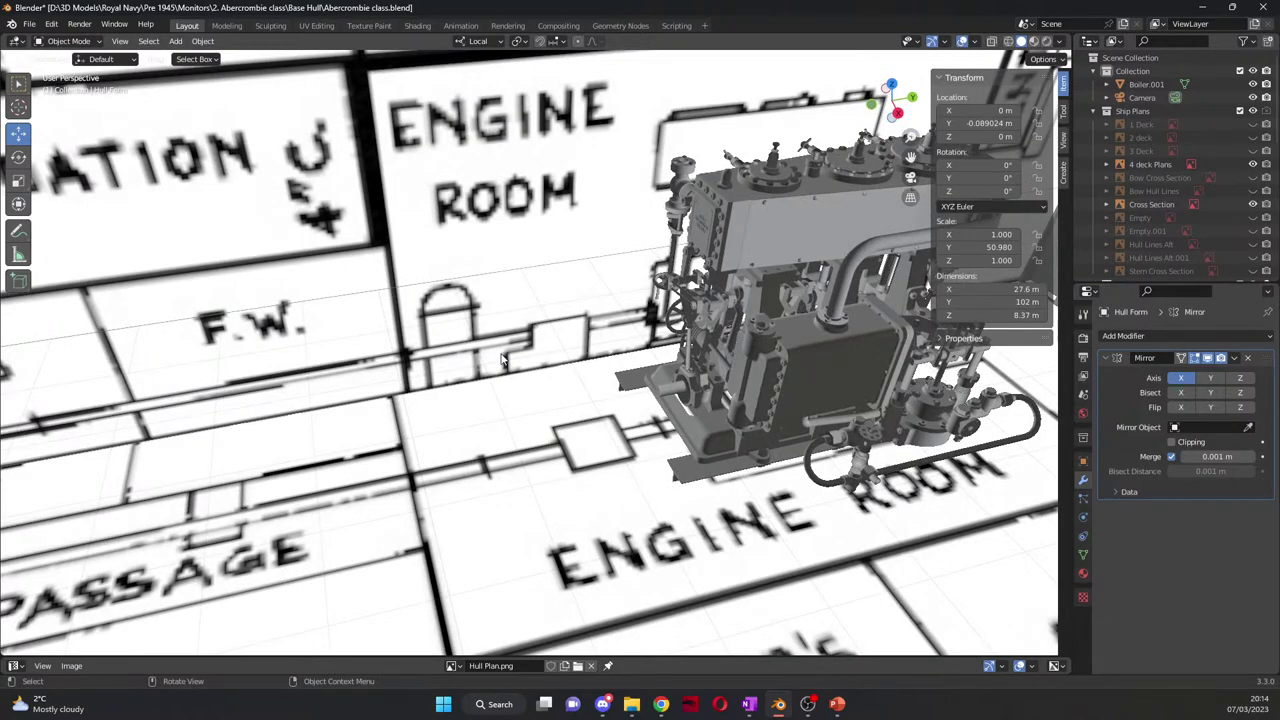
scroll(448, 485, "down", 6)
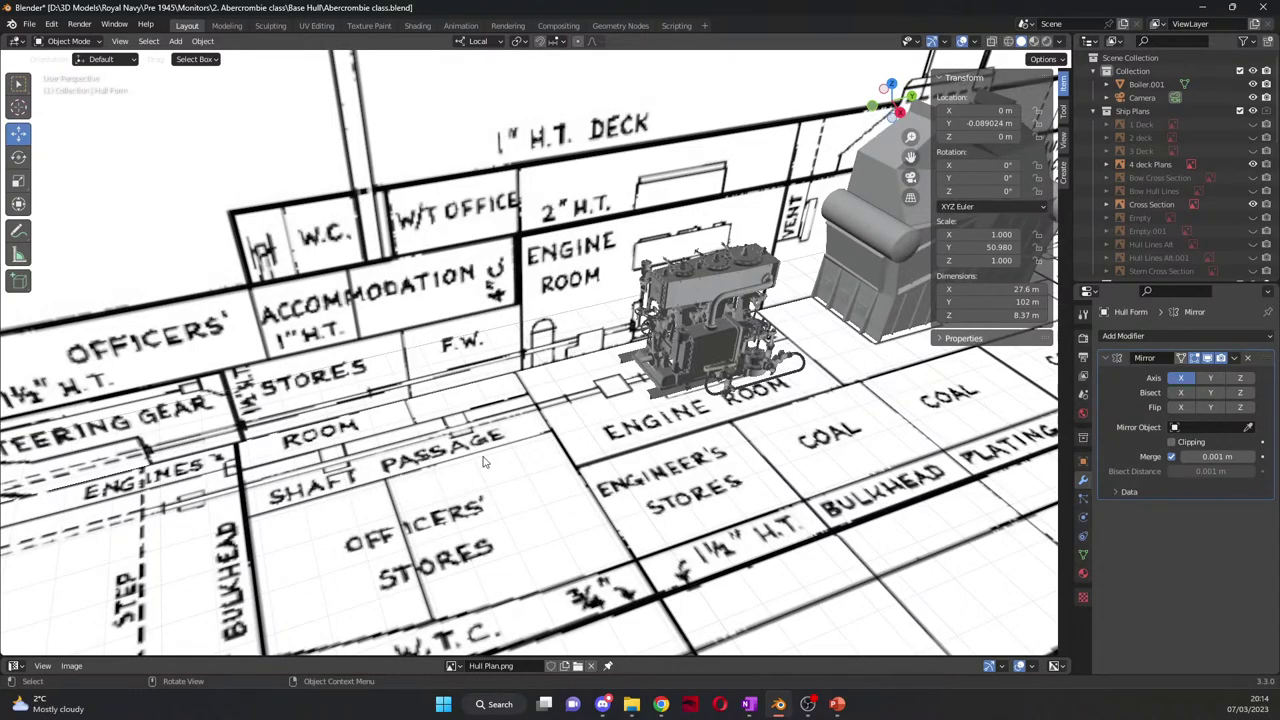
middle_click_drag(420, 463, 423, 455)
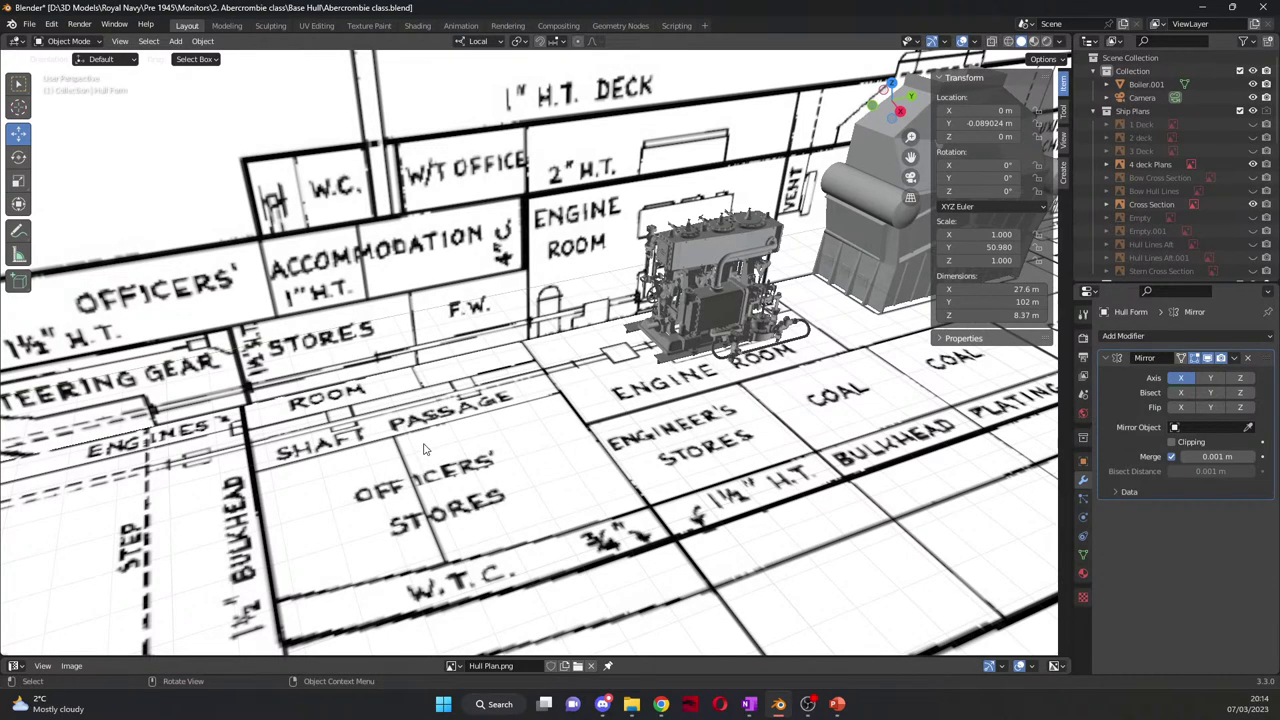
Step: Examine the compartments on the cross section and hold plan from the rudders and steering gear forward to the bow
middle_click_drag(309, 517, 351, 505)
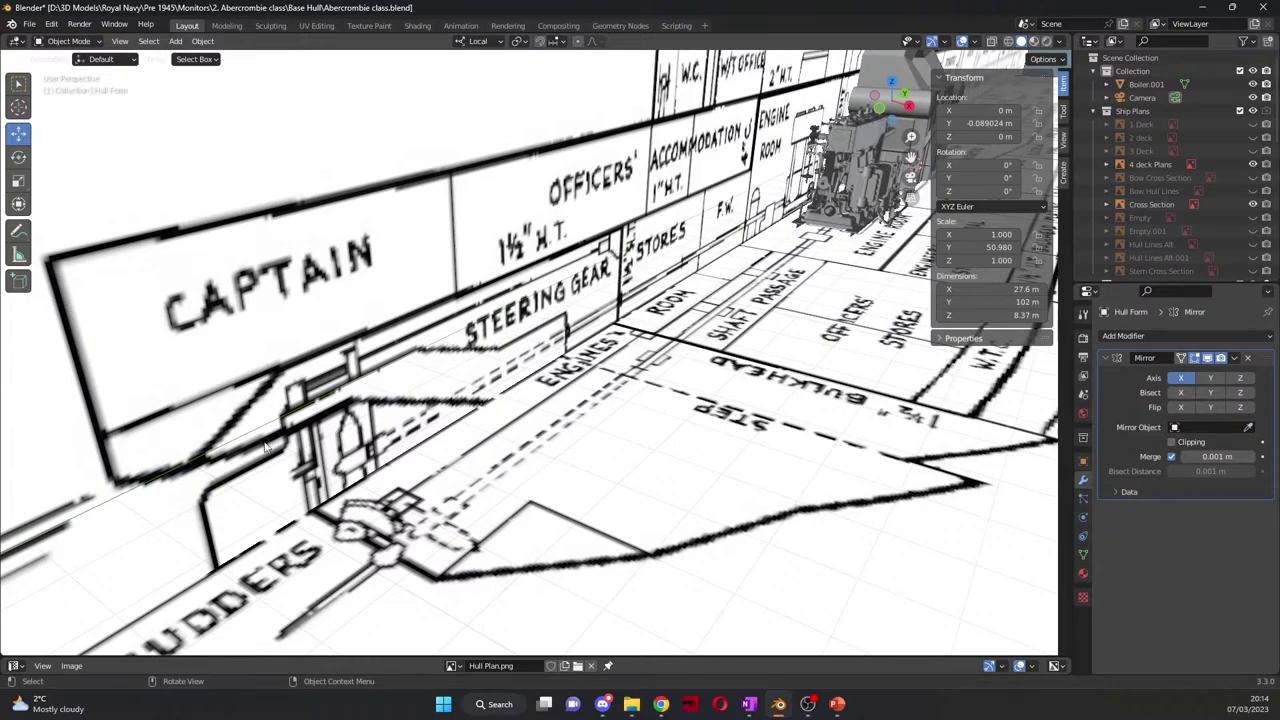
scroll(375, 505, "down", 4)
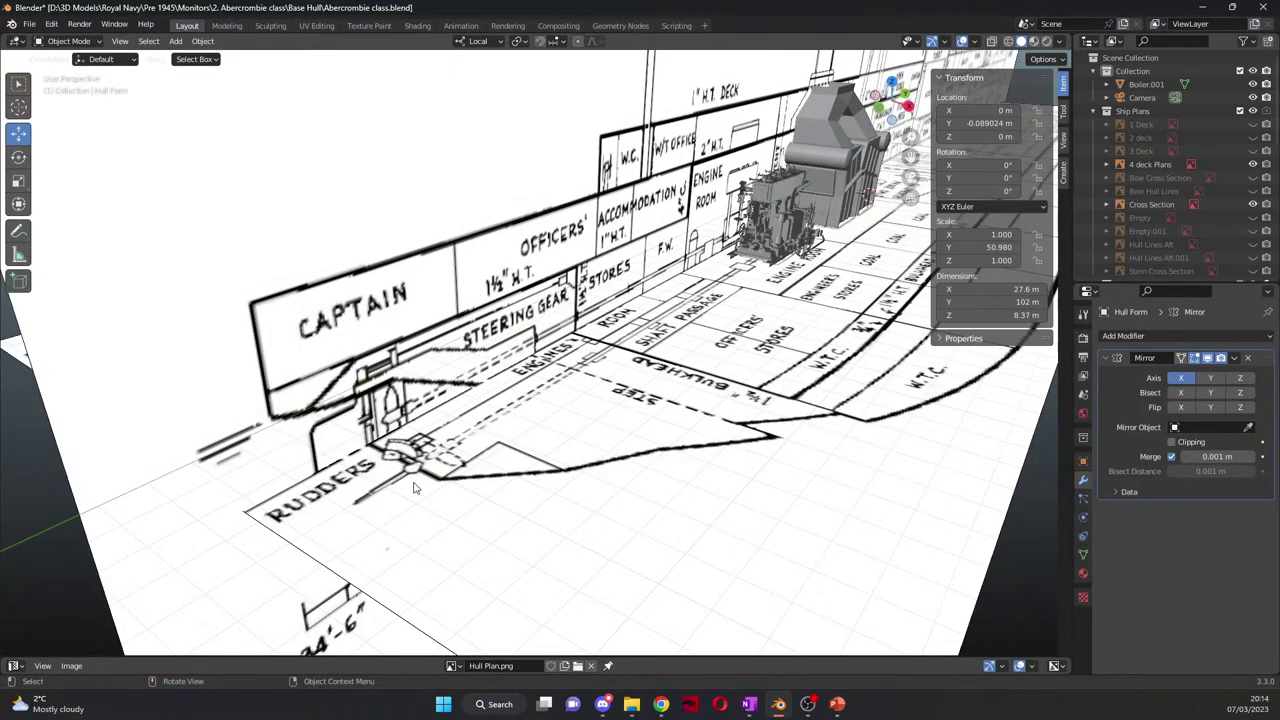
scroll(405, 480, "up", 2)
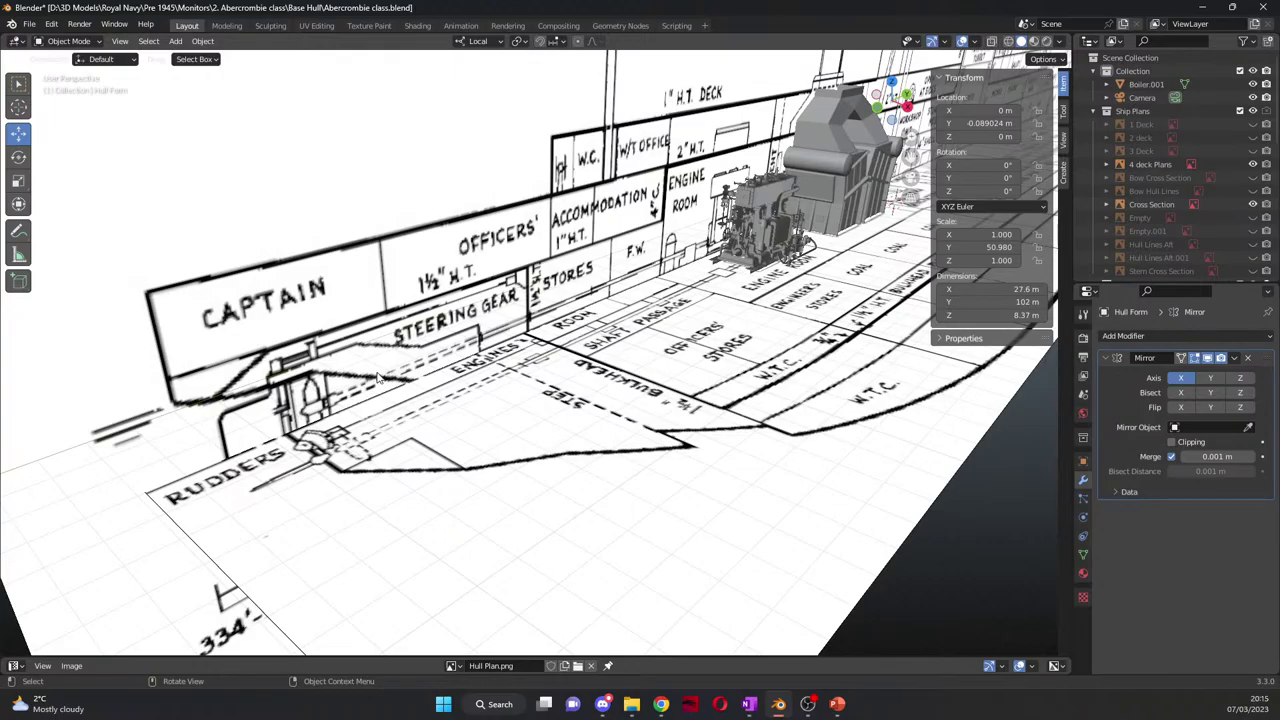
middle_click_drag(380, 377, 828, 181)
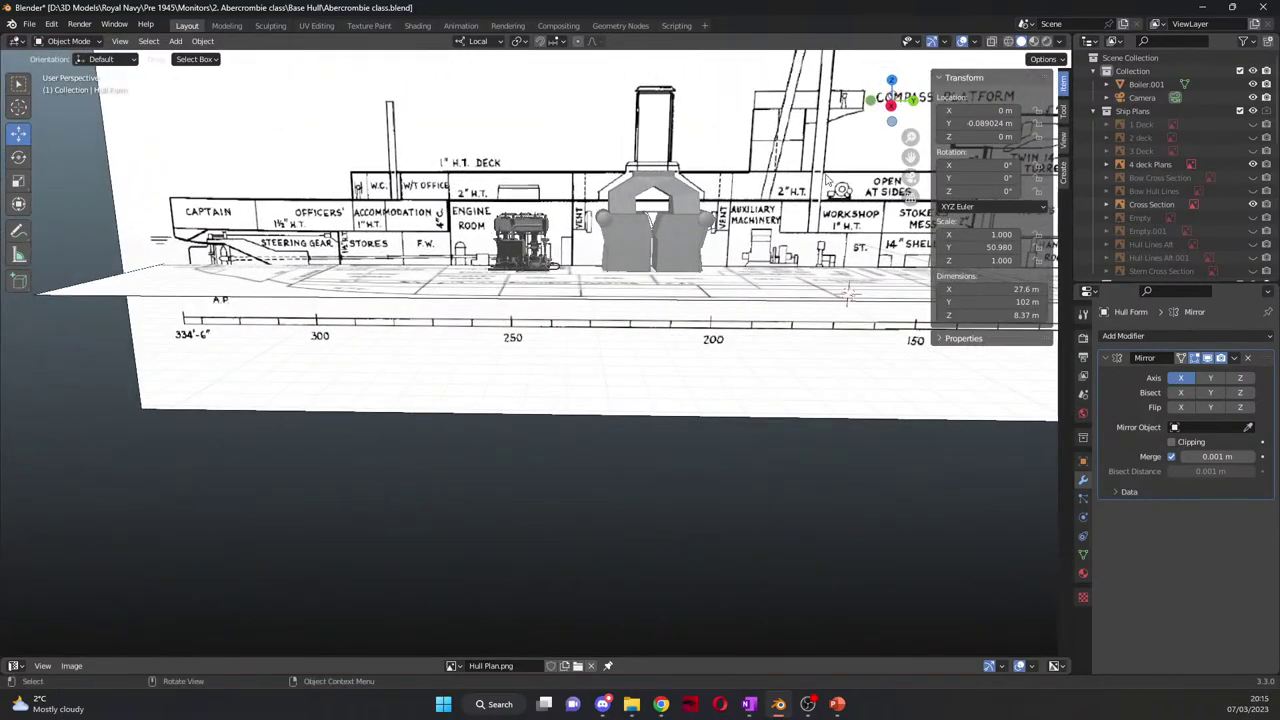
left_click_drag(910, 157, 377, 160)
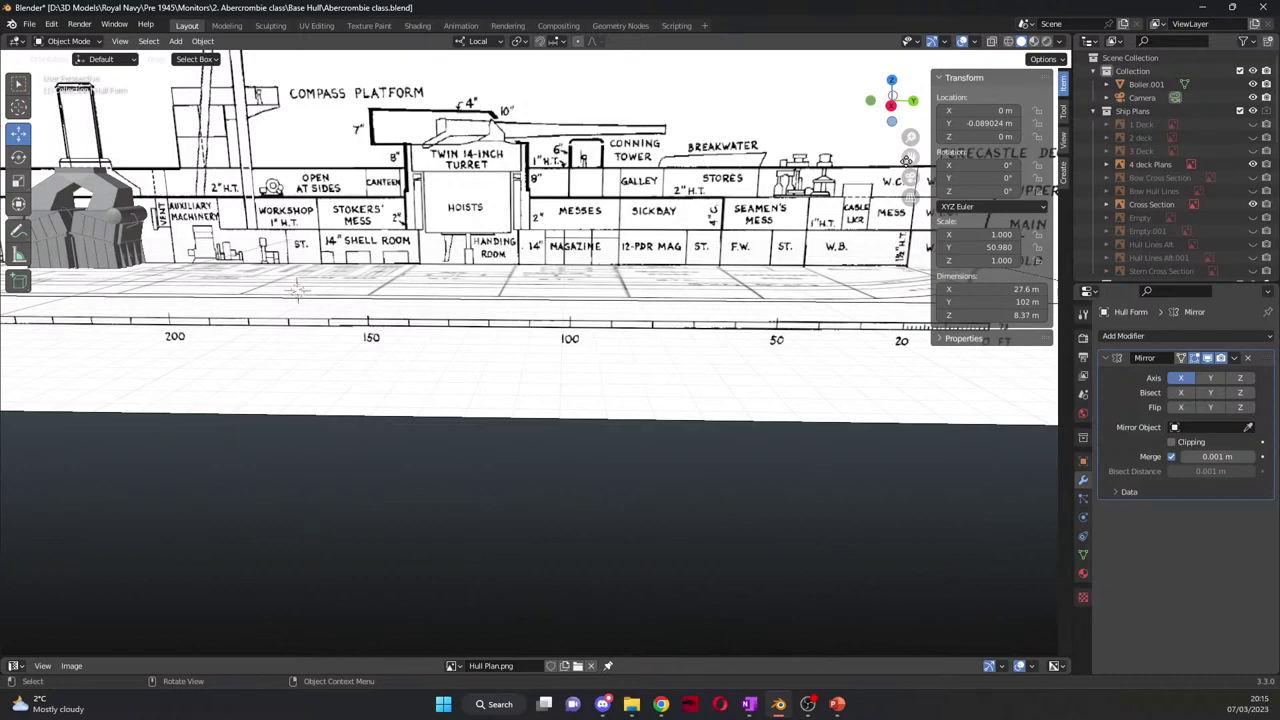
left_click_drag(906, 160, 766, 182)
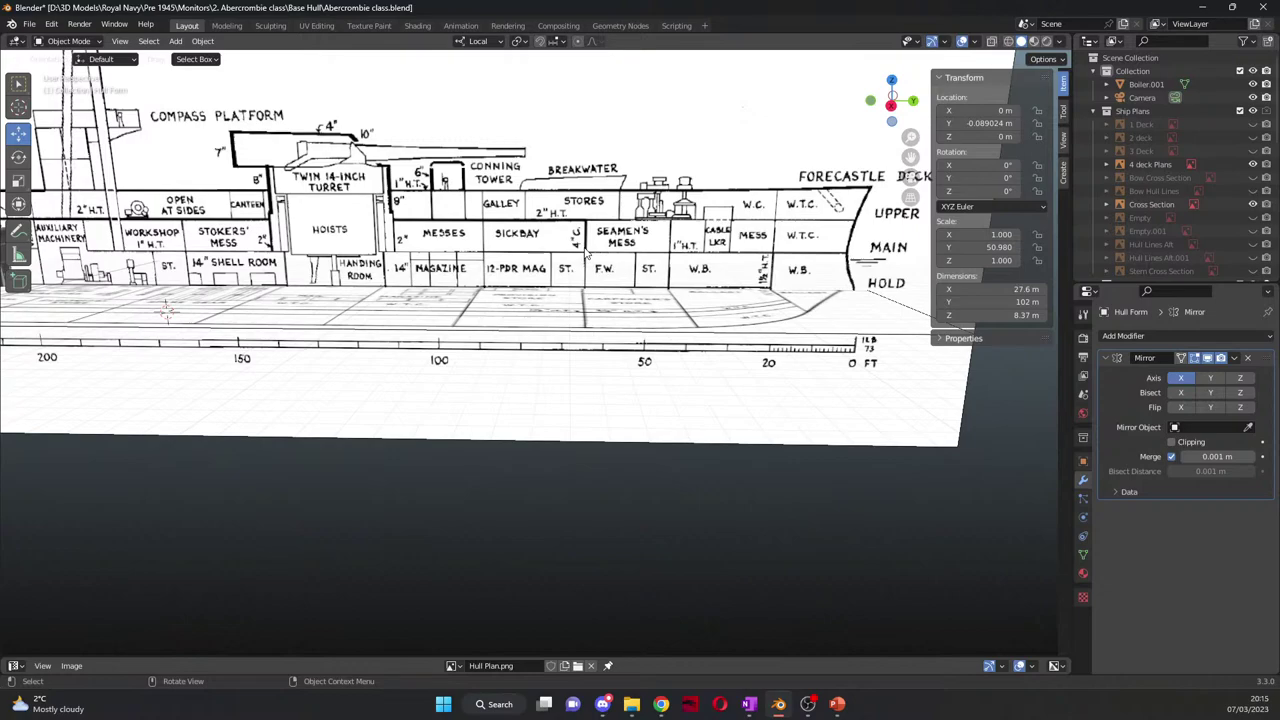
middle_click_drag(590, 292, 450, 352)
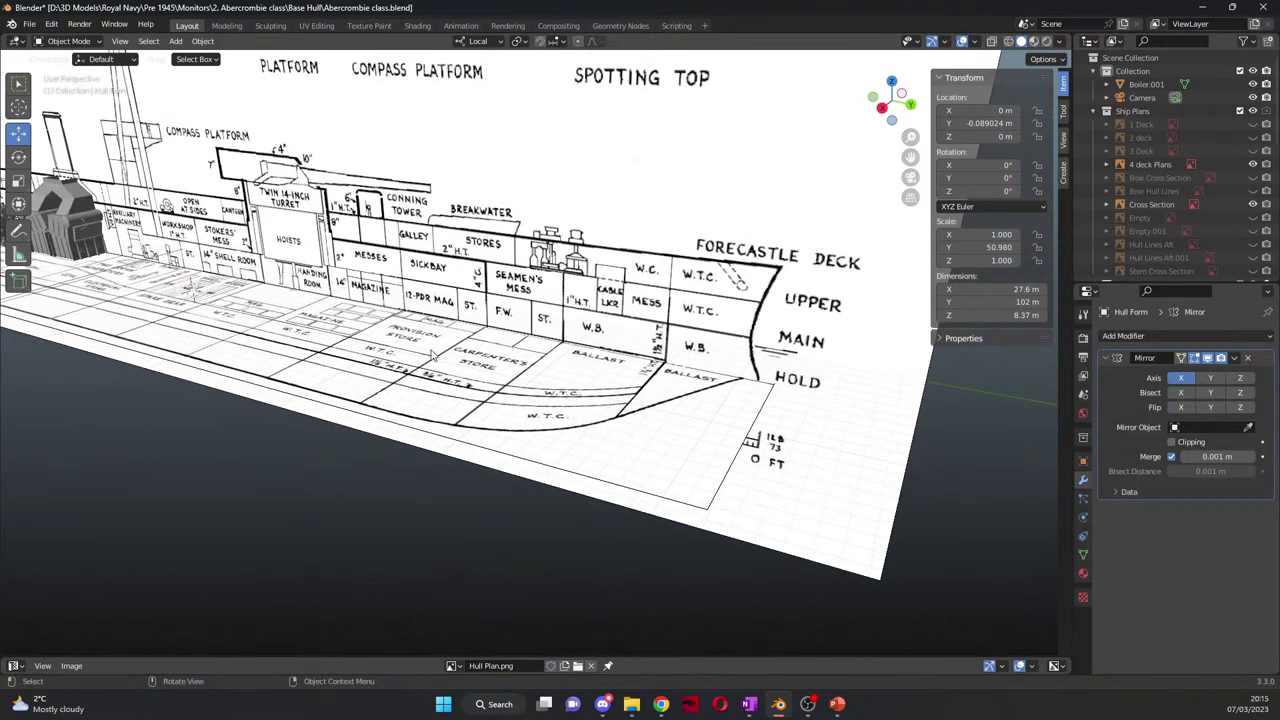
middle_click_drag(534, 424, 605, 415)
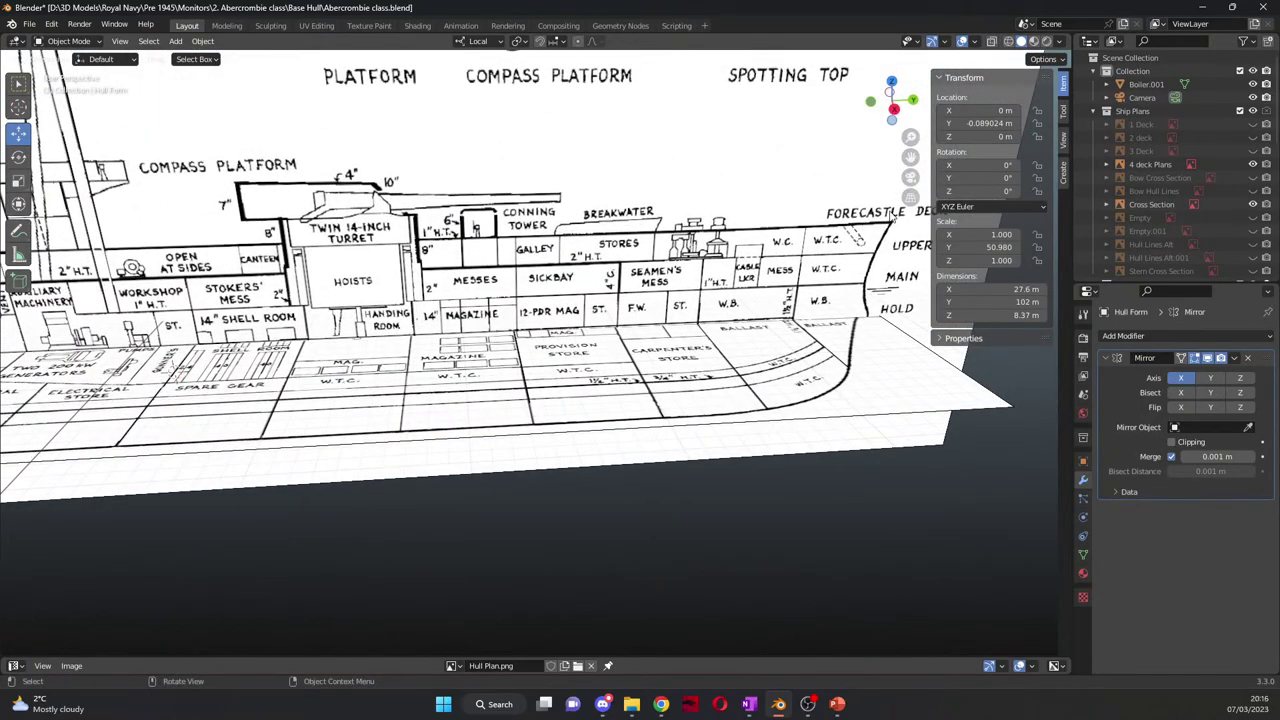
Step: Examine the engine room, boiler room, coal bunkers and generator spaces on the hold plan around the placed machinery
left_click_drag(910, 158, 1270, 160)
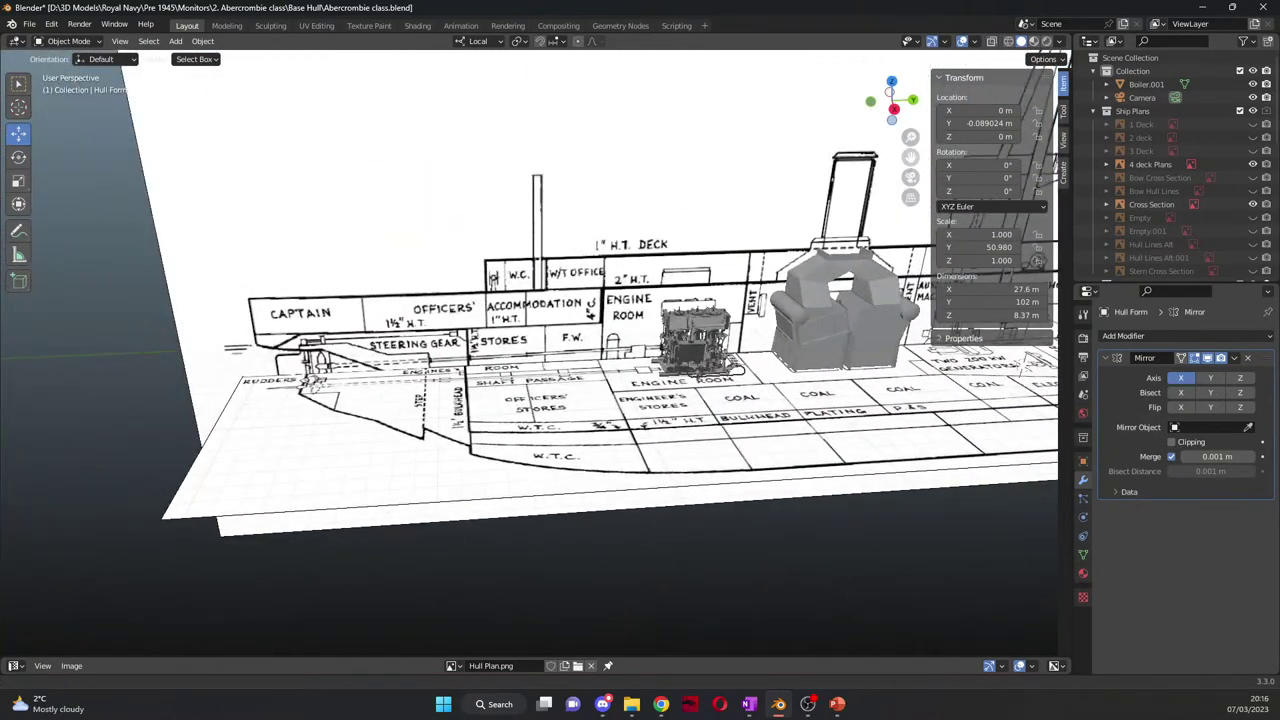
left_click_drag(453, 345, 319, 332)
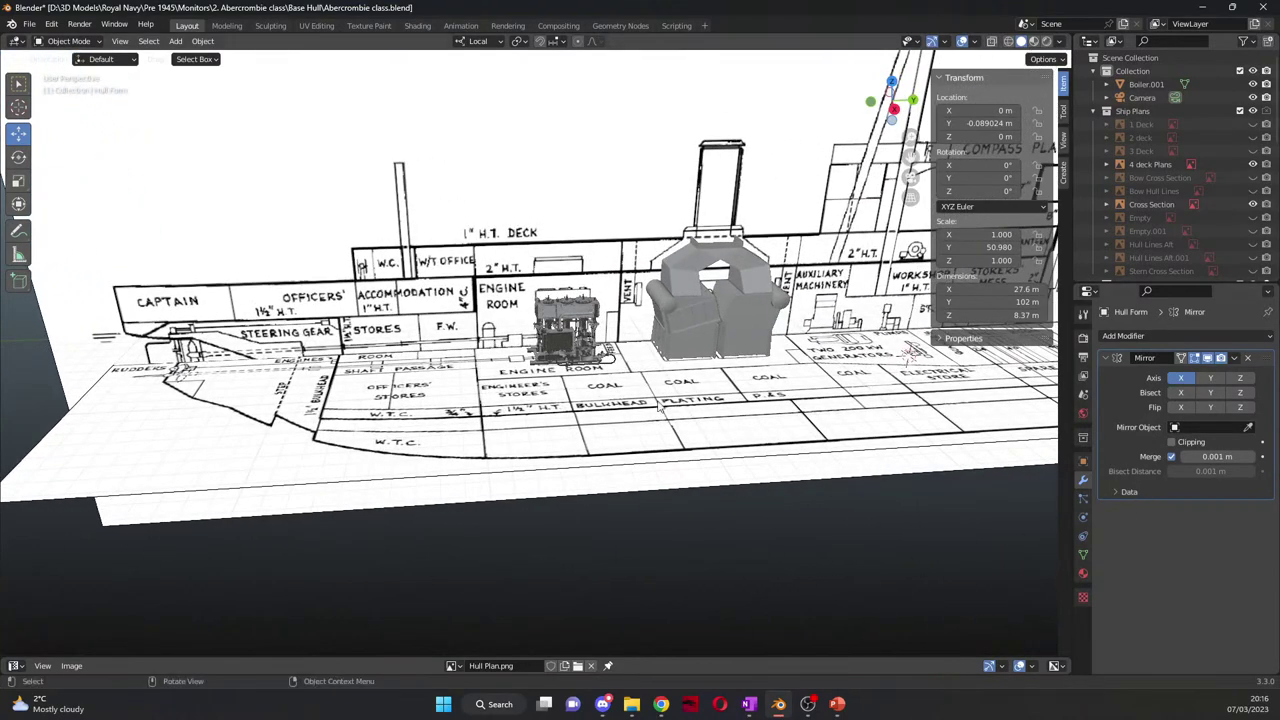
scroll(486, 405, "up", 14)
scroll(481, 417, "down", 9)
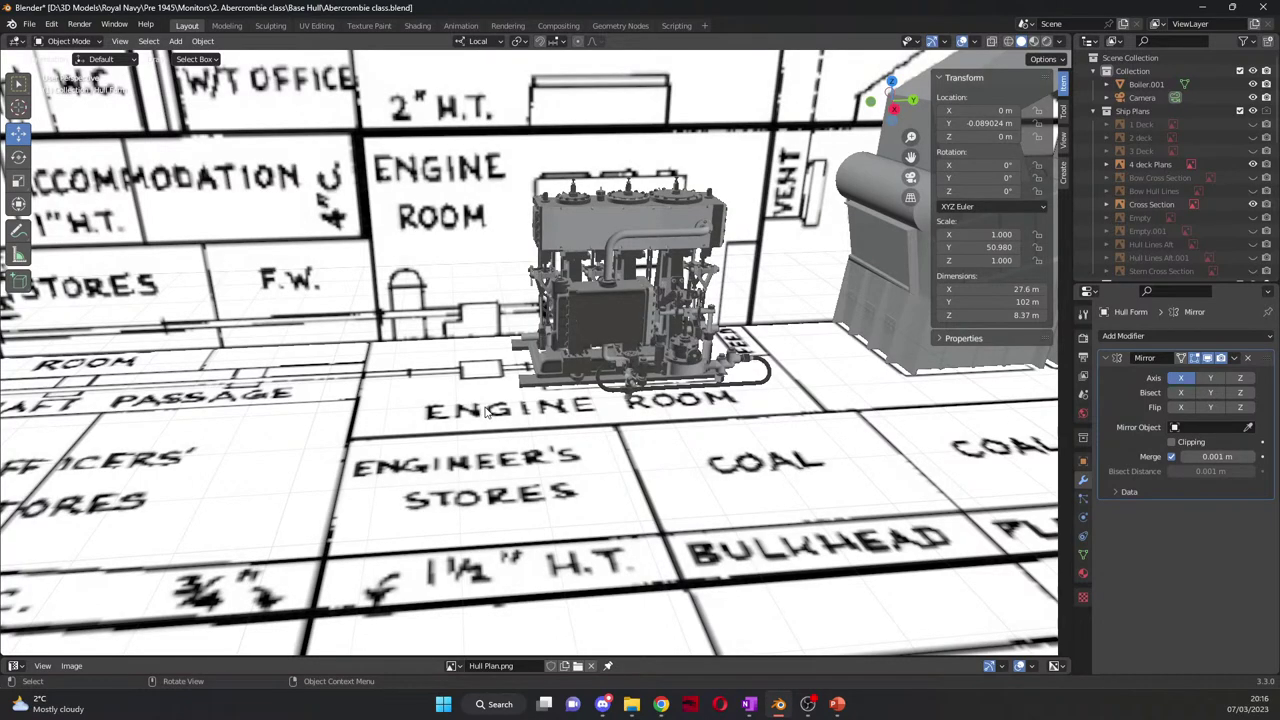
middle_click_drag(484, 422, 460, 413)
middle_click_drag(545, 224, 508, 220)
middle_click_drag(495, 481, 552, 458)
scroll(504, 491, "down", 9)
scroll(520, 453, "up", 6)
scroll(547, 470, "up", 5)
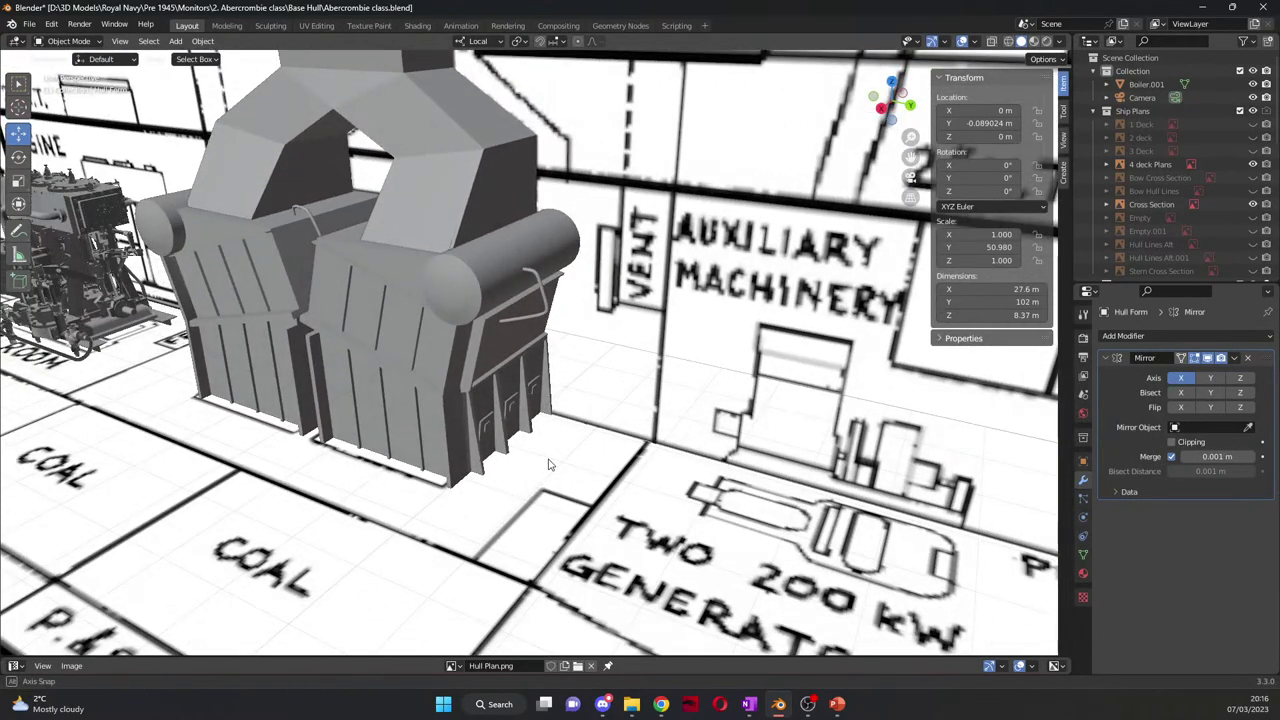
scroll(540, 459, "down", 4)
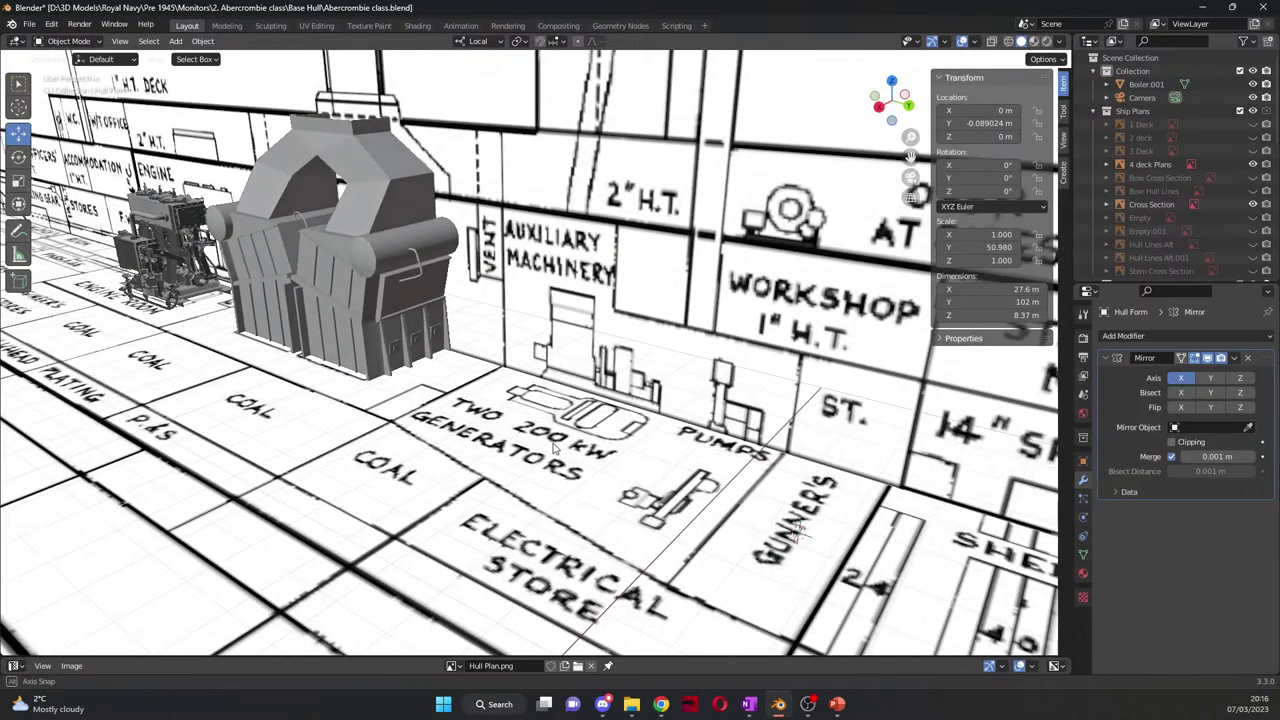
middle_click_drag(576, 419, 875, 176)
left_click_drag(910, 157, 1110, 5)
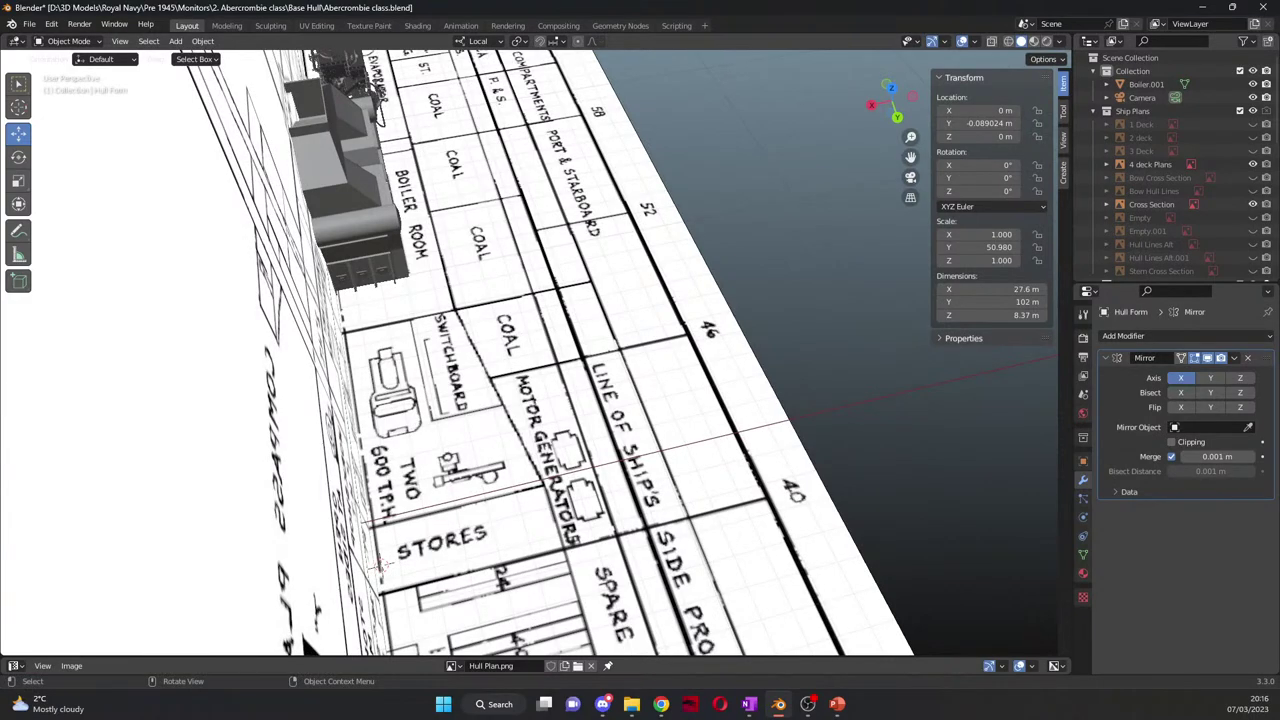
Step: Inspect the triple expansion engine and boilers against the engine room and feed outlines on the plans
key("alt+Tab")
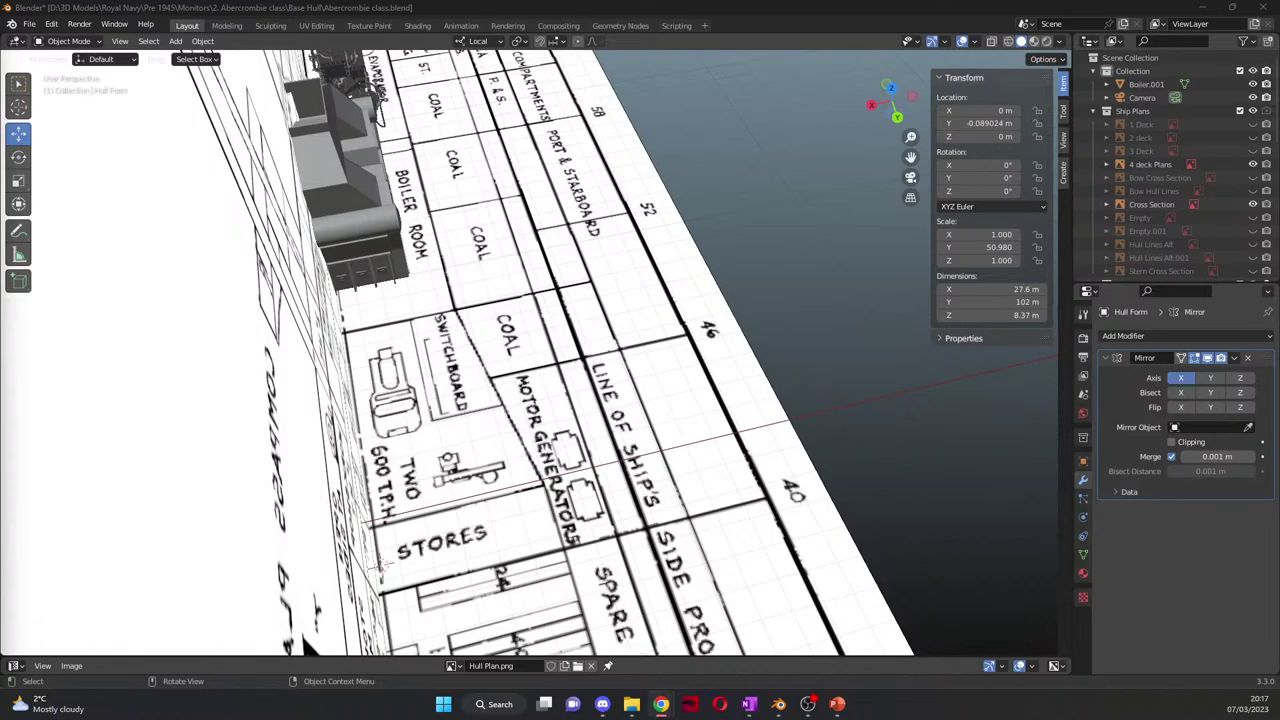
middle_click_drag(385, 461, 718, 381)
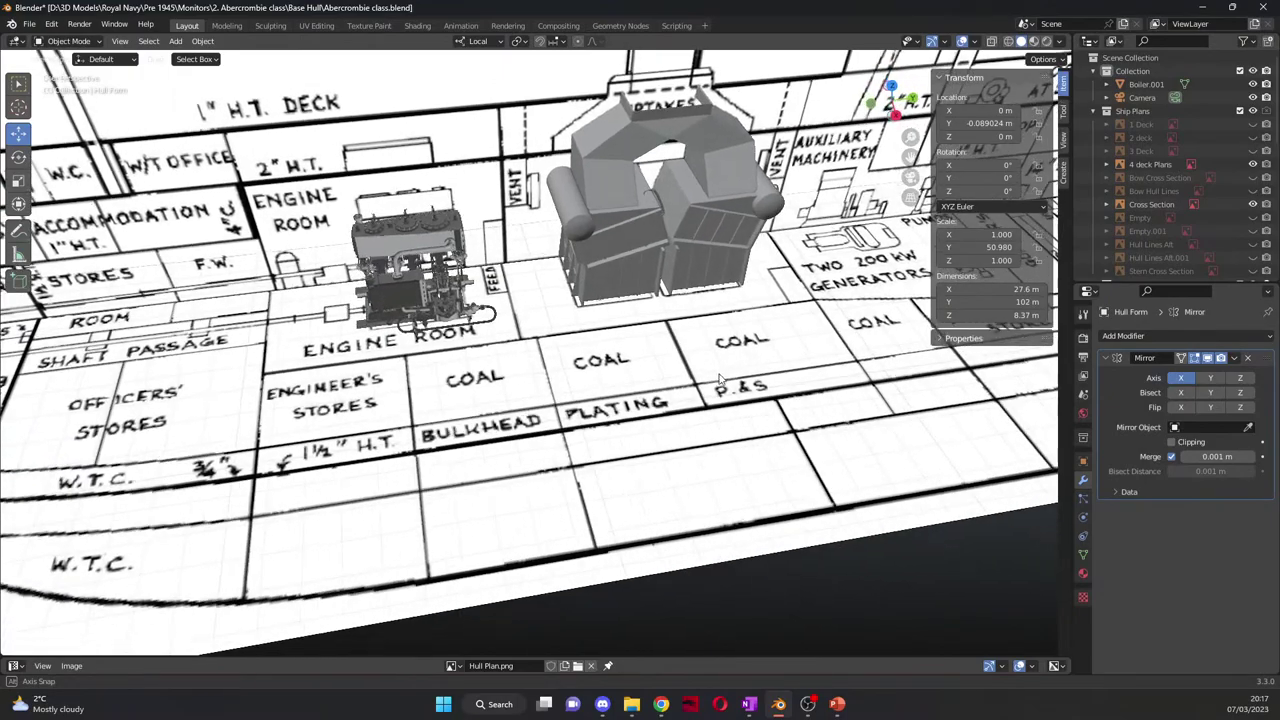
mouse_move(600, 334)
middle_mouse_down()
mouse_move(582, 334)
mouse_move(599, 310)
mouse_move(585, 326)
middle_mouse_up()
scroll(574, 328, "up", 6)
scroll(602, 314, "down", 4)
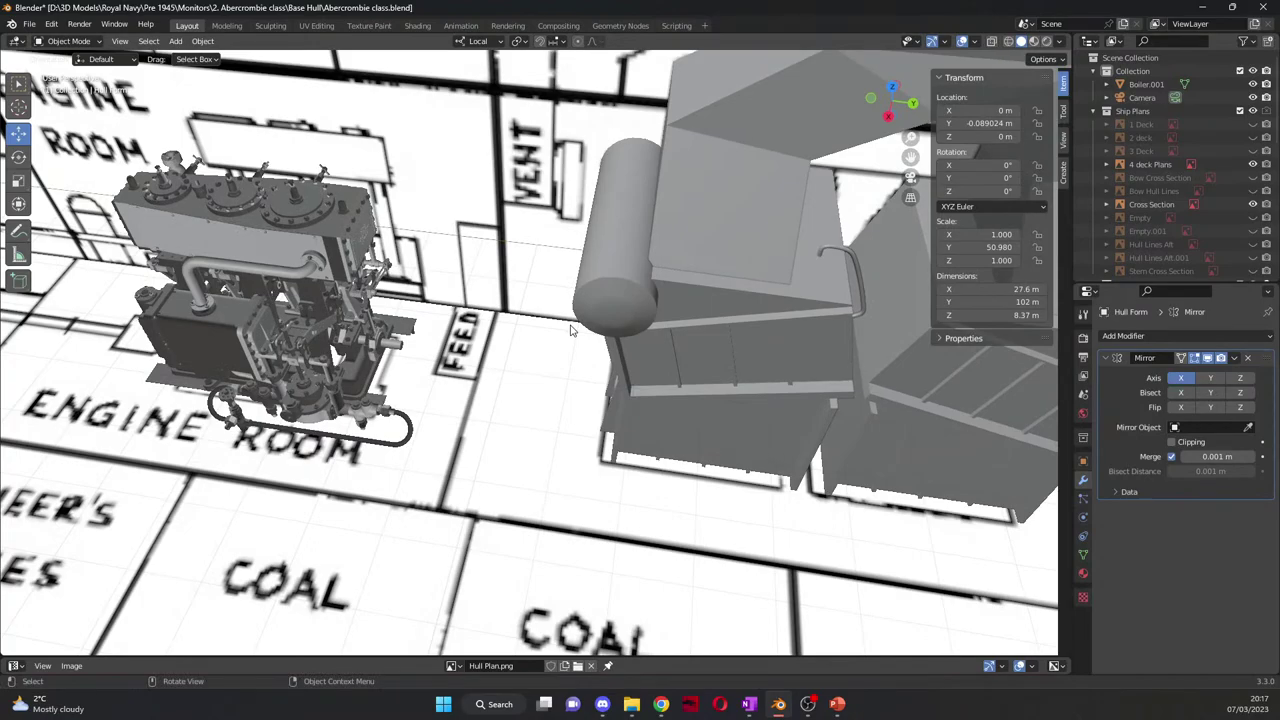
middle_click_drag(489, 409, 538, 400)
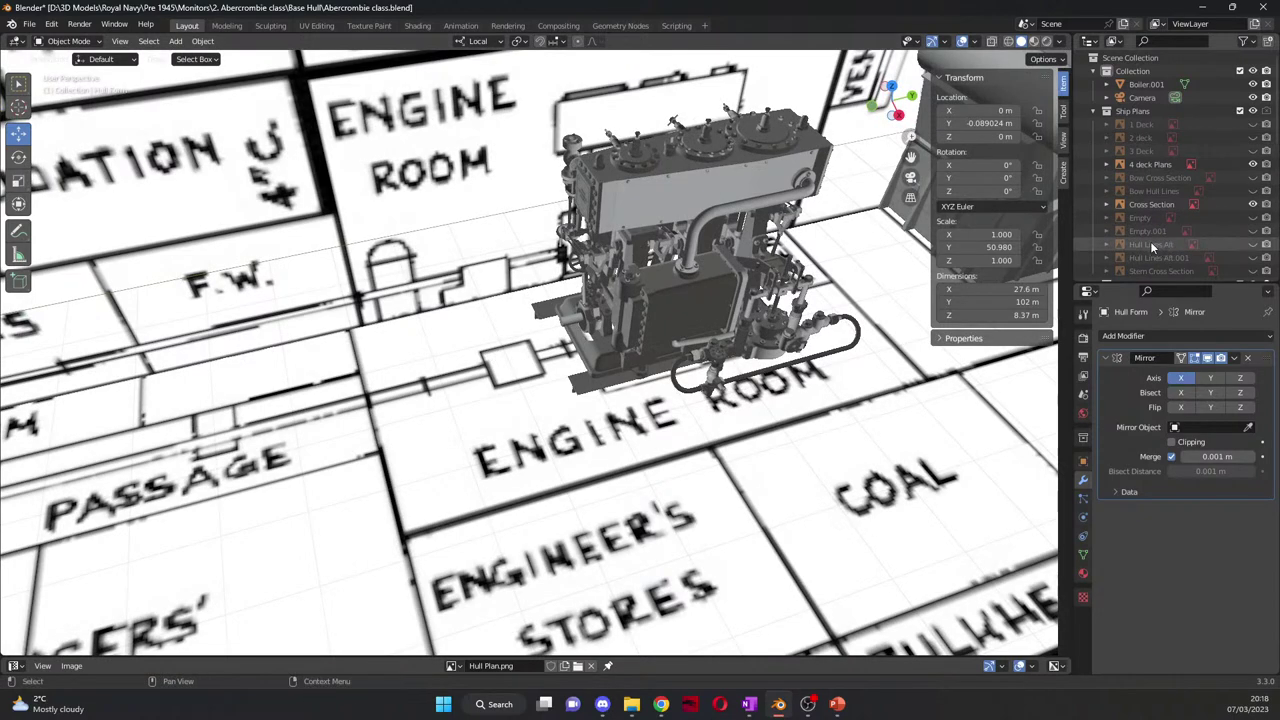
Step: Show the Hull Form object and frame the propeller shaft beside the square block drawn aft of the engine
scroll(1160, 230, "down", 6)
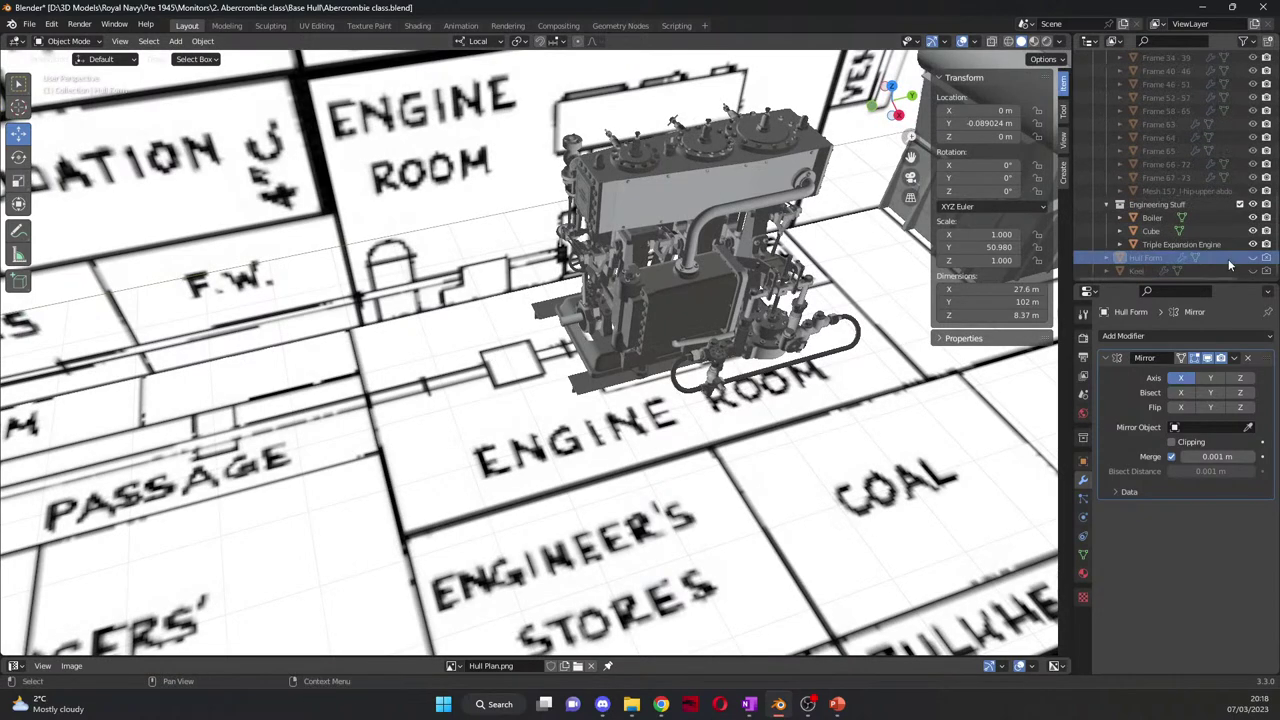
left_click(1253, 258)
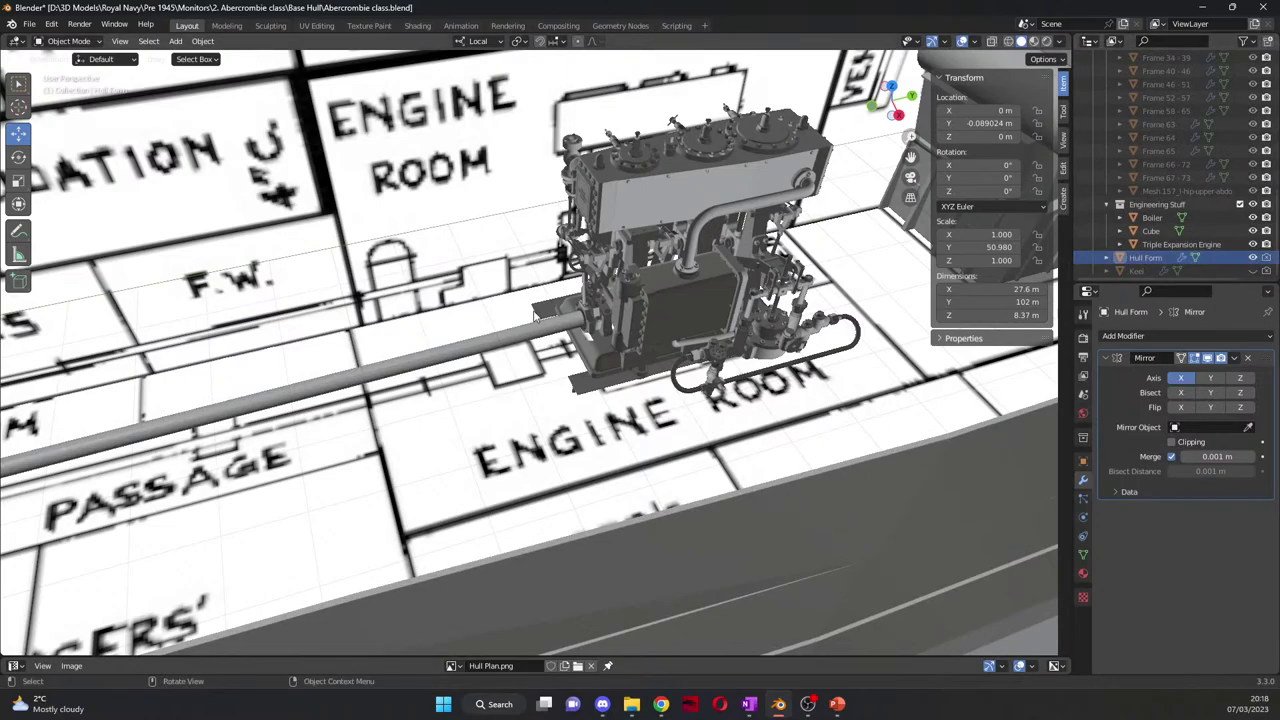
middle_click_drag(534, 313, 460, 401, "shift")
scroll(460, 401, "up", 7)
scroll(460, 401, "down", 4)
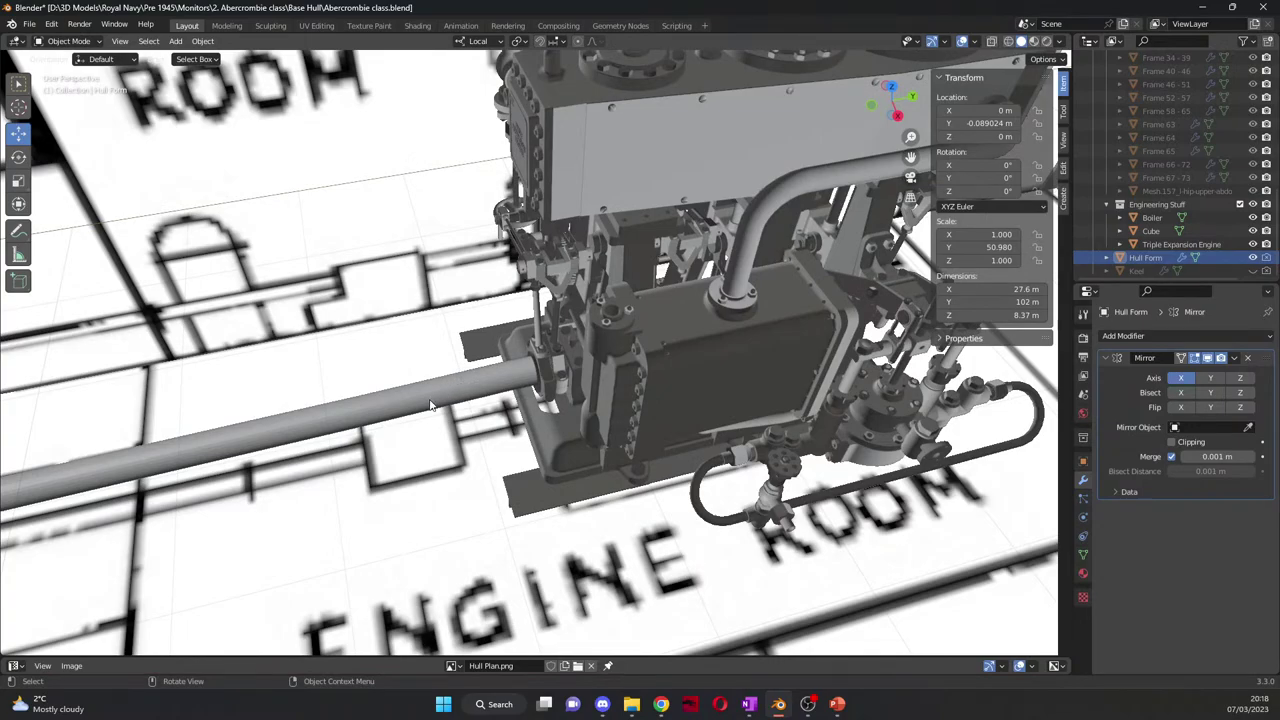
middle_click_drag(397, 419, 404, 408)
middle_click_drag(400, 409, 403, 411)
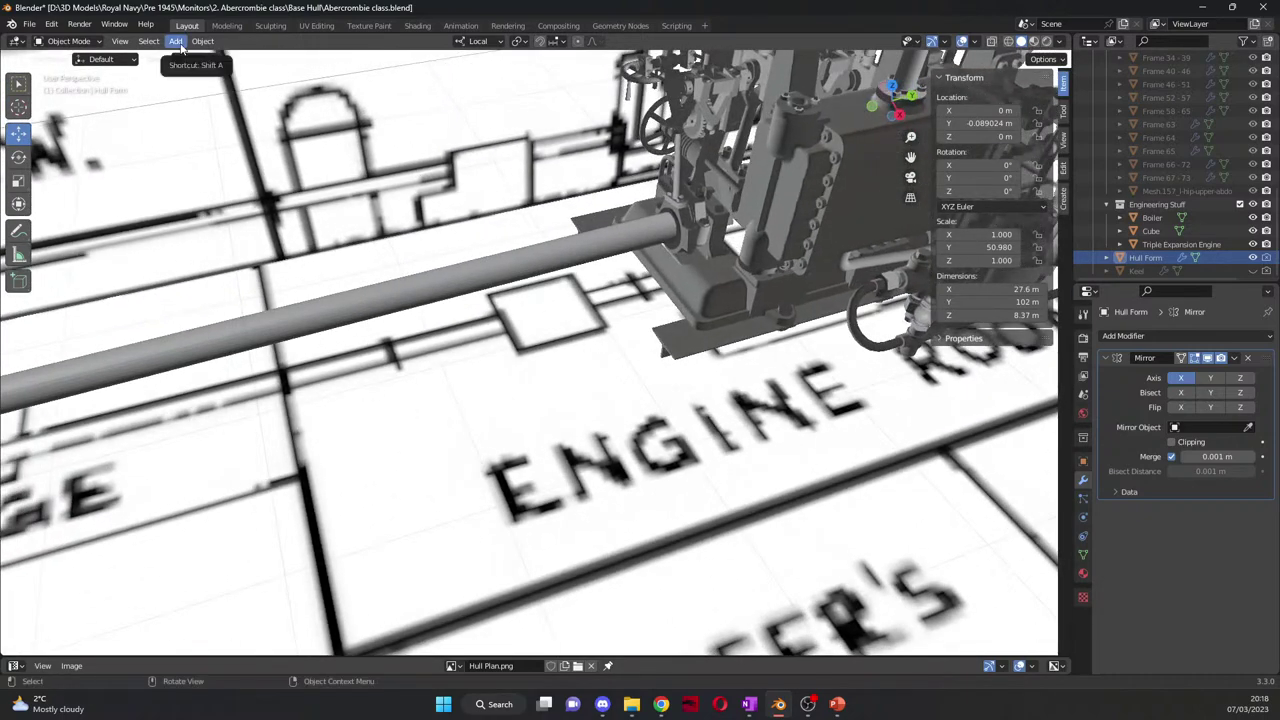
Step: Add a 2 m cube and move it about 27.7 m aft to the engine room on the hold plan
left_click(175, 41)
mouse_move(194, 60)
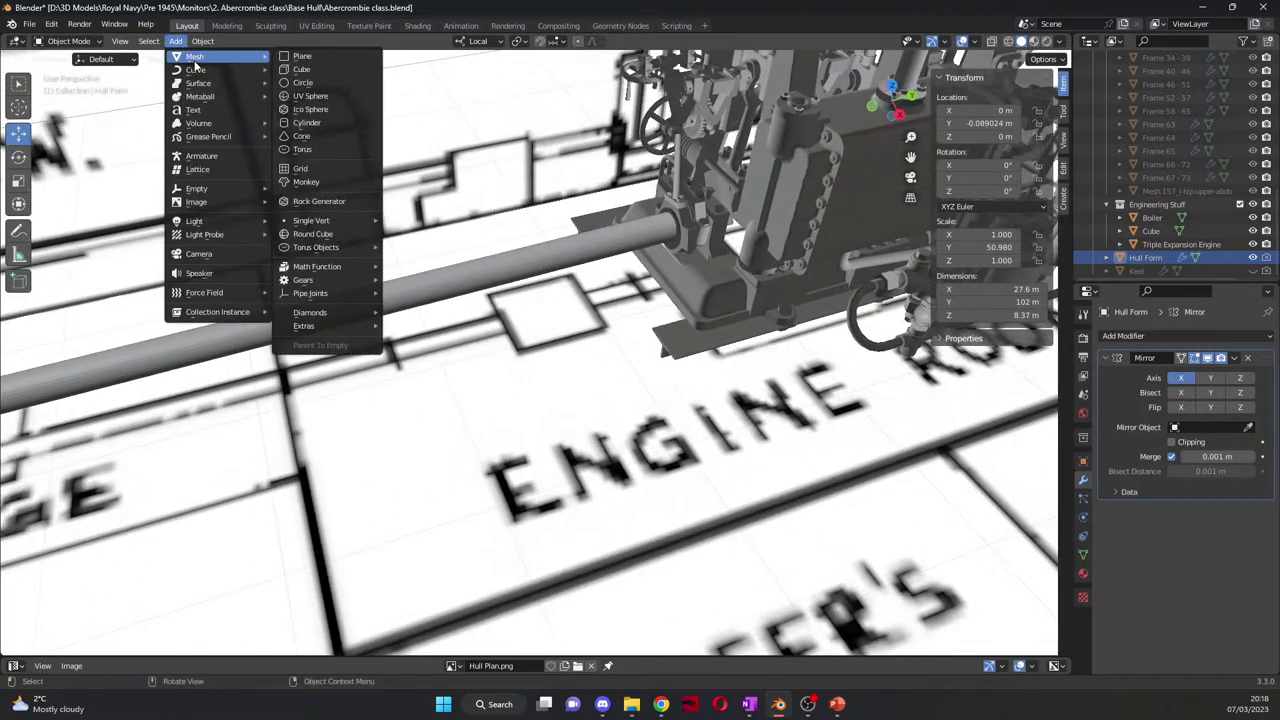
left_click(336, 72)
scroll(571, 251, "down", 15)
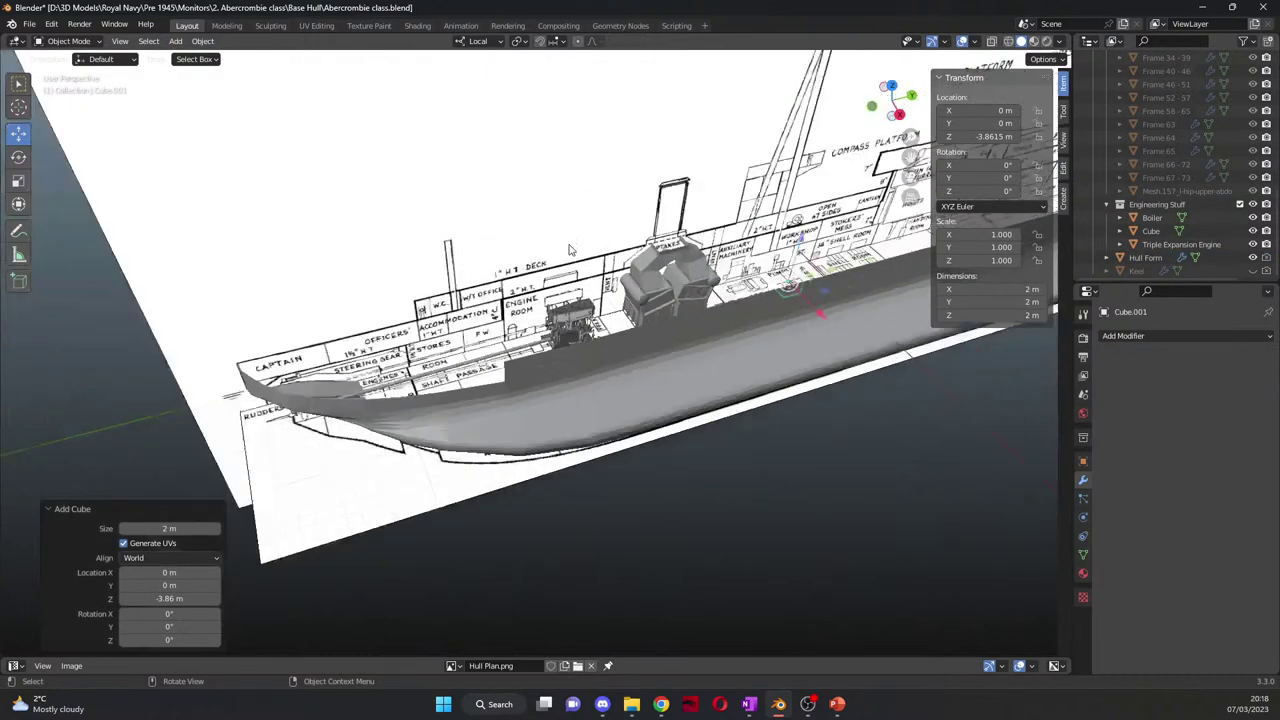
middle_click_drag(571, 251, 587, 294)
key("KP_7")
scroll(573, 279, "up", 6)
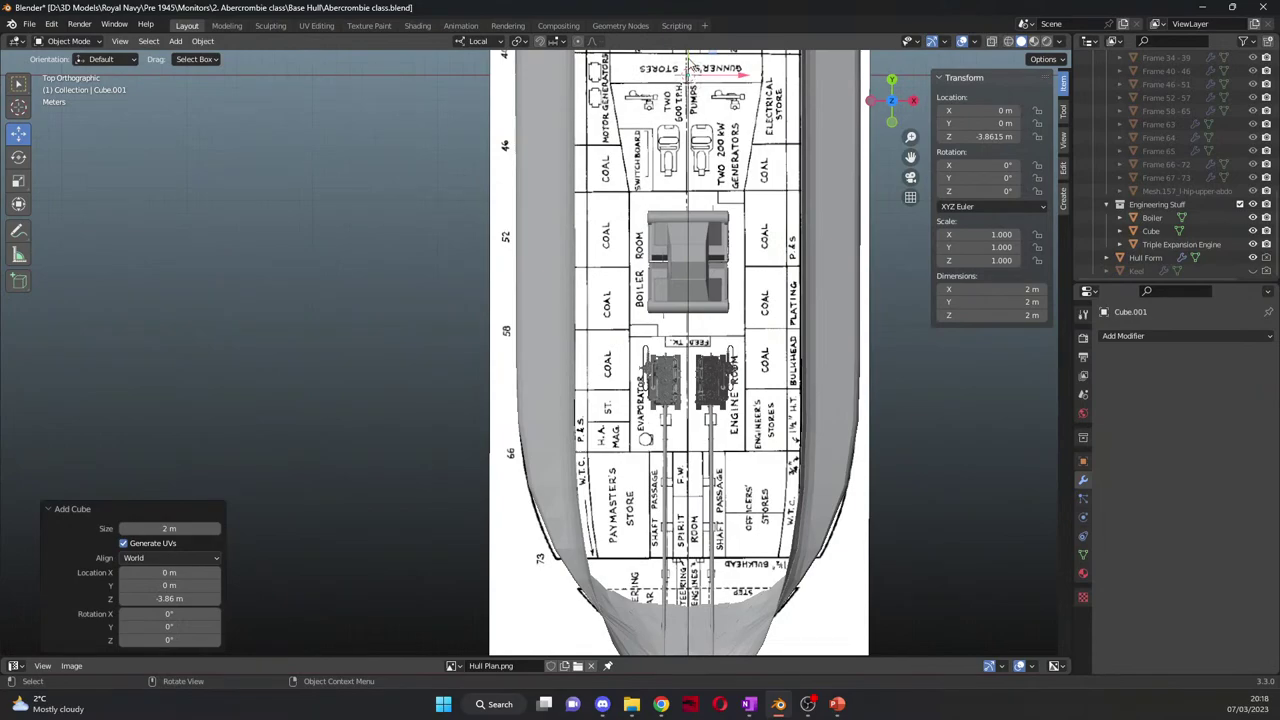
key("g")
key("y")
left_click(762, 420)
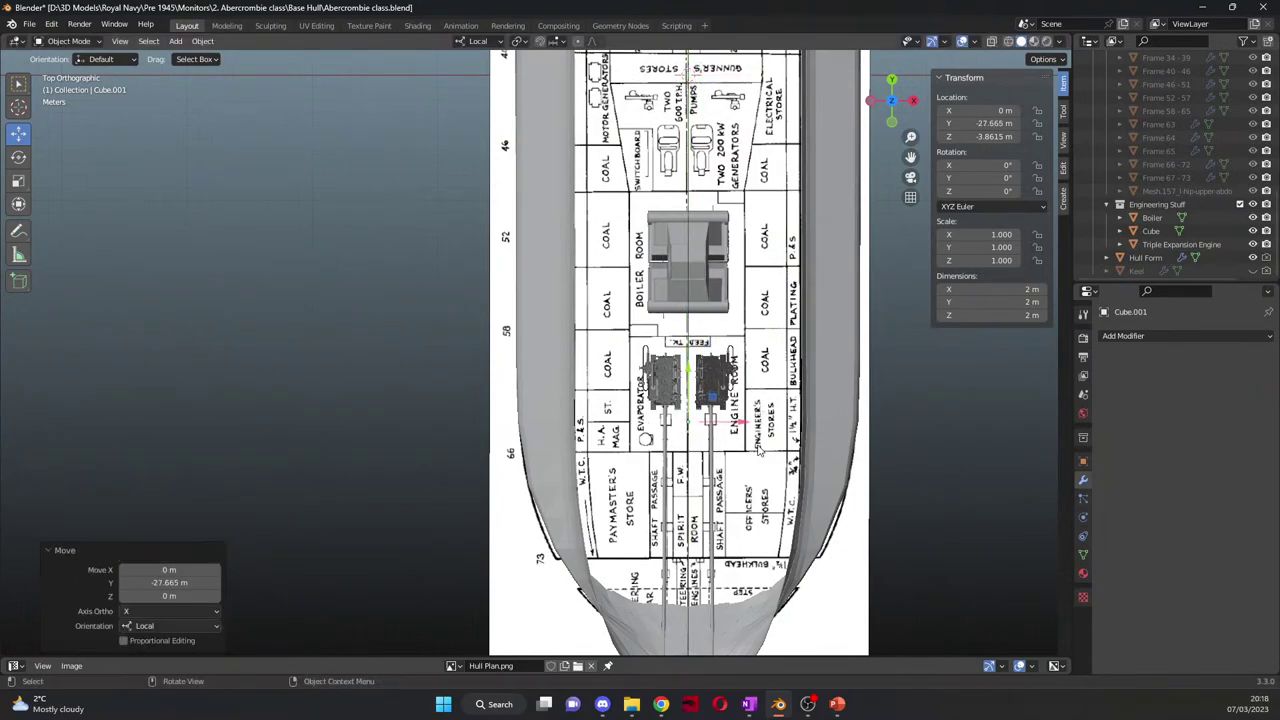
Step: Position the cube over the square block drawn on the starboard shaft, at about X 1.86 m and Y -27.4 m
left_click_drag(910, 157, 767, 127)
scroll(710, 524, "up", 8)
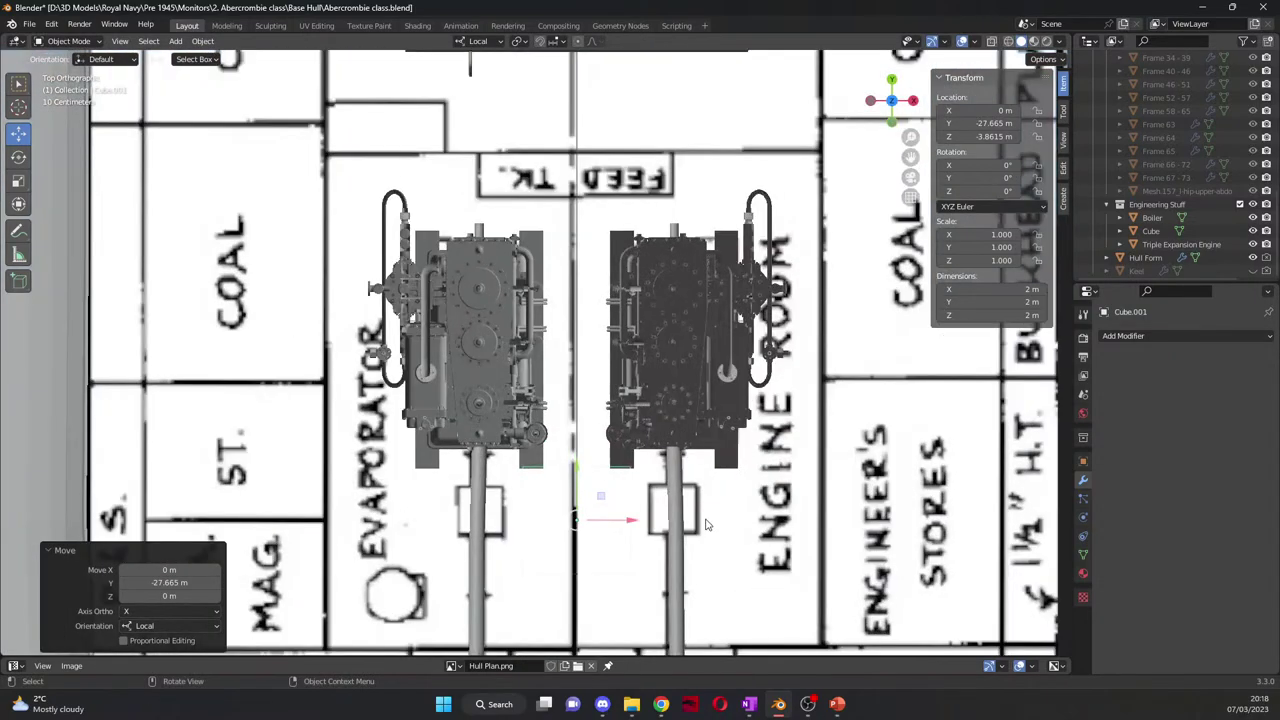
key("g")
key("x")
left_click(716, 522)
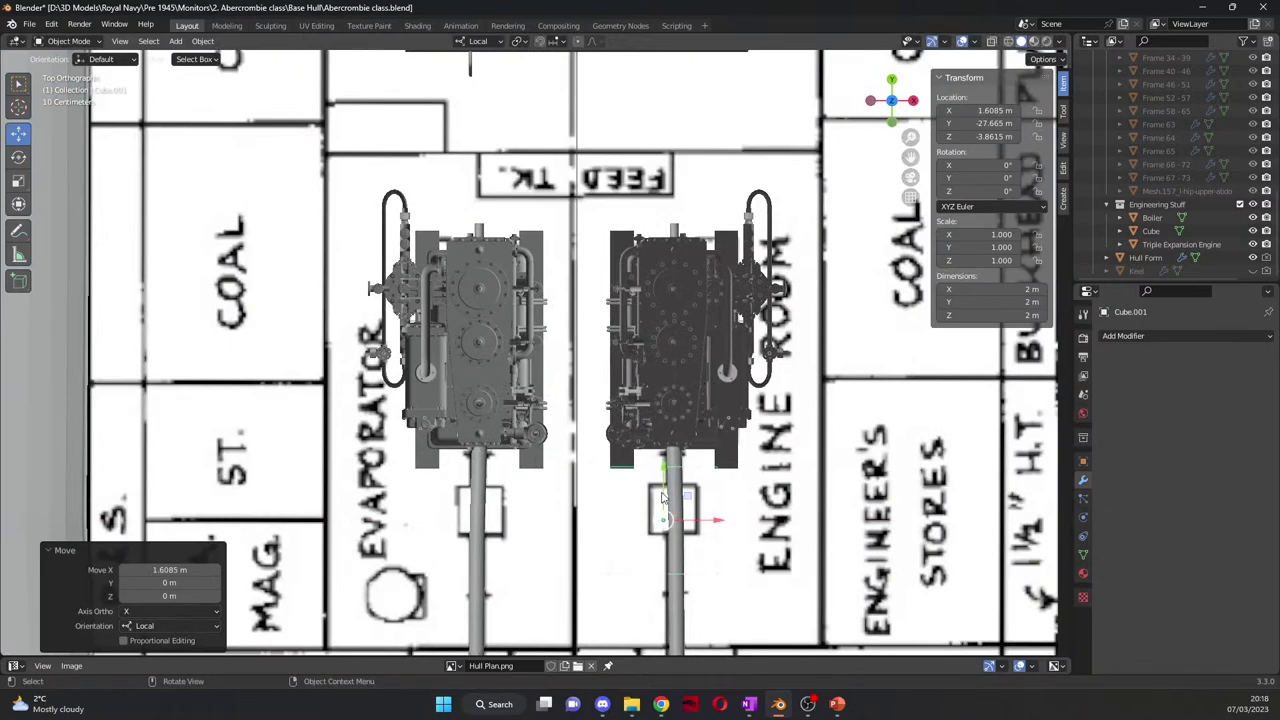
key("g")
key("y")
left_click(712, 511)
key("g")
key("x")
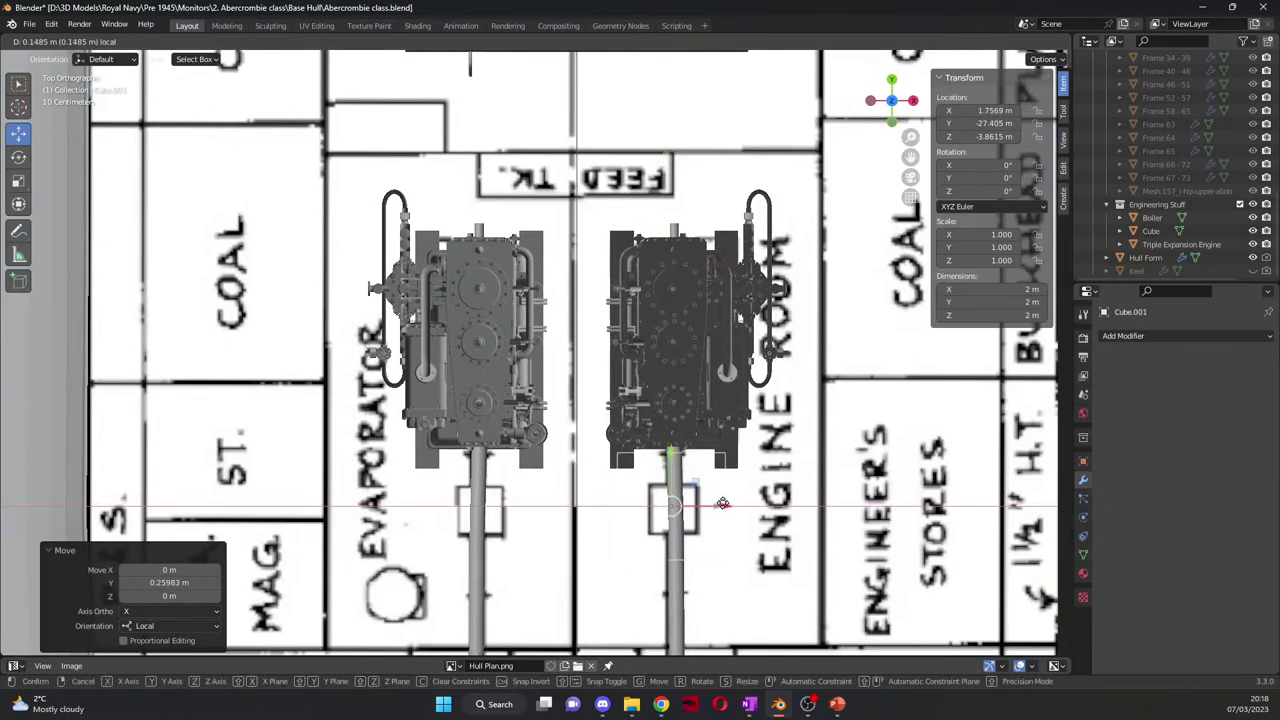
left_click(728, 504)
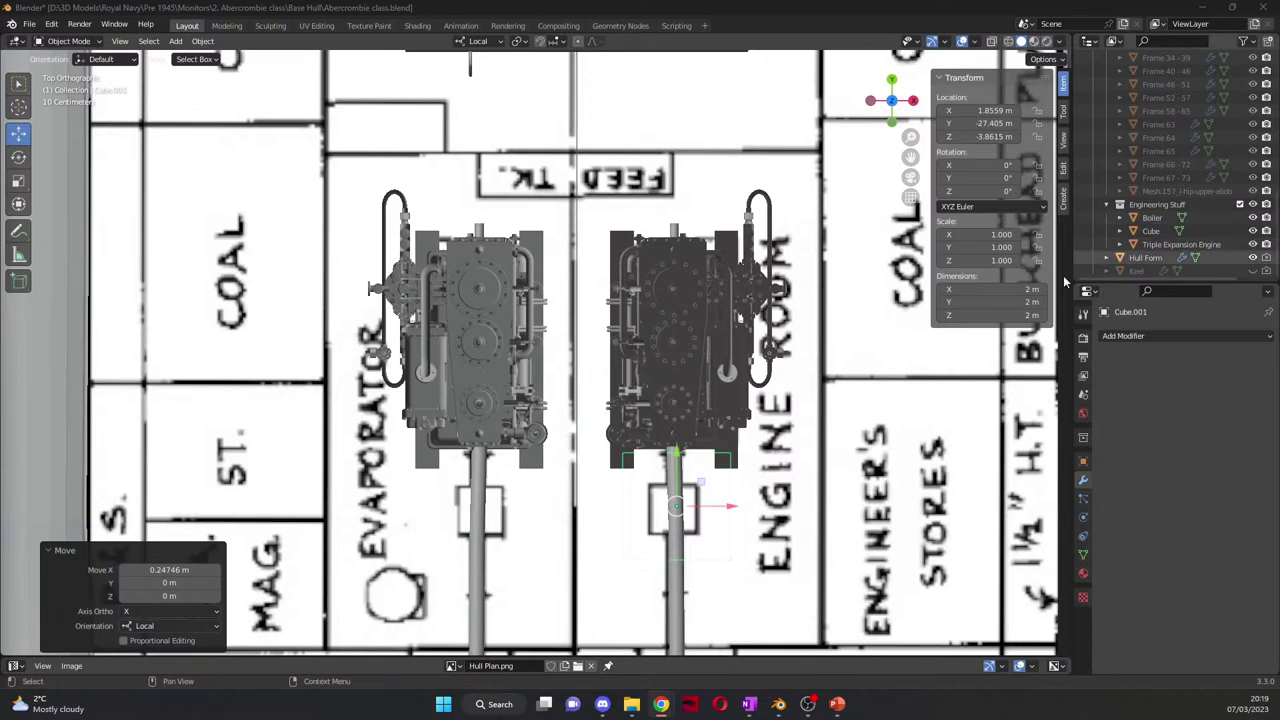
Step: In a wireframe side view, raise the cube to about Z -0.88 m so its base sits on the floor of the stepped block outline
scroll(555, 262, "down", 3)
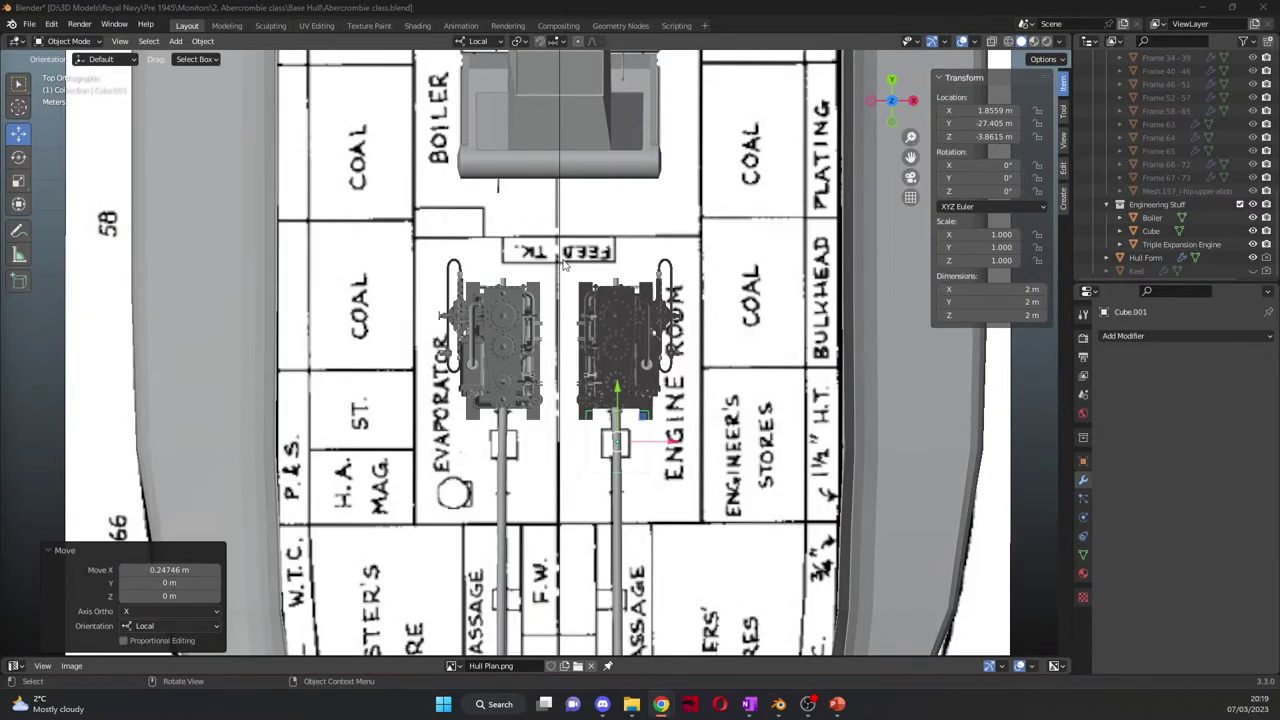
middle_click_drag(568, 186, 447, 90)
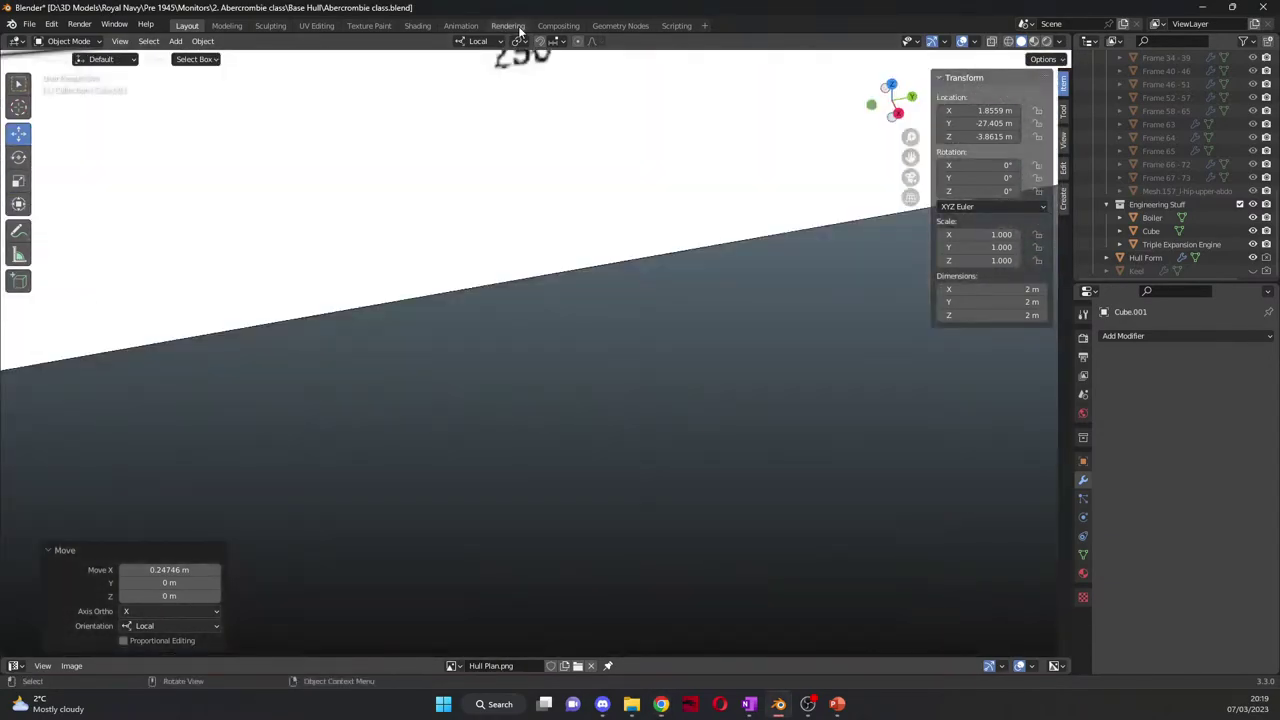
key("KP_3")
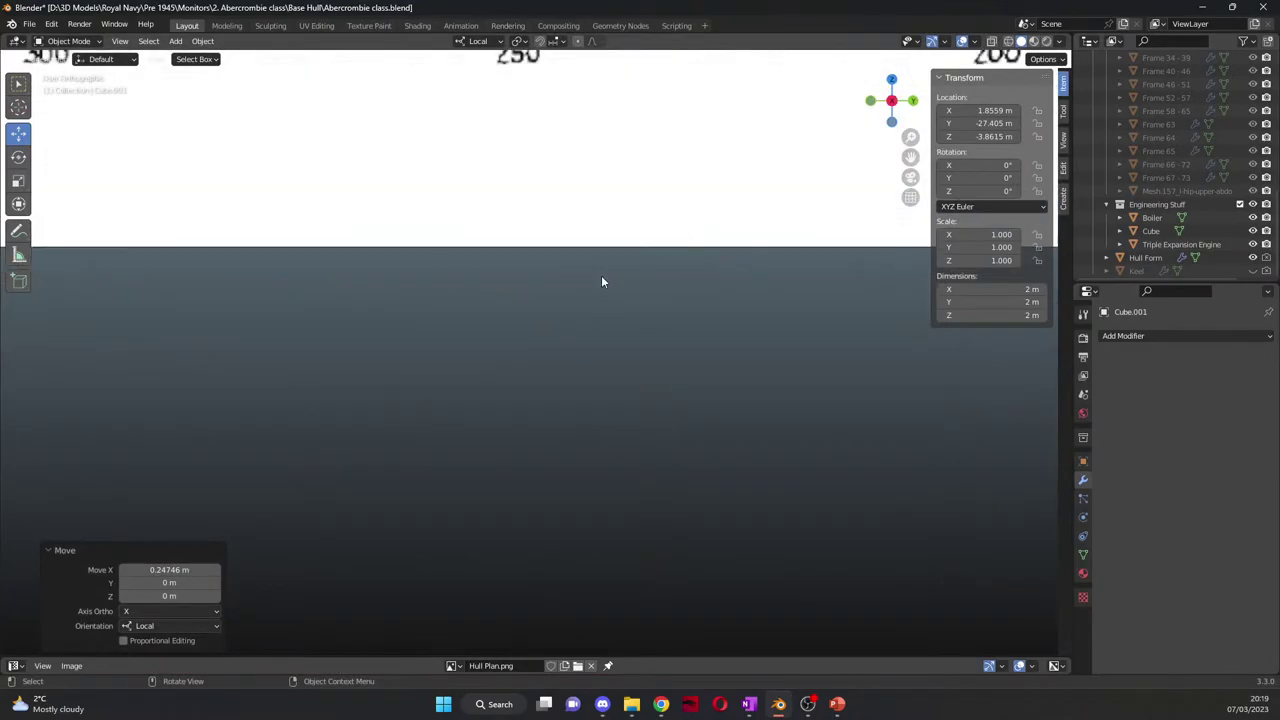
left_click_drag(911, 157, 1027, 554)
scroll(729, 123, "up", 4)
left_click(991, 41)
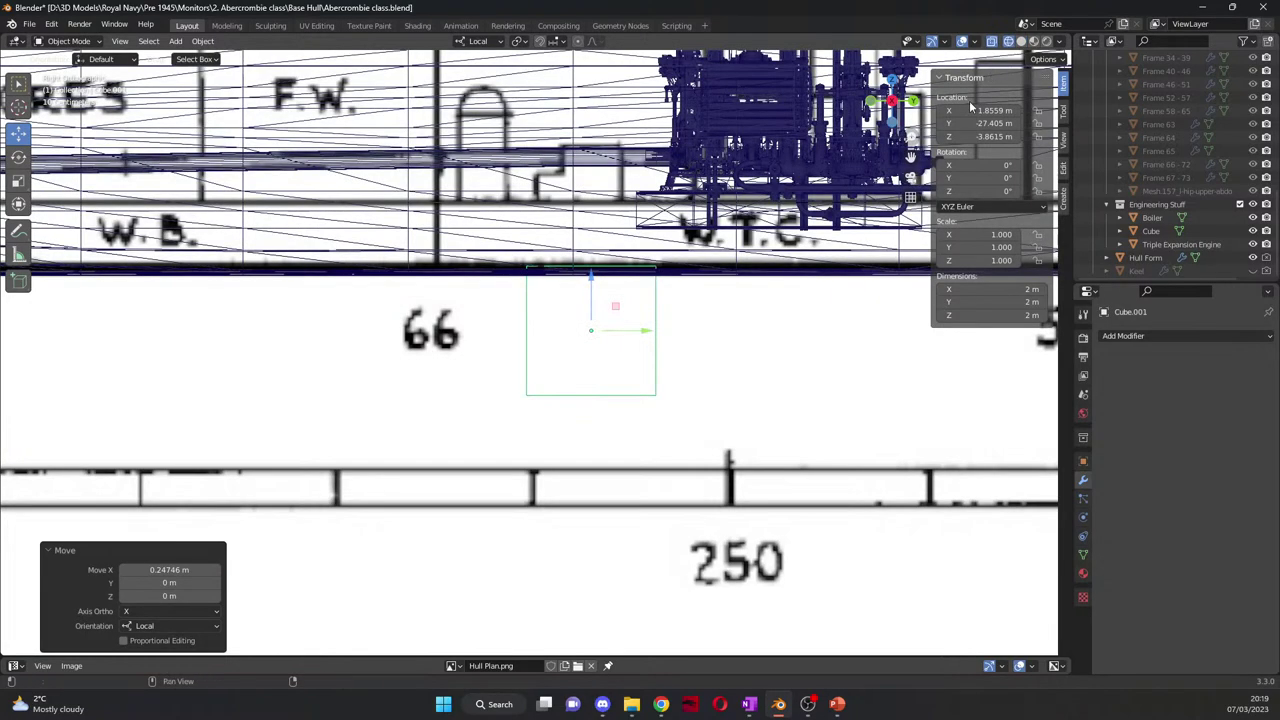
left_click_drag(910, 157, 862, 337)
scroll(808, 310, "up", 2)
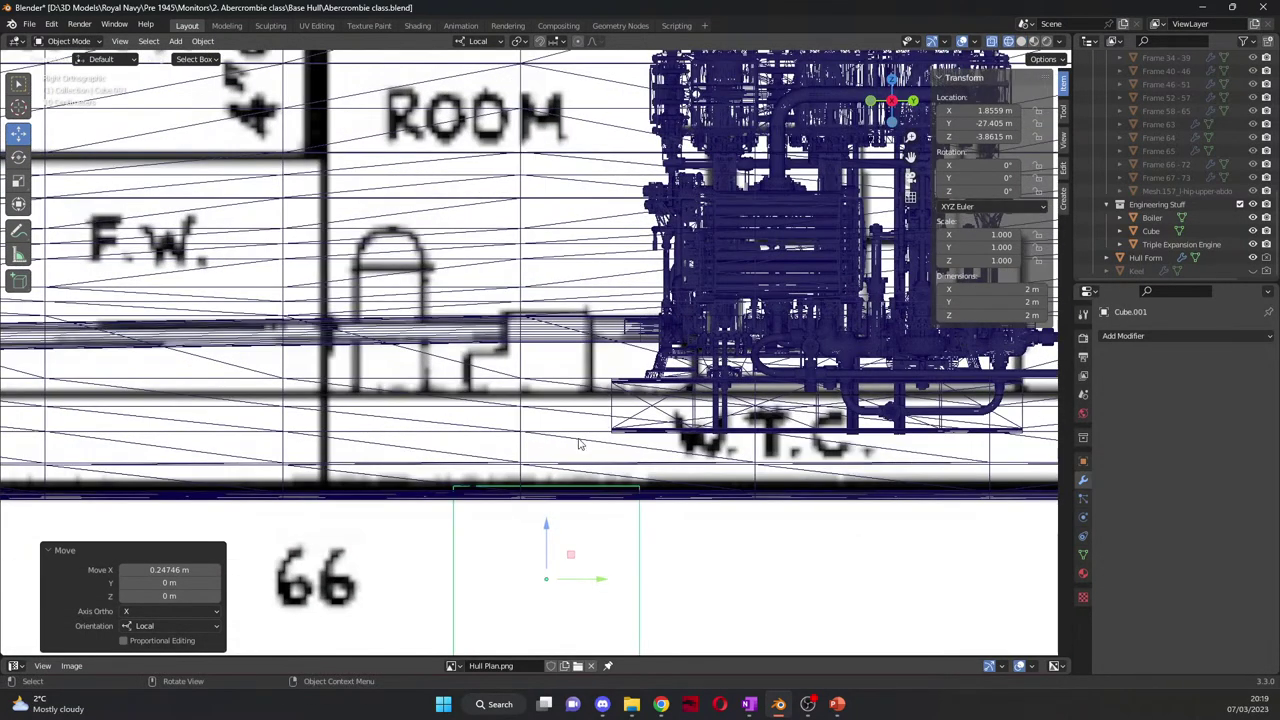
left_click_drag(543, 522, 564, 248)
mouse_move(601, 302)
left_mouse_down()
mouse_move(559, 299)
mouse_move(581, 298)
left_mouse_up()
Step: Align the cube with the stepped block outline on the cross section and shorten it lengthwise to about 1.33 m
left_click(17, 183)
left_click(18, 132)
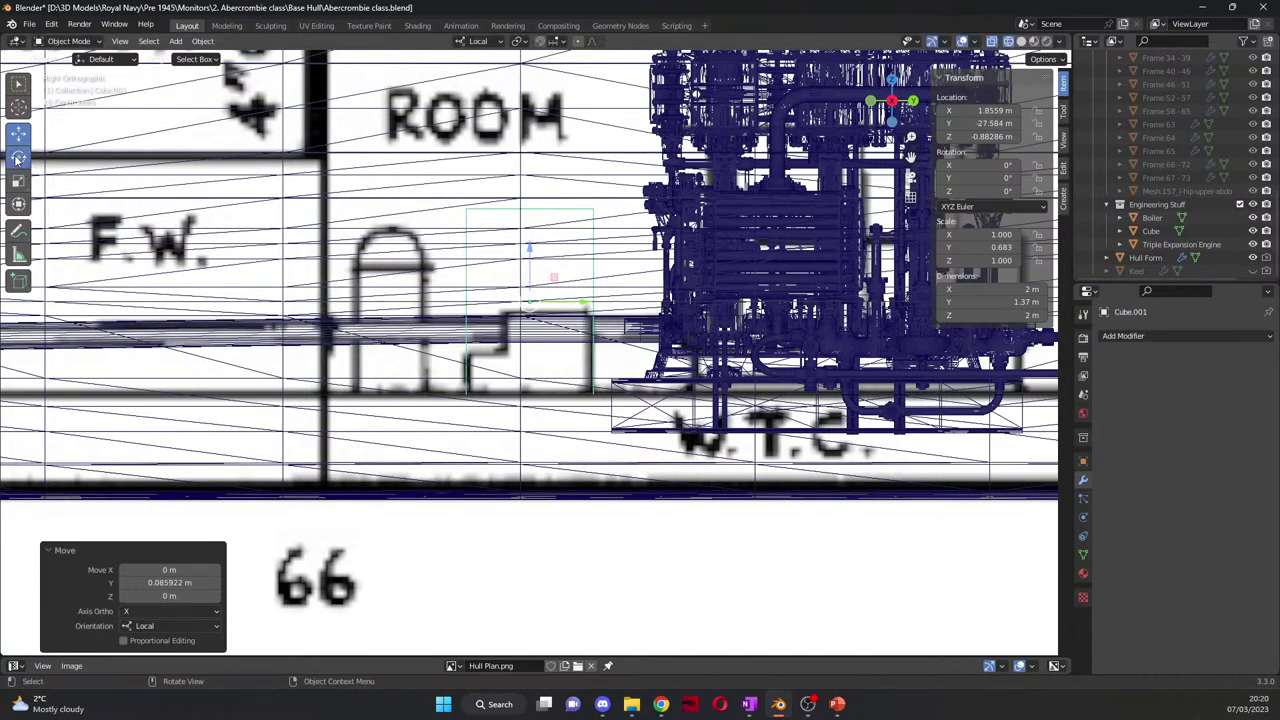
left_click(18, 180)
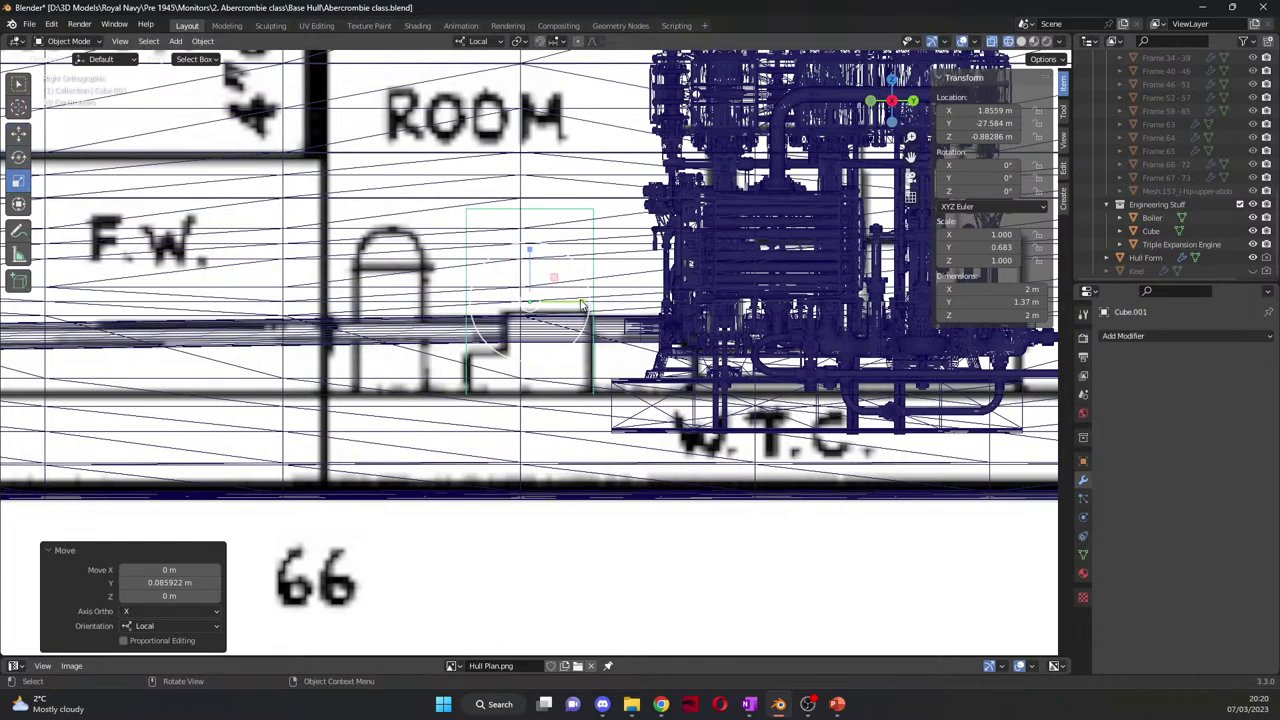
left_click_drag(584, 302, 580, 299)
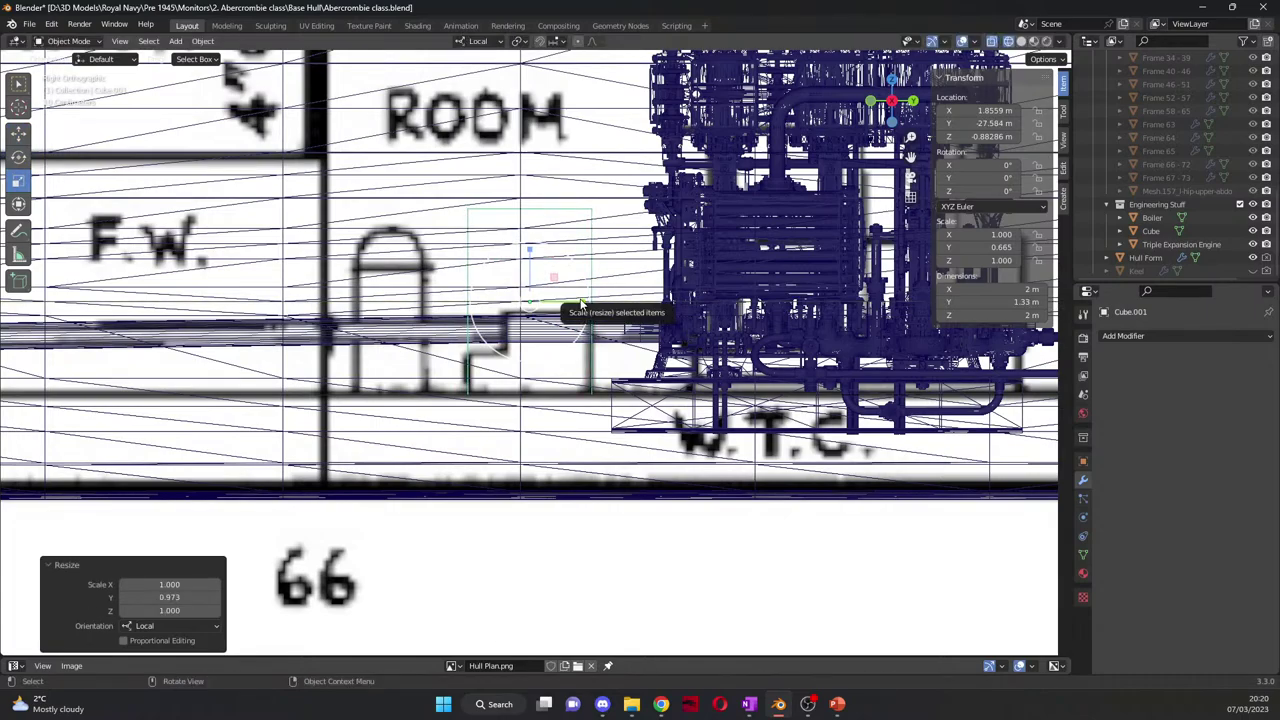
Step: Lower the cube's top face about 1.59 m to the height of the outline's lower step
key("Tab")
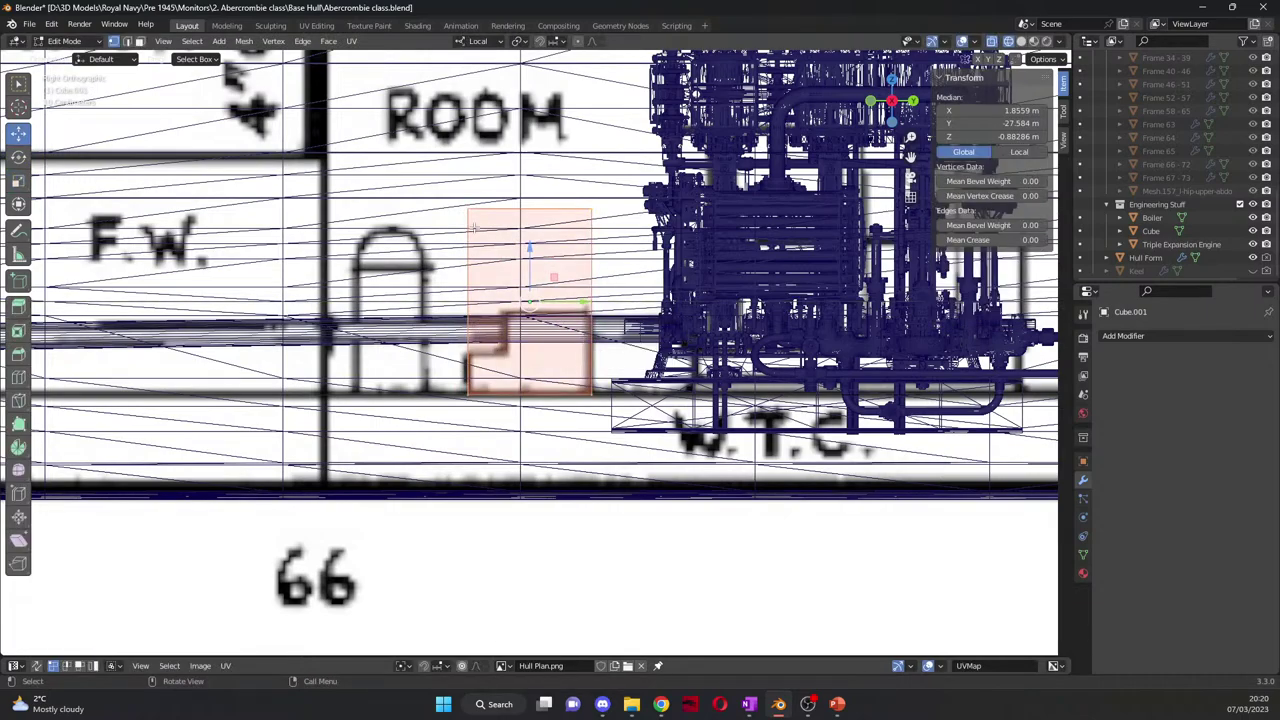
left_click_drag(416, 170, 604, 244)
left_click_drag(527, 157, 554, 312)
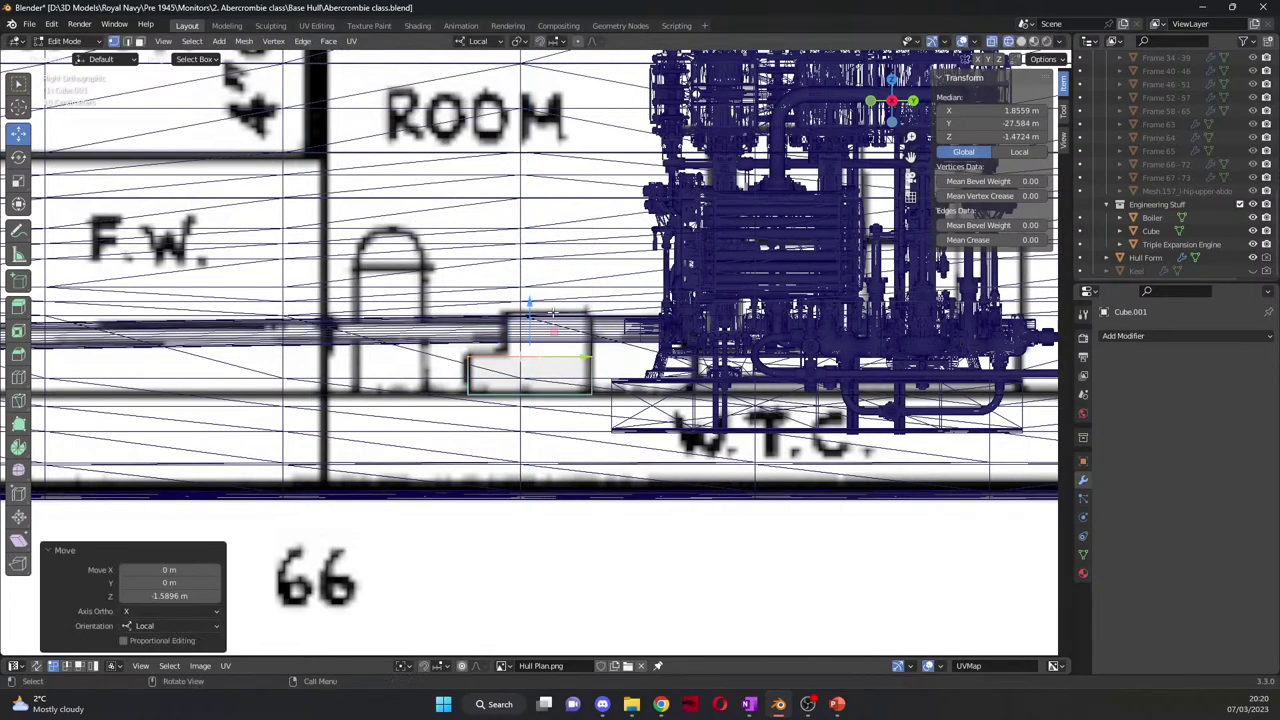
left_click(18, 377)
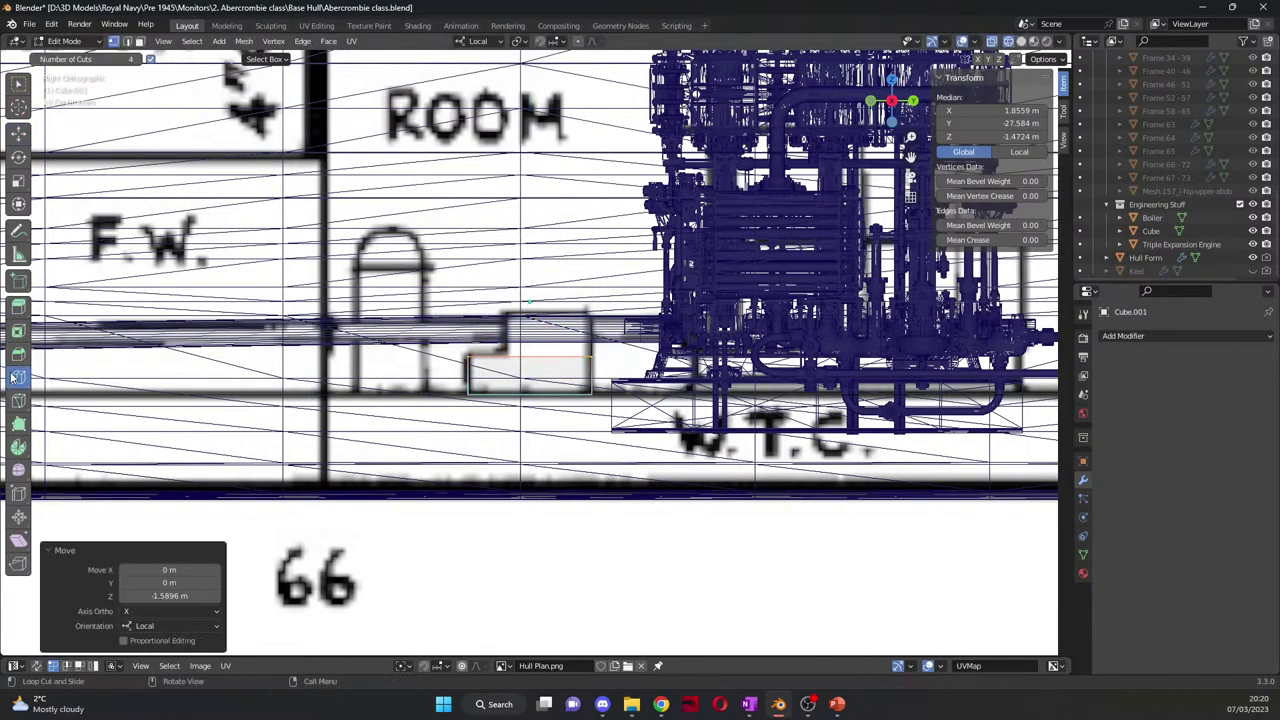
left_click(523, 370)
key("ctrl+z")
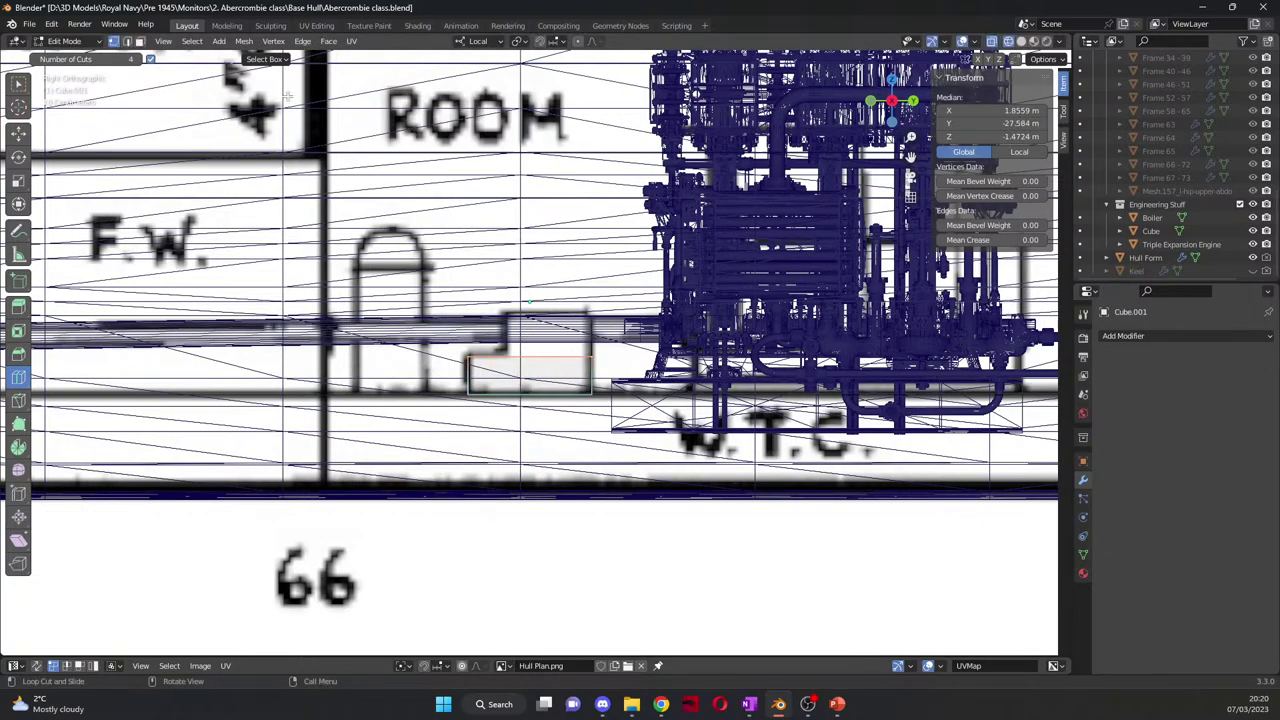
Step: Add a single loop cut across the block, aligned with the vertical edge of the drawn step
left_click(33, 62)
left_click(33, 62)
left_click(33, 62)
left_click_drag(530, 370, 605, 370)
Step: Extrude the block's forward top face upward about 0.48 m to the top of the stepped outline
left_click(456, 268)
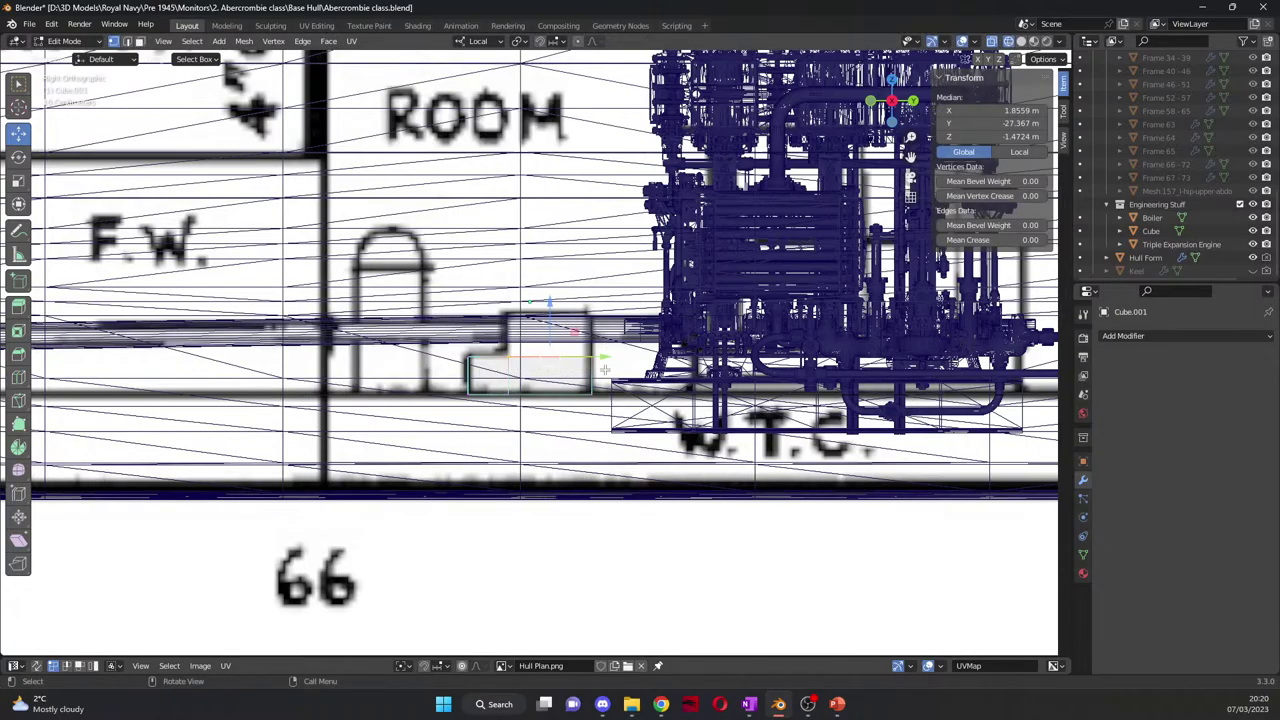
key("g")
key("z")
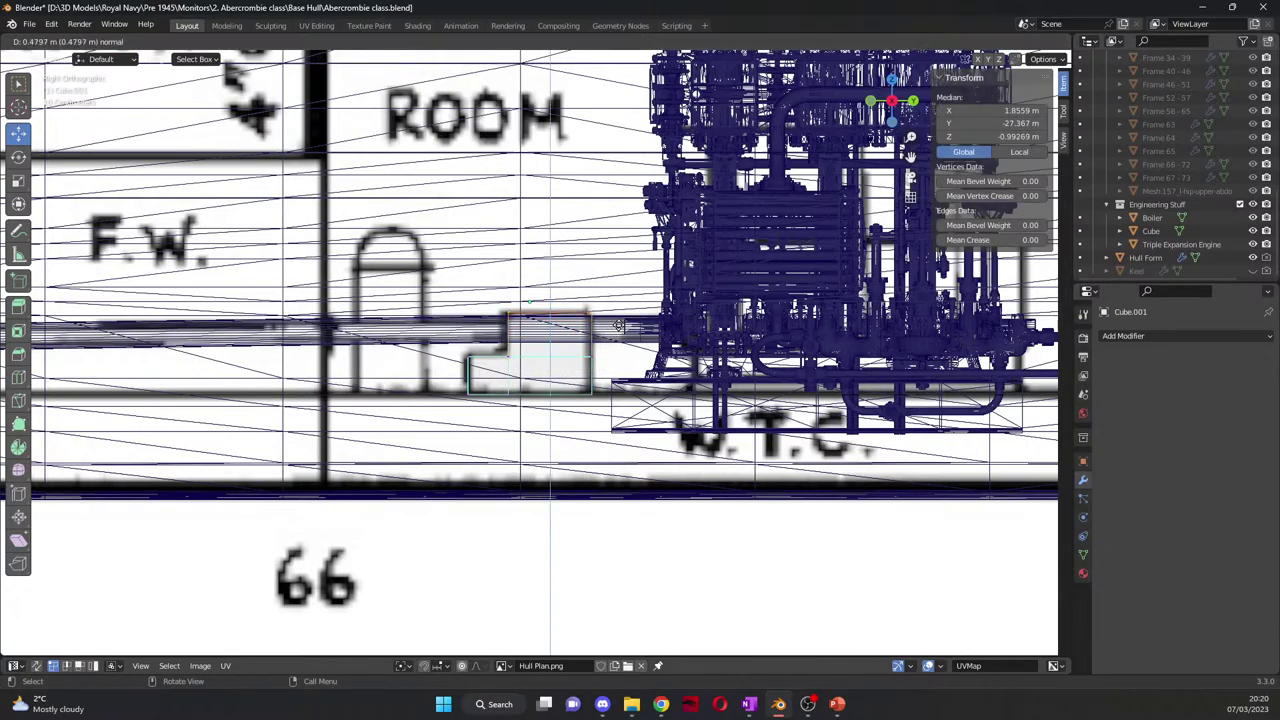
left_click(619, 326)
Step: In plan view, narrow the whole block's mesh across the shaft by a factor of about 0.435 to suit the drawn square
middle_click_drag(400, 297, 606, 447)
key("KP_7")
key("b")
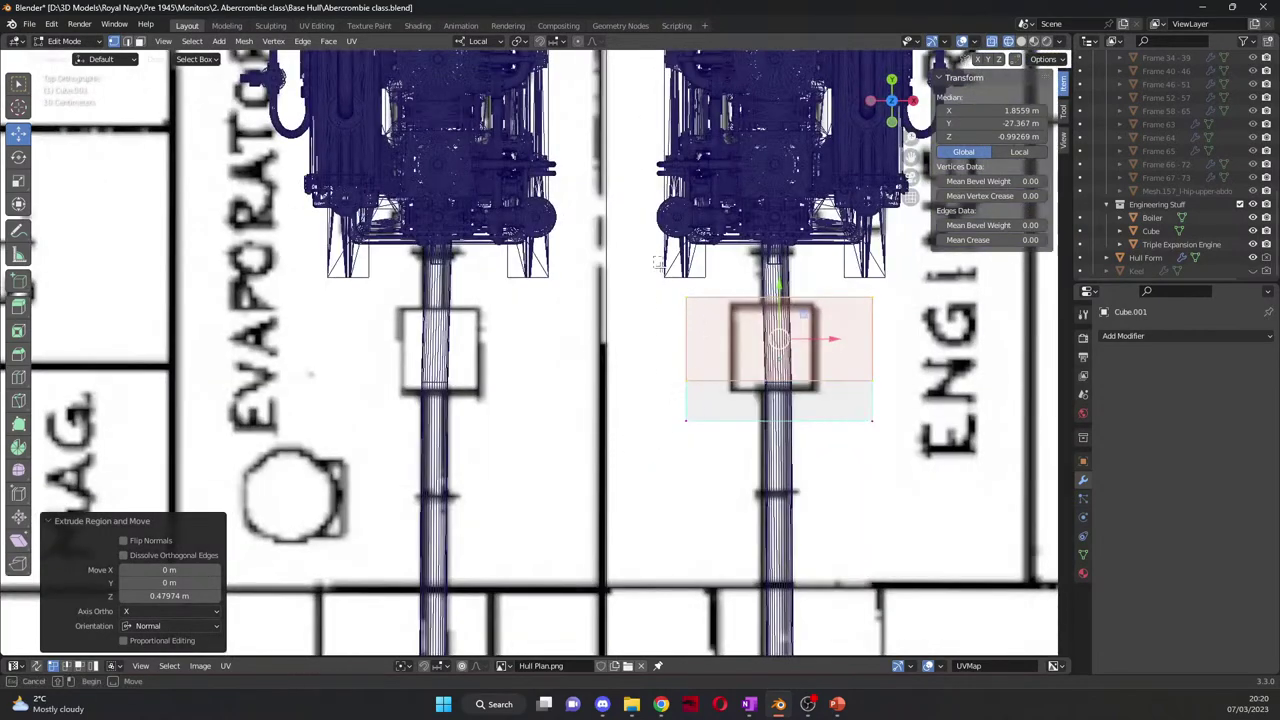
left_click_drag(655, 263, 876, 457)
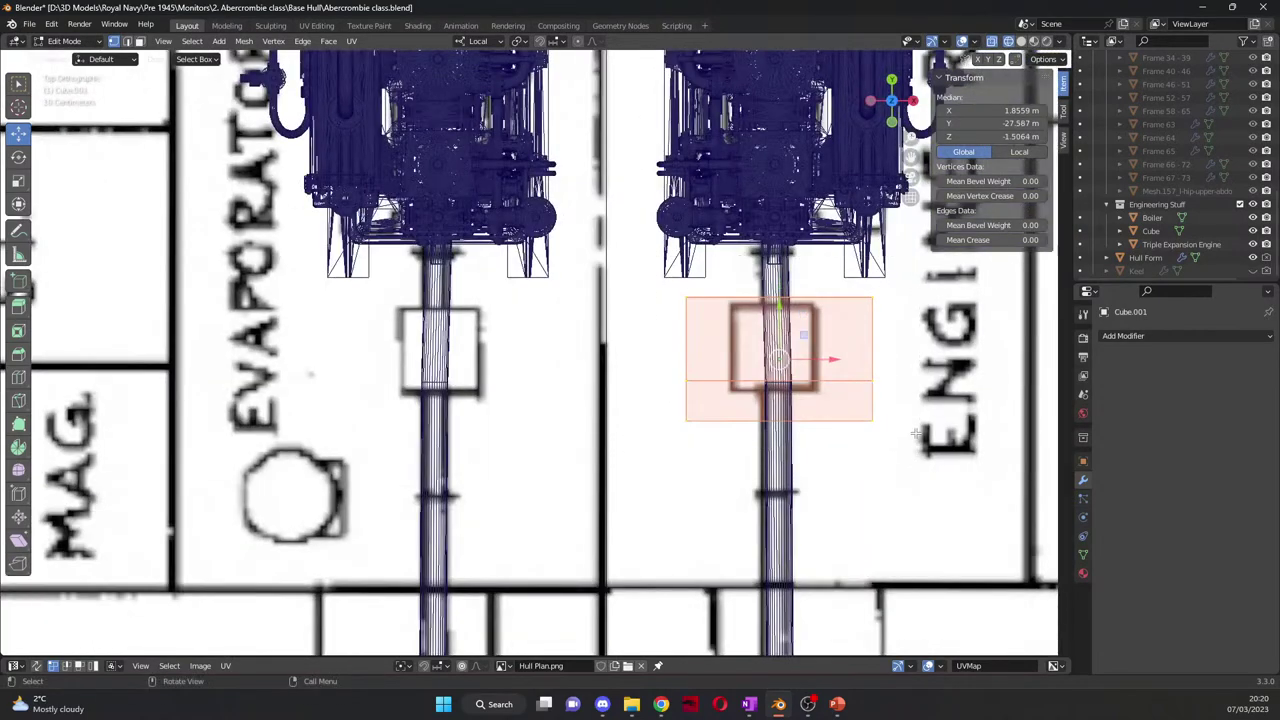
left_click(18, 180)
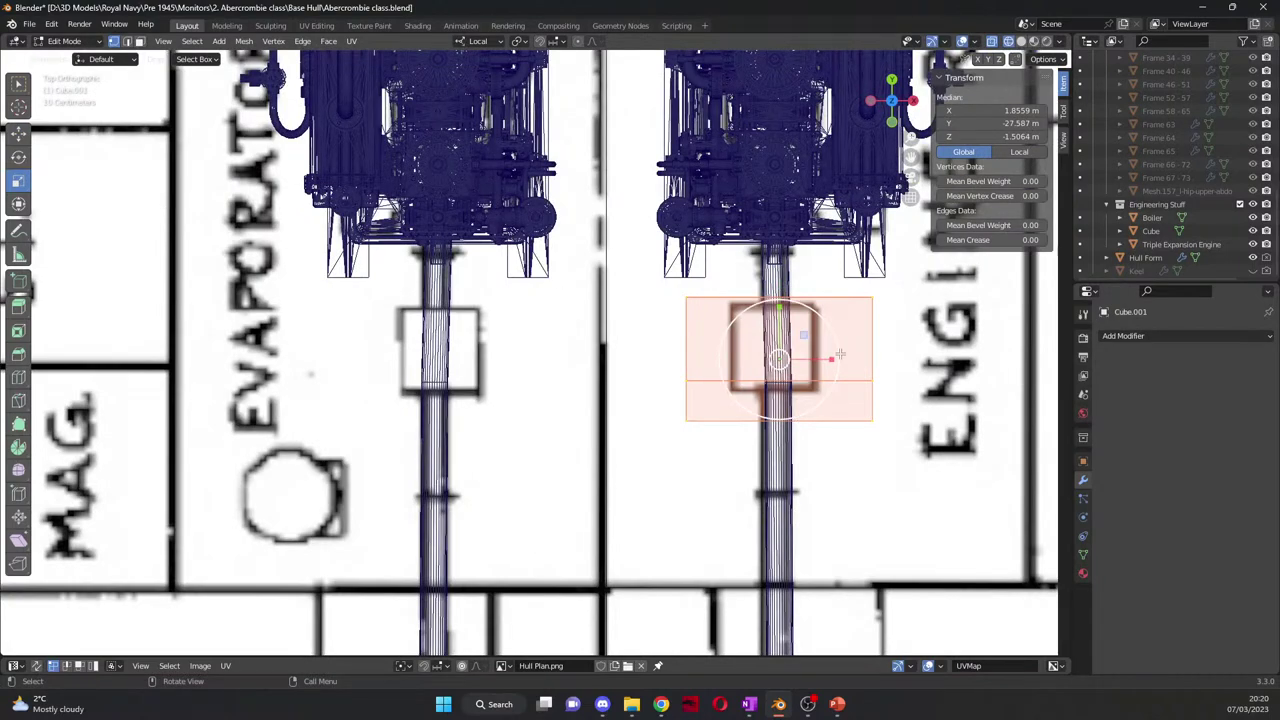
left_click_drag(835, 358, 801, 358)
key("ctrl+z")
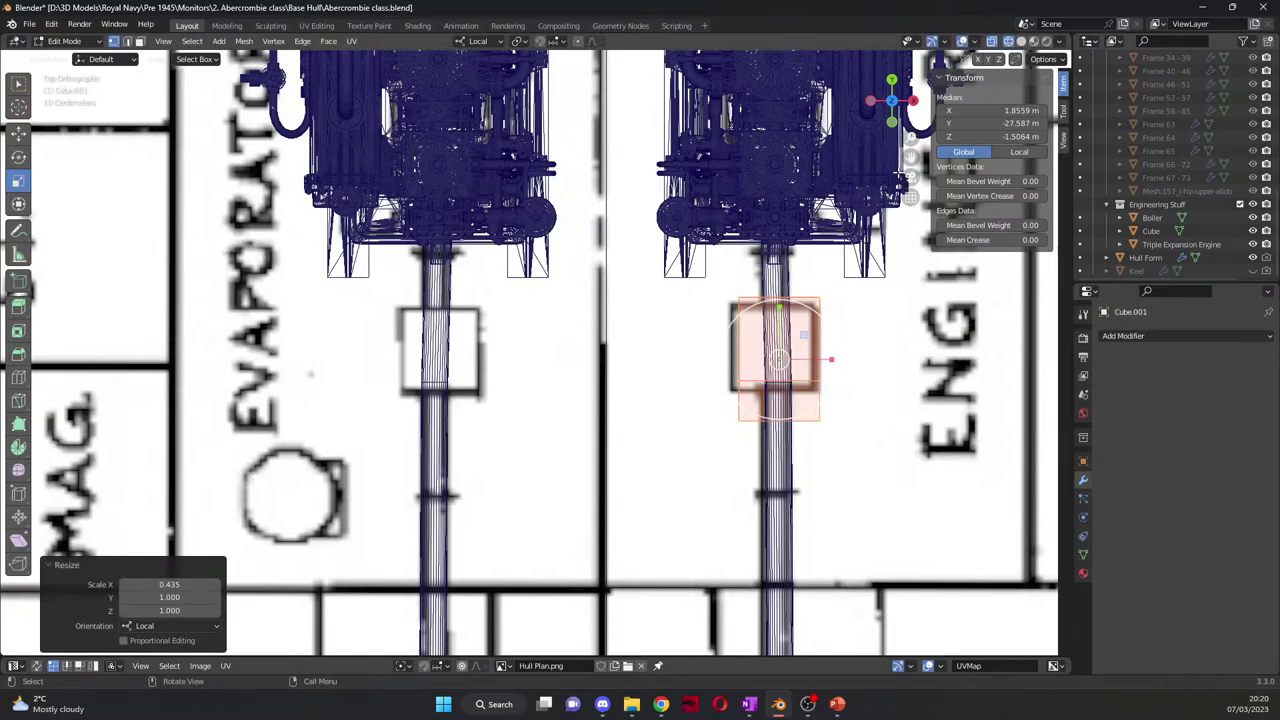
Step: Adjust the block's width to about 0.89 m and shift its mesh about 0.07 m inboard to fit the square outline
left_click_drag(910, 157, 616, 138)
scroll(612, 332, "up", 4)
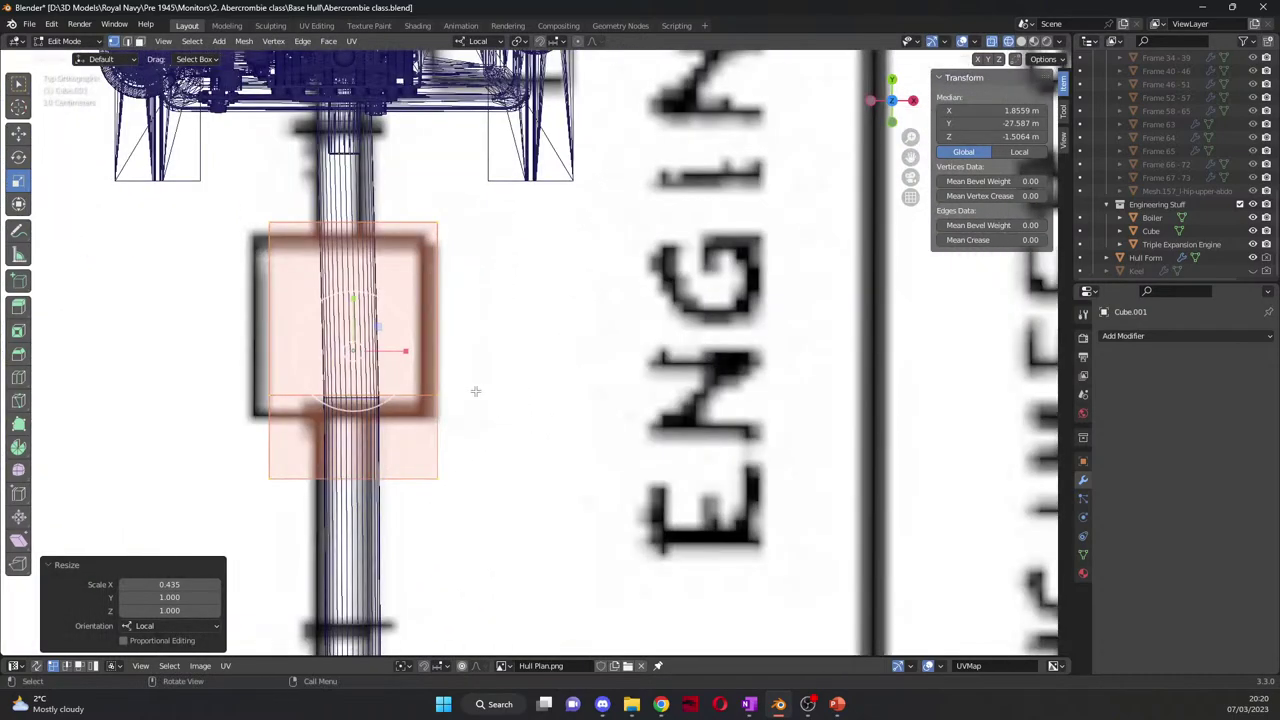
left_click_drag(910, 157, 1117, 144)
scroll(696, 364, "up", 2)
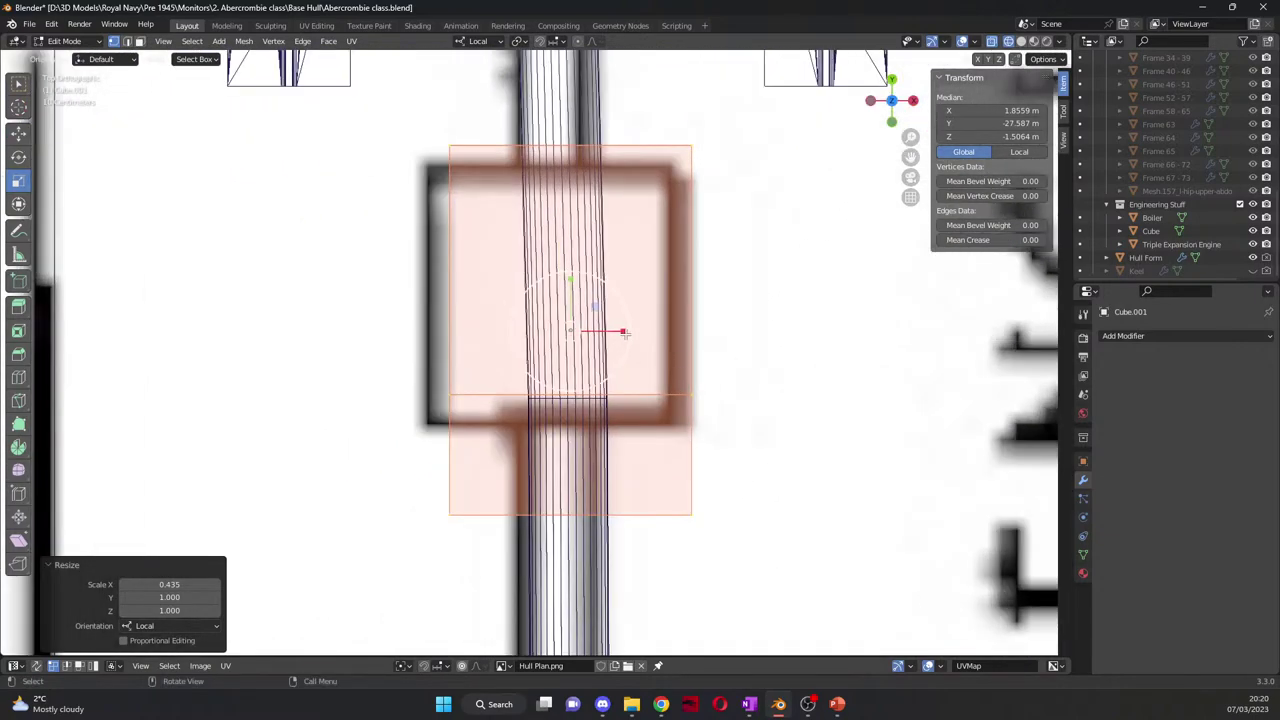
key("s")
key("x")
left_click(626, 333)
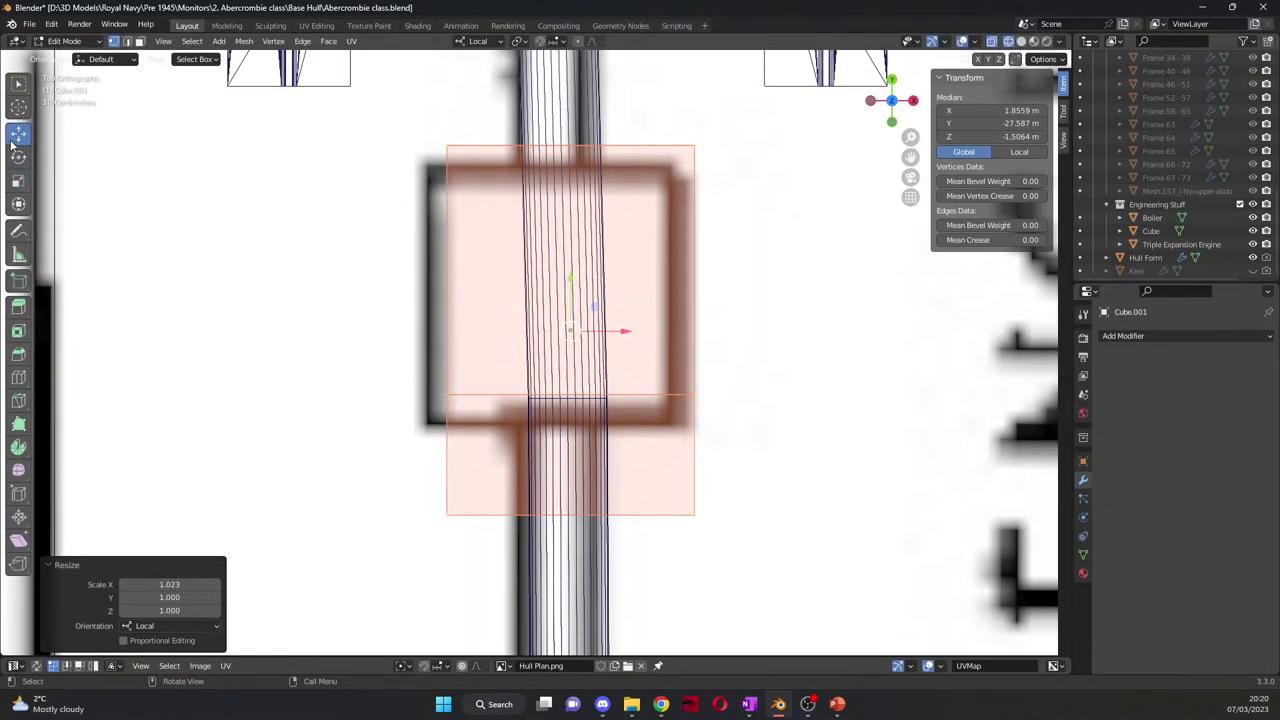
left_click_drag(629, 333, 608, 333)
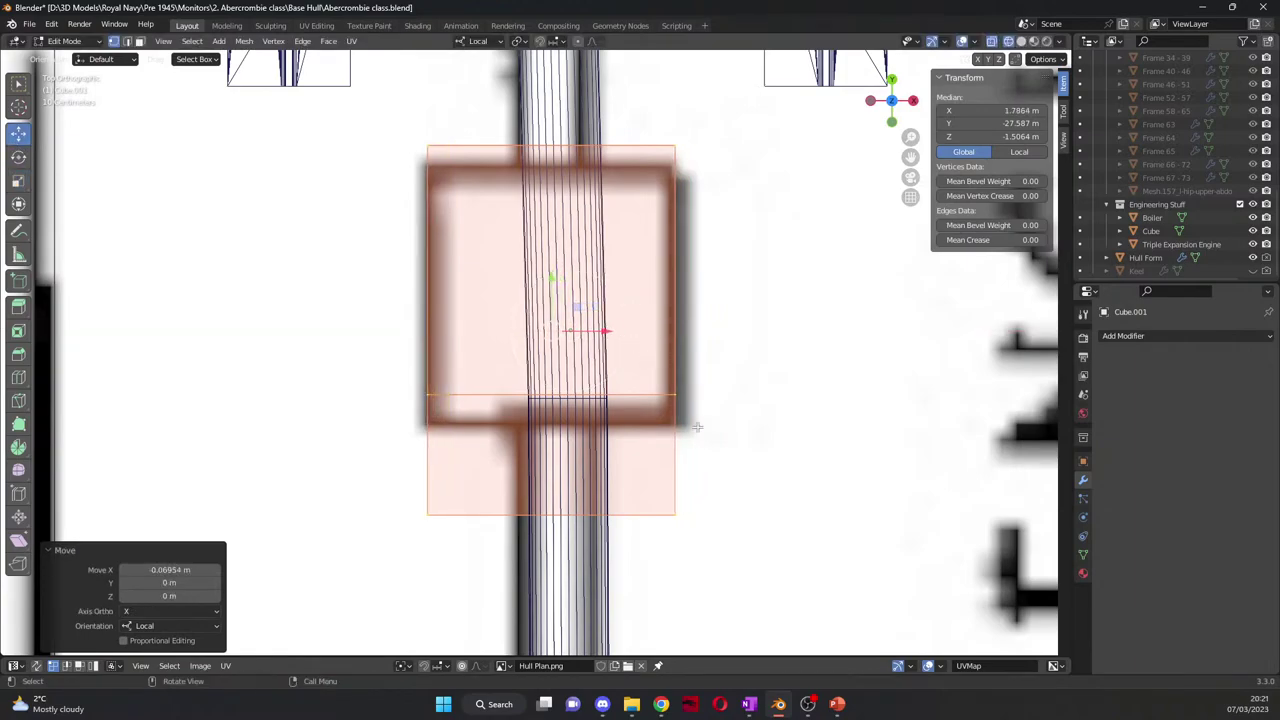
left_click(580, 552)
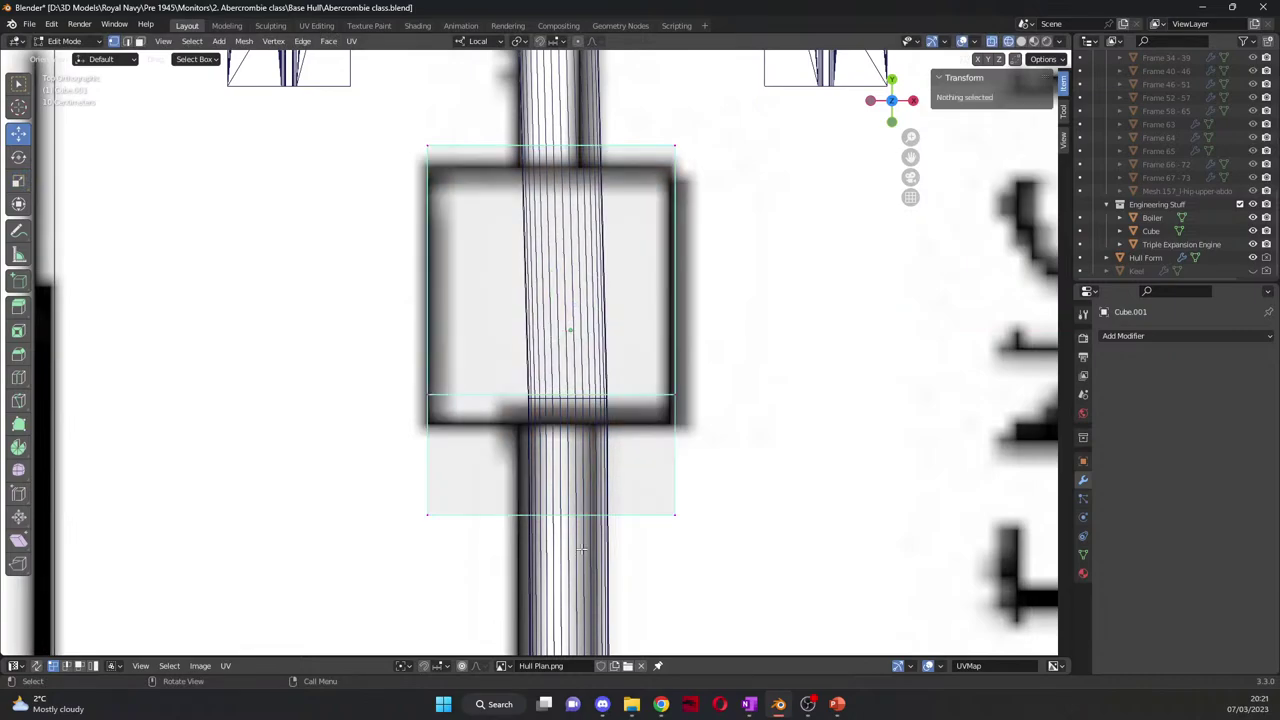
key("Tab")
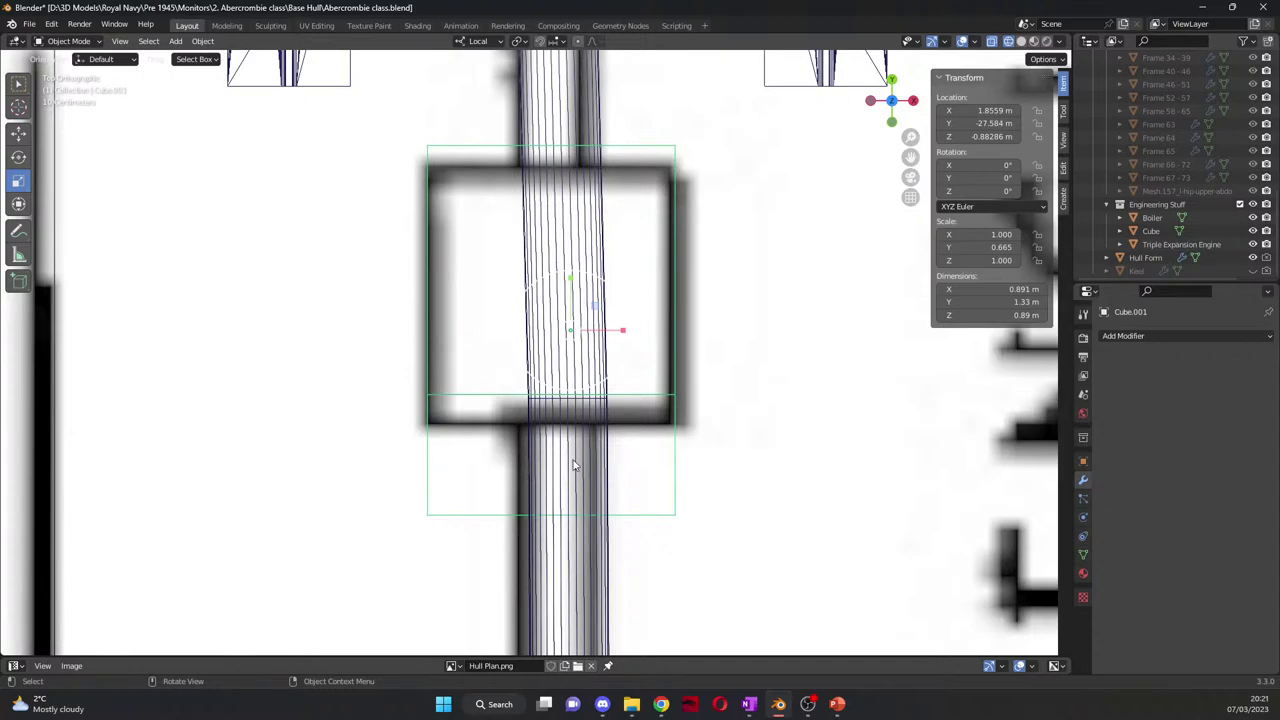
Step: In plan view, move the ring of propeller shaft vertices inside the block about 0.022 m inboard to match the drawn shaft
left_click(582, 463)
left_click(588, 470)
key("Tab")
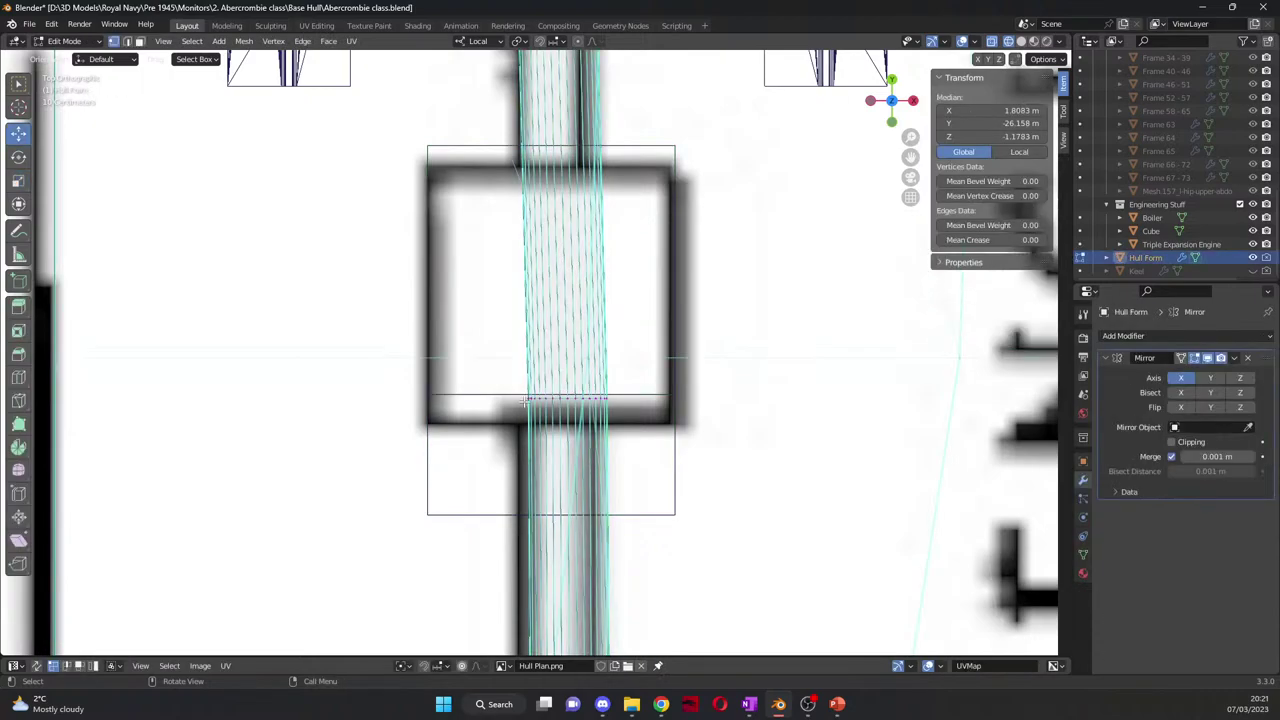
middle_click_drag(565, 430, 412, 232)
left_click_drag(427, 200, 549, 335)
middle_click_drag(549, 335, 634, 386)
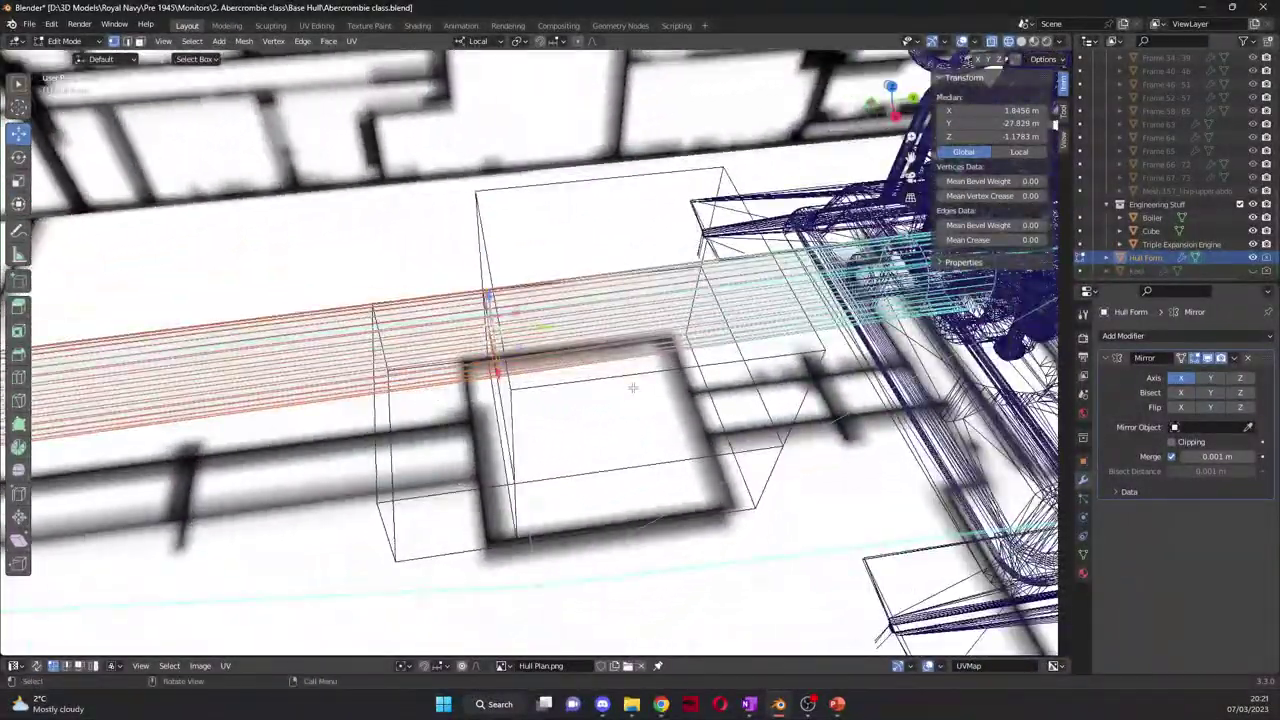
key("KP_7")
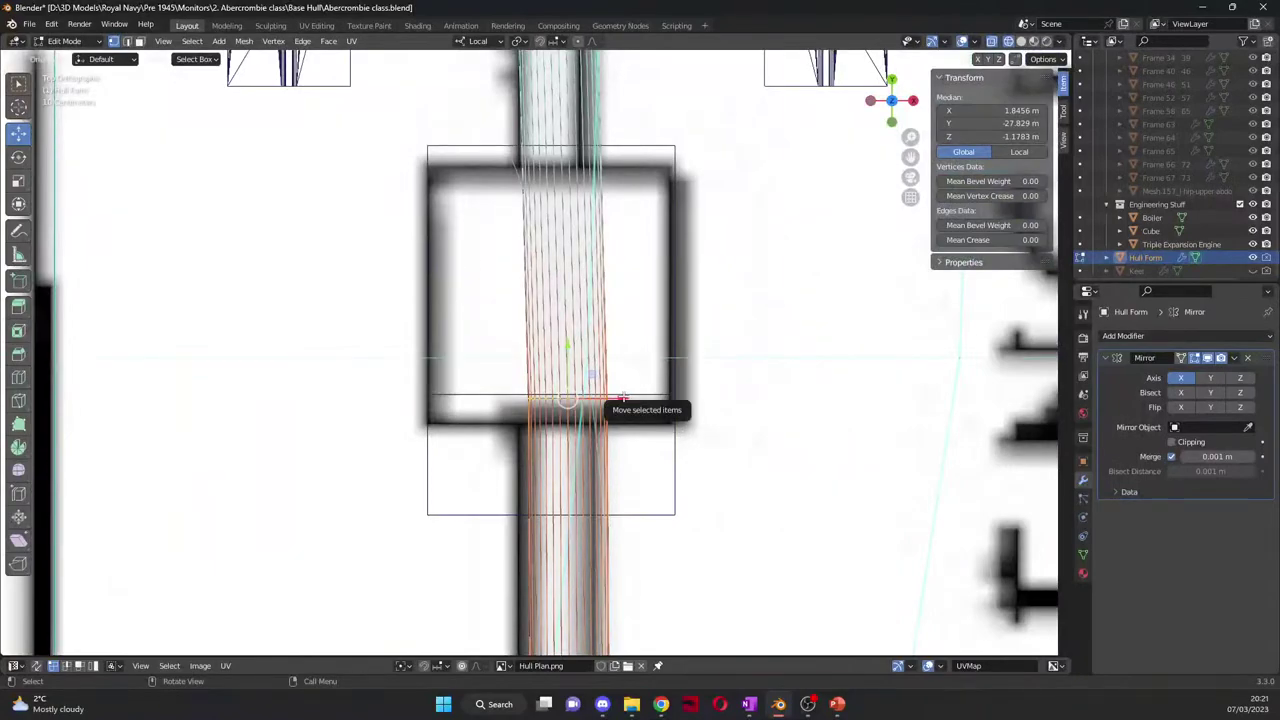
key("g")
key("x")
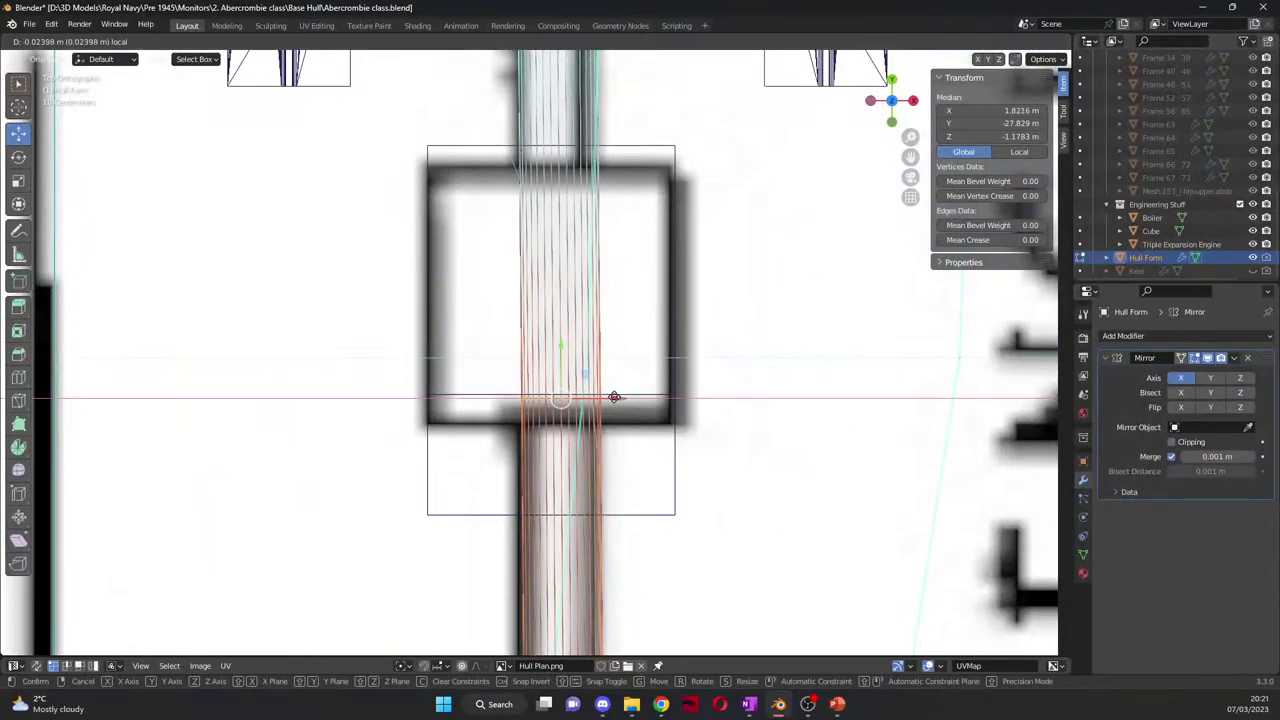
left_click(614, 397)
scroll(614, 397, "down", 7)
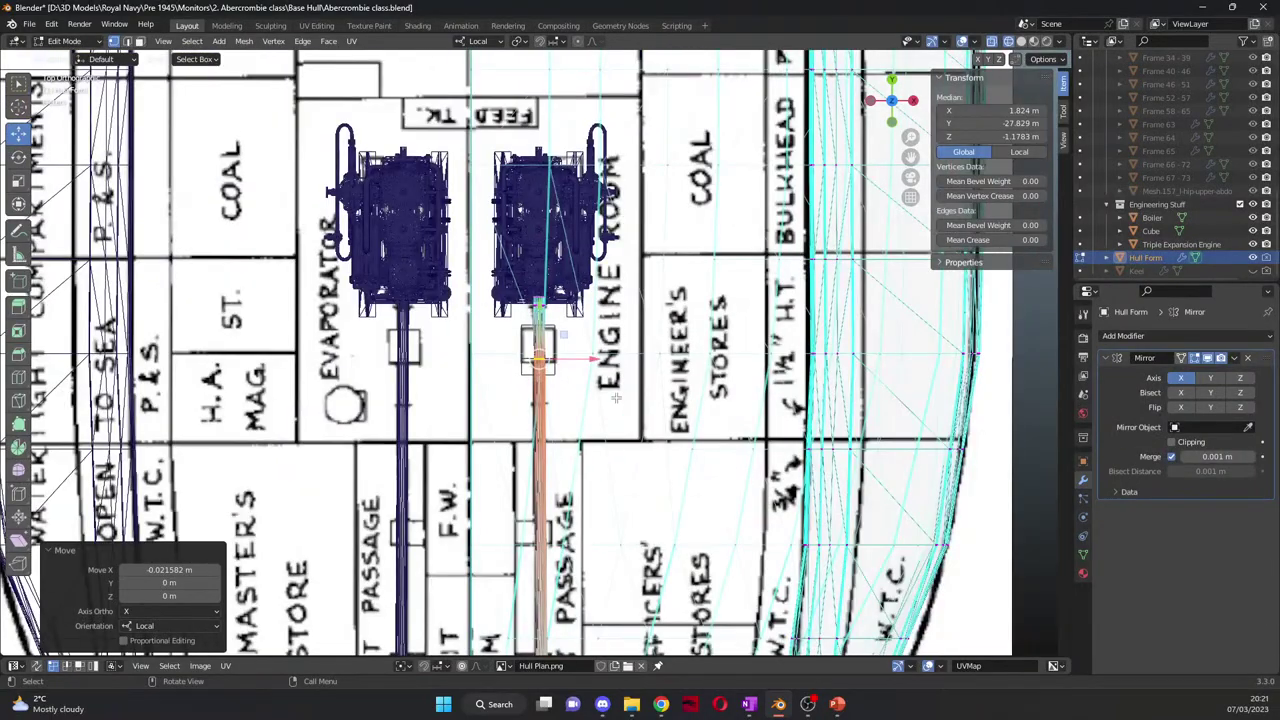
scroll(616, 398, "up", 4)
middle_click_drag(616, 398, 703, 301)
key("Tab")
Step: Show the scene with shaded surfaces and open the stepped block around the shaft for mesh editing
left_click(674, 321)
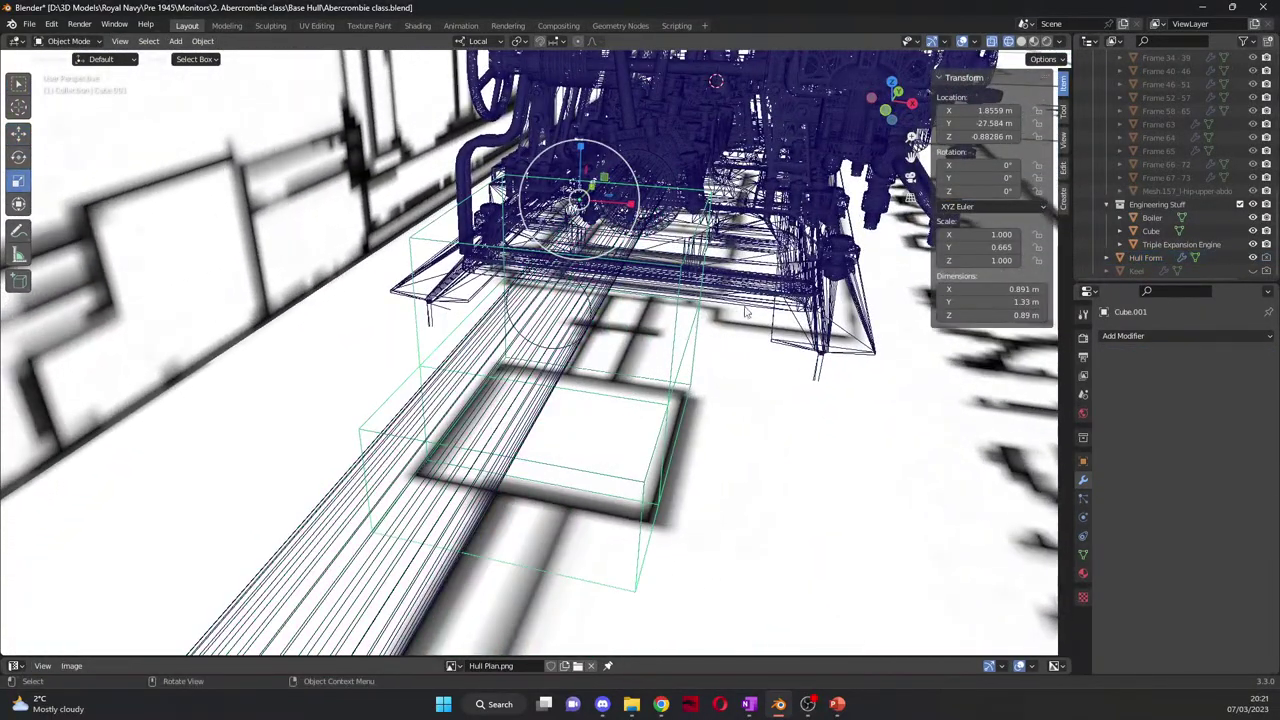
left_click(1034, 43)
middle_click_drag(783, 257, 705, 261)
key("Tab")
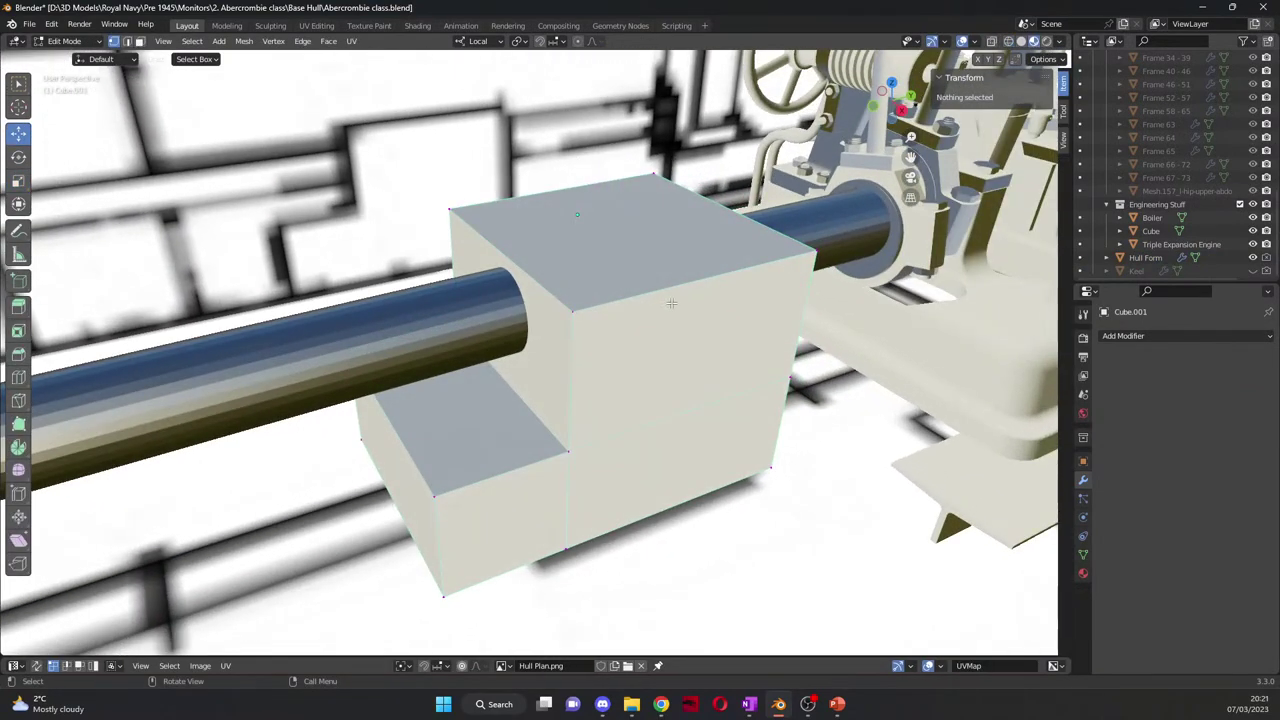
Step: Try to bevel all edges of the top face on the block's taller part
left_click(574, 305)
left_click(815, 257, "shift")
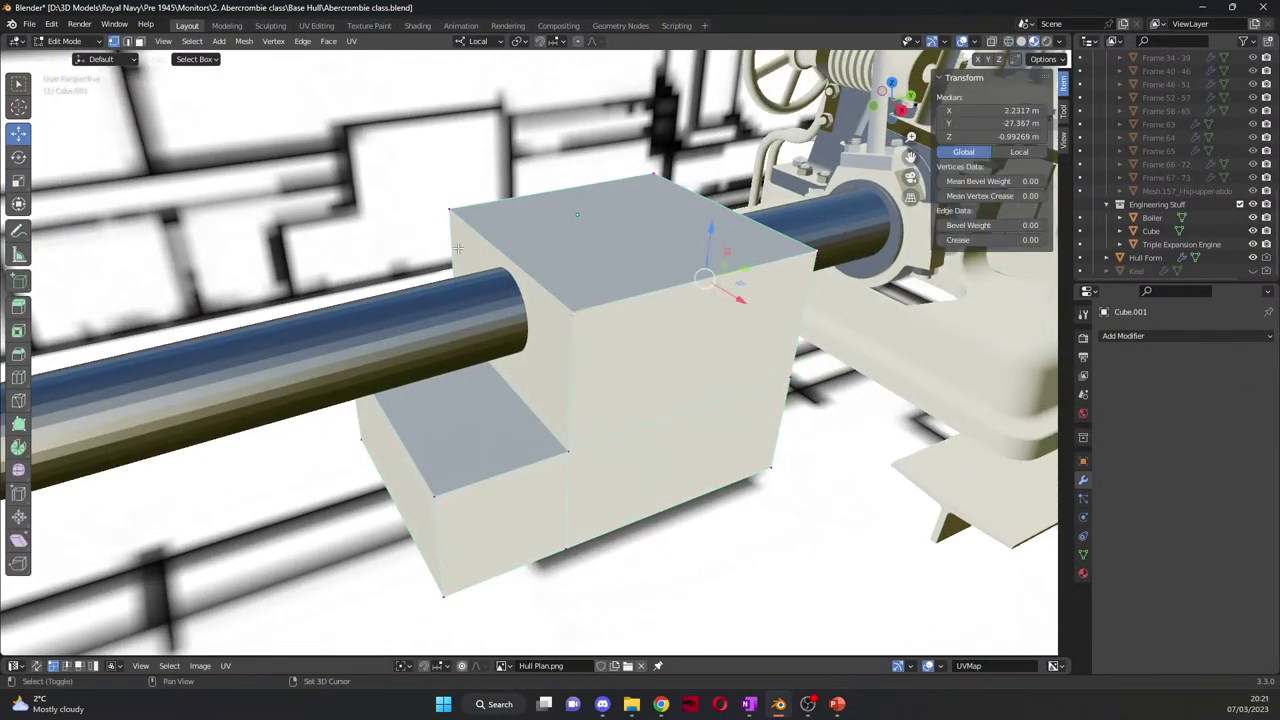
left_click(451, 198, "shift")
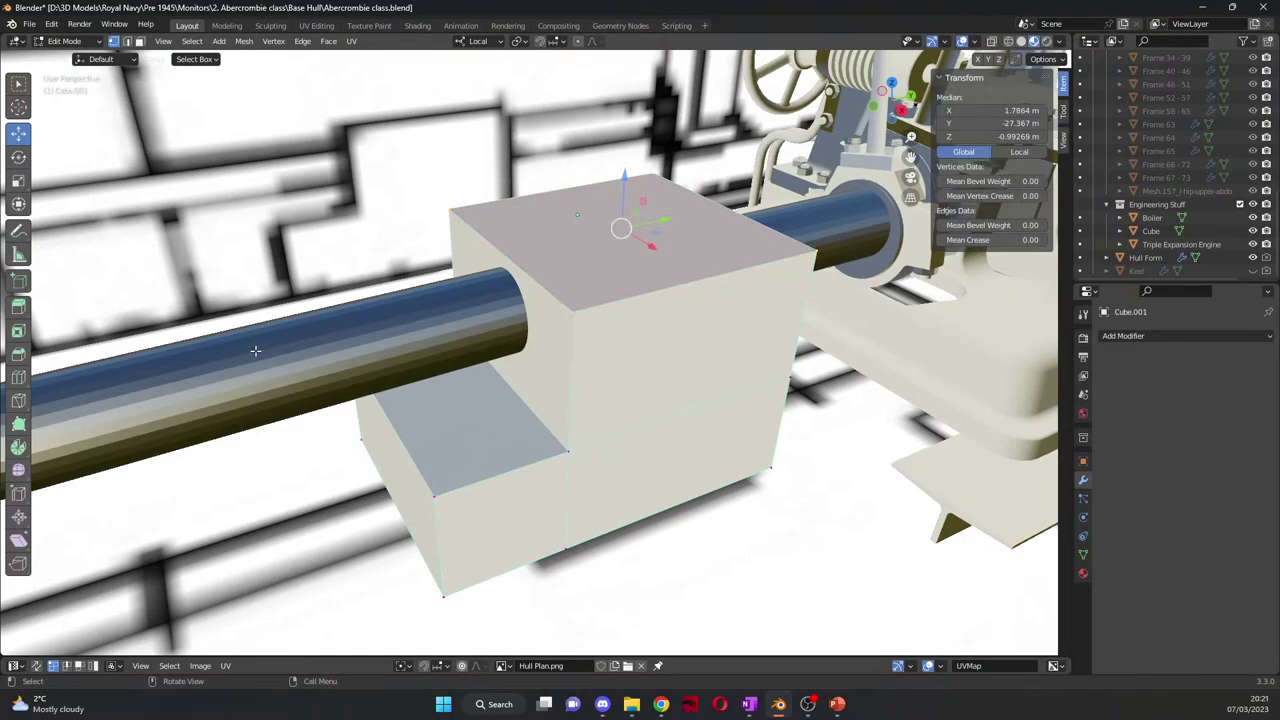
left_click(17, 356)
left_click_drag(626, 161, 622, 124)
key("ctrl+z")
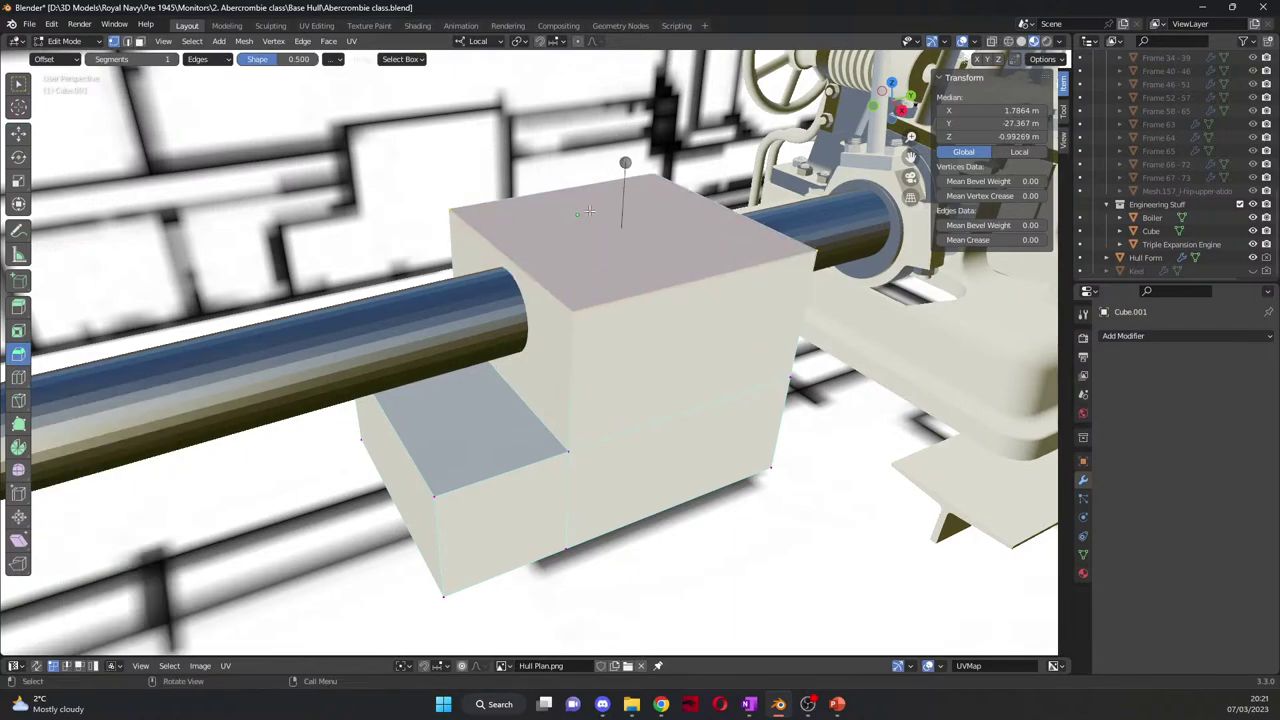
Step: Bevel the two upper edges parallel to the shaft on the block's taller part by 0.255 m with 3 segments
left_click(542, 275, "shift")
left_click(776, 231, "shift")
left_click_drag(623, 163, 620, 110)
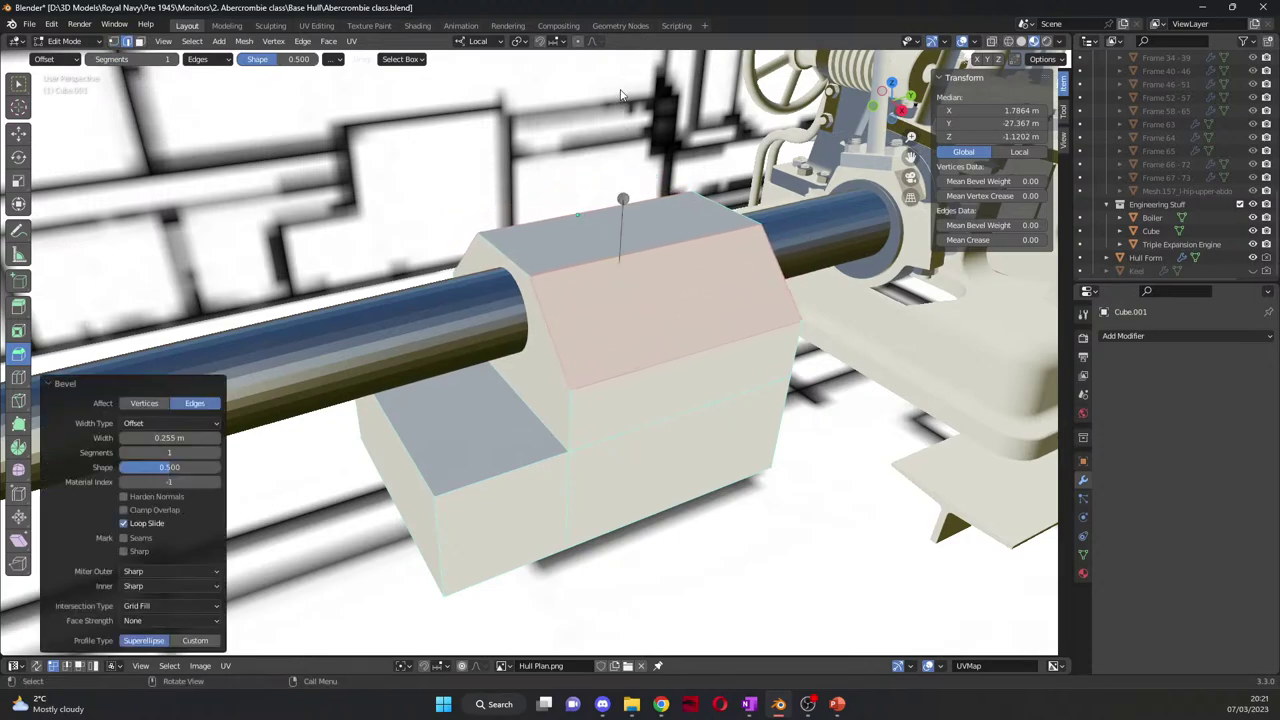
left_click(218, 453)
left_click(218, 453)
middle_click_drag(220, 455, 631, 489)
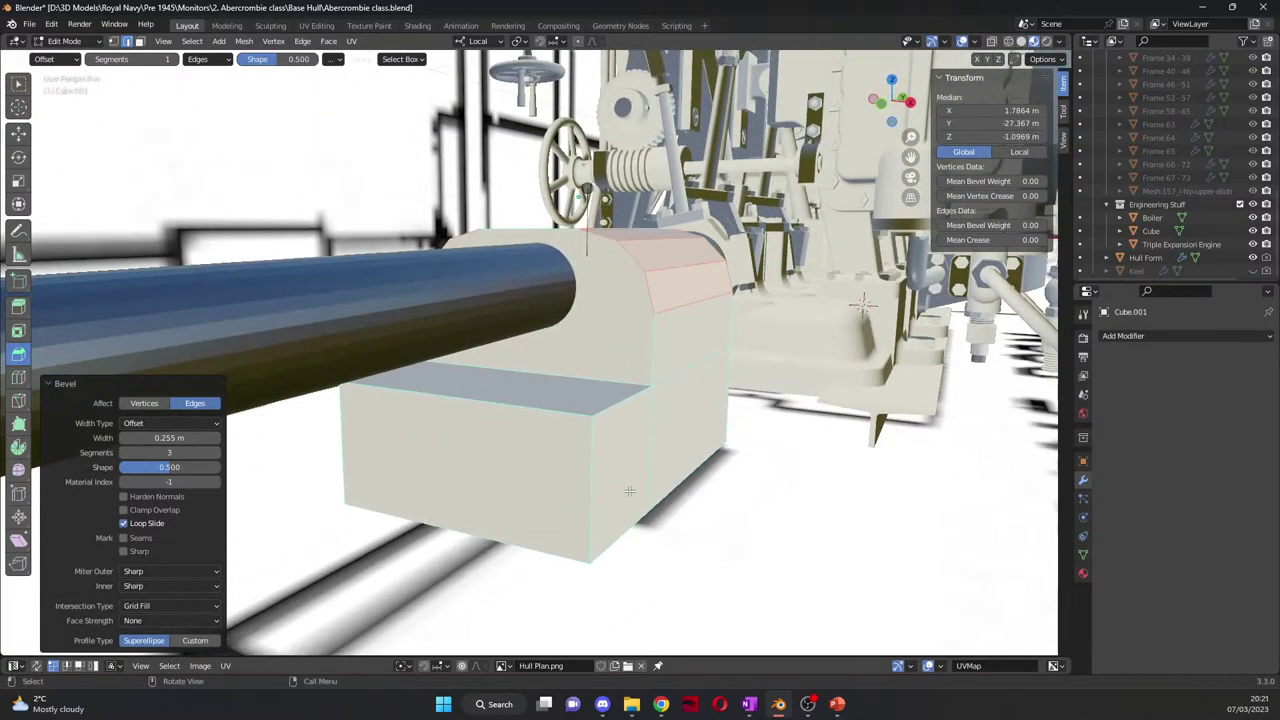
key("Tab")
scroll(714, 432, "down", 5)
middle_click_drag(716, 432, 669, 437)
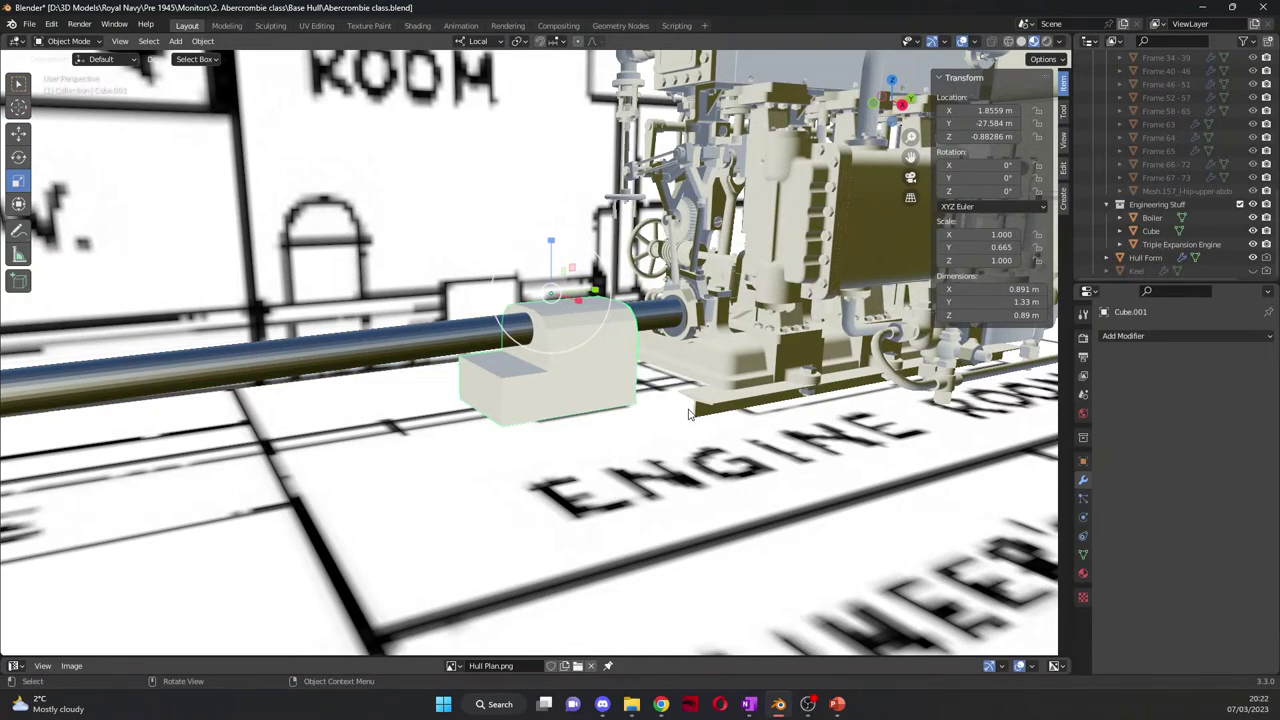
Step: Hide the Hull Form object so the plans and machinery can be seen without the hull
key("alt+Tab")
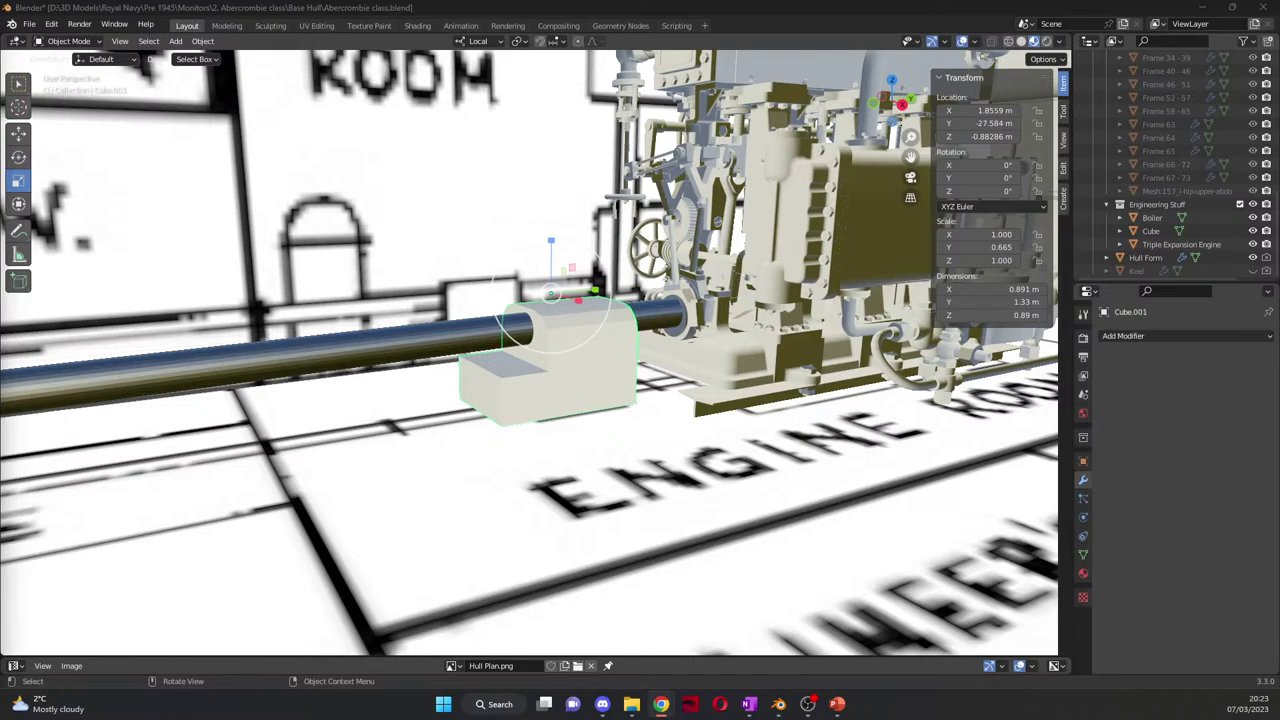
scroll(821, 449, "down", 5)
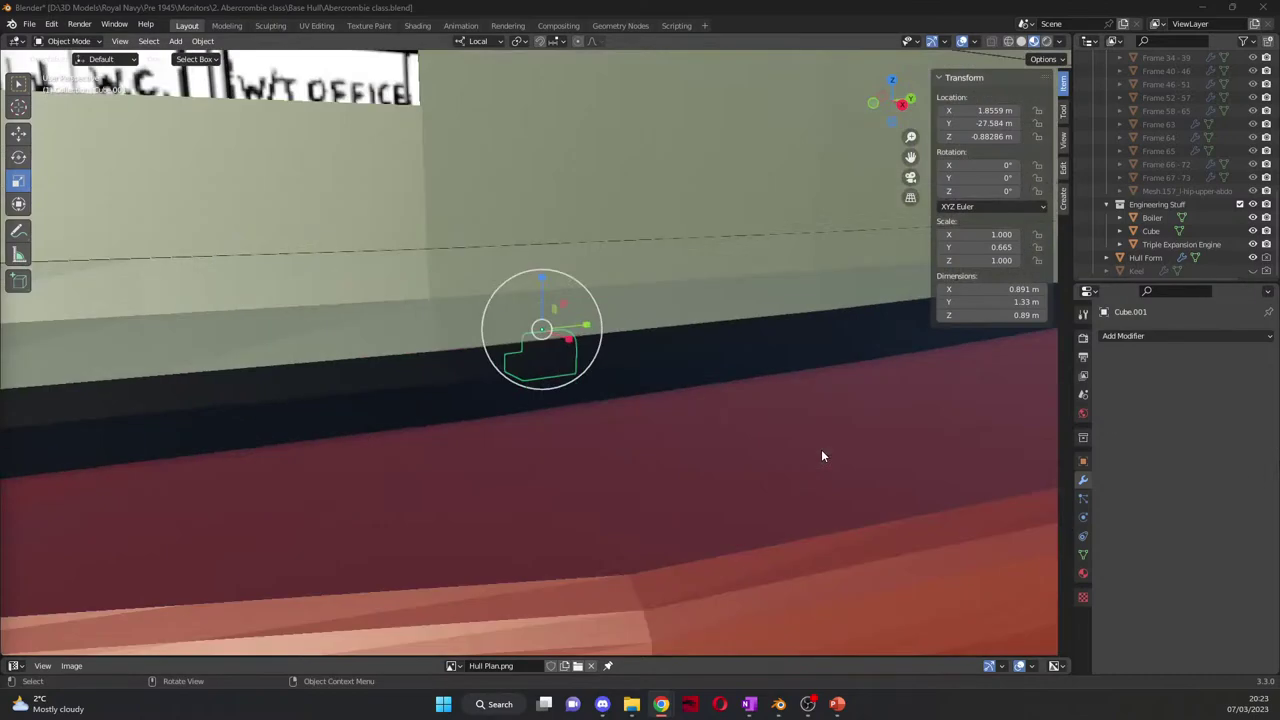
middle_click_drag(750, 433, 838, 446)
scroll(838, 446, "up", 4)
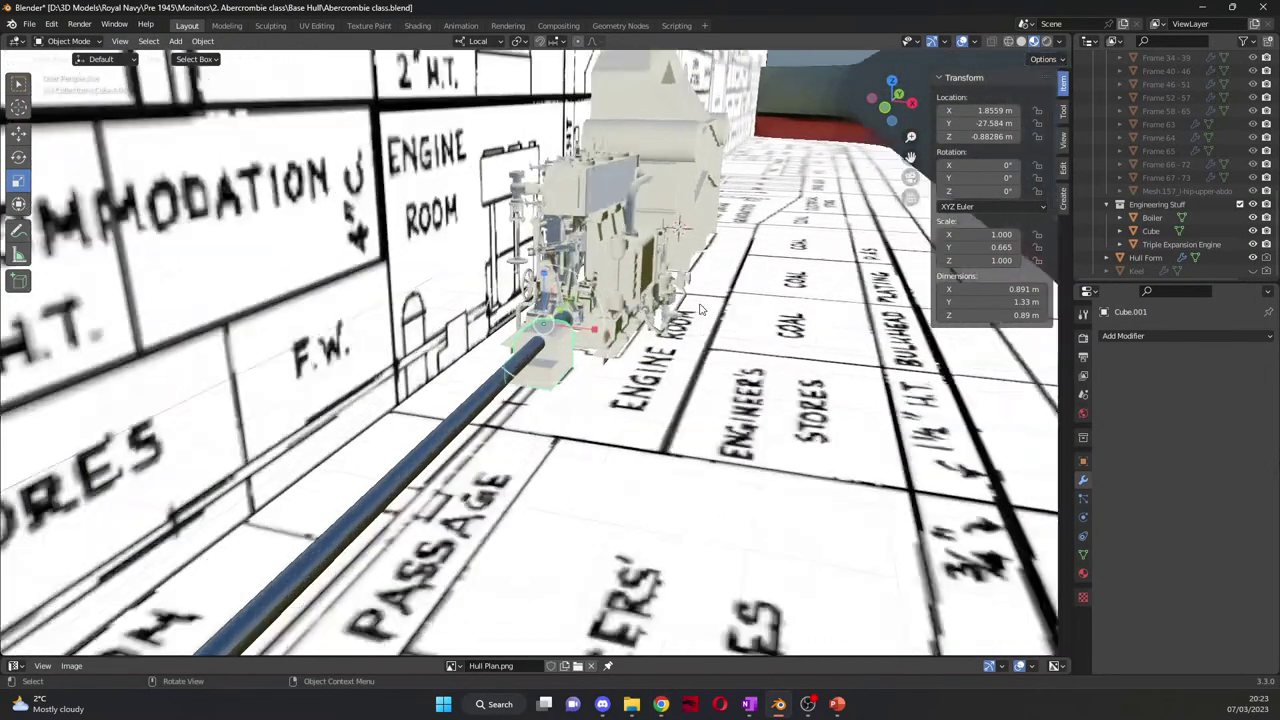
middle_click_drag(622, 298, 608, 272)
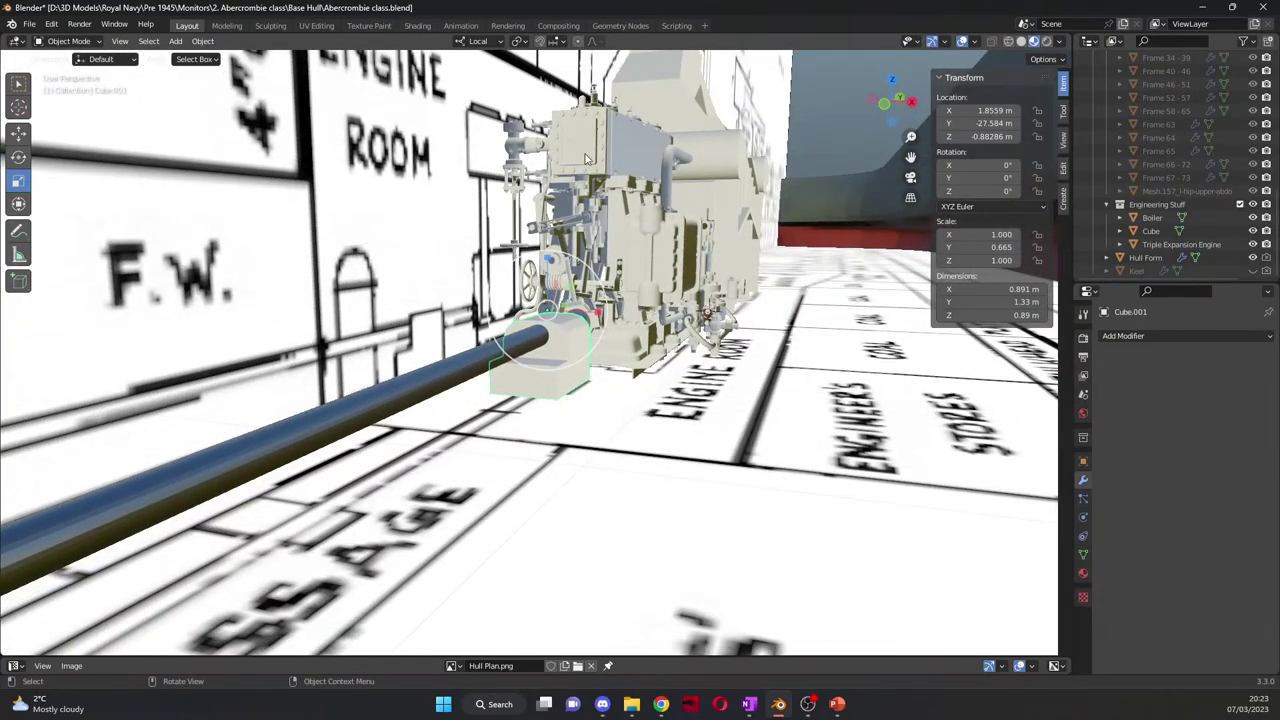
middle_click_drag(474, 179, 663, 364)
left_click(764, 357)
left_click(1252, 257)
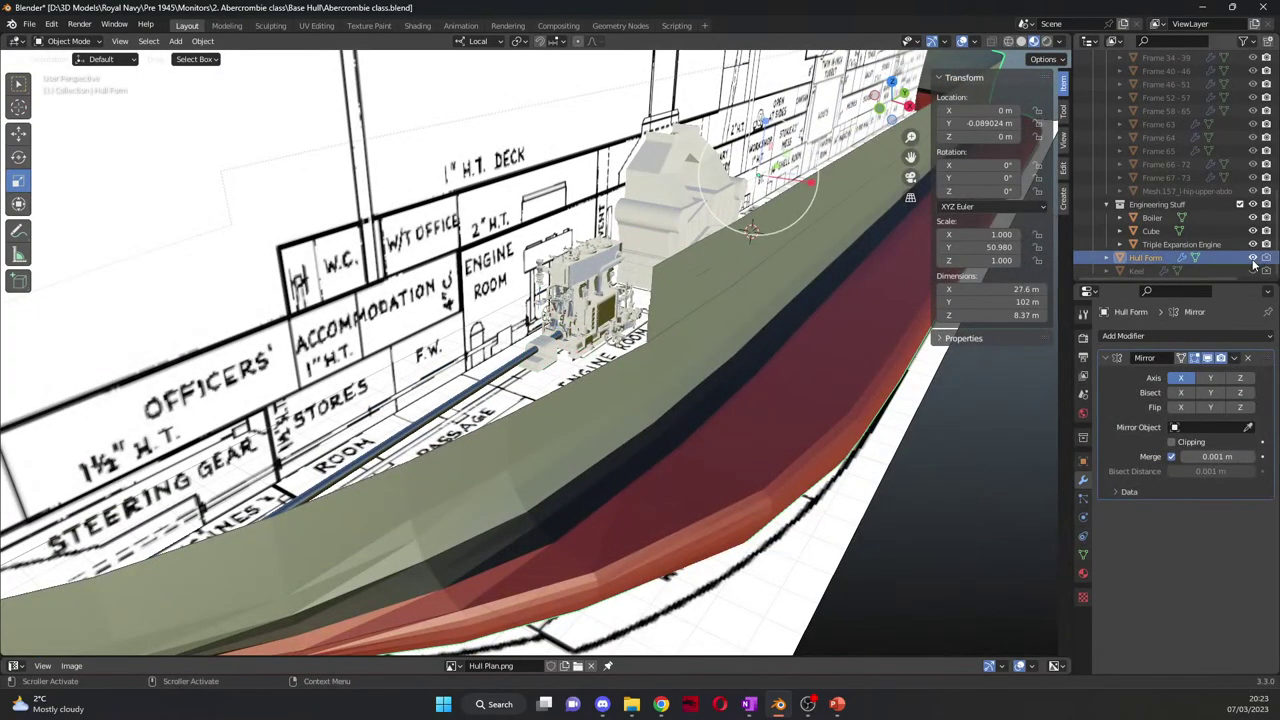
Step: Examine the auxiliary machinery space on the side profile and deck plan, especially the two 200 kW generators and the pumps
scroll(718, 456, "up", 4)
middle_click_drag(718, 456, 704, 343)
scroll(651, 417, "down", 9)
key("KP_3")
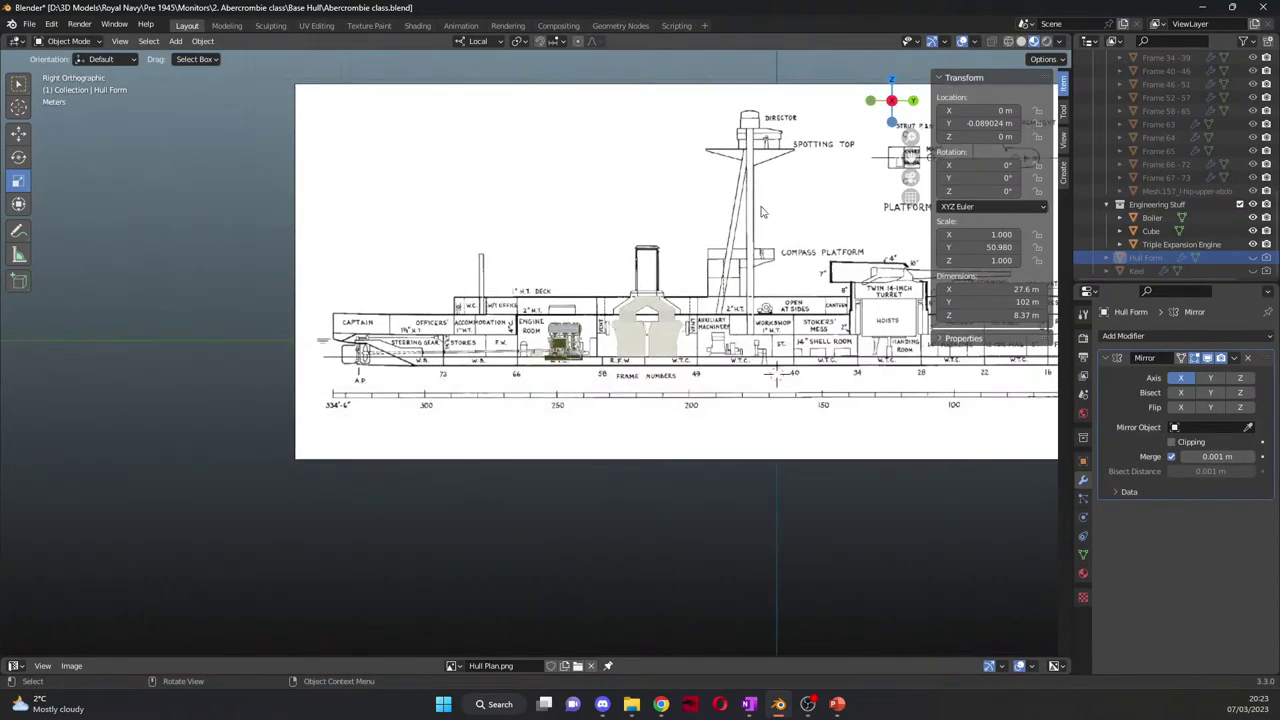
scroll(760, 211, "up", 5)
left_click_drag(912, 160, 363, 168)
scroll(440, 370, "up", 10)
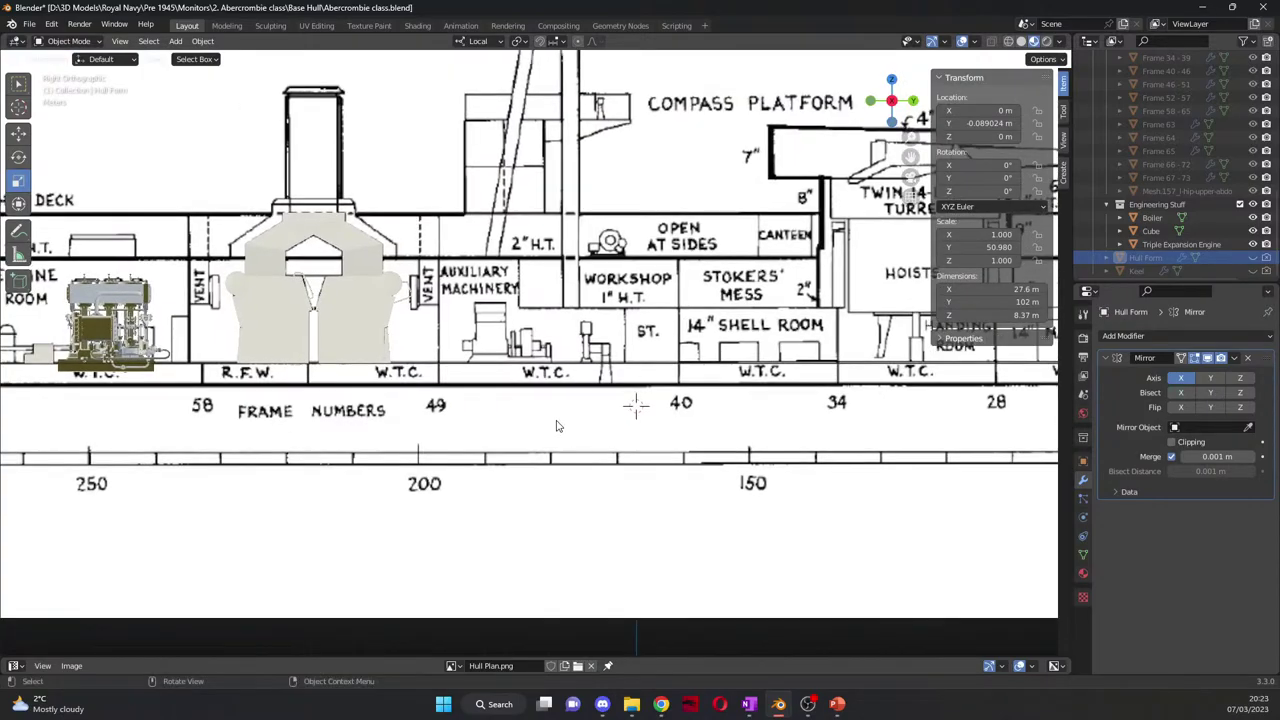
scroll(498, 305, "down", 6)
middle_click_drag(498, 305, 482, 396)
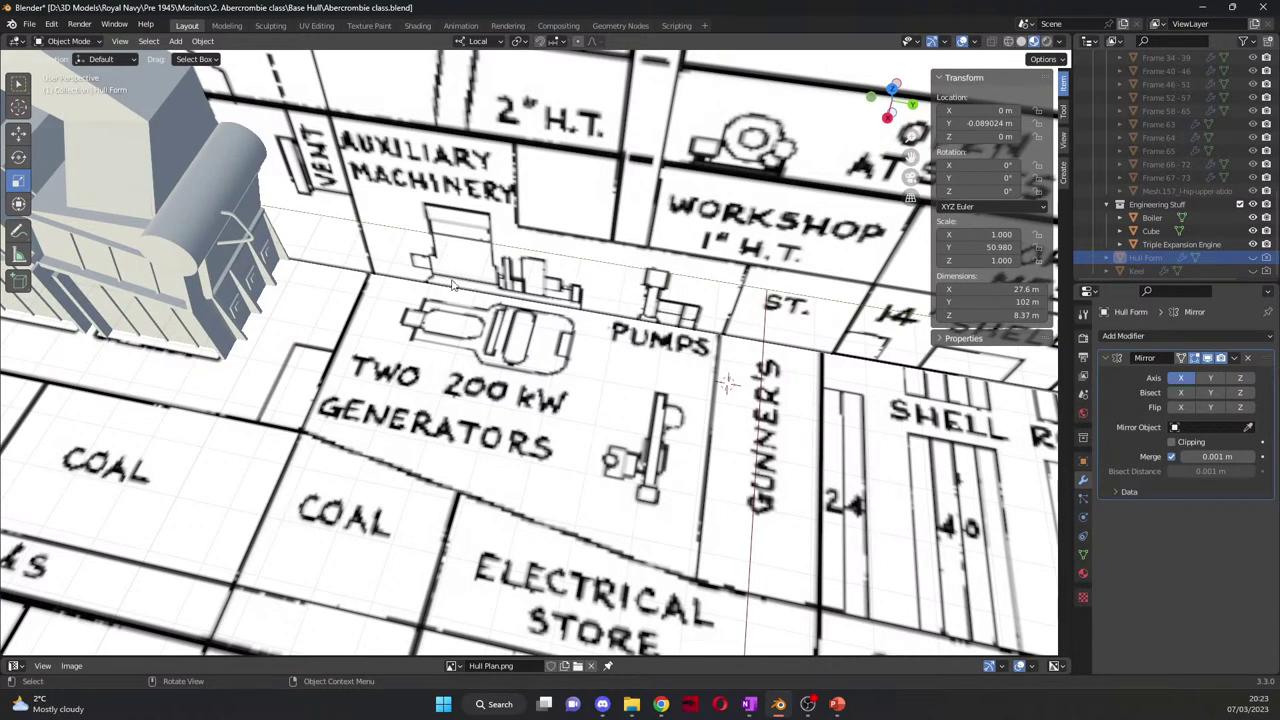
middle_click_drag(452, 285, 394, 215)
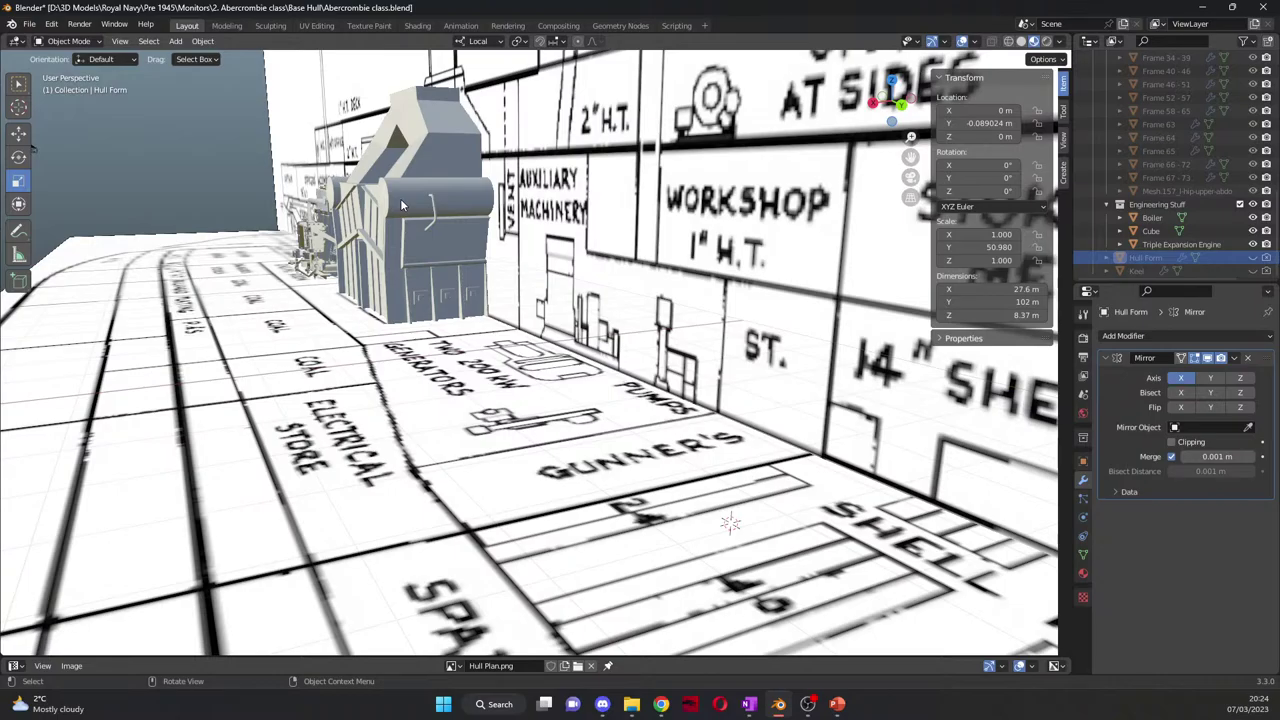
mouse_move(474, 333)
middle_mouse_down()
mouse_move(606, 430)
mouse_move(471, 331)
middle_mouse_up()
scroll(606, 430, "up", 6)
scroll(477, 343, "up", 4)
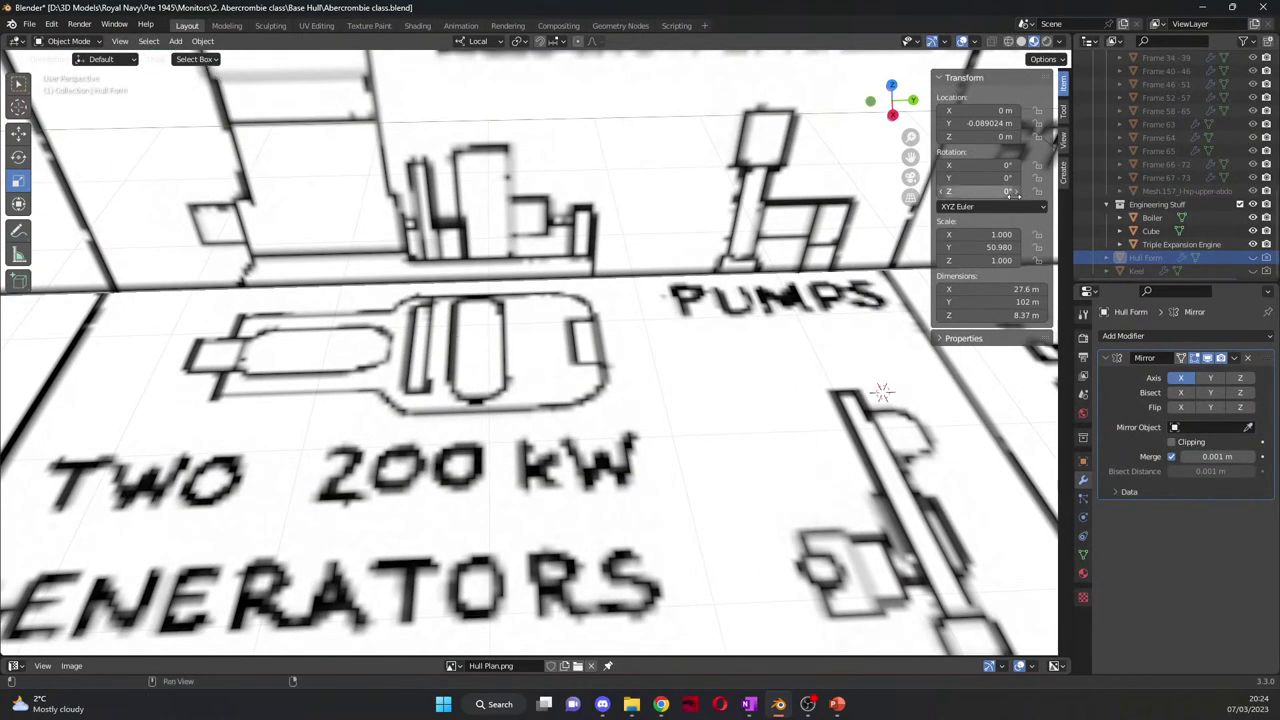
Step: Rename the Cube object in the Engineering Stuff collection to "Gearbox?"
double_click(1152, 231)
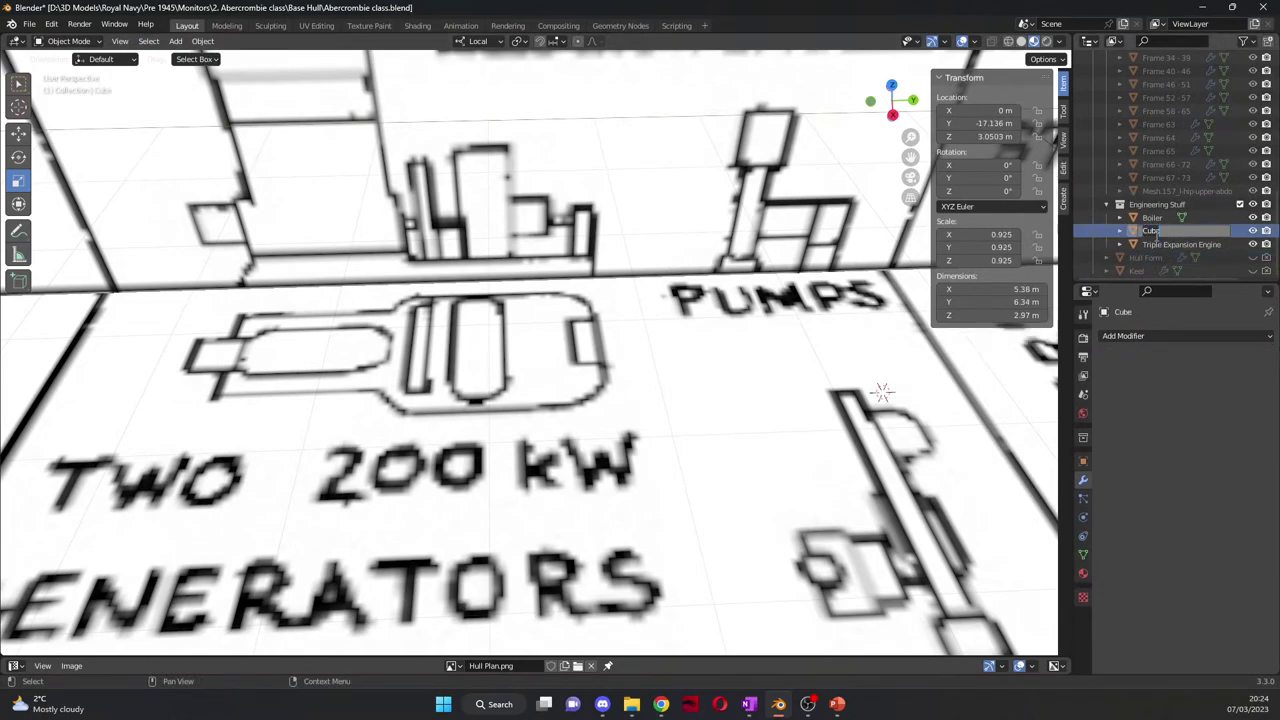
type("Gearbox?")
key("Return")
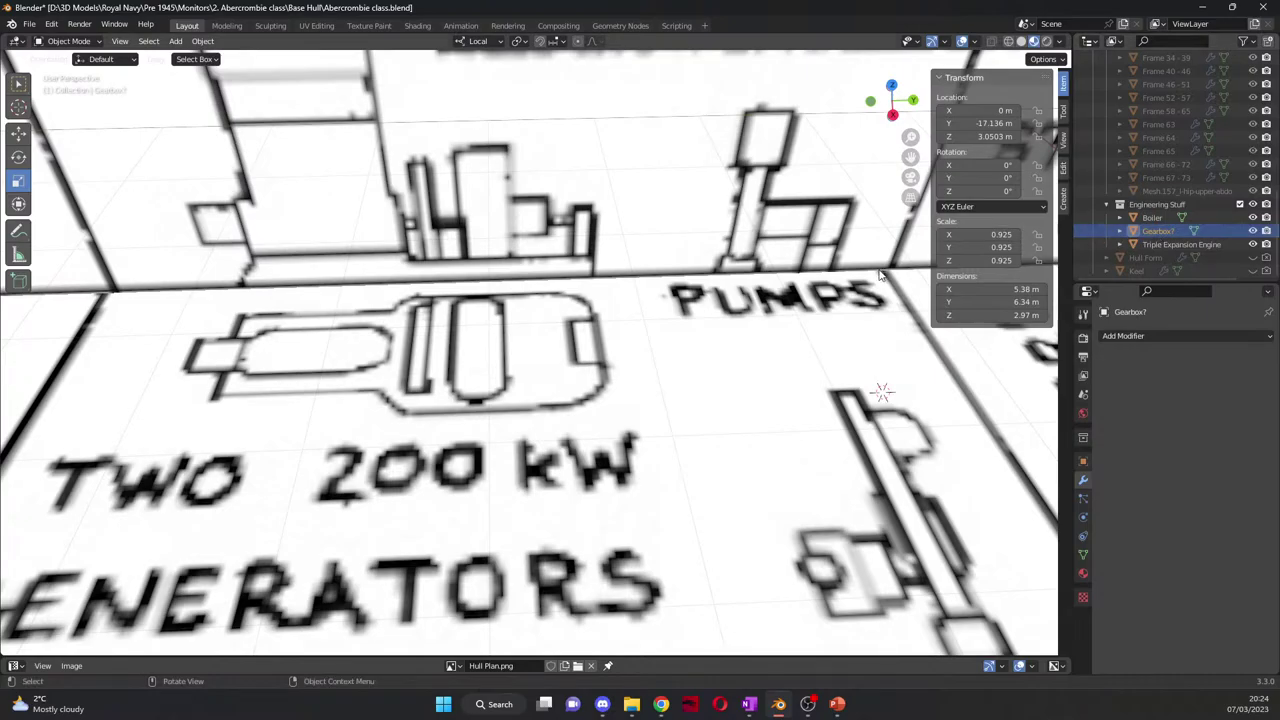
Step: Add a 2 m cube mesh to the scene for the auxiliary machinery
scroll(640, 350, "down", 7)
left_click(589, 354)
middle_click_drag(589, 354, 566, 348)
scroll(565, 348, "down", 10)
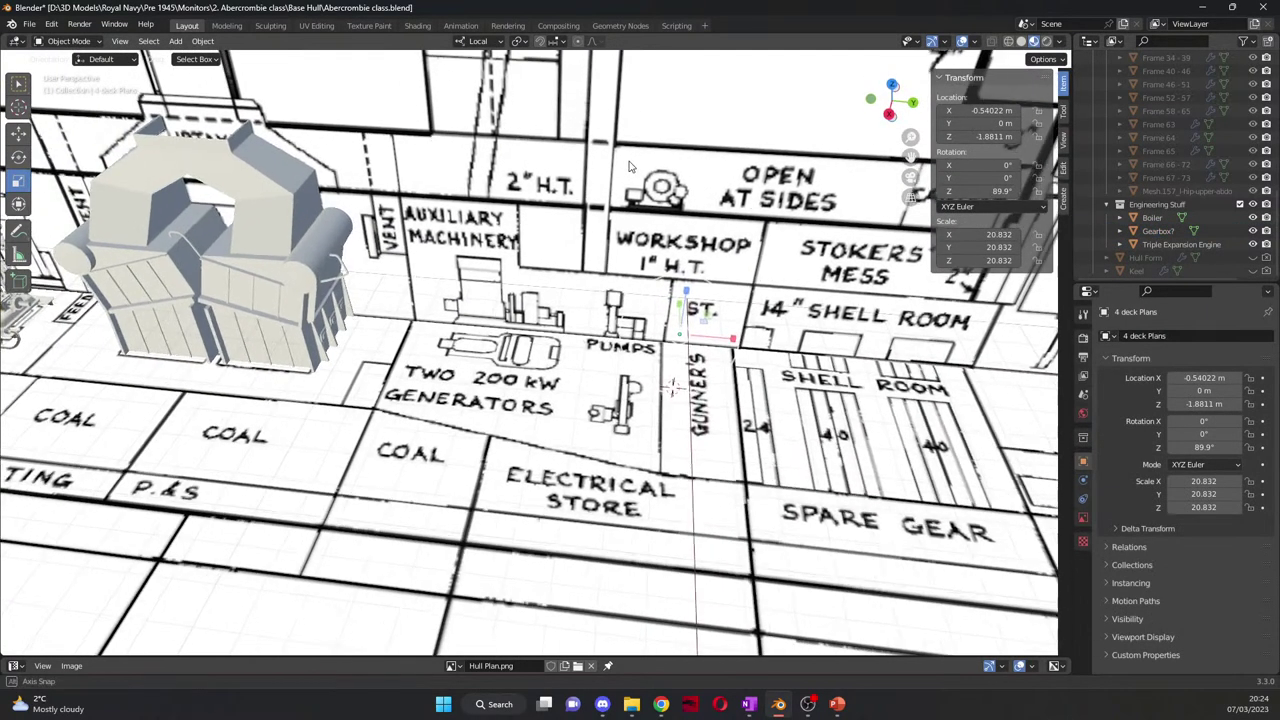
left_click(238, 444)
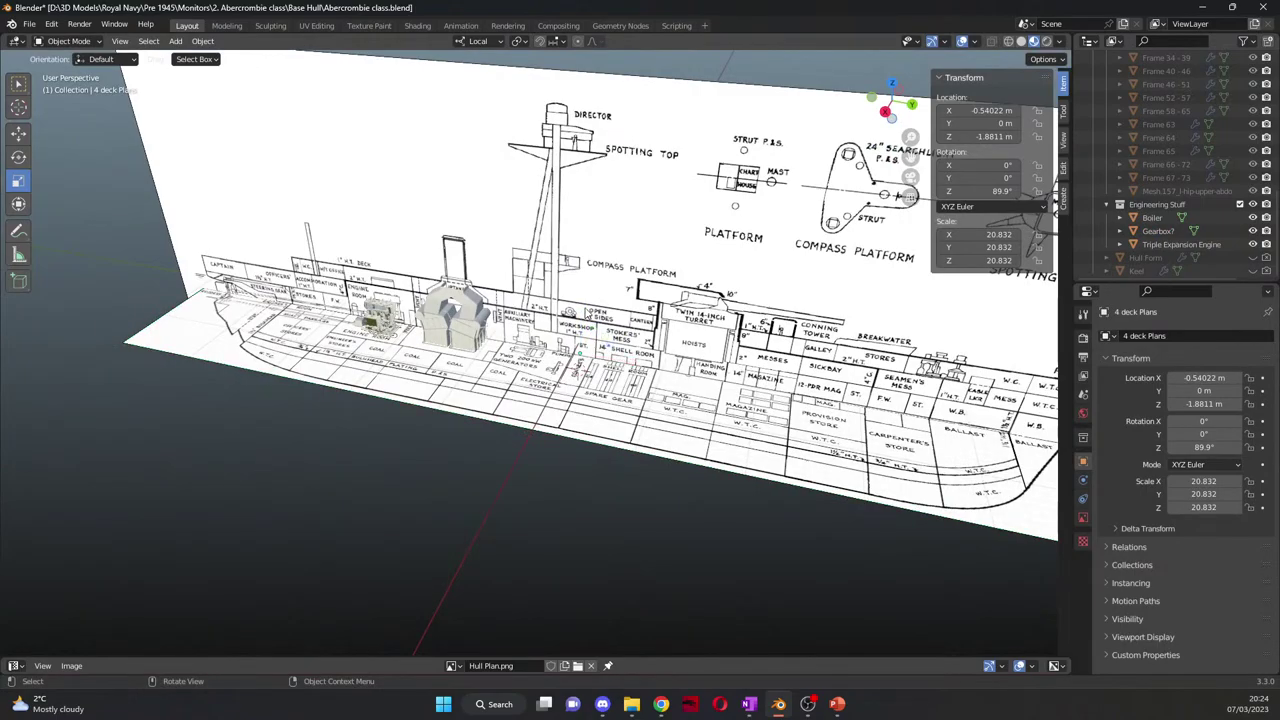
scroll(590, 320, "up", 7)
middle_click_drag(590, 320, 603, 294)
left_click(175, 41)
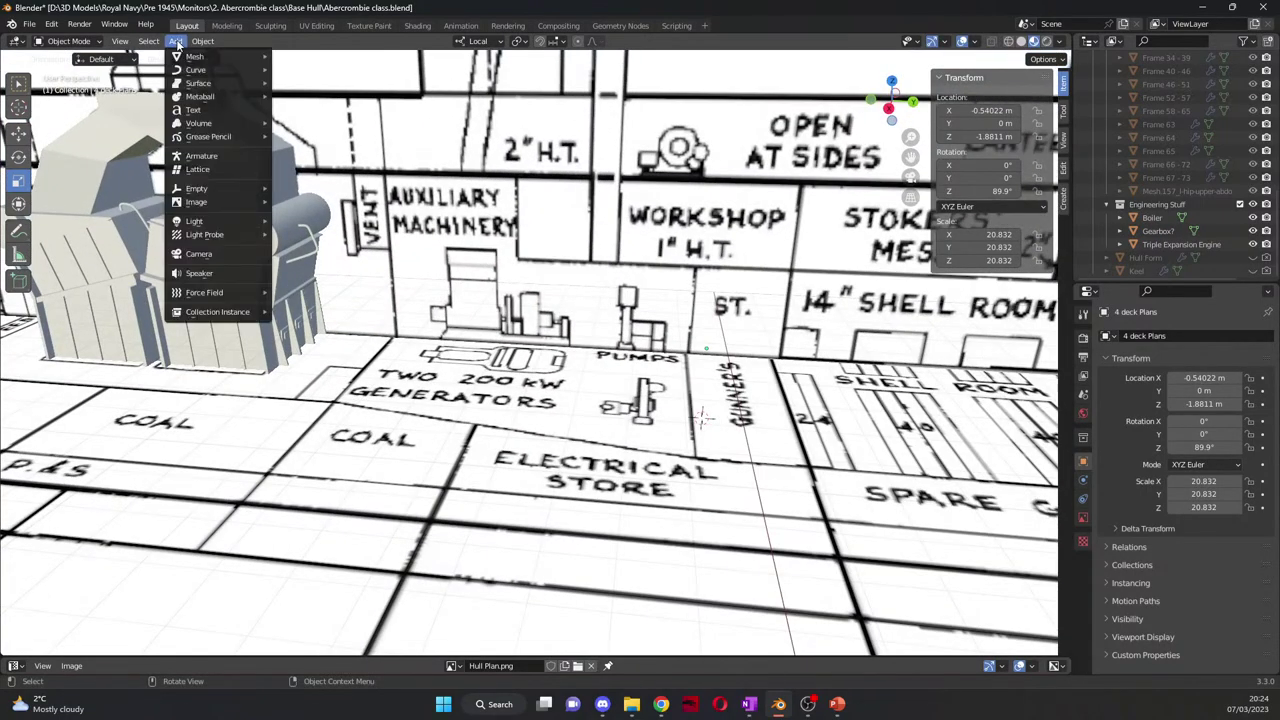
mouse_move(200, 57)
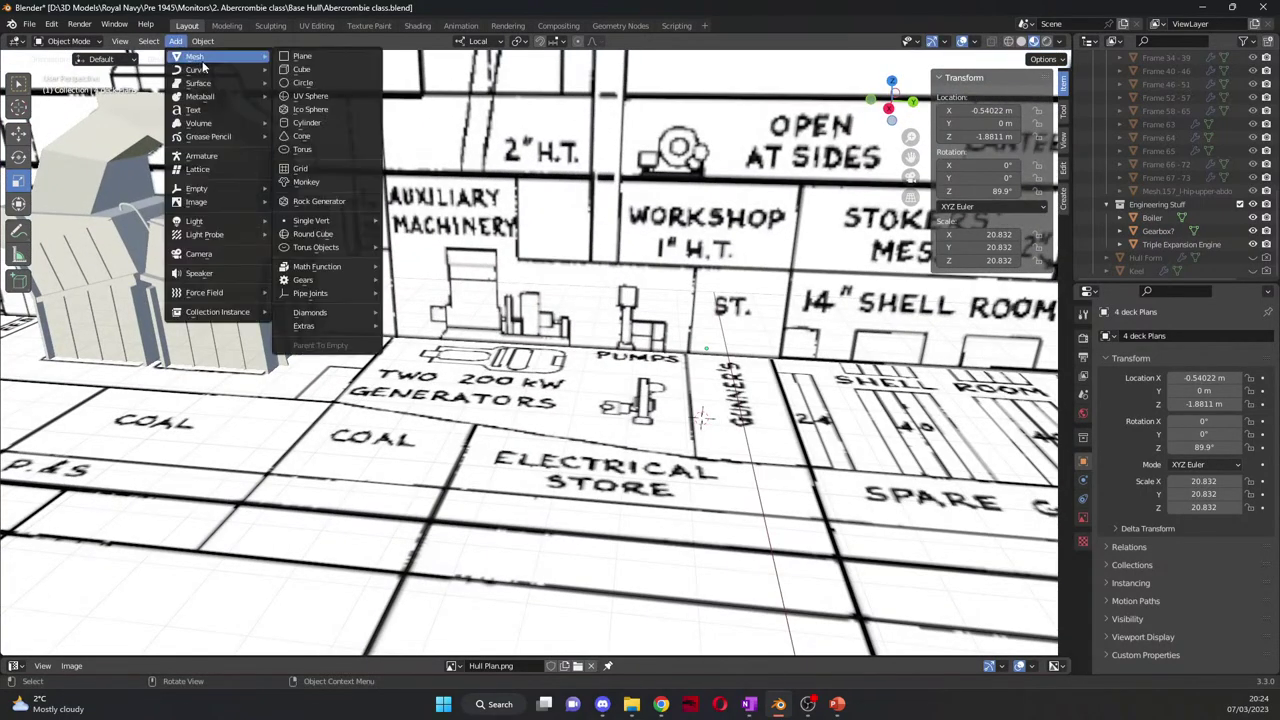
left_click(306, 72)
Step: Examine the new cube and the other loose mesh objects in the scene against the deck plan and side profile
scroll(505, 252, "down", 5)
middle_click_drag(592, 299, 609, 404)
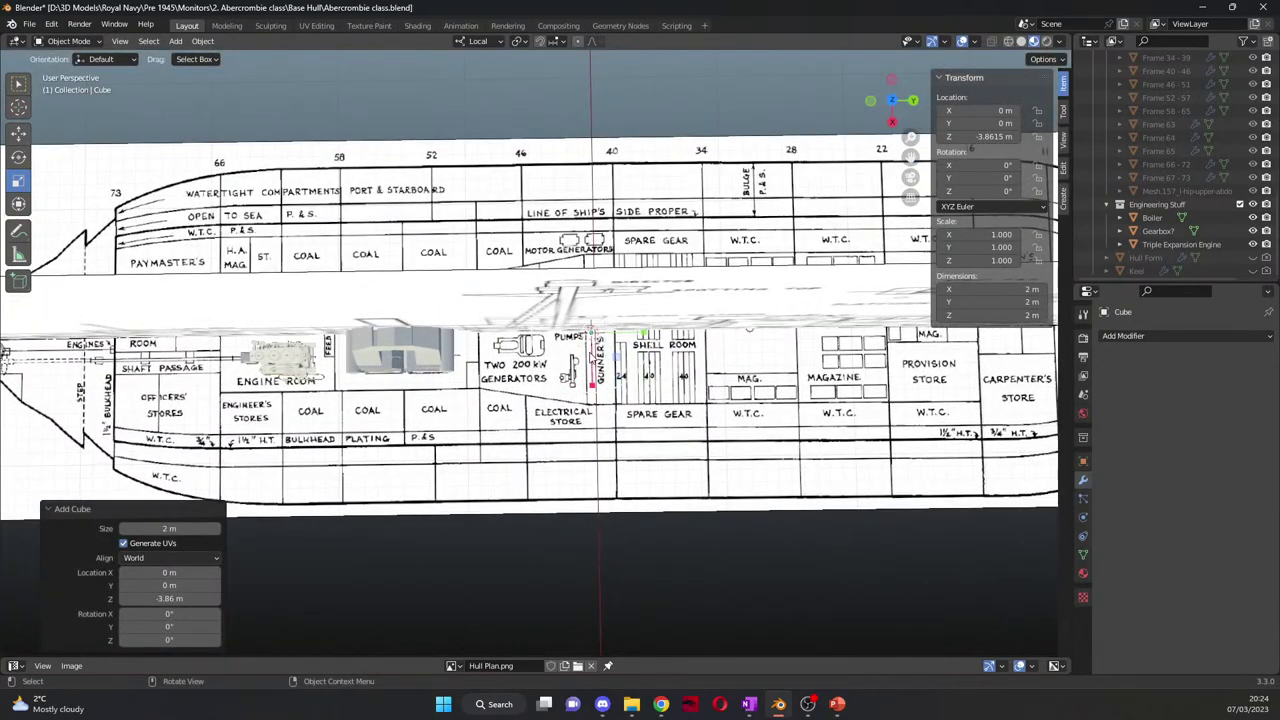
key("KP_7")
scroll(573, 344, "up", 5)
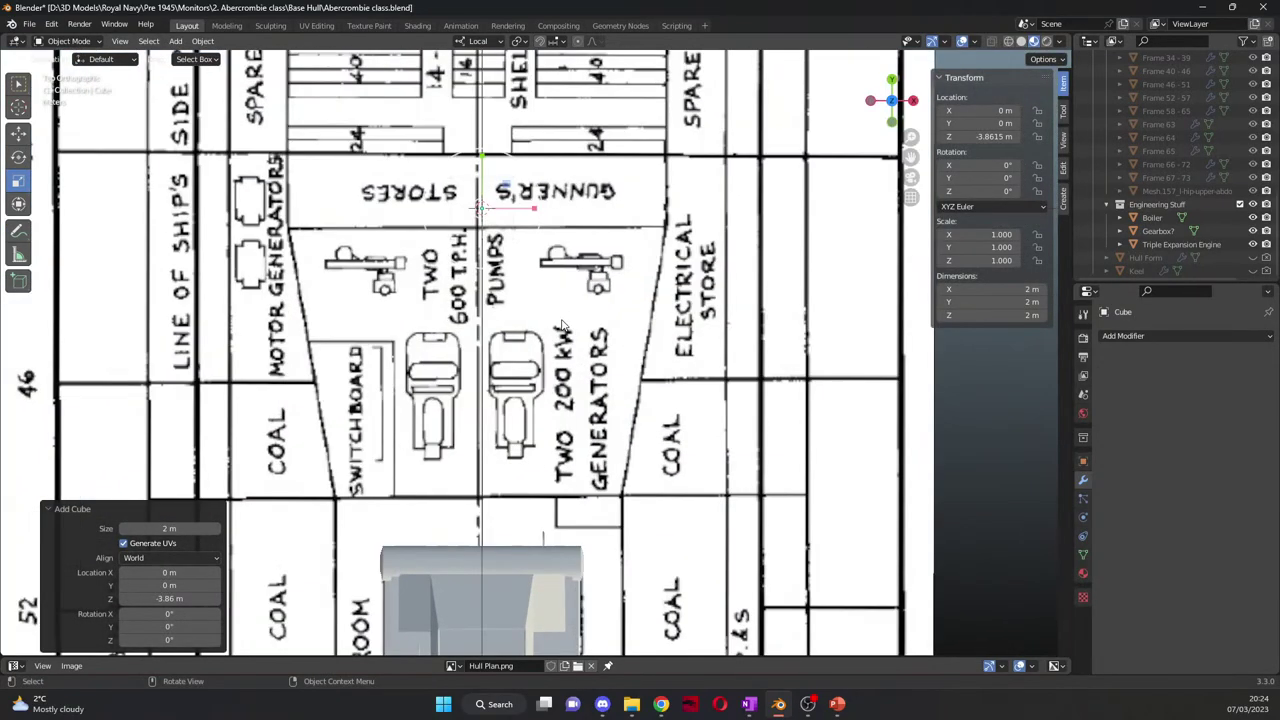
scroll(1154, 191, "up", 5)
scroll(1152, 185, "up", 2)
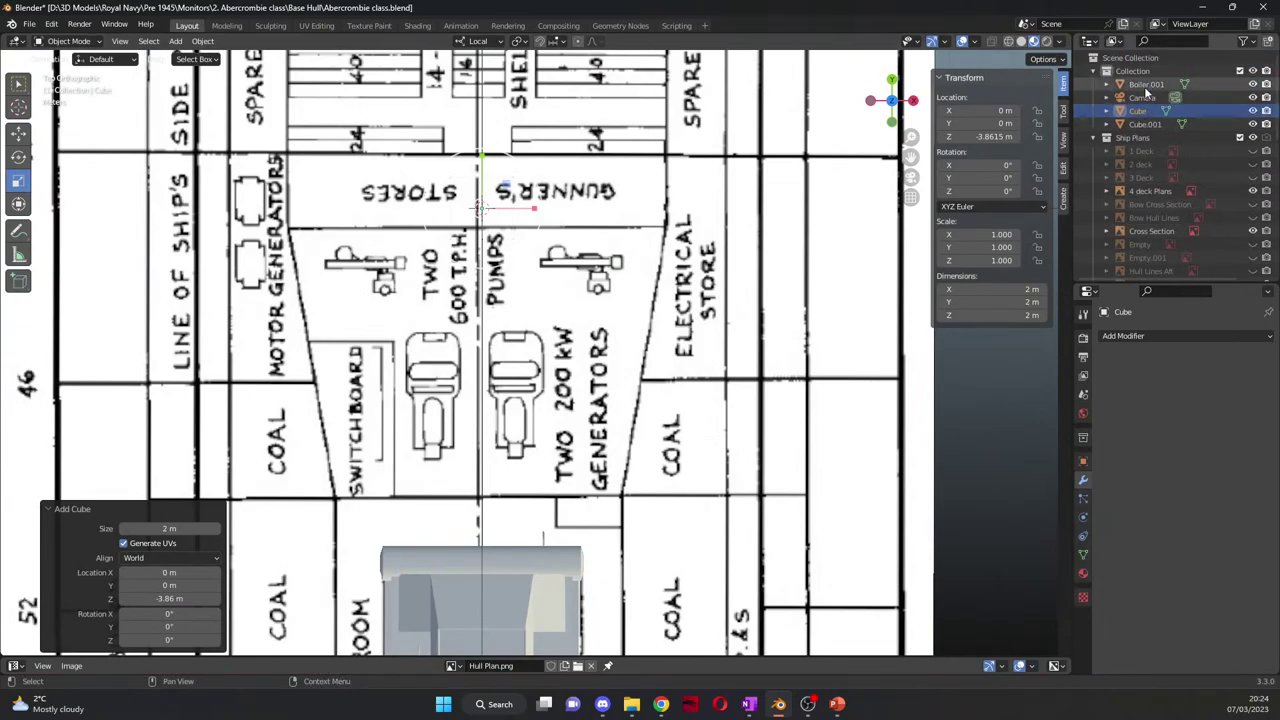
left_click(1143, 114)
left_click(1145, 124)
scroll(726, 396, "down", 8)
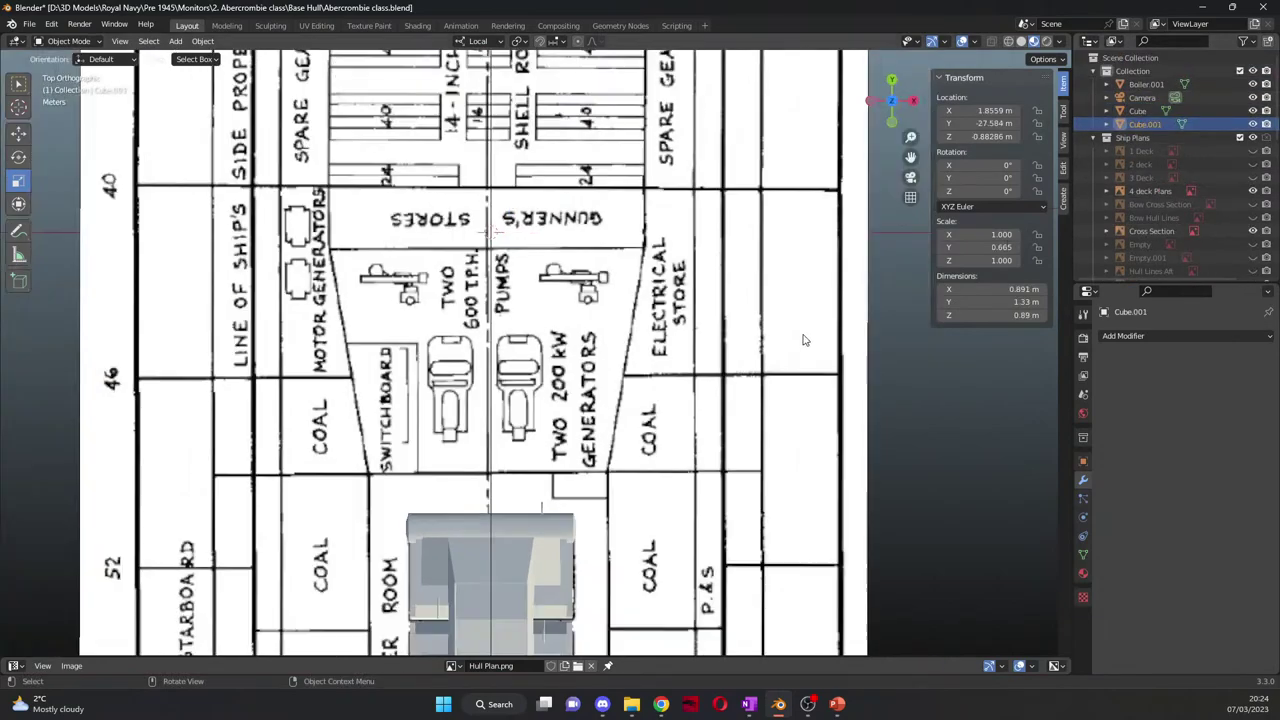
middle_click_drag(726, 396, 704, 323)
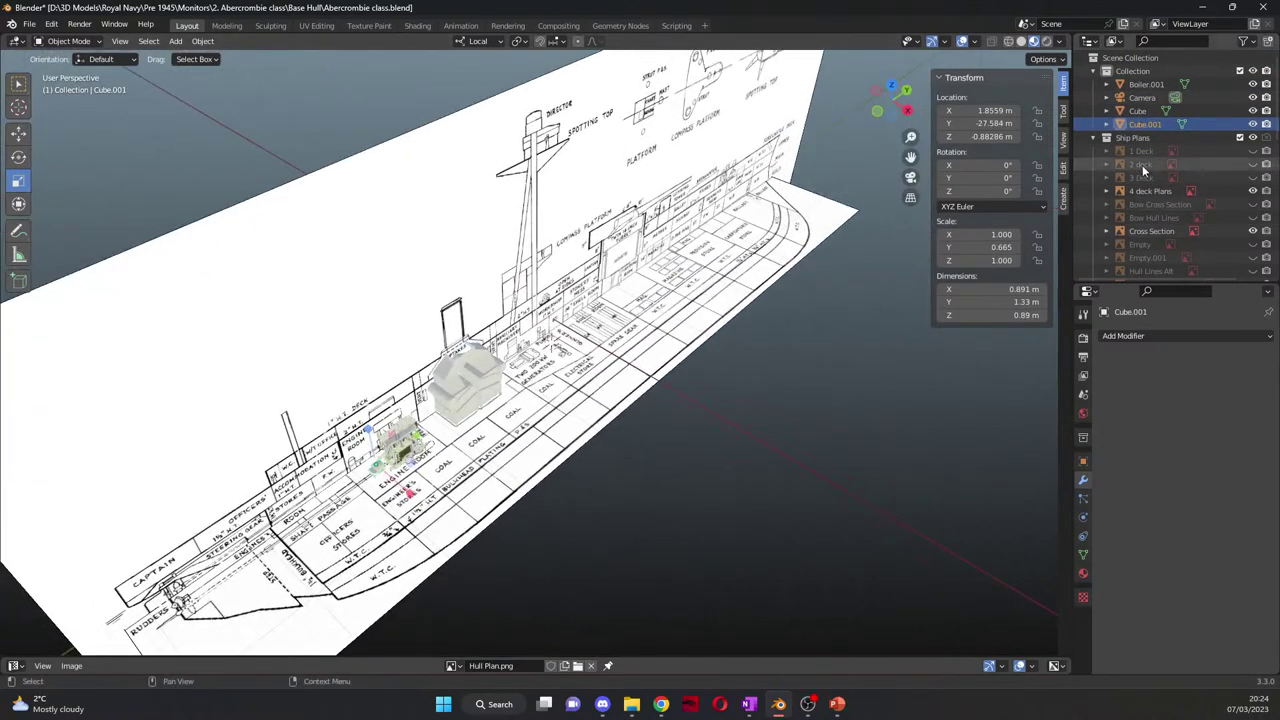
left_click(1132, 111)
scroll(594, 428, "up", 2)
middle_click_drag(594, 428, 500, 359)
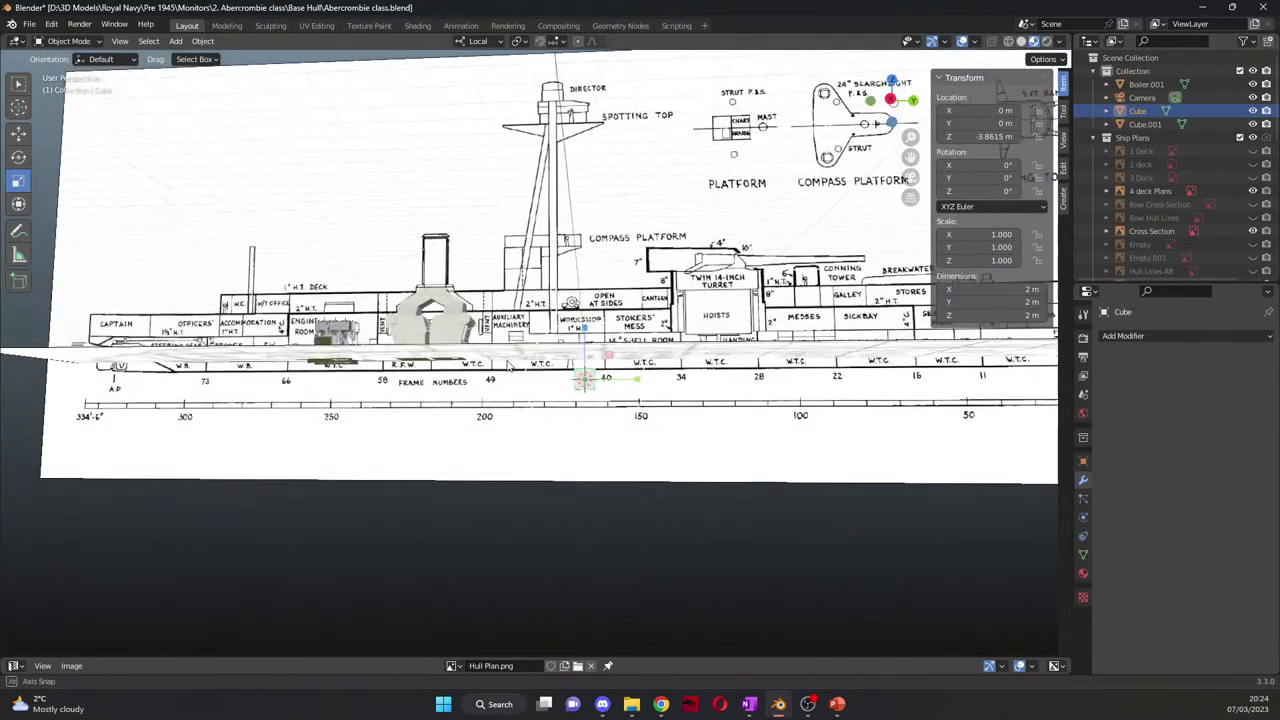
middle_click_drag(850, 310, 893, 322)
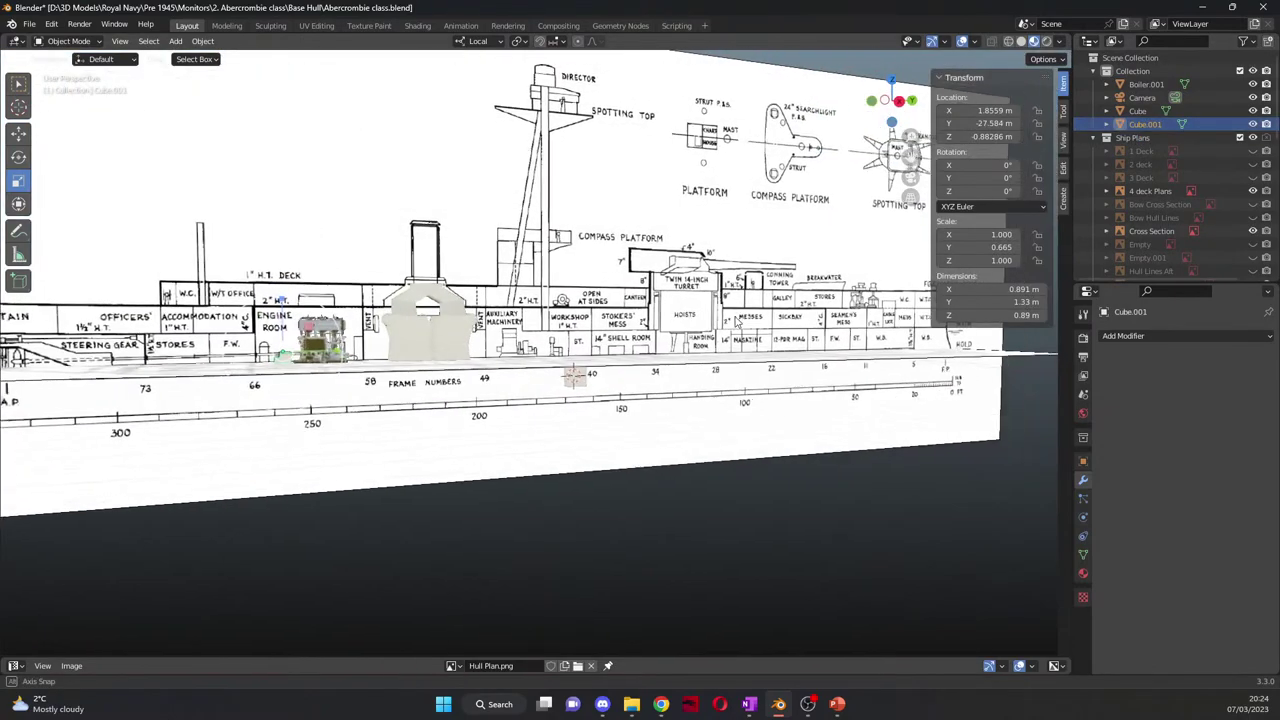
scroll(1160, 217, "down", 11)
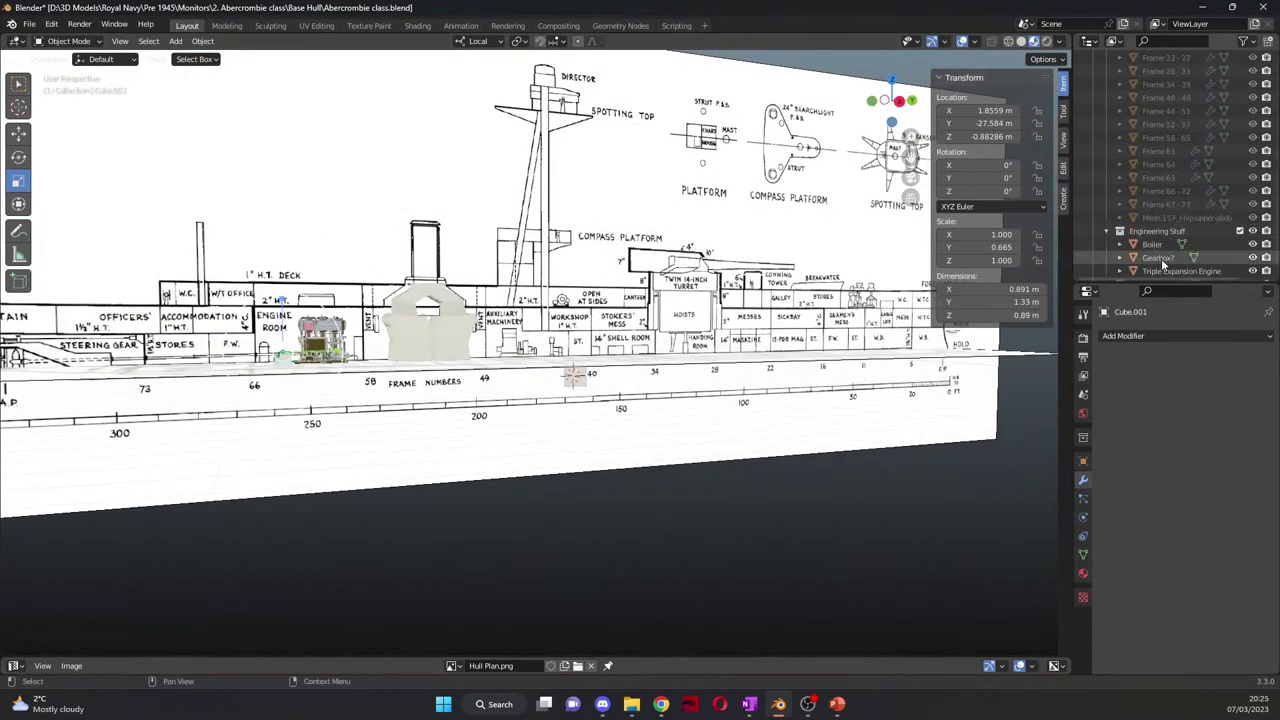
Step: Rename the Gearbox? object in the Engineering Stuff collection to "Funnel Trunking"
left_click(1158, 257)
middle_click_drag(860, 335, 903, 323)
double_click(1162, 257)
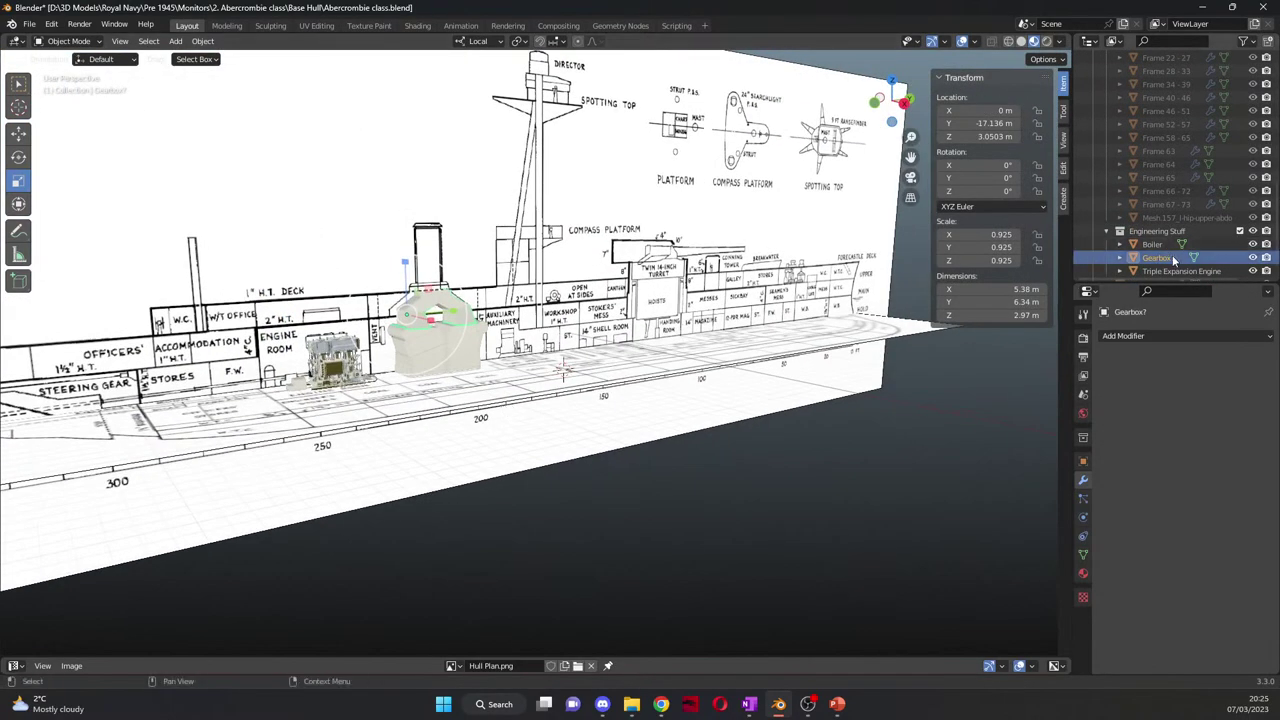
scroll(1172, 258, "down", 1)
type("Funnel Trunking")
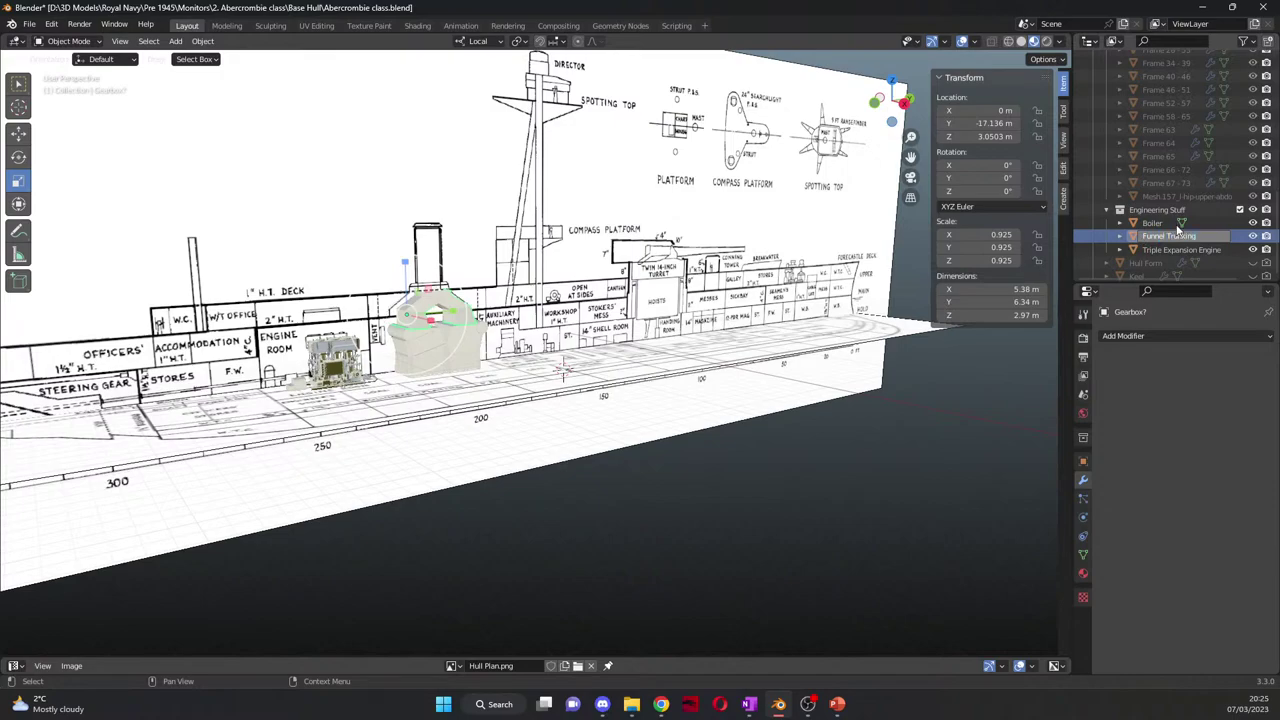
key("Return")
Step: Move the new cube in side view onto the auxiliary machinery drawing, resting on the deck line at about Y -5.86 m, Z -0.89 m
middle_click_drag(360, 390, 326, 363)
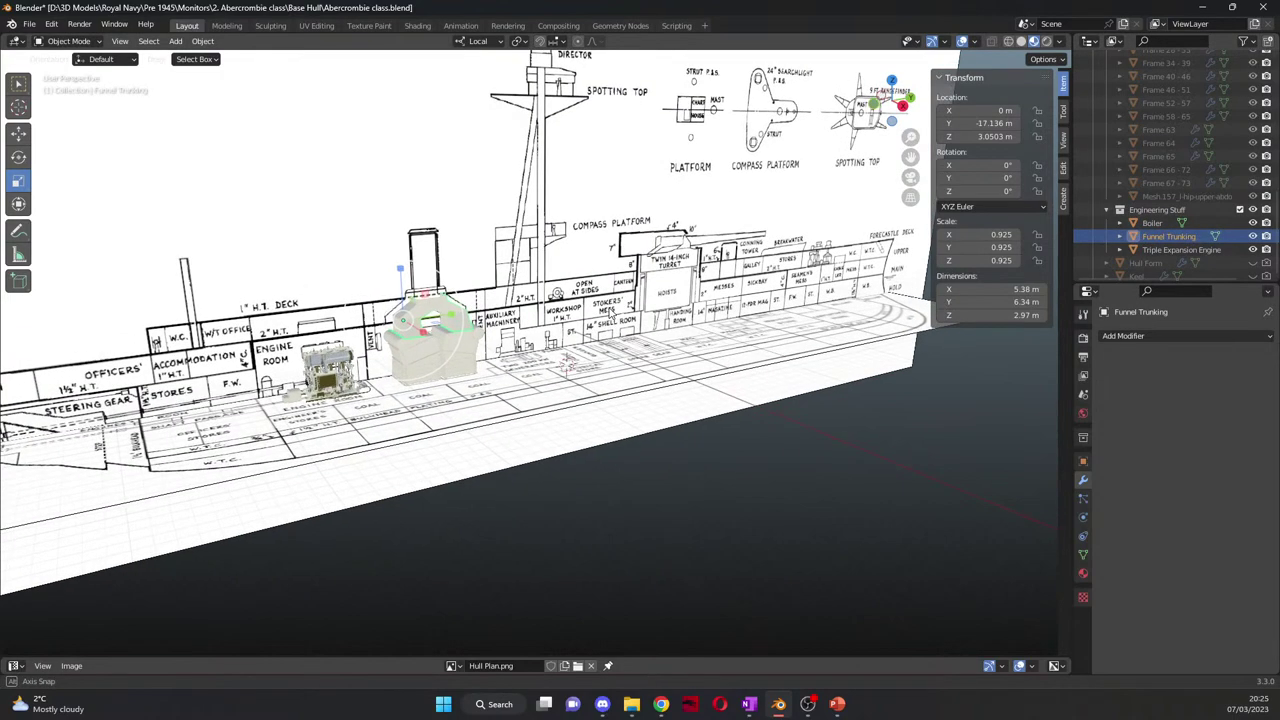
scroll(521, 350, "up", 8)
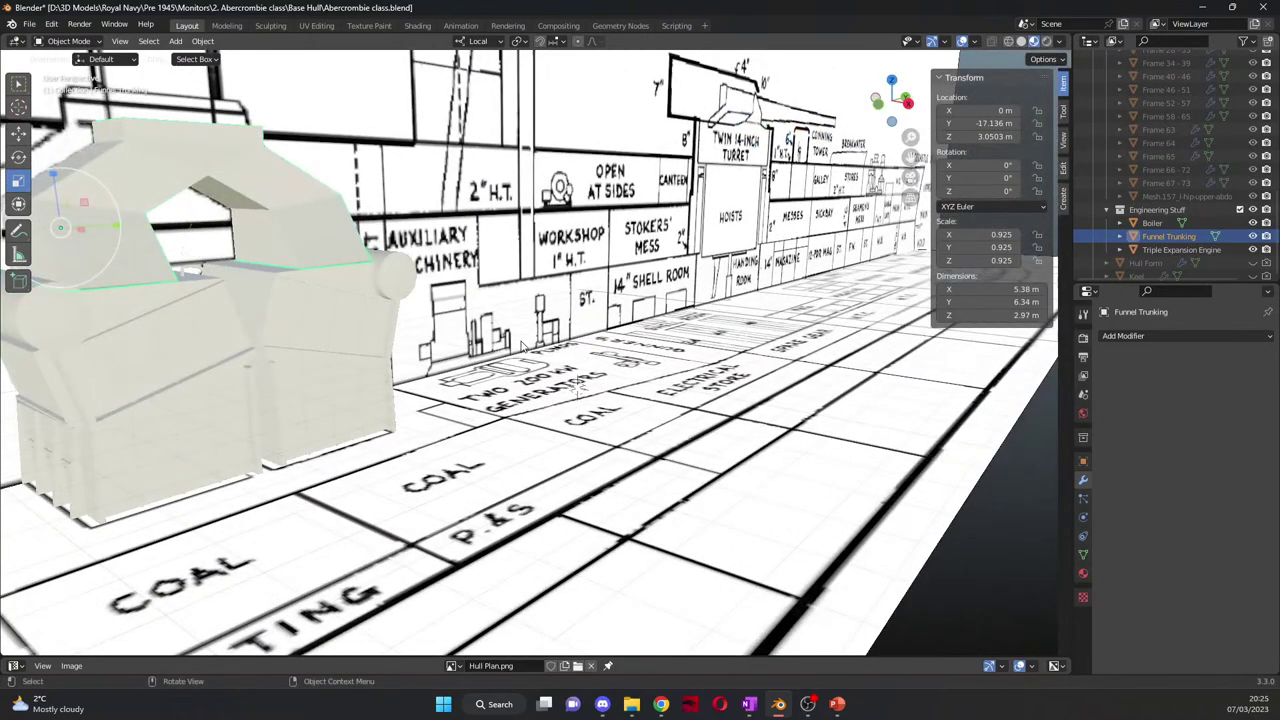
scroll(521, 345, "down", 5)
middle_click_drag(520, 345, 596, 377)
left_click(605, 397)
scroll(605, 397, "up", 4)
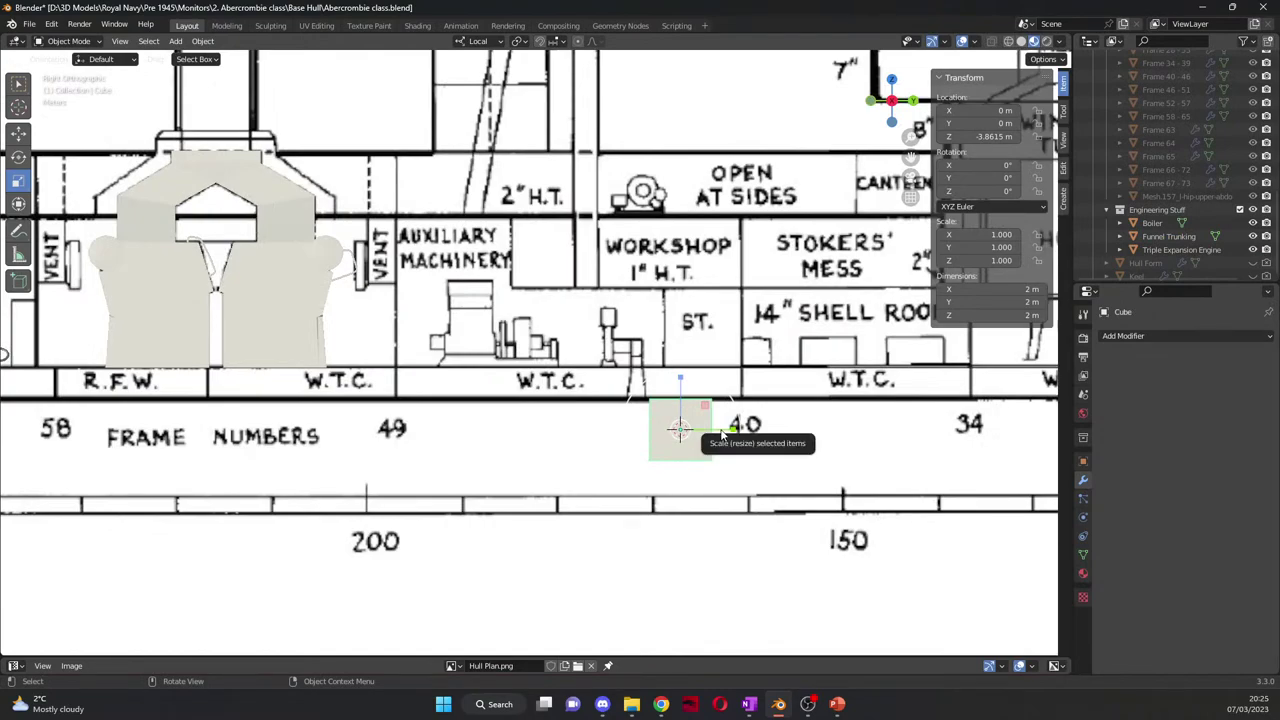
key("g")
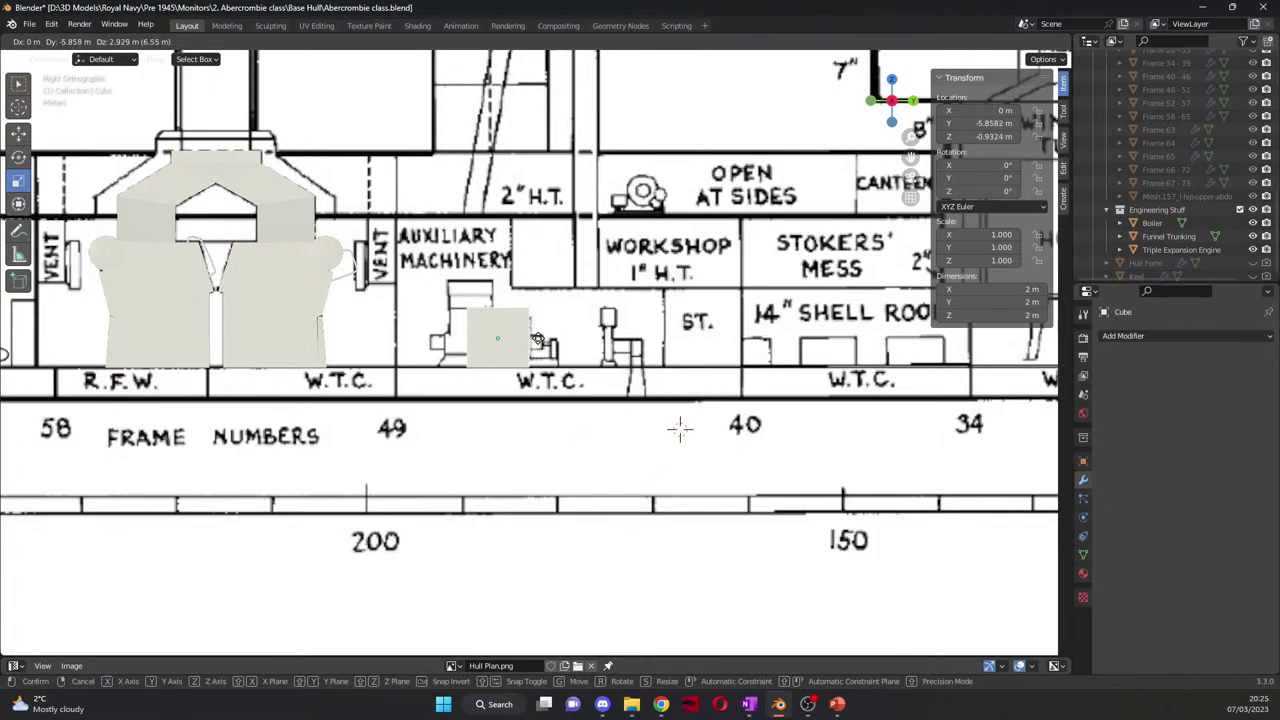
left_click(538, 340)
scroll(537, 345, "up", 6)
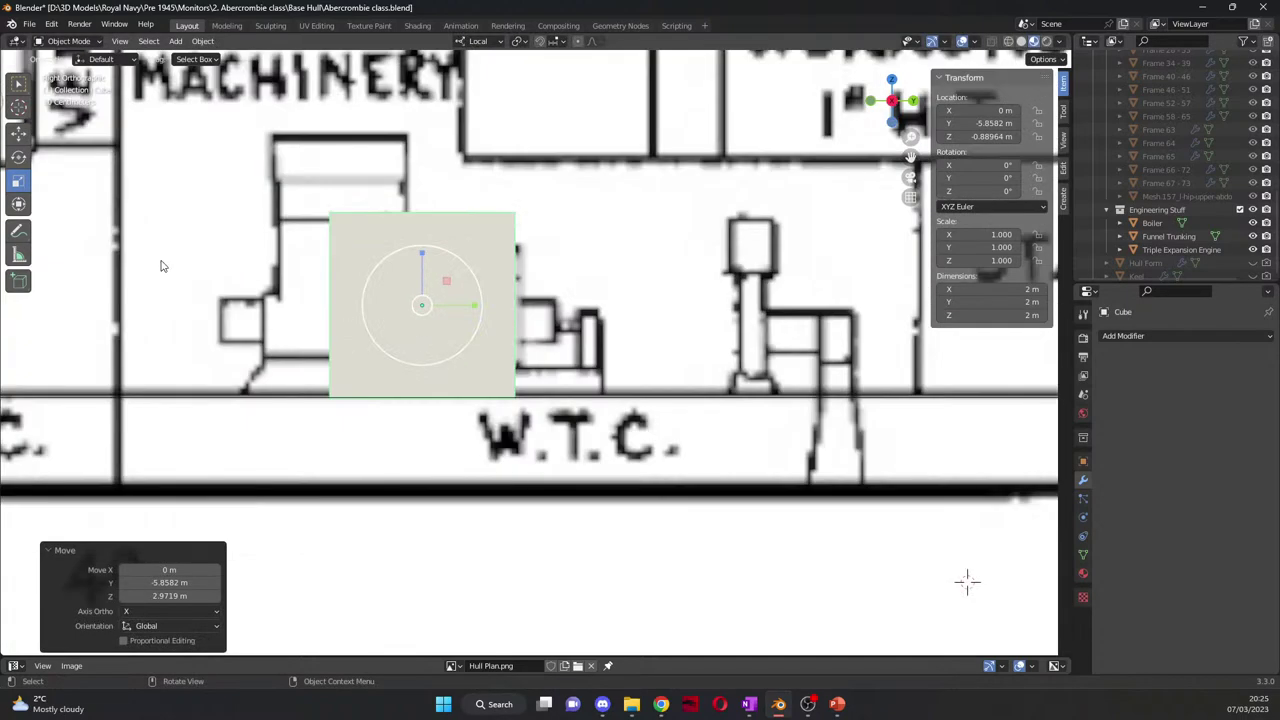
Step: With see-through editing on, lower the cube's top to the generator's low base height and shift the mesh about 0.96 m along Y
left_click(18, 157)
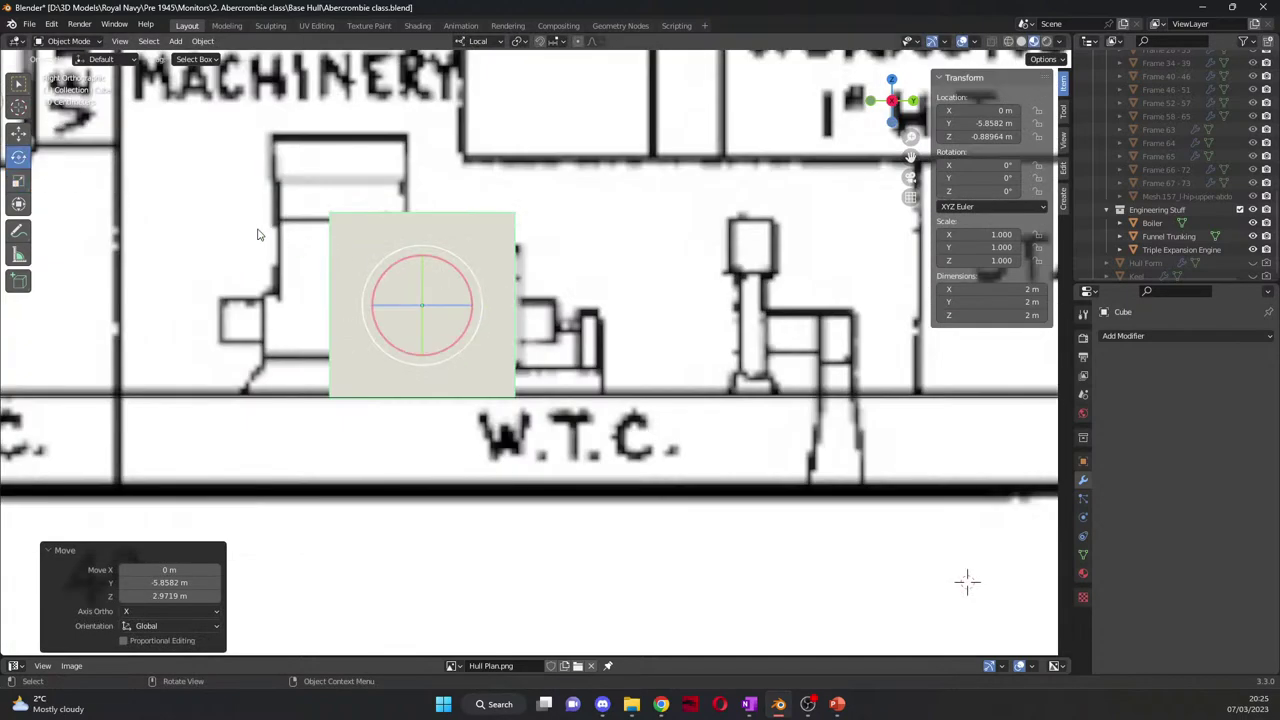
key("Tab")
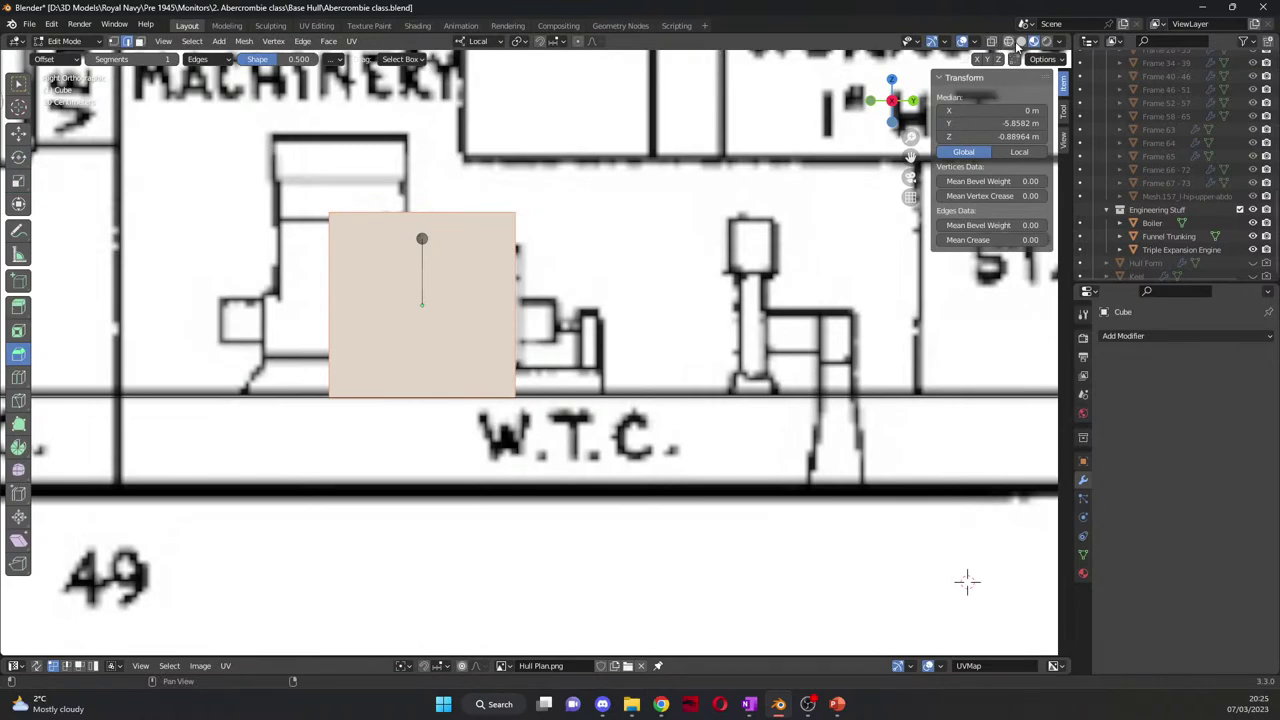
left_click(991, 41)
left_click_drag(257, 167, 570, 247)
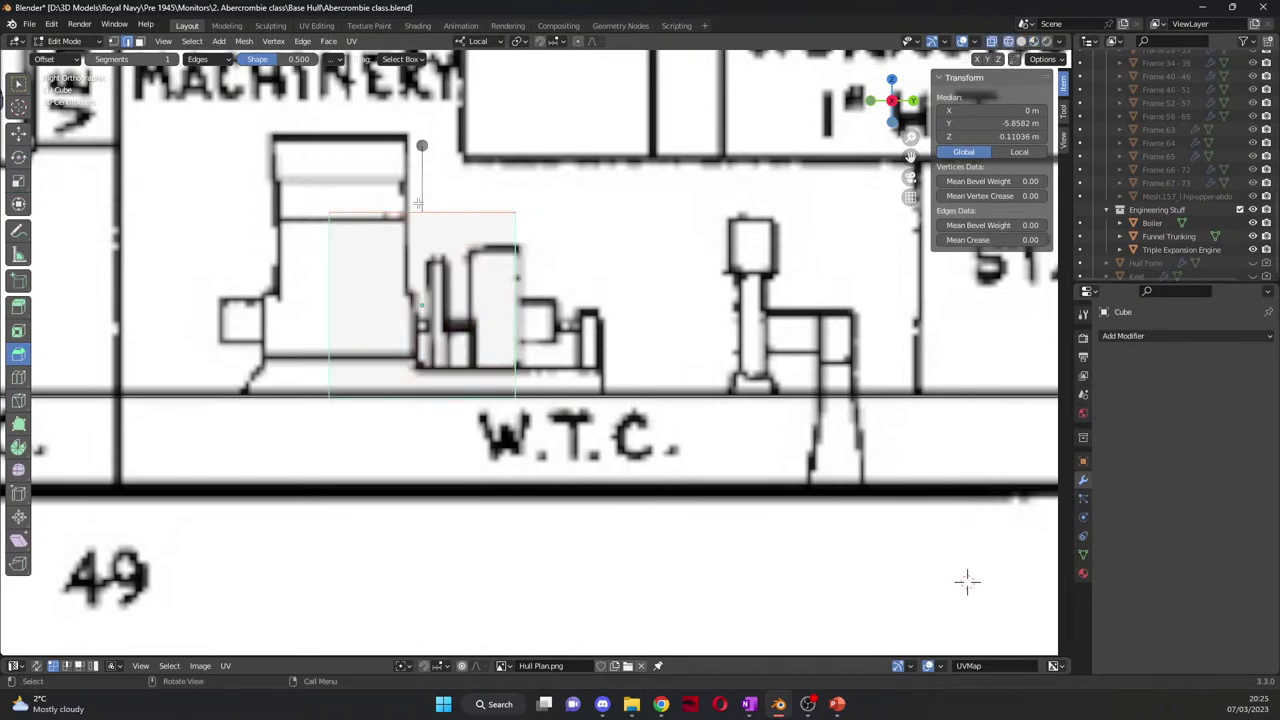
left_click(18, 132)
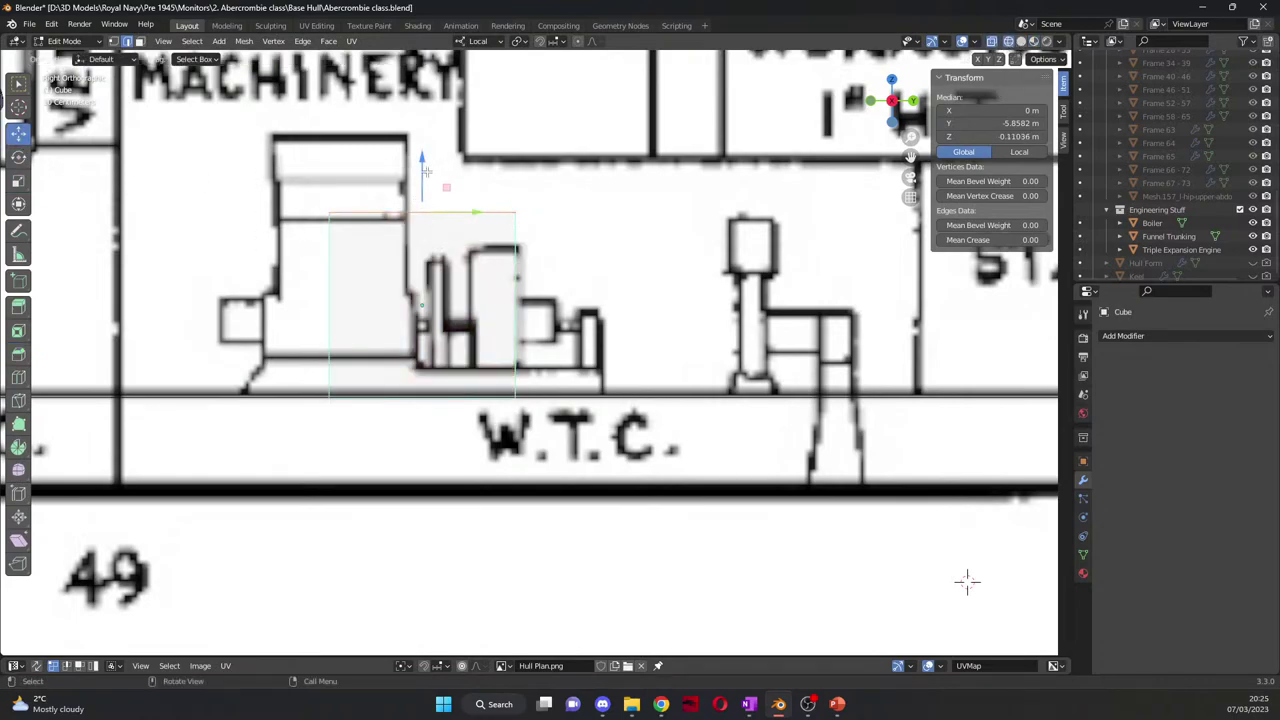
left_click_drag(424, 176, 565, 389)
middle_click_drag(565, 389, 644, 470)
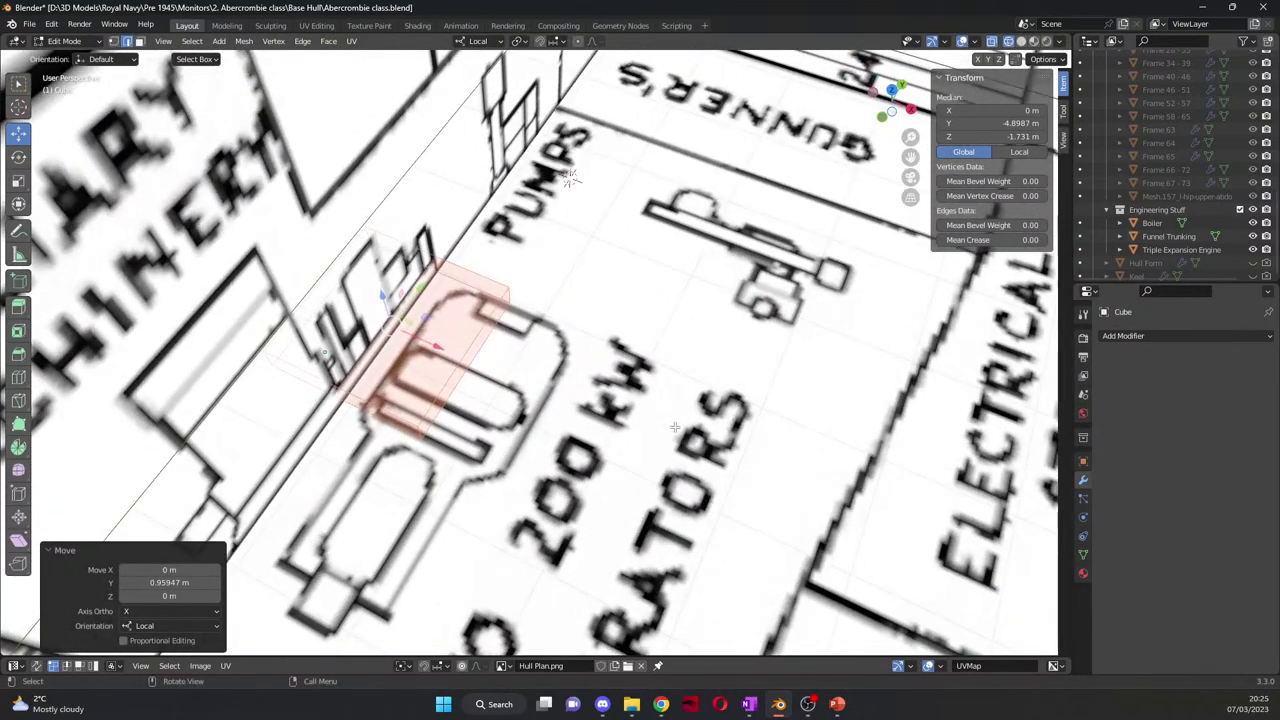
Step: Move the block along X over the generator nearest its label on the deck plan and bring its inner side in by about 0.24 m
key("KP_7")
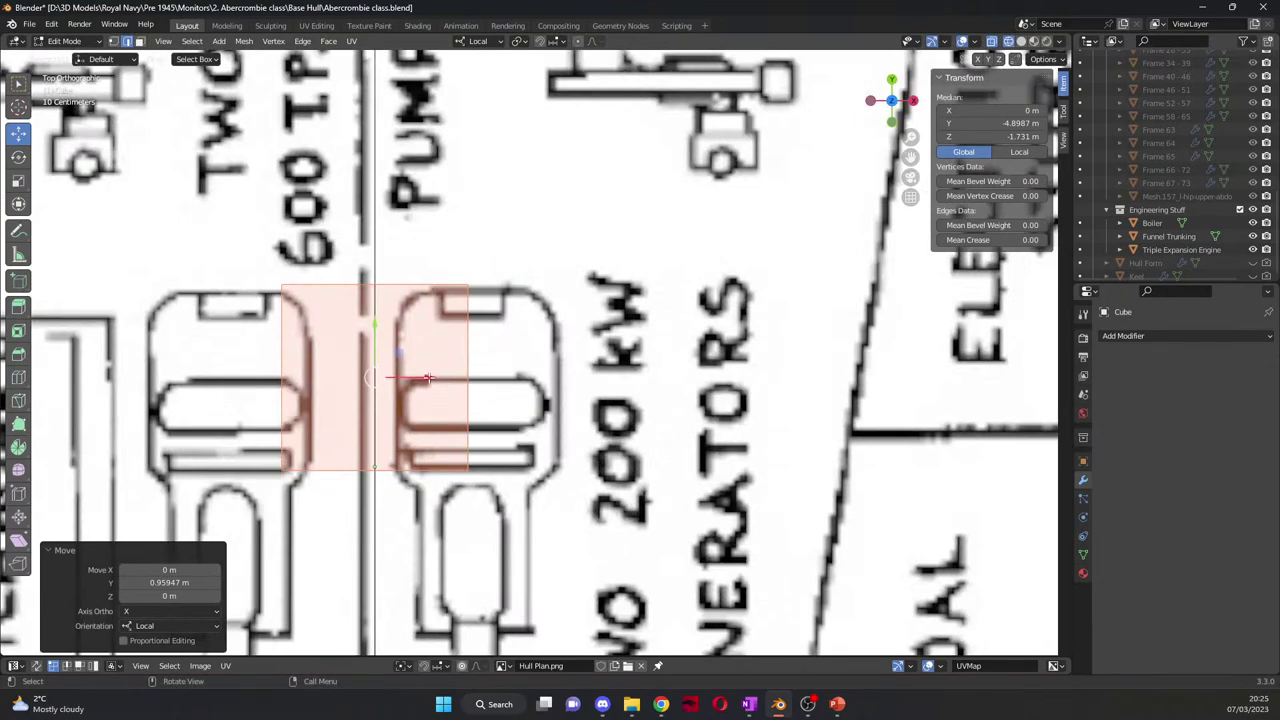
left_click_drag(430, 377, 524, 385)
left_click_drag(358, 262, 398, 504)
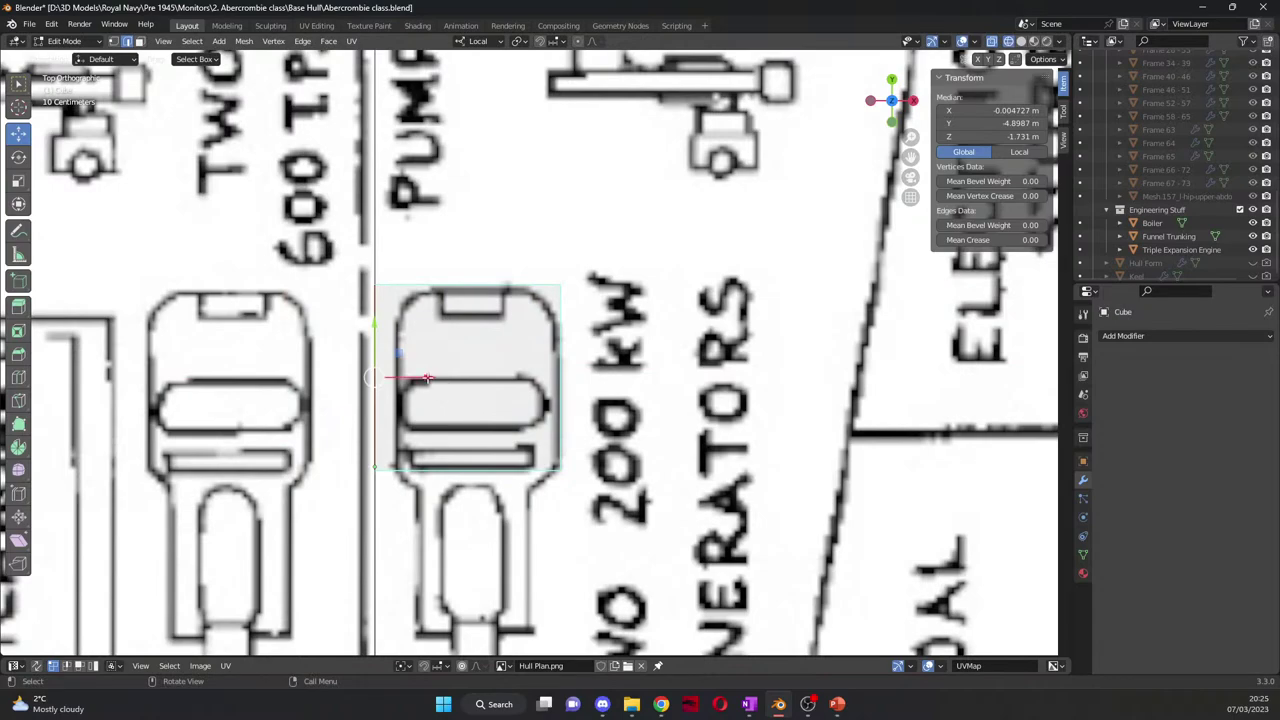
left_click_drag(431, 378, 453, 378)
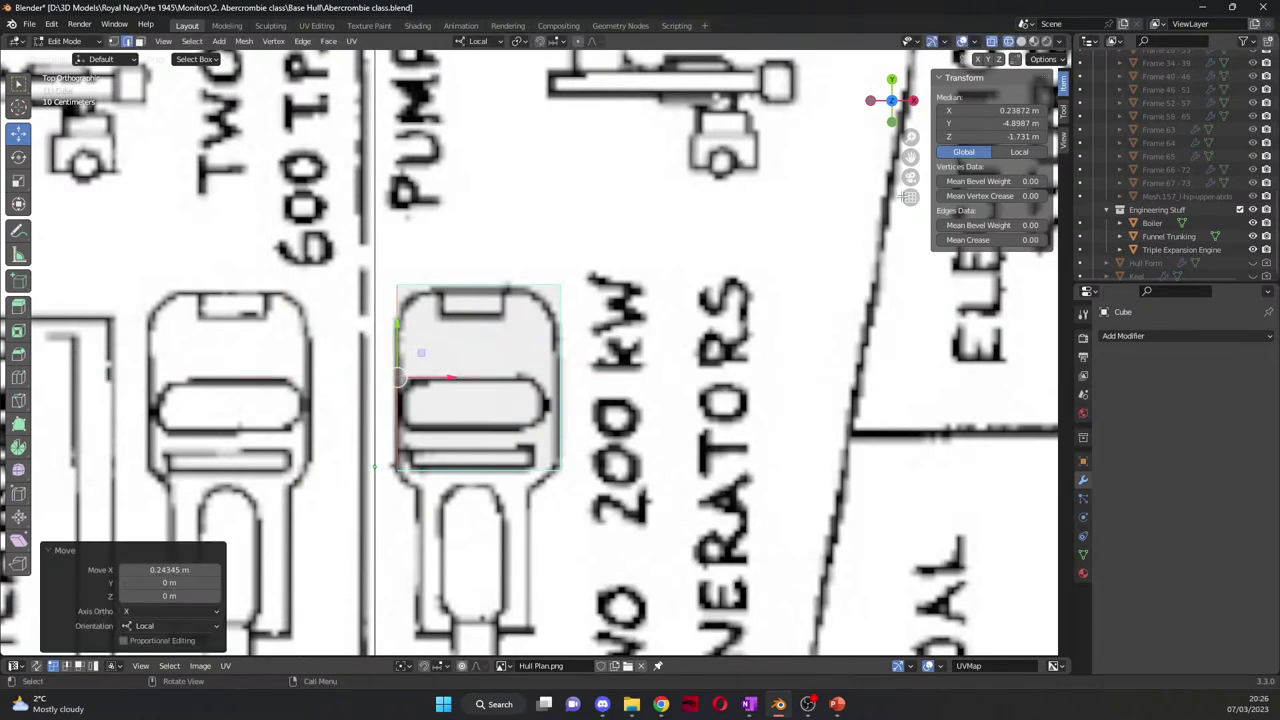
Step: Subdivide the upper and lower edges of the block's end facing the boilers with 2 cuts
left_click_drag(910, 157, 888, 5)
scroll(427, 340, "up", 1)
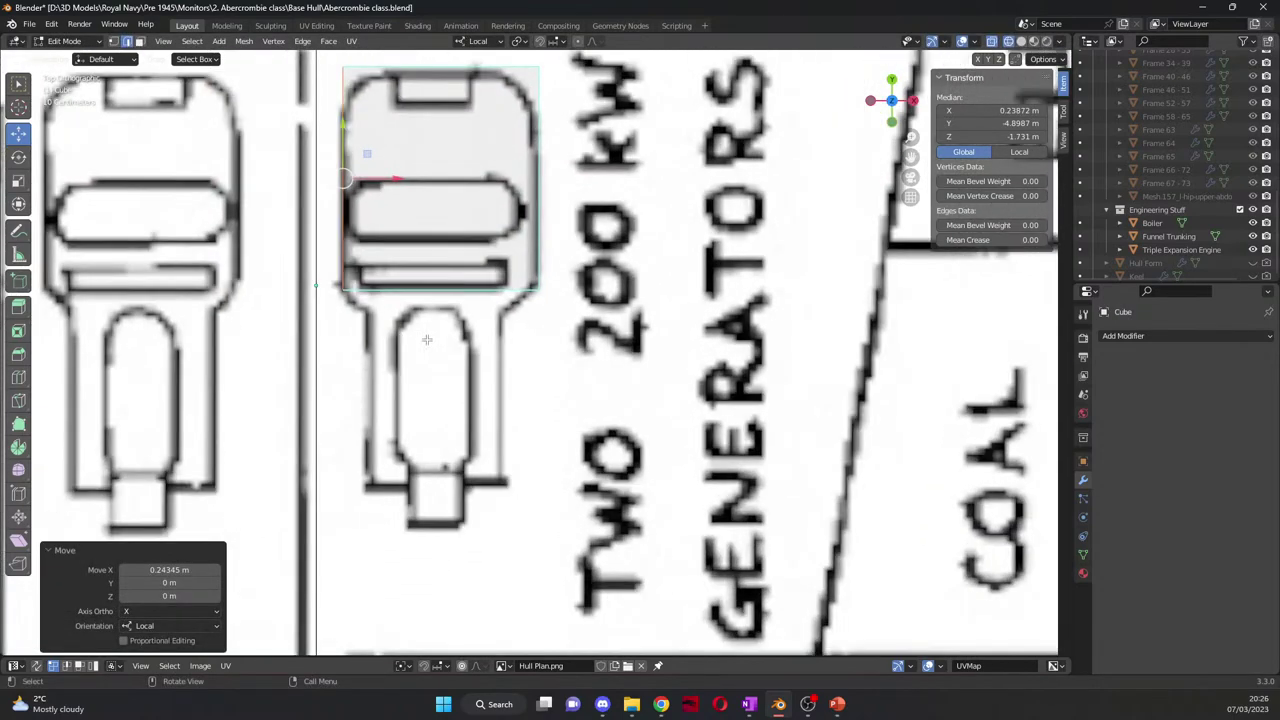
left_click_drag(331, 276, 589, 322)
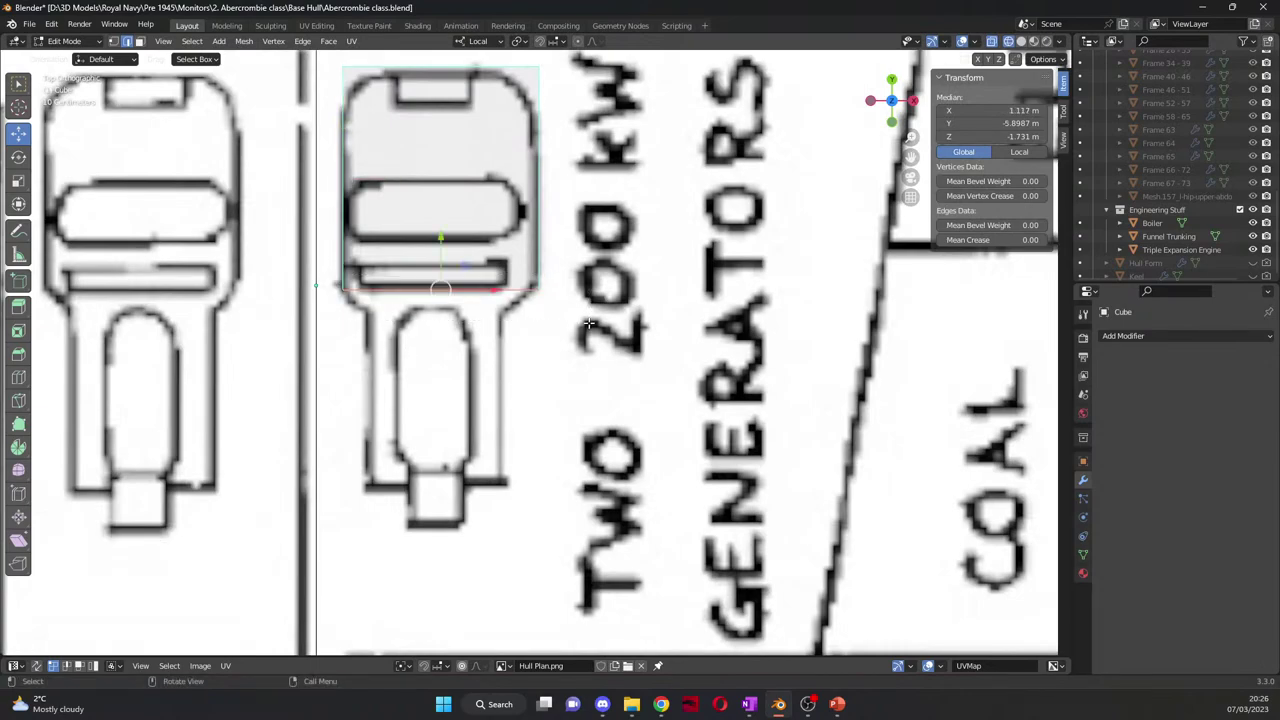
middle_click_drag(589, 322, 568, 284)
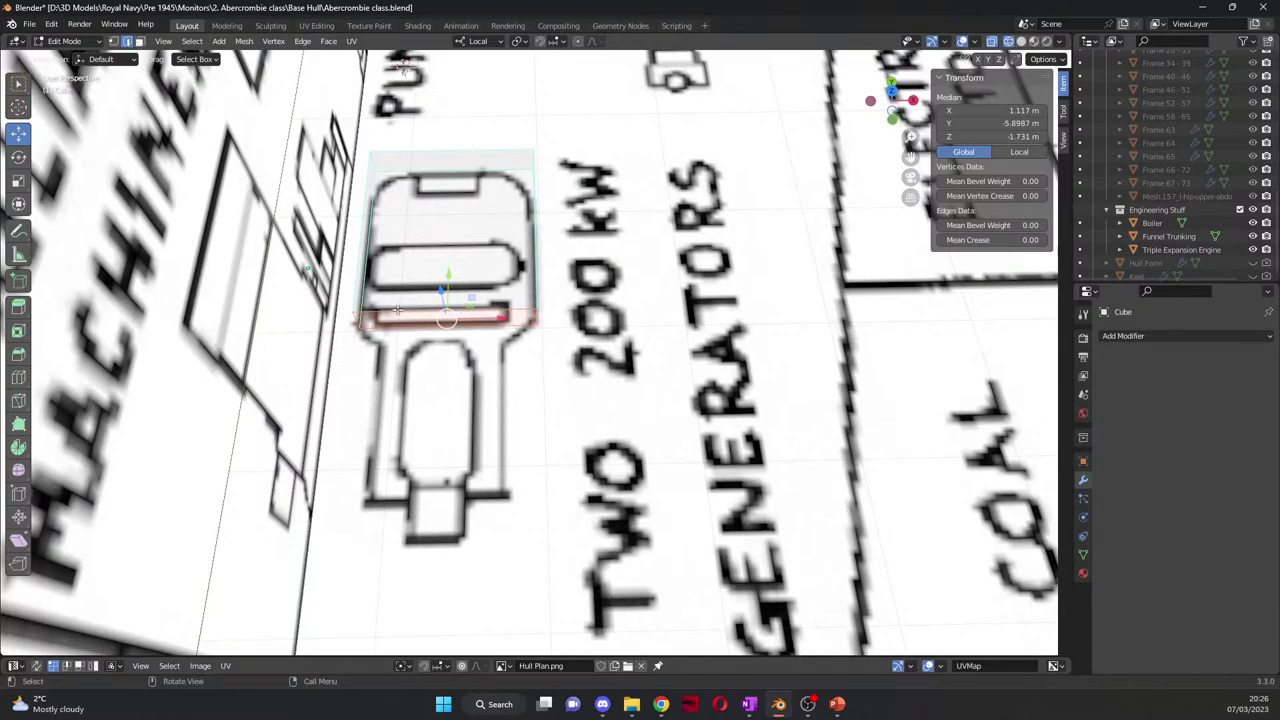
right_click(430, 355)
left_click(550, 341)
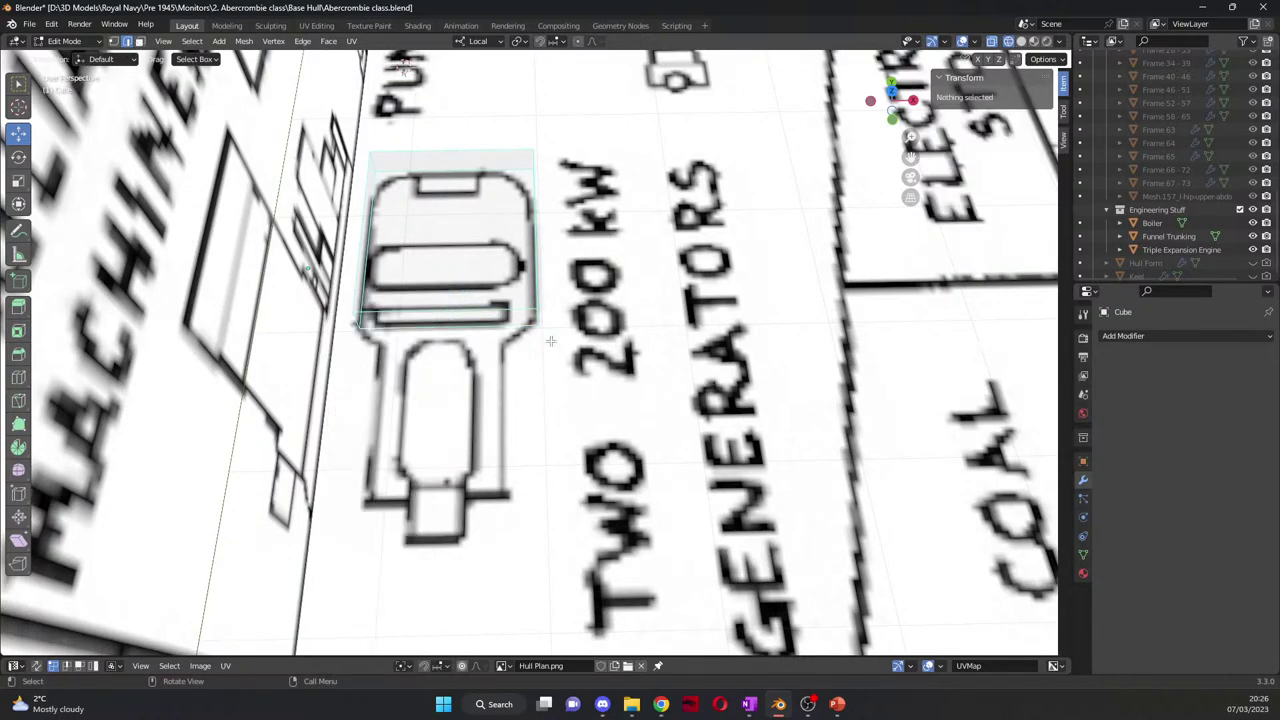
left_click(502, 304)
right_click(510, 335)
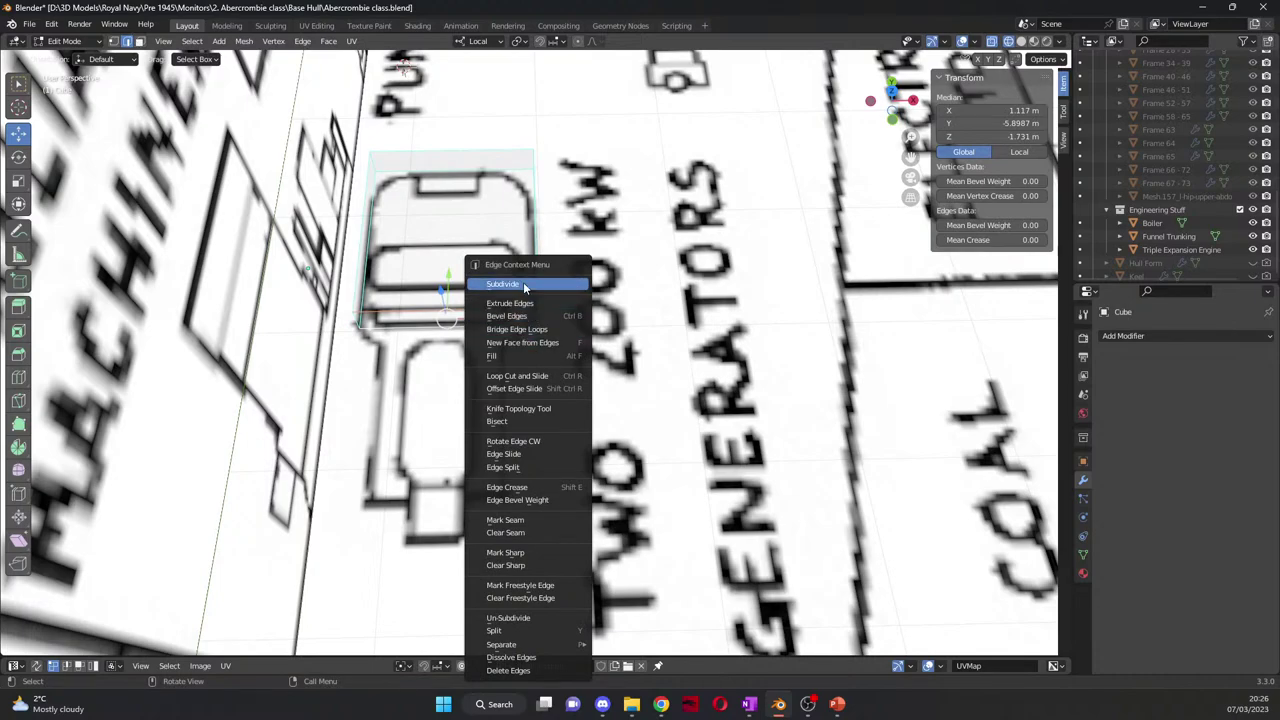
left_click(488, 281)
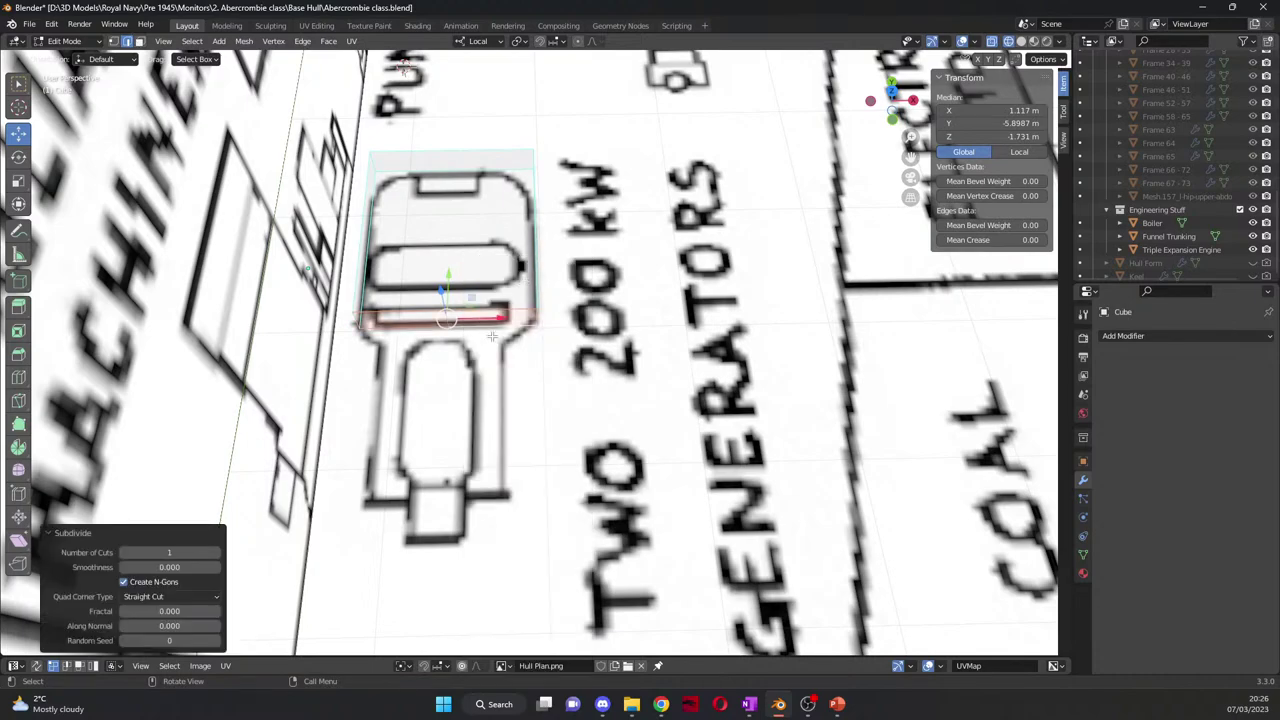
left_click(217, 553)
left_click(620, 545)
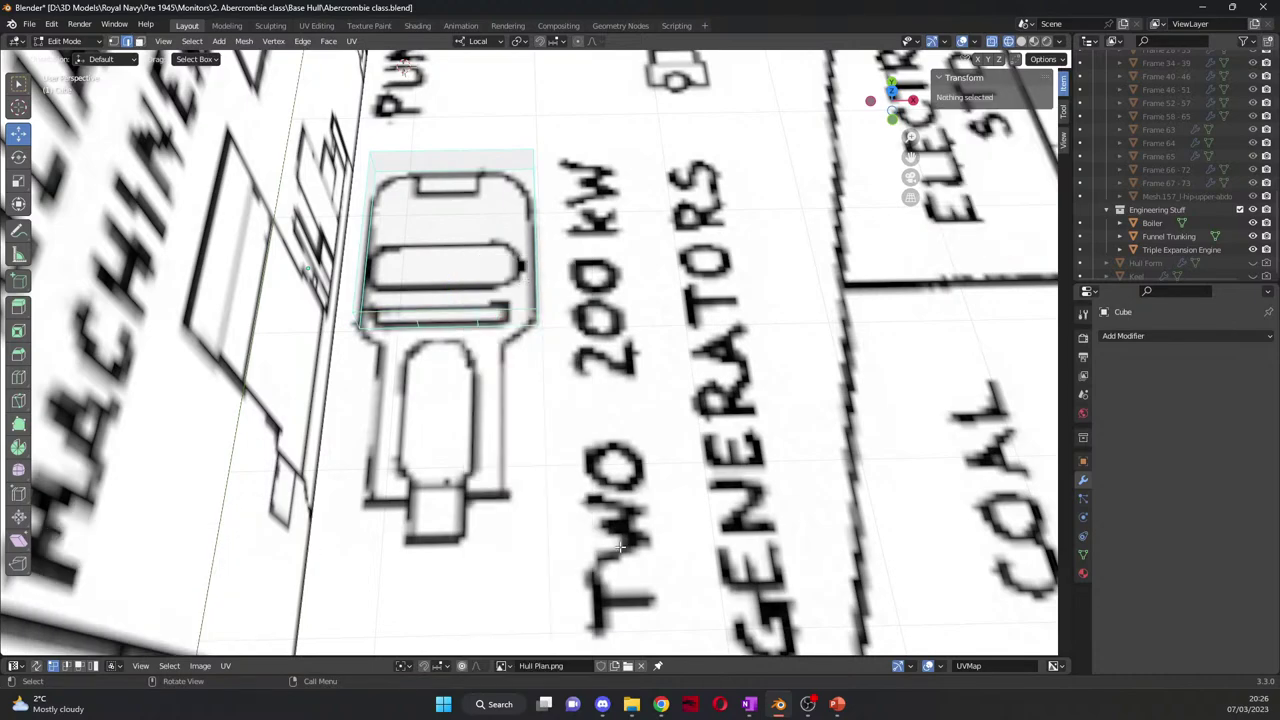
Step: Spread the two new cut edges apart along X towards the corners of the generator's narrower base section
left_click(416, 317)
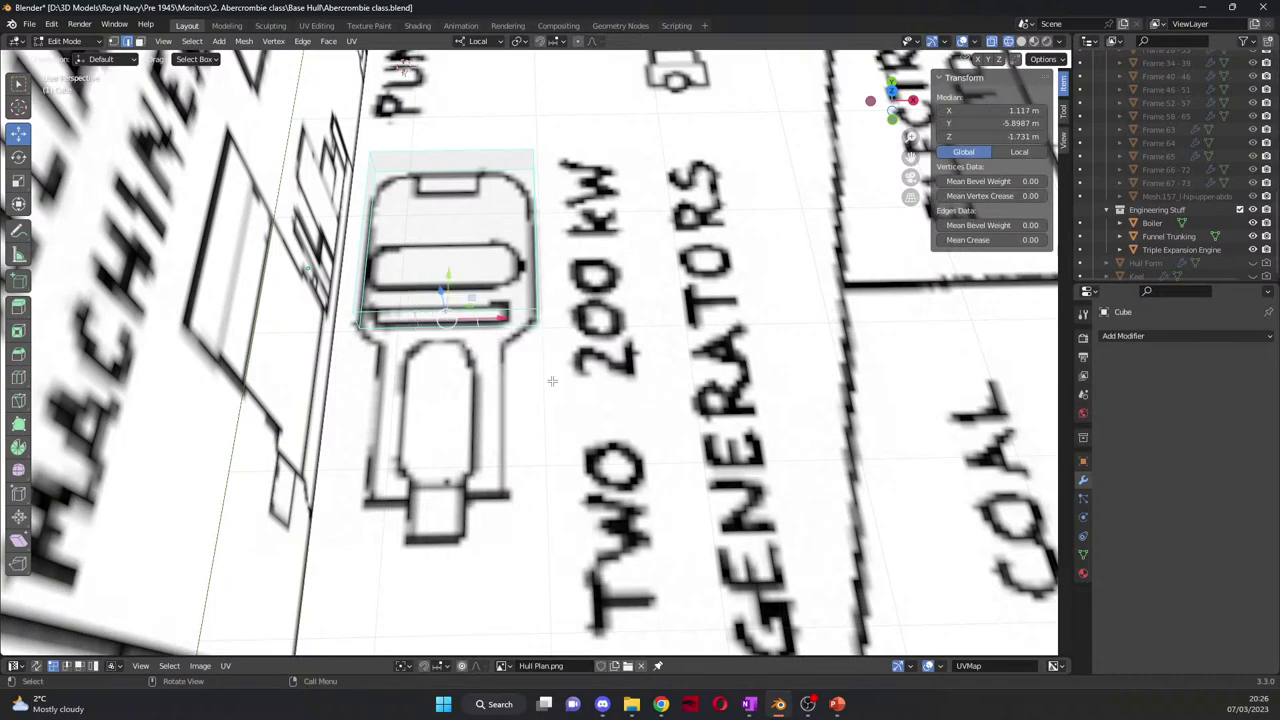
left_click(18, 180)
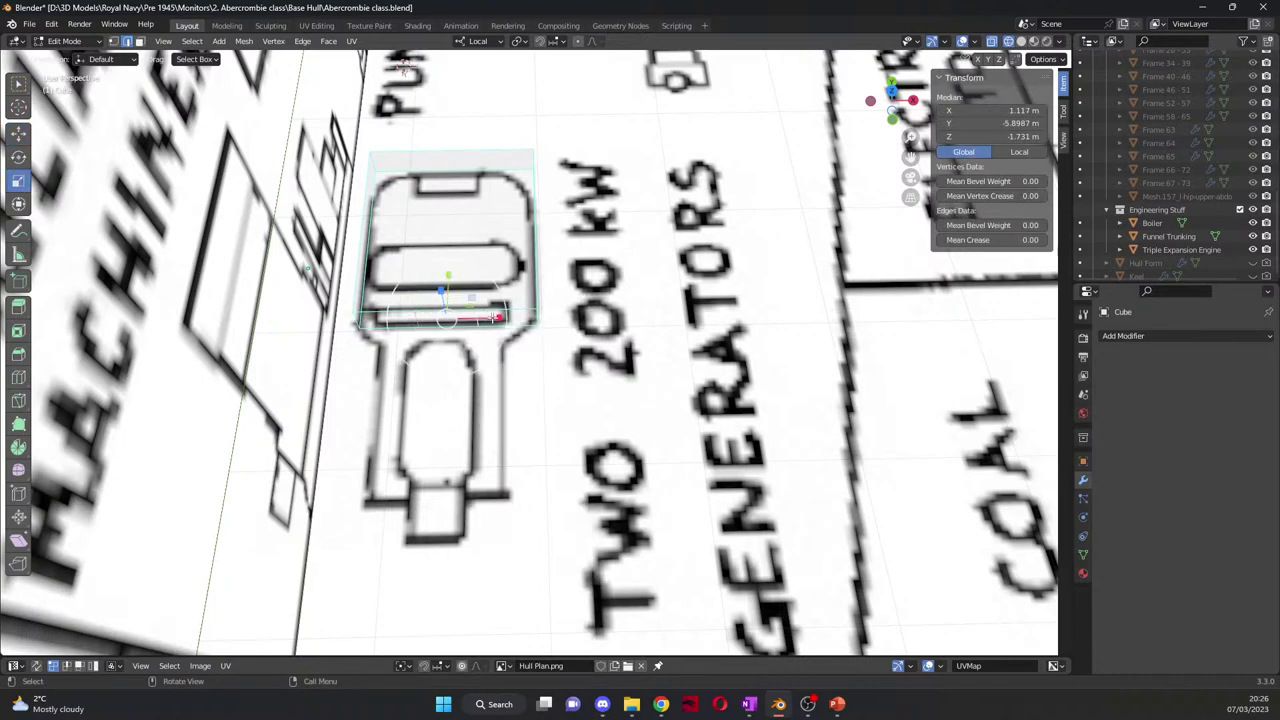
left_click_drag(505, 318, 546, 318)
middle_click_drag(546, 318, 528, 349)
Step: Move the inner cut edge about 0.065 m further outward along X to line up with the generator outline
left_click(373, 378)
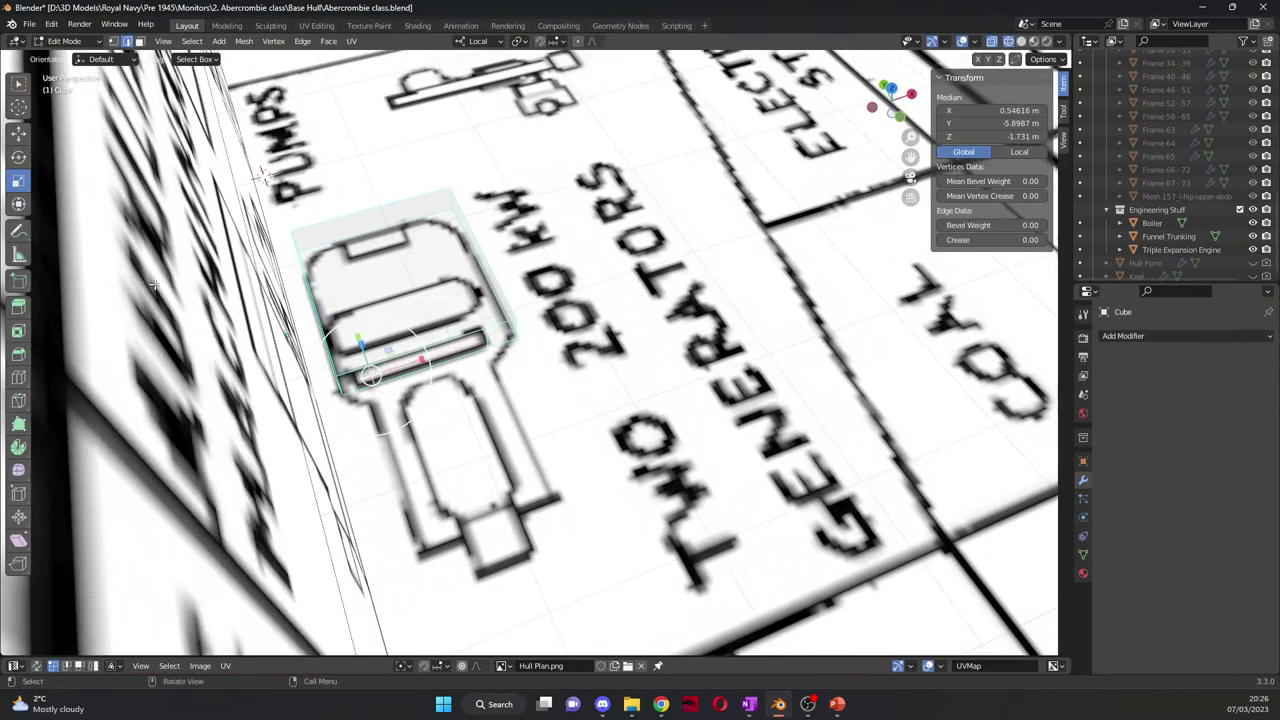
left_click(18, 132)
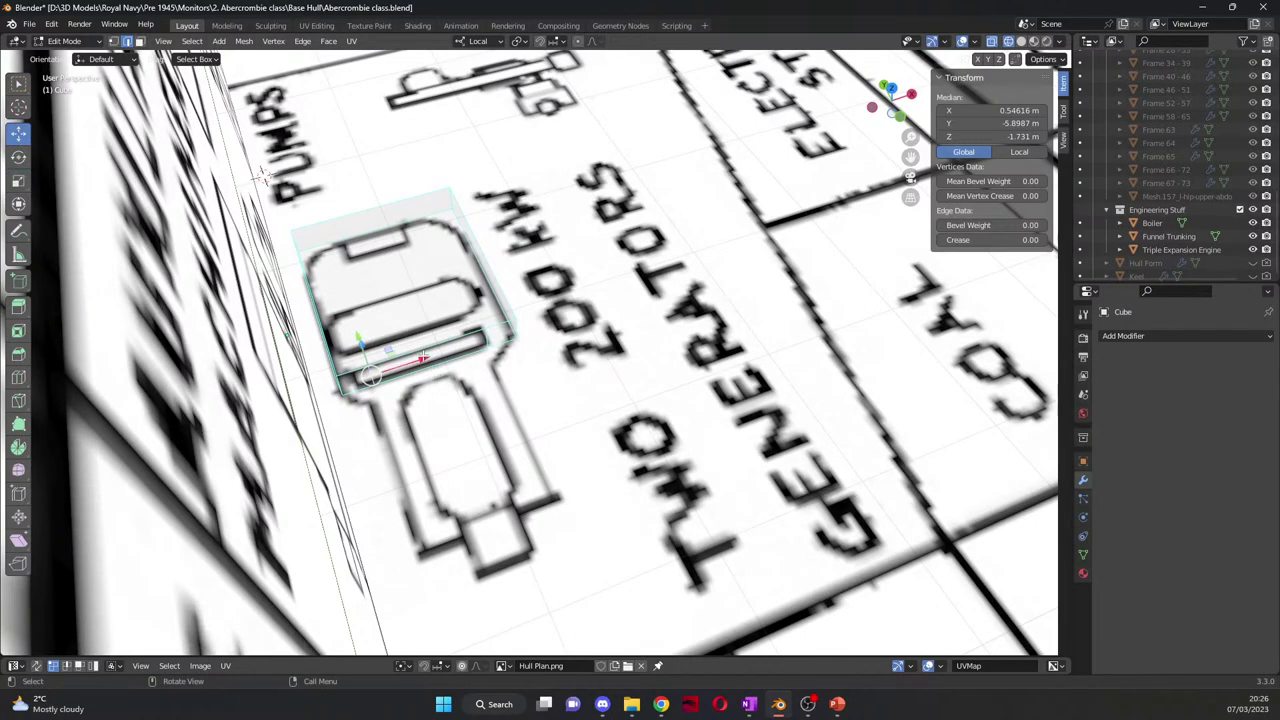
left_click_drag(423, 357, 415, 360)
scroll(470, 366, "up", 1)
middle_click_drag(540, 372, 502, 364)
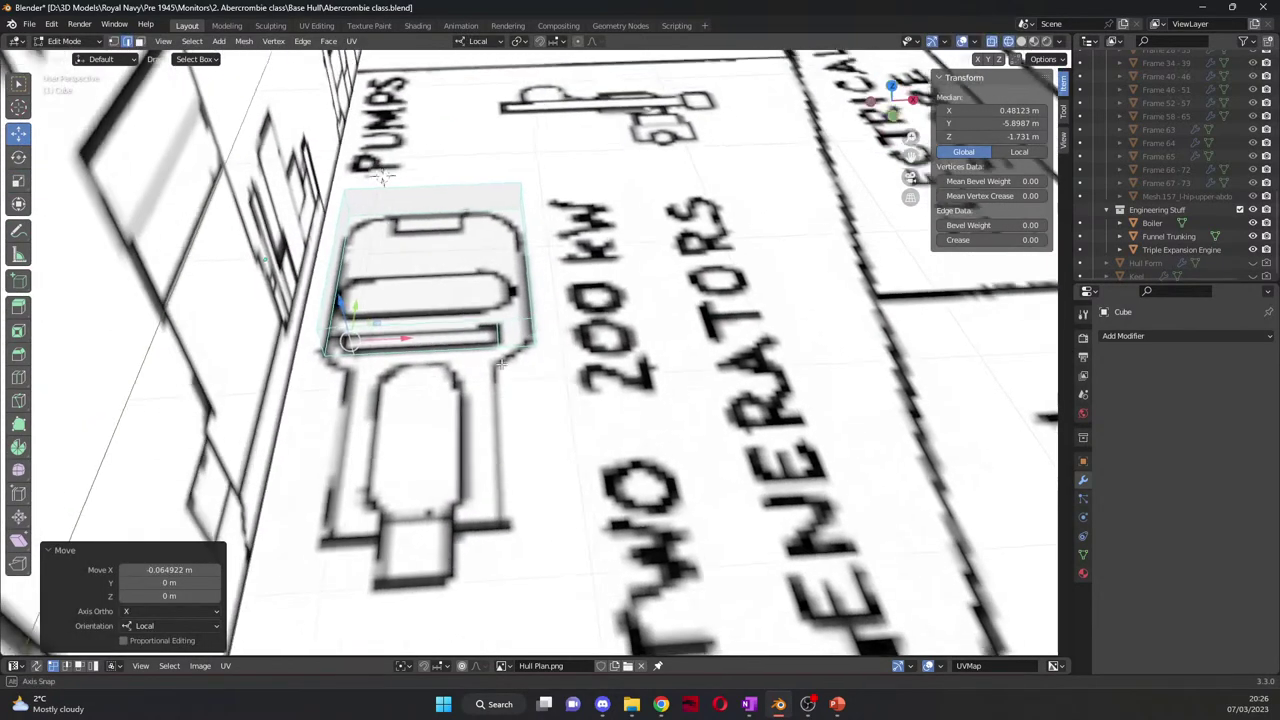
Step: Extrude the face between the two cut edges about 1.77 m towards the boilers to form the generator base's narrow section
middle_click_drag(383, 176, 360, 160)
left_click(140, 44)
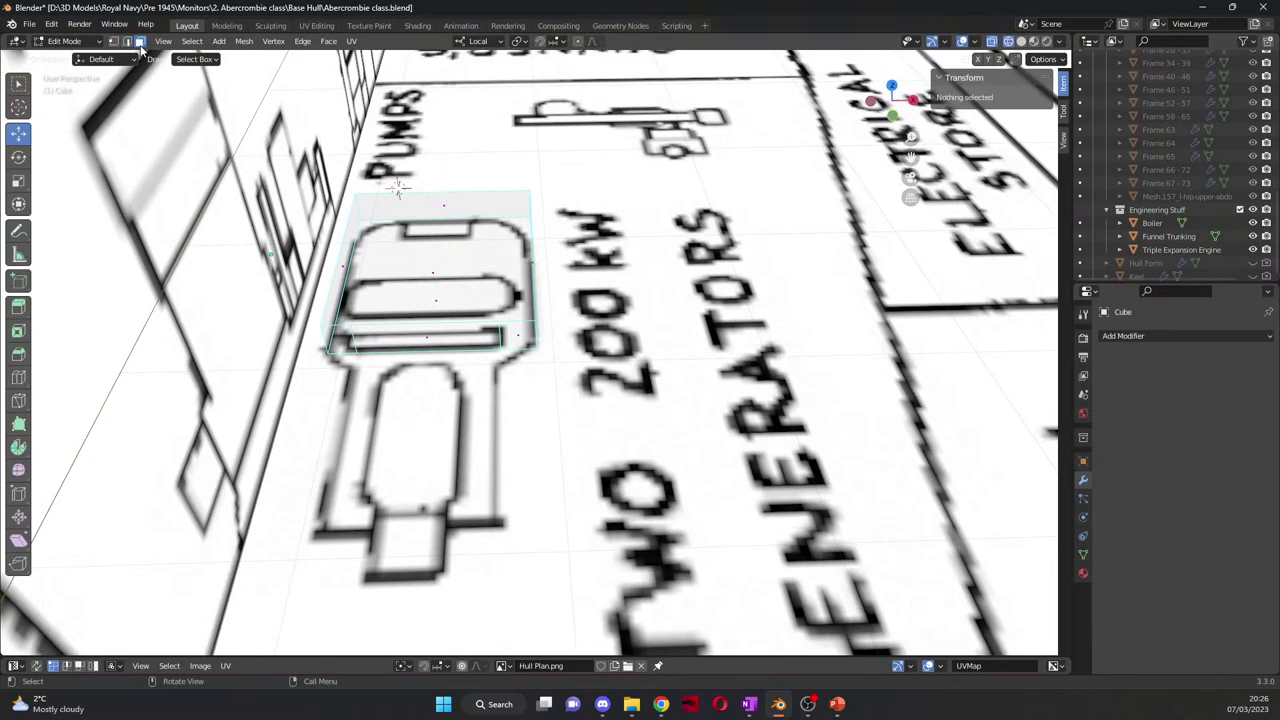
left_click(429, 341)
key("e")
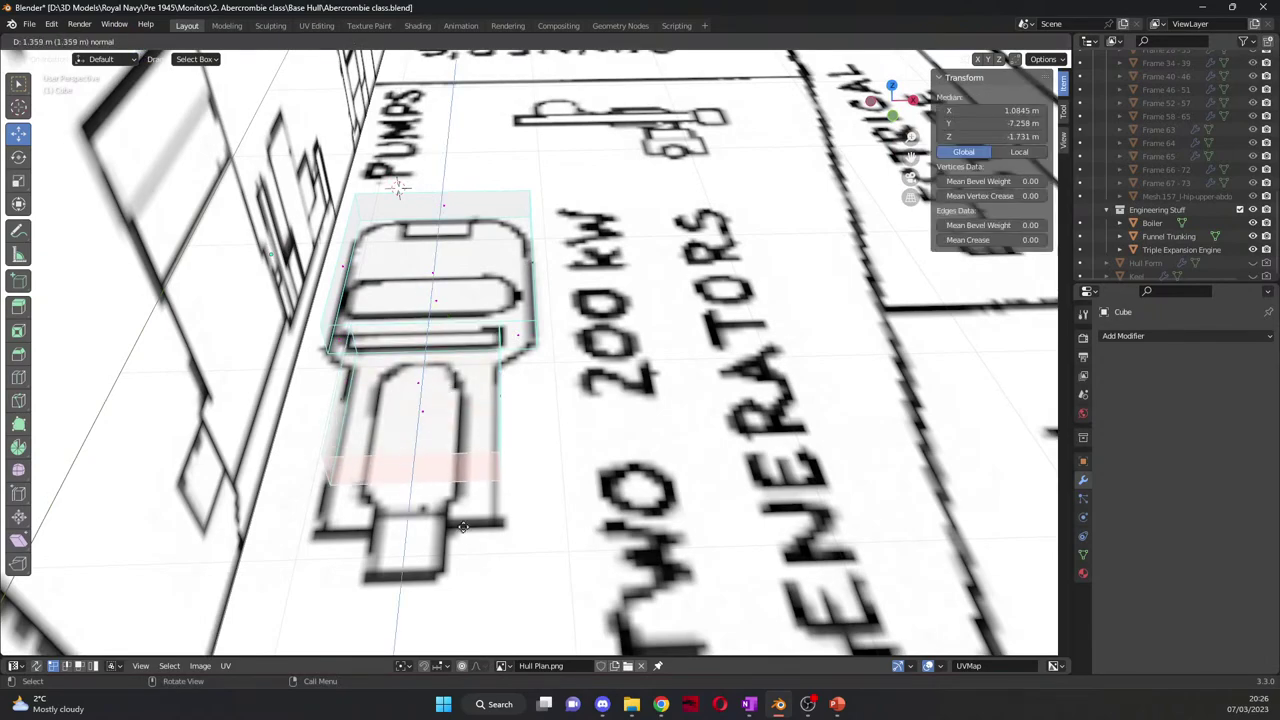
left_click(473, 575)
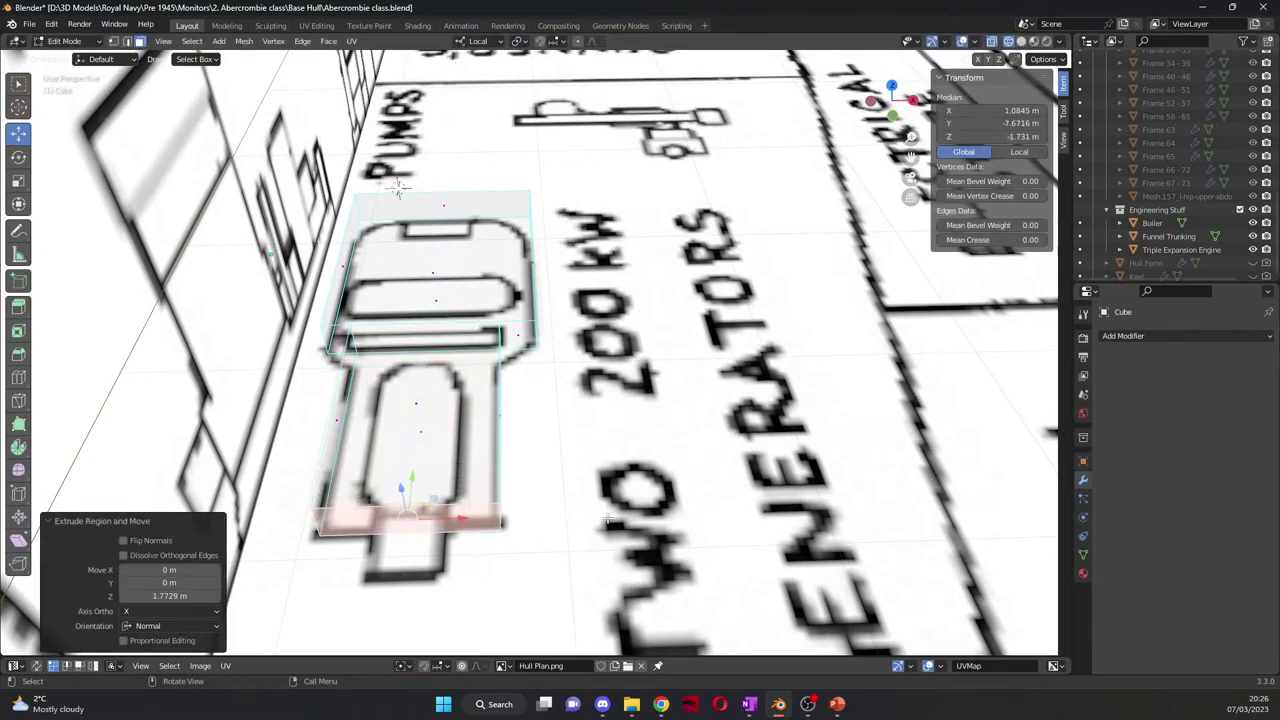
middle_click_drag(473, 575, 508, 507)
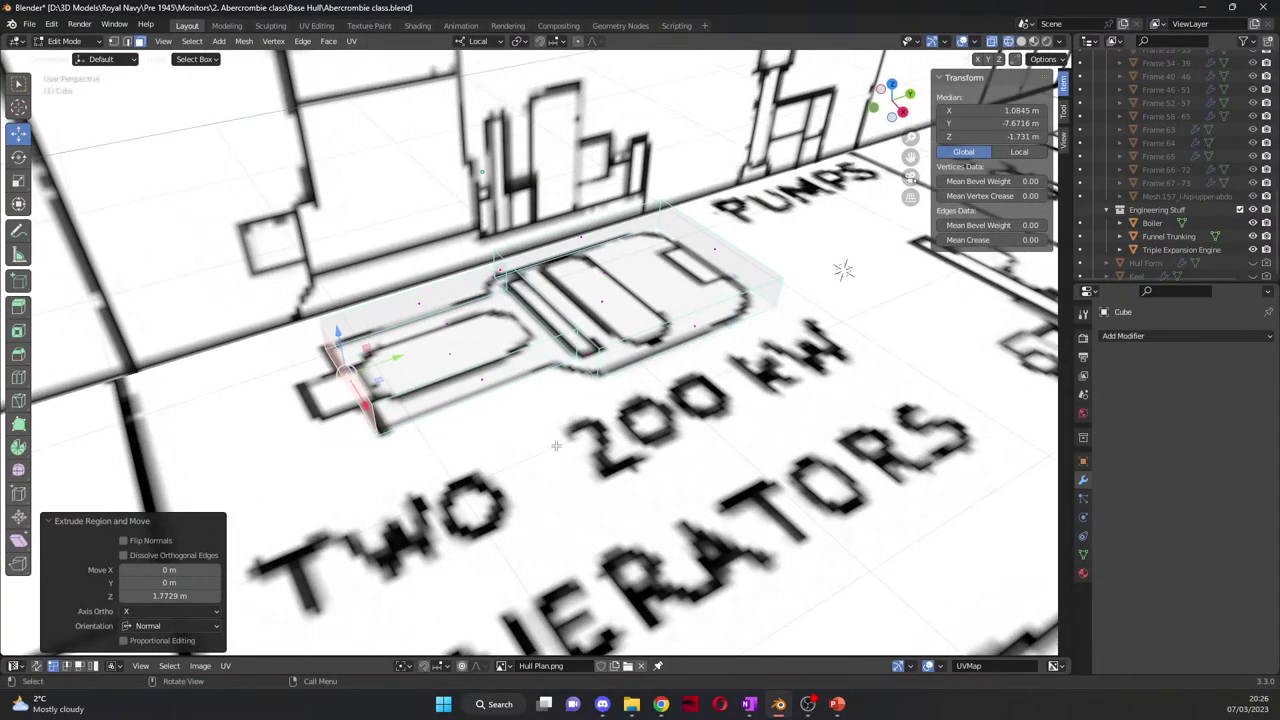
mouse_move(556, 446)
middle_mouse_down()
mouse_move(533, 471)
mouse_move(545, 458)
middle_mouse_up()
Step: Move the two vertical edges joining the wide and narrow sections along Y towards the boilers, matching the plan's tapered shoulders
scroll(574, 404, "up", 4)
left_click(632, 315)
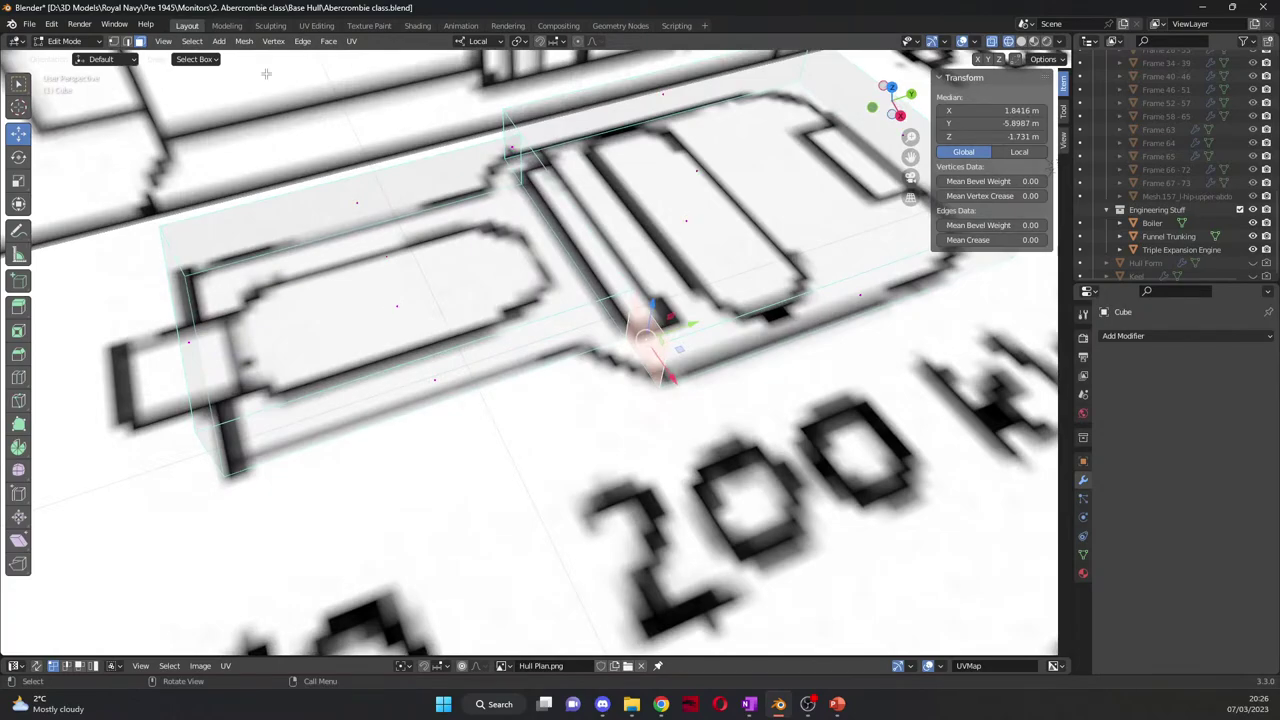
key("2")
left_click(627, 318)
middle_click_drag(627, 318, 316, 172)
left_click(307, 361, "shift")
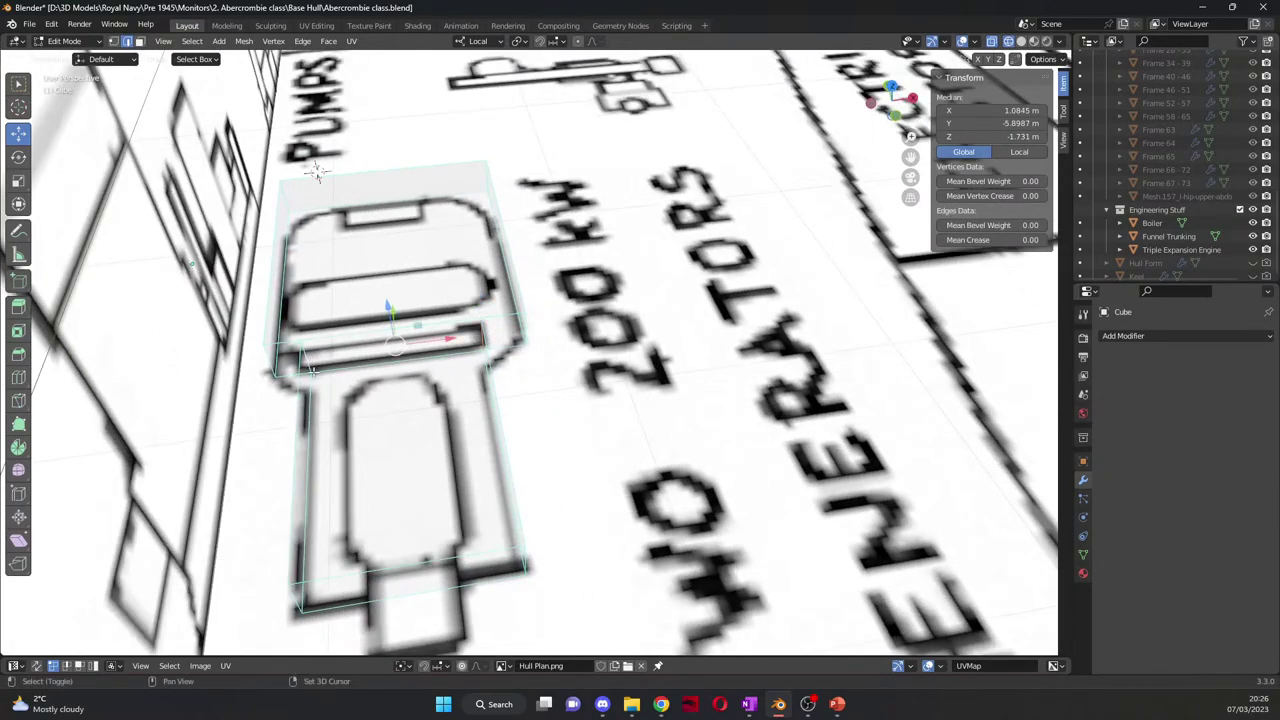
key("KP_7")
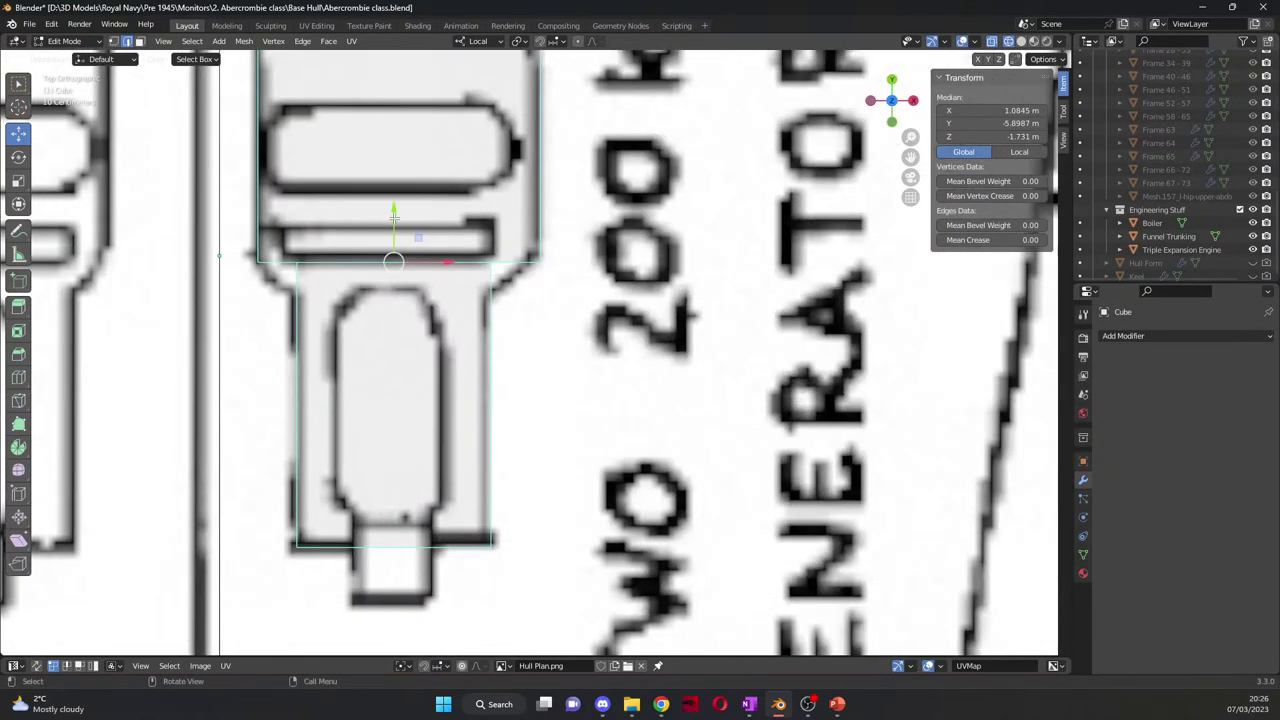
left_click_drag(394, 214, 394, 254)
Step: Bring the narrow section's label-side edges in about 0.037 m along X and shift the wide section's adjacent corner edge about 0.083 m along Y
left_click(487, 380)
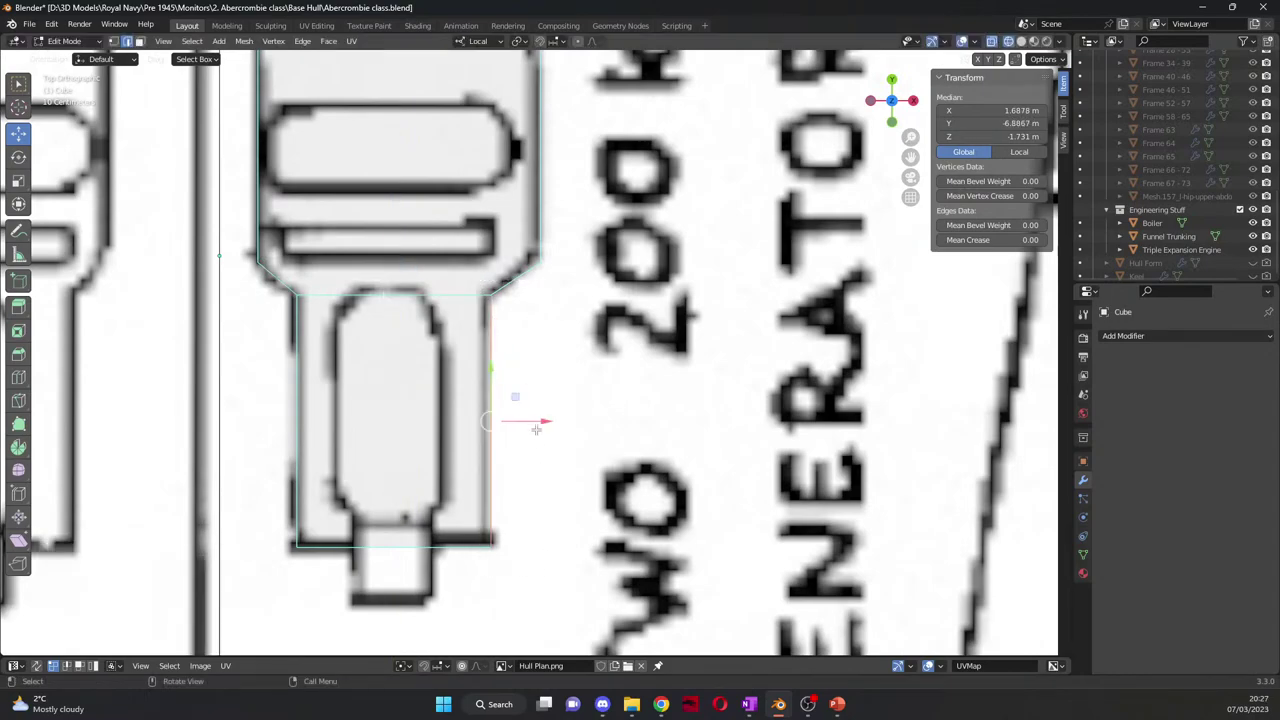
left_click_drag(540, 422, 537, 421)
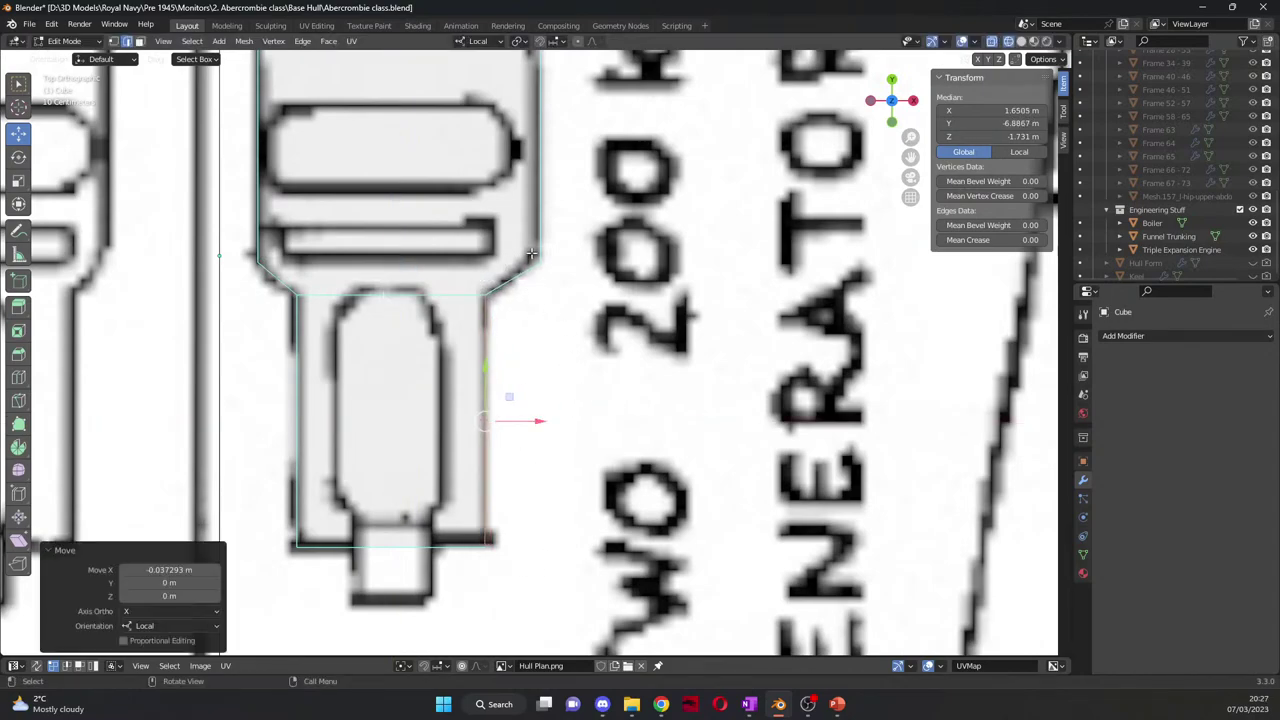
left_click(531, 254)
left_click_drag(536, 222, 536, 214)
scroll(560, 300, "down", 3)
Step: Slope the narrow section's end by moving its lower edge about 0.099 m outward and its upper edge about 0.108 m inward along Y
middle_click_drag(560, 300, 620, 378)
key("KP_3")
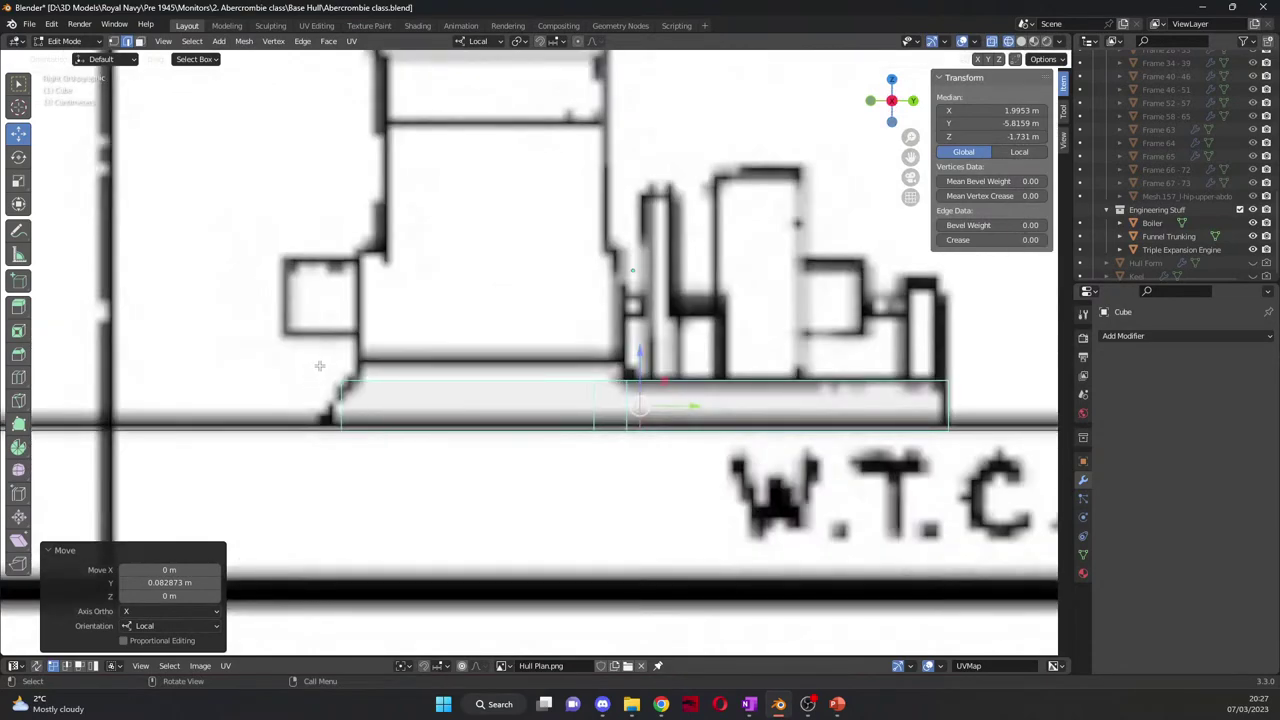
left_click_drag(323, 421, 382, 433)
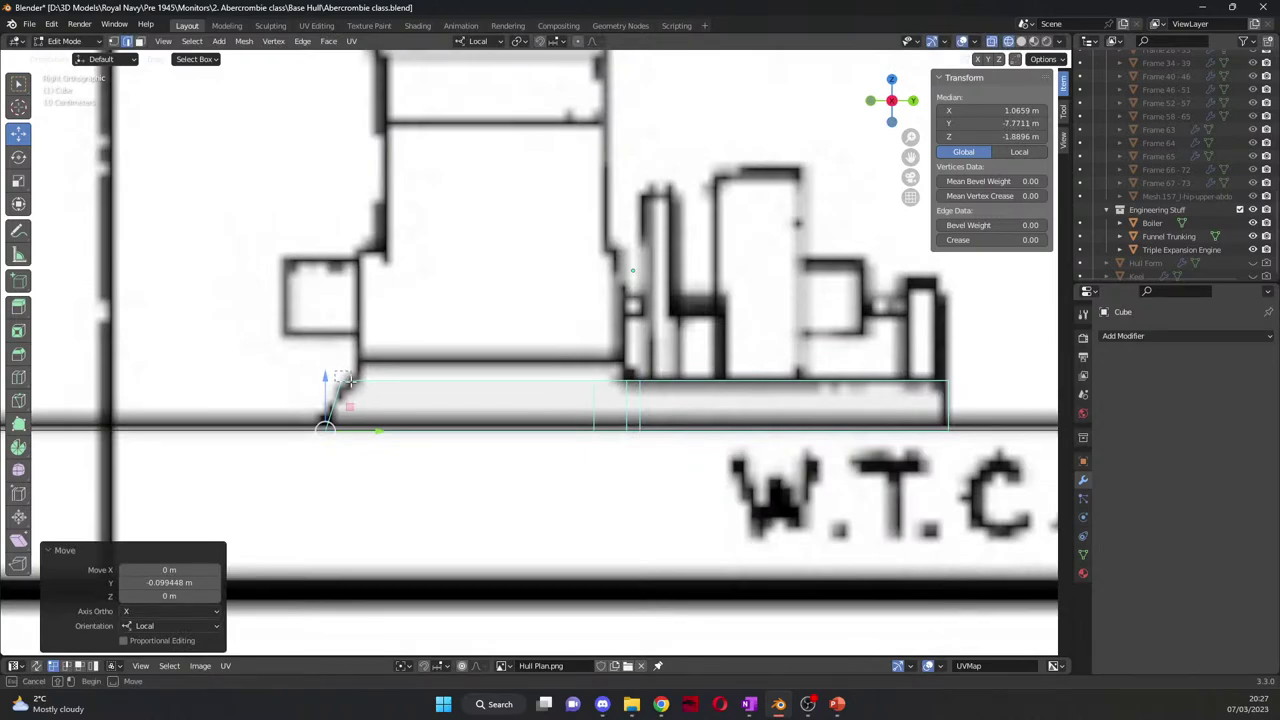
left_click(350, 381)
left_click_drag(396, 383, 412, 383)
middle_click_drag(466, 382, 460, 397)
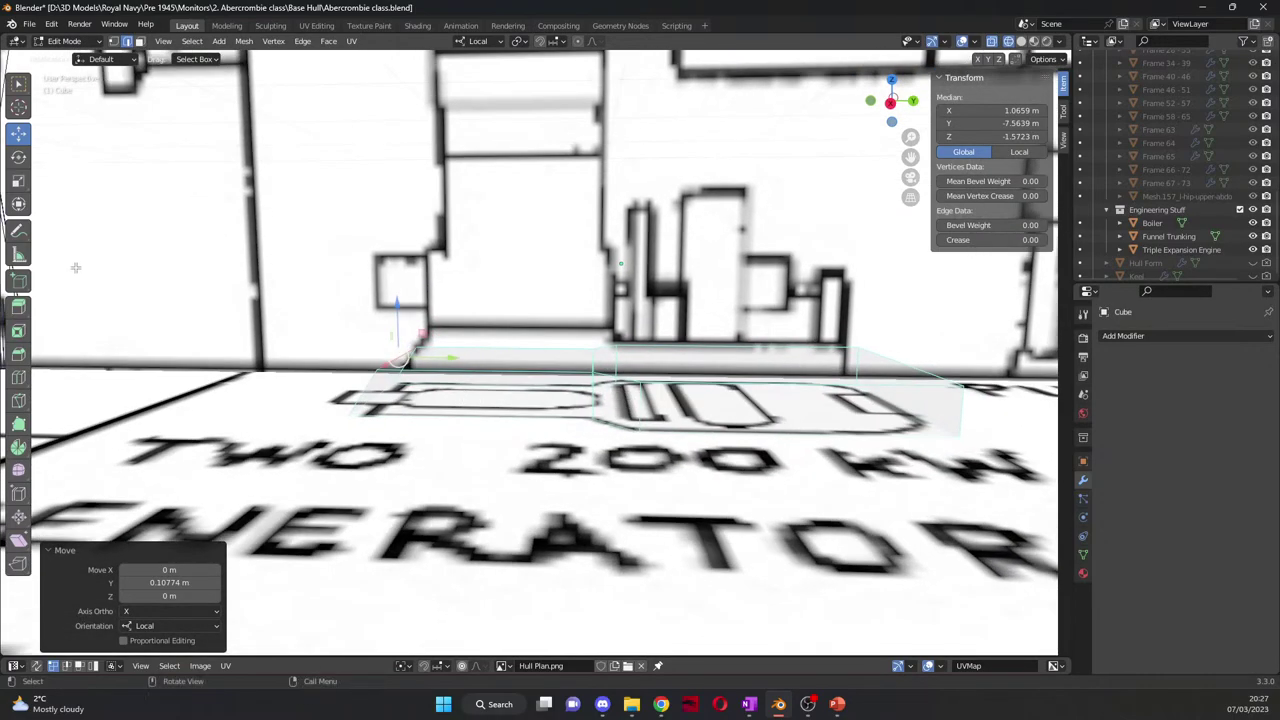
Step: Compare the base's shape with the generator outline on the deck plan and on the side elevation
middle_click_drag(494, 353, 445, 412)
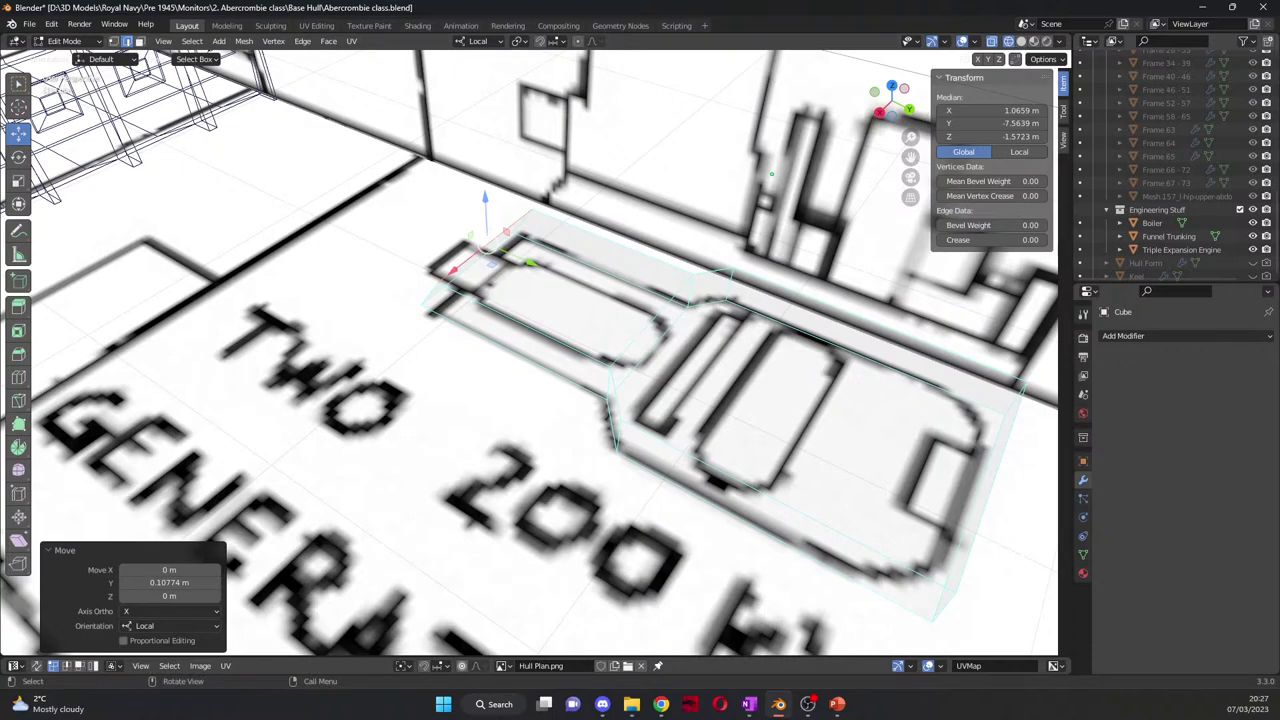
key("alt+Tab")
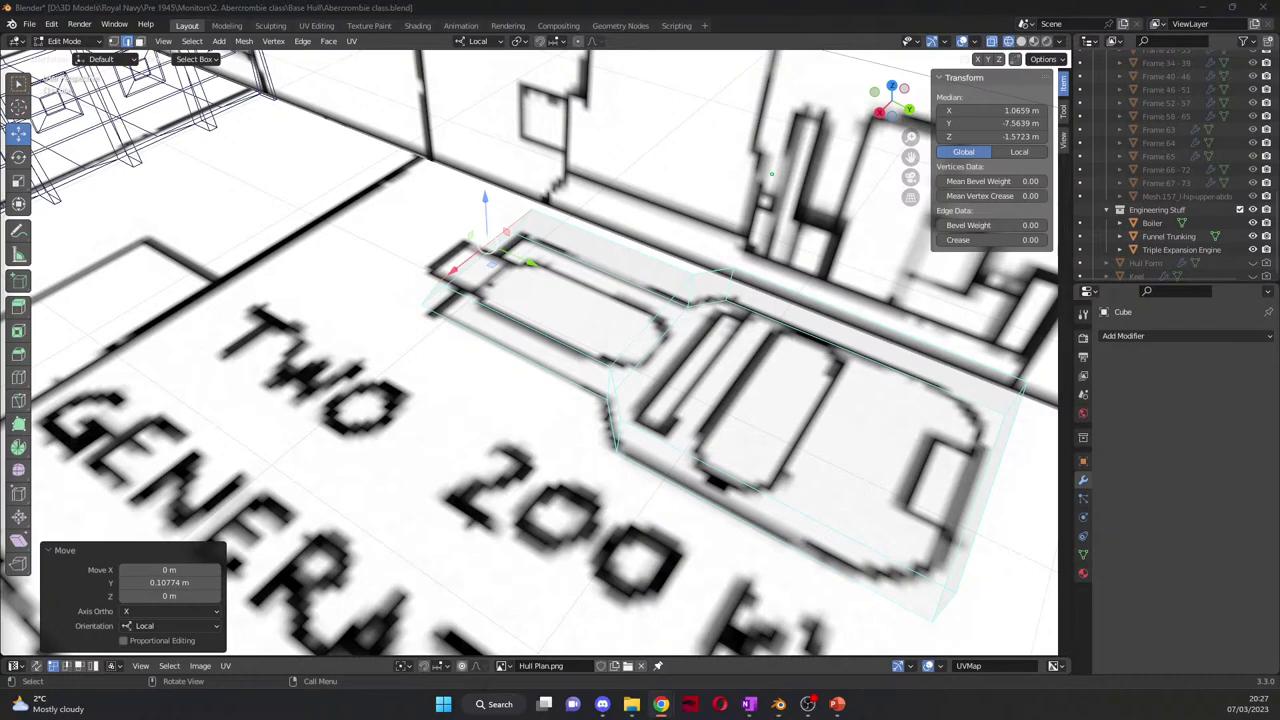
middle_click_drag(622, 381, 655, 404)
key("KP_7")
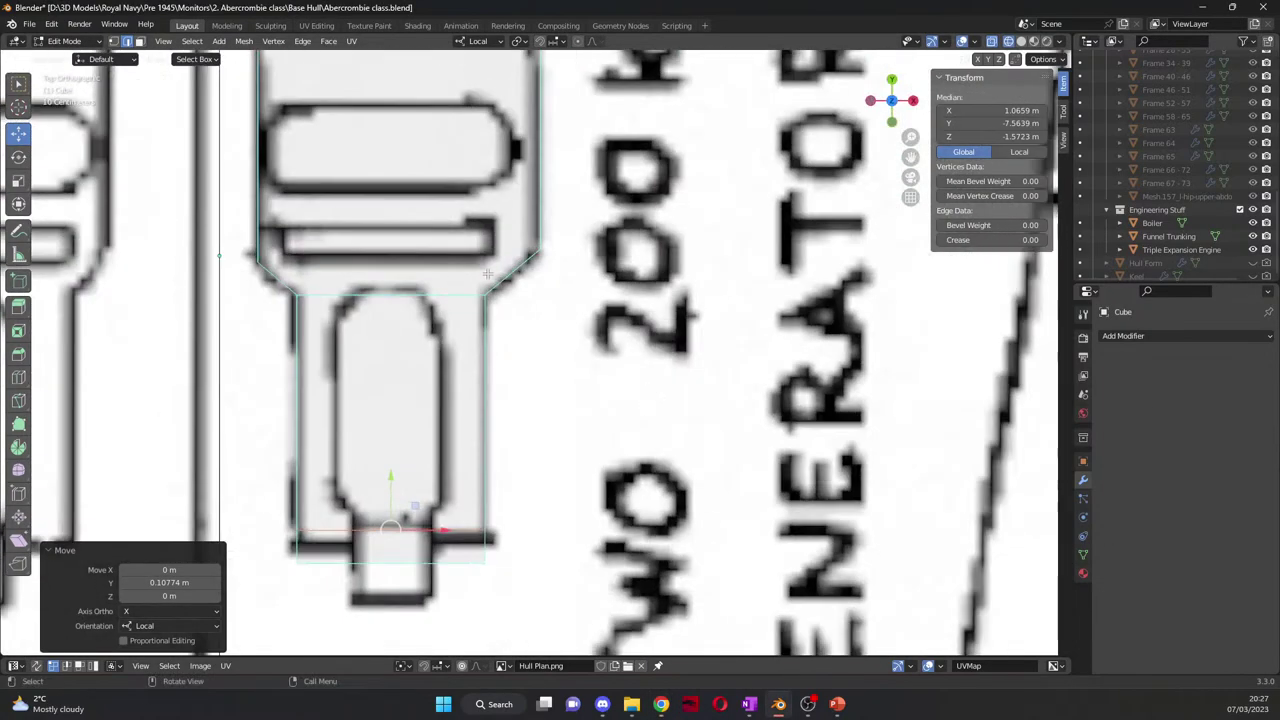
left_click(600, 477)
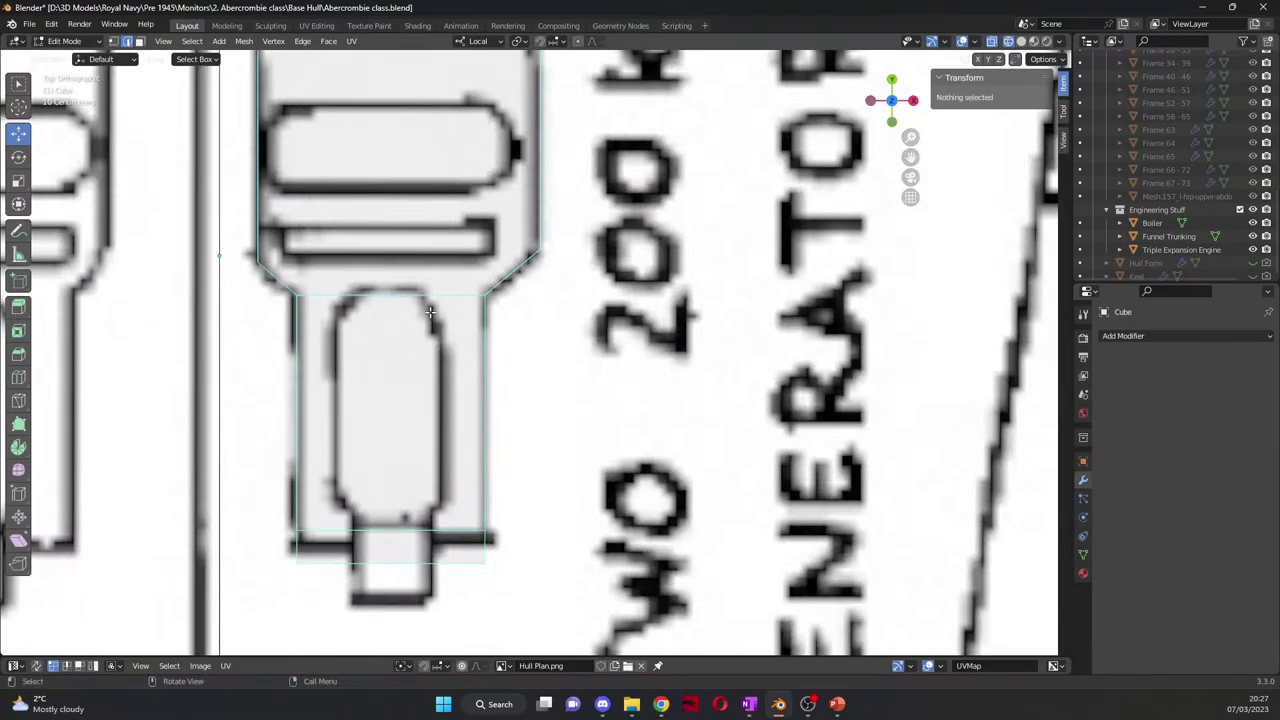
middle_click_drag(328, 263, 372, 120)
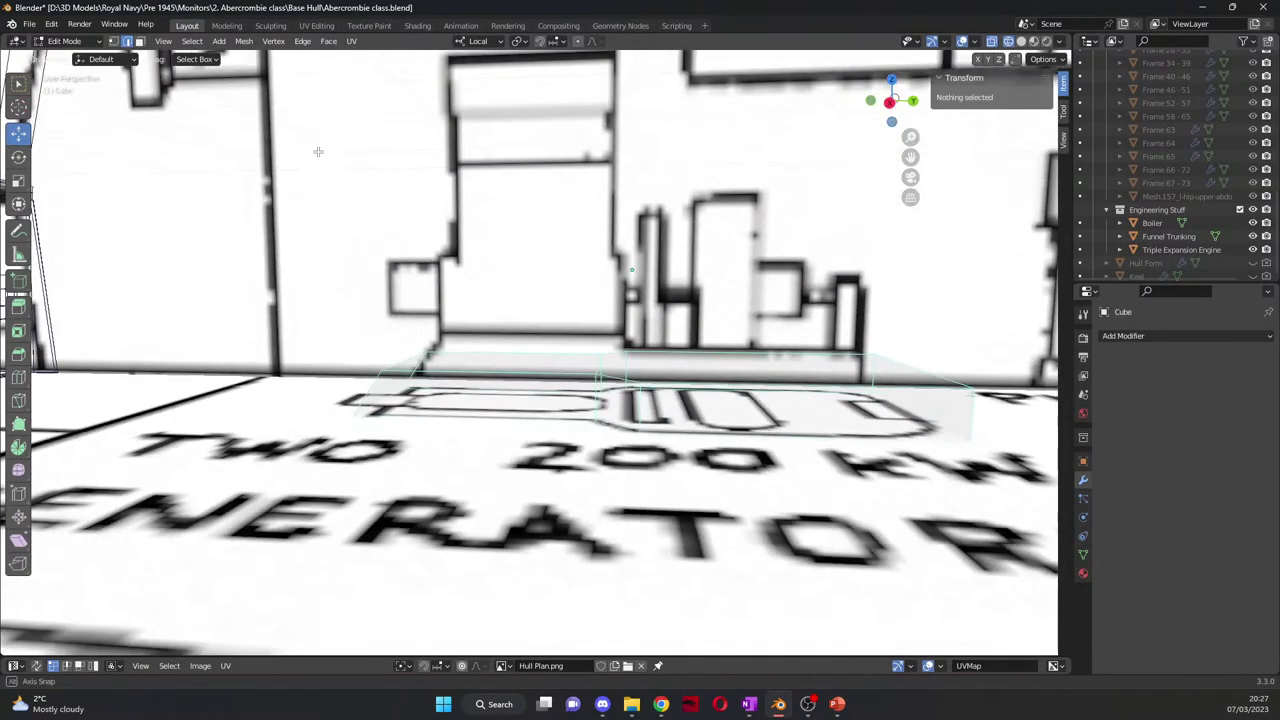
key("KP_3")
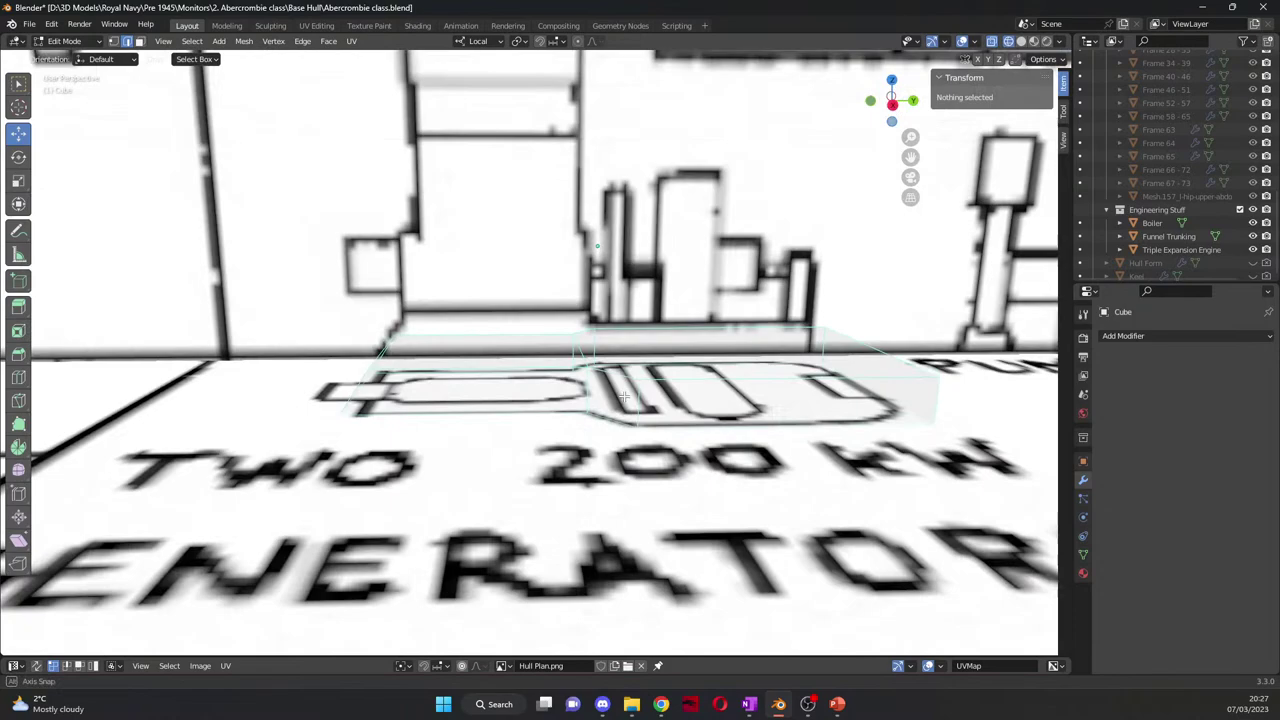
mouse_move(622, 374)
middle_mouse_down()
mouse_move(618, 404)
mouse_move(624, 336)
mouse_move(612, 360)
middle_mouse_up()
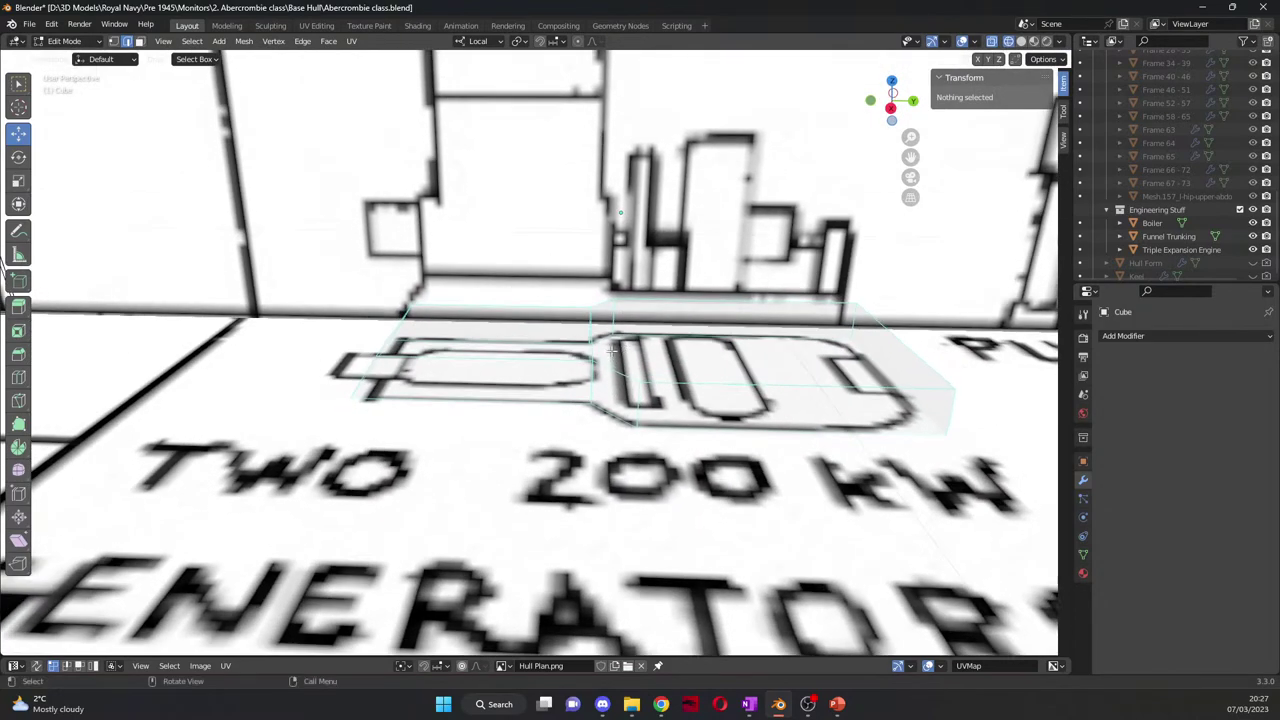
Step: Knife-cut a straight edge along X across the base, from the wide section's inner corner to the opposite tapered shoulder
key("KP_7")
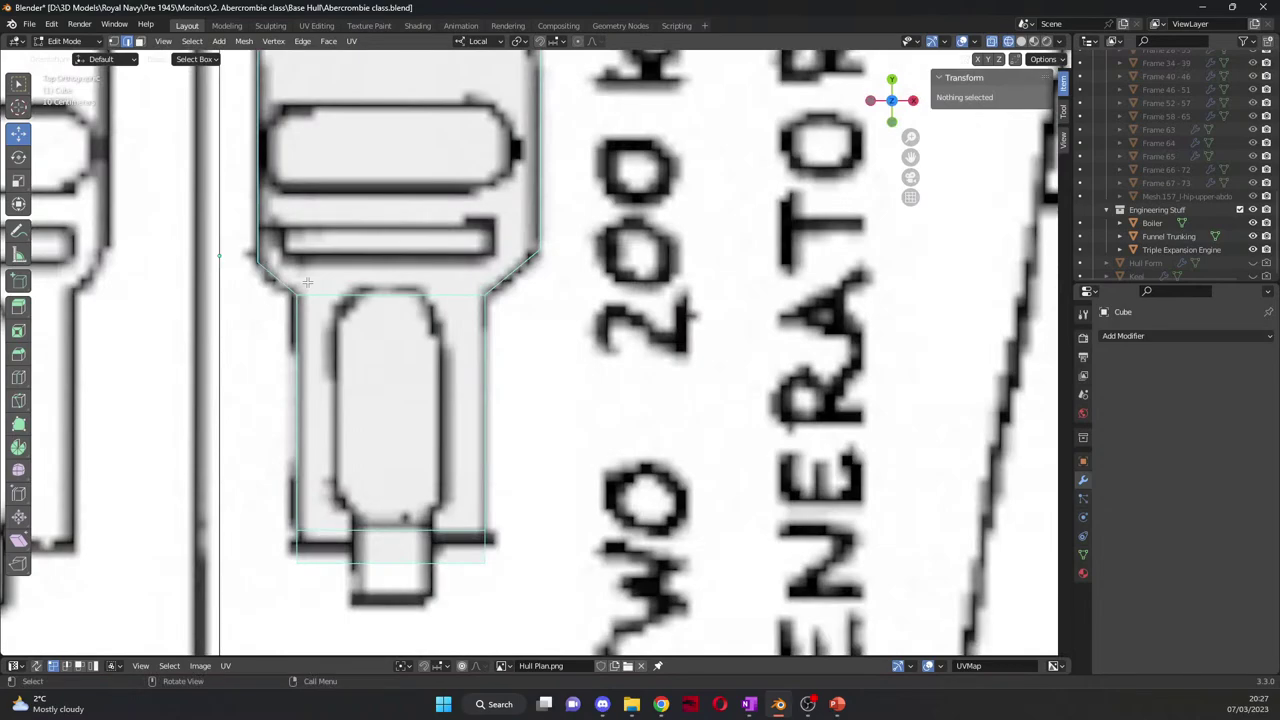
key("k")
left_click(259, 261)
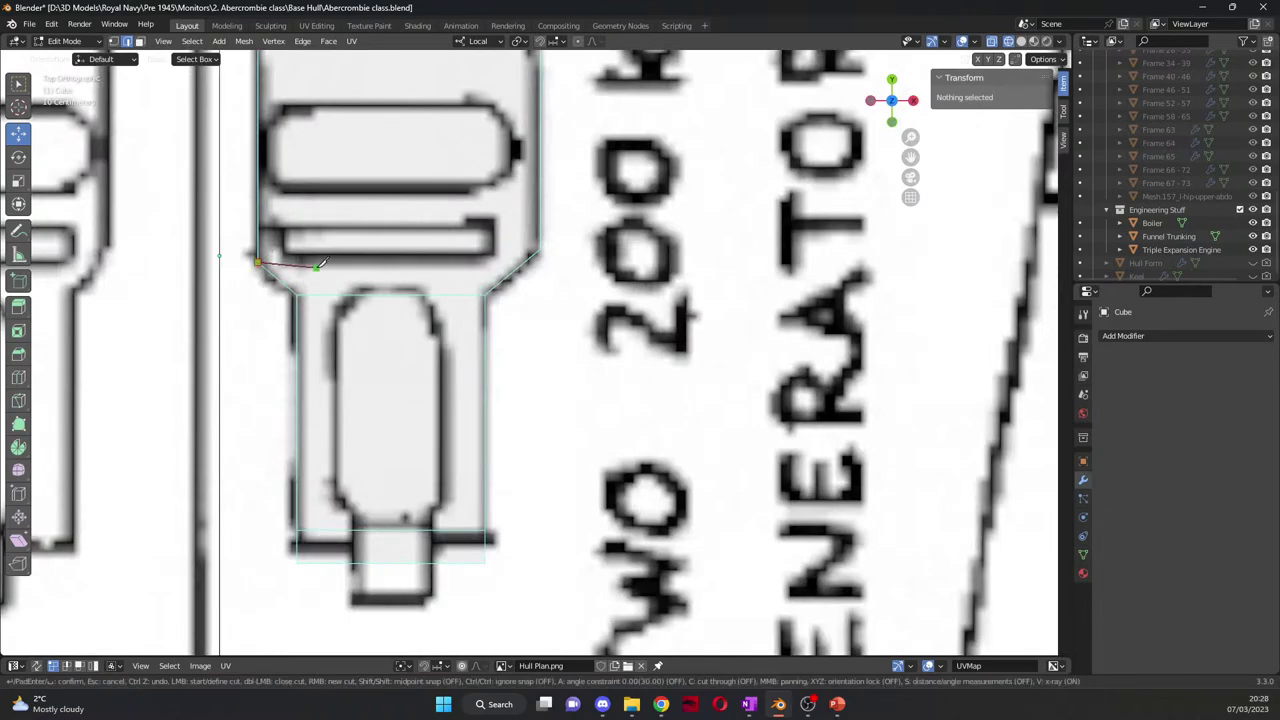
left_click(530, 257)
key("Return")
middle_click_drag(530, 257, 548, 294)
Step: Try to raise the narrow section's top face about 0.118 m along Z
left_click(139, 41)
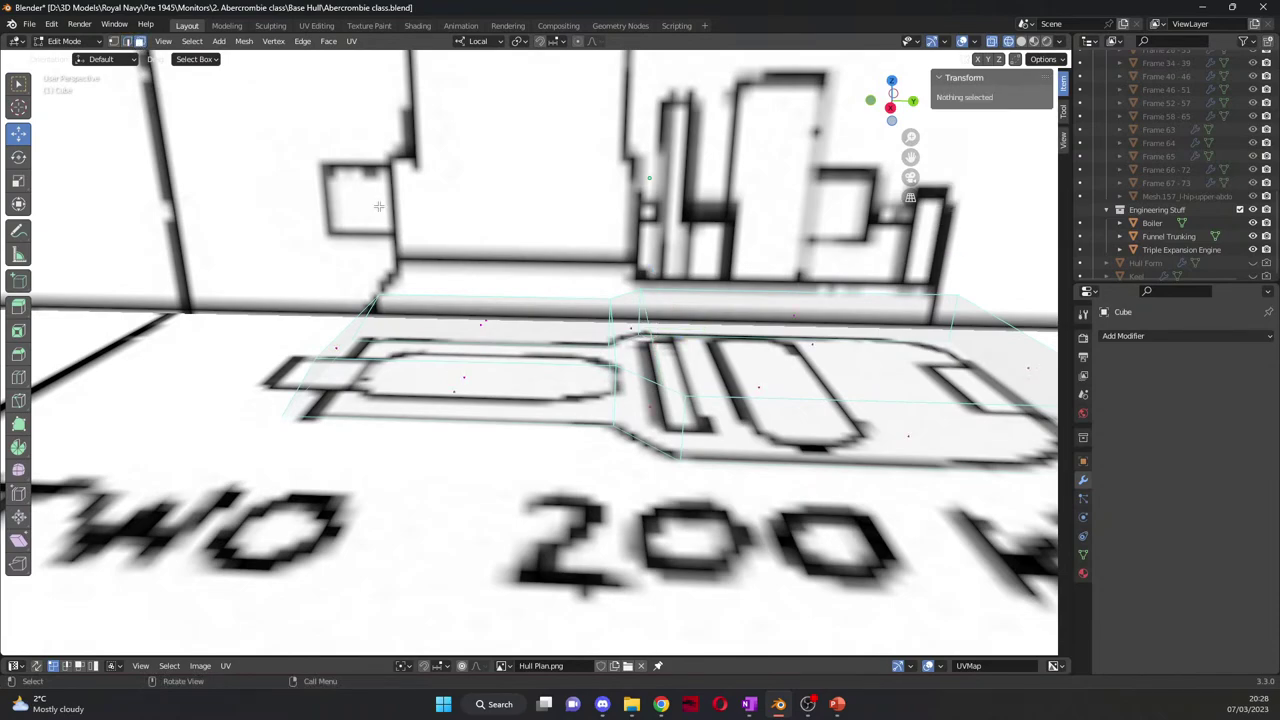
left_click(484, 325)
middle_click_drag(484, 325, 557, 290)
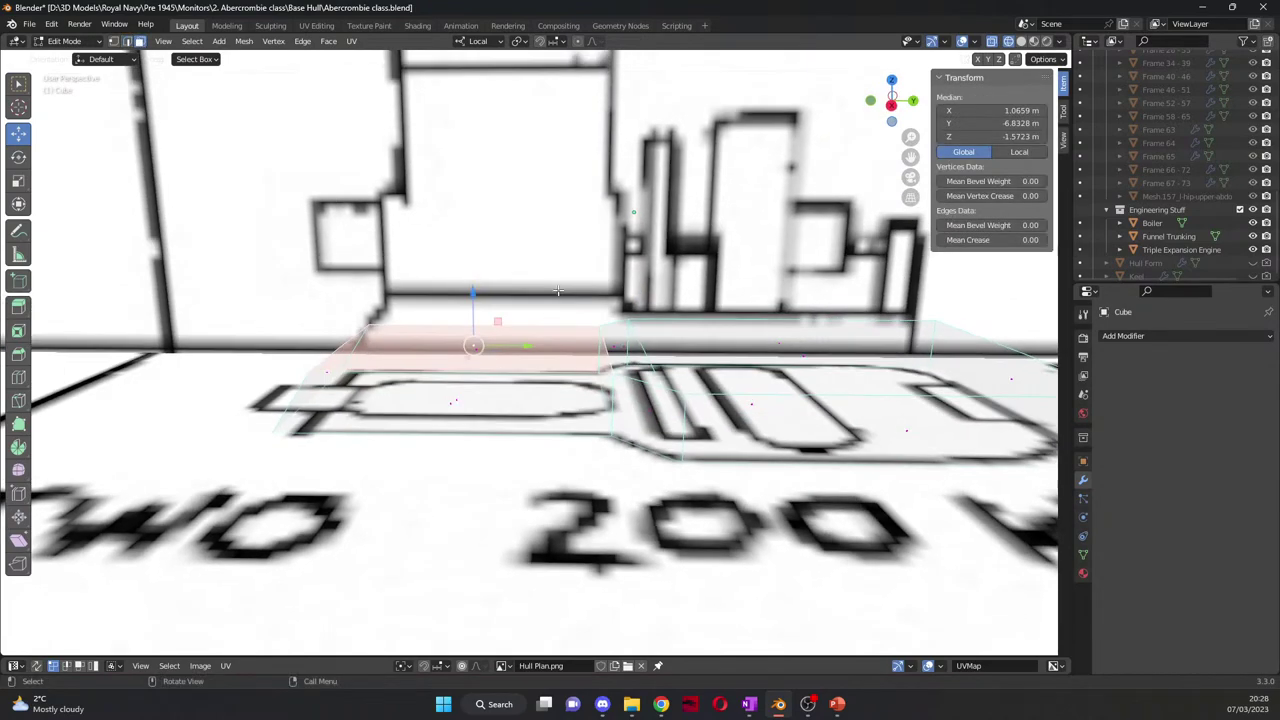
key("KP_3")
left_click_drag(449, 342, 463, 326)
middle_click_drag(463, 326, 598, 370)
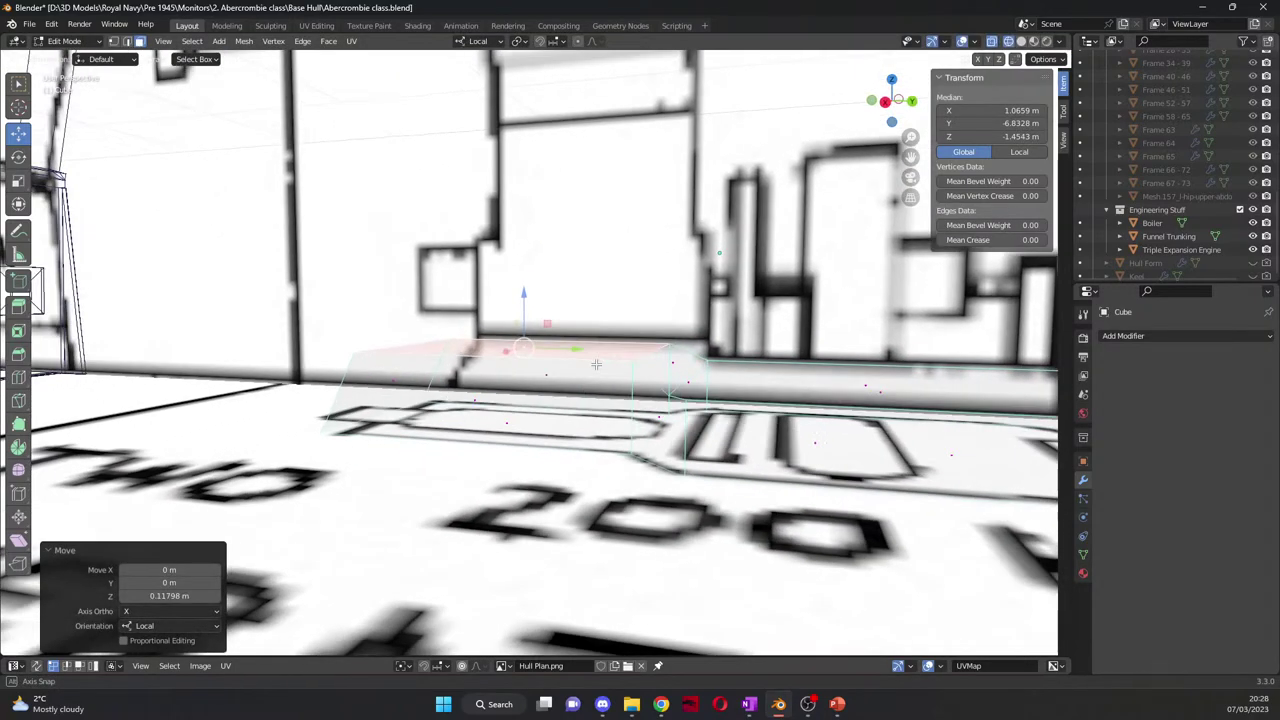
key("ctrl+z")
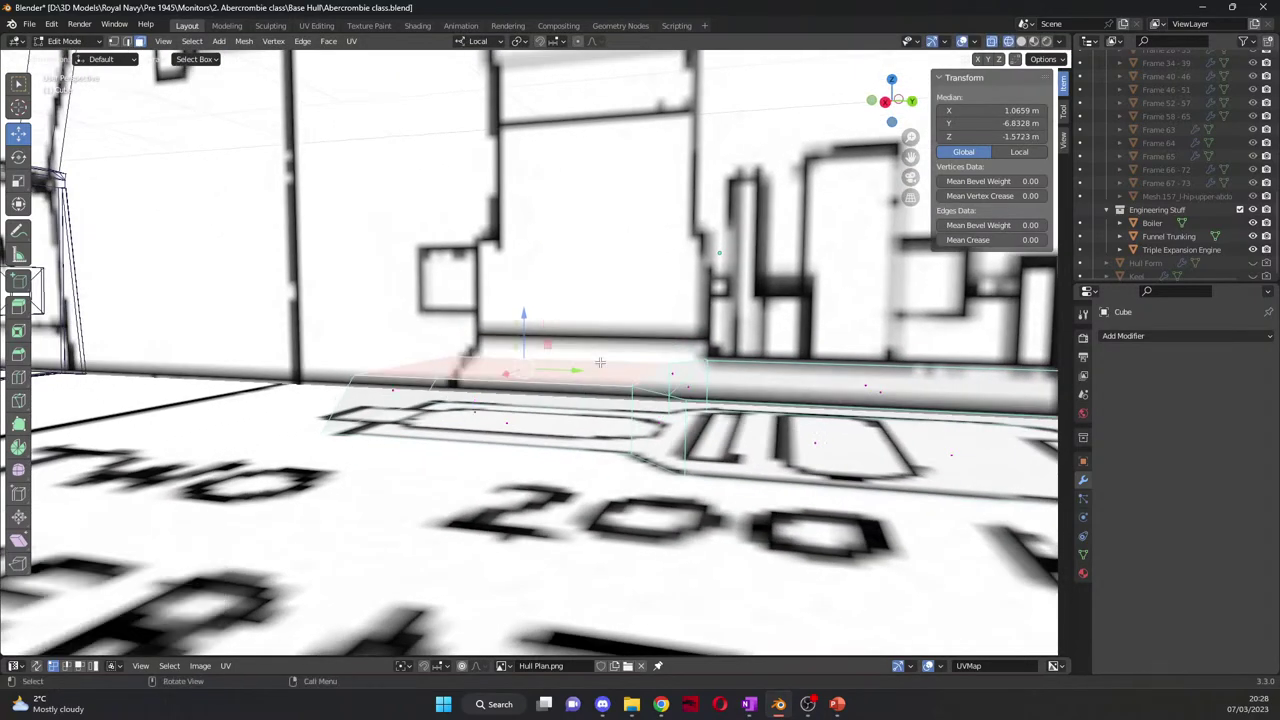
Step: Extrude the top faces of the narrow section and the tapered shoulder together about 0.118 m upward to the side elevation's line
middle_click_drag(600, 395, 603, 438)
left_click(673, 358, "shift")
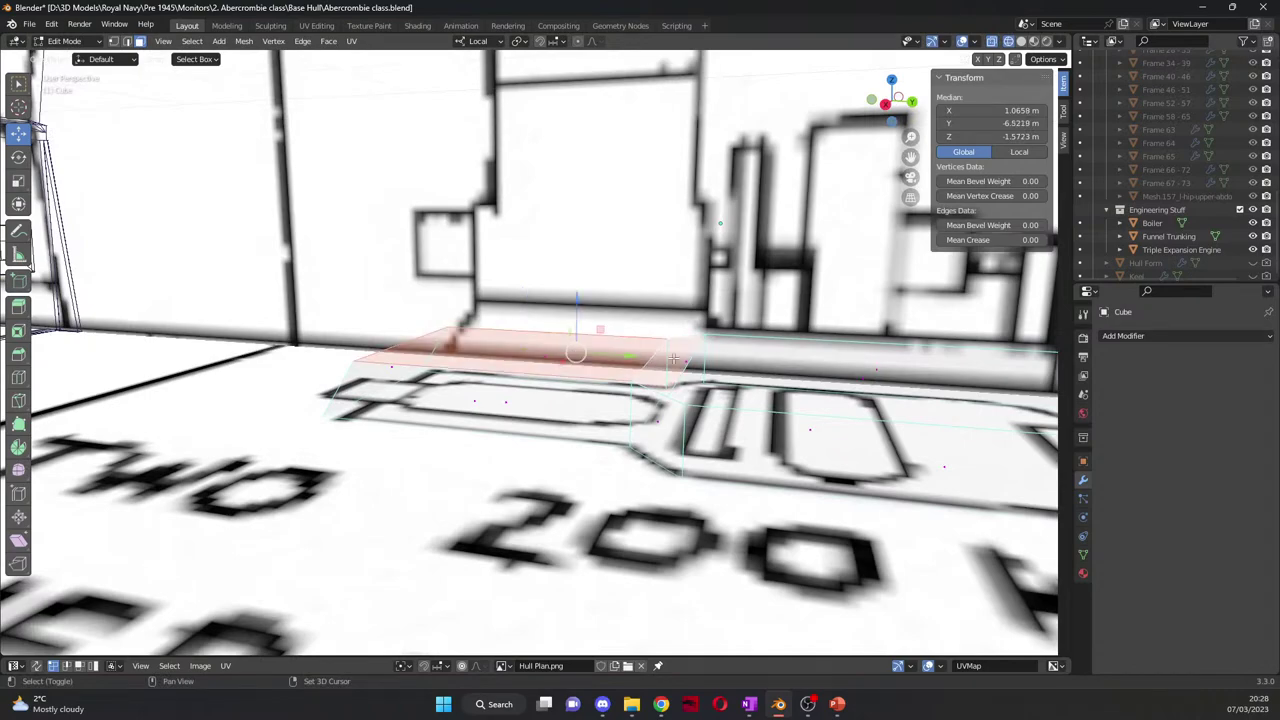
key("KP_3")
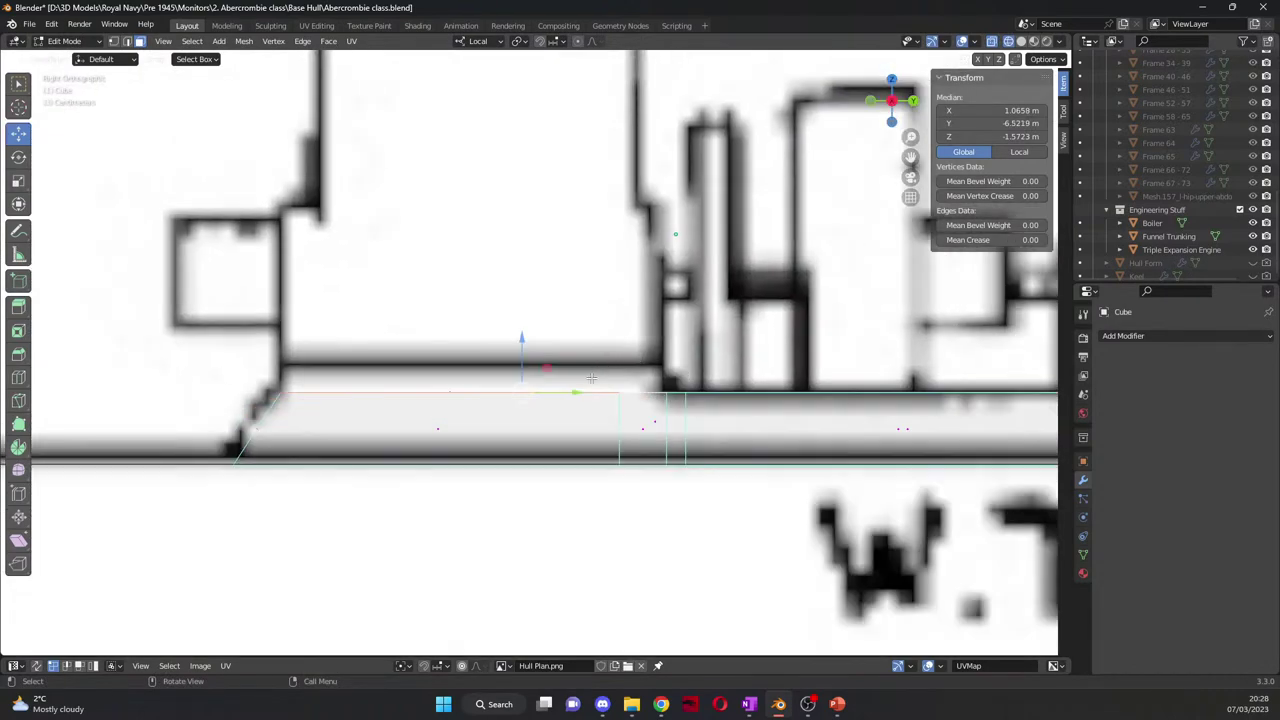
key("e")
left_click(589, 351)
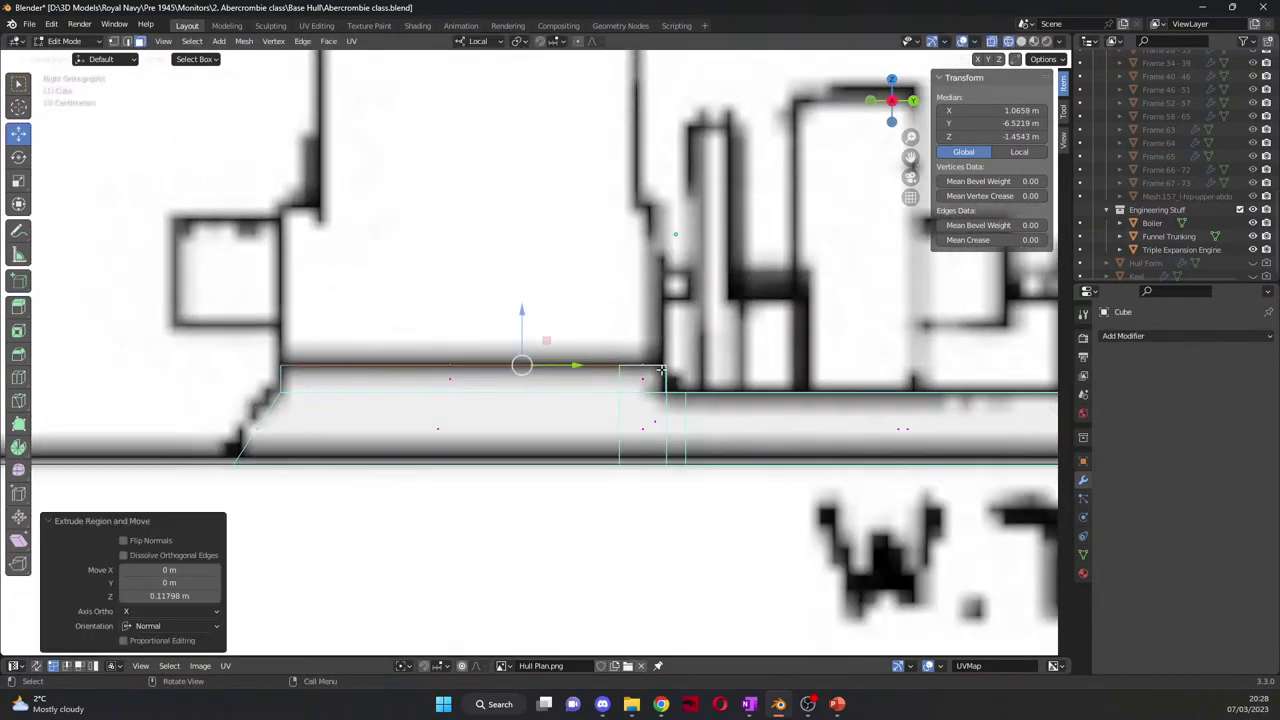
Step: Move the raised section's upper edge beside the wide section about 0.014 m along Y towards the boilers
middle_click_drag(661, 370, 710, 337)
left_click(128, 42)
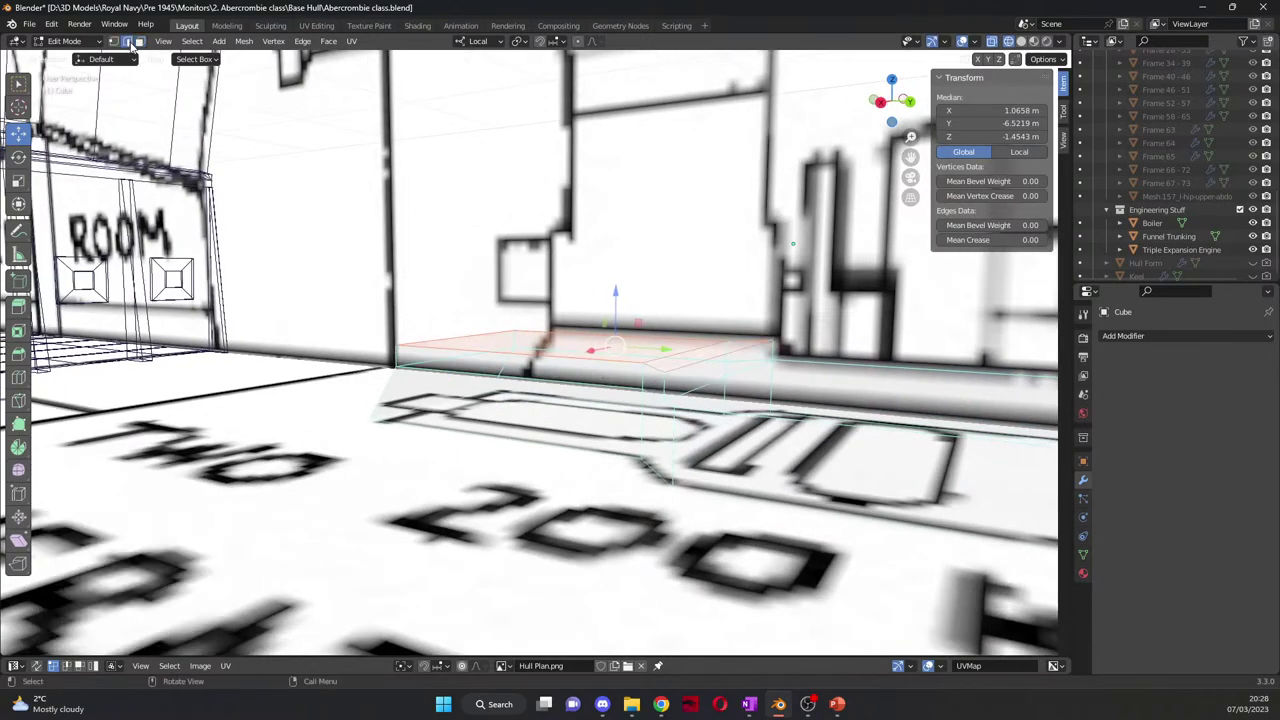
left_click(722, 354)
key("KP_3")
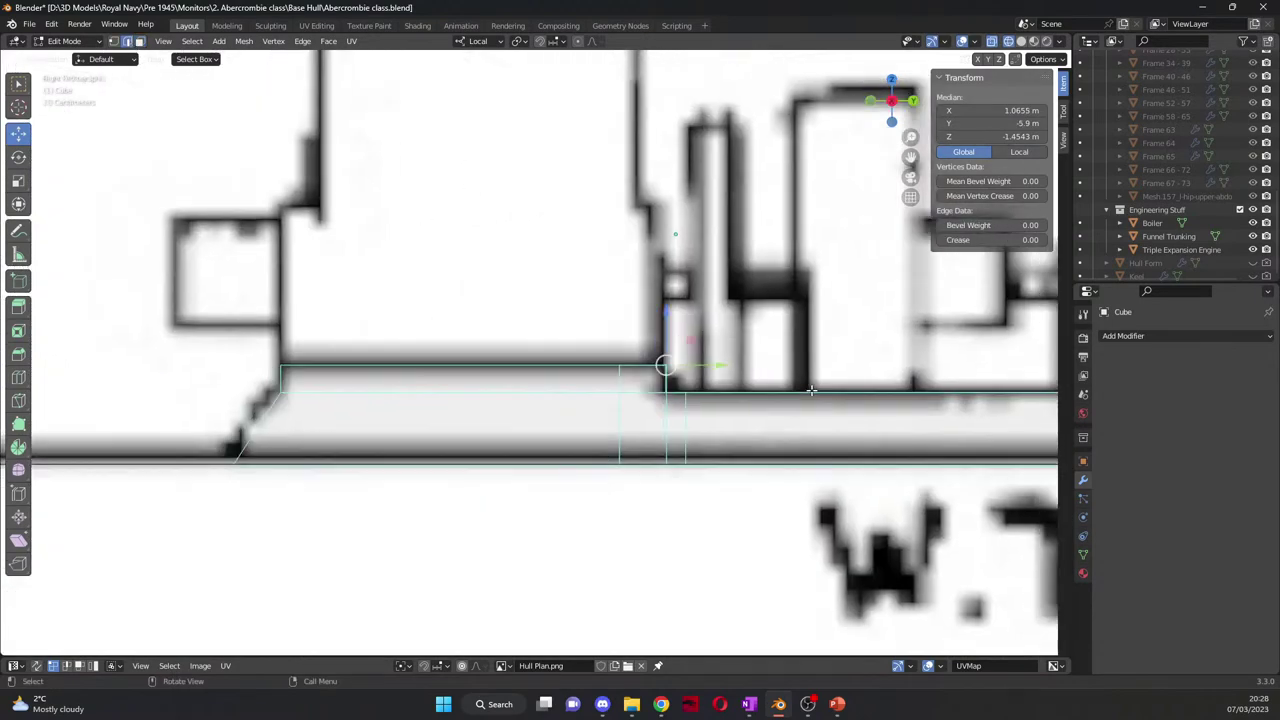
left_click_drag(724, 368, 739, 393)
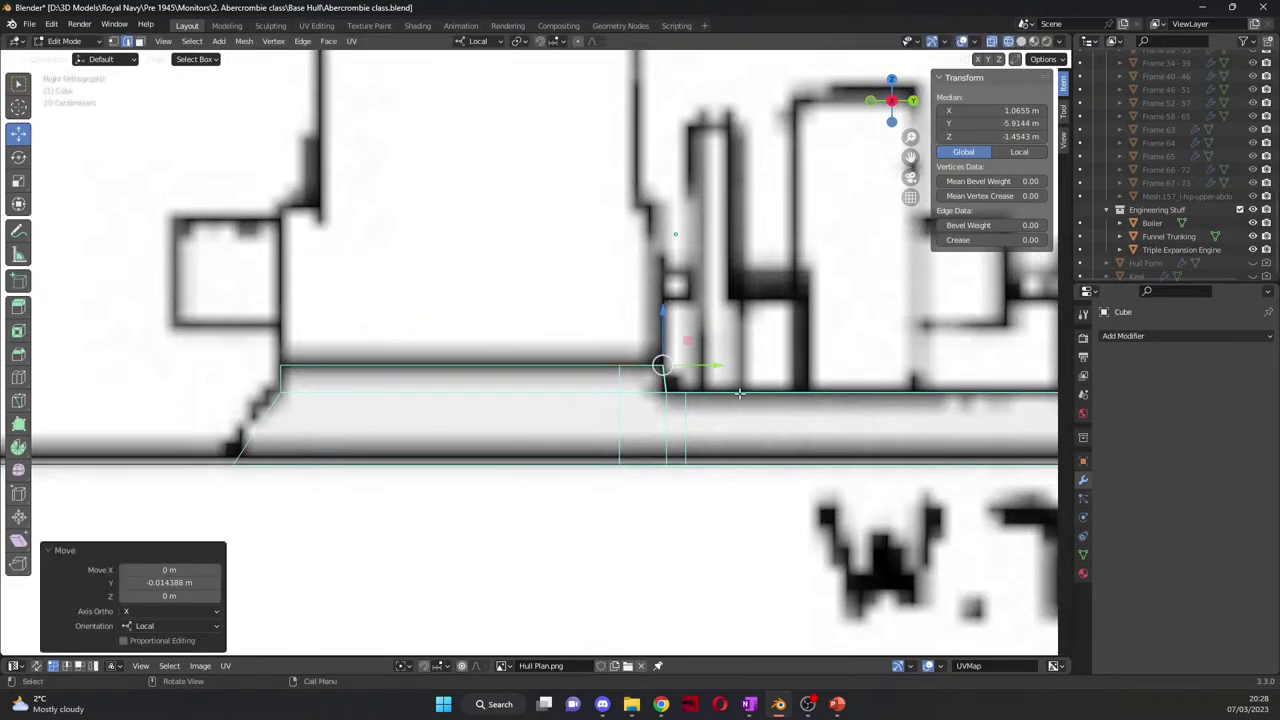
Step: Show the model in solid shading and examine the stepped generator base and its shoulder from several sides
scroll(741, 396, "down", 3)
middle_click_drag(741, 396, 598, 433)
scroll(738, 418, "down", 1)
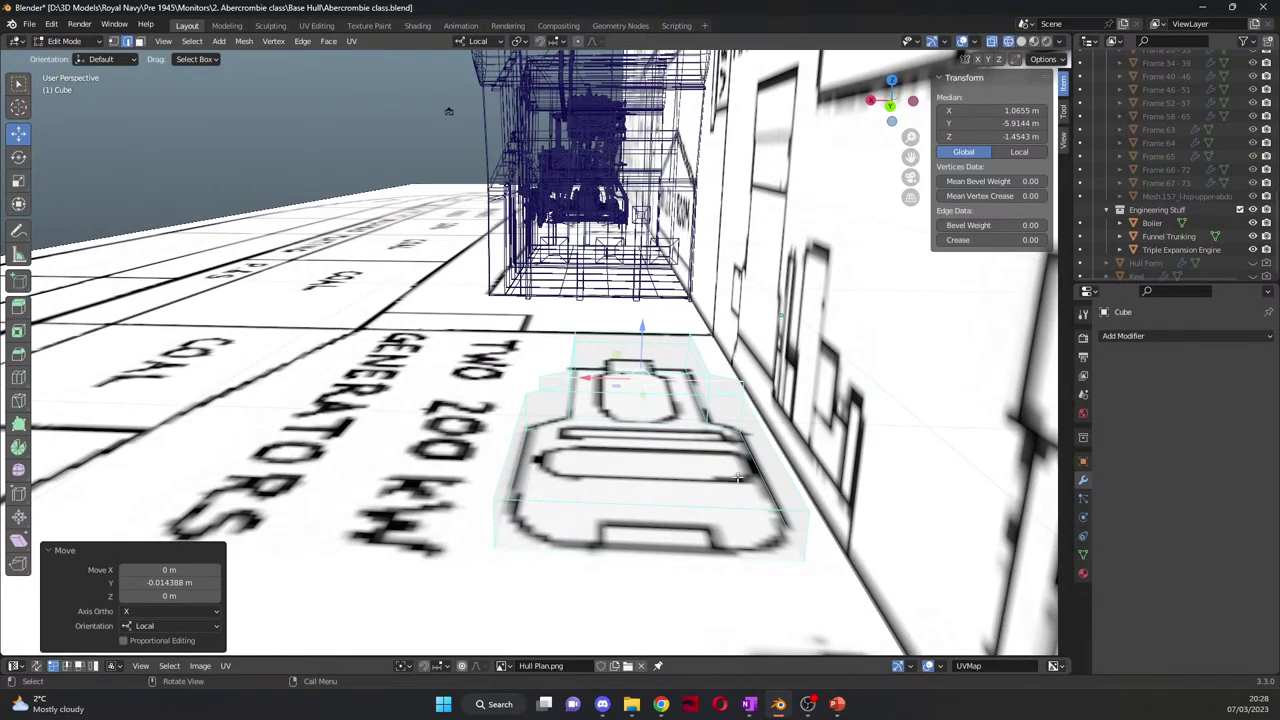
middle_click_drag(737, 478, 730, 332)
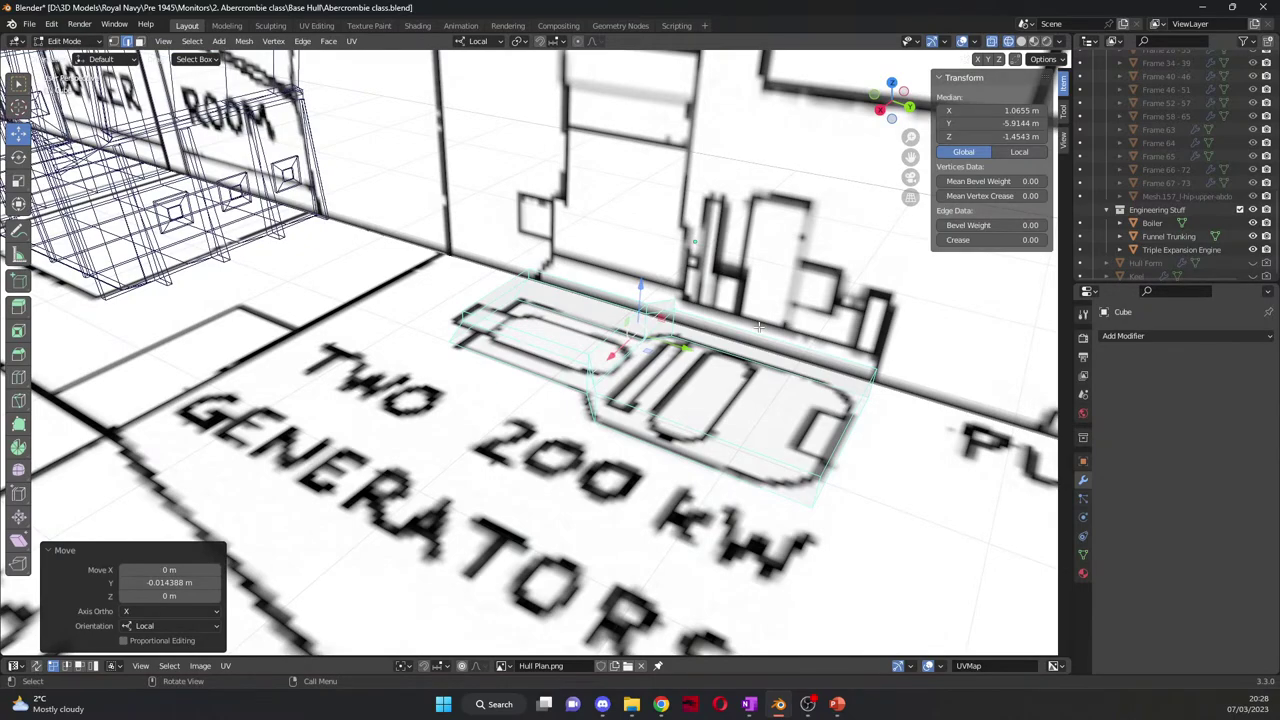
middle_click_drag(827, 370, 540, 261)
left_click(1021, 42)
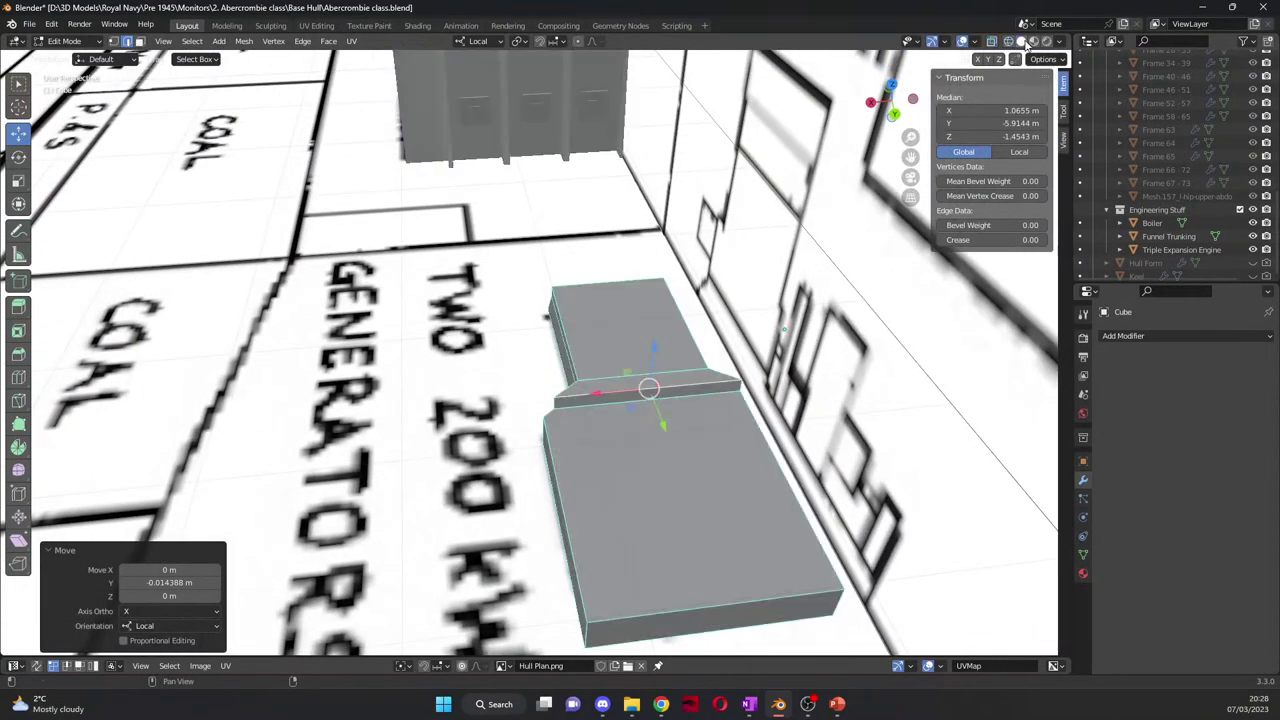
middle_click_drag(437, 374, 582, 290)
scroll(620, 390, "up", 3)
mouse_move(628, 396)
middle_mouse_down()
mouse_move(595, 421)
mouse_move(683, 450)
middle_mouse_up()
left_click(622, 421)
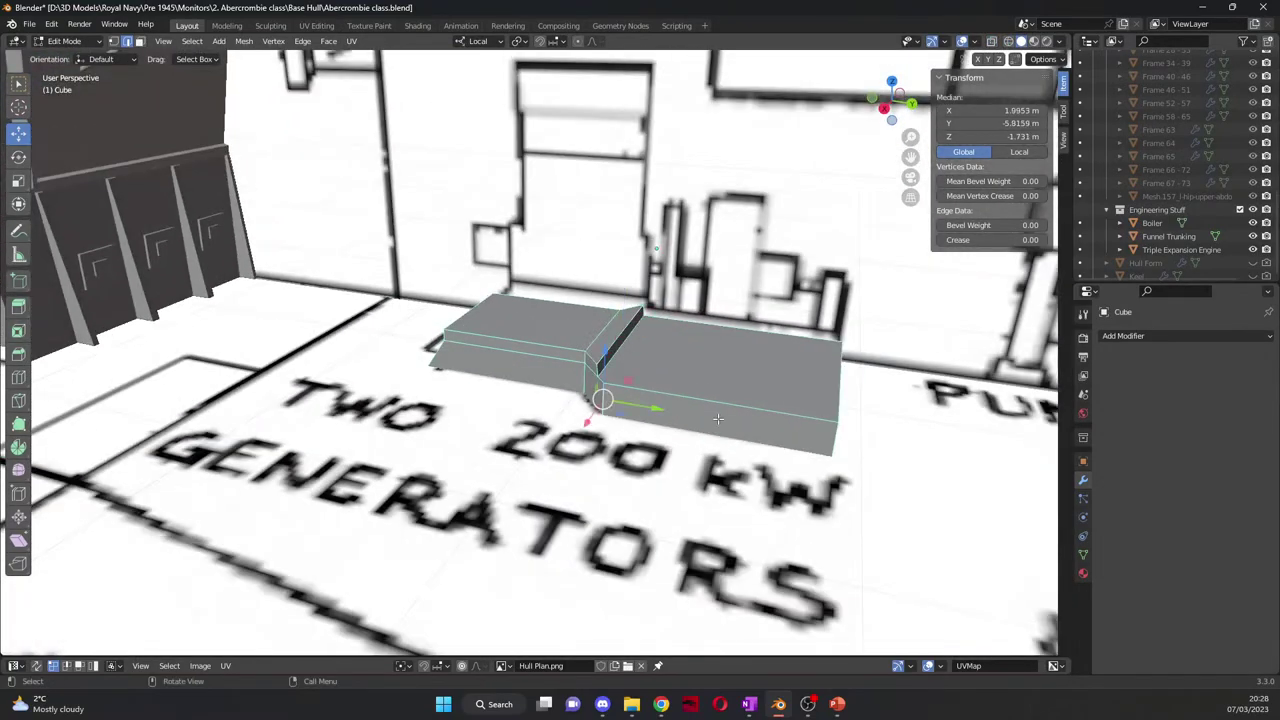
Step: Bevel the vertical corner edges of the wide section and the tapered shoulder about 0.07 m wide with one segment
middle_click_drag(622, 421, 659, 476)
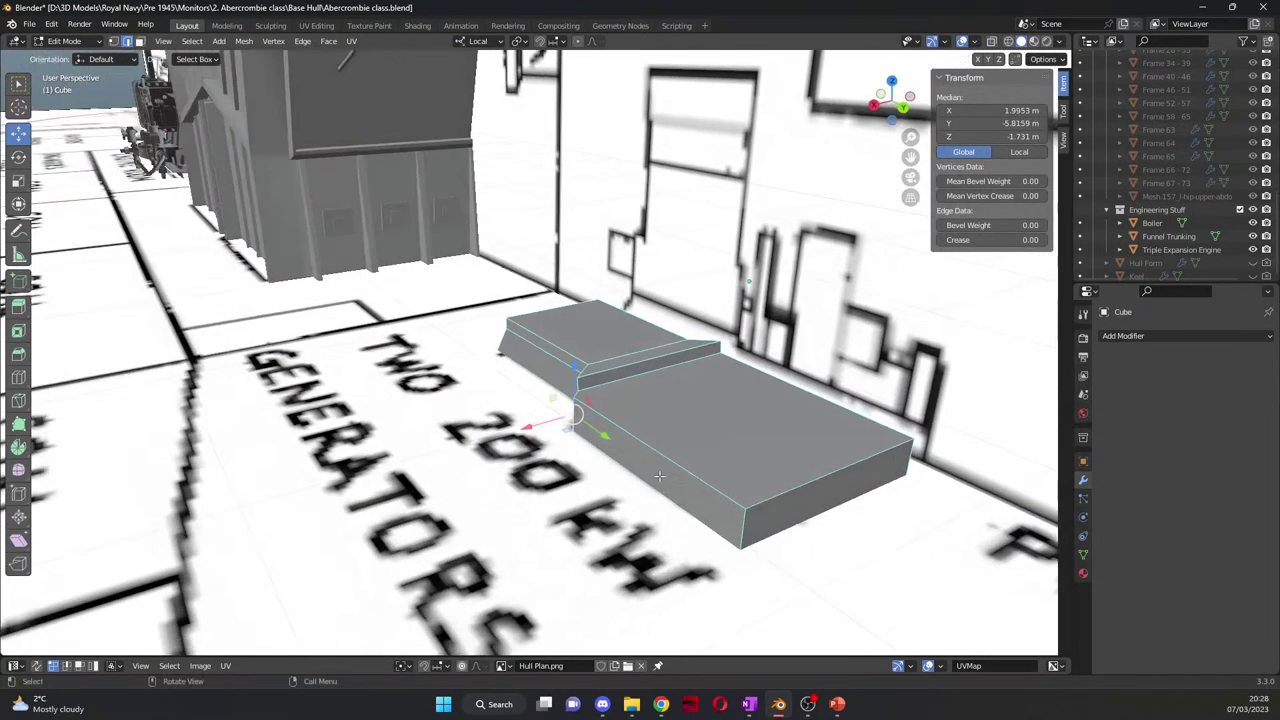
left_click(741, 531, "shift")
middle_click_drag(741, 531, 667, 518)
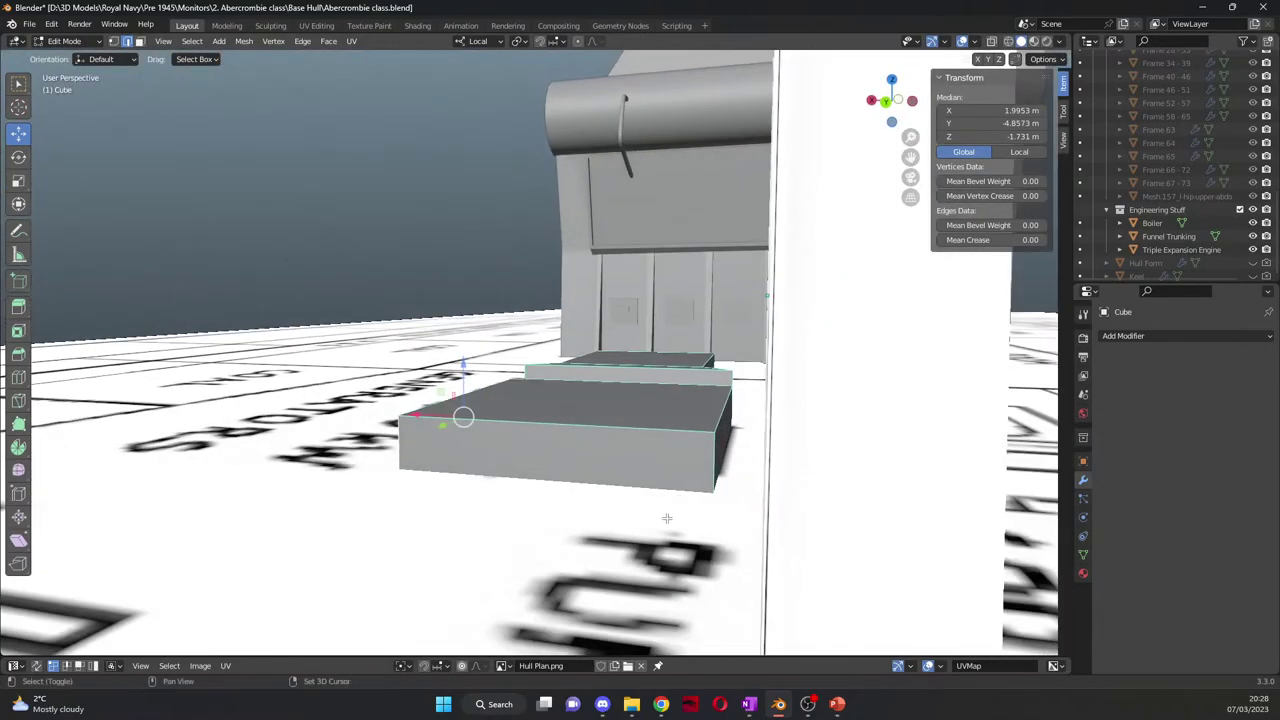
left_click(710, 460, "shift")
middle_click_drag(710, 460, 463, 513)
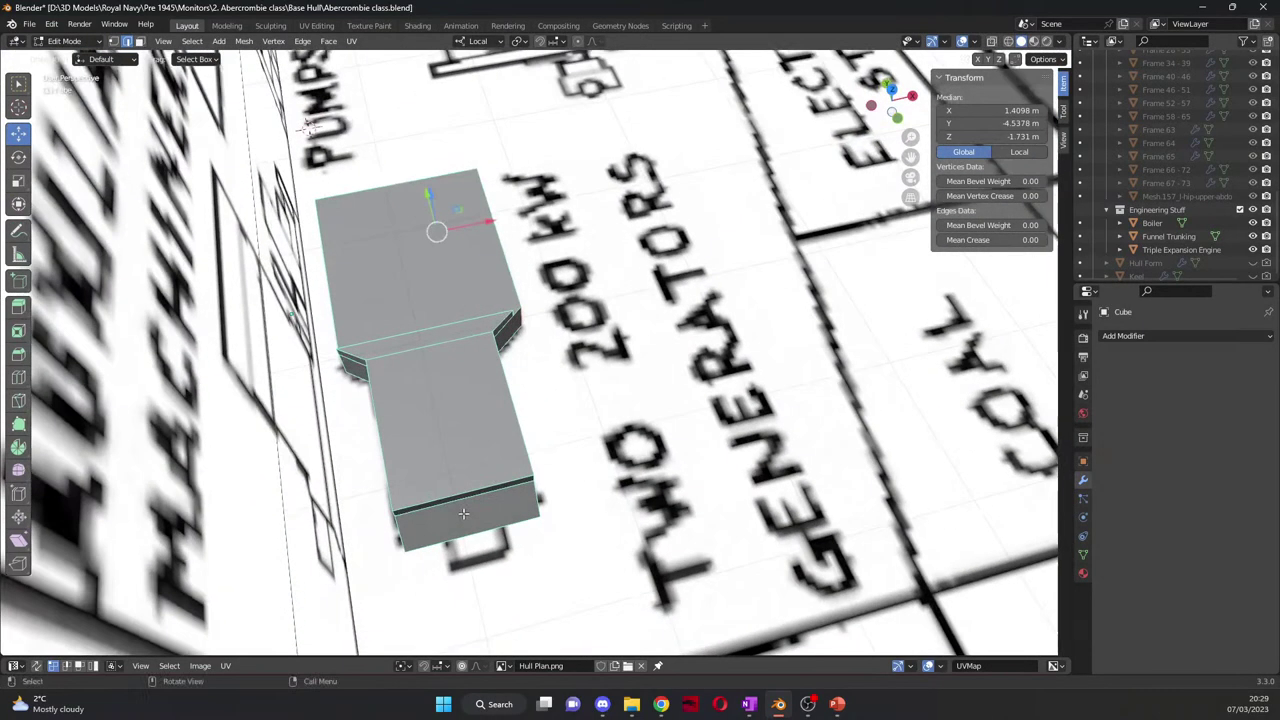
left_click(341, 355, "shift")
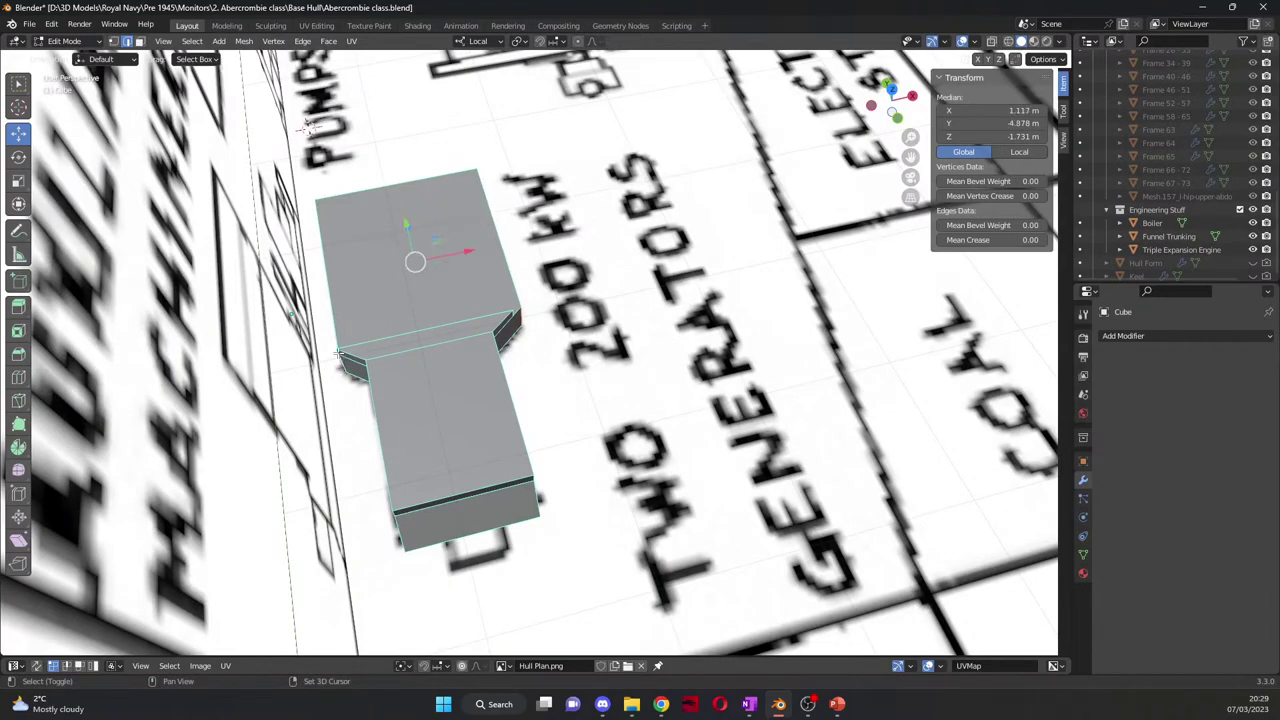
left_click(337, 354, "shift")
middle_click_drag(337, 354, 333, 331)
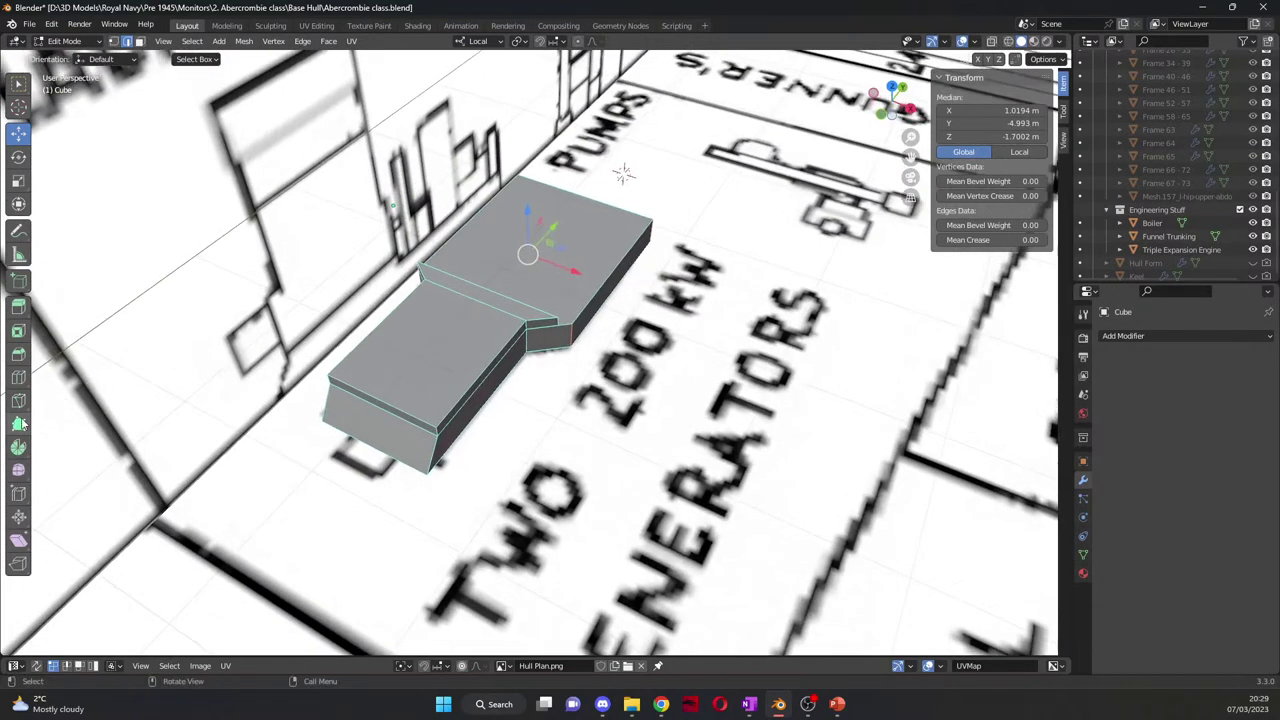
left_click(530, 339, "shift")
left_click(527, 332, "shift")
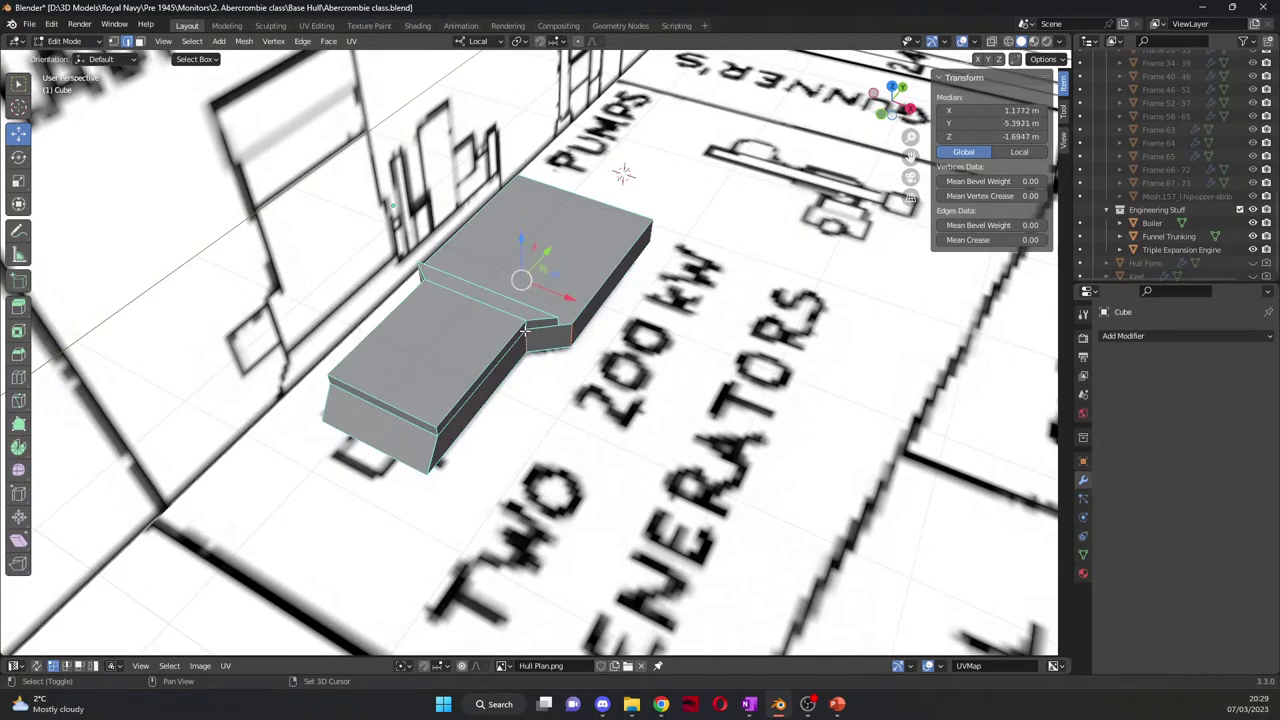
middle_click_drag(500, 403, 437, 387)
scroll(438, 388, "up", 3)
left_click(530, 337, "shift")
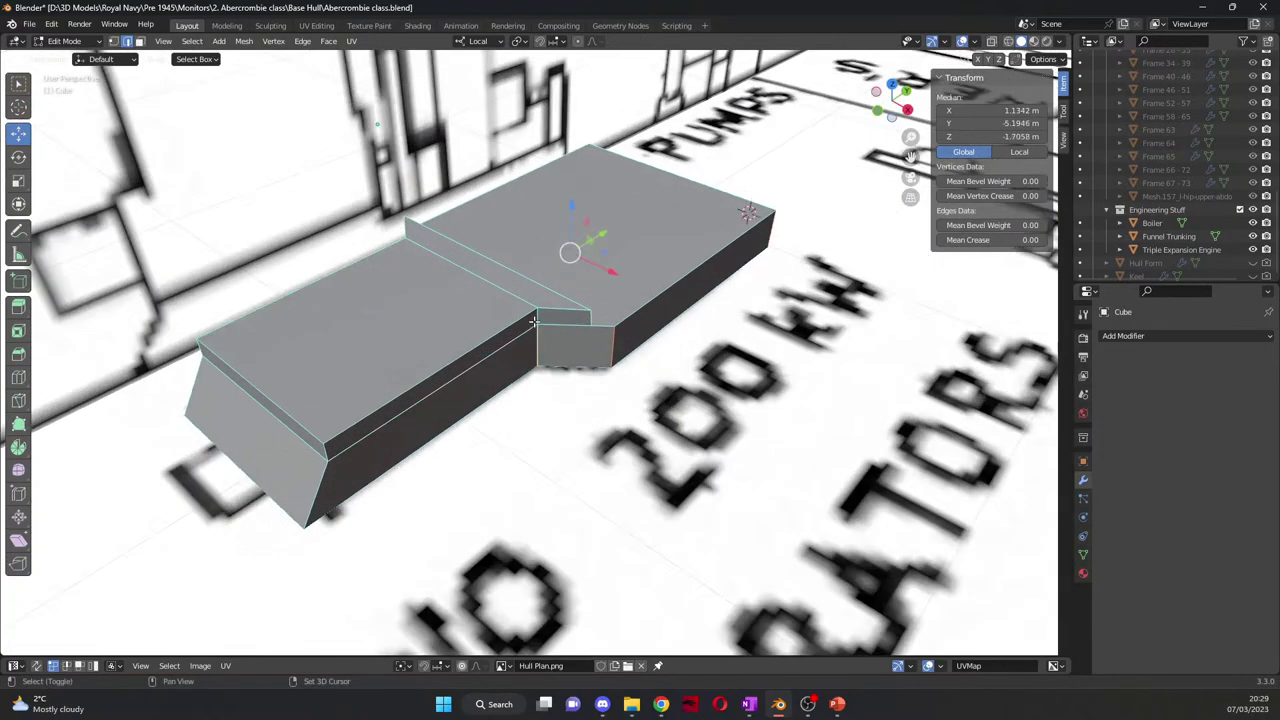
left_click(538, 321, "shift")
middle_click_drag(430, 340, 292, 461)
left_click(230, 469, "shift")
left_click(222, 426, "shift")
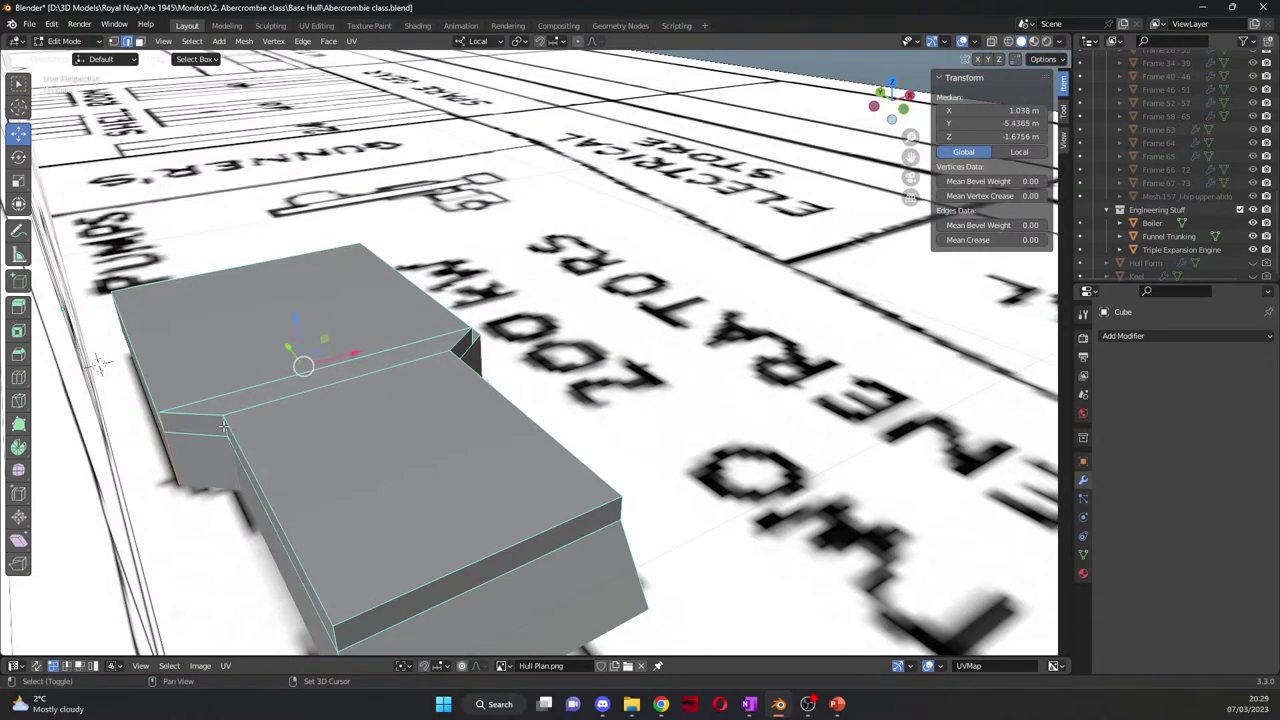
left_click(18, 354)
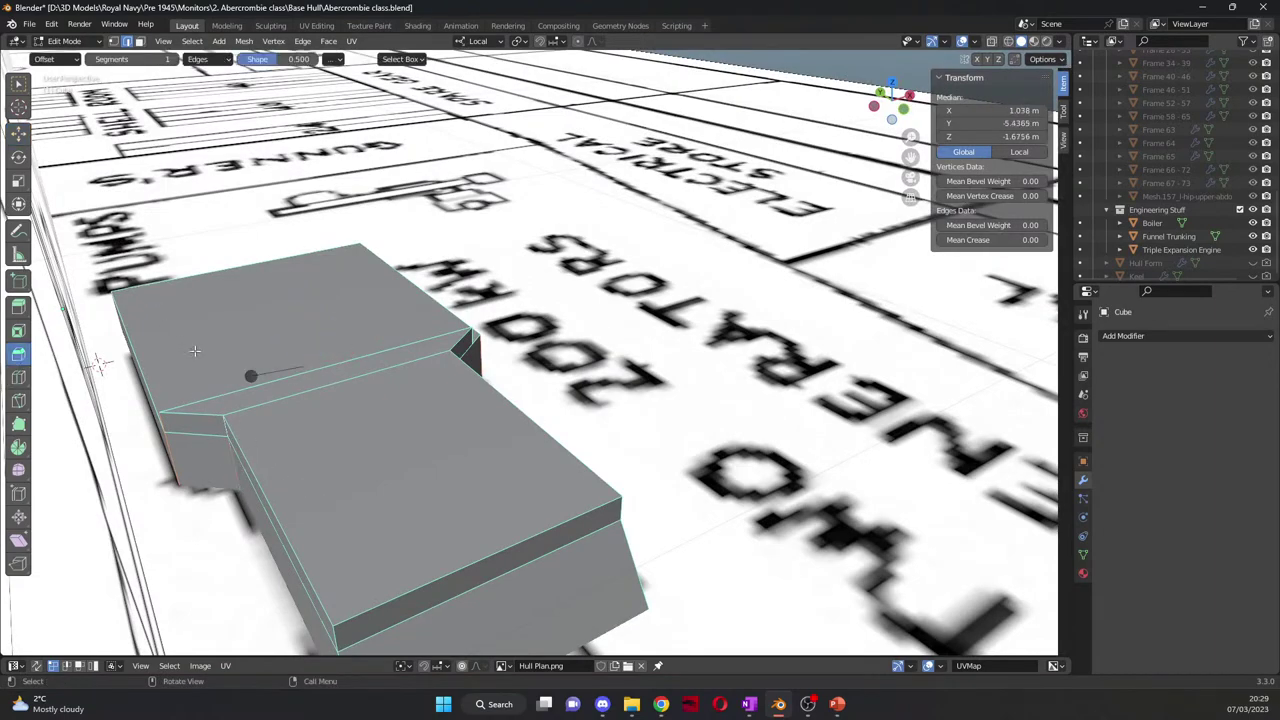
left_click_drag(257, 377, 239, 378)
Step: Align the shoulder's upper outer corner vertex with the vertex below it by setting its X to 0.27386 m
middle_click_drag(634, 382, 498, 393)
middle_click_drag(948, 418, 846, 424)
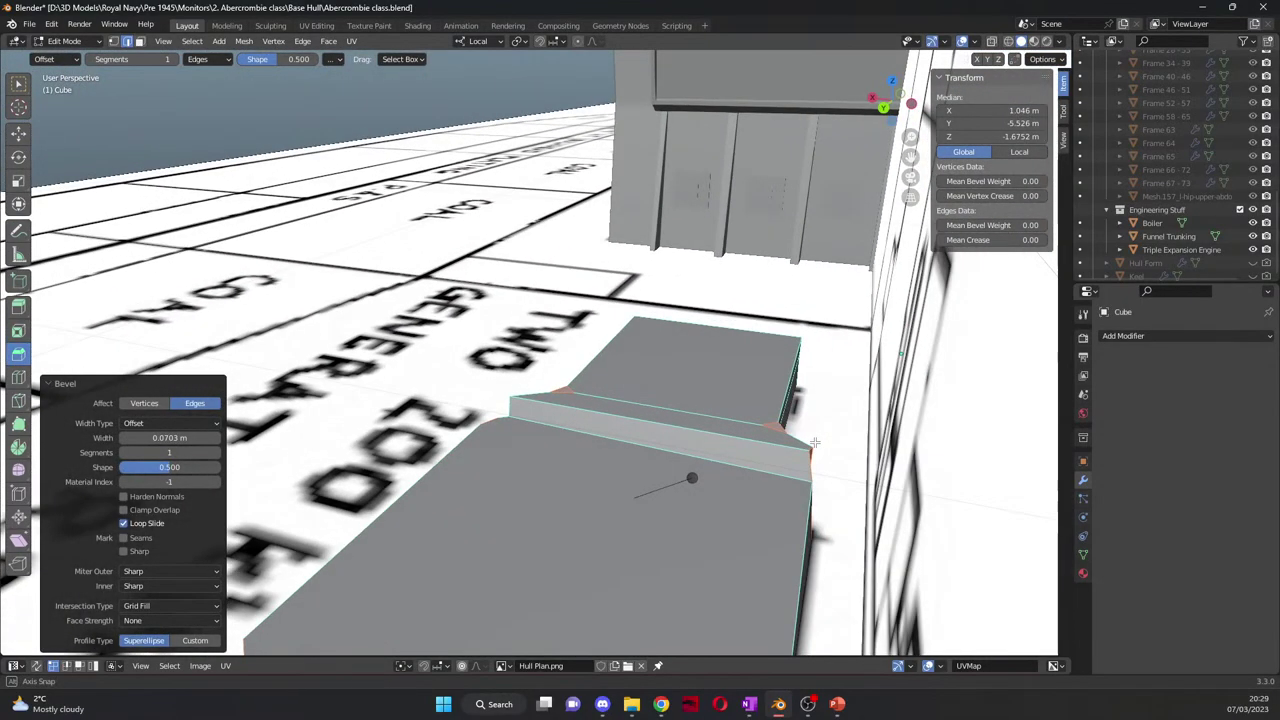
scroll(854, 487, "up", 2)
left_click_drag(910, 158, 600, 240)
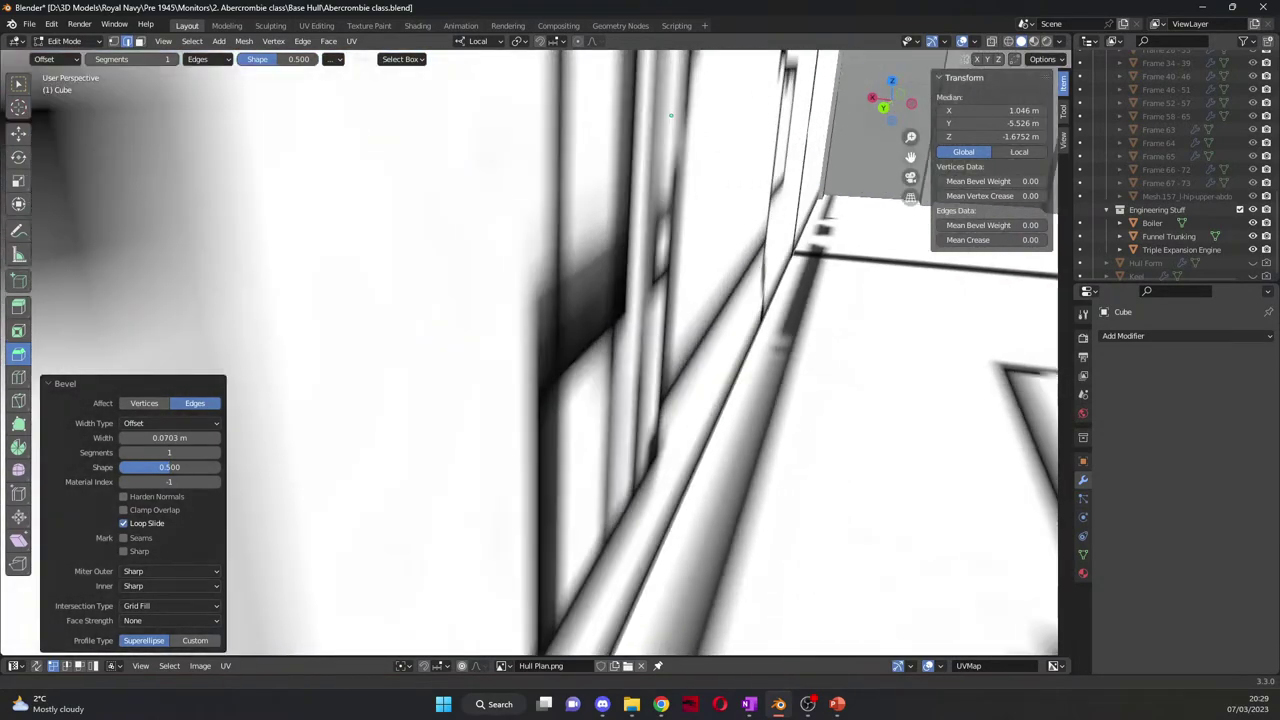
middle_click_drag(618, 503, 246, 197)
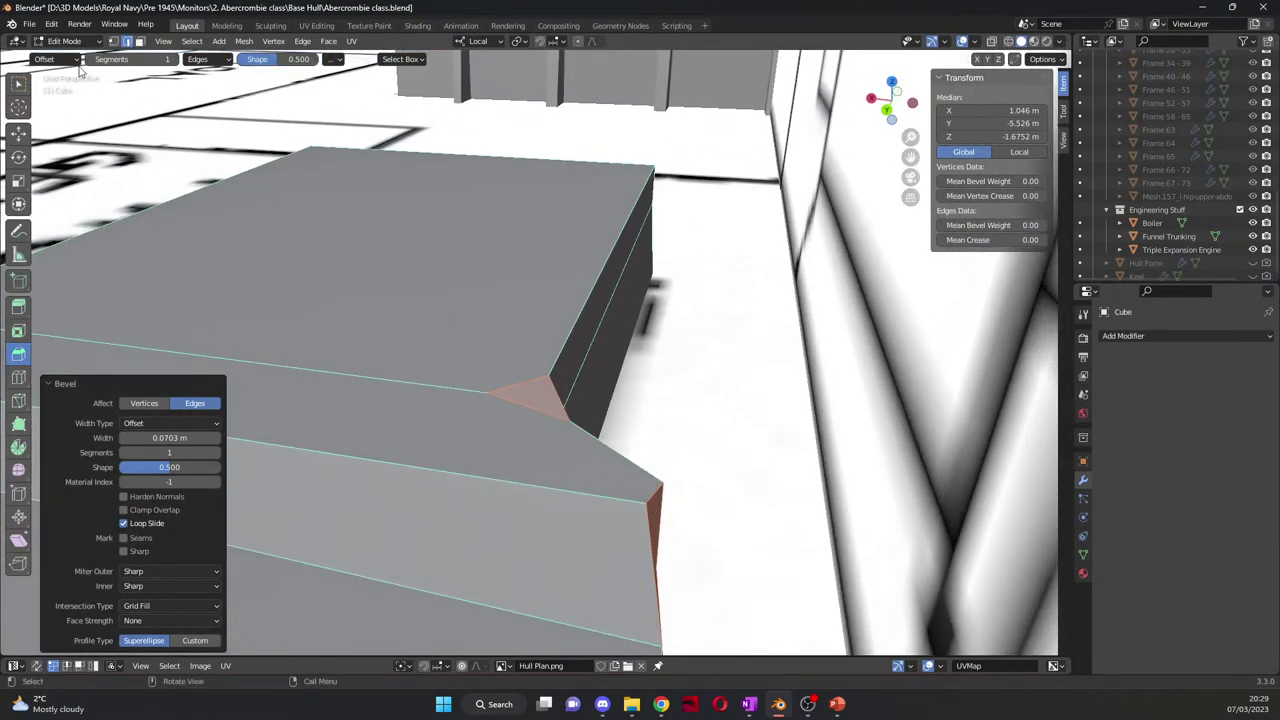
left_click(21, 134)
left_click(113, 41)
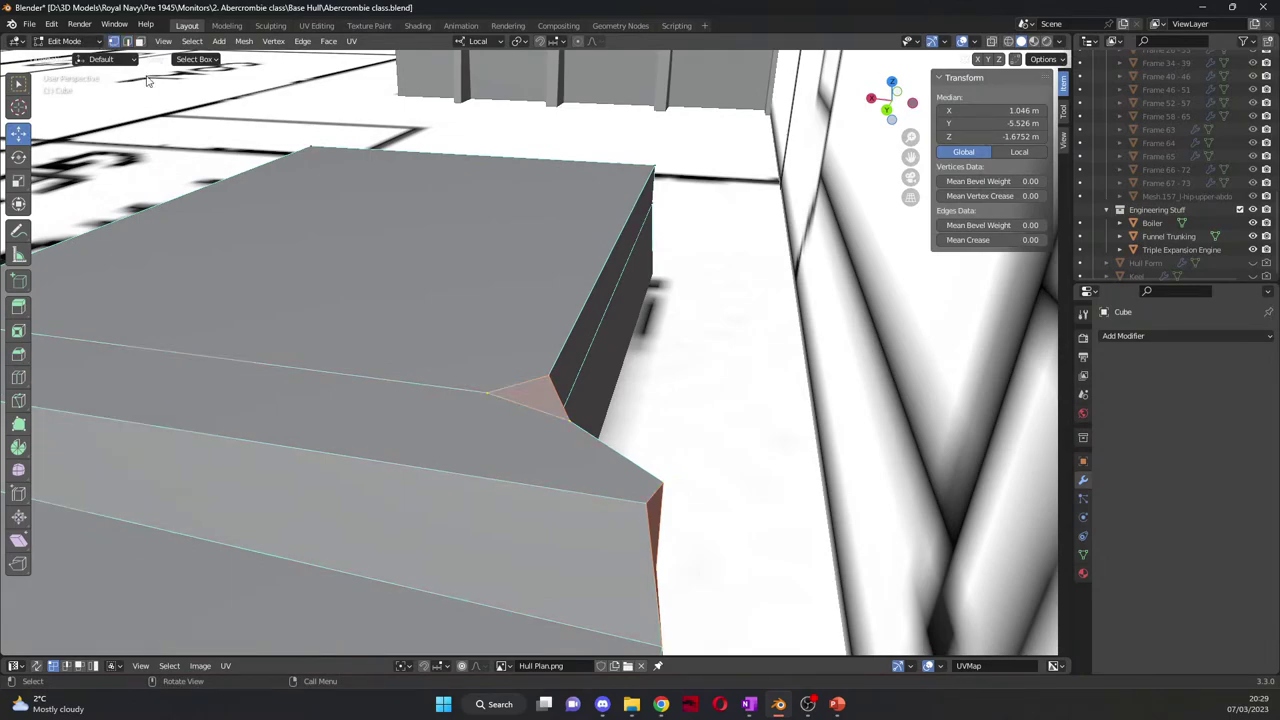
left_click(650, 500)
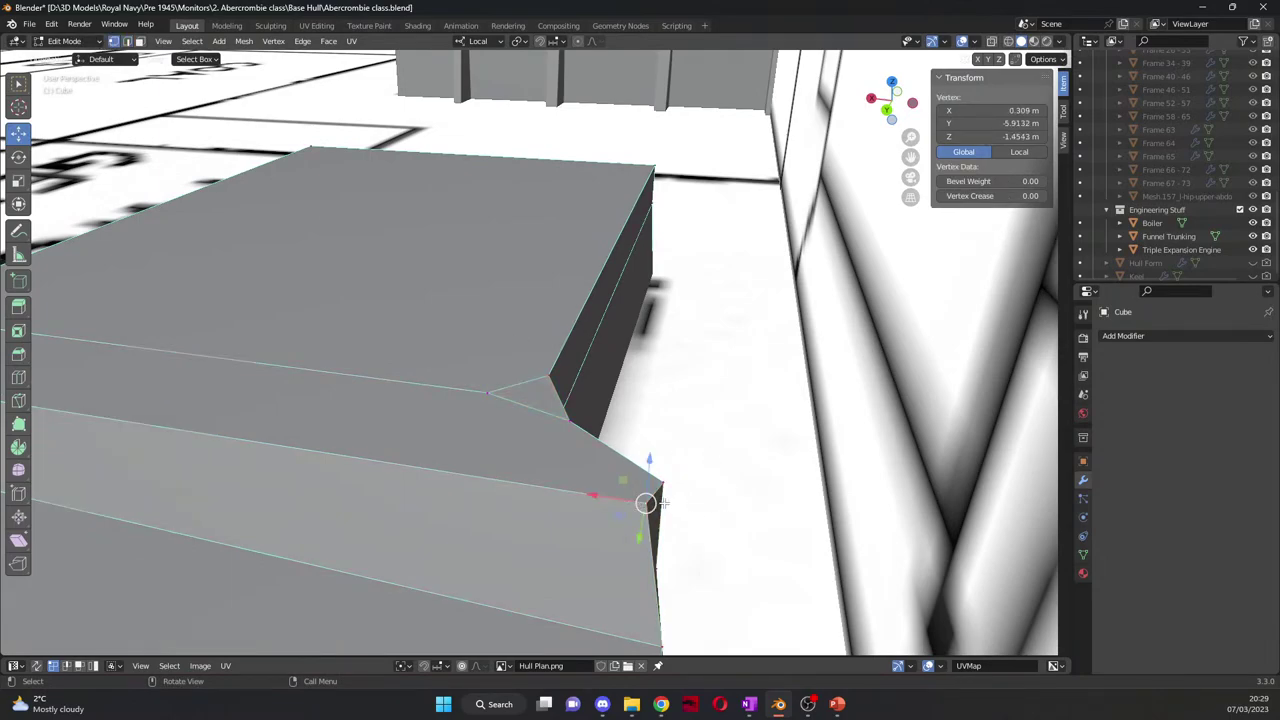
middle_click_drag(662, 503, 692, 509)
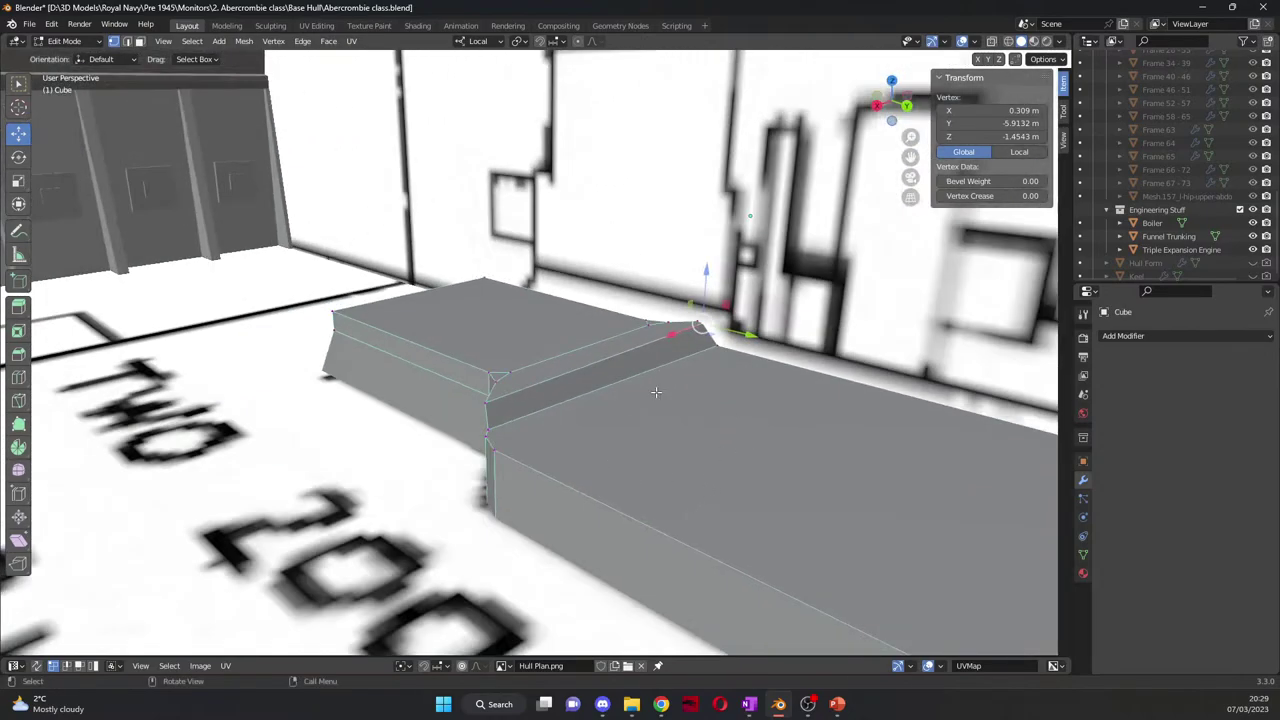
middle_click_drag(655, 392, 587, 448)
scroll(592, 446, "up", 1)
scroll(578, 448, "down", 1)
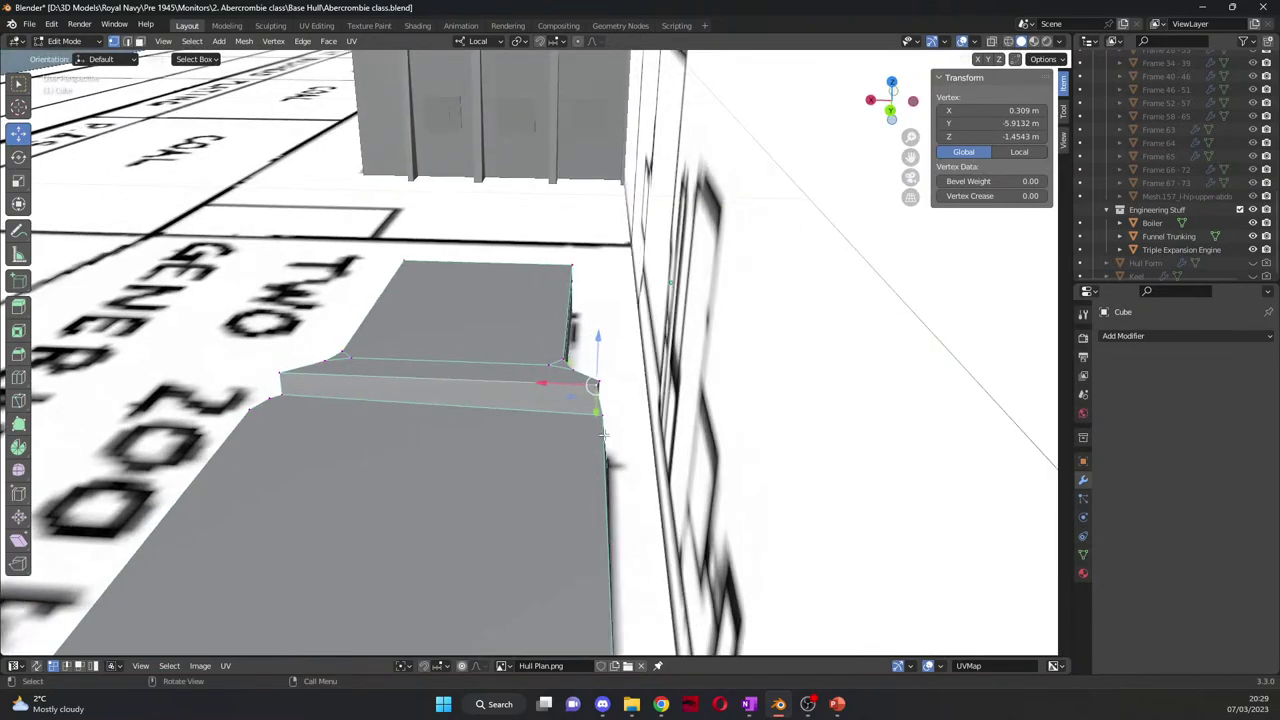
left_click(604, 435)
left_click(988, 110)
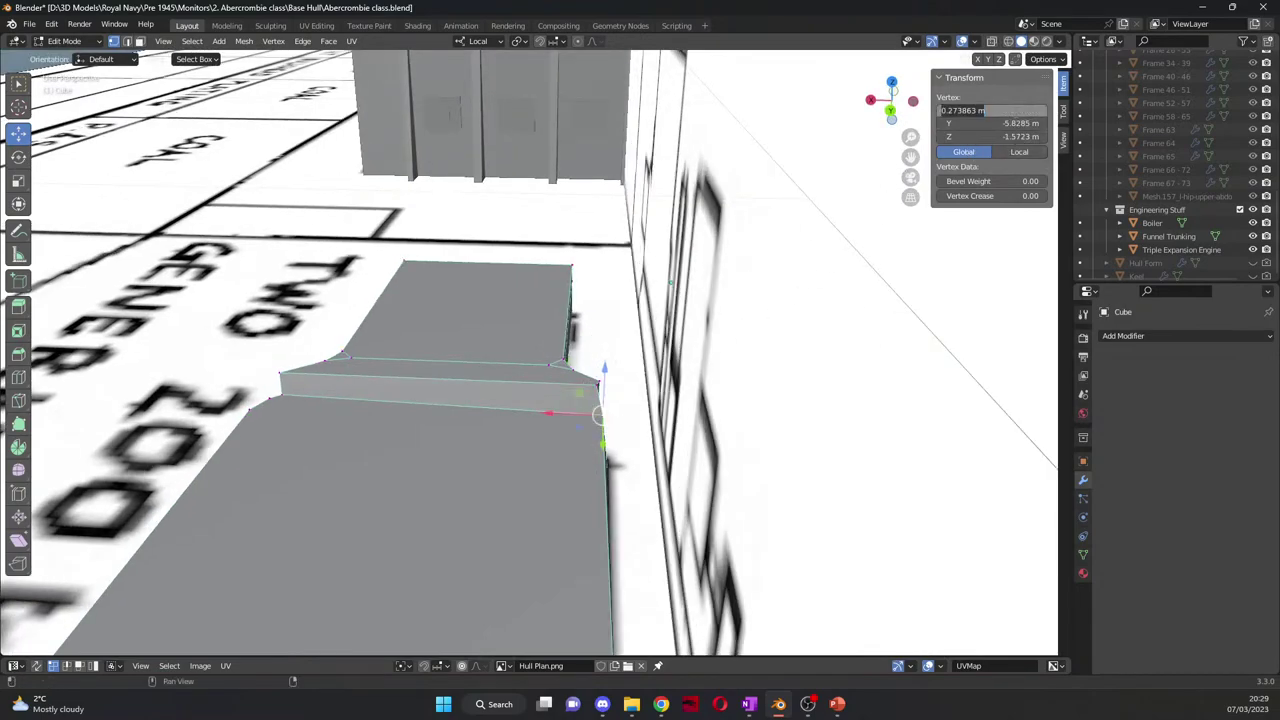
left_click(732, 372)
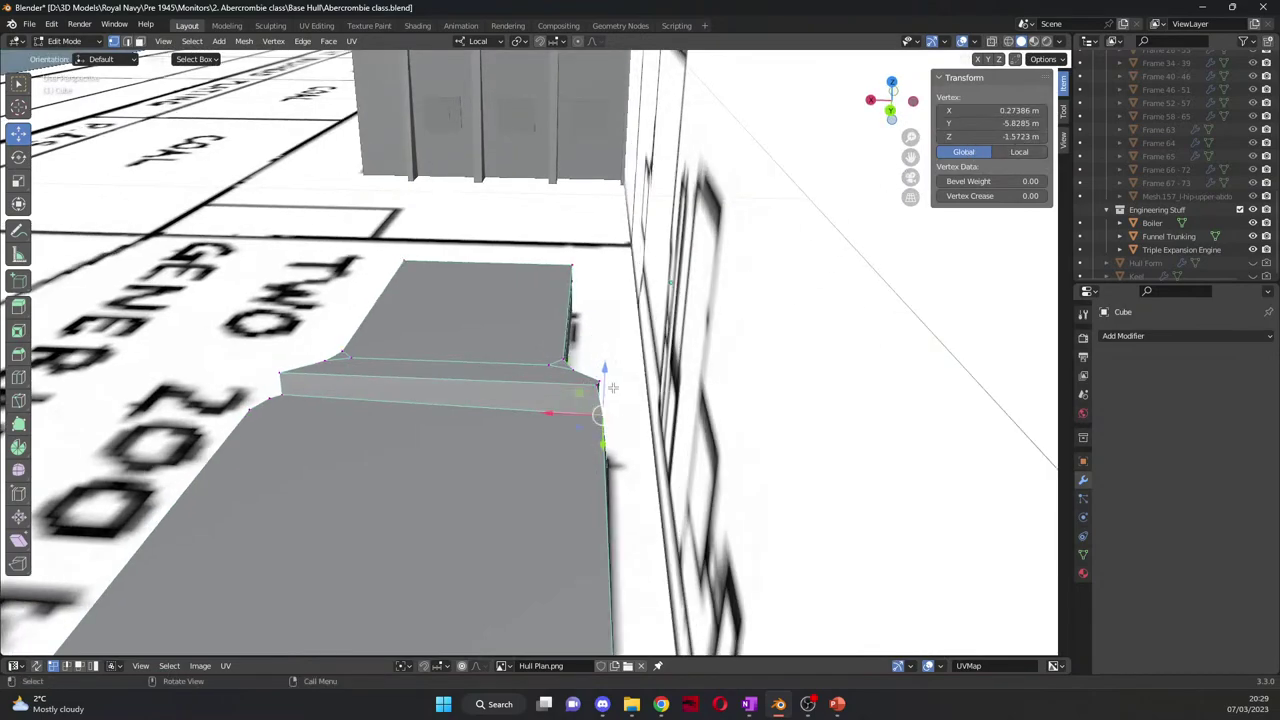
left_click(604, 384)
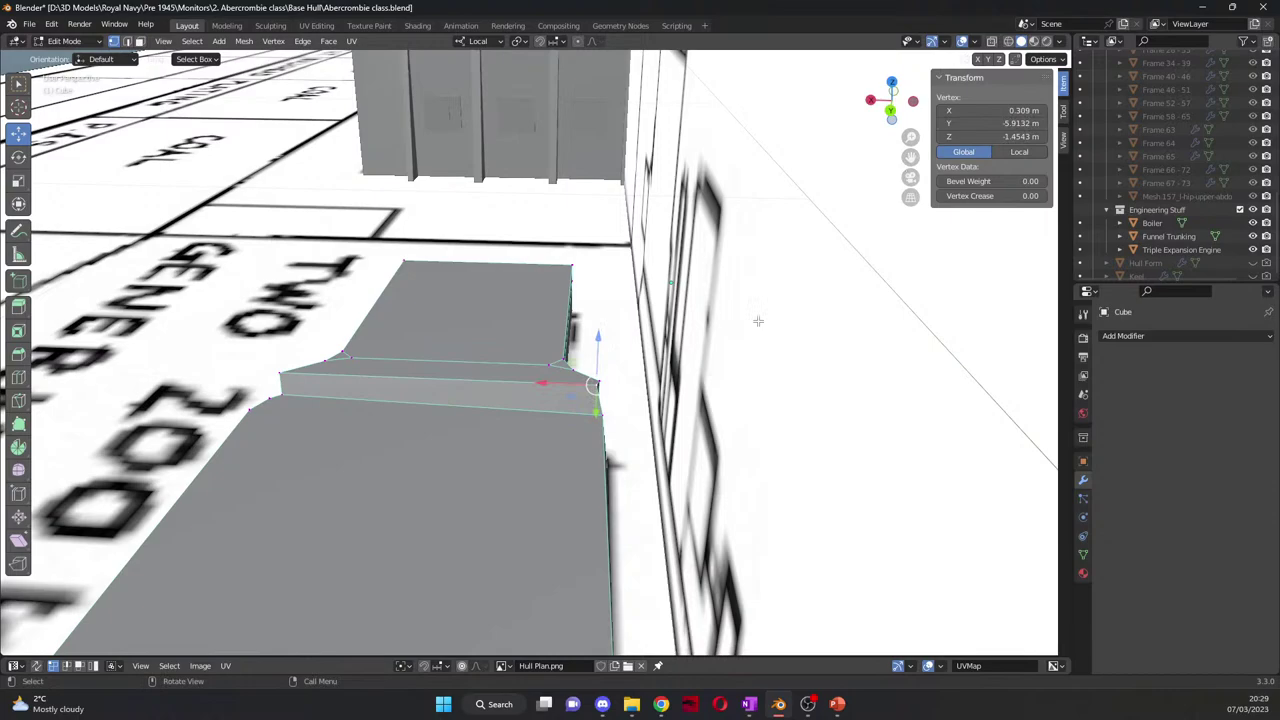
left_click(990, 110)
key("Return")
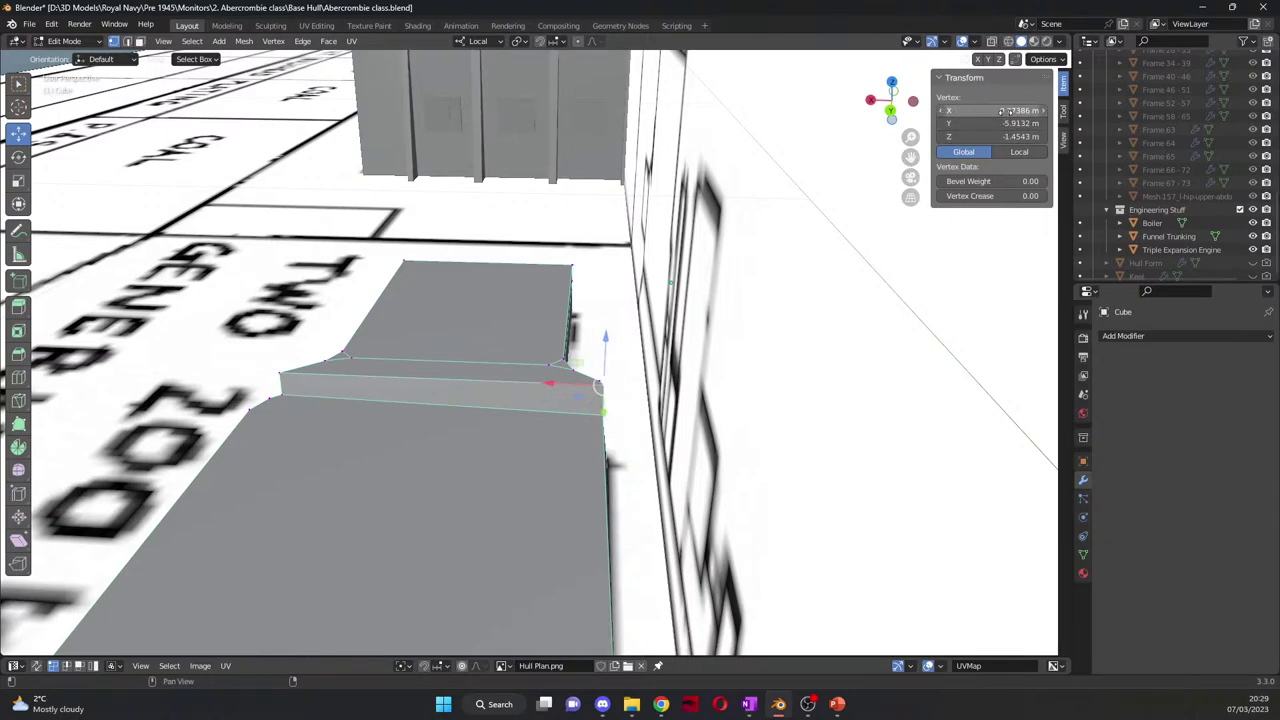
left_click(757, 314)
Step: Bevel the four vertical edges of the chamfered corners at the wide section's free end to round them further
middle_click_drag(757, 314, 247, 471)
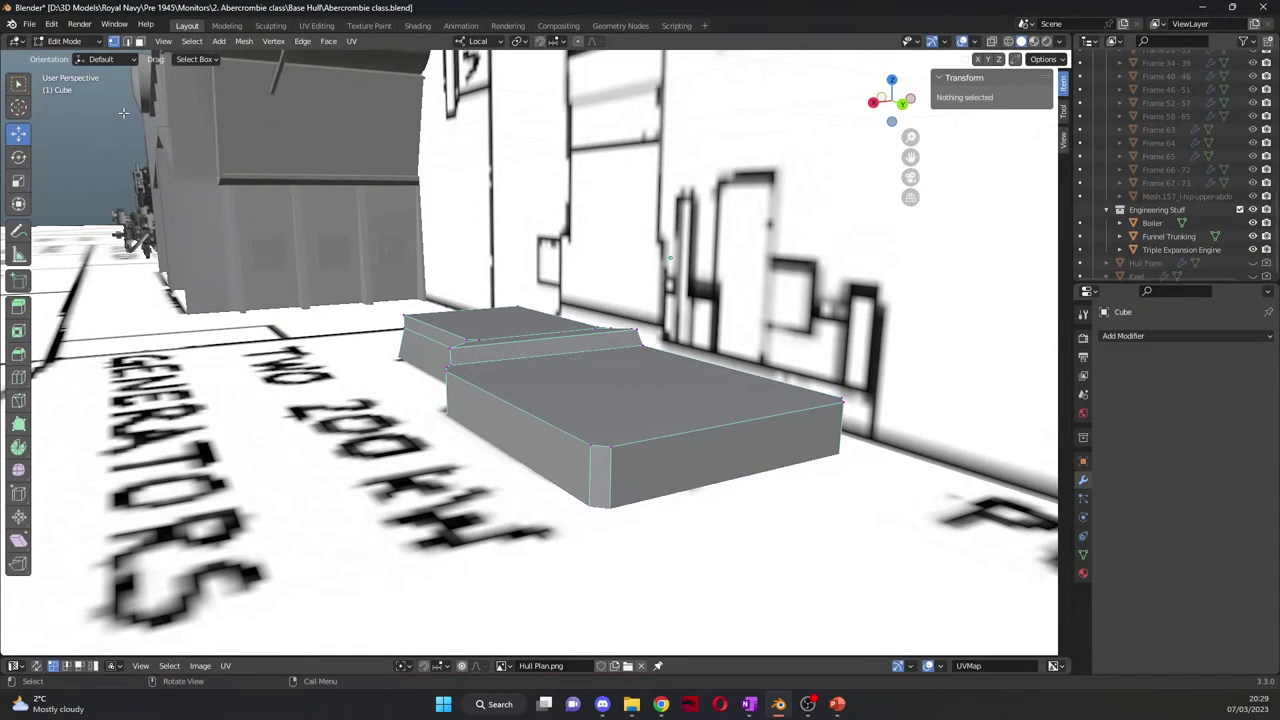
left_click(586, 474)
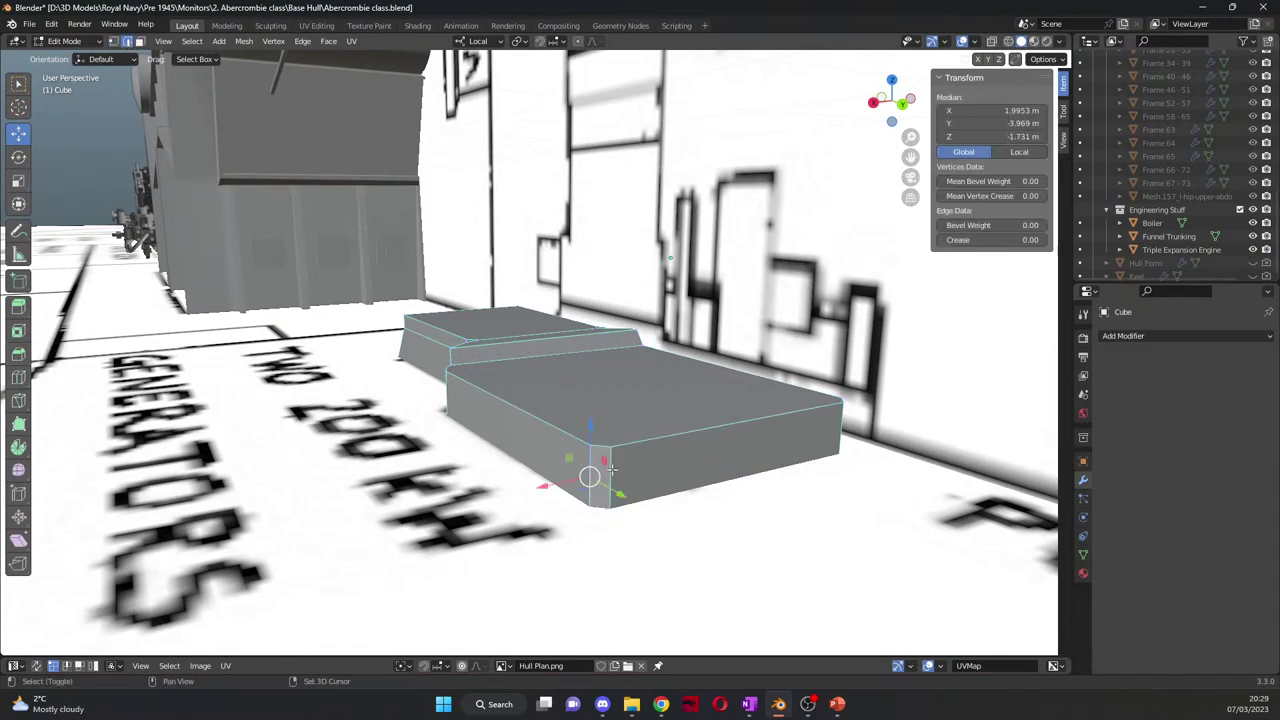
left_click(614, 478, "shift")
middle_click_drag(675, 482, 602, 476)
left_click(574, 447, "shift")
left_click(562, 450, "shift")
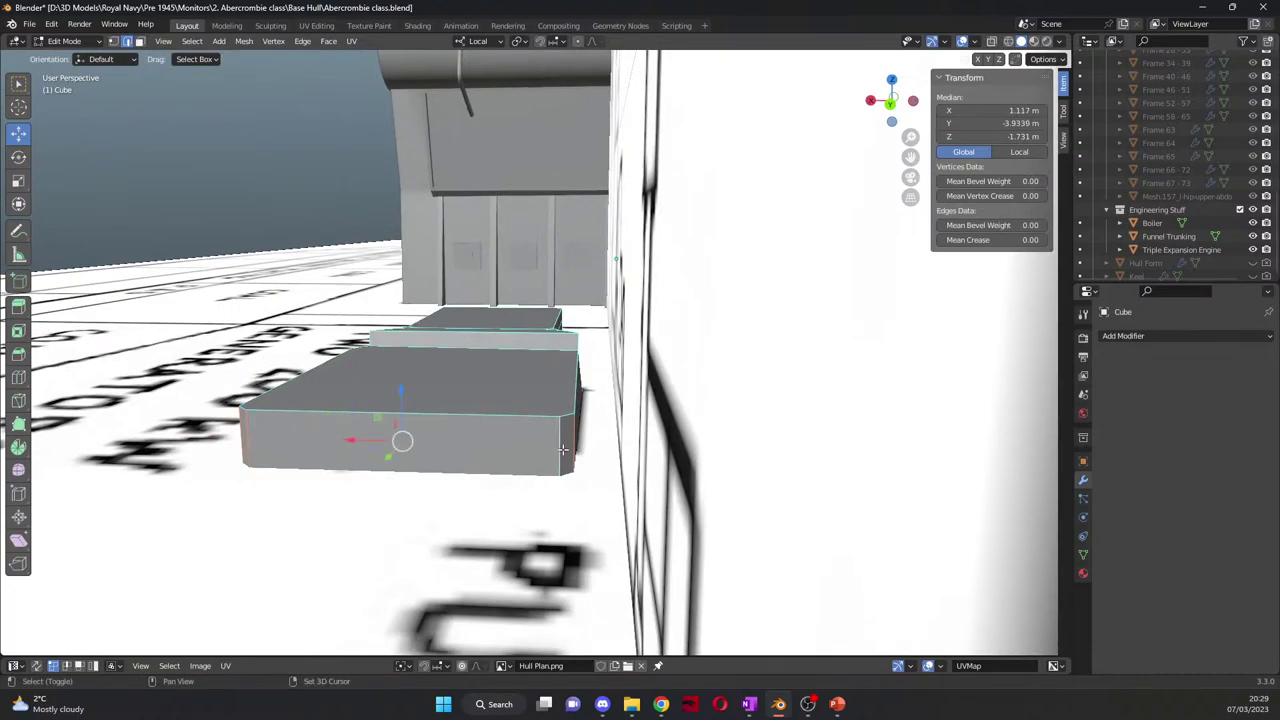
left_click(18, 354)
left_click_drag(381, 466, 382, 472)
left_click(382, 562)
Step: Return to Object Mode and apply smooth shading to the generator base
middle_click_drag(376, 560, 460, 520)
scroll(425, 575, "down", 3)
key("Tab")
middle_click_drag(592, 490, 625, 486)
scroll(620, 475, "up", 5)
right_click(608, 453)
left_click(600, 421)
Step: Move the horizontal edge midway up the narrow section's end face slightly outward along Y to follow the side elevation's slope
scroll(661, 491, "up", 2)
left_click(530, 433)
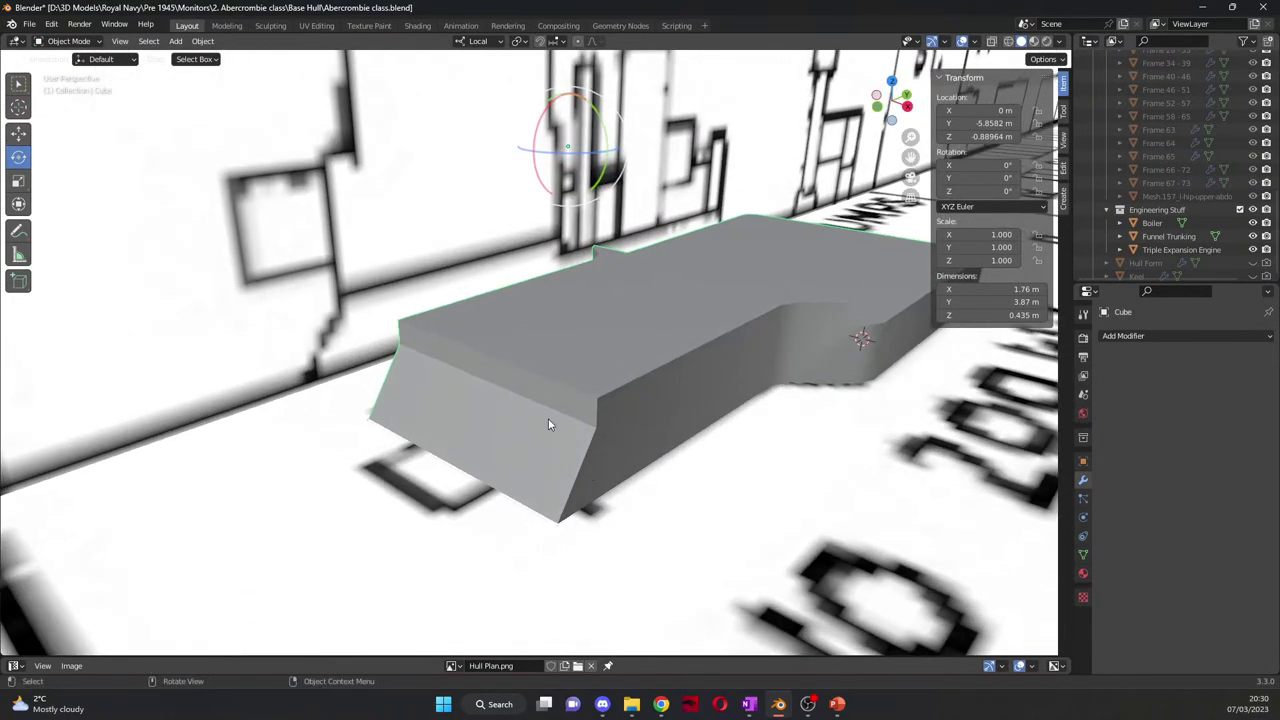
key("Tab")
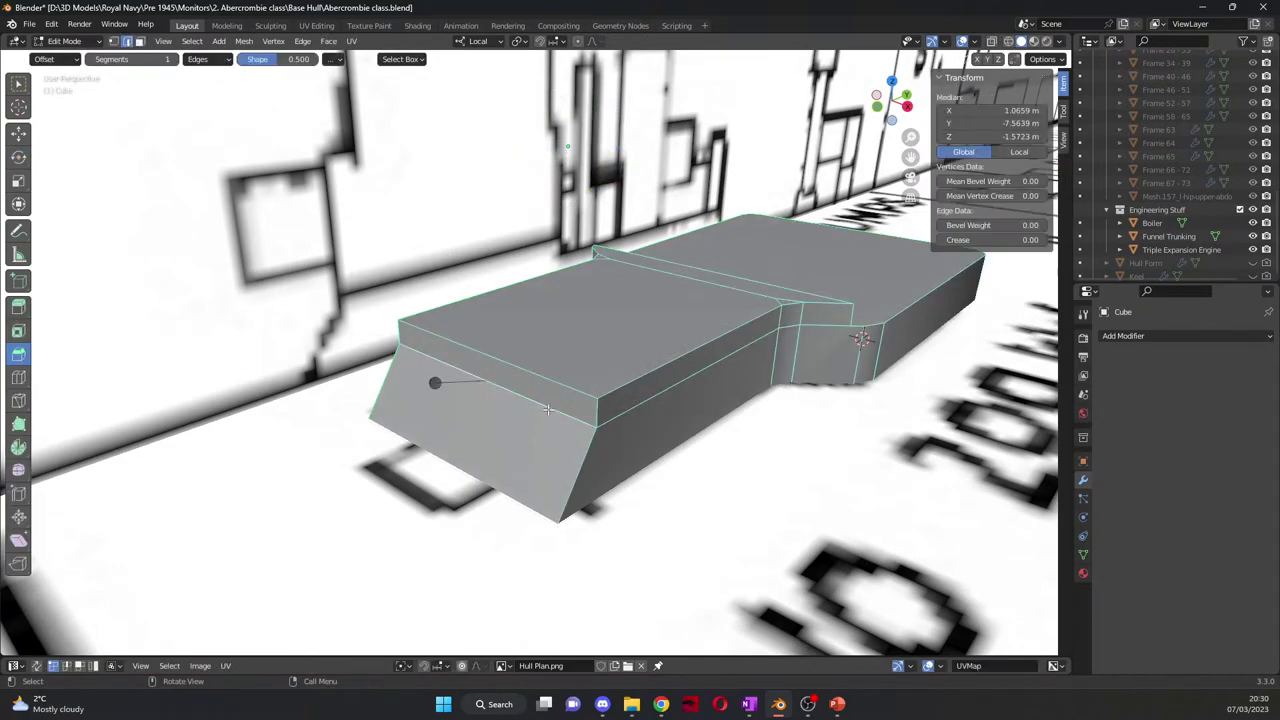
key("KP_3")
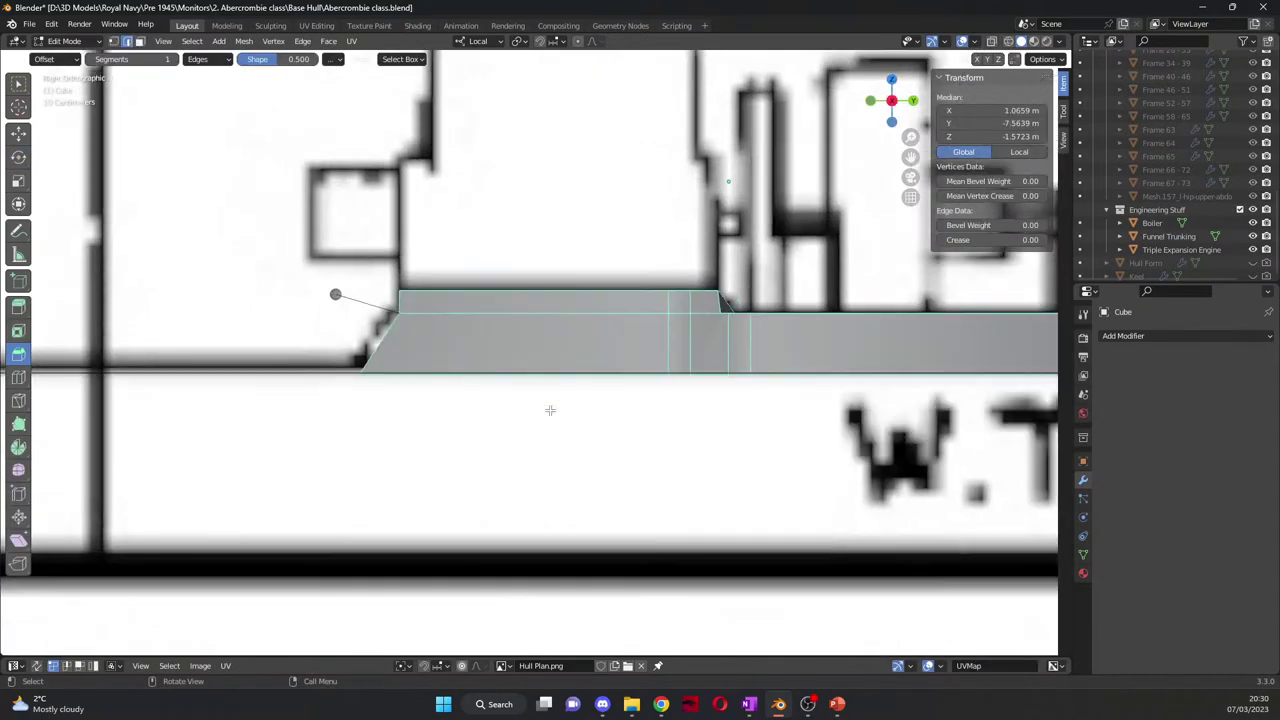
left_click(17, 137)
left_click_drag(452, 313, 440, 313)
left_click(483, 460)
key("Tab")
Step: Temporarily show the Hull Form and examine the generator base's position against it from below
scroll(551, 460, "down", 5)
middle_click_drag(551, 460, 449, 430)
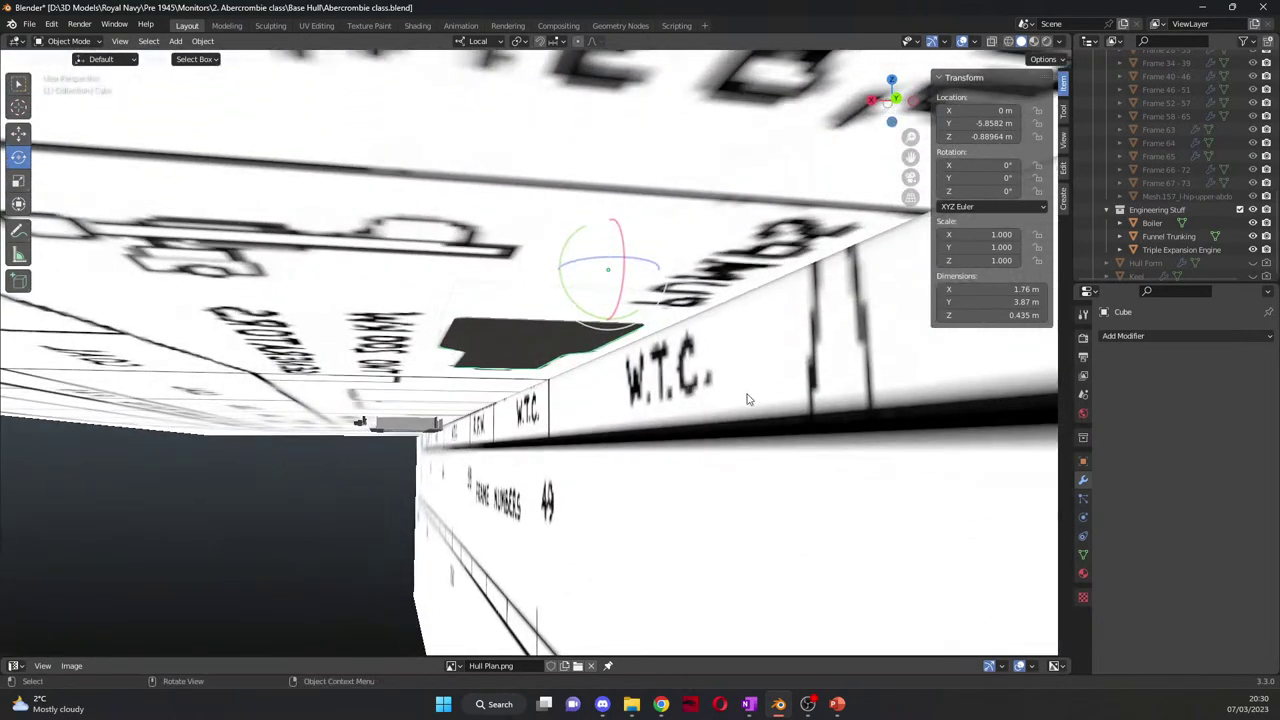
scroll(1220, 245, "down", 1)
left_click(1252, 254)
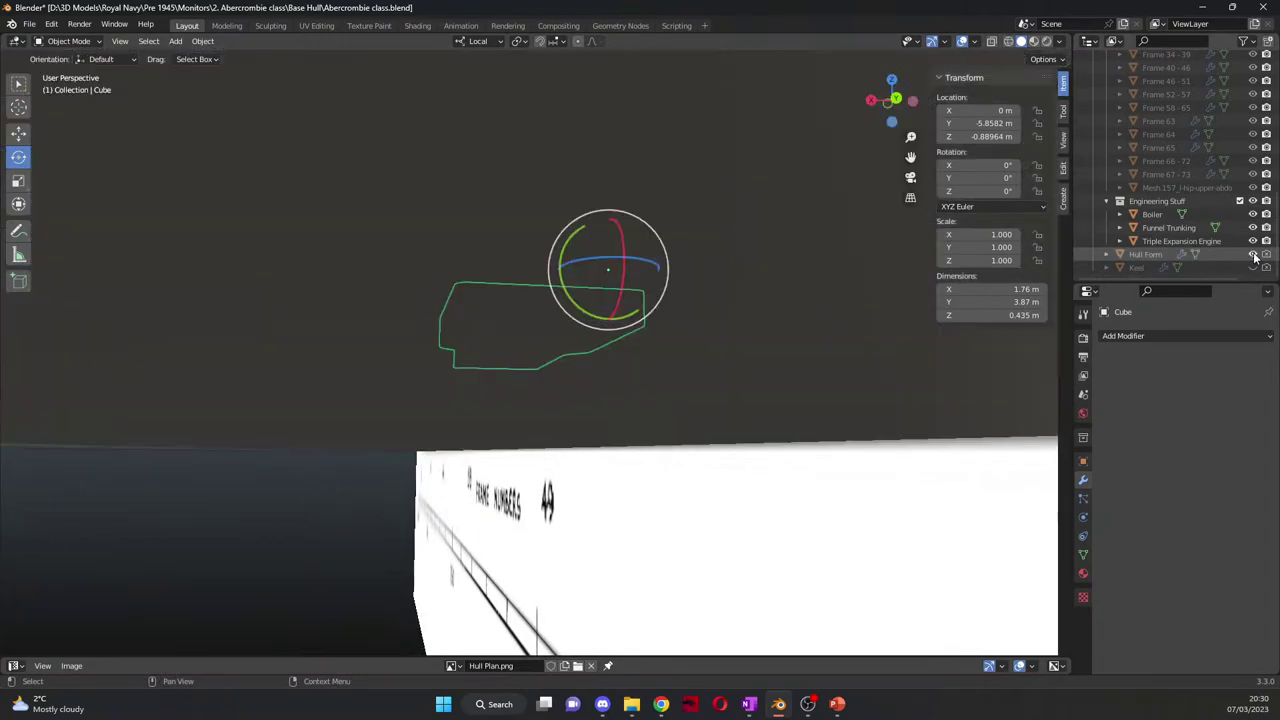
left_click(1252, 254)
middle_click_drag(590, 250, 596, 243)
left_click(1252, 254)
Step: Show the Ribs/Framing collection and examine the generator base's position against the ship's frames
scroll(1180, 150, "up", 5)
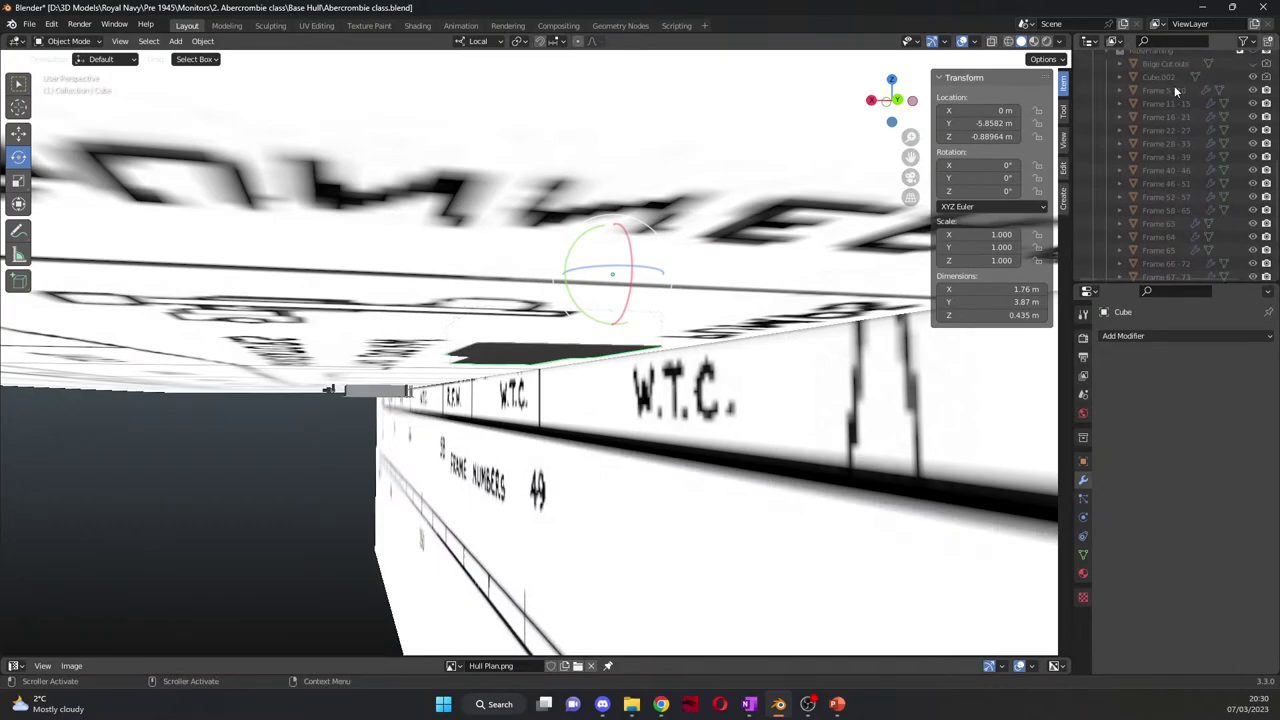
scroll(1180, 95, "up", 3)
left_click(1253, 105)
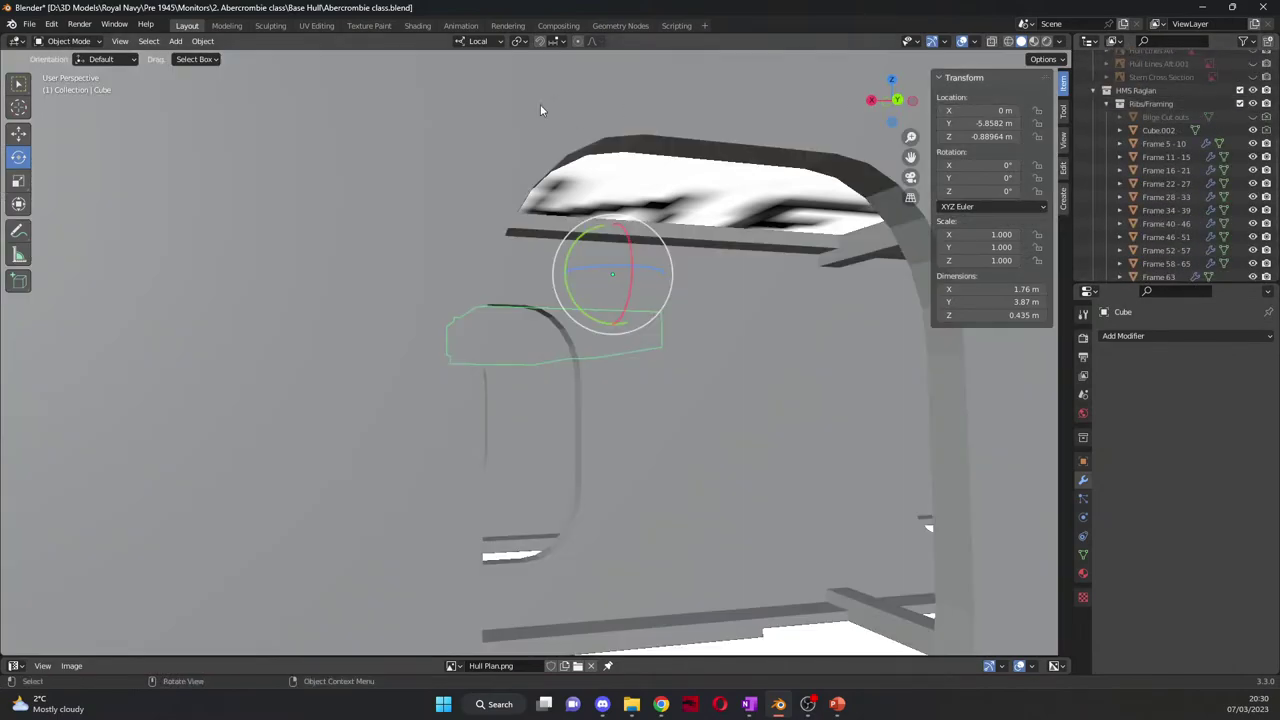
middle_click_drag(541, 106, 525, 125)
scroll(528, 126, "up", 4)
middle_click_drag(555, 245, 706, 265)
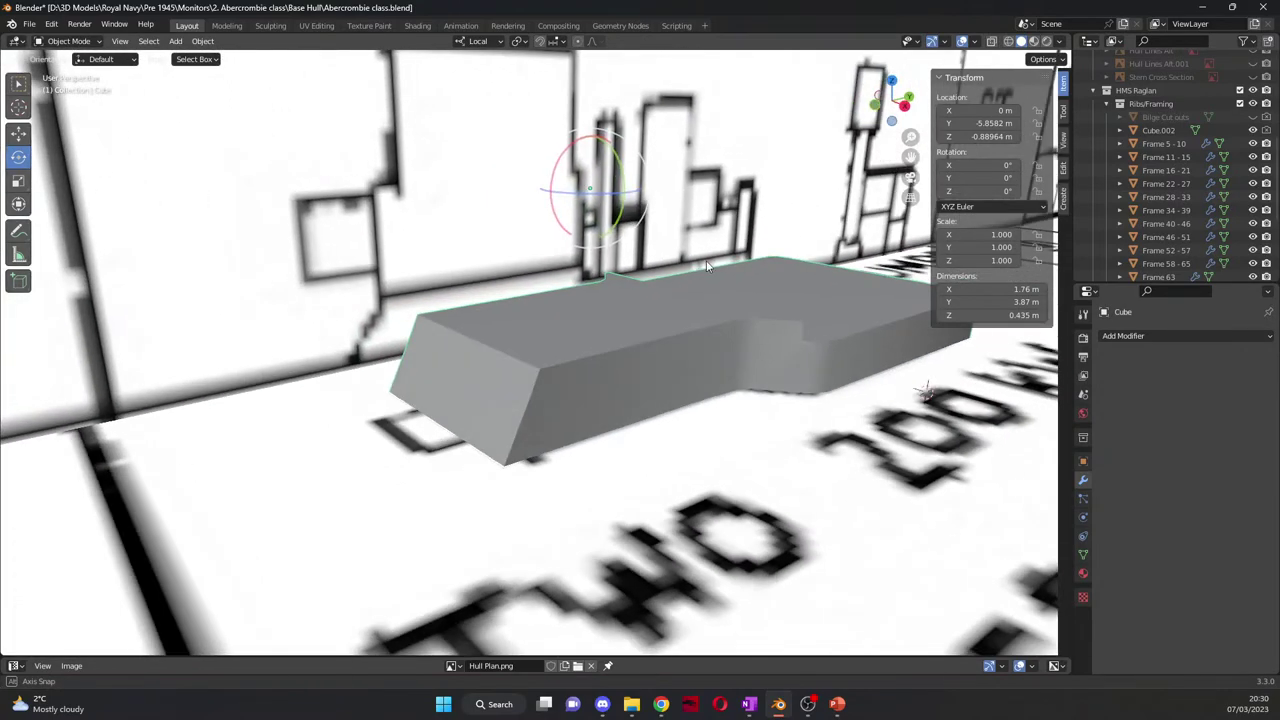
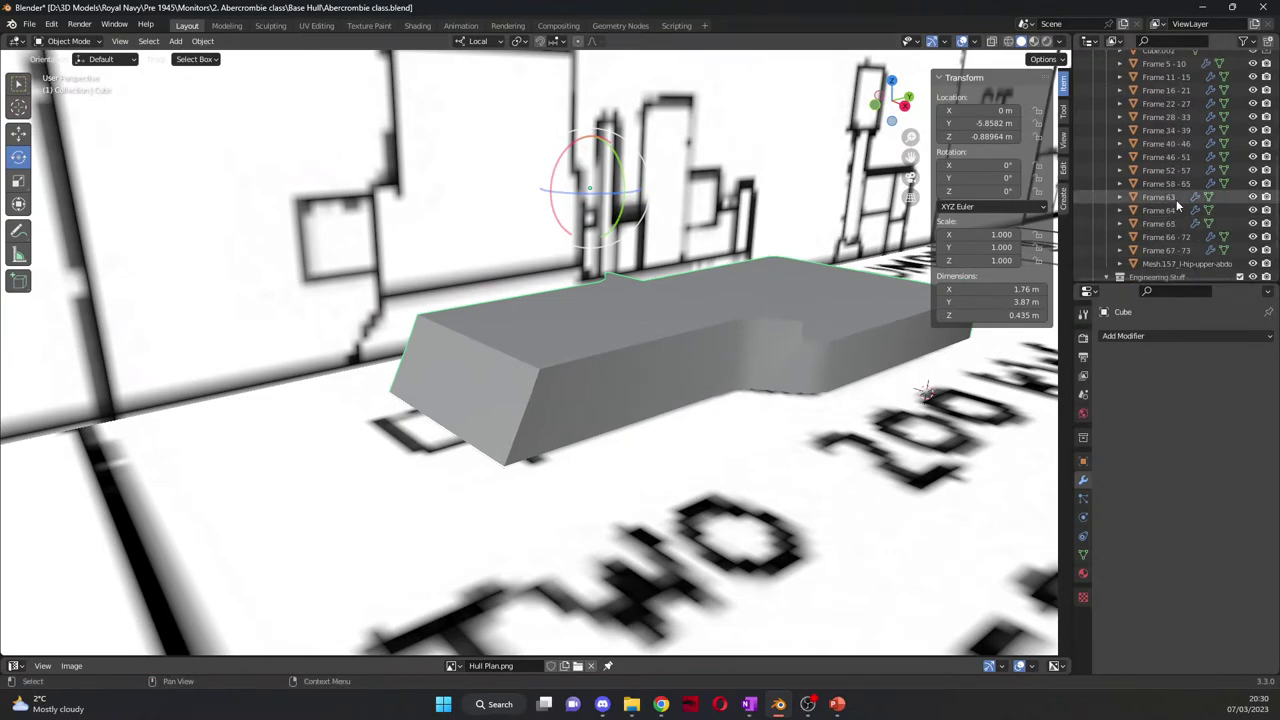
Step: Merge the two vertices at the outer foot of the generator base's step slope at the last selected one
middle_click_drag(695, 369, 626, 380)
scroll(626, 380, "up", 4)
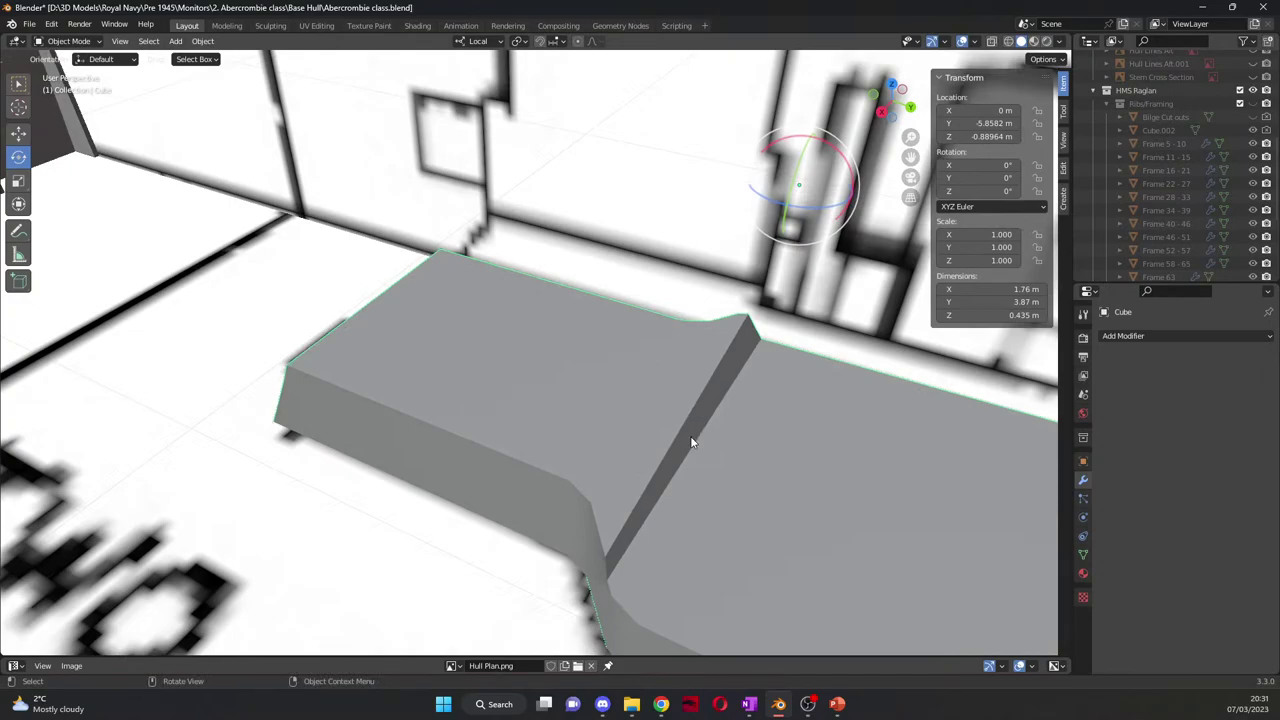
middle_click_drag(691, 442, 725, 385)
key("KP_3")
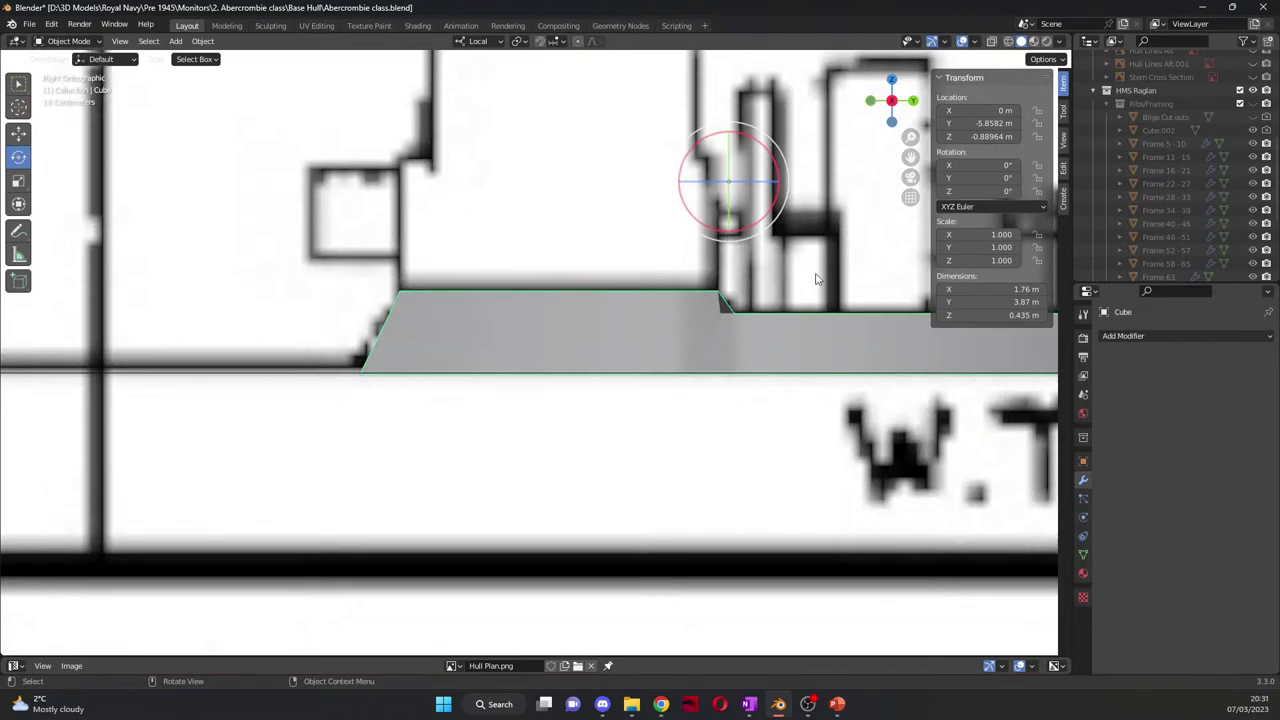
mouse_move(724, 320)
middle_mouse_down()
mouse_move(780, 336)
mouse_move(756, 348)
mouse_move(733, 320)
middle_mouse_up()
key("Tab")
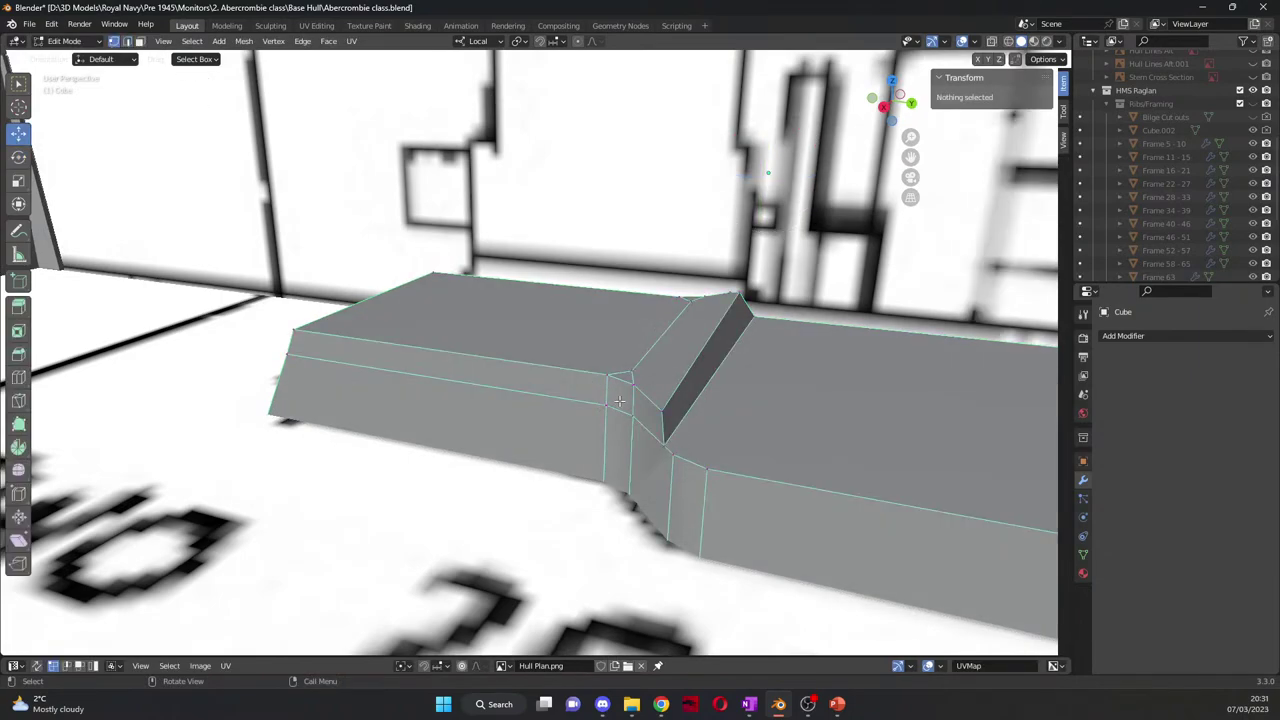
left_click(664, 447, "shift")
key("m")
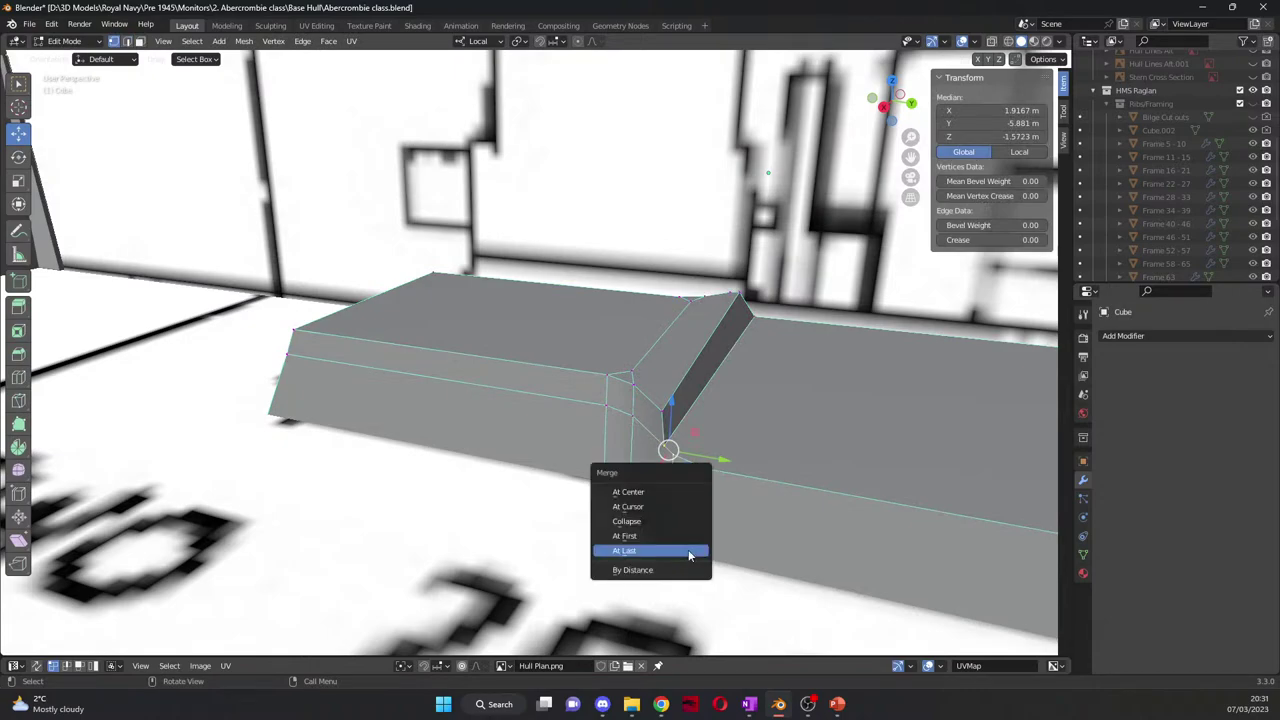
left_click(687, 551)
key("alt+a")
middle_click_drag(660, 550, 620, 518)
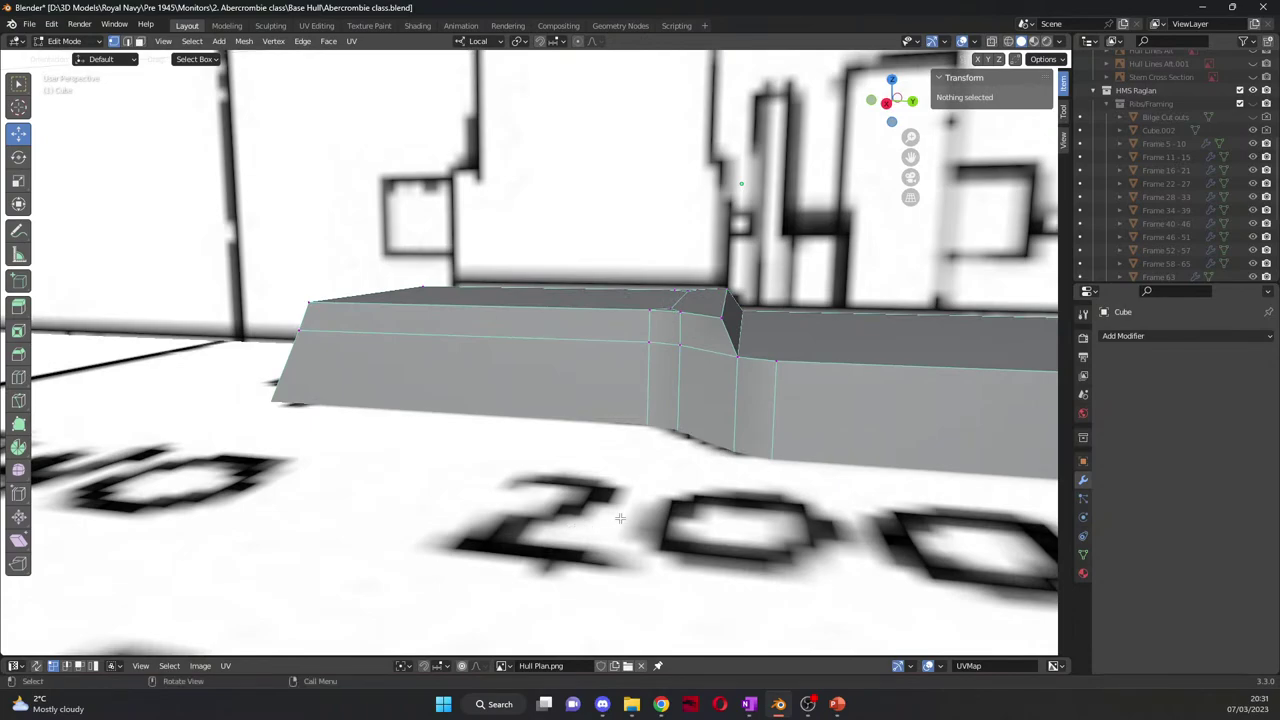
Step: Set the inner vertex of the step's upper ridge to Y -5.9157 m, matching the outer ridge vertex
left_click(727, 288)
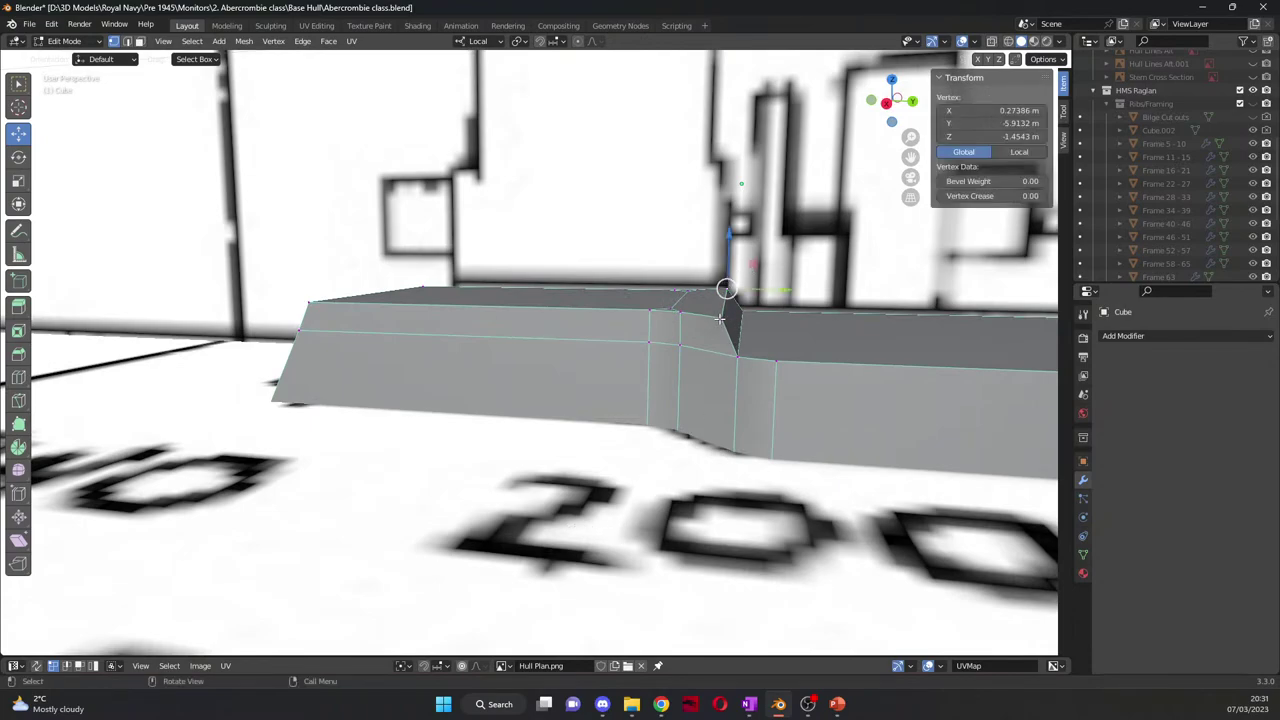
left_click(720, 318)
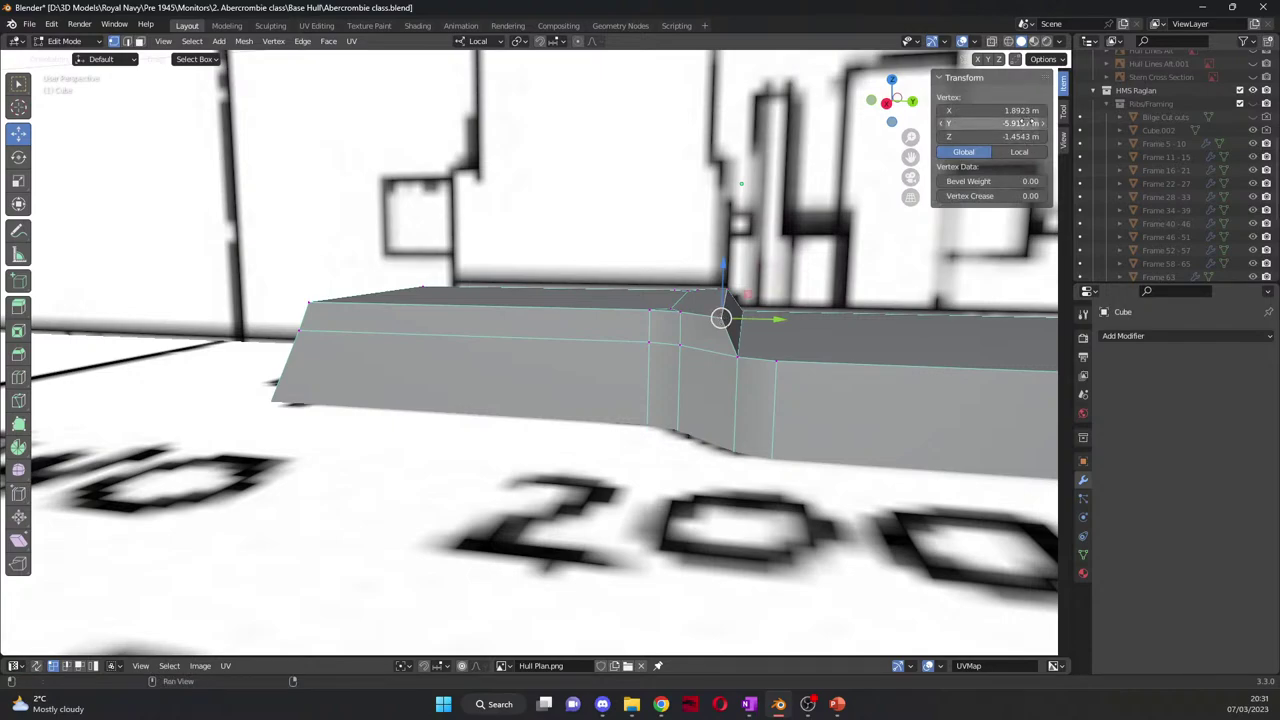
left_click(1003, 122)
left_click(905, 217)
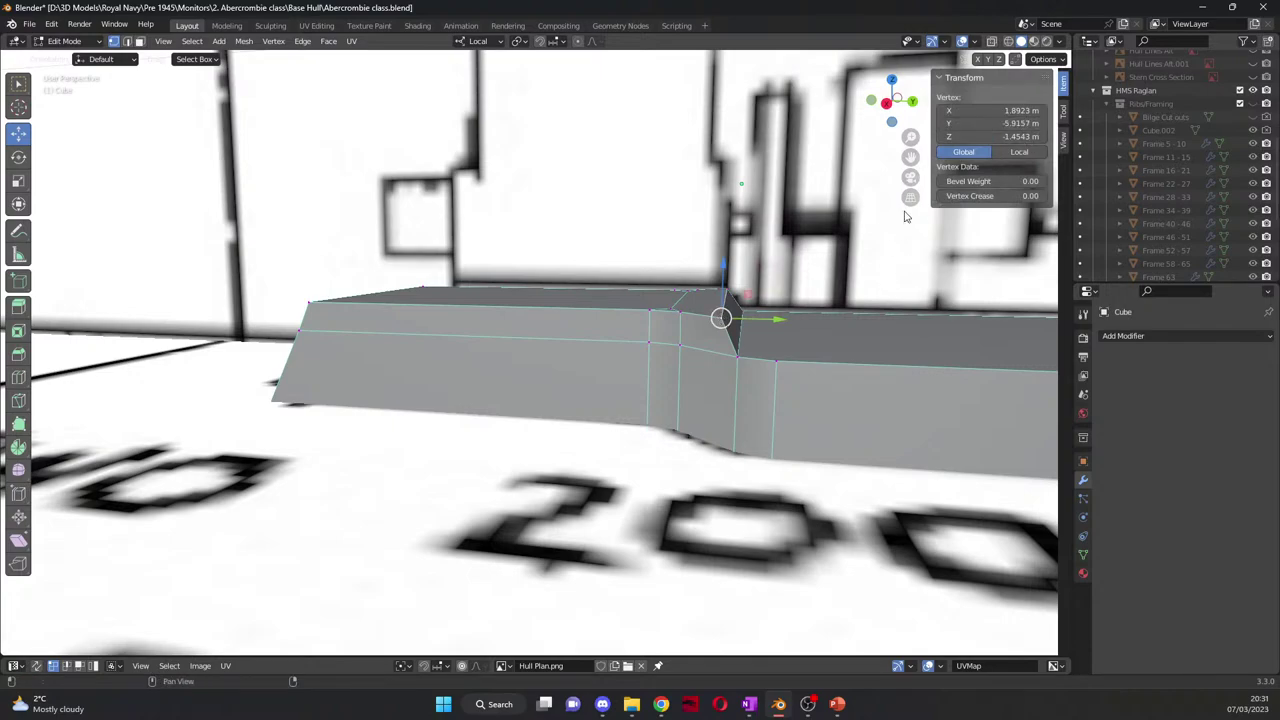
left_click(726, 289)
left_click(995, 123)
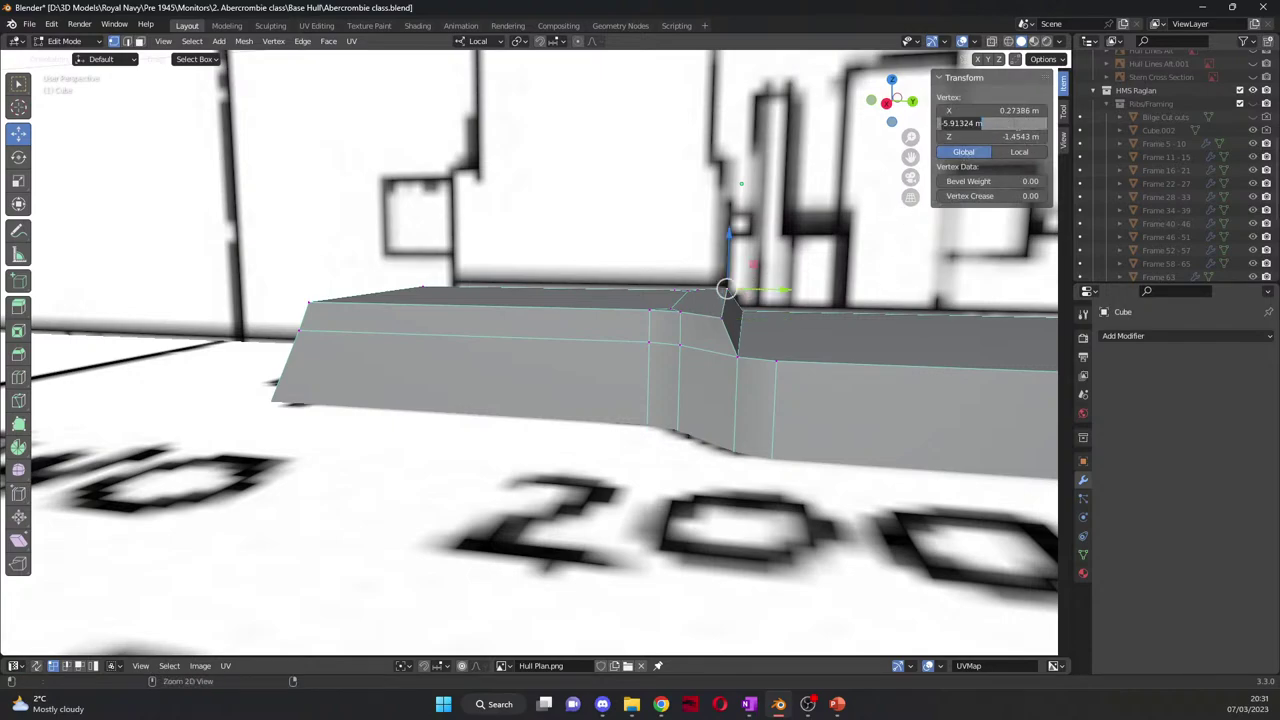
key("Return")
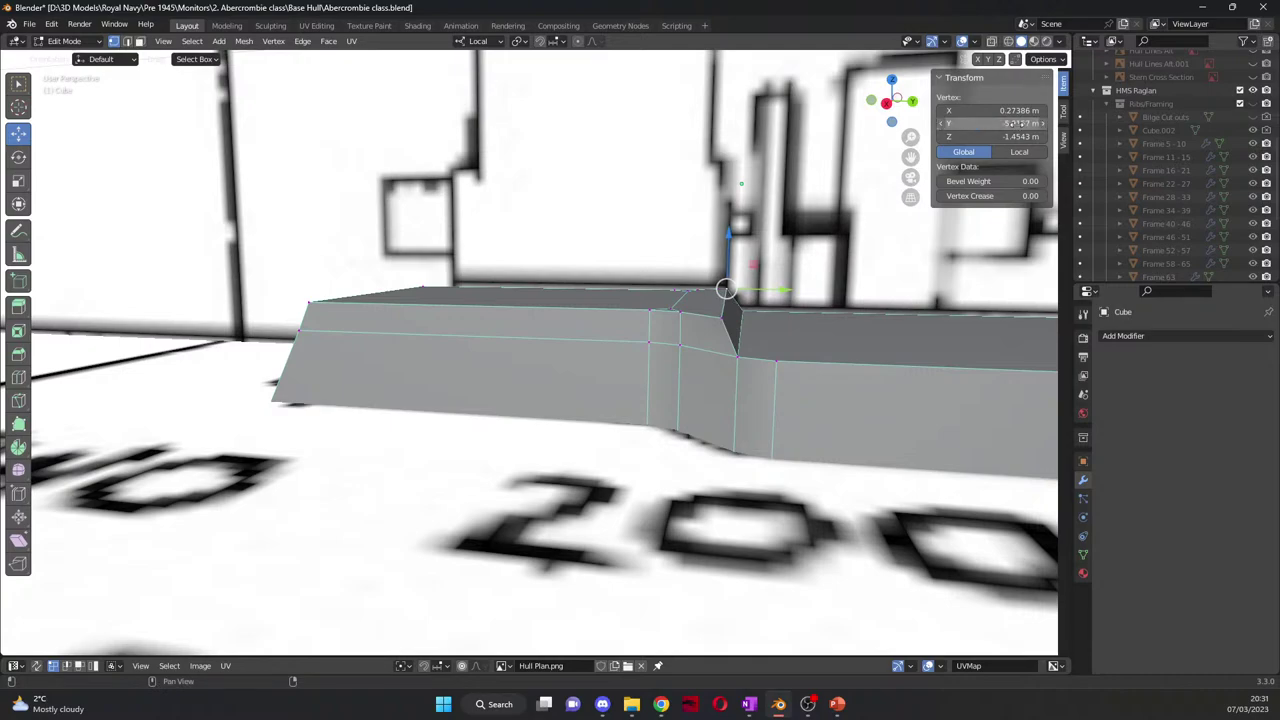
left_click(794, 213)
Step: In wireframe top view, move all vertices of the wide section's end by about -0.09 m along Y to fit the plan
middle_click_drag(777, 215, 700, 242)
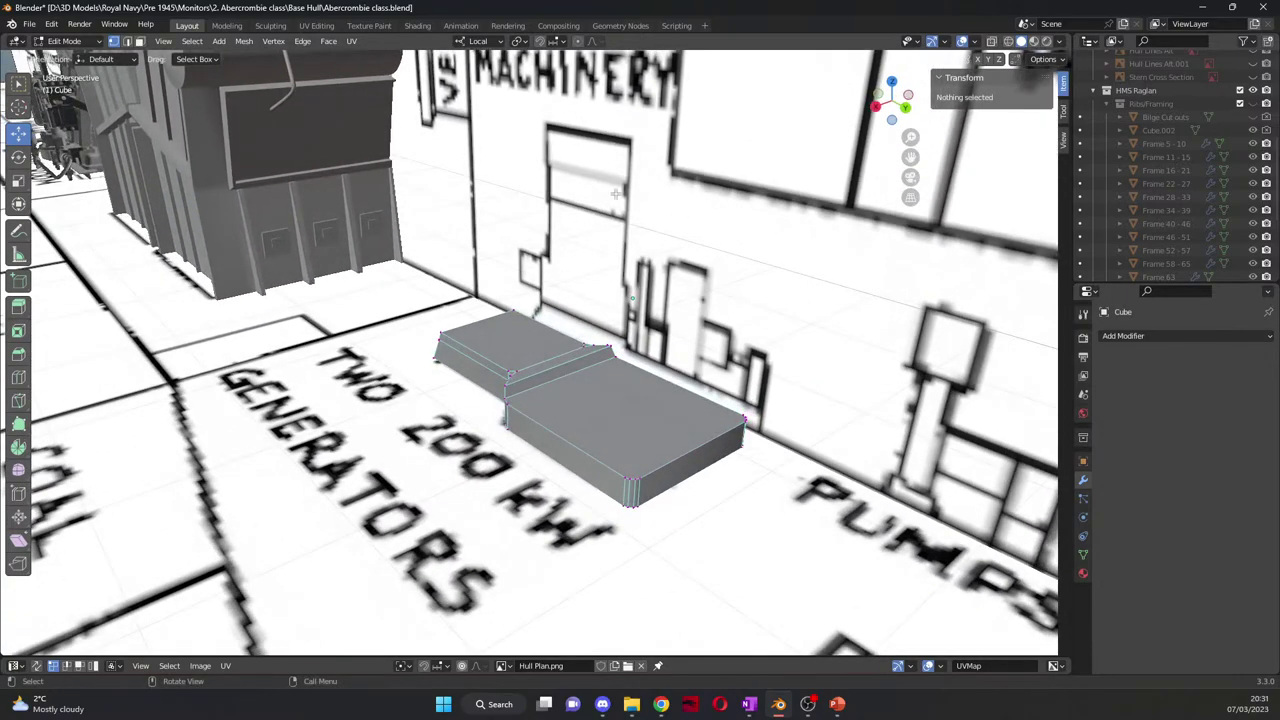
middle_click_drag(615, 193, 532, 219)
scroll(536, 219, "up", 3)
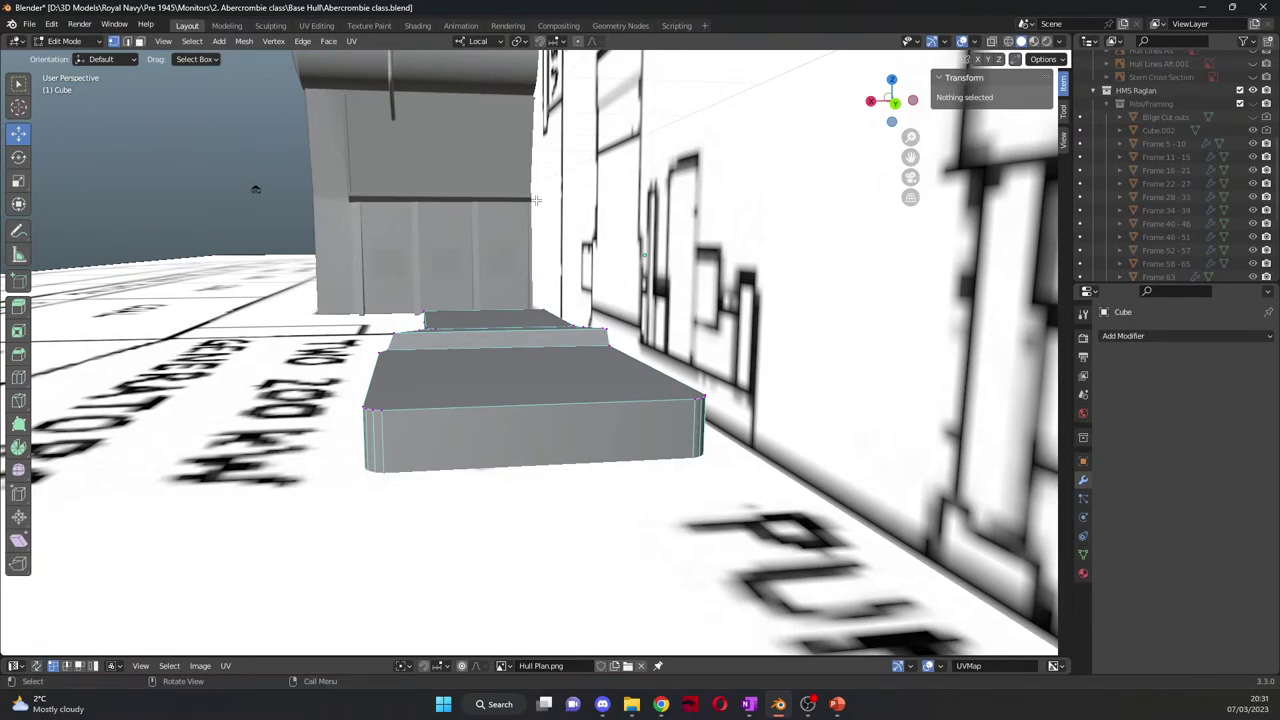
middle_click_drag(536, 200, 741, 462)
key("KP_7")
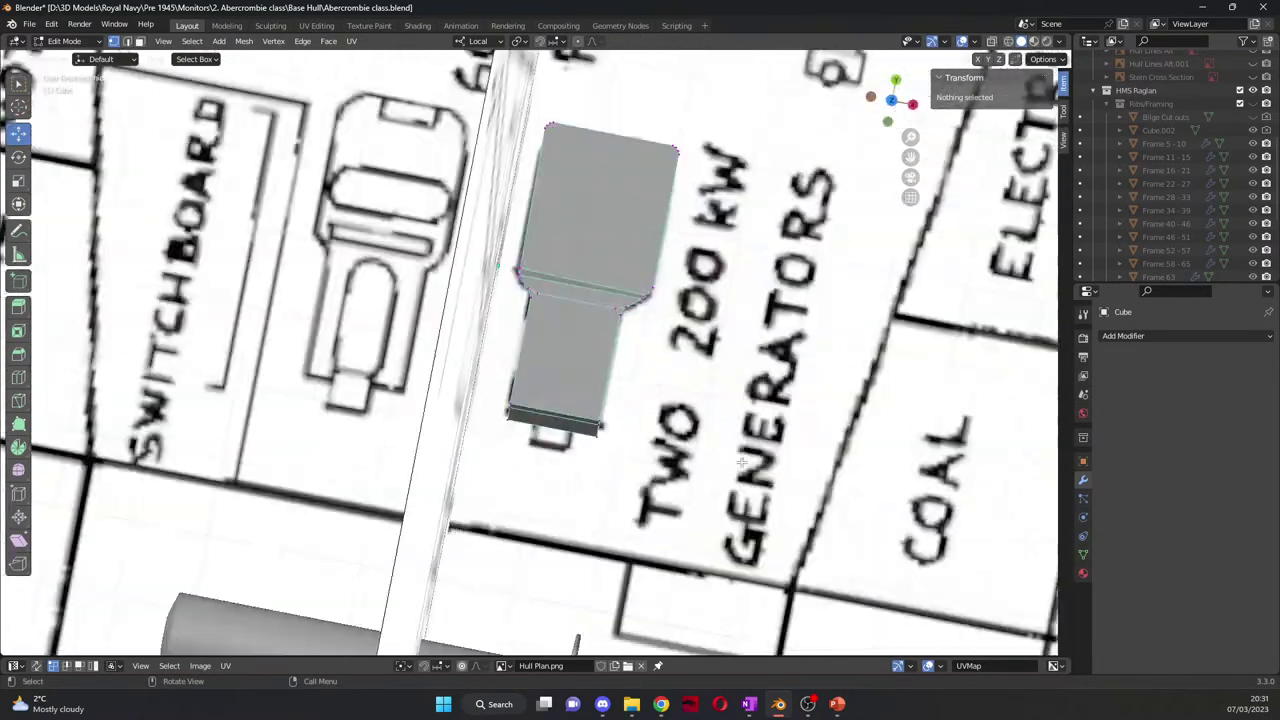
left_click_drag(912, 157, 916, 247)
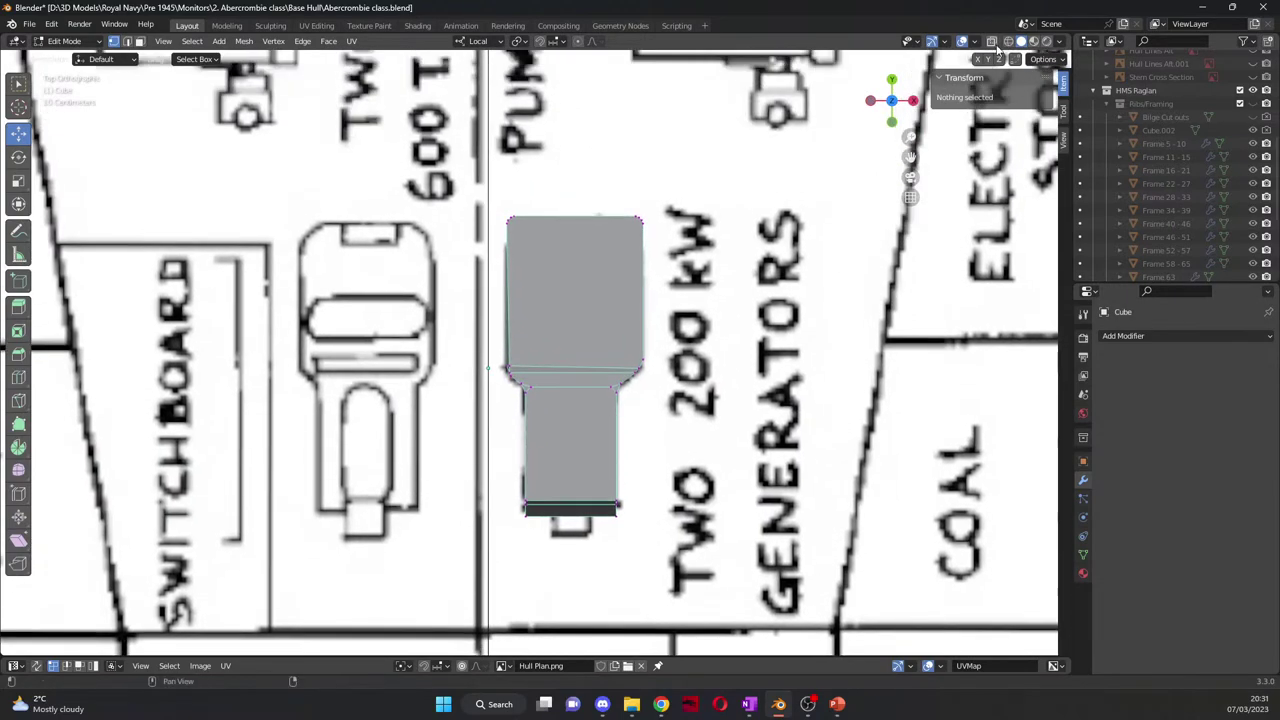
left_click(1009, 42)
scroll(631, 206, "up", 2)
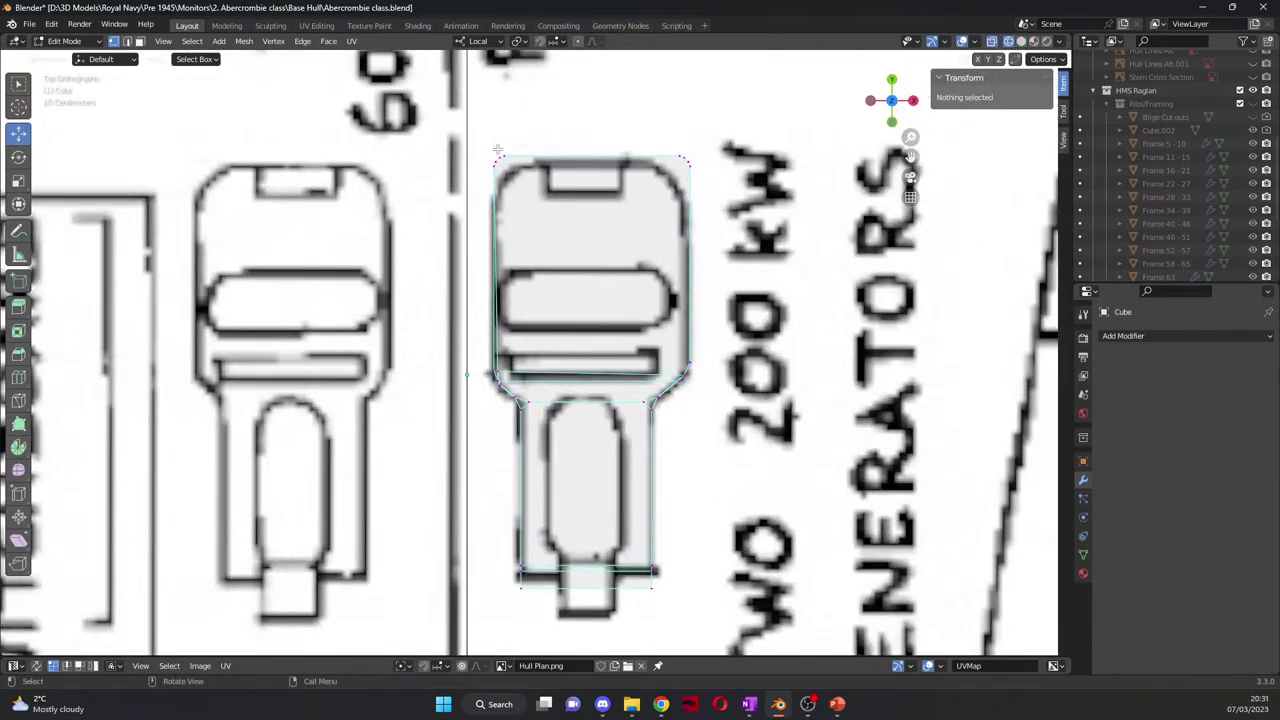
left_click_drag(480, 142, 705, 188)
left_click_drag(592, 112, 584, 124)
scroll(584, 124, "up", 4)
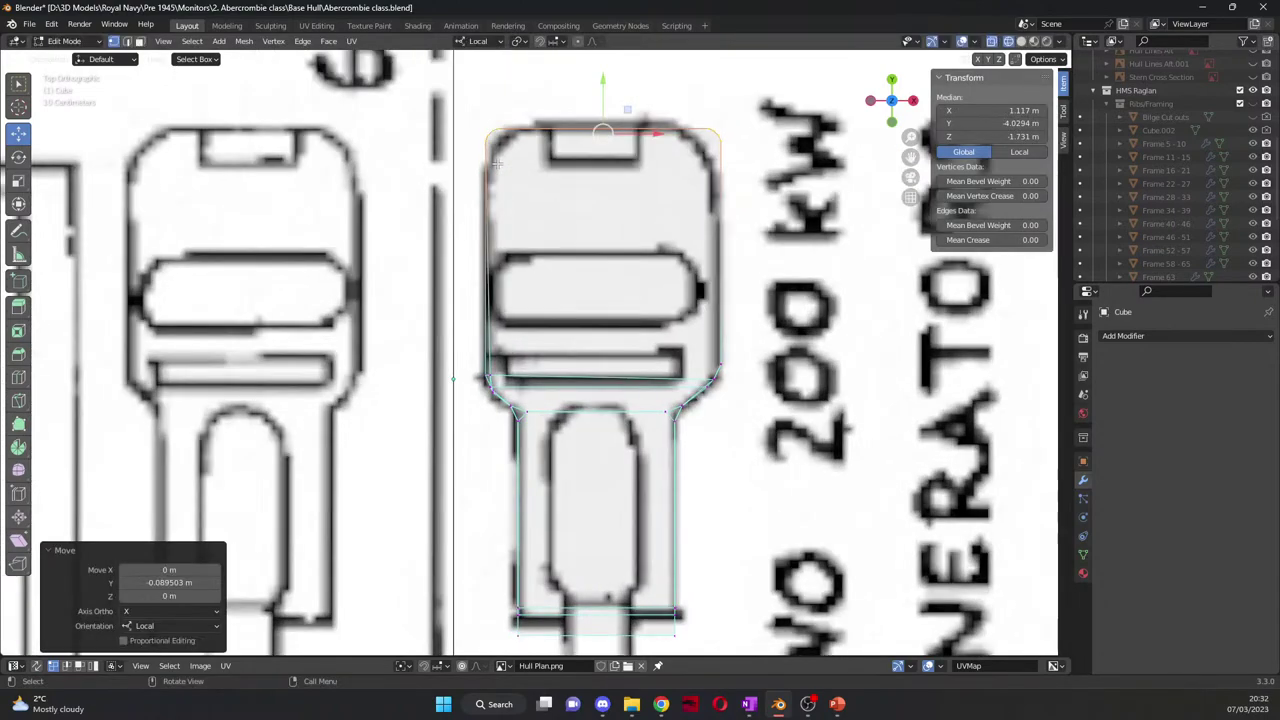
Step: Move the two outermost vertex pairs of the wide end's corners along Y by about -0.302 m and -0.201 m respectively
middle_click_drag(547, 57, 530, 248, "shift")
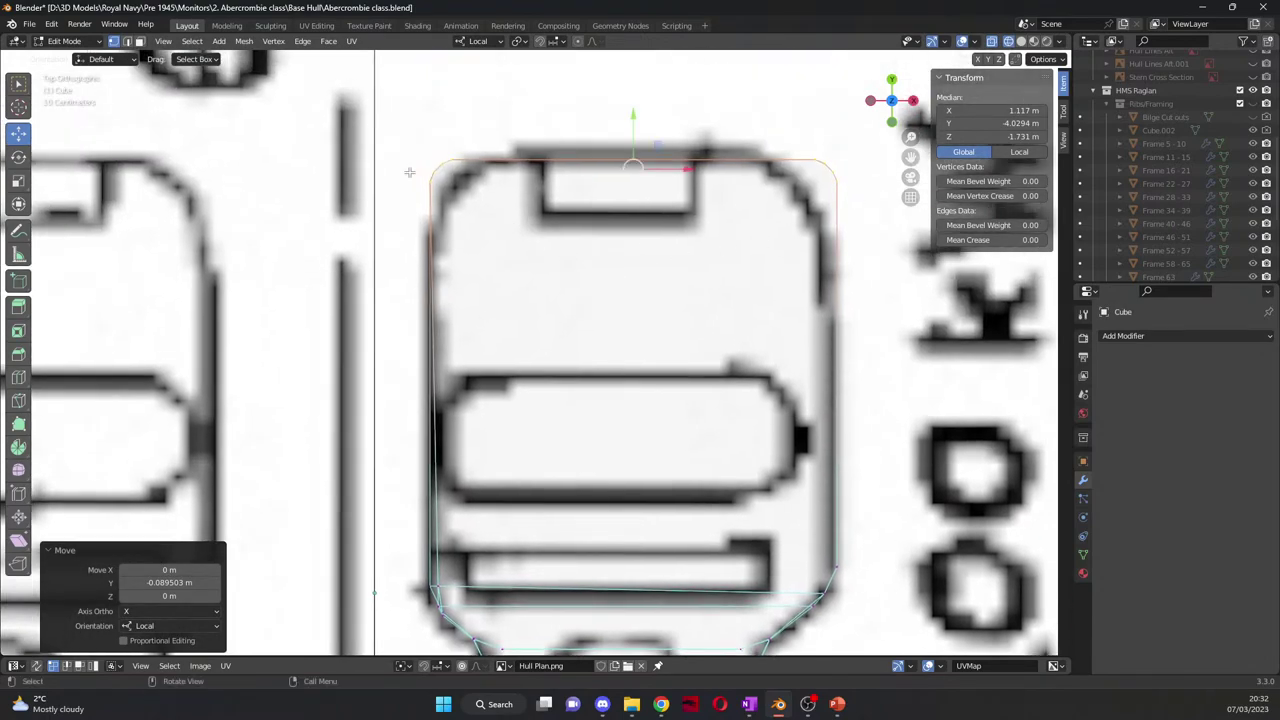
left_click_drag(410, 177, 854, 238)
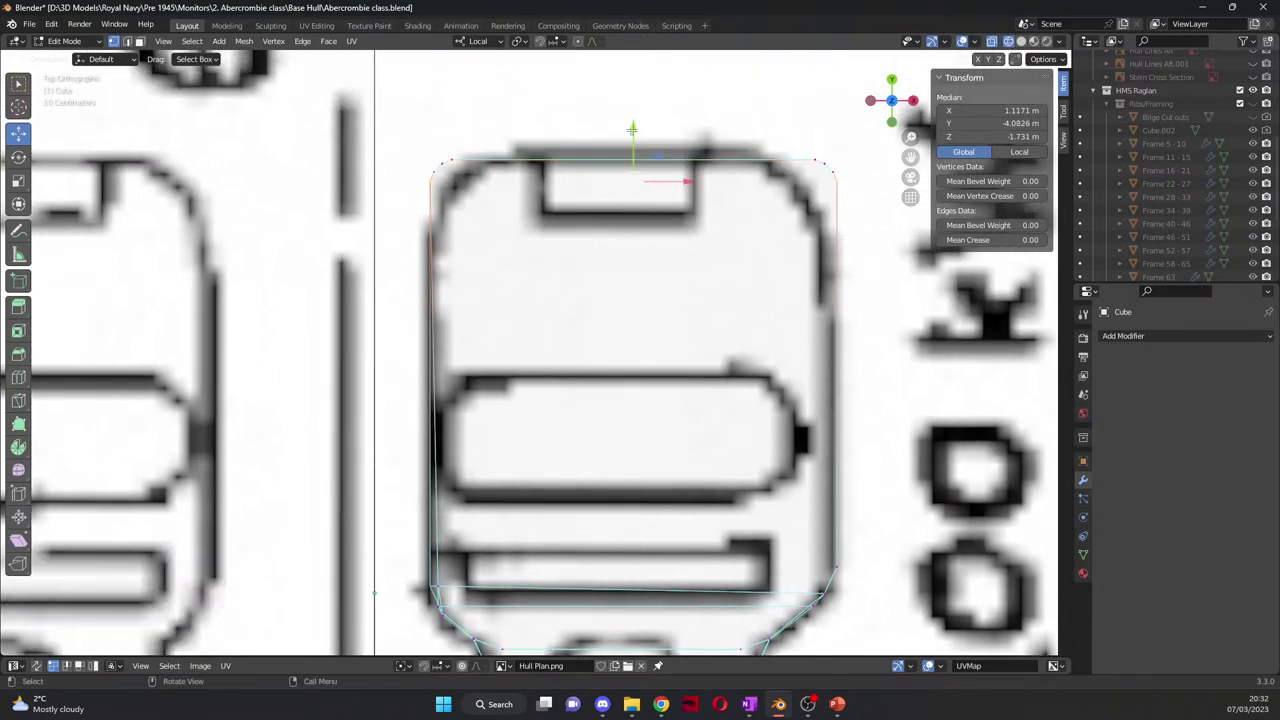
left_click_drag(632, 128, 543, 193)
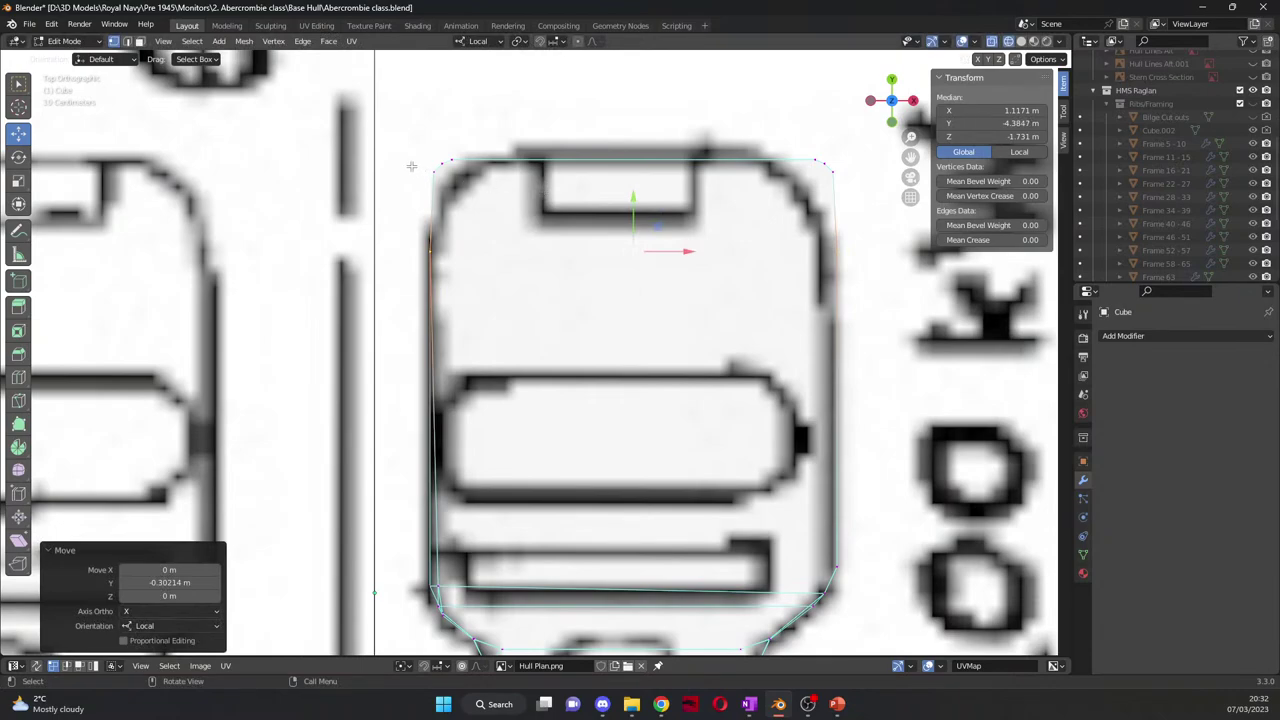
left_click_drag(411, 166, 854, 209)
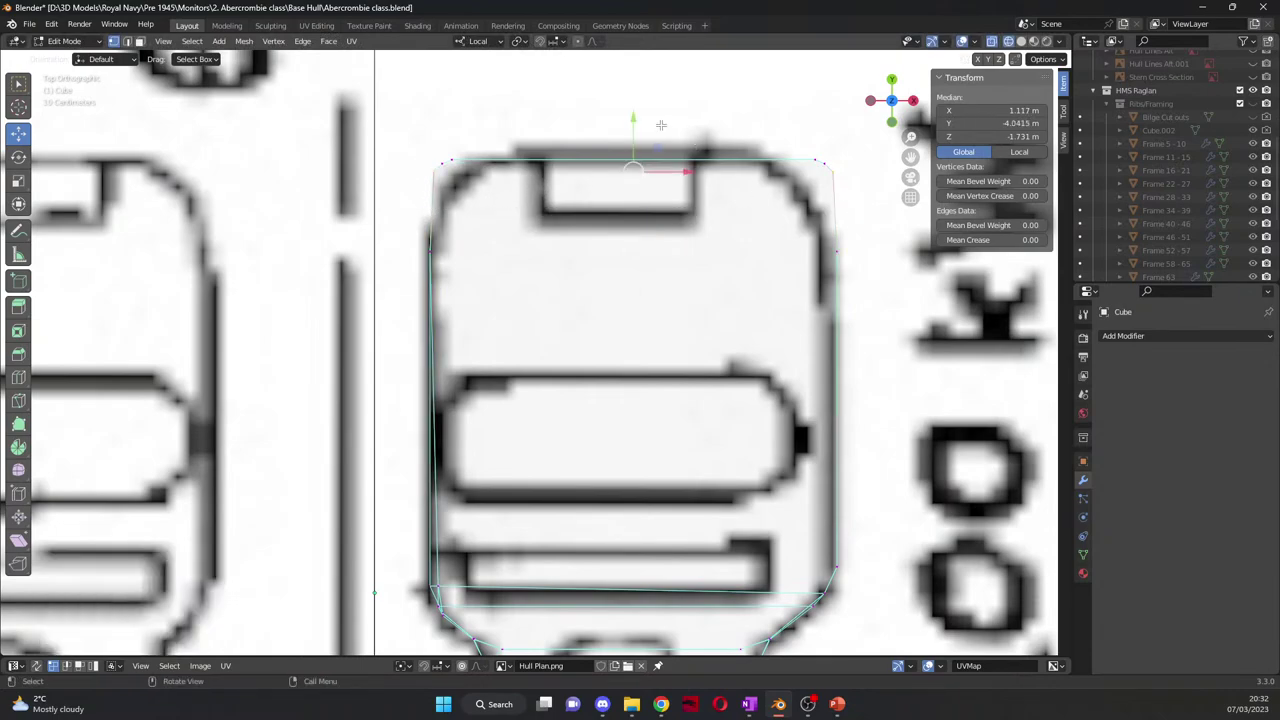
left_click_drag(633, 122, 634, 175)
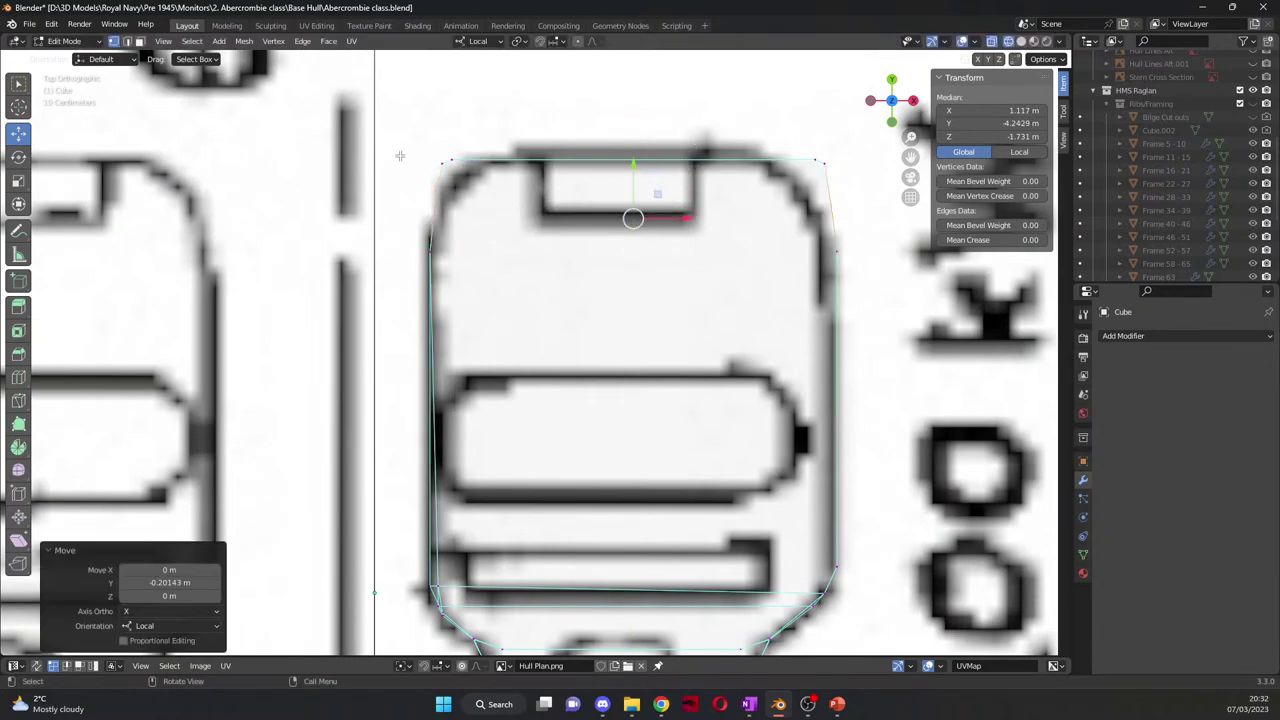
Step: Move the third pair of corner vertices on the wide end by about -0.141 m along Y
left_click(424, 162)
left_click(446, 170)
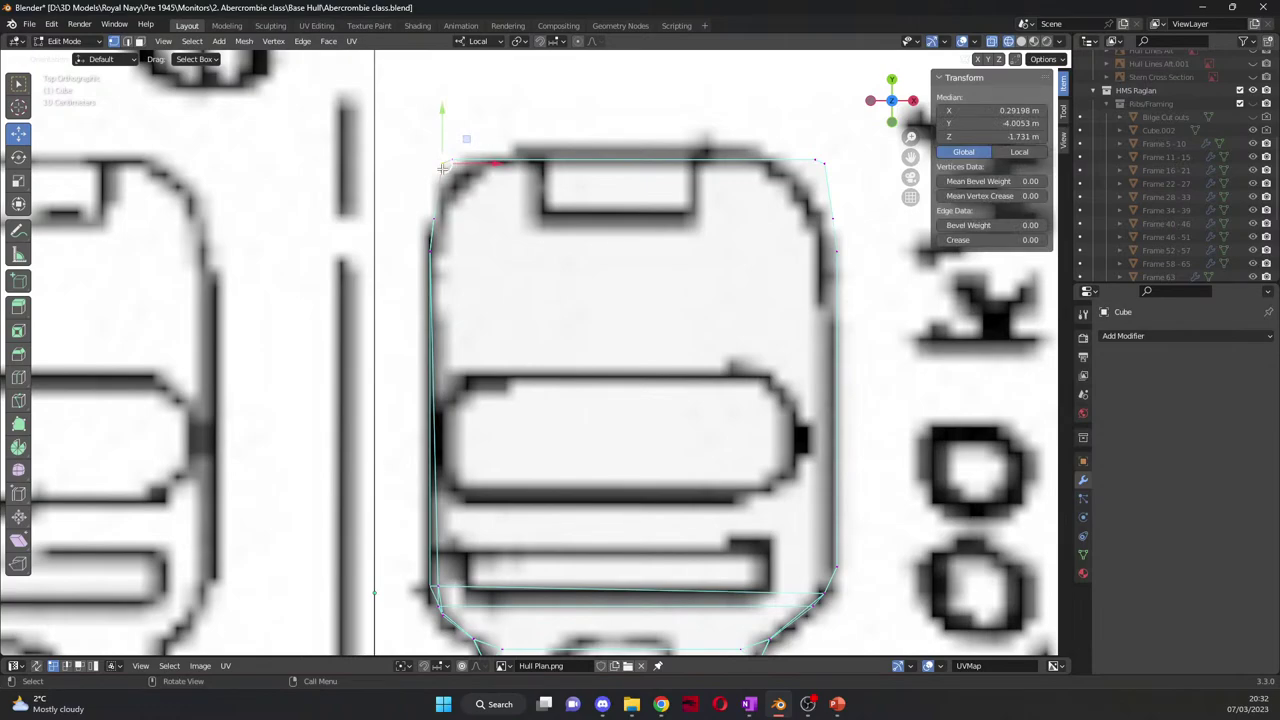
left_click(817, 160, "shift")
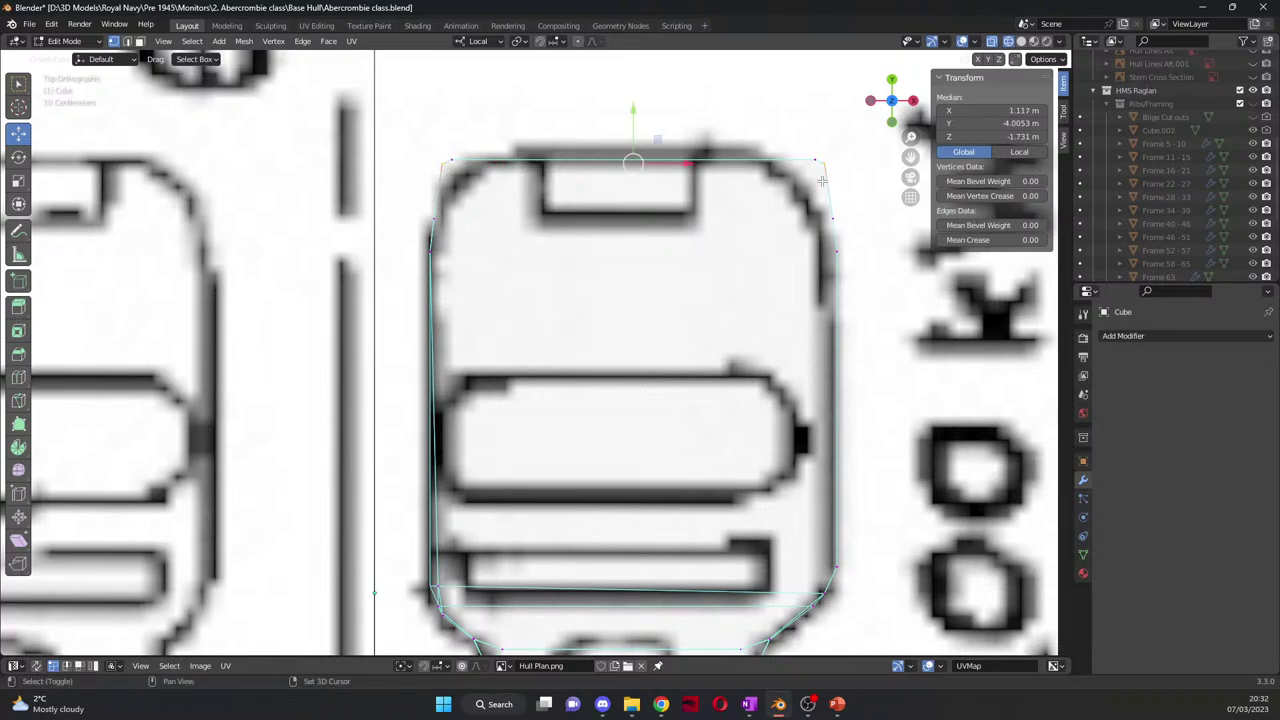
left_click(631, 116)
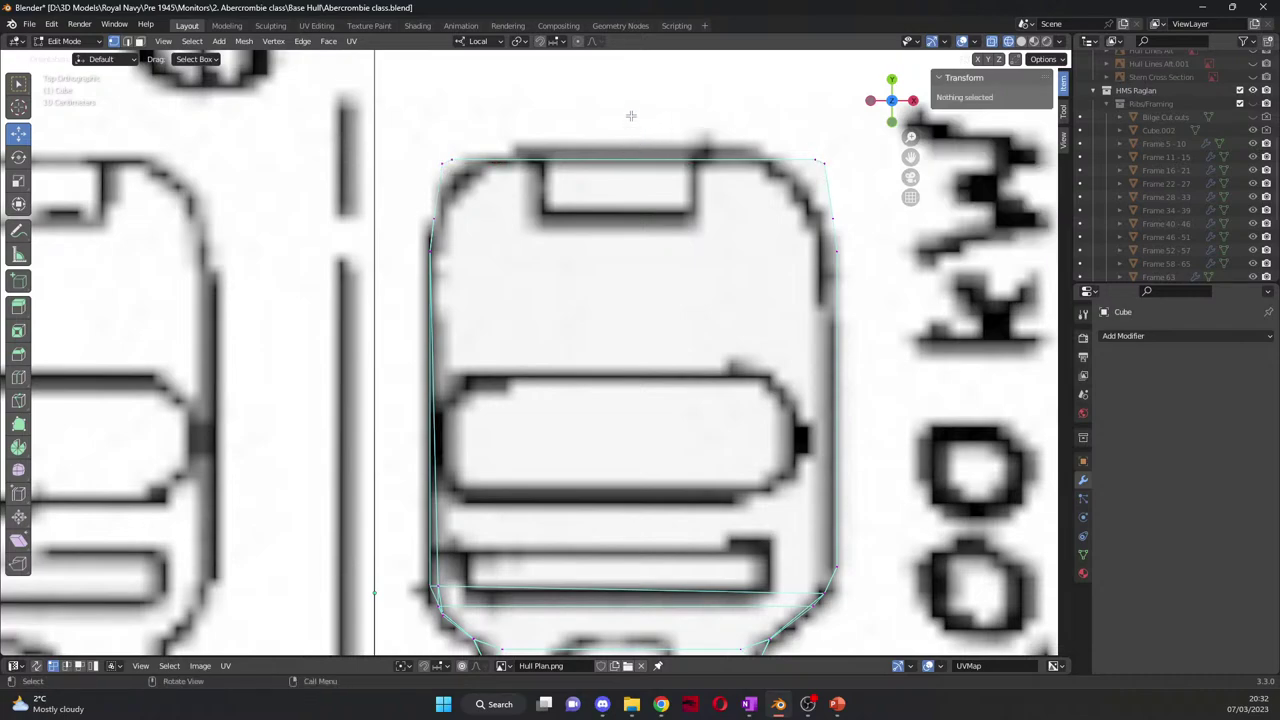
left_click(437, 154, "shift")
left_click_drag(827, 157, 820, 175)
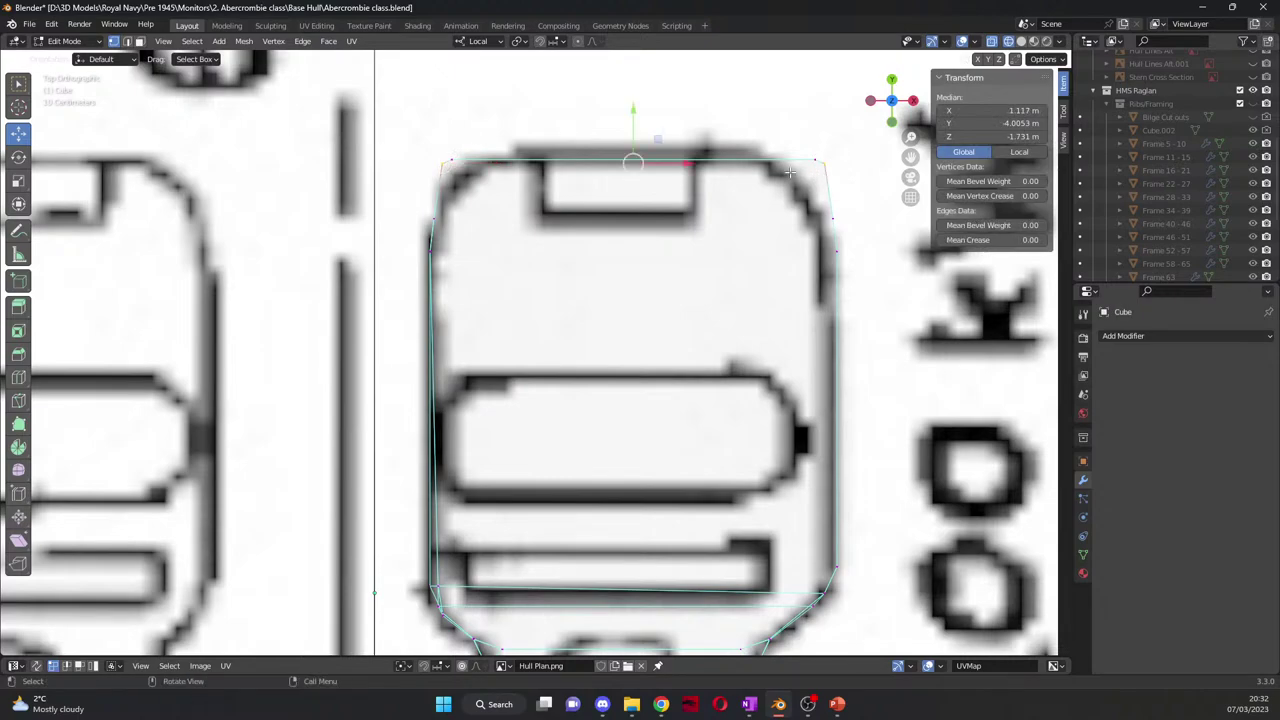
left_click_drag(630, 104, 638, 141)
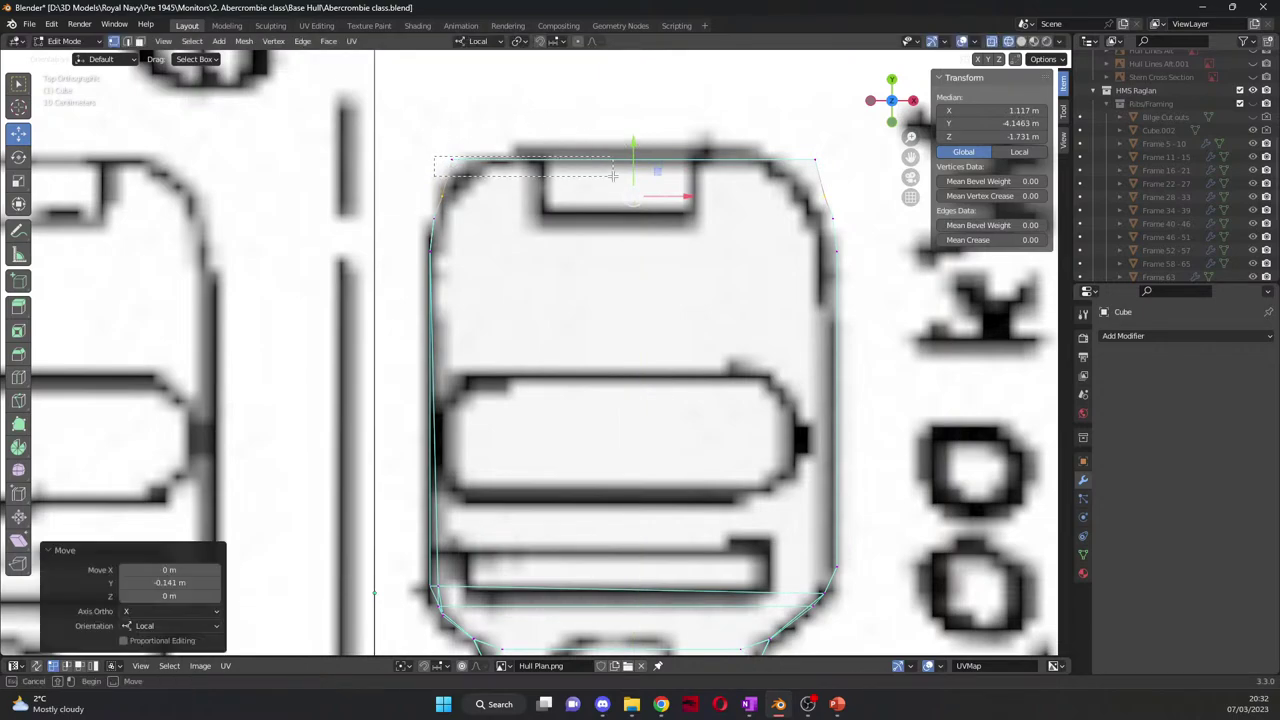
Step: Scale the wide section's end edge to 0.731 along X so its corners follow the plan outline
key("ctrl+z")
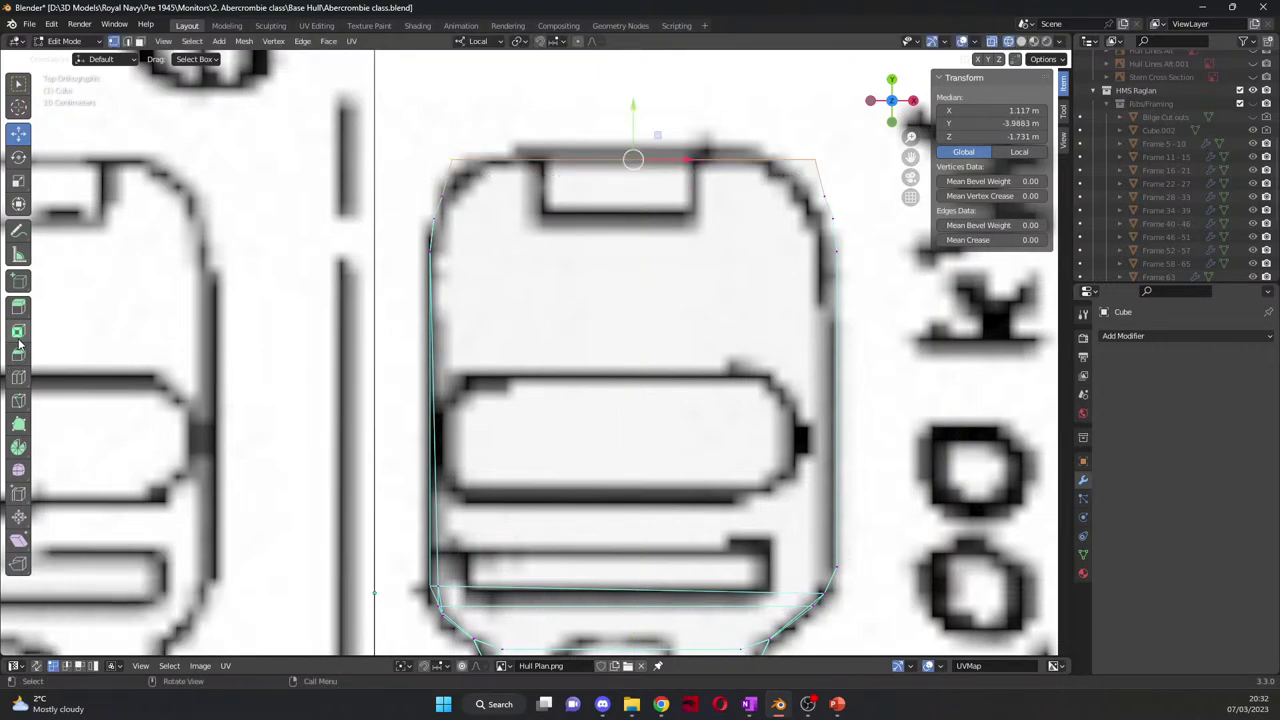
left_click(19, 182)
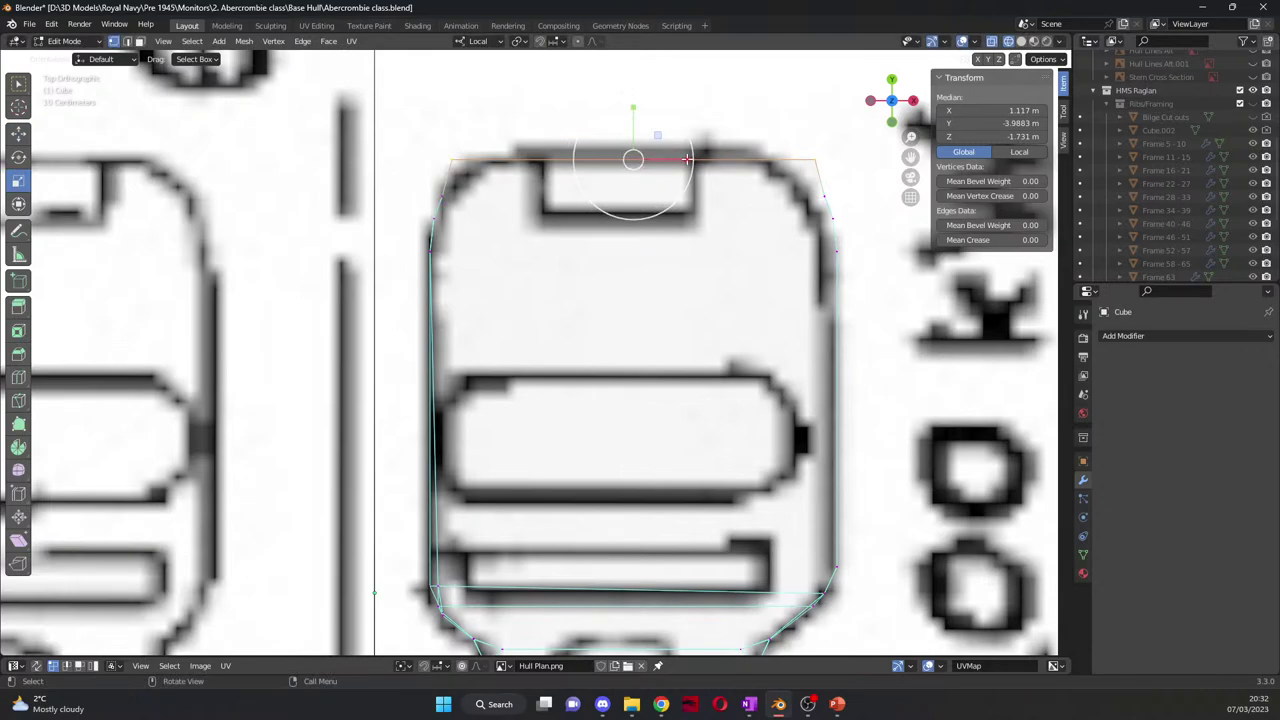
left_click_drag(685, 160, 671, 157)
Step: Subdivide the two slanted corner faces beside the wide section's end face with one cut
middle_click_drag(447, 188, 246, 203)
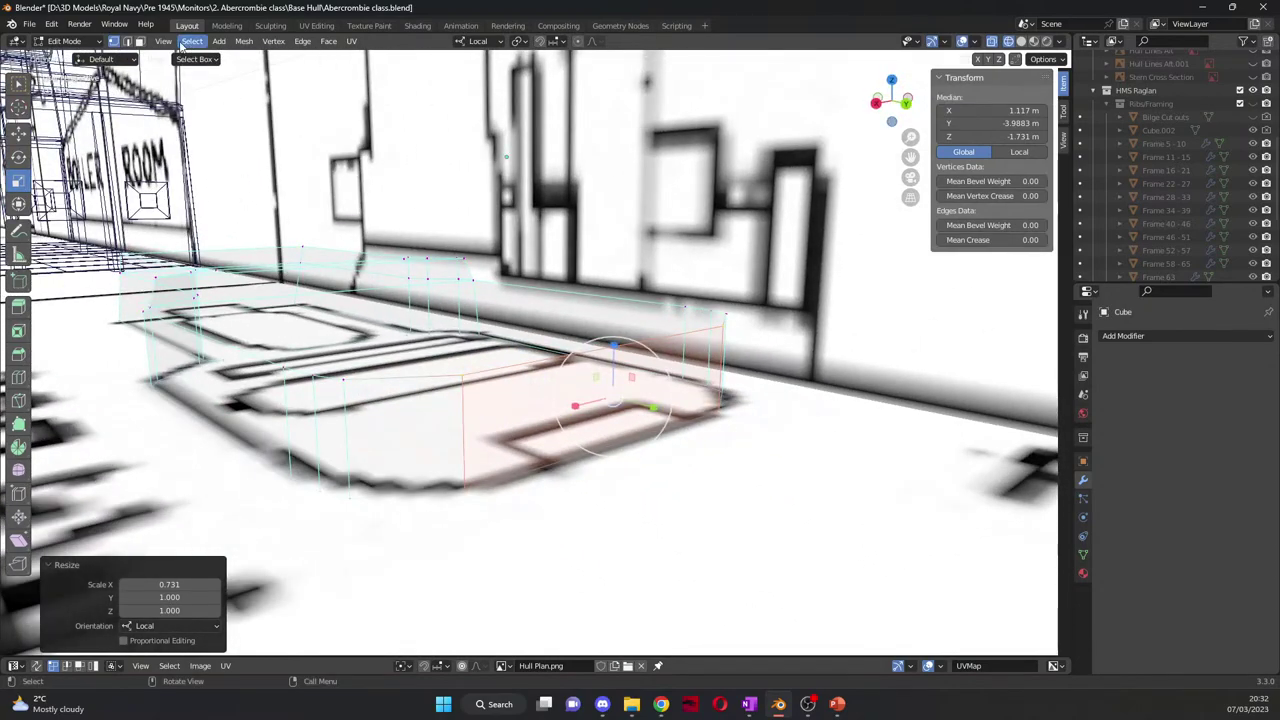
left_click(139, 41)
left_click(434, 429)
middle_click_drag(434, 429, 350, 413)
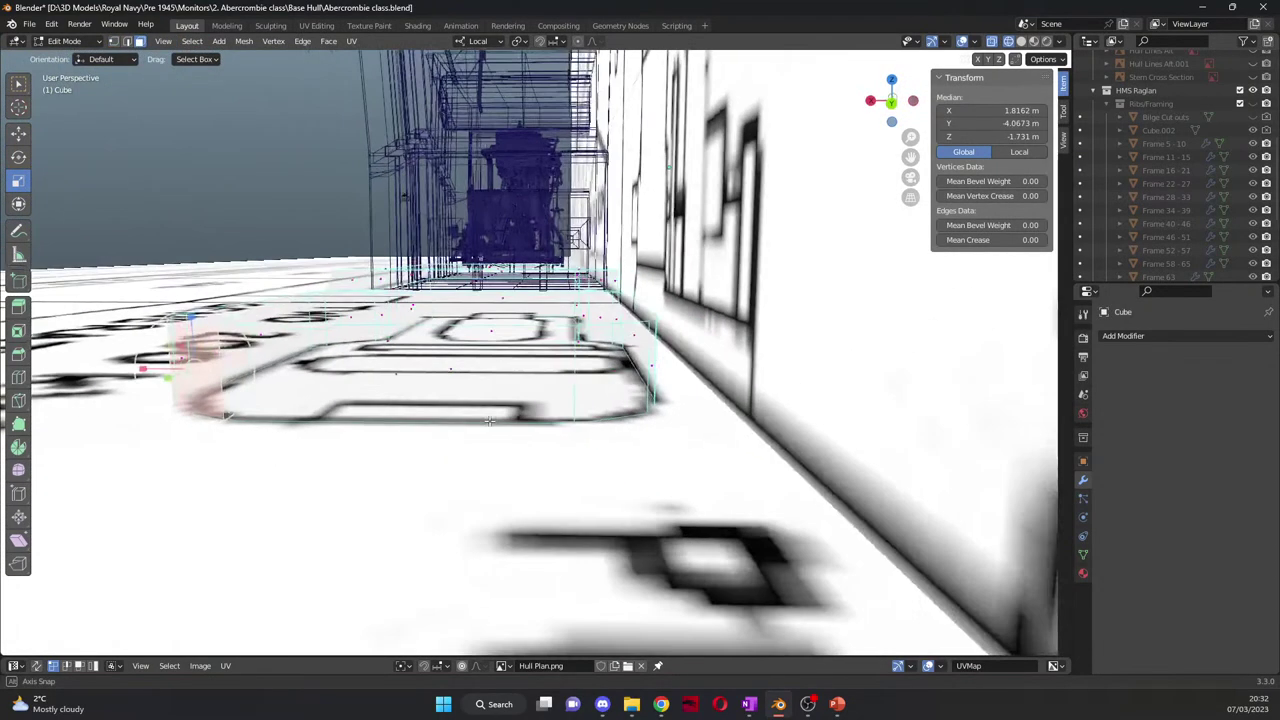
middle_click_drag(598, 392, 355, 517)
left_click(573, 438, "shift")
right_click(355, 517)
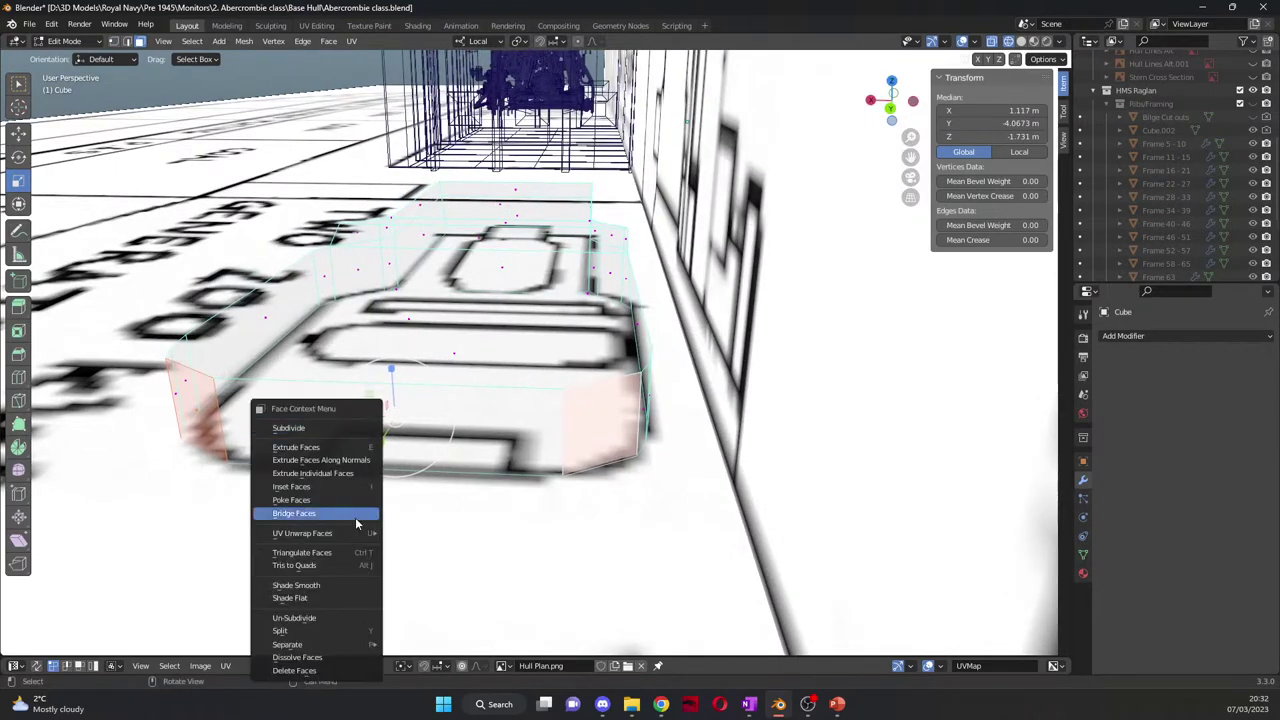
left_click(330, 423)
middle_click_drag(325, 470, 320, 490)
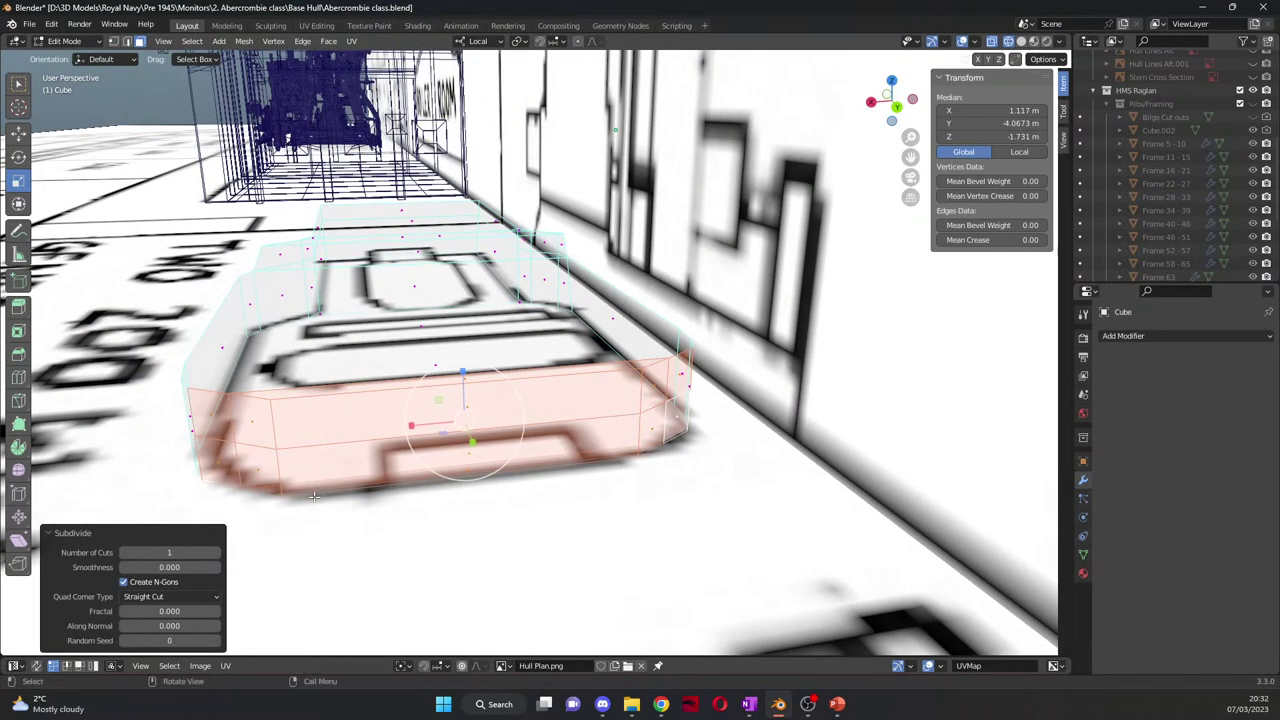
middle_click_drag(529, 566, 617, 598)
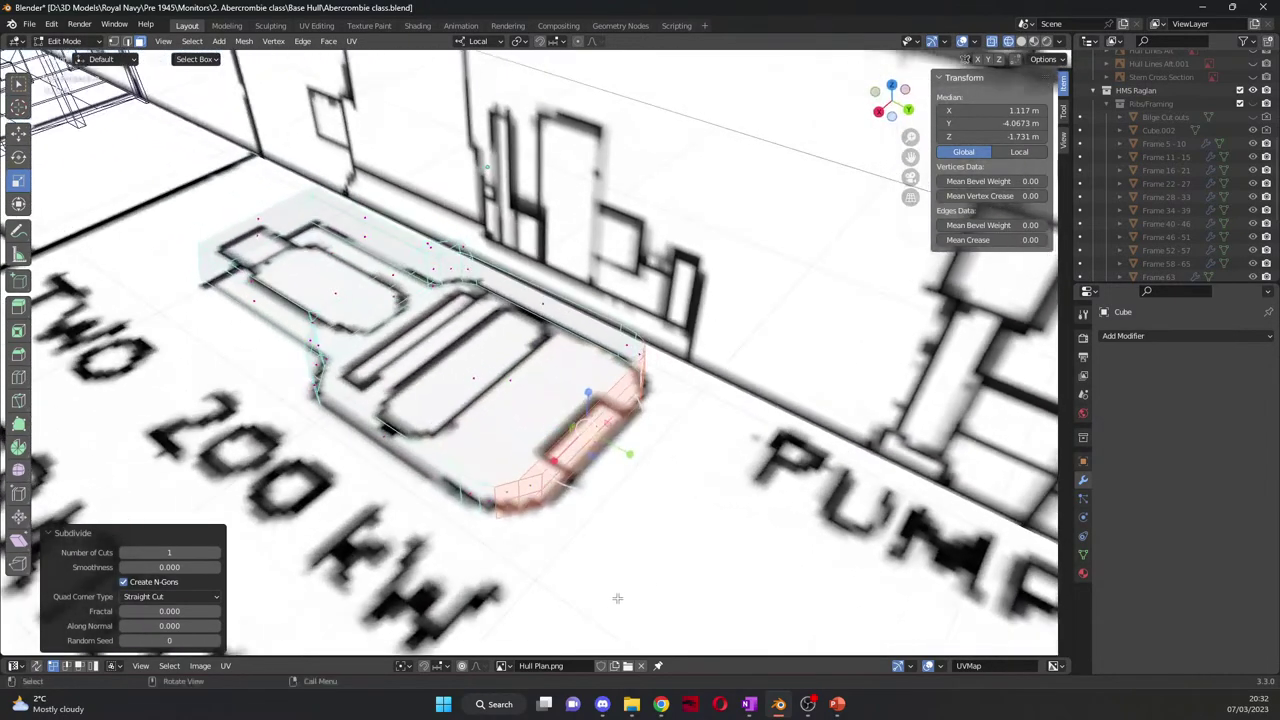
left_click(676, 528)
Step: Examine the wide end's corners in solid shading, and compare them with the plan outline from above in wireframe
left_click(1021, 42)
middle_click_drag(786, 368, 820, 471)
key("KP_7")
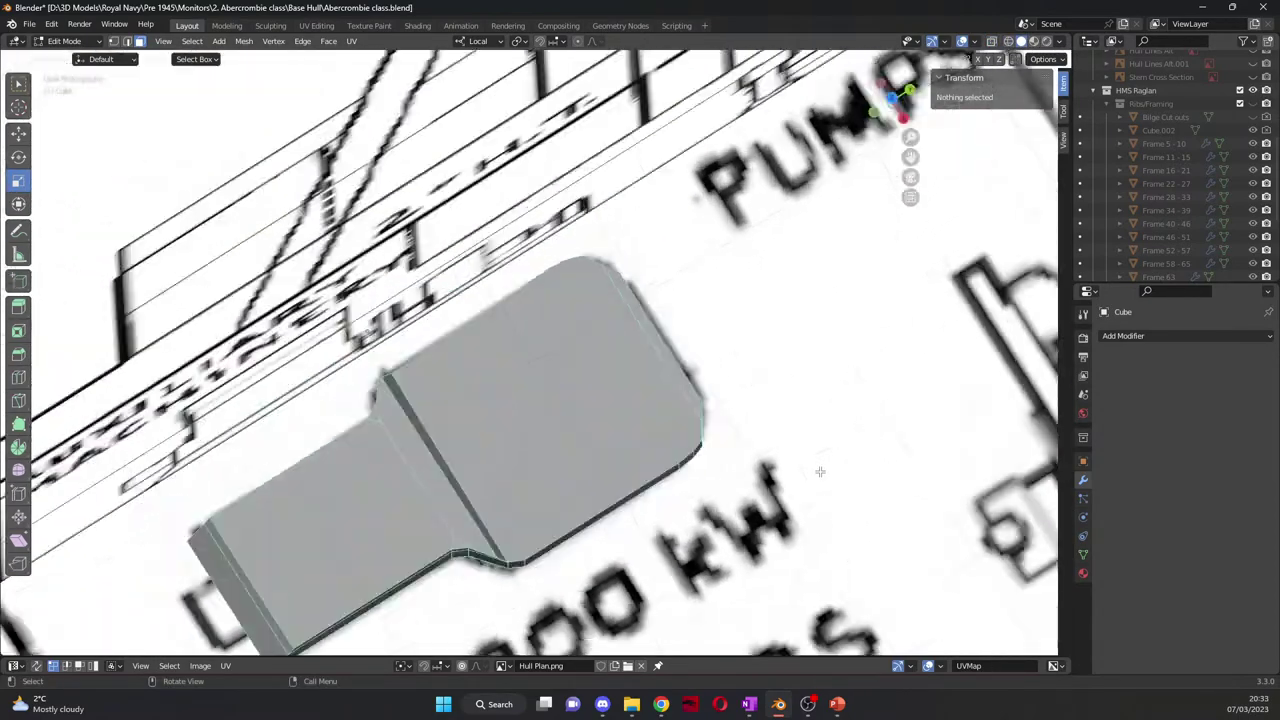
scroll(806, 489, "up", 5)
left_click_drag(912, 157, 767, 332)
left_click(1008, 41)
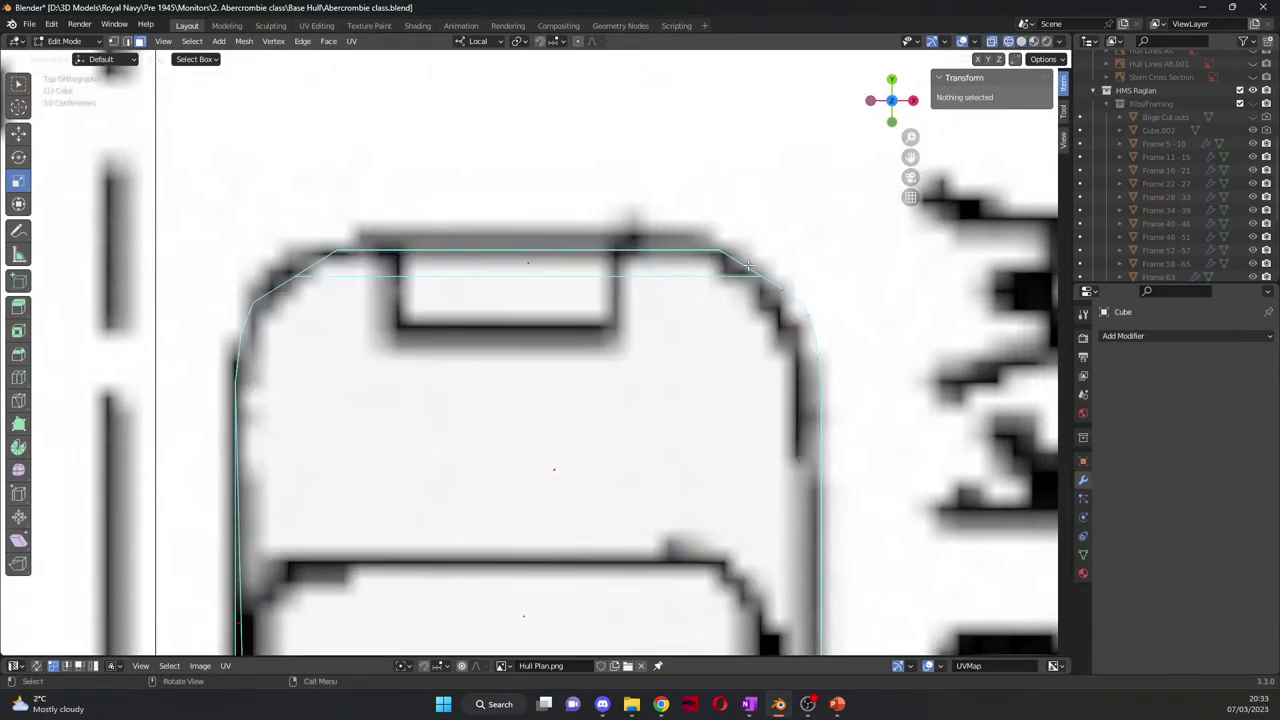
Step: Move one pair of corner vertices on the wide end by about -0.060 m along X to meet the plan's curve
left_click_drag(748, 265, 781, 289)
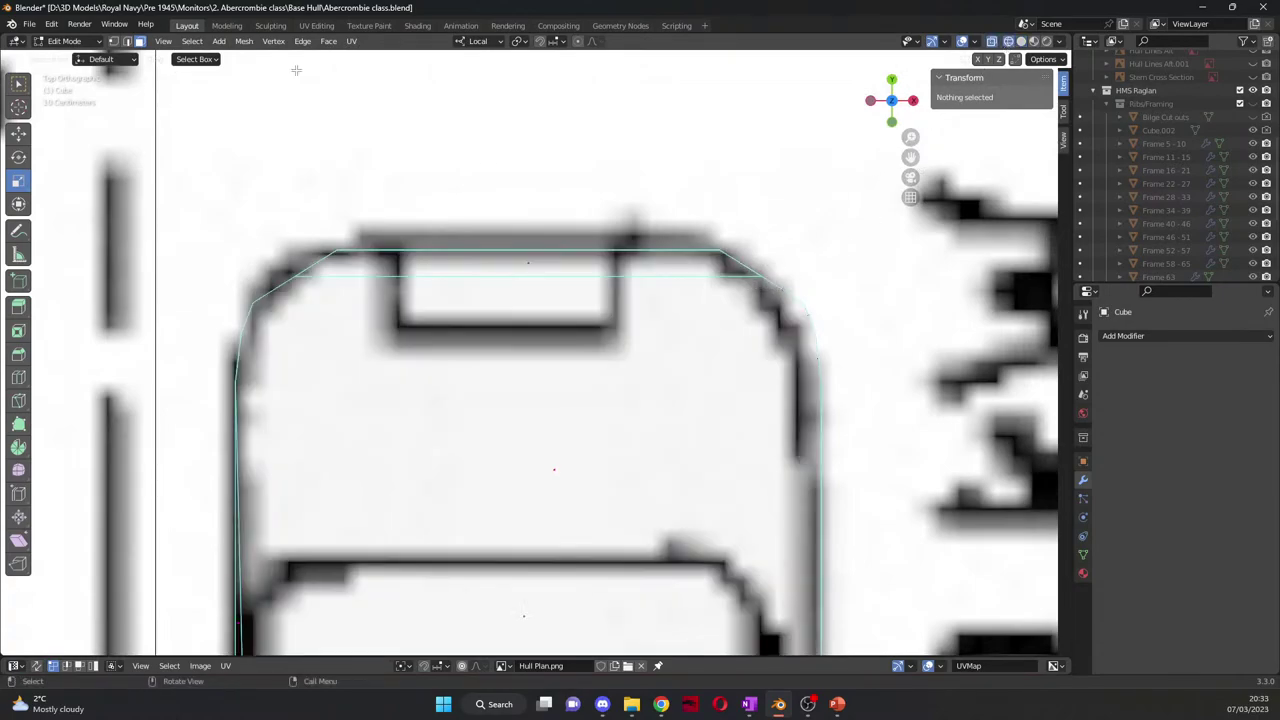
left_click(113, 41)
left_click(294, 276)
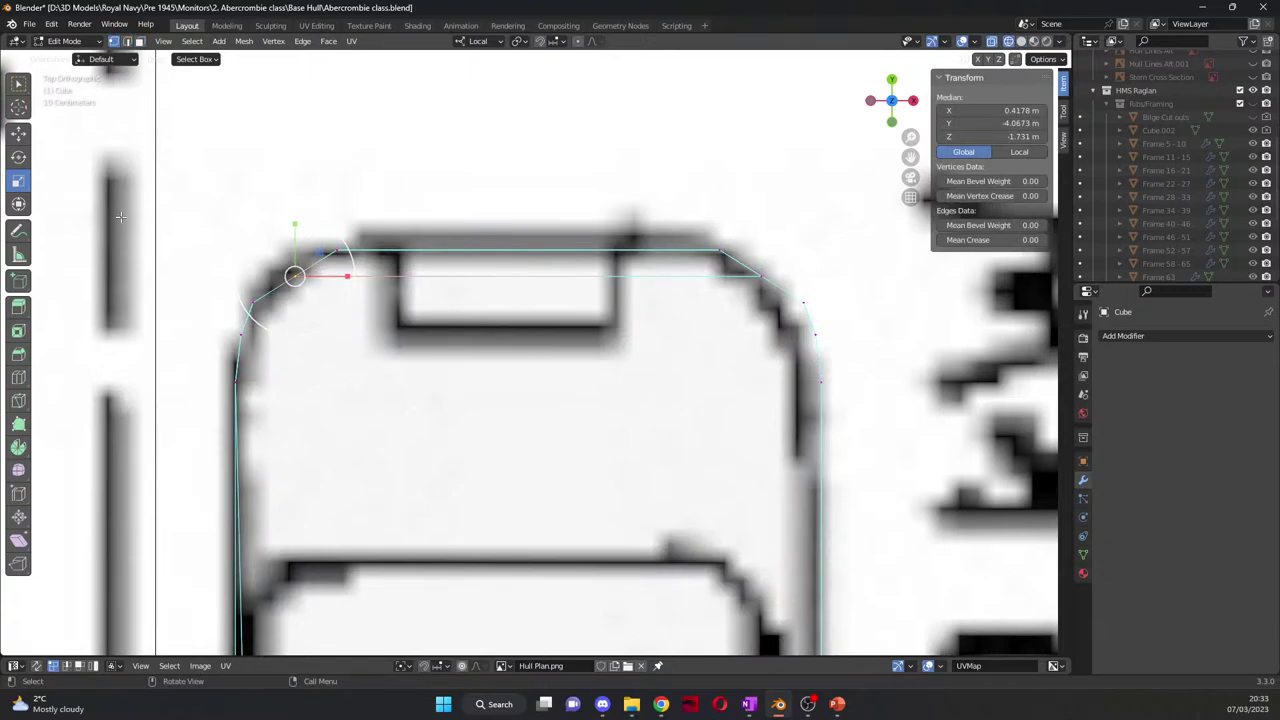
key("shift+space")
key("g")
left_click_drag(345, 277, 322, 276)
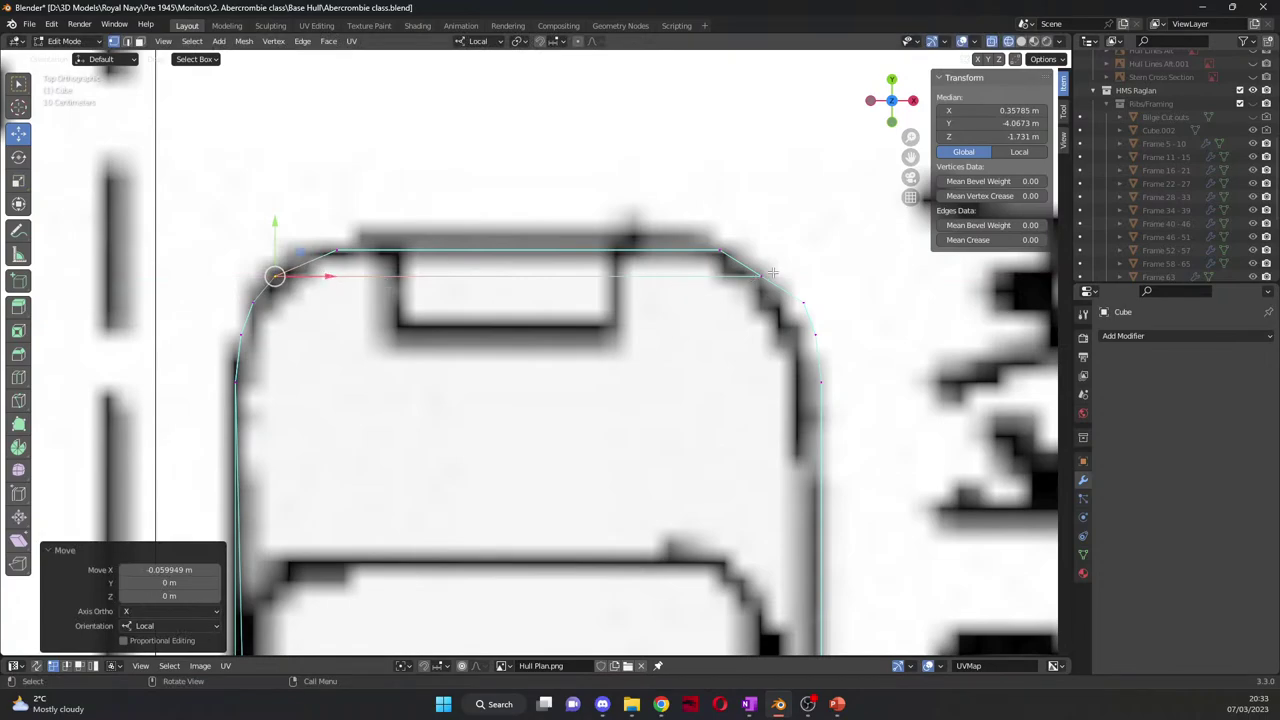
Step: Pull the opposite corner's three vertex pairs inward along X onto the plan outline, moving the middle pair by about -0.028 m
left_click(793, 298)
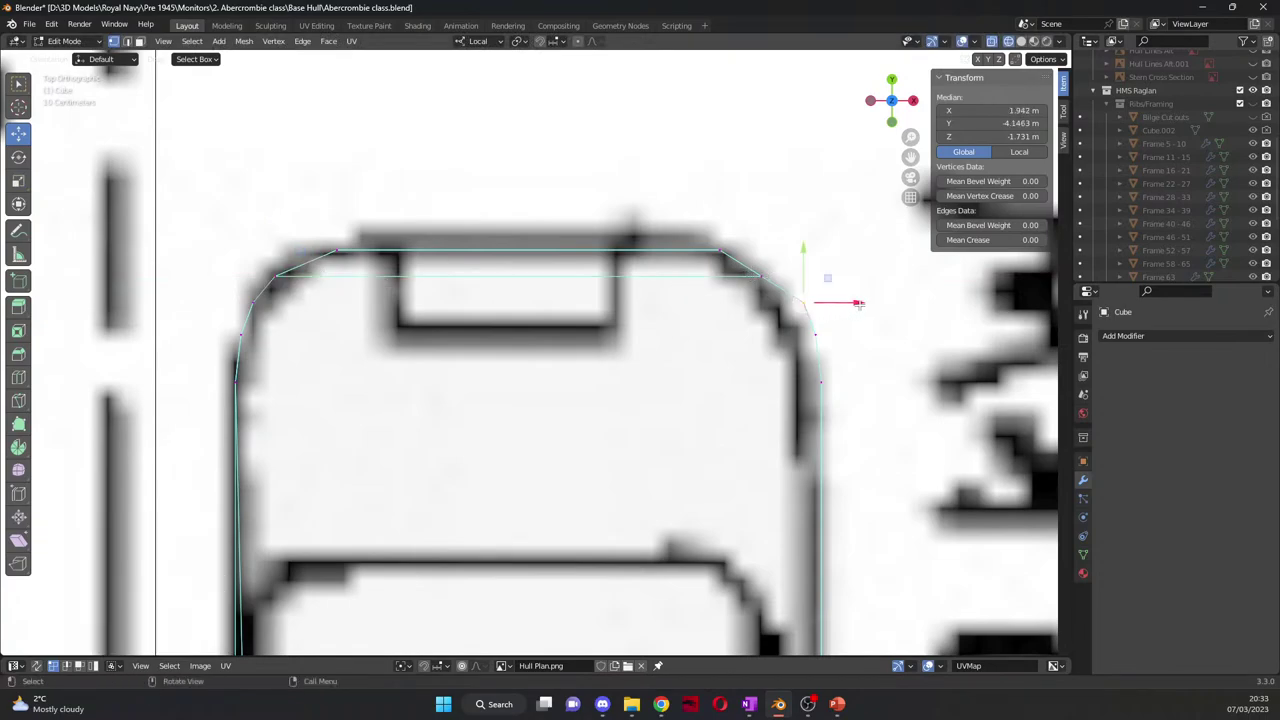
left_click_drag(860, 302, 850, 337)
left_click(810, 335)
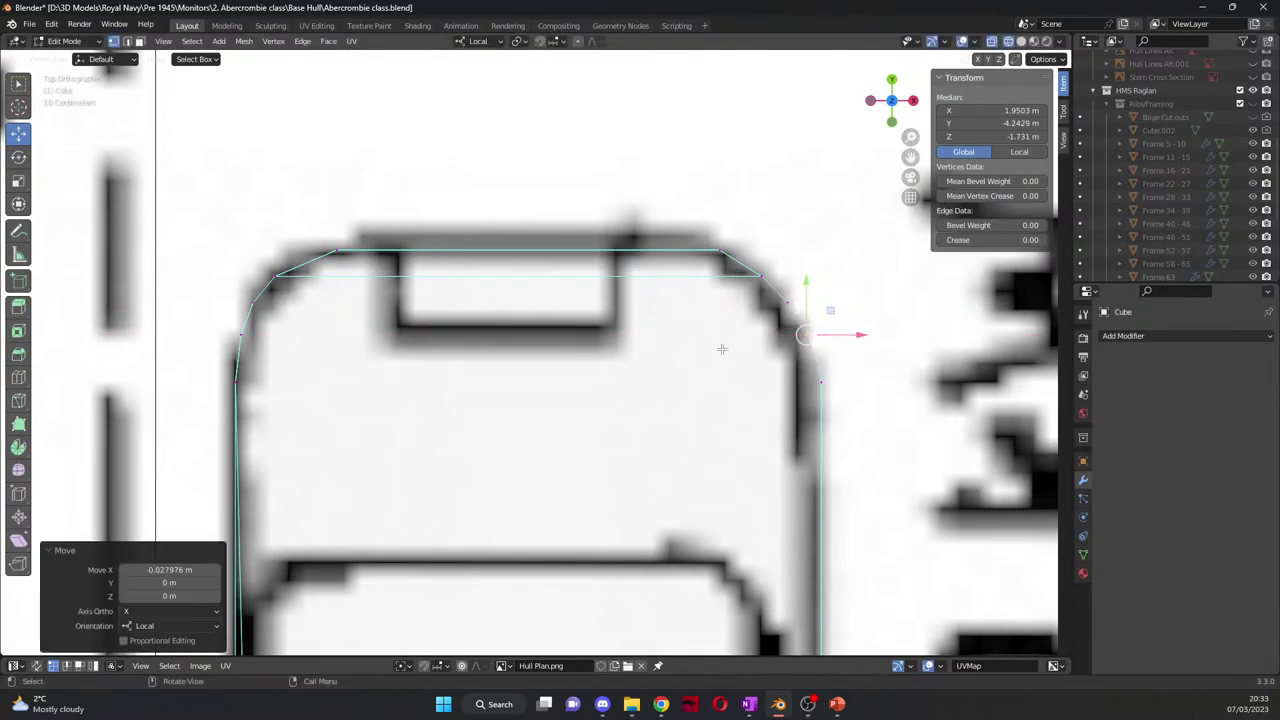
left_click(719, 251)
left_click_drag(788, 248, 777, 248)
left_click(379, 260)
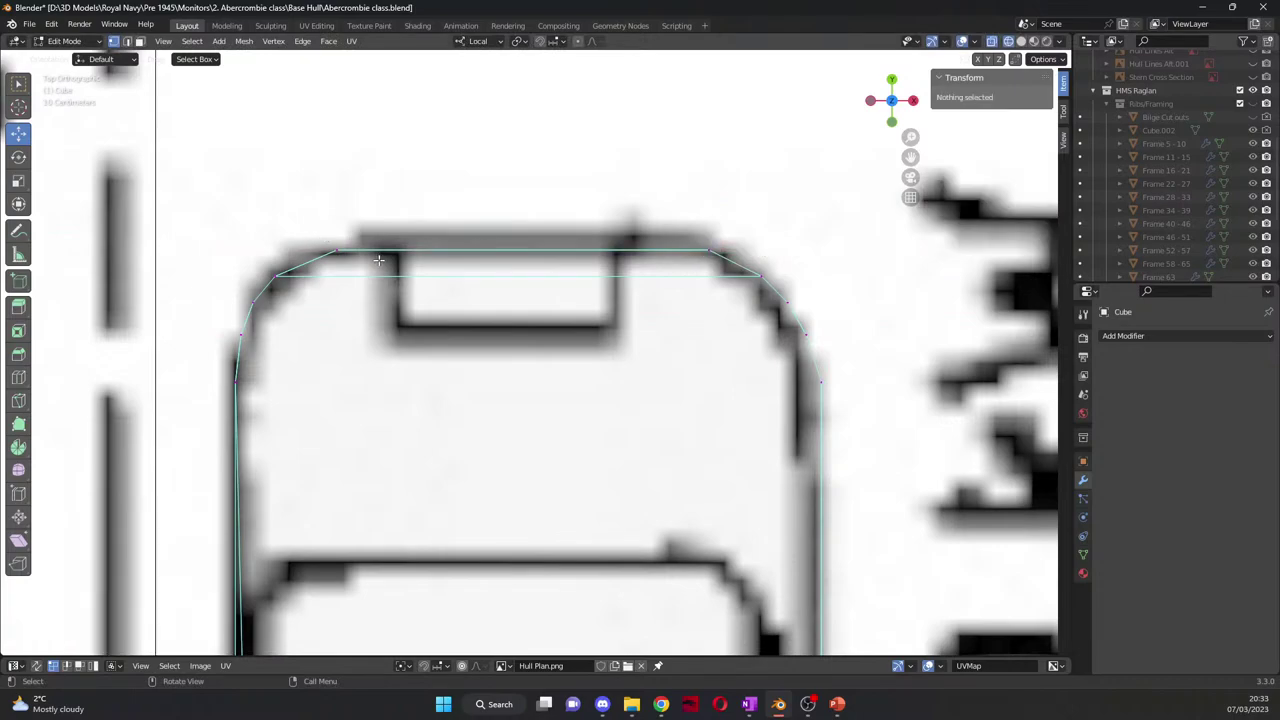
Step: Delete the wide section's top faces, including the narrow sliver along the end edge
scroll(528, 234, "down", 5)
middle_click_drag(528, 234, 448, 187)
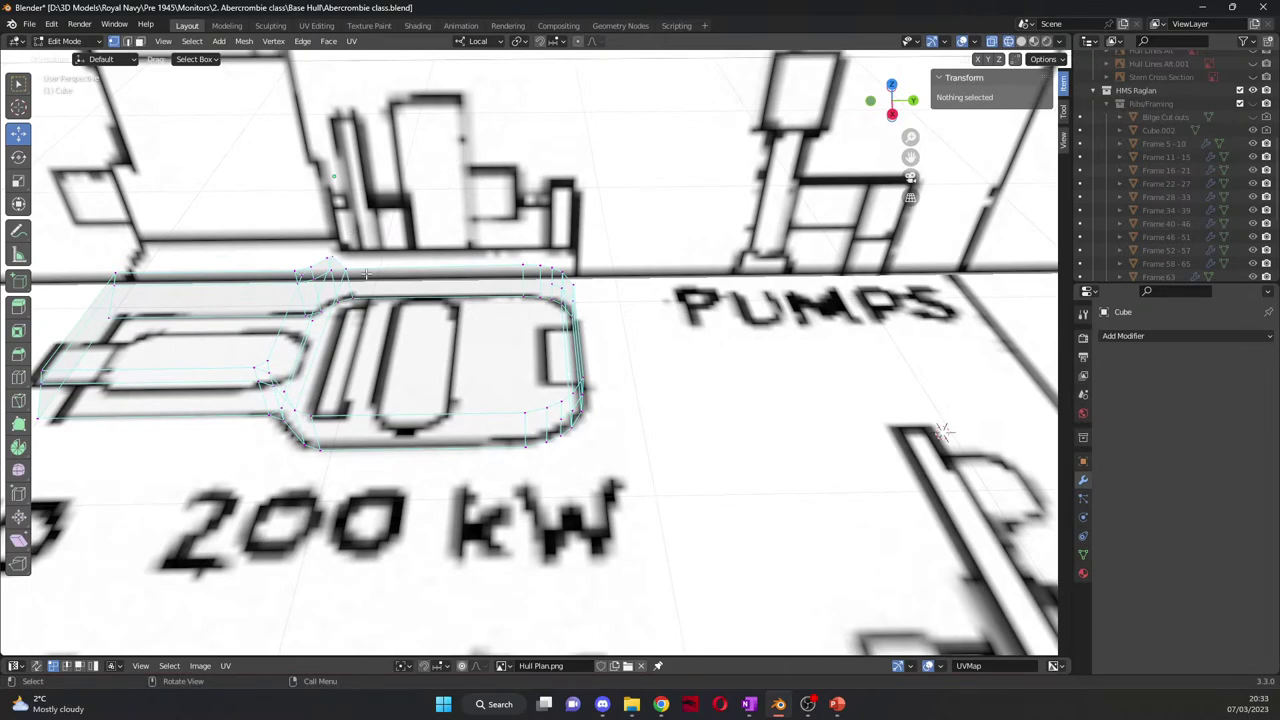
scroll(400, 270, "up", 3)
middle_click_drag(438, 277, 414, 276)
mouse_move(911, 157)
left_mouse_down()
mouse_move(973, 195)
mouse_move(1043, 210)
left_mouse_up()
left_click(1021, 41)
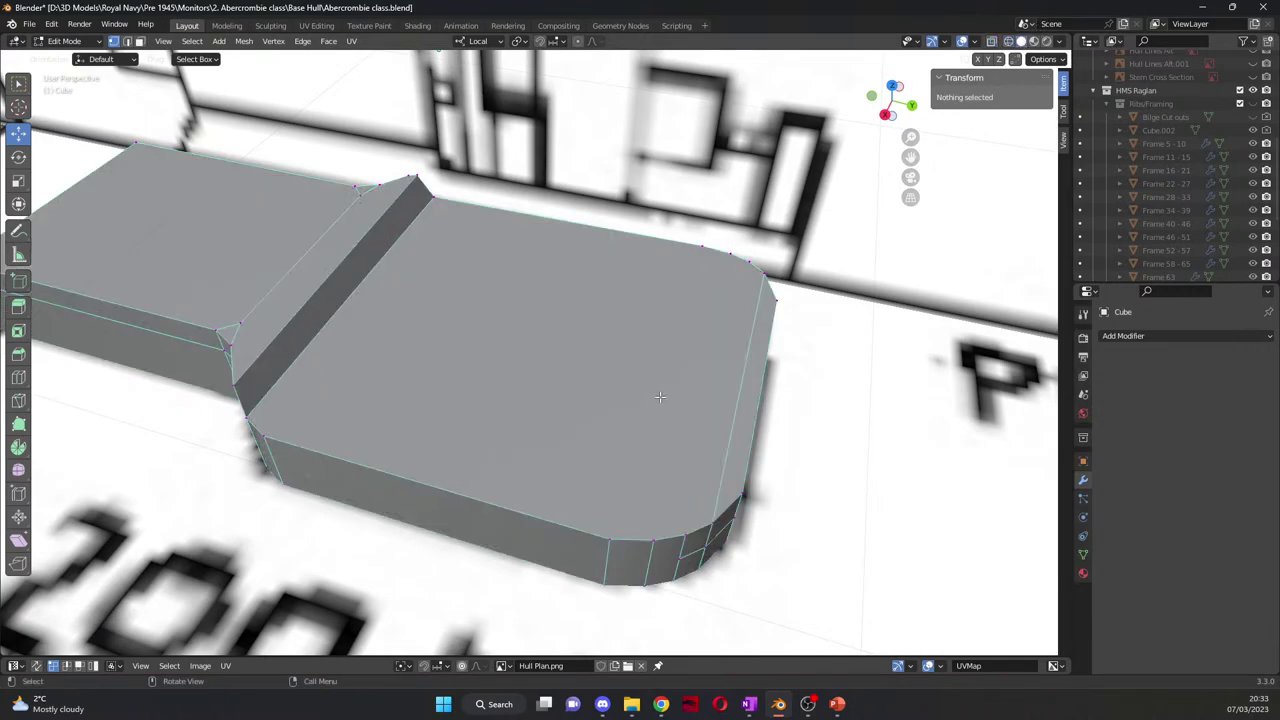
middle_click_drag(660, 397, 204, 109)
left_click(140, 41)
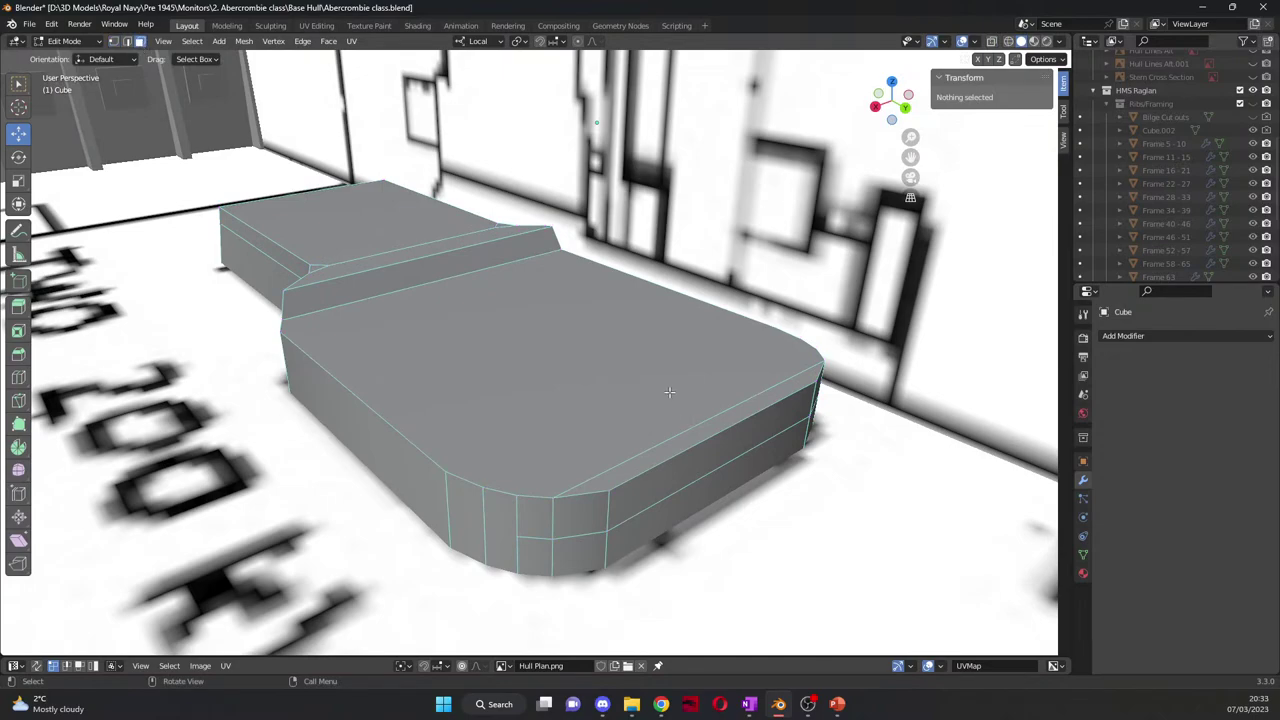
left_click(702, 425)
key("x")
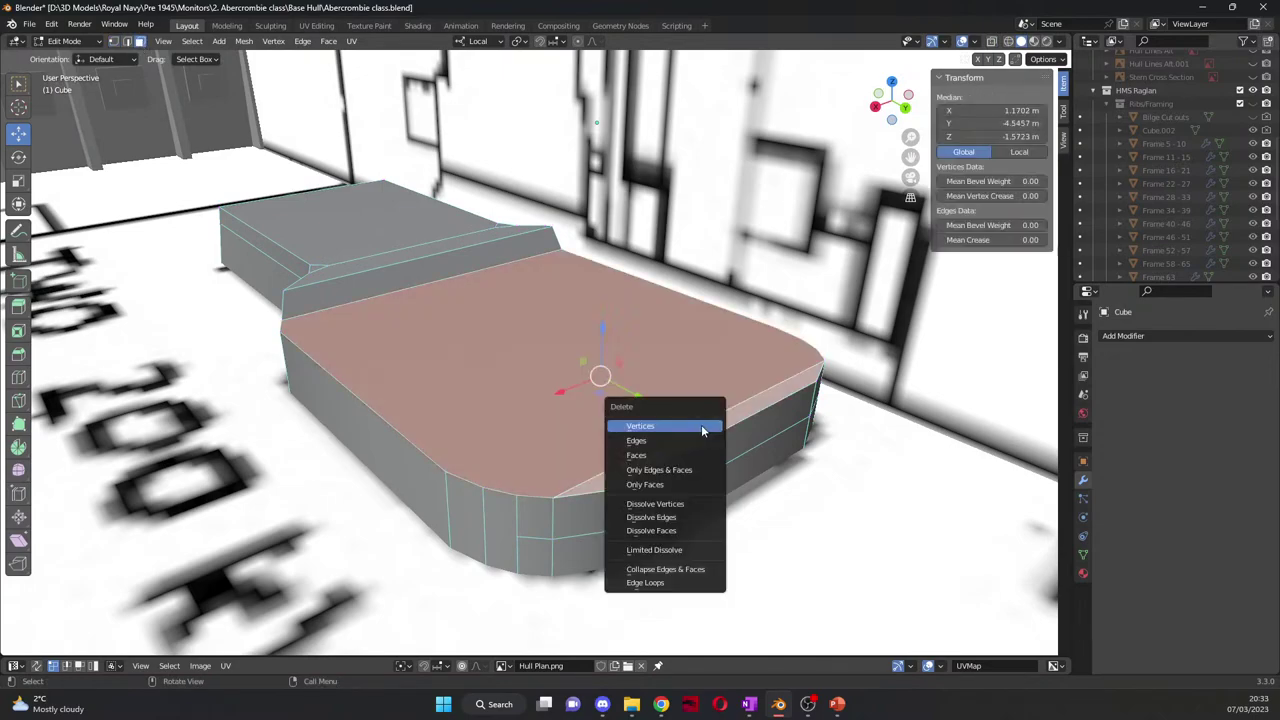
left_click(677, 451)
Step: Select the vertices around the wide section's open upper rim and fill them with a single face
middle_click_drag(677, 451, 194, 178)
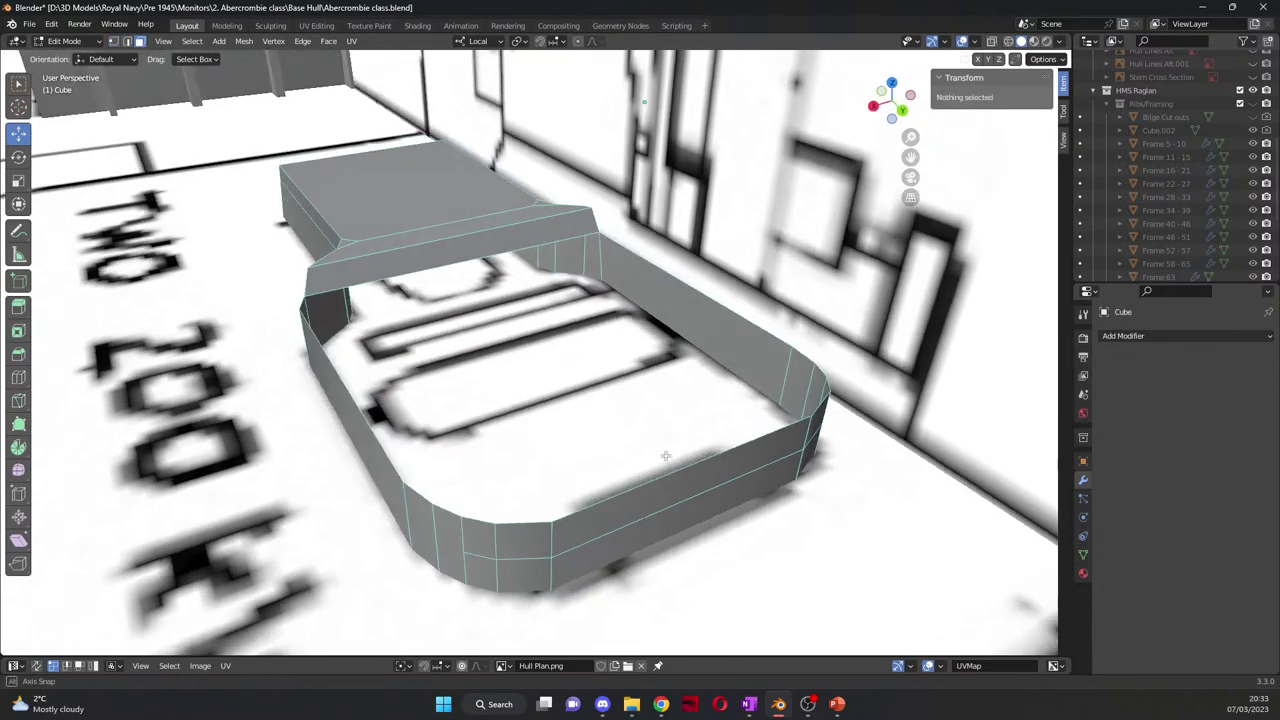
left_click(113, 41)
left_click(316, 296)
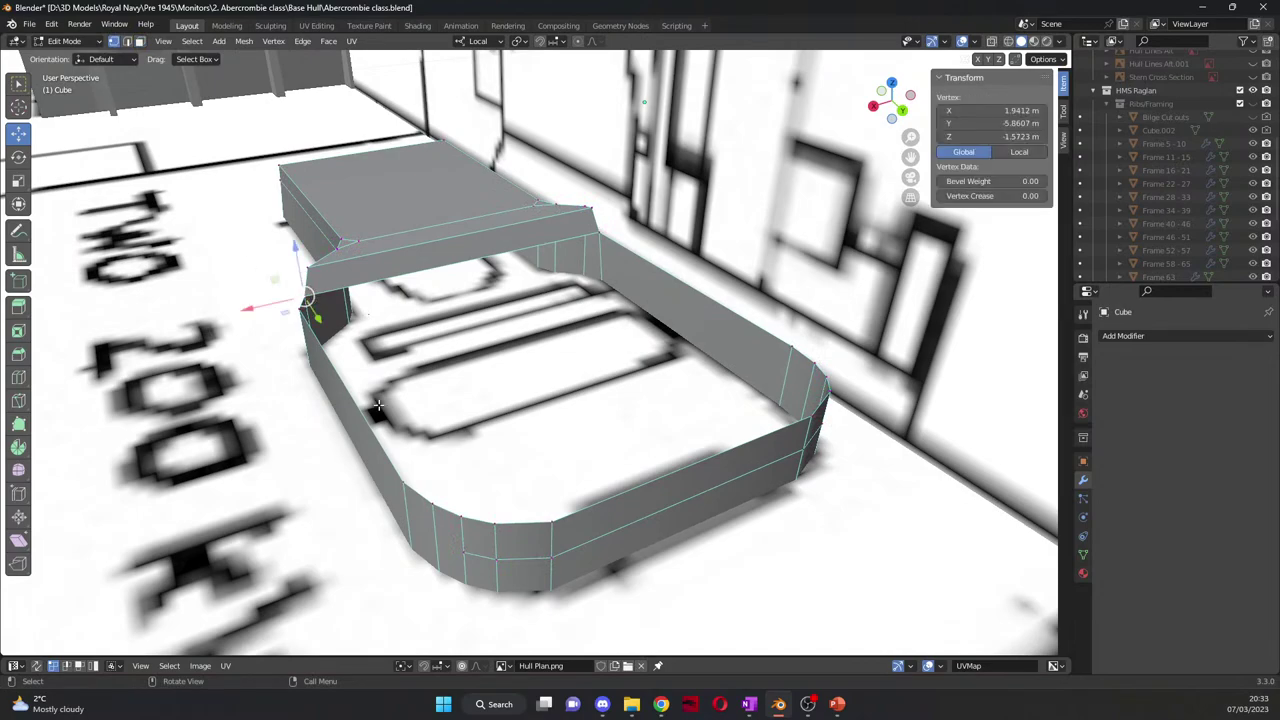
left_click(464, 516, "ctrl")
left_click(822, 394, "ctrl")
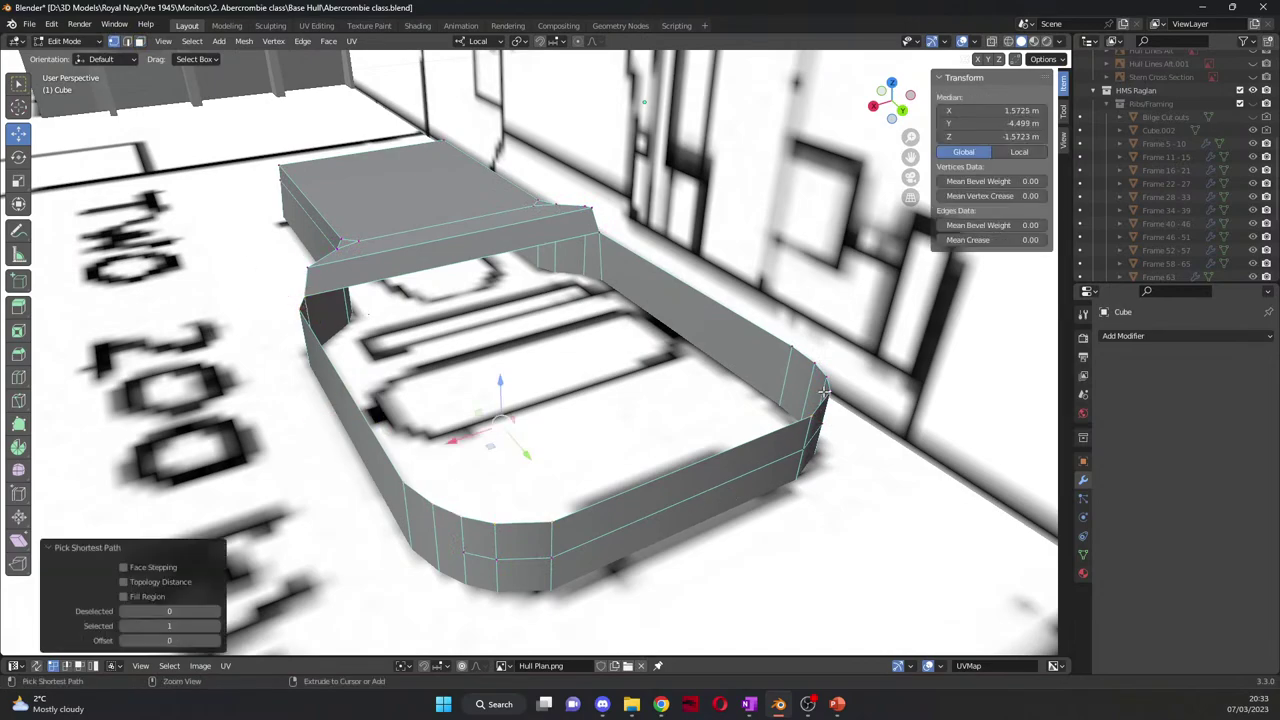
left_click(603, 233, "ctrl")
key("f")
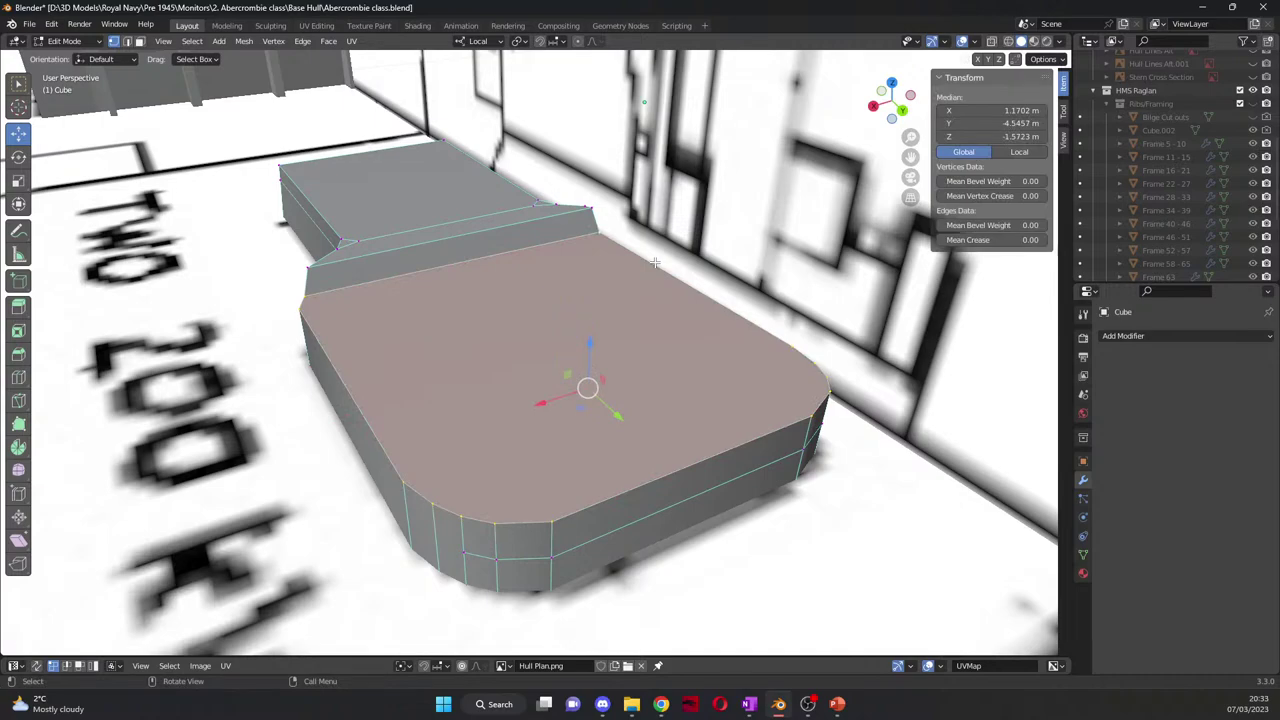
Step: Inset the wide section's new top face by about 0.044 m to form a narrow rim
middle_click_drag(593, 272, 548, 304)
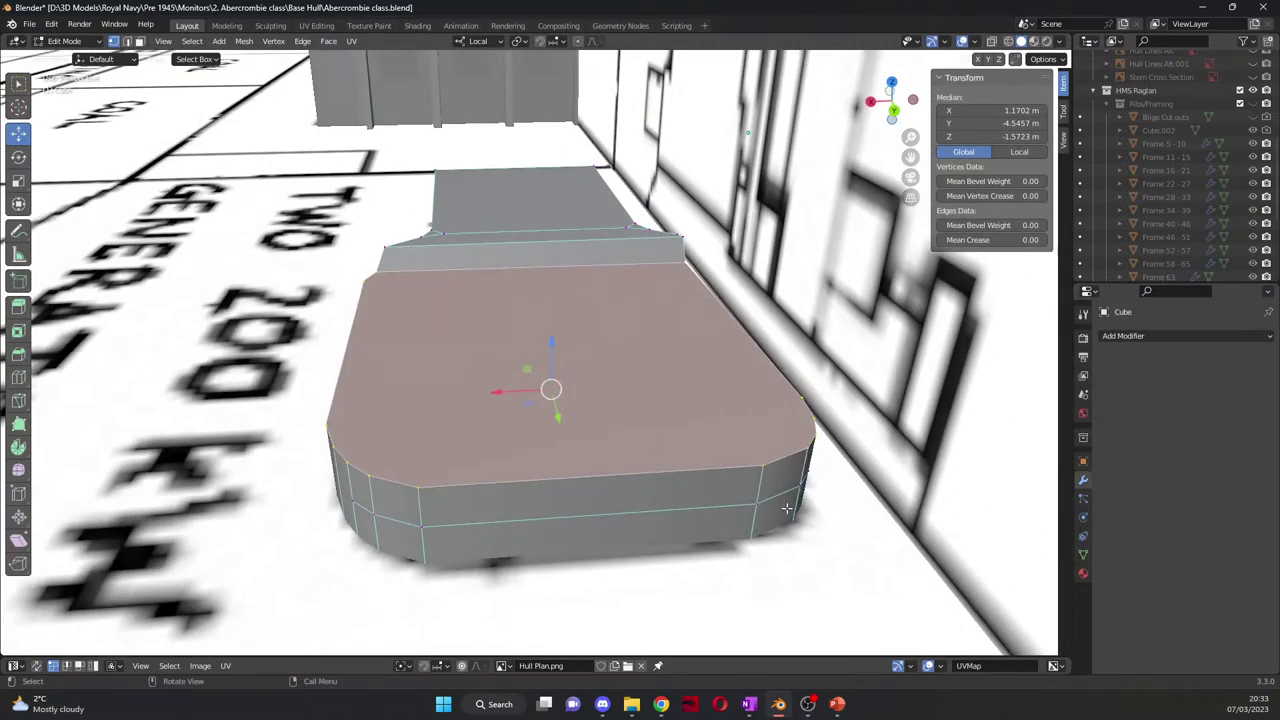
left_click(866, 520)
middle_click_drag(866, 520, 864, 530)
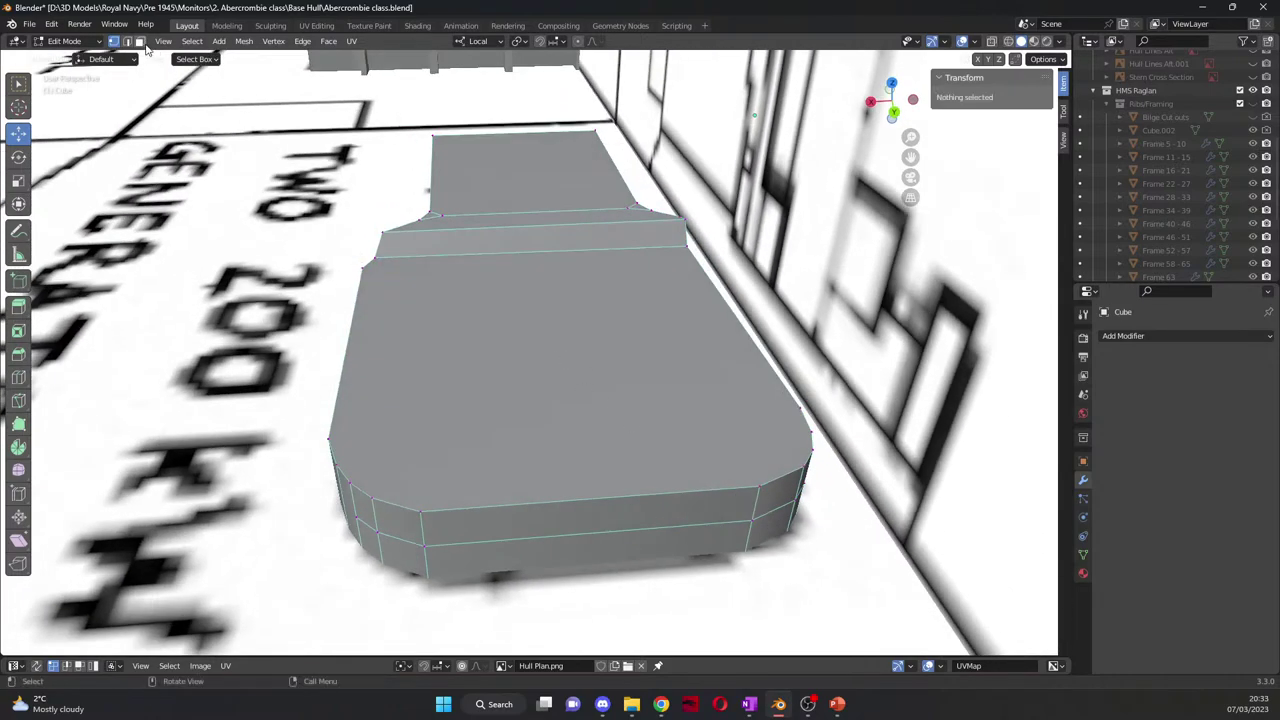
left_click(644, 374)
middle_click_drag(644, 374, 639, 379)
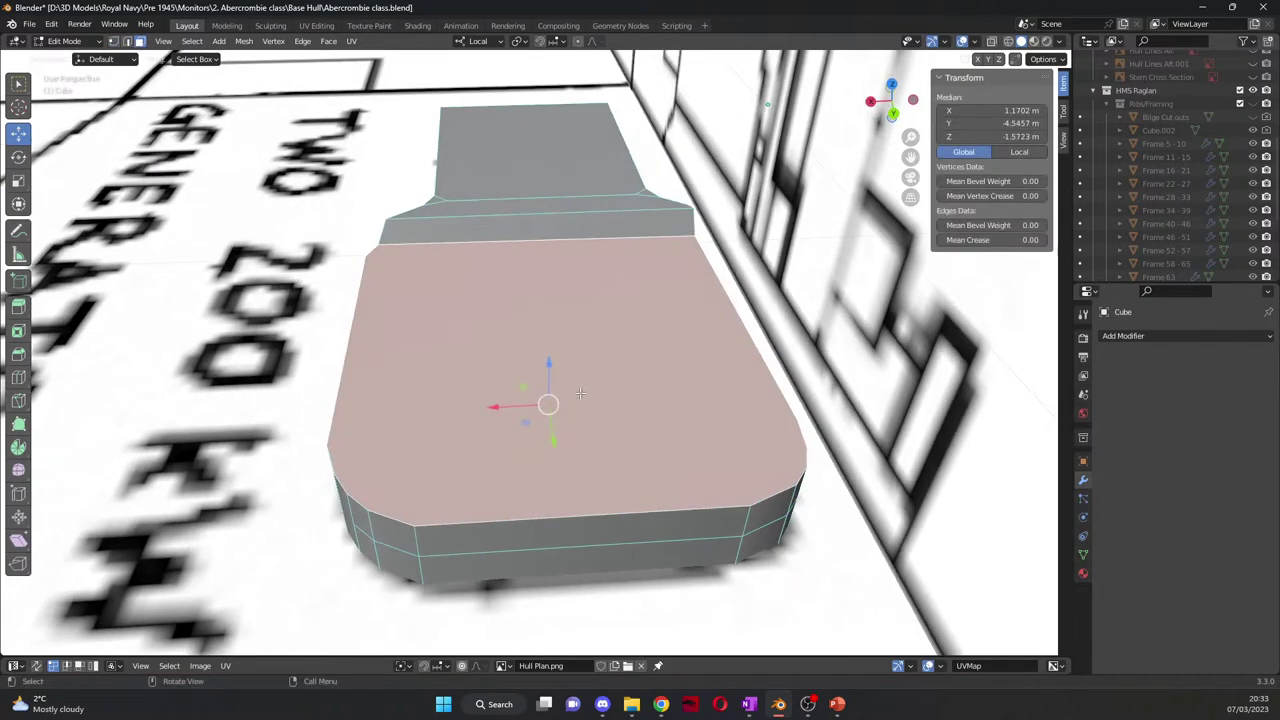
middle_click_drag(434, 364, 423, 411)
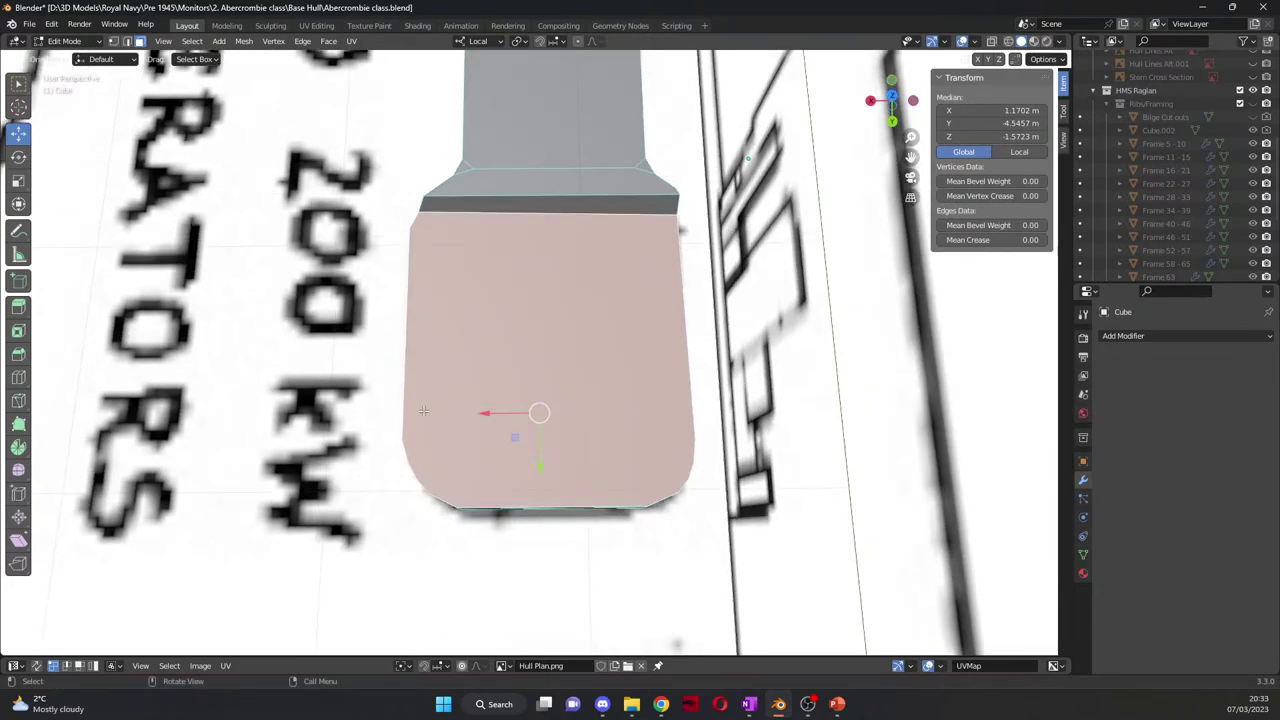
key("i")
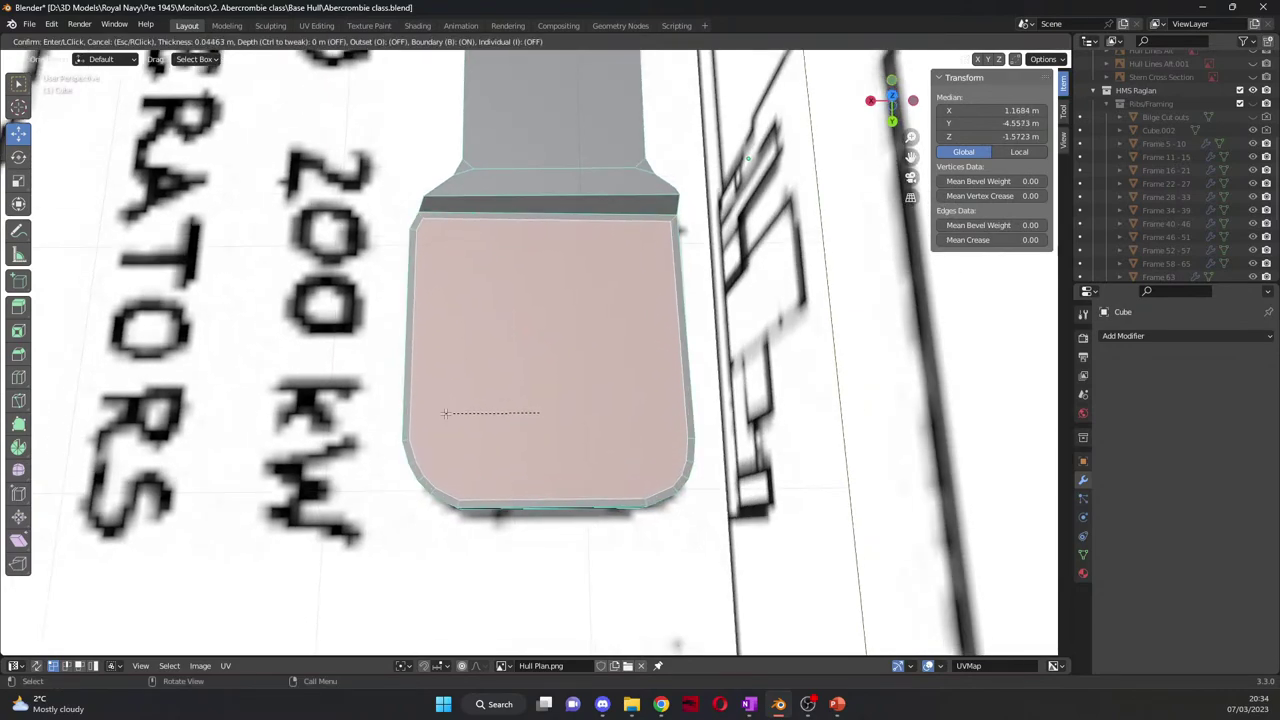
left_click(446, 414)
Step: Set the upper rim corner vertex beside the step to X 0.23872 m, copied from the vertex below it
middle_click_drag(446, 414, 569, 404)
key("KP_7")
scroll(390, 466, "up", 4)
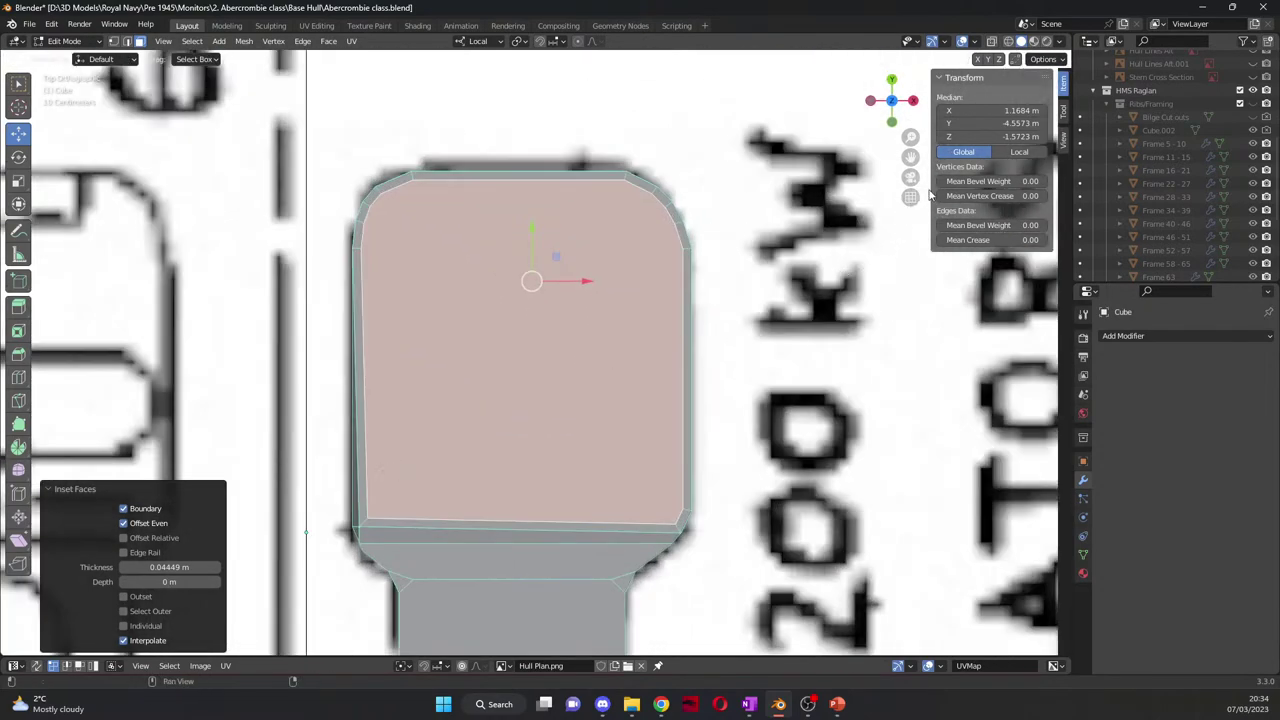
middle_click_drag(537, 478, 672, 323, "shift")
scroll(424, 440, "up", 3)
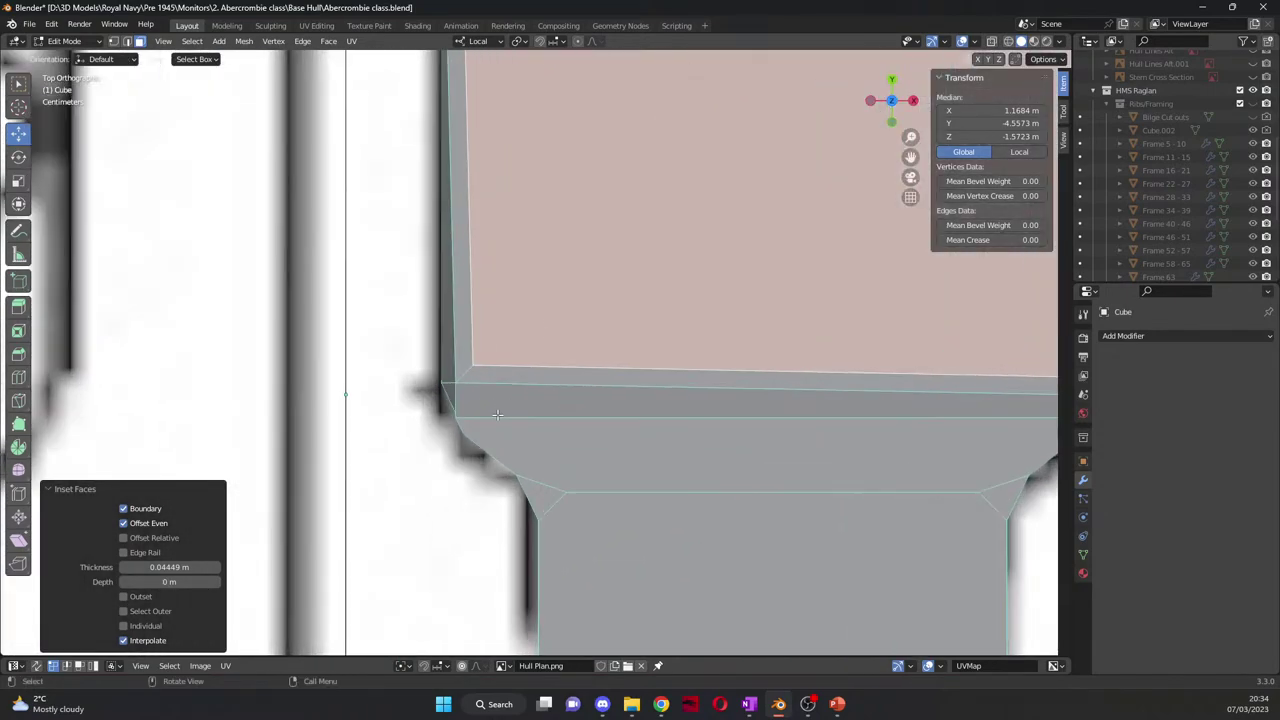
key("Tab")
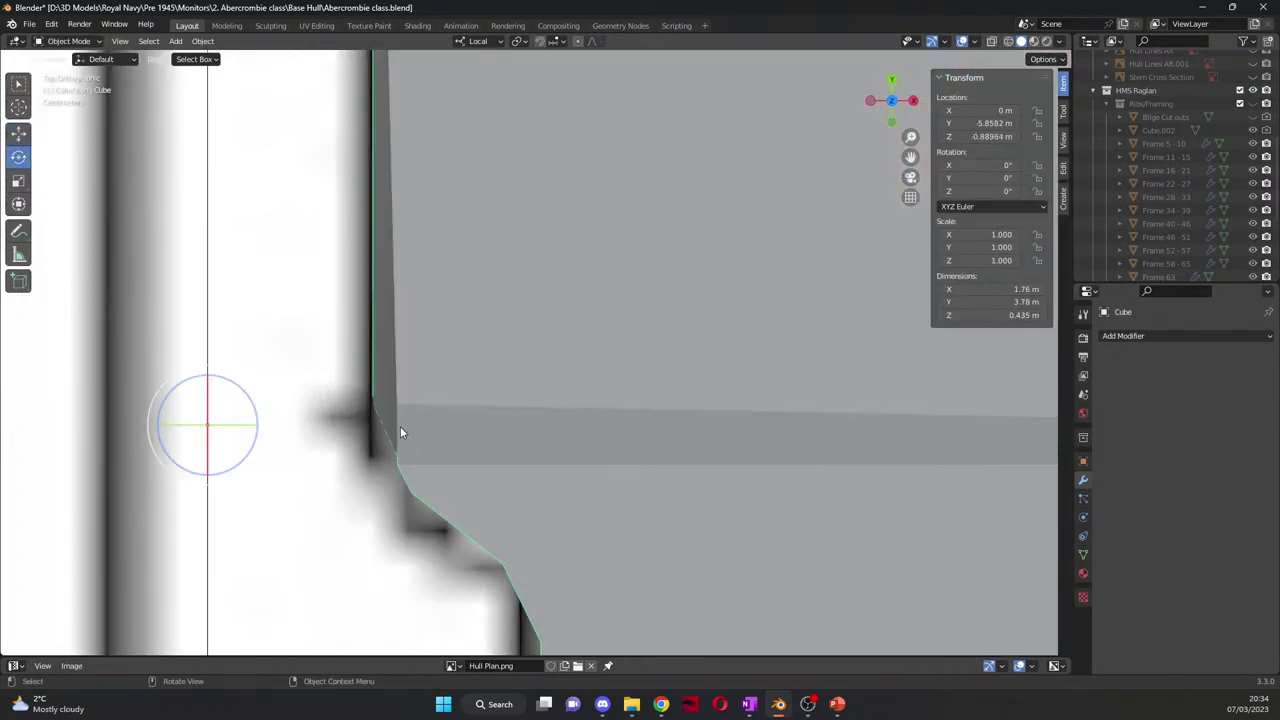
key("Tab")
left_click(114, 41)
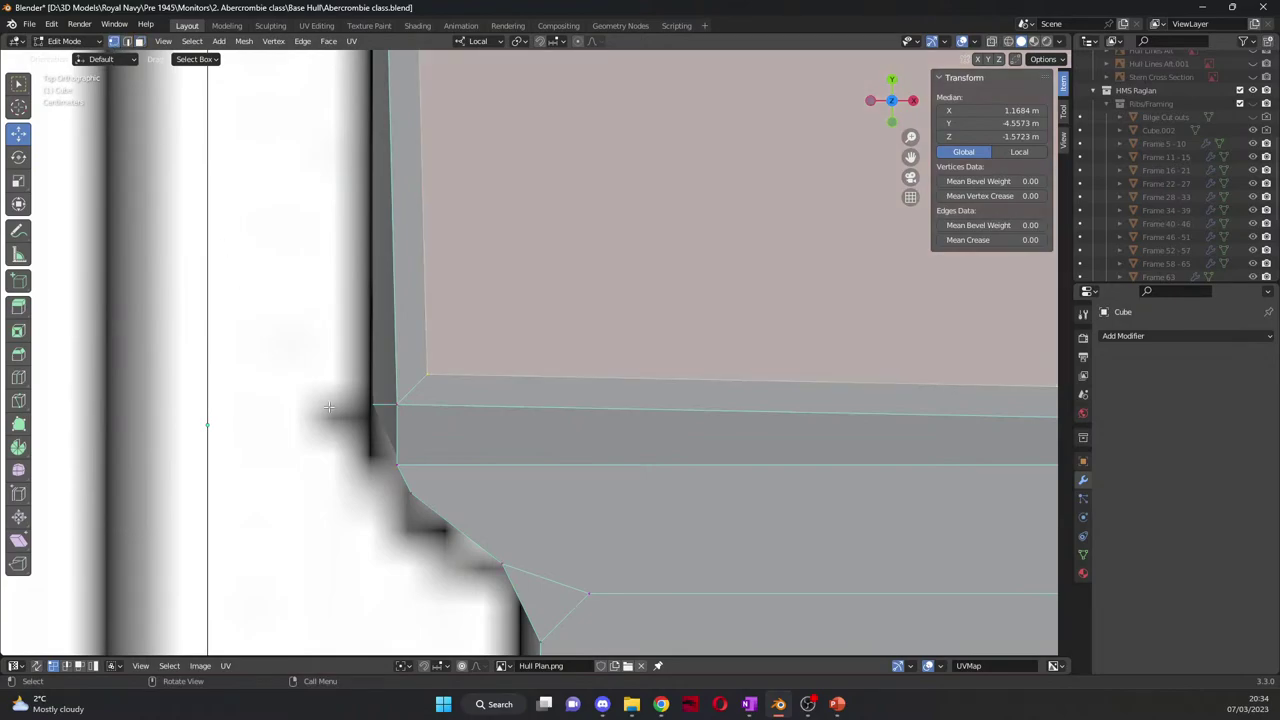
left_click(372, 404)
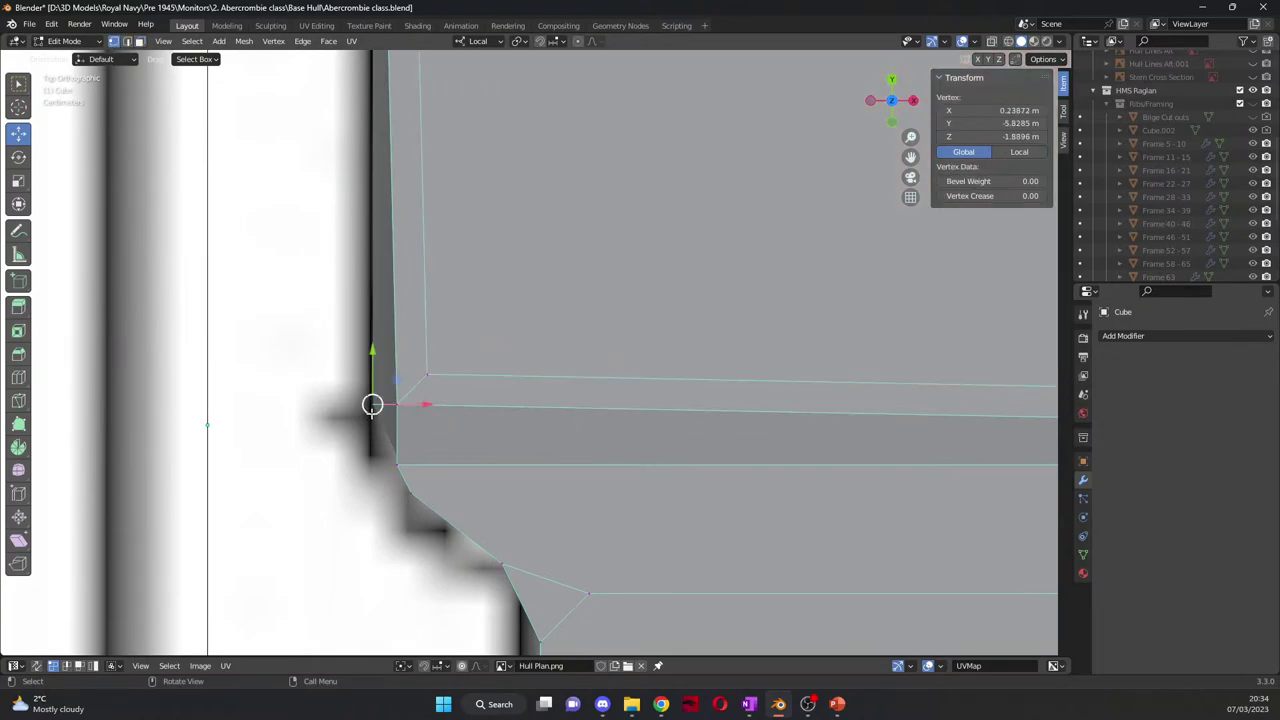
left_click(997, 110)
key("ctrl+c")
left_click(691, 391)
left_click(411, 416)
left_click(1020, 108)
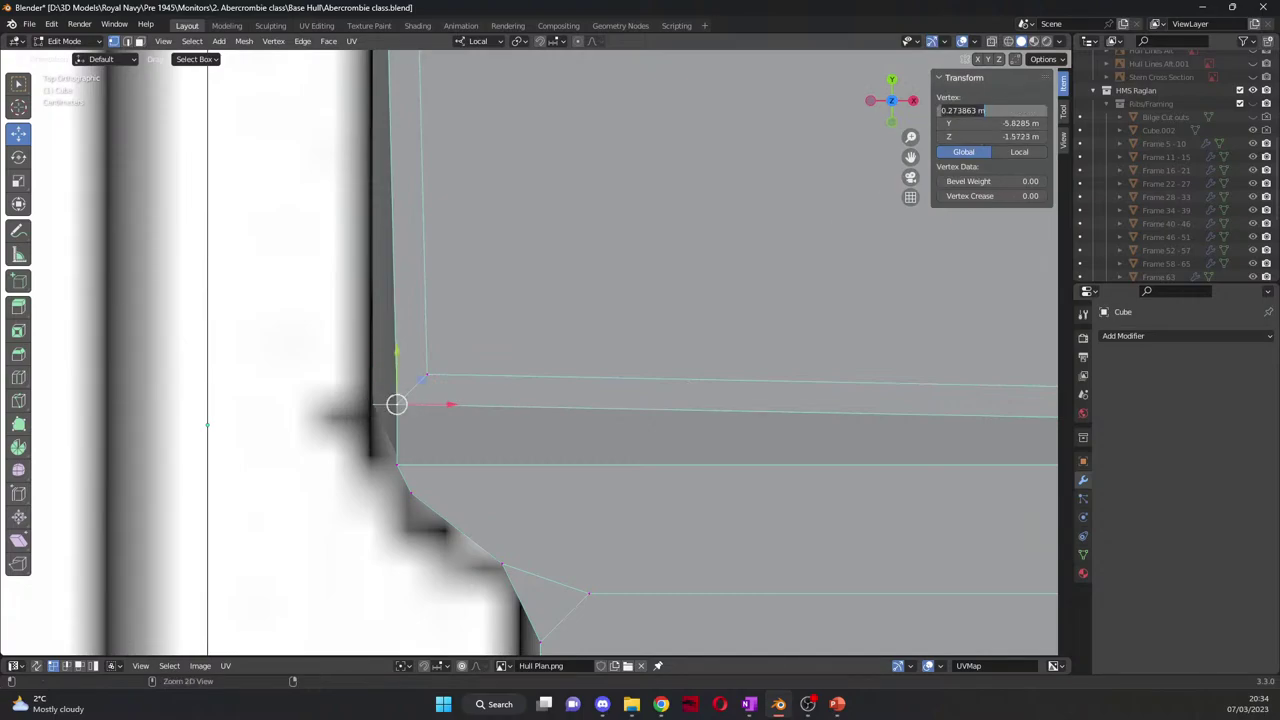
key("ctrl+v")
key("Return")
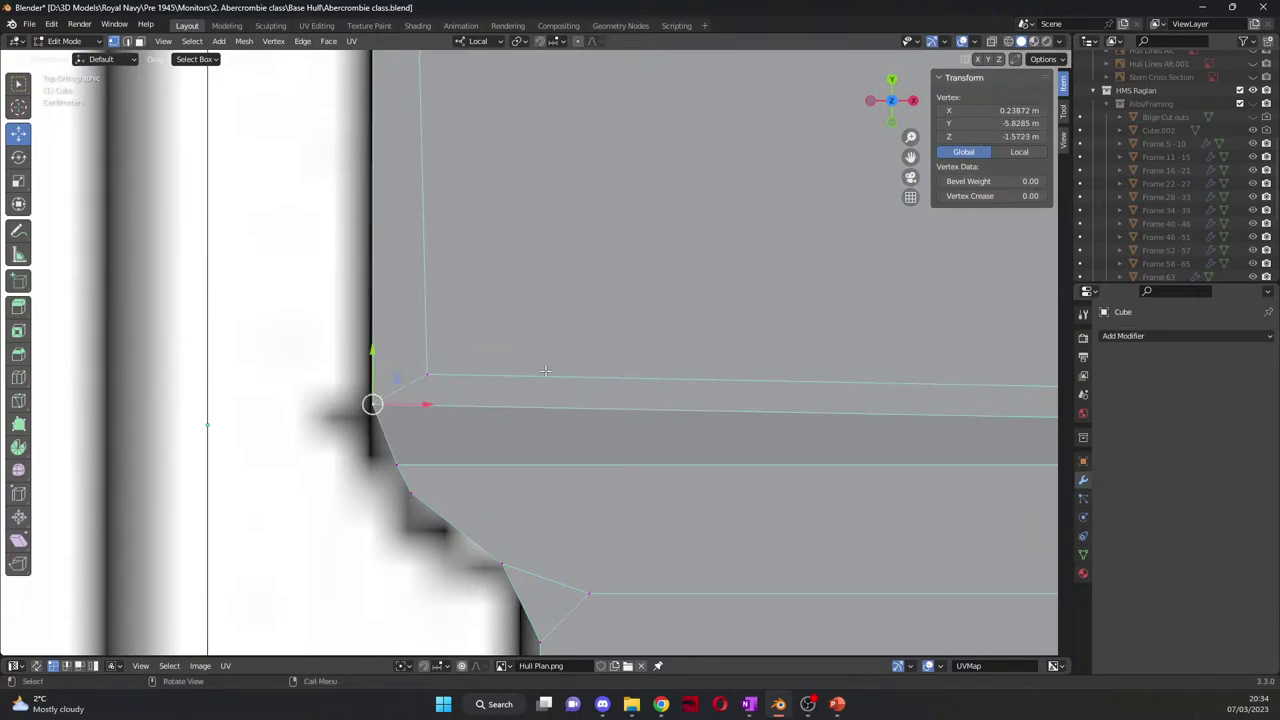
Step: Move the adjacent inner corner vertex of the inset by about -0.035 m along X to even out the rim
left_click(436, 373)
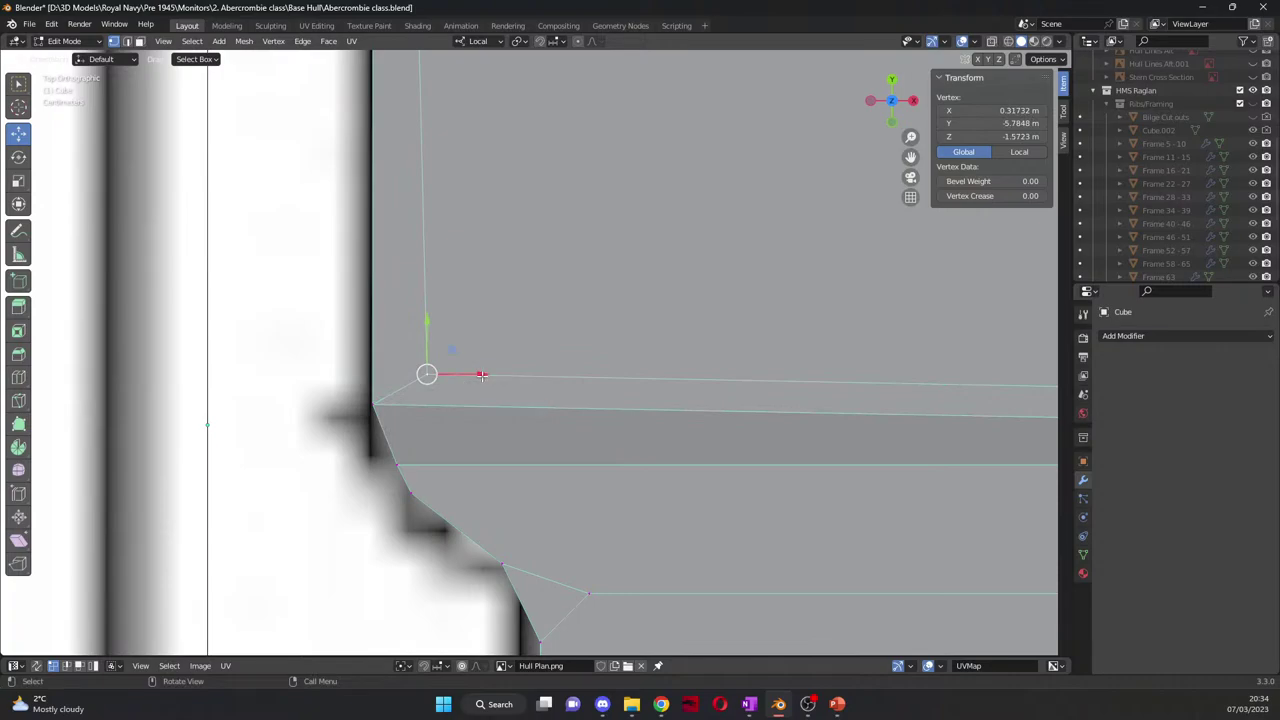
left_click_drag(480, 375, 456, 373)
scroll(638, 351, "down", 3)
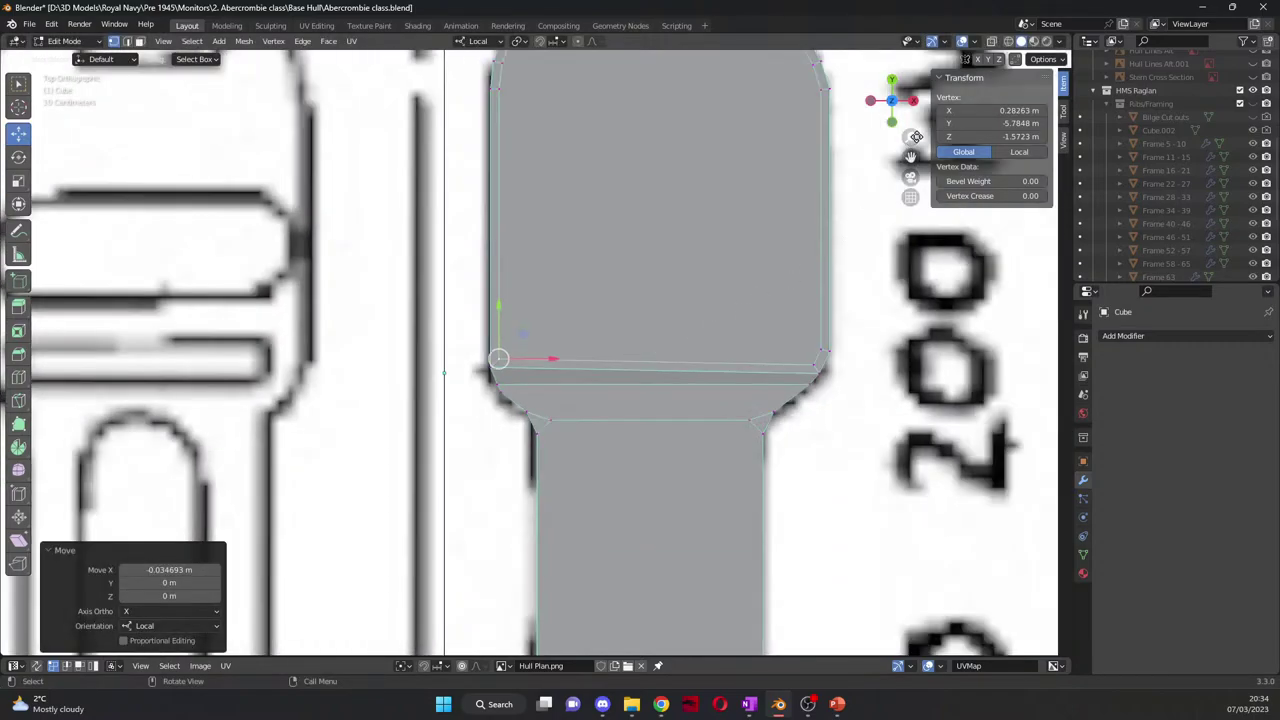
Step: Extrude the inset top face about 0.106 m downward to hollow out the wide section
left_click_drag(910, 156, 790, 286)
middle_click_drag(371, 491, 560, 372)
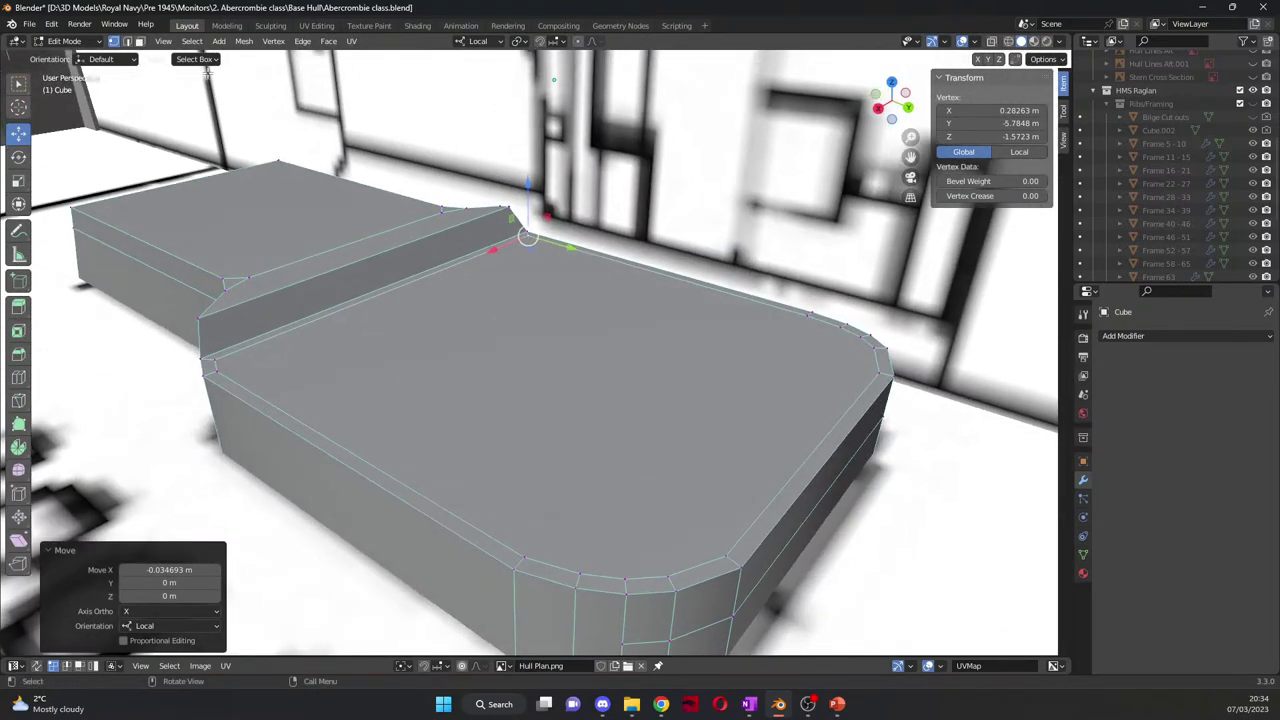
left_click(140, 41)
left_click(514, 333)
middle_click_drag(514, 333, 601, 297)
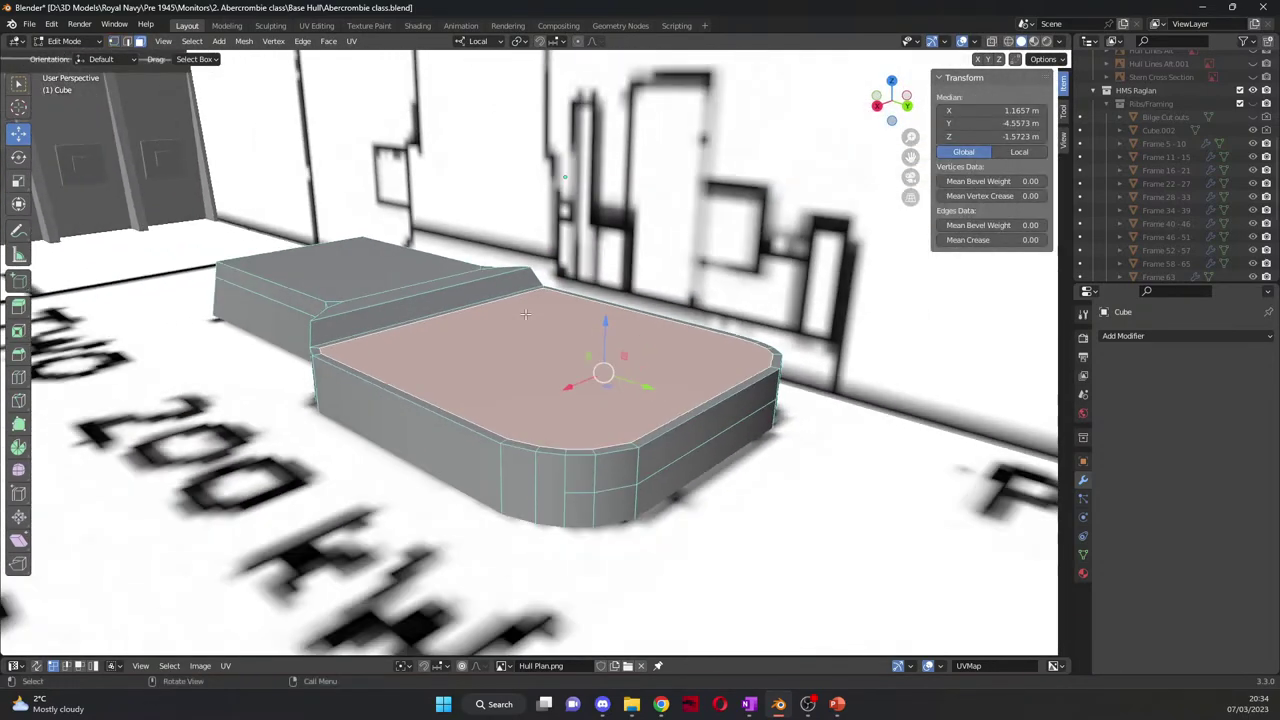
key("e")
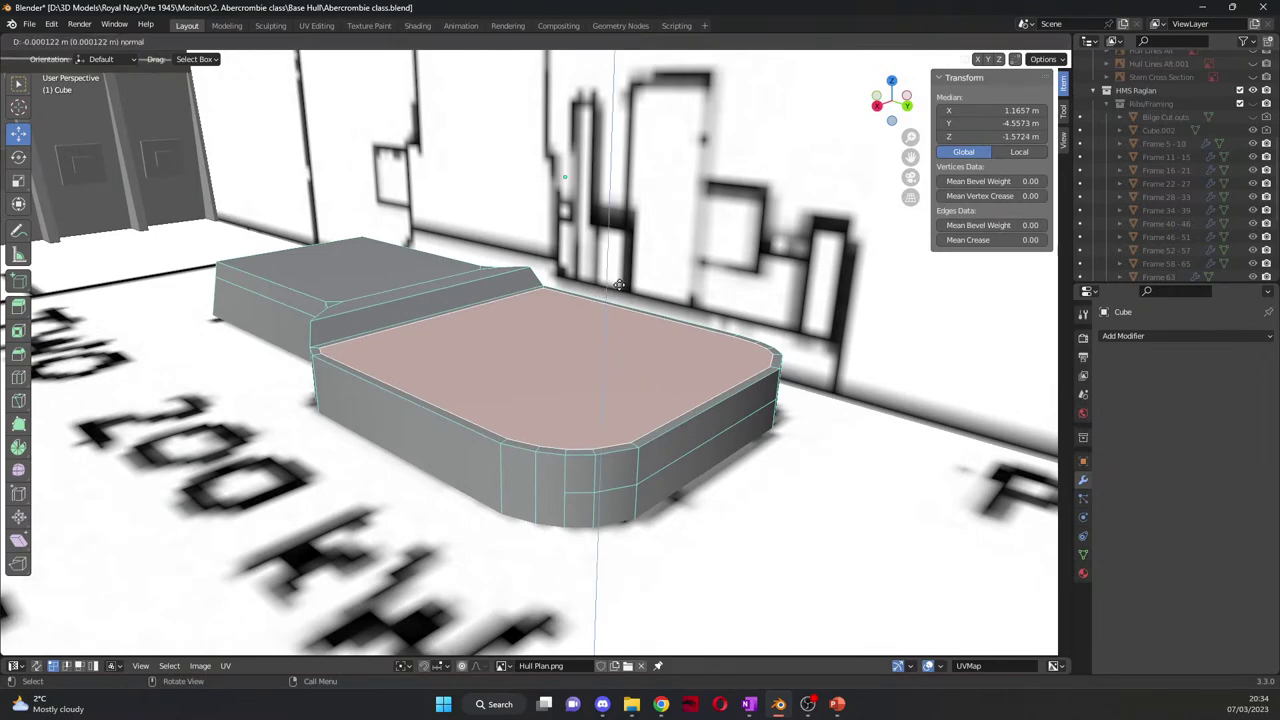
left_click(619, 305)
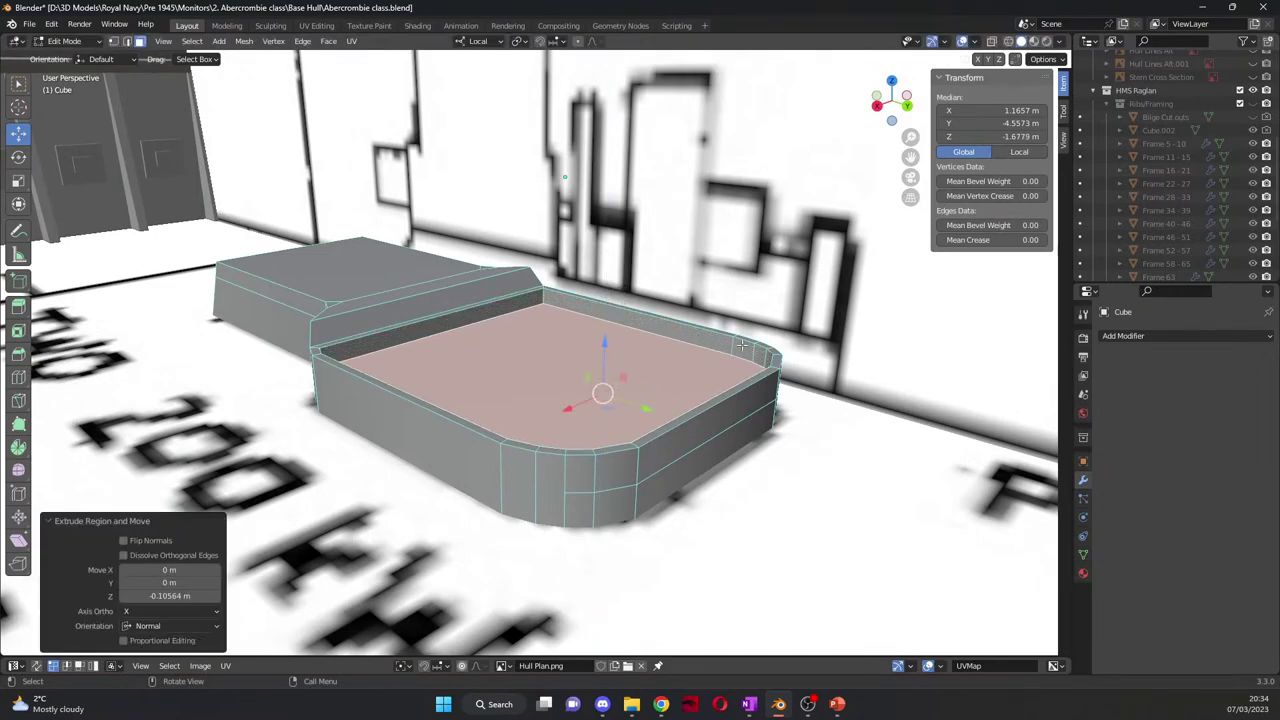
Step: Lower the floor of the wide section's recess by about 0.064 m along Z
middle_click_drag(619, 305, 687, 350)
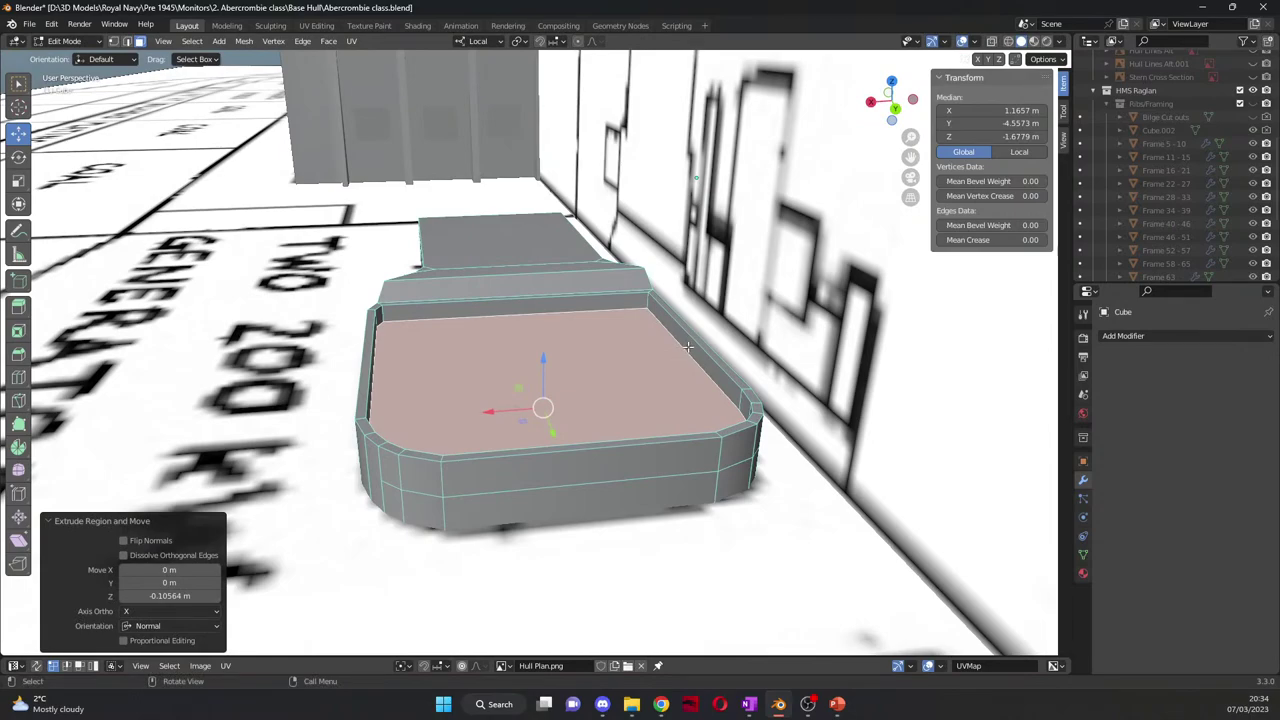
scroll(688, 345, "up", 4)
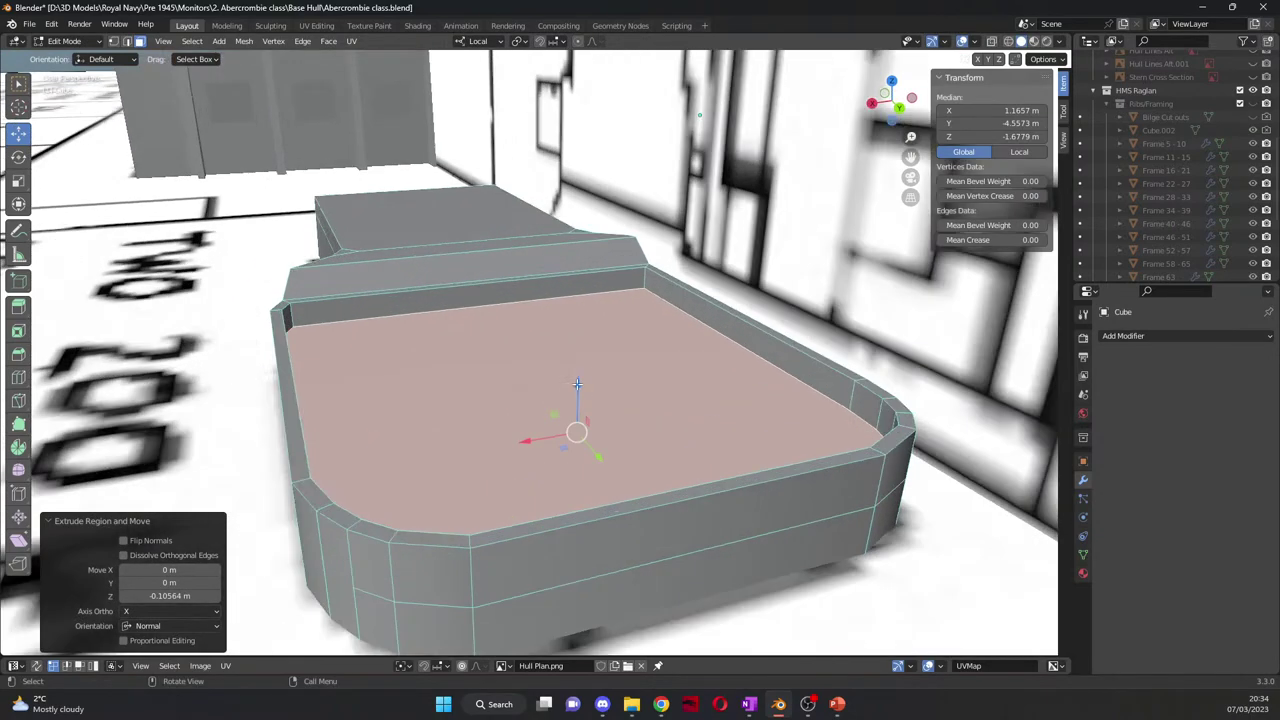
left_click_drag(577, 384, 578, 404)
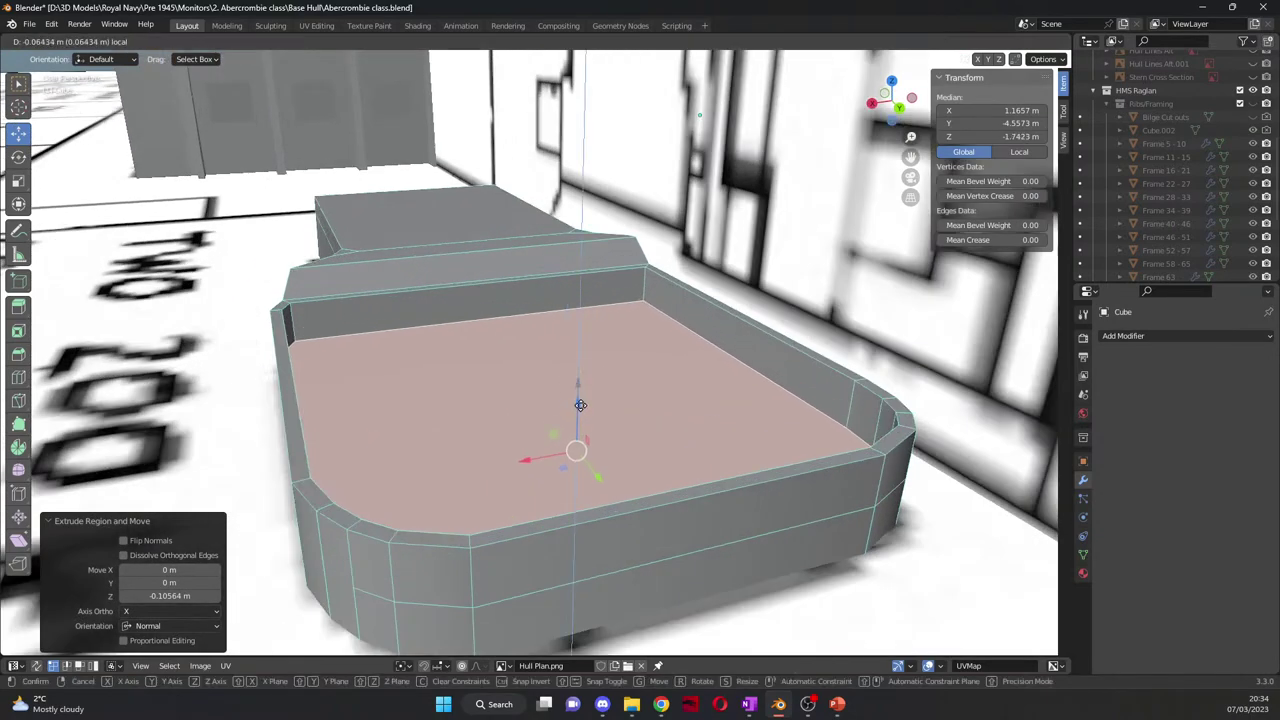
middle_click_drag(714, 364, 701, 393)
Step: Scale the recess floor to about 0.907 along X so the inner side walls slope inward
left_click(18, 181)
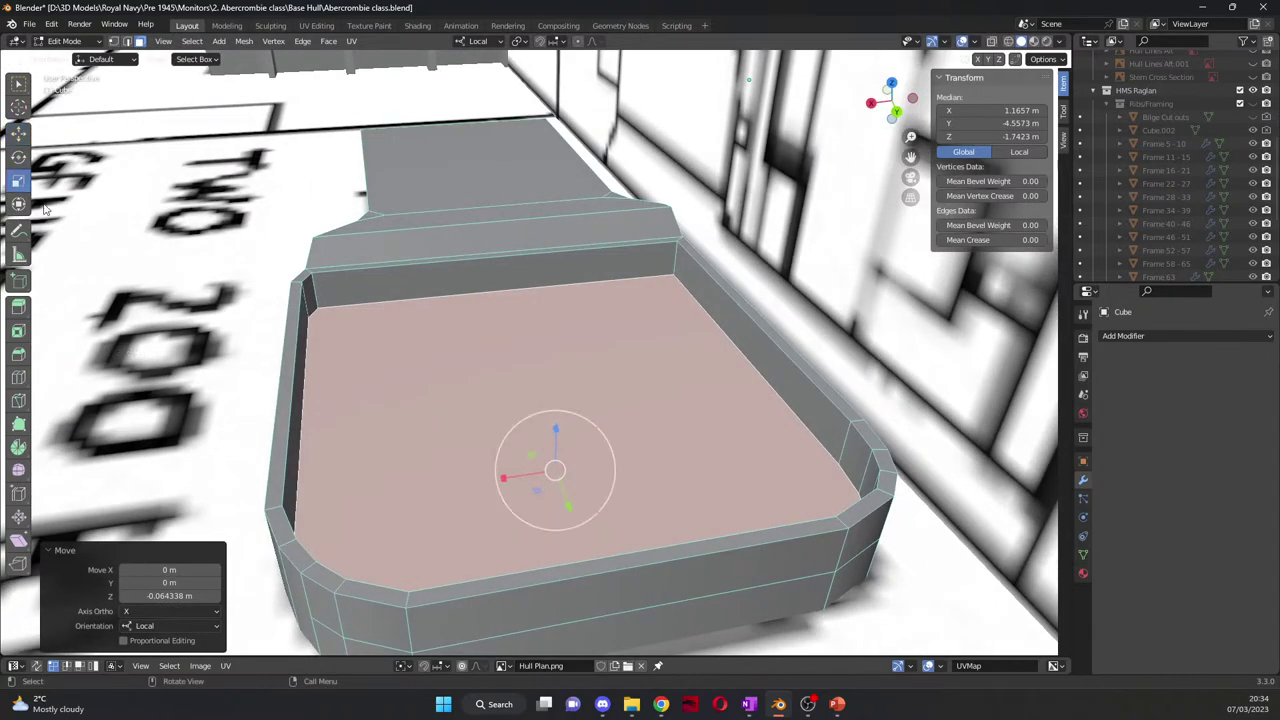
left_click_drag(503, 478, 508, 477)
middle_click_drag(564, 465, 571, 463)
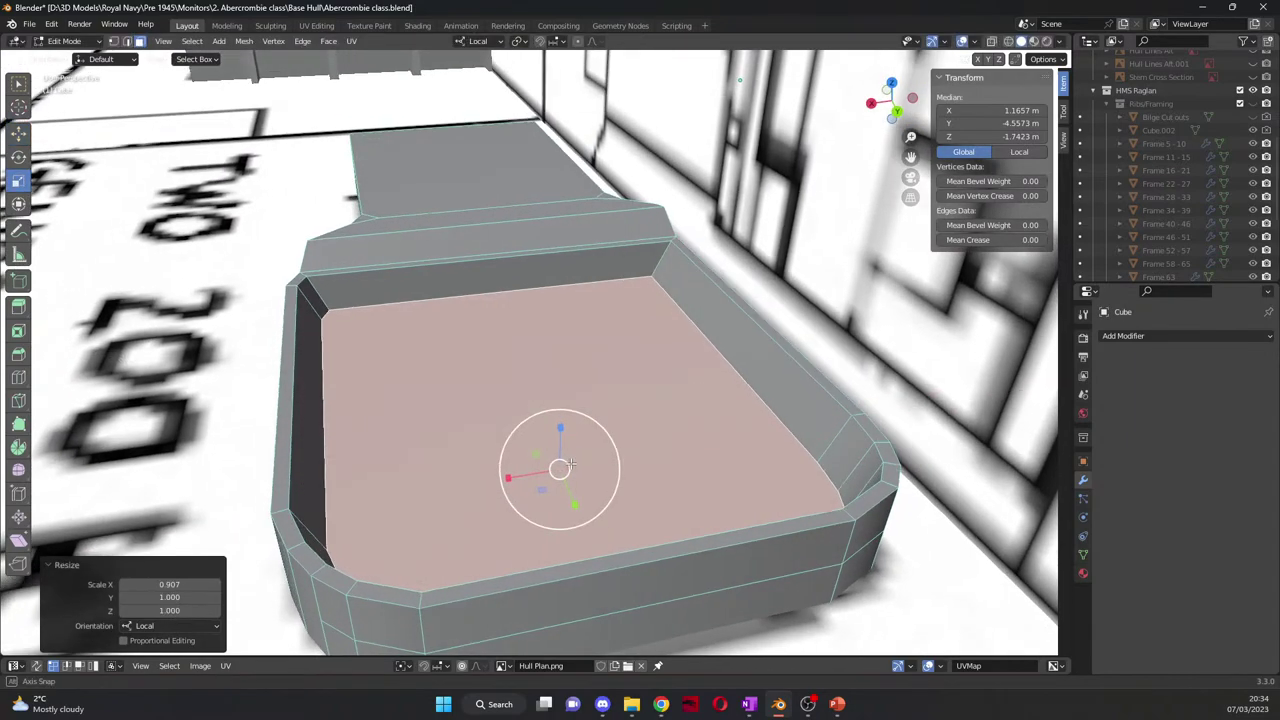
Step: Add a single loop cut around the recess's sloping inner walls, midway between rim and floor
left_click(18, 377)
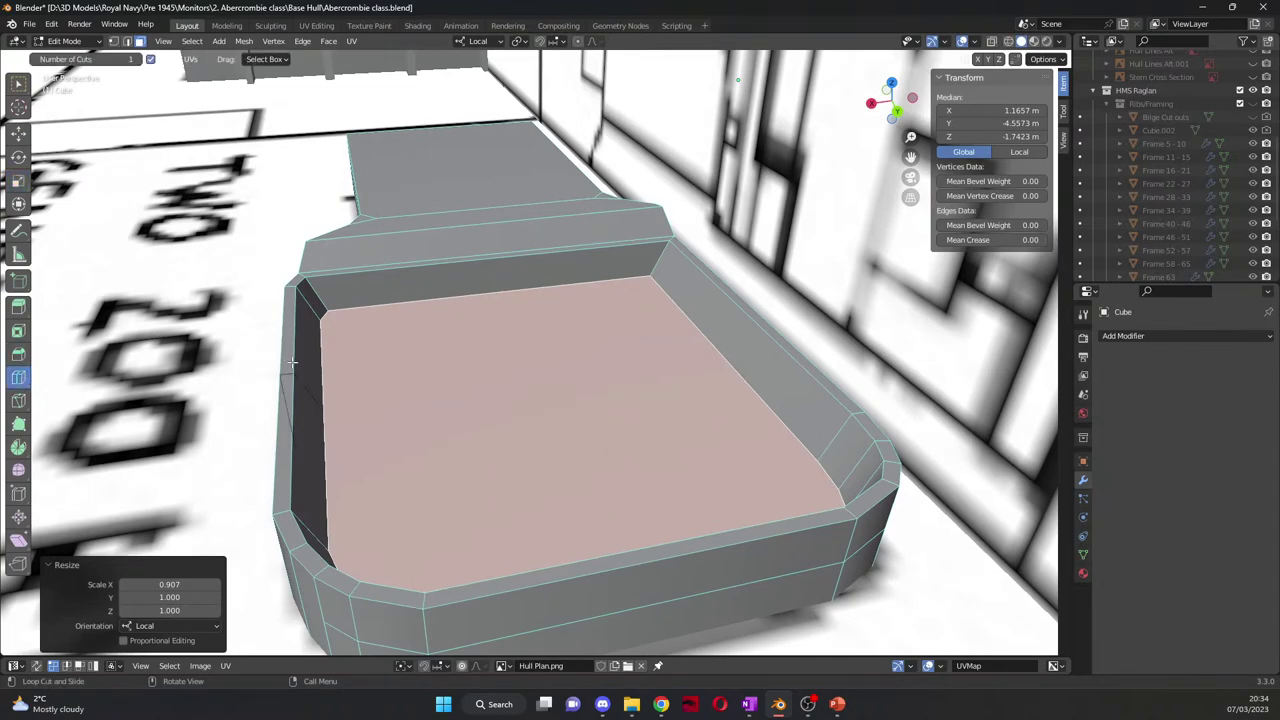
left_click(323, 304)
left_click(140, 41)
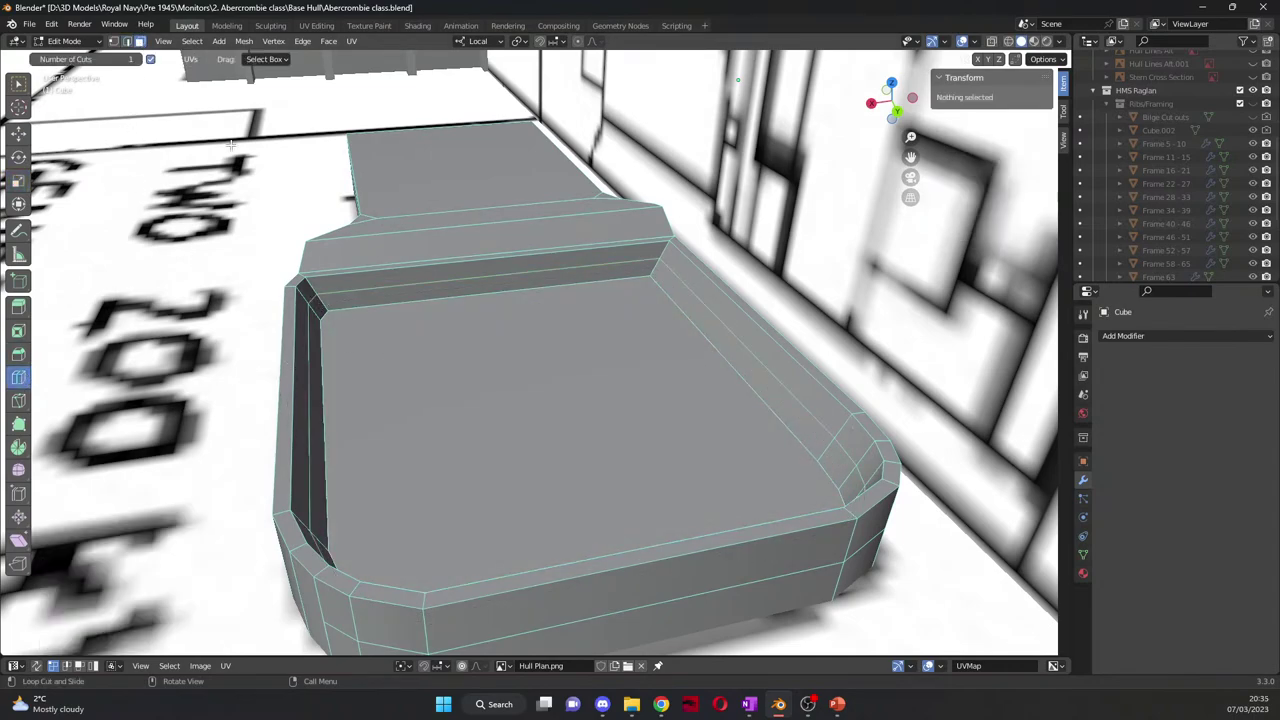
left_click(26, 133)
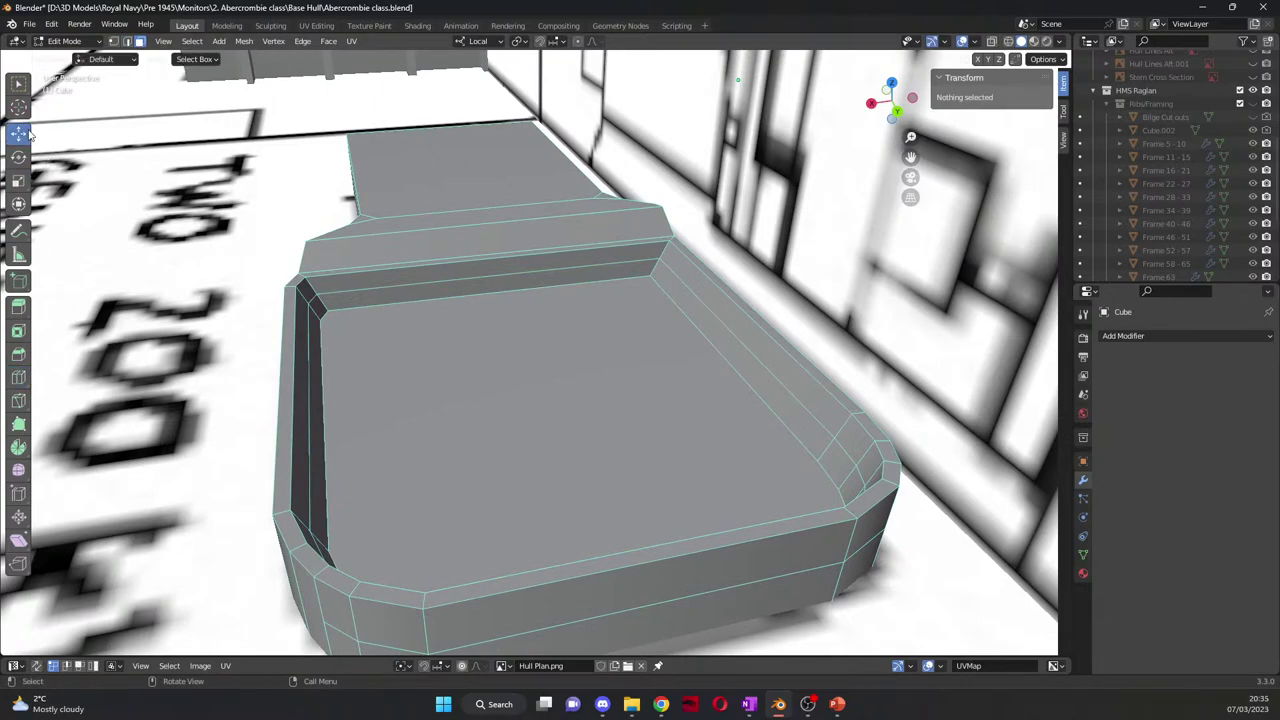
Step: Narrow the recess floor further by scaling it along X, and leave mesh editing
left_click(591, 428)
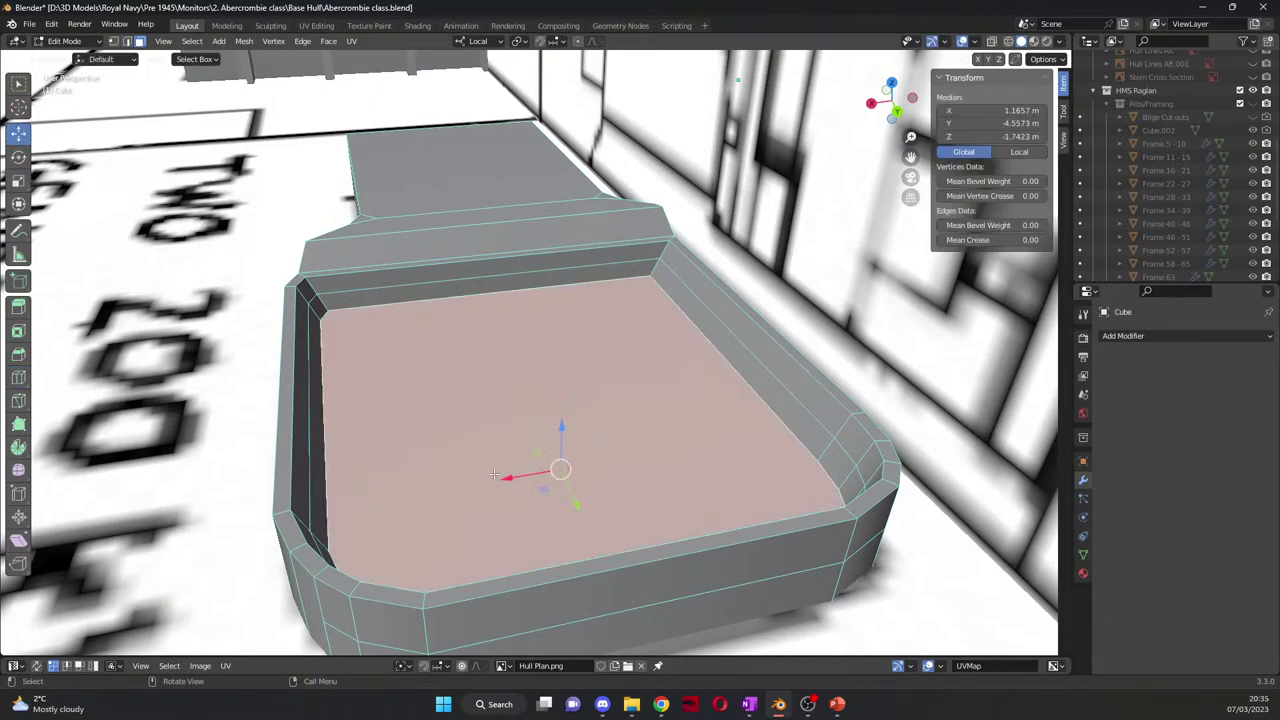
left_click(19, 184)
left_click_drag(509, 478, 417, 463)
key("alt+a")
middle_click_drag(417, 463, 486, 376)
key("Tab")
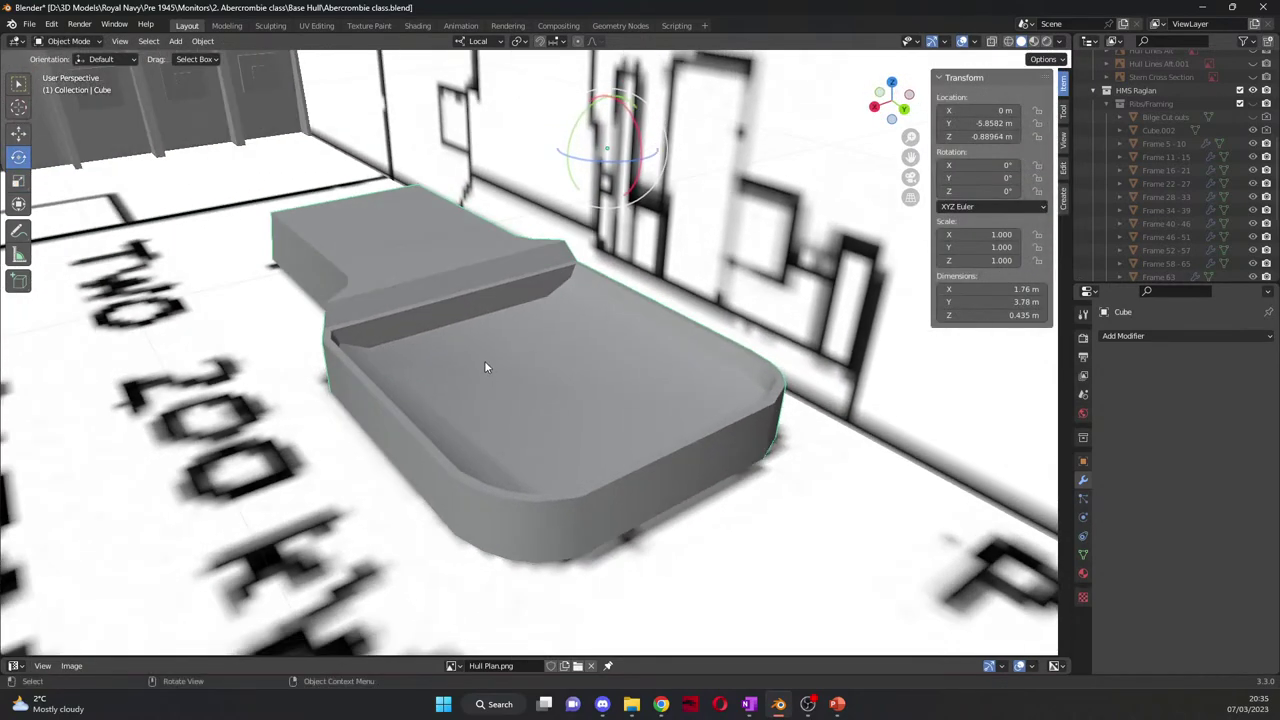
Step: Examine the hollowed generator base from several angles and compare it with the cross-section plan in side view
middle_click_drag(487, 361, 708, 480)
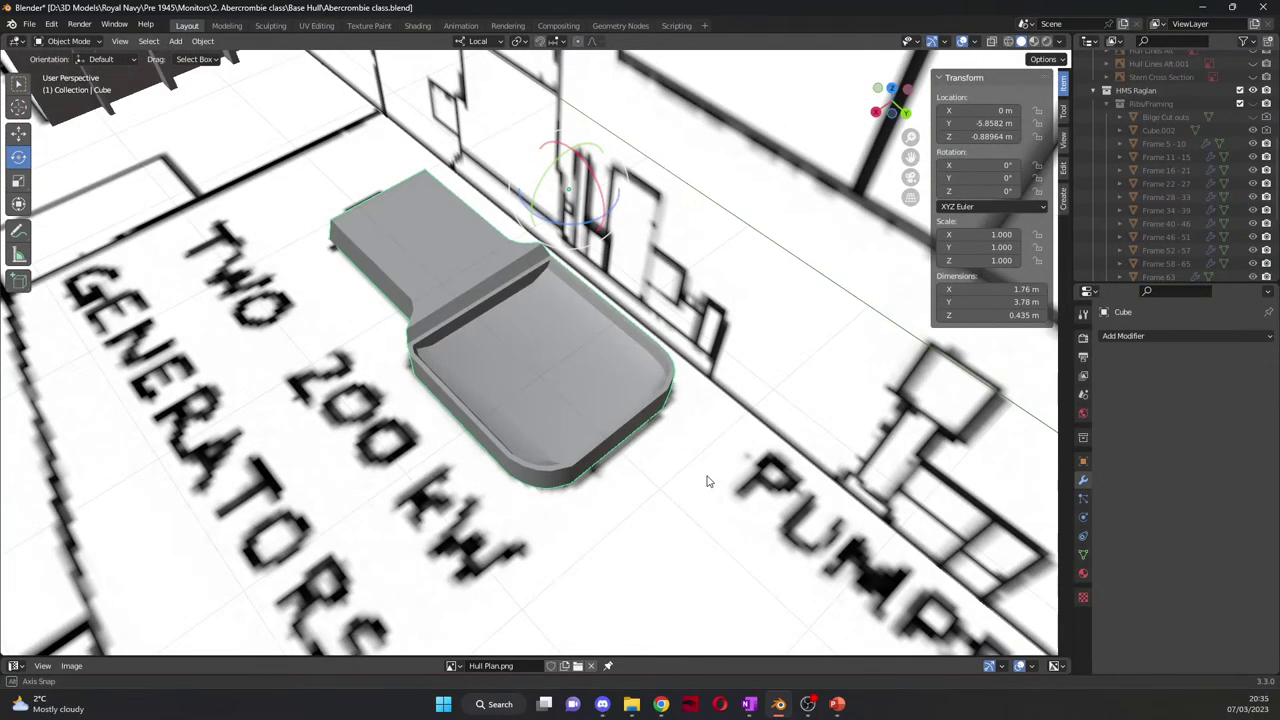
middle_click_drag(566, 440, 702, 377)
middle_click_drag(637, 264, 563, 271, "shift")
scroll(575, 266, "down", 4)
middle_click_drag(652, 264, 570, 292)
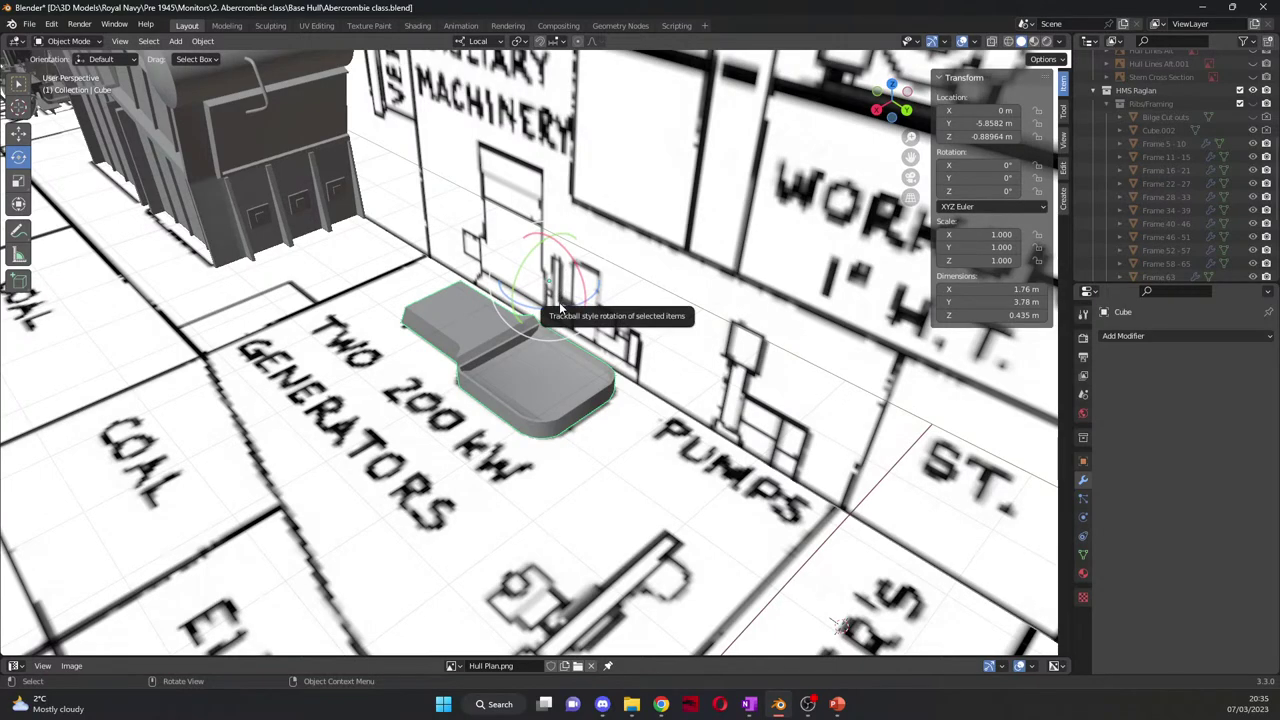
middle_click_drag(657, 391, 541, 236)
scroll(620, 362, "up", 4)
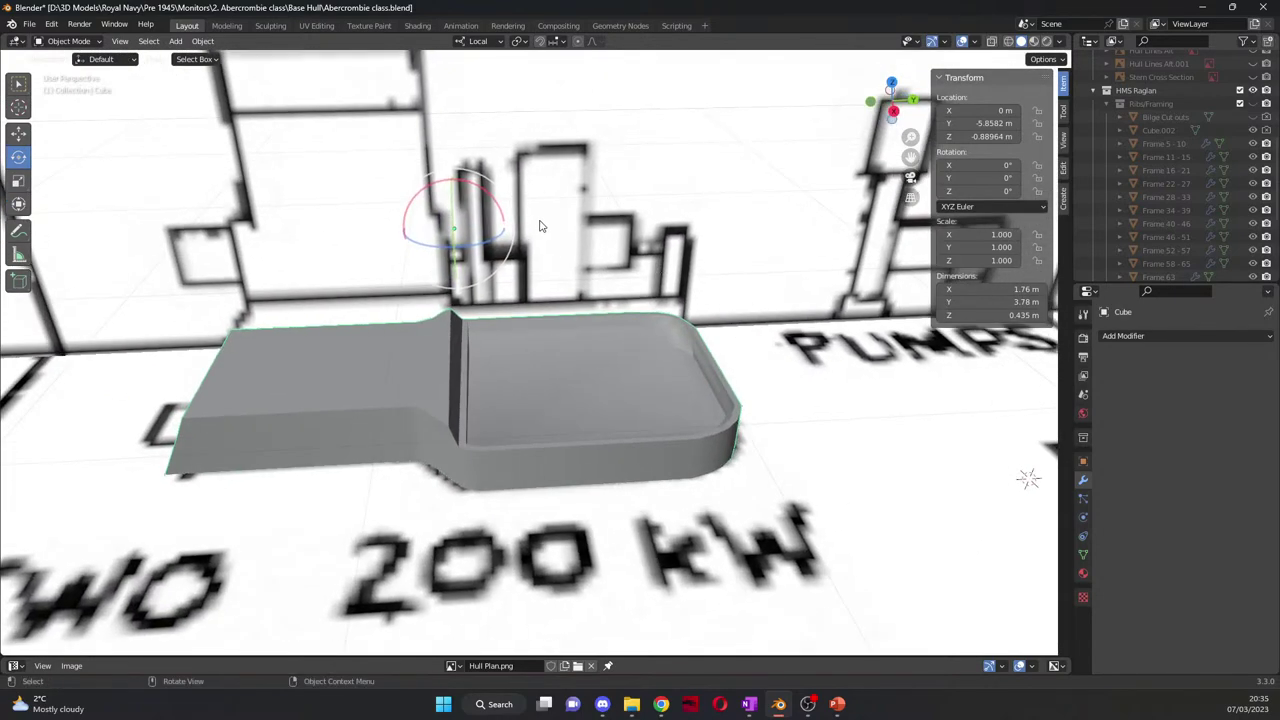
scroll(540, 225, "down", 2)
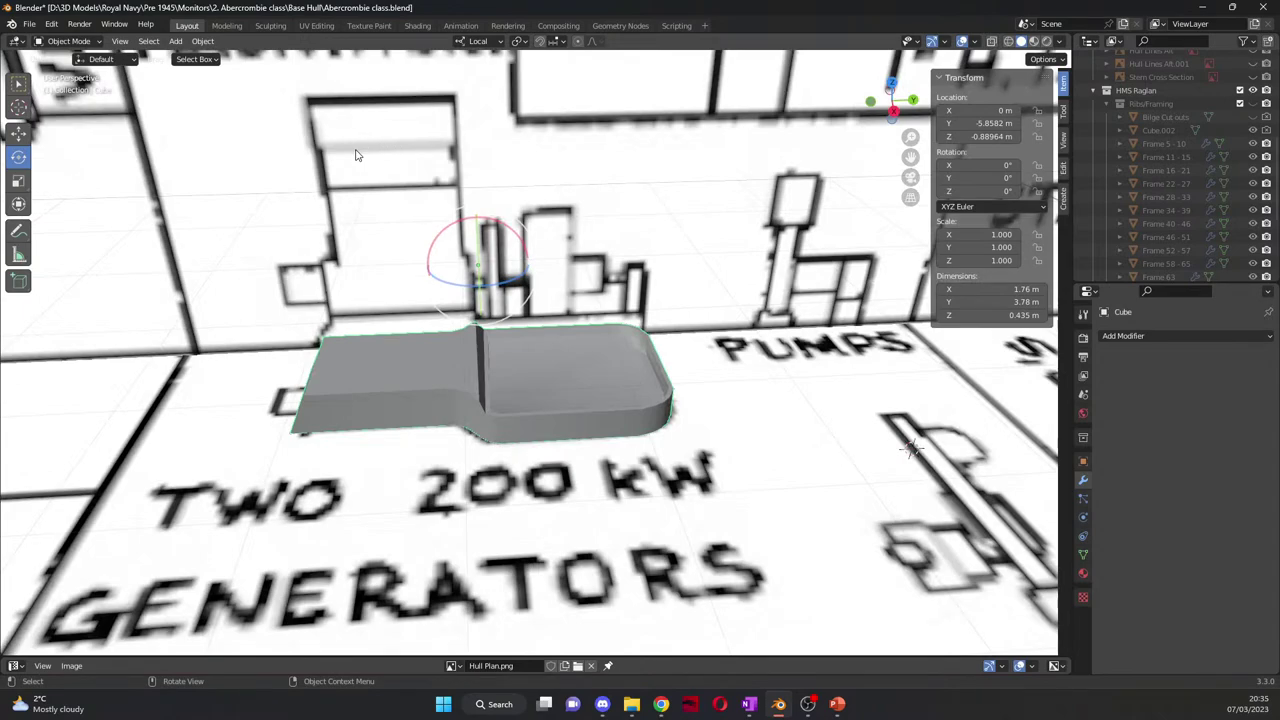
middle_click_drag(429, 331, 388, 325)
left_click(709, 323)
middle_click_drag(709, 323, 708, 287)
scroll(750, 318, "down", 4)
key("KP_3")
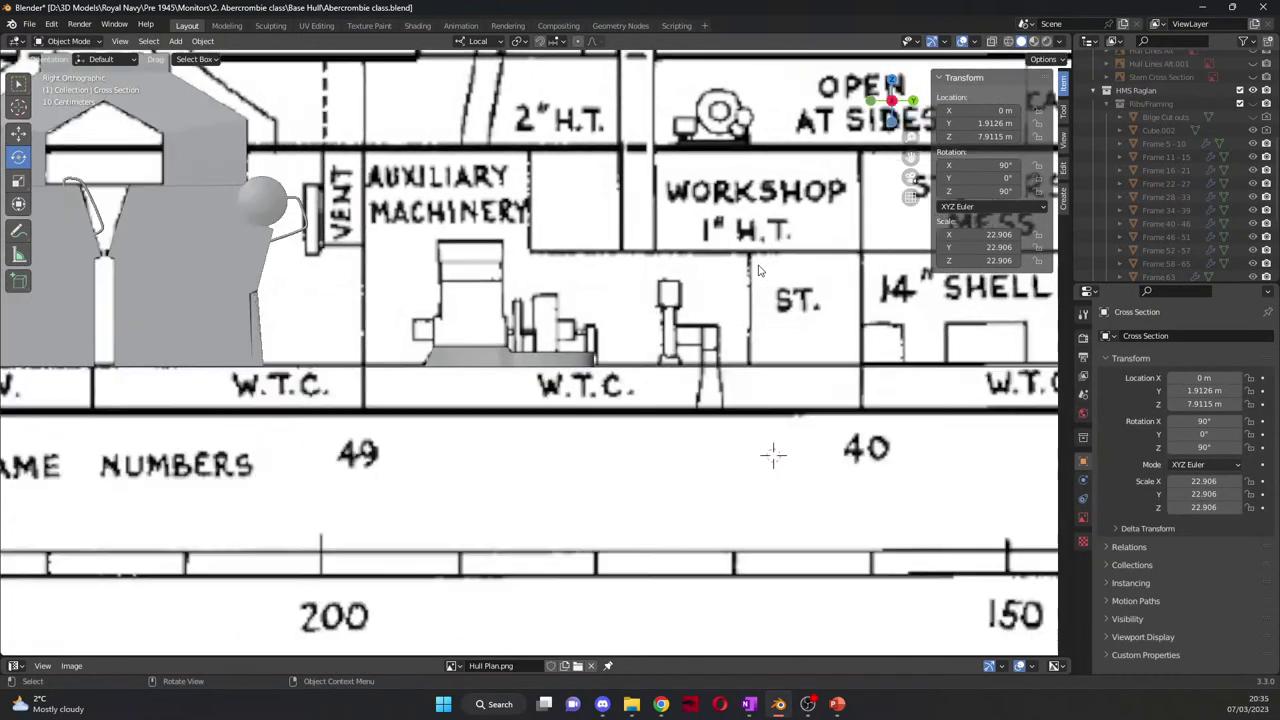
scroll(757, 270, "down", 3)
scroll(757, 270, "up", 1)
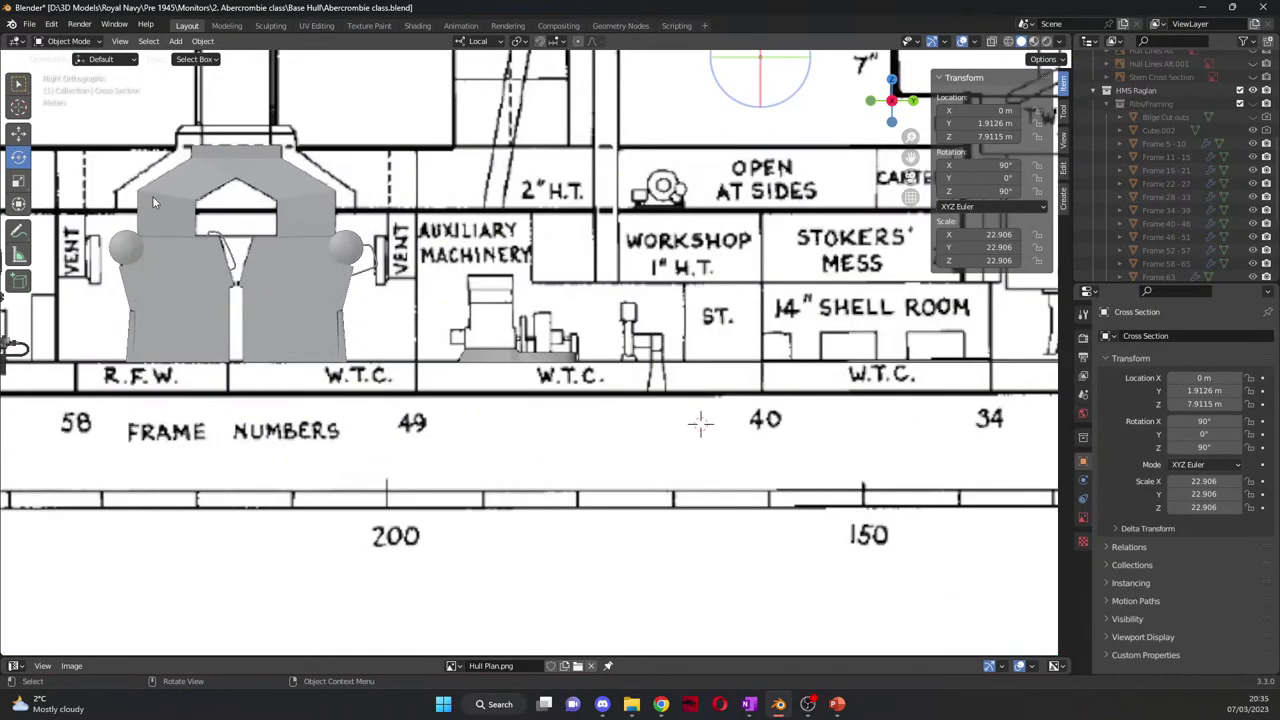
Step: Move the objects Cube and Cube.001 into the Engineering Stuff collection
scroll(1149, 183, "up", 5)
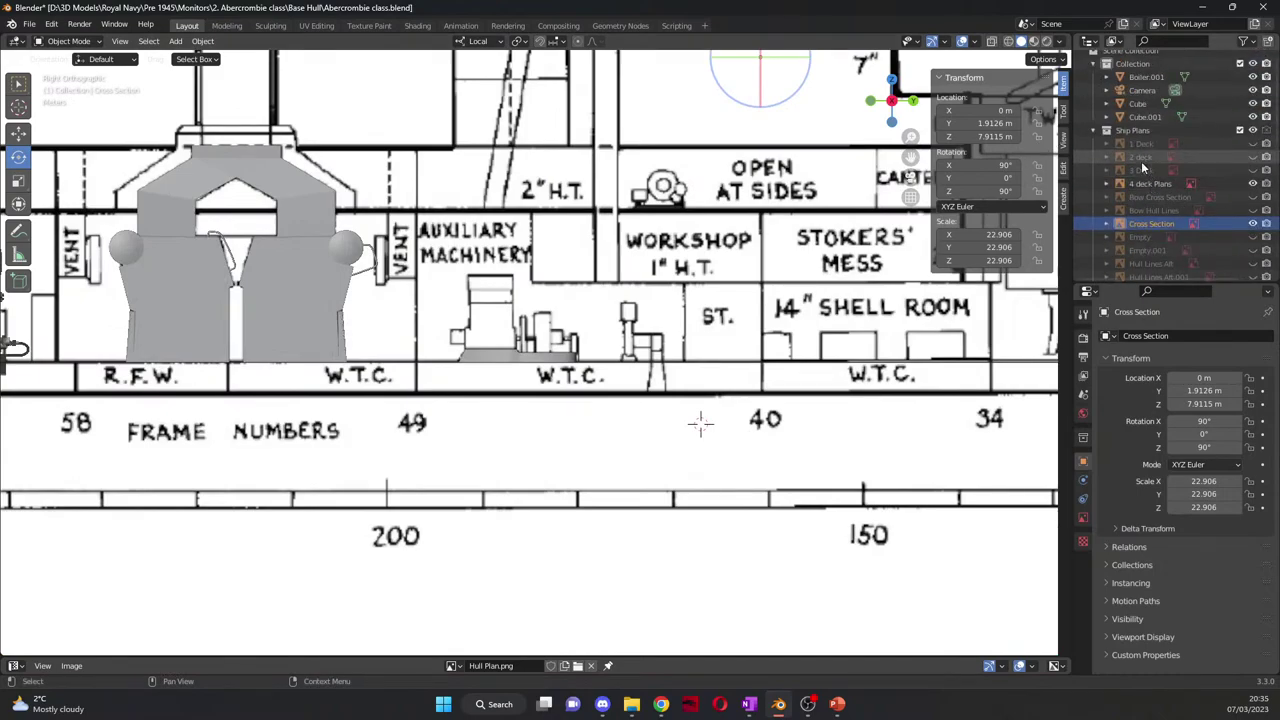
left_click(1138, 104)
left_click_drag(1140, 106, 1147, 201)
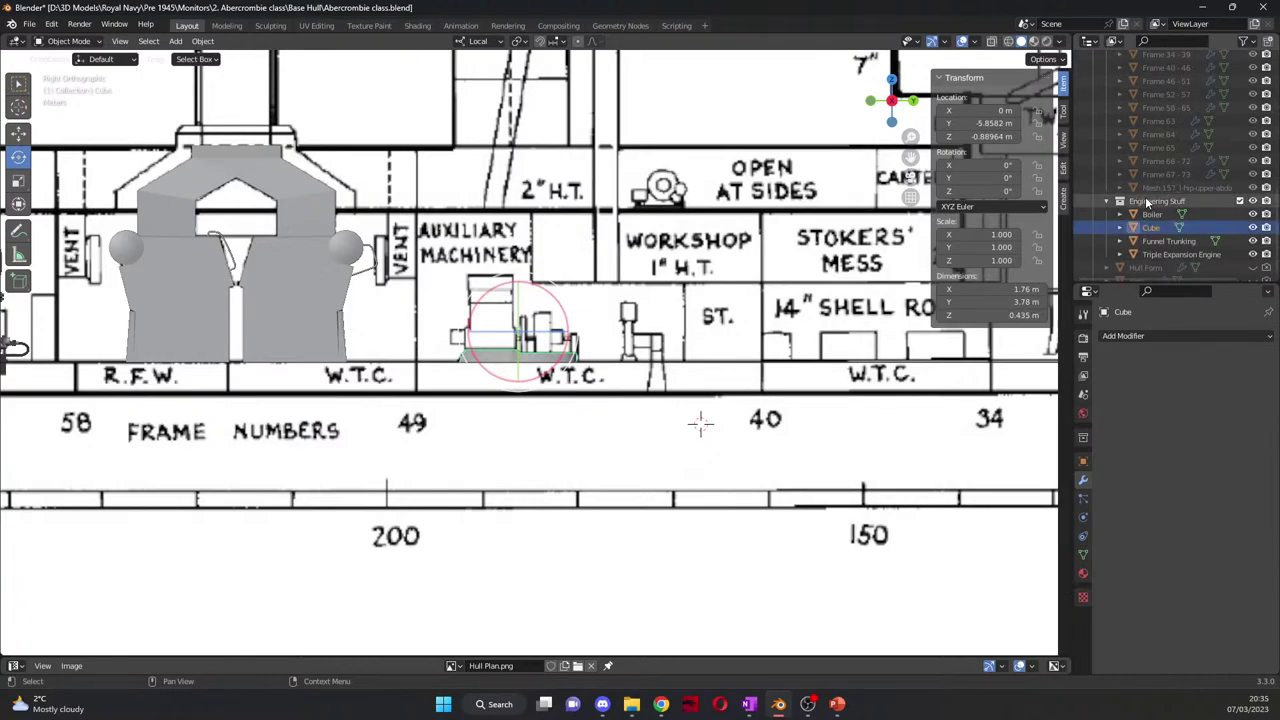
scroll(1146, 197, "up", 10)
scroll(1147, 108, "up", 3)
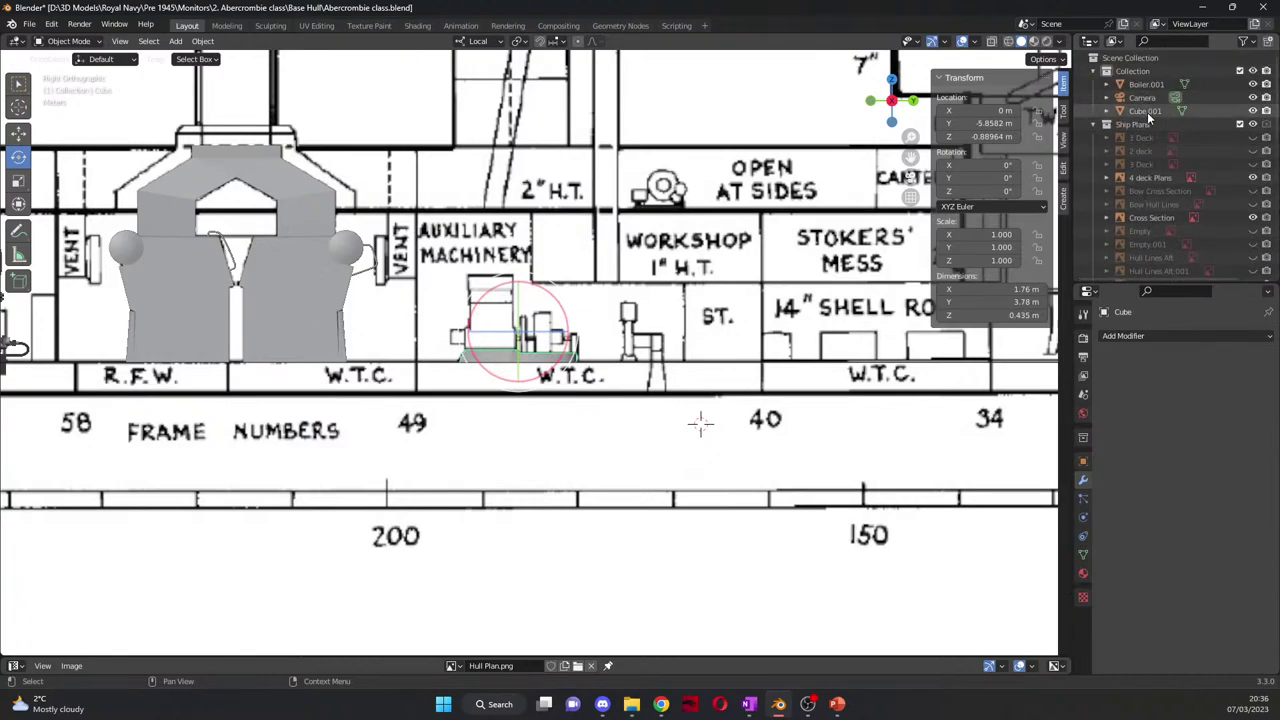
left_click_drag(1150, 117, 1152, 196)
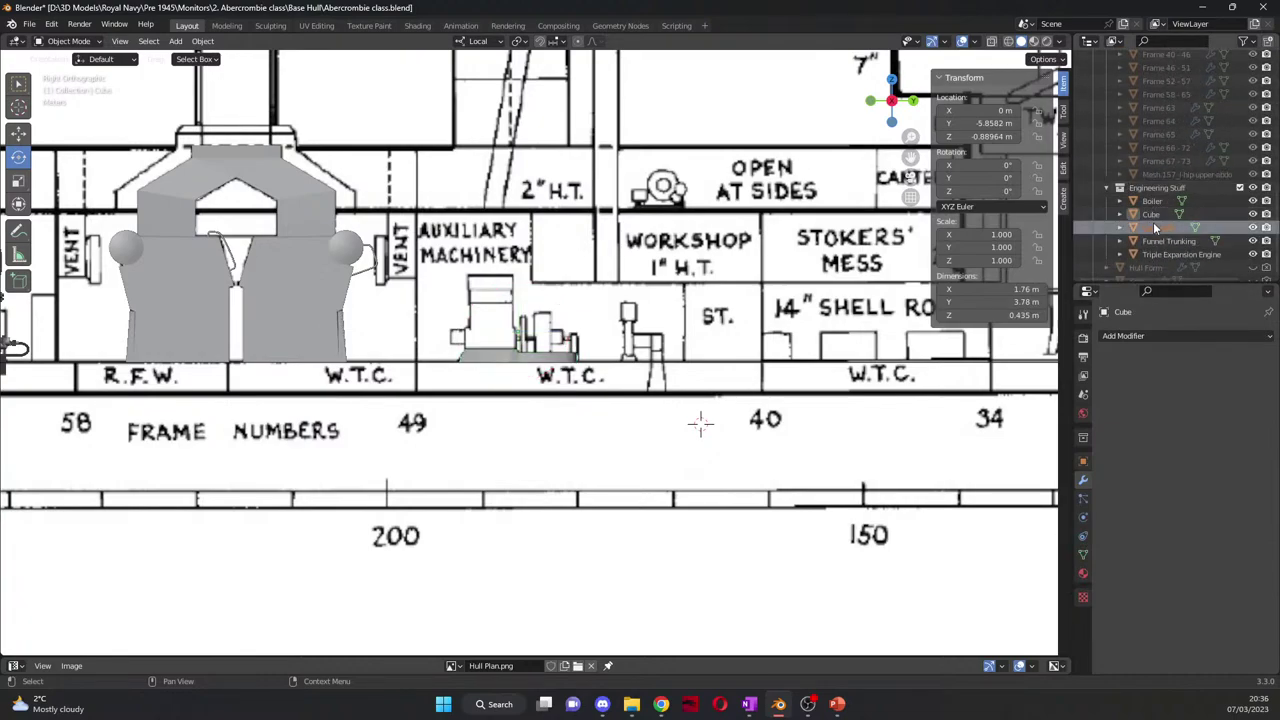
Step: Rename the Cube.001 object as Gearbox
double_click(1153, 227)
type("gEA")
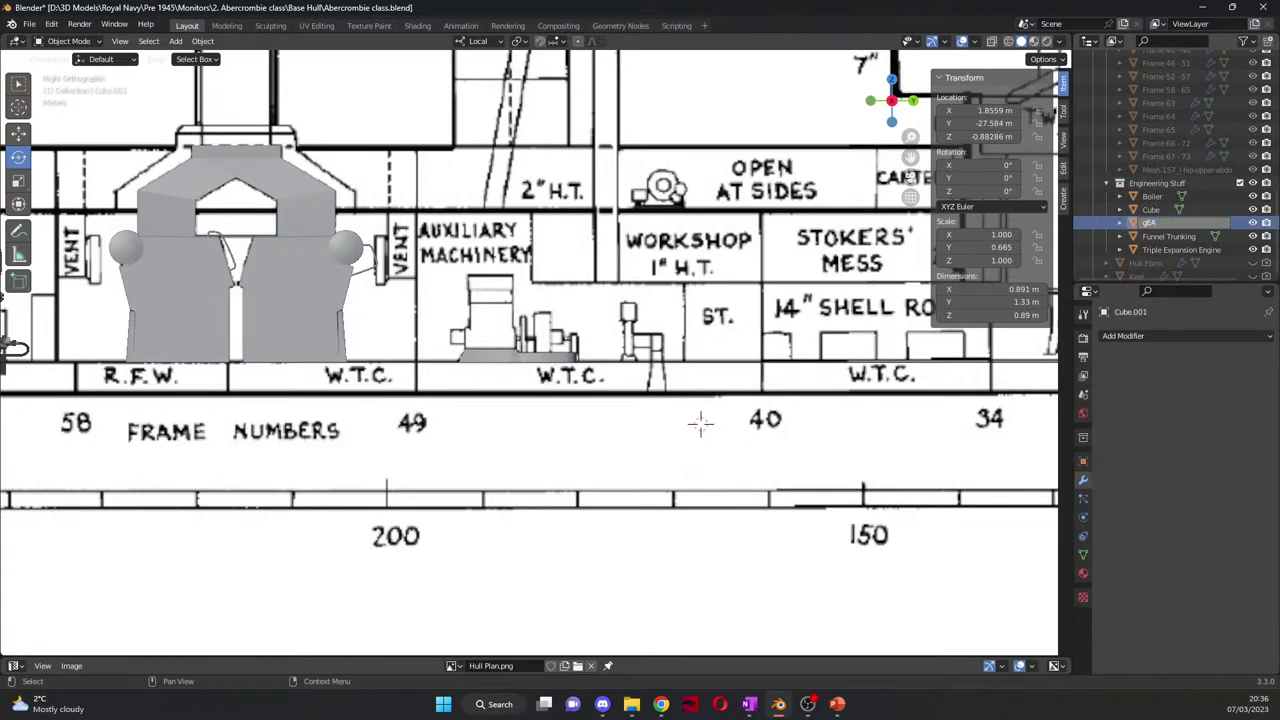
type("RBOX")
key("Return")
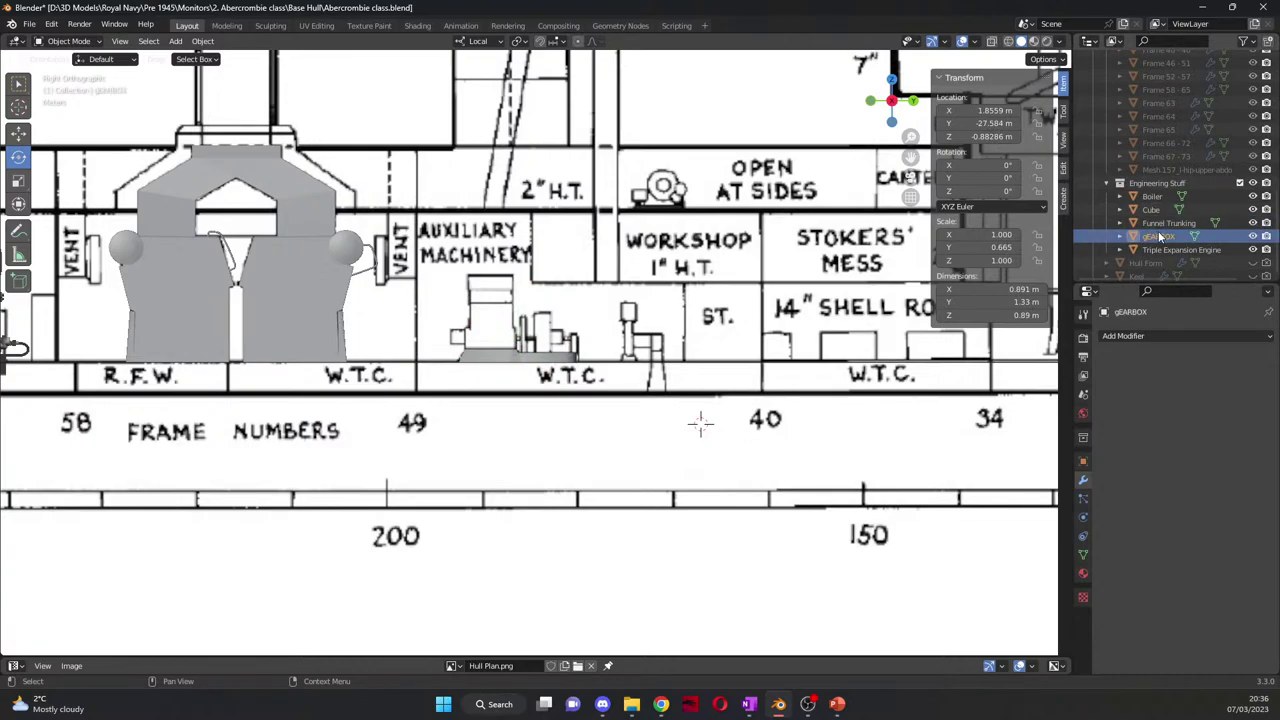
double_click(1160, 236)
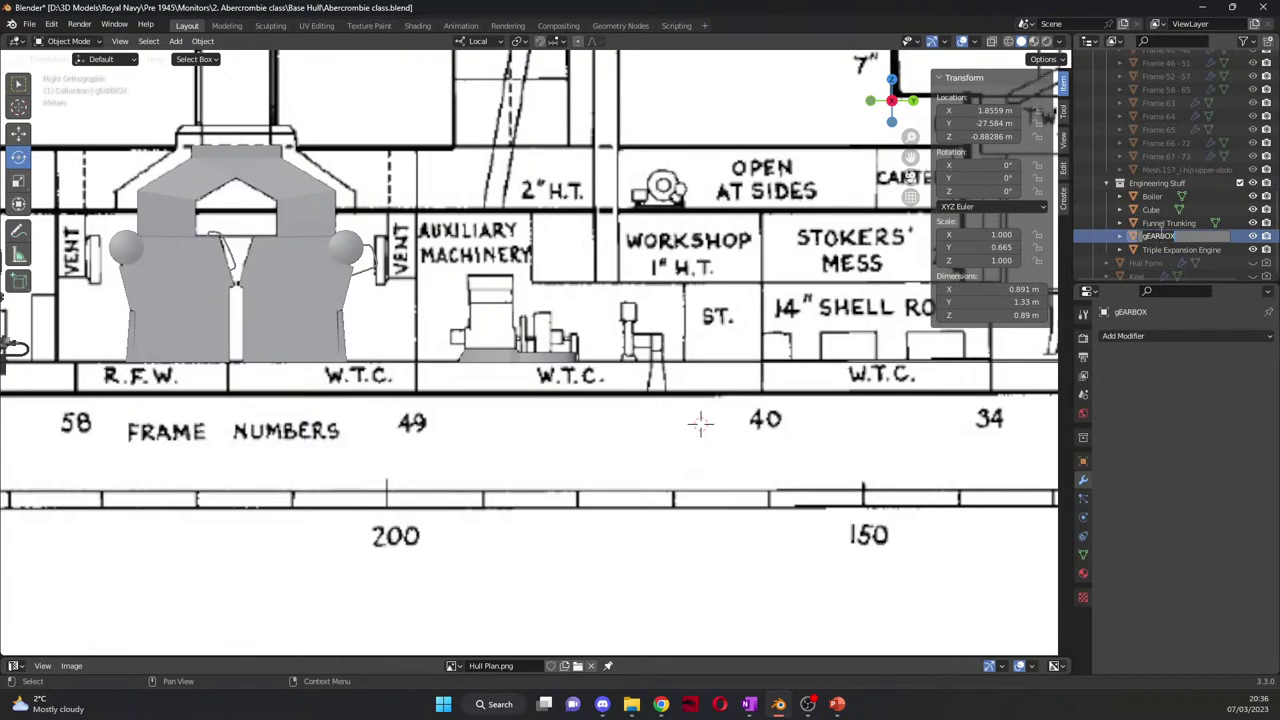
type("Gearbox")
key("Return")
Step: Rename the generator base object Cube as 200 KW Aux Generator
left_click(1162, 224)
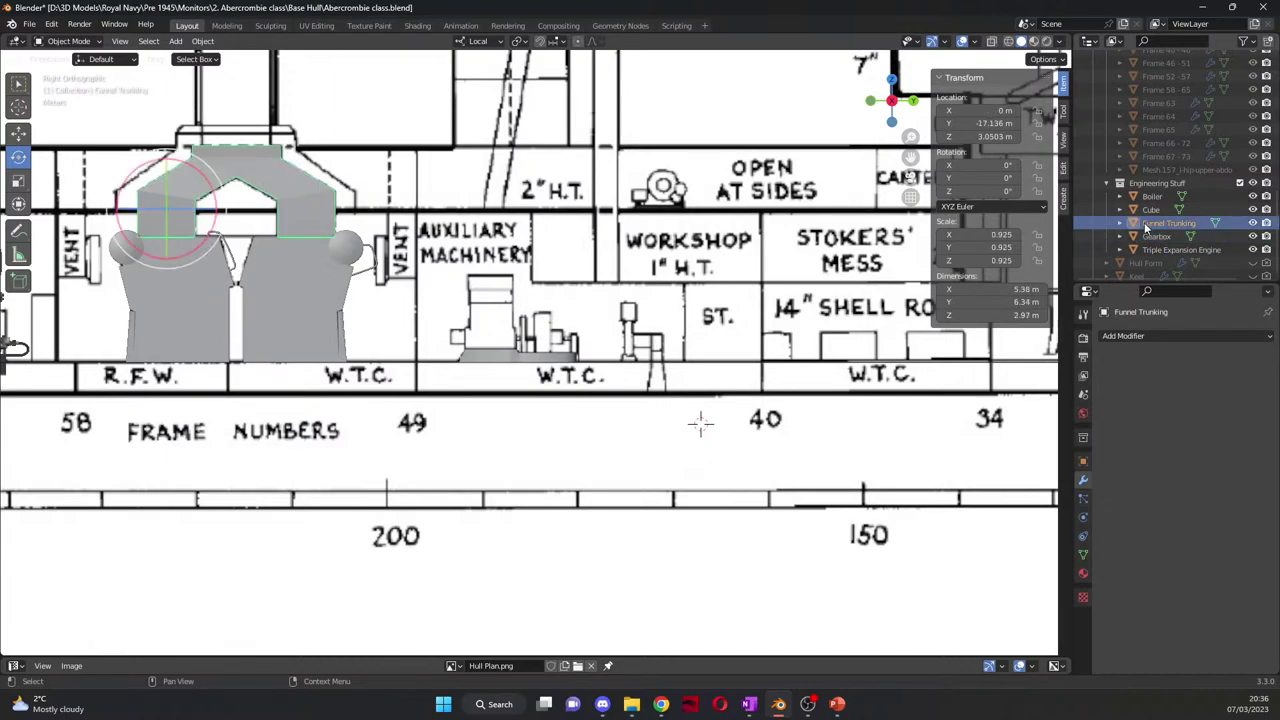
scroll(1160, 232, "up", 1)
left_click(1160, 237)
scroll(1158, 236, "down", 1)
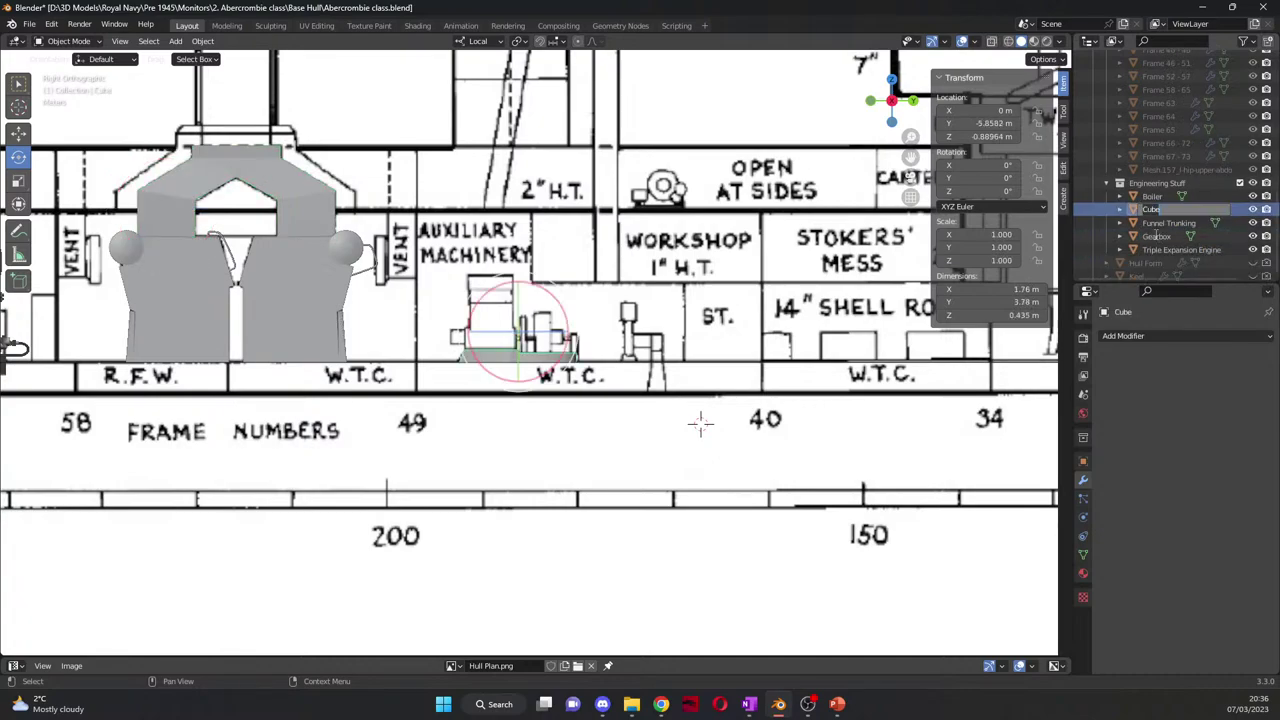
type("200 KW Aux Generato")
type("rator")
key("Return")
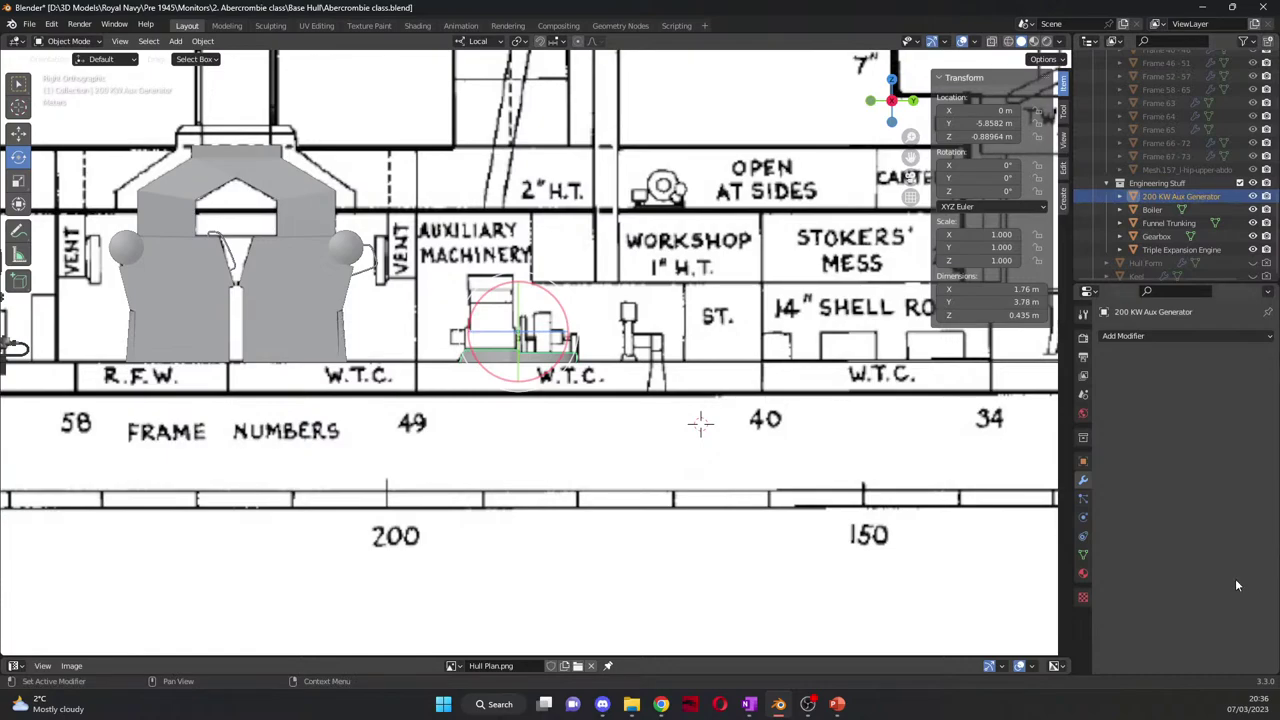
Step: Show the generator base in wireframe from above so the deck plan is visible through it
scroll(535, 350, "up", 4)
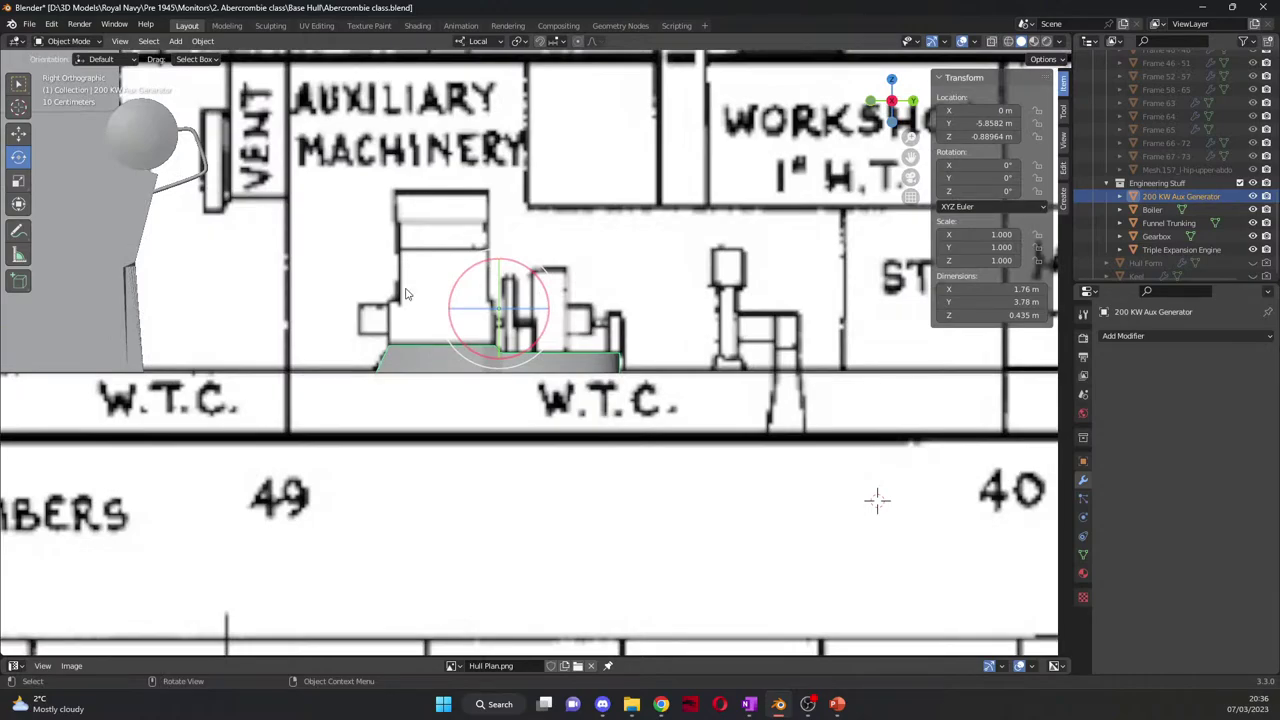
mouse_move(471, 286)
middle_mouse_down()
mouse_move(437, 341)
mouse_move(479, 306)
middle_mouse_up()
key("KP_7")
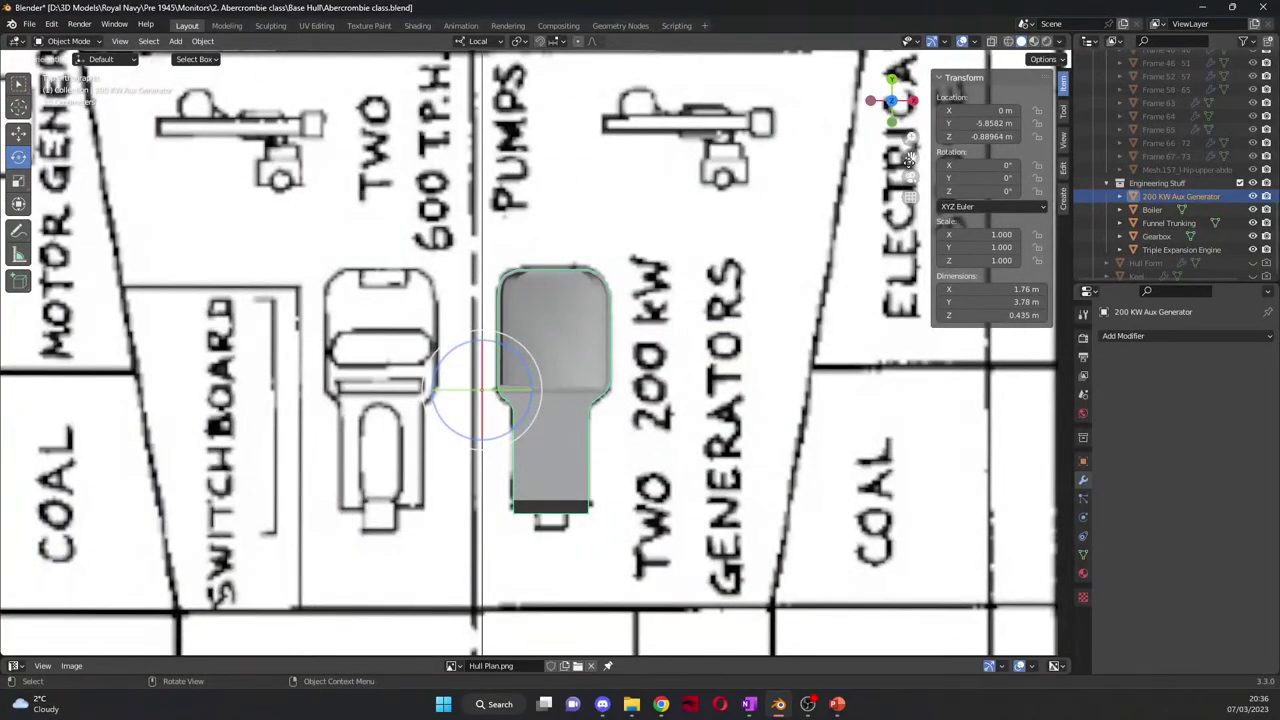
mouse_move(910, 157)
left_mouse_down()
mouse_move(942, 54)
mouse_move(885, 88)
mouse_move(867, 128)
left_mouse_up()
scroll(671, 397, "up", 2)
left_click(1008, 42)
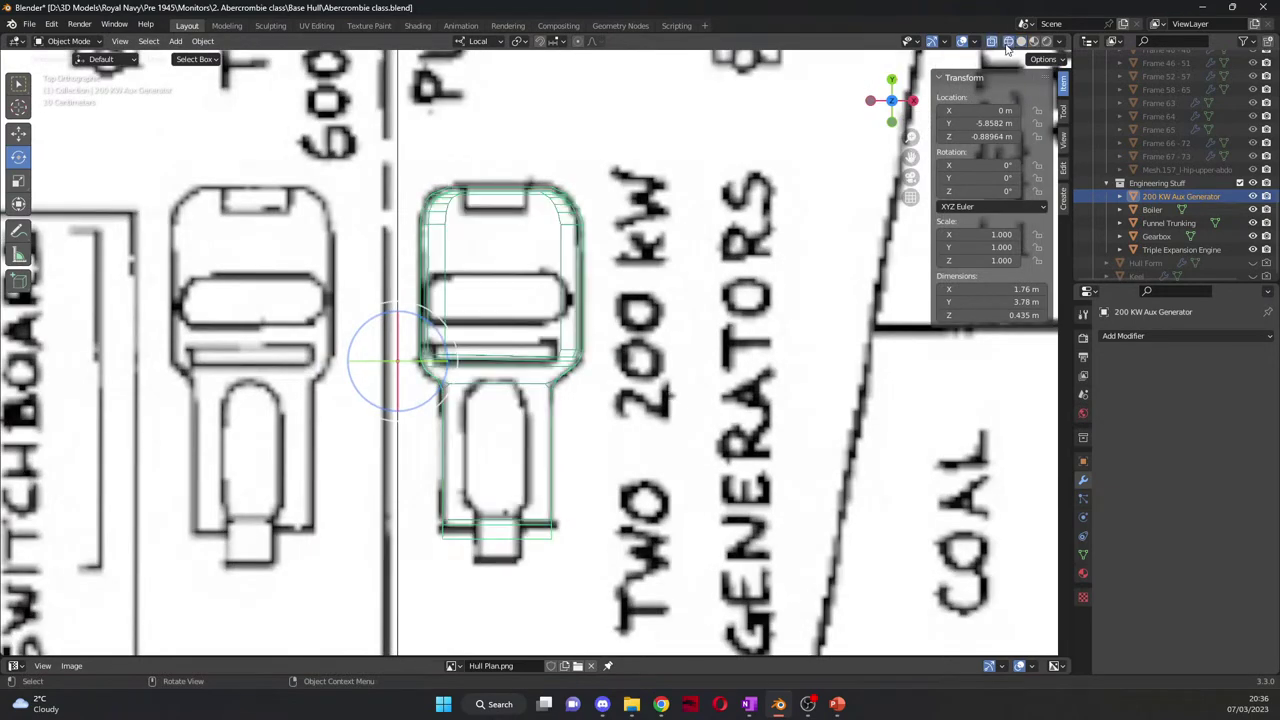
Step: Shift the vertices at the inboard end of the generator tray's inner edge by about -0.02 m in Y
scroll(598, 502, "up", 1)
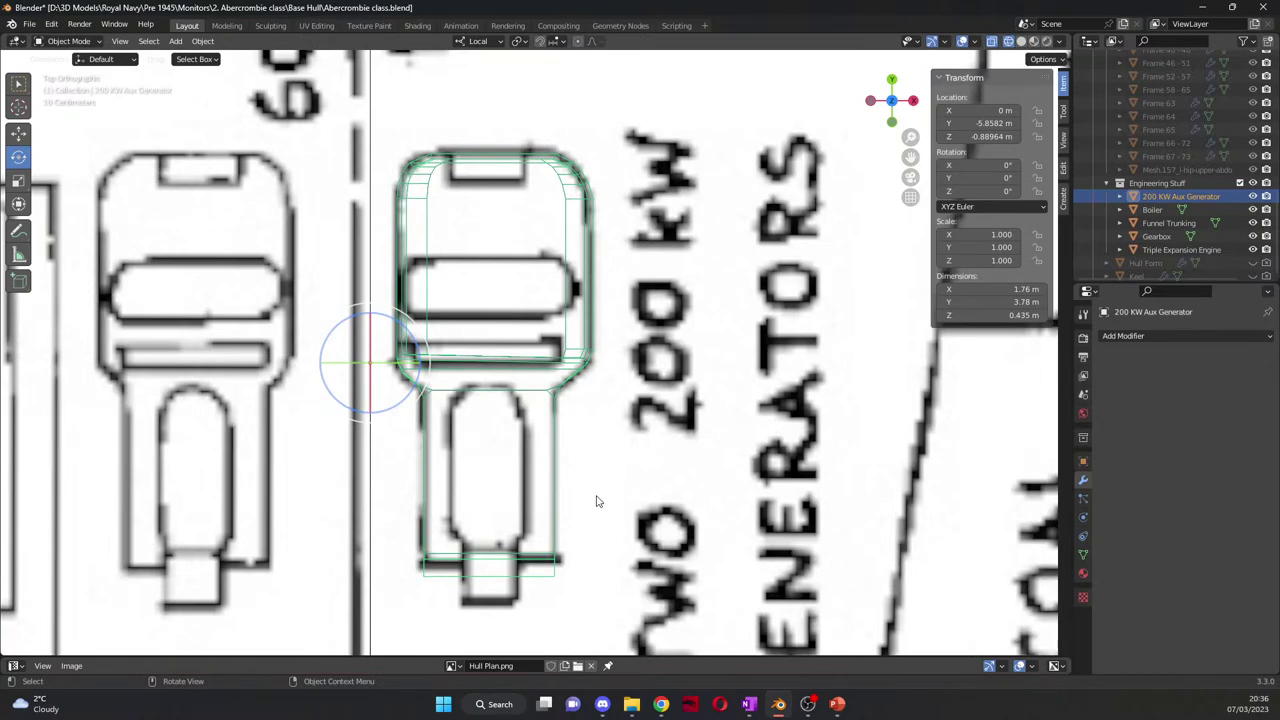
scroll(598, 502, "down", 3)
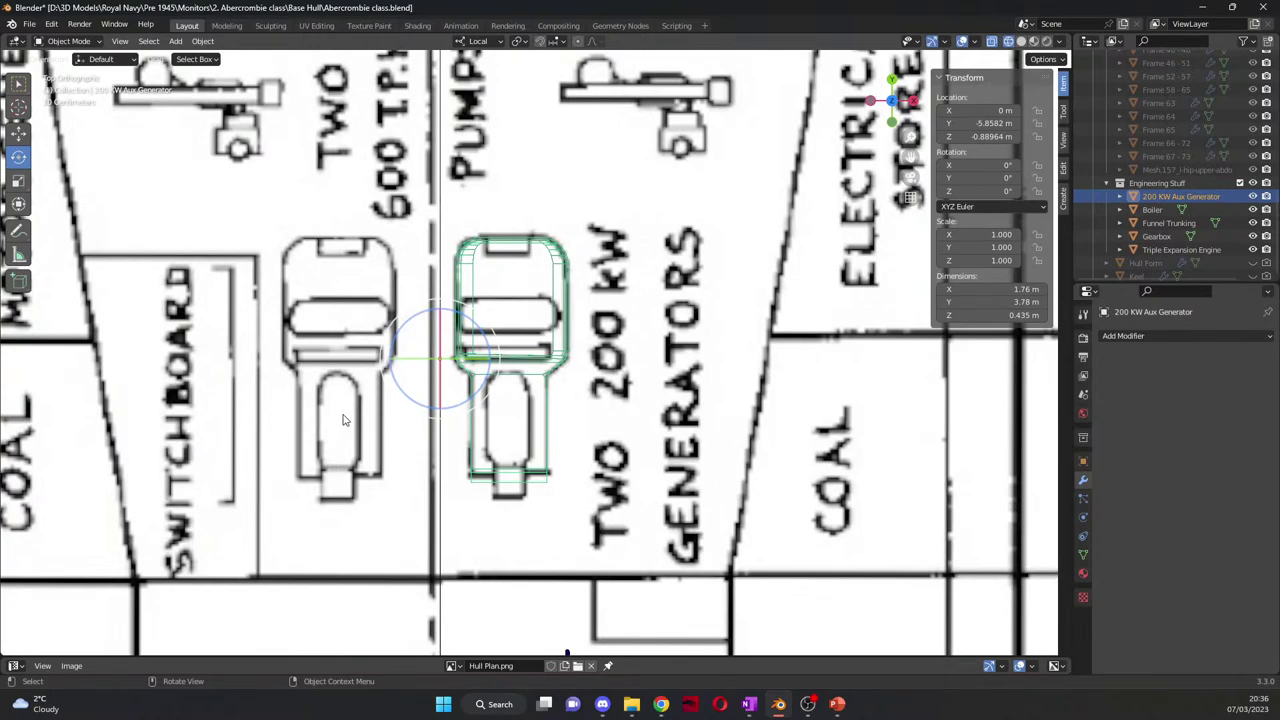
scroll(342, 420, "up", 2)
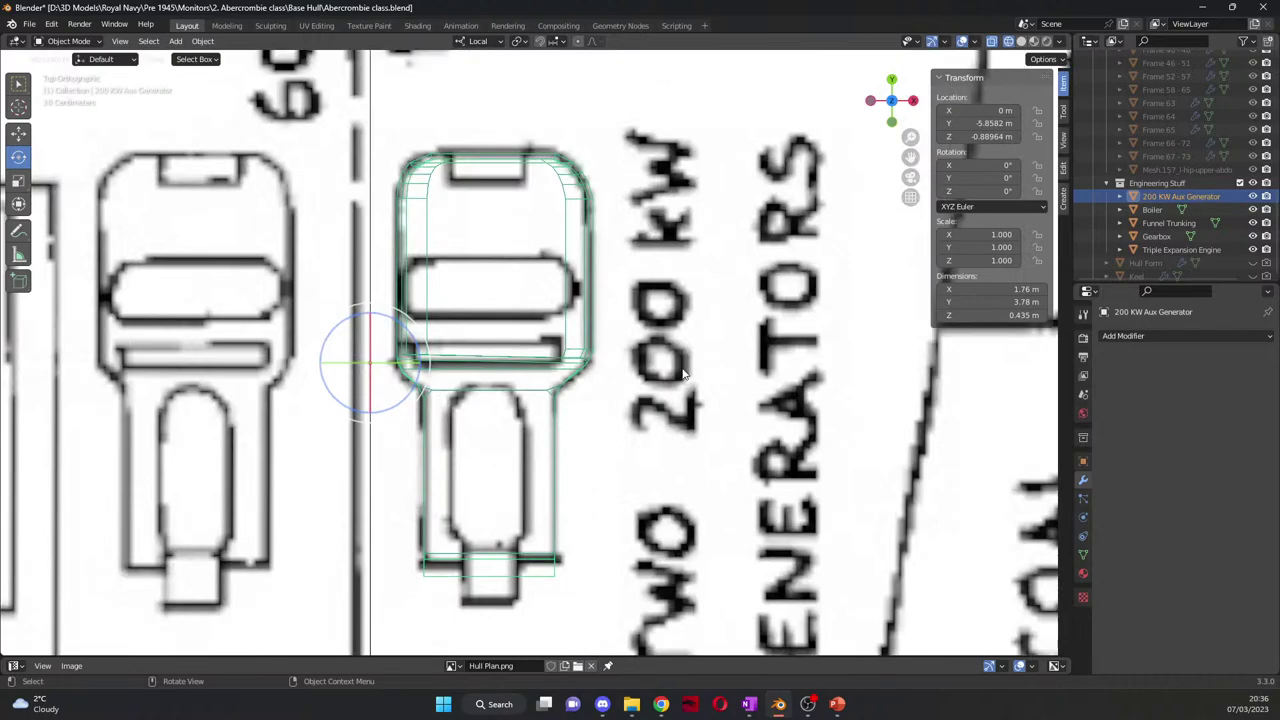
left_click_drag(911, 160, 924, 44)
scroll(593, 388, "up", 3)
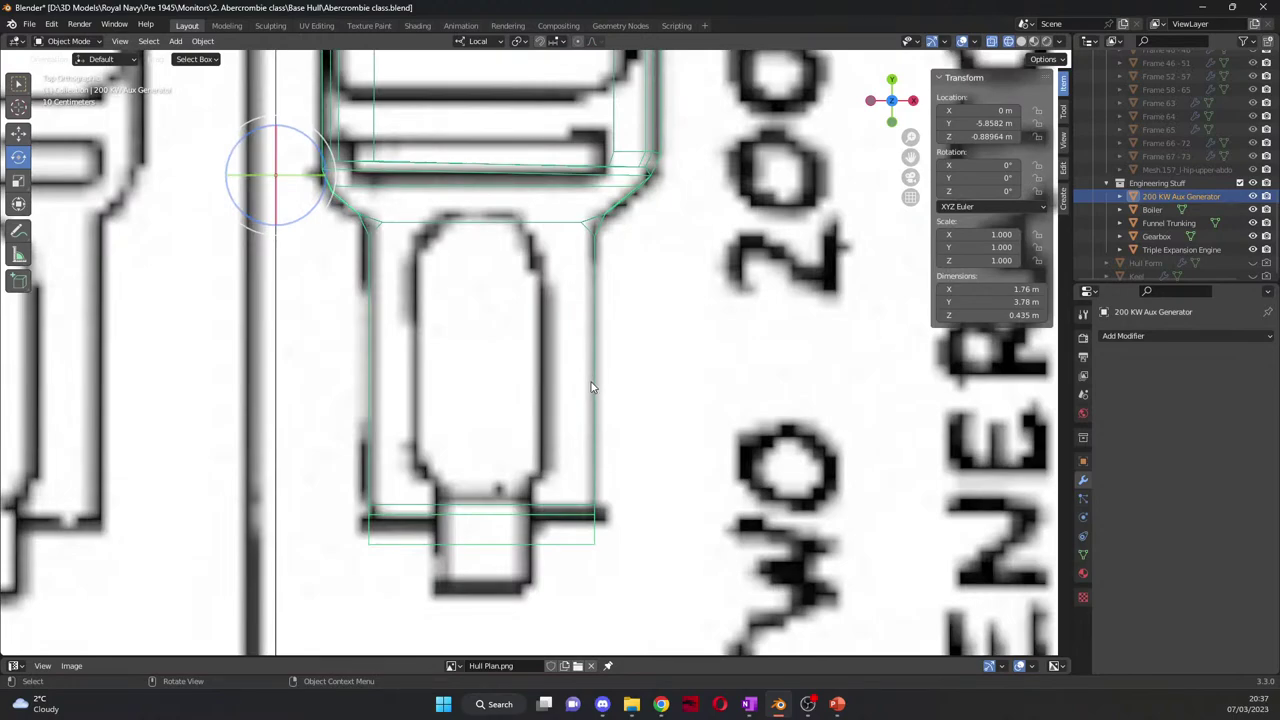
left_click(373, 163)
left_click(372, 163)
key("Tab")
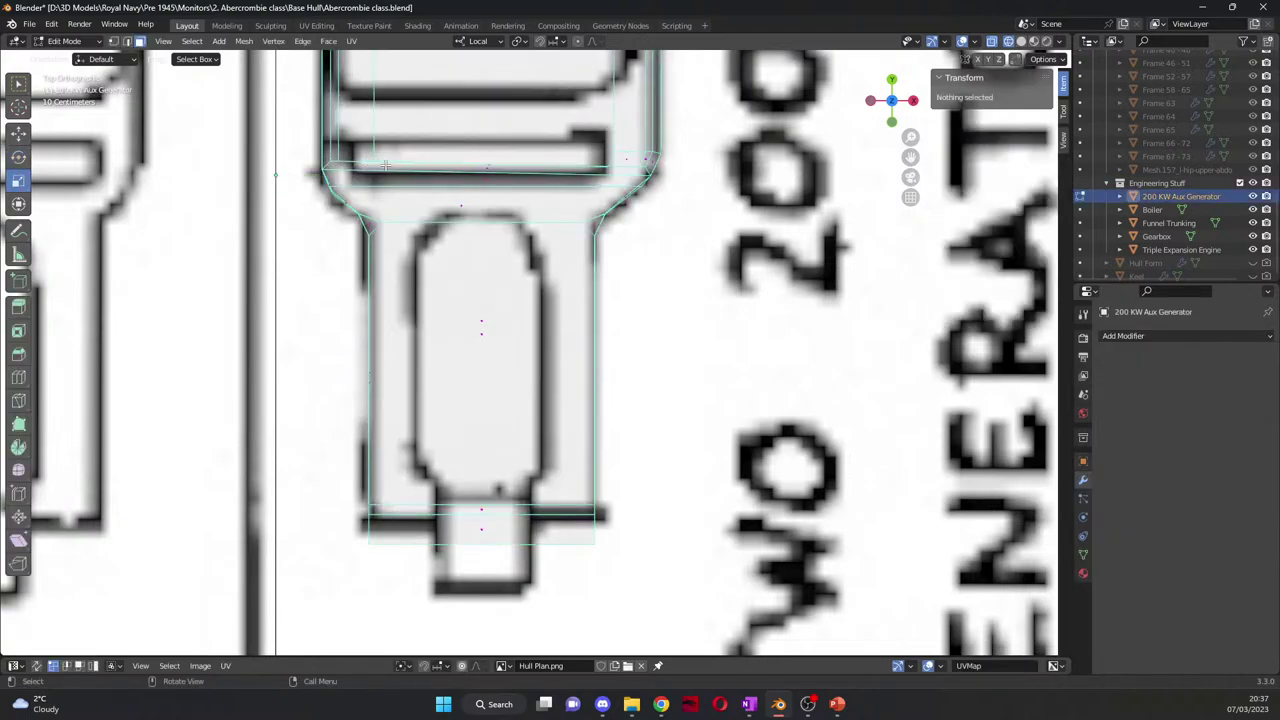
key("1")
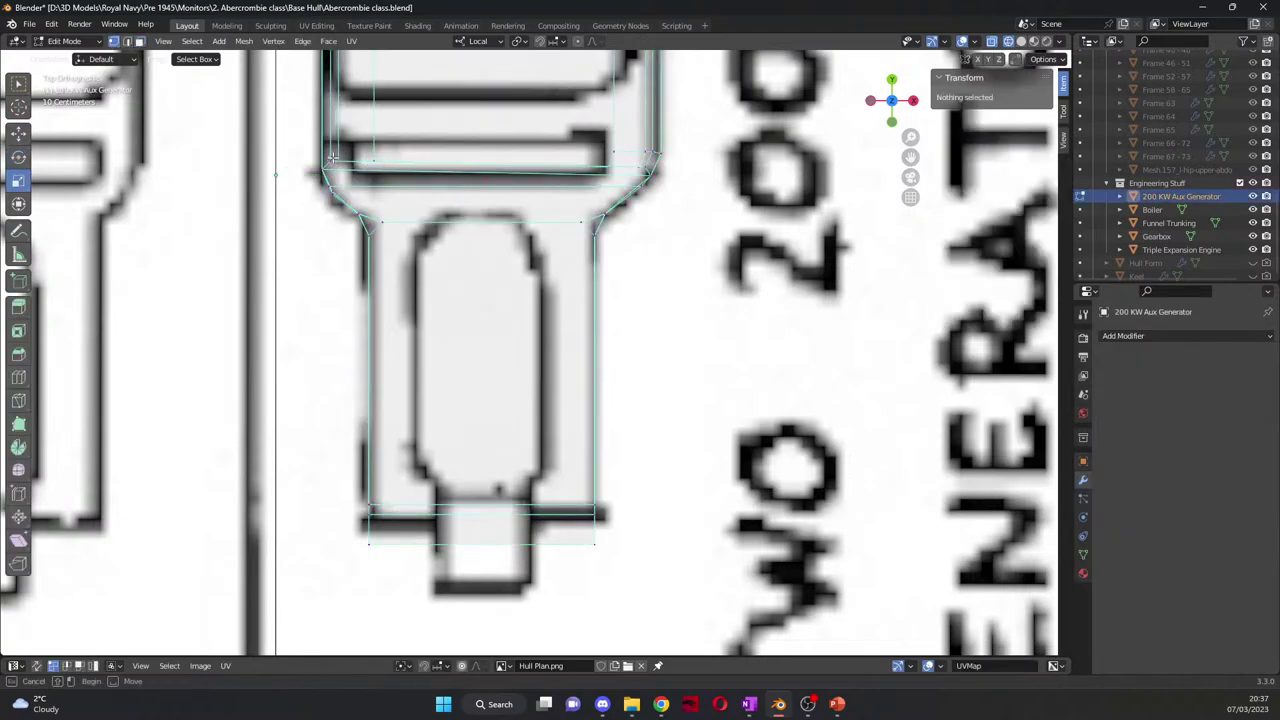
left_click(335, 161)
left_click(20, 134)
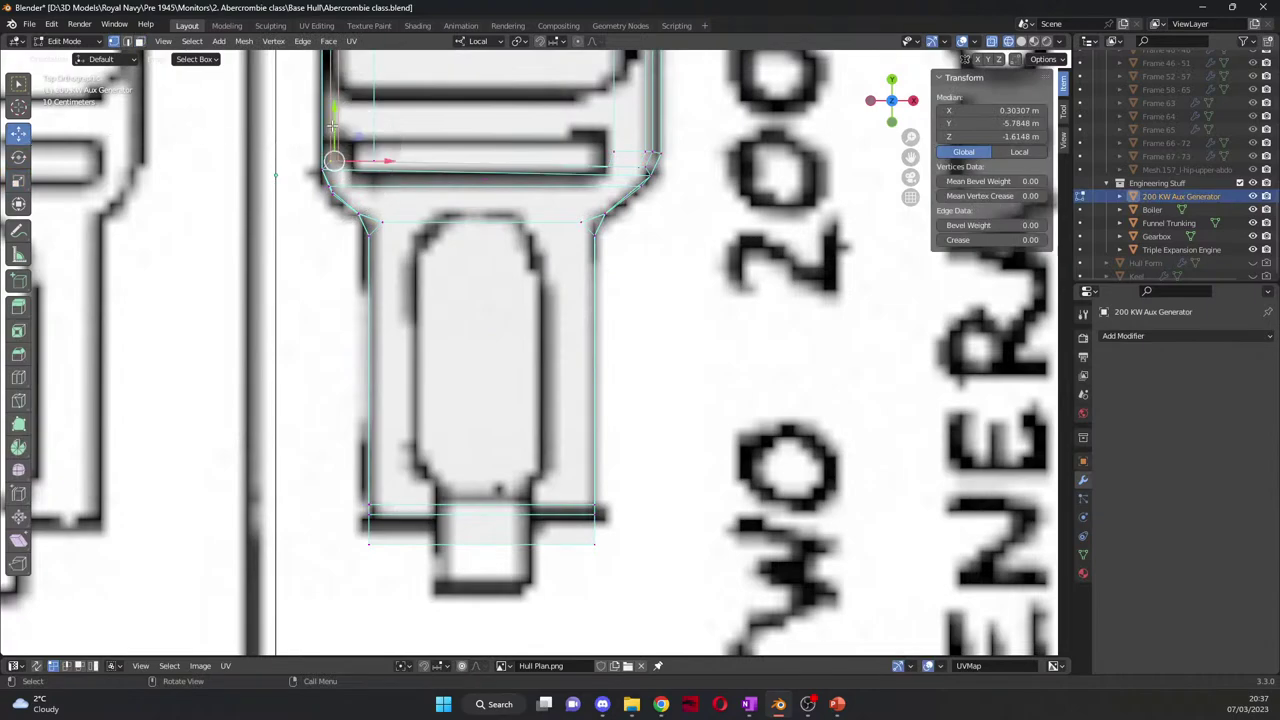
left_click_drag(333, 125, 372, 127)
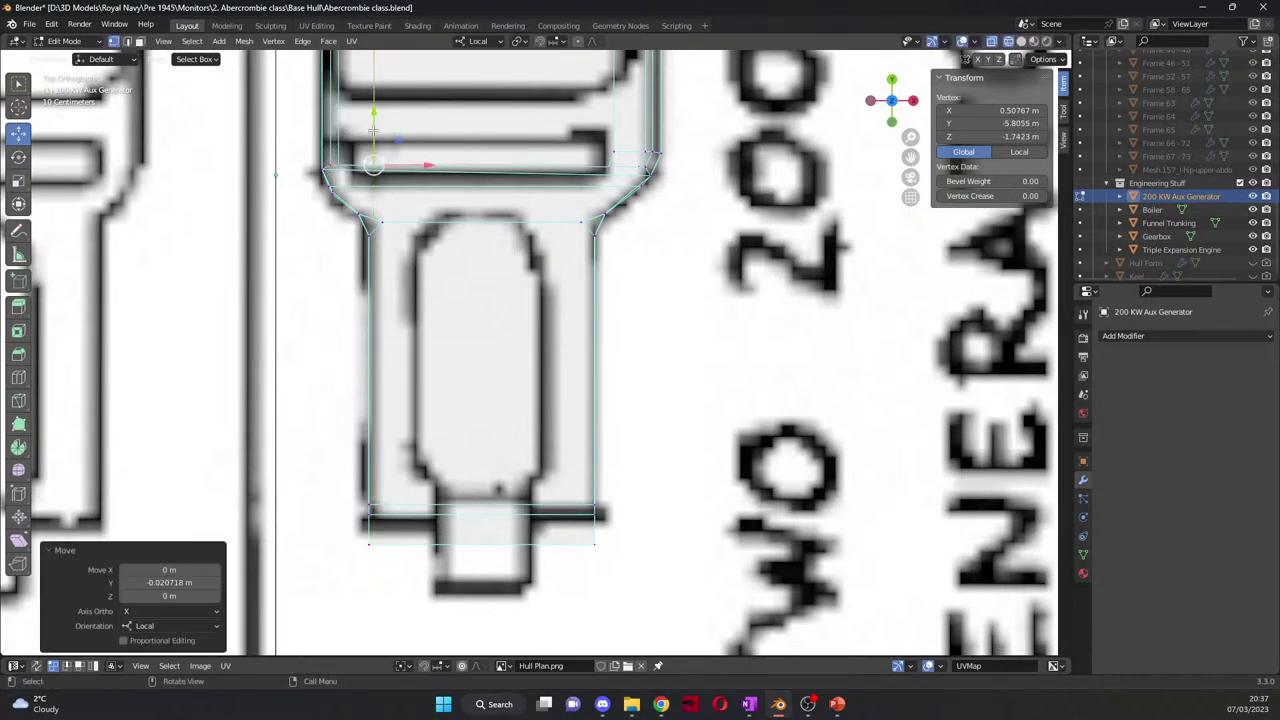
left_click(712, 330)
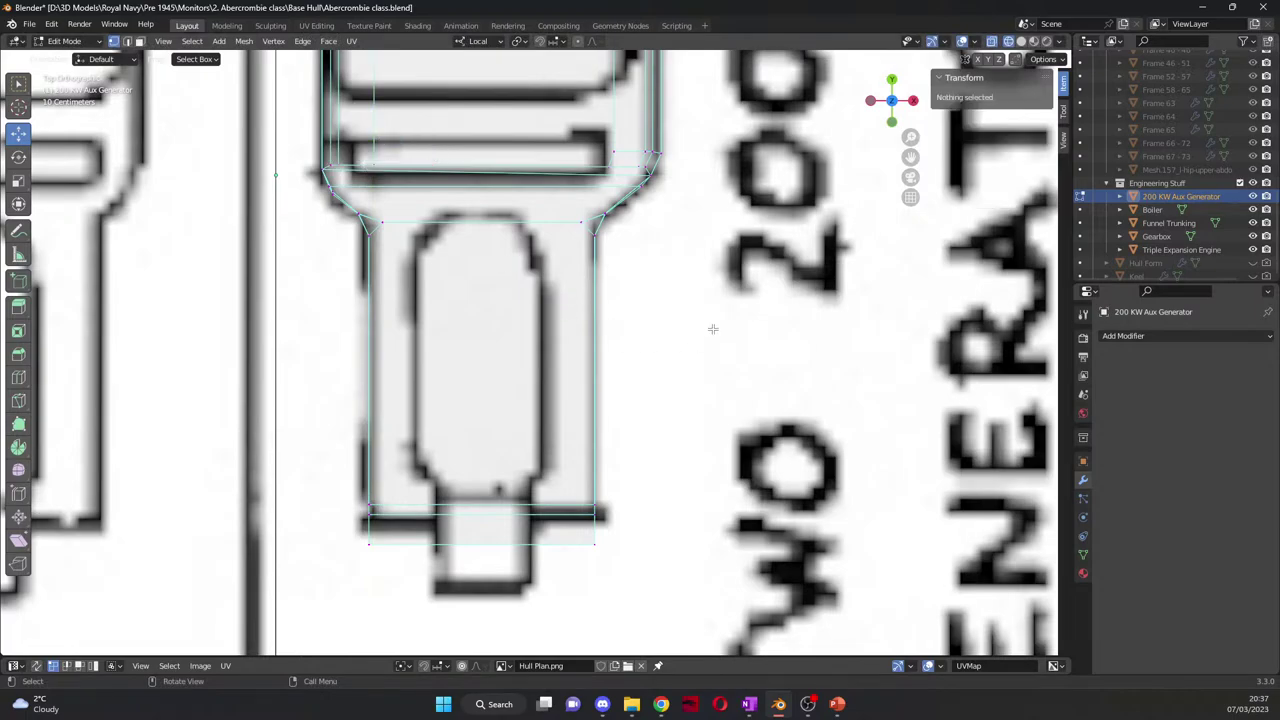
Step: Knife-cut the rounded machinery outline from the deck plan into the top of the generator base's narrow section, viewed from above
key("Tab")
middle_click_drag(714, 337, 728, 393)
key("Tab")
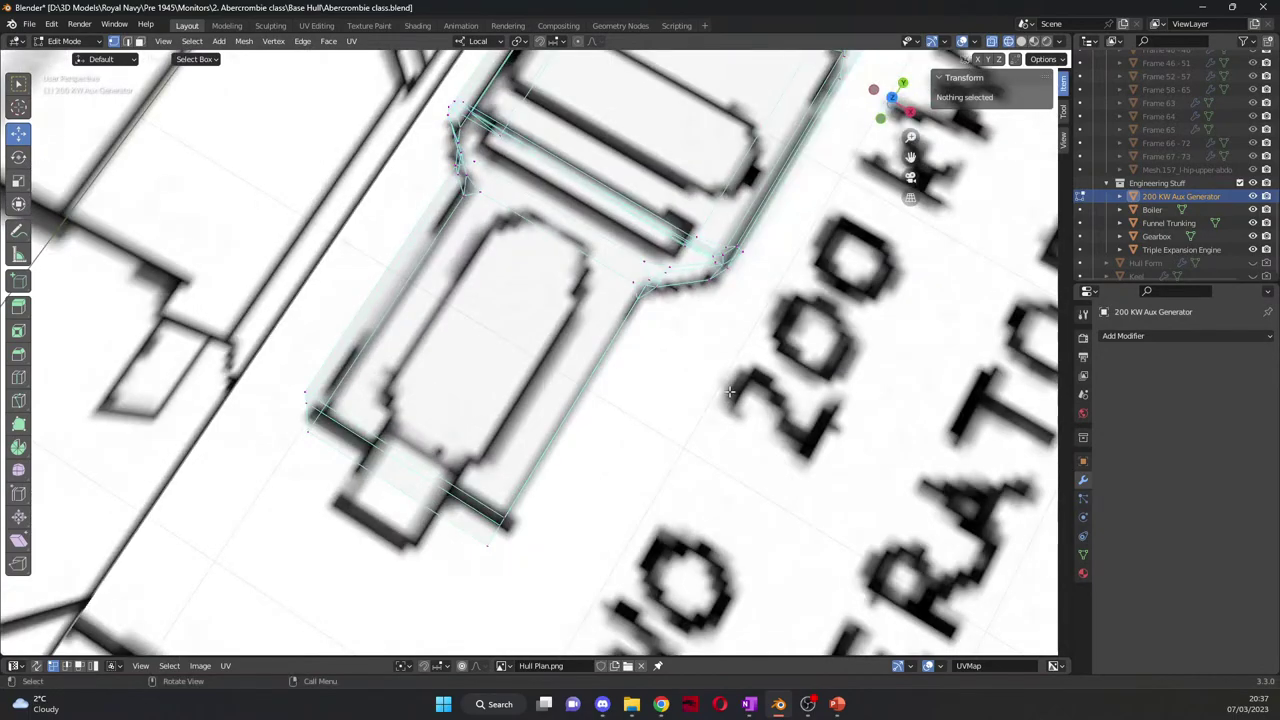
key("KP_7")
scroll(731, 392, "up", 3)
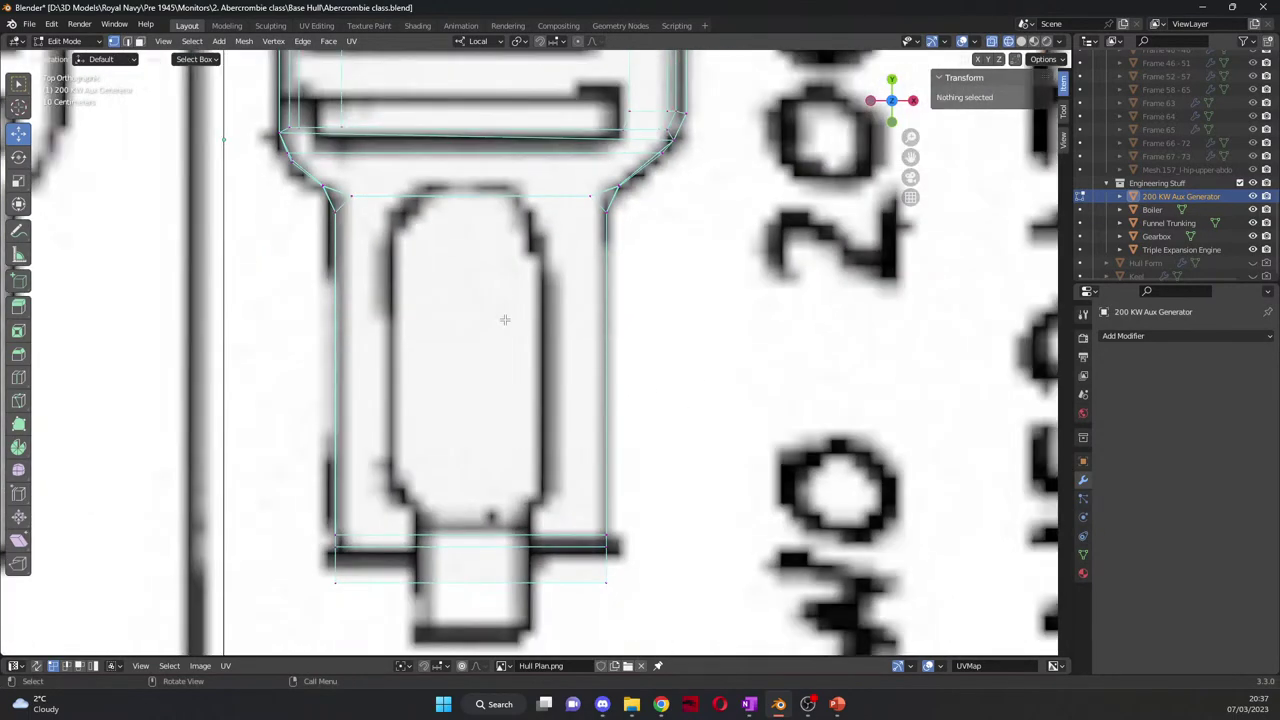
key("k")
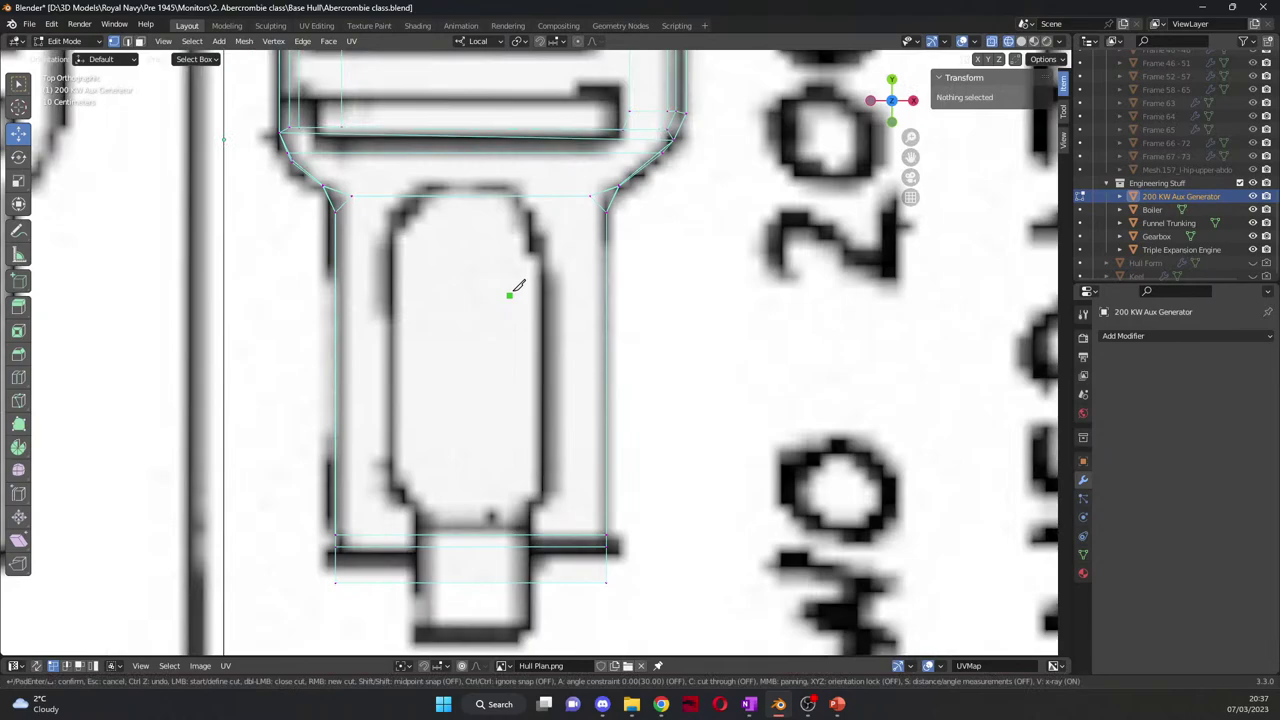
left_click(429, 186)
left_click(507, 185)
left_click(522, 196)
left_click(533, 214)
left_click(543, 245)
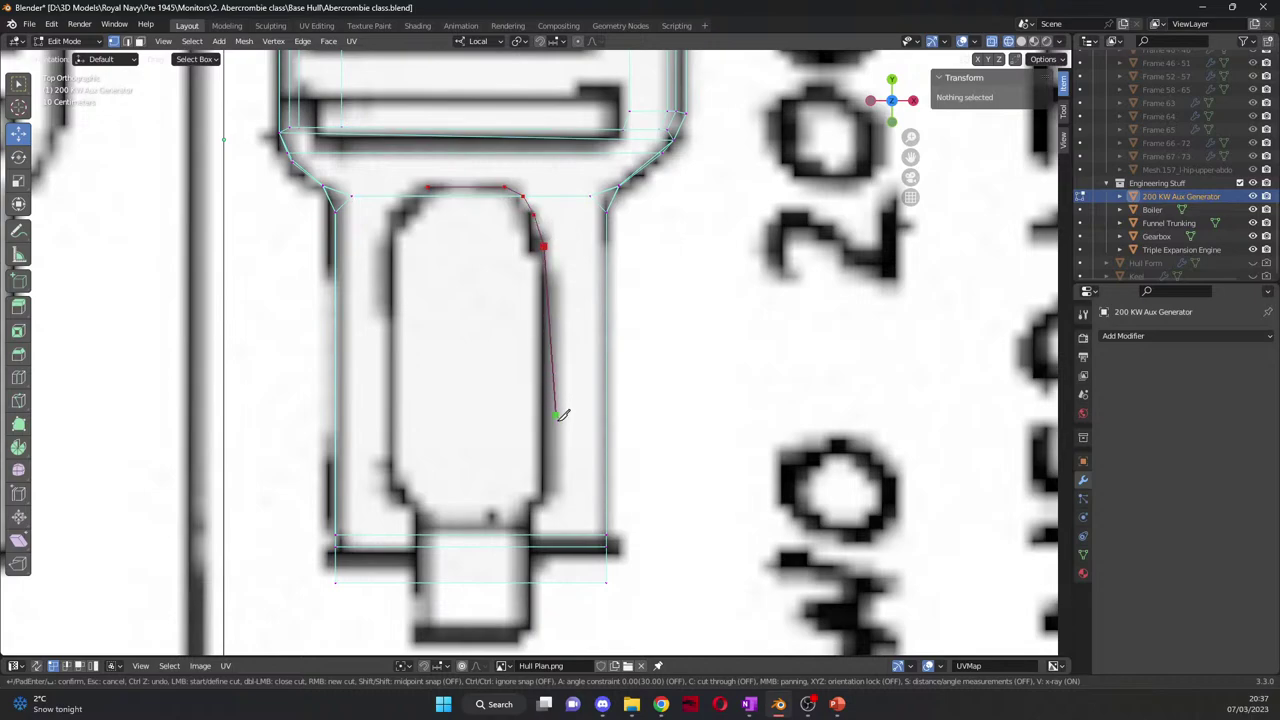
left_click(541, 502)
left_click(531, 504)
left_click(531, 527)
left_click(417, 525)
left_click(419, 506)
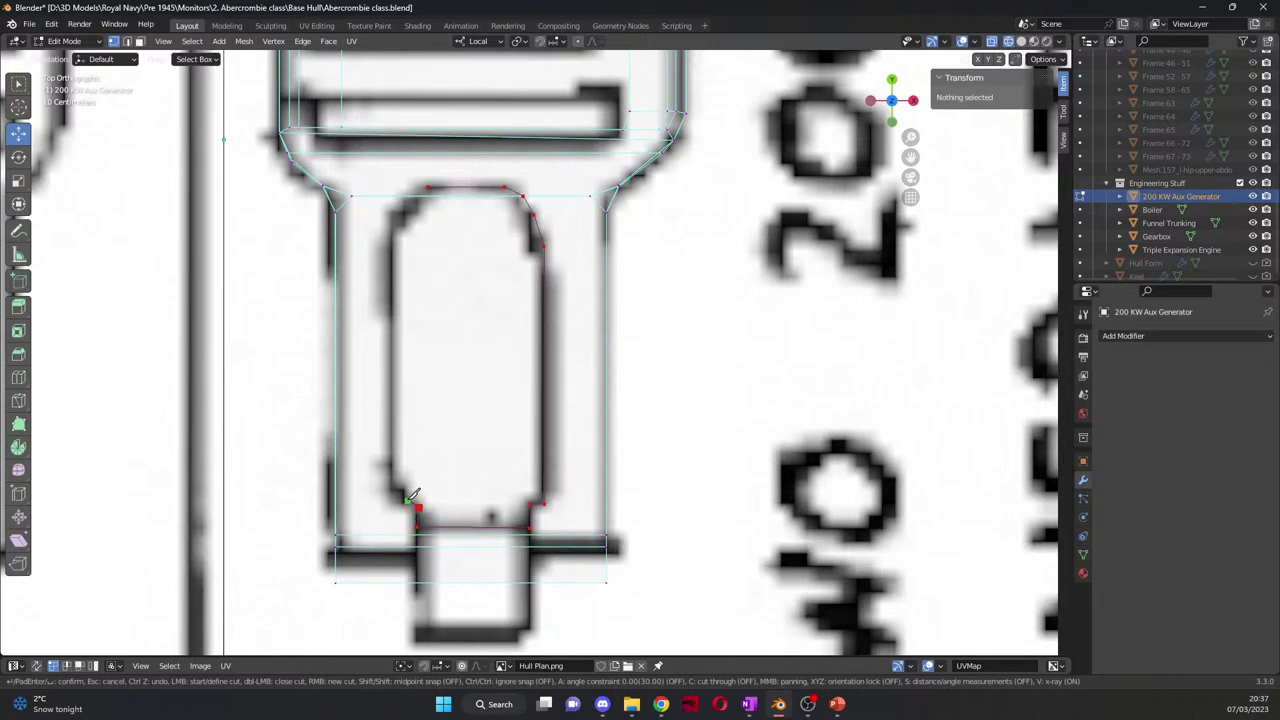
left_click(403, 499)
left_click(390, 488)
left_click(388, 470)
left_click(391, 230)
left_click(401, 209)
left_click(417, 195)
key("Return")
Step: Move the vertex at the cut outline's inboard rounded corner, nearest the tray, about -0.02 m in X
left_click(416, 197)
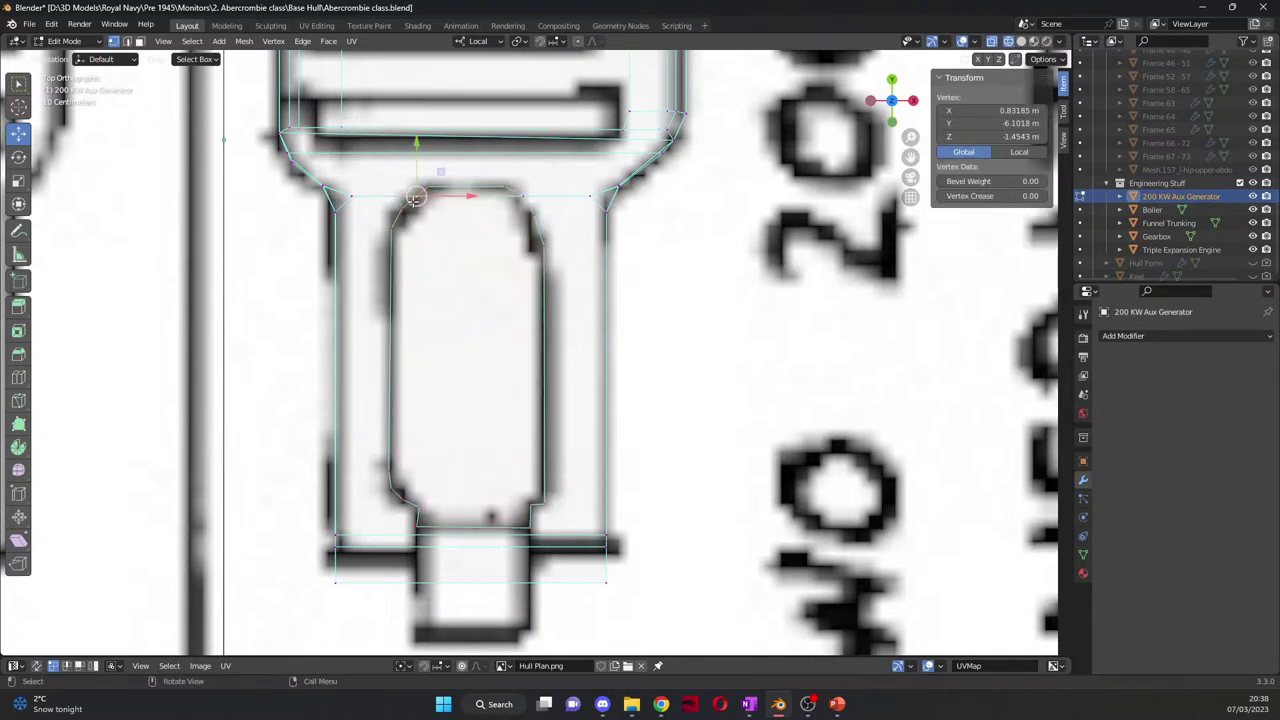
left_click_drag(468, 198, 463, 198)
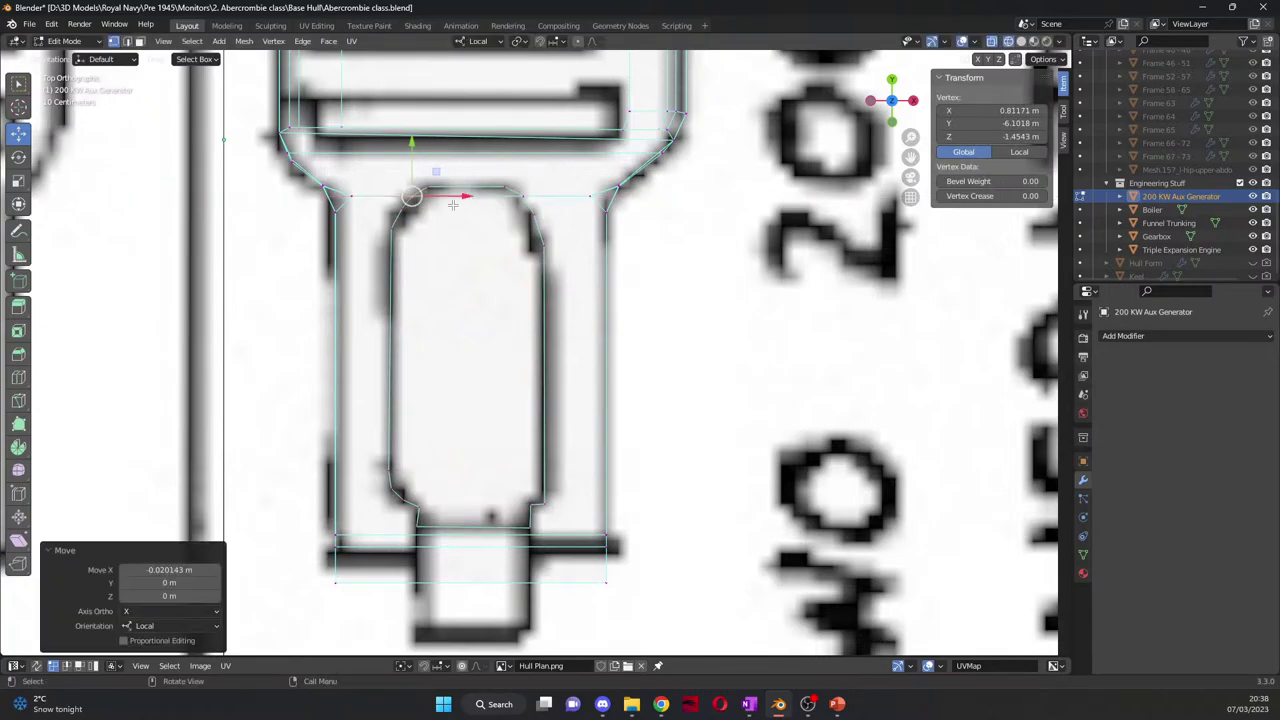
left_click(520, 286)
Step: Return to solid shading and delete the large face and the narrow strip enclosed by the cut outline
scroll(600, 325, "down", 5)
middle_click_drag(606, 329, 521, 158)
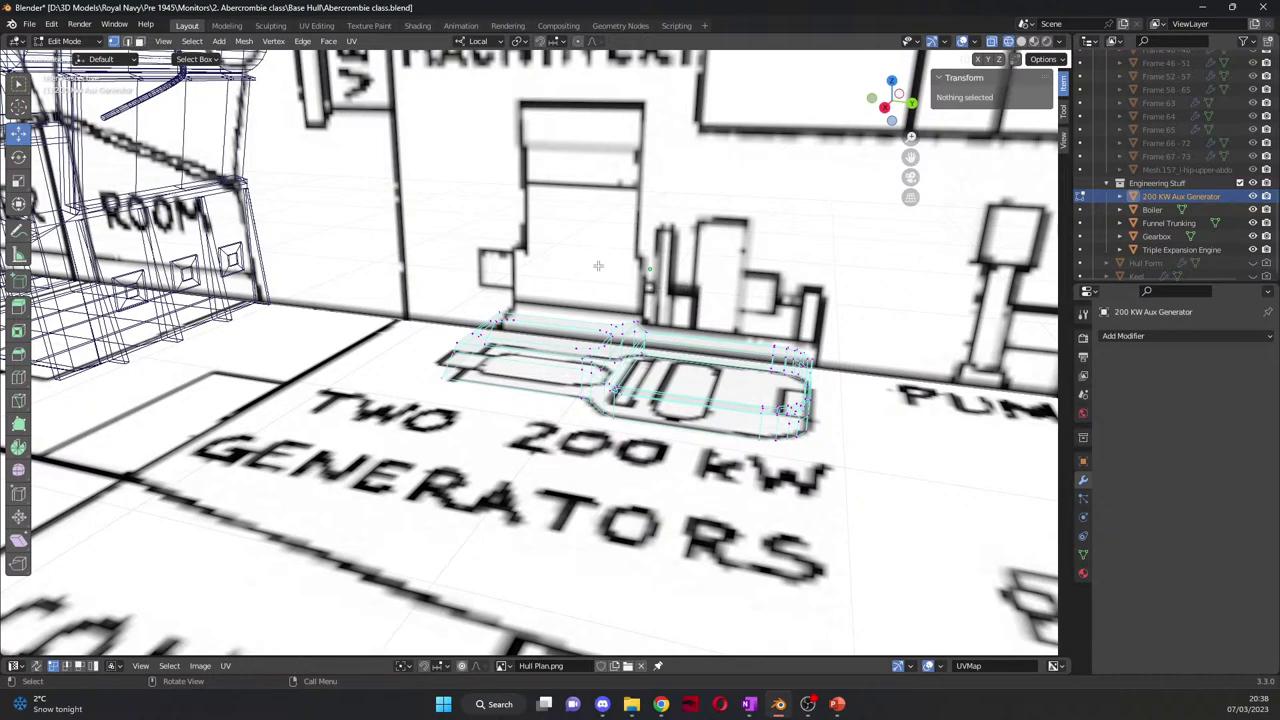
scroll(260, 308, "down", 5)
scroll(378, 339, "up", 5)
middle_click_drag(590, 332, 512, 336)
scroll(530, 338, "up", 4)
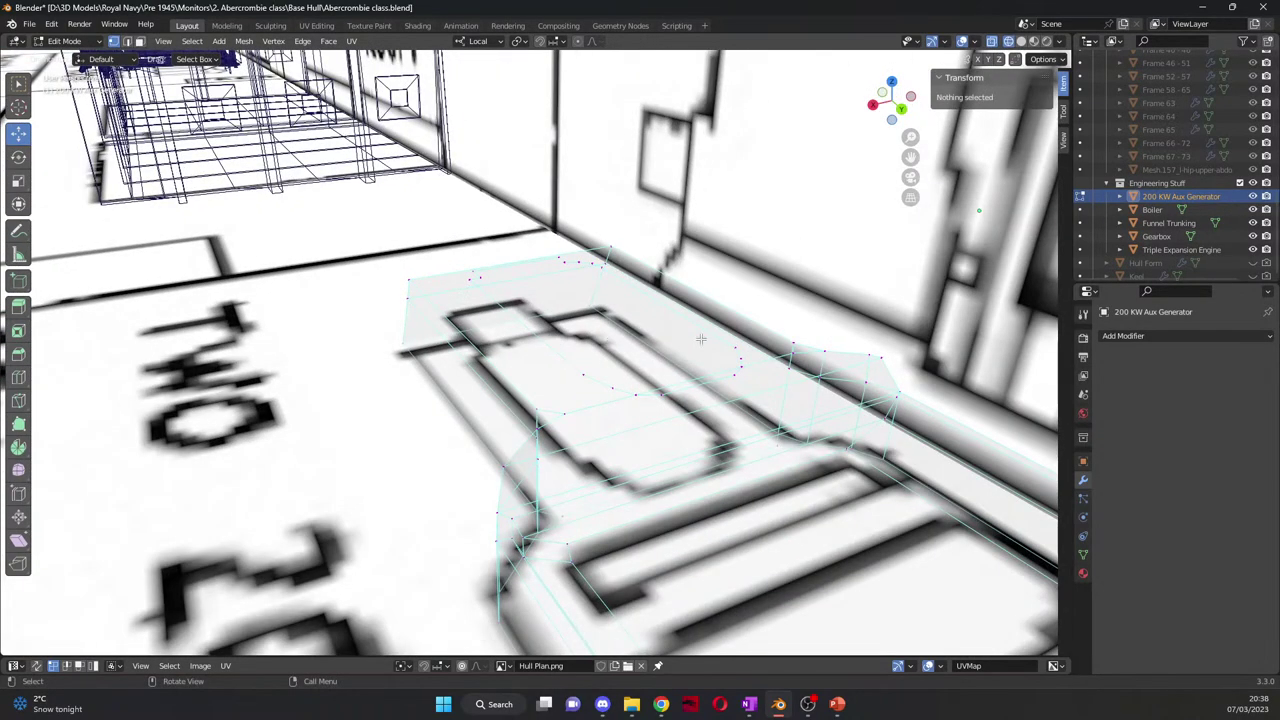
left_click(1021, 41)
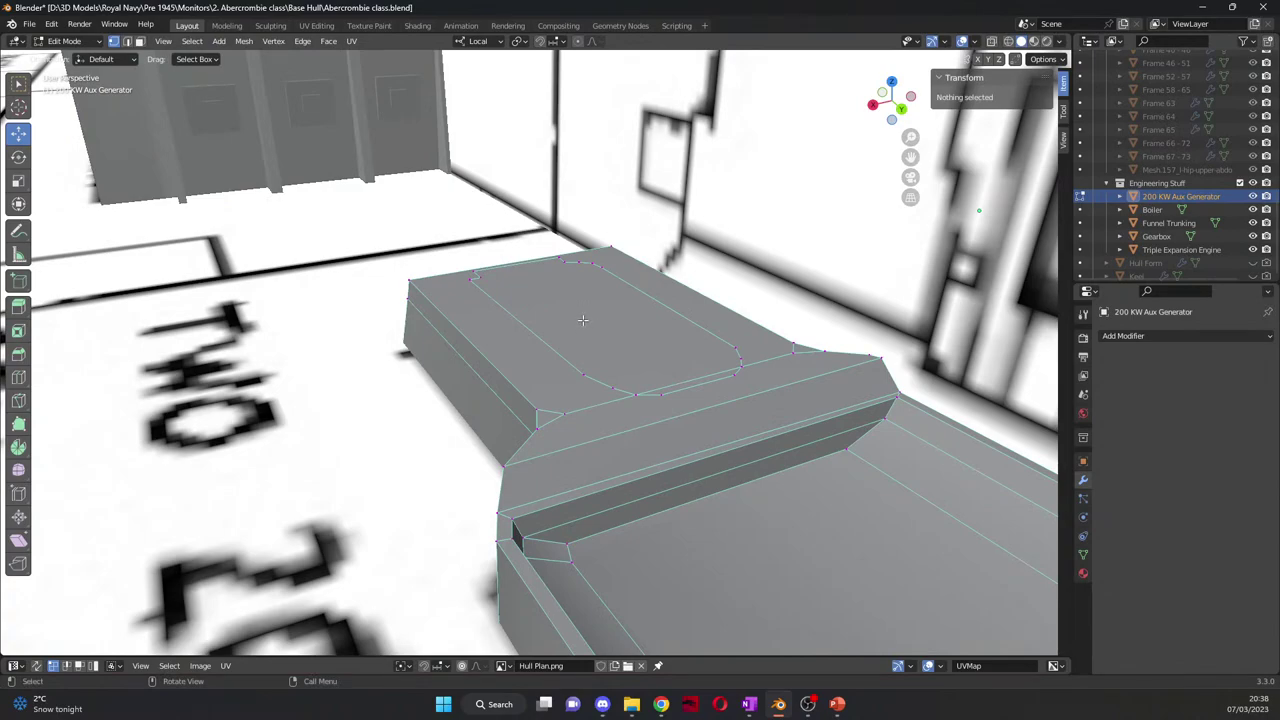
left_click(139, 41)
left_click(630, 340)
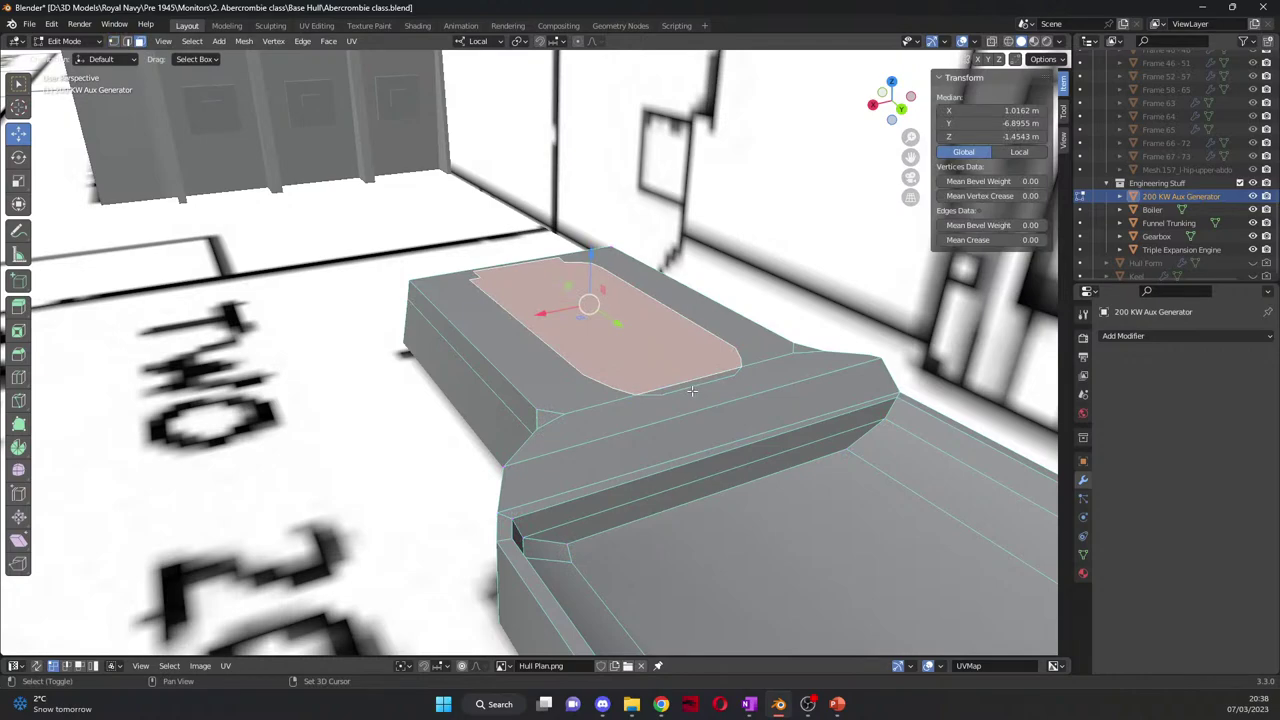
left_click(693, 385, "shift")
middle_click_drag(655, 384, 706, 375)
scroll(708, 354, "down", 3)
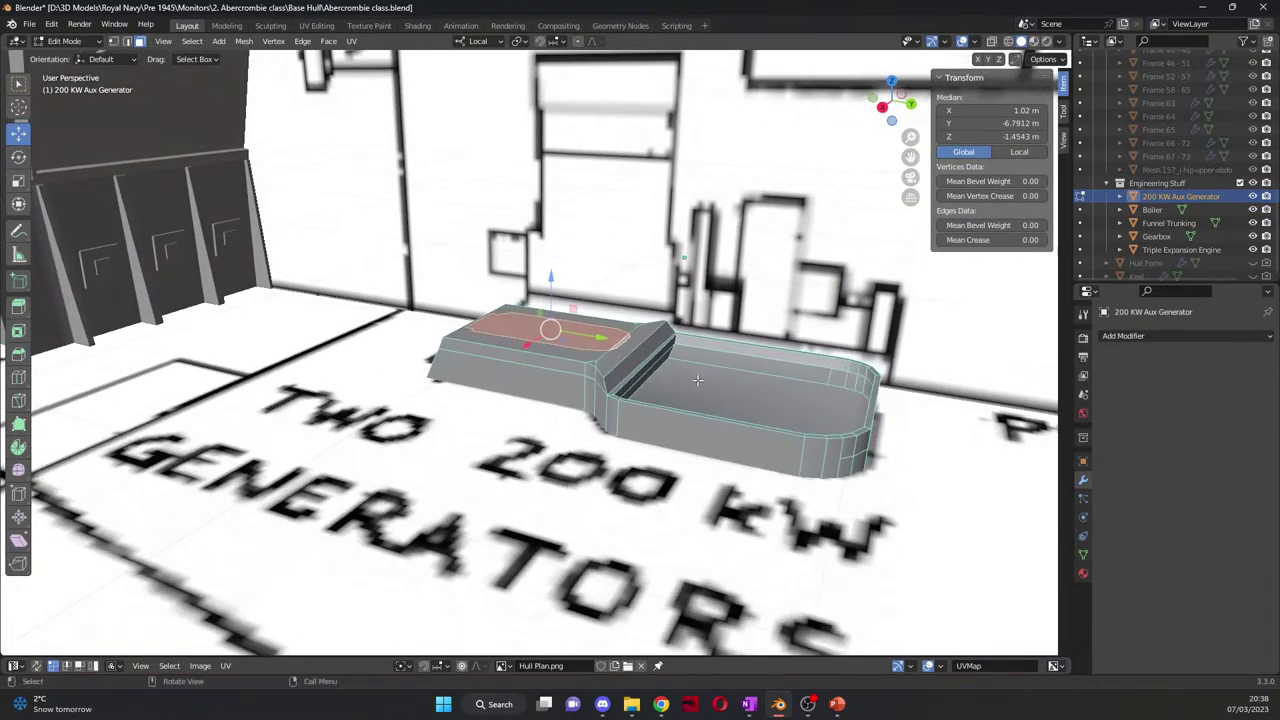
middle_click_drag(846, 264, 782, 320)
scroll(782, 320, "up", 4)
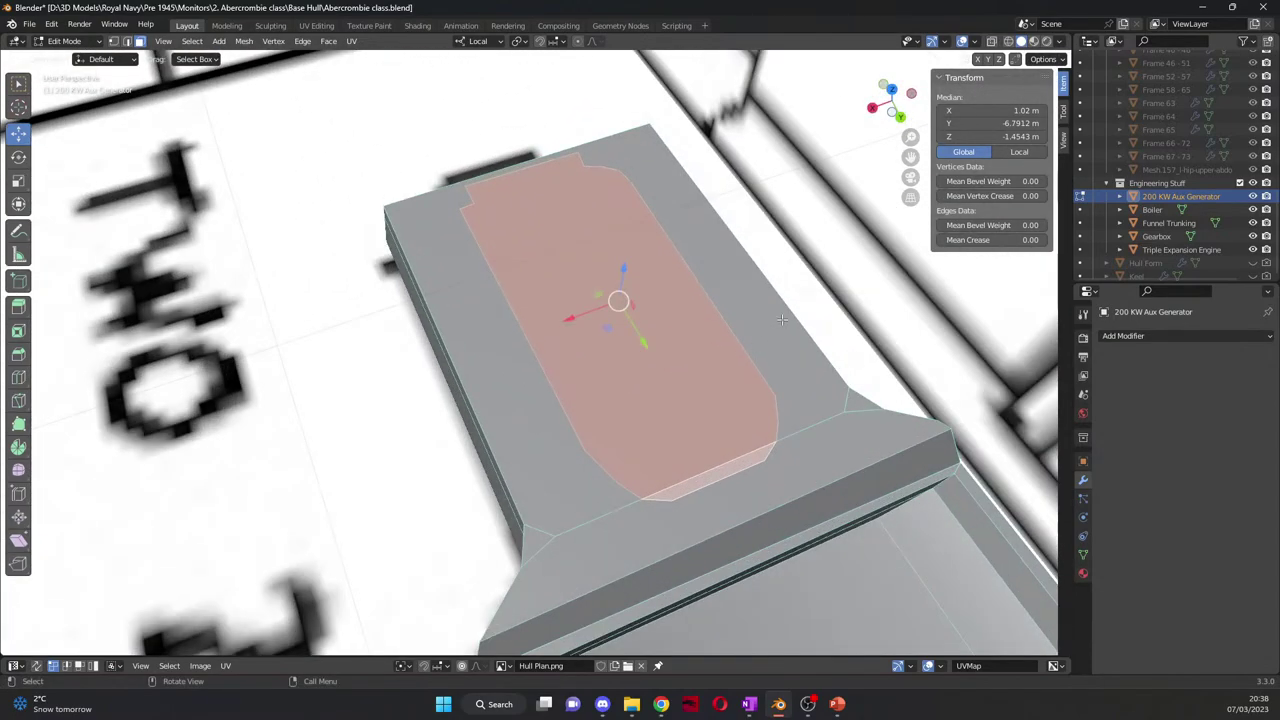
key("x")
left_click(612, 333)
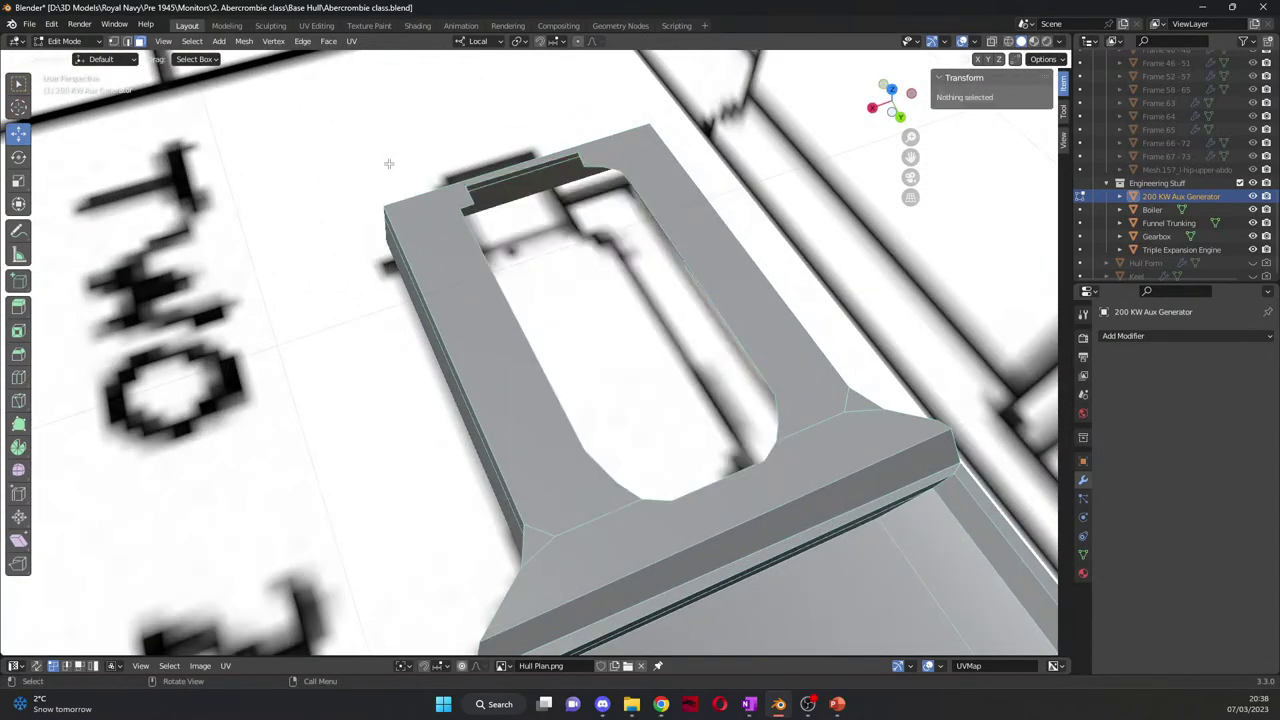
Step: Select the edge loop around the opening in the narrow section and fill it with a single face
left_click(114, 41)
left_click(573, 447, "alt")
left_click(668, 506, "shift")
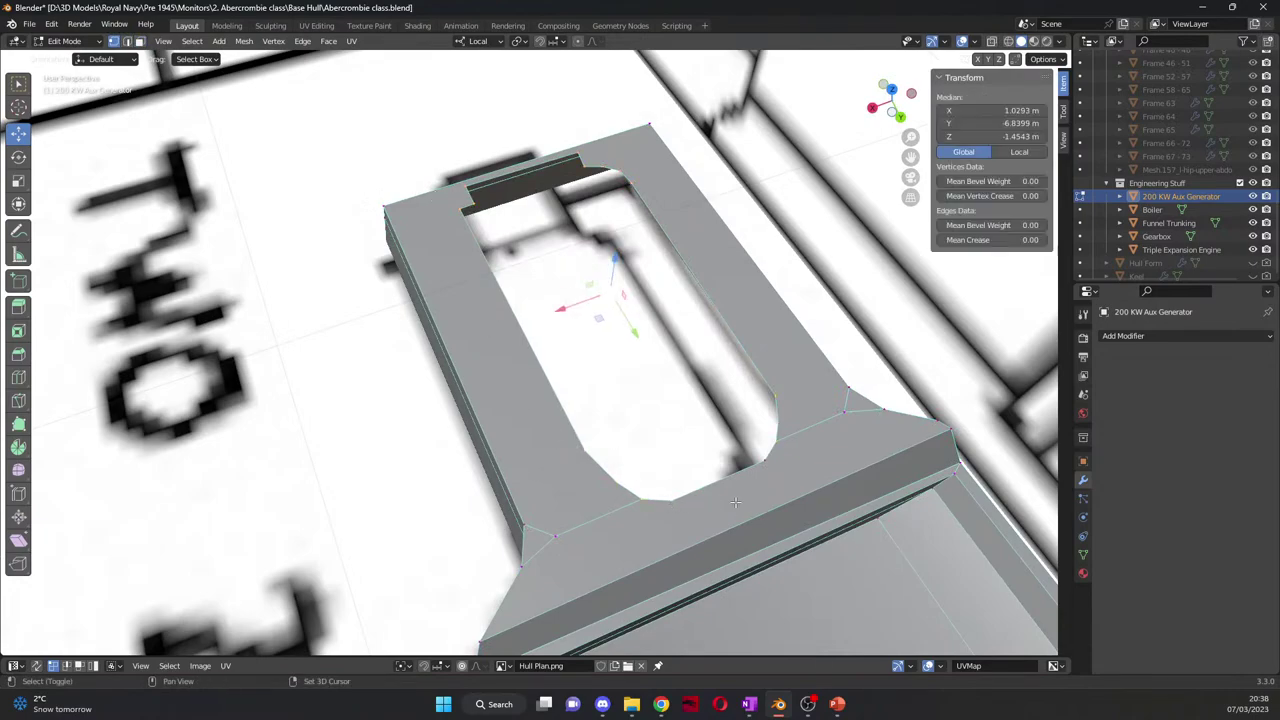
left_click(766, 471, "shift")
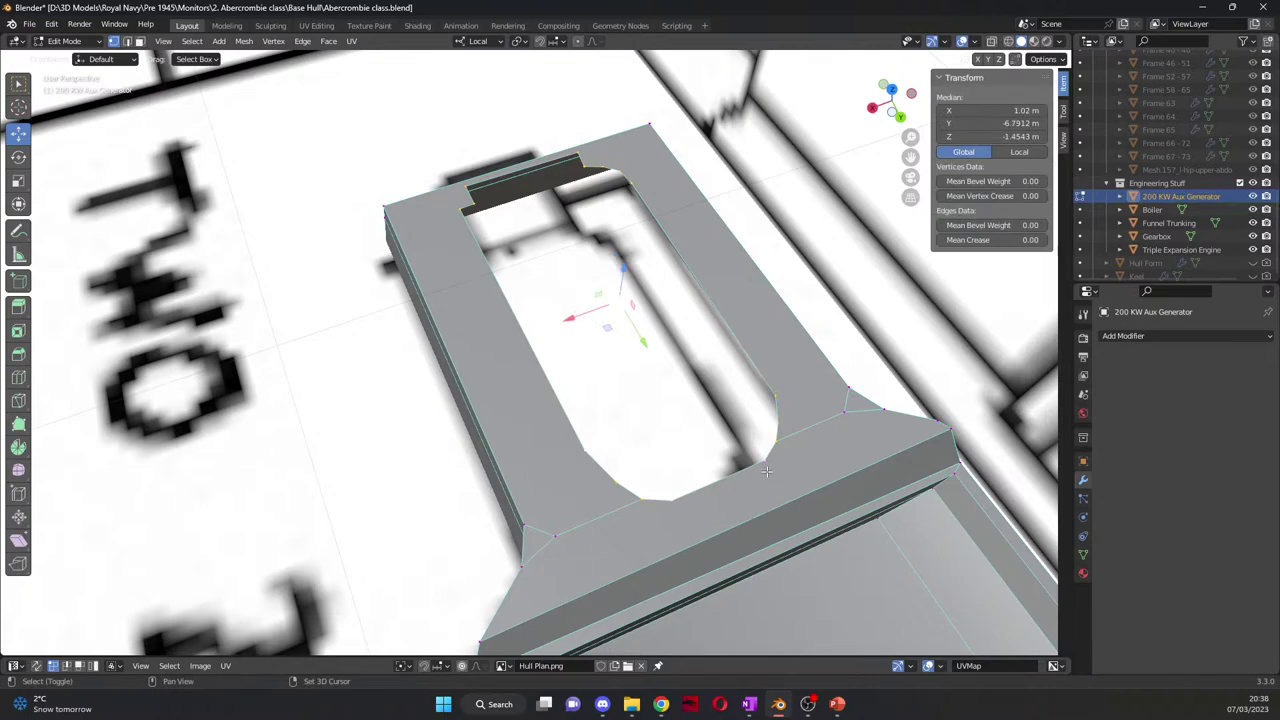
middle_click_drag(766, 471, 673, 384)
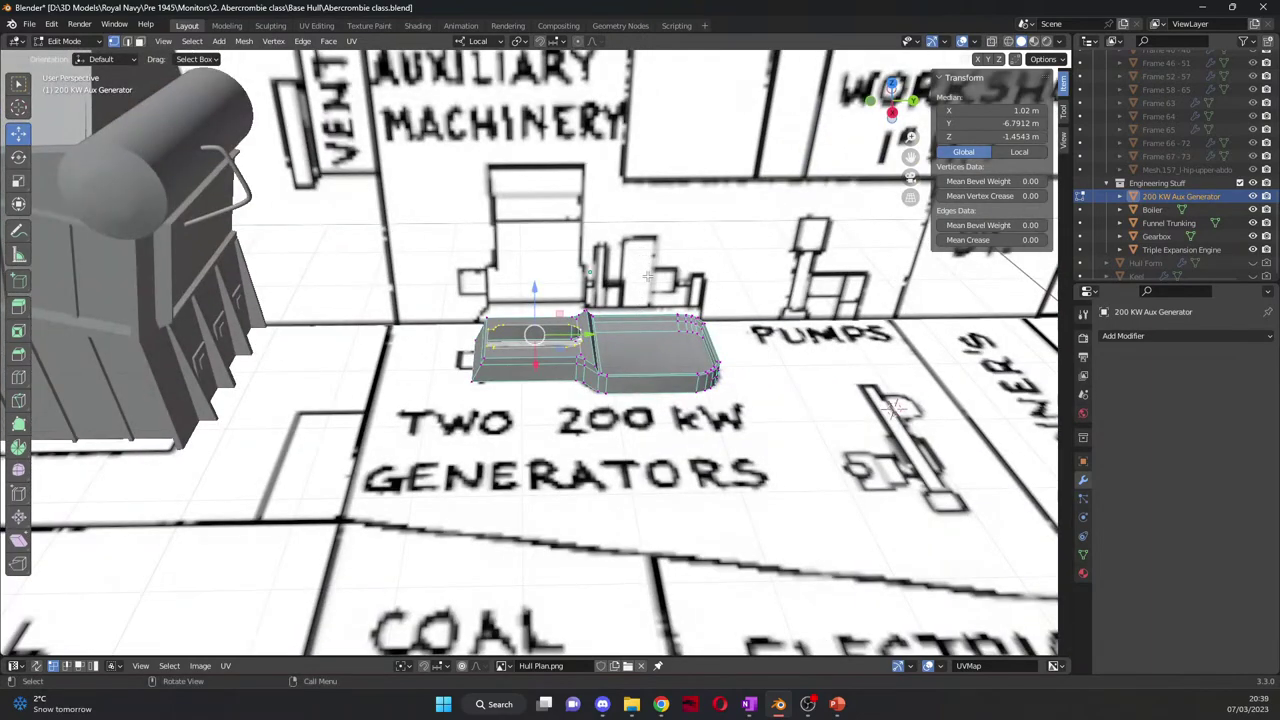
key("f")
Step: Extrude the filled outline face upward about 0.53 m to form a block on the generator base
middle_click_drag(648, 348, 629, 289)
scroll(629, 345, "up", 3)
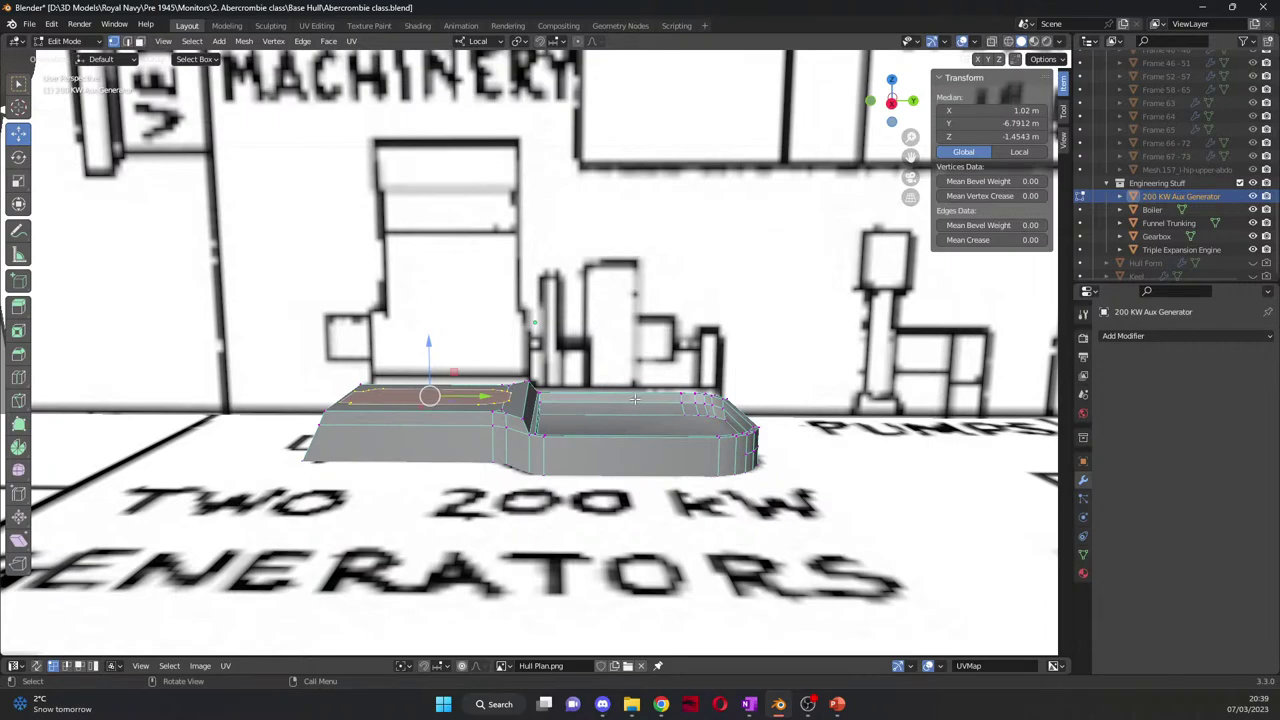
key("e")
left_click(654, 341)
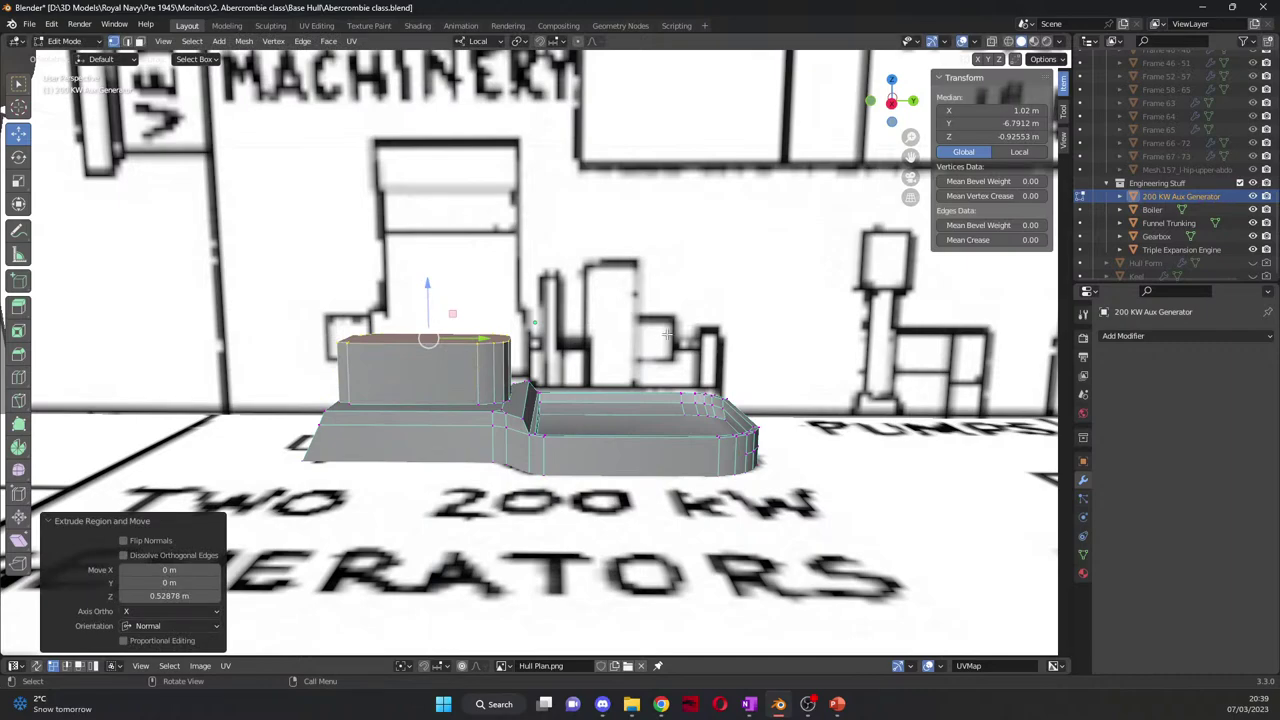
Step: Raise the block's top face about 0.15 m along Z in the side view against the profile plan
key("KP_3")
key("g")
key("z")
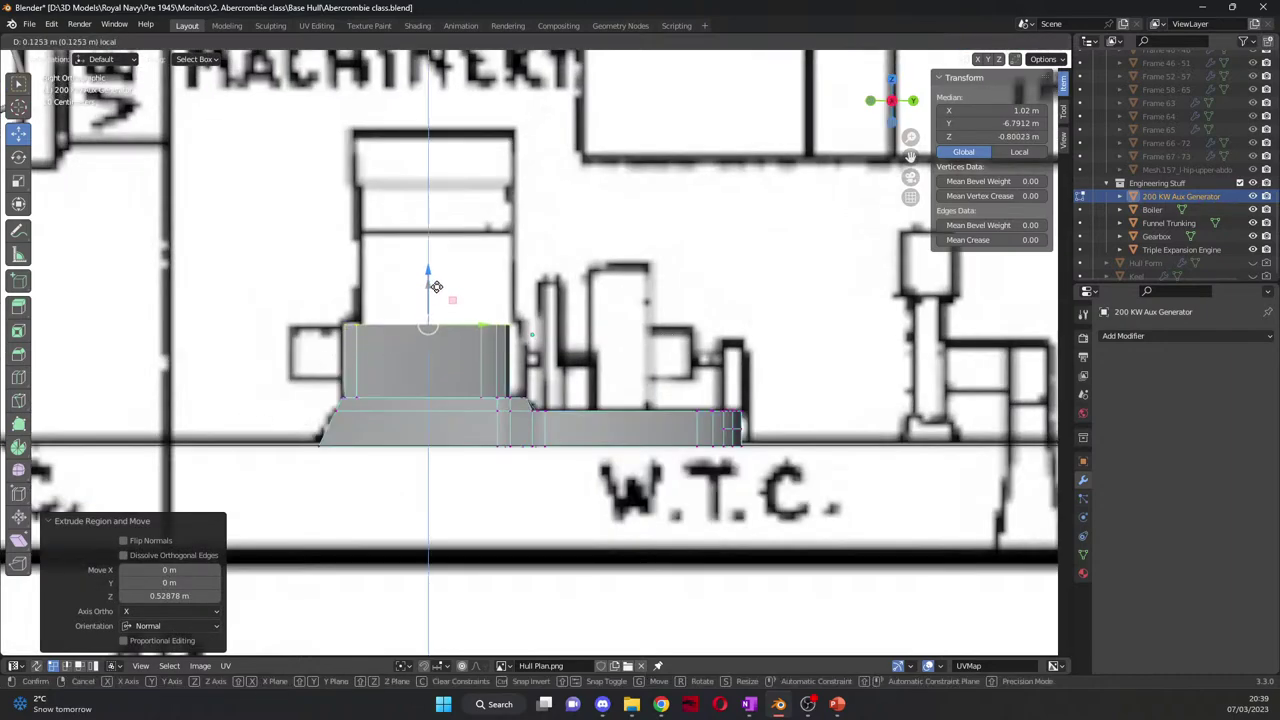
left_click(438, 286)
Step: Select the vertices of the block's rounded end wall and shift them about 0.14 m along Y to match the profile plan
middle_click_drag(438, 286, 482, 428)
scroll(539, 386, "up", 3)
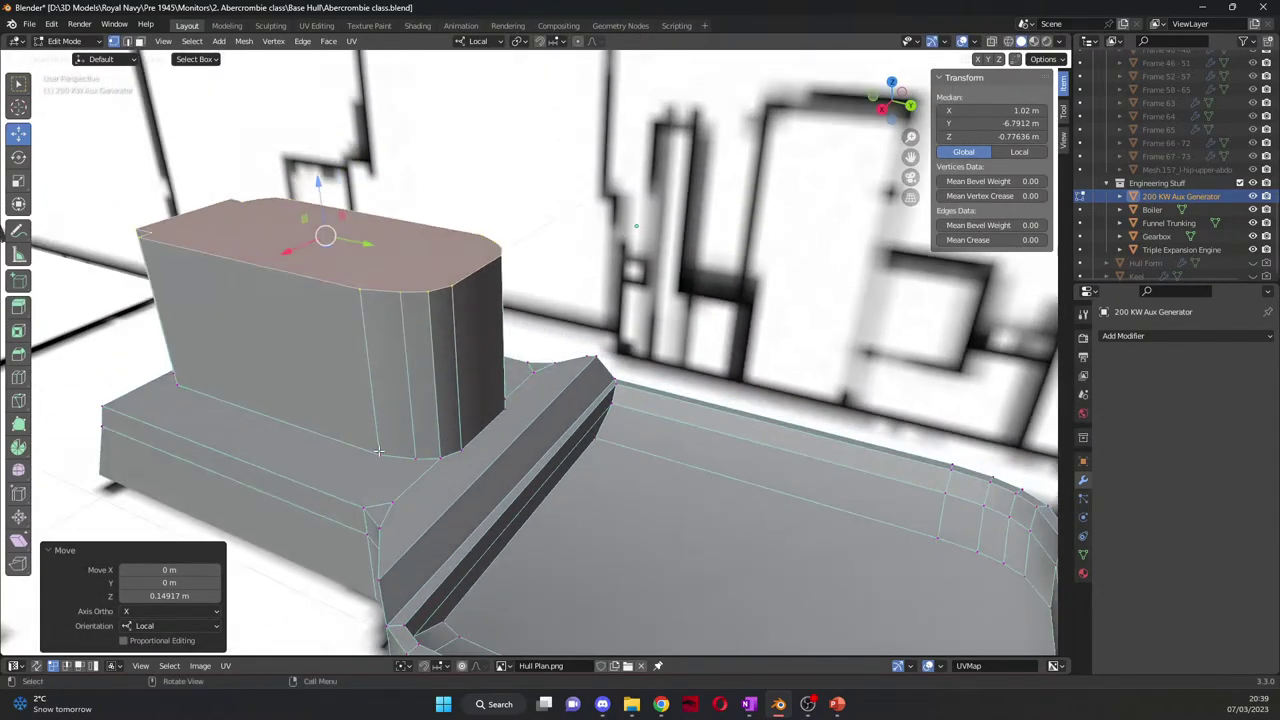
left_click_drag(372, 450, 469, 462)
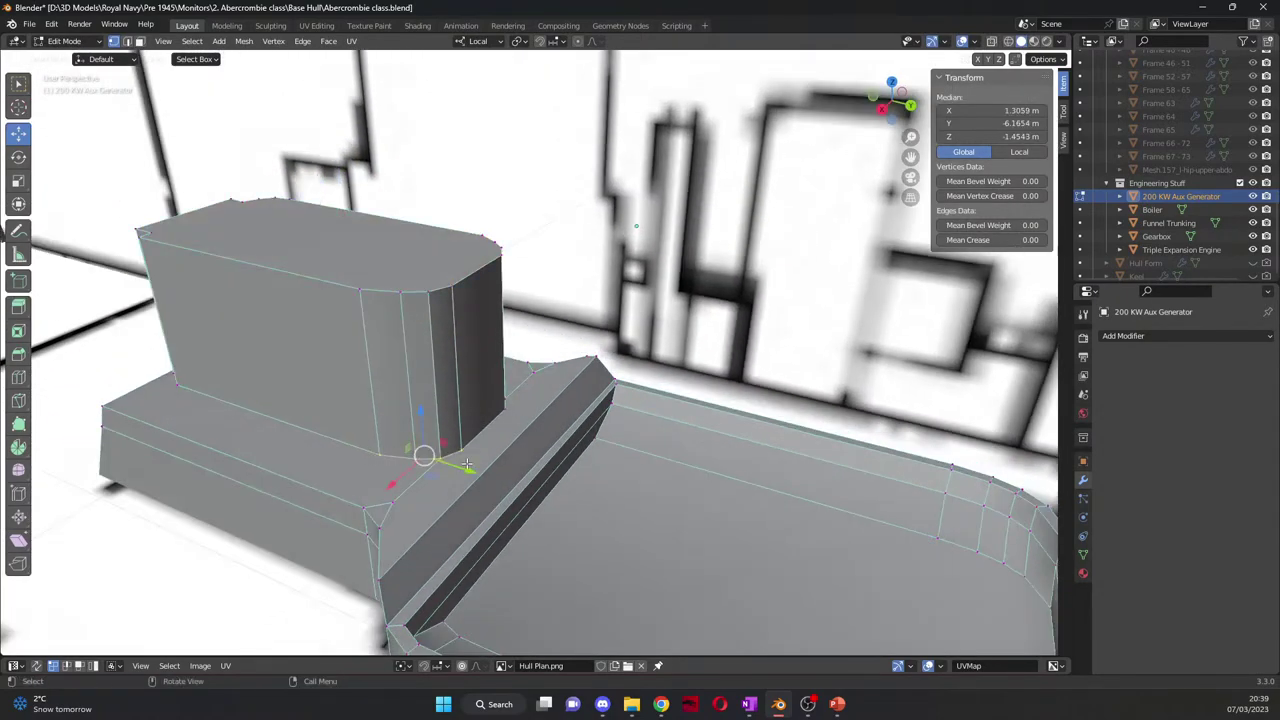
middle_click_drag(474, 463, 300, 480)
scroll(551, 500, "down", 2)
middle_click_drag(643, 508, 648, 516)
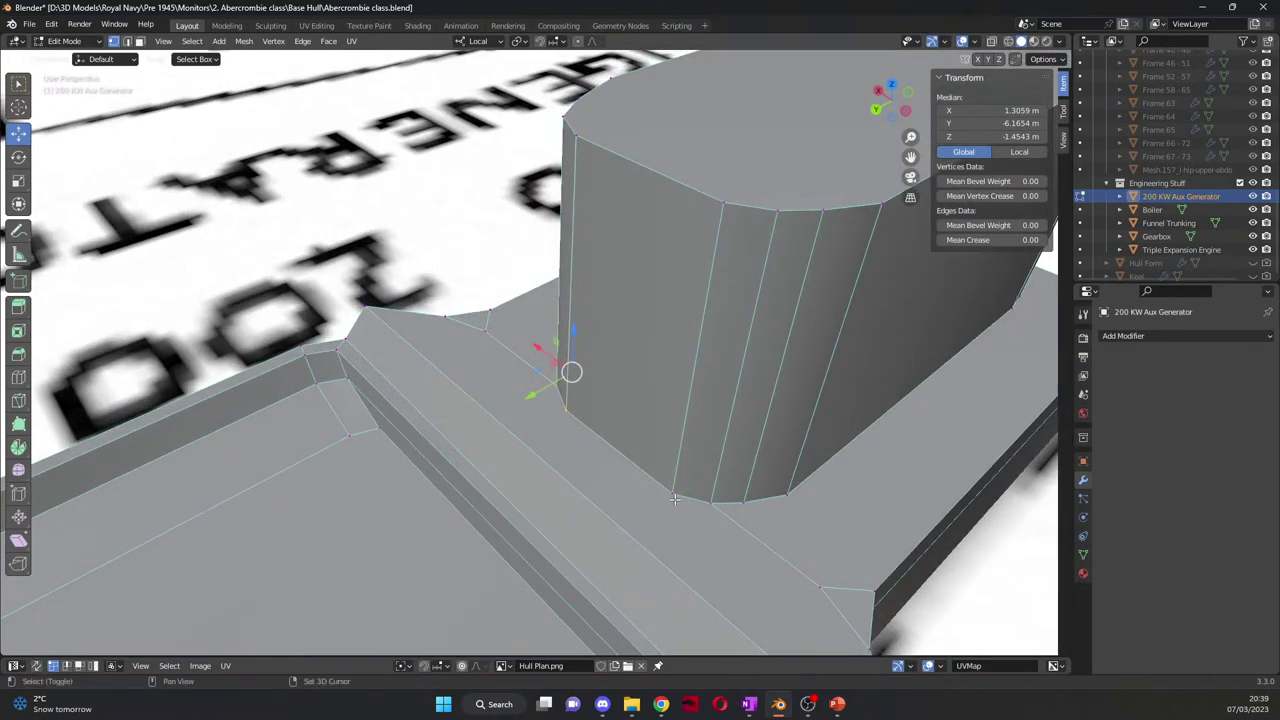
left_click_drag(644, 480, 824, 530, "shift")
middle_click_drag(600, 325, 765, 312)
left_click_drag(85, 204, 370, 271, "shift")
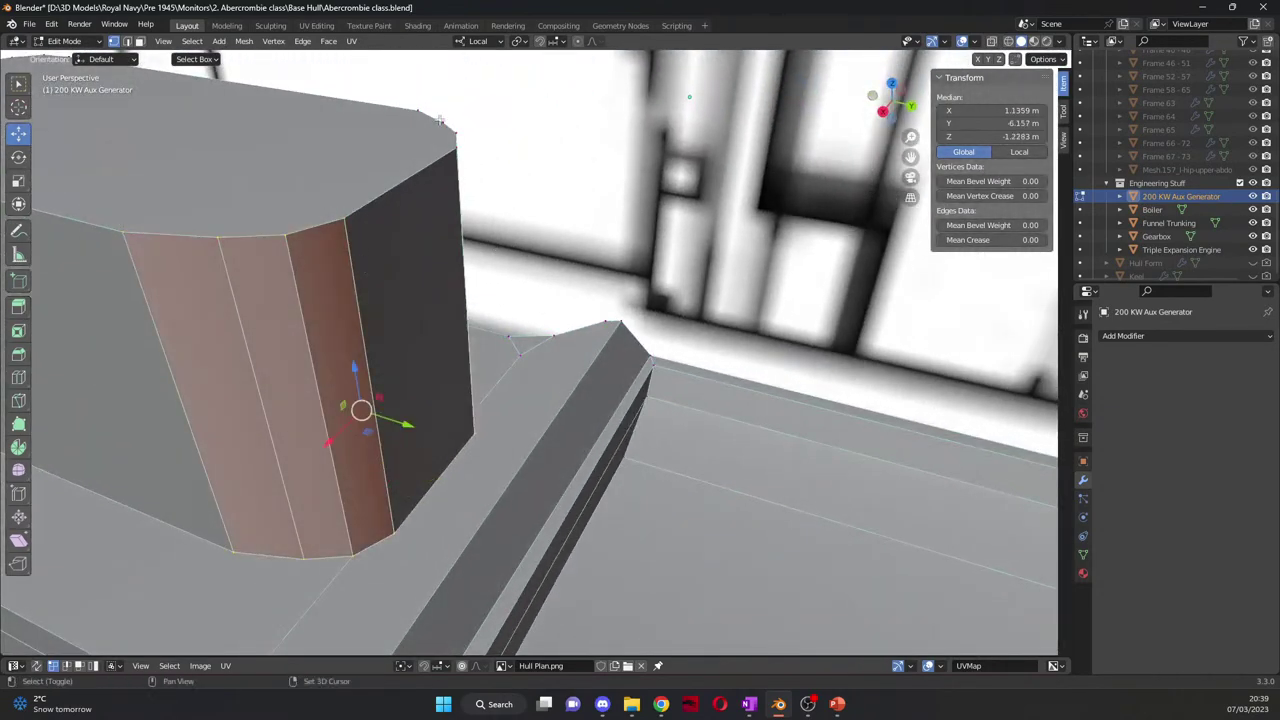
left_click_drag(396, 90, 461, 169, "shift")
scroll(511, 300, "down", 2)
middle_click_drag(455, 290, 510, 370)
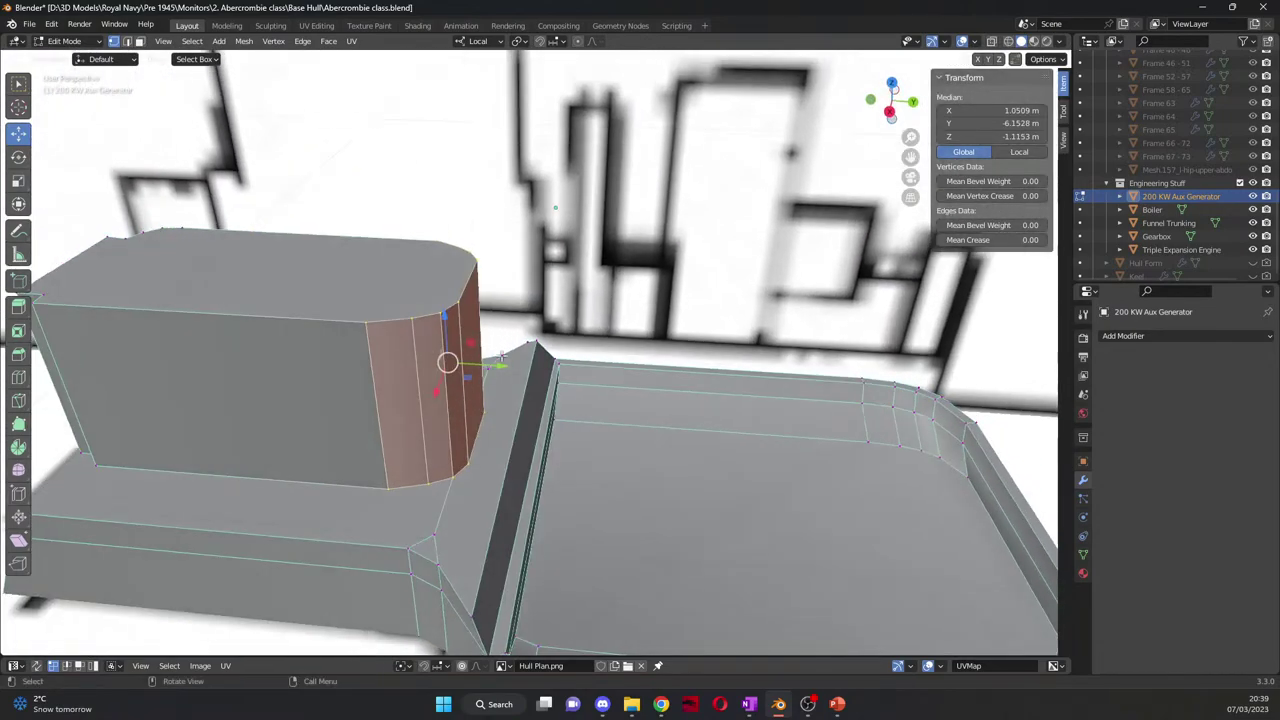
key("KP_3")
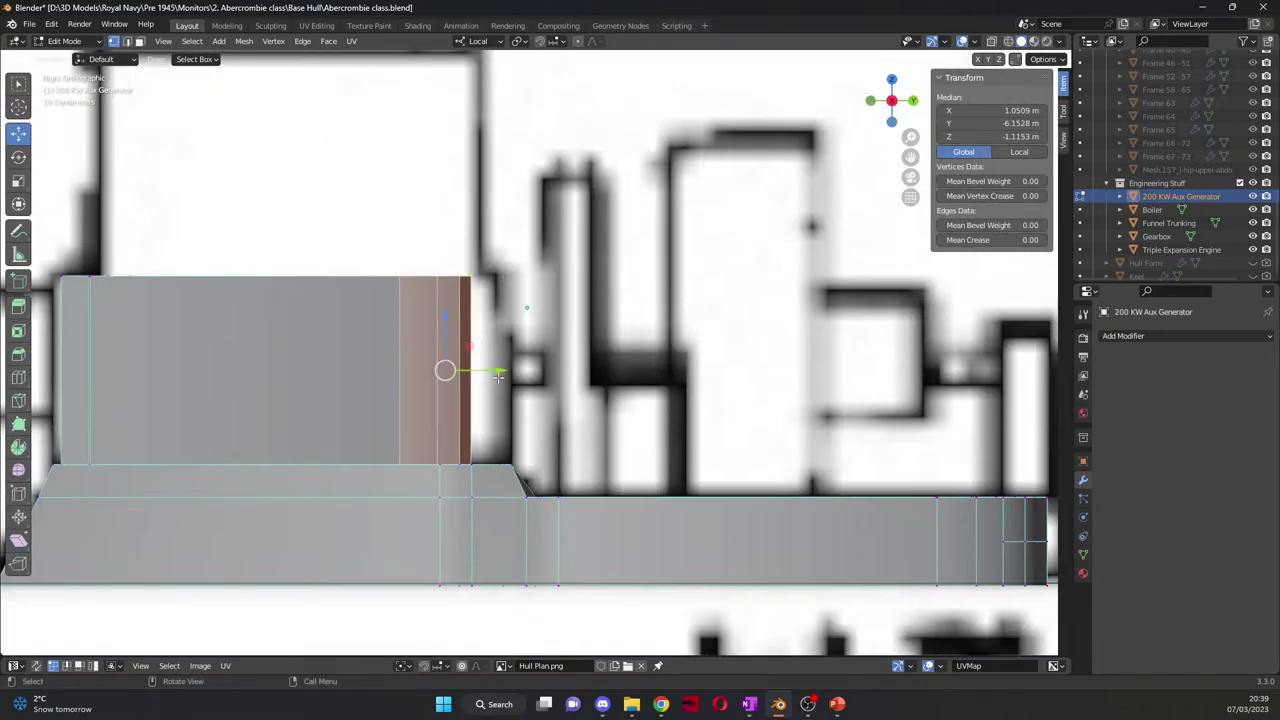
left_click_drag(498, 376, 544, 370)
middle_click_drag(544, 370, 403, 348)
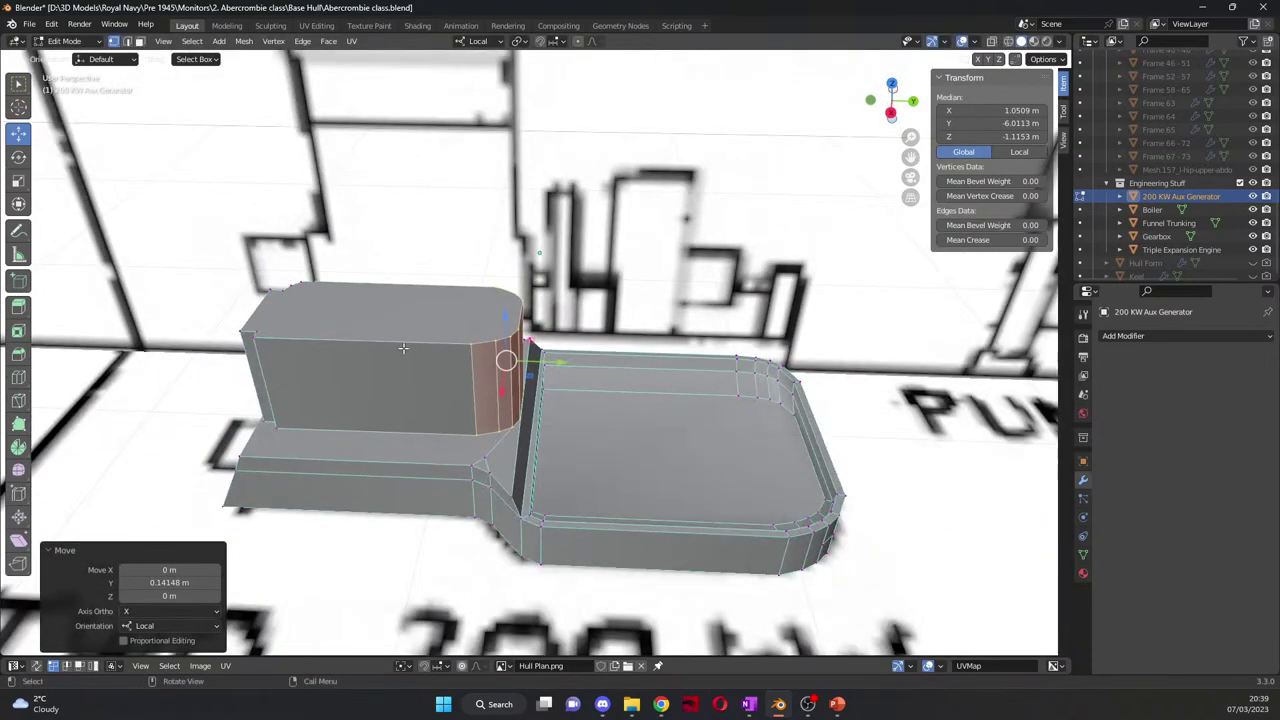
Step: Inset the block's top face by about 0.047 m
left_click(376, 306)
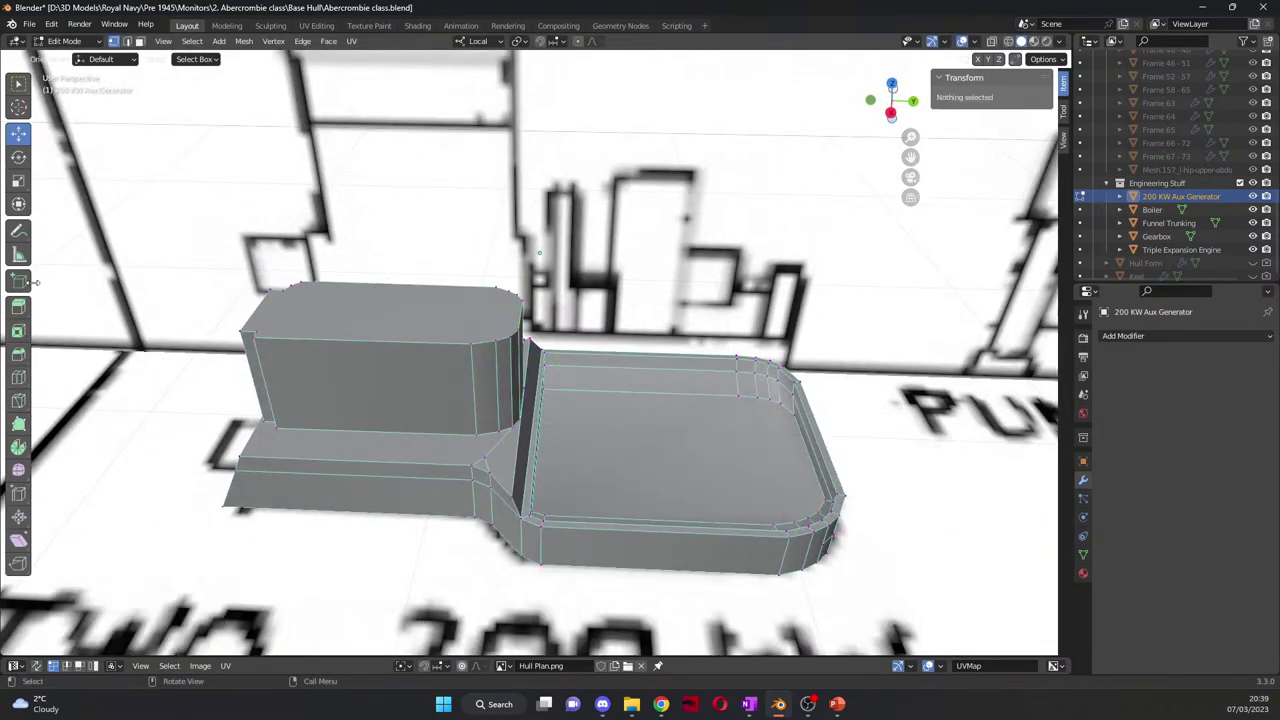
left_click(369, 314)
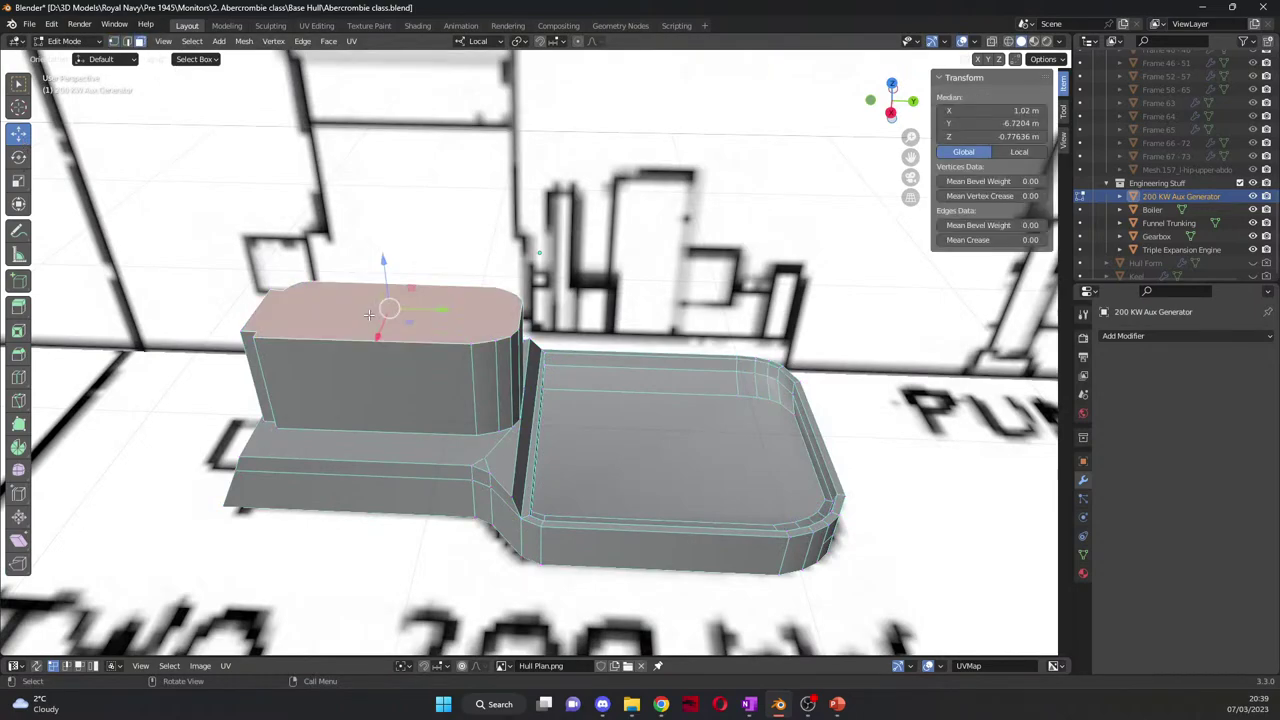
key("i")
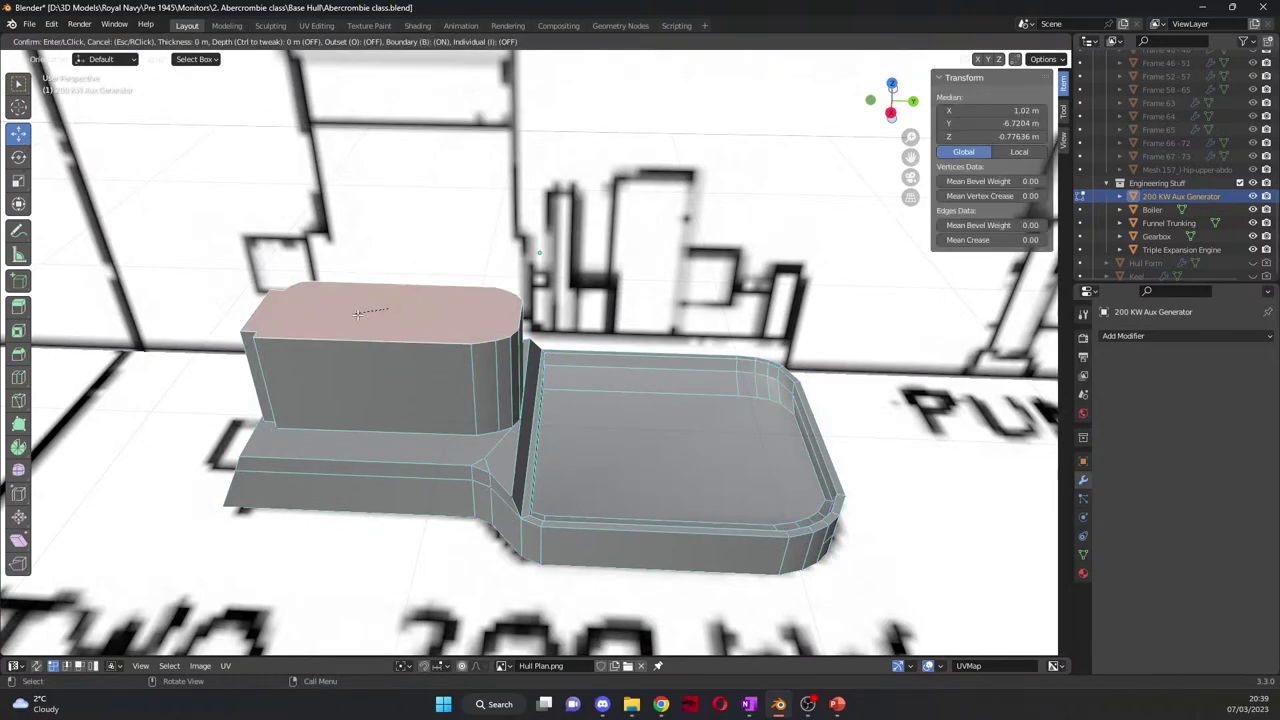
left_click(381, 318)
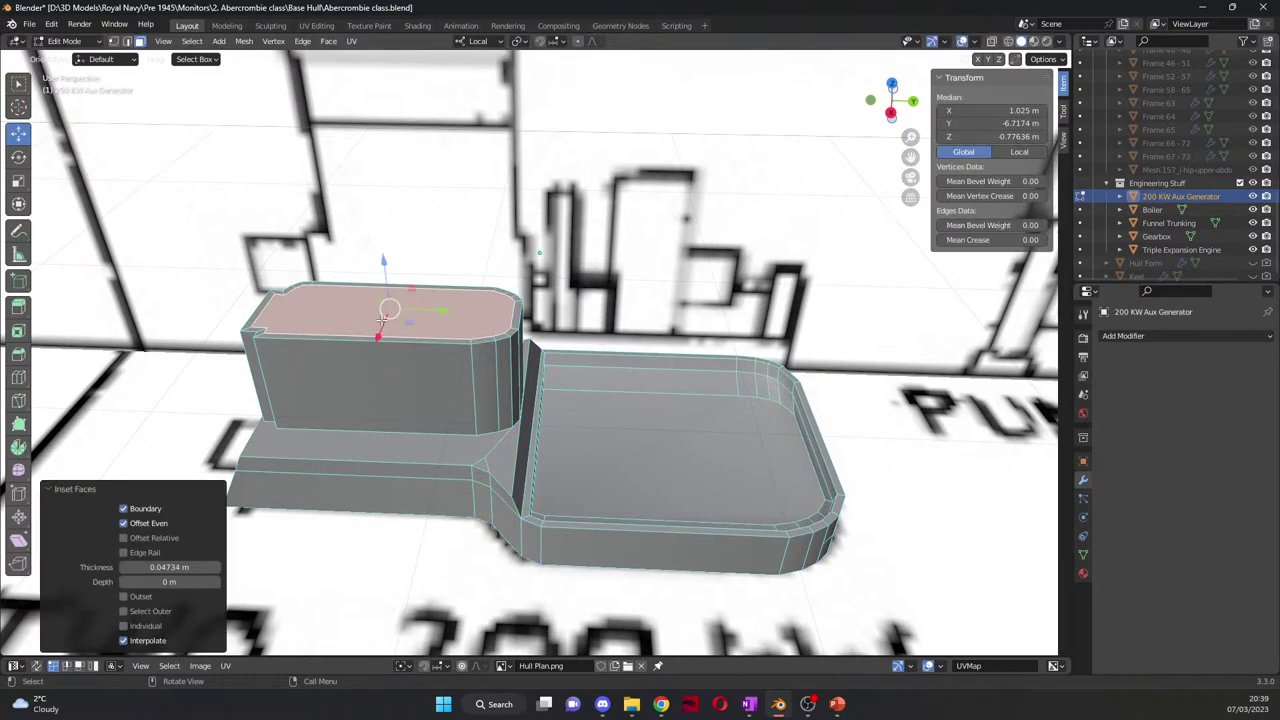
Step: Raise the inset top face about 0.058 m along Z and scale it uniformly to about 0.902
key("KP_3")
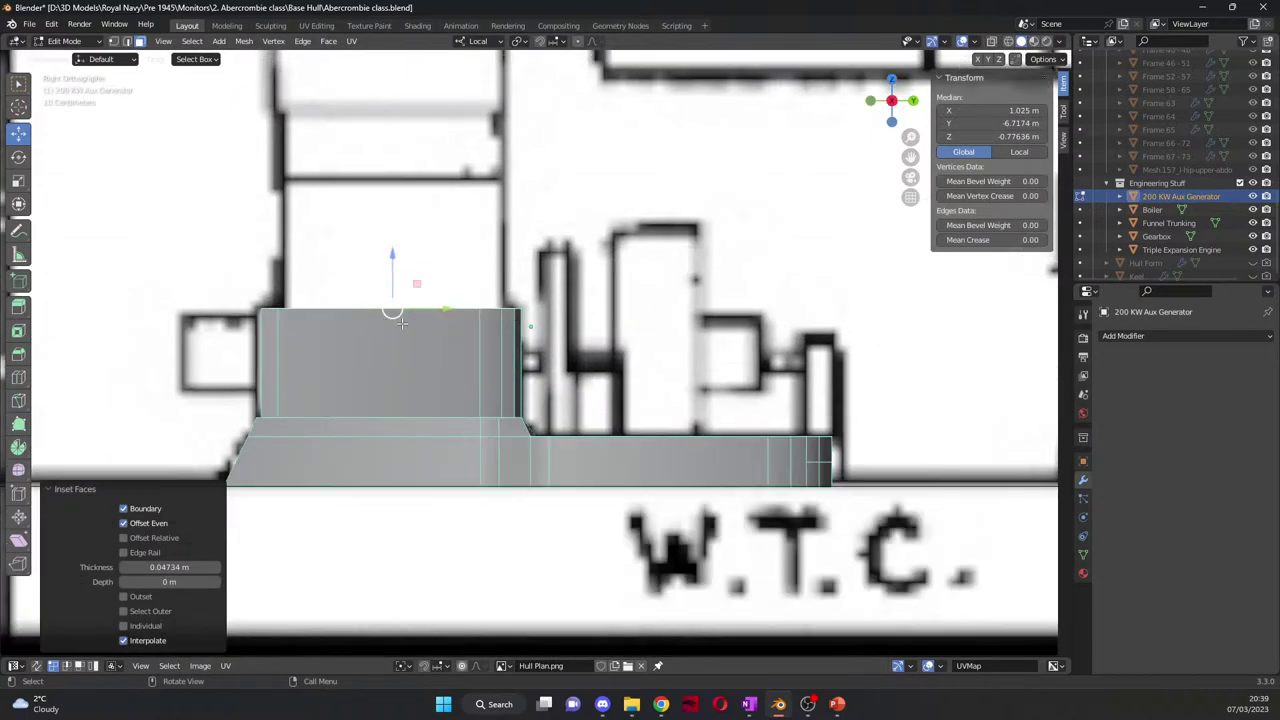
left_click_drag(391, 276, 393, 265)
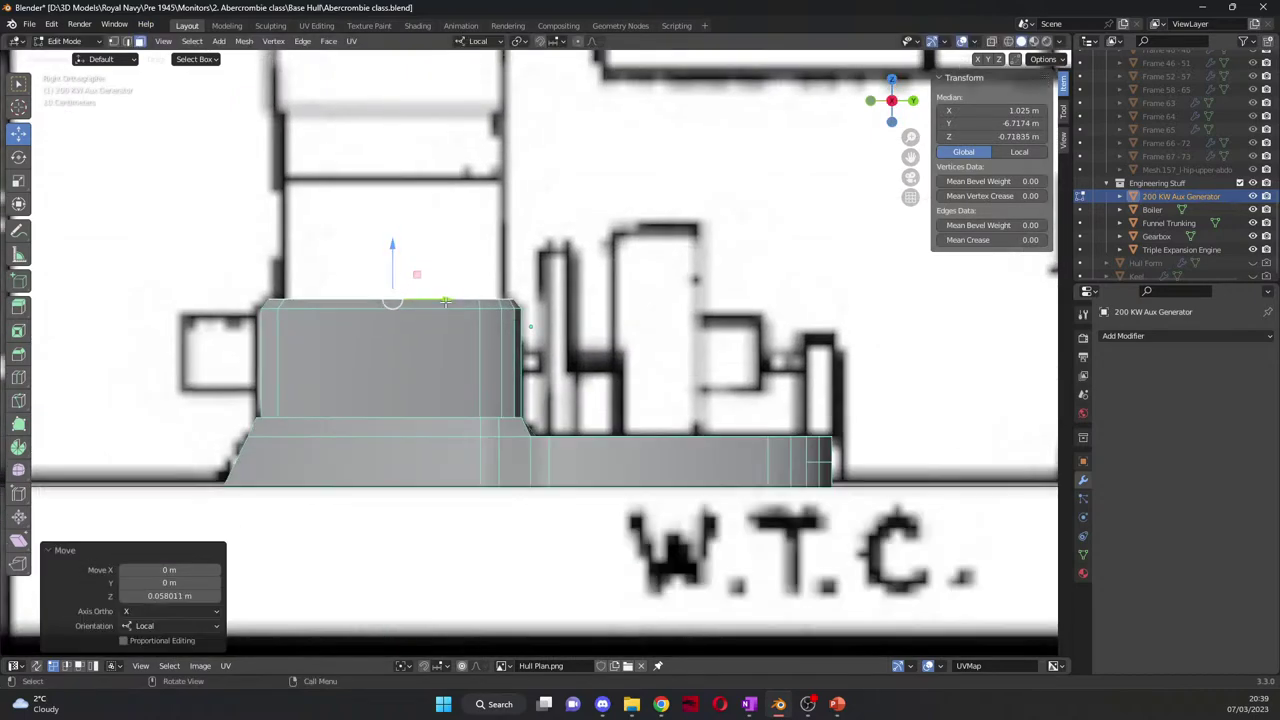
key("s")
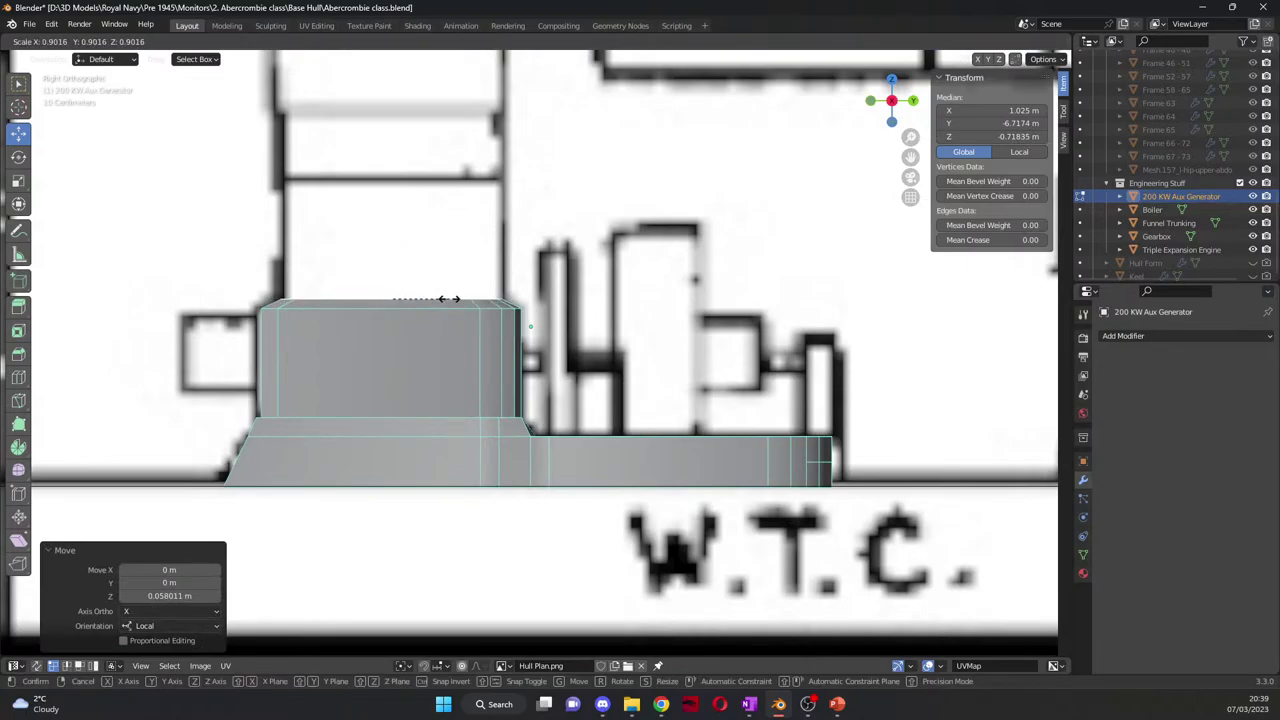
left_click(451, 299)
middle_click_drag(451, 299, 84, 229)
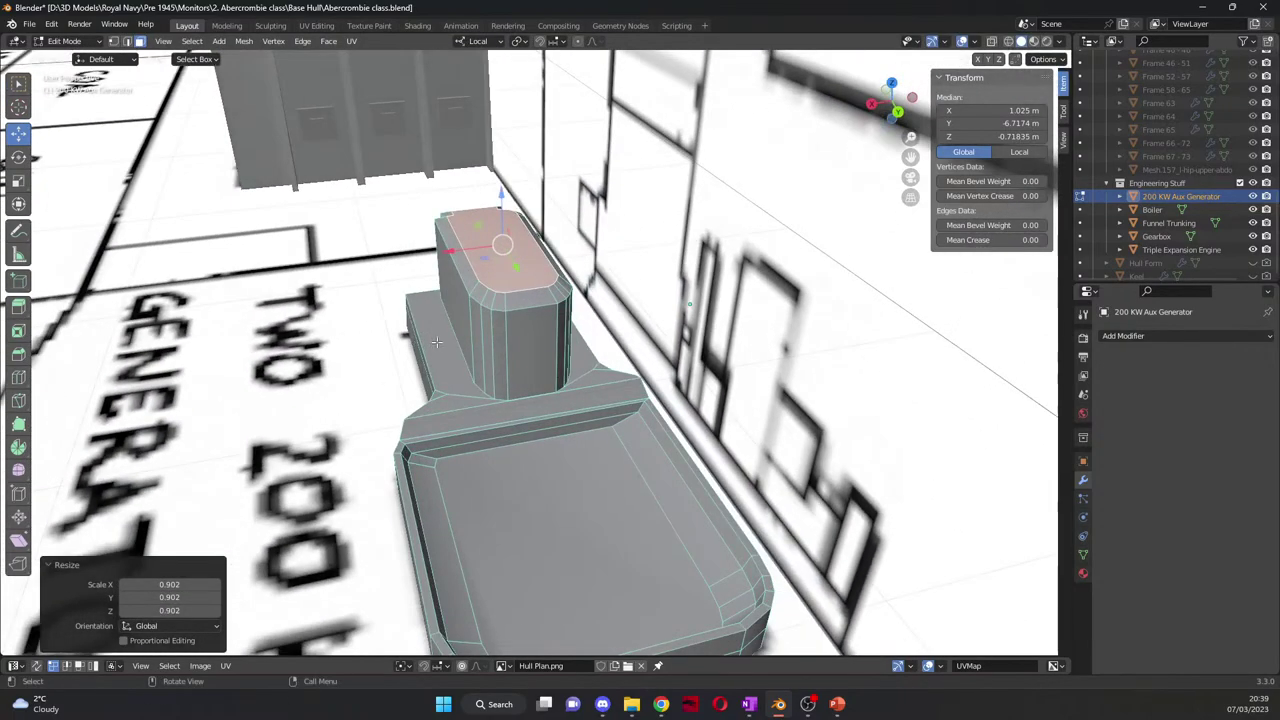
middle_click_drag(441, 258, 386, 261)
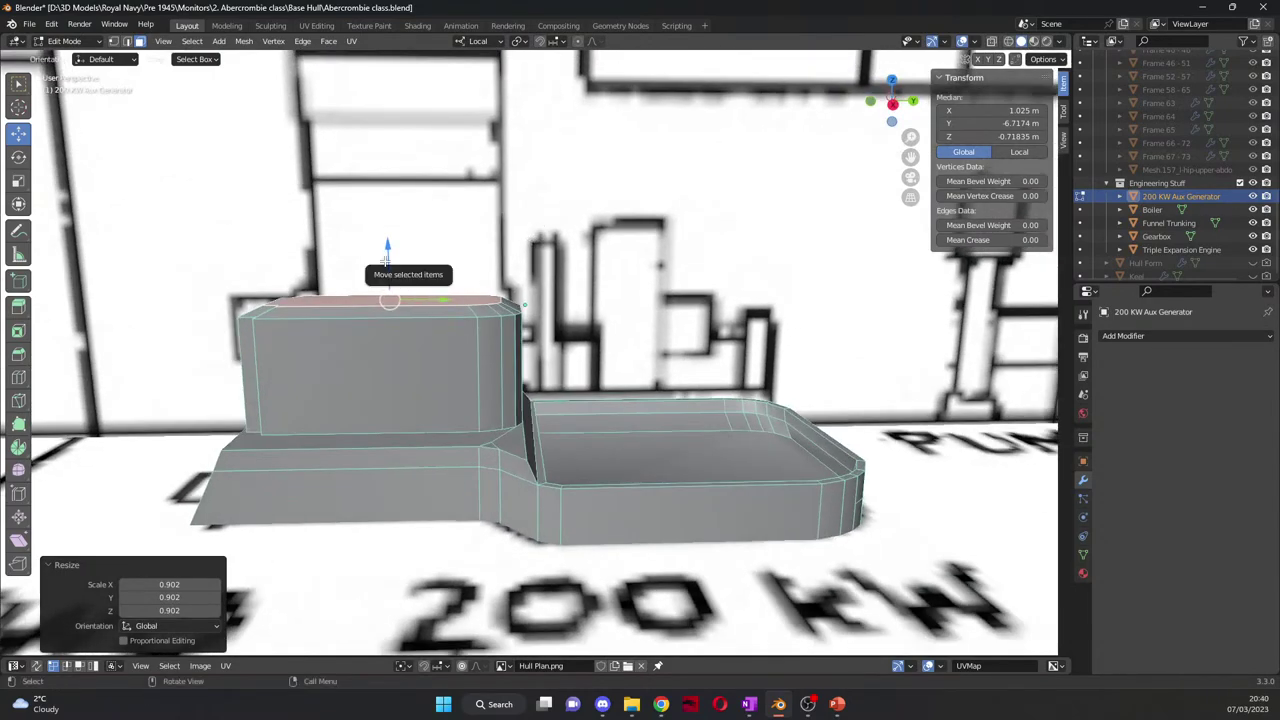
Step: Lower the inset top face along Z to about -0.772 m against the profile plan
mouse_move(387, 258)
left_mouse_down()
mouse_move(391, 247)
mouse_move(392, 260)
left_mouse_up()
key("KP_3")
left_click_drag(910, 157, 1058, 214)
middle_click_drag(410, 388, 395, 466)
scroll(395, 461, "up", 4)
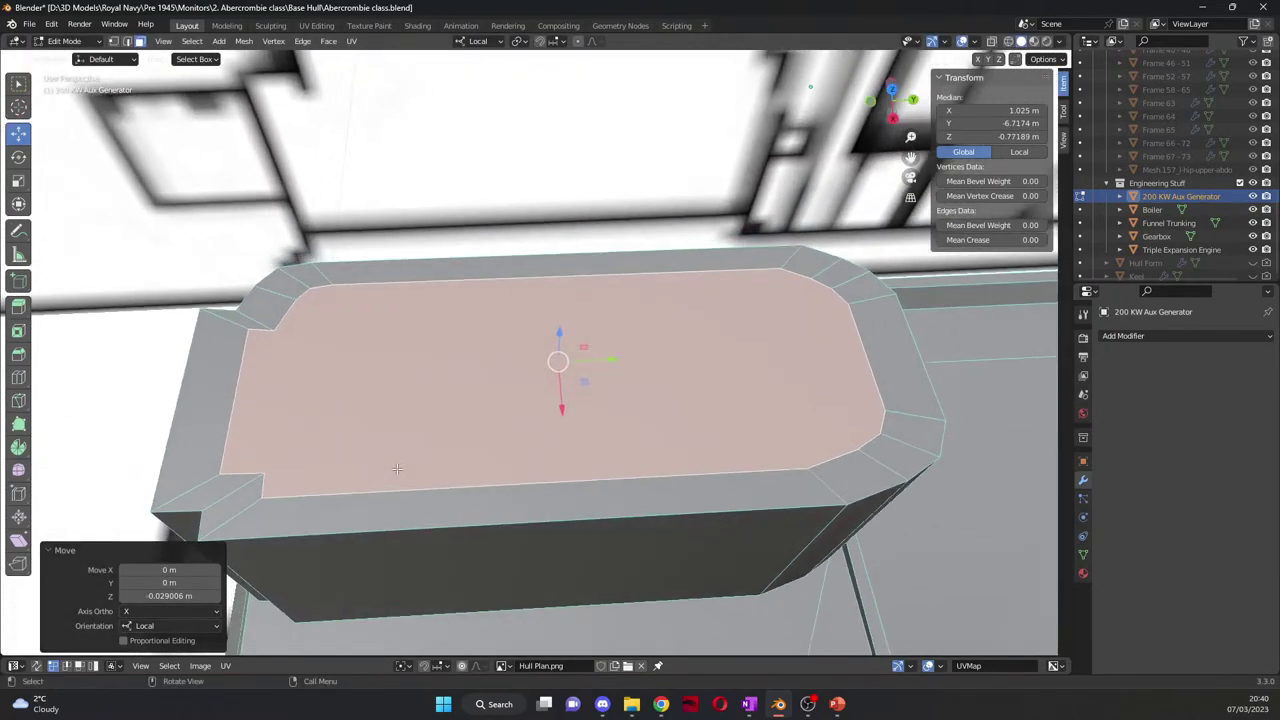
Step: Merge the stray notch vertices at the inset face's two squared-end corners into the neighbouring corner vertices using At Last
left_click(114, 43)
left_click(257, 496)
left_click(245, 470, "shift")
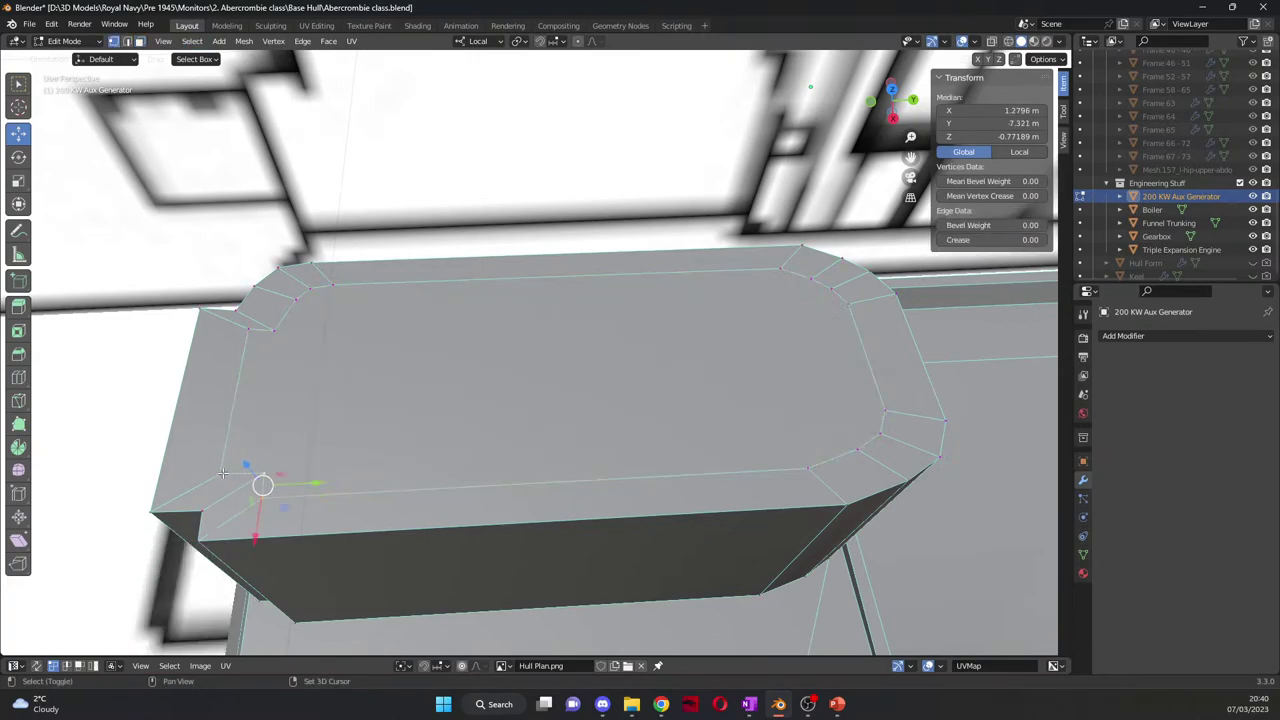
left_click(222, 473, "shift")
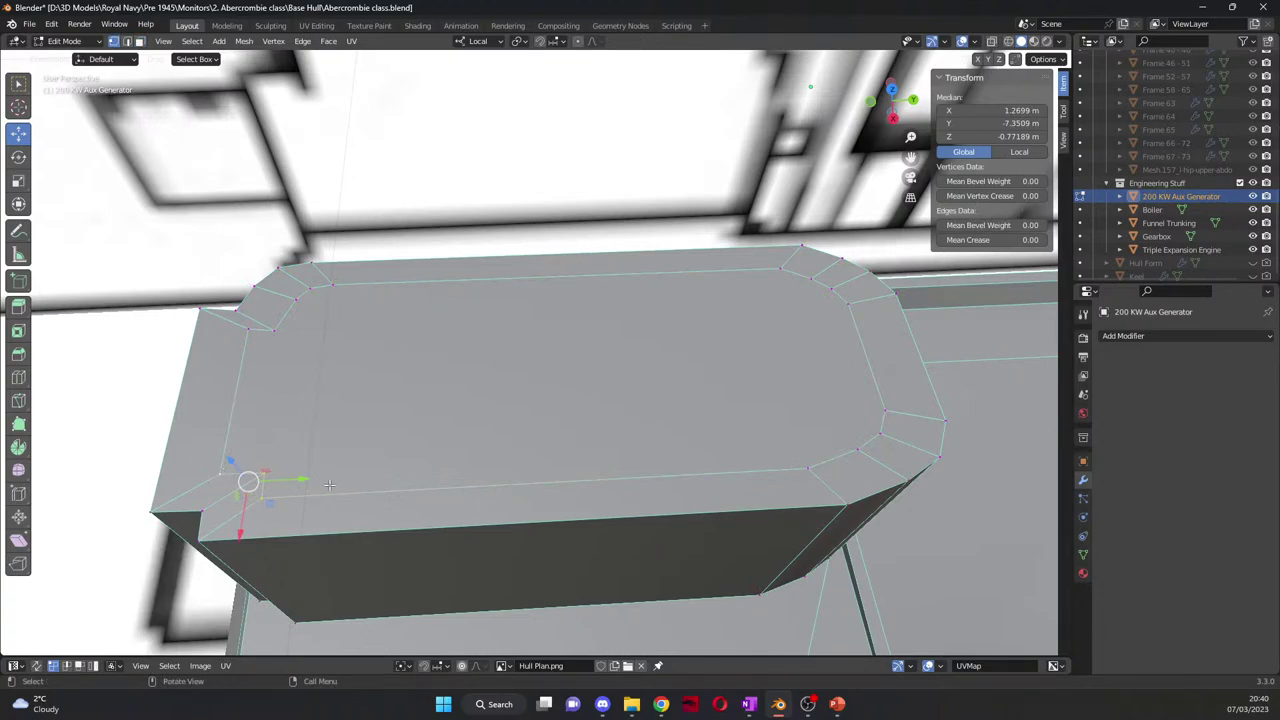
left_click(262, 495)
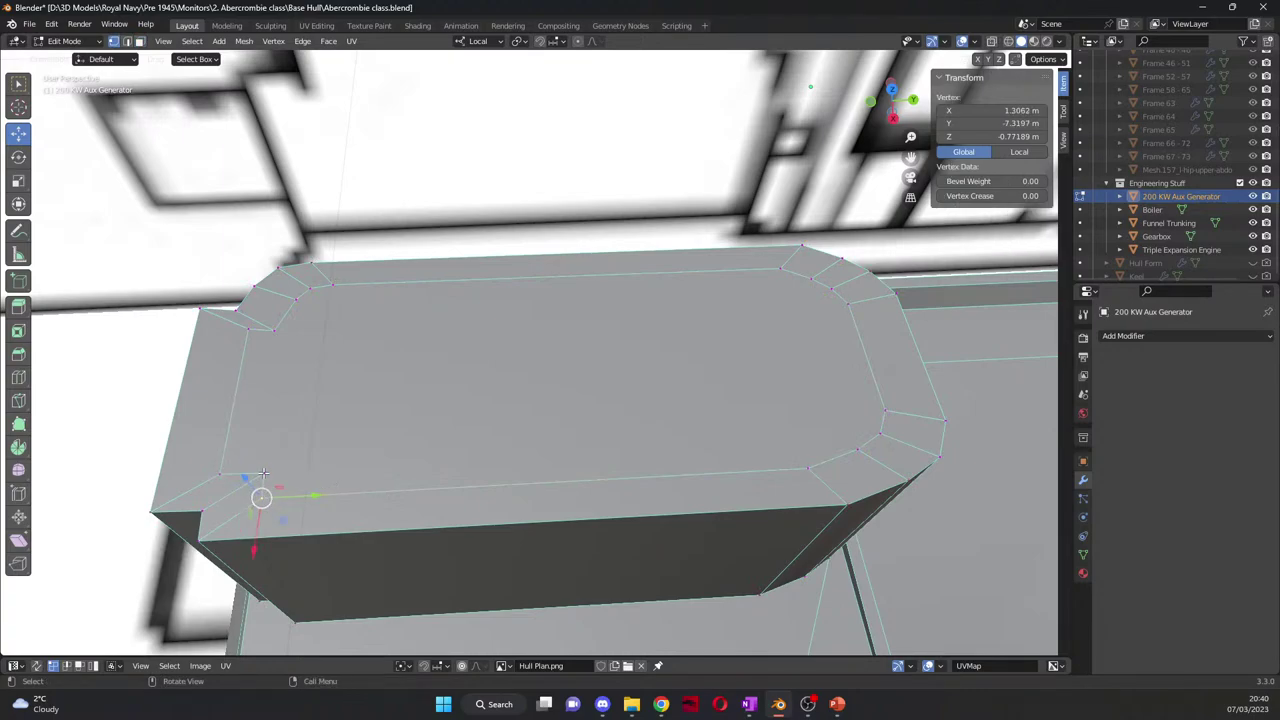
left_click(240, 472, "shift")
right_click(250, 484)
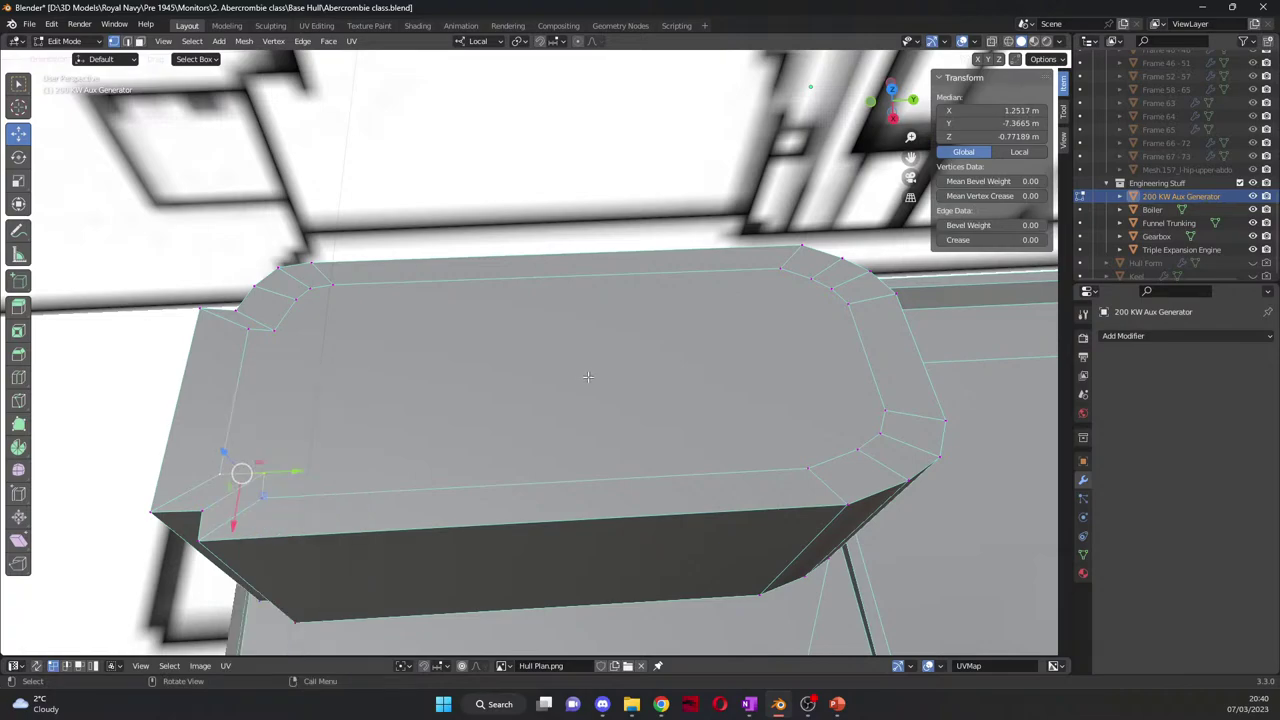
key("m")
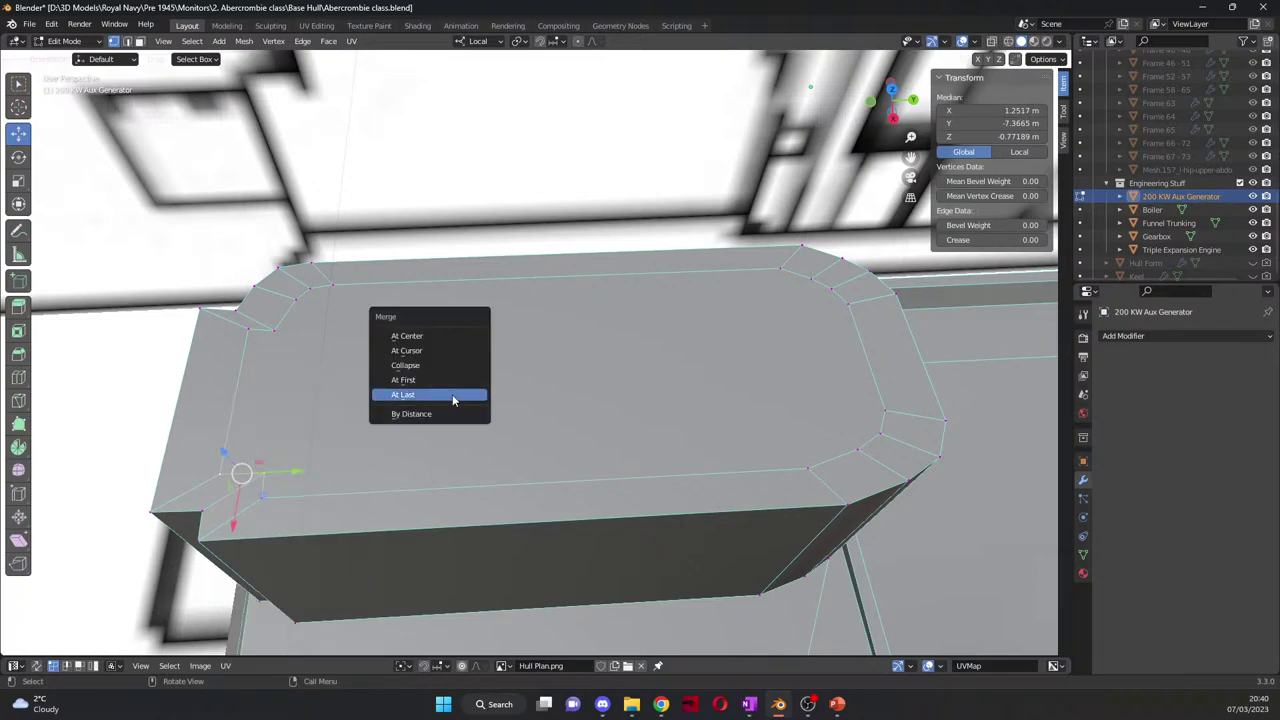
left_click(452, 395)
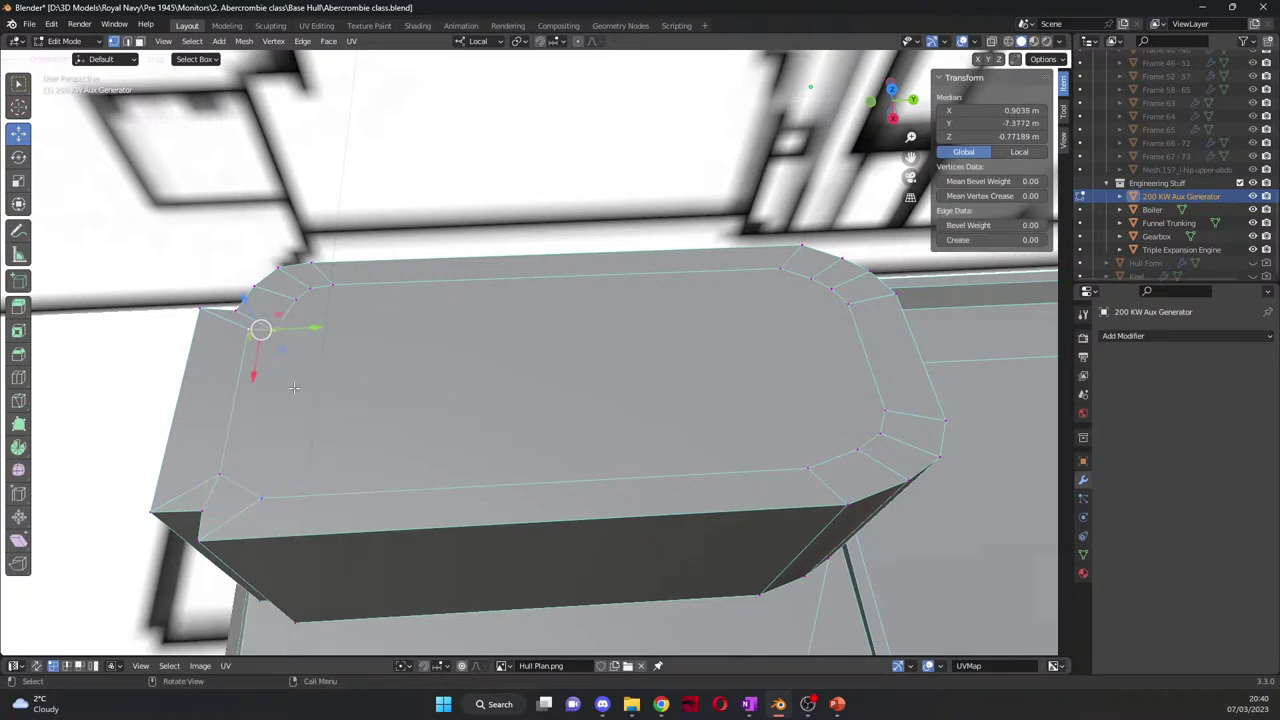
middle_click_drag(296, 387, 493, 361)
left_click(192, 167)
scroll(192, 167, "down", 3)
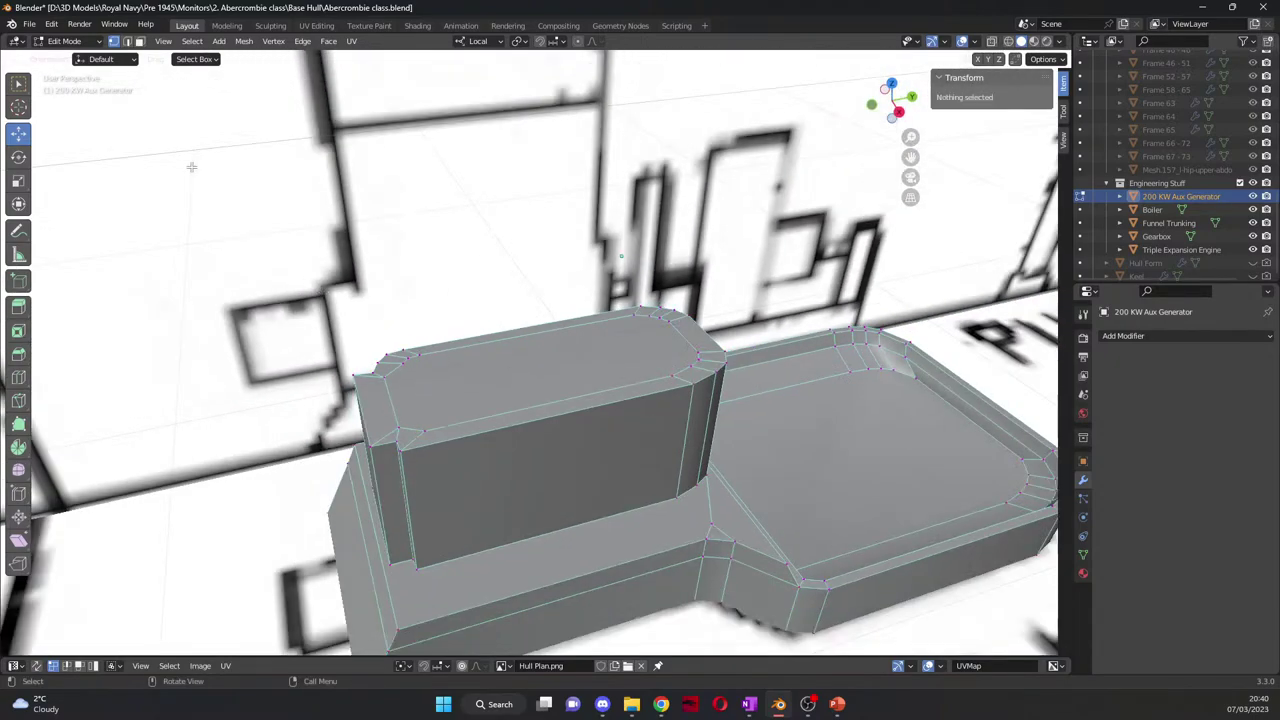
Step: Raise the cleaned-up inset top face about 0.042 m along Z
left_click(140, 42)
middle_click_drag(426, 278, 466, 266)
left_click(556, 376)
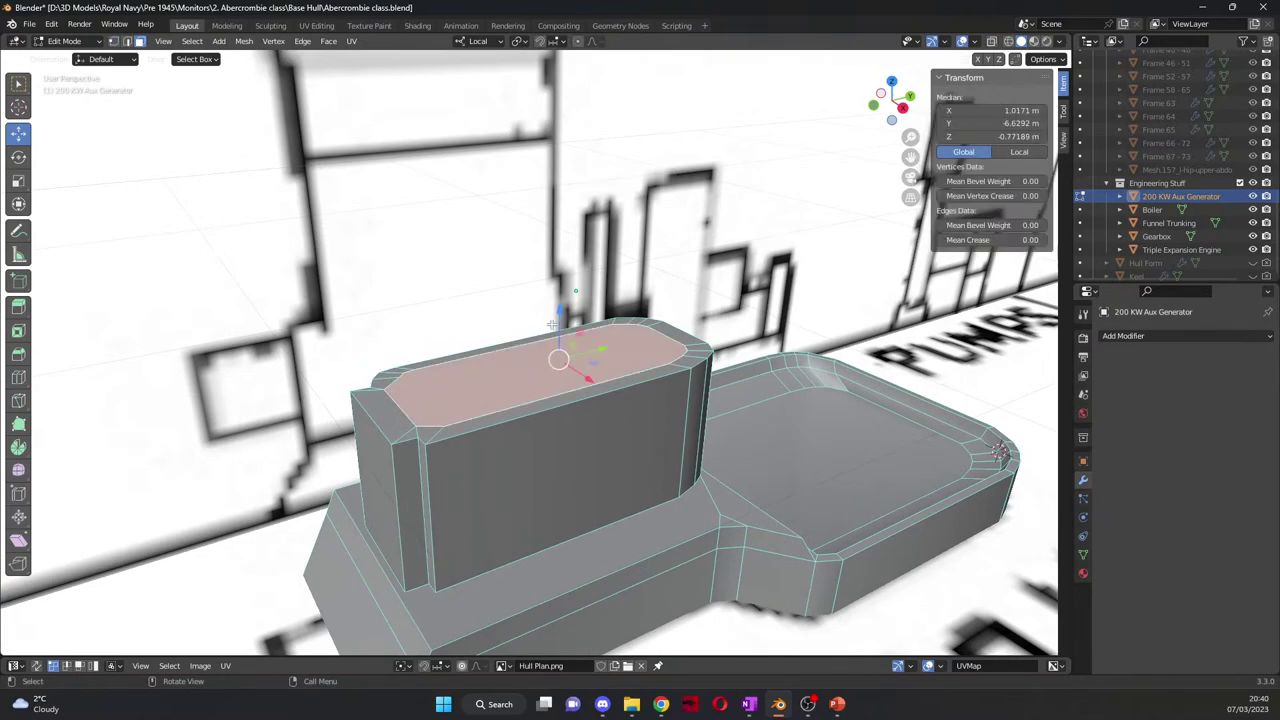
left_click_drag(552, 324, 554, 312)
Step: Extrude the inset top face upward about 0.75 m to form the middle tier shown on the profile plan
key("KP_3")
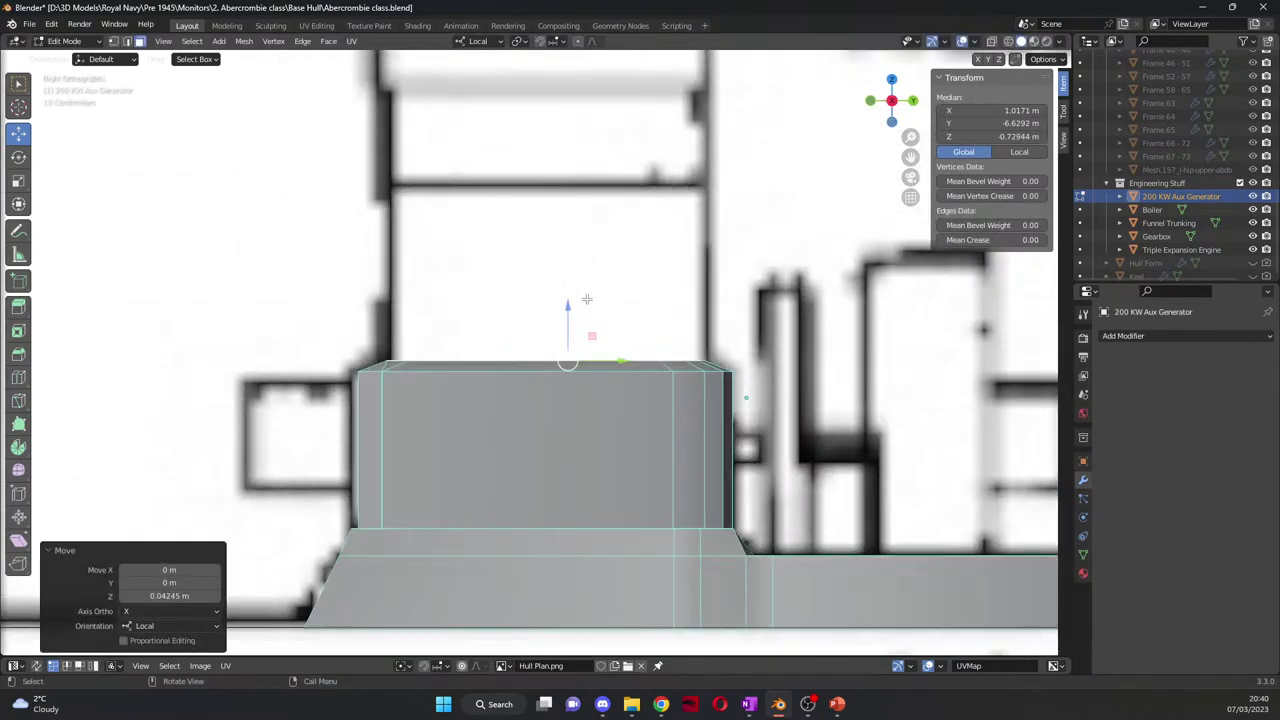
key("e")
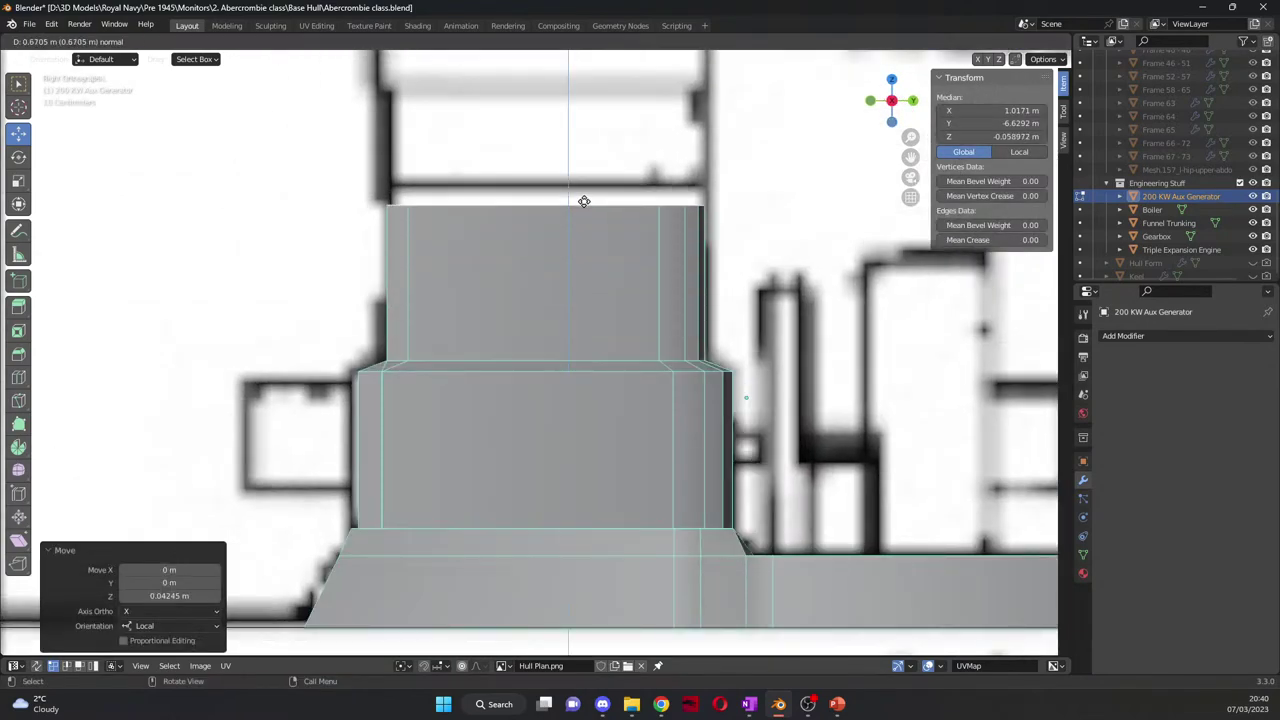
left_click(583, 187)
middle_click_drag(745, 352, 648, 379)
key("KP_3")
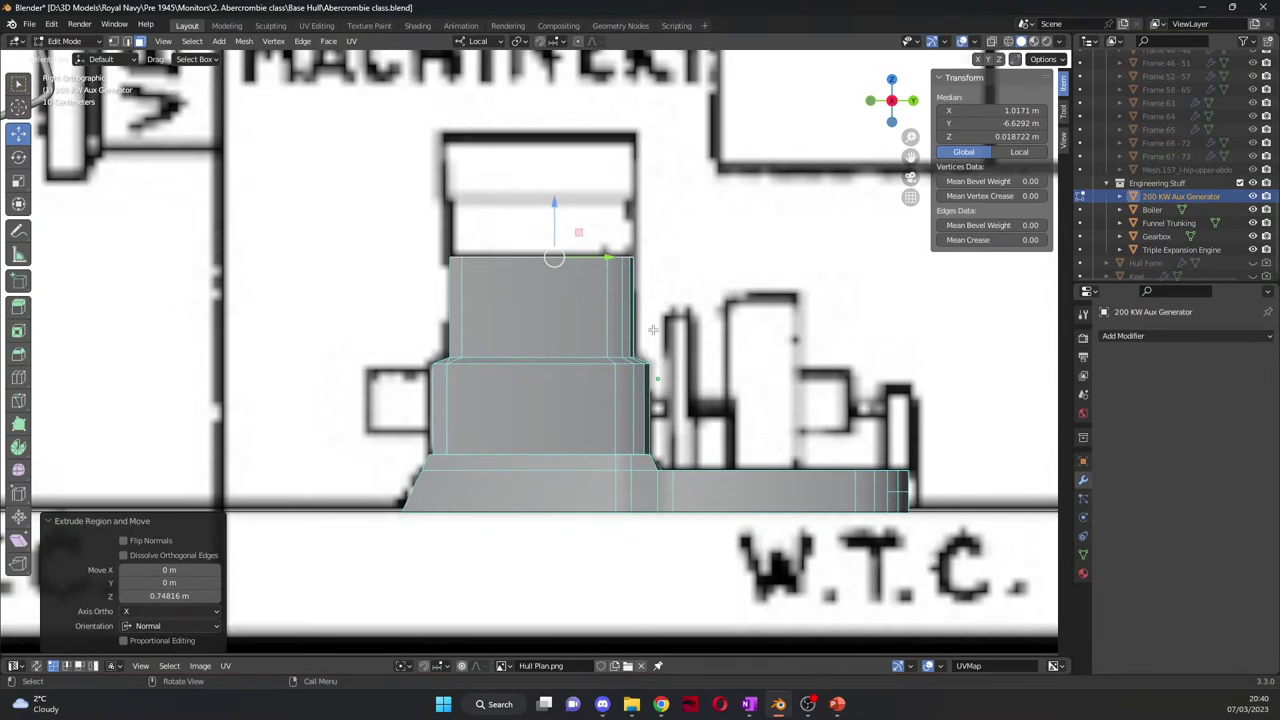
Step: Extrude the middle tier's top face in place and widen it along local X by a factor of about 1.122
key("e")
right_click(653, 329)
middle_click_drag(727, 318, 590, 378)
scroll(578, 371, "up", 3)
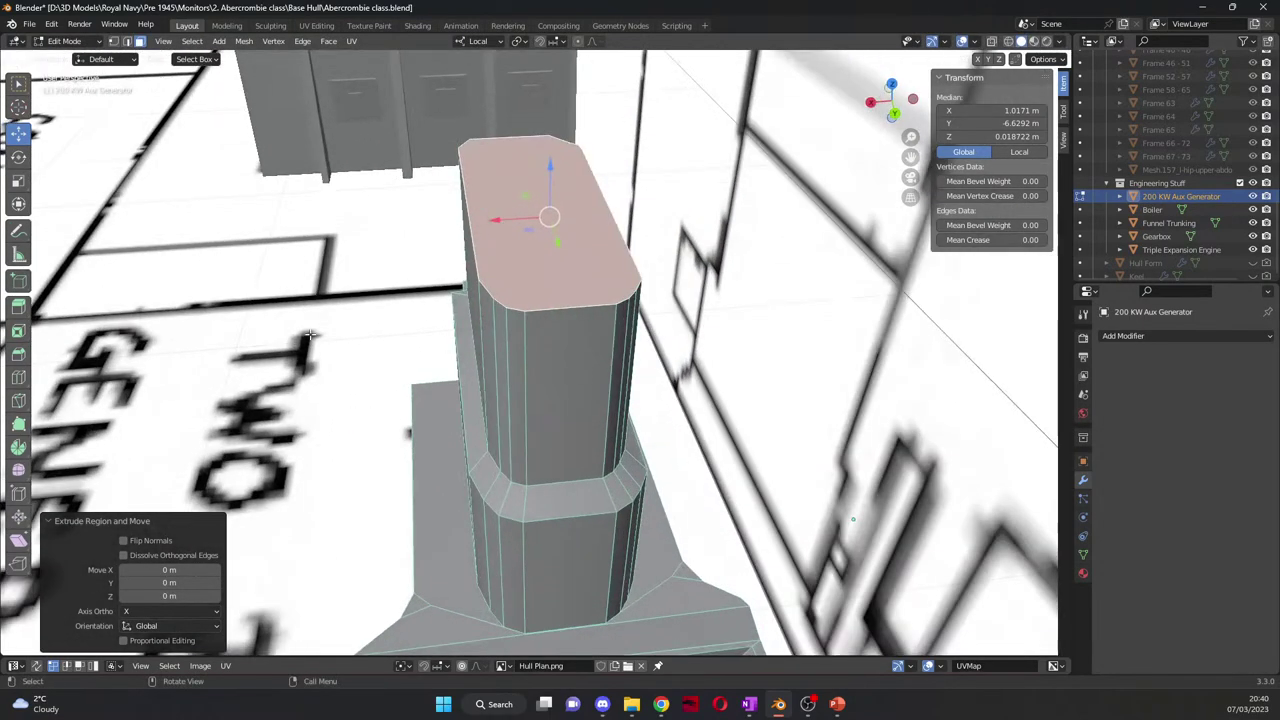
left_click(18, 180)
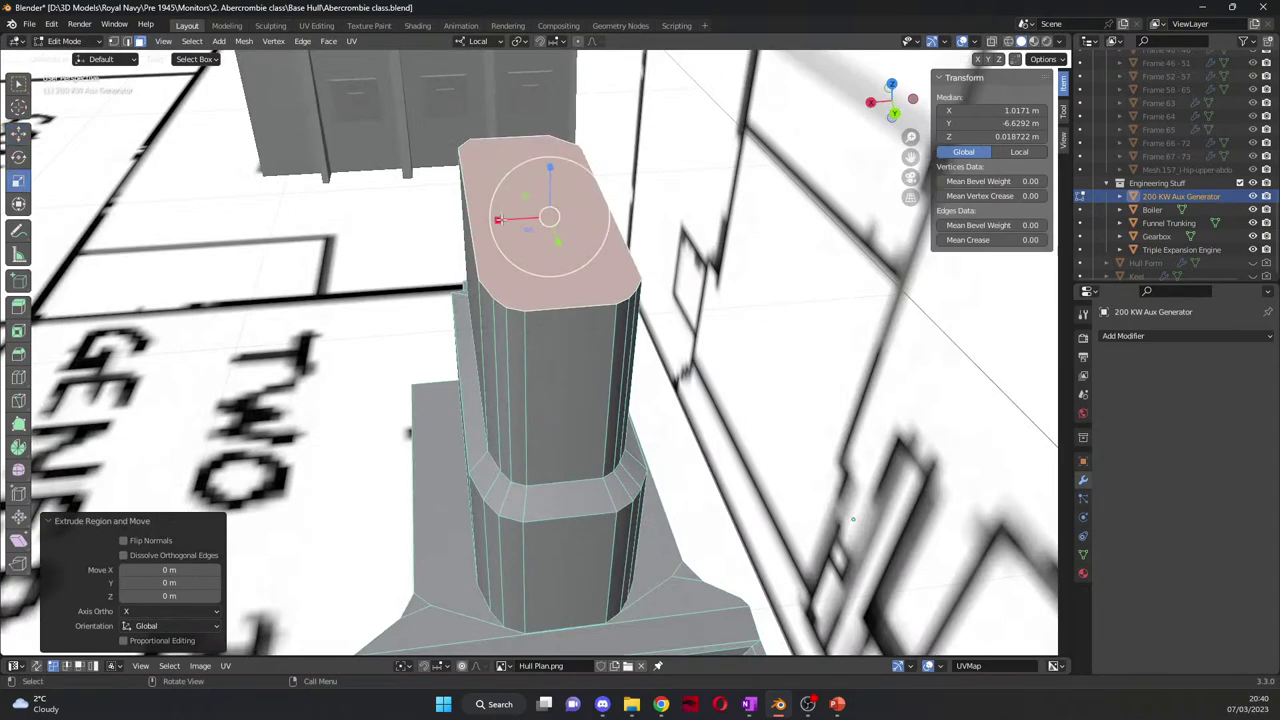
left_click_drag(497, 218, 490, 218)
middle_click_drag(528, 243, 770, 337)
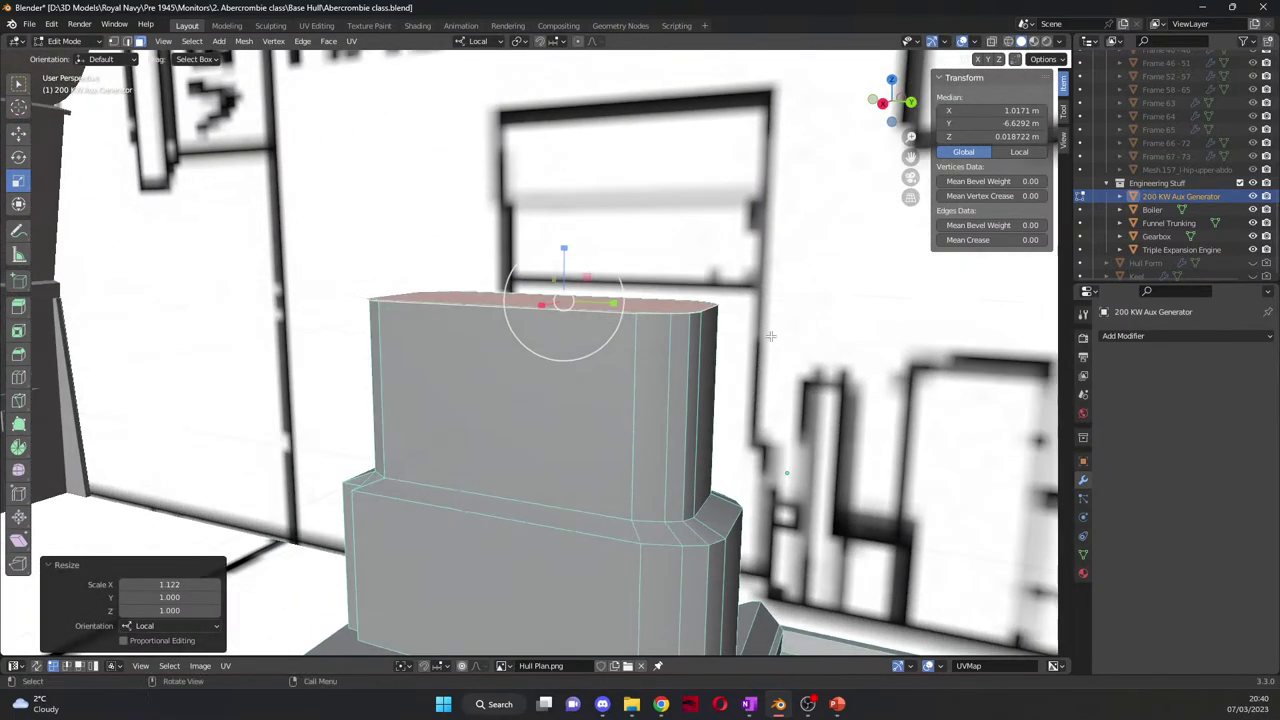
Step: Extrude the widened top face upward about 0.40 m to form the generator's upper tier, matching the profile plan
key("KP_3")
key("e")
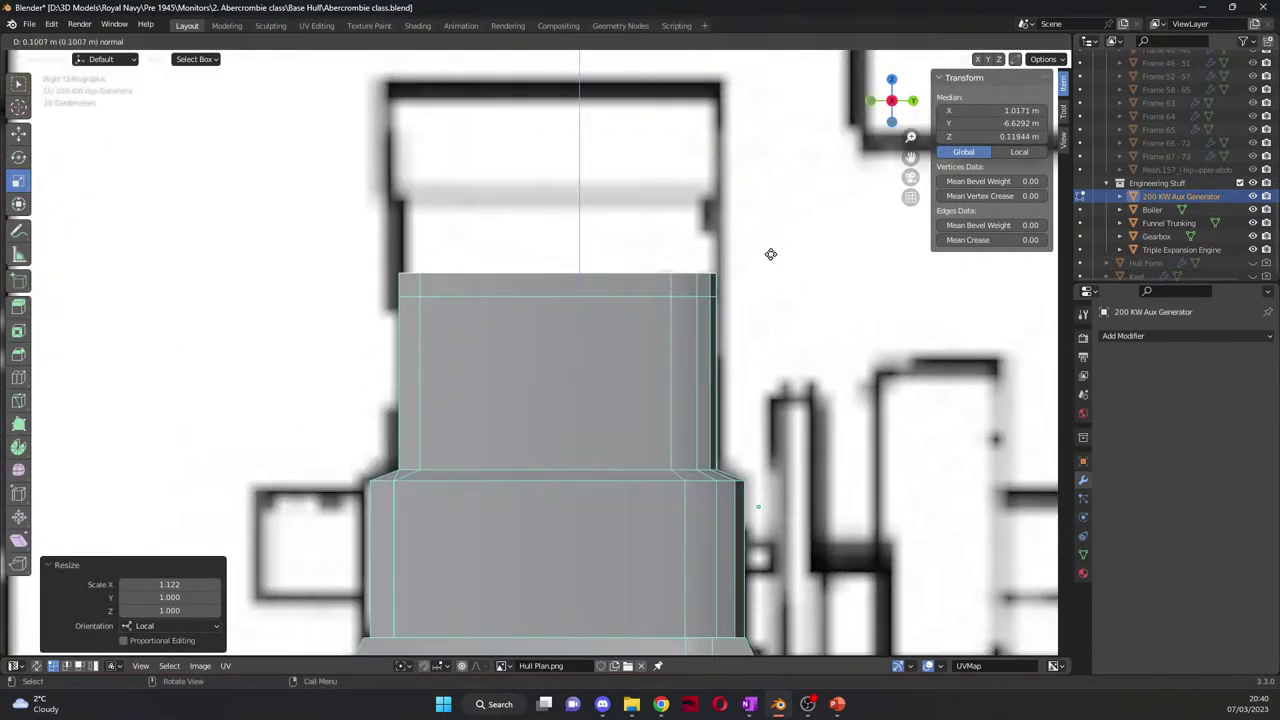
left_click(773, 186)
middle_click_drag(773, 186, 714, 211)
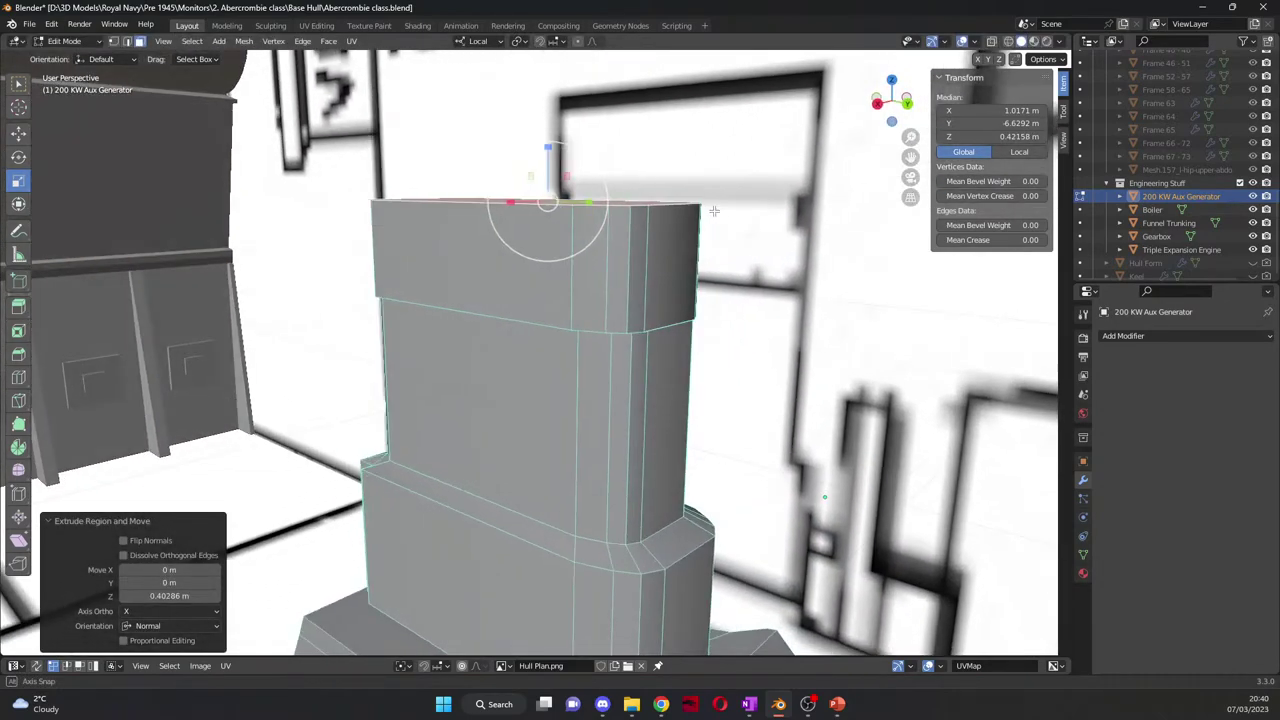
scroll(714, 211, "down", 5)
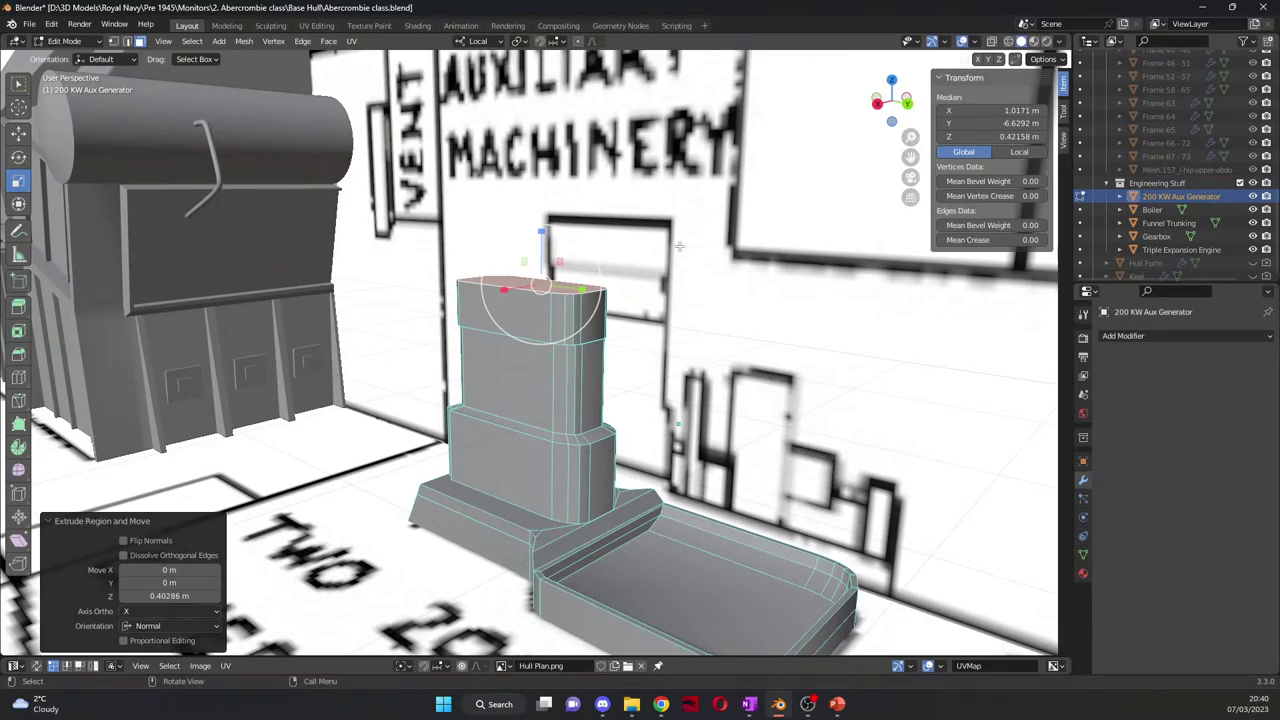
middle_click_drag(679, 246, 628, 290)
scroll(722, 256, "down", 3)
scroll(712, 279, "down", 3)
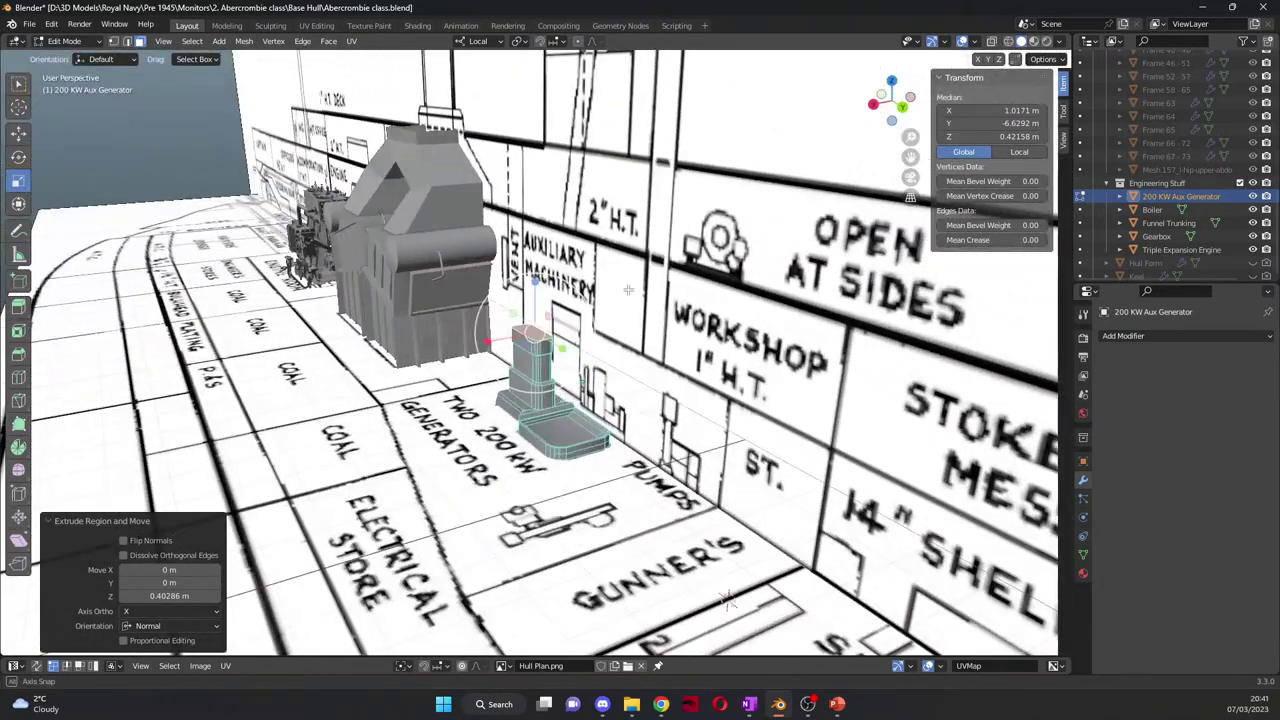
Step: Examine the generator's stepped body from several sides against the plans, boilers and engine
scroll(628, 290, "up", 5)
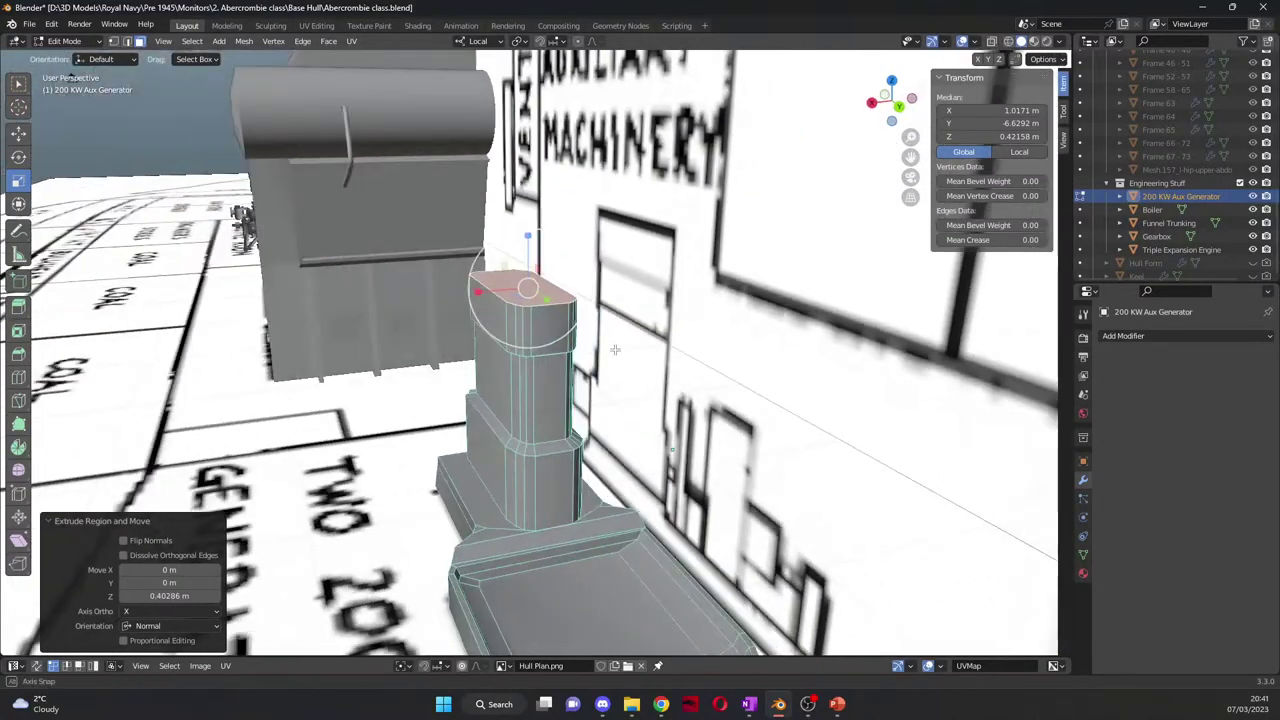
middle_click_drag(615, 350, 853, 322)
scroll(660, 352, "down", 3)
scroll(682, 354, "down", 3)
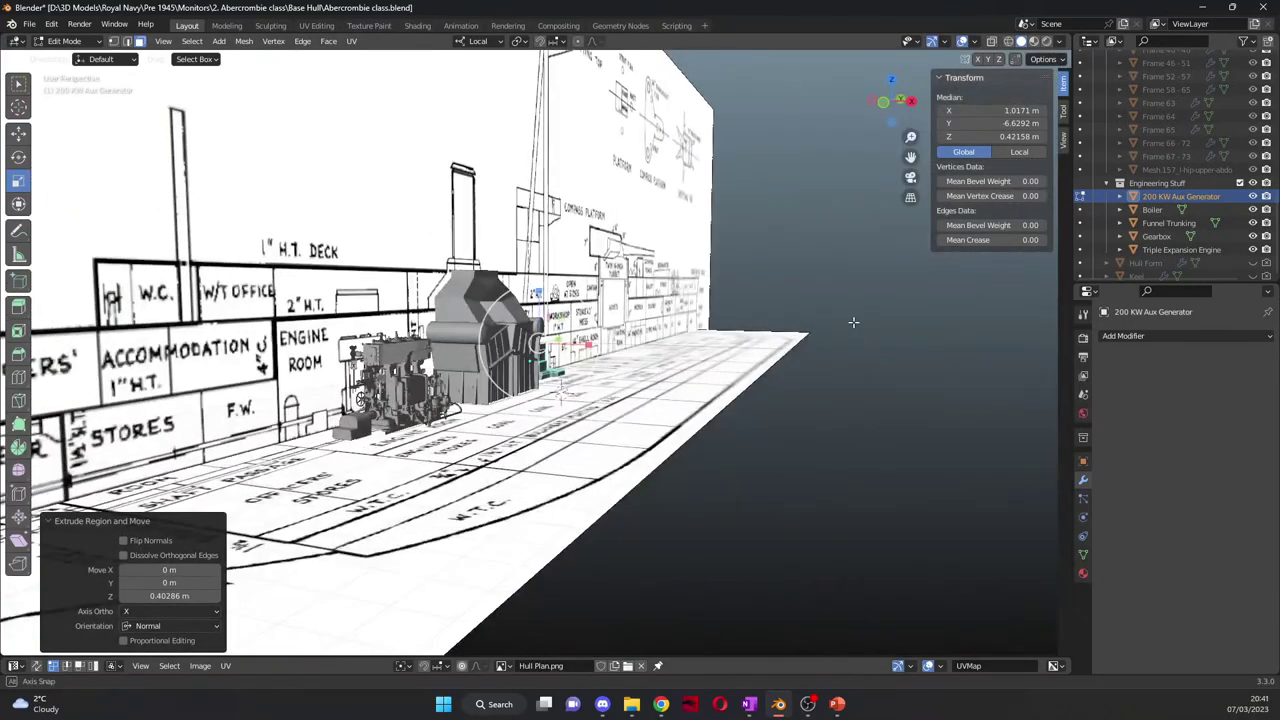
scroll(700, 355, "up", 4)
middle_click_drag(455, 398, 388, 450)
scroll(497, 410, "down", 4)
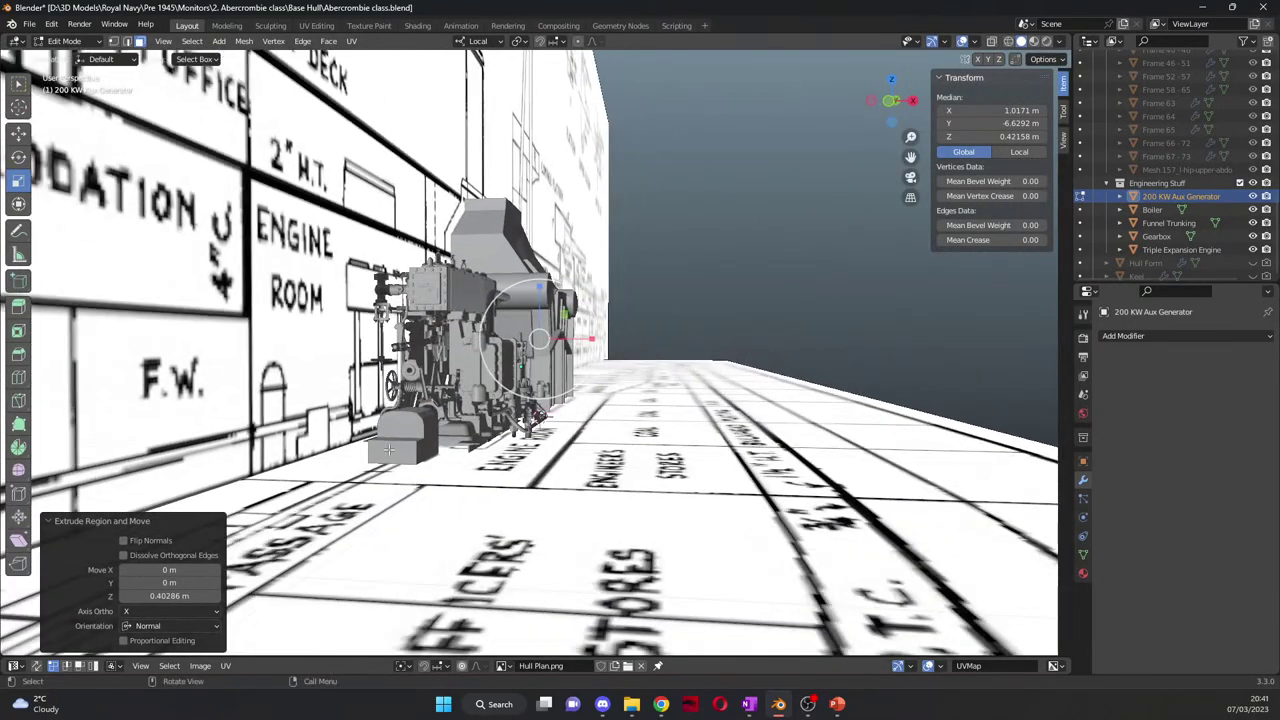
middle_click_drag(426, 287, 290, 308)
scroll(600, 345, "up", 5)
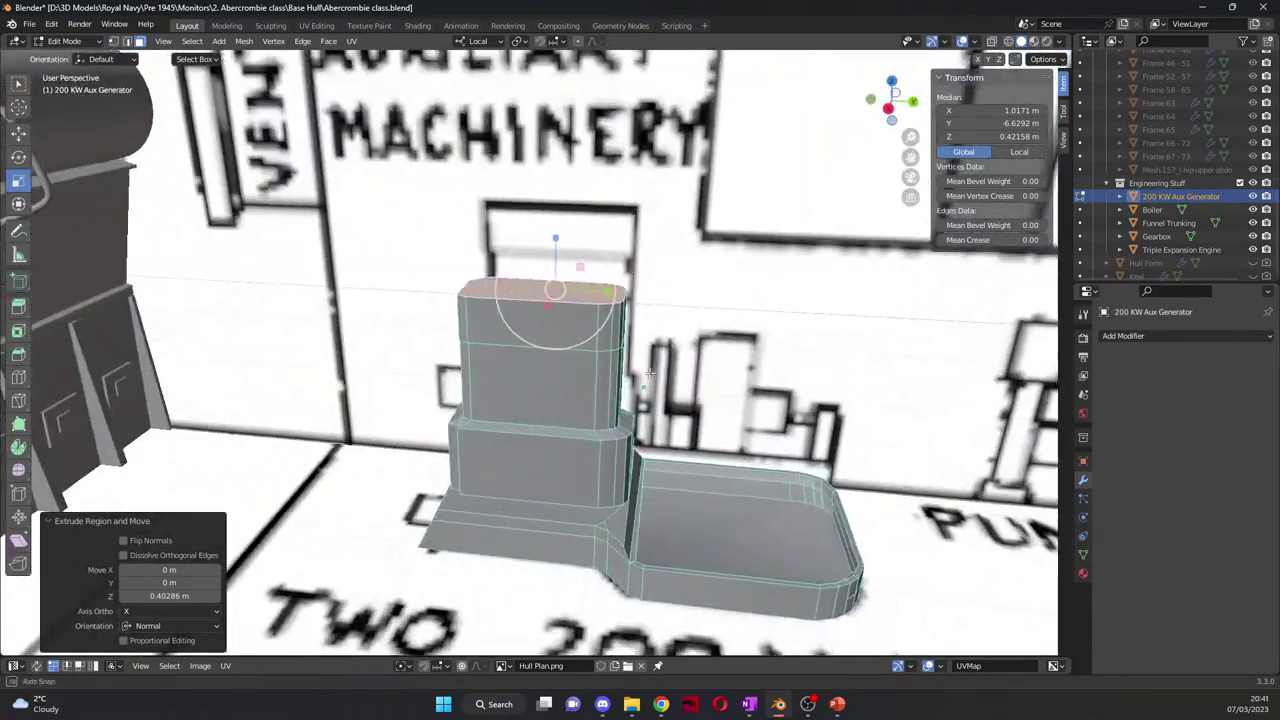
Step: Widen the generator's top face along local X by a factor of about 1.211
middle_click_drag(640, 335, 586, 347)
scroll(588, 346, "up", 4)
middle_click_drag(645, 301, 632, 318)
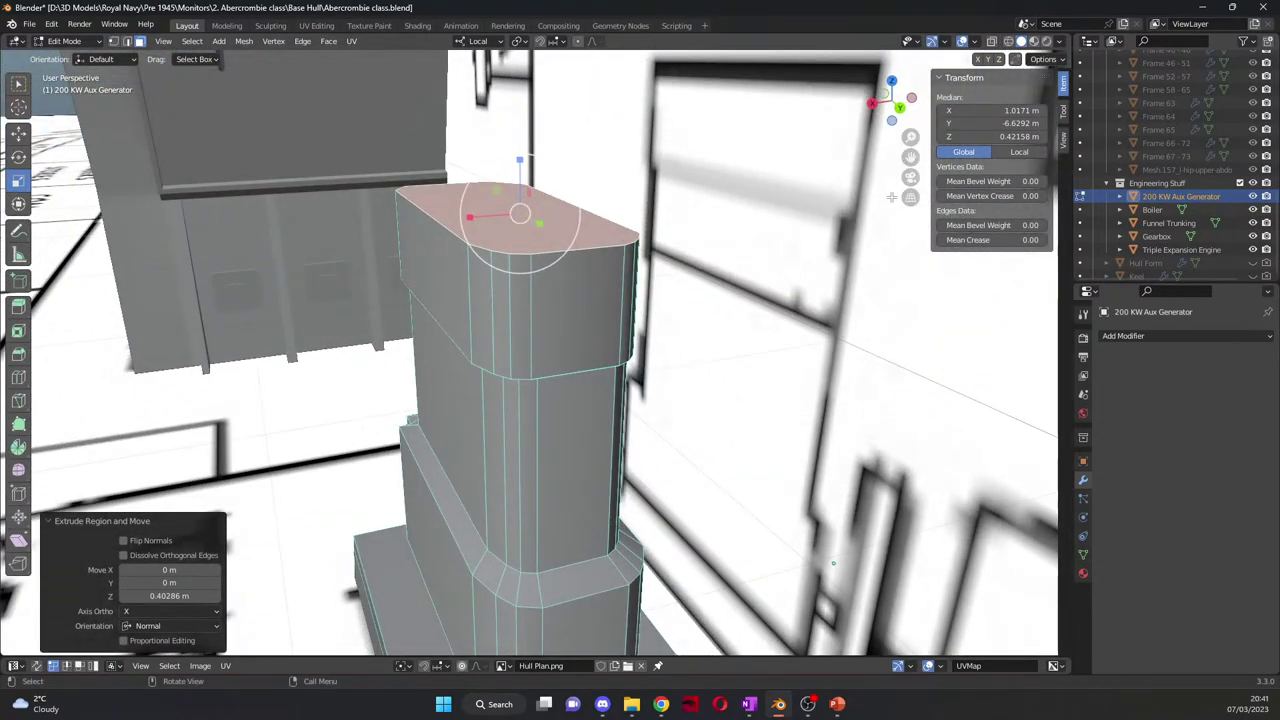
left_click_drag(910, 157, 822, 263)
mouse_move(412, 338)
middle_mouse_down()
mouse_move(426, 342)
mouse_move(400, 320)
middle_mouse_up()
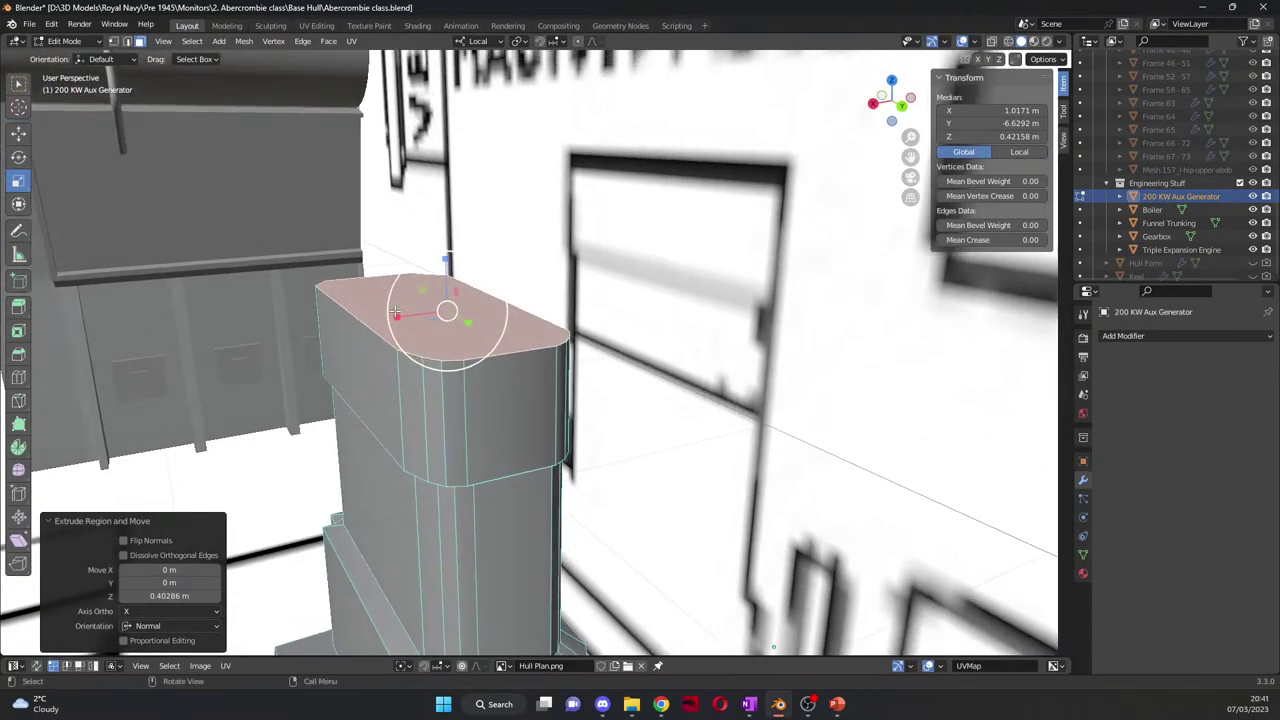
key("s")
key("x")
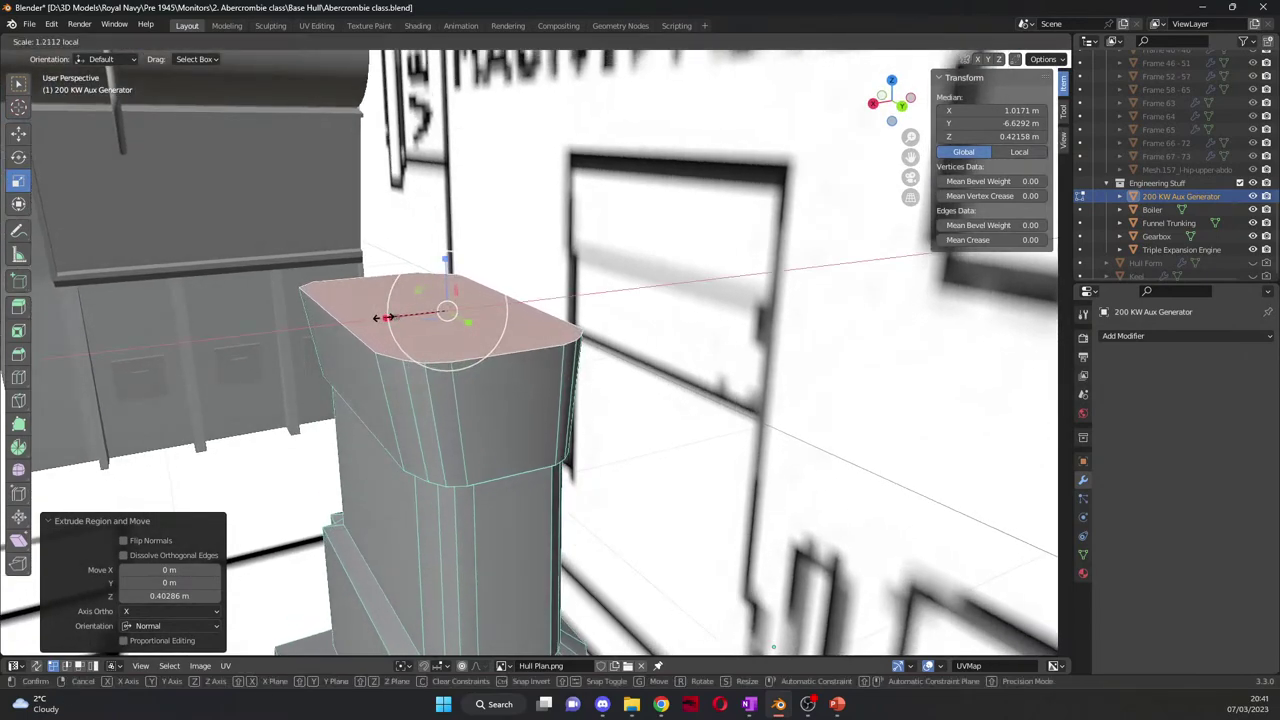
left_click(388, 317)
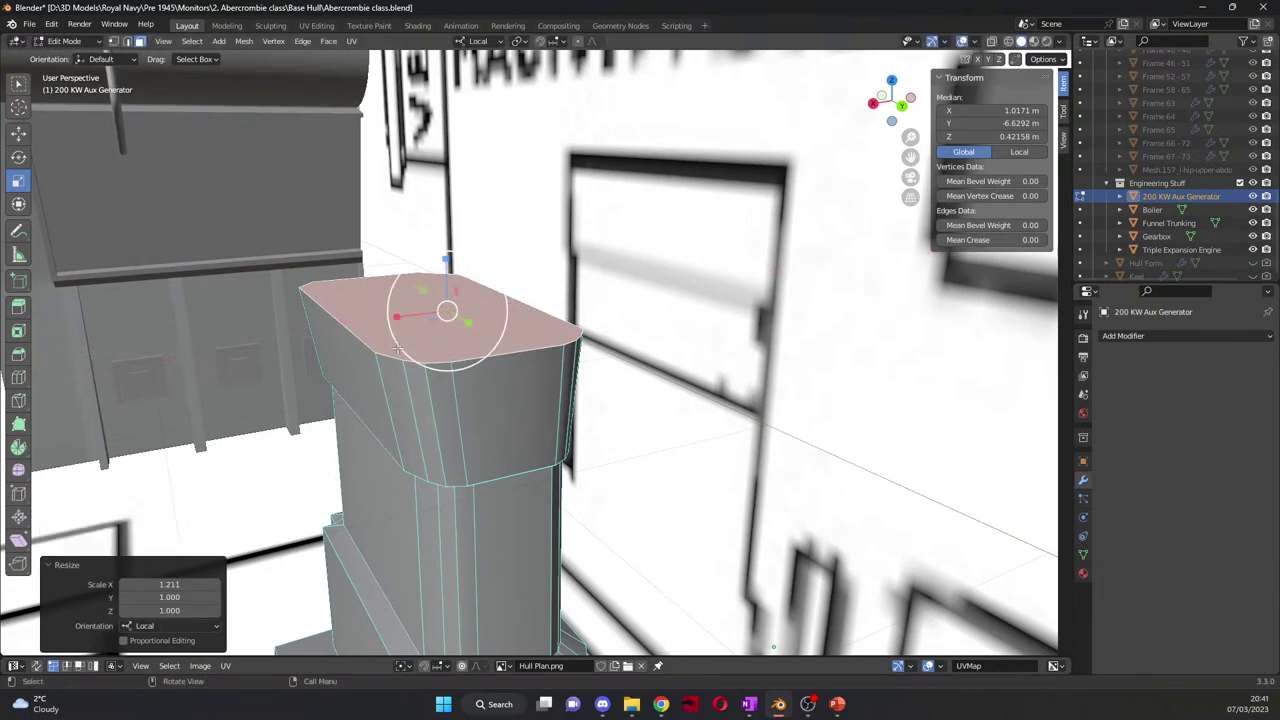
Step: Extrude the widened top face upward about 0.49 m and raise it about 0.032 m to meet the outline on the profile plan
key("e")
left_click(416, 206)
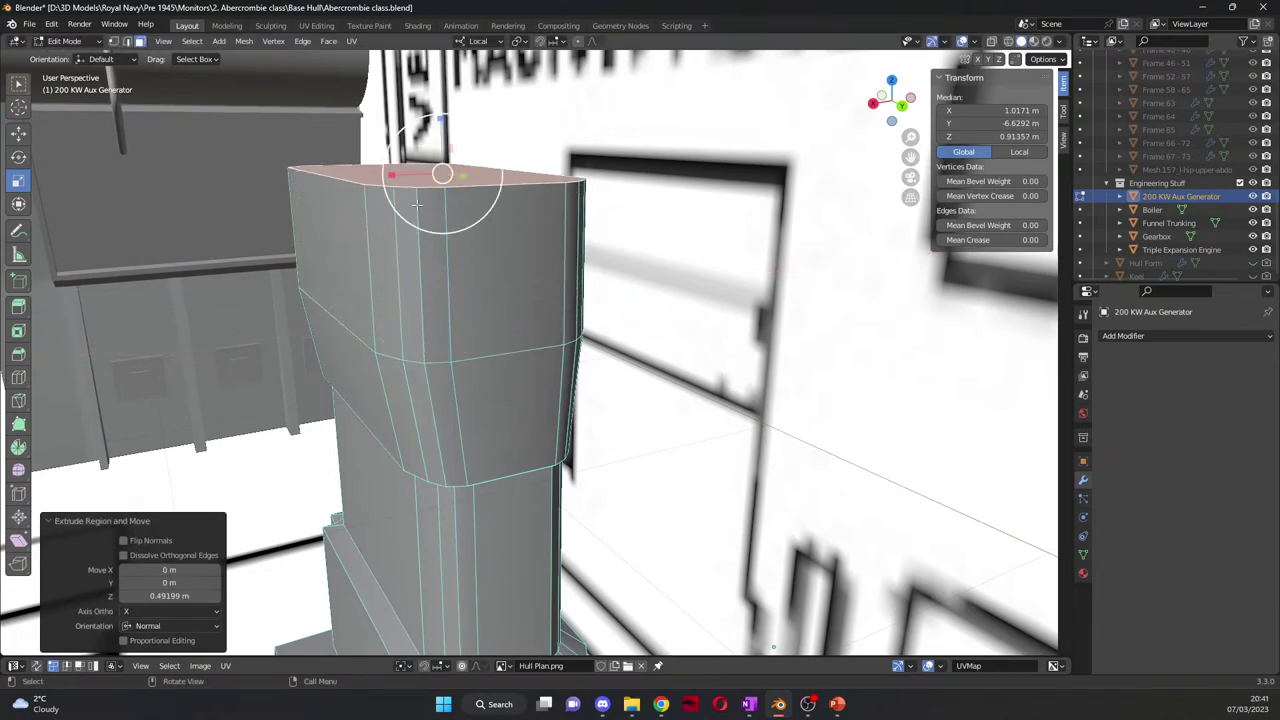
key("KP_3")
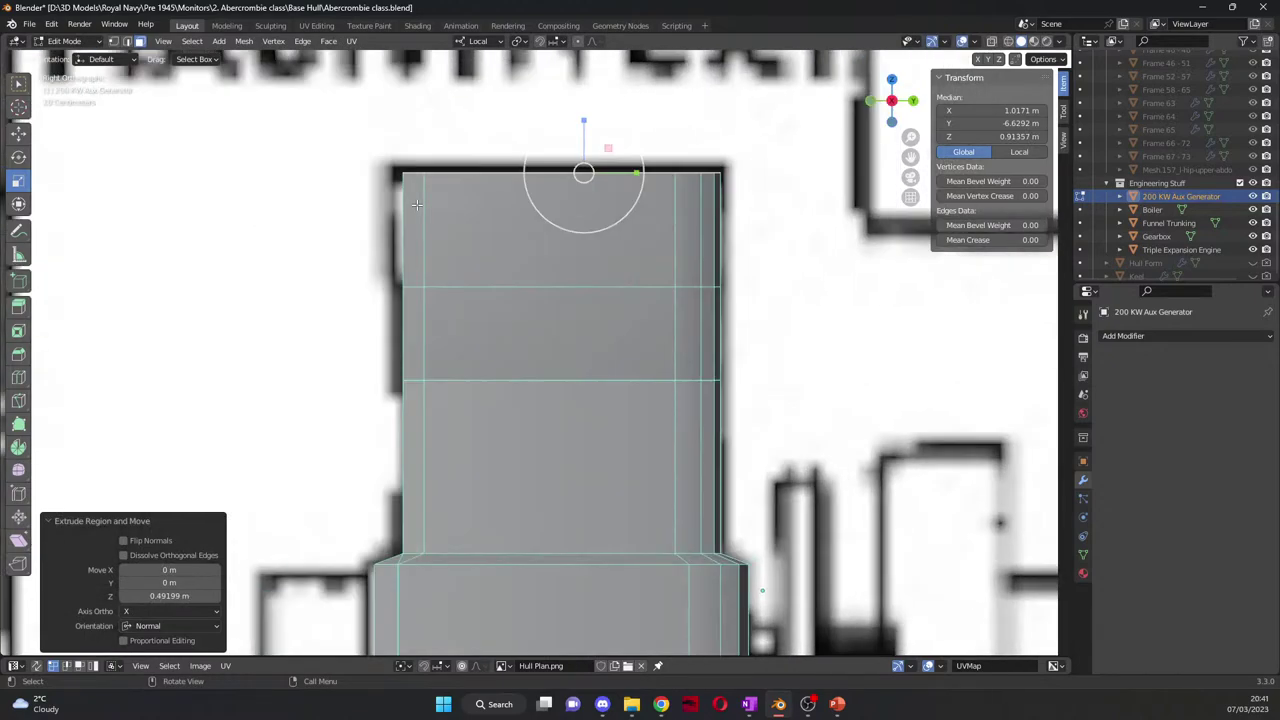
left_click(18, 133)
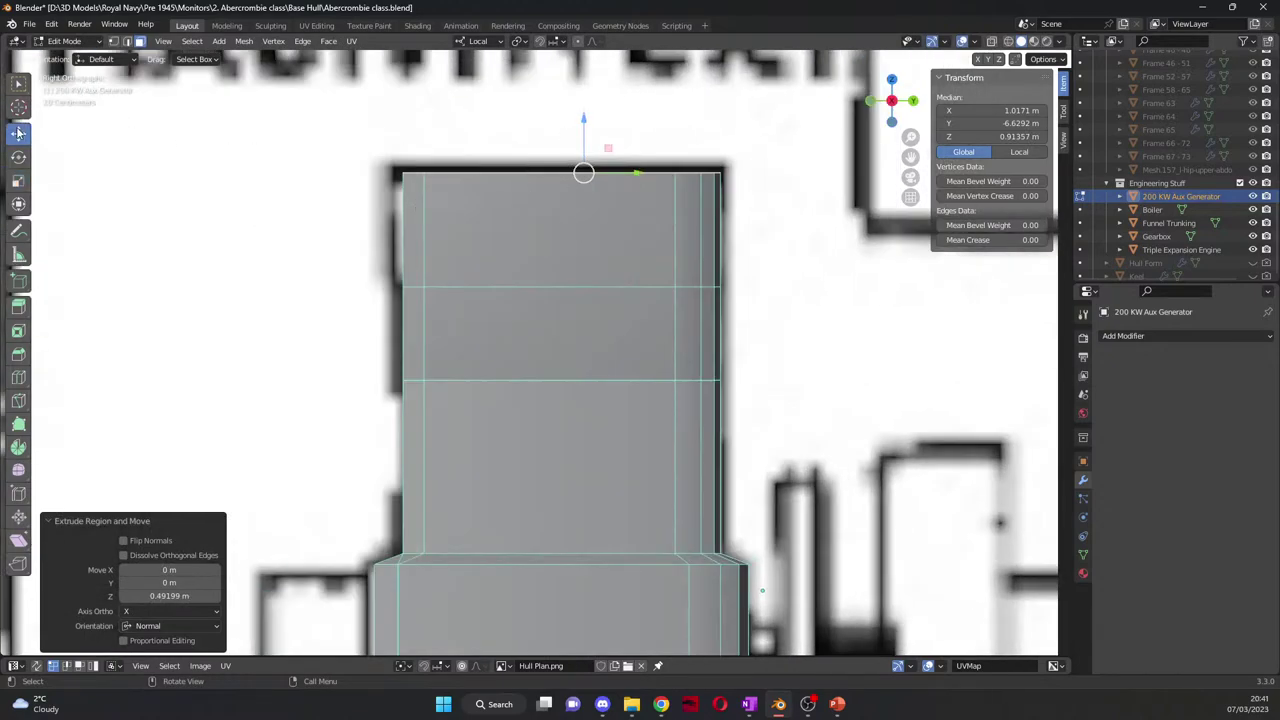
left_click_drag(583, 124, 583, 114)
middle_click_drag(583, 114, 550, 196)
Step: Bevel the edges around the top face by about 0.097 m with 3 segments and leave Edit Mode
left_click(18, 354)
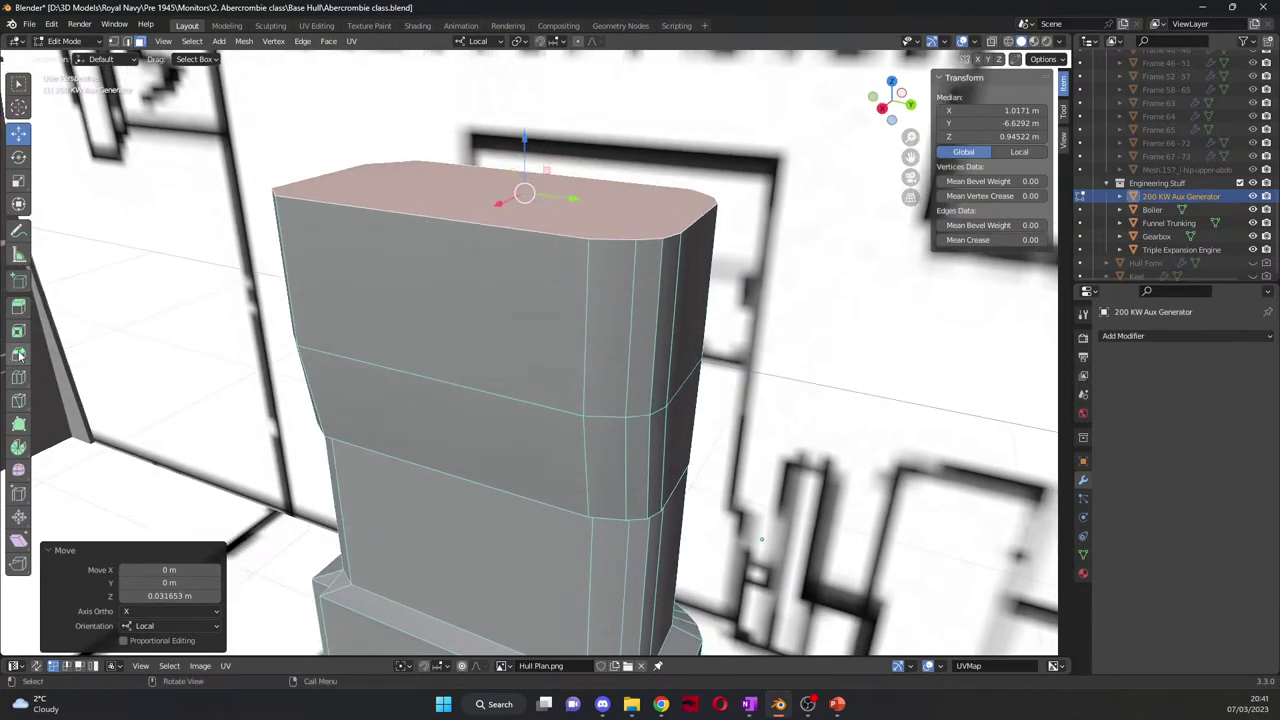
mouse_move(524, 123)
left_mouse_down()
mouse_move(523, 91)
mouse_move(521, 107)
left_mouse_up()
left_click(218, 454)
left_click(218, 454)
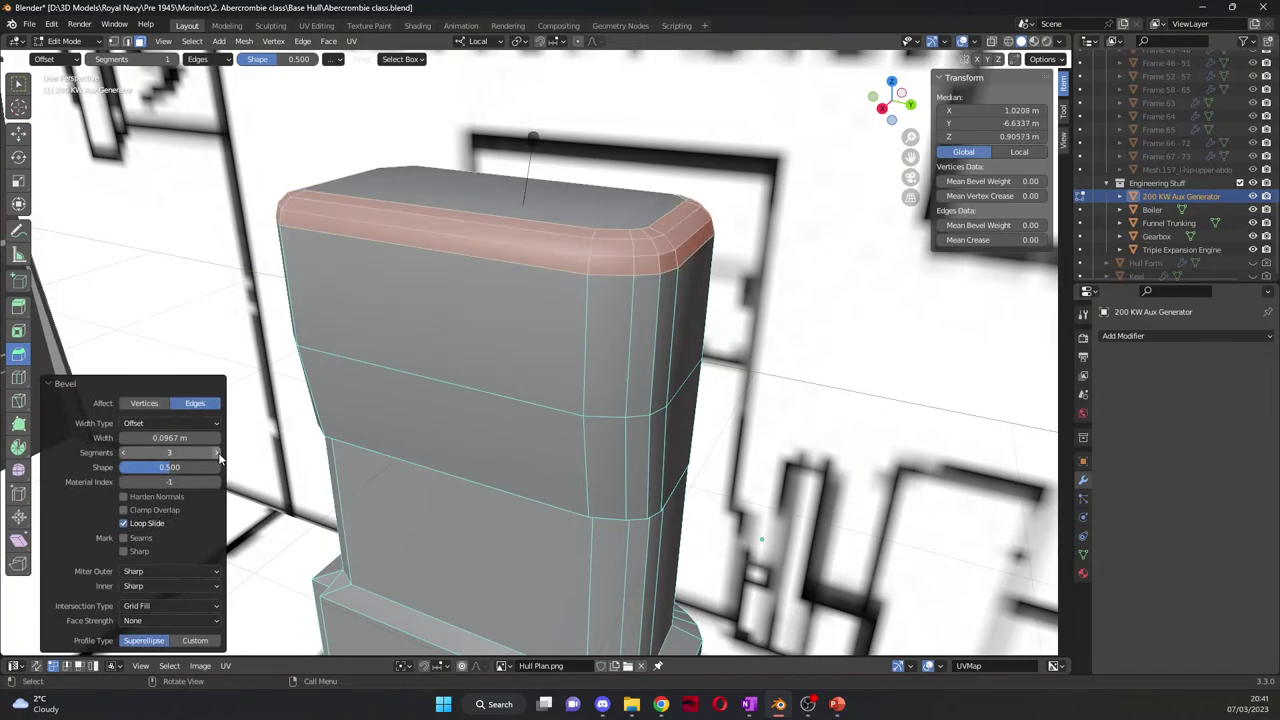
left_click(224, 222)
scroll(224, 222, "down", 5)
mouse_move(434, 285)
middle_mouse_down()
mouse_move(397, 270)
mouse_move(454, 278)
middle_mouse_up()
key("Tab")
Step: Examine the generator body from several angles against the auxiliary machinery drawn on the profile plan
scroll(560, 320, "down", 4)
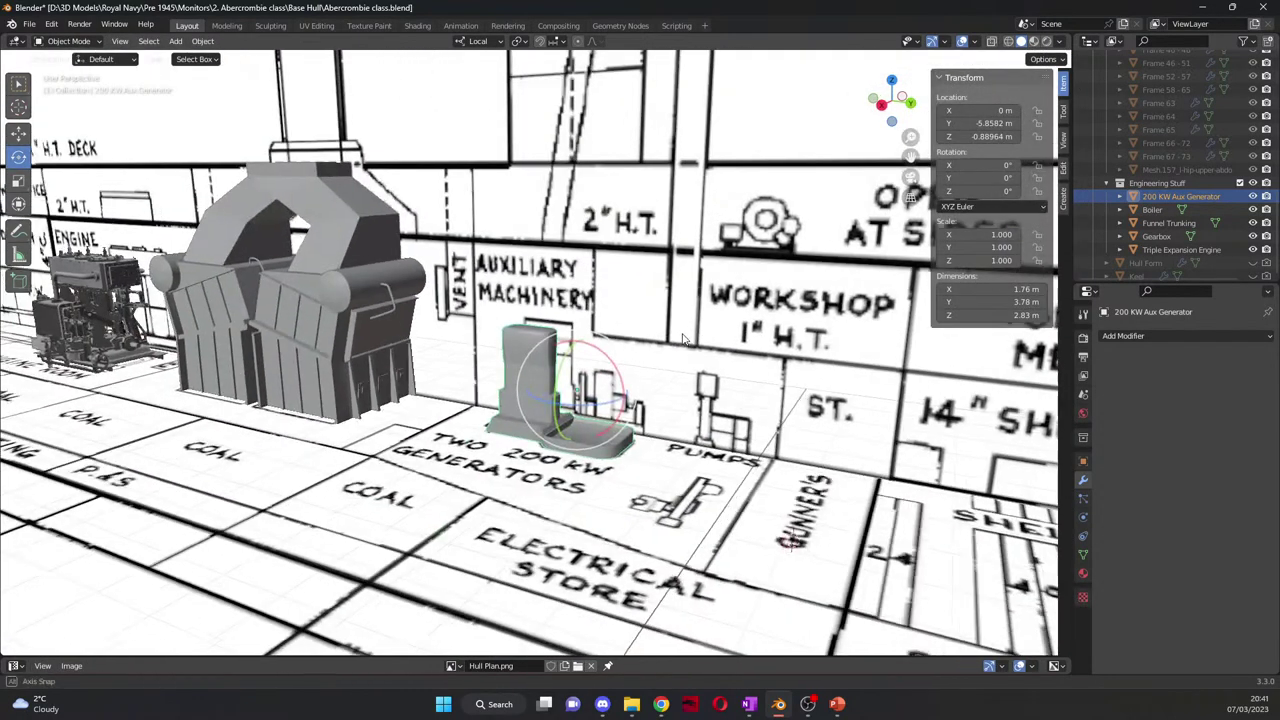
middle_click_drag(668, 336, 780, 345)
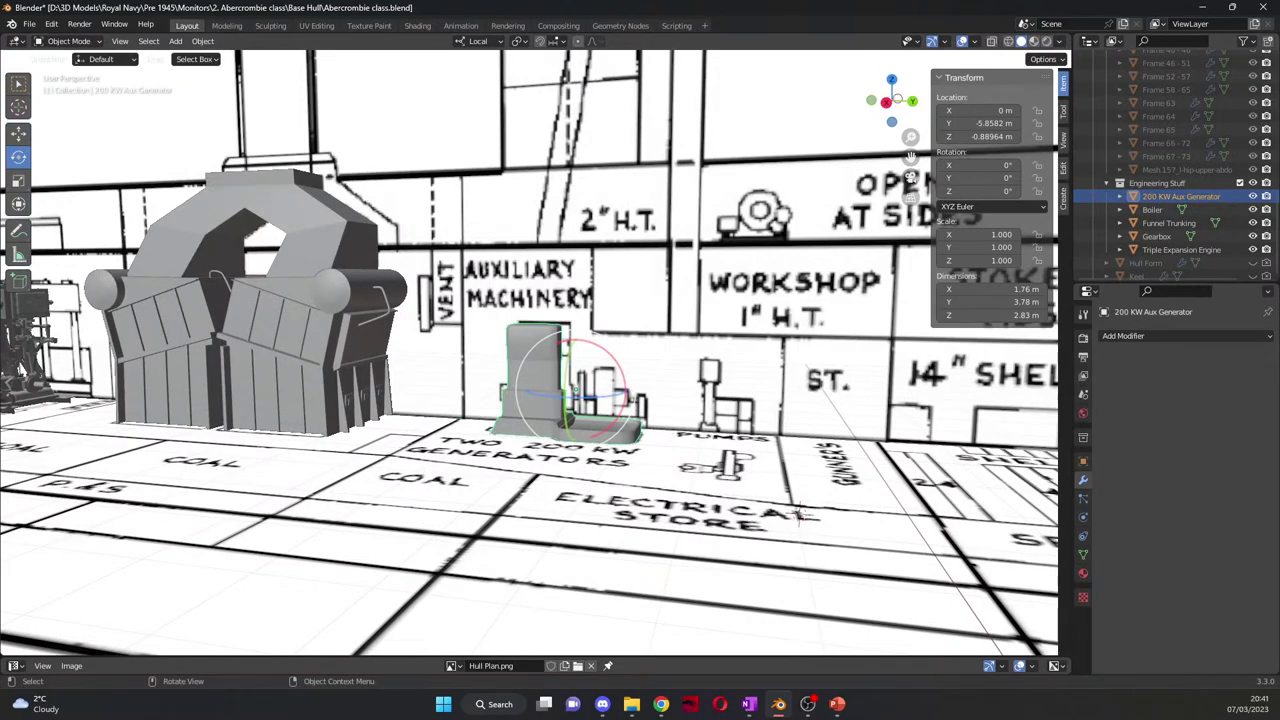
key("alt+Tab")
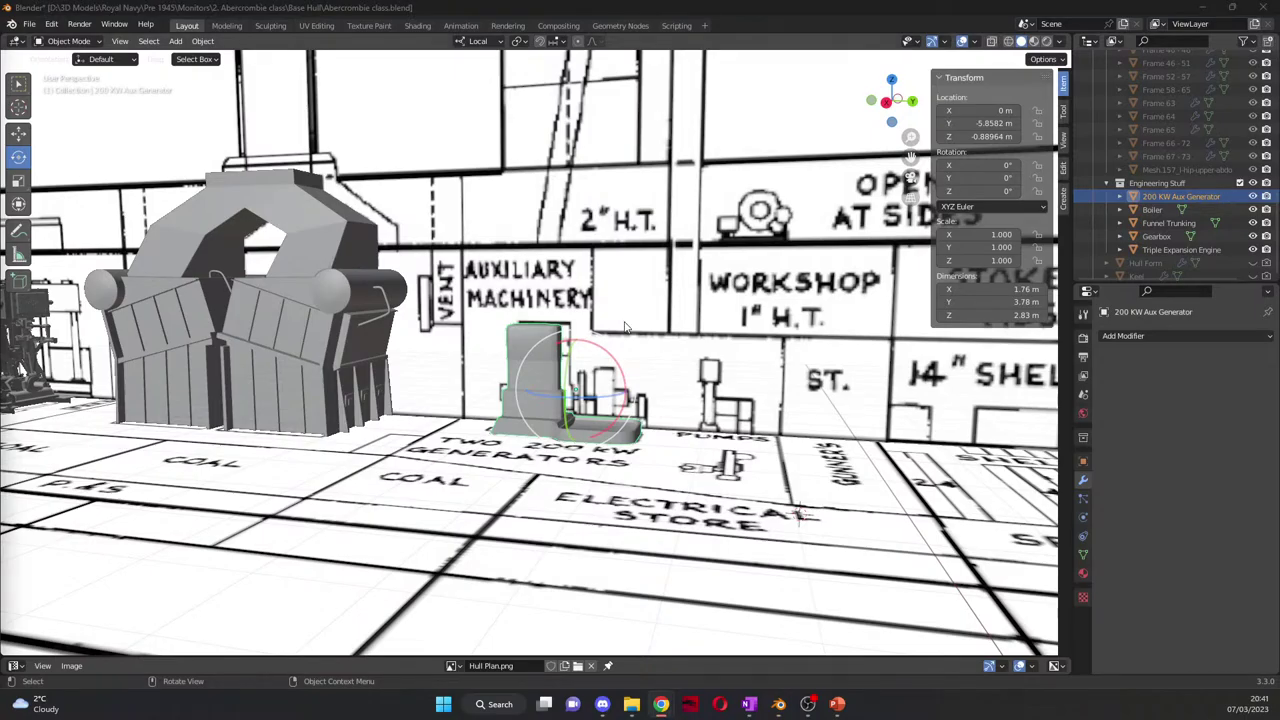
scroll(648, 378, "up", 6)
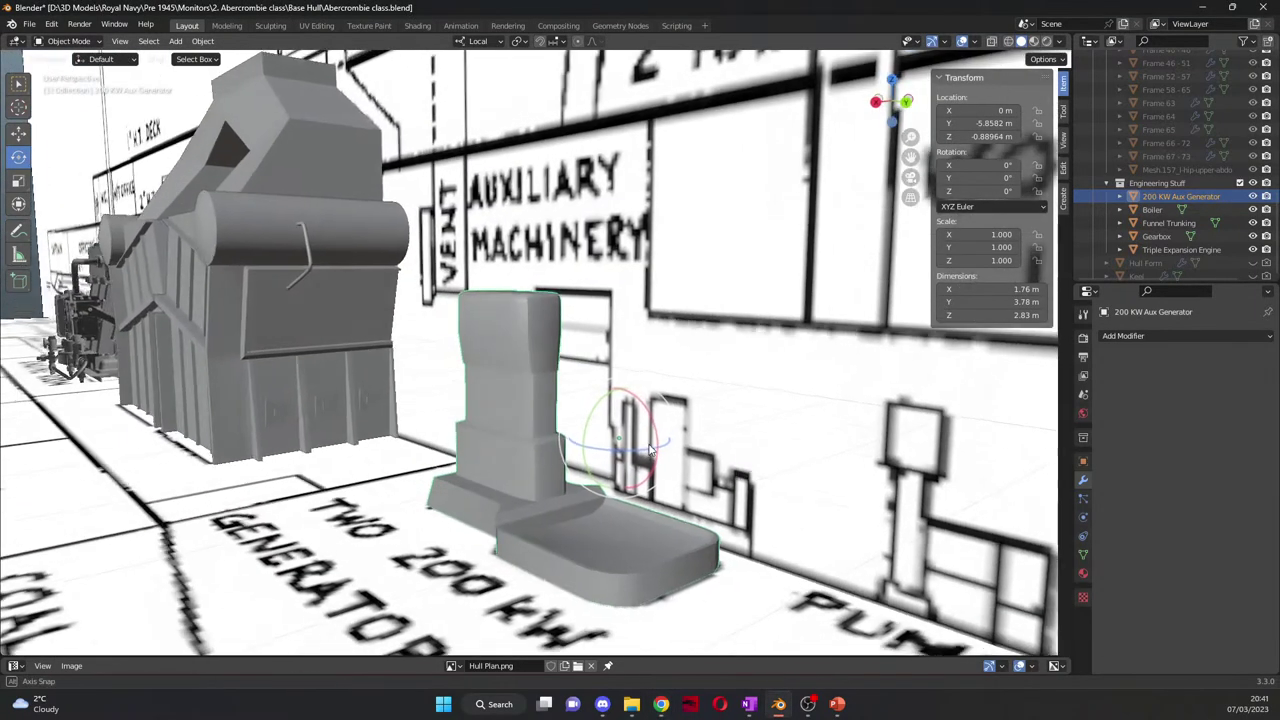
middle_click_drag(710, 273, 819, 279)
left_click(778, 422)
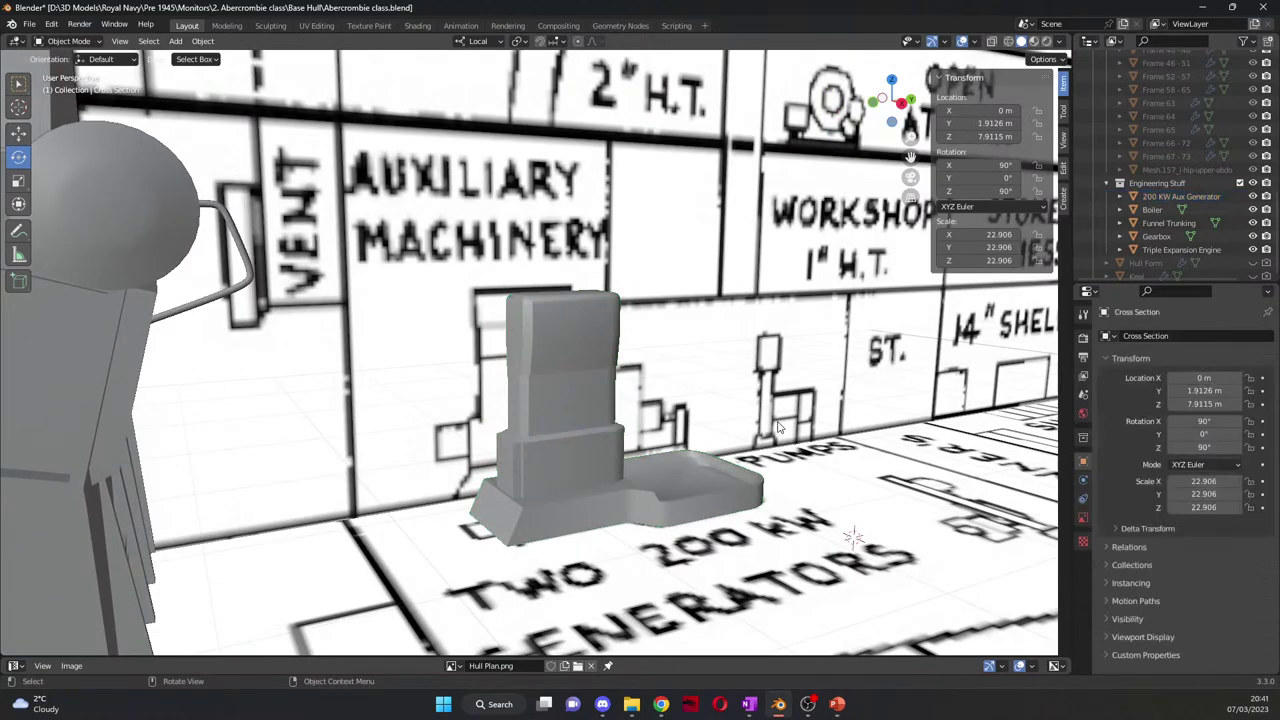
middle_click_drag(538, 380, 520, 379)
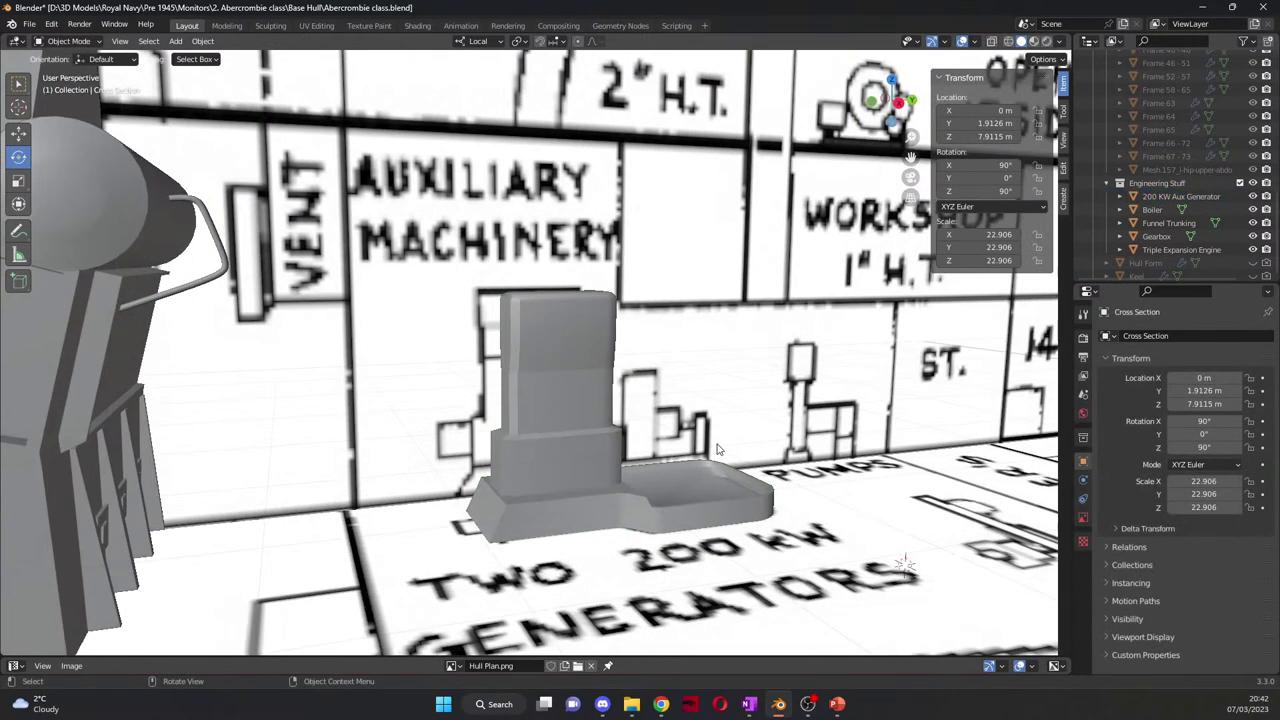
mouse_move(716, 449)
middle_mouse_down()
mouse_move(622, 446)
mouse_move(706, 466)
middle_mouse_up()
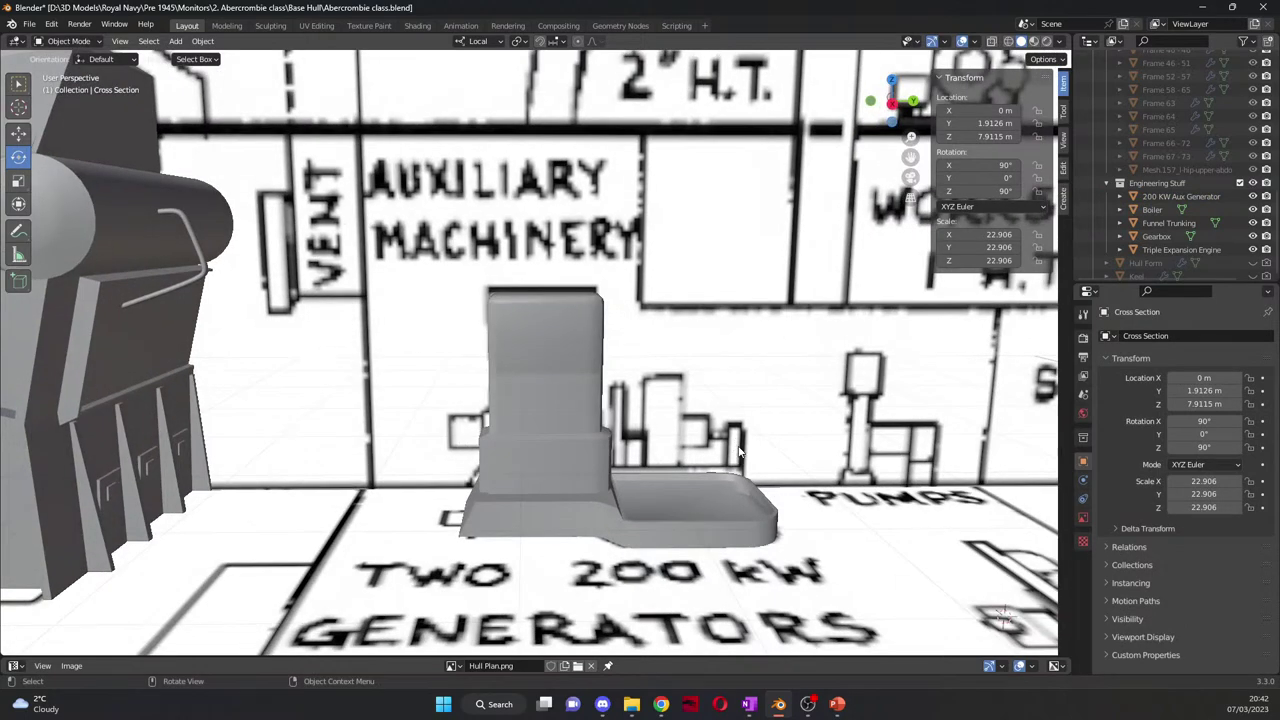
middle_click_drag(740, 452, 598, 439)
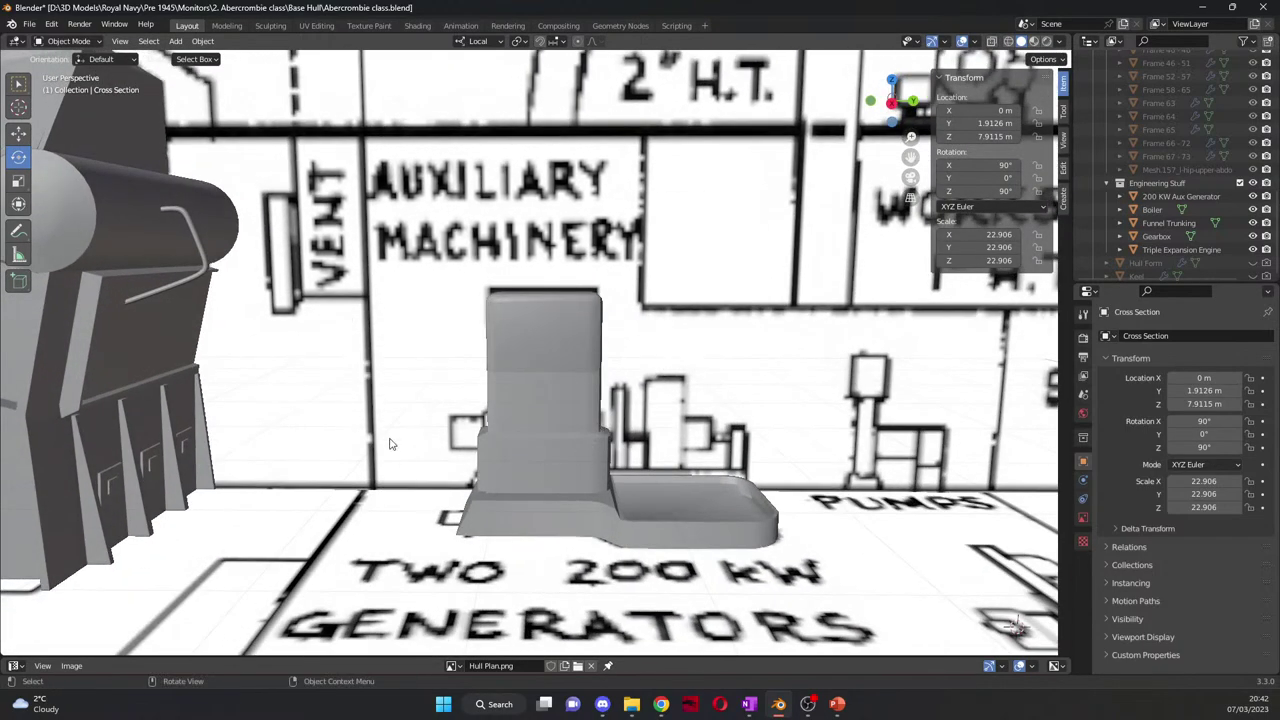
Step: Check the Gearbox, Funnel Trunking and Triple Expansion Engine in the Engineering Stuff collection and reselect the 200 KW Aux Generator
left_click(175, 41)
mouse_move(193, 58)
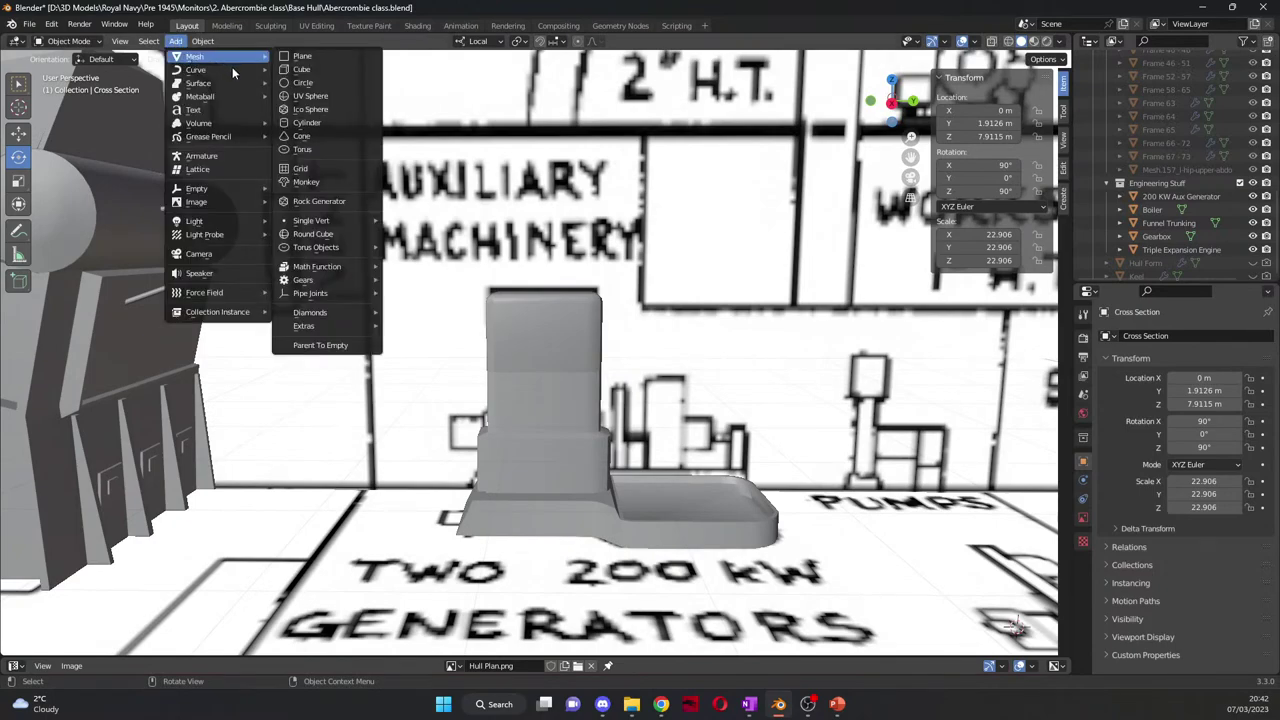
scroll(1175, 233, "up", 10)
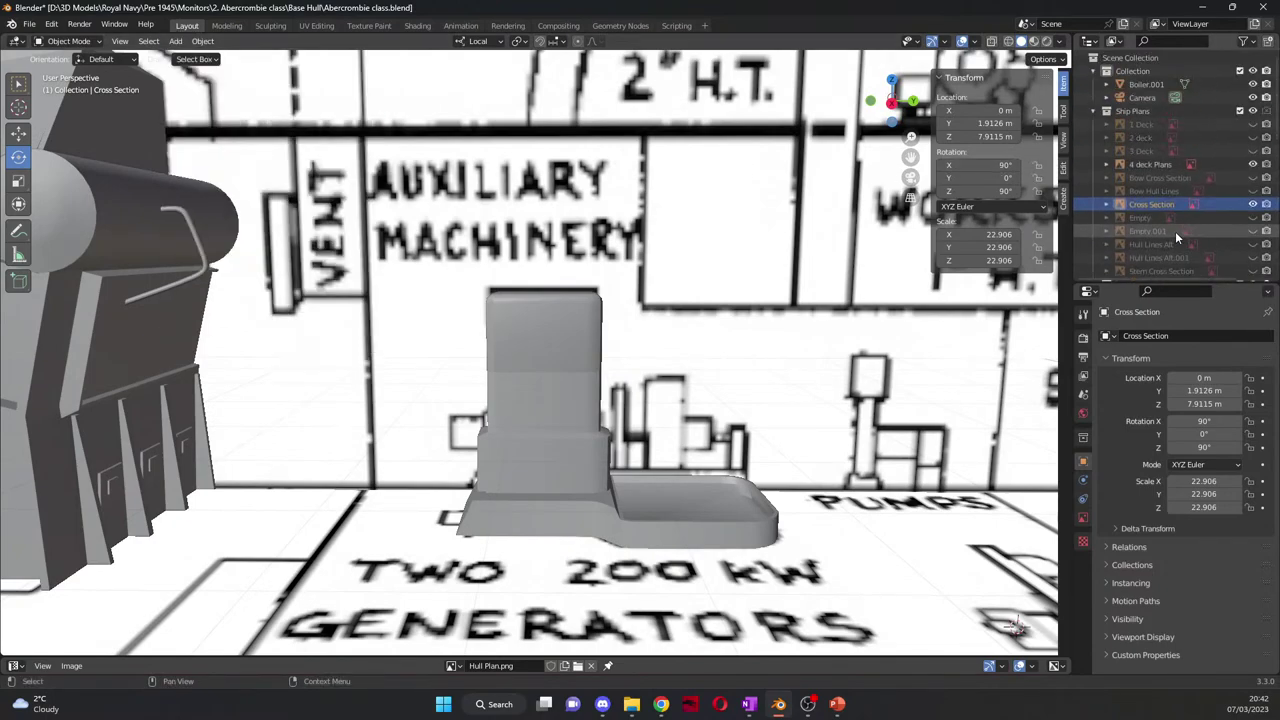
scroll(1175, 231, "down", 10)
left_click(1170, 228)
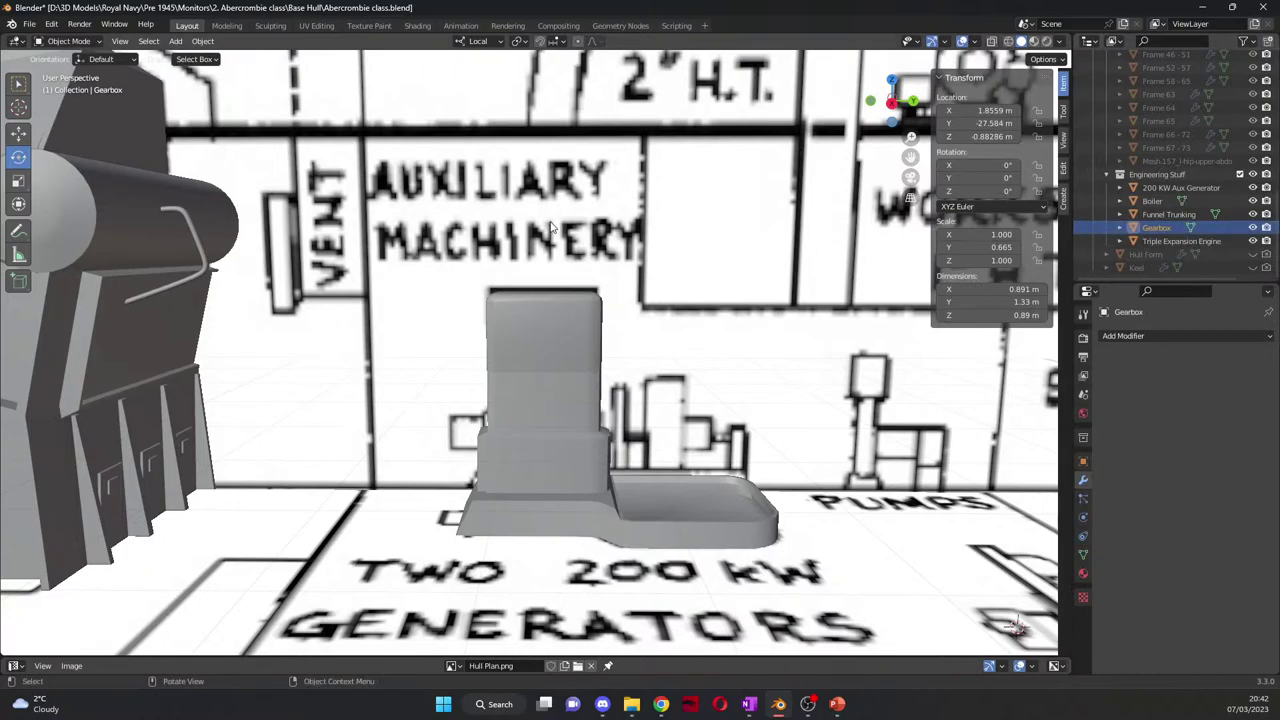
middle_click_drag(551, 228, 438, 219)
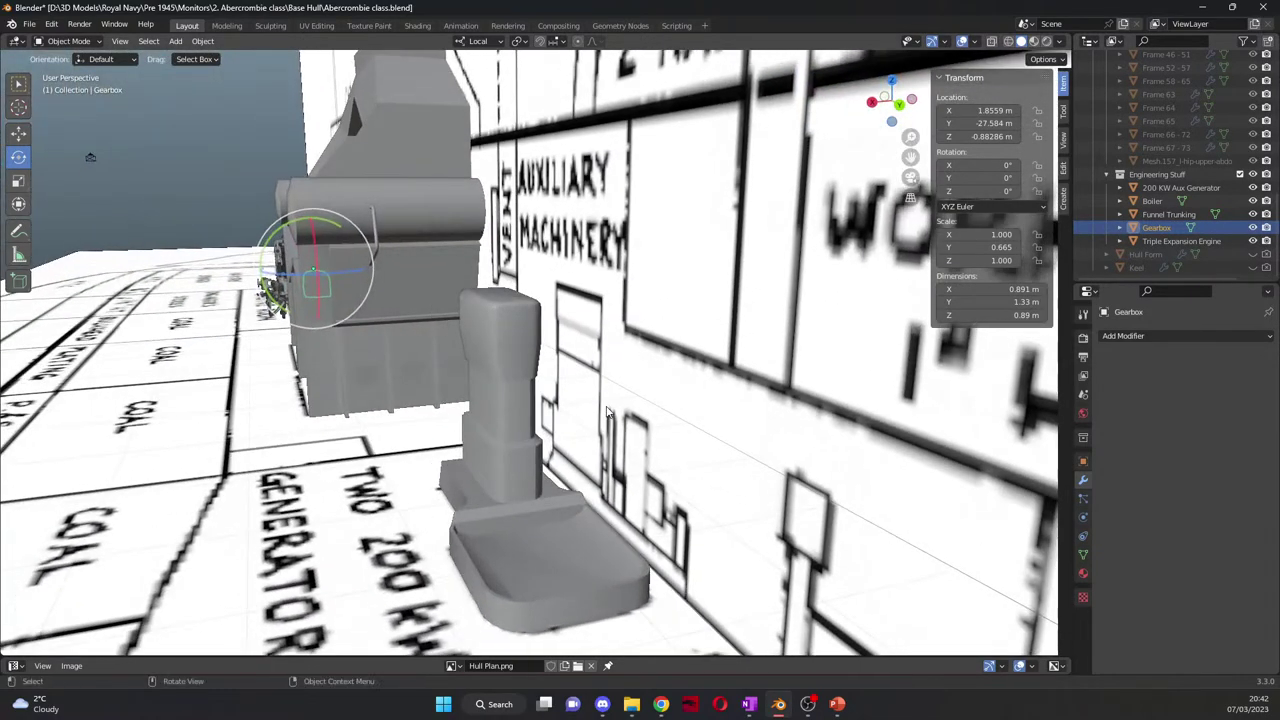
middle_click_drag(607, 411, 757, 394)
left_click(1167, 214)
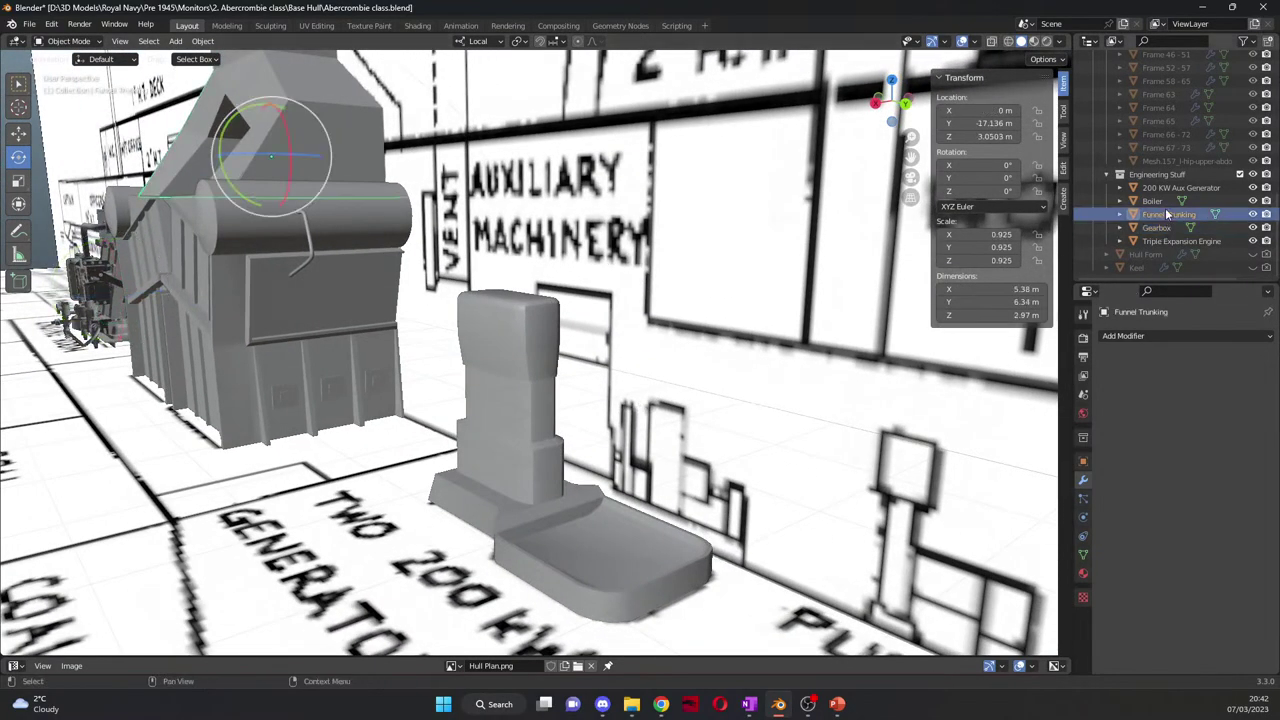
left_click(1165, 241)
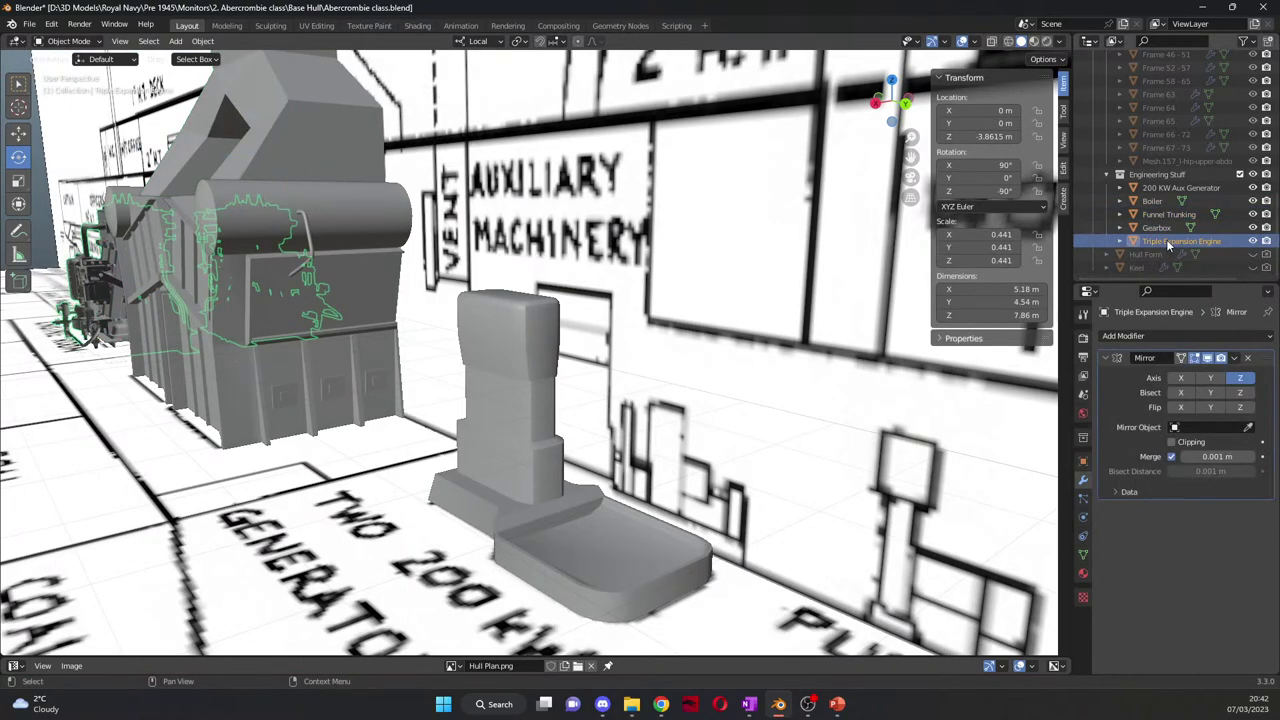
left_click(1157, 189)
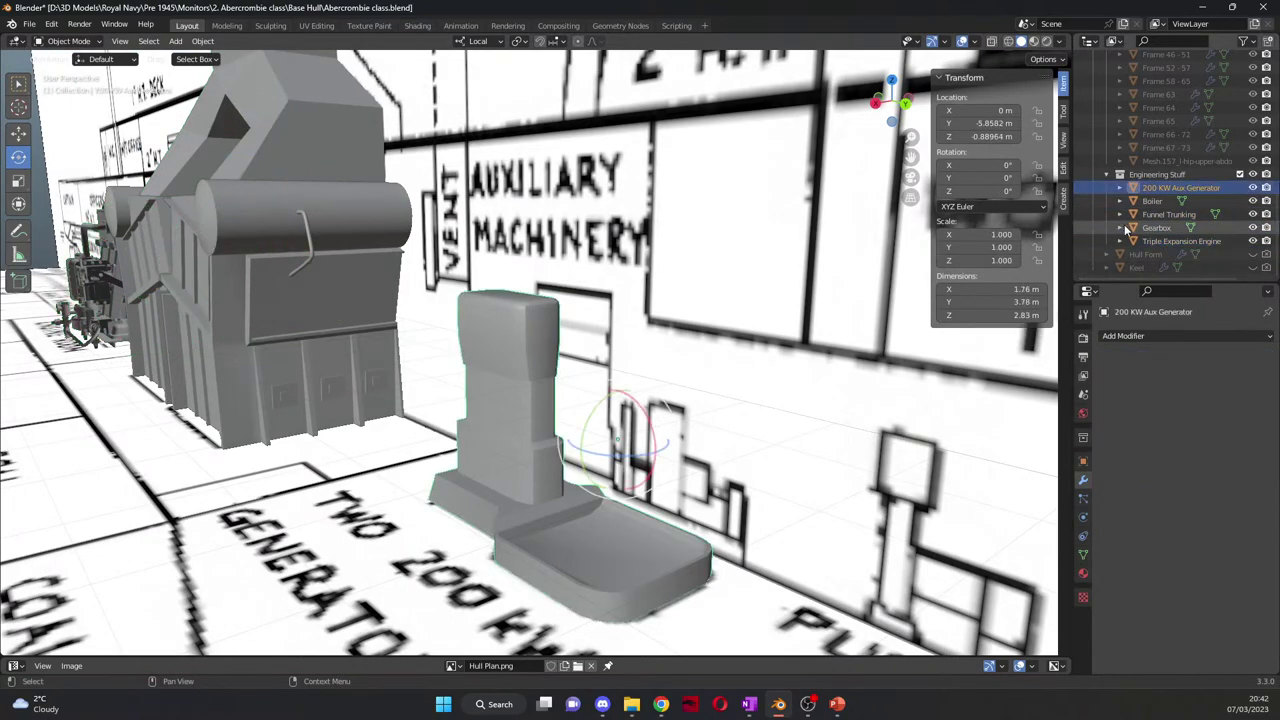
Step: Add a mesh cylinder with 32 vertices, a 1 m radius and a 2 m depth
left_click(175, 41)
mouse_move(196, 57)
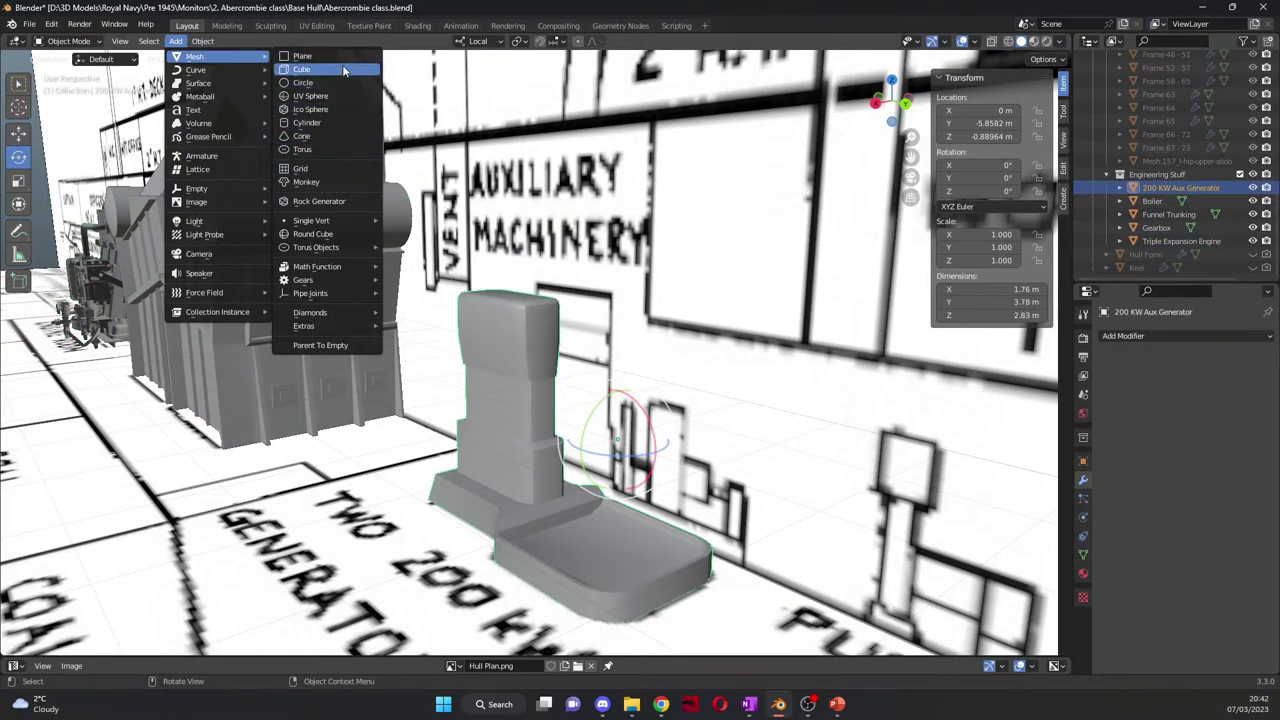
left_click(336, 120)
scroll(364, 150, "down", 6)
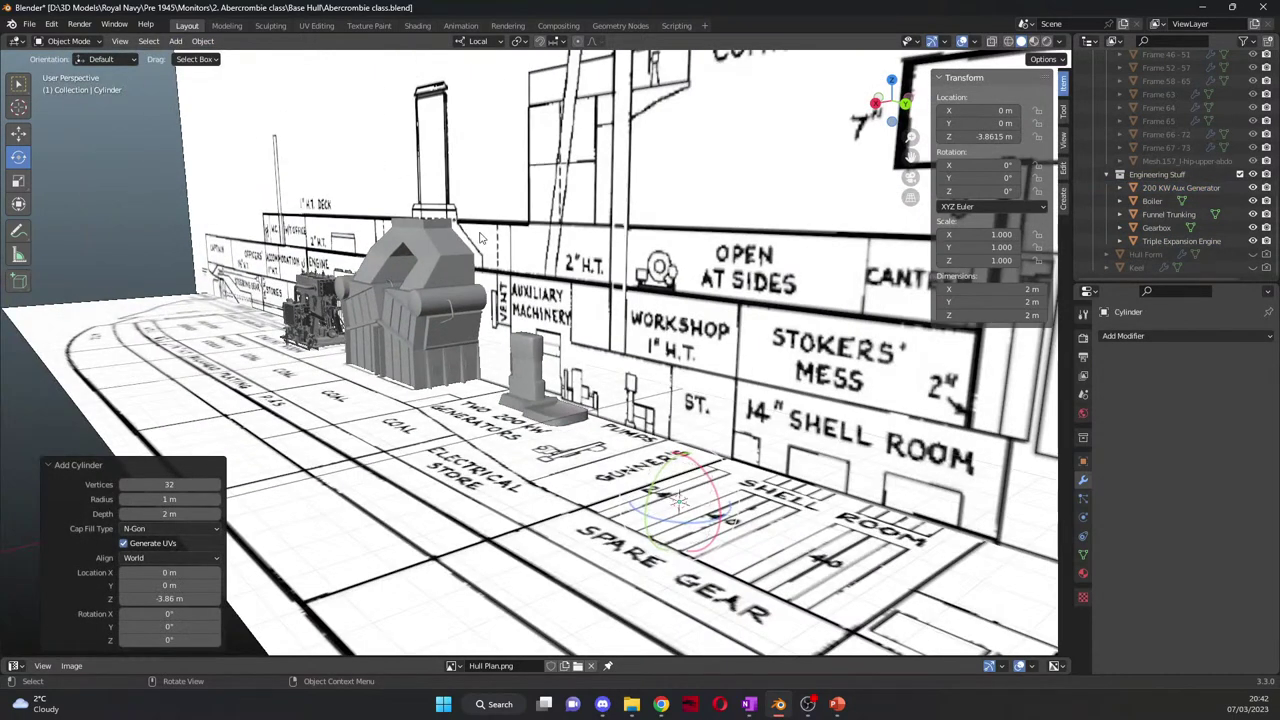
Step: Rotate the cylinder 90° about its local X axis so it lies along the ship's length
middle_click_drag(481, 237, 530, 183)
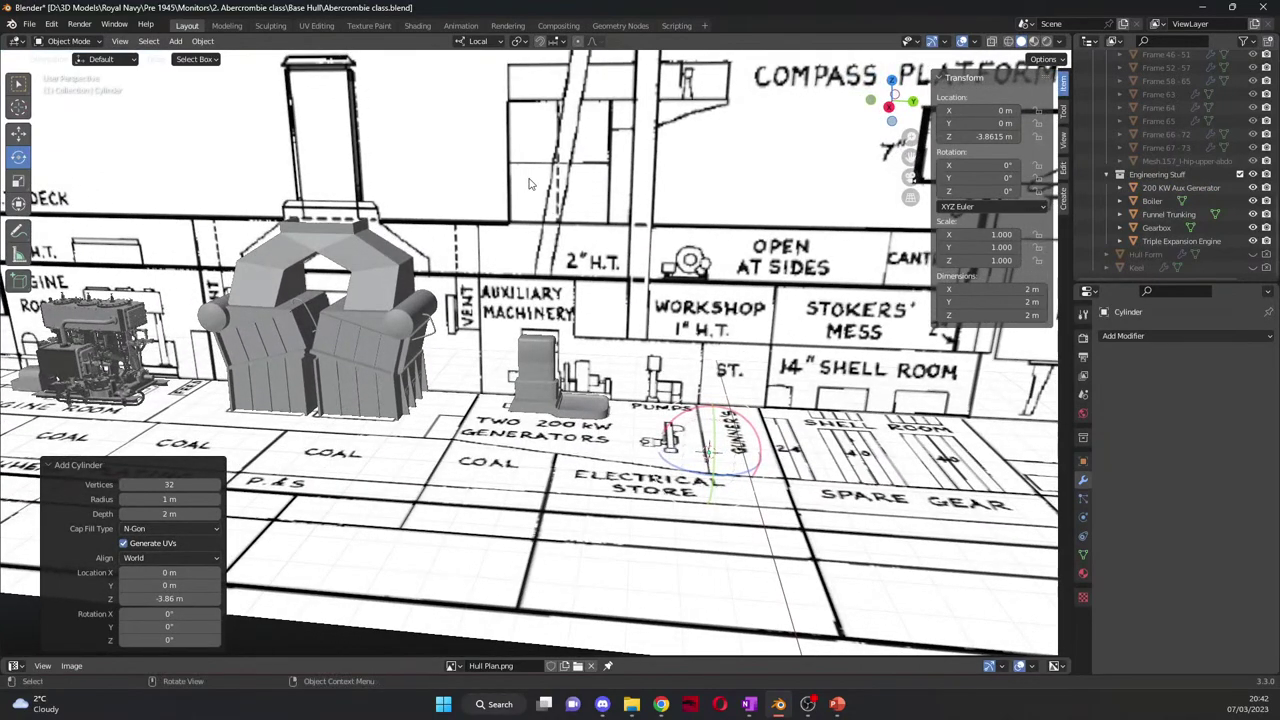
scroll(549, 287, "up", 4)
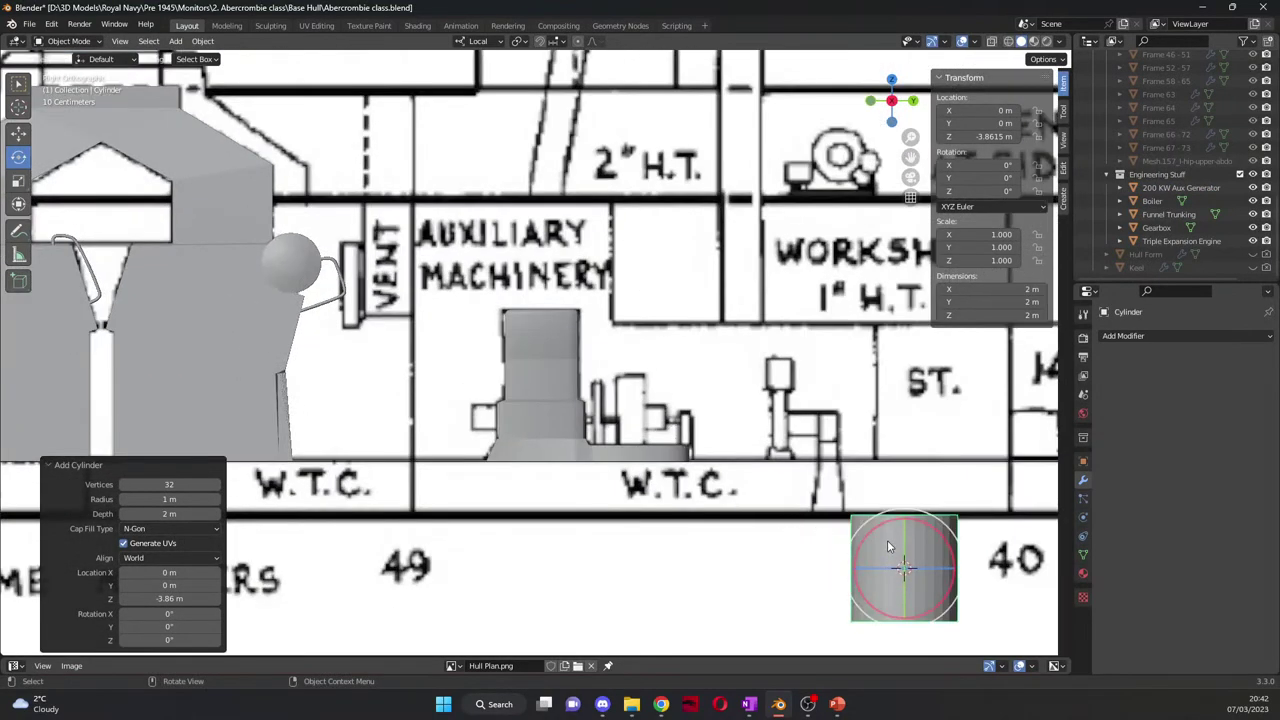
key("r")
key("x")
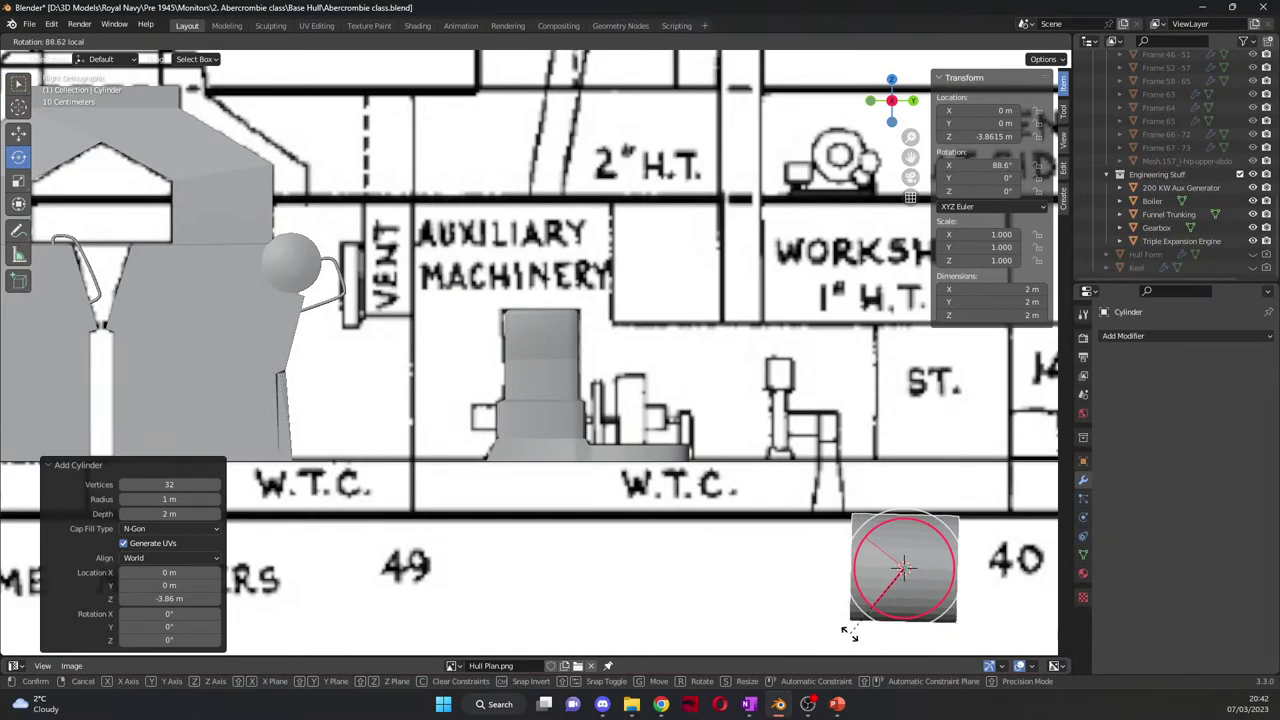
left_click(849, 632)
left_click(157, 597)
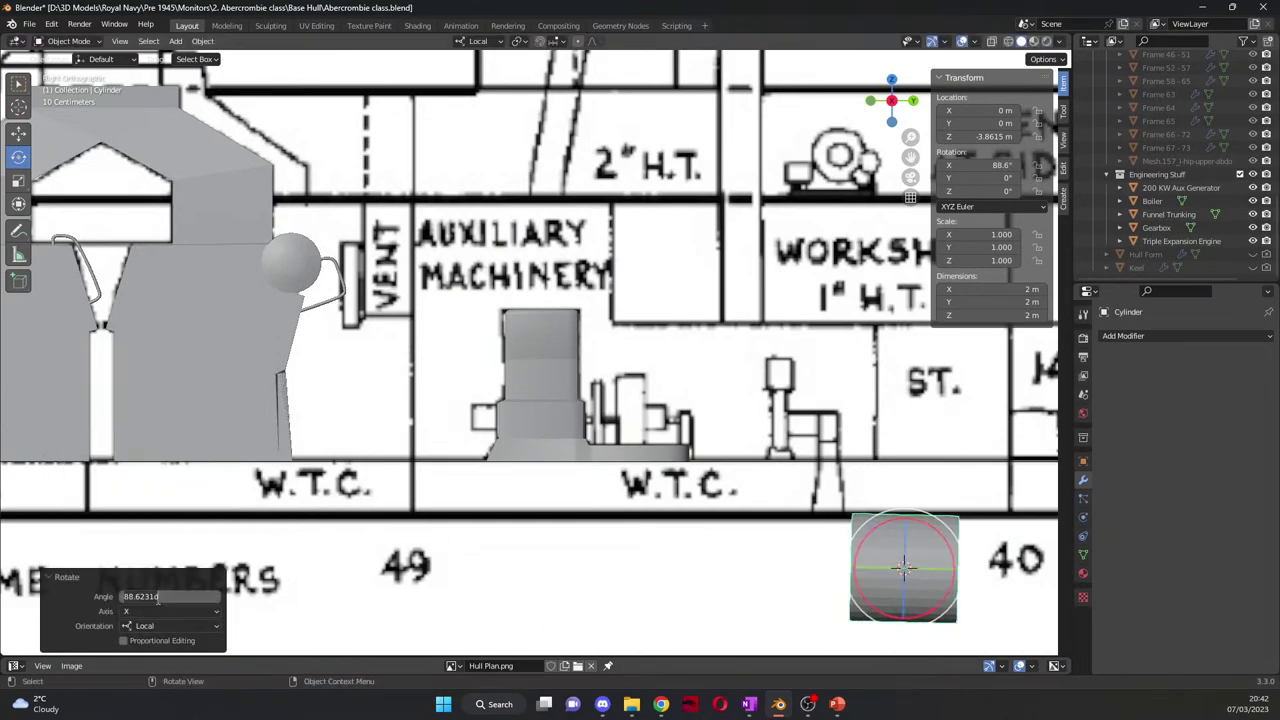
key("ctrl+a")
type("90")
key("Return")
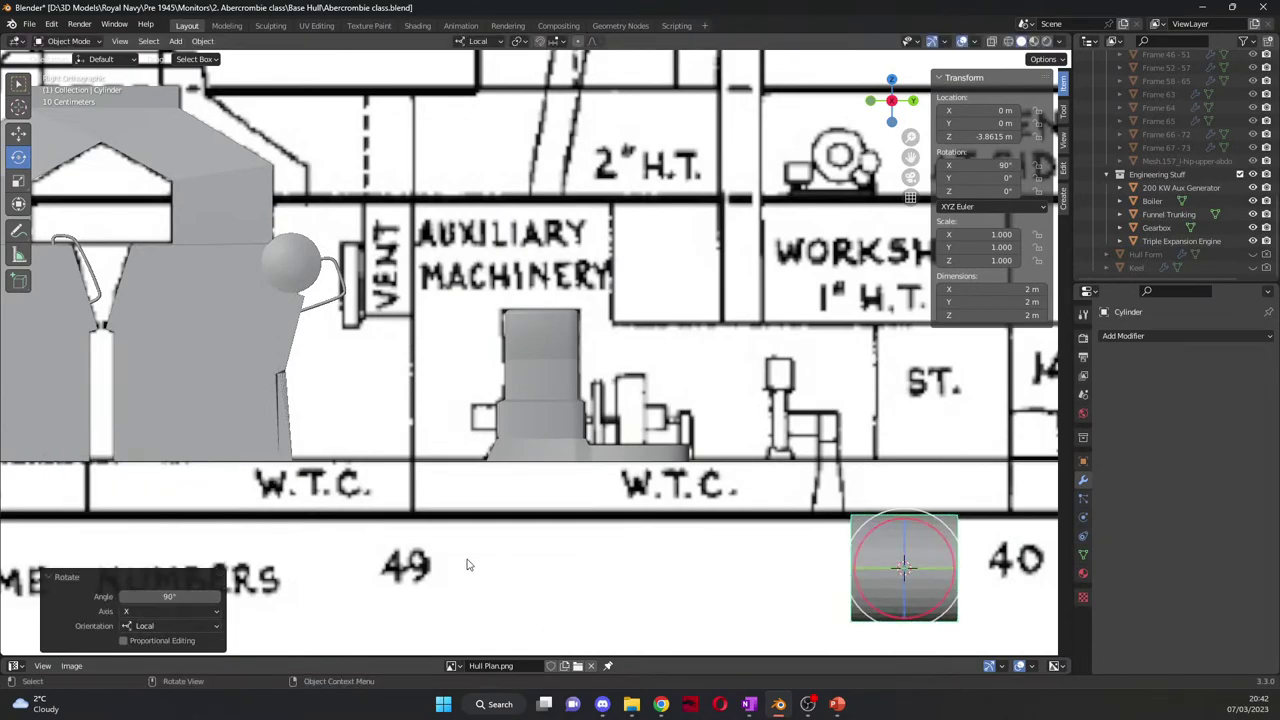
Step: Move the cylinder onto the small box drawn beside the generator's lower body and scale it to about 0.53 m across
key("g")
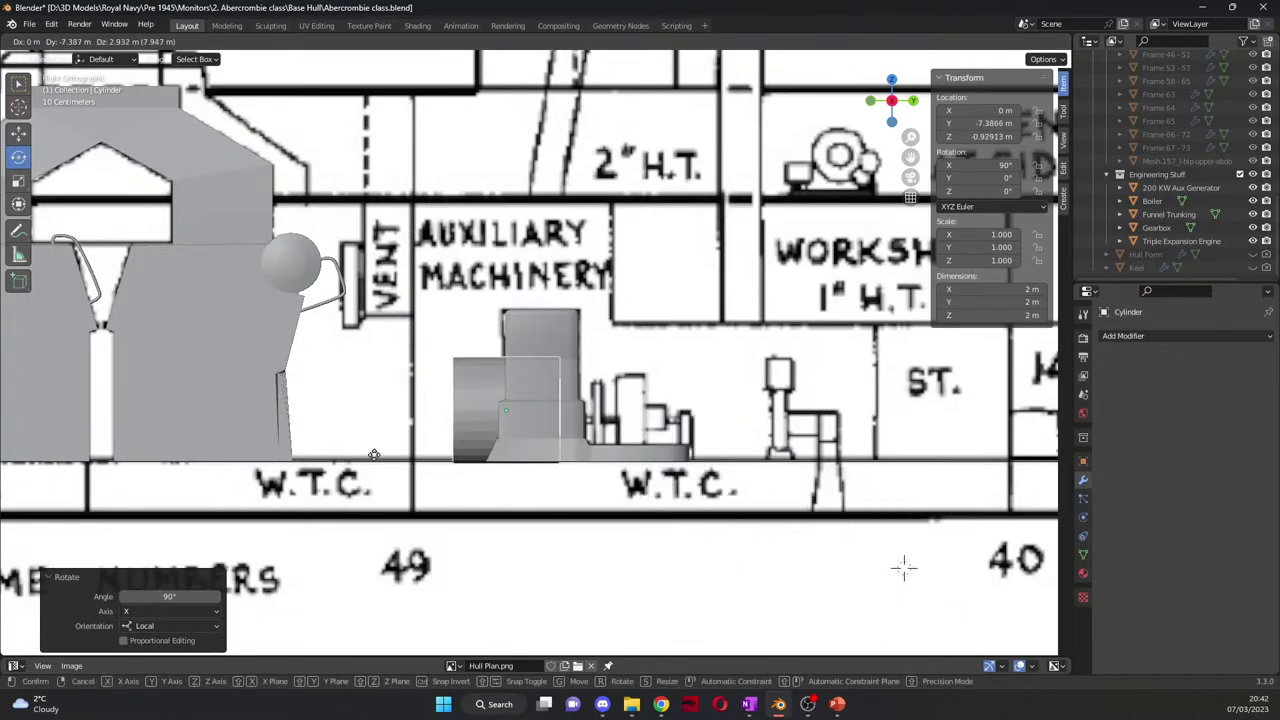
left_click(383, 455)
scroll(416, 474, "up", 5)
key("s")
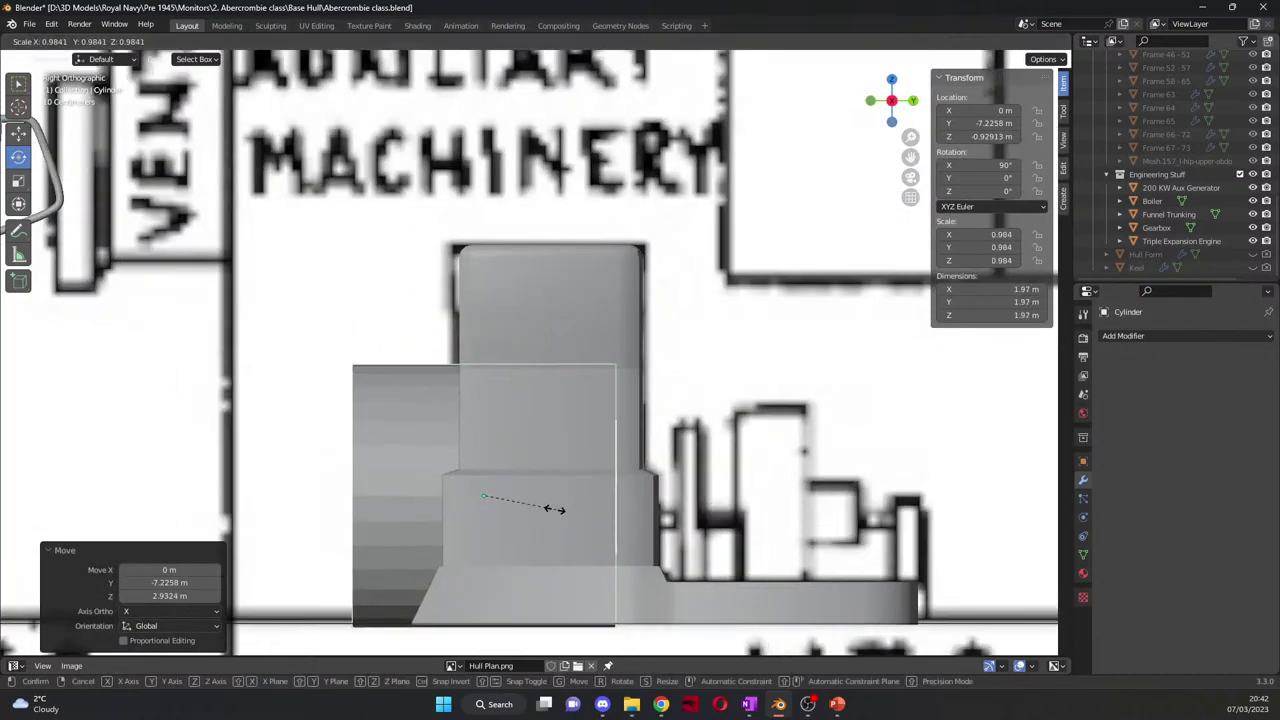
left_click(497, 494)
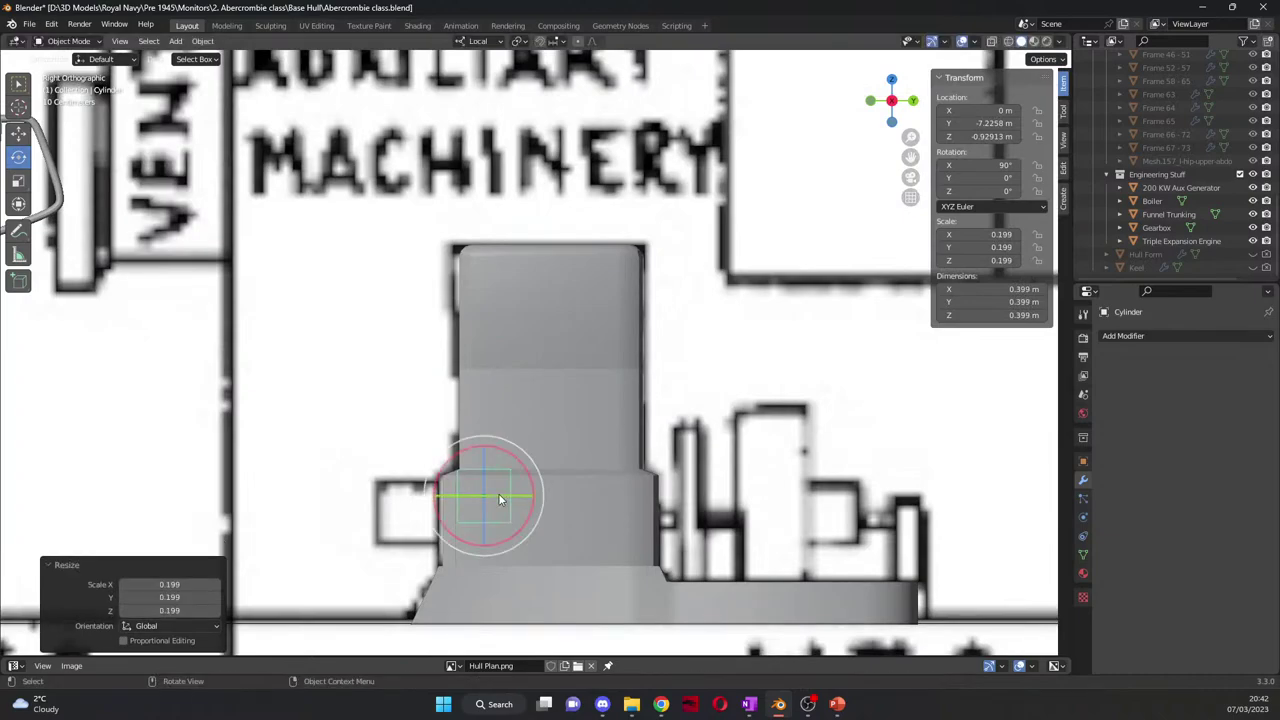
key("g")
left_click(422, 509)
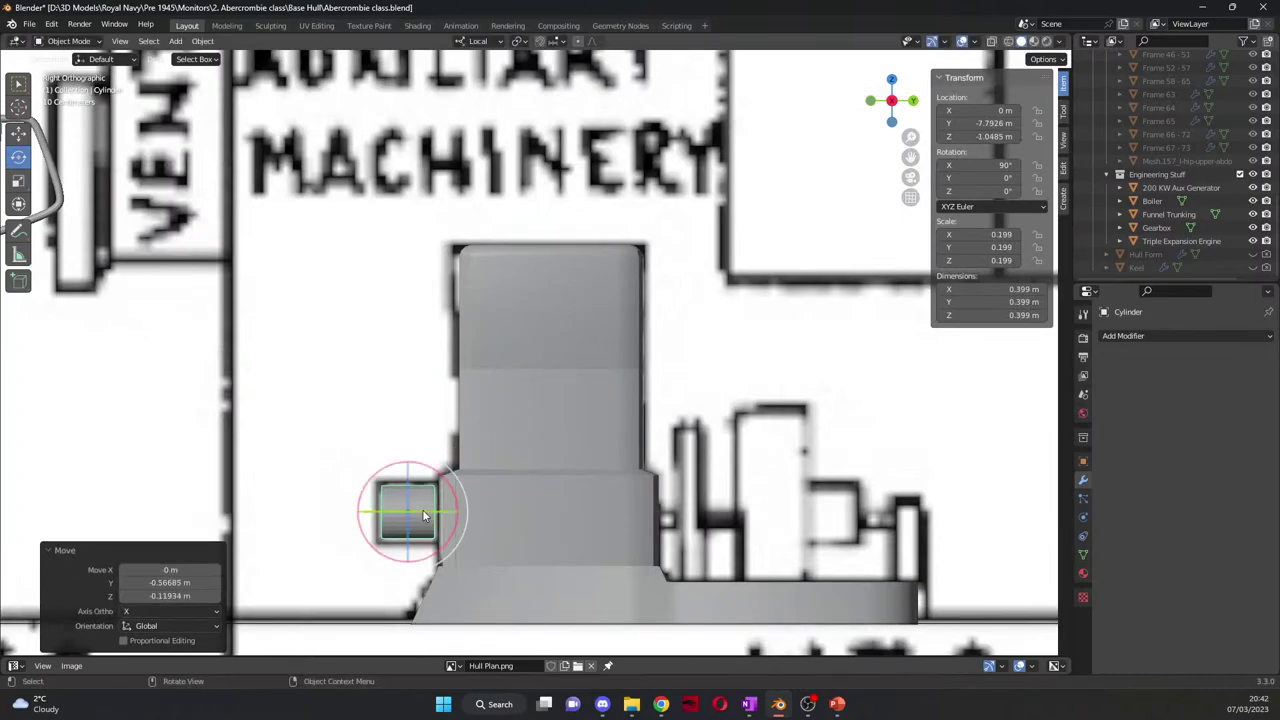
key("s")
left_click(444, 532)
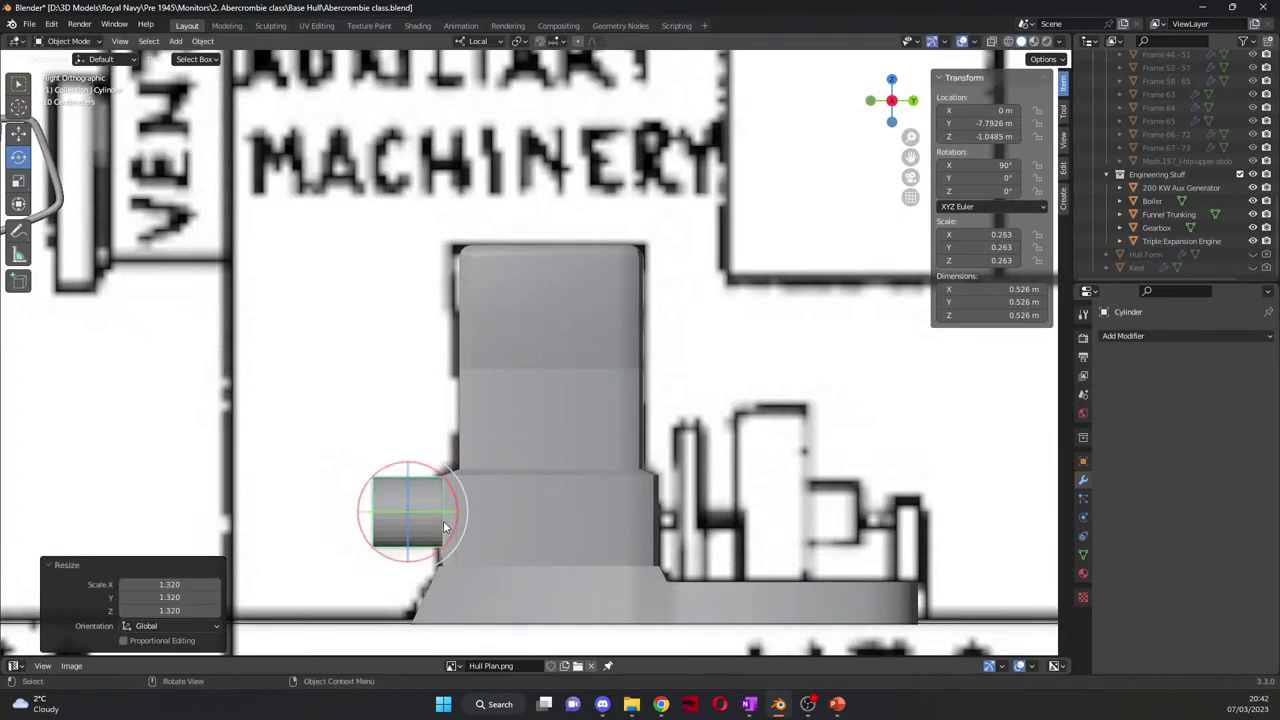
Step: Move the cylinder about 1.08 m along X so it lines up with the generator's end on the deck plan
middle_click_drag(444, 532, 632, 590)
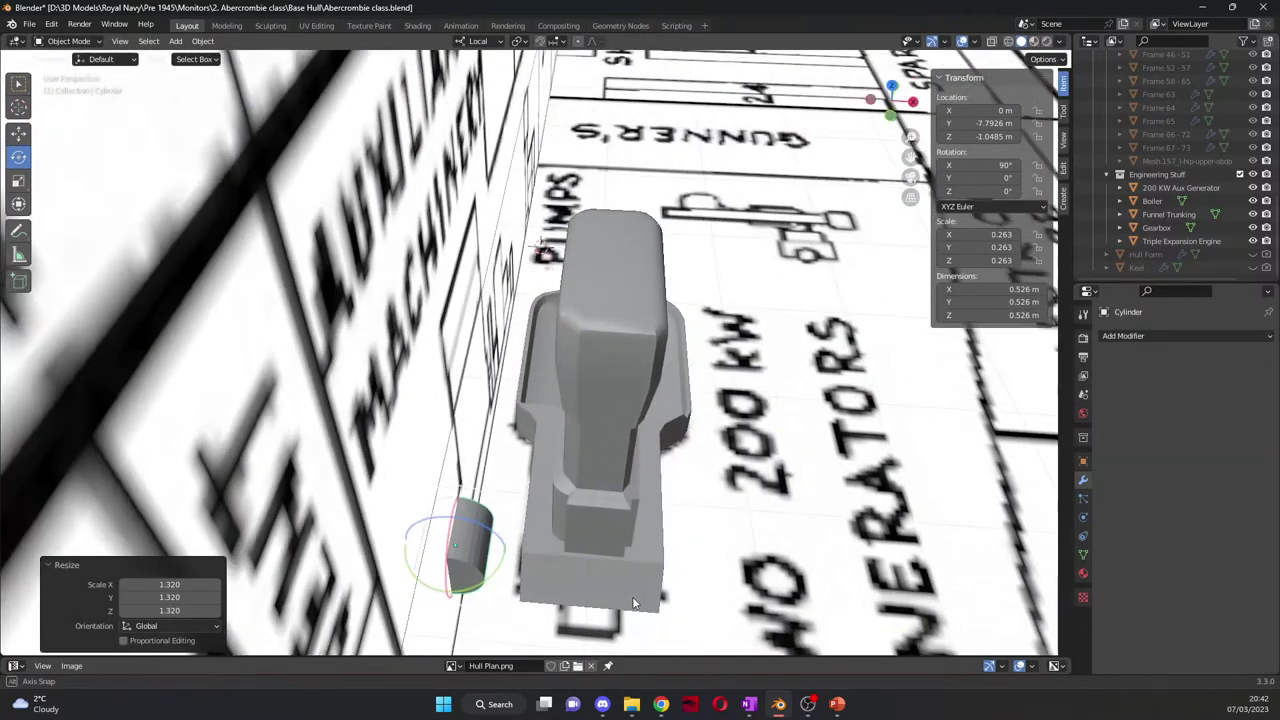
left_click(19, 133)
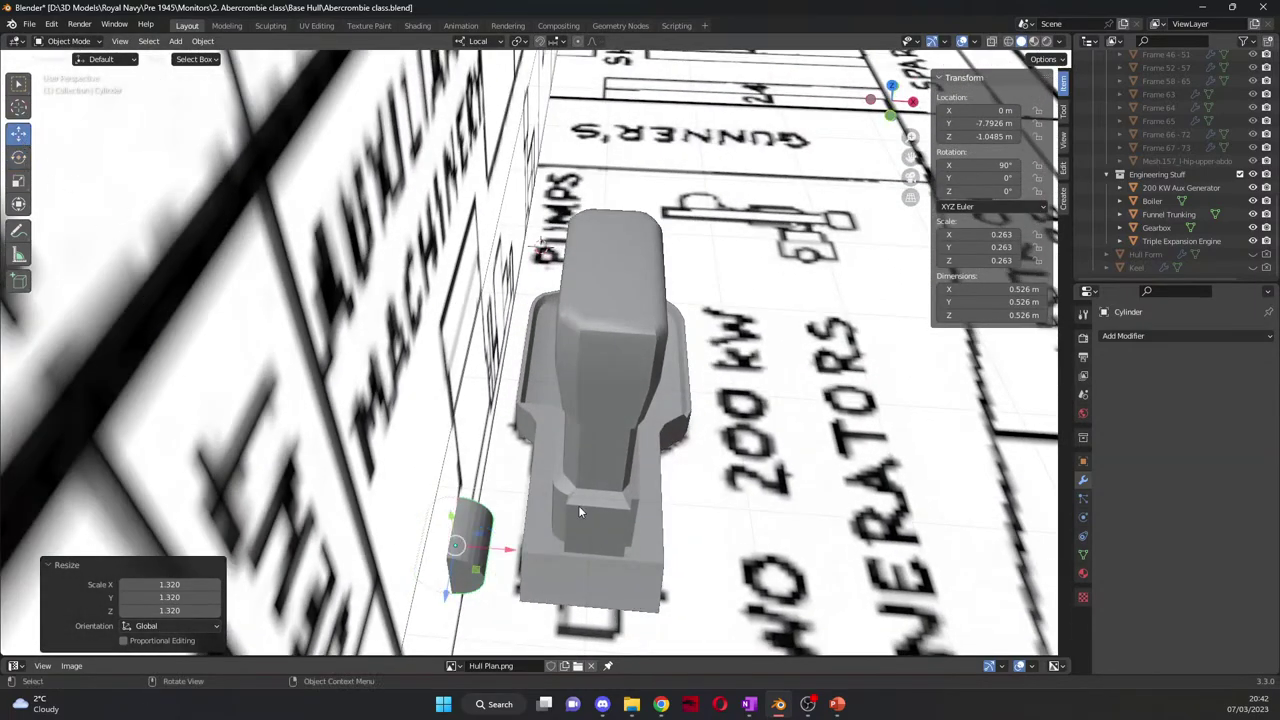
left_click_drag(516, 551, 653, 566)
key("KP_7")
scroll(660, 530, "up", 3)
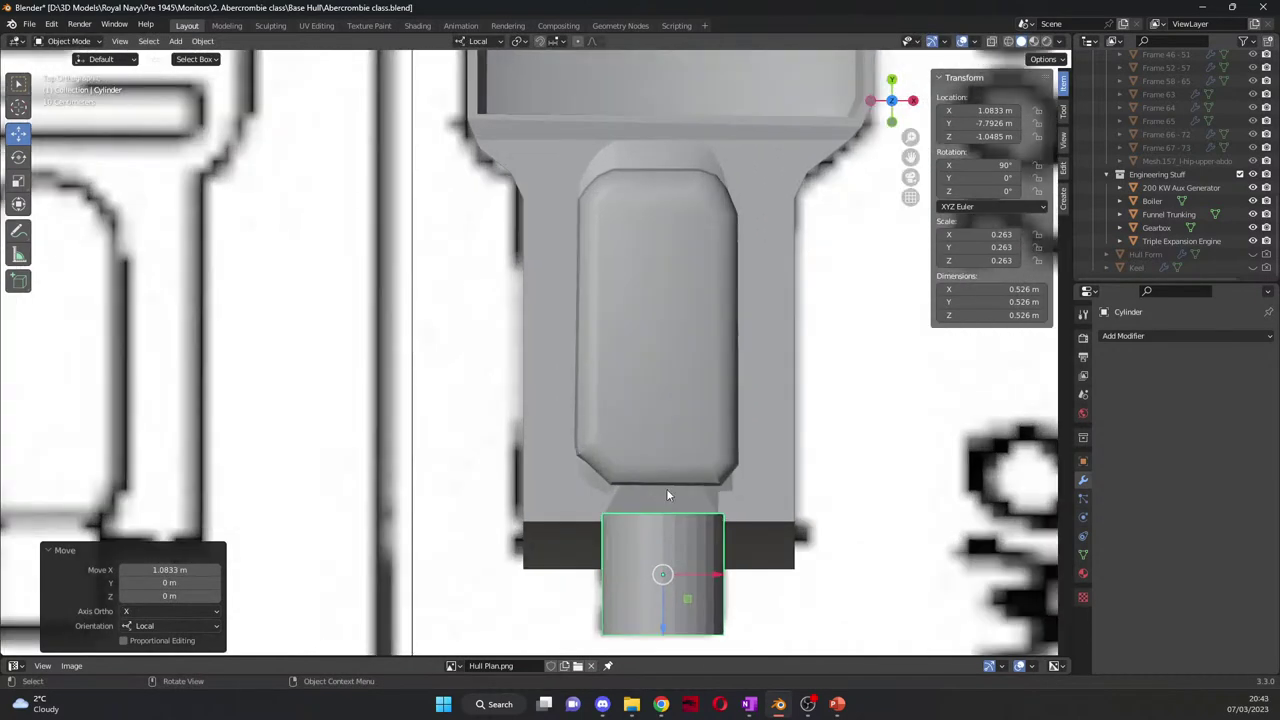
left_click_drag(906, 157, 748, 557)
scroll(697, 364, "up", 2)
scroll(695, 370, "up", 2)
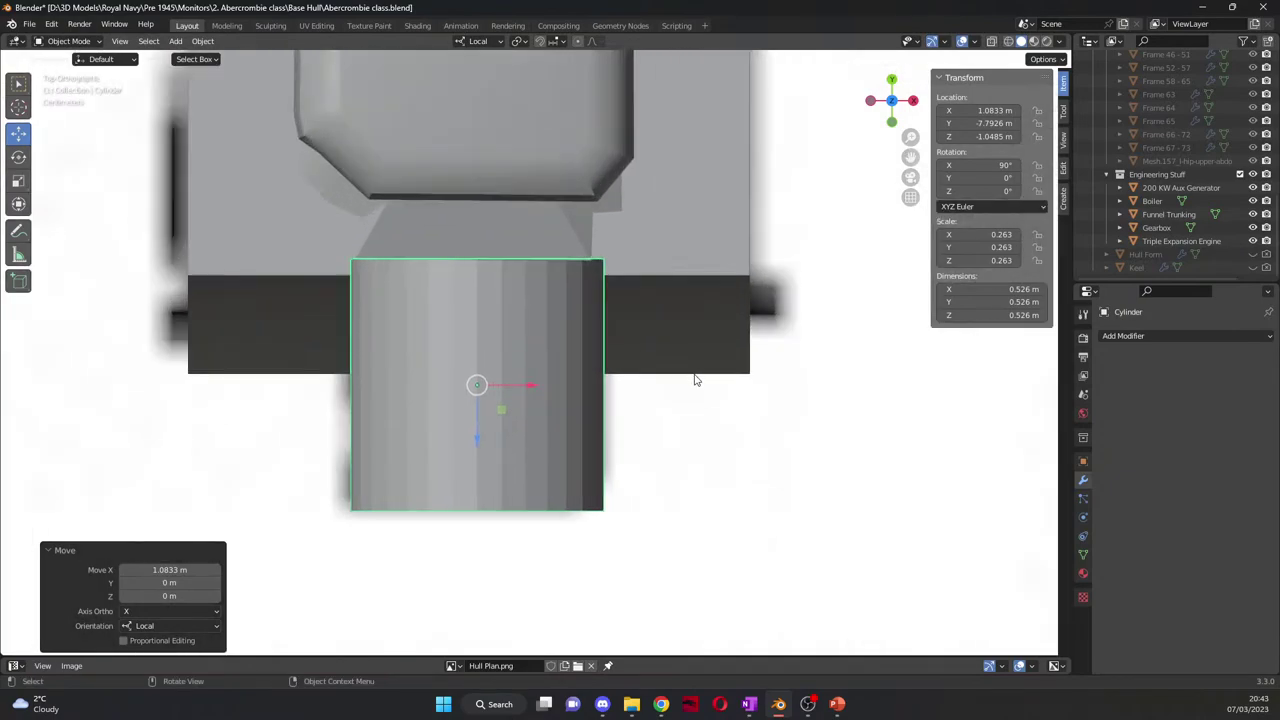
middle_click_drag(696, 380, 690, 351)
Step: Inset the cylinder's end face that meets the generator body by about 0.74 m, working in wireframe
key("Tab")
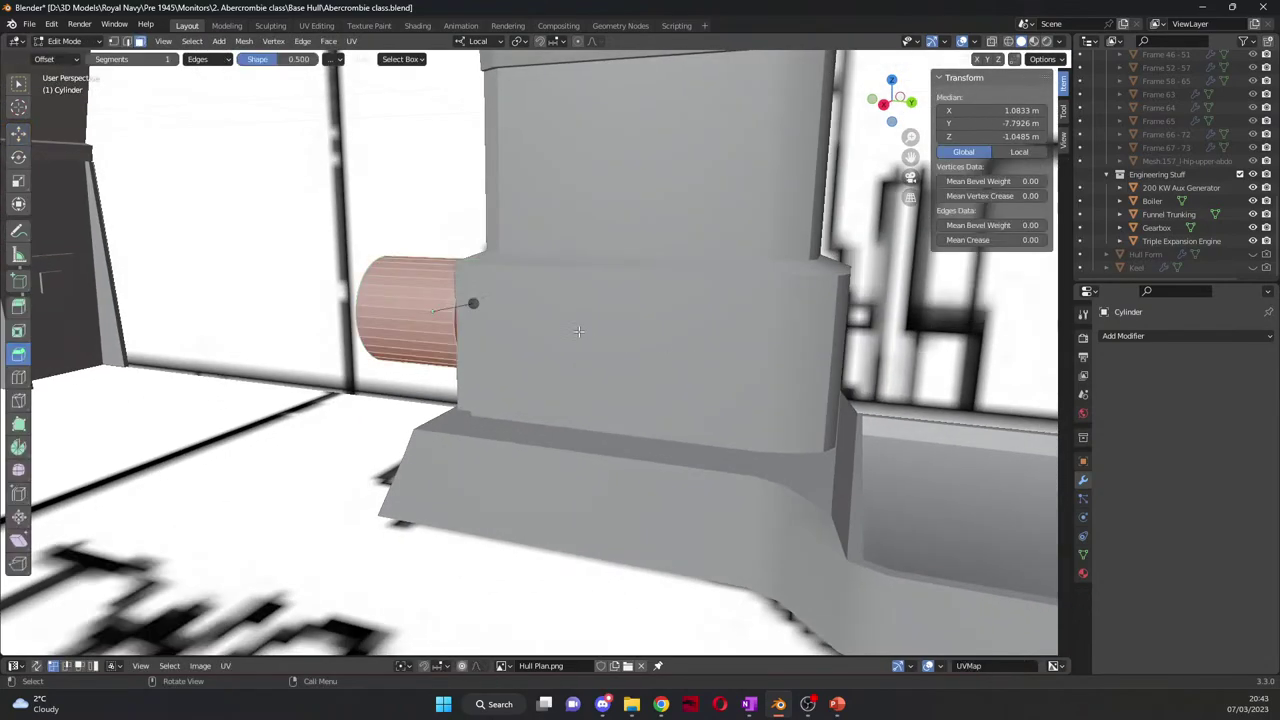
middle_click_drag(579, 331, 584, 321)
left_click(461, 332)
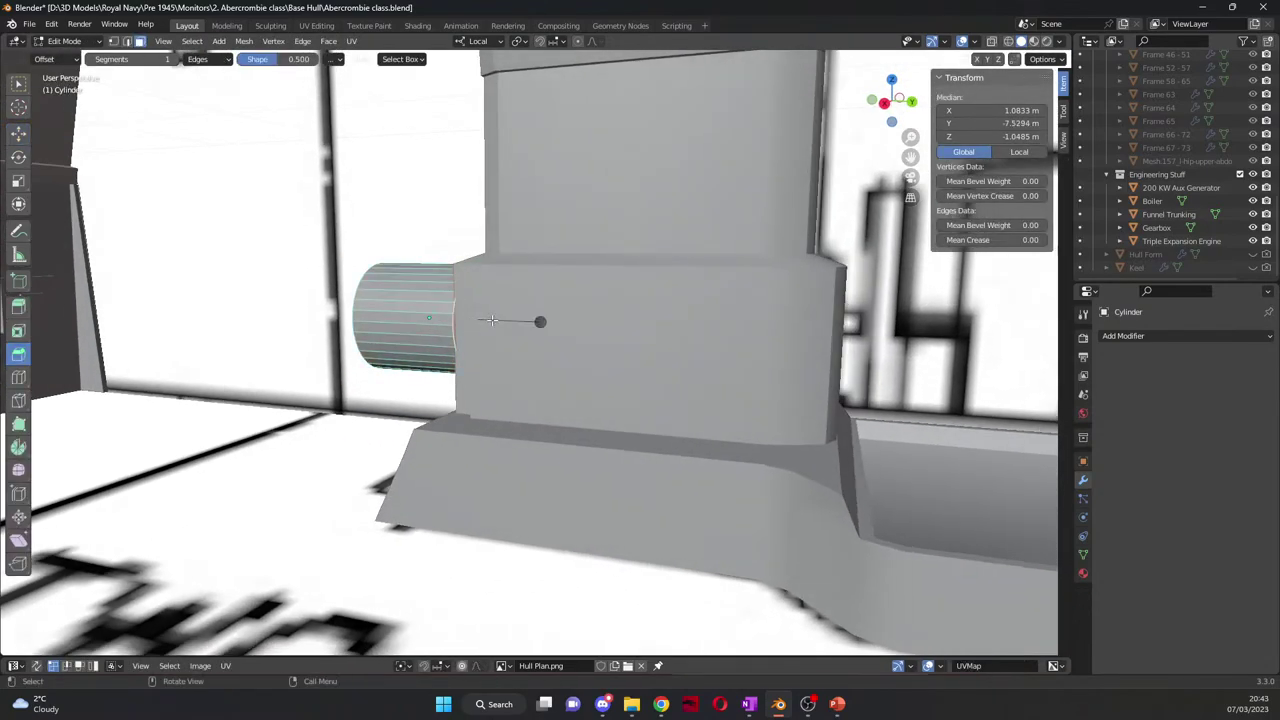
key("KP_3")
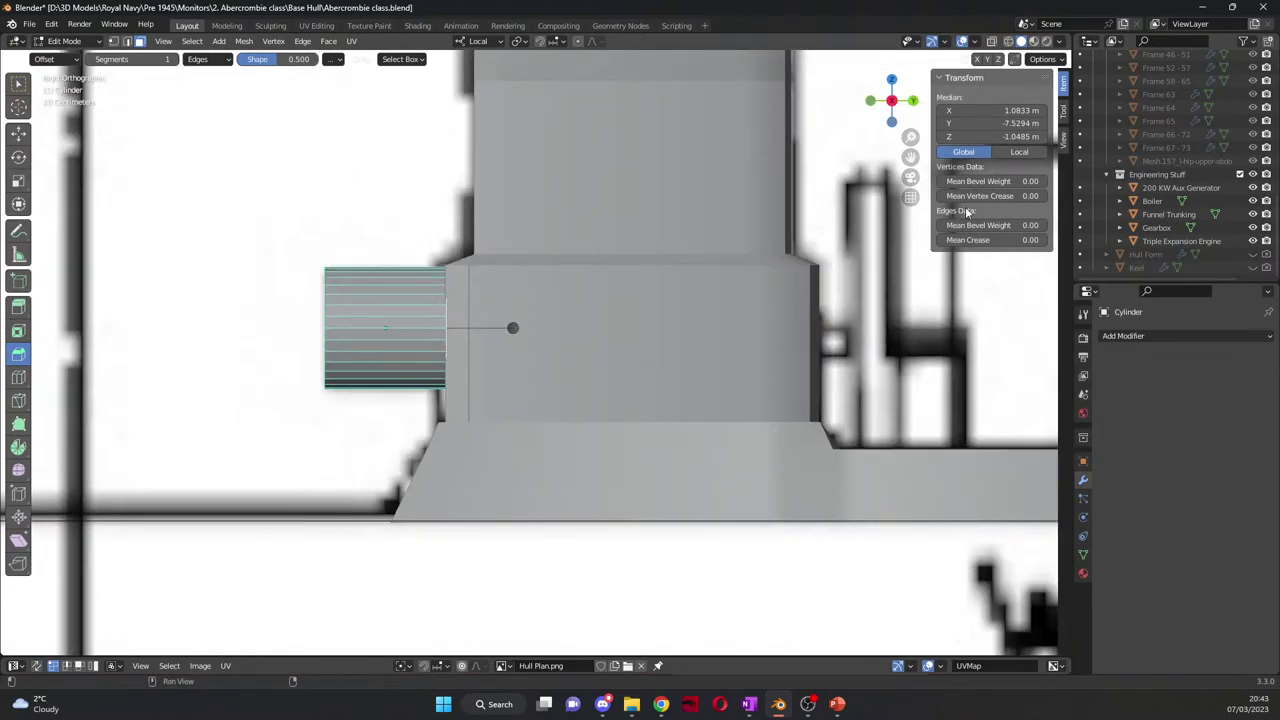
left_click(1006, 41)
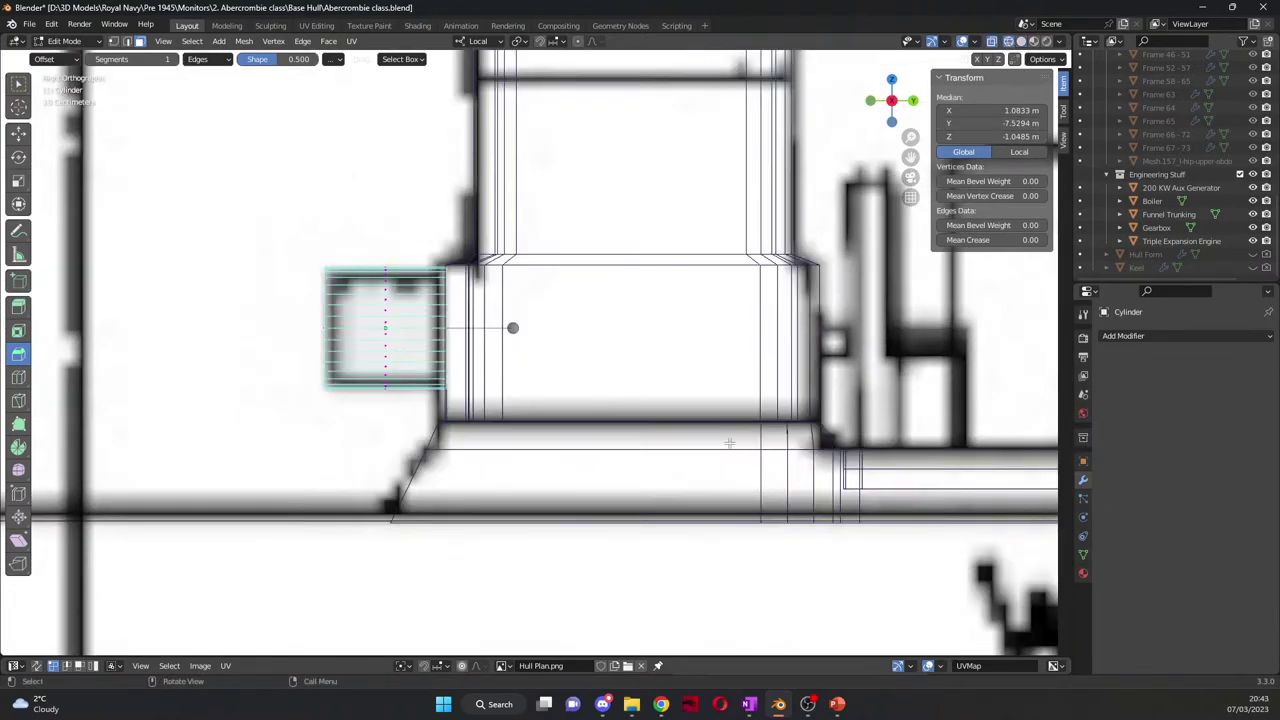
key("i")
left_click(640, 412)
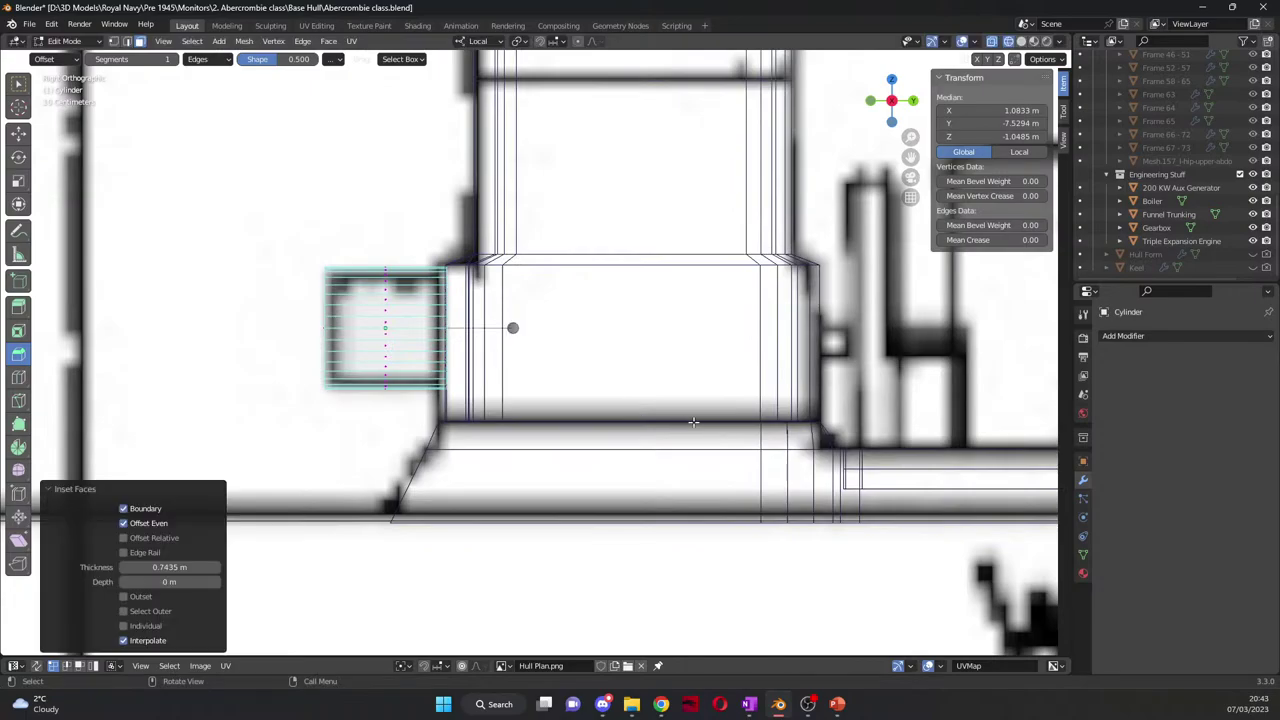
Step: Extrude the inset face about 2.41 m through the generator body to form a long thin shaft
middle_click_drag(688, 422, 642, 416)
scroll(645, 415, "down", 3)
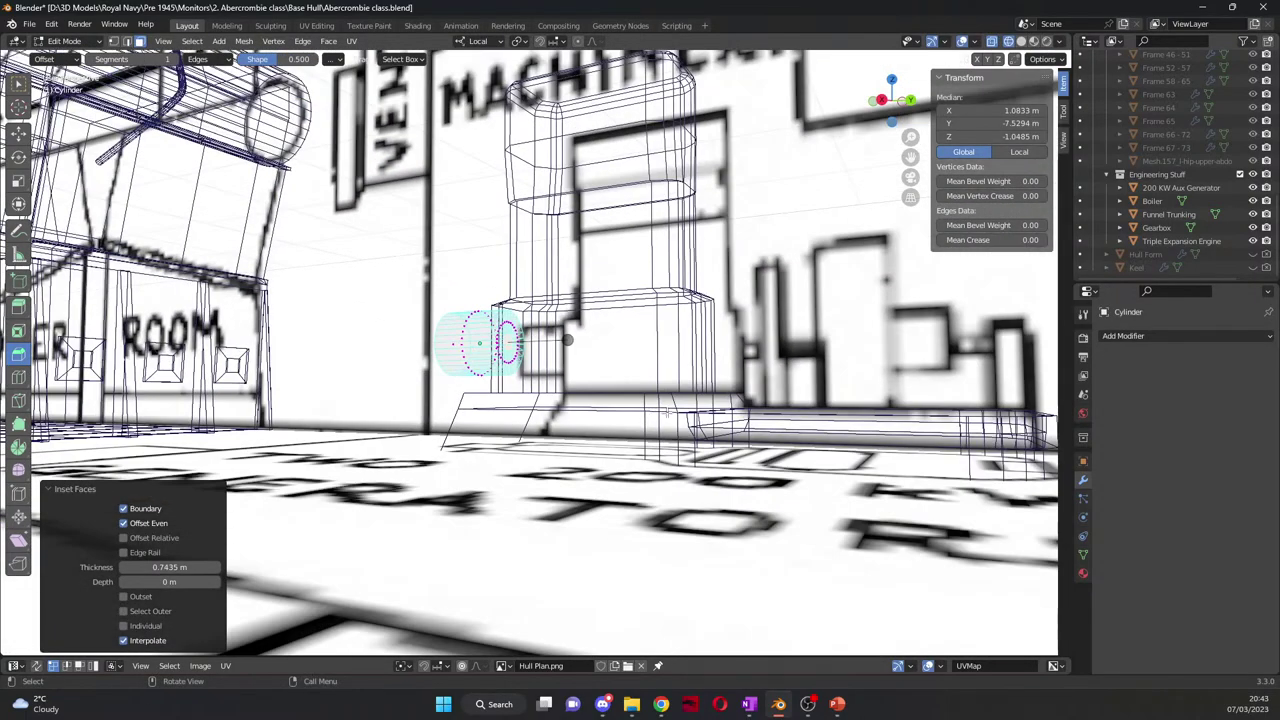
key("e")
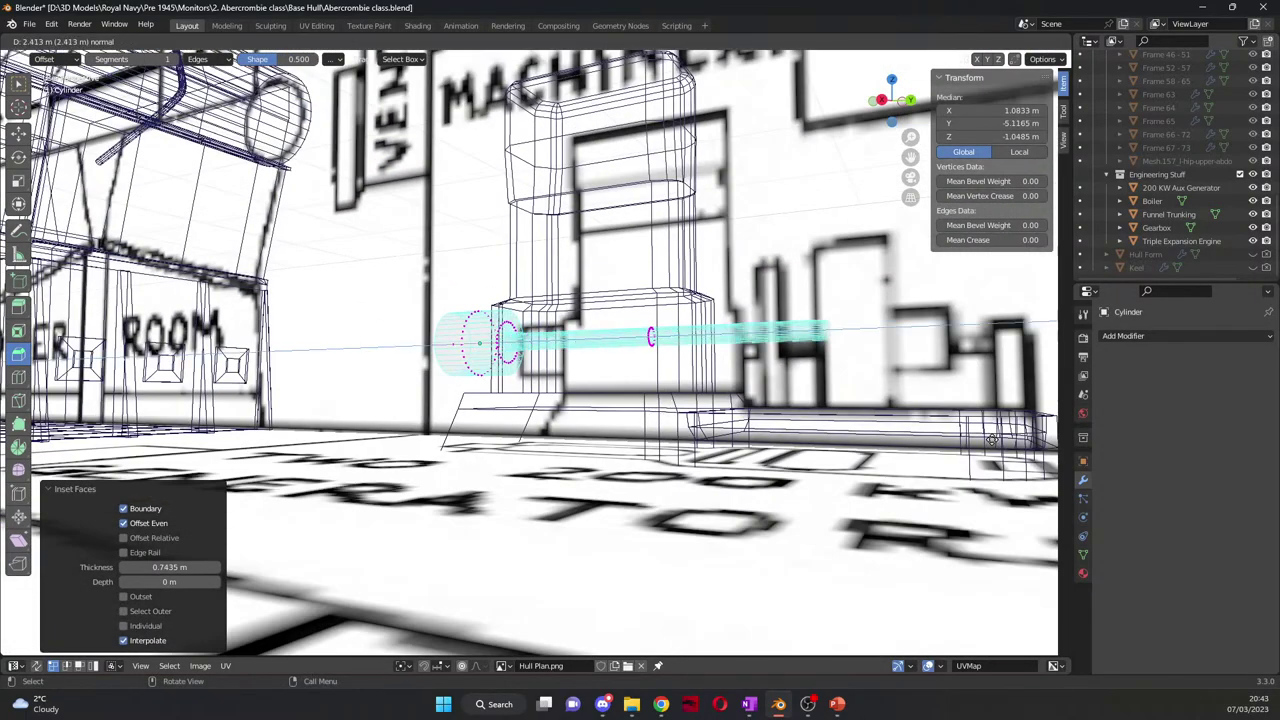
left_click(991, 440)
key("KP_3")
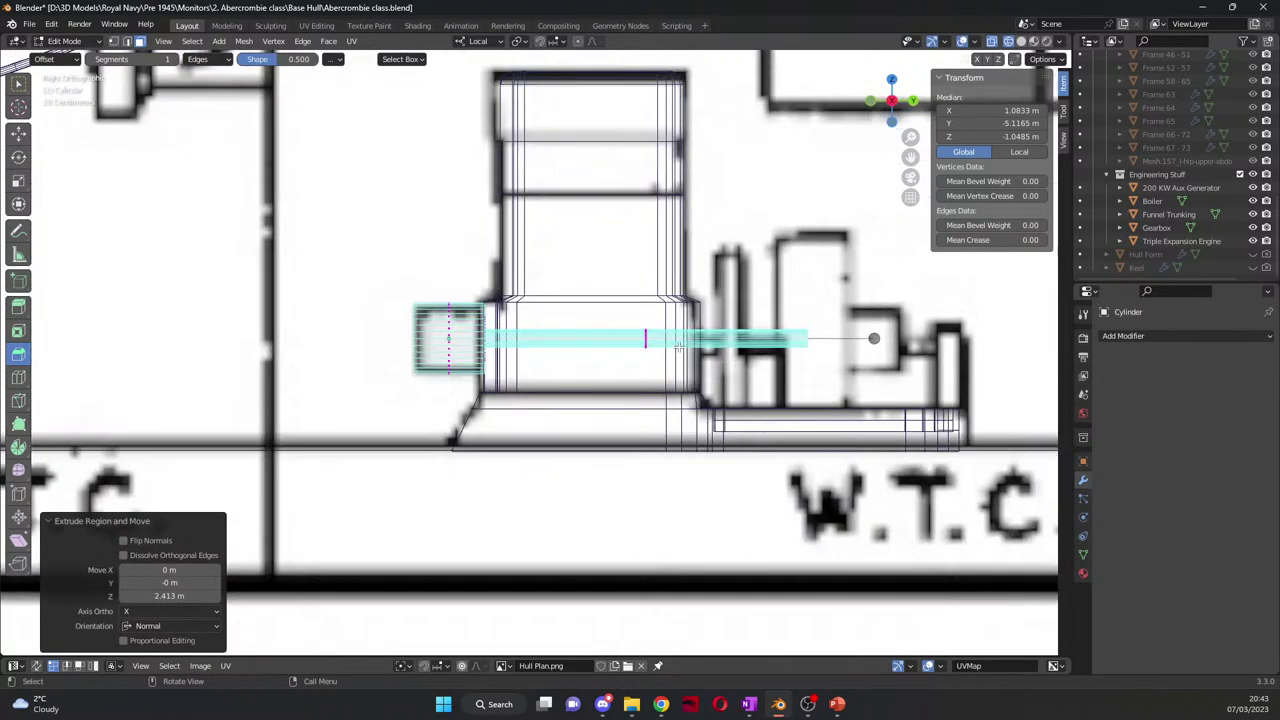
Step: Lower the whole cylinder object to about Z -1.11 m to match the shaft height drawn on the profile plan
key("Tab")
left_click_drag(447, 291, 462, 390)
left_click(380, 340)
left_click(429, 312)
Step: Raise only the thick end section of the cylinder about 0.05 m to fit its drawn box
key("Tab")
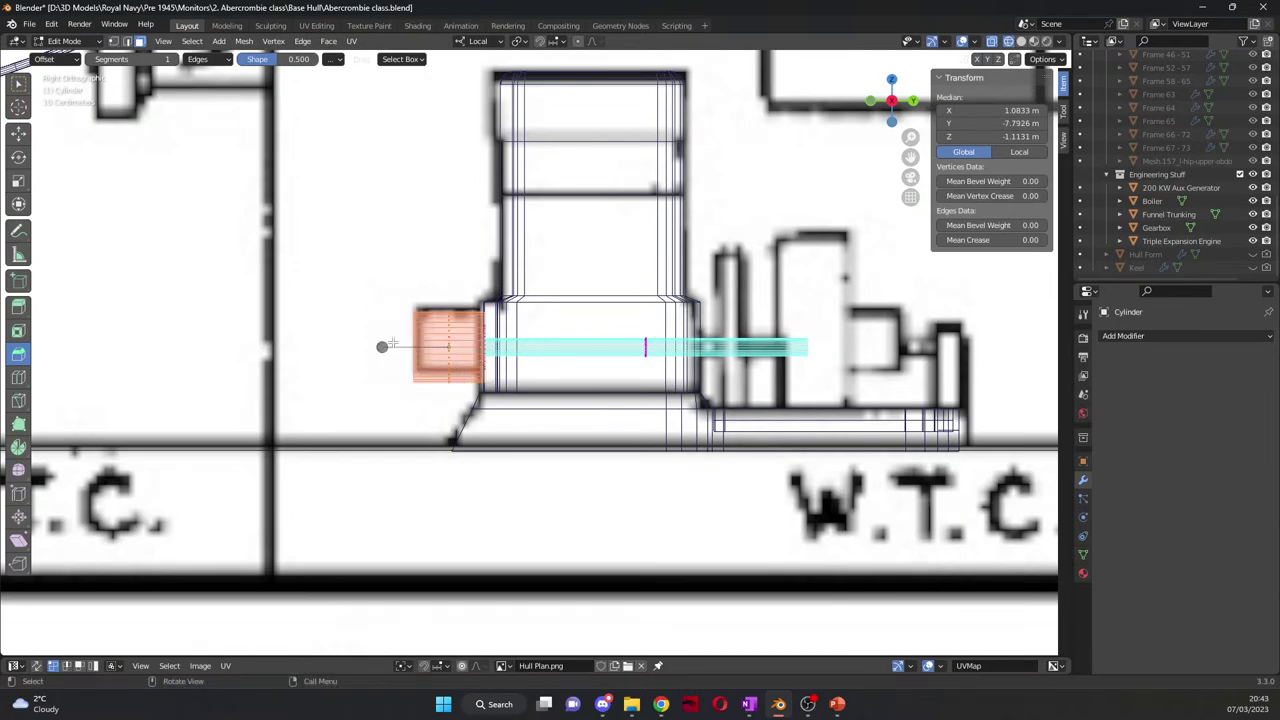
left_click(18, 132)
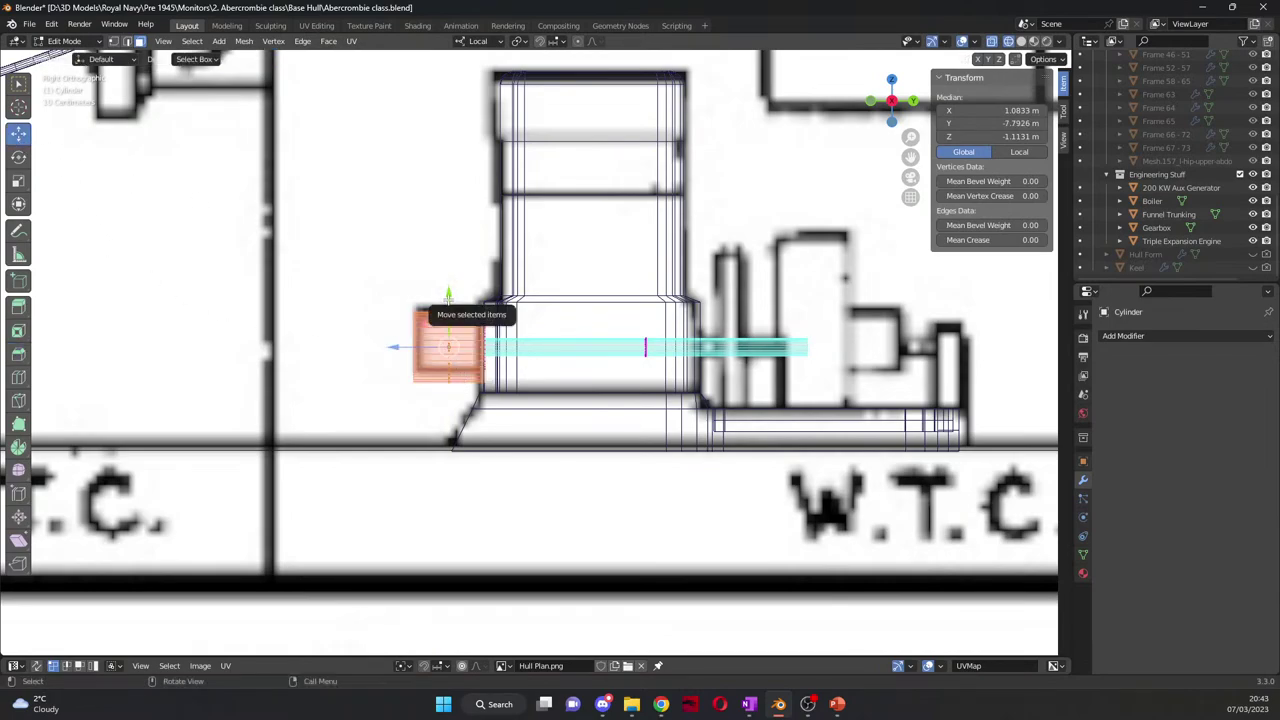
left_click_drag(449, 305, 450, 292)
Step: Narrow the thick end section across the ship to about 0.47 m to match the deck plan
middle_click_drag(450, 292, 618, 398)
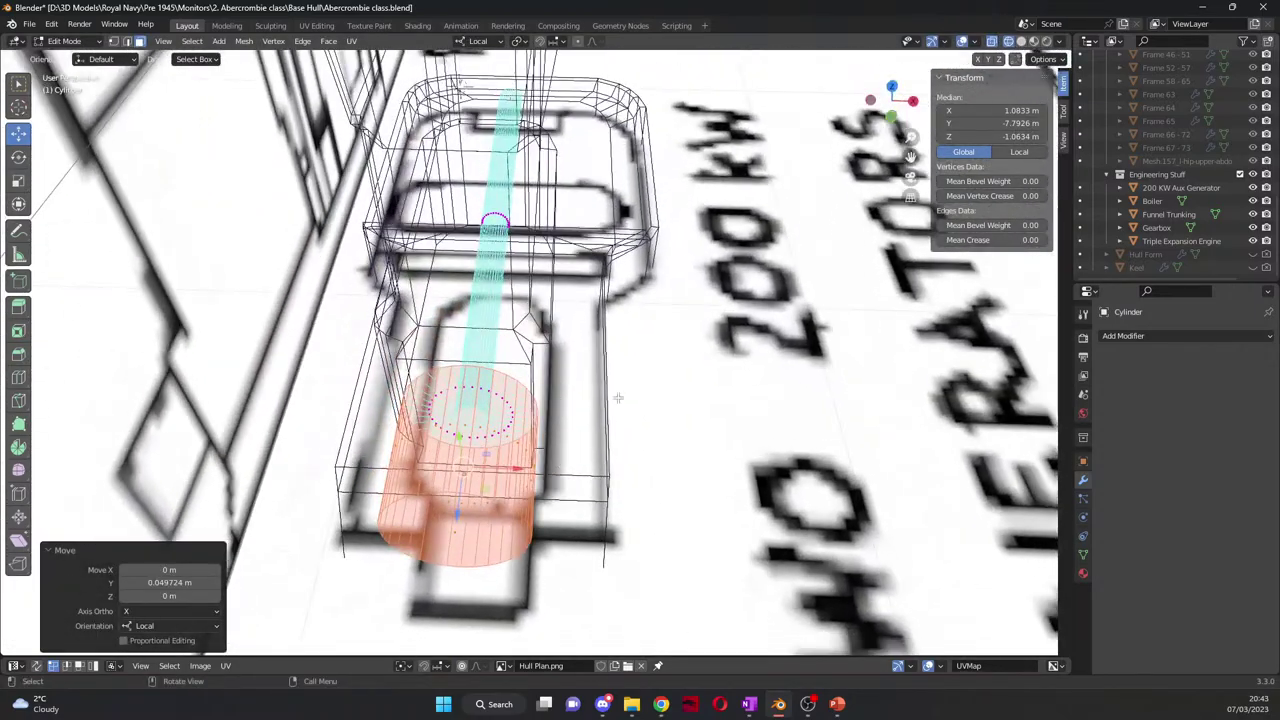
key("KP_7")
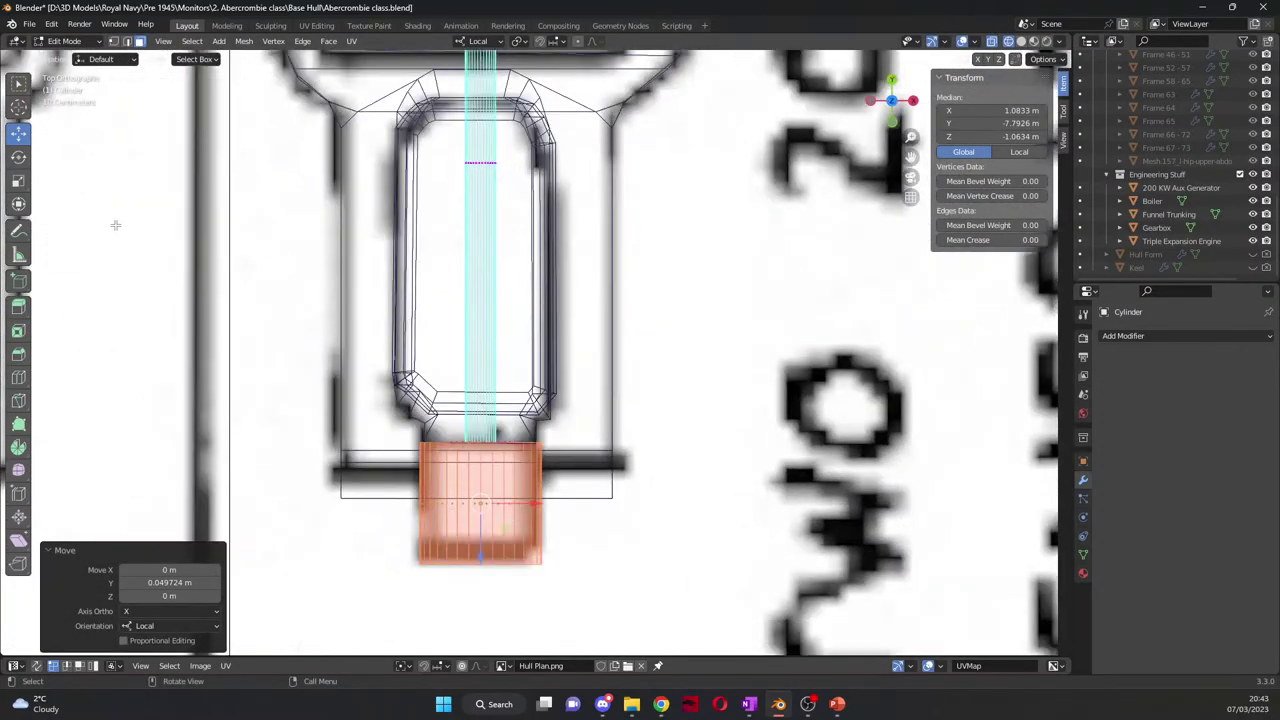
left_click(18, 180)
left_click_drag(522, 499, 528, 502)
middle_click_drag(691, 532, 520, 392)
key("Tab")
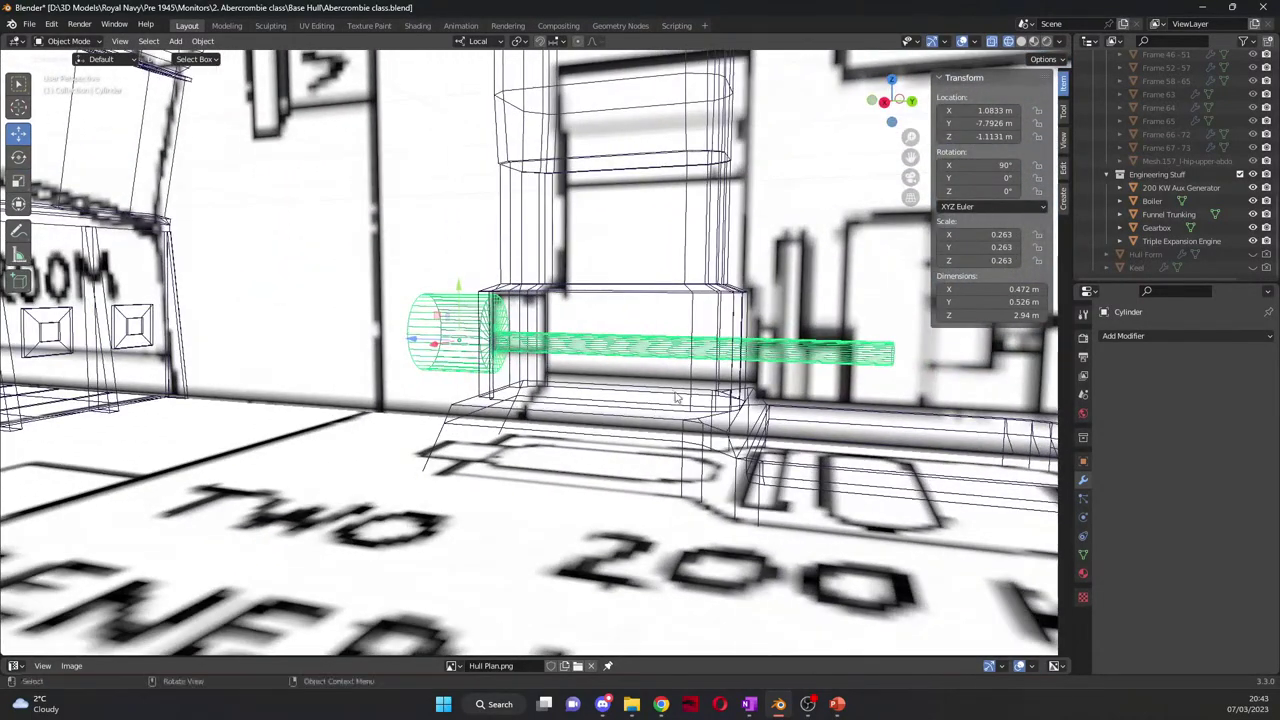
Step: Extend the shaft's free end to the last drawn bearing block, making the whole part about 3.9 m long
left_click_drag(911, 157, 634, 135)
middle_click_drag(555, 326, 605, 338)
key("Tab")
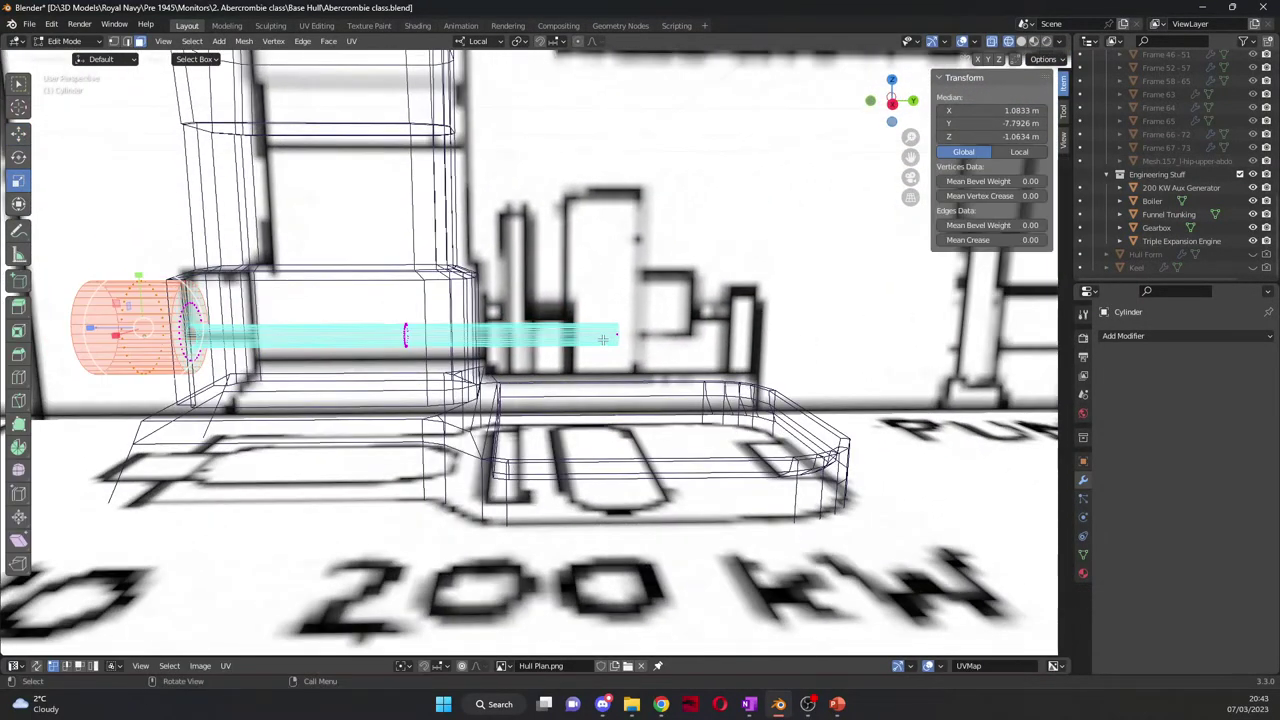
left_click(615, 318)
key("KP_3")
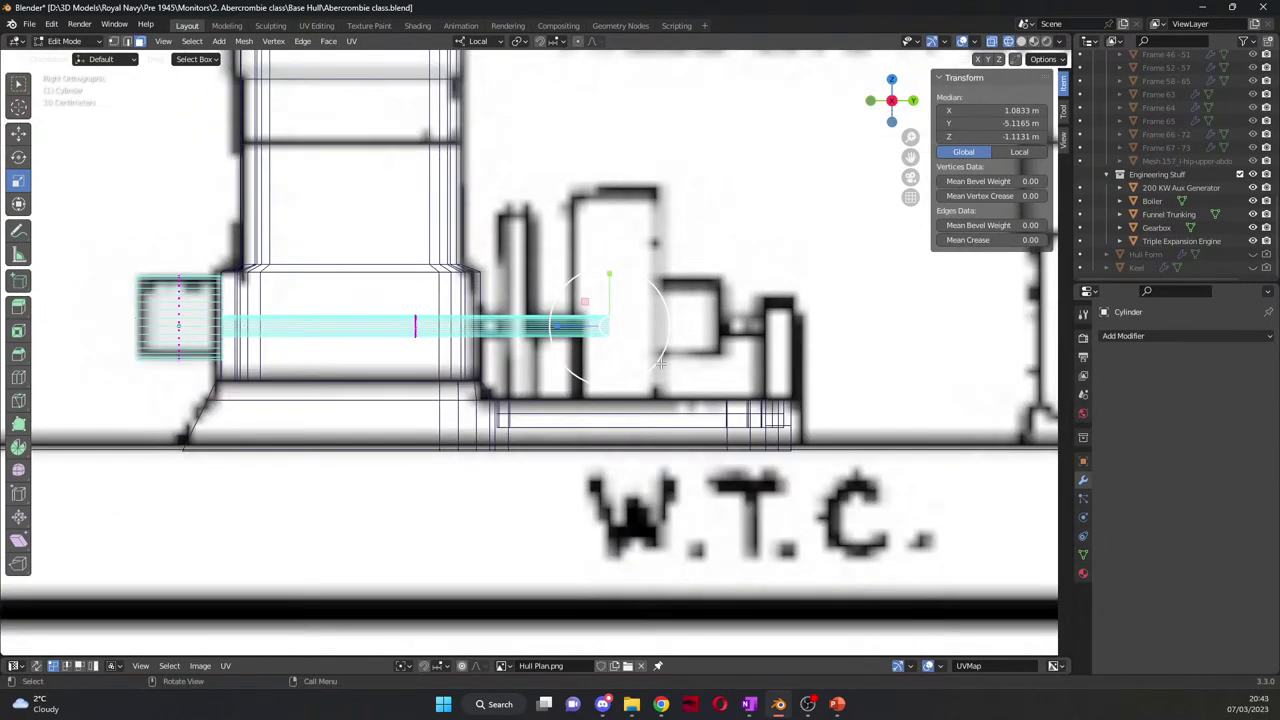
left_click(22, 136)
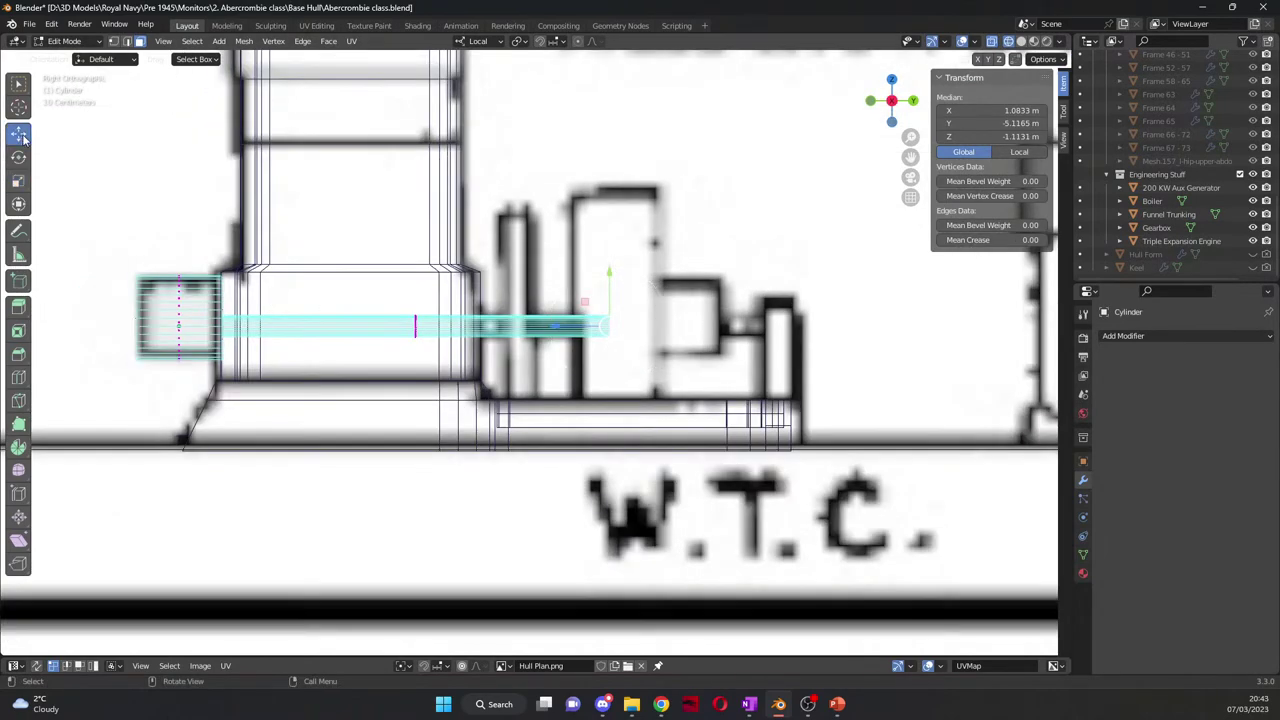
left_click_drag(567, 328, 731, 345)
key("Tab")
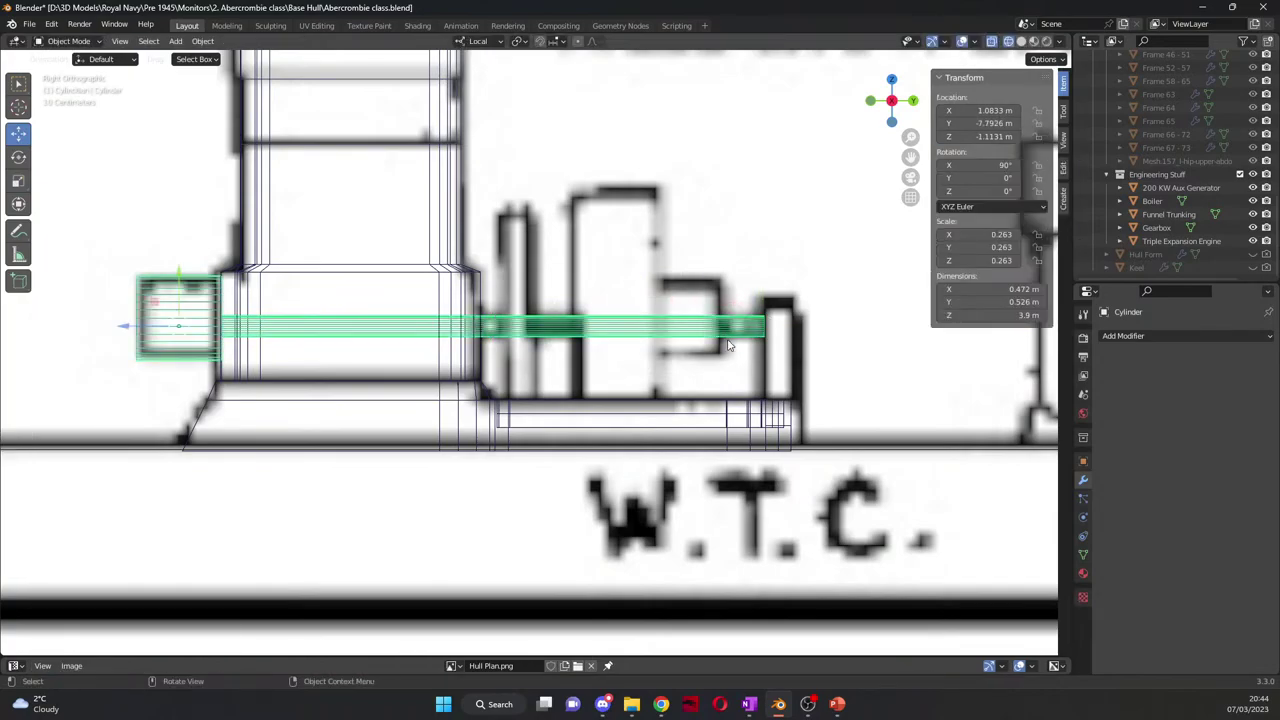
Step: Return to solid shading and join the shaft cylinder into the 200 KW Aux Generator object
middle_click_drag(752, 365, 662, 372)
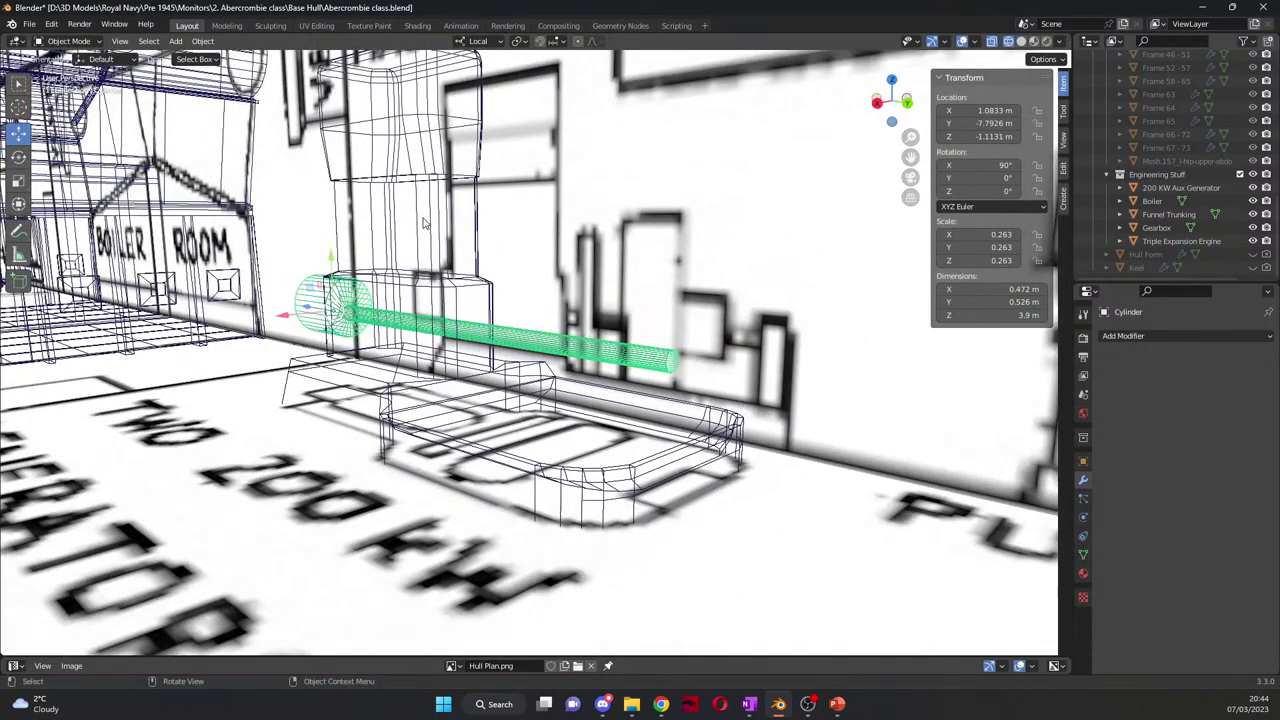
left_click(422, 222)
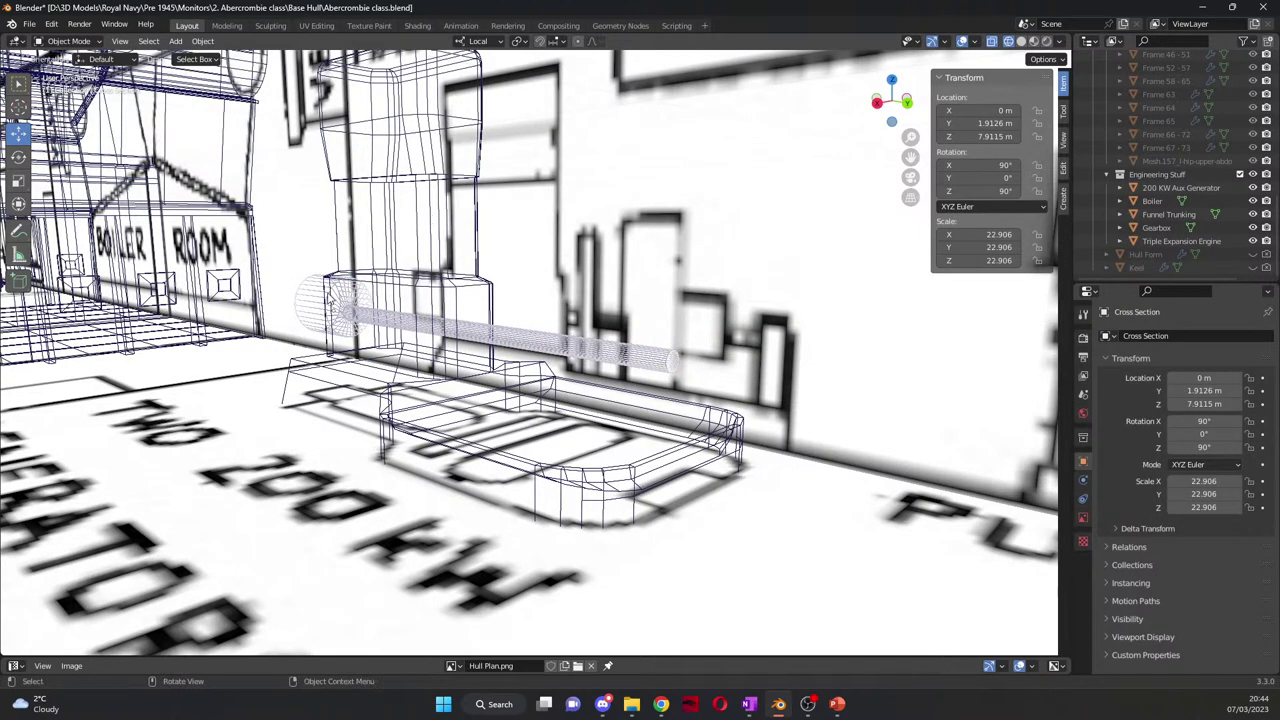
left_click(336, 299)
left_click(326, 300)
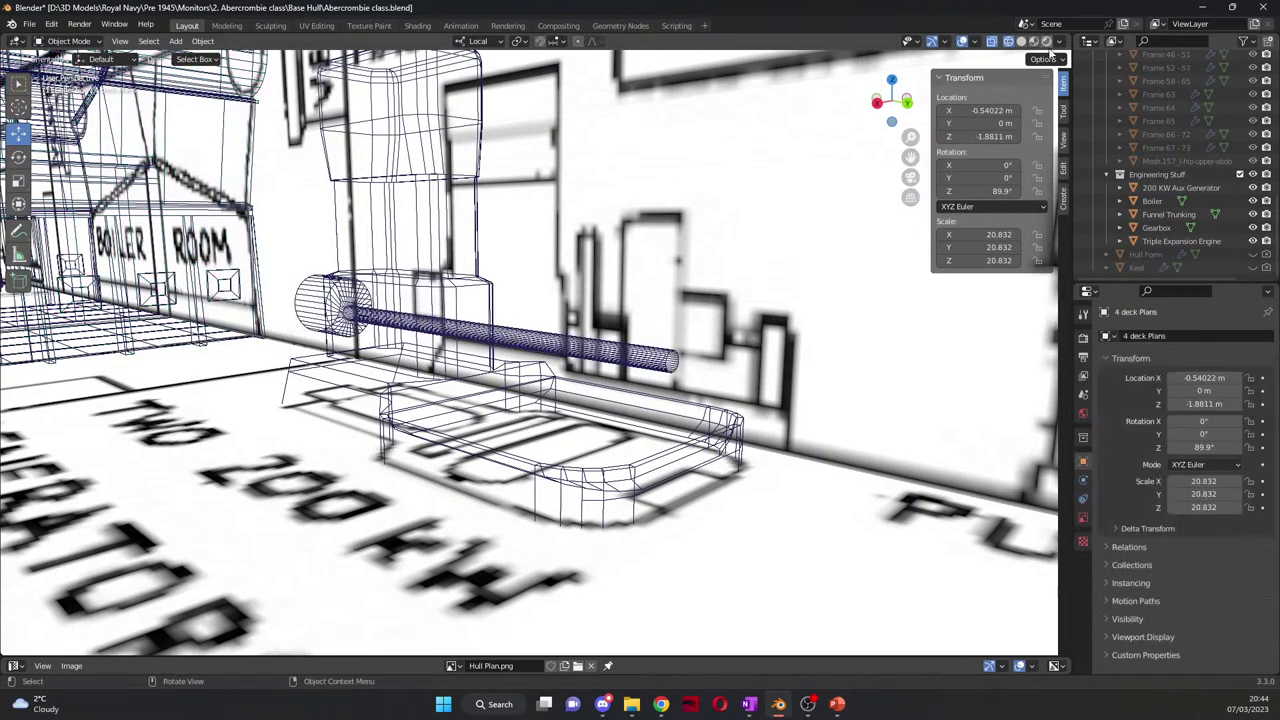
key("shift+z")
left_click(560, 354)
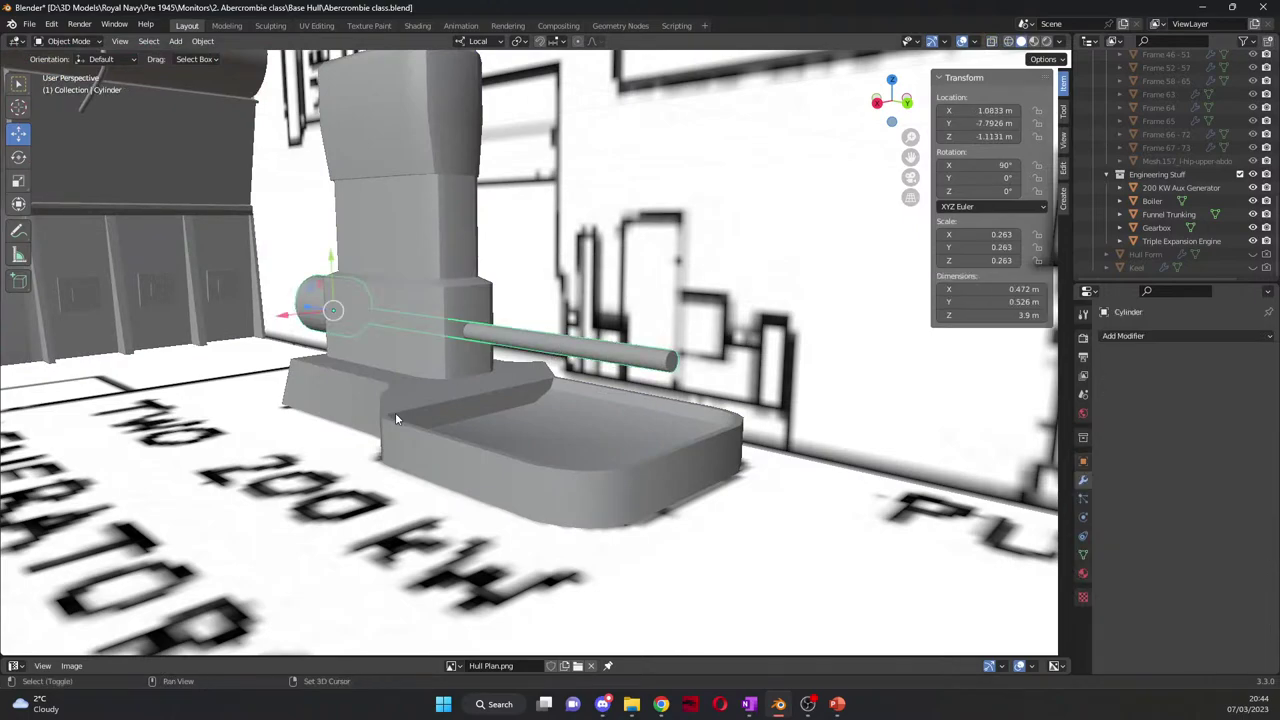
key("ctrl+j")
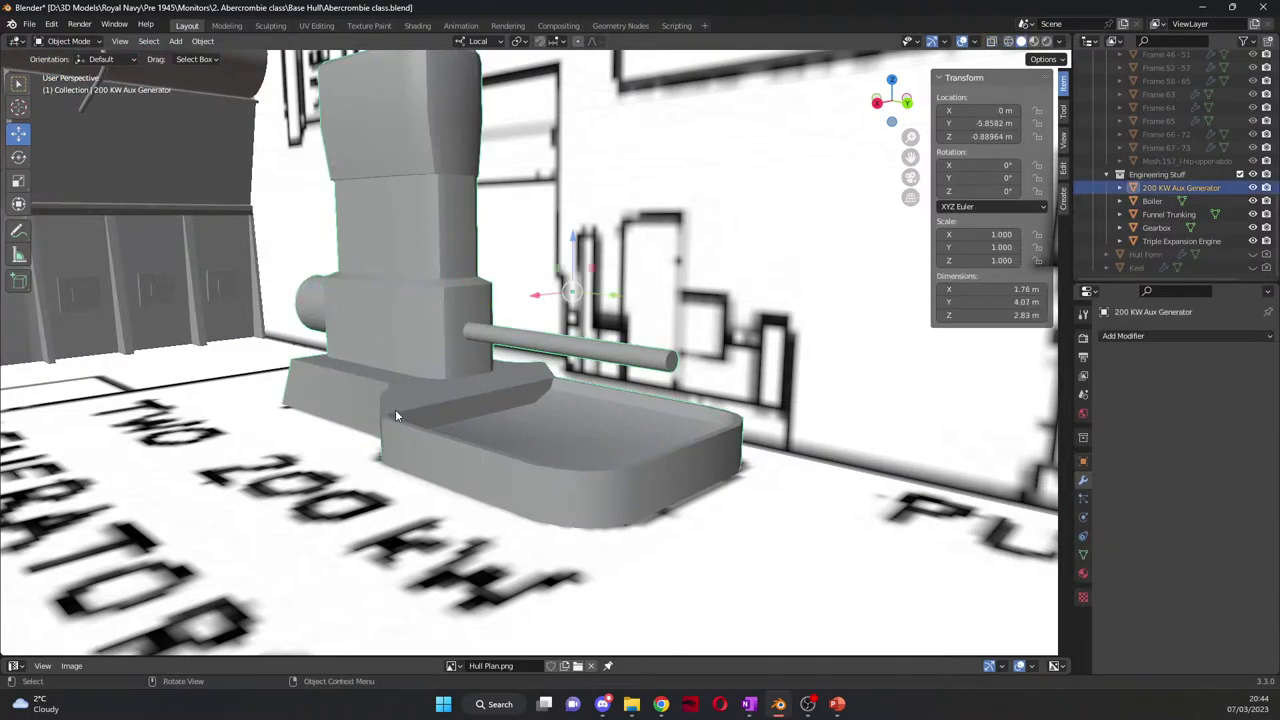
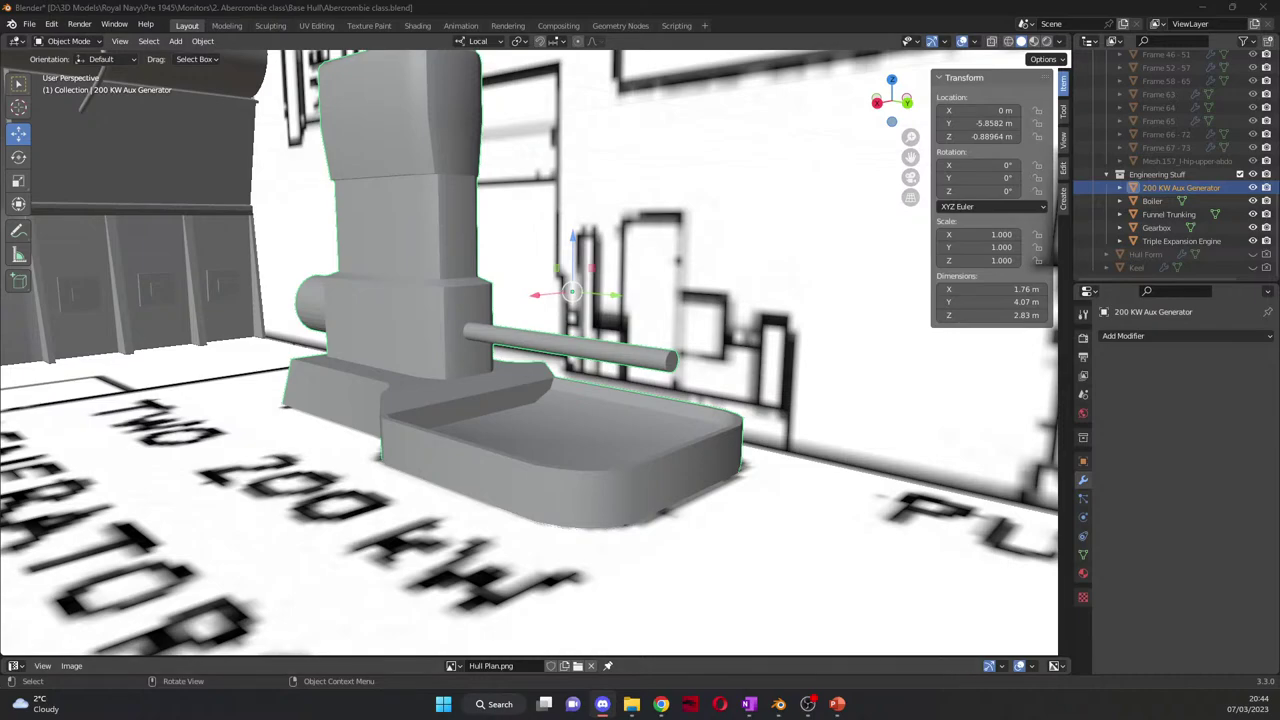
Step: Apply auto smooth shading to the 200 KW Aux Generator object and check its surfaces
middle_click_drag(849, 514, 845, 478)
key("KP_3")
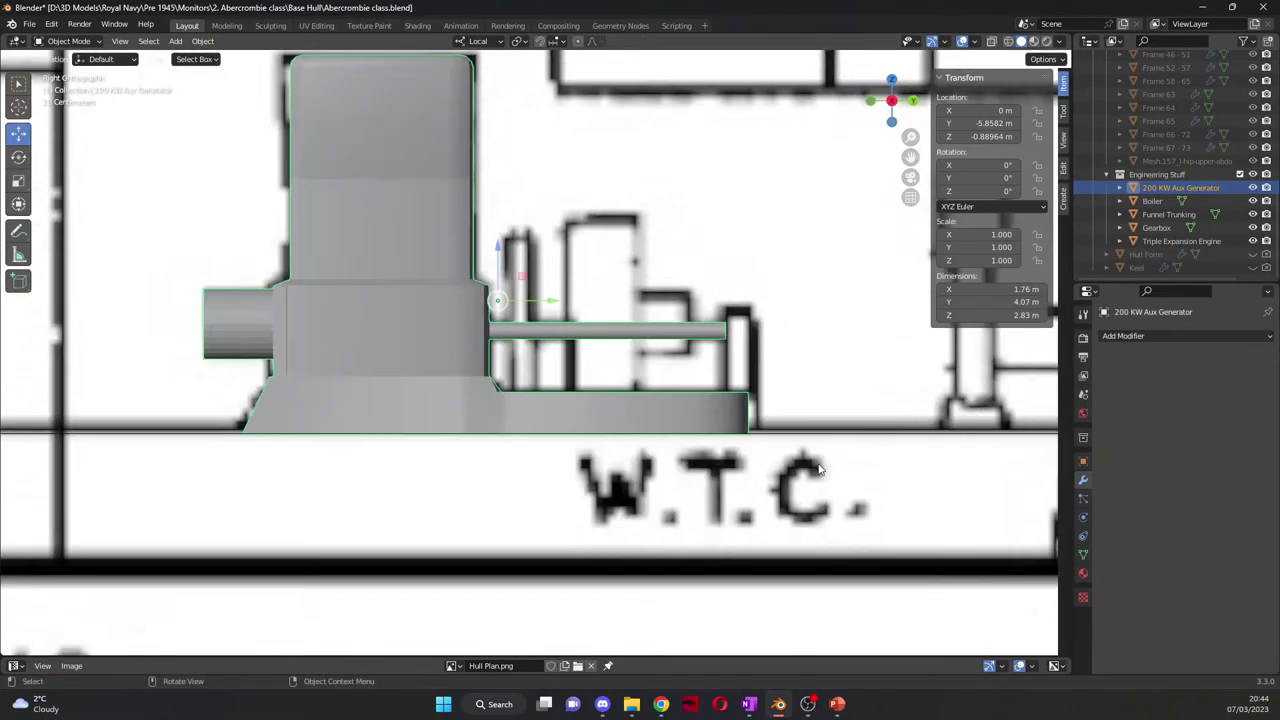
scroll(834, 491, "down", 3)
scroll(834, 491, "up", 3)
right_click(292, 325)
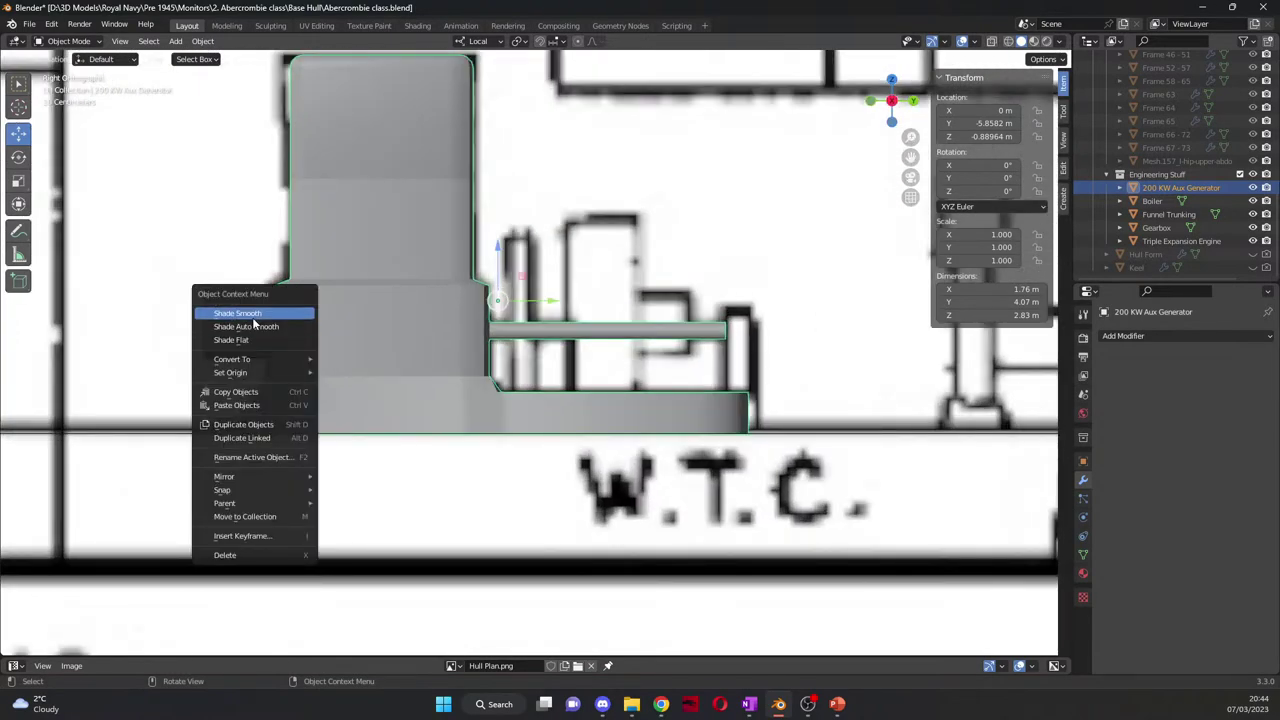
left_click(252, 326)
middle_click_drag(355, 360, 584, 397)
key("KP_3")
scroll(666, 410, "down", 4)
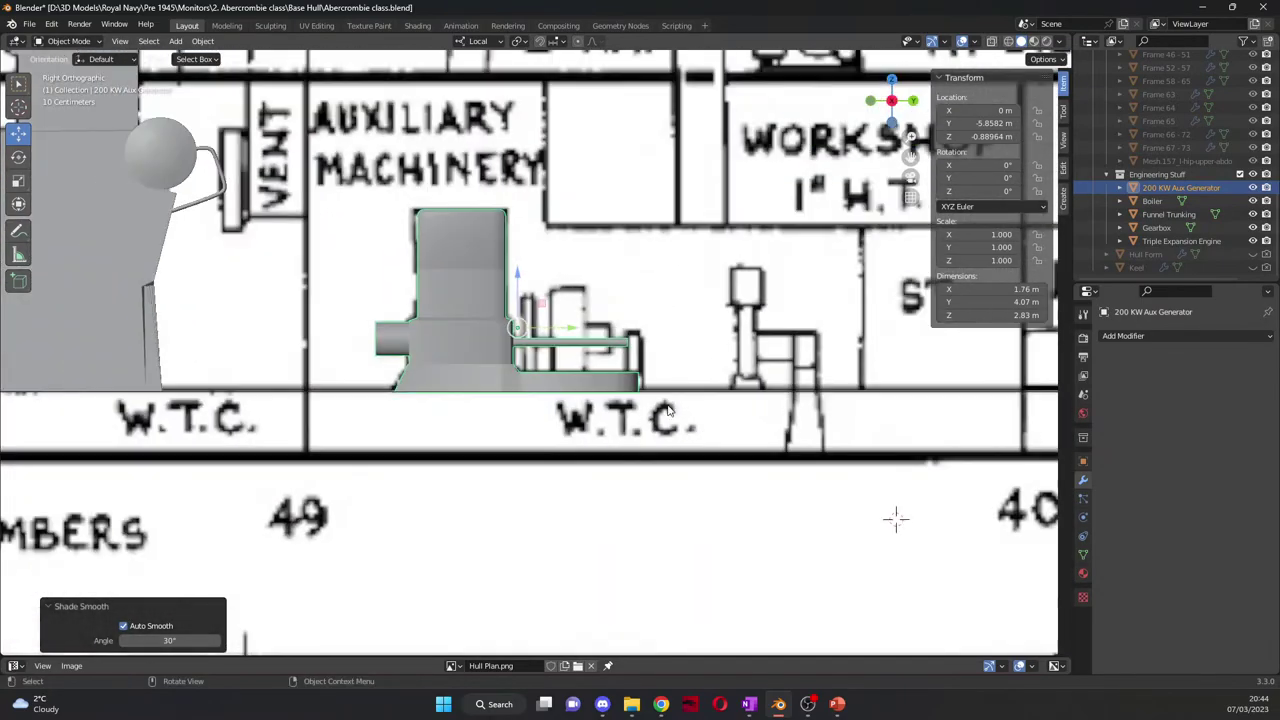
Step: Examine the drawn auxiliary machinery space and the generator's remaining parts on the cross-section plan
left_click(668, 410)
scroll(660, 405, "down", 6)
scroll(594, 384, "up", 2)
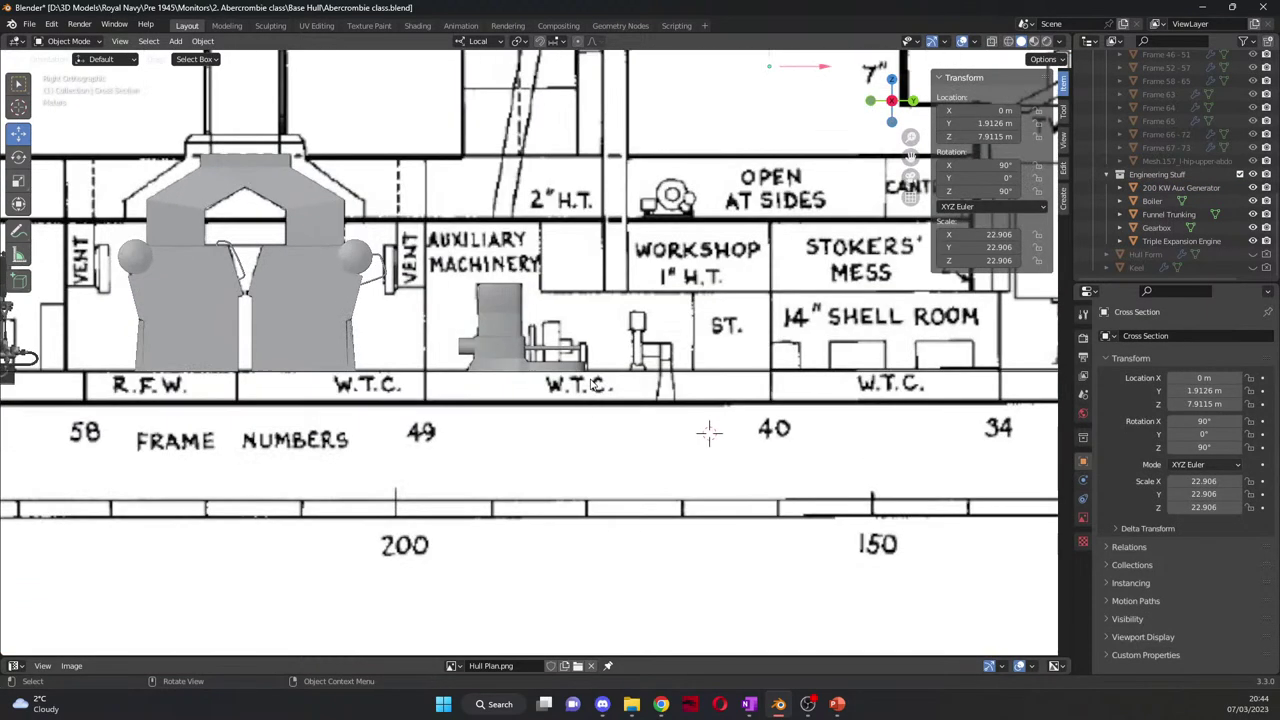
scroll(557, 525, "down", 4)
scroll(545, 571, "up", 1)
scroll(543, 444, "up", 4)
scroll(541, 447, "up", 3)
scroll(545, 435, "up", 1)
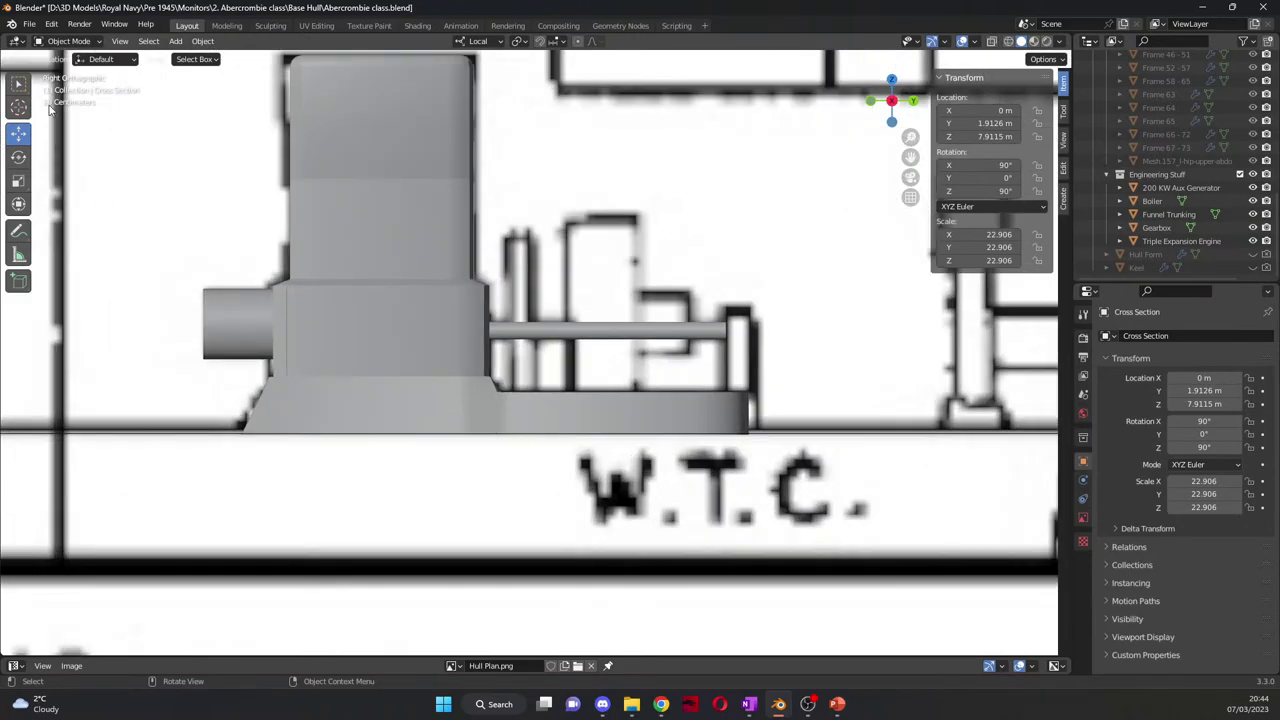
Step: Add a mesh cylinder and move it onto the generator shaft, at about Y -5.64 m and Z -1.10 m
left_click(175, 41)
mouse_move(225, 56)
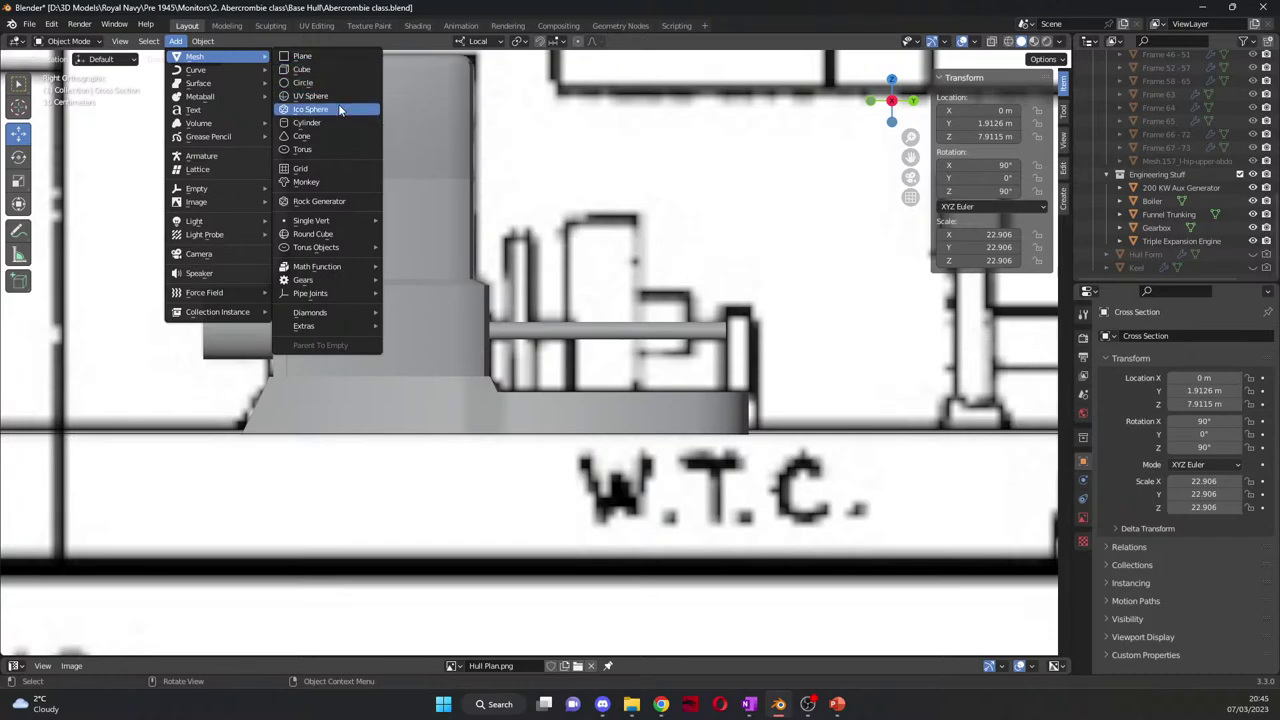
left_click(342, 130)
scroll(626, 294, "down", 11)
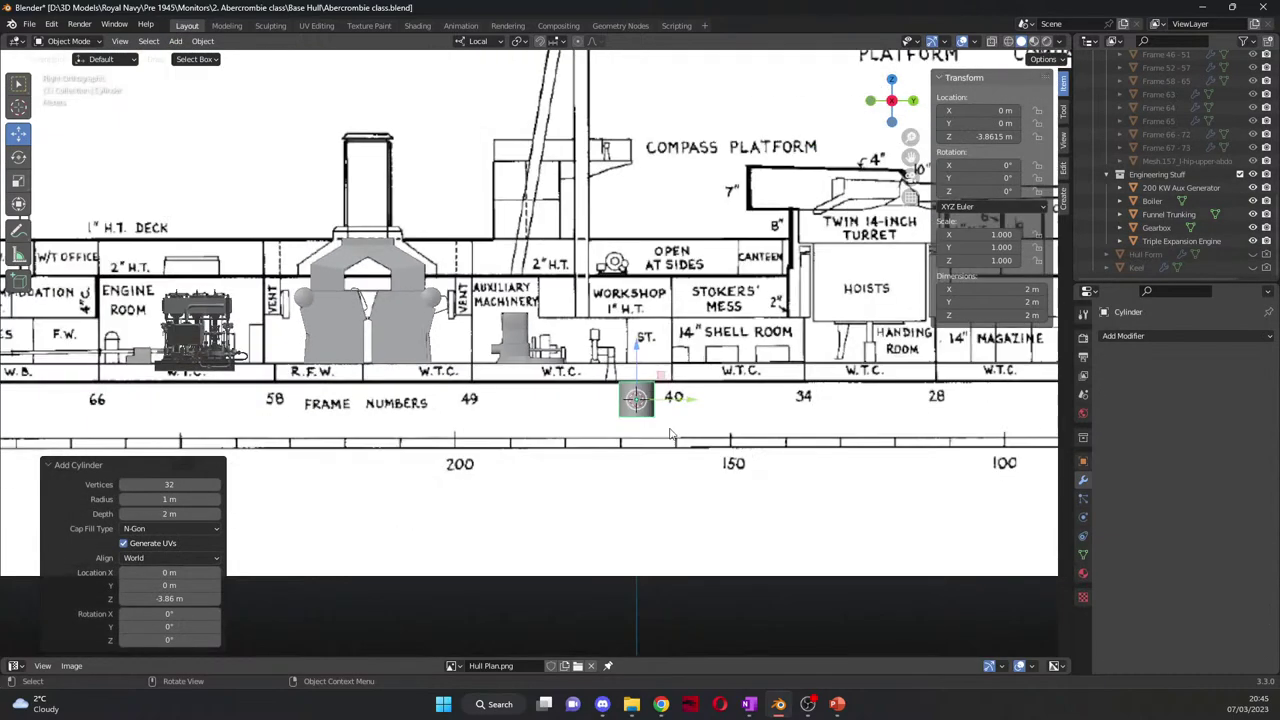
scroll(690, 440, "up", 5)
left_click_drag(839, 477, 582, 463)
left_click_drag(534, 428, 545, 332)
scroll(545, 332, "up", 9)
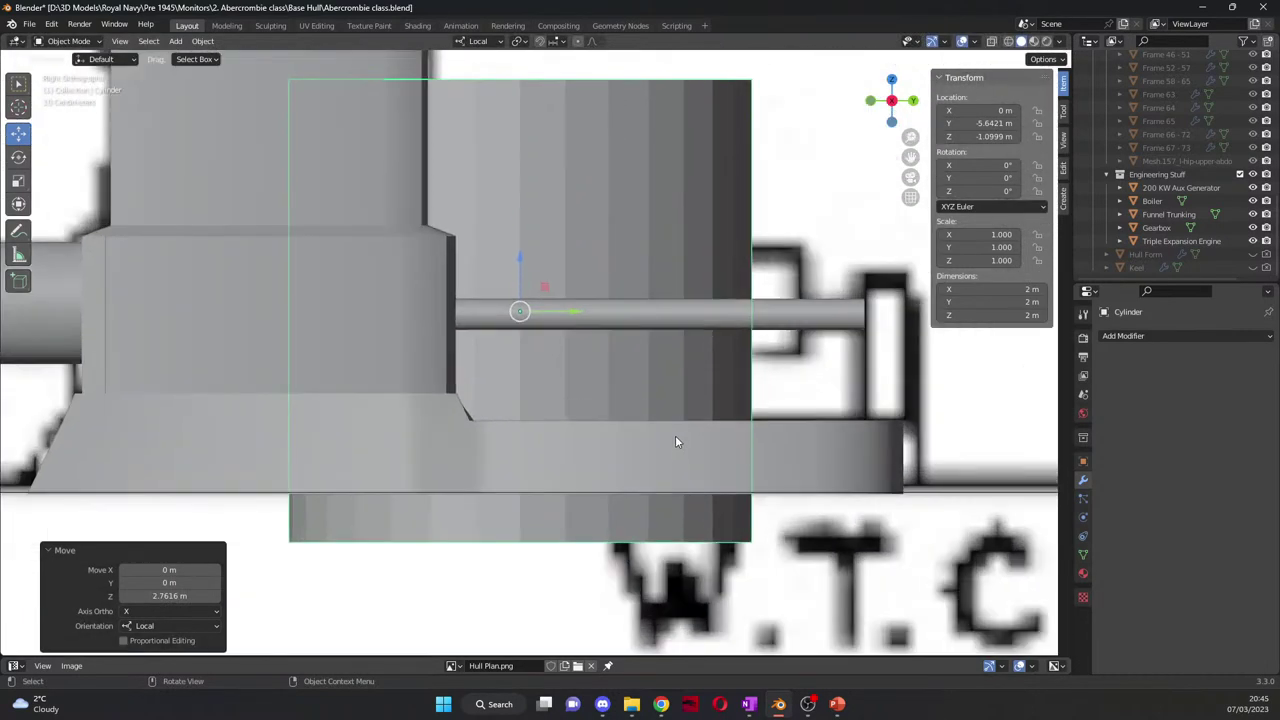
Step: Rotate the new cylinder exactly 90° in the side view so its axis runs along the shaft
key("r")
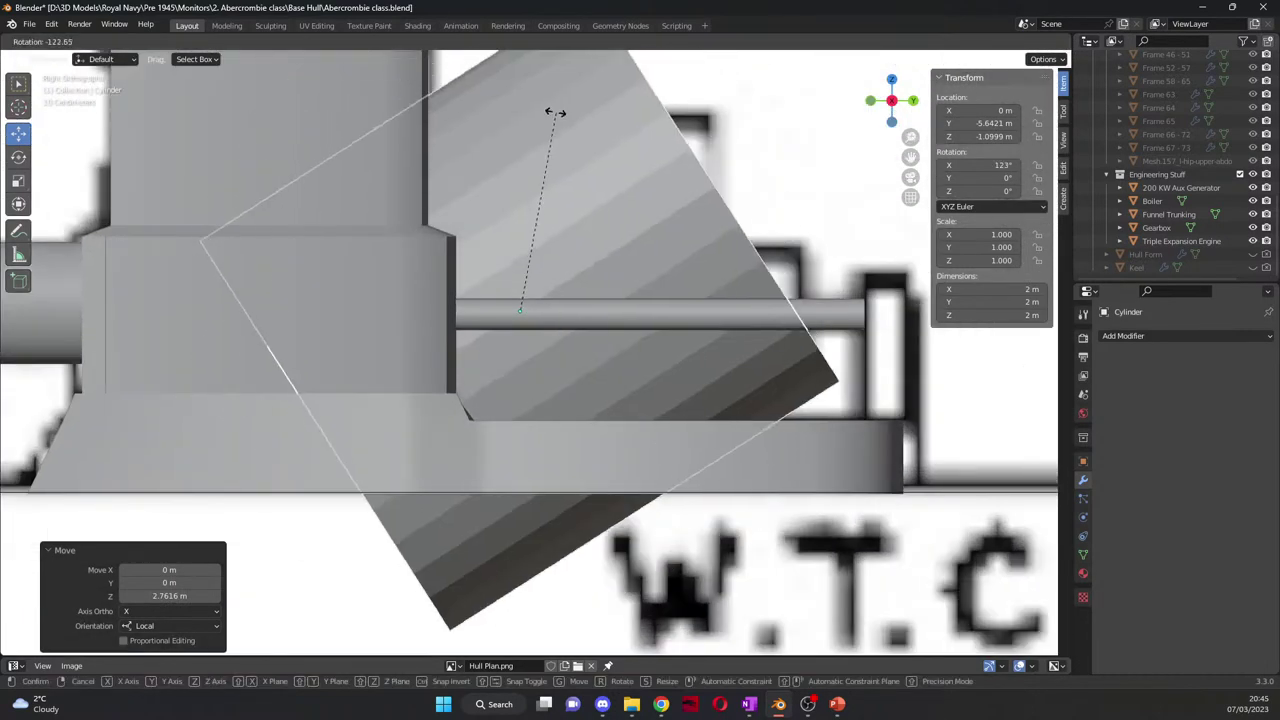
left_click(637, 185)
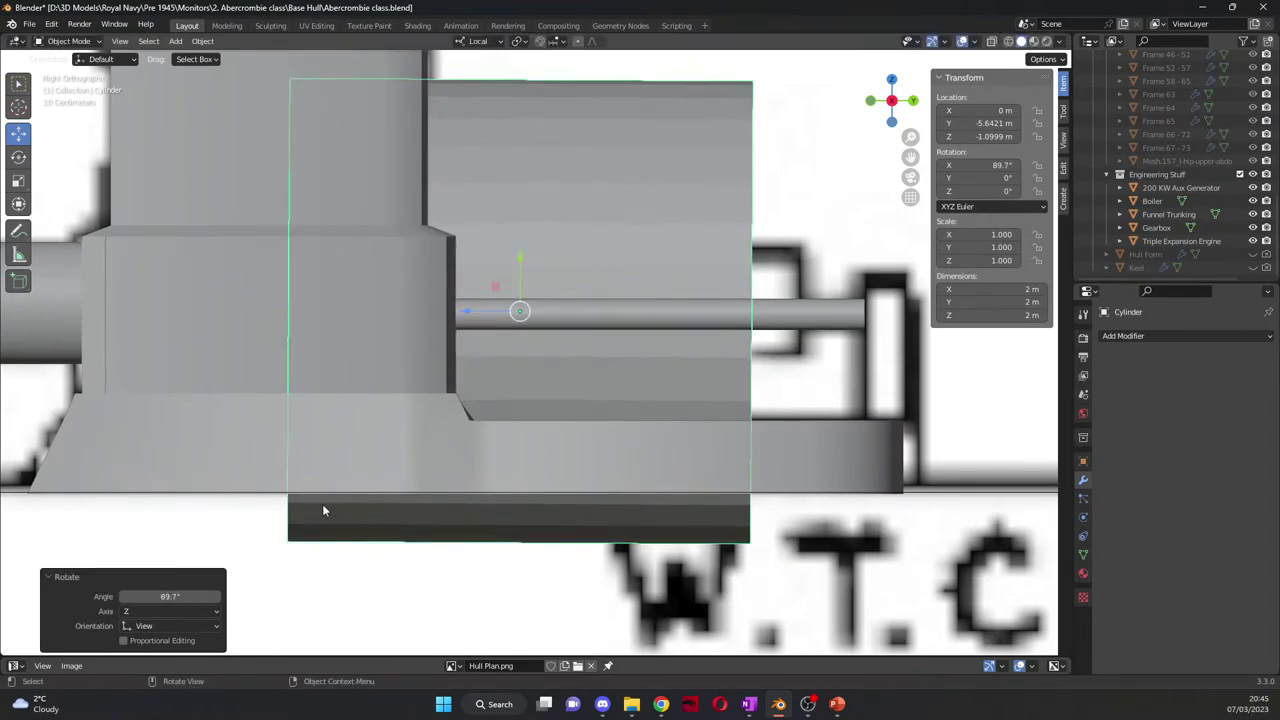
left_click(180, 594)
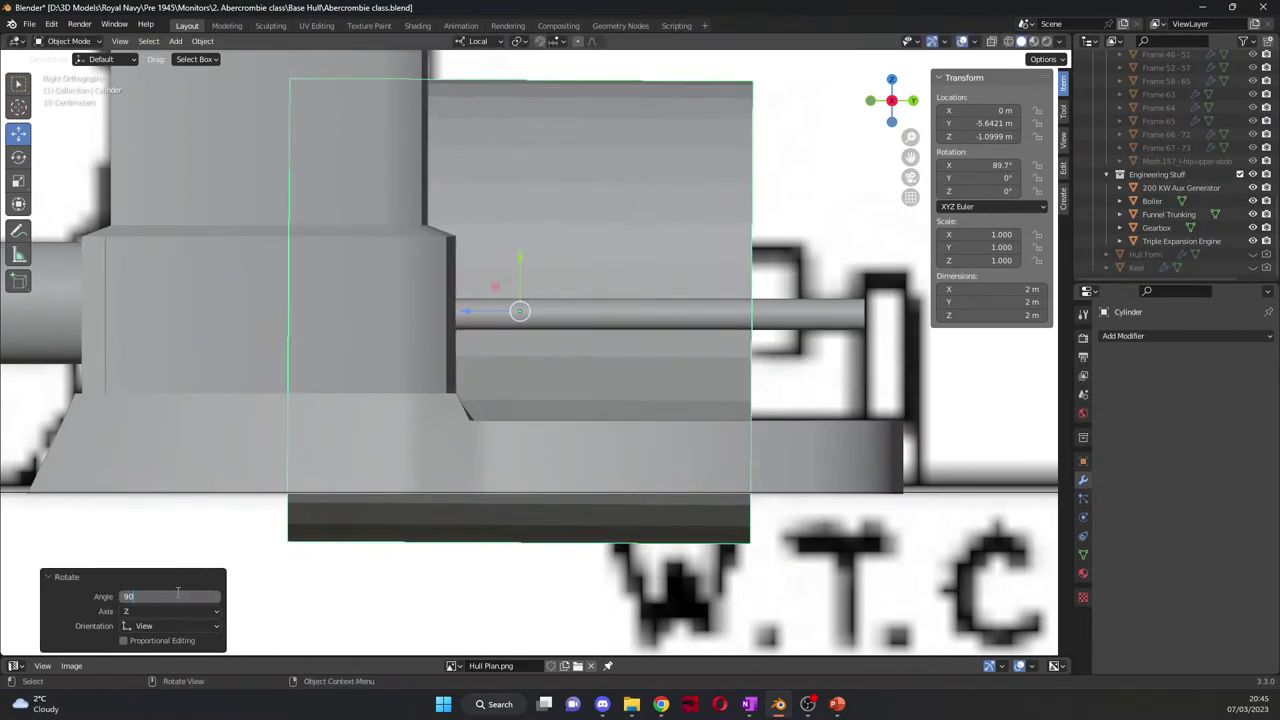
key("Return")
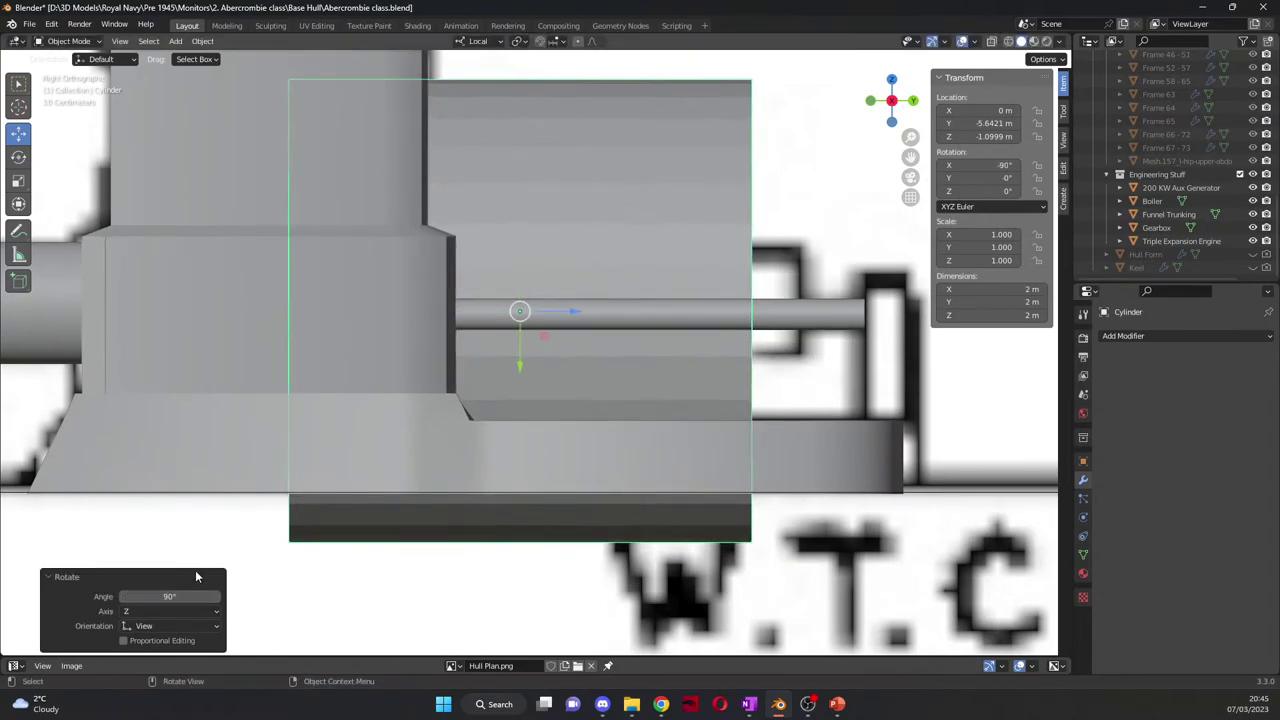
Step: Flatten the cylinder along the shaft and scale it down into a disc about 1.27 m across and 0.07 m thick
left_click(19, 181)
left_click_drag(572, 312, 520, 310)
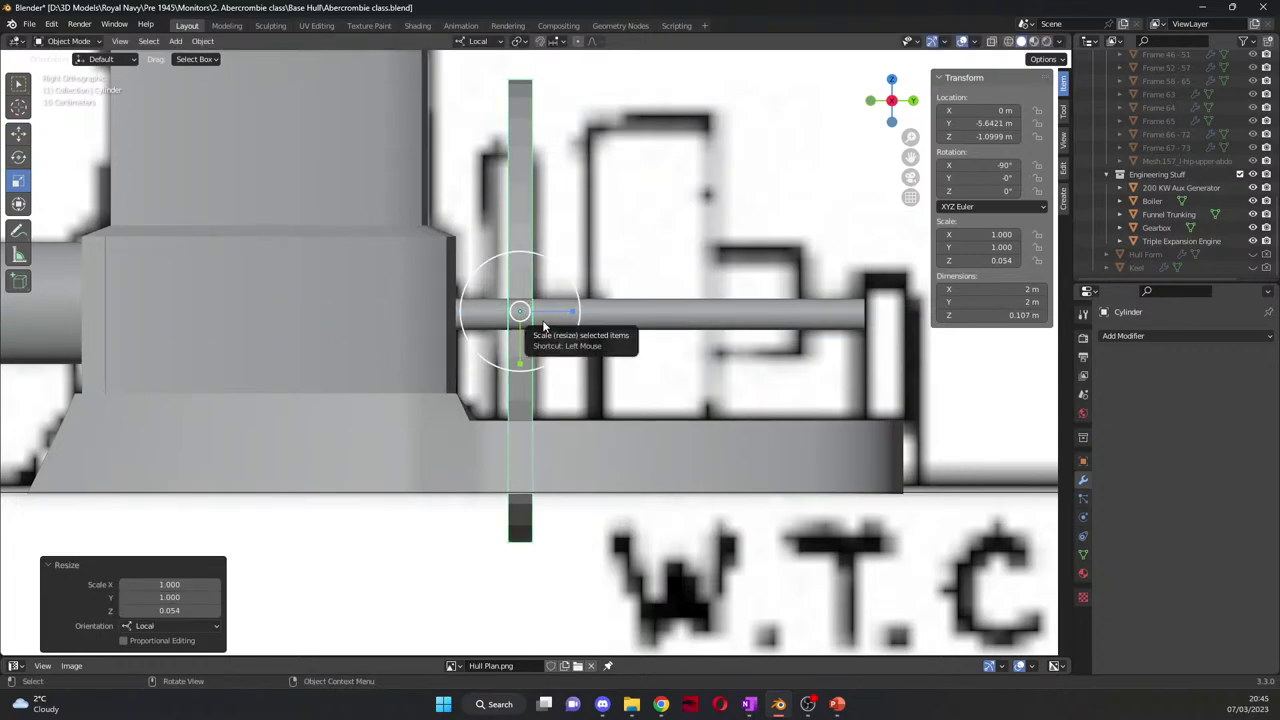
key("s")
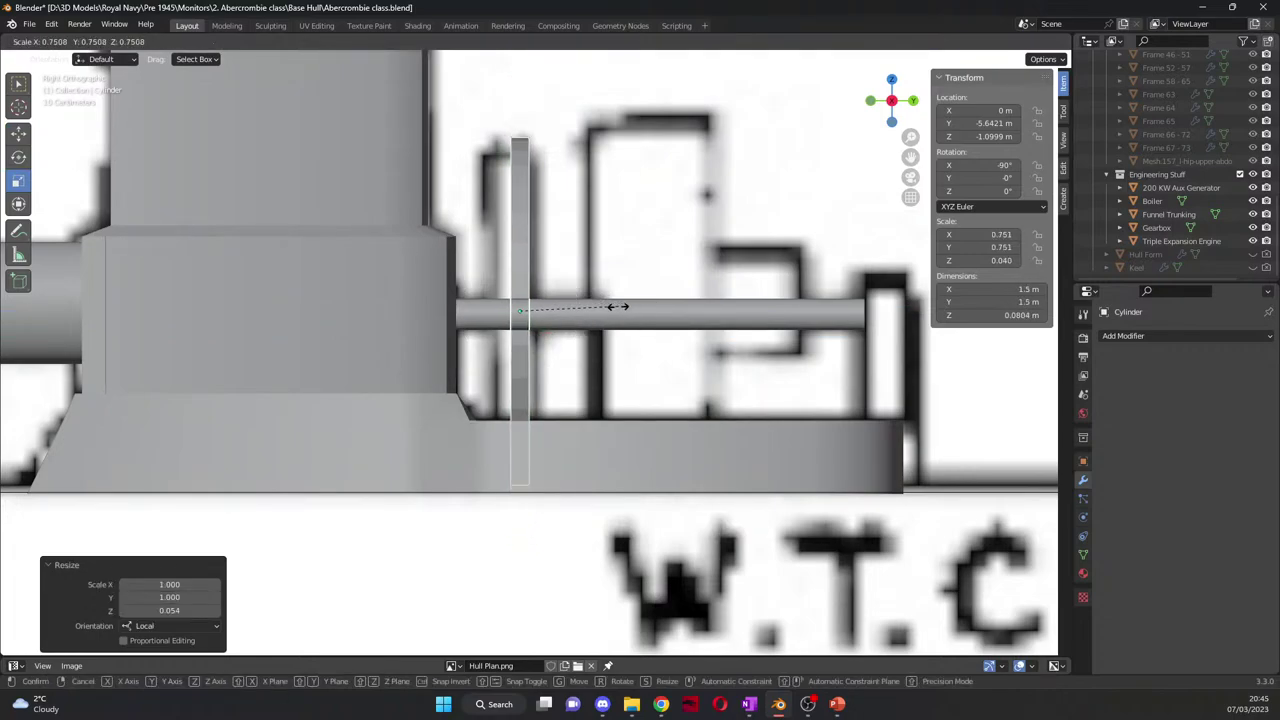
left_click(594, 318)
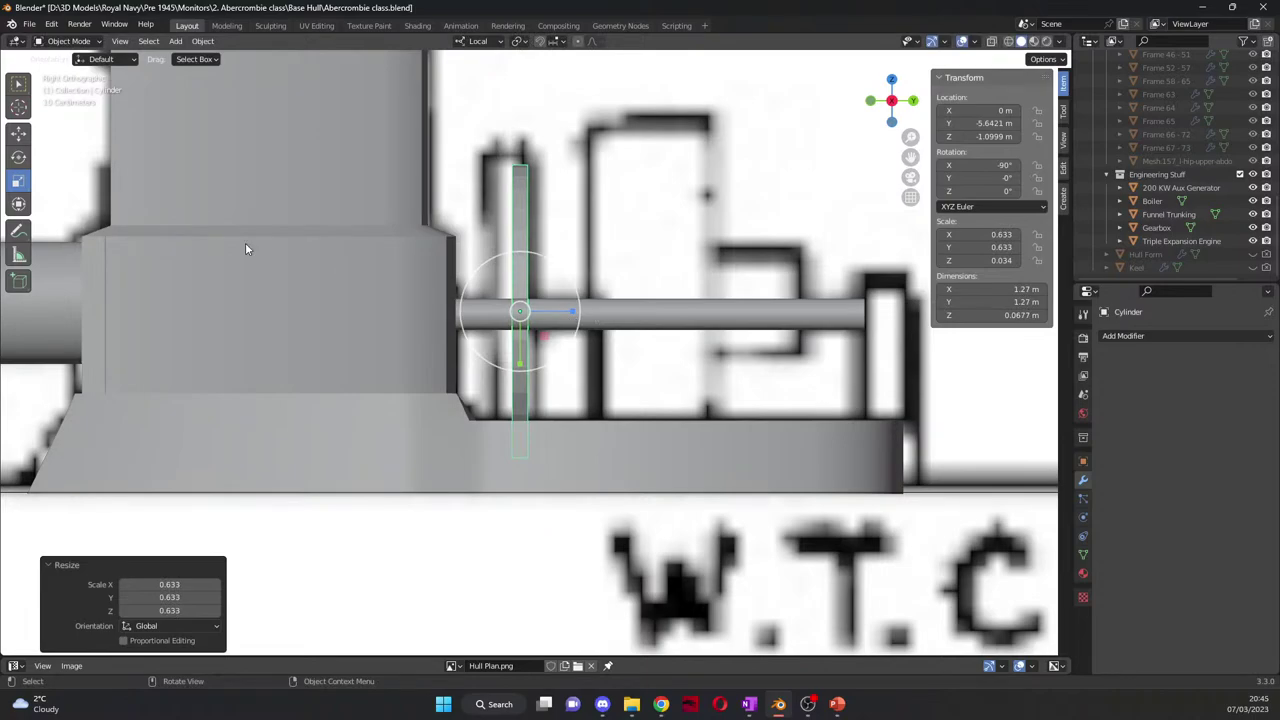
Step: Shift the disc along the shaft to its drawn outline at about Y -5.71 m and thicken it to about 0.18 m
left_click(18, 131)
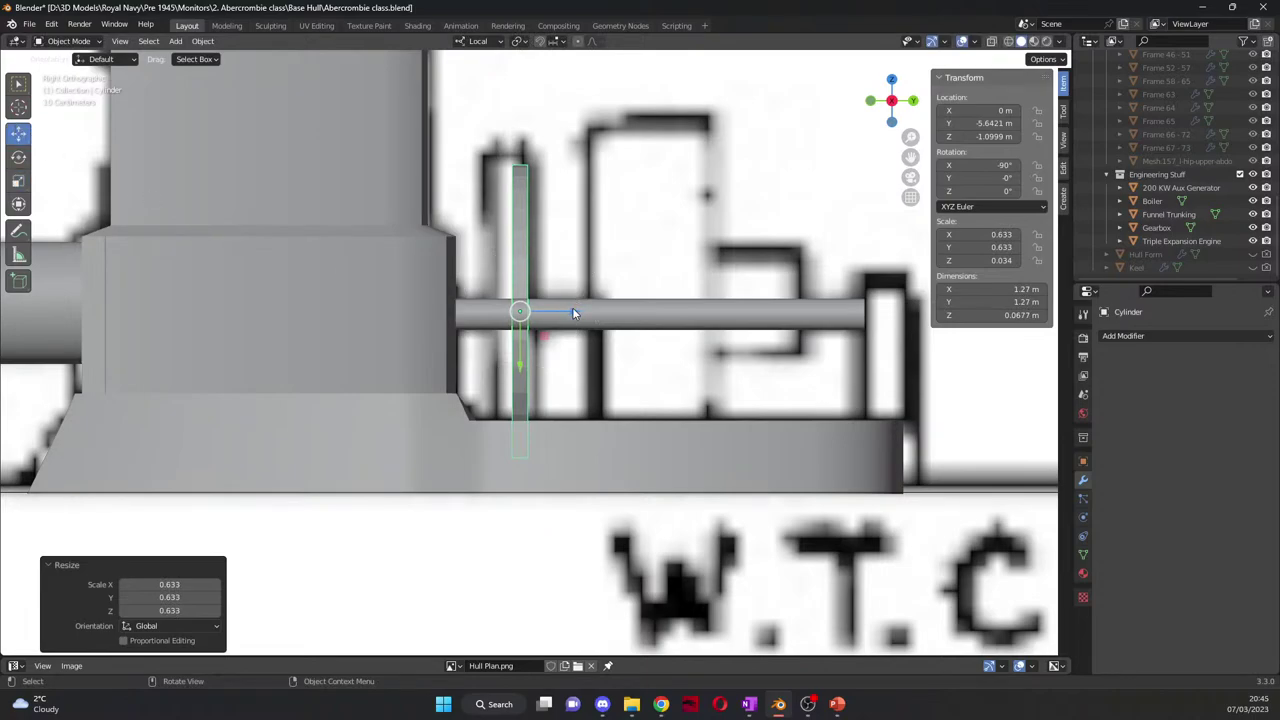
left_click_drag(573, 313, 643, 309)
left_click(18, 182)
middle_click_drag(789, 257, 325, 213)
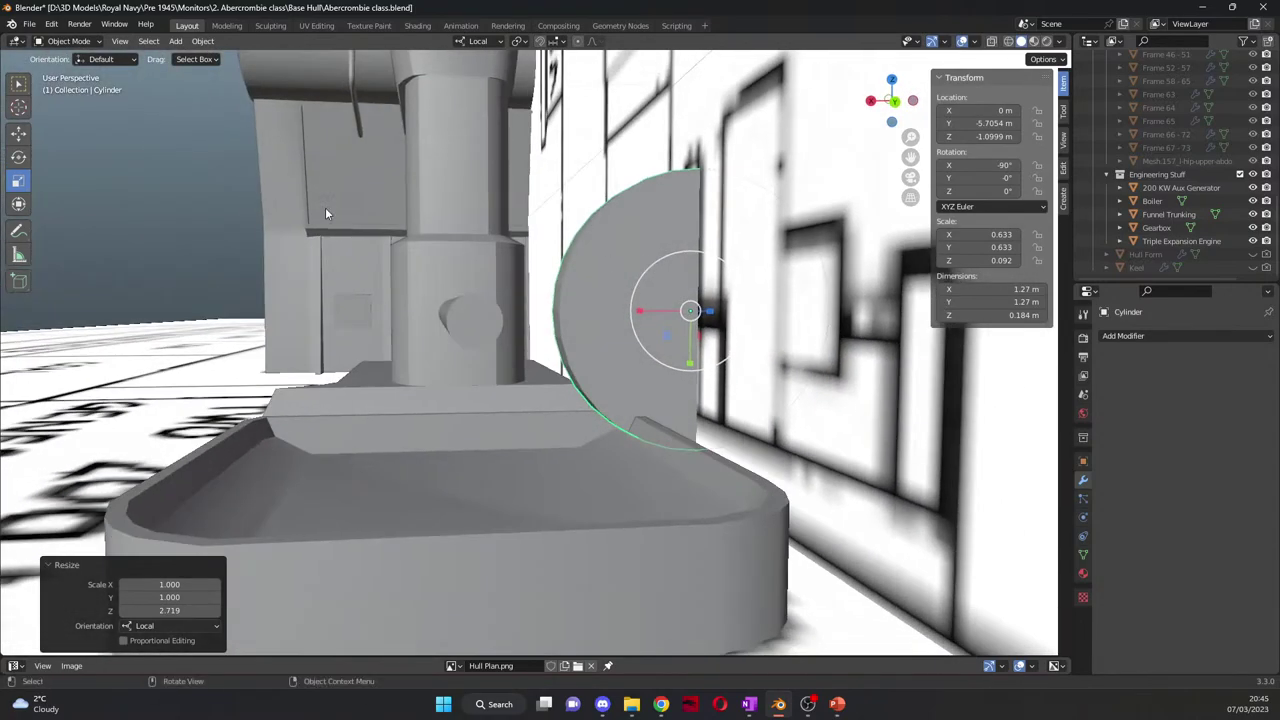
Step: Centre the disc on the shaft by moving it across the ship to about X 1.09 m and lowering it to about Z -1.11 m
left_click(12, 134)
left_click_drag(643, 313, 443, 310)
mouse_move(442, 304)
middle_mouse_down()
mouse_move(430, 322)
mouse_move(440, 318)
middle_mouse_up()
key("KP_1")
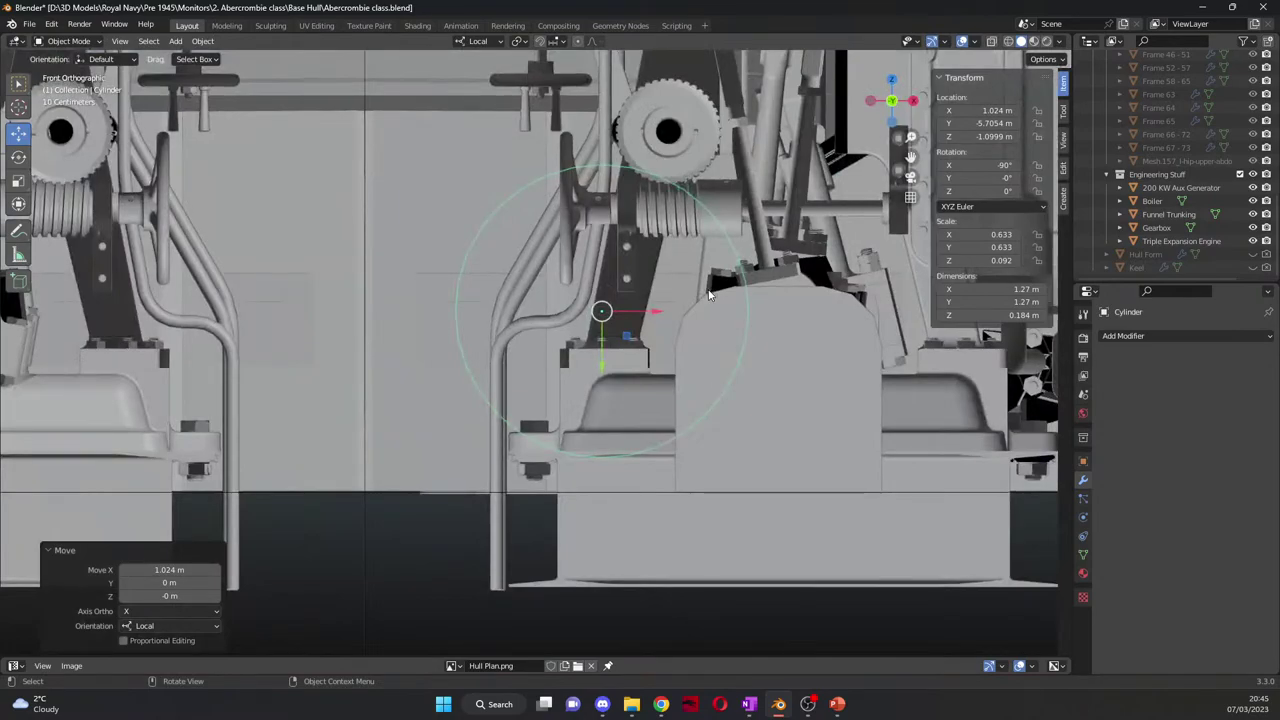
key("ctrl+KP_1")
scroll(697, 291, "up", 4)
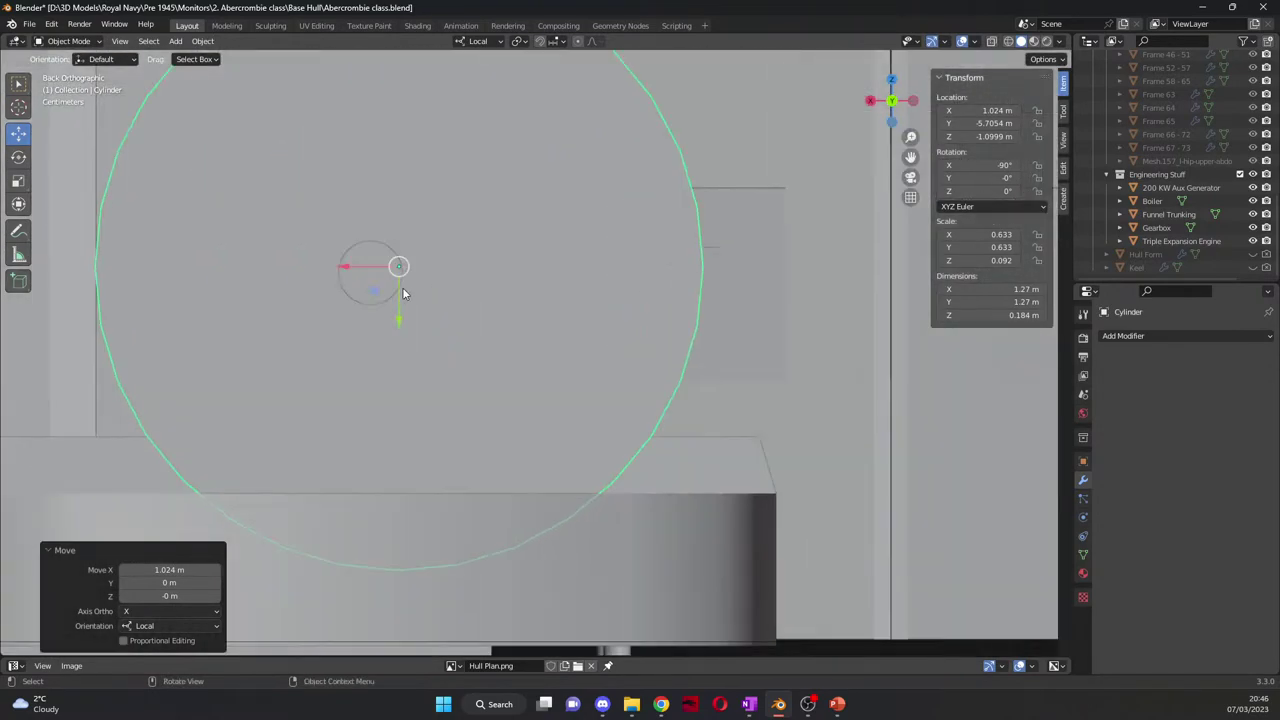
left_click_drag(345, 270, 313, 273)
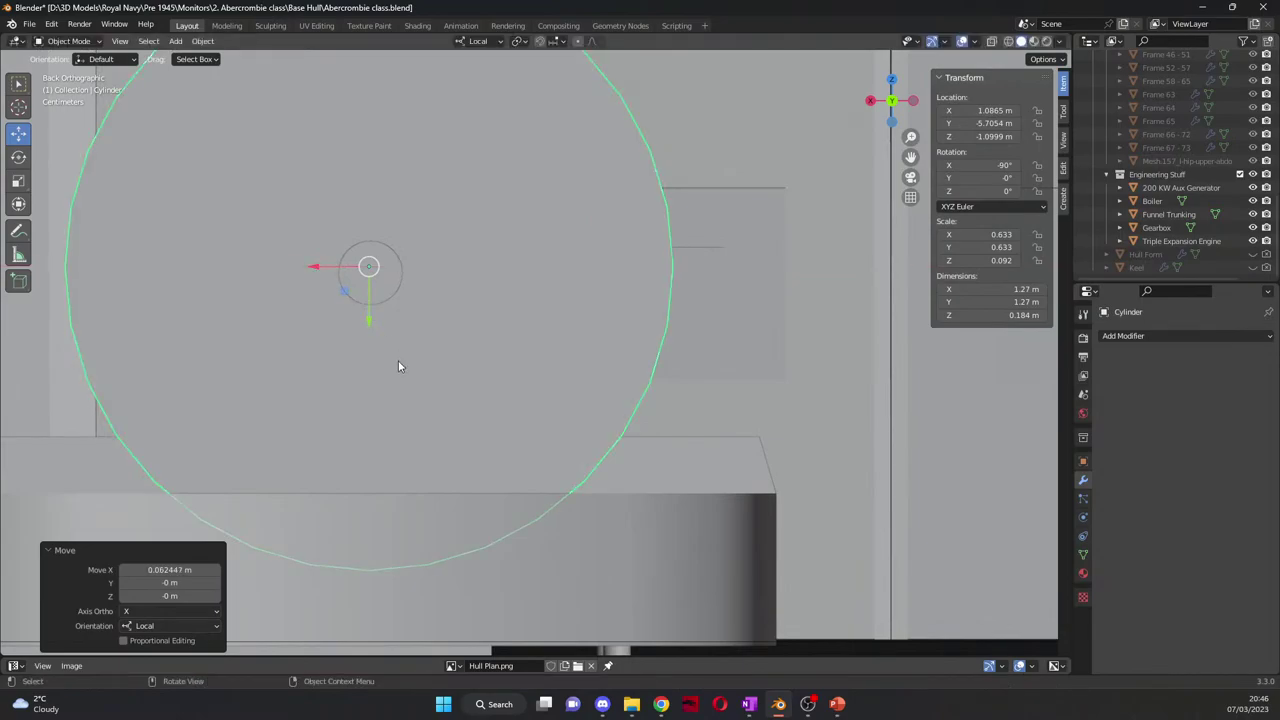
left_click_drag(367, 320, 368, 326)
Step: Scale the disc up evenly to about 1.38 m in diameter and compare it with the side plan
key("s")
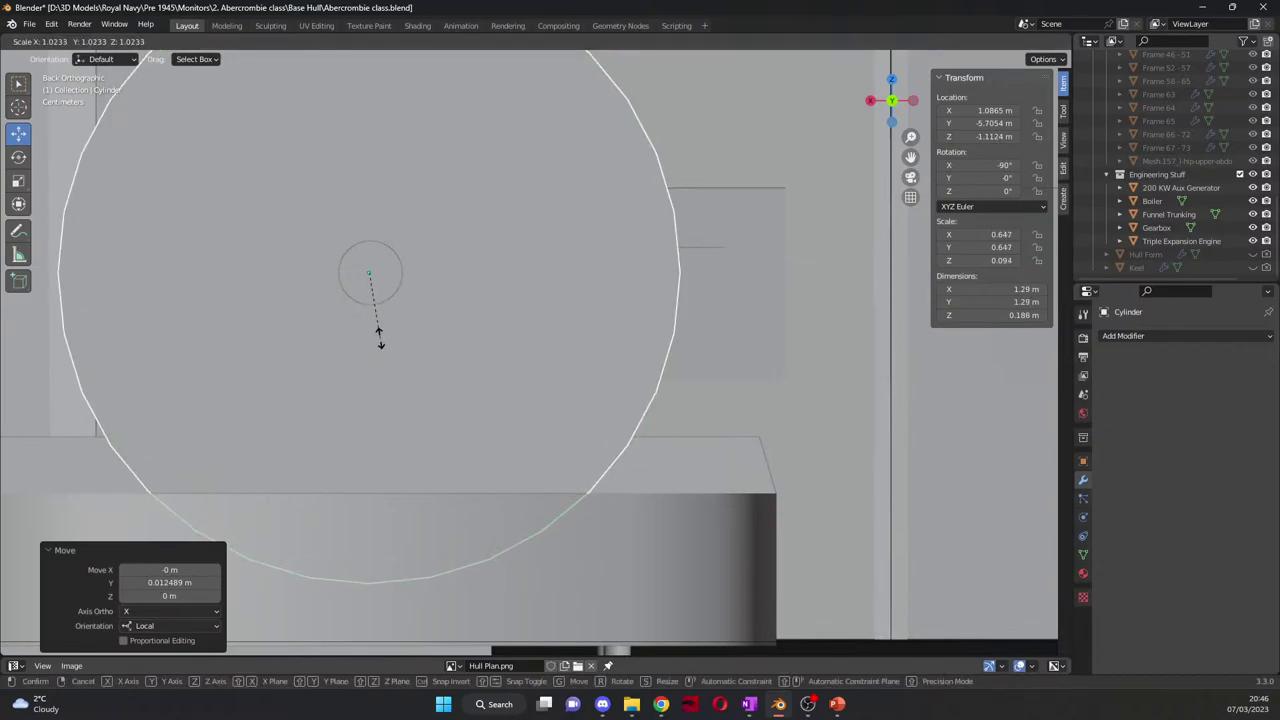
left_click(386, 343)
middle_click_drag(386, 343, 528, 280)
scroll(511, 356, "down", 5)
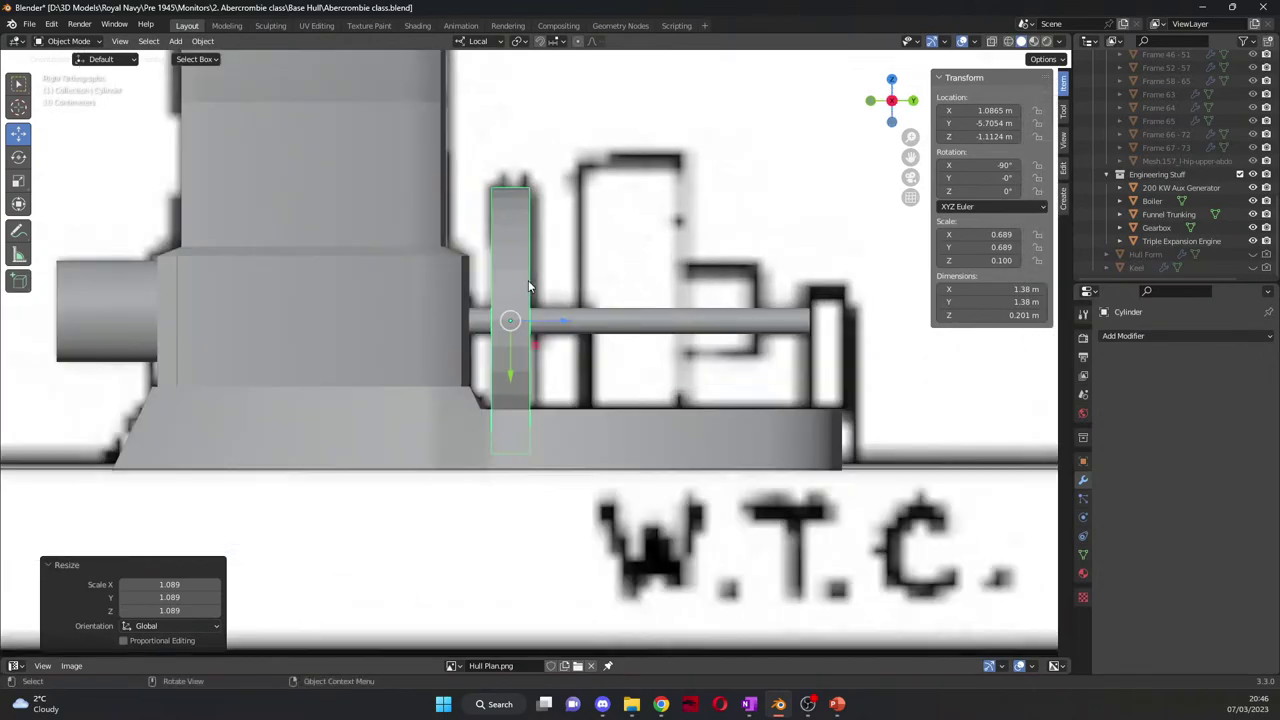
scroll(534, 272, "up", 1)
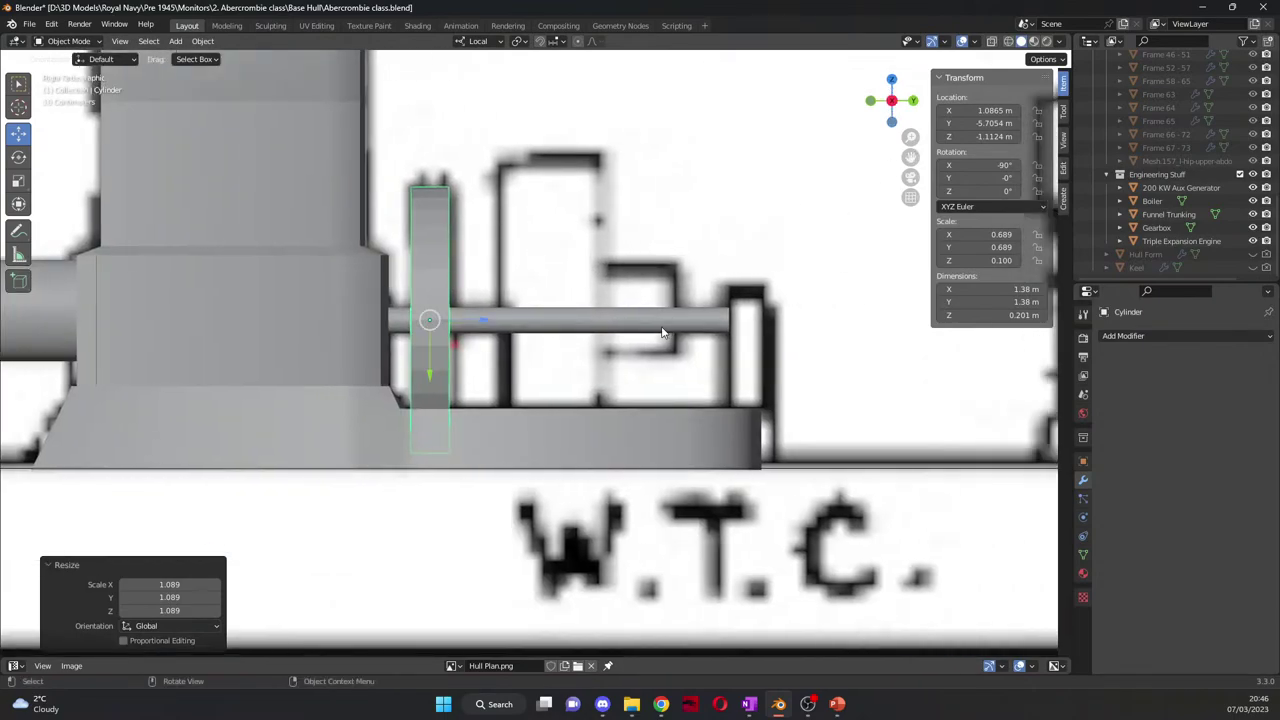
Step: Lower the floor face of the generator's base tray by about 0.075 m to make room for the disc
middle_click_drag(534, 272, 504, 441)
scroll(480, 434, "up", 3)
middle_click_drag(488, 513, 526, 520)
left_click(518, 514)
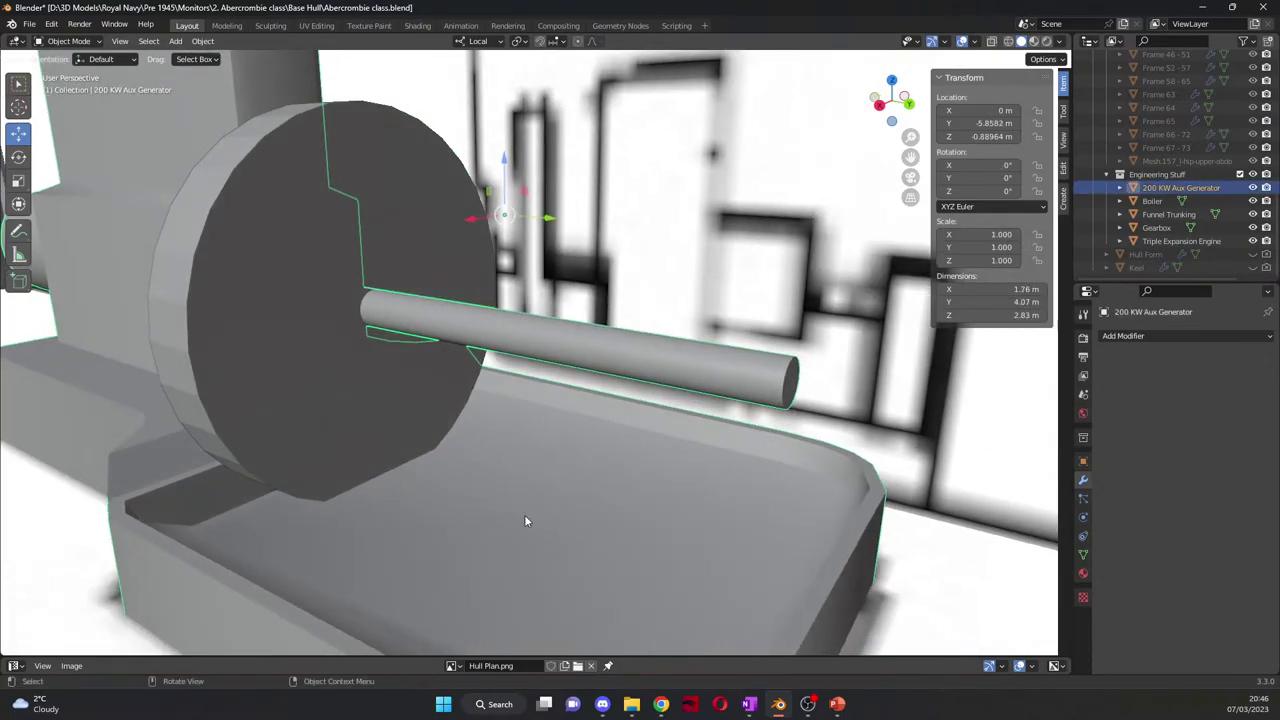
key("Tab")
left_click(437, 547)
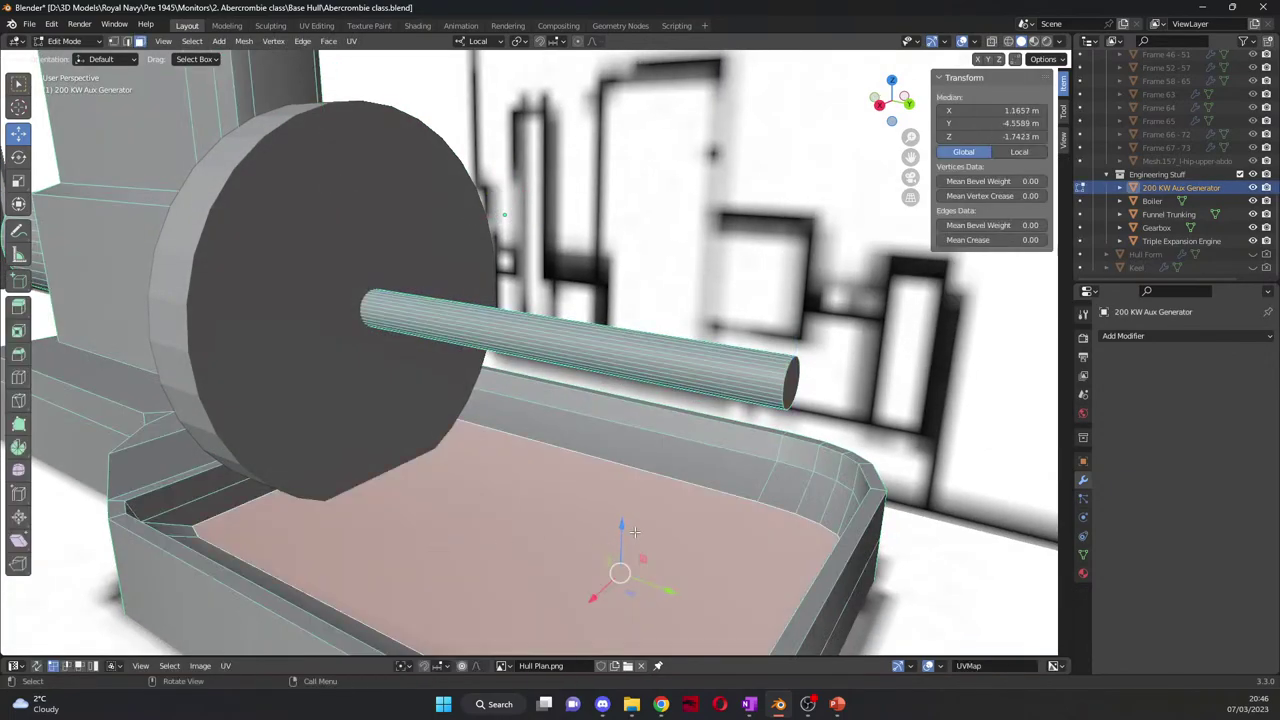
left_click_drag(621, 527, 621, 548)
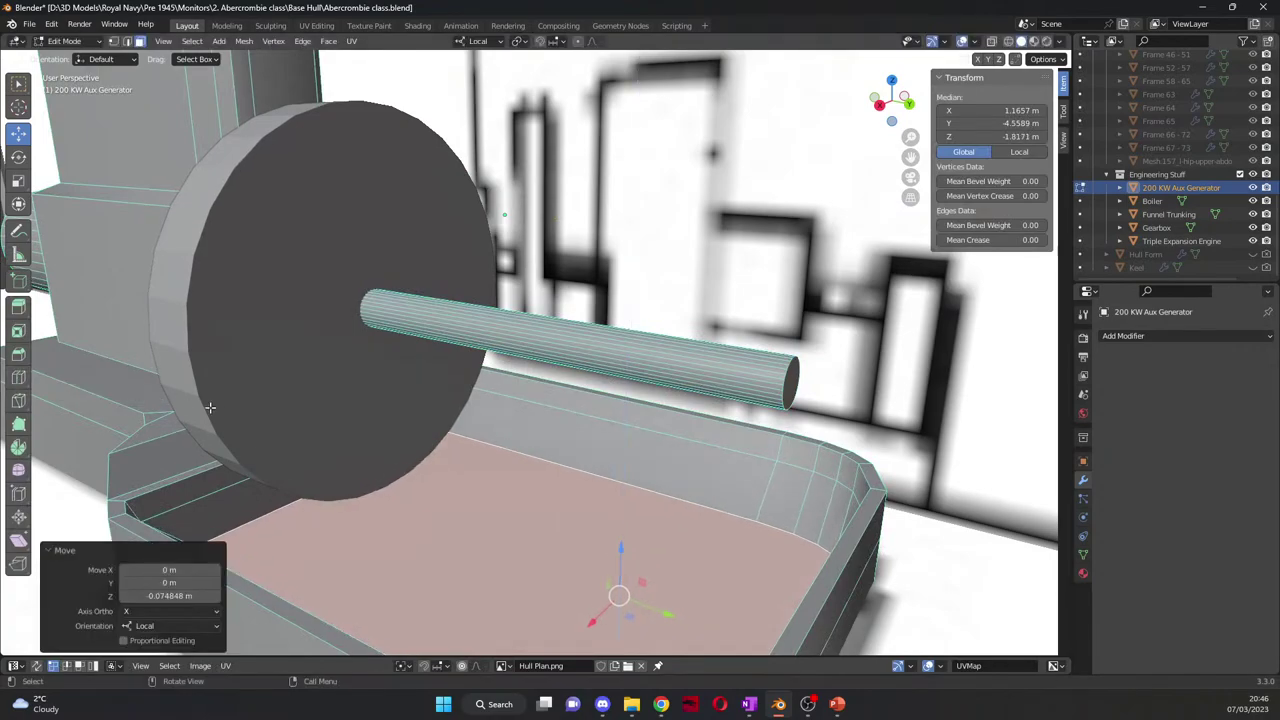
Step: Nudge the tray's corner vertices beside the disc slightly toward the generator body, working from above in wireframe against the deck plan
middle_click_drag(396, 489, 476, 503)
left_click(891, 80)
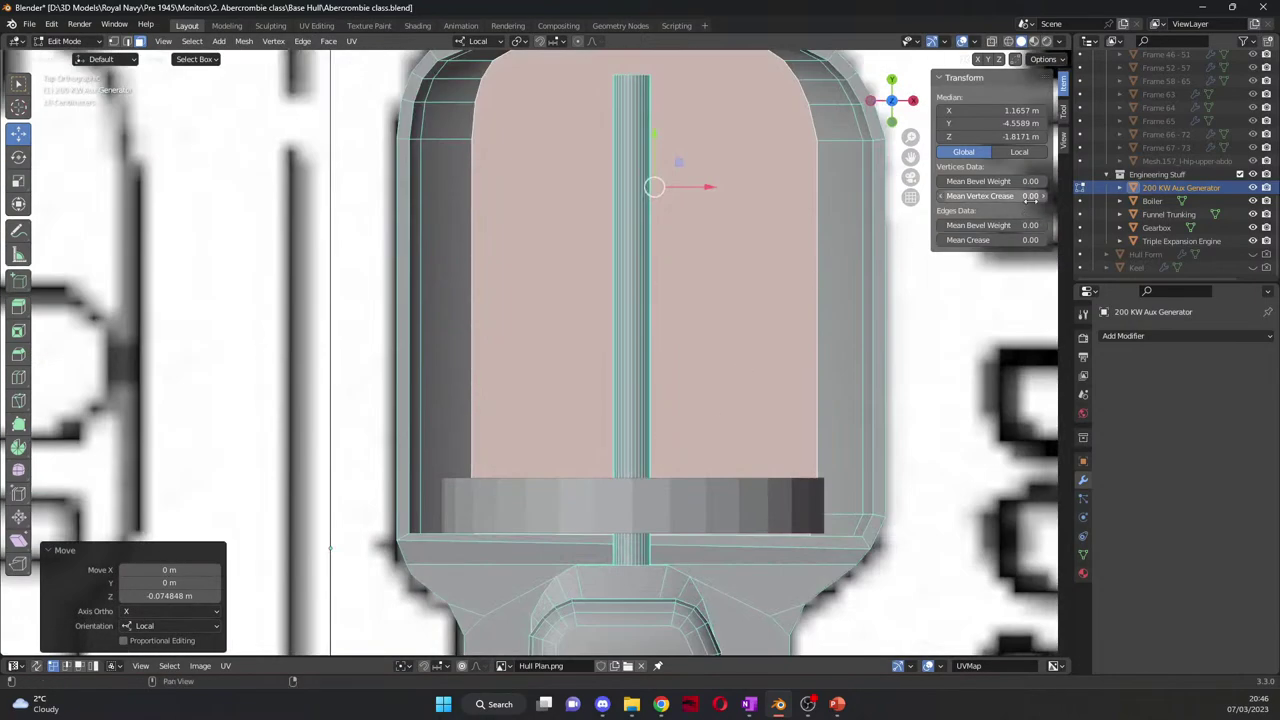
left_click_drag(912, 158, 762, 91)
scroll(521, 454, "up", 2)
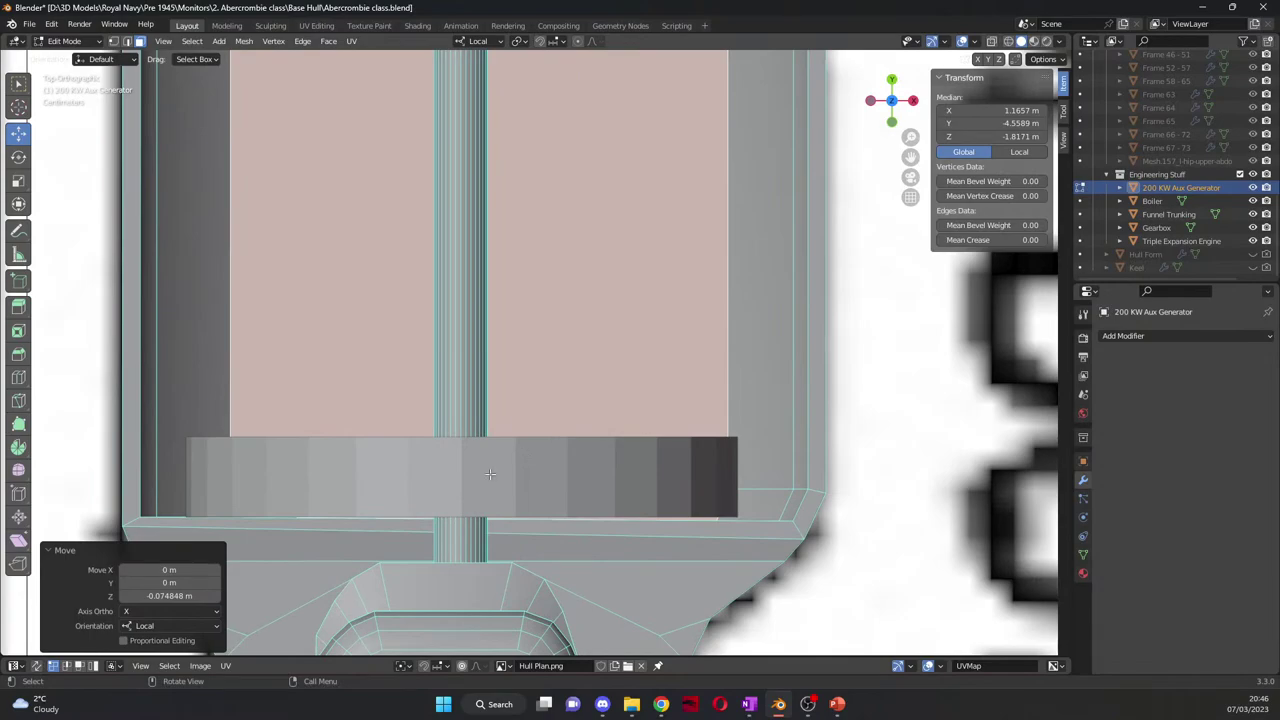
scroll(228, 537, "down", 1)
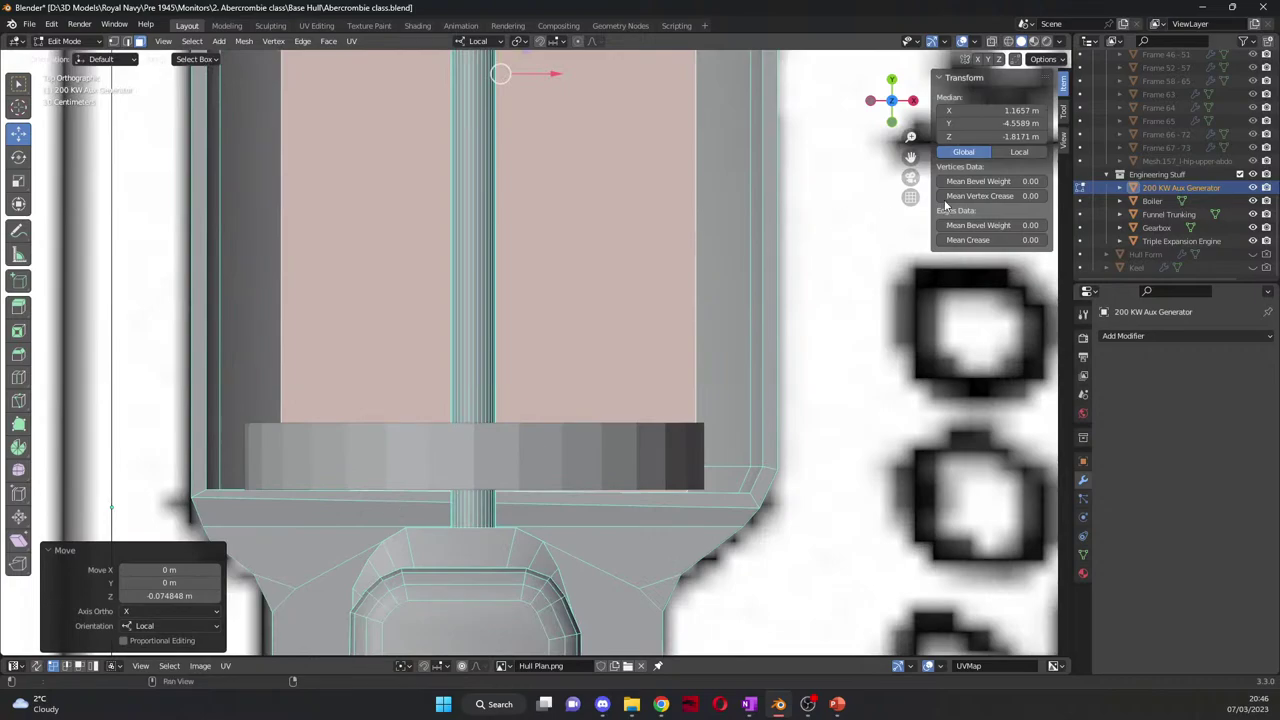
left_click_drag(910, 156, 1003, 88)
scroll(341, 354, "up", 1)
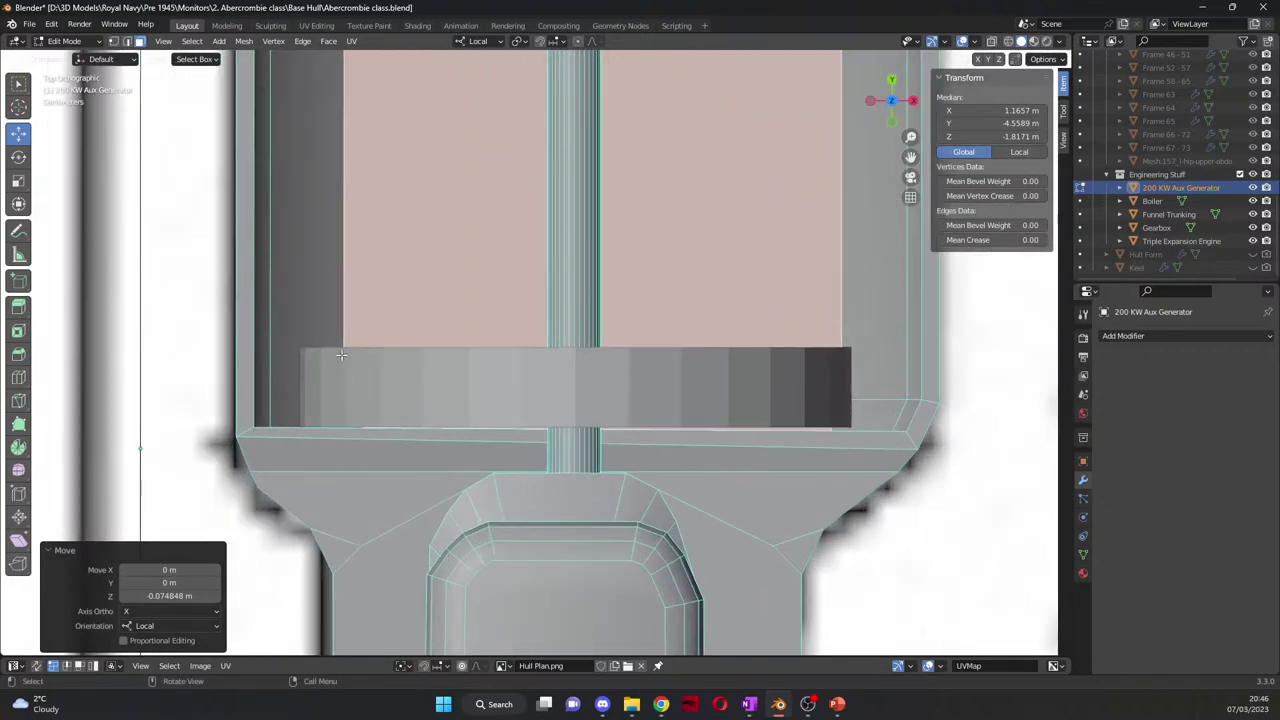
left_click(115, 40)
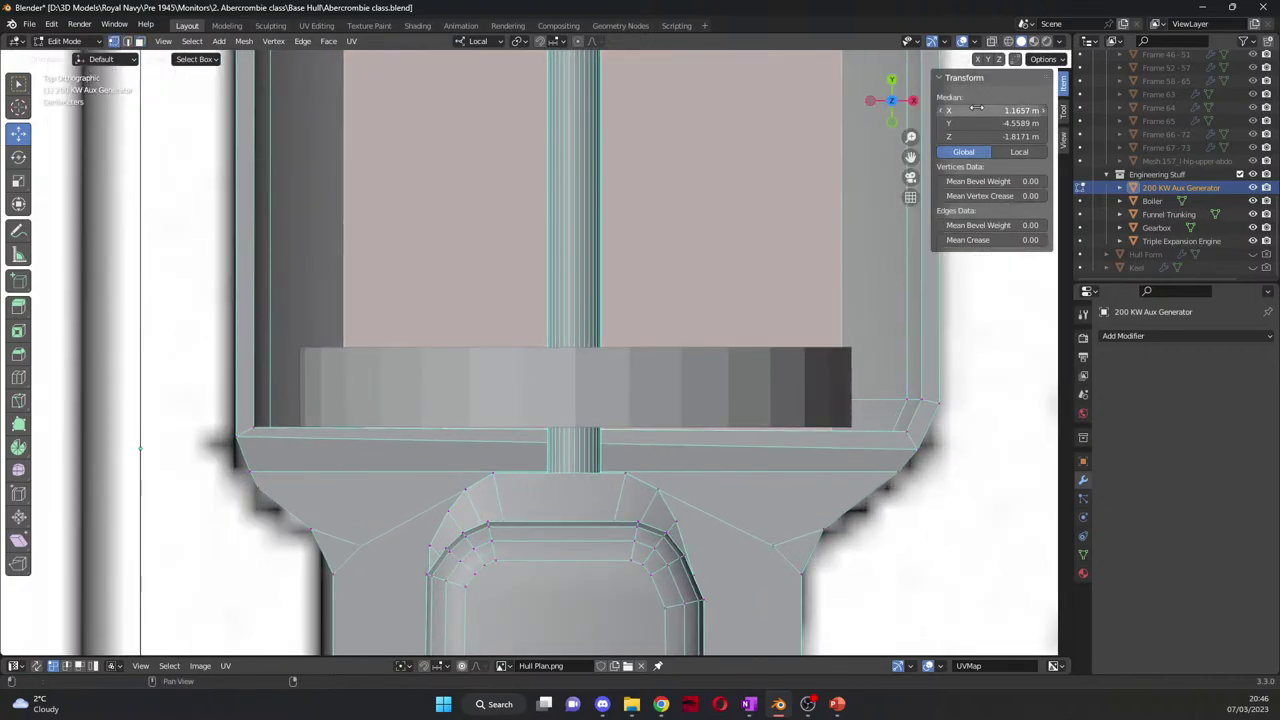
left_click(992, 41)
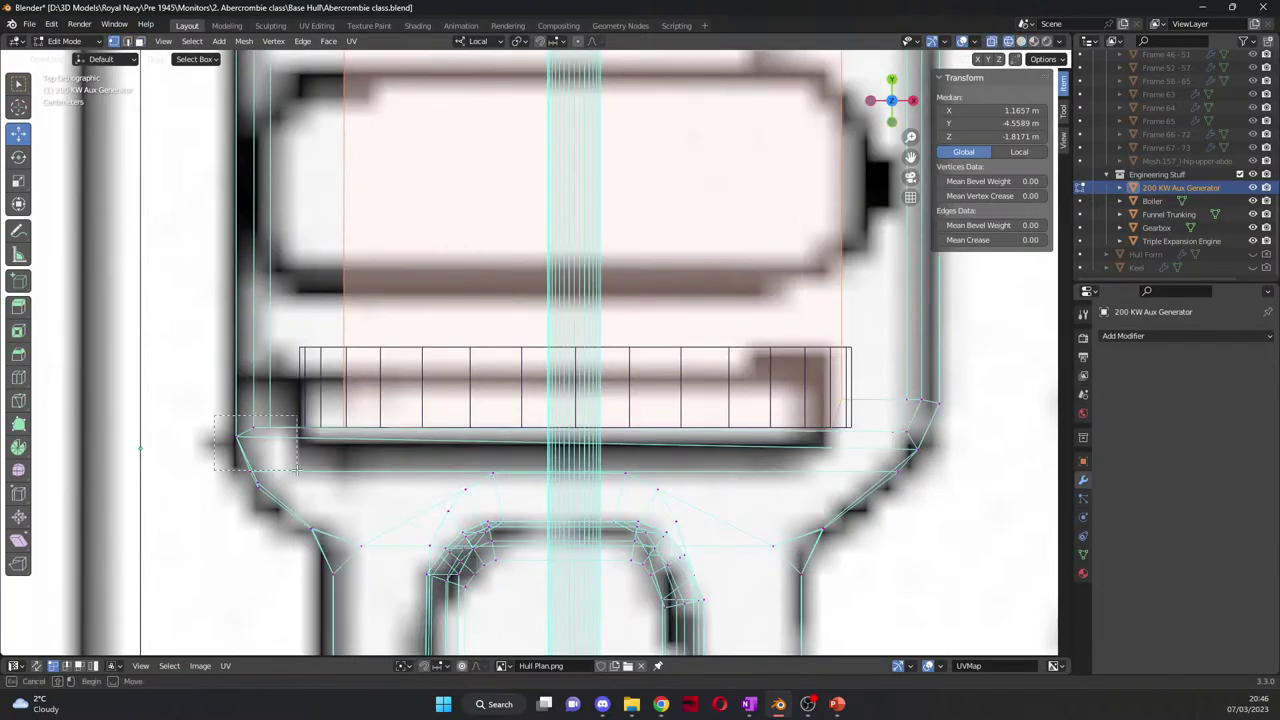
left_click(250, 440)
left_click_drag(198, 379, 281, 446)
left_click_drag(248, 380, 249, 385)
left_click(158, 416)
middle_click_drag(204, 434, 305, 378)
key("Tab")
middle_click_drag(398, 440, 172, 362)
scroll(530, 358, "down", 3)
left_click(636, 316)
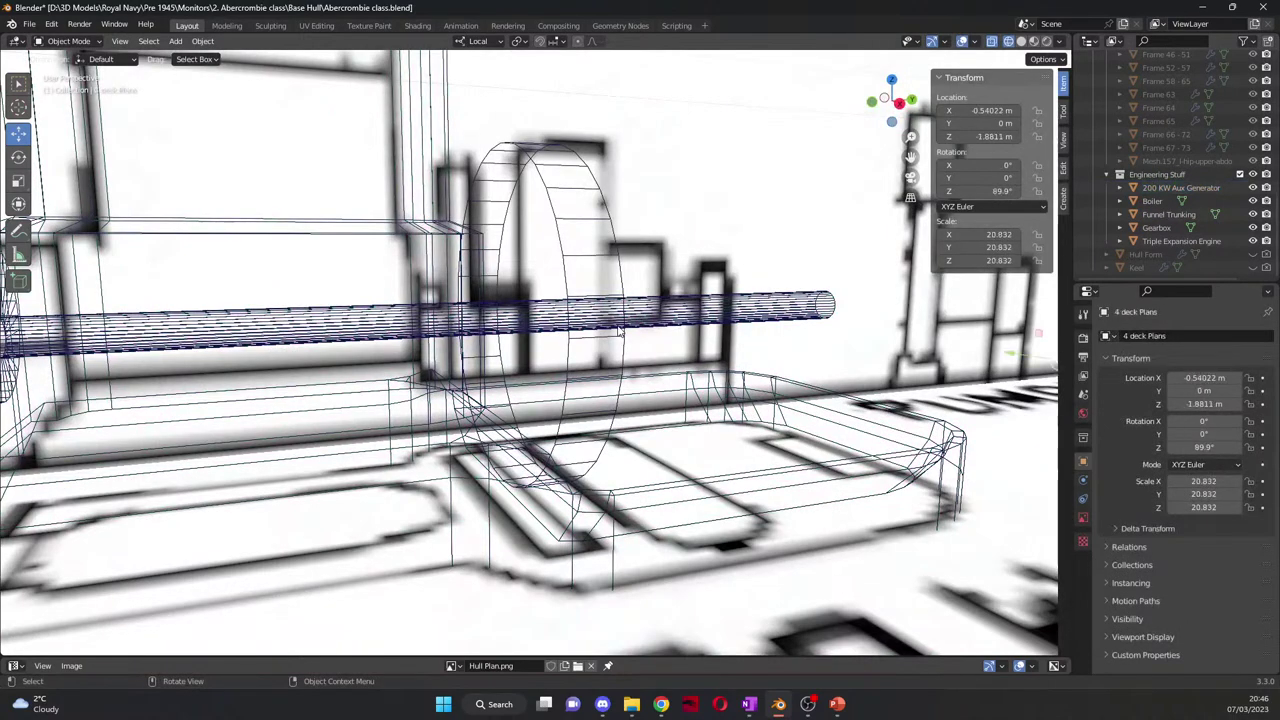
Step: Select the disc on the generator shaft and add two evenly spaced loop cuts around its rim in Edit Mode
left_click(620, 340)
key("Tab")
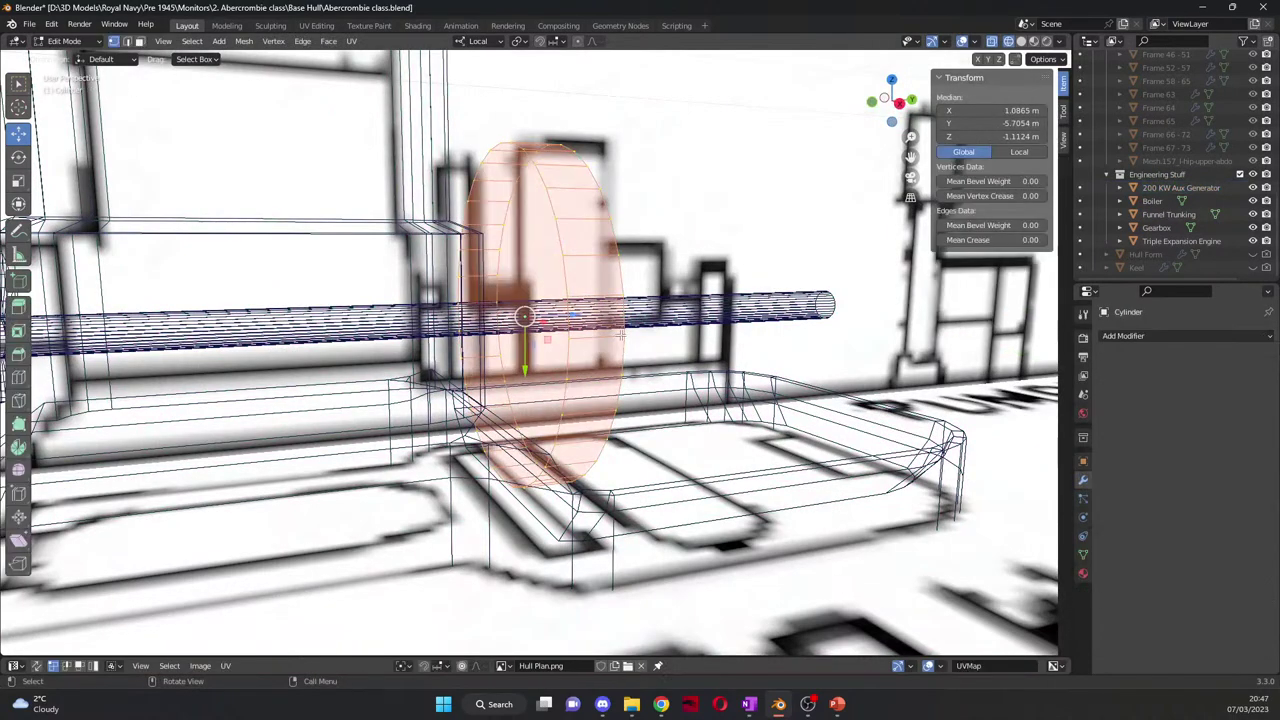
middle_click_drag(620, 340, 585, 335)
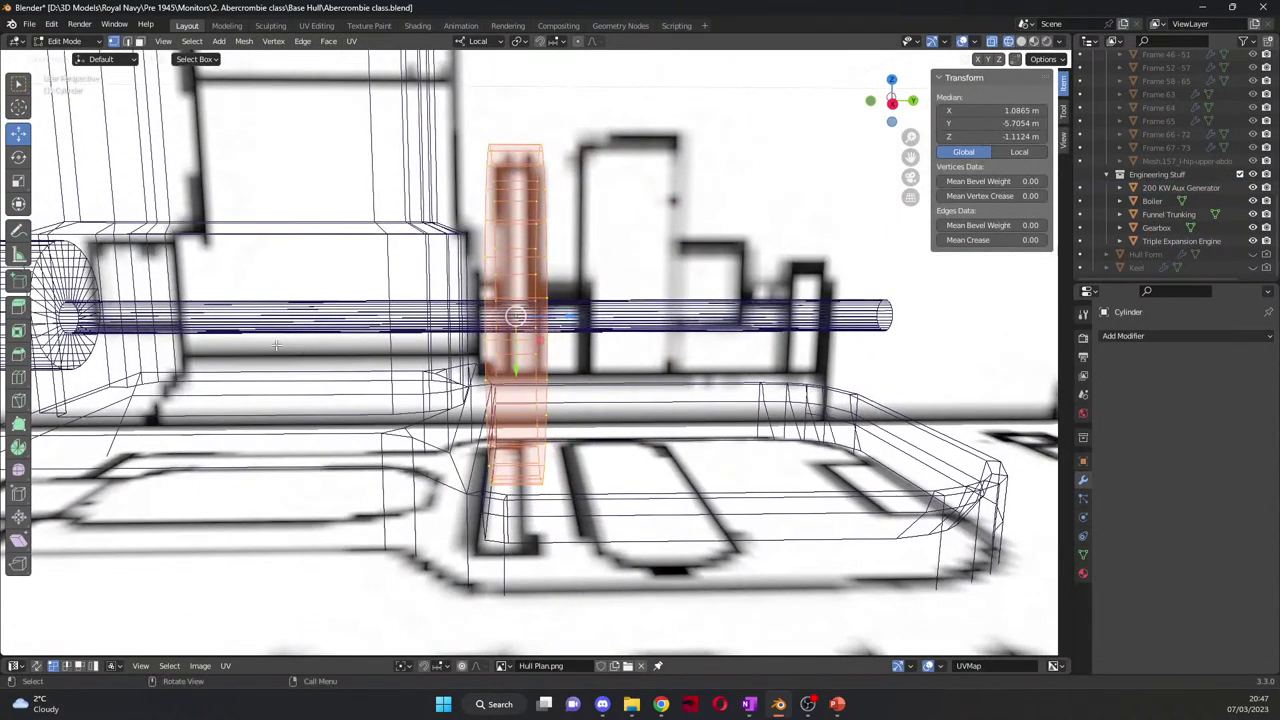
left_click(18, 377)
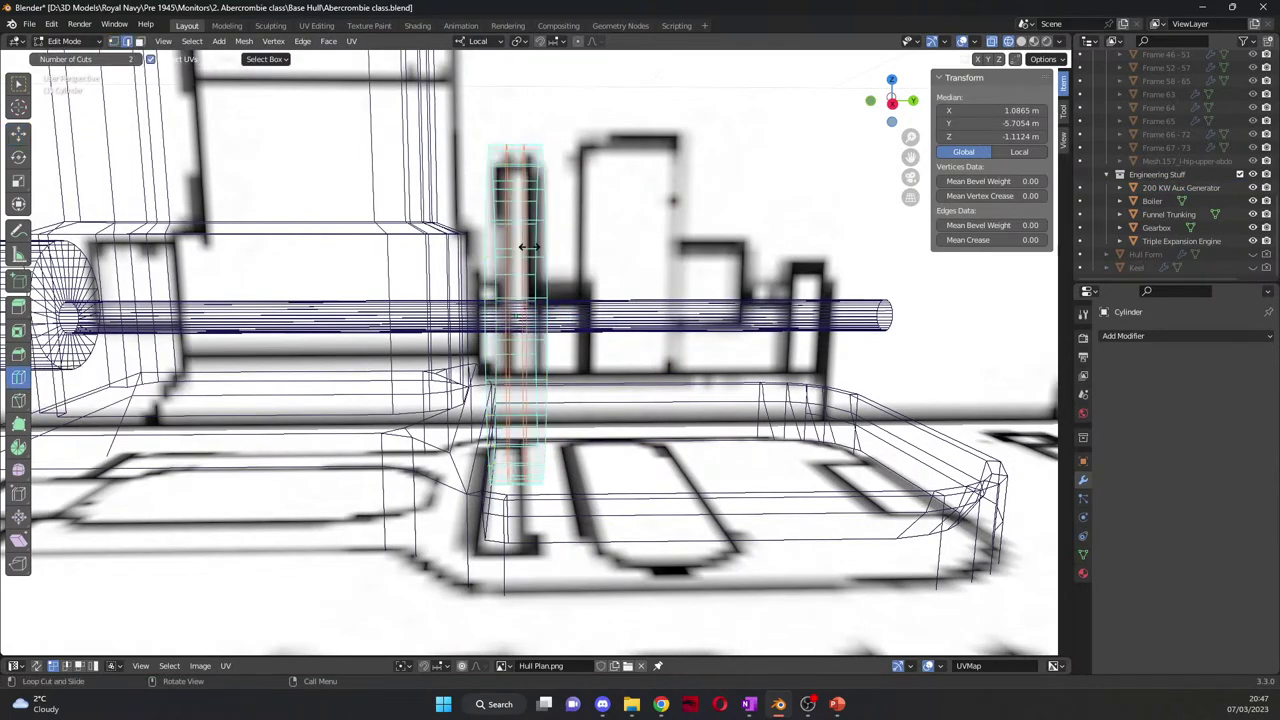
left_click(566, 222)
Step: Scale the two new edge loops inward to form a groove around the disc's rim, and return to Object Mode in solid shading
left_click(892, 103)
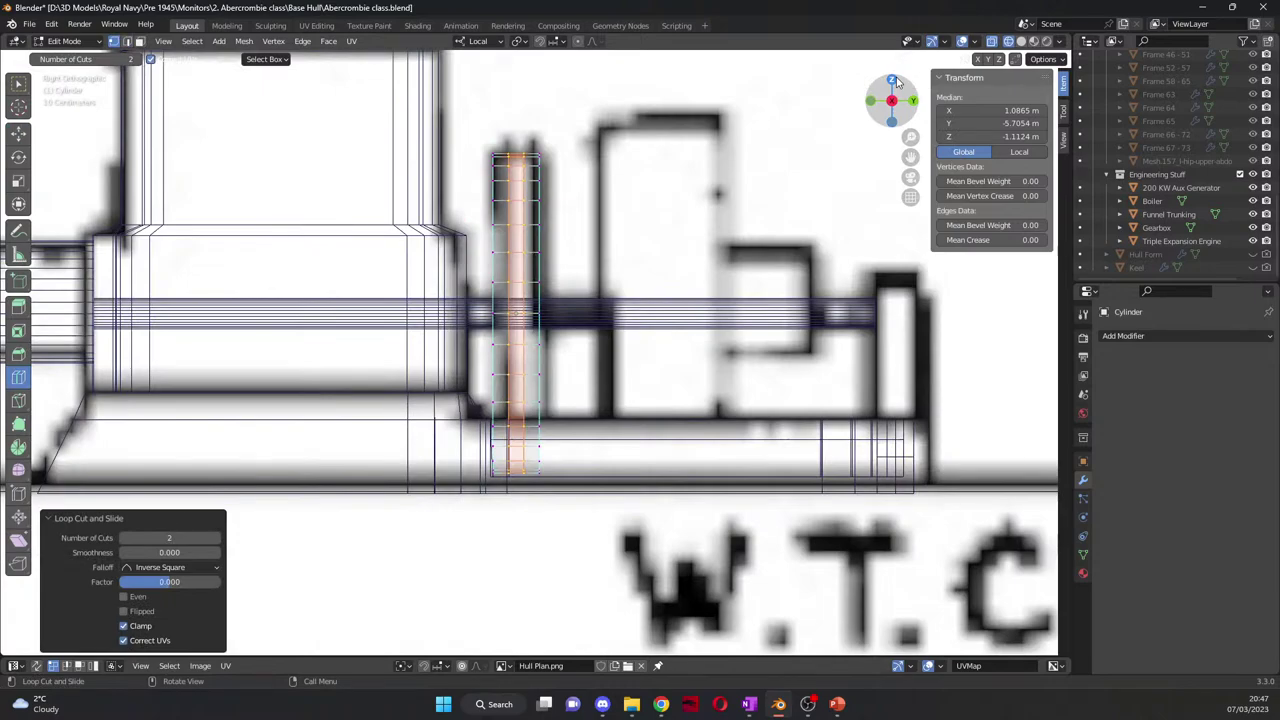
scroll(627, 221, "up", 3)
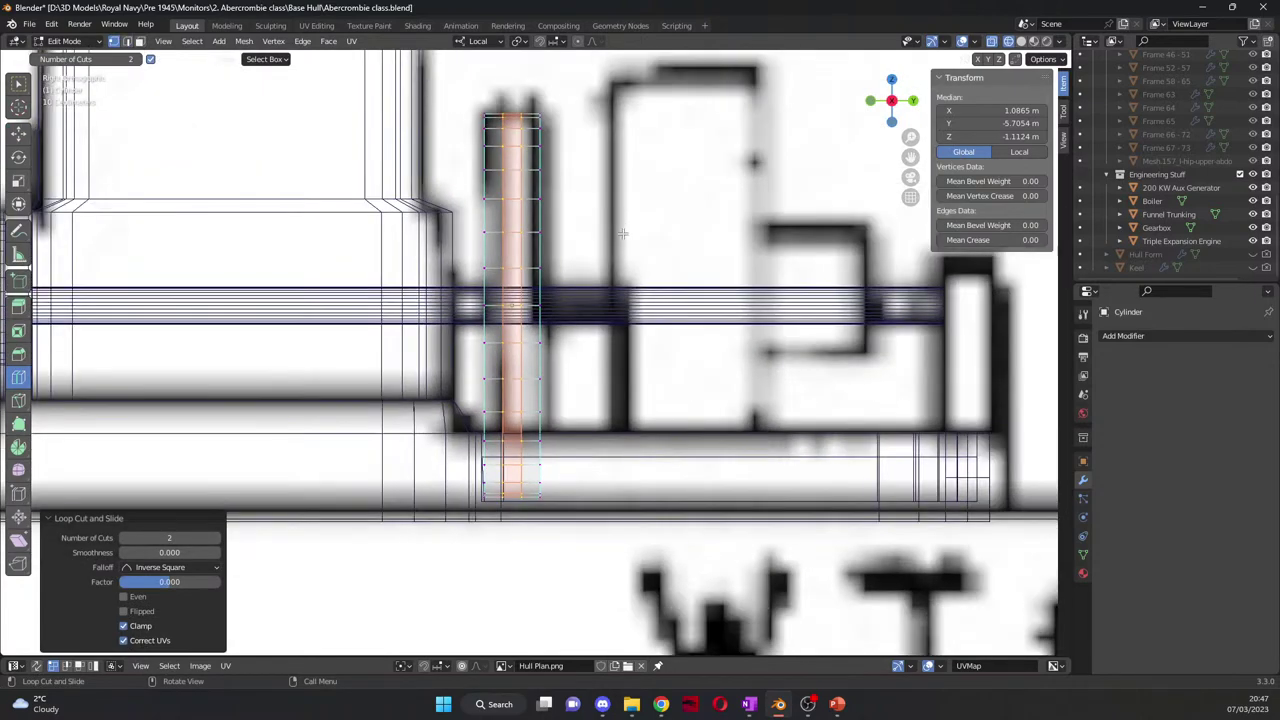
key("s")
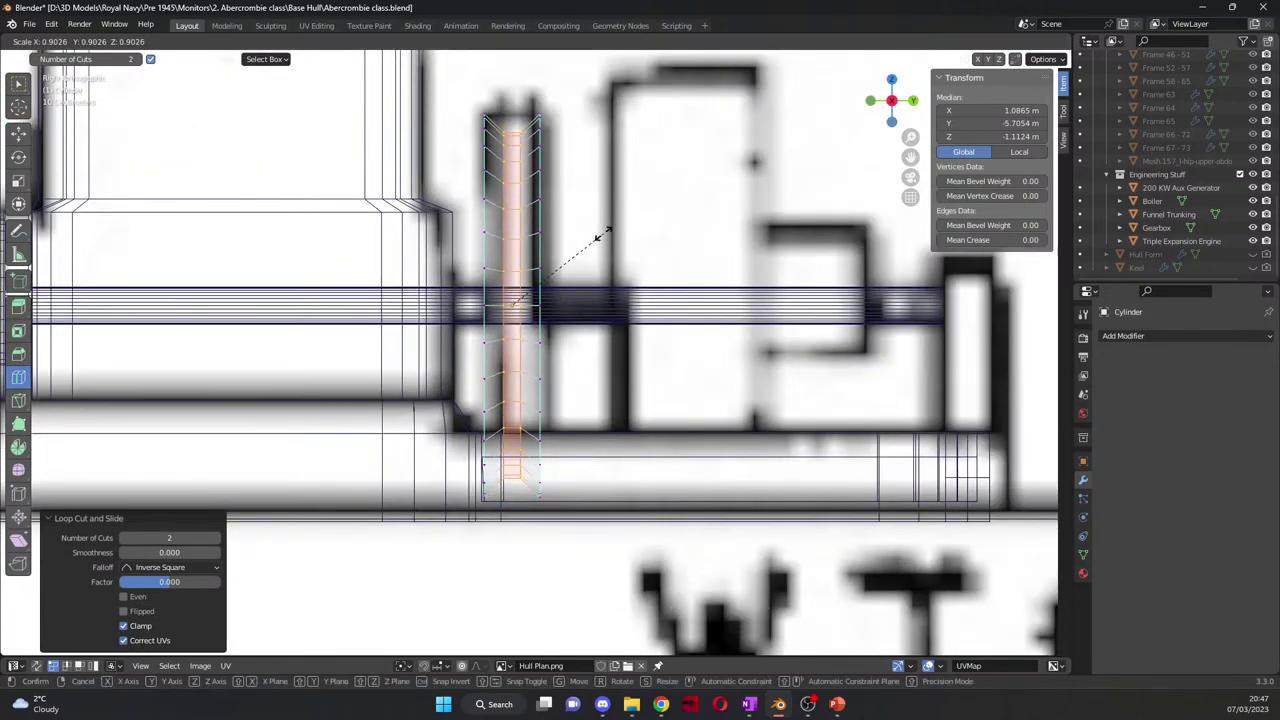
left_click(597, 237)
middle_click_drag(657, 249, 675, 272)
key("Tab")
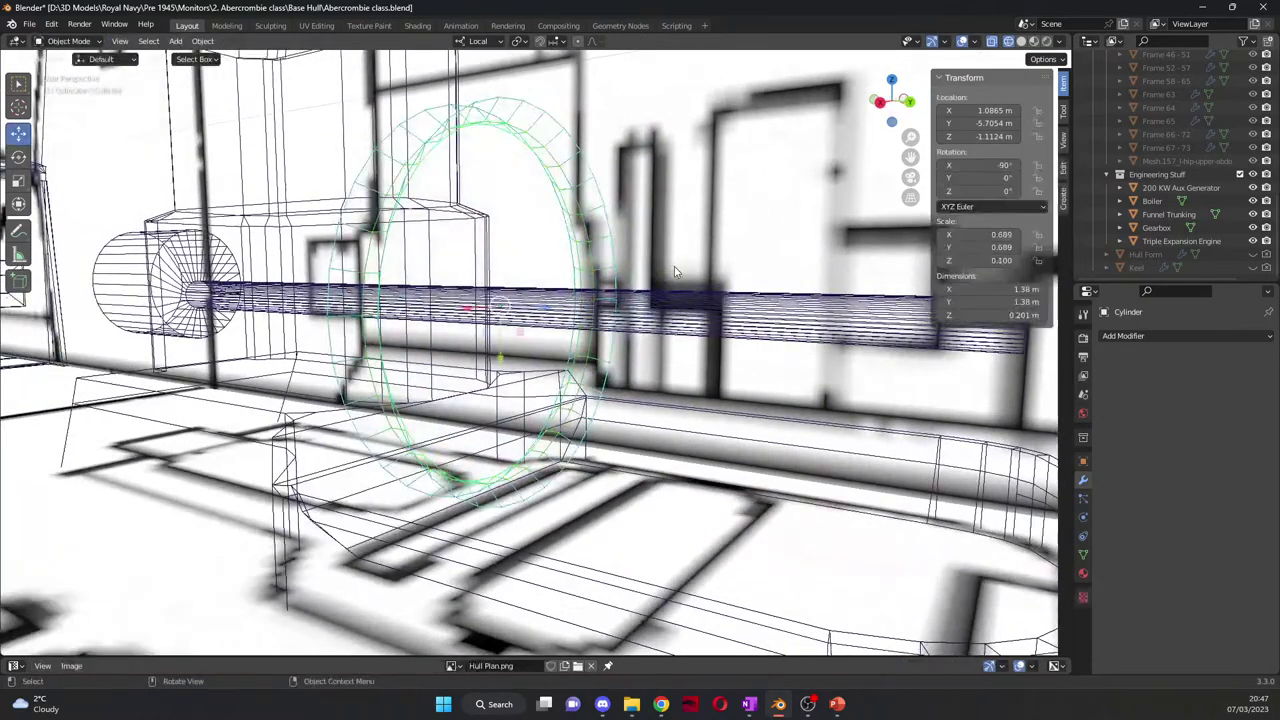
scroll(790, 222, "down", 1)
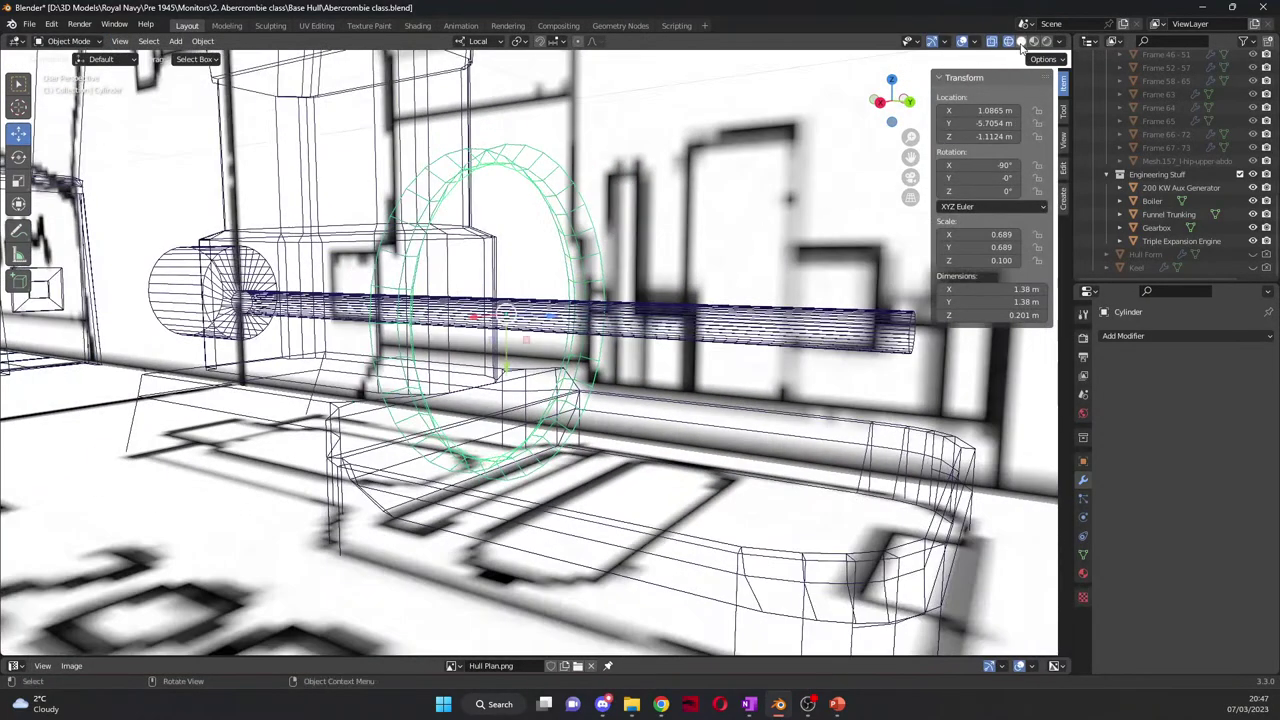
left_click(1021, 42)
Step: Try to scale the whole disc up evenly by about 1.112, to about 1.53 m in diameter
middle_click_drag(516, 261, 572, 193)
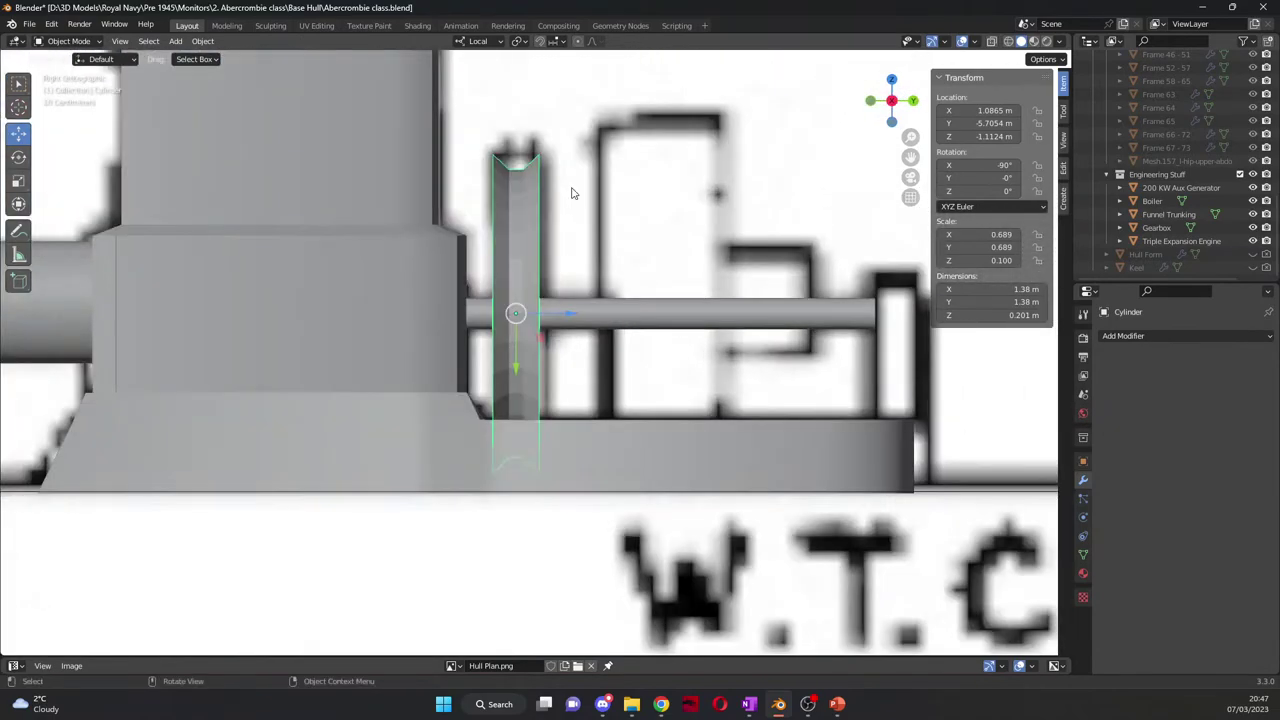
key("s")
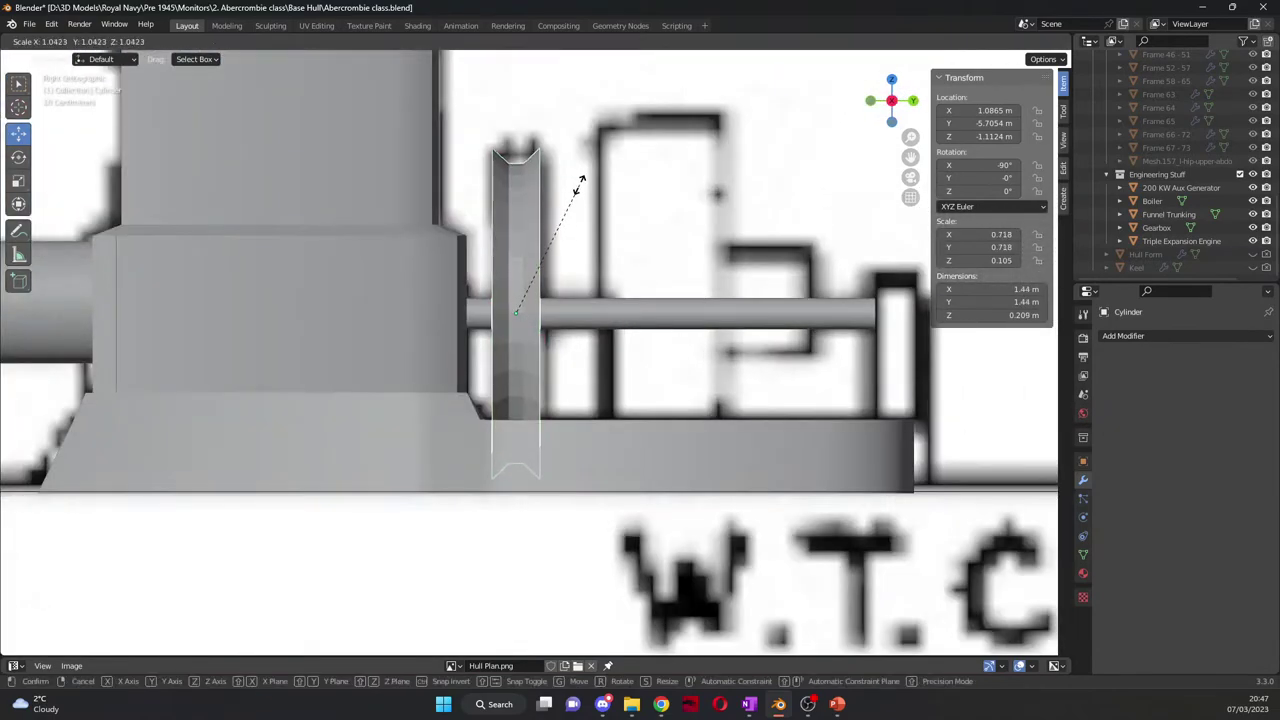
left_click(596, 186)
middle_click_drag(596, 186, 589, 240)
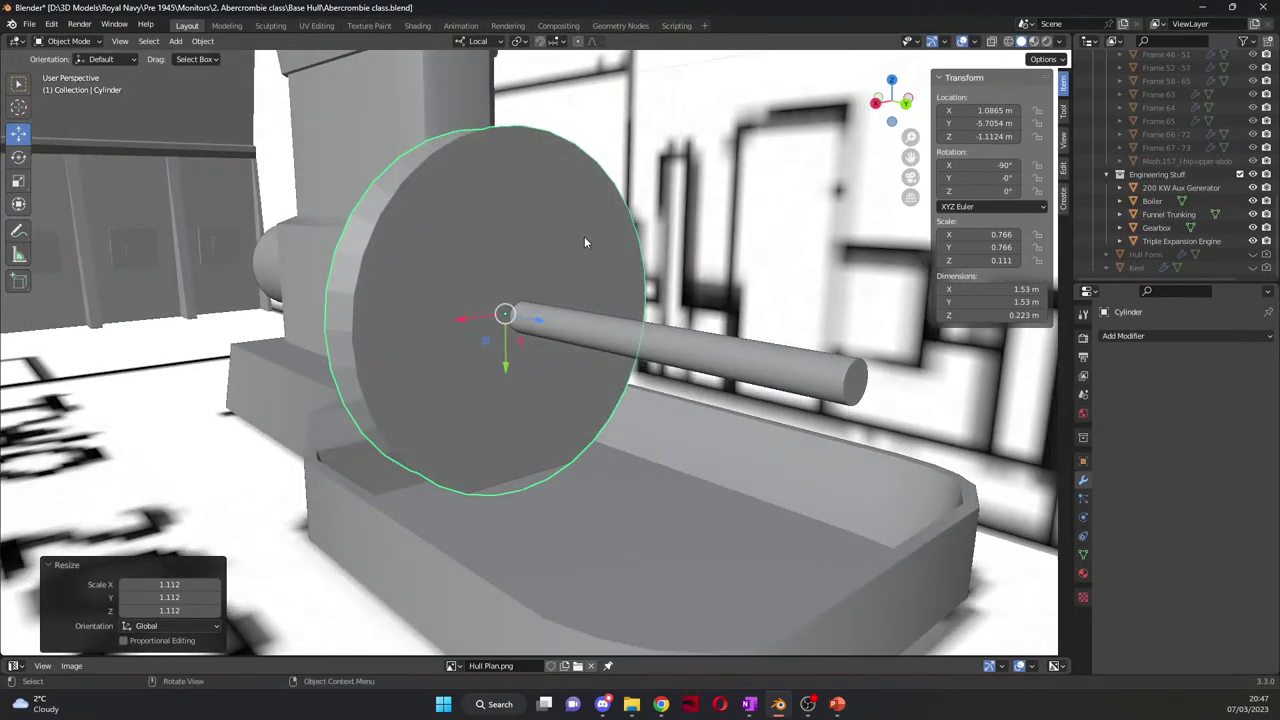
key("s")
key("Escape")
Step: Open the disc's mesh for face editing, undo the stray loop cut across its rim, and make the Move tool active
key("Tab")
mouse_move(560, 248)
middle_mouse_down()
mouse_move(574, 257)
mouse_move(562, 260)
middle_mouse_up()
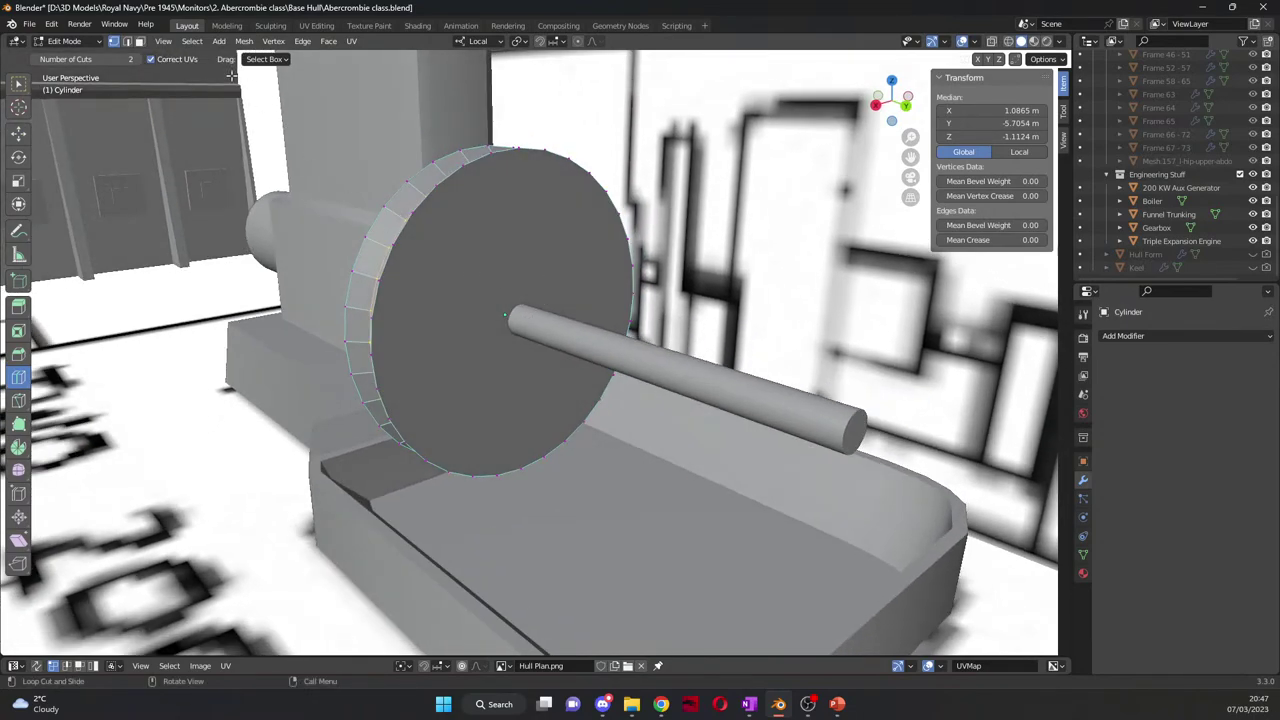
middle_click_drag(494, 297, 516, 302)
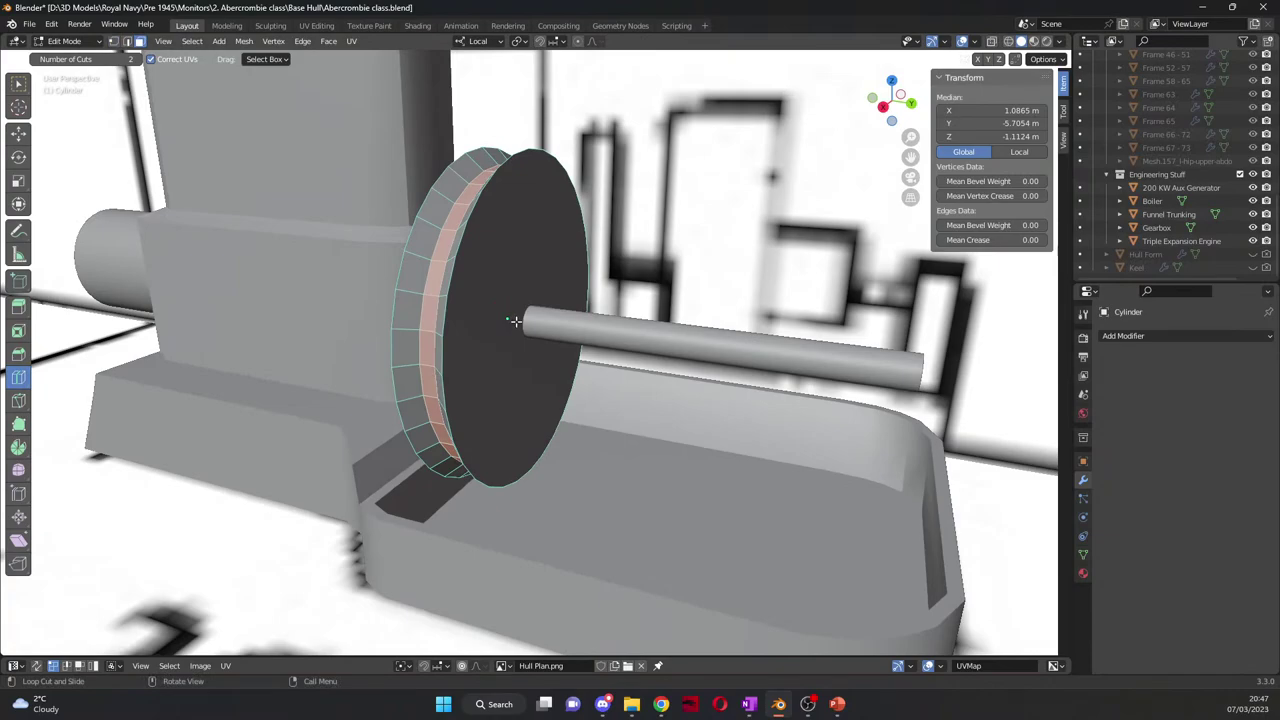
key("Tab")
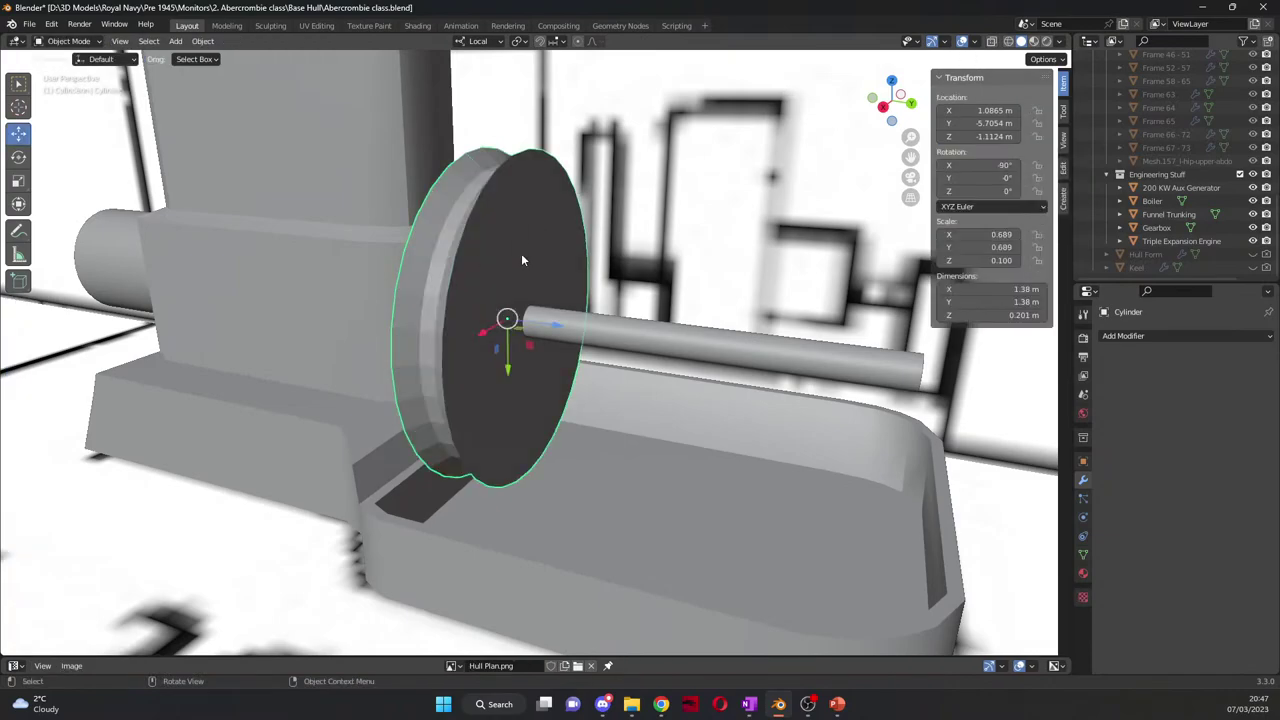
key("Tab")
left_click(440, 270)
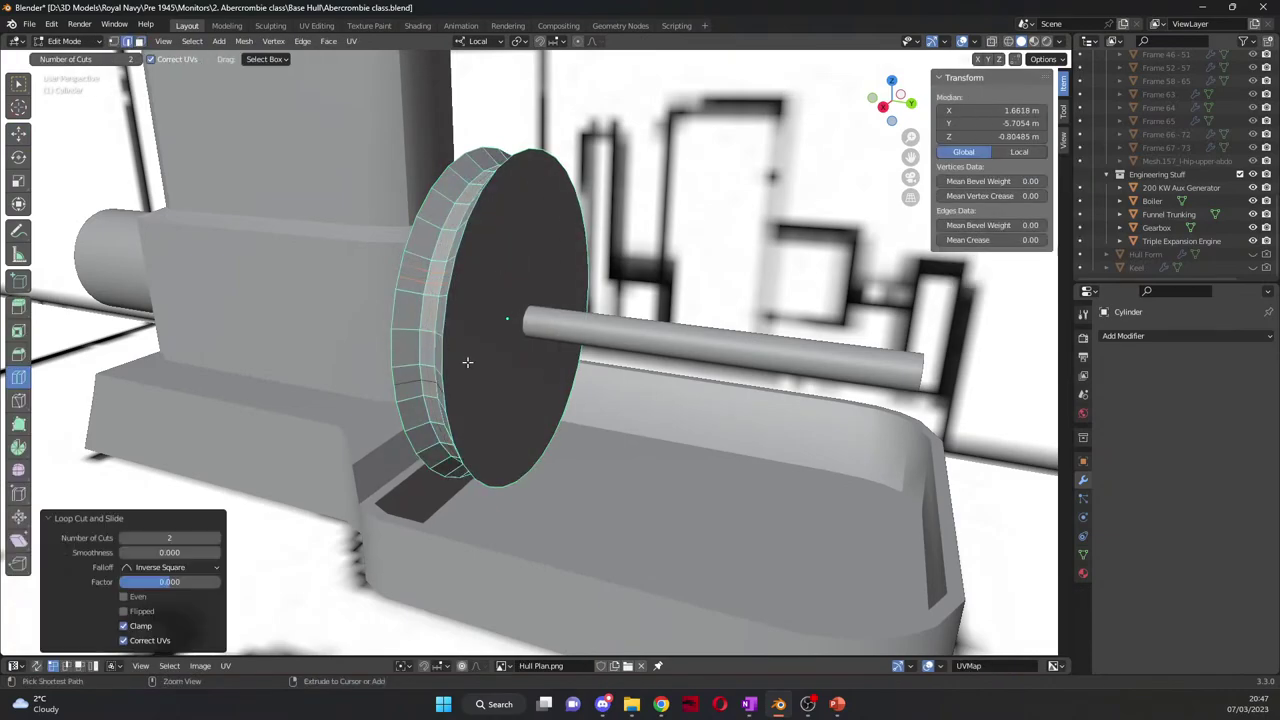
key("ctrl+z")
left_click(18, 132)
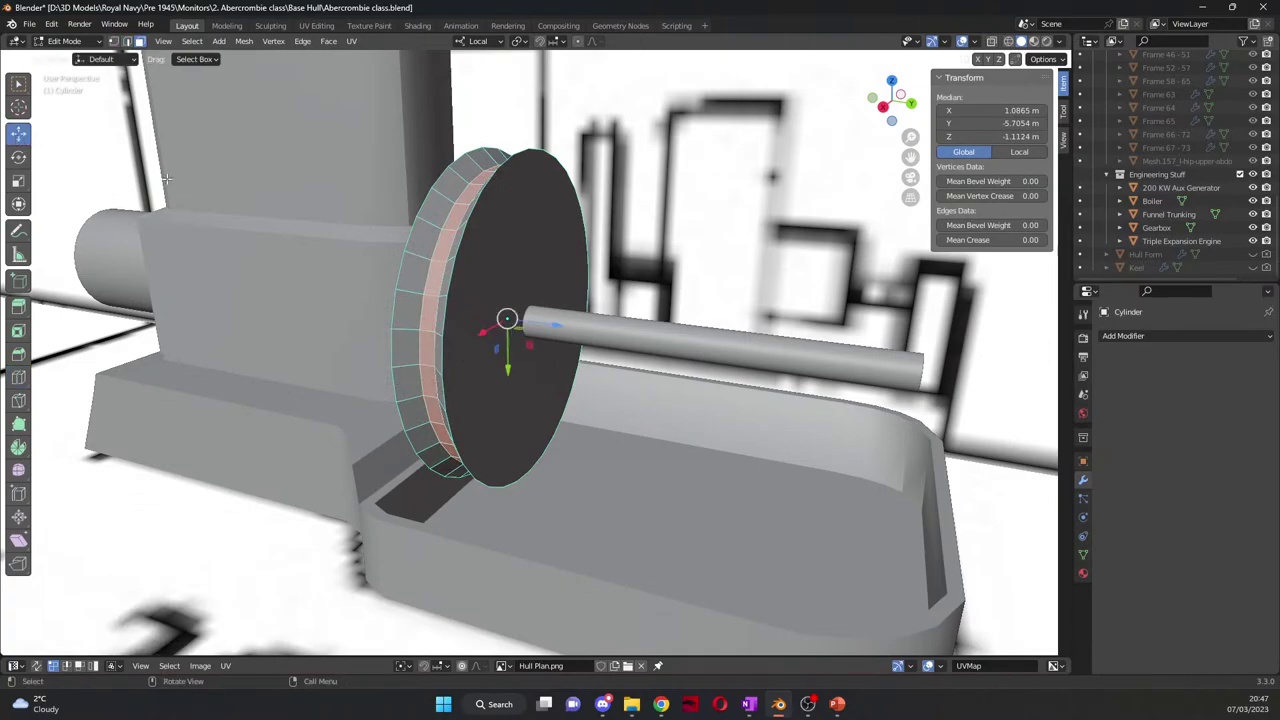
Step: Select both flat end faces of the disc and inset them by about 0.083 m
left_click(513, 360)
middle_click_drag(513, 360, 604, 372)
left_click(588, 365, "shift")
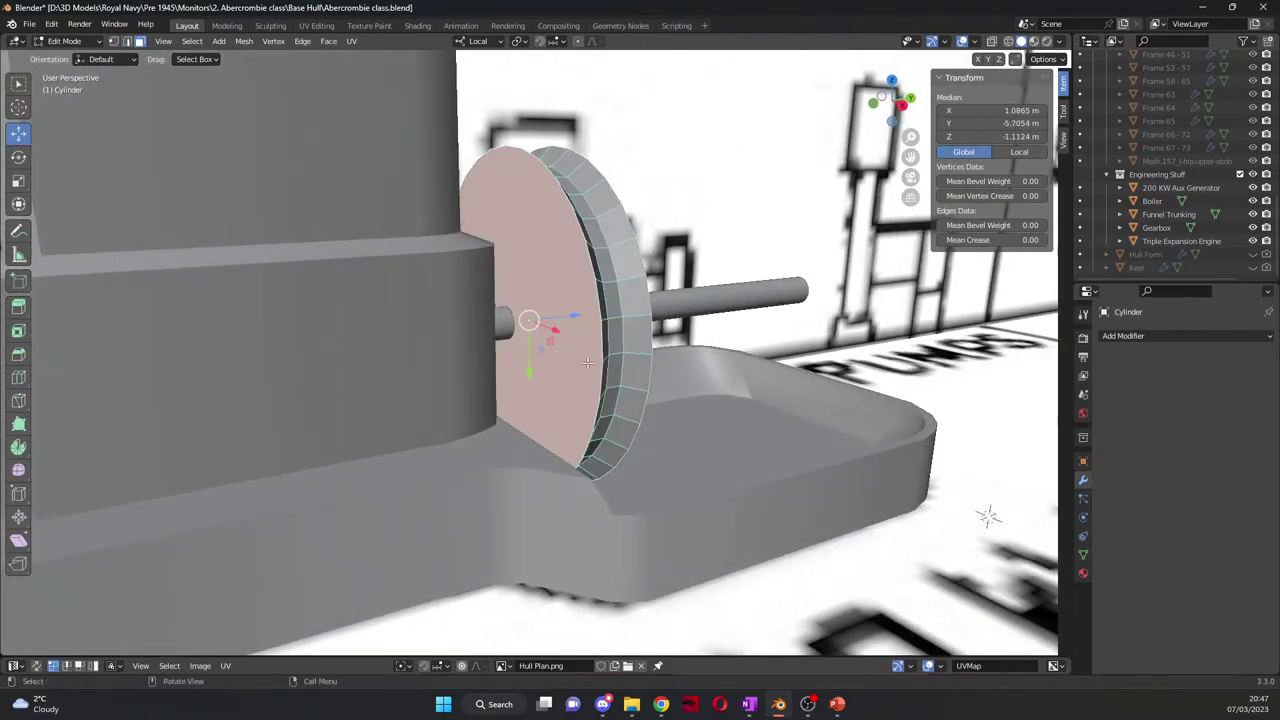
key("i")
left_click(584, 361)
middle_click_drag(584, 361, 510, 350)
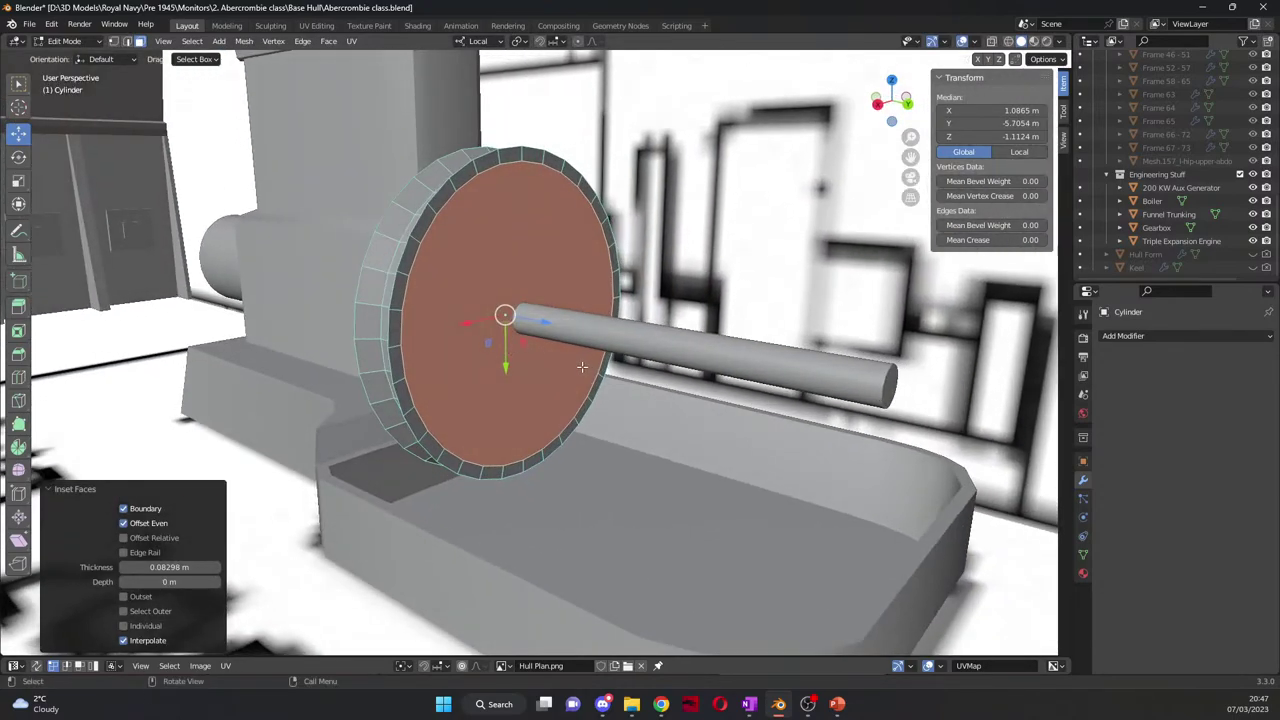
Step: Inset both end faces of the disc a second time, by about 0.243 m
key("i")
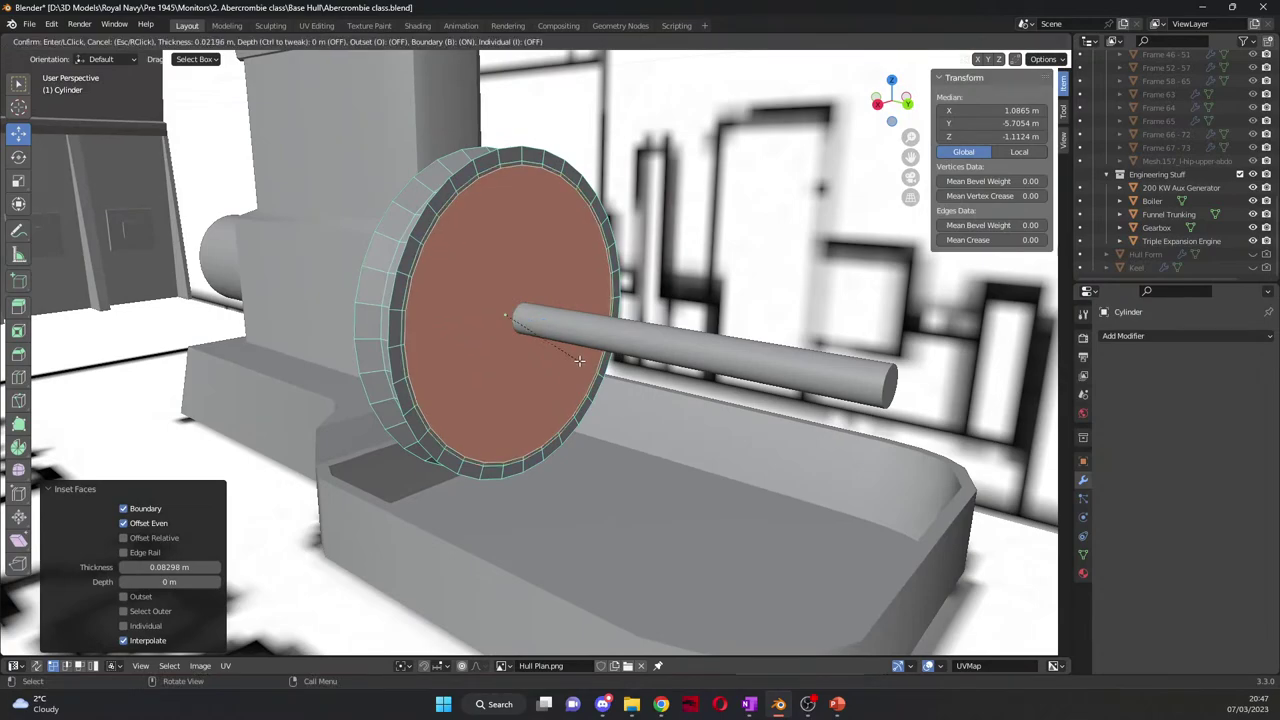
left_click(556, 343)
middle_click_drag(548, 337, 469, 334)
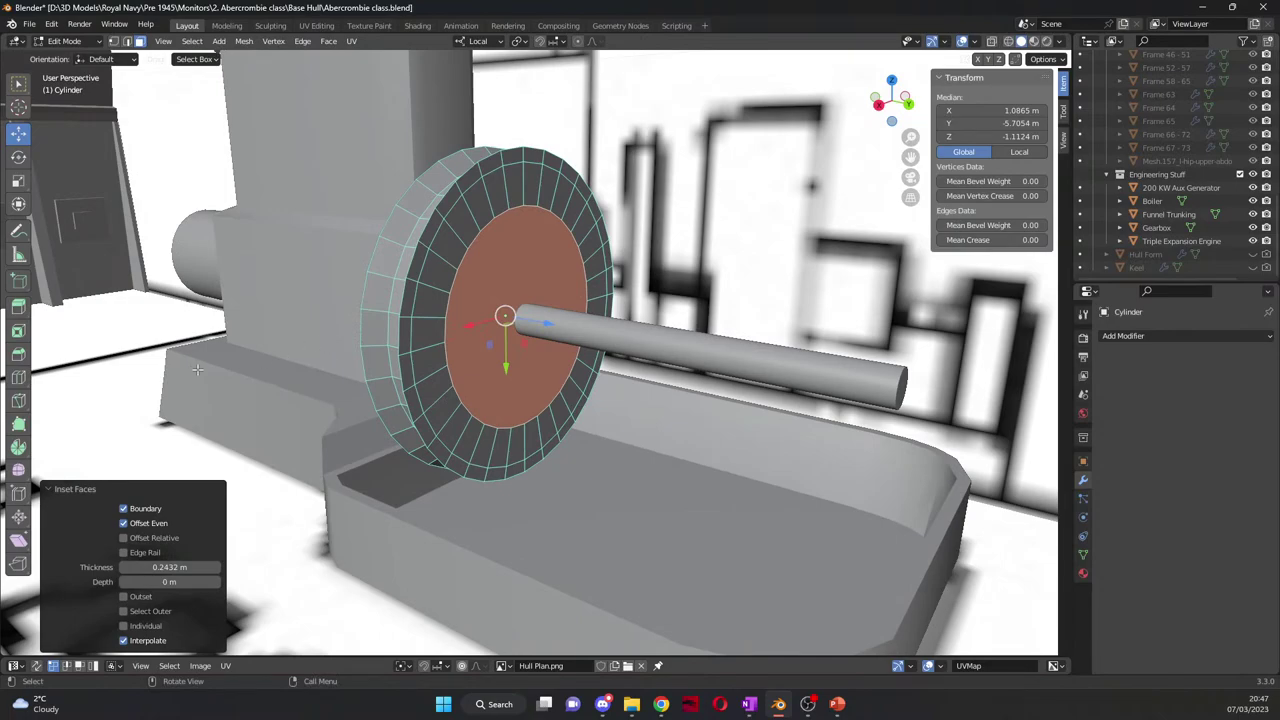
Step: Scale the inner faces toward each other along the disc's axis, starting with a factor of about 0.825, to recess both sides
left_click(18, 180)
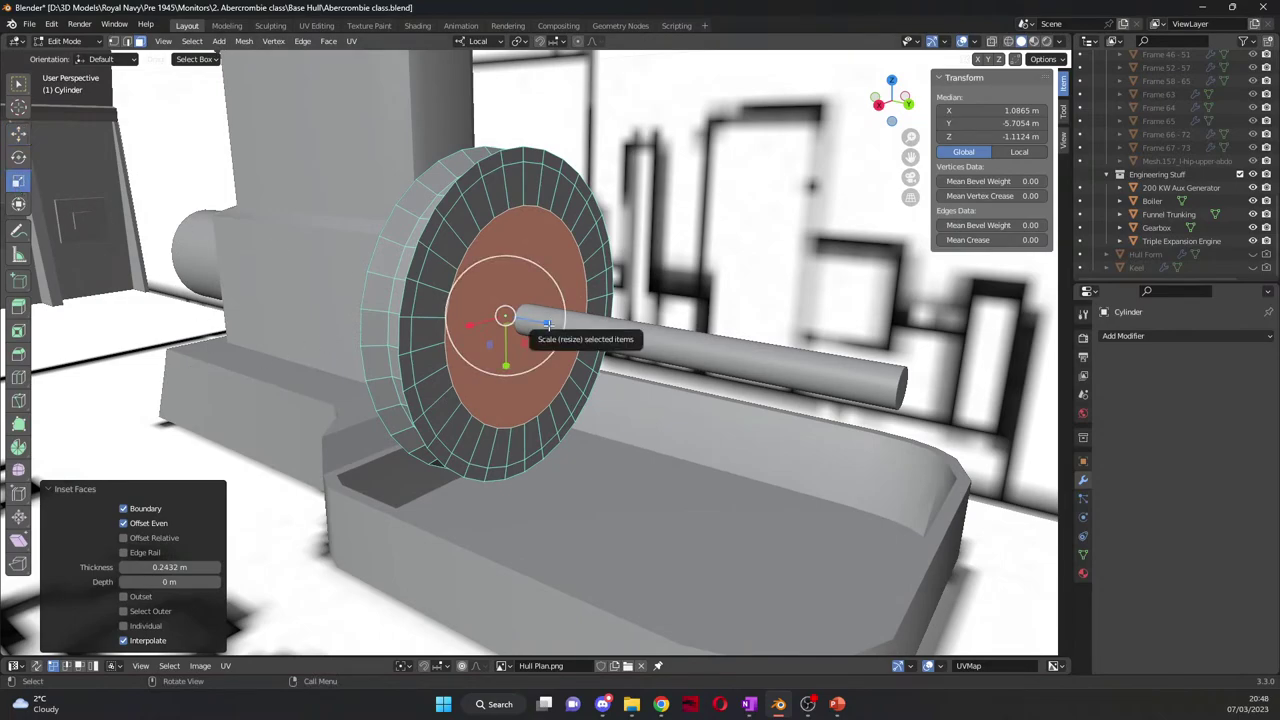
left_click_drag(547, 325, 533, 322)
middle_click_drag(533, 322, 565, 325)
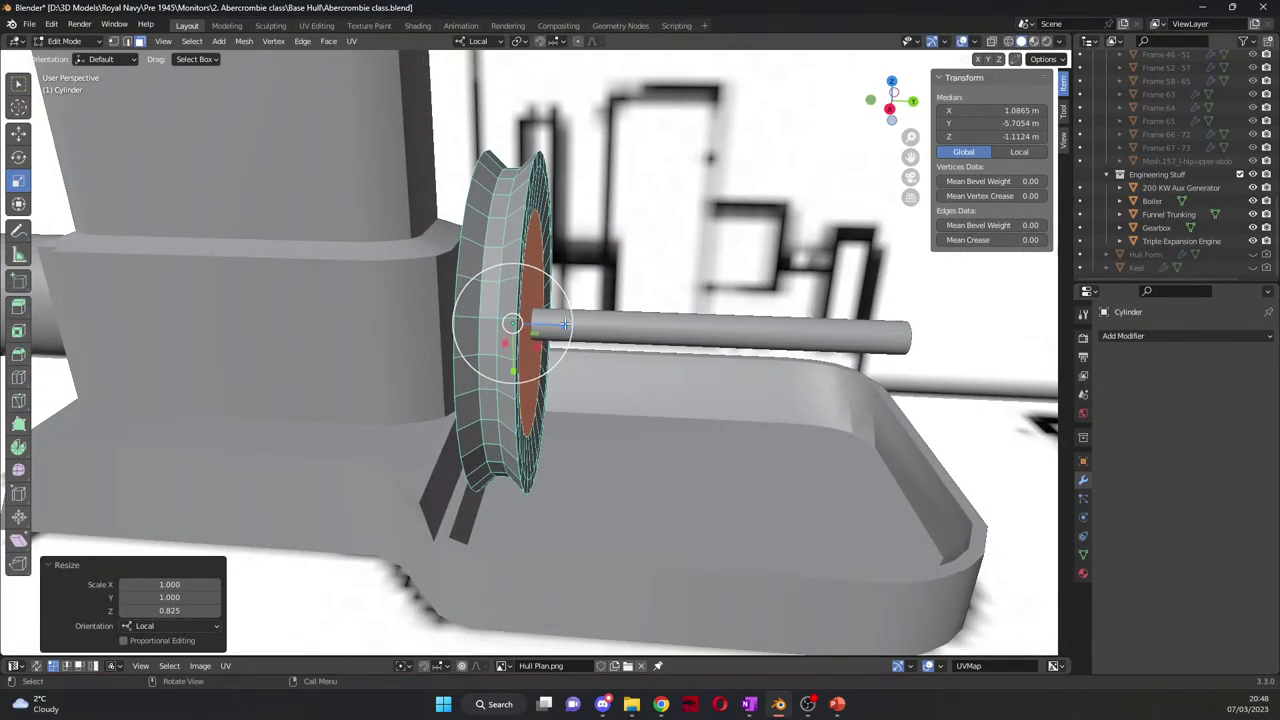
left_click_drag(565, 325, 534, 322)
middle_click_drag(636, 353, 727, 338)
key("Tab")
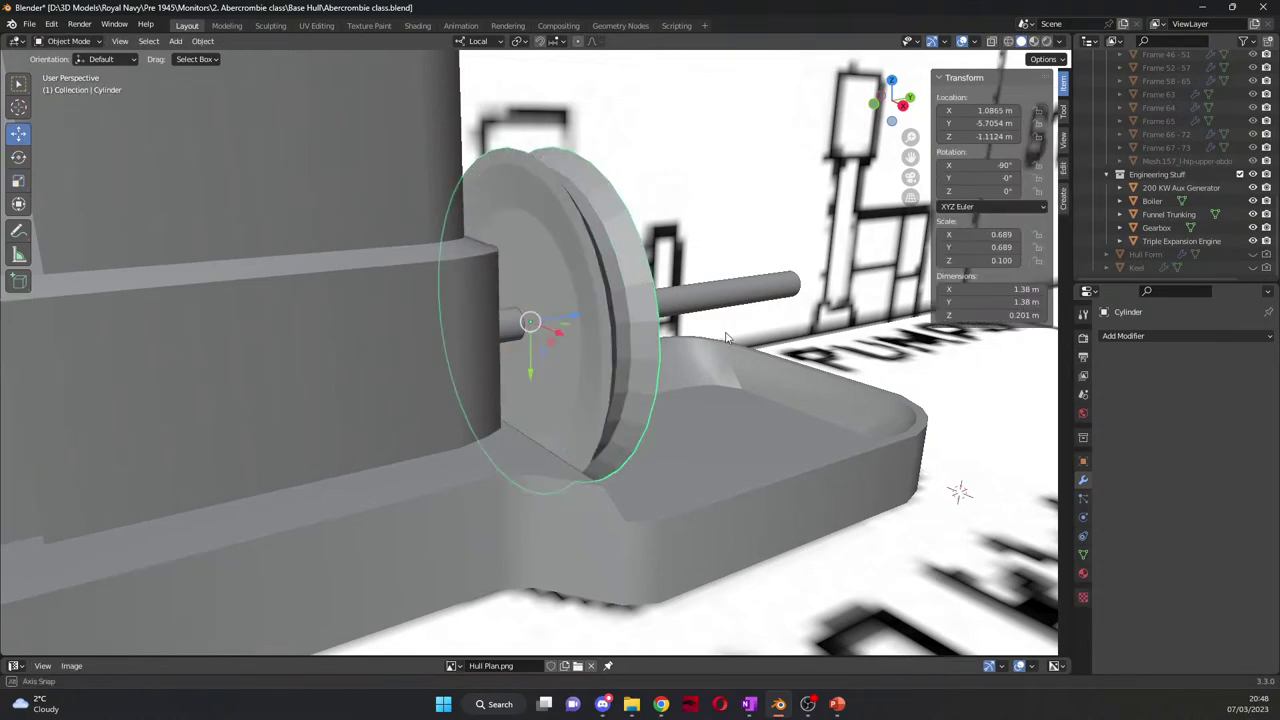
Step: Add a 2 m cube mesh for the next part of the generator
scroll(727, 338, "down", 8)
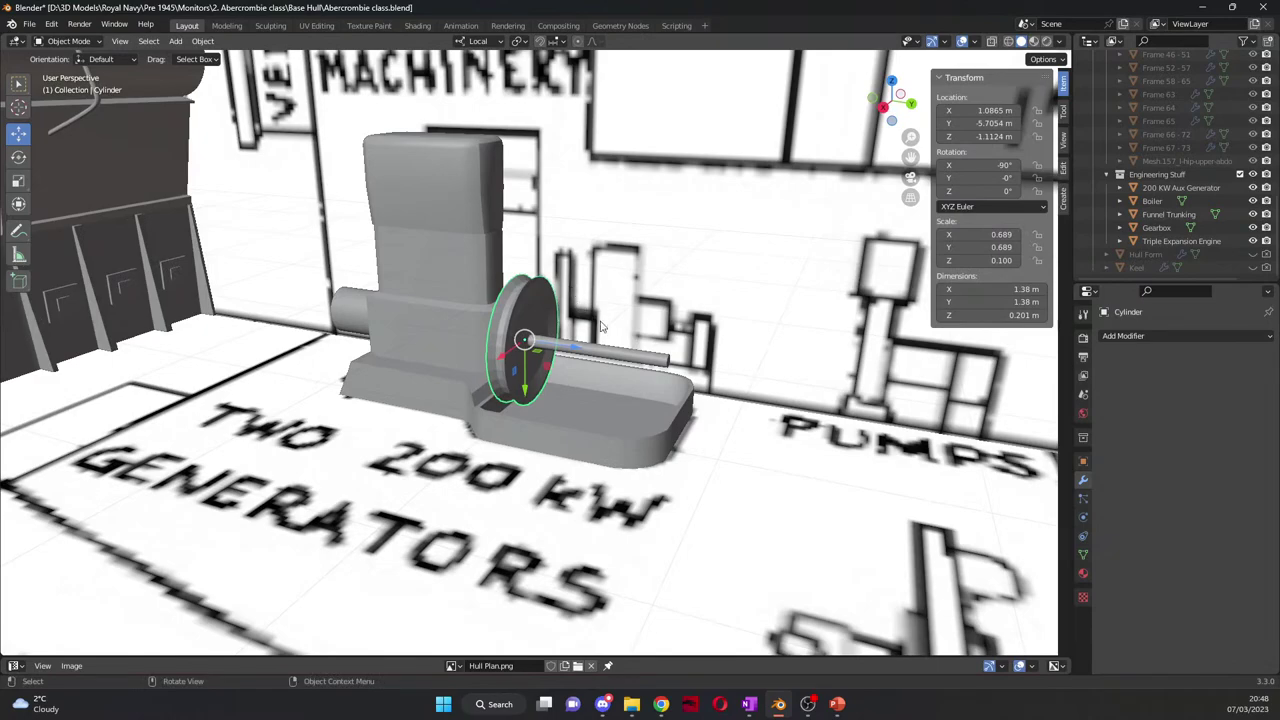
middle_click_drag(601, 326, 636, 351)
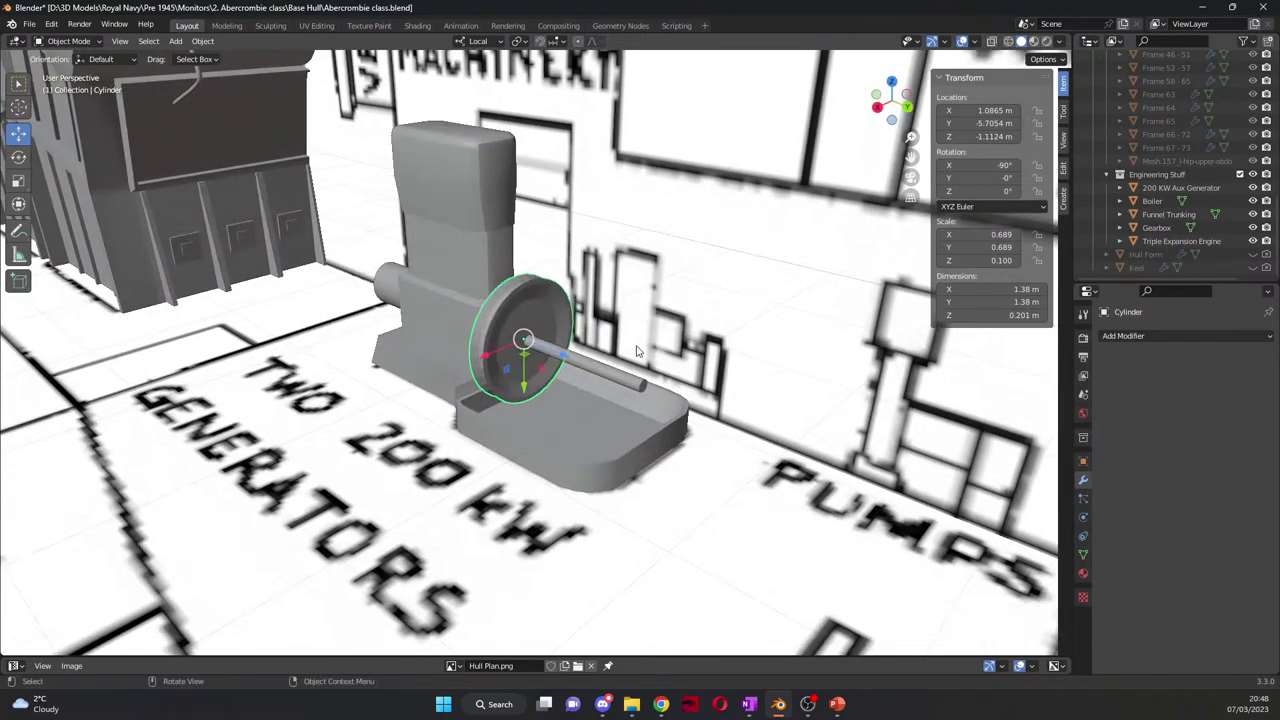
left_click(175, 41)
mouse_move(205, 57)
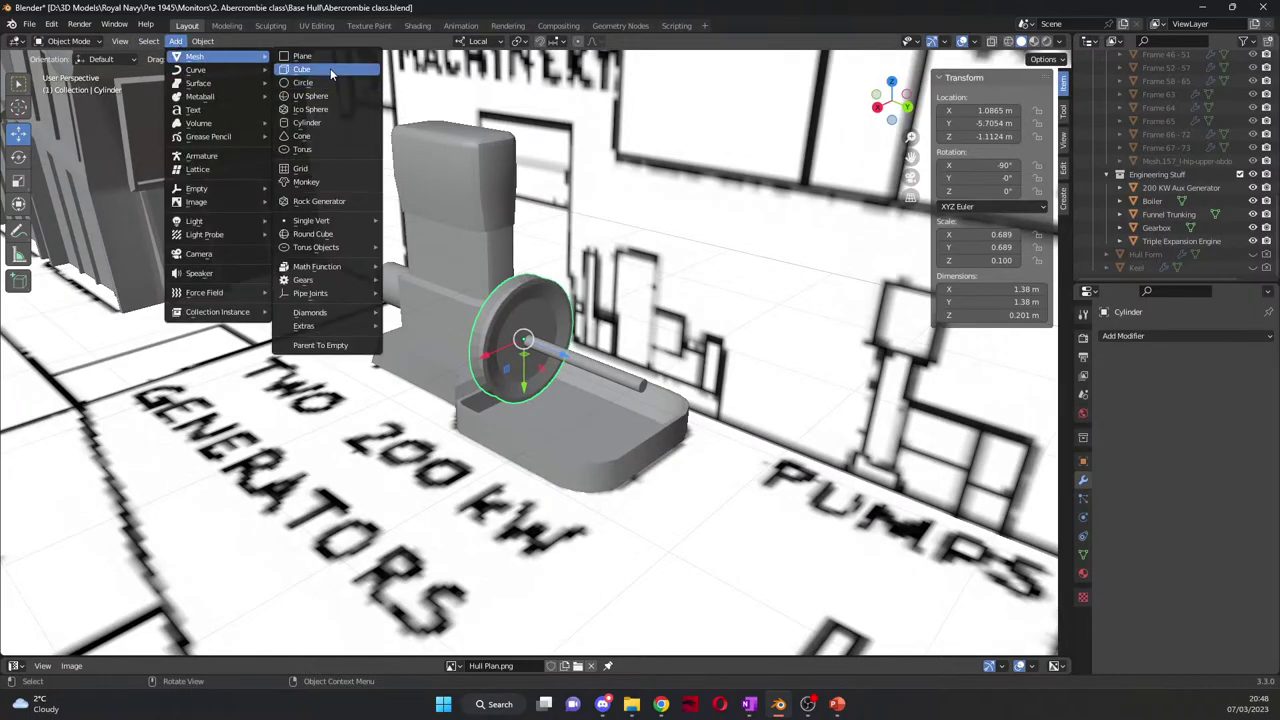
left_click(330, 68)
Step: Move the cube over the empty generator outline on the deck plan, to about X -1.559 m and Y -5.197 m
scroll(530, 350, "down", 10)
middle_click_drag(573, 383, 682, 452)
key("KP_3")
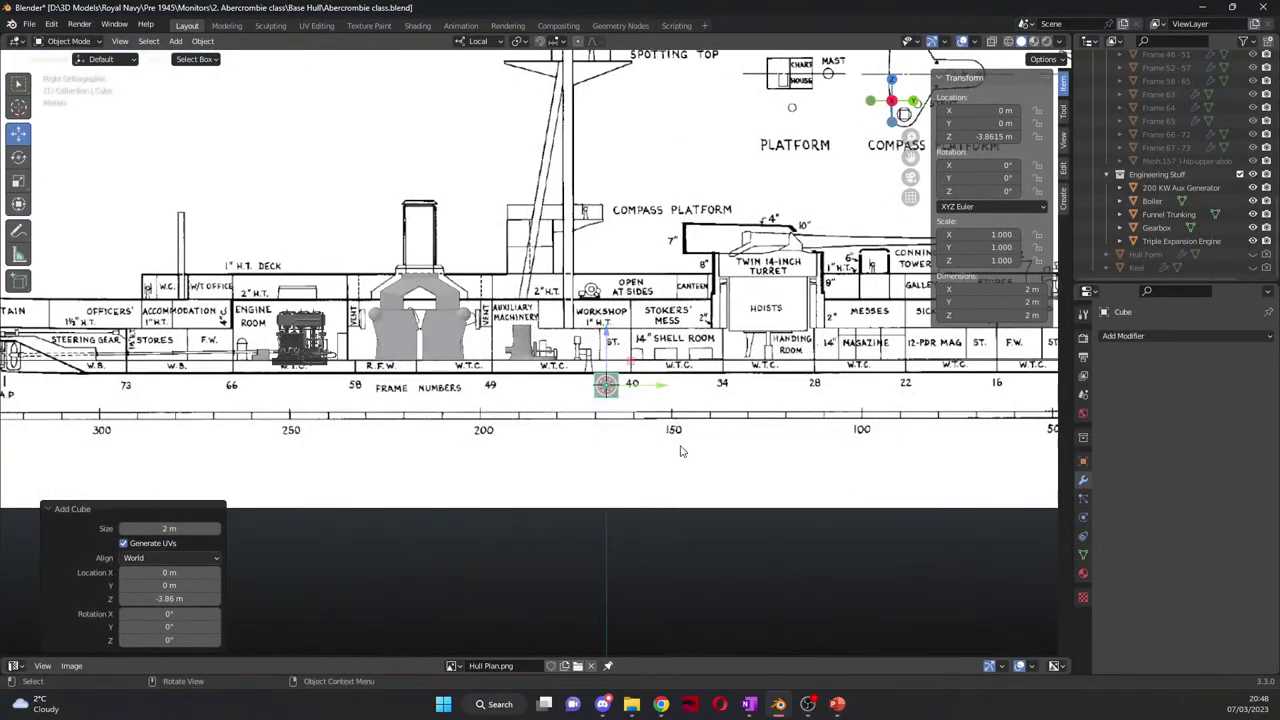
key("KP_7")
scroll(718, 422, "up", 7)
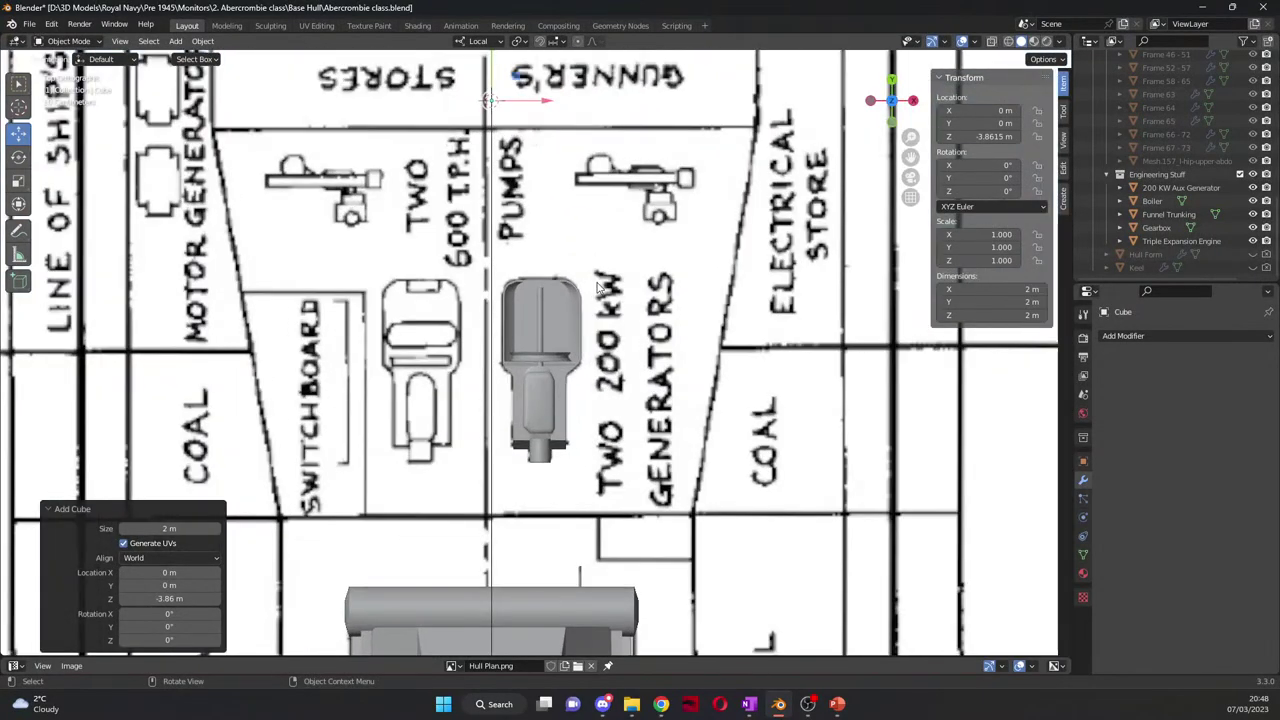
key("g")
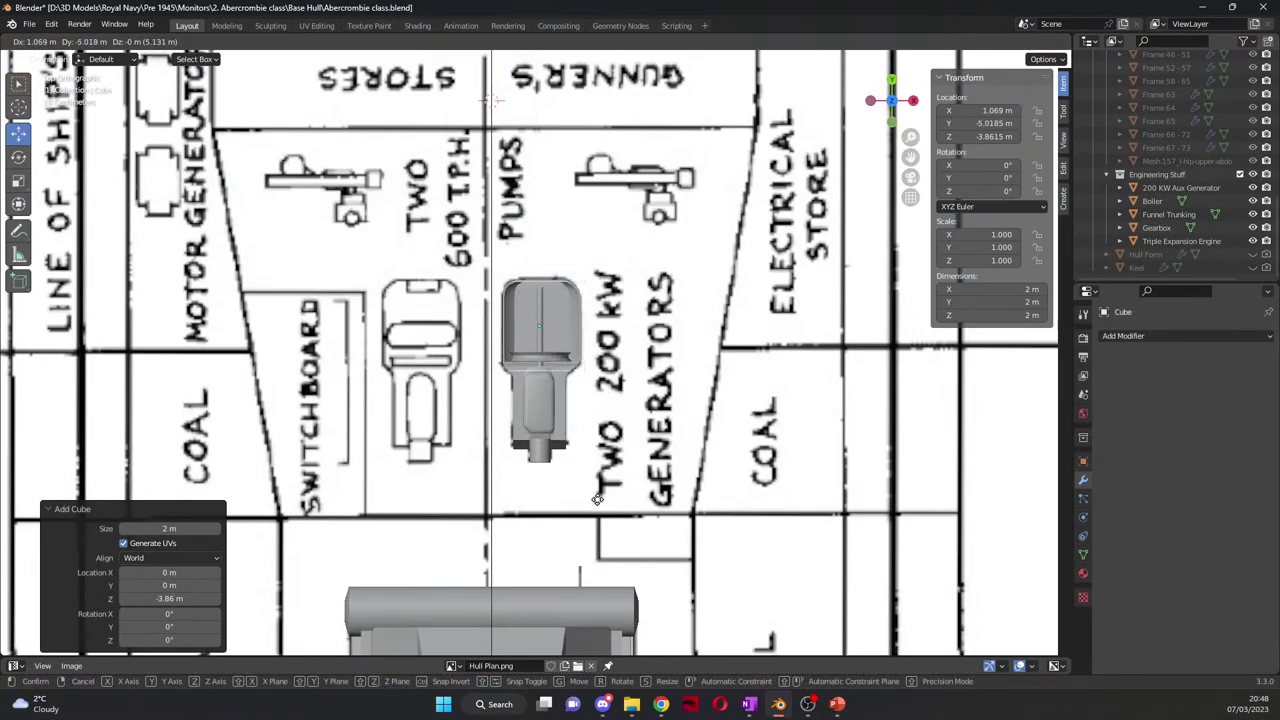
left_click(481, 509)
Step: Raise the cube by about 3.067 m, to about Z -0.794 m, level with the generator's body
scroll(405, 460, "up", 2)
middle_click_drag(405, 460, 517, 228)
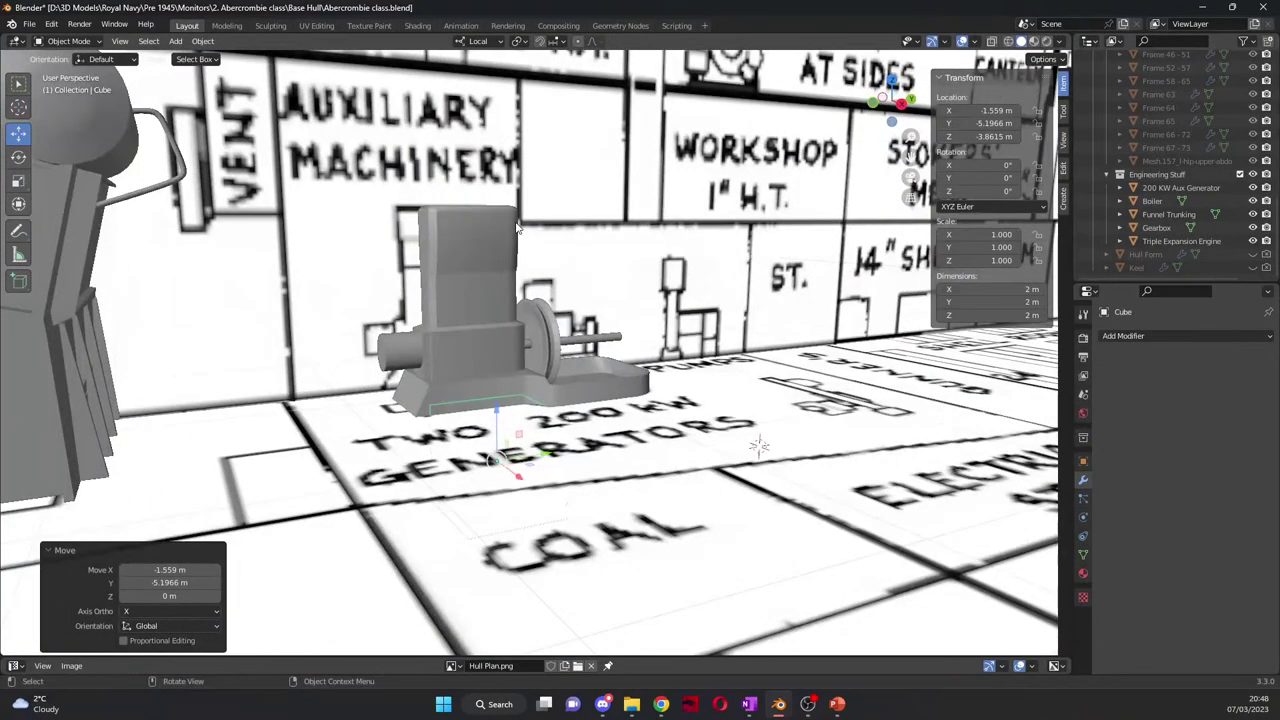
left_click_drag(497, 412, 531, 256)
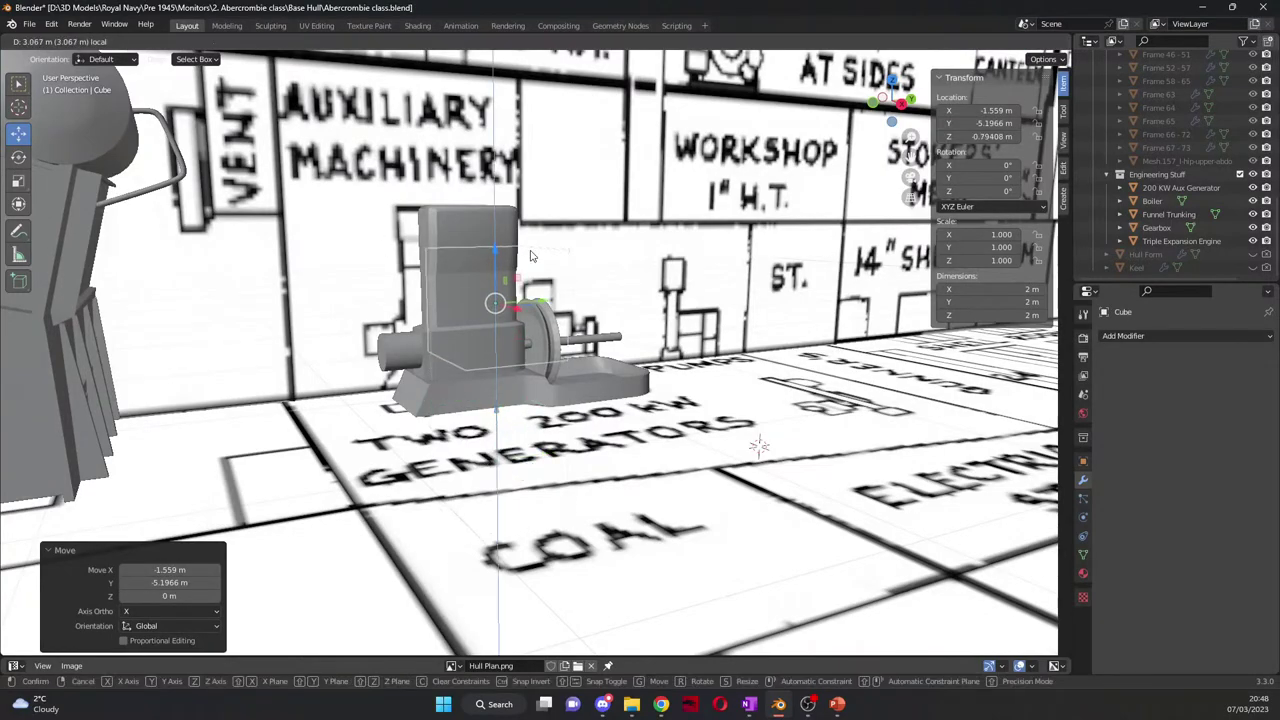
middle_click_drag(531, 256, 680, 383)
Step: Scale the cube along Y to about 0.34, making it about 0.68 m long to suit the plan outline
key("KP_7")
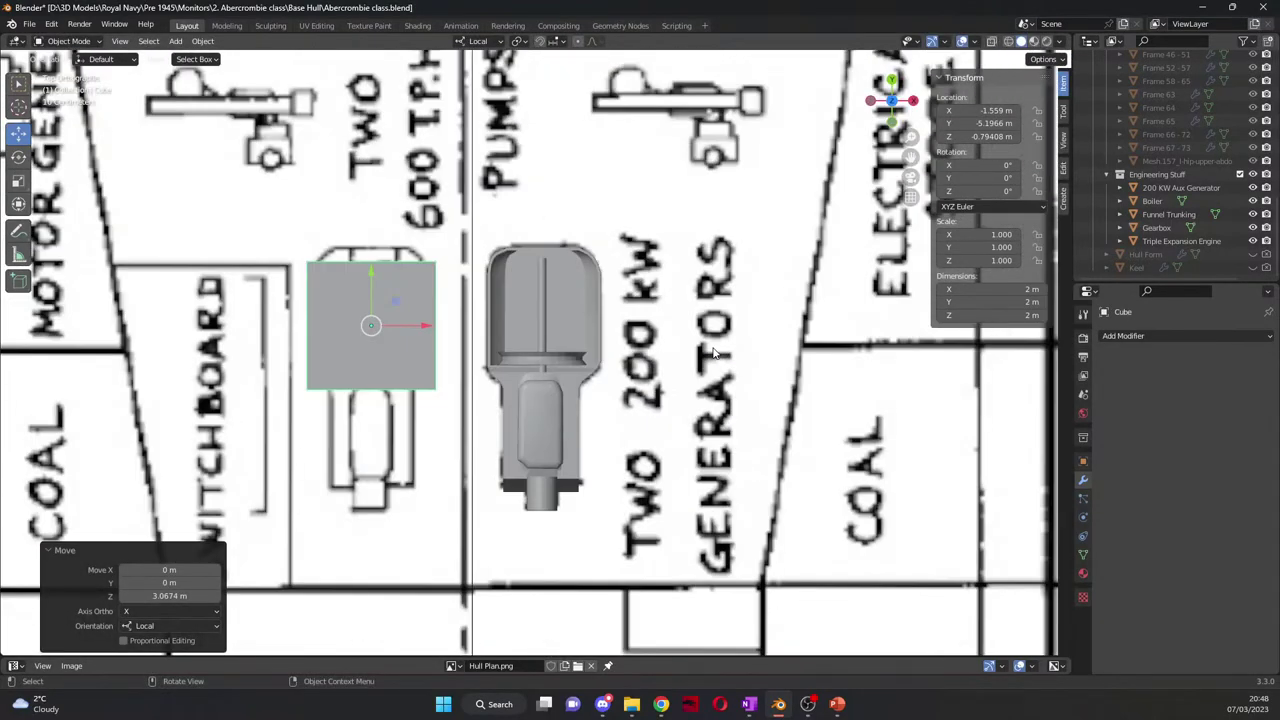
left_click(18, 181)
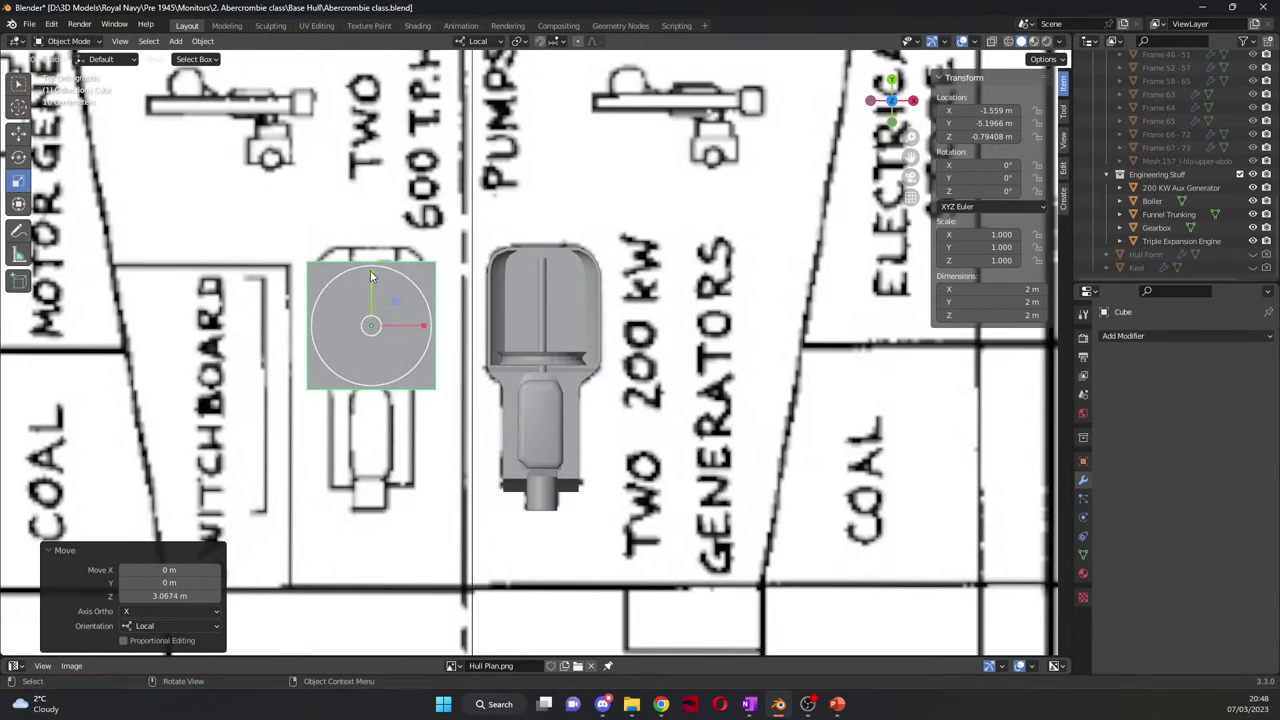
left_click_drag(370, 270, 380, 304)
left_click_drag(914, 157, 1054, 129)
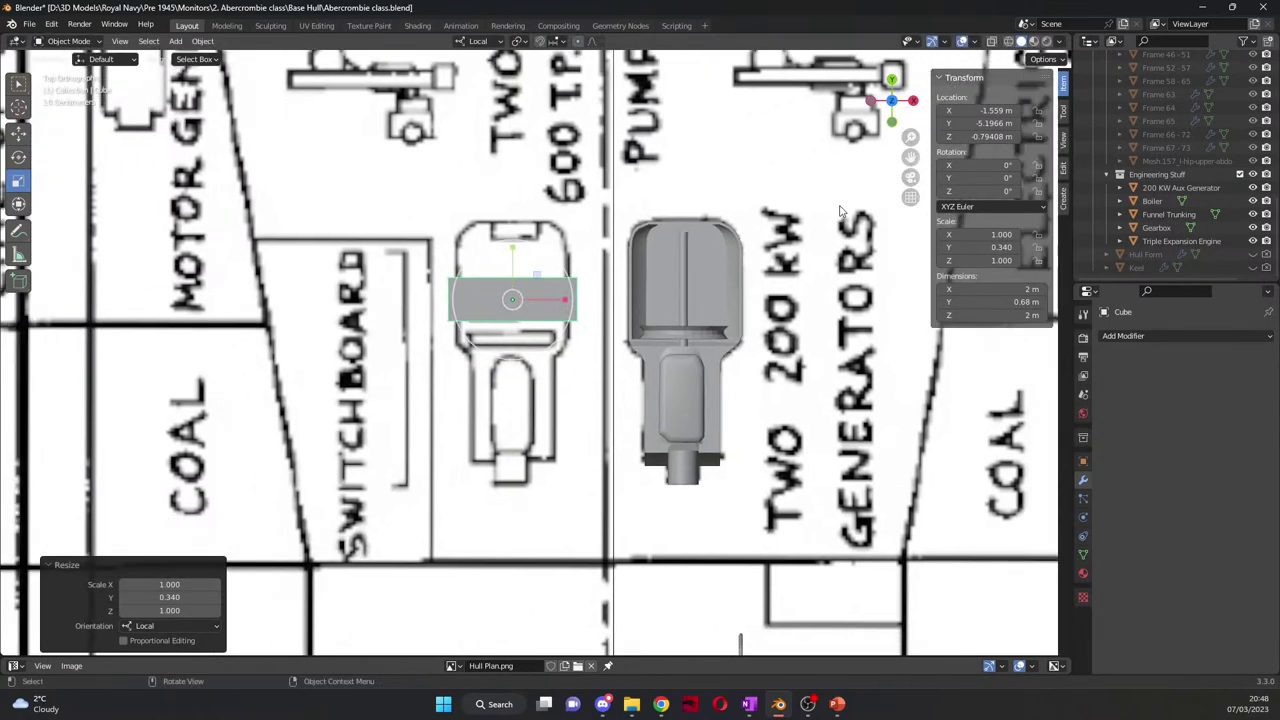
Step: Move the cube to about Y -5.230 m and scale it along X to about 0.869 to match the plan outline
scroll(510, 292, "up", 5)
left_click(20, 136)
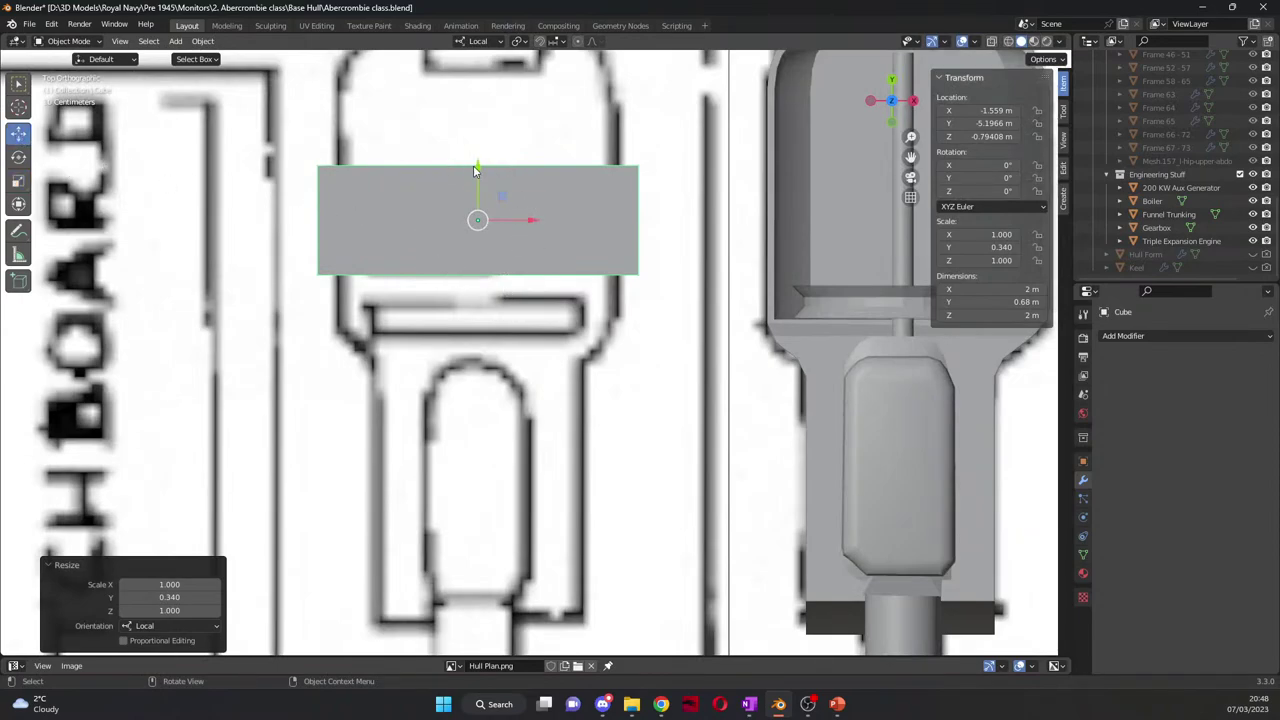
mouse_move(475, 171)
left_mouse_down()
mouse_move(484, 200)
mouse_move(498, 175)
left_mouse_up()
left_click(18, 181)
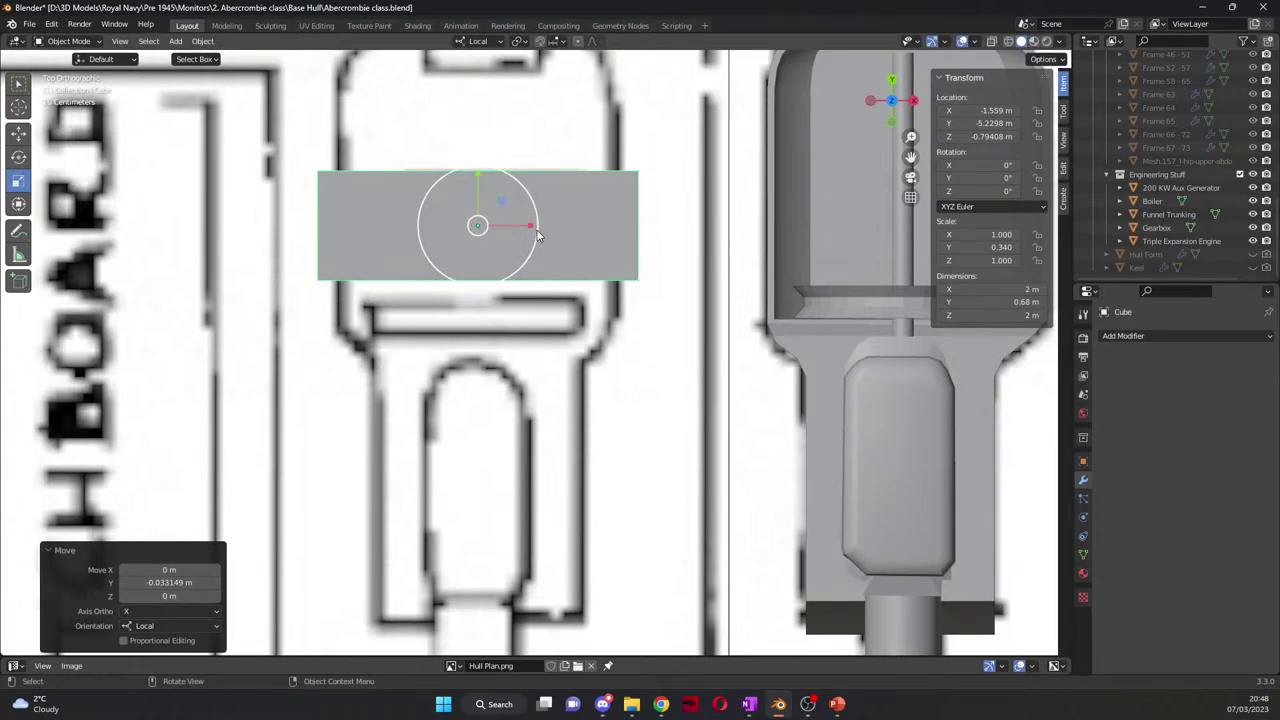
left_click_drag(530, 226, 503, 237)
Step: In Edit Mode with wireframe shading, shift the whole mesh to about Y -5.255 m and narrow it along Y to suit the rounded plan outline
key("Tab")
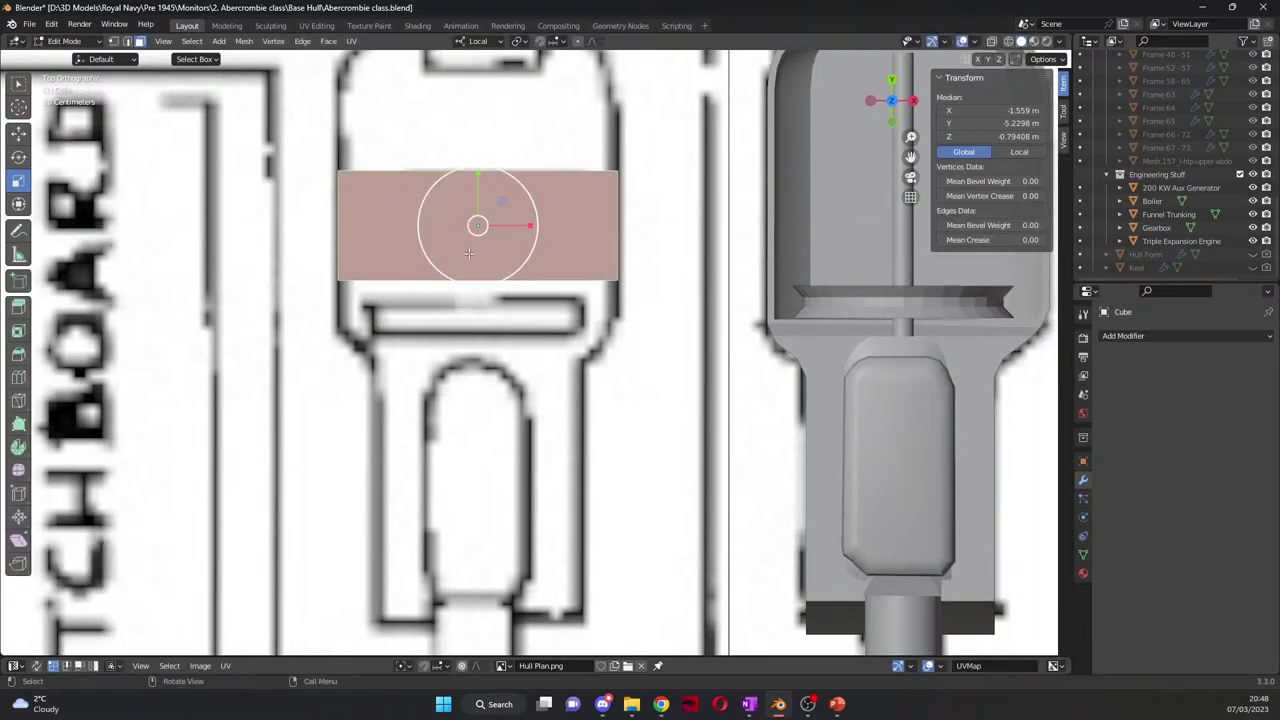
key("shift+z")
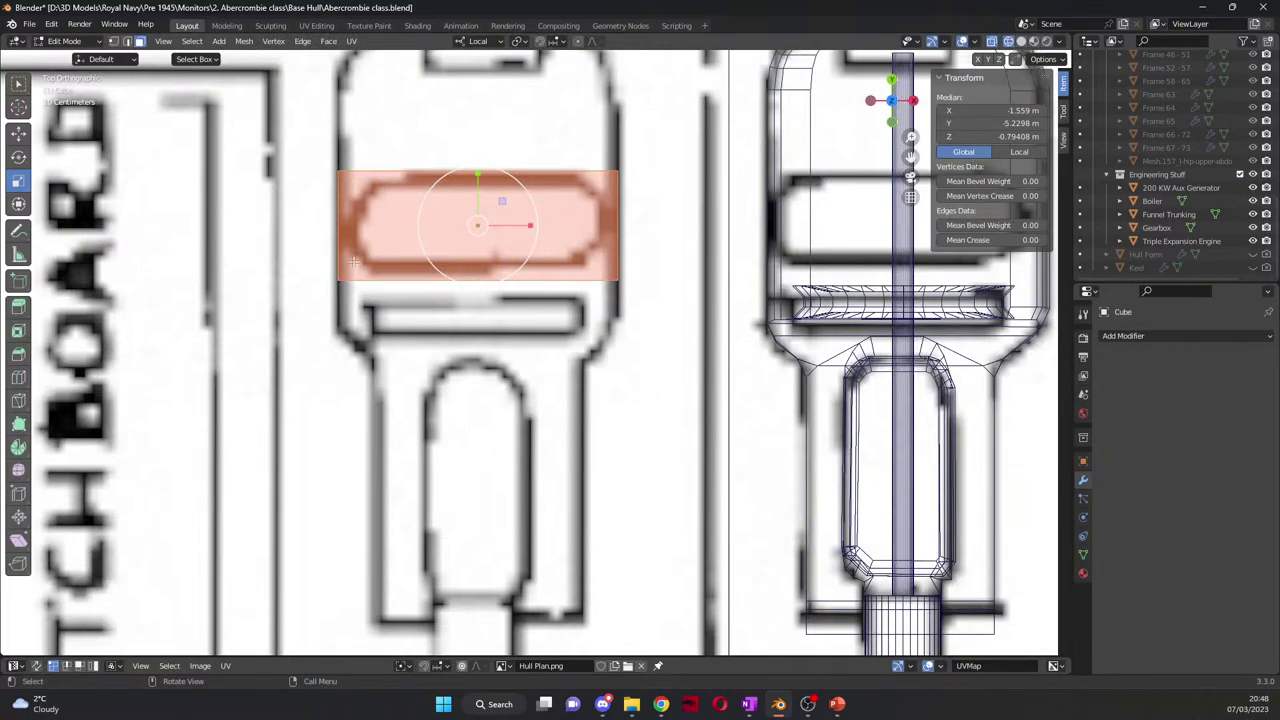
middle_click_drag(349, 282, 384, 246)
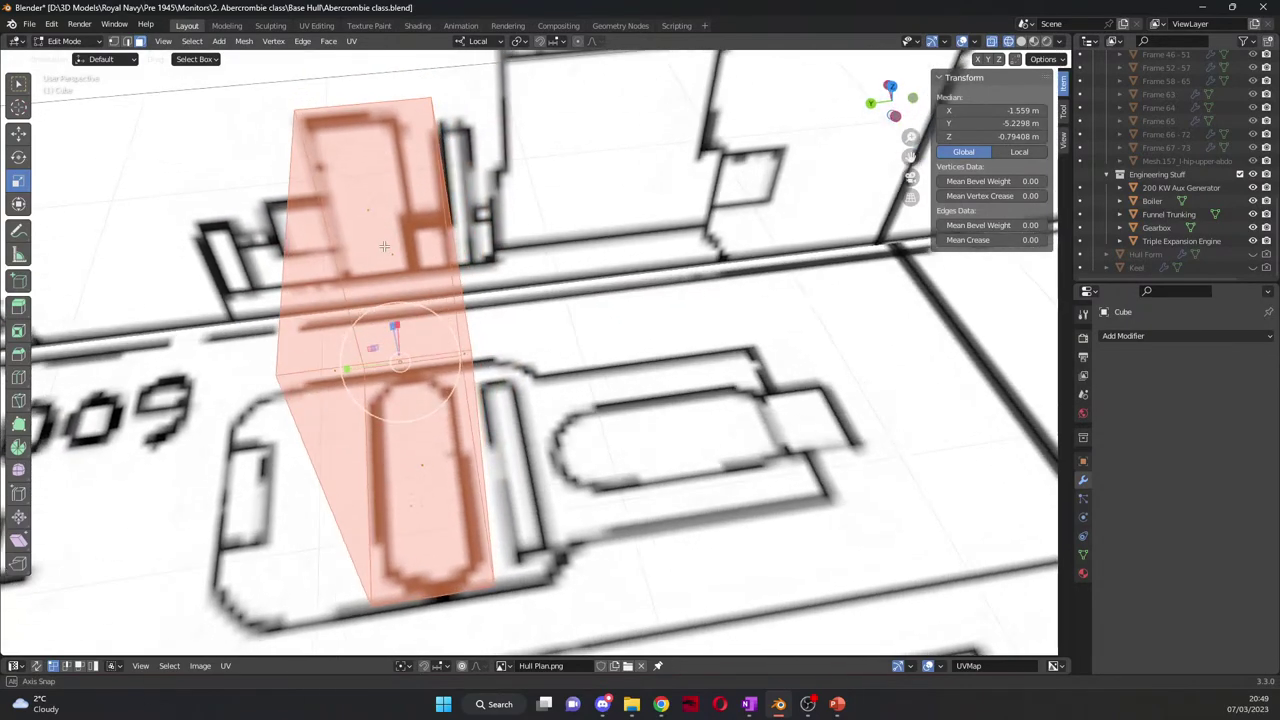
key("KP_7")
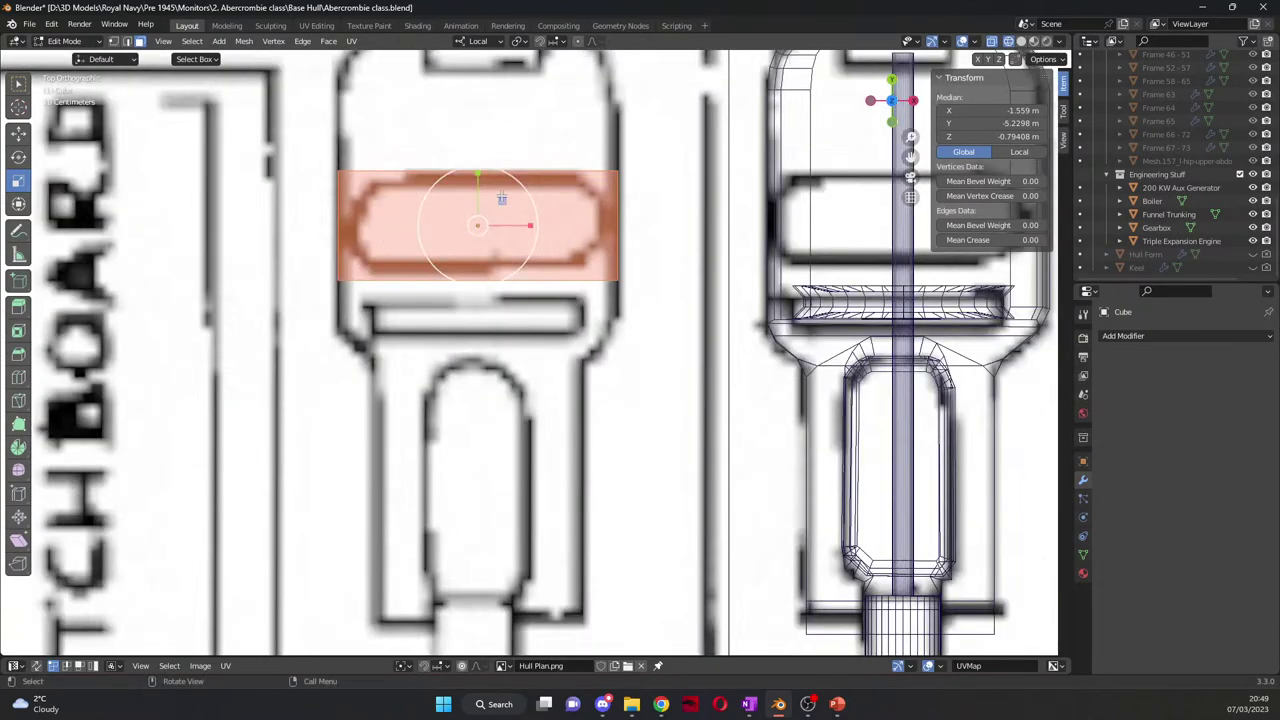
left_click(20, 137)
left_click_drag(479, 189, 477, 182)
left_click(18, 181)
Step: Move the mesh's +X end face about 0.108 m along Y to follow the slanted plan outline
left_click(18, 133)
left_click_drag(611, 180, 635, 287)
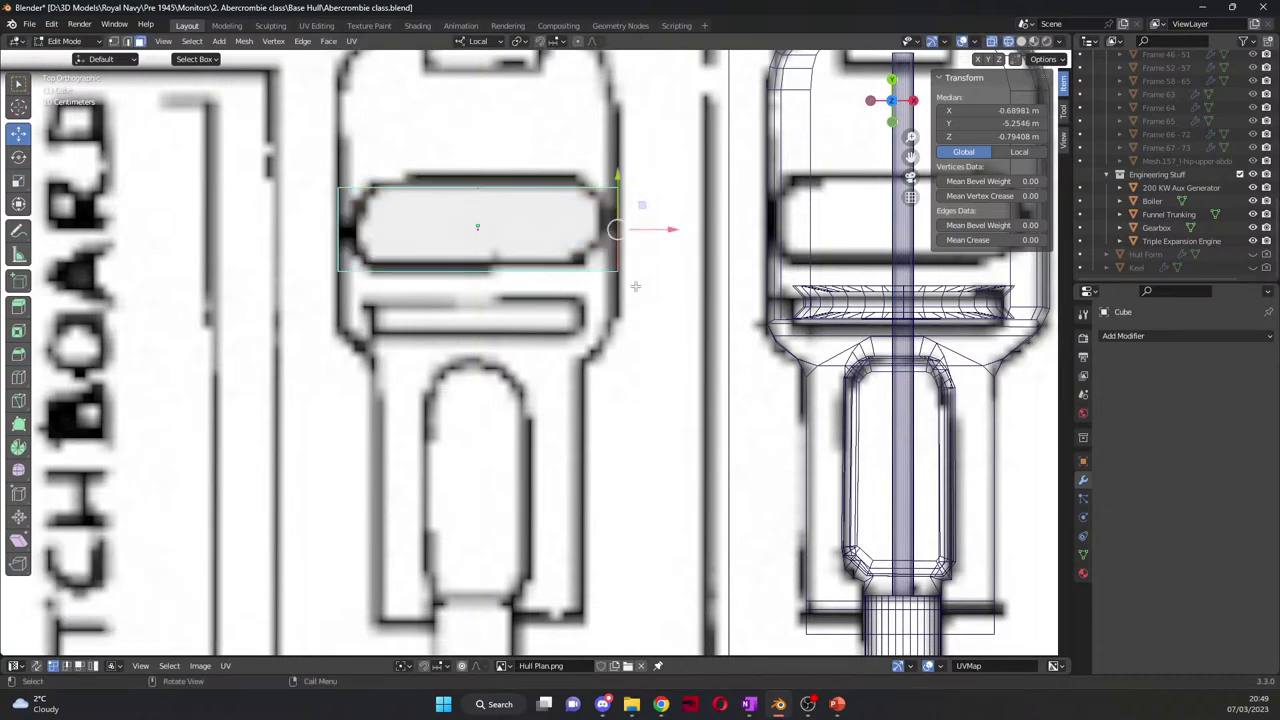
left_click_drag(621, 200, 625, 176)
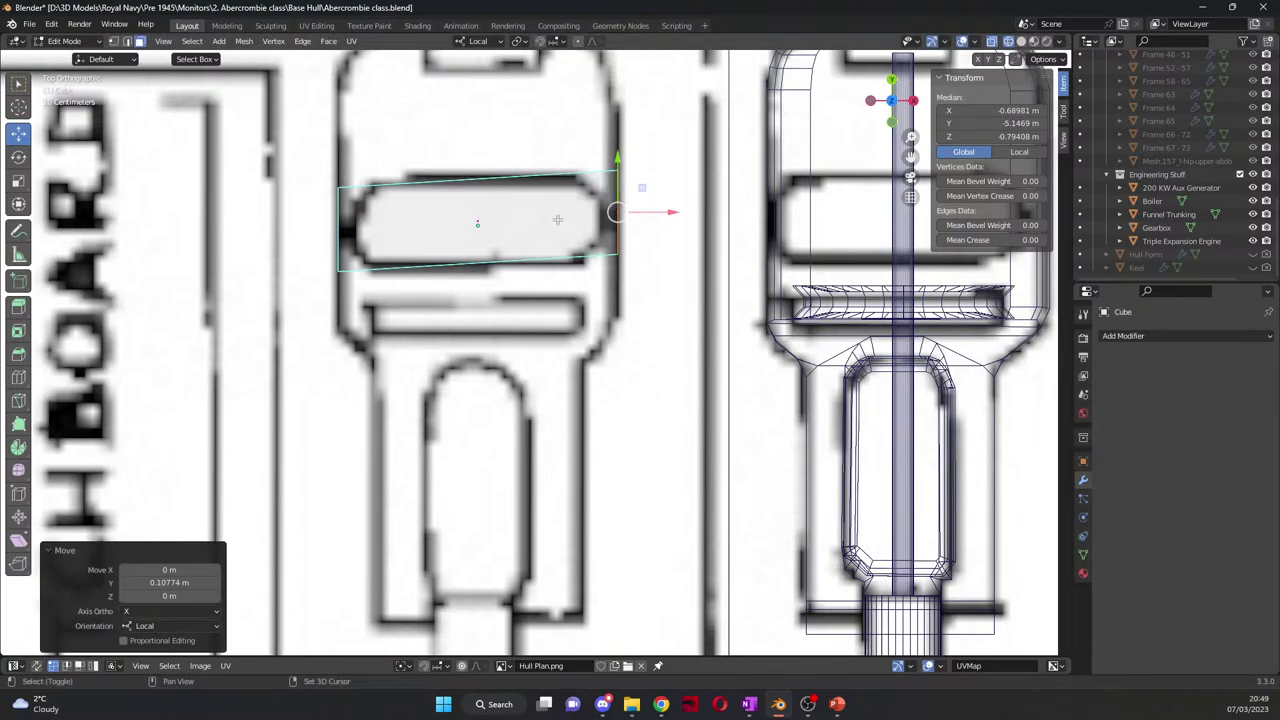
Step: Select both X end faces of the block and scale them along X to 0.919
left_click_drag(329, 164, 371, 331, "shift")
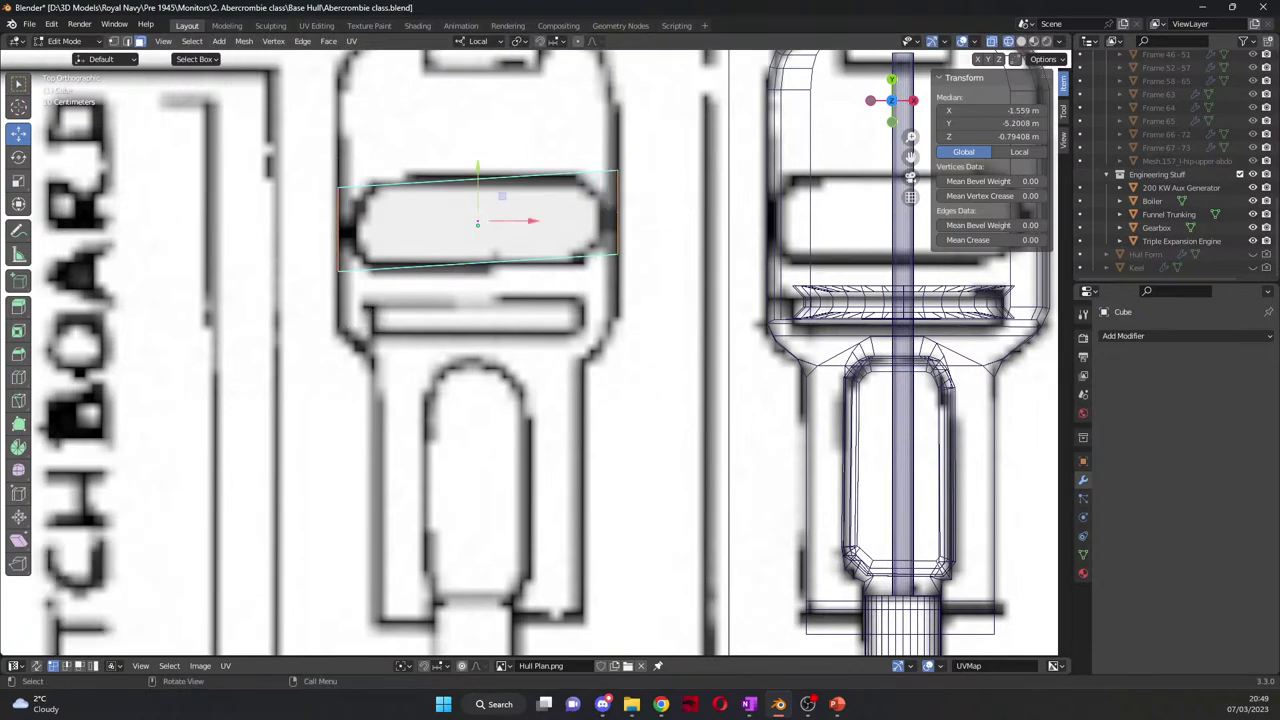
left_click(18, 181)
left_click_drag(518, 218, 523, 221)
middle_click_drag(523, 221, 525, 168)
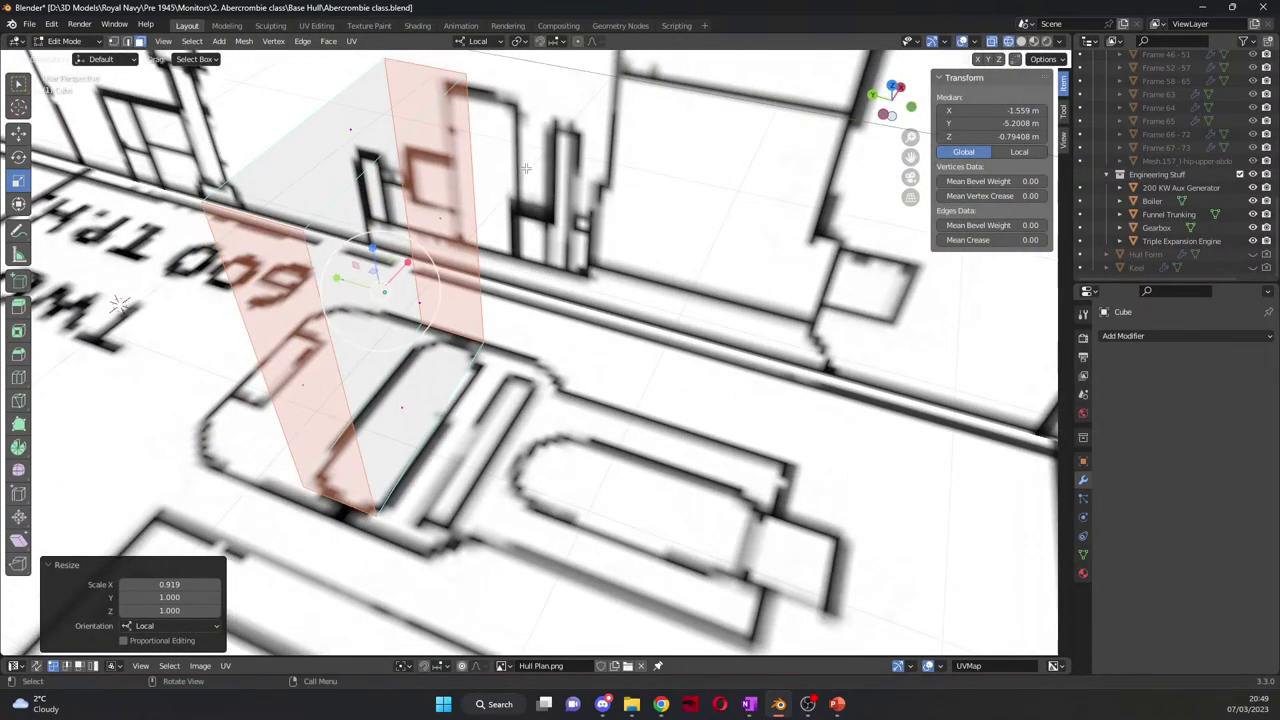
Step: Lower the block's top face by about 0.444 m, to about Z -0.238 m, against the side-view plan
scroll(398, 150, "down", 3)
middle_click_drag(421, 186, 602, 144)
left_click(446, 220)
key("KP_7")
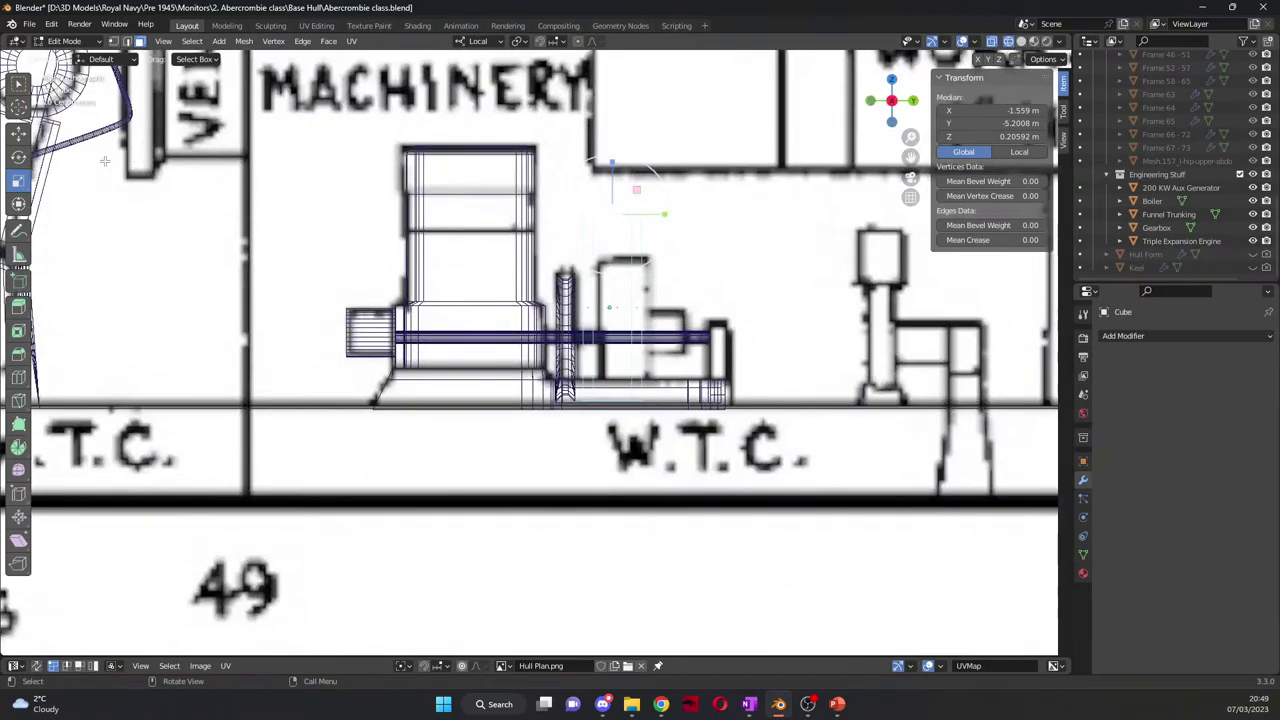
key("shift+space")
key("g")
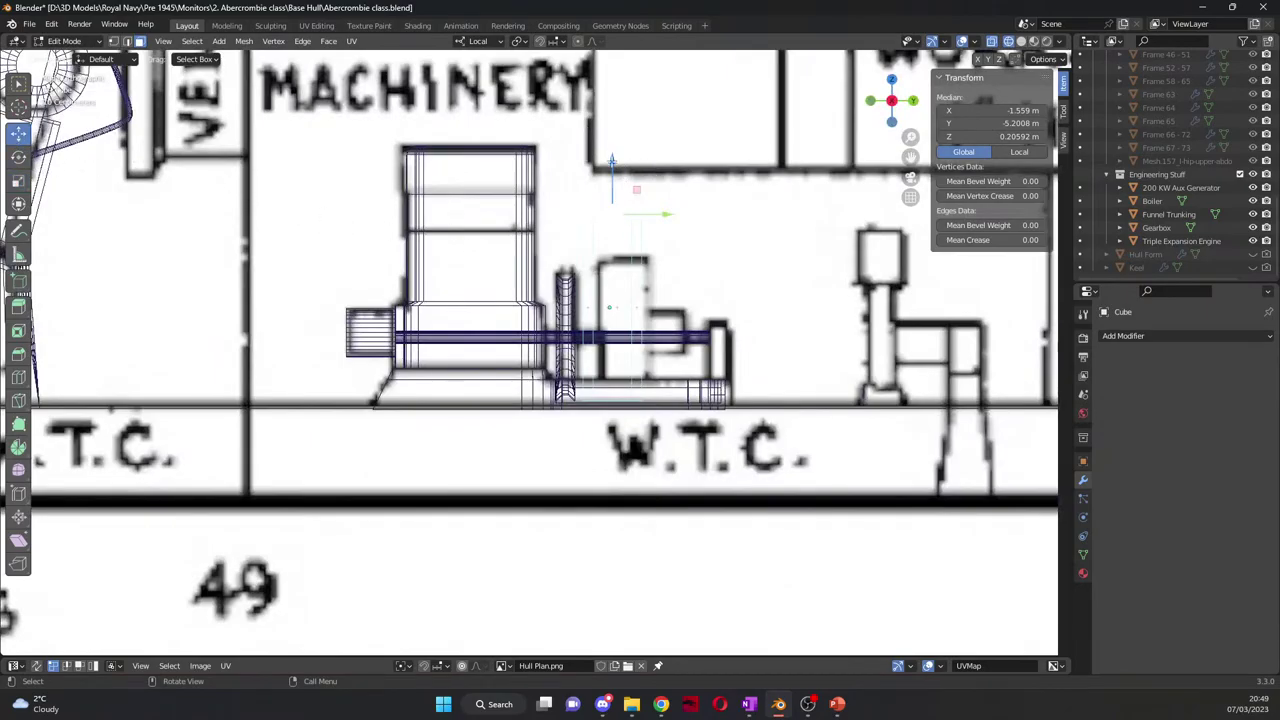
left_click_drag(612, 162, 610, 214)
middle_click_drag(610, 214, 536, 338)
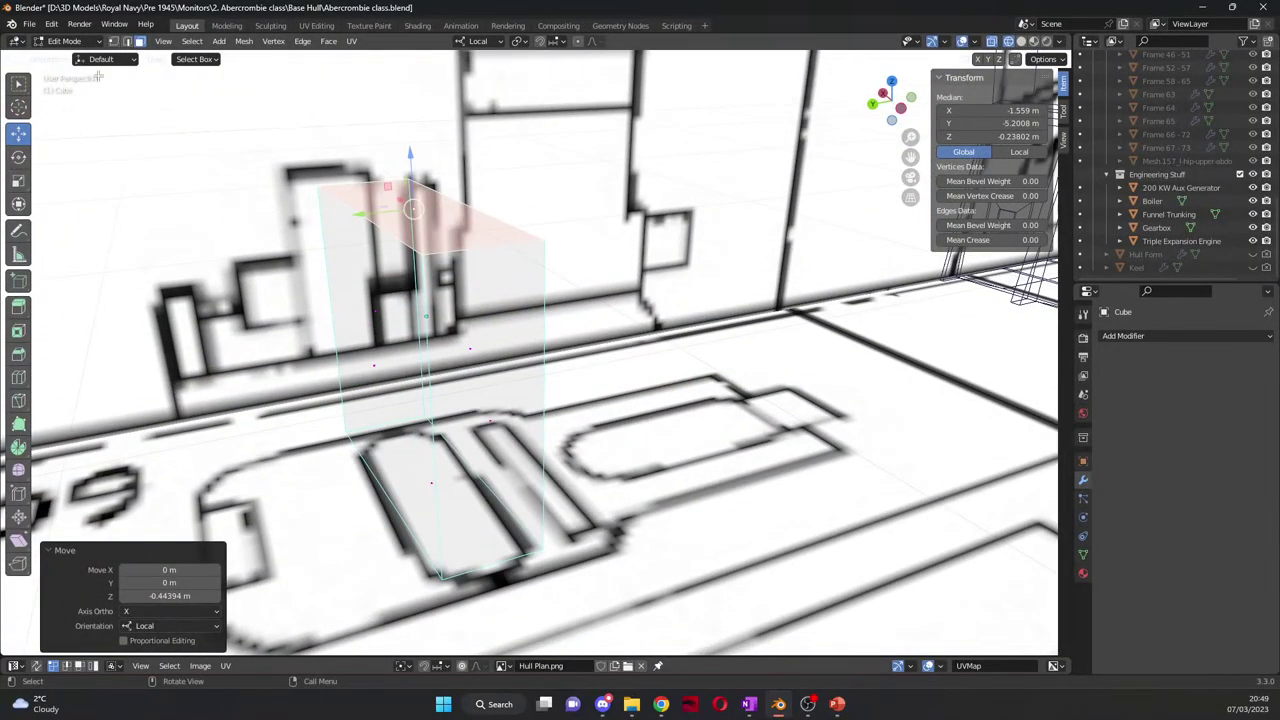
Step: With solid shading, bevel the block's four vertical edges and the short top edges at both ends by about 0.434 m
left_click(136, 41)
left_click(1021, 41)
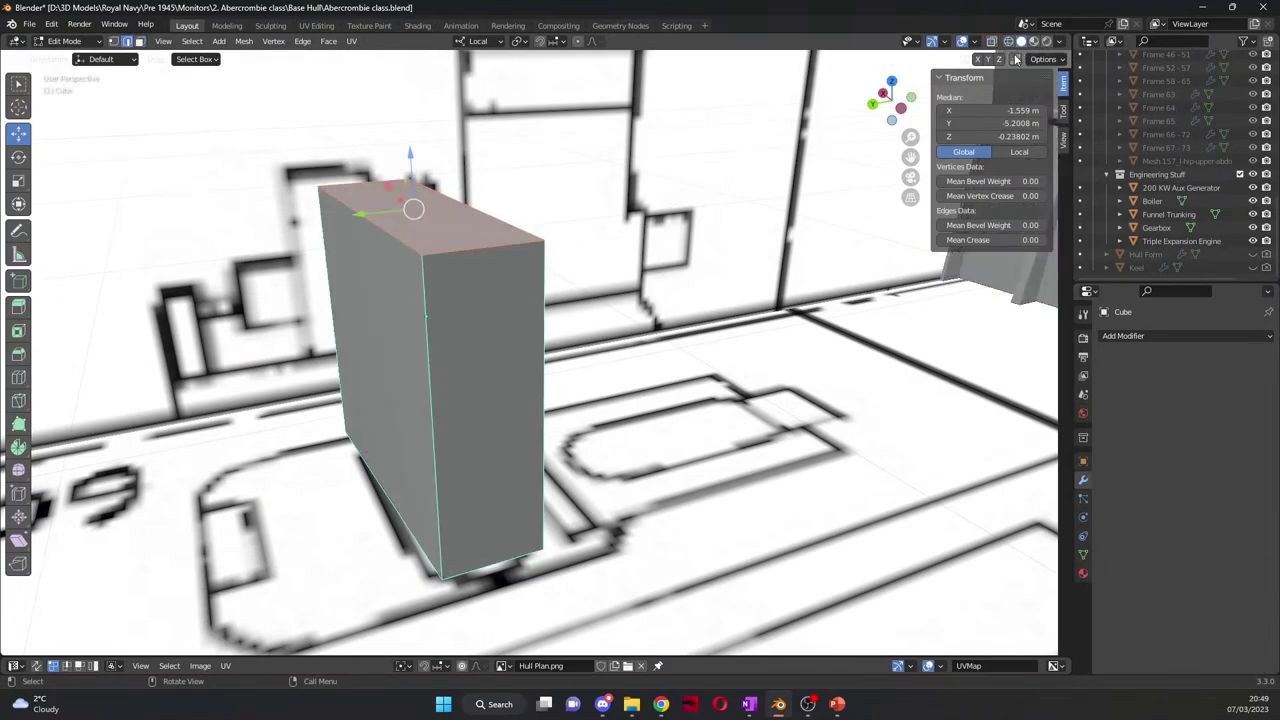
left_click(447, 418)
left_click(537, 422, "shift")
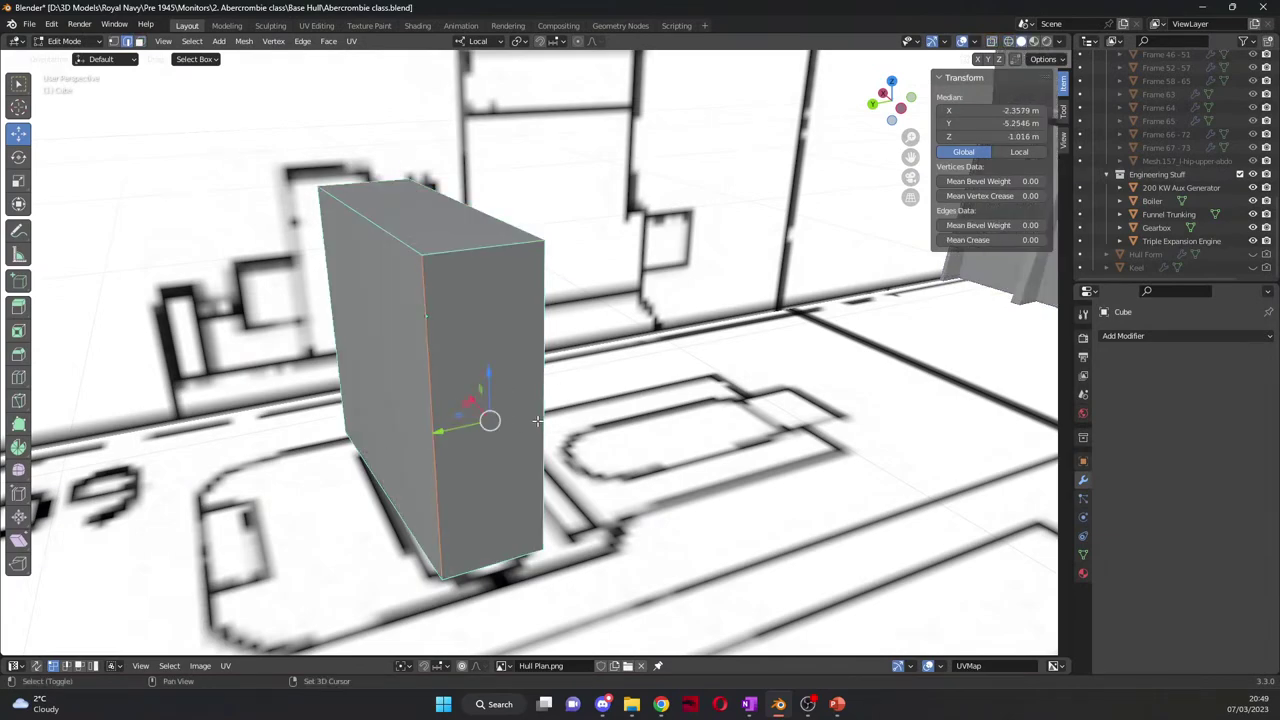
left_click(333, 293, "shift")
middle_click_drag(333, 293, 214, 295)
left_click(544, 294, "shift")
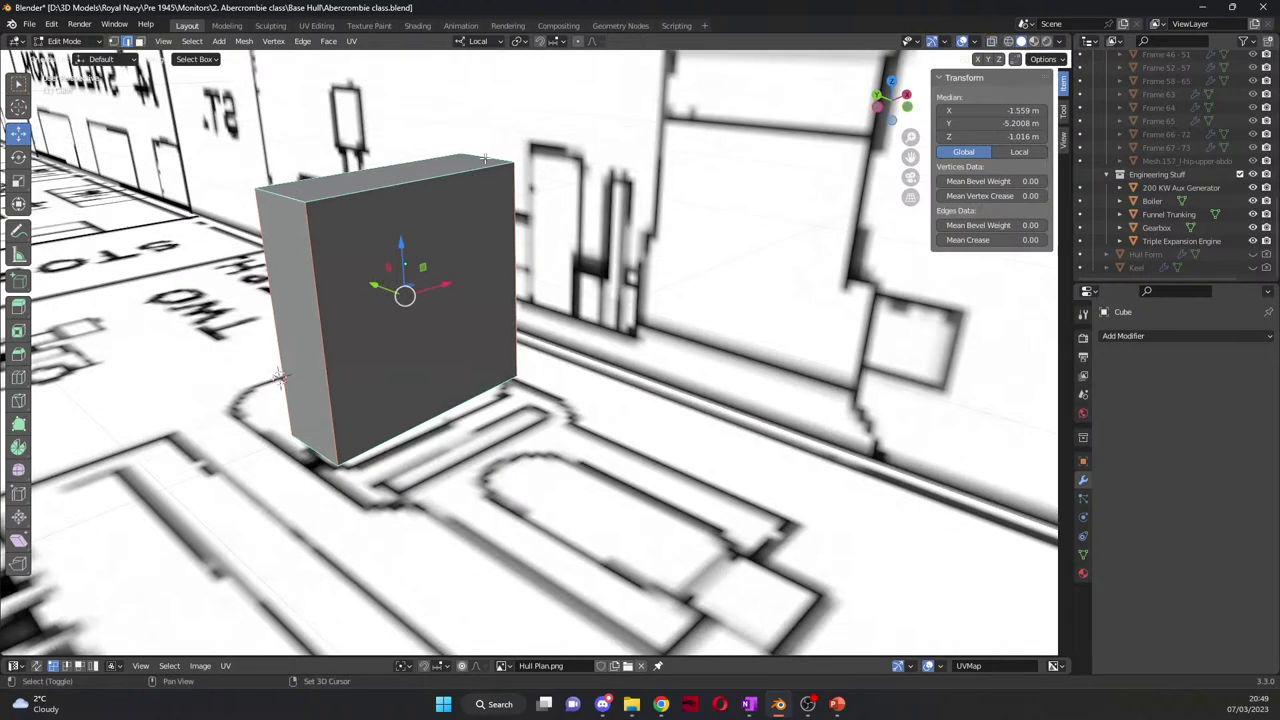
middle_click_drag(484, 158, 542, 220)
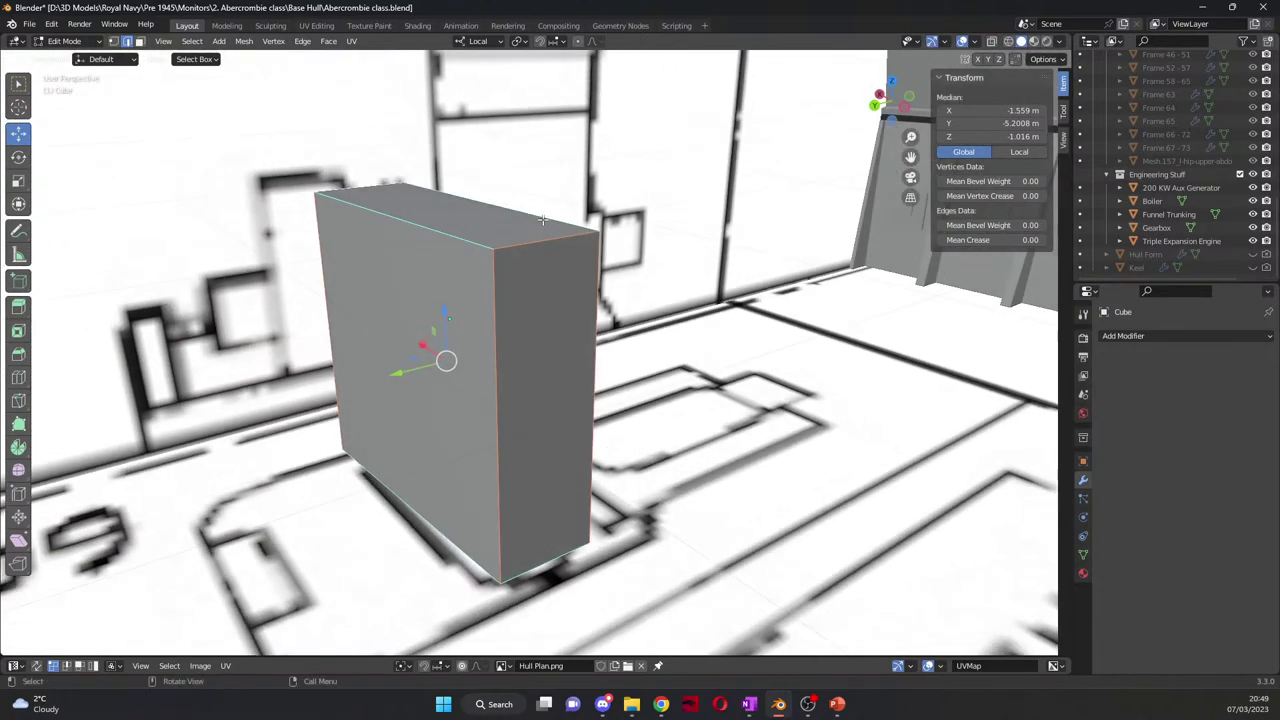
left_click(18, 354)
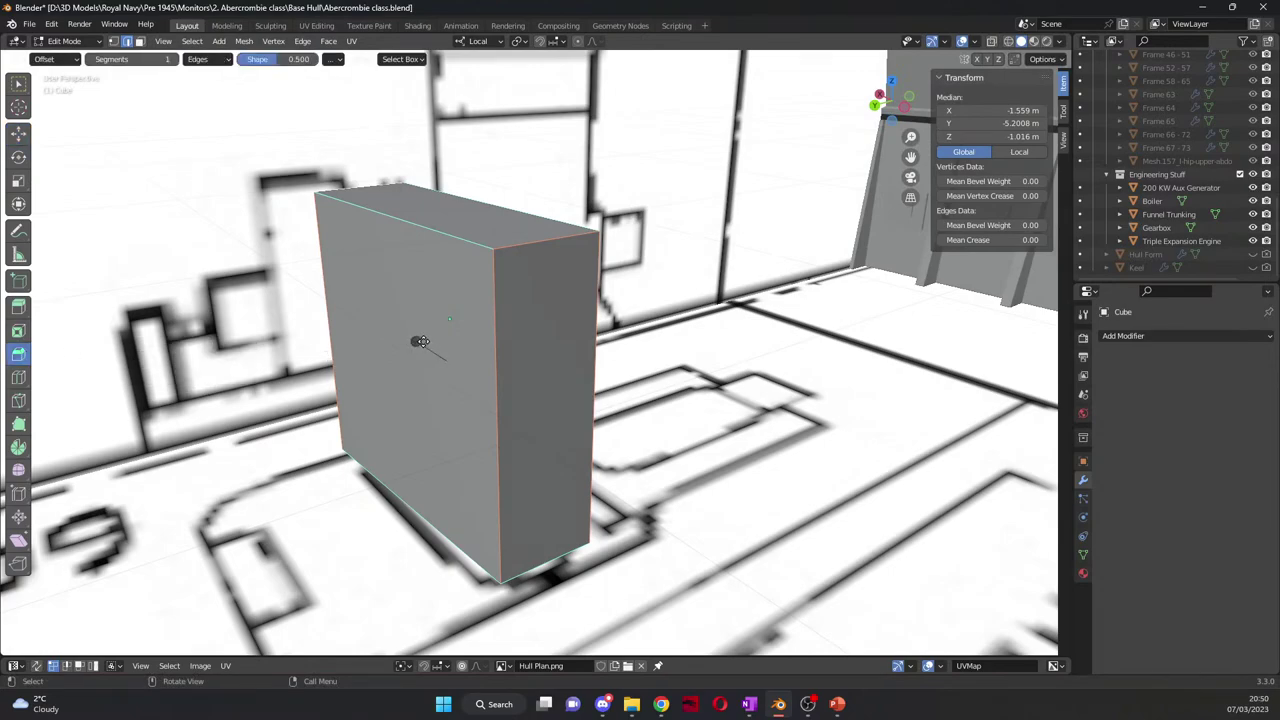
left_click_drag(421, 341, 400, 270)
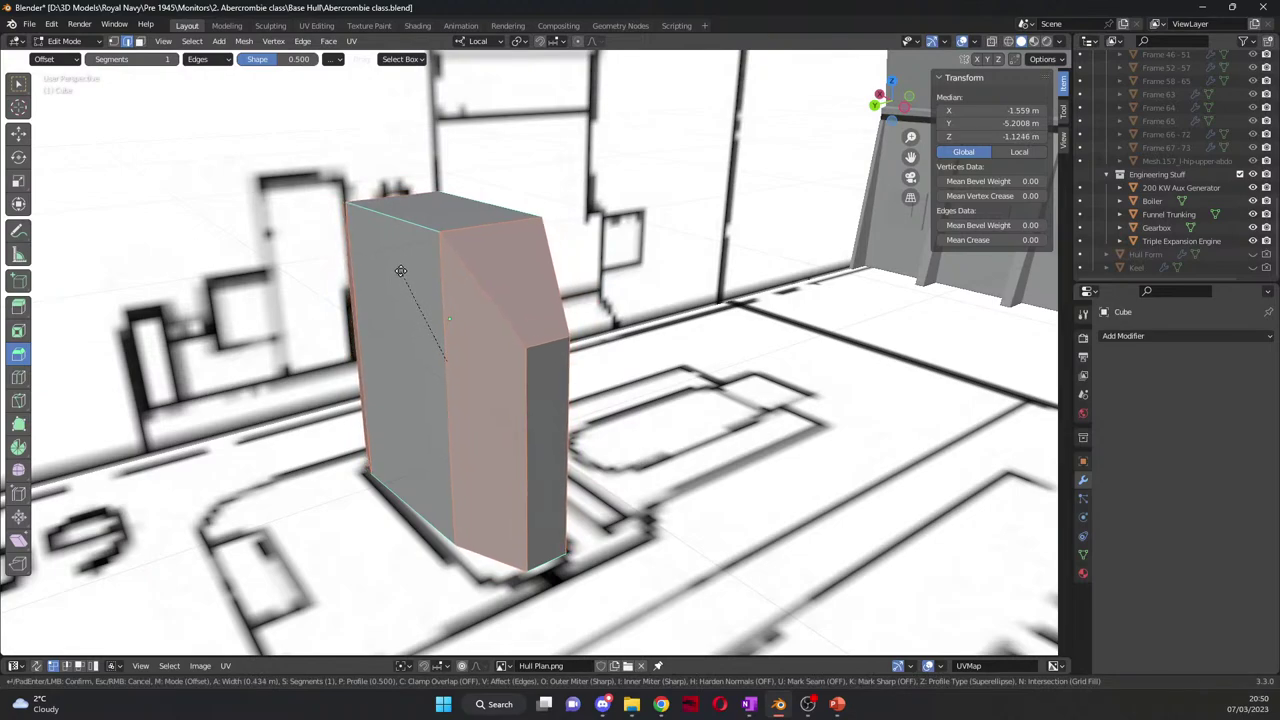
left_click_drag(400, 271, 400, 271)
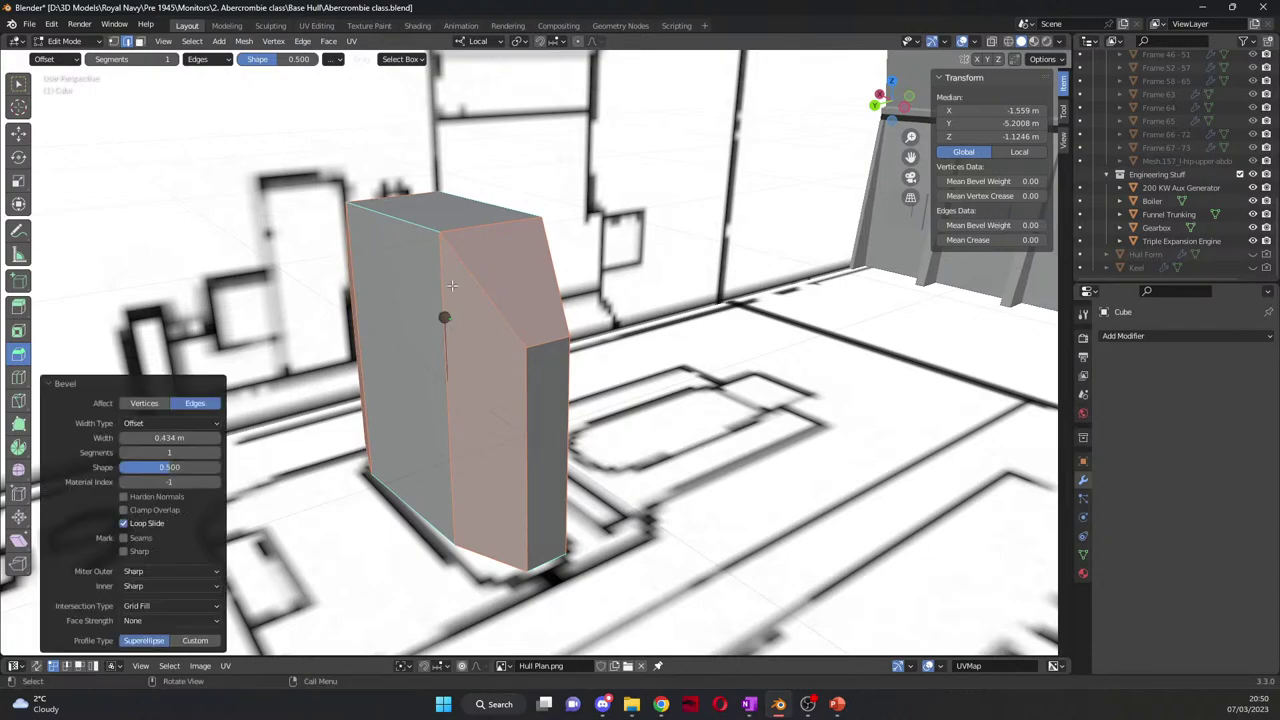
Step: Increase the bevel to 5 segments to round the block's corners
left_click(178, 60)
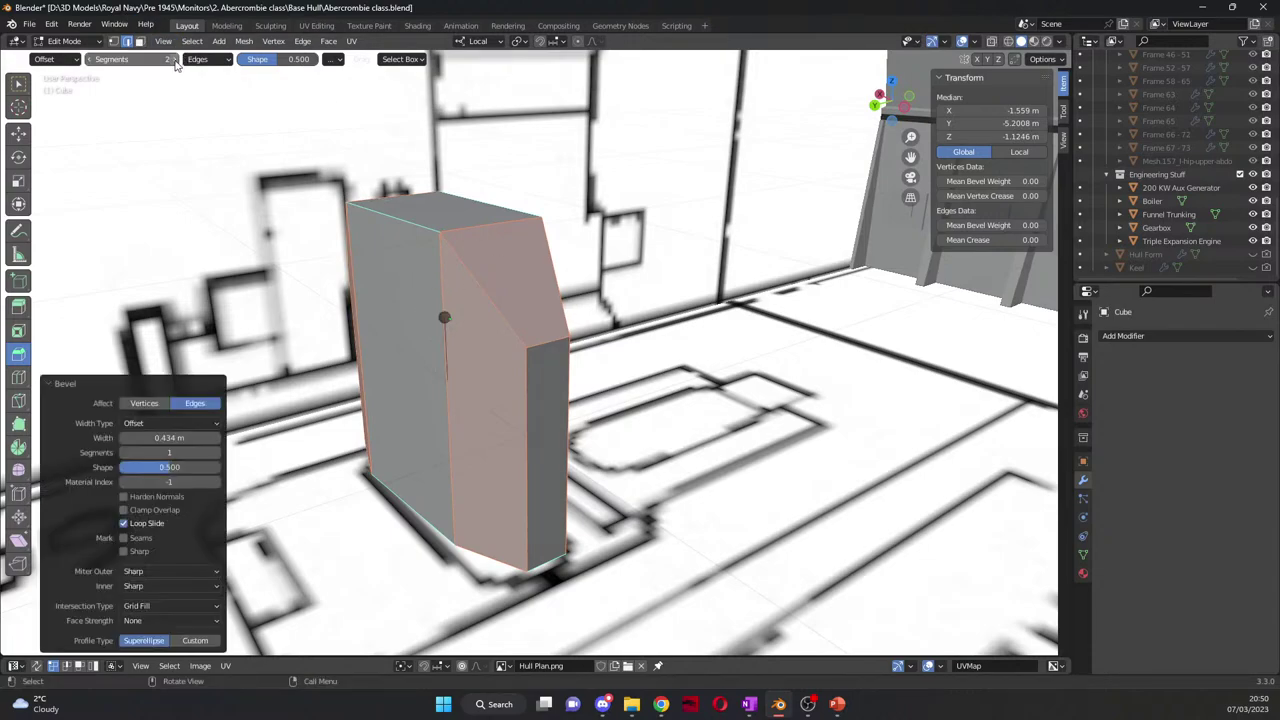
left_click(219, 453)
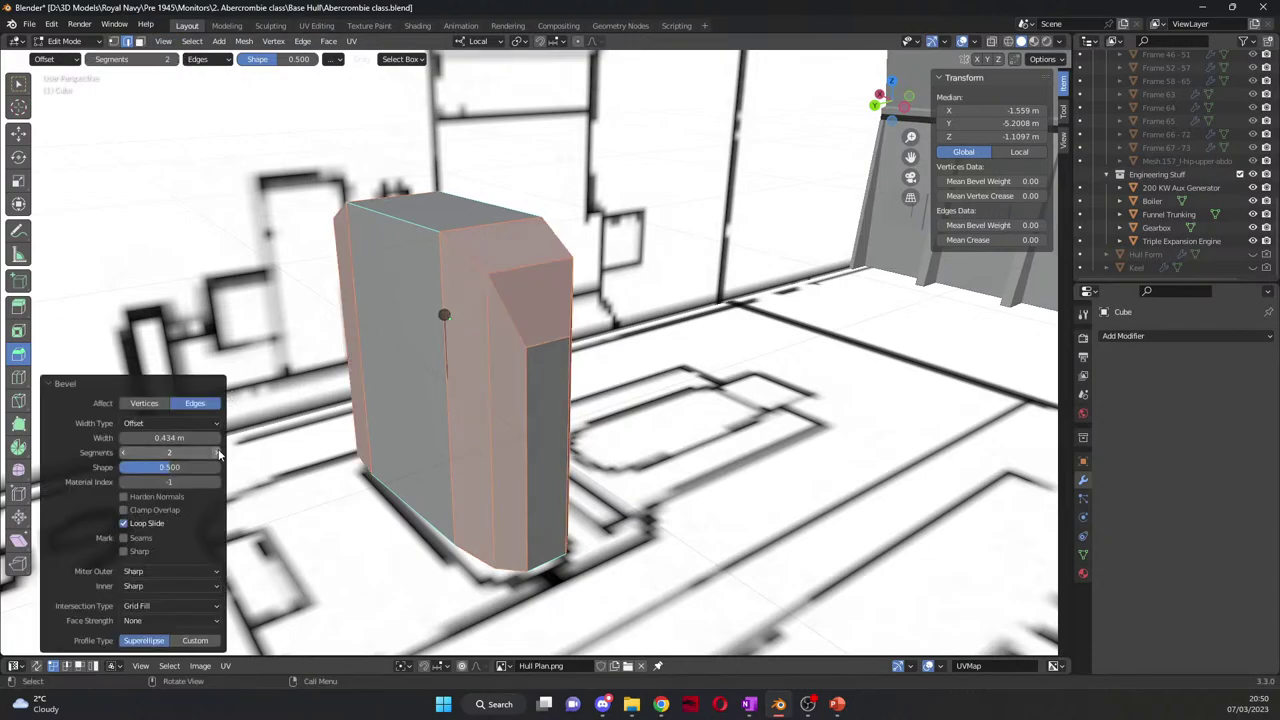
left_click(219, 454)
left_click(219, 453)
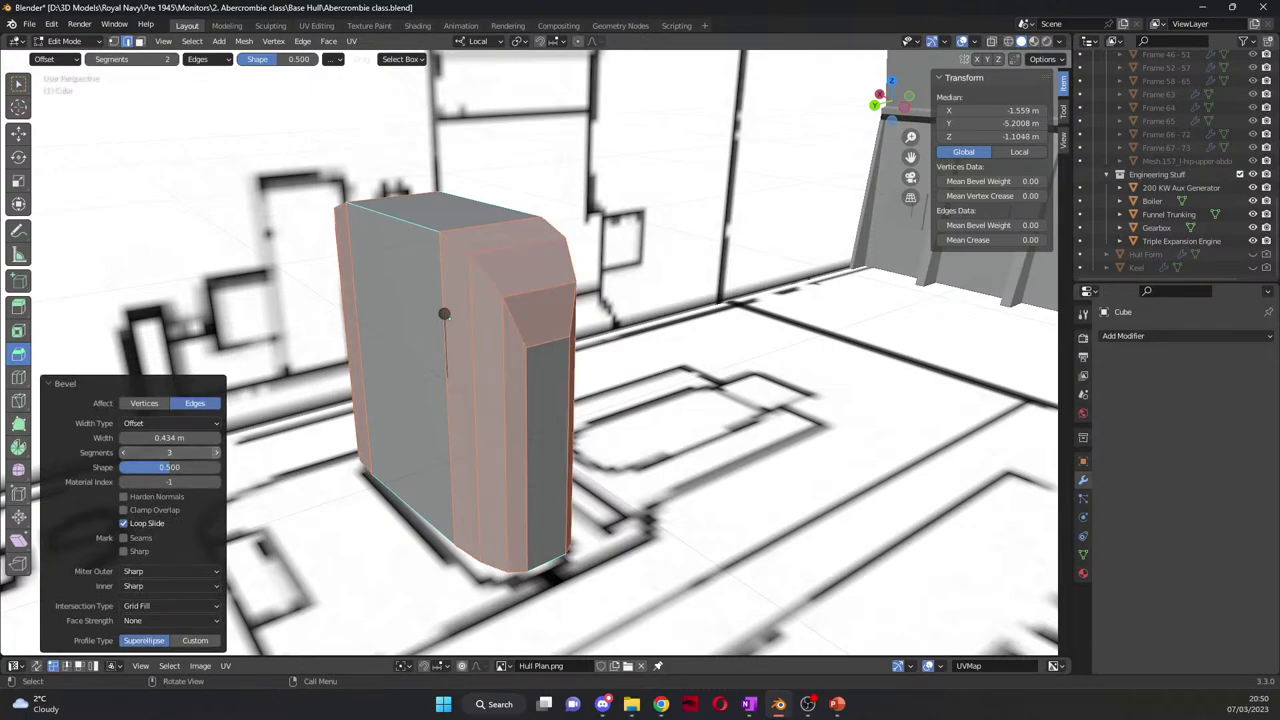
left_click(219, 453)
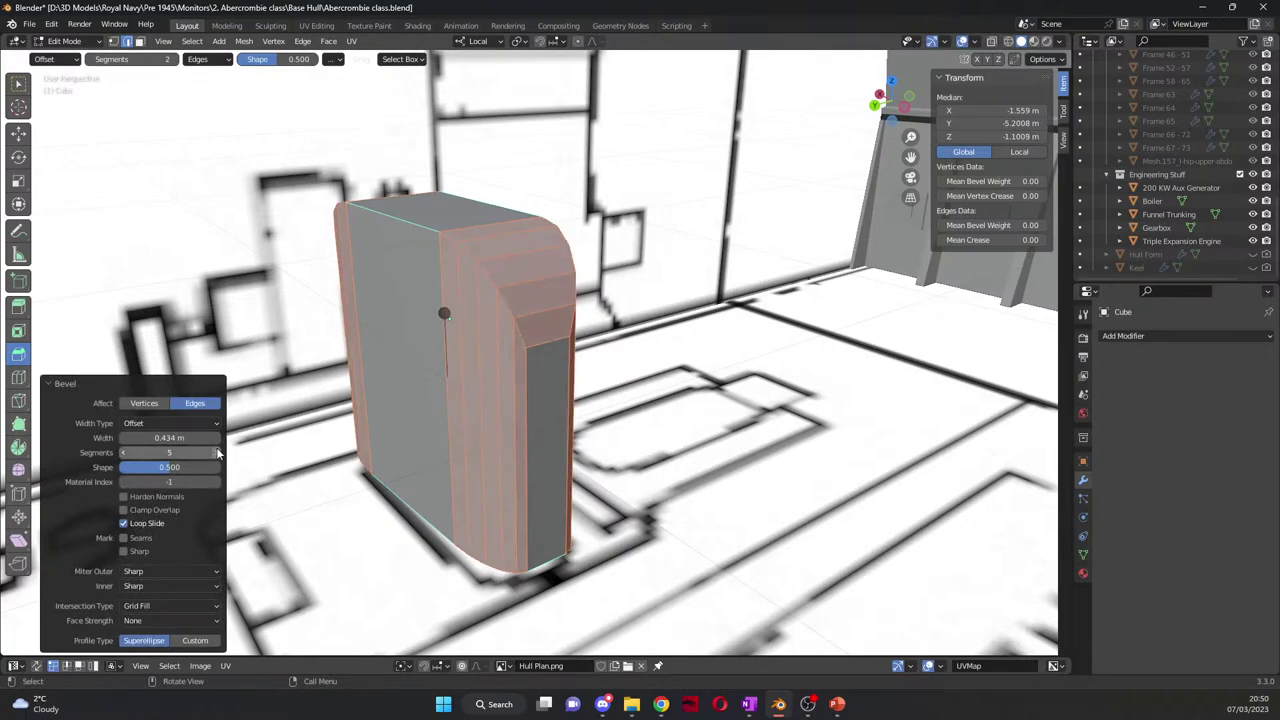
Step: Return to Object Mode and move the rounded block about 2.664 m along X onto the modelled generator, to about X 1.105 m
key("Tab")
middle_click_drag(769, 456, 615, 507)
key("KP_7")
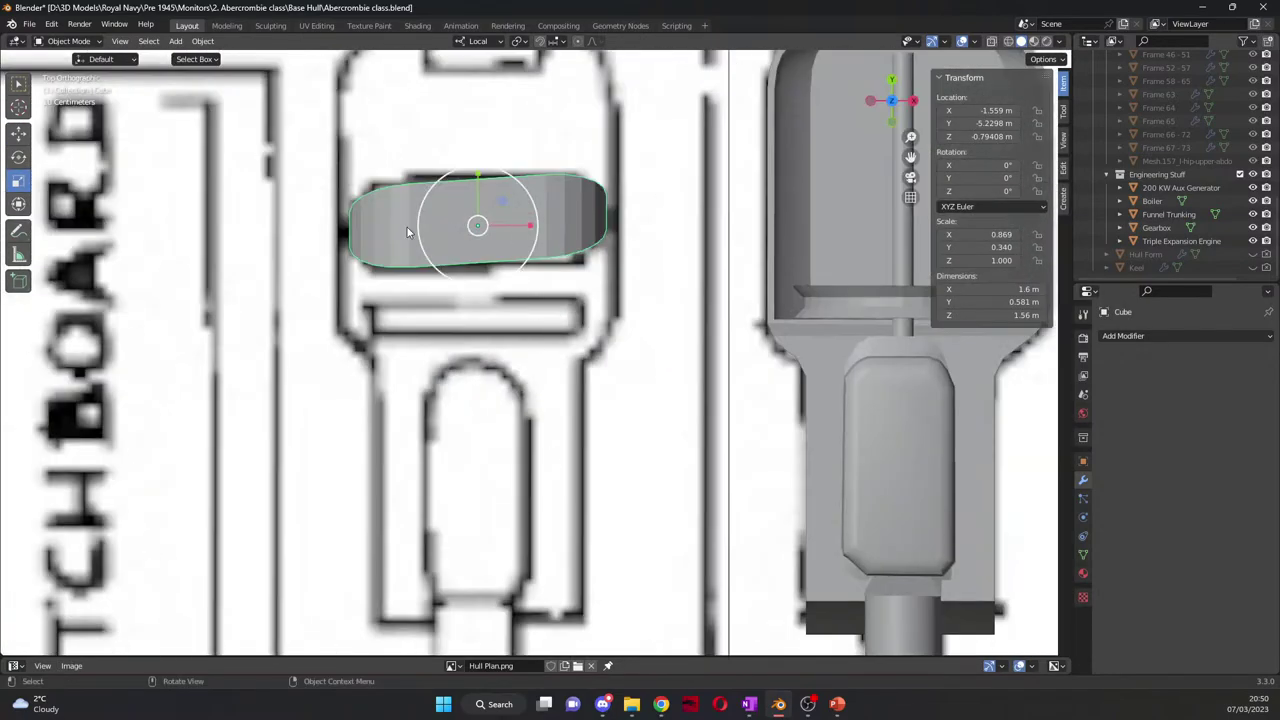
left_click(18, 132)
left_click_drag(531, 241, 962, 247)
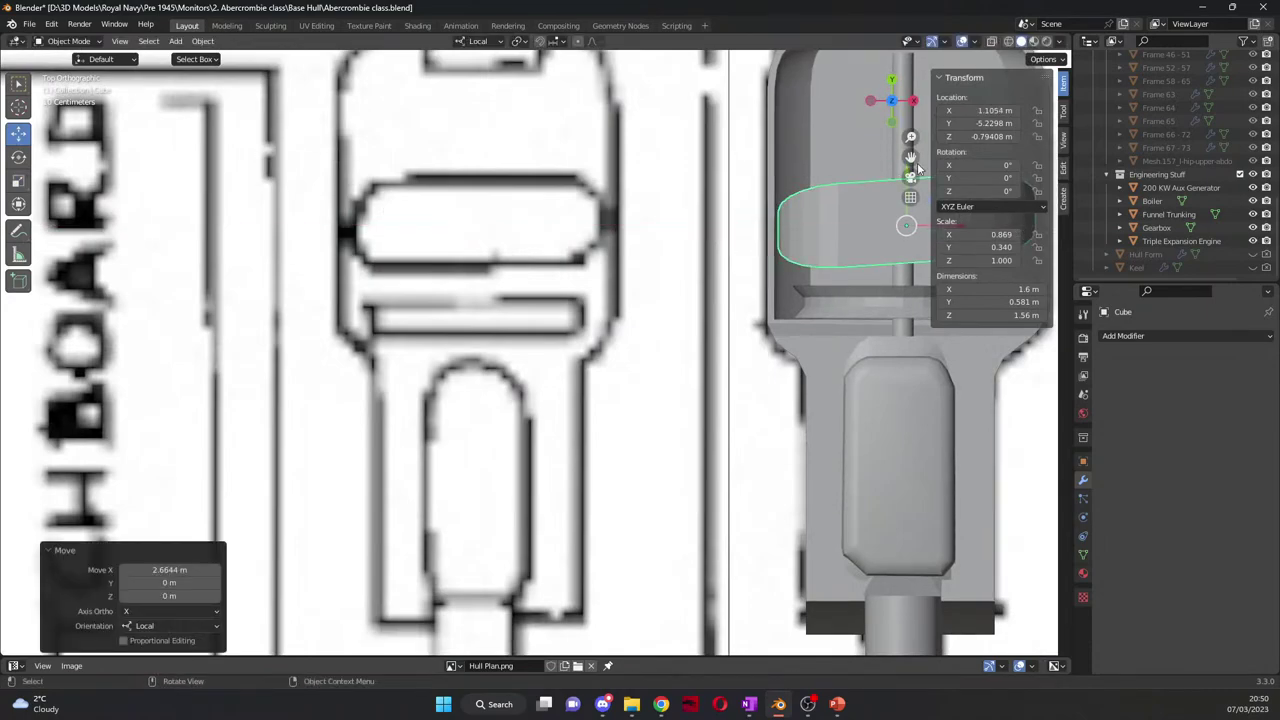
key("KP_Decimal")
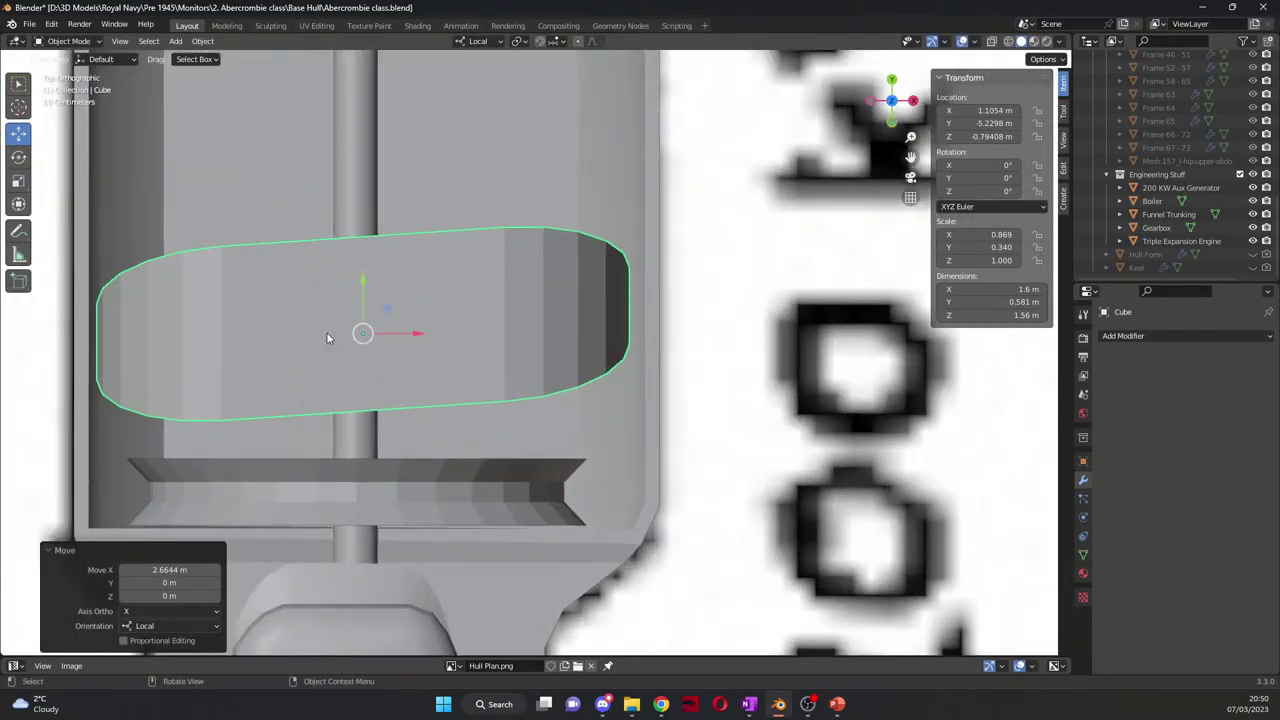
Step: Mirror the rounded block along the global X axis
right_click(327, 337)
mouse_move(413, 490)
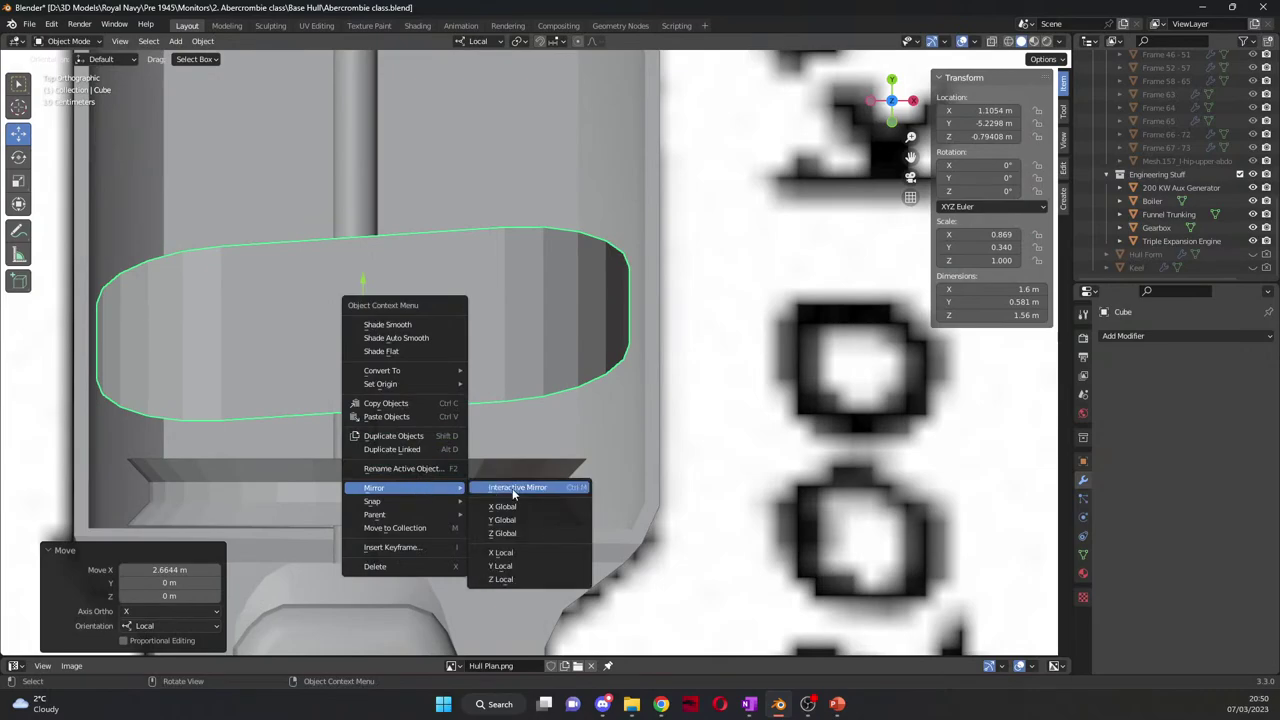
left_click(510, 506)
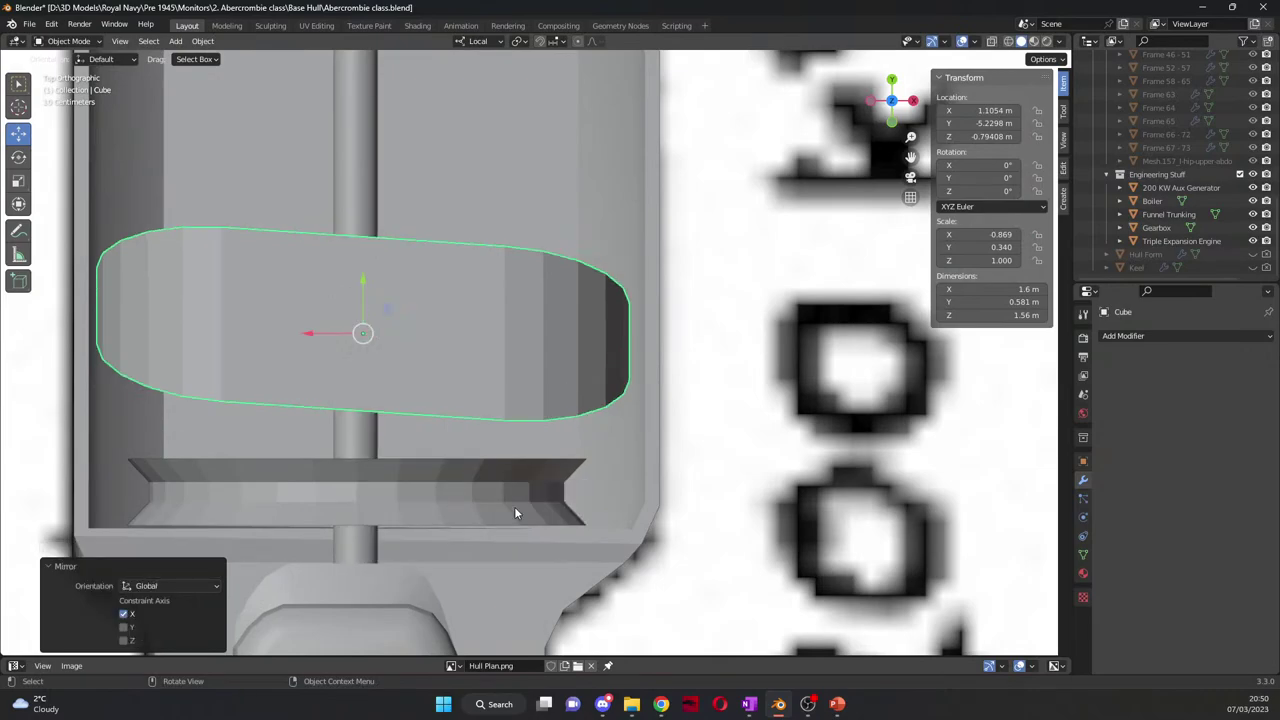
Step: In wireframe, rotate the block to about 3.87° around Z and nudge it along its local Y by about 0.0065 m to align with the plan
left_click(1008, 41)
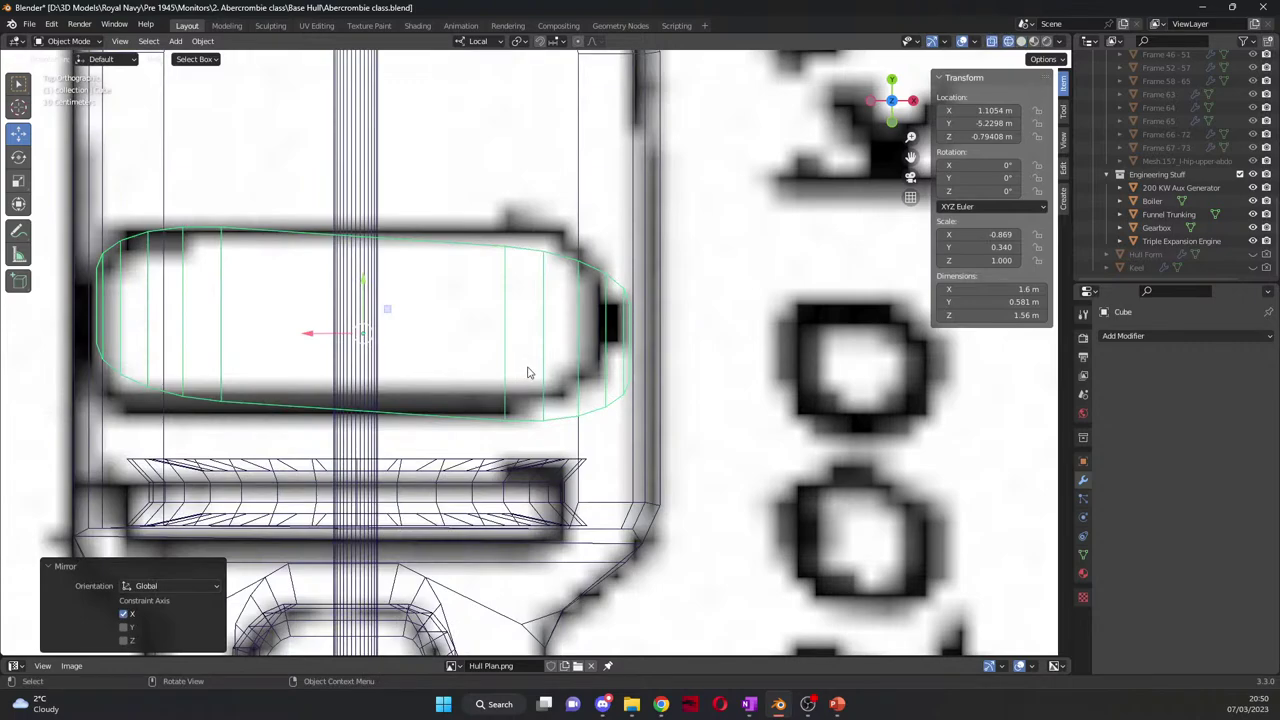
key("r")
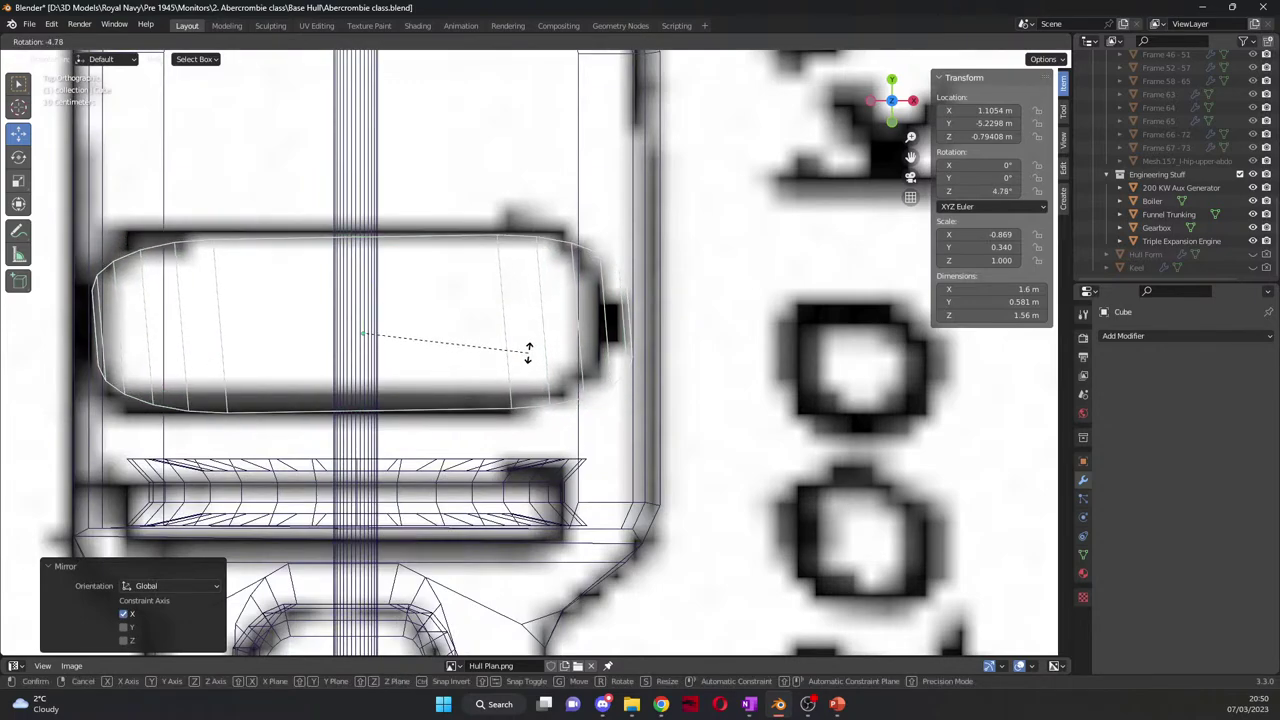
left_click(529, 352)
key("r")
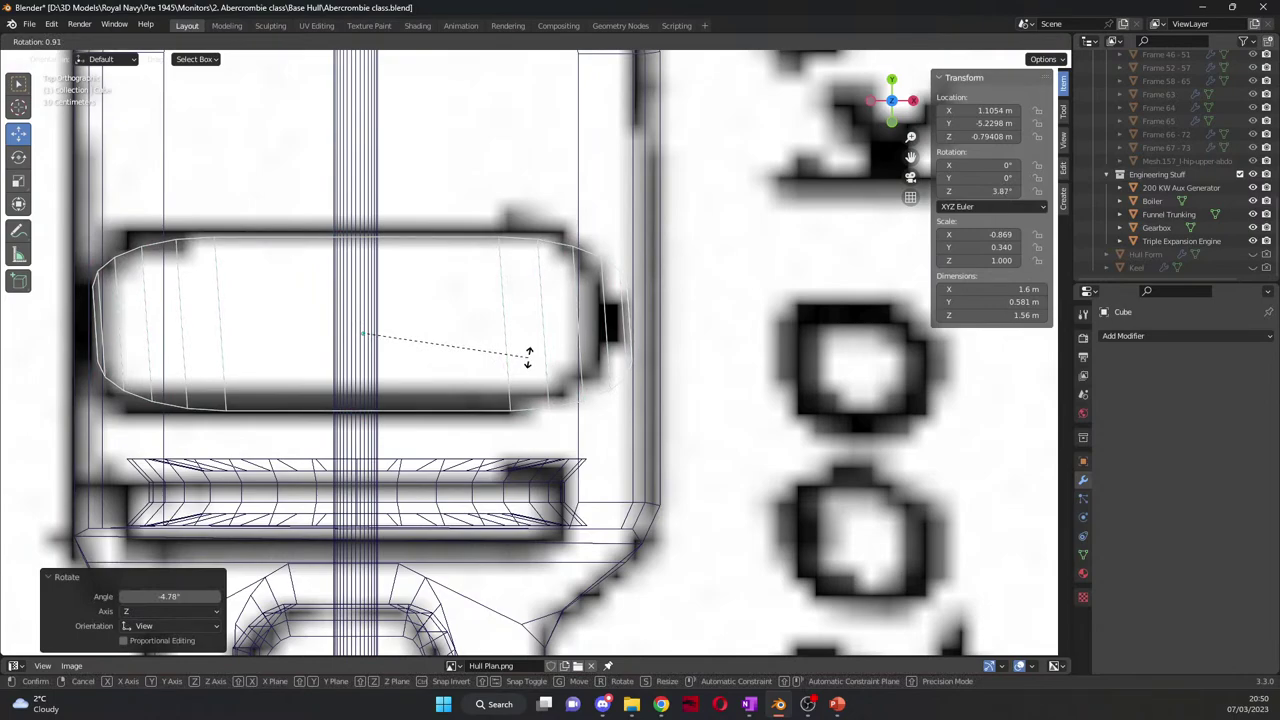
left_click(529, 360)
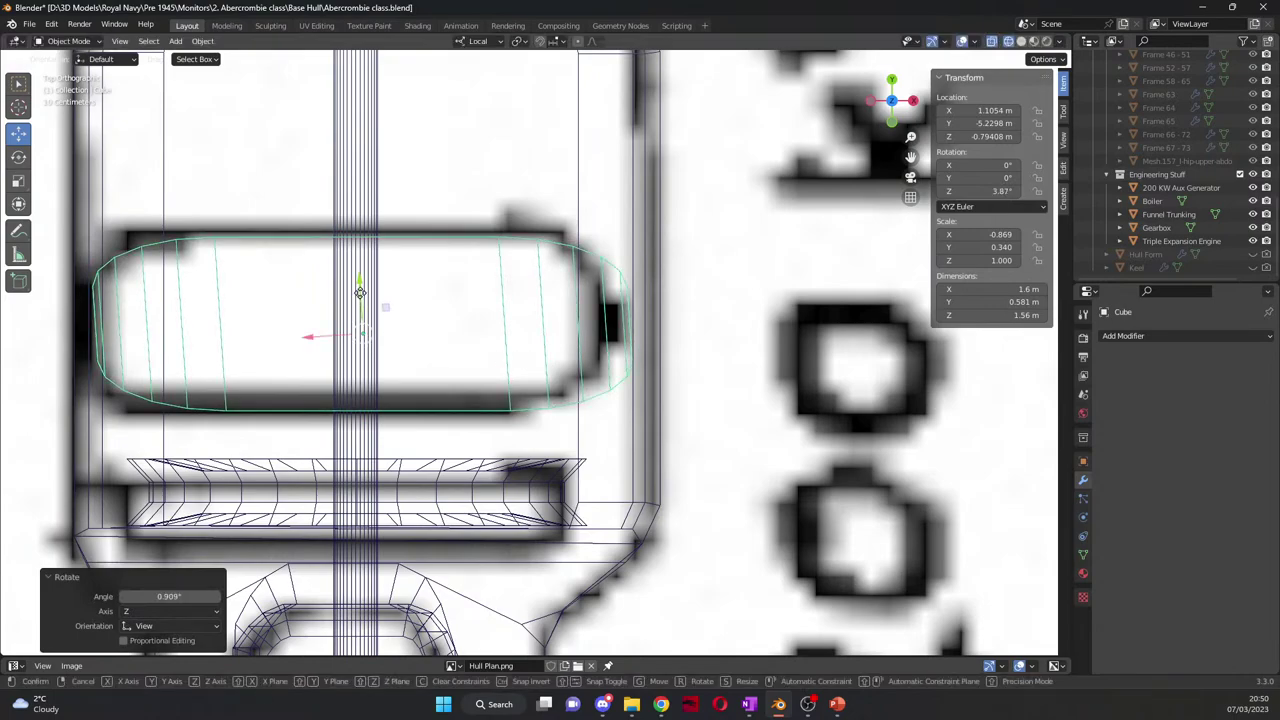
left_click_drag(358, 284, 357, 291)
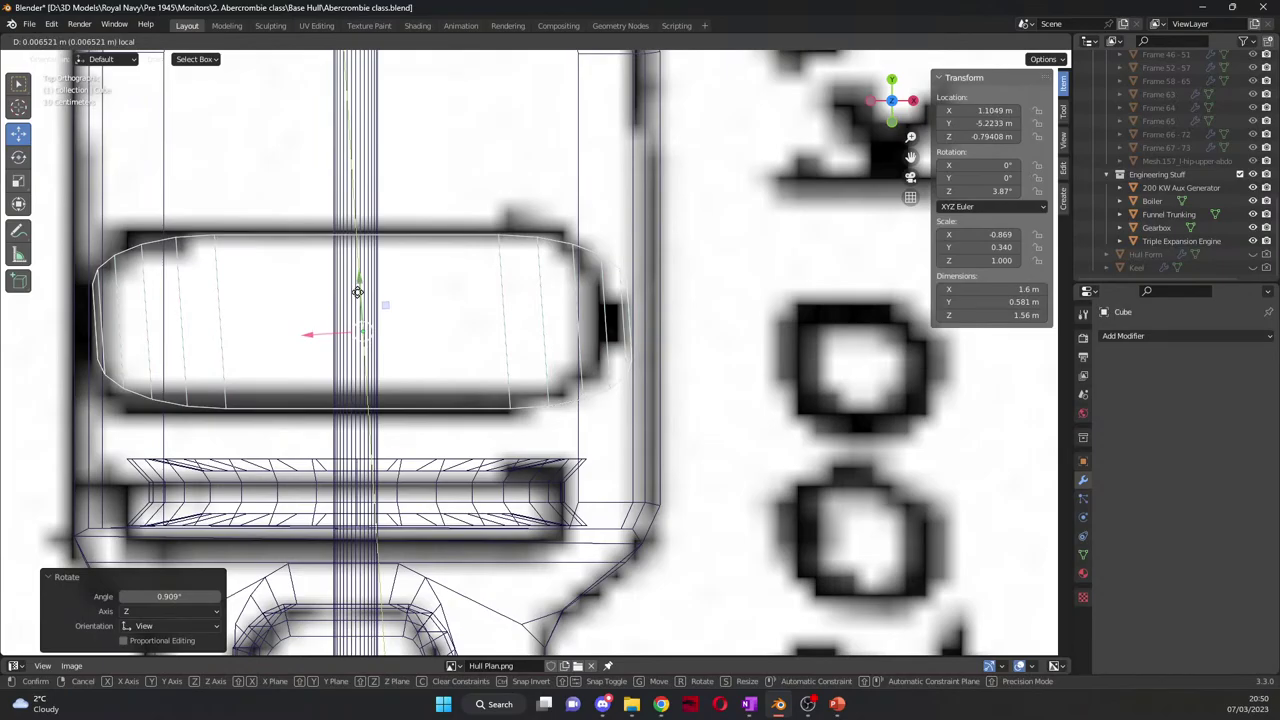
left_click_drag(358, 298, 358, 298)
Step: Return to solid shading and apply smooth shading to the rounded block
middle_click_drag(363, 297, 450, 345)
left_click(1021, 42)
mouse_move(632, 427)
middle_mouse_down()
mouse_move(417, 383)
mouse_move(570, 391)
middle_mouse_up()
scroll(588, 421, "down", 3)
right_click(570, 391)
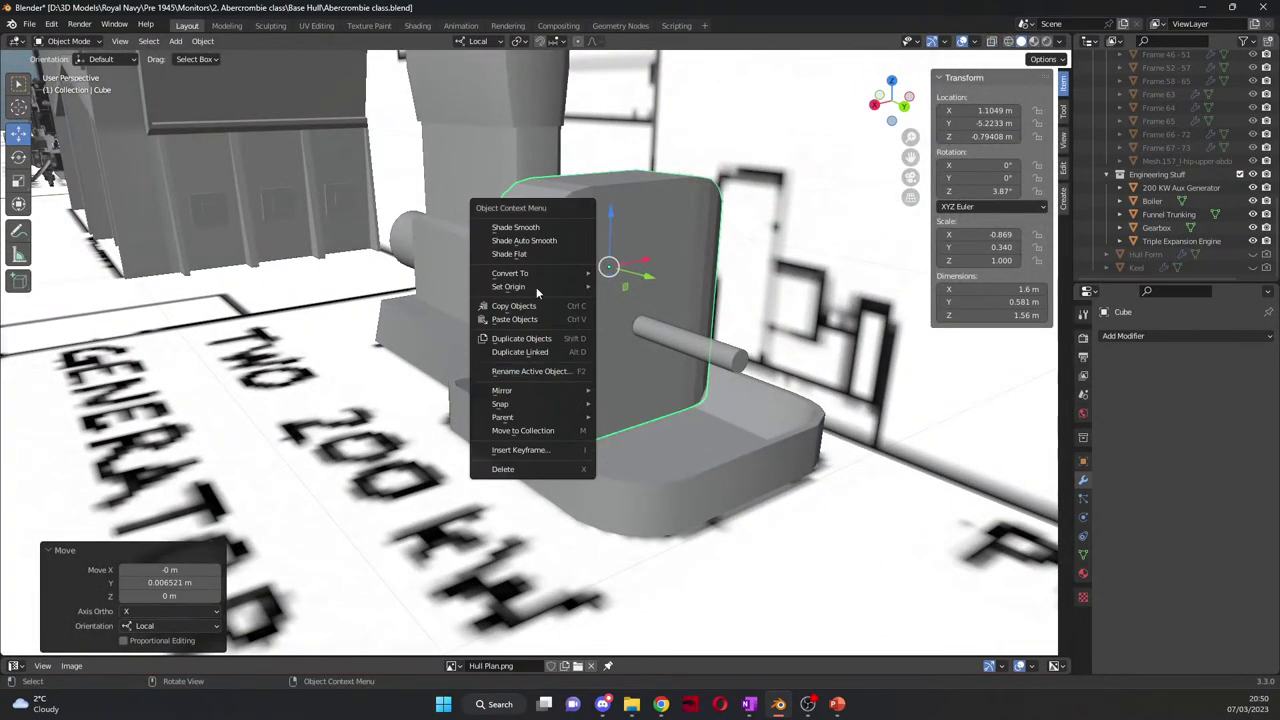
left_click(536, 253)
Step: Join the rounded block into the 200 KW Aux Generator object and inspect it around the shaft
left_click(630, 456)
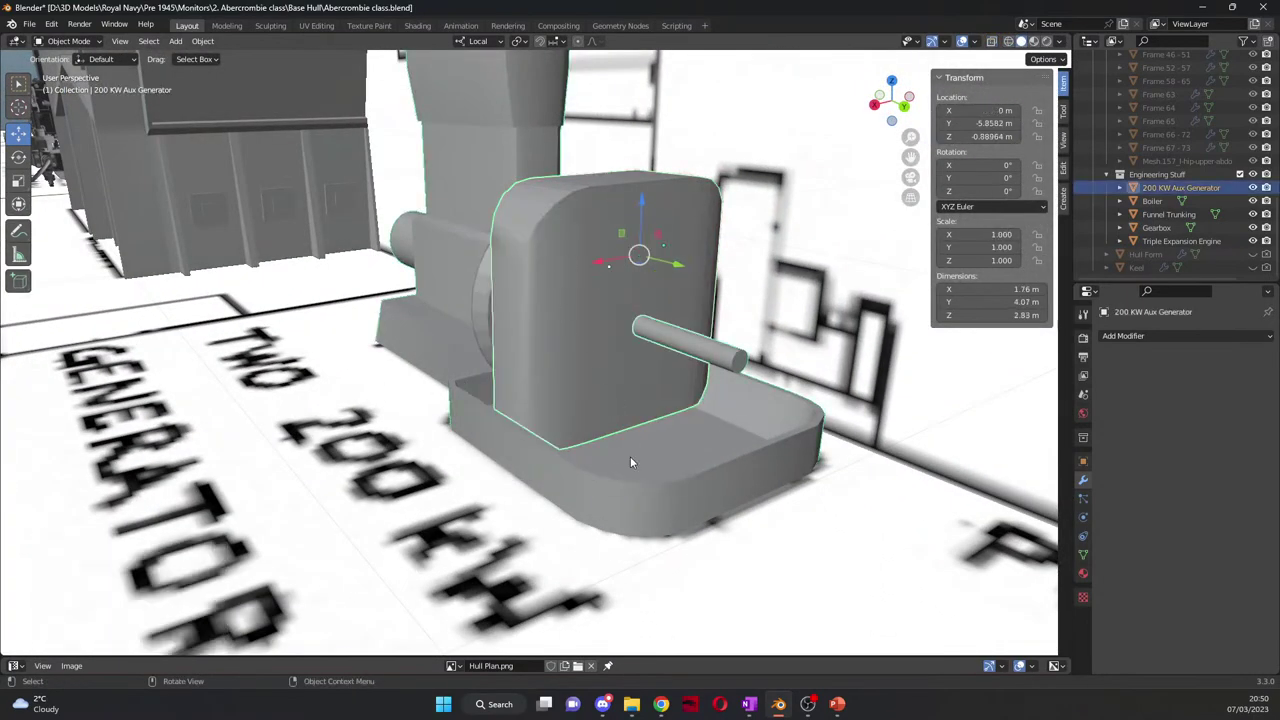
middle_click_drag(631, 458, 690, 405)
scroll(690, 306, "up", 3)
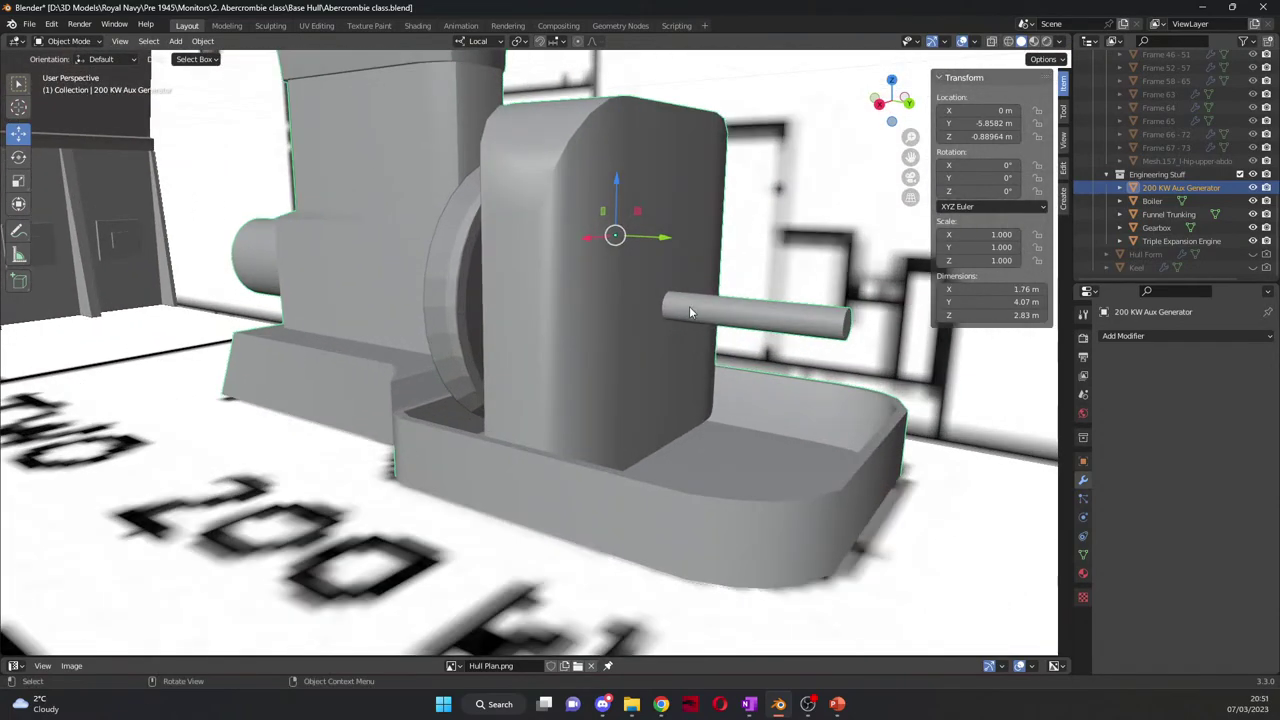
middle_click_drag(803, 323, 751, 321)
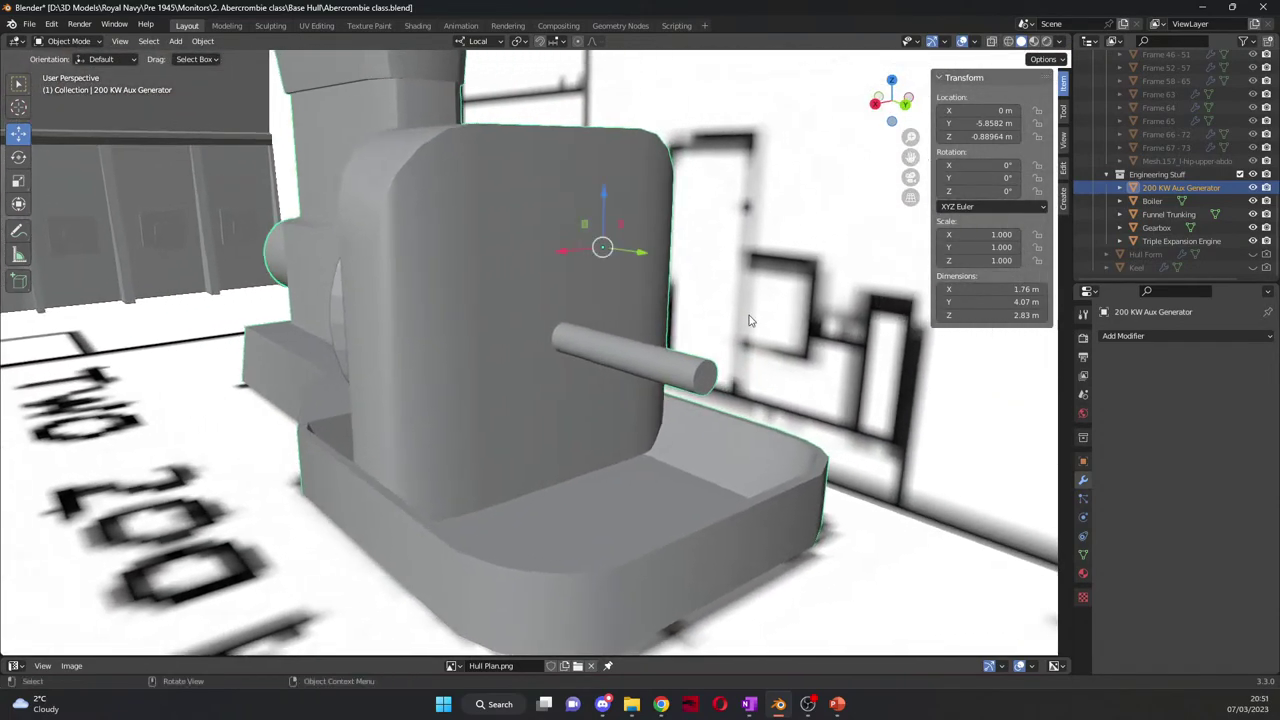
Step: Enter Edit Mode on the joined generator and select the shaft's end face in the right side view
key("Tab")
key("alt+a")
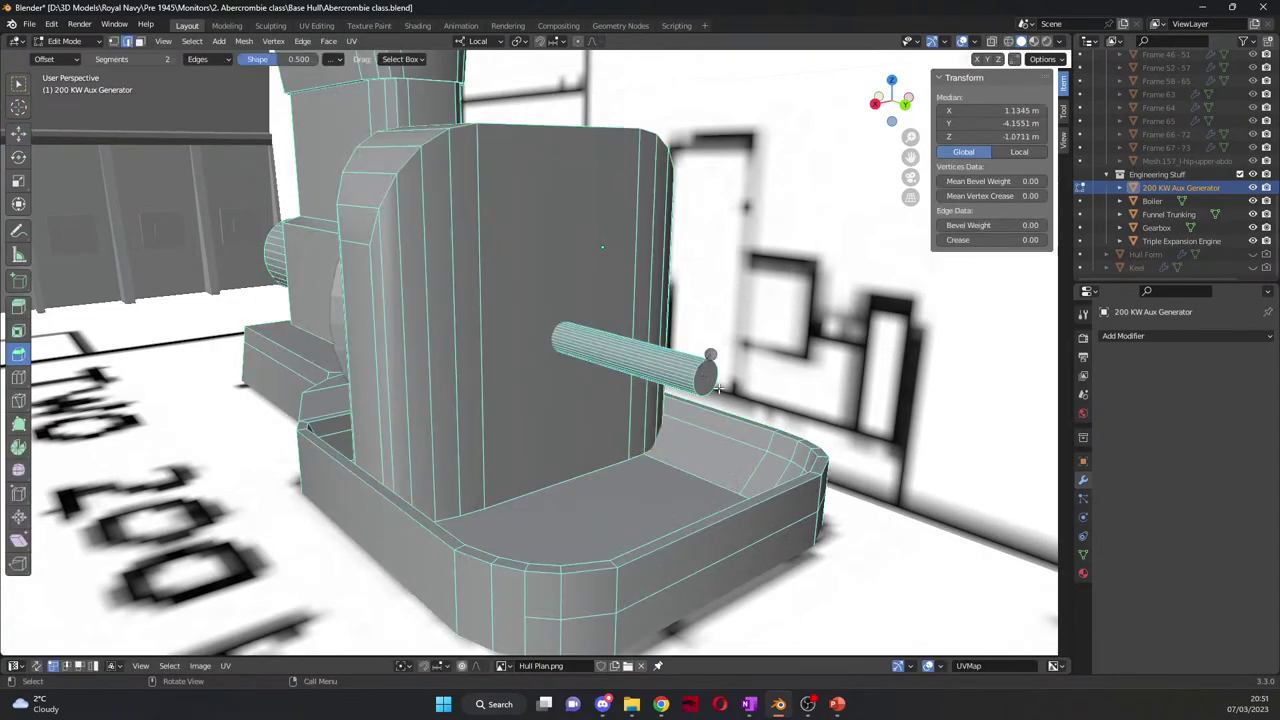
left_click(140, 41)
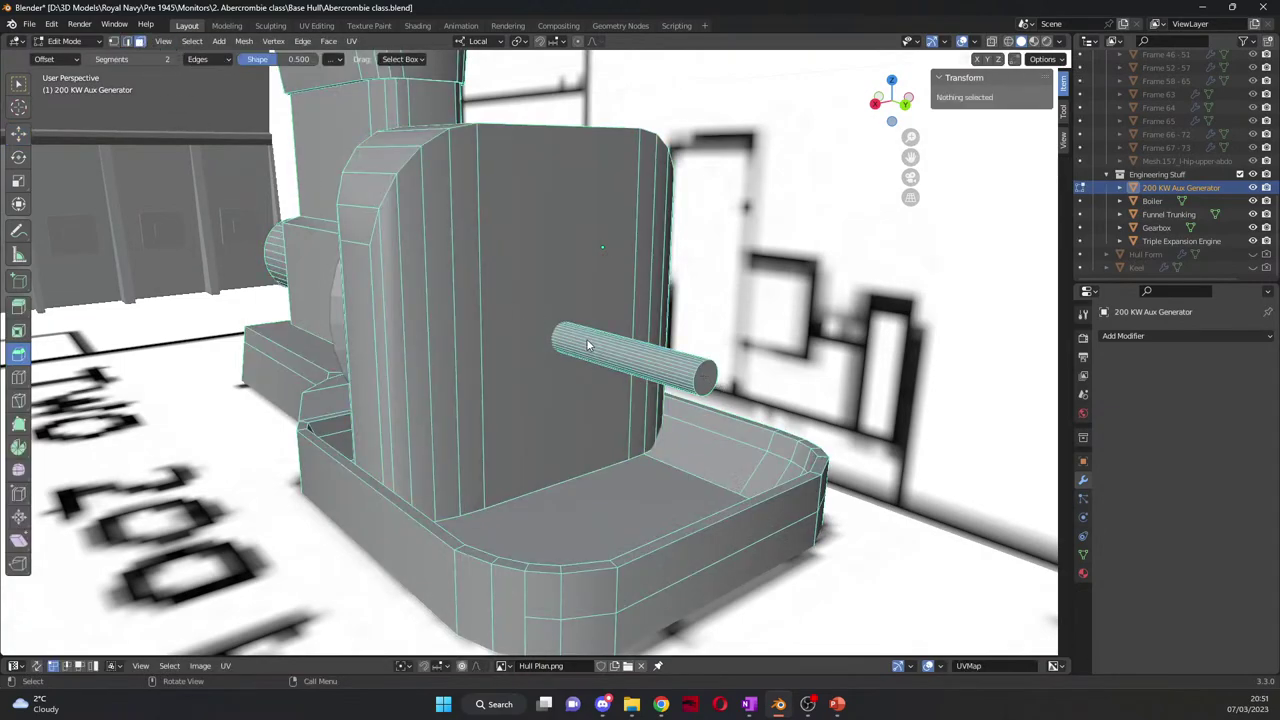
left_click(701, 378)
key("KP_3")
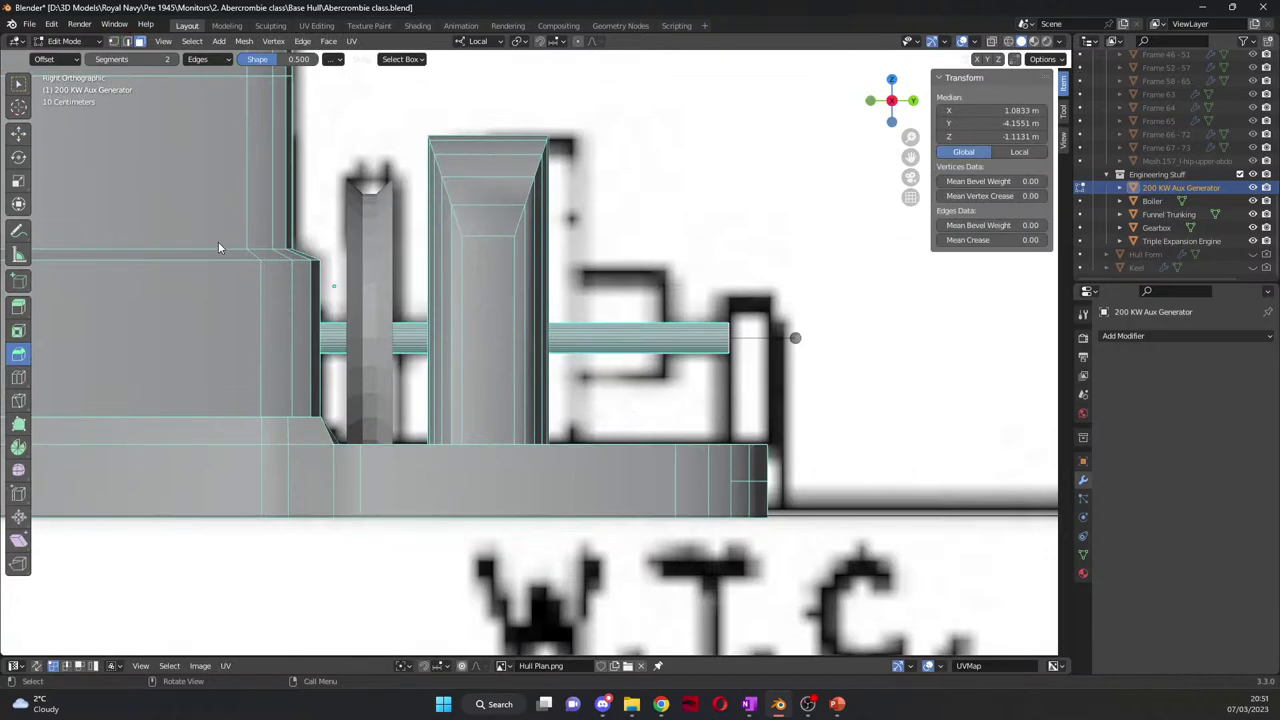
Step: Try to select the block's linked geometry in the joined mesh, return to Object Mode and undo the join
key("2")
left_click(418, 304)
key("ctrl+l")
key("Tab")
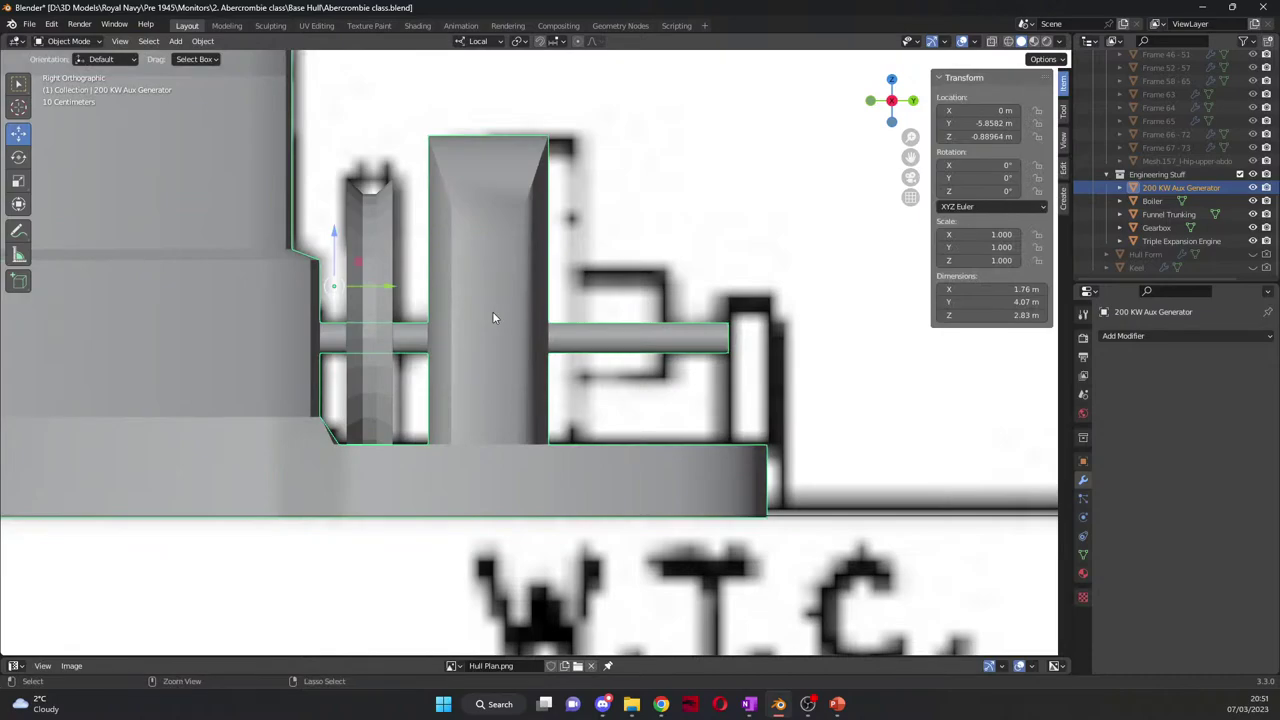
key("ctrl+z")
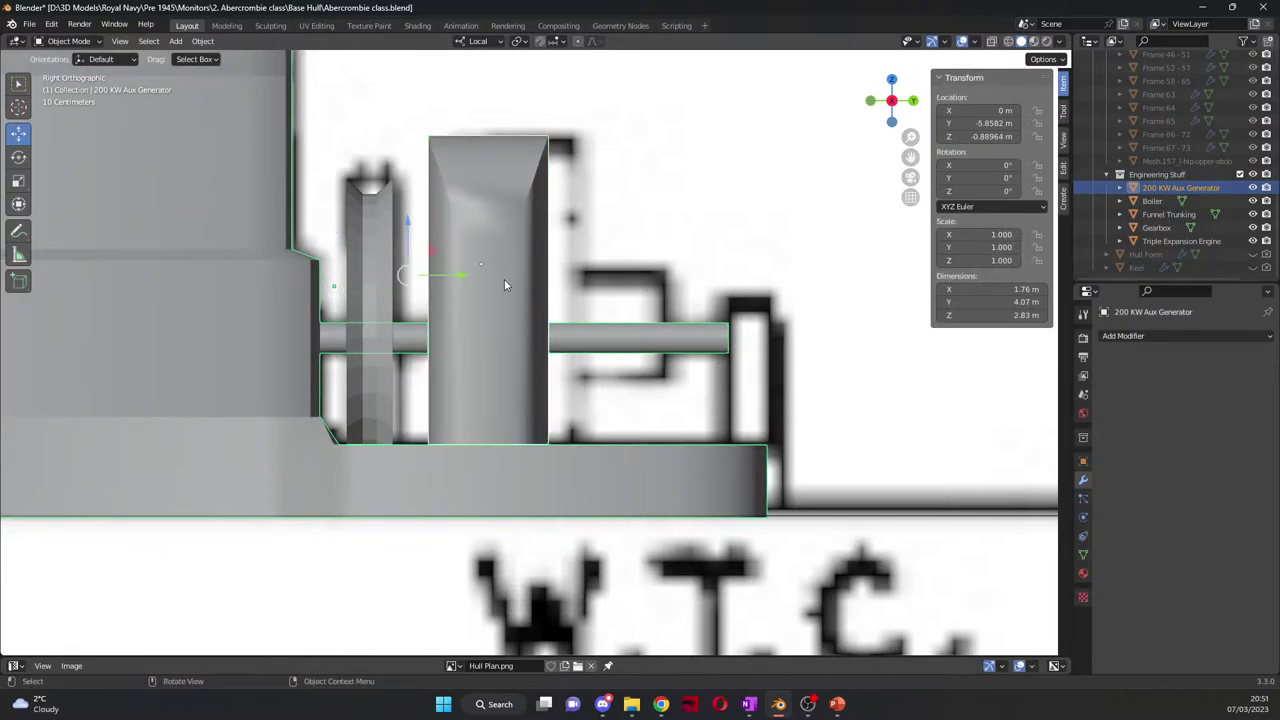
Step: Move the separate rounded block along Y toward the shaft's free end to match its outline on the side plan
left_click(500, 282)
mouse_move(541, 264)
left_mouse_down()
mouse_move(581, 263)
mouse_move(564, 262)
left_mouse_up()
Step: Shorten the generator's shaft by moving its end face about 0.673 m back along Y to the rounded block
left_click(645, 342)
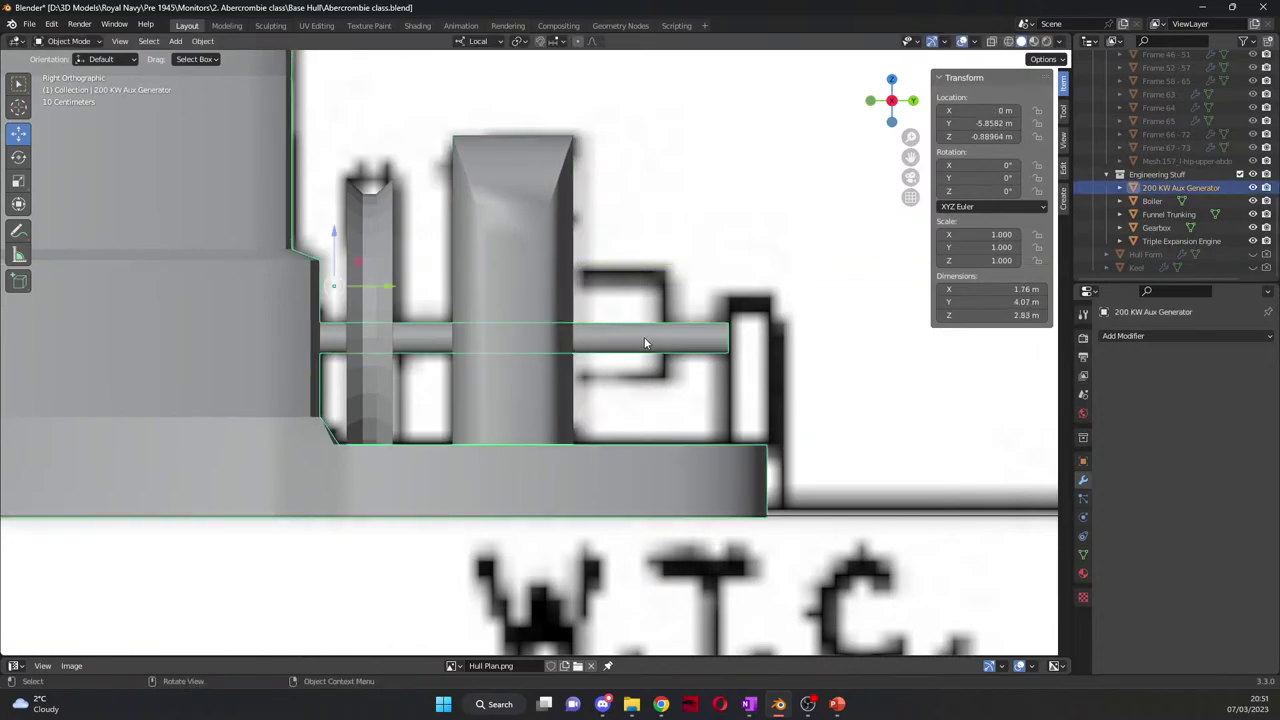
key("Tab")
middle_click_drag(702, 337, 728, 340)
left_click(726, 339)
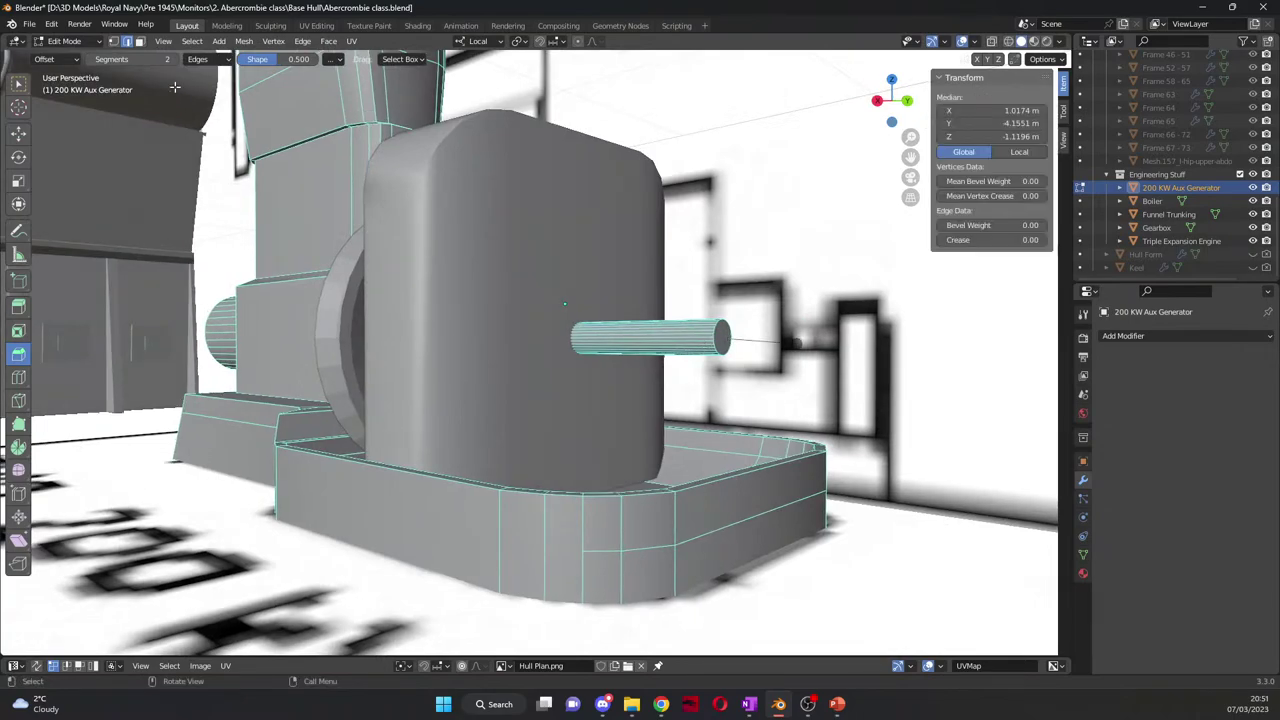
key("alt+a")
left_click(727, 343)
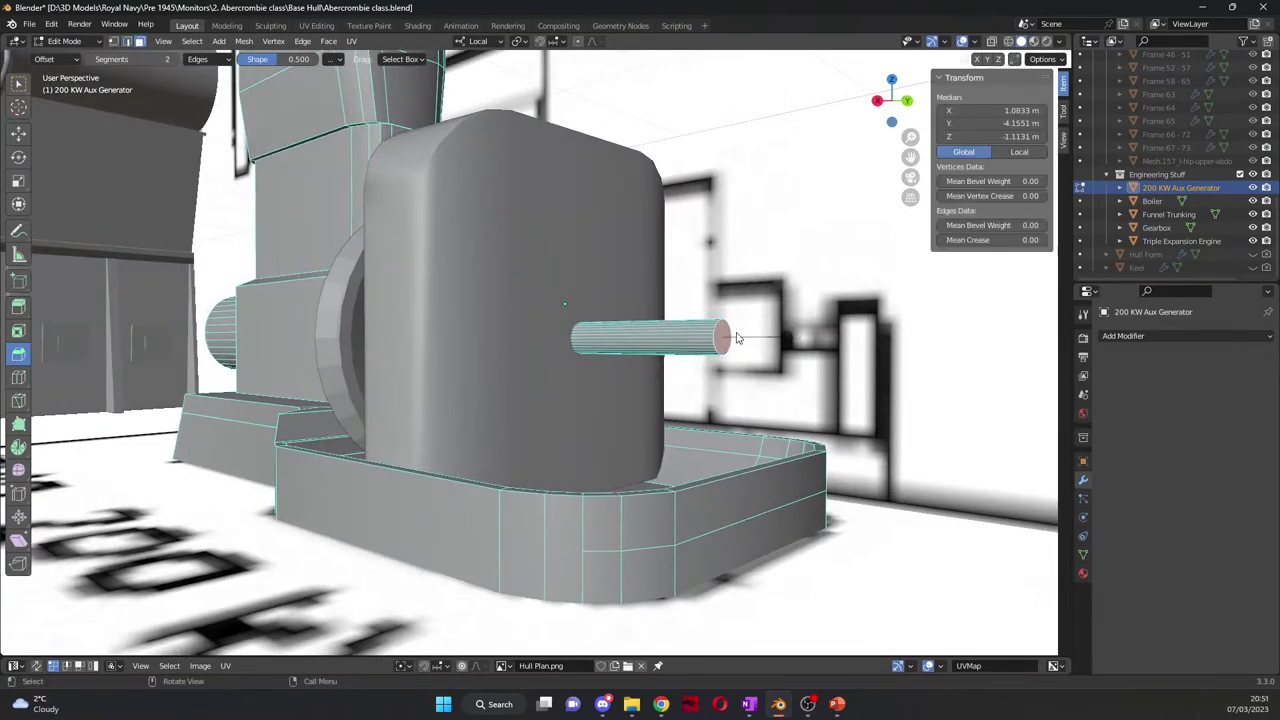
key("KP_3")
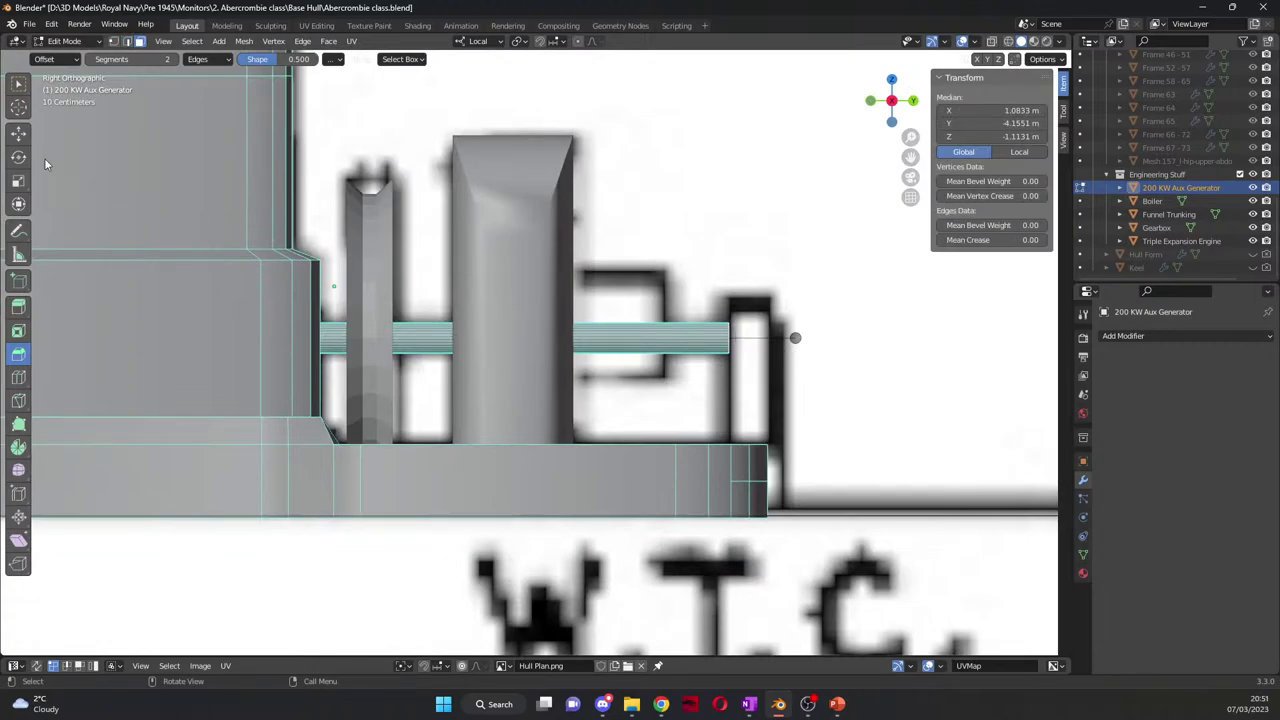
left_click(20, 136)
left_click_drag(774, 343, 606, 330)
middle_click_drag(606, 330, 640, 340)
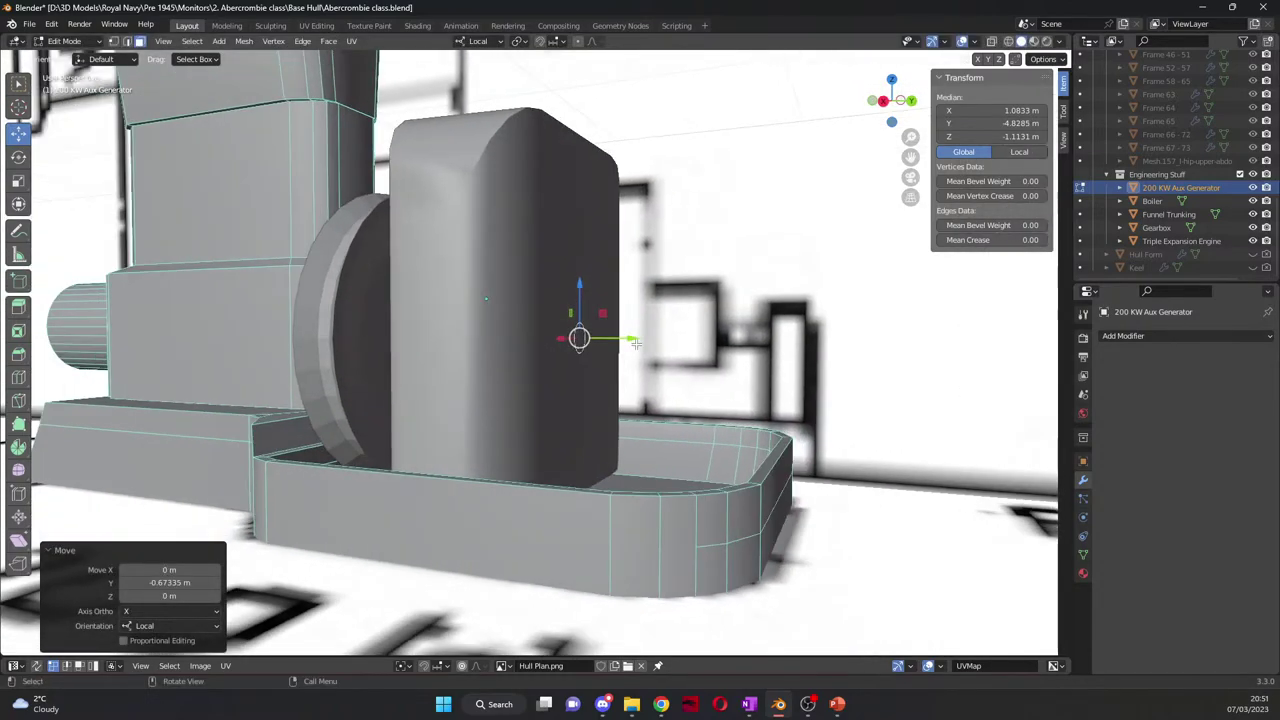
Step: Extrude the shaft's end face in place and scale the new face by about 4.057
right_click(642, 341)
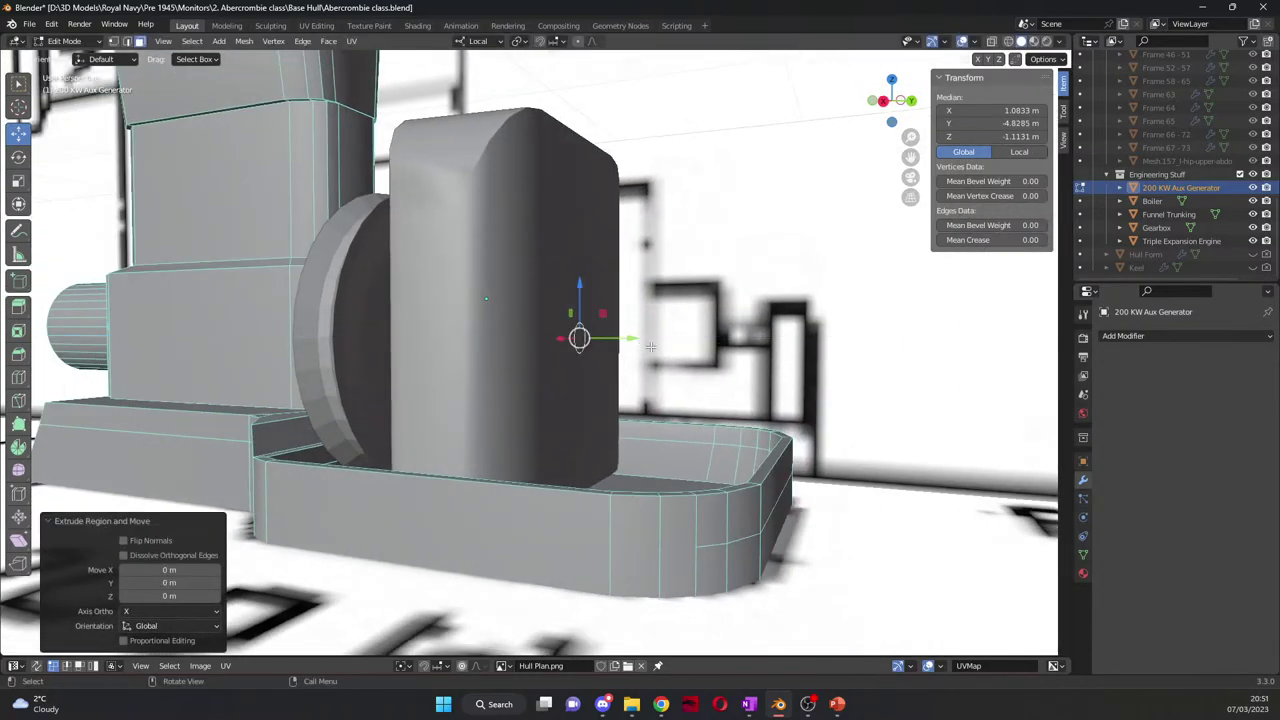
key("s")
left_click(880, 382)
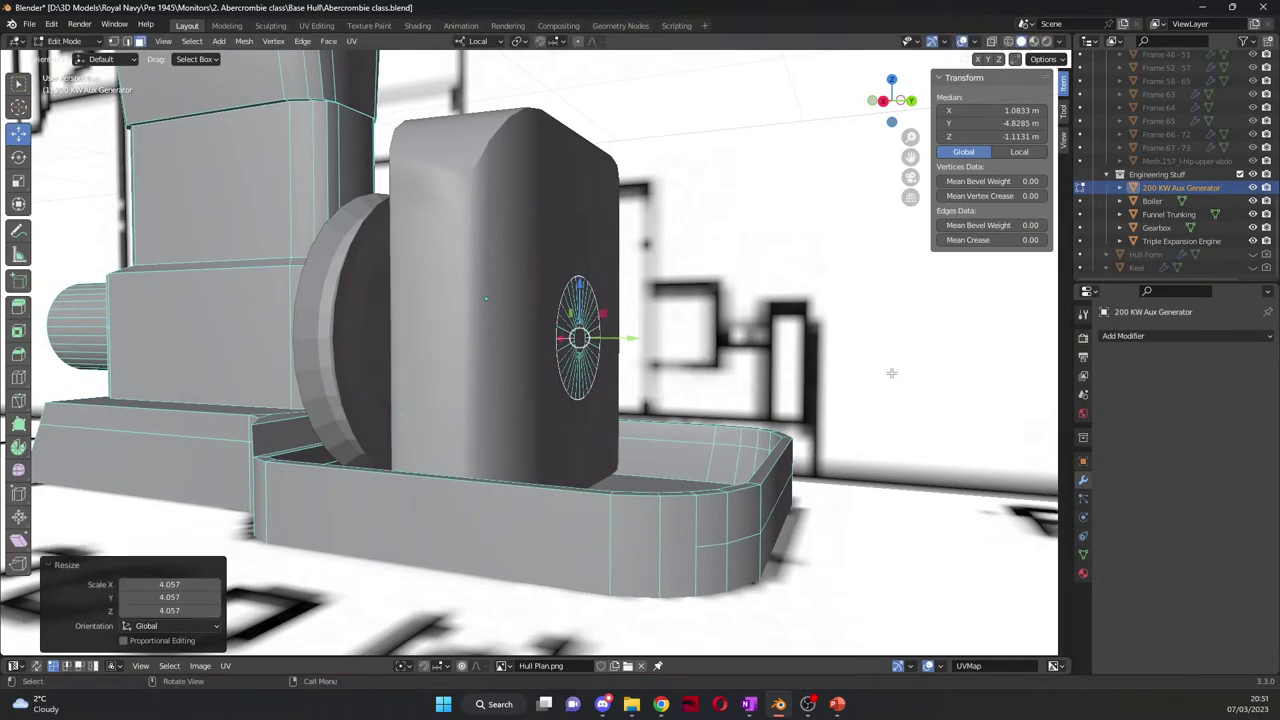
Step: Try moving the enlarged face about 0.135 m along Y in the right side view, and undo the move
key("KP_3")
key("g")
key("y")
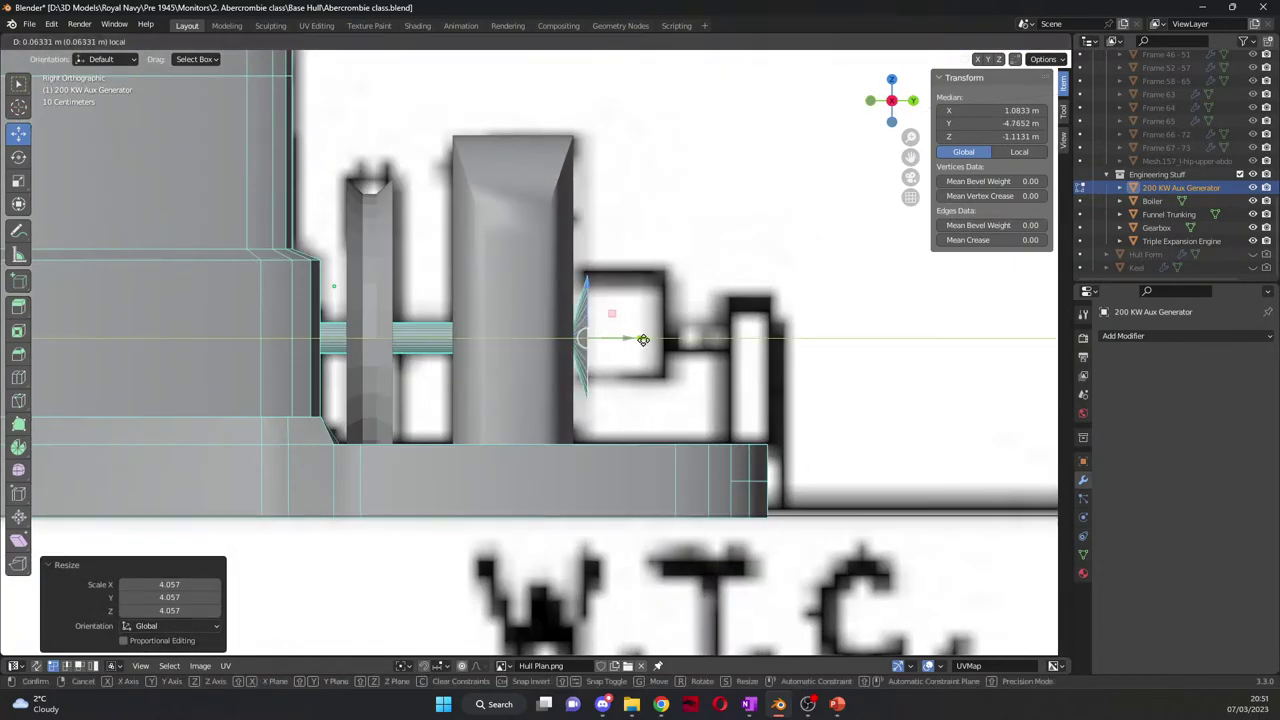
left_click(658, 339)
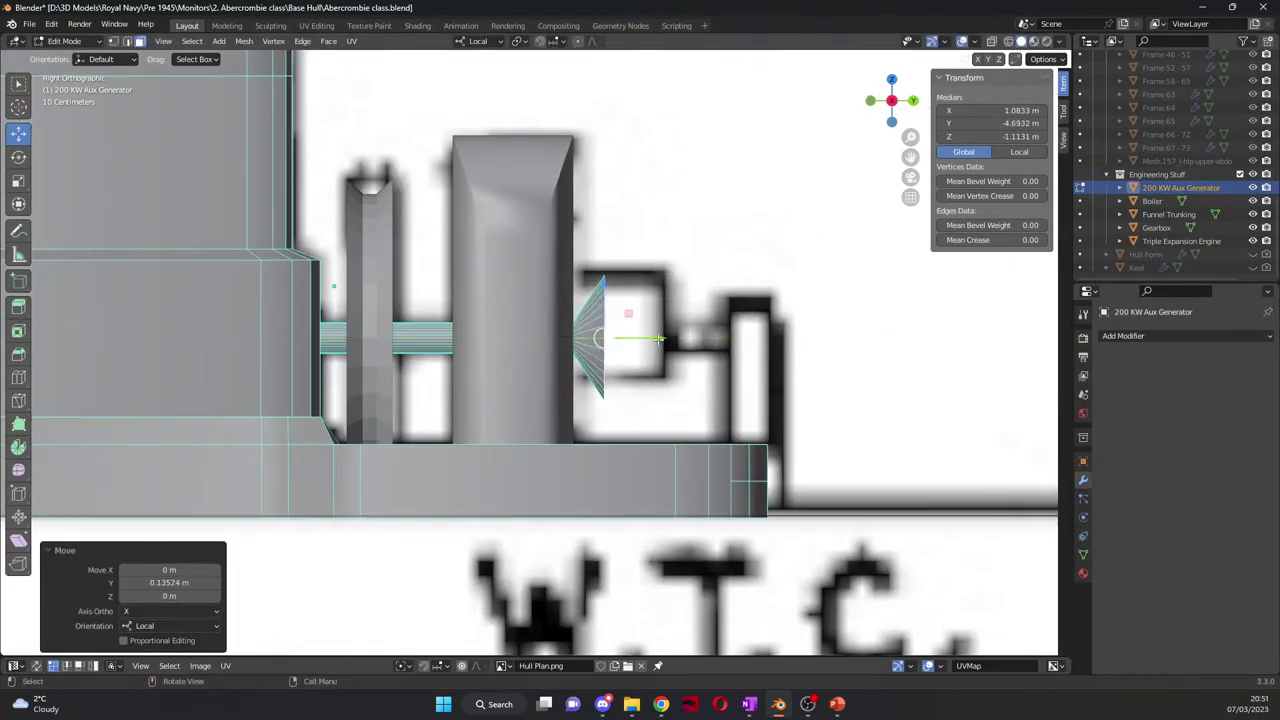
key("ctrl+z")
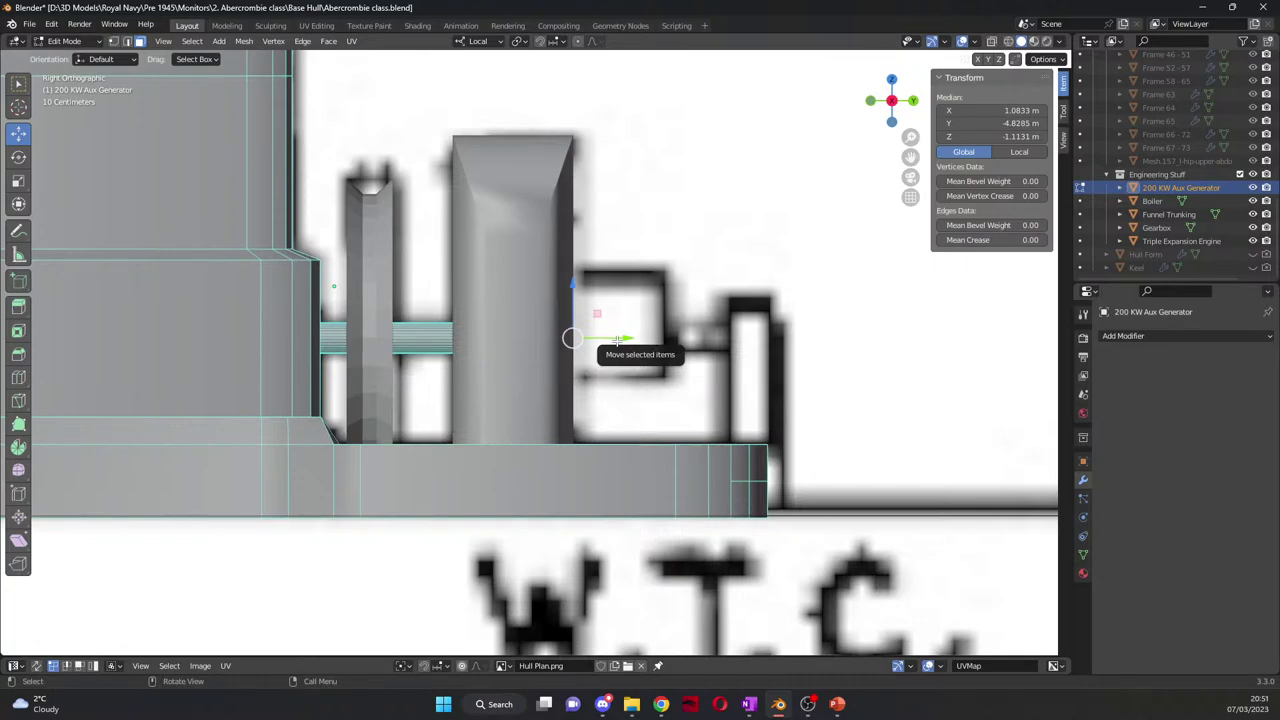
Step: Try extruding the enlarged face in place and raising it about 0.063 m, and undo back past its scaling
key("e")
right_click(705, 346)
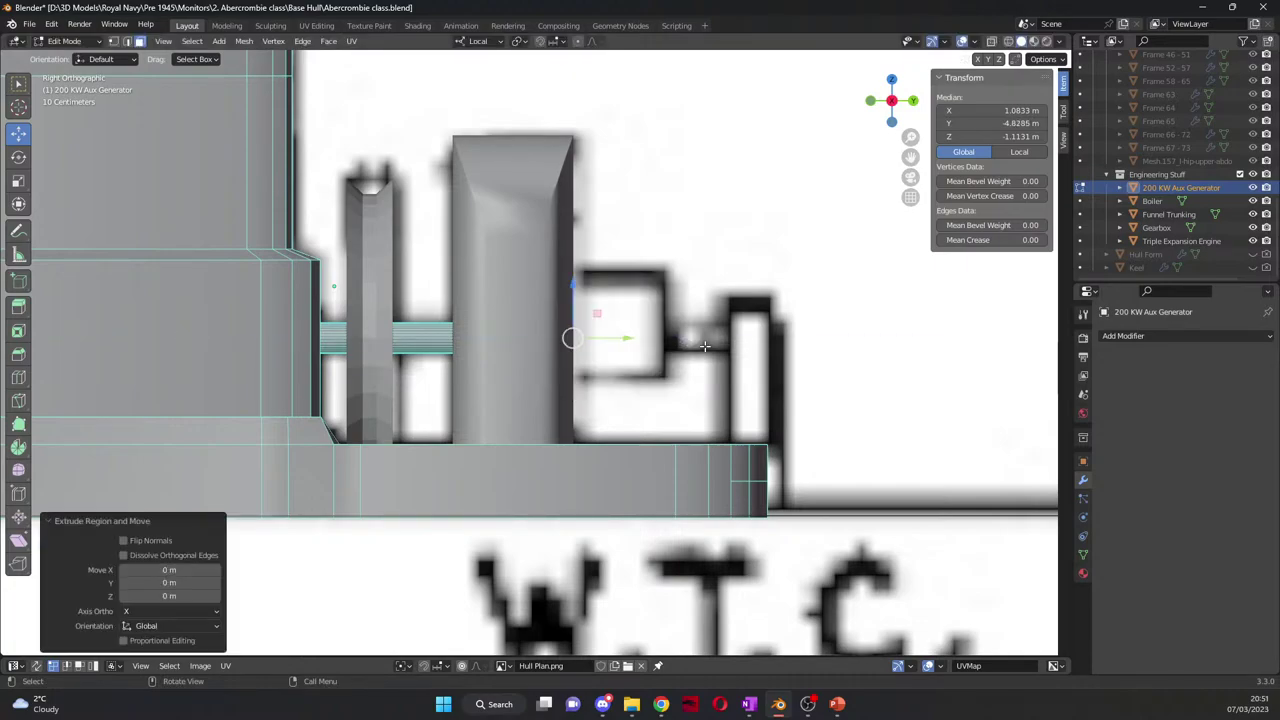
middle_click_drag(600, 346, 598, 316)
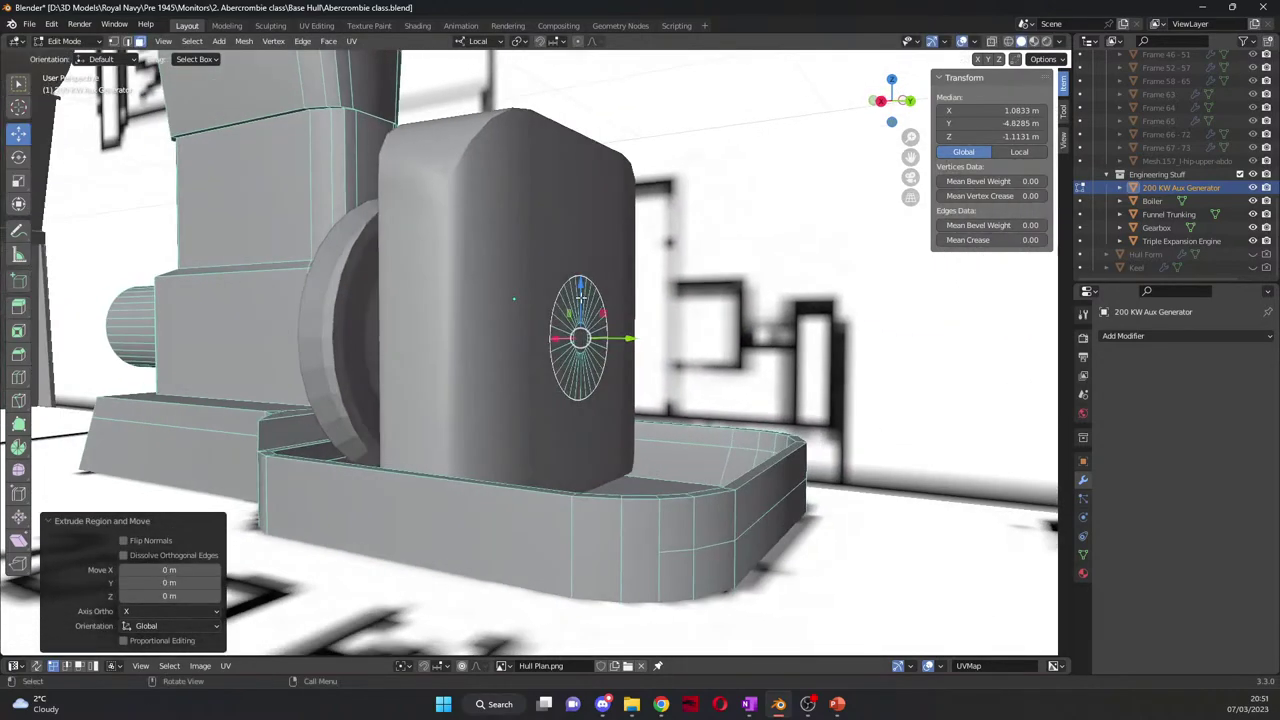
left_click_drag(580, 297, 584, 285)
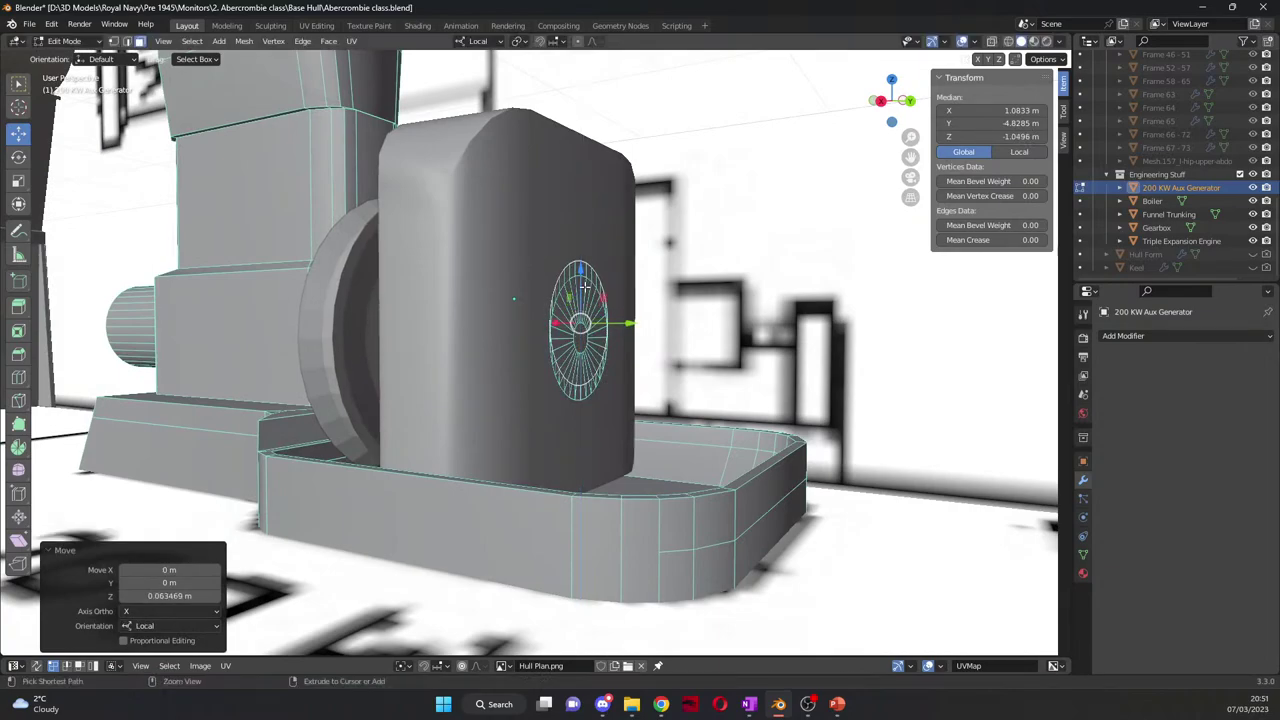
key("ctrl+z")
key("ctrl+z")
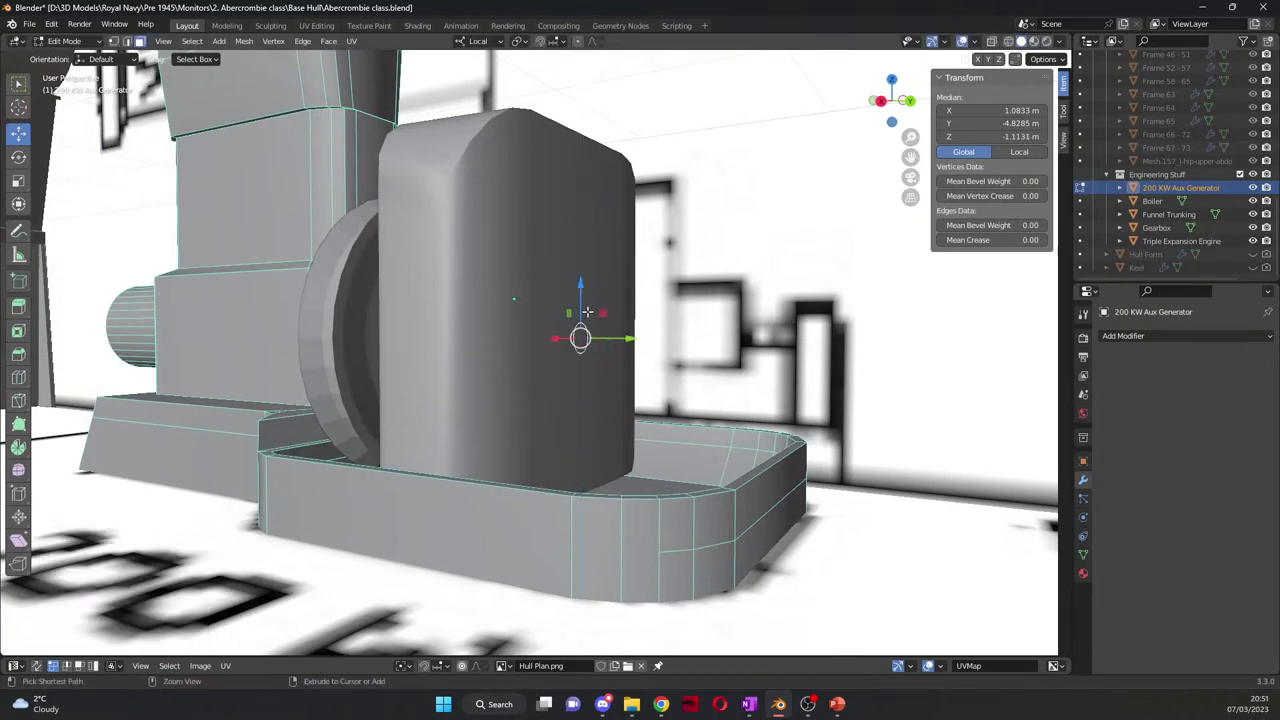
Step: Redo the in-place extrusion of the shaft's end face, scale the new face up and raise it about 0.043 m
key("ctrl+shift+z")
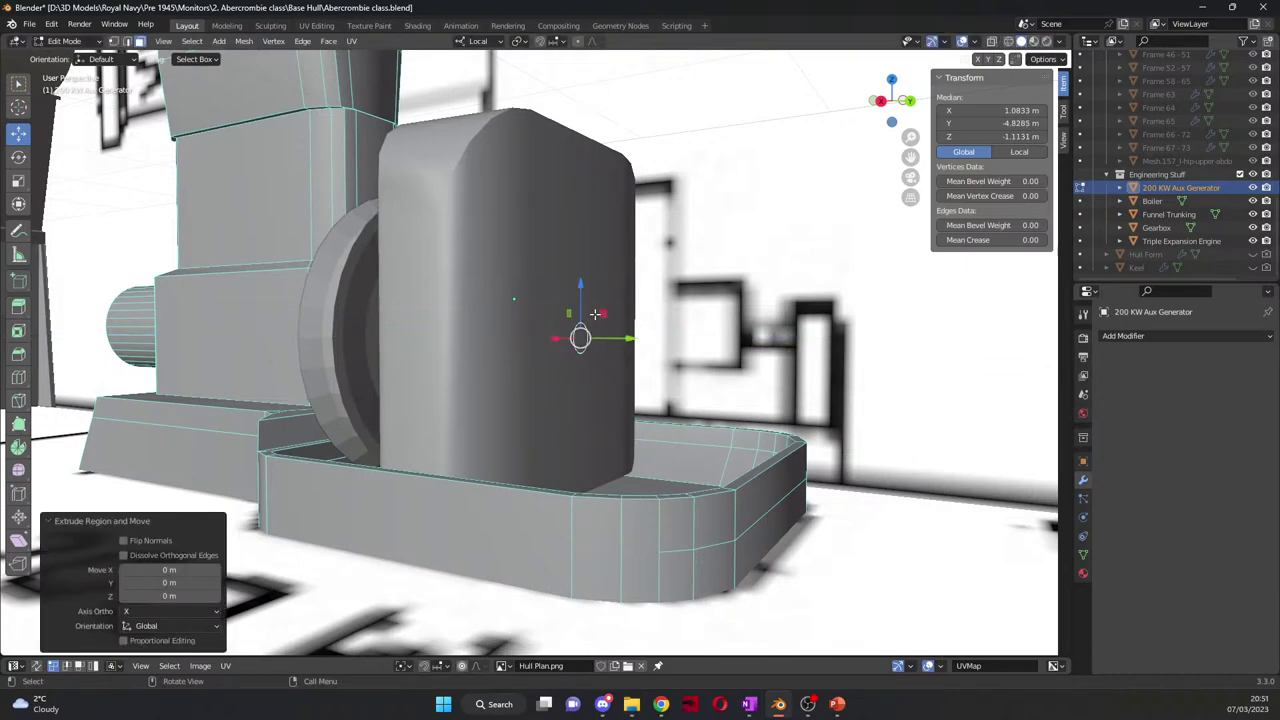
key("s")
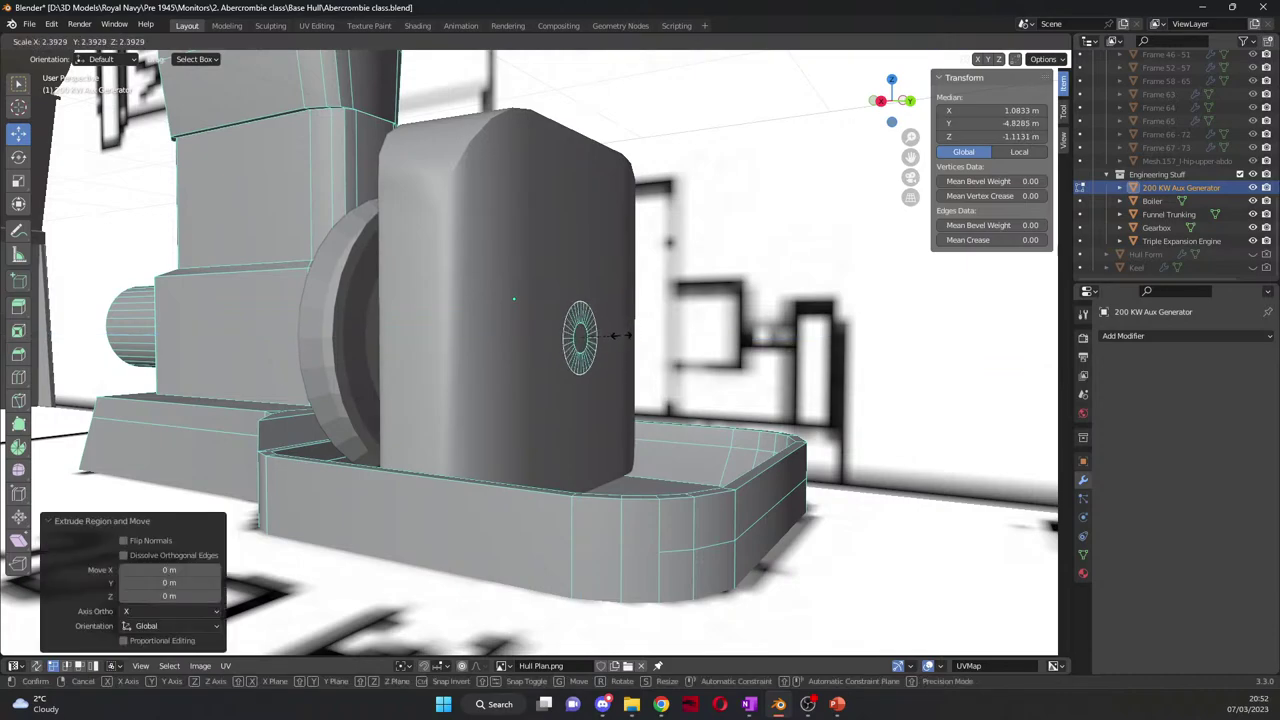
left_click(631, 339)
left_click_drag(579, 297, 580, 286)
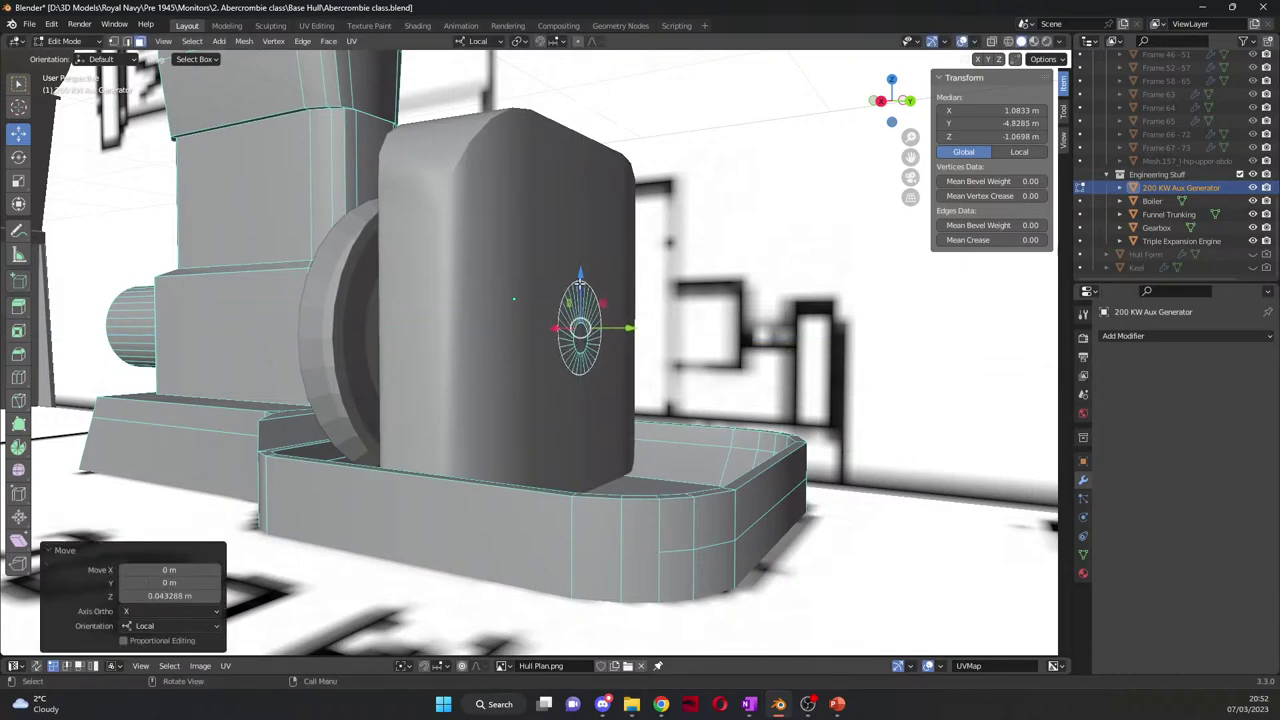
Step: Pull the enlarged face about 0.158 m out along Y and scale it by 1.216 against the side plan
key("KP_3")
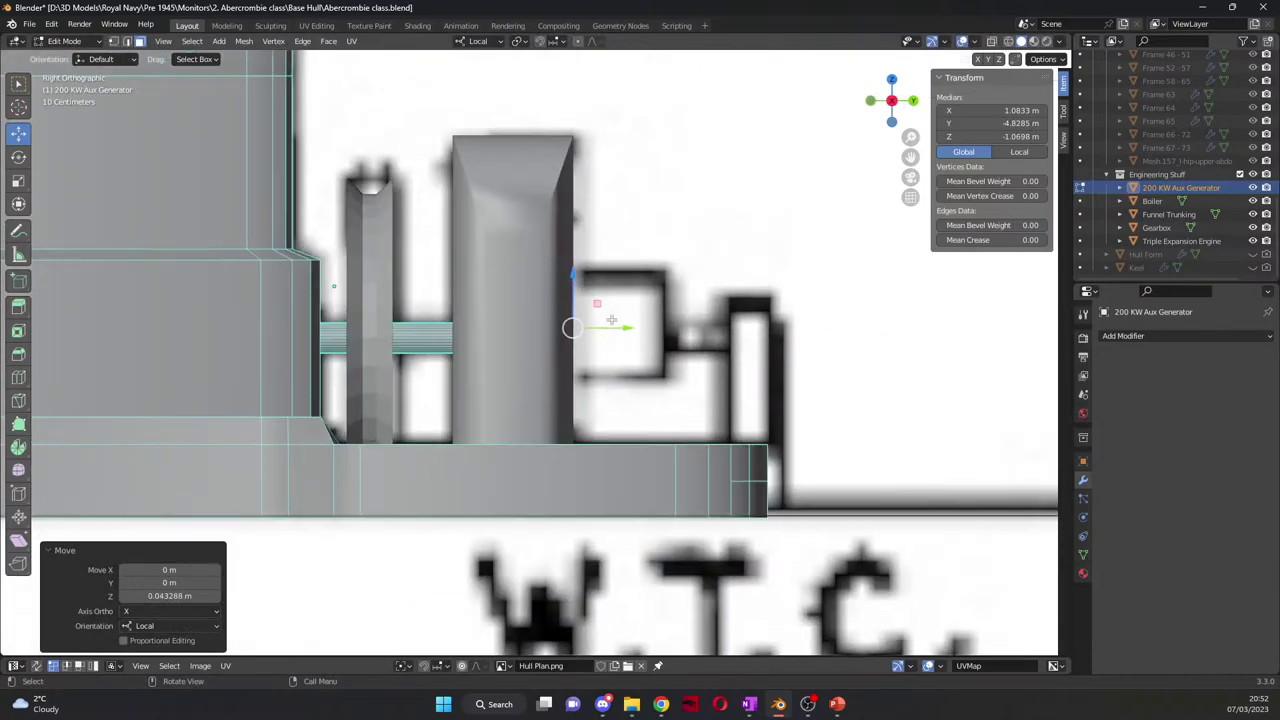
left_click_drag(626, 327, 659, 328)
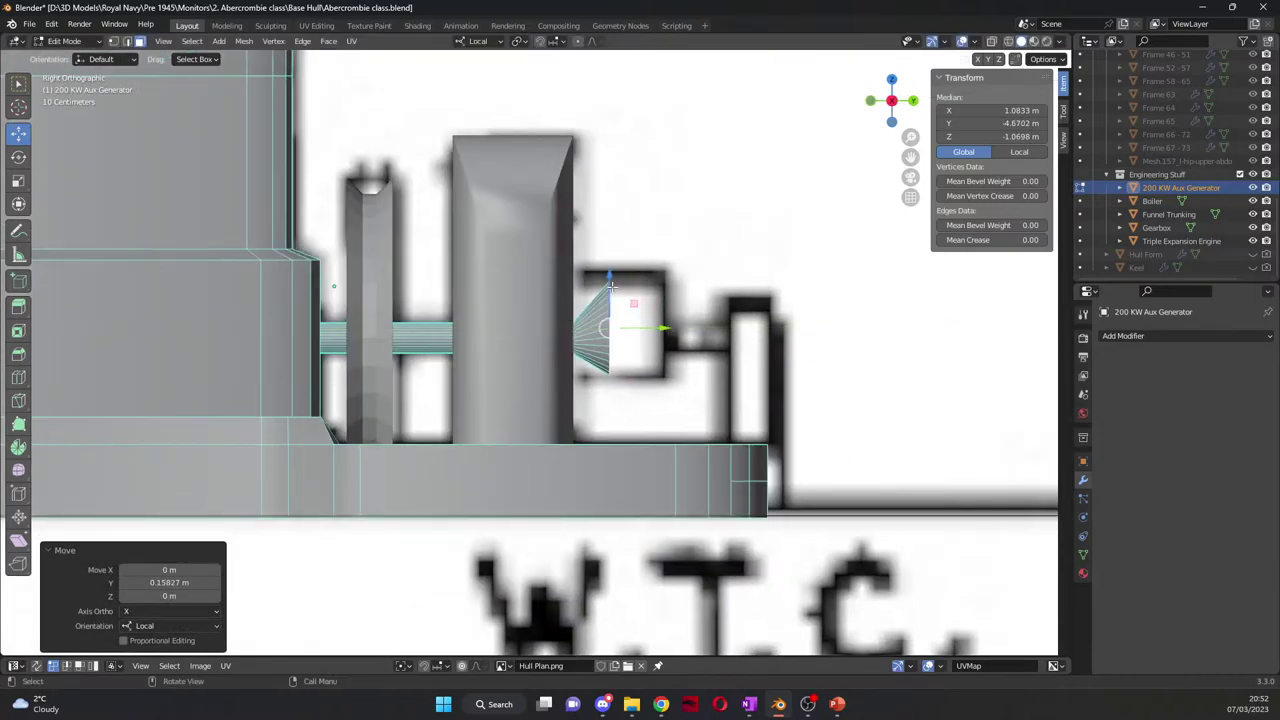
key("s")
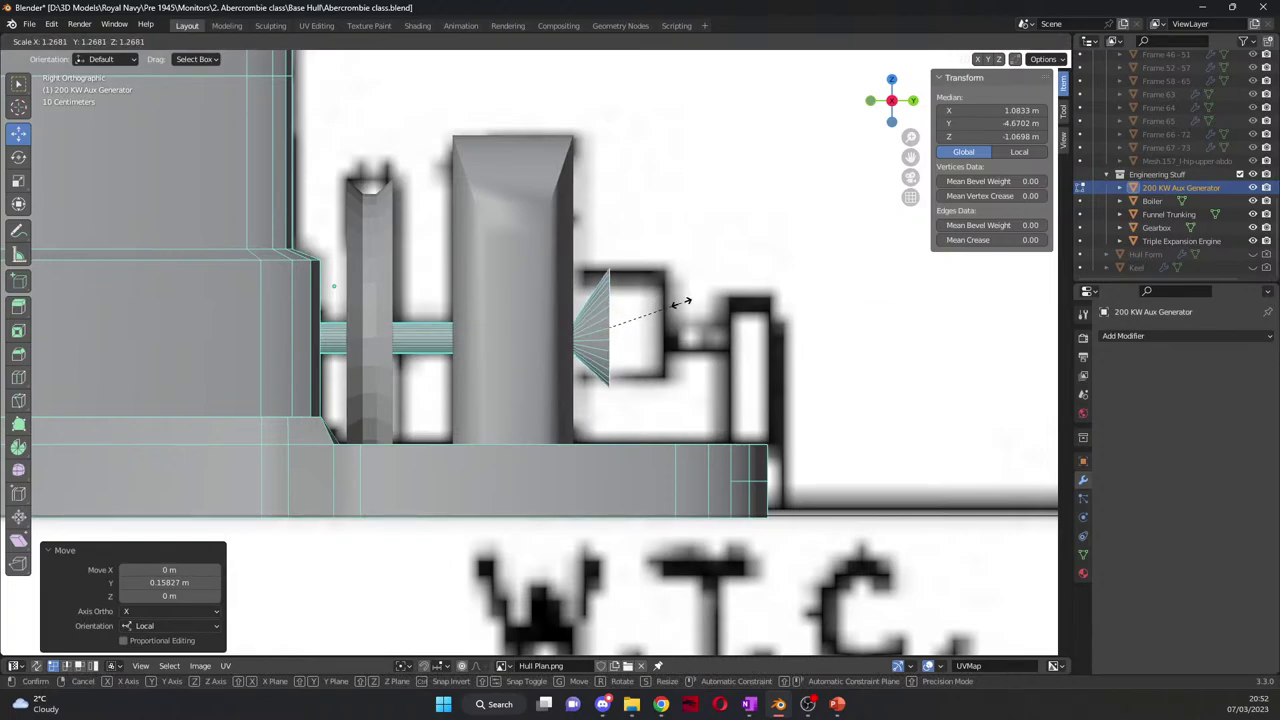
left_click(678, 301)
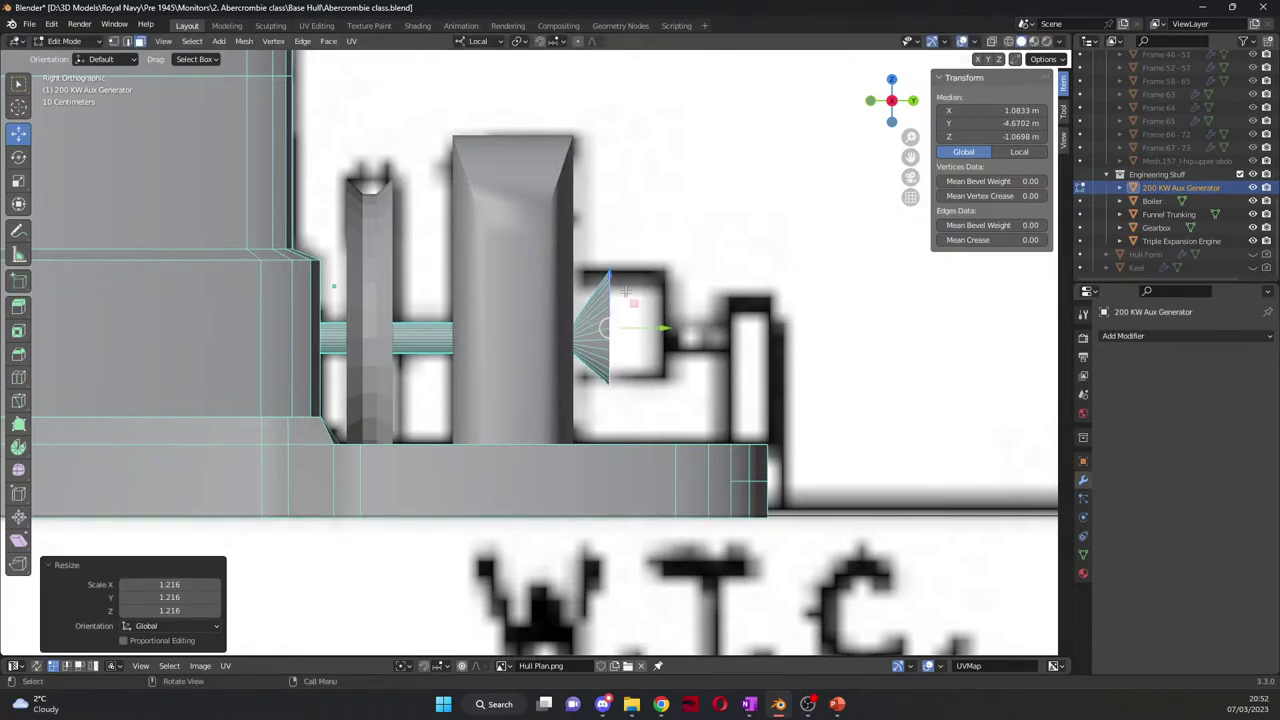
Step: Raise the enlarged face about 0.020 m and move it about 0.164 m back along Y against the rounded block
key("g")
key("z")
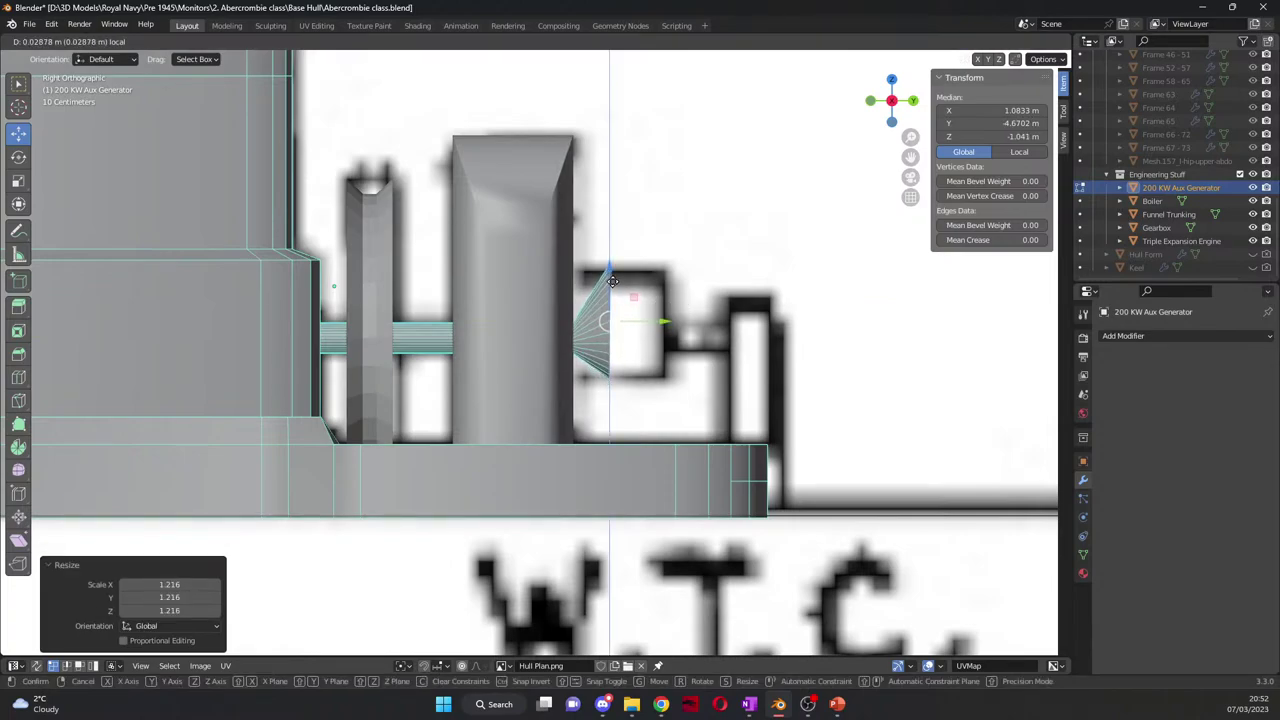
left_click(613, 283)
key("g")
key("y")
key("y")
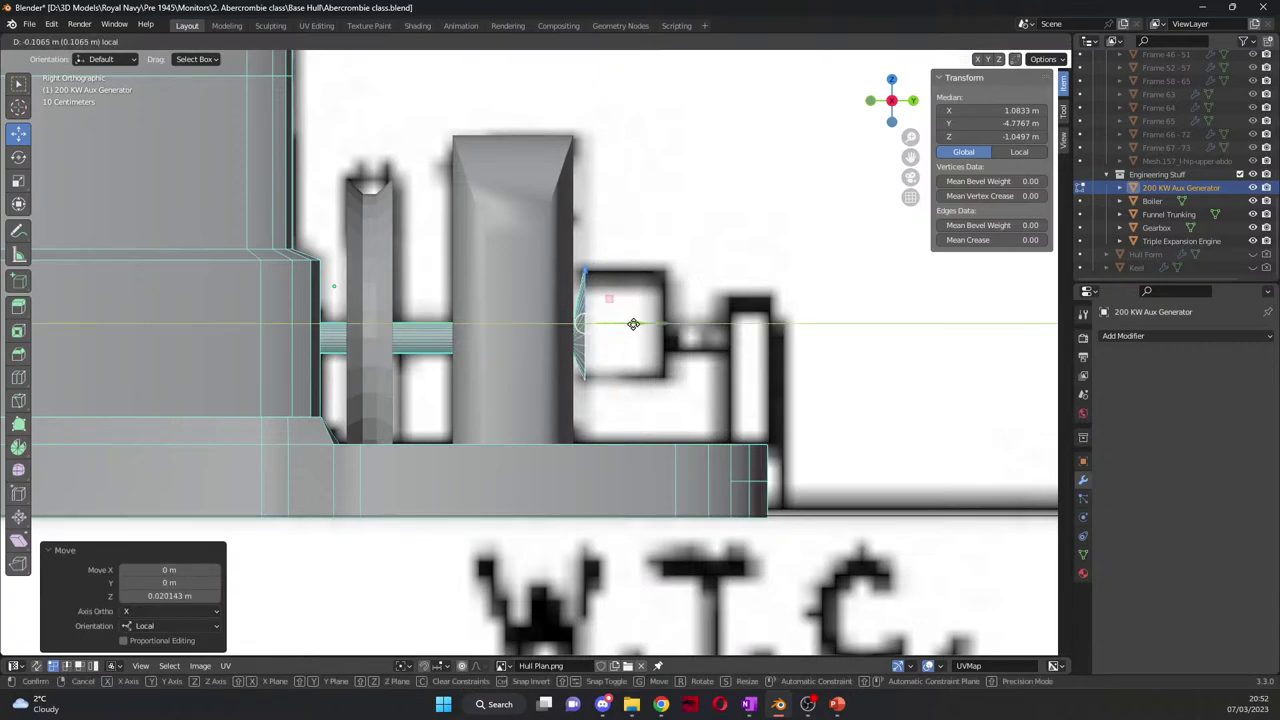
left_click(626, 324)
mouse_move(626, 324)
middle_mouse_down()
mouse_move(648, 330)
mouse_move(622, 331)
middle_mouse_up()
Step: Extrude the enlarged face about 0.398 m outward into a cylindrical drum and return to Object Mode
key("e")
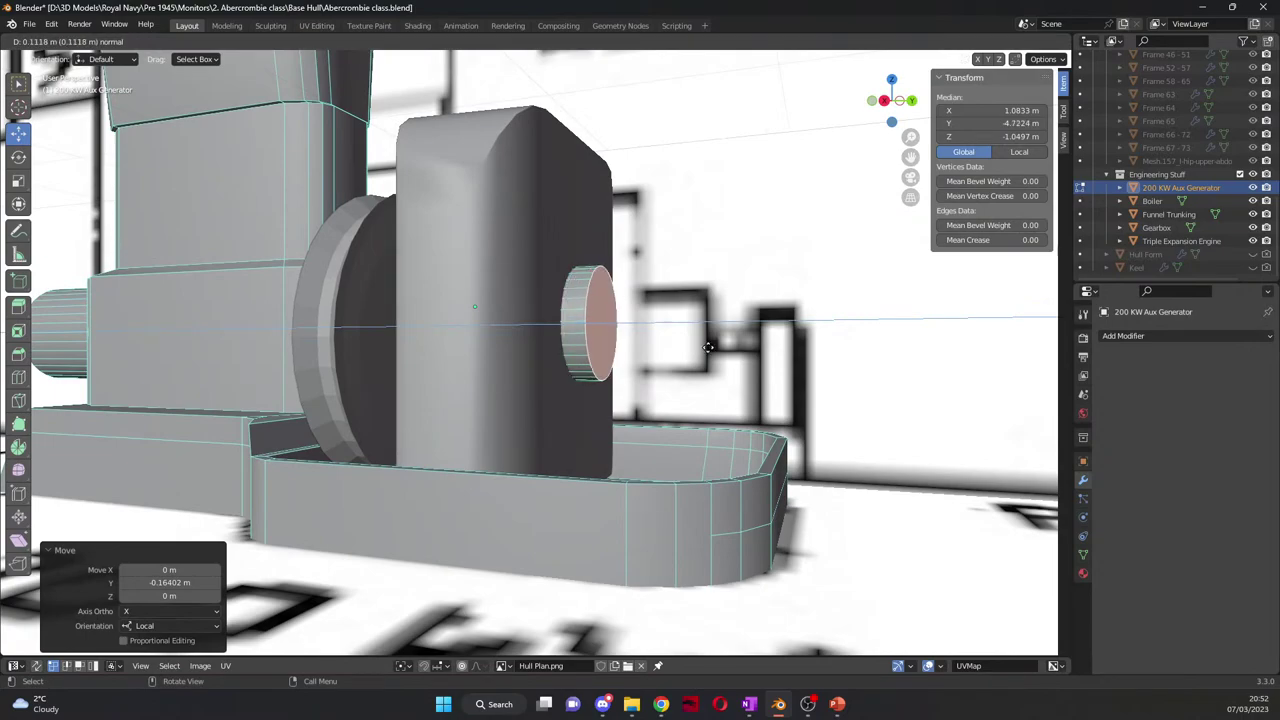
left_click(773, 356)
middle_click_drag(775, 355, 803, 356)
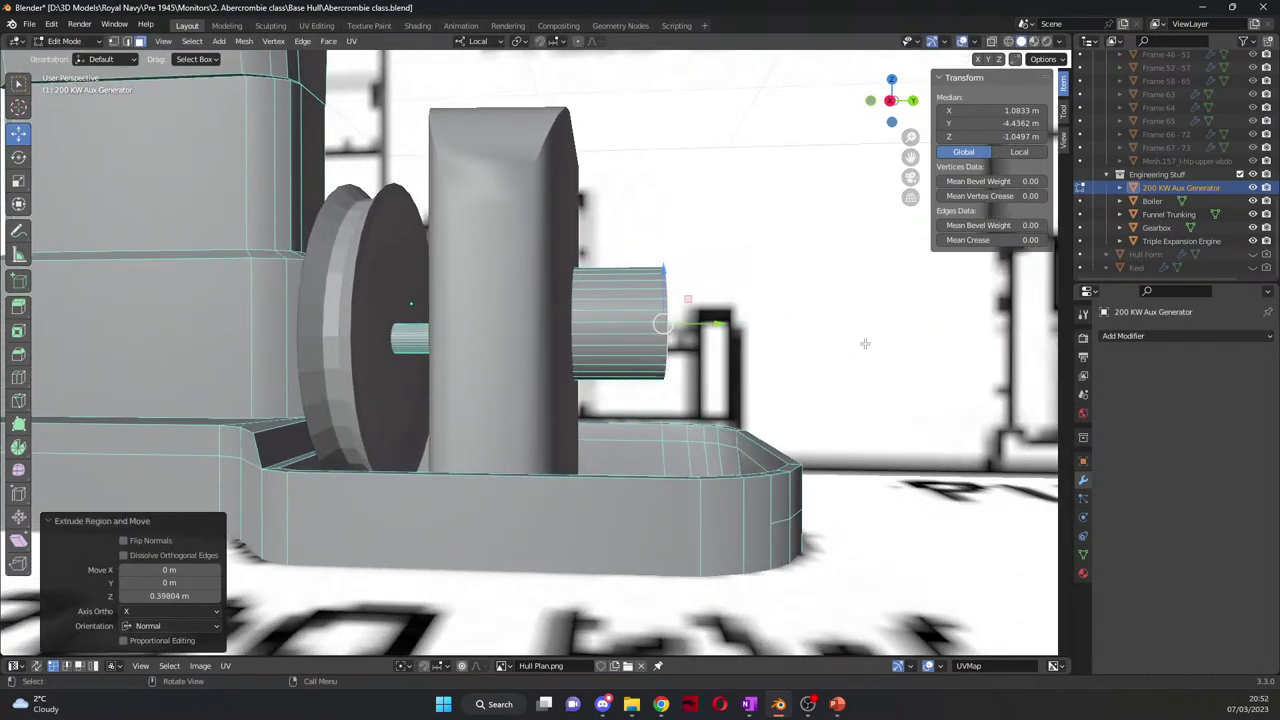
key("KP_3")
middle_click_drag(722, 338, 586, 372)
key("Tab")
scroll(616, 373, "up", 5)
scroll(586, 372, "up", 4)
scroll(593, 372, "down", 2)
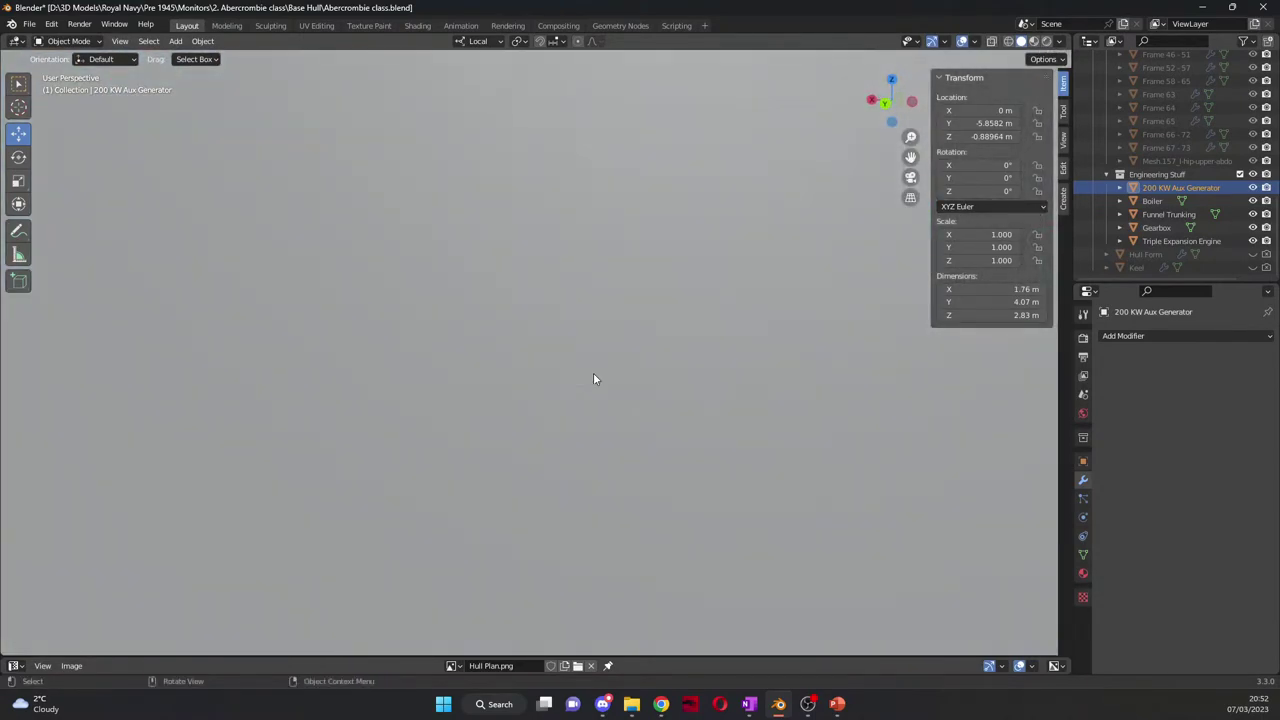
Step: Leave the drum's end face and hide the rounded block in front of the flywheel to expose the drum's inner side
key("Tab")
scroll(663, 345, "down", 2)
left_click(661, 346)
scroll(660, 346, "down", 4)
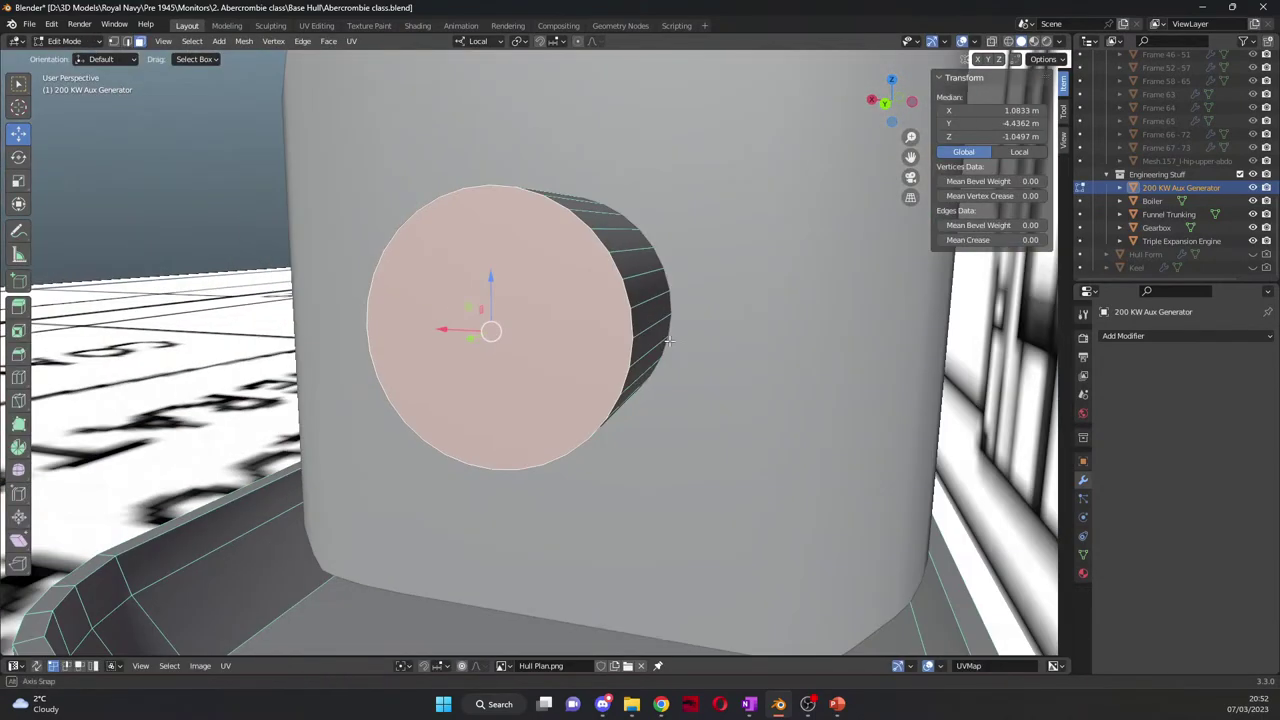
middle_click_drag(640, 345, 715, 349)
key("Tab")
left_click(389, 308)
key("Tab")
Step: Fill the circular edge loop where the shaft meets the drum's inner face on the generator mesh
key("Tab")
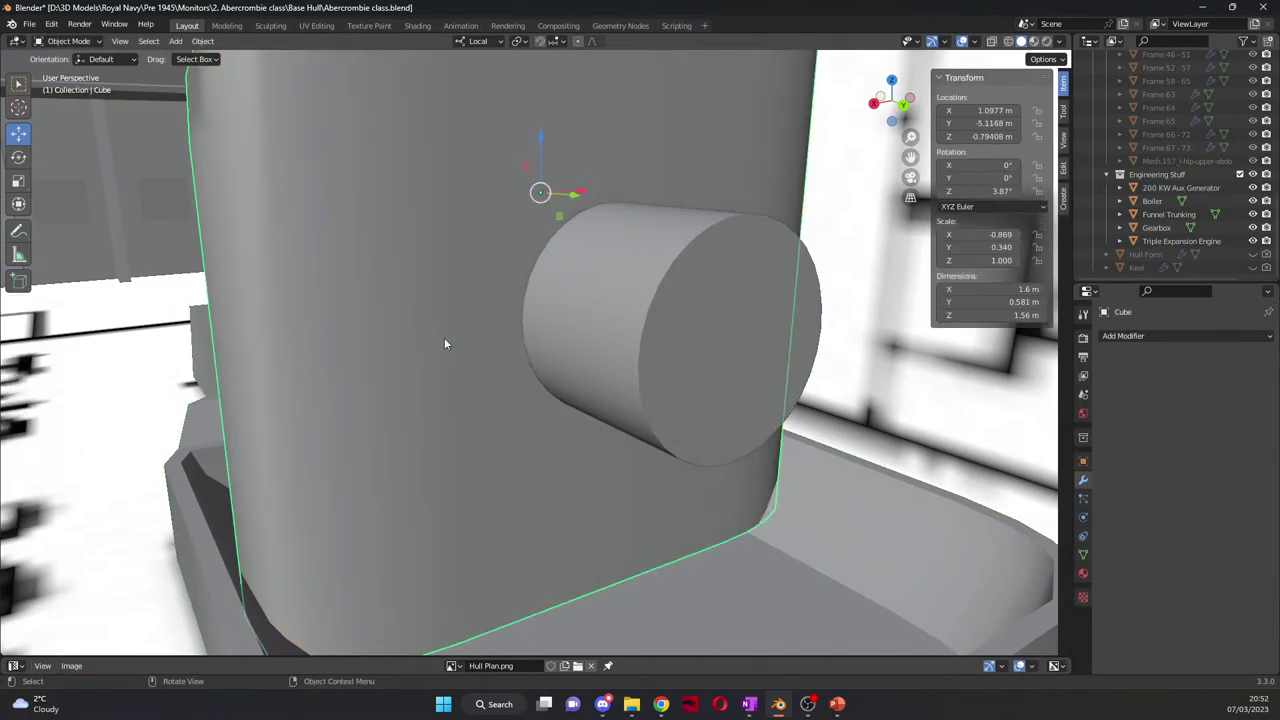
key("h")
middle_click_drag(472, 312, 562, 196)
left_click(528, 308)
key("Tab")
scroll(584, 314, "up", 6)
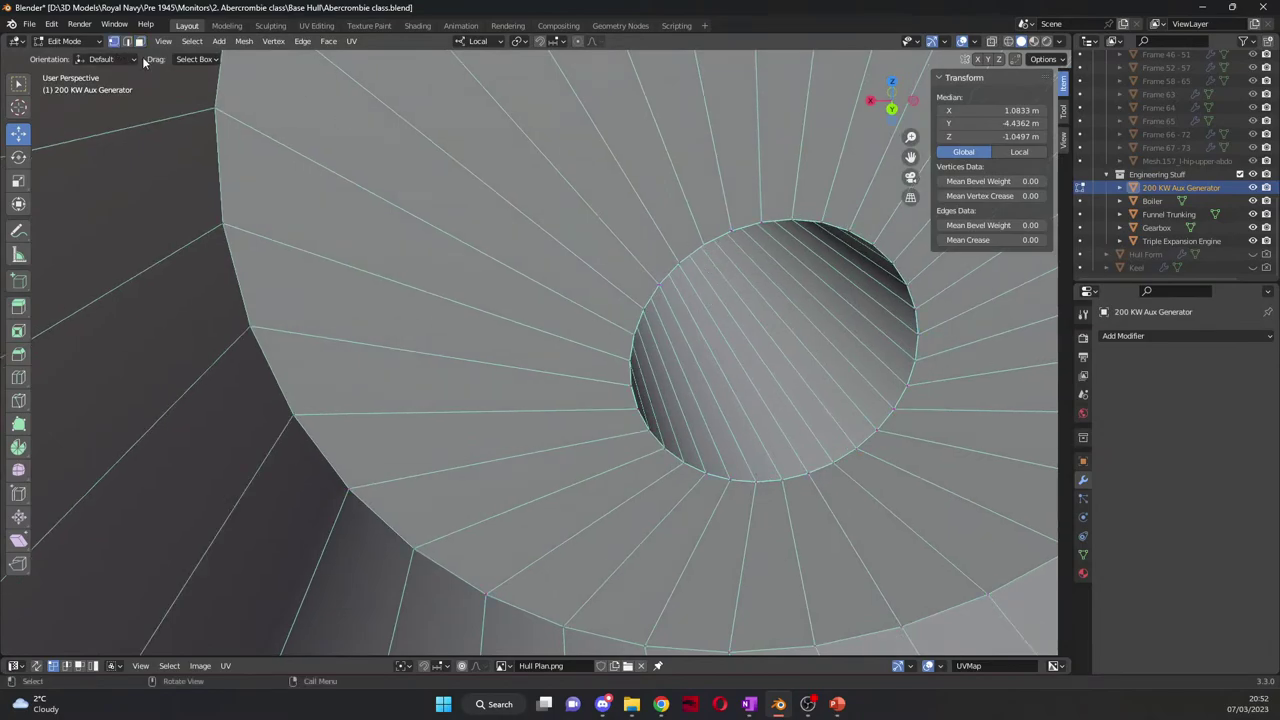
left_click(701, 245, "alt")
key("f")
scroll(745, 327, "up", 5)
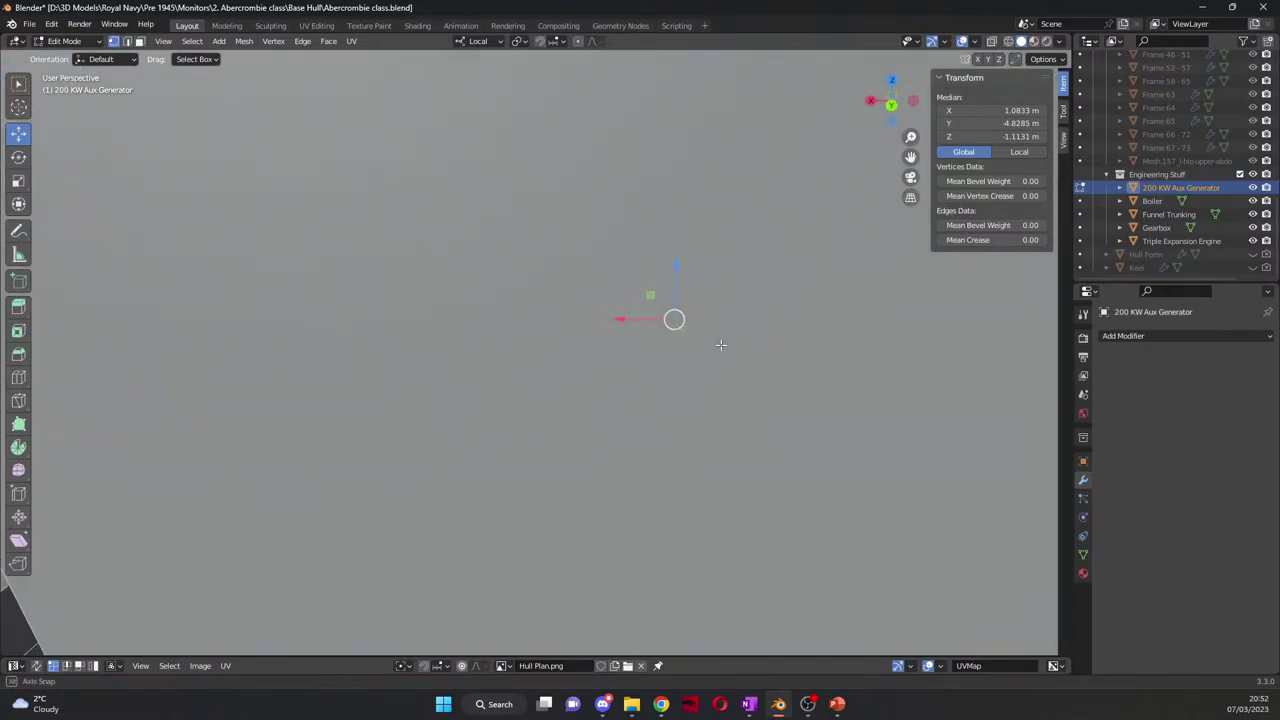
scroll(711, 341, "down", 5)
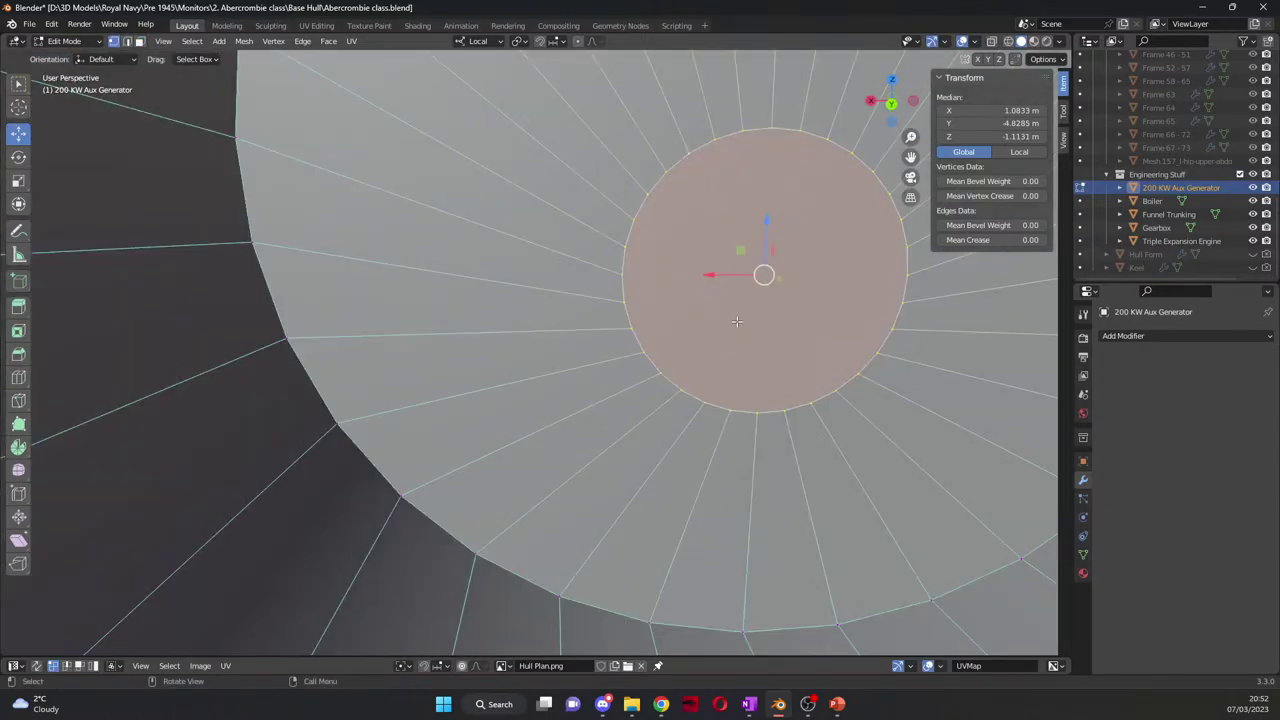
Step: Extrude the filled shaft face about 0.815 m through the drum along Y to form the end shaft, and return to Object Mode
key("KP_3")
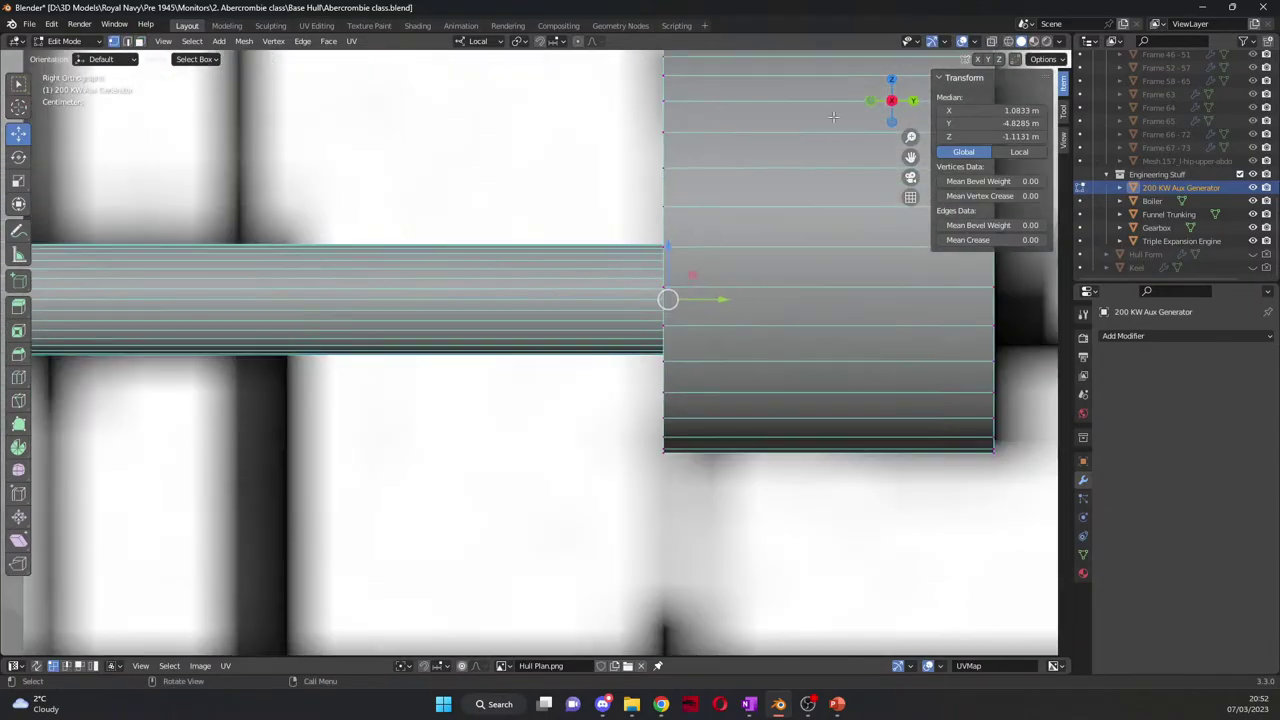
left_click_drag(911, 157, 437, 181)
scroll(628, 365, "down", 2)
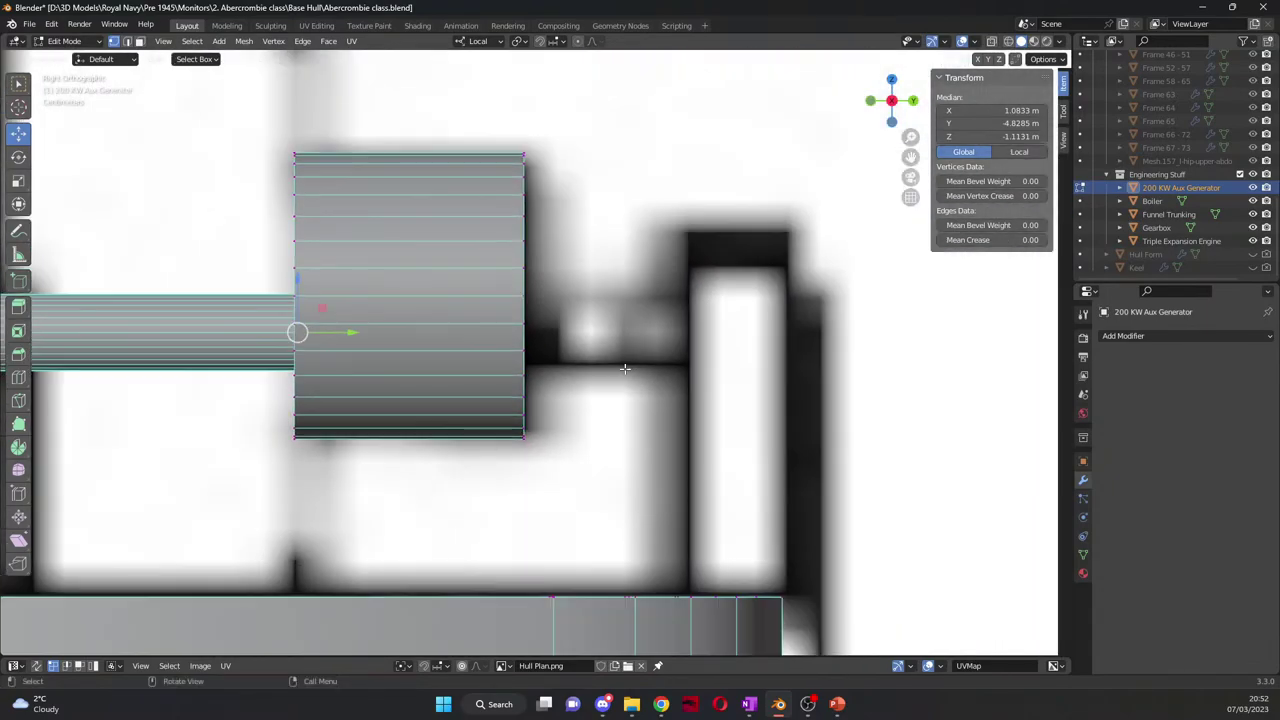
key("e")
key("e")
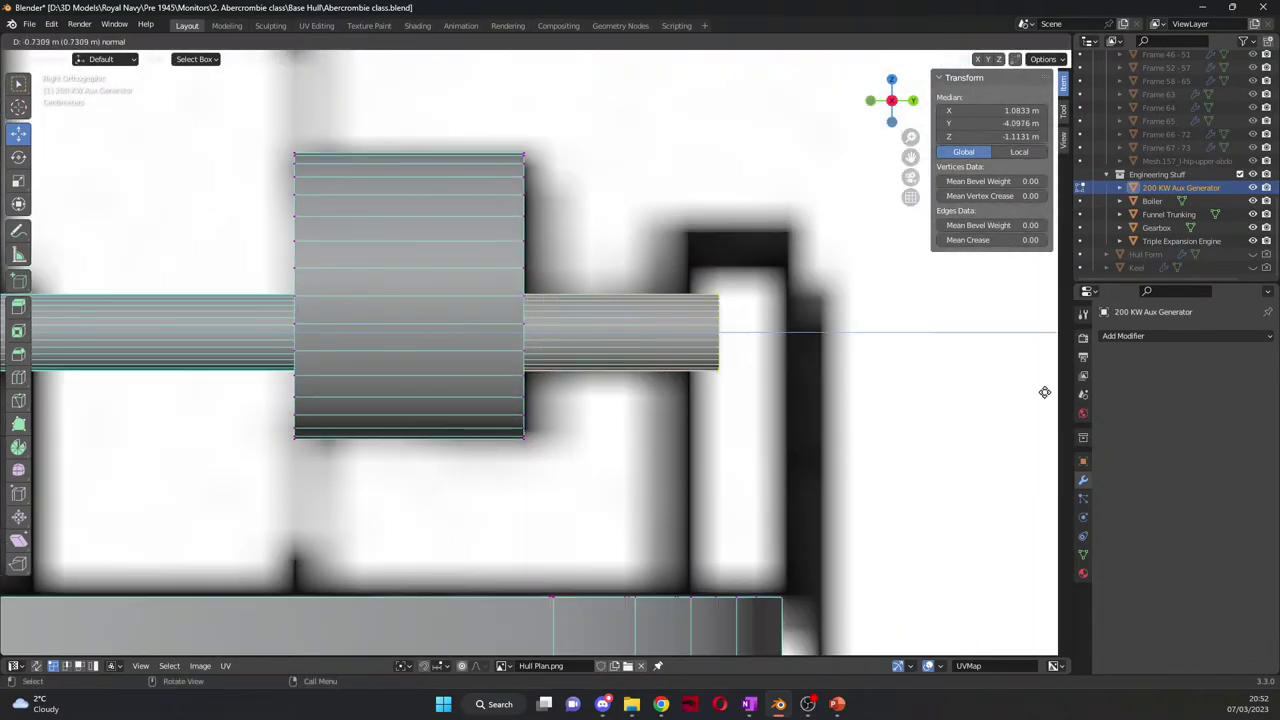
left_click(767, 332)
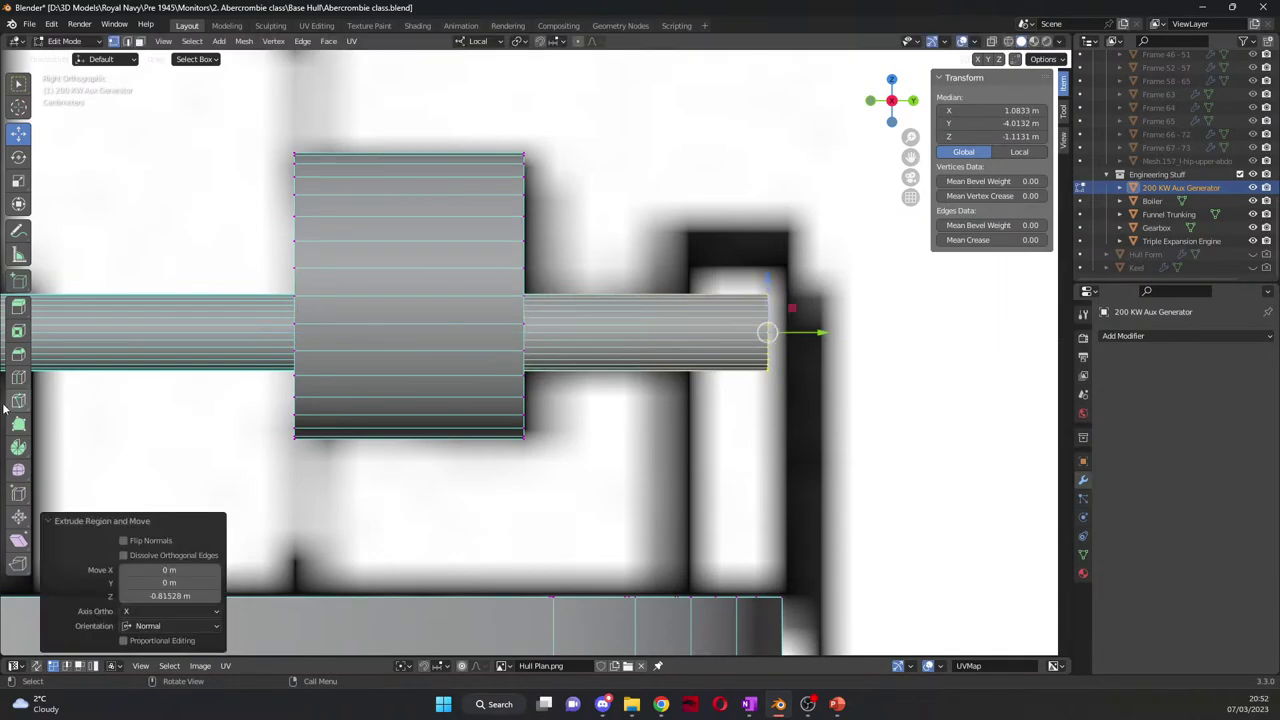
scroll(892, 390, "down", 3)
key("Tab")
middle_click_drag(677, 426, 605, 431)
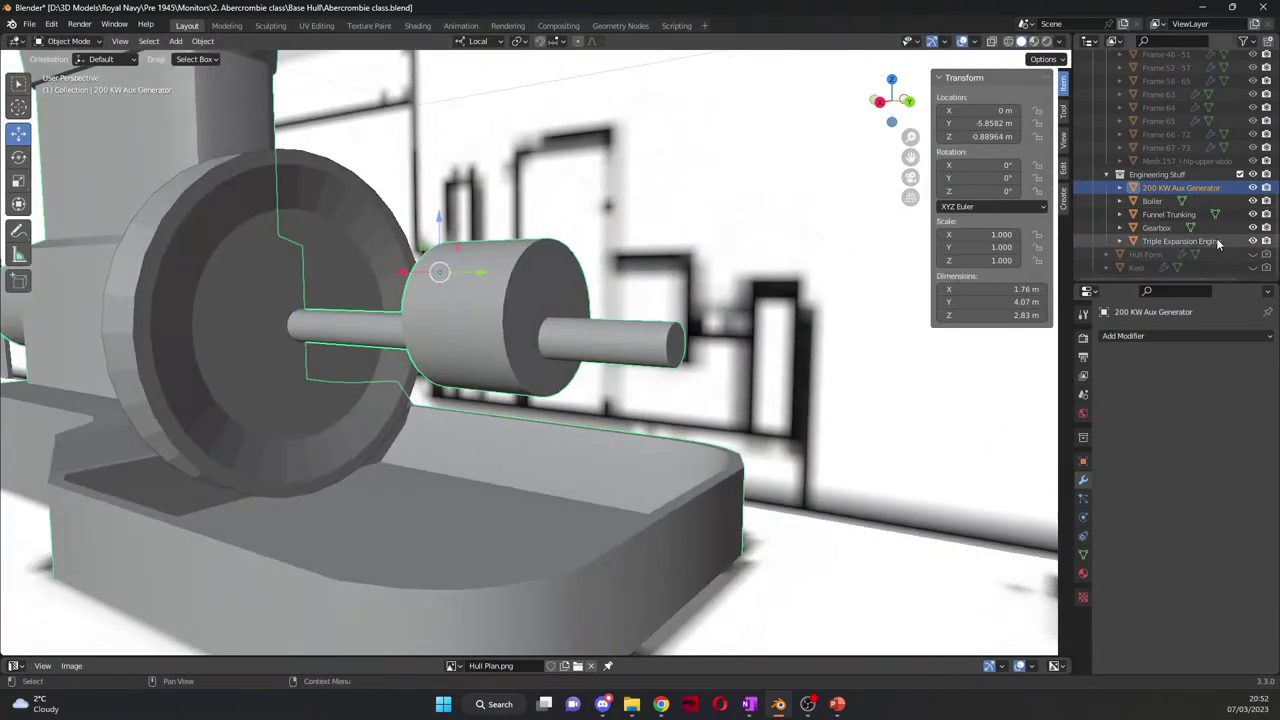
Step: Unhide the rounded block and join it into the 200 KW Aux Generator object
scroll(1228, 224, "up", 10)
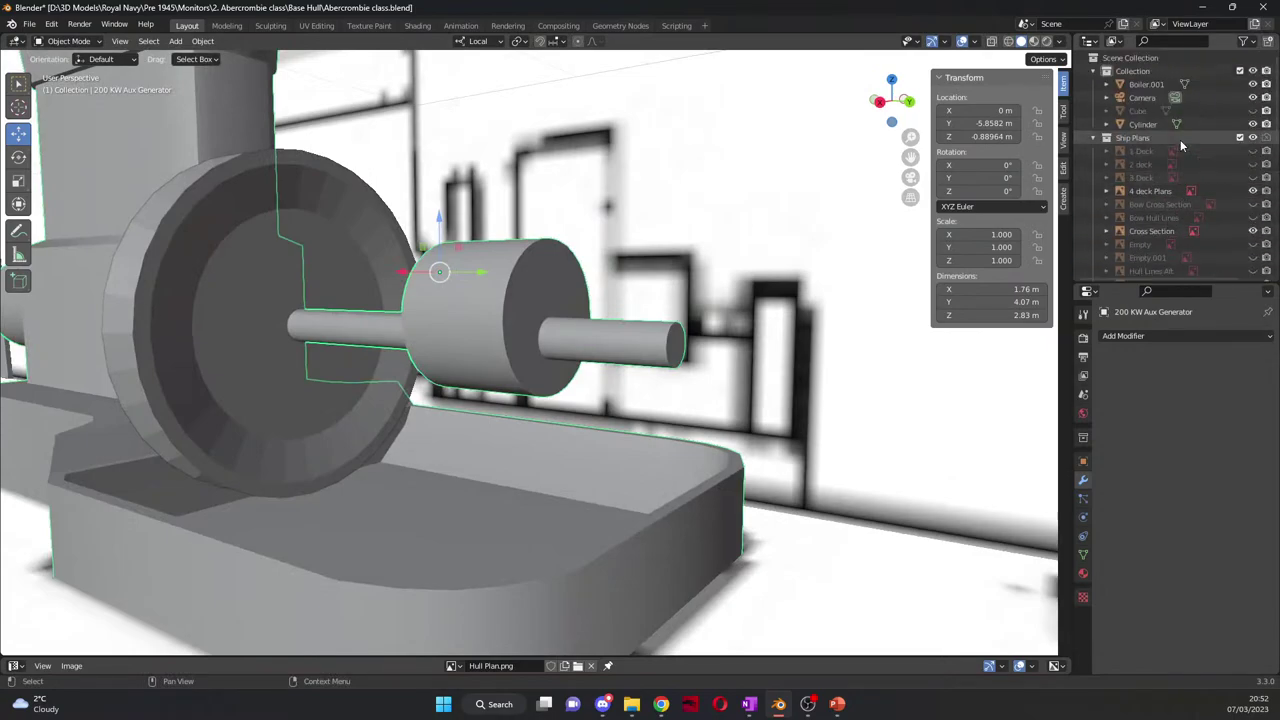
left_click(1140, 113)
left_click(1253, 111)
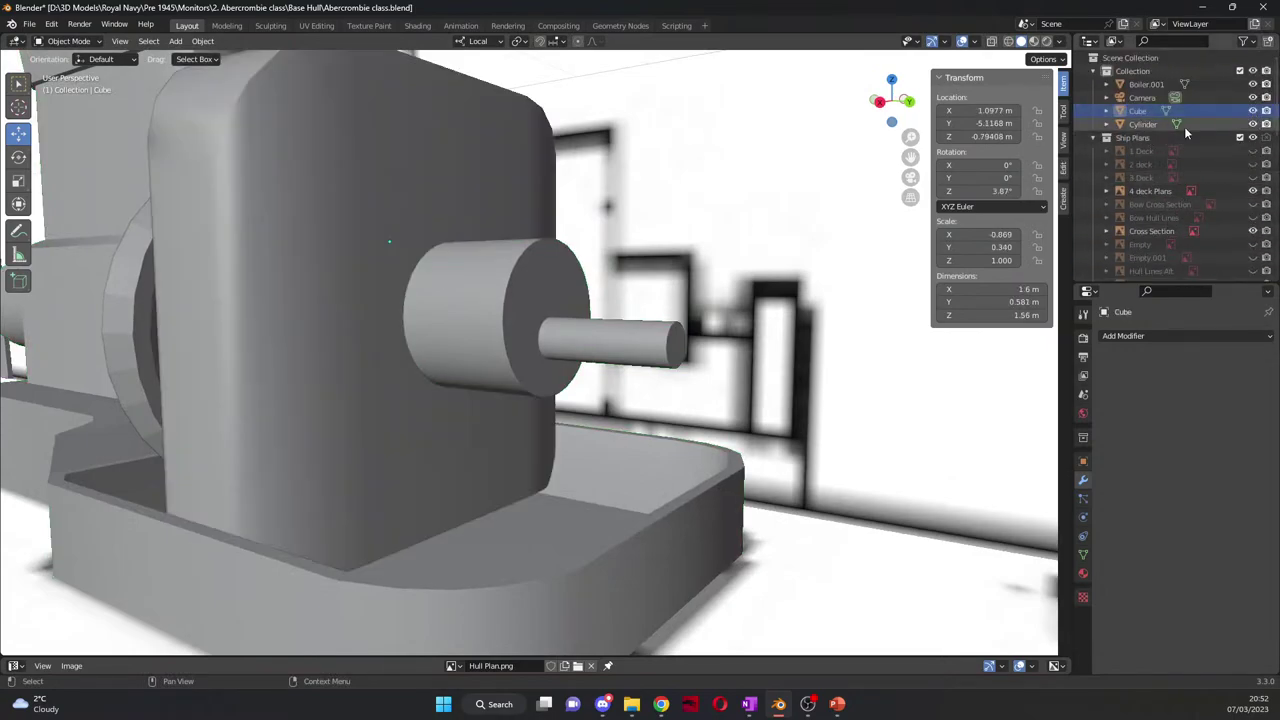
left_click(499, 526)
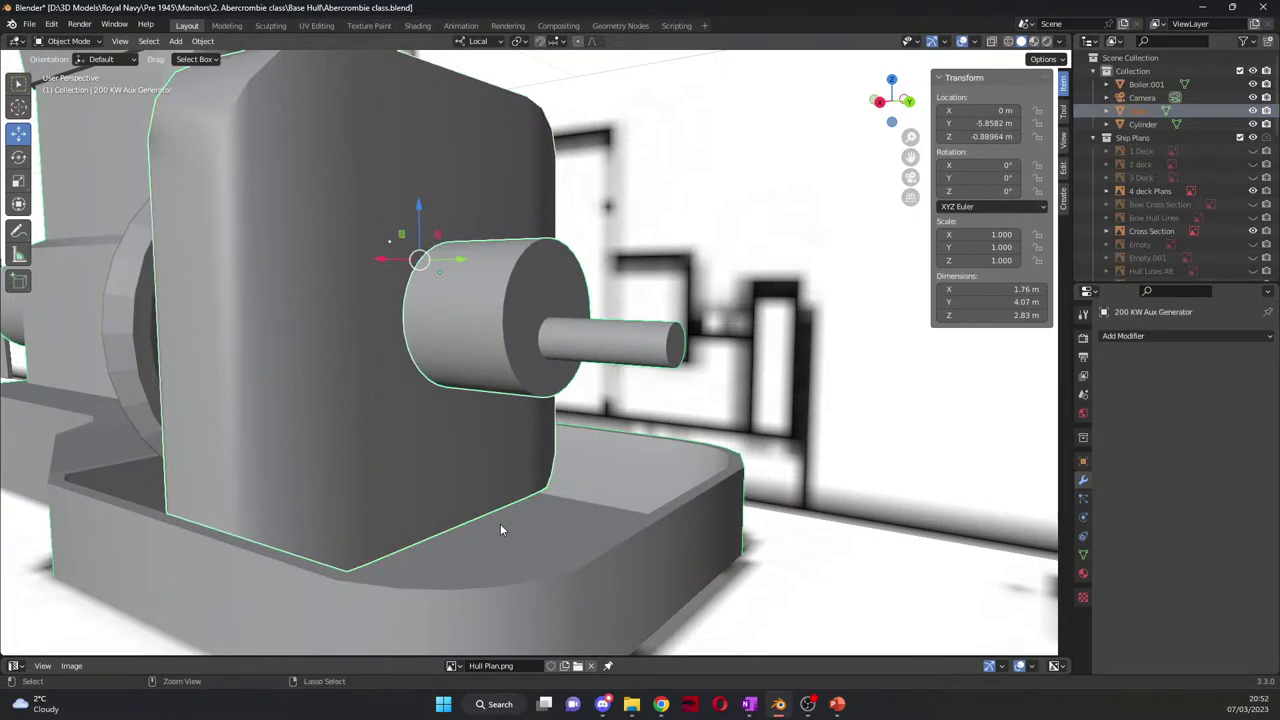
key("ctrl+j")
scroll(554, 514, "down", 5)
middle_click_drag(460, 448, 512, 462)
scroll(384, 381, "up", 3)
Step: Join the flywheel cylinder into the 200 KW Aux Generator object
left_click(265, 386)
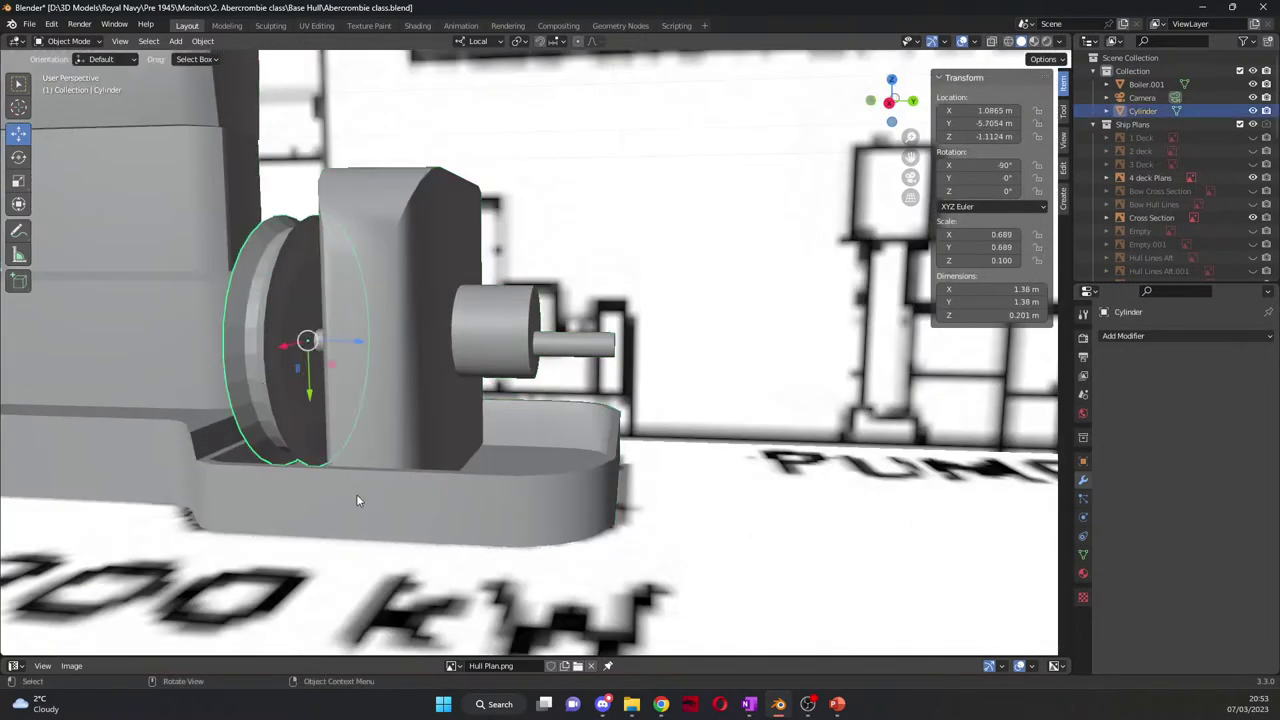
key("ctrl+j")
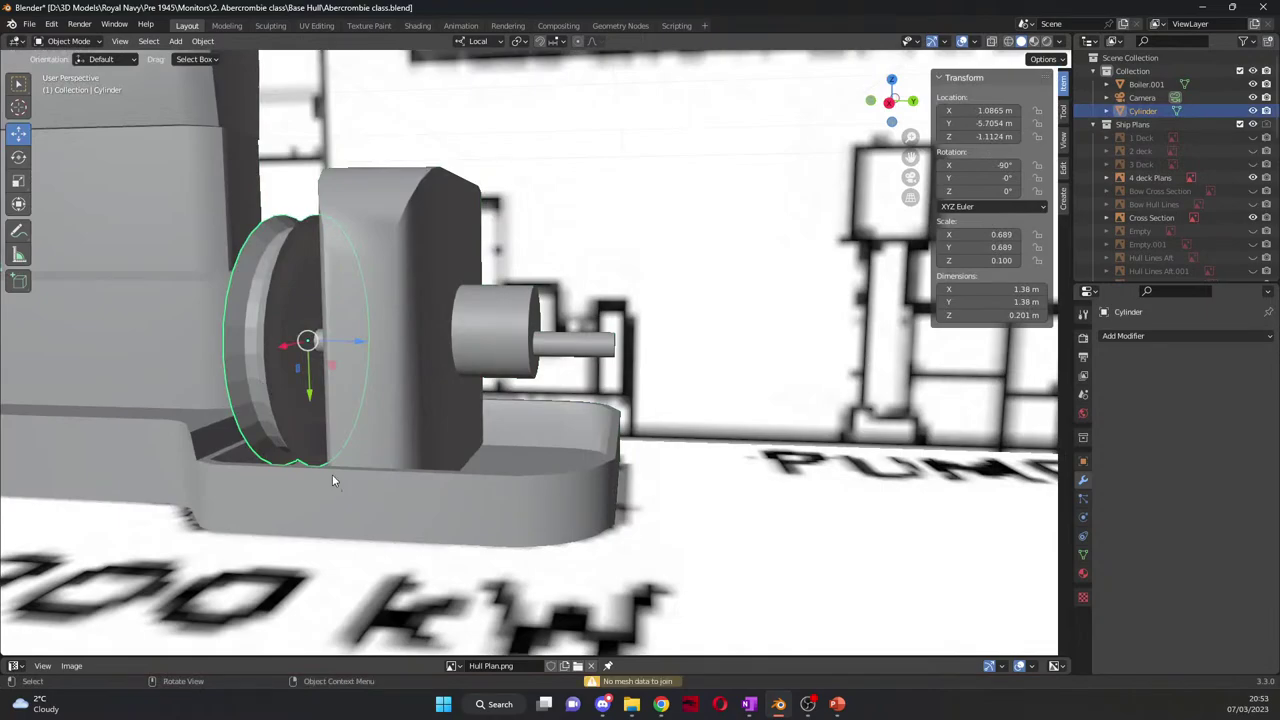
left_click(426, 432, "shift")
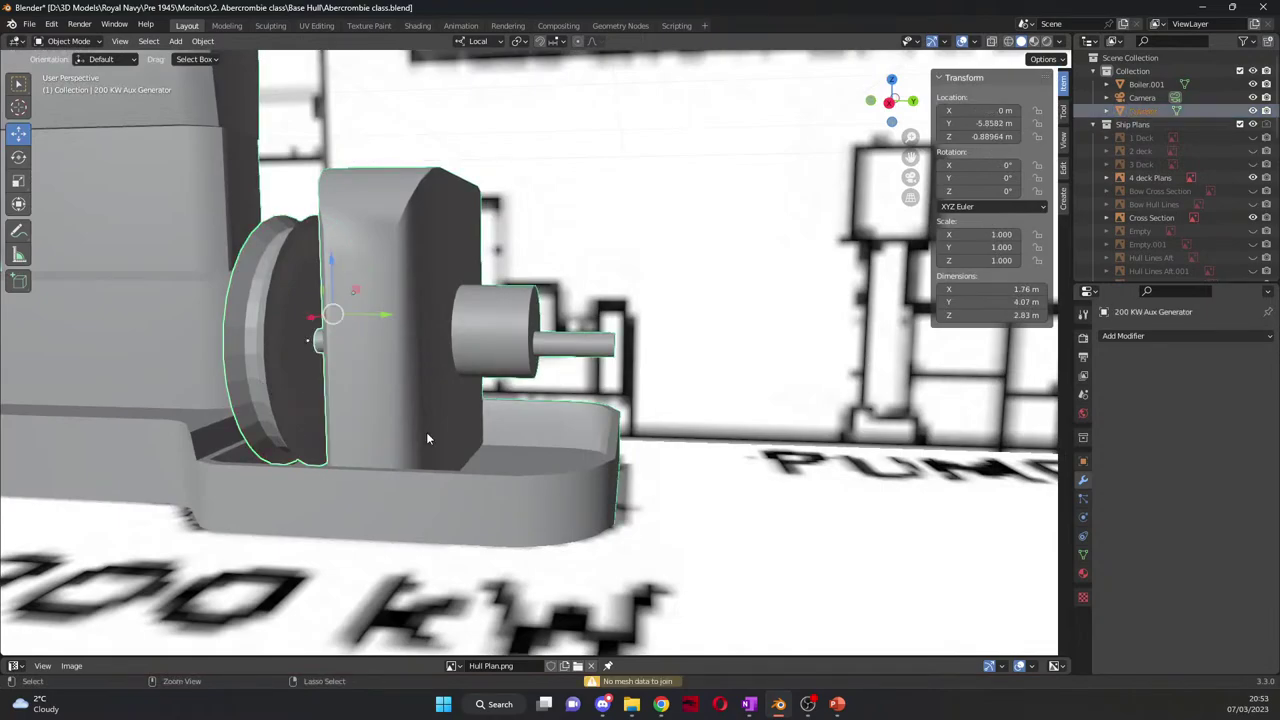
key("ctrl+j")
middle_click_drag(426, 440, 571, 465)
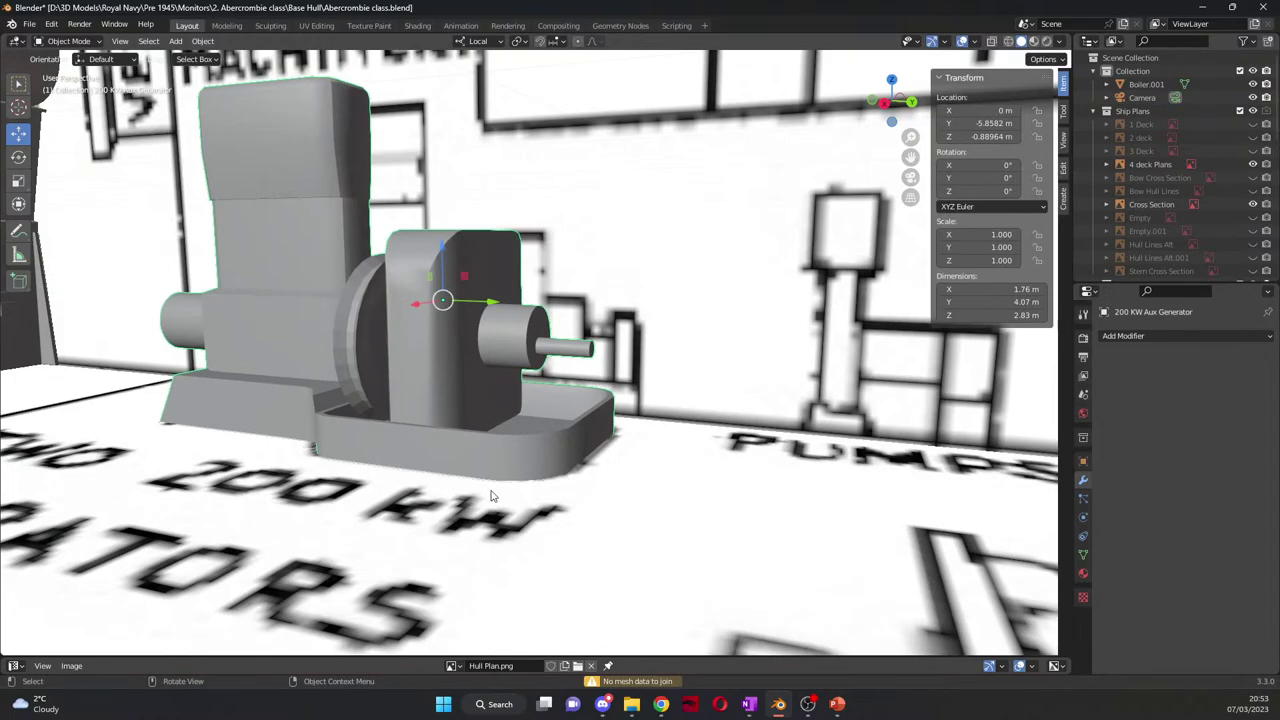
mouse_move(594, 416)
middle_mouse_down()
mouse_move(538, 444)
mouse_move(576, 424)
middle_mouse_up()
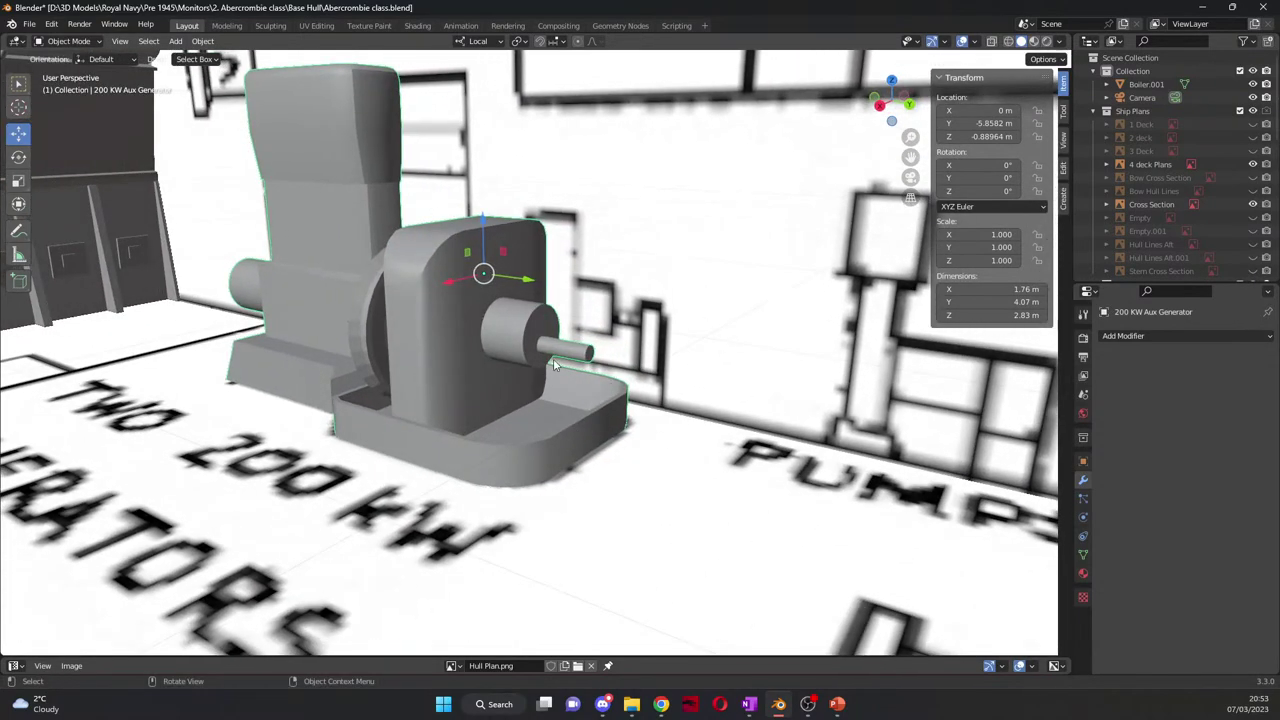
Step: Add a 2 m cube mesh to the scene for the generator's end box
left_click(175, 41)
mouse_move(200, 58)
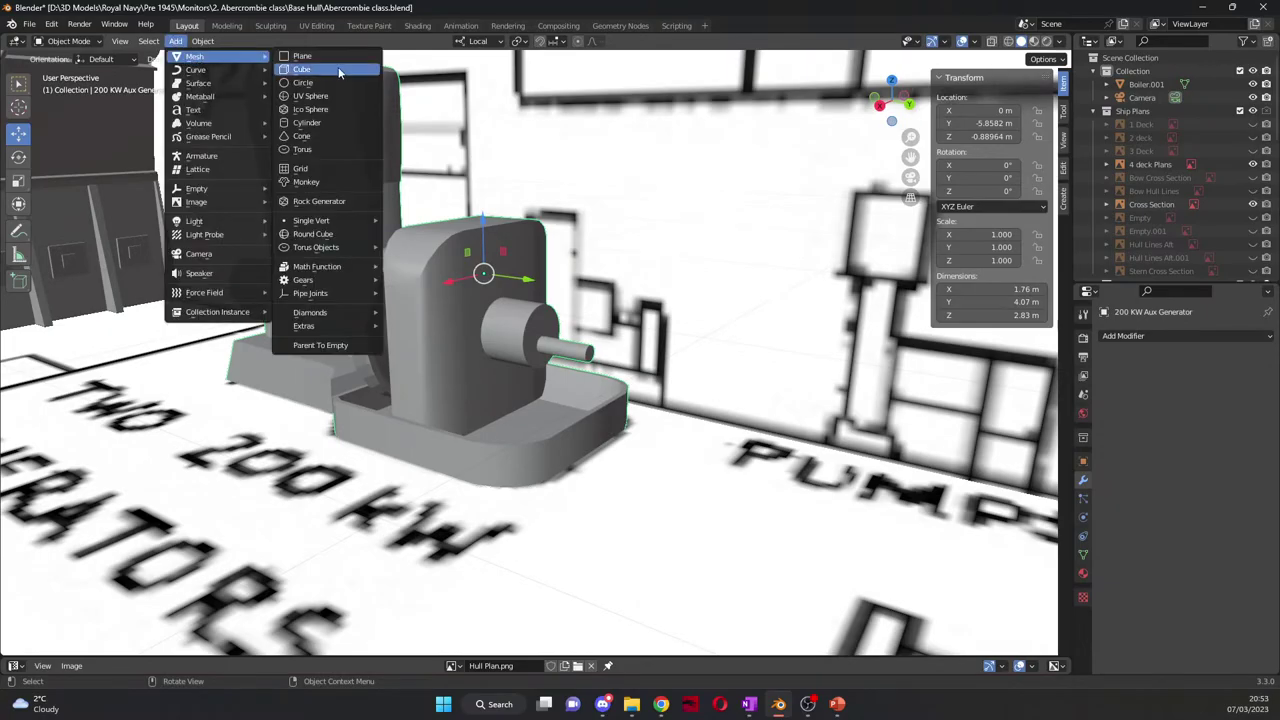
left_click(343, 70)
scroll(345, 80, "down", 9)
middle_click_drag(480, 300, 510, 340)
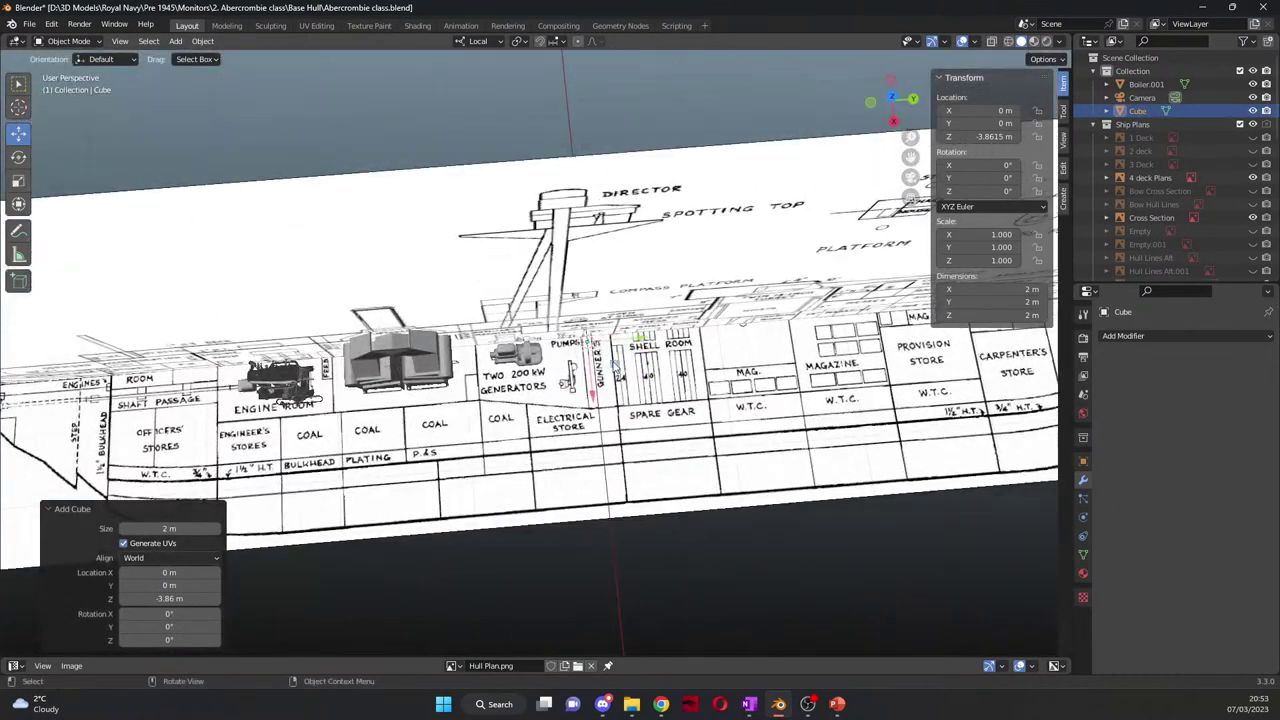
Step: Move the cube to the generator's shaft end on the deck plan, at X about 1.089 m and Y about -3.955 m
key("KP_7")
key("KP_7")
scroll(590, 265, "up", 6)
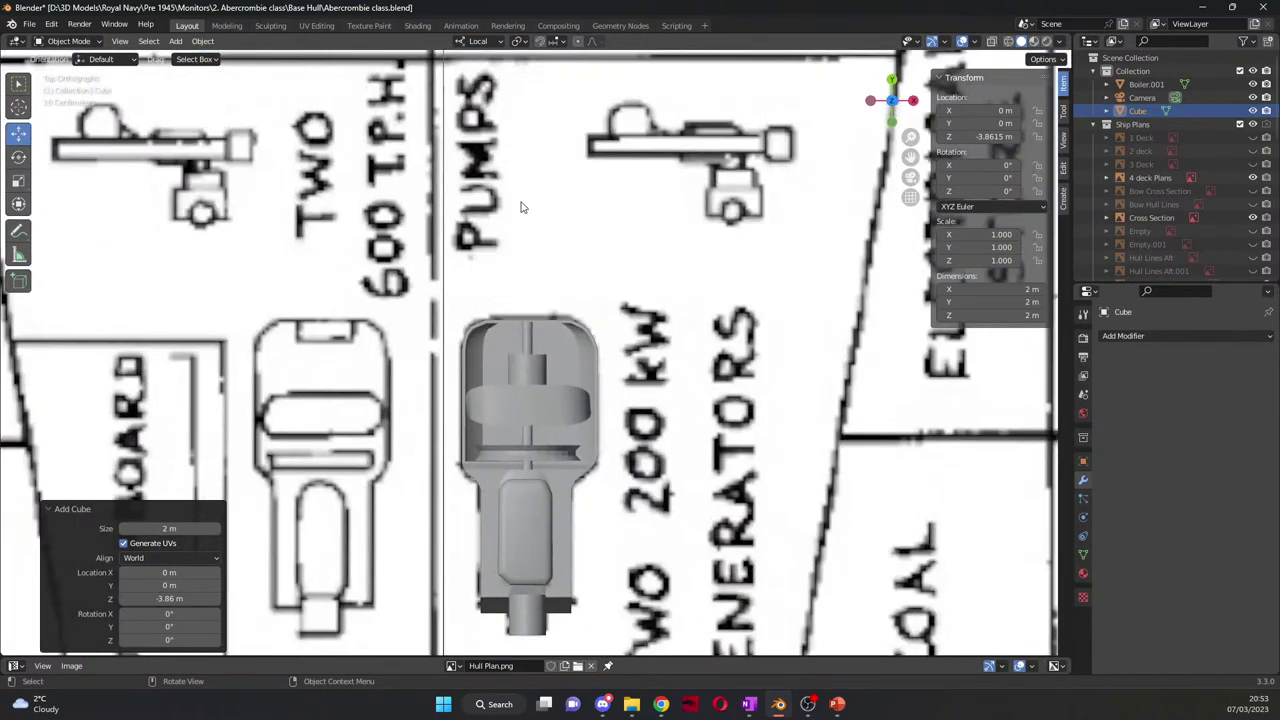
scroll(510, 195, "down", 1)
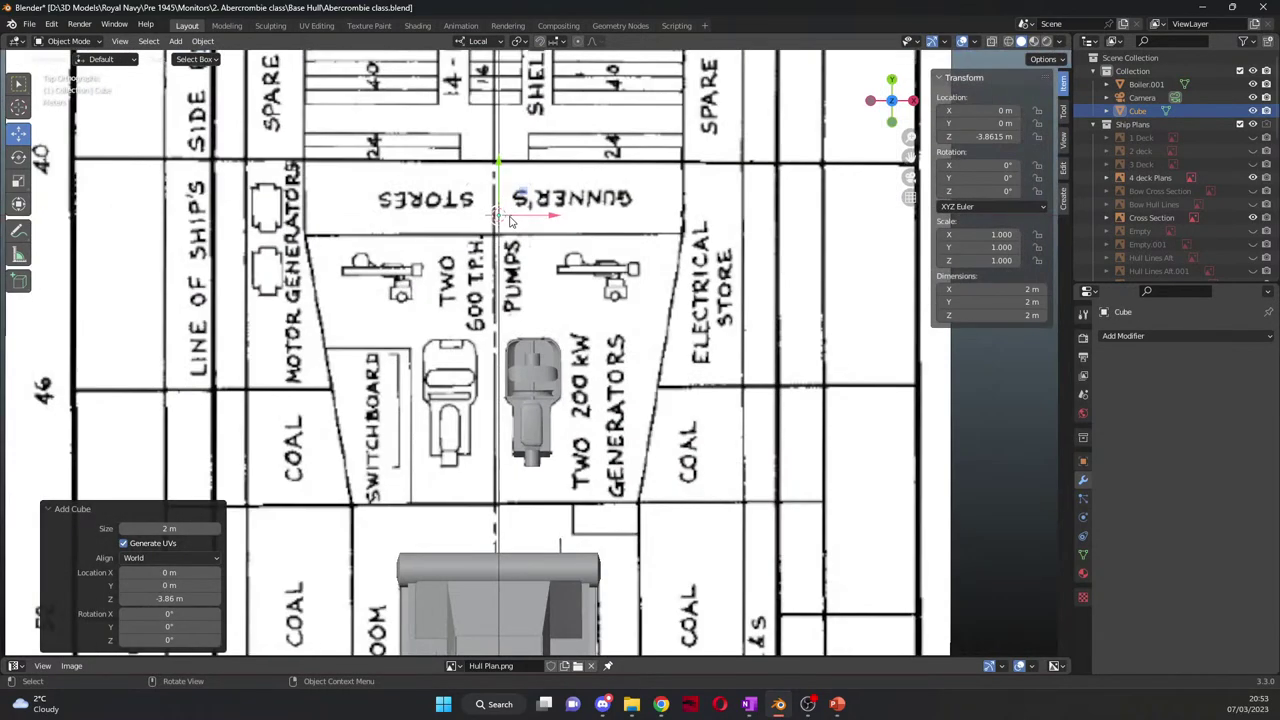
key("g")
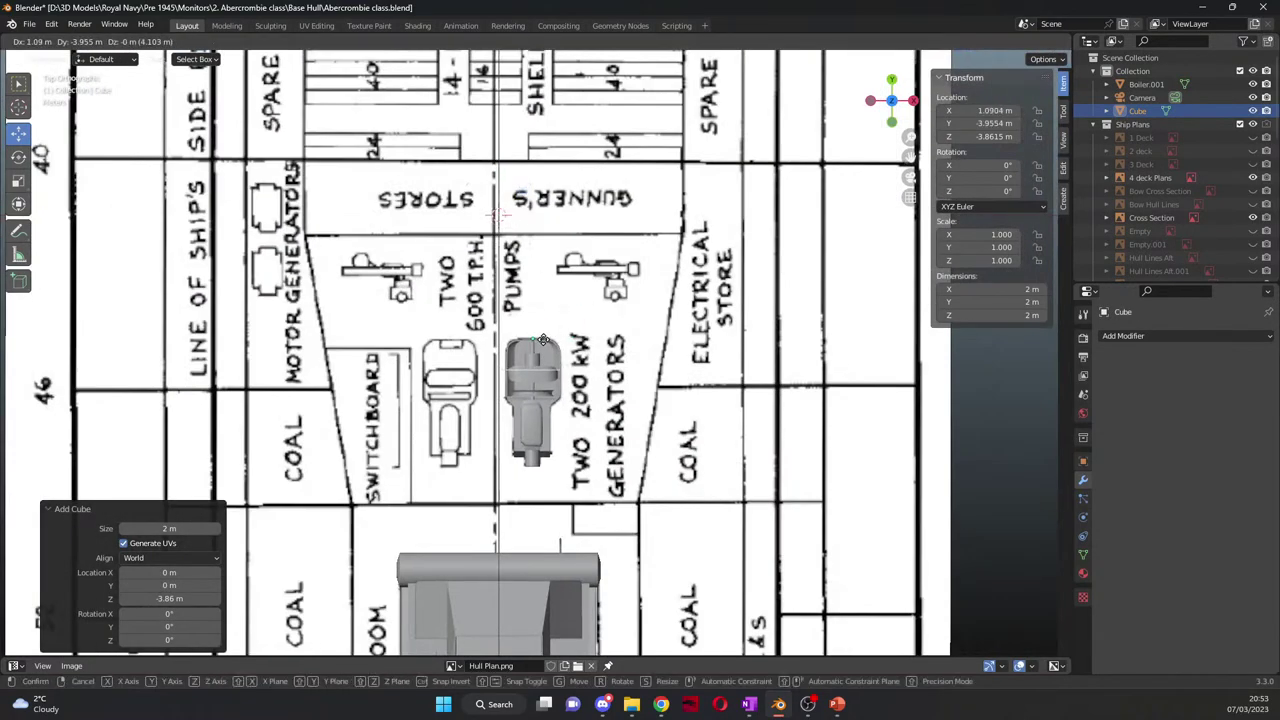
left_click(542, 340)
scroll(542, 342, "up", 6)
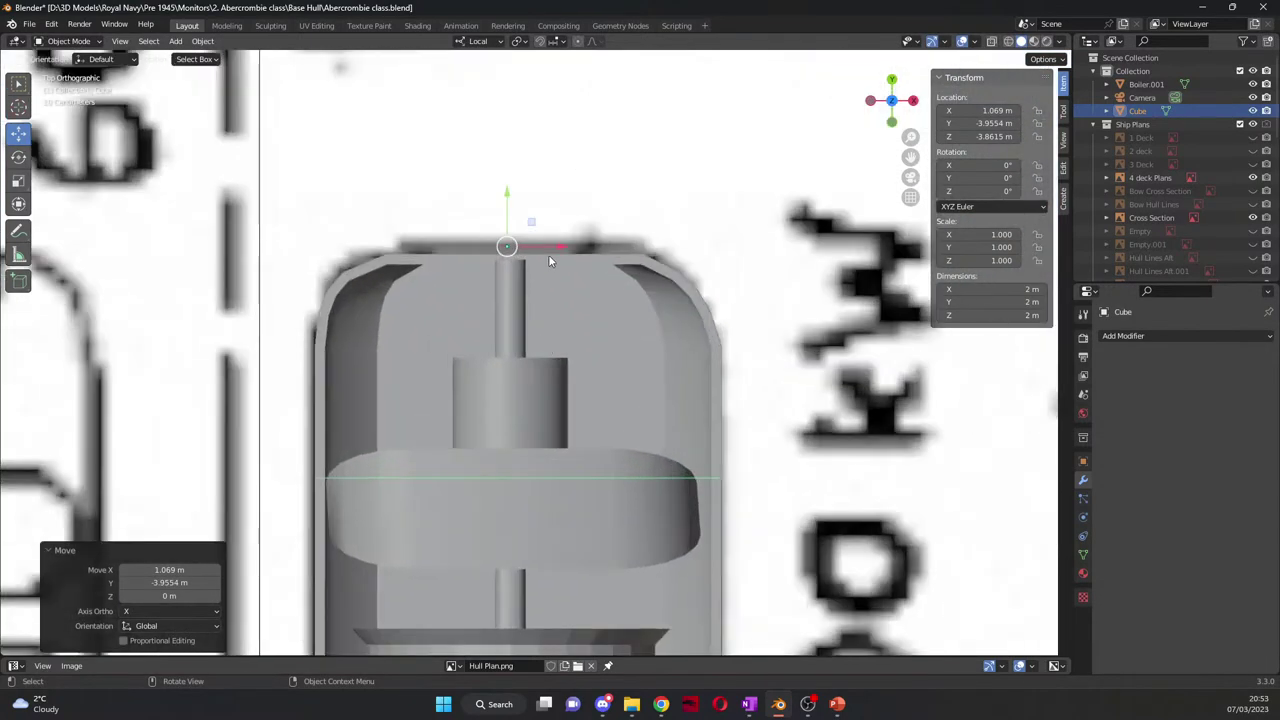
left_click_drag(548, 259, 564, 248)
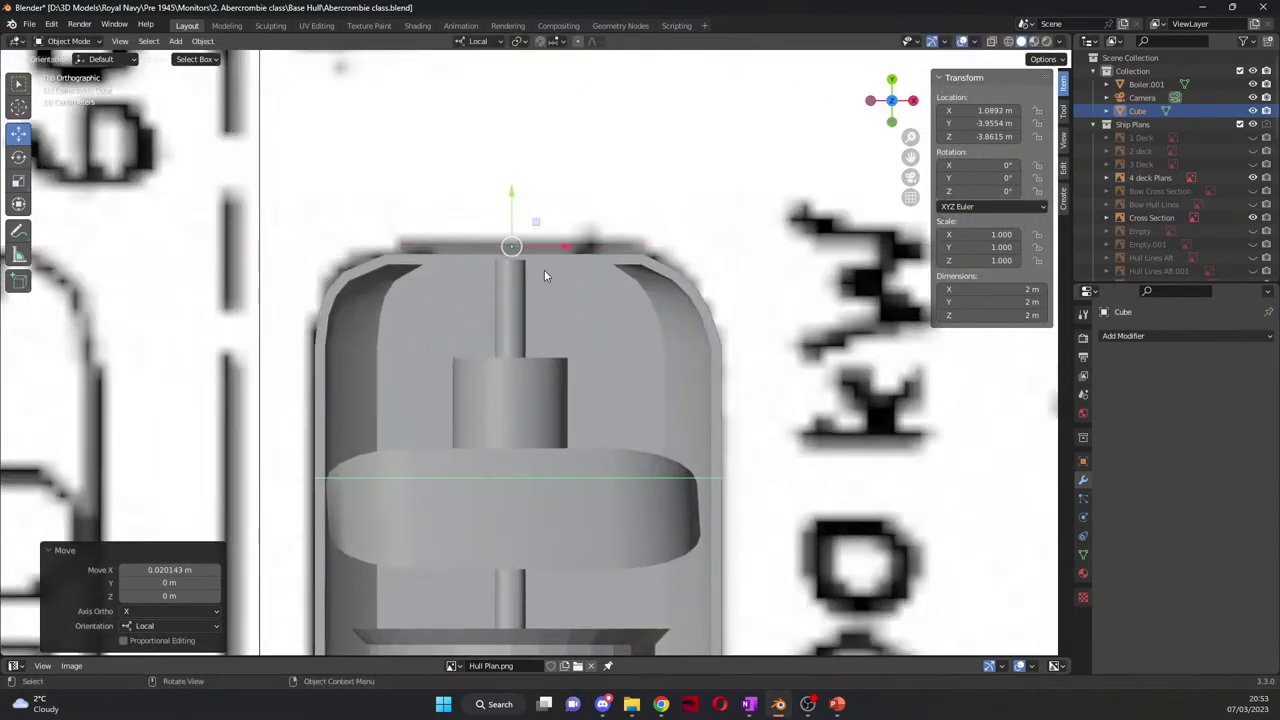
Step: Switch to wireframe shading and scale the cube along Y to about 0.233
left_click(18, 181)
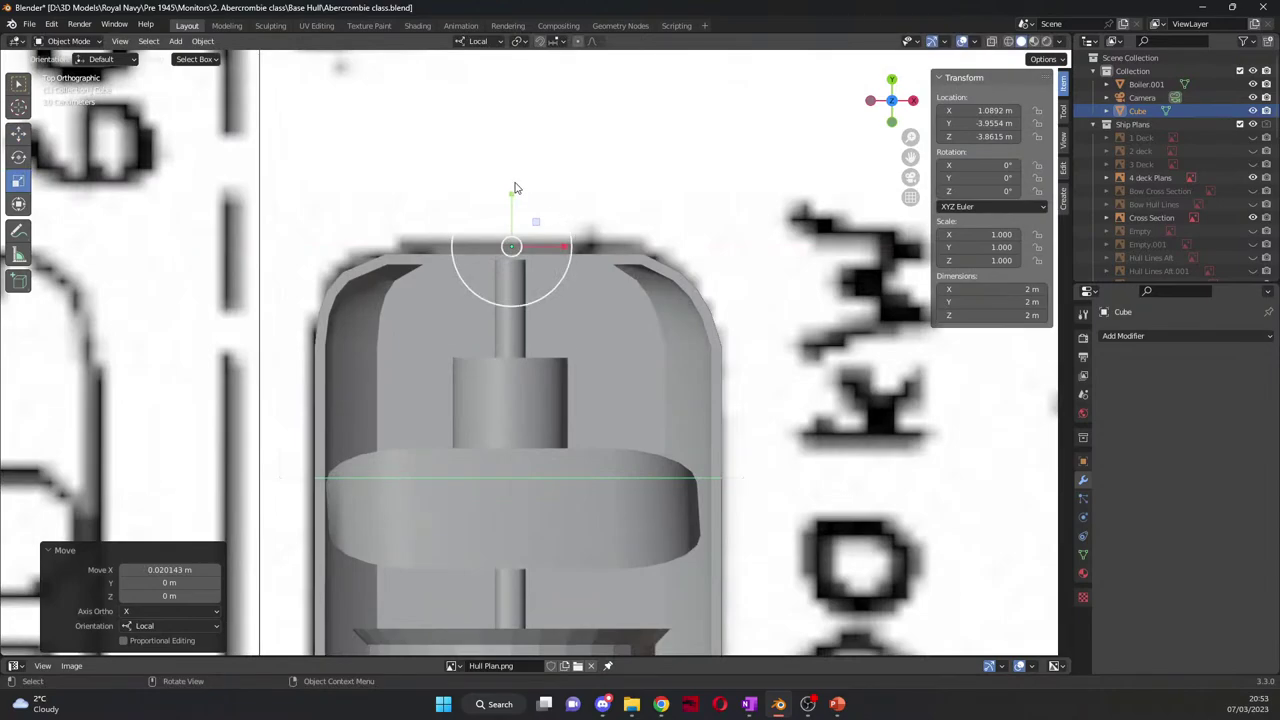
left_click_drag(513, 193, 510, 245)
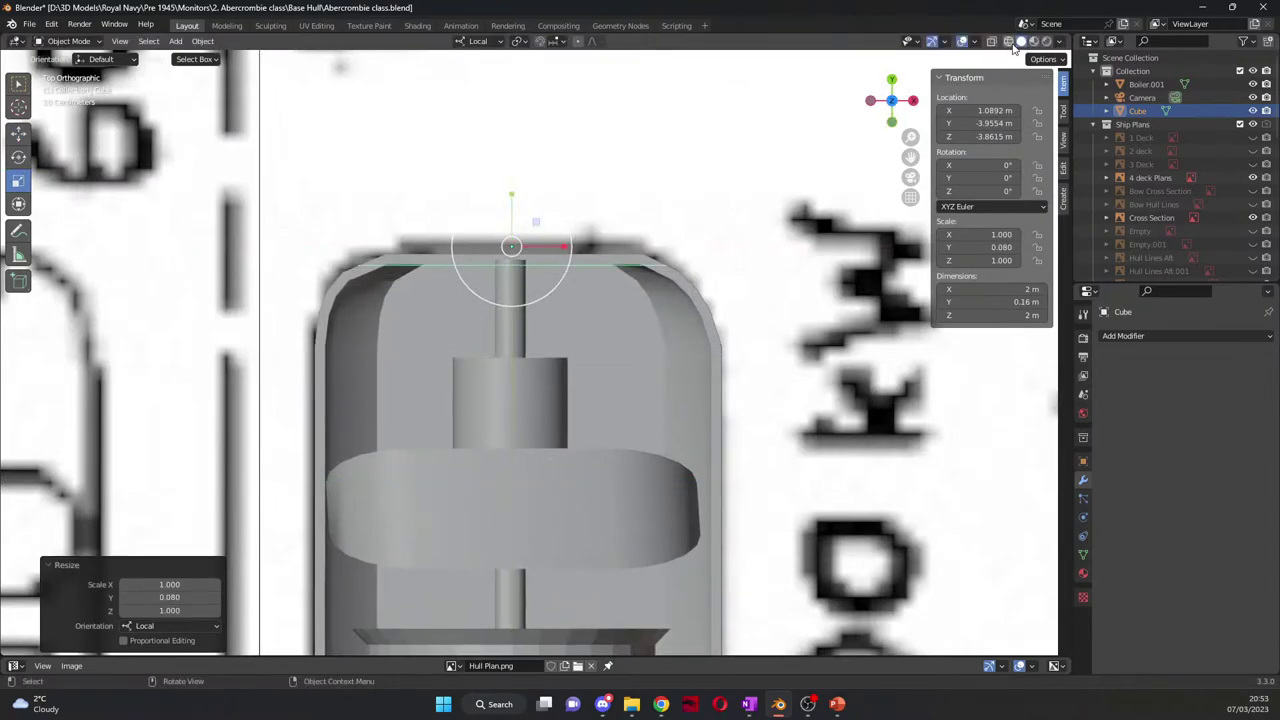
left_click(1008, 42)
scroll(648, 192, "up", 3)
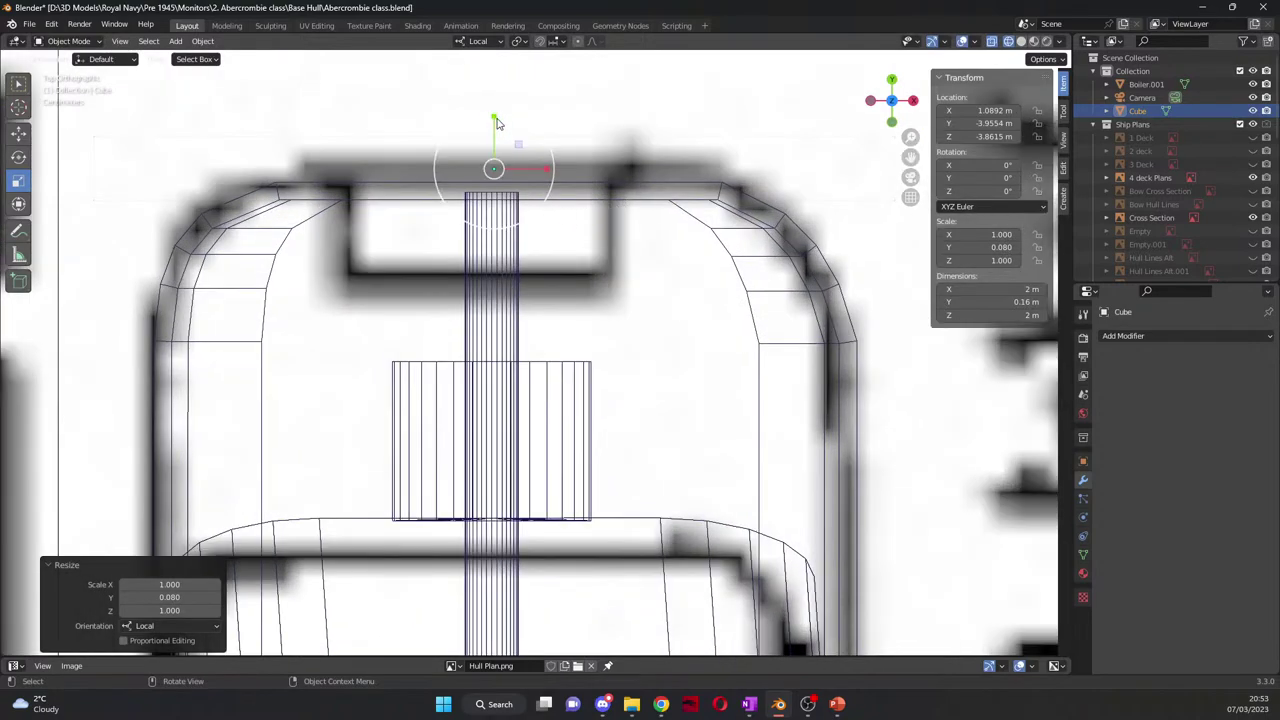
left_click_drag(499, 123, 516, 636)
Step: Move the cube about -0.122 m along Y and scale it to about 0.145 in Y and 0.306 in X over the plan's end box
left_click(18, 132)
left_click_drag(493, 134, 493, 185)
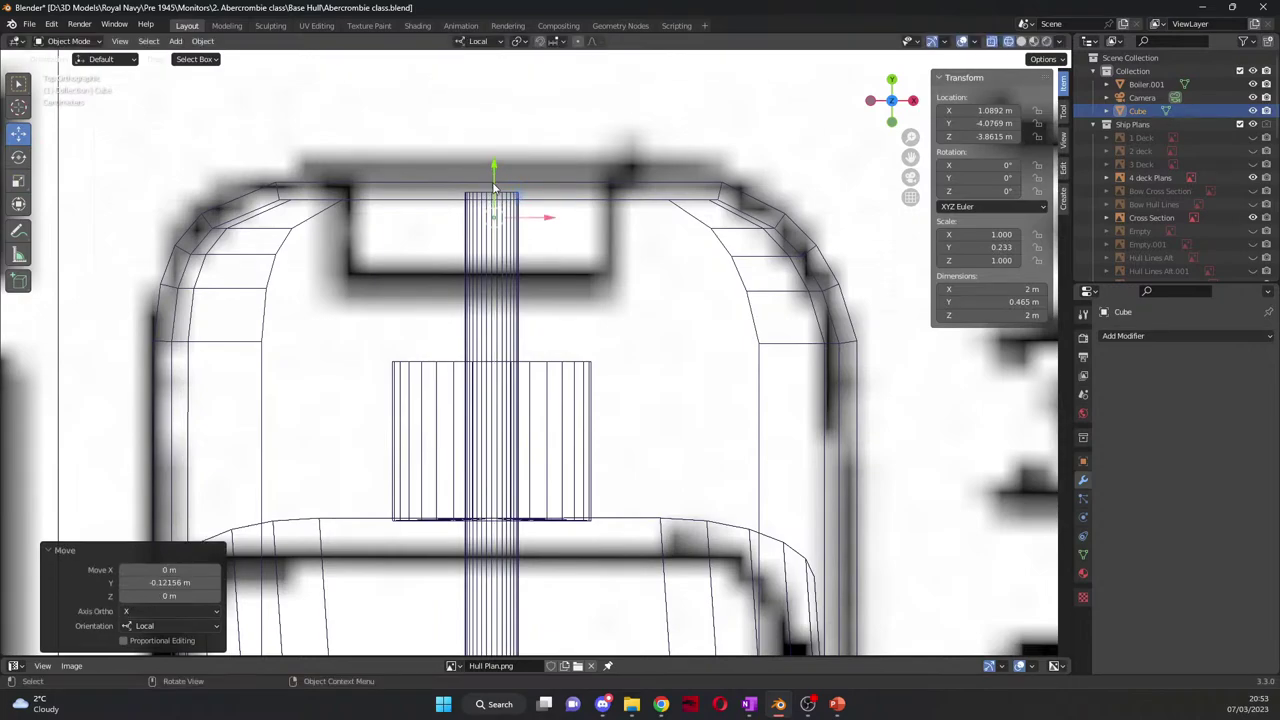
left_click(25, 183)
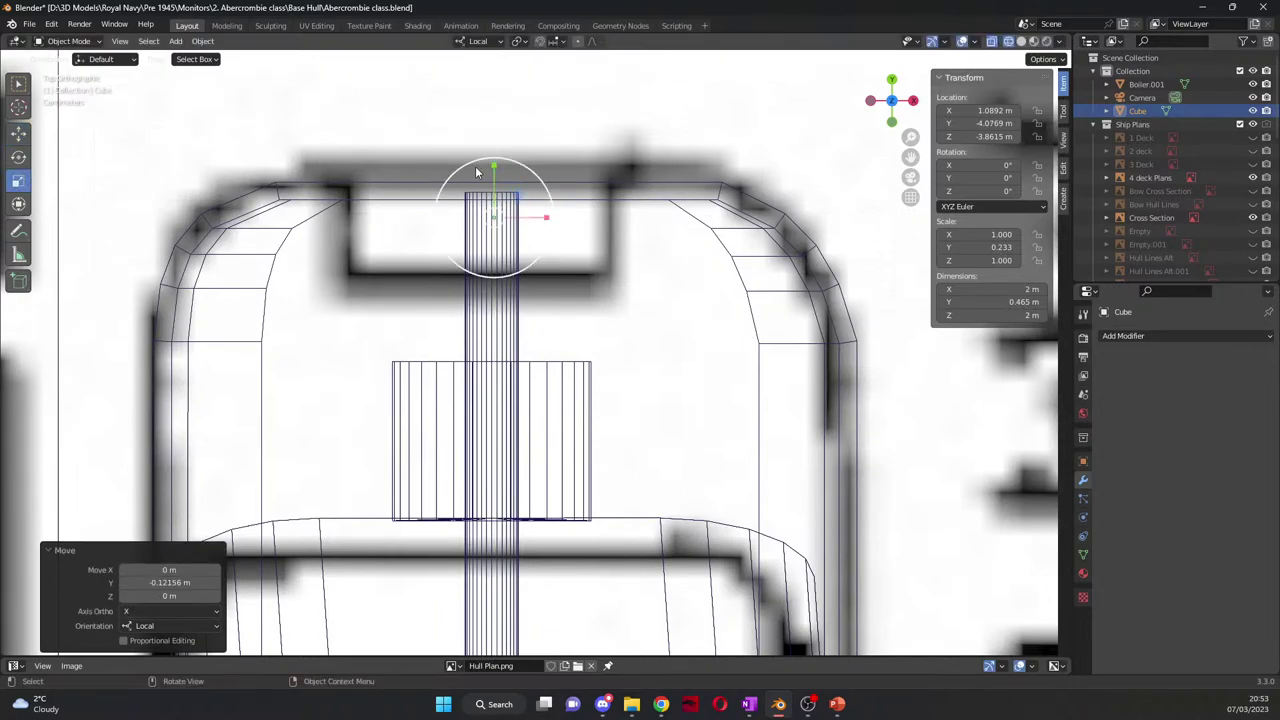
left_click_drag(493, 167, 494, 175)
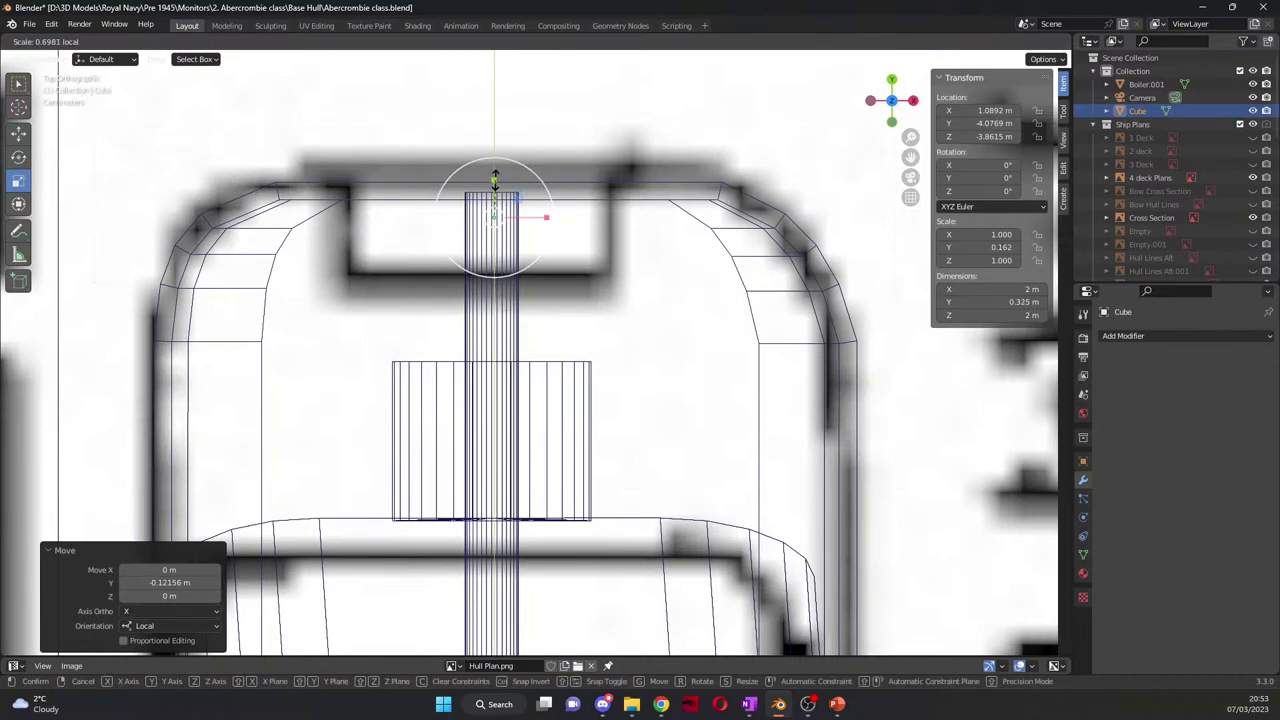
left_click_drag(505, 188, 505, 190)
scroll(505, 200, "down", 3)
left_click_drag(566, 281, 530, 273)
middle_click_drag(560, 300, 645, 390)
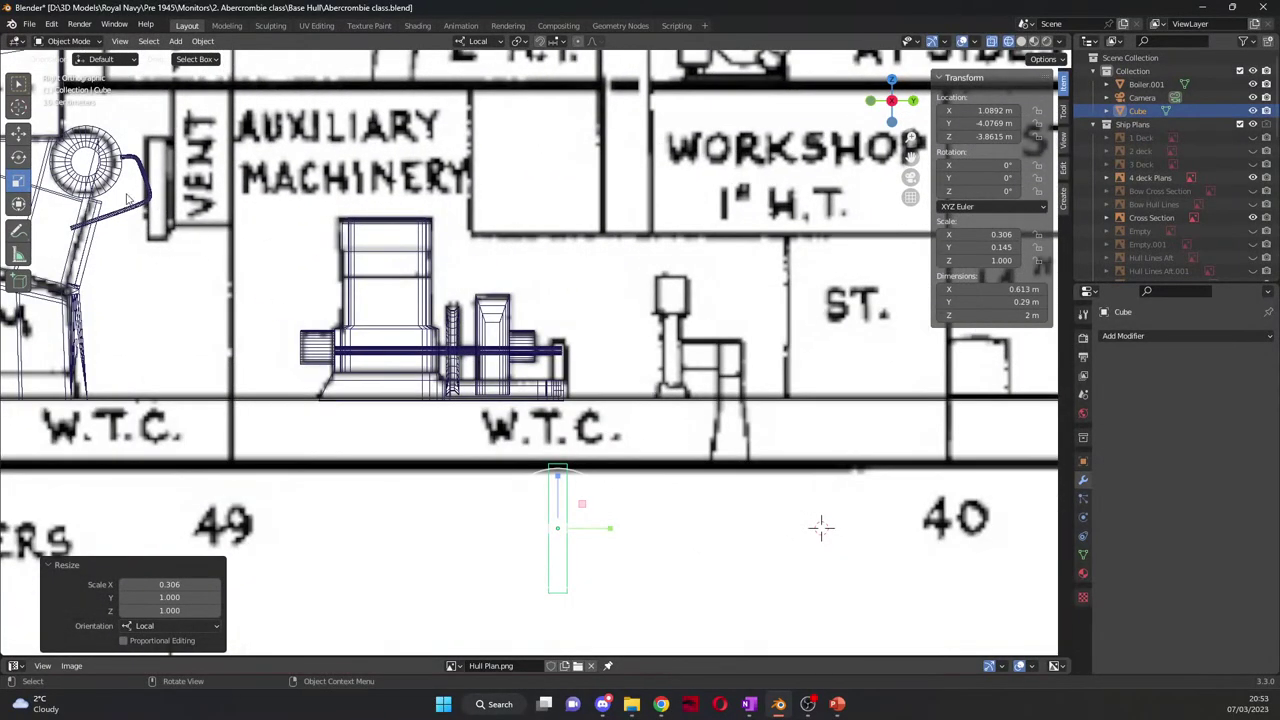
Step: Raise the cube about 3.011 m and shift it along Y to about -4.011 m against the end box in the side plan
left_click(18, 133)
left_click_drag(562, 480, 586, 285)
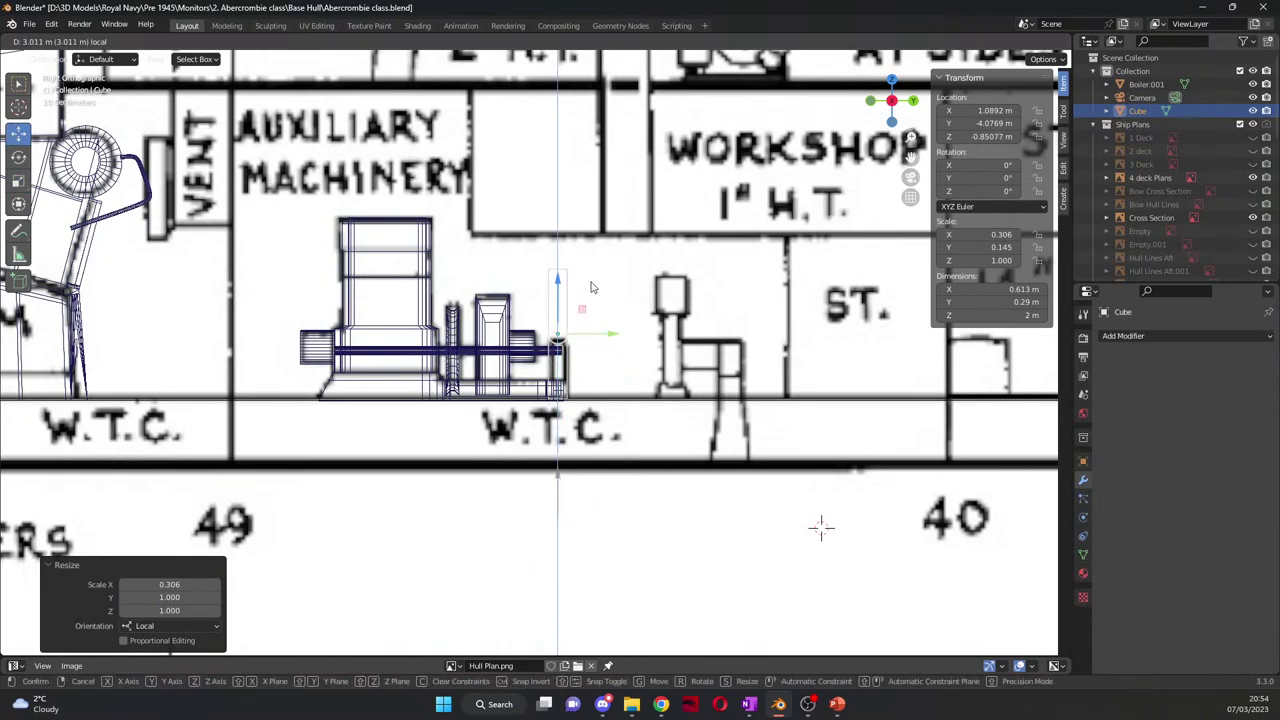
scroll(637, 371, "up", 6)
left_click_drag(706, 262, 730, 254)
Step: Fit the end box to the side plan by moving its outer face about -0.052 m along Y and its top face about -1.084 m along Z
key("Tab")
scroll(718, 358, "down", 3)
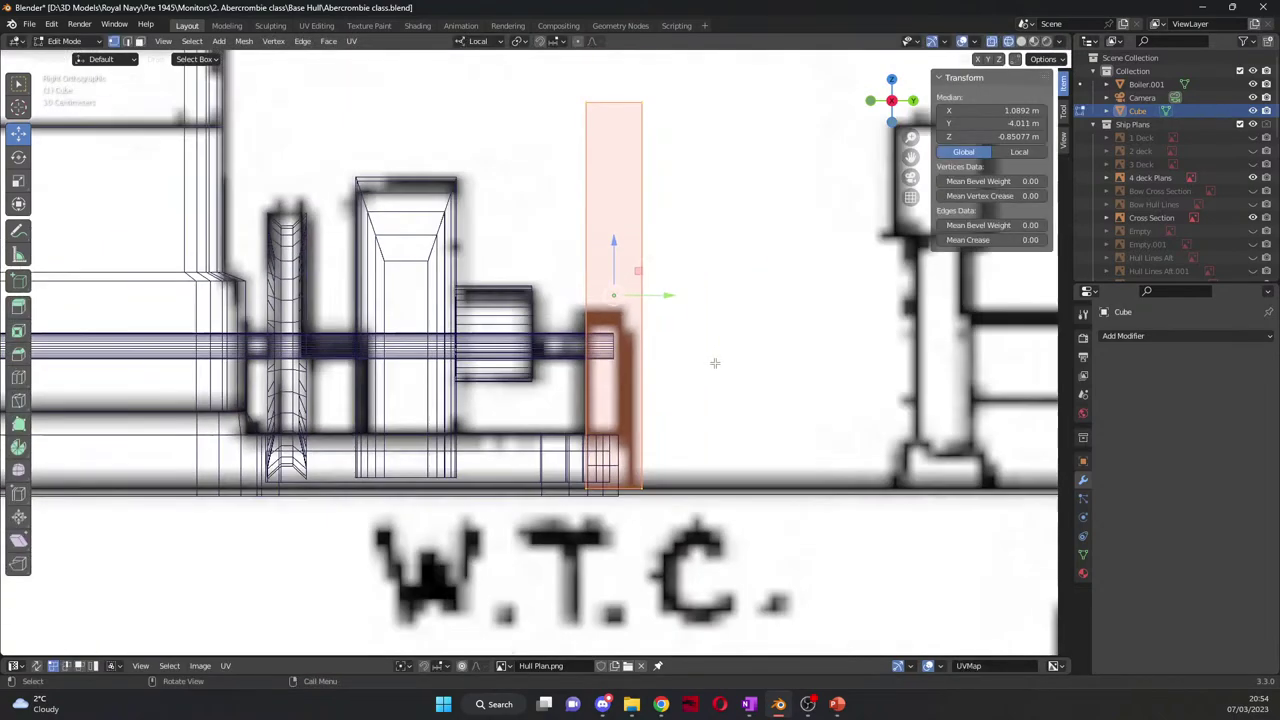
left_click_drag(635, 98, 667, 557)
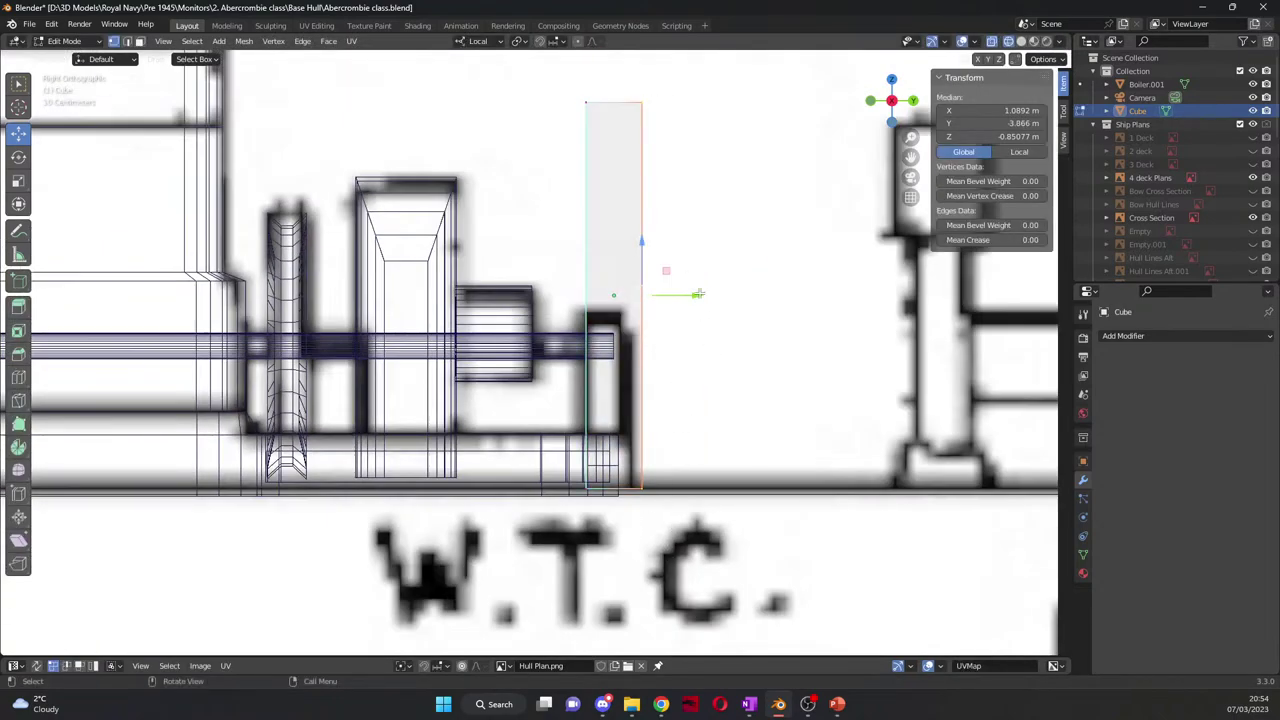
left_click_drag(697, 294, 688, 294)
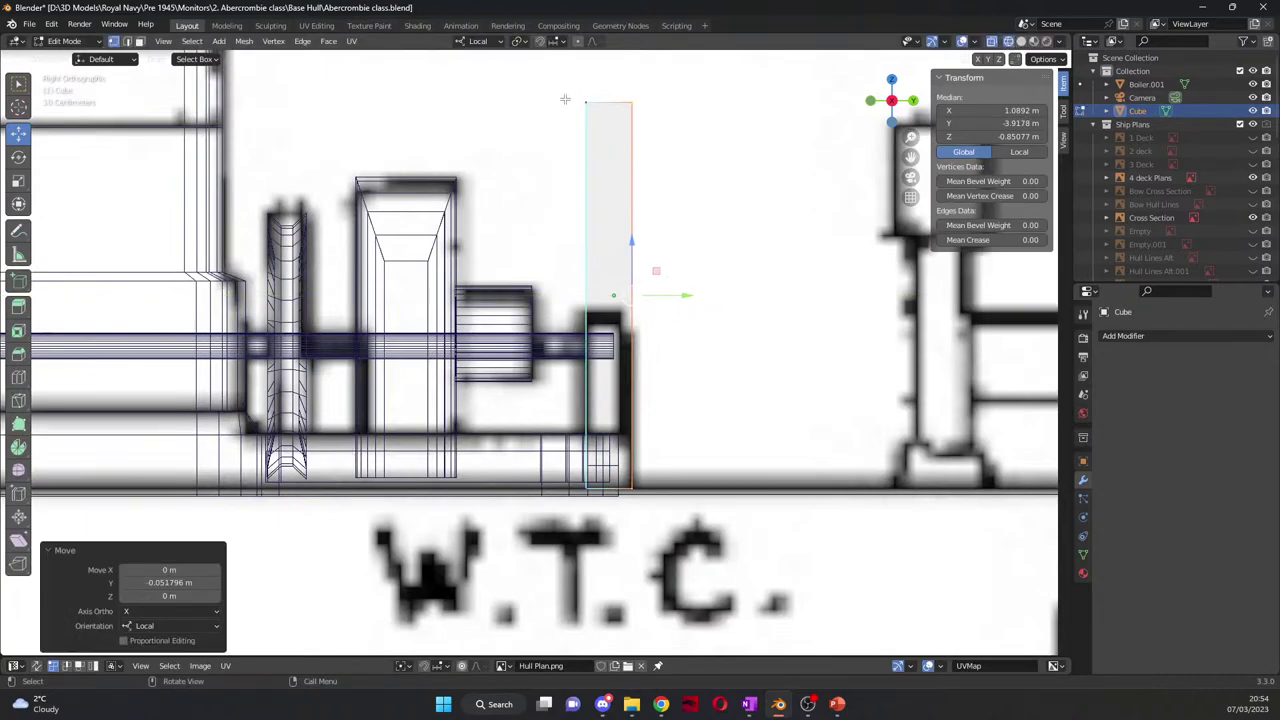
left_click_drag(566, 95, 668, 116)
left_click_drag(611, 78, 634, 288)
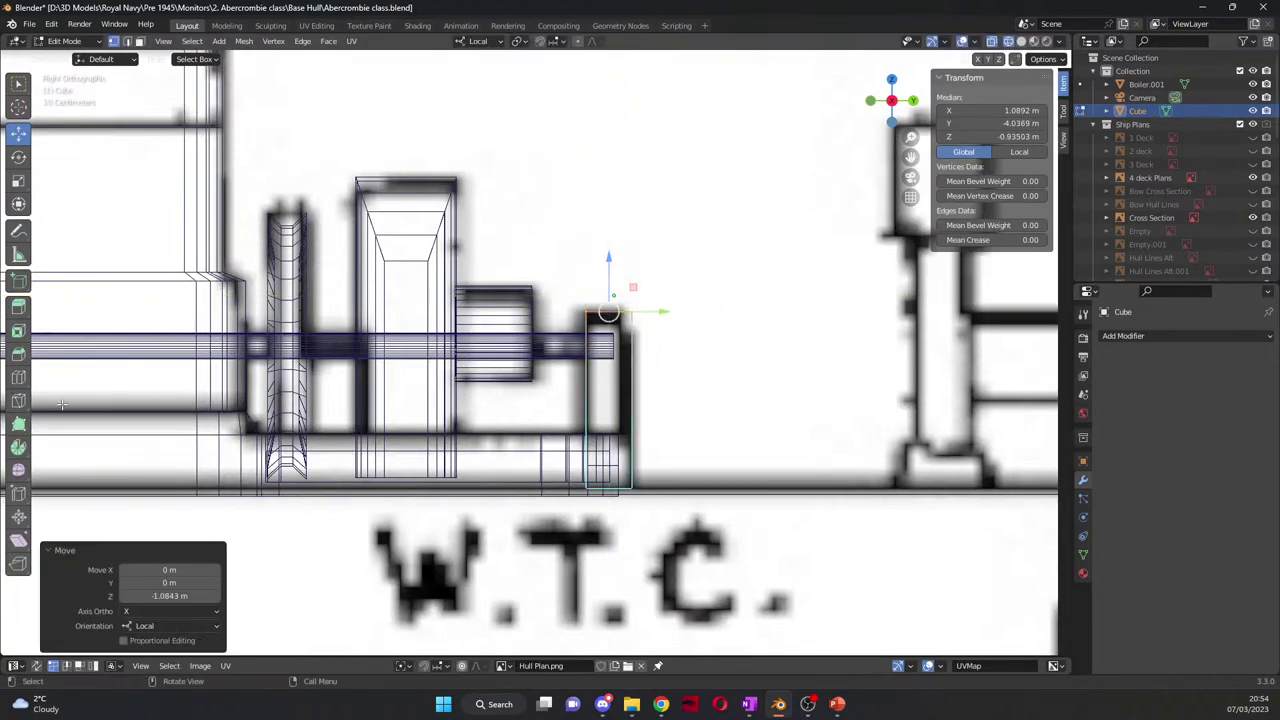
Step: Add a single vertical loop cut through the middle of the end box's side profile
left_click(19, 379)
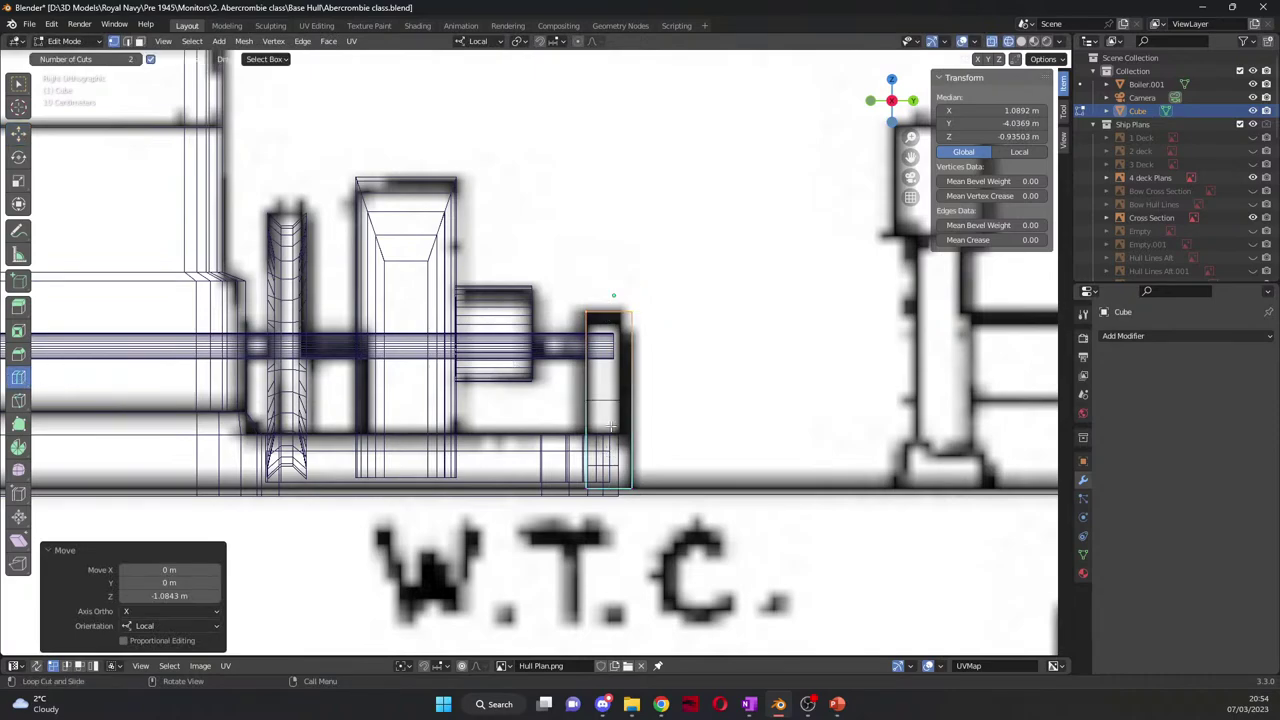
left_click(615, 318)
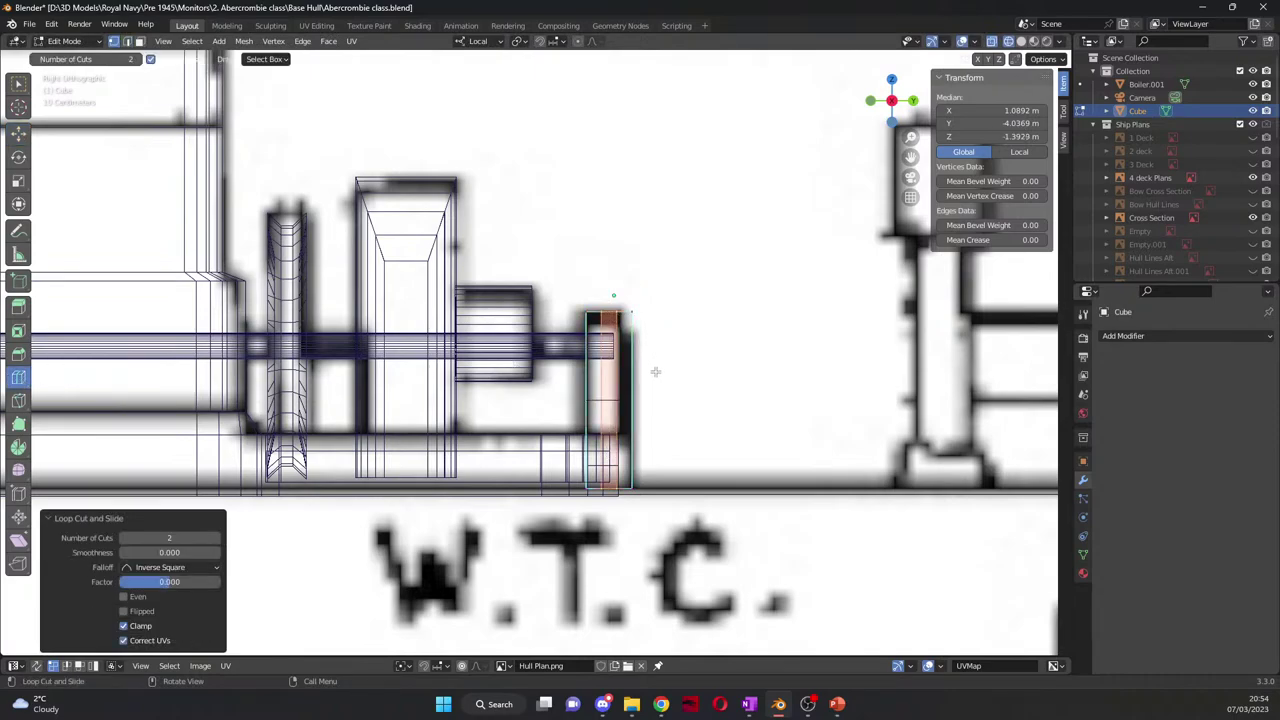
key("ctrl+z")
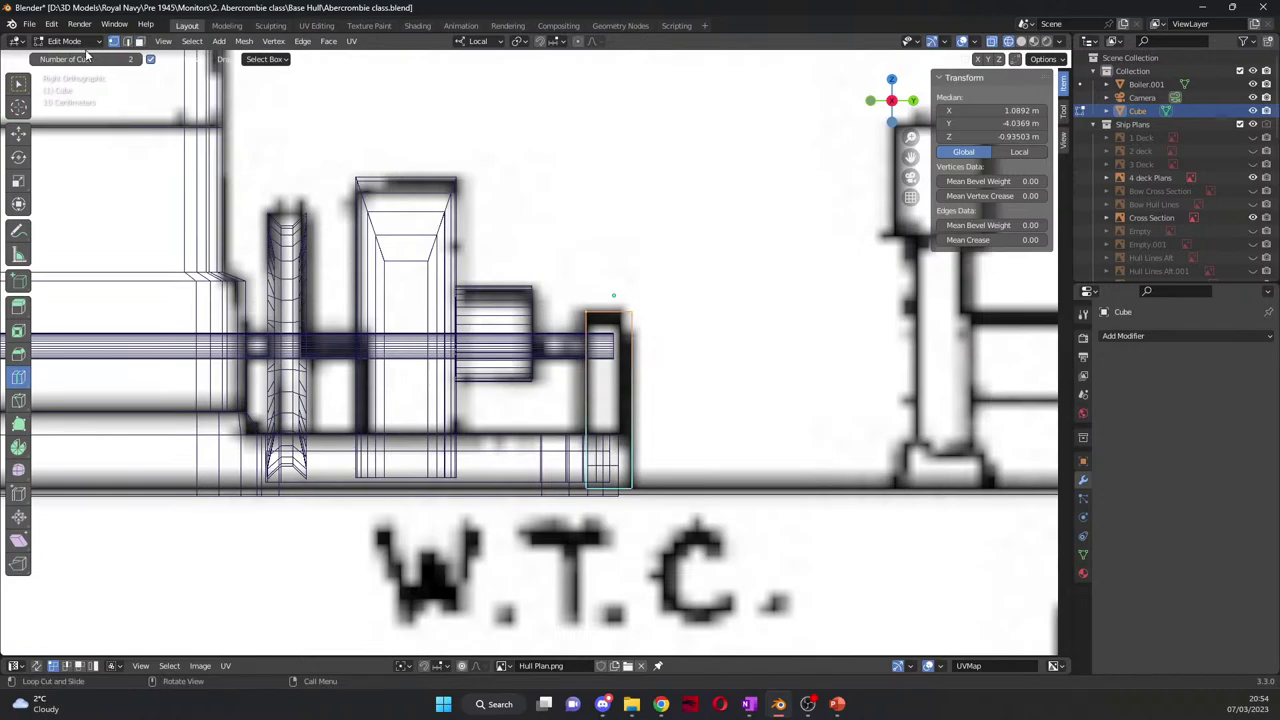
left_click(36, 59)
left_click(618, 318)
left_click(19, 133)
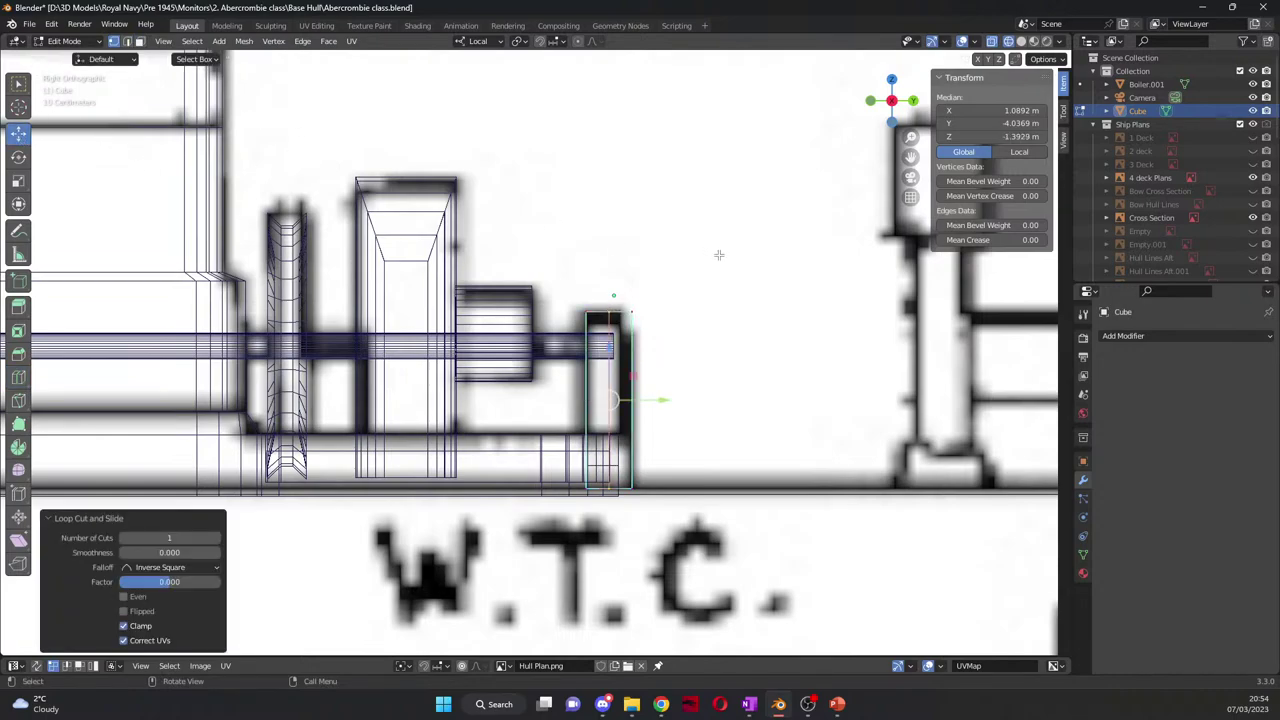
Step: Lower the end box's outer top edge about 0.142 m to form a sloped top, and show the model in solid shading
left_click_drag(624, 295, 646, 322)
left_click_drag(635, 261, 635, 289)
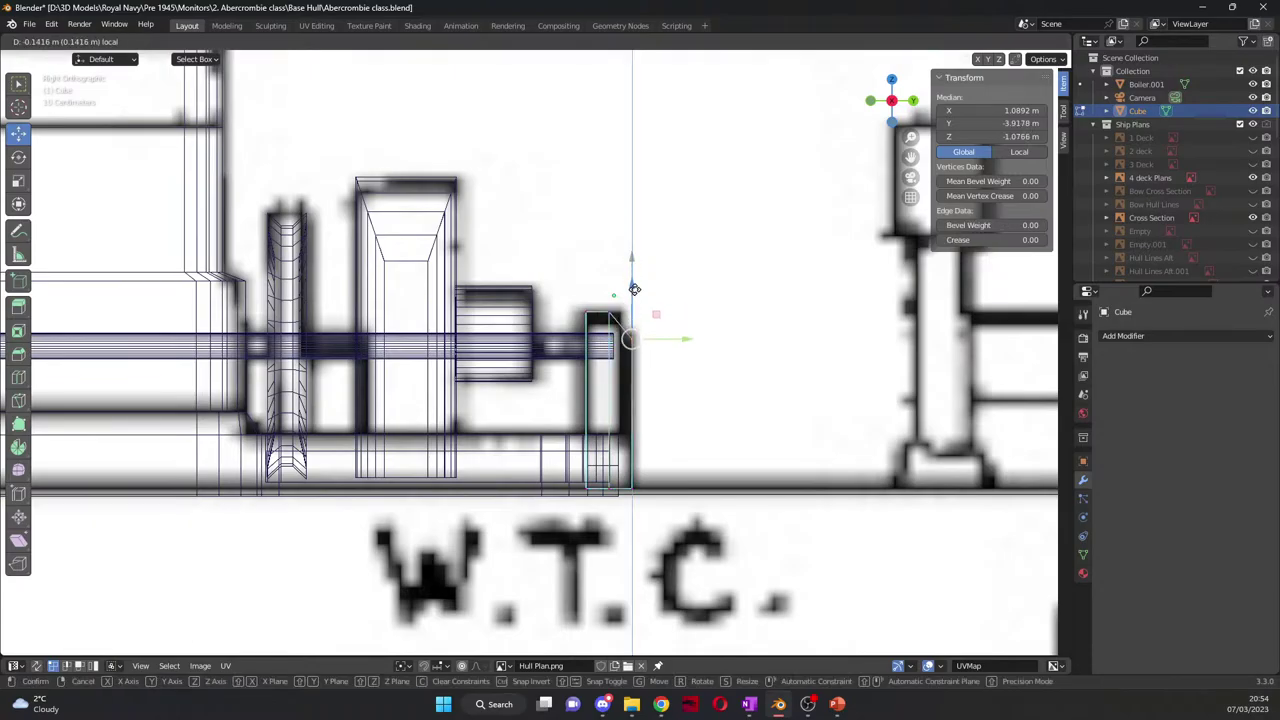
left_click(758, 354)
middle_click_drag(758, 354, 700, 400)
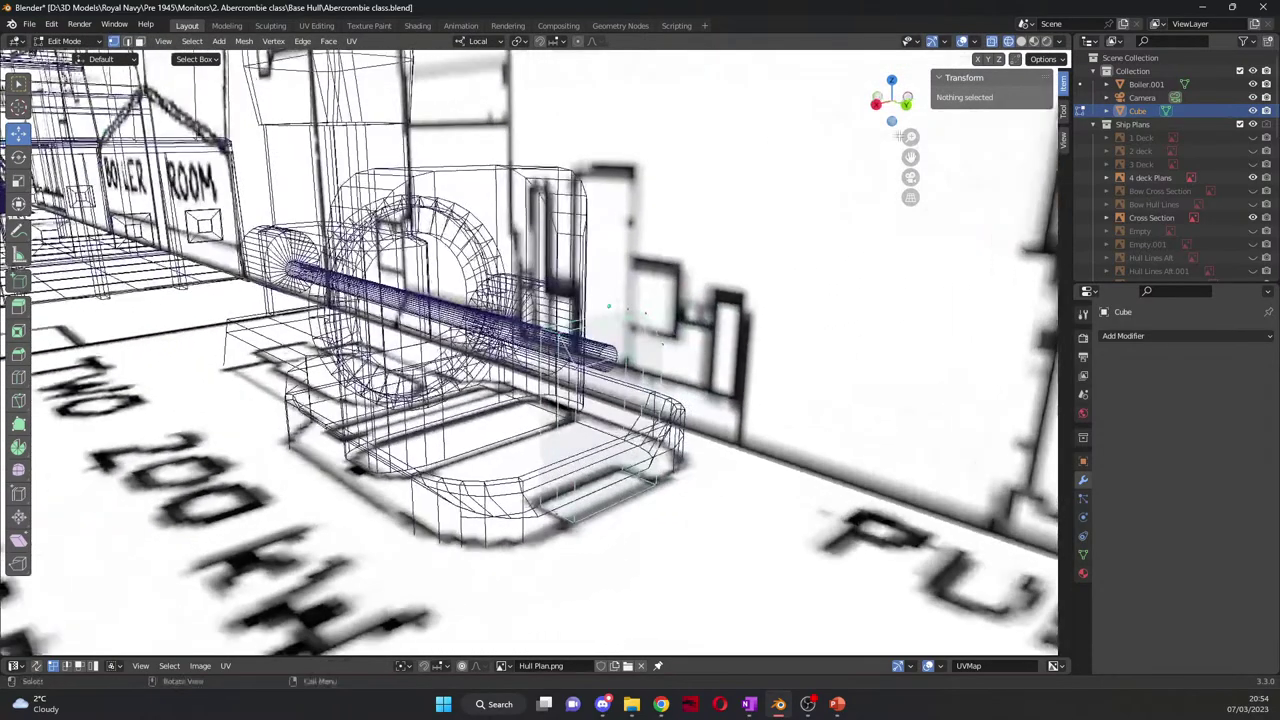
left_click(1021, 42)
middle_click_drag(918, 236, 883, 257)
scroll(780, 345, "up", 2)
middle_click_drag(742, 368, 733, 397)
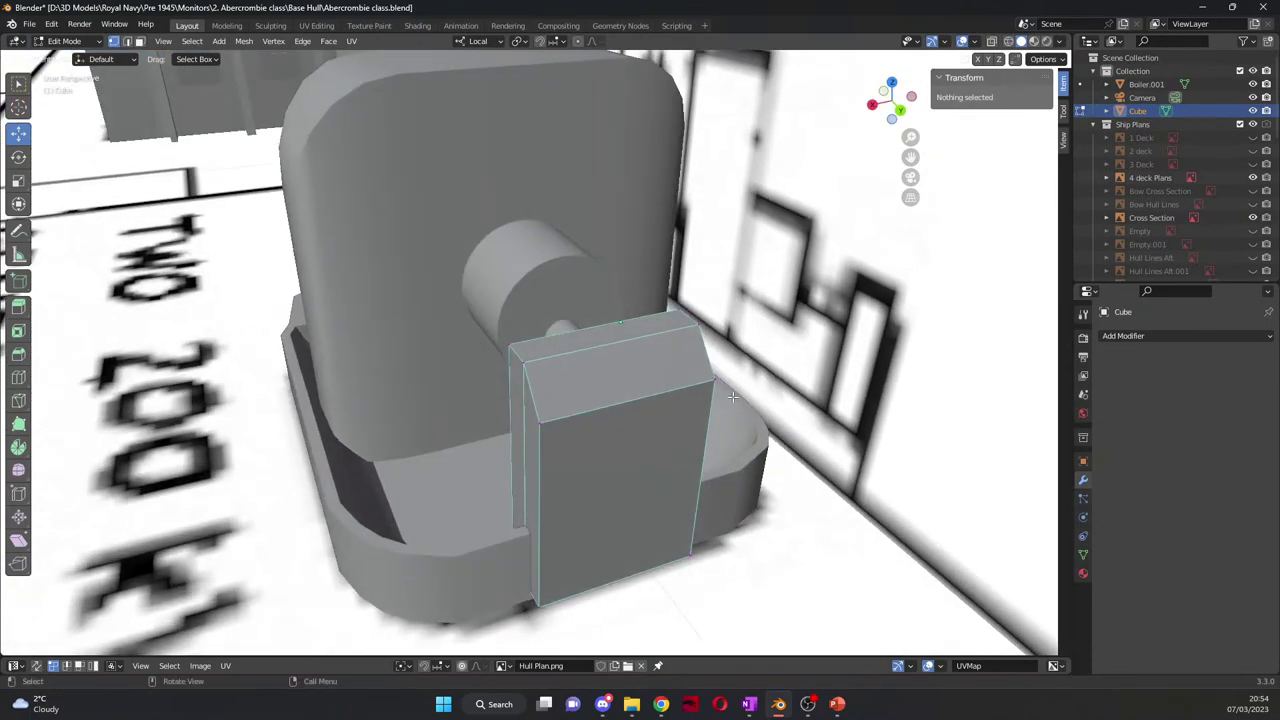
Step: Bevel the top edges along both sides of the end box with two segments
key("Tab")
key("Tab")
left_click(127, 42)
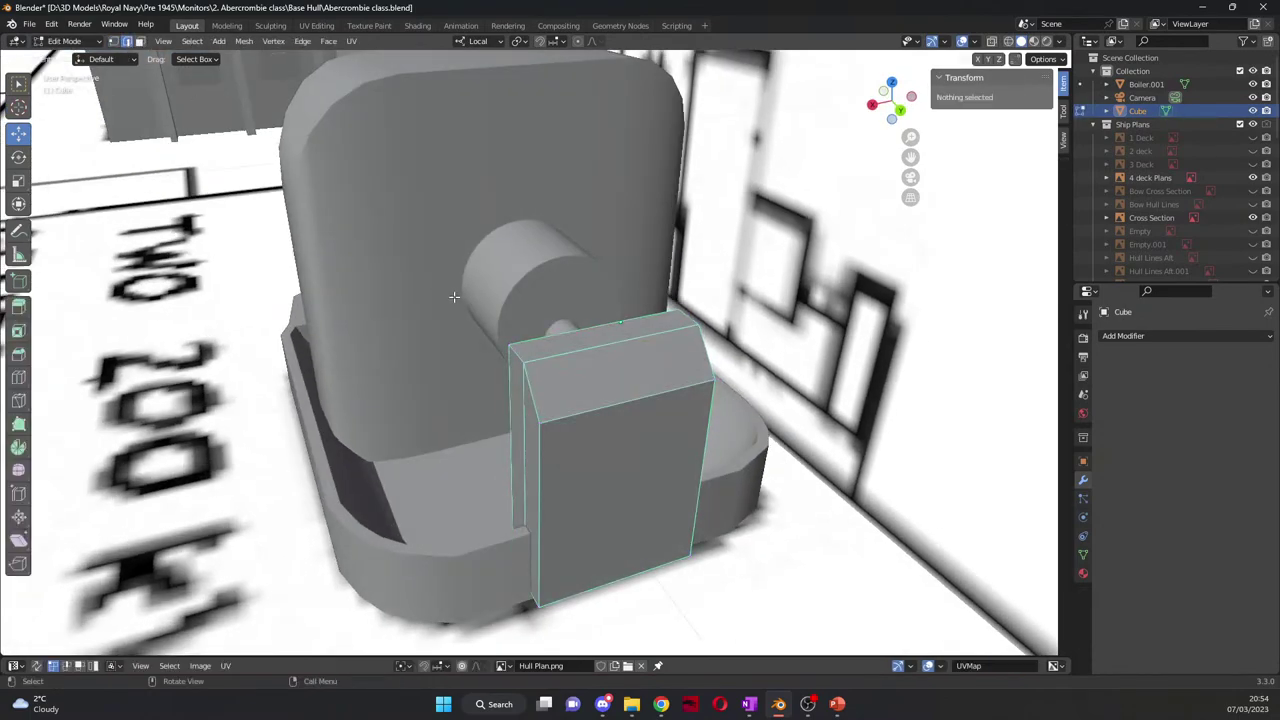
left_click(518, 352)
left_click(702, 378, "shift")
left_click(697, 320, "shift")
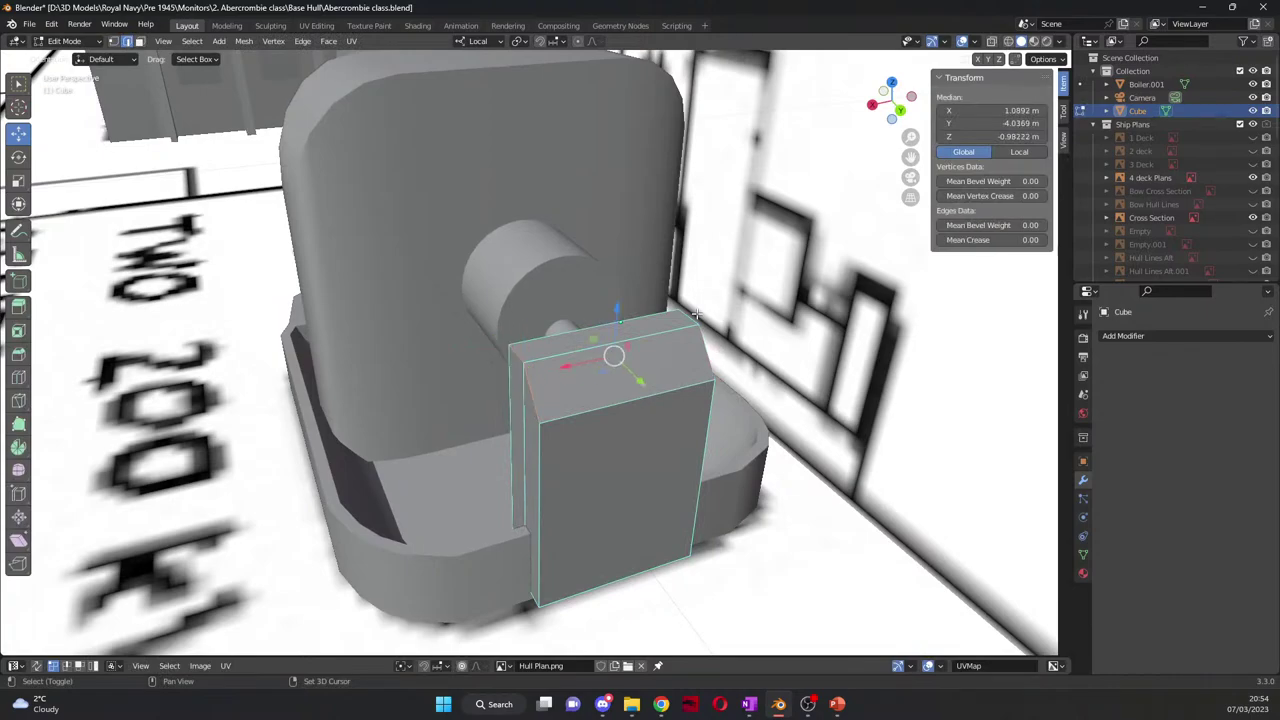
left_click(18, 353)
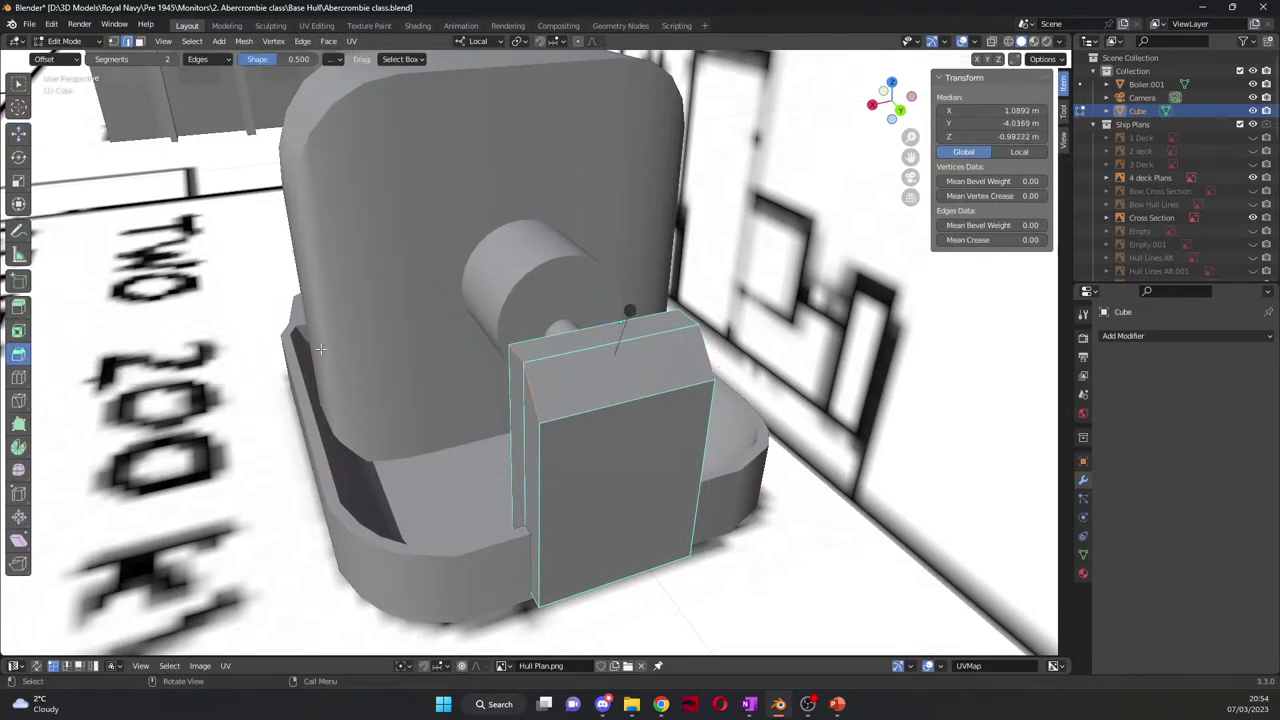
left_click_drag(629, 310, 653, 268)
key("Tab")
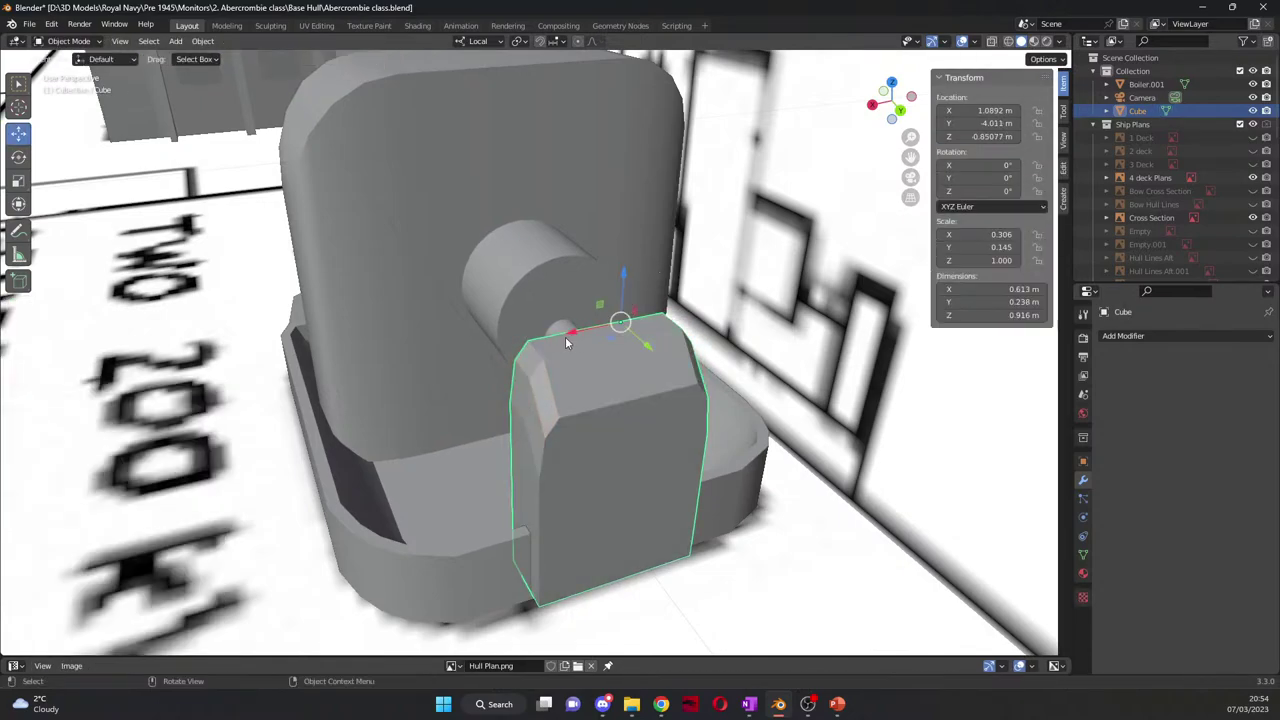
Step: Apply auto smooth shading to the end box and join it into the 200 kW auxiliary generator
right_click(472, 444)
left_click(446, 440)
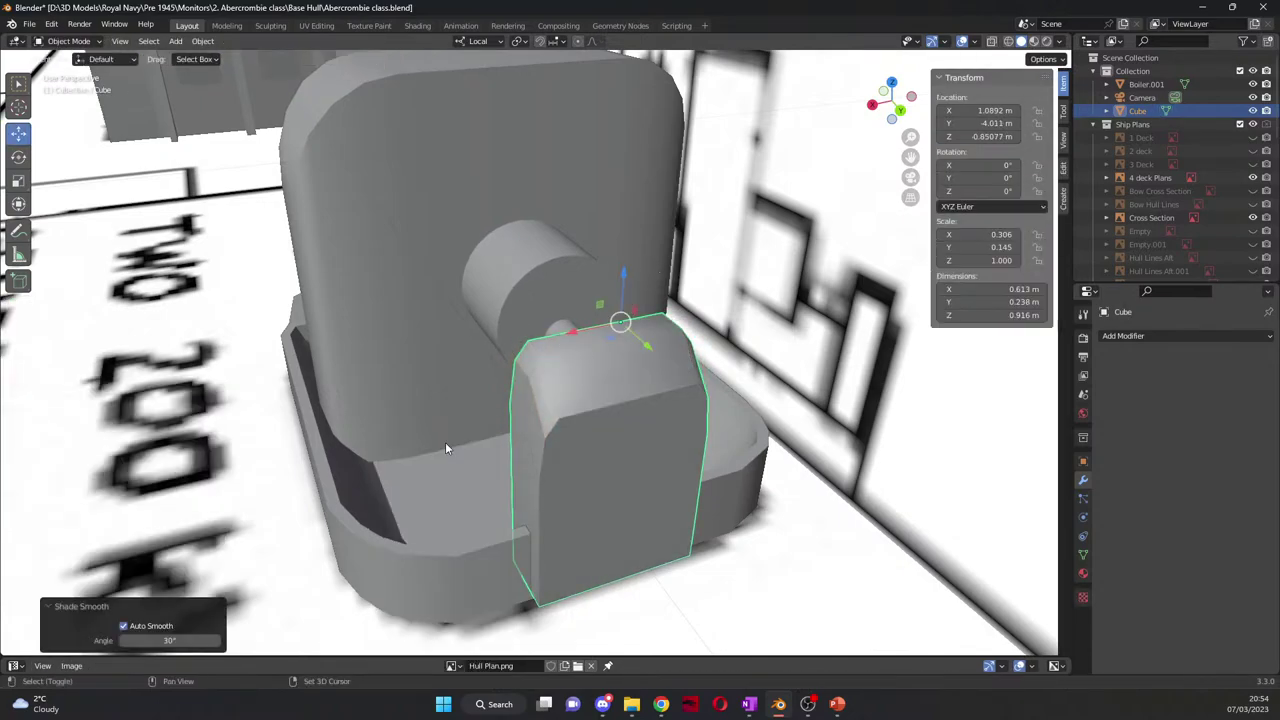
left_click(438, 333)
key("ctrl+j")
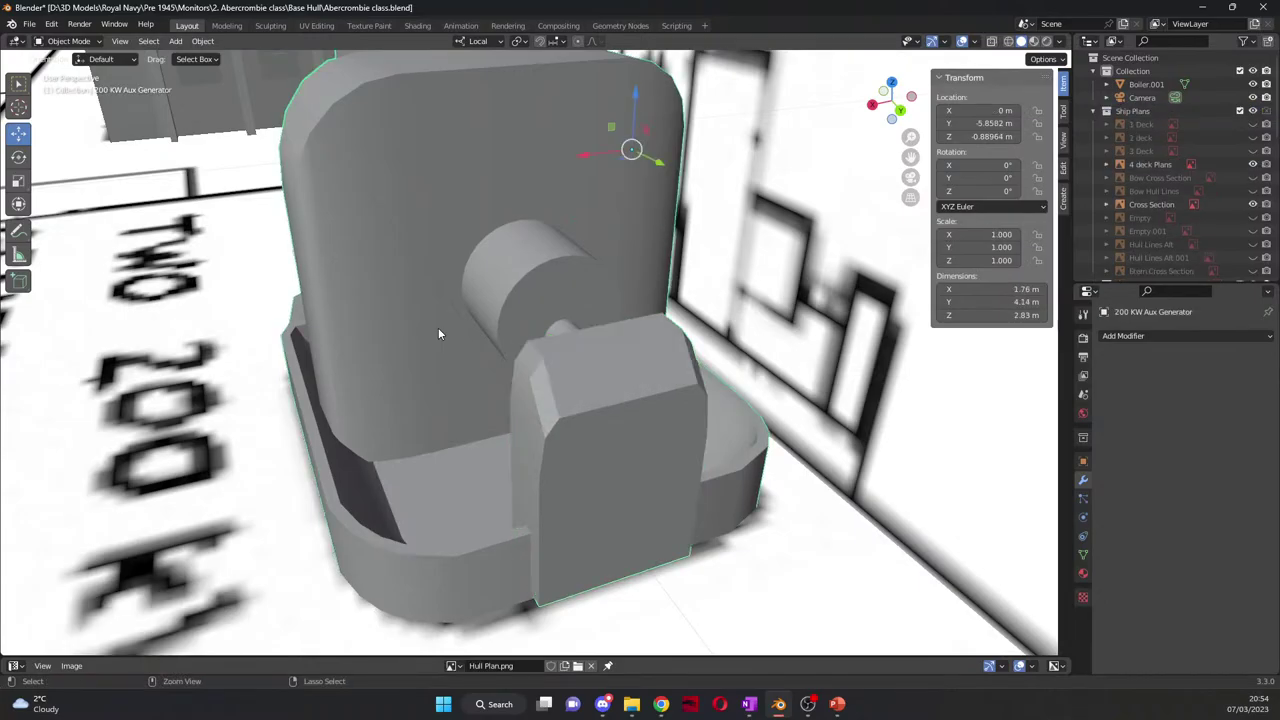
Step: Try to set the auxiliary generator's origin to the 3D cursor
scroll(438, 333, "down", 5)
middle_click_drag(430, 375, 390, 420)
scroll(579, 374, "down", 4)
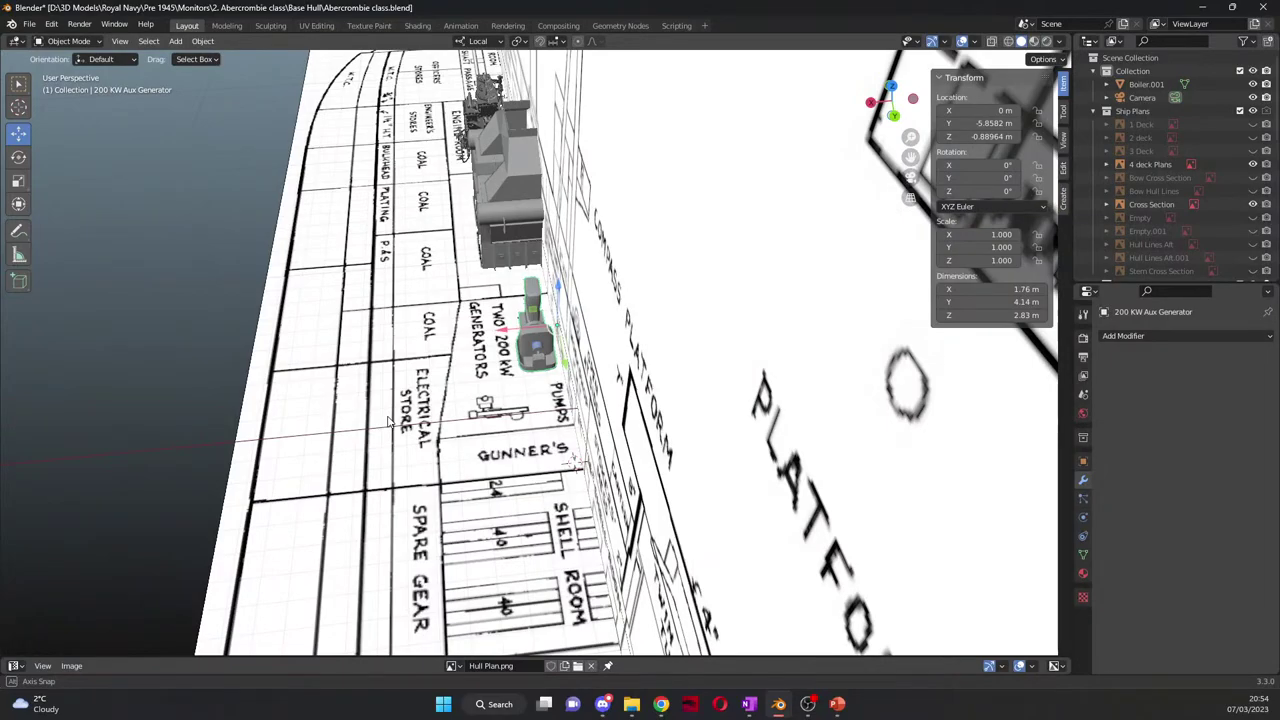
right_click(532, 488)
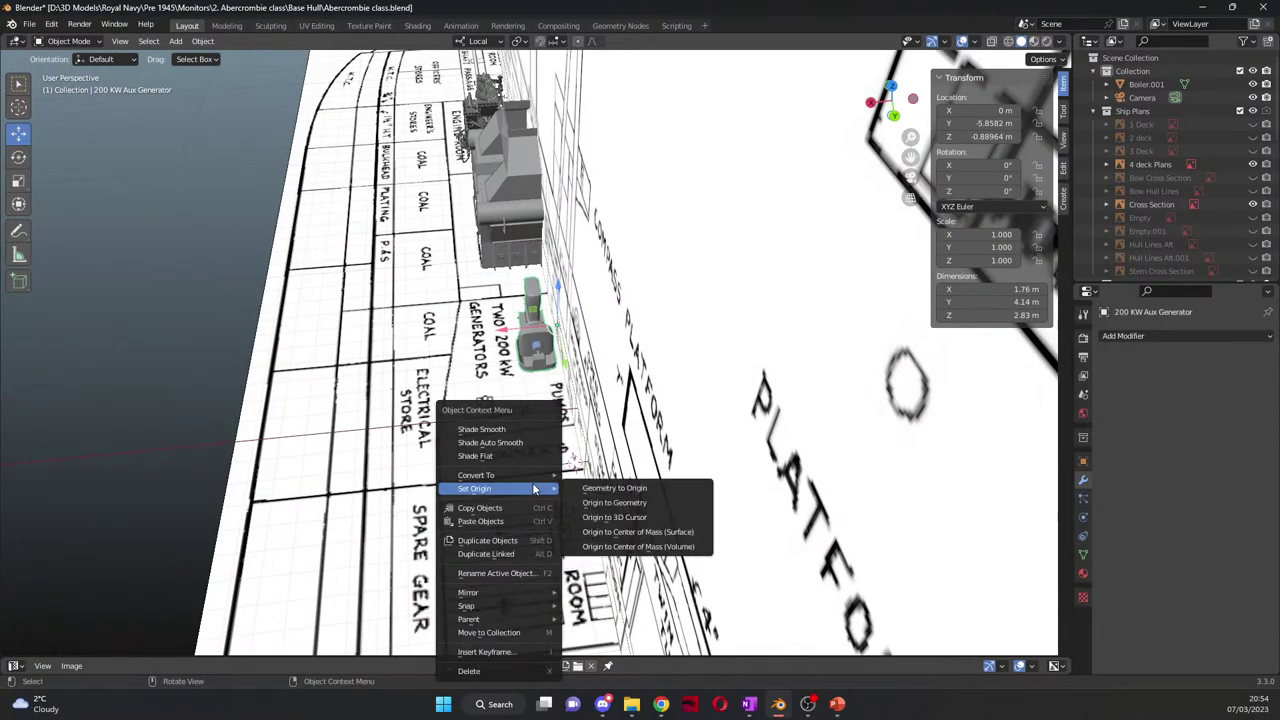
mouse_move(504, 592)
left_click(630, 521)
middle_click_drag(630, 521, 580, 458)
key("ctrl+z")
right_click(580, 458)
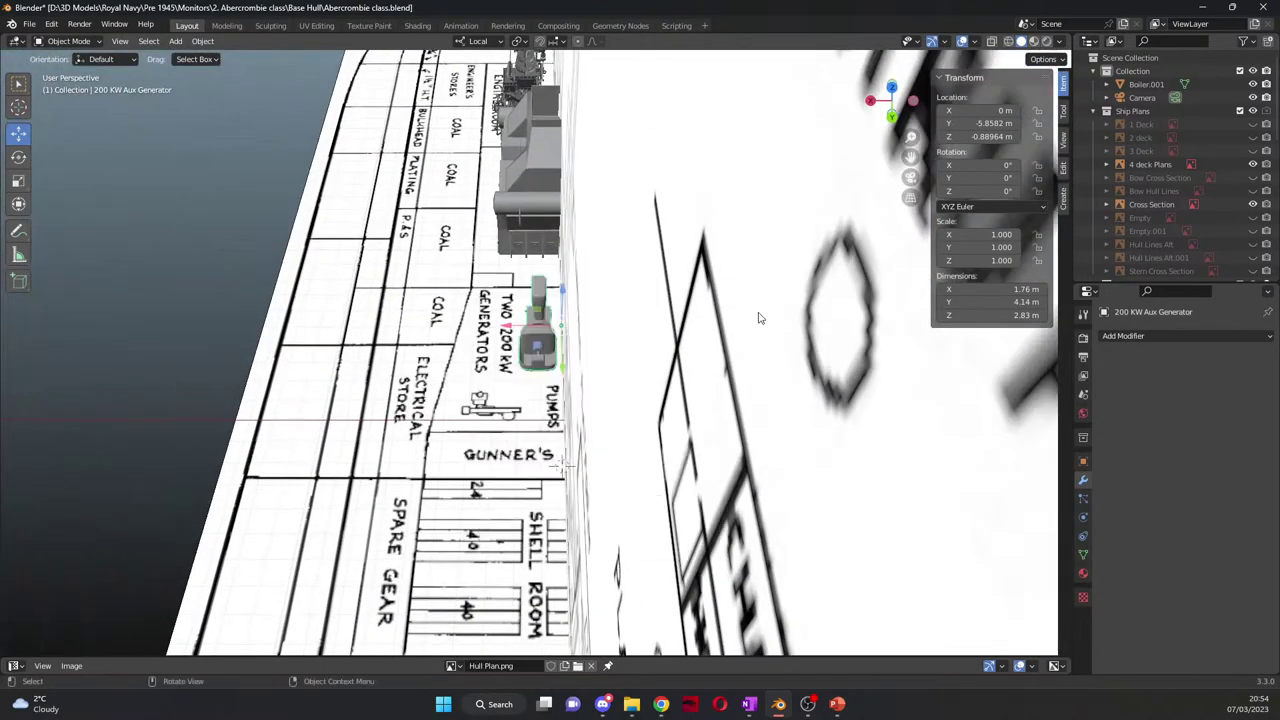
Step: Add a Mirror modifier on the X axis to the auxiliary generator to create its twin across the centreline
scroll(1175, 183, "down", 6)
left_click(1182, 339)
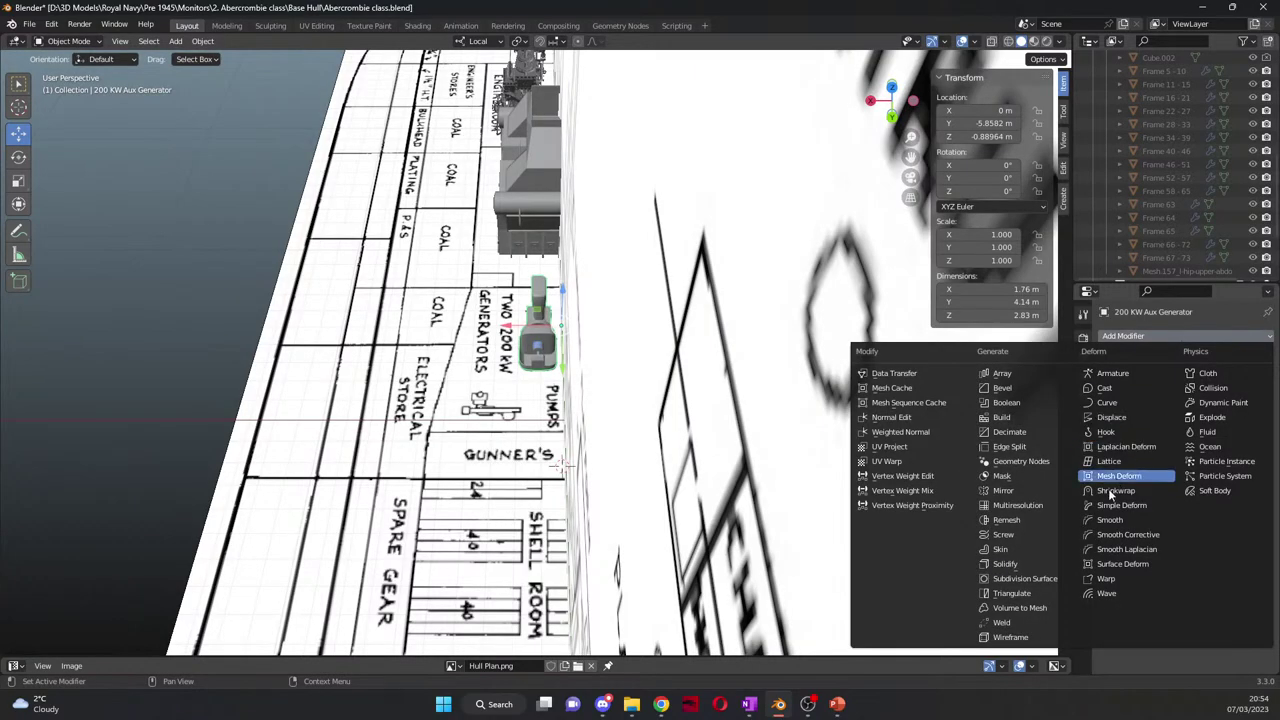
left_click(1110, 484)
middle_click_drag(600, 400, 700, 420)
middle_click_drag(545, 435, 615, 340)
Step: Compare the two mirrored generators with the deck plan's outlines from directly above
key("KP_7")
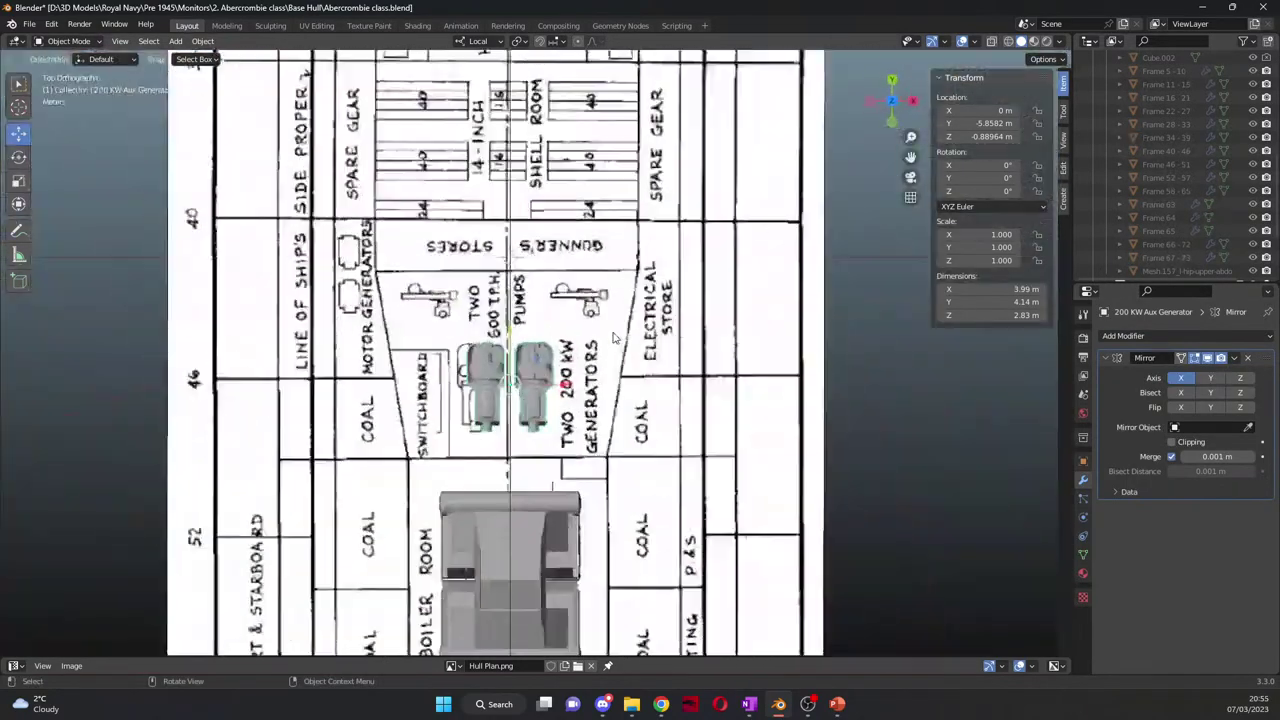
scroll(581, 399, "up", 5)
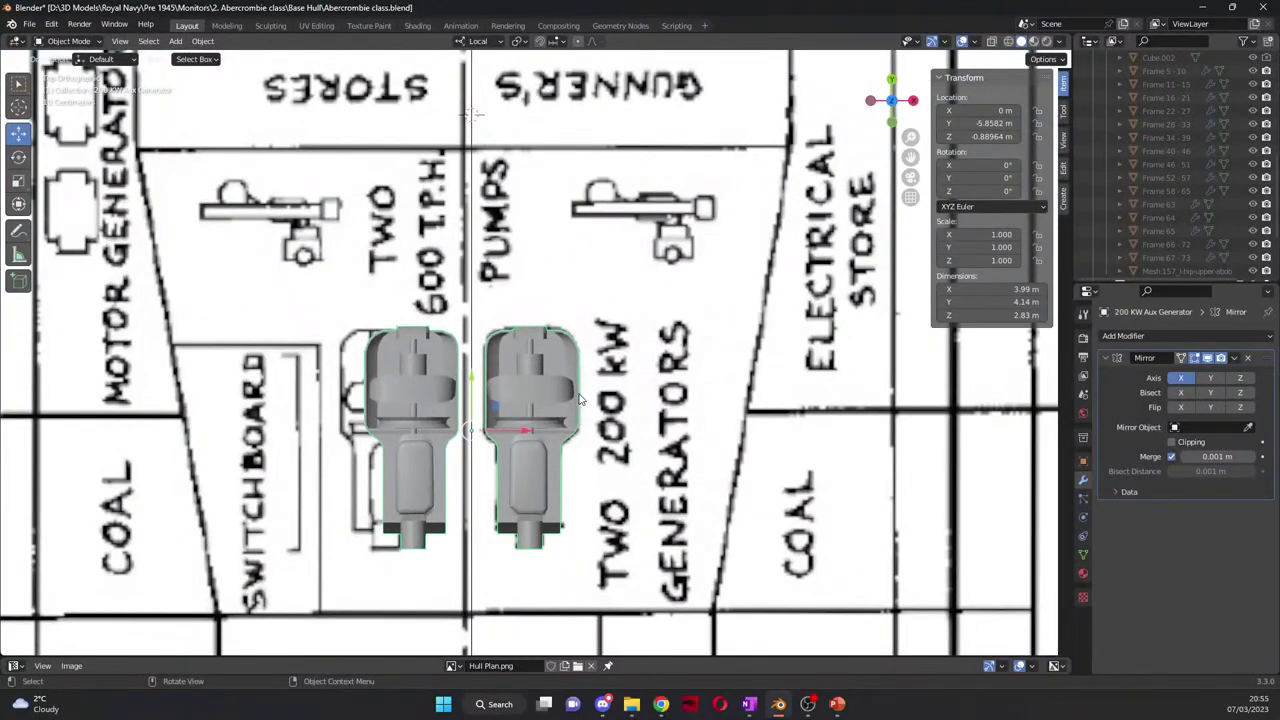
scroll(578, 398, "down", 8)
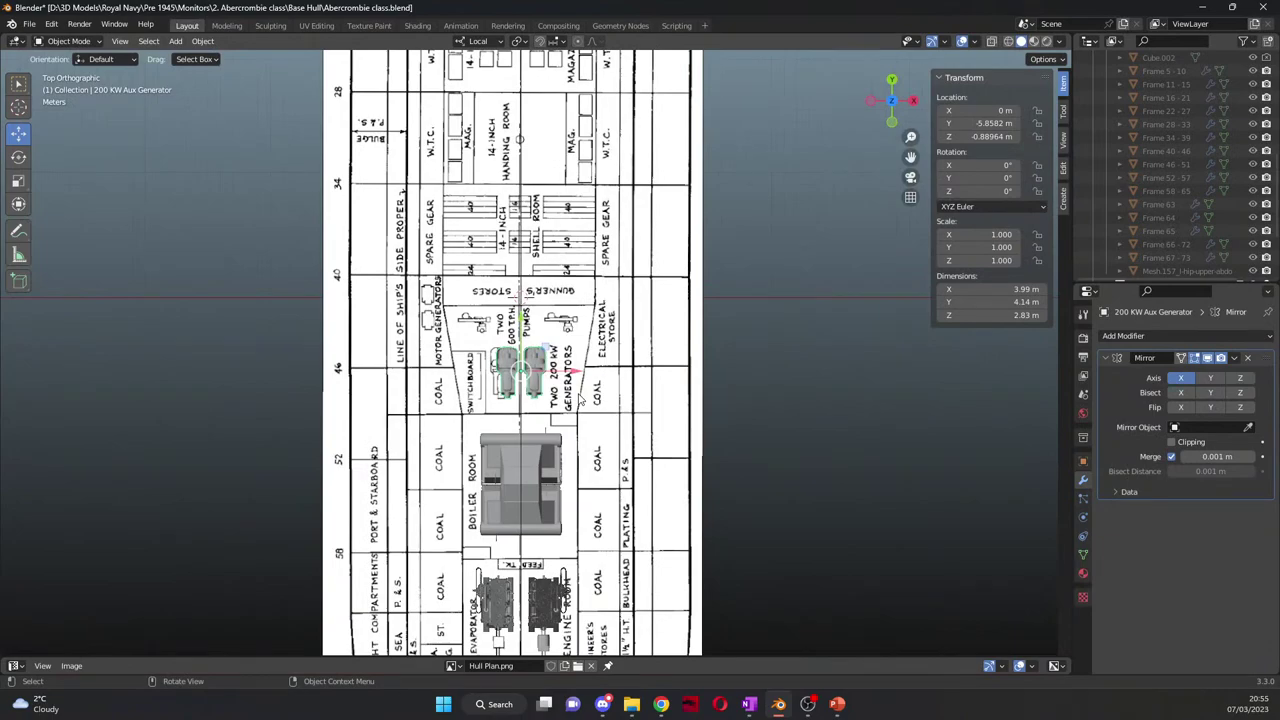
scroll(578, 398, "up", 6)
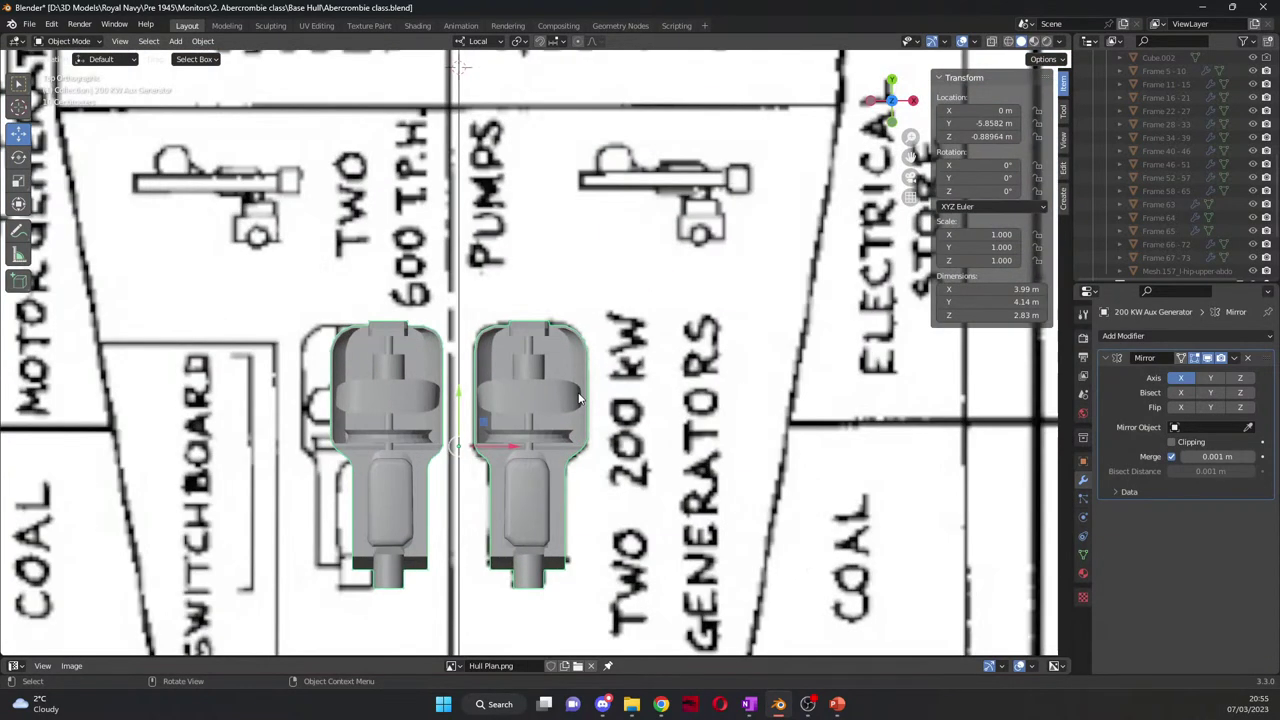
scroll(578, 398, "down", 3)
scroll(578, 398, "down", 2)
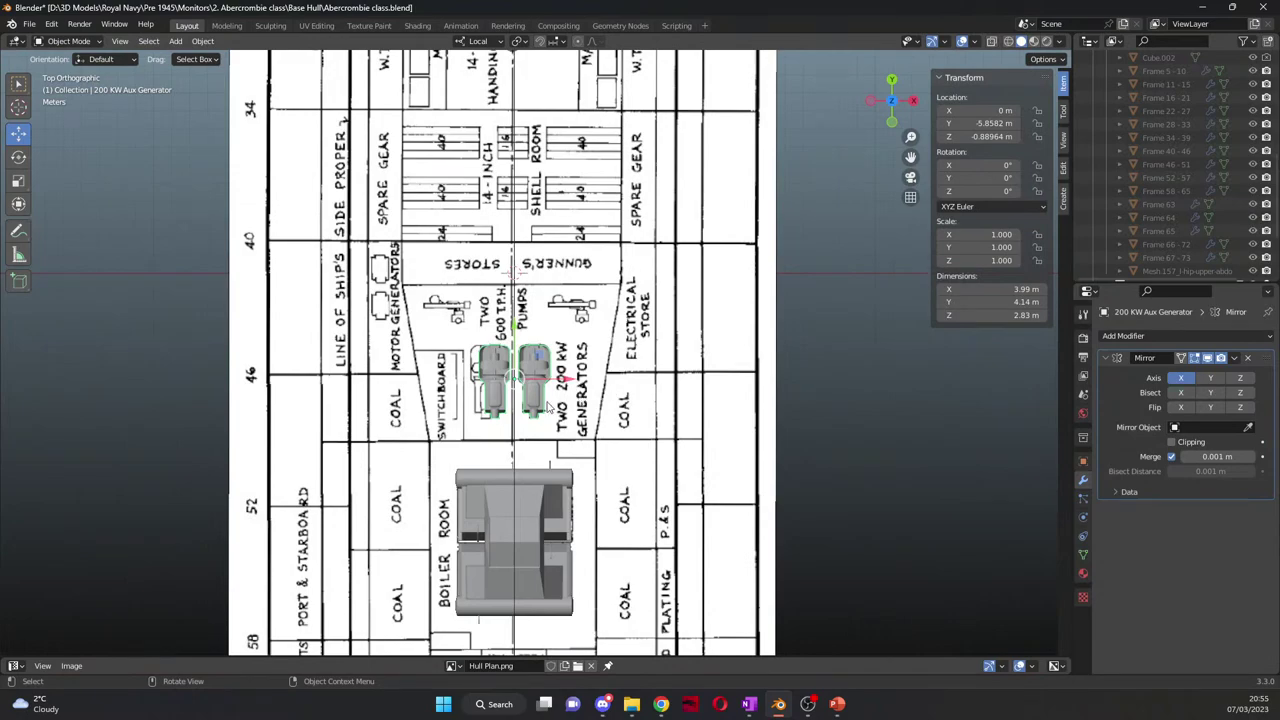
scroll(562, 383, "up", 7)
scroll(543, 379, "up", 1)
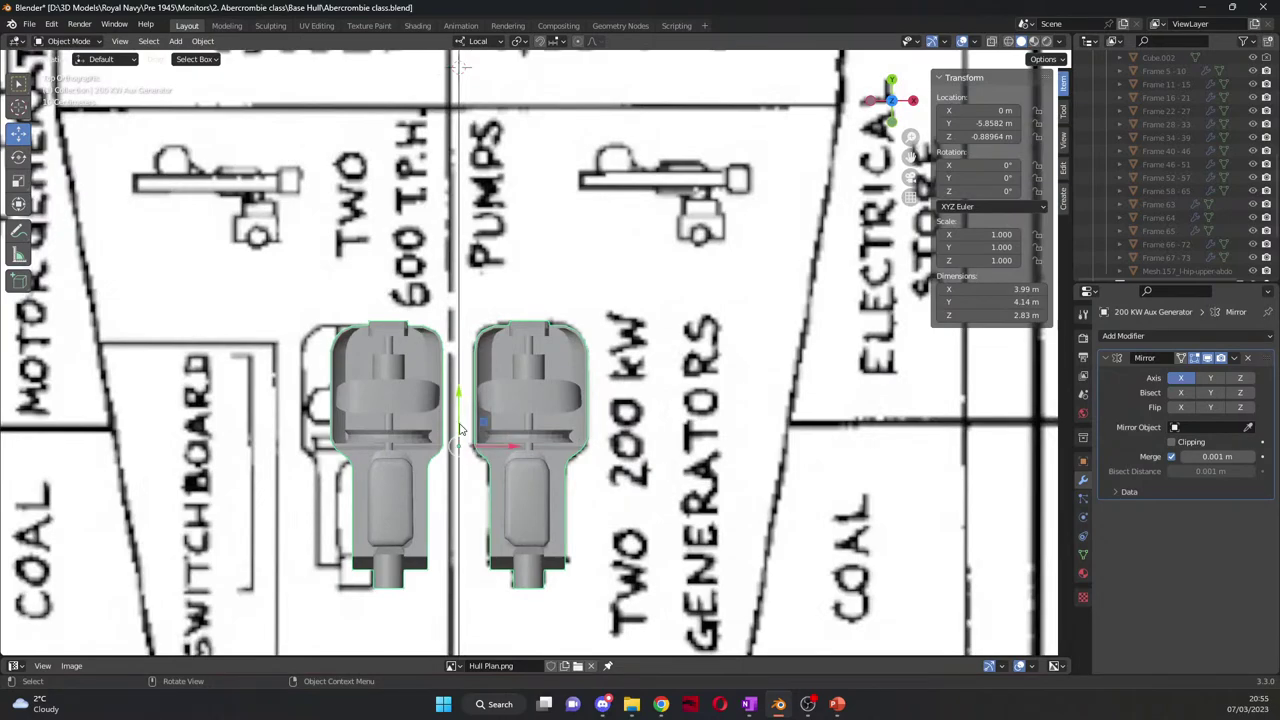
scroll(460, 432, "down", 5)
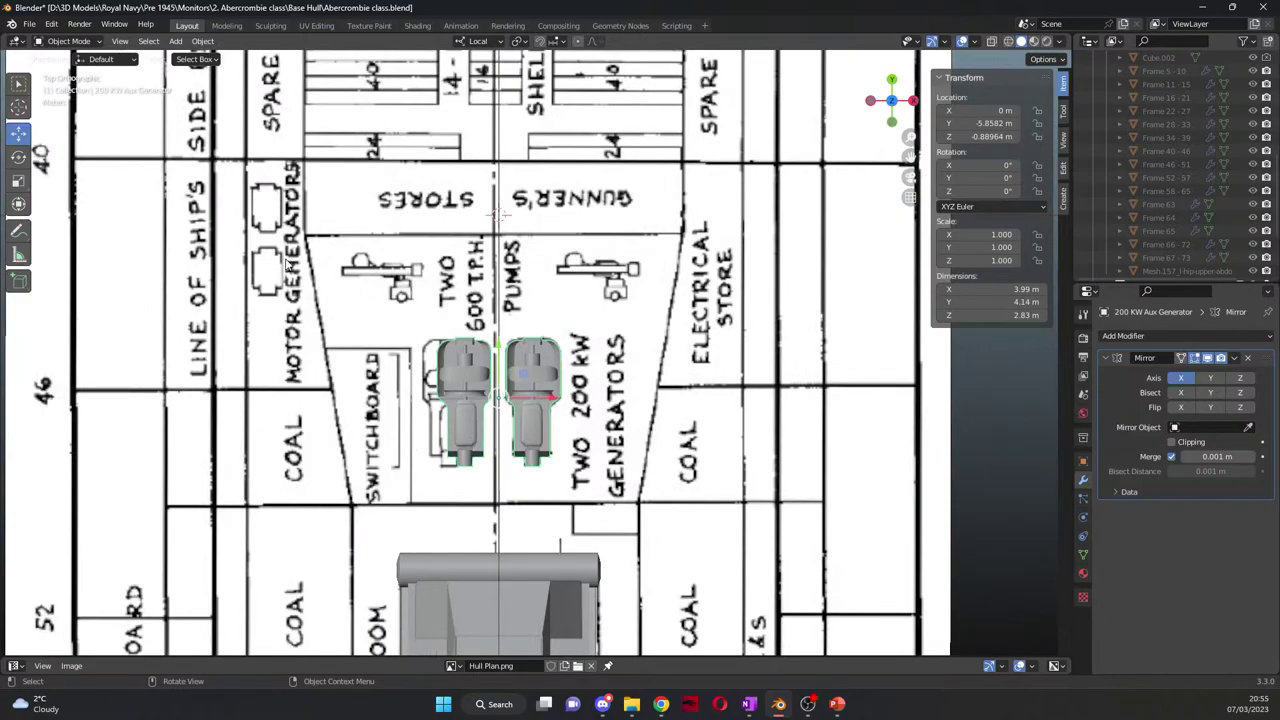
scroll(536, 353, "down", 6)
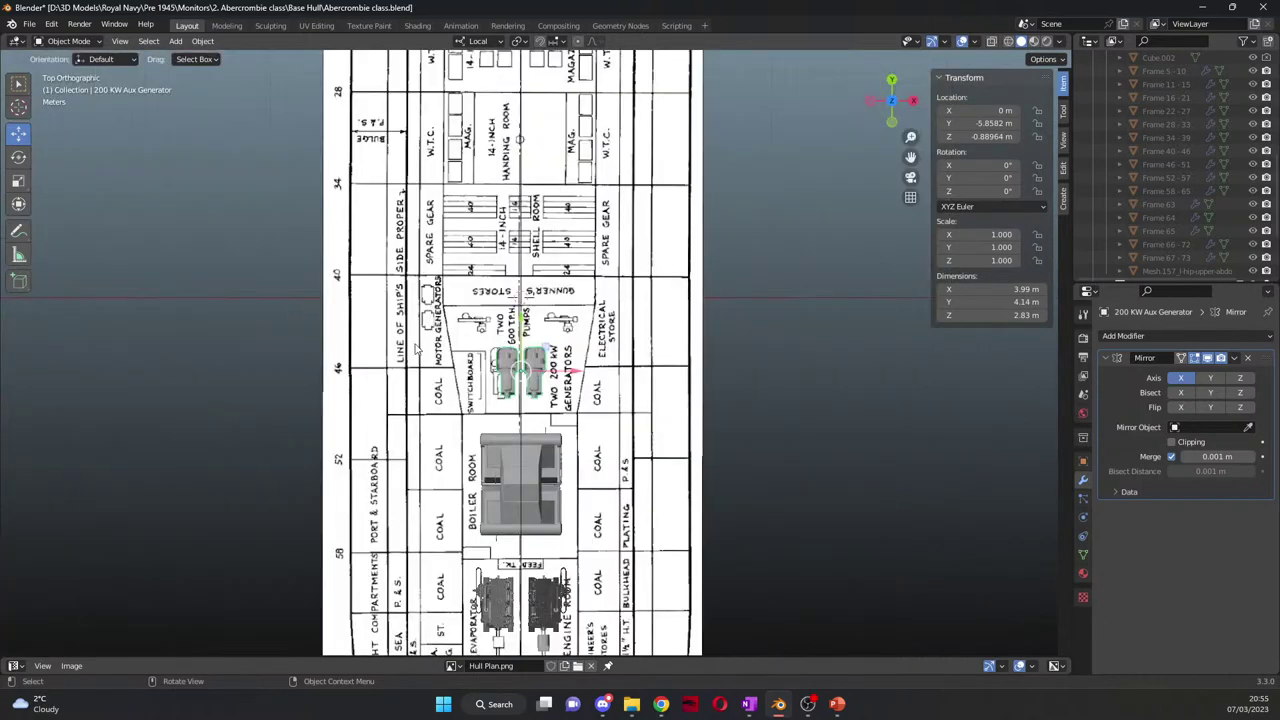
scroll(504, 439, "up", 7)
scroll(504, 437, "up", 3)
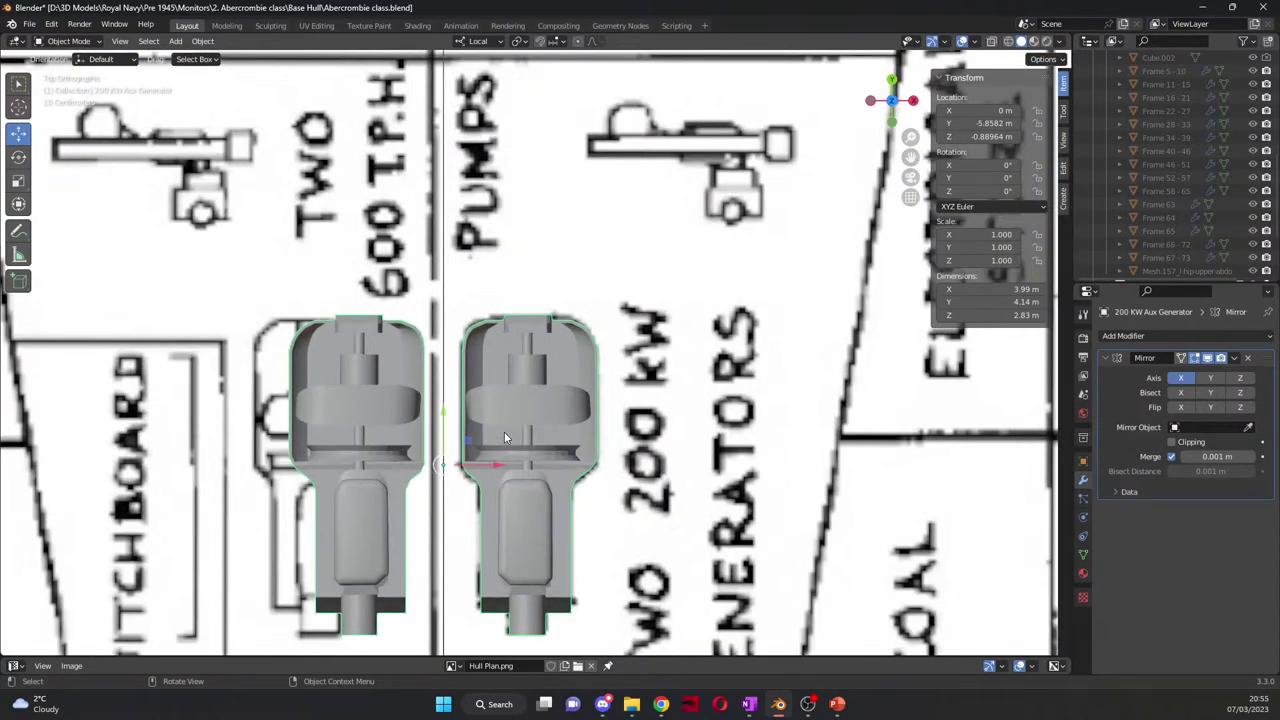
Step: Examine the generators' placement beside the boiler and engines against the side and deck plans
middle_click_drag(504, 431, 470, 286)
scroll(467, 361, "down", 1)
mouse_move(467, 368)
middle_mouse_down()
mouse_move(500, 358)
mouse_move(504, 337)
mouse_move(473, 362)
middle_mouse_up()
scroll(471, 364, "down", 2)
scroll(470, 362, "down", 2)
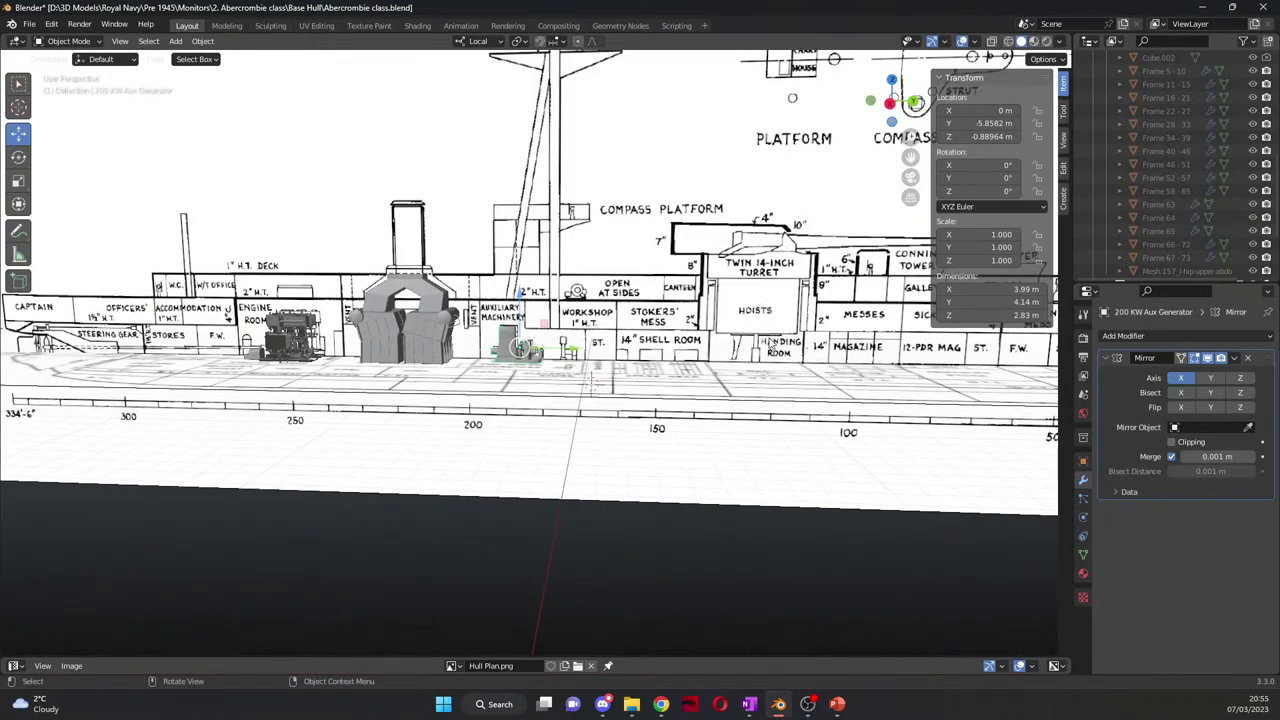
middle_click_drag(607, 410, 697, 420)
scroll(737, 408, "down", 4)
scroll(697, 421, "up", 5)
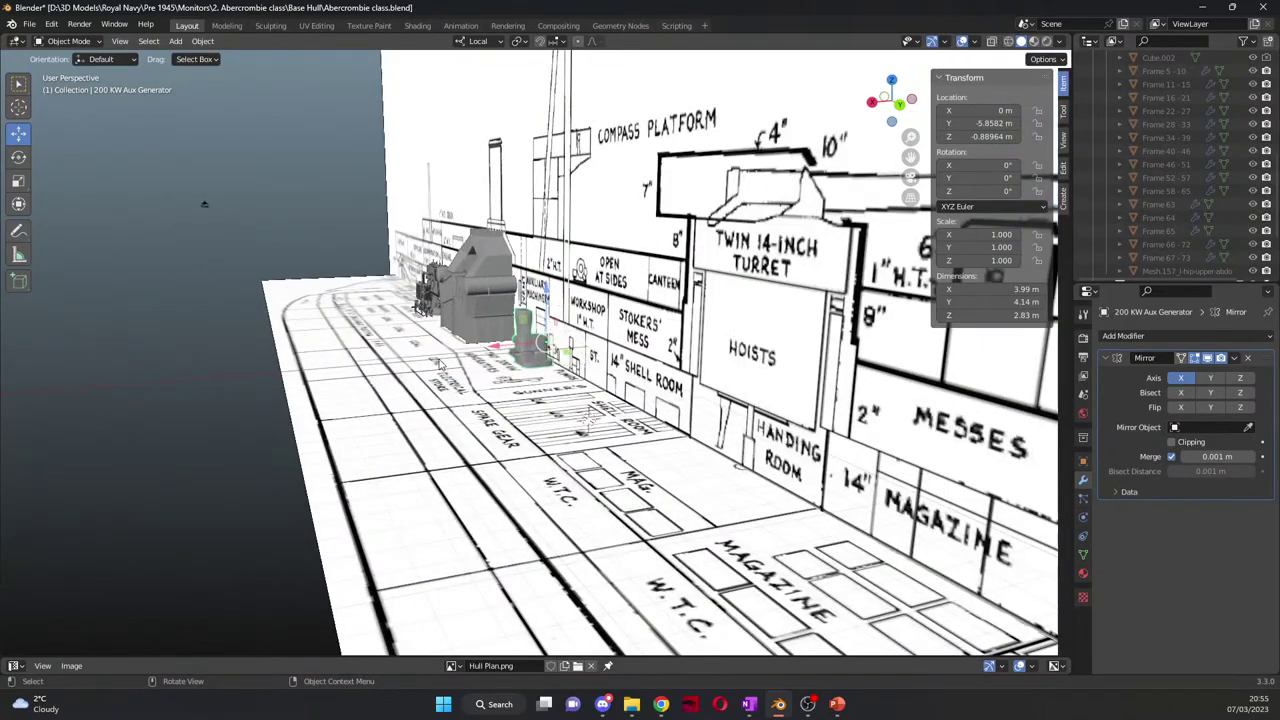
middle_click_drag(437, 360, 680, 328)
scroll(500, 362, "up", 6)
scroll(502, 362, "down", 4)
scroll(570, 360, "down", 5)
scroll(680, 328, "down", 3)
middle_click_drag(594, 337, 482, 356)
Step: Inspect the finished auxiliary generators up close from both ends
scroll(733, 467, "up", 8)
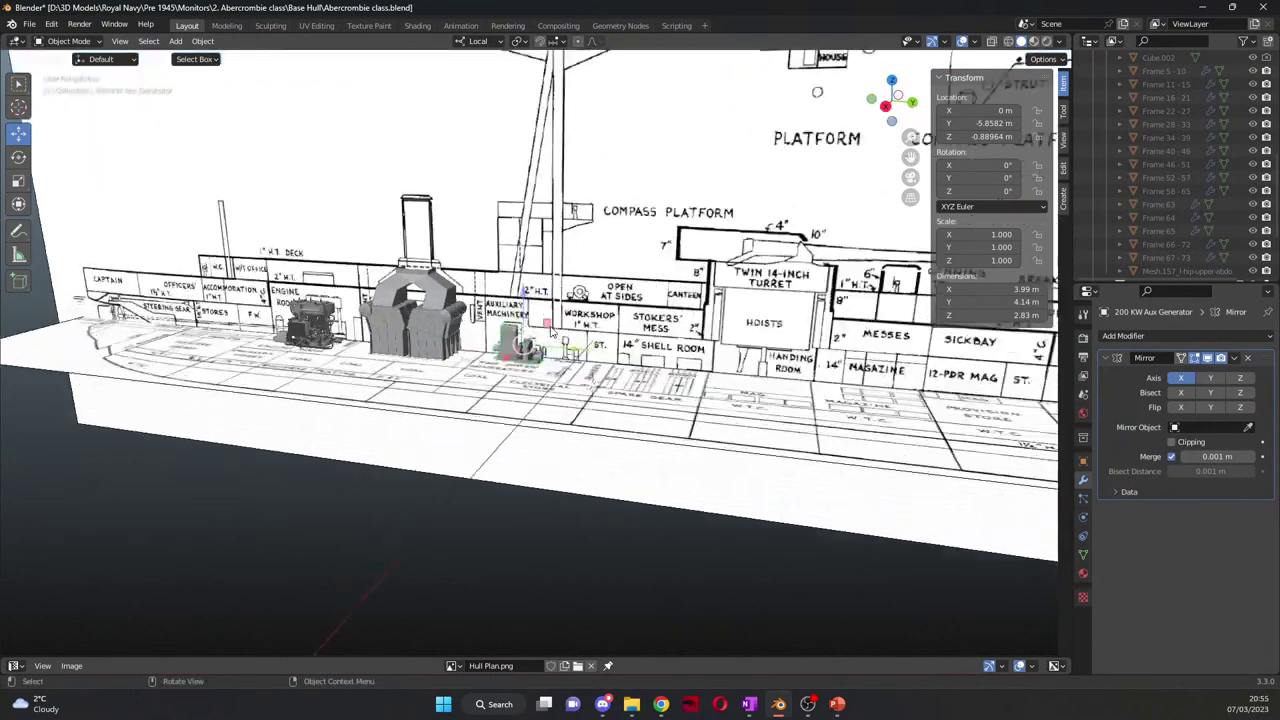
scroll(554, 333, "up", 5)
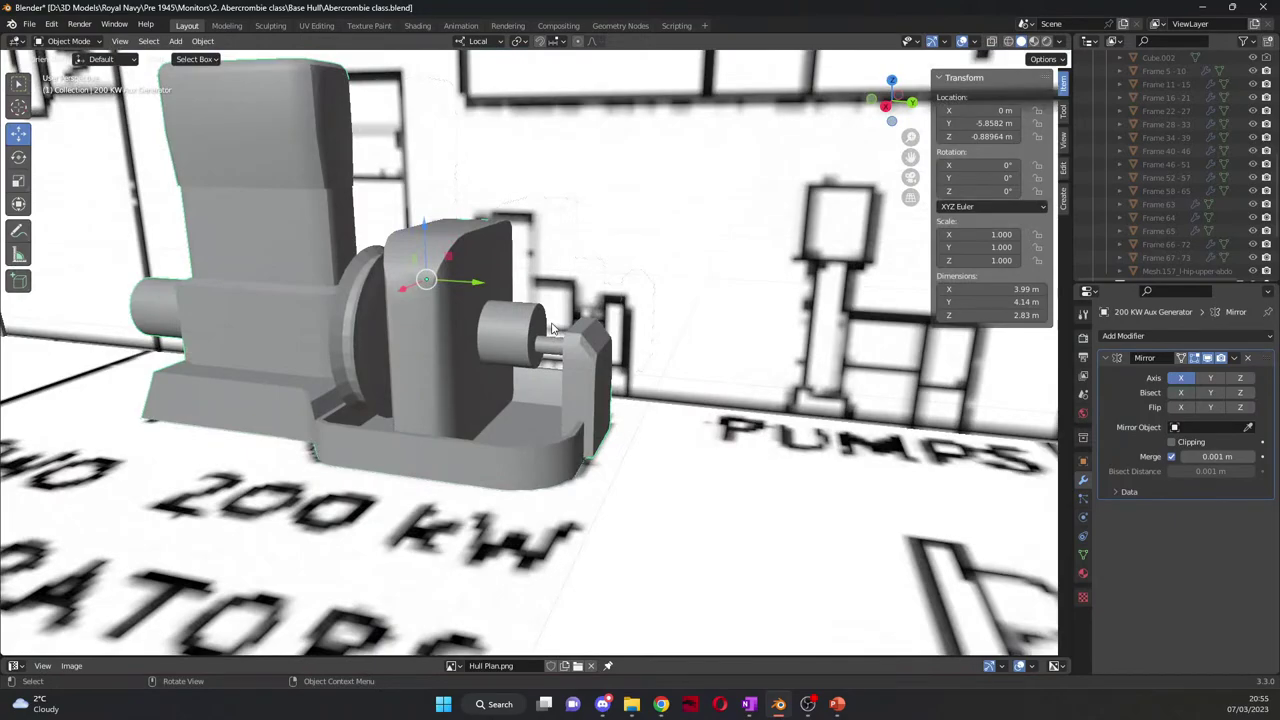
scroll(552, 328, "down", 5)
middle_click_drag(482, 330, 466, 480)
scroll(521, 322, "up", 4)
middle_click_drag(535, 425, 489, 422)
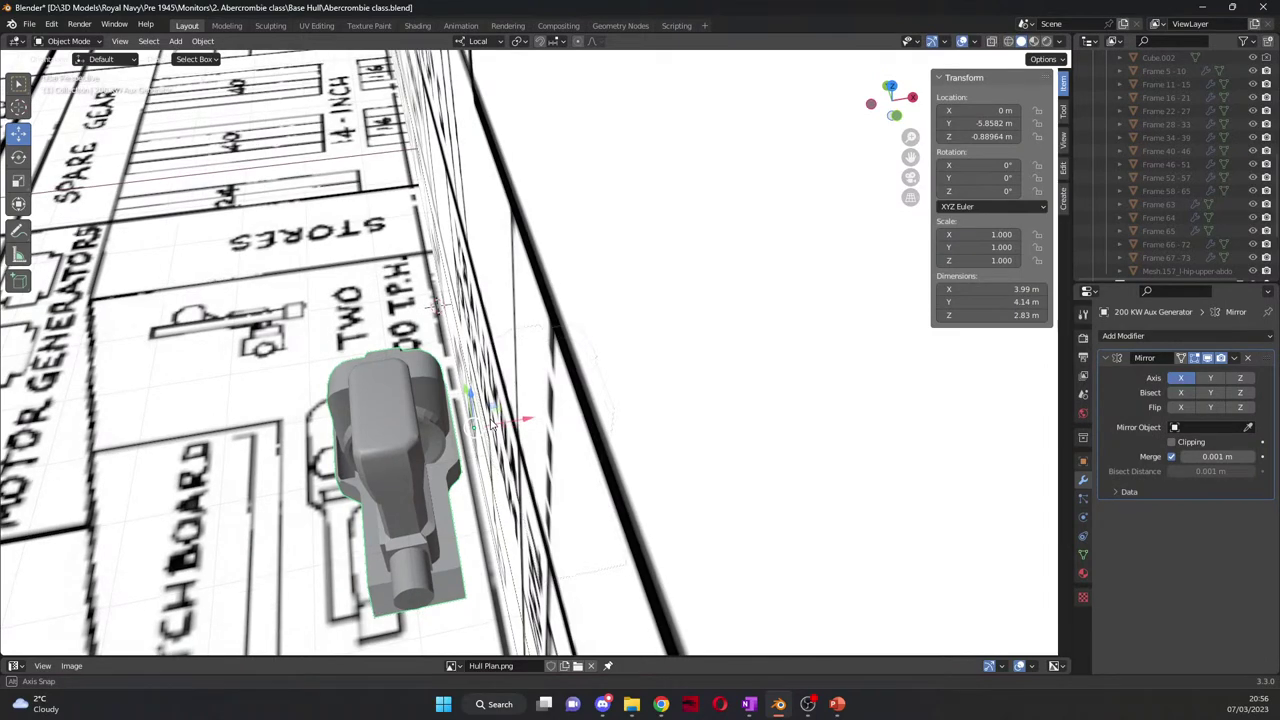
middle_click_drag(492, 424, 481, 385)
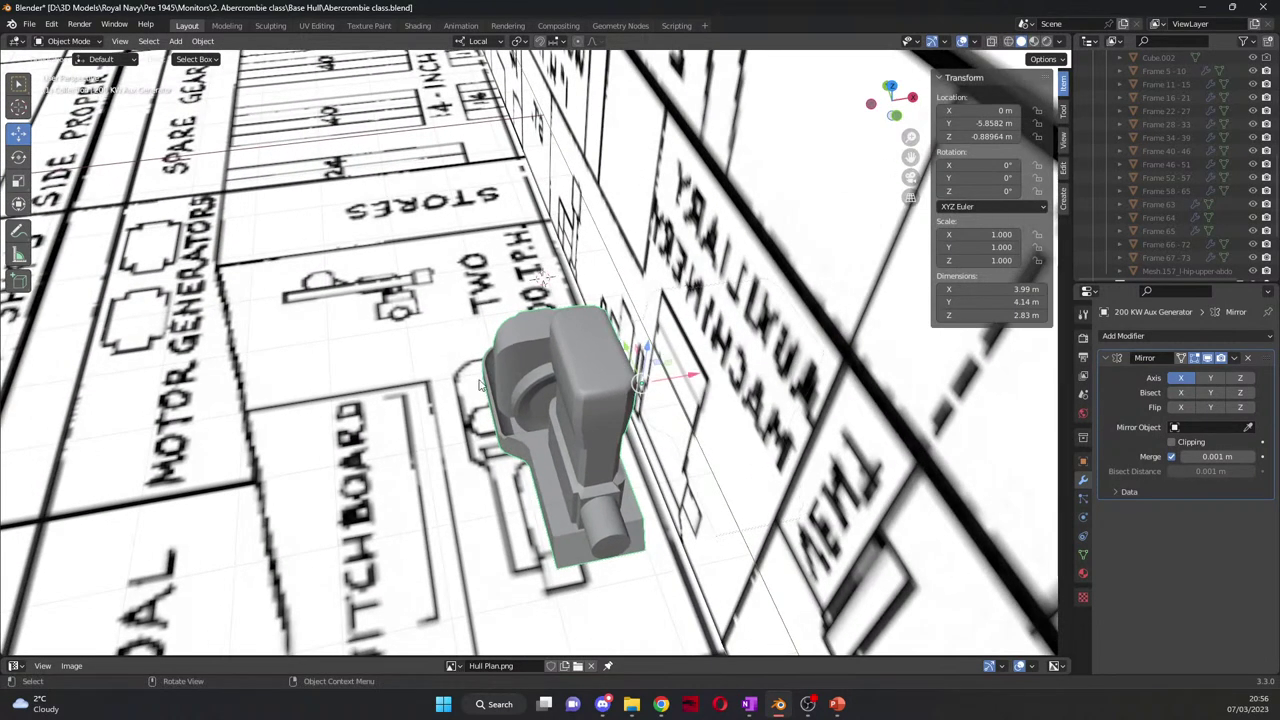
Step: Set the Z rotation of the 4 deck Plans reference image to 90°
left_click(405, 378)
middle_click_drag(519, 337, 500, 332)
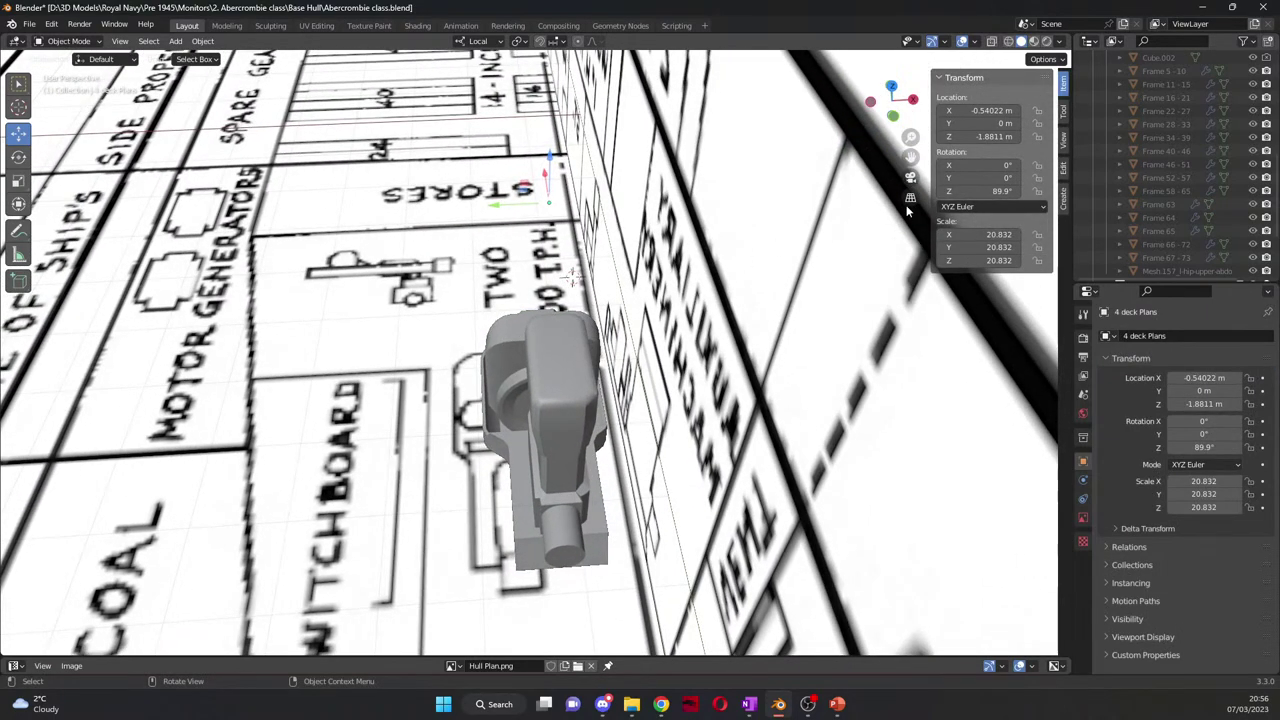
left_click(985, 191)
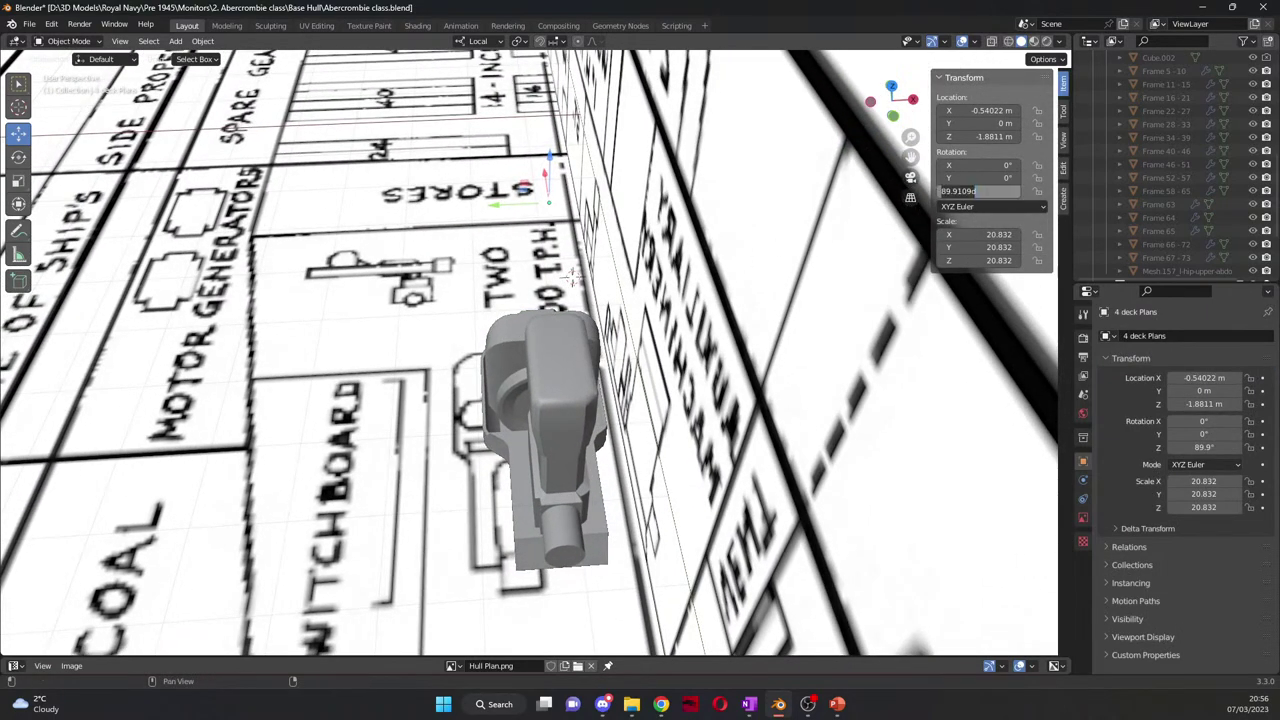
type("90")
key("Return")
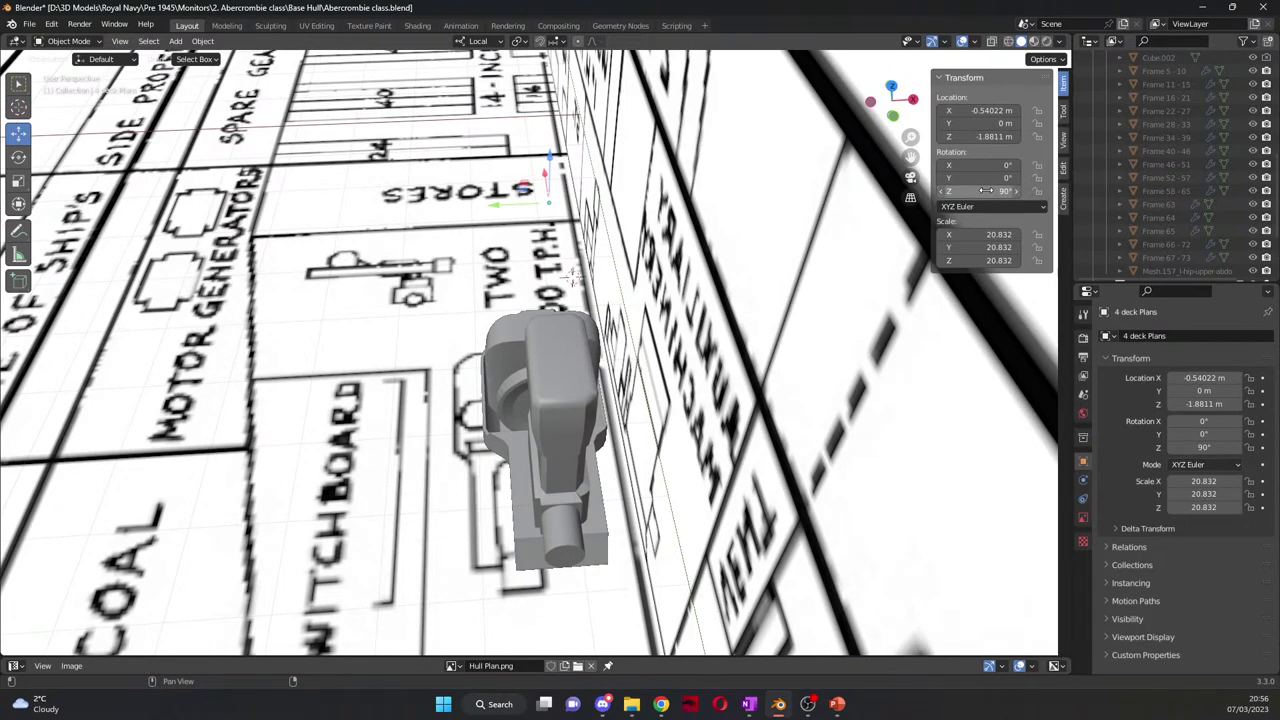
left_click(997, 191)
type("898")
key("Return")
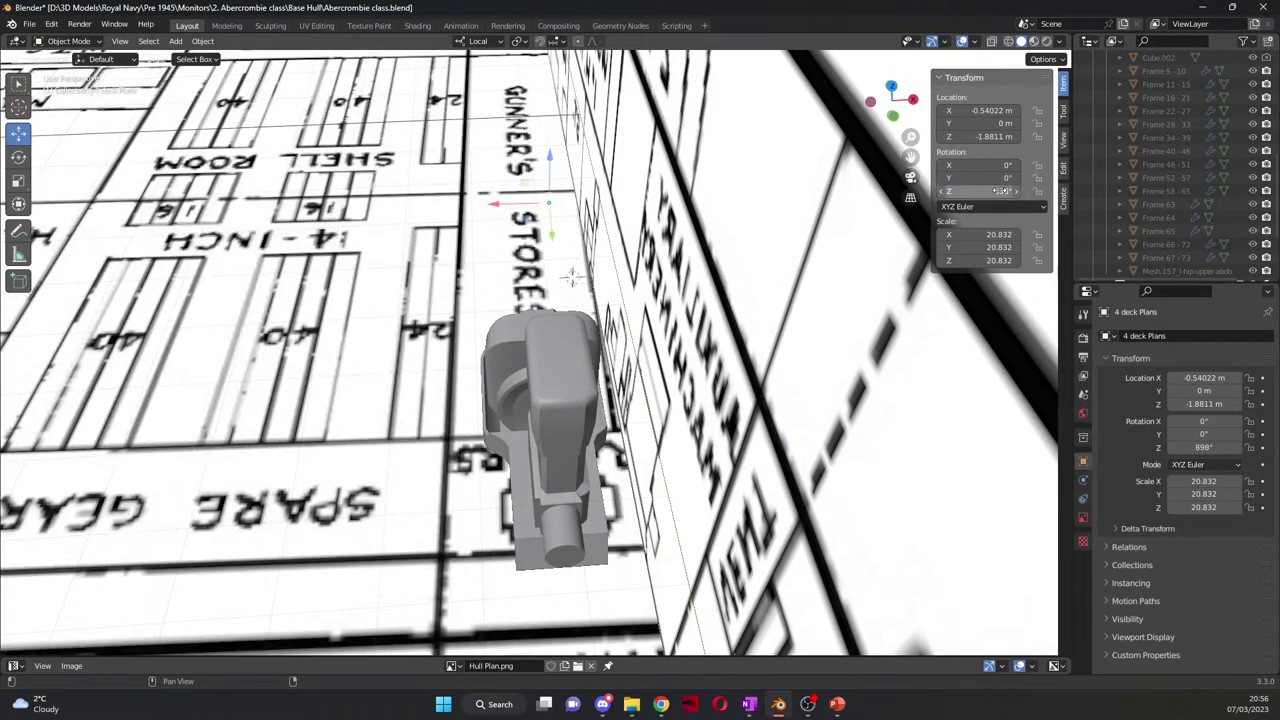
scroll(456, 342, "down", 8)
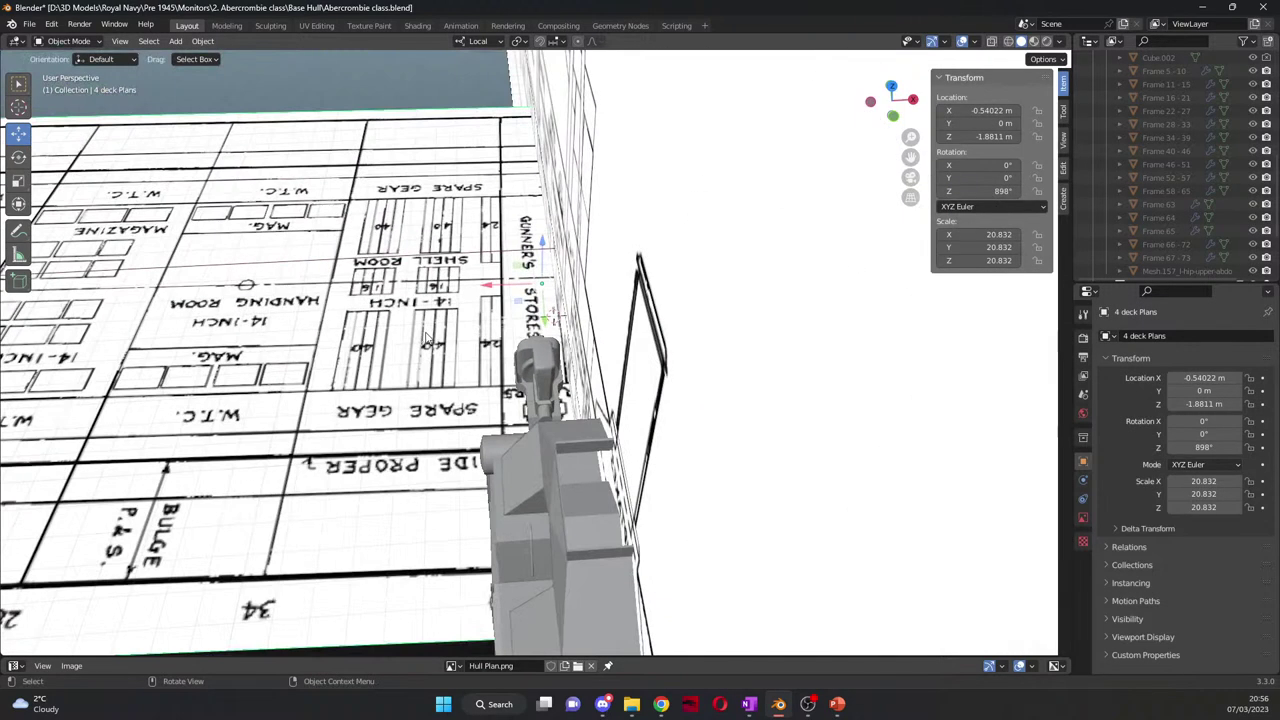
middle_click_drag(480, 339, 543, 365)
Step: Set the 4 deck Plans image's Z rotation to 89.8° and check its alignment with the machinery
left_click(985, 191)
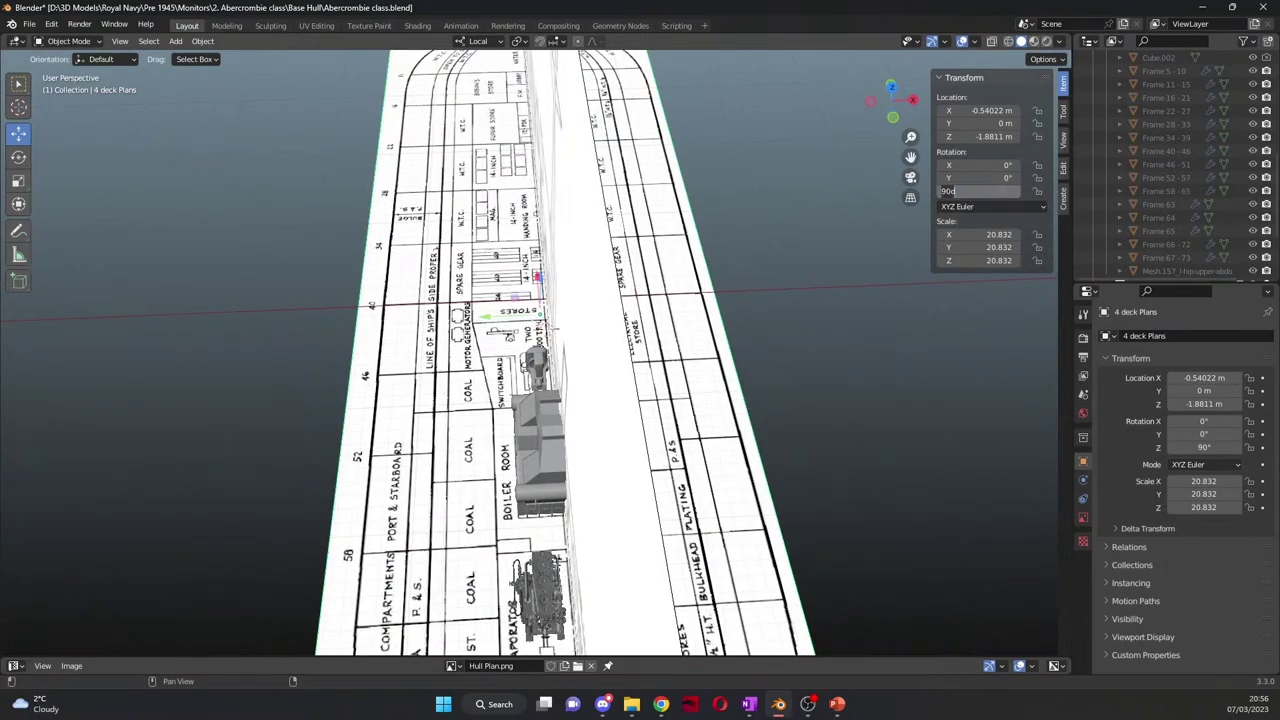
type("89.8")
key("Return")
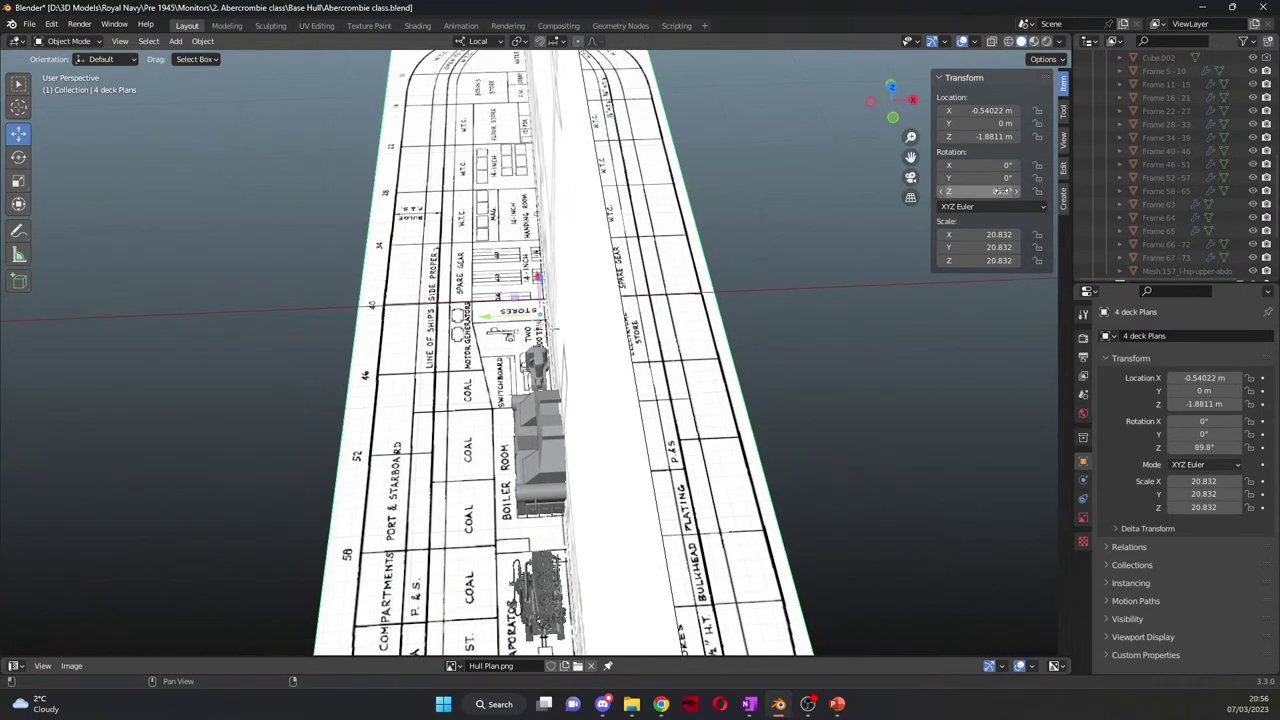
middle_click_drag(557, 240, 562, 336)
scroll(648, 303, "up", 8)
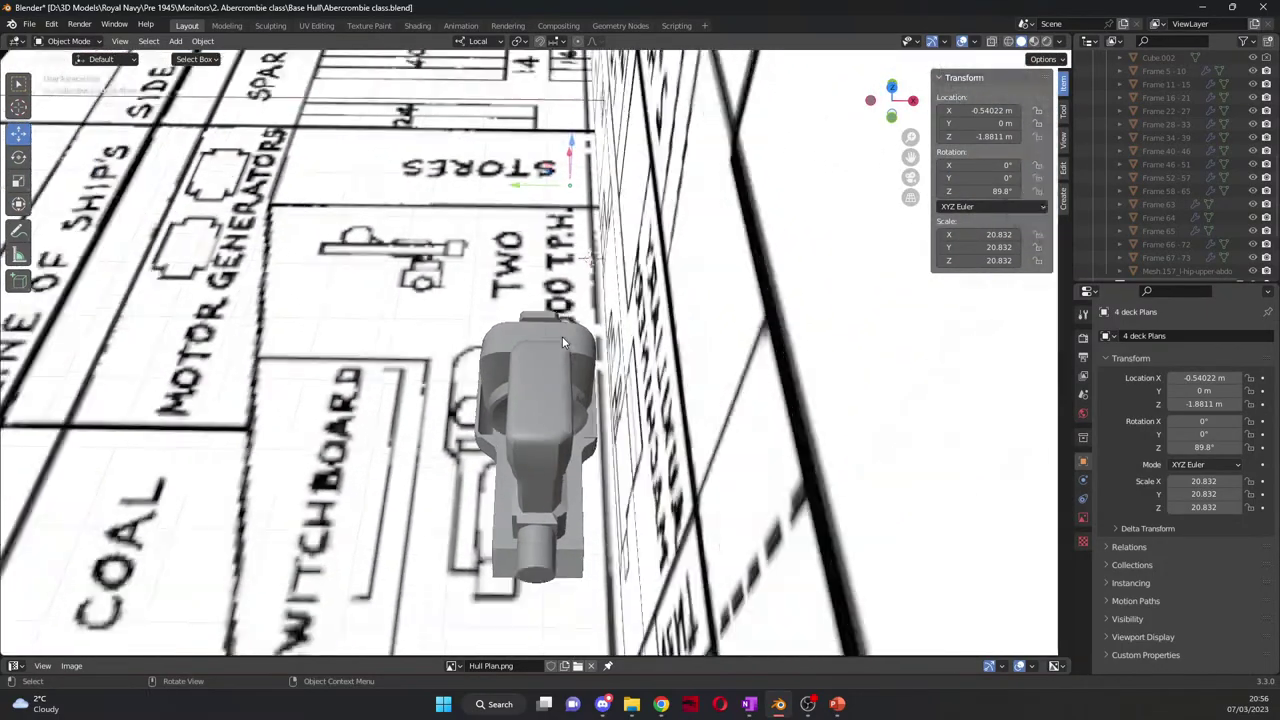
scroll(562, 336, "down", 4)
scroll(590, 345, "down", 5)
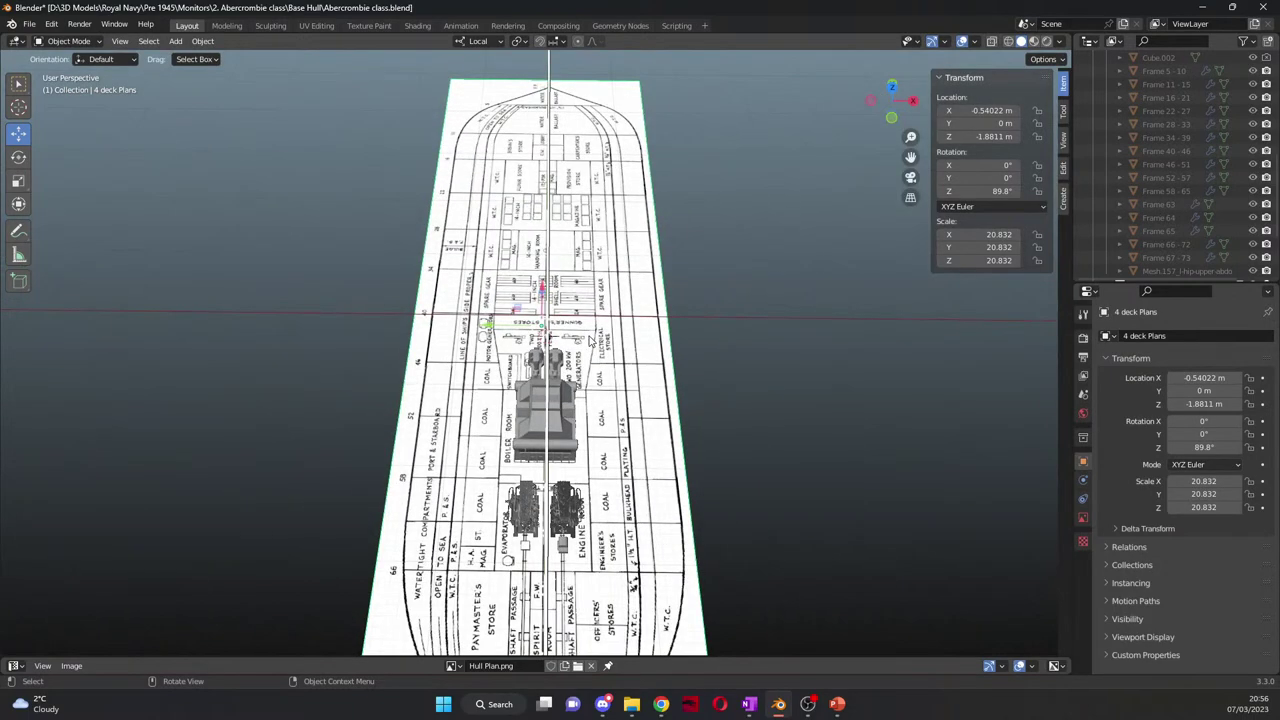
Step: From directly above, shift the 4 deck Plans image about 0.15 m along its local Y axis to centre it between the generators
middle_click_drag(681, 299, 679, 315)
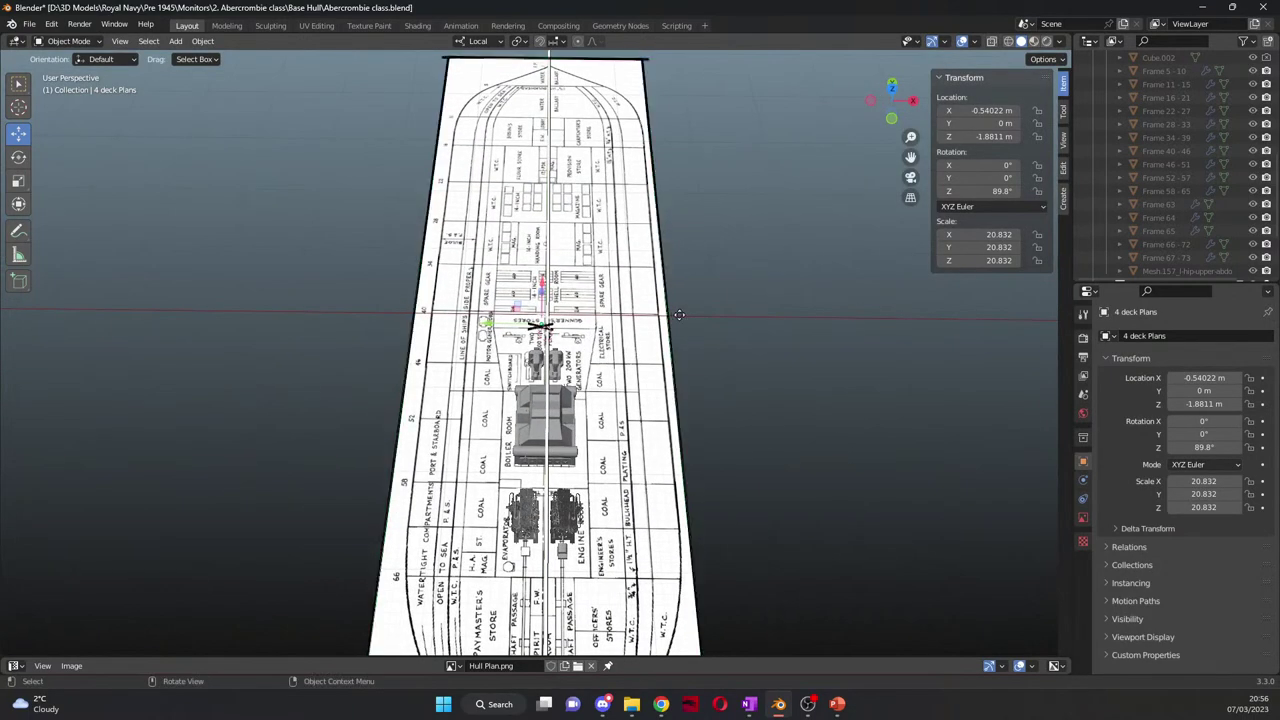
key("KP_7")
scroll(459, 180, "up", 7)
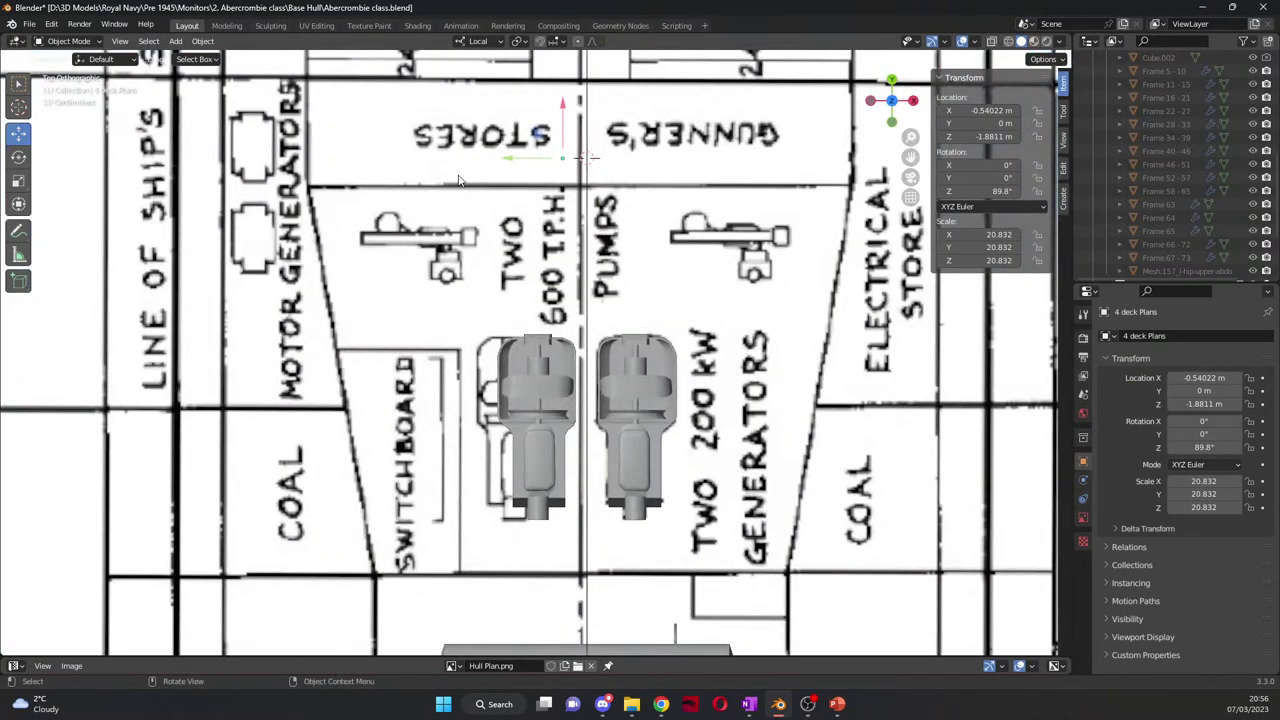
left_click_drag(507, 158, 516, 160)
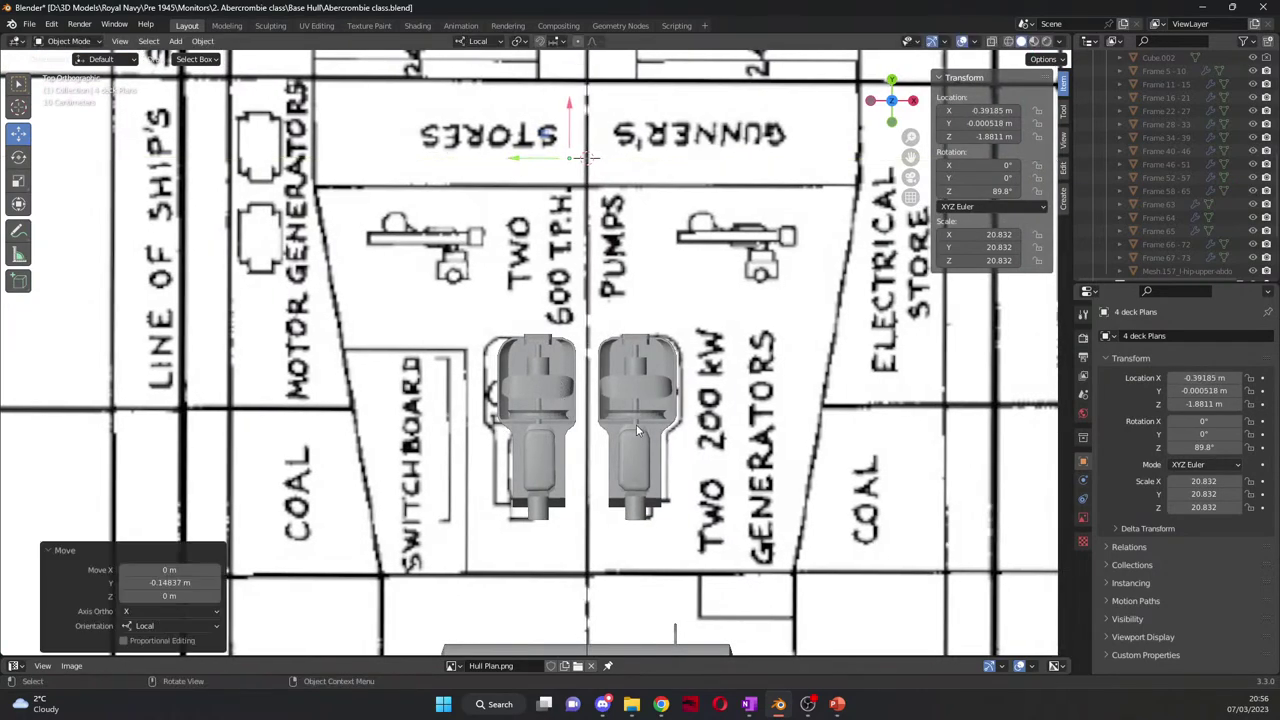
Step: Turn off the auxiliary generator's X mirroring and move the generator about 0.12 m along X onto its deck plan outline
left_click(640, 425)
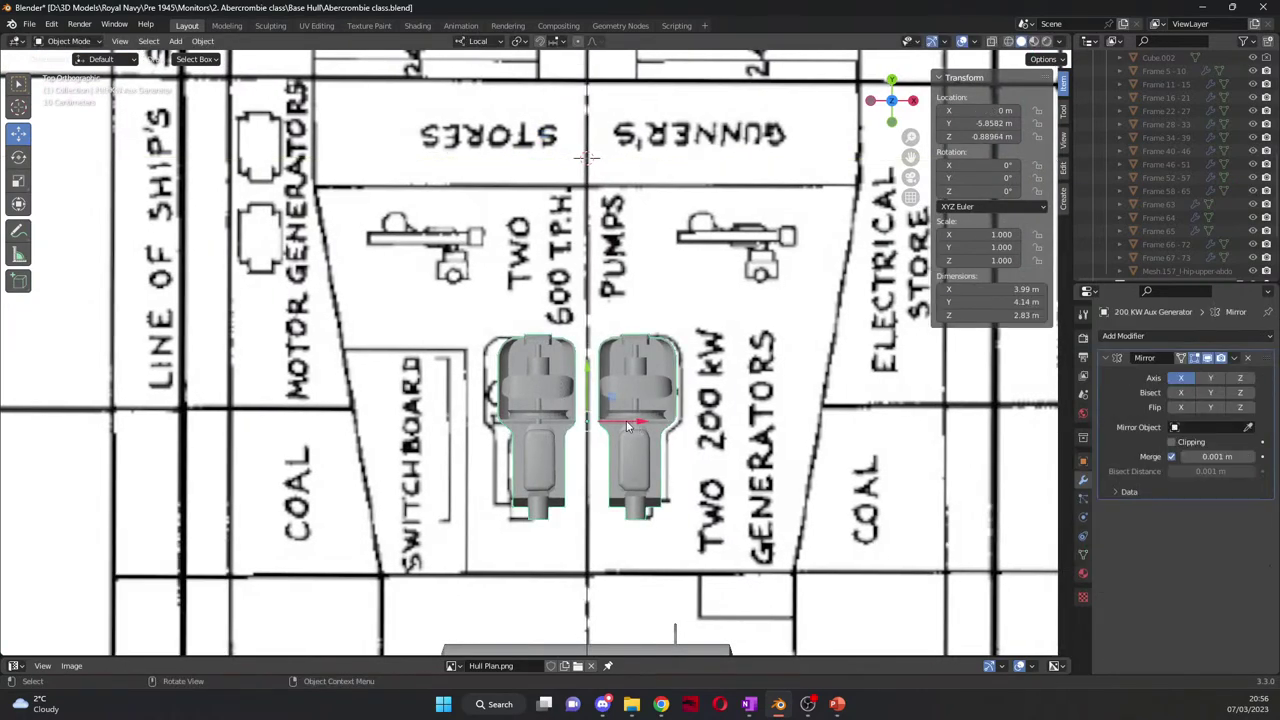
left_click(1181, 378)
key("g")
key("x")
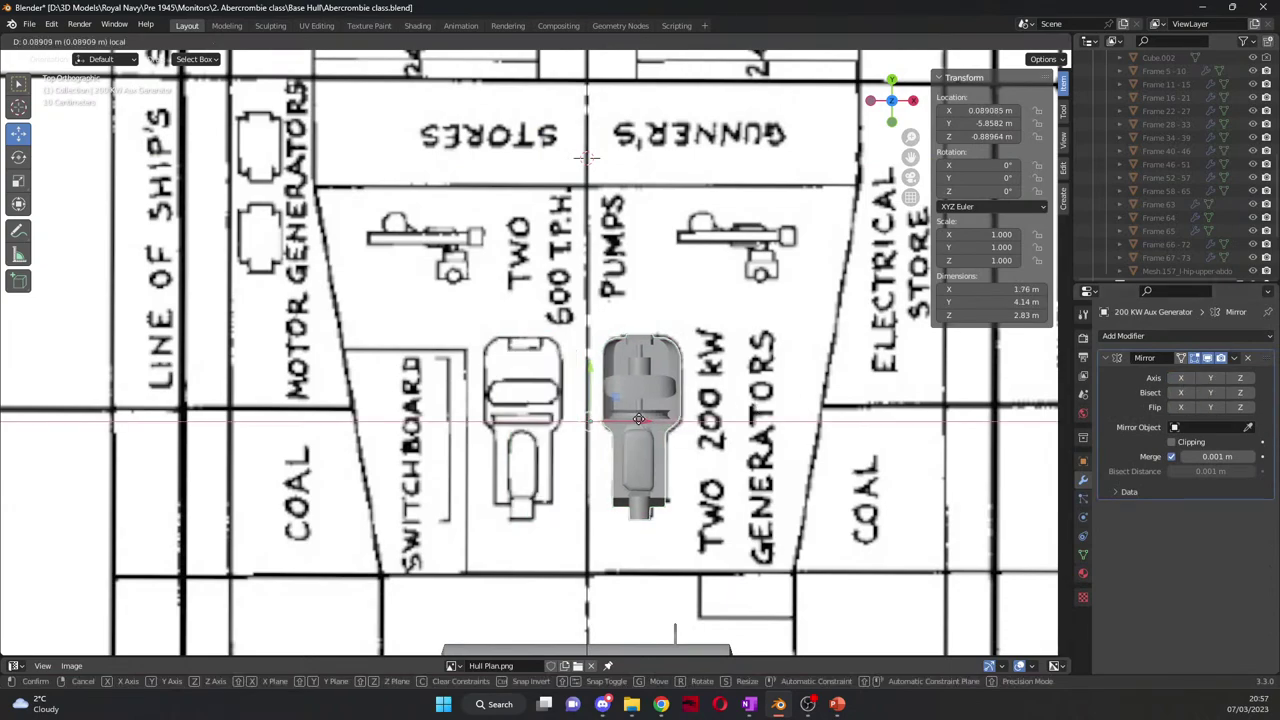
left_click(639, 418)
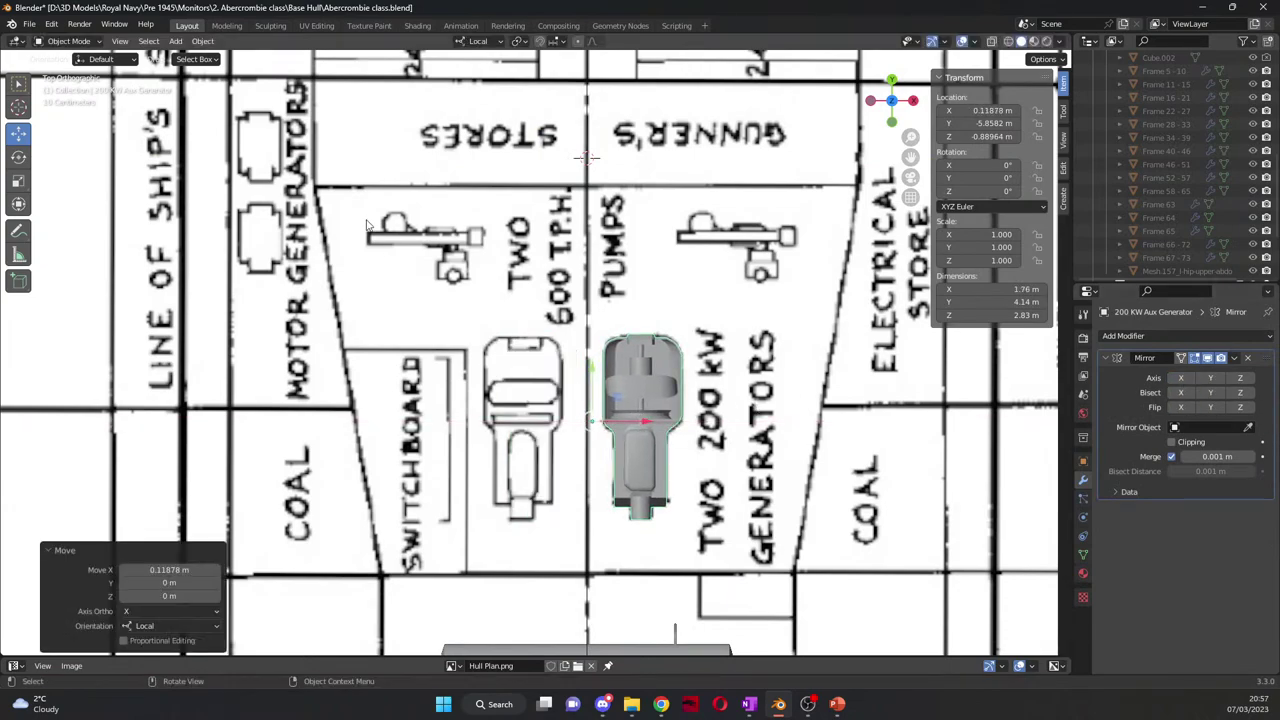
Step: Set the auxiliary generator's origin to the 3D cursor and turn its X-axis mirroring back on
left_click(202, 41)
mouse_move(297, 75)
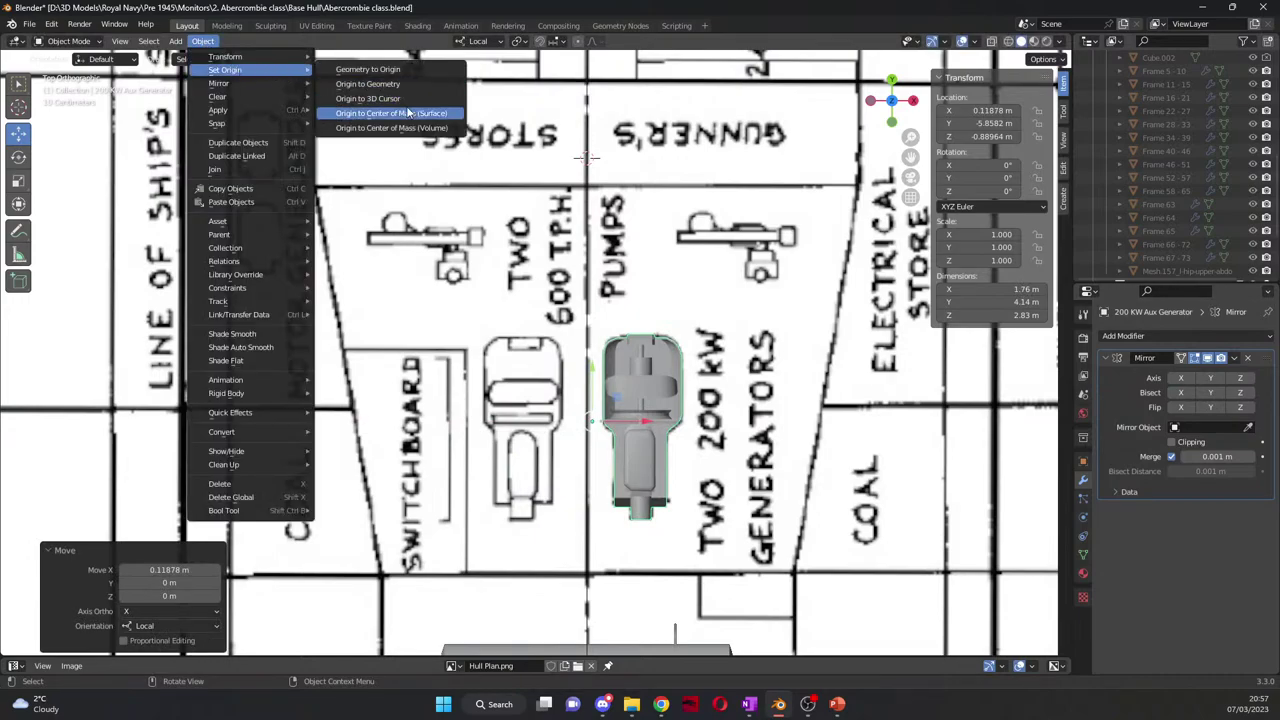
left_click(368, 98)
left_click(1181, 378)
Step: Inspect the repositioned generators beside the boiler against the side and deck plans
scroll(783, 436, "down", 9)
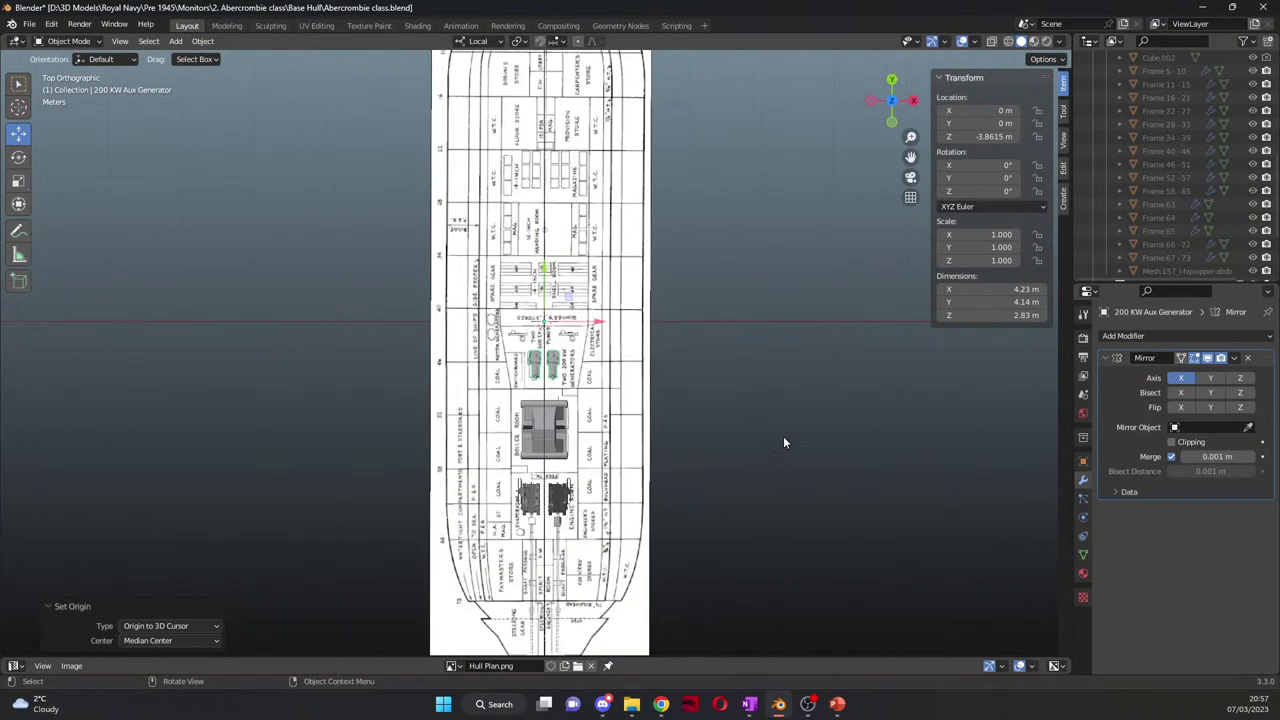
middle_click_drag(783, 436, 716, 350)
left_click(821, 471)
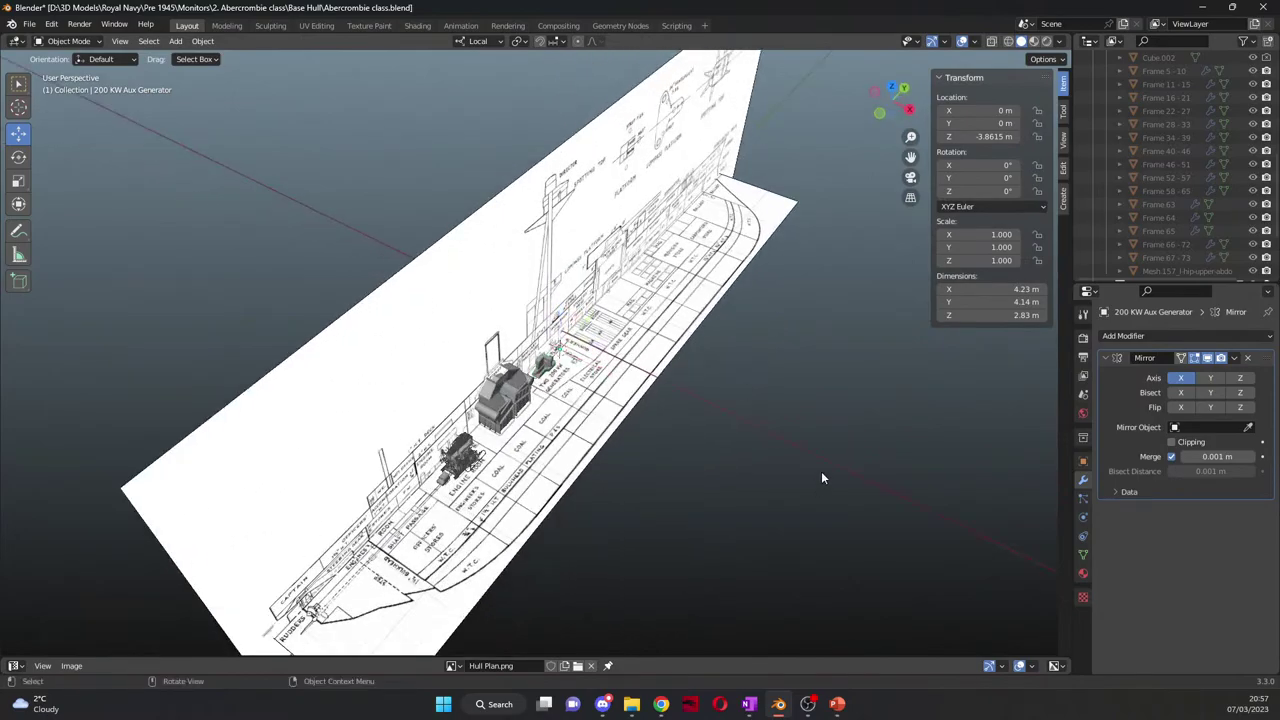
middle_click_drag(821, 471, 636, 435)
scroll(636, 435, "up", 4)
scroll(519, 333, "up", 4)
scroll(520, 338, "up", 5)
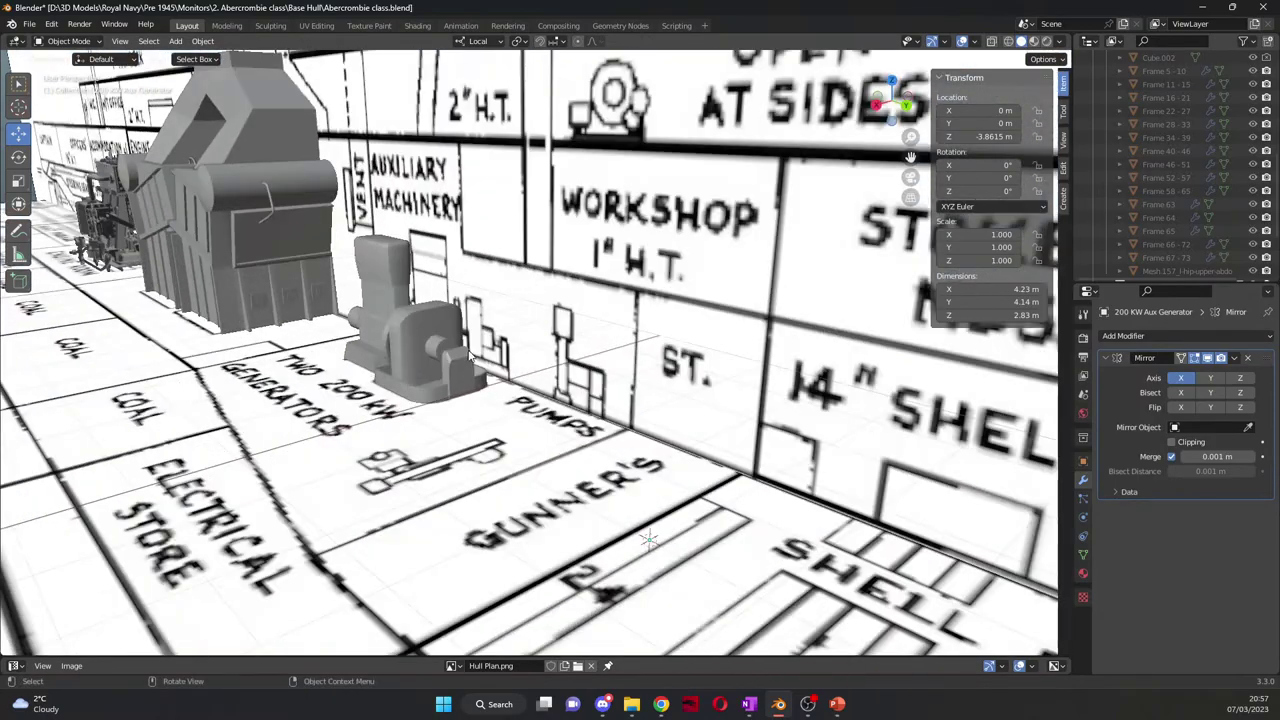
Step: Display the model in Material Preview shading and view the machinery side-on against the hull plan
left_click(1033, 43)
scroll(594, 371, "down", 9)
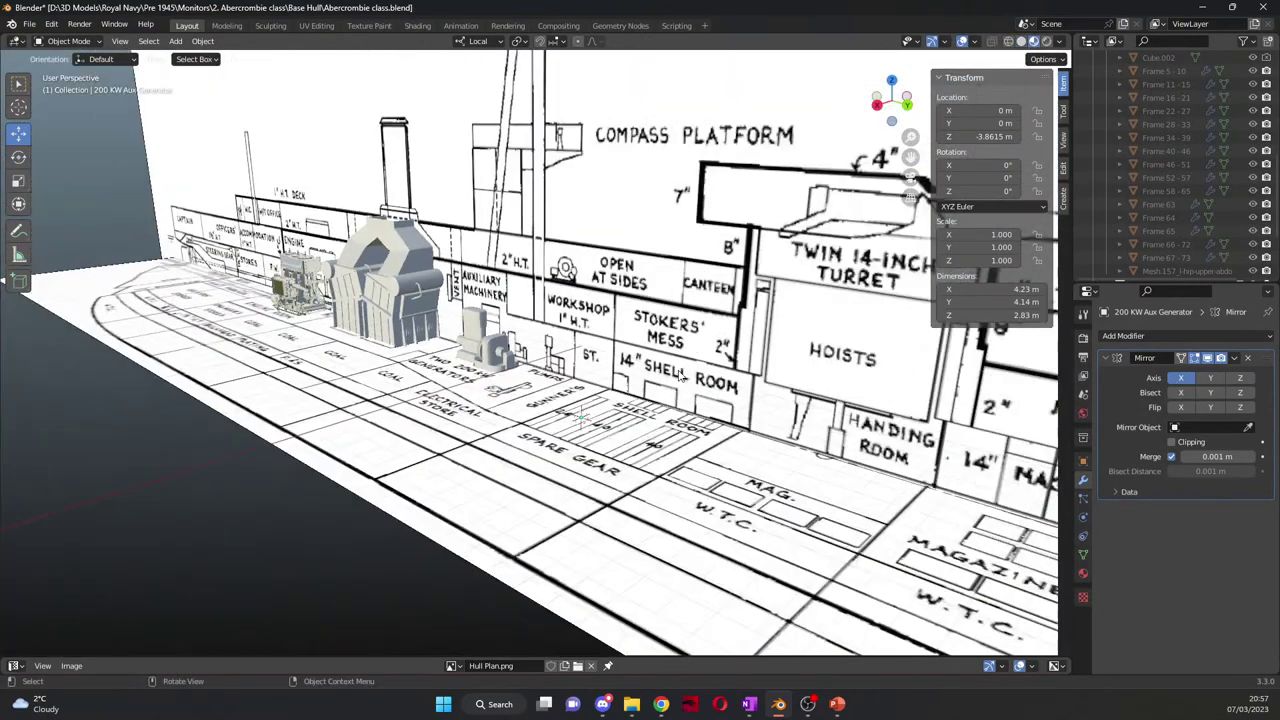
middle_click_drag(401, 320, 482, 328)
key("Tab")
key("Tab")
mouse_move(531, 521)
middle_mouse_down()
mouse_move(458, 515)
mouse_move(512, 507)
middle_mouse_up()
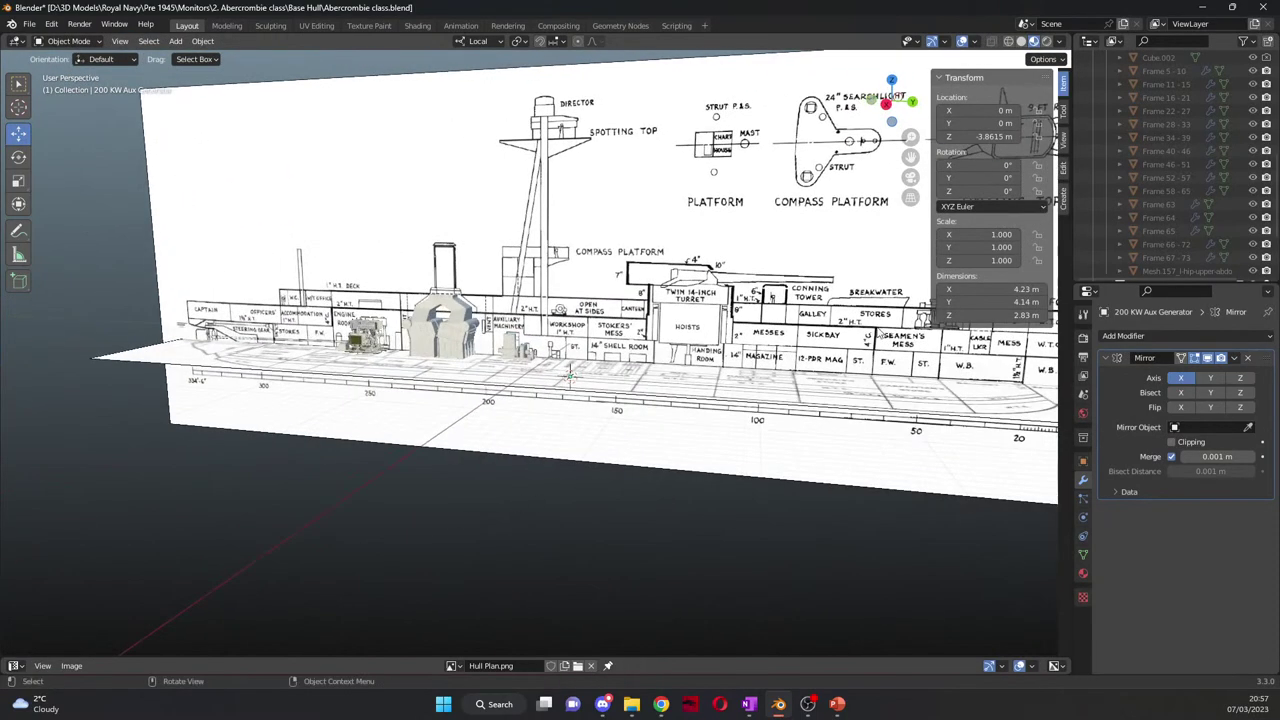
Step: Switch to the camera view and frame the engines, boiler and auxiliary generators within it
left_click(911, 178)
middle_click_drag(820, 376, 604, 395)
left_click_drag(911, 157, 1001, 157)
scroll(713, 367, "up", 1)
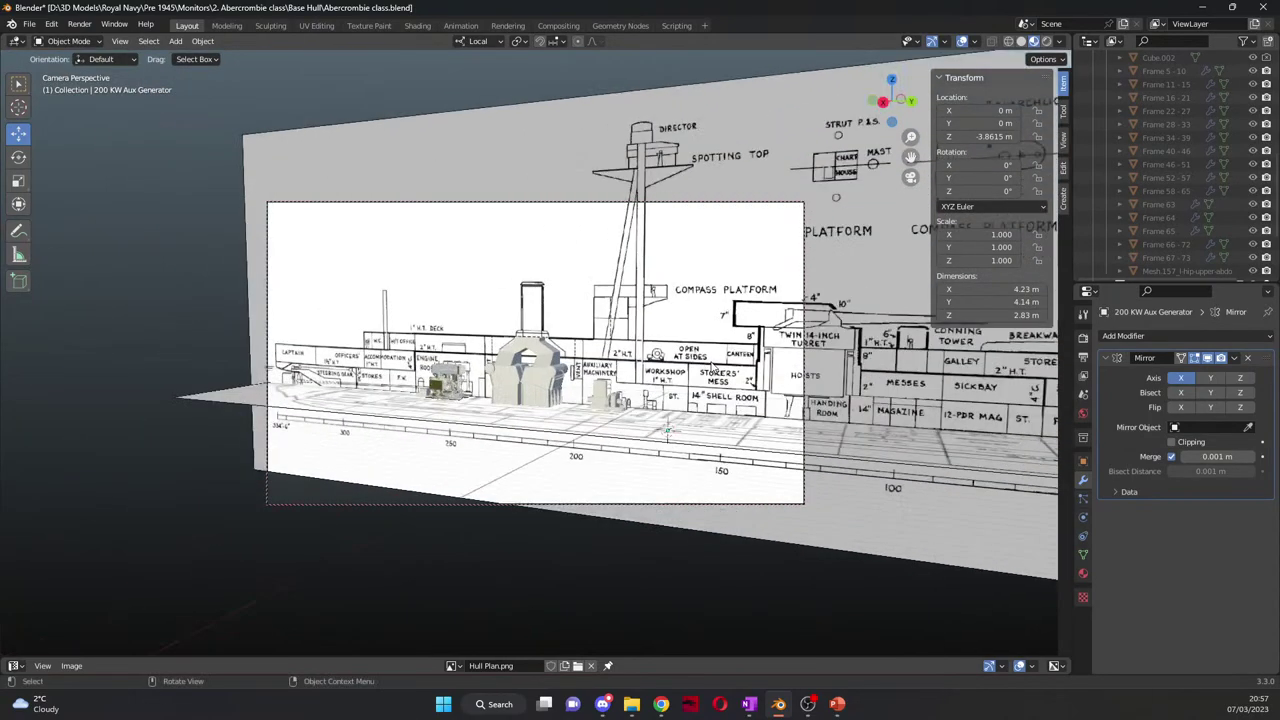
middle_click_drag(666, 431, 690, 366)
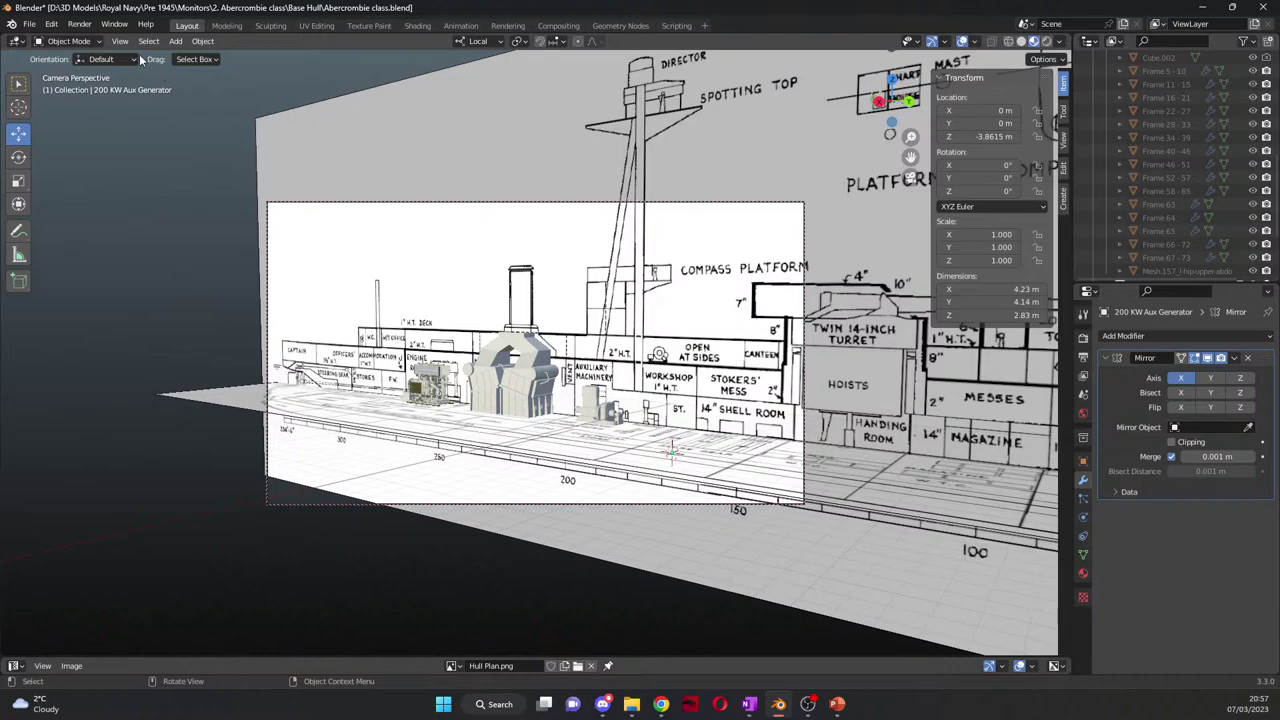
Step: Try to render the framed camera view as a still image
left_click(79, 24)
left_click(117, 40)
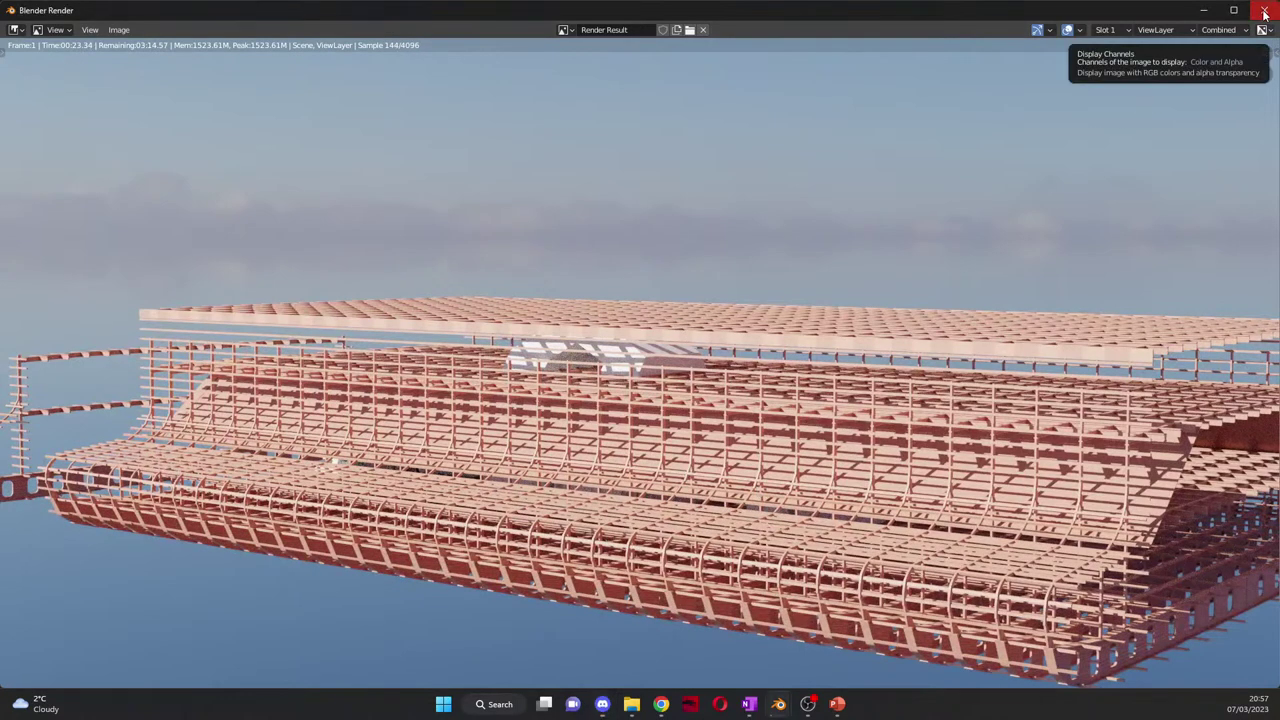
key("Escape")
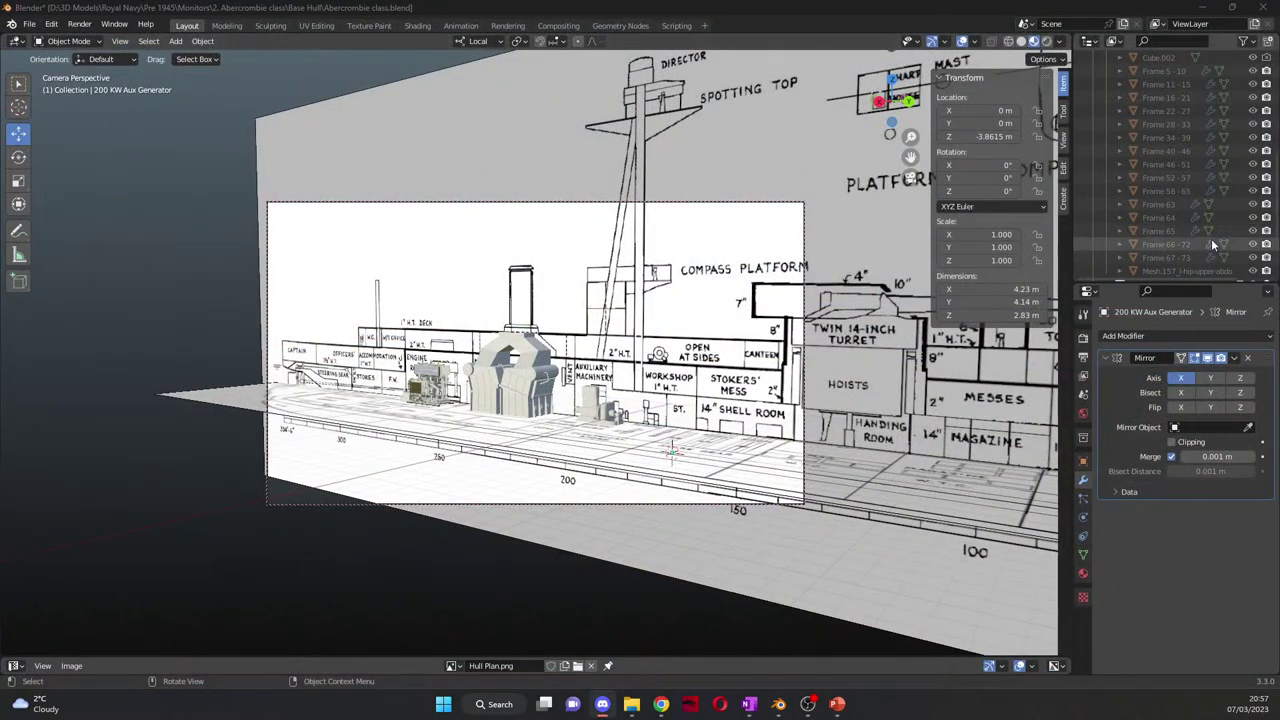
Step: Try excluding the HMS Raglan collection from rendering and render the image again
scroll(1220, 160, "up", 4)
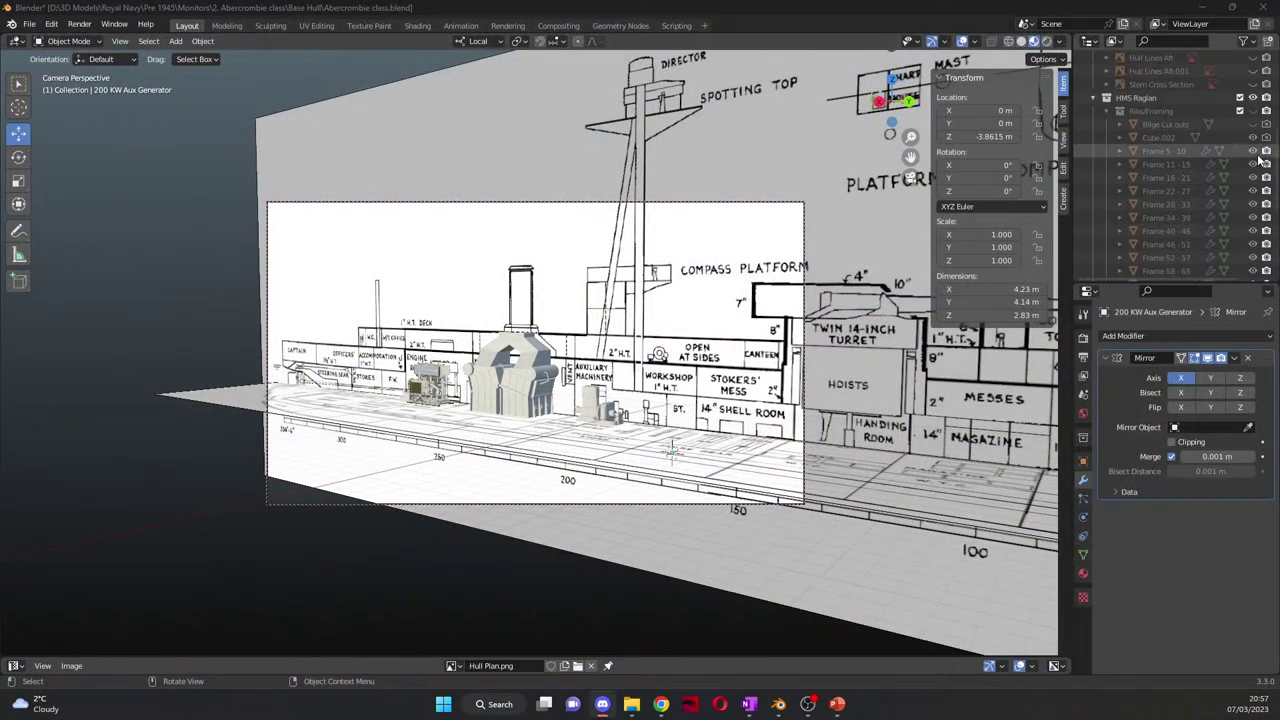
left_click(1266, 99)
left_click(79, 24)
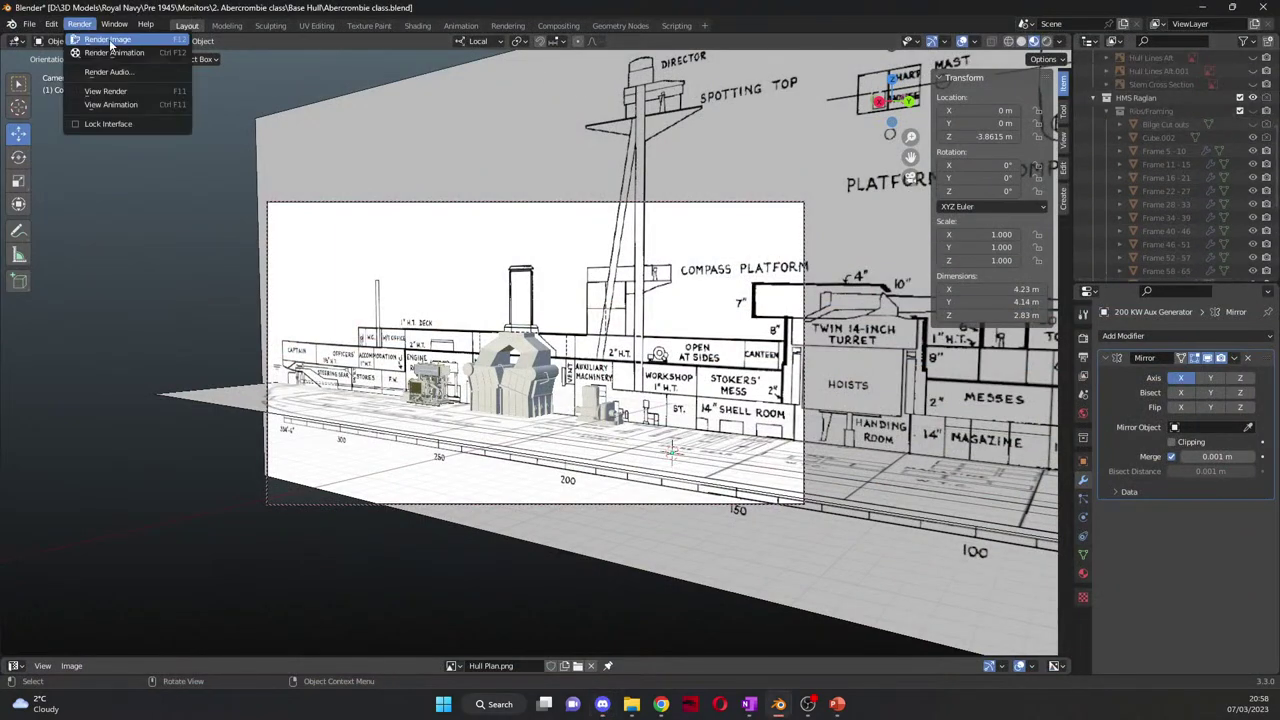
left_click(111, 45)
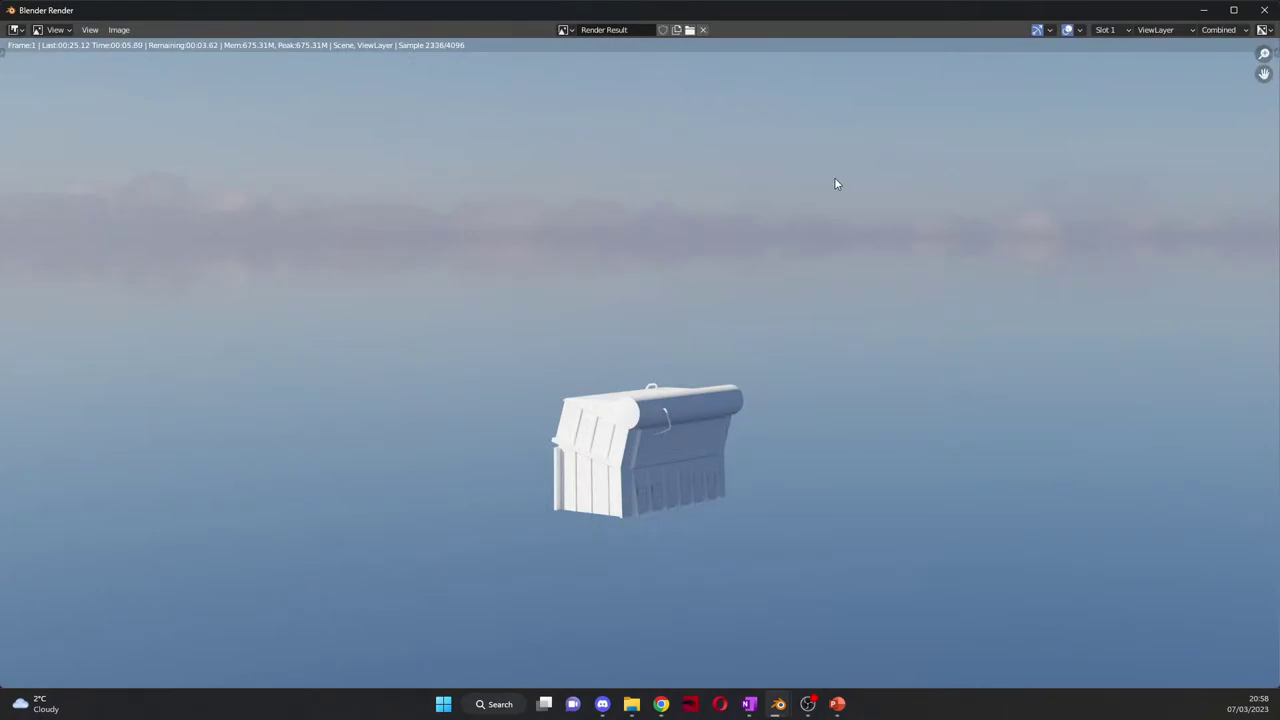
left_click(1266, 10)
Step: Exclude the individual frame meshes in the Ribs/Framing collection from rendering, keeping the Engineering Stuff objects renderable
scroll(1228, 224, "down", 2)
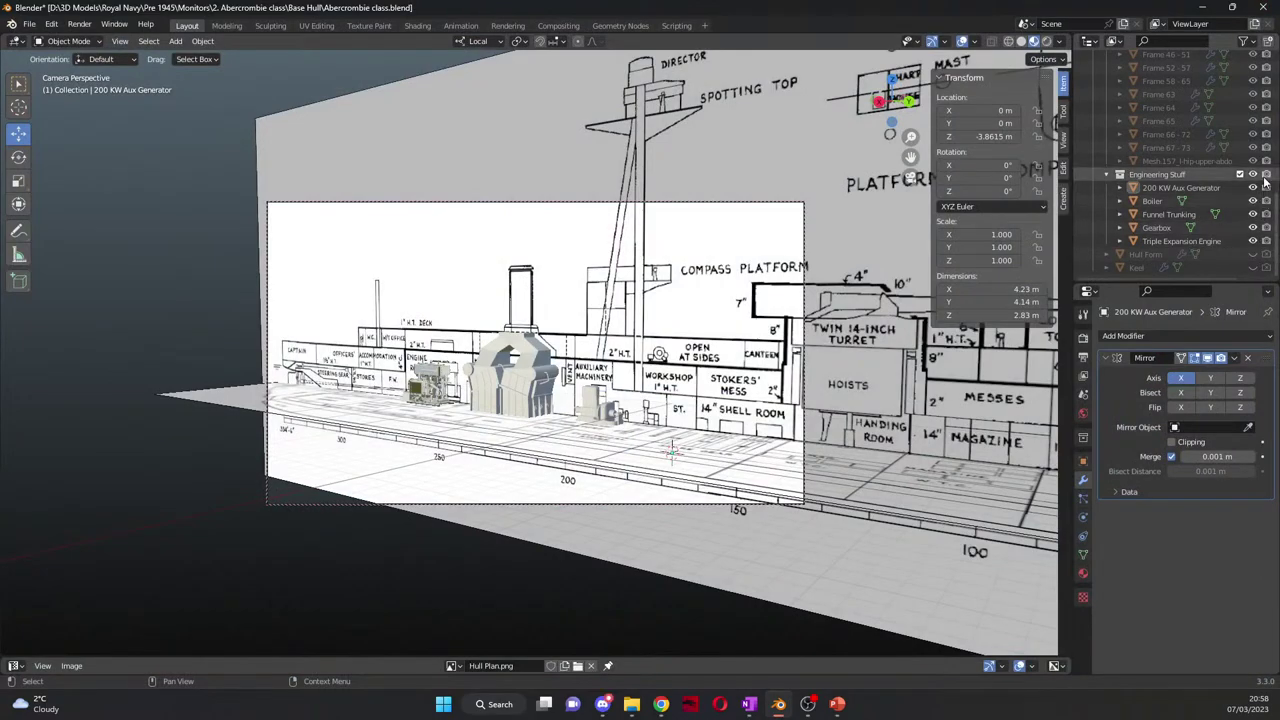
scroll(1264, 181, "up", 5)
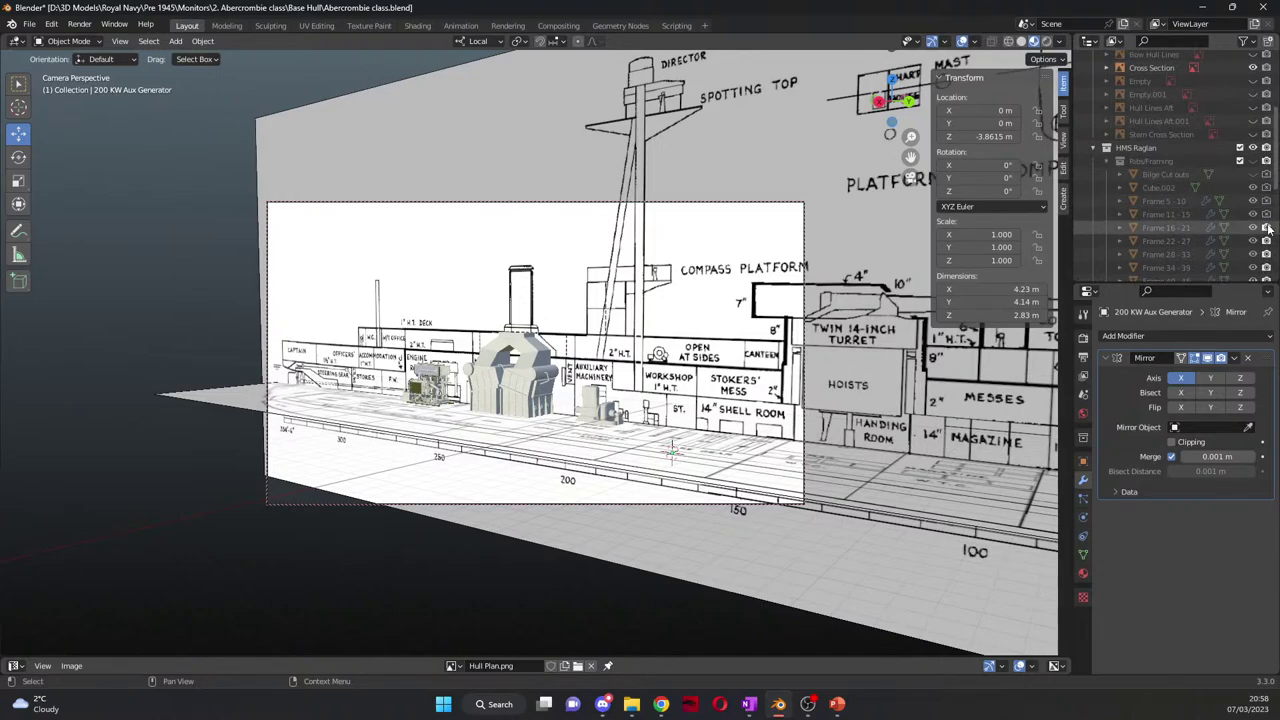
scroll(1266, 268, "down", 2)
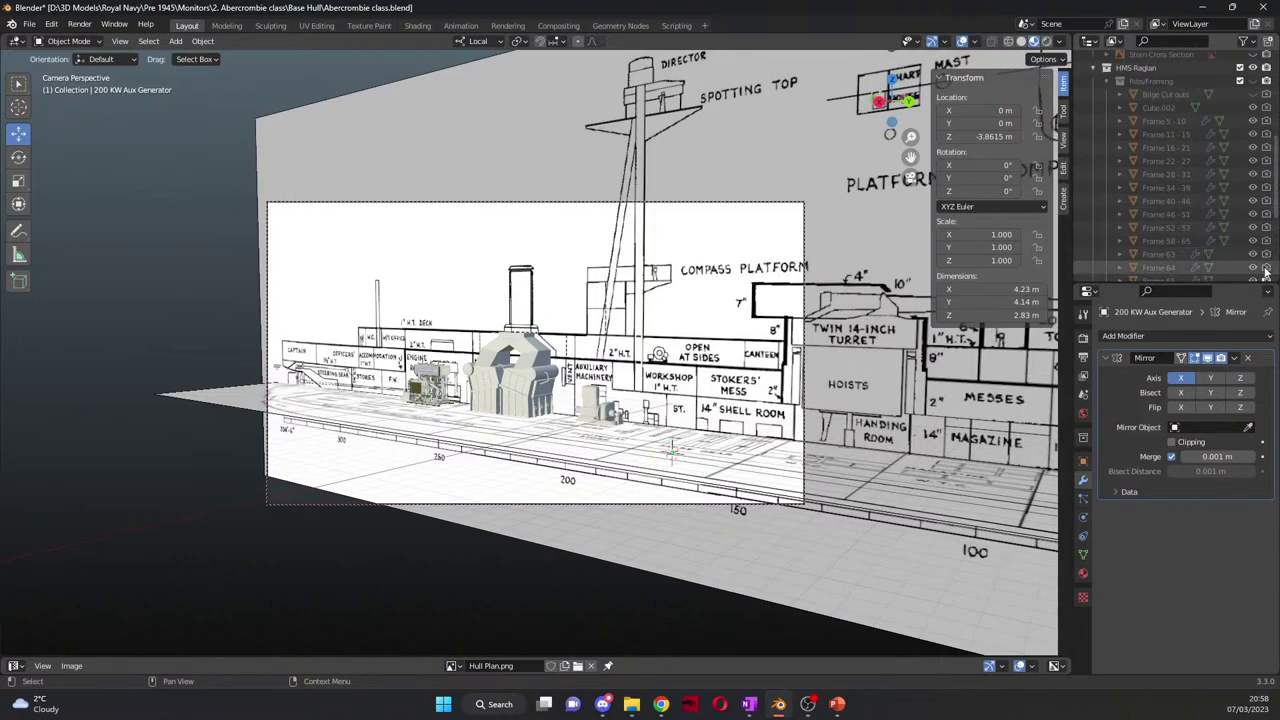
scroll(1266, 256, "down", 2)
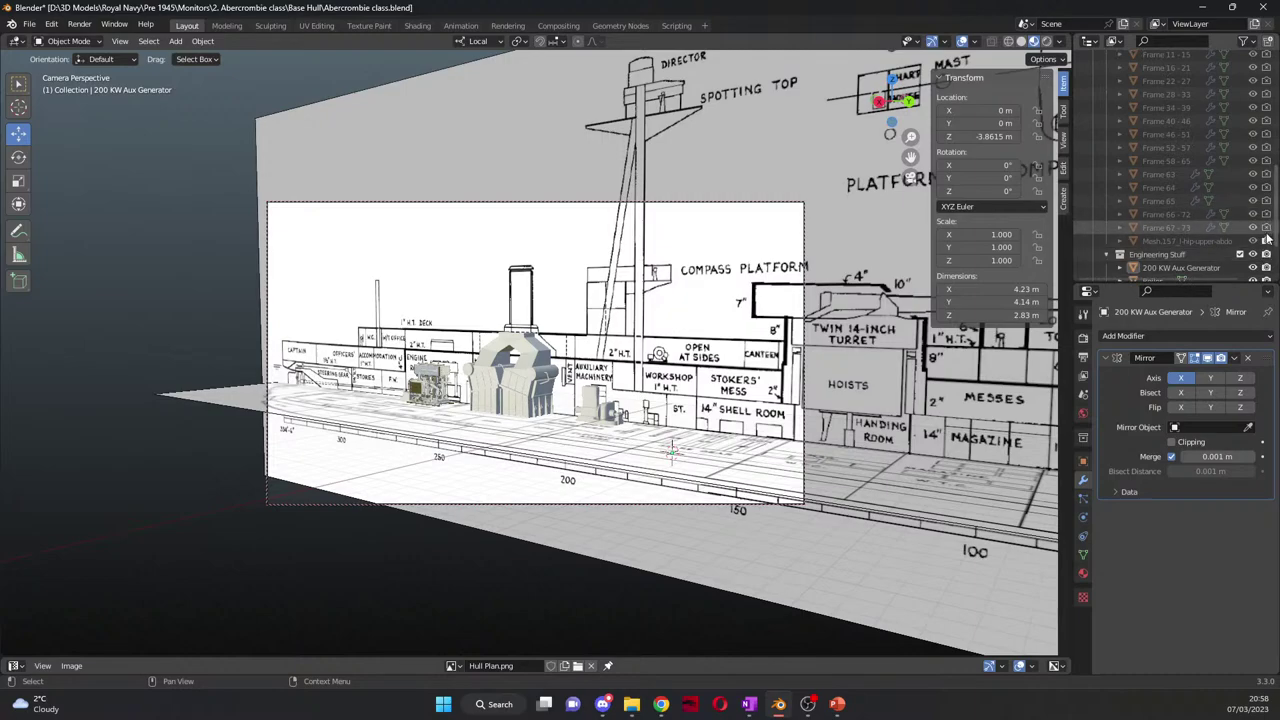
scroll(1205, 258, "down", 2)
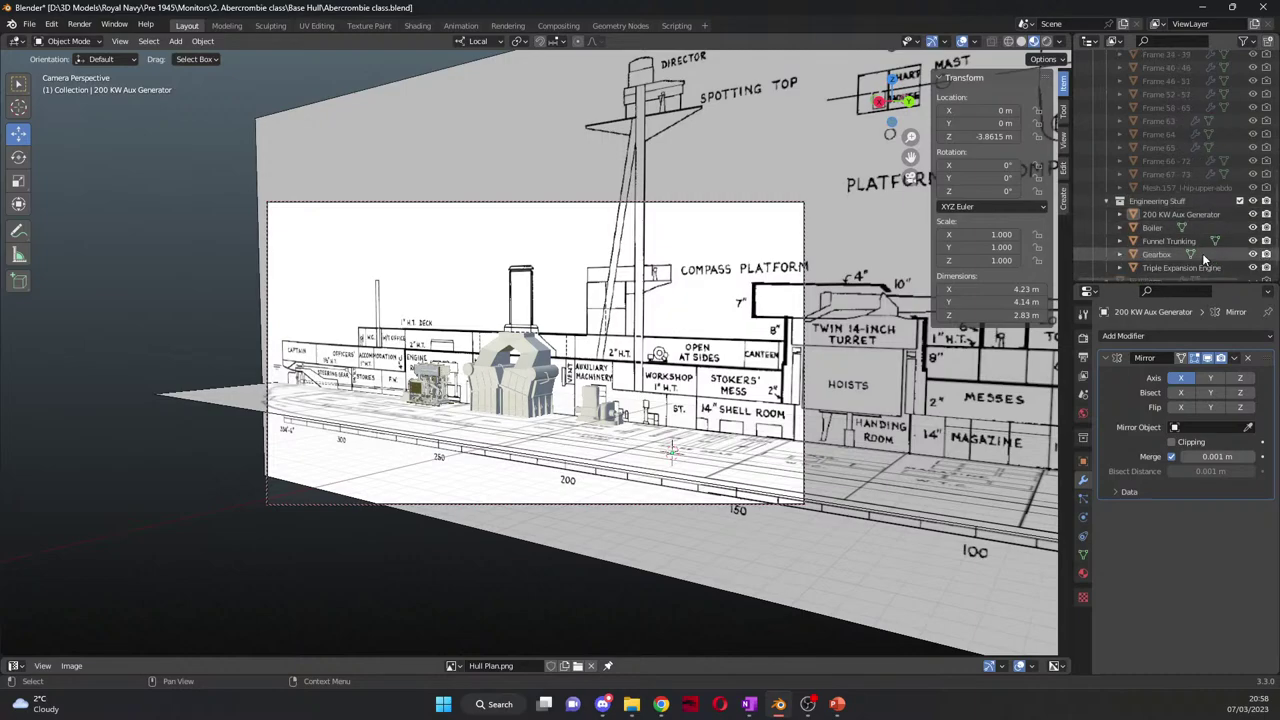
Step: Leave the camera view and render the scene as a still image without the hull framing
left_click(911, 179)
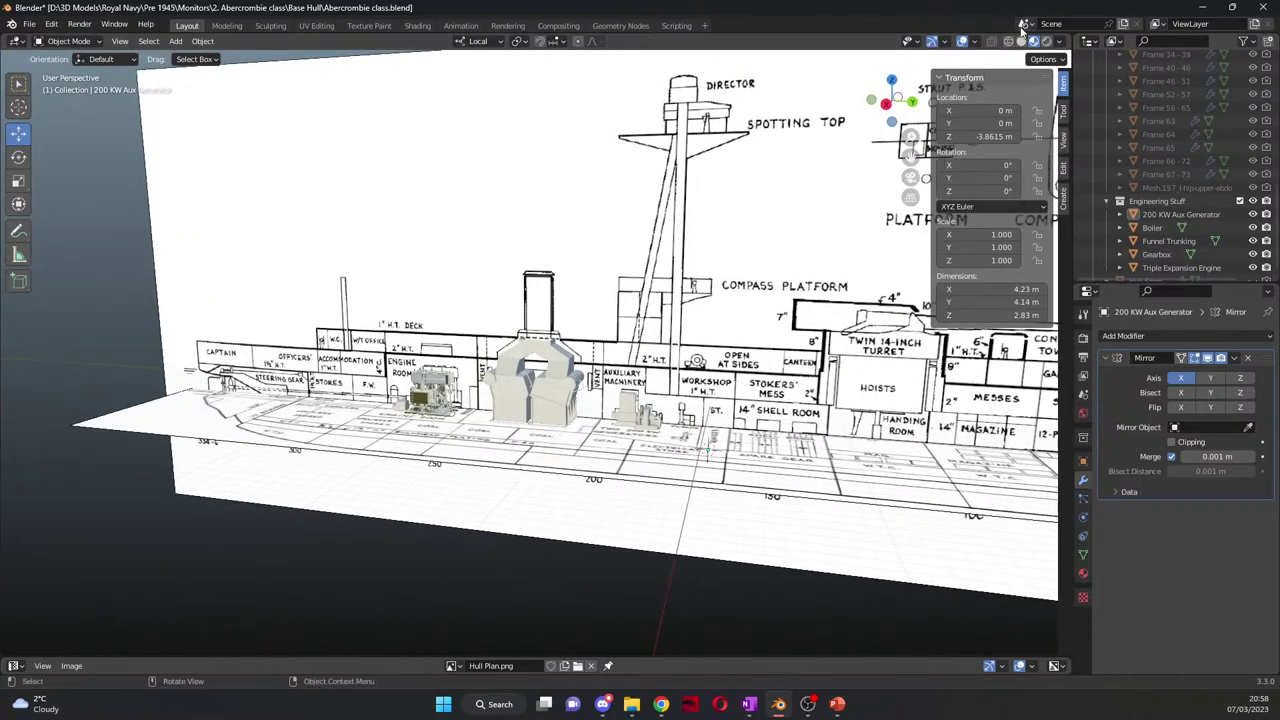
left_click(80, 24)
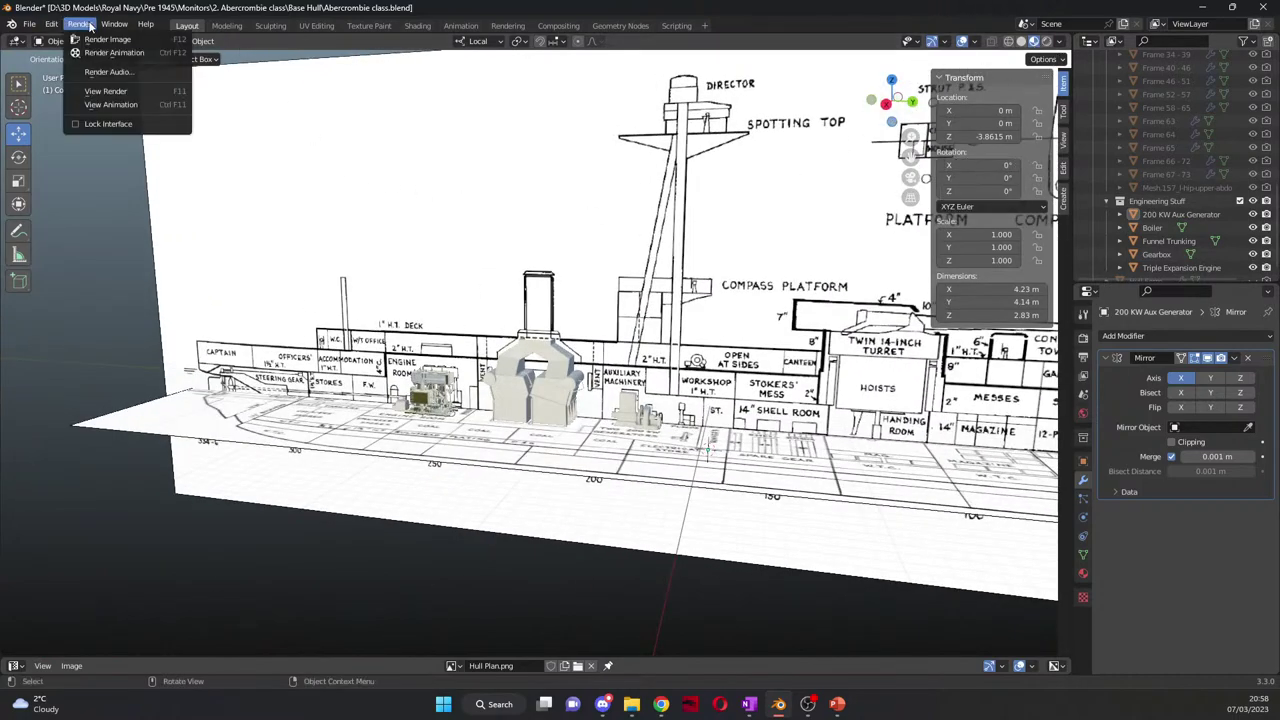
left_click(100, 37)
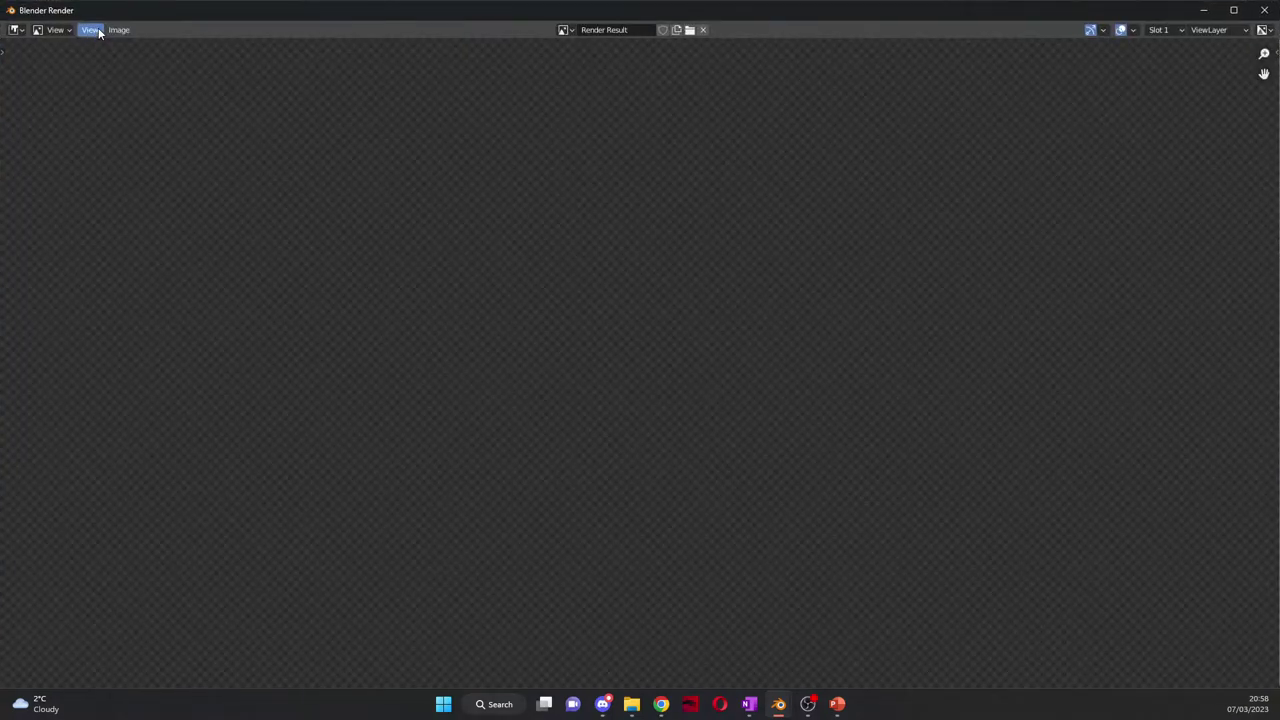
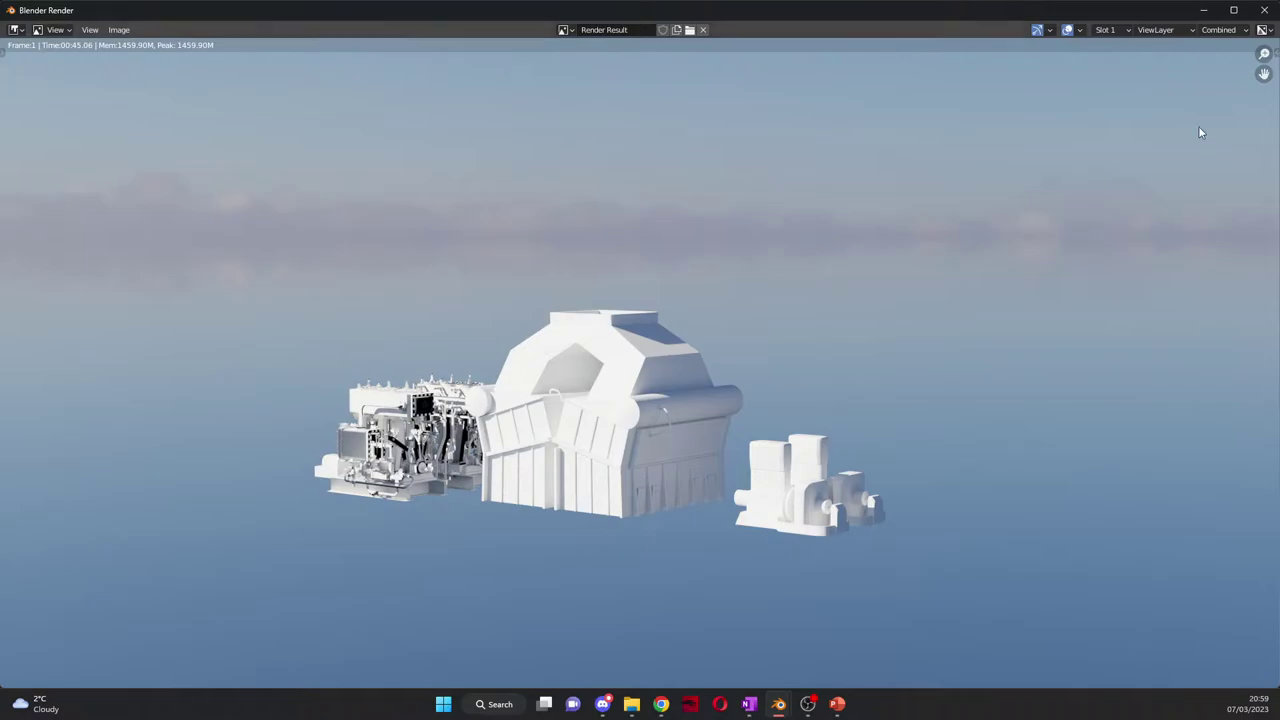
Step: Save the rendered machinery image as "Machinery .png" in the Base Hull folder and close the render window
left_click(119, 29)
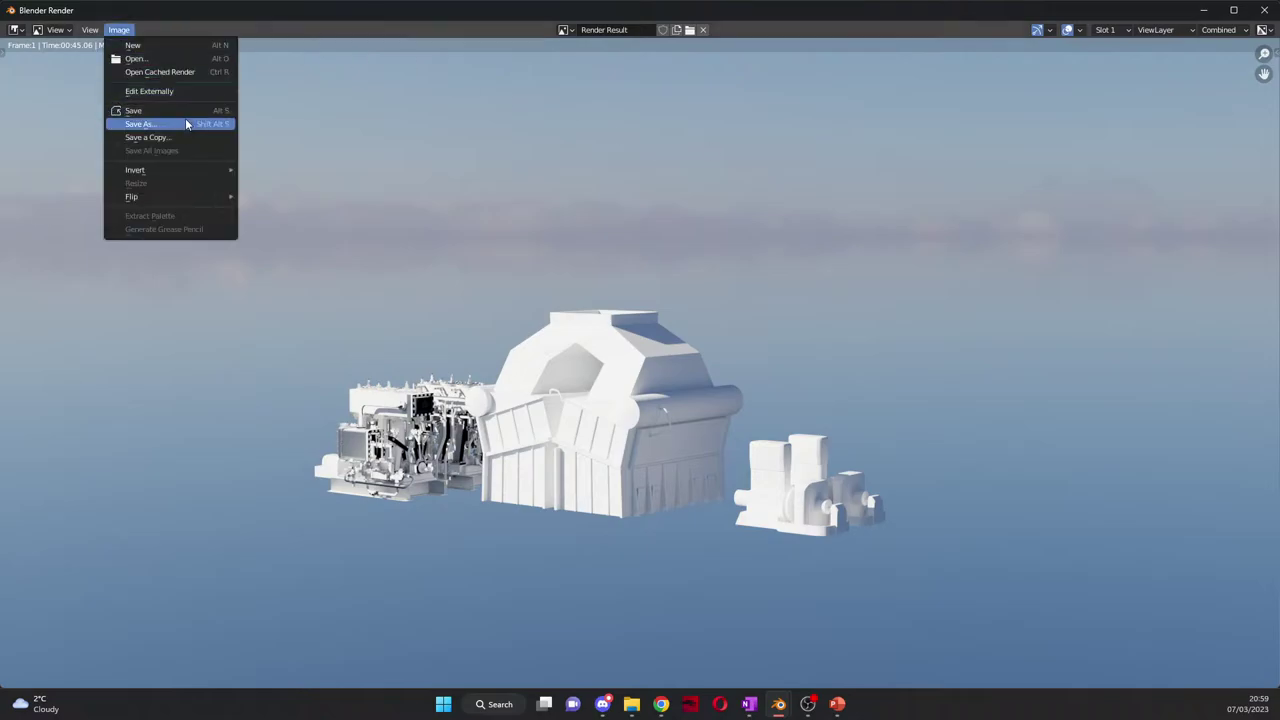
left_click(188, 123)
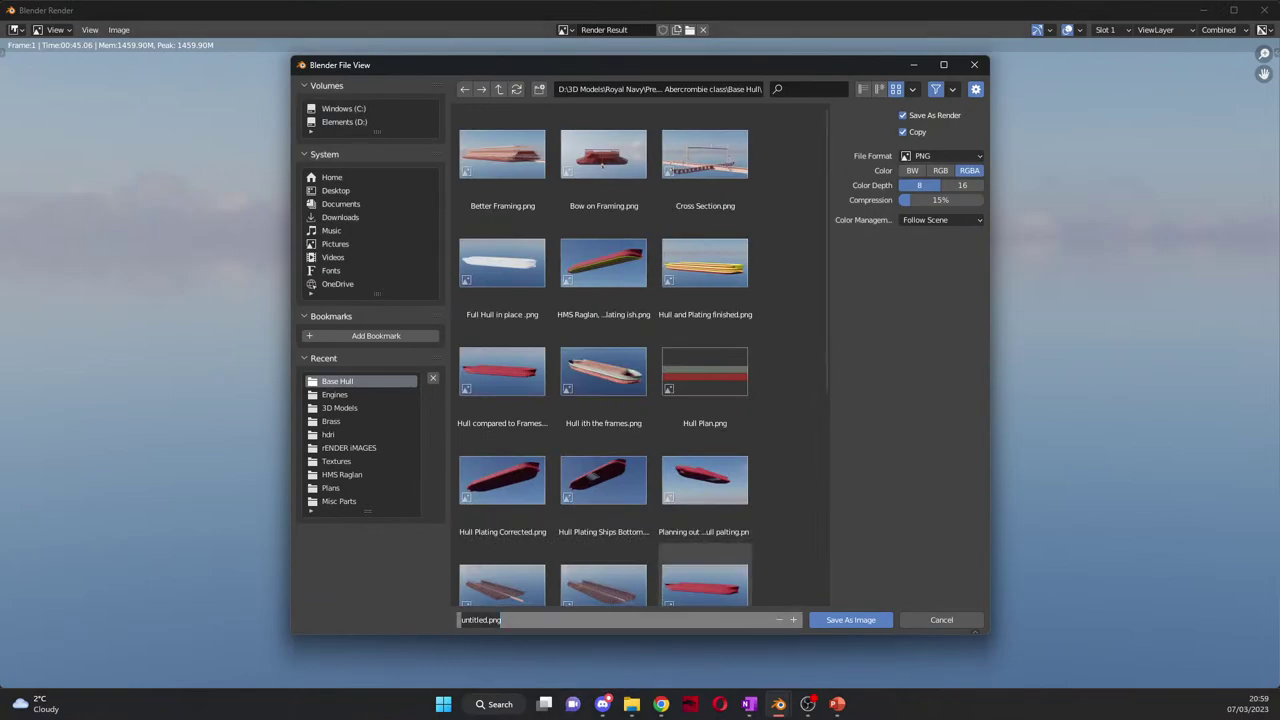
type("mACHE")
key("BackSpace")
key("BackSpace")
key("BackSpace")
key("BackSpace")
key("BackSpace")
key("Return")
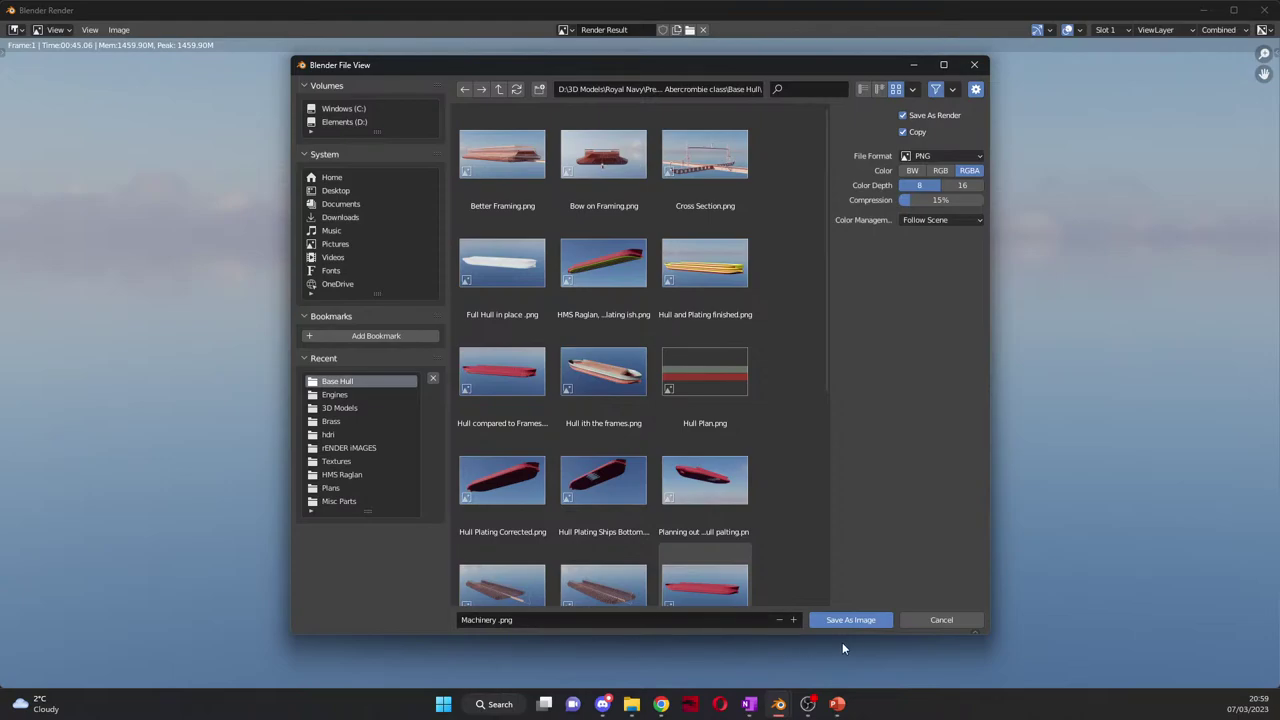
left_click(866, 621)
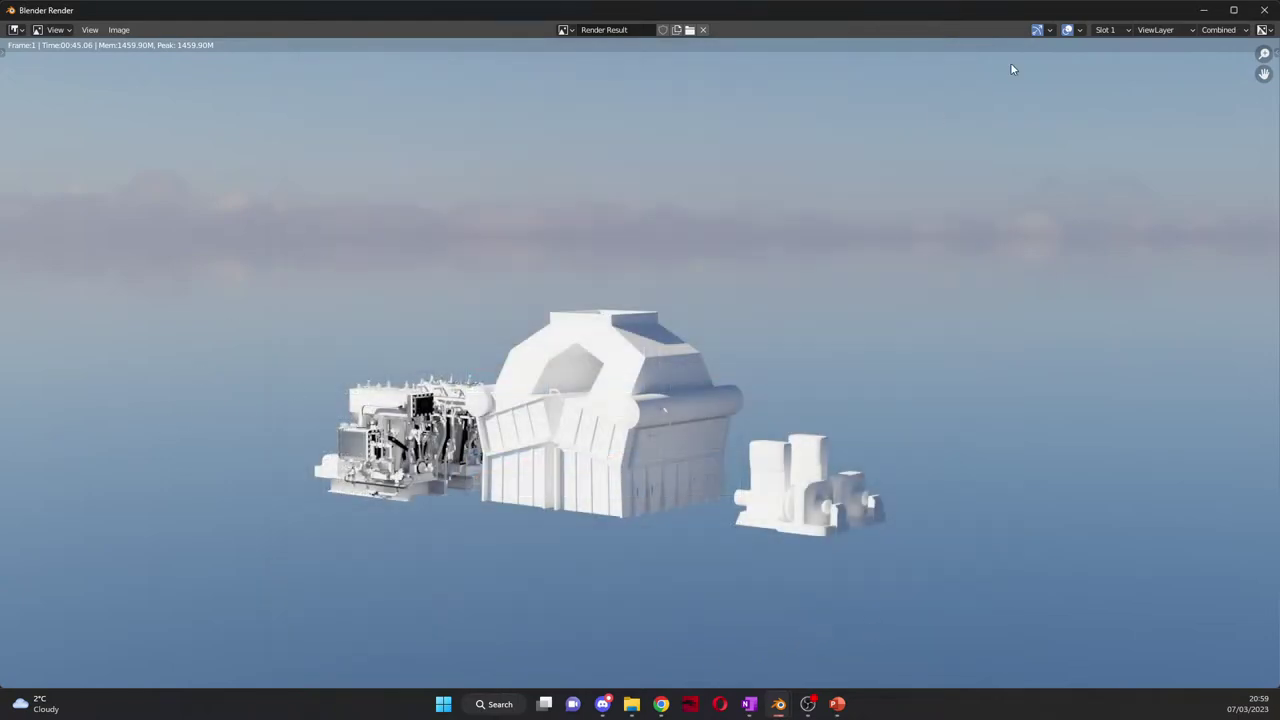
left_click(1264, 10)
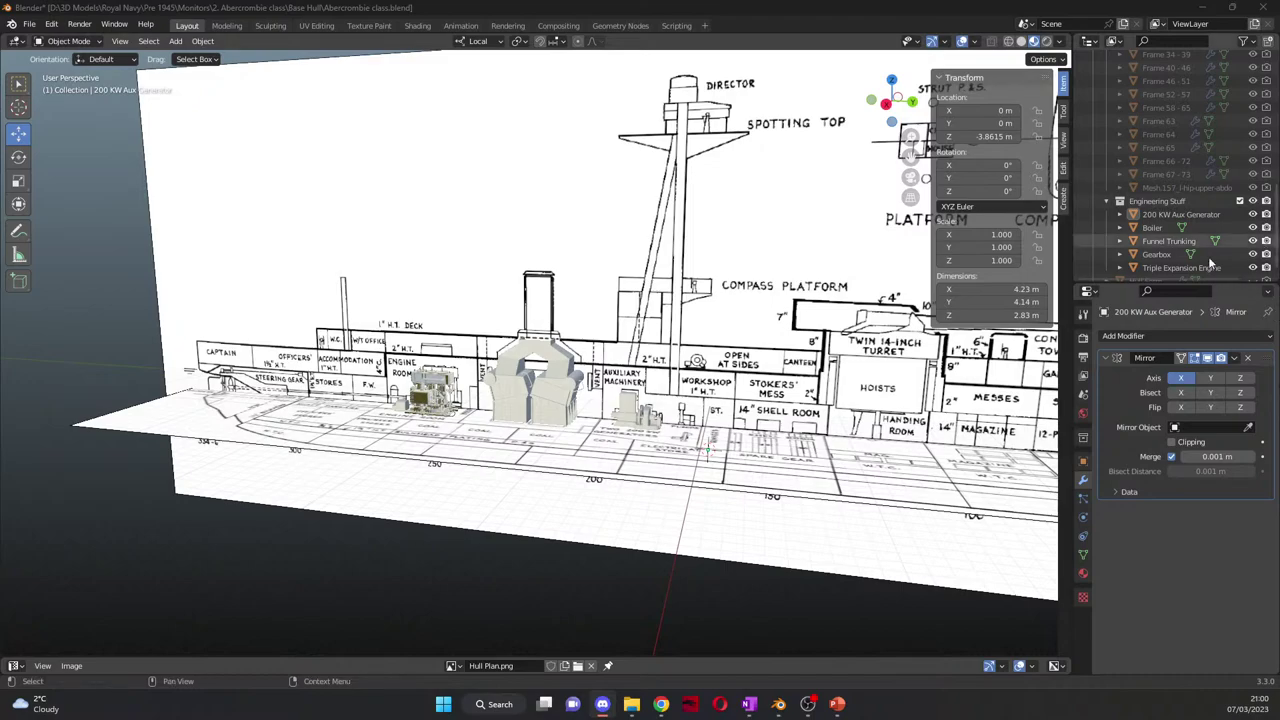
Step: Join the two boilers beneath the funnel trunking into a single object
scroll(538, 453, "up", 8)
mouse_move(549, 468)
middle_mouse_down()
mouse_move(579, 443)
mouse_move(549, 452)
middle_mouse_up()
left_click(537, 448)
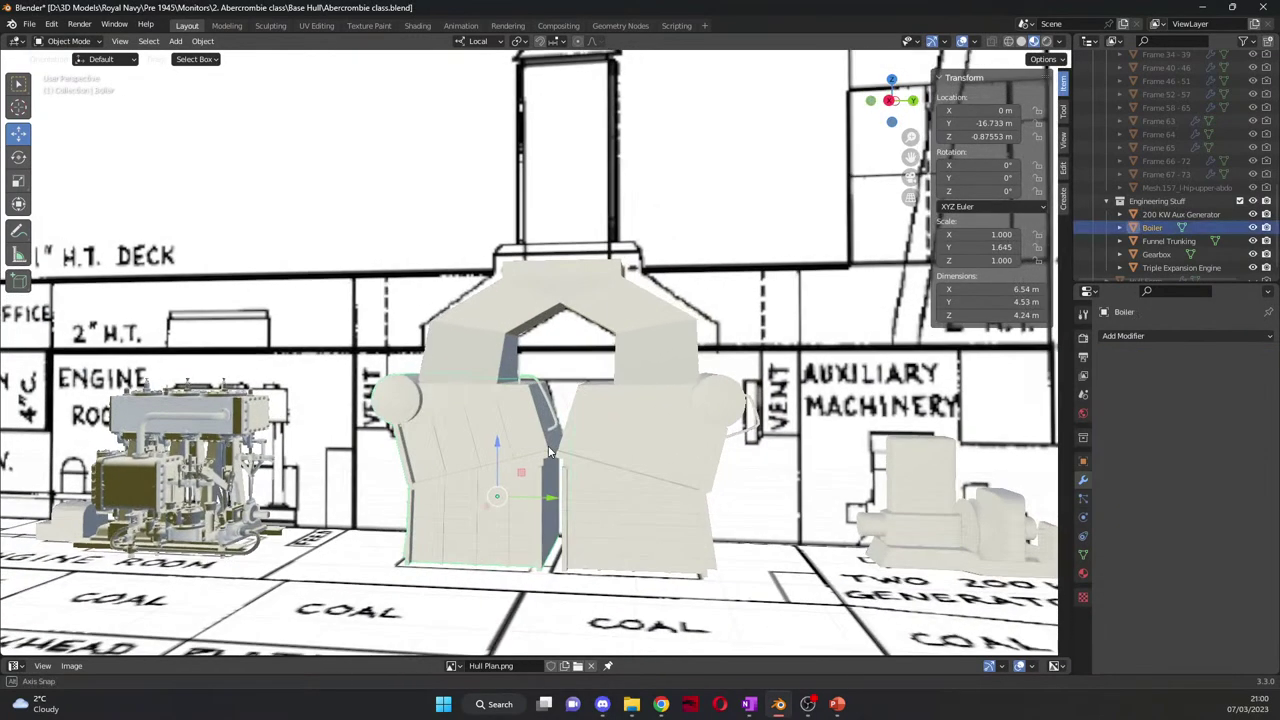
left_click(621, 463, "shift")
key("ctrl+j")
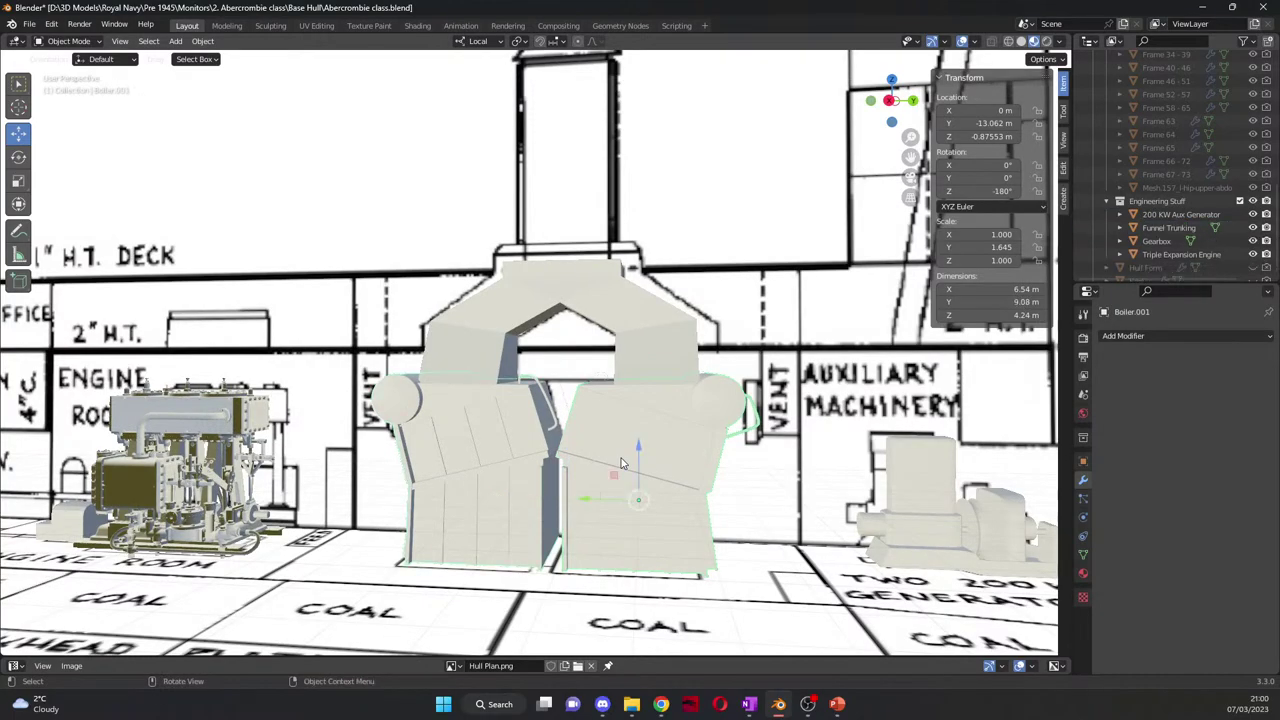
middle_click_drag(620, 463, 488, 502)
right_click(488, 502)
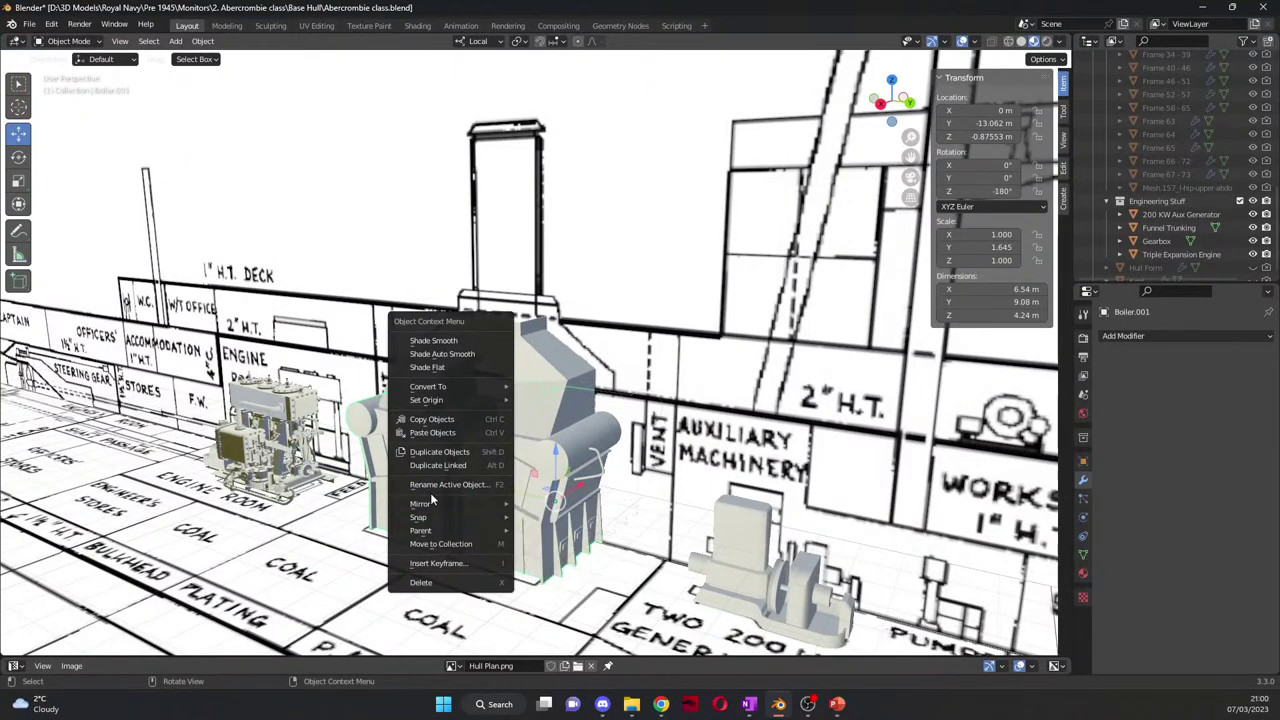
Step: Enlarge the lower image area and set it to the UV Editor
left_click_drag(398, 658, 398, 270)
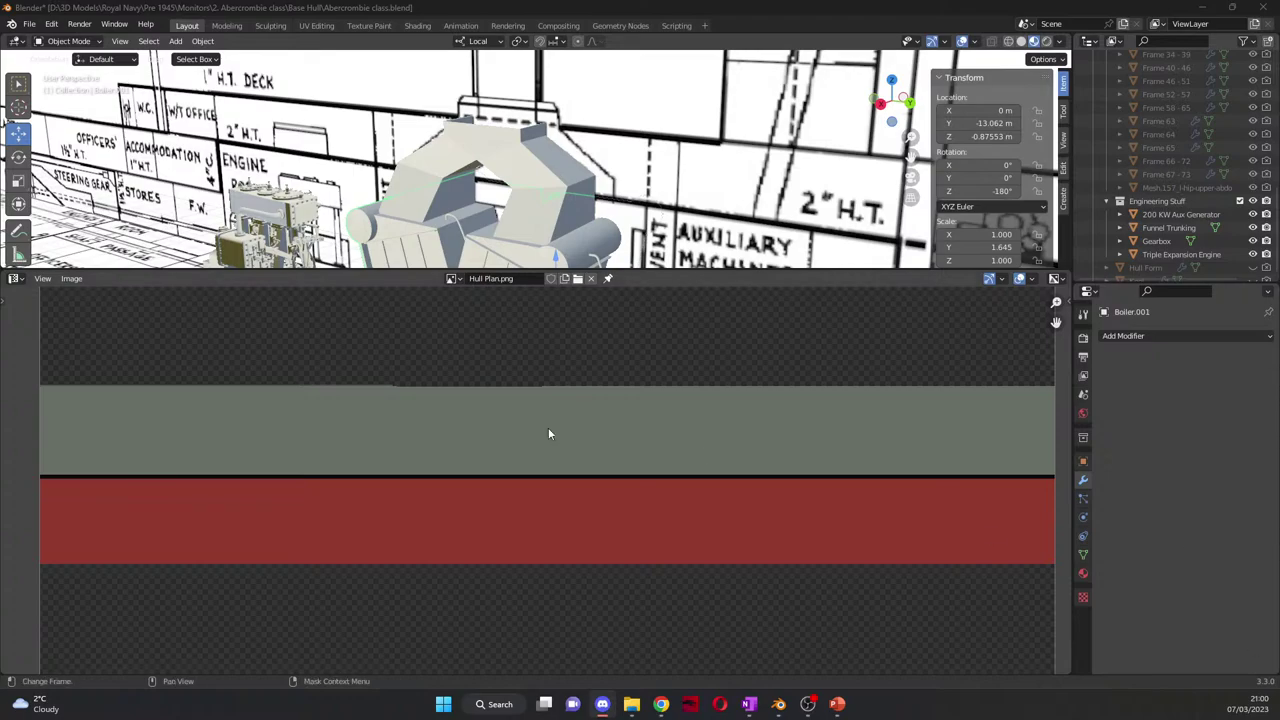
left_click(14, 278)
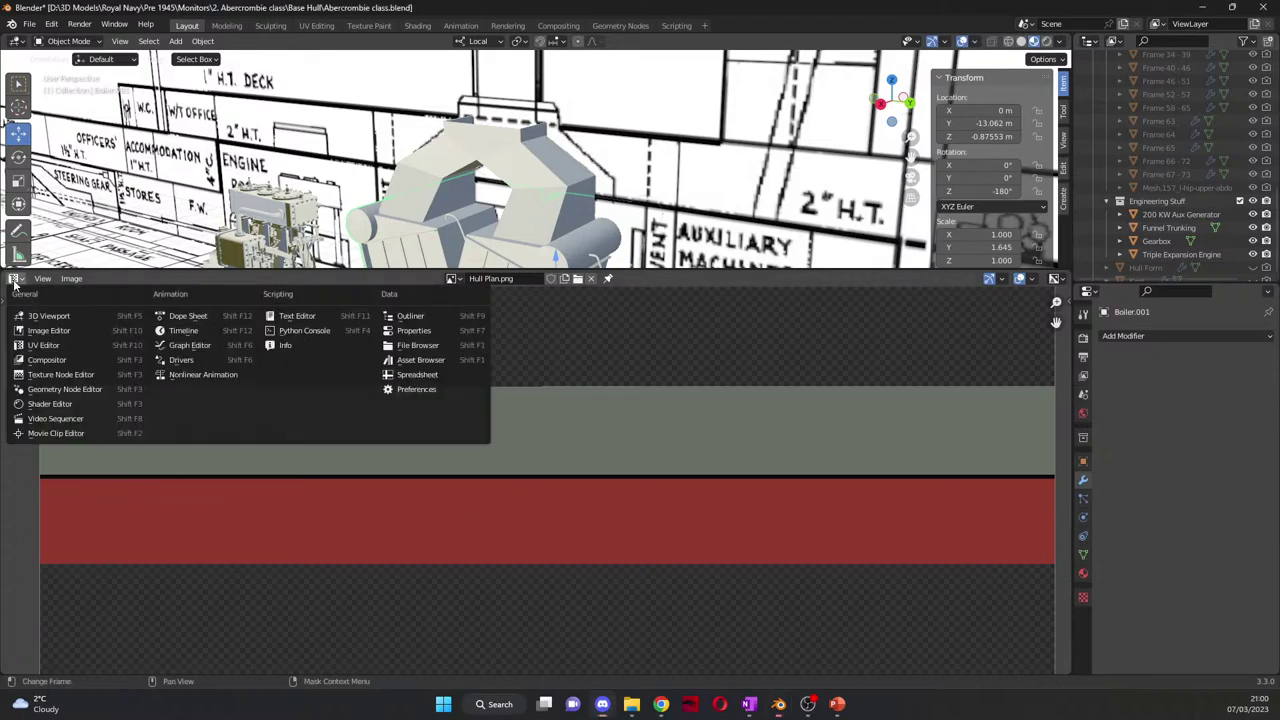
left_click(62, 349)
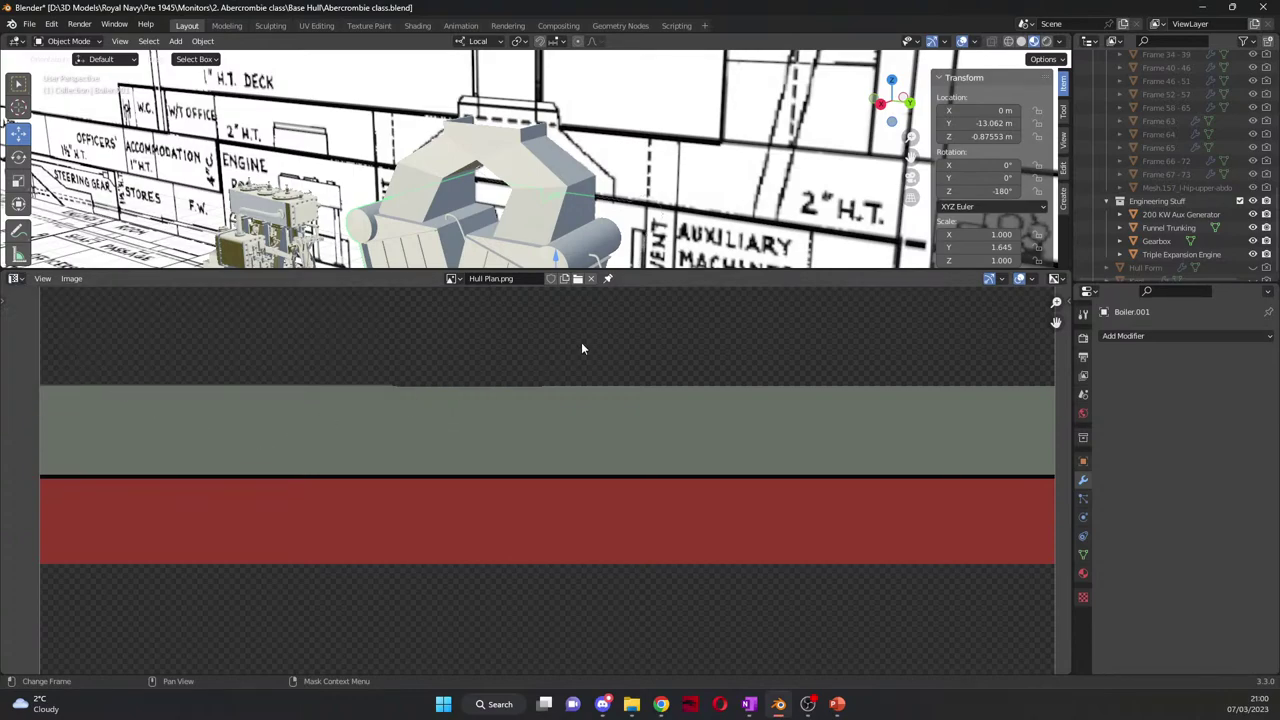
Step: Enter Edit Mode on the joined boilers, select all their geometry, and switch to face selection in the right orthographic view
right_click(530, 227)
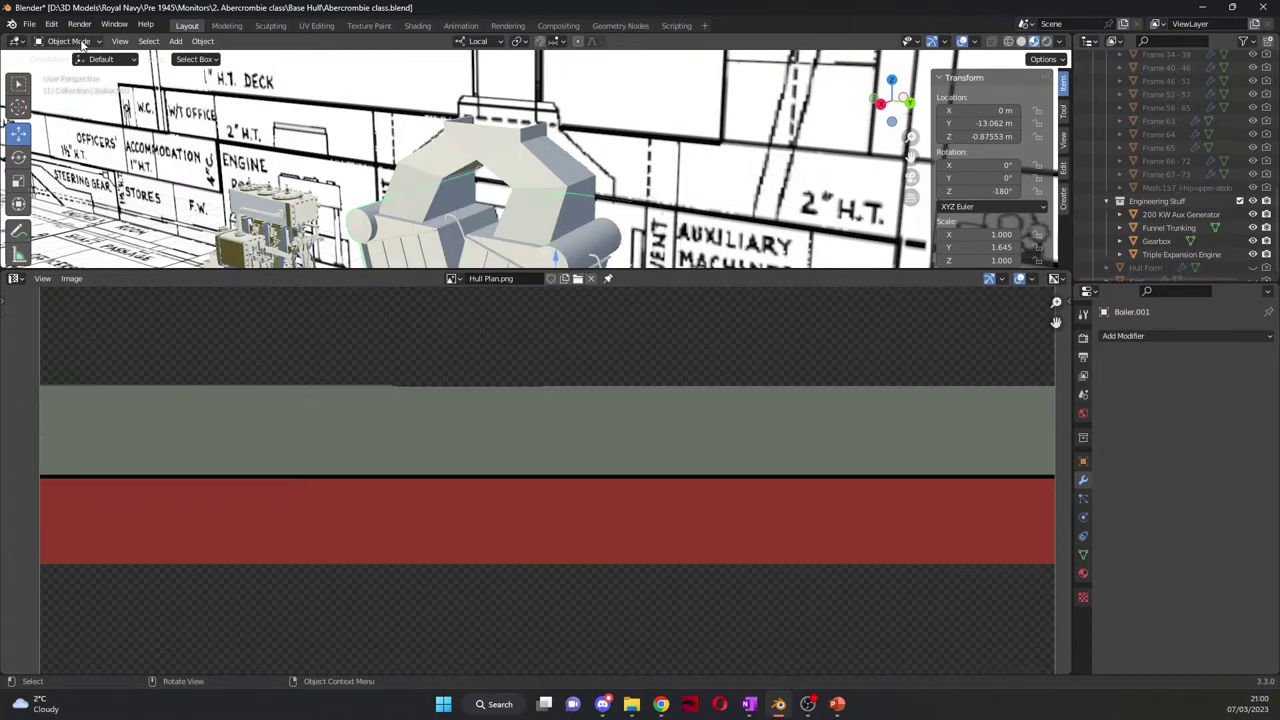
key("Tab")
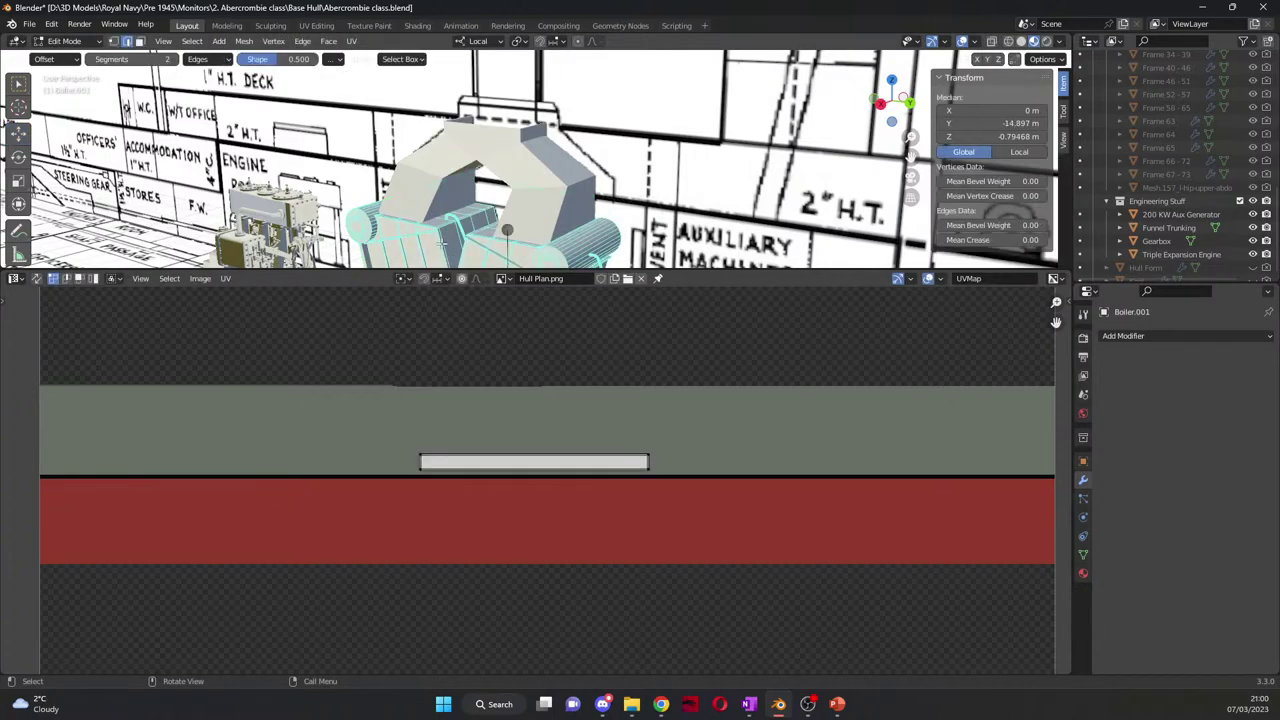
key("a")
right_click(555, 207)
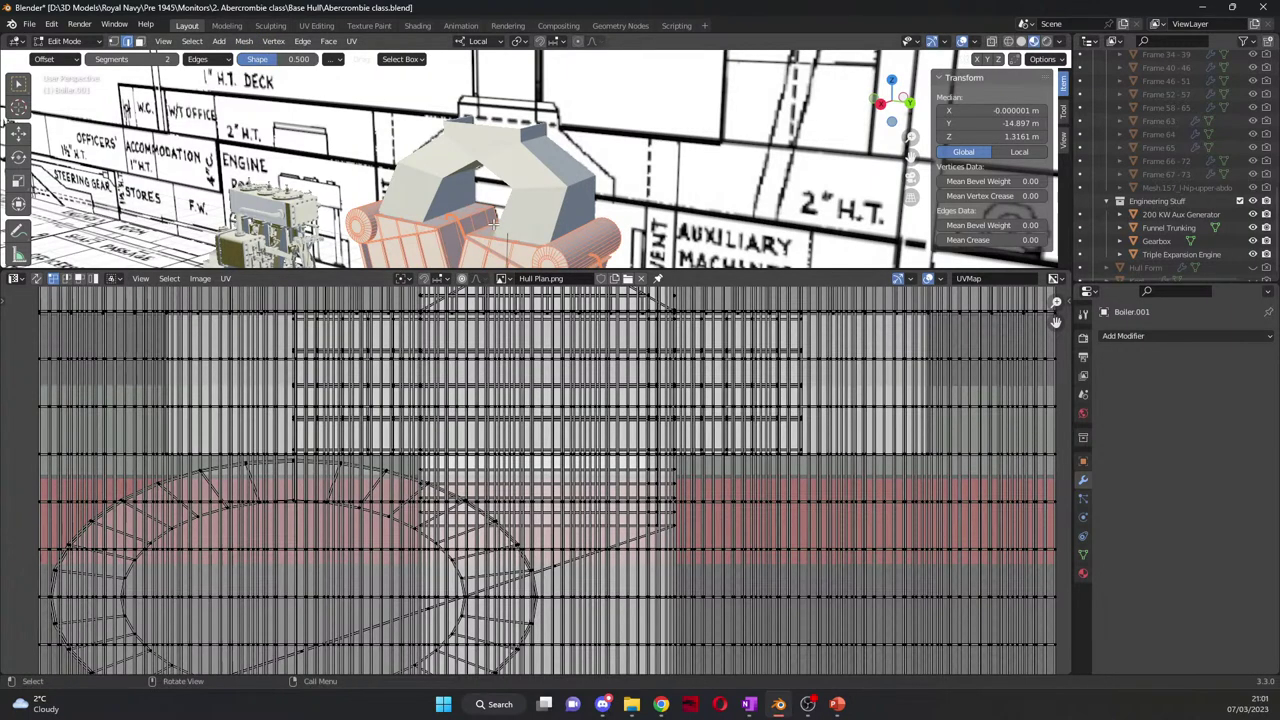
middle_click_drag(541, 200, 581, 183)
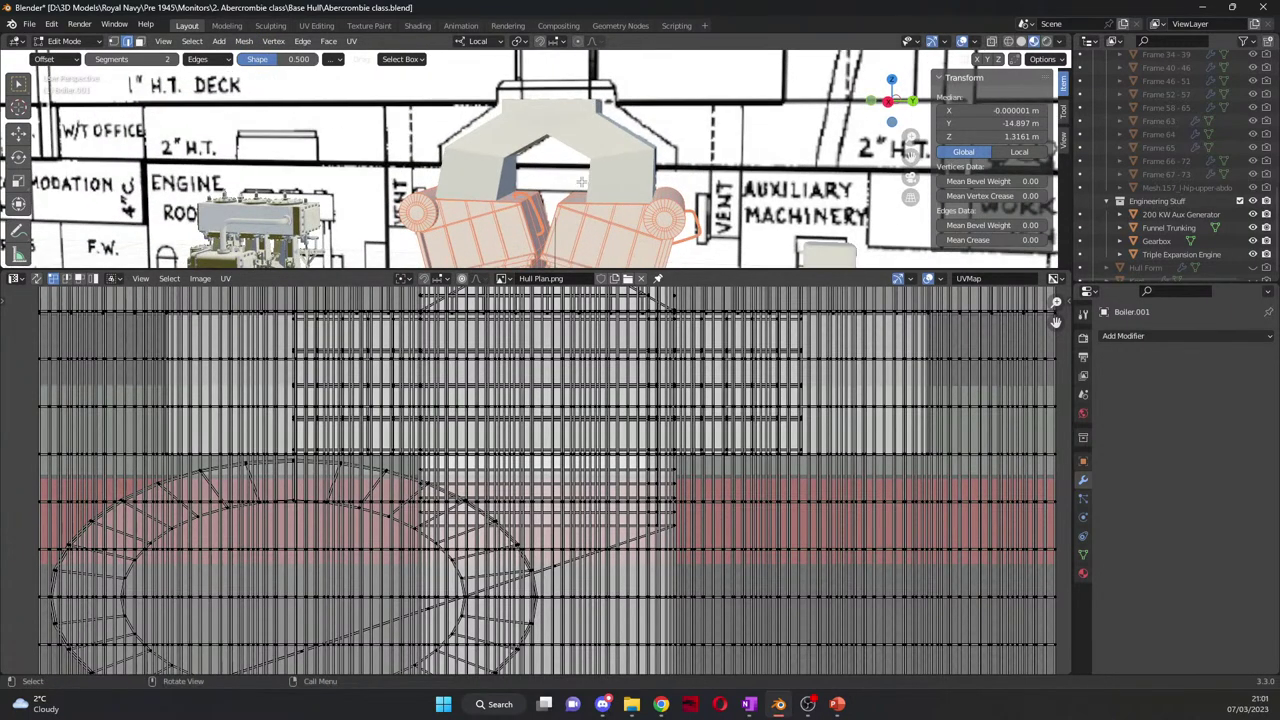
key("KP_1")
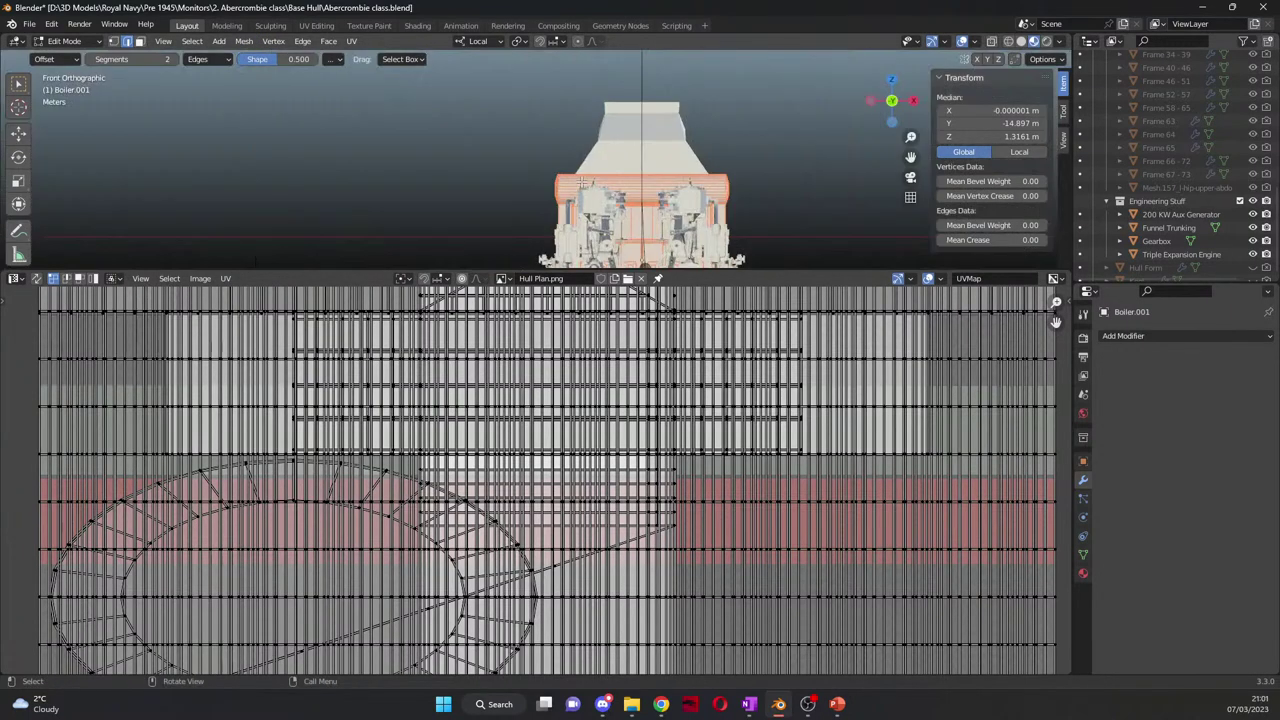
key("KP_3")
scroll(555, 205, "down", 2)
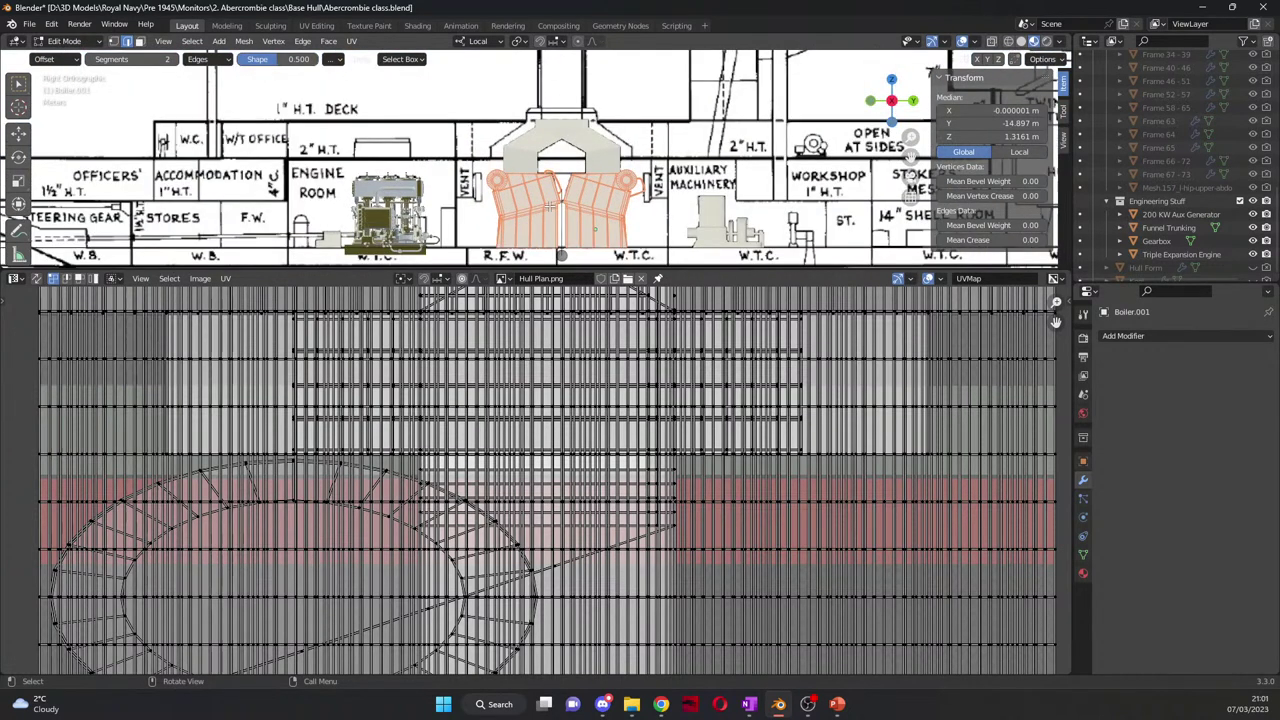
right_click(555, 205)
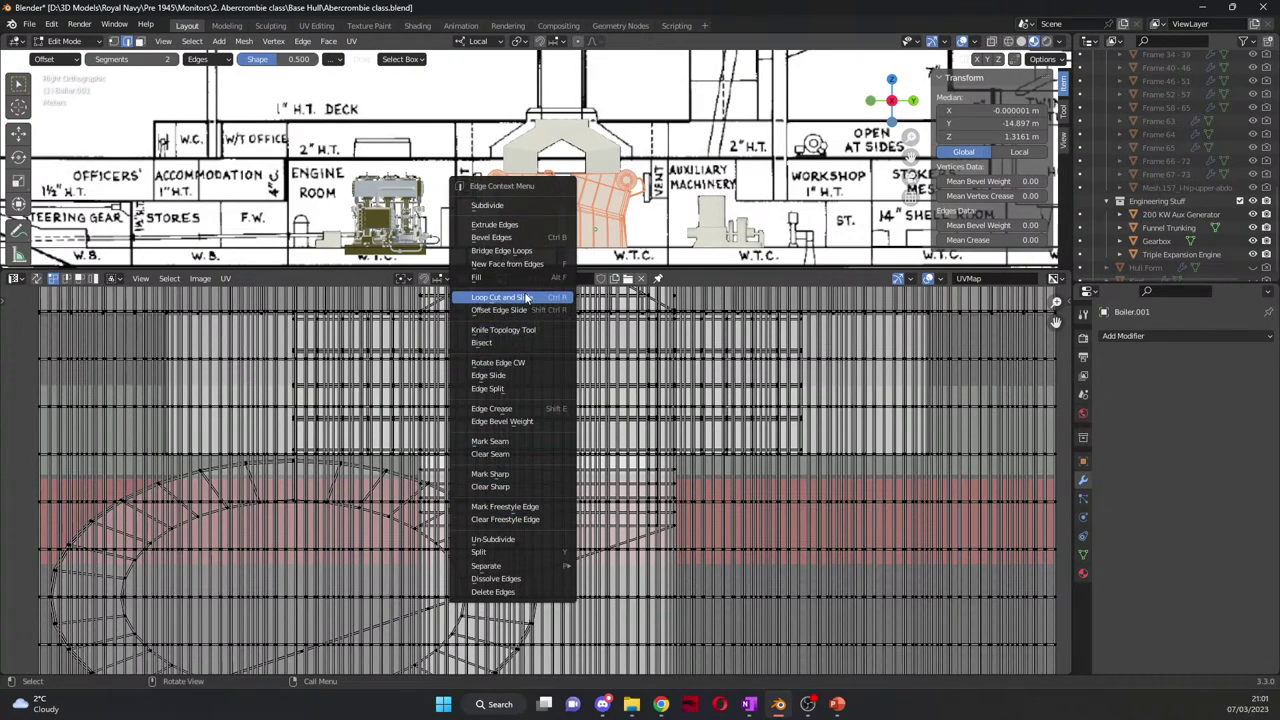
left_click(140, 41)
Step: Unwrap all the selected boiler faces with Cube Projection
right_click(632, 218)
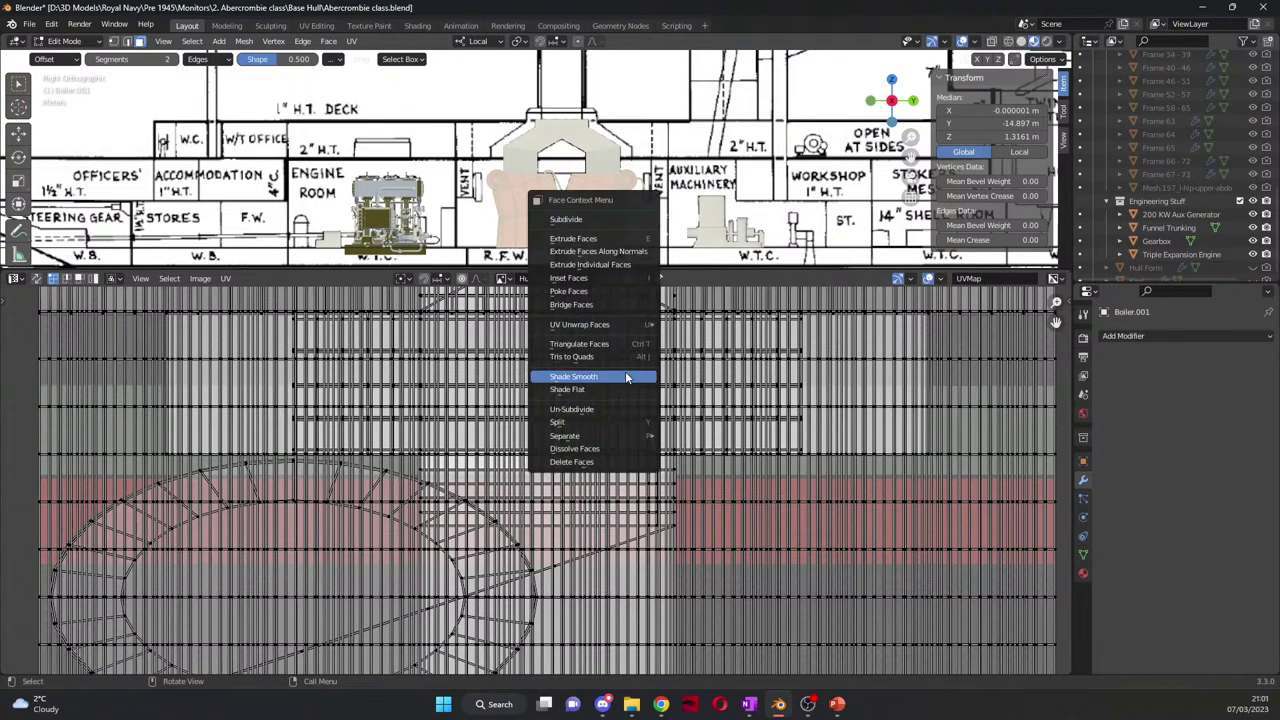
mouse_move(626, 325)
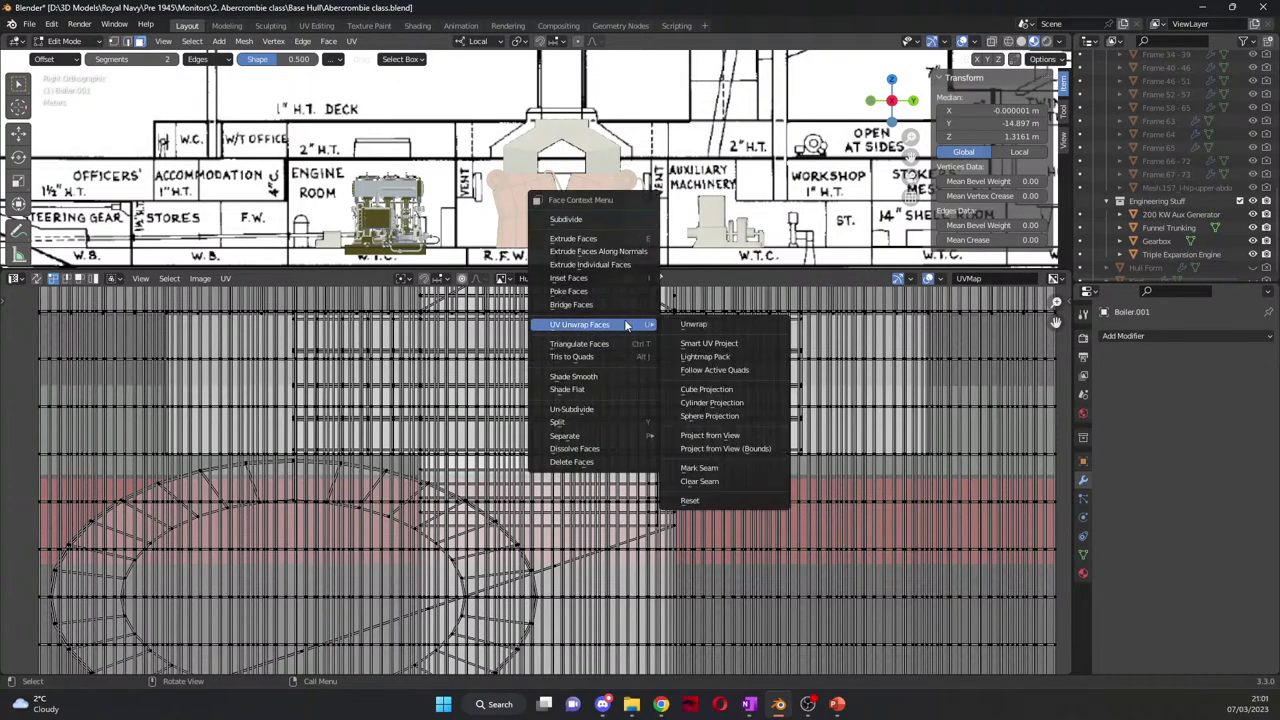
left_click(745, 392)
Step: Examine the cube-projected UV layout of the boilers for overlapping and separable parts
scroll(645, 532, "down", 5)
scroll(637, 541, "up", 4)
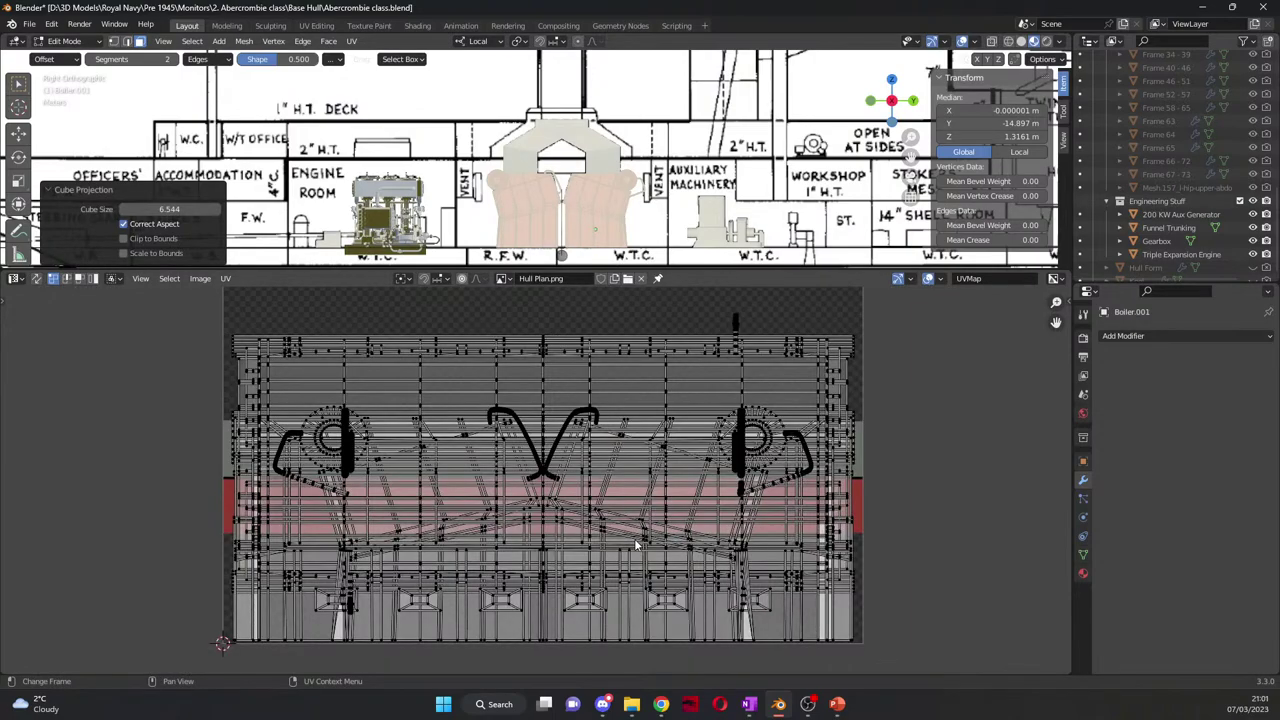
scroll(635, 545, "down", 4)
scroll(636, 549, "up", 4)
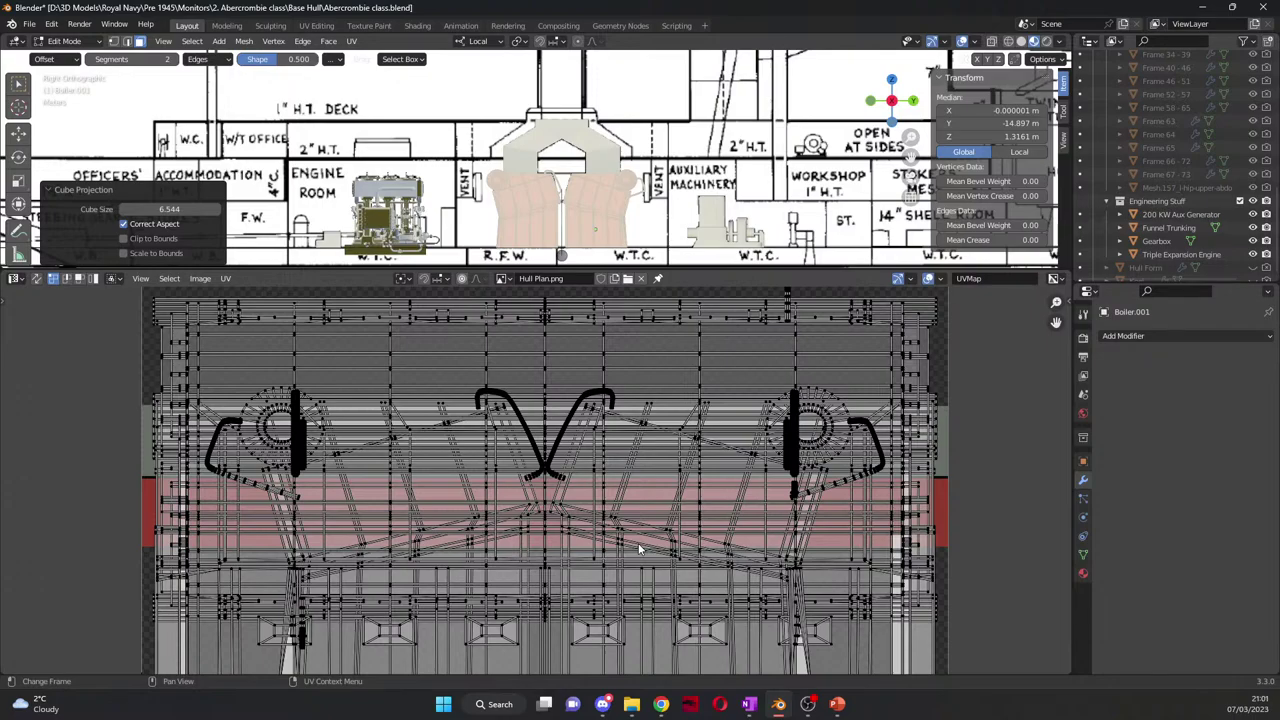
scroll(638, 543, "down", 1)
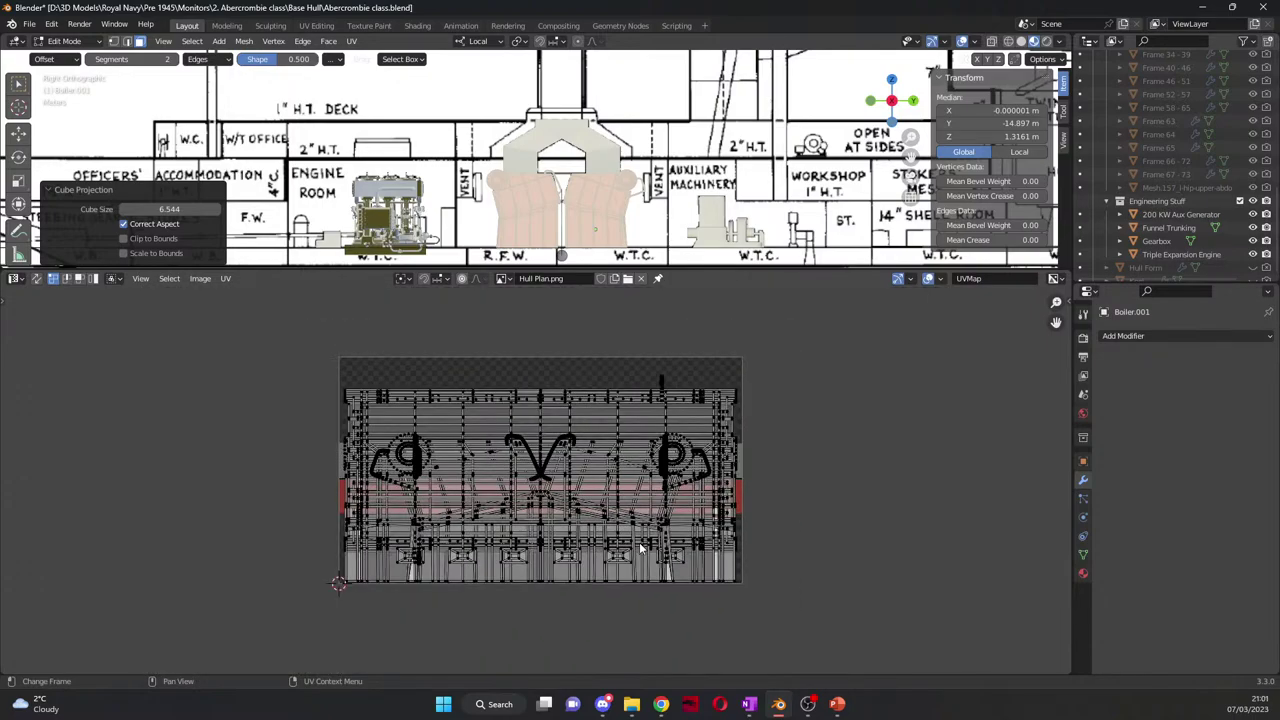
scroll(640, 542, "up", 1)
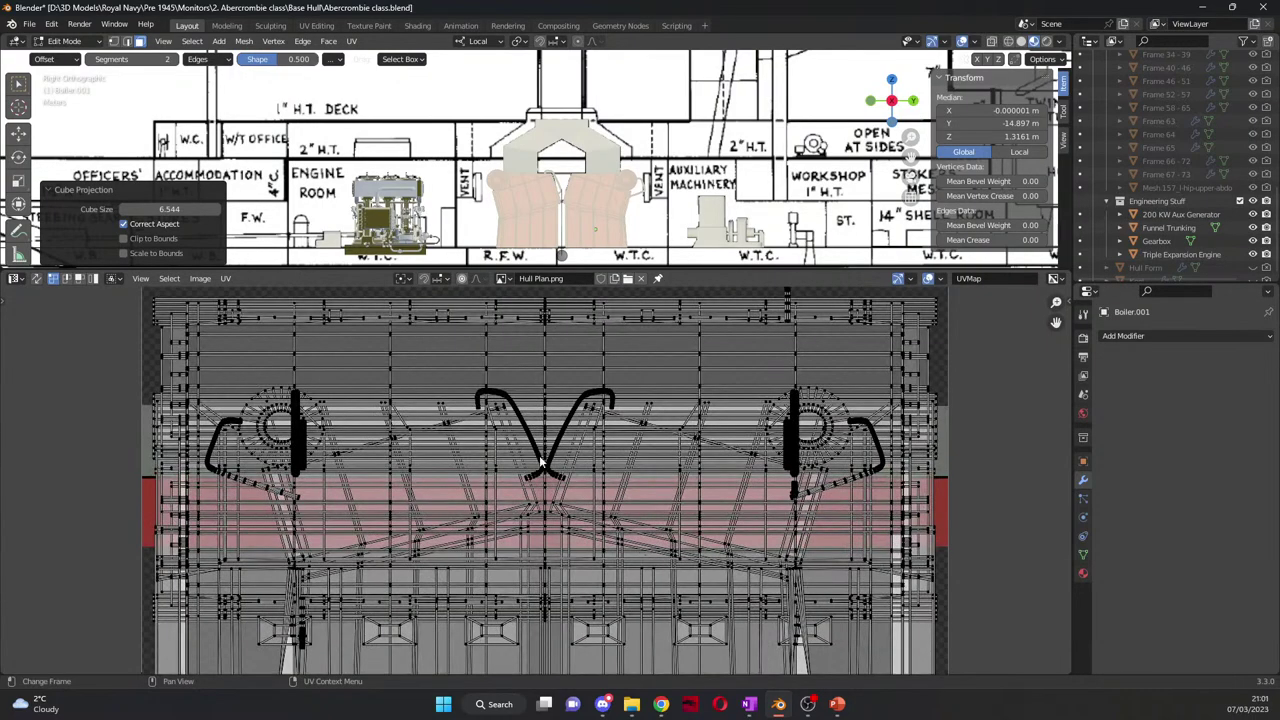
scroll(273, 408, "down", 1)
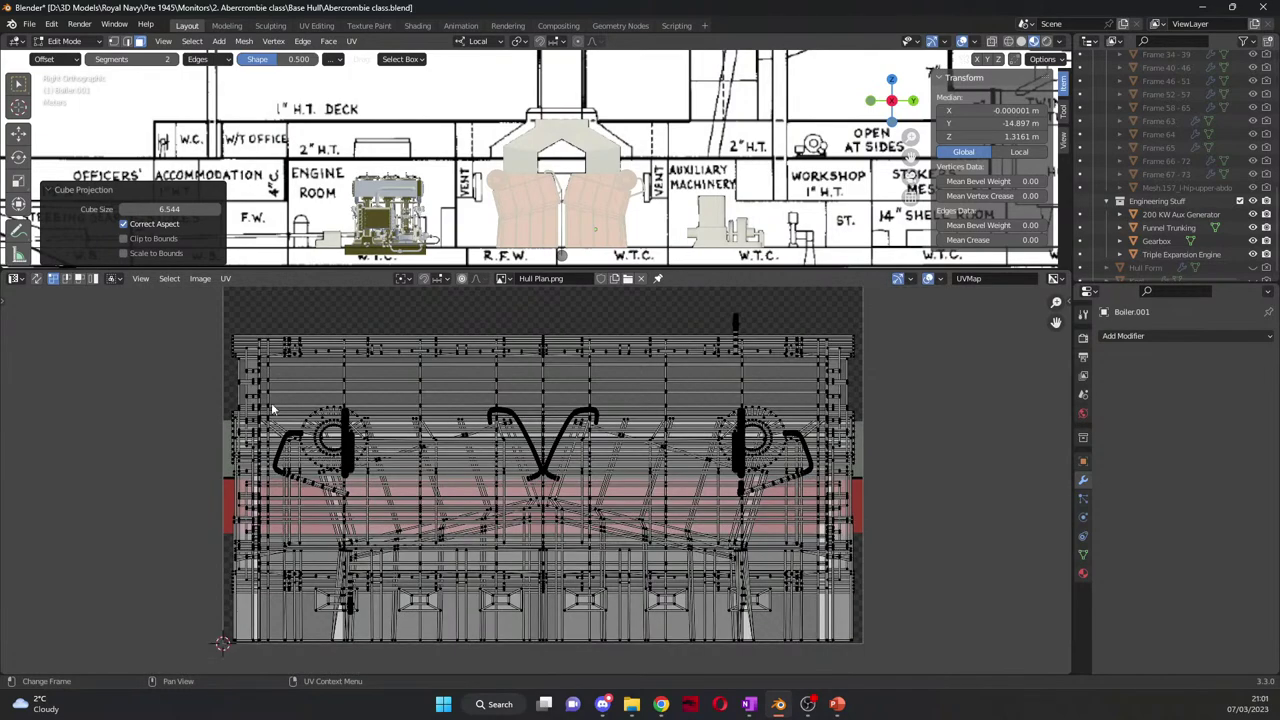
left_click_drag(226, 316, 272, 645)
left_click(981, 494)
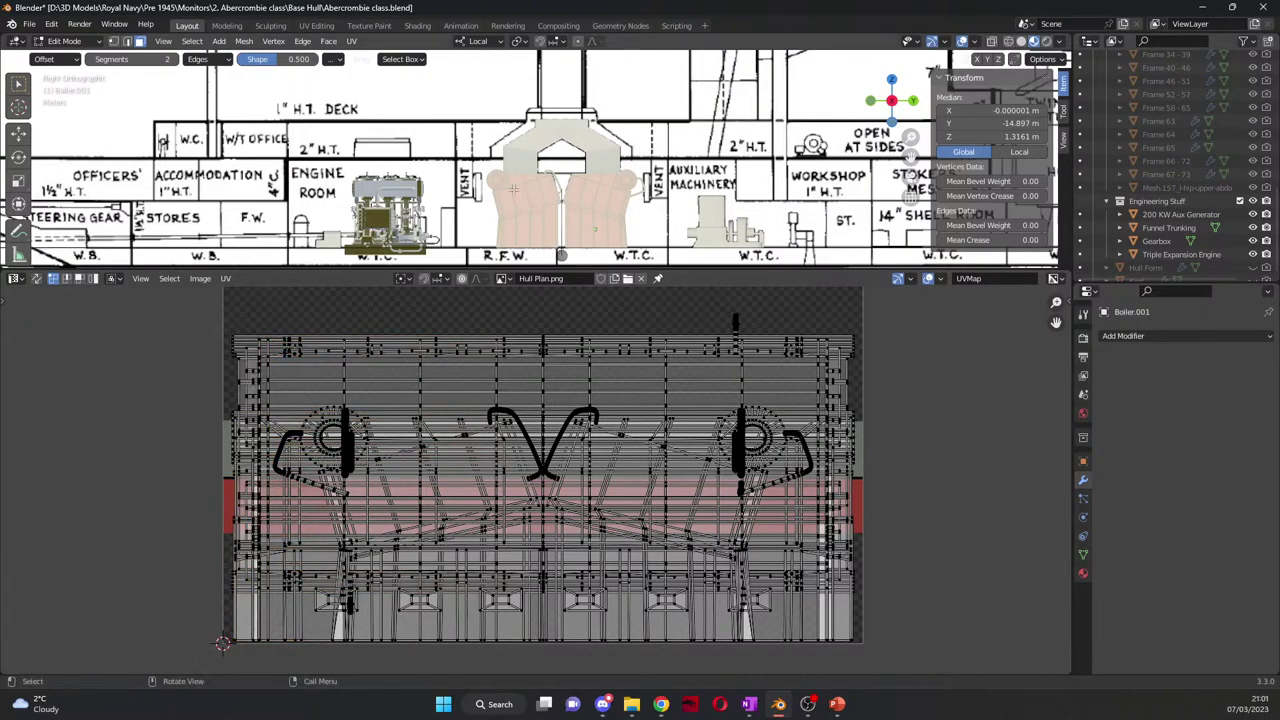
Step: Unwrap the boiler faces with Project from View from the right orthographic view
middle_click_drag(510, 186, 527, 213)
scroll(511, 232, "up", 6)
scroll(527, 213, "down", 4)
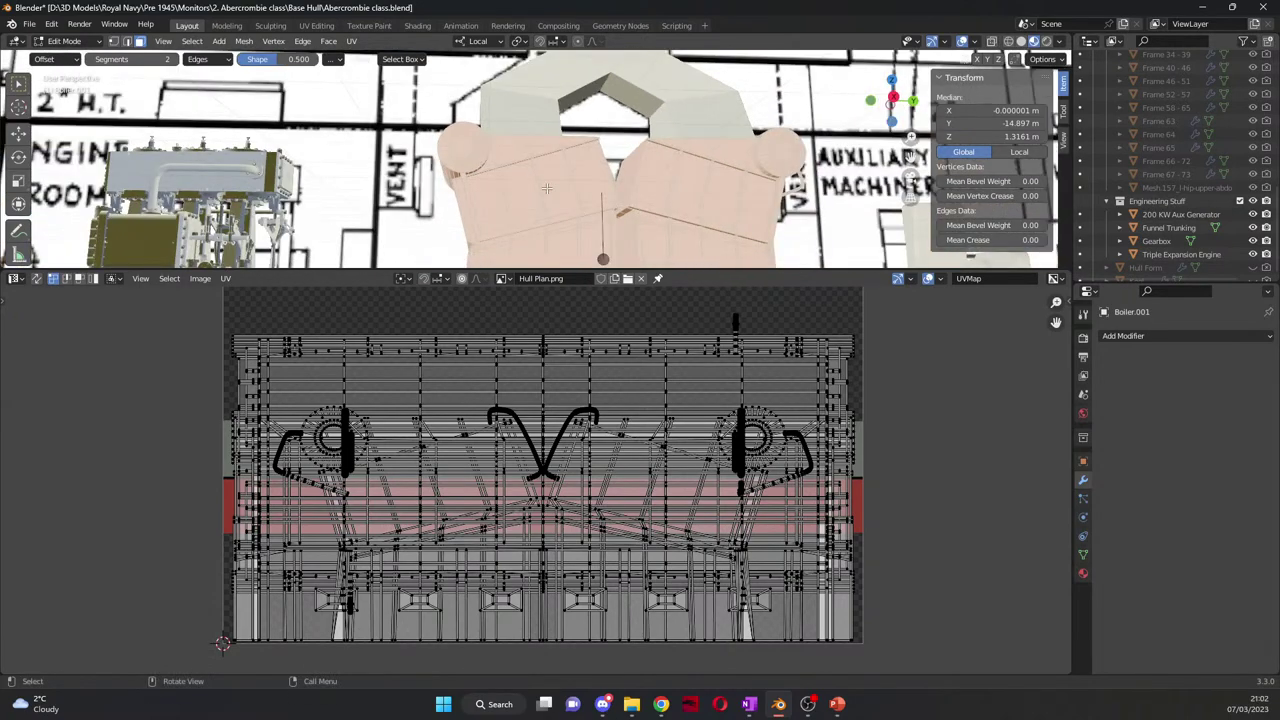
key("KP_3")
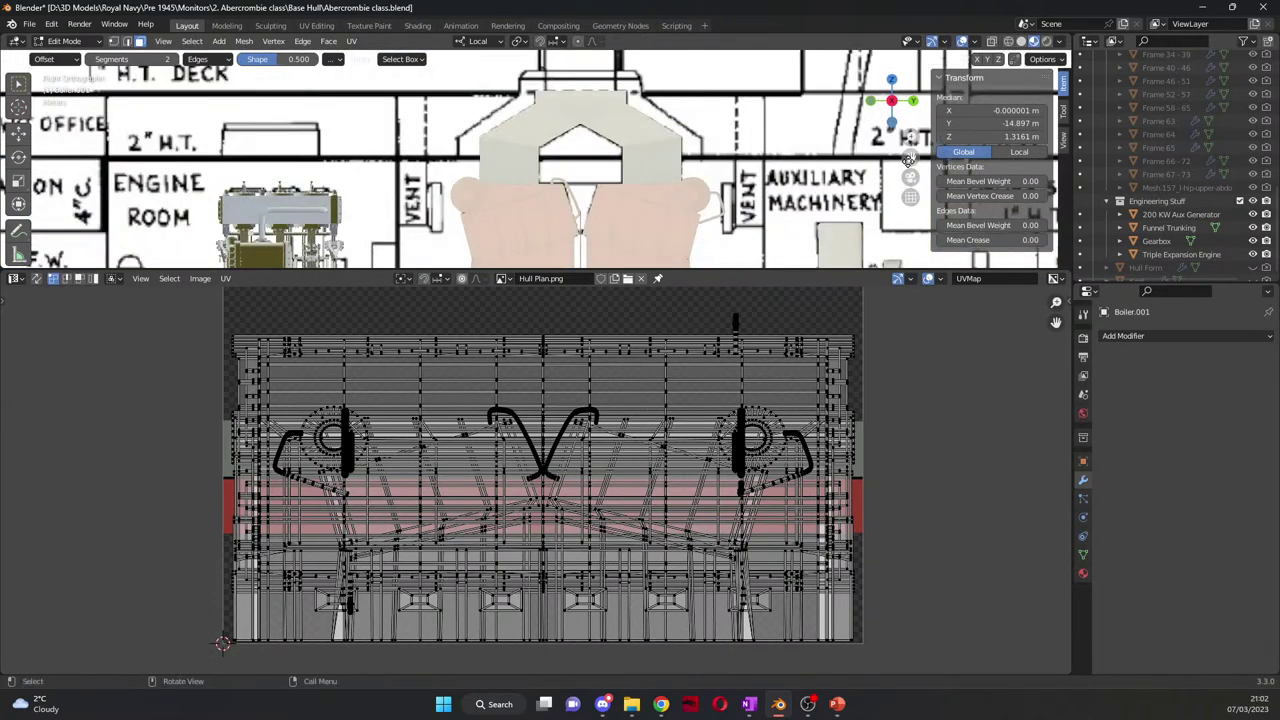
left_click_drag(909, 158, 870, 84)
scroll(557, 250, "up", 2)
scroll(556, 249, "down", 1)
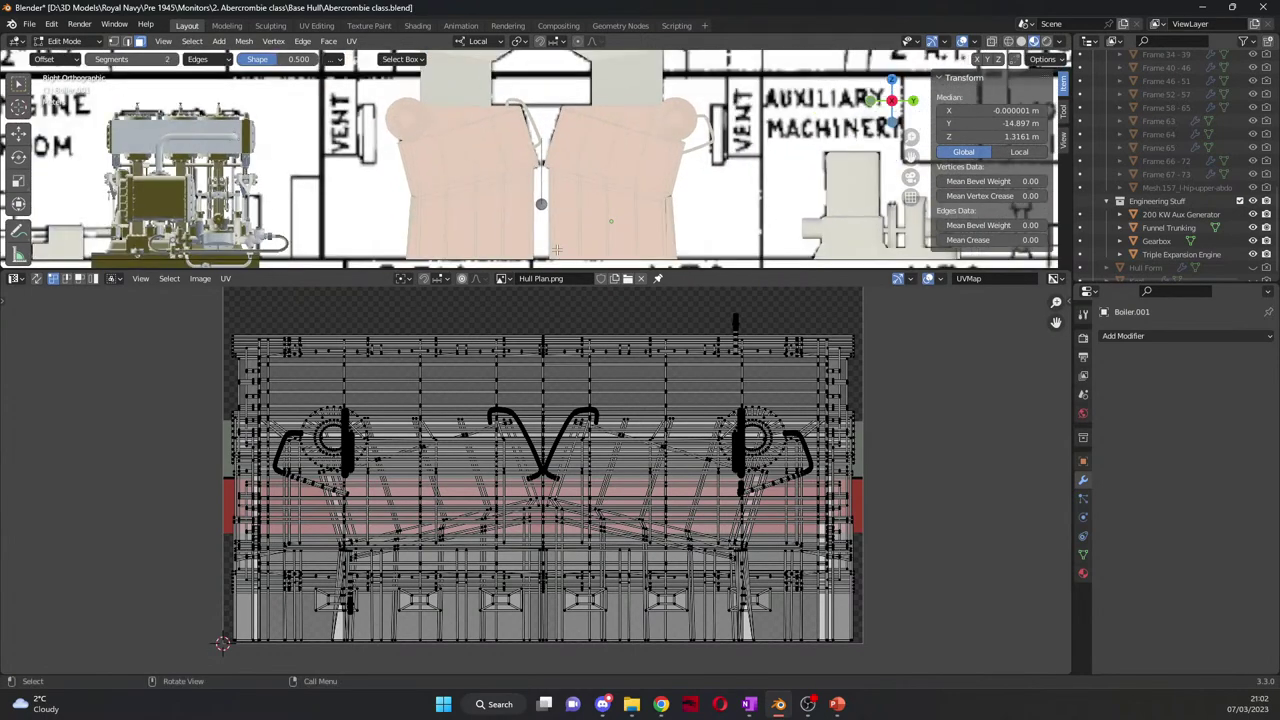
middle_click_drag(654, 213, 616, 186)
key("KP_3")
right_click(655, 205)
mouse_move(660, 205)
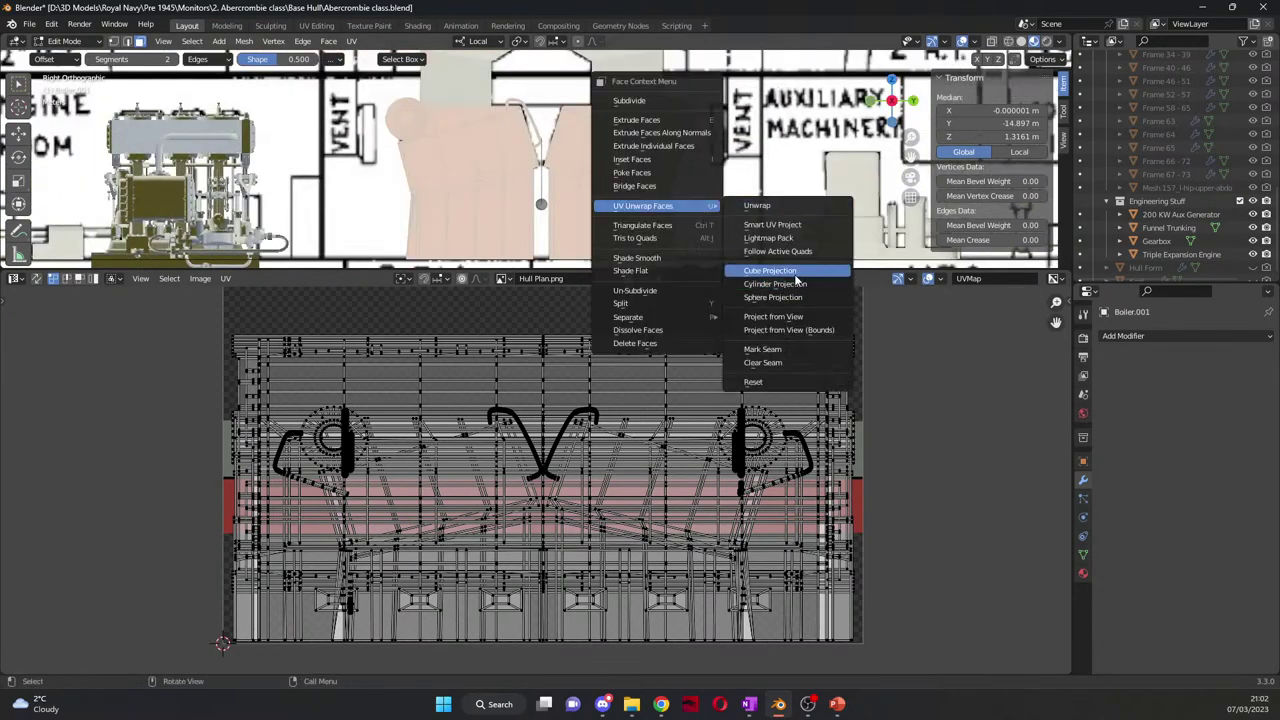
left_click(814, 319)
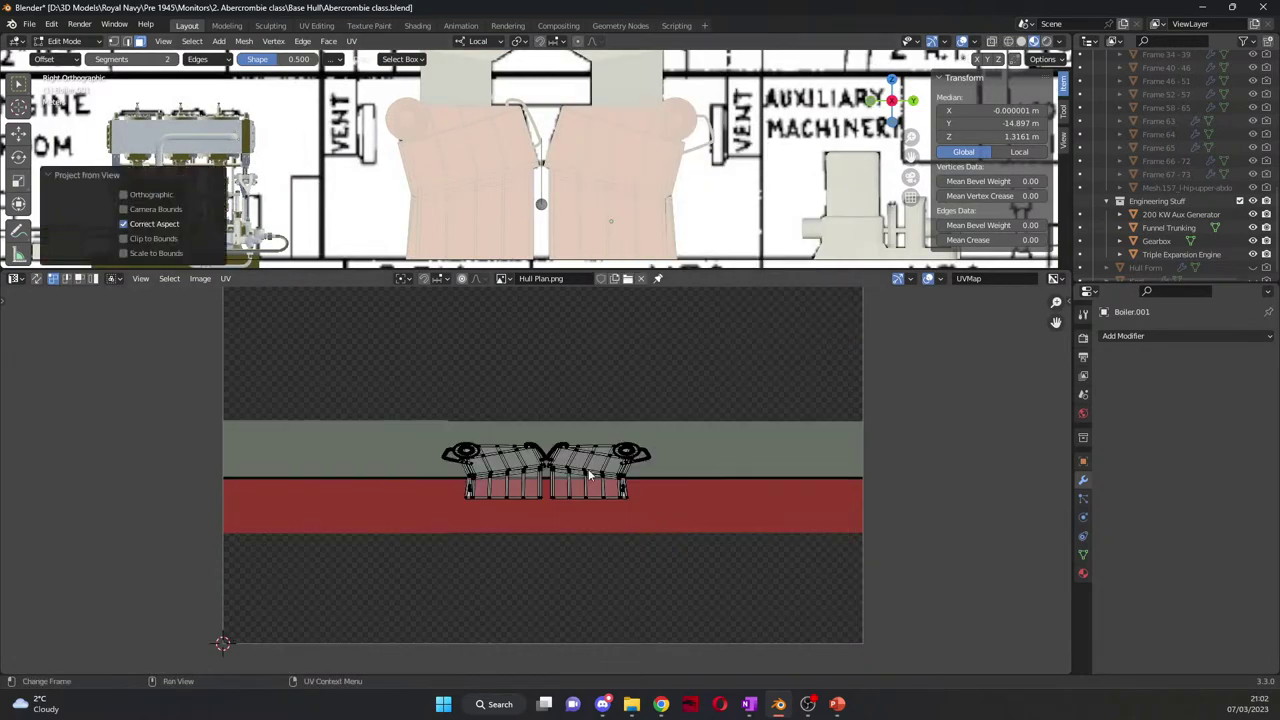
Step: Select the whole boiler UV layout and scale it up about 3.05 times to span the image's width
scroll(527, 508, "up", 3)
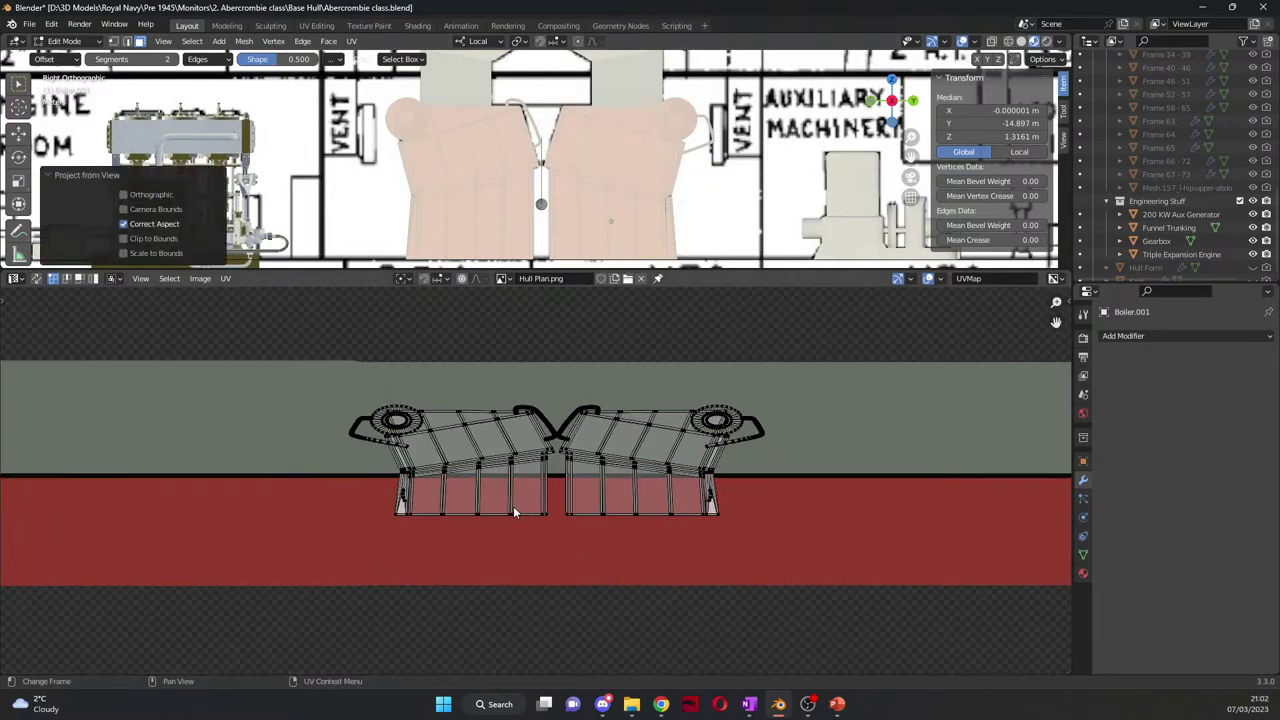
left_click_drag(318, 359, 808, 551)
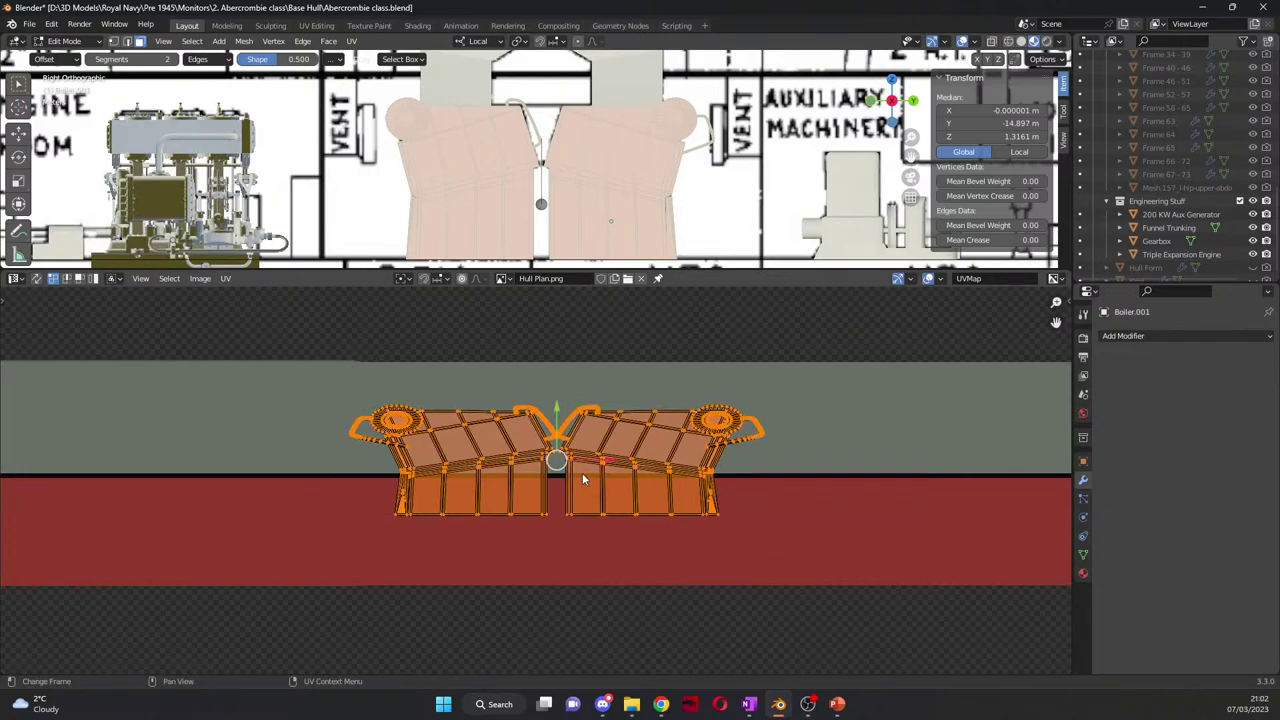
scroll(570, 461, "down", 4)
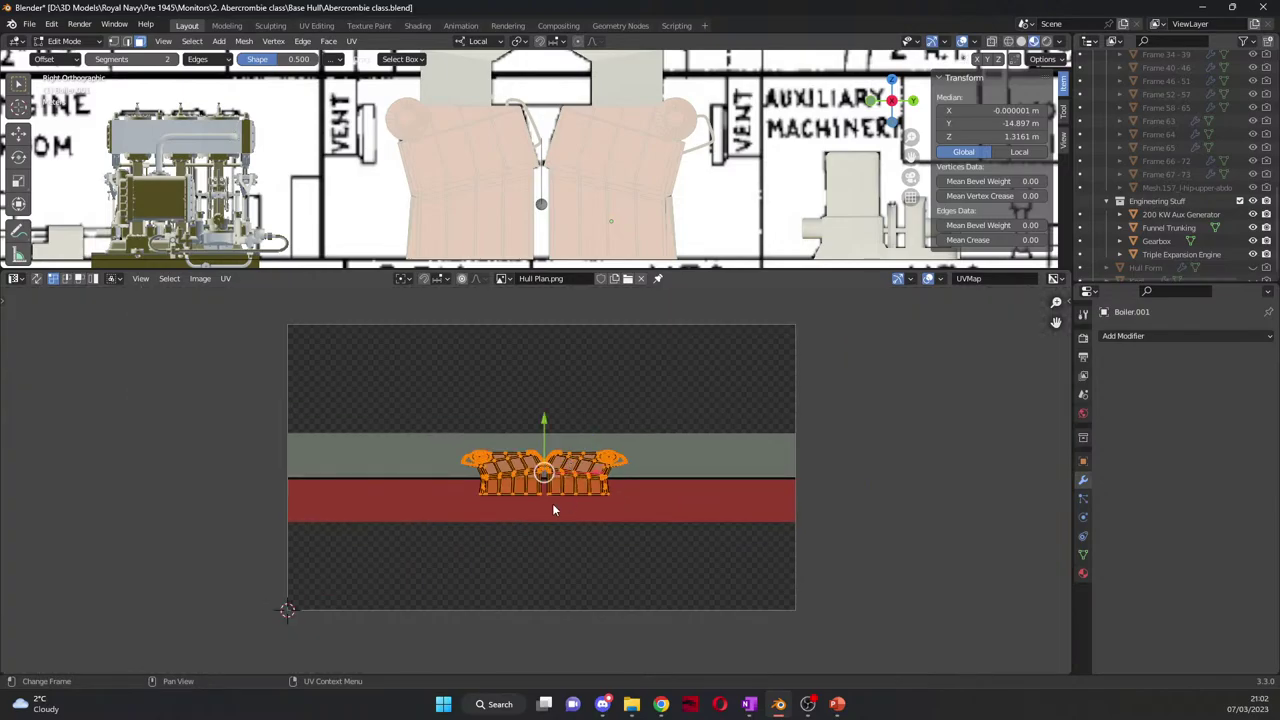
key("s")
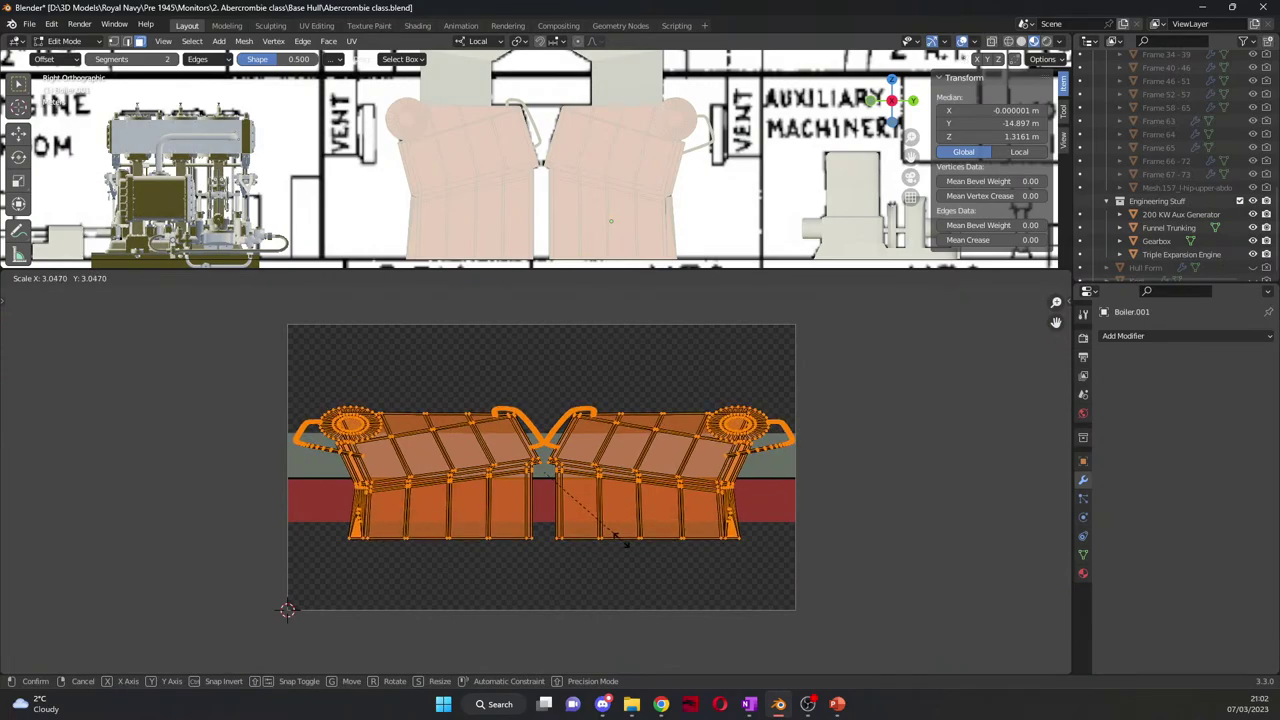
left_click(621, 543)
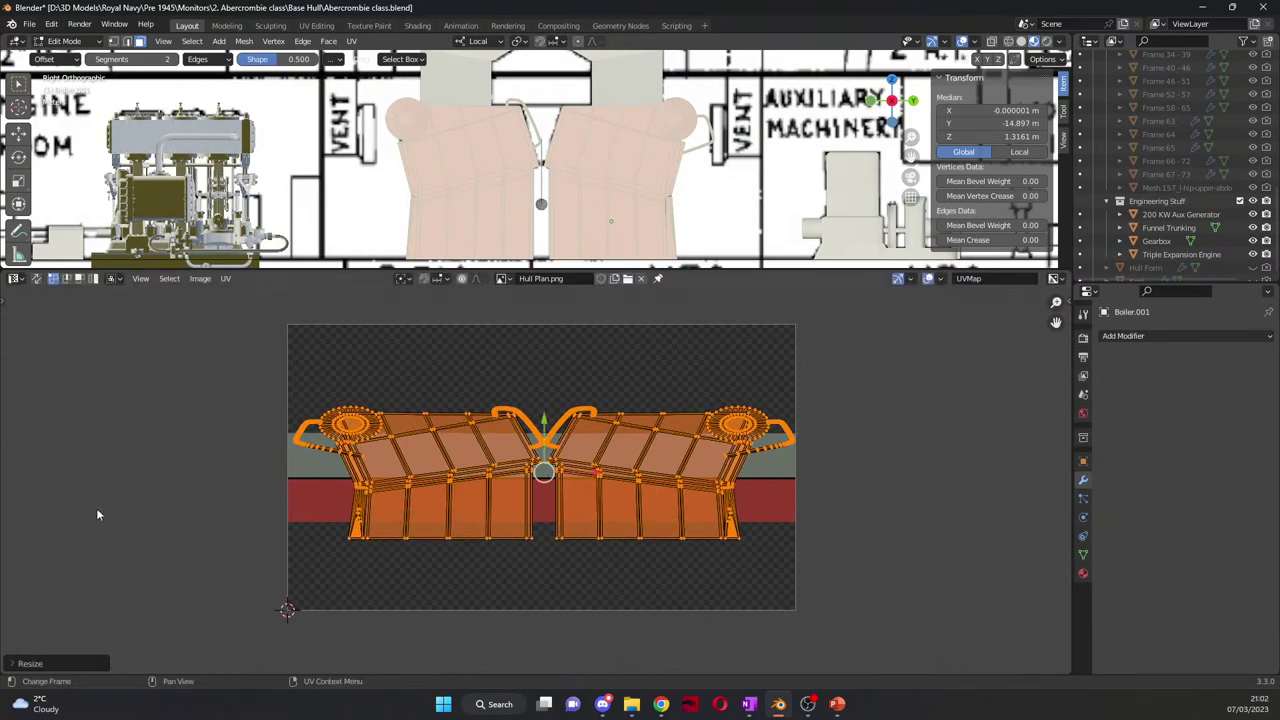
Step: Stretch the whole boiler UV layout vertically with the Scale tool so it fills more of the image's height
left_click(11, 664)
left_click(5, 306)
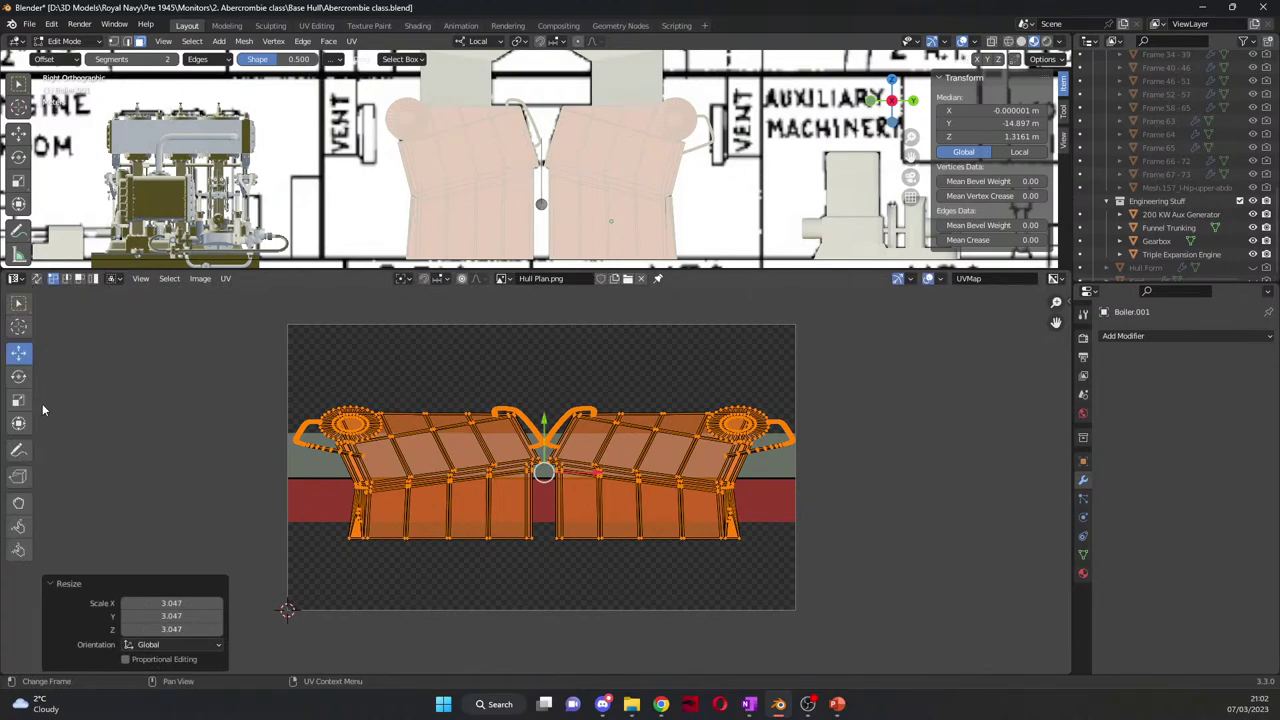
left_click(18, 400)
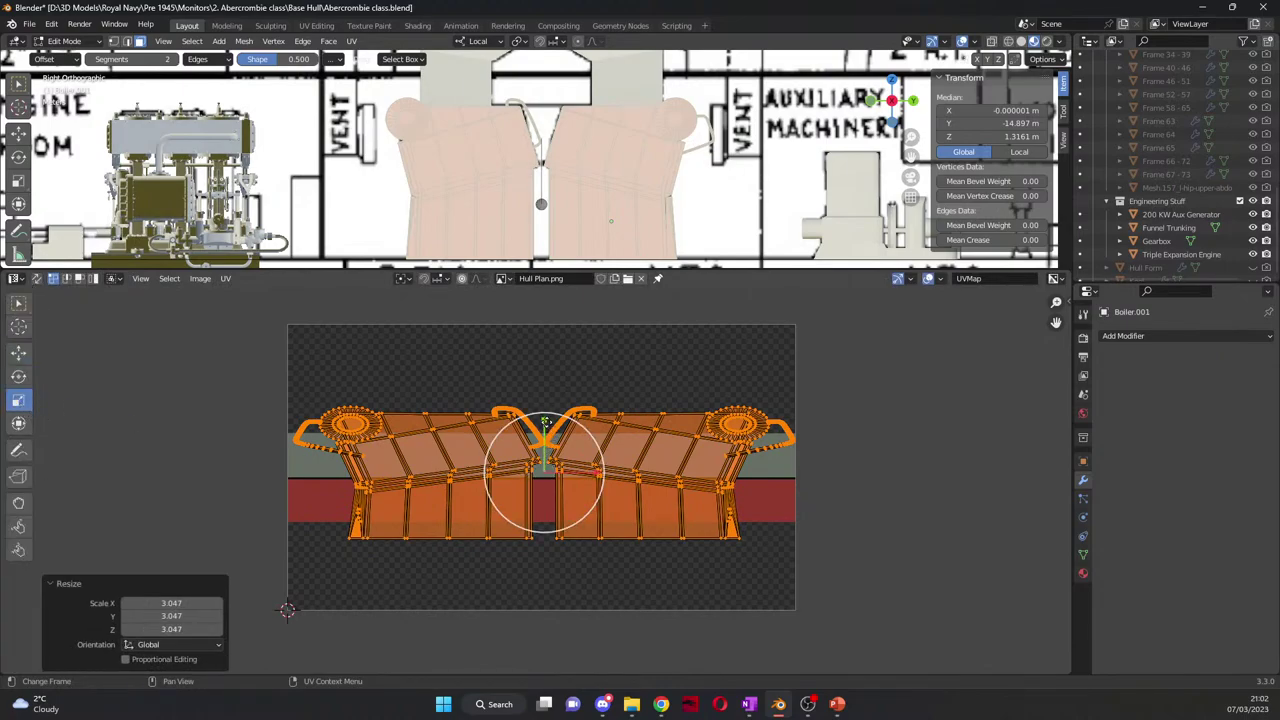
left_click_drag(546, 427, 546, 387)
left_click(817, 511)
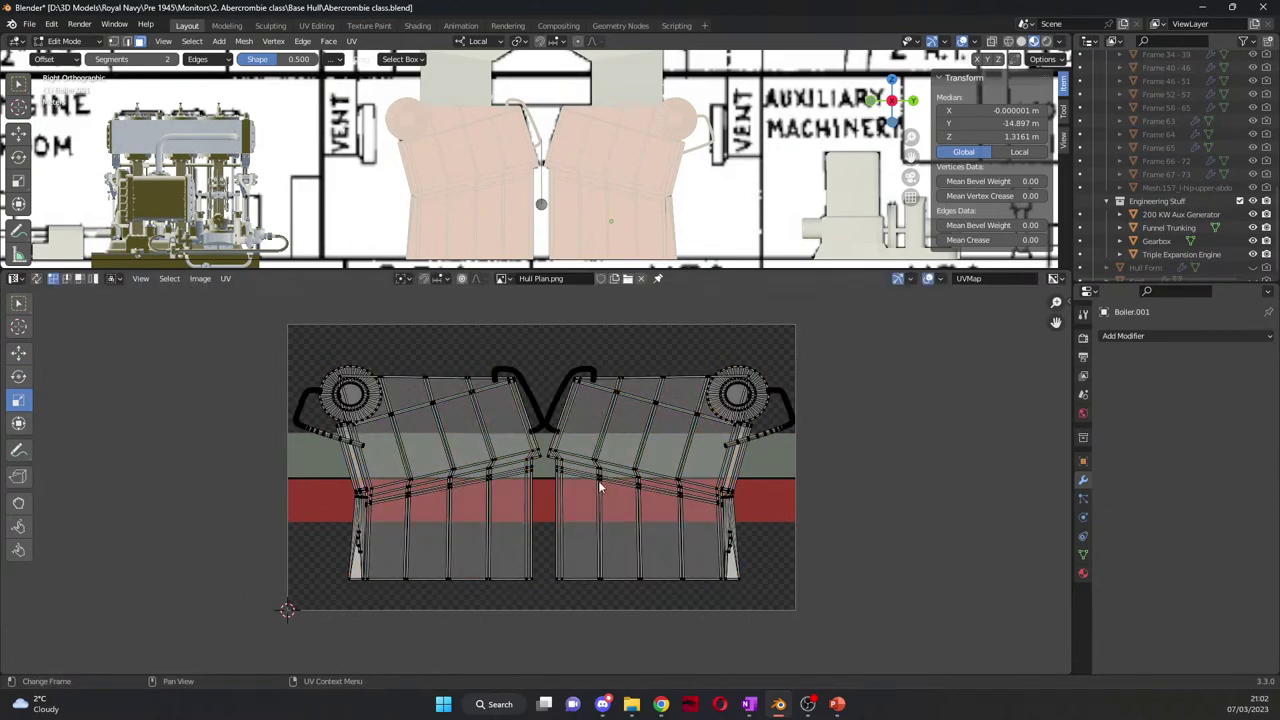
Step: Select the whole boiler UV layout and export it to the Base Hull folder as a PNG named "Boiler Base uv"
key("a")
left_click(226, 279)
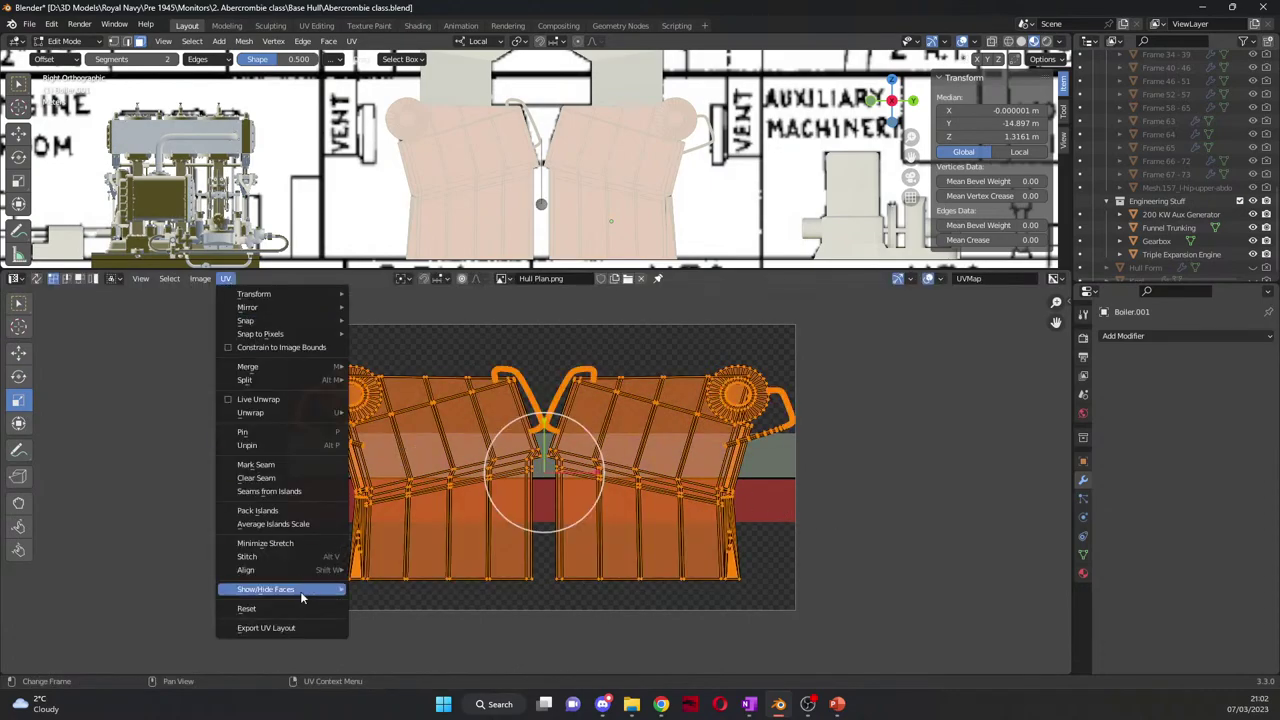
left_click(285, 623)
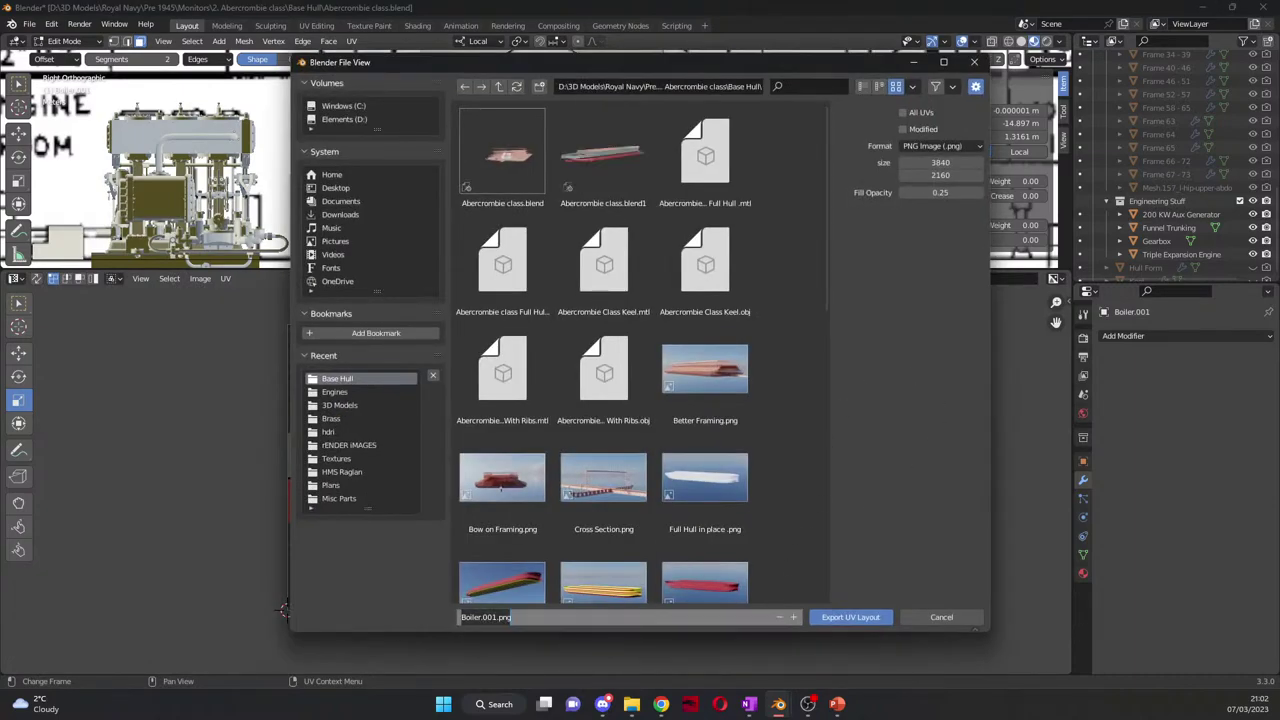
type("B")
type("oiler Base uv")
key("Return")
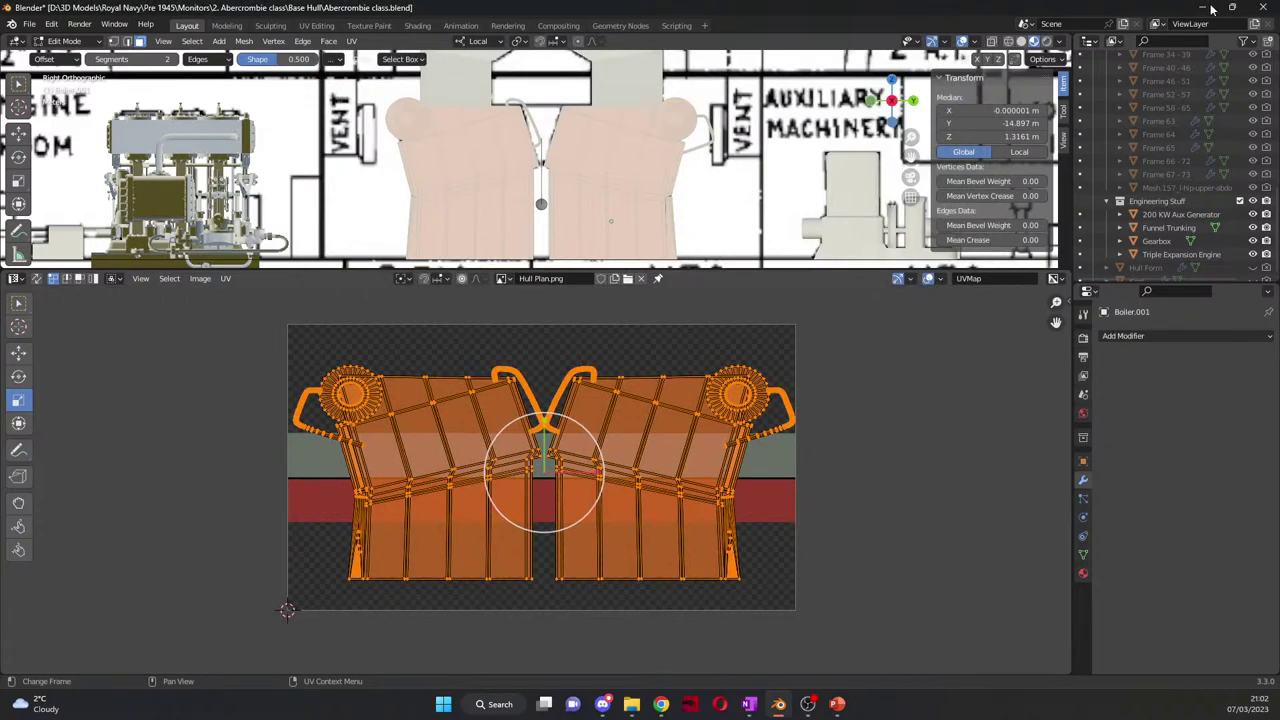
Step: Save the Abercrombie class.blend file and launch GIMP
left_click(33, 24)
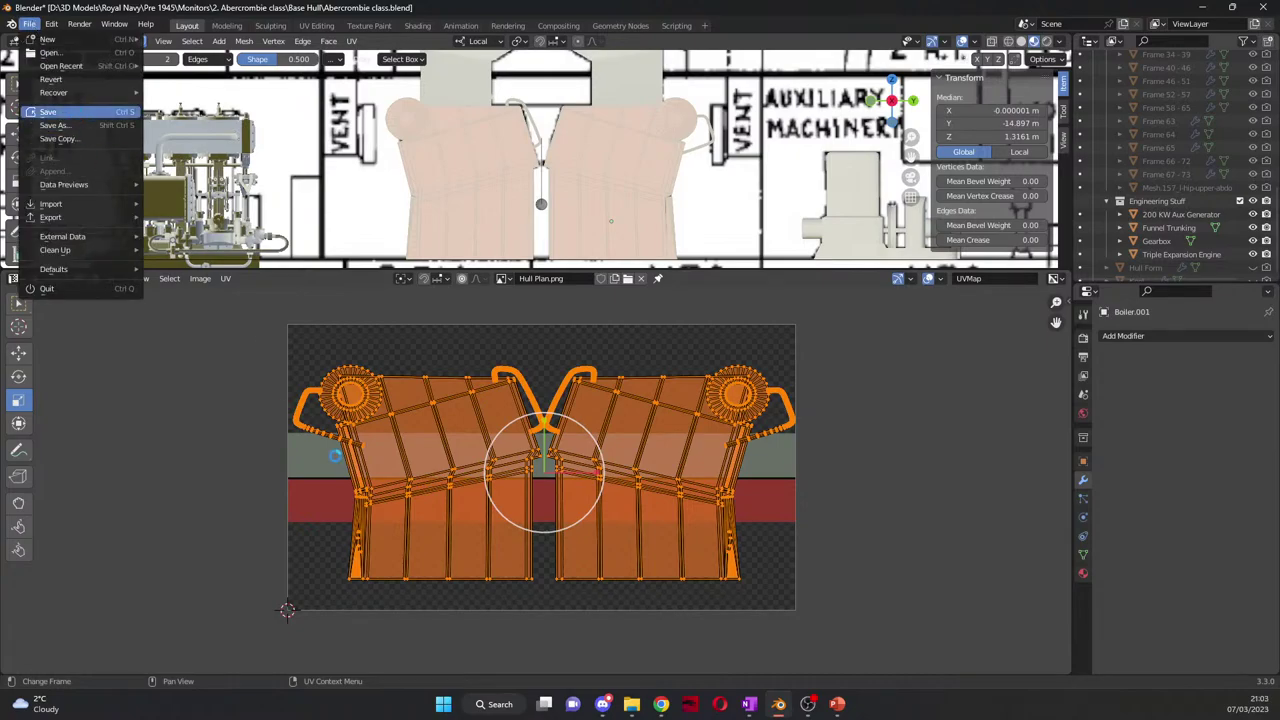
left_click(443, 704)
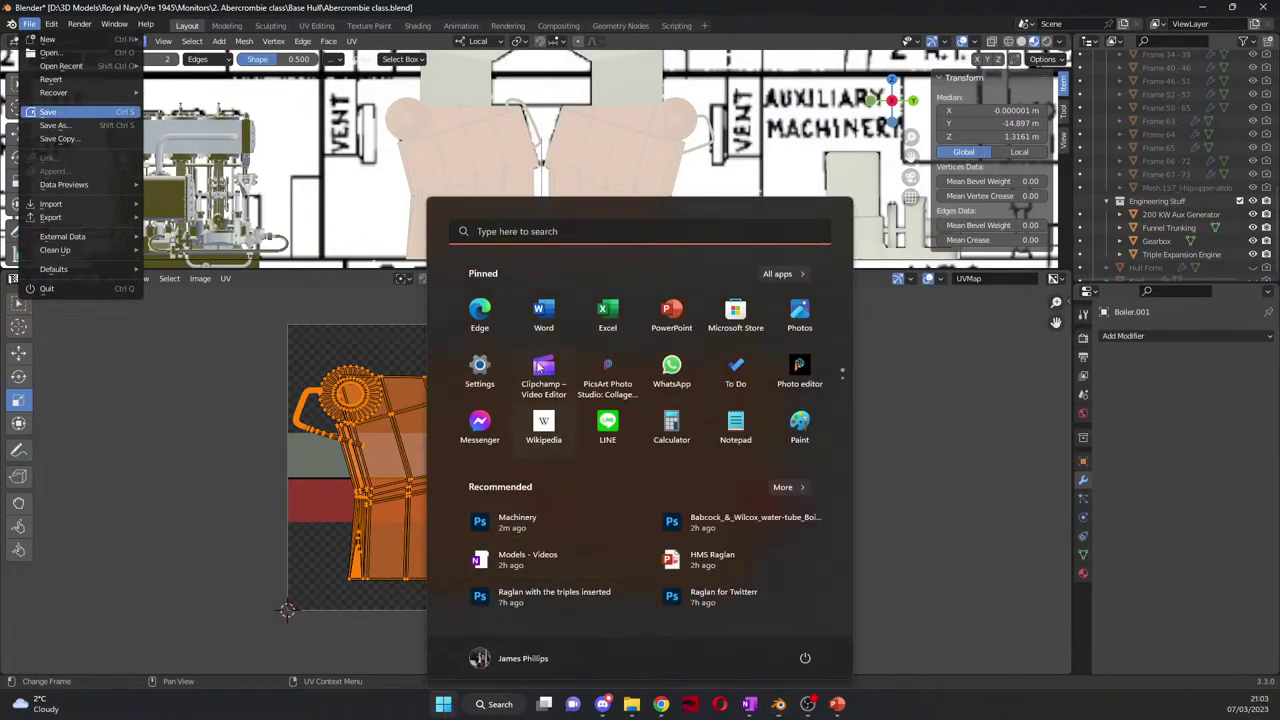
scroll(580, 390, "down", 2)
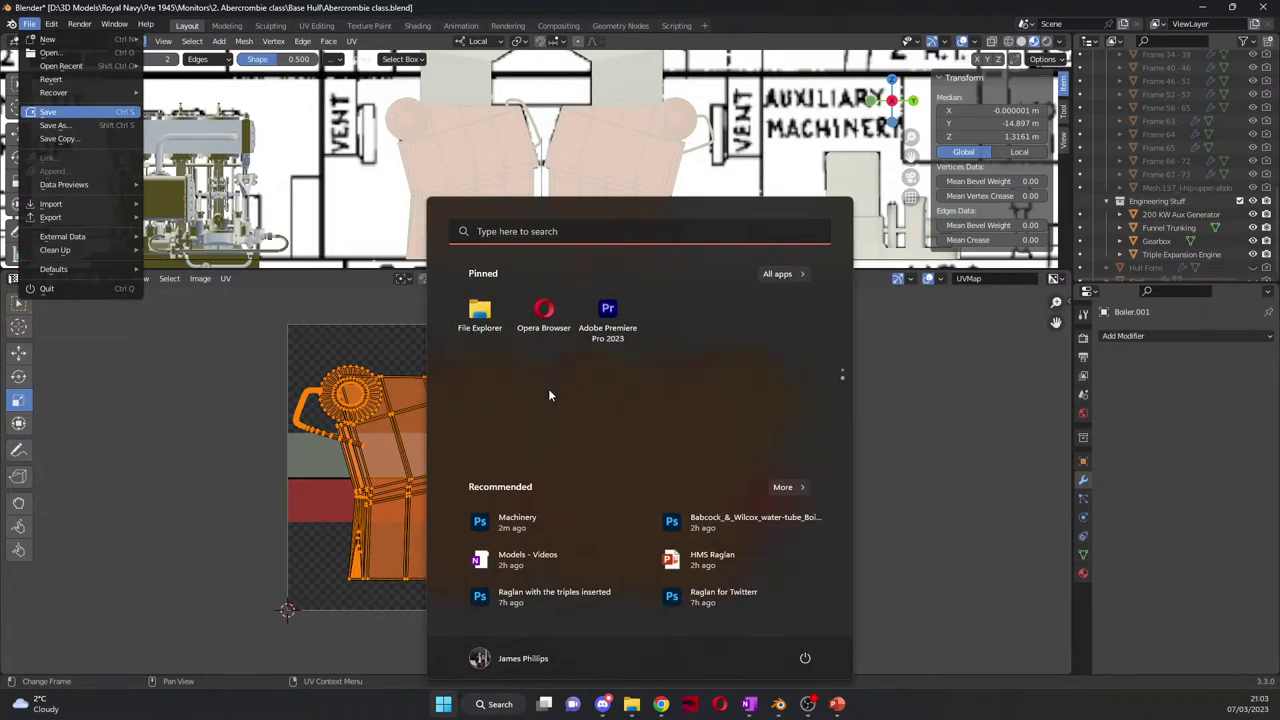
left_click(589, 231)
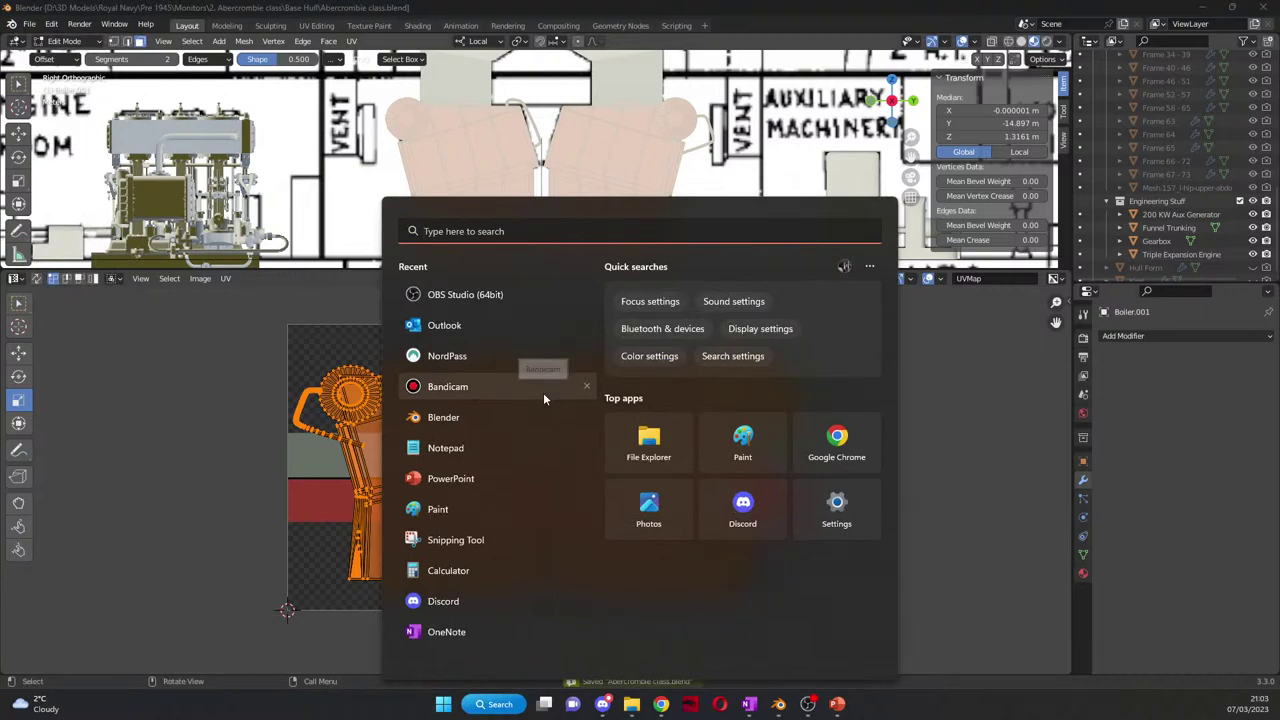
type("gimp")
key("Return")
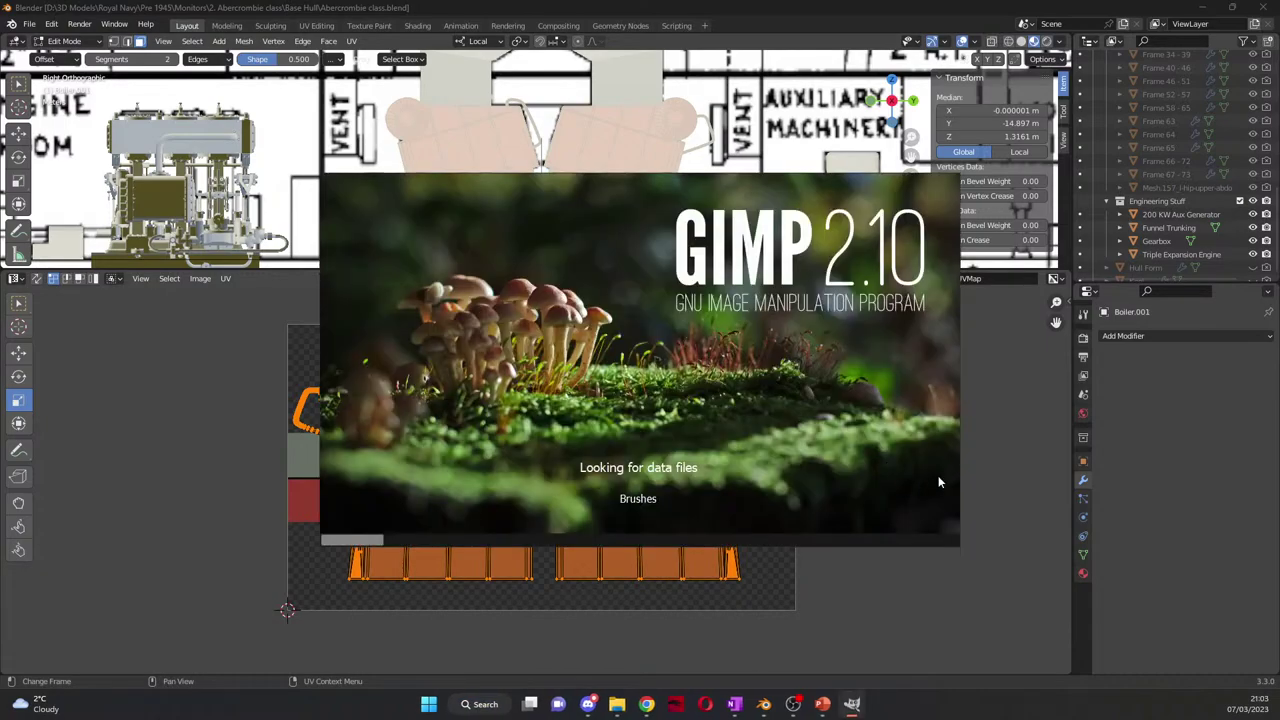
Step: Deselect the boiler faces and enlarge the 3D viewport by lowering its border with the UV editor
left_click(242, 359)
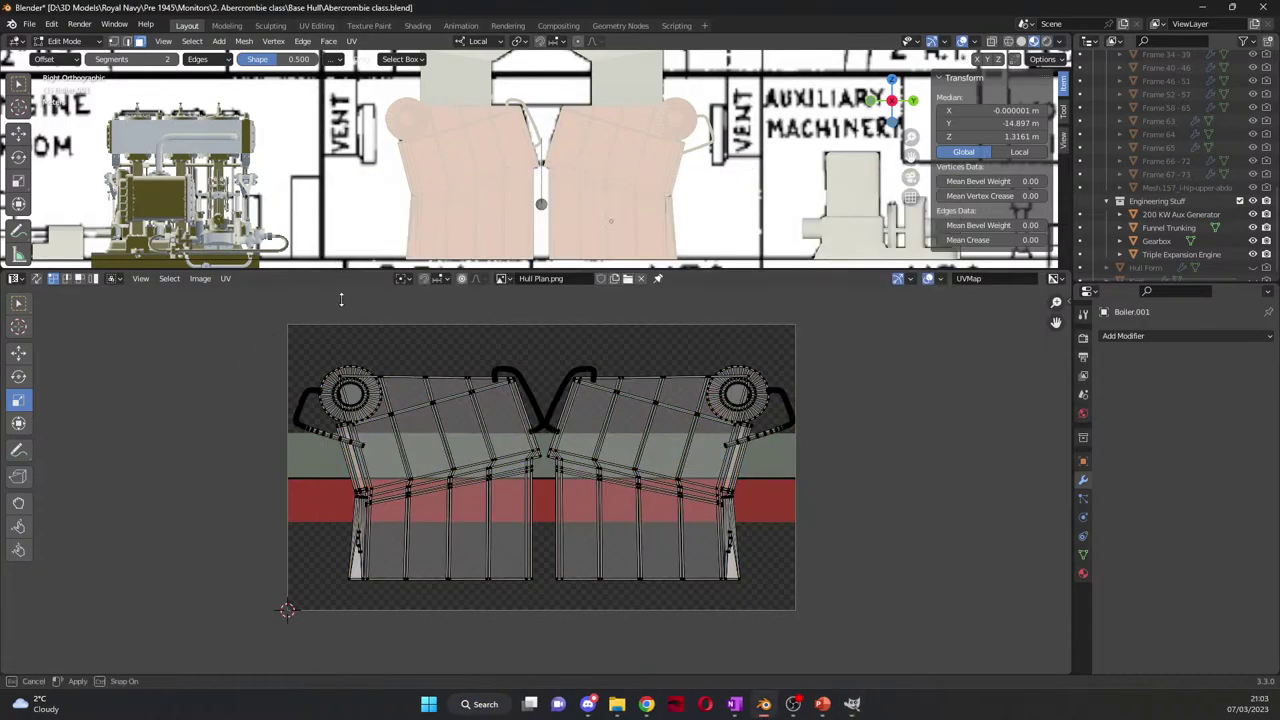
left_click_drag(339, 268, 350, 456)
left_click(502, 141)
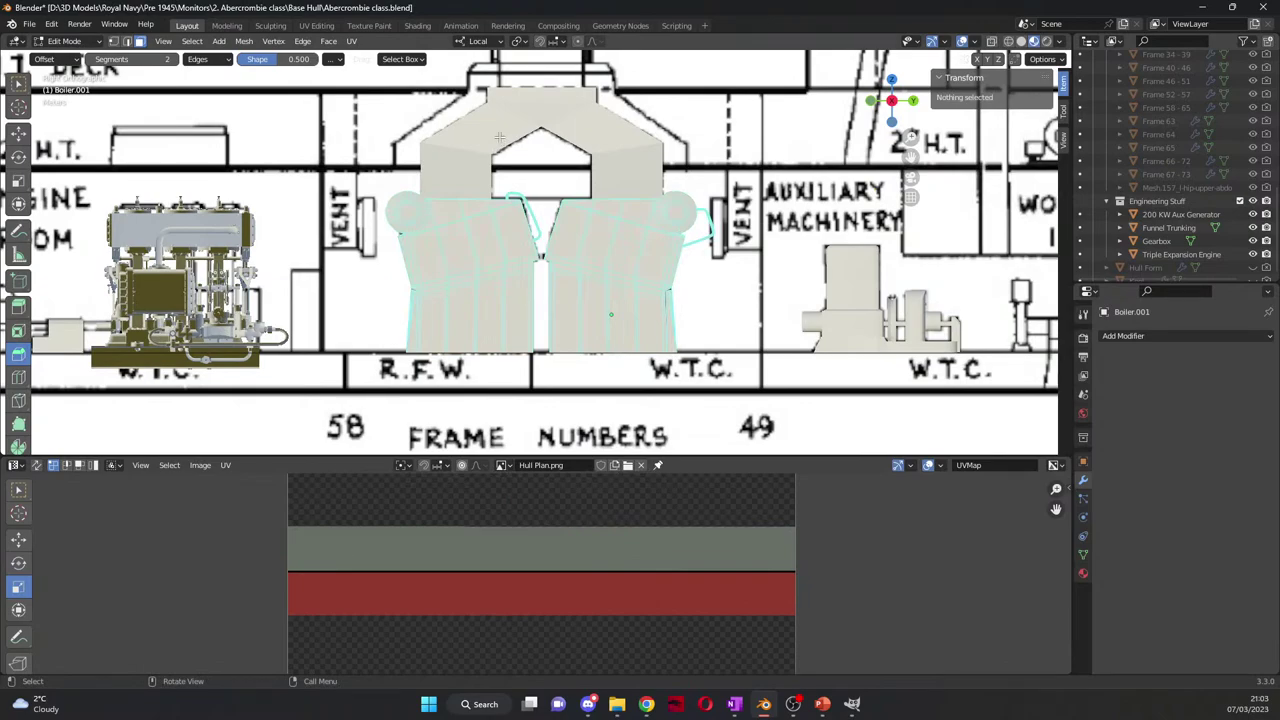
Step: Switch editing from the boilers to the Funnel Trunking object and select all its faces in Edit Mode
key("Tab")
left_click(502, 141)
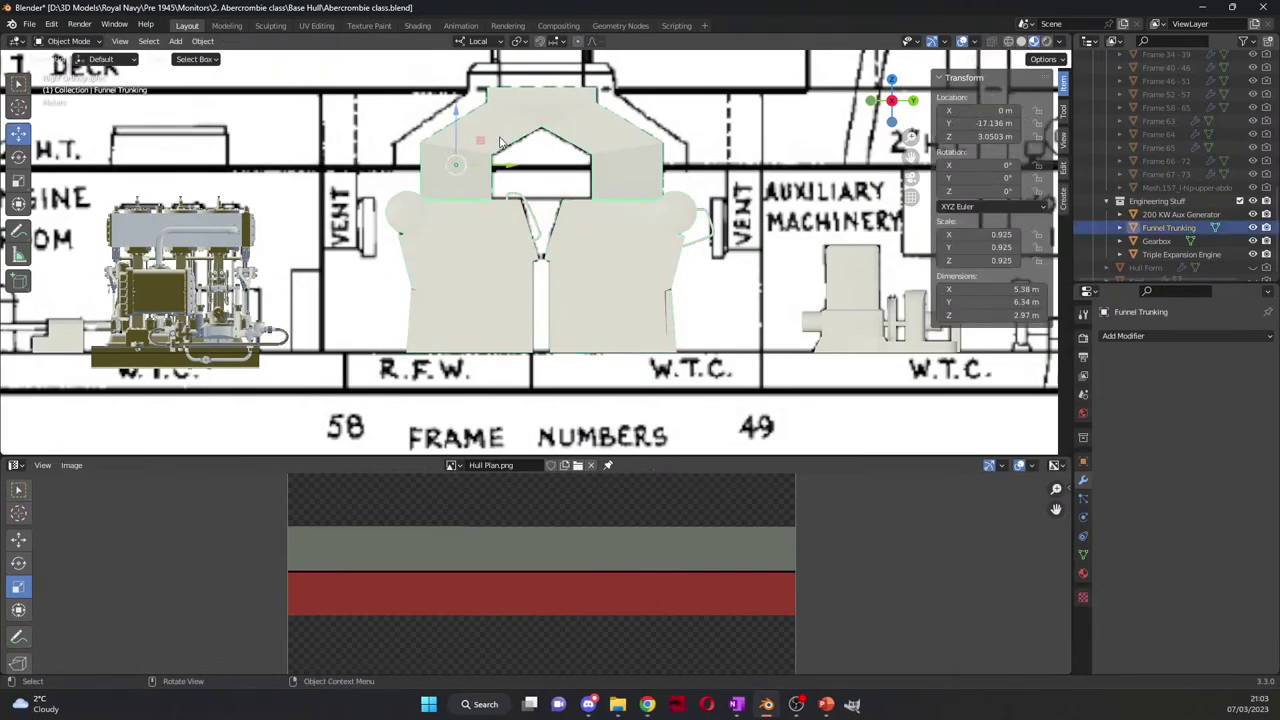
right_click(502, 141)
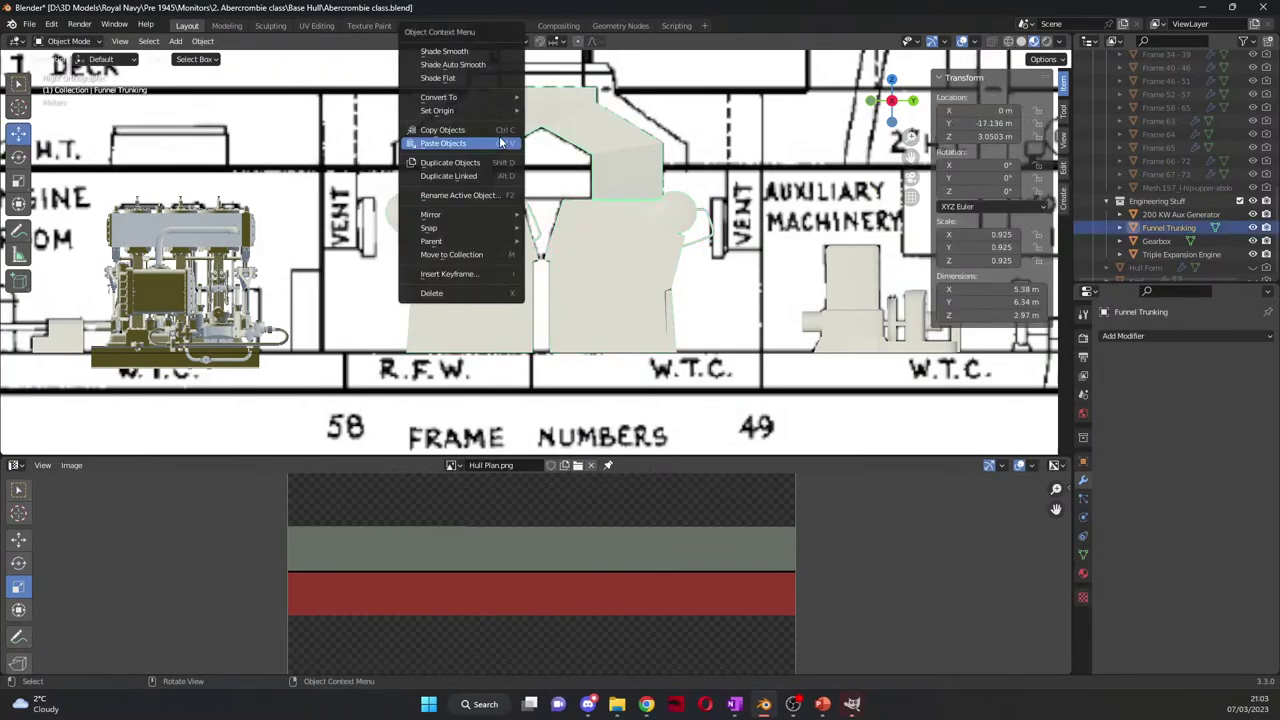
key("Tab")
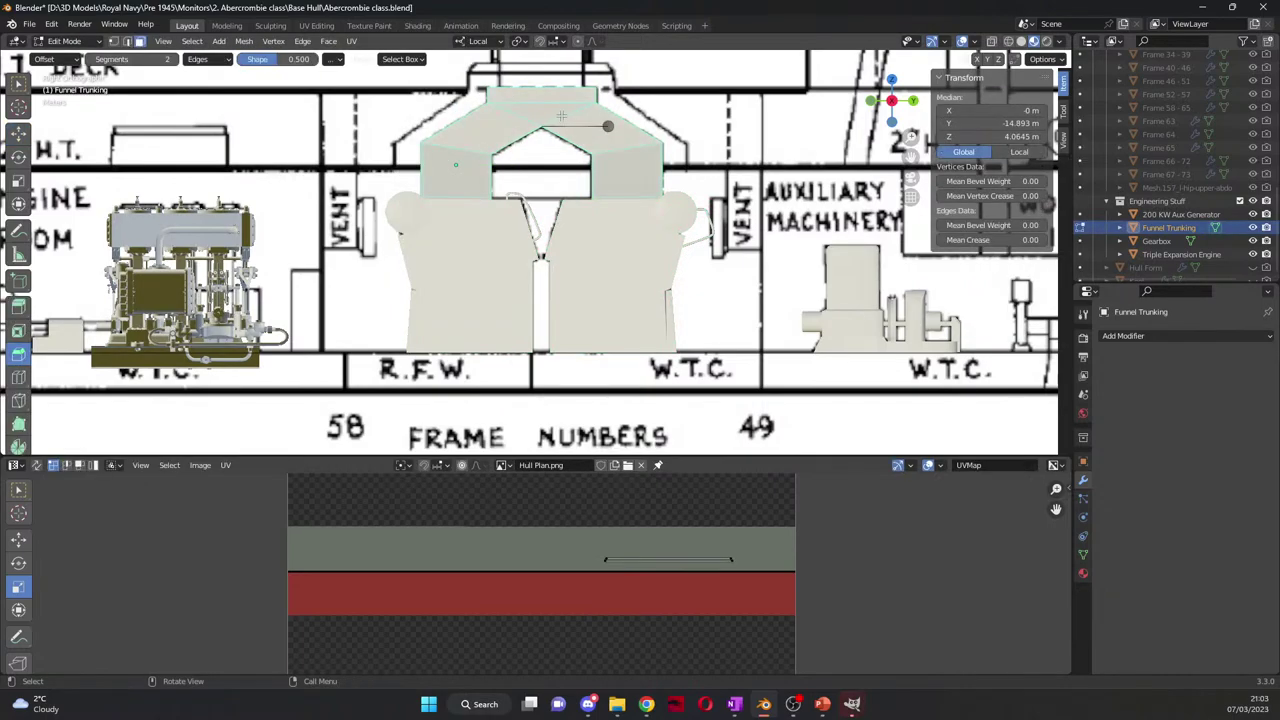
key("a")
right_click(562, 120)
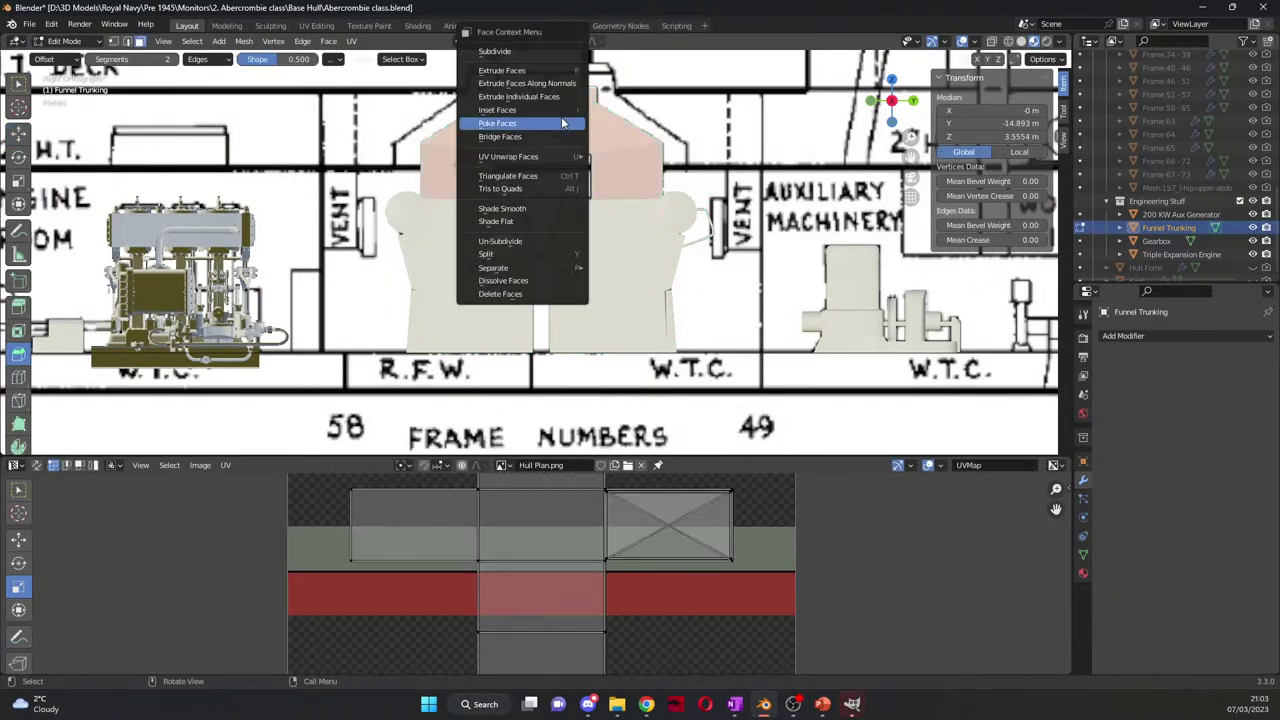
left_click(538, 209)
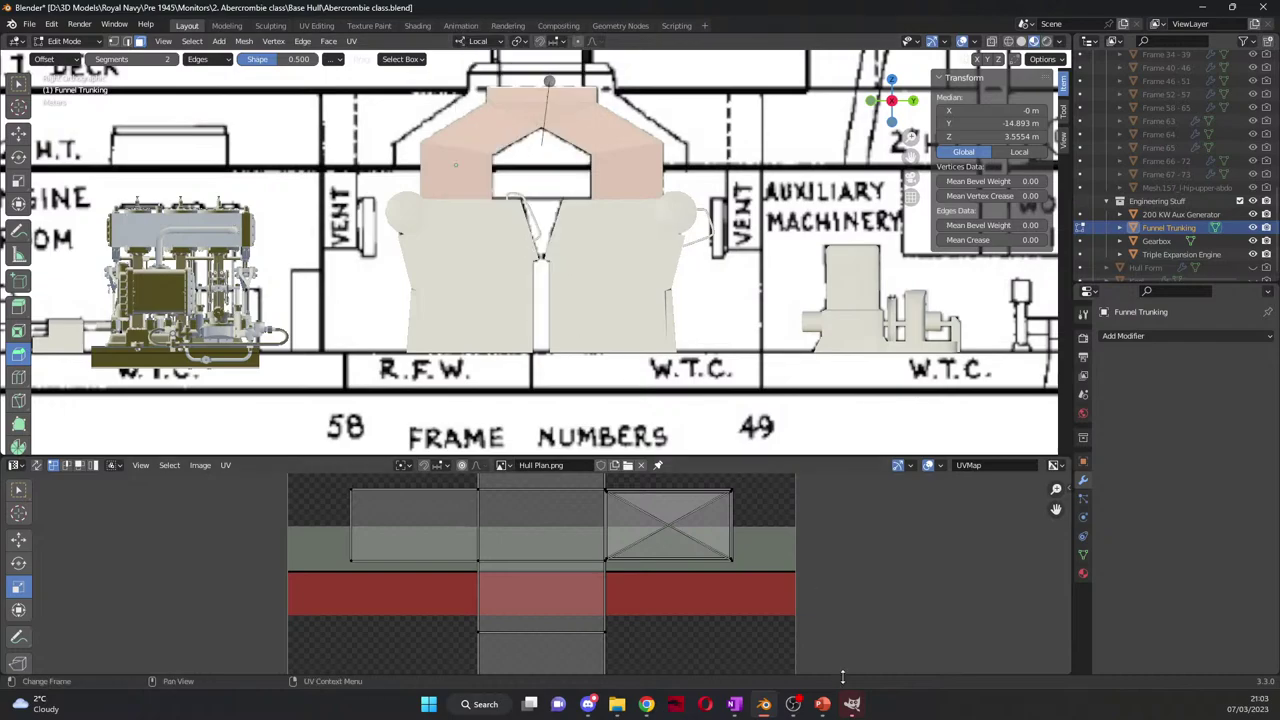
Step: Switch to GIMP, close its About window, and minimize the program to return to Blender
mouse_move(853, 706)
left_click(930, 665)
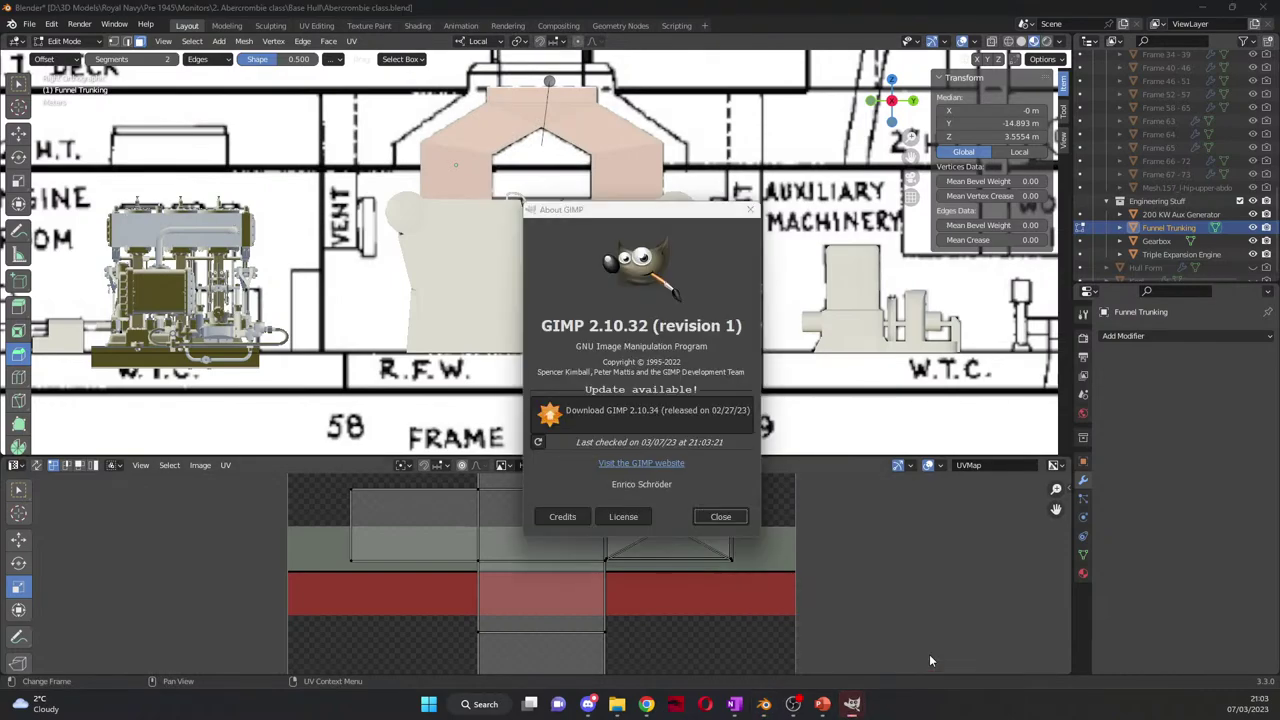
left_click(729, 517)
left_click(853, 704)
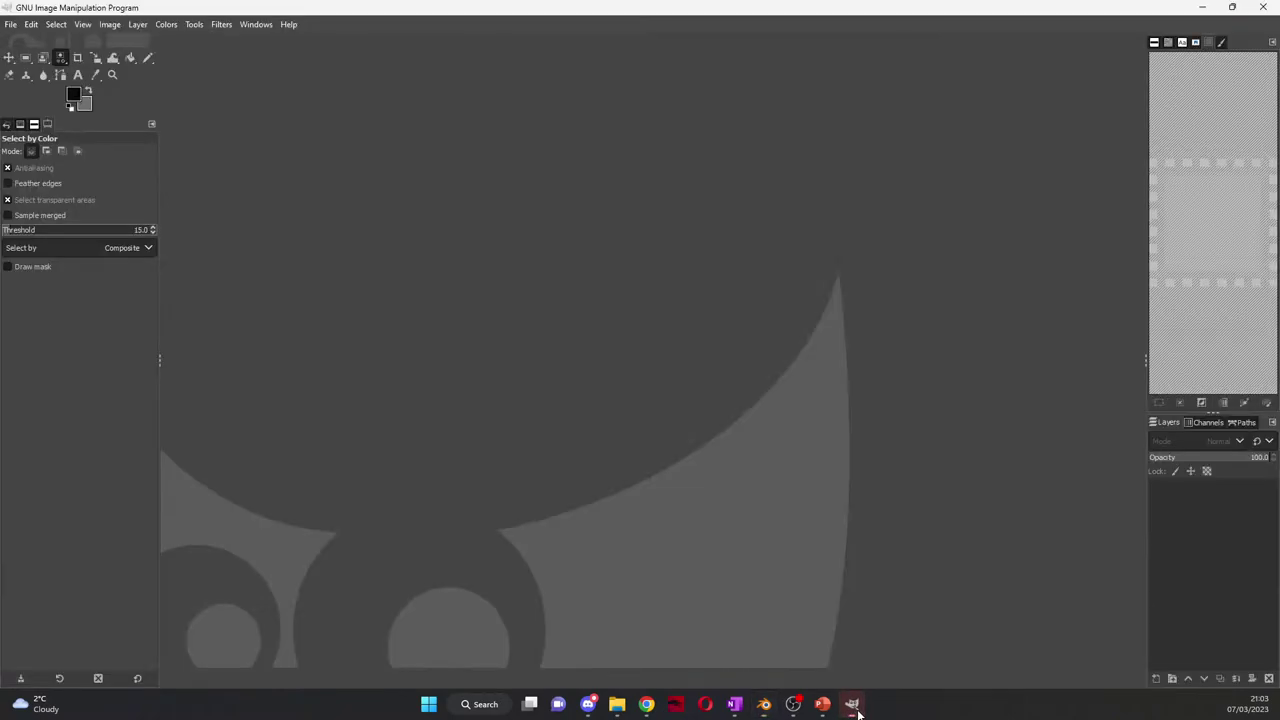
left_click(1204, 8)
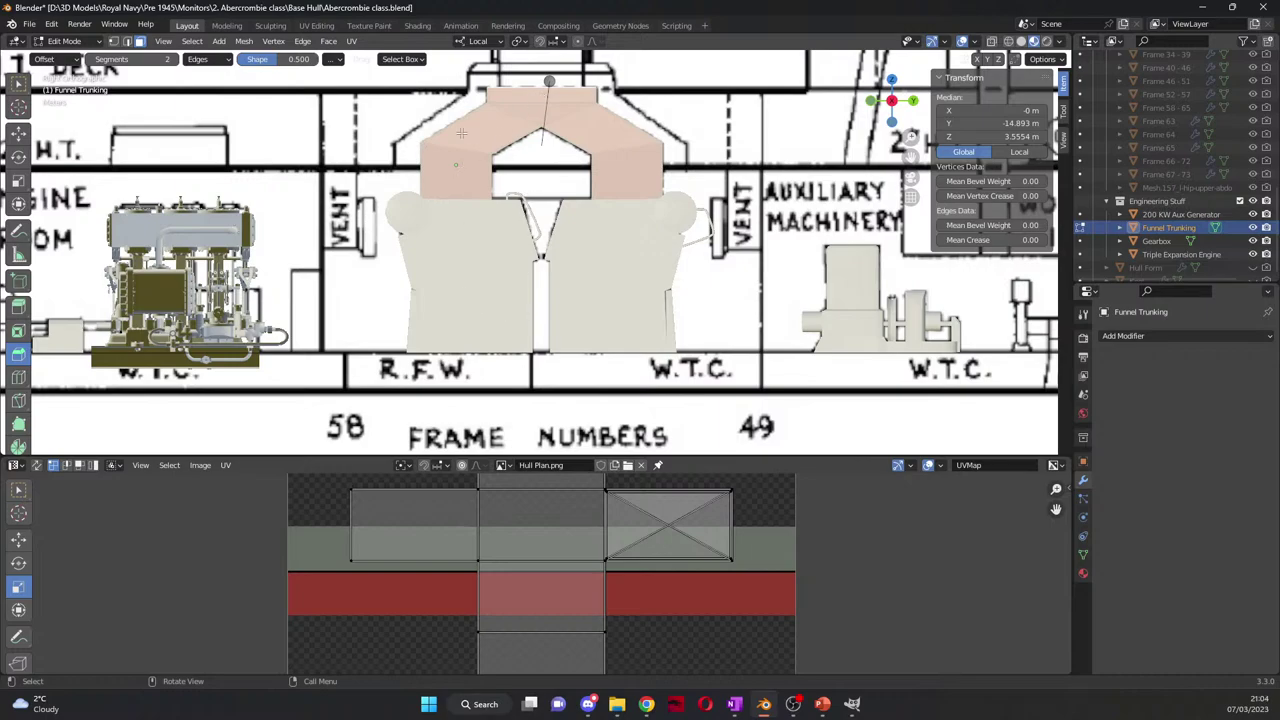
Step: Unwrap the selected funnel trunking faces with Project from View from the right orthographic view
scroll(462, 133, "down", 5)
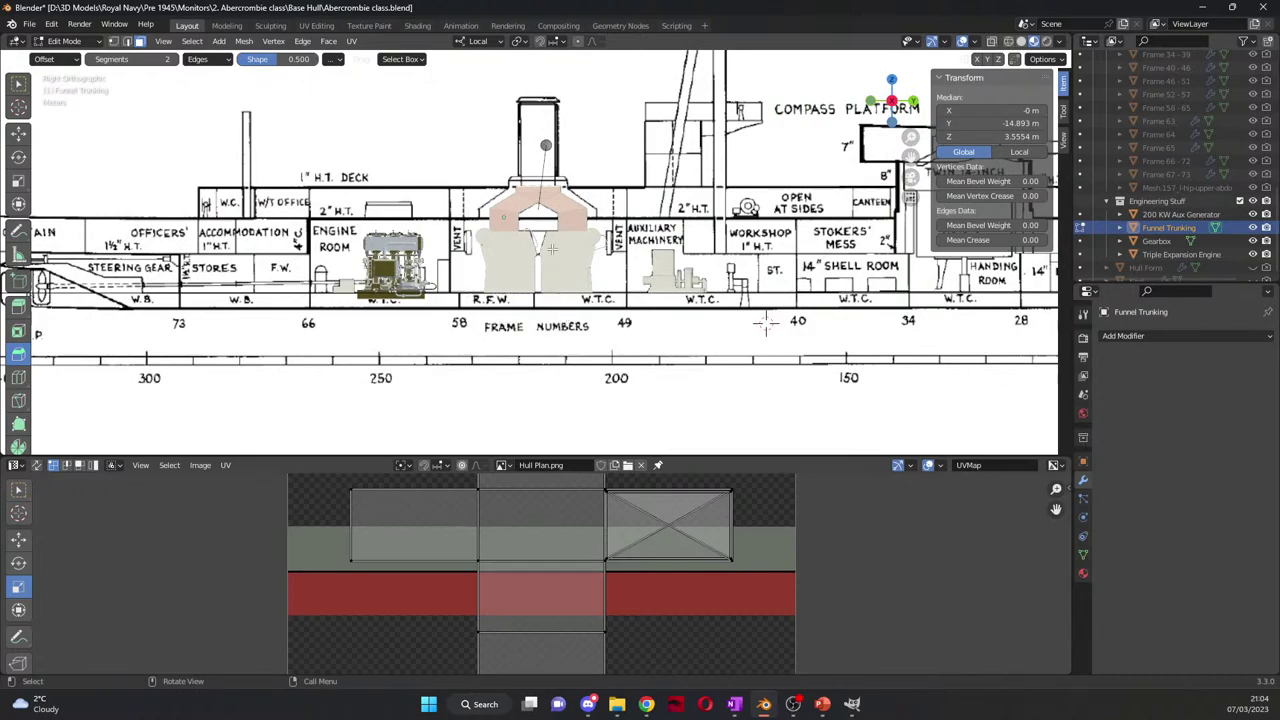
scroll(766, 322, "down", 3)
scroll(867, 352, "up", 5)
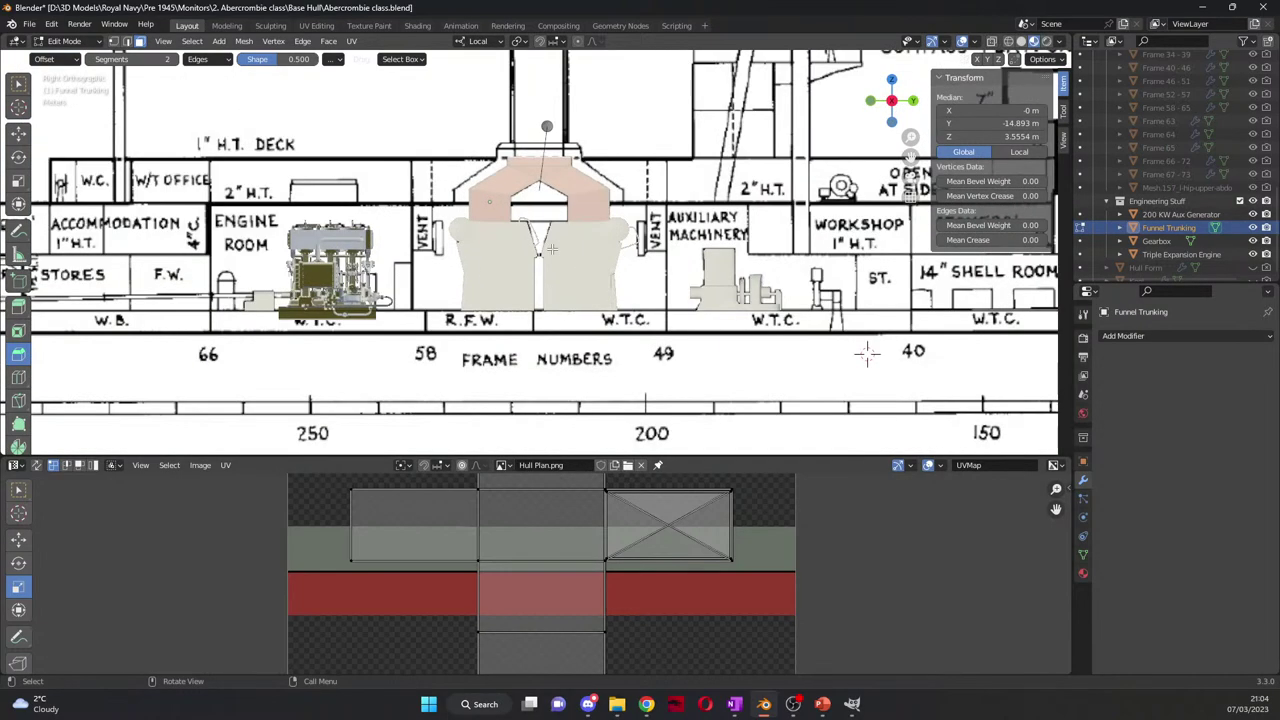
scroll(640, 320, "down", 3)
scroll(648, 568, "down", 3)
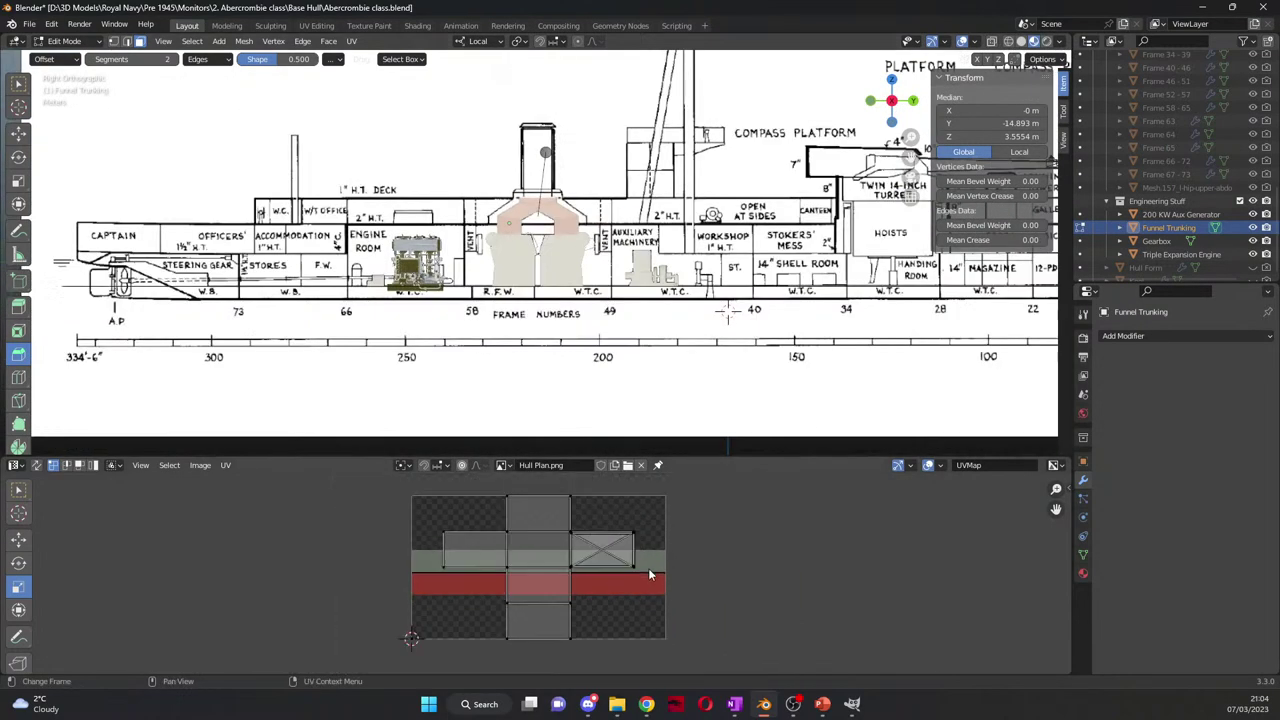
right_click(612, 228)
mouse_move(615, 224)
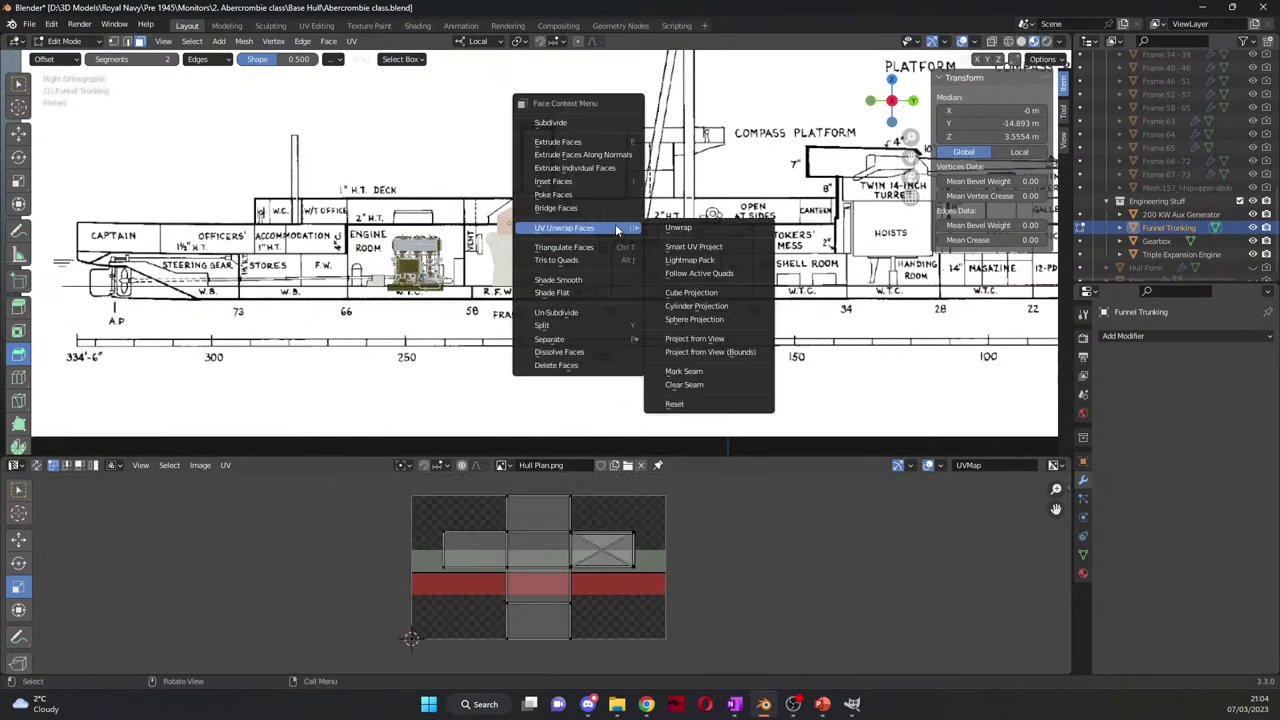
left_click(694, 338)
Step: Select the whole funnel trunking UV layout and scale it up about 12.54 times to span the image's width
scroll(548, 581, "up", 8)
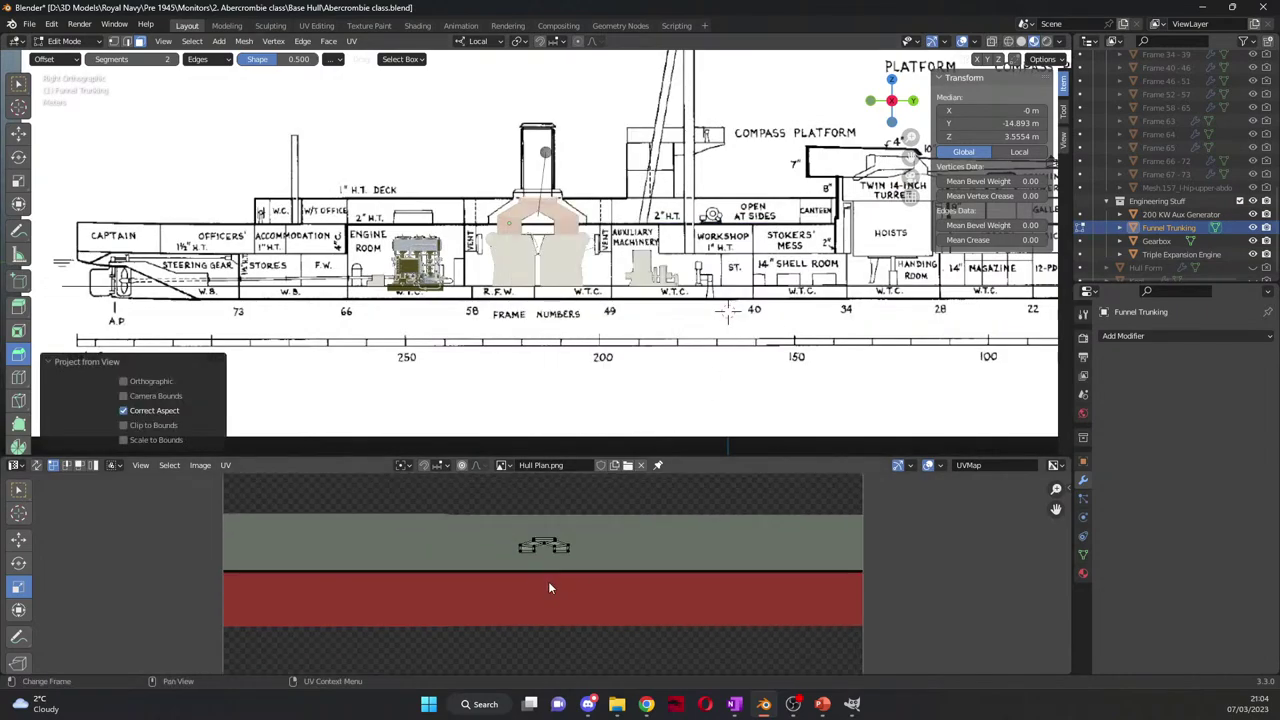
left_click_drag(494, 502, 684, 588)
scroll(683, 588, "down", 10)
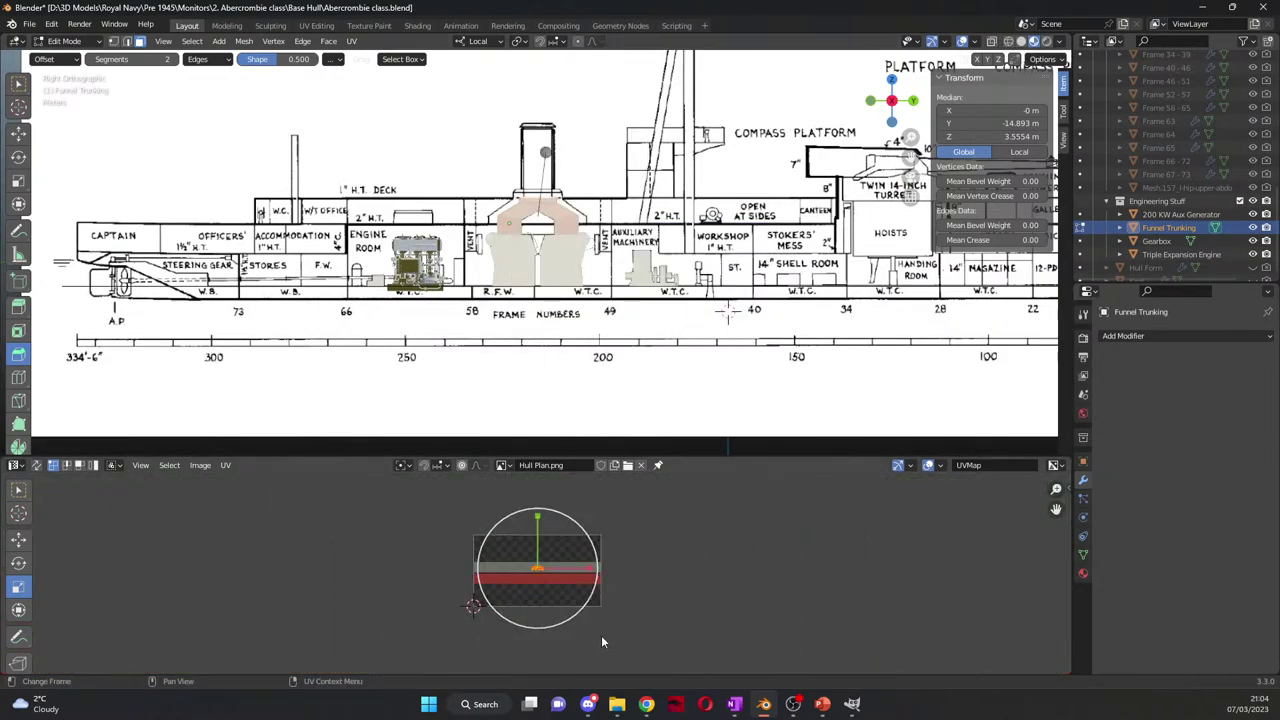
key("s")
left_click(866, 532)
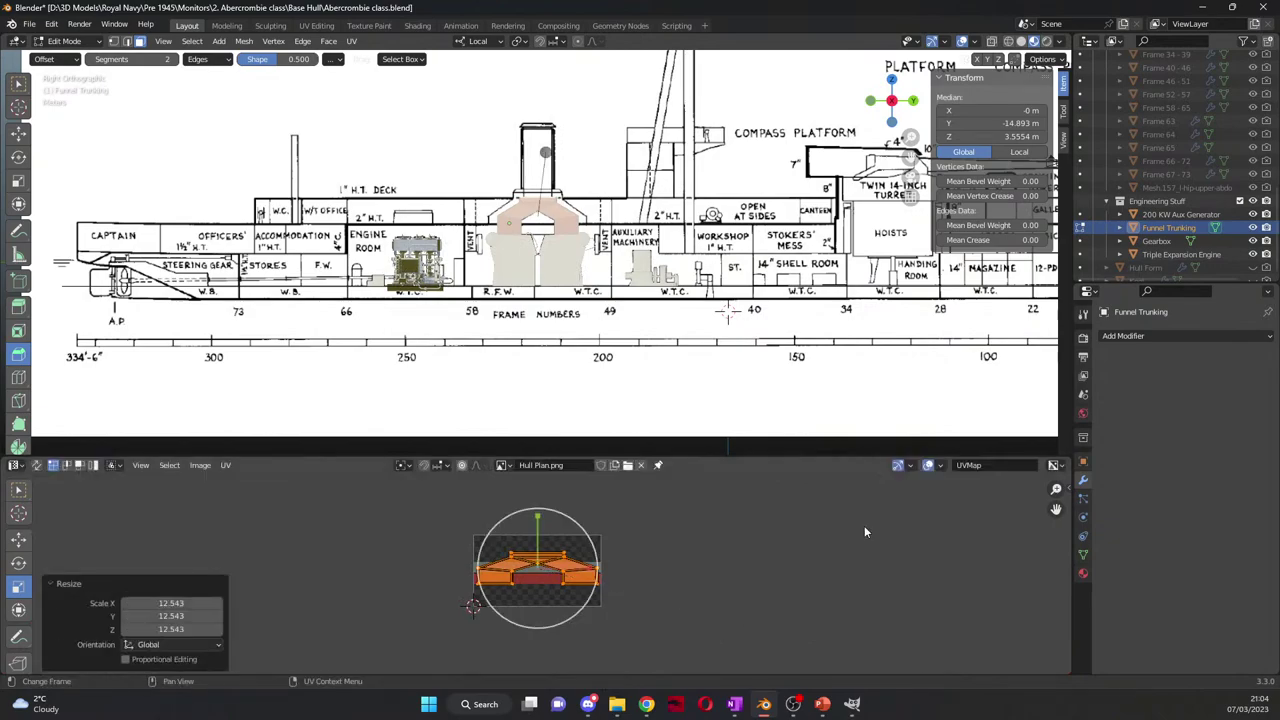
Step: Export the funnel trunking's UV layout to the Base Hull folder as Funnel Trunking.png
left_click(226, 465)
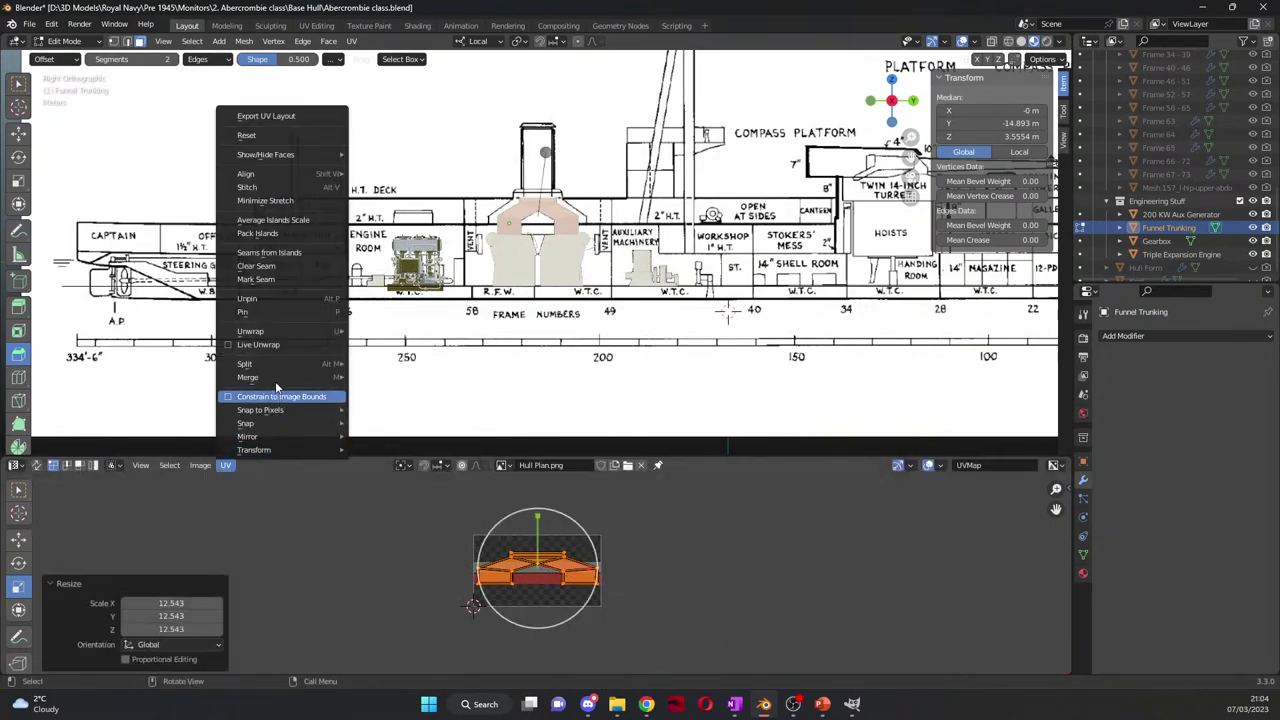
mouse_move(278, 334)
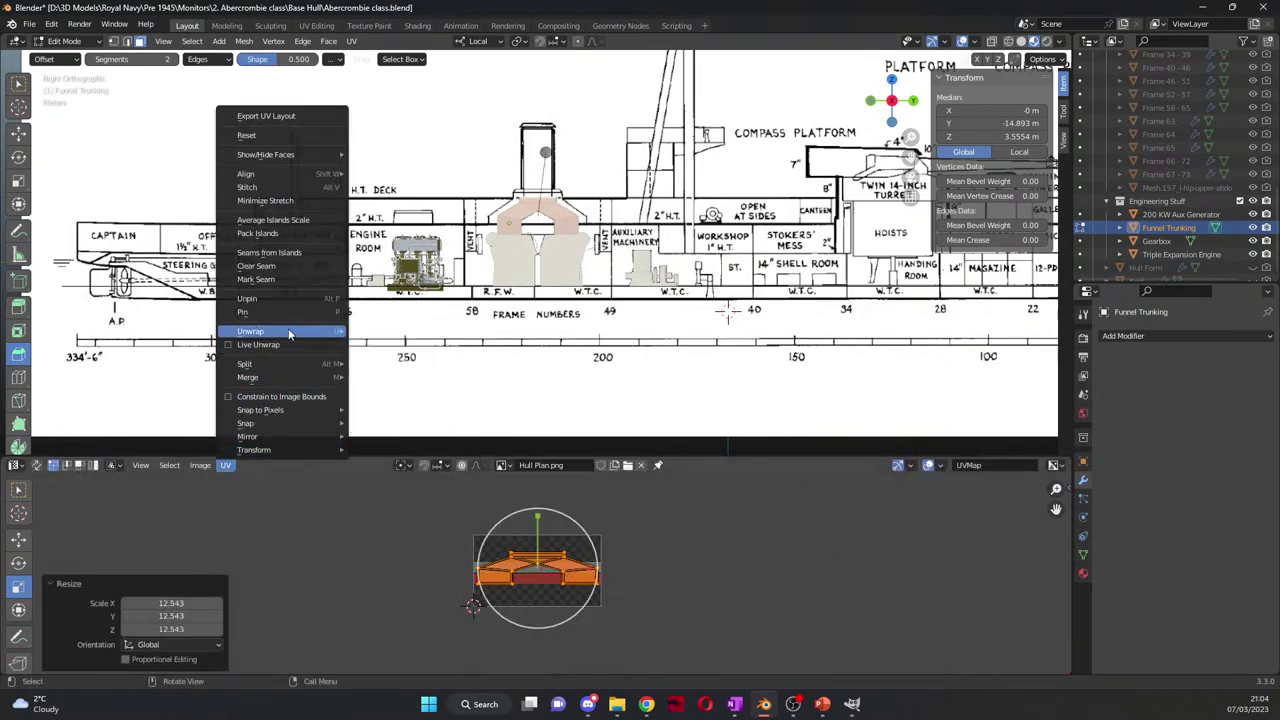
left_click(226, 465)
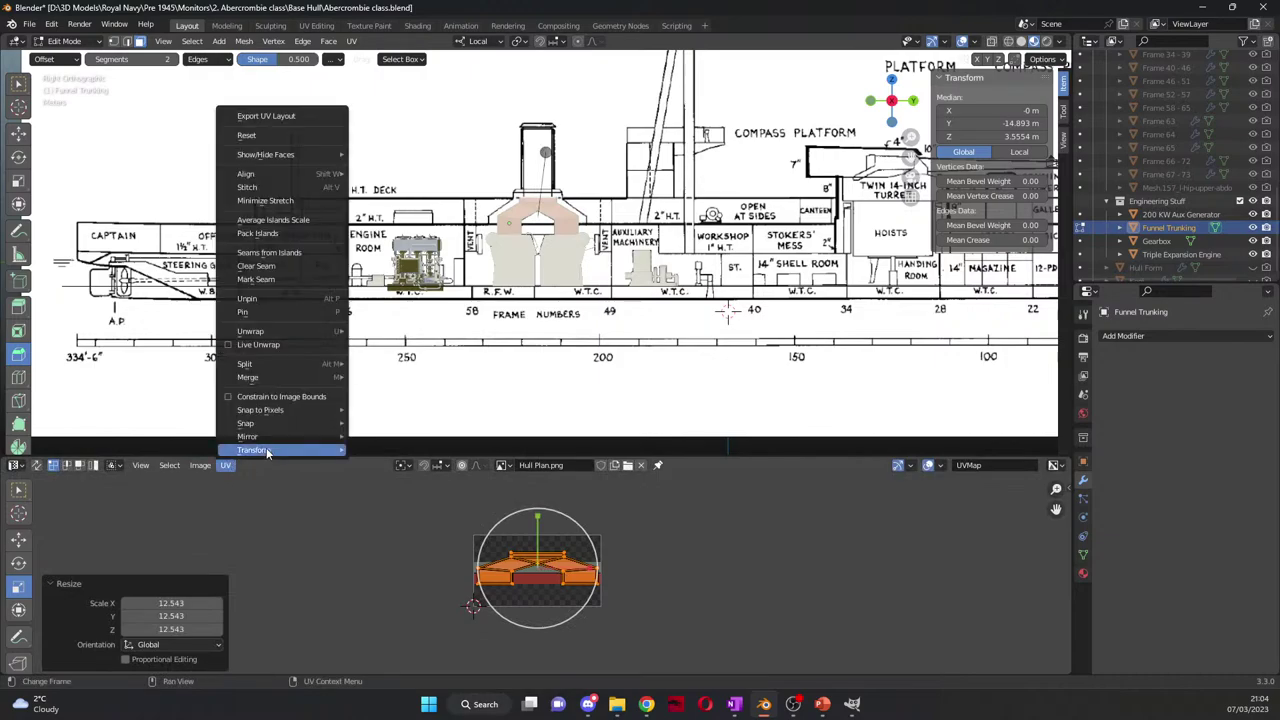
left_click(226, 466)
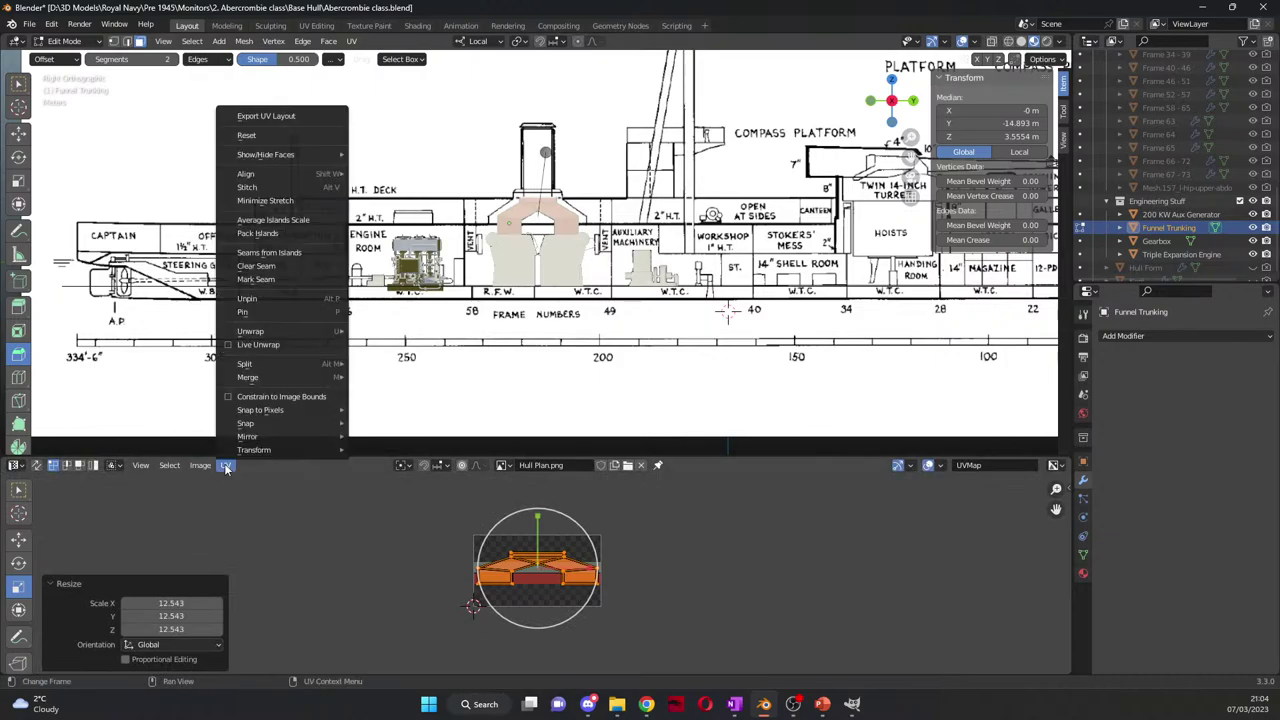
left_click(284, 117)
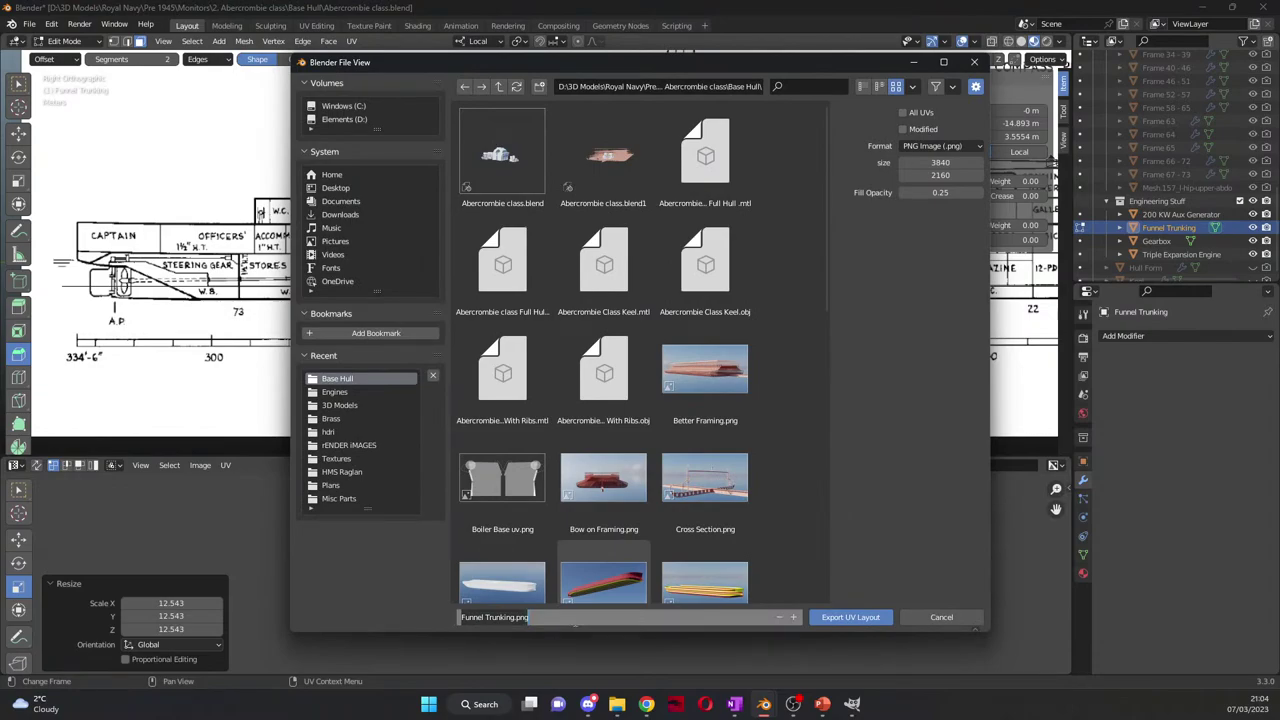
left_click(873, 617)
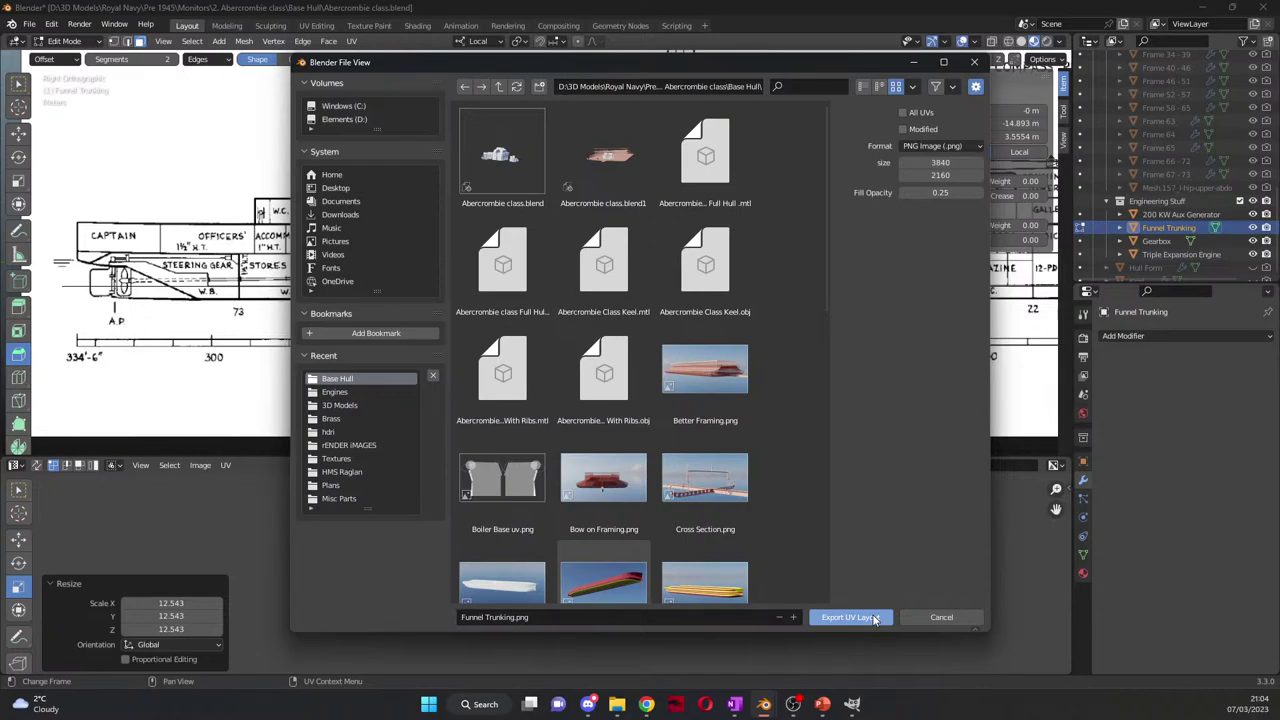
left_click(873, 617)
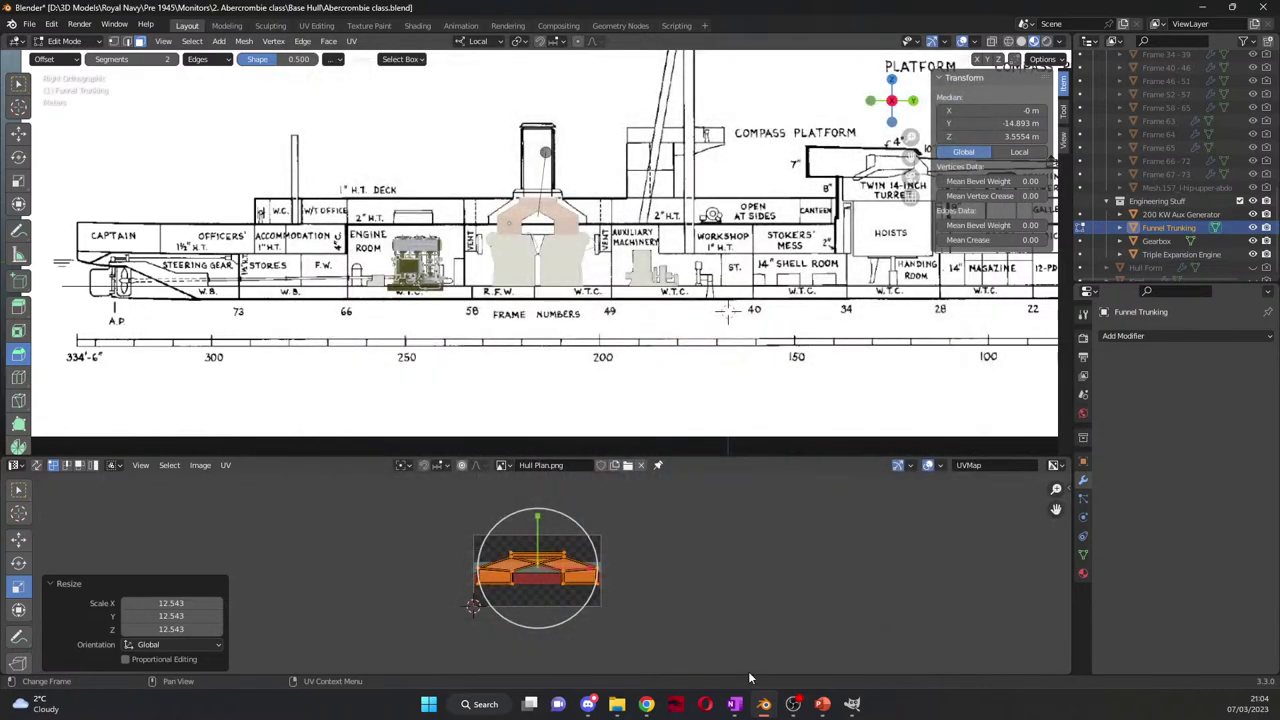
Step: Minimize Blender and browse File Explorer to 3D Models > Royal Navy > Pre 1945 > Monitors > 2. Abercrombie class > Base Hull
left_click(1205, 6)
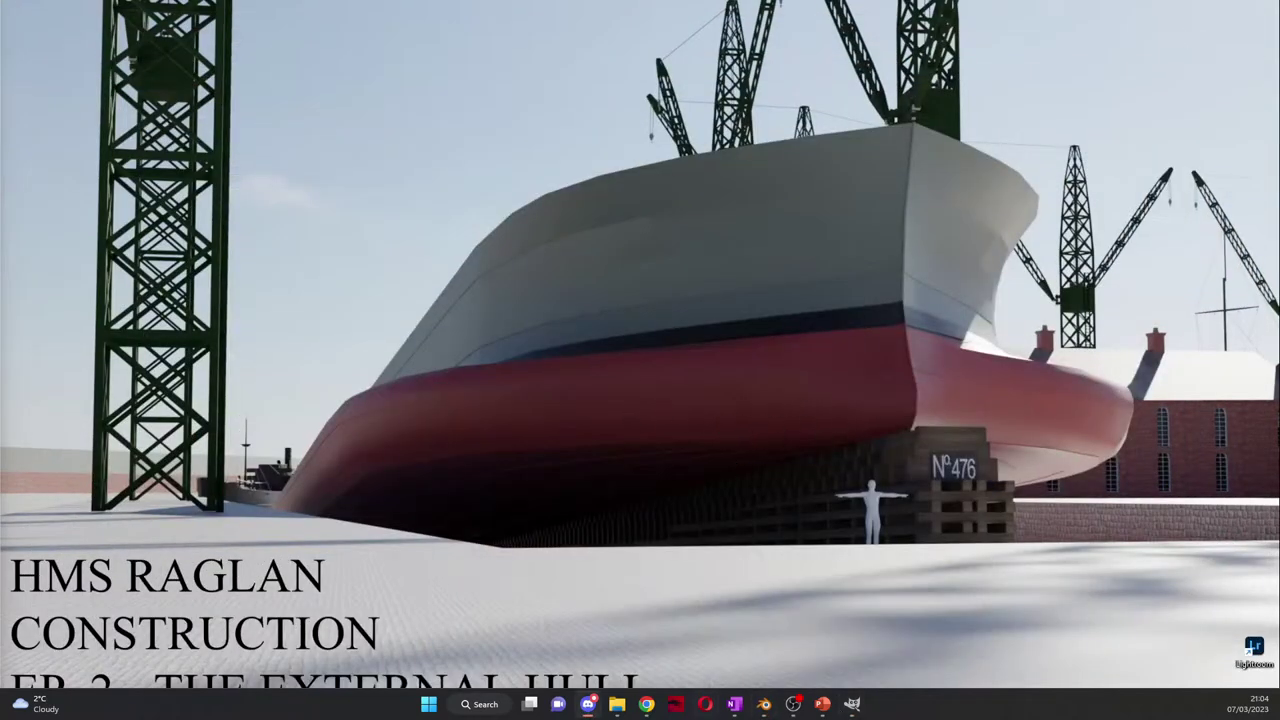
left_click(617, 704)
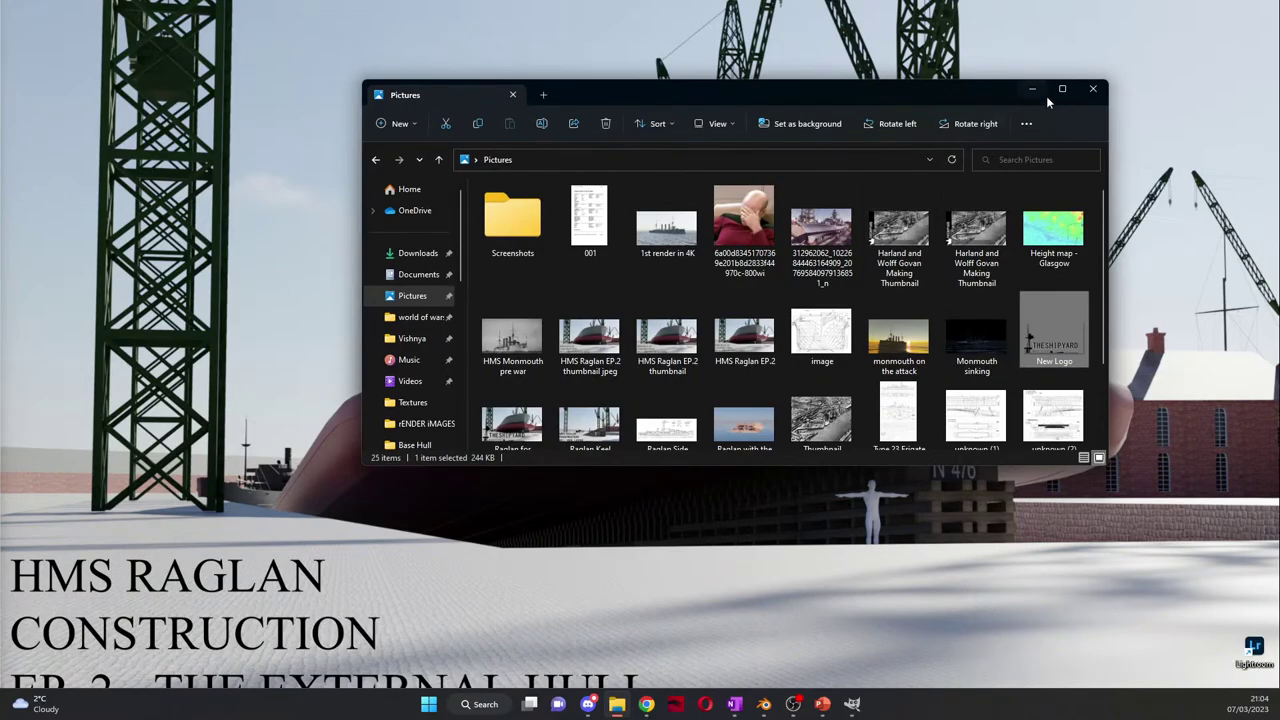
left_click(1051, 97)
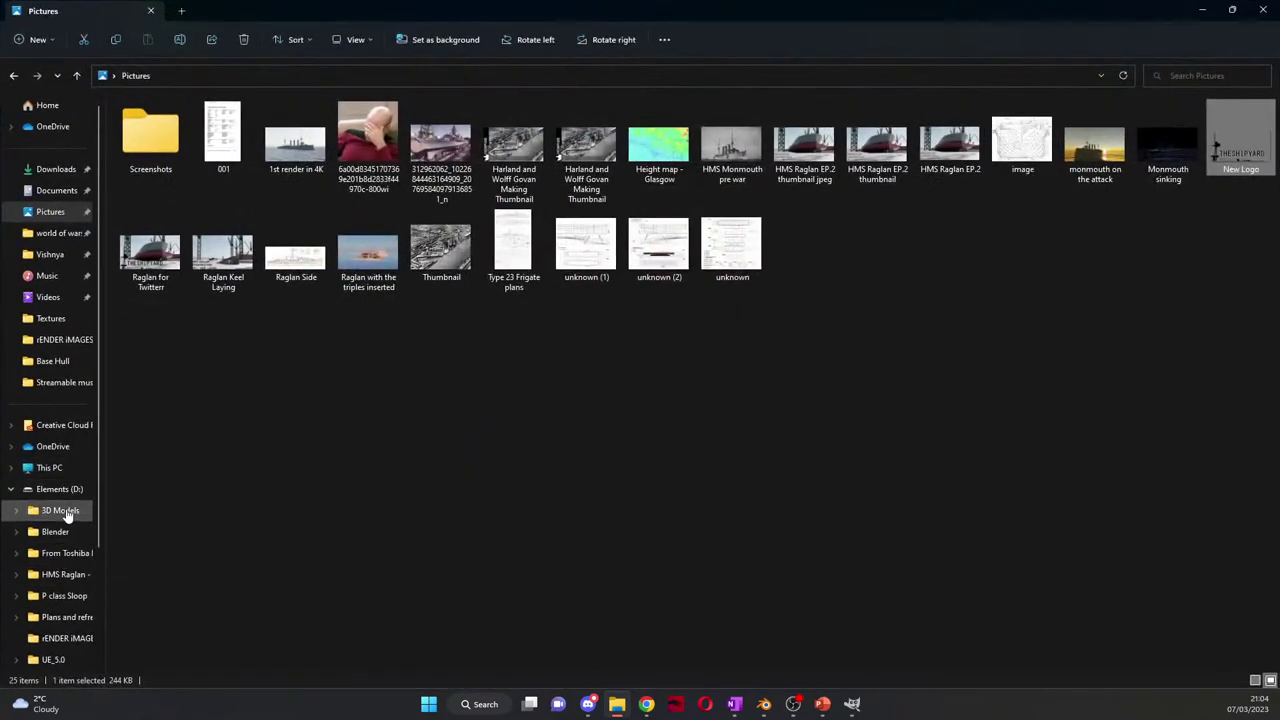
left_click(60, 511)
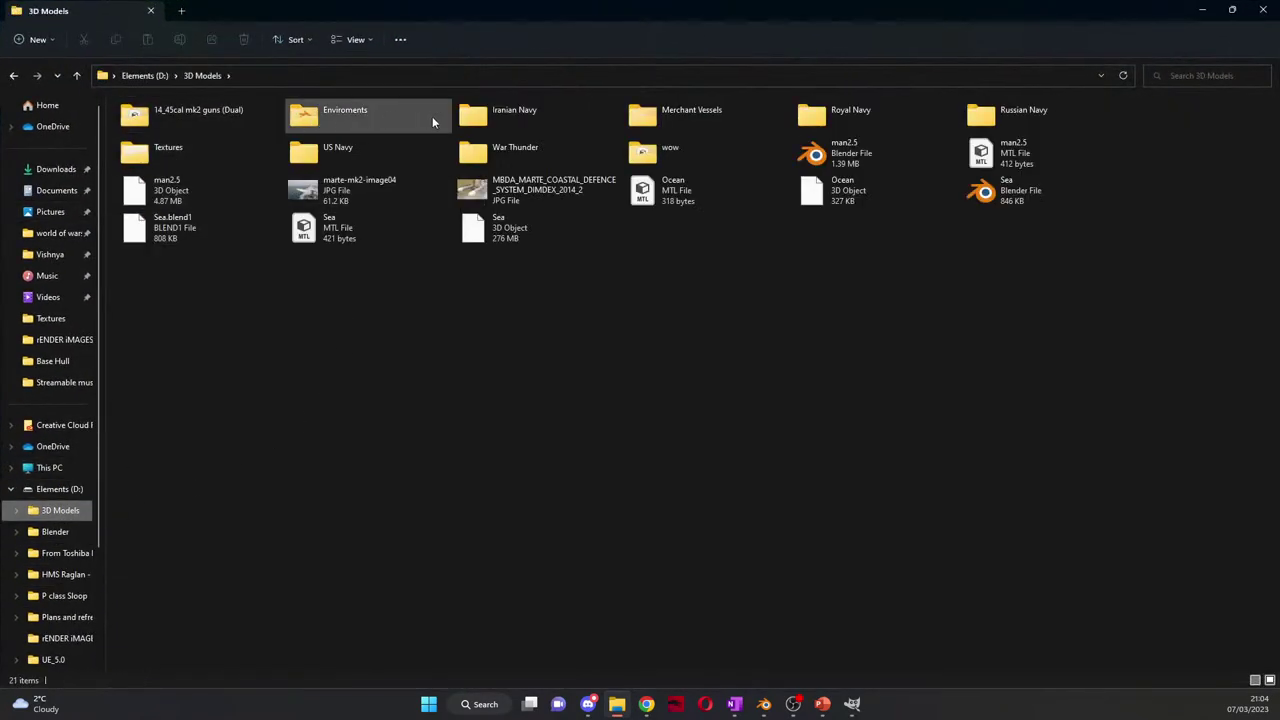
double_click(910, 117)
double_click(183, 166)
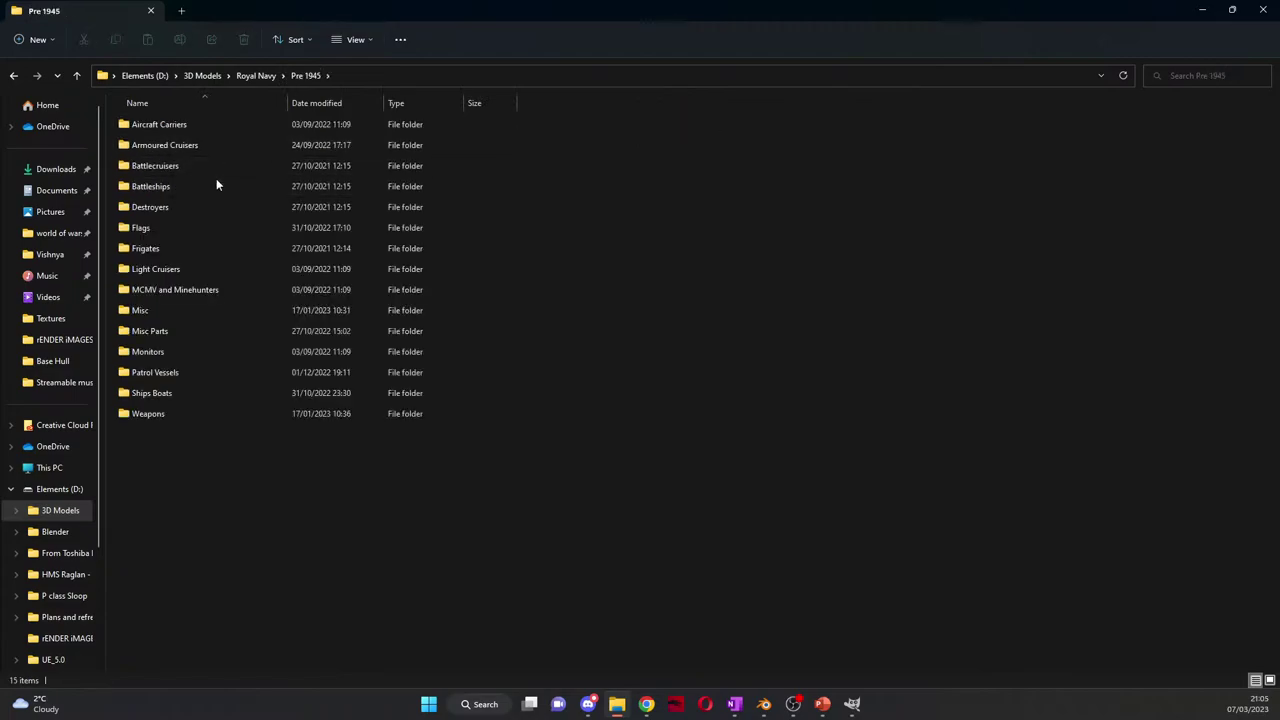
double_click(228, 351)
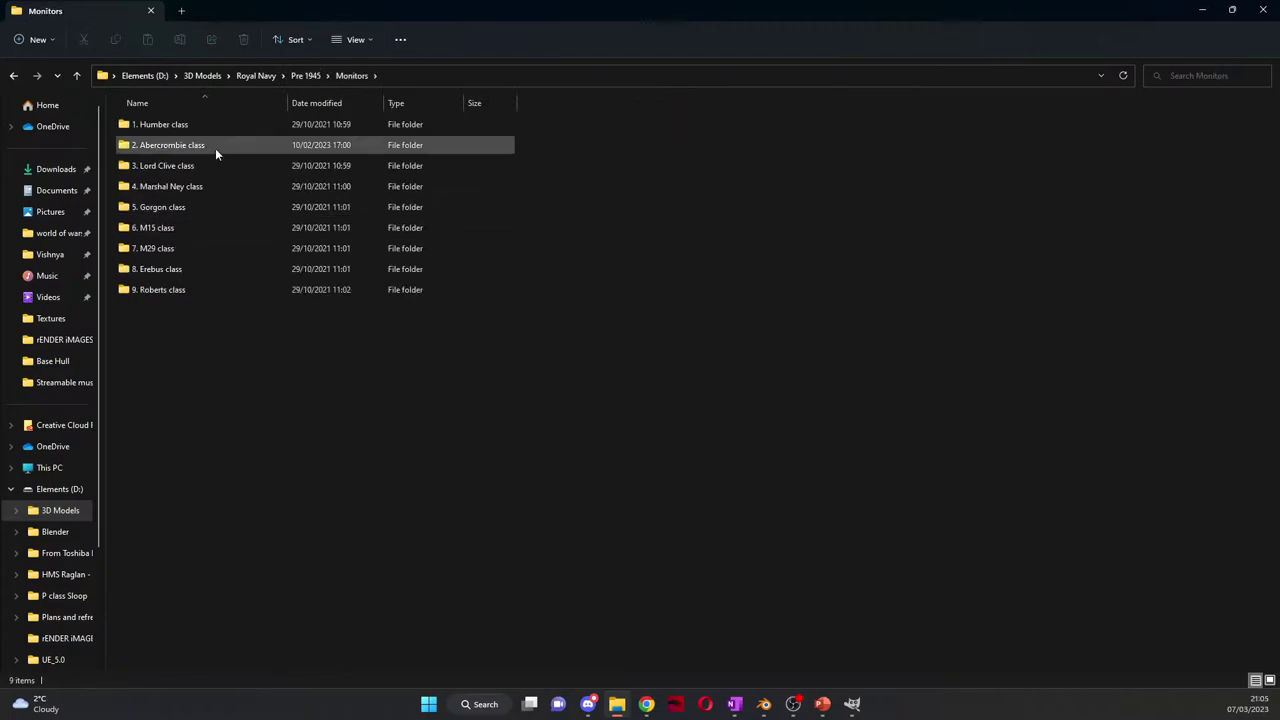
double_click(229, 147)
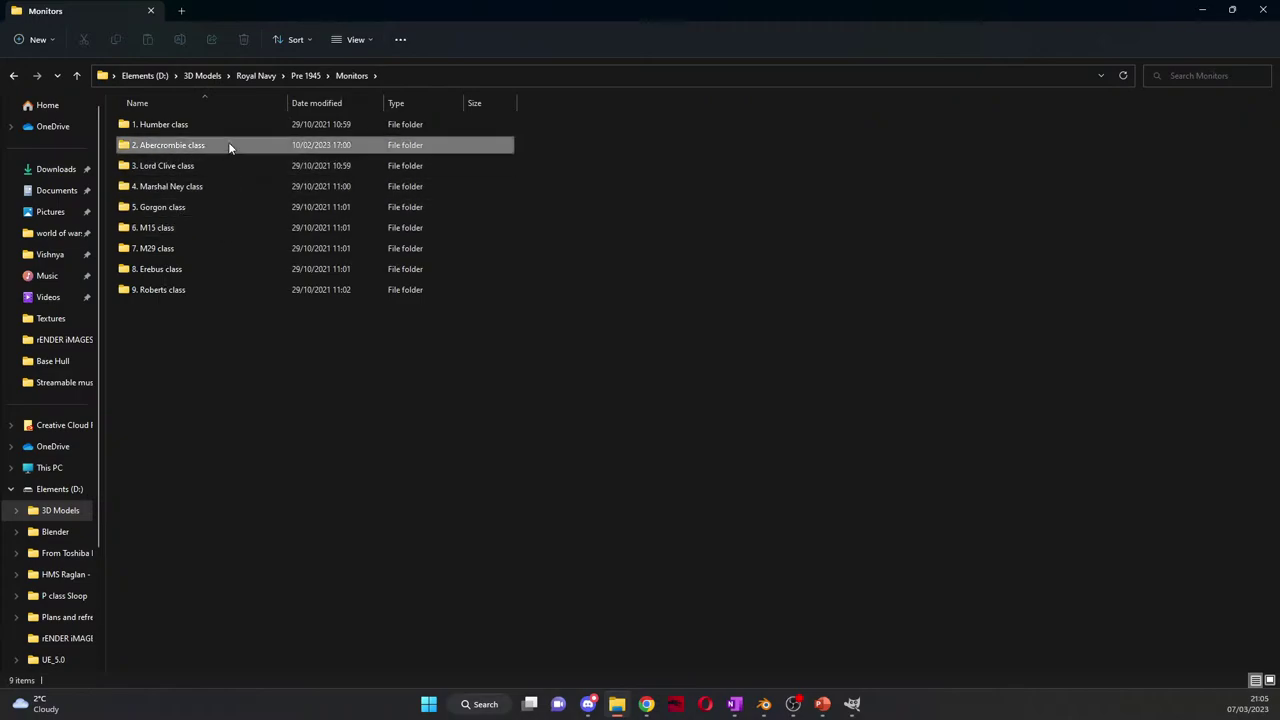
double_click(221, 212)
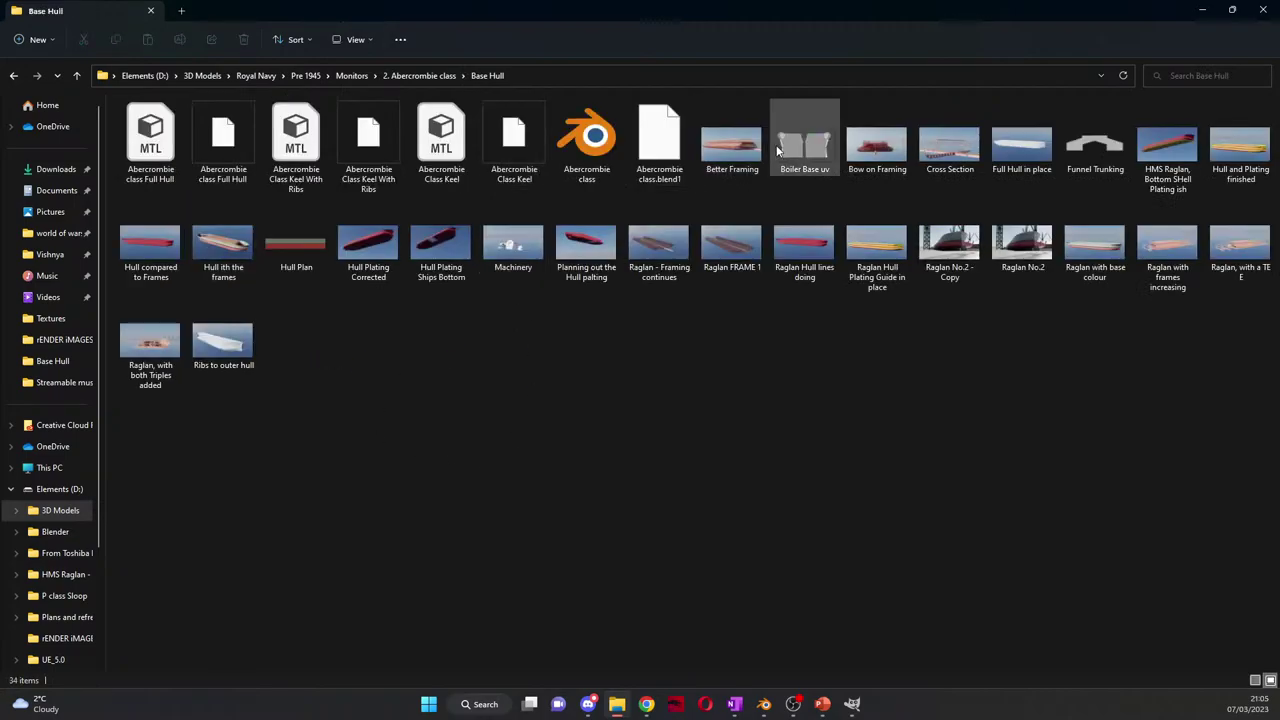
Step: Open the Funnel Trunking image from the Base Hull folder in GIMP
right_click(1078, 153)
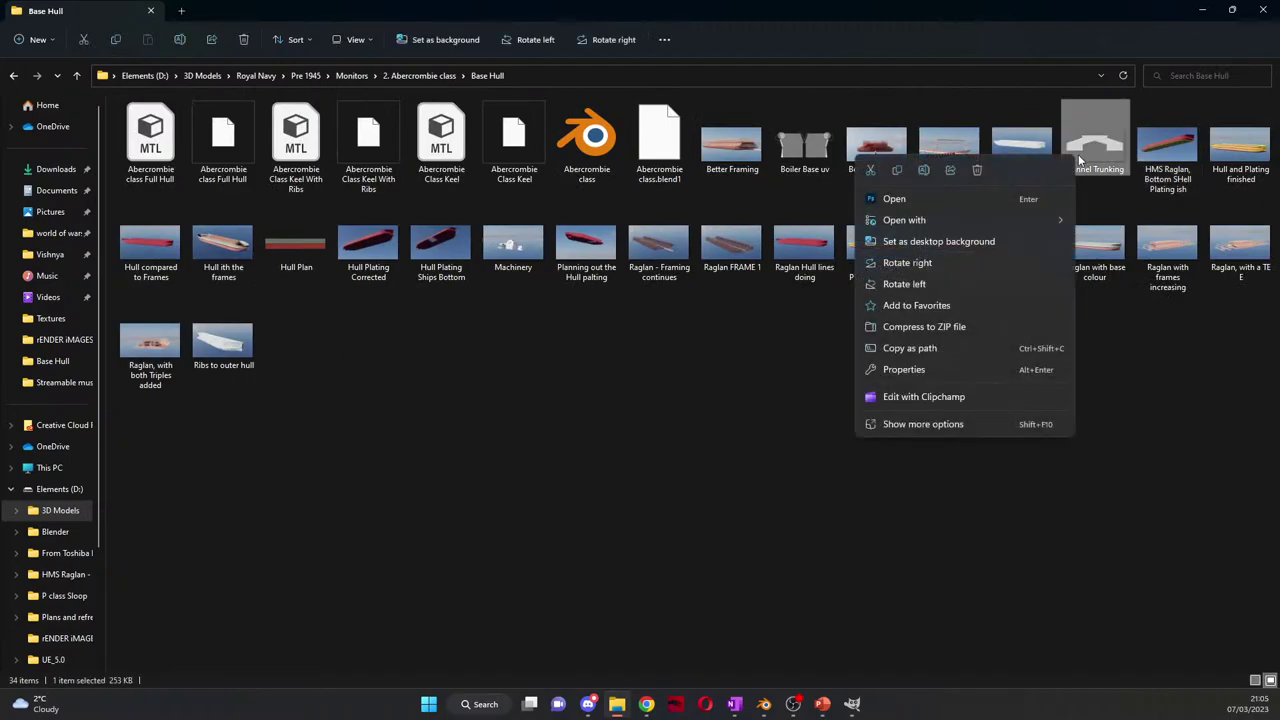
mouse_move(973, 222)
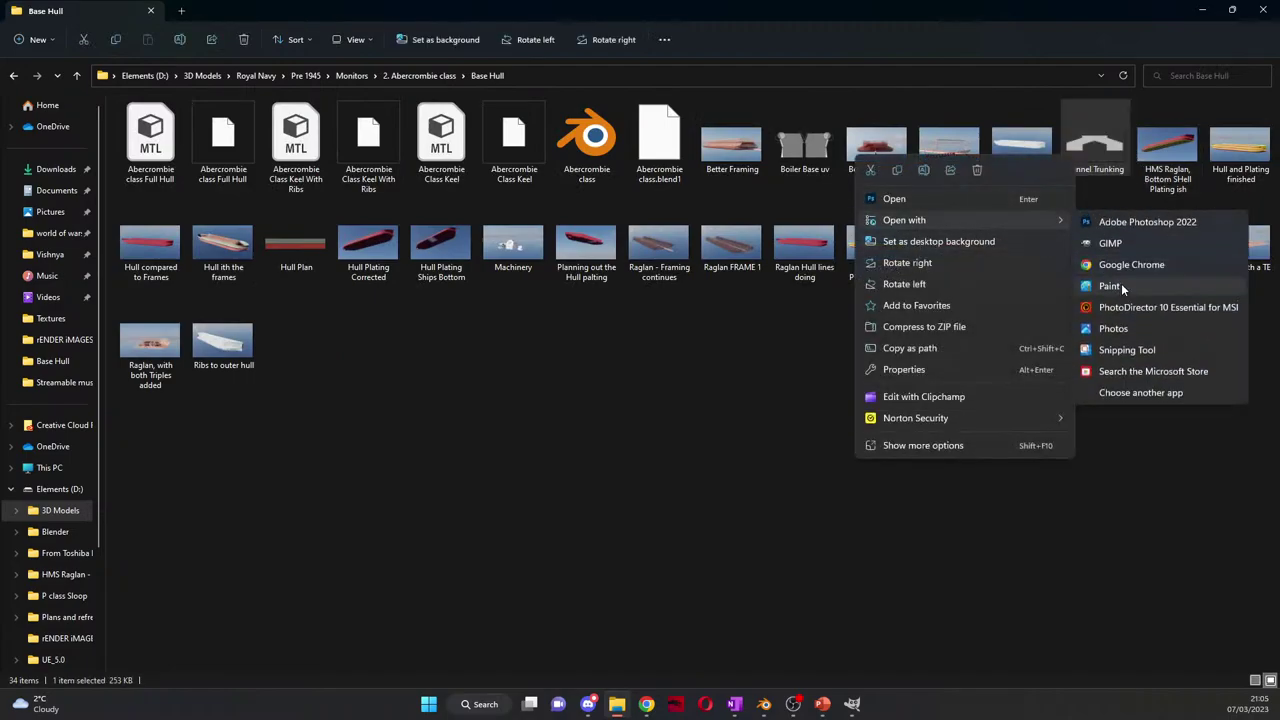
left_click(1133, 247)
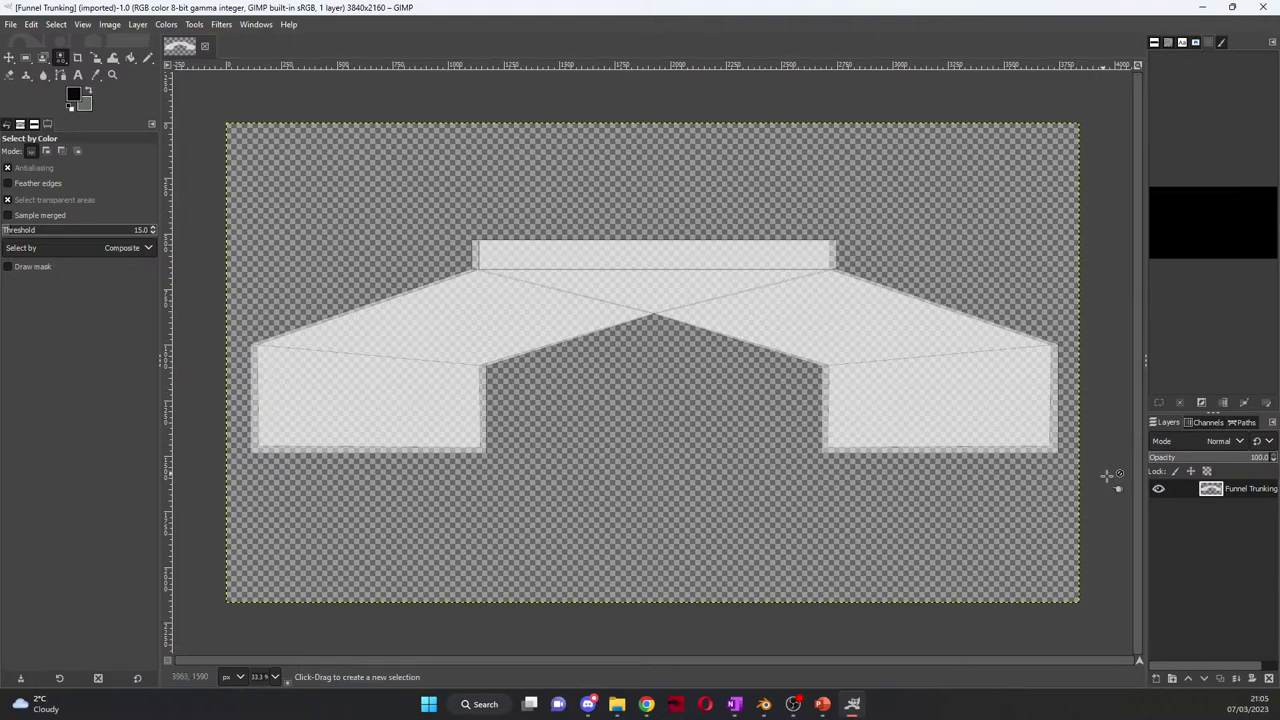
Step: Add a transparent 3840 by 2160 px layer named Funnel Trunking Textures above the UV layout
right_click(1236, 536)
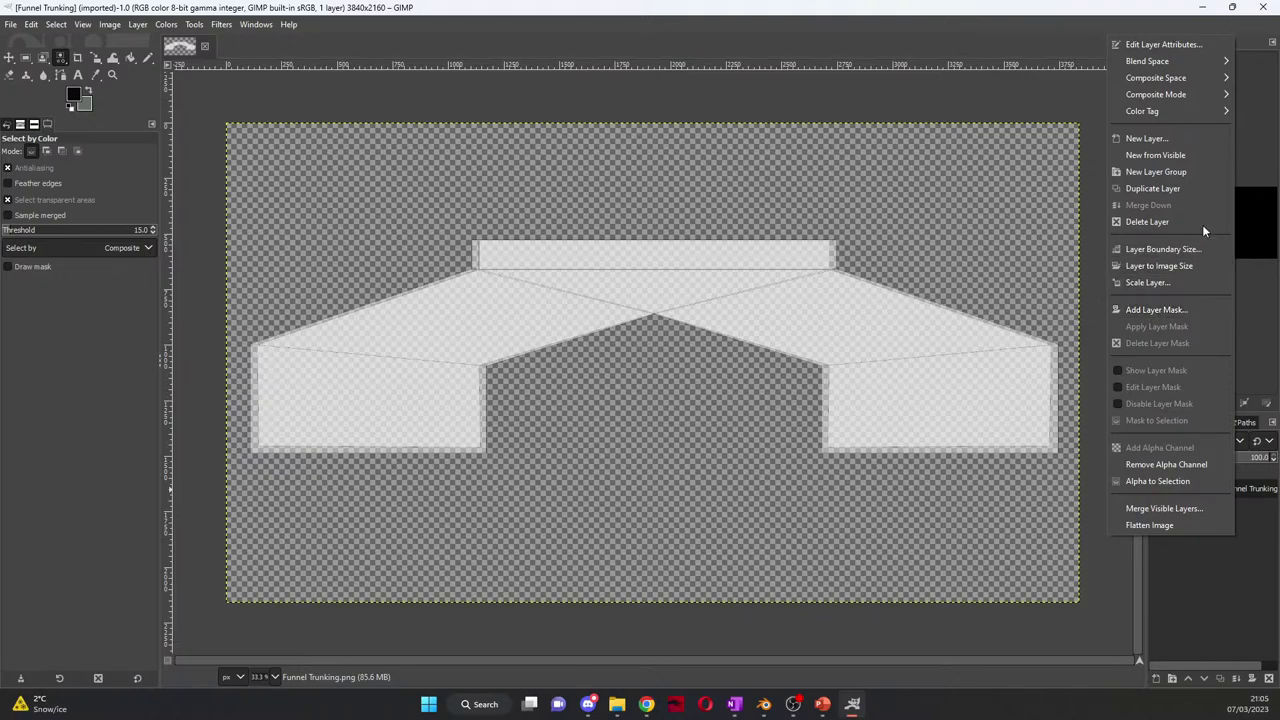
left_click(1150, 139)
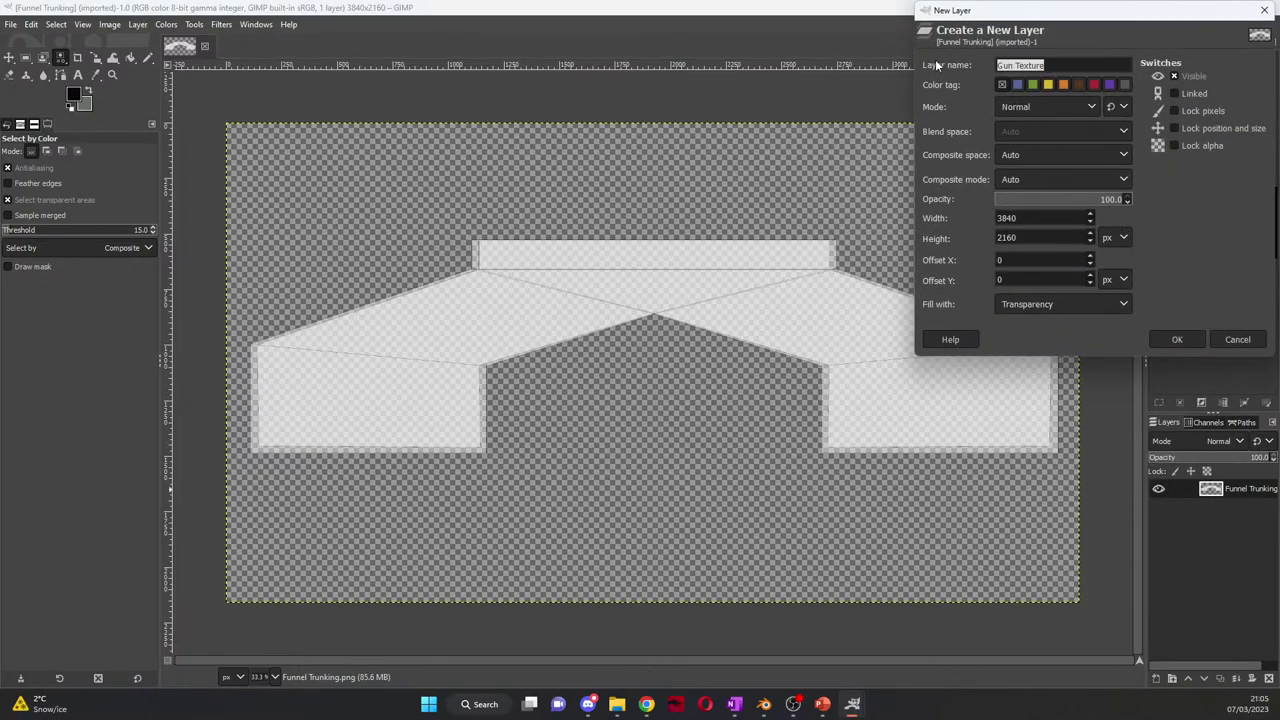
key("BackSpace")
type("fUNNEL tRUNKING")
key("BackSpace")
key("BackSpace")
key("BackSpace")
key("BackSpace")
key("BackSpace")
key("BackSpace")
key("BackSpace")
key("BackSpace")
key("BackSpace")
key("BackSpace")
key("BackSpace")
key("BackSpace")
key("BackSpace")
key("BackSpace")
key("BackSpace")
key("BackSpace")
type("D")
key("BackSpace")
type("Funnel Trunking C")
key("BackSpace")
type("Textures")
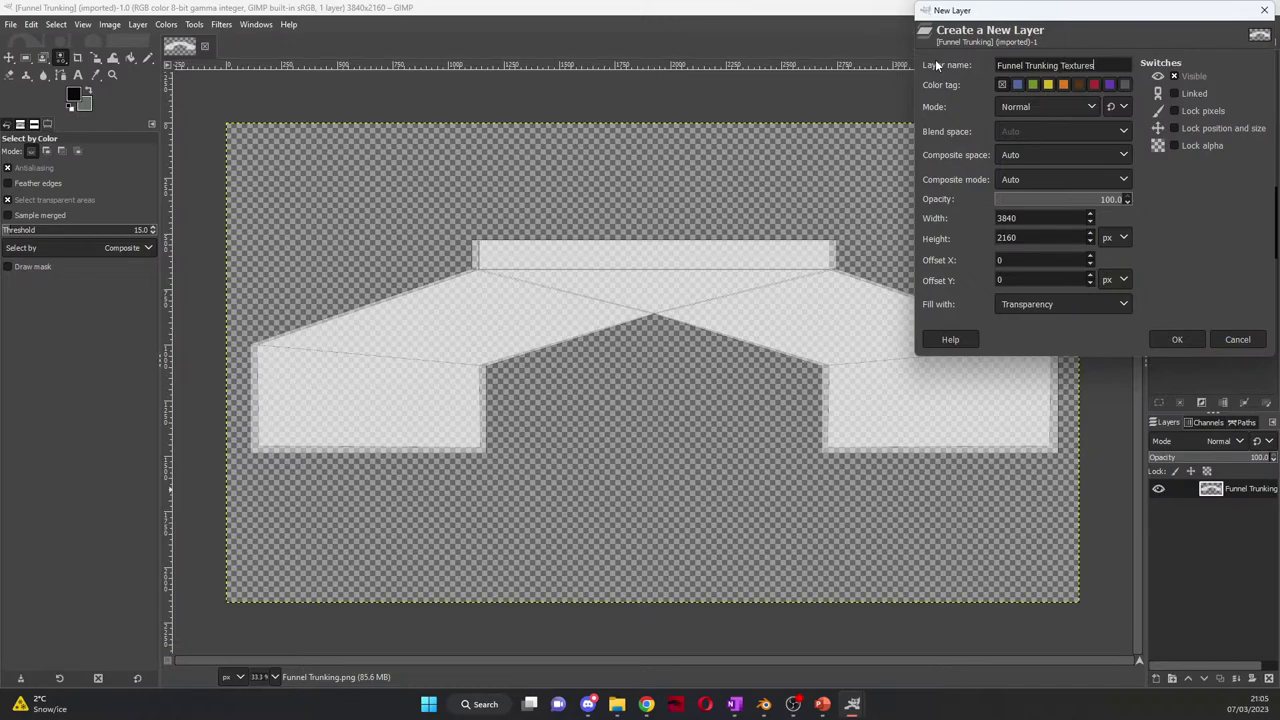
key("Return")
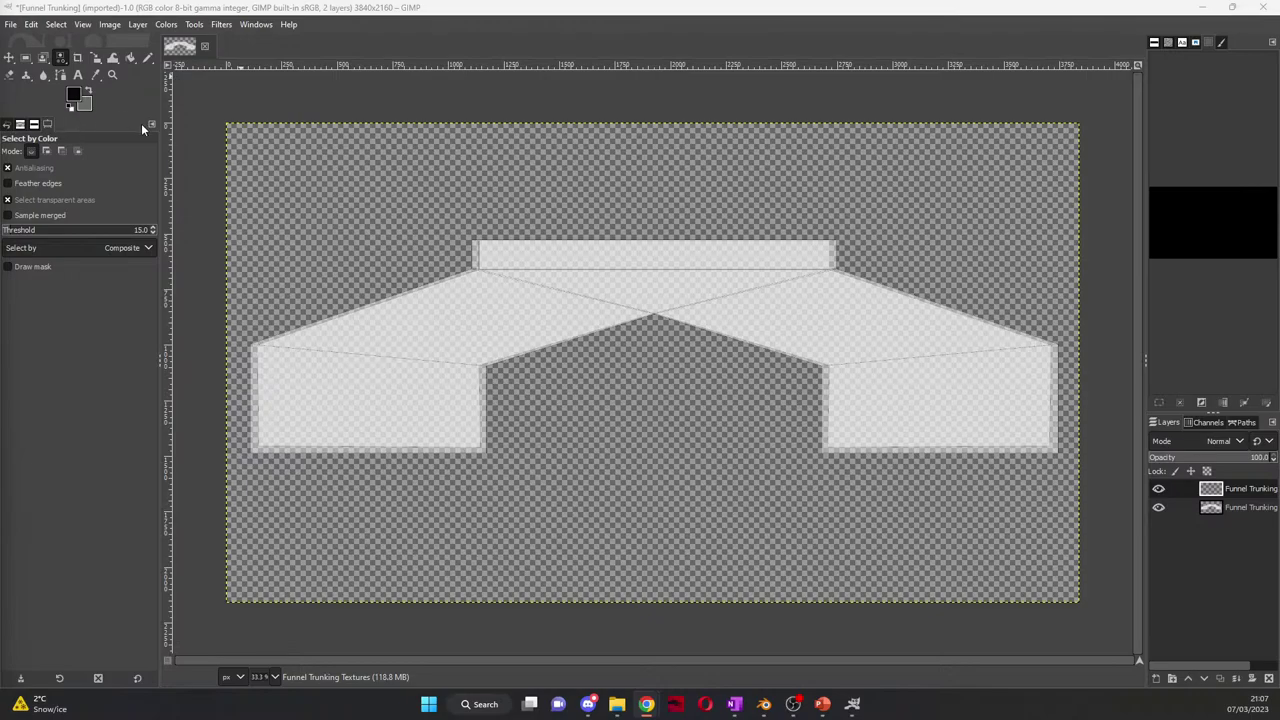
Step: Set the foreground colour to the dark grey 161616
left_click(73, 93)
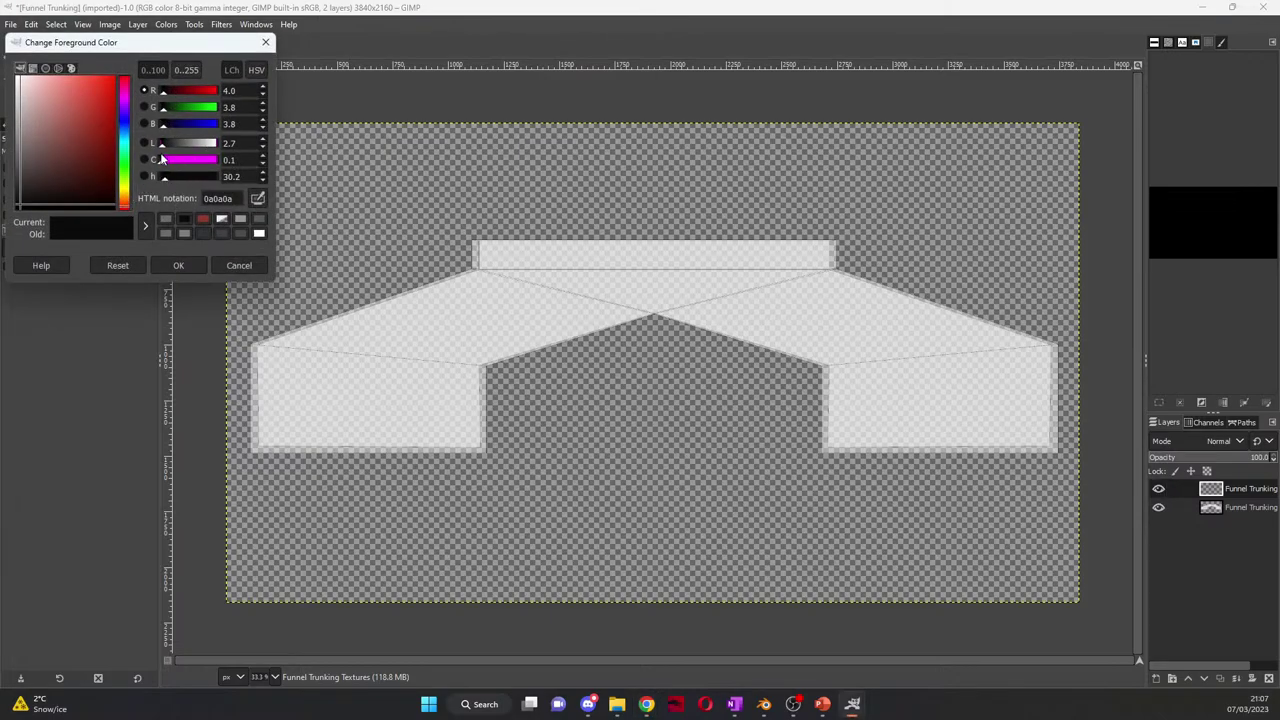
left_click(165, 143)
left_click(175, 265)
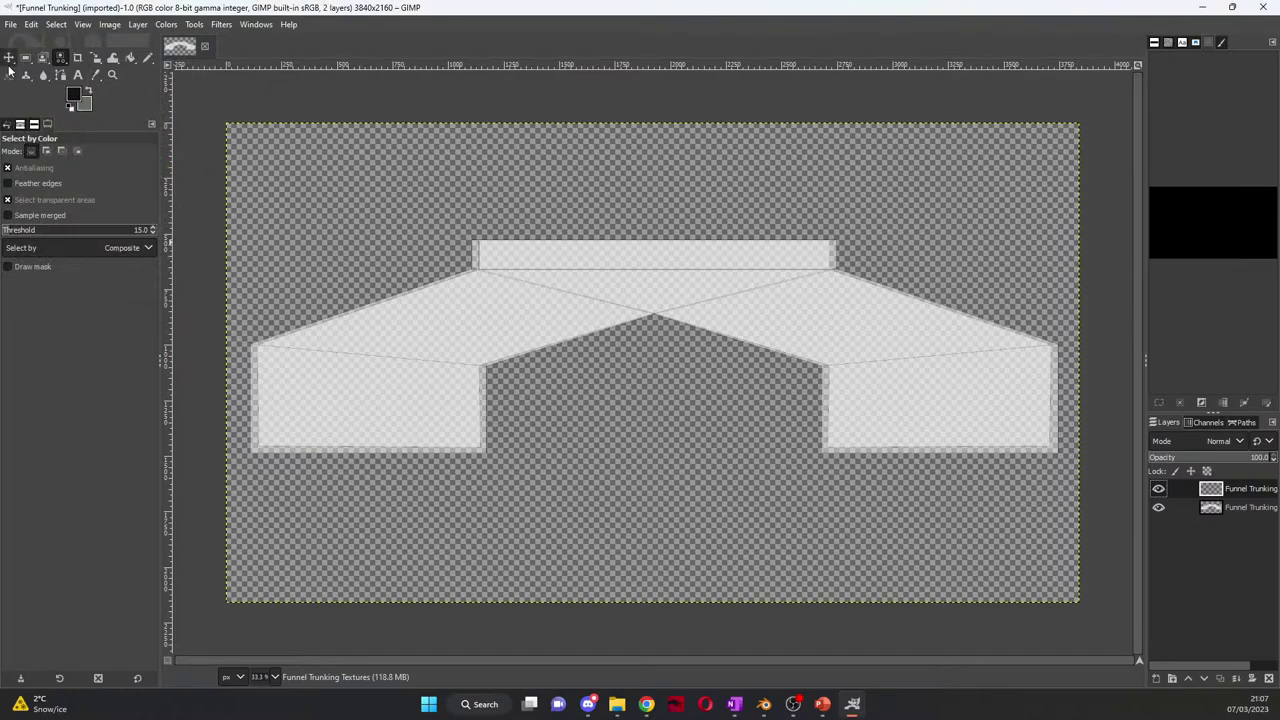
Step: Paint broad dark strokes over the trunking layout's left end and upper edge with the Pencil's Block 01 brush at size 314
left_click(147, 57)
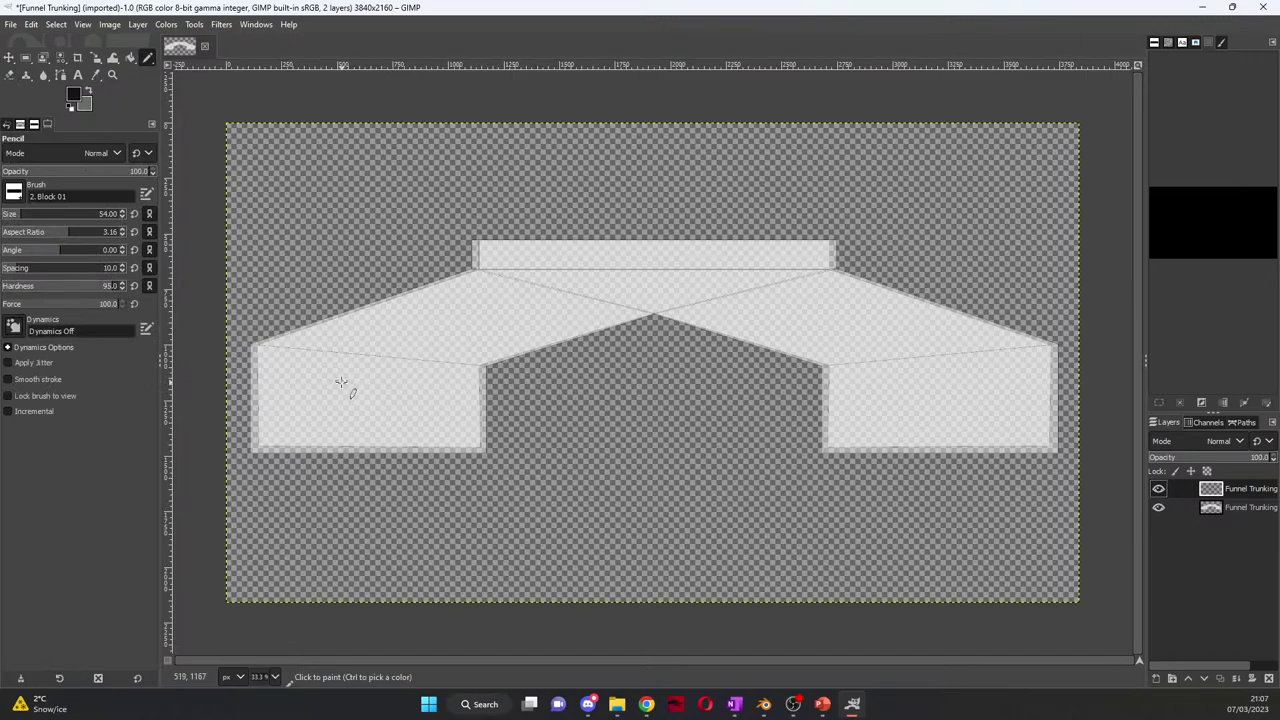
left_click_drag(15, 215, 62, 216)
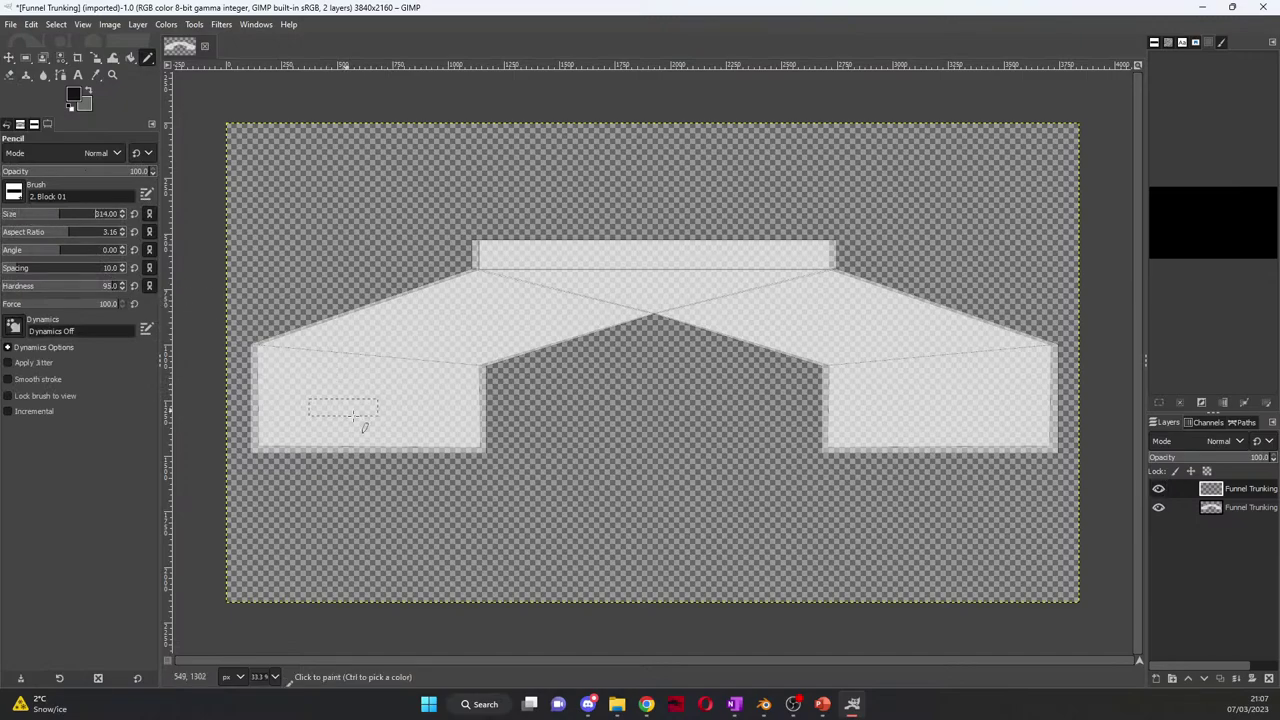
left_click(261, 445)
mouse_move(261, 445)
left_mouse_down()
mouse_move(264, 245)
mouse_move(1057, 242)
mouse_move(247, 238)
left_mouse_up()
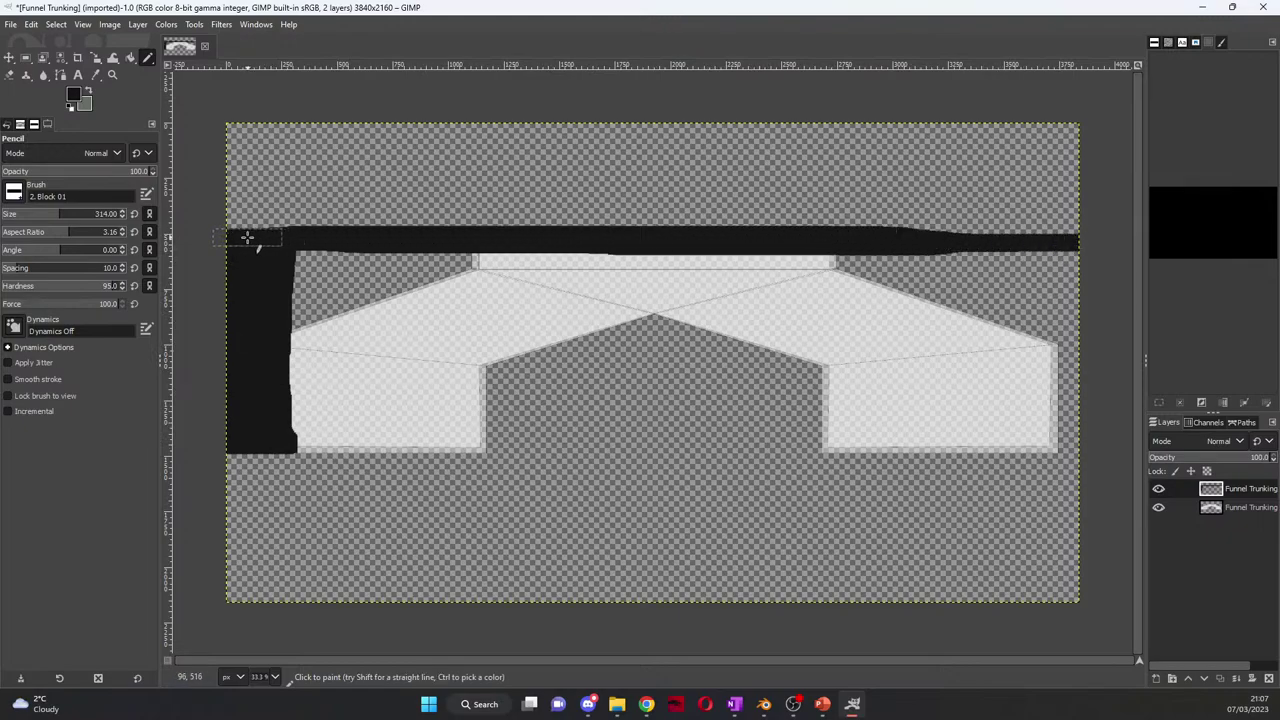
left_click(247, 240)
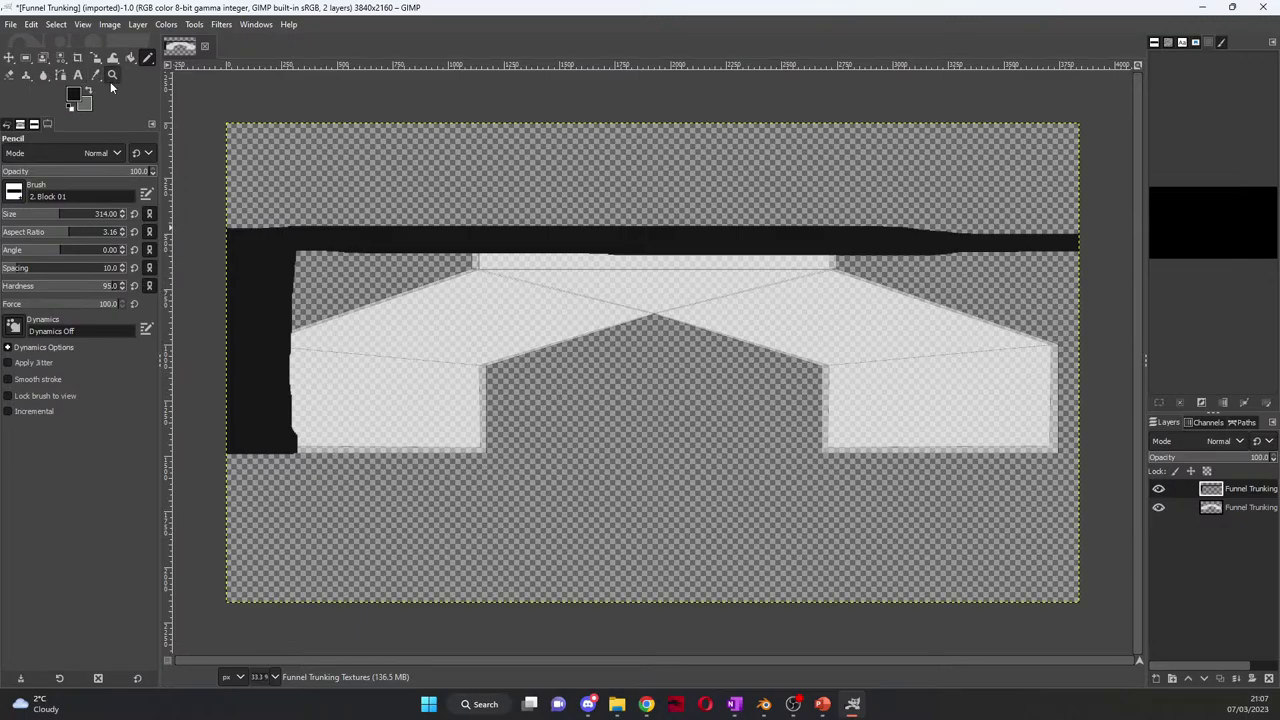
Step: Bucket-fill the rest of the Funnel Trunking Textures layer with the dark grey foreground colour
left_click(130, 57)
left_click(646, 363)
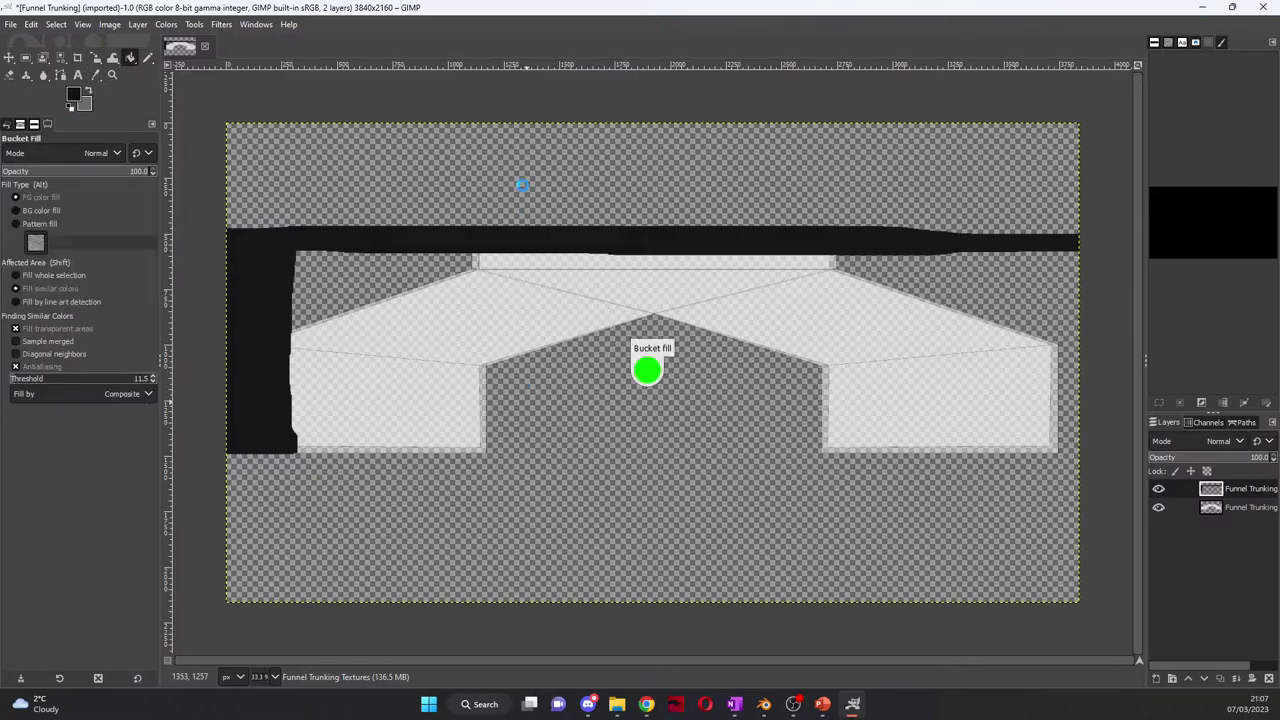
left_click(10, 24)
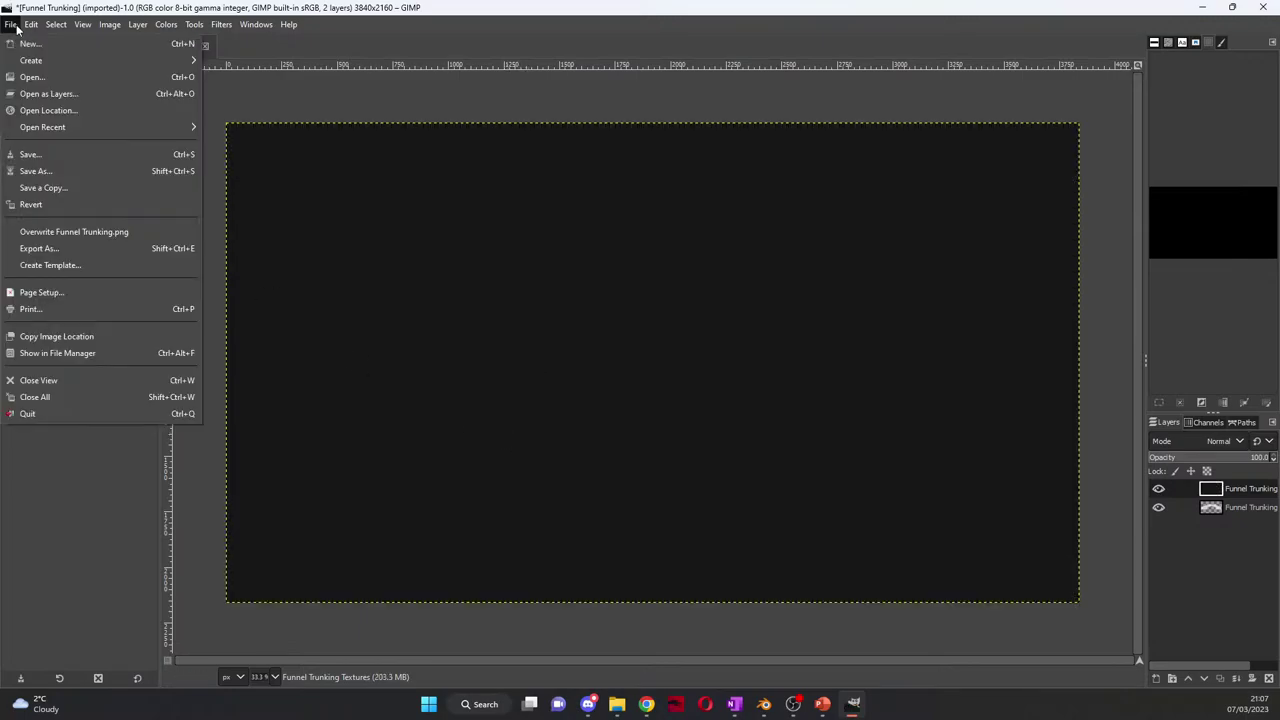
left_click(288, 80)
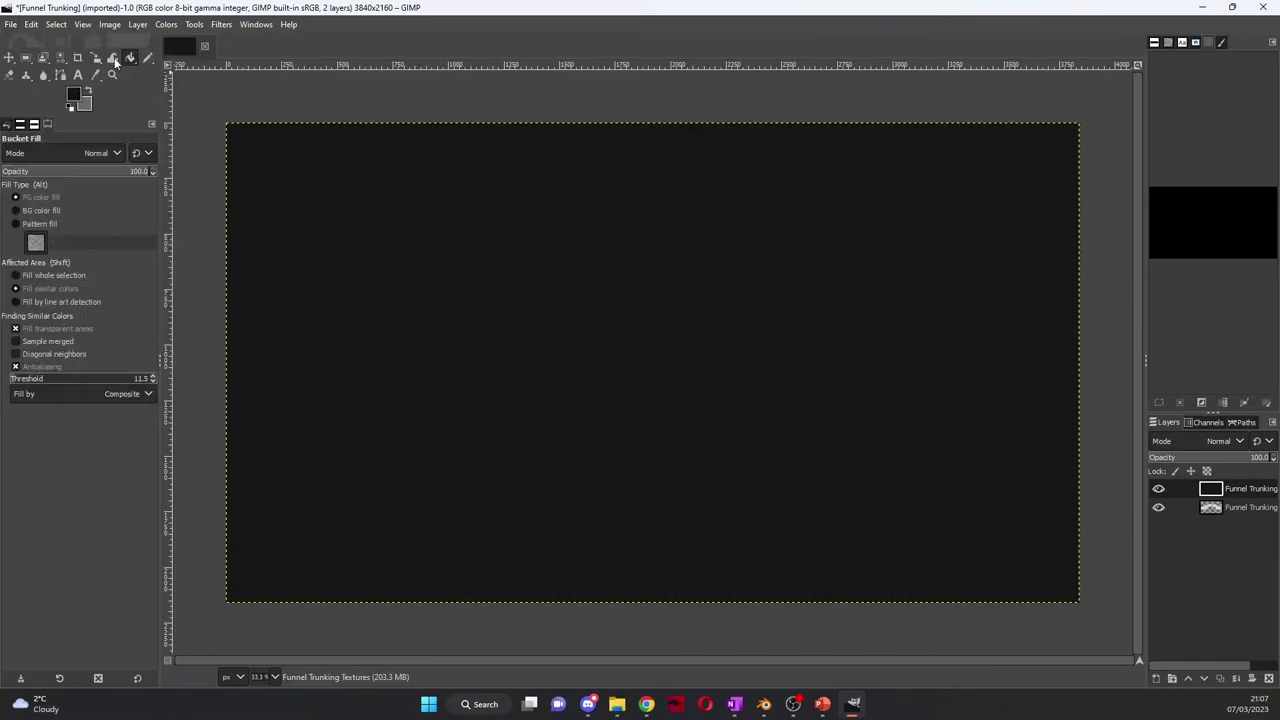
Step: Switch to the Pencil tool and give it the Sponge 01 brush after trying Cell 02
left_click(147, 57)
left_click(13, 192)
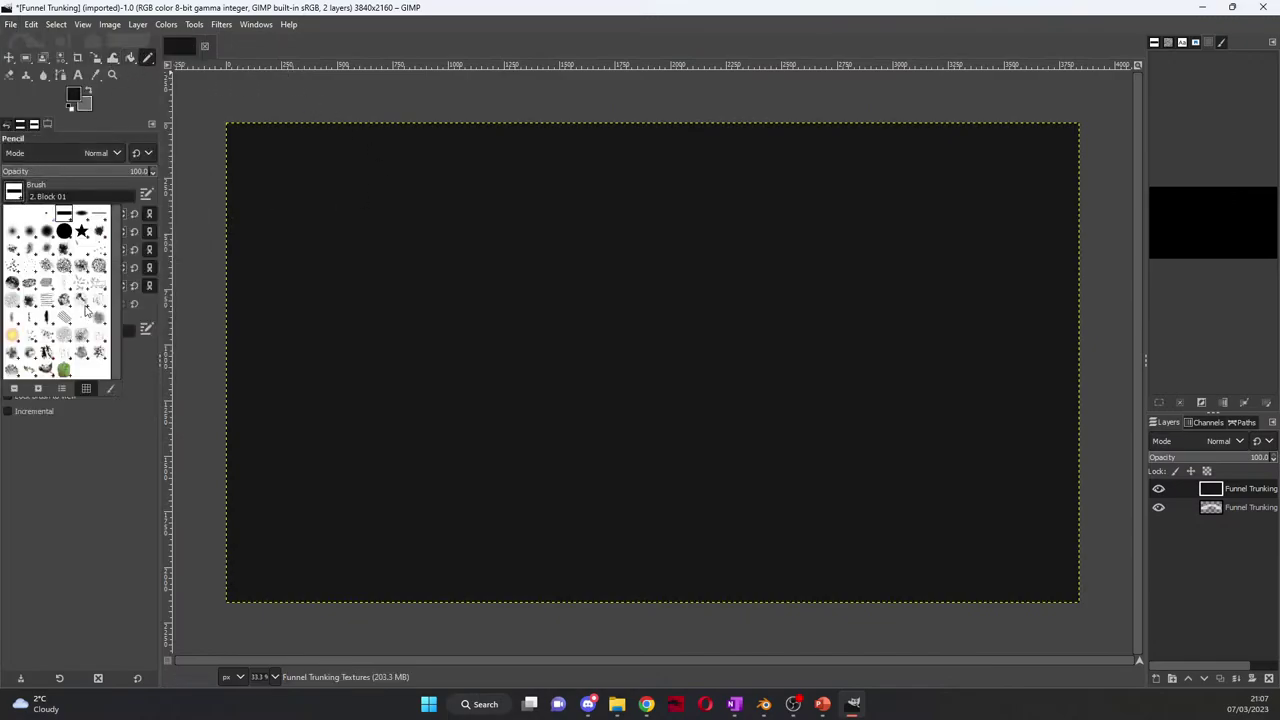
left_click(62, 266)
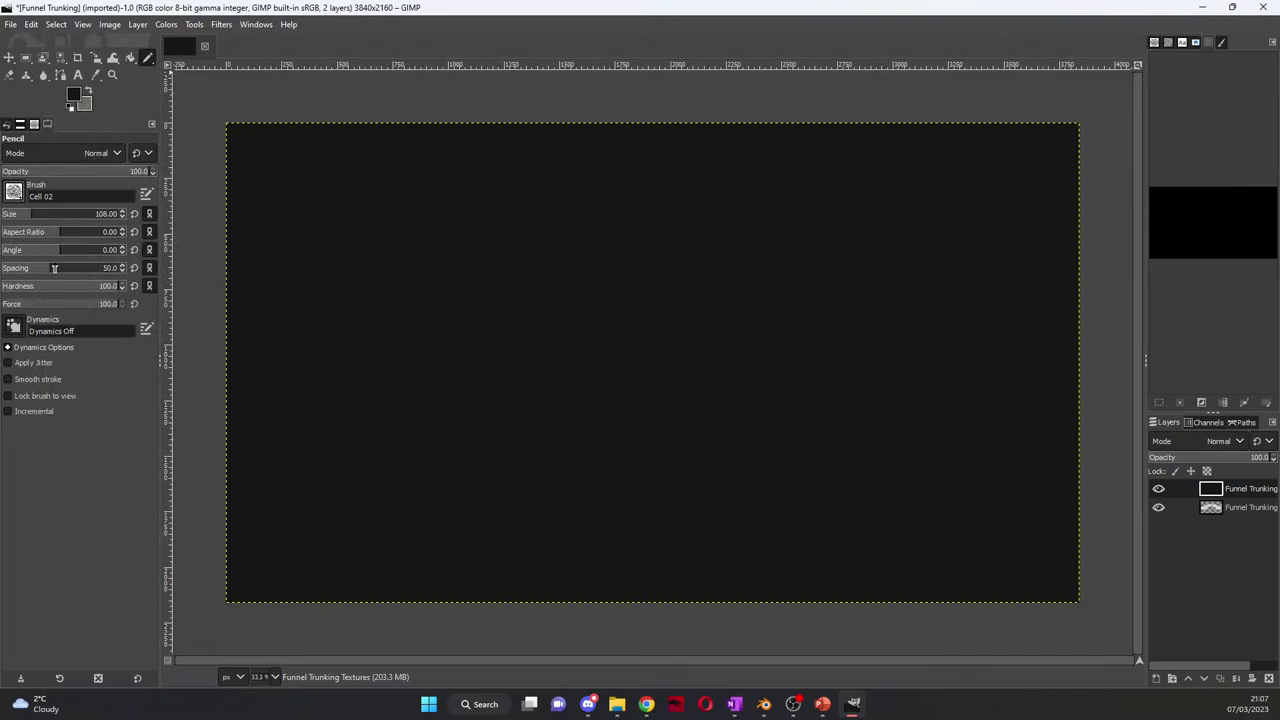
left_click(13, 192)
left_click(70, 342)
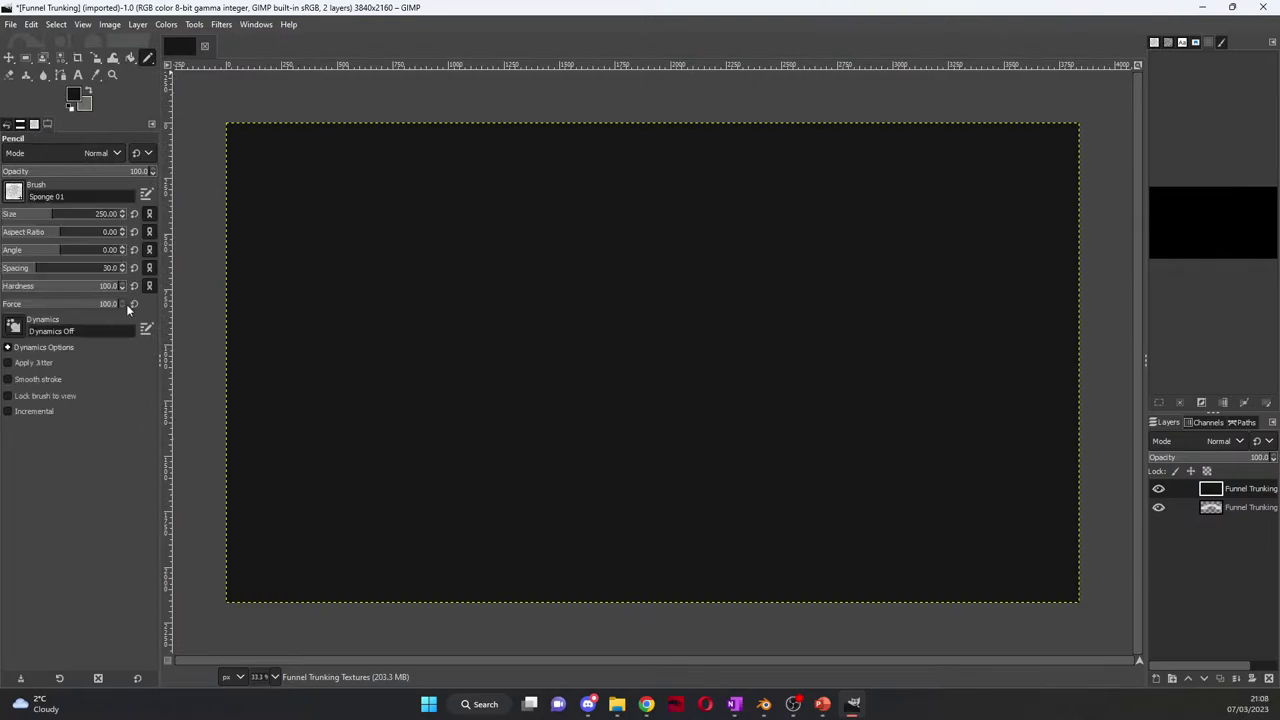
Step: Lighten the foreground colour slightly to 1b1b1b and undo the test strokes on the dark layer
left_click(78, 96)
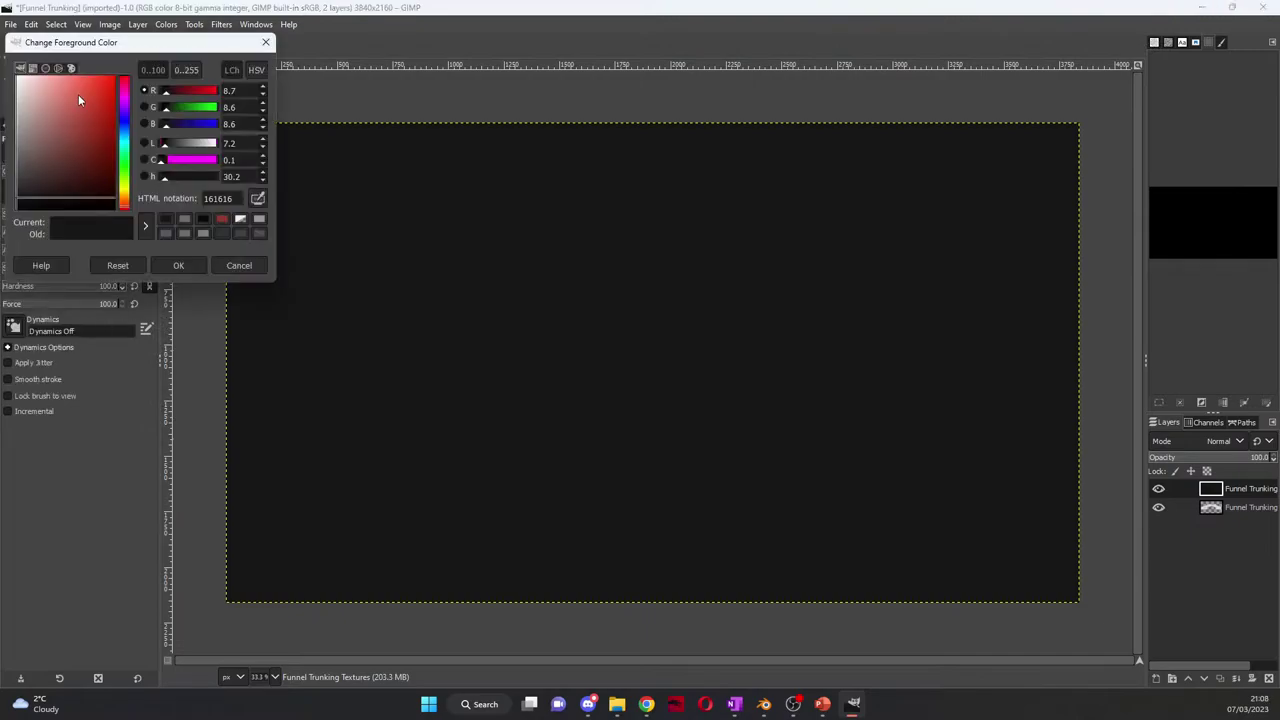
left_click(167, 147)
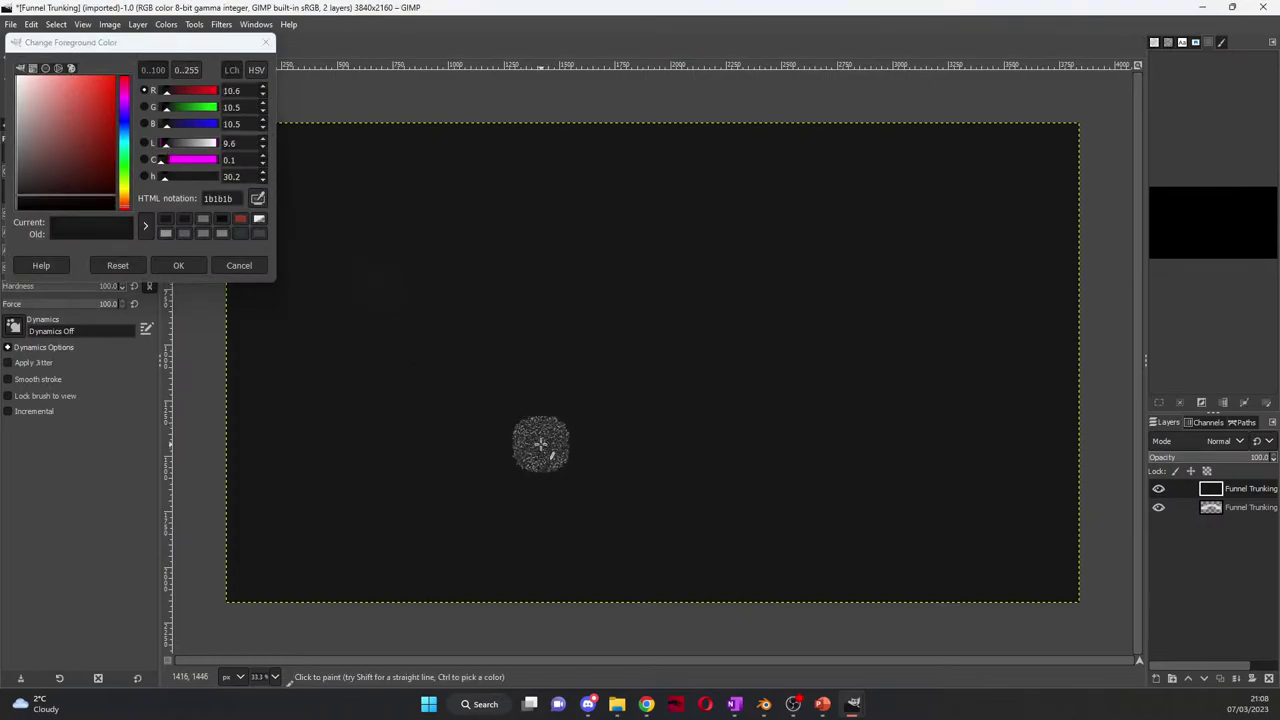
key("ctrl")
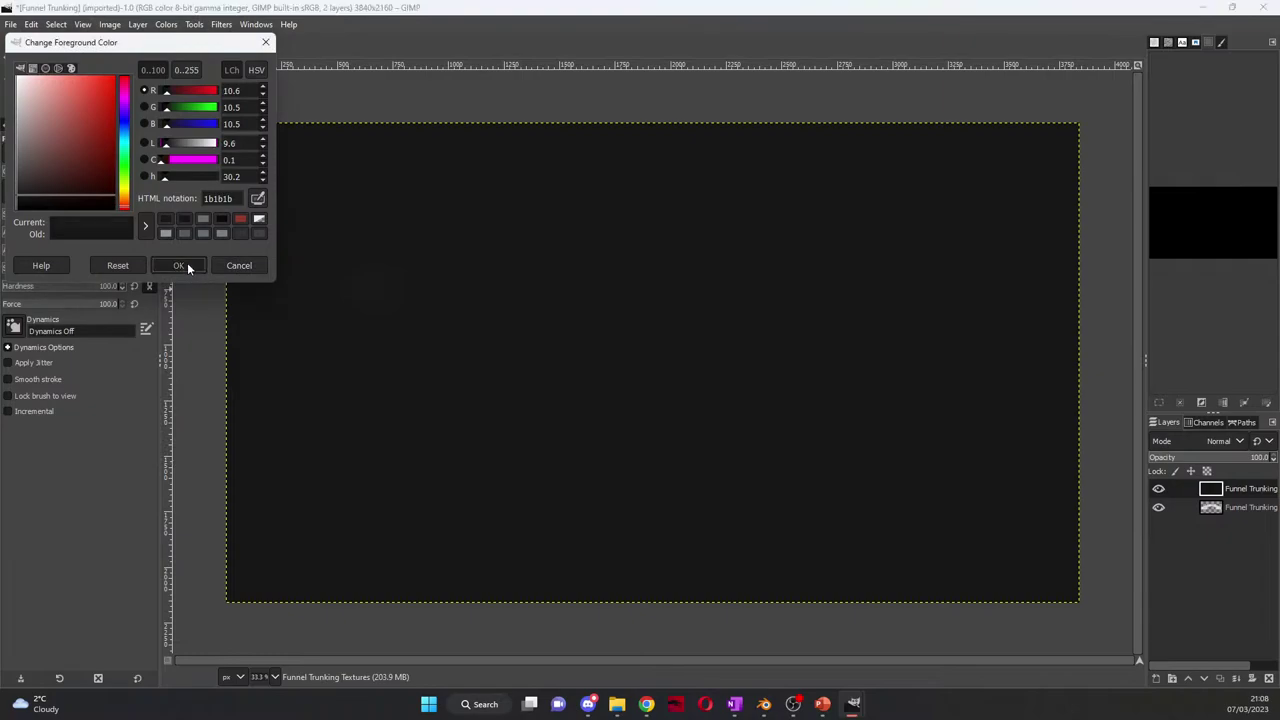
left_click(184, 264)
key("ctrl")
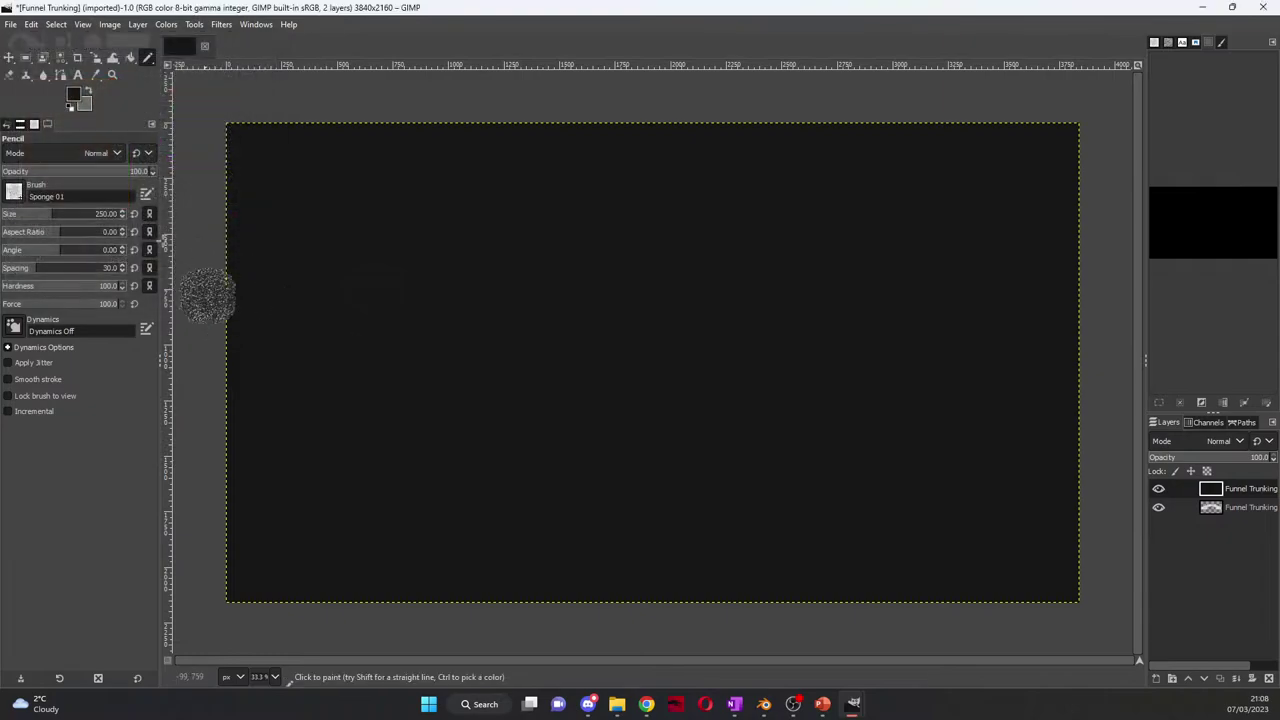
Step: Set the Pencil to 49.3 opacity with the Vegetation 02 brush at size 1019, and undo a test stroke
left_click_drag(141, 172, 75, 172)
left_click(82, 218)
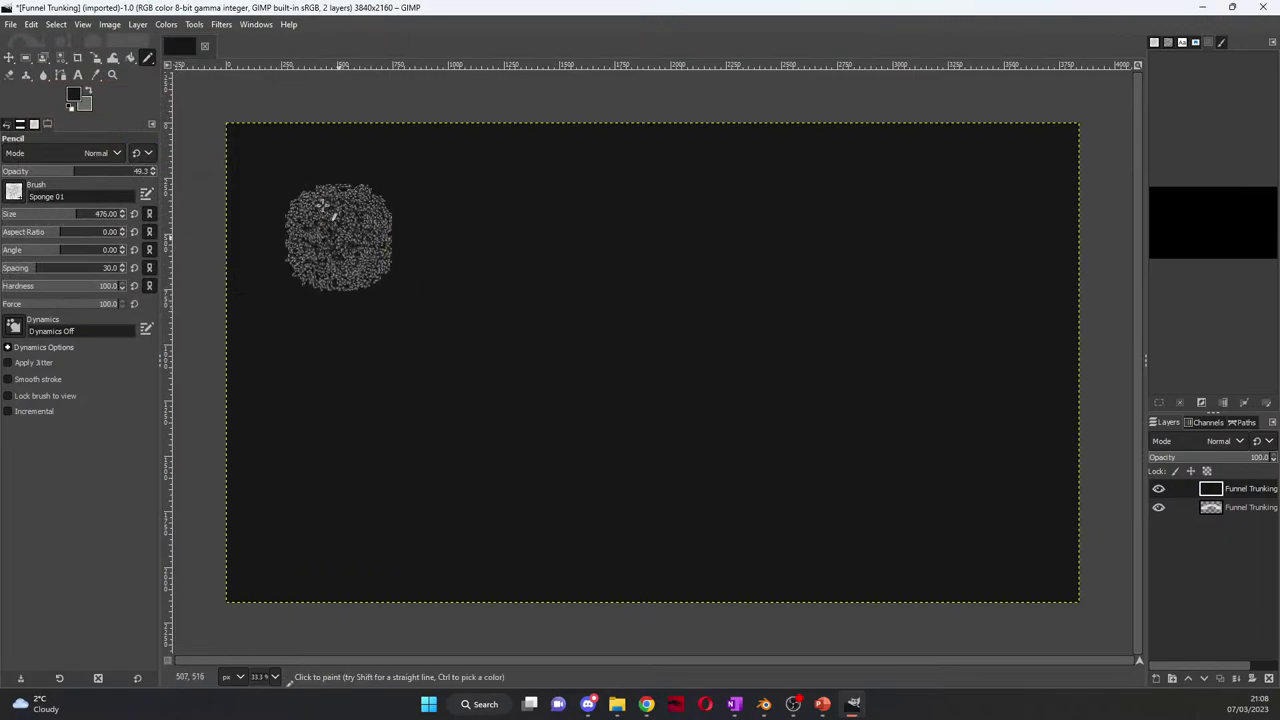
left_click(14, 192)
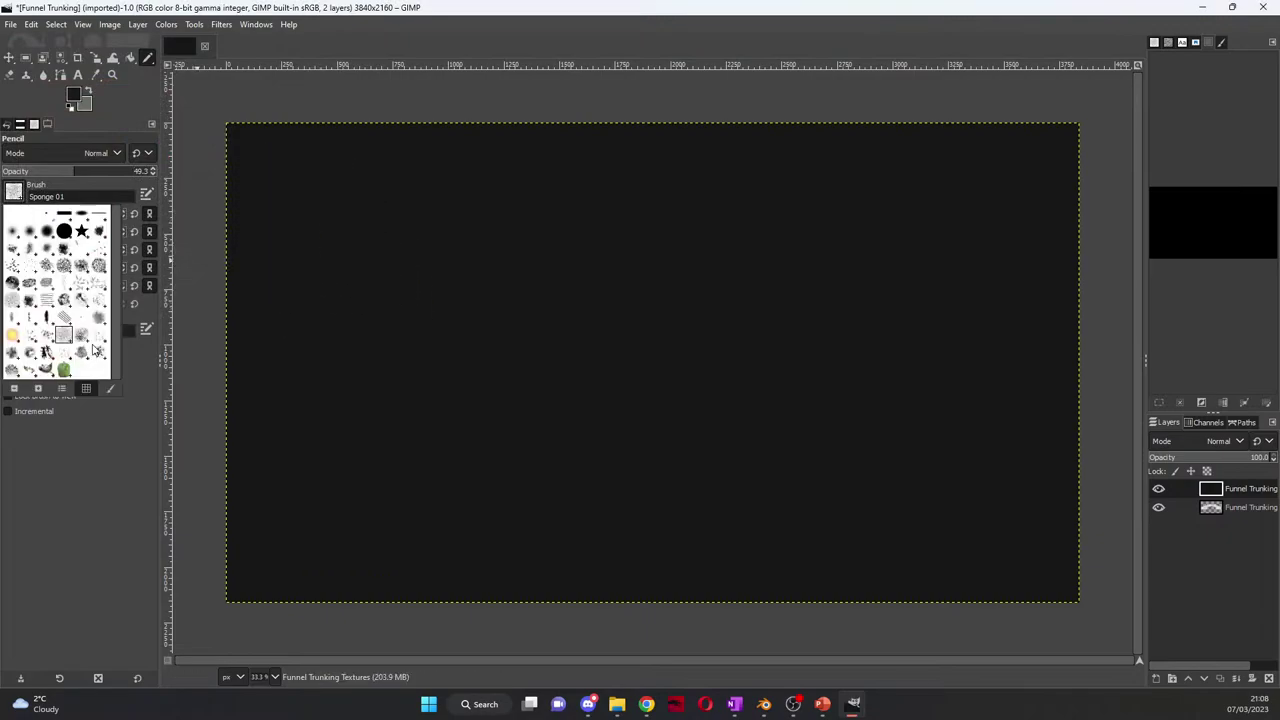
left_click(12, 372)
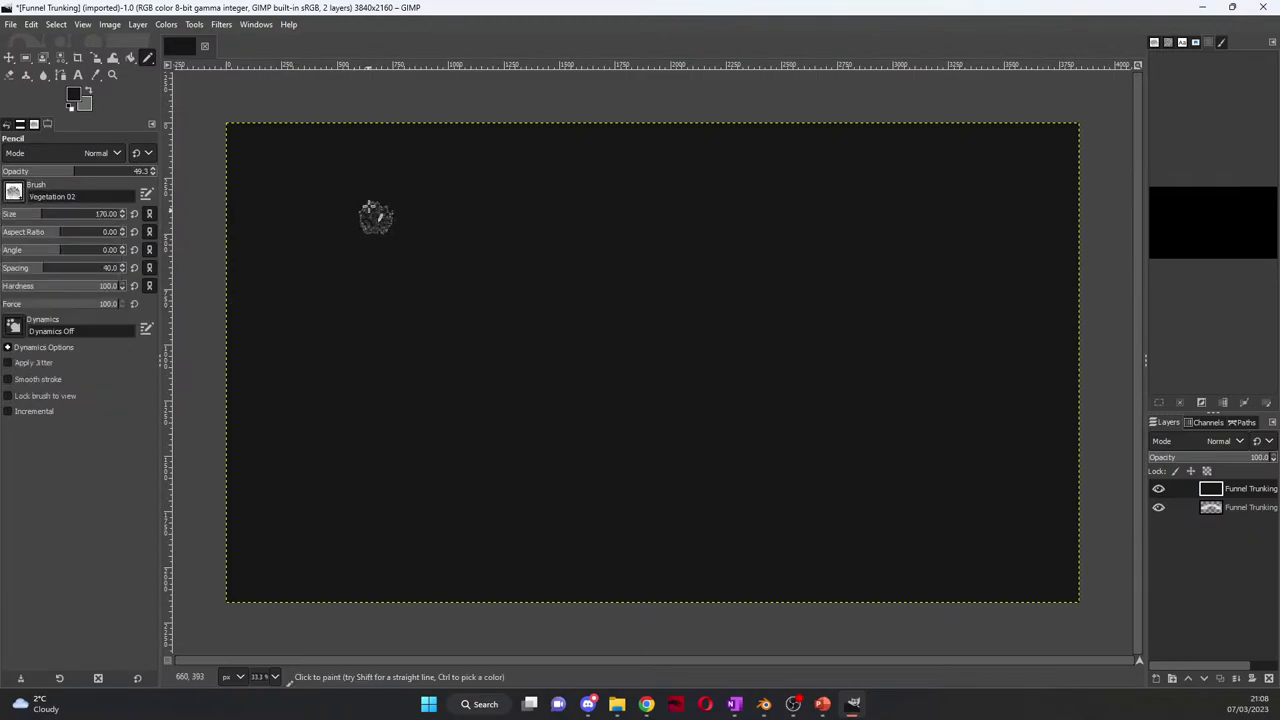
left_click(122, 212)
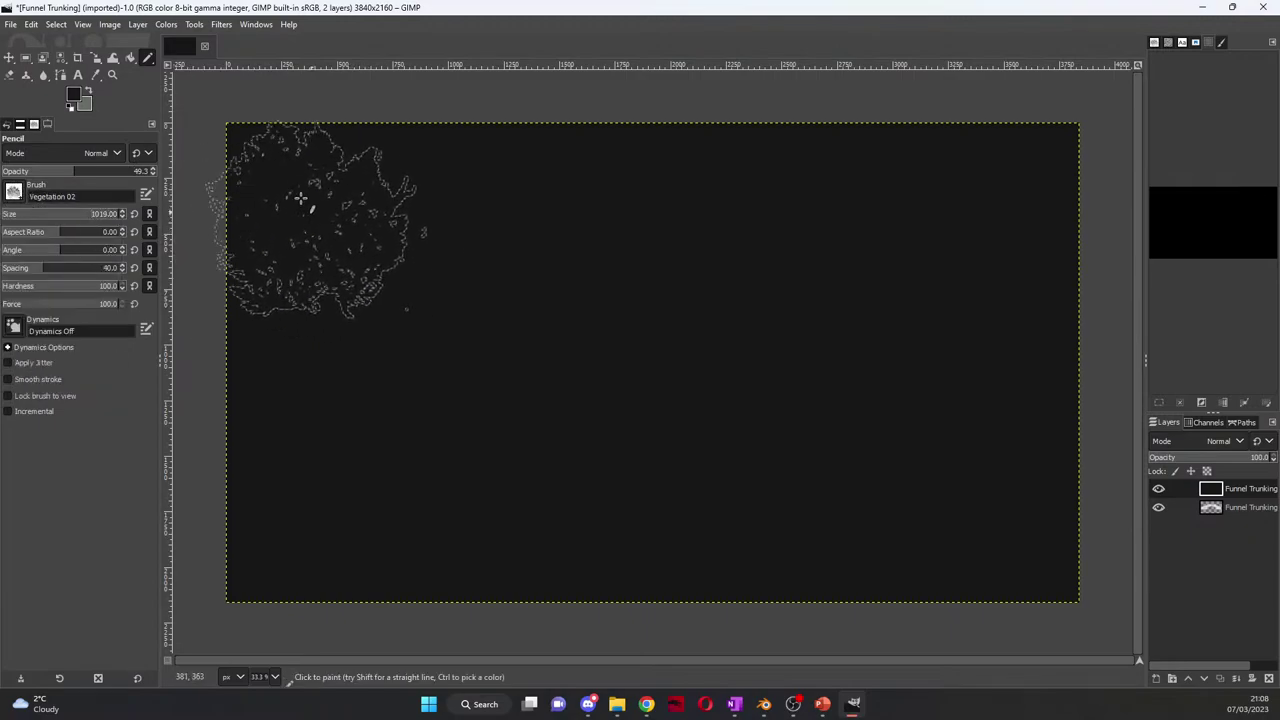
key("ctrl")
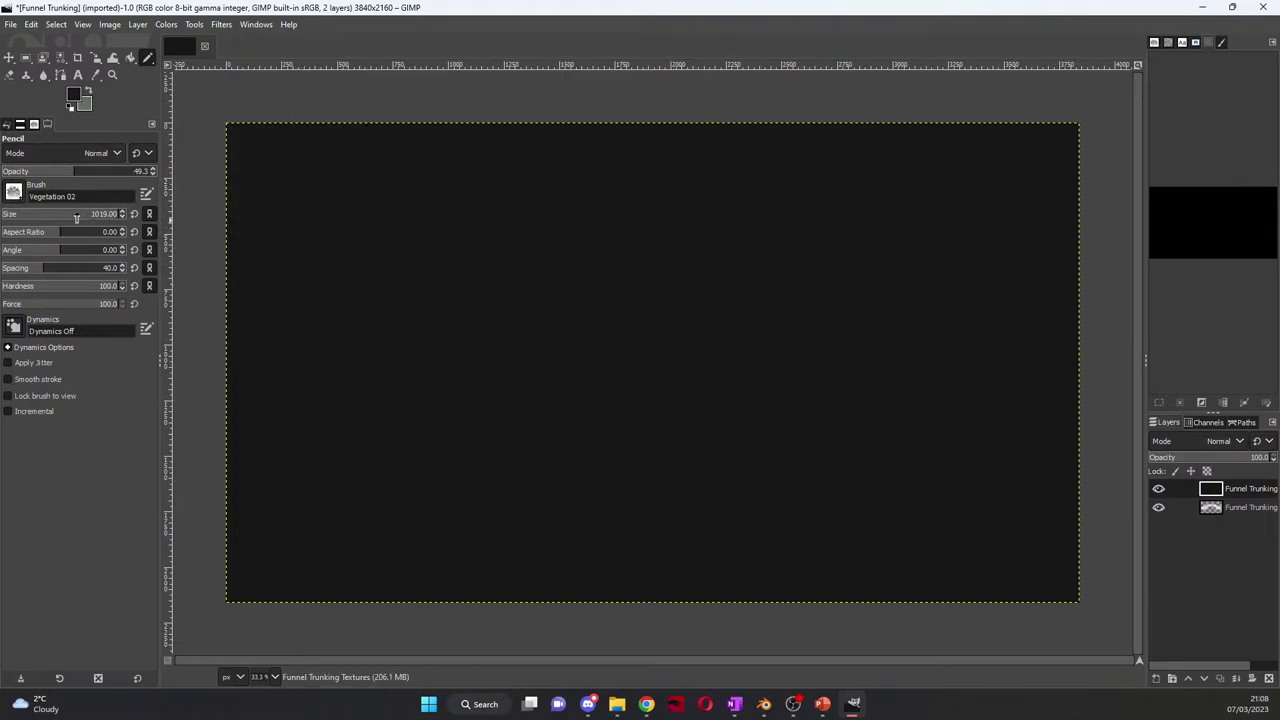
Step: Try the Bristles 02 brush at size 579 with a test dab near the canvas's upper-left corner
left_click(13, 192)
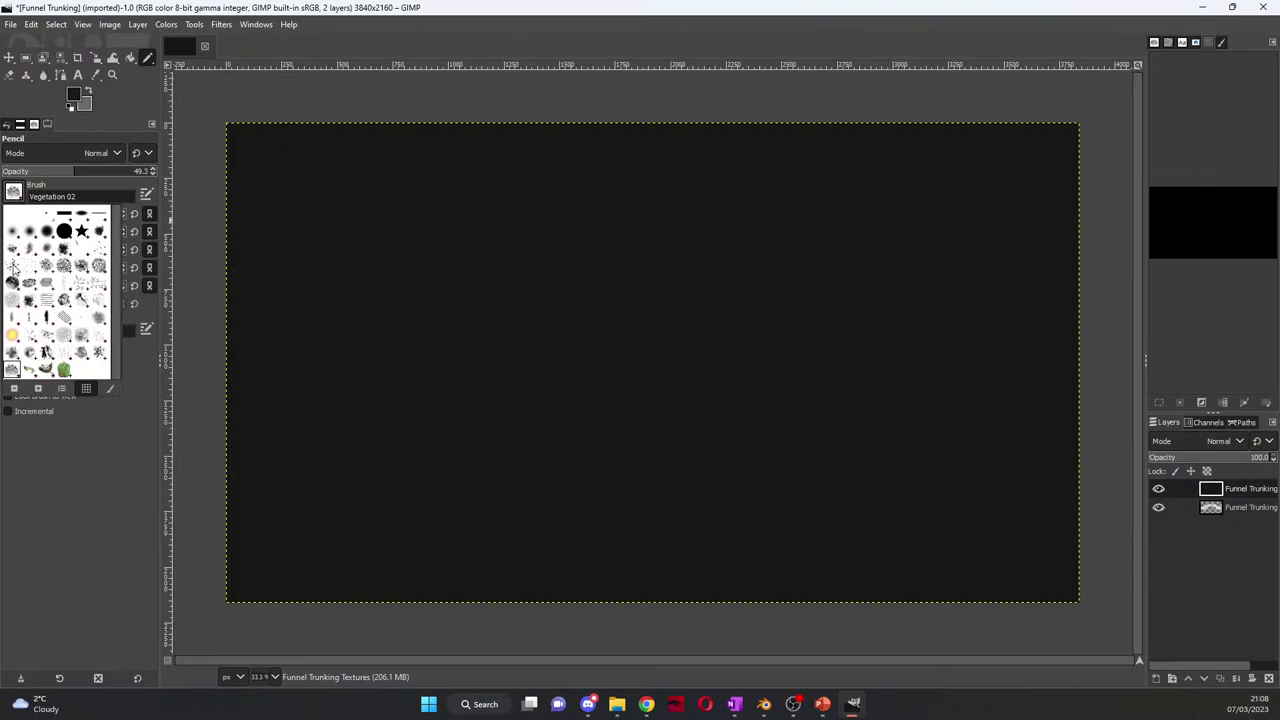
left_click(13, 266)
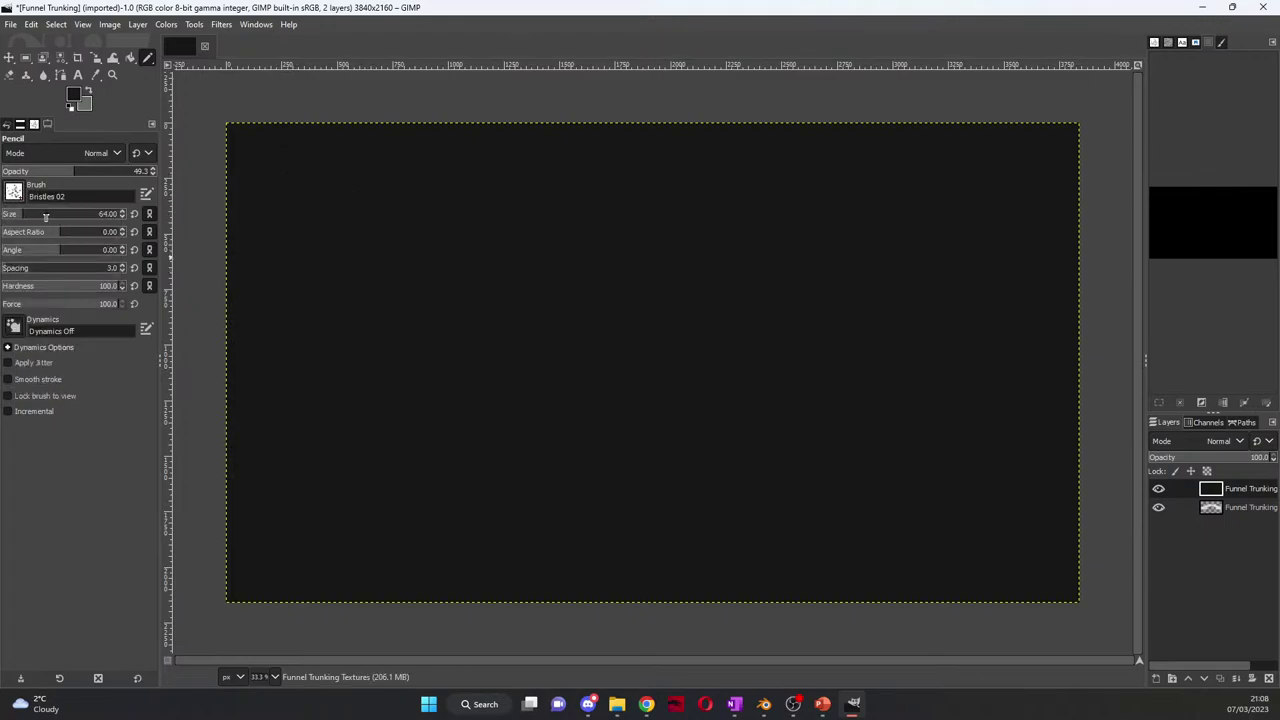
left_click_drag(81, 217, 86, 217)
left_click(283, 171)
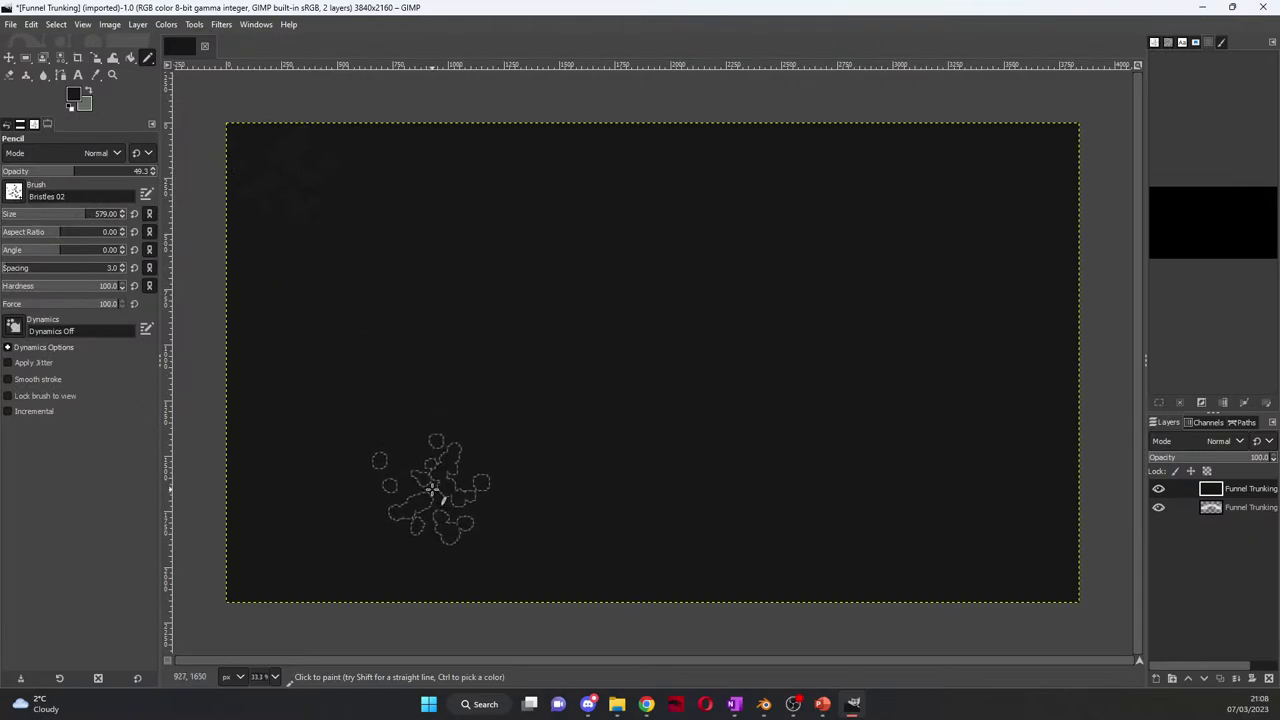
Step: Paint faint mottled patches across the dark layer with the Cell 01 brush, first at size 541, then at size 925 and 38.0 opacity
left_click(14, 192)
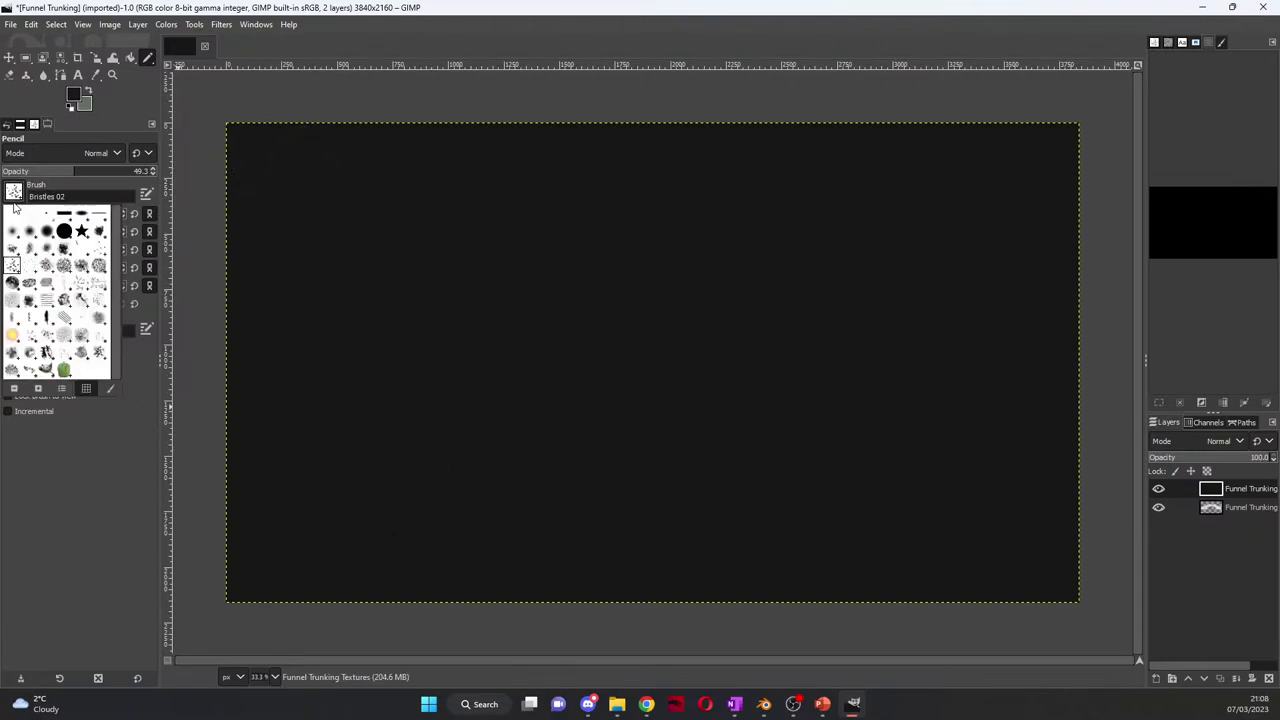
left_click(46, 268)
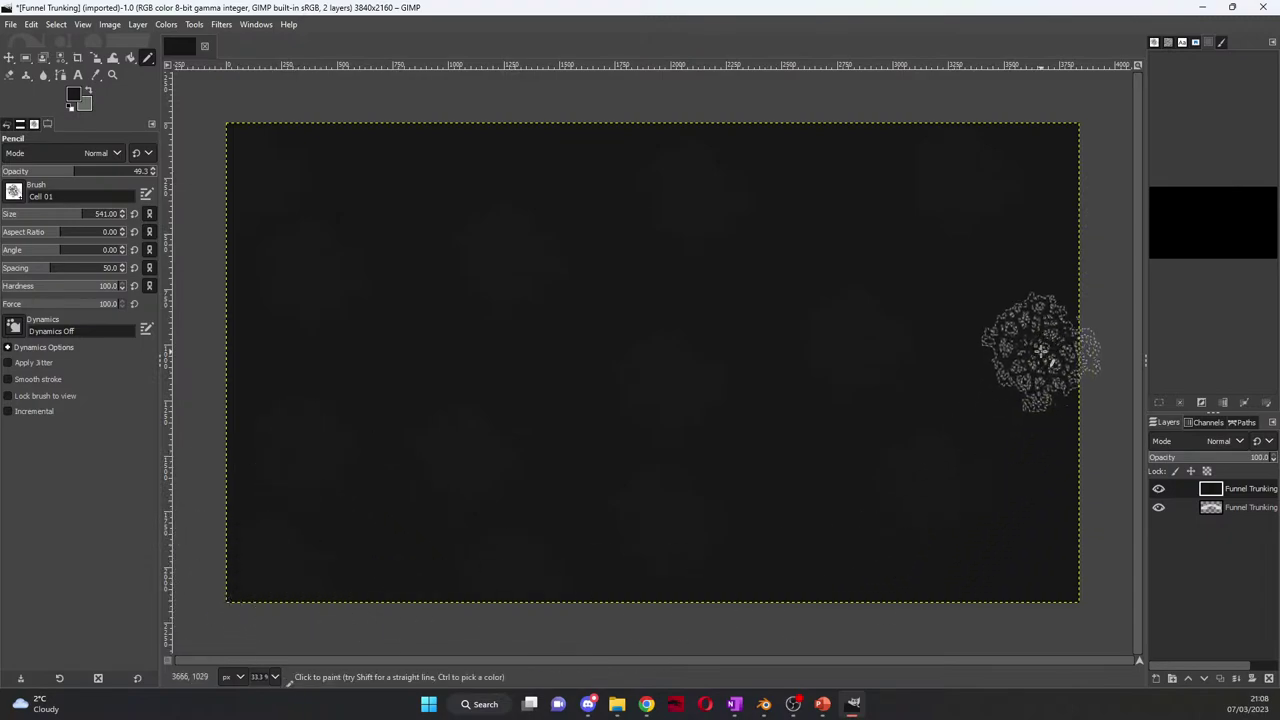
left_click(74, 95)
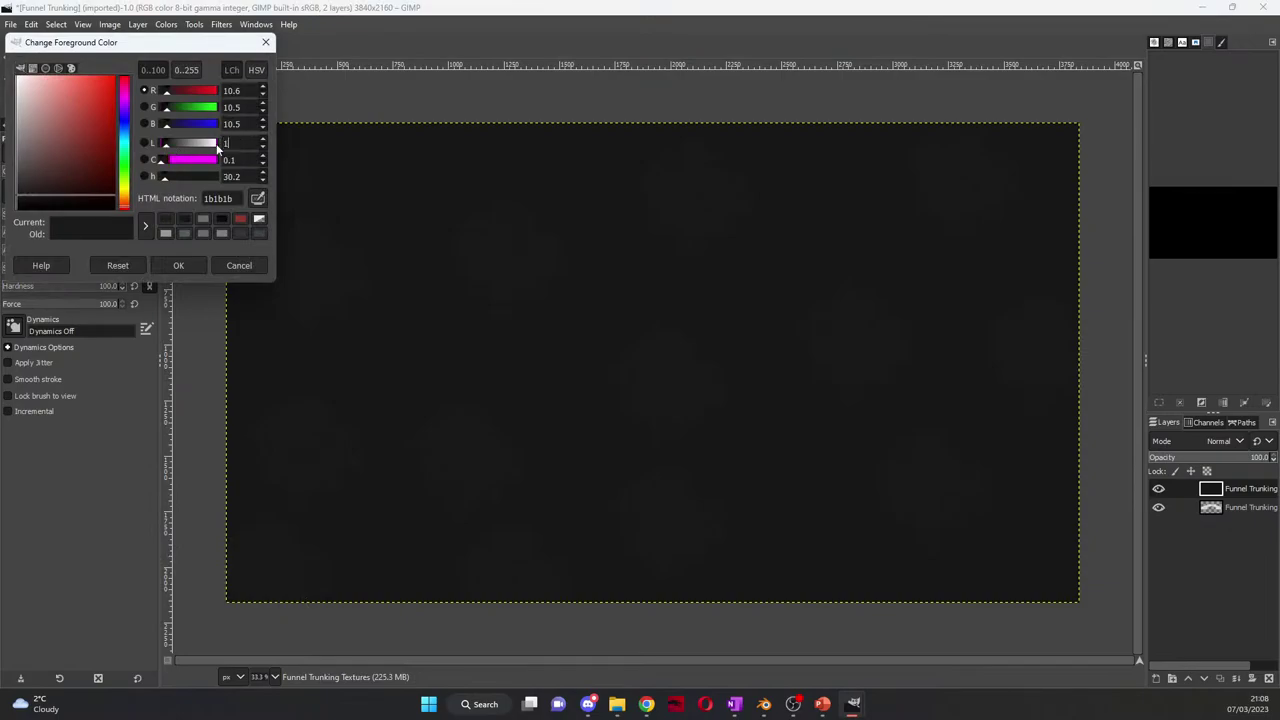
left_click(178, 266)
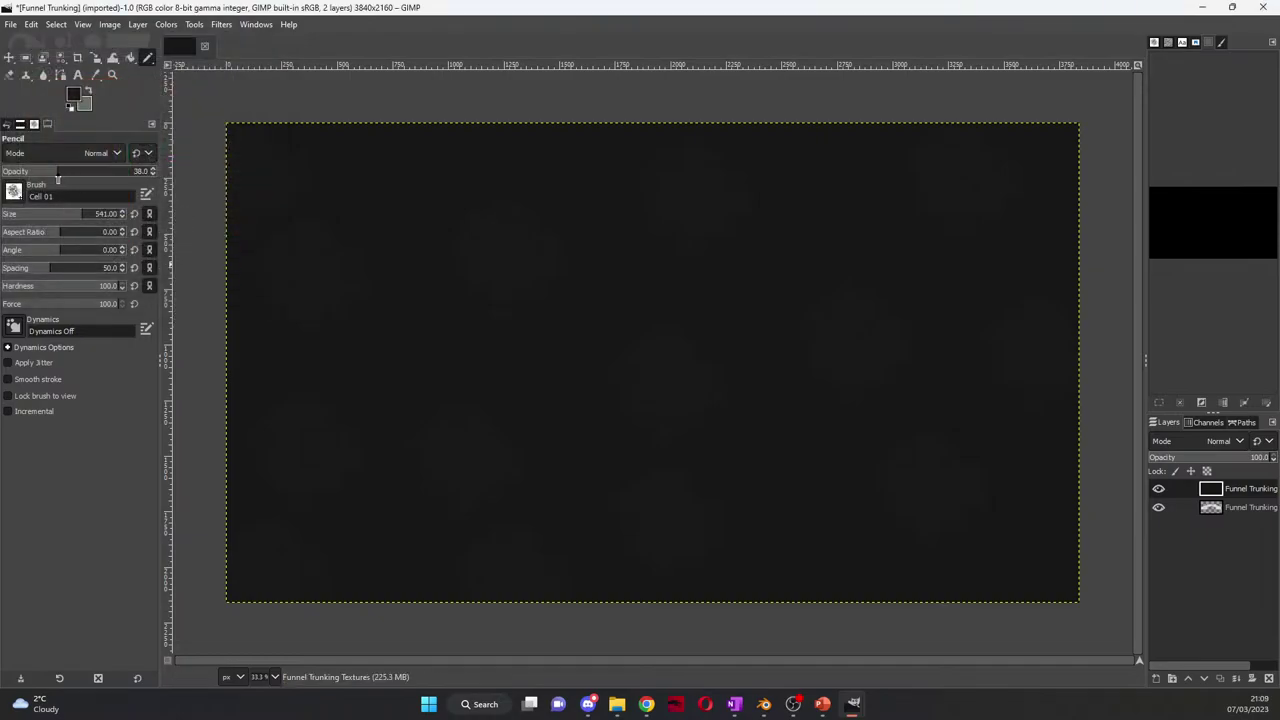
left_click_drag(80, 216, 118, 216)
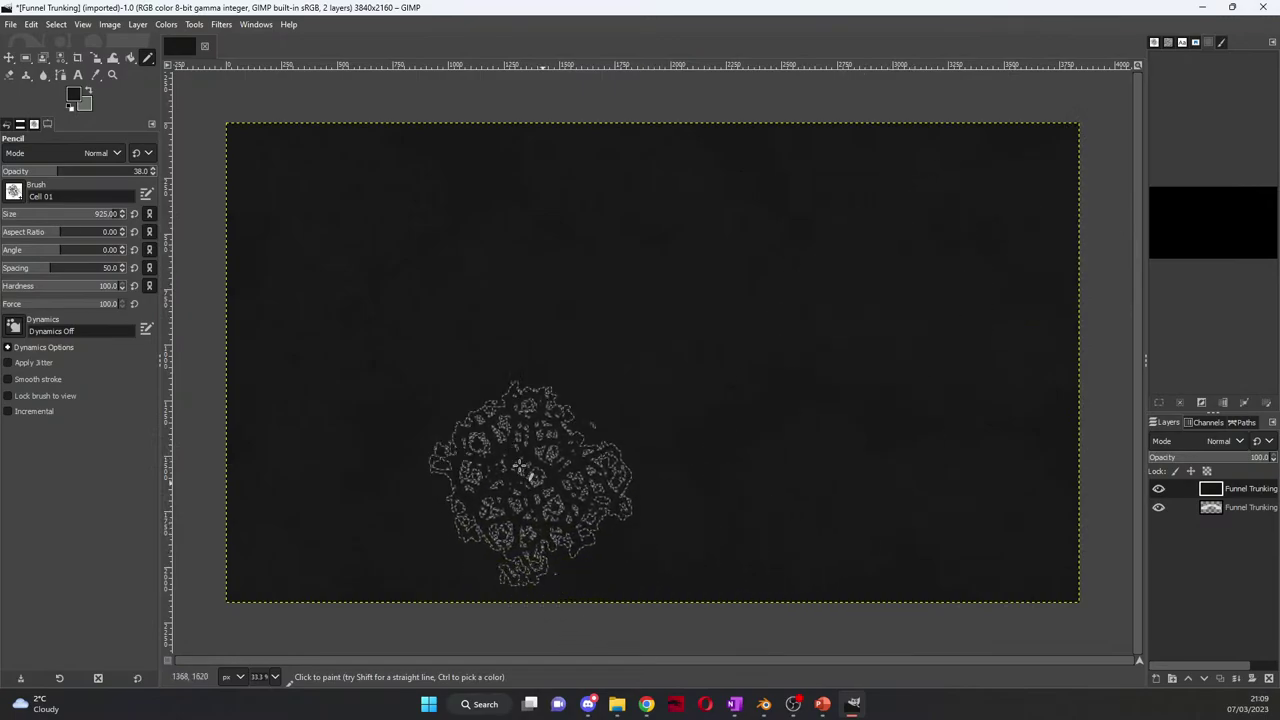
Step: Add more Cell 01 patches over the layer using foreground colour 141313, and then 171616 at 19.5 opacity
left_click(74, 94)
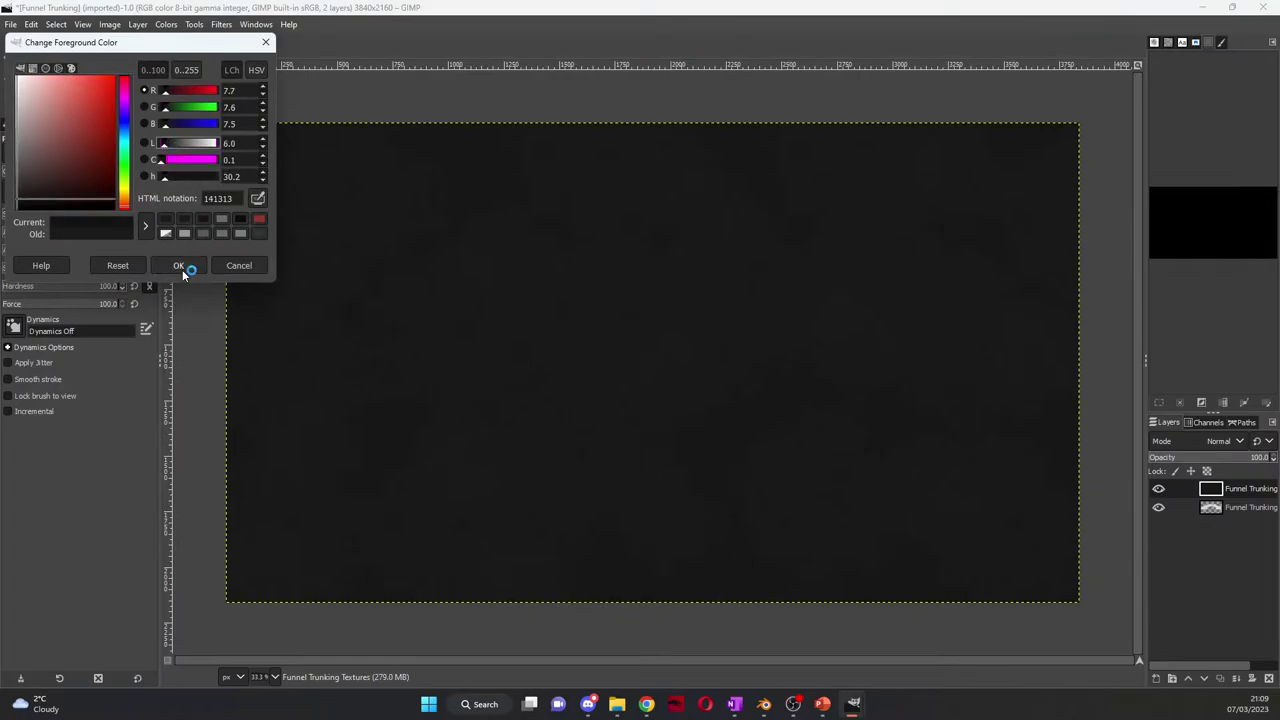
left_click(181, 268)
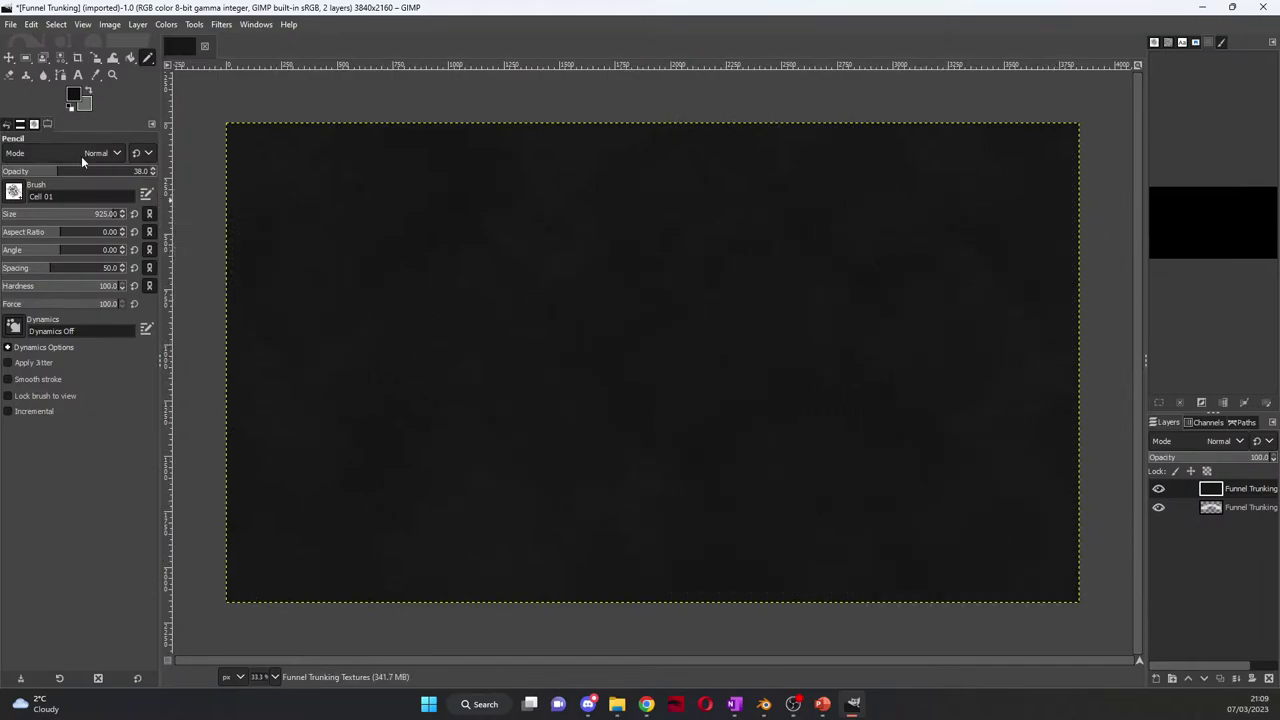
left_click(77, 99)
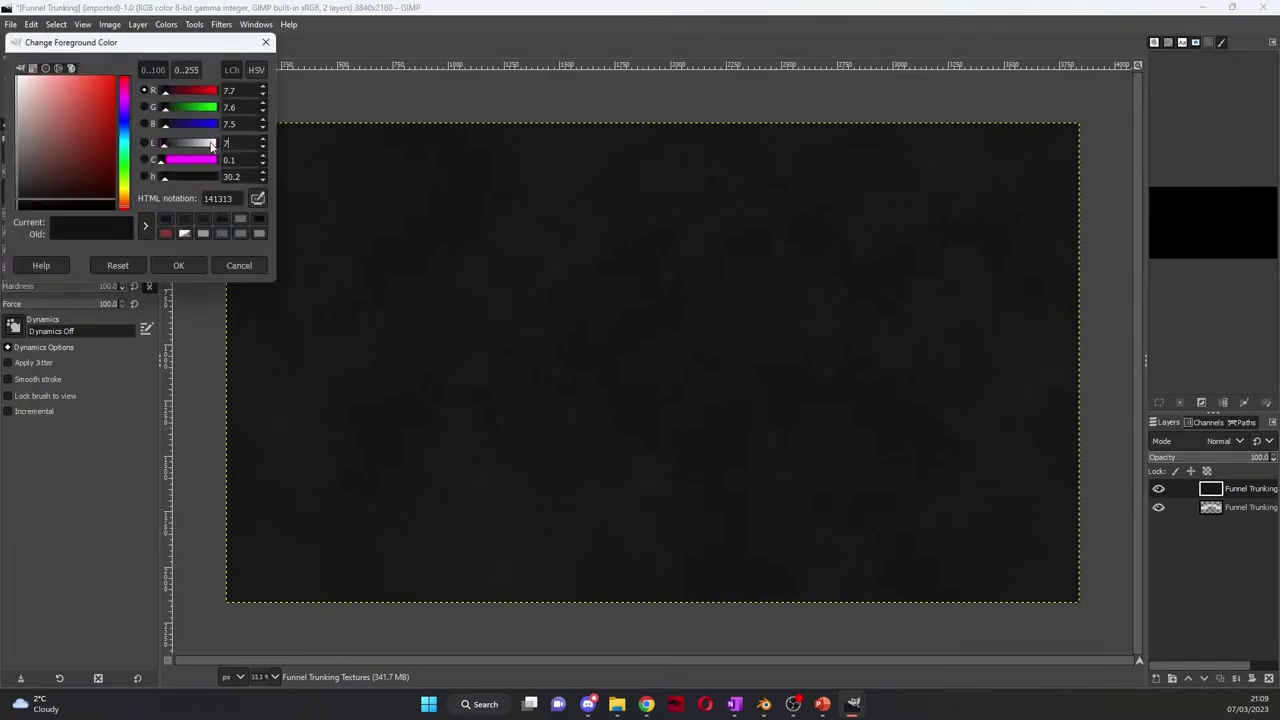
key("Return")
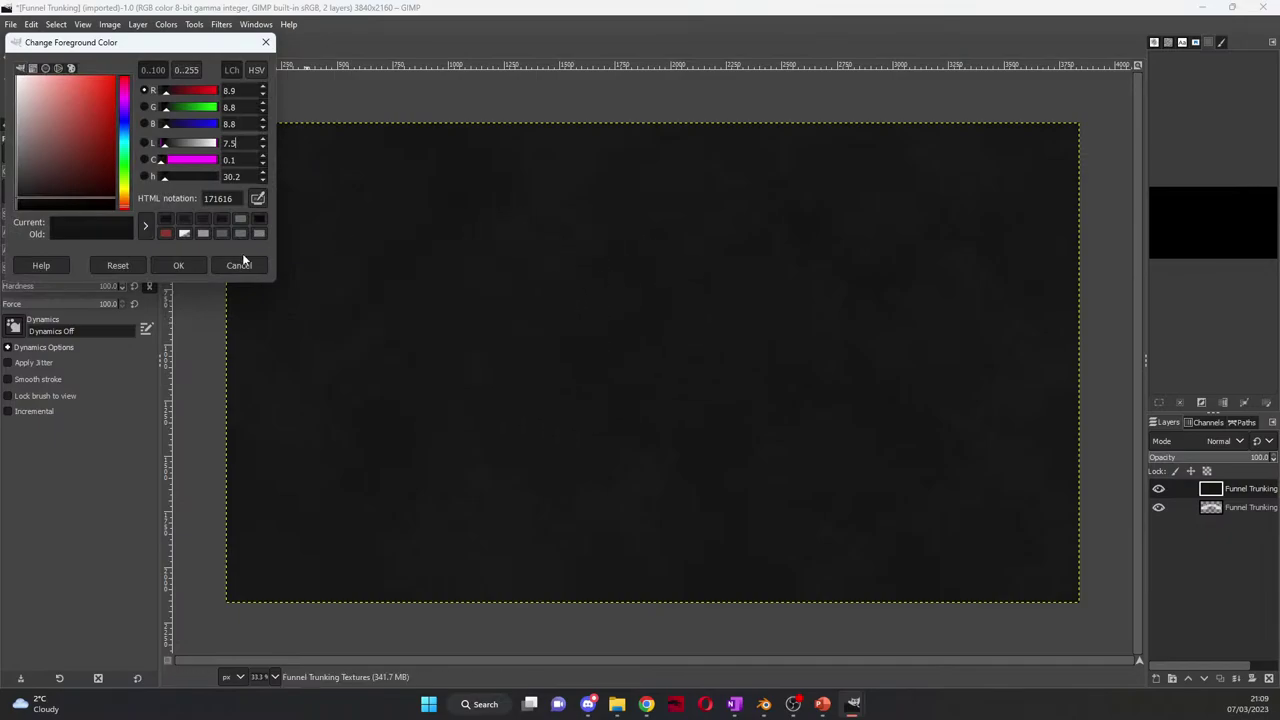
left_click(178, 266)
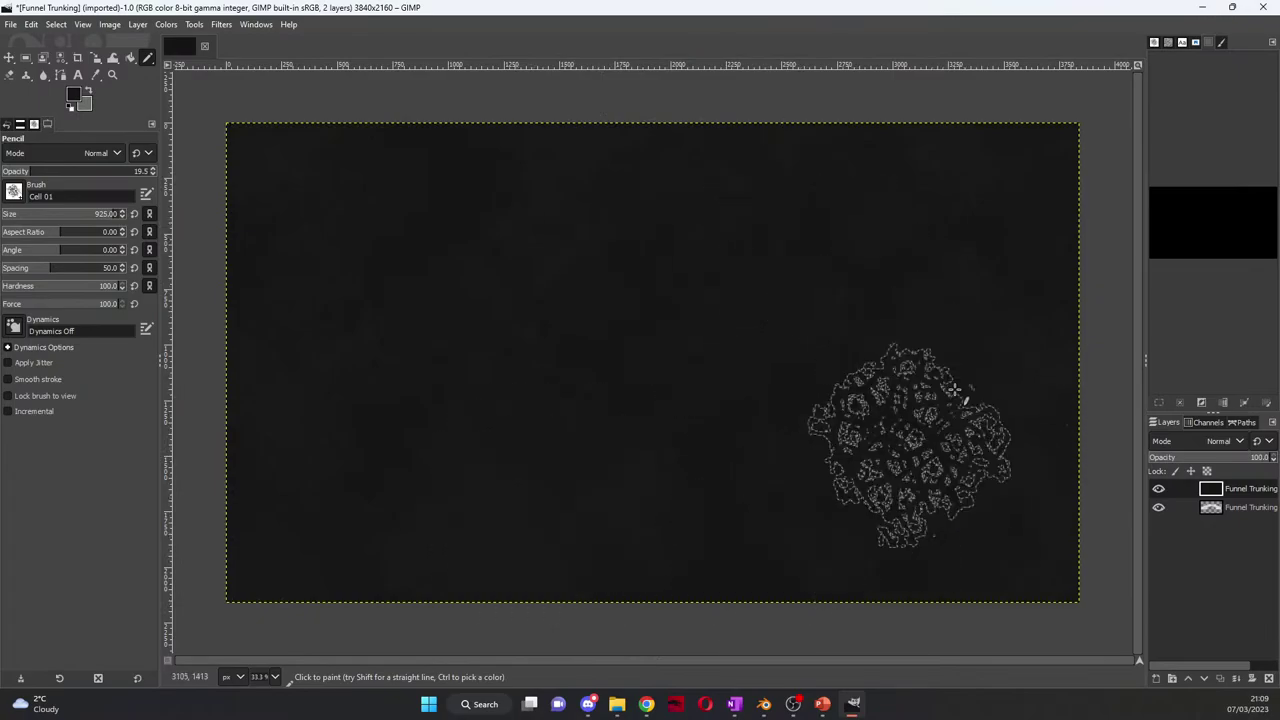
Step: Paint over the layer with the Charcoal 02 brush at size 657
left_click(15, 192)
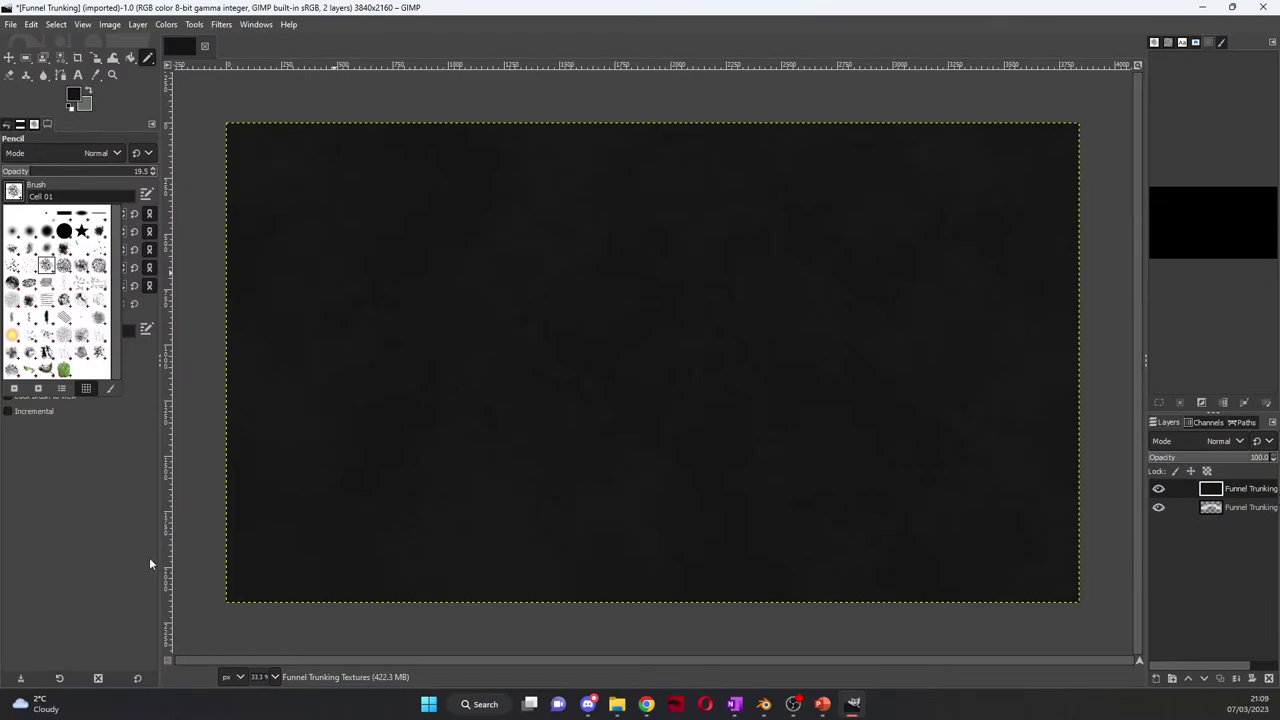
left_click(50, 285)
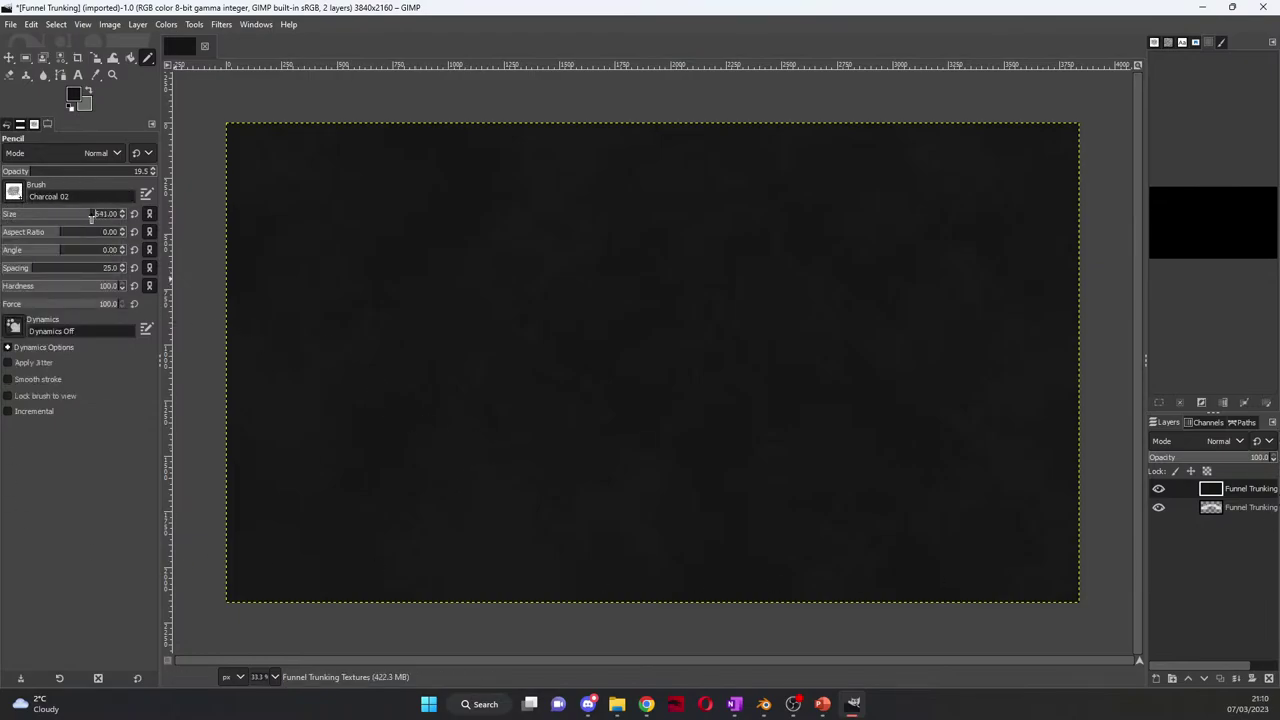
left_click_drag(91, 217, 93, 217)
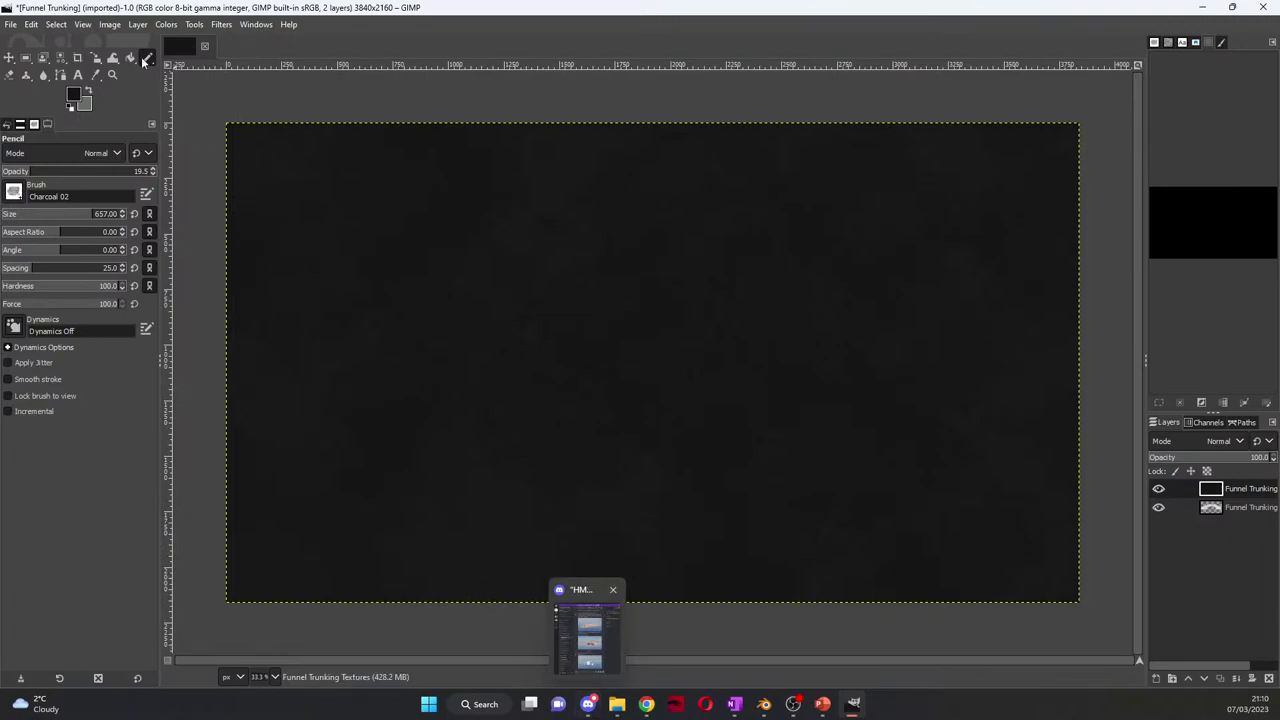
Step: Export the painted texture to Funnel Trunking.png in the Base Hull folder
left_click(10, 24)
left_click(104, 233)
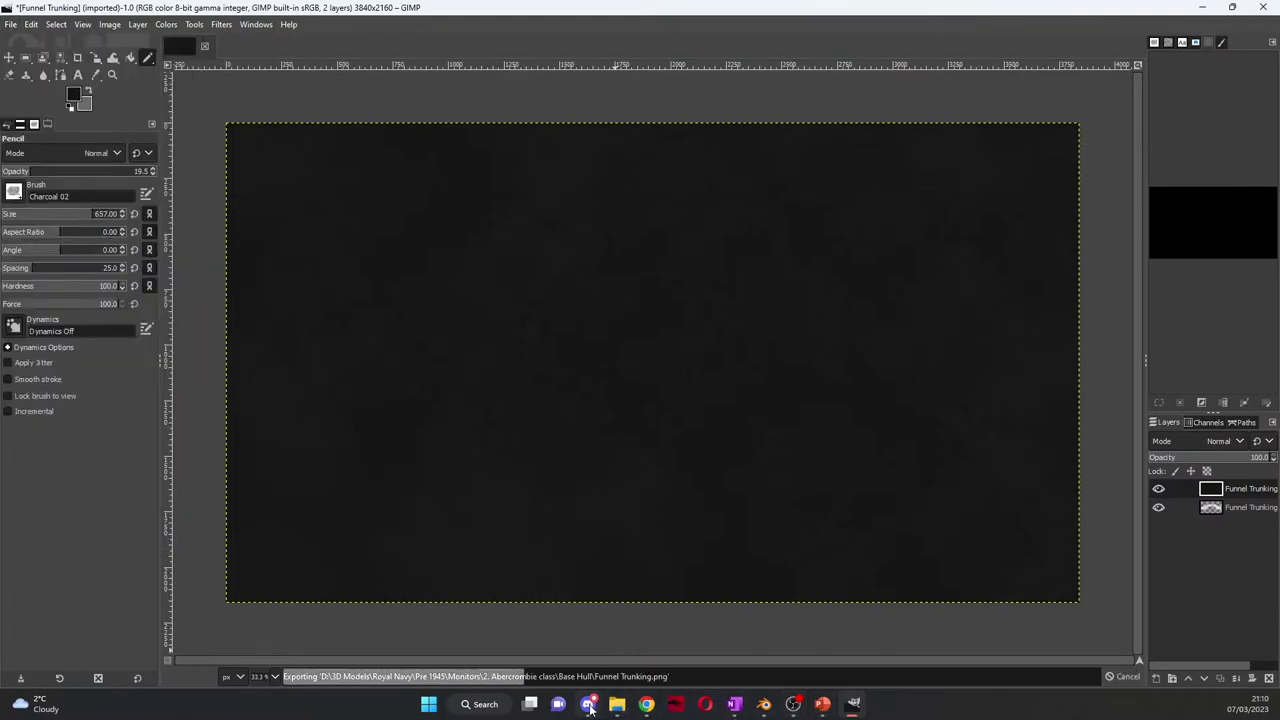
mouse_move(590, 706)
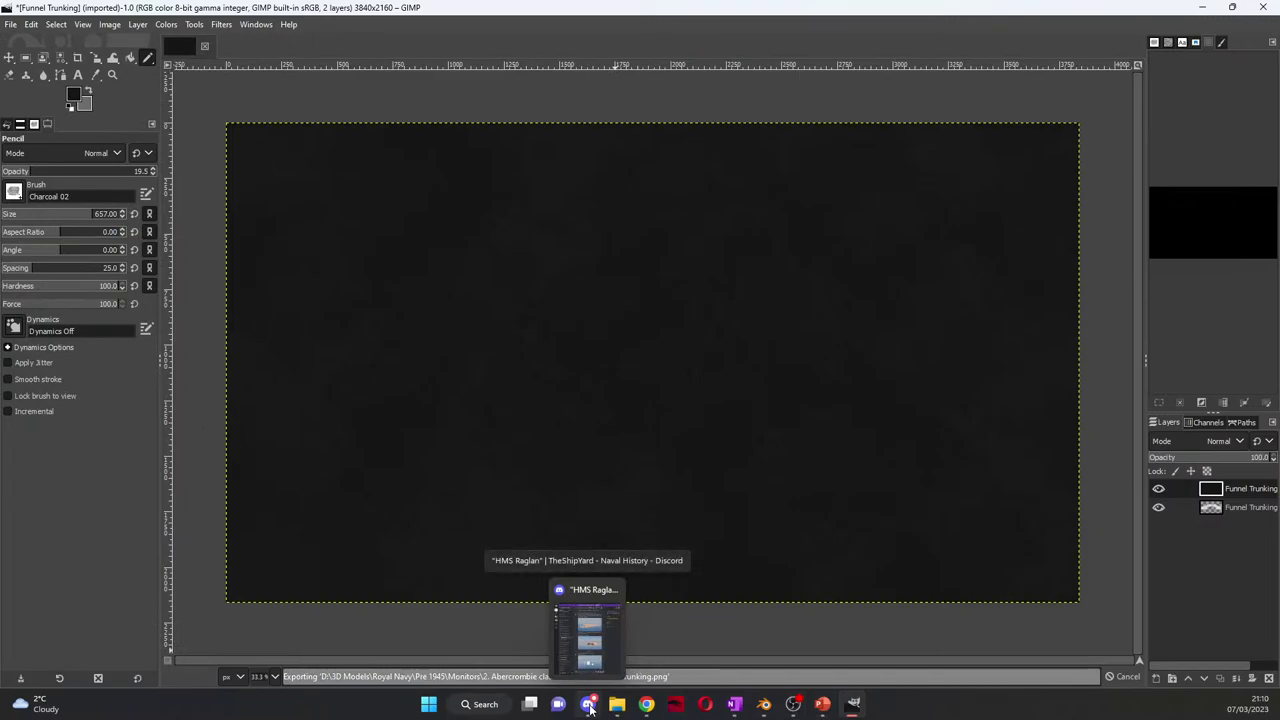
Step: Switch to Blender and load Funnel Trunking.png as the image behind the funnel trunking's UV layout
left_click(764, 704)
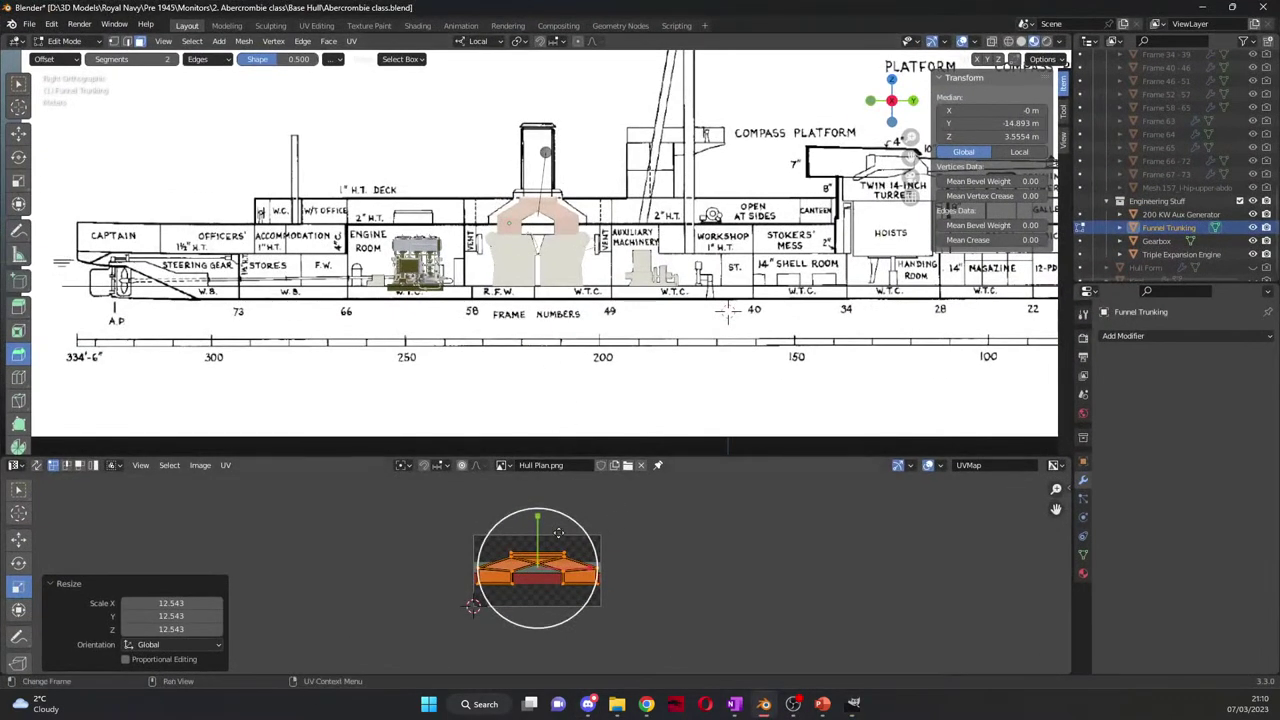
left_click(627, 465)
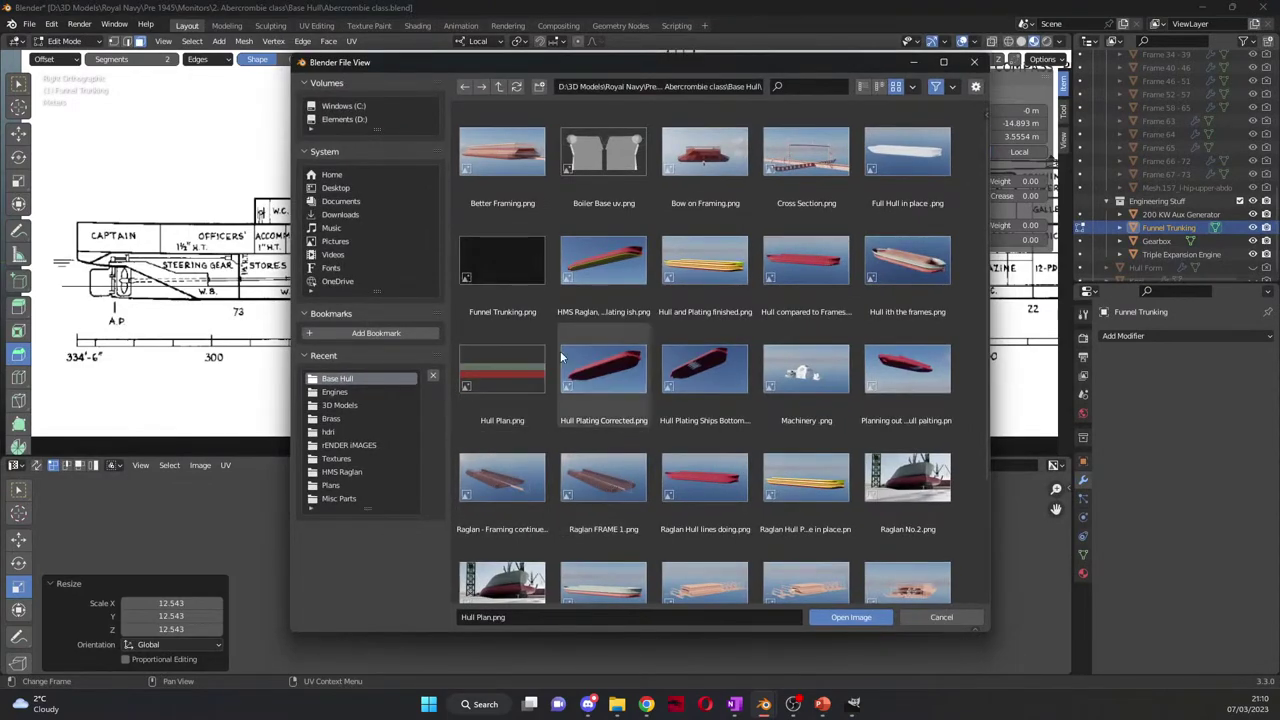
left_click(502, 265)
left_click(849, 618)
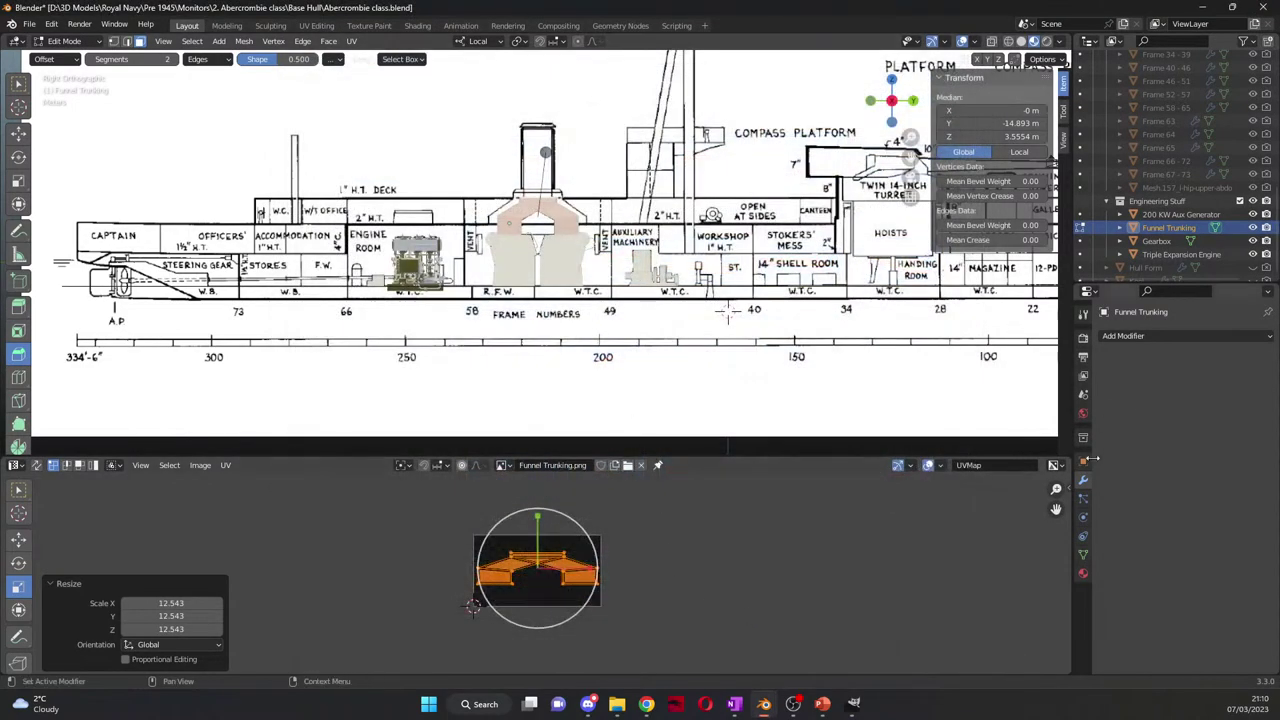
Step: Browse the existing materials and create a new material for the Funnel Trunking object
left_click(1082, 575)
left_click(1107, 409)
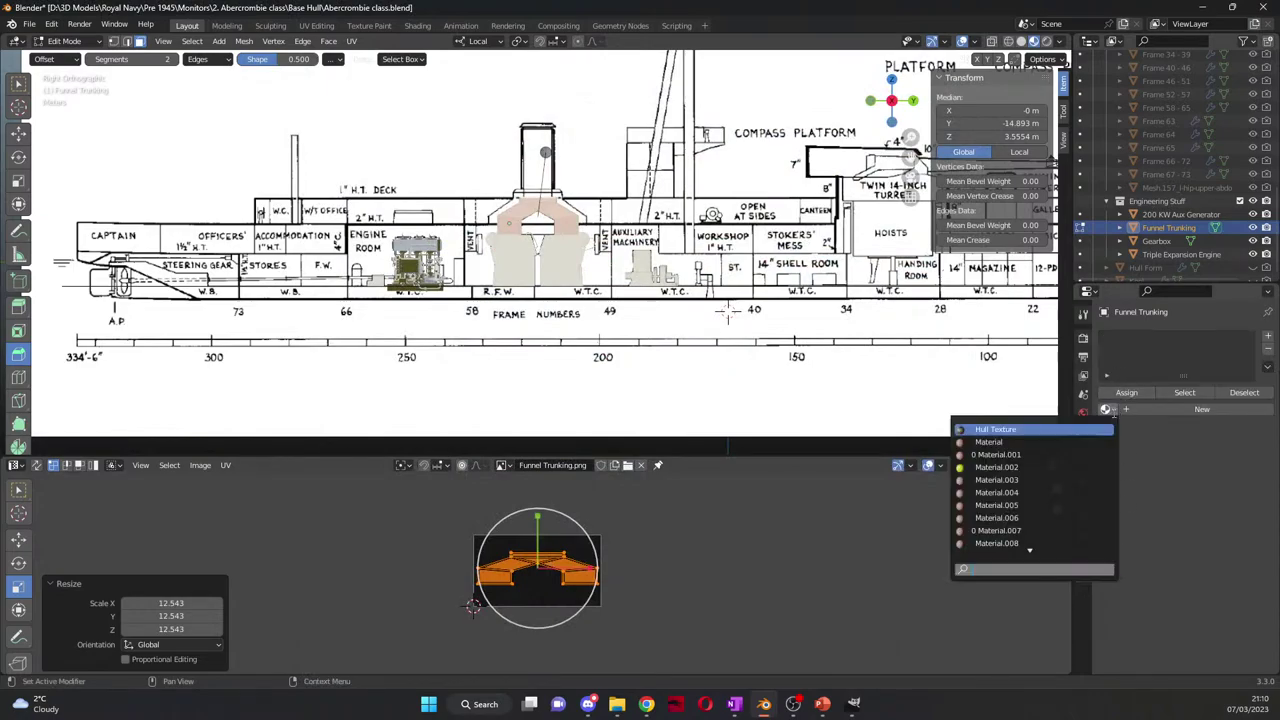
scroll(1029, 549, "down", 16)
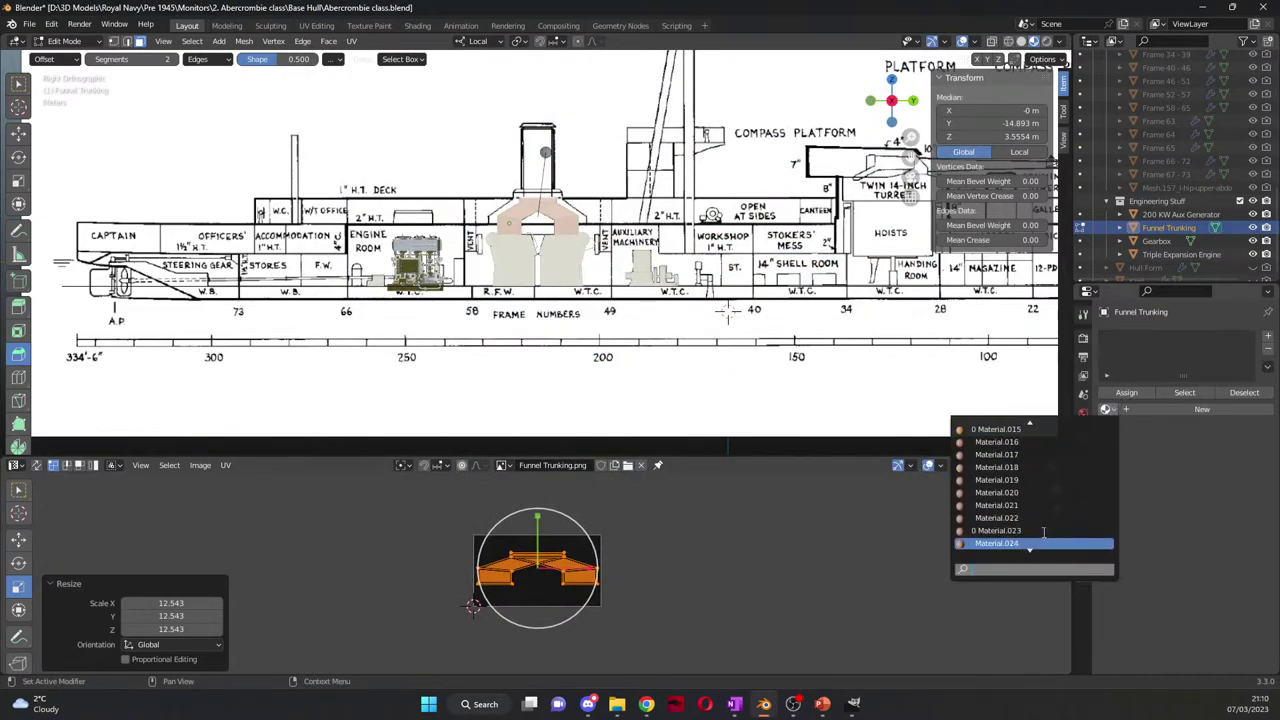
scroll(1047, 532, "down", 4)
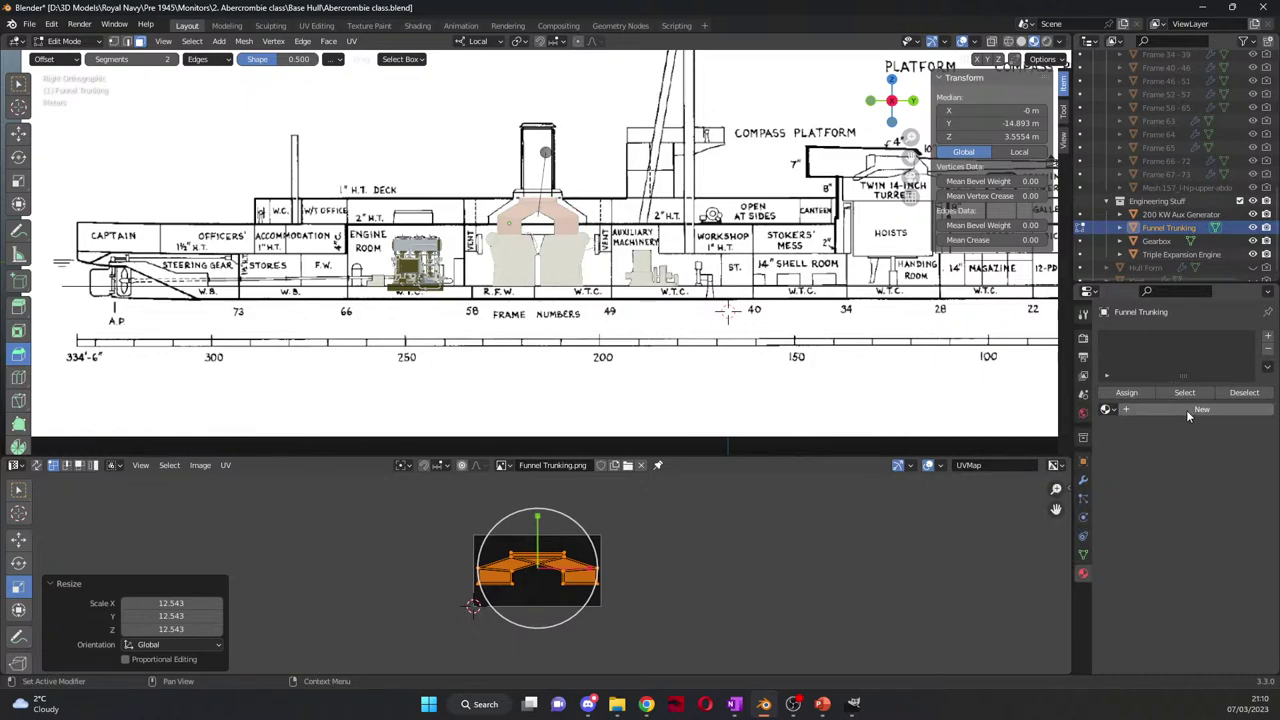
left_click(1188, 412)
Step: Give the new material's base colour an Image Texture that uses Funnel Trunking.png
left_click(1174, 527)
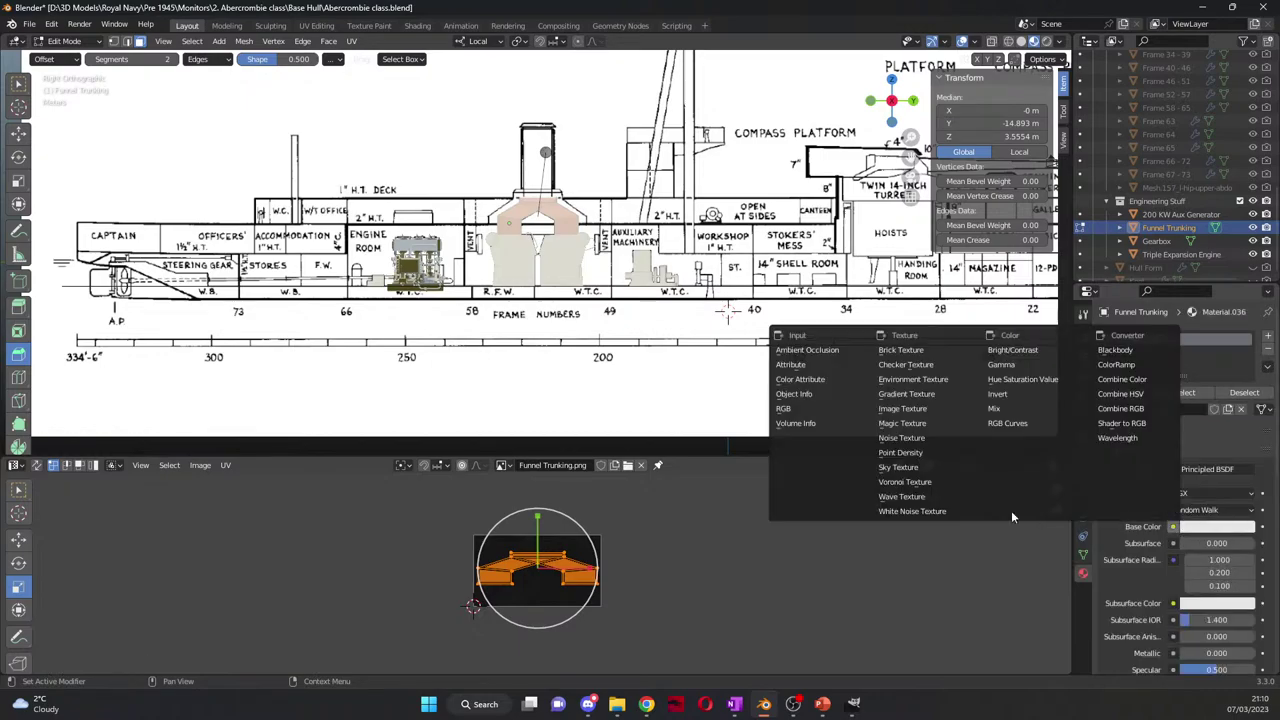
left_click(903, 408)
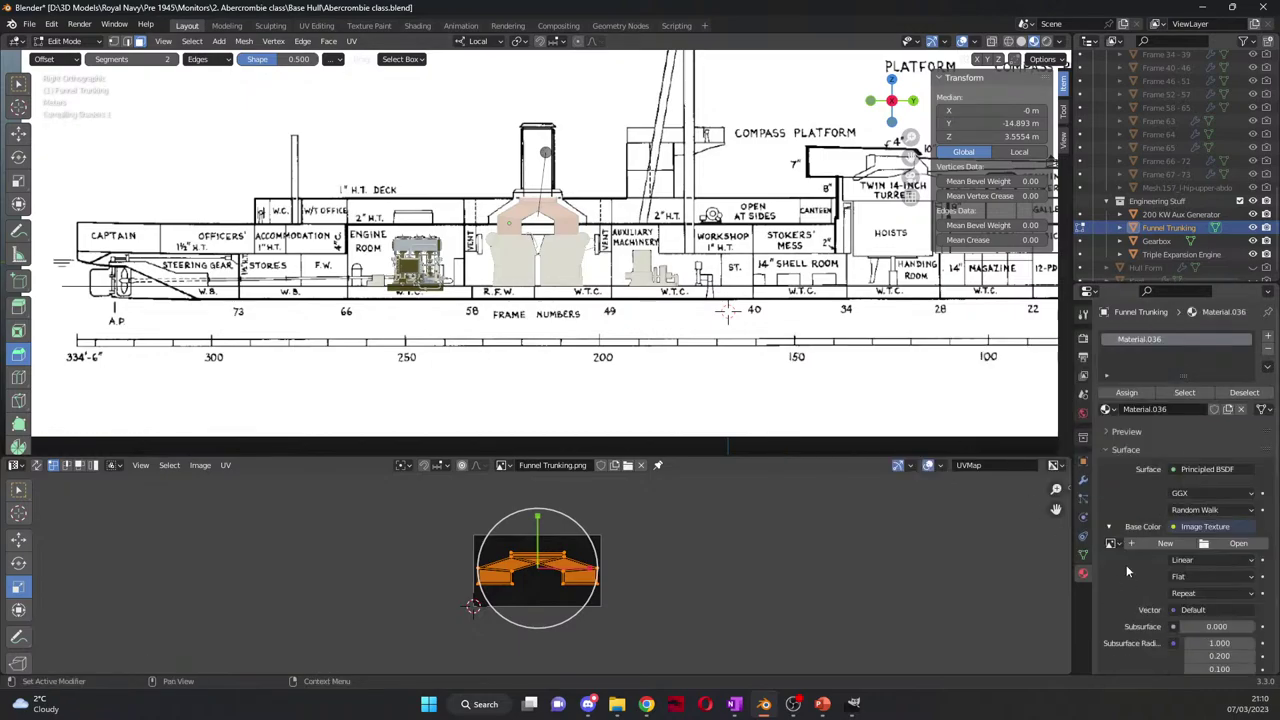
left_click(1111, 543)
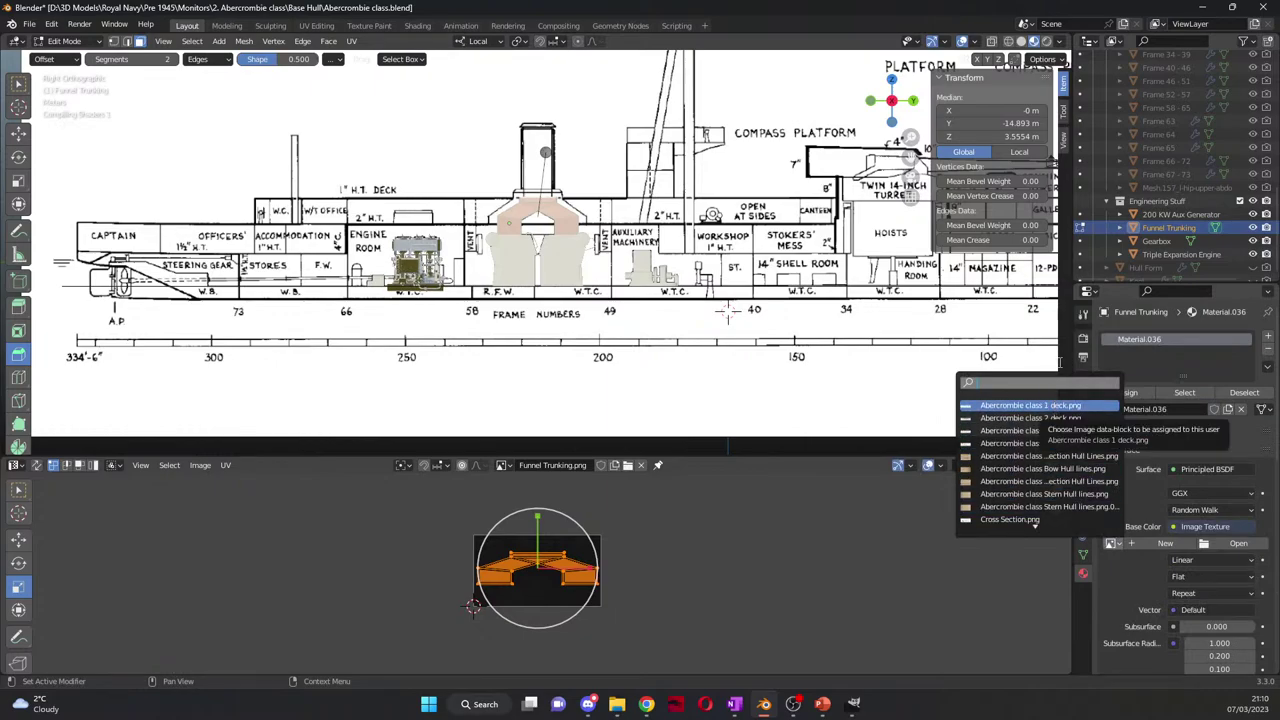
type("funn")
key("Return")
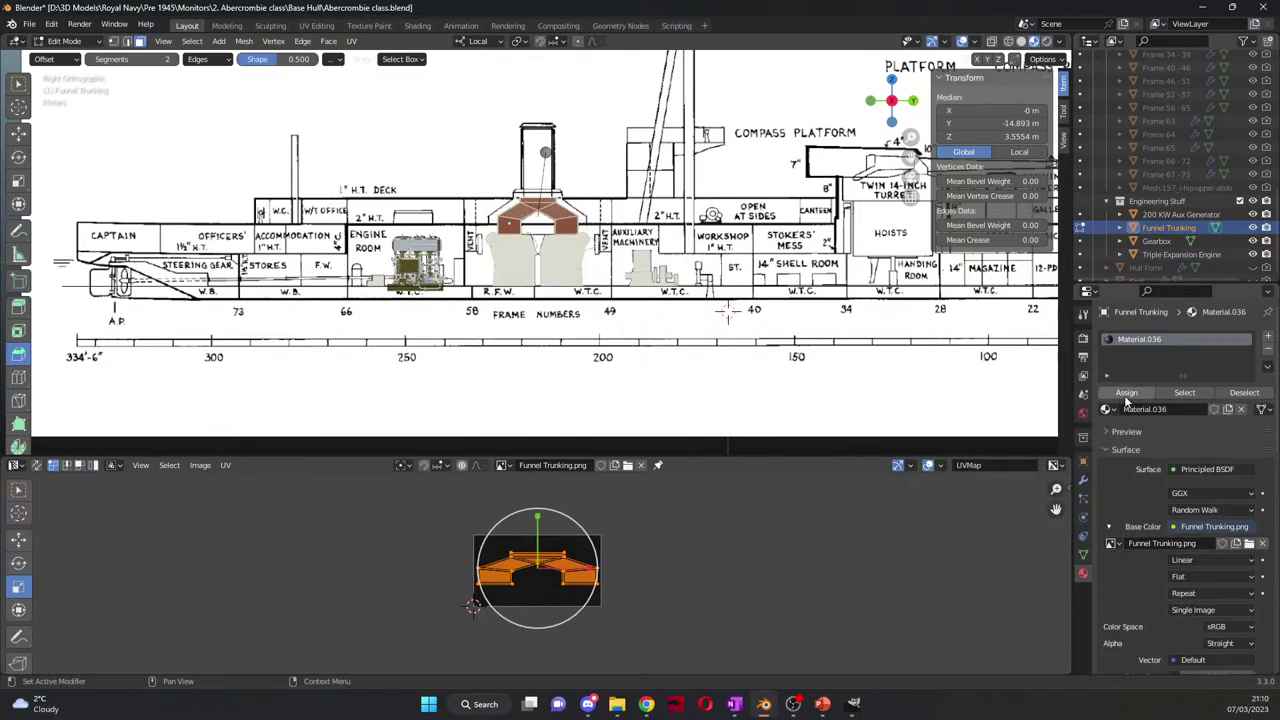
Step: Examine the texture on the funnel trunking's faces in Object Mode from several angles
middle_click_drag(524, 283, 578, 325)
scroll(560, 240, "up", 8)
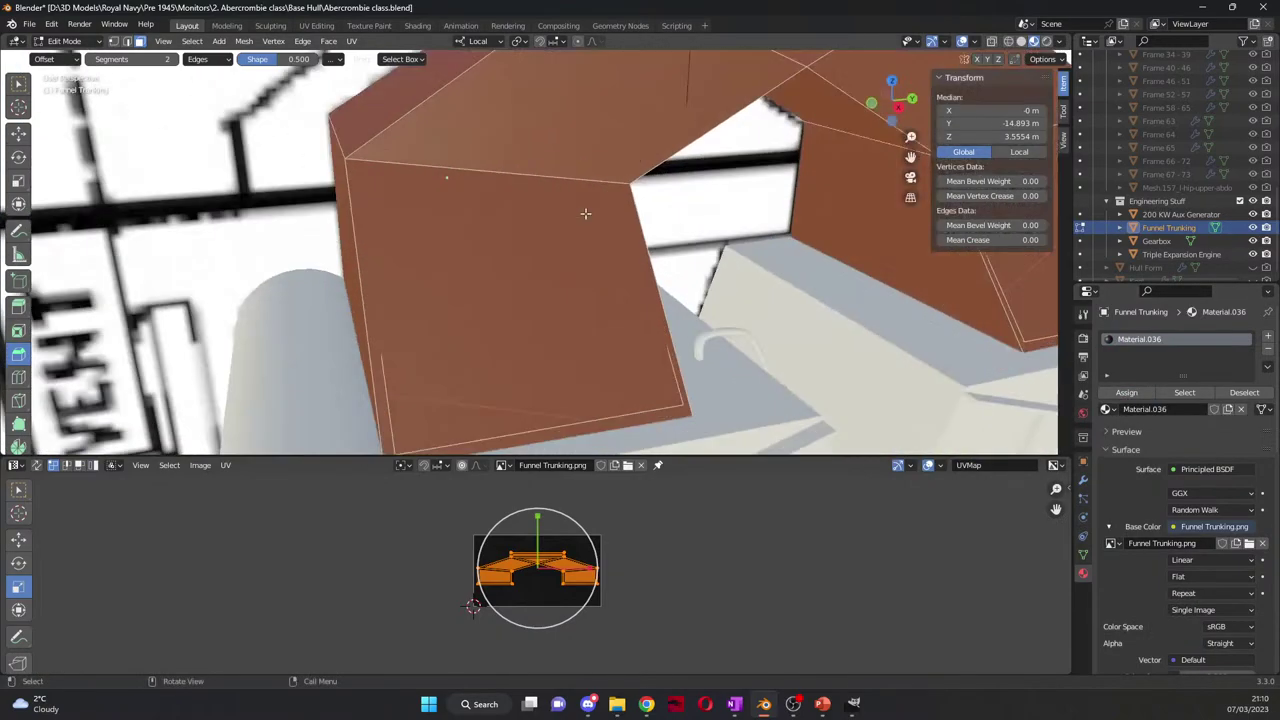
middle_click_drag(545, 204, 597, 220, "shift")
key("Tab")
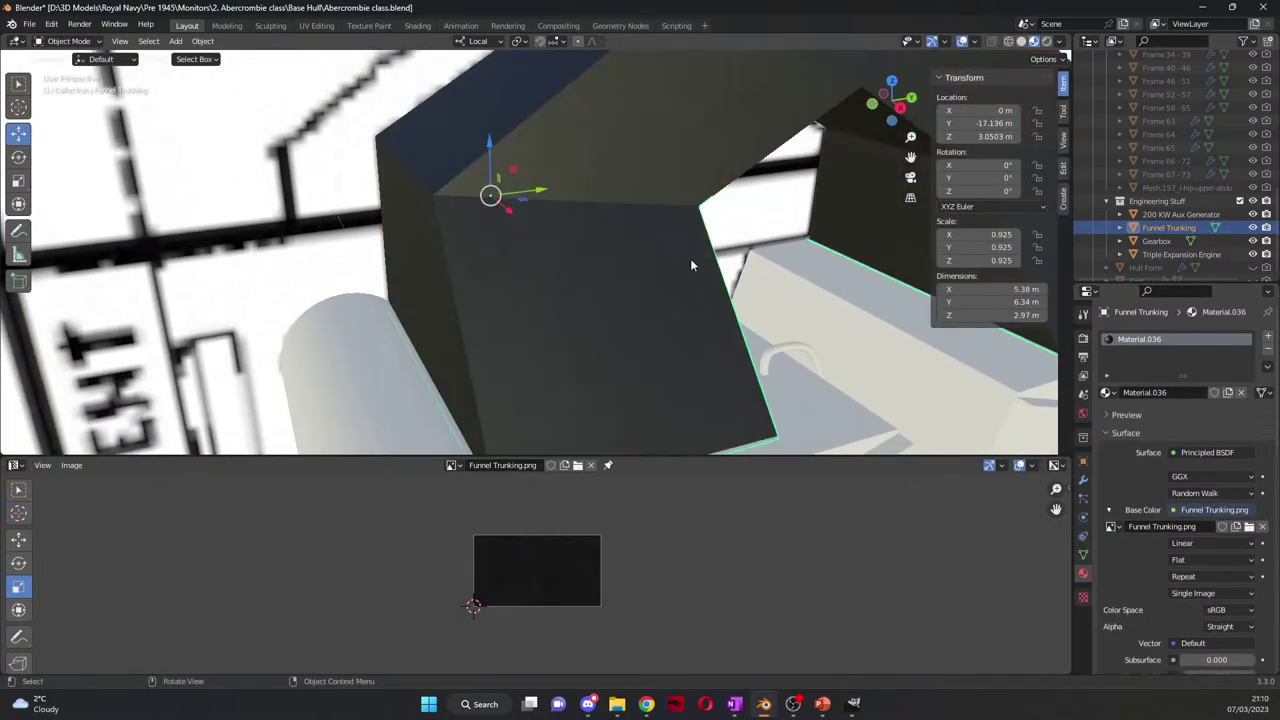
mouse_move(690, 258)
middle_mouse_down()
mouse_move(762, 271)
mouse_move(772, 252)
mouse_move(672, 286)
mouse_move(692, 278)
middle_mouse_up()
scroll(760, 266, "down", 2)
scroll(693, 277, "up", 2)
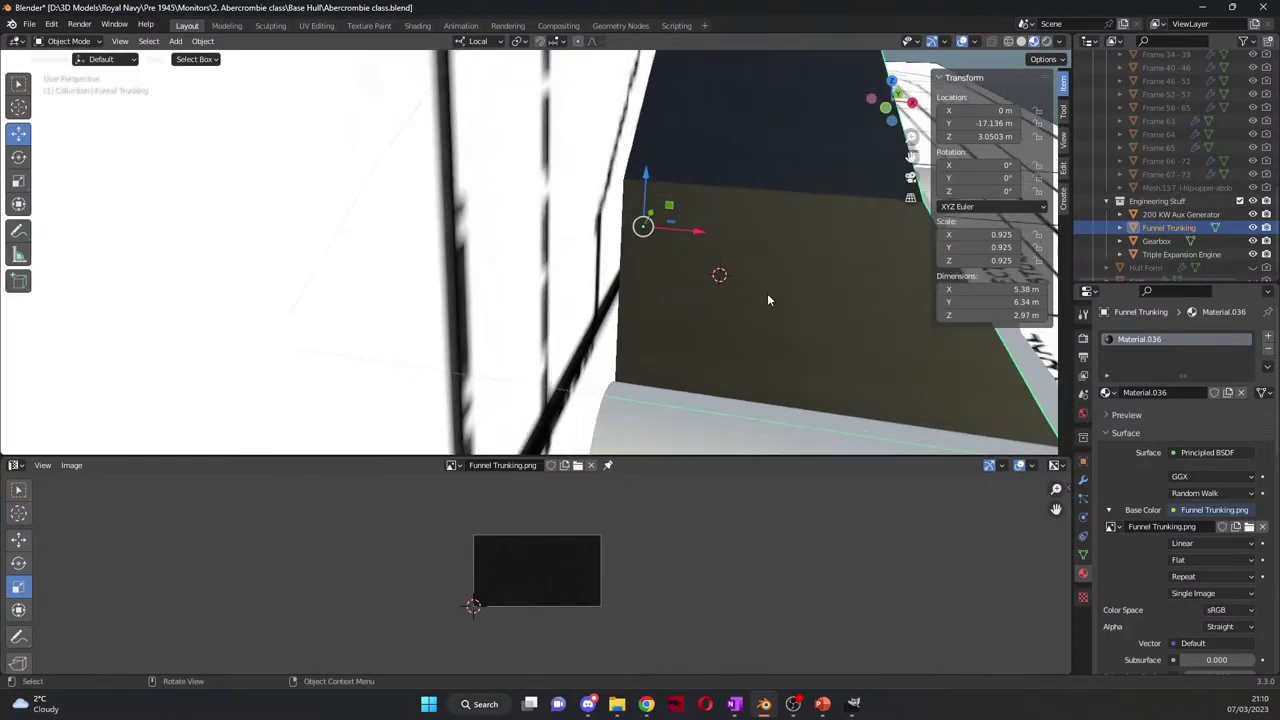
mouse_move(794, 292)
middle_mouse_down()
mouse_move(777, 288)
mouse_move(791, 275)
middle_mouse_up()
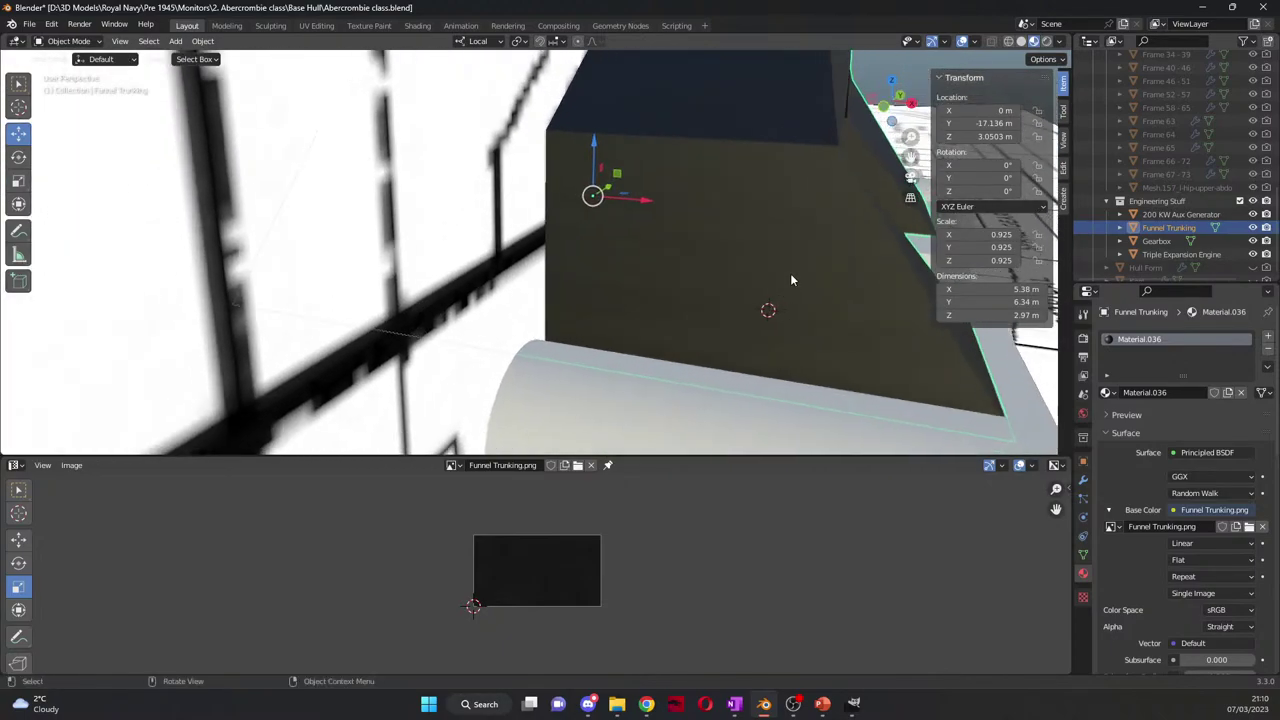
Step: Select the funnel trunking's three front faces and the three matching rear faces in Edit Mode, ending in front view
key("KP_1")
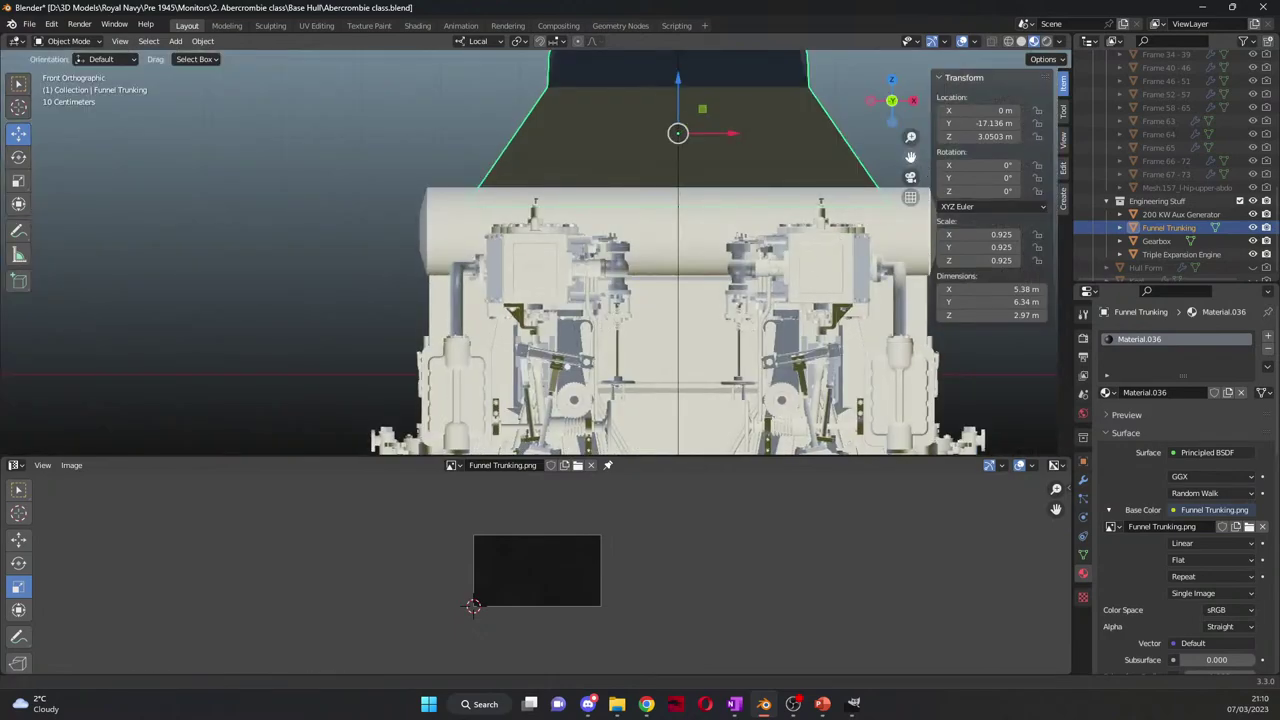
middle_click_drag(800, 92, 620, 262, "shift")
scroll(603, 274, "up", 4)
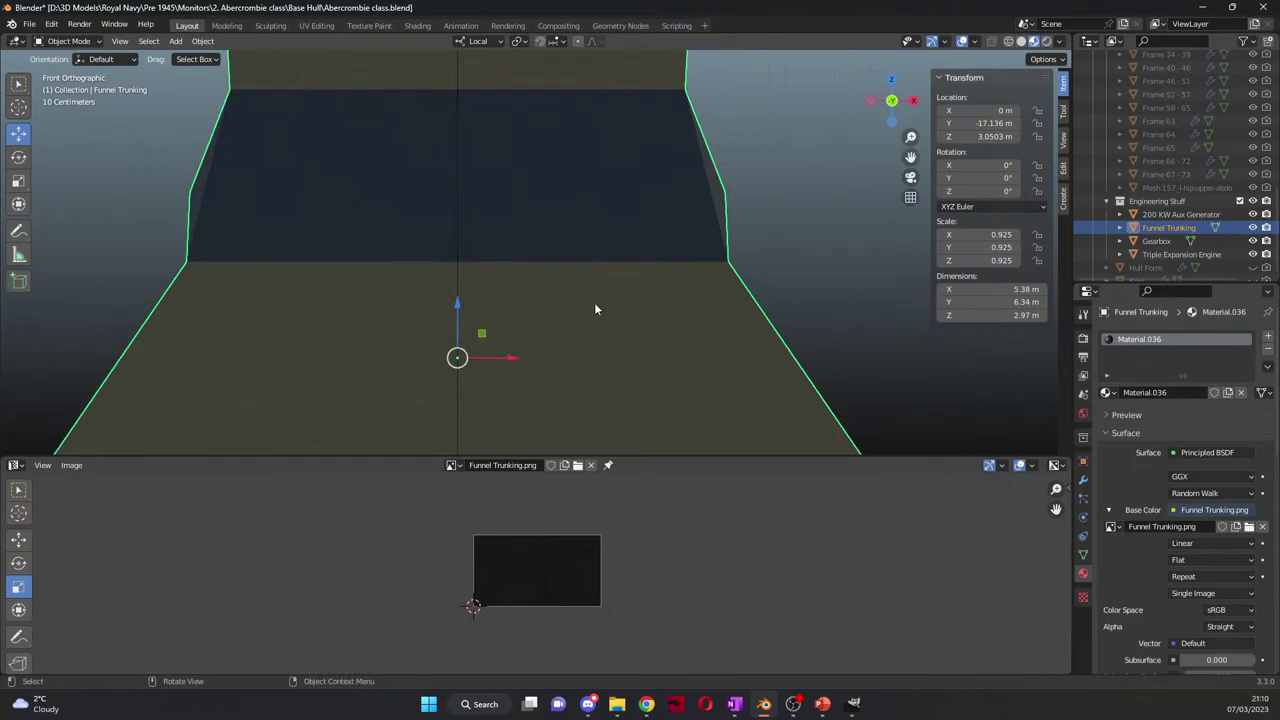
scroll(594, 306, "down", 1)
key("Tab")
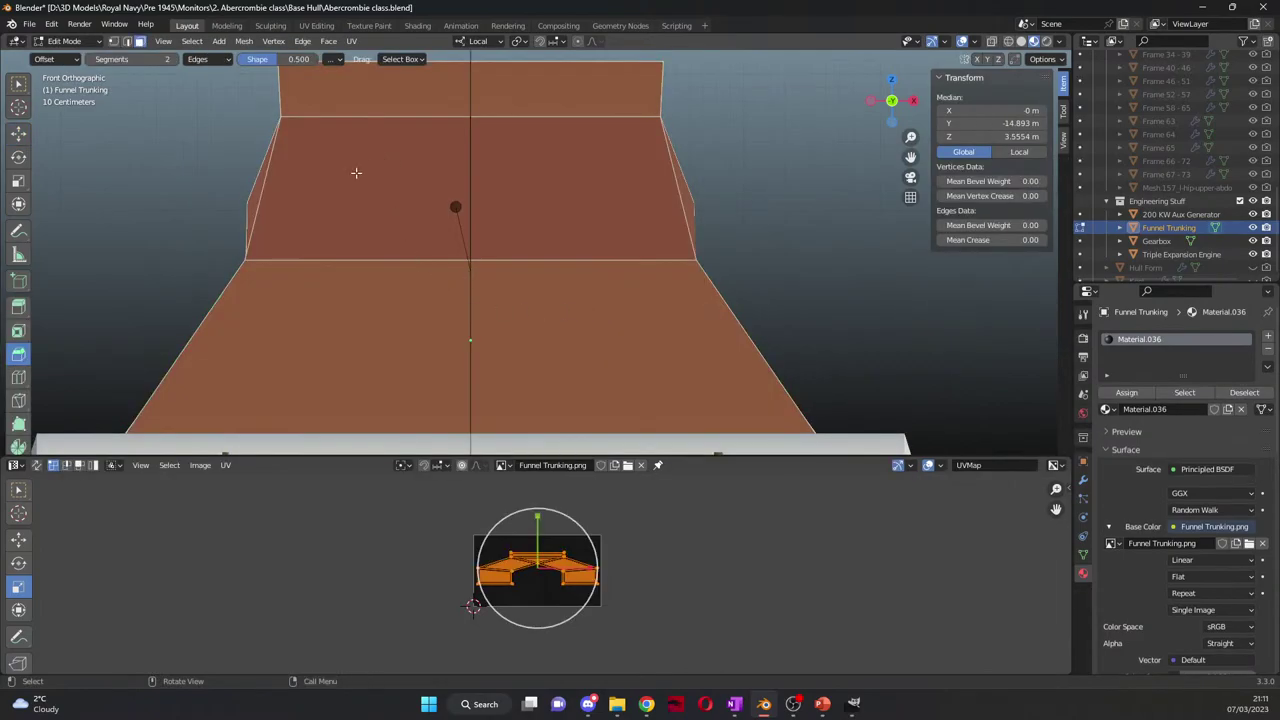
left_click(353, 102)
left_click(380, 185, "shift")
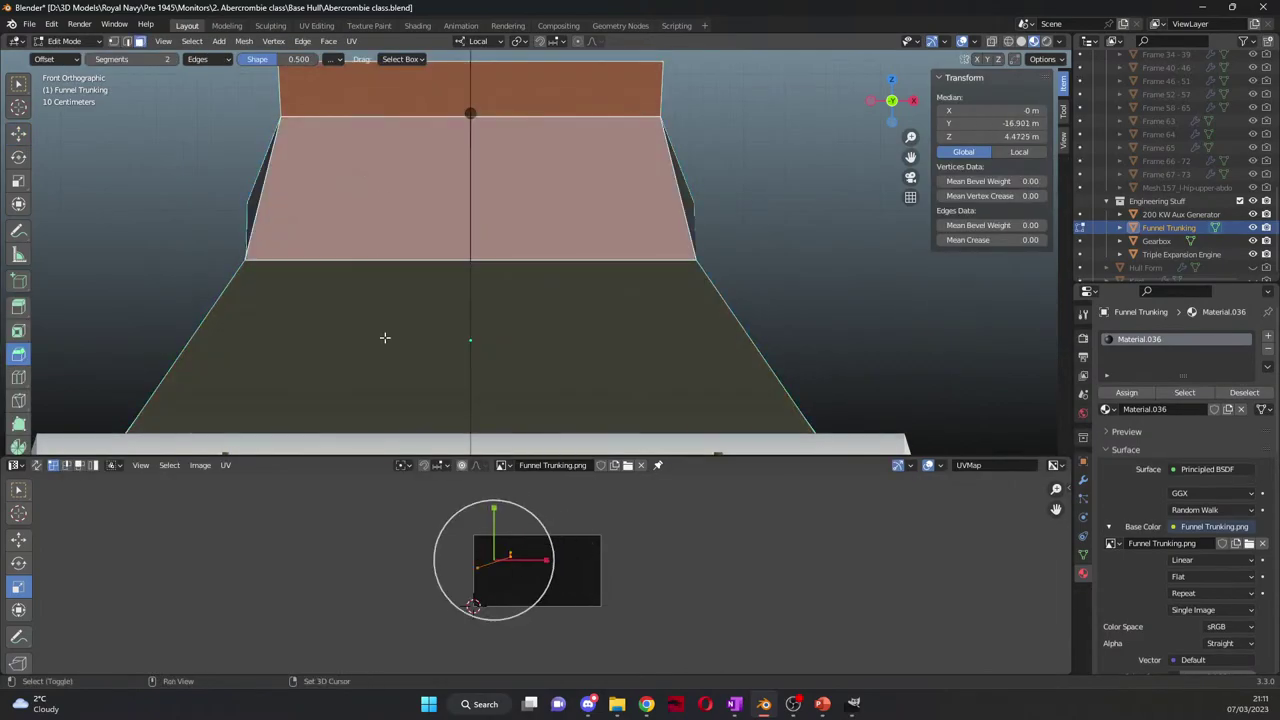
left_click(383, 337, "shift")
middle_click_drag(674, 331, 736, 278)
left_click(517, 134, "shift")
left_click(546, 240, "shift")
left_click(554, 356, "shift")
key("KP_1")
Step: Try unwrapping the selected front and rear trunking faces with Cube Projection
right_click(752, 308)
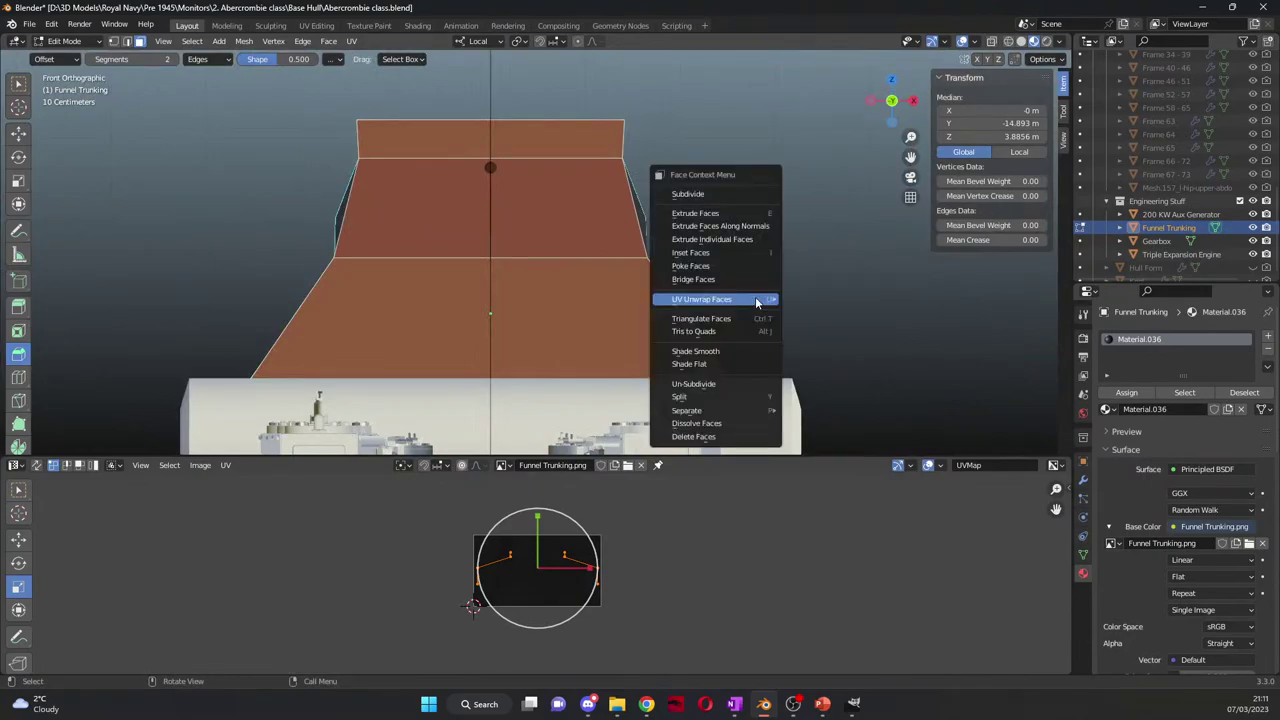
right_click(670, 270)
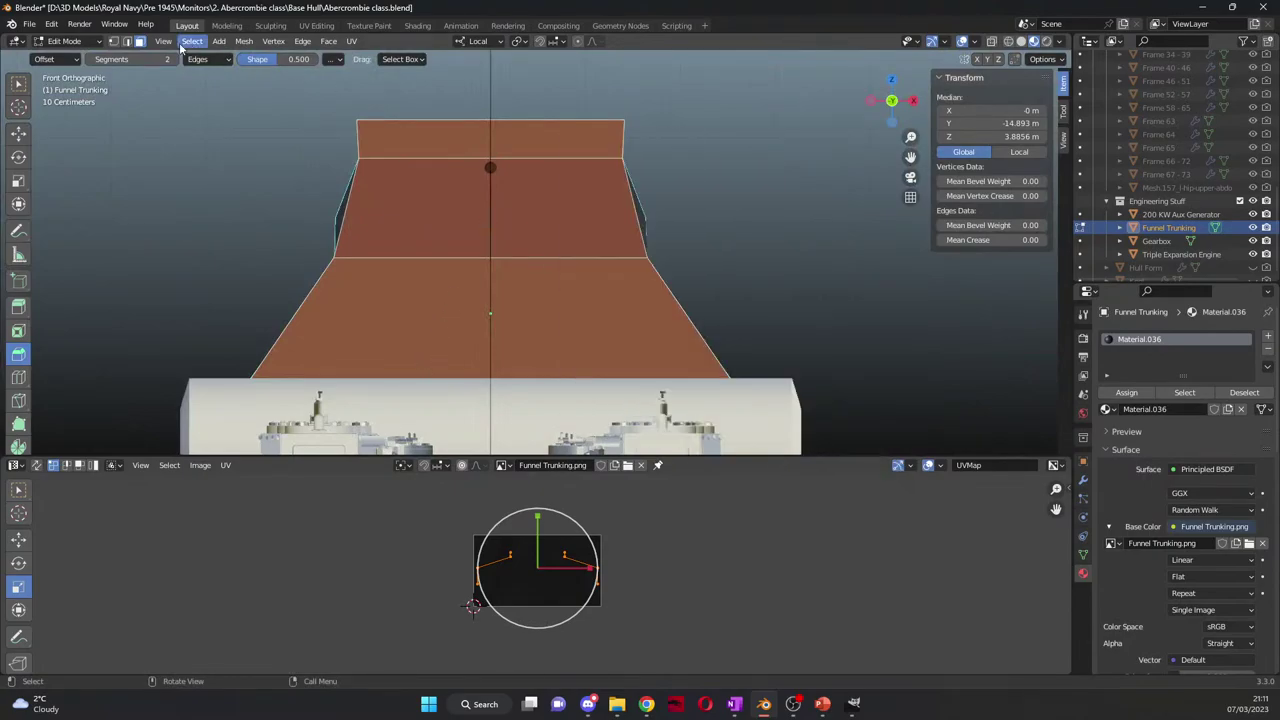
right_click(813, 250)
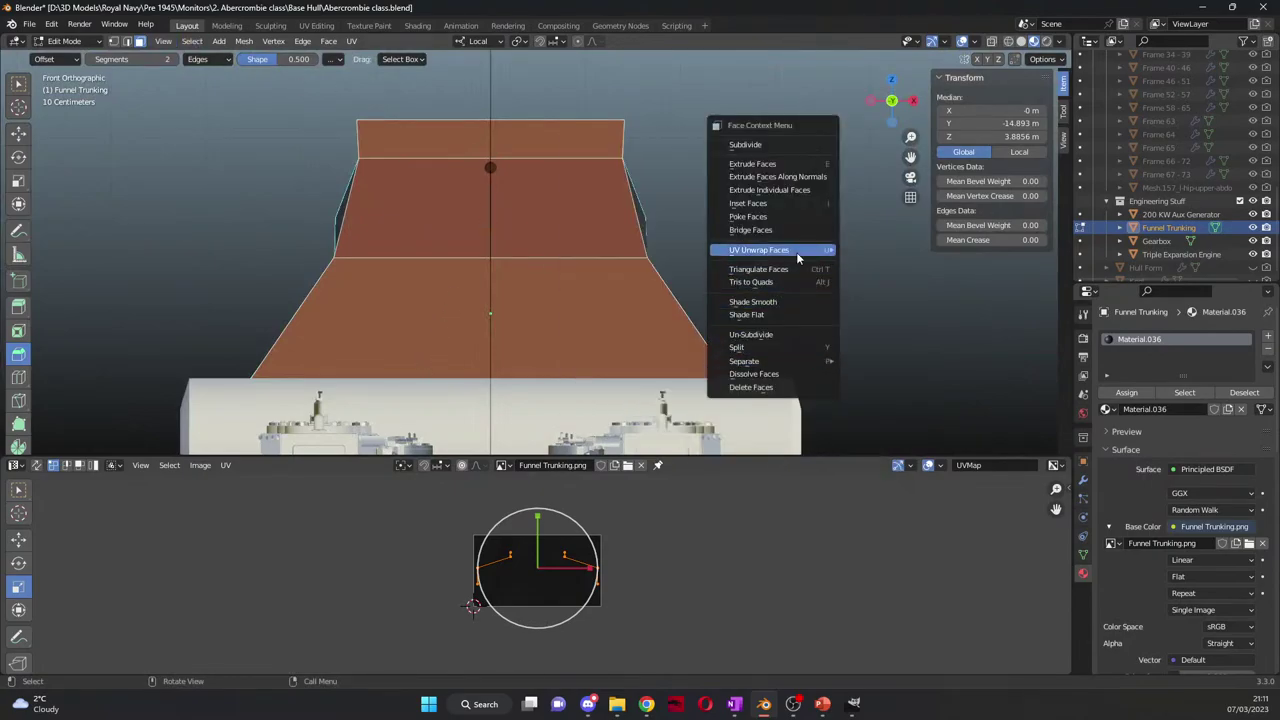
mouse_move(796, 251)
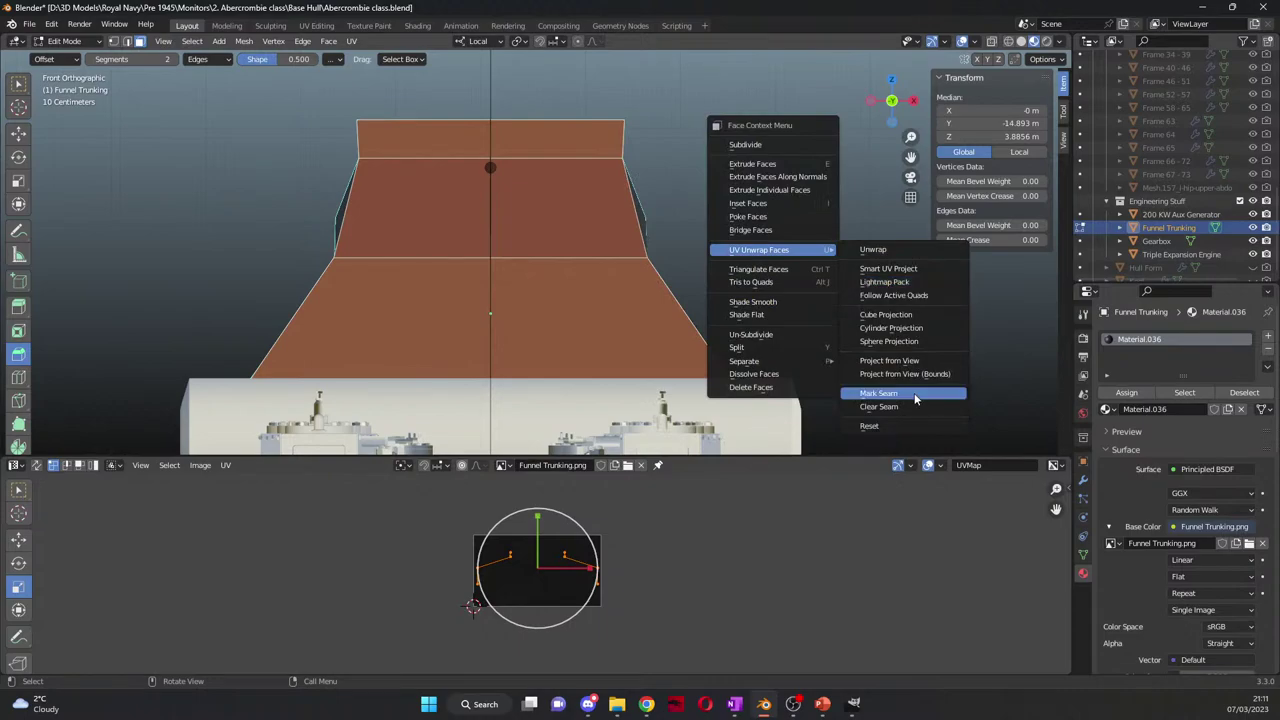
left_click(913, 316)
scroll(597, 585, "up", 4)
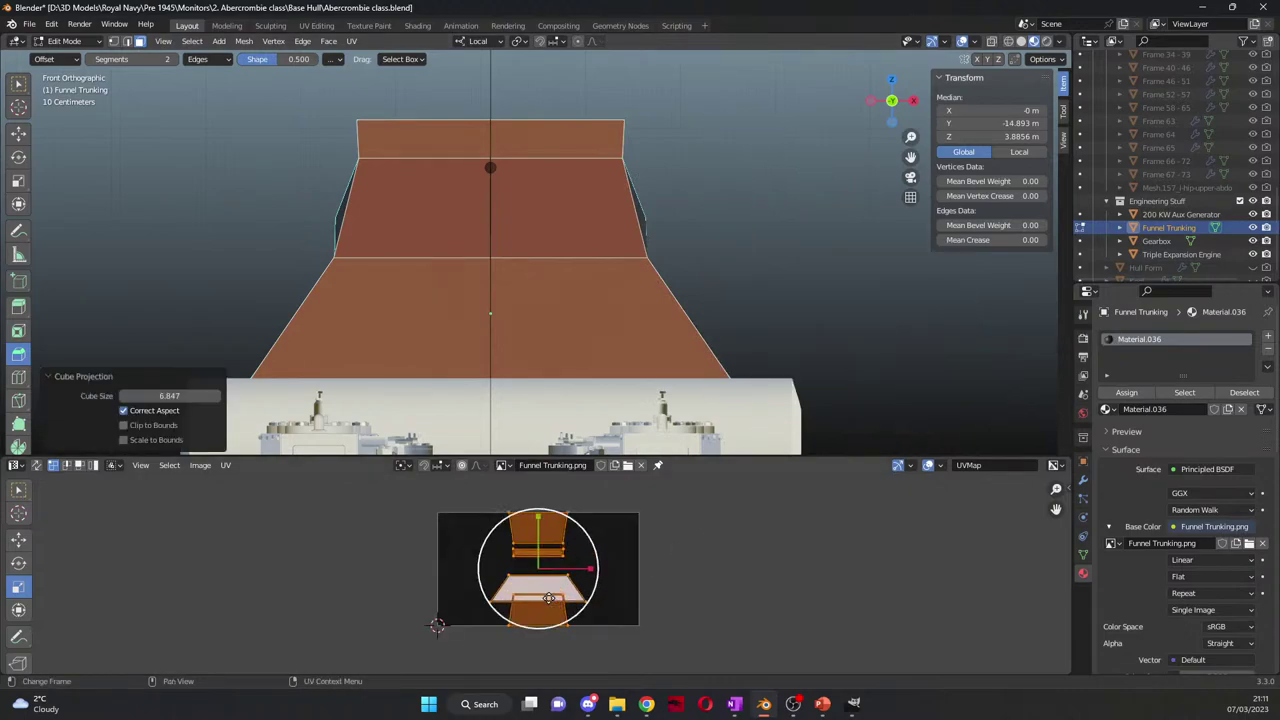
Step: Unwrap the selected trunking faces with Project from View and enlarge the UV island to fill most of the image
right_click(738, 258)
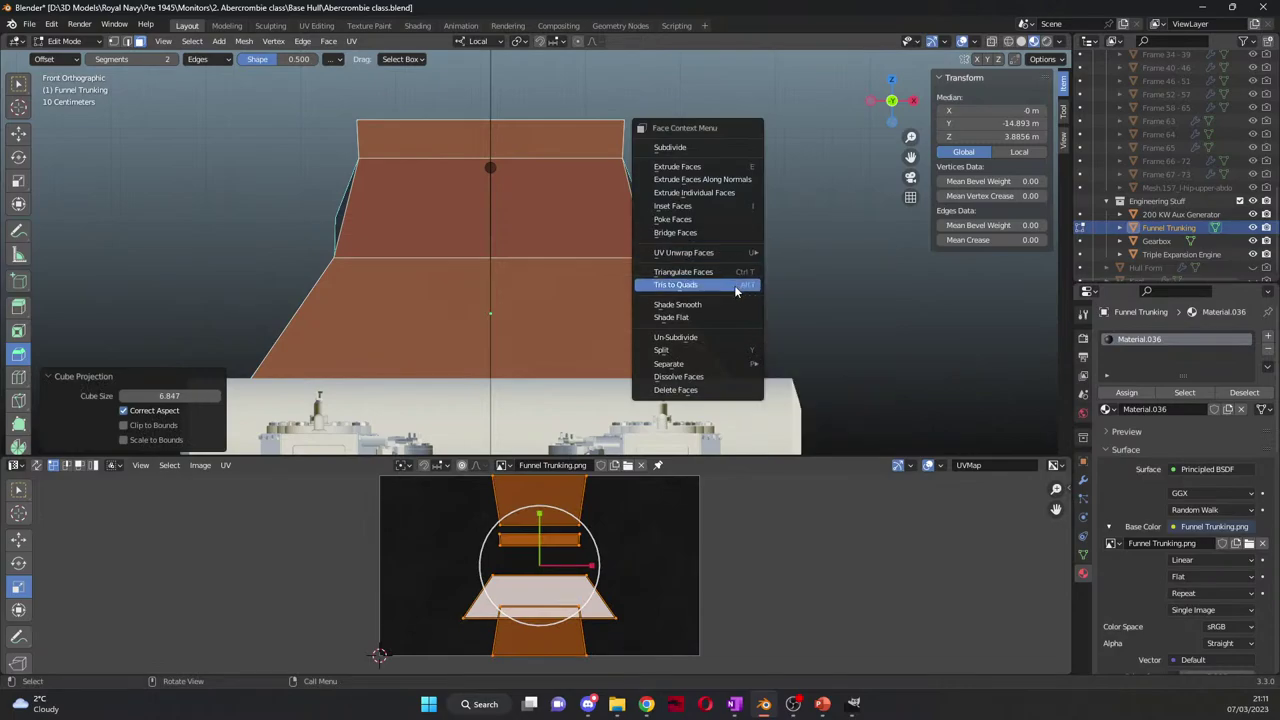
mouse_move(740, 251)
left_click(813, 363)
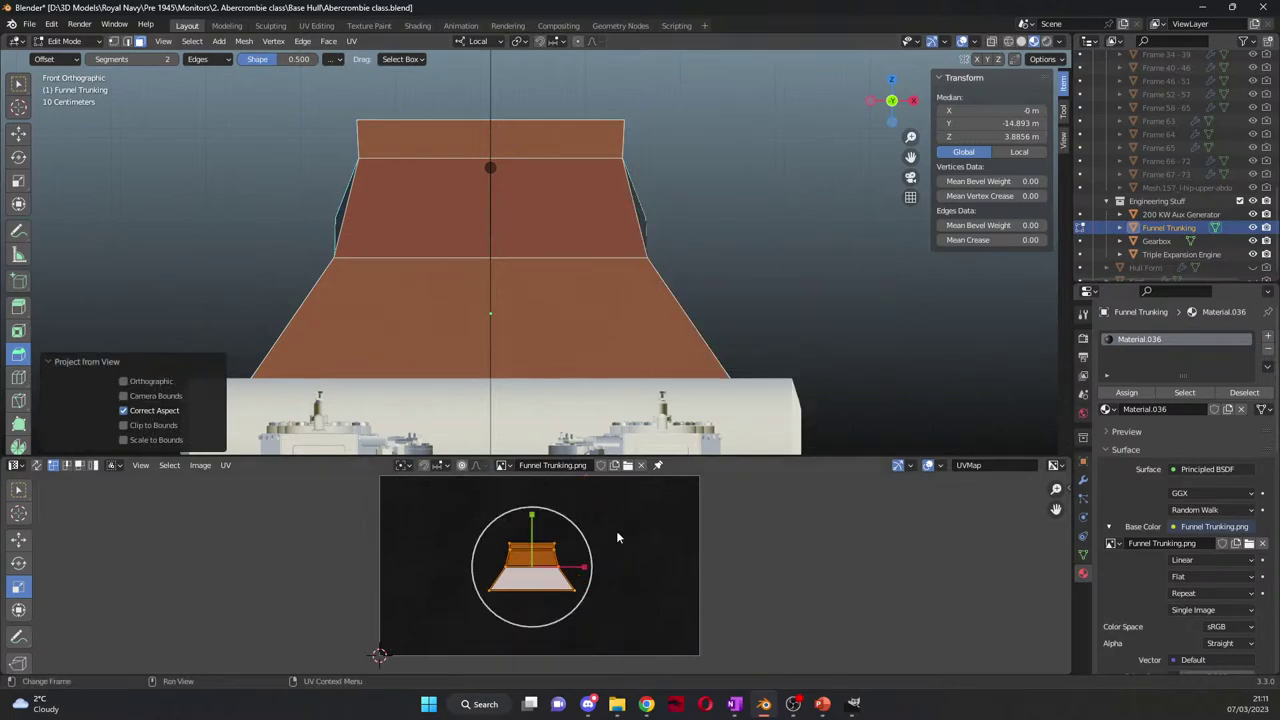
key("s")
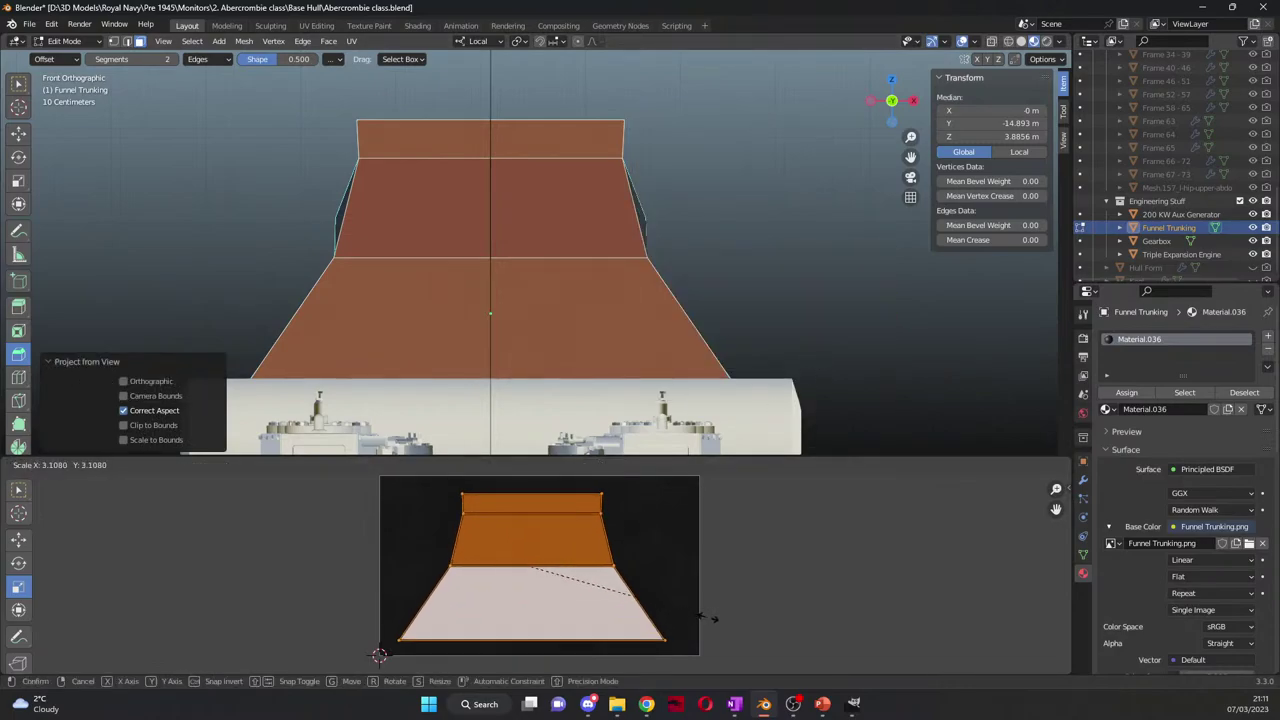
left_click(782, 403)
Step: Examine how the texture falls on the reprojected trunking faces in Object Mode
key("Tab")
middle_click_drag(784, 286, 755, 333)
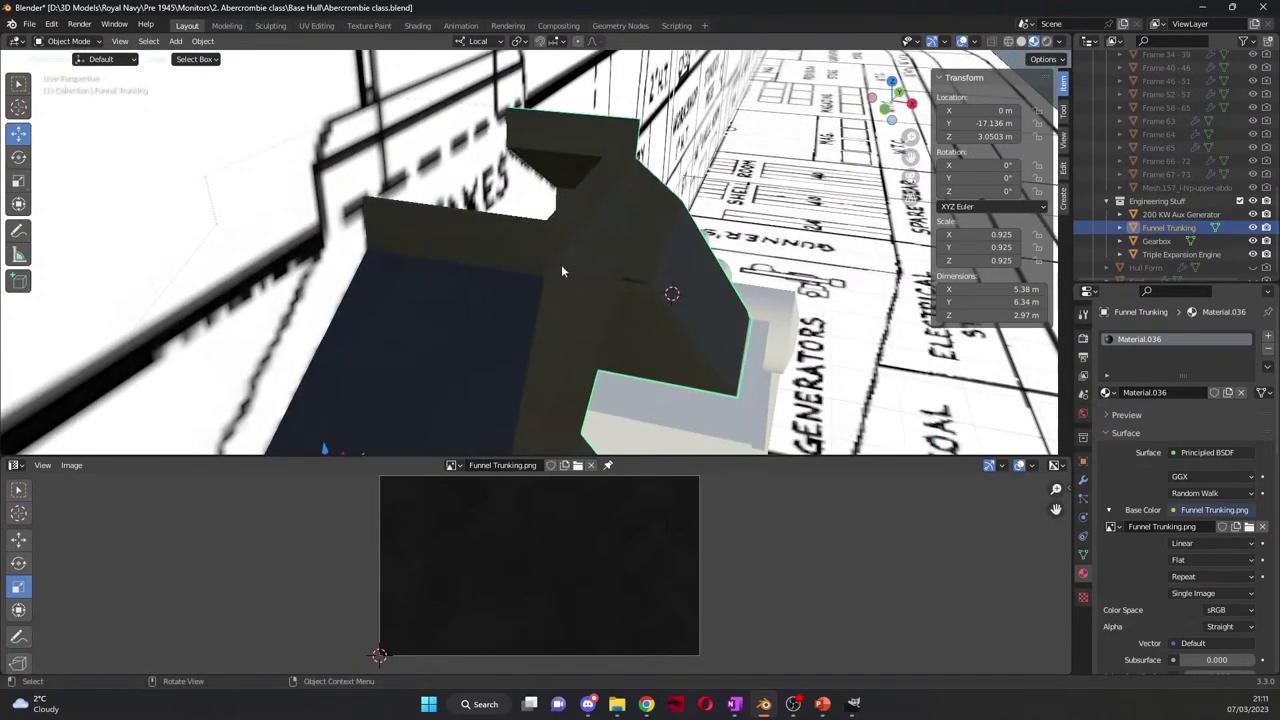
middle_click_drag(561, 270, 640, 290)
Step: In wireframe front view, select the trunking's protruding middle row of vertices and scale it to 0.945 along X
key("Tab")
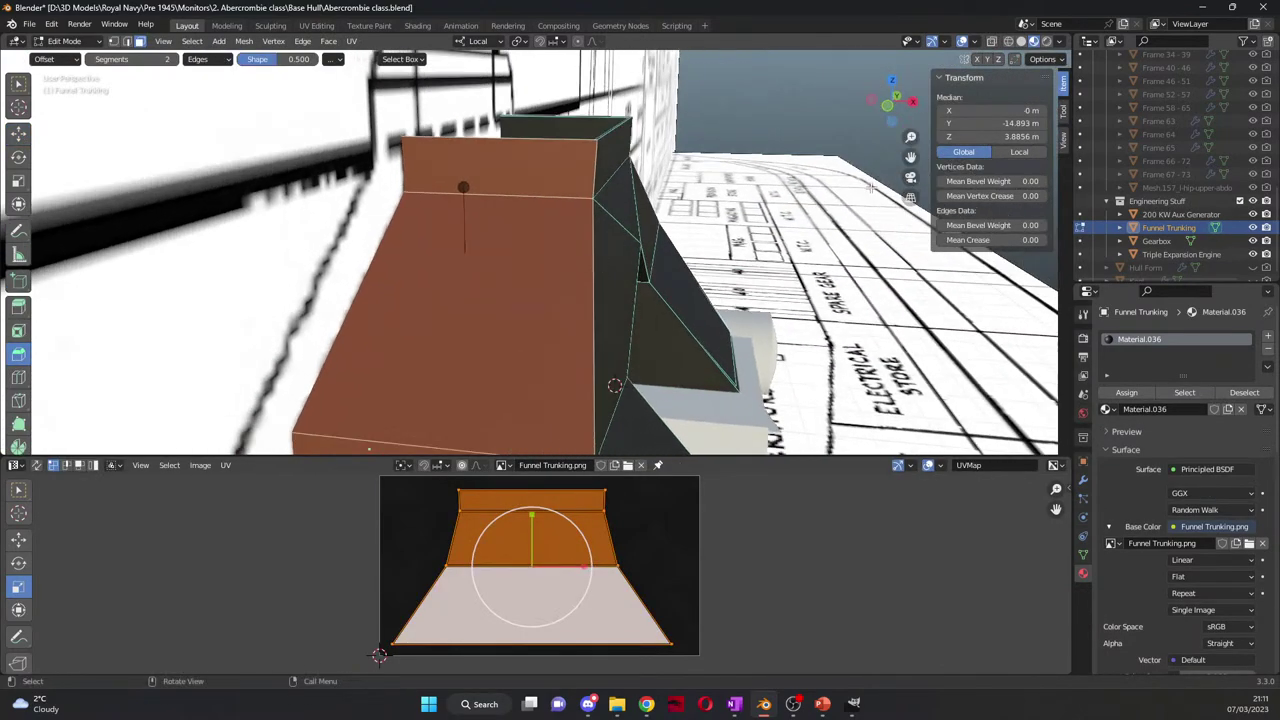
left_click(896, 97)
left_click(892, 101)
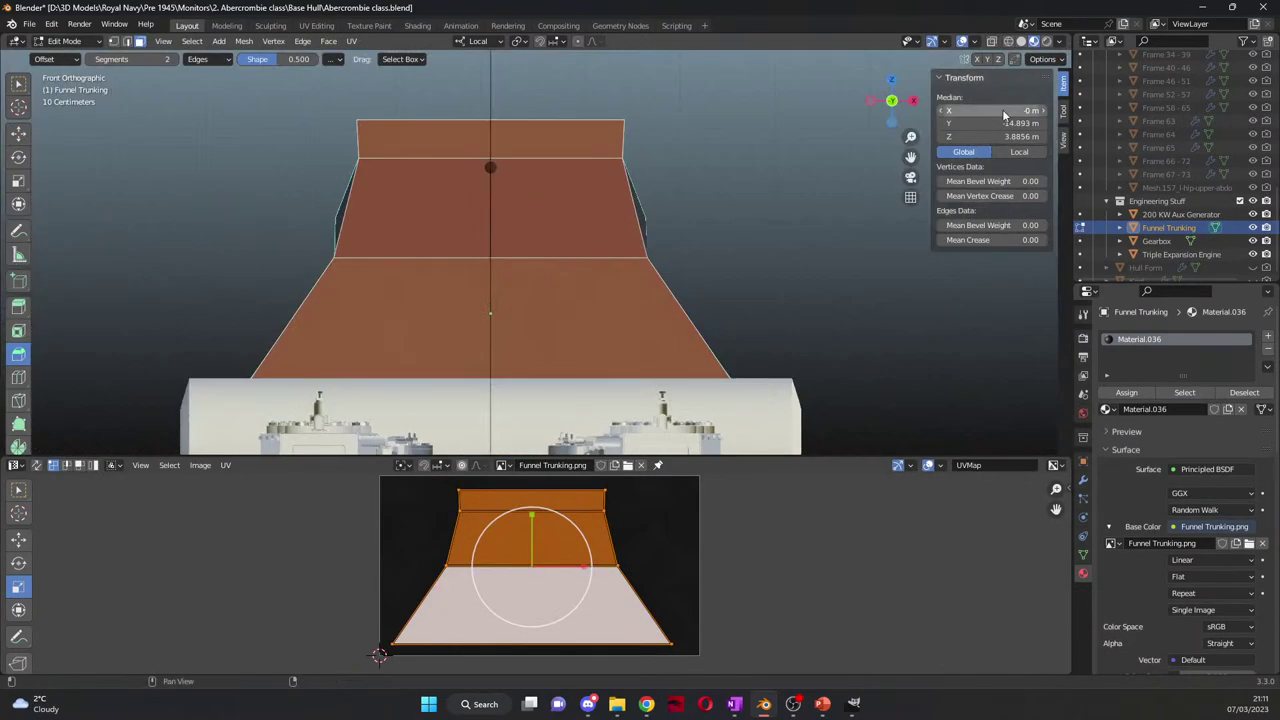
scroll(784, 194, "up", 3)
left_click(1006, 44)
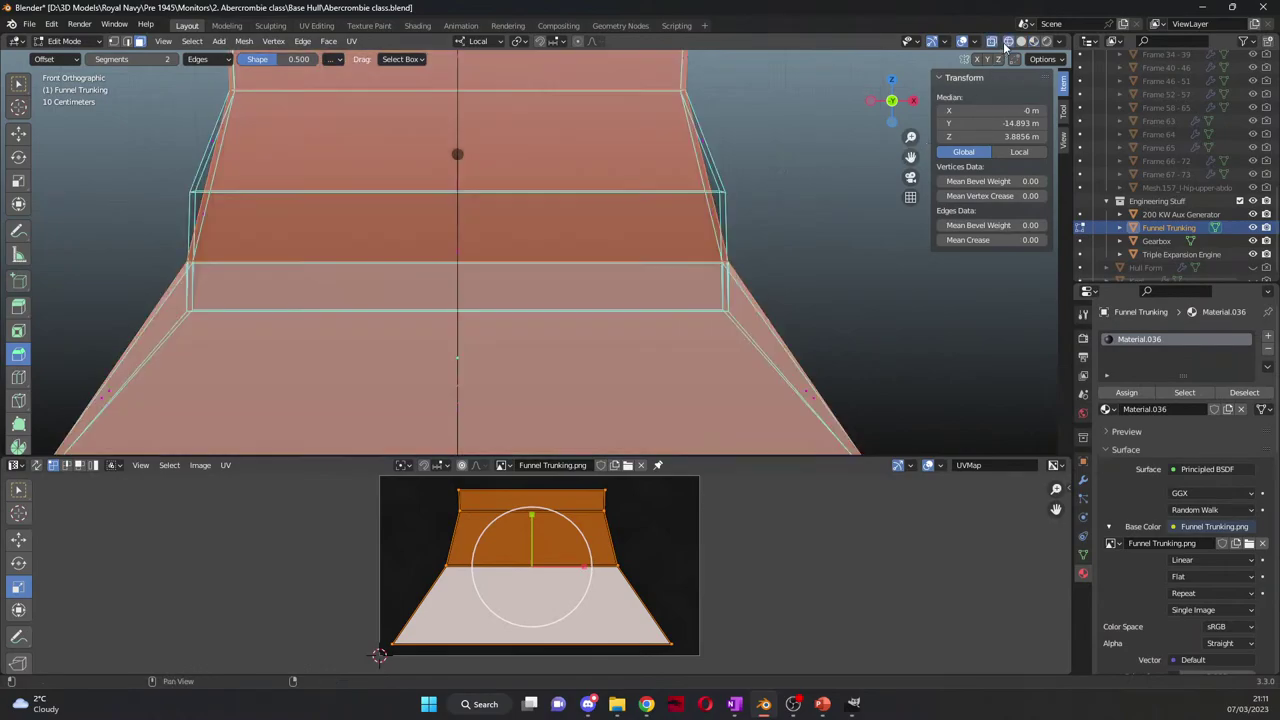
left_click_drag(720, 188, 746, 200)
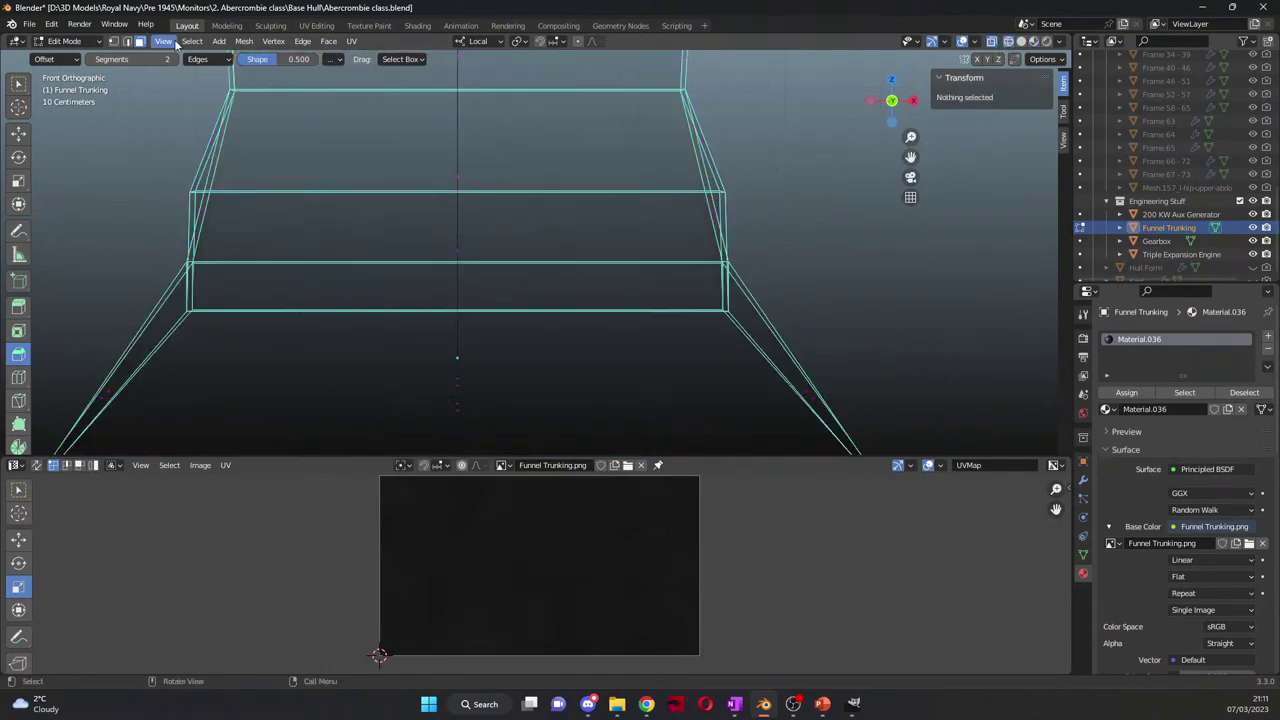
left_click_drag(206, 202, 210, 205)
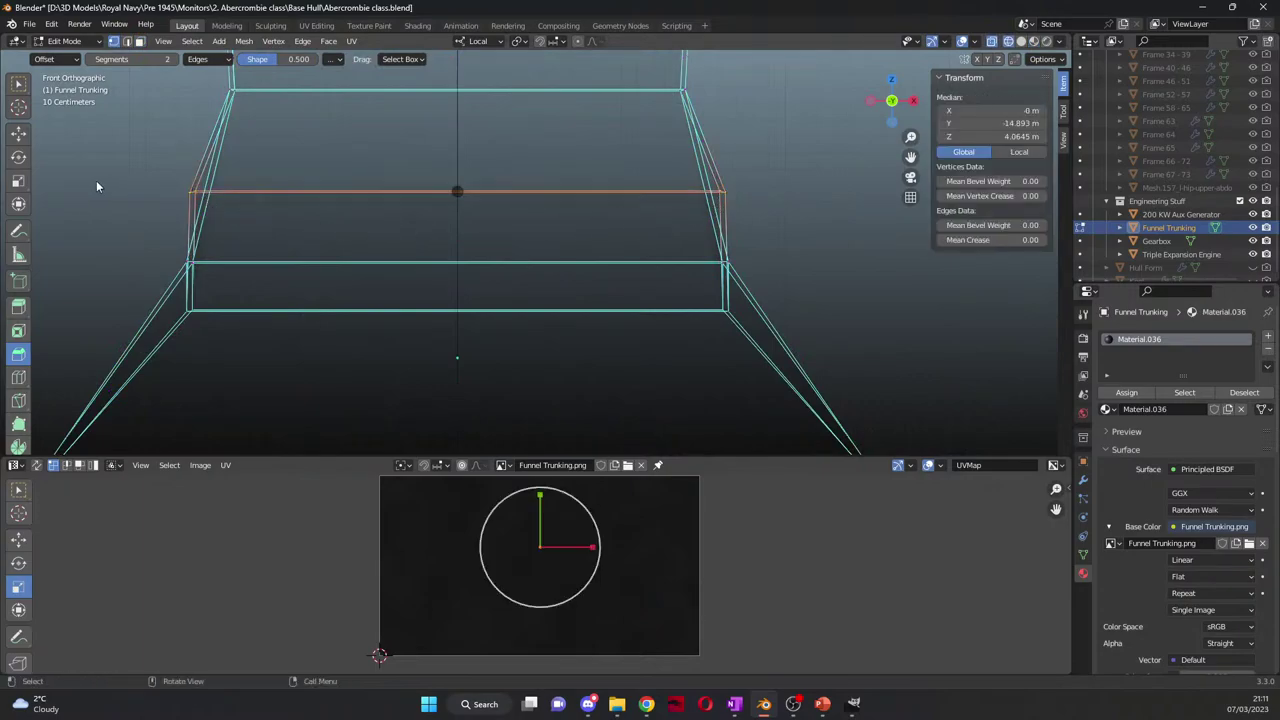
left_click(18, 181)
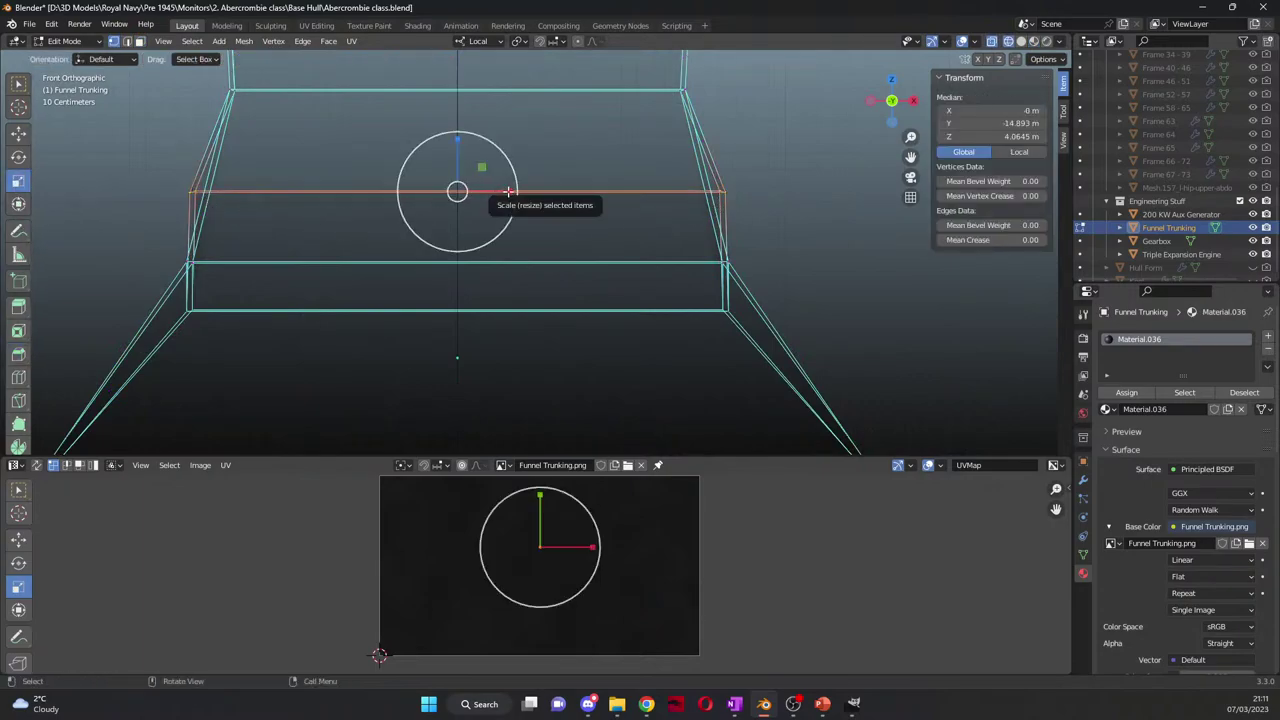
left_click_drag(507, 191, 504, 190)
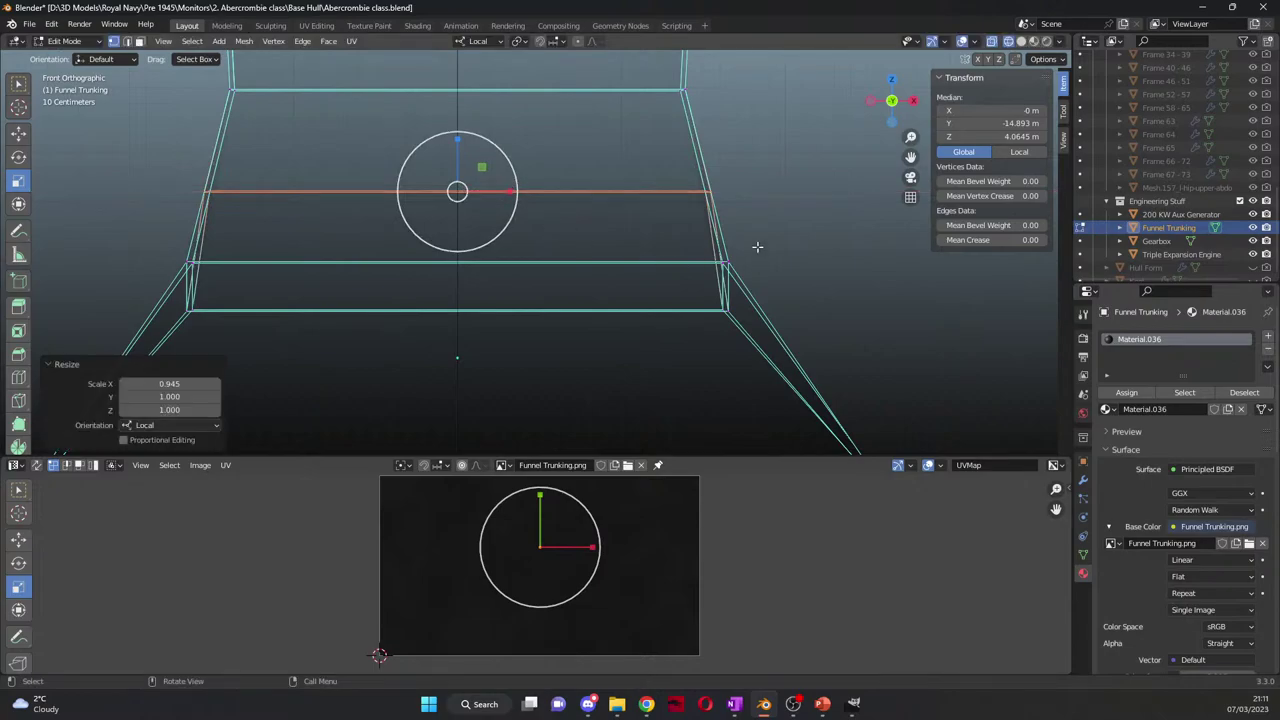
Step: Return to Object Mode with Material Preview shading and check the reshaped funnel trunking from several angles
scroll(780, 251, "down", 3)
key("Tab")
mouse_move(780, 251)
middle_mouse_down()
mouse_move(740, 250)
mouse_move(772, 268)
middle_mouse_up()
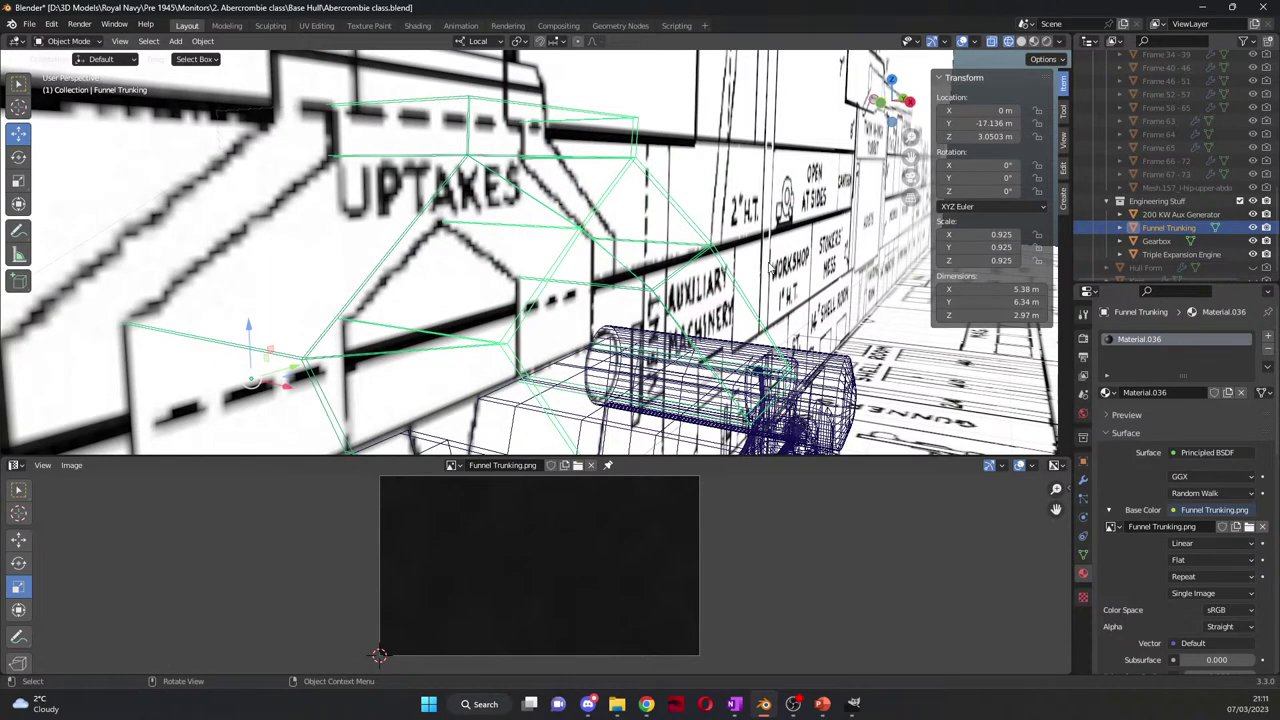
left_click(1034, 41)
scroll(749, 281, "down", 4)
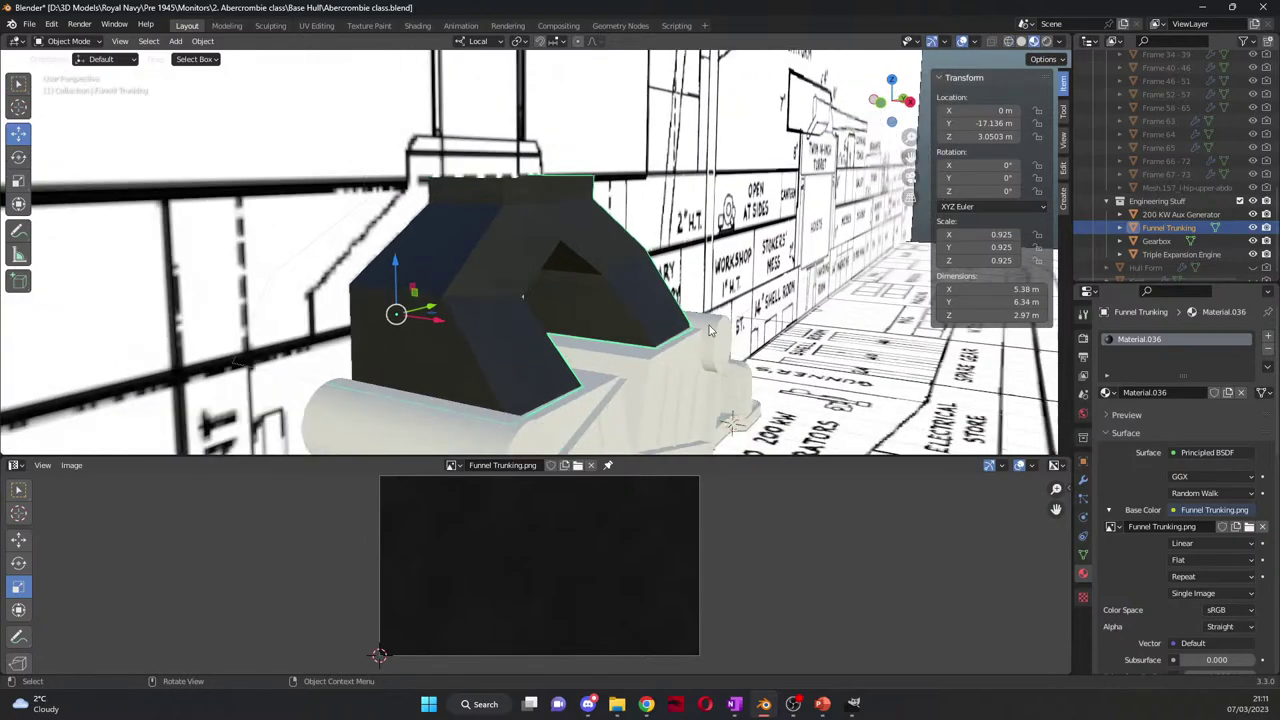
middle_click_drag(695, 322, 628, 433)
Step: Select the Boiler.001 object and select all of its faces in Edit Mode to show its UV layout
left_click(628, 433)
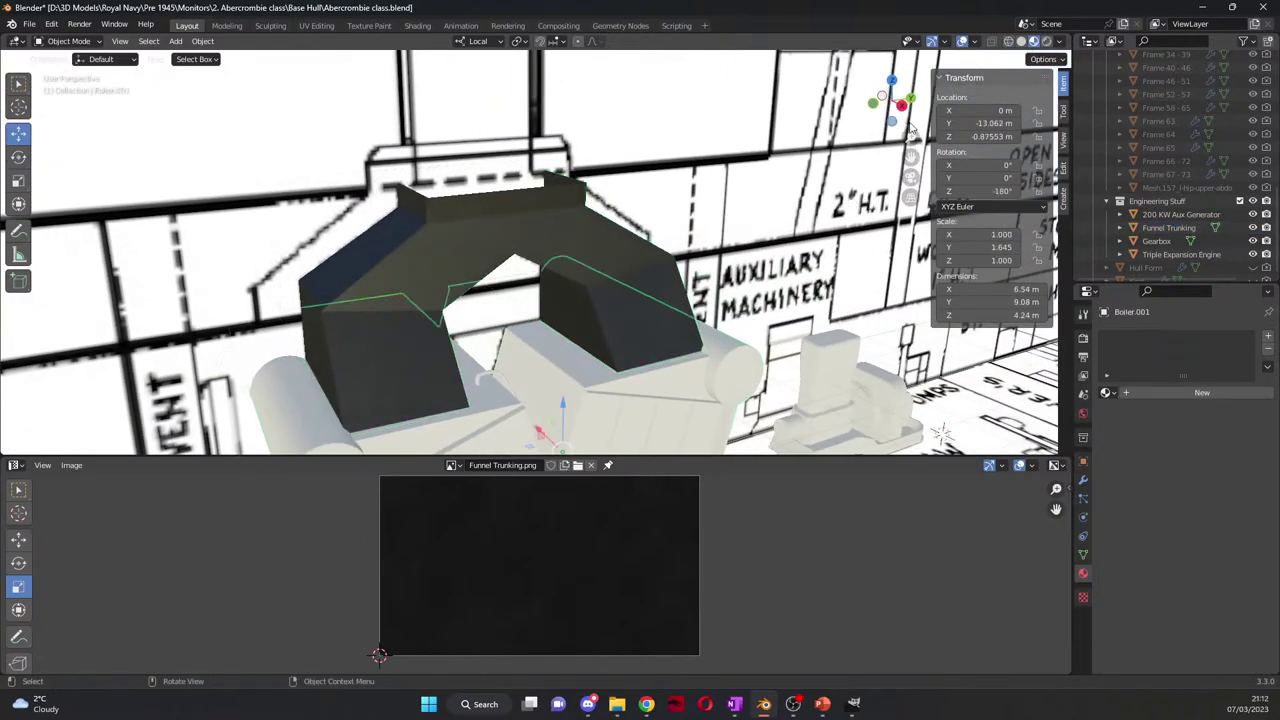
left_click_drag(911, 157, 911, 310)
middle_click_drag(440, 338, 509, 337)
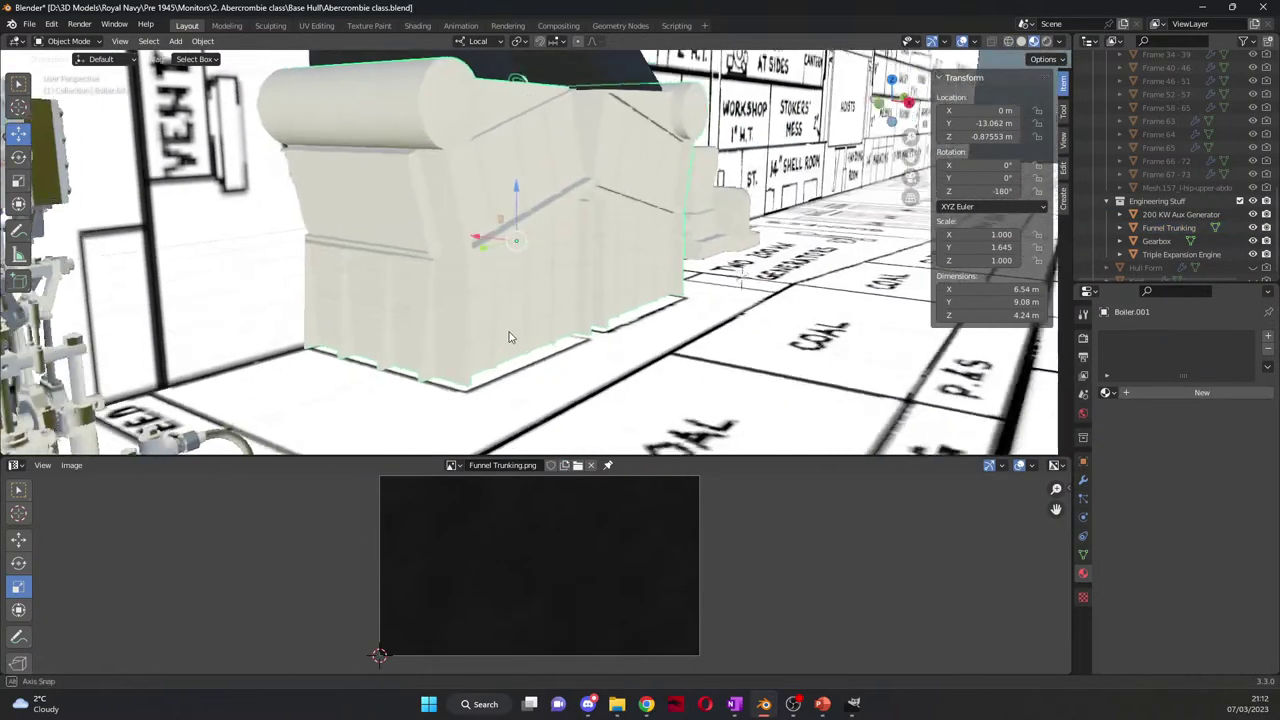
left_click_drag(509, 337, 520, 330)
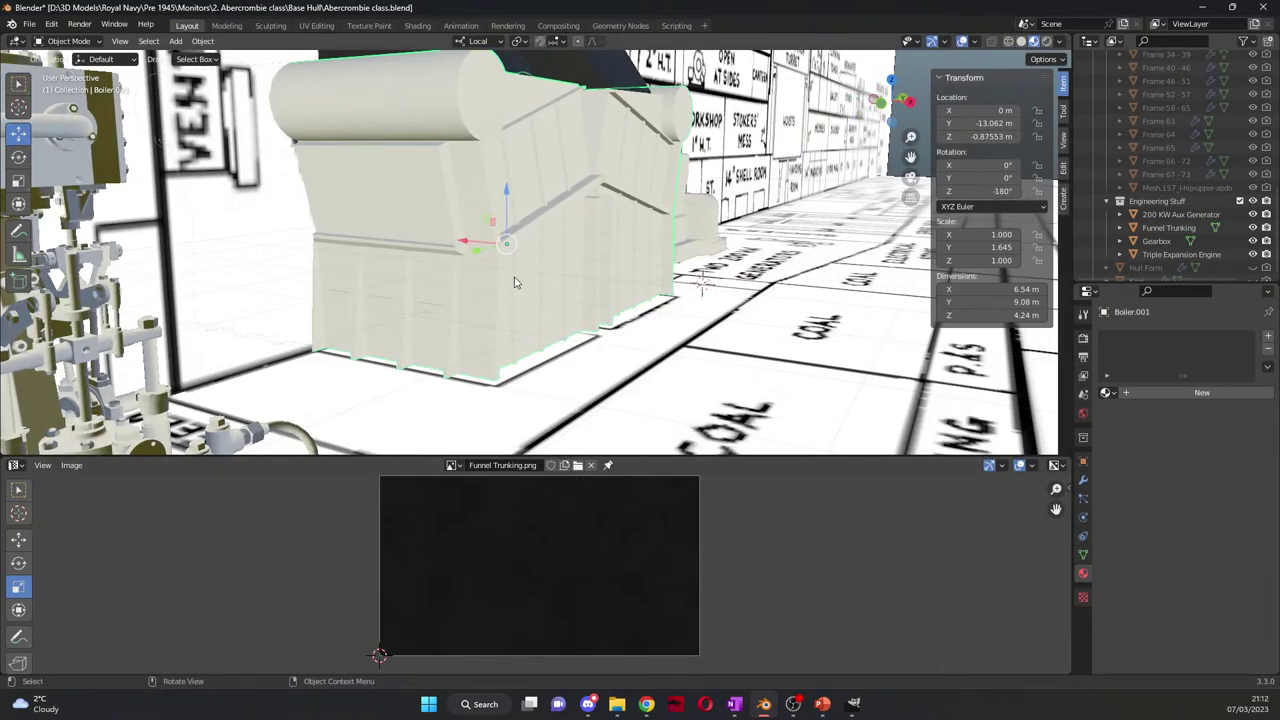
key("Tab")
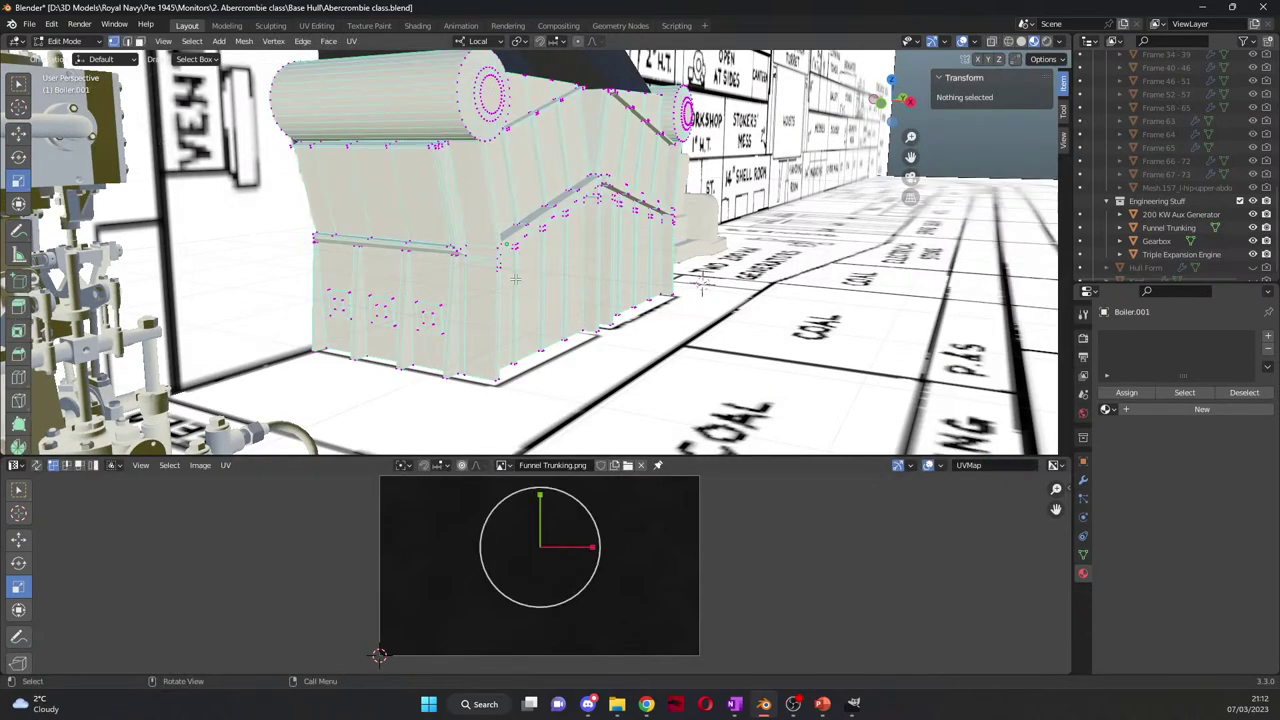
left_click(141, 42)
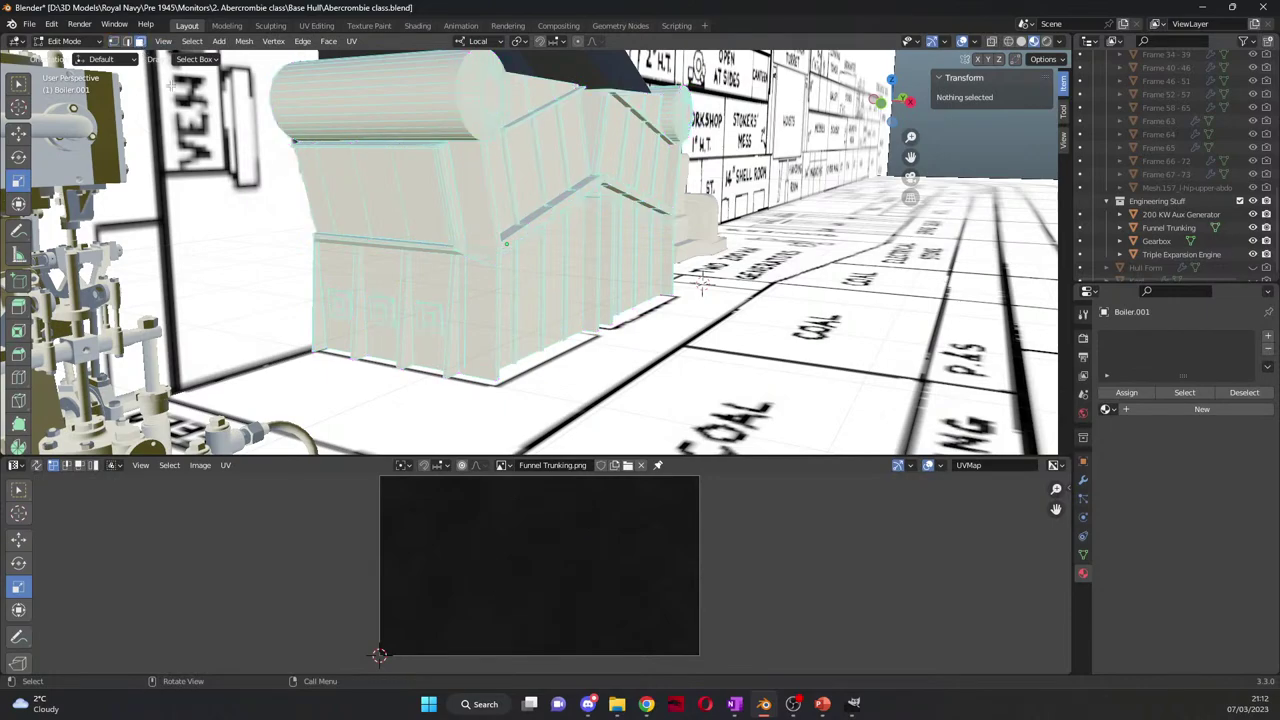
key("a")
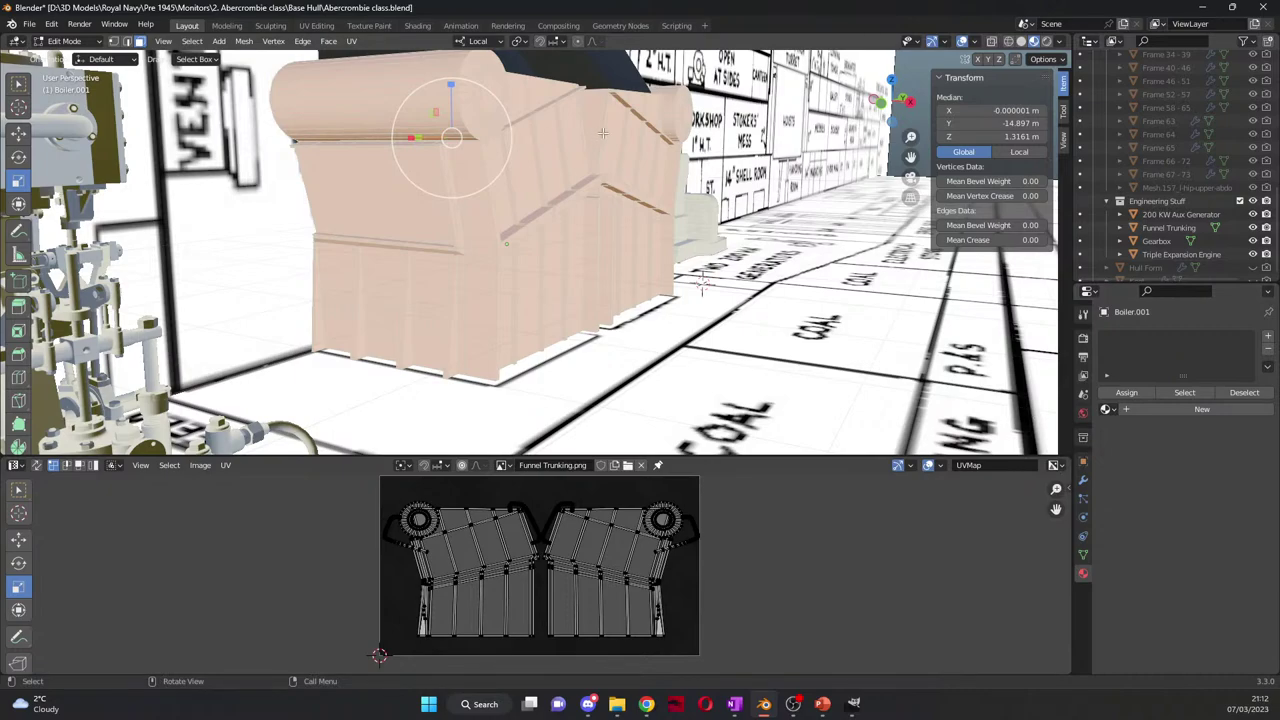
Step: Search the existing materials for "funnel" and look through the full list for the boiler without assigning one
left_click(1107, 409)
type("funnel")
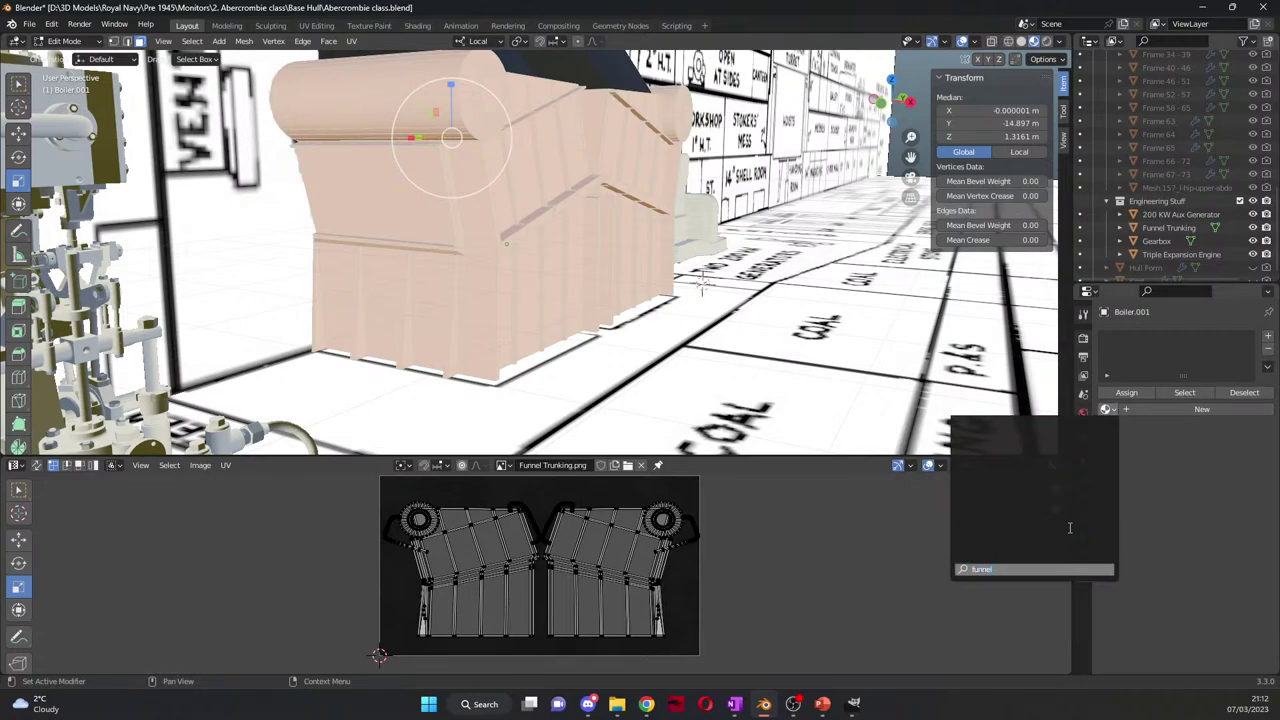
key("BackSpace")
key("BackSpace")
key("BackSpace")
key("BackSpace")
key("BackSpace")
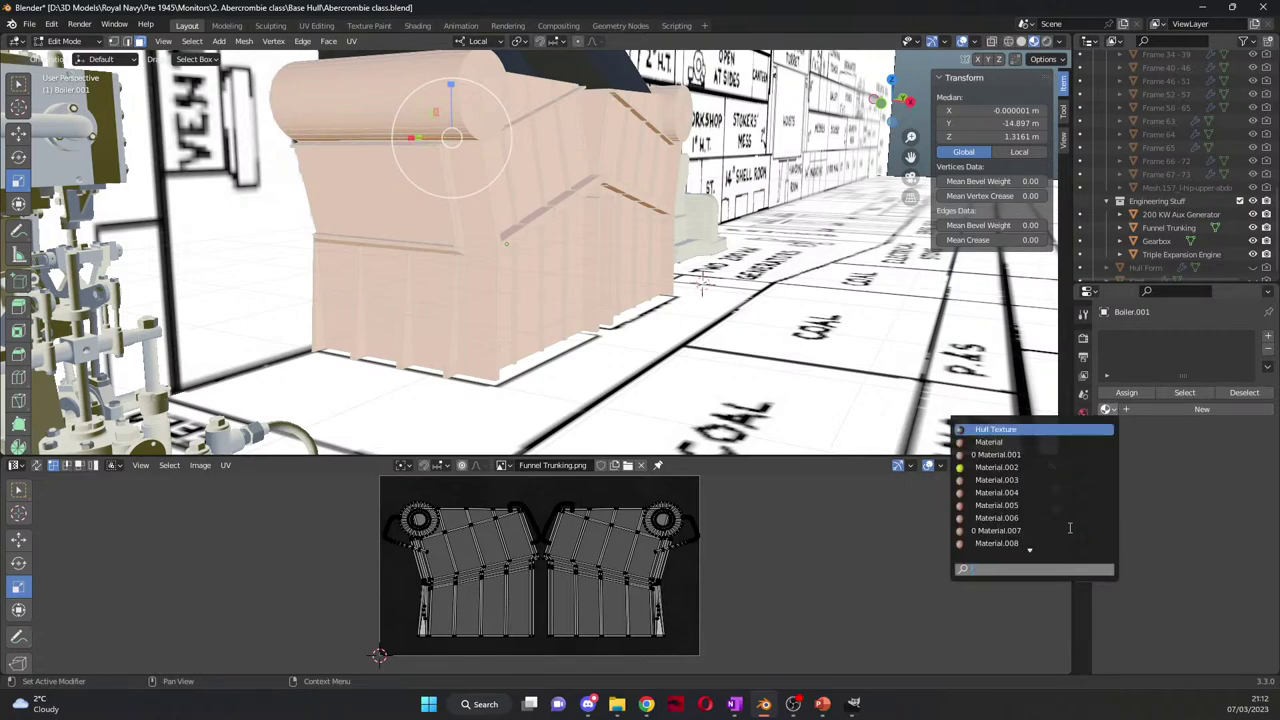
scroll(1060, 520, "down", 20)
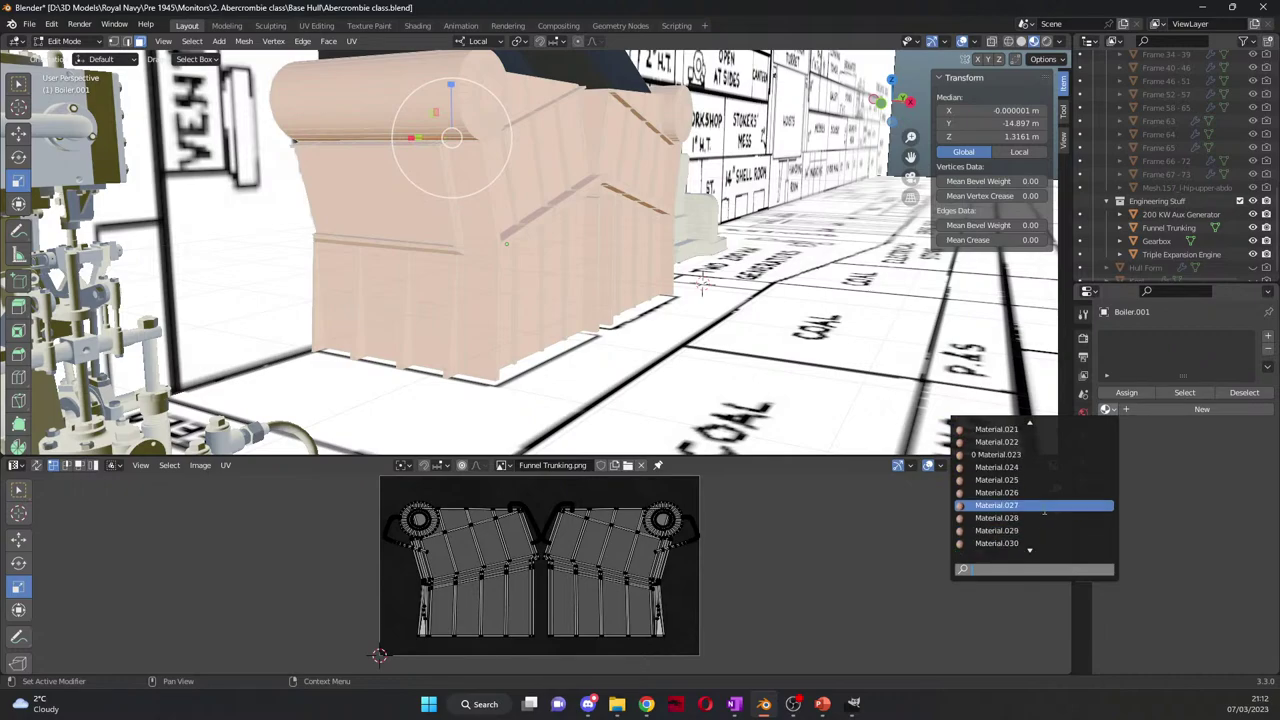
scroll(1046, 510, "down", 8)
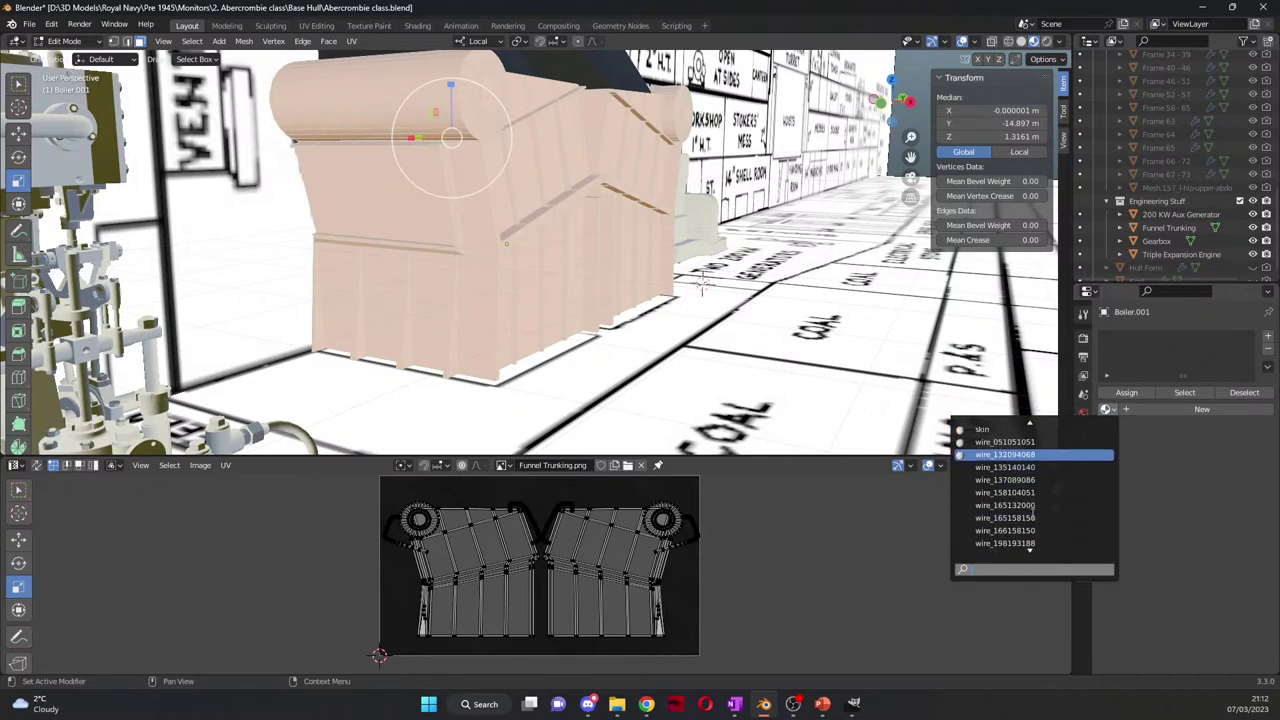
scroll(1033, 508, "down", 12)
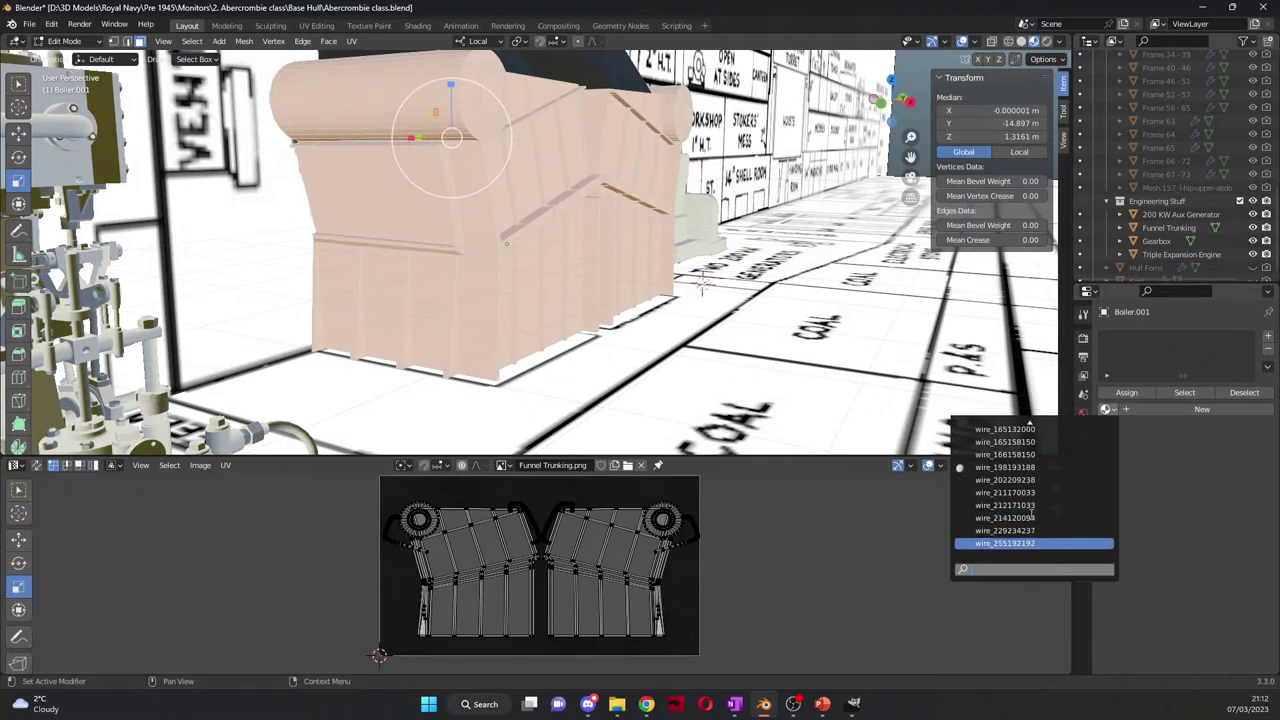
scroll(1036, 520, "up", 6)
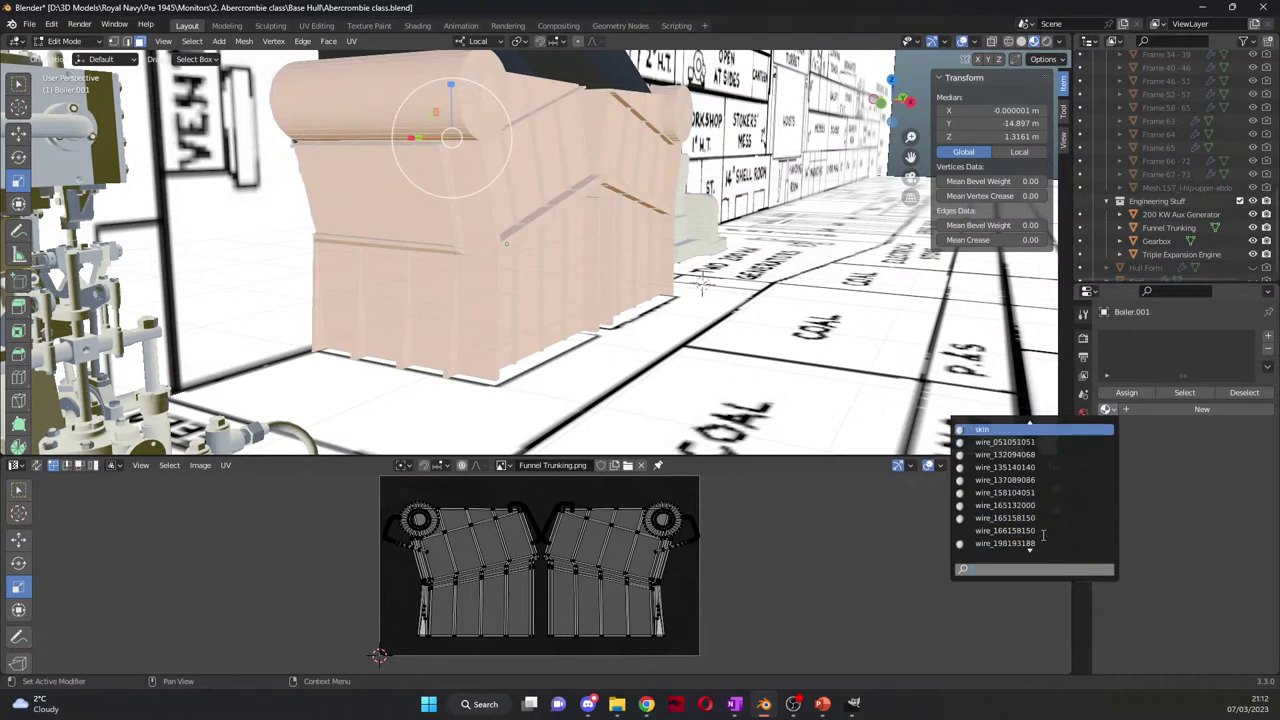
scroll(1043, 536, "up", 20)
left_click(1170, 541)
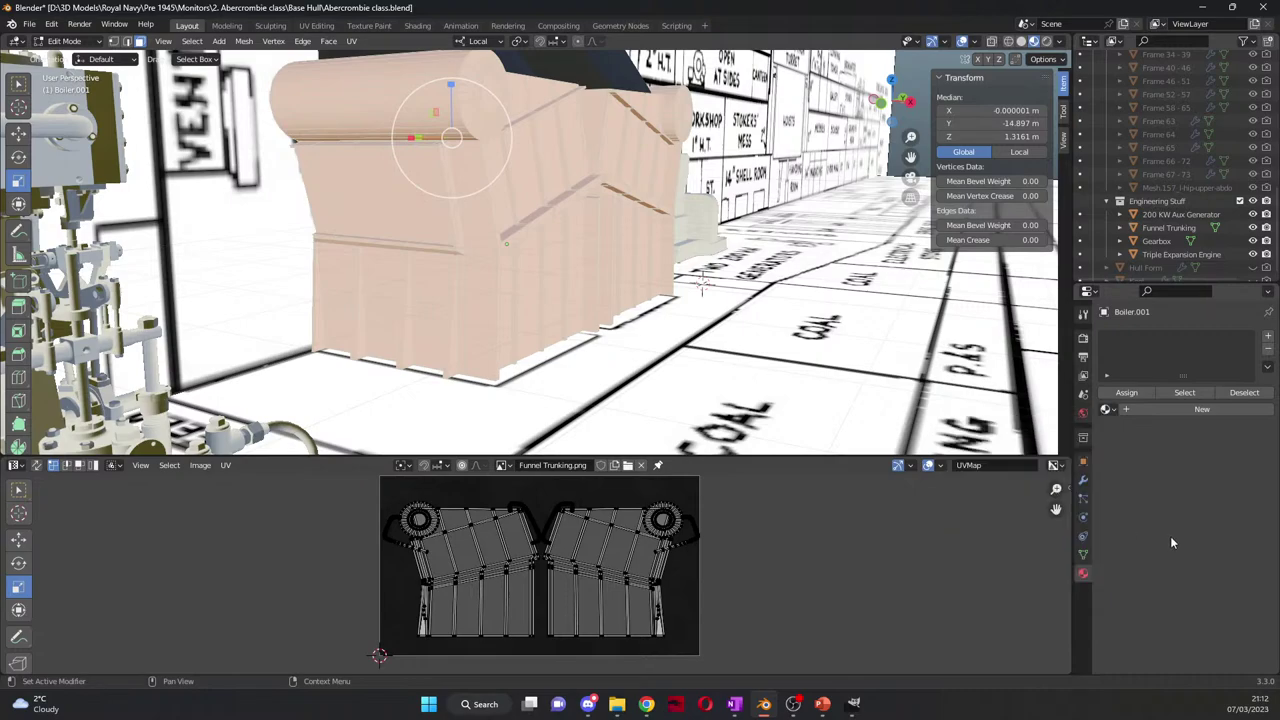
Step: Select the Funnel Trunking object in Object Mode and rename its material to "Funnel Trunking Colour"
scroll(1163, 225, "down", 1)
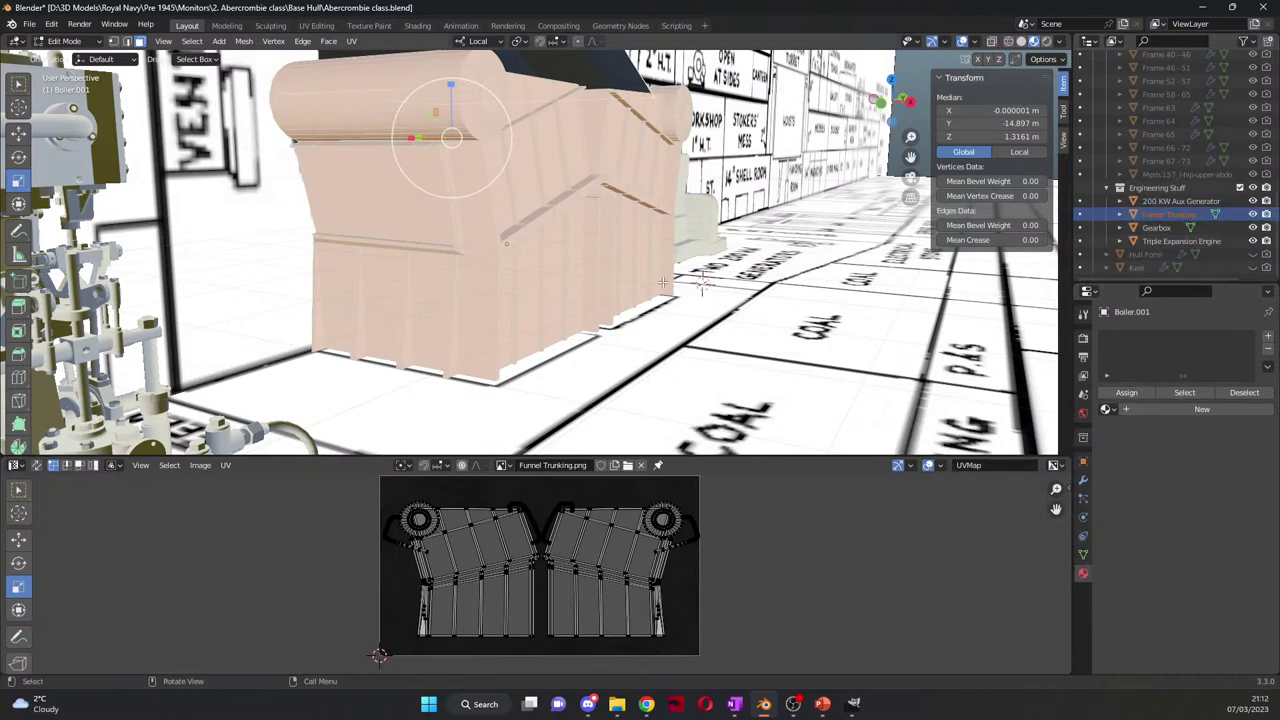
key("Tab")
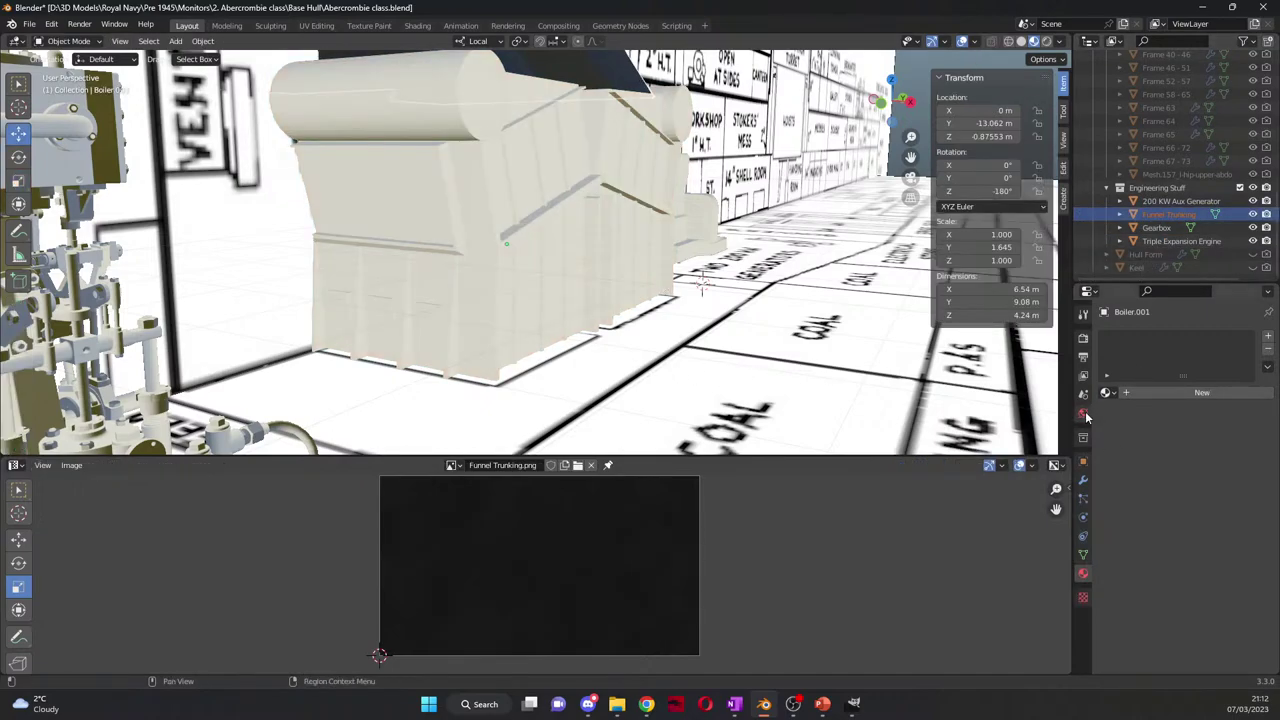
left_click(1185, 217)
scroll(836, 312, "down", 1)
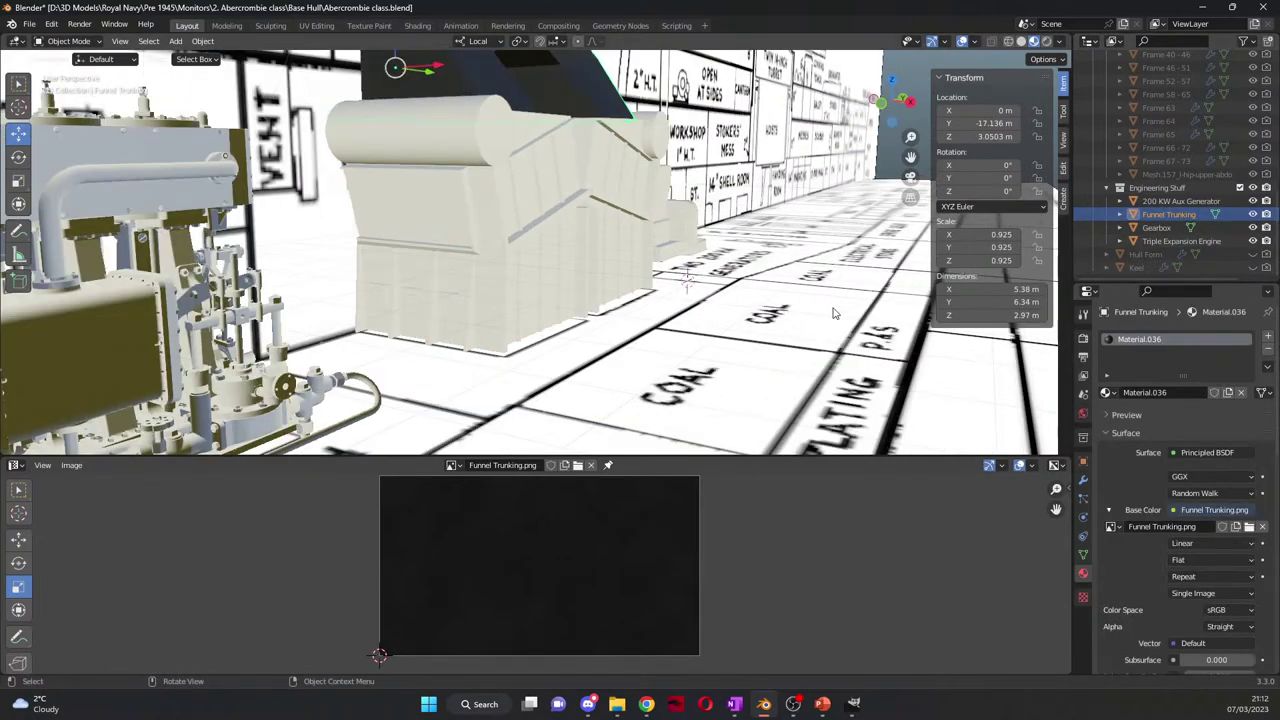
left_click(1160, 392)
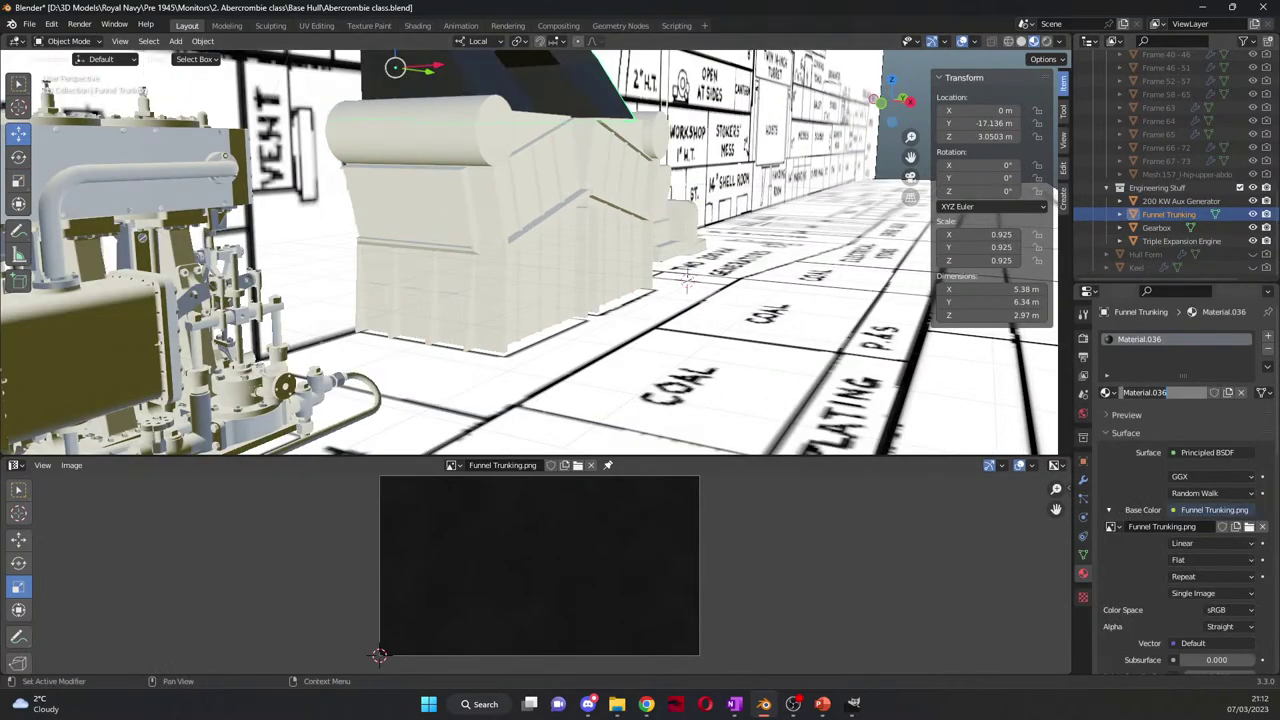
type("Funnel Trunking Colour")
key("Return")
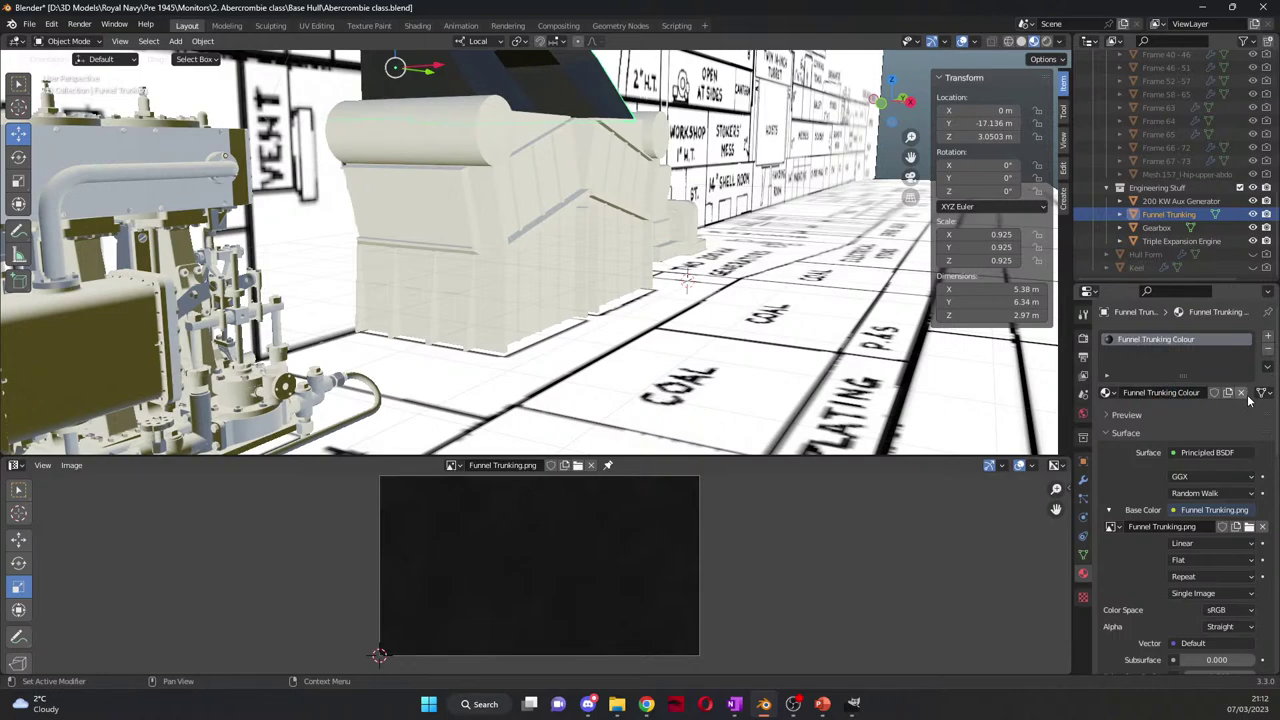
Step: Give the Boiler.001 object the existing Funnel Trunking Colour material and inspect its surface up close in Object Mode
left_click(544, 281)
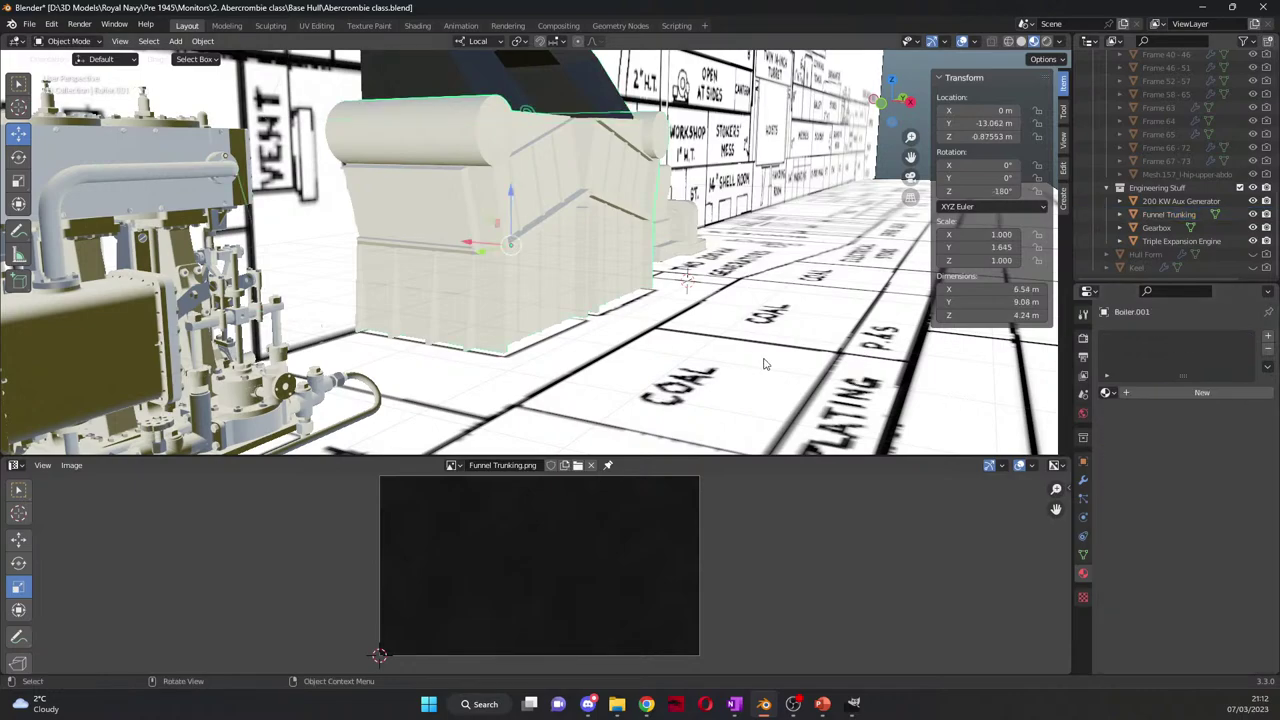
key("Tab")
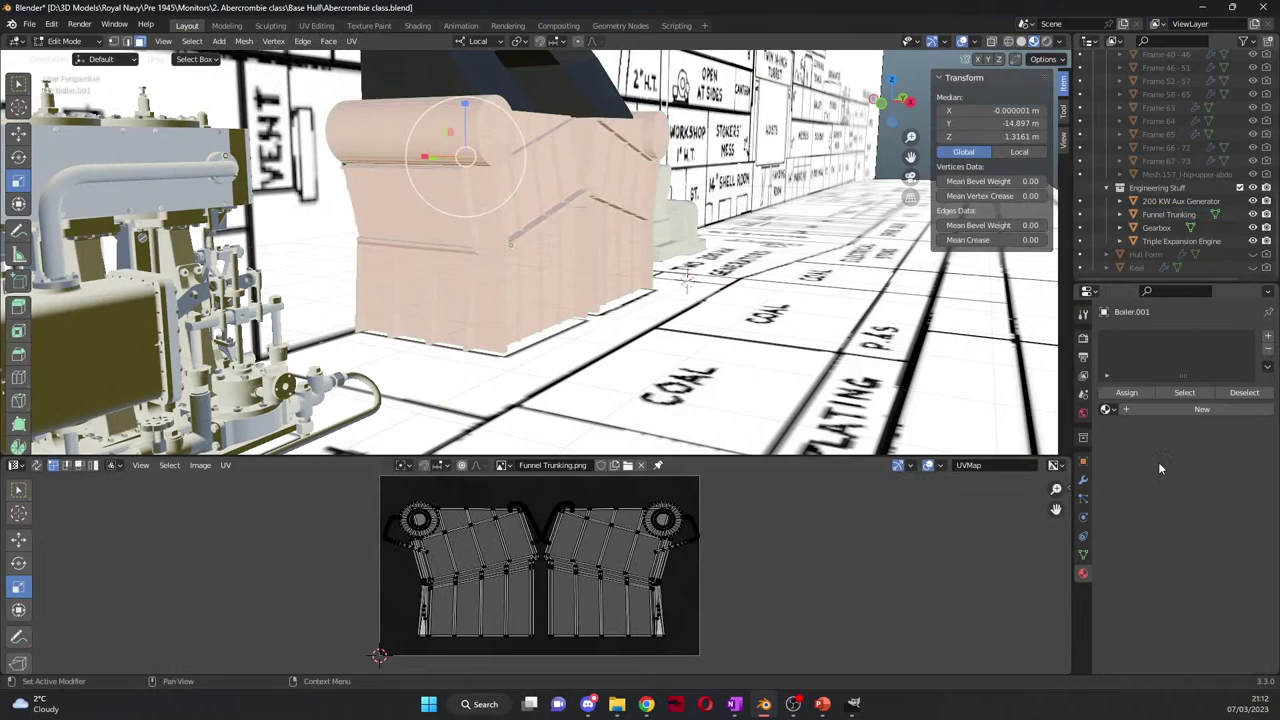
left_click(1107, 409)
left_click(1010, 429)
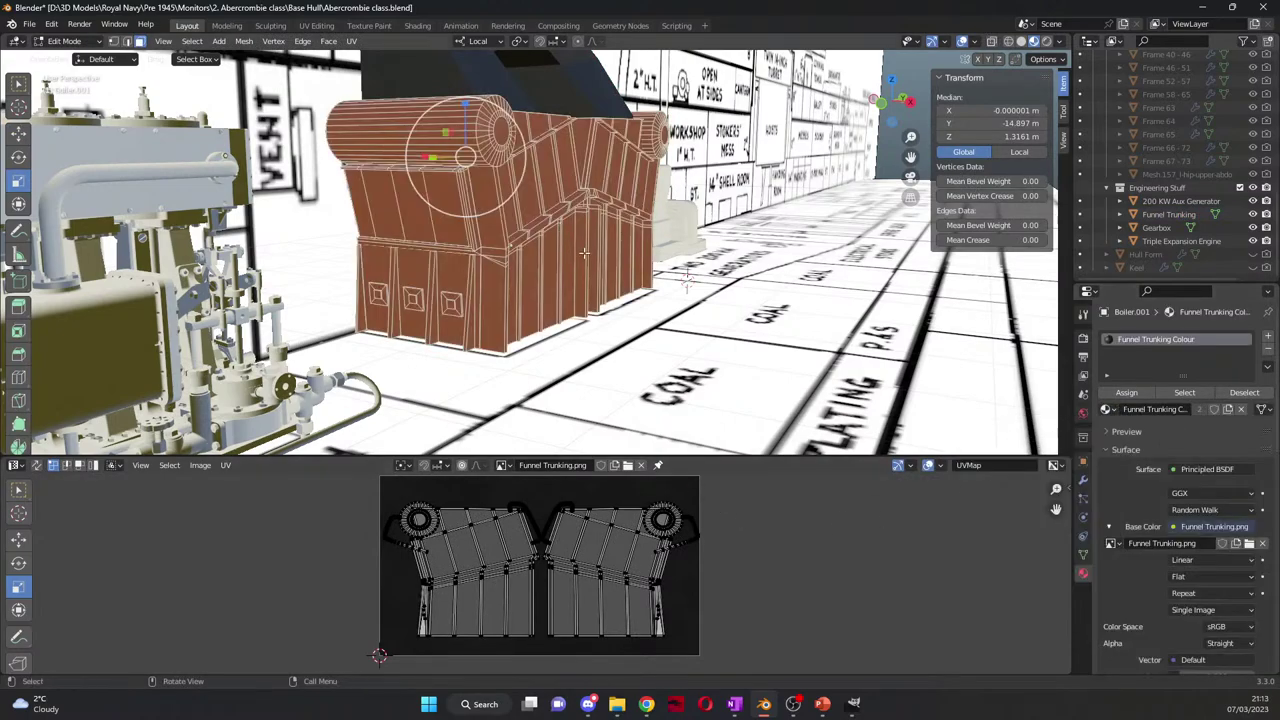
scroll(584, 258, "up", 3)
key("Tab")
scroll(550, 263, "up", 5)
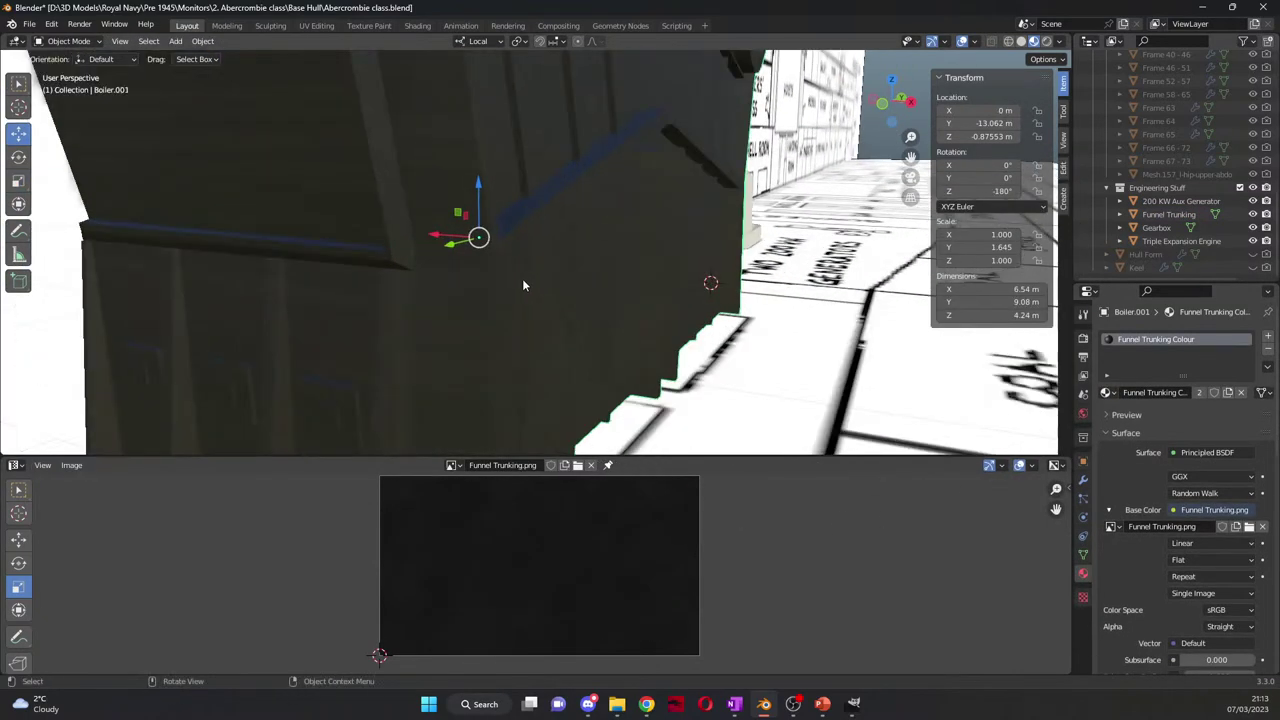
middle_click_drag(453, 288, 554, 238)
scroll(497, 286, "up", 5)
Step: Hide the Triple Expansion Engine and select the boiler's front- and back-facing faces from the orthographic front and back views
key("Tab")
scroll(508, 288, "down", 2)
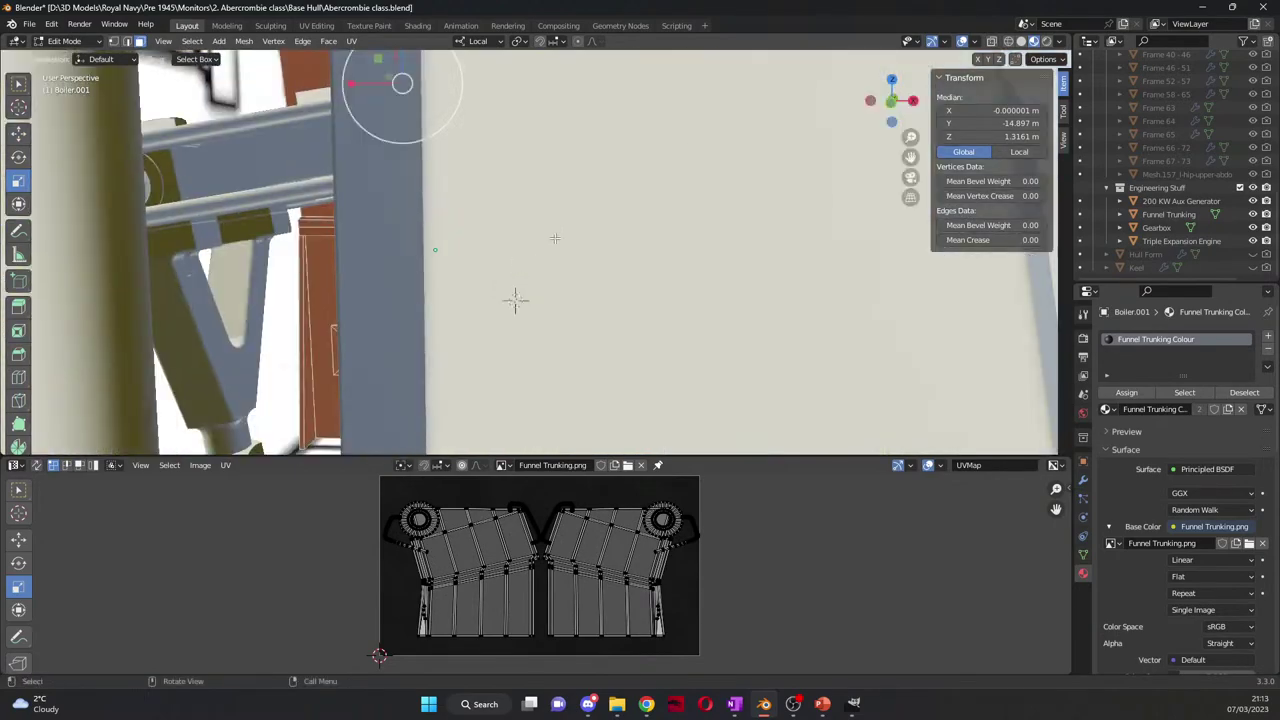
key("KP_1")
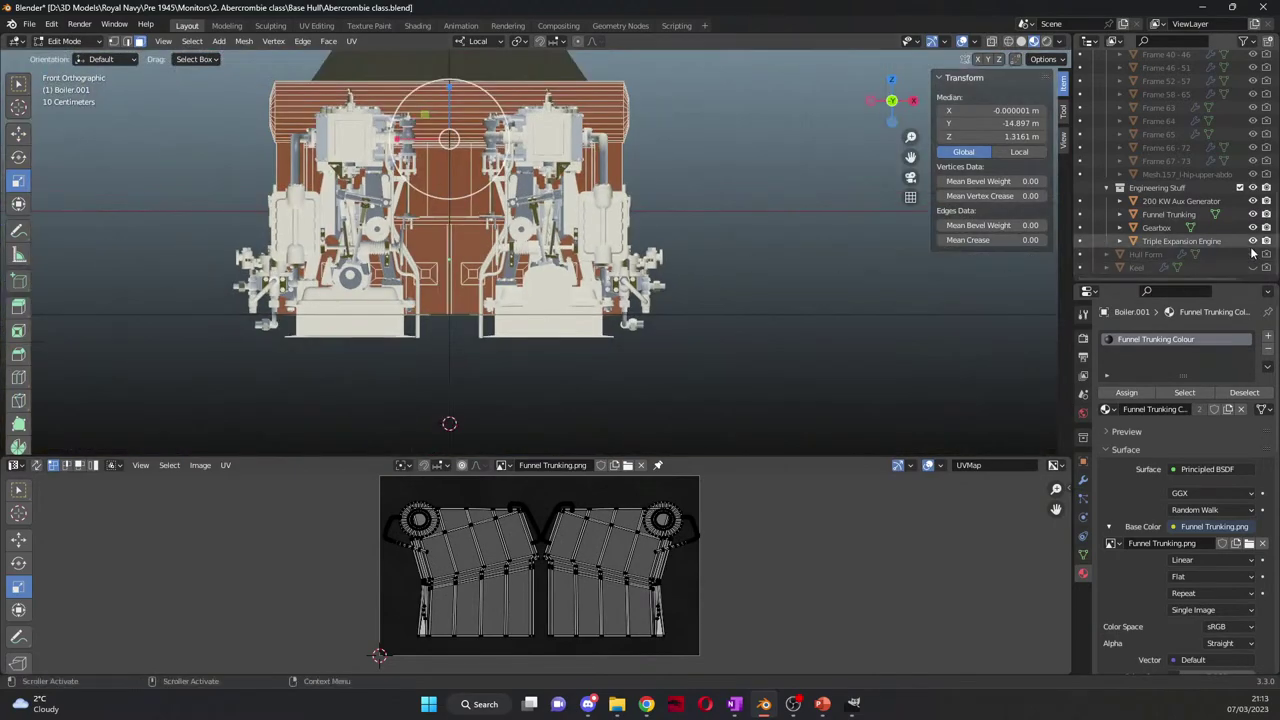
left_click(1253, 241)
key("alt+a")
key("a")
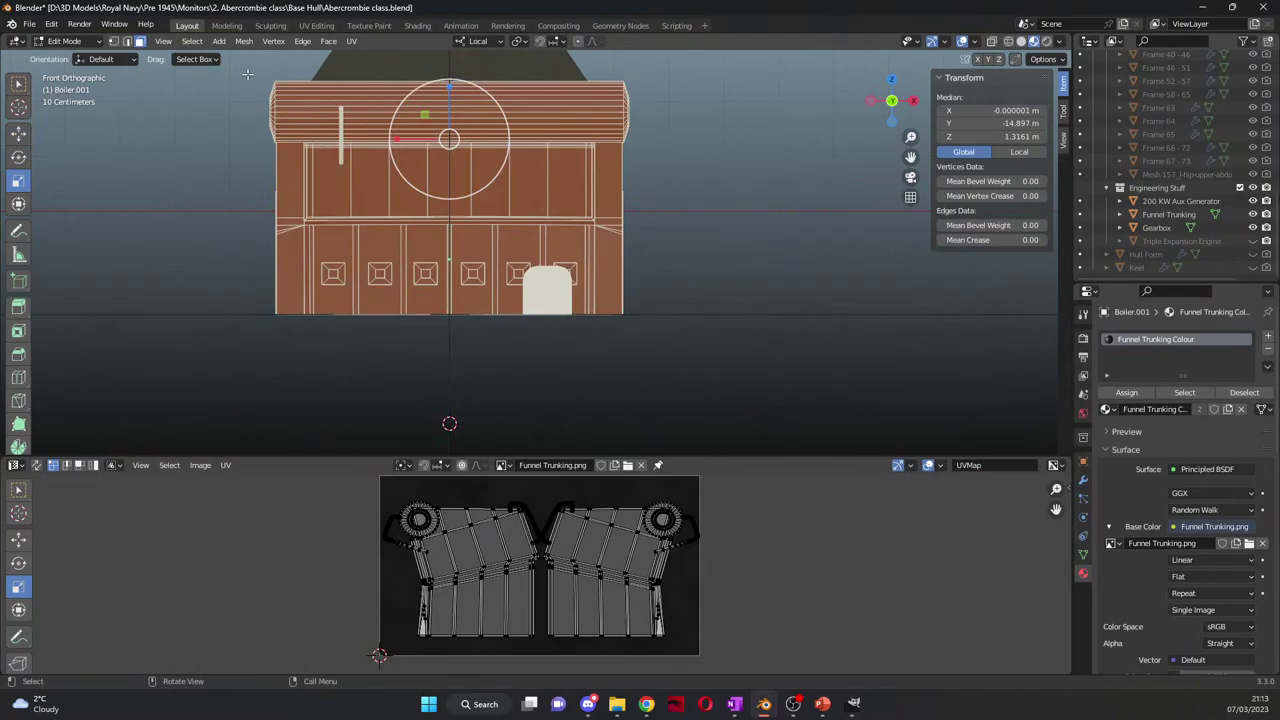
left_click_drag(247, 74, 674, 360)
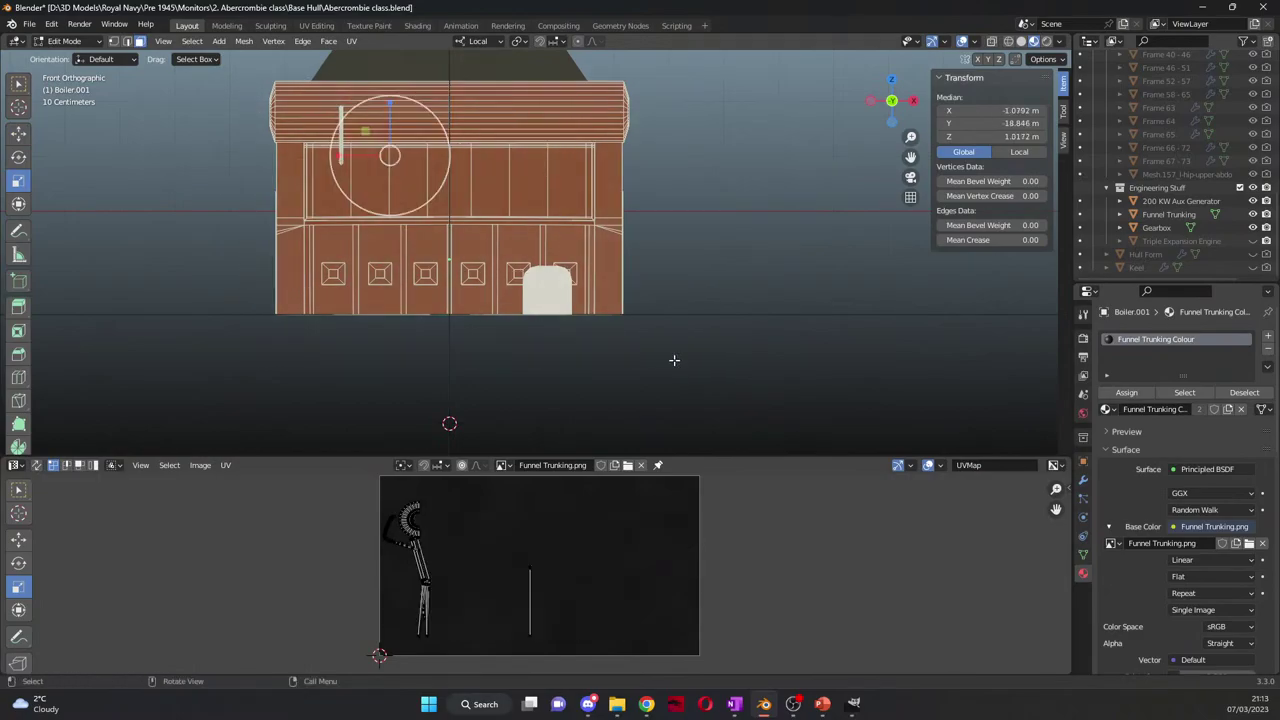
middle_click_drag(674, 360, 483, 354)
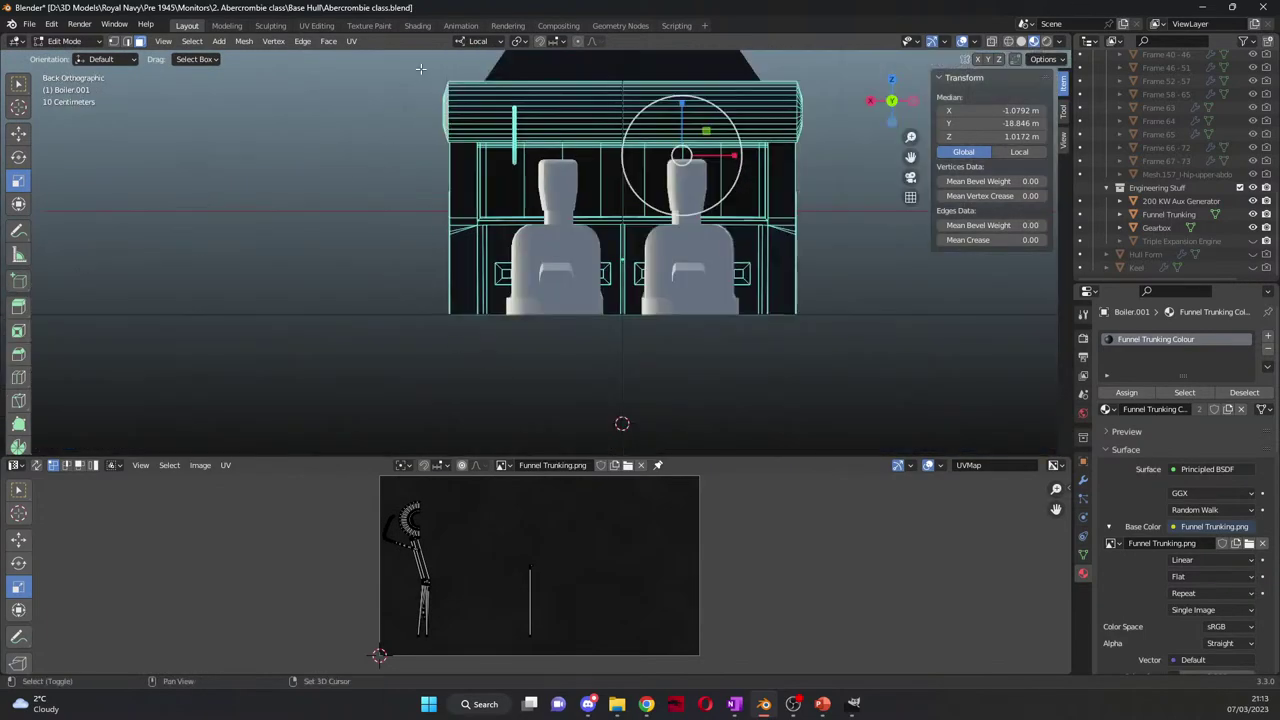
left_click_drag(420, 68, 868, 390, "shift")
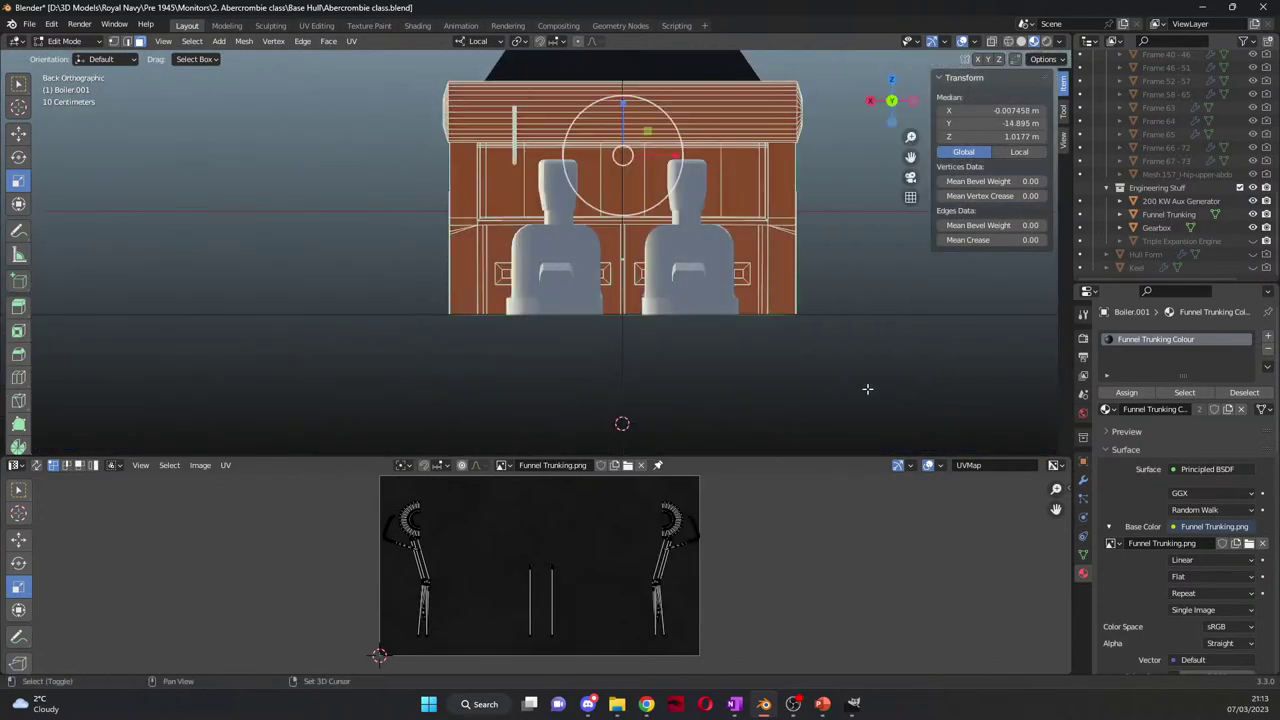
Step: Unwrap the selected boiler faces with Project from View and scale their UVs by 3.883
right_click(515, 368)
mouse_move(515, 368)
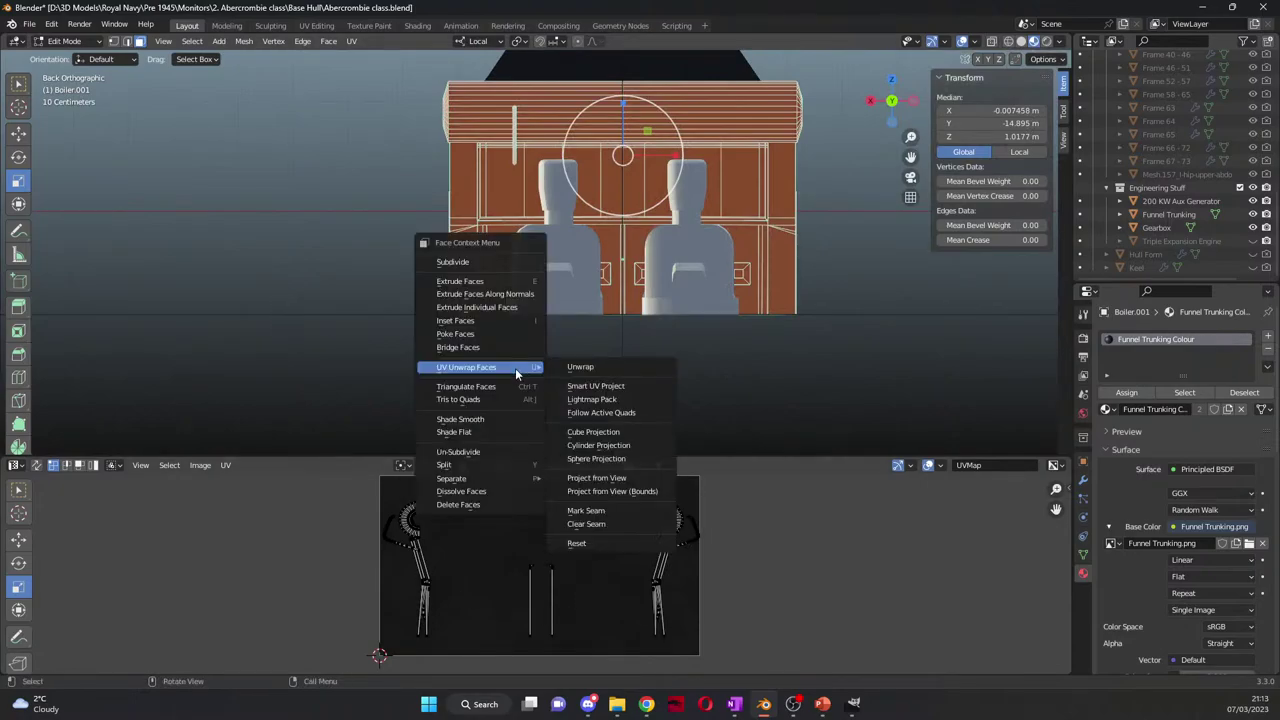
left_click(612, 478)
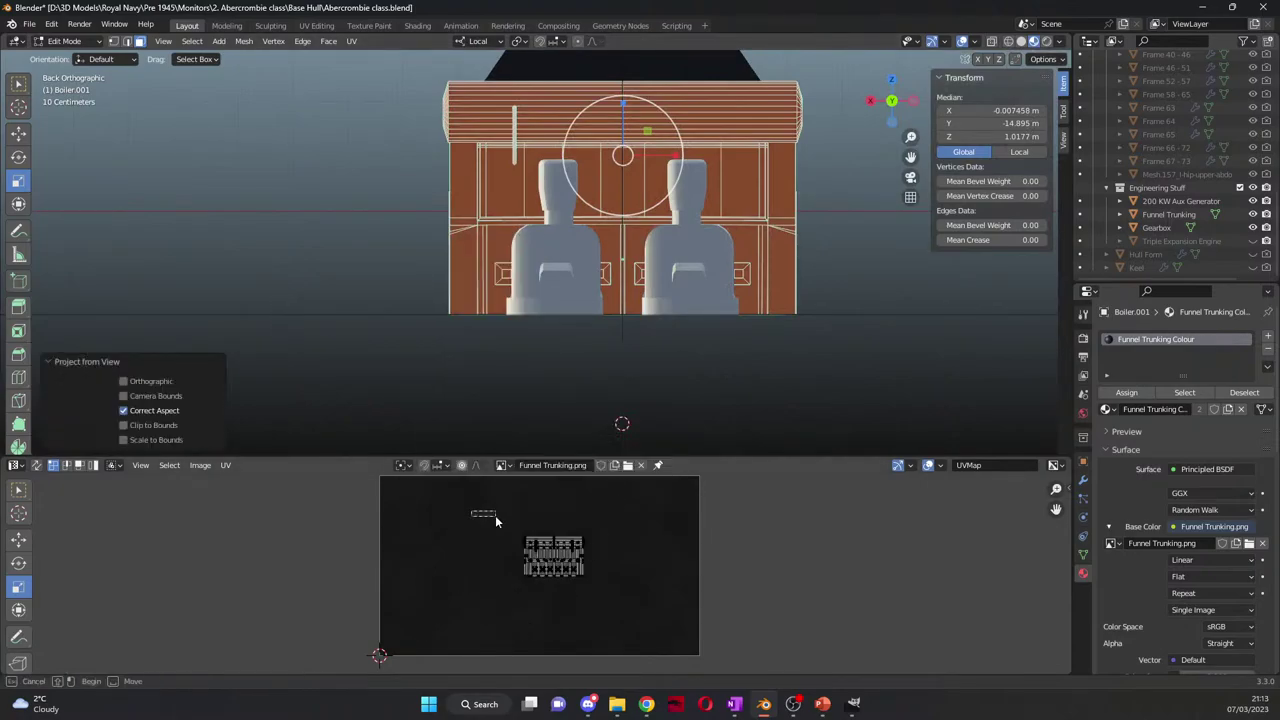
key("a")
key("s")
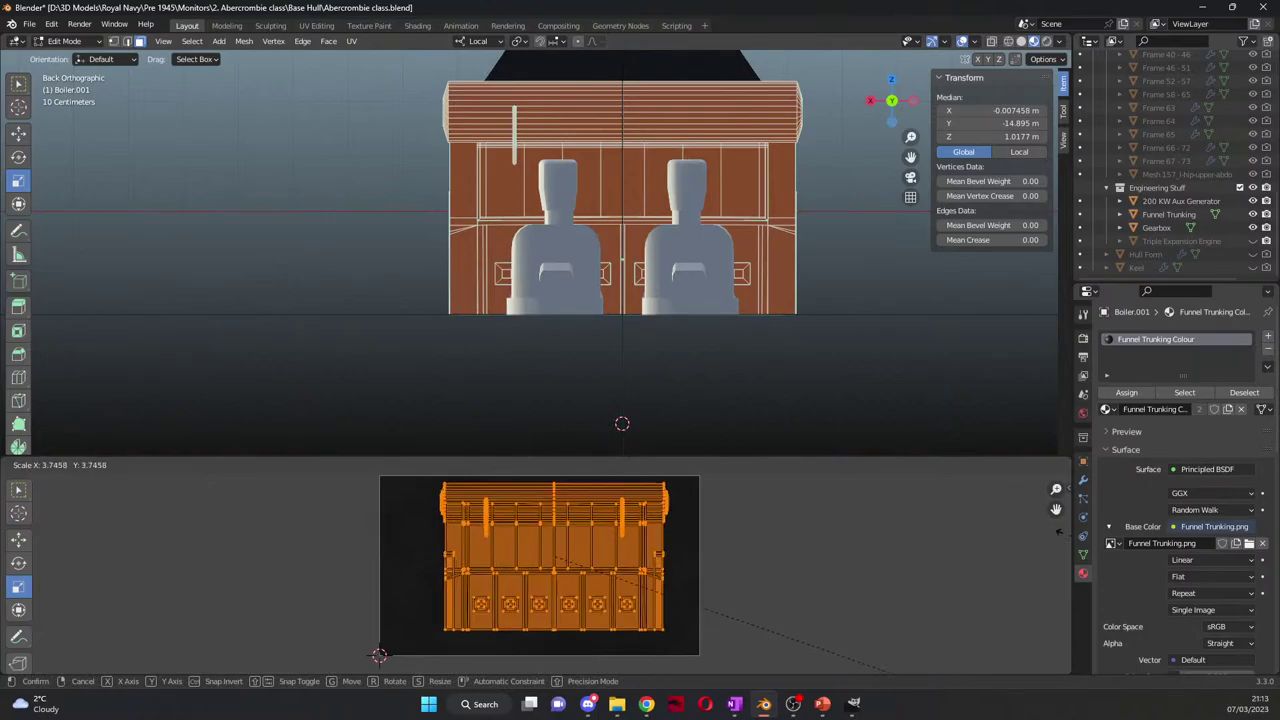
left_click(7, 545)
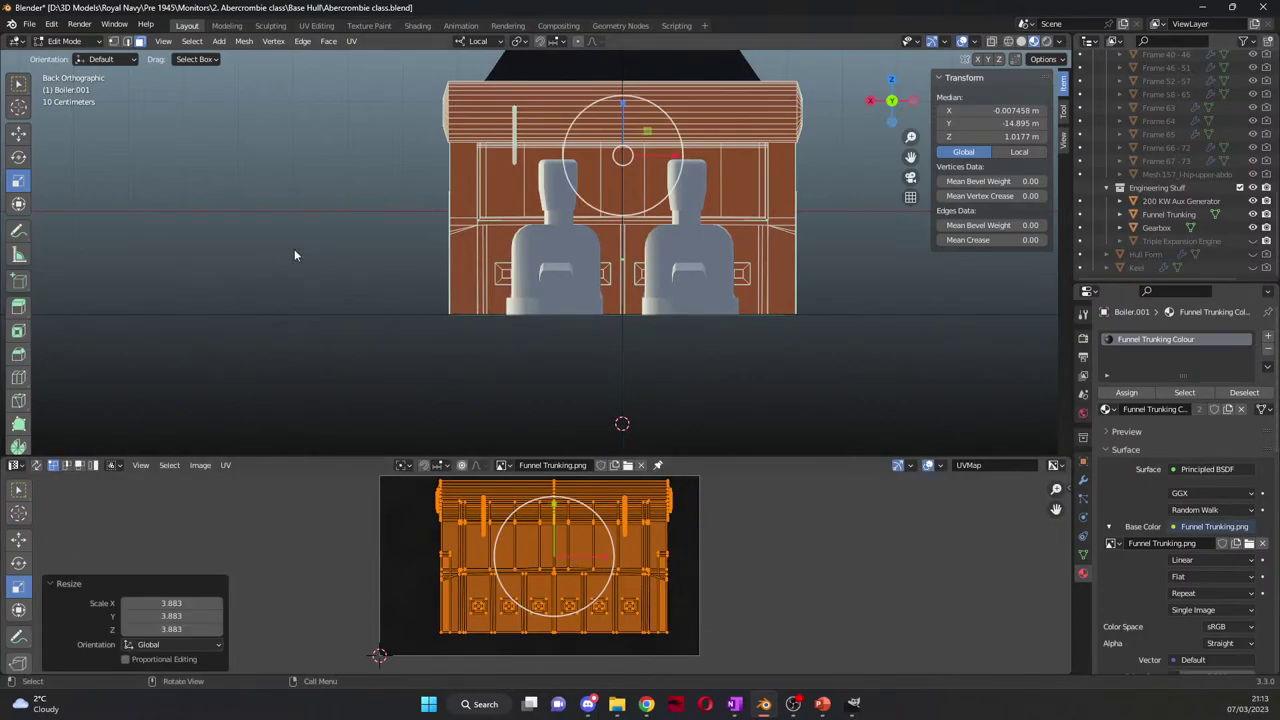
Step: Return to Object Mode and check the textured boiler from close up and from farther away
key("Tab")
mouse_move(280, 277)
middle_mouse_down()
mouse_move(450, 312)
mouse_move(572, 300)
mouse_move(494, 290)
mouse_move(519, 287)
mouse_move(586, 313)
mouse_move(649, 312)
mouse_move(625, 336)
middle_mouse_up()
scroll(479, 302, "down", 4)
key("Tab")
key("Tab")
scroll(540, 300, "down", 5)
scroll(649, 314, "up", 5)
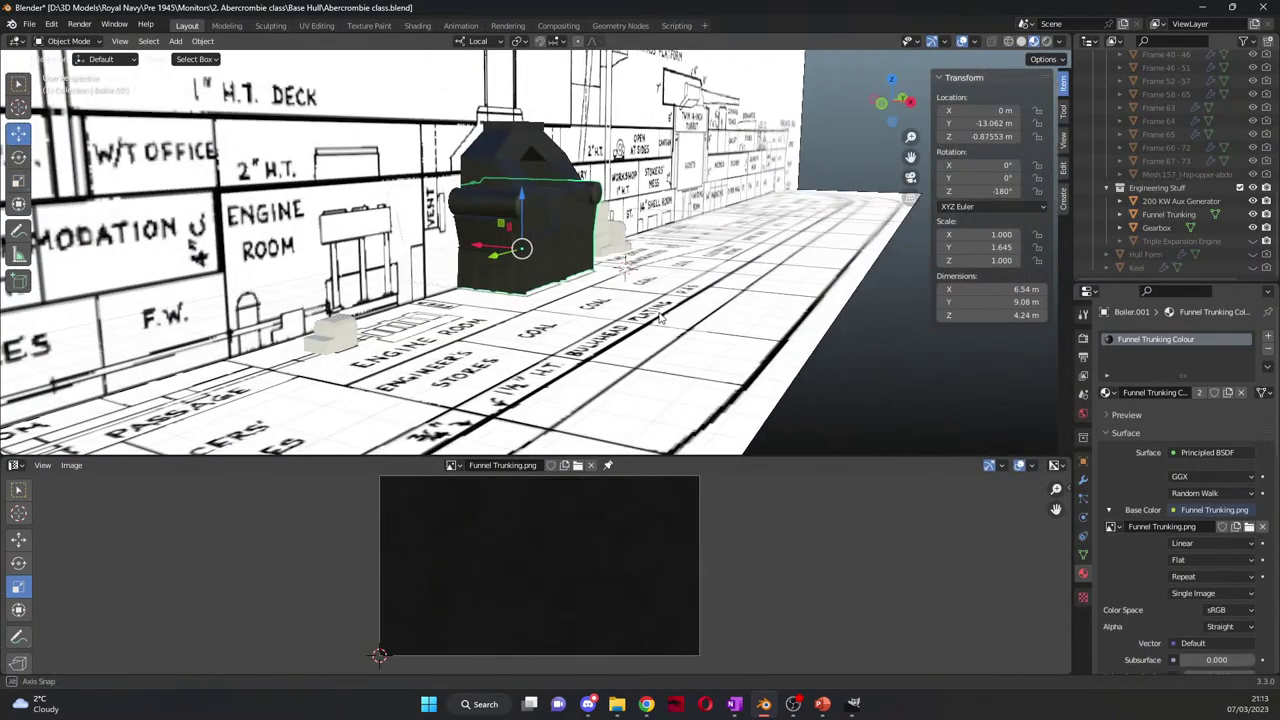
Step: Select the Gearbox object and give it the existing Hull Texture material
left_click(340, 335)
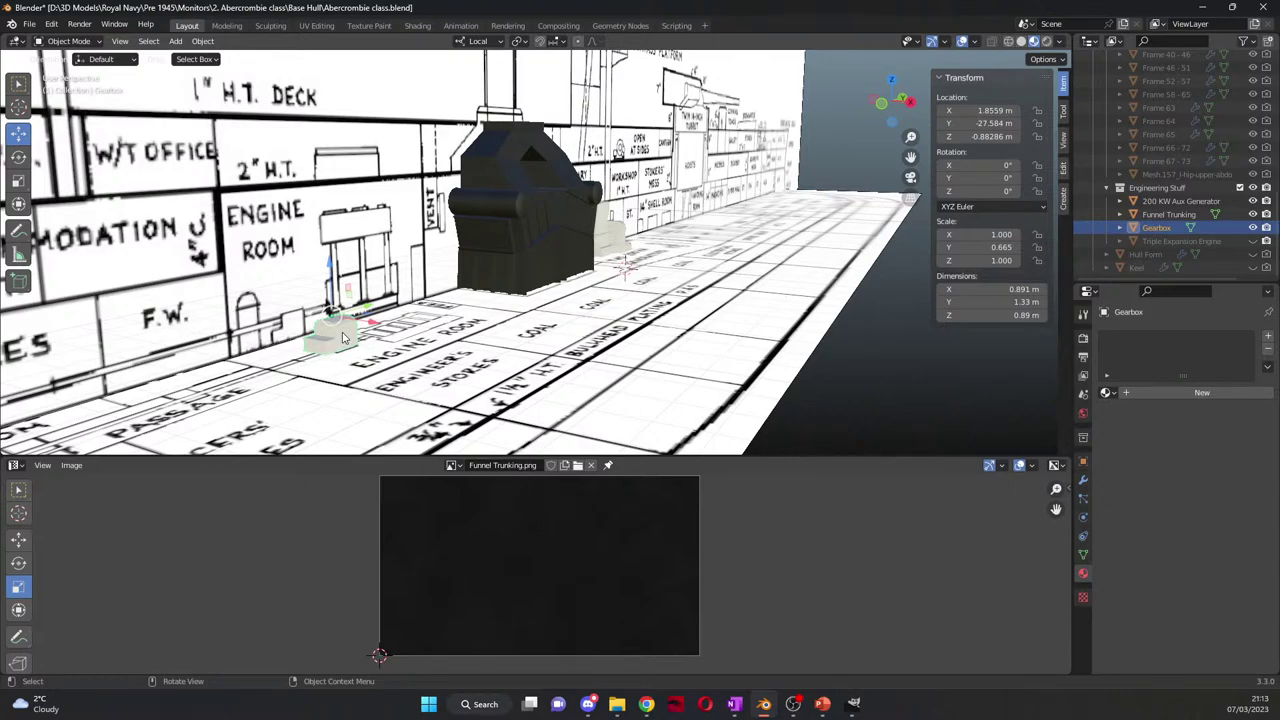
left_click(1108, 393)
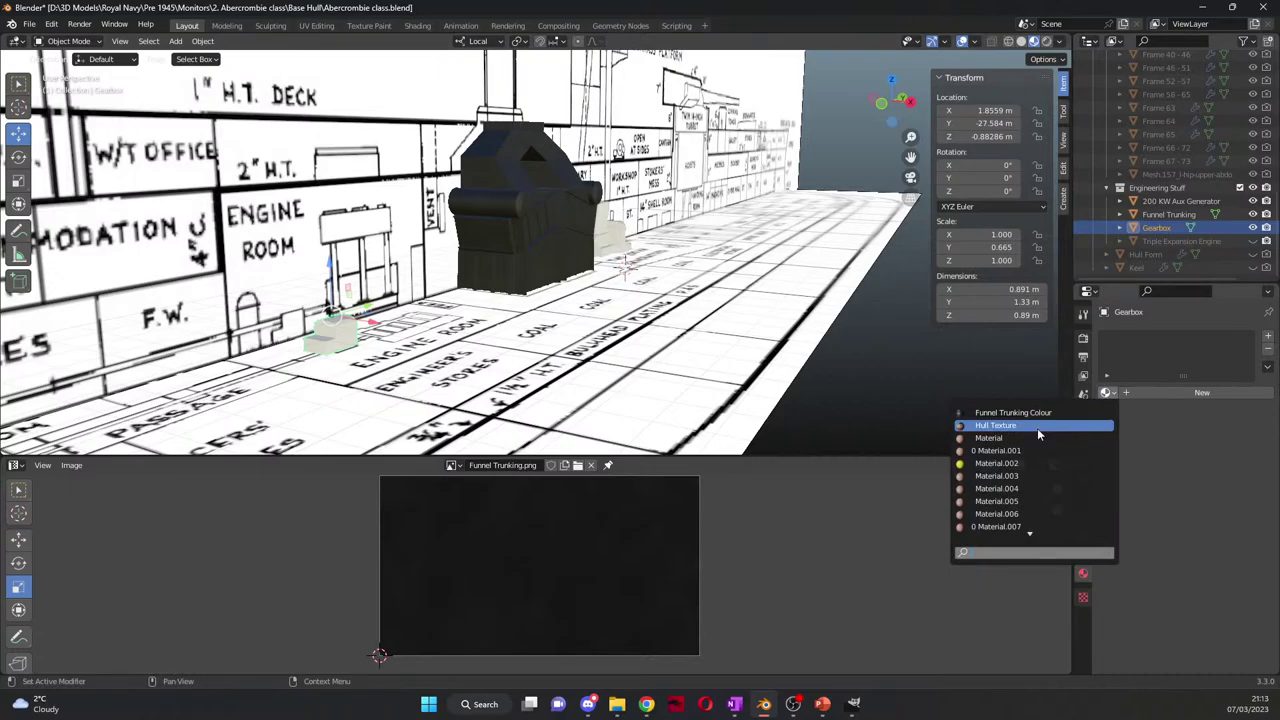
left_click(1037, 428)
scroll(533, 391, "up", 5)
middle_click_drag(378, 374, 402, 356)
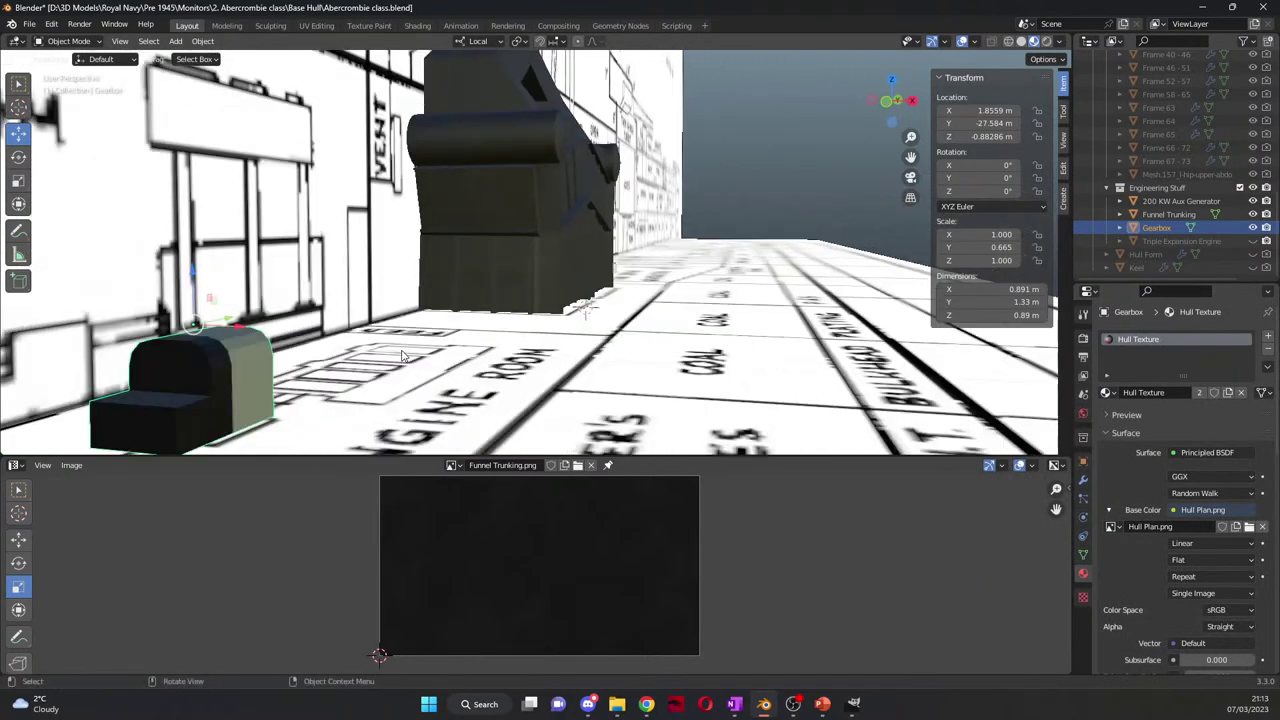
Step: Show the already loaded image Hull Plan.png in the image editor in place of Funnel Trunking.png
left_click(577, 465)
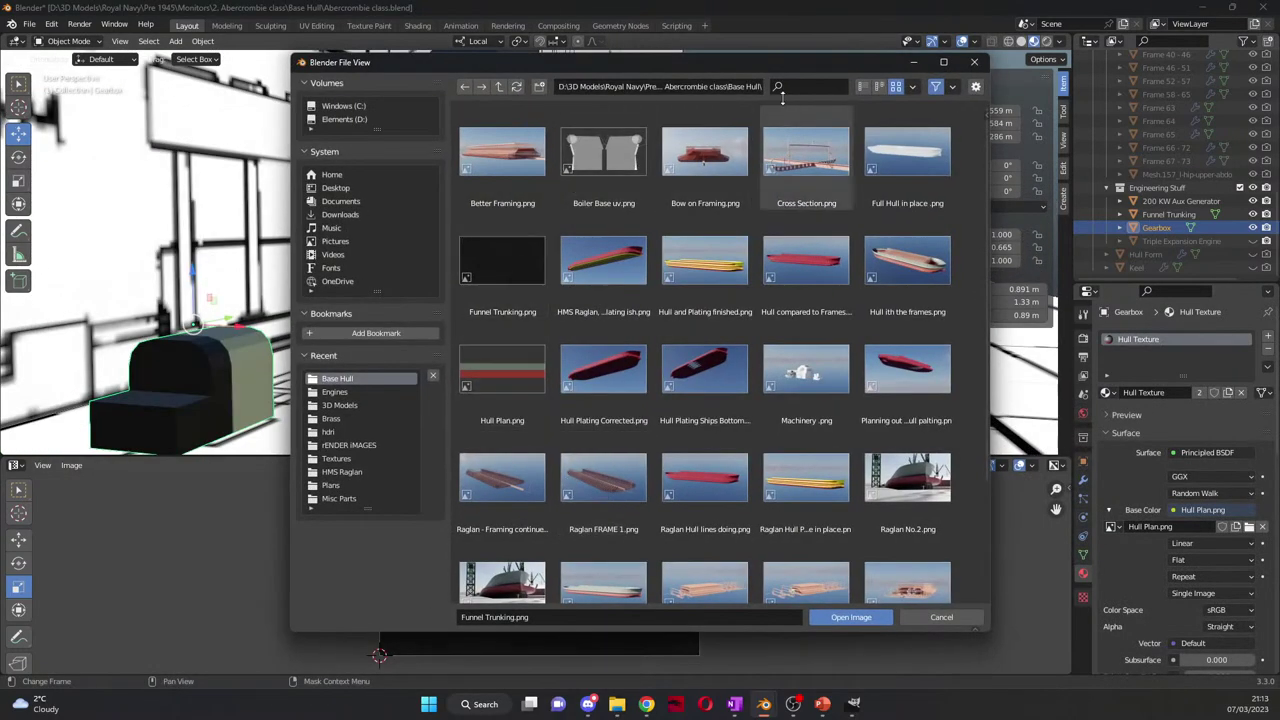
left_click(974, 62)
left_click(452, 465)
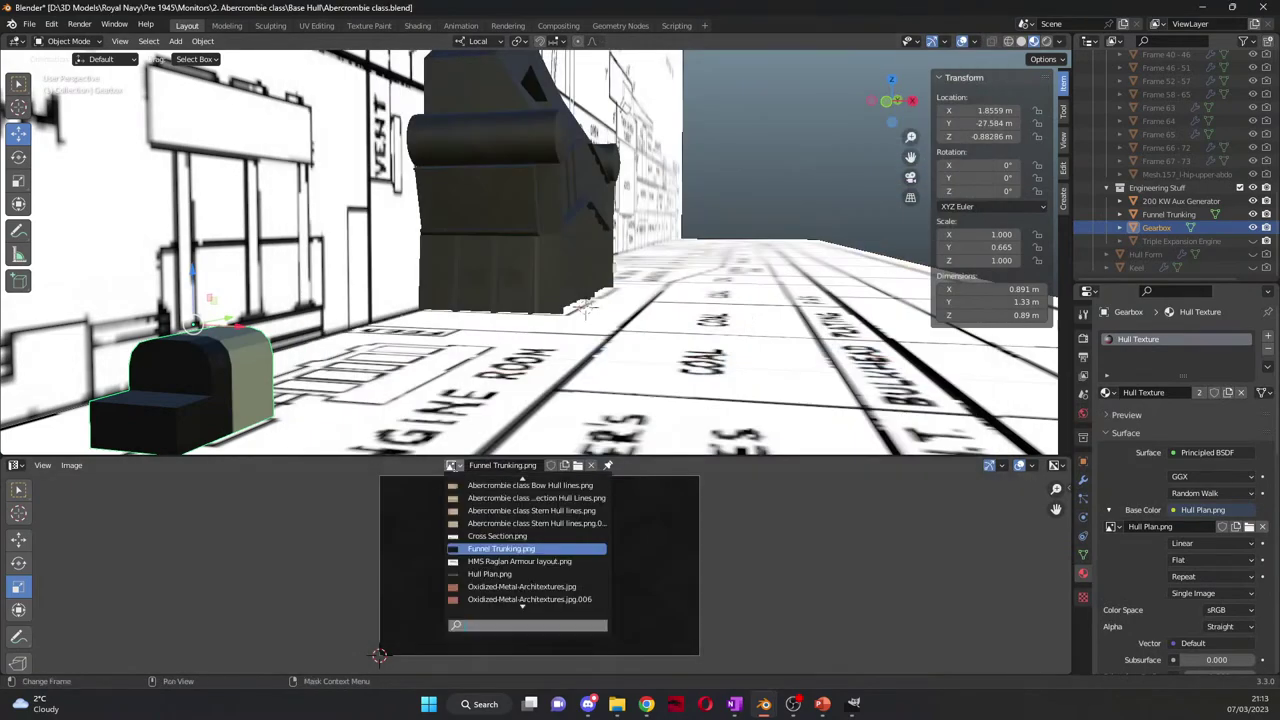
scroll(530, 549, "up", 5)
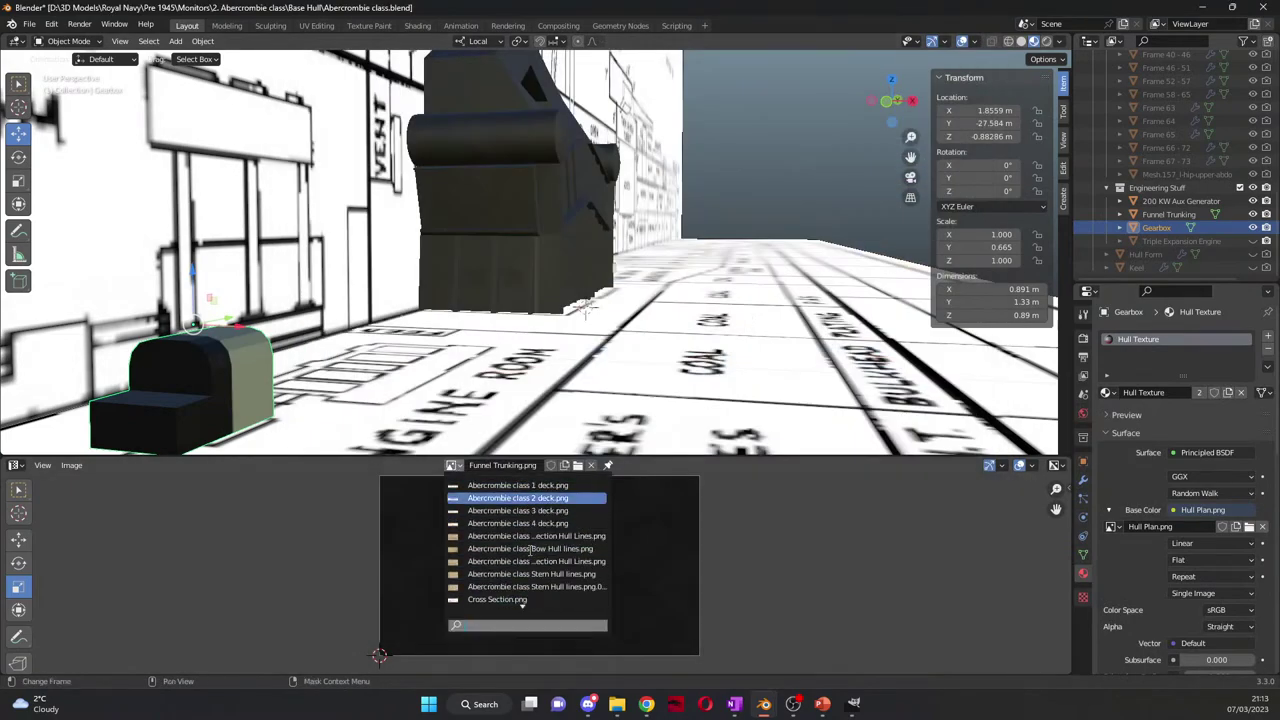
scroll(530, 549, "down", 12)
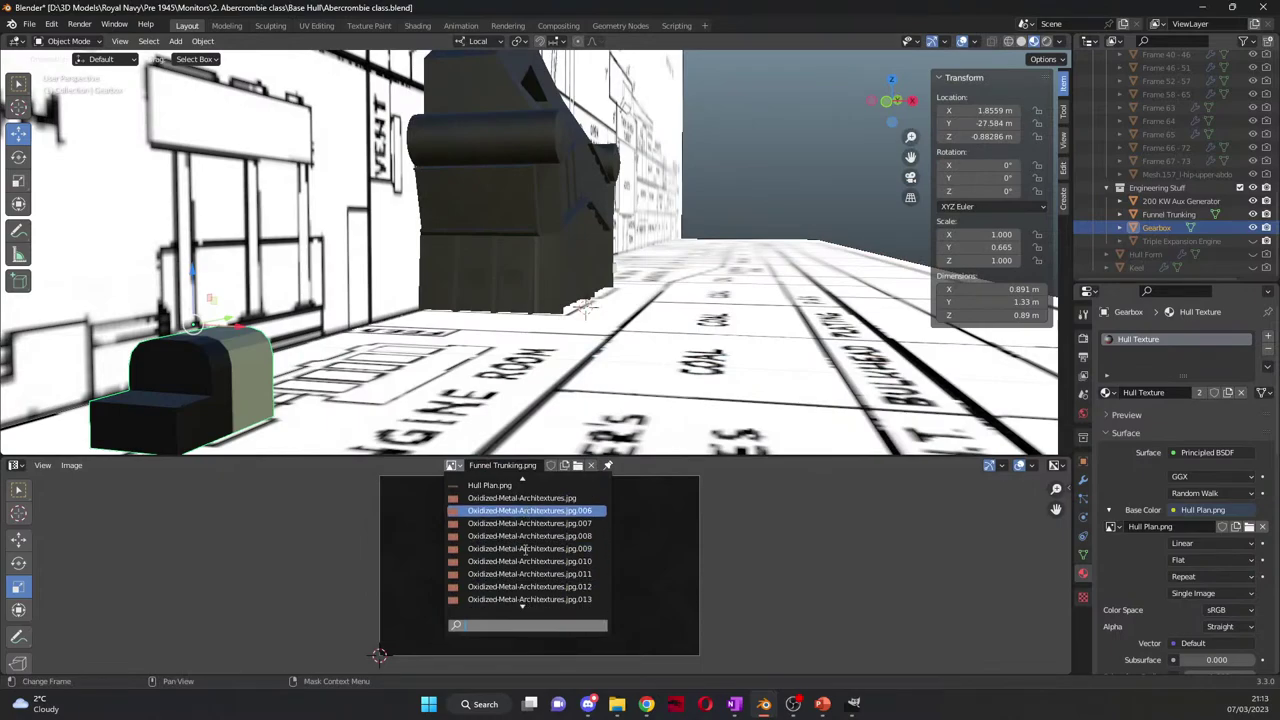
left_click(519, 493)
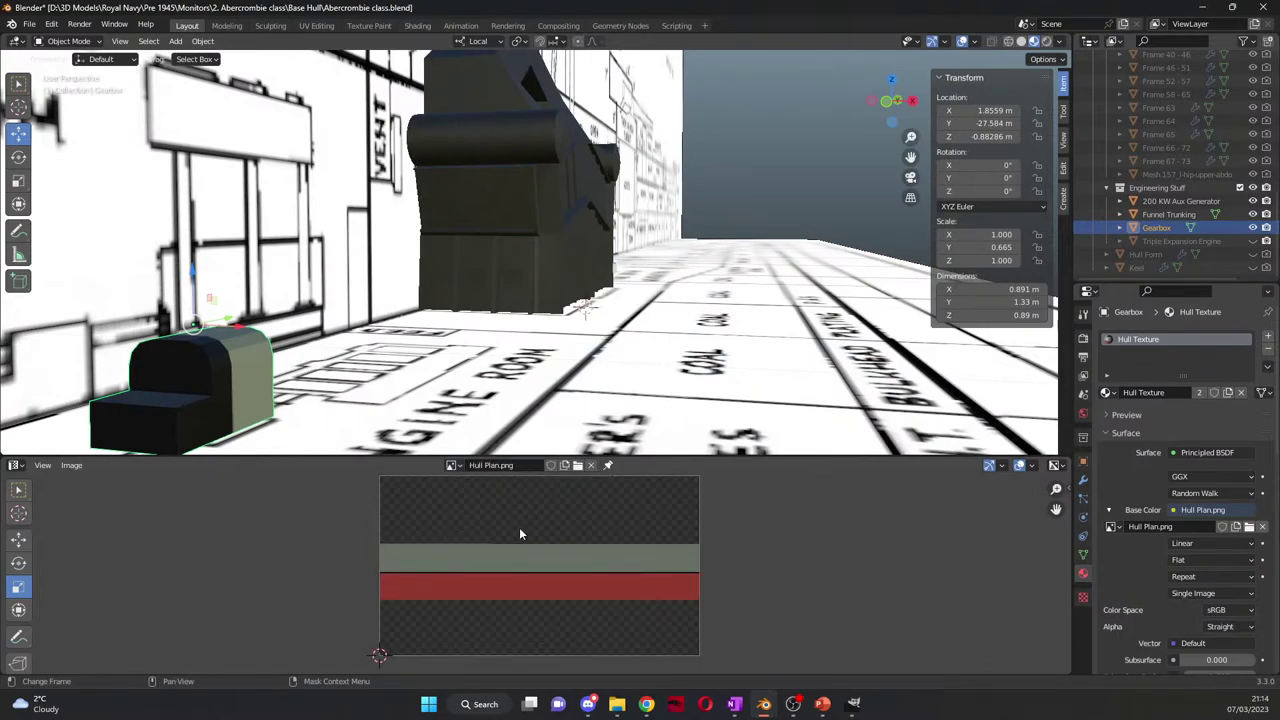
Step: Select all faces of the gearbox, unwrap them with Project from View in right orthographic view, and select the resulting UVs
key("Tab")
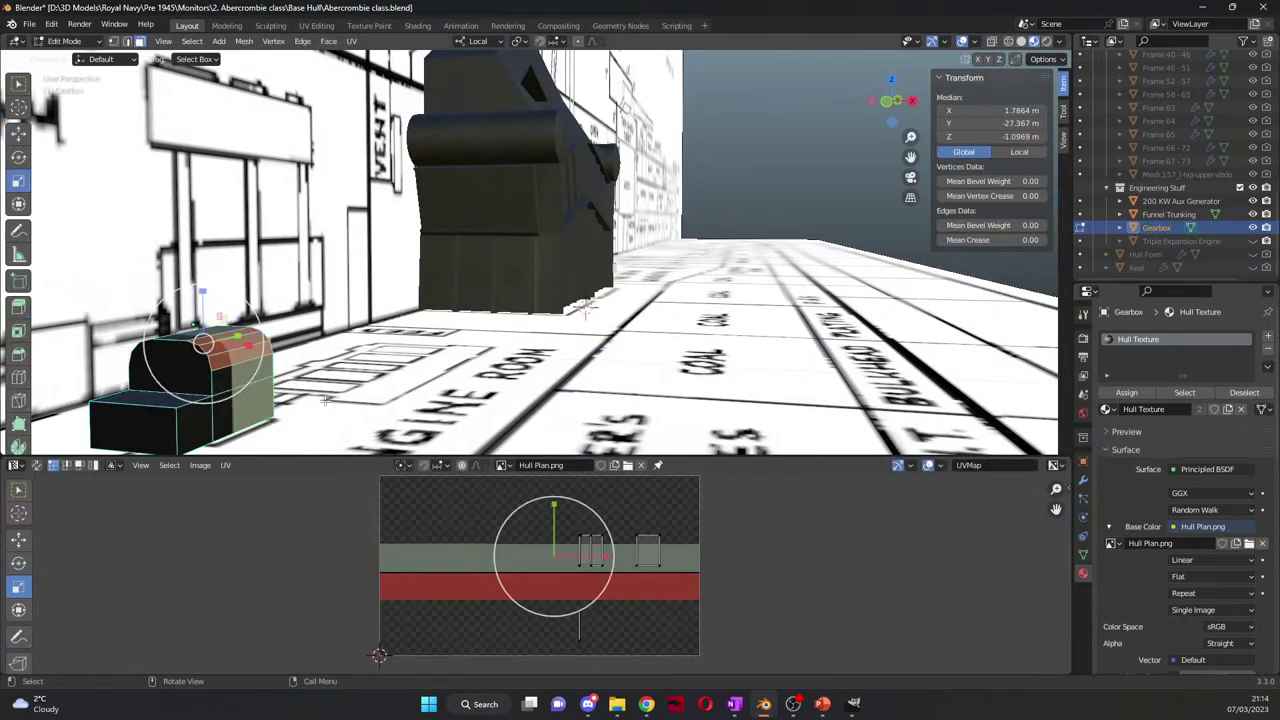
key("a")
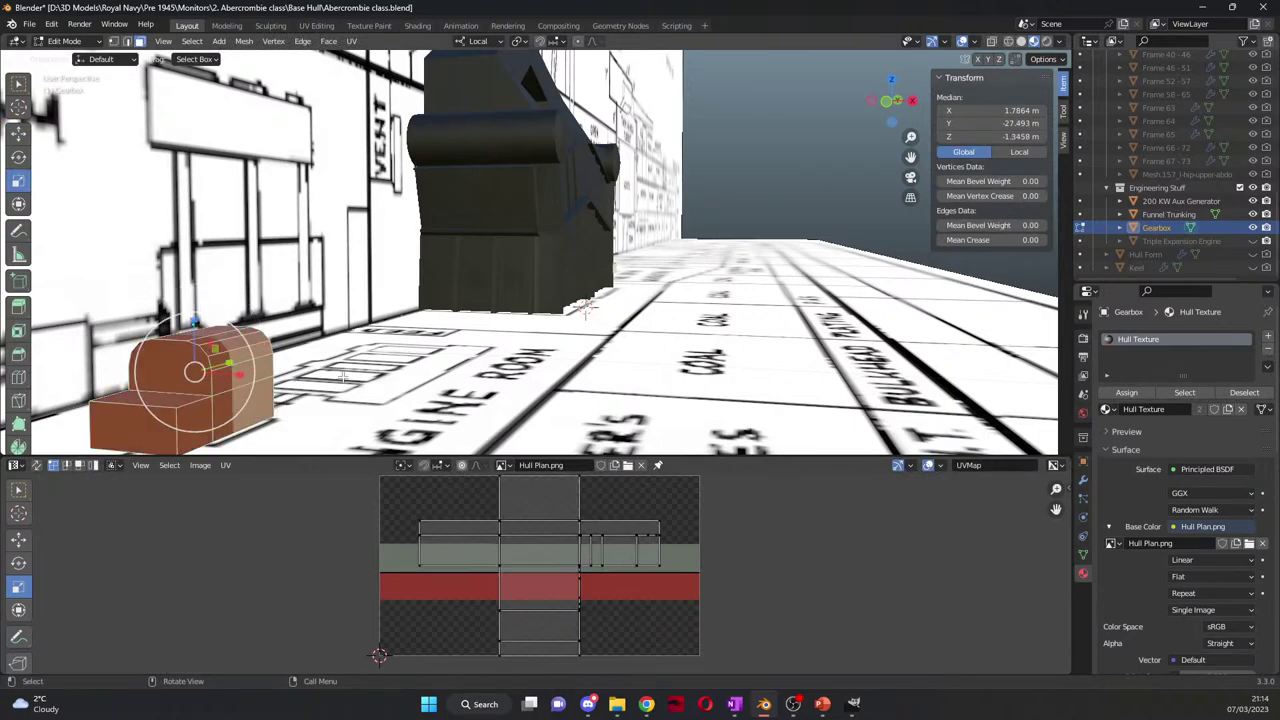
key("KP_7")
left_click_drag(913, 159, 283, 183)
scroll(480, 415, "up", 8)
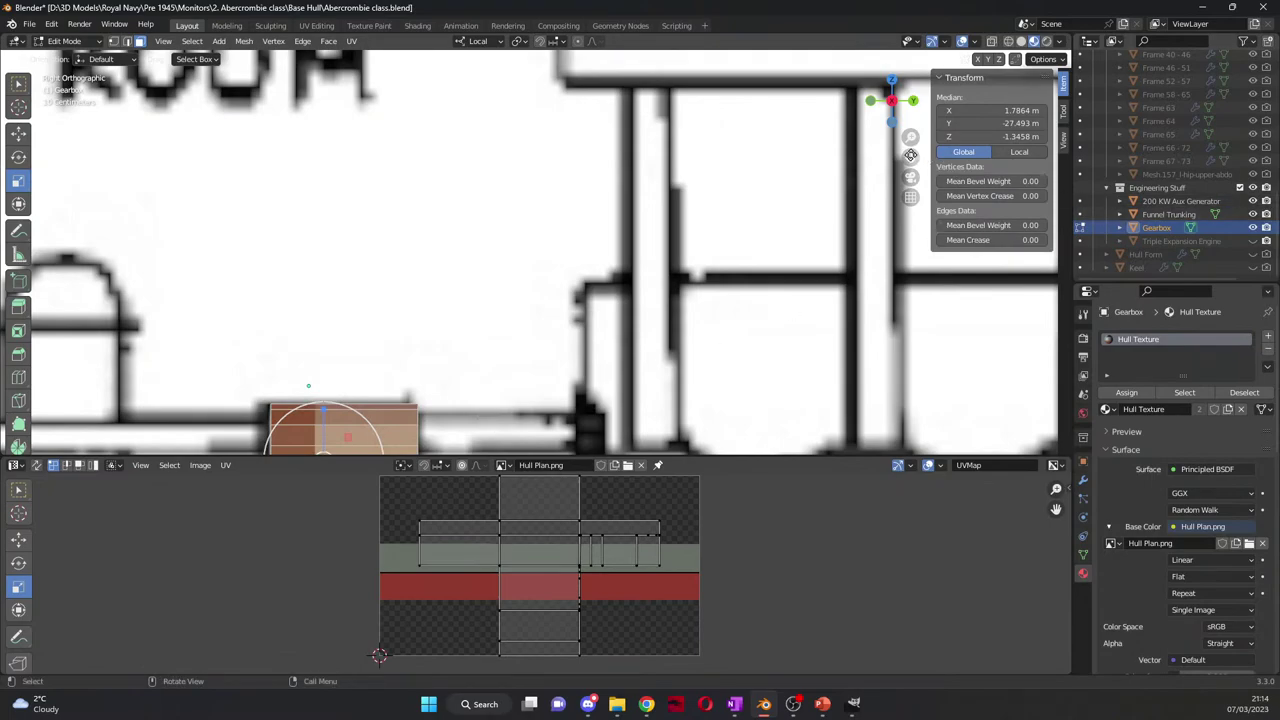
left_click_drag(911, 157, 1167, 41)
right_click(618, 300)
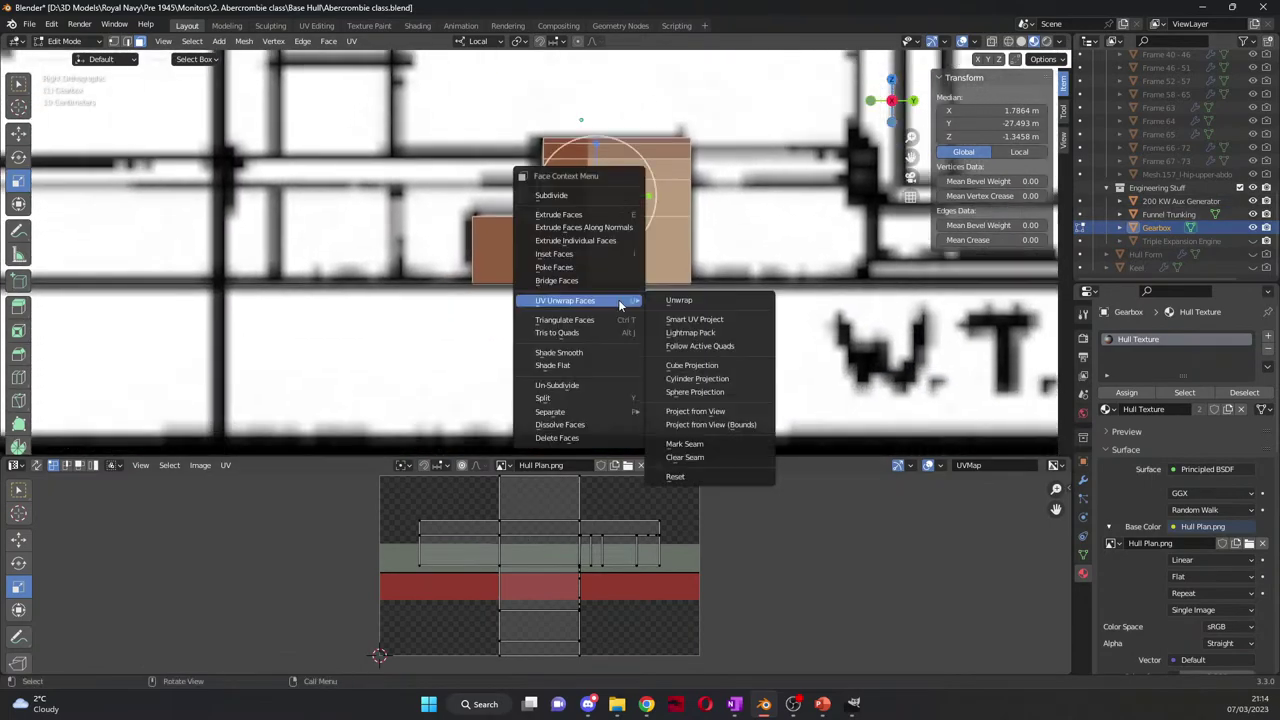
mouse_move(620, 302)
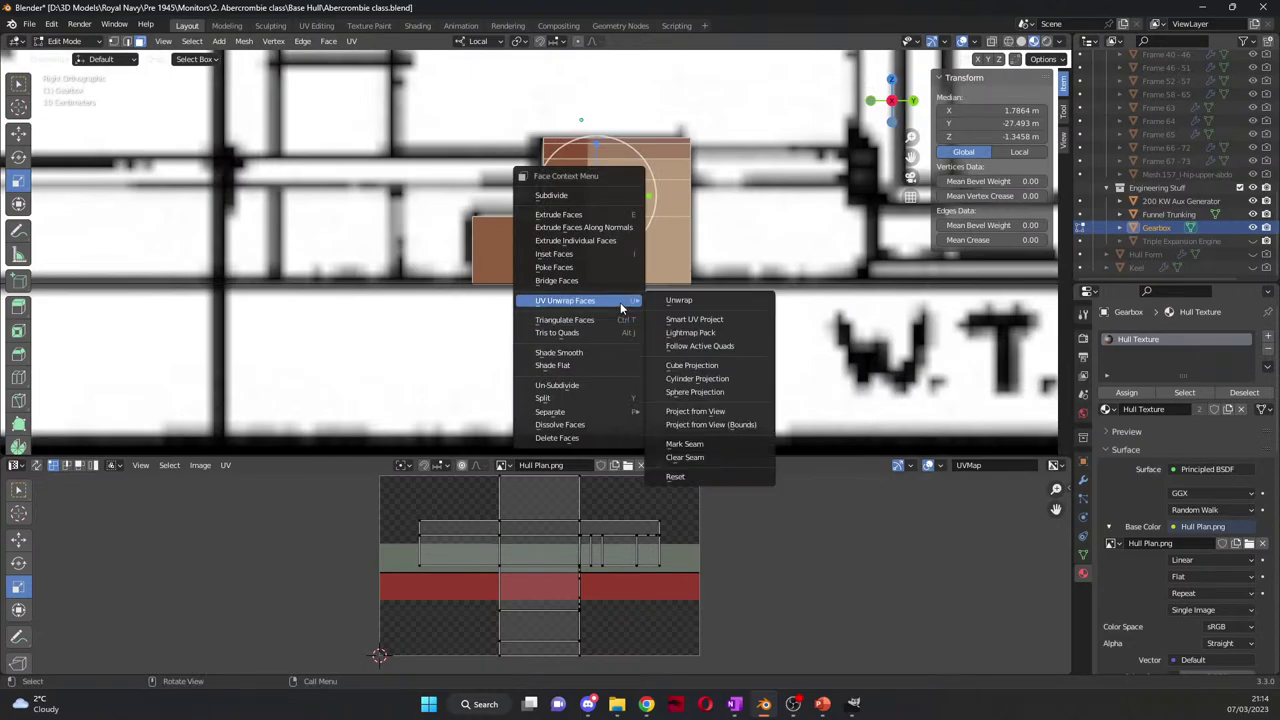
left_click(703, 410)
left_click_drag(492, 522, 677, 606)
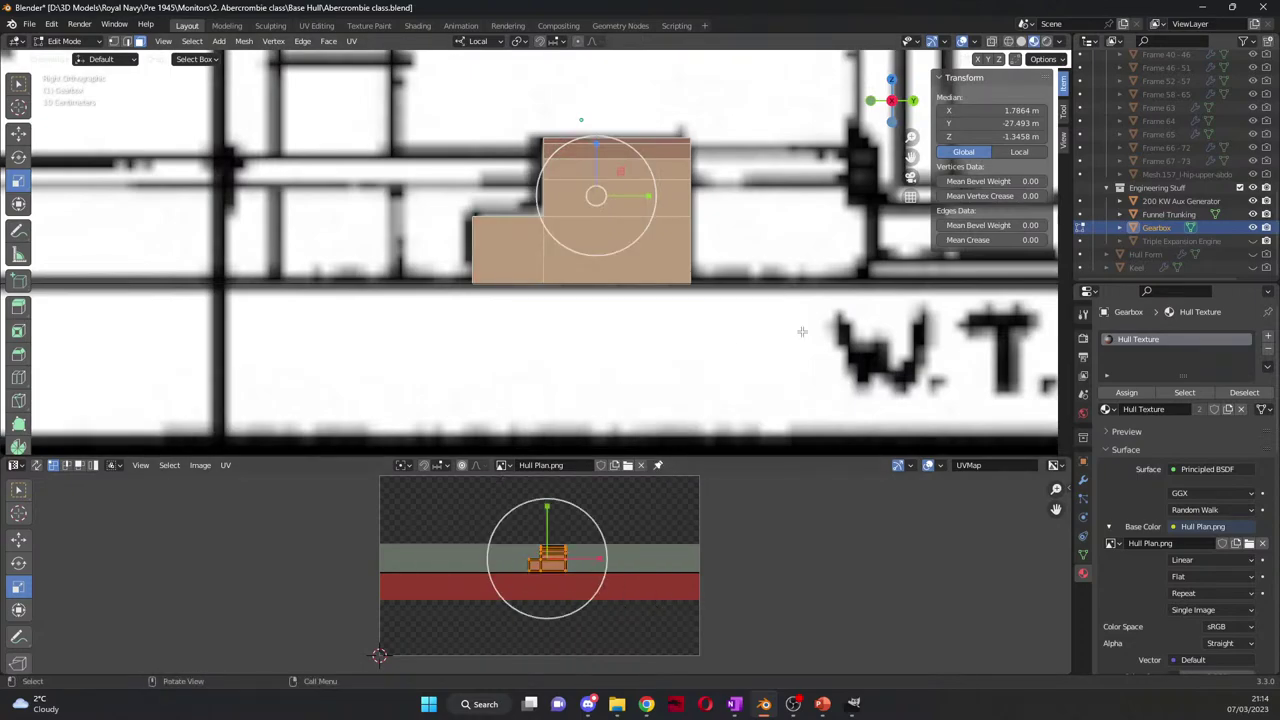
Step: Assign Hull Texture to the gearbox's selected faces and check the result in Object Mode
left_click(1130, 393)
key("Tab")
mouse_move(714, 360)
middle_mouse_down()
mouse_move(680, 366)
mouse_move(727, 382)
middle_mouse_up()
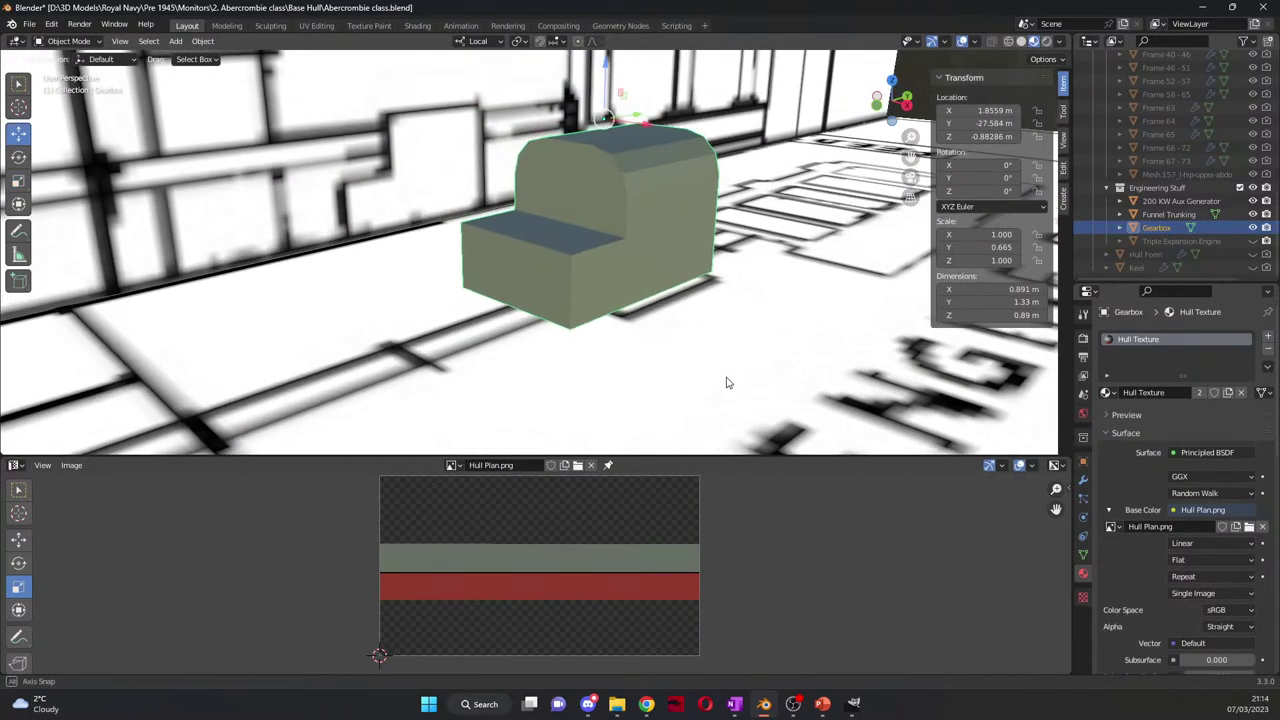
Step: Shade the gearbox smooth with Auto Smooth at 30° and deselect it
right_click(665, 270)
left_click(648, 124)
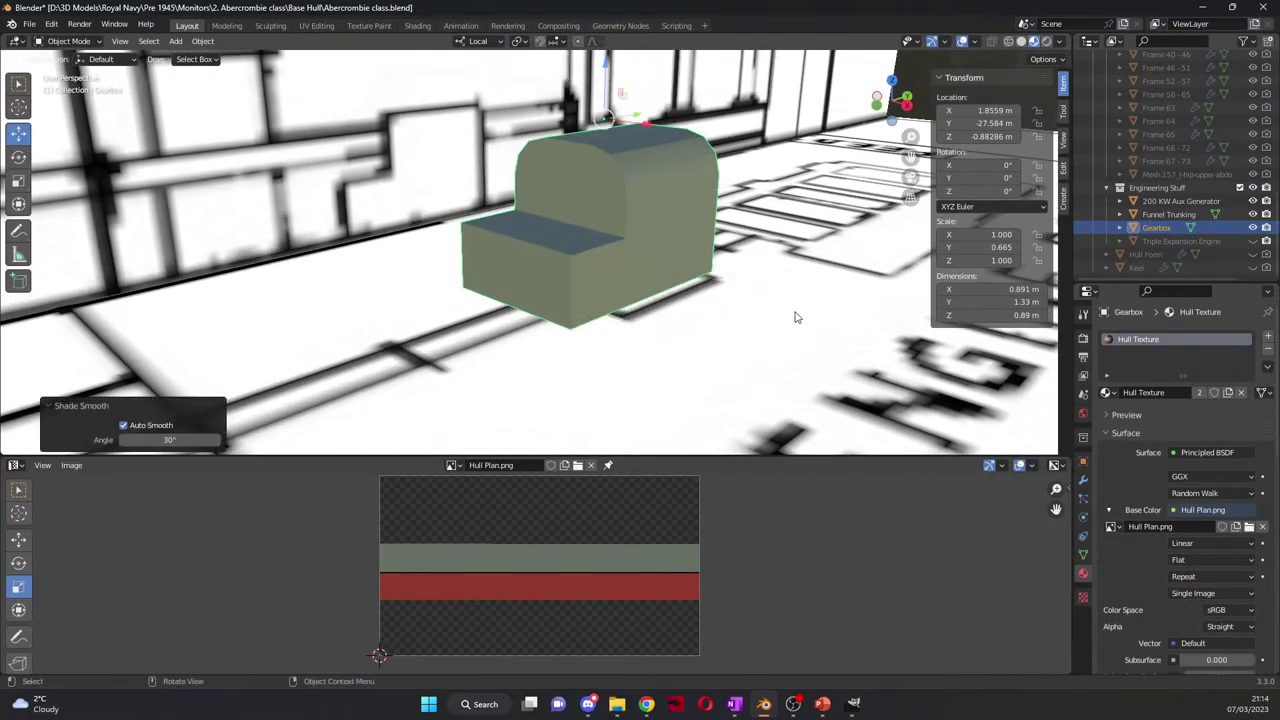
left_click(793, 325)
Step: Select all faces of the 200 KW Aux Generator, then shrink its UVs and move them onto the grey-green band of Hull Plan.png
scroll(791, 327, "down", 14)
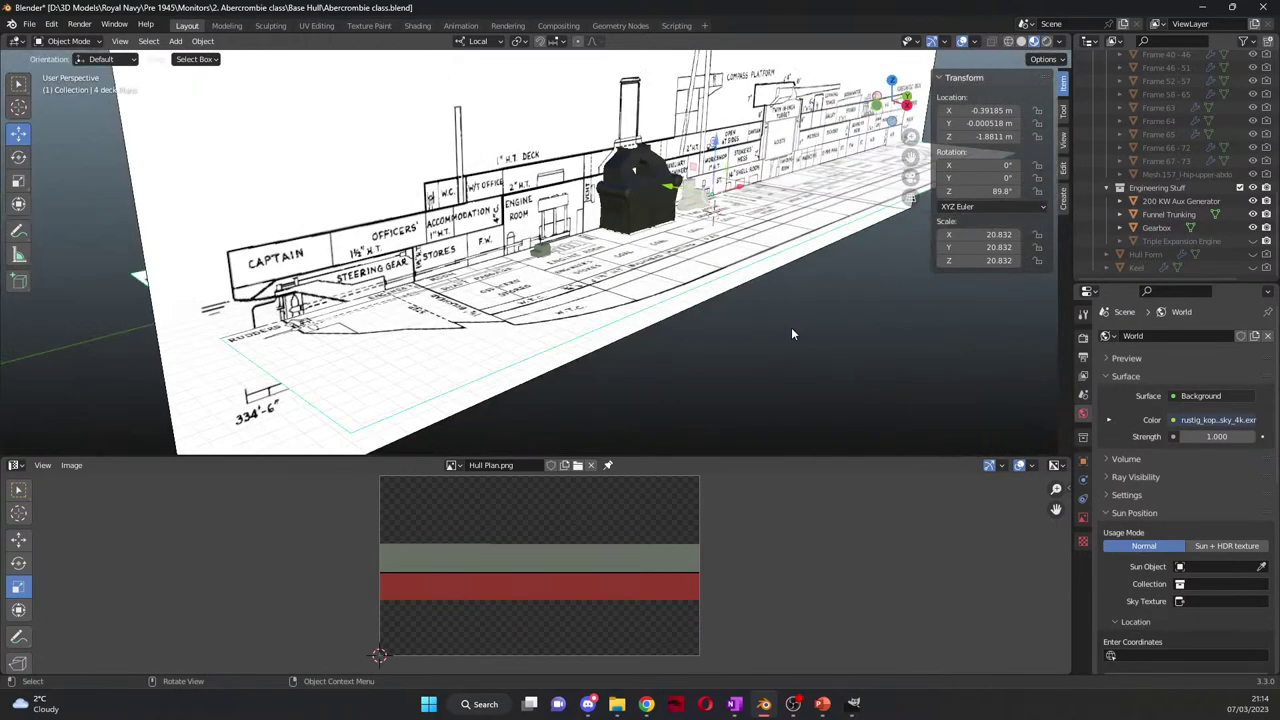
middle_click_drag(791, 327, 714, 328)
left_click_drag(910, 157, 556, 181)
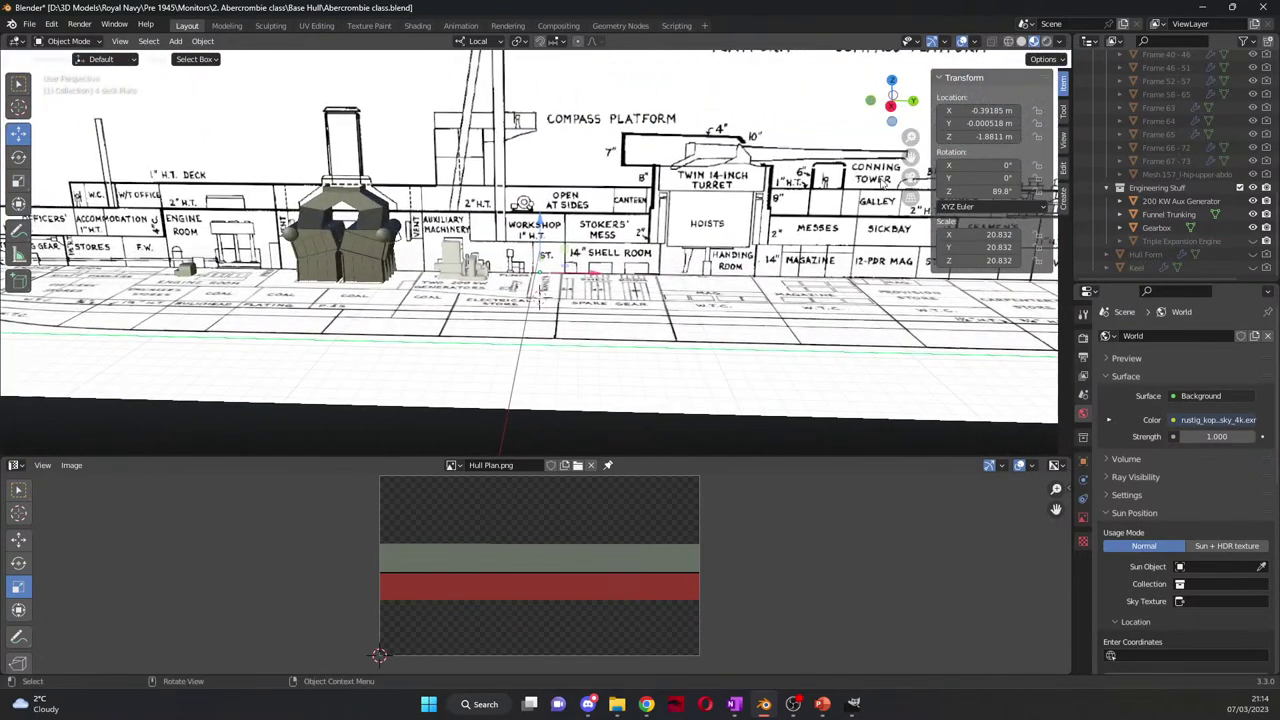
scroll(884, 182, "up", 5)
left_click(138, 345)
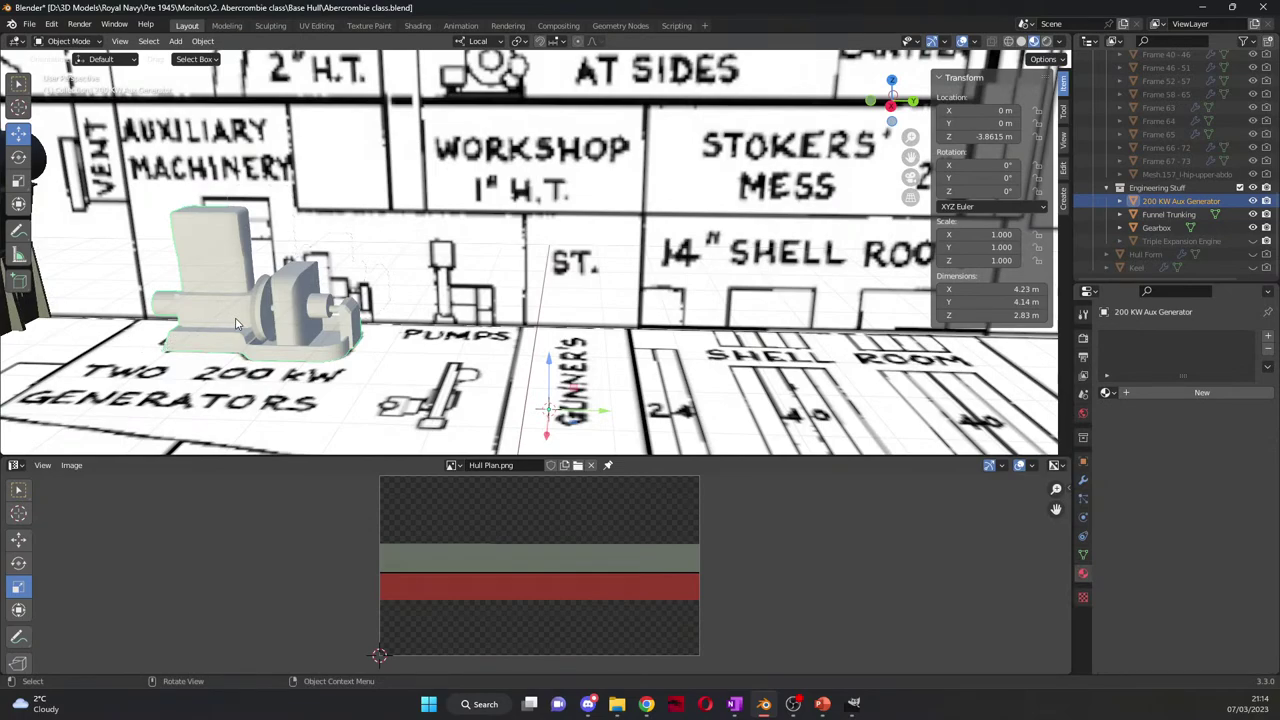
key("Tab")
key("a")
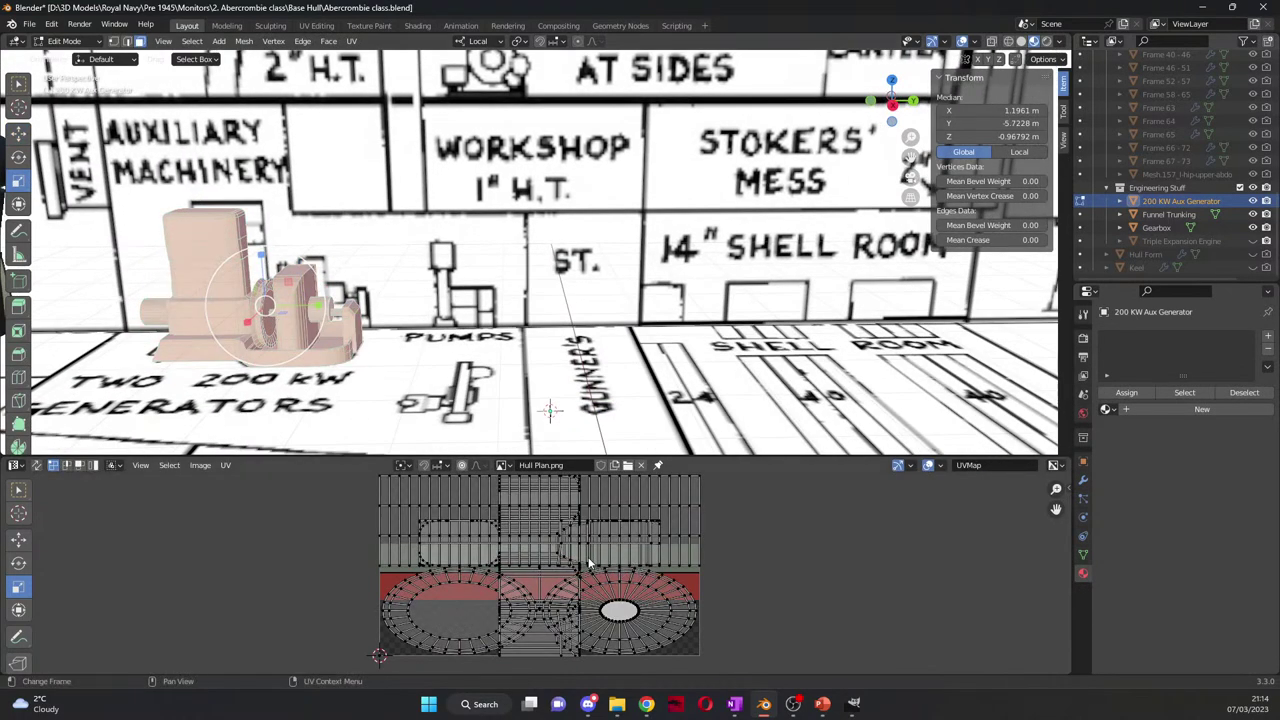
key("a")
left_click_drag(588, 565, 547, 560)
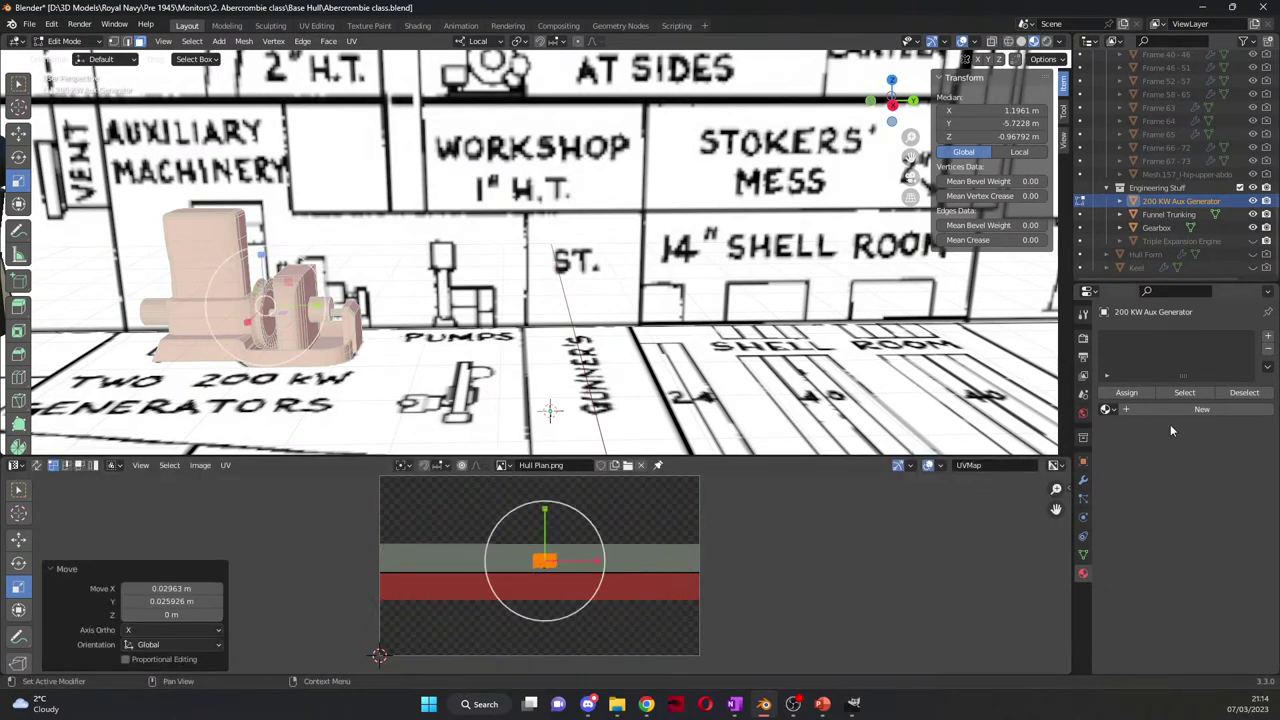
Step: Assign the existing Hull Texture material to the generator's faces and check the textured machinery in Object Mode
left_click(1107, 409)
left_click(1000, 446)
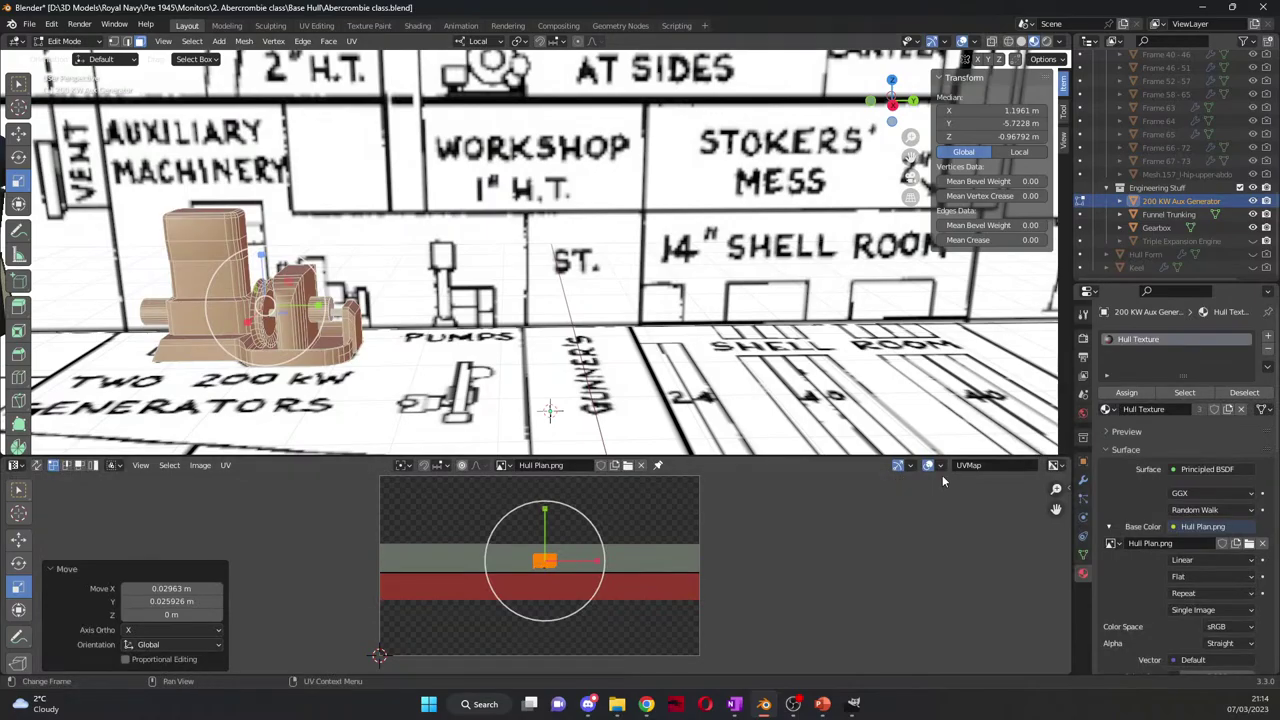
left_click(1126, 392)
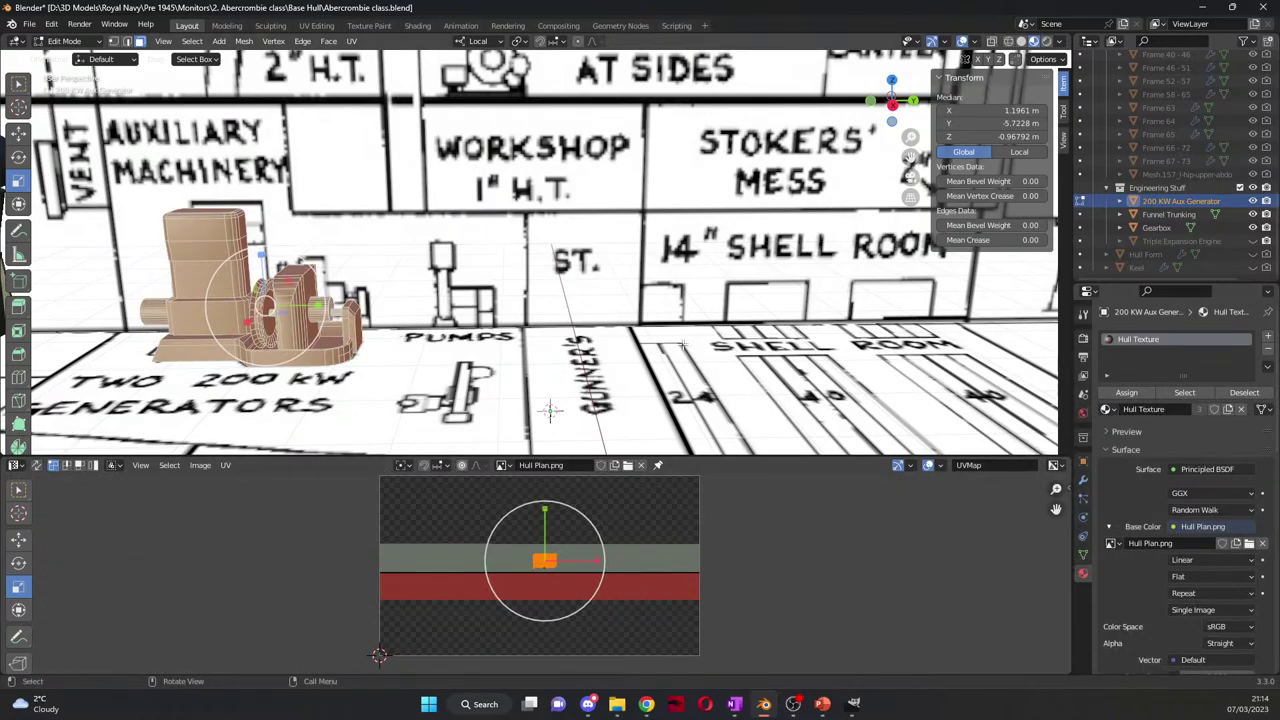
key("Tab")
middle_click_drag(683, 344, 740, 296)
left_click(450, 345)
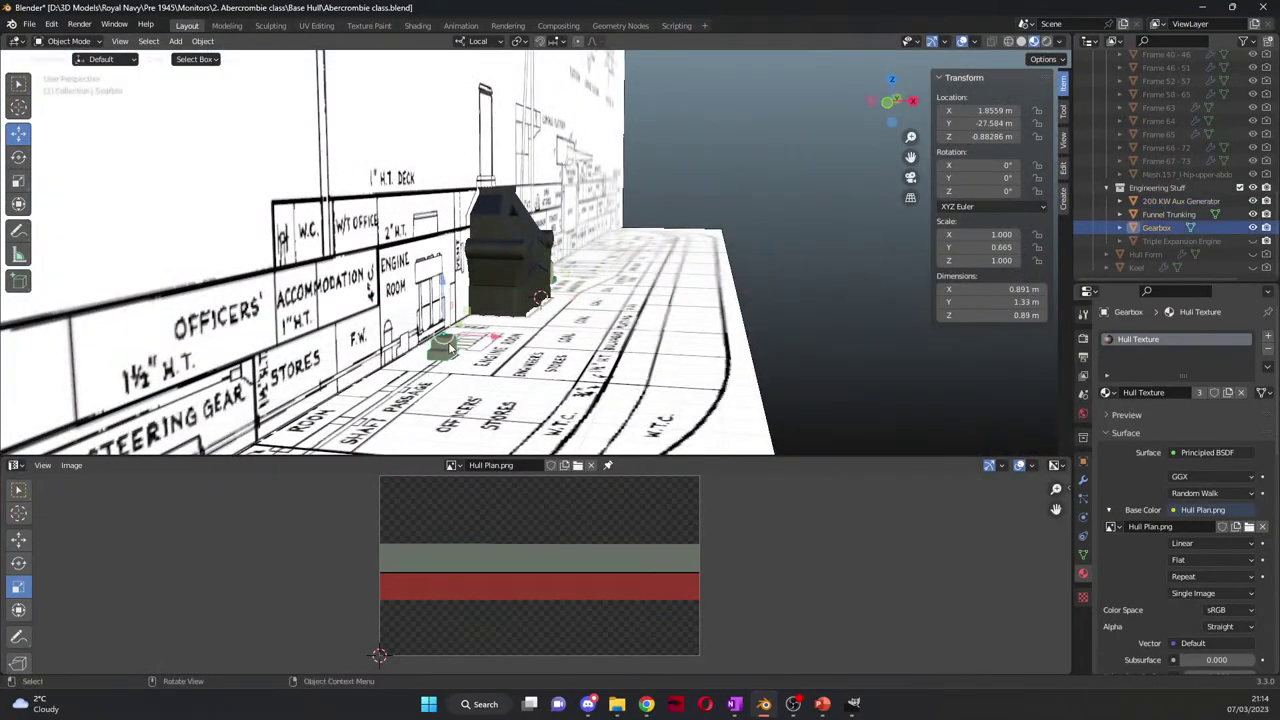
middle_click_drag(788, 350, 679, 378)
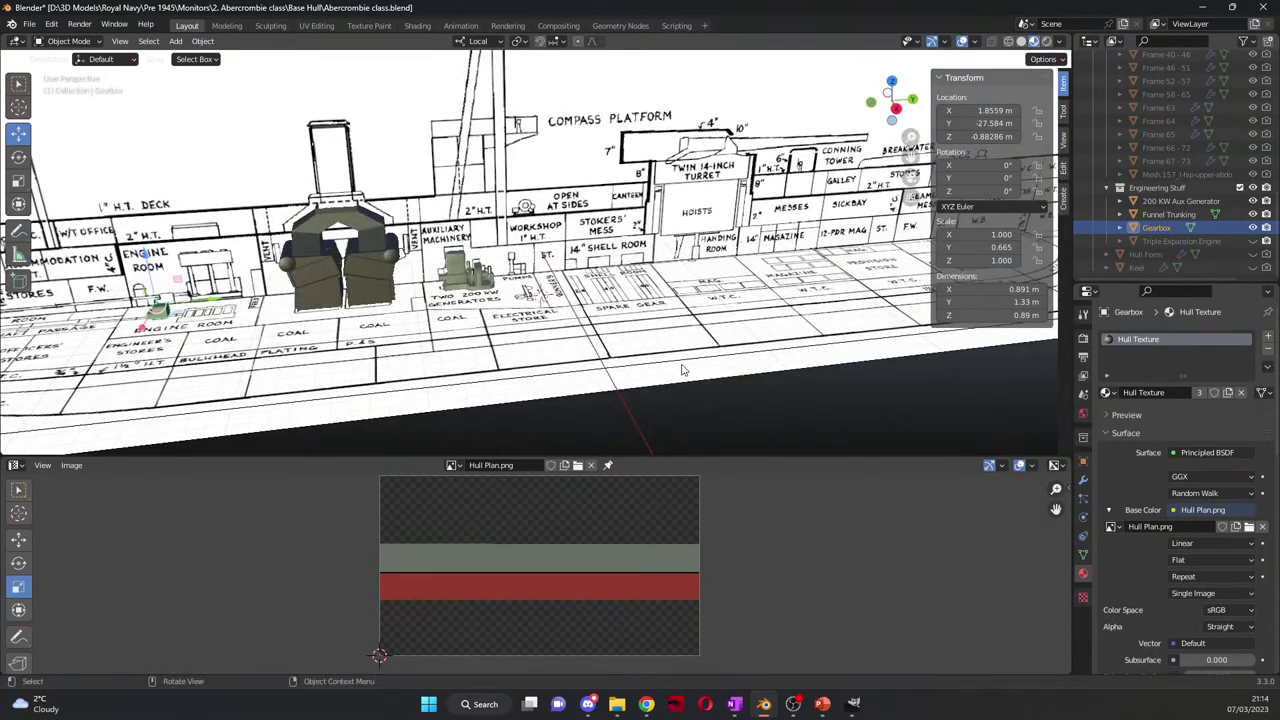
scroll(715, 314, "down", 4)
middle_click_drag(730, 309, 714, 293)
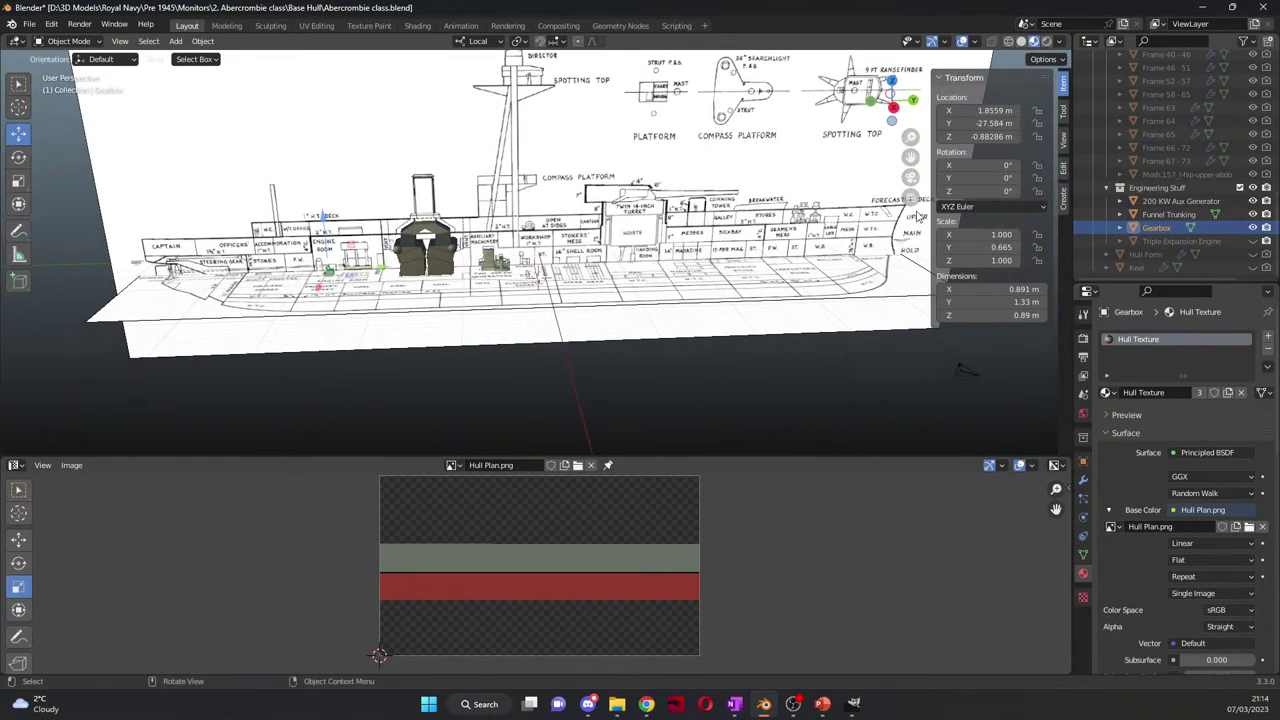
Step: In camera view, set the Funnel Trunking material's Metallic to 1.000, Specular to 0.588 and Roughness to 0.842
left_click(912, 180)
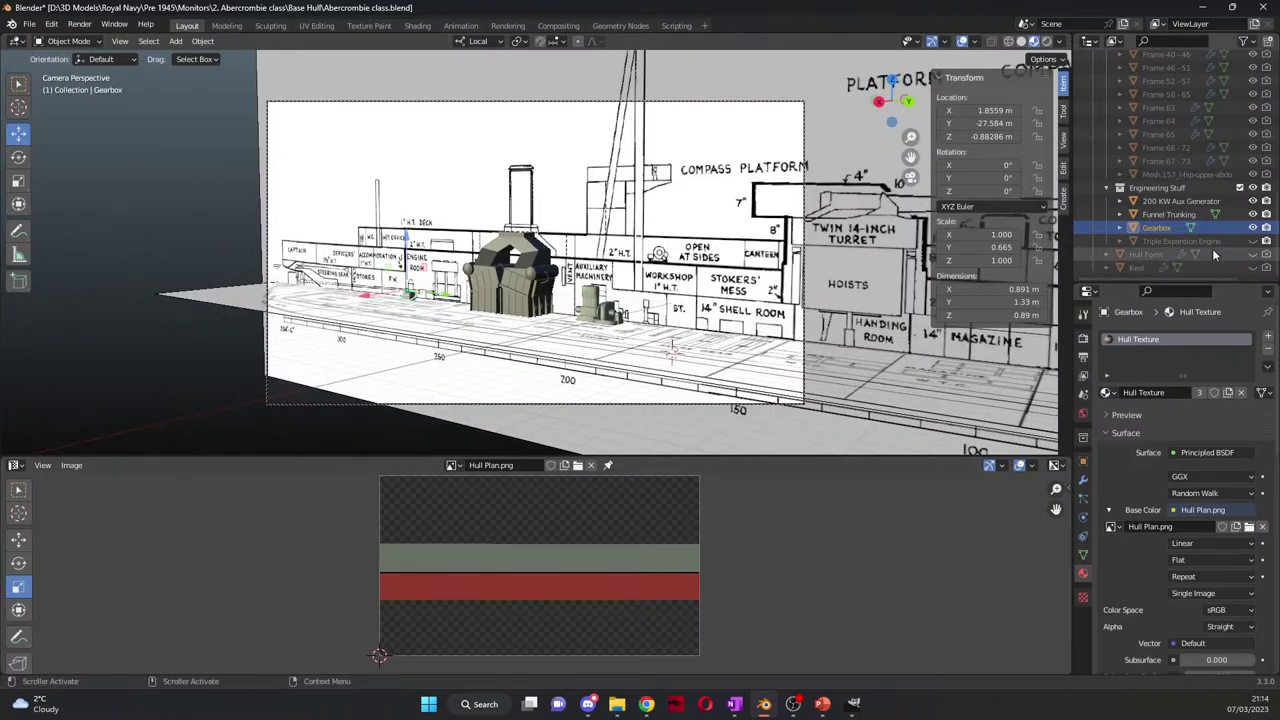
left_click(1155, 214)
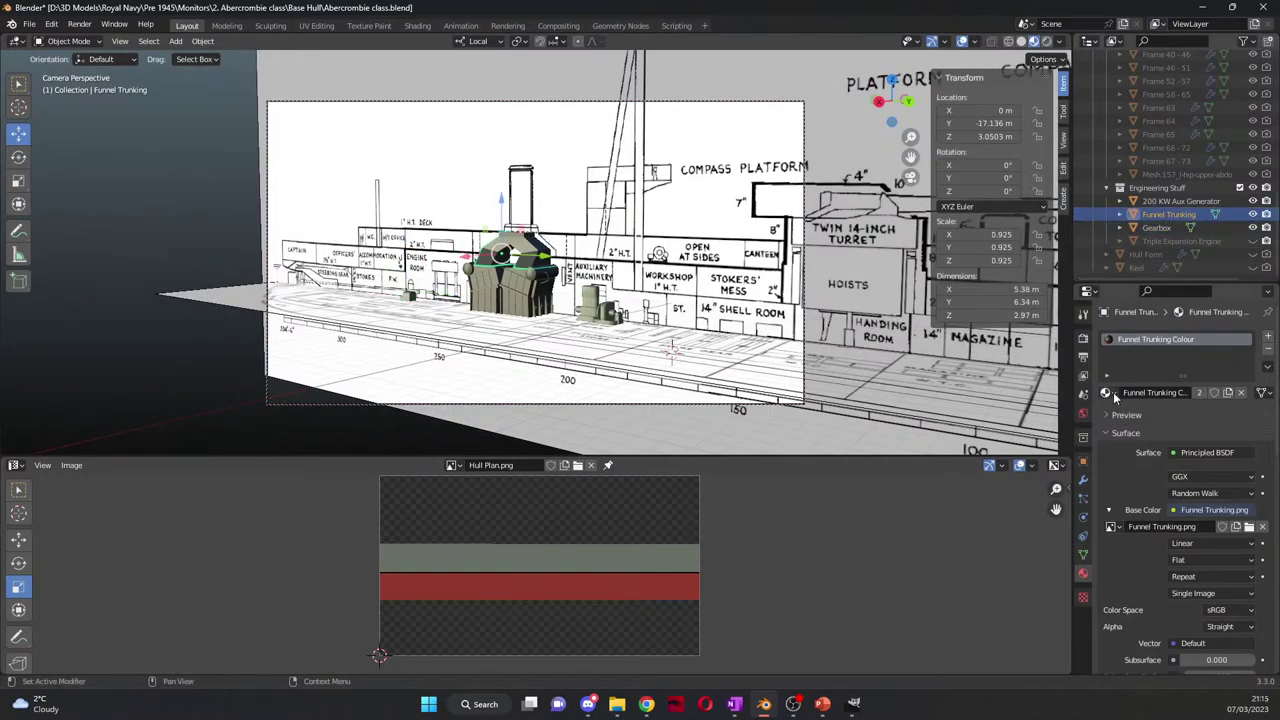
scroll(1150, 500, "down", 5)
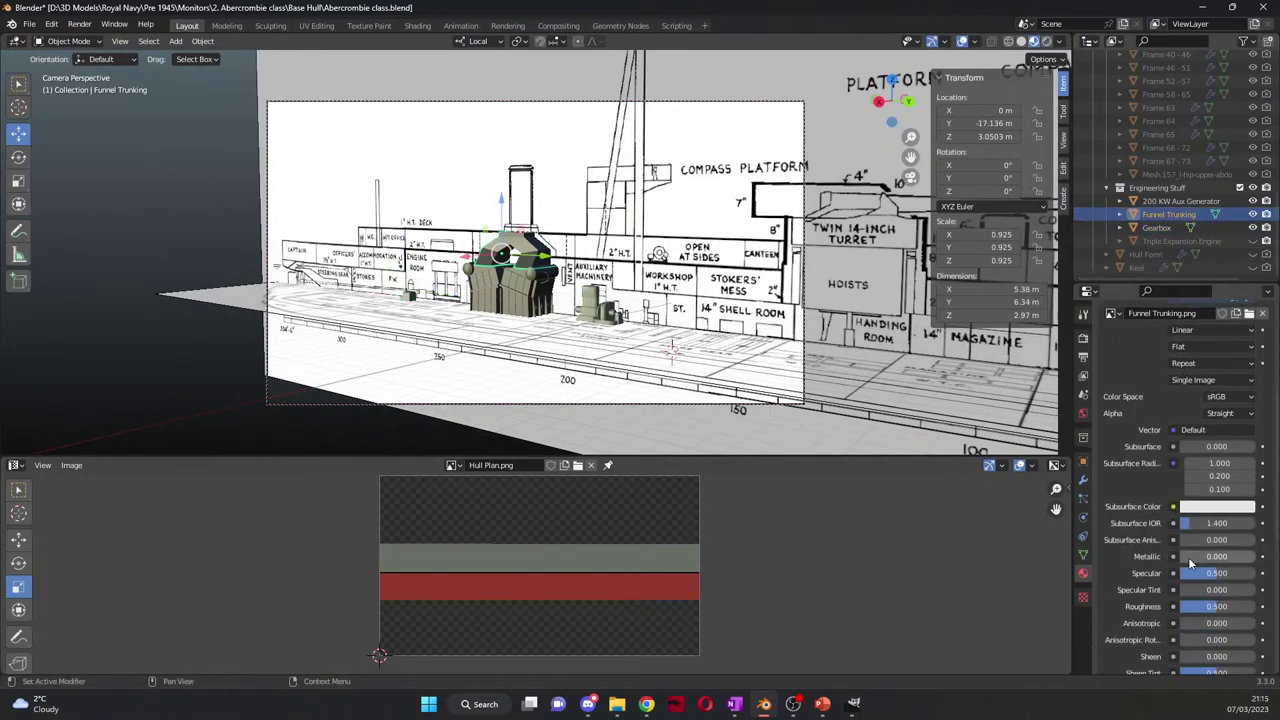
mouse_move(1188, 557)
left_mouse_down()
mouse_move(1256, 557)
mouse_move(1226, 573)
mouse_move(1242, 607)
left_mouse_up()
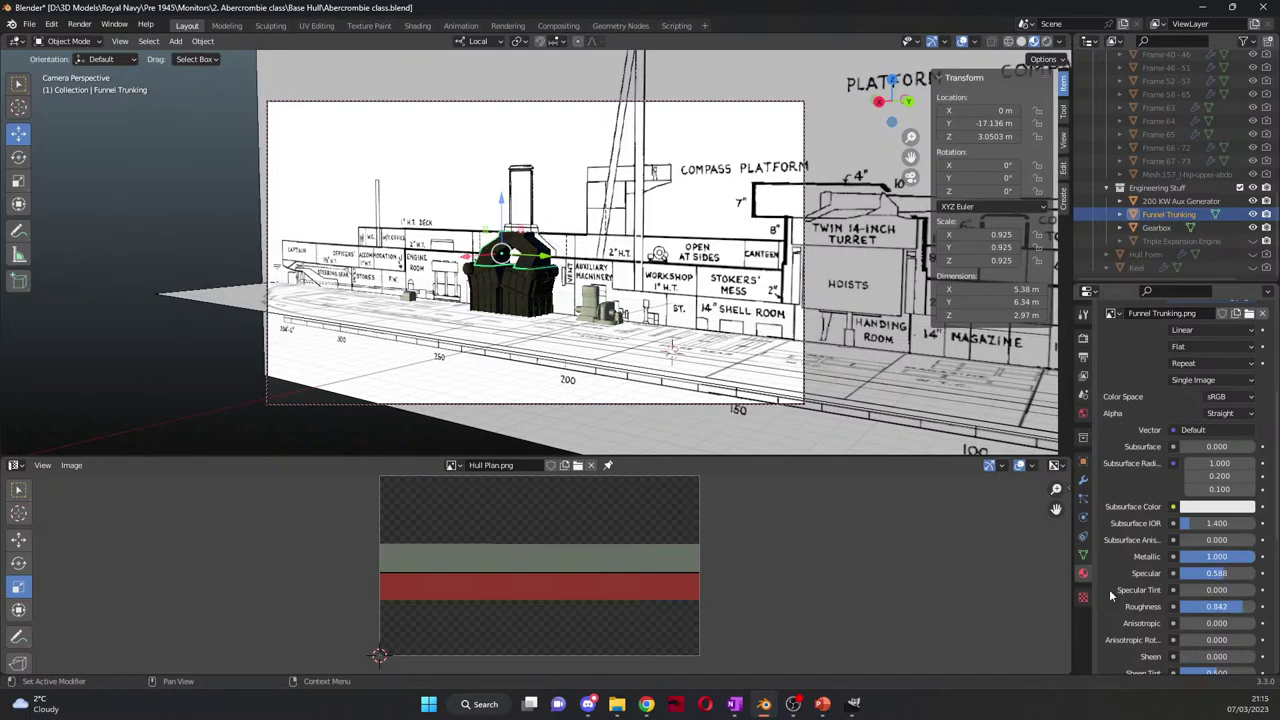
scroll(1165, 610, "down", 5)
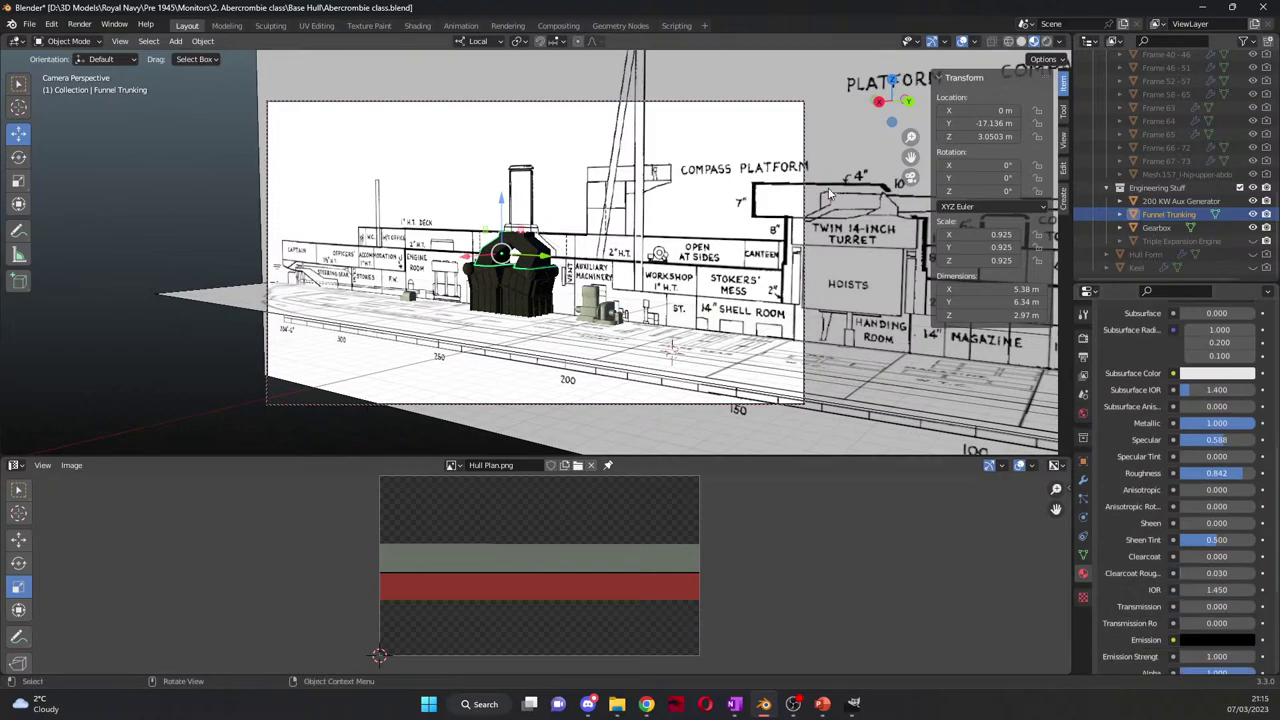
Step: Examine the funnel trunking, boilers and generators up close from several angles, including in rendered viewport shading
left_click(910, 182)
middle_click_drag(715, 250, 808, 250)
scroll(600, 280, "up", 8)
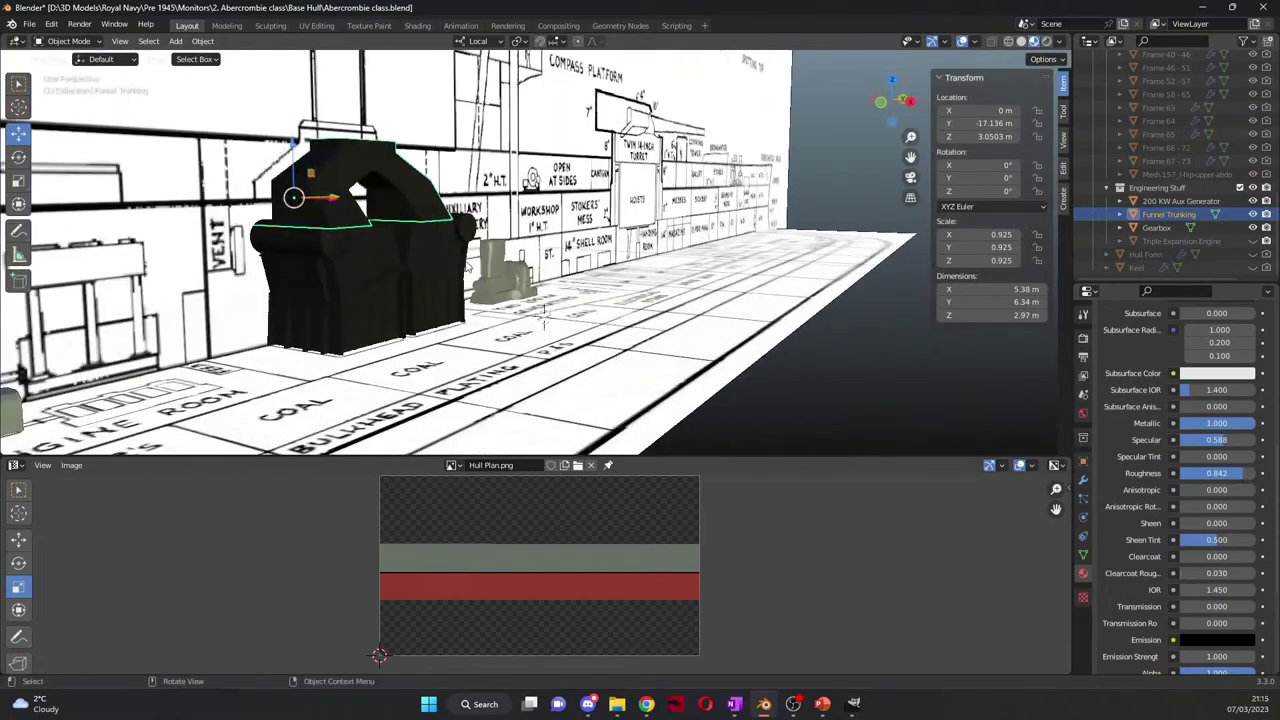
middle_click_drag(365, 322, 529, 293)
scroll(408, 312, "down", 3)
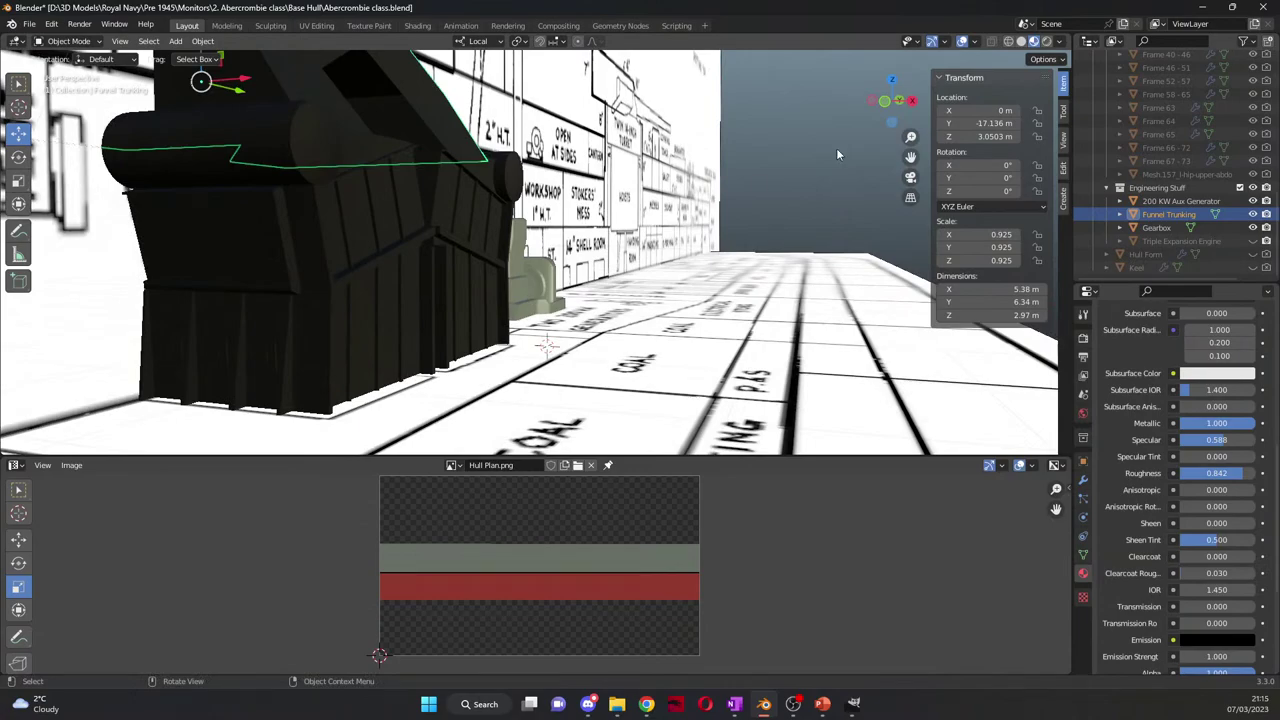
left_click(1047, 41)
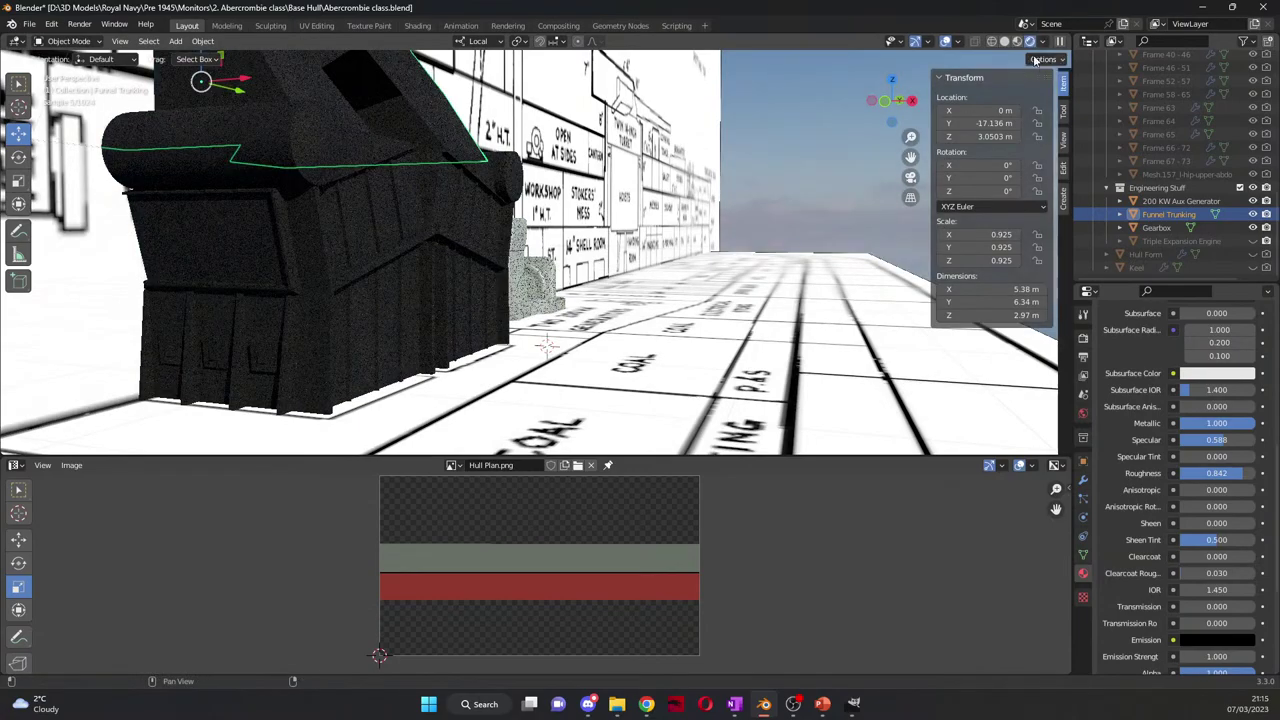
middle_click_drag(493, 271, 368, 292)
scroll(499, 273, "down", 2)
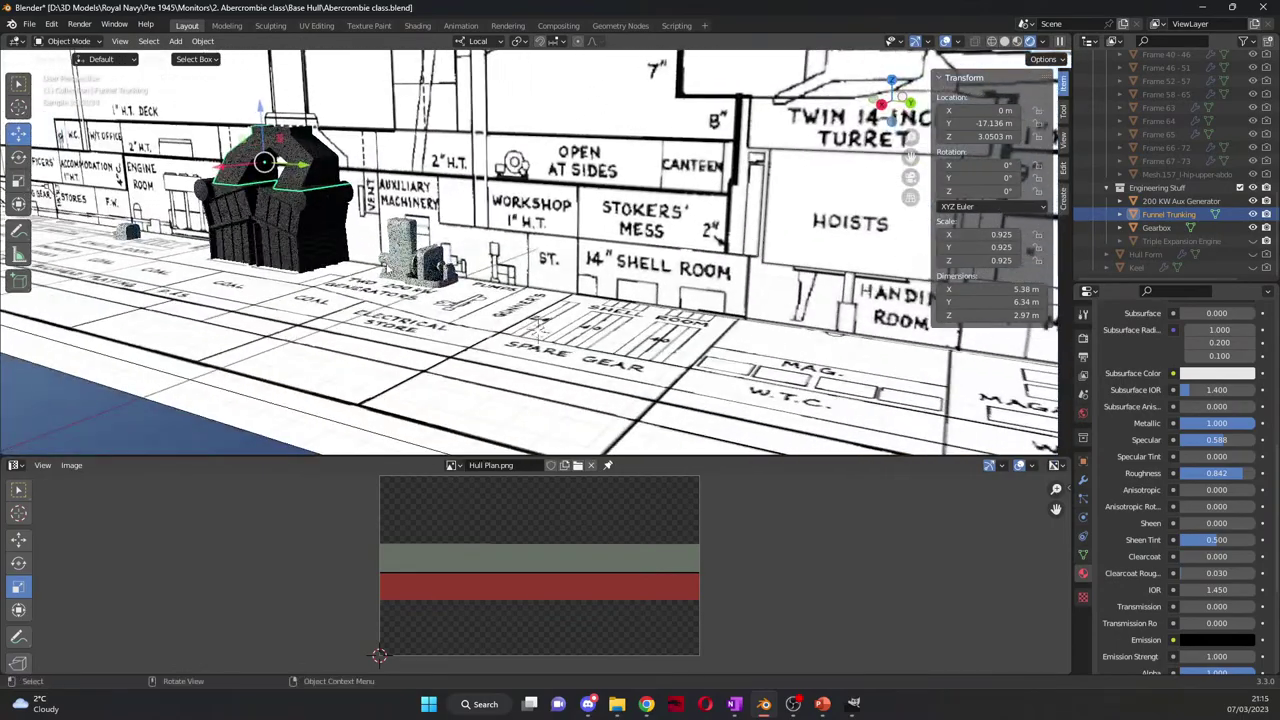
left_click_drag(910, 157, 1188, 211)
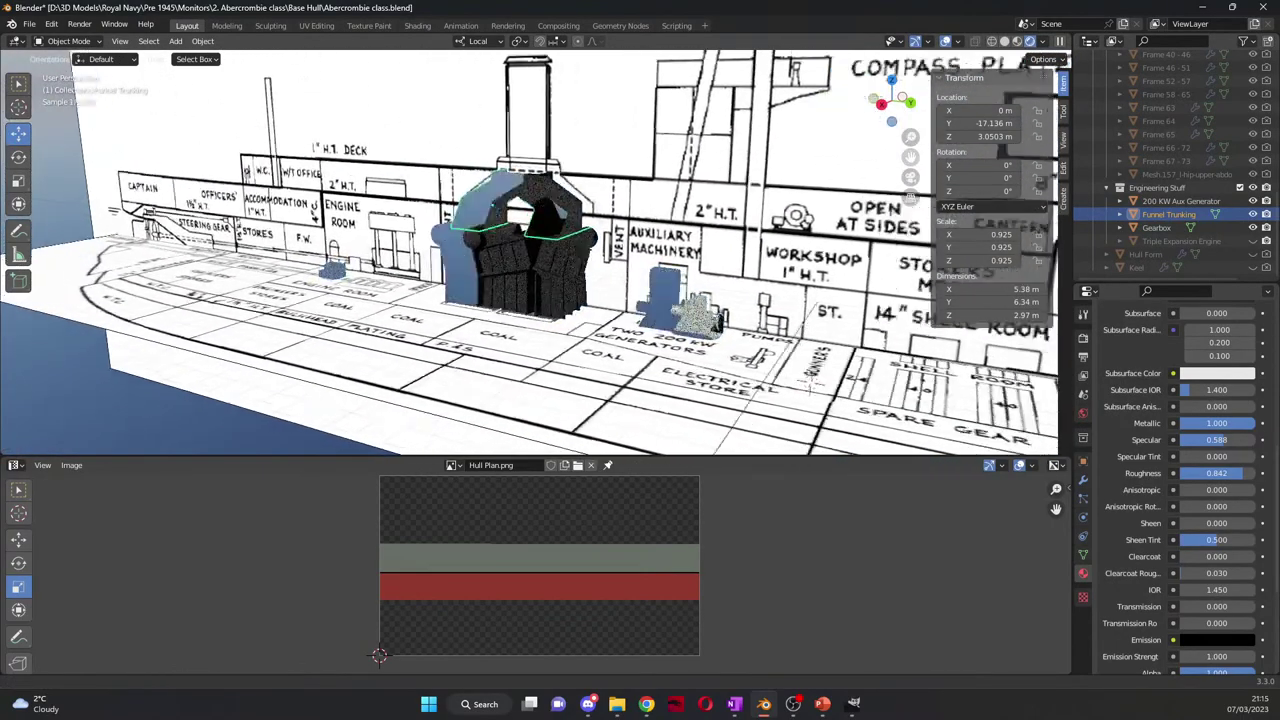
scroll(628, 286, "up", 6)
middle_click_drag(616, 303, 675, 297)
scroll(530, 300, "down", 4)
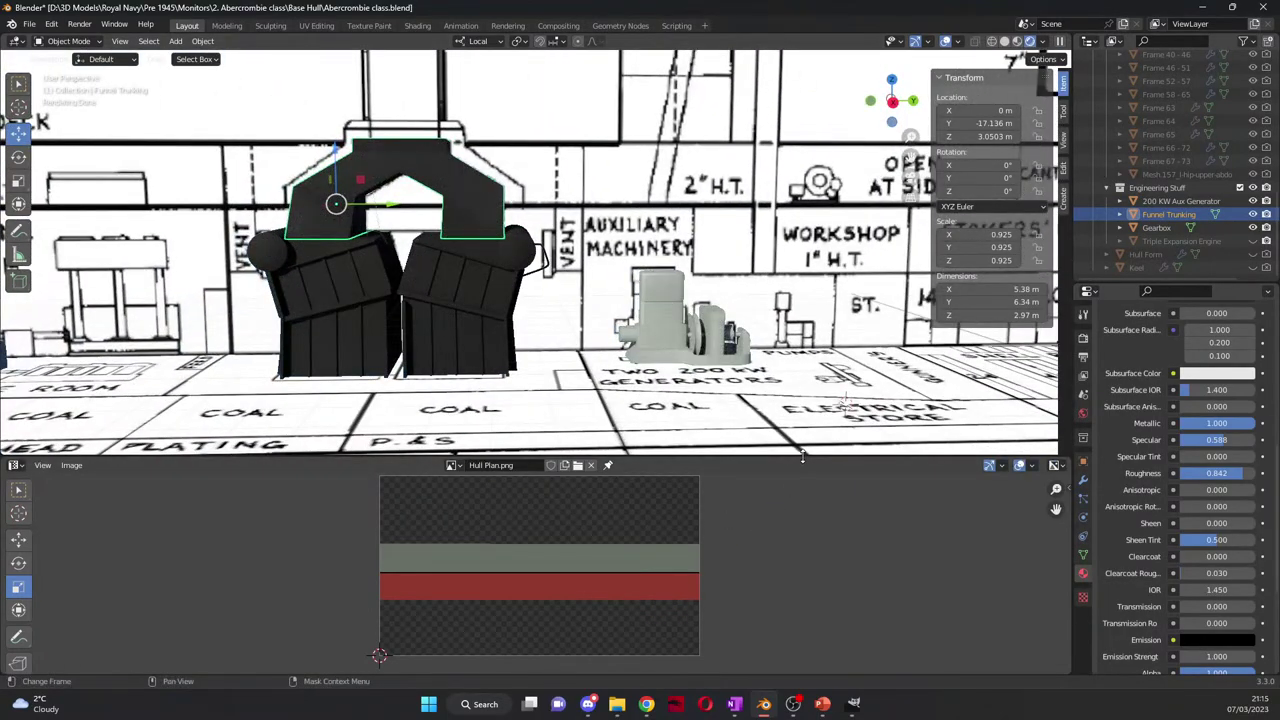
Step: Enlarge the 3D viewport over the image editor and render a still image from the camera view
left_click_drag(802, 455, 802, 662)
left_click(911, 178)
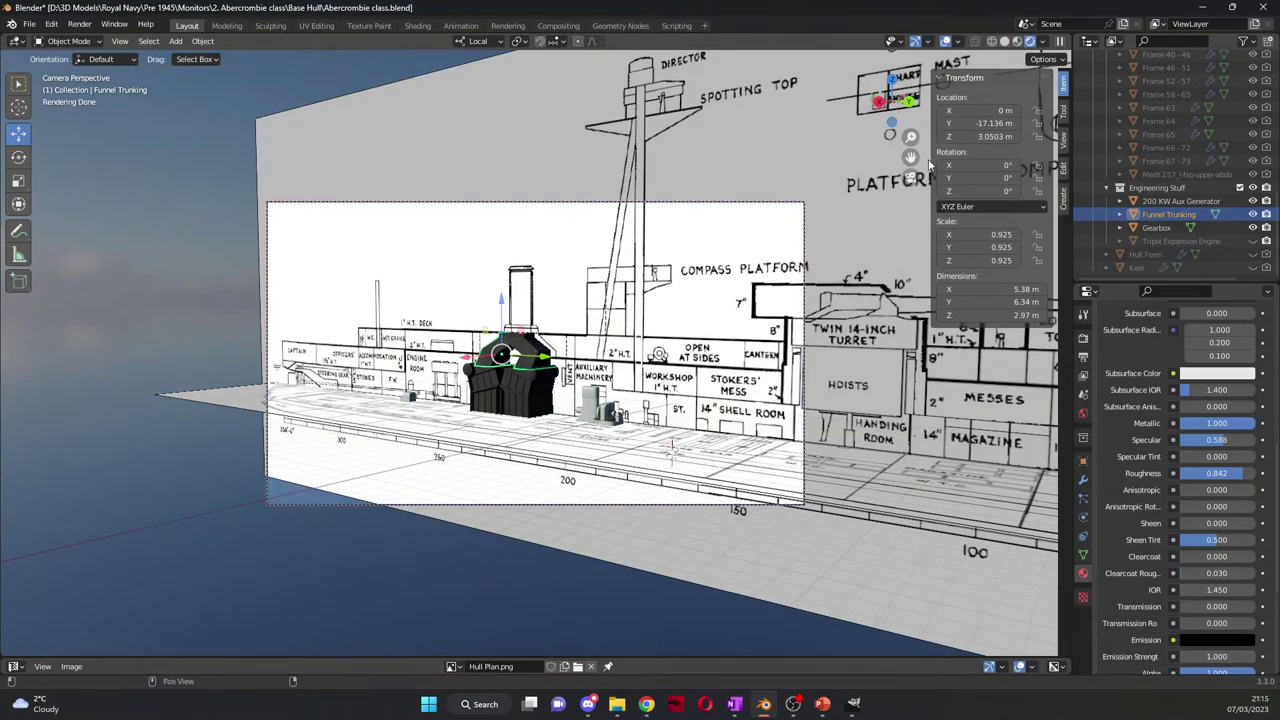
left_click(1022, 44)
left_click(79, 24)
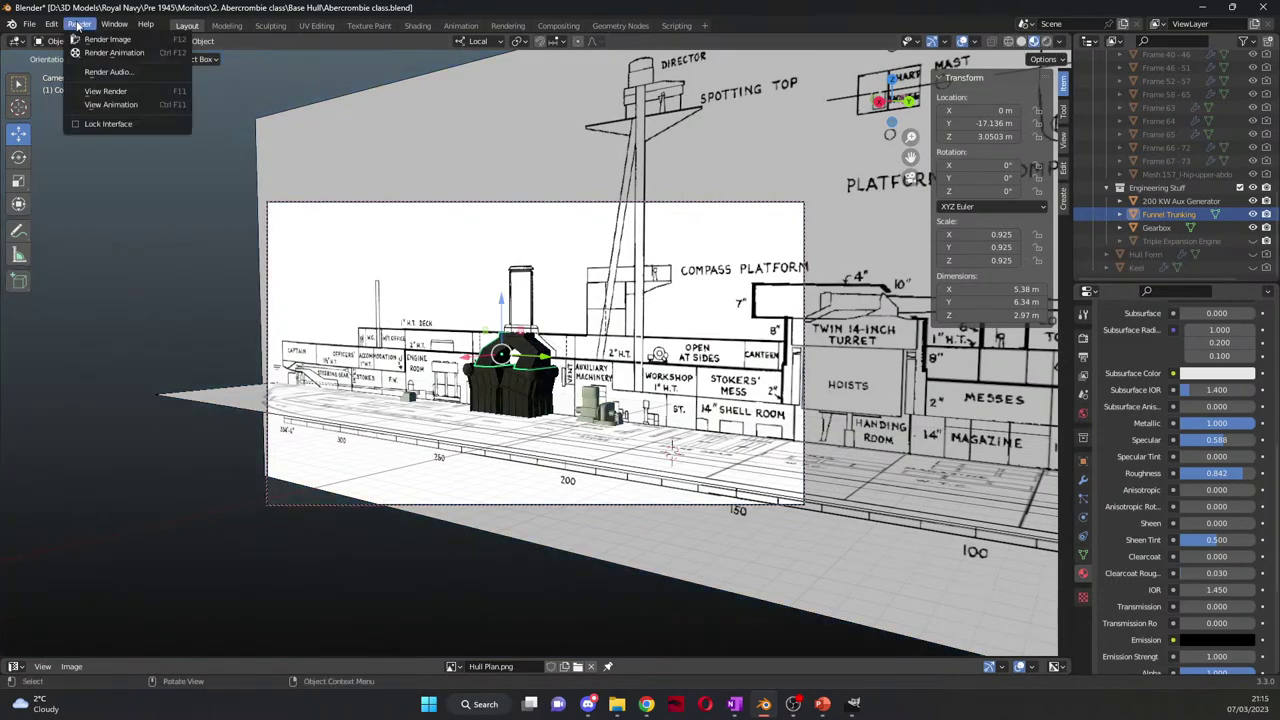
left_click(107, 40)
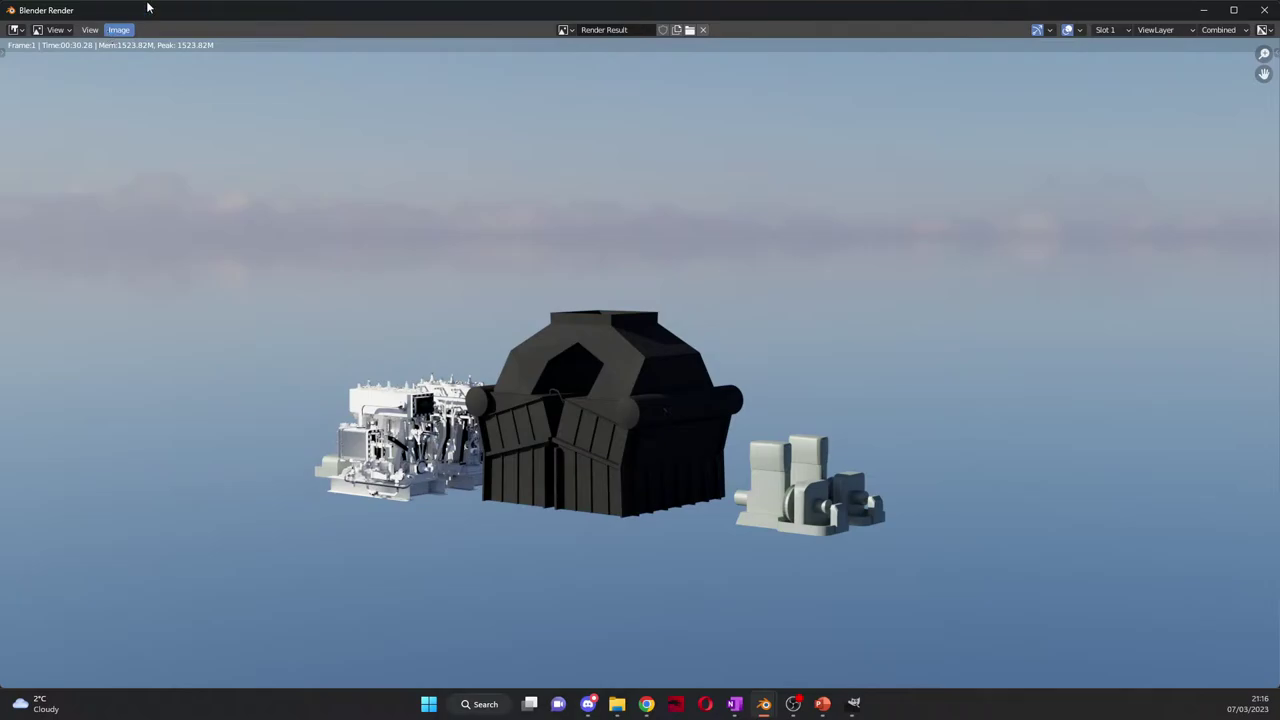
Step: Examine the engines, boilers, funnel trunking and generators in the rendered image
scroll(608, 435, "up", 5)
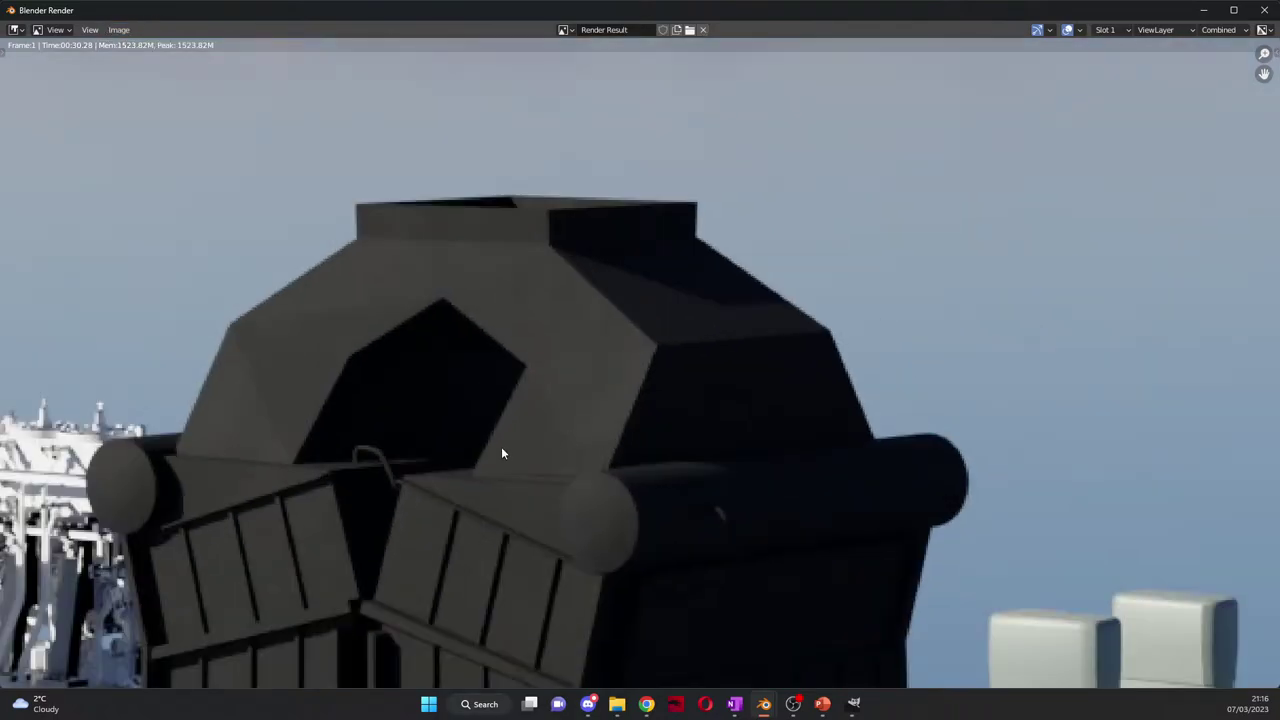
middle_click_drag(567, 386, 912, 44)
middle_click_drag(331, 355, 388, 454)
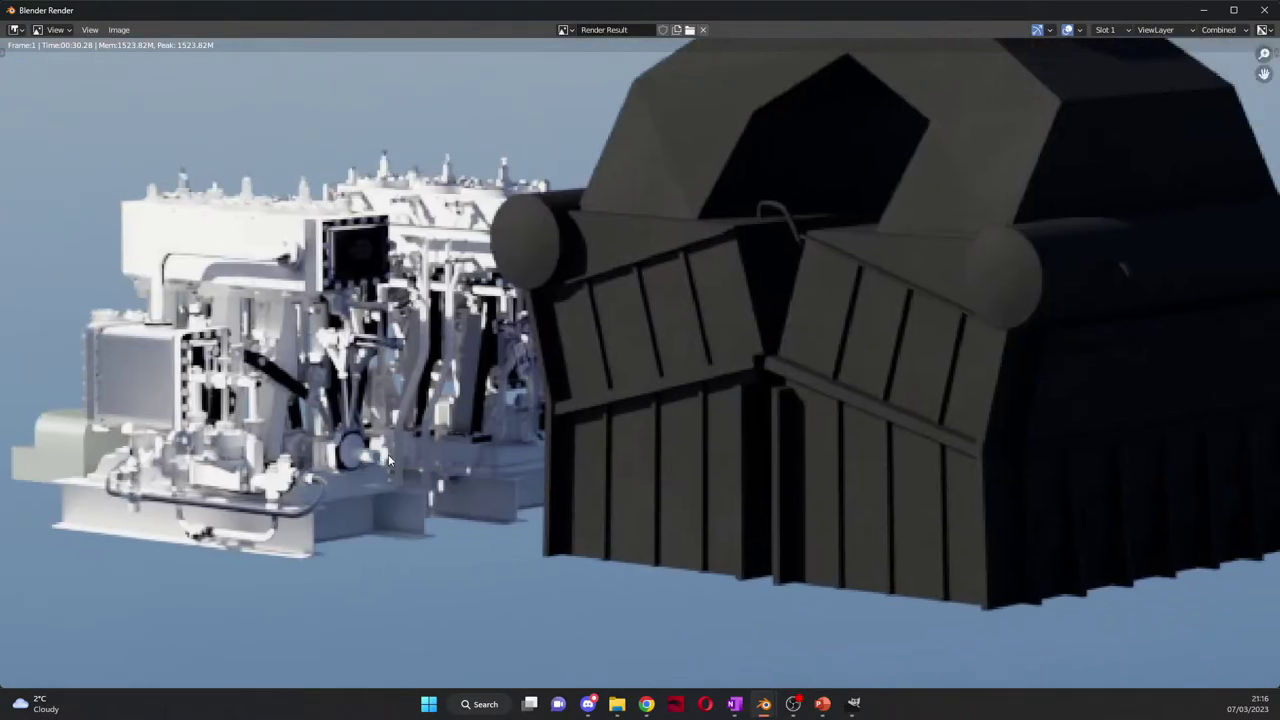
middle_click_drag(988, 451, 280, 428)
middle_click_drag(710, 446, 546, 446)
scroll(546, 446, "down", 3)
middle_click_drag(397, 409, 577, 458)
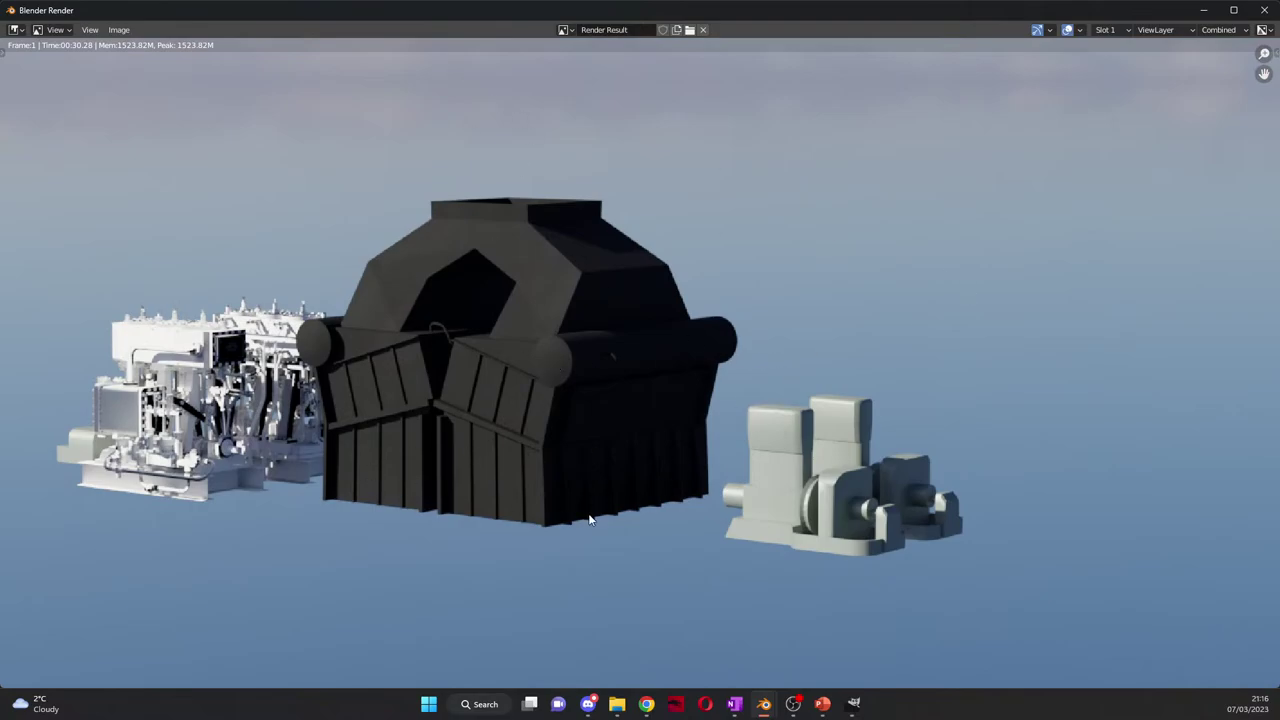
scroll(680, 375, "down", 3)
scroll(645, 380, "up", 1)
middle_click_drag(572, 378, 644, 407)
scroll(972, 205, "down", 2)
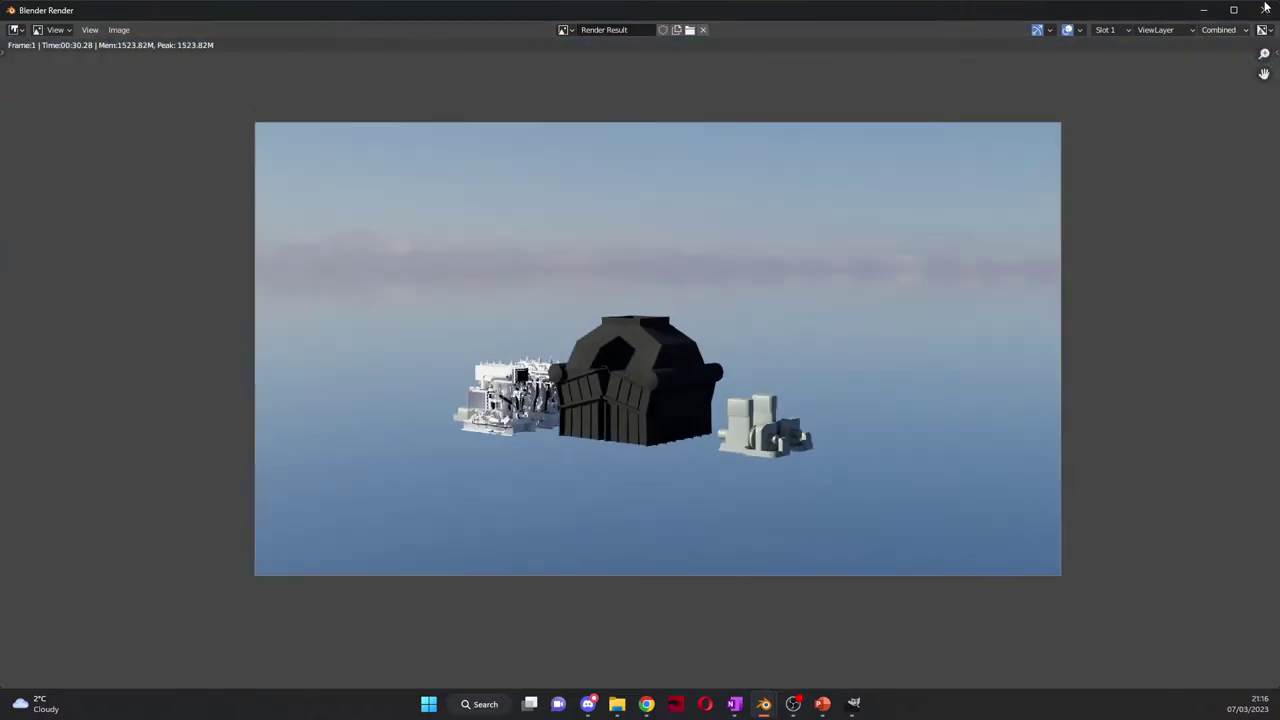
scroll(631, 423, "up", 1)
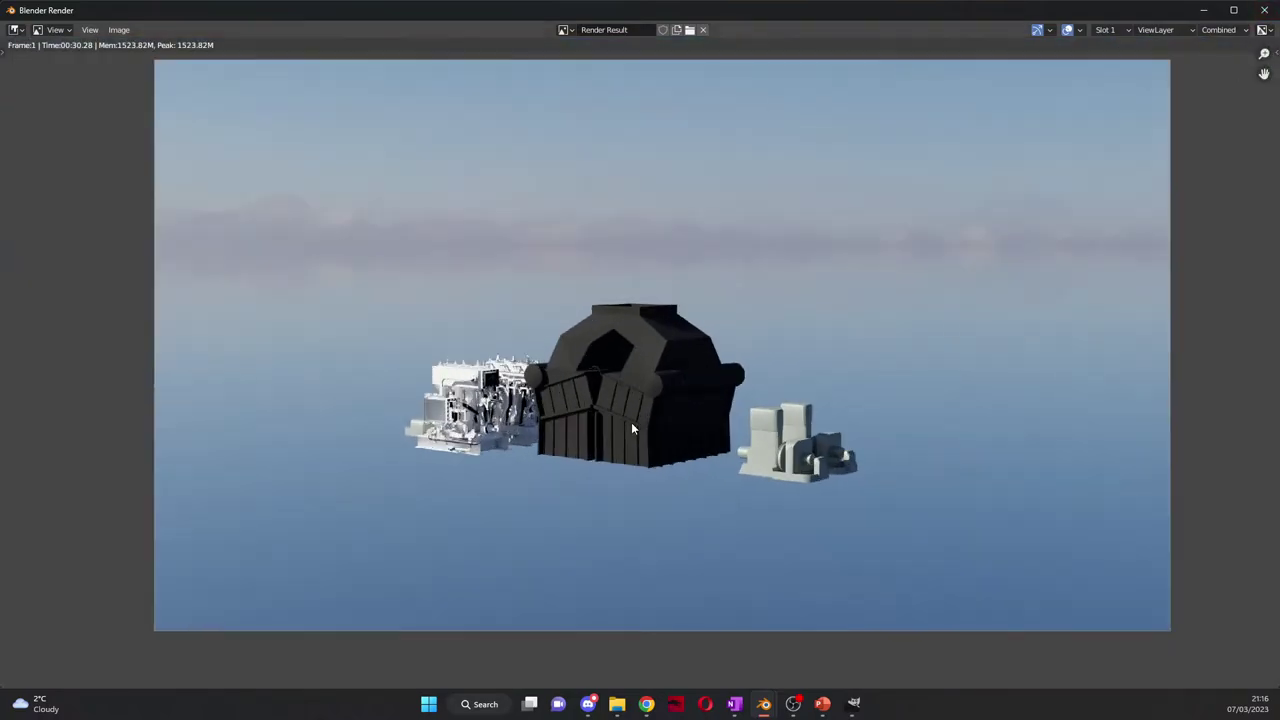
scroll(659, 406, "up", 1)
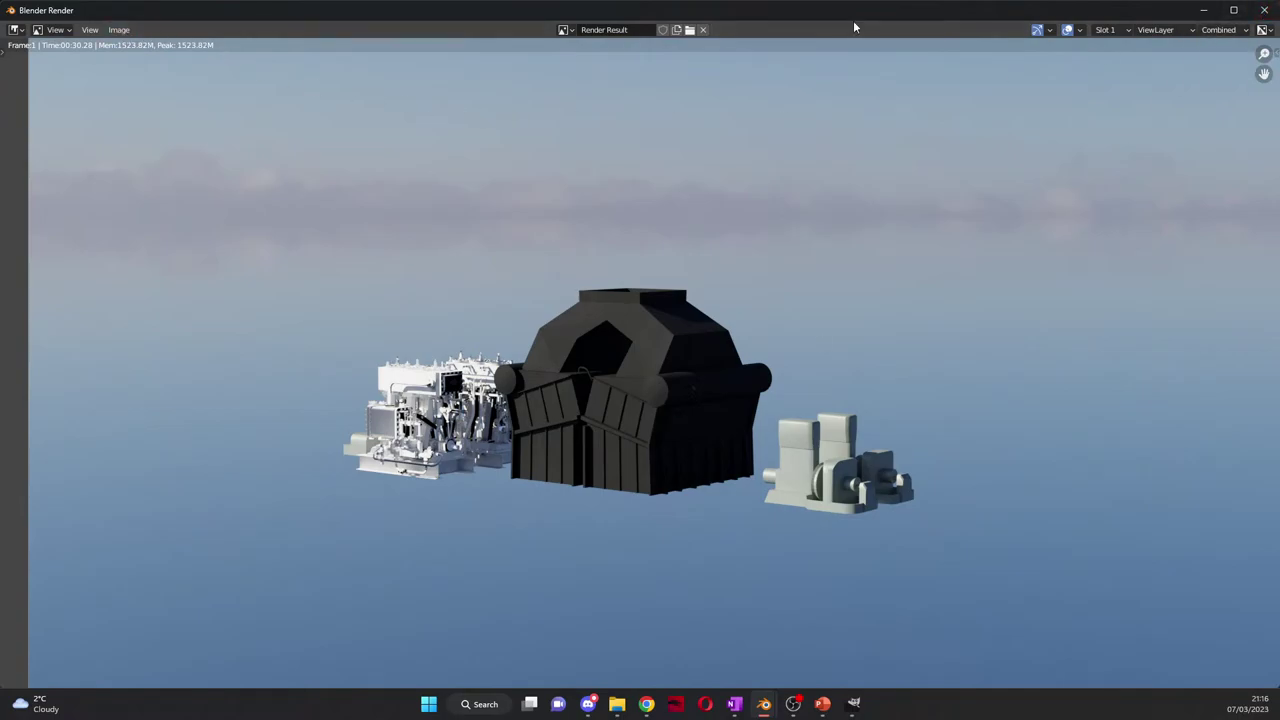
Step: Save the render in the Base Hull folder as Machinery wITH coLOUR.png and close the render window
left_click(118, 30)
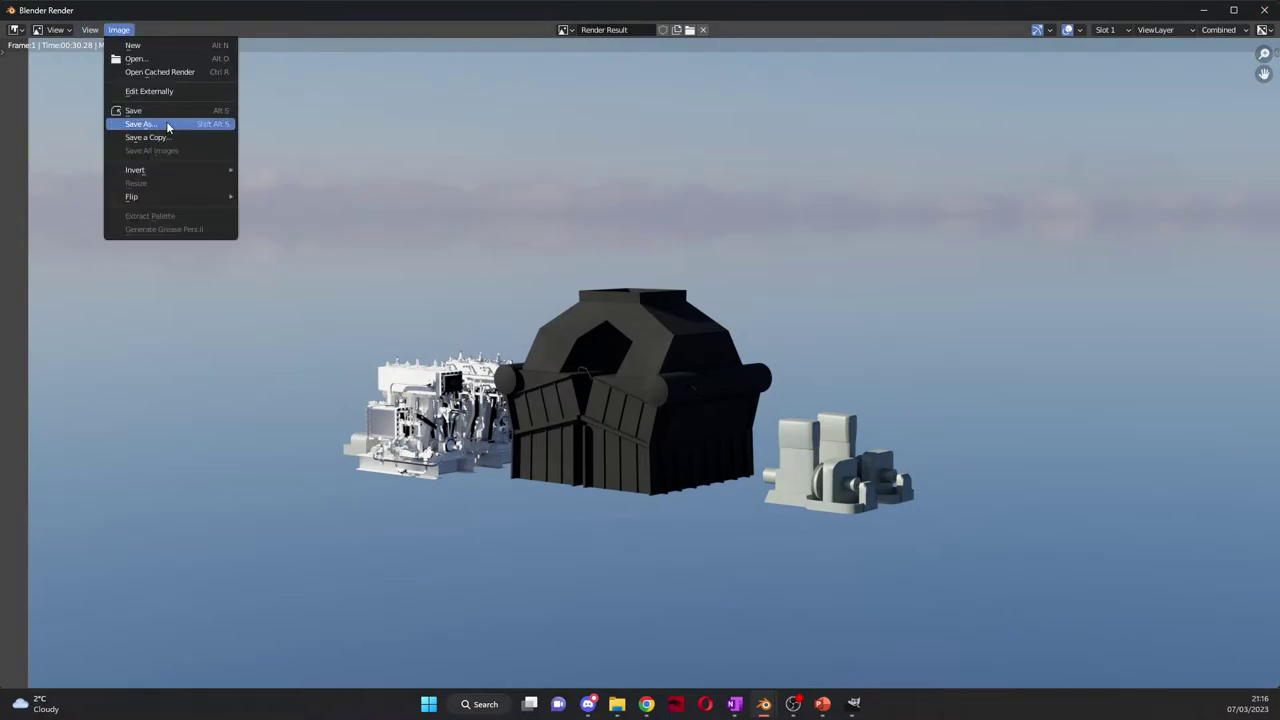
left_click(166, 123)
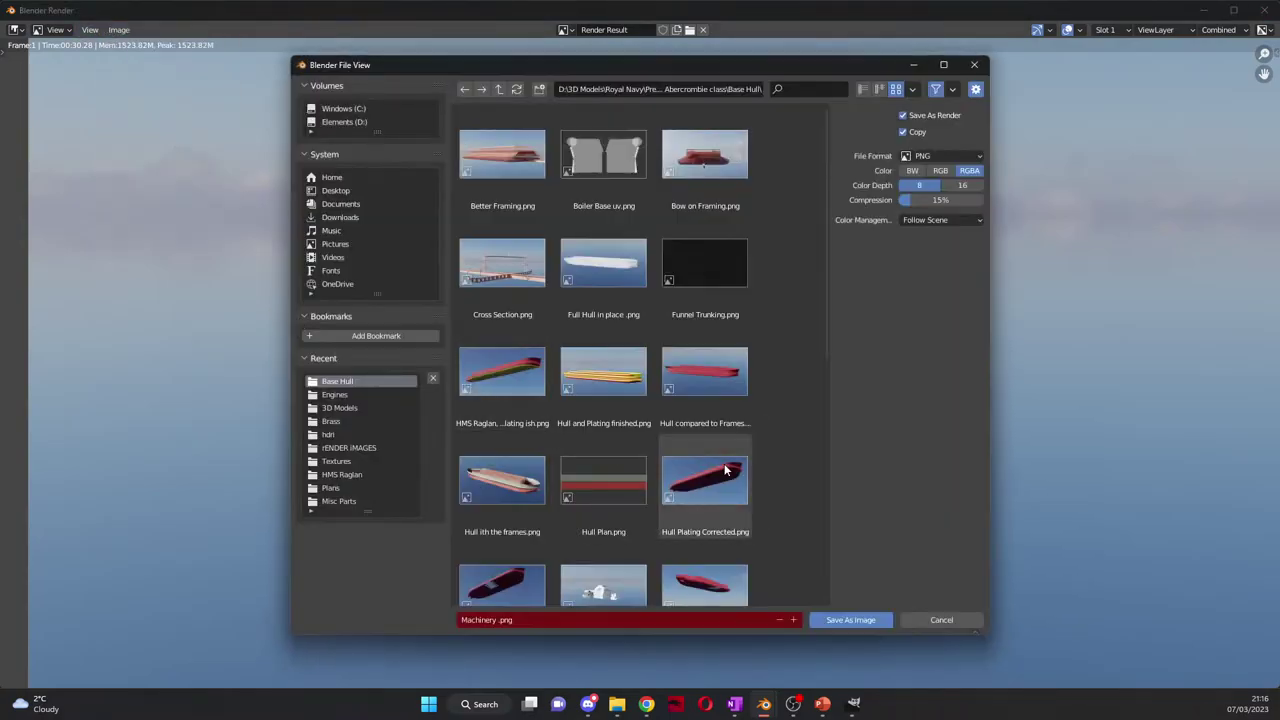
left_click(531, 622)
key("BackSpace")
key("BackSpace")
key("BackSpace")
key("BackSpace")
key("BackSpace")
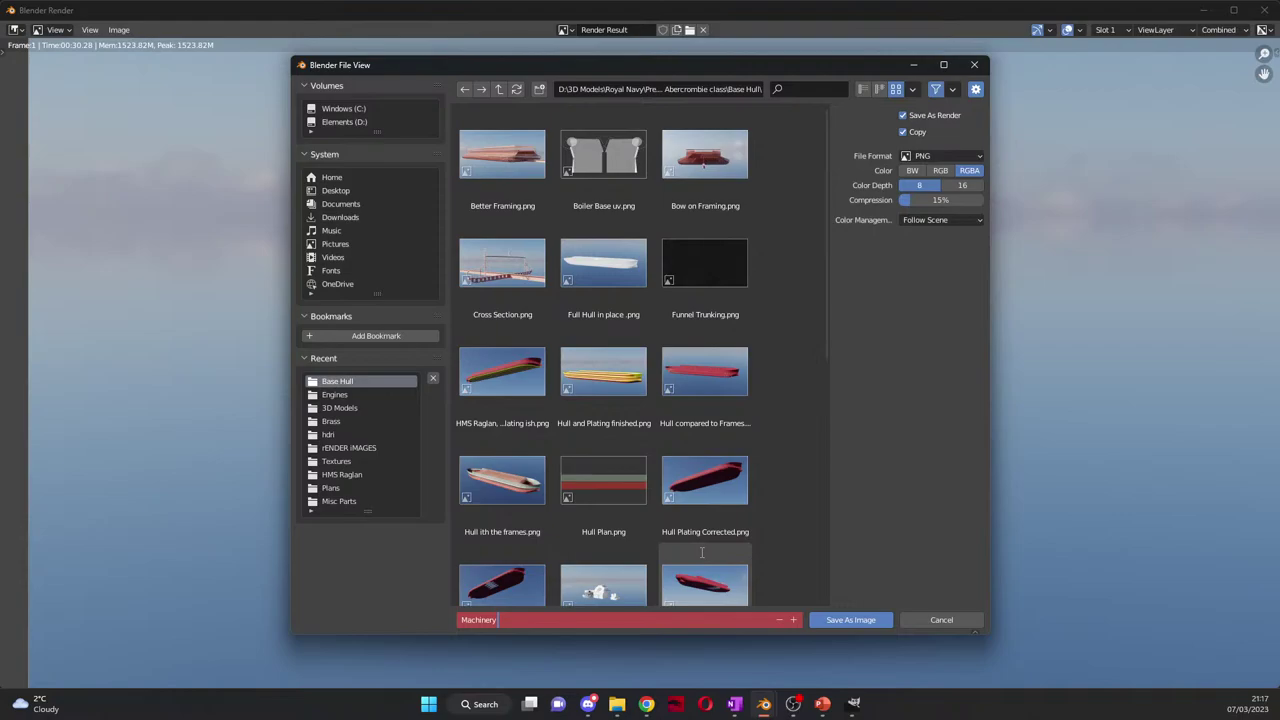
type("wiTH colOUR")
key("Return")
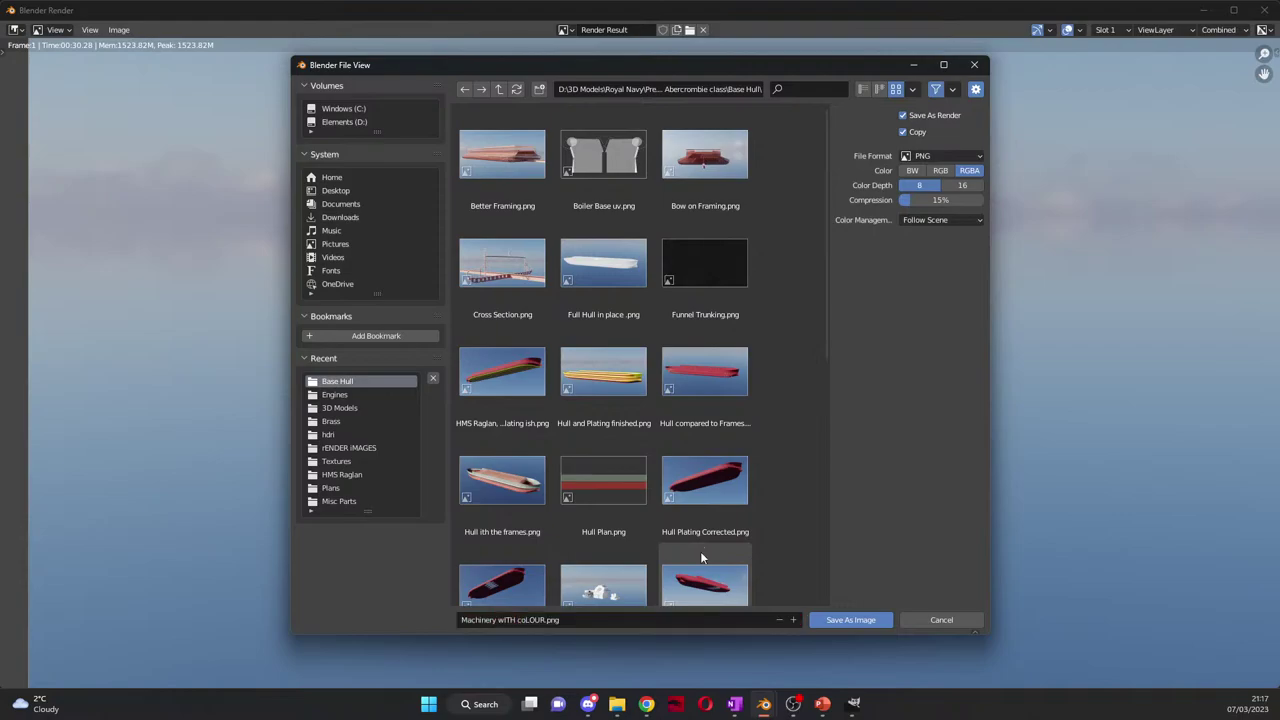
left_click(872, 621)
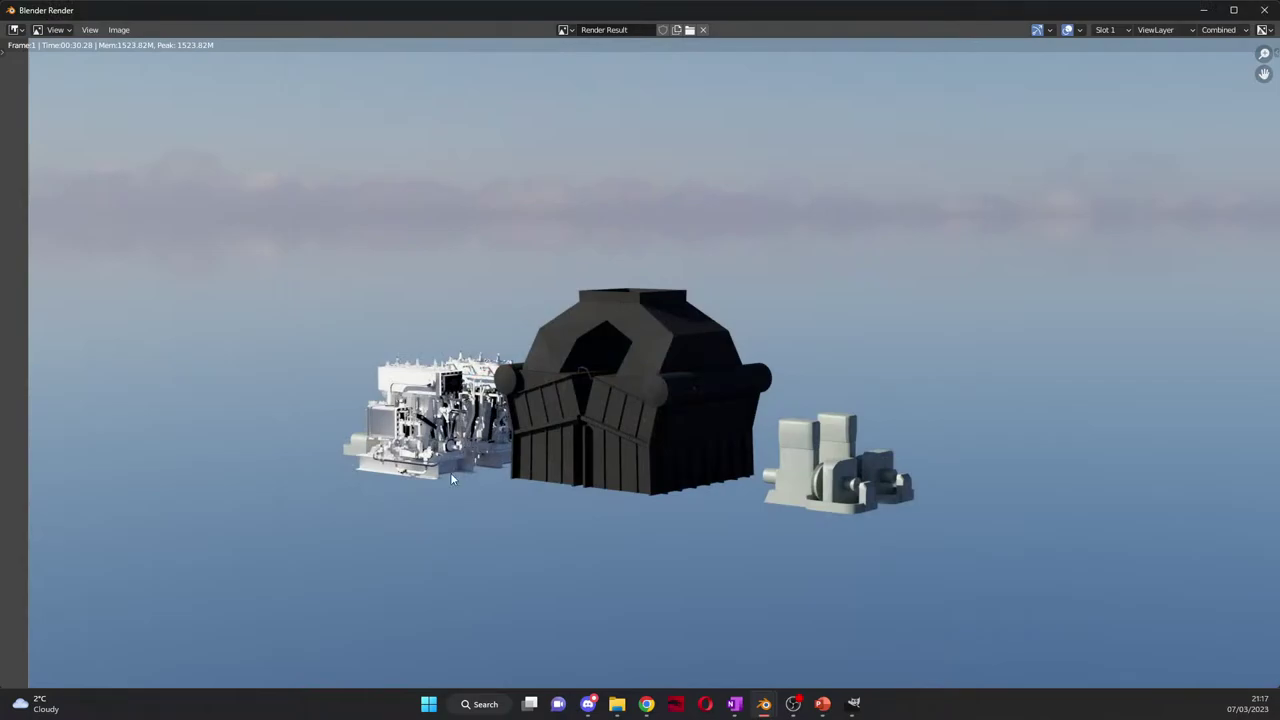
left_click(1265, 10)
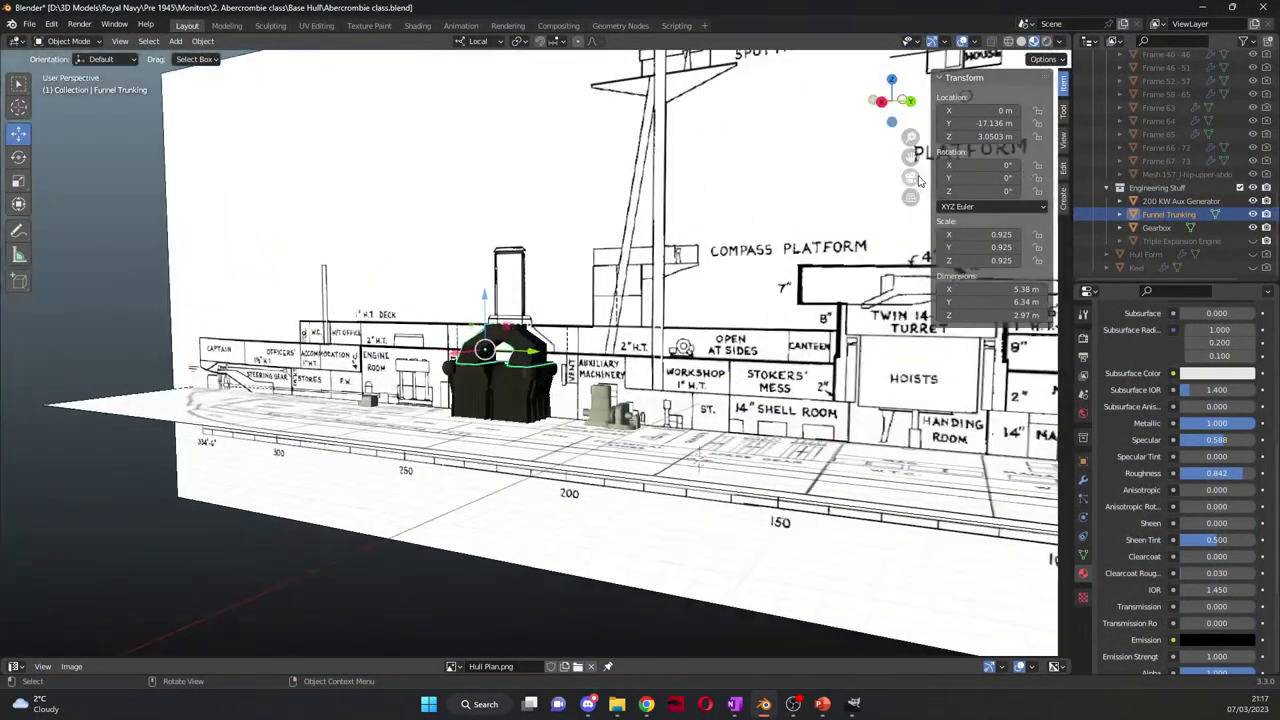
Step: Unhide the Triple Expansion Engine in the Engineering Stuff collection and select it
scroll(780, 228, "up", 6)
middle_click_drag(645, 238, 799, 229)
left_click_drag(910, 158, 1020, 158)
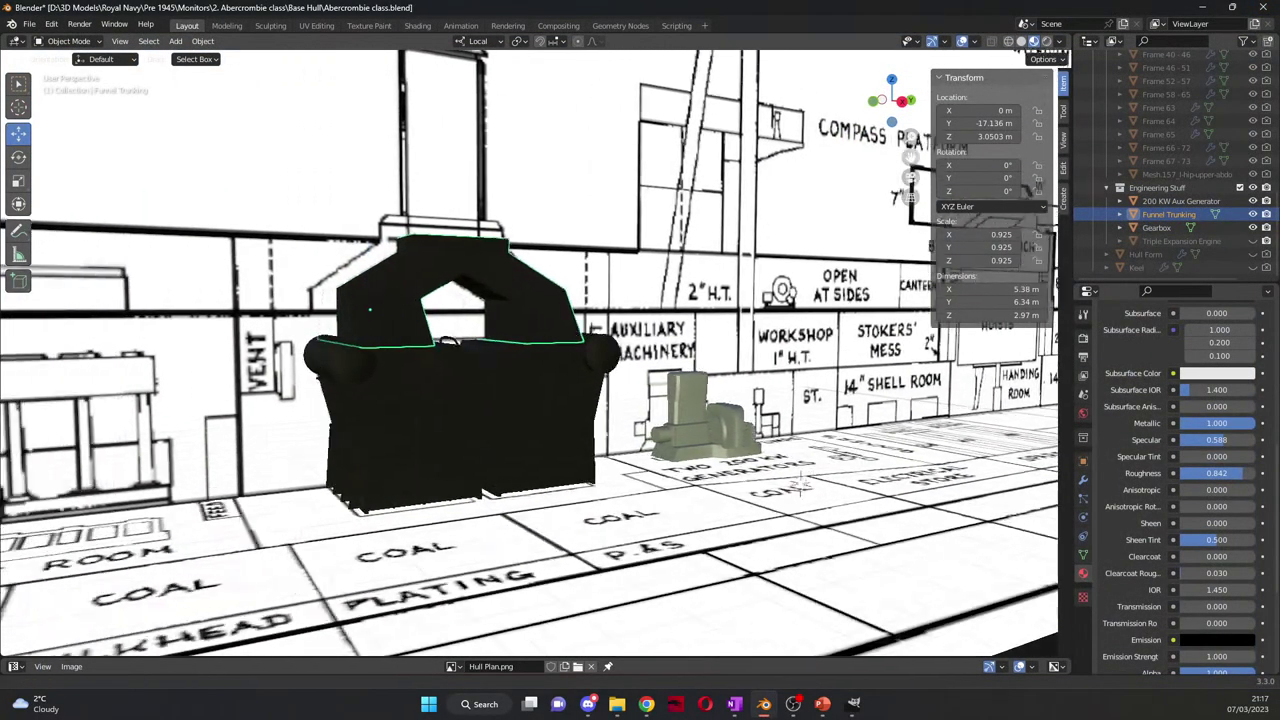
middle_click_drag(800, 487, 950, 400)
left_click(1253, 241)
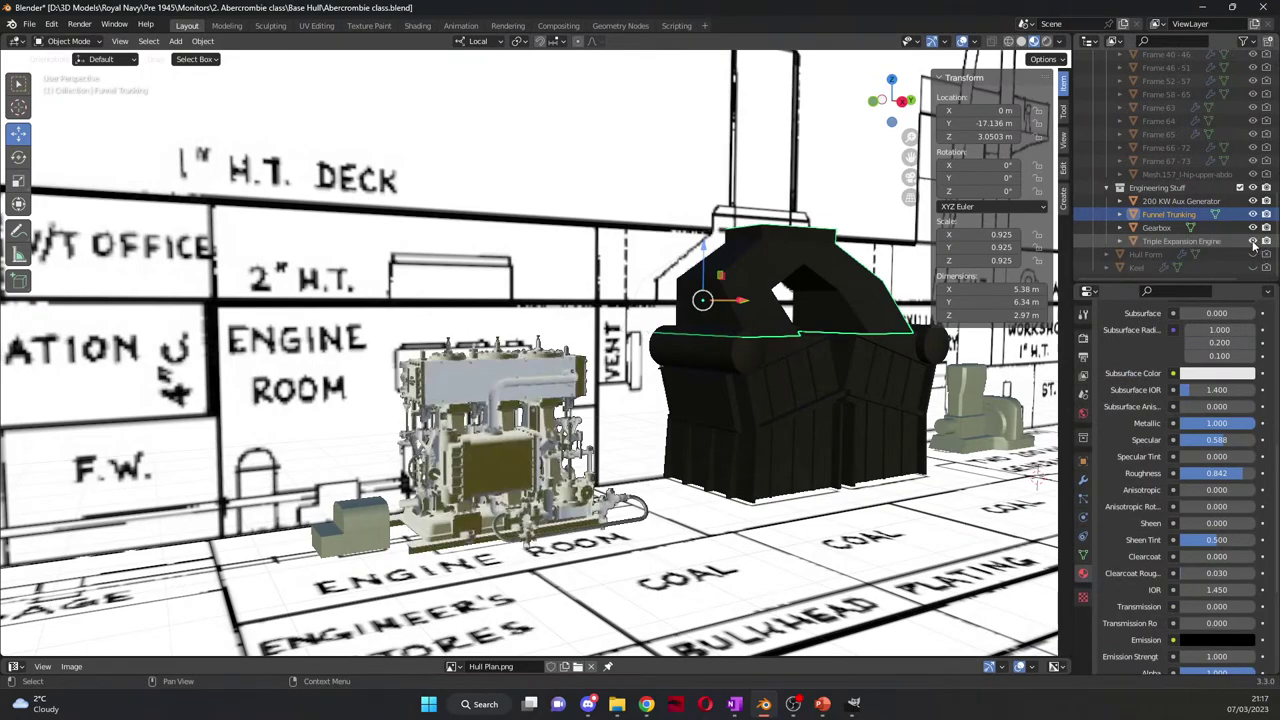
middle_click_drag(400, 542, 372, 559)
scroll(372, 559, "up", 4)
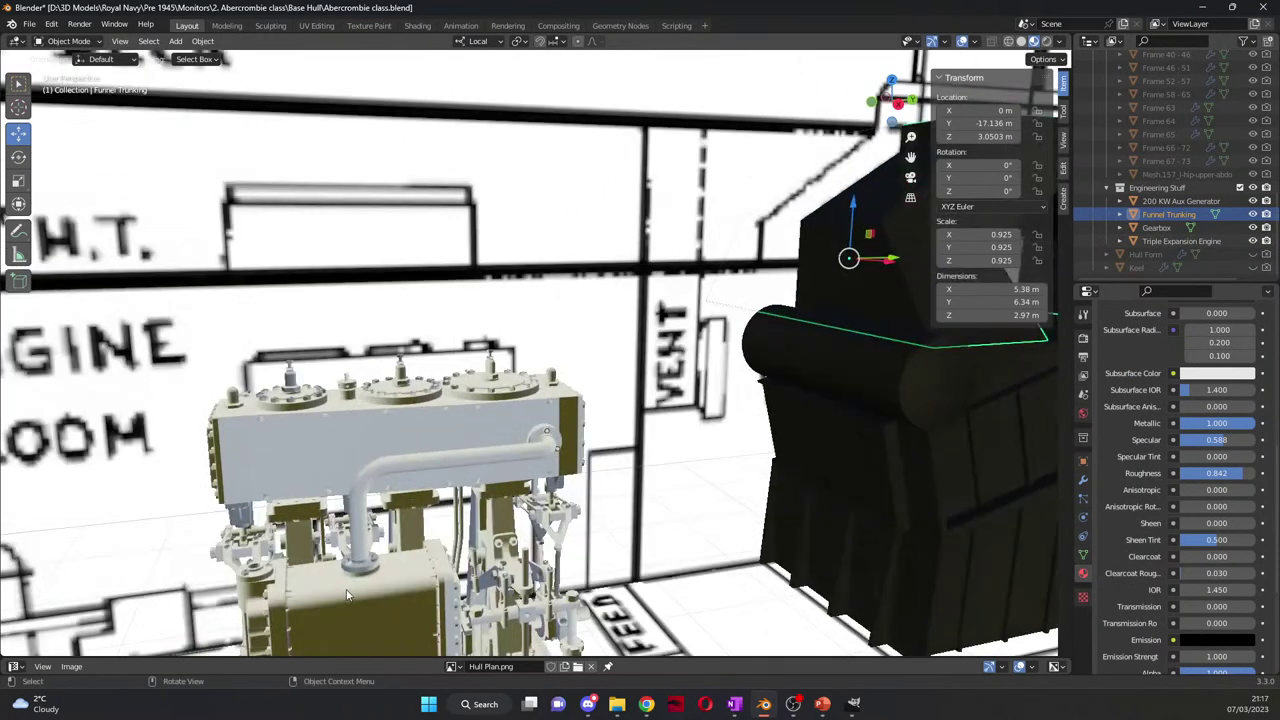
left_click(347, 596)
Step: Remove the wire_051051051 material slot from the Triple Expansion Engine
scroll(1149, 463, "up", 6)
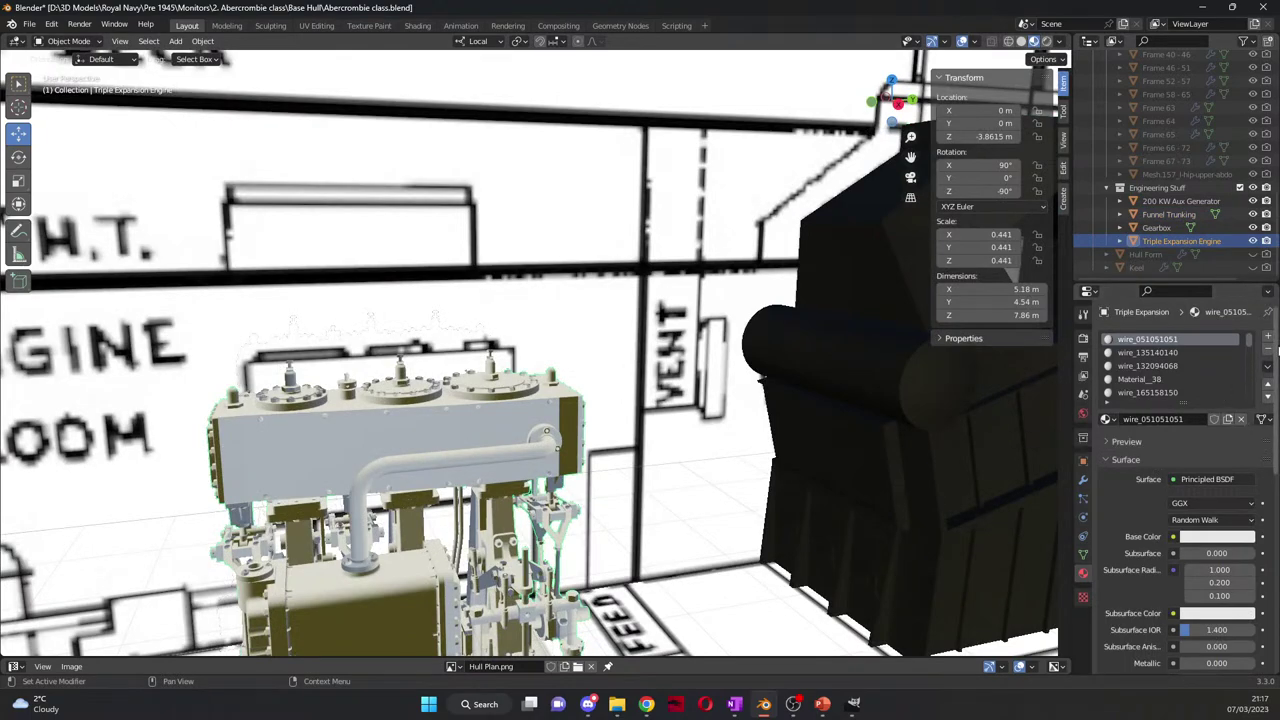
scroll(1150, 347, "down", 1)
double_click(1148, 340)
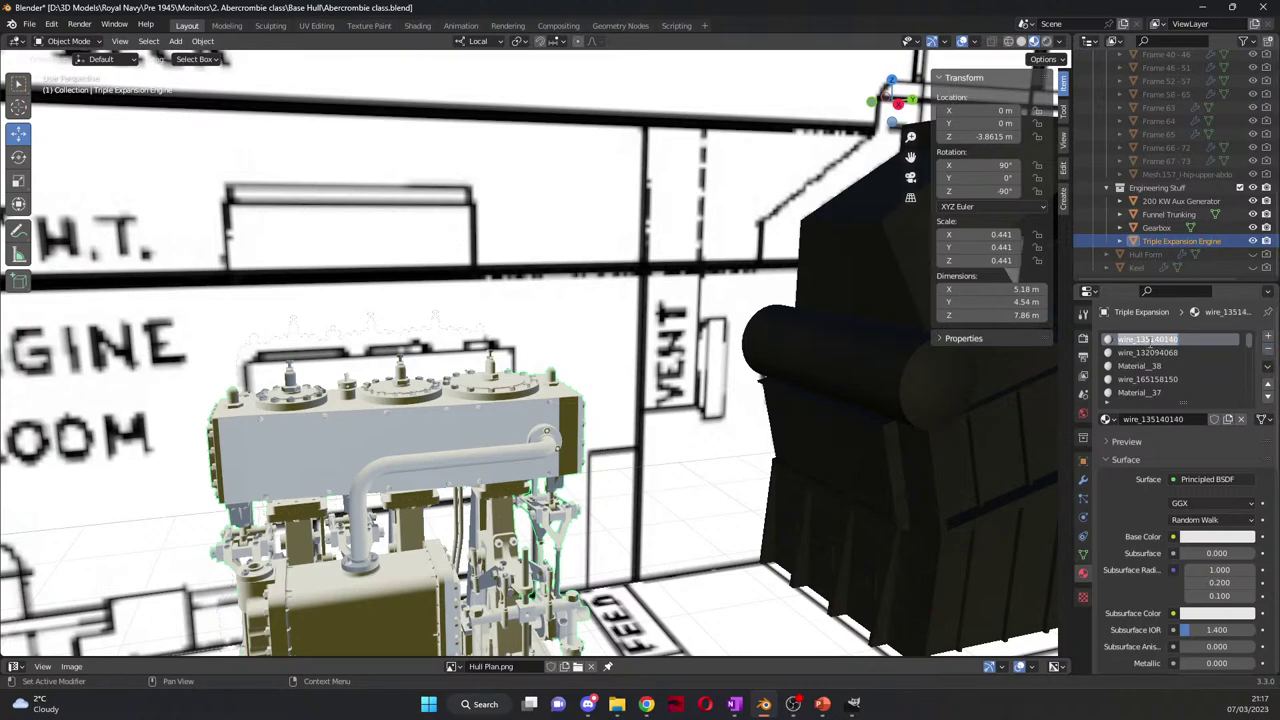
left_click(686, 591)
middle_click_drag(641, 575, 700, 500)
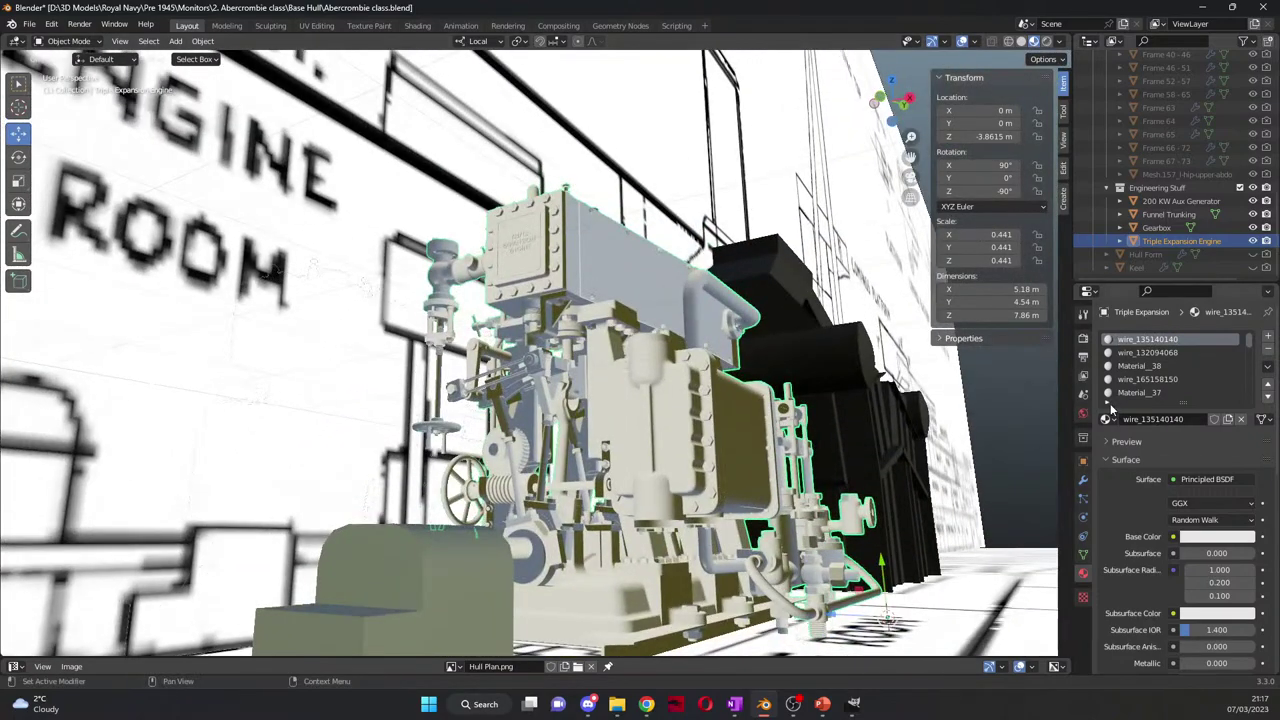
Step: Set the base colour of the engine's Material__101 to black
scroll(1149, 391, "down", 5)
scroll(1149, 391, "down", 3)
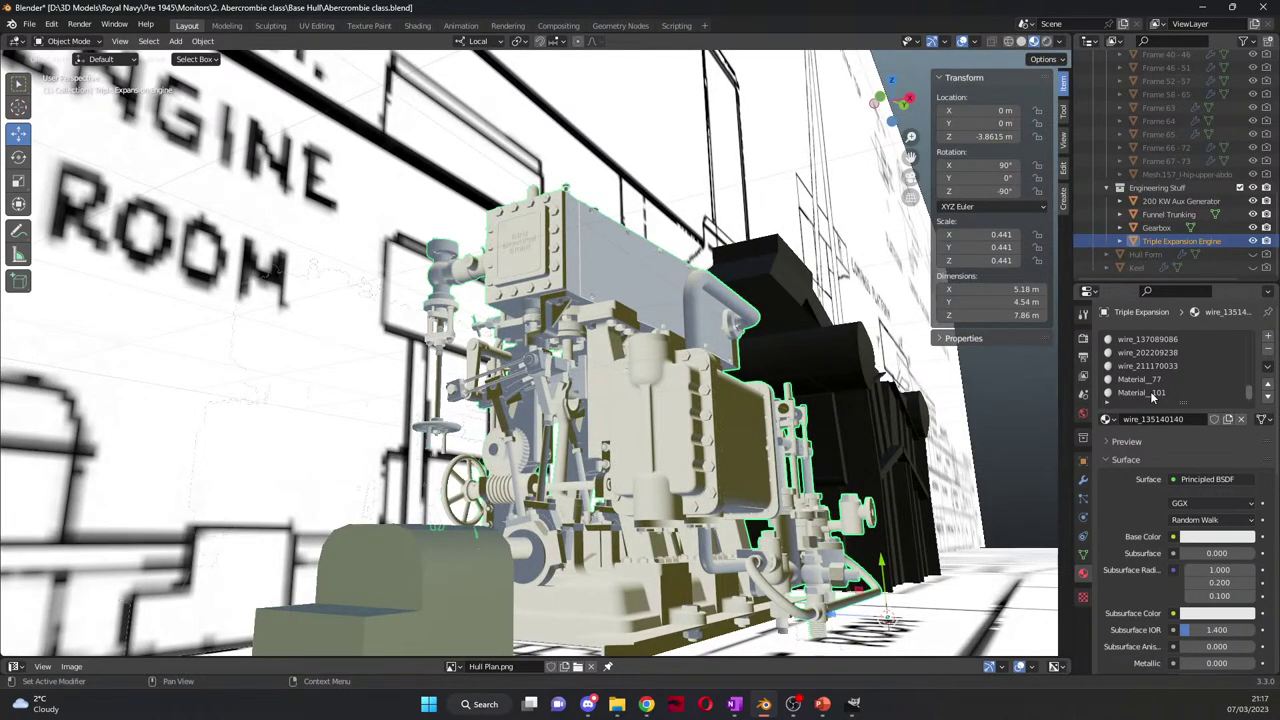
left_click(1150, 380)
left_click(1150, 393)
double_click(1150, 393)
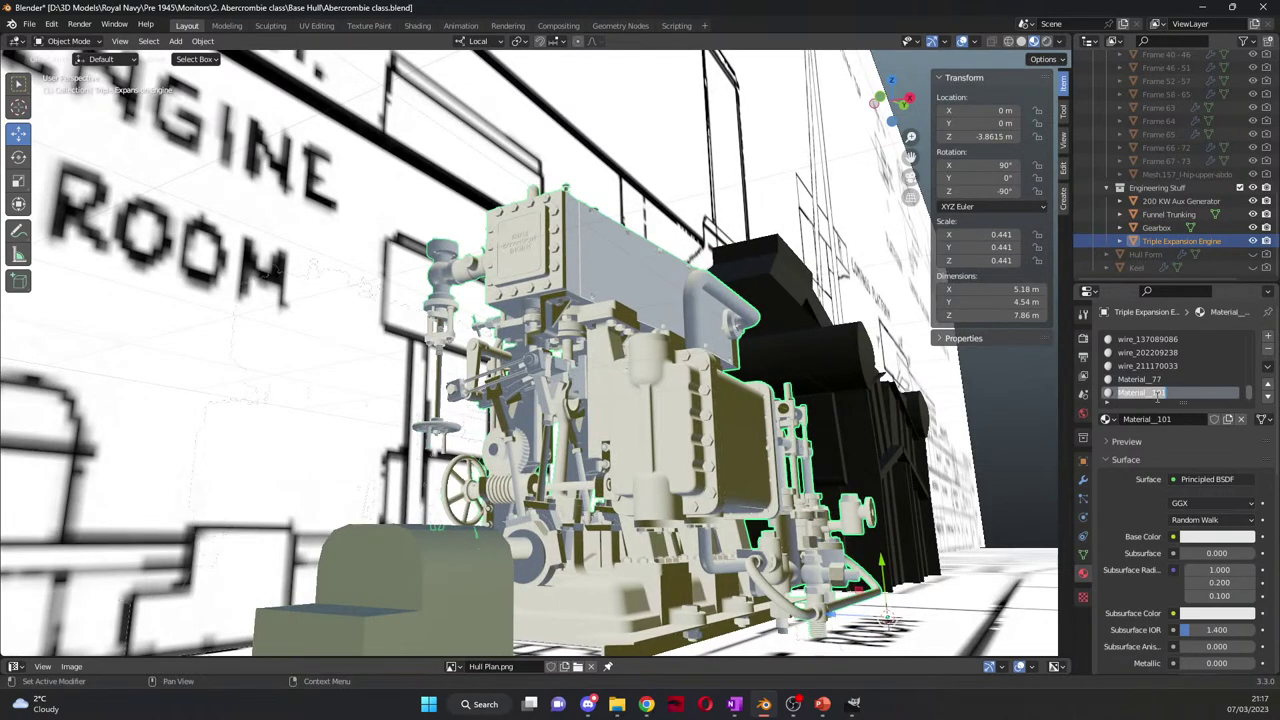
left_click(1217, 537)
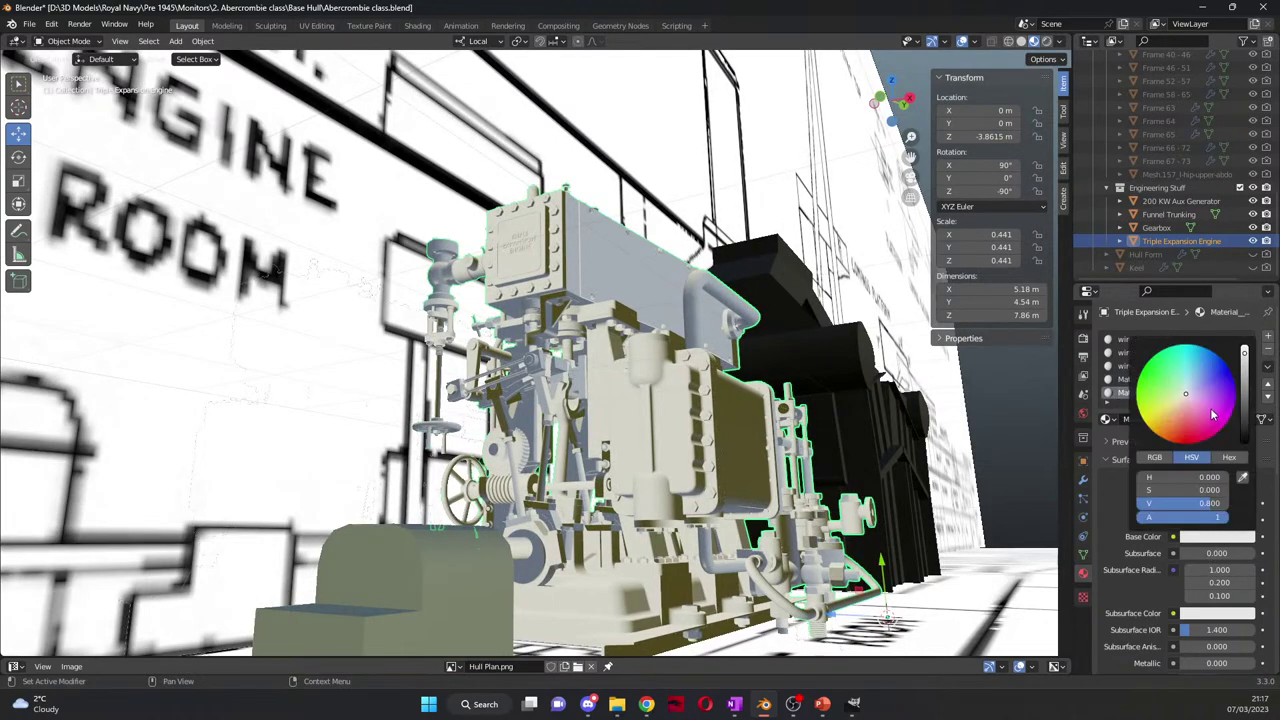
left_click(1245, 407)
middle_click_drag(780, 470, 828, 464)
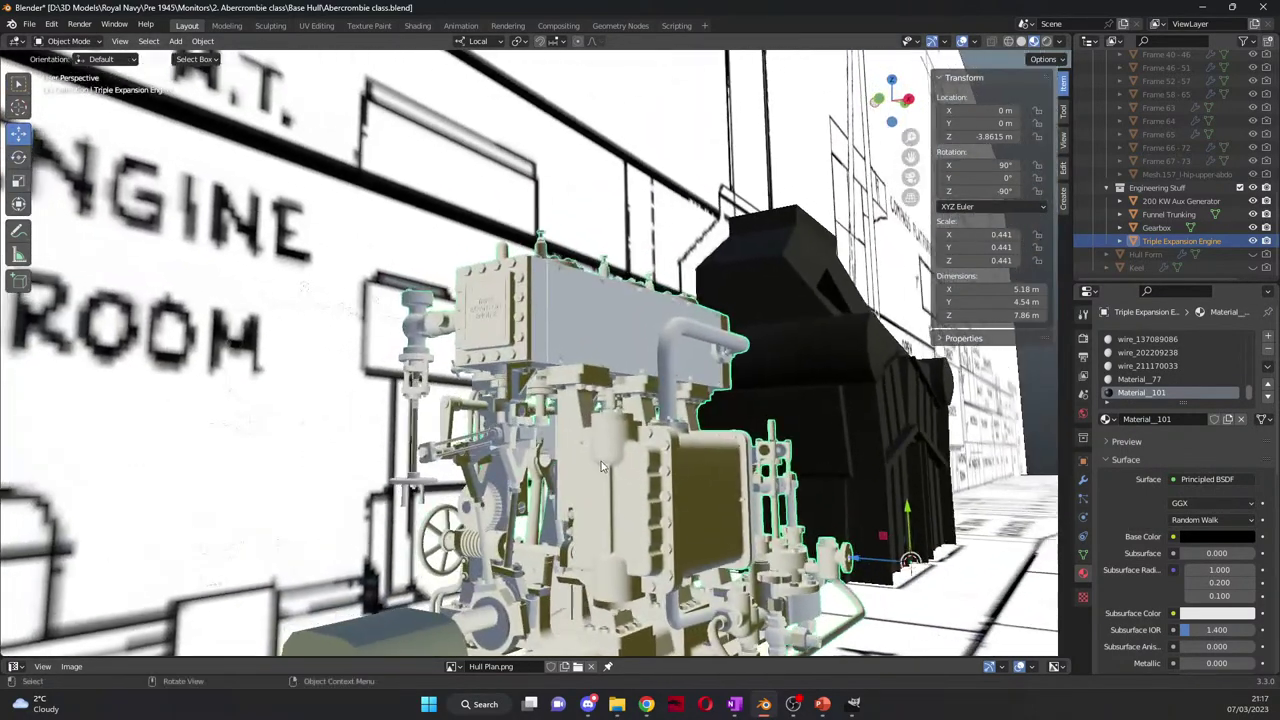
Step: Set the base colour of the engine's Material__77 to magenta and inspect the engine for coloured parts
left_click(1150, 380)
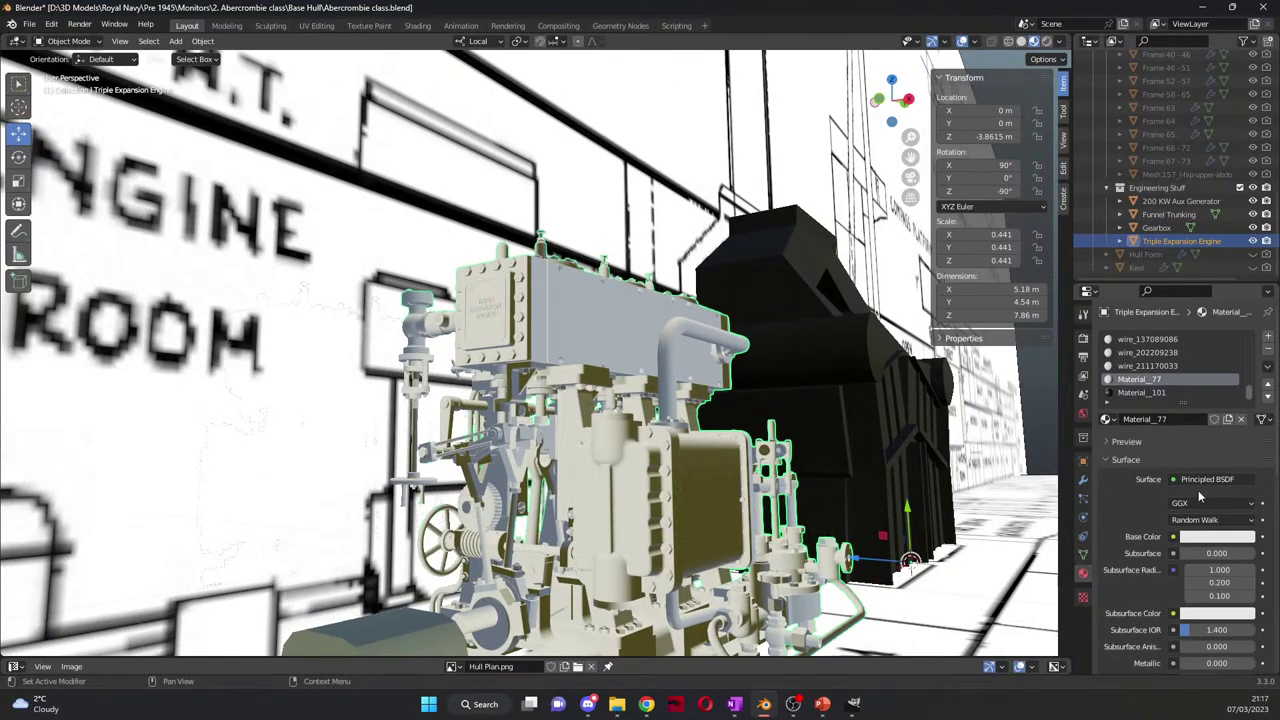
left_click(1219, 540)
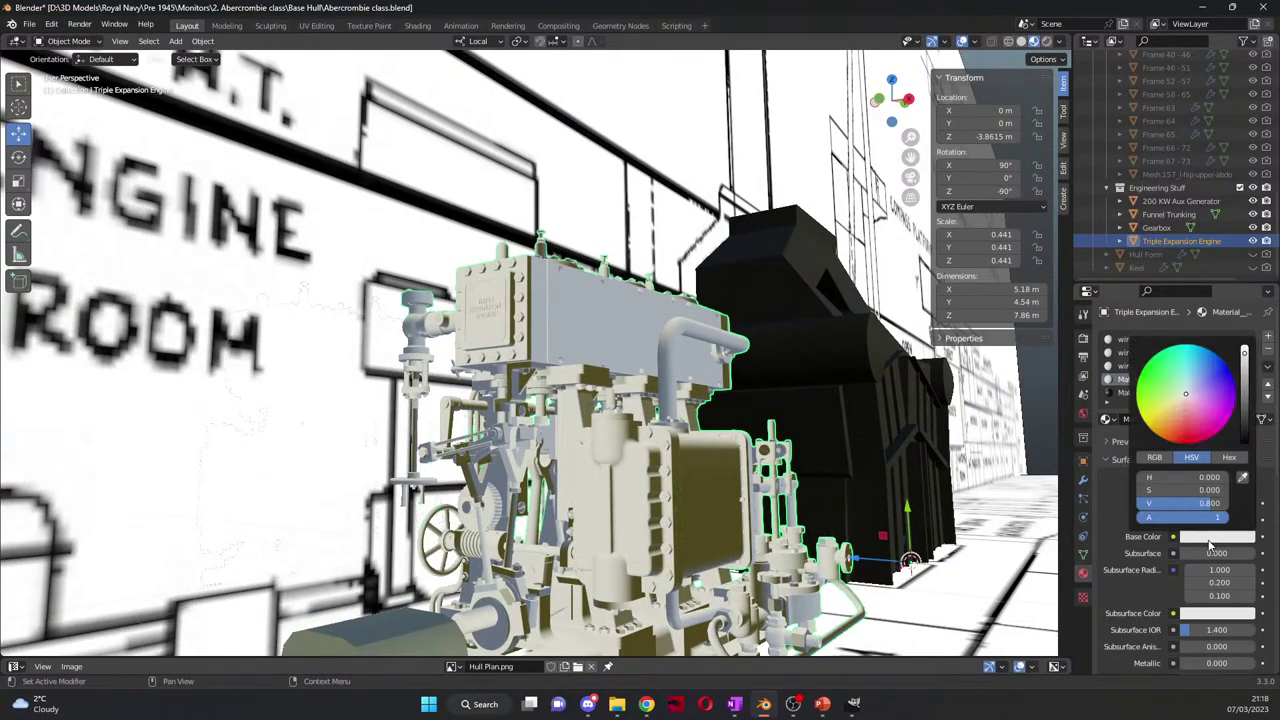
left_click_drag(1176, 409, 1228, 420)
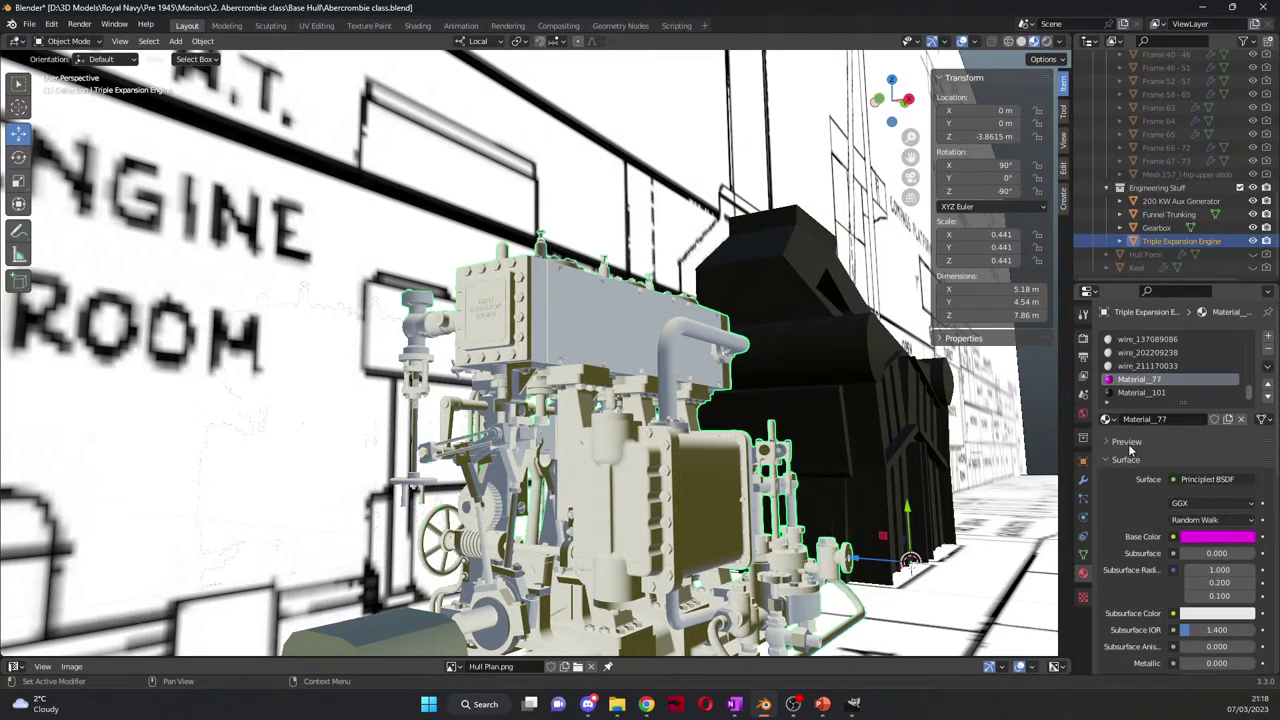
left_click(1166, 367)
middle_click_drag(790, 455, 713, 515)
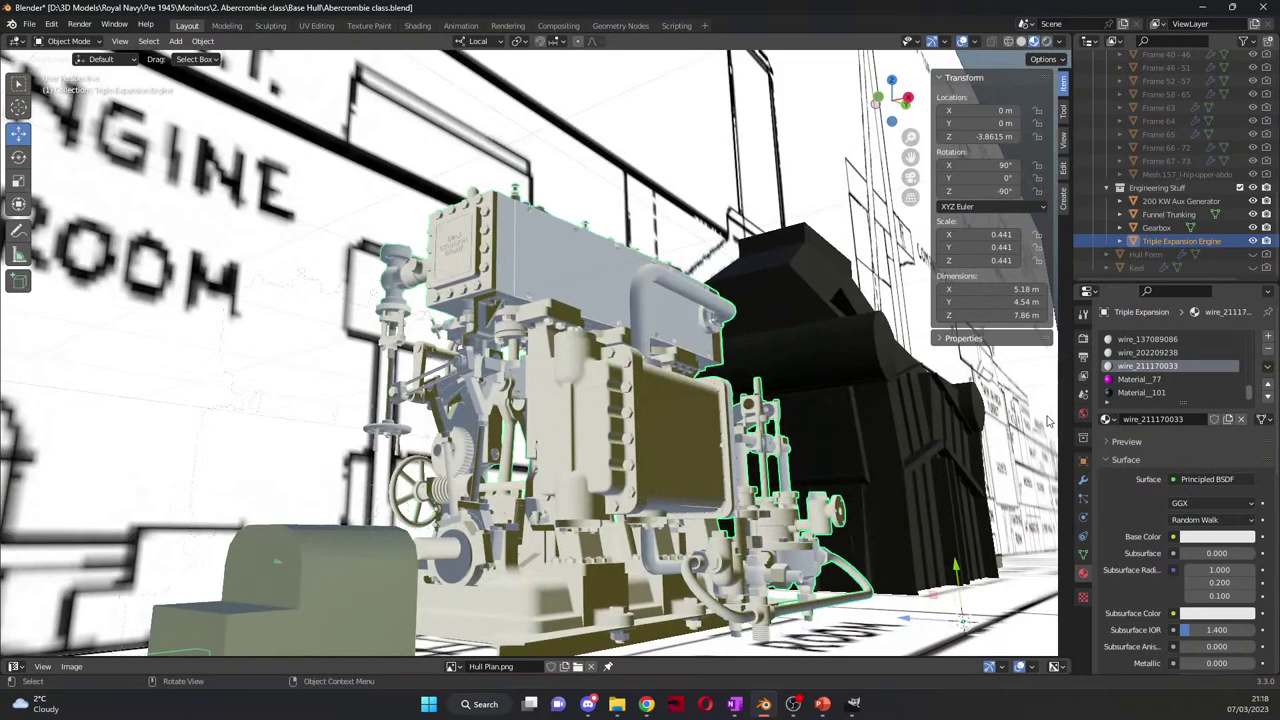
Step: Remove the Material__77 slot from the Triple Expansion Engine
left_click(1150, 380)
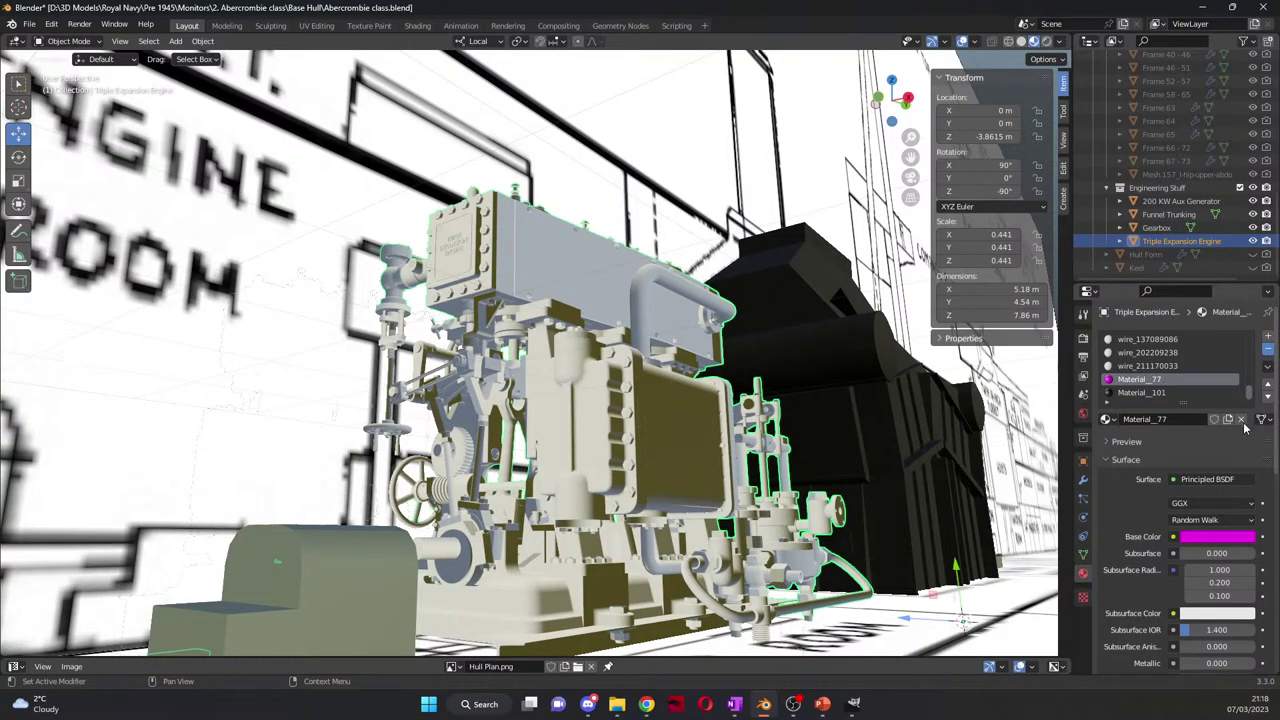
left_click(692, 476)
middle_click_drag(692, 476, 544, 490)
middle_click_drag(549, 473, 523, 454)
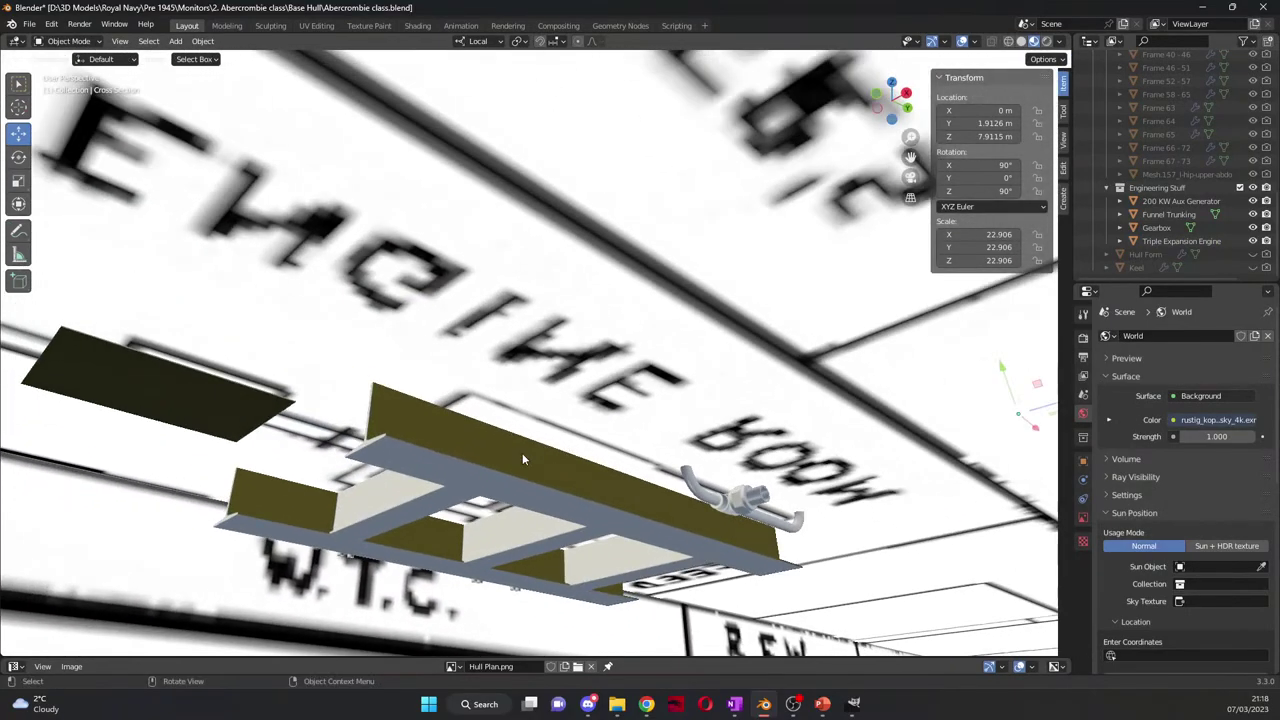
Step: Select a bedplate side face on the Triple Expansion Engine in Edit Mode and set its wire_135140140 material's base colour to bright purple
left_click(515, 463)
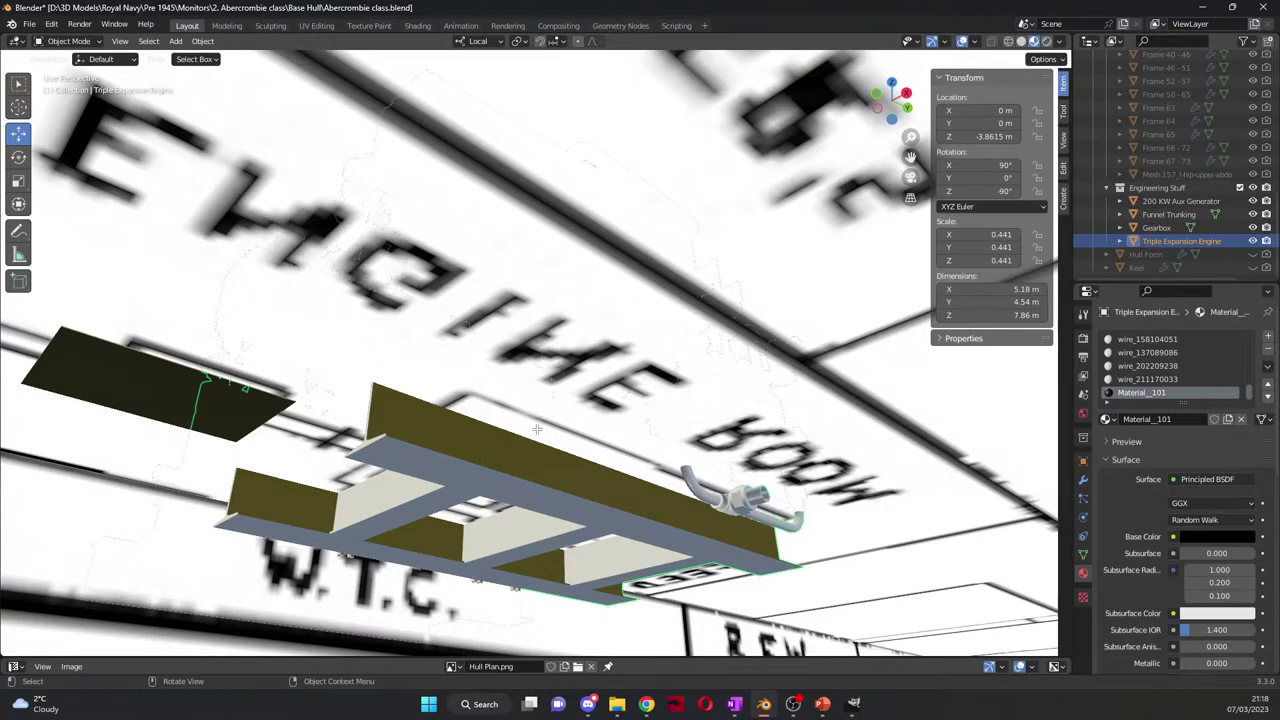
key("Tab")
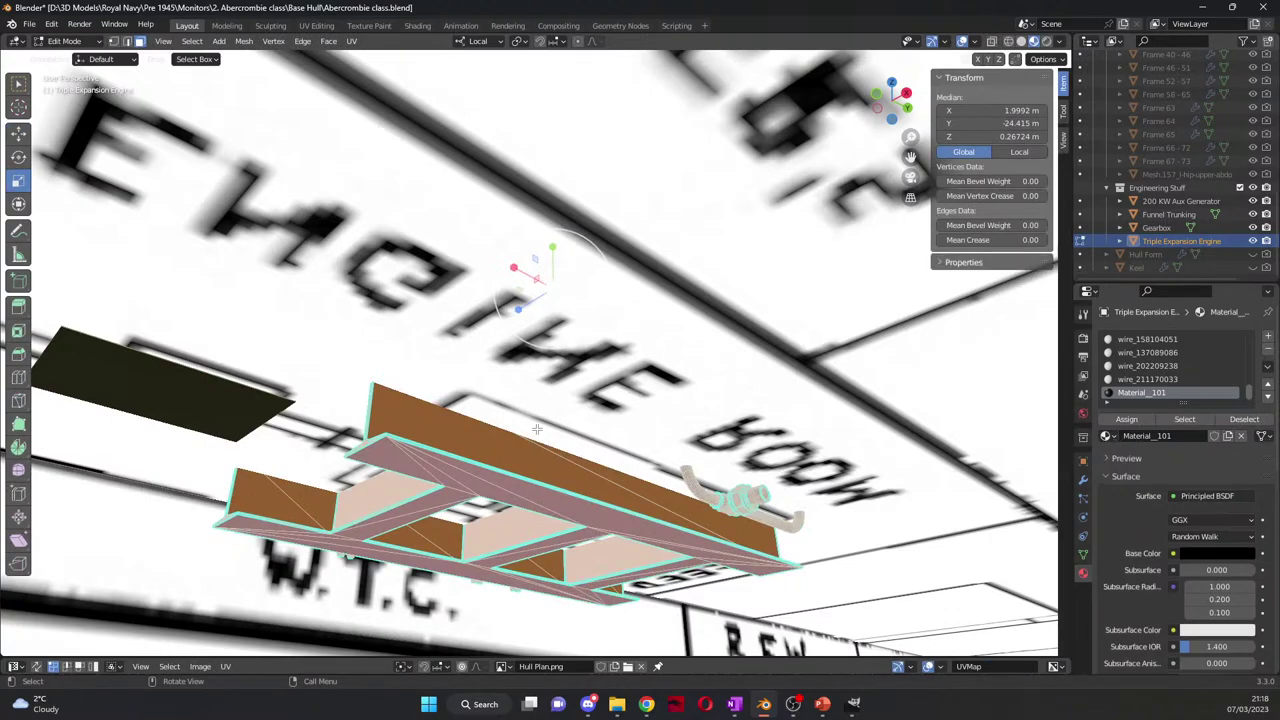
left_click(450, 441)
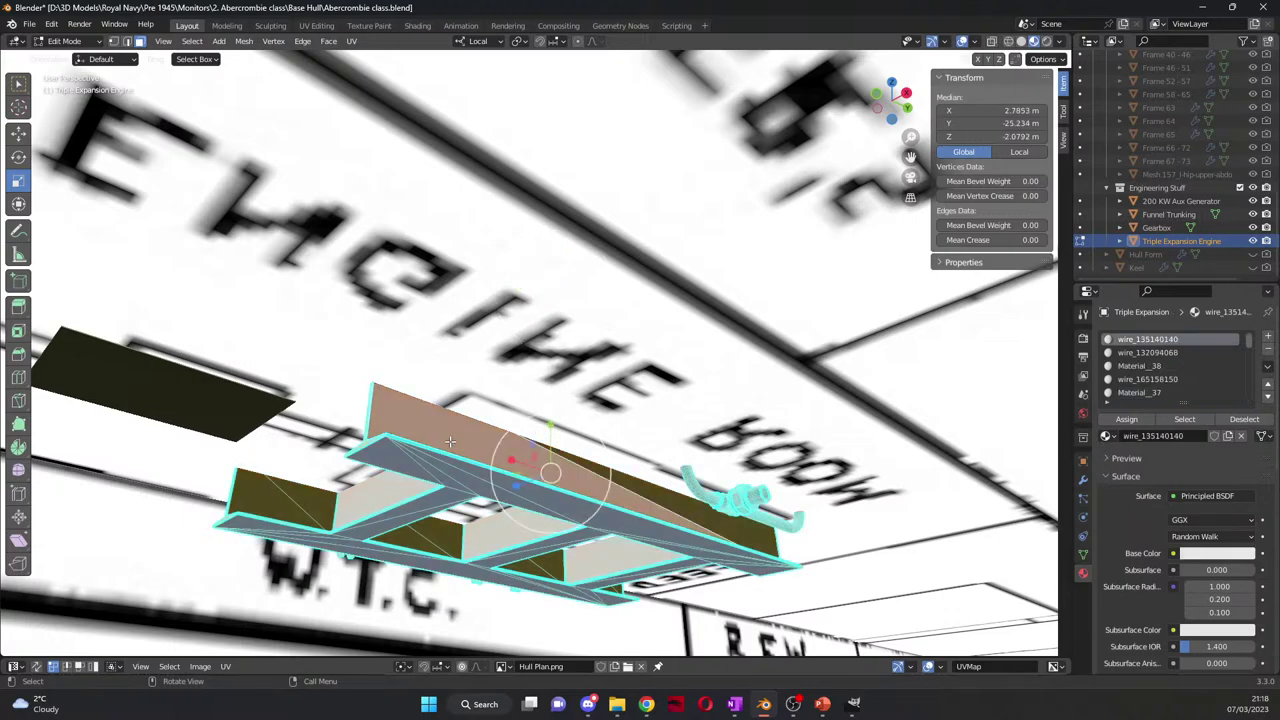
left_click(1210, 555)
left_click_drag(1211, 424, 1232, 430)
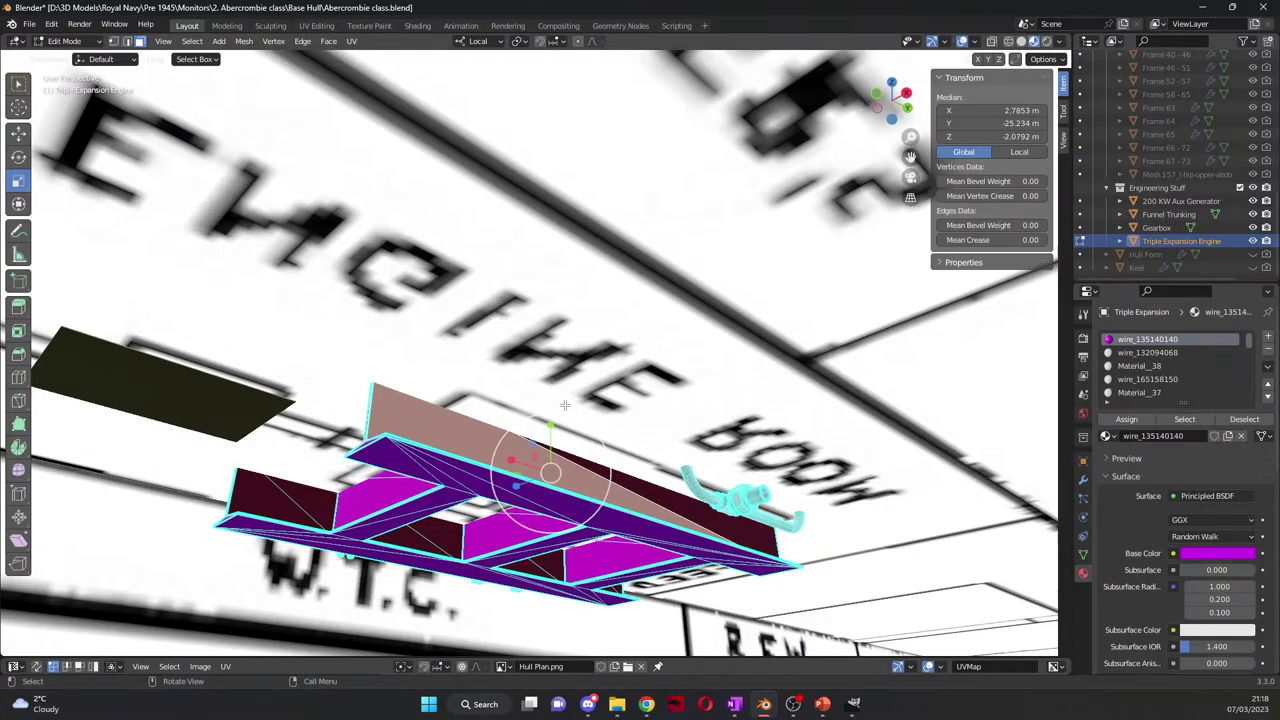
middle_click_drag(565, 405, 606, 387)
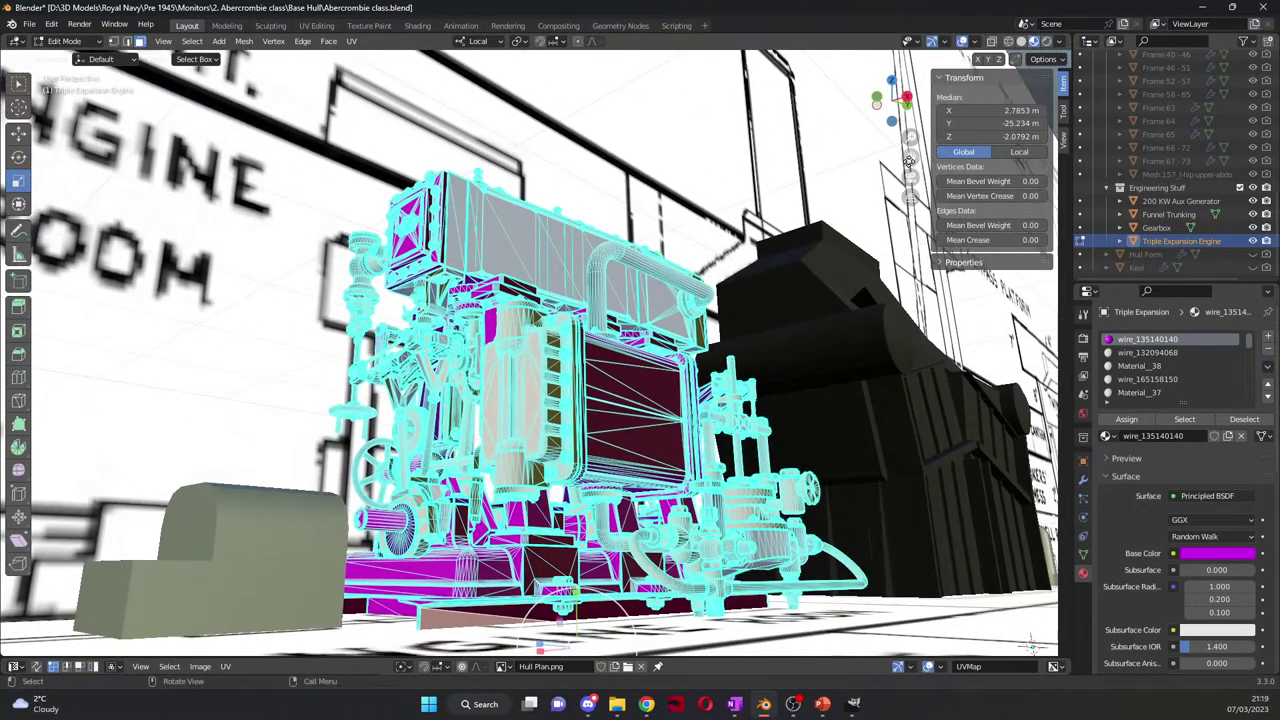
left_click_drag(910, 159, 907, 154)
middle_click_drag(560, 385, 521, 353)
middle_click_drag(922, 463, 908, 460)
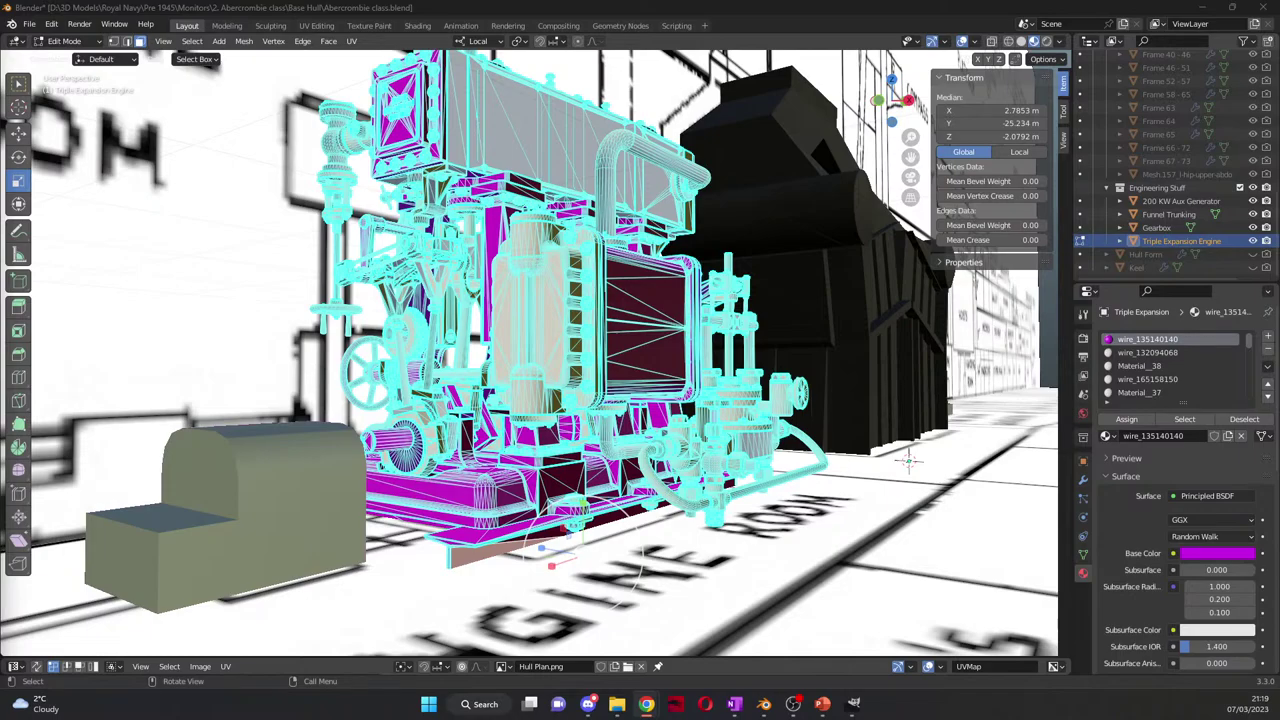
Step: Switch to the Base Hull folder in File Explorer and launch another application through Windows search
key("alt+Tab")
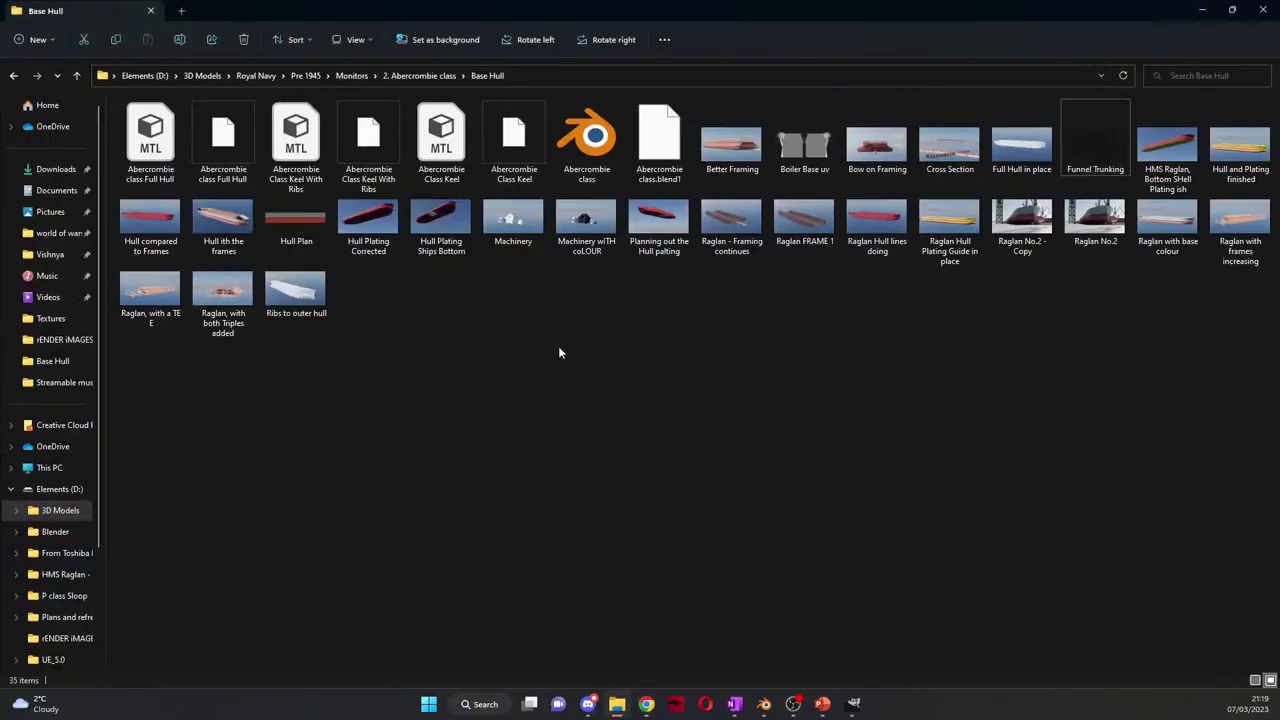
right_click(558, 346)
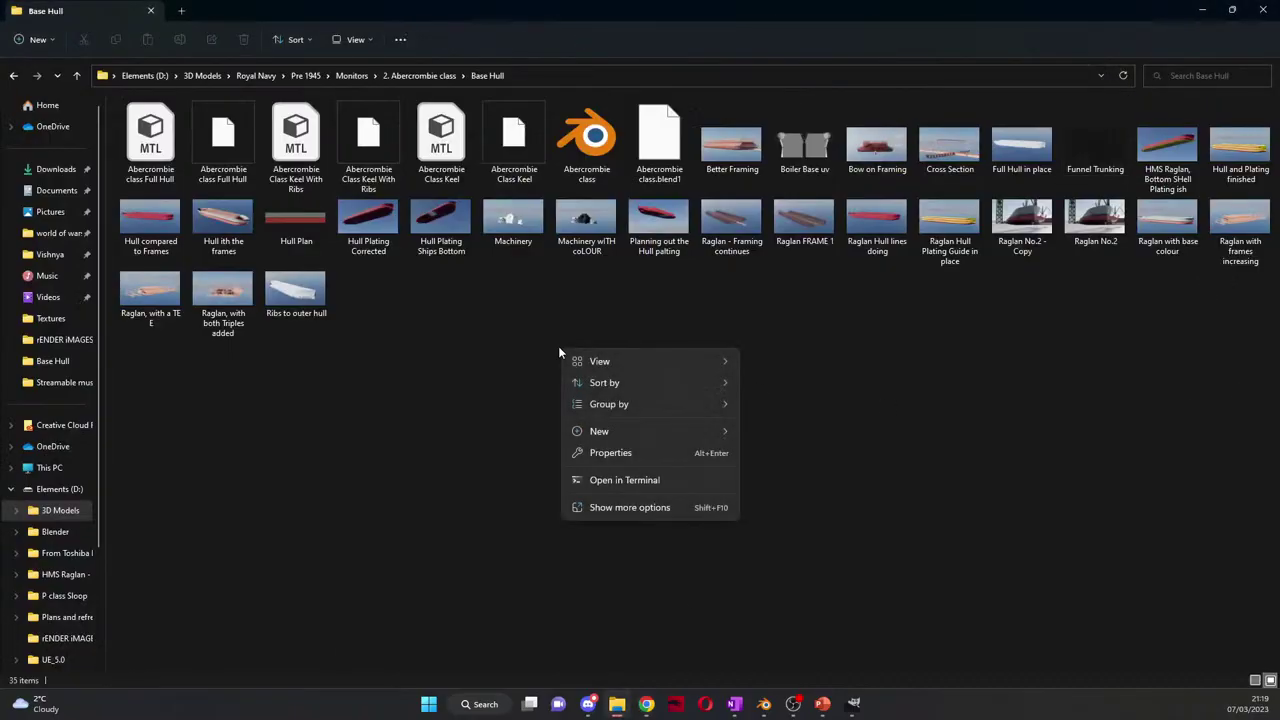
left_click(392, 404)
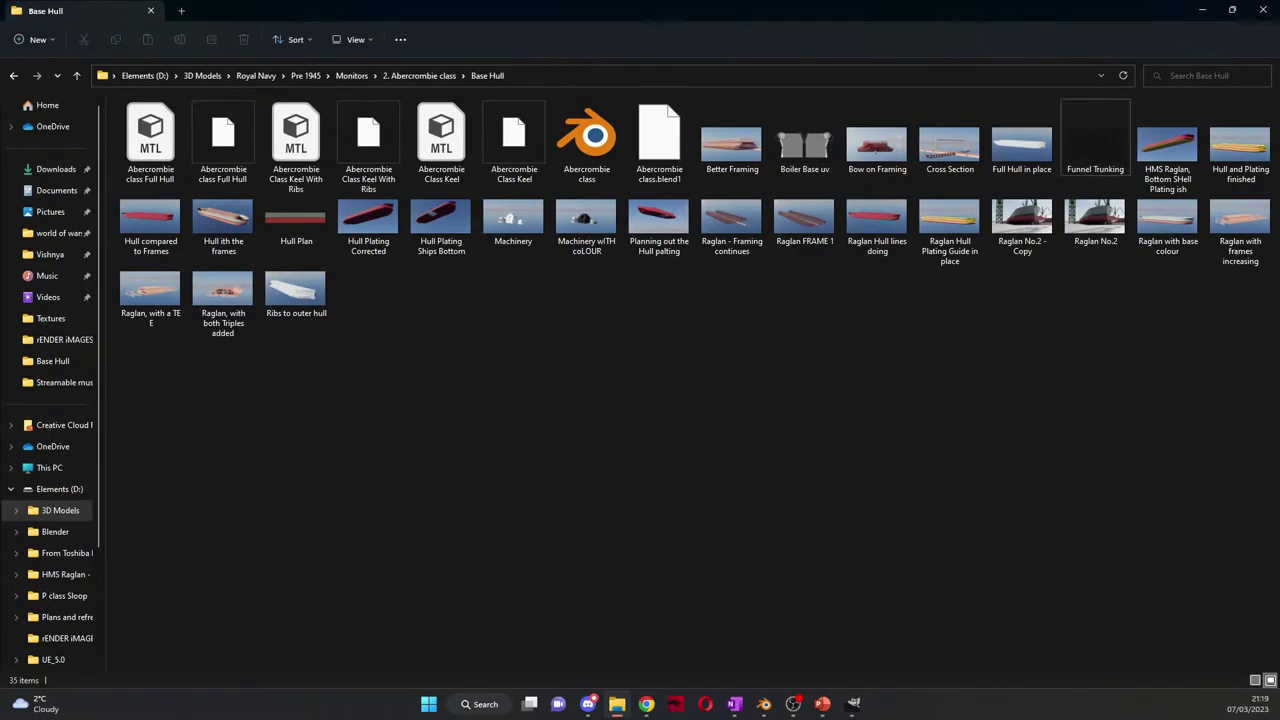
key("super")
key("super+s")
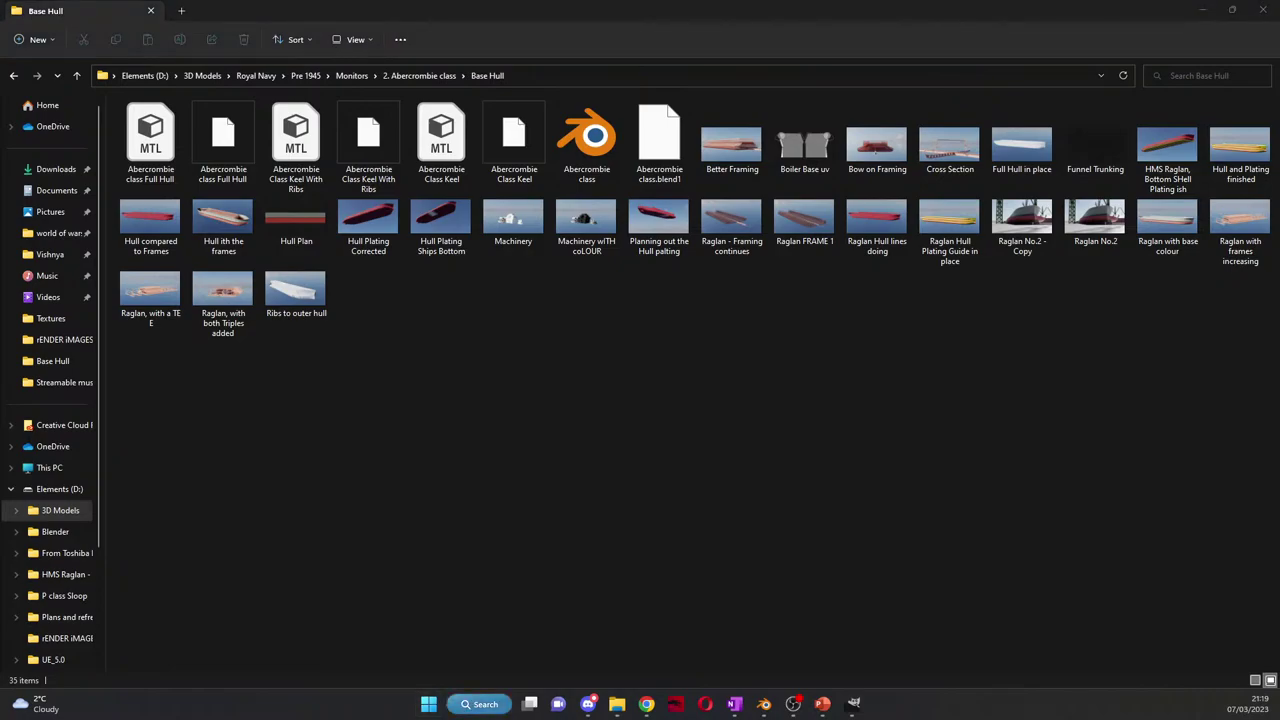
key("Return")
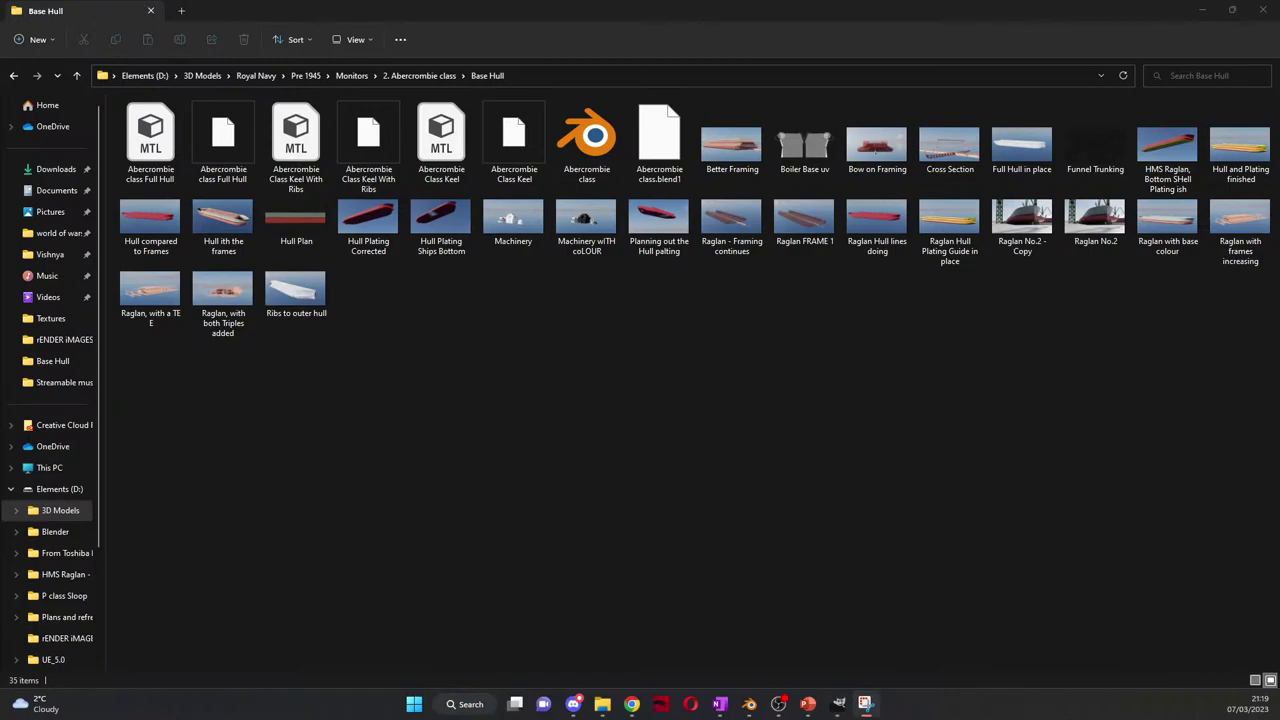
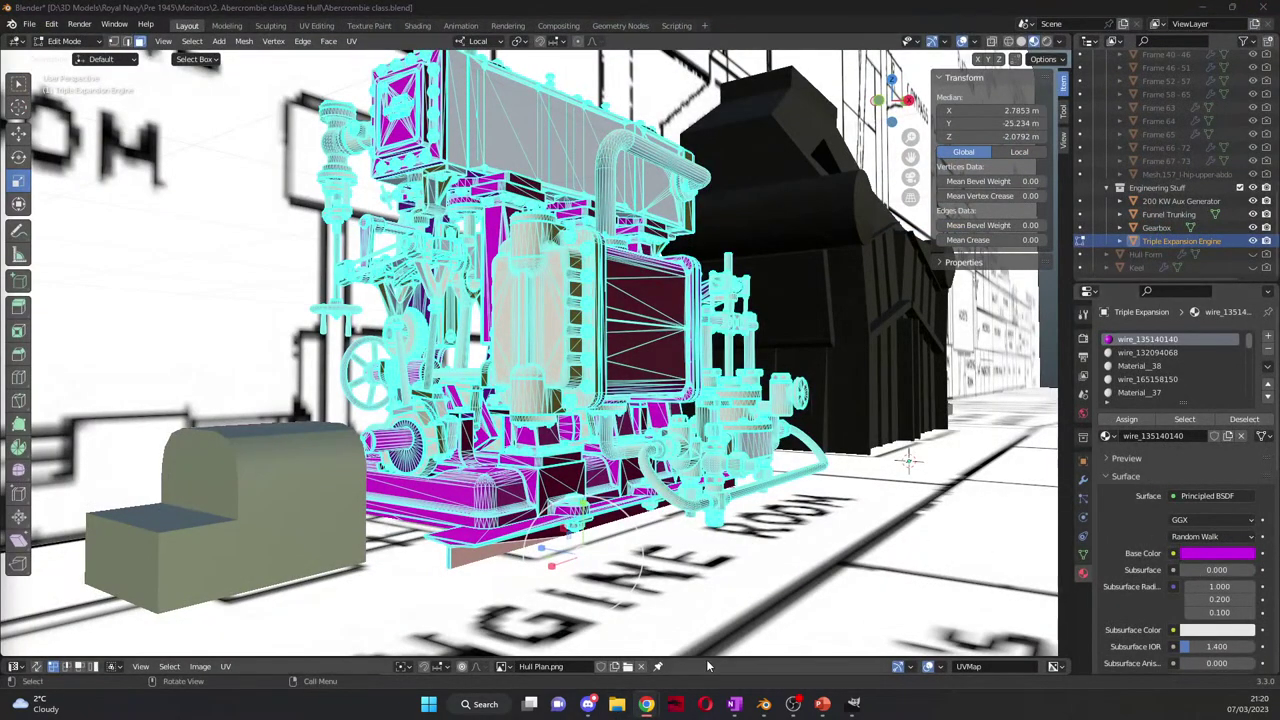
Step: Add an image texture to the base colour of material wire_135140140, loading Deck Green Colour.png from the Textures folder
left_click(1174, 553)
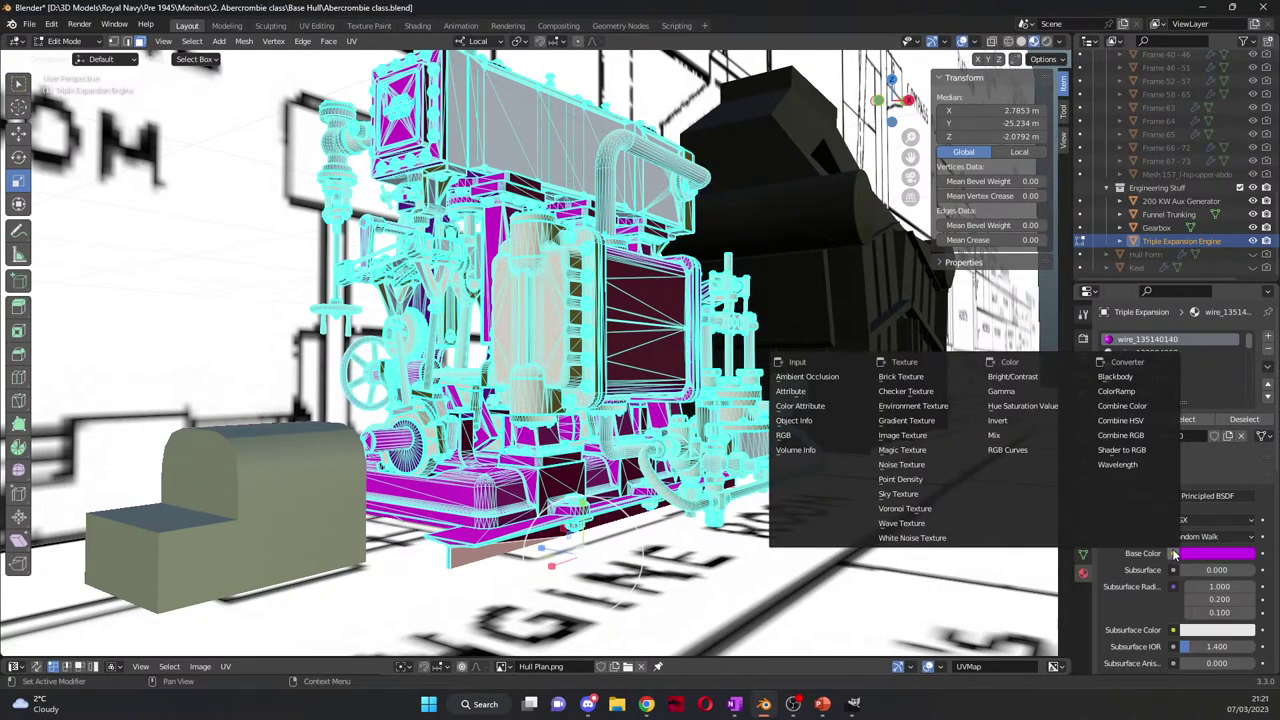
left_click(930, 437)
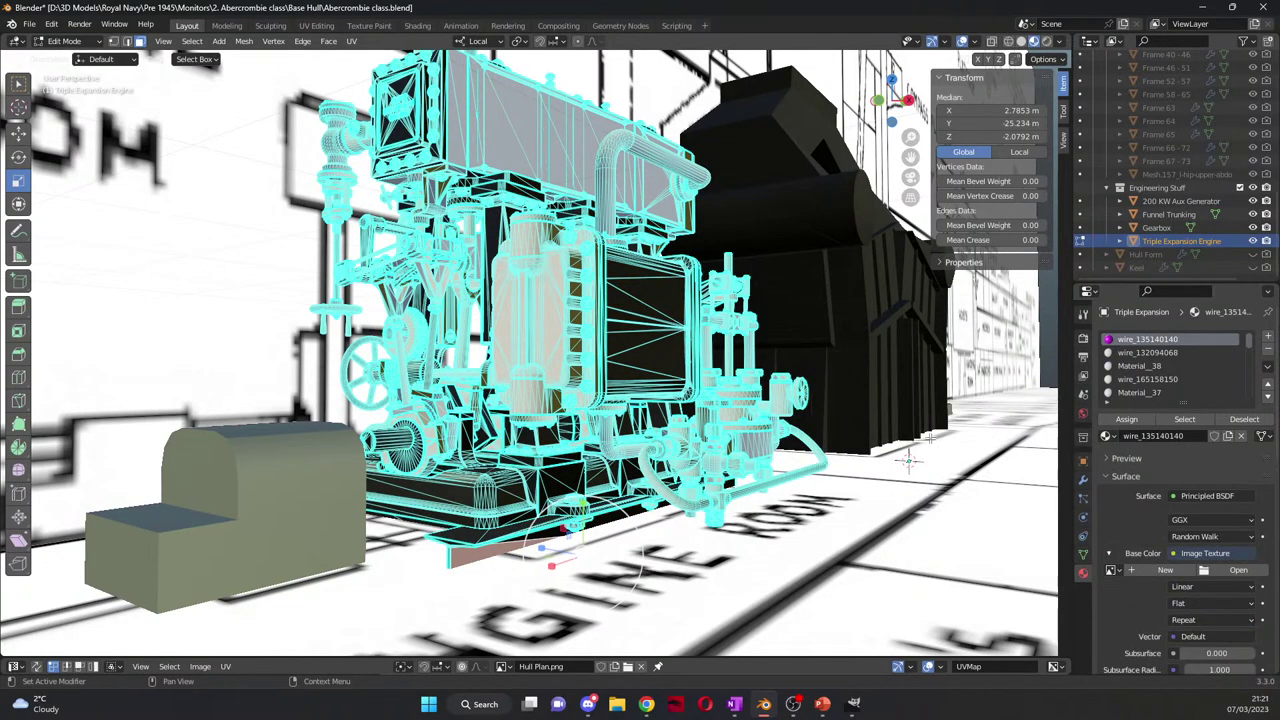
left_click(1113, 570)
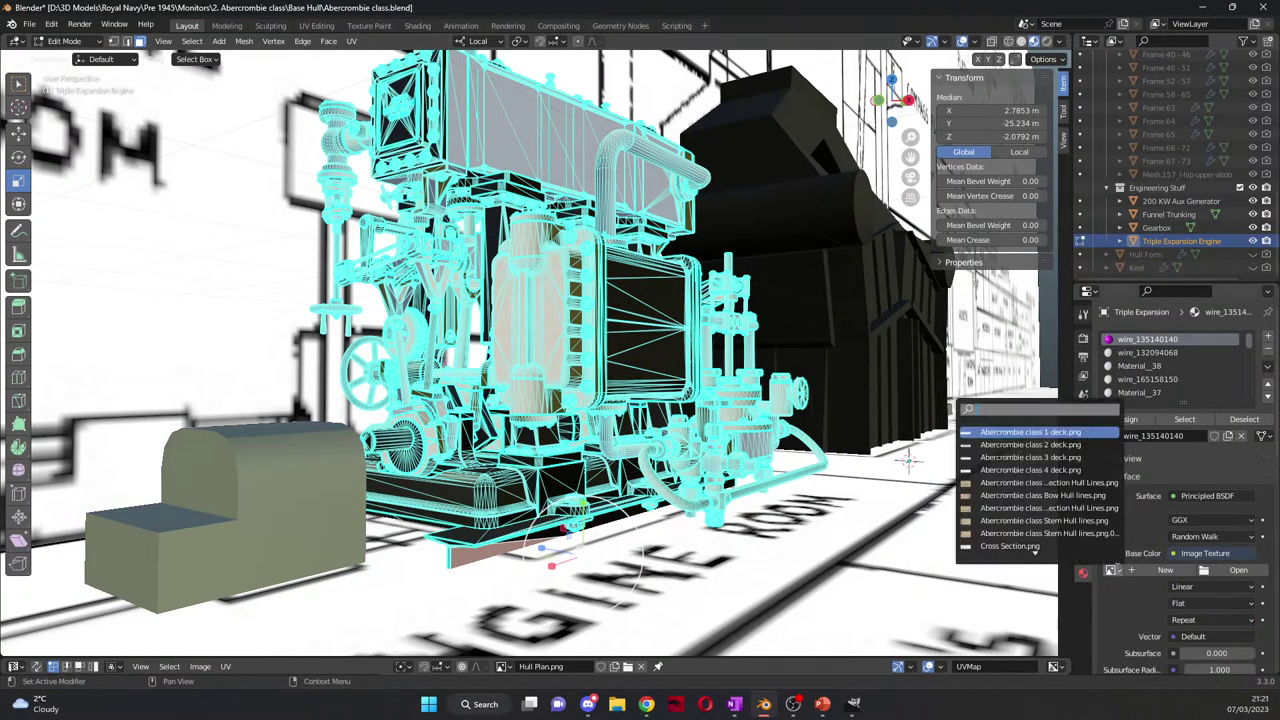
left_click(1236, 570)
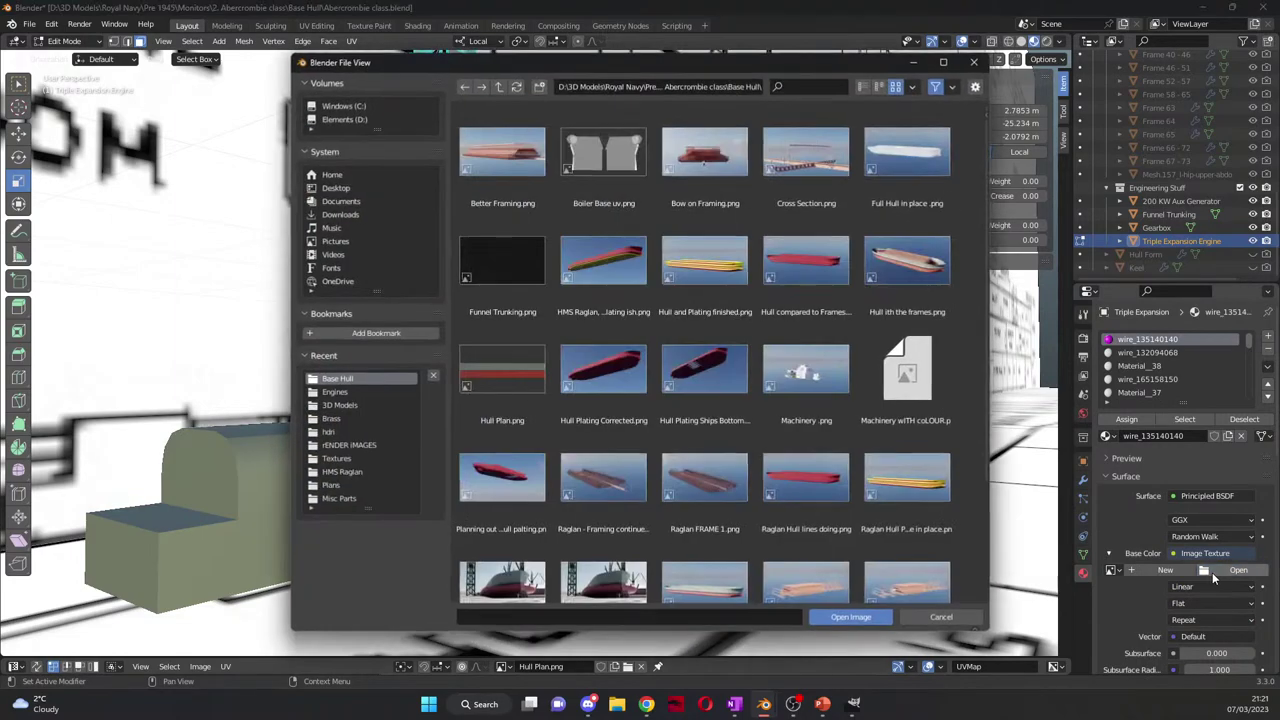
scroll(698, 395, "down", 3)
scroll(698, 395, "up", 3)
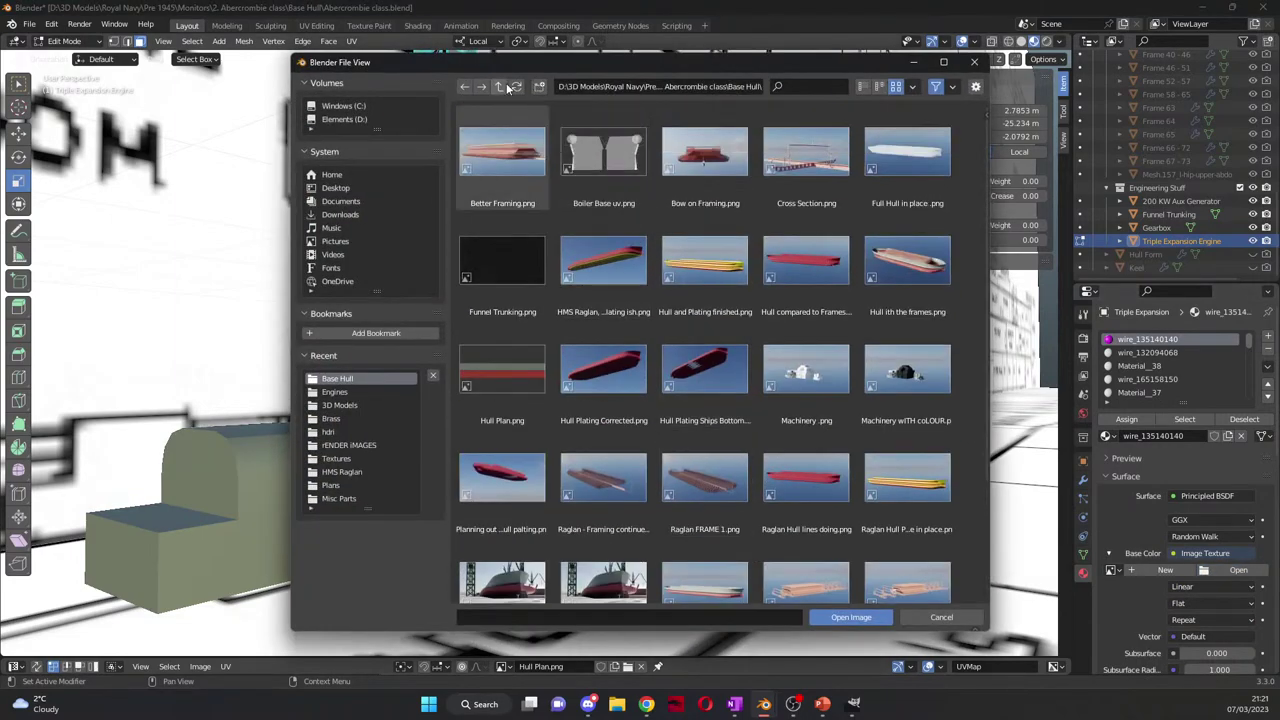
left_click(499, 86)
double_click(621, 285)
left_click(640, 200)
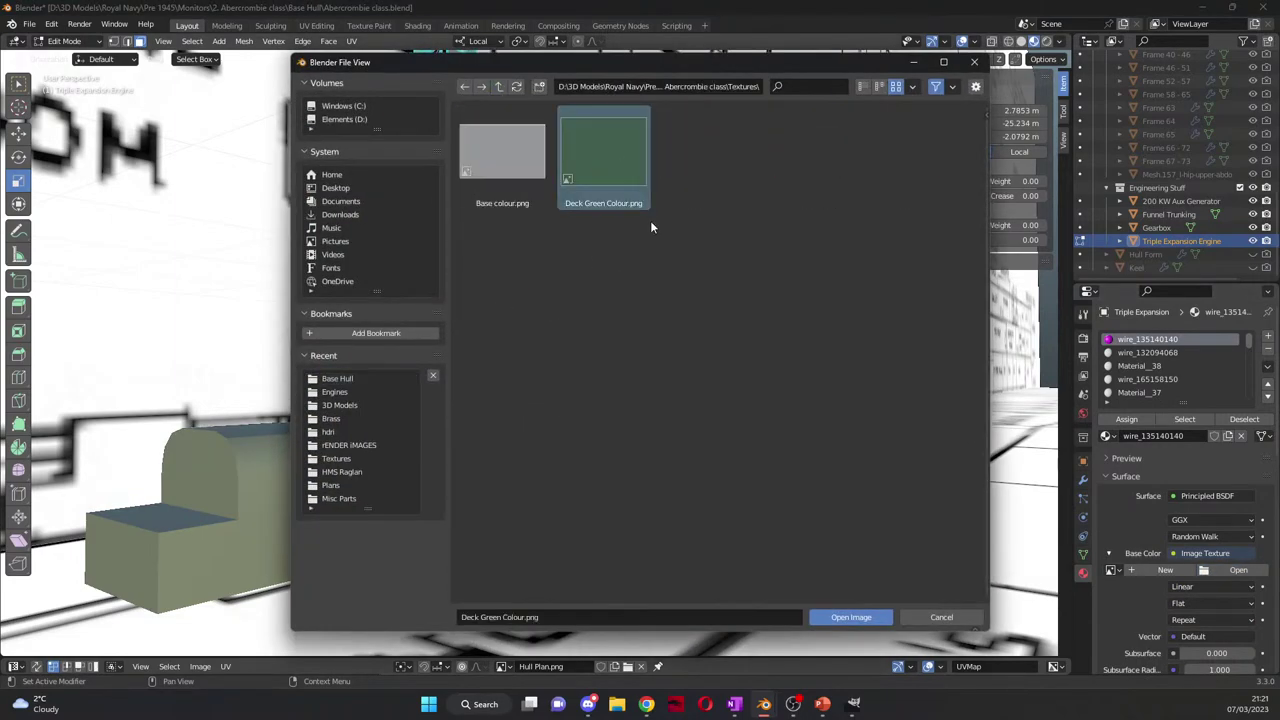
left_click(862, 620)
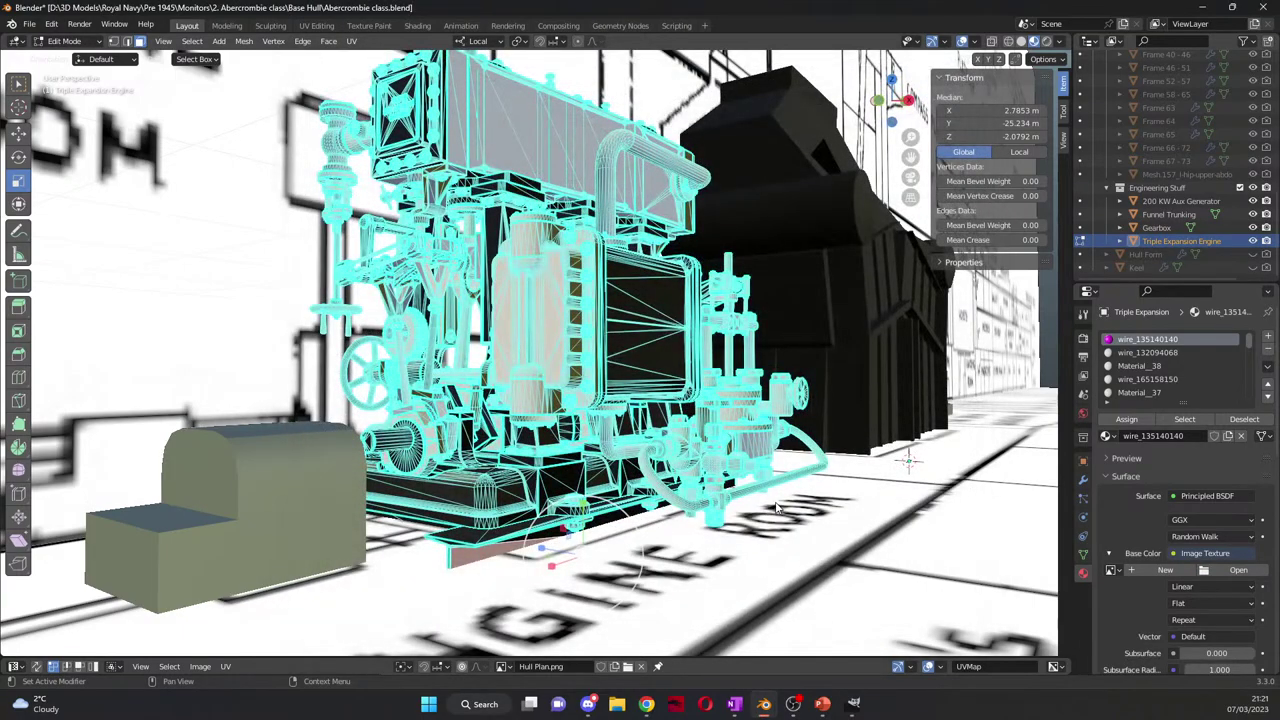
Step: Examine the recoloured engine in Object Mode from several angles, including the embossed lettering on the cylinder block's end cover
middle_click_drag(715, 491, 746, 489)
middle_click_drag(766, 425, 690, 498)
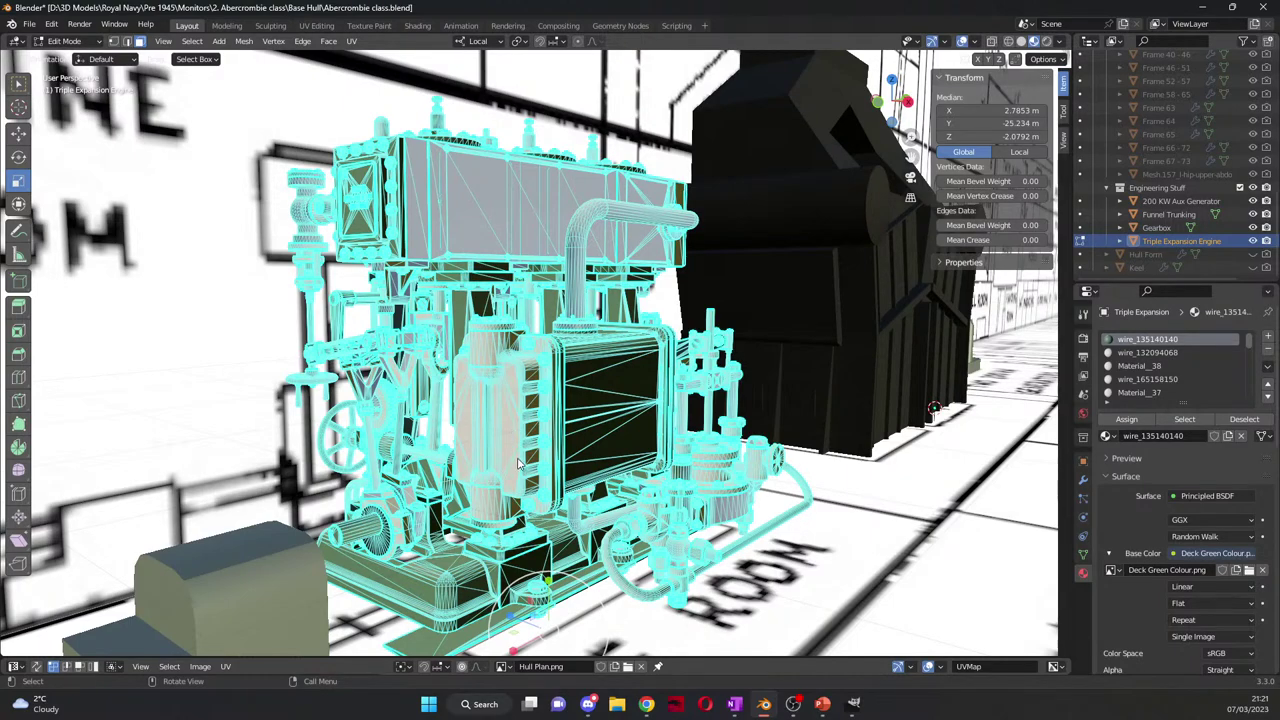
key("Tab")
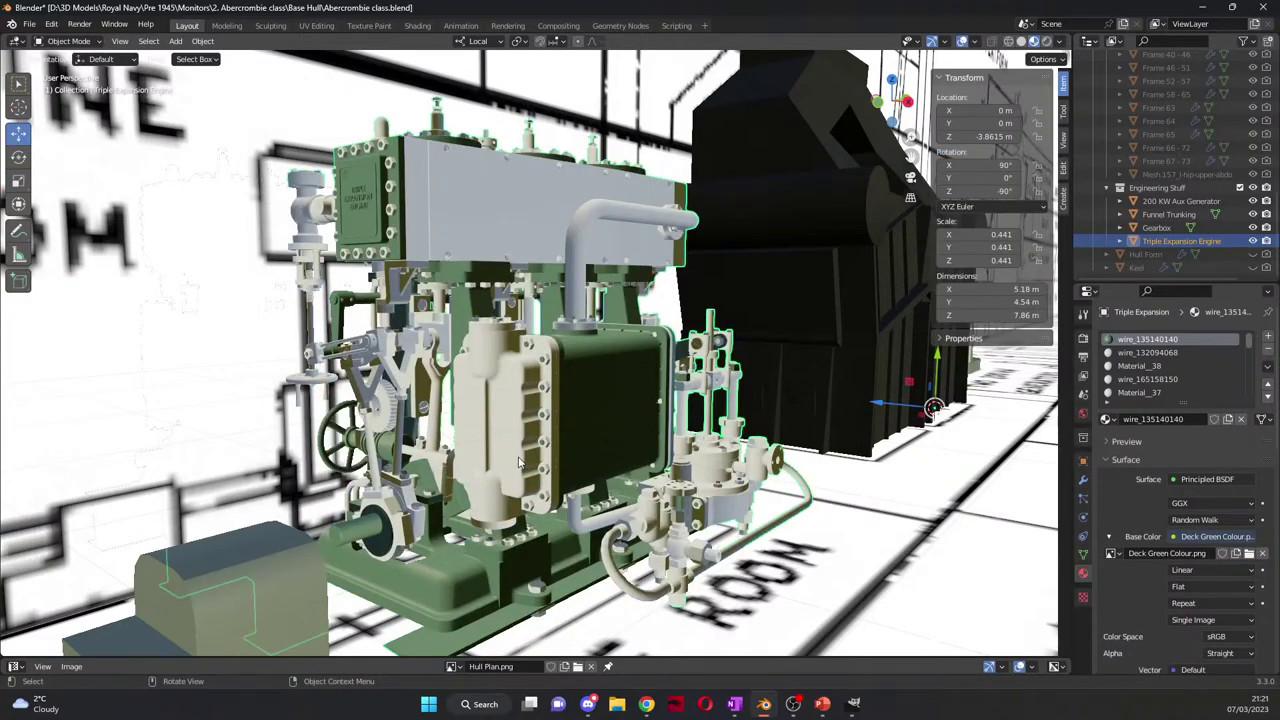
mouse_move(716, 475)
middle_mouse_down()
mouse_move(660, 490)
mouse_move(705, 480)
middle_mouse_up()
middle_click_drag(733, 459, 748, 490)
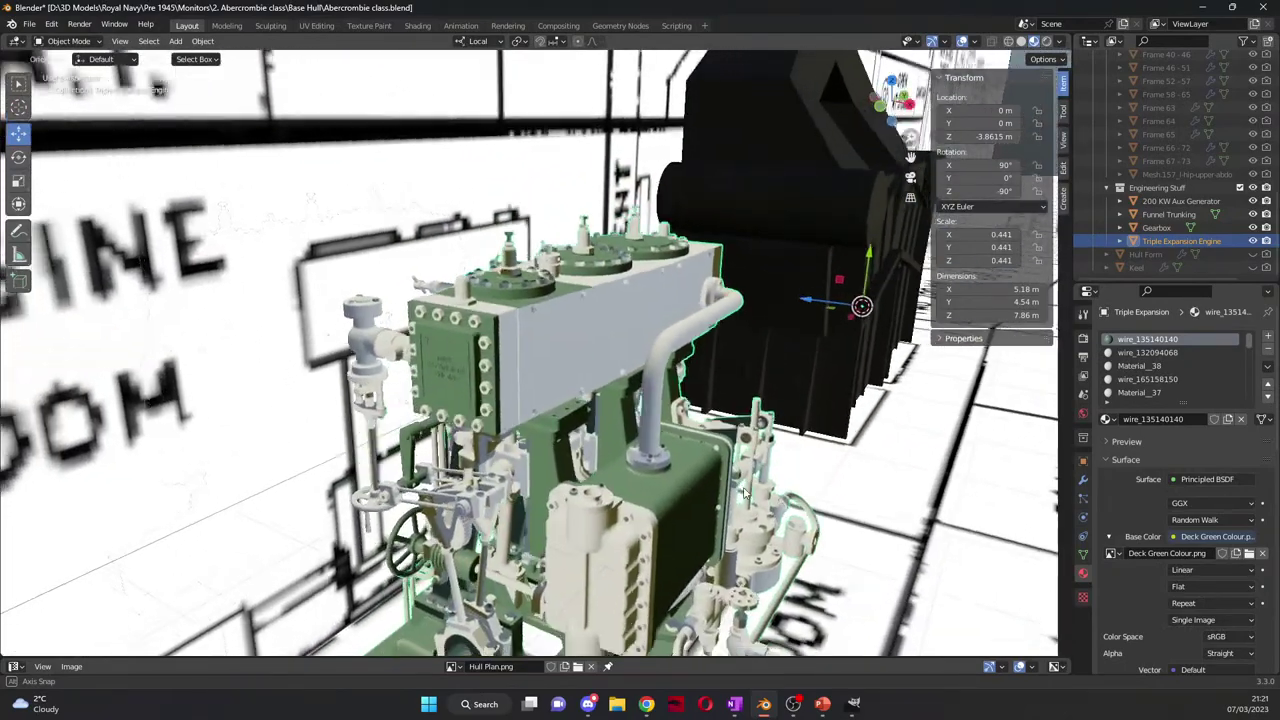
scroll(700, 452, "up", 4)
middle_click_drag(364, 272, 384, 274)
scroll(380, 272, "up", 3)
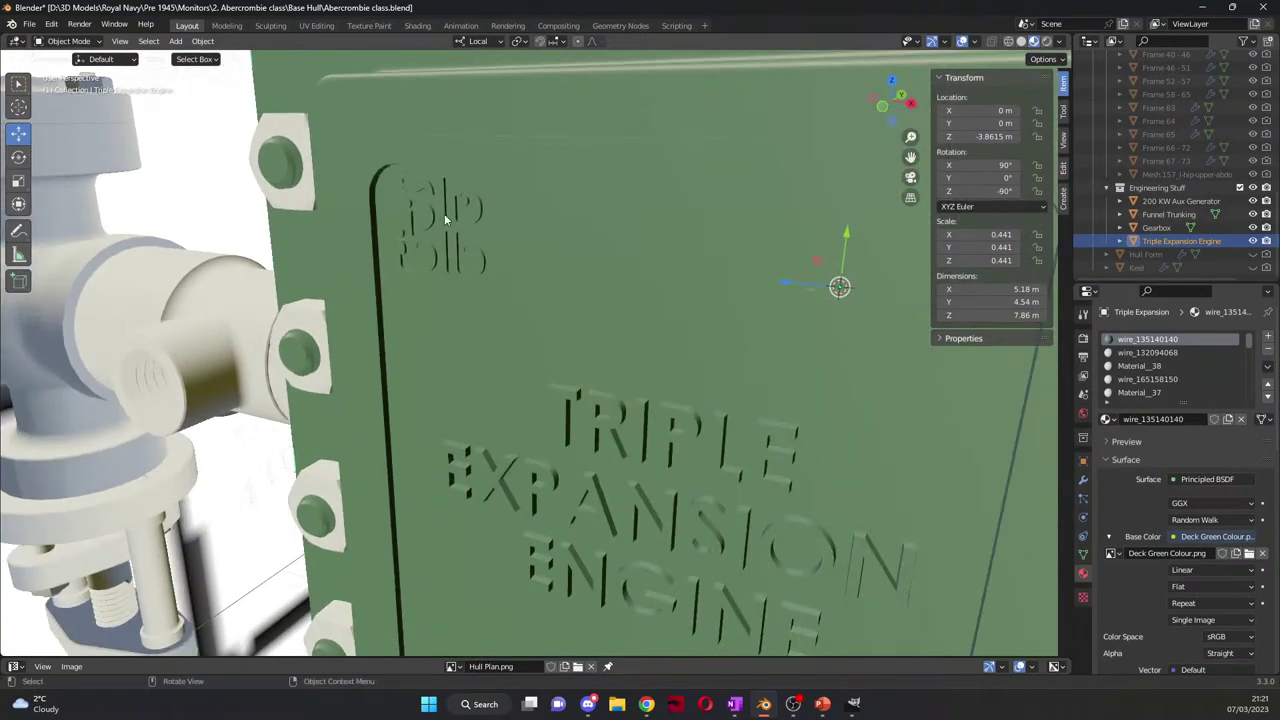
scroll(556, 327, "down", 8)
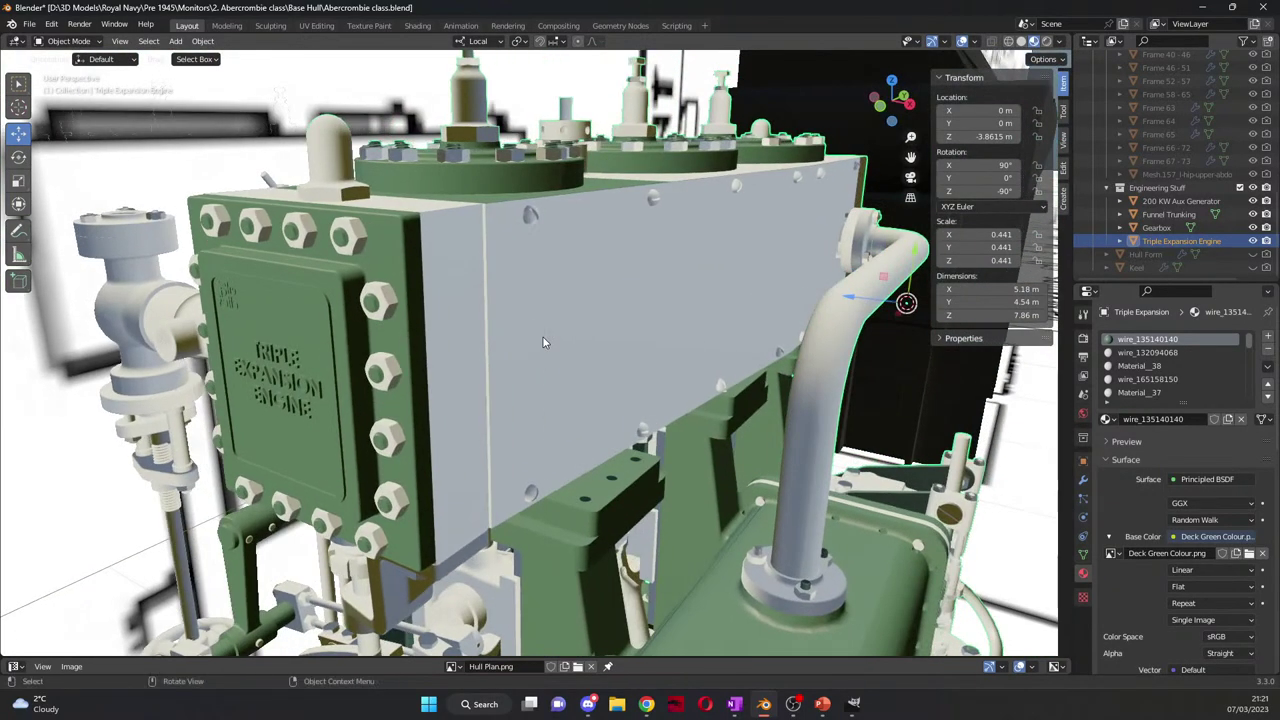
middle_click_drag(543, 336, 437, 223)
scroll(496, 283, "up", 5)
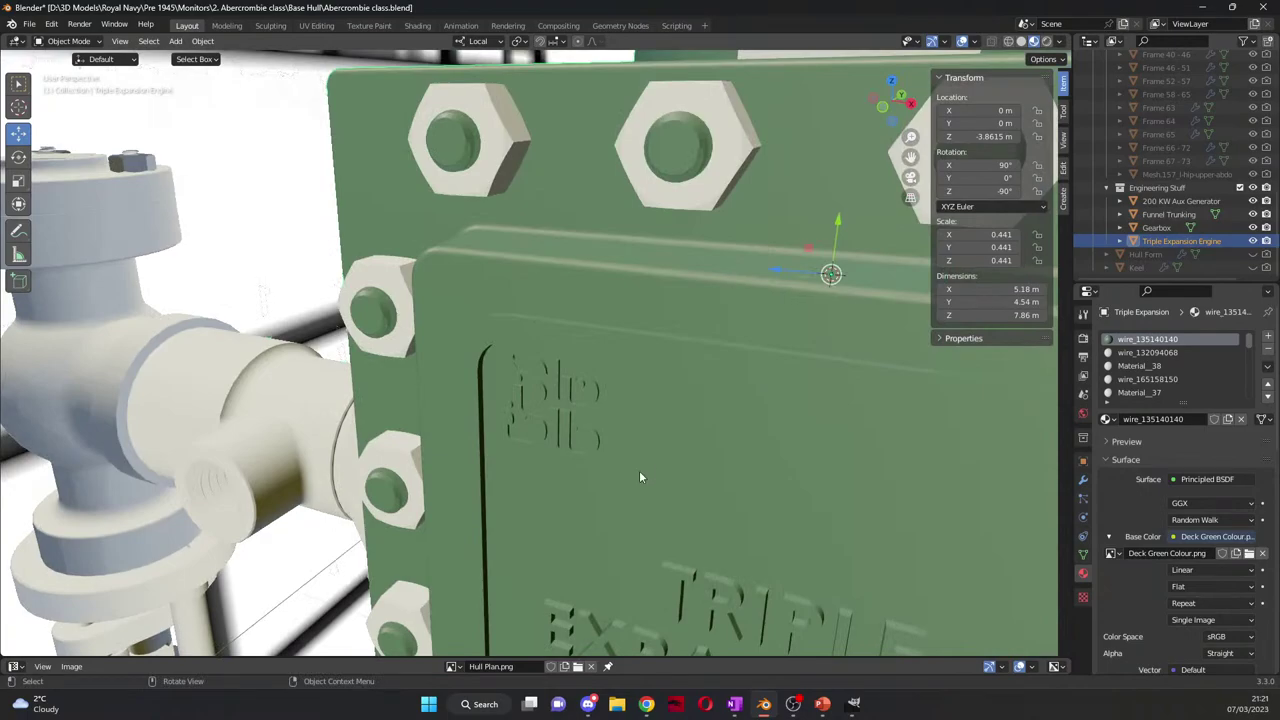
middle_click_drag(643, 468, 630, 433)
scroll(641, 458, "down", 5)
scroll(610, 448, "down", 5)
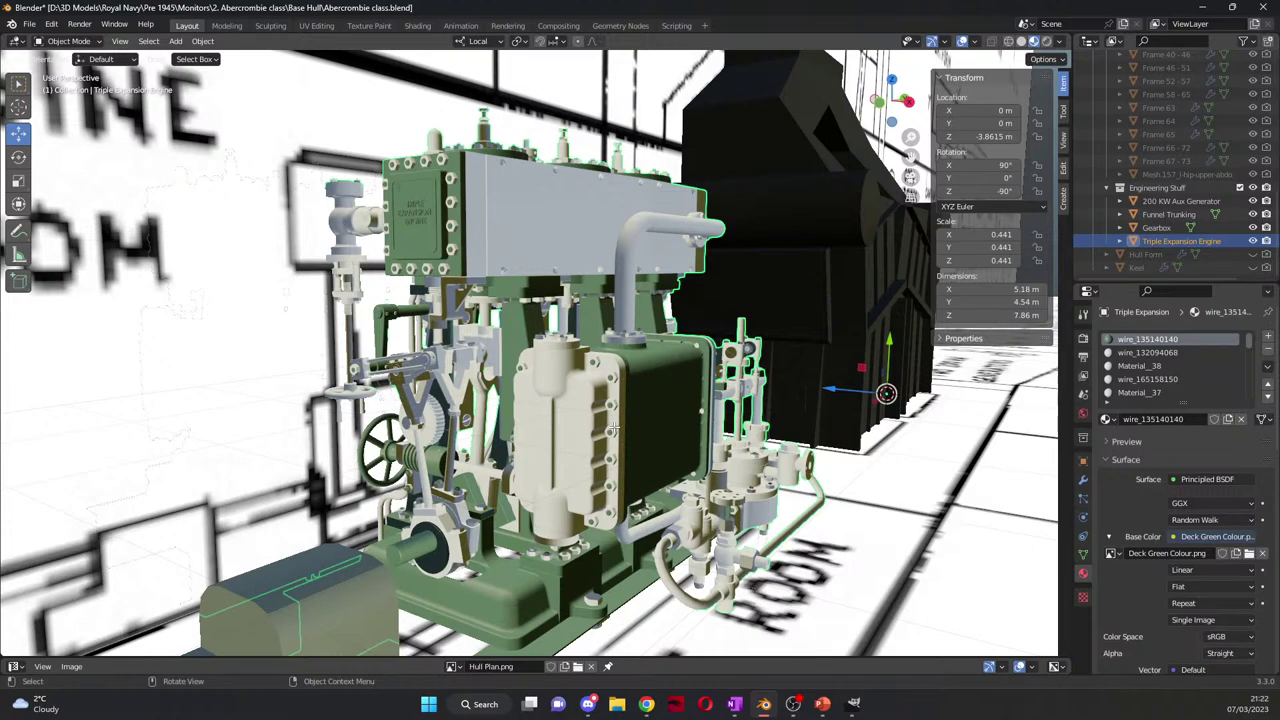
Step: In Edit Mode, select a face on the cylinder block's long side panel to make its material active
key("Tab")
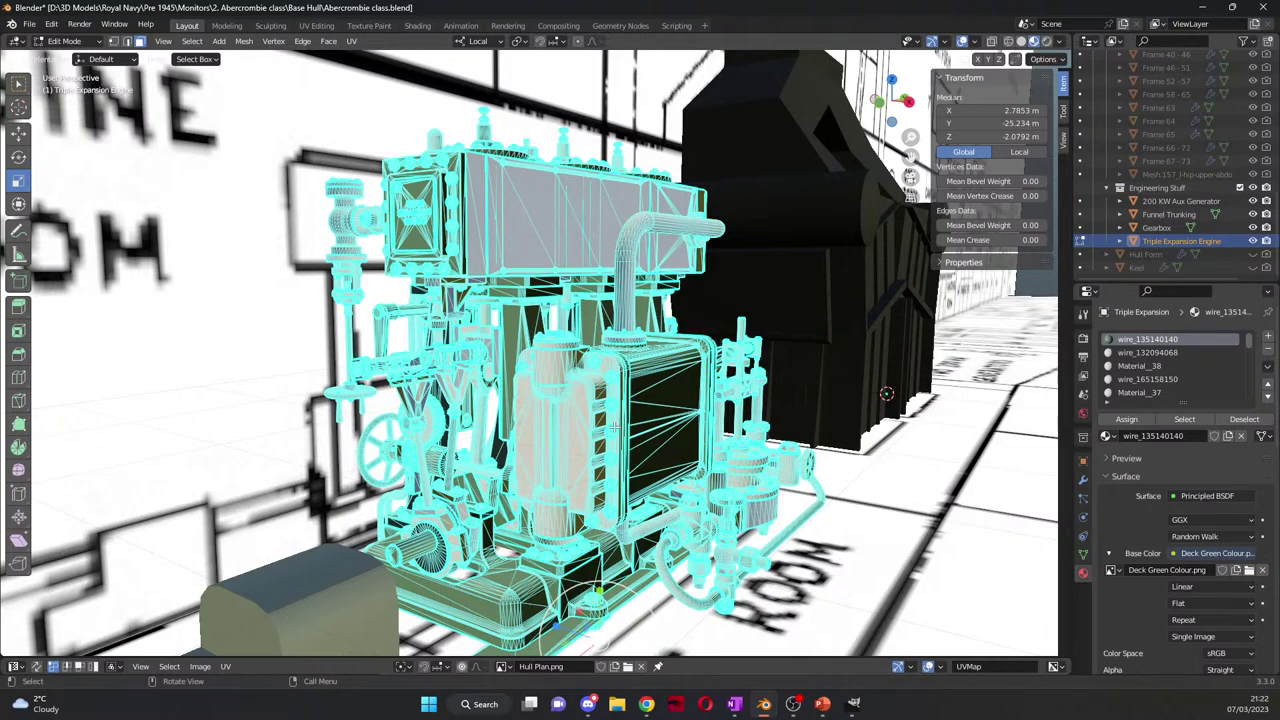
left_click(1145, 352)
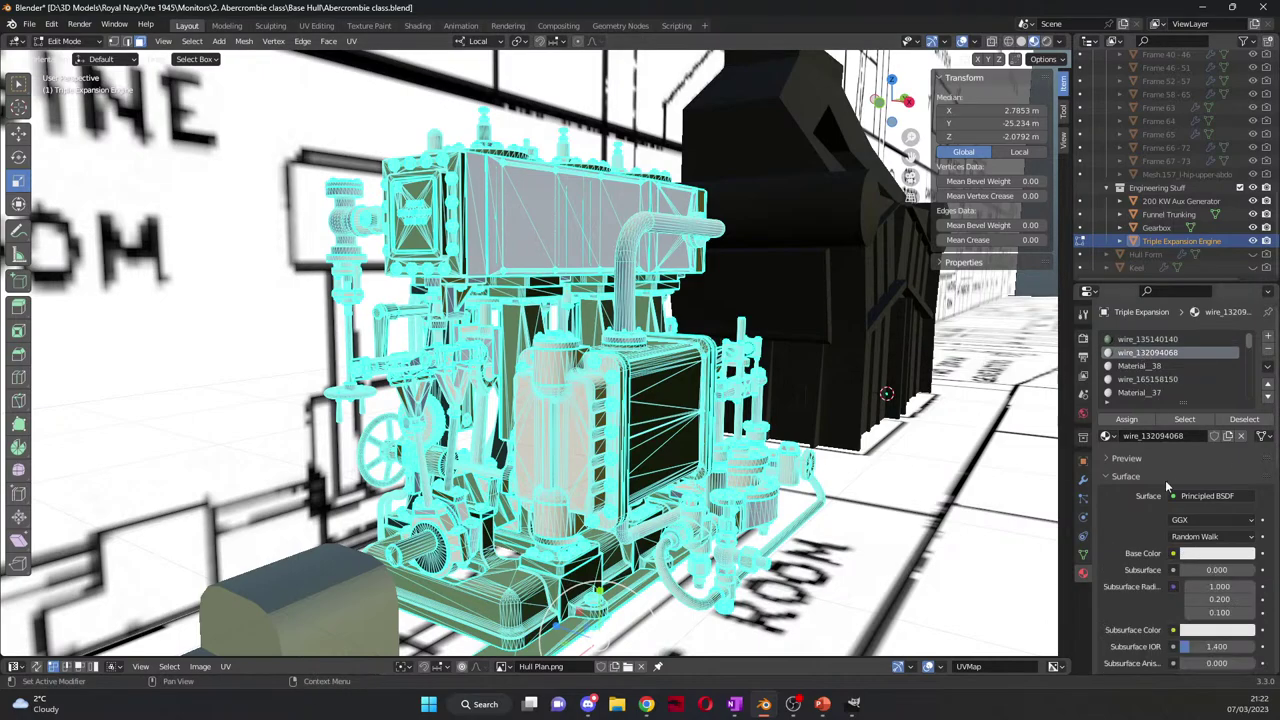
middle_click_drag(860, 440, 799, 430)
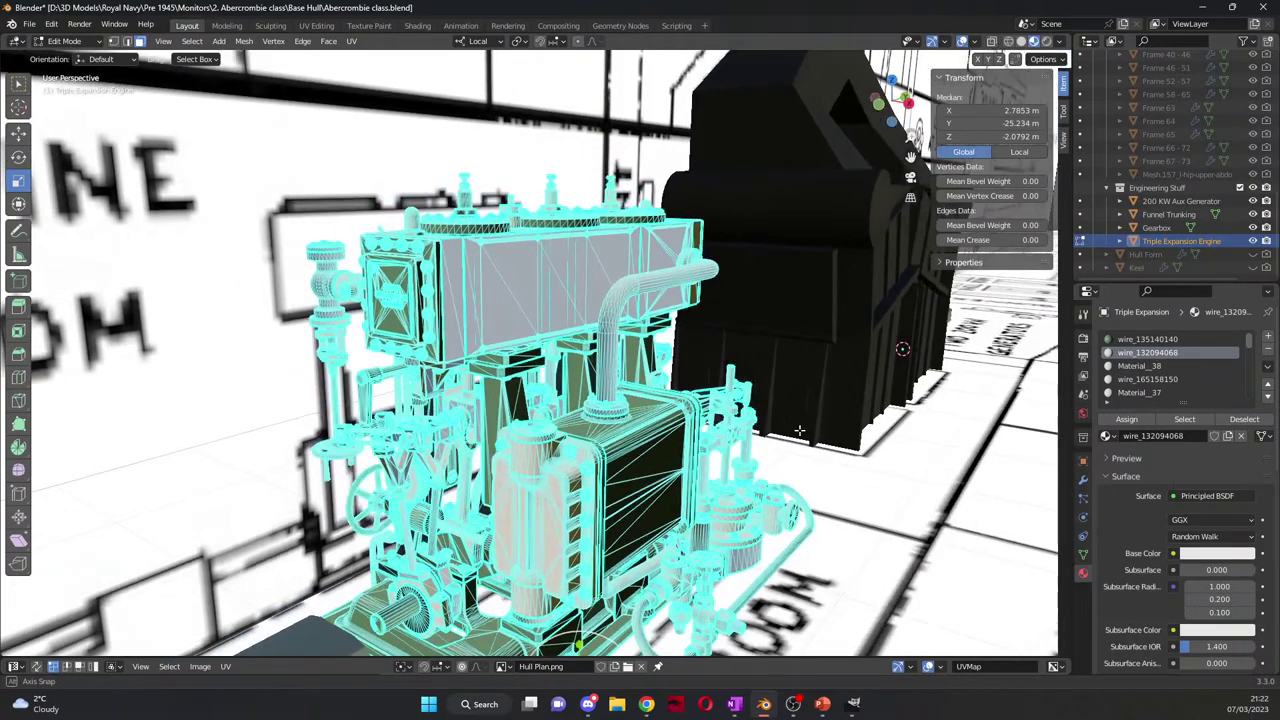
scroll(799, 430, "up", 2)
scroll(528, 376, "up", 3)
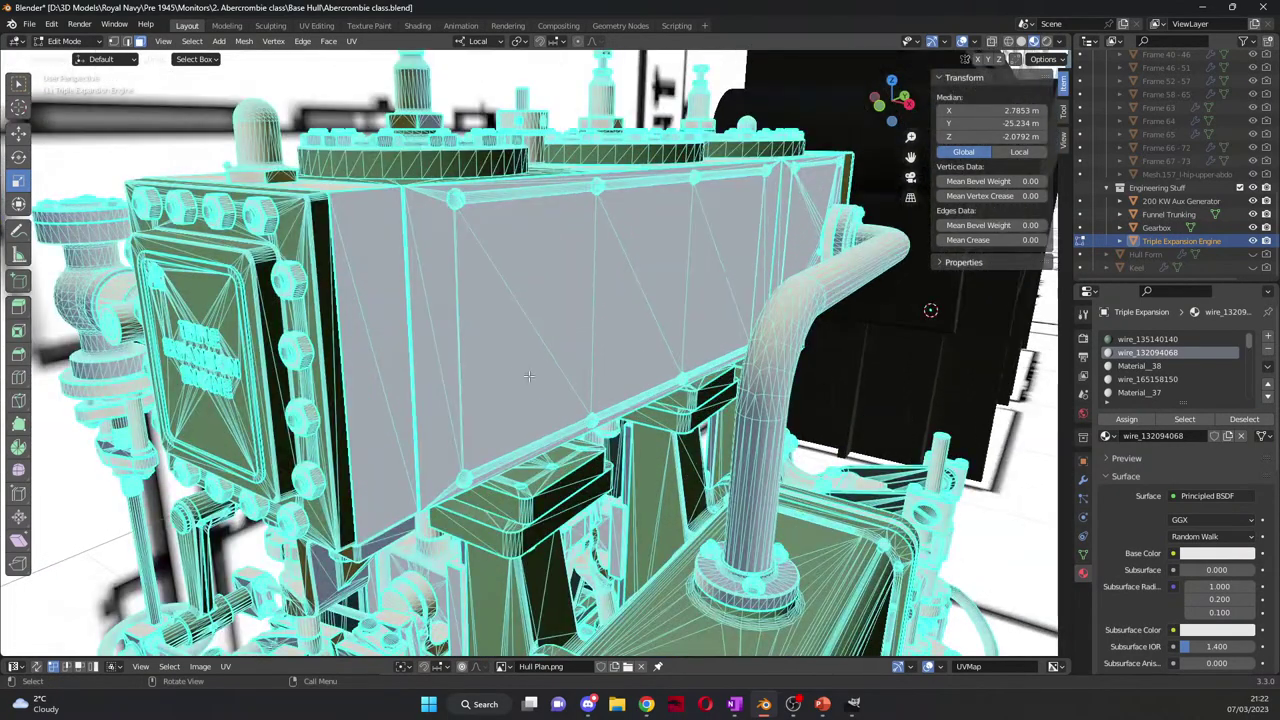
left_click(510, 350)
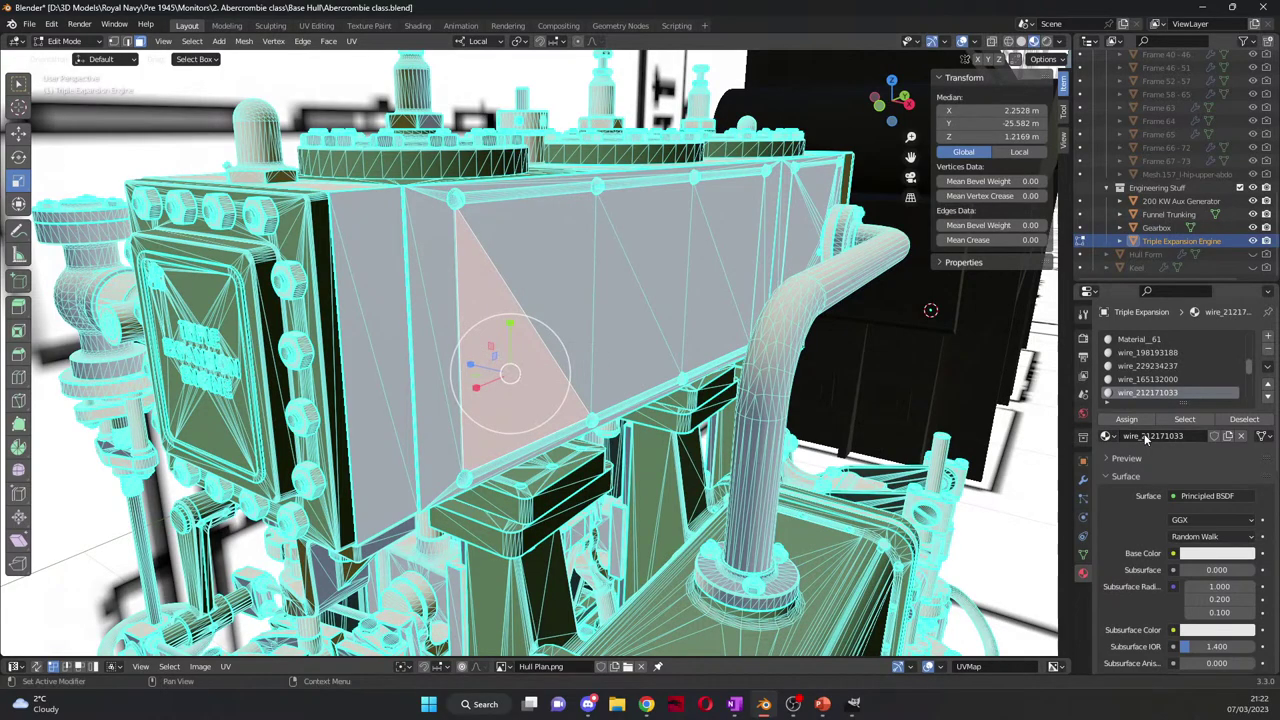
Step: Set the side panel material's base colour to a dark yellow with hue 0.139, saturation 0.881 and value 0.581
left_click(1173, 553)
left_click(1220, 556)
mouse_move(1180, 434)
left_mouse_down()
mouse_move(1161, 414)
mouse_move(1160, 430)
left_mouse_up()
left_click_drag(1244, 371, 1244, 382)
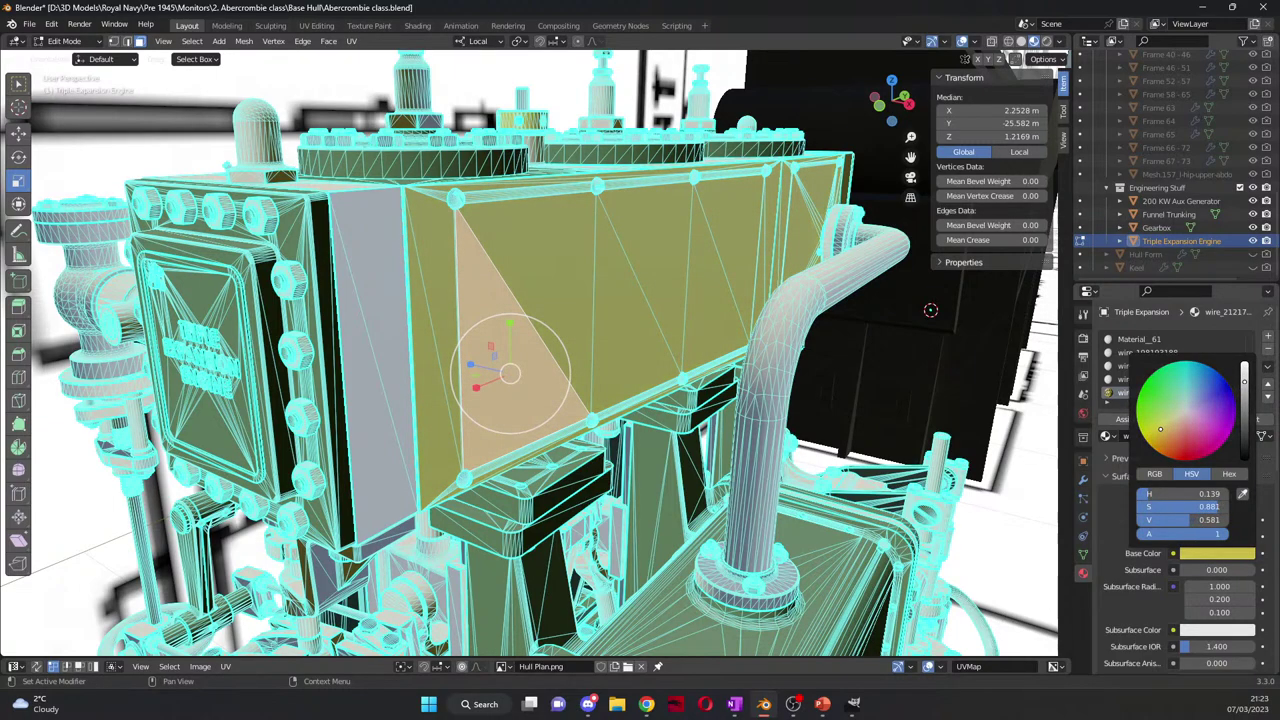
Step: Set the side panel material to metallic 1.000 and roughness 0.132, and check its reflections up close
scroll(1208, 572, "down", 3)
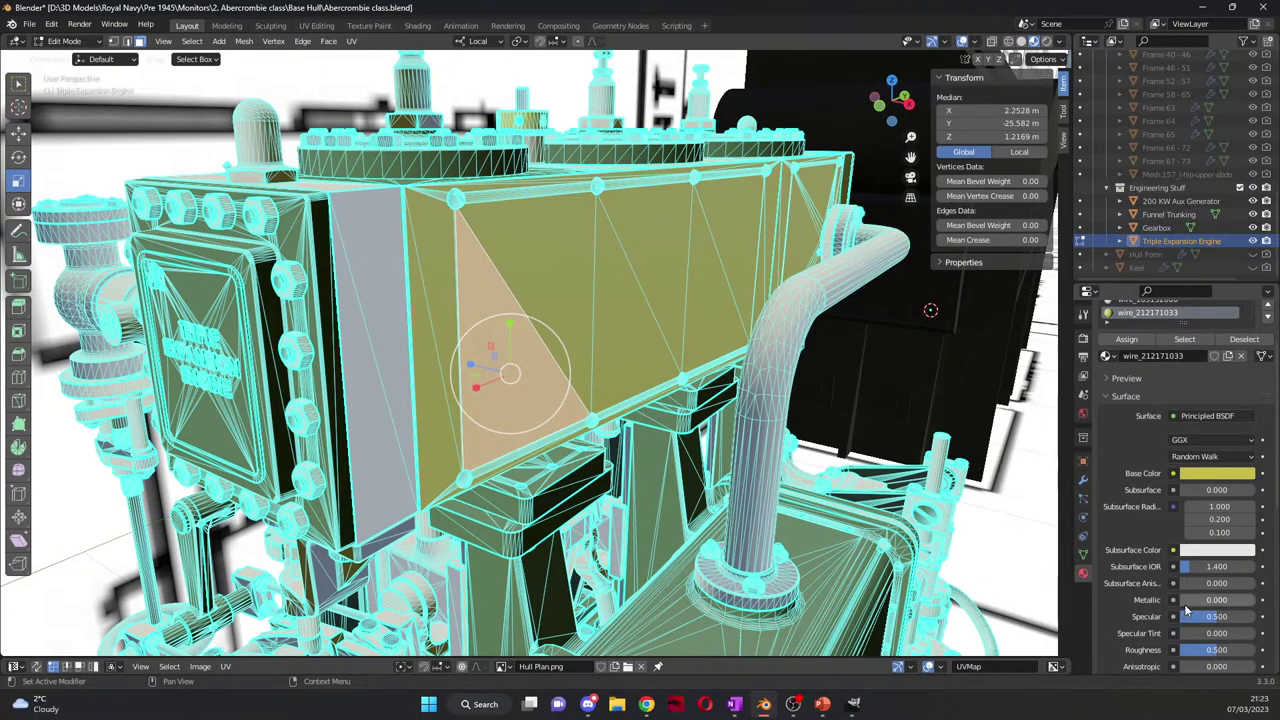
left_click_drag(1210, 600, 1255, 600)
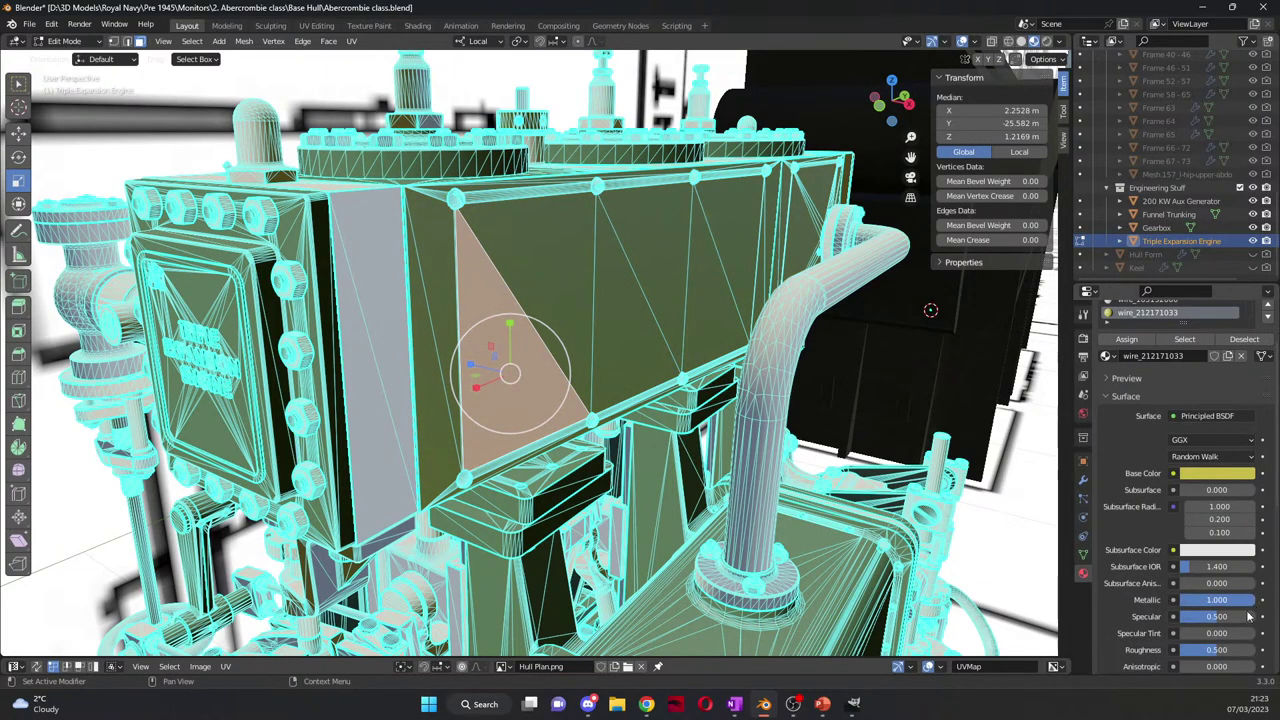
scroll(1225, 628, "down", 1)
left_click_drag(1222, 624, 1190, 624)
middle_click_drag(694, 324, 680, 385)
scroll(620, 335, "up", 5)
scroll(543, 434, "up", 5)
middle_click_drag(556, 428, 540, 420)
scroll(1127, 425, "up", 3)
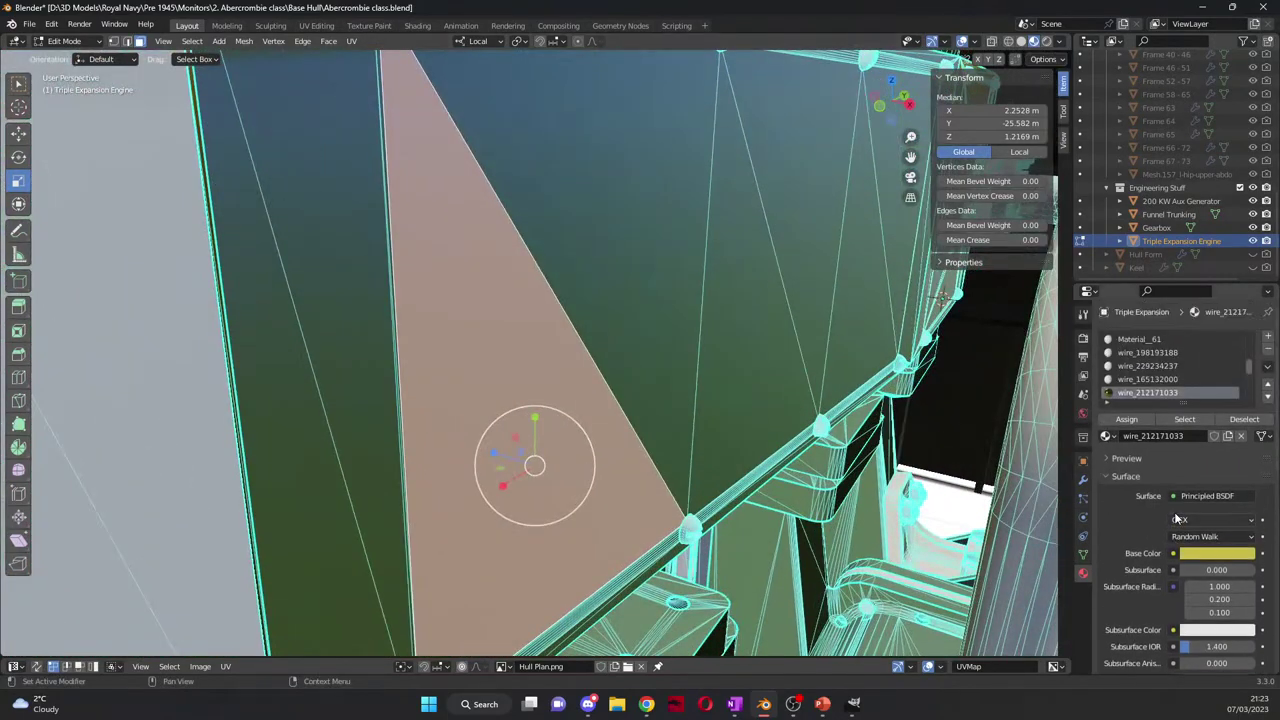
Step: Assign the material to the selected panel face and brighten its base colour to a vivid yellow
left_click(1127, 420)
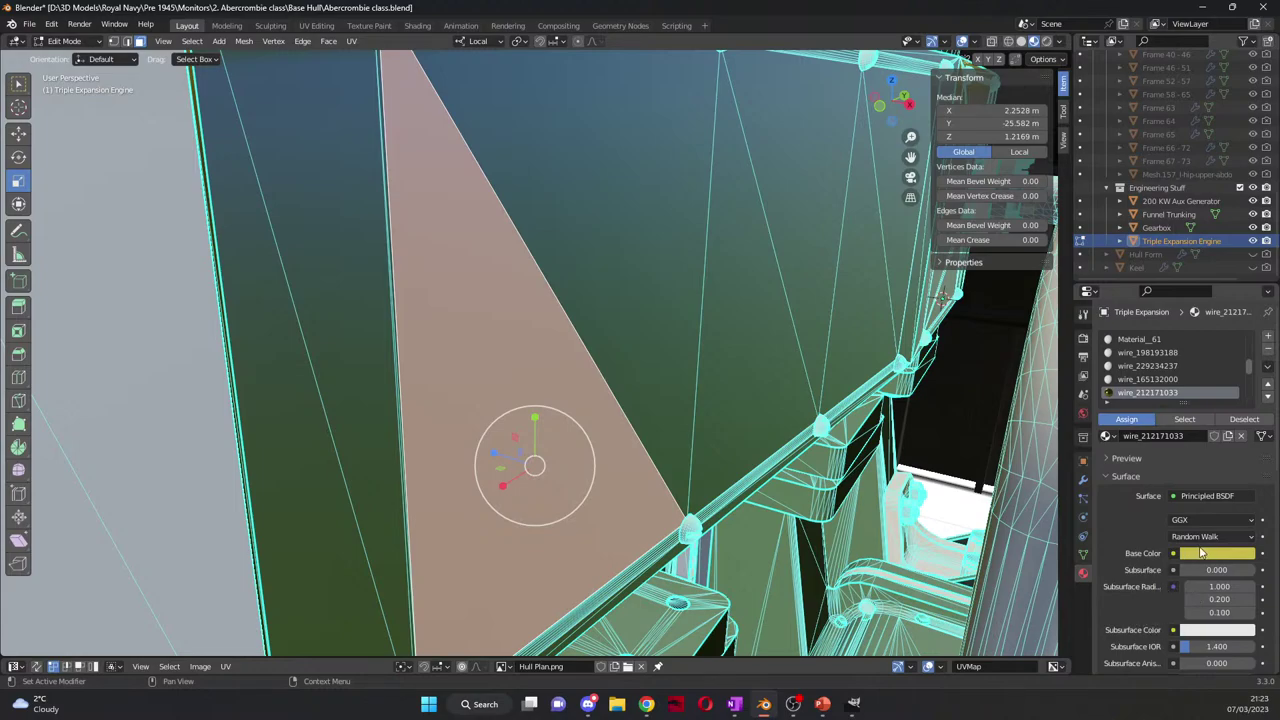
scroll(1206, 551, "down", 3)
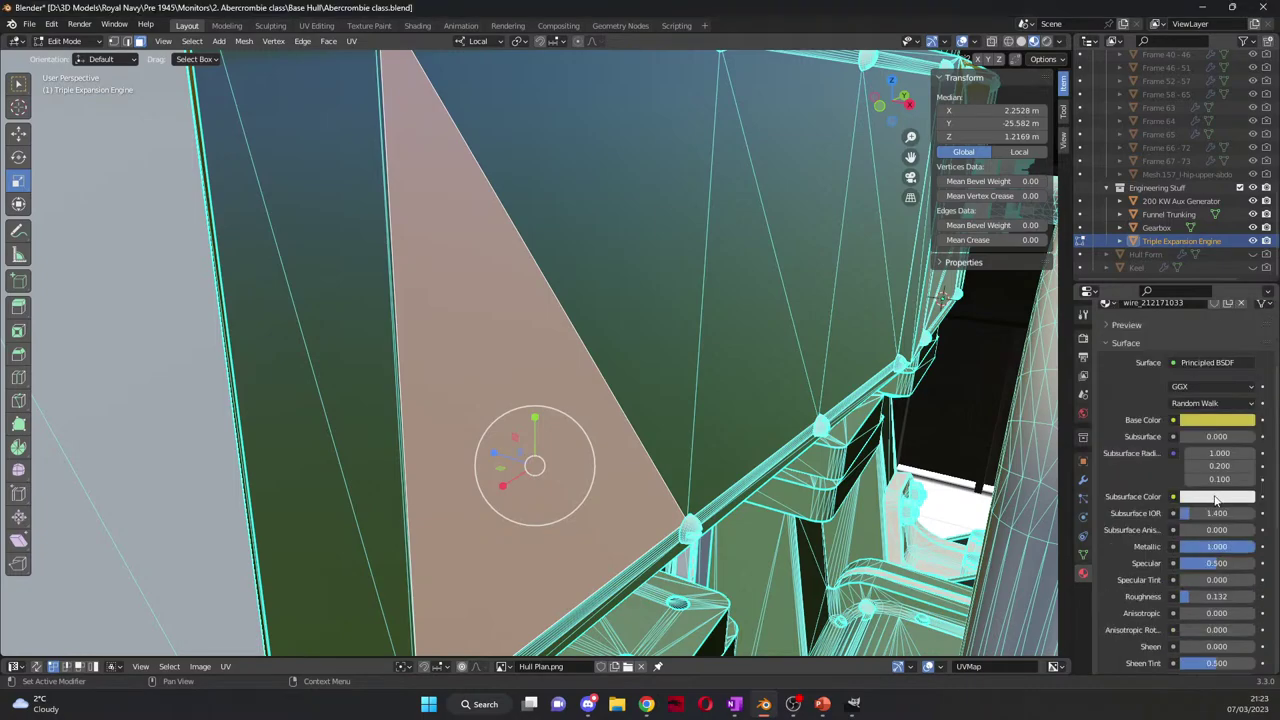
left_click(1220, 421)
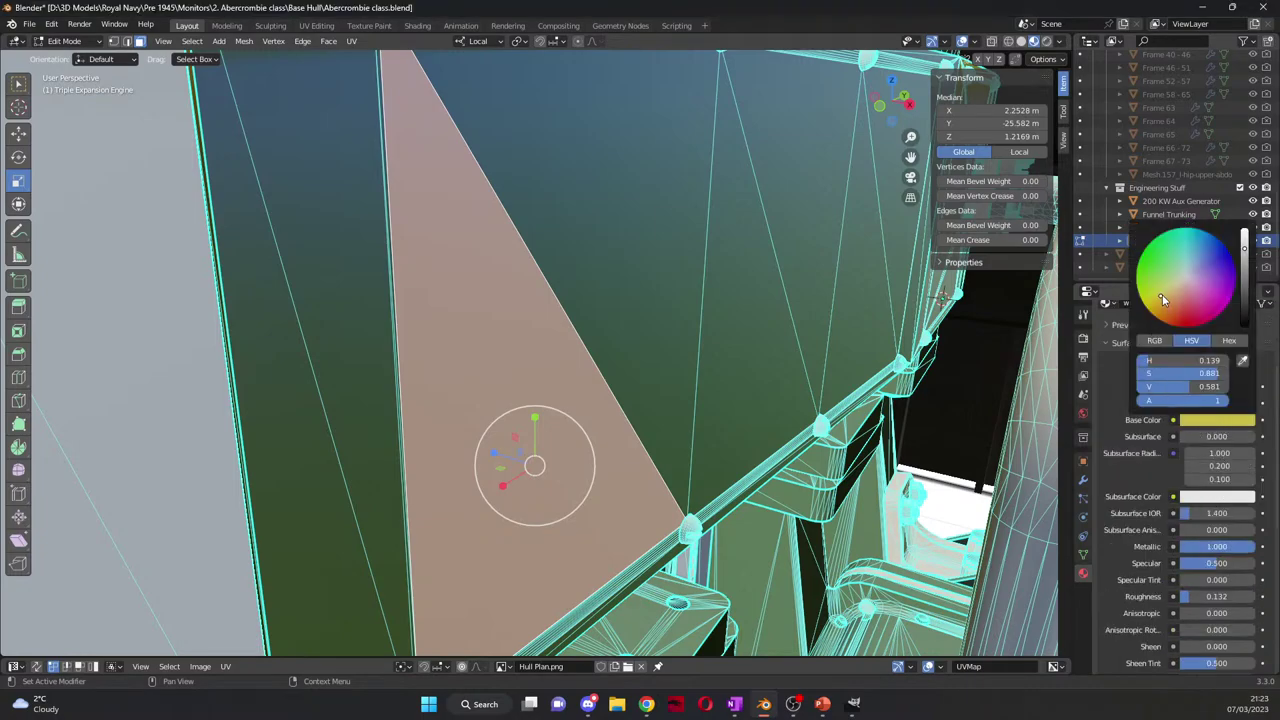
left_click_drag(1163, 299, 1156, 297)
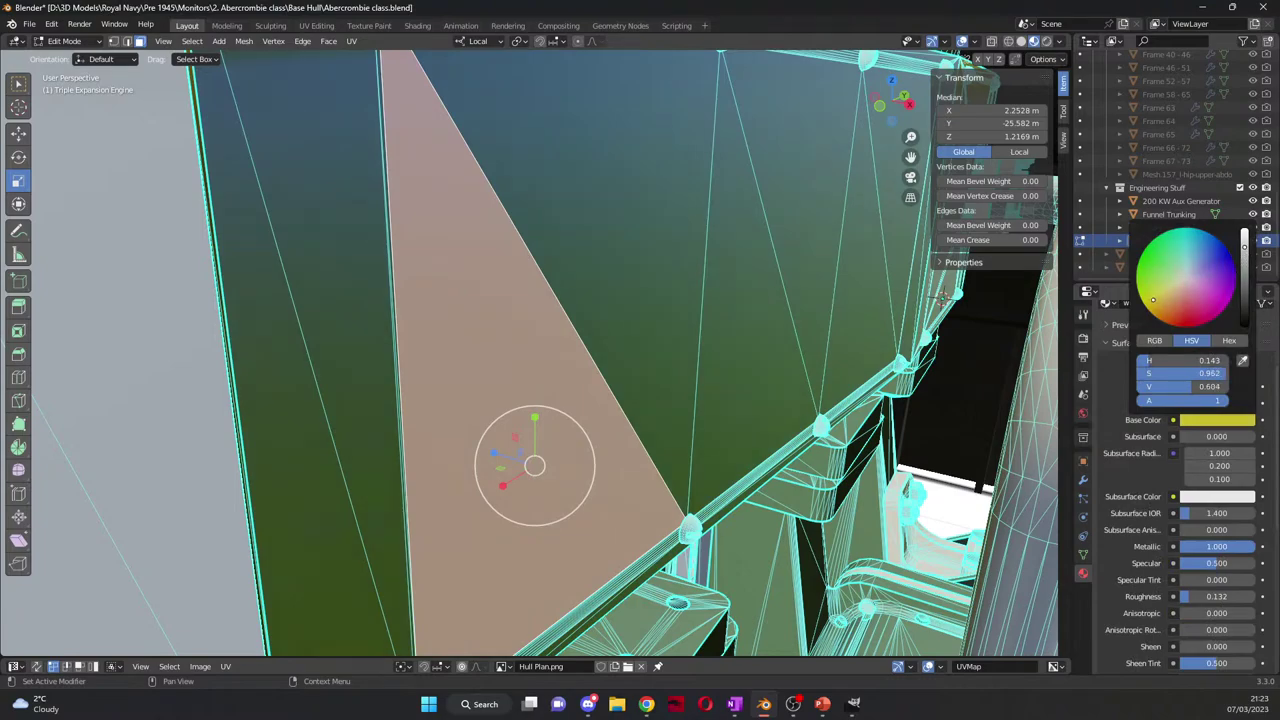
left_click_drag(1190, 387, 1200, 387)
scroll(788, 405, "down", 5)
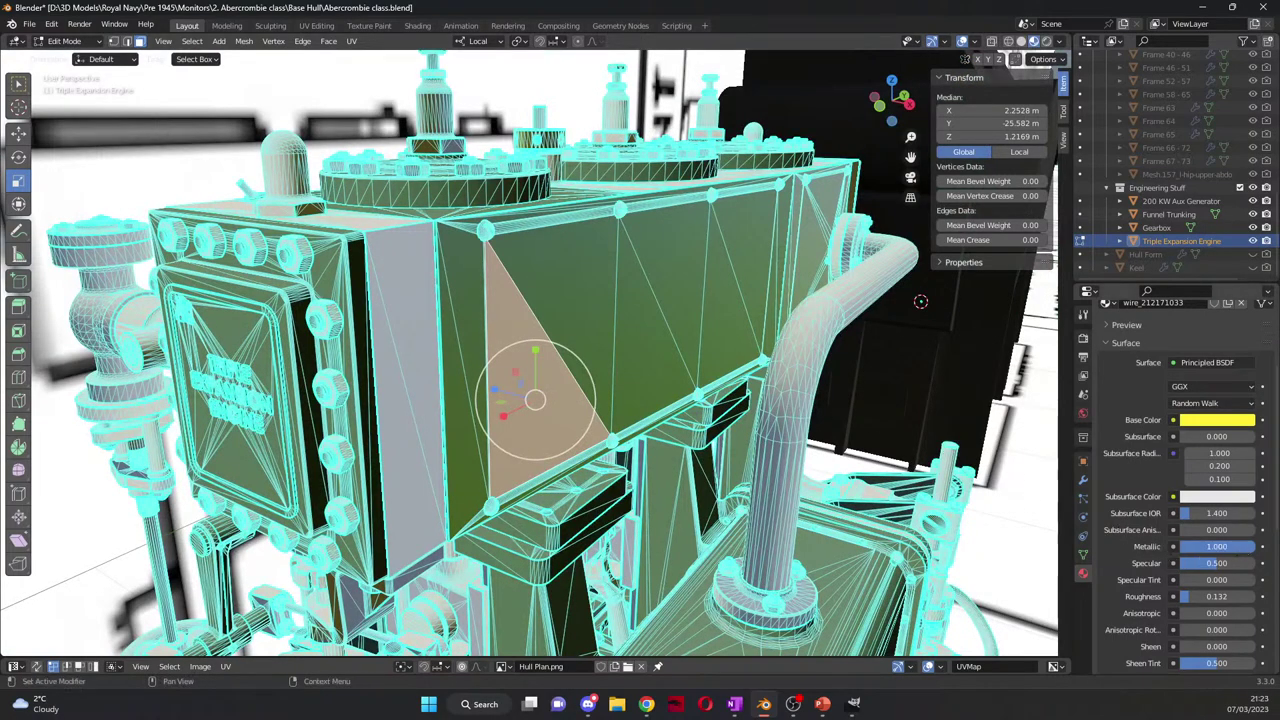
Step: Set the side panel material's roughness to 0.728 and metallic to 0.702, deselect the face and return to Object Mode
mouse_move(1232, 547)
left_mouse_down()
mouse_move(1207, 547)
mouse_move(1224, 521)
mouse_move(1254, 521)
left_mouse_up()
scroll(1231, 600, "down", 1)
mouse_move(1216, 569)
left_mouse_down()
mouse_move(1262, 569)
mouse_move(1236, 569)
left_mouse_up()
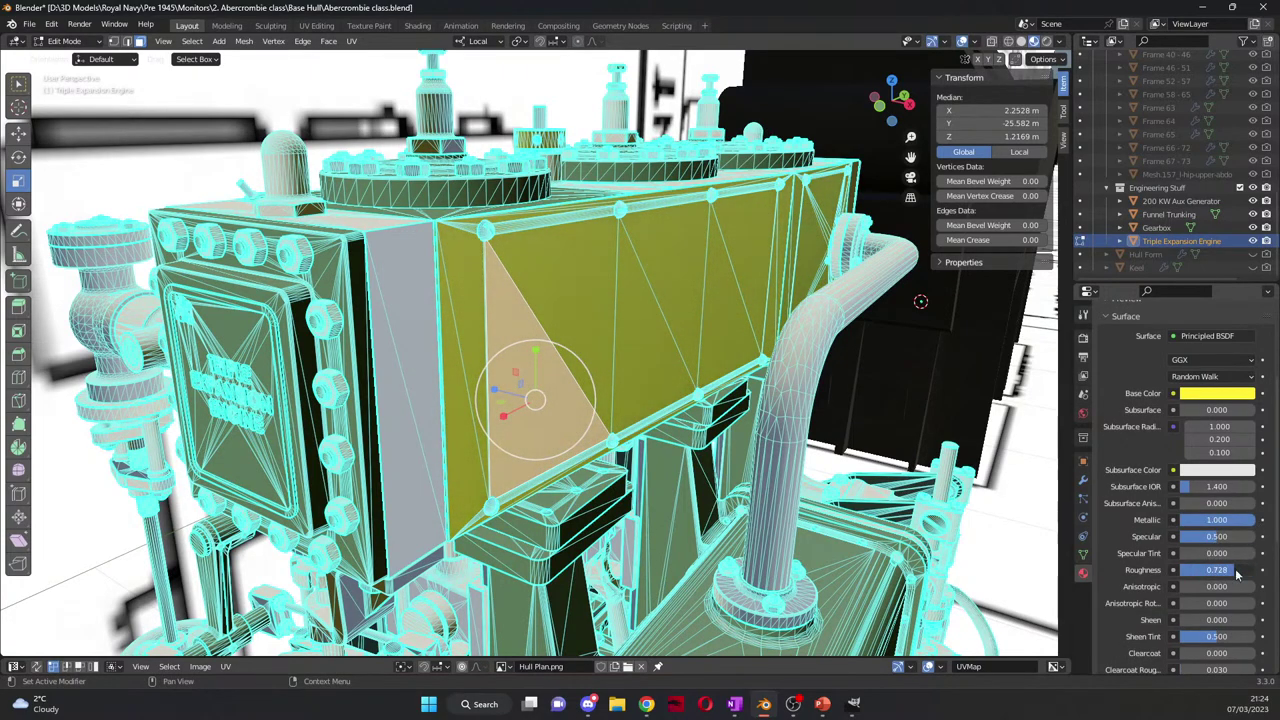
left_click_drag(1247, 521, 1236, 524)
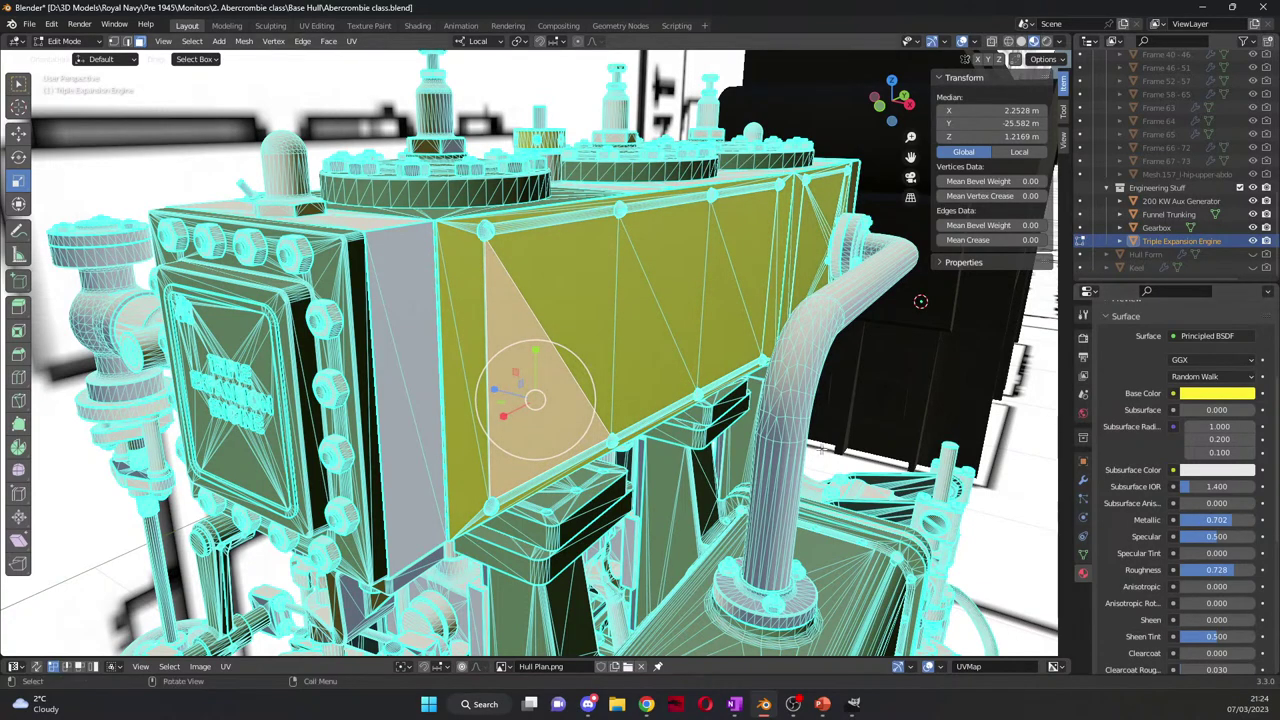
left_click(1012, 471)
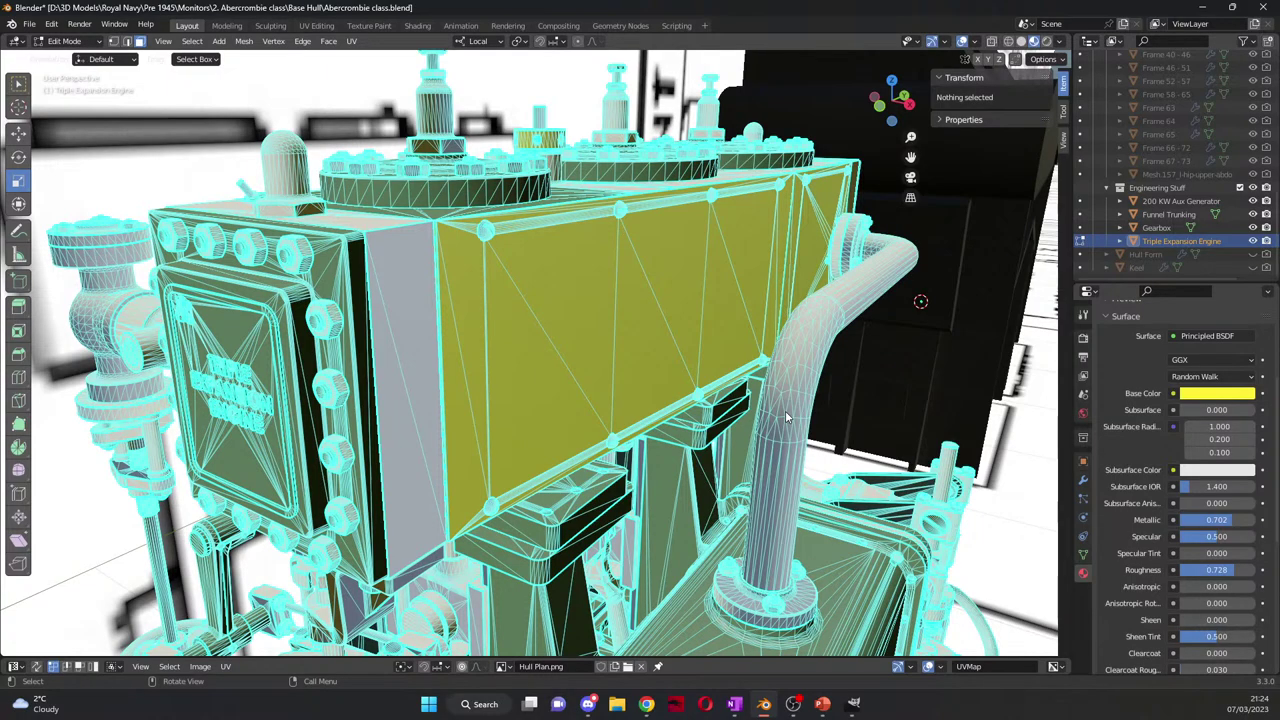
key("Tab")
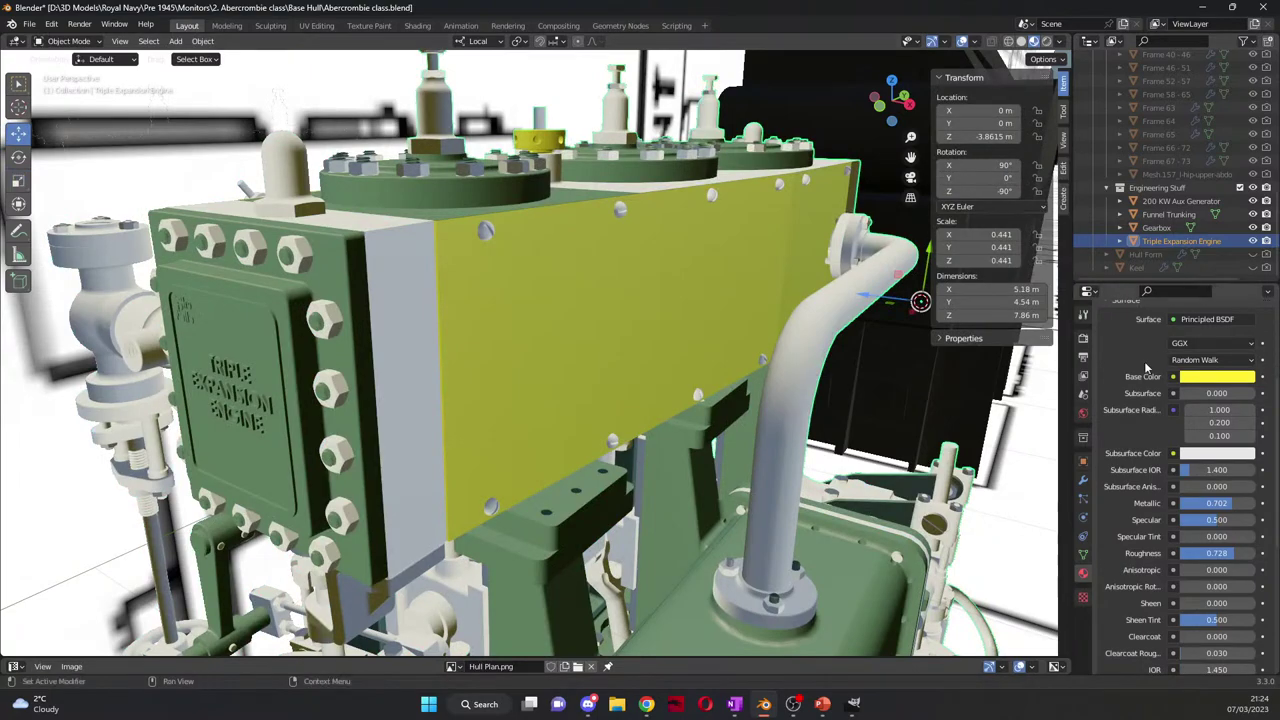
Step: Link an Image Texture to the base colour of the side panel material wire_212171033
scroll(1180, 450, "up", 3)
left_click(1174, 483)
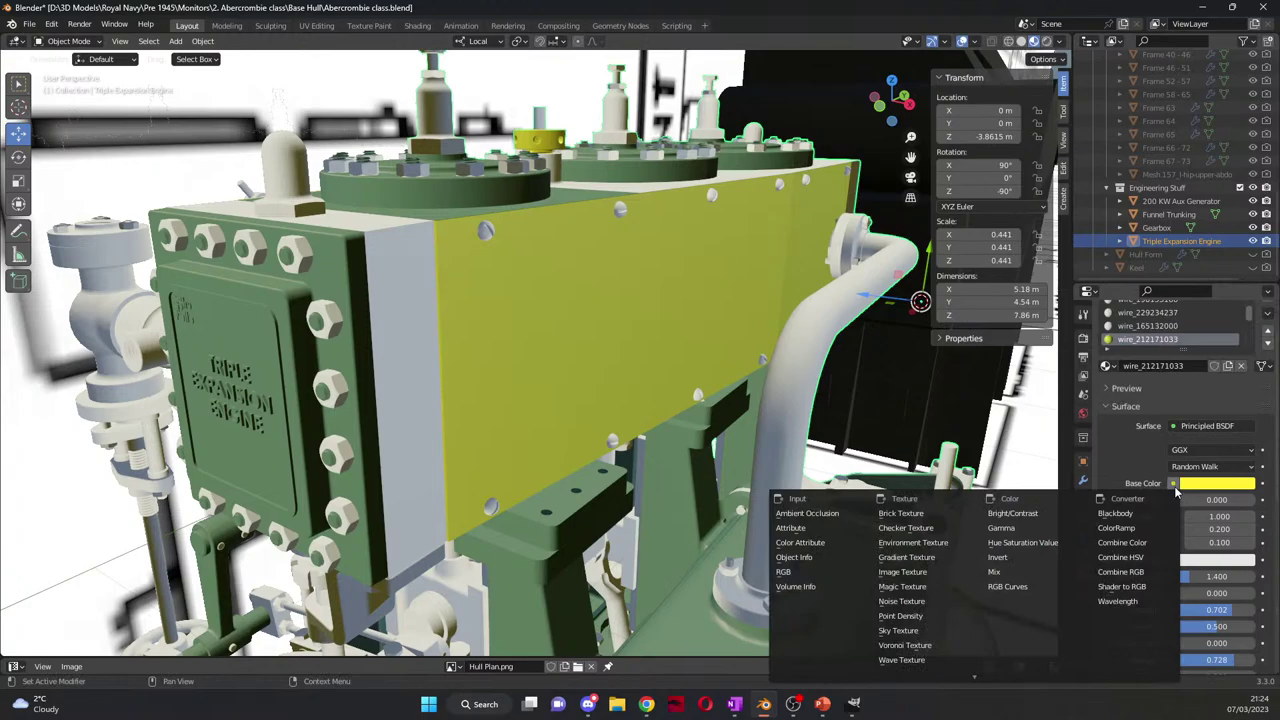
left_click(935, 573)
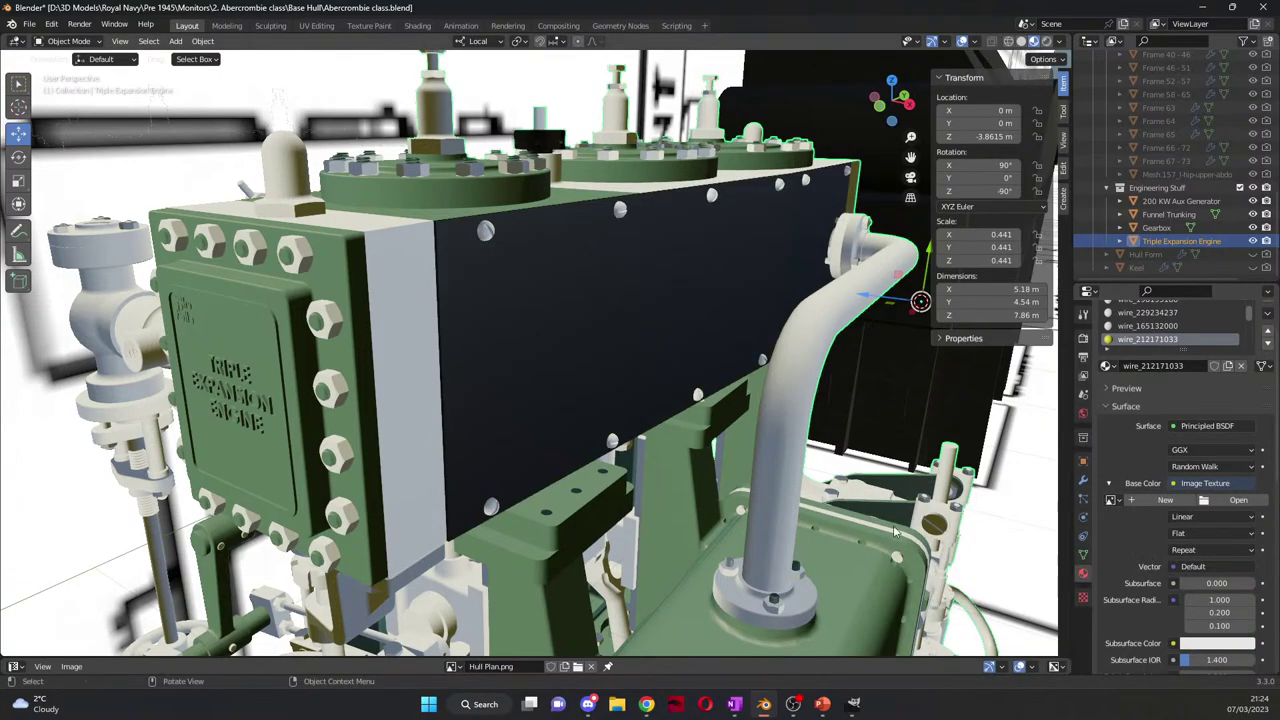
scroll(1155, 543, "up", 2)
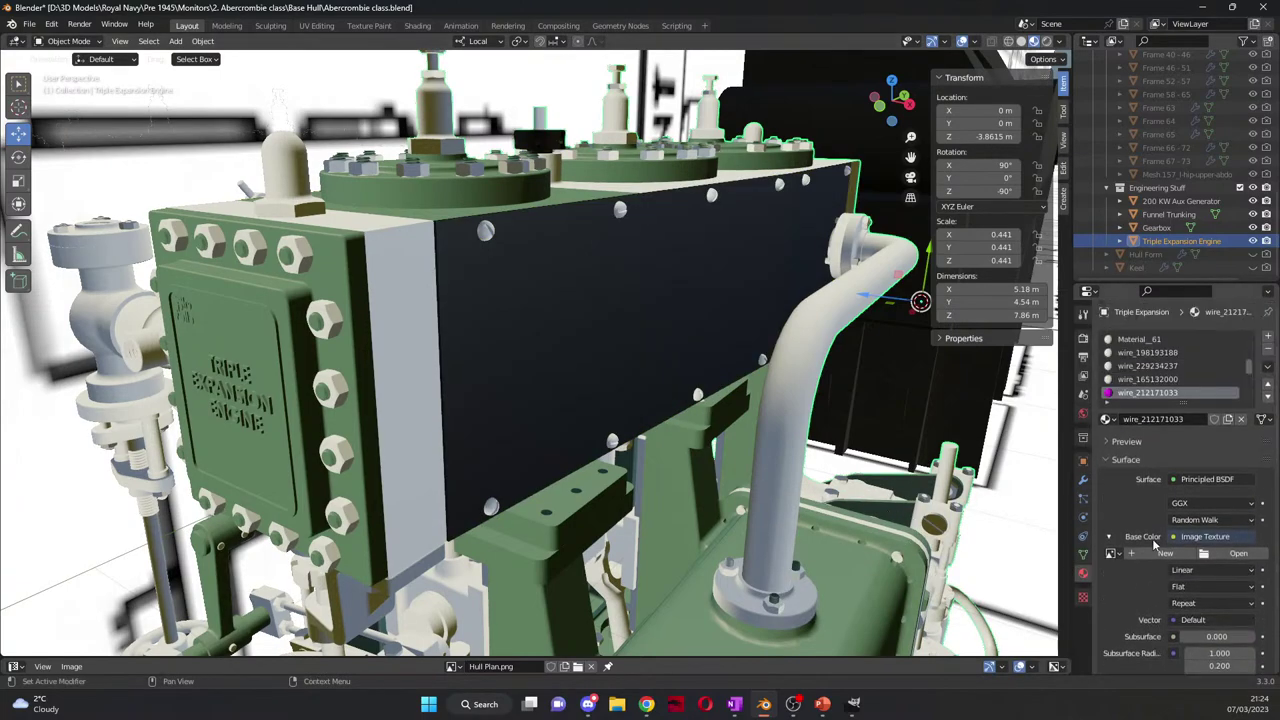
Step: Start opening an image for the base colour texture and look through the files at the root of drive D:
left_click(1237, 555)
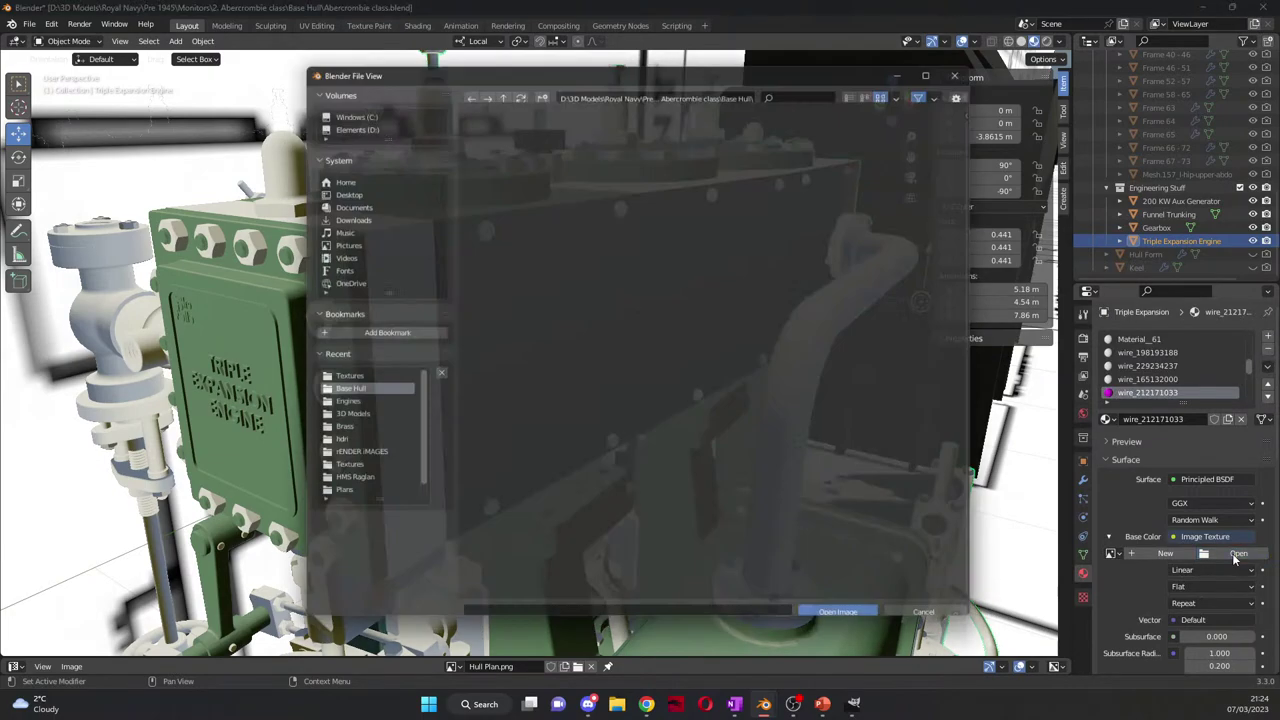
left_click(503, 87)
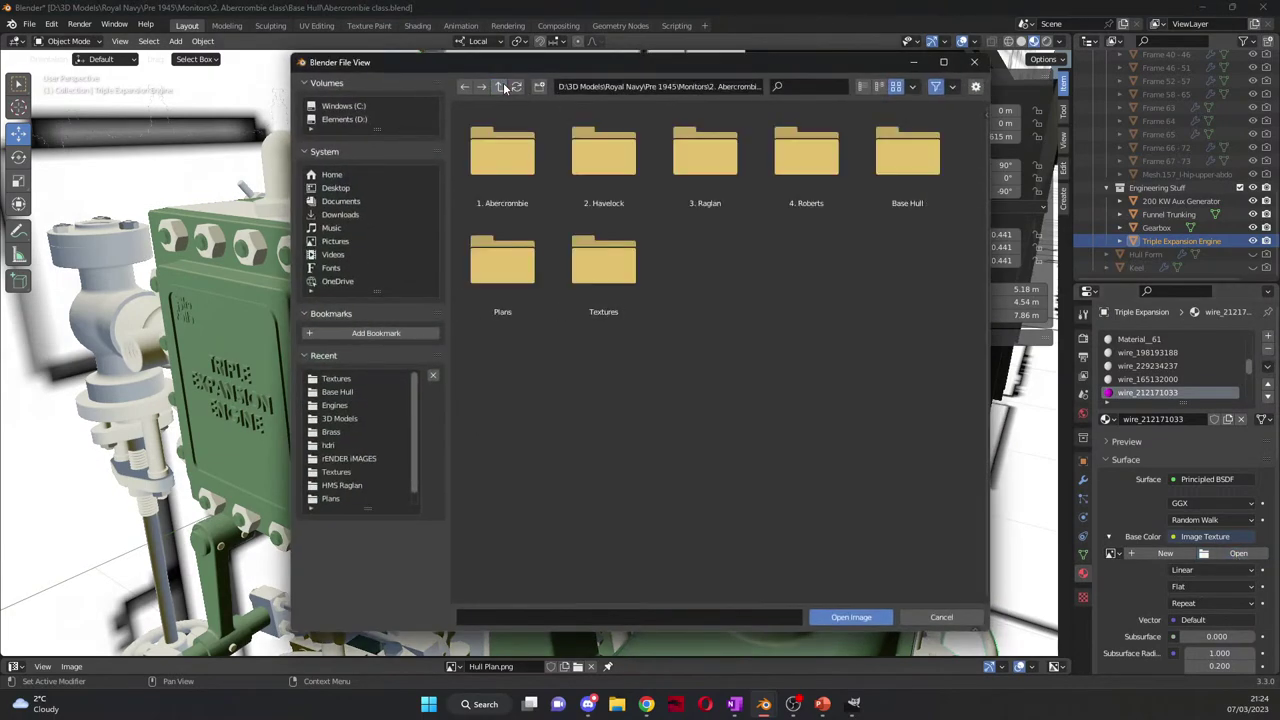
left_click(503, 87)
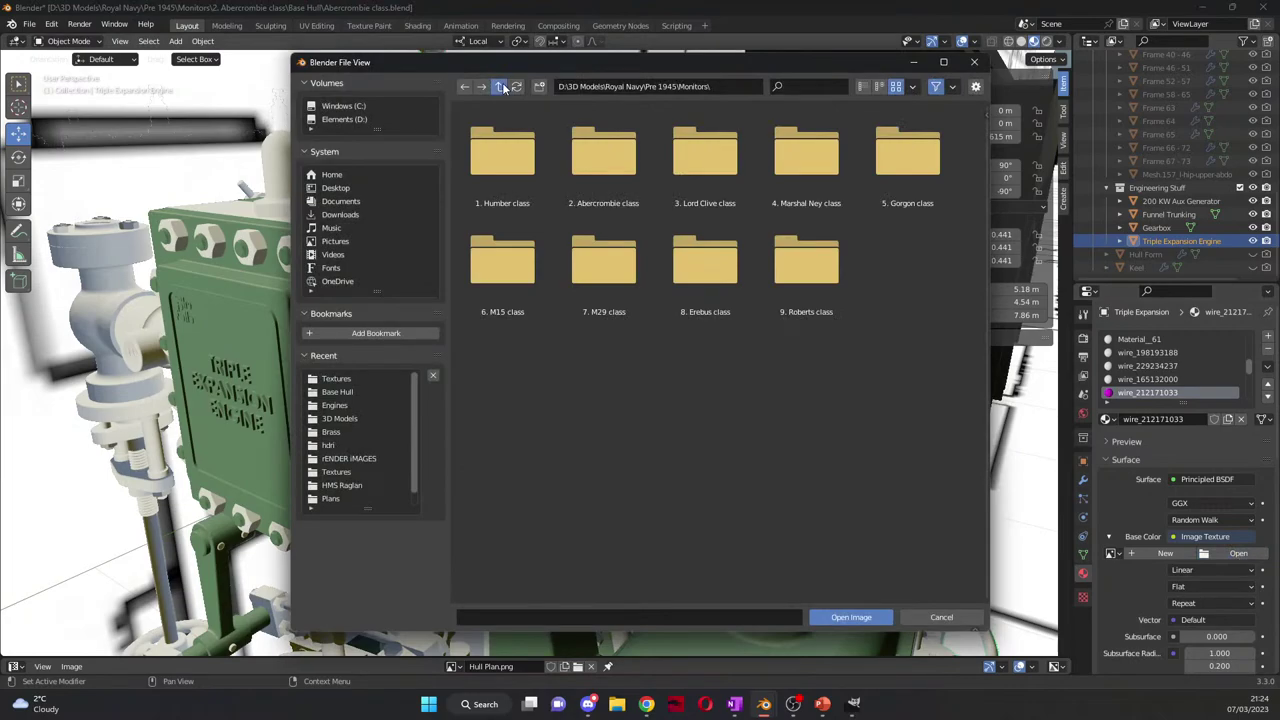
left_click(503, 87)
left_click(503, 87)
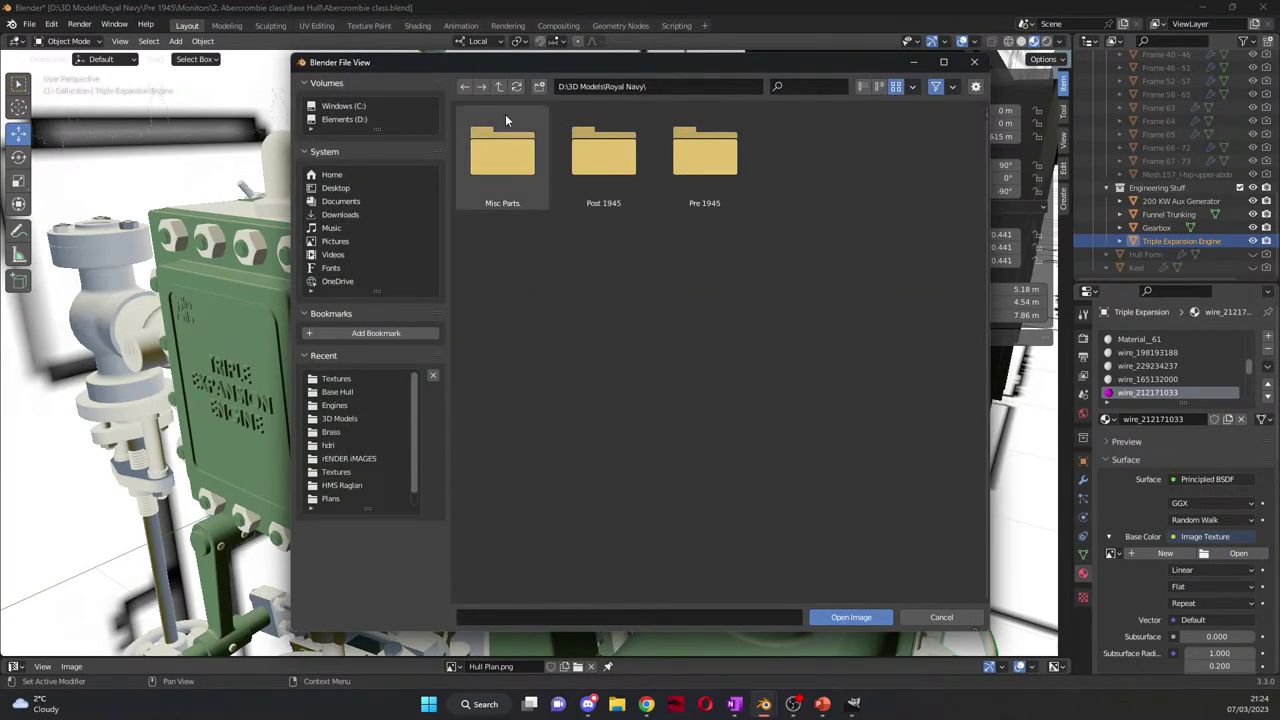
left_click(500, 87)
left_click(500, 87)
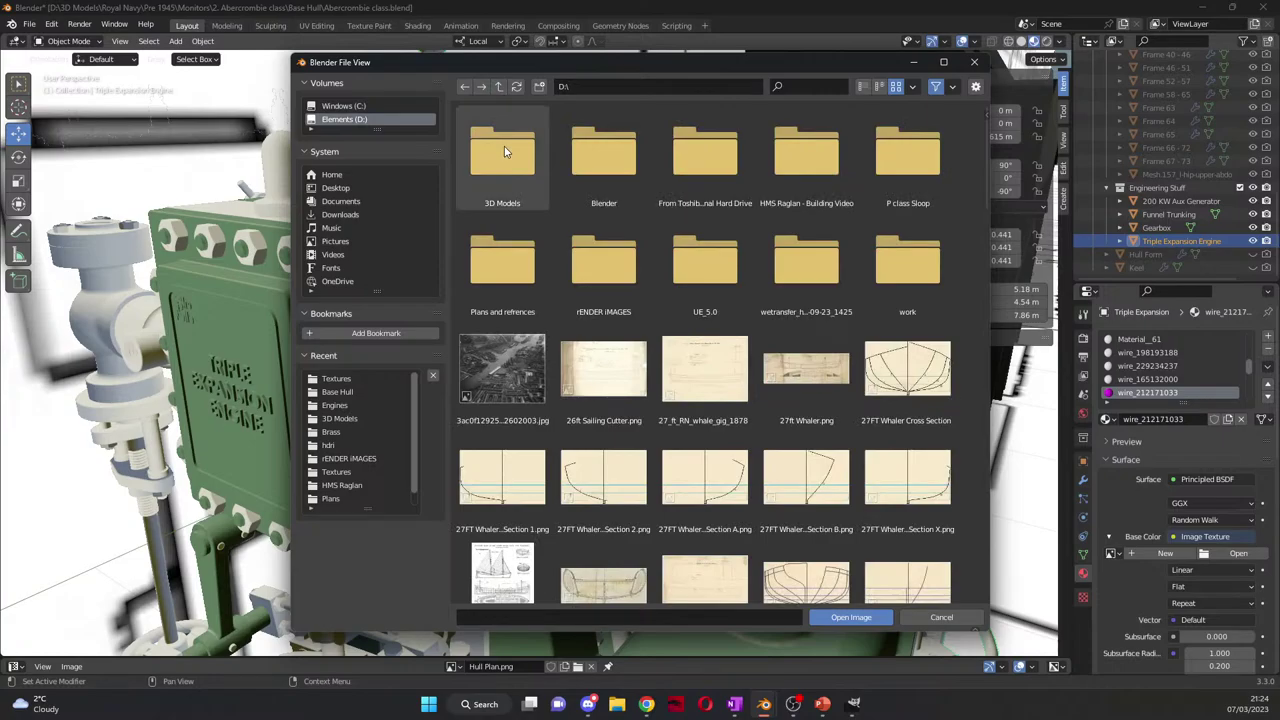
scroll(659, 500, "down", 6)
scroll(659, 500, "down", 15)
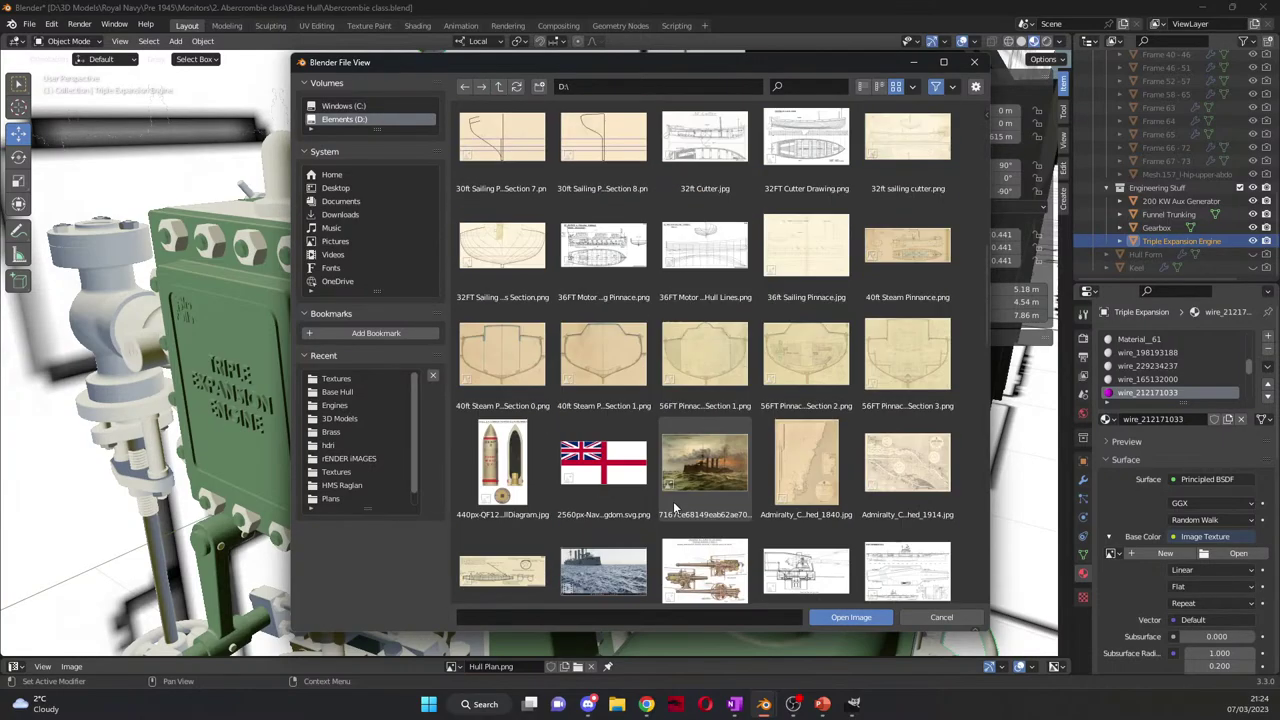
scroll(656, 540, "down", 6)
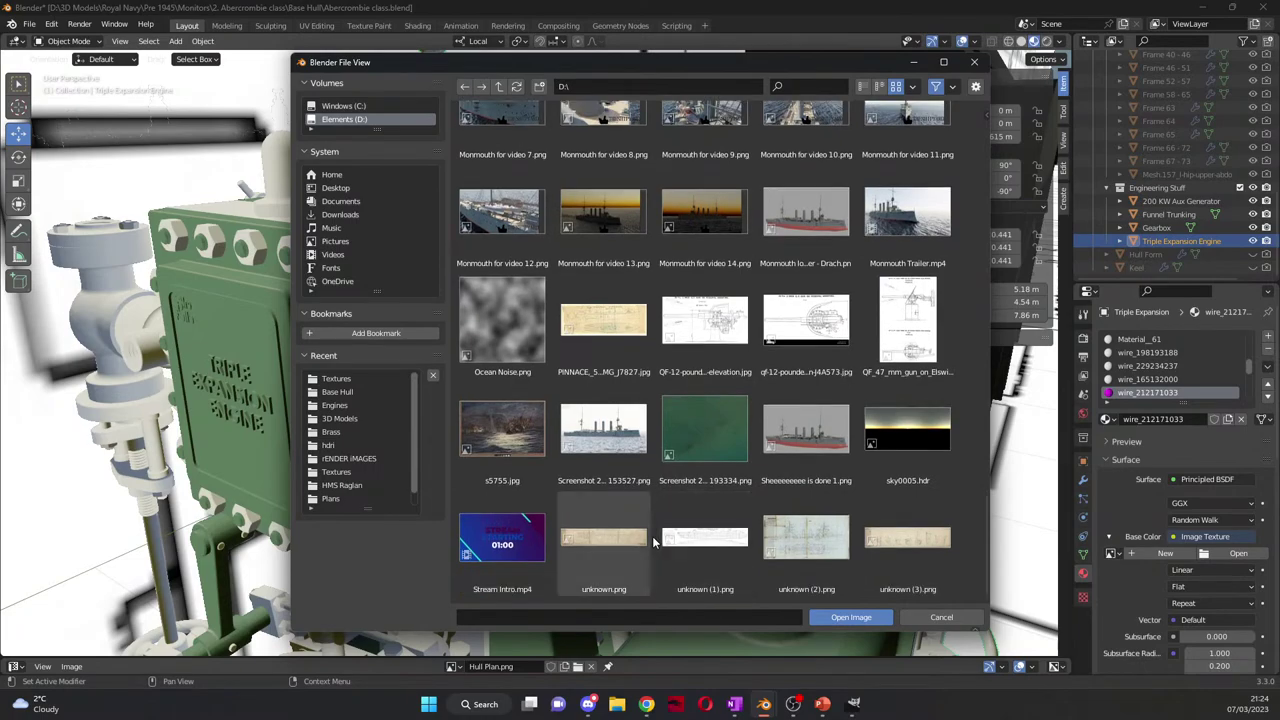
scroll(654, 540, "up", 15)
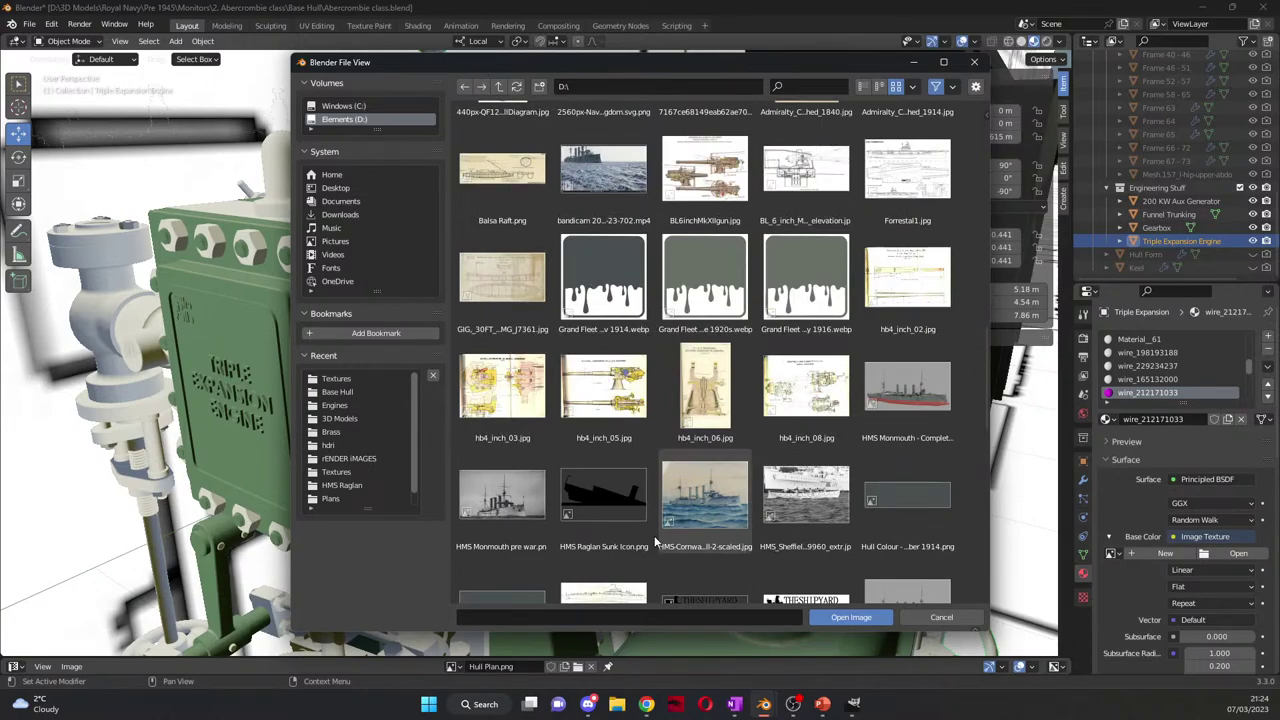
scroll(654, 535, "up", 5)
scroll(655, 540, "up", 10)
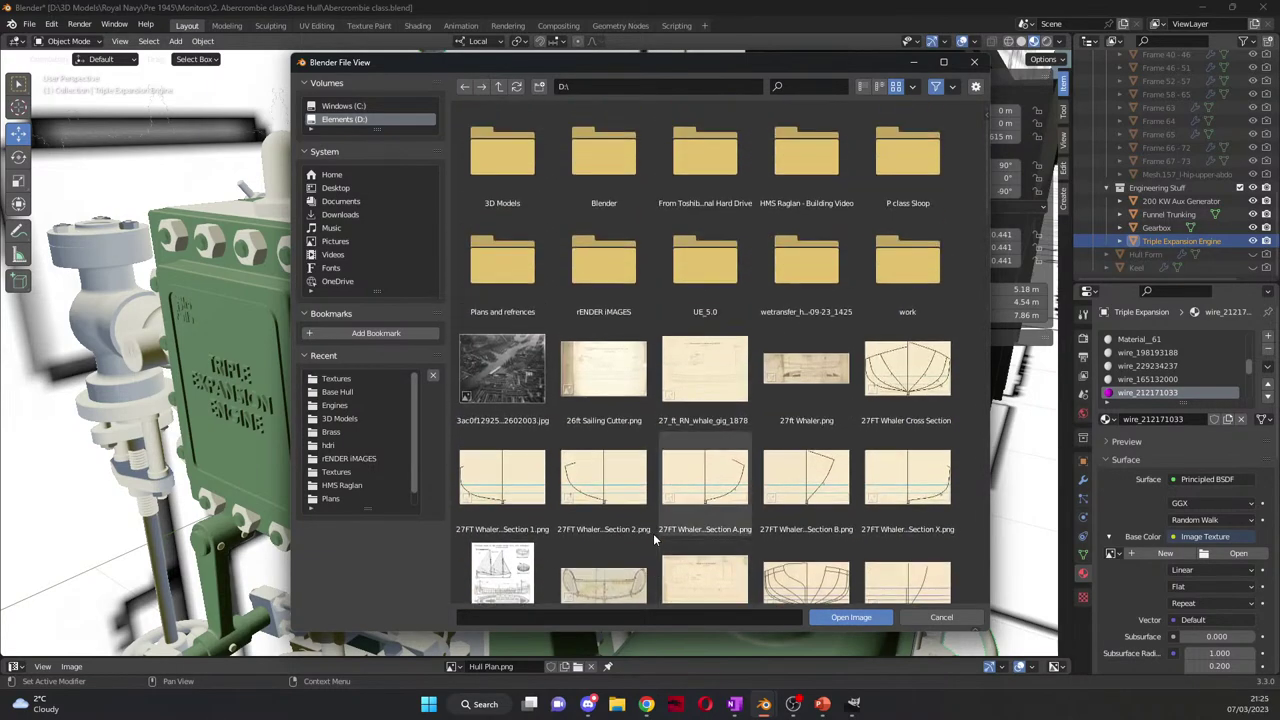
Step: Load the 08-Brass-Background-Texture.jpg image from the 3D Models\Textures\Brass folder as the side panel's base colour
double_click(515, 190)
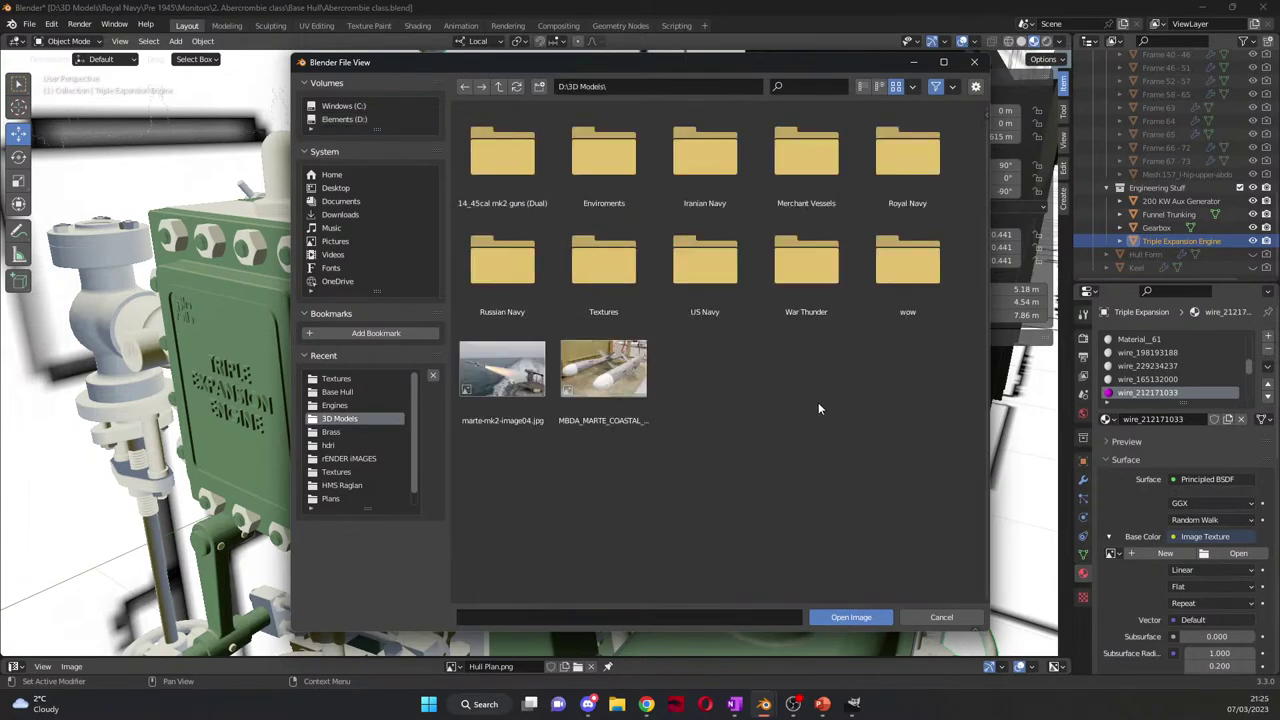
double_click(588, 267)
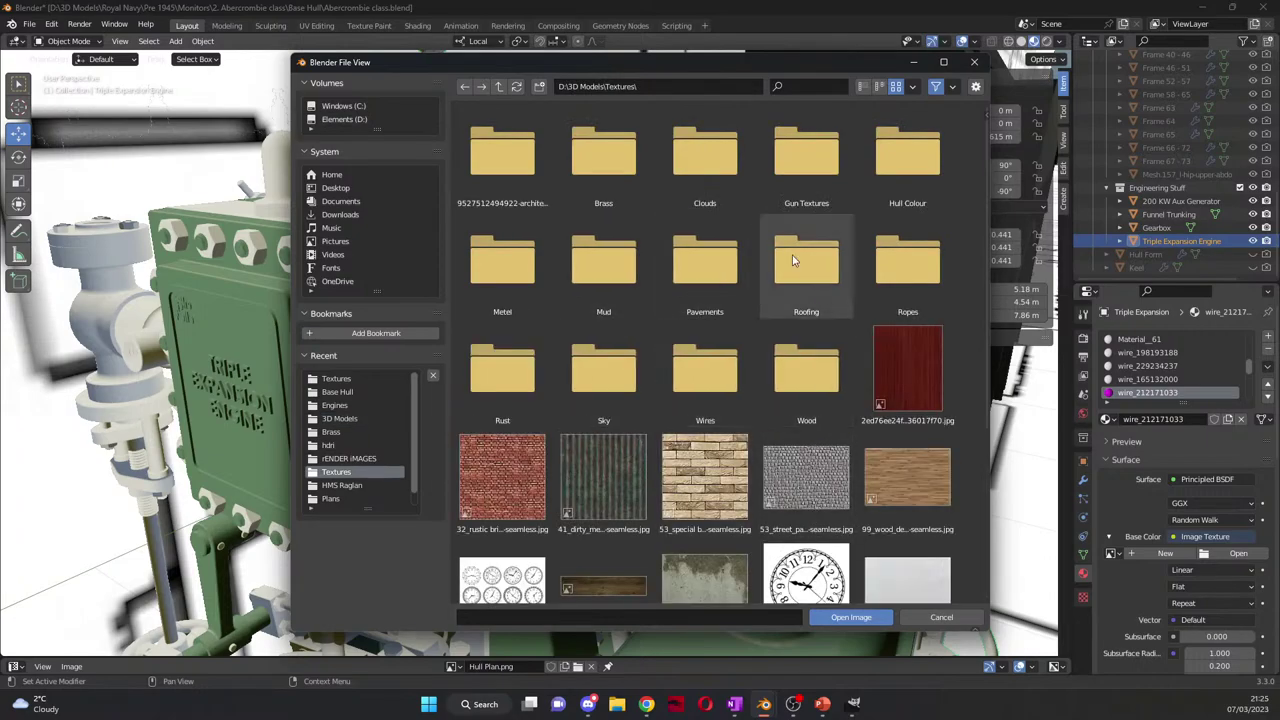
double_click(626, 190)
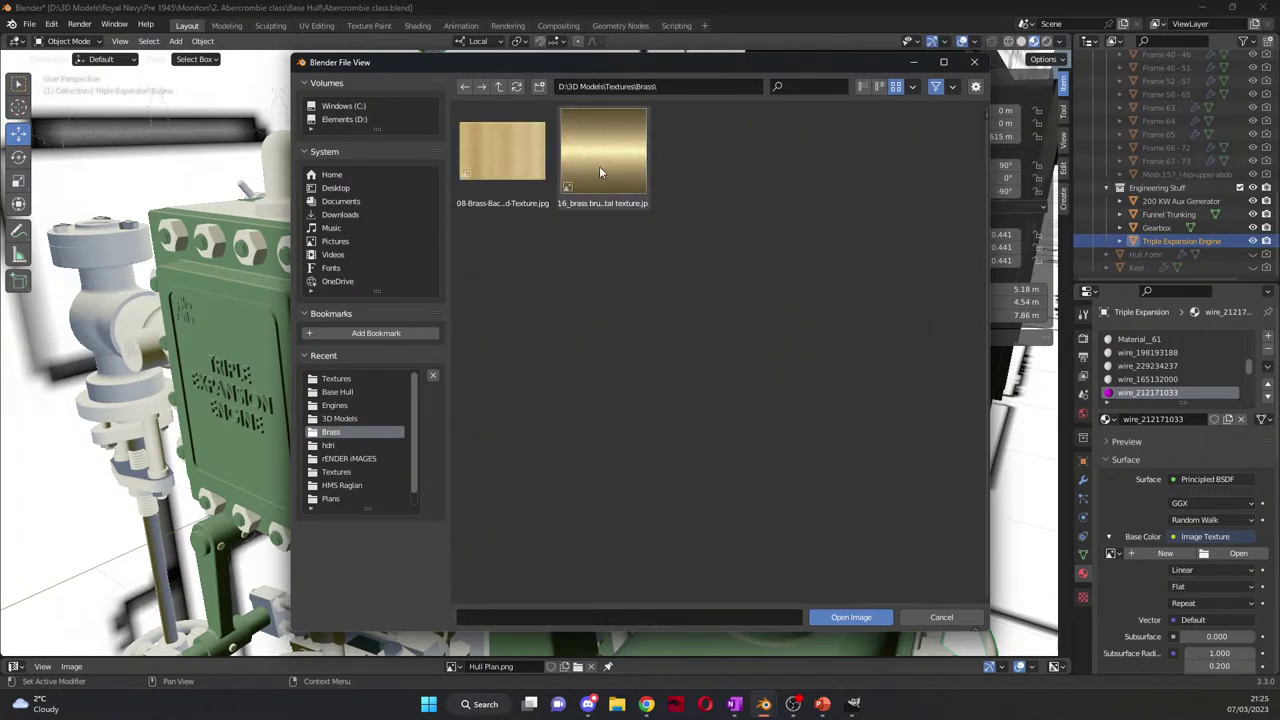
left_click(488, 163)
left_click(855, 615)
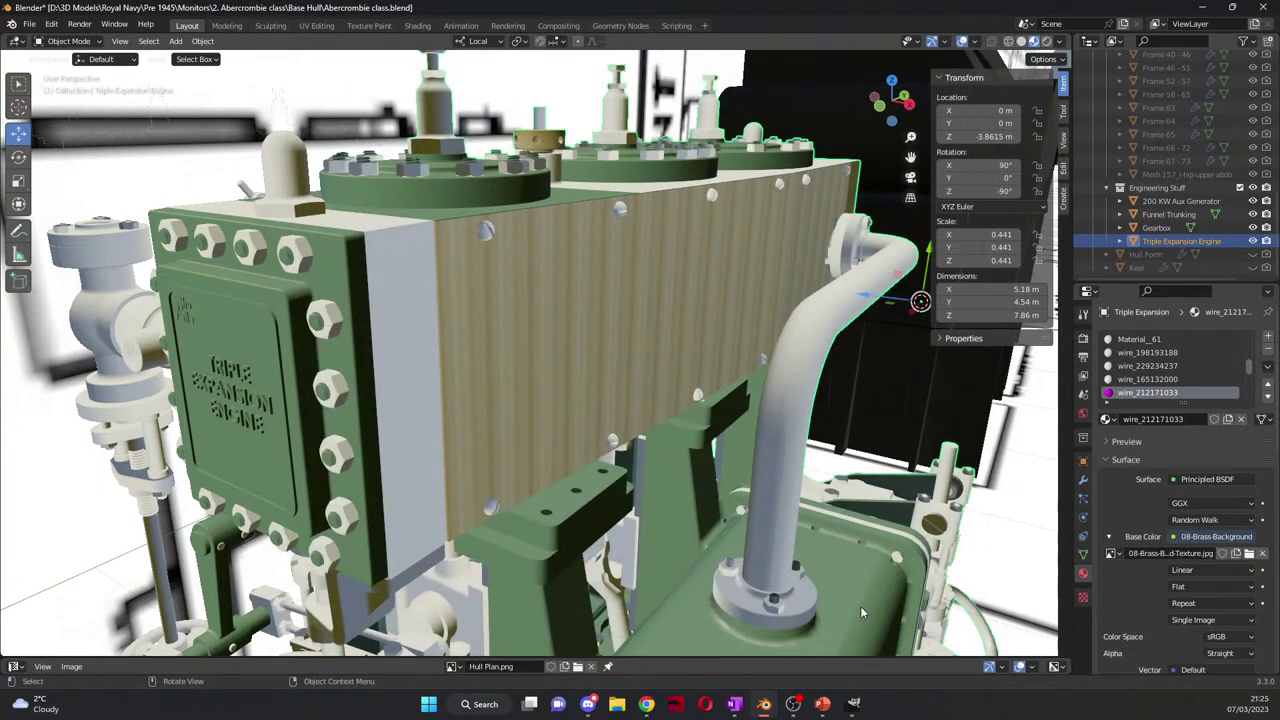
middle_click_drag(860, 606, 792, 482)
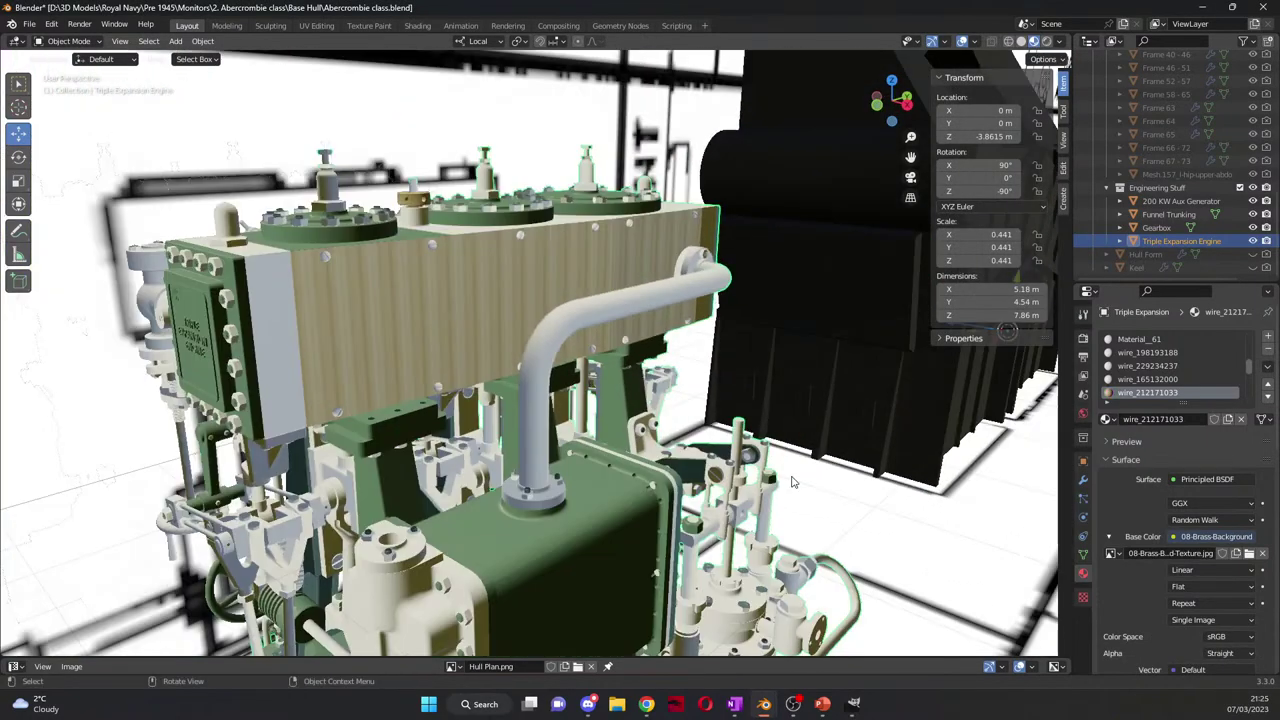
middle_click_drag(688, 381, 560, 420)
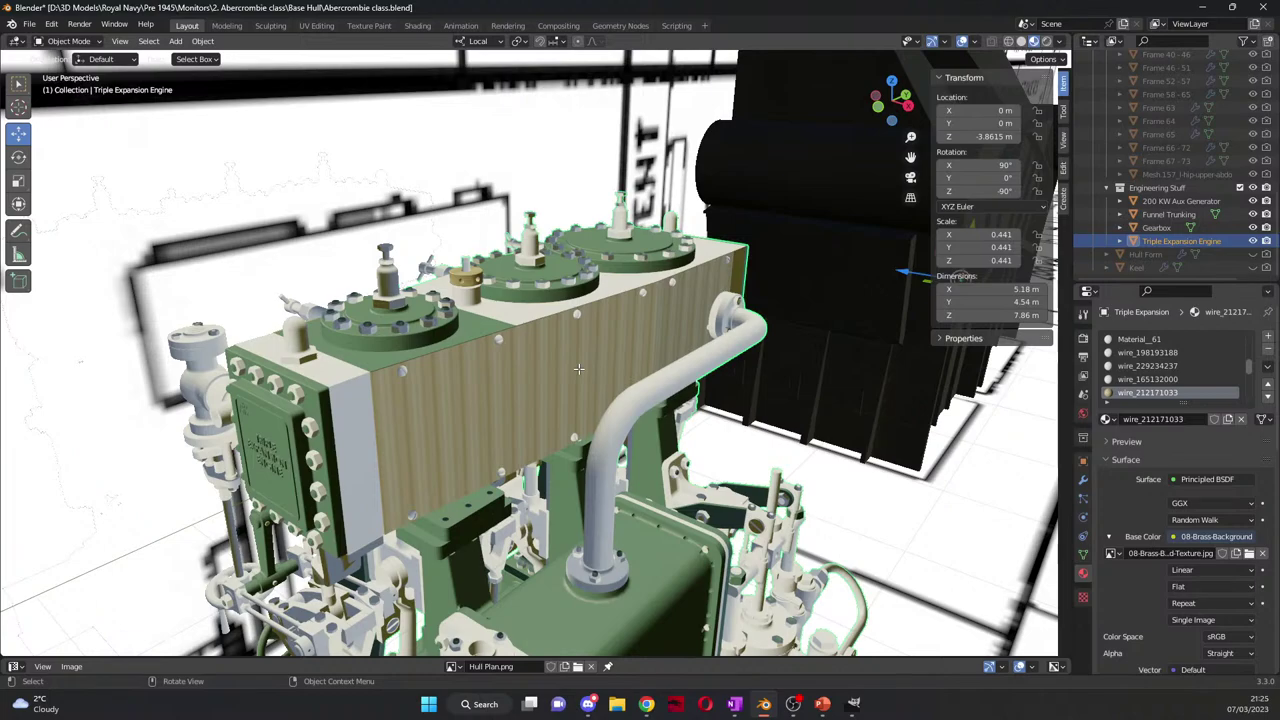
Step: Enter Edit Mode on the engine, try the Clip extension for the brass texture and set it to Extend
key("Tab")
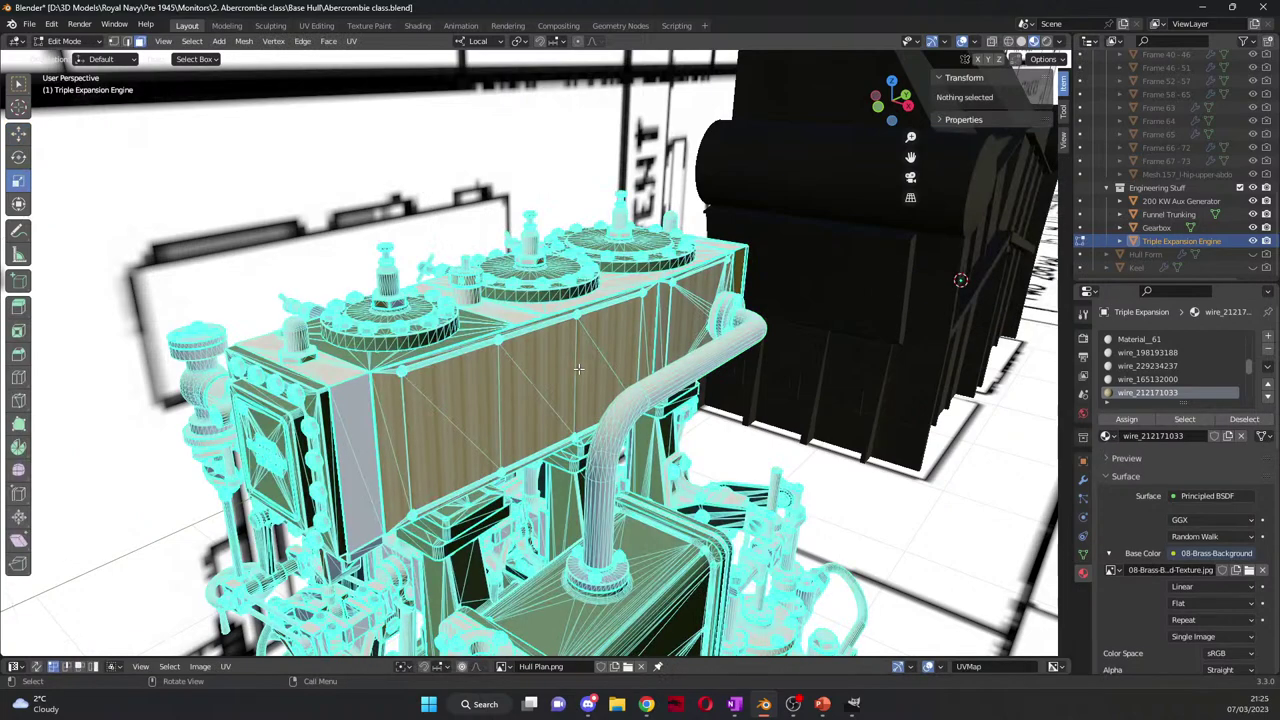
scroll(1230, 474, "down", 5)
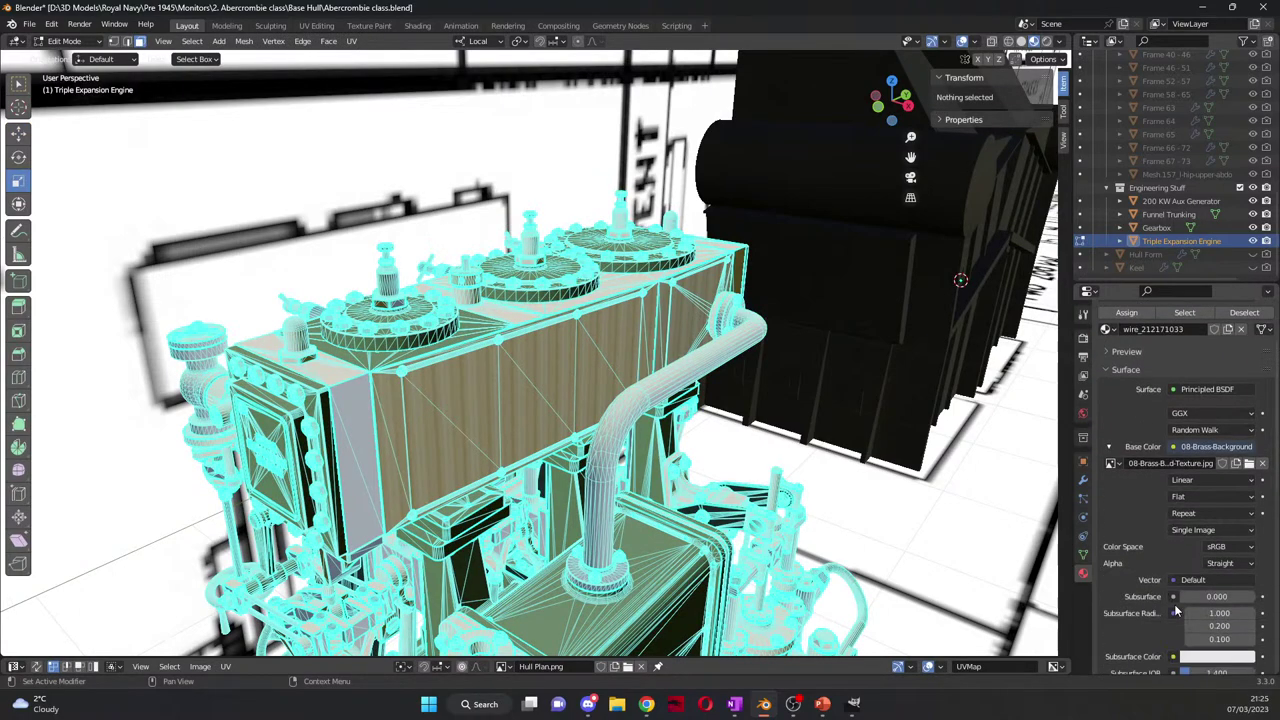
left_click(1226, 461)
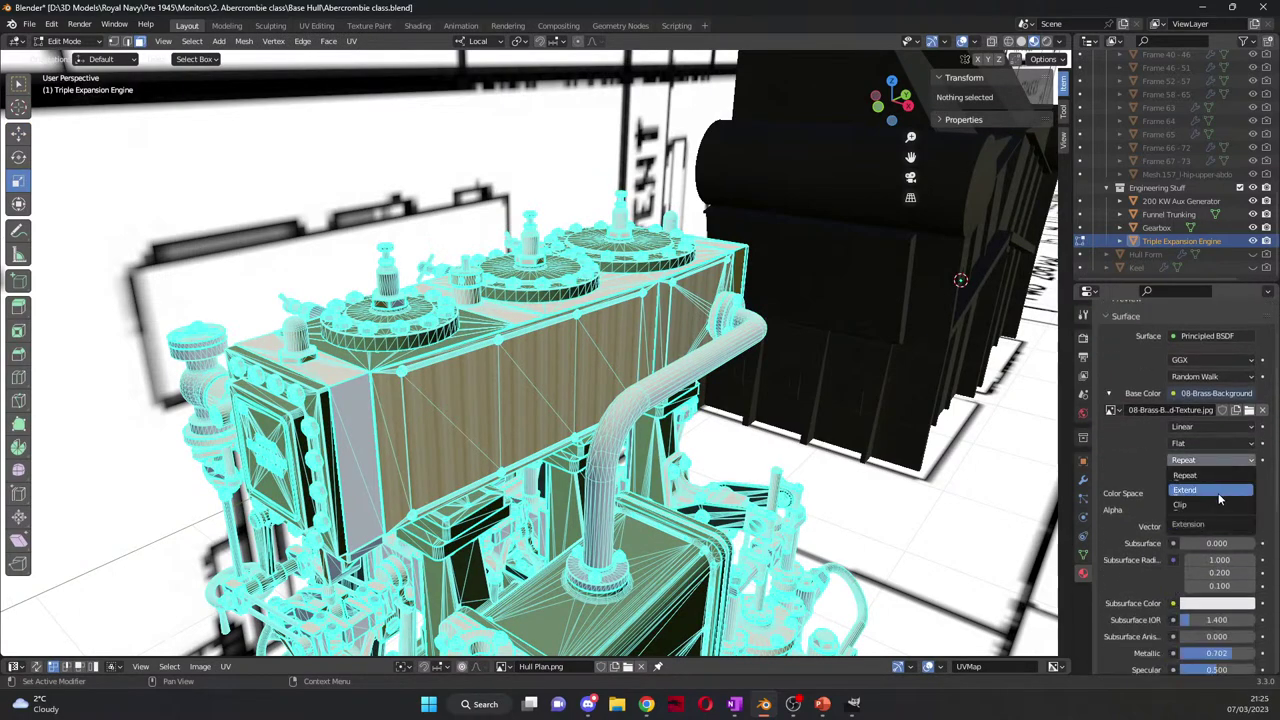
left_click(1216, 489)
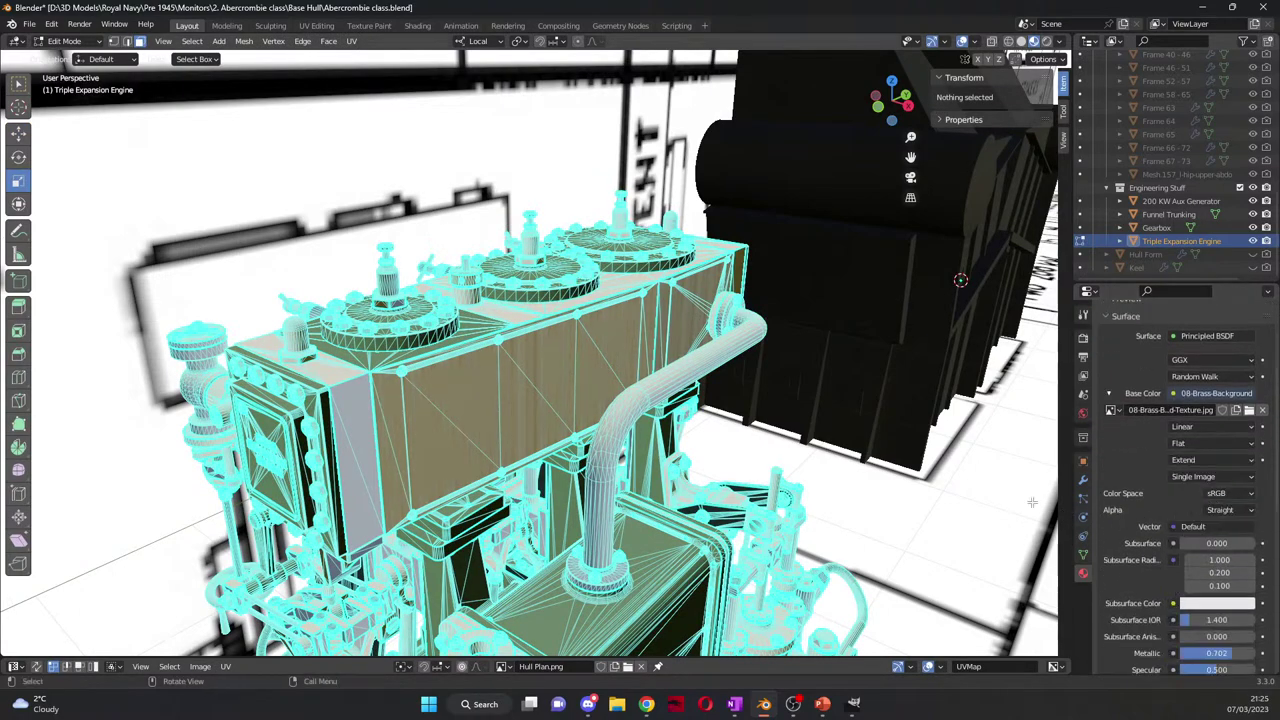
left_click(1221, 463)
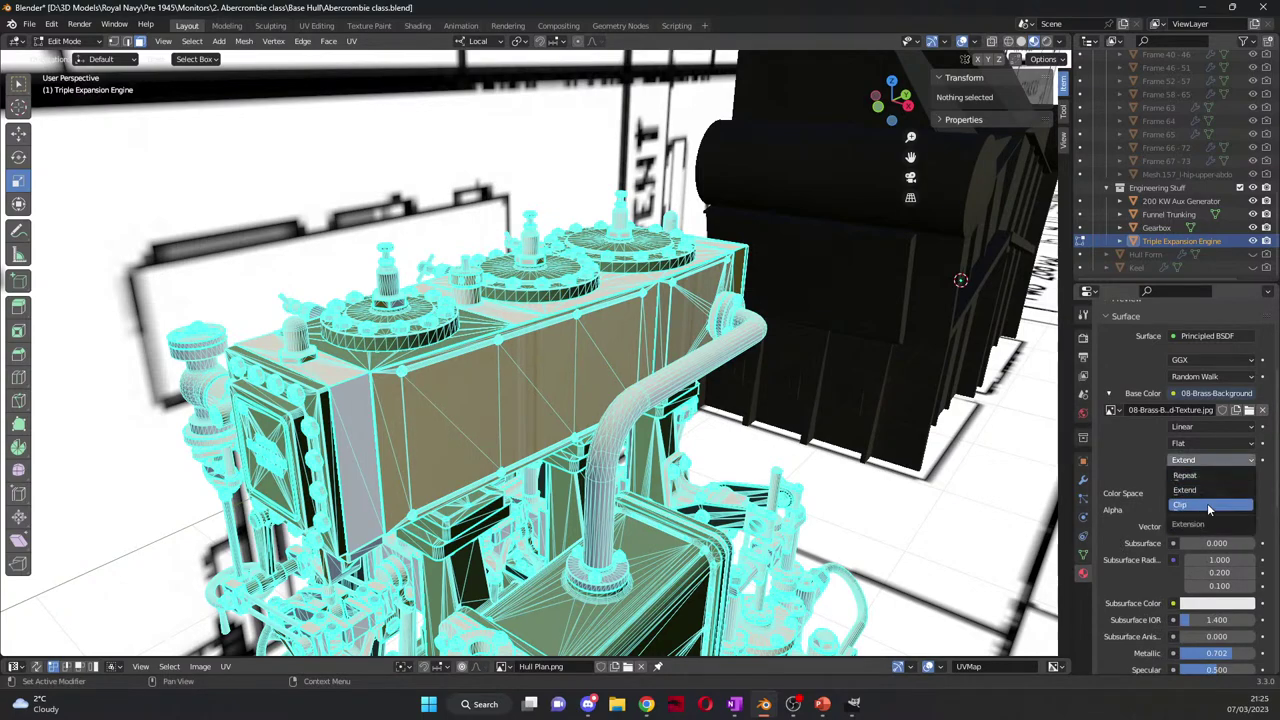
left_click(1218, 490)
left_click(1220, 460)
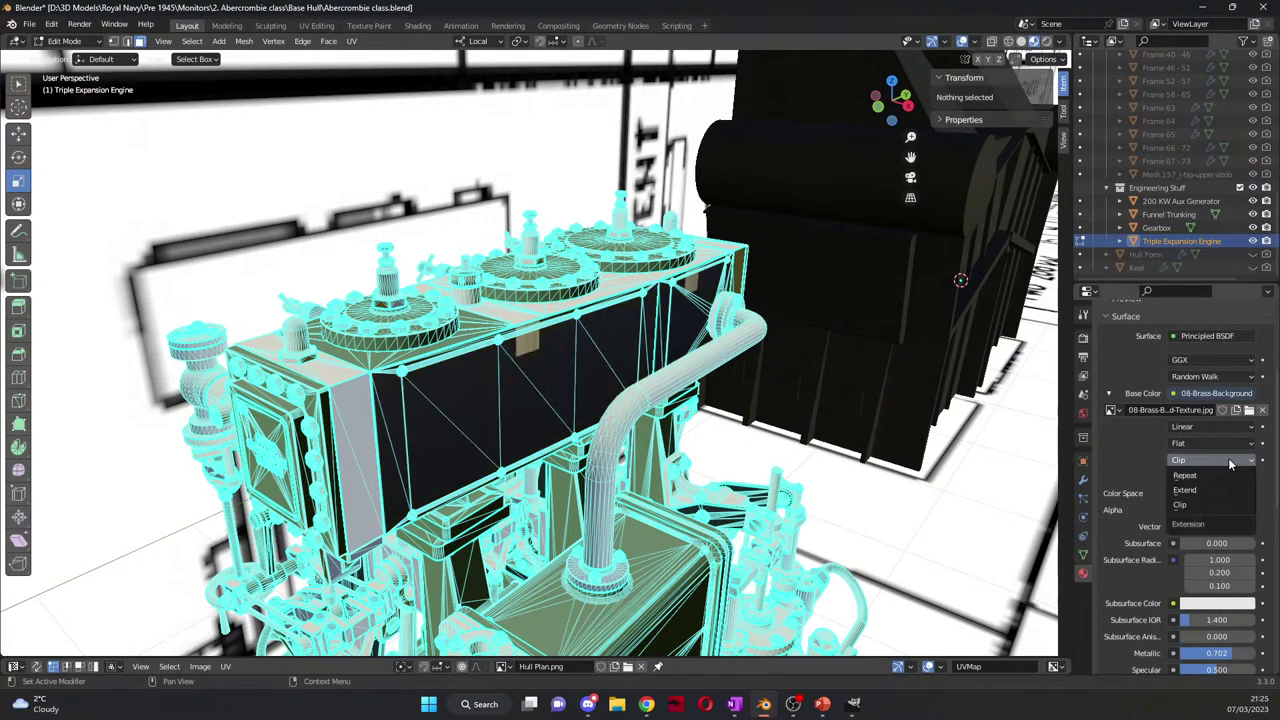
left_click(1216, 491)
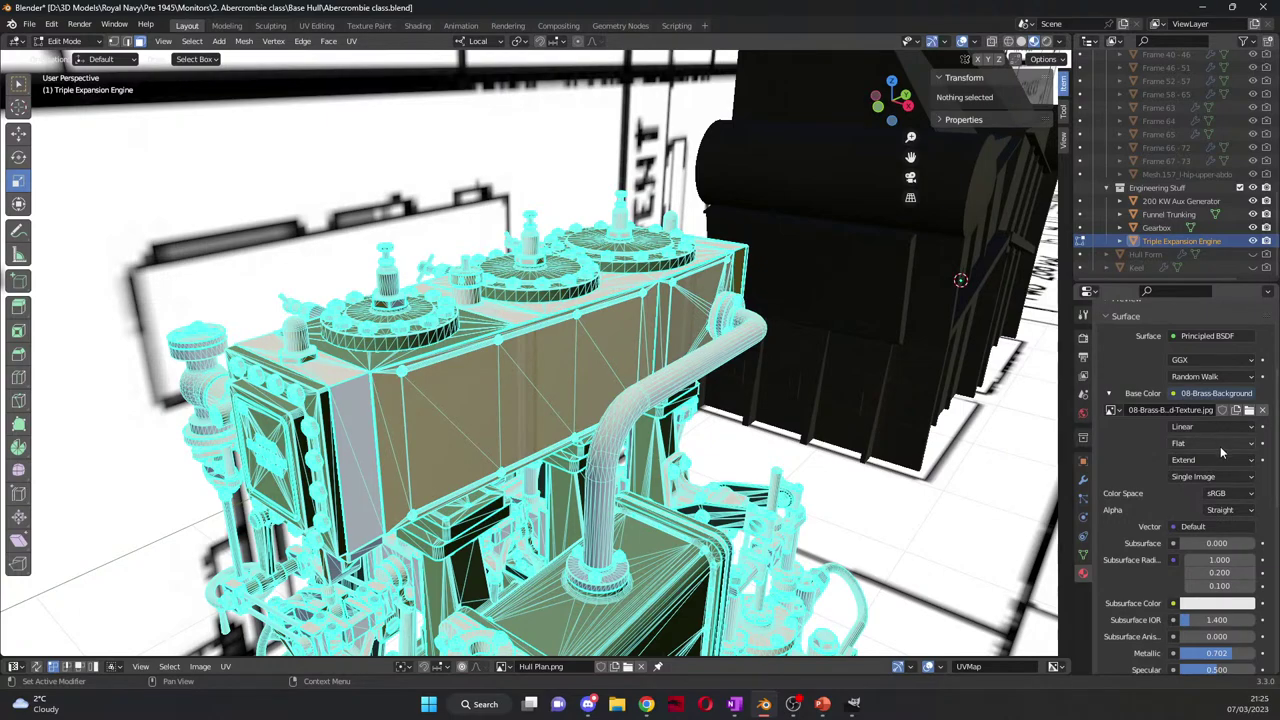
Step: Try Sphere and Tube projection for the brass texture, and set the projection to Box
left_click(1220, 445)
left_click(1207, 489)
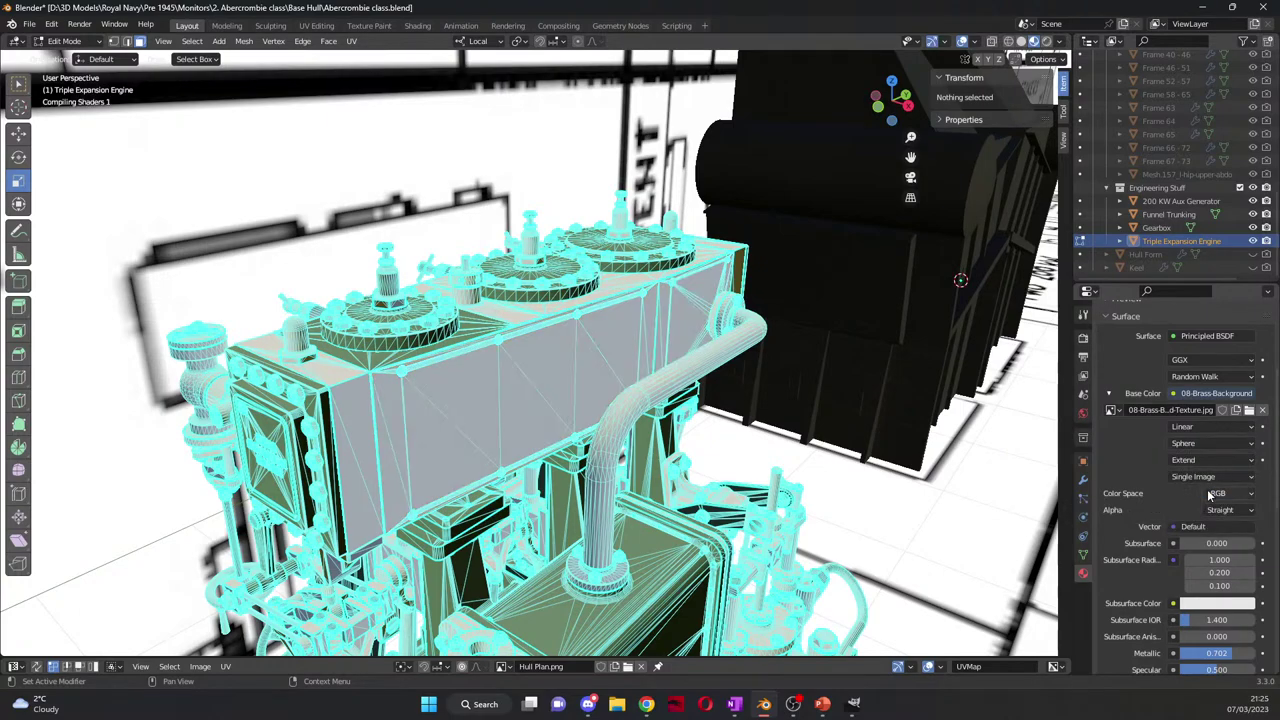
left_click(1224, 445)
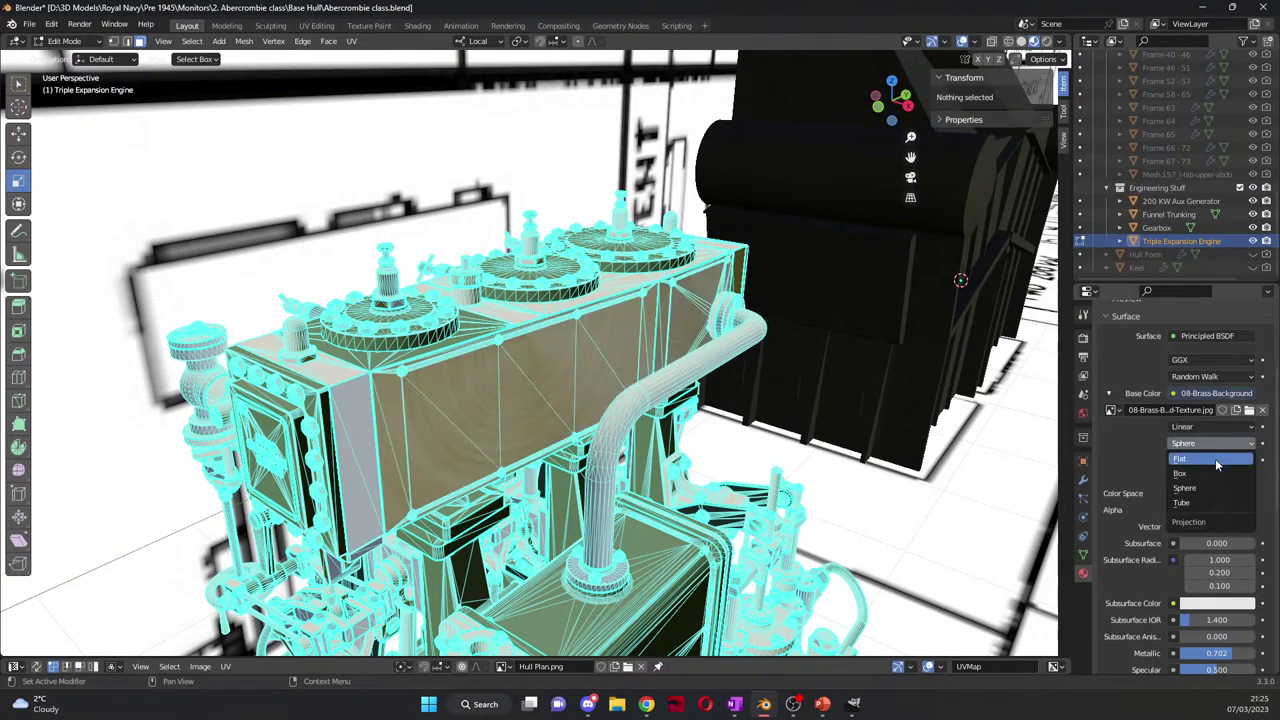
left_click(1209, 487)
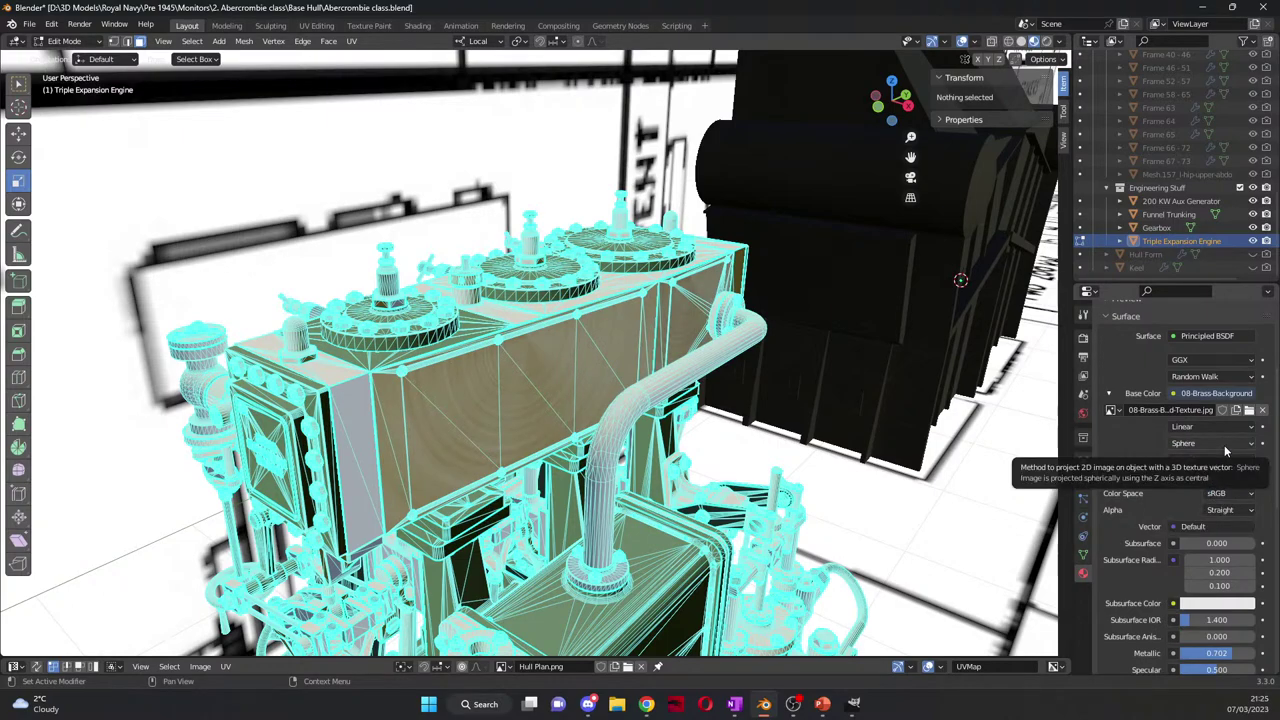
left_click(1224, 445)
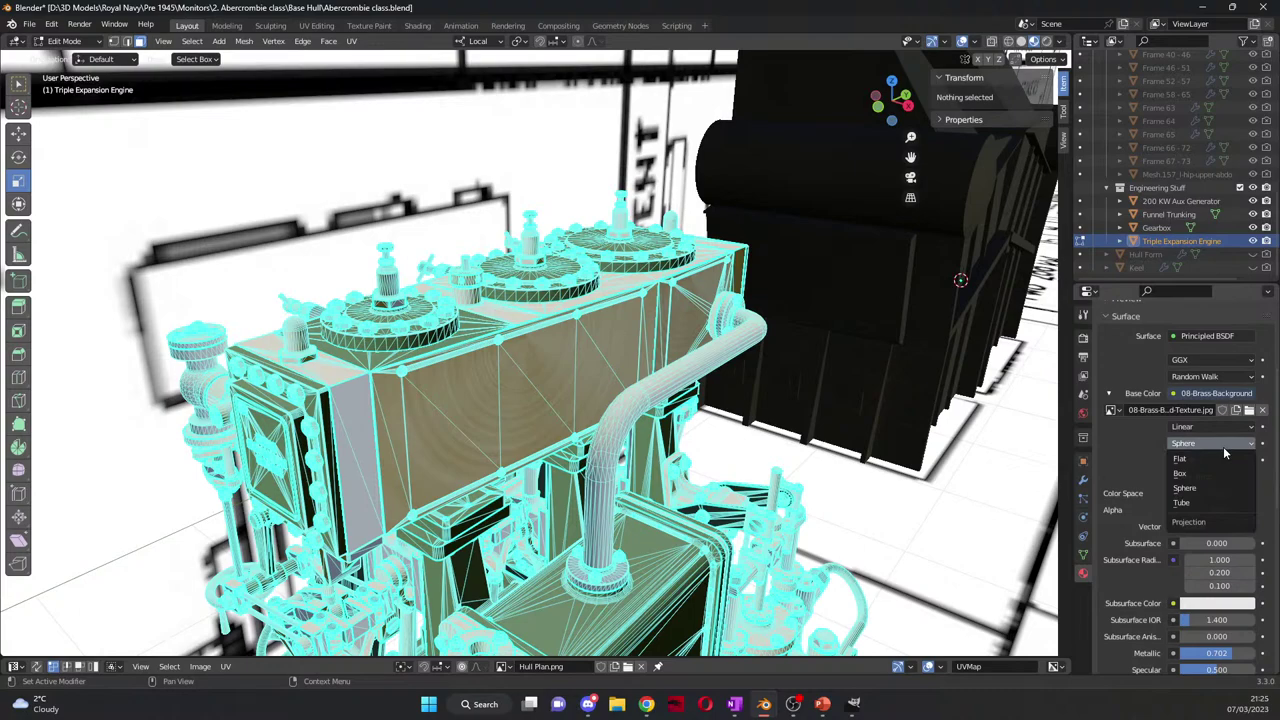
left_click(1208, 504)
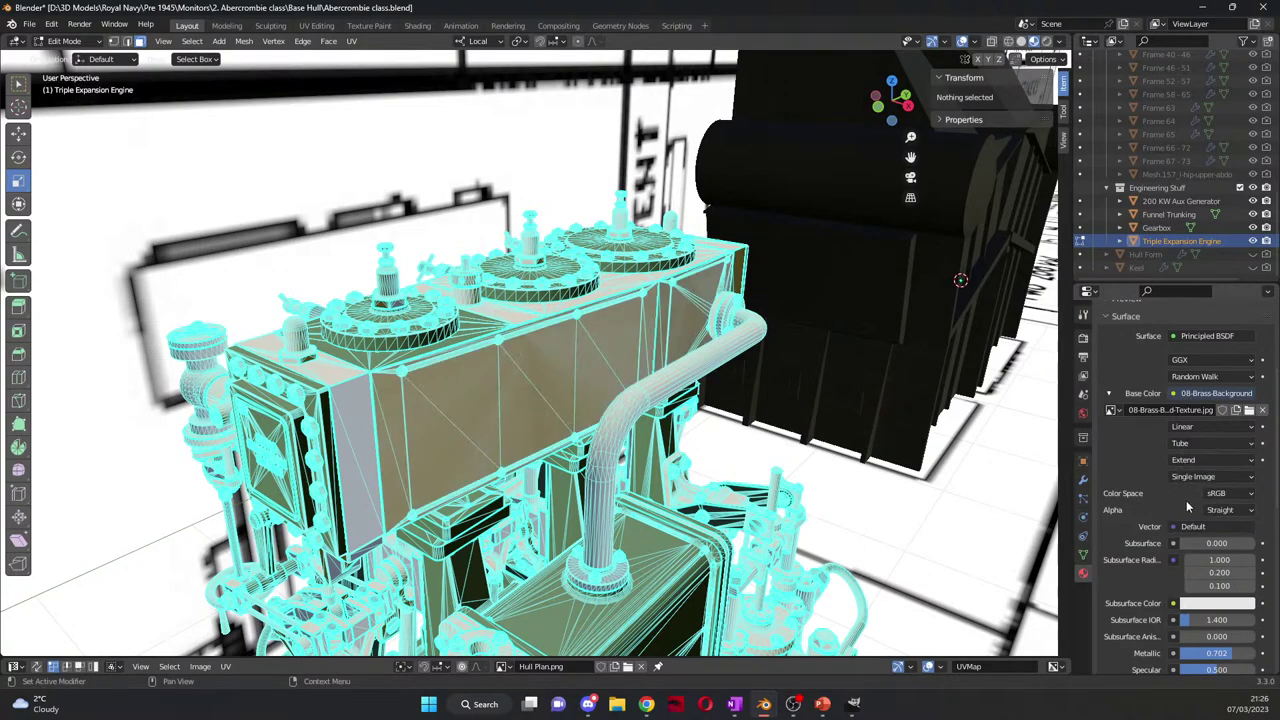
left_click(1232, 444)
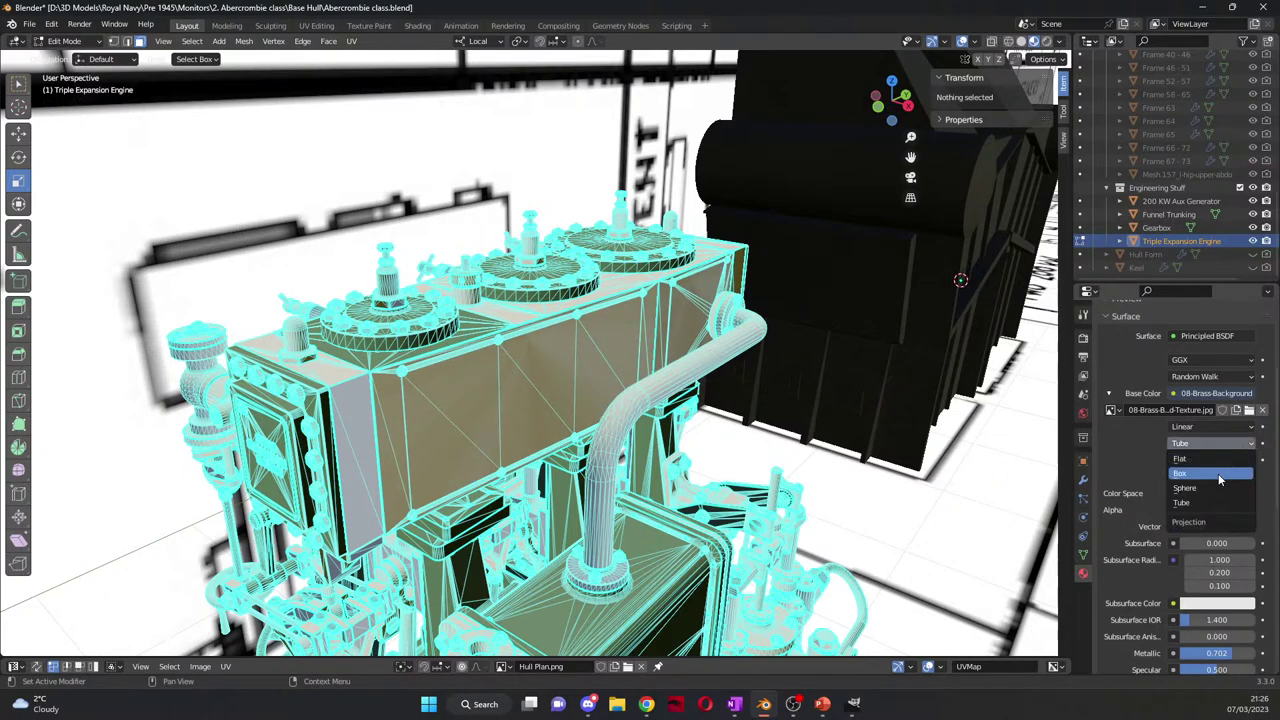
left_click(1218, 479)
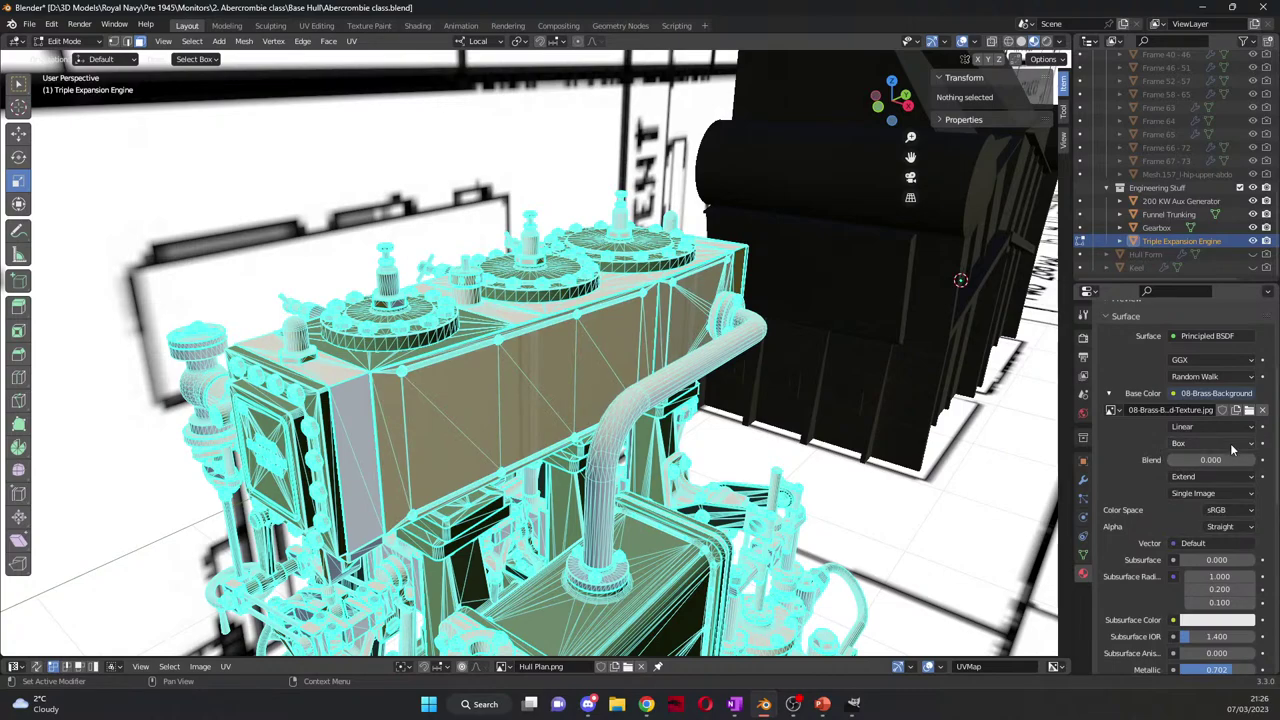
left_click(1232, 446)
left_click(1232, 446)
Step: Try Smart interpolation for the brass texture, return it to Linear, and keep the projection at Box
left_click(1232, 428)
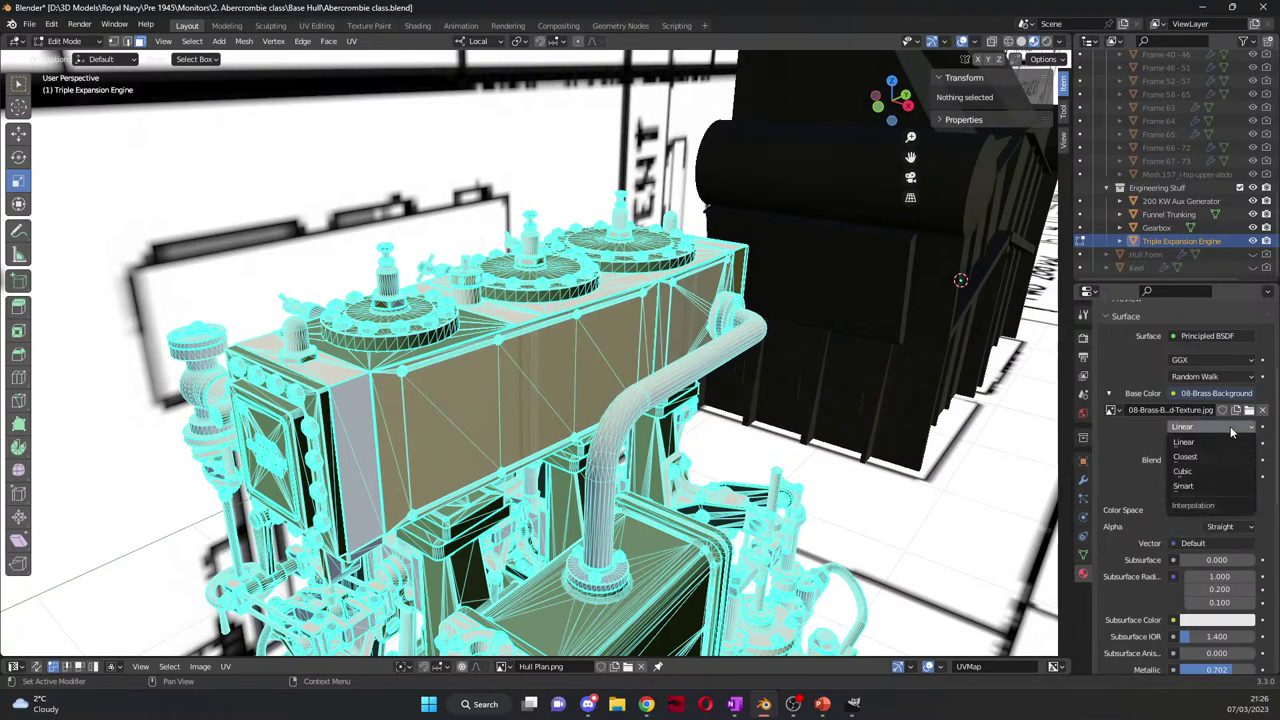
left_click(1212, 488)
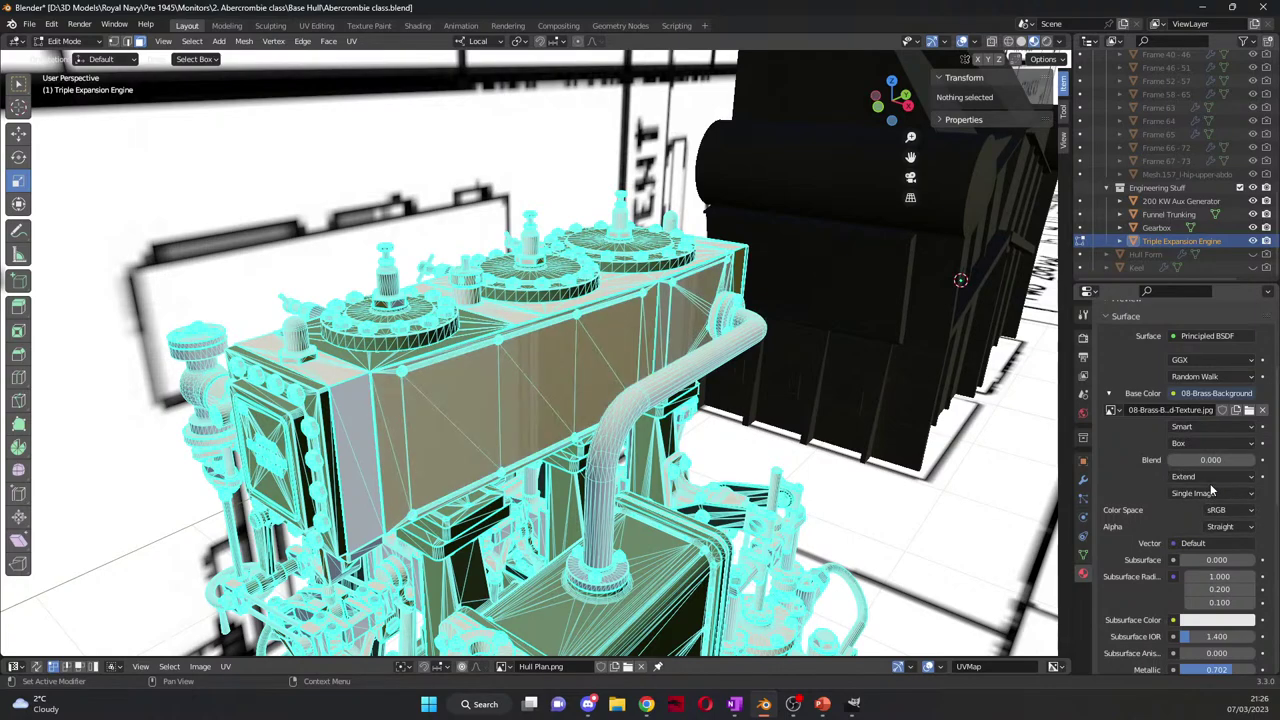
left_click(1214, 427)
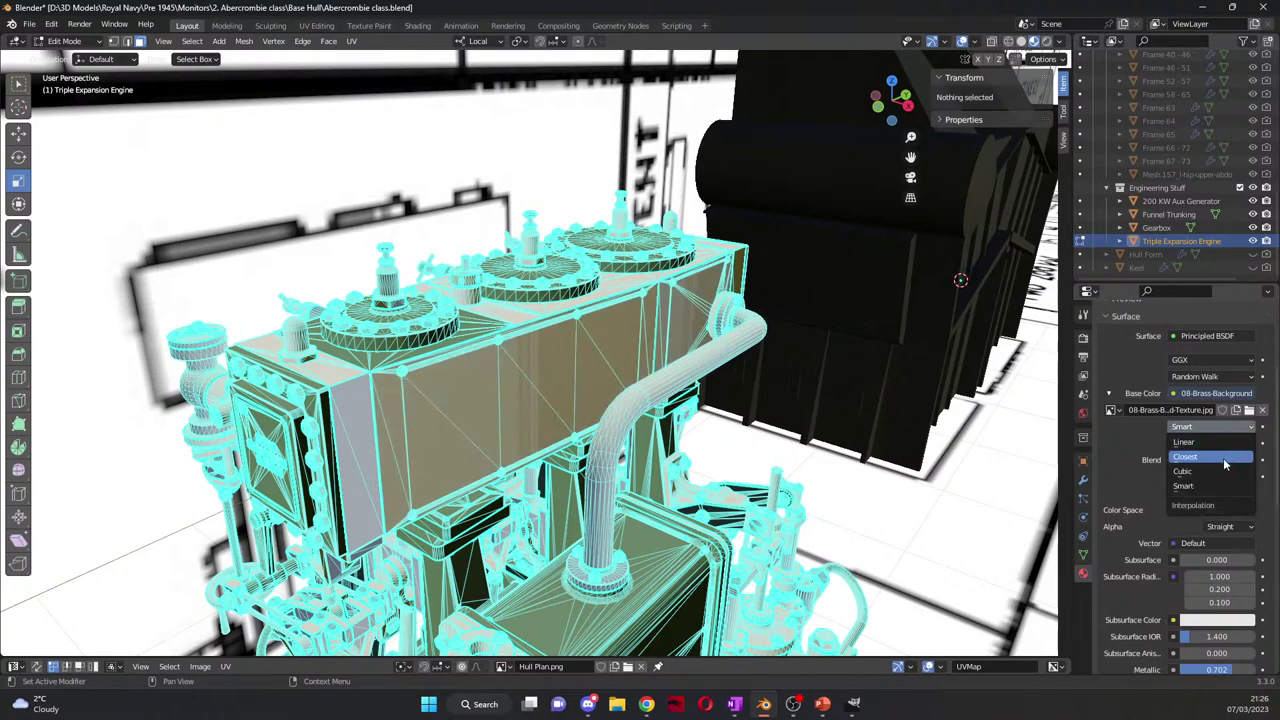
left_click(1225, 444)
left_click(1225, 444)
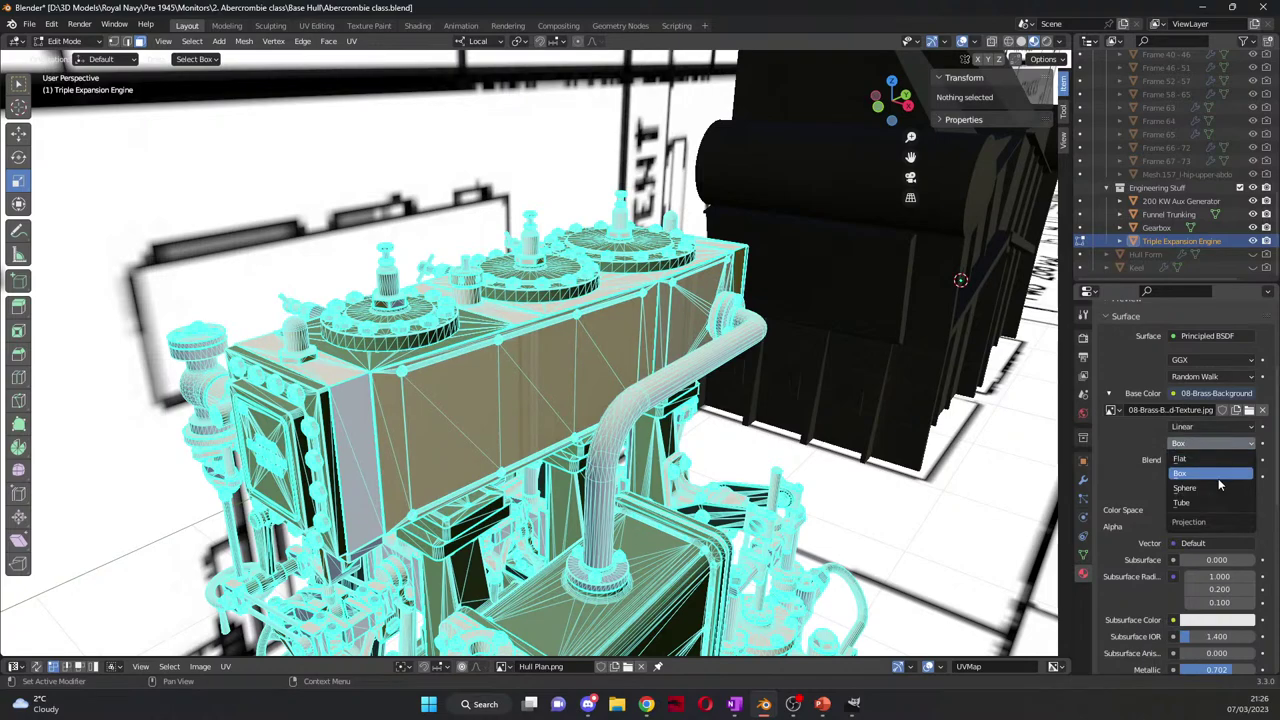
left_click(1220, 473)
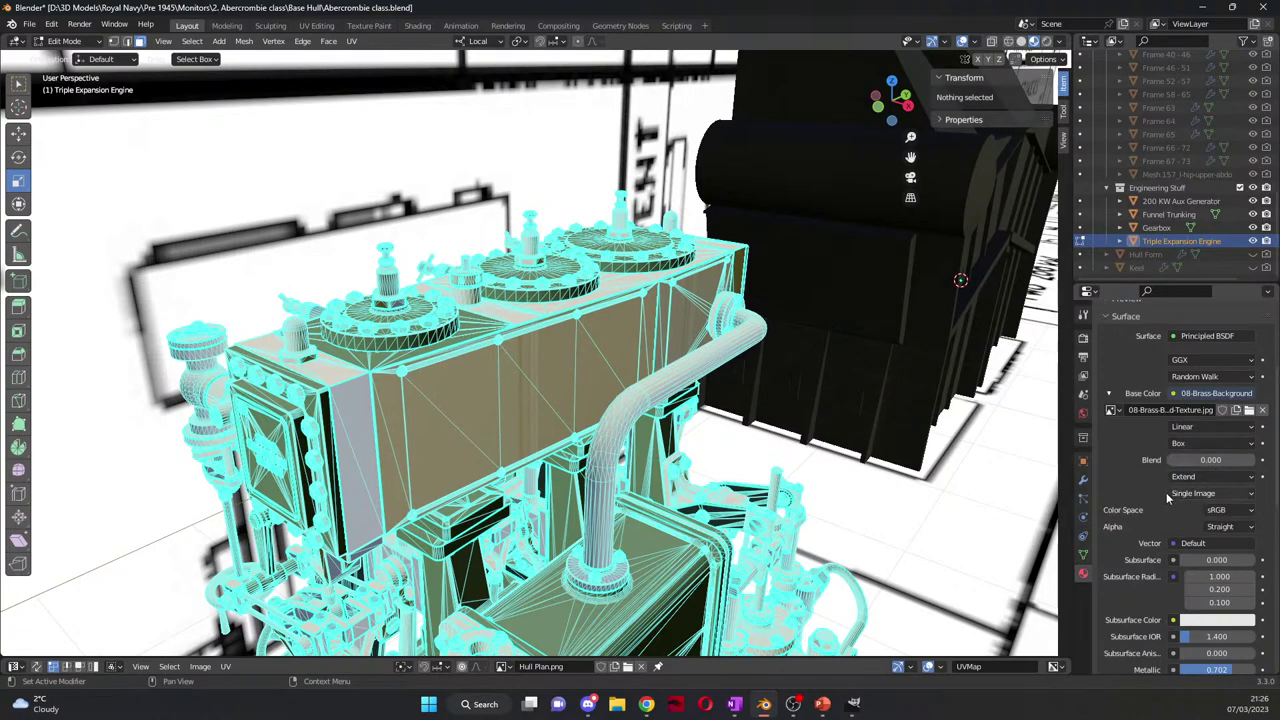
Step: Examine how the brass texture looks on the engine's side panel and check the material's surface settings
middle_click_drag(586, 354, 614, 326)
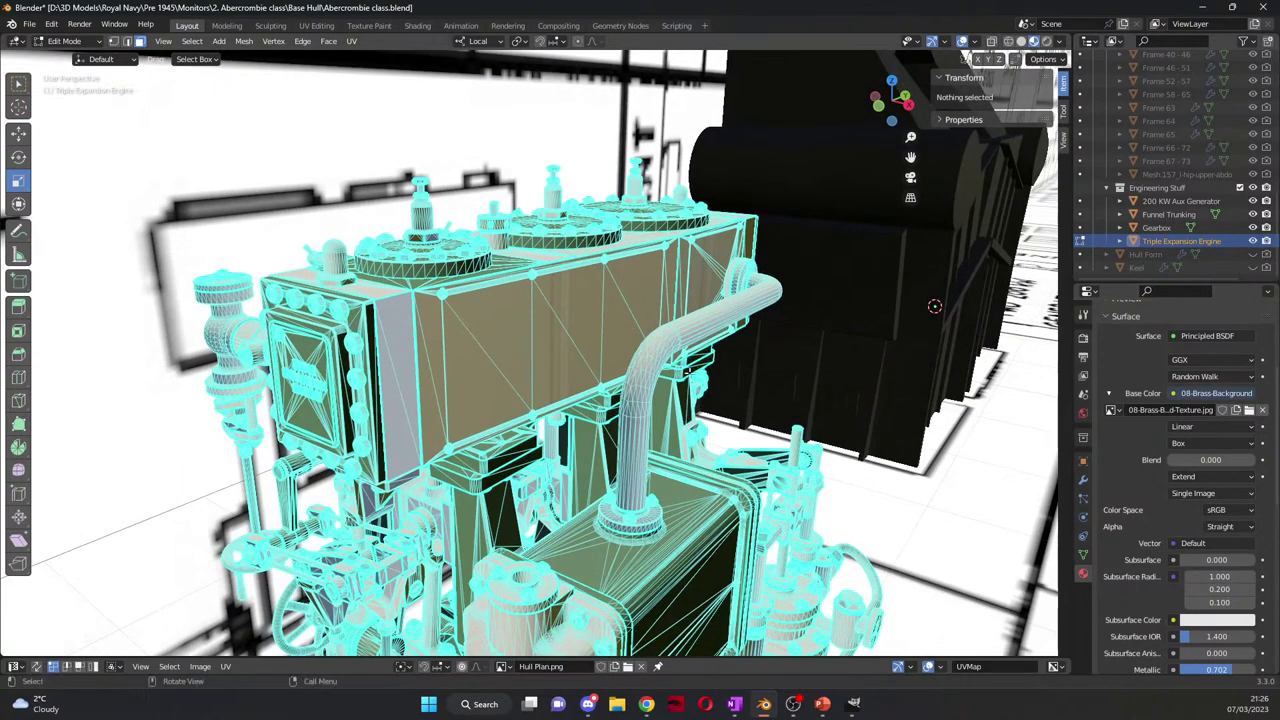
scroll(614, 326, "up", 3)
scroll(614, 326, "up", 1)
scroll(614, 326, "down", 1)
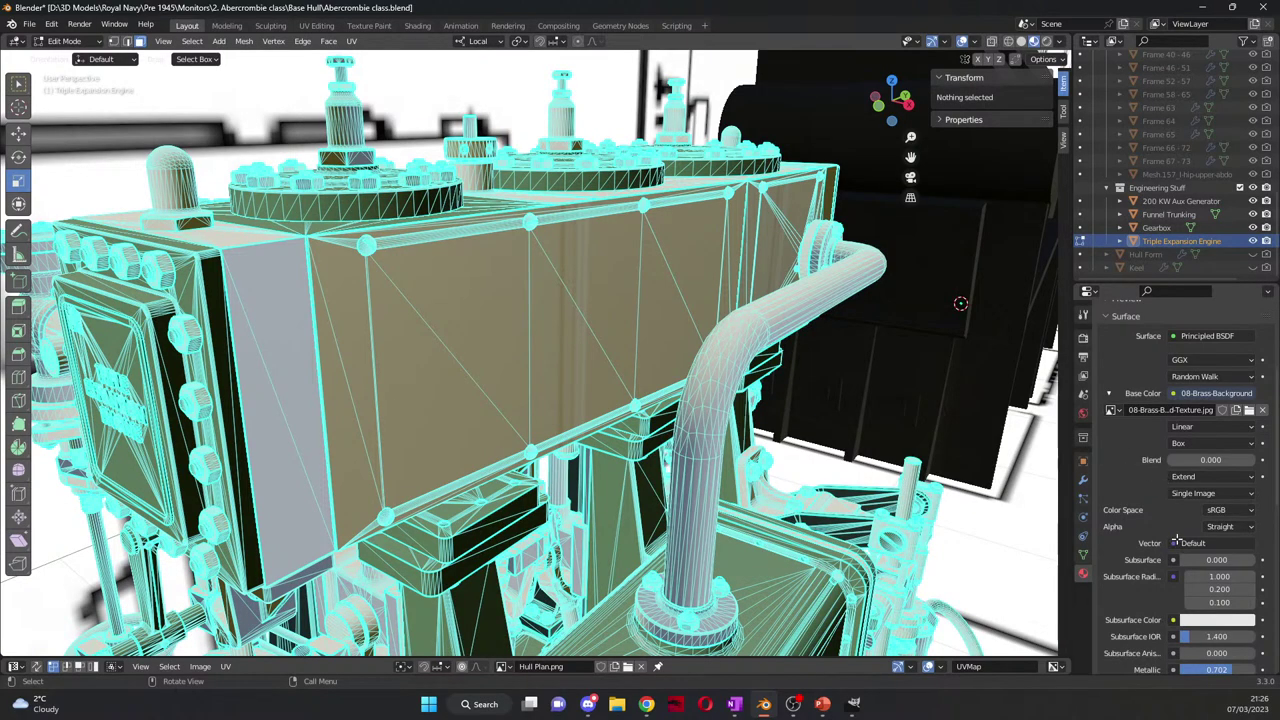
scroll(780, 478, "up", 10)
scroll(775, 481, "down", 10)
middle_click_drag(721, 475, 736, 458)
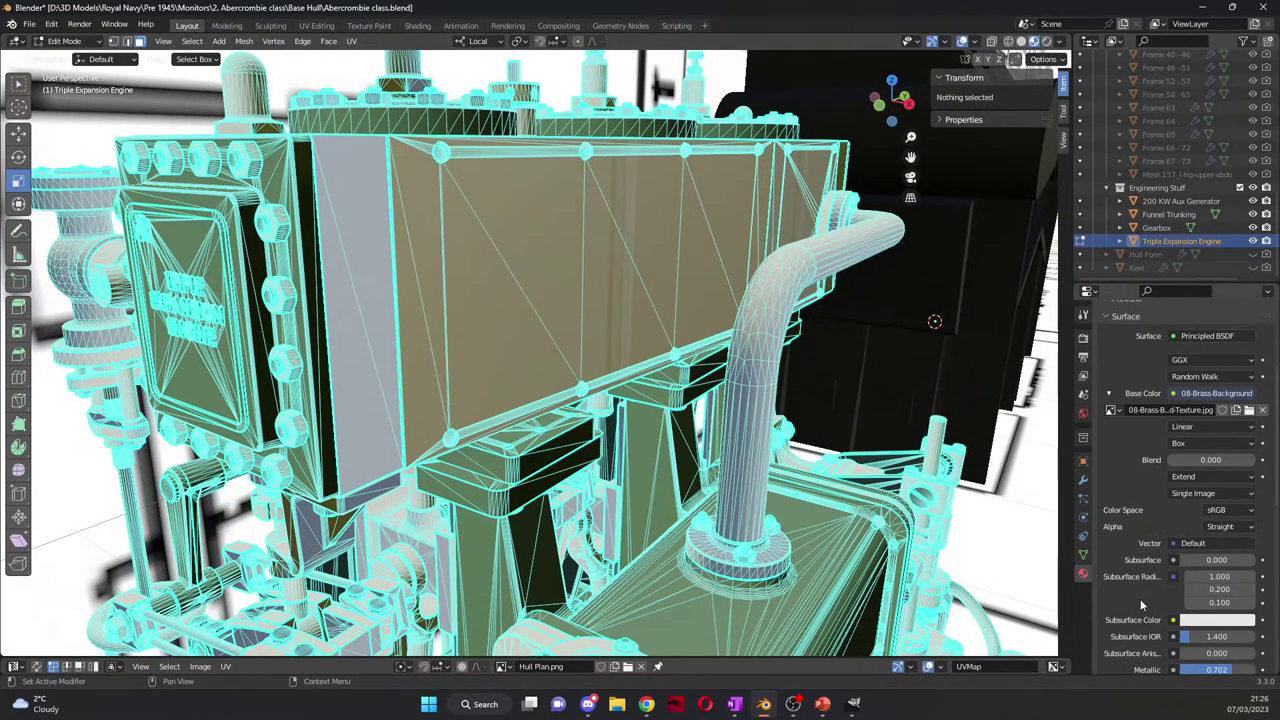
scroll(1138, 585, "down", 2)
scroll(1143, 576, "up", 3)
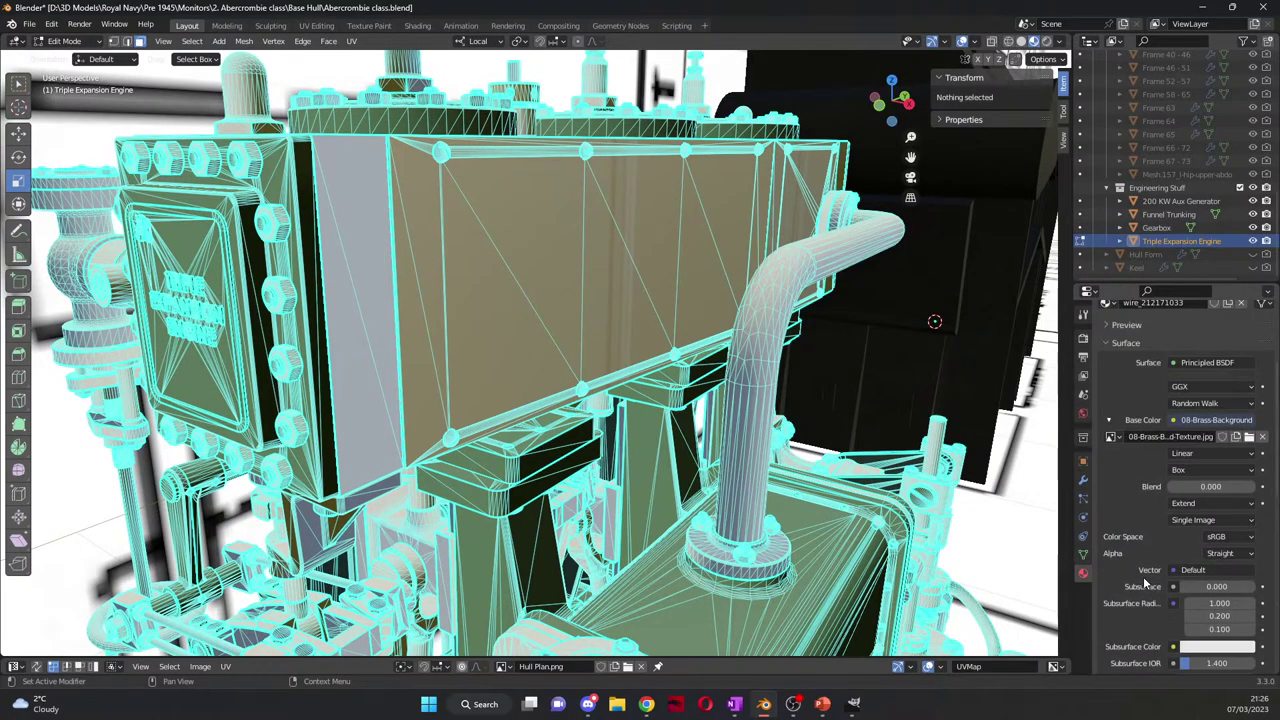
Step: Unlink the brass image from the side panel's base colour and assign 08-Brass-Background-Texture.jpg again
left_click(1261, 438)
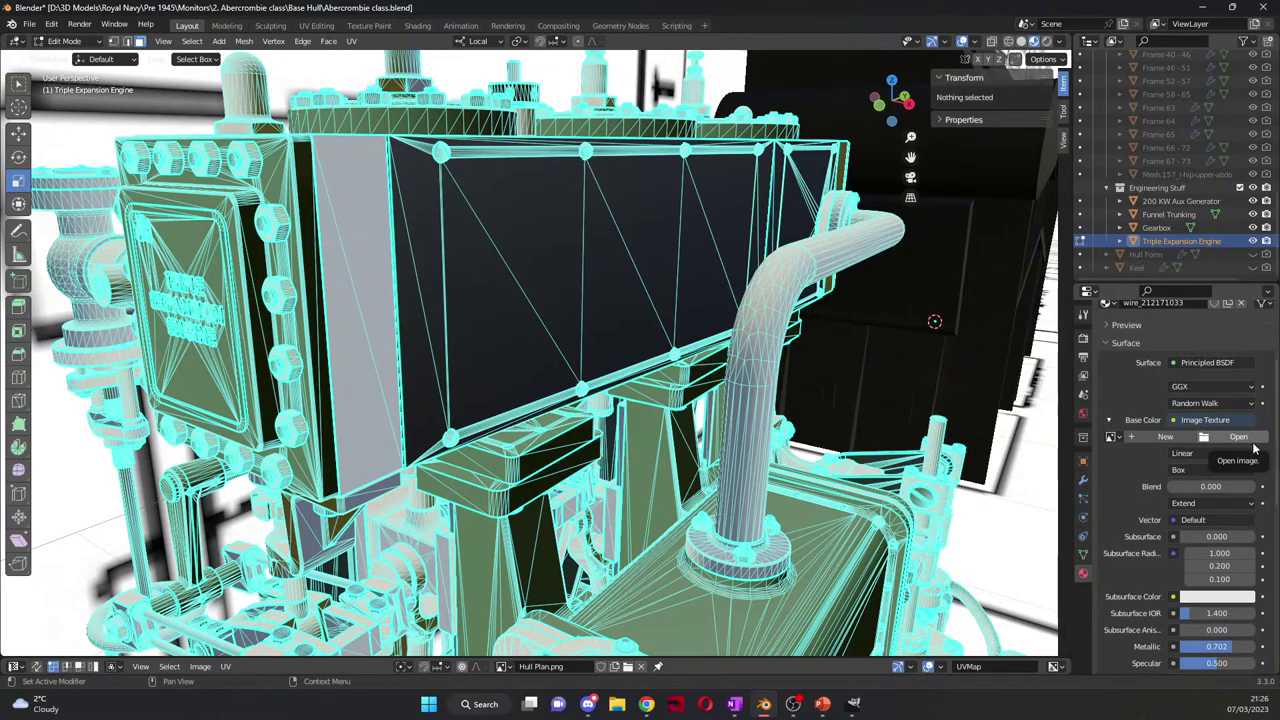
left_click(1111, 437)
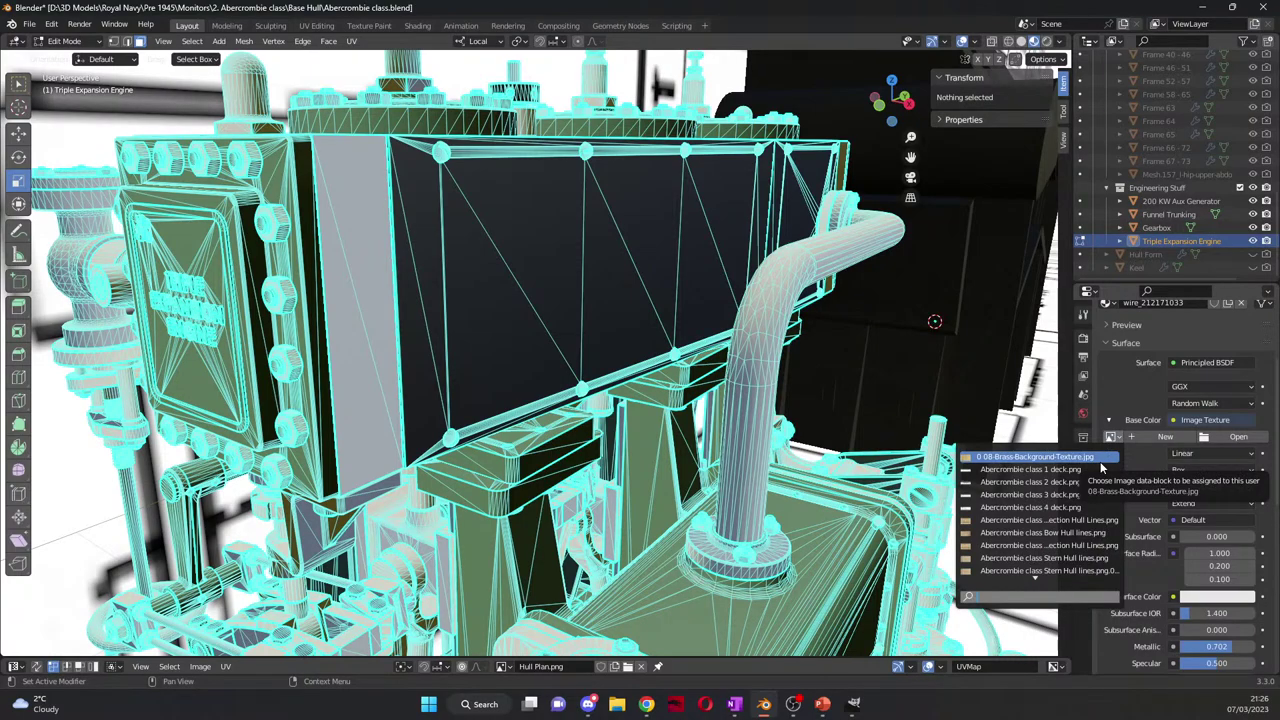
left_click(1100, 459)
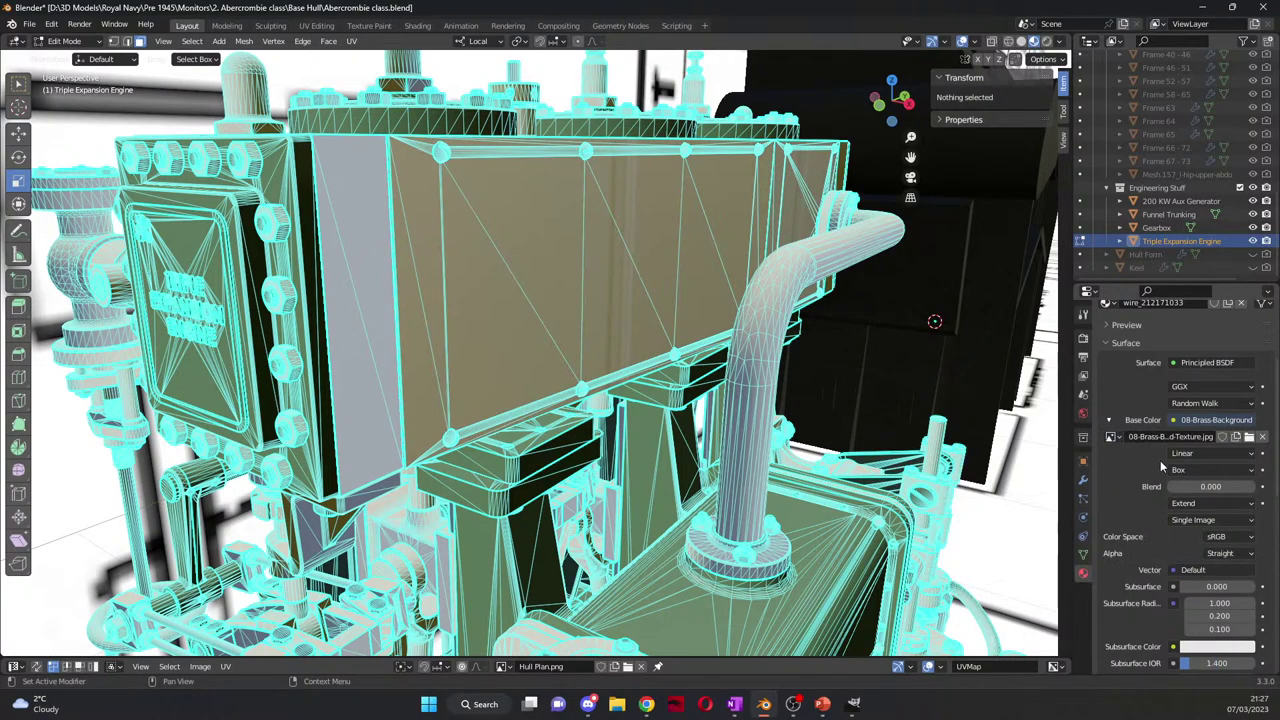
Step: Set the wire_165132000 material's base colour by sampling the brass side panel with the eyedropper
scroll(1148, 400, "up", 3)
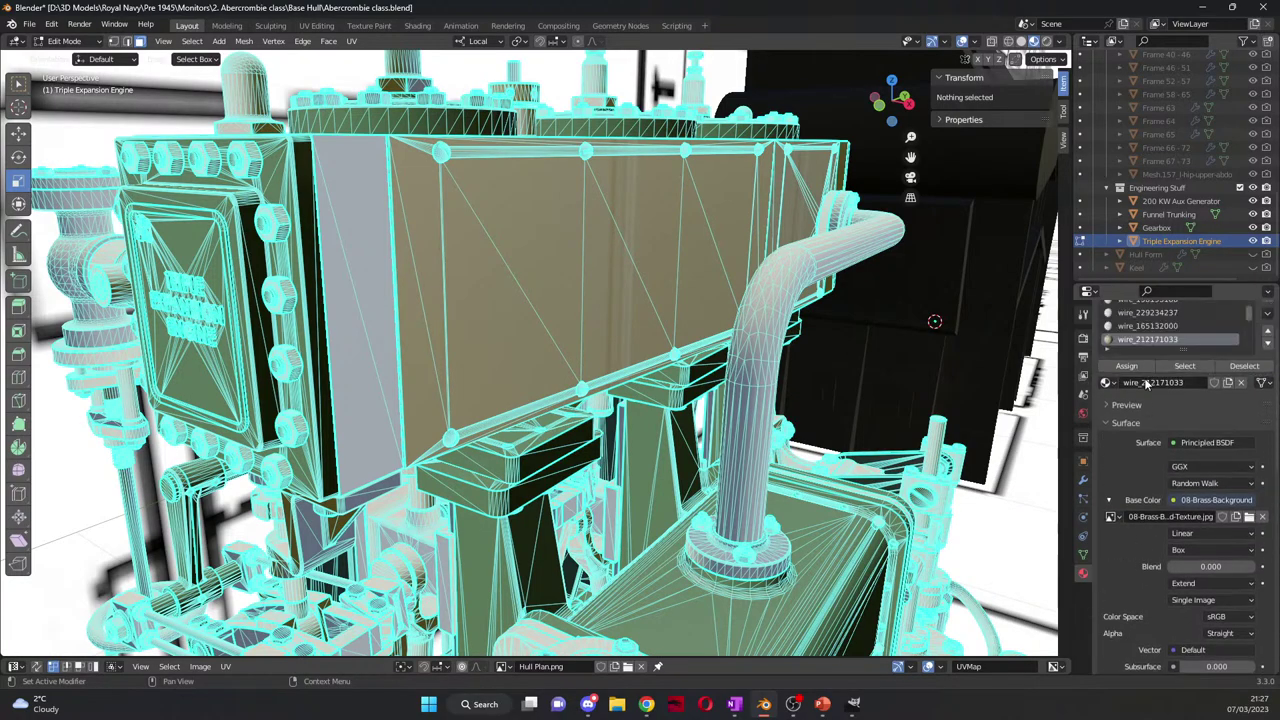
left_click(1134, 329)
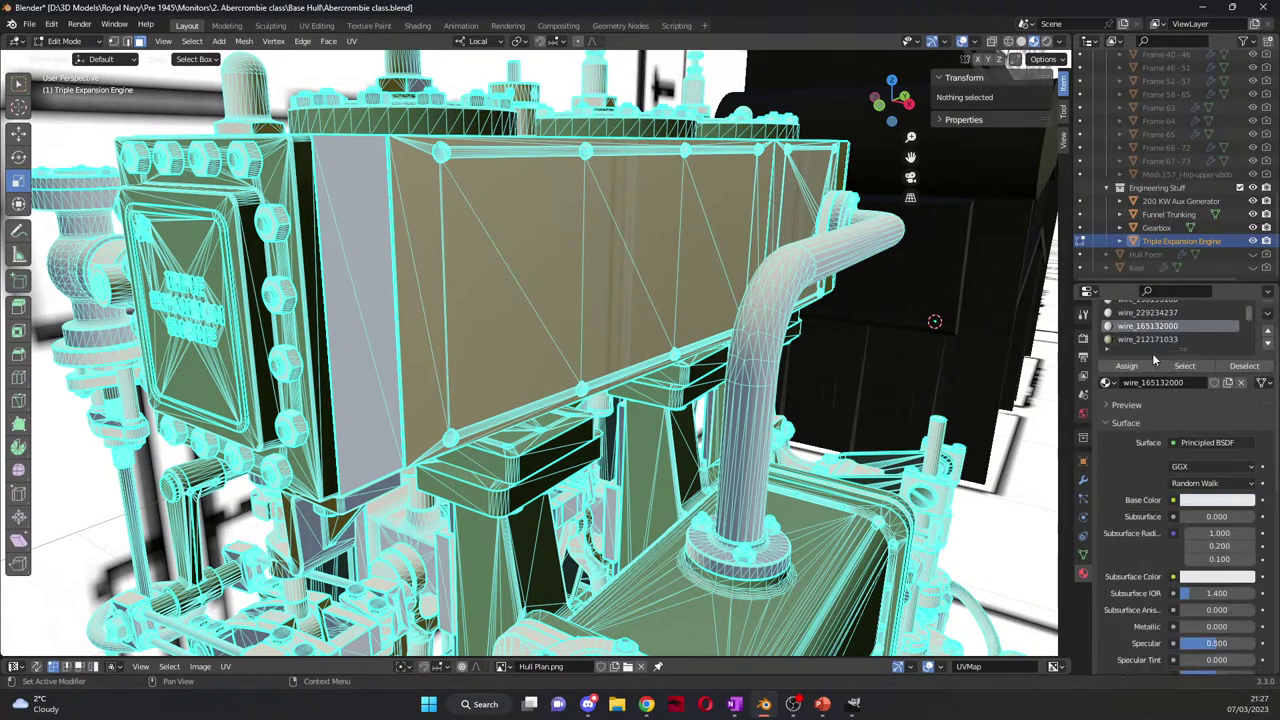
left_click(1174, 500)
left_click(1217, 500)
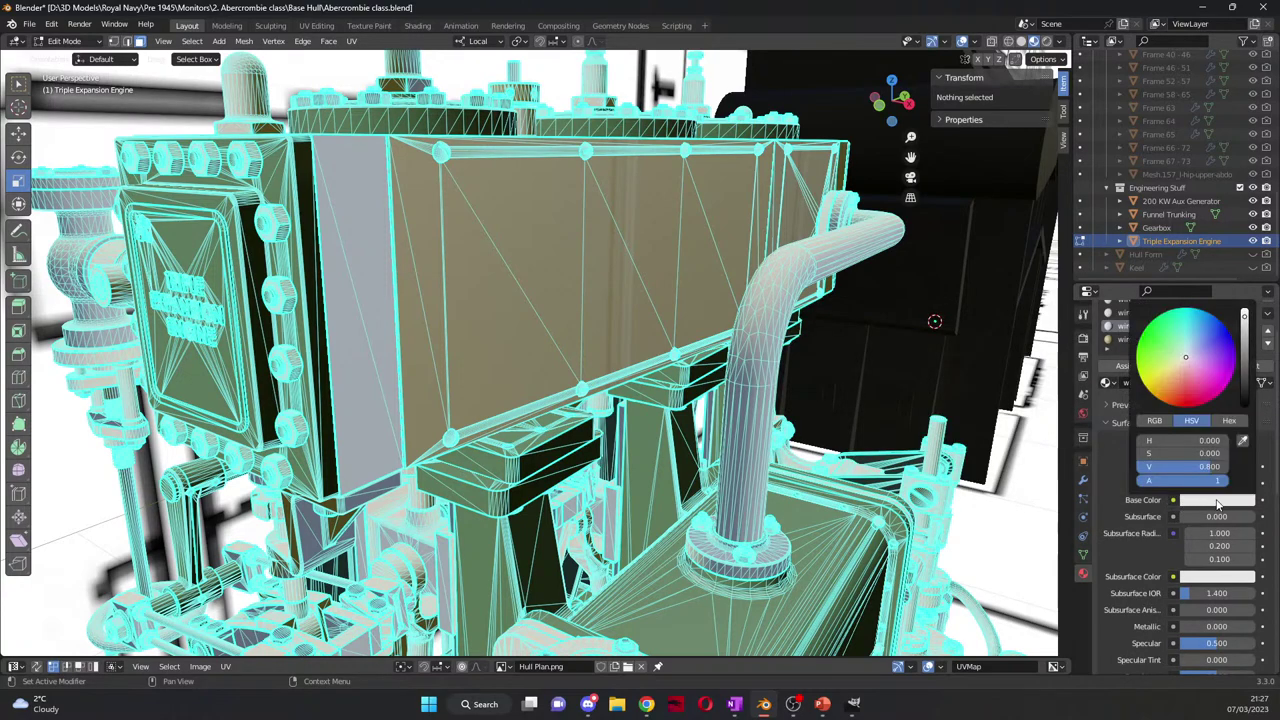
left_click(1243, 440)
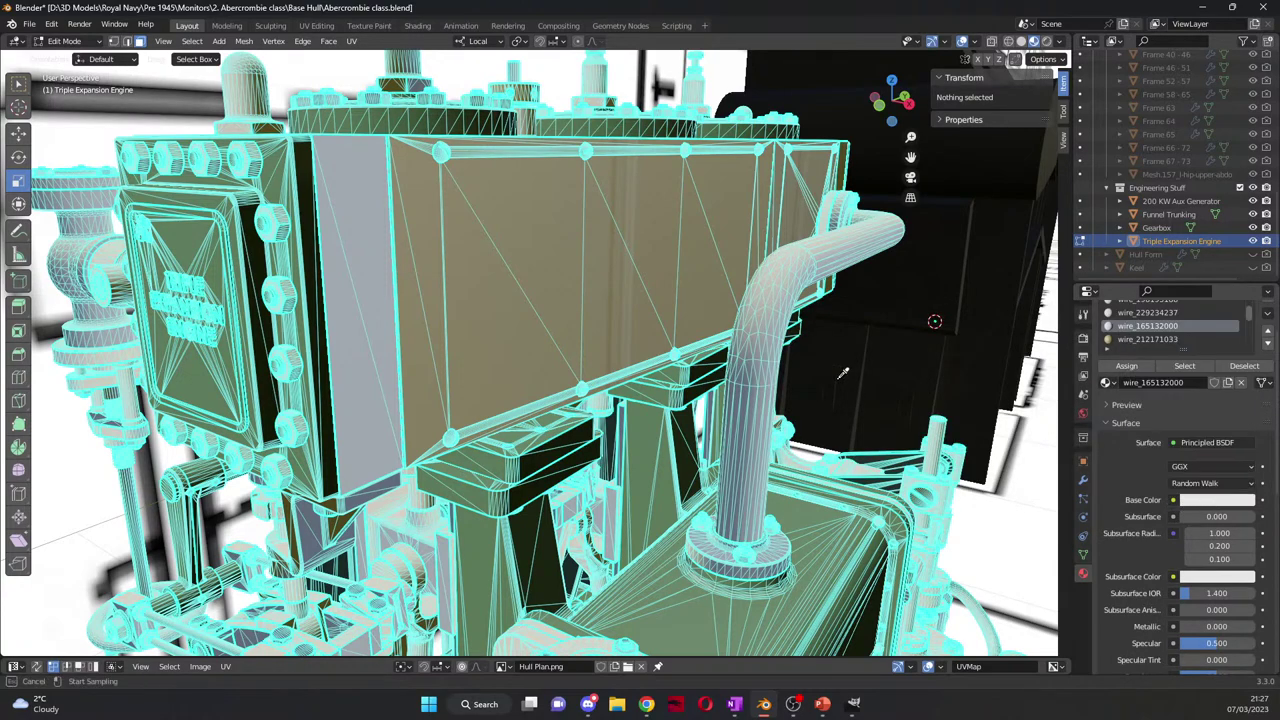
left_click(540, 281)
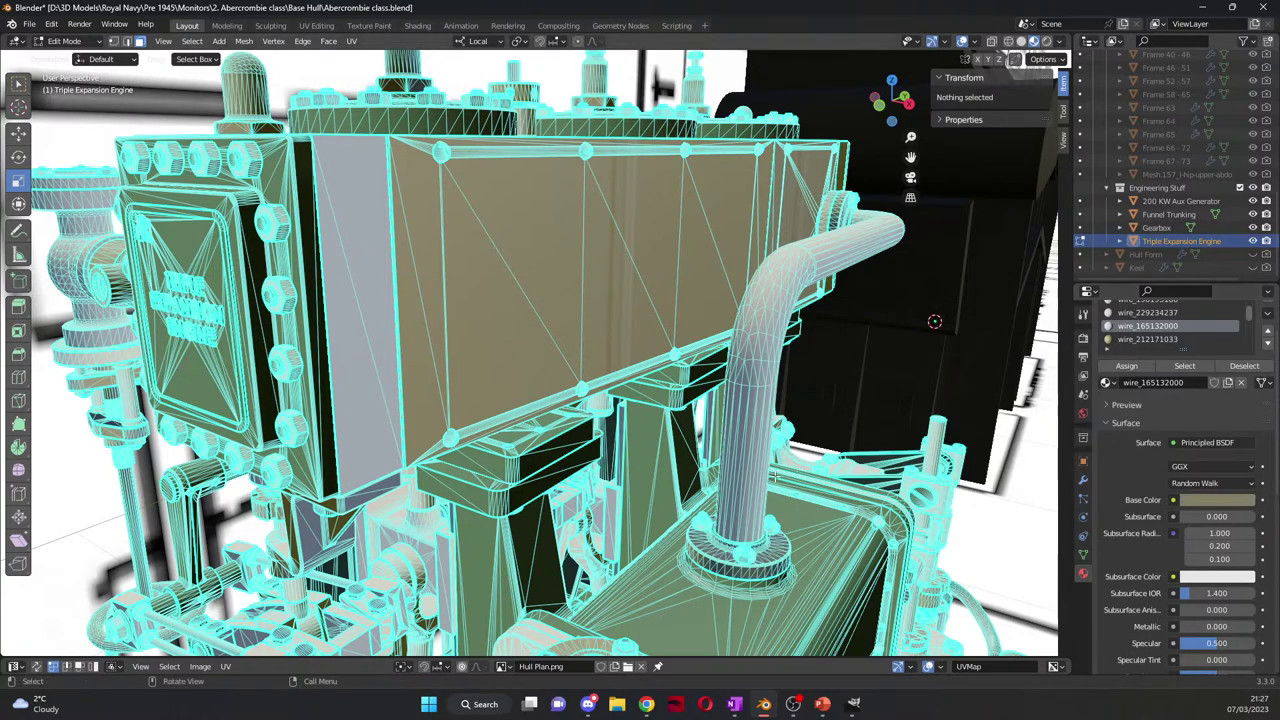
Step: Unlink the brass image from the wire_212171033 material and try Color Attribute as its base colour source
left_click(1168, 340)
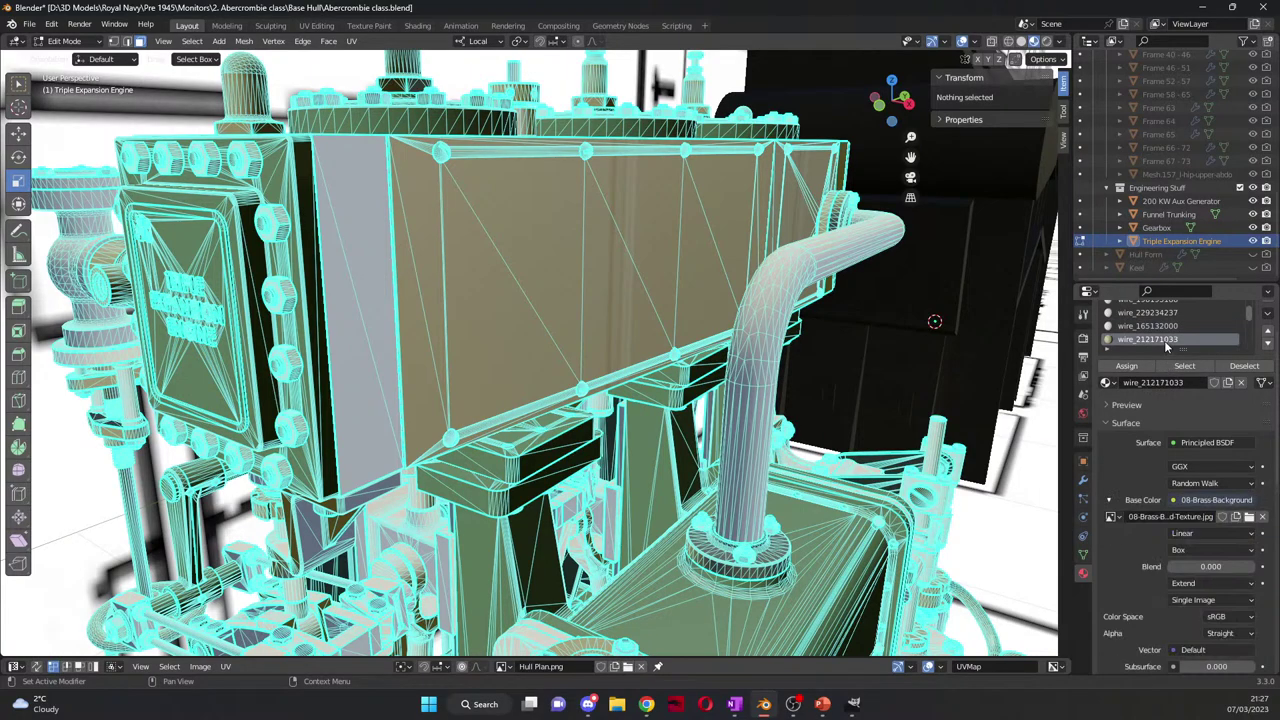
left_click(1262, 516)
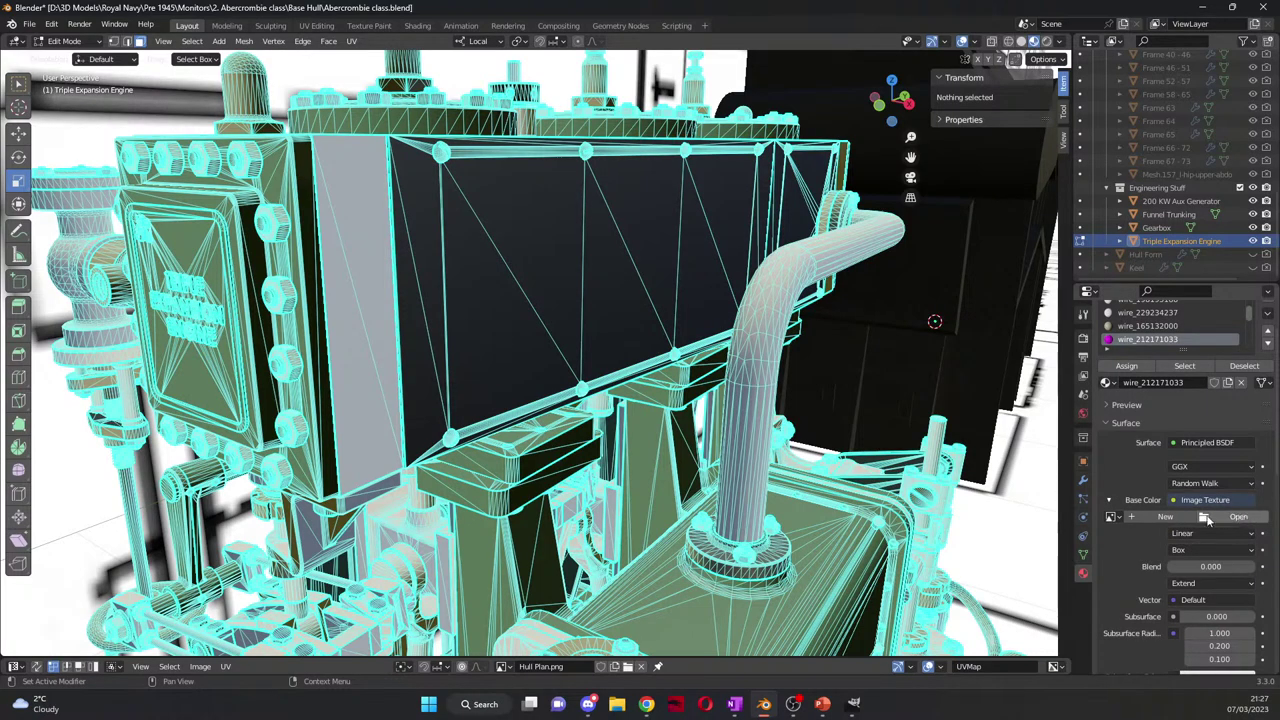
left_click(1193, 502)
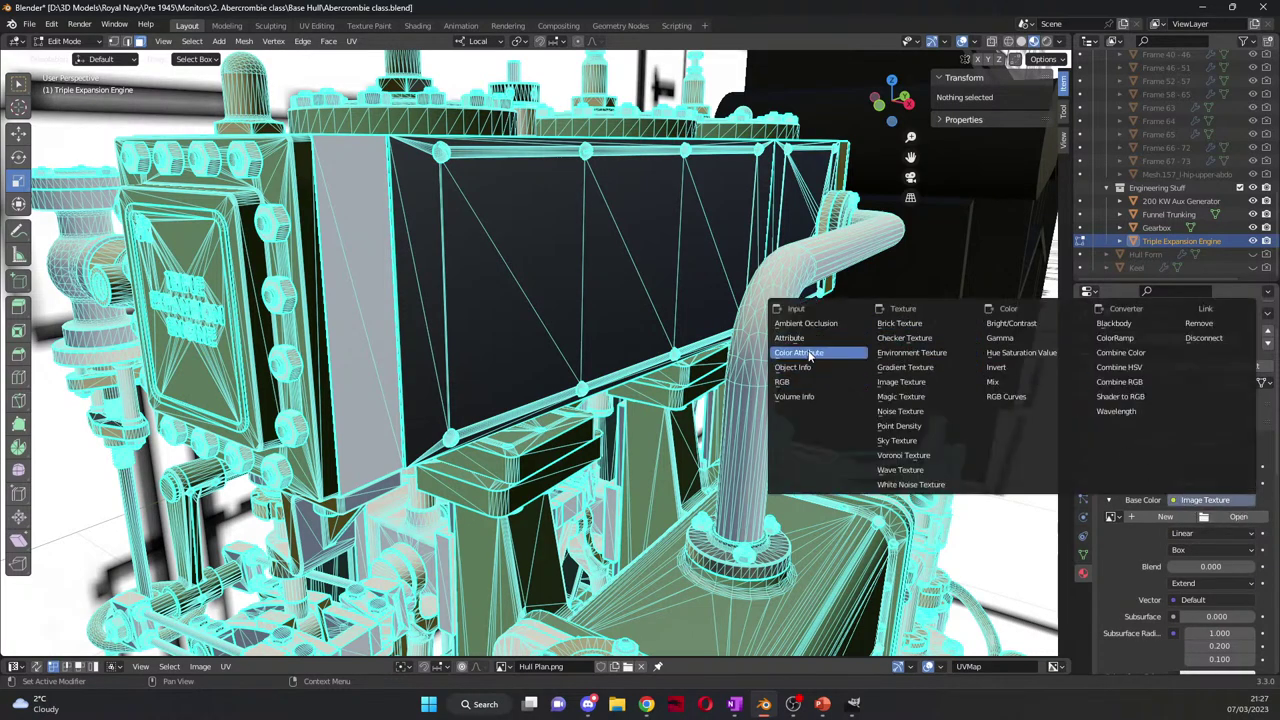
left_click(810, 355)
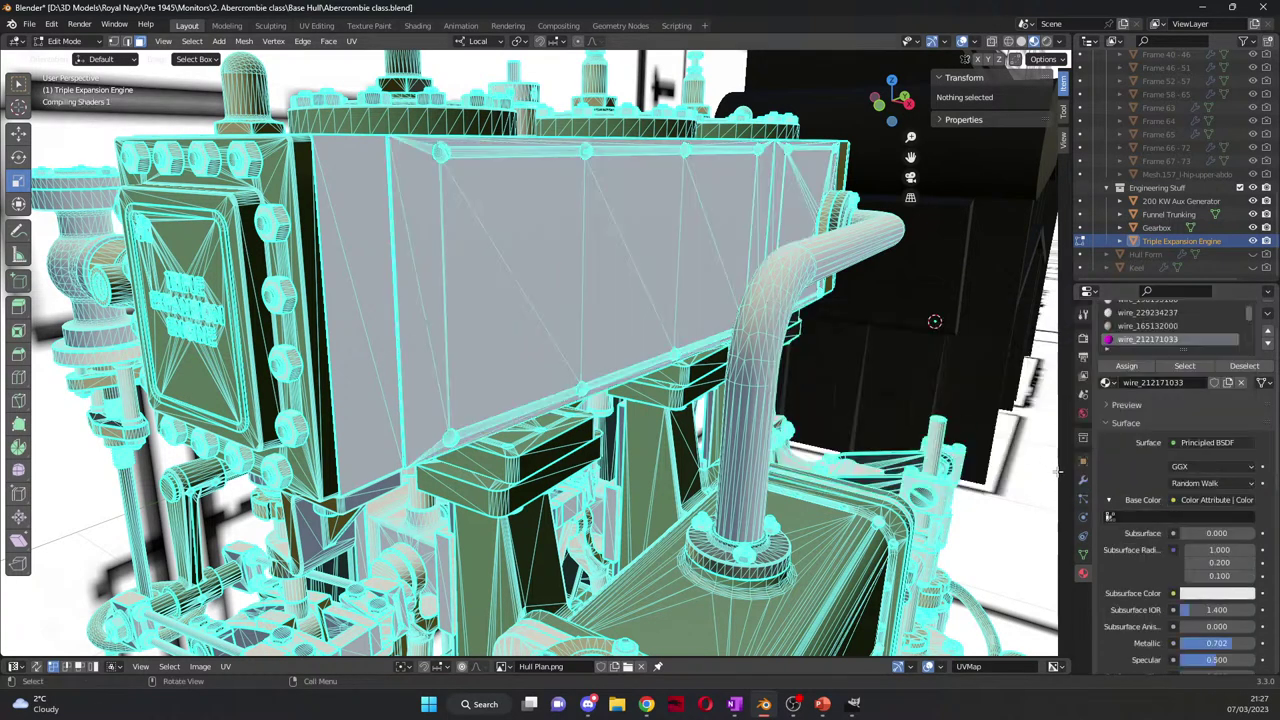
scroll(1213, 565, "down", 1)
scroll(1190, 550, "up", 2)
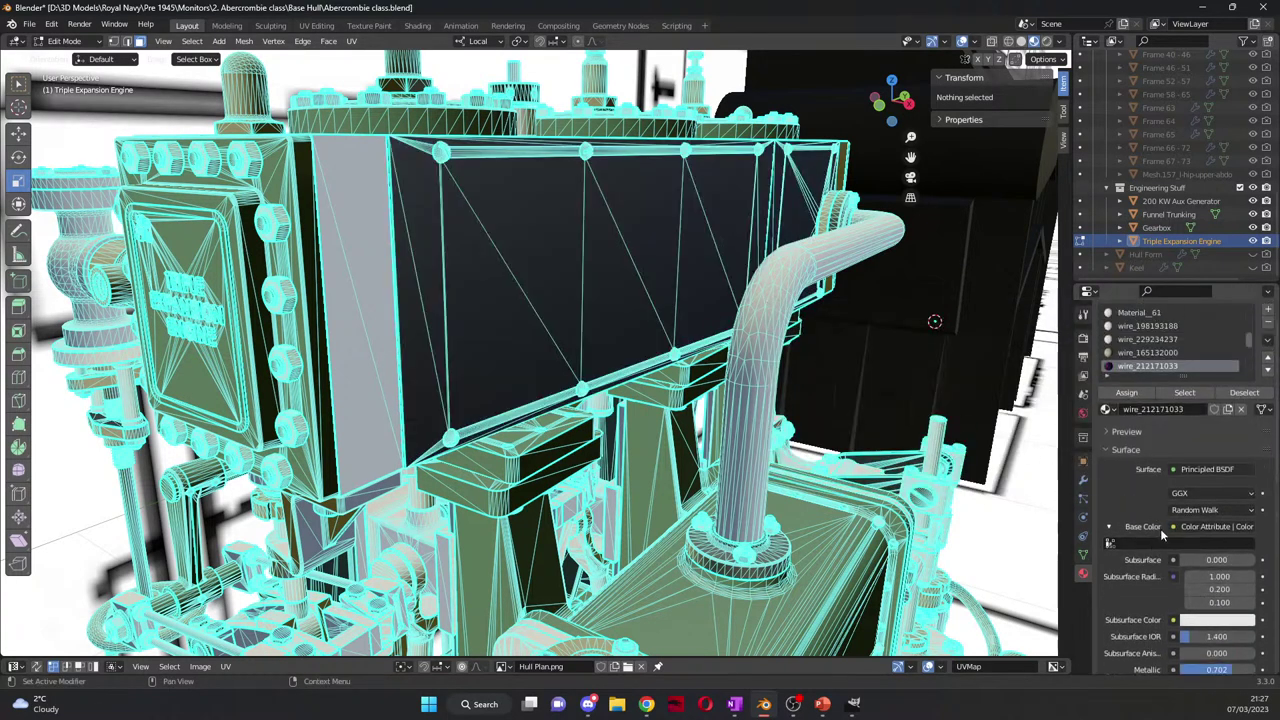
Step: Try RGB Curves as the base colour source of the wire_212171033 material
left_click(1147, 354)
left_click(1173, 527)
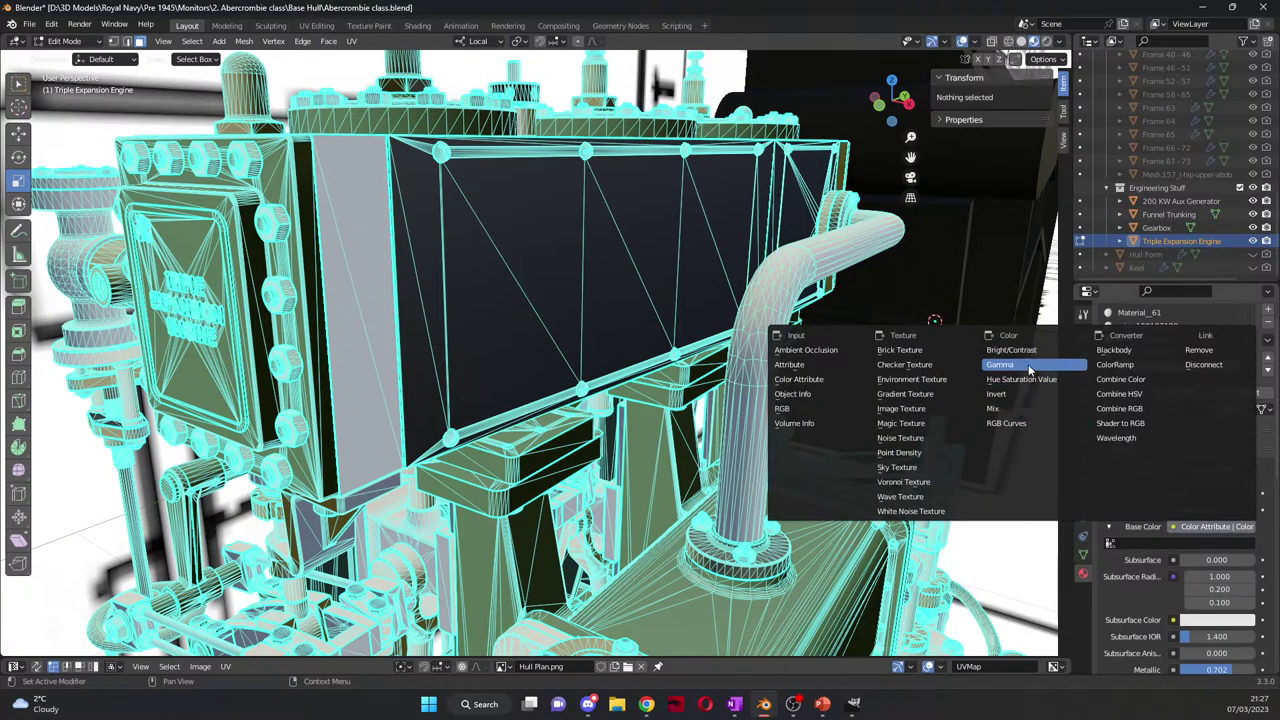
left_click(1025, 424)
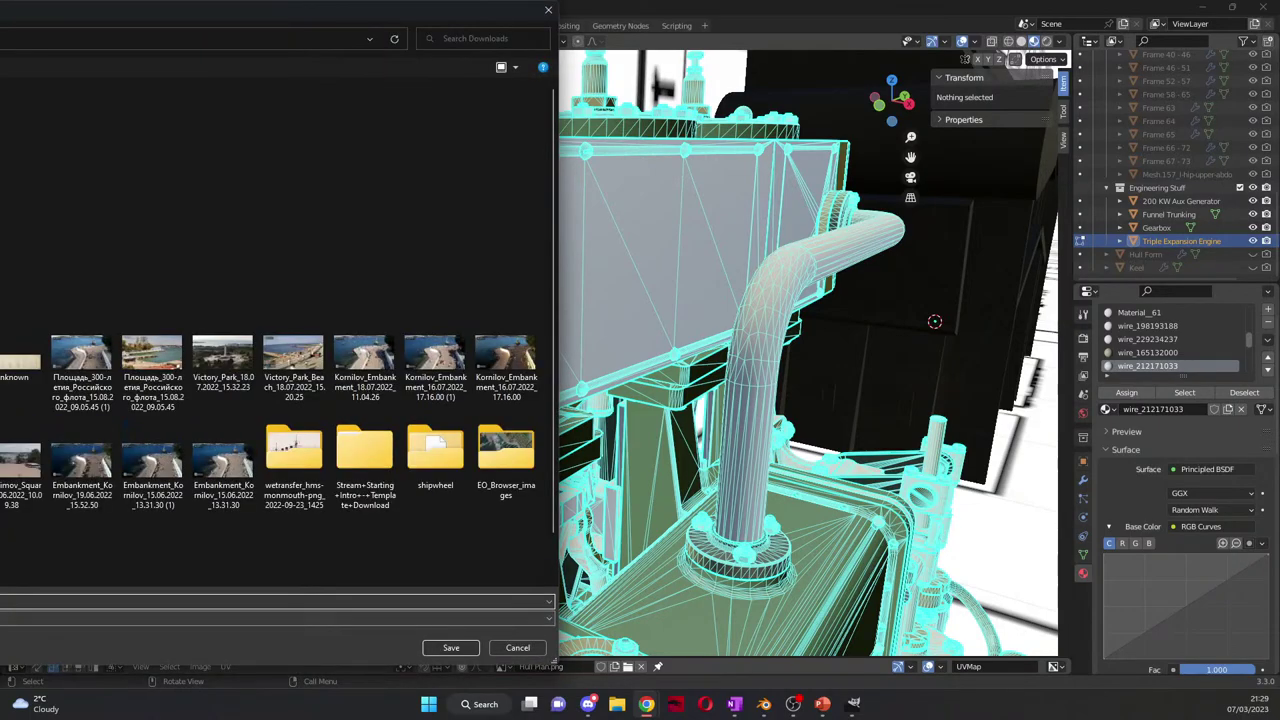
Step: Save the solid brass colour image to the Downloads folder and set wire_212171033's base colour source to Image Texture
key("Return")
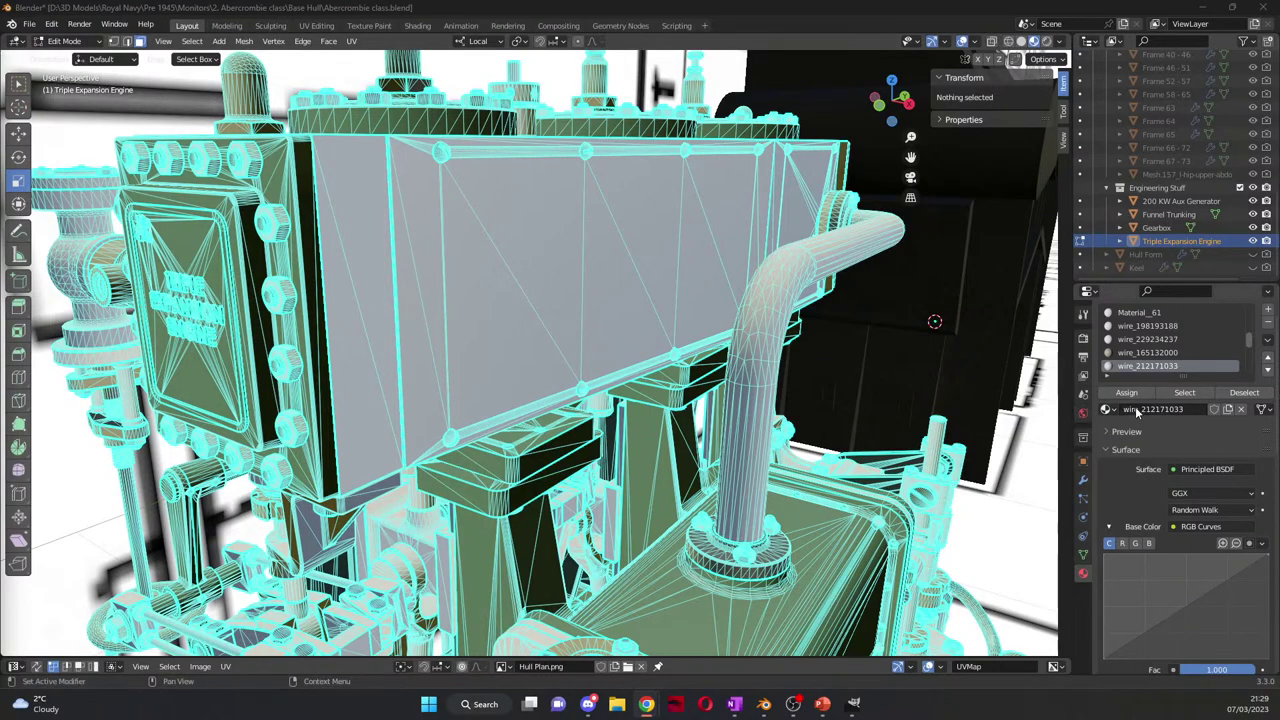
scroll(1146, 500, "down", 1)
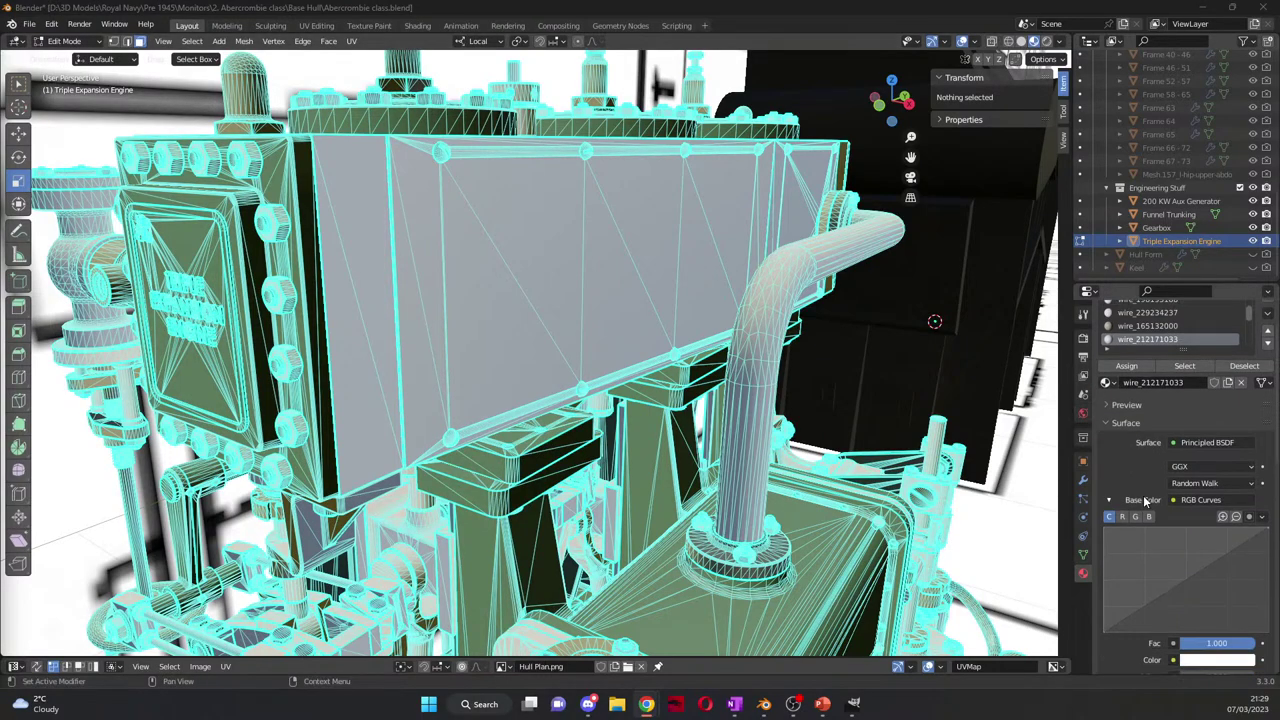
left_click(1200, 500)
left_click(905, 383)
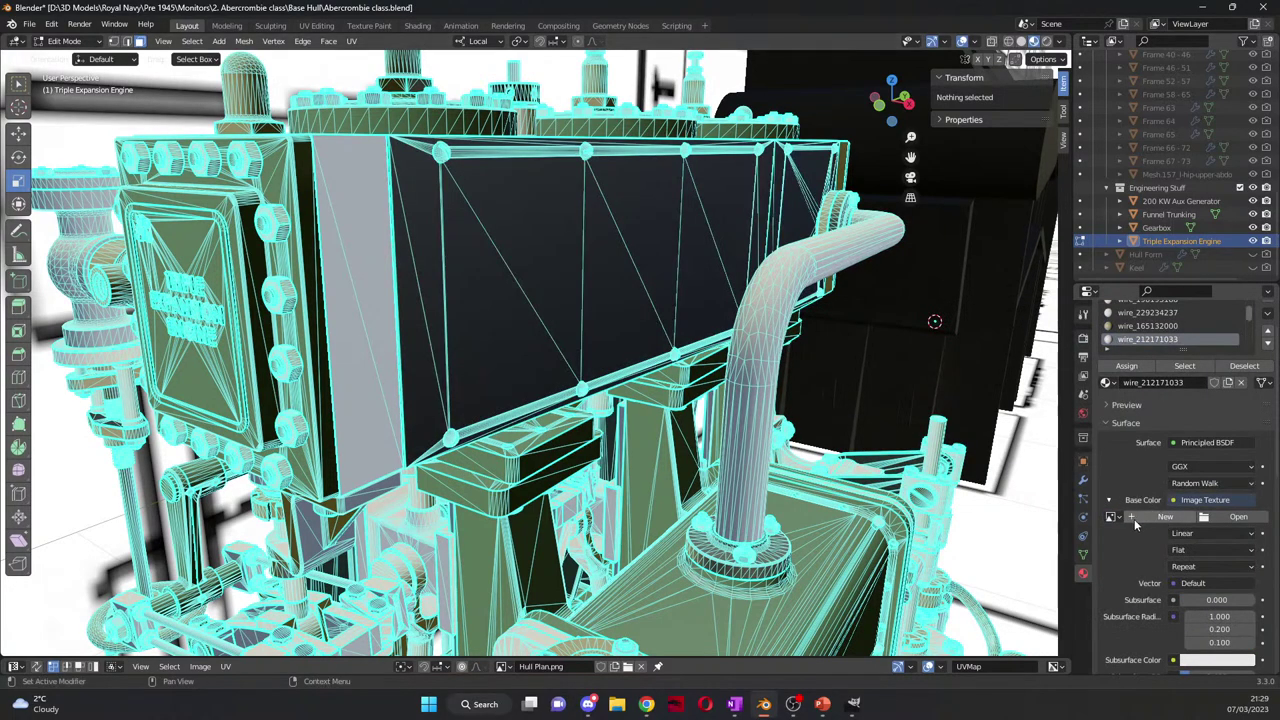
left_click(1111, 516)
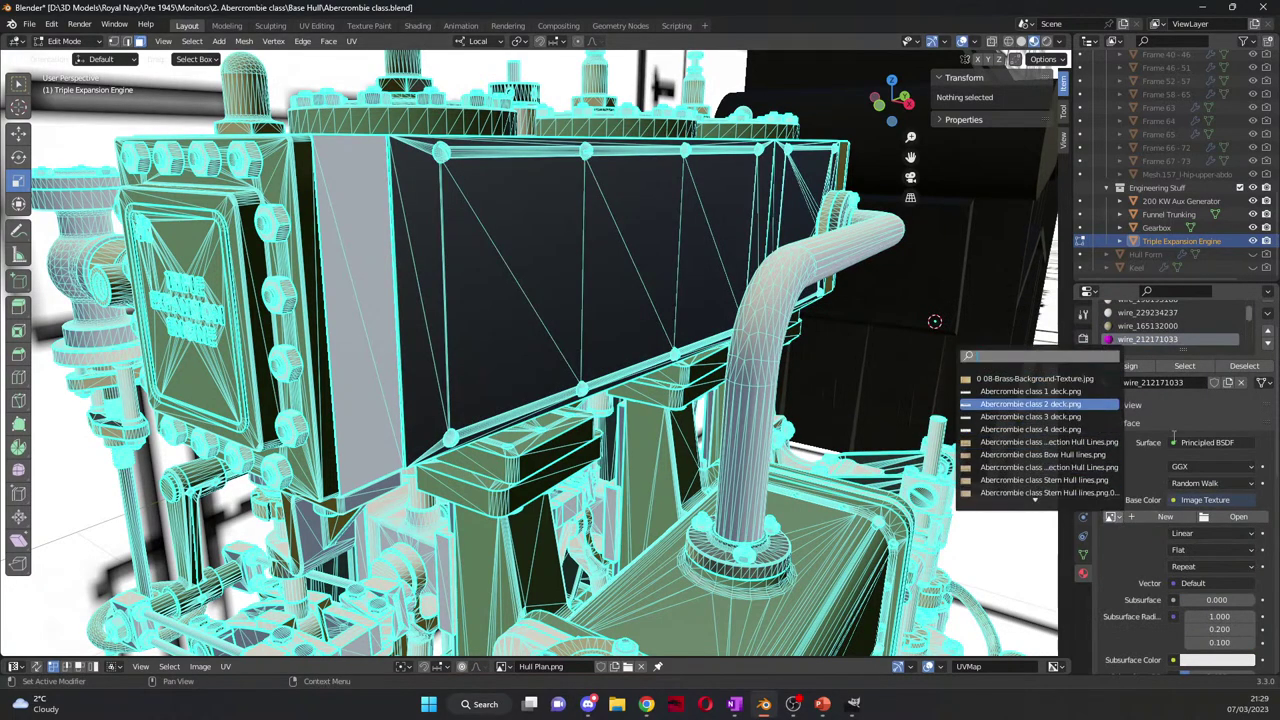
Step: Load brass-color-solid-background-1920x1080.png from the Downloads folder as the side panel's base colour image
left_click(1216, 518)
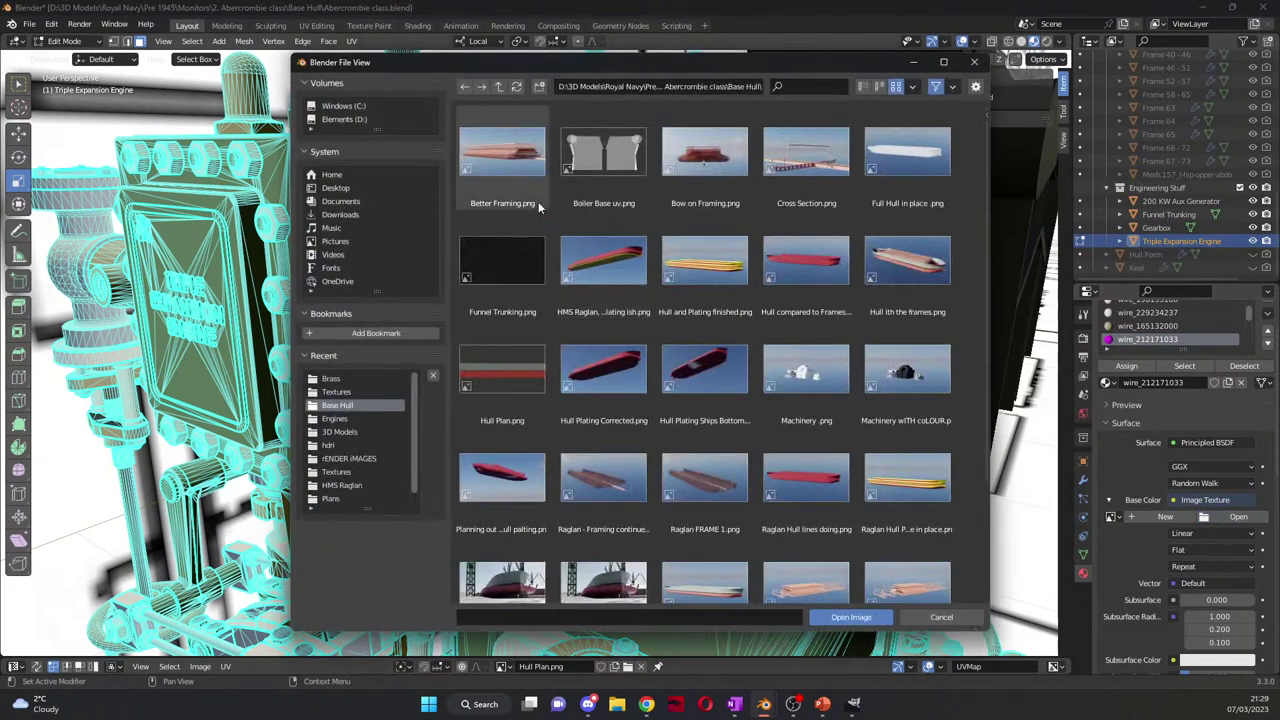
left_click(331, 174)
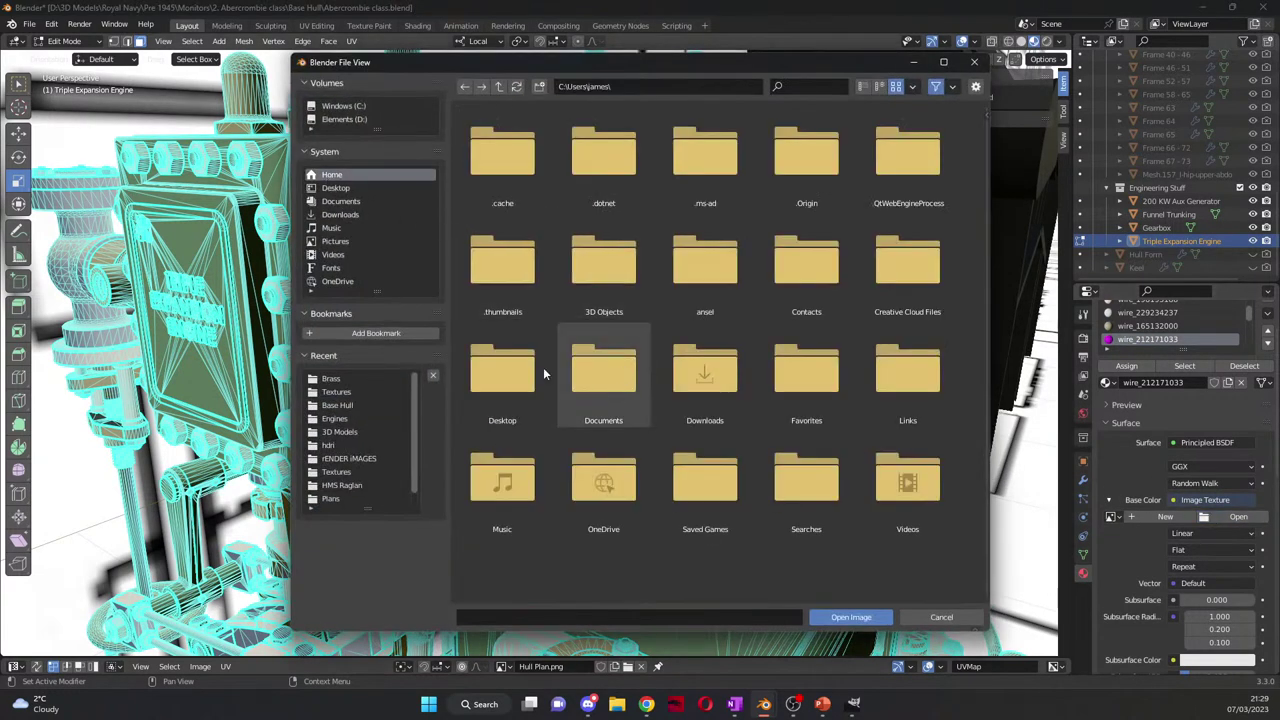
left_click(345, 214)
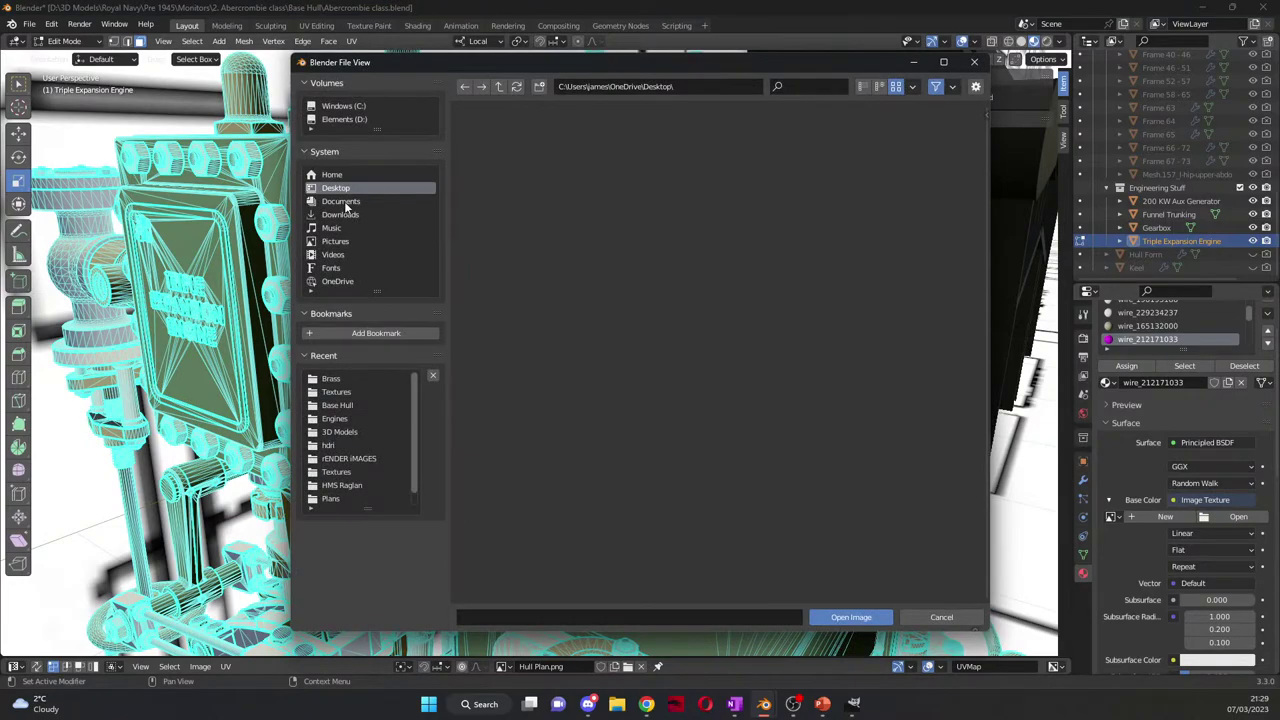
left_click(909, 361)
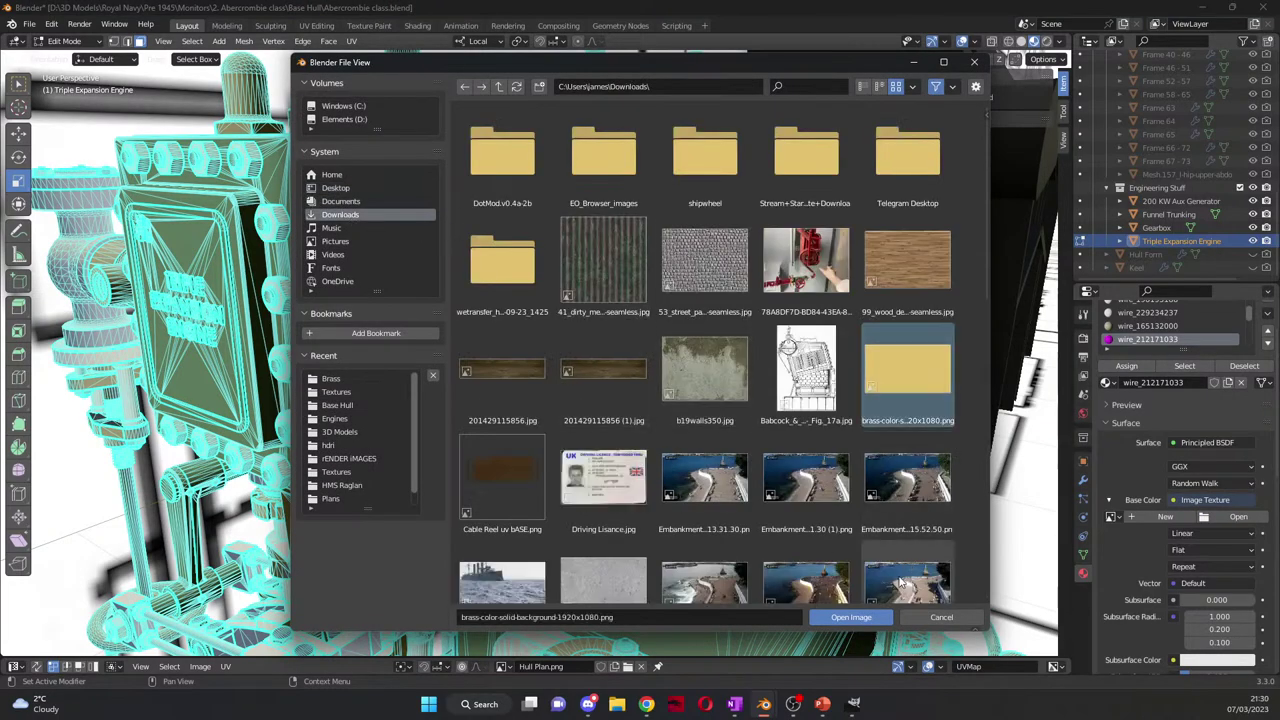
left_click(874, 621)
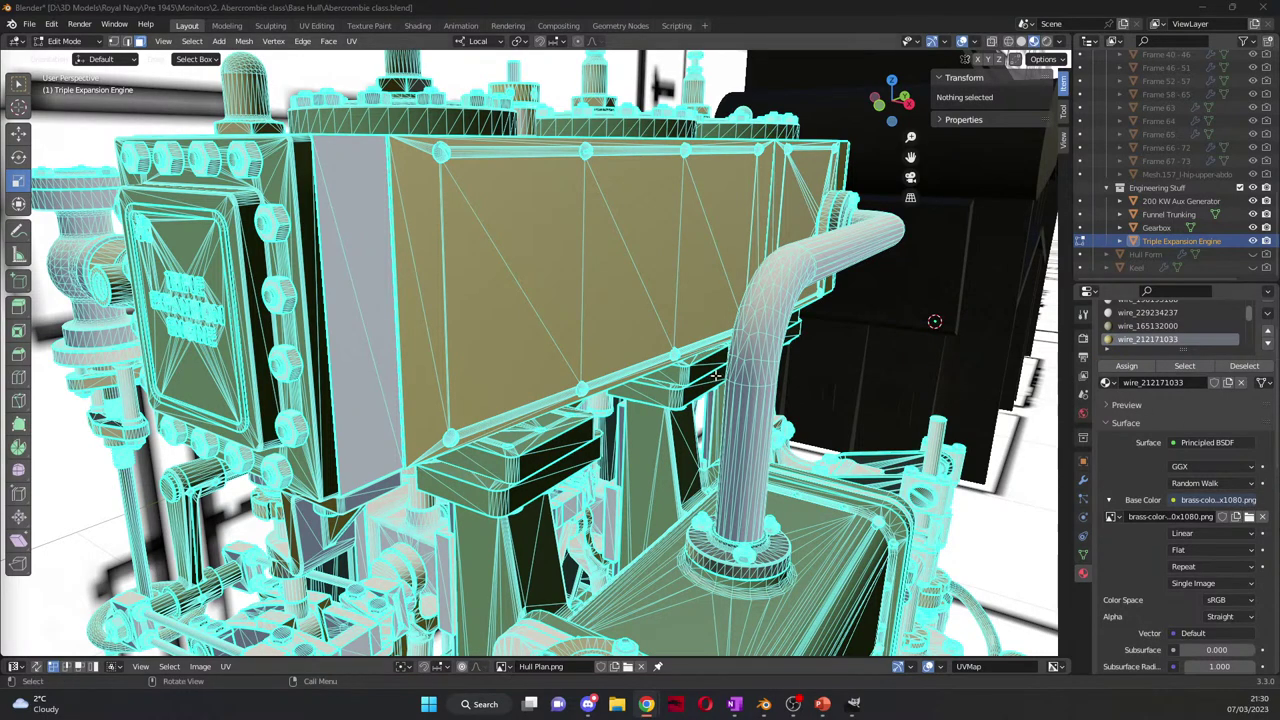
Step: Raise the base colour of the wire_165132000 material to full brightness
mouse_move(716, 376)
middle_mouse_down()
mouse_move(706, 384)
mouse_move(729, 381)
middle_mouse_up()
scroll(1150, 530, "down", 3)
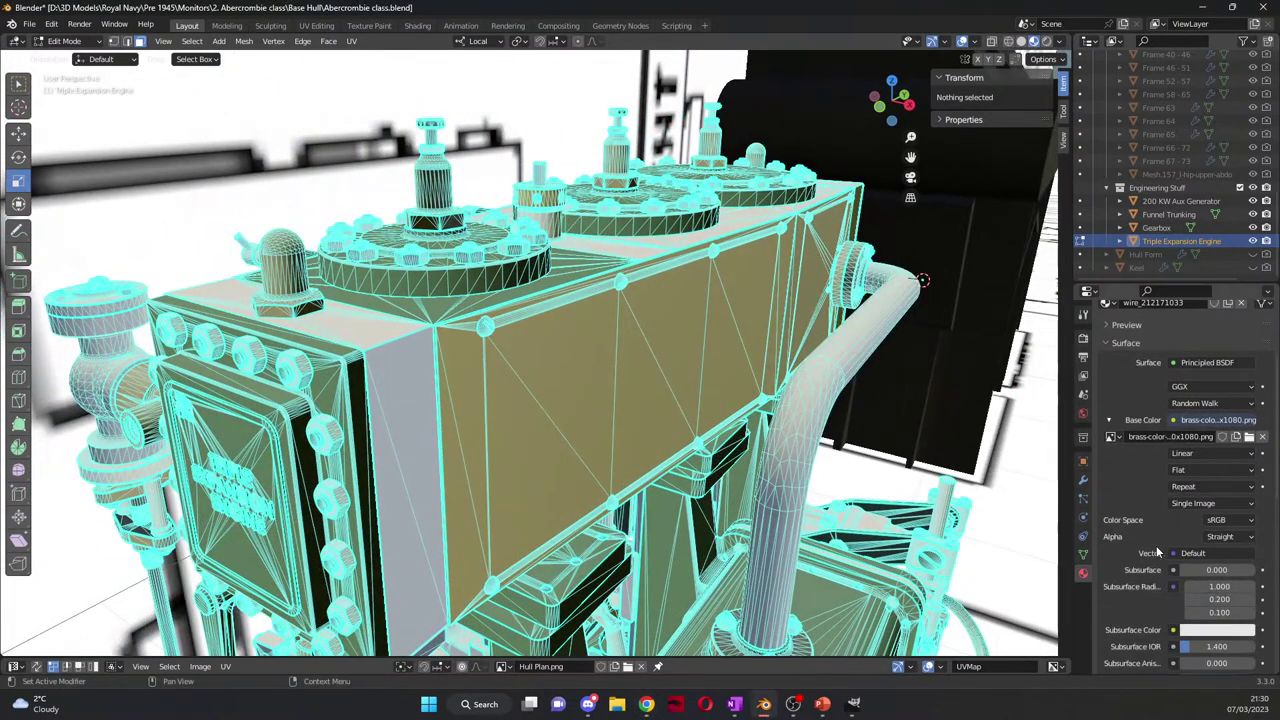
scroll(1173, 553, "up", 4)
left_click(1155, 353)
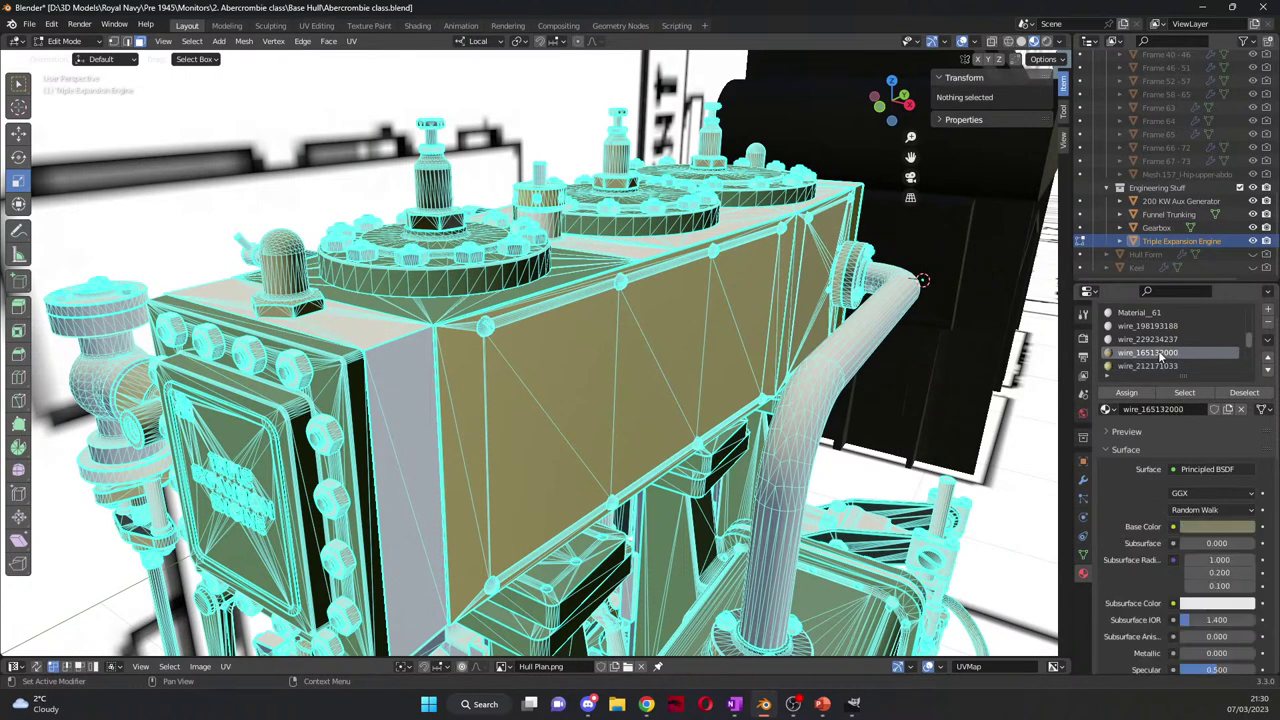
left_click(1205, 527)
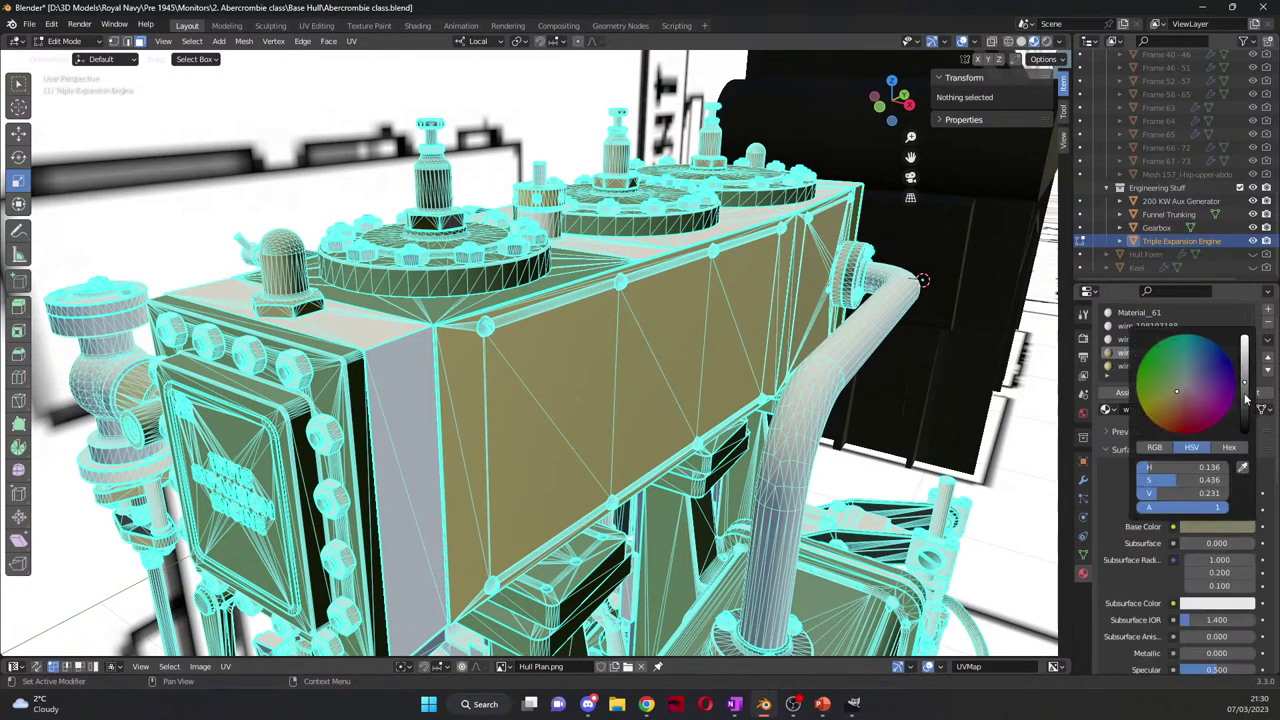
left_click_drag(1244, 400, 1244, 336)
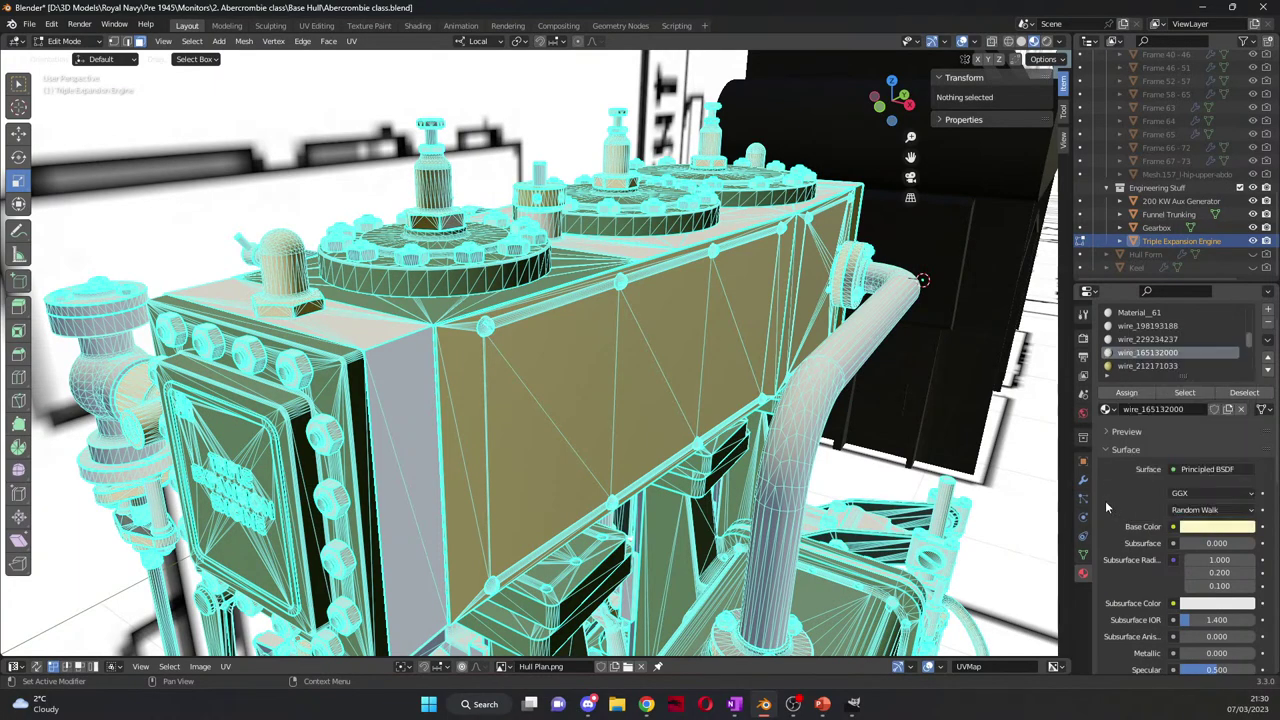
Step: Set wire_165132000's base colour source to Image Texture and browse the loaded images
left_click(1173, 527)
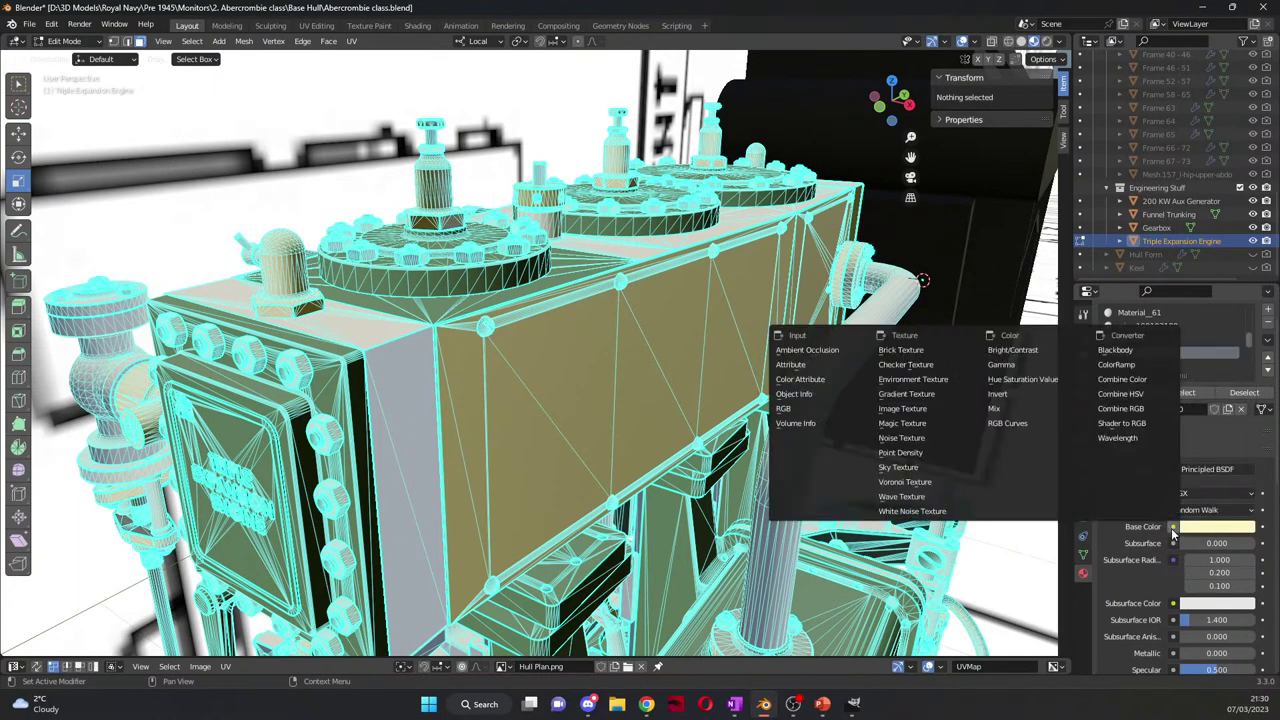
left_click(928, 410)
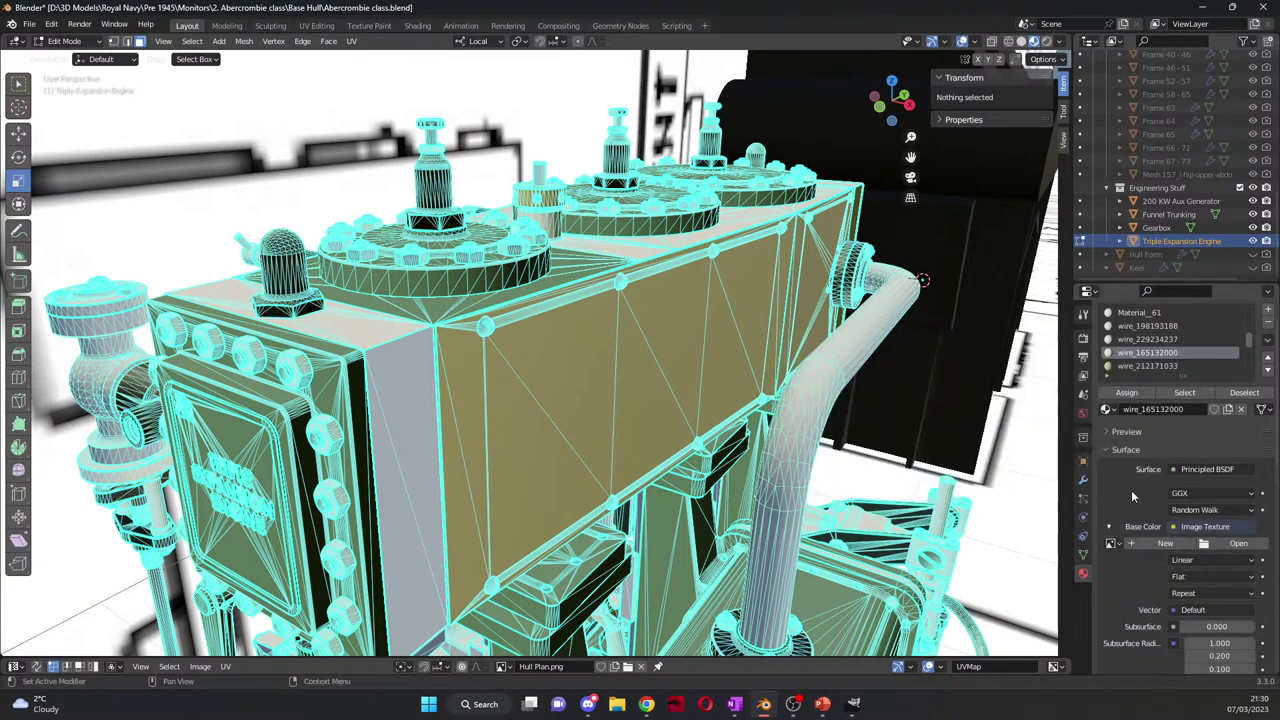
left_click(1111, 543)
scroll(1045, 415, "down", 20)
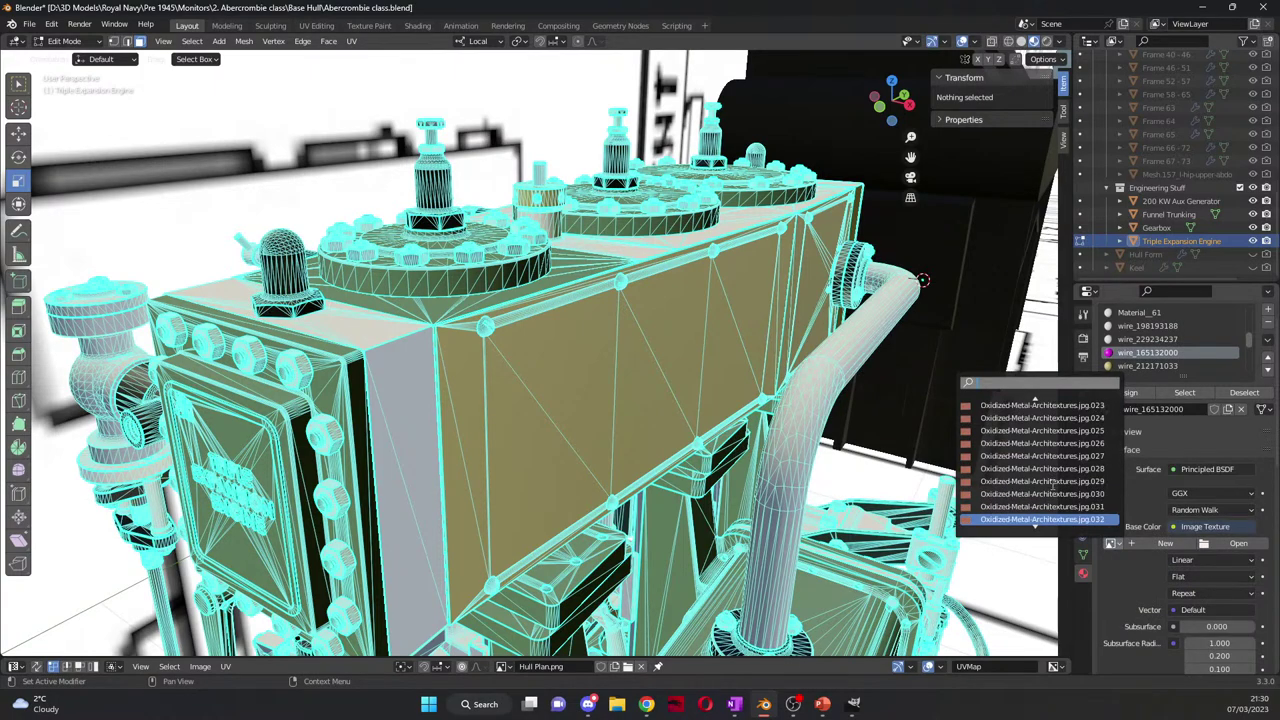
scroll(1058, 495, "down", 20)
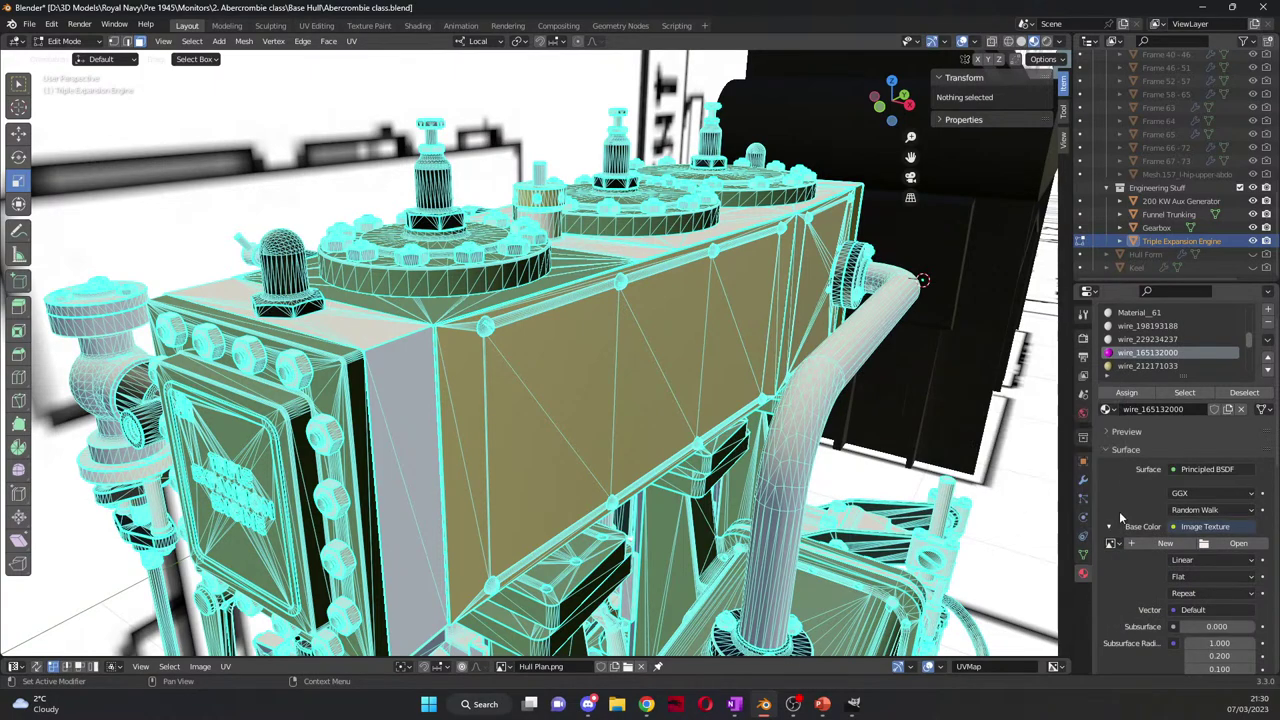
Step: Rename the wire_212171033 material as Brass and look up its brass image in the loaded images
left_click(1147, 366)
left_click(1155, 409)
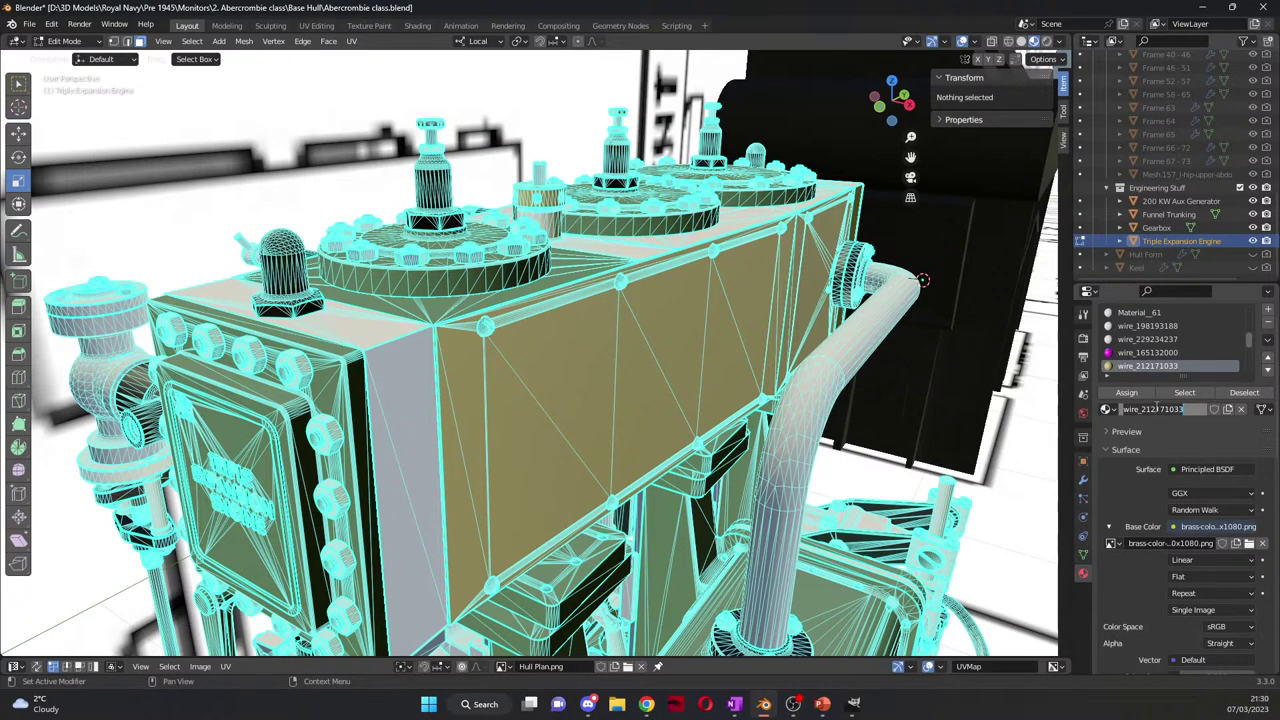
type("Brasss")
key("Return")
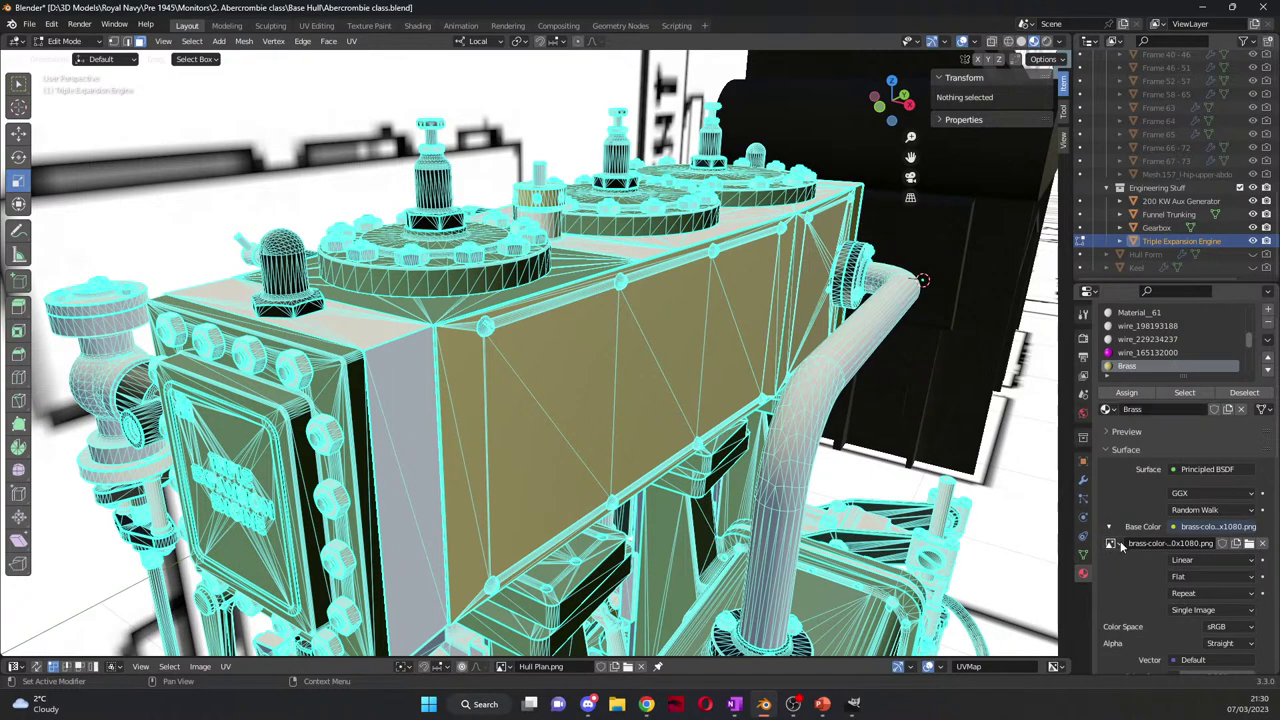
left_click(1110, 543)
scroll(1047, 468, "down", 16)
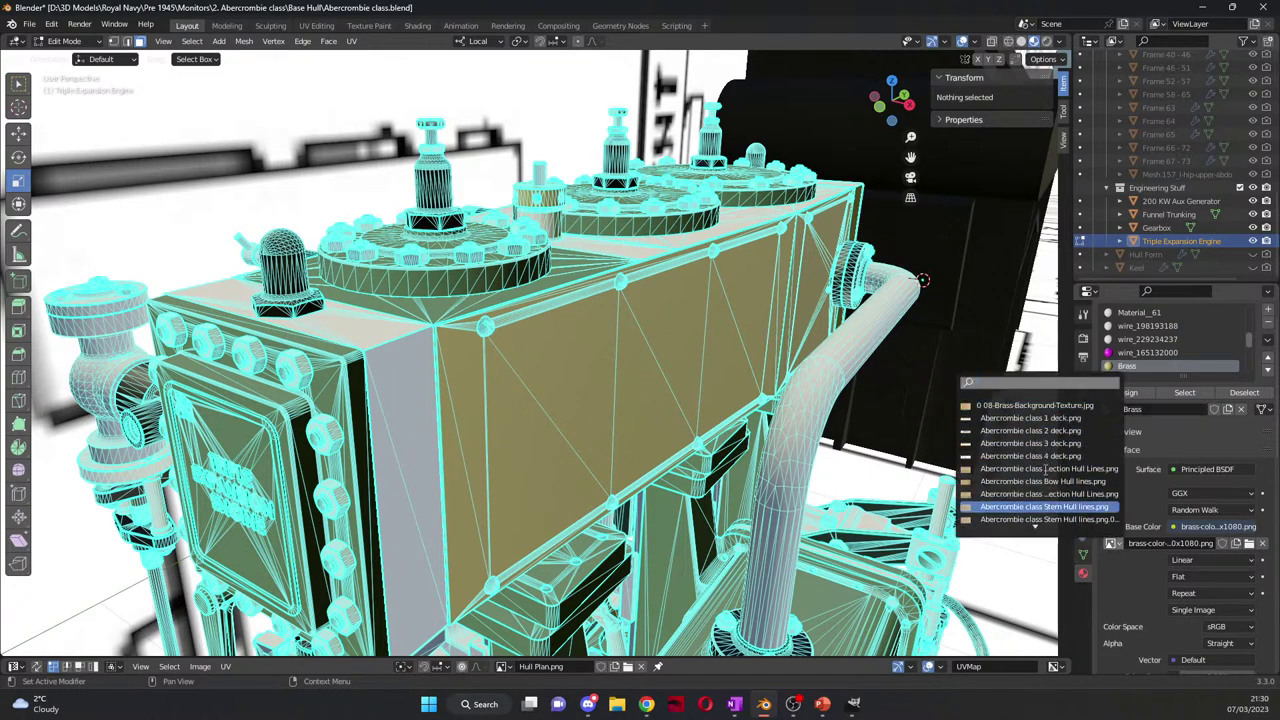
scroll(1060, 504, "down", 1)
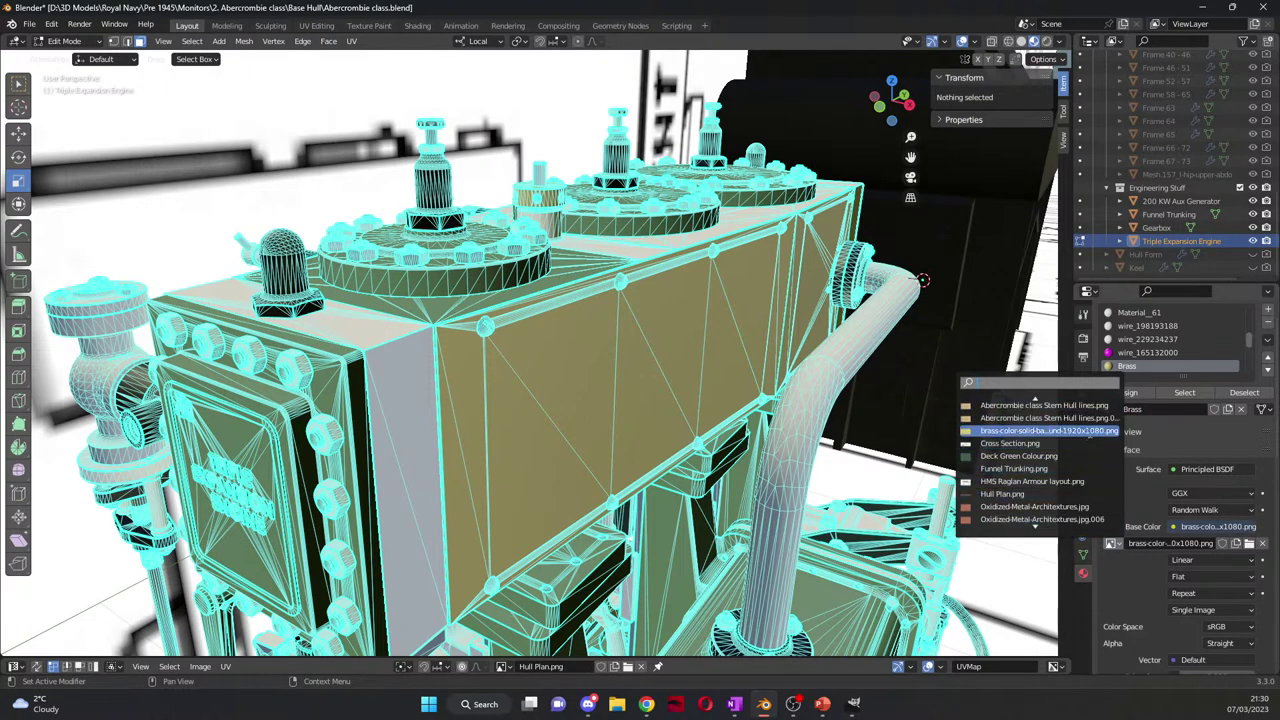
Step: Assign the loaded brass-color-solid-background-1920x1080.png image as the base colour of wire_165132000
left_click(1190, 348)
left_click(1168, 351)
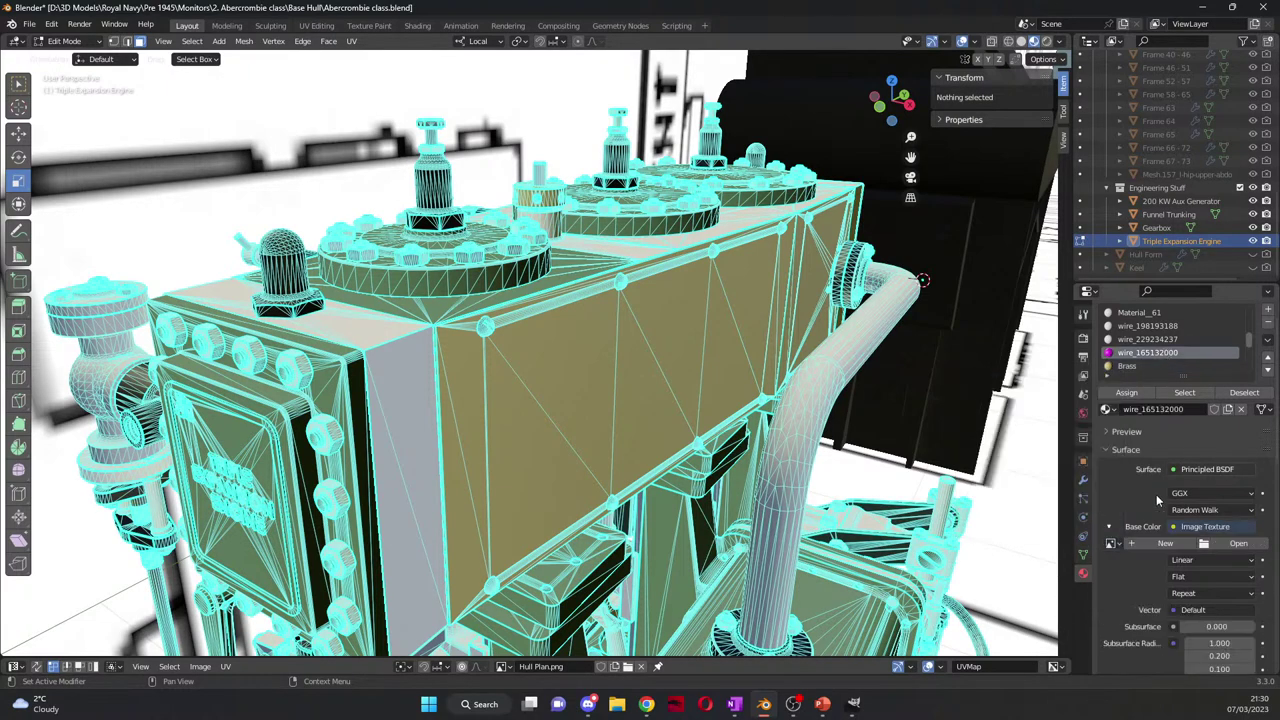
left_click(1111, 543)
scroll(1047, 515, "up", 5)
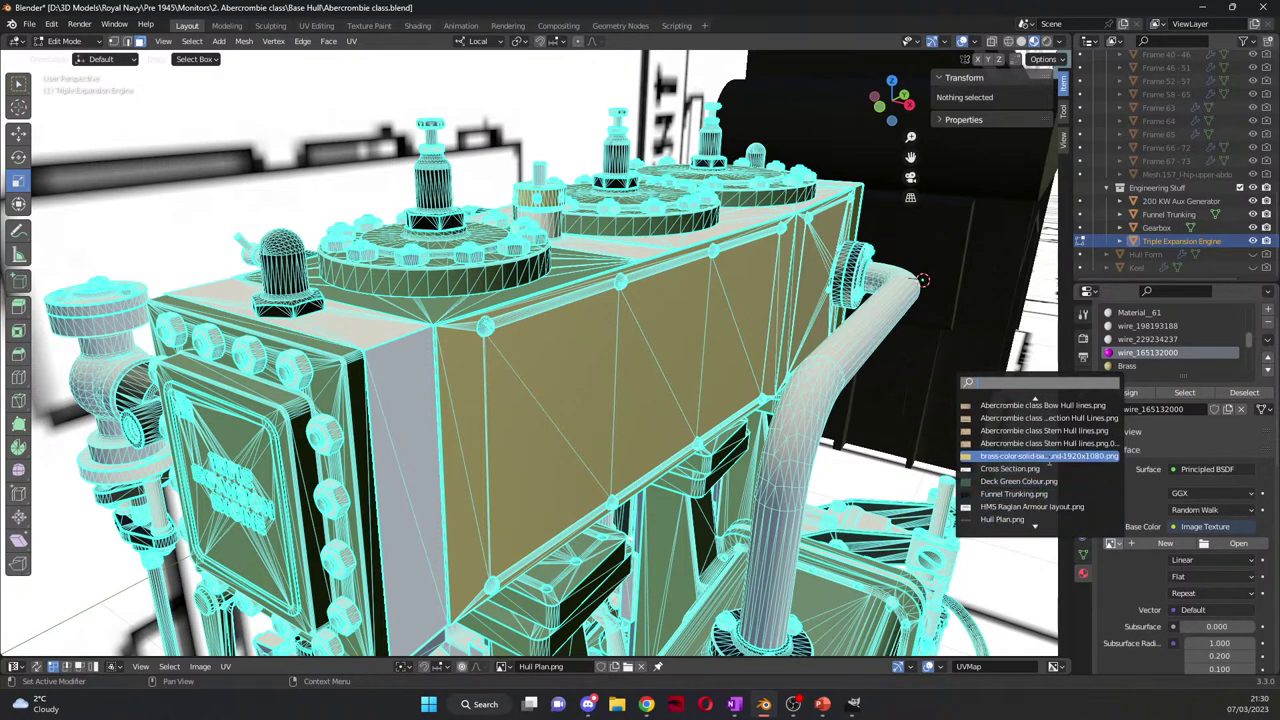
left_click(1053, 457)
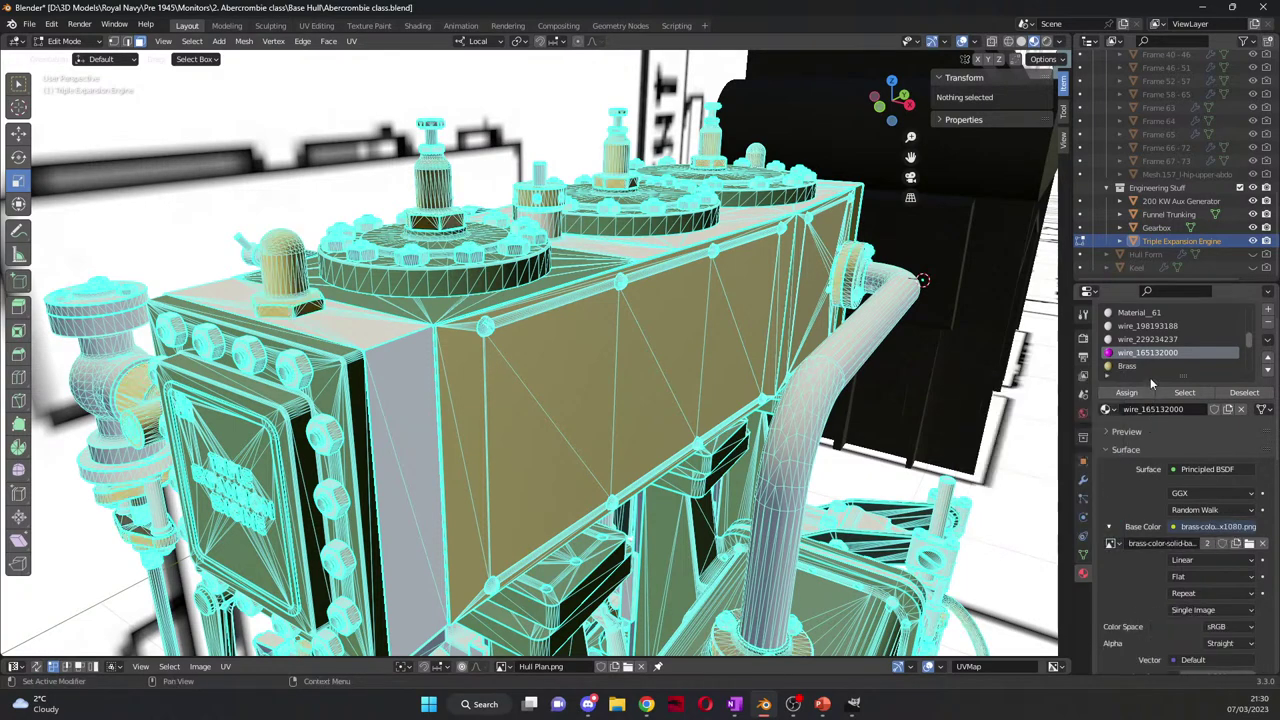
Step: Set the Metallic value of the wire_165132000 material to 0.7
scroll(1155, 560, "down", 3)
scroll(1155, 560, "down", 6)
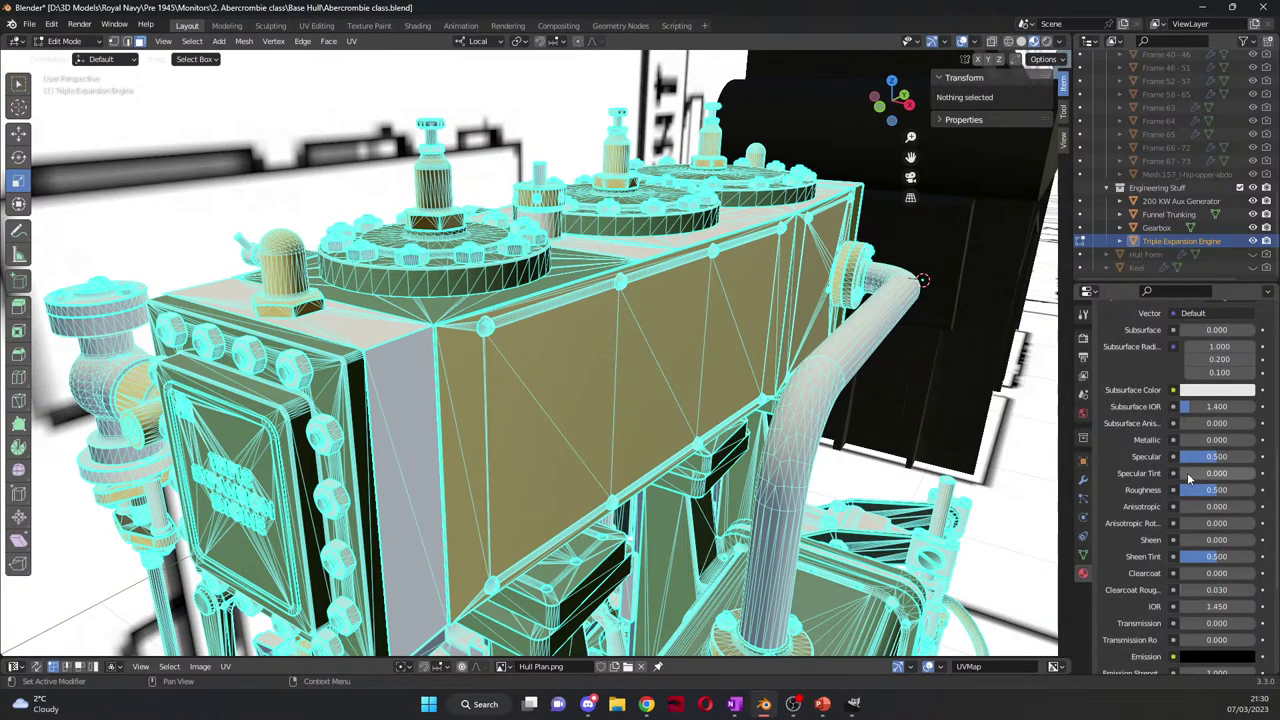
mouse_move(1242, 440)
left_mouse_down()
mouse_move(1255, 440)
mouse_move(1229, 440)
left_mouse_up()
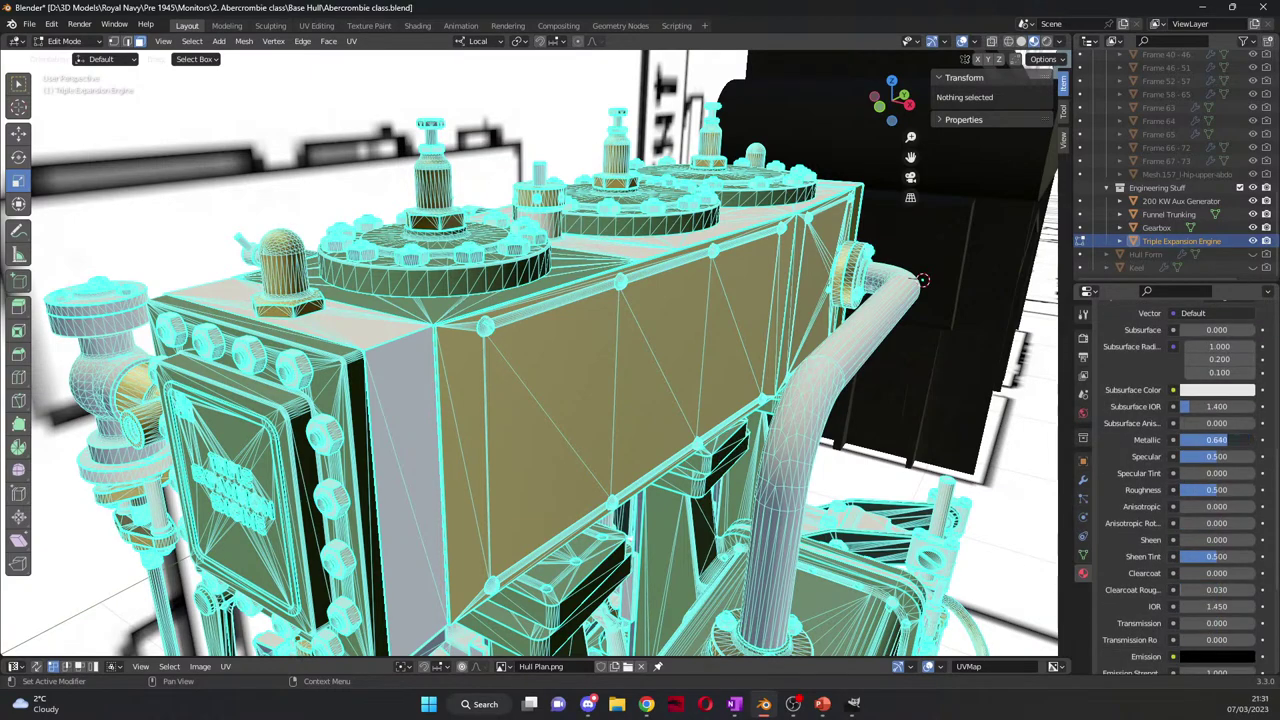
left_click(1229, 440)
key("BackSpace")
type("0.700")
key("Return")
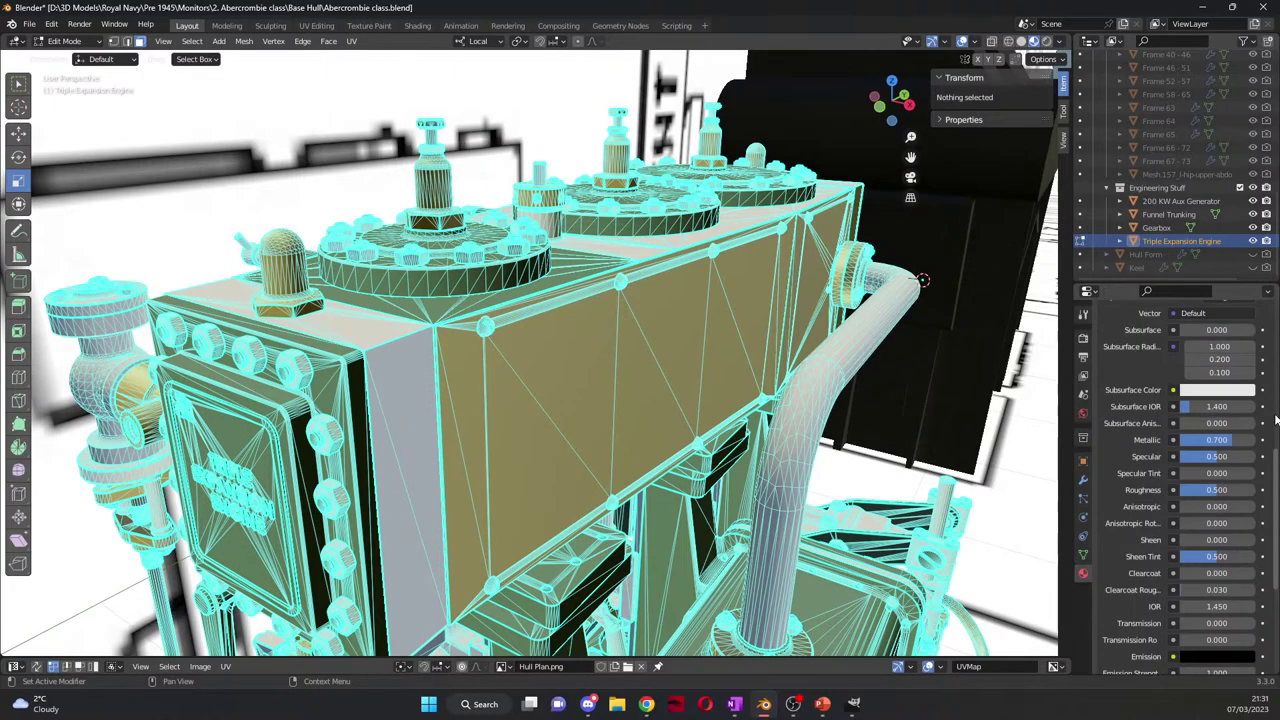
Step: Set both Metallic and Roughness of the Brass material to 0.7
scroll(1130, 410, "up", 5)
scroll(1048, 459, "up", 5)
scroll(1048, 459, "down", 6)
scroll(588, 432, "up", 6)
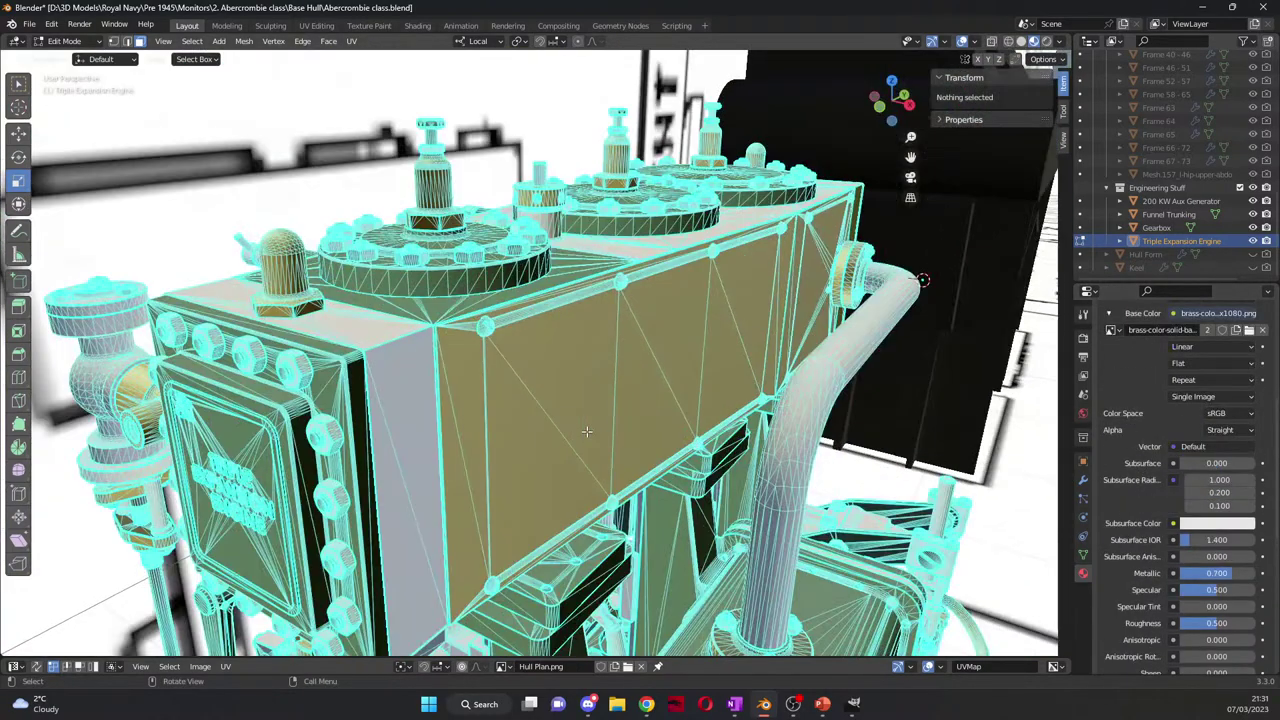
scroll(590, 432, "down", 3)
scroll(1159, 428, "up", 6)
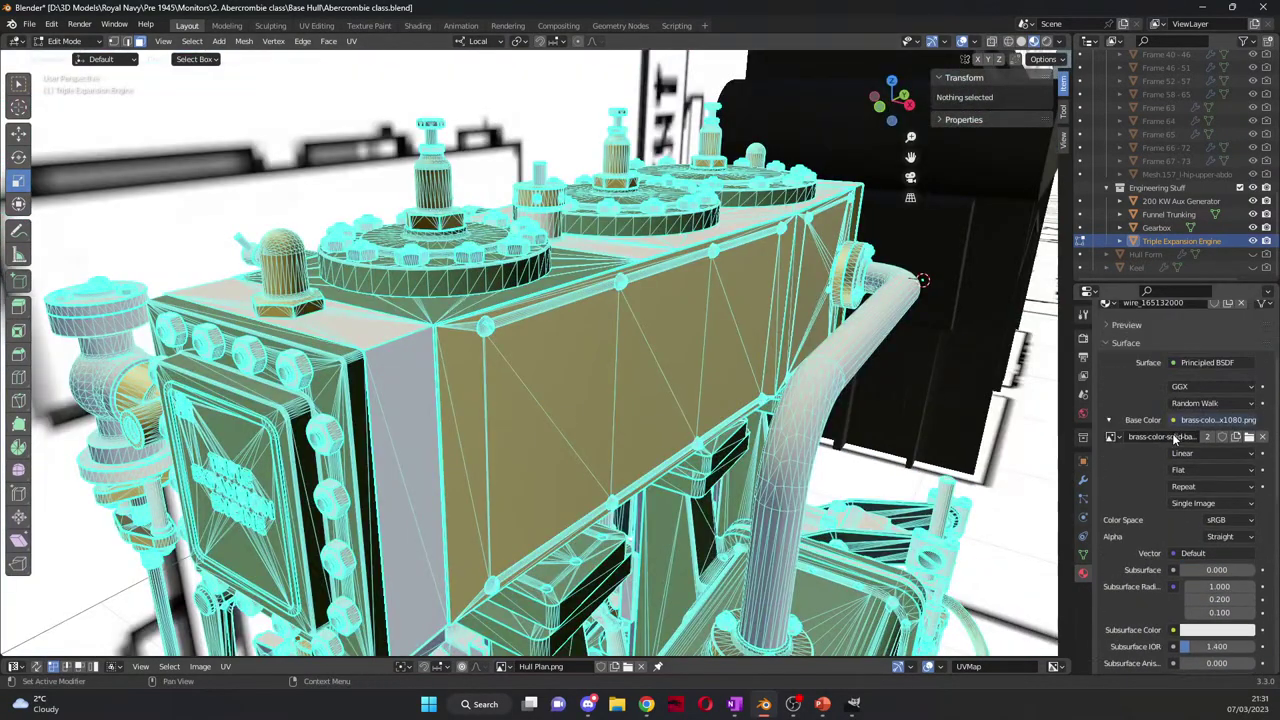
scroll(1180, 480, "down", 8)
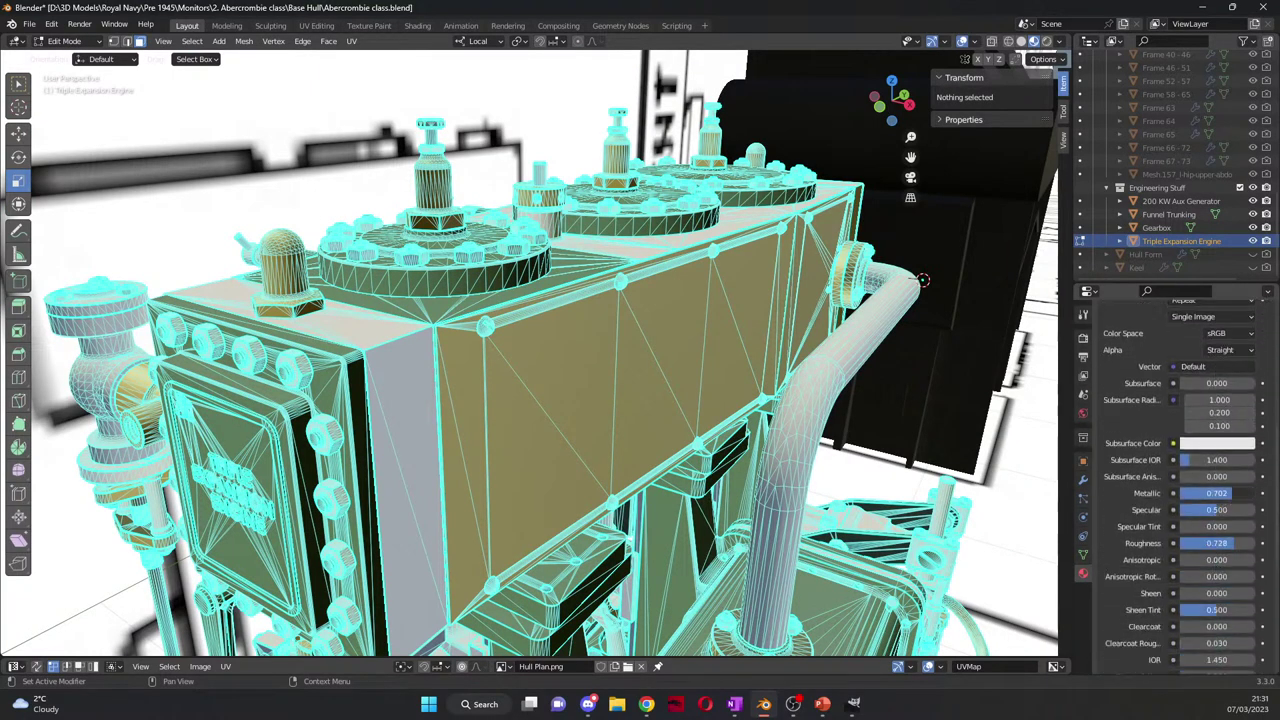
left_click(1215, 493)
type("0.7")
key("Return")
left_click(1218, 542)
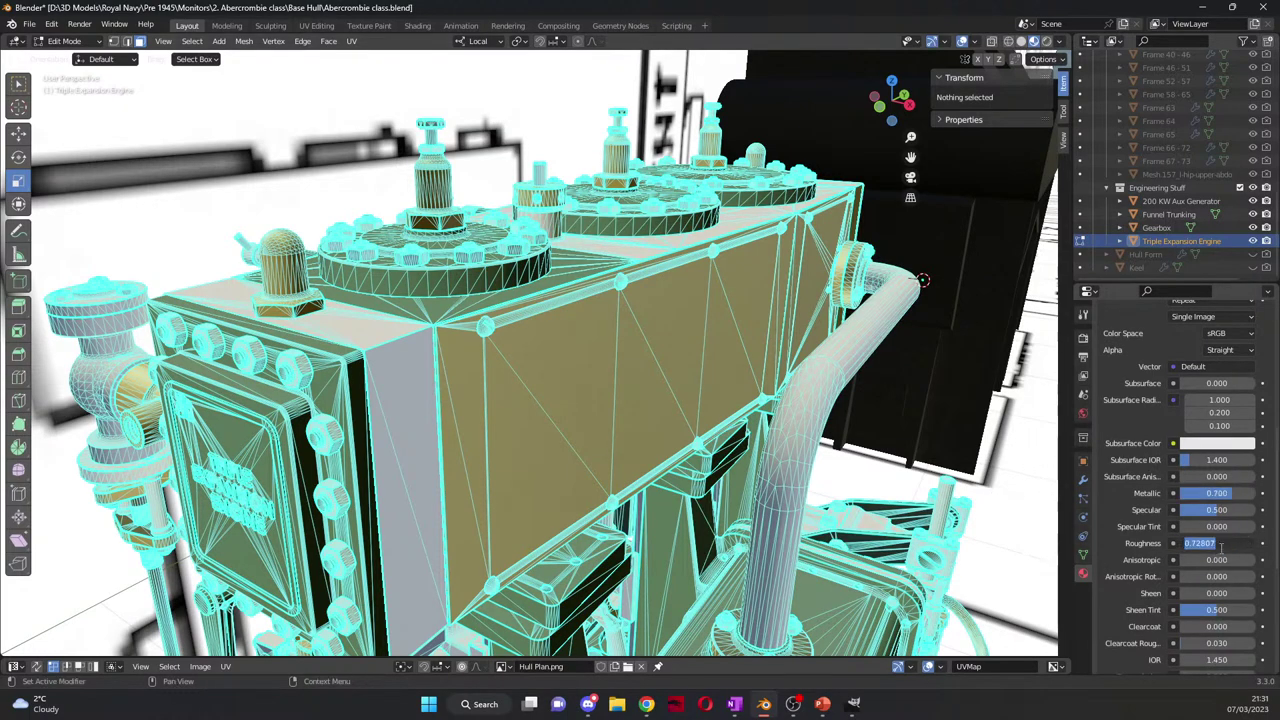
type("0.7")
key("Return")
Step: Set the Roughness of the wire_165132000 material to 0.7
scroll(1135, 460, "up", 8)
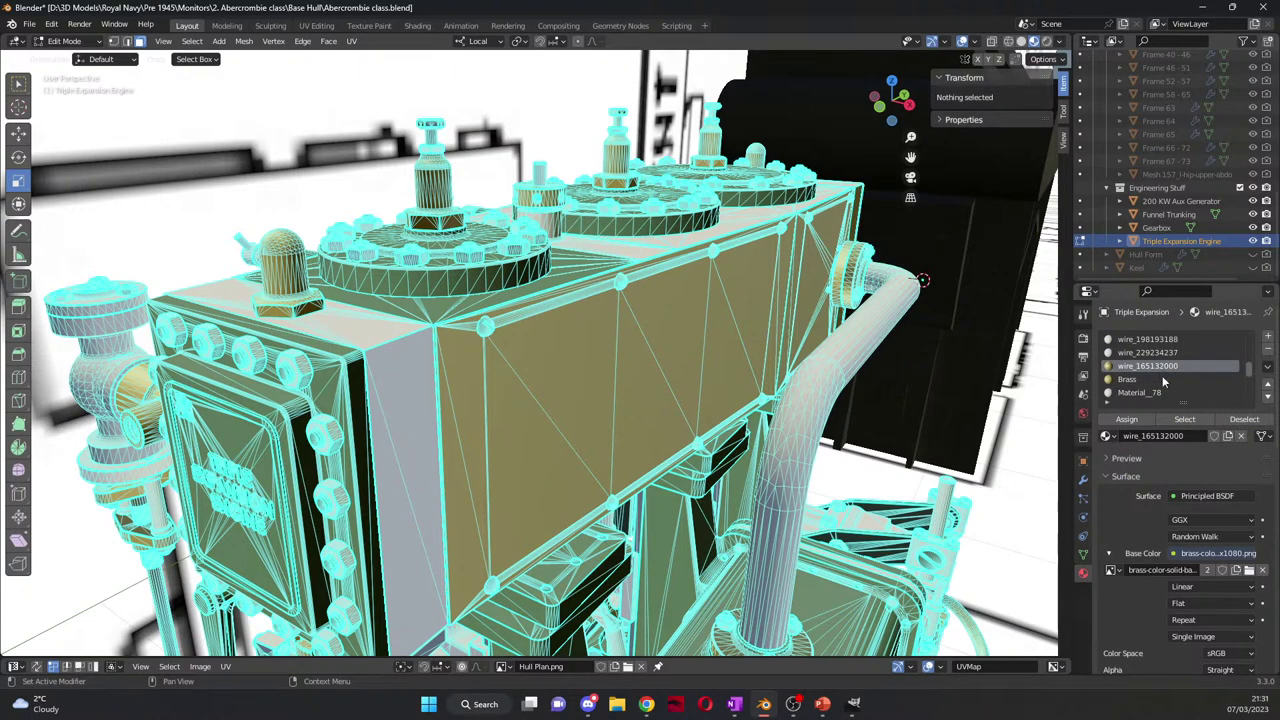
scroll(1160, 420, "down", 7)
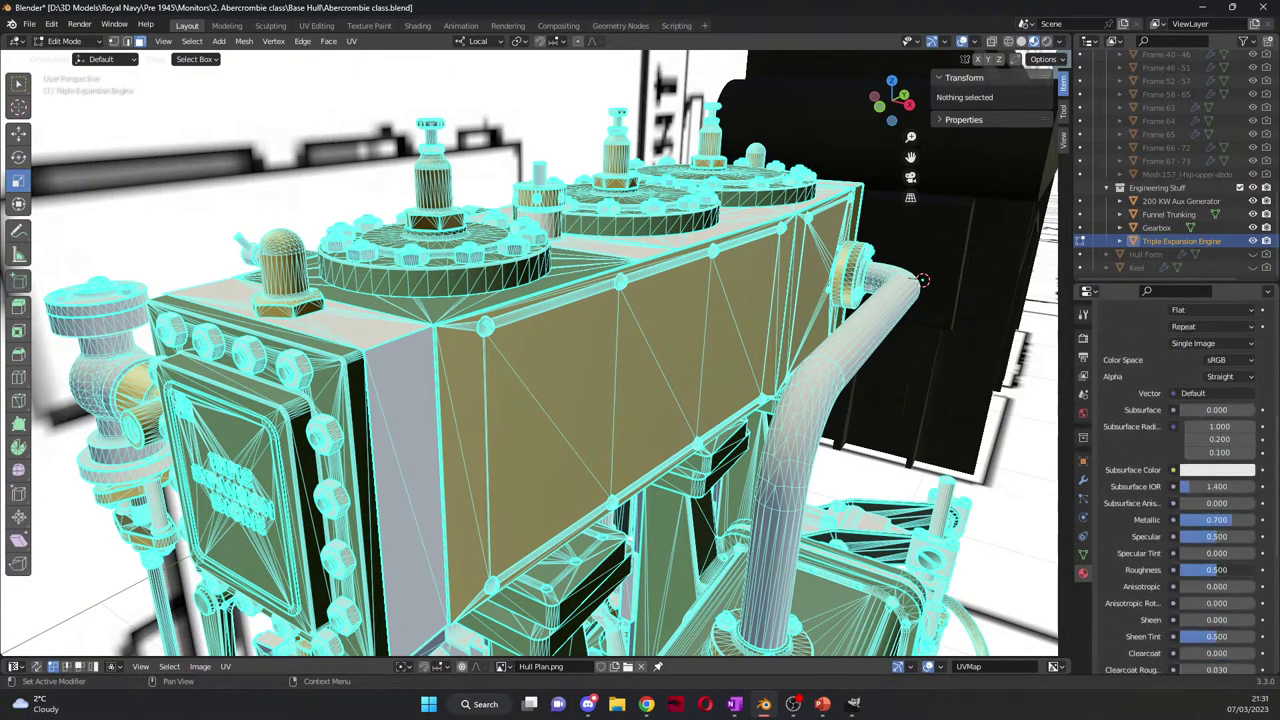
left_click_drag(1223, 569, 1230, 569)
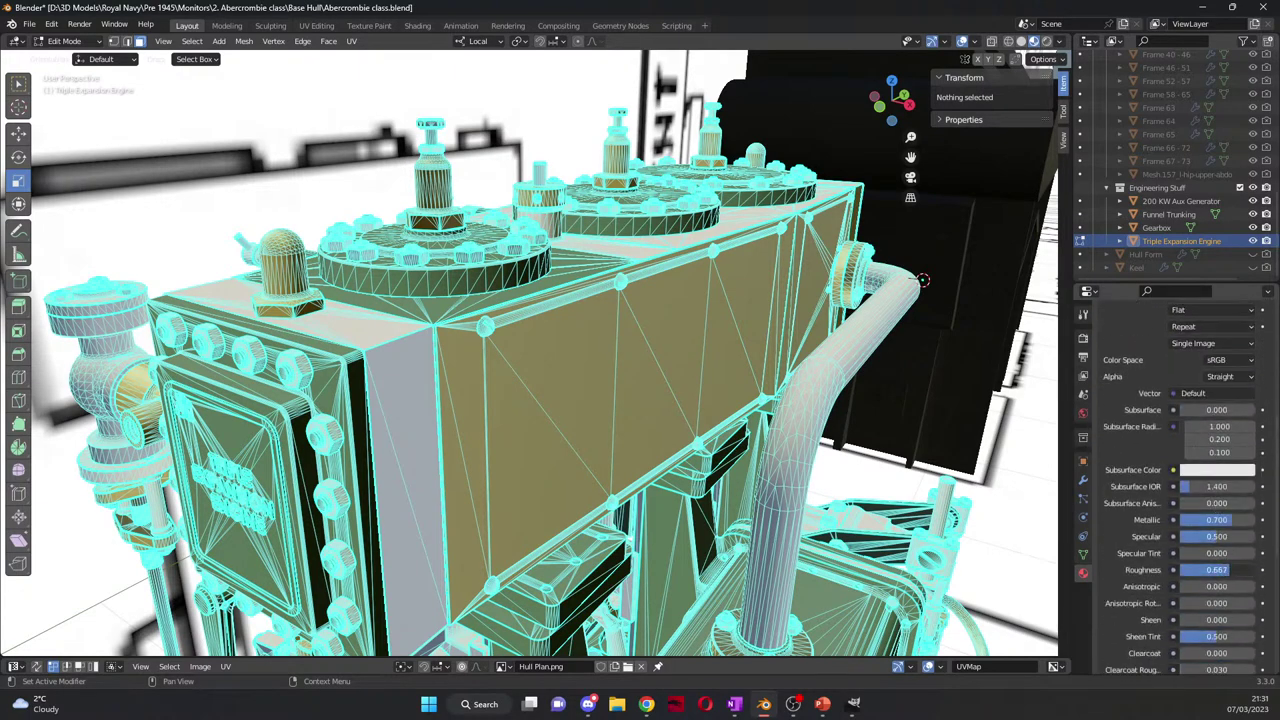
left_click(1238, 569)
type("0.7")
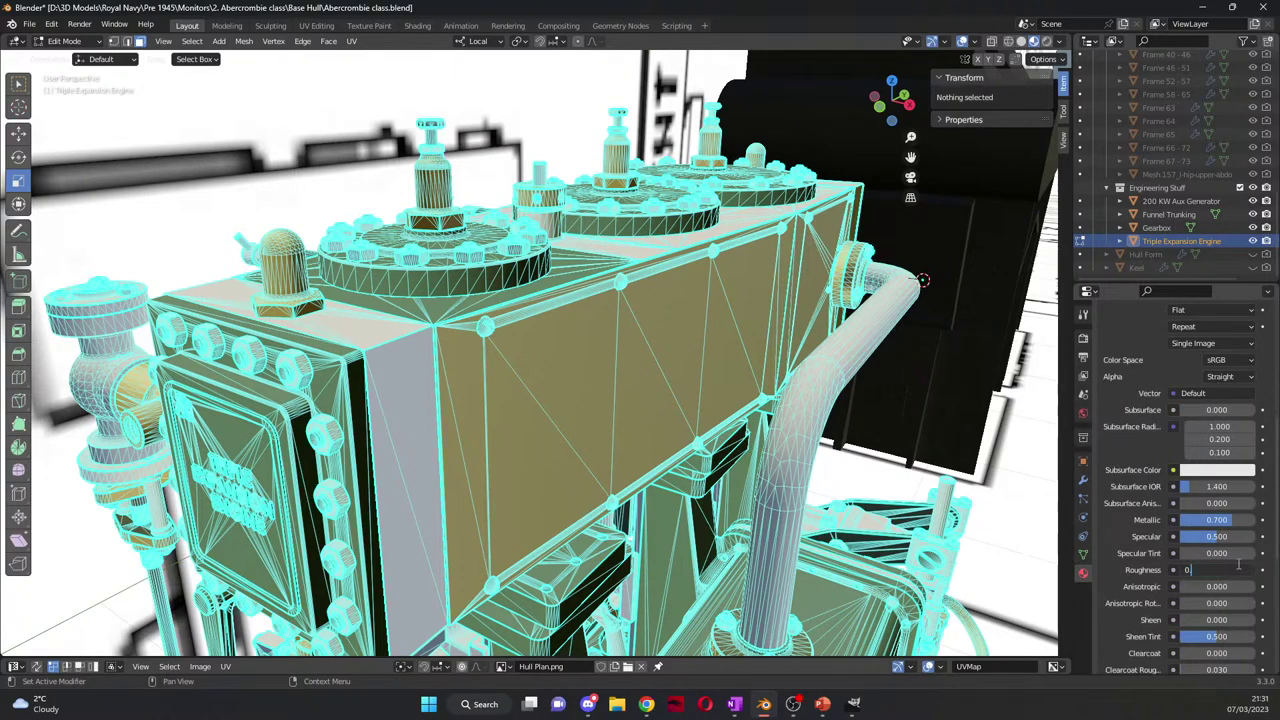
key("Return")
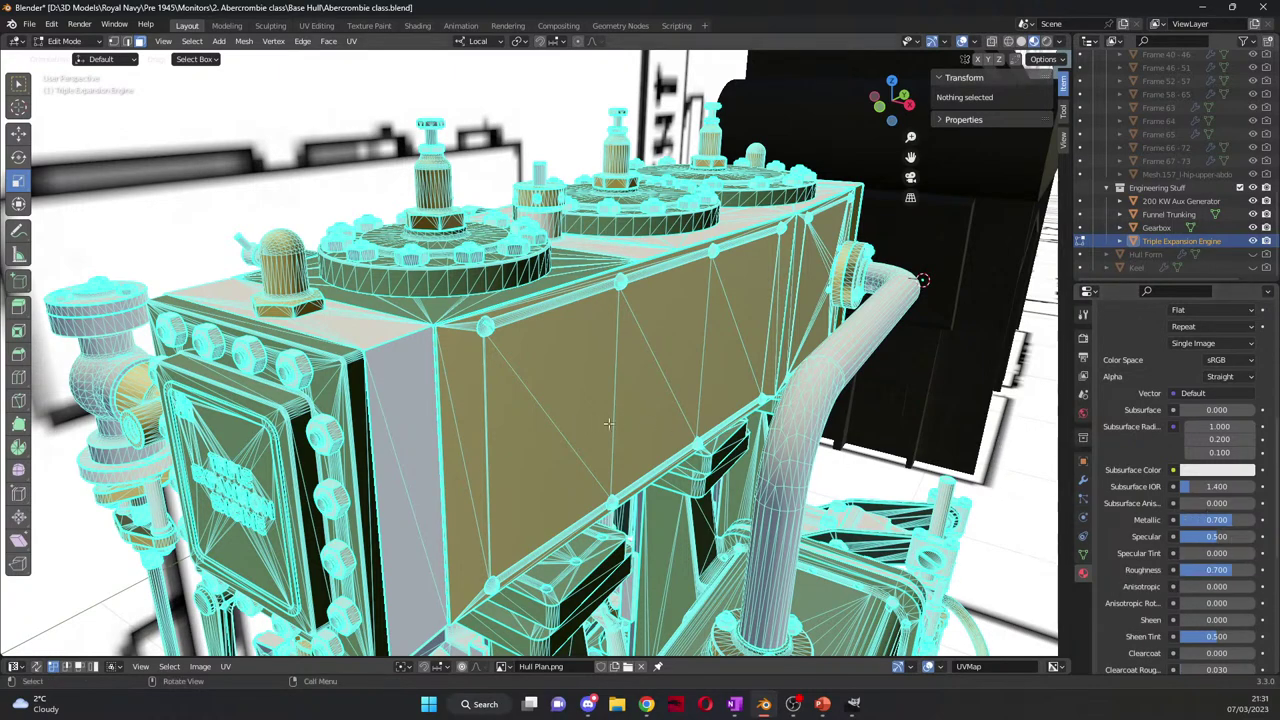
Step: Colour the wire_229234237 material magenta and examine which engine parts use it
scroll(1169, 450, "up", 10)
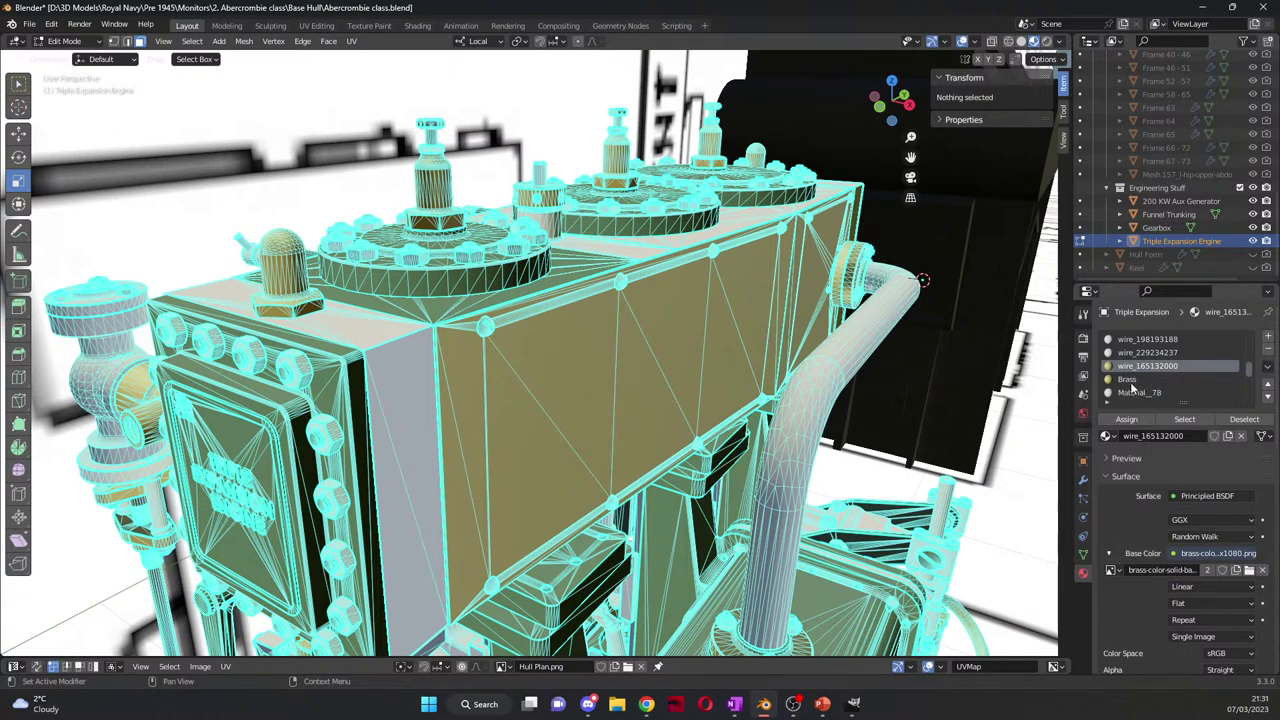
left_click(1130, 379)
left_click(1145, 352)
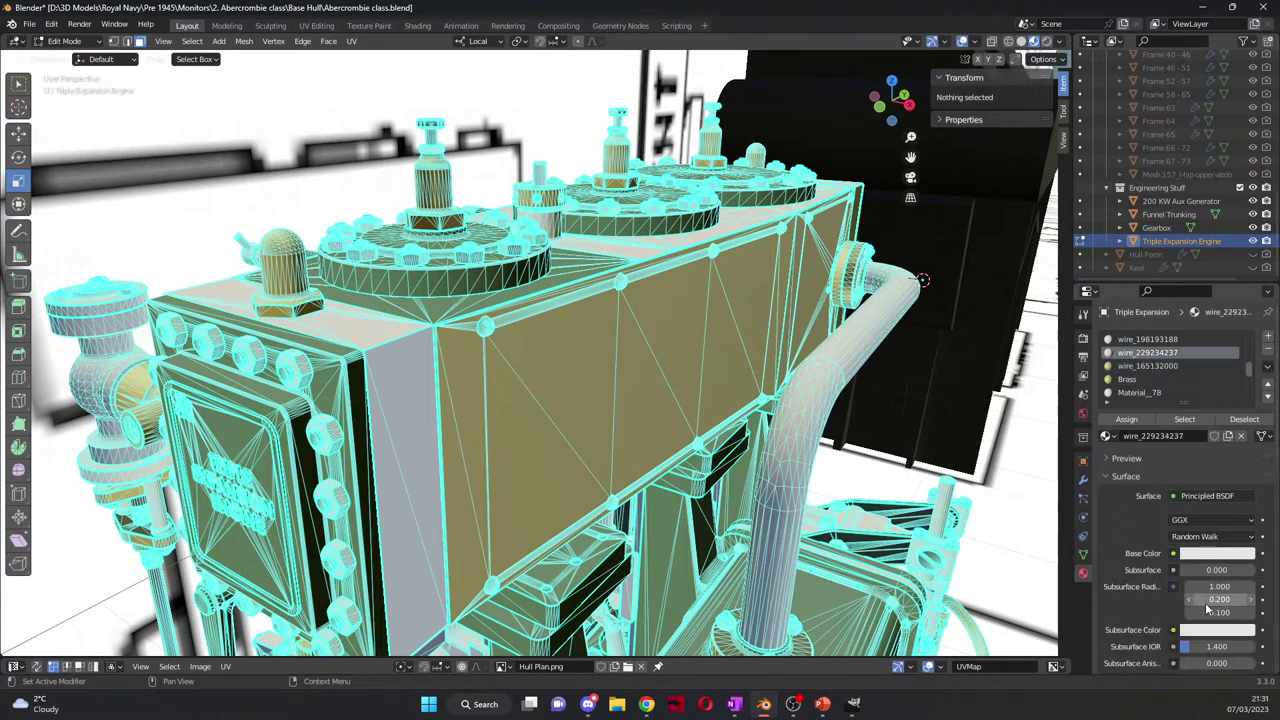
left_click(1199, 553)
left_click_drag(1203, 429, 1230, 427)
scroll(702, 521, "down", 5)
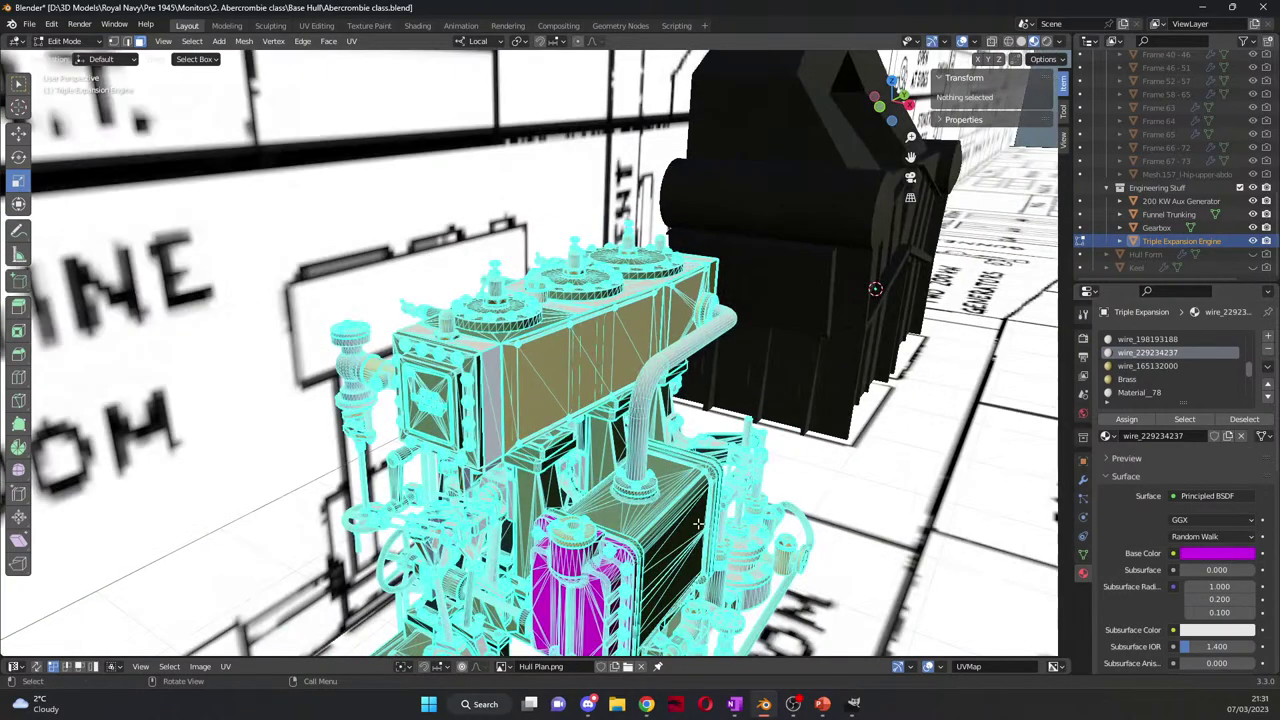
middle_click_drag(702, 521, 590, 482)
scroll(590, 482, "up", 3)
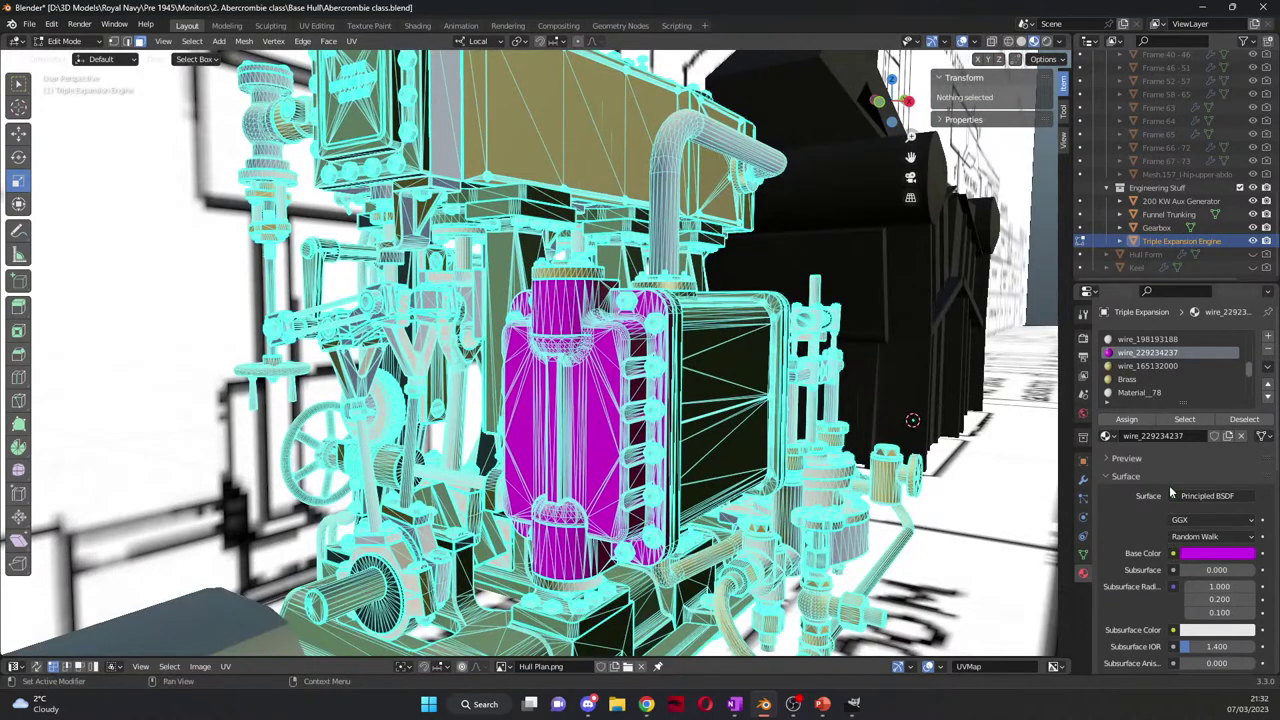
Step: Replace the wire_229234237 material in its slot with the brass-textured wire_165132000 and inspect the engine's side
left_click(1106, 436)
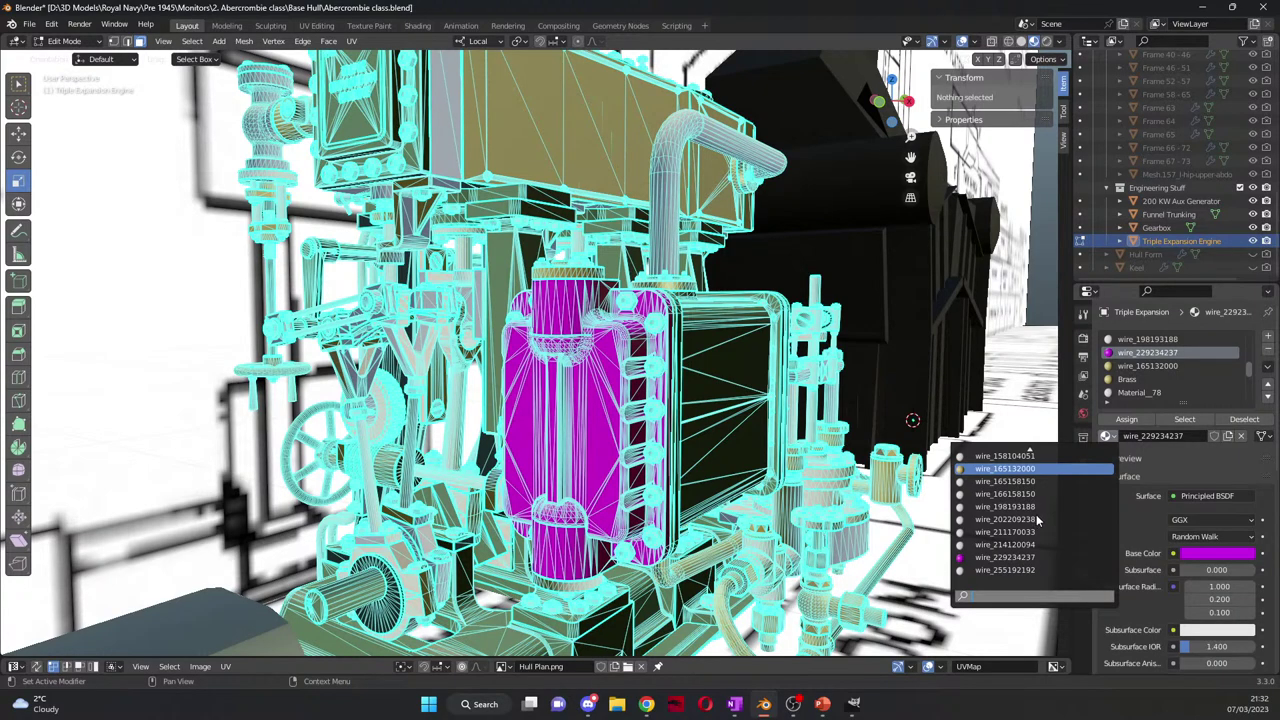
left_click(1036, 513)
scroll(1037, 512, "up", 5)
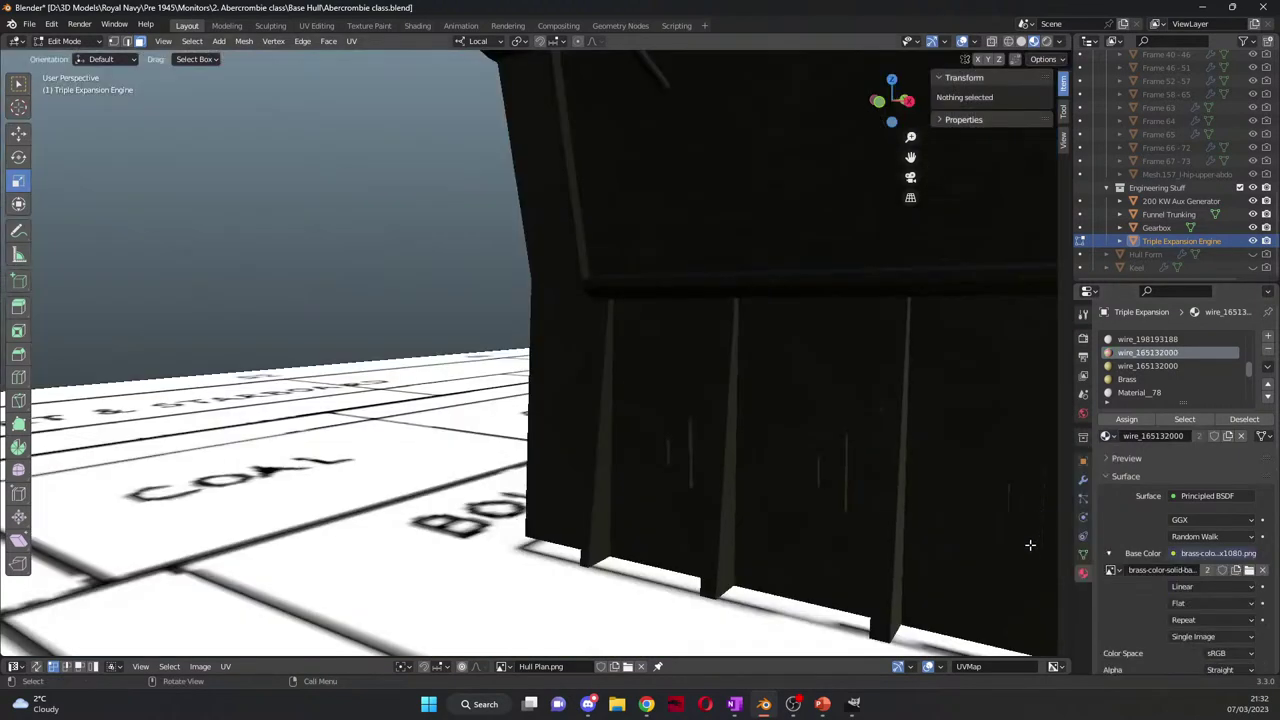
scroll(787, 392, "down", 6)
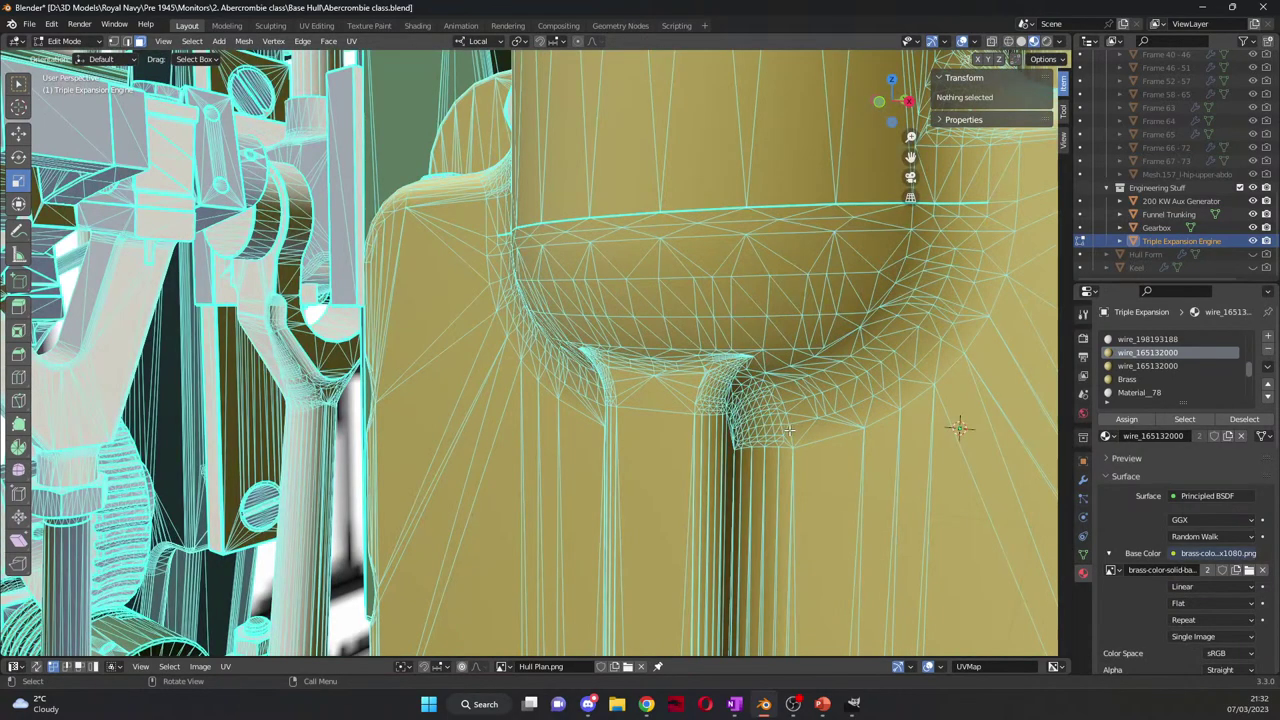
middle_click_drag(815, 430, 814, 430)
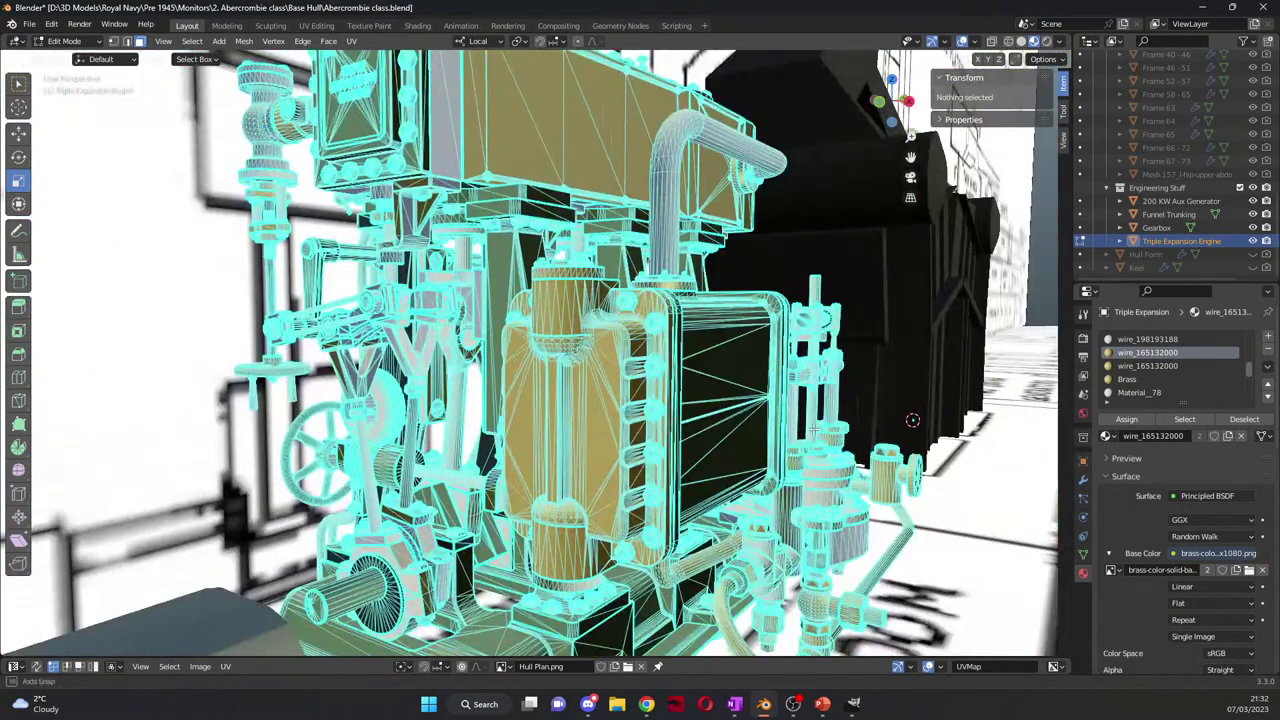
middle_click_drag(912, 420, 940, 424)
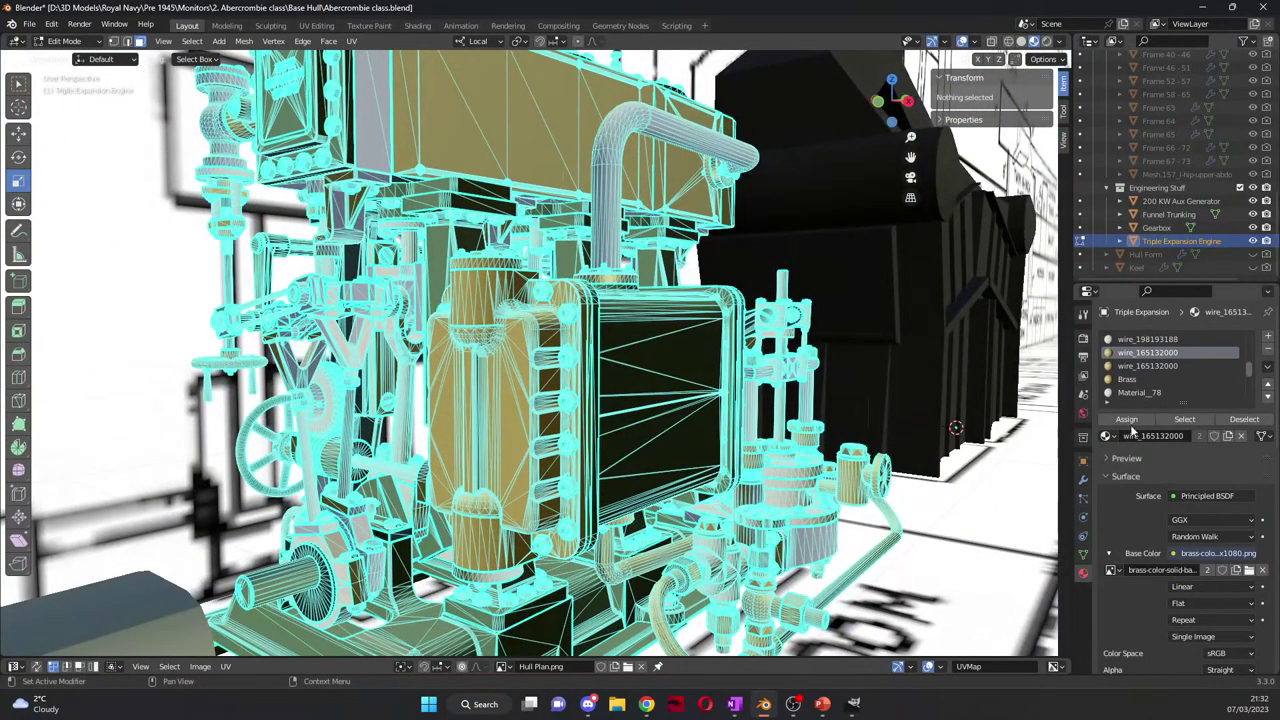
Step: Replace the wire_165132000 material in both of its slots with the Brass material
left_click(1107, 437)
scroll(1048, 501, "up", 5)
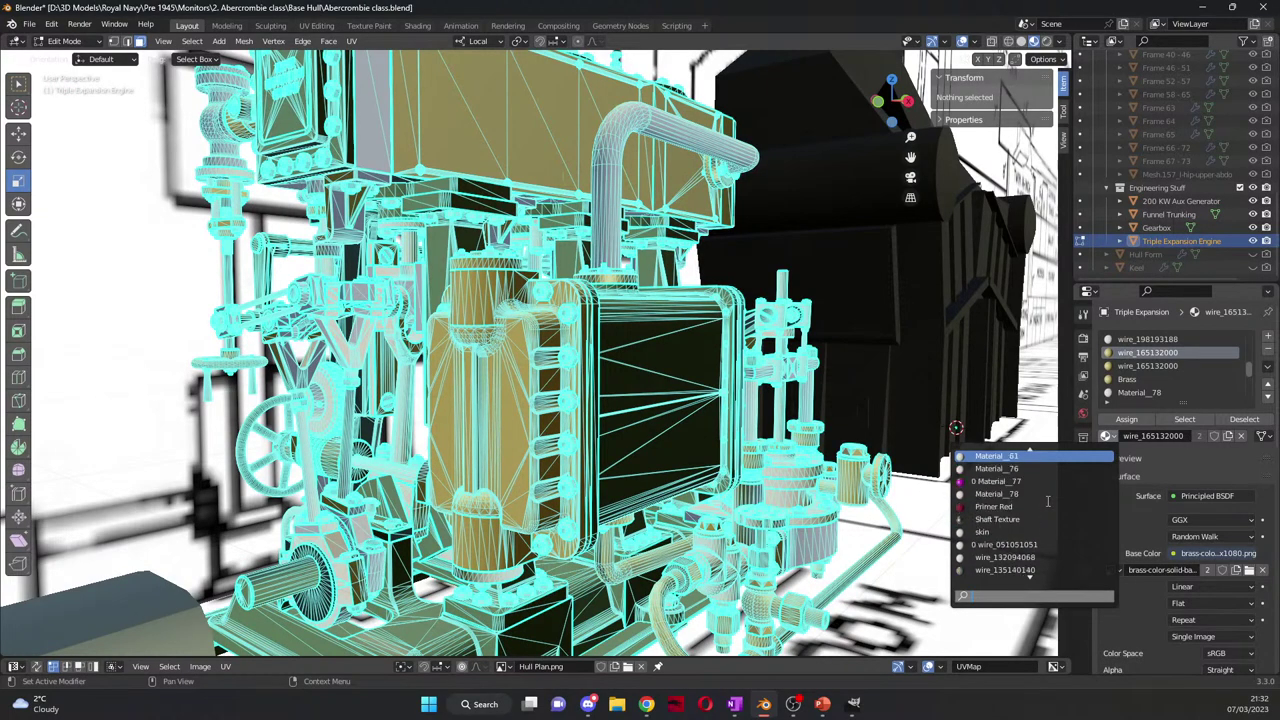
scroll(1048, 501, "up", 15)
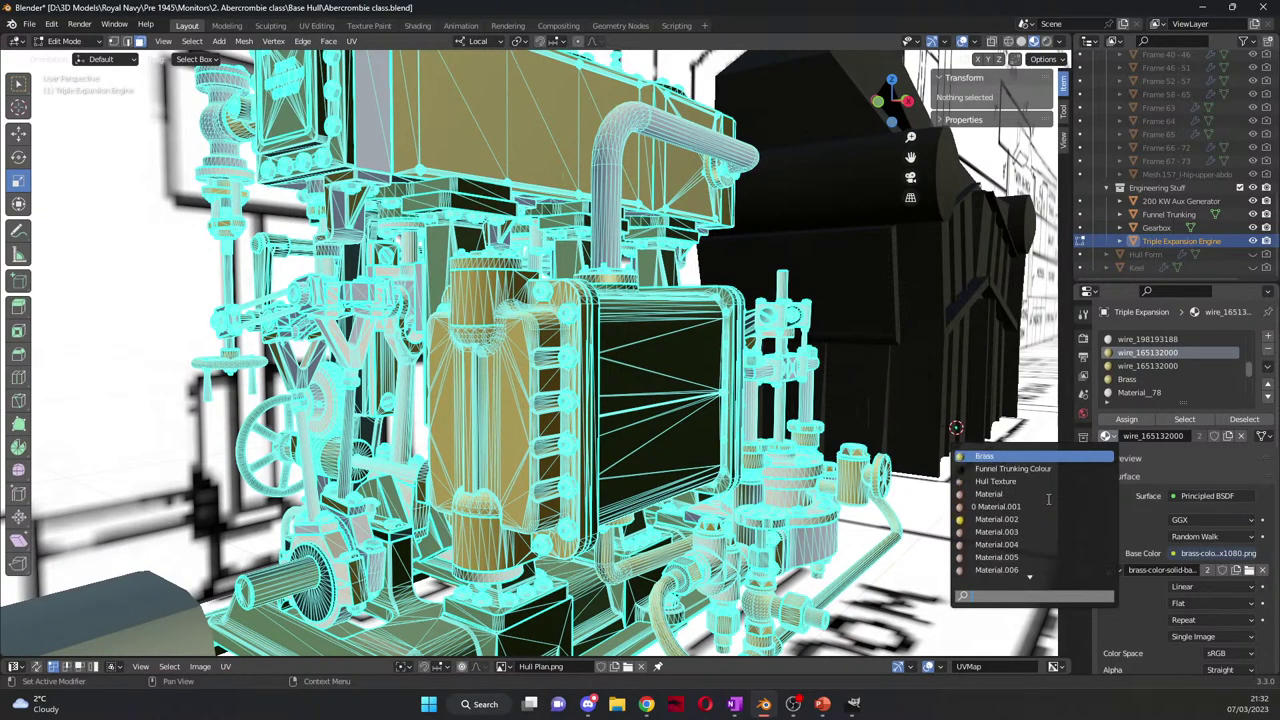
left_click(1019, 455)
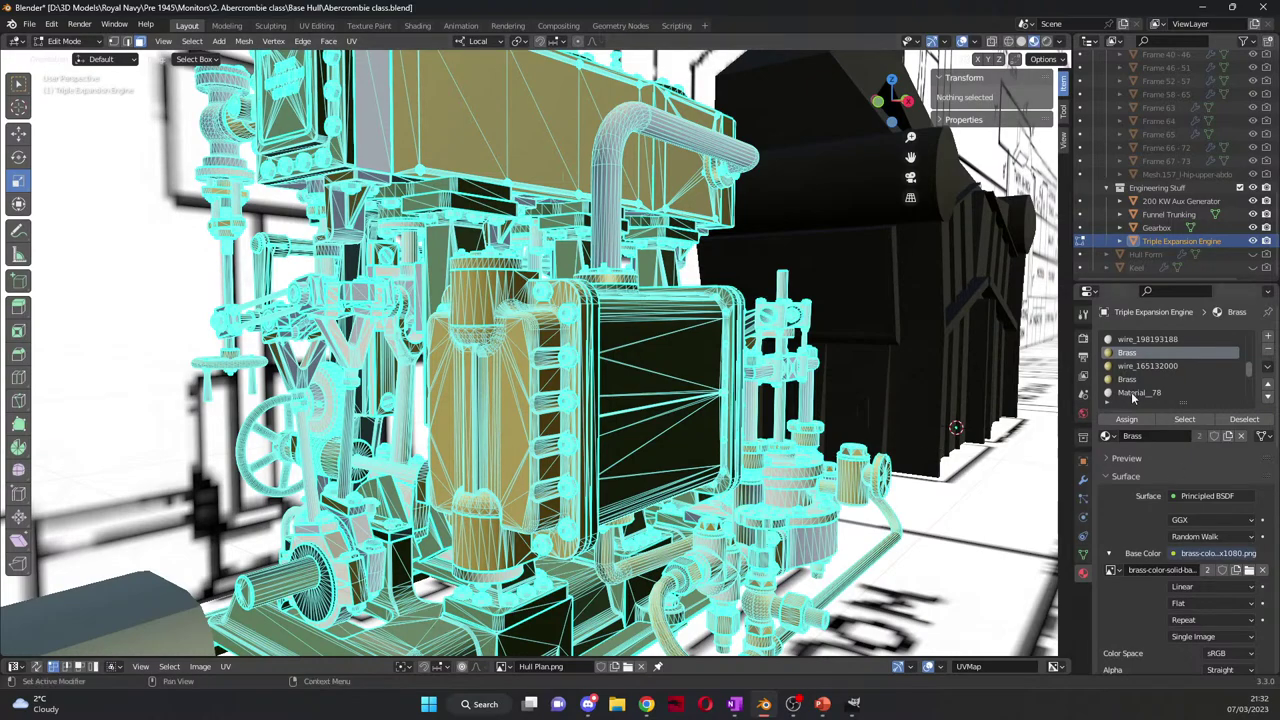
left_click(1168, 367)
left_click(1105, 436)
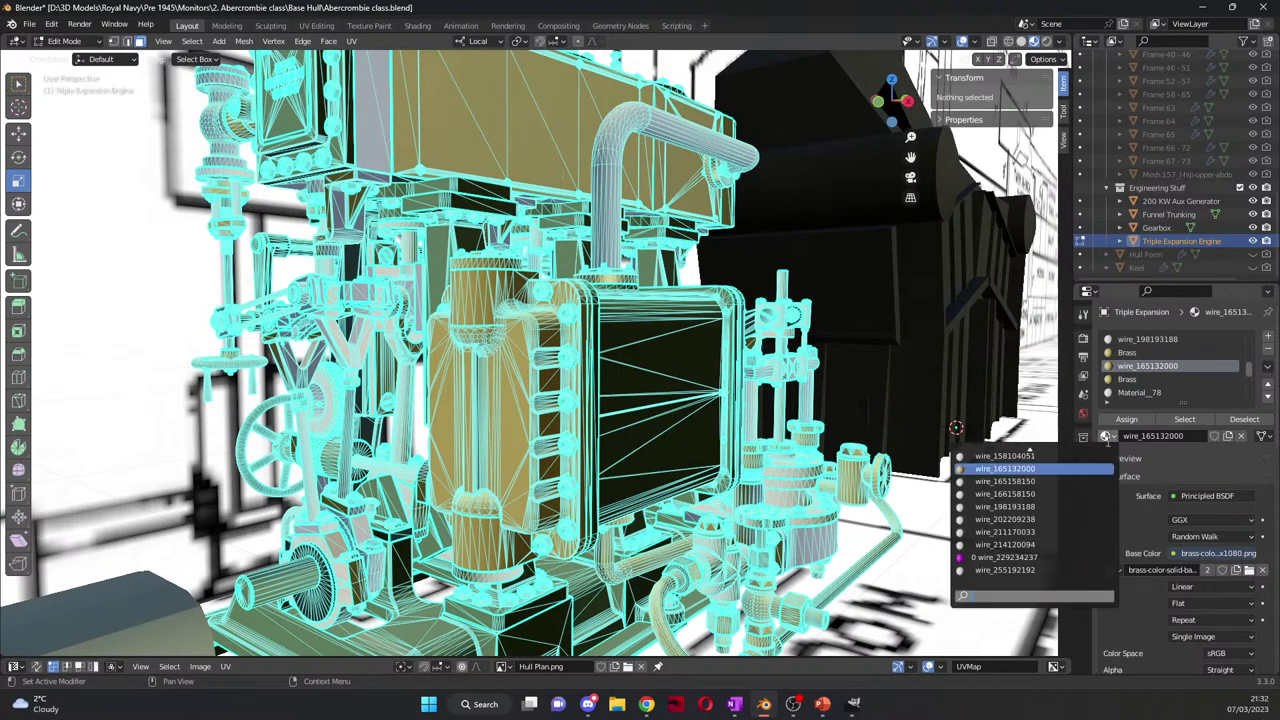
scroll(1045, 504, "up", 5)
scroll(1045, 504, "up", 8)
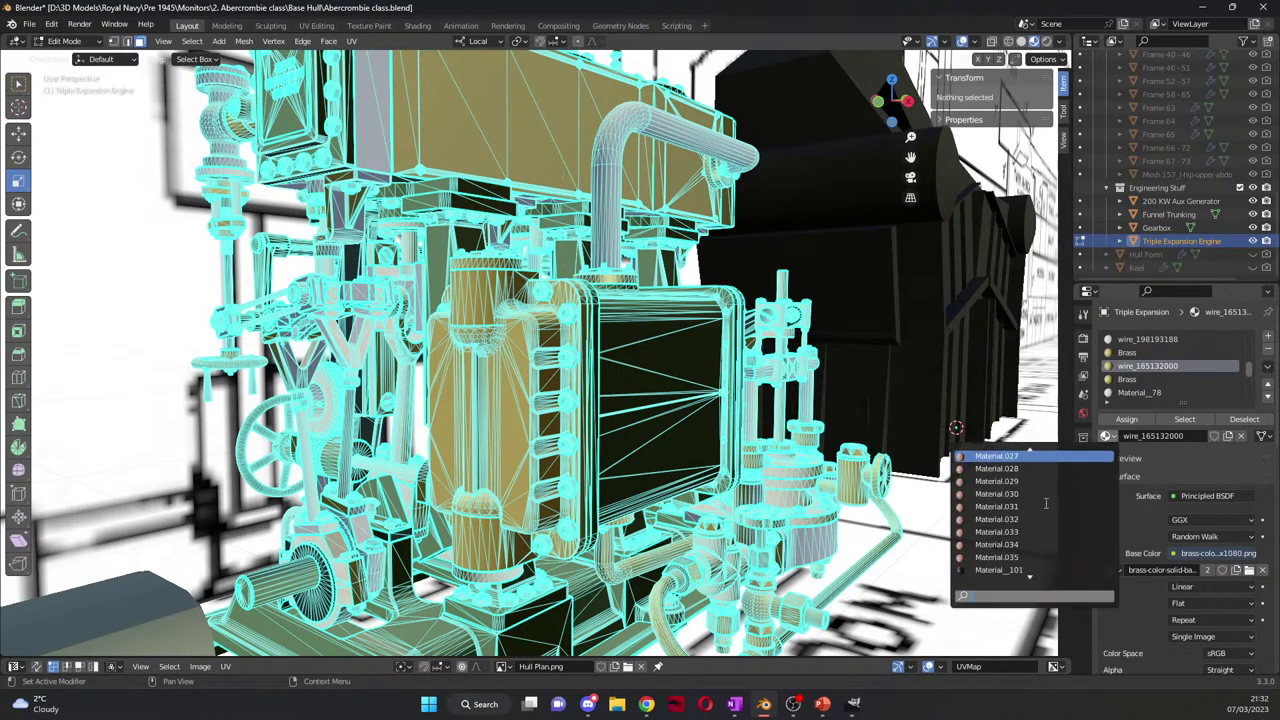
scroll(1045, 503, "up", 2)
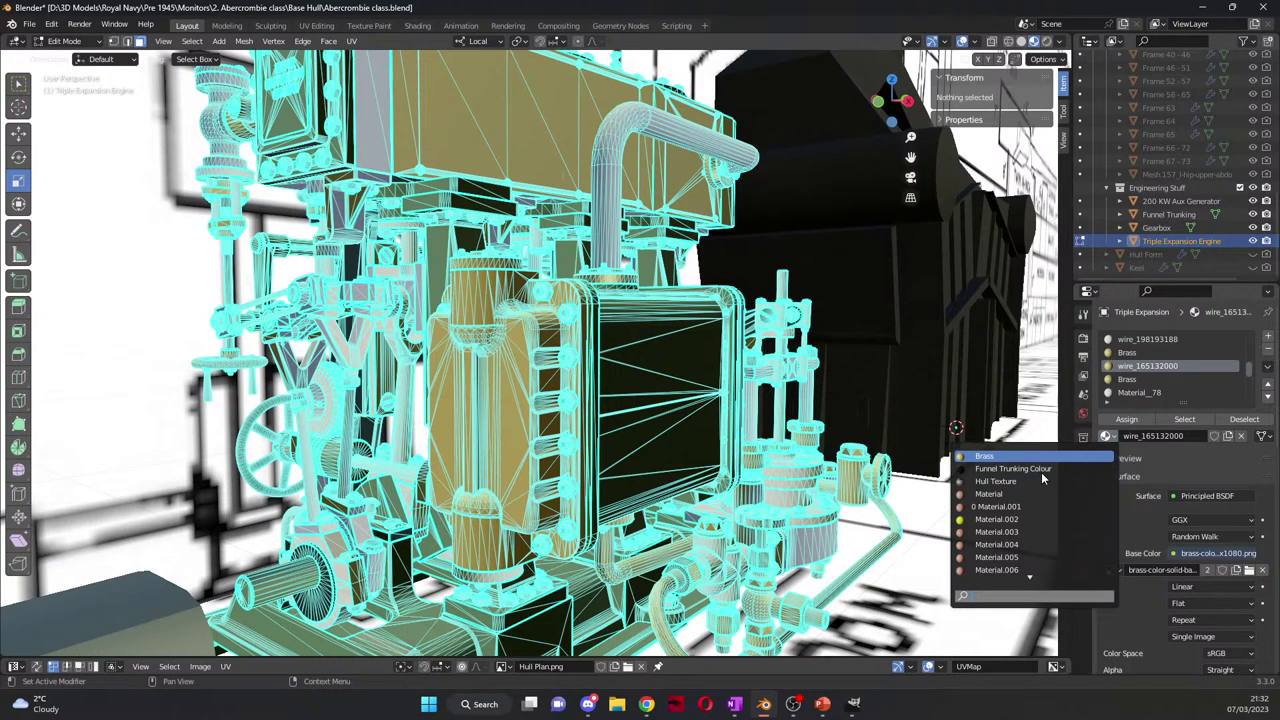
left_click(995, 456)
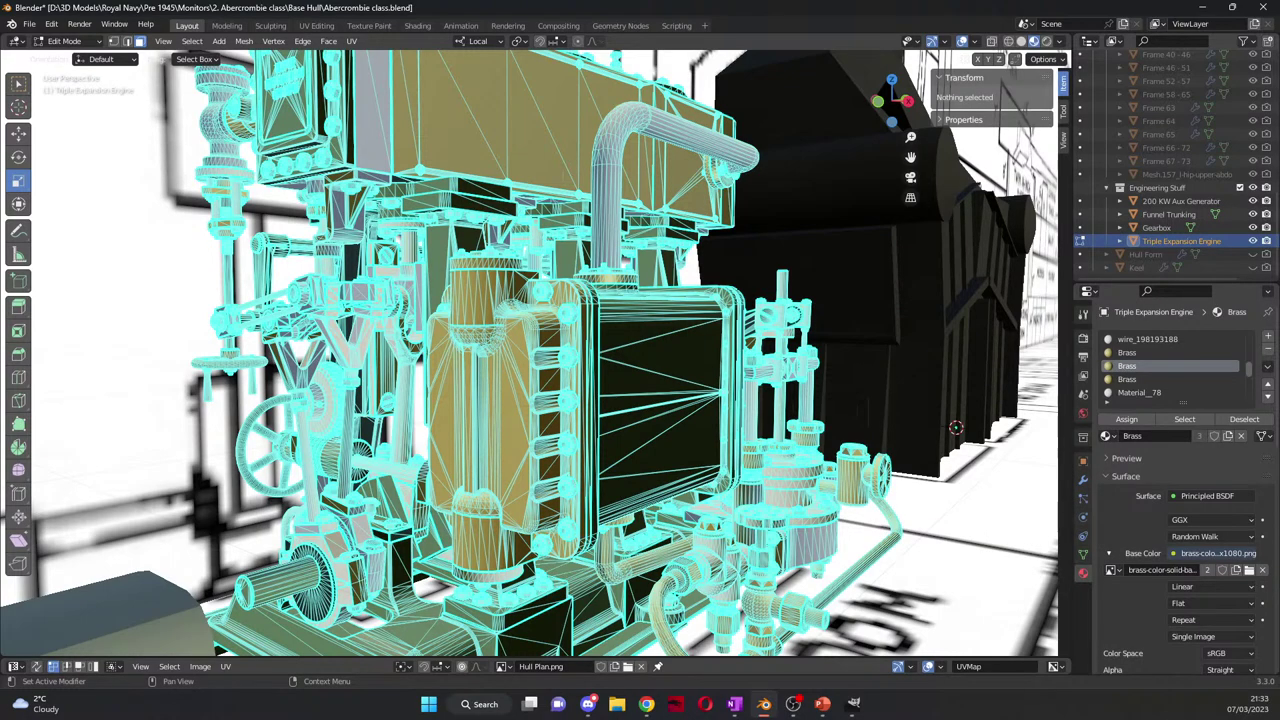
Step: Colour the wire_198193188 material blue and examine which engine parts use it
left_click(1152, 341)
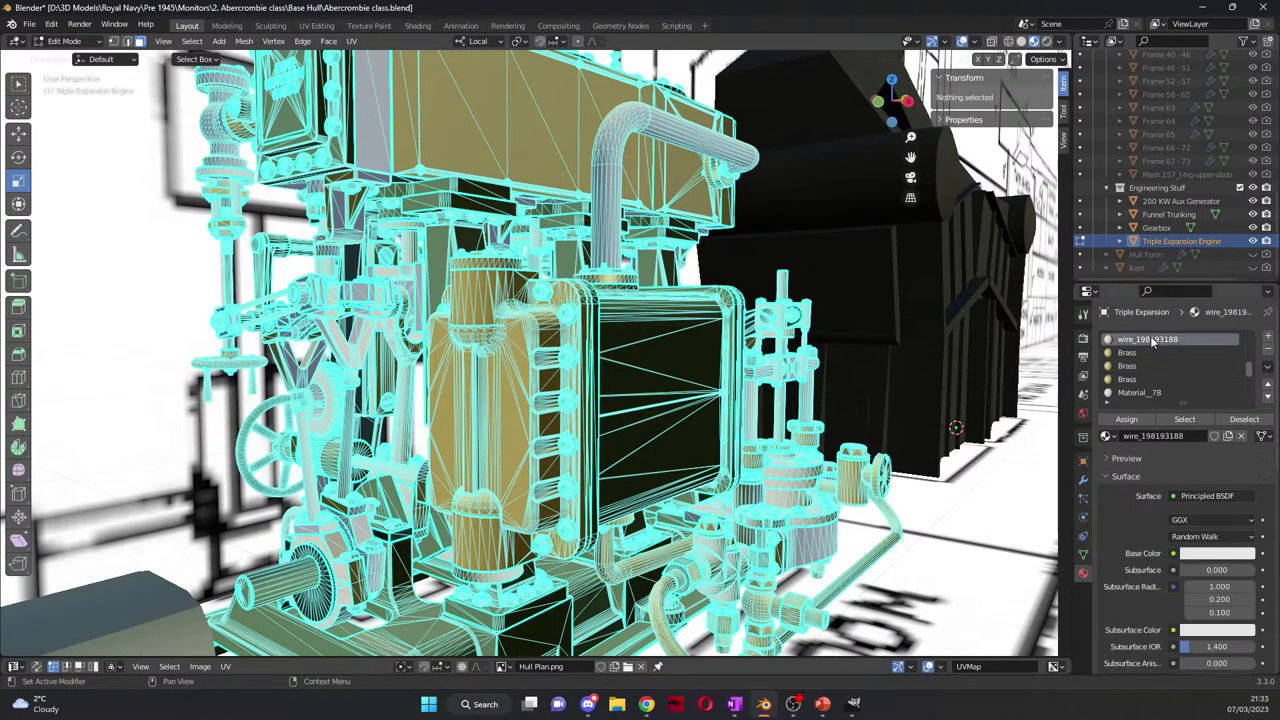
left_click(1204, 554)
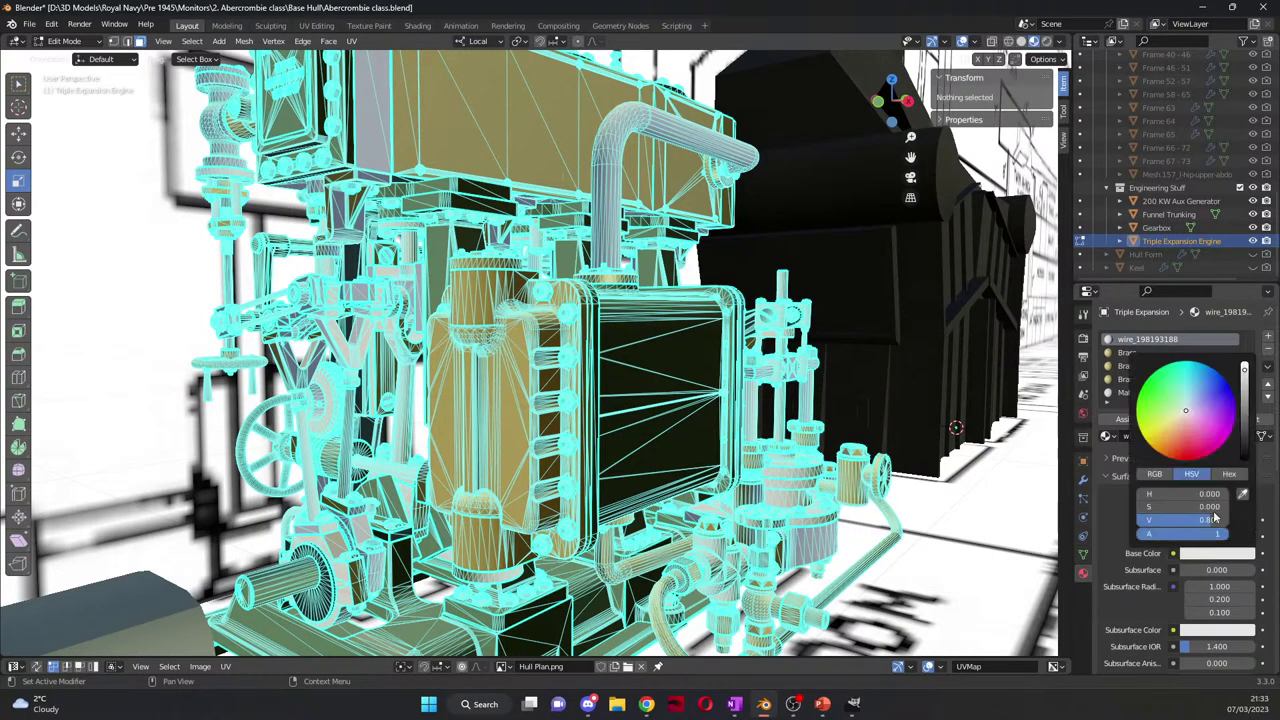
left_click(1215, 416)
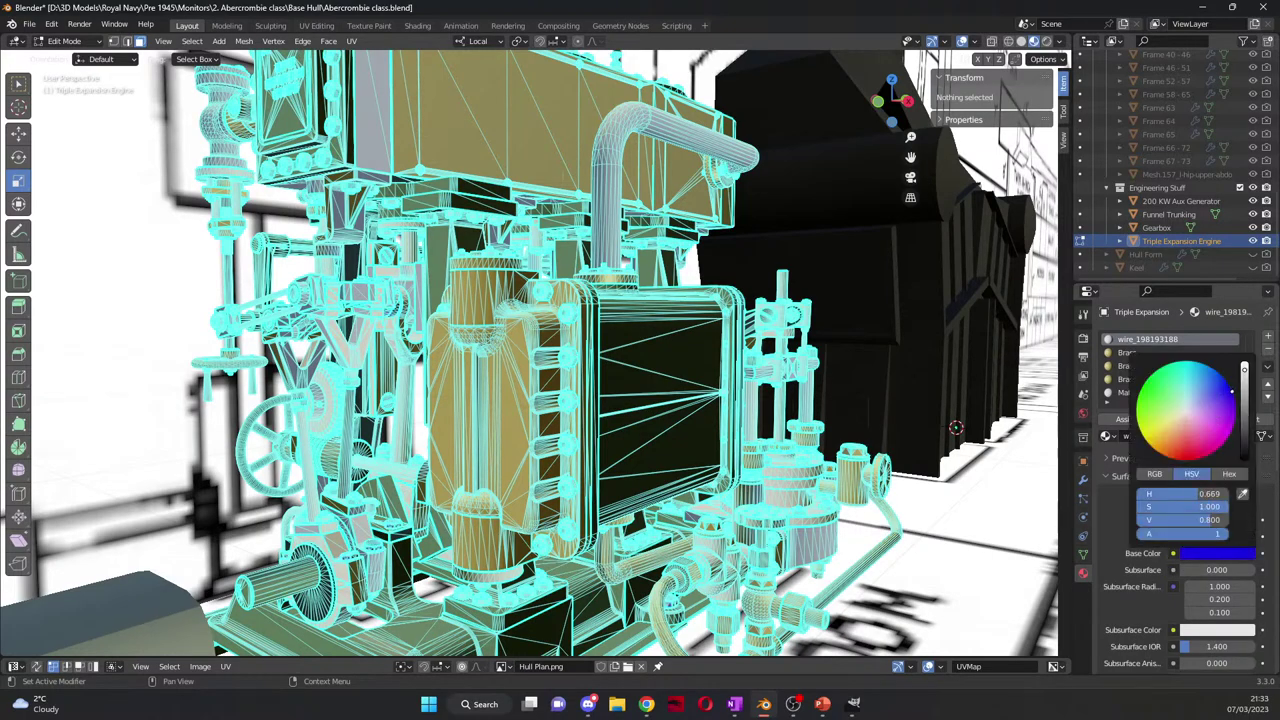
mouse_move(670, 376)
middle_mouse_down()
mouse_move(563, 403)
mouse_move(557, 391)
mouse_move(714, 372)
mouse_move(682, 361)
middle_mouse_up()
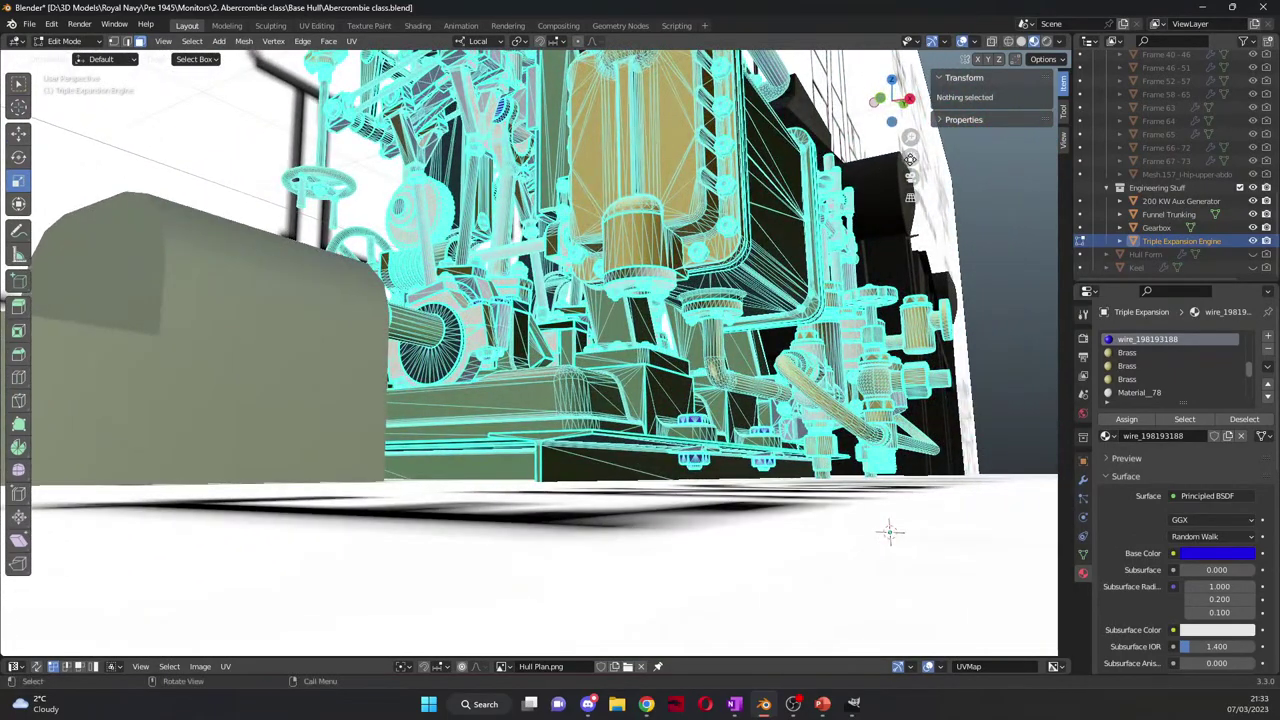
left_click_drag(910, 158, 908, 316)
middle_click_drag(700, 300, 699, 297)
scroll(584, 342, "up", 4)
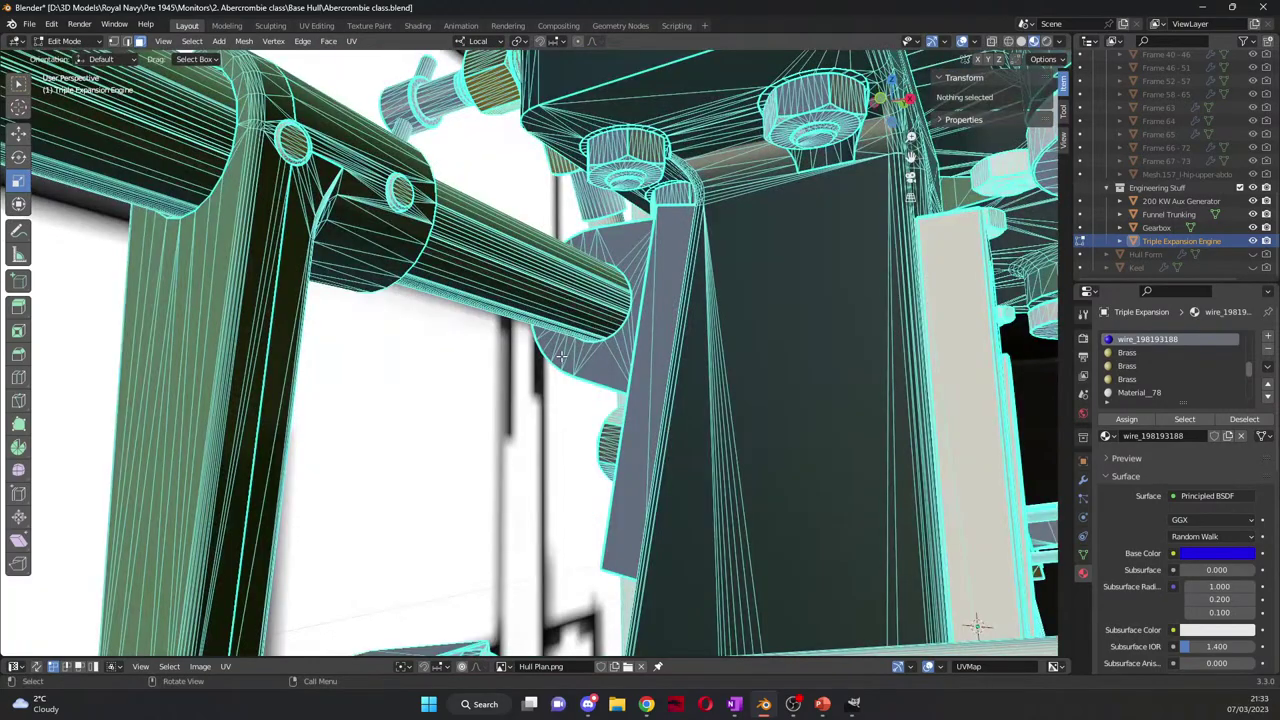
scroll(645, 395, "down", 10)
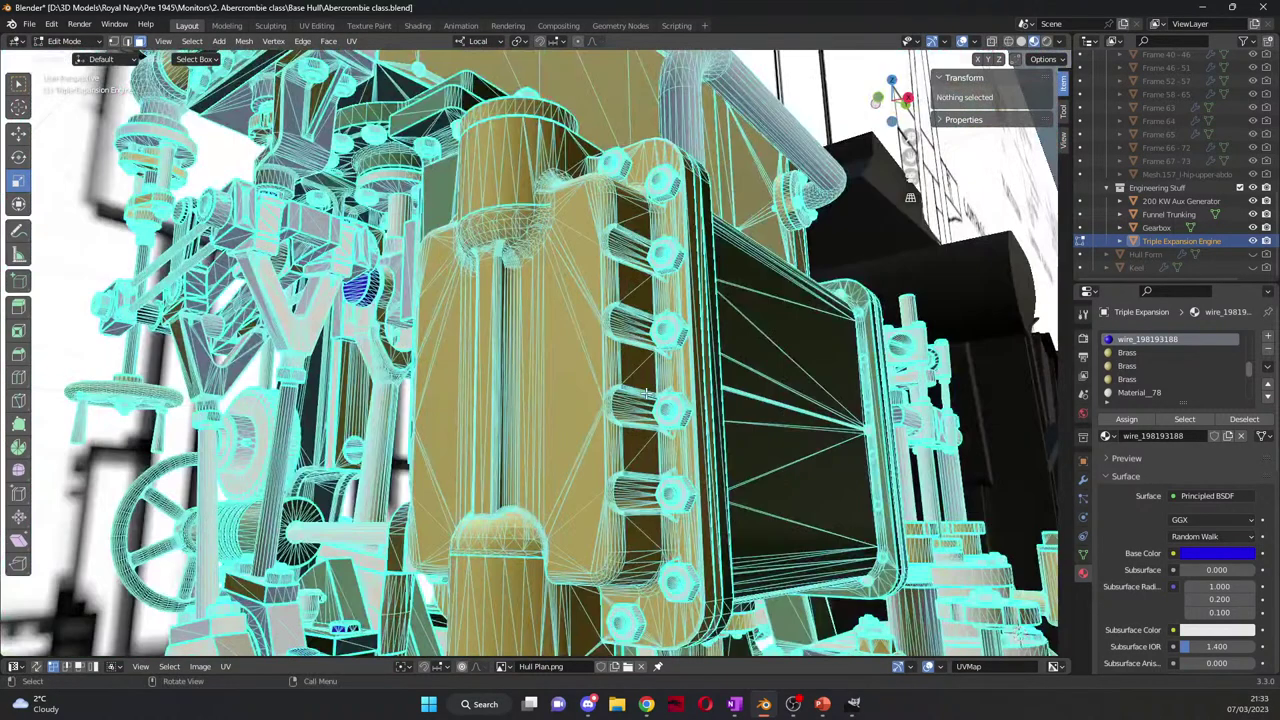
middle_click_drag(646, 395, 672, 383)
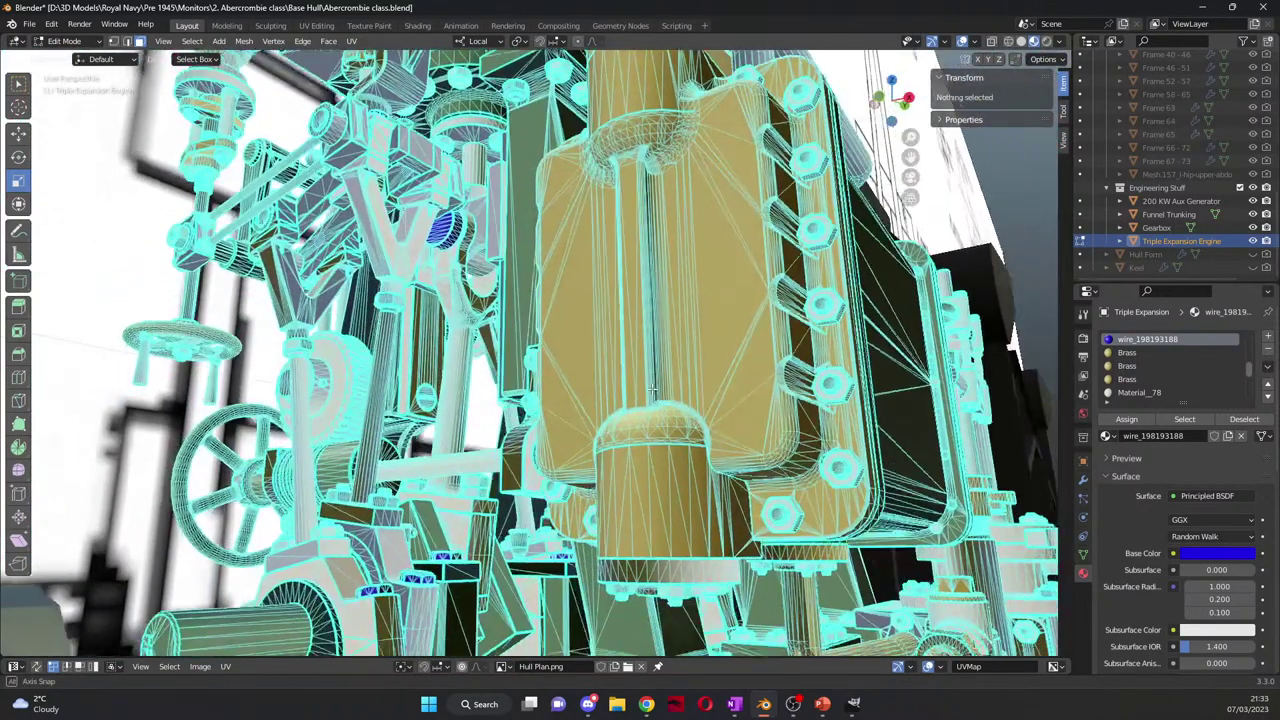
Step: Set the wire_198193188 base colour to a light grey by sampling the white background and lowering its brightness slightly
left_click(1214, 554)
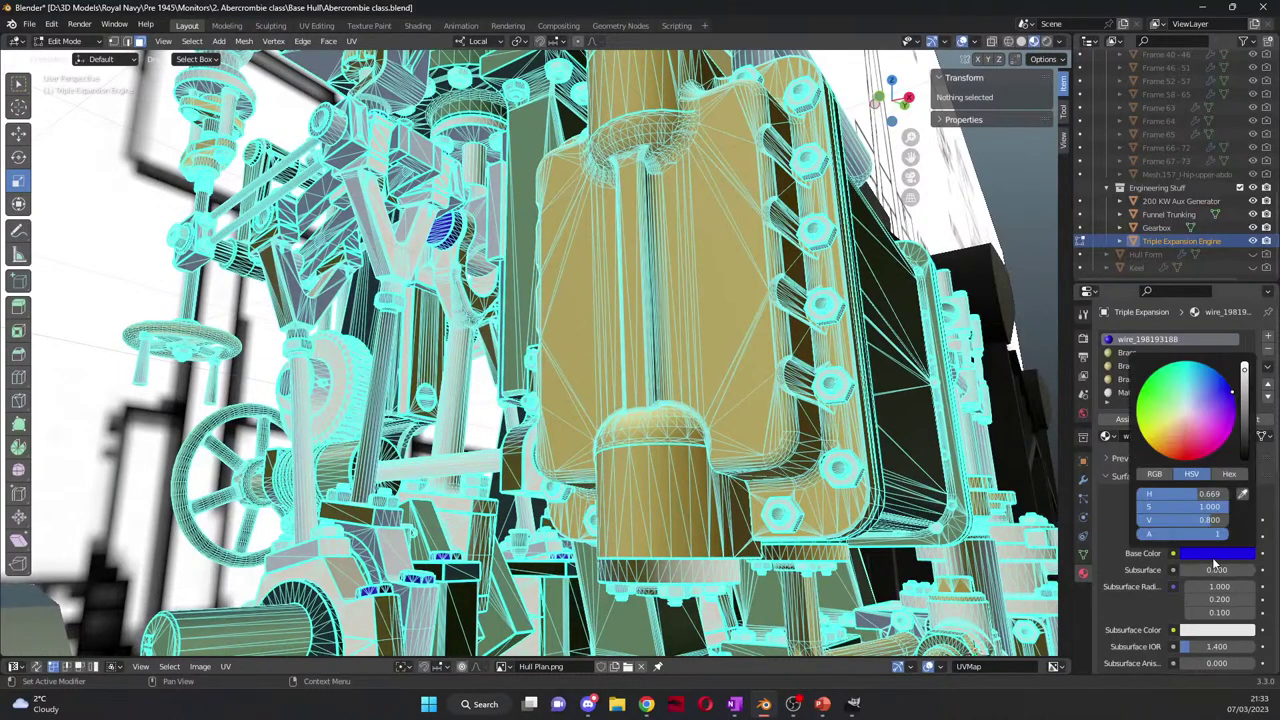
left_click(1186, 412)
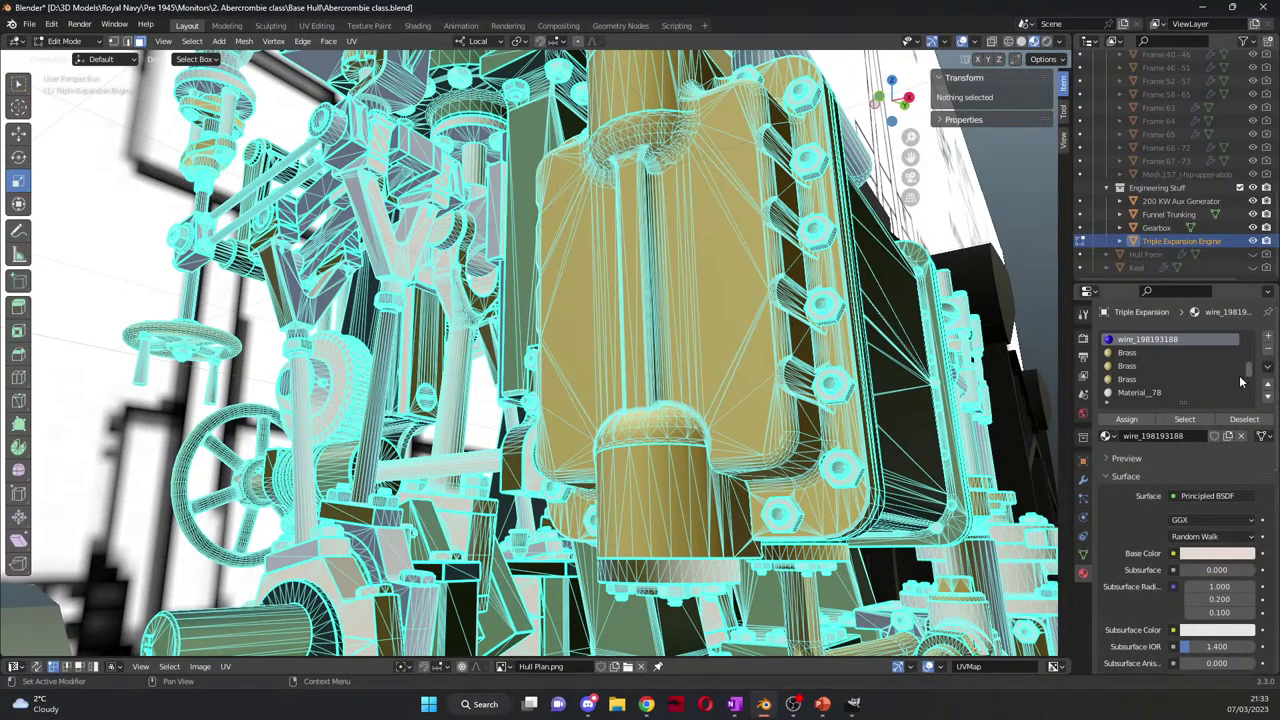
left_click(1196, 557)
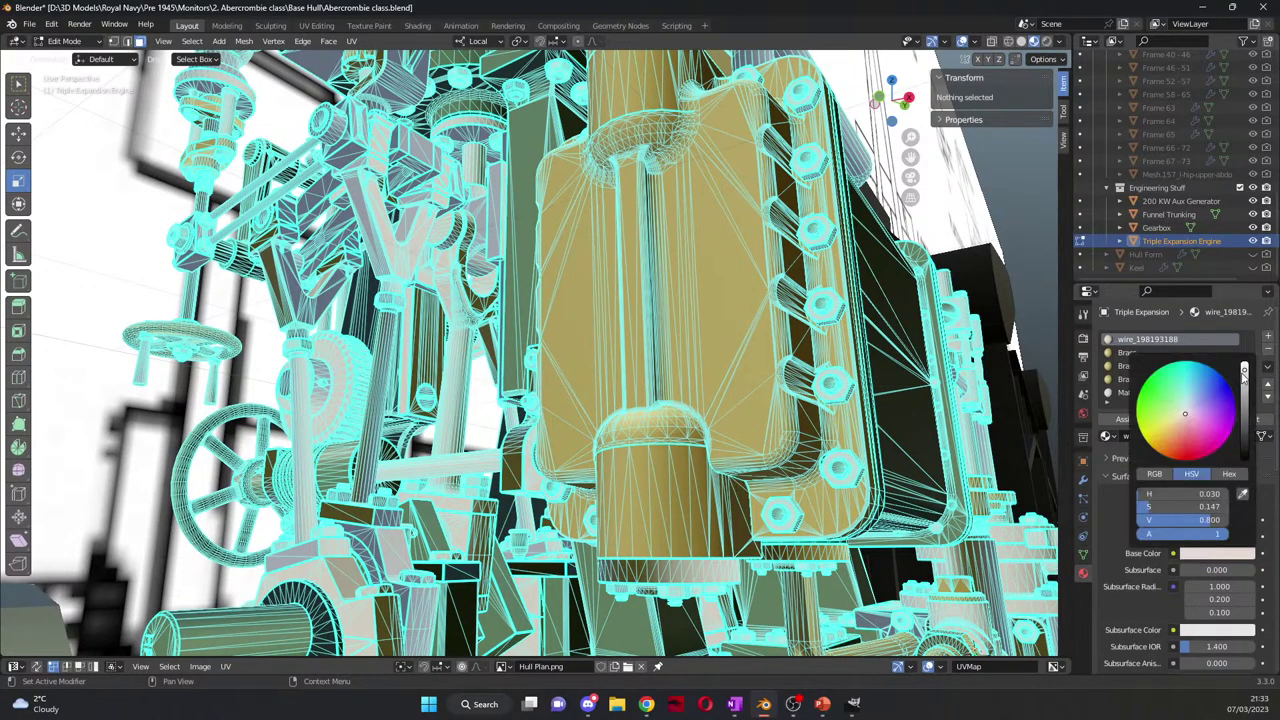
left_click(1245, 380)
left_click_drag(1245, 380, 1245, 384)
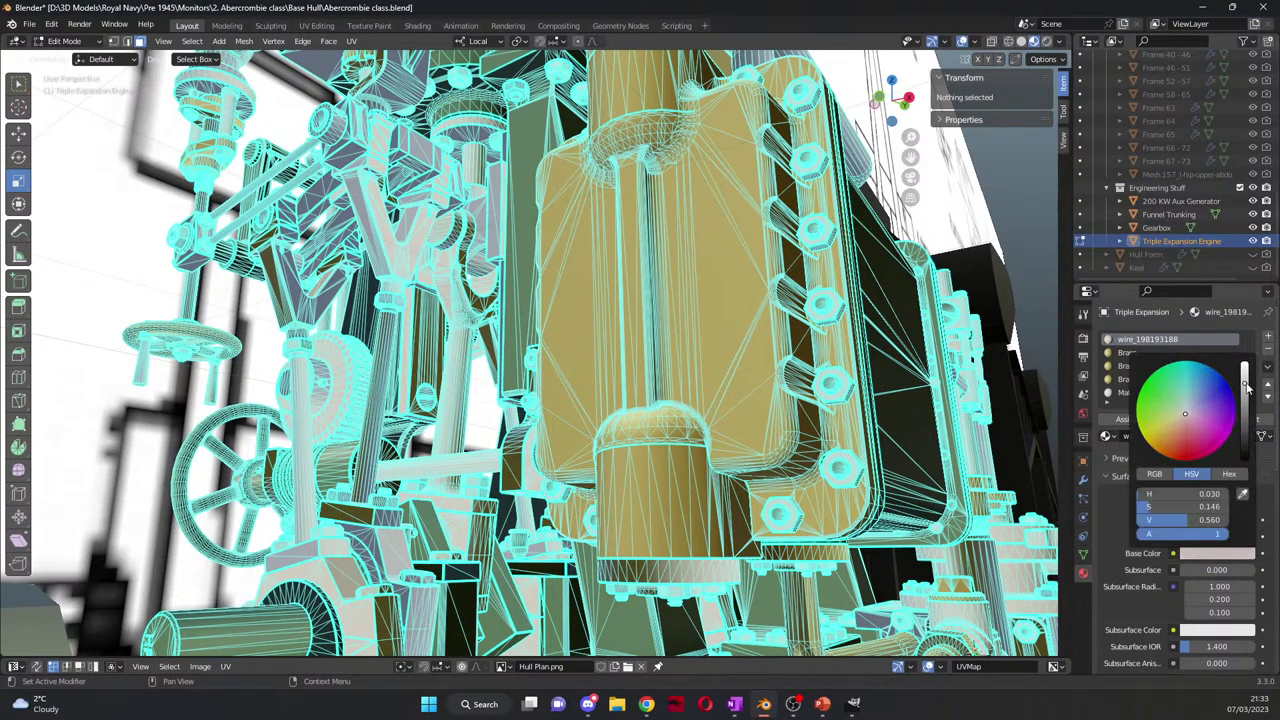
left_click_drag(1184, 414, 1187, 414)
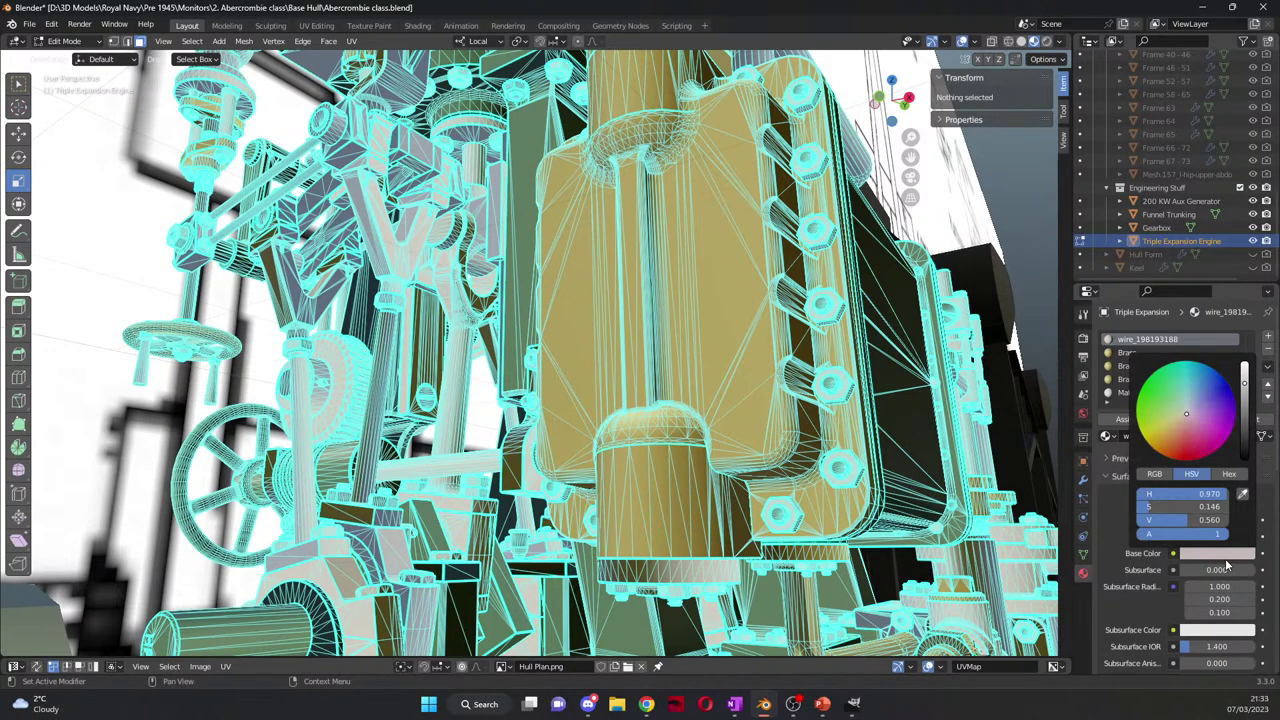
left_click(1243, 494)
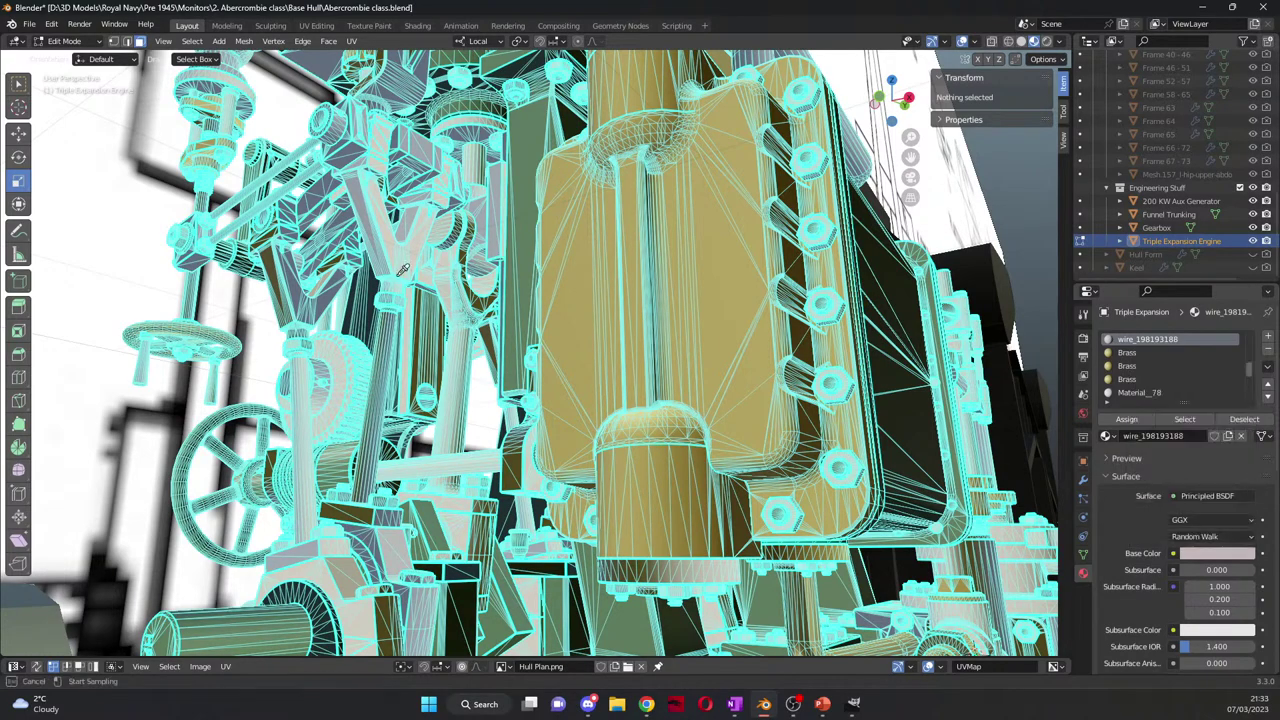
left_click(96, 222)
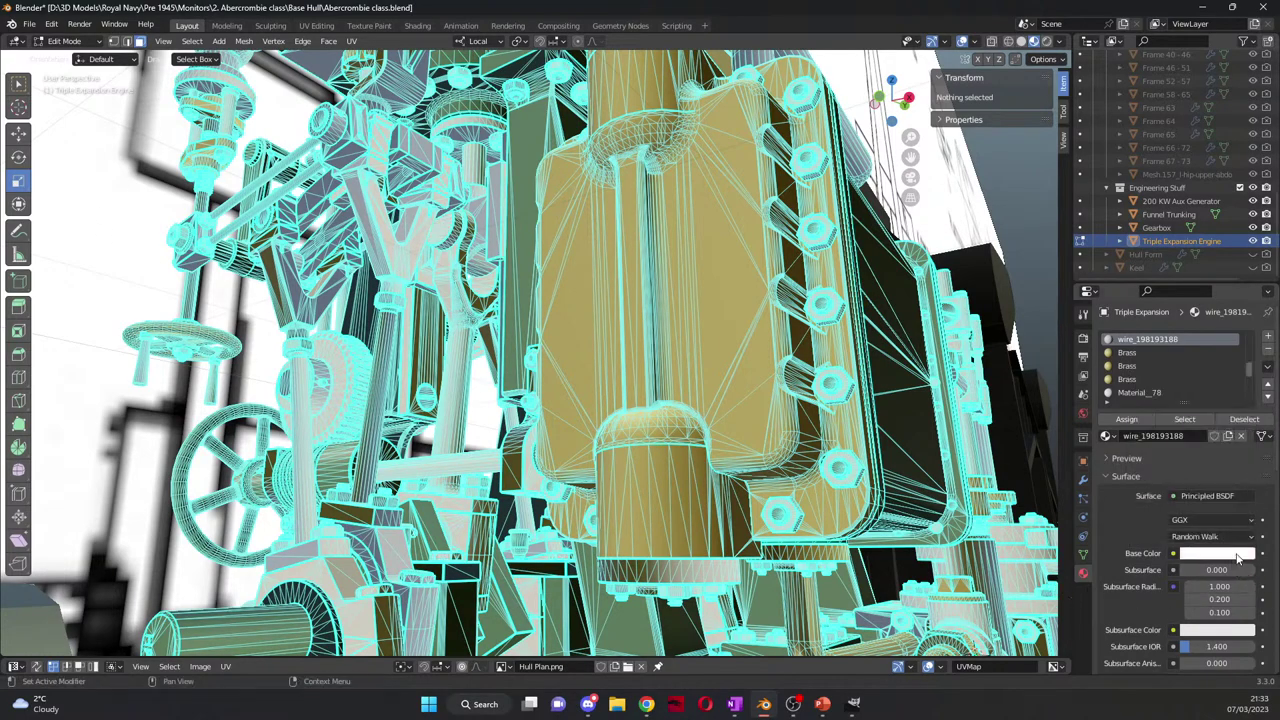
left_click(1237, 554)
left_click_drag(1245, 413, 1244, 370)
Step: Set the wire_198193188 material's Metallic to 1.0, Roughness to 0.140 and Specular to 0.667
scroll(1203, 588, "down", 5)
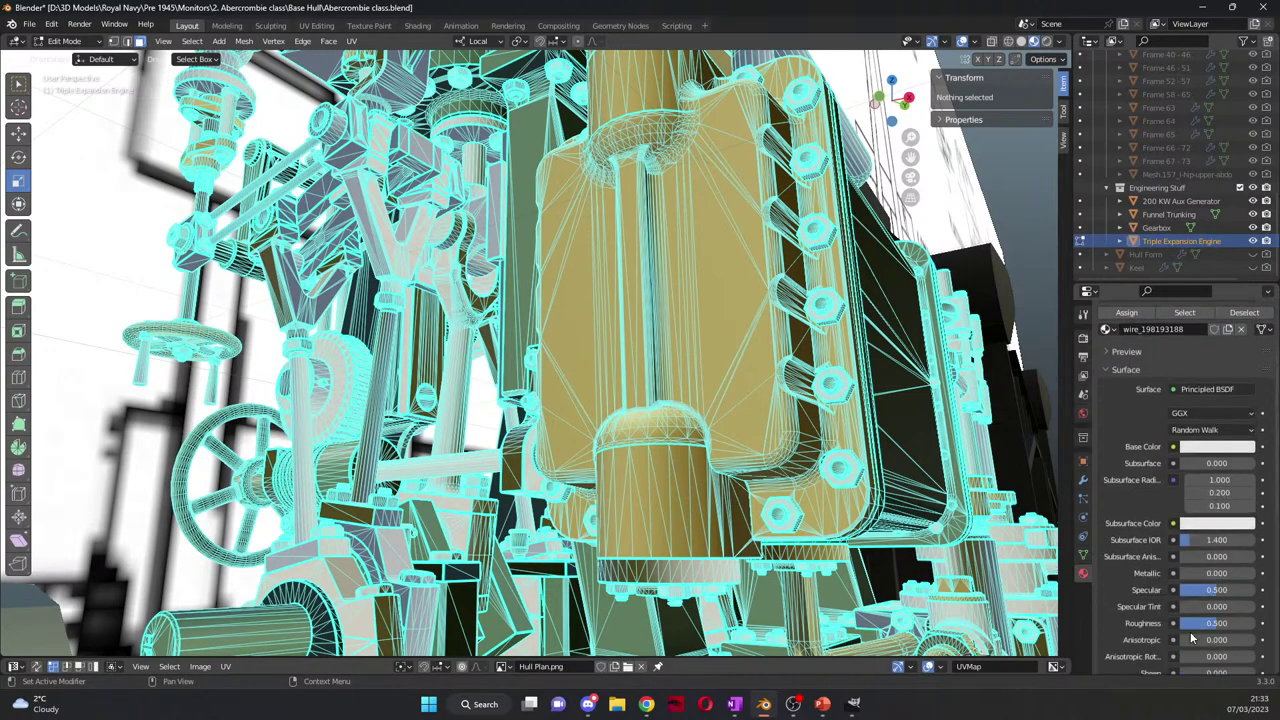
left_click_drag(1205, 548, 1256, 548)
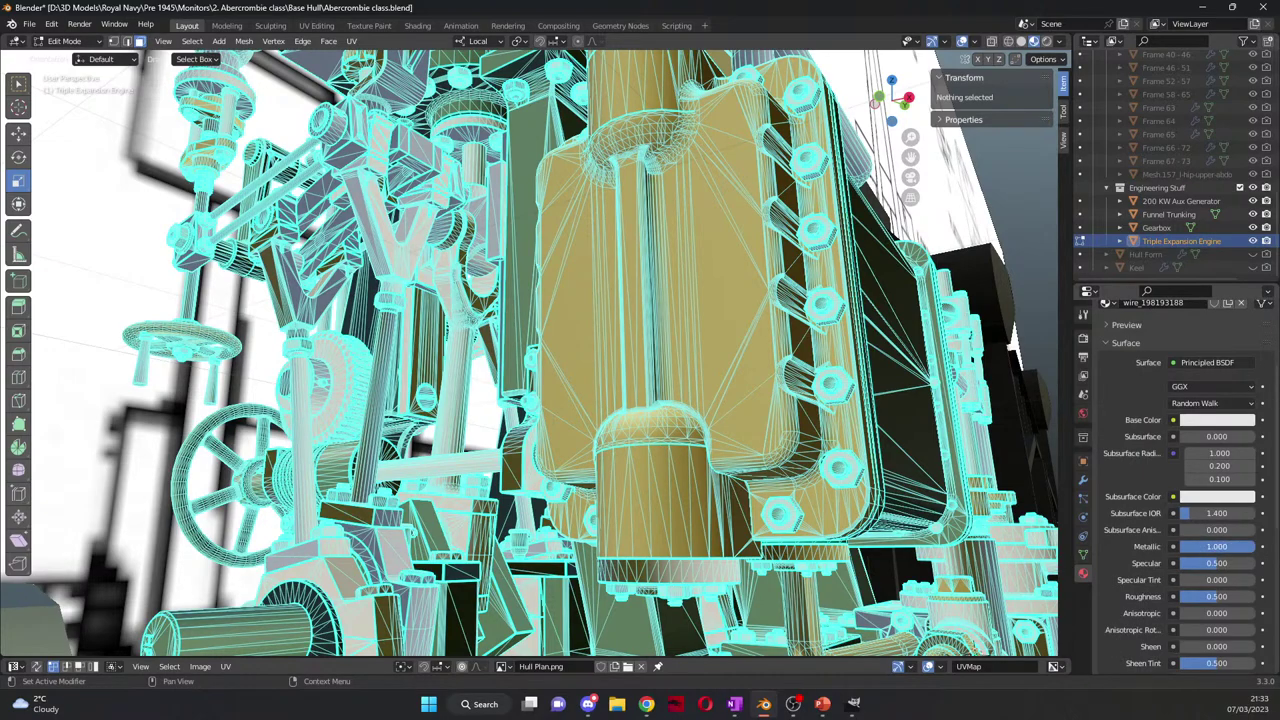
left_click_drag(1220, 596, 1227, 563)
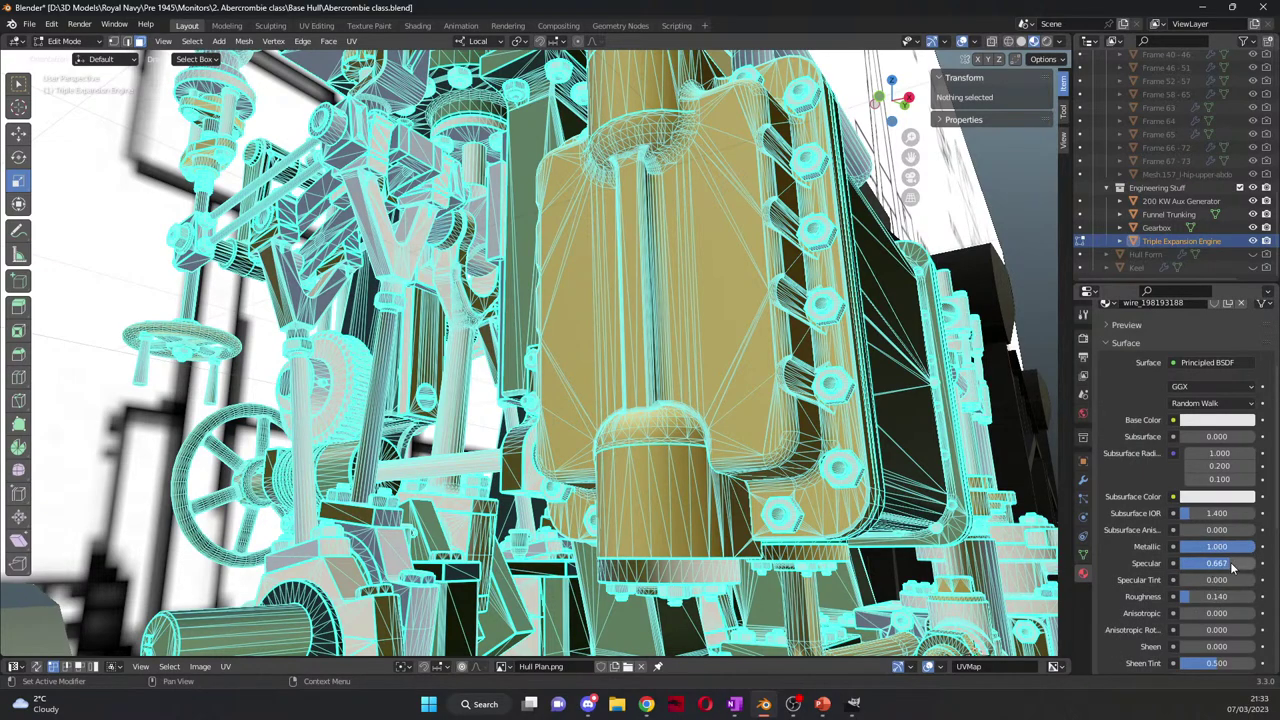
Step: Rename the wire_198193188 material as "Shiney Metel"
scroll(1143, 551, "up", 2)
scroll(1143, 551, "up", 2)
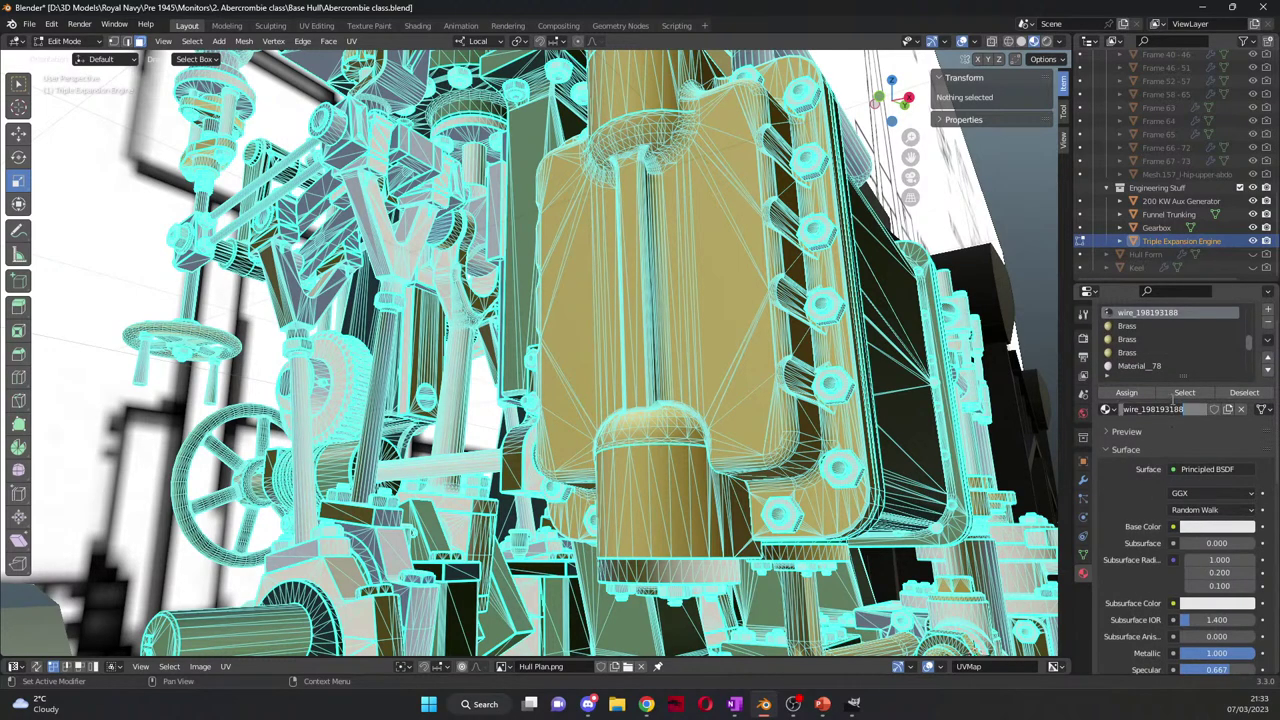
type("Shiney Metel")
key("Return")
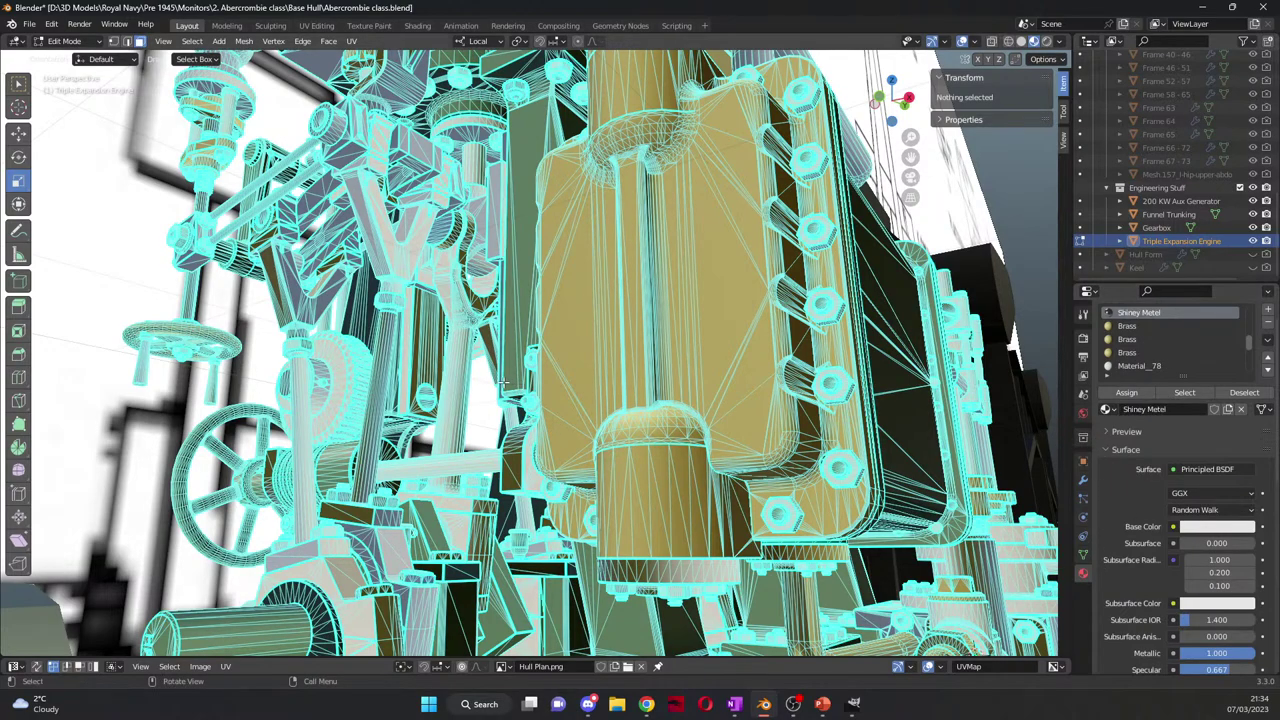
Step: Colour the Material__61 material bright green and look for the engine parts that use it
scroll(1160, 340, "up", 2)
left_click(1140, 326)
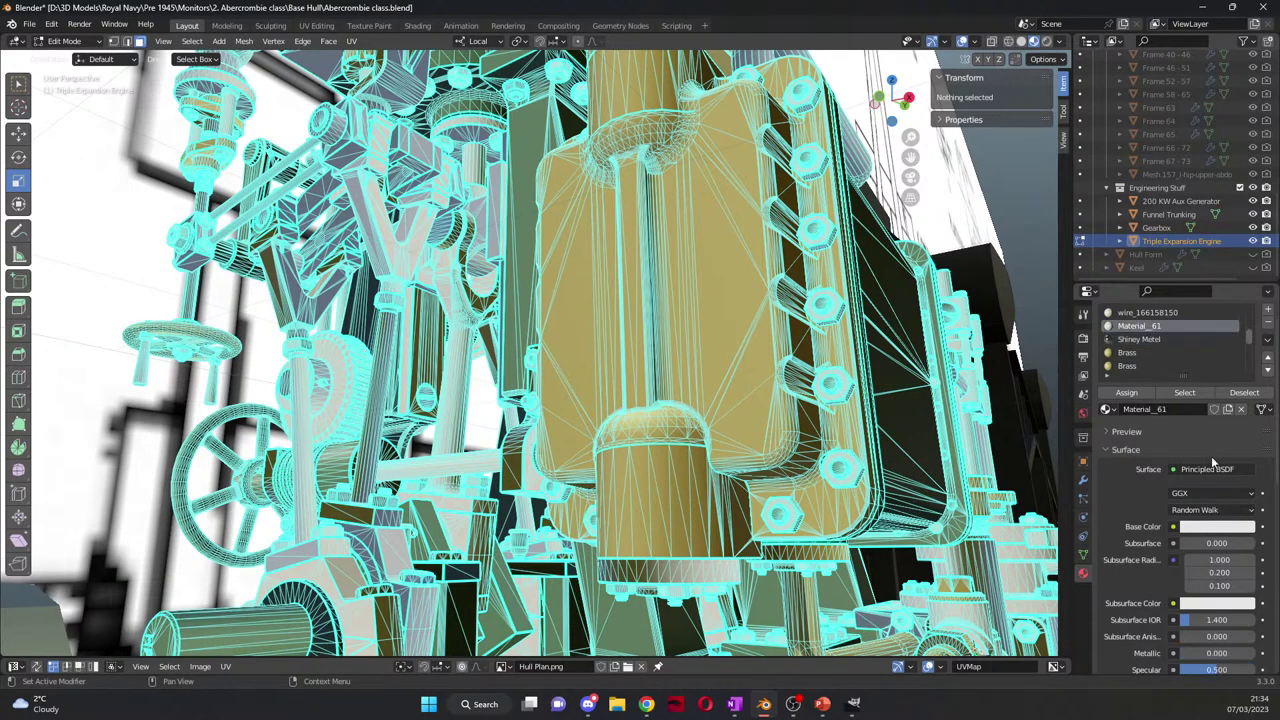
left_click(1220, 527)
left_click_drag(1173, 377, 1141, 361)
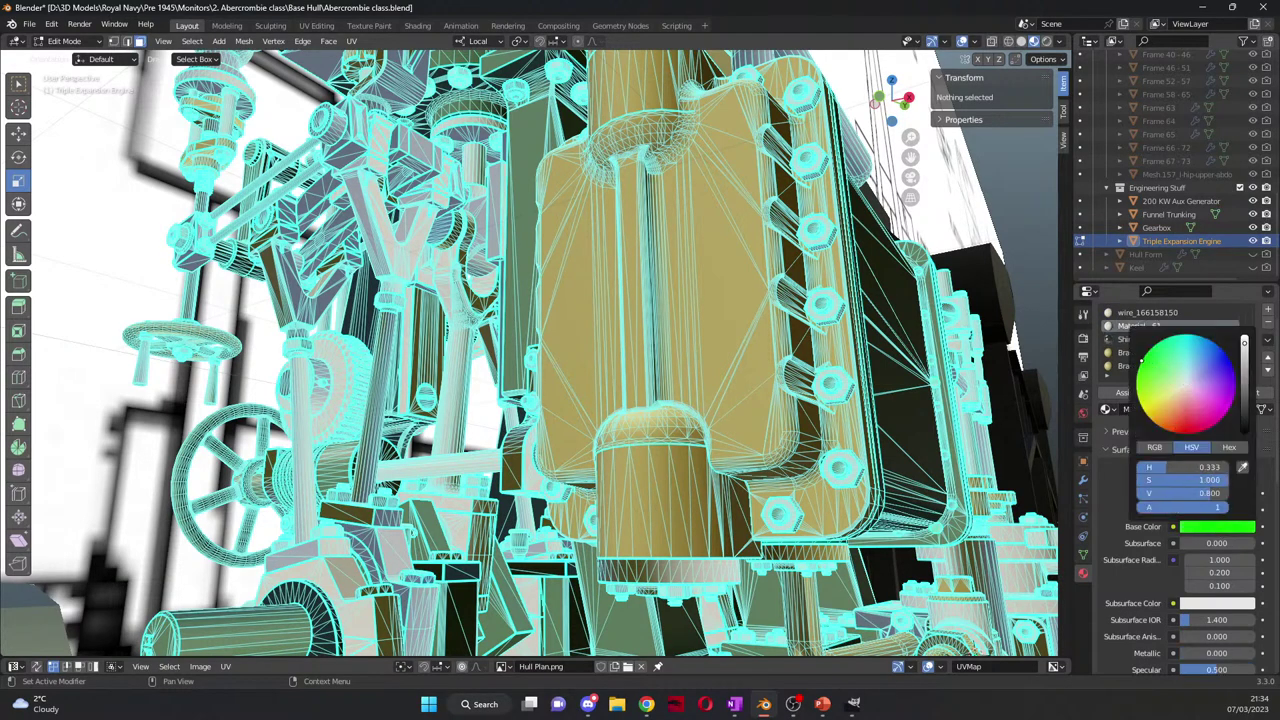
scroll(700, 421, "down", 6)
middle_click_drag(628, 418, 674, 461)
Step: Recolour the Material__61 material blue-violet and inspect the engine's side to find the parts that use it
left_click(1217, 526)
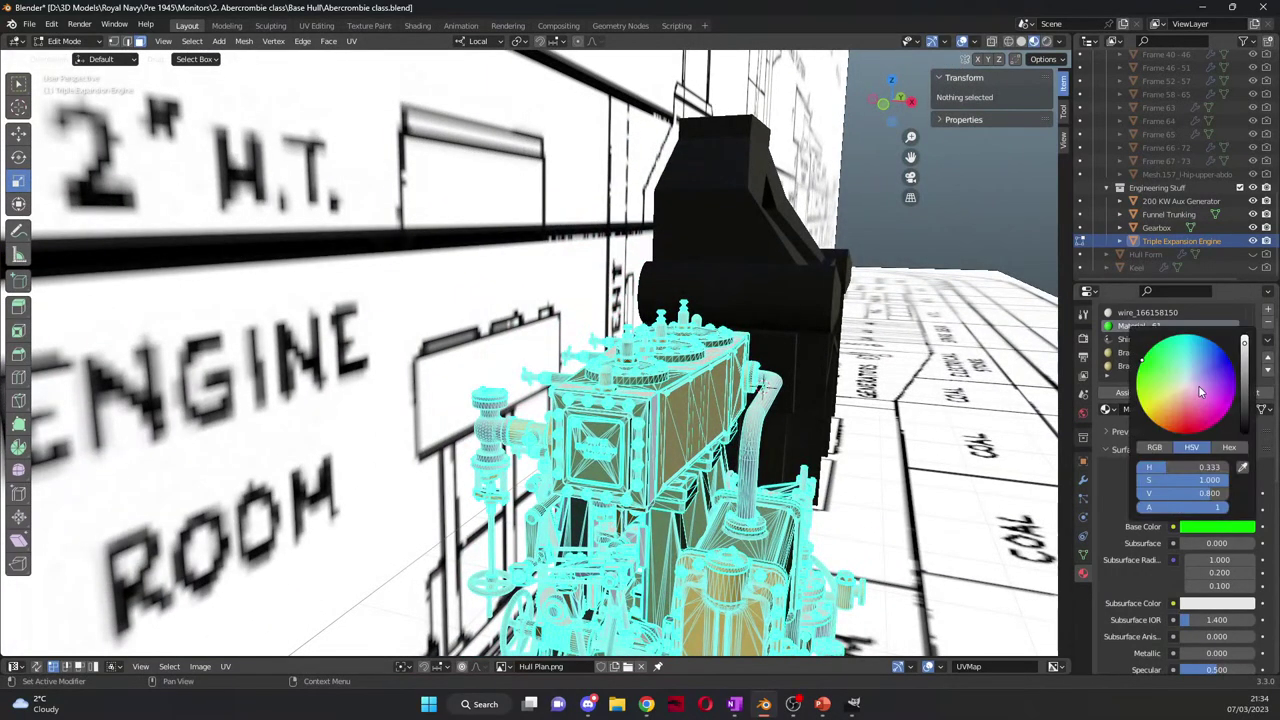
left_click(1223, 373)
left_click_drag(1223, 373, 1222, 371)
middle_click_drag(960, 420, 809, 453)
scroll(745, 453, "up", 6)
mouse_move(606, 523)
middle_mouse_down()
mouse_move(653, 582)
mouse_move(766, 477)
mouse_move(600, 501)
middle_mouse_up()
scroll(643, 493, "down", 3)
scroll(600, 501, "up", 5)
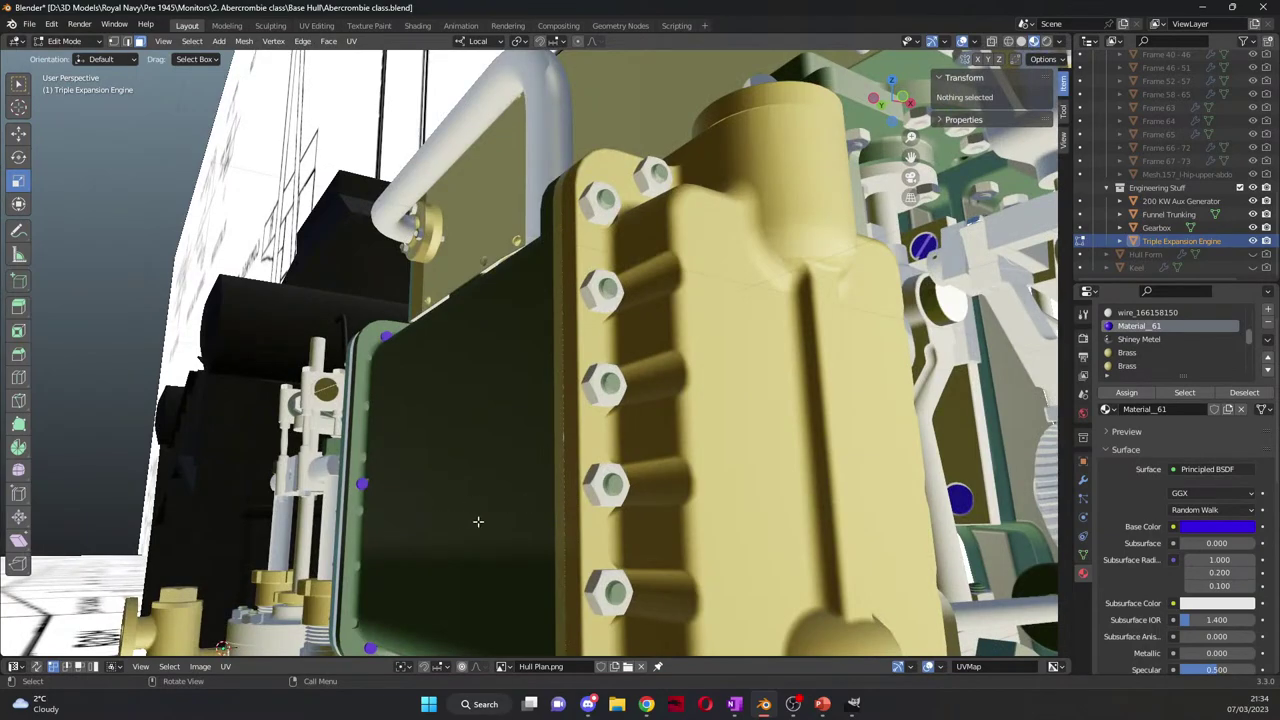
Step: Replace the Material__61 material in its slot with Shiney Metel
left_click(1105, 409)
scroll(1045, 496, "up", 5)
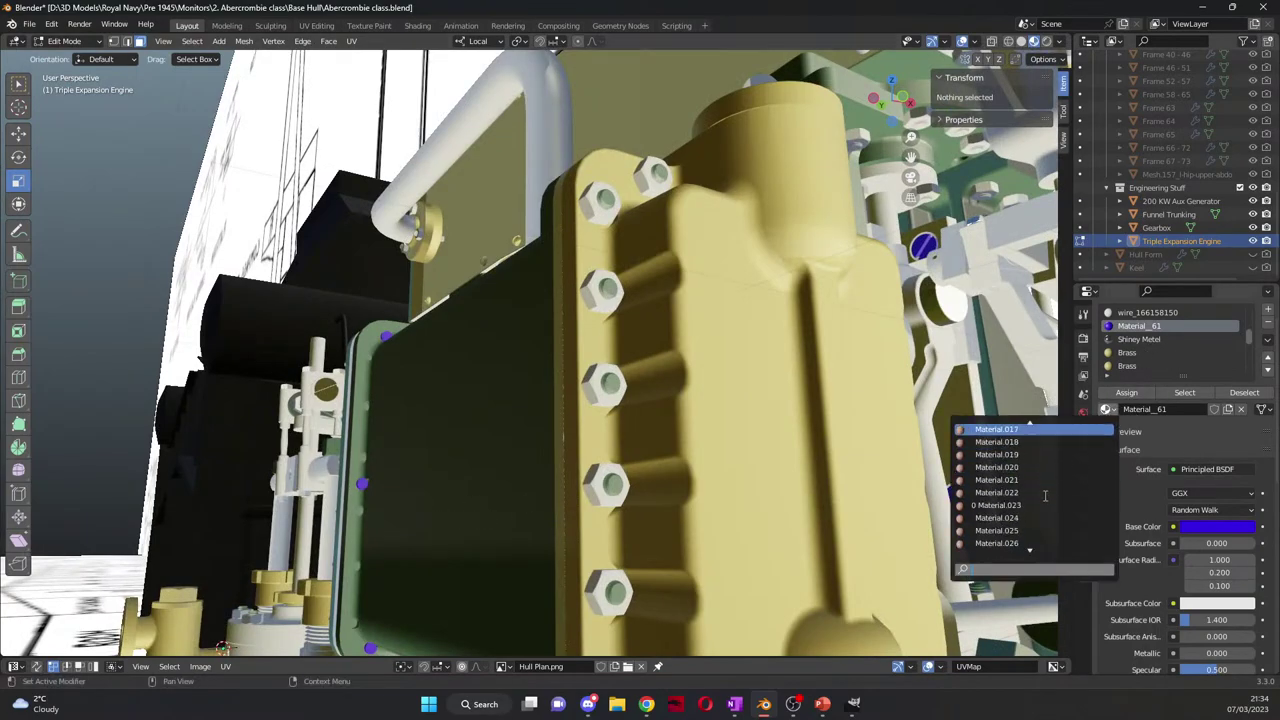
scroll(1045, 496, "up", 10)
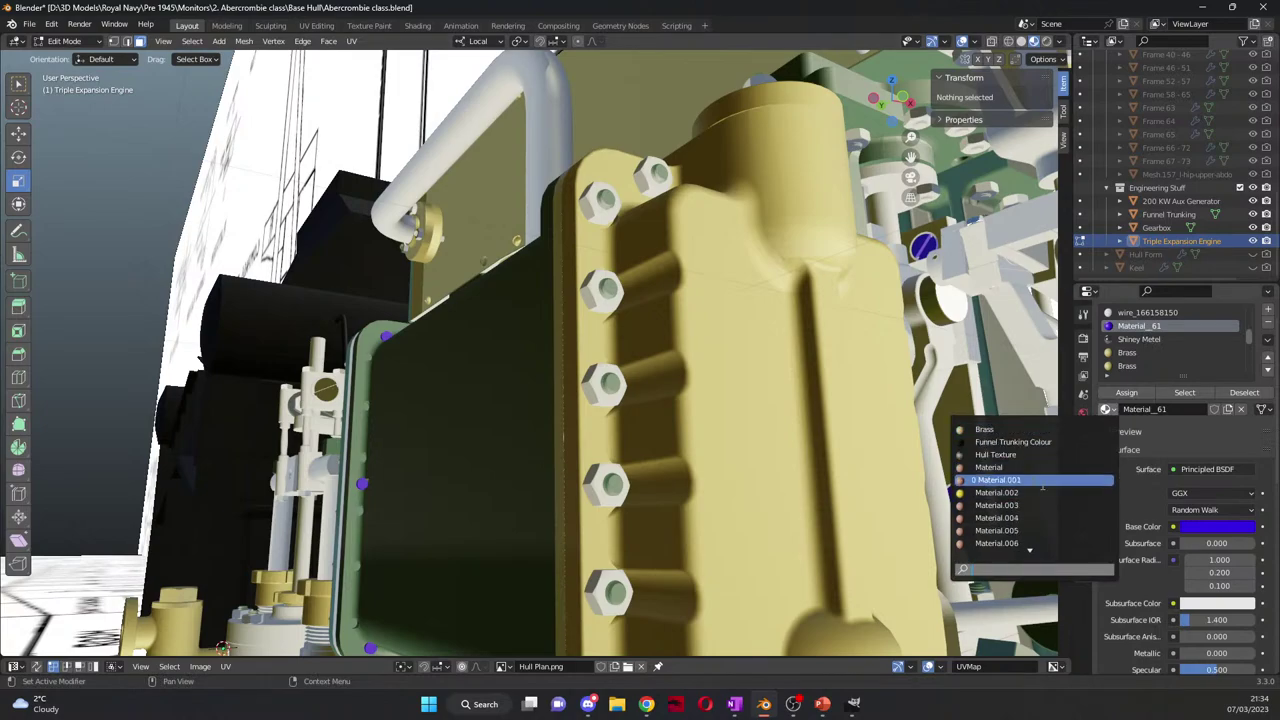
scroll(1042, 485, "down", 20)
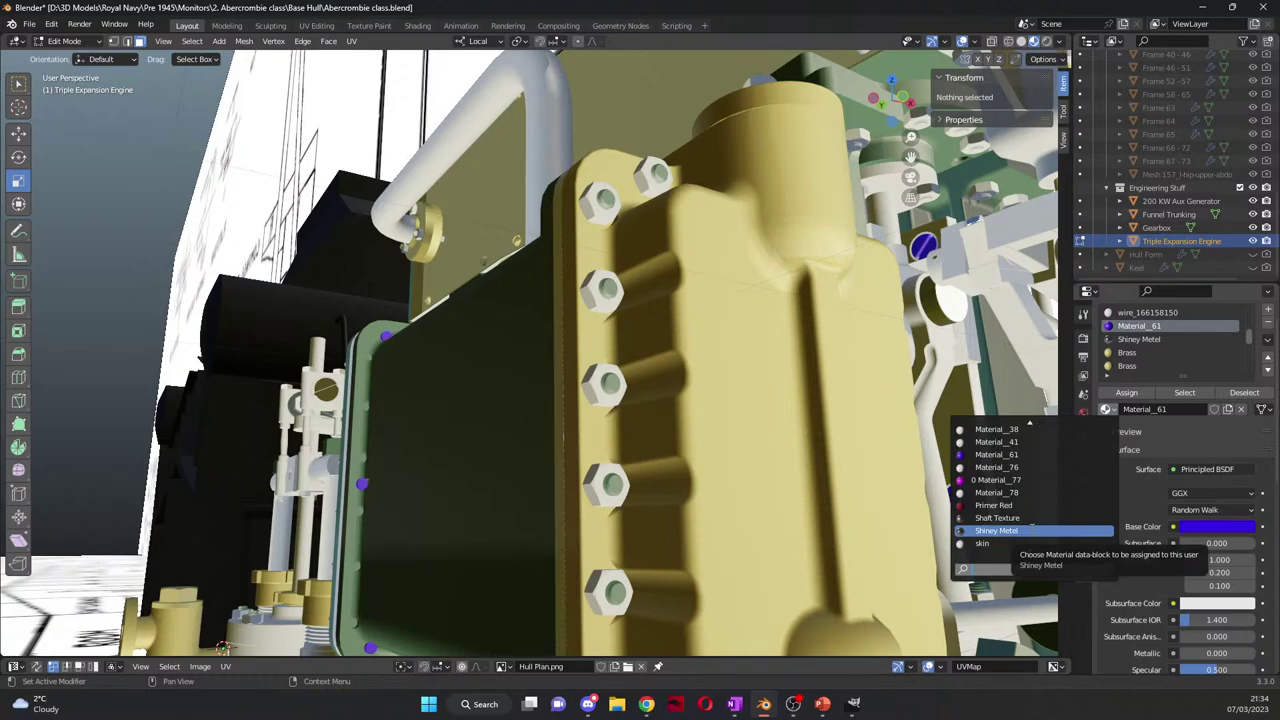
left_click(1037, 533)
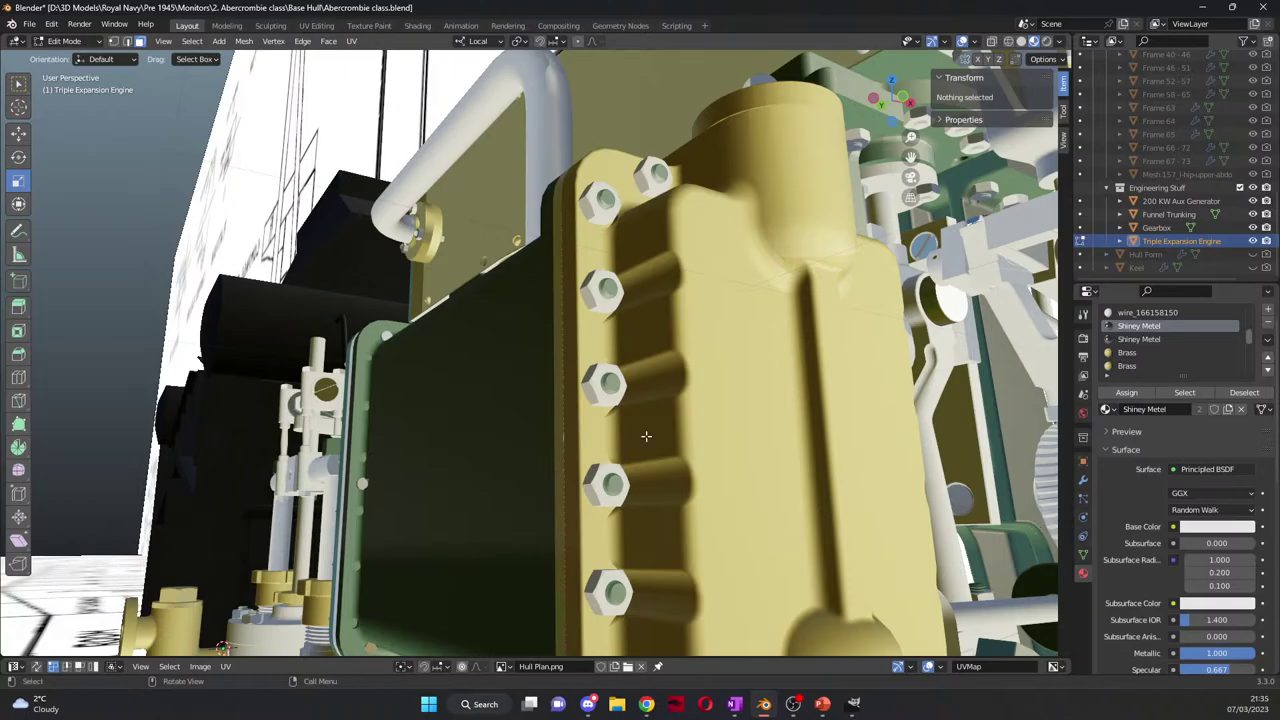
Step: Recolour the wire_166158150 material magenta and look around the engine for the parts that use it
scroll(646, 437, "down", 2)
middle_click_drag(646, 437, 760, 450)
scroll(1136, 338, "up", 2)
left_click(1150, 339)
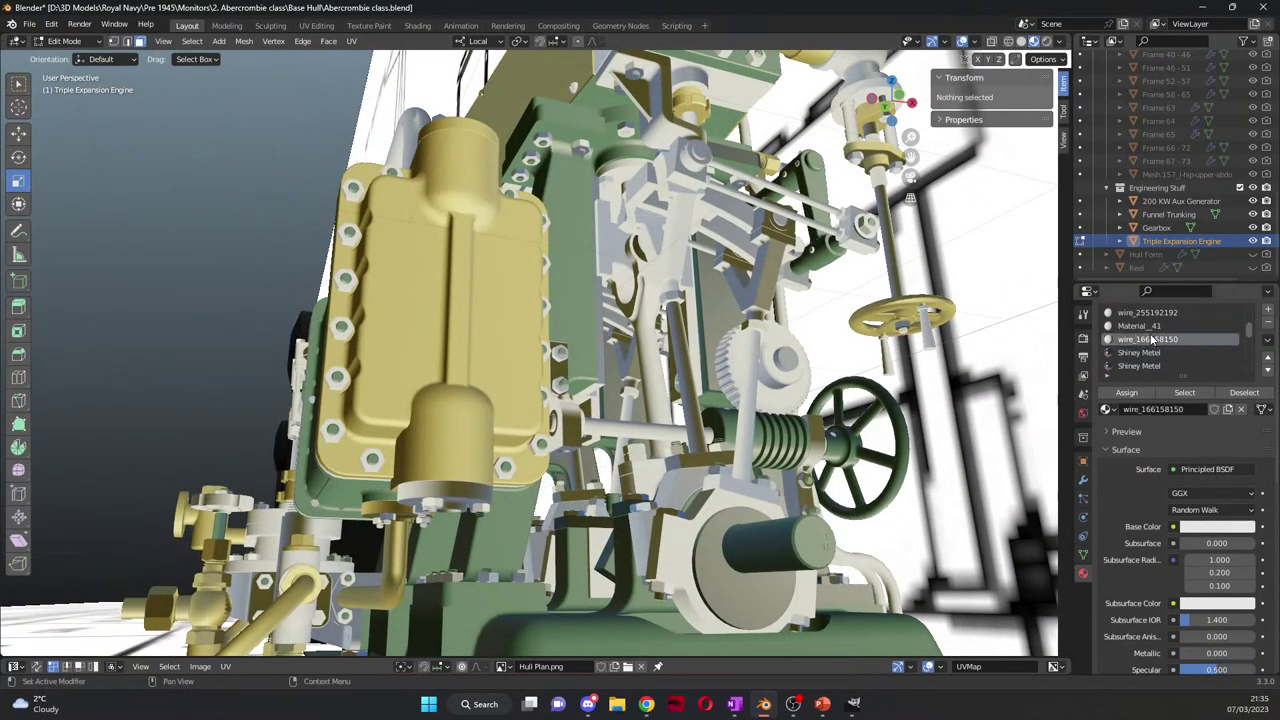
left_click(1216, 527)
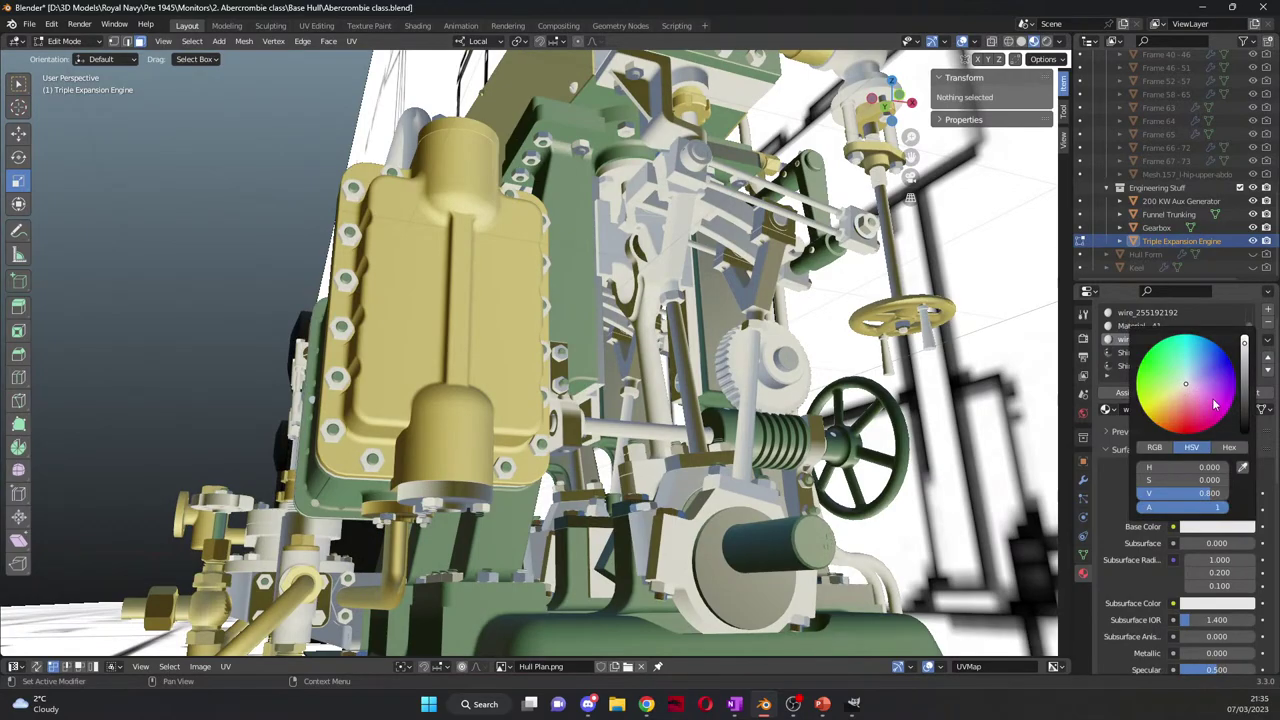
left_click(1220, 412)
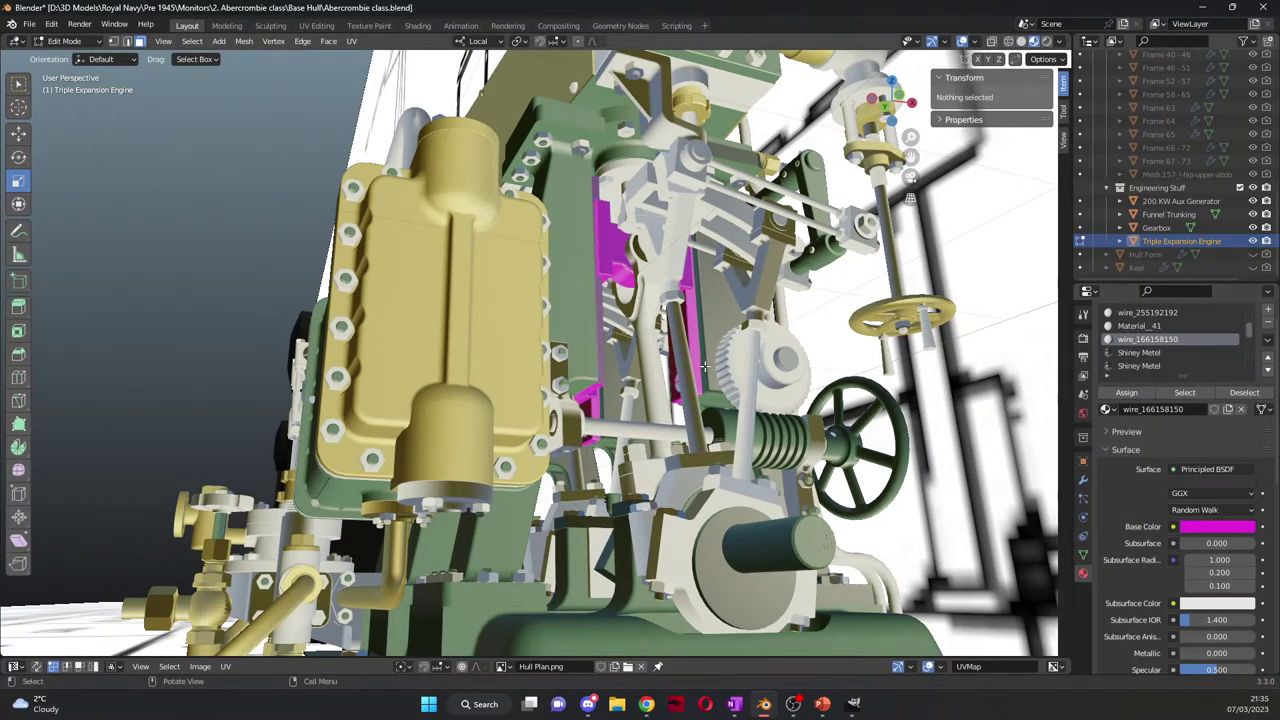
middle_click_drag(700, 360, 1010, 377)
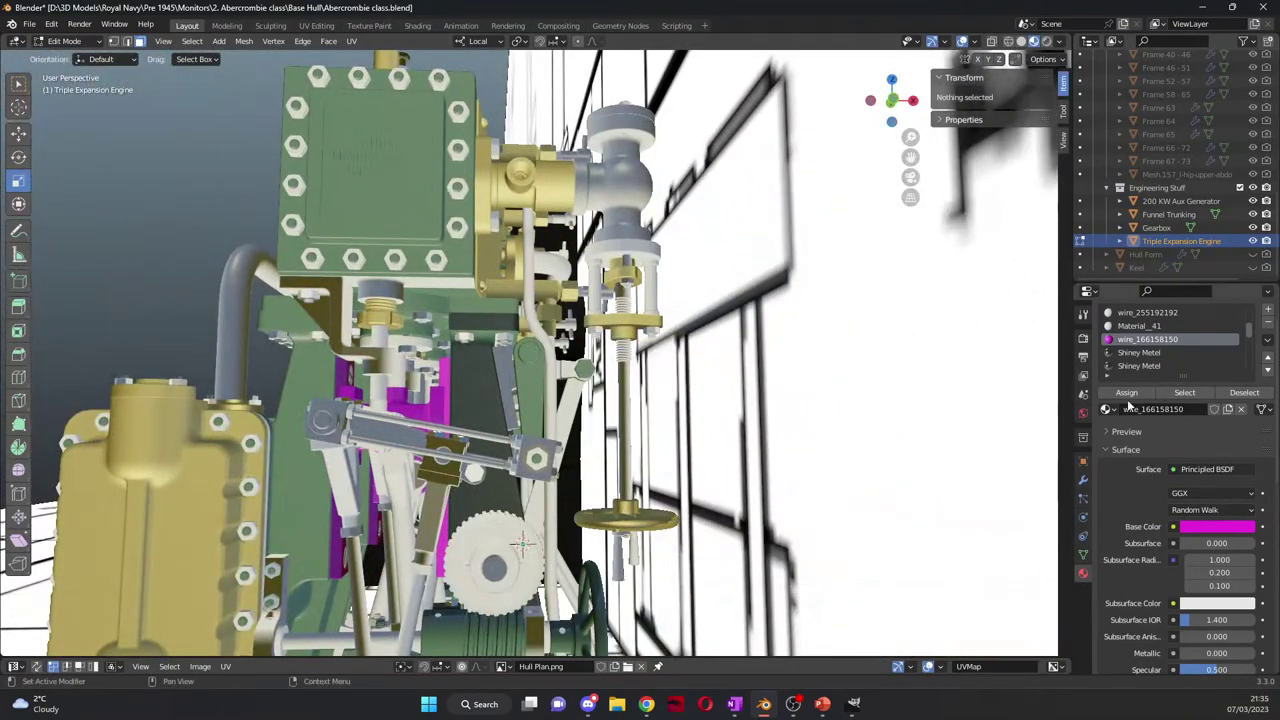
Step: Replace the wire_166158150 material in its slot with Shiney Metel
left_click(1173, 526)
left_click(1106, 409)
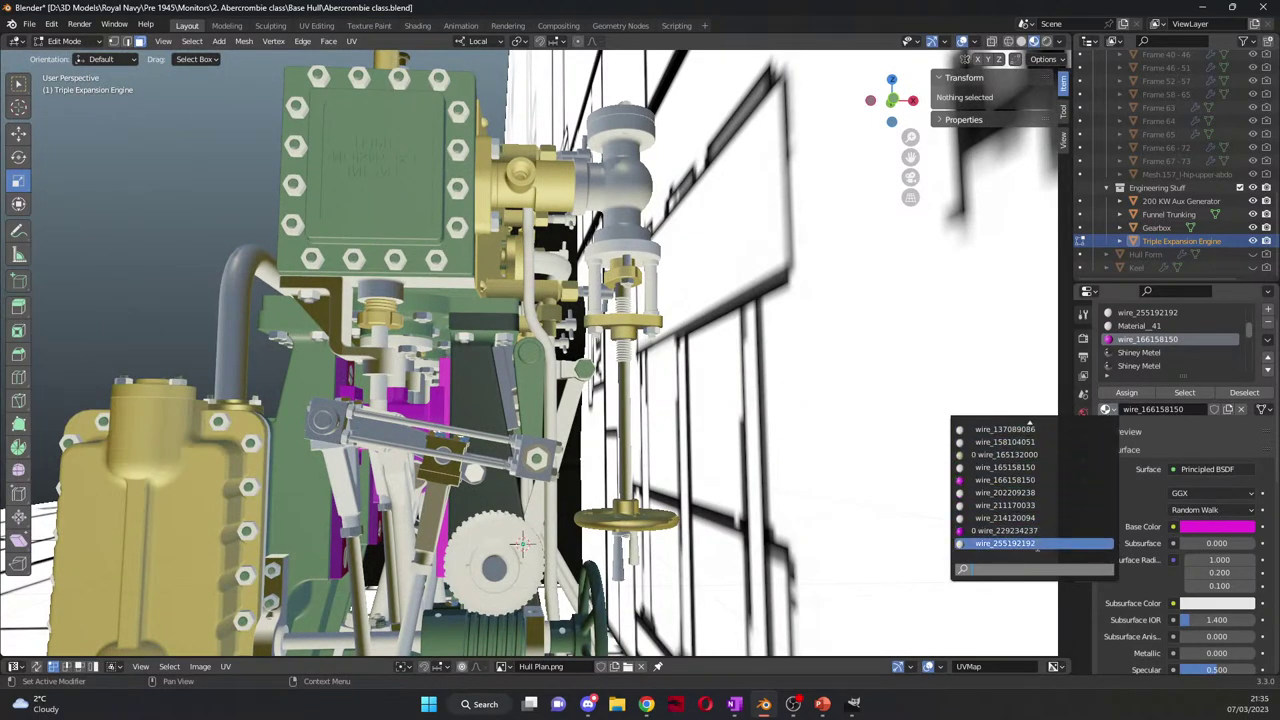
type("skin")
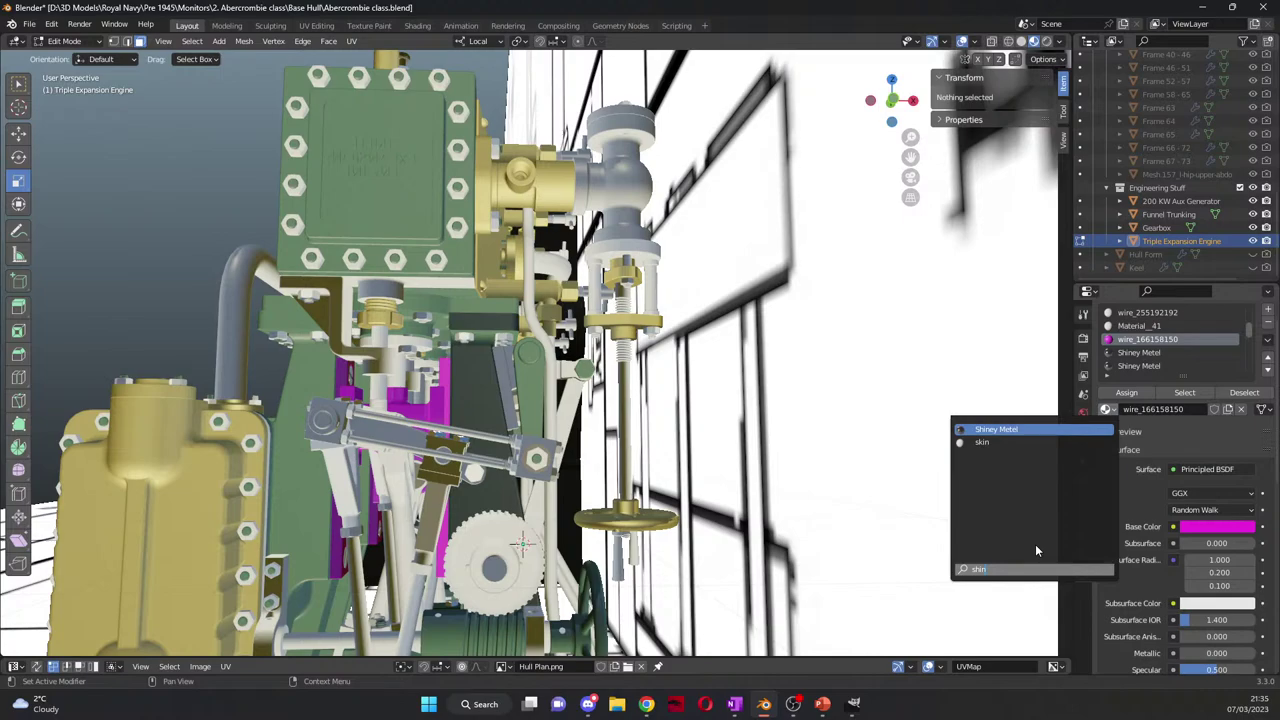
key("Return")
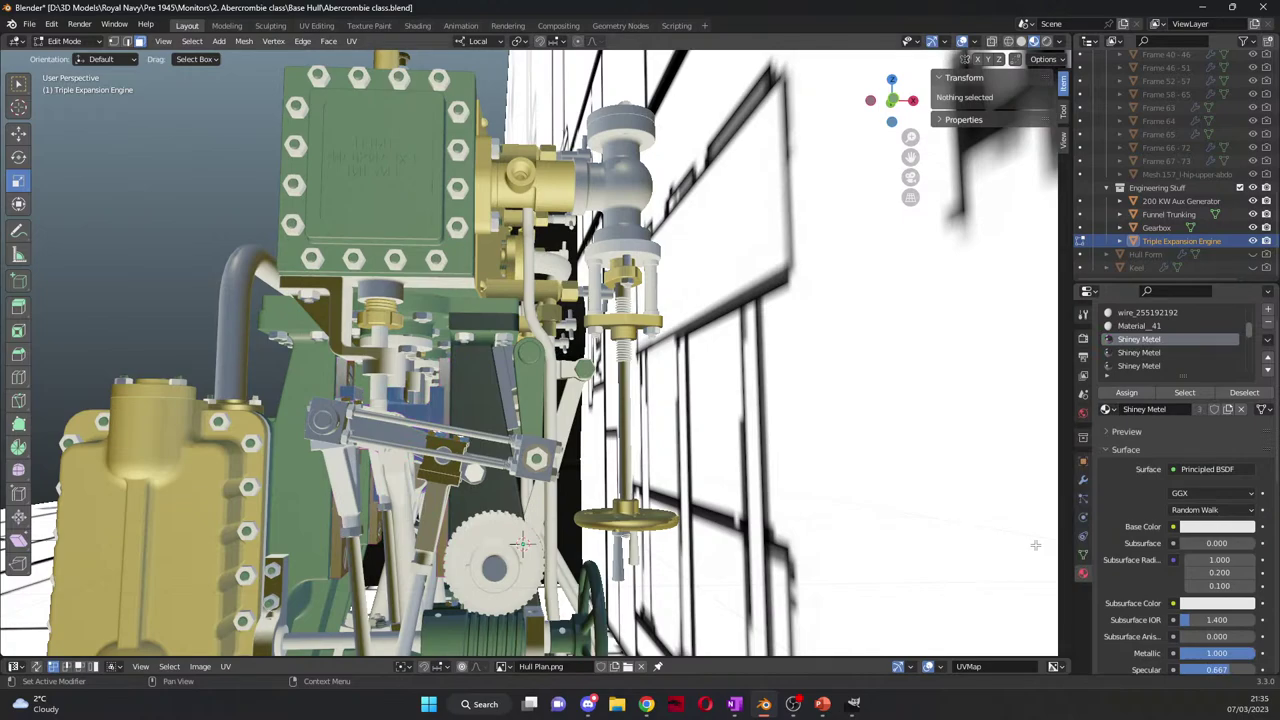
Step: Darken the base colour of the Material__41 material to black to find the engine parts that use it
left_click(1160, 327)
left_click(1217, 527)
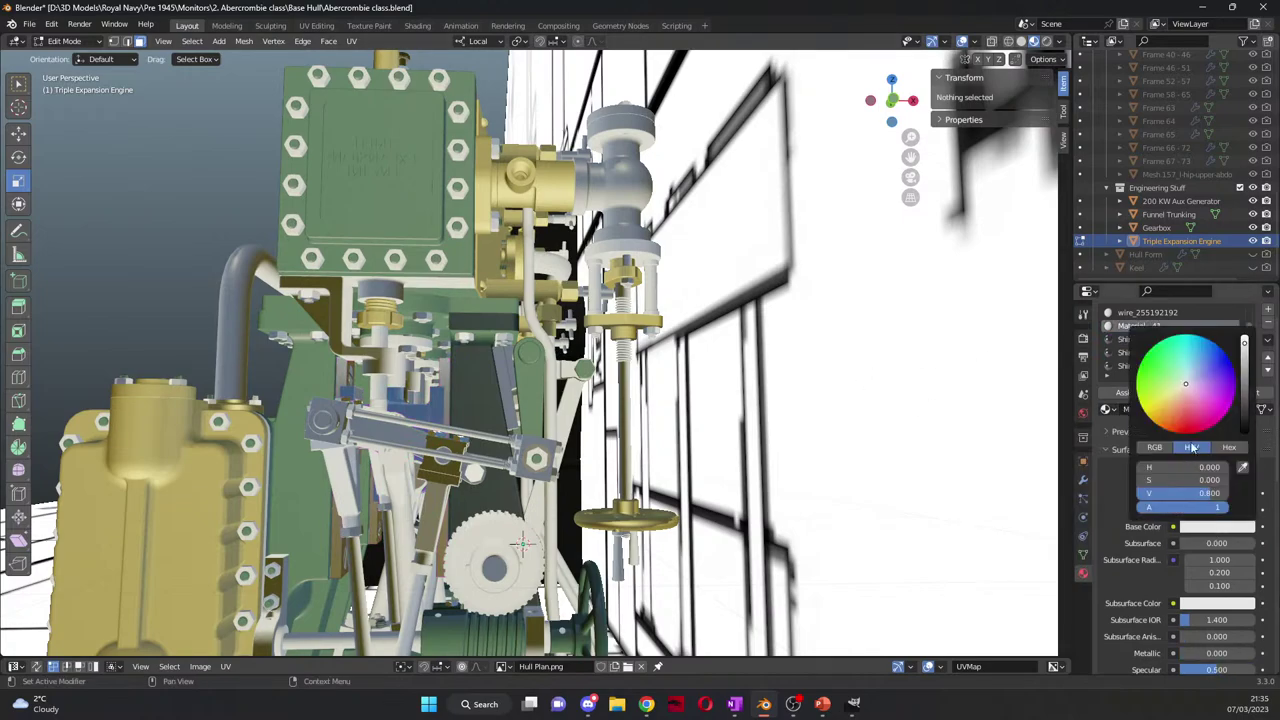
mouse_move(1245, 378)
left_mouse_down()
mouse_move(1245, 432)
mouse_move(1245, 350)
mouse_move(1245, 434)
mouse_move(1245, 370)
mouse_move(1245, 386)
left_mouse_up()
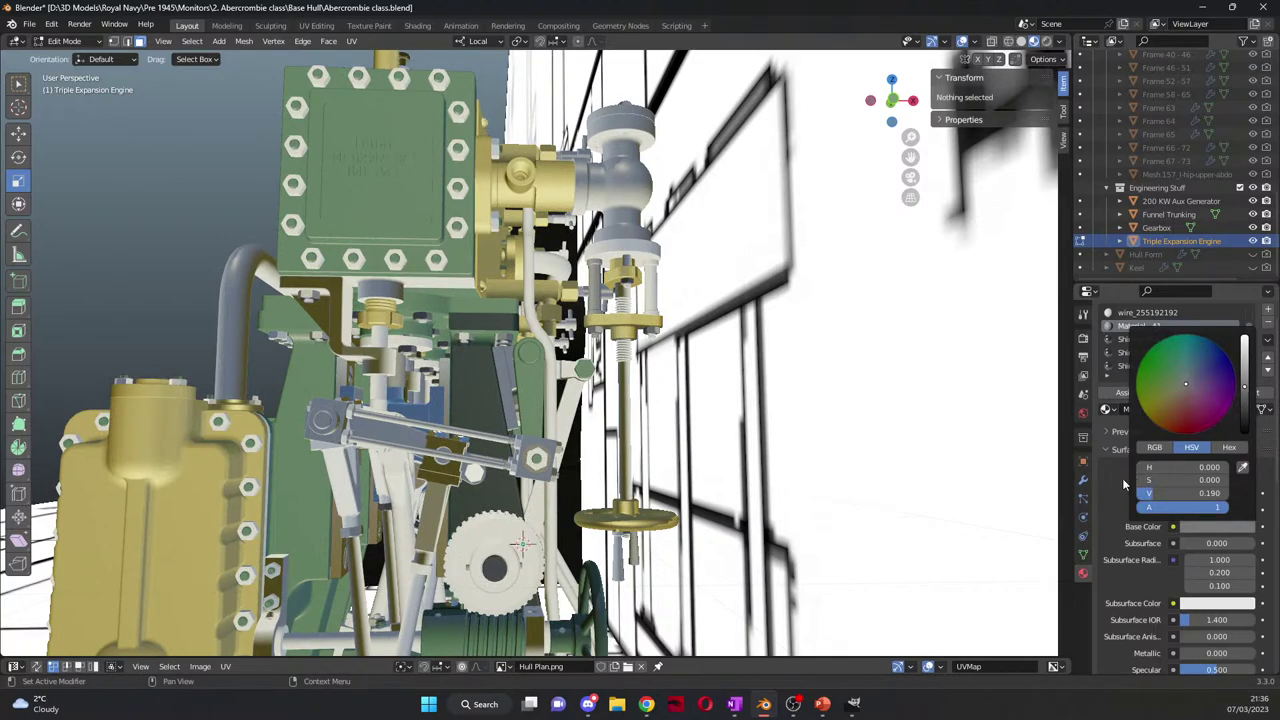
left_click(1106, 409)
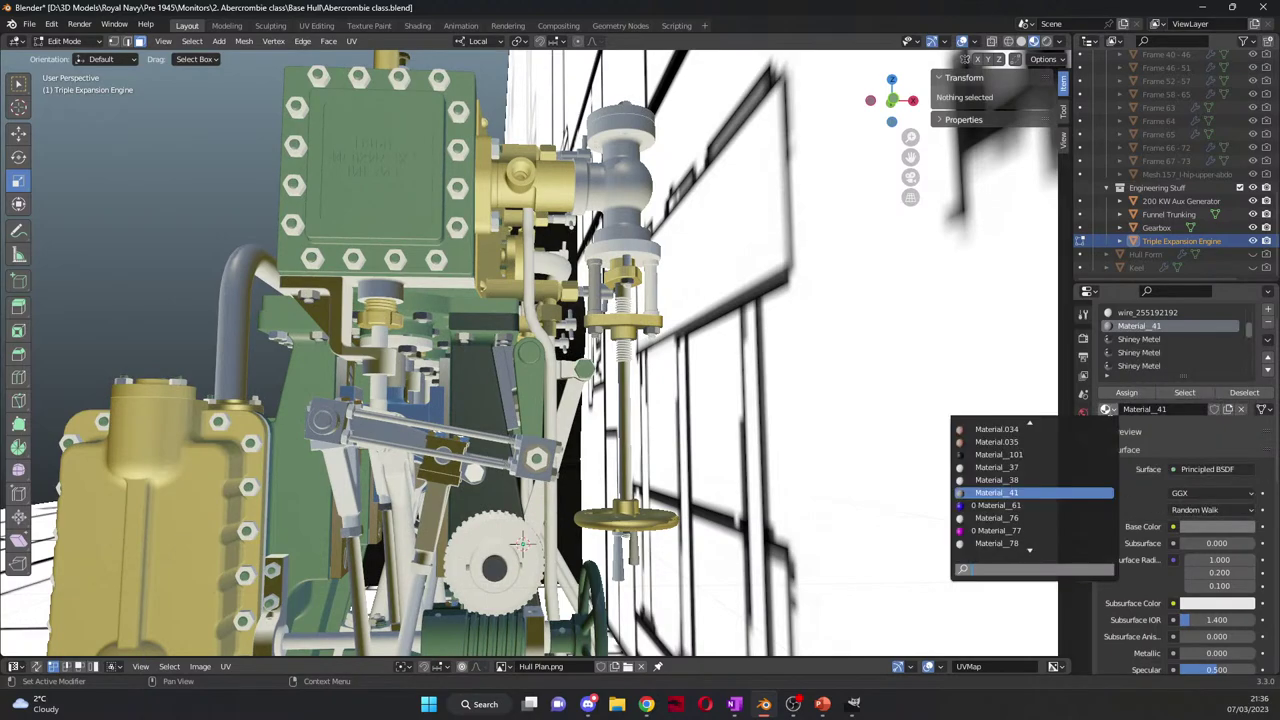
left_click(1106, 410)
left_click(1199, 530)
left_click(1243, 410)
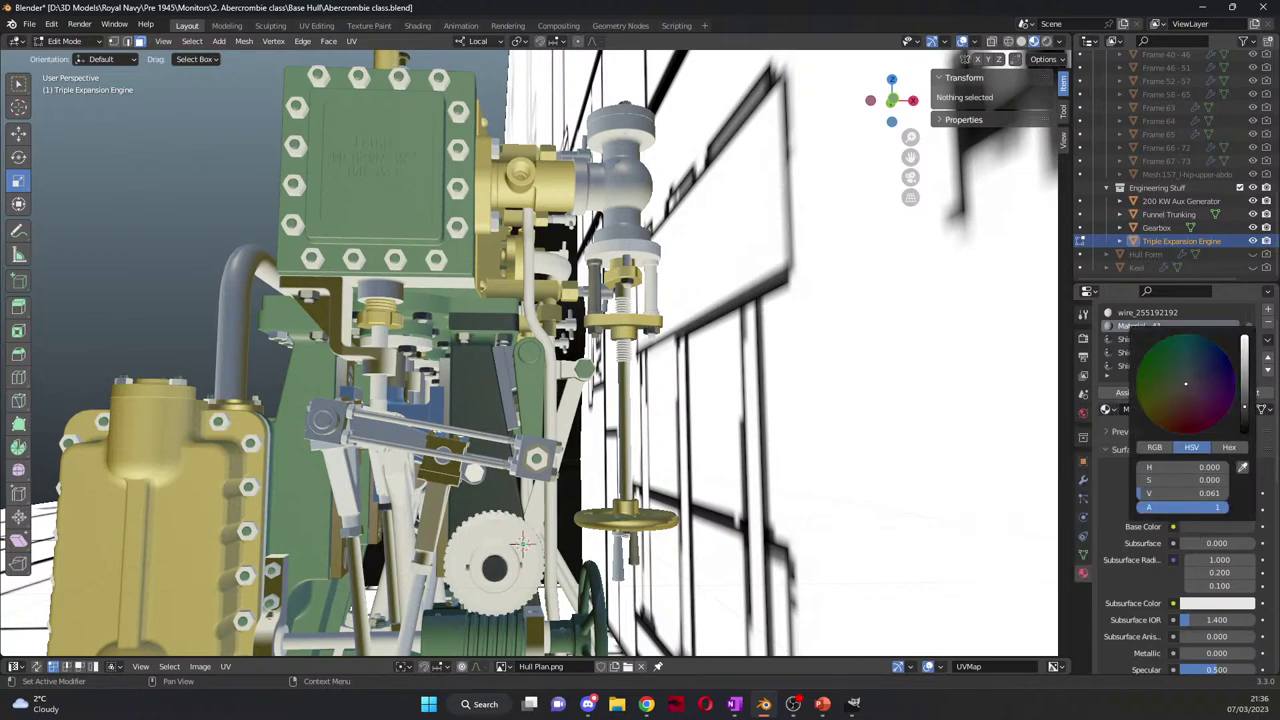
left_click_drag(1244, 407, 1244, 433)
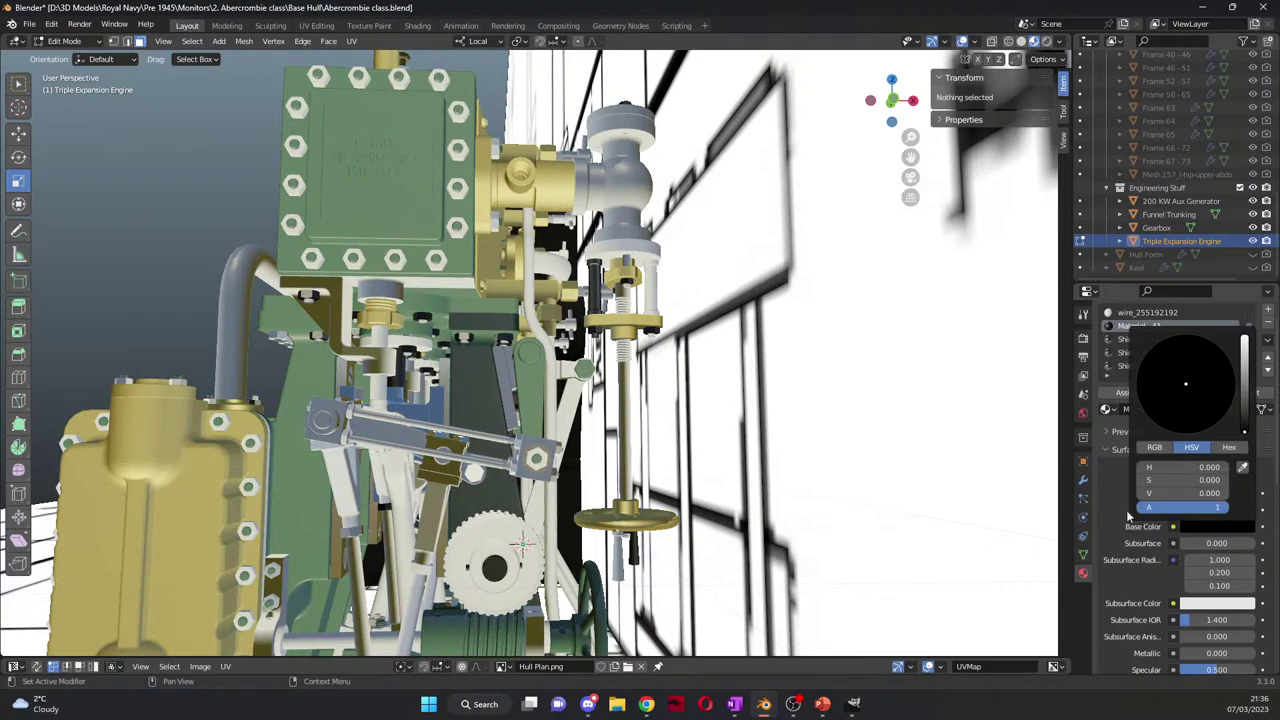
Step: Replace the Material__41 material in its slot with the deck green wire_135140140 material
left_click(1106, 410)
scroll(1045, 533, "down", 10)
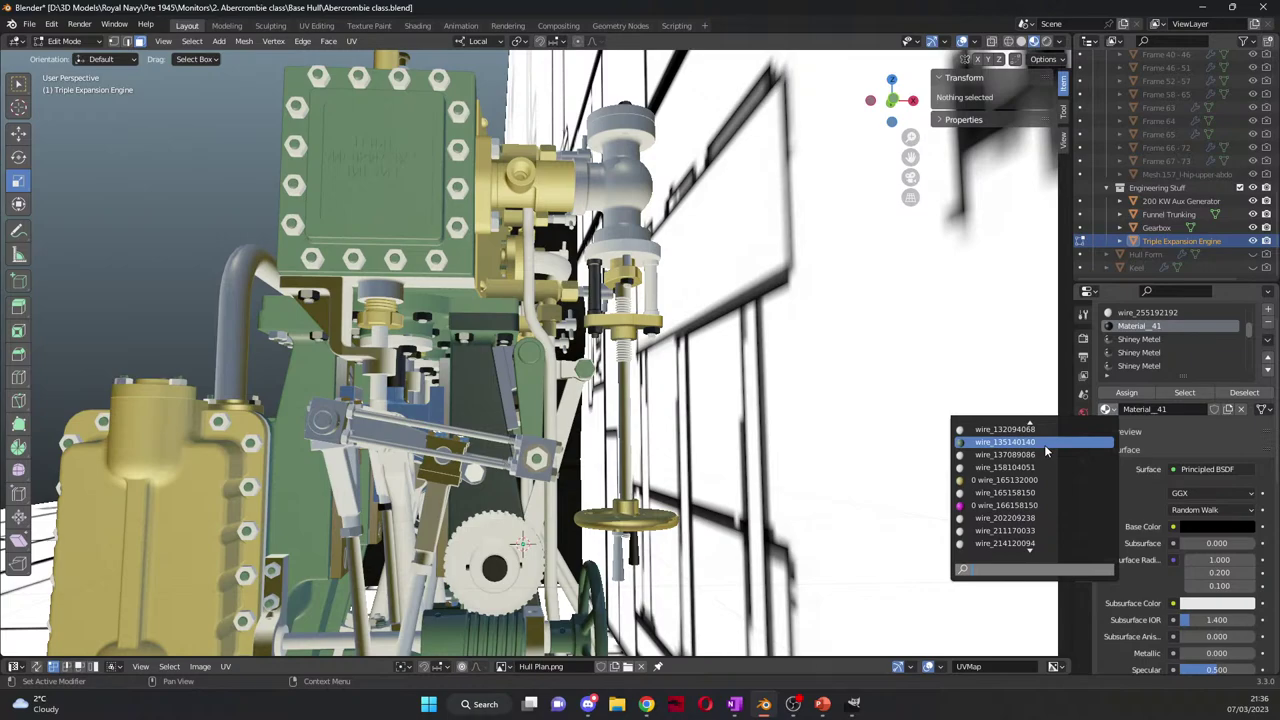
left_click(1010, 442)
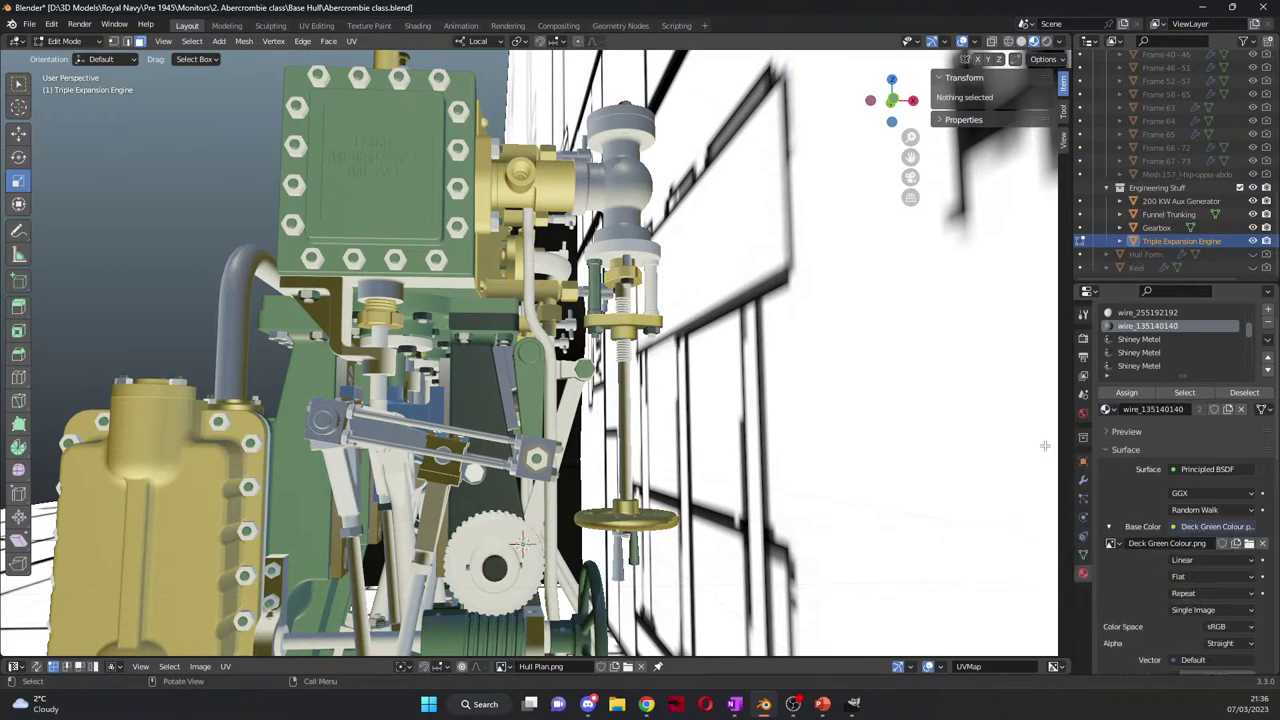
Step: Rename the wire_135140140 material as "Green"
scroll(1140, 366, "down", 5)
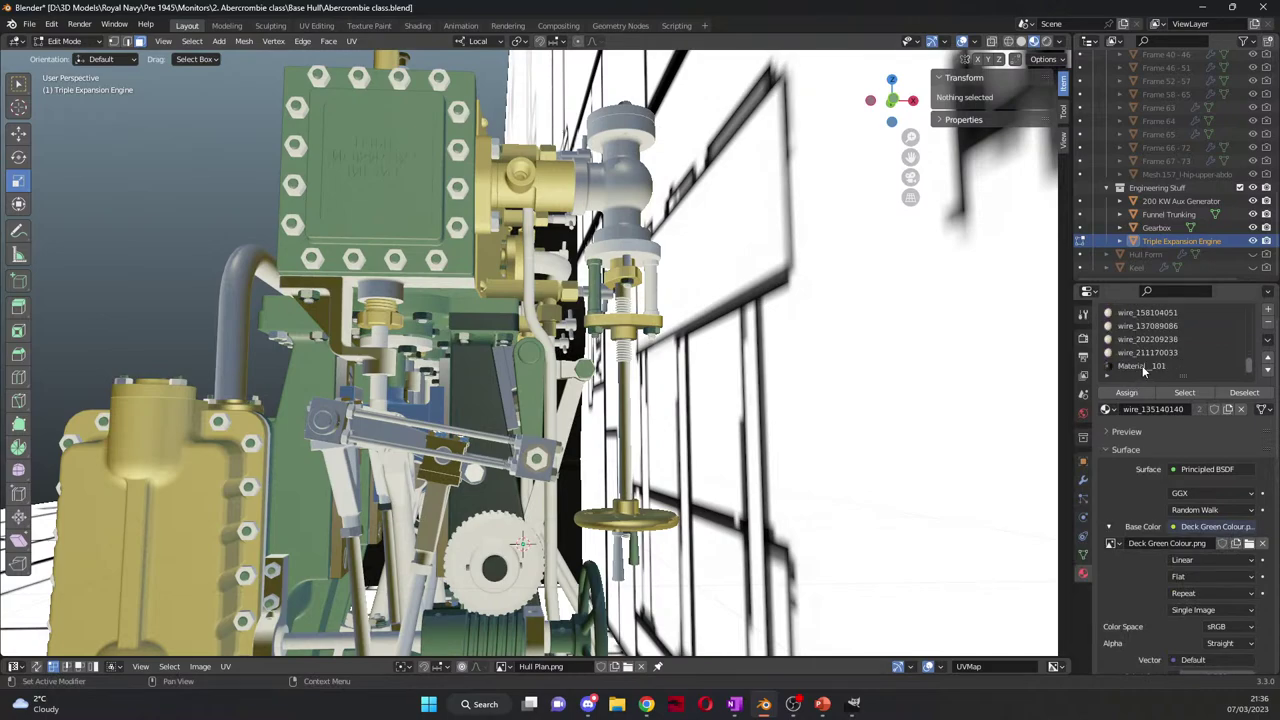
scroll(1146, 364, "up", 10)
scroll(1150, 362, "up", 1)
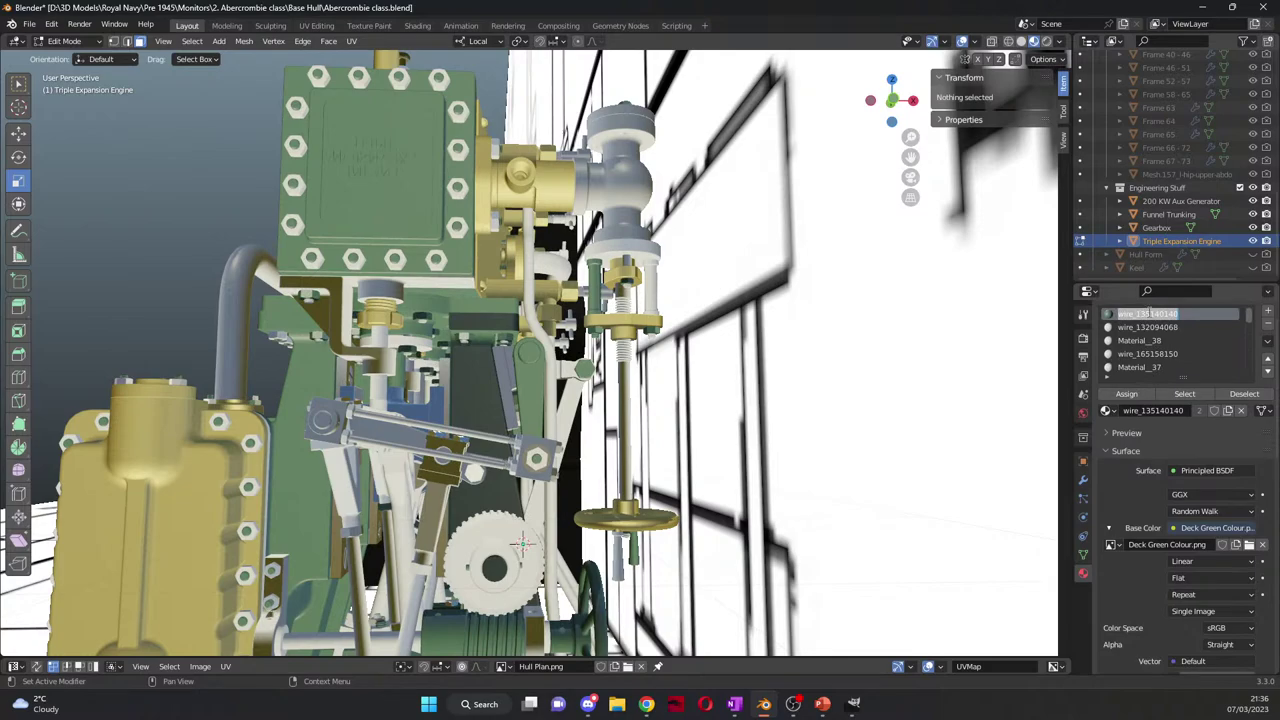
type("Green")
key("Return")
Step: Recolour the wire_255192192 material pink and inspect the engine for the parts that use it
scroll(1155, 342, "down", 2)
scroll(1155, 342, "down", 1)
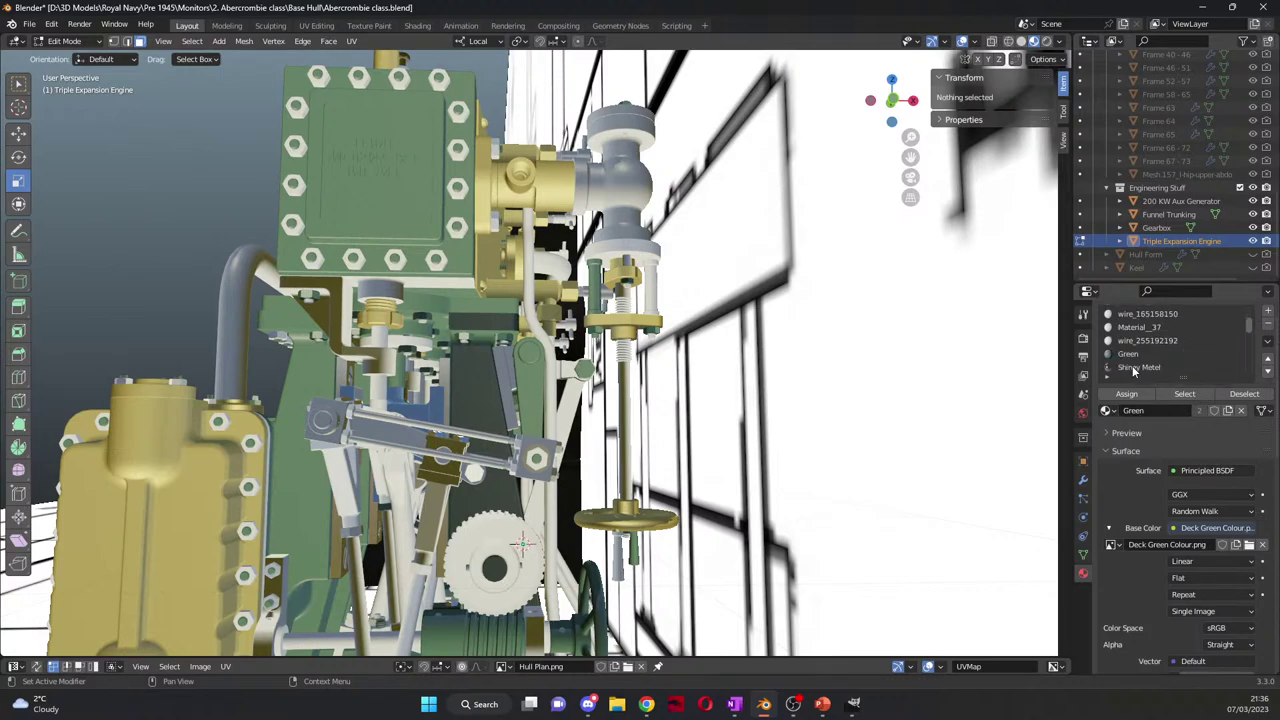
double_click(1155, 341)
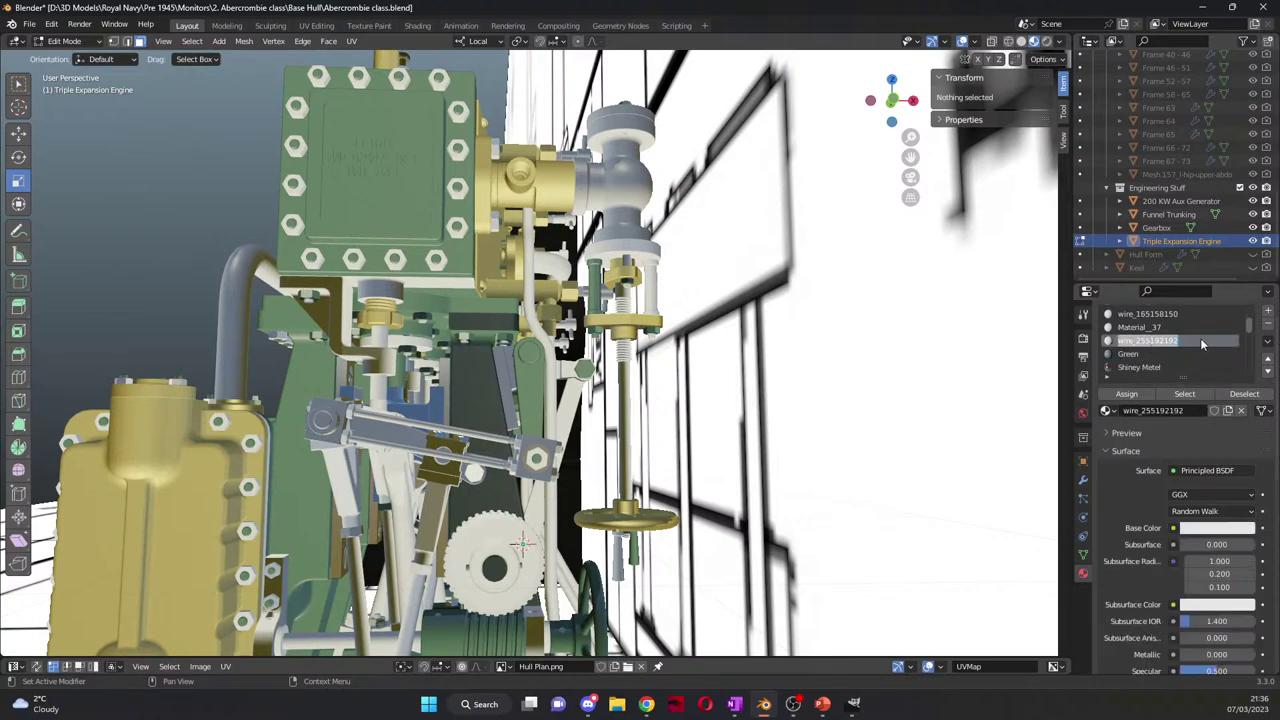
left_click(1226, 529)
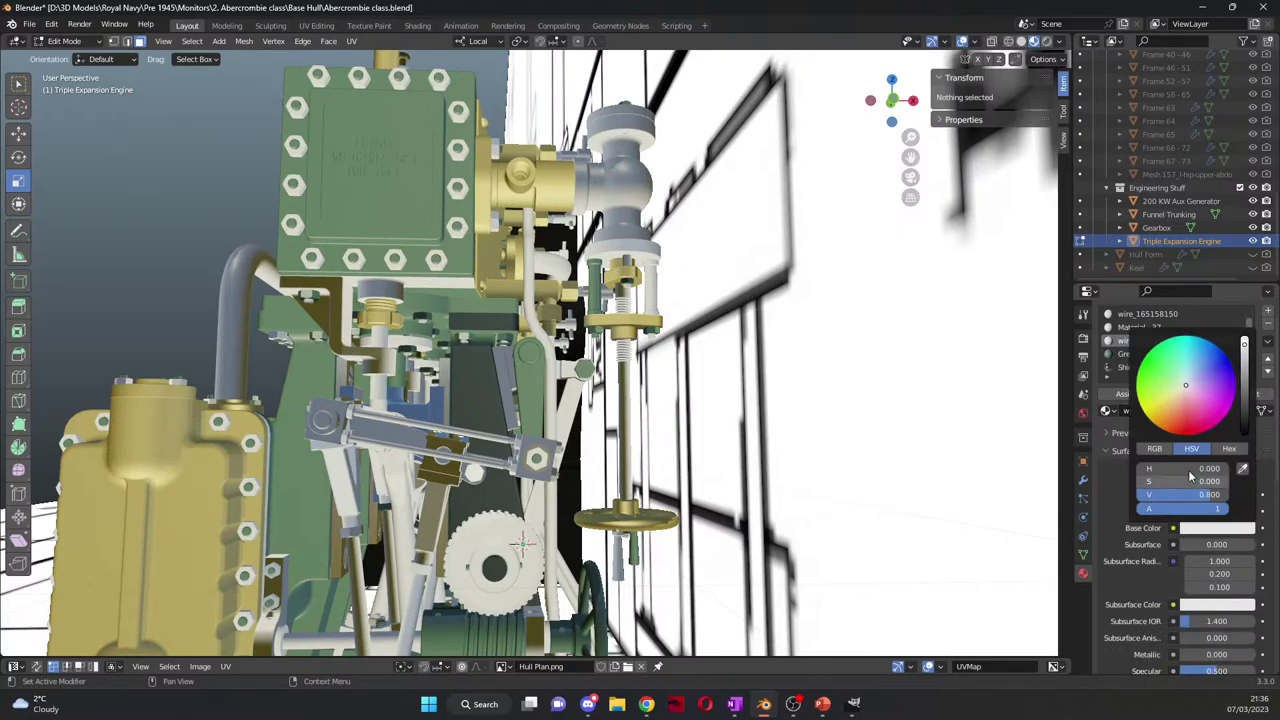
left_click(1201, 405)
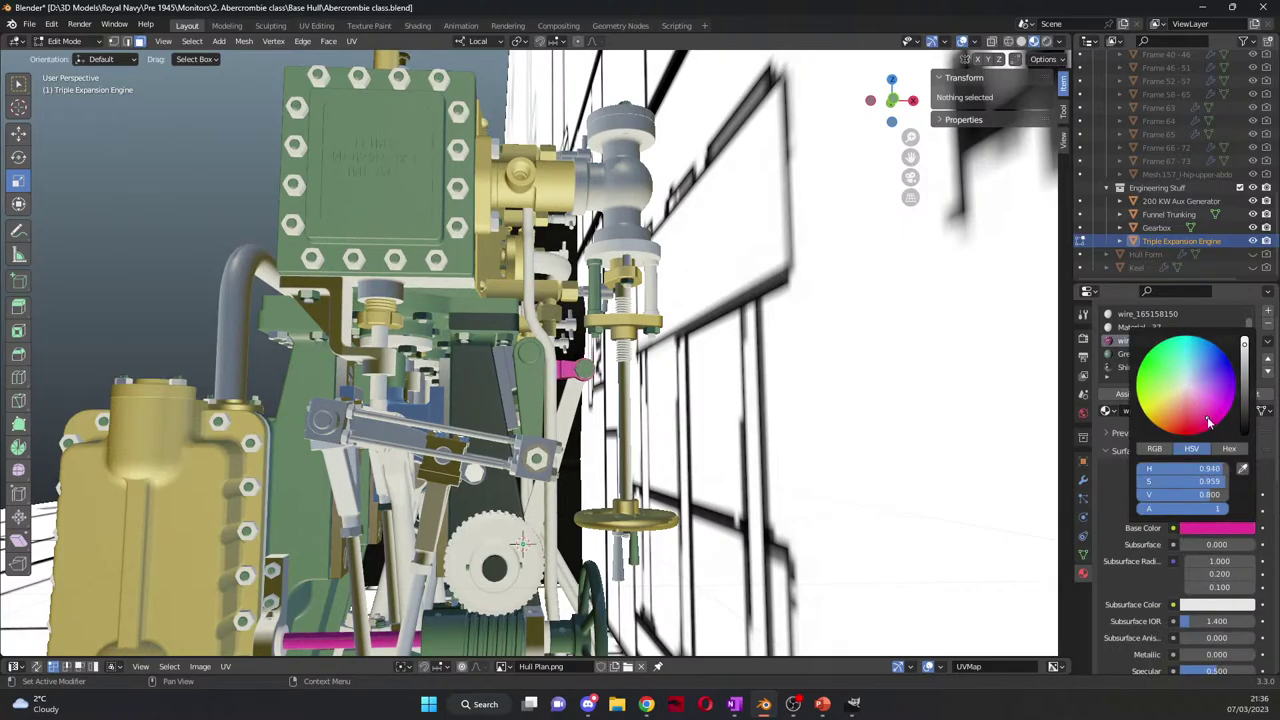
middle_click_drag(700, 560, 590, 600)
Step: Replace the wire_255192192 material in its slot with Brass
left_click(1107, 410)
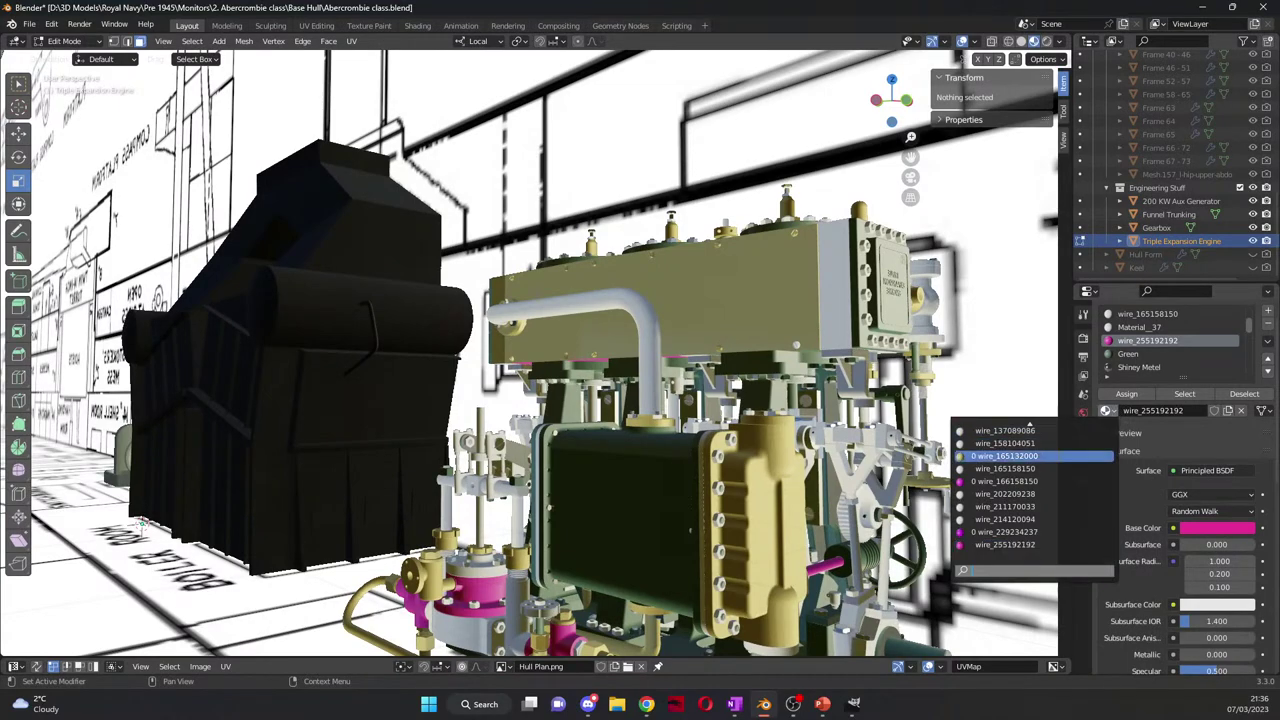
scroll(1027, 470, "up", 15)
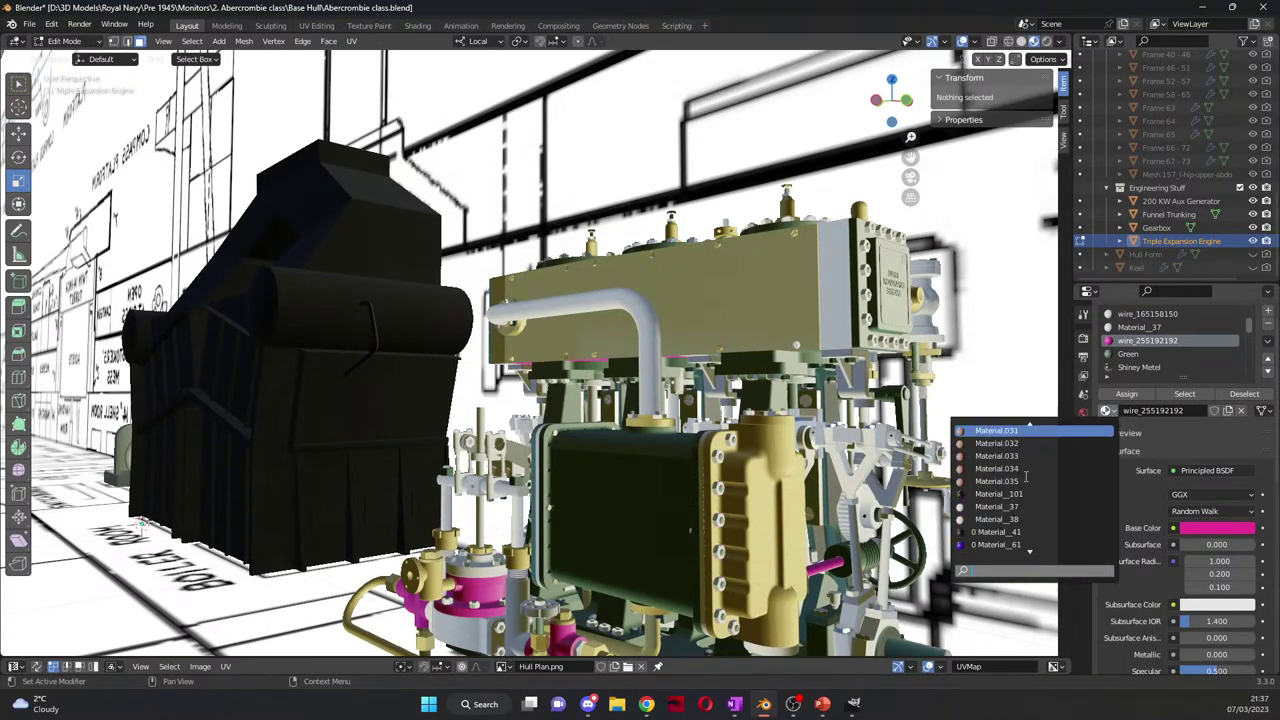
scroll(1027, 470, "up", 13)
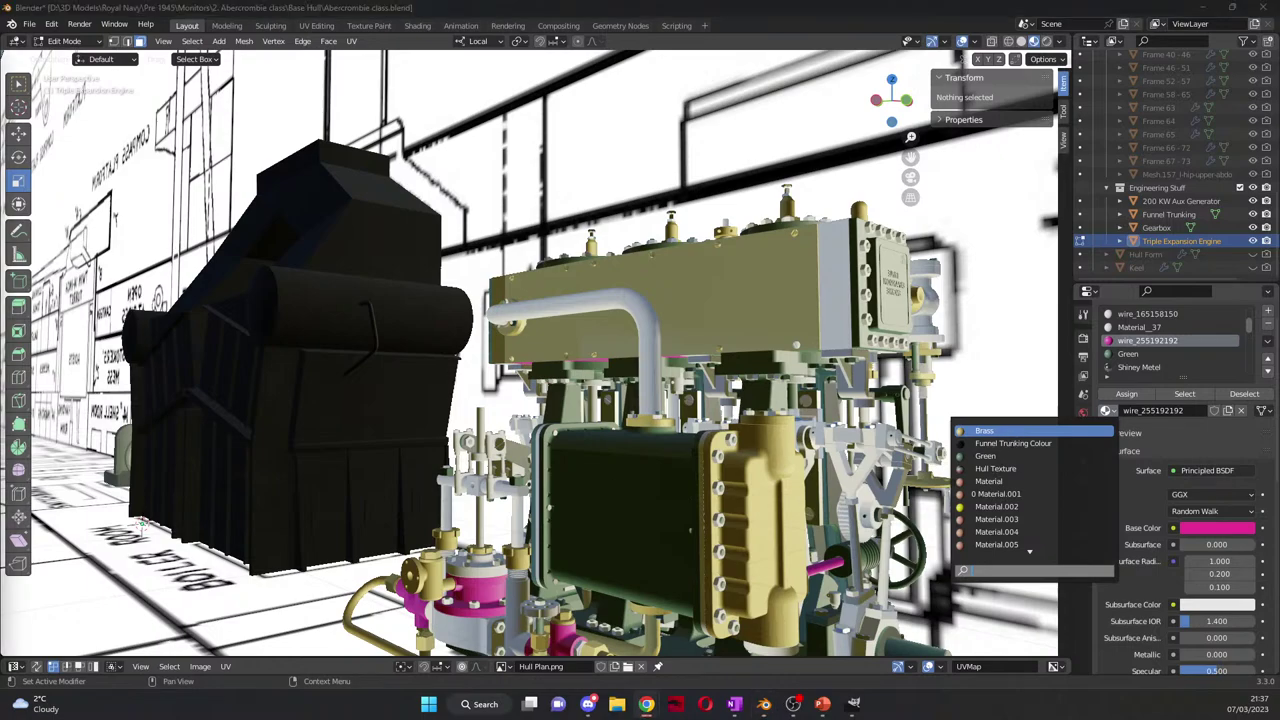
key("Return")
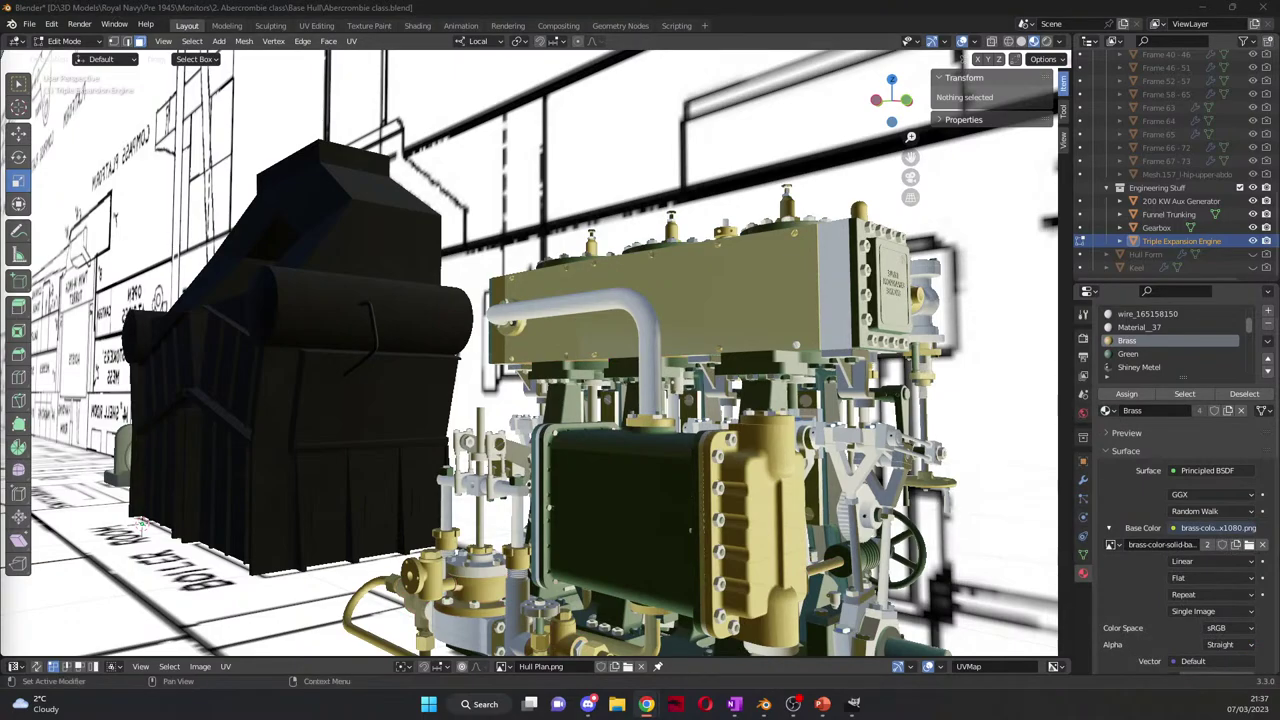
Step: Recolour the Material__37 material magenta and inspect the engine's end and base for the parts that use it
middle_click_drag(600, 380, 560, 358)
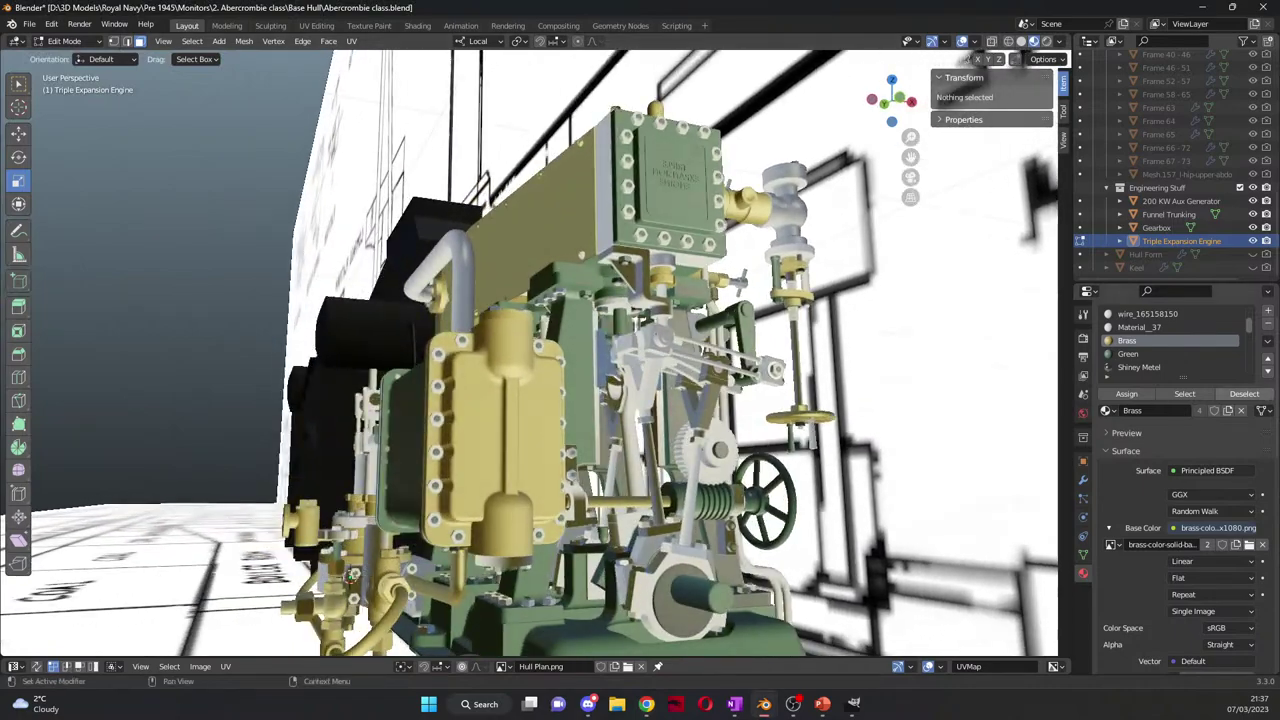
left_click(1168, 328)
left_click(1207, 533)
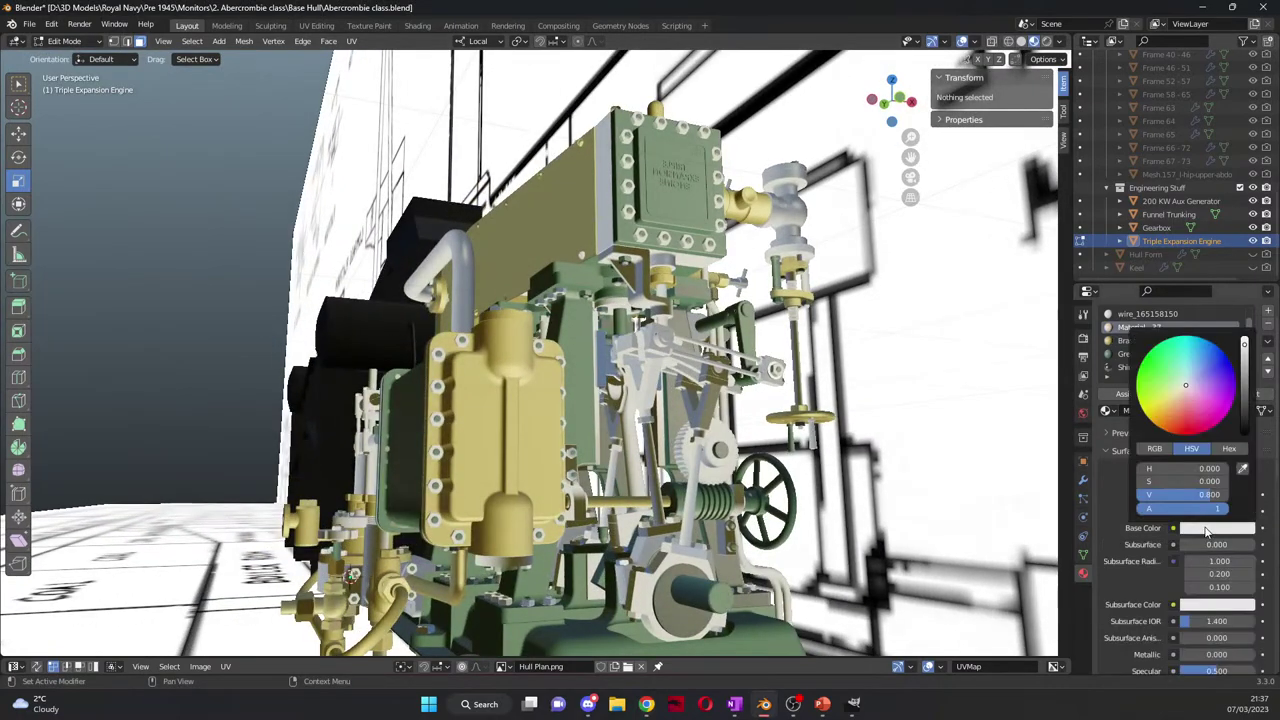
left_click_drag(1208, 410, 1224, 417)
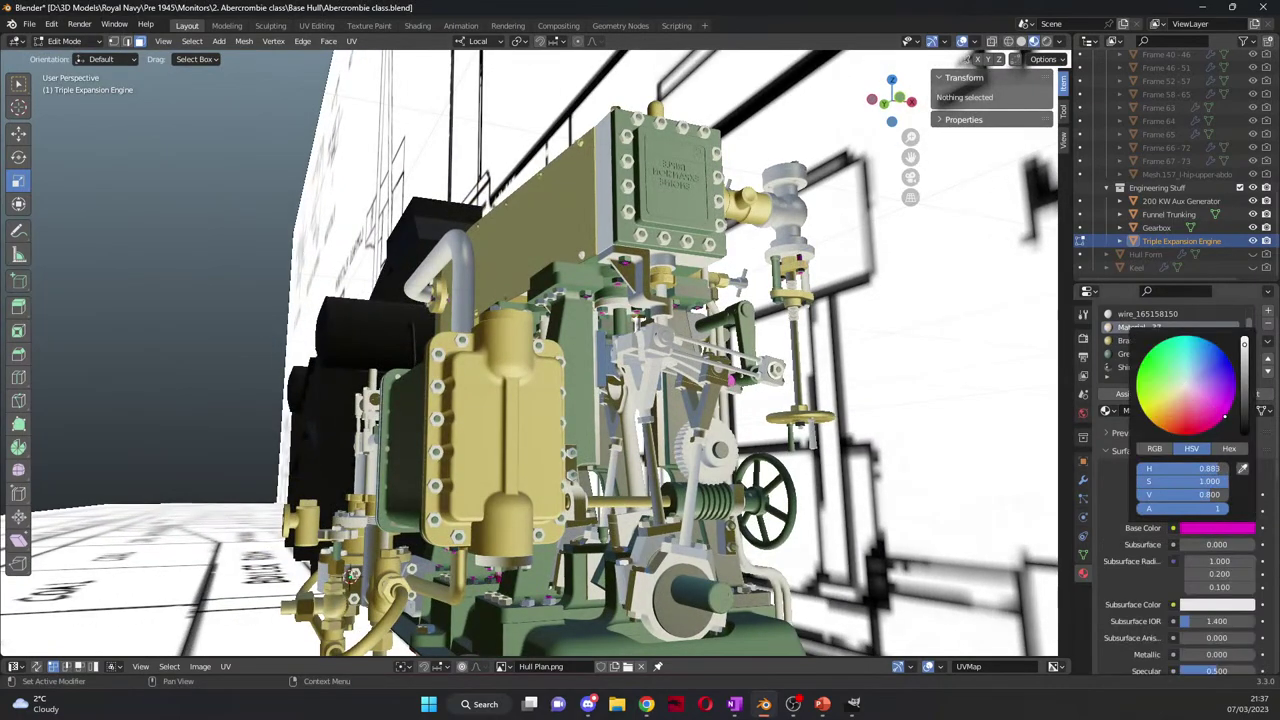
middle_click_drag(690, 505, 705, 560)
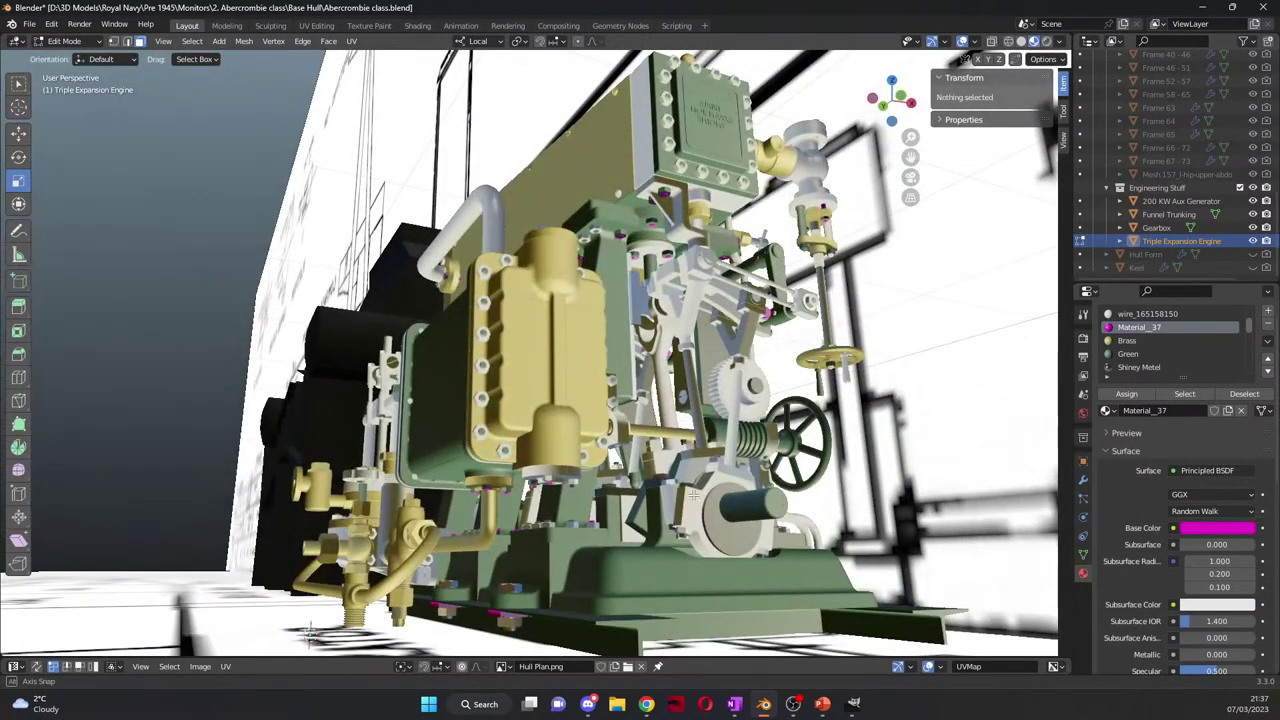
Step: Replace the Material__37 material in its slot with Shiney Metel
left_click(1105, 411)
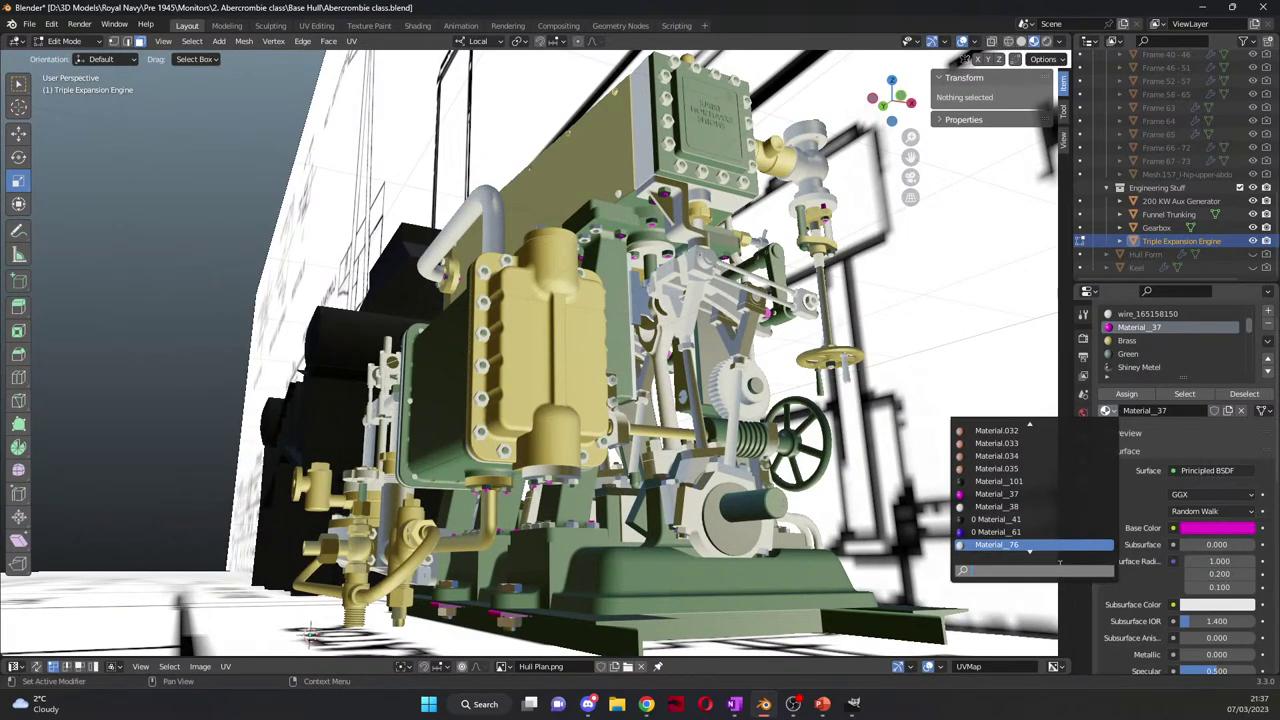
type("Shiney")
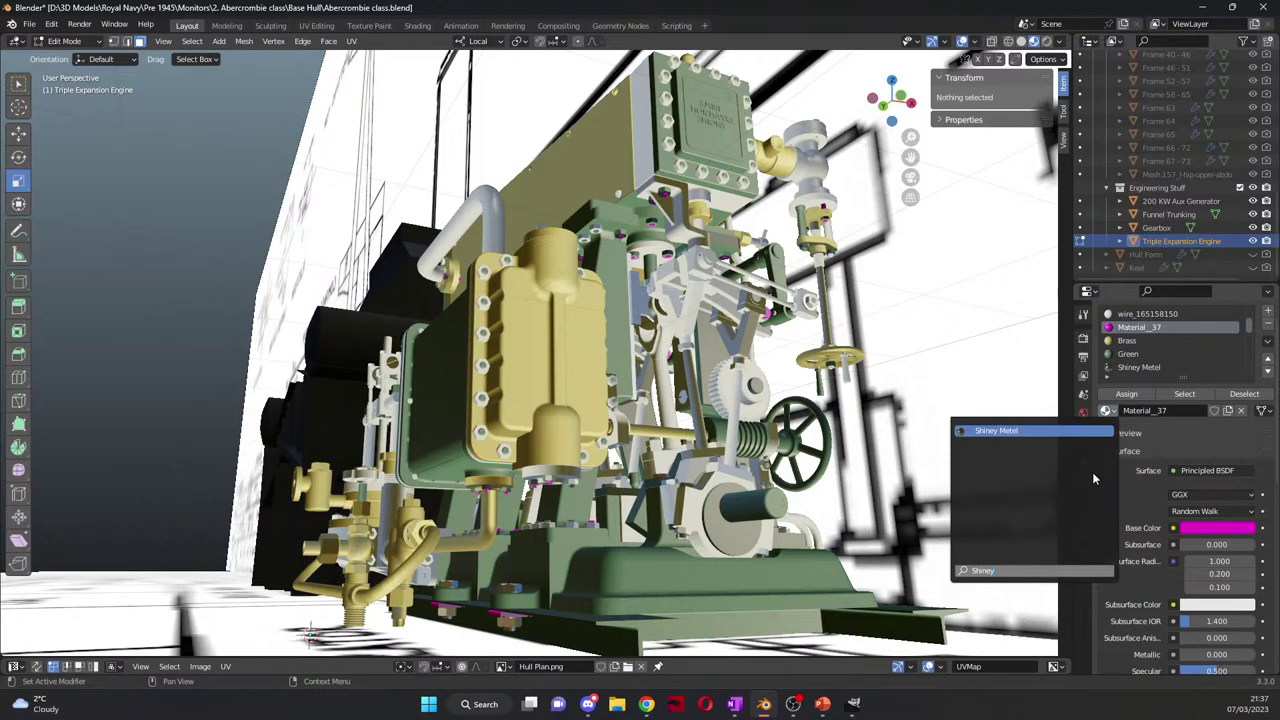
key("Return")
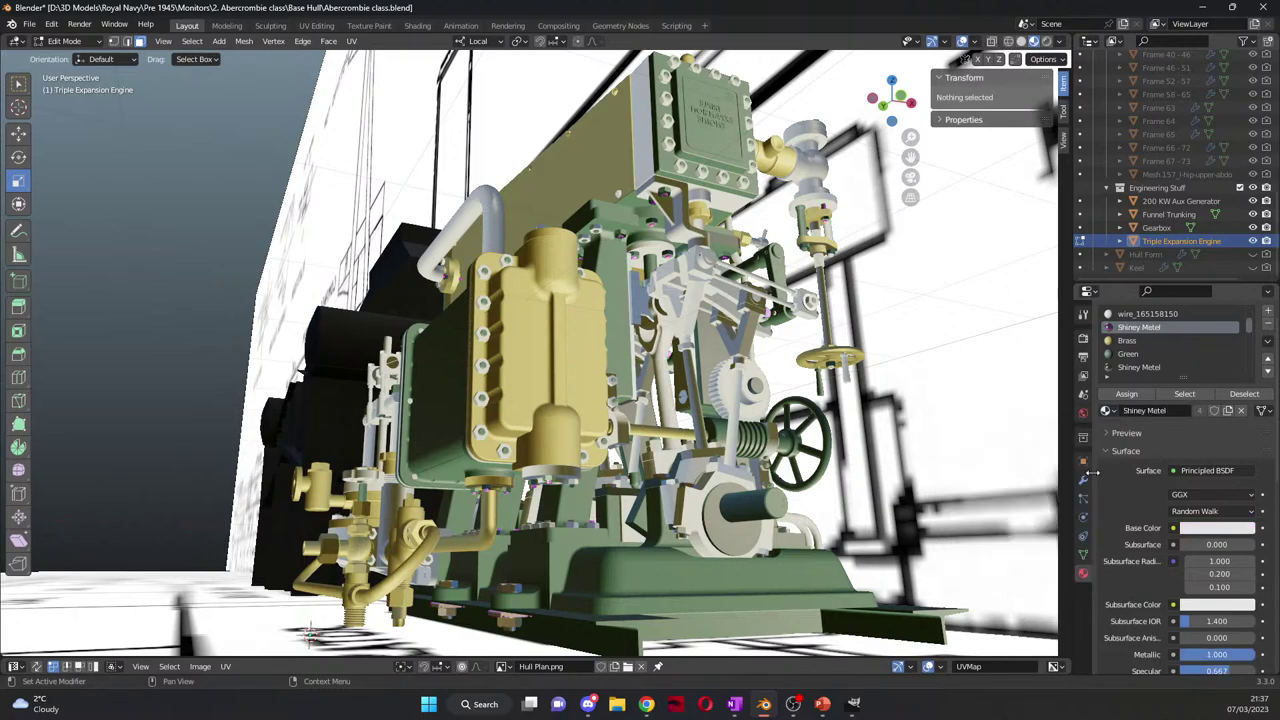
Step: Recolour the wire_165158150 material light purple to identify the engine parts that use it
scroll(1143, 400, "up", 1)
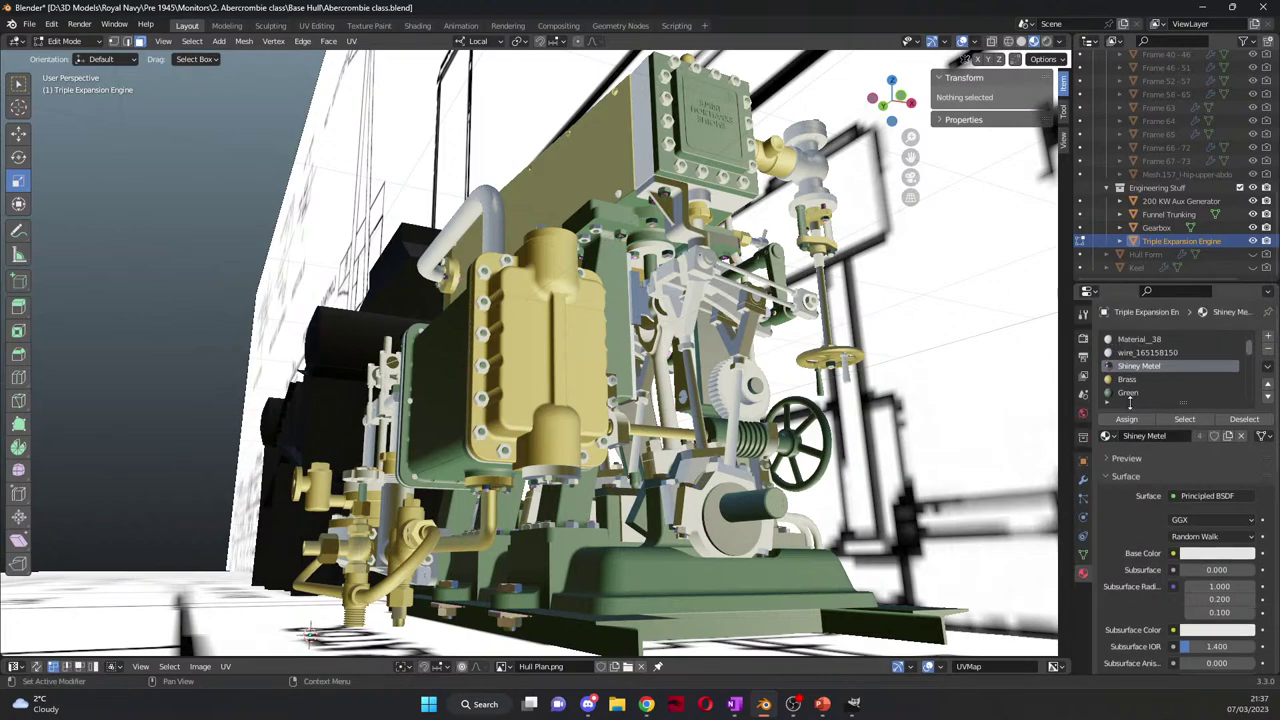
scroll(1143, 387, "up", 2)
left_click(1150, 366)
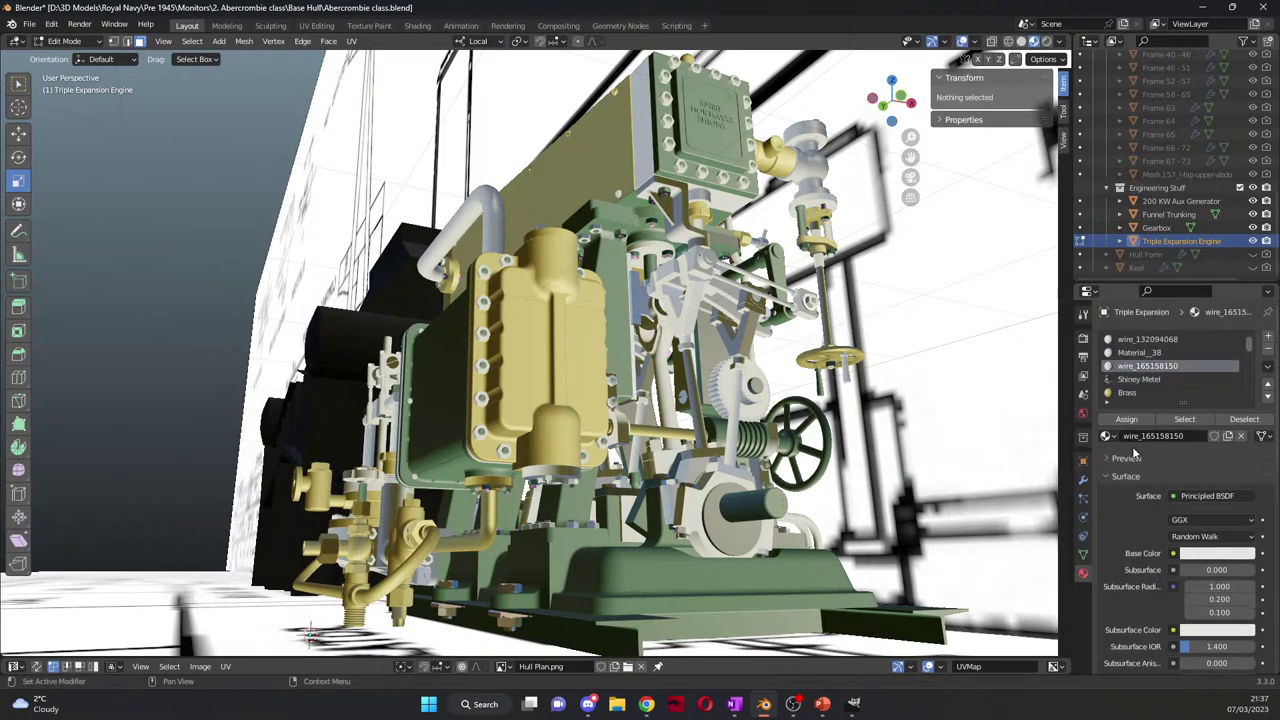
left_click(1106, 436)
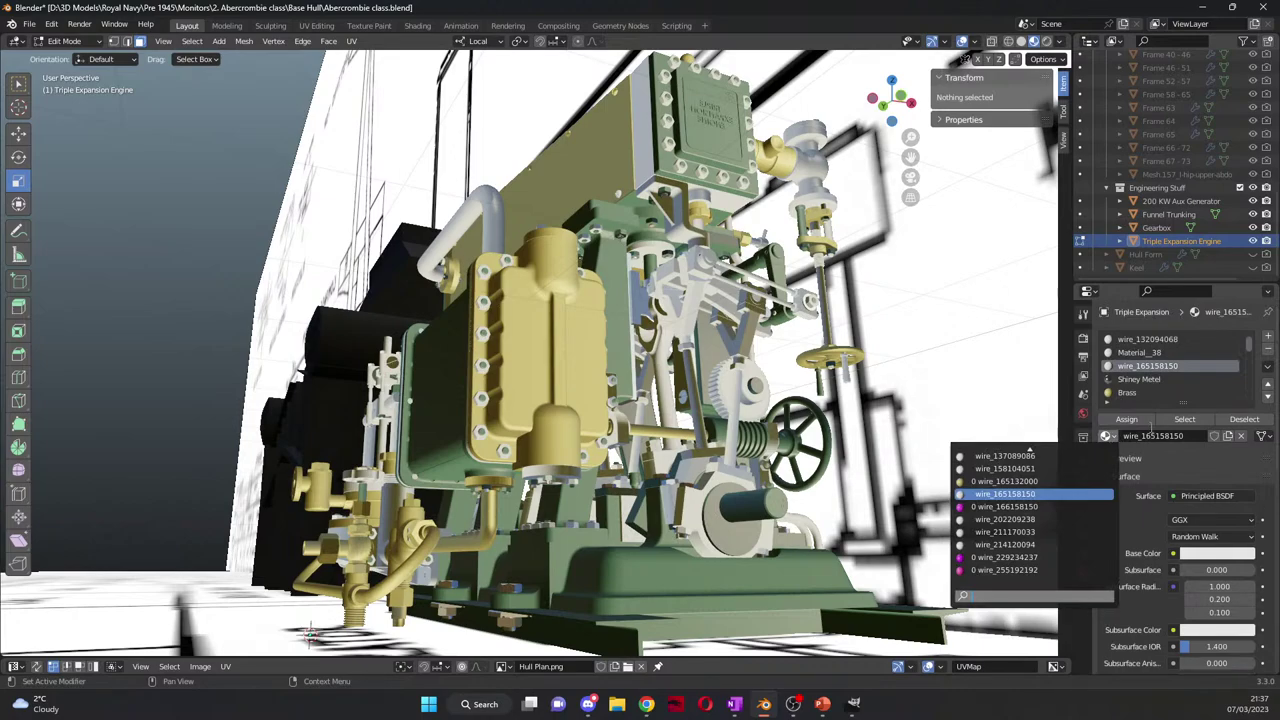
left_click(1217, 553)
left_click(1217, 408)
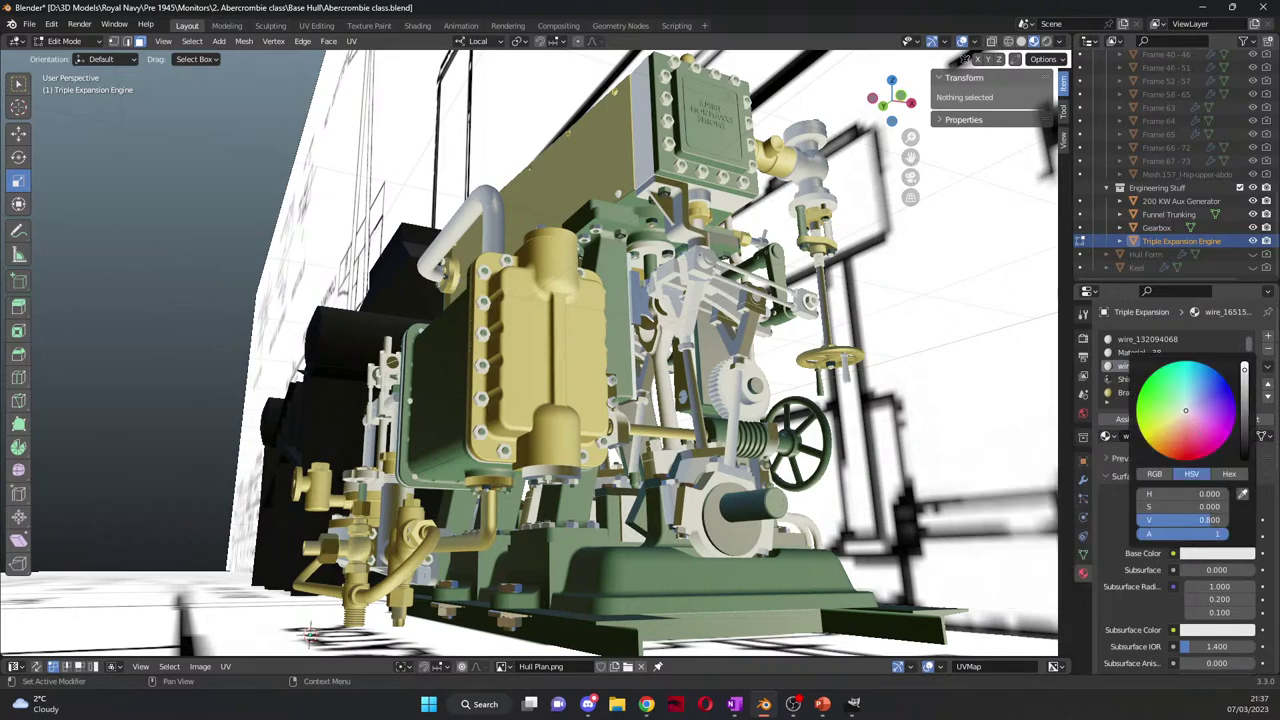
left_click(1184, 412)
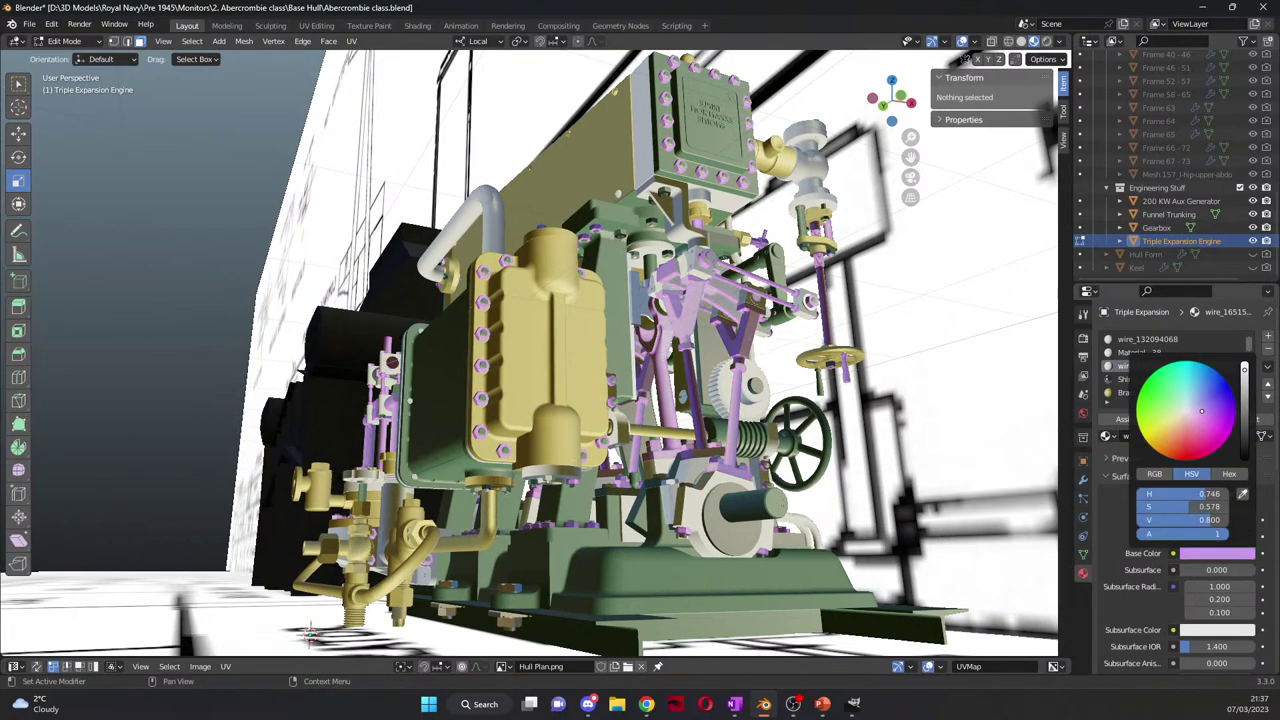
Step: Replace the wire_165158150 material in its slot with Shiney Metel
left_click(1106, 436)
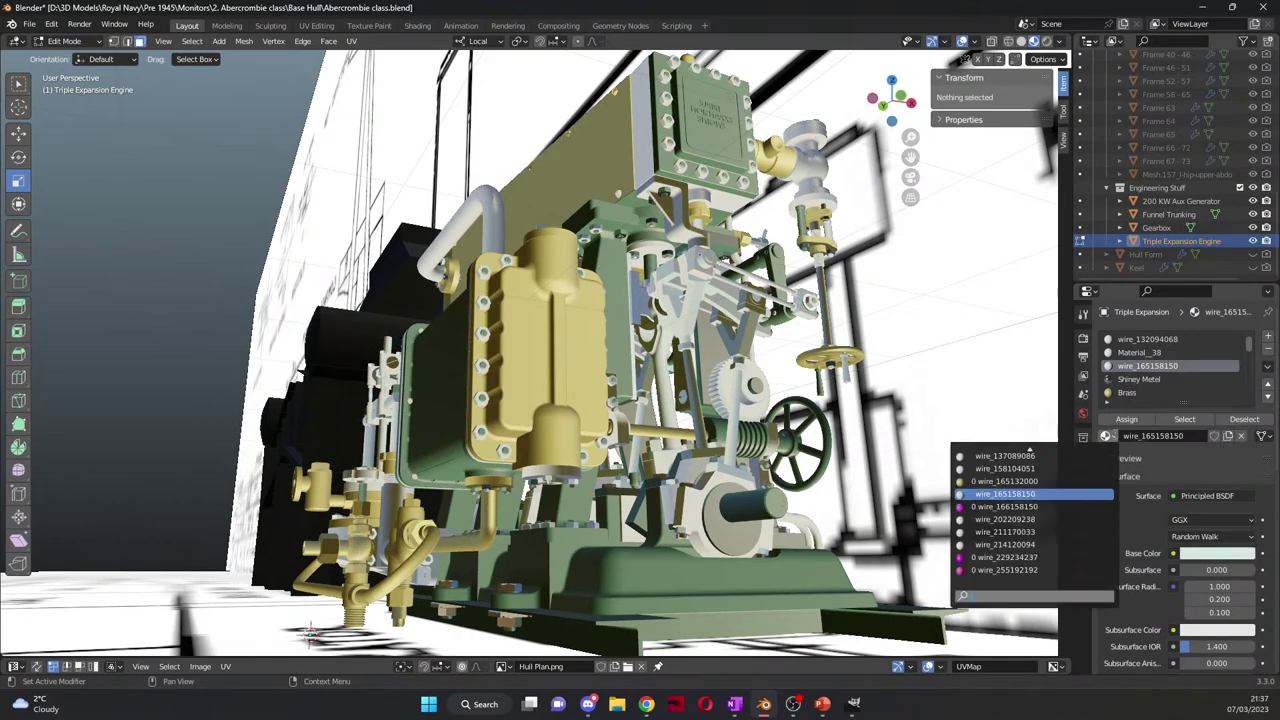
type("S")
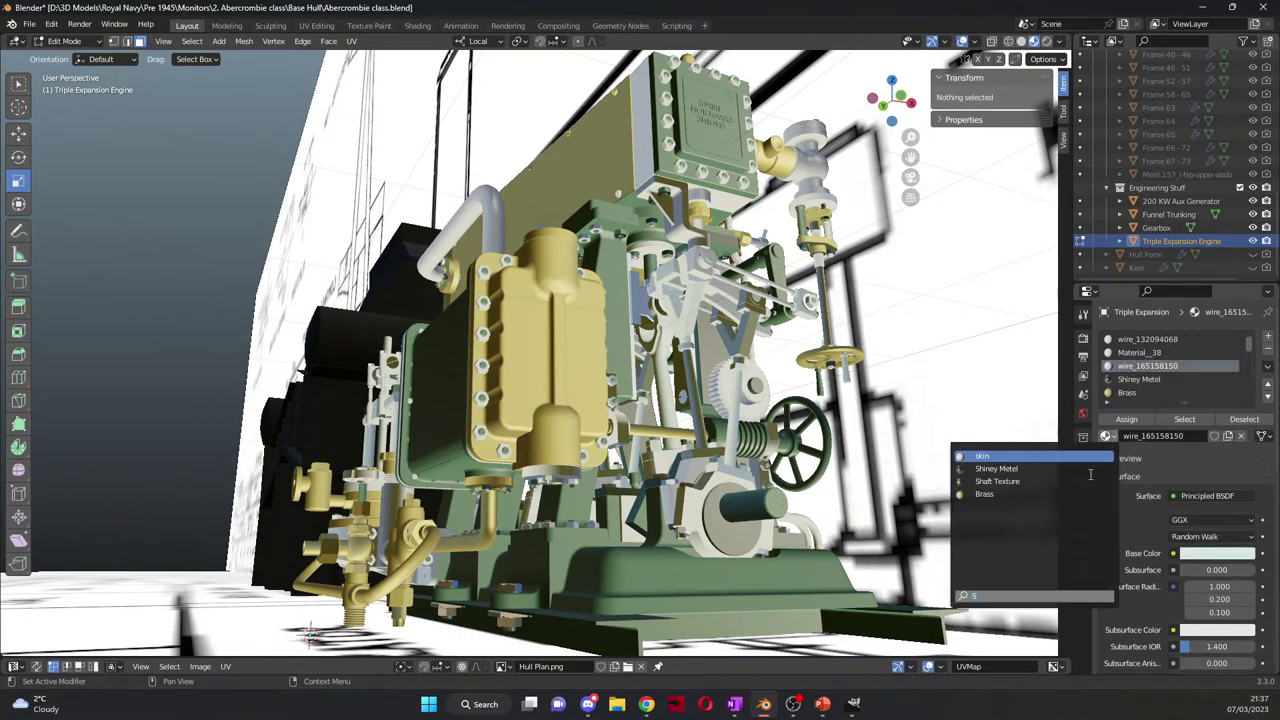
type("hiney")
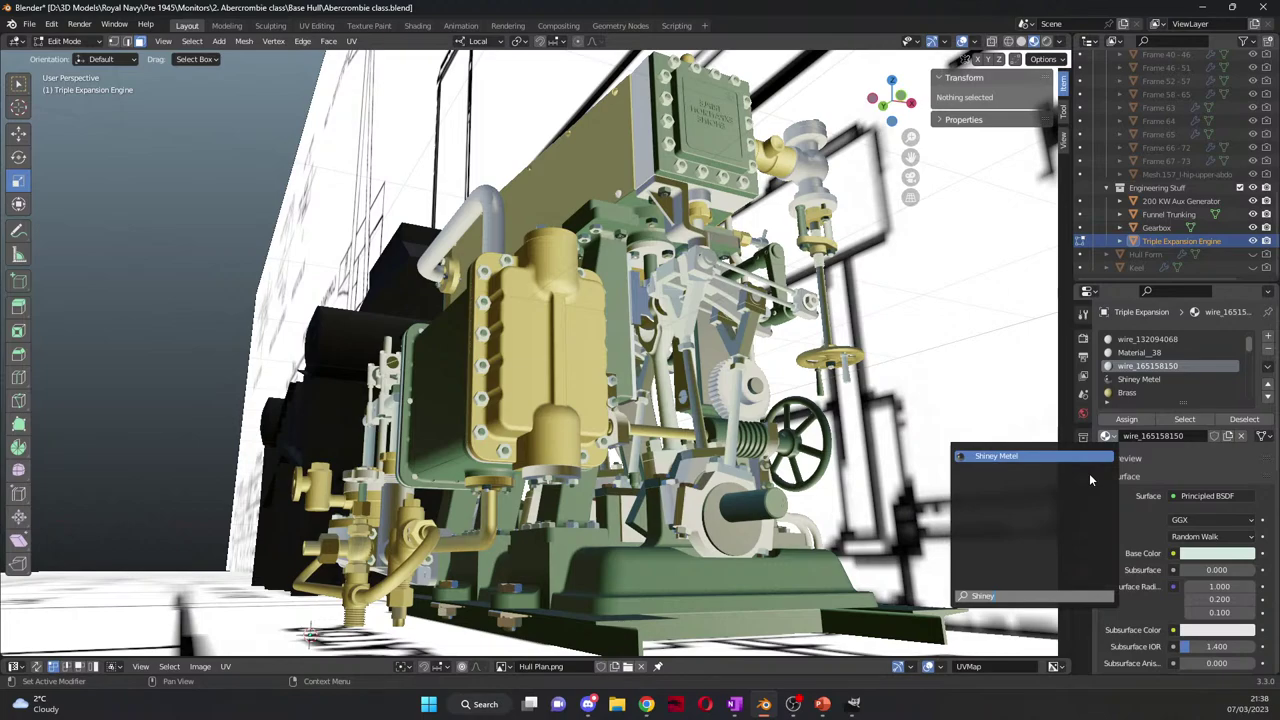
key("Return")
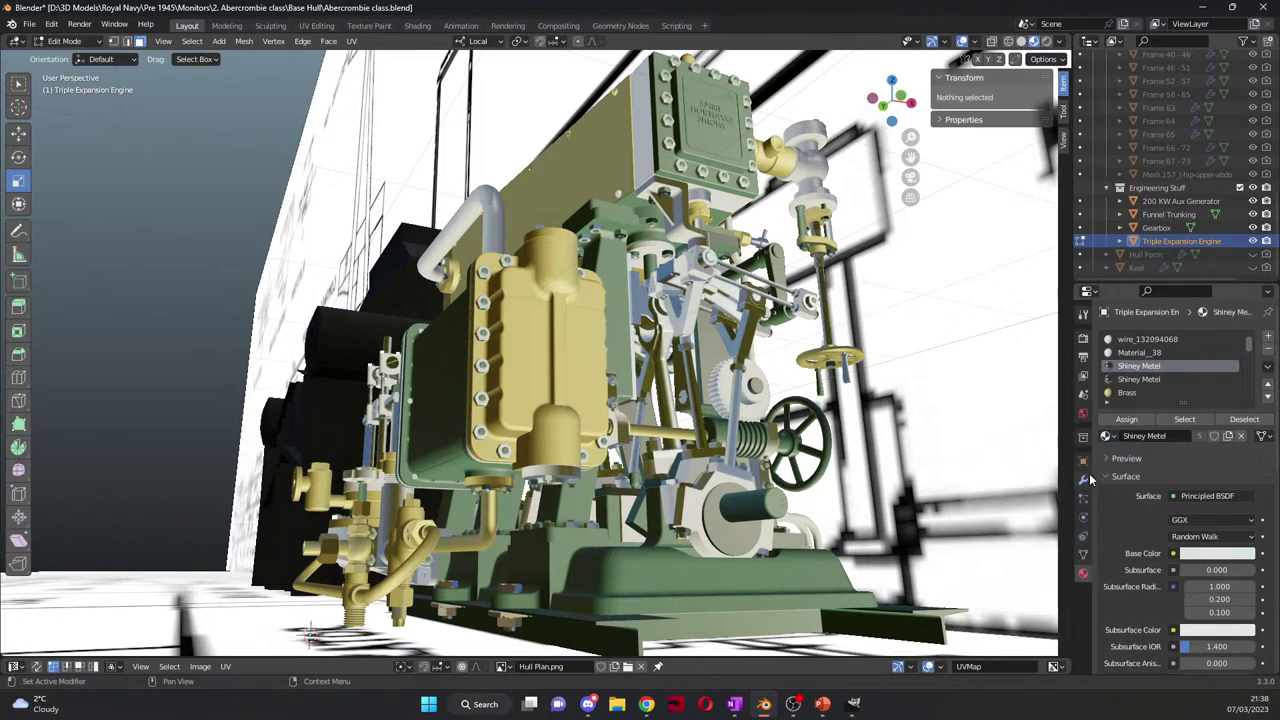
Step: Recolour the Material__38 material blue to identify the parts that use it among the engine's inner workings
mouse_move(758, 406)
middle_mouse_down()
mouse_move(707, 427)
mouse_move(748, 419)
middle_mouse_up()
scroll(1152, 370, "up", 1)
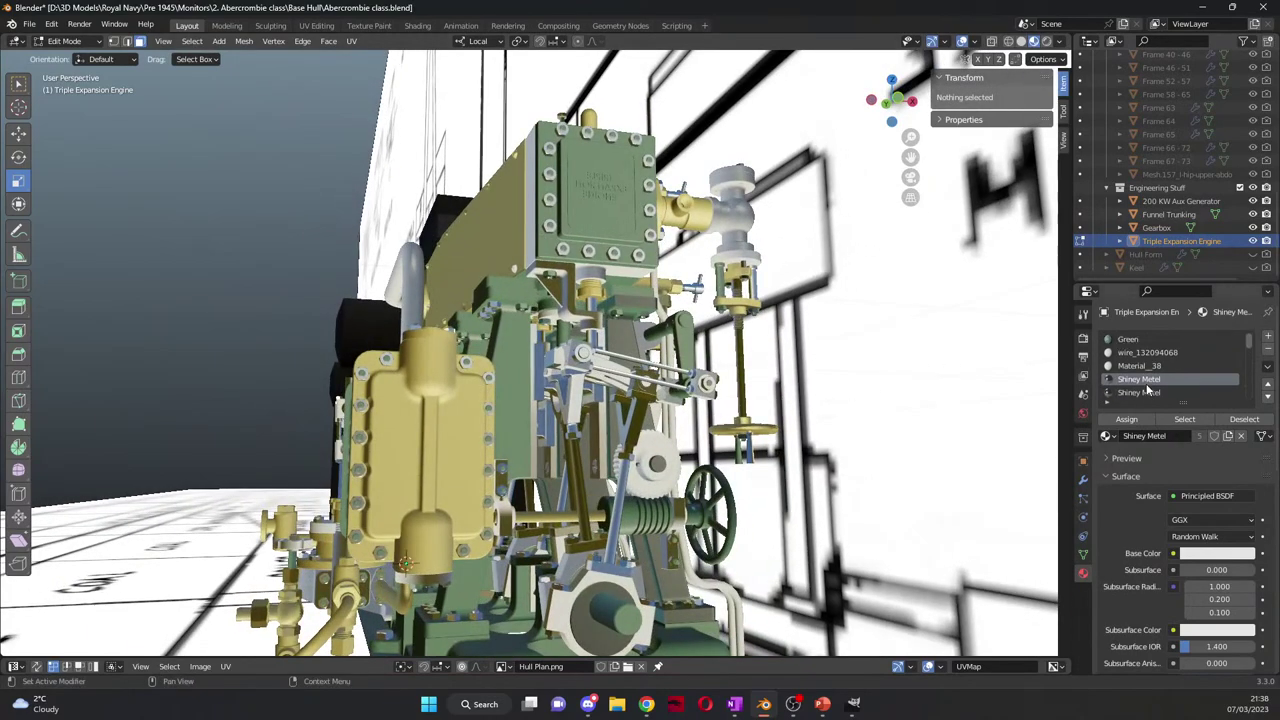
left_click(1152, 366)
double_click(1150, 367)
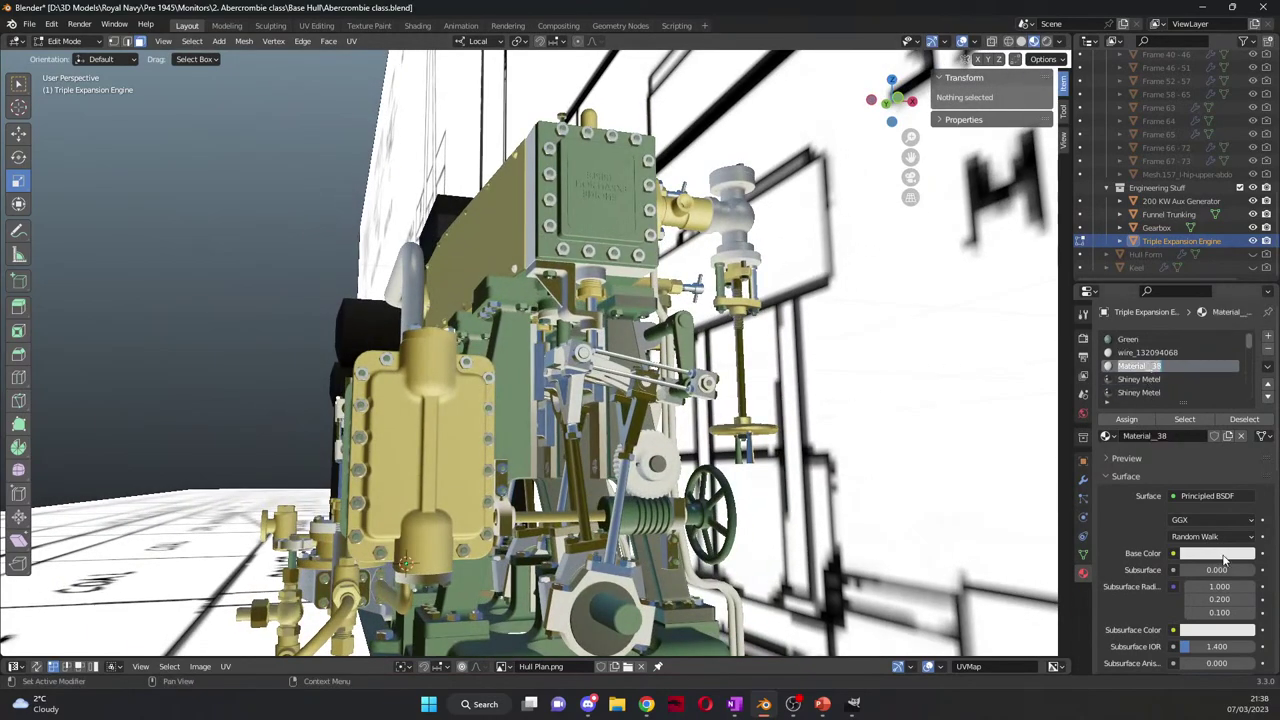
left_click(1190, 557)
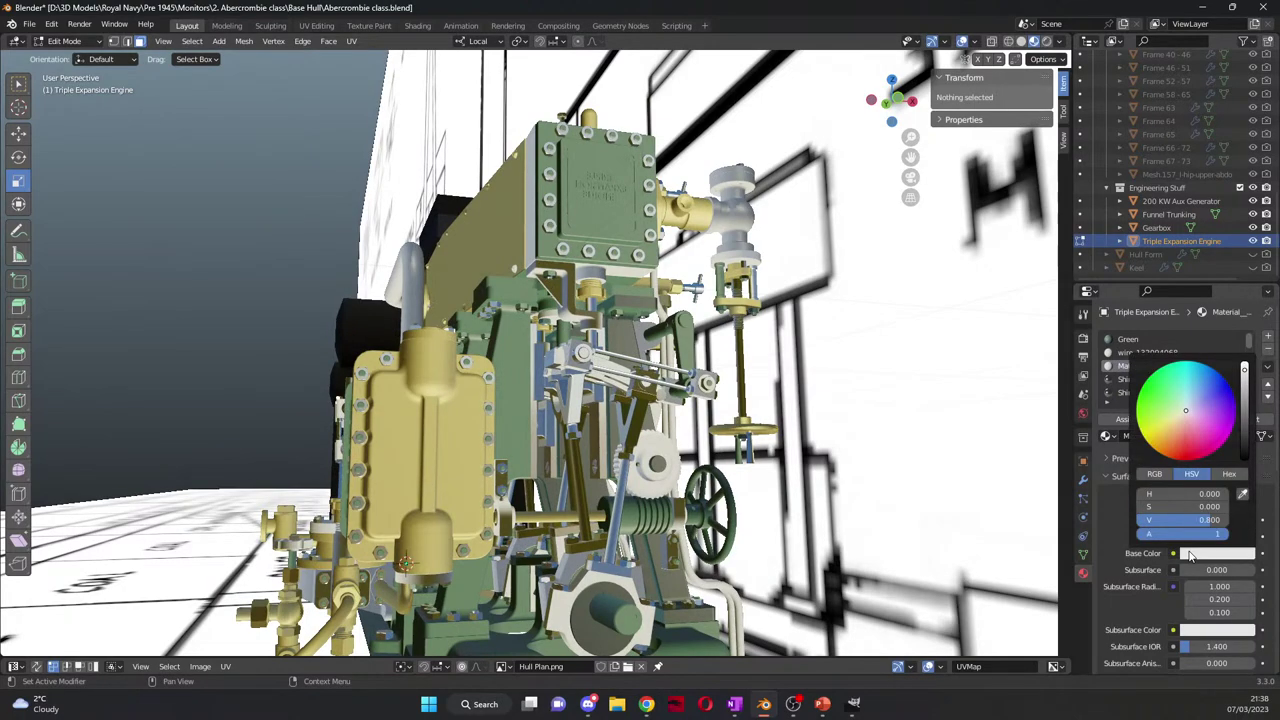
left_click_drag(1203, 400, 1229, 394)
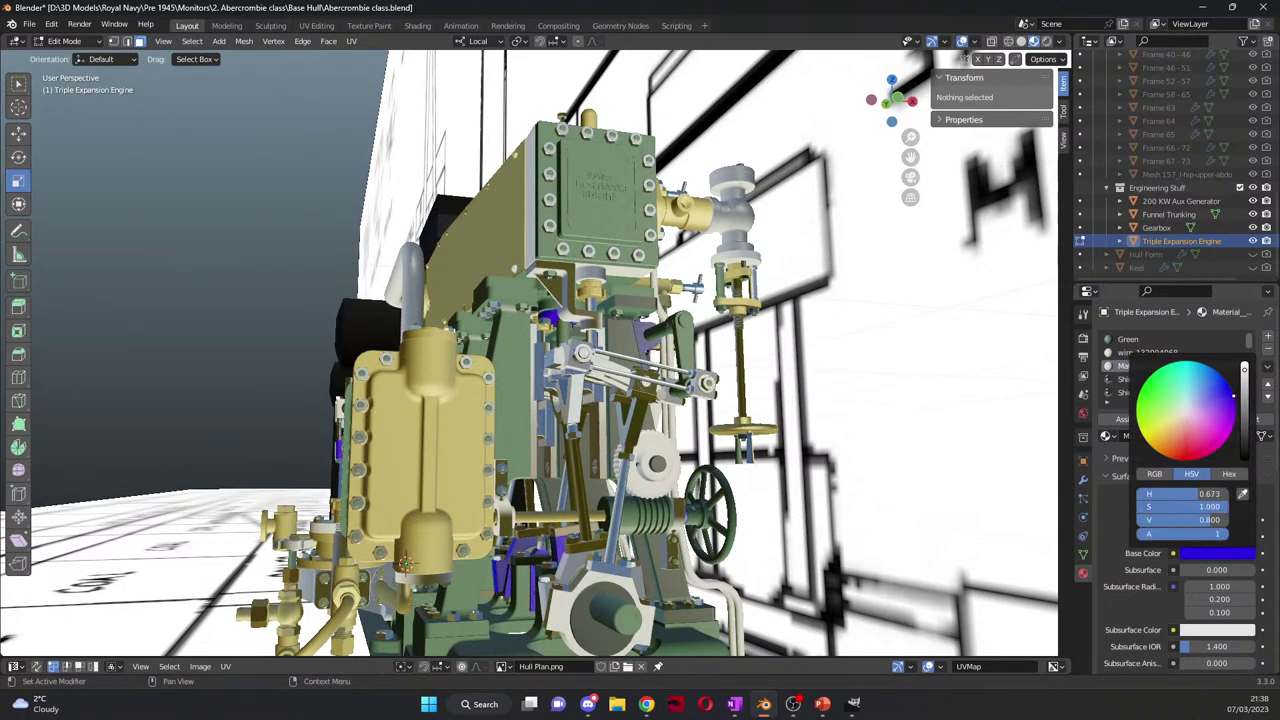
Step: Replace the Material__38 material in its slot with Shiney Metel
left_click(1106, 437)
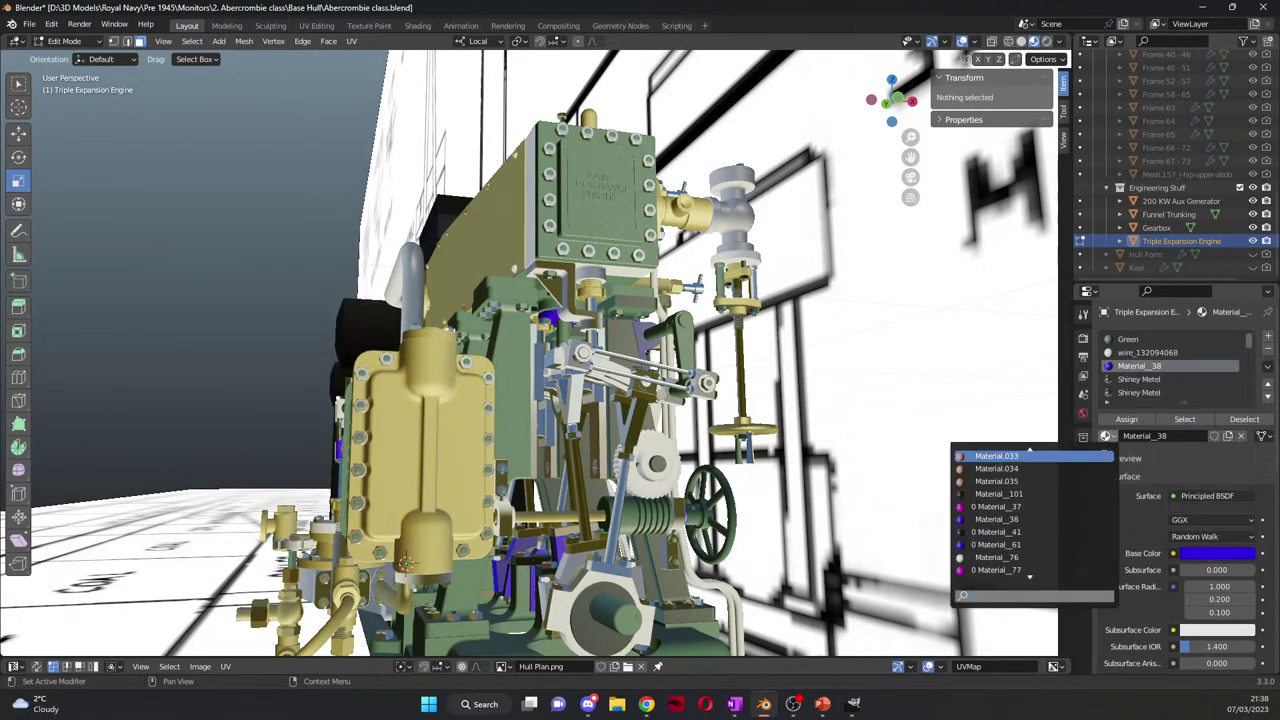
type("Shiney")
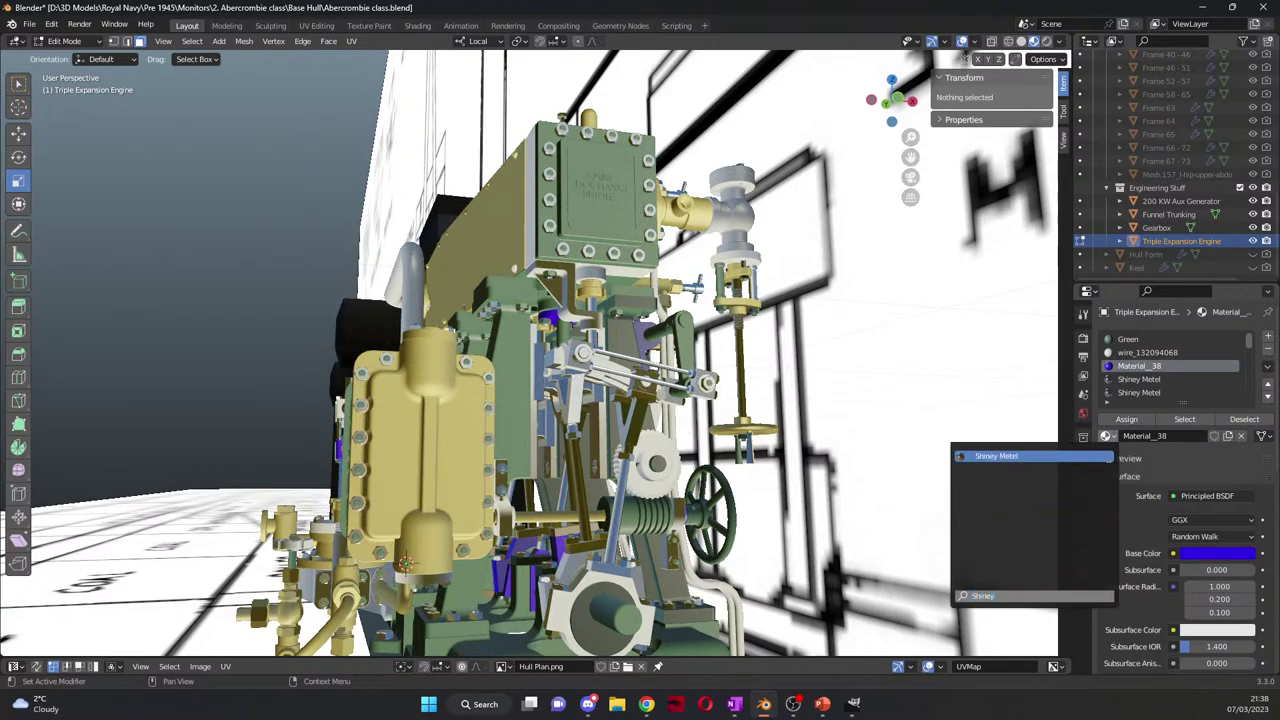
left_click(1108, 458)
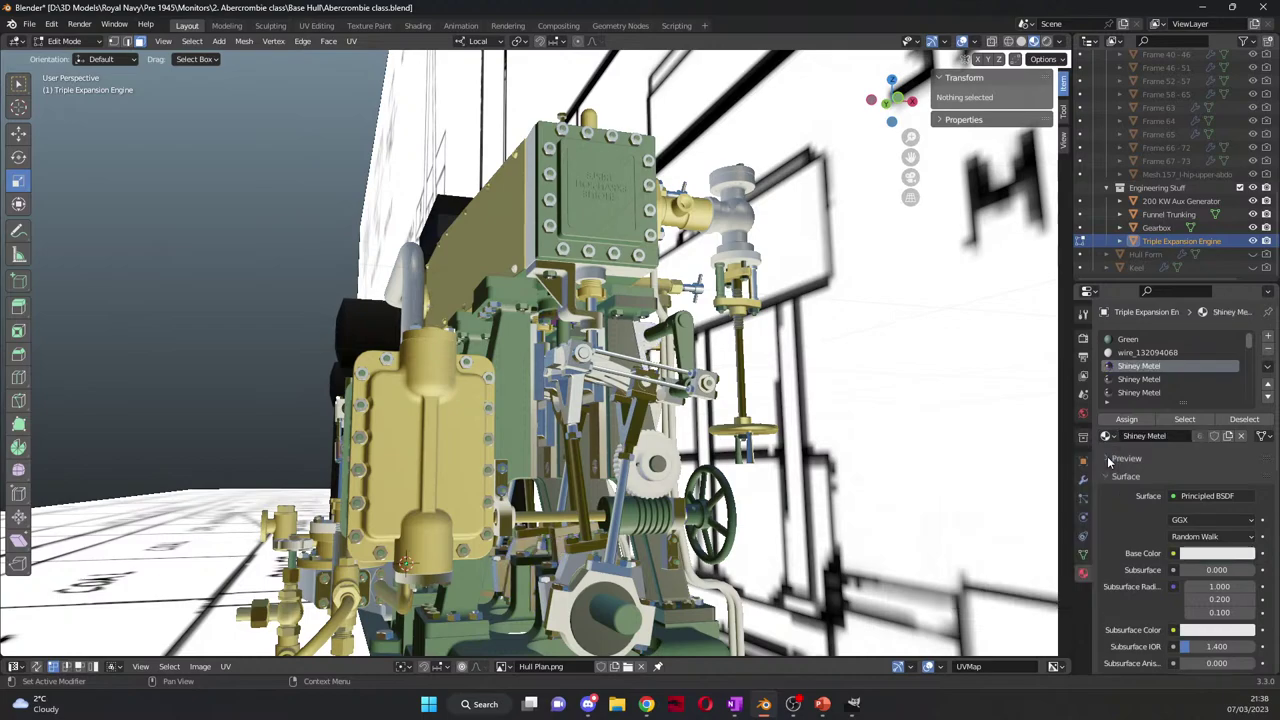
Step: Set Shiney Metel's specular to 0.053, roughness to 0.439, sheen to 1.000, sheen tint to 0.395 and clearcoat to 0.368
scroll(1140, 540, "down", 5)
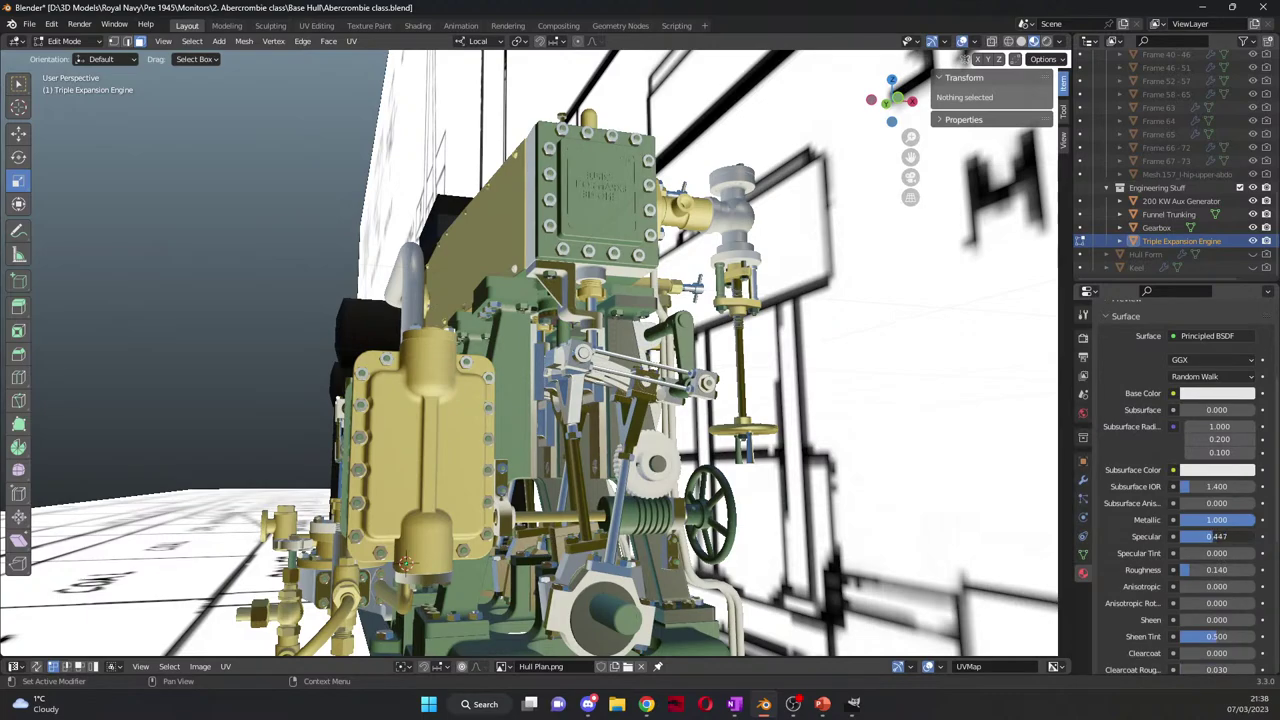
mouse_move(1200, 537)
left_mouse_down()
mouse_move(1180, 537)
mouse_move(1202, 518)
mouse_move(1267, 518)
mouse_move(1186, 518)
left_mouse_up()
scroll(1205, 572, "down", 2)
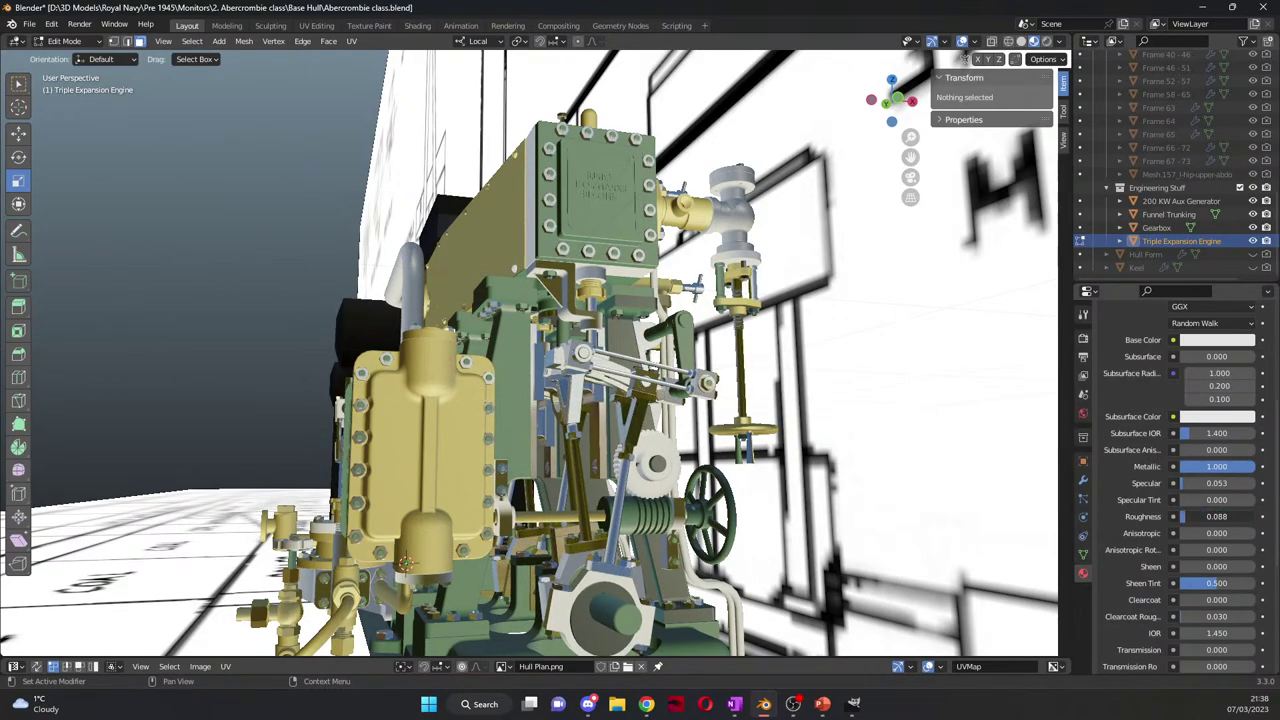
left_click_drag(1180, 516, 1213, 516)
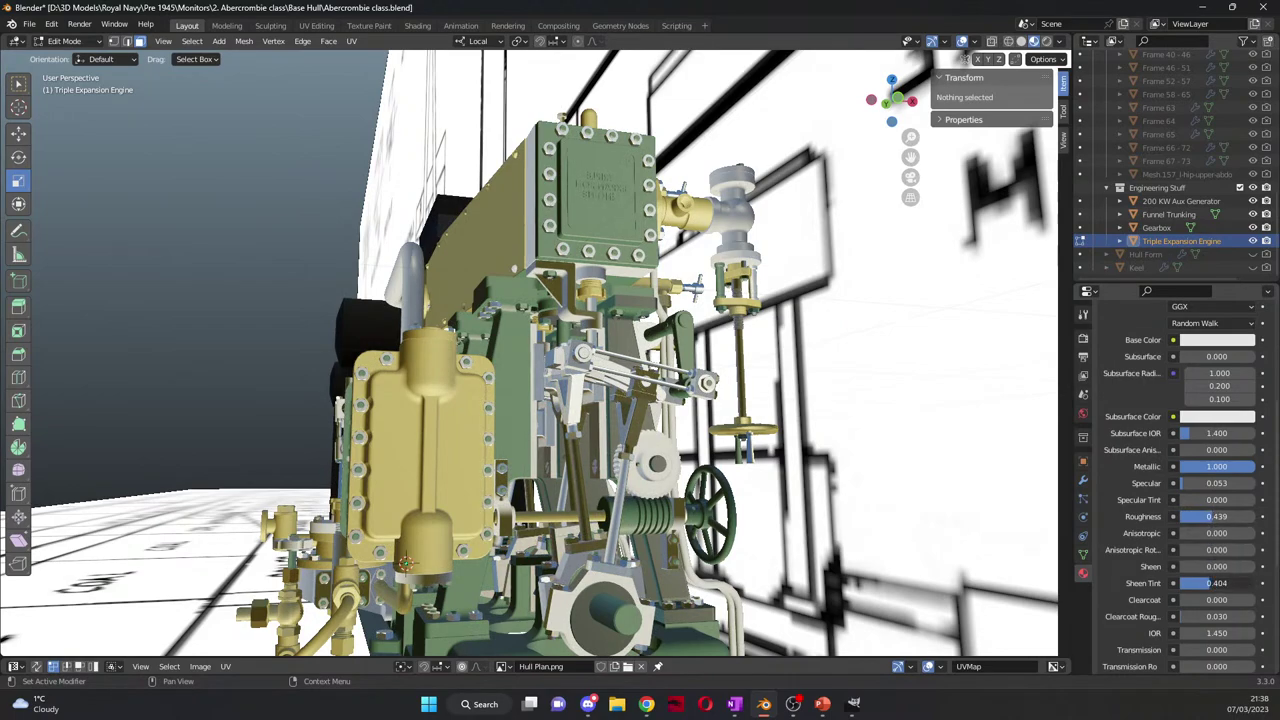
mouse_move(1211, 568)
left_mouse_down()
mouse_move(1192, 546)
mouse_move(1221, 546)
mouse_move(1207, 546)
left_mouse_up()
scroll(1215, 560, "down", 2)
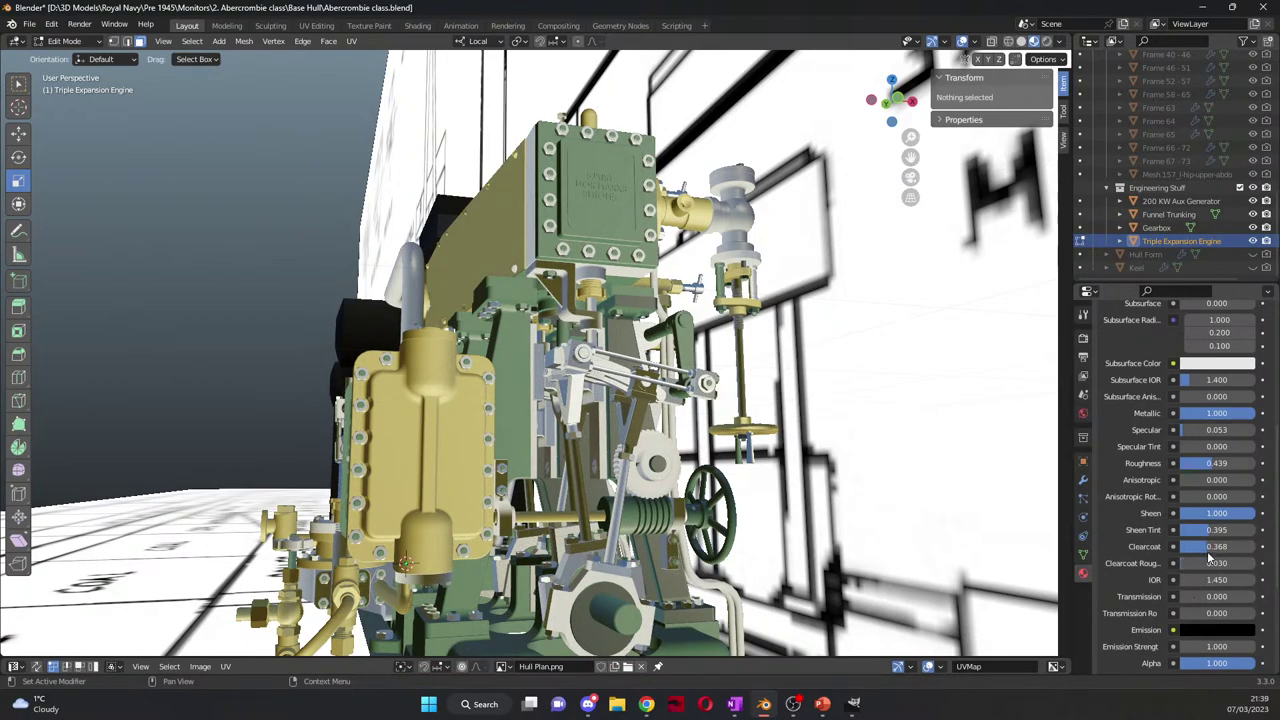
Step: Set Shiney Metel's specular tint to 0.333, subsurface IOR to 1.889 and roughness to 0.184
scroll(1197, 510, "up", 2)
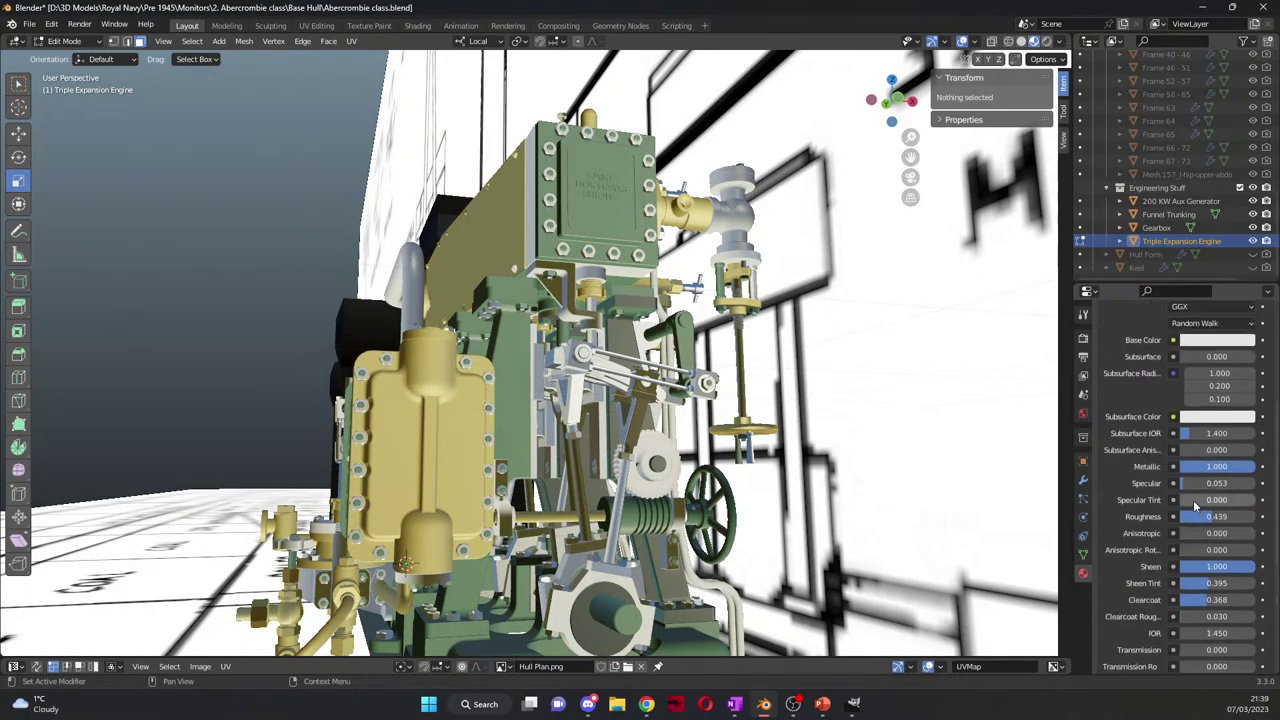
left_click_drag(1194, 501, 1186, 507)
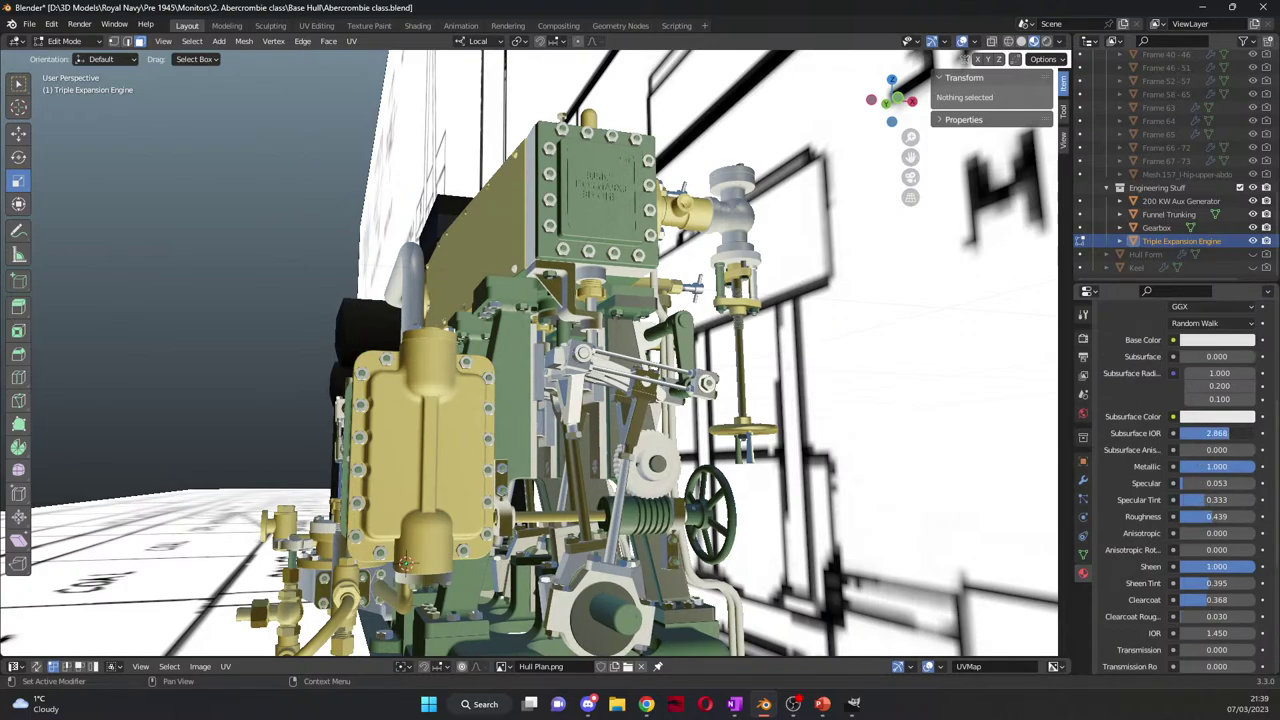
left_click_drag(1230, 467, 1245, 467)
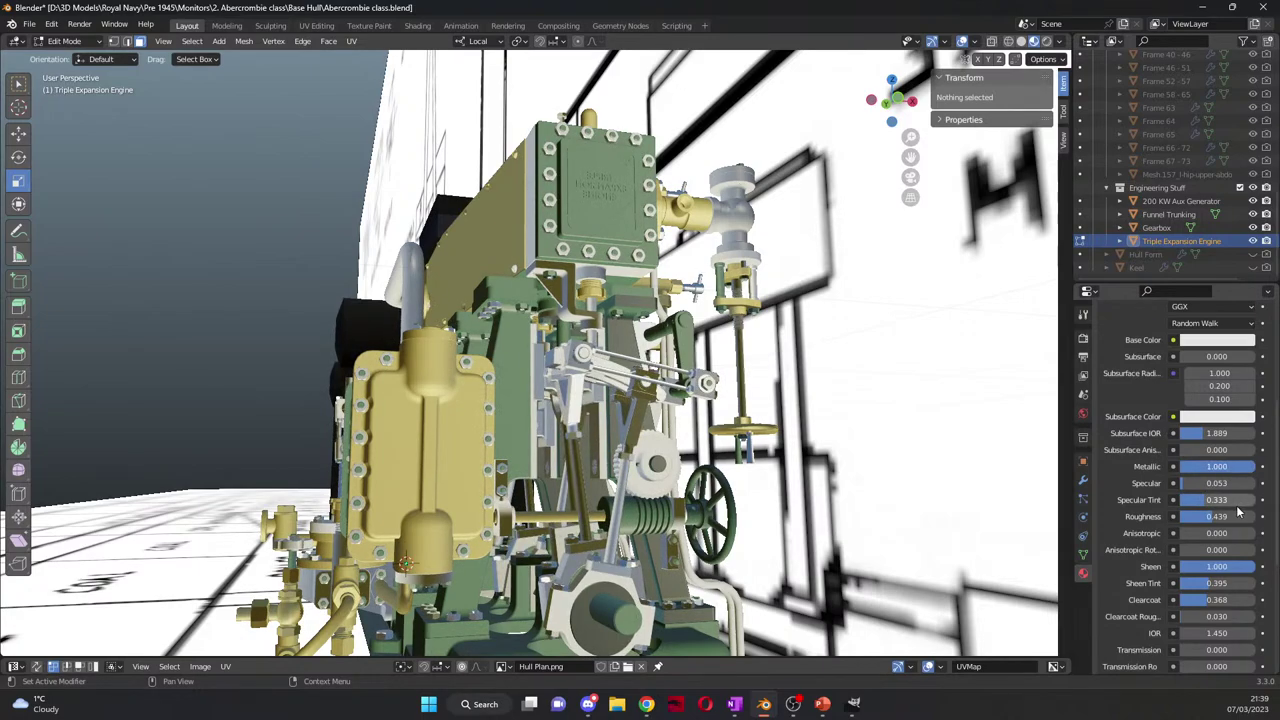
left_click_drag(1216, 516, 1197, 516)
Step: Select a face beside the toothed wheel and examine how the metal looks on the engine's surrounding moving parts
middle_click_drag(980, 520, 827, 472)
scroll(824, 467, "up", 4)
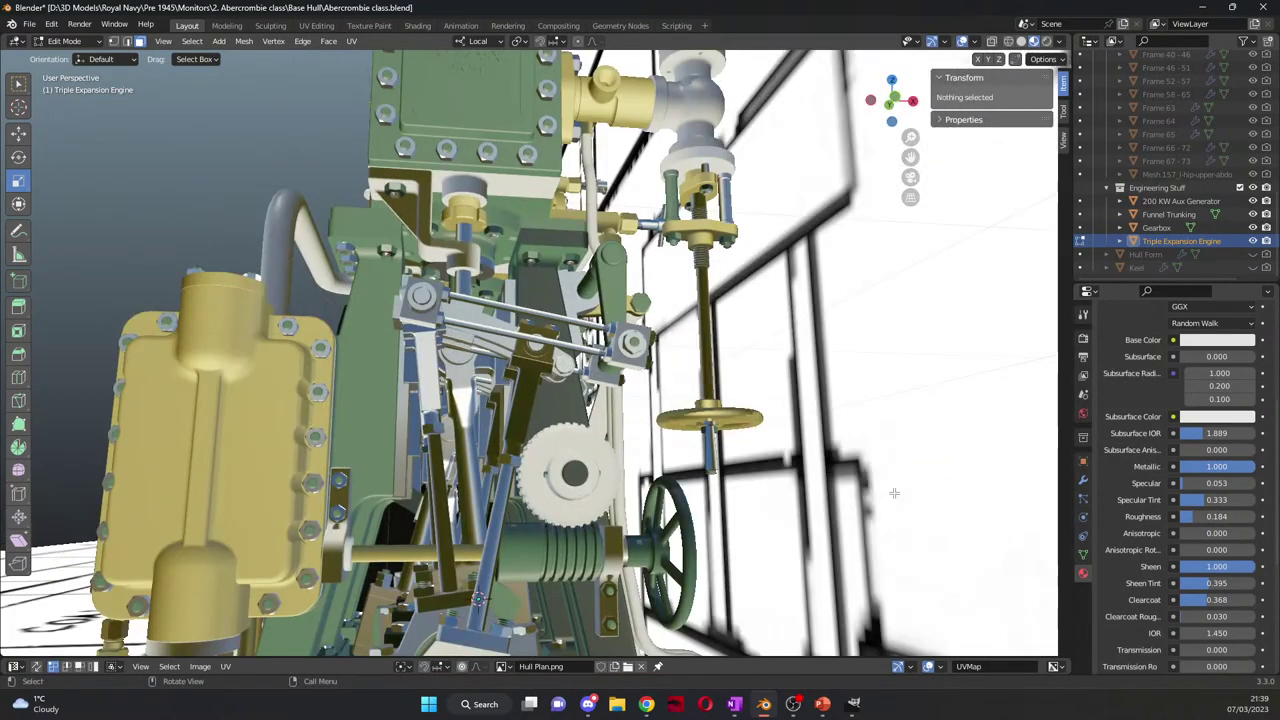
left_click(534, 475)
key("KP_Decimal")
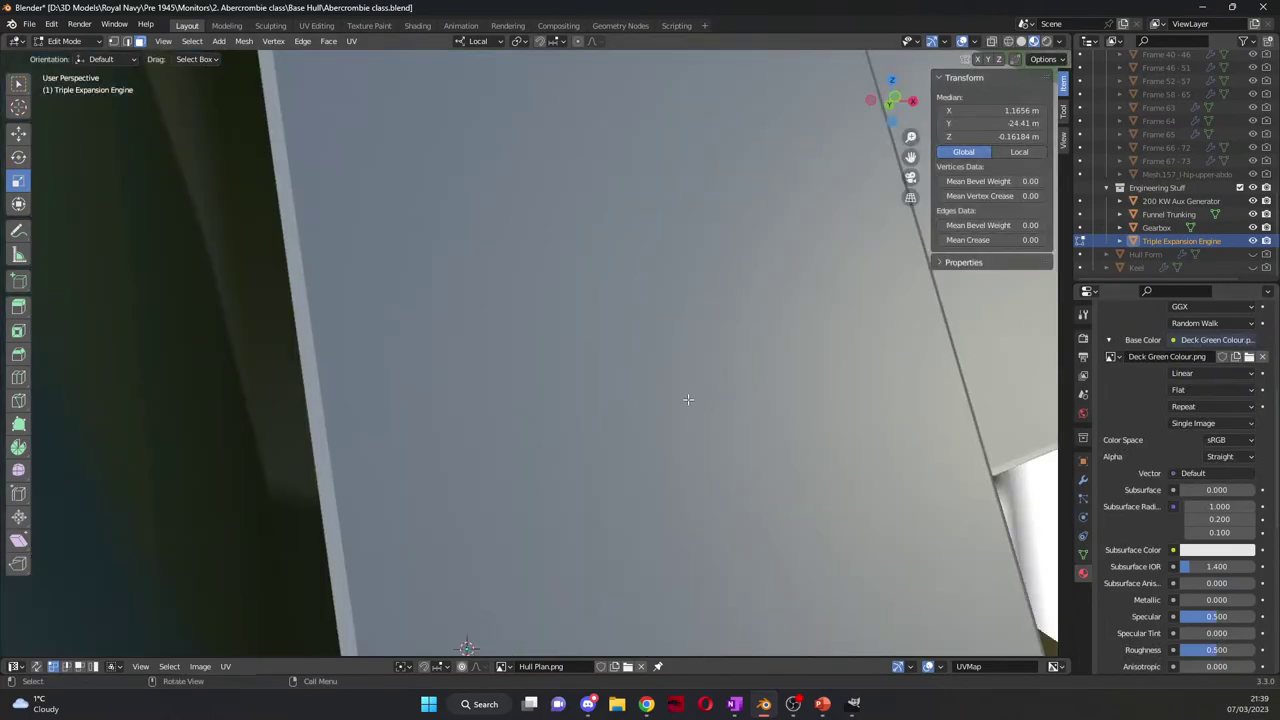
scroll(690, 429, "down", 5)
scroll(692, 444, "down", 4)
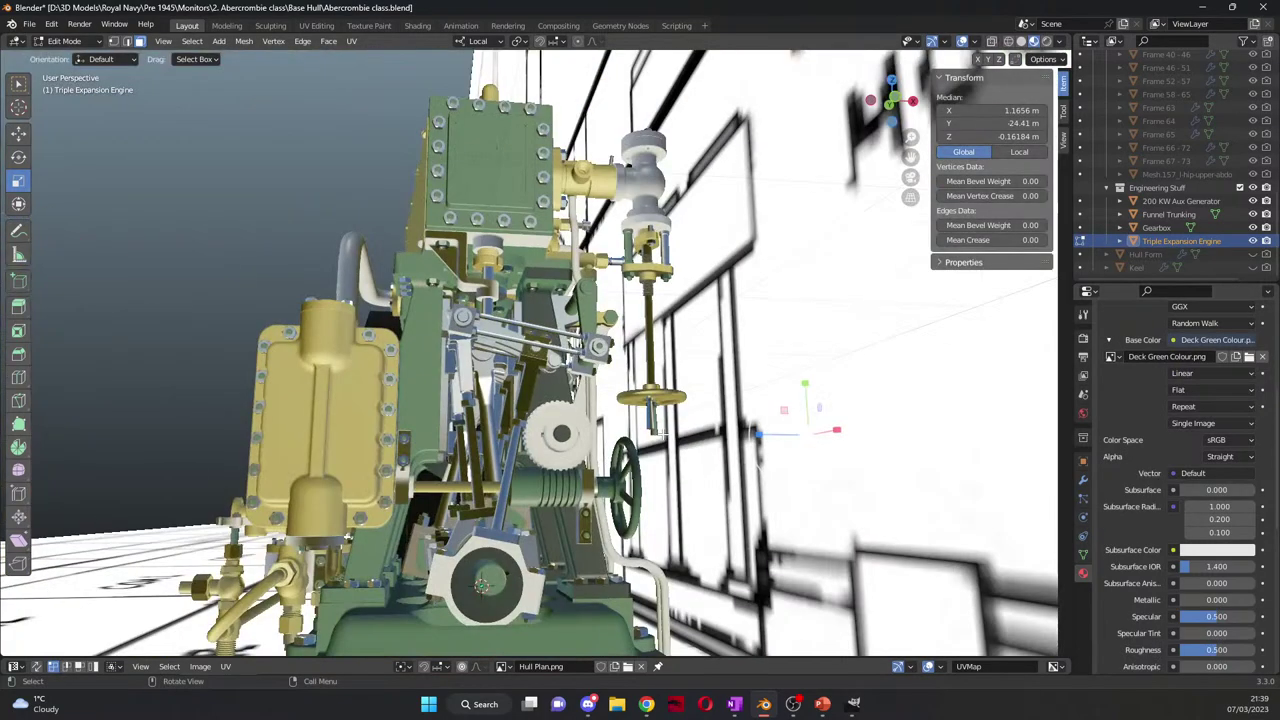
mouse_move(692, 444)
middle_mouse_down()
mouse_move(675, 434)
mouse_move(689, 432)
middle_mouse_up()
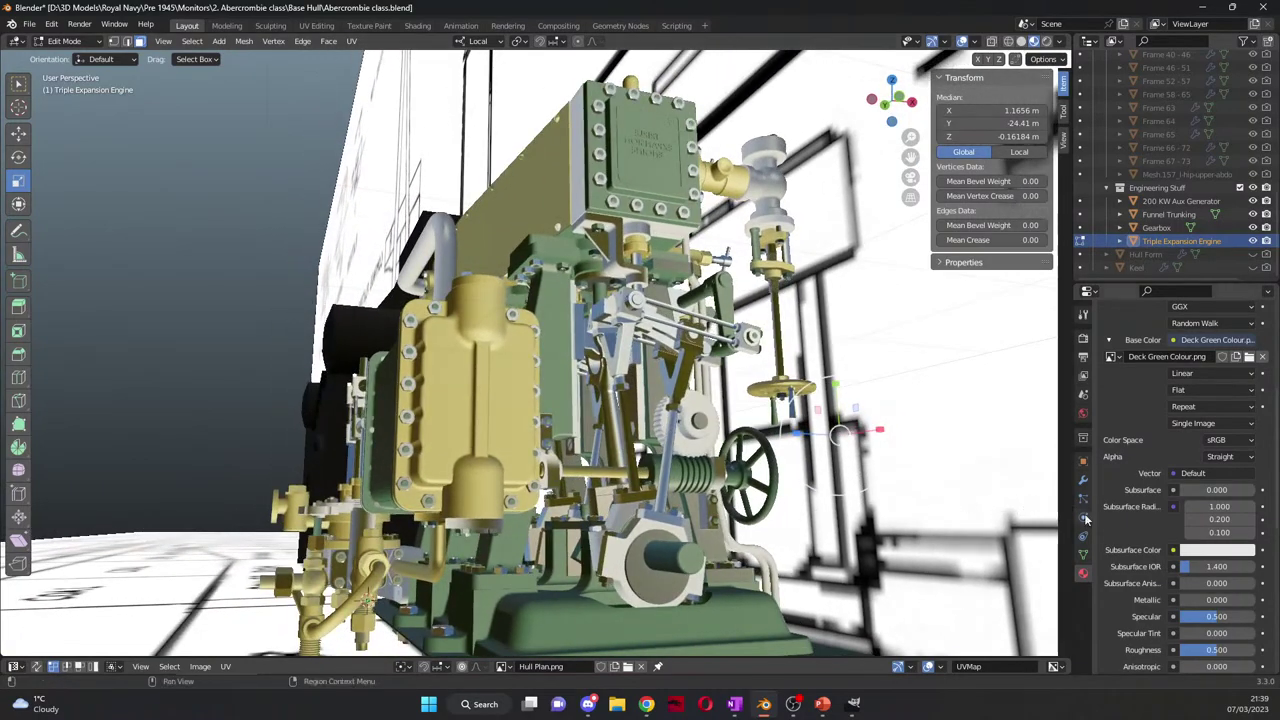
Step: Darken the wire_132094068 material to identify its parts and replace it in its slot with Shiney Metel
scroll(1131, 497, "up", 5)
scroll(1133, 470, "up", 2)
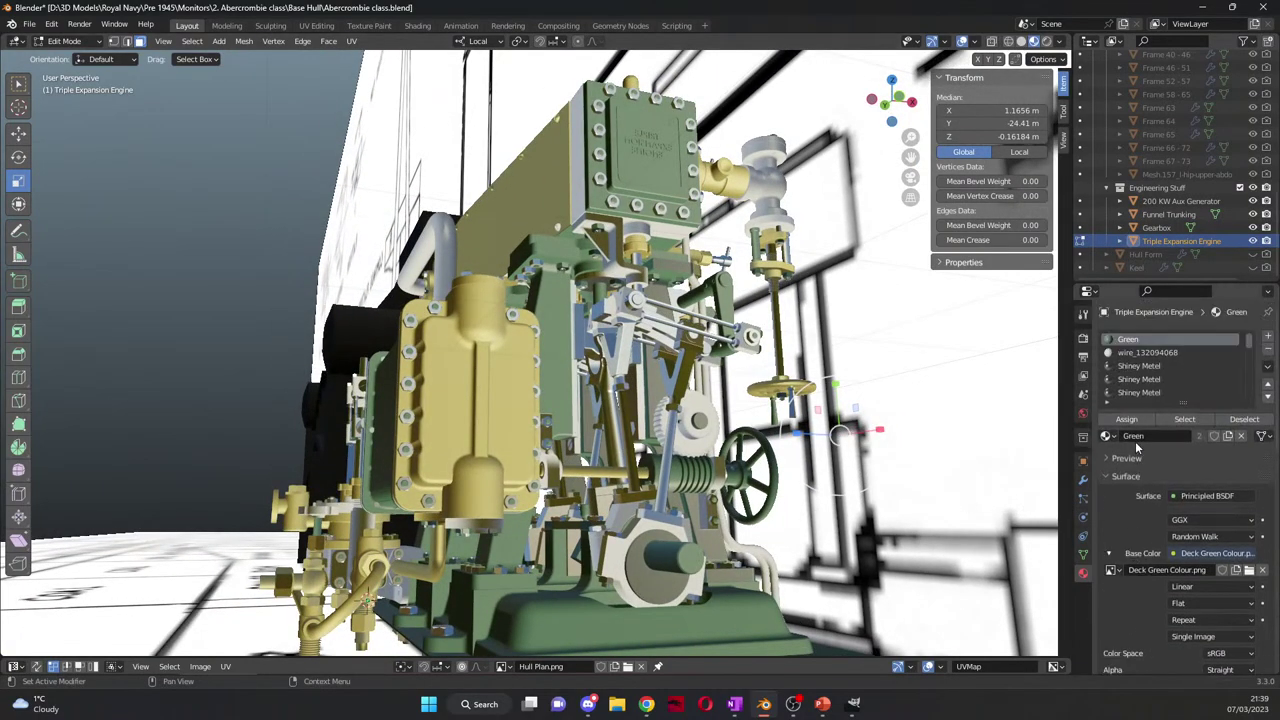
left_click(1150, 353)
left_click(1233, 555)
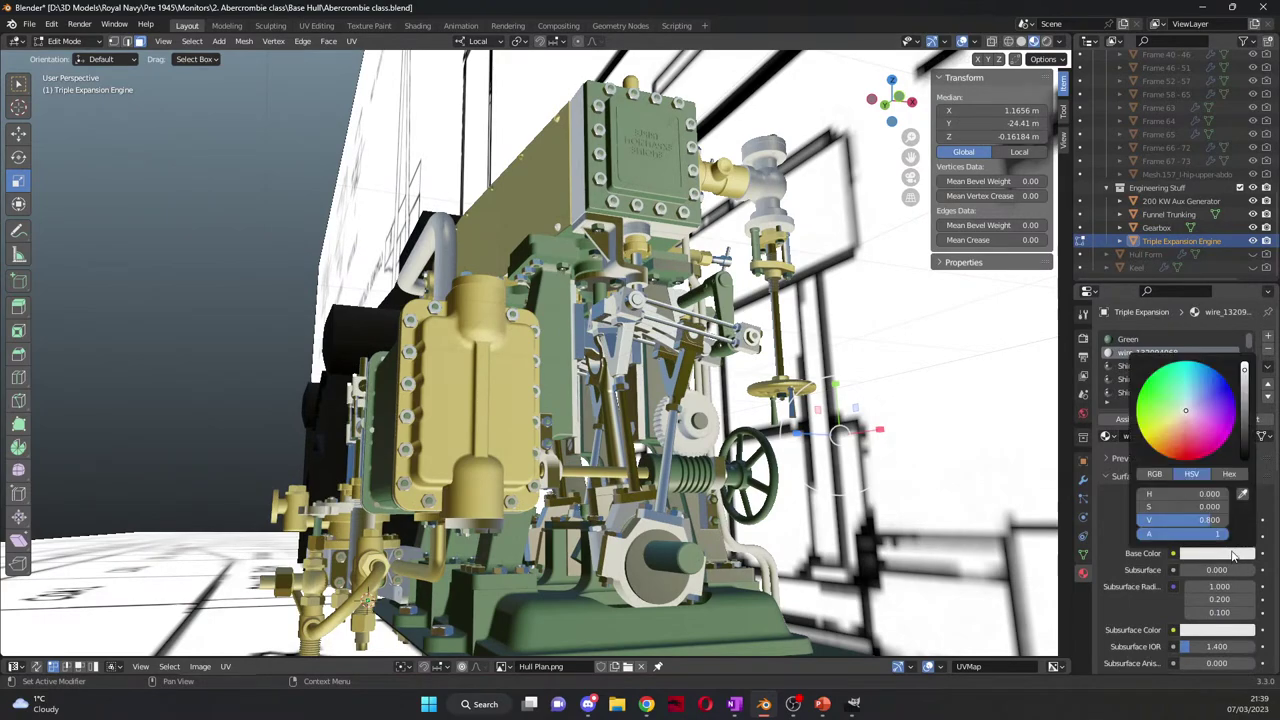
left_click_drag(1246, 439, 1246, 418)
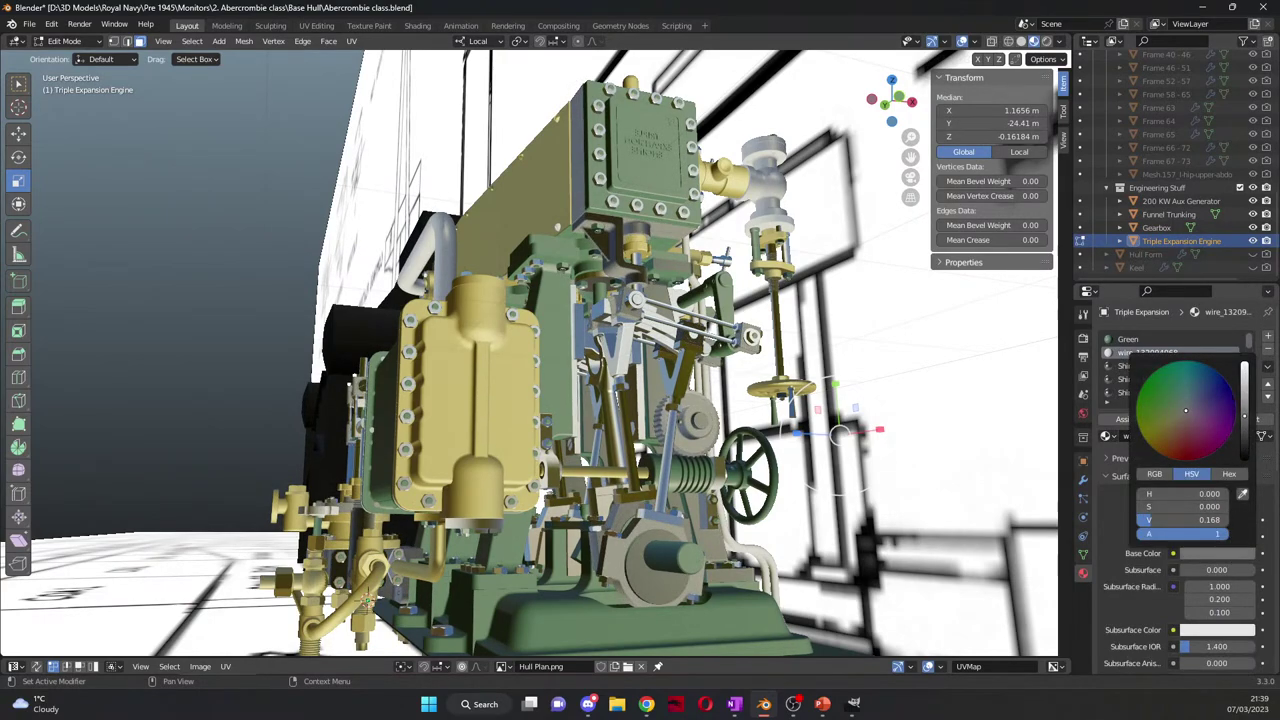
left_click(1110, 437)
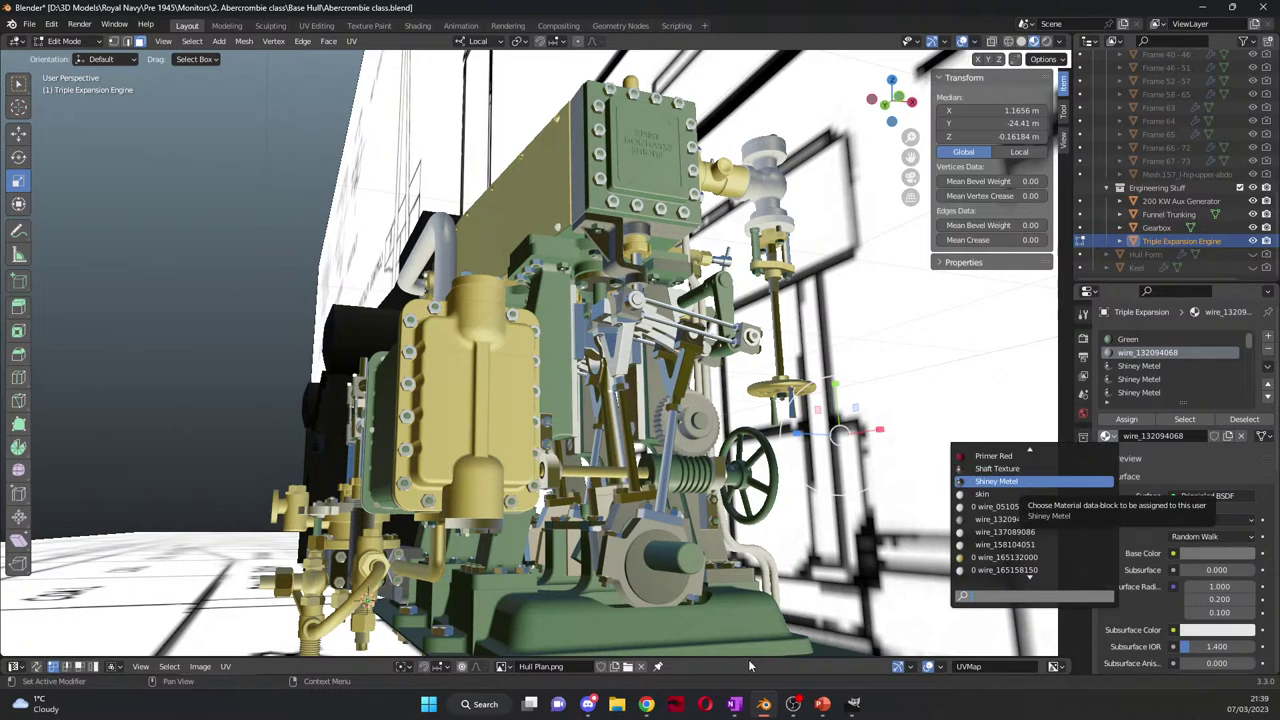
key("Return")
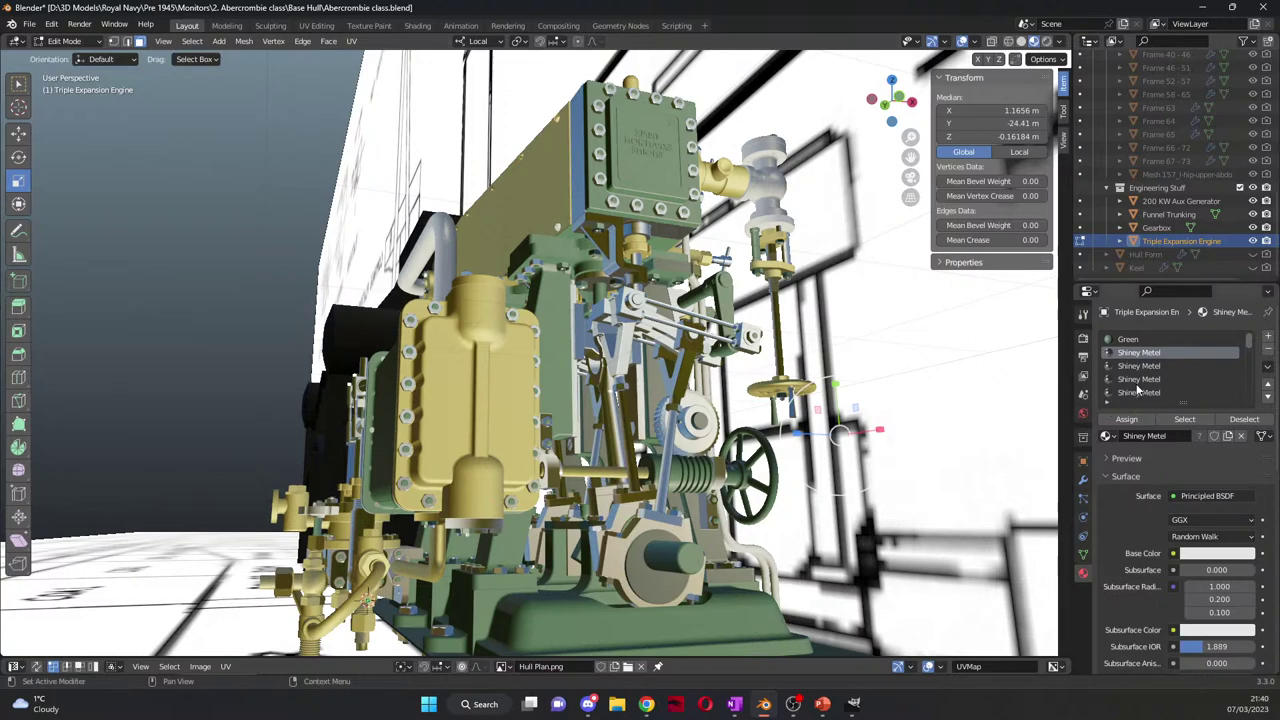
Step: Select the Material__78 slot and darken its base color to a value of 0.142 to look for its parts on the engine
scroll(1150, 390, "down", 4)
scroll(1150, 393, "down", 3)
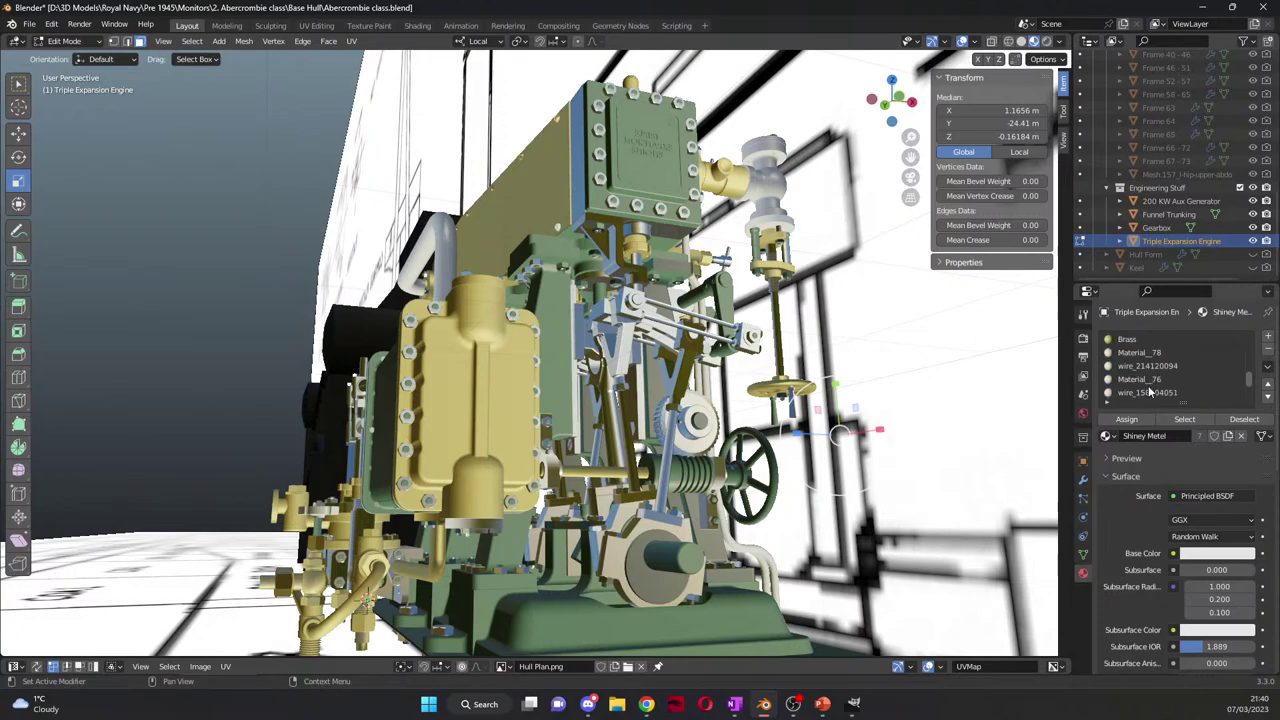
left_click(1140, 353)
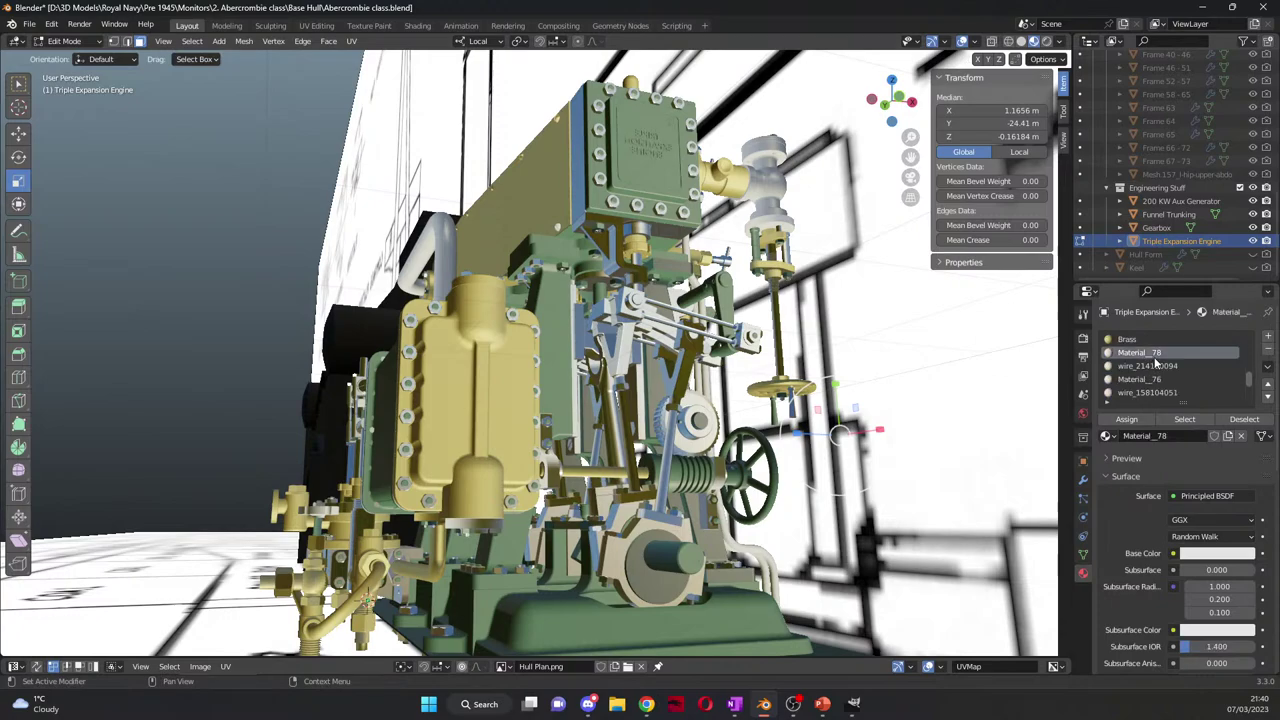
left_click(1212, 553)
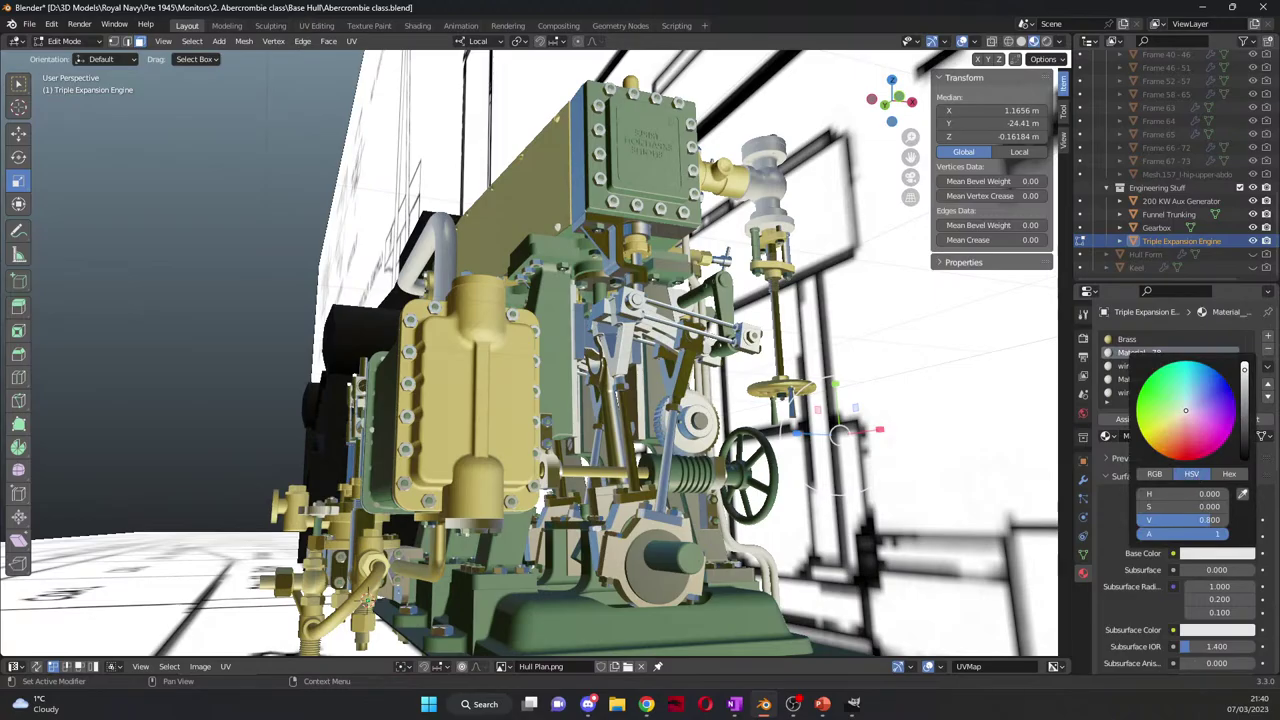
left_click_drag(1244, 370, 1244, 419)
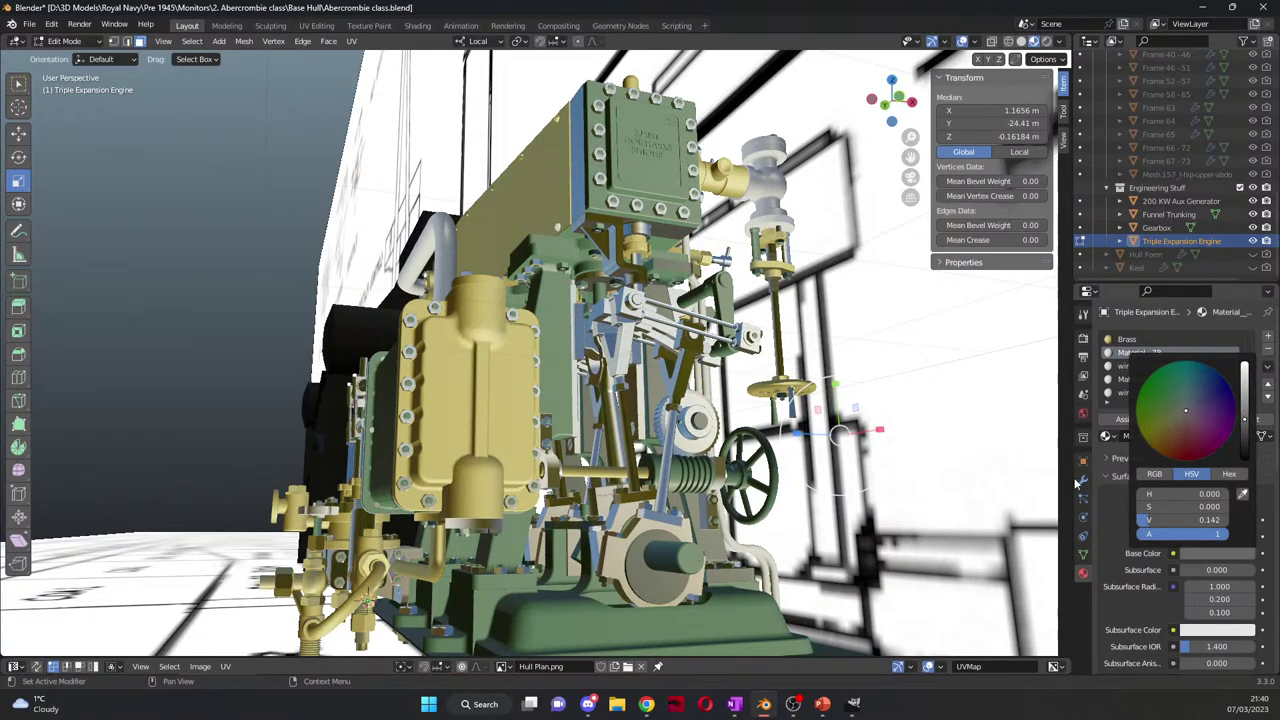
middle_click_drag(587, 545, 760, 560)
scroll(732, 578, "up", 4)
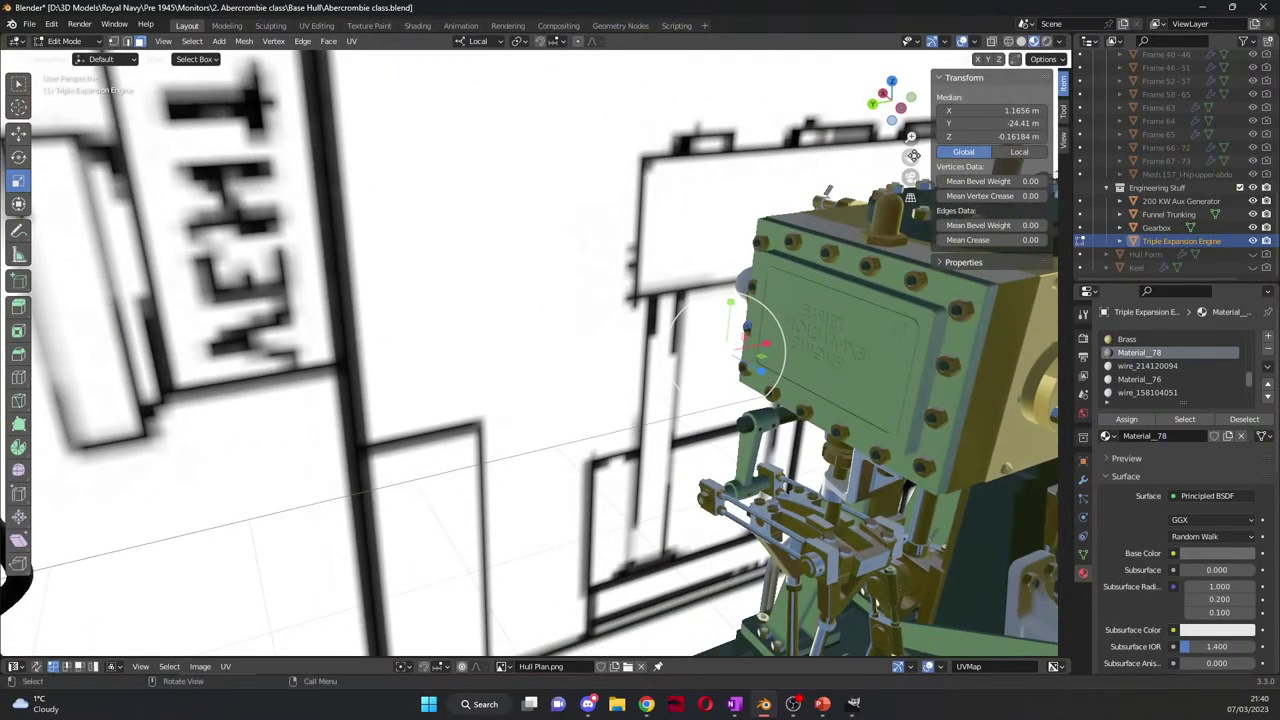
left_click_drag(913, 156, 620, 70)
middle_click_drag(735, 433, 886, 398)
scroll(886, 398, "up", 4)
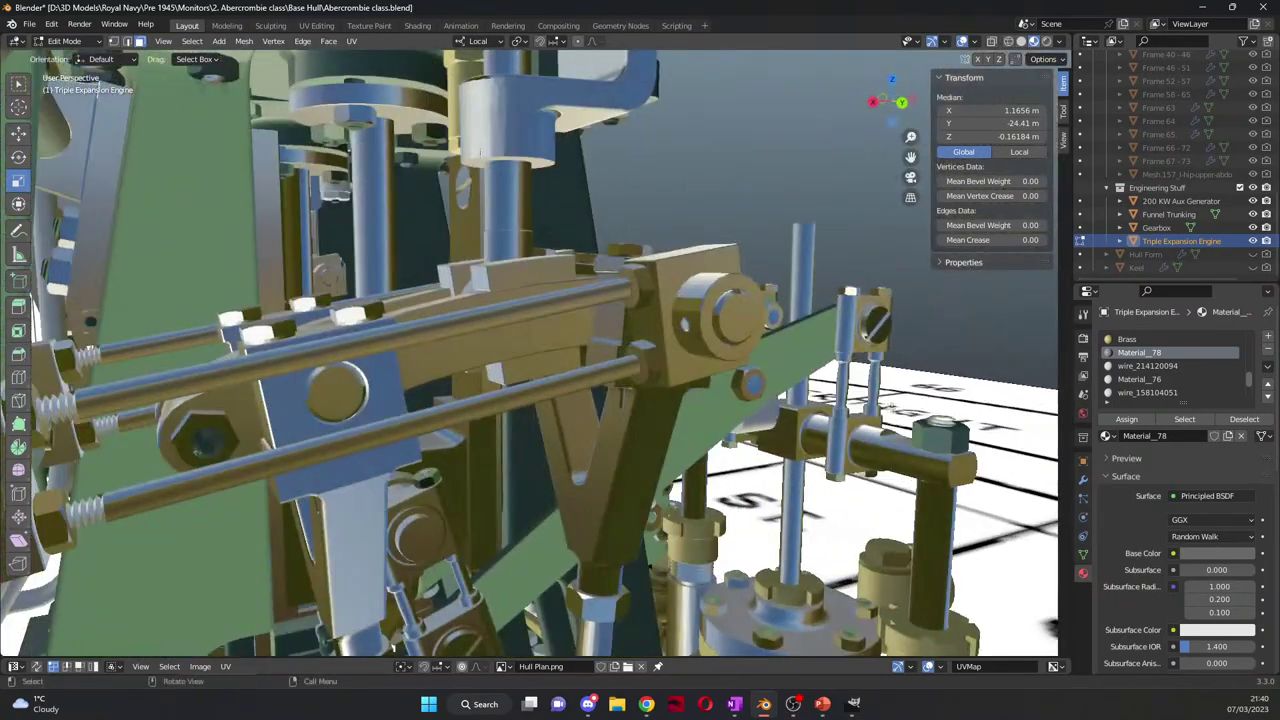
Step: Recolor Material__78 magenta with hue 0.807, saturation 1.000 and value 1.000, and hide the Ship Plans collection while searching for its parts
left_click(1228, 555)
left_click_drag(1187, 443, 1229, 433)
middle_click_drag(463, 485, 728, 492)
left_click(1225, 553)
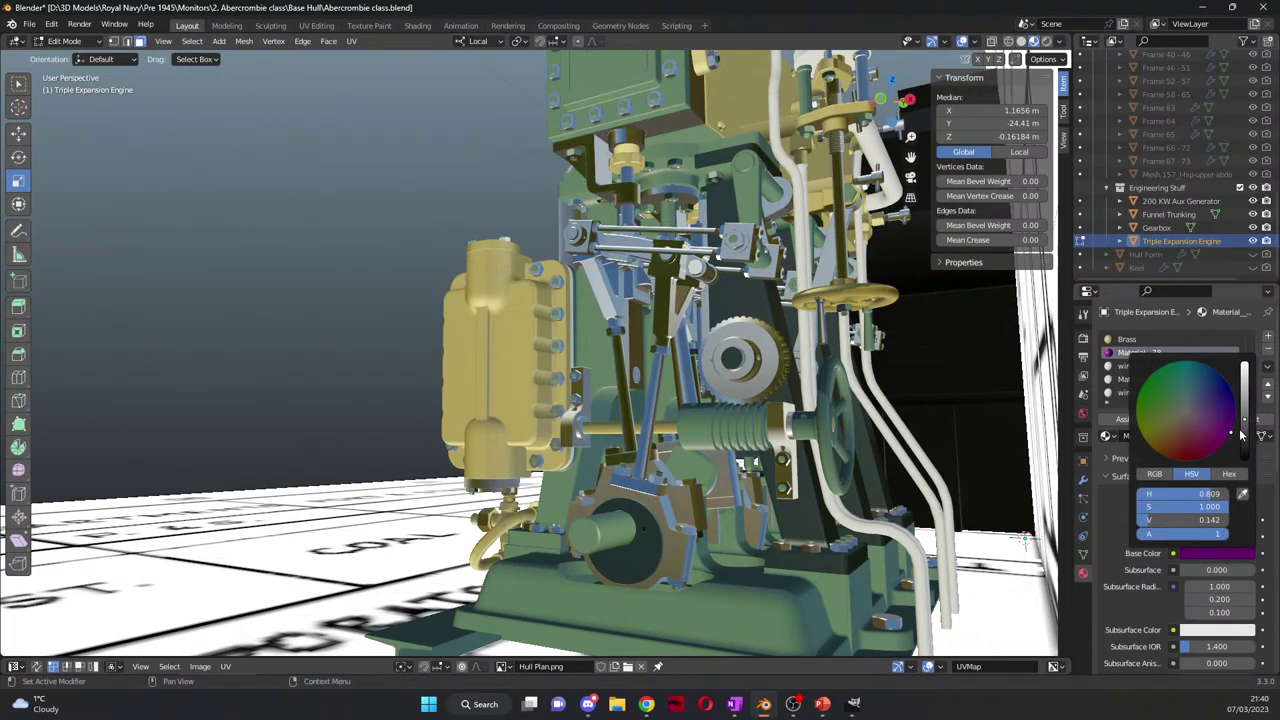
left_click_drag(1244, 419, 1244, 362)
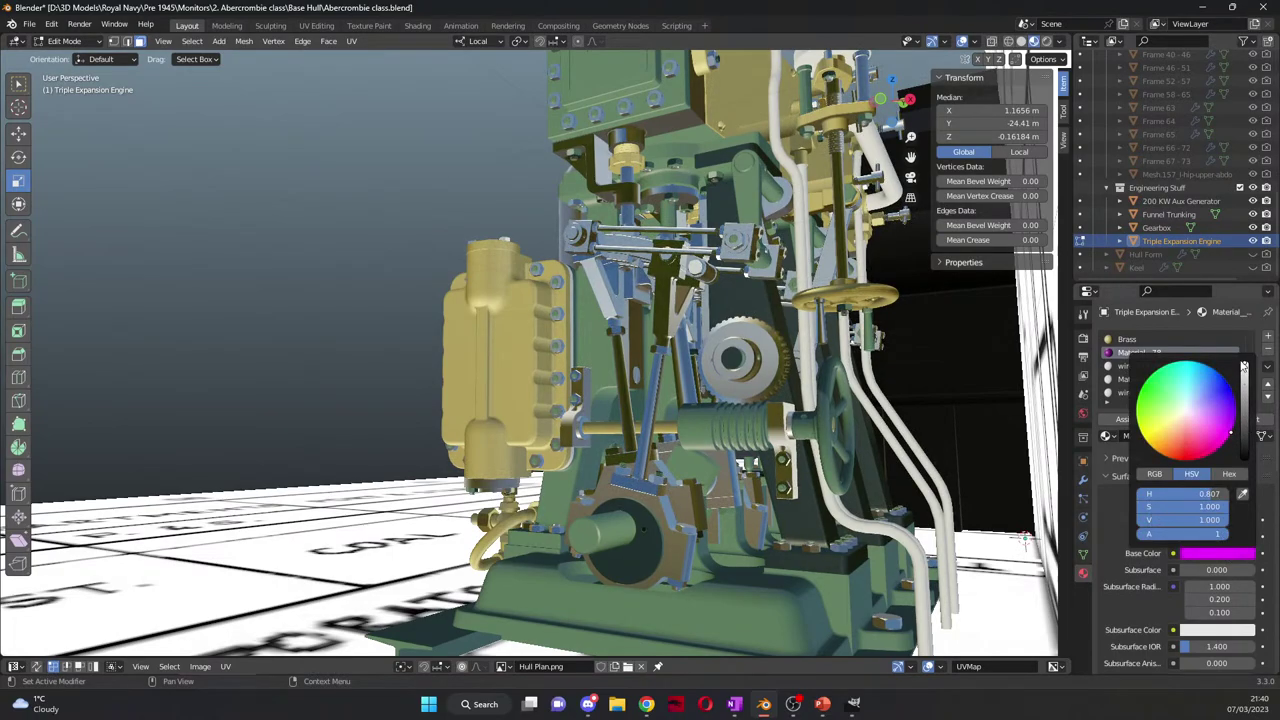
mouse_move(672, 441)
middle_mouse_down()
mouse_move(747, 397)
mouse_move(676, 477)
mouse_move(660, 460)
middle_mouse_up()
scroll(1250, 105, "up", 5)
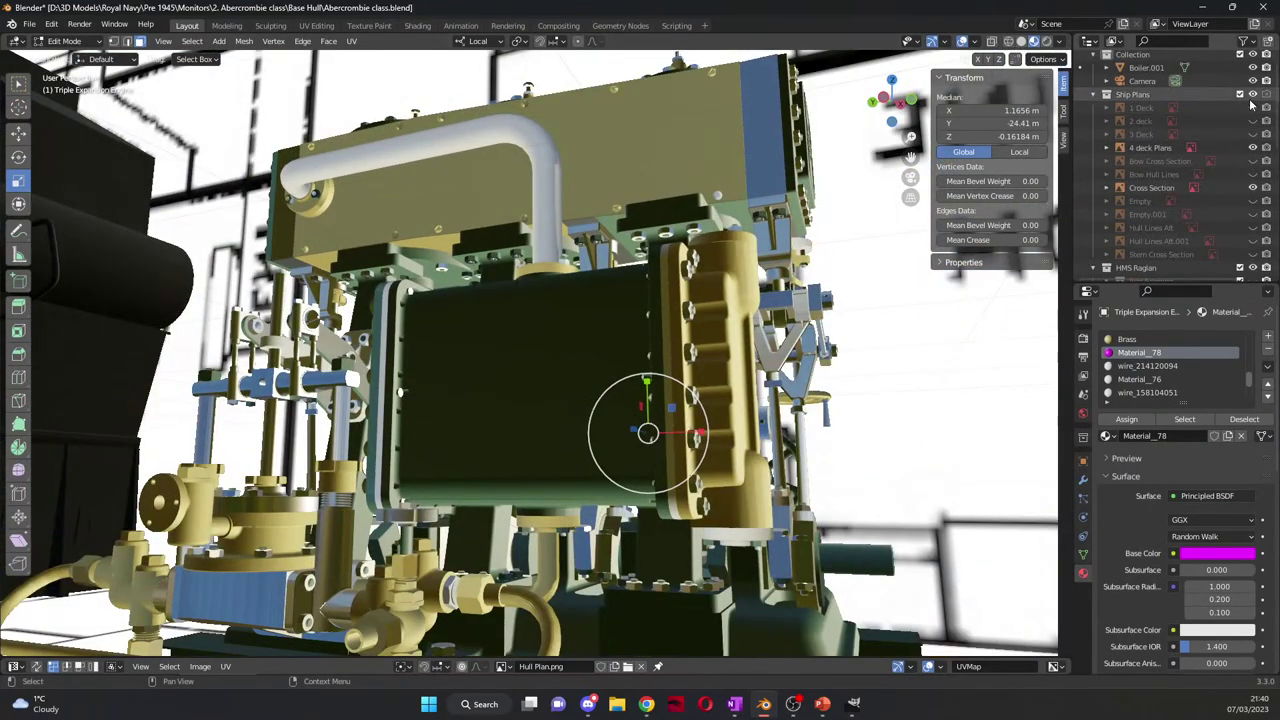
middle_click_drag(580, 385, 897, 250)
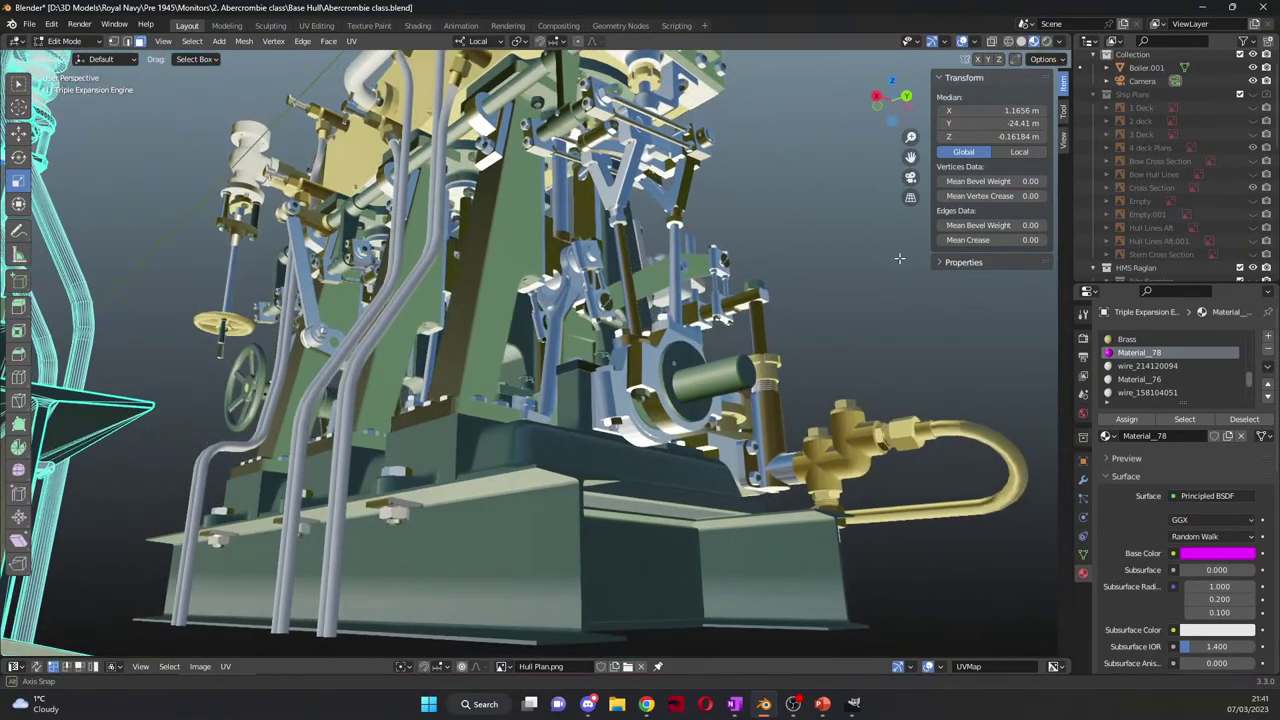
Step: Change Material__78's base color to bright blue, clear the face selection and check the engine for blue parts
left_click(1246, 560)
mouse_move(1222, 428)
left_mouse_down()
mouse_move(1163, 398)
mouse_move(1167, 379)
mouse_move(1208, 418)
mouse_move(1186, 426)
mouse_move(1225, 440)
mouse_move(1222, 375)
left_mouse_up()
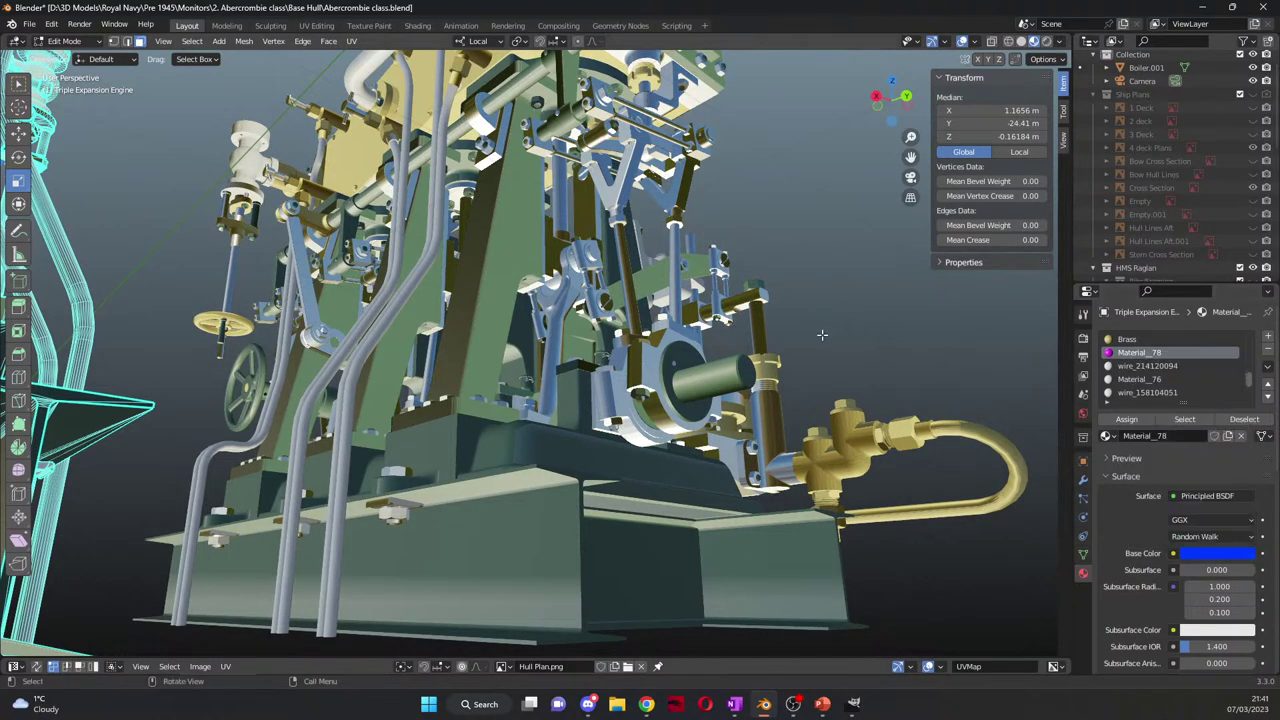
left_click(792, 310)
middle_click_drag(792, 310, 880, 345)
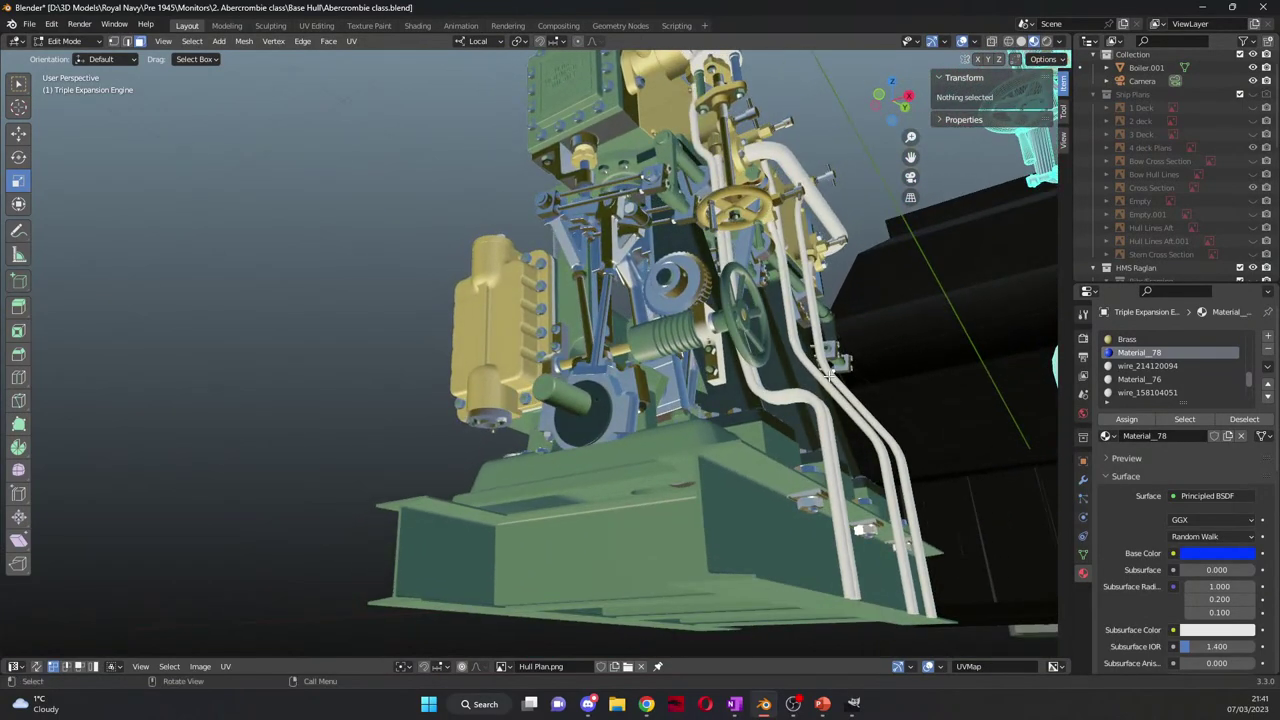
scroll(828, 376, "up", 5)
scroll(832, 373, "down", 4)
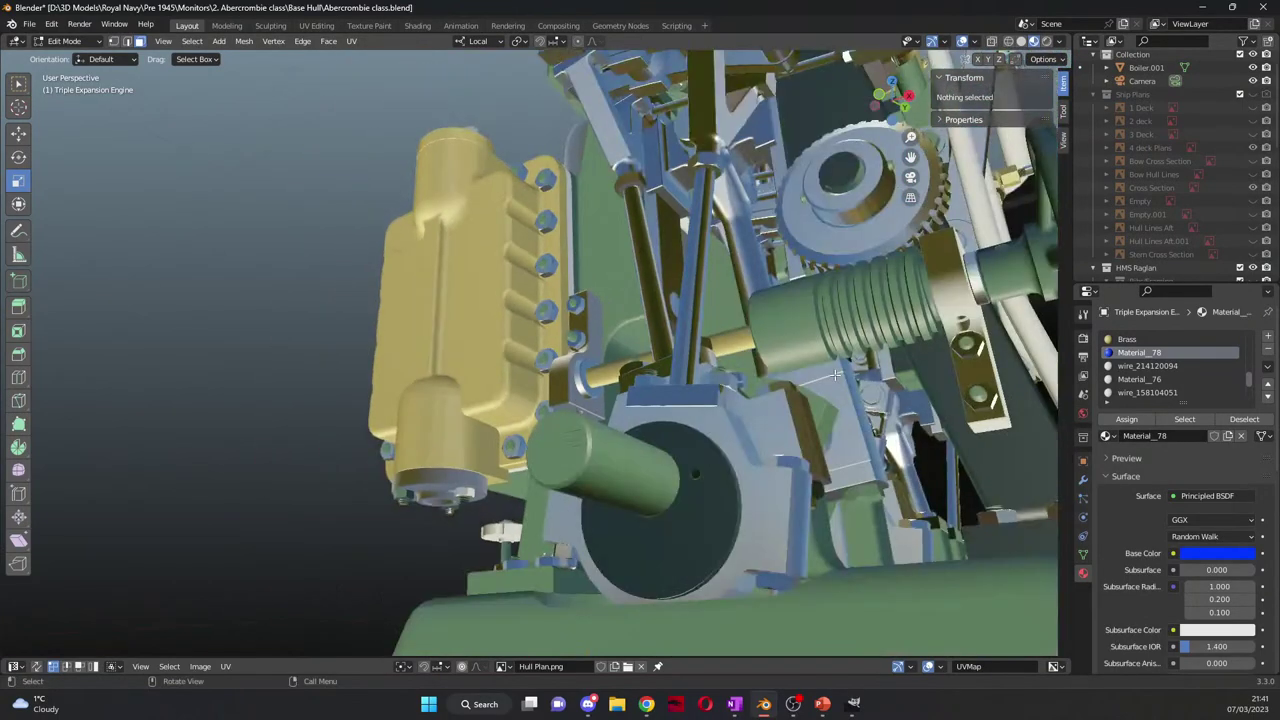
Step: Inspect the valve gear and handwheels for Material__78 and replace it in its slot with Shiney Metel
middle_click_drag(836, 374, 441, 309)
middle_click_drag(478, 343, 458, 410)
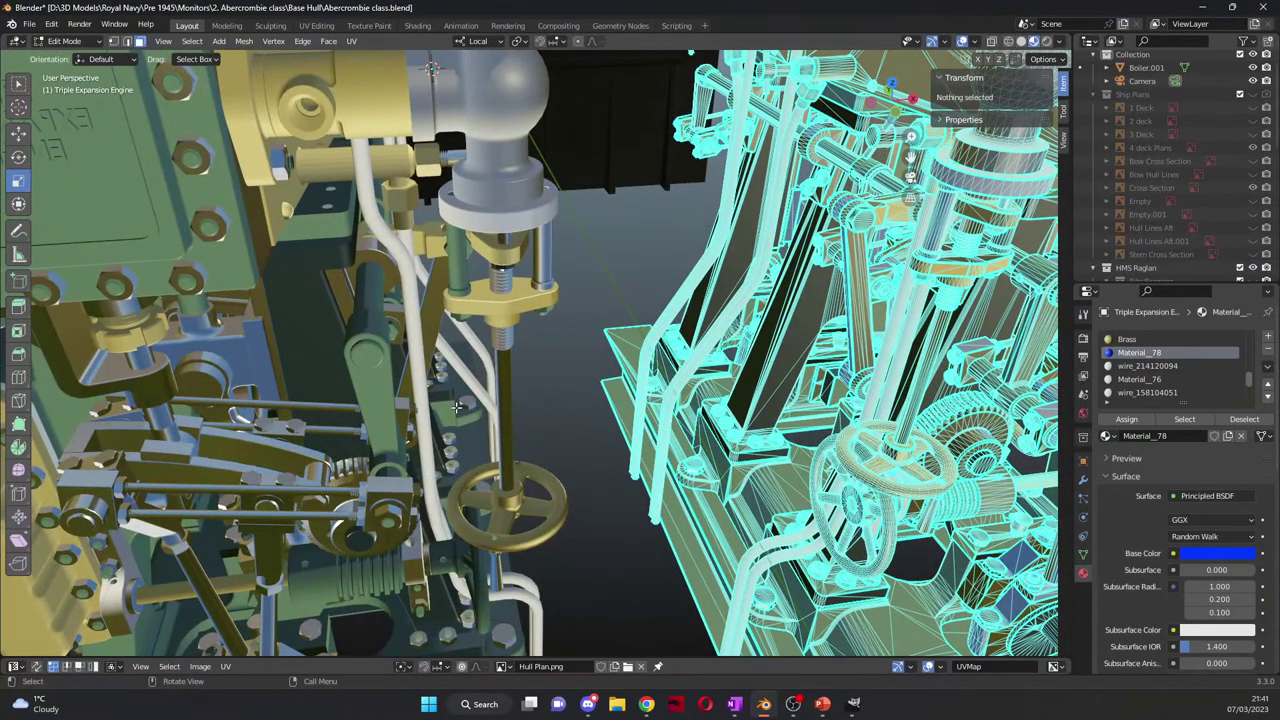
middle_click_drag(456, 404, 558, 318)
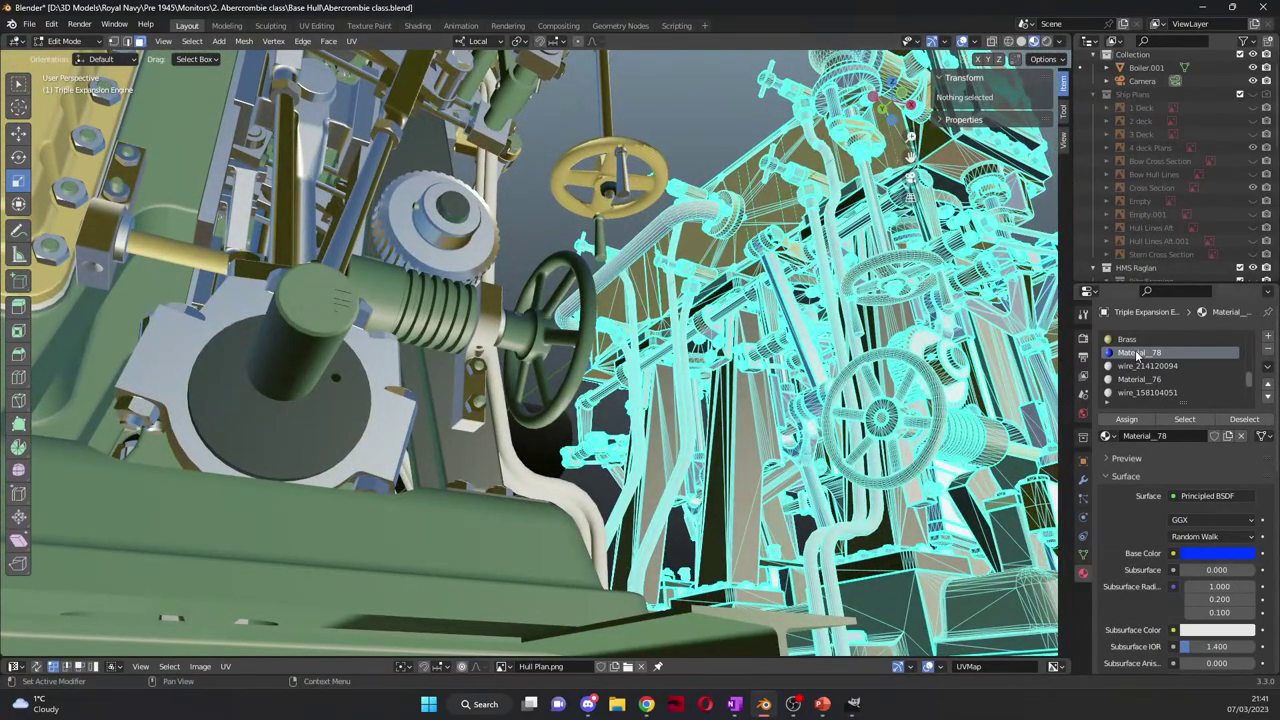
left_click(1106, 436)
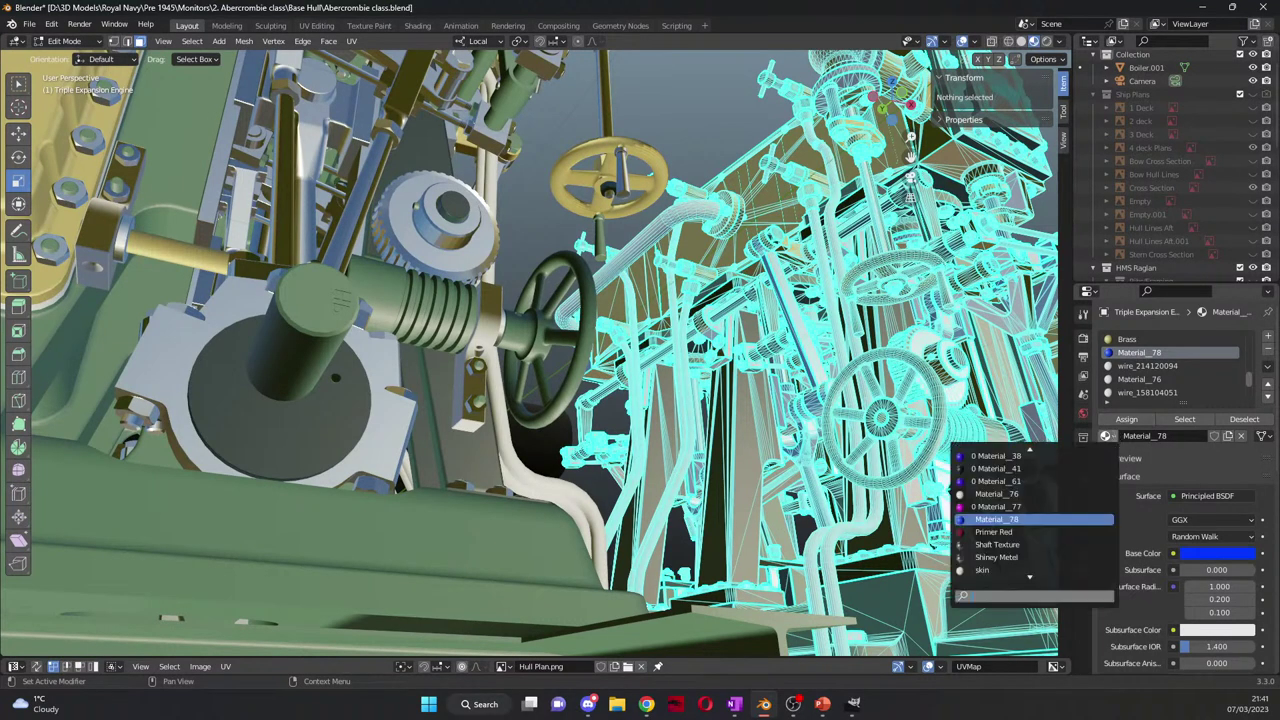
left_click(1053, 556)
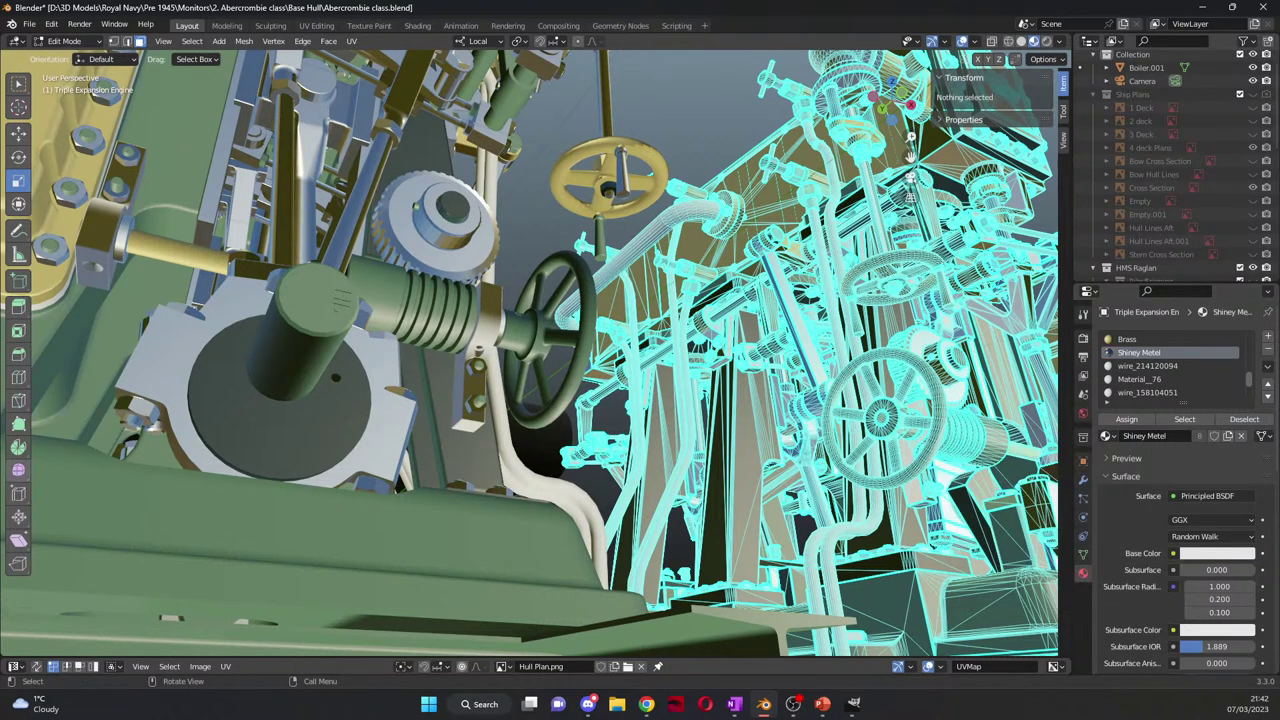
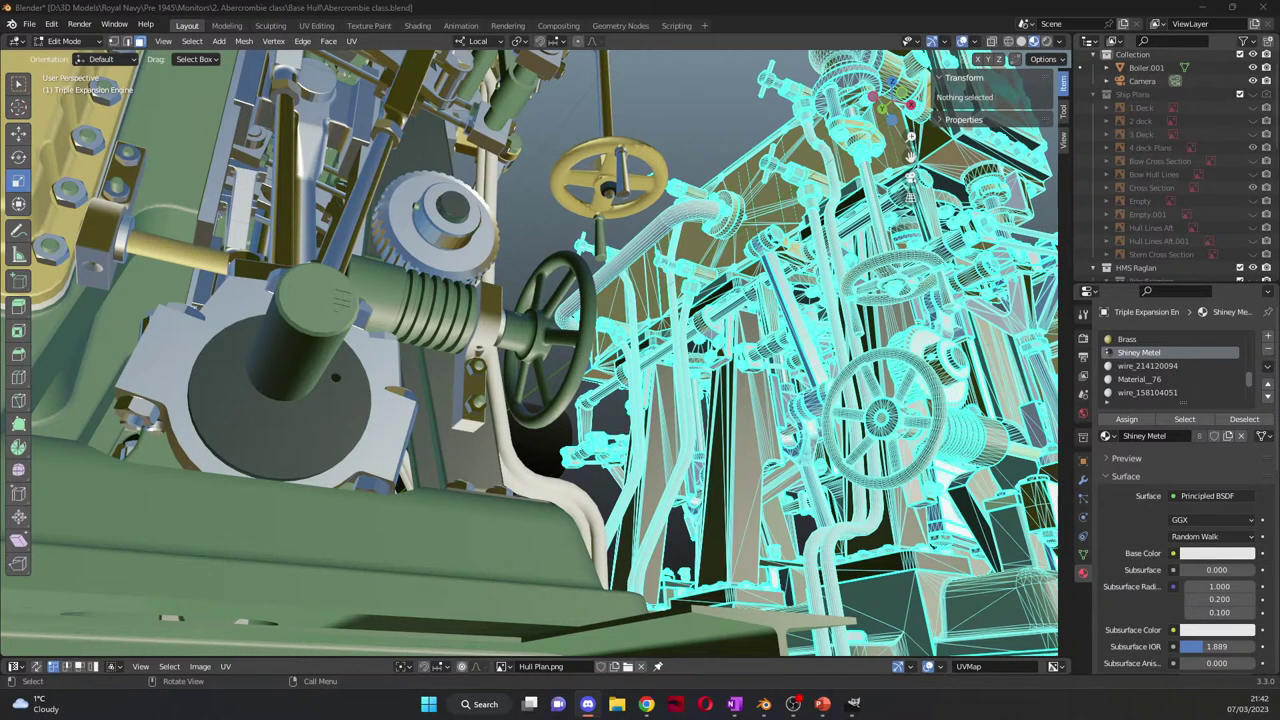
Step: Select the wire_214120094 slot and darken its base color to a value of 0.311 to look for its parts on the engine
double_click(1176, 366)
left_click(1177, 366)
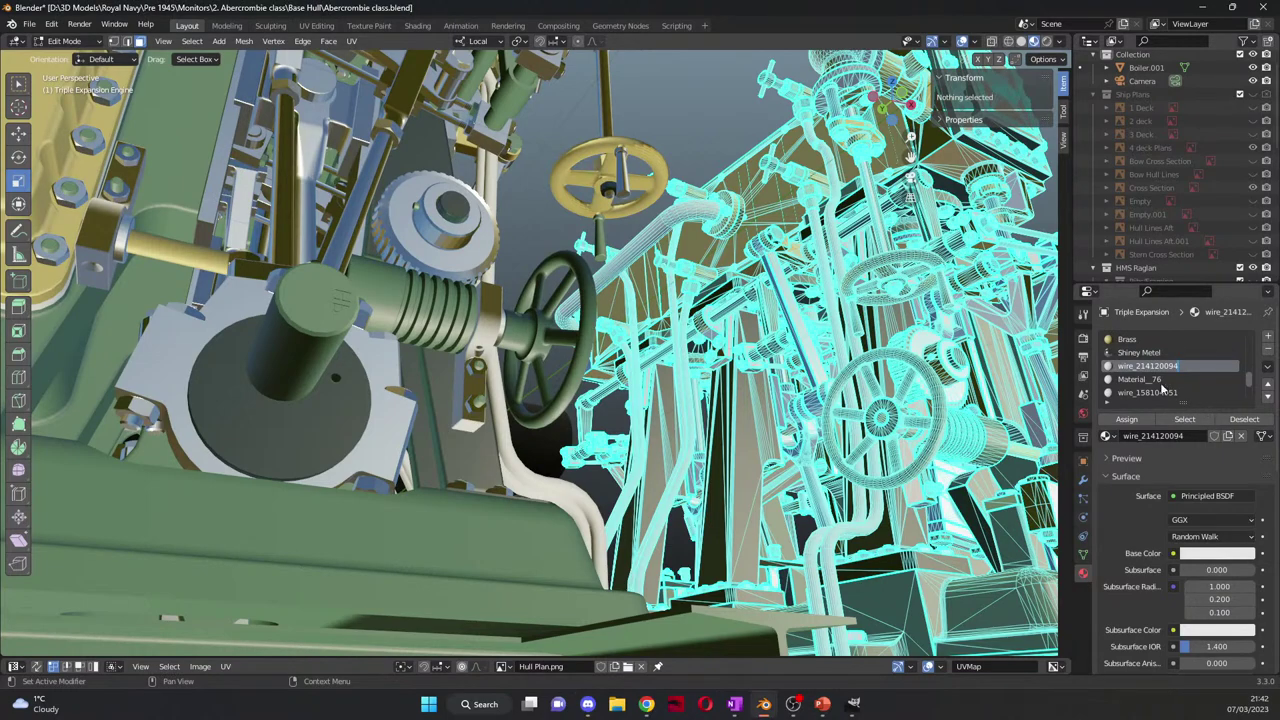
scroll(1249, 395, "down", 4)
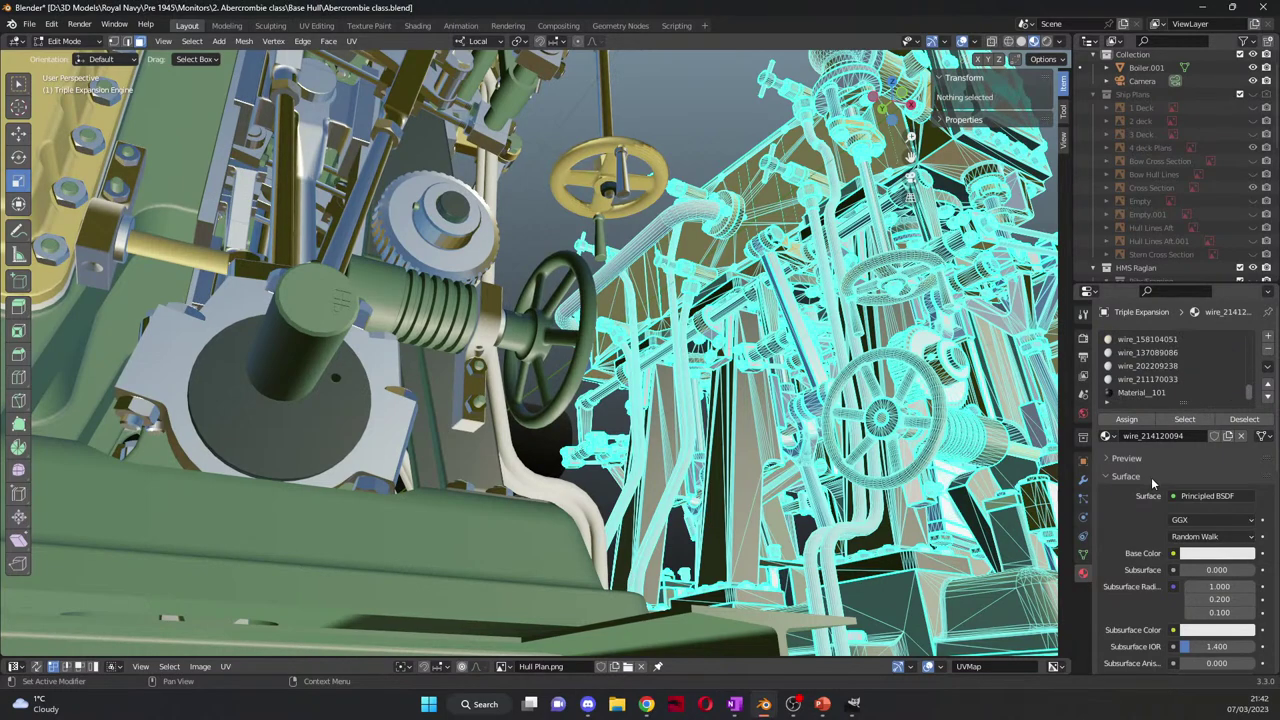
scroll(1249, 395, "up", 3)
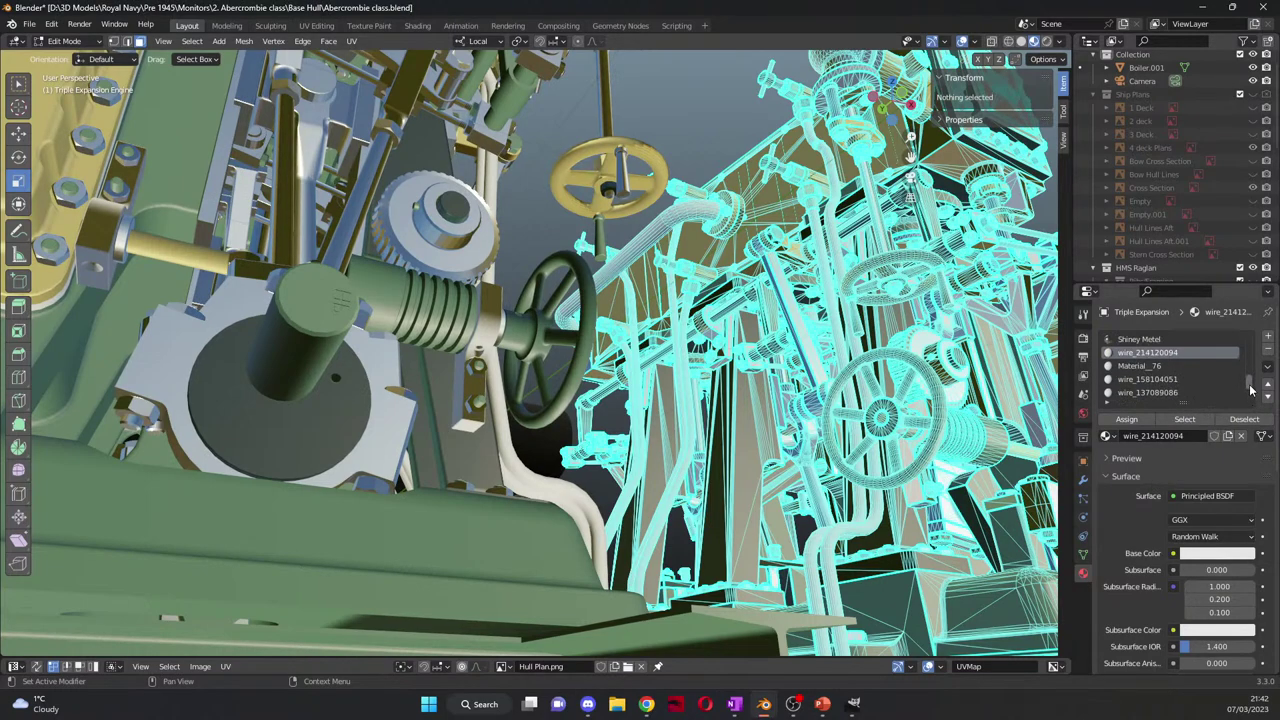
left_click(1190, 556)
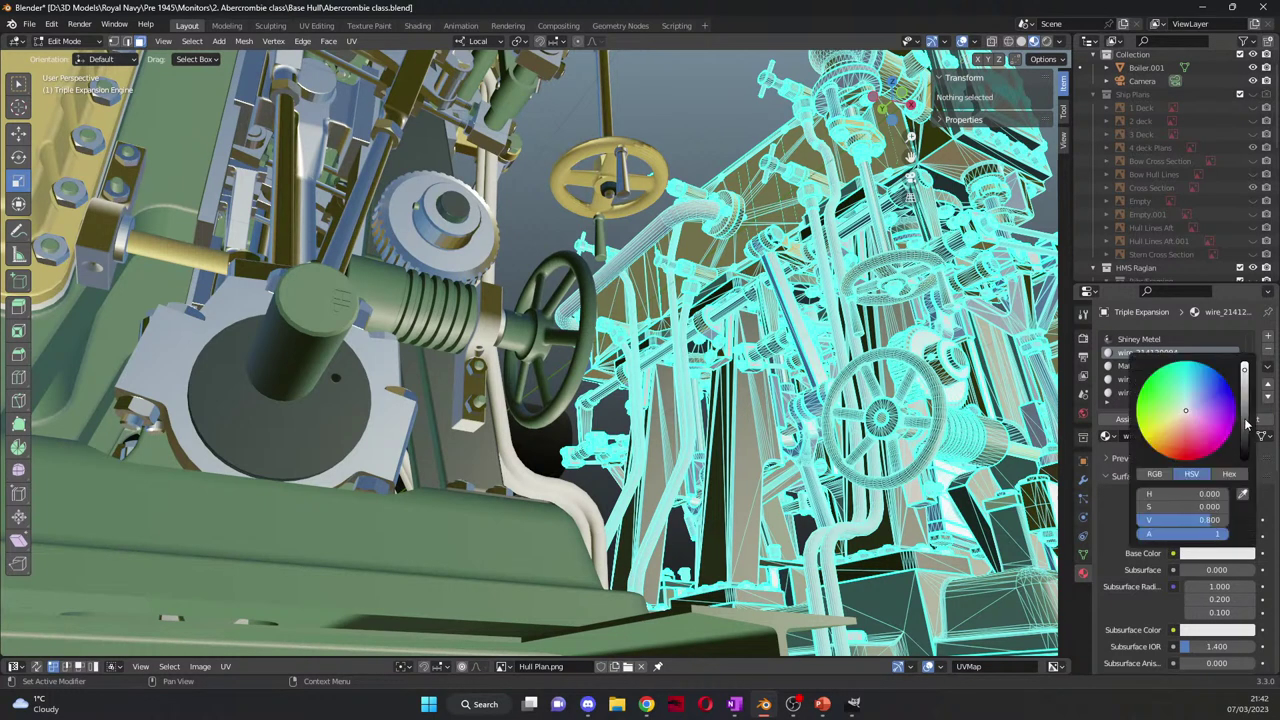
mouse_move(1245, 419)
left_mouse_down()
mouse_move(1245, 444)
mouse_move(1245, 402)
left_mouse_up()
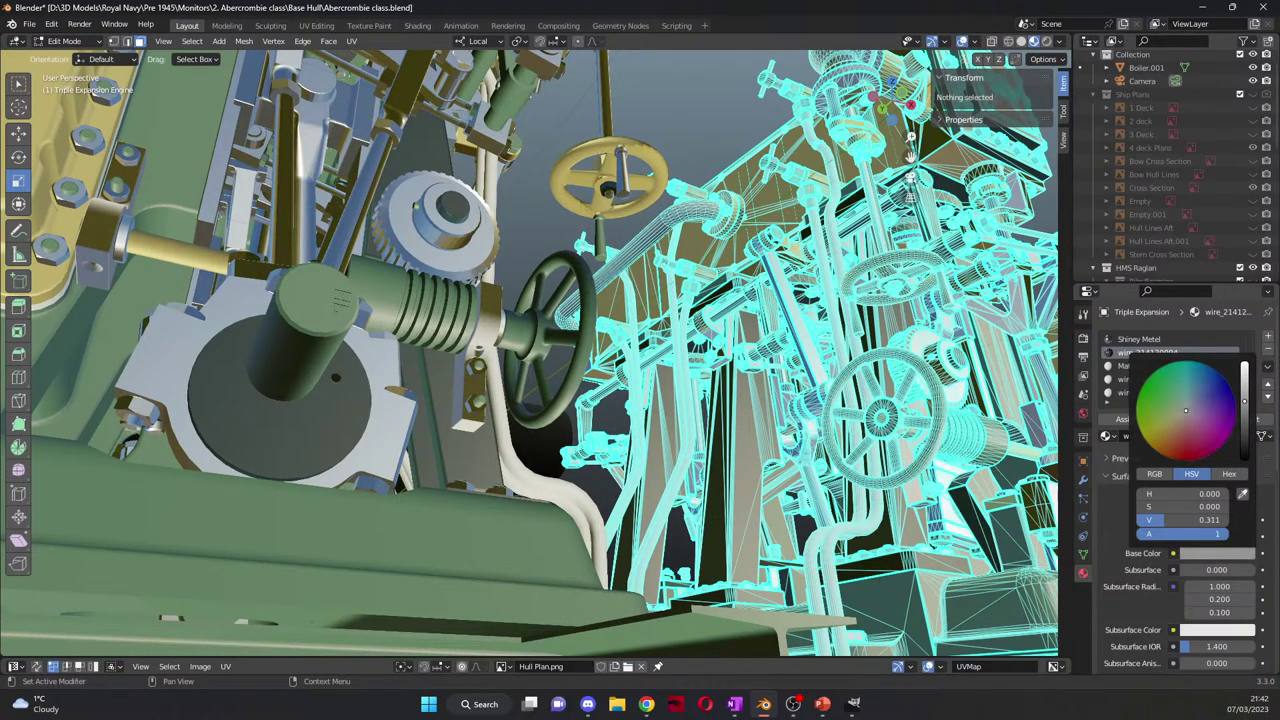
middle_click_drag(532, 444, 467, 482)
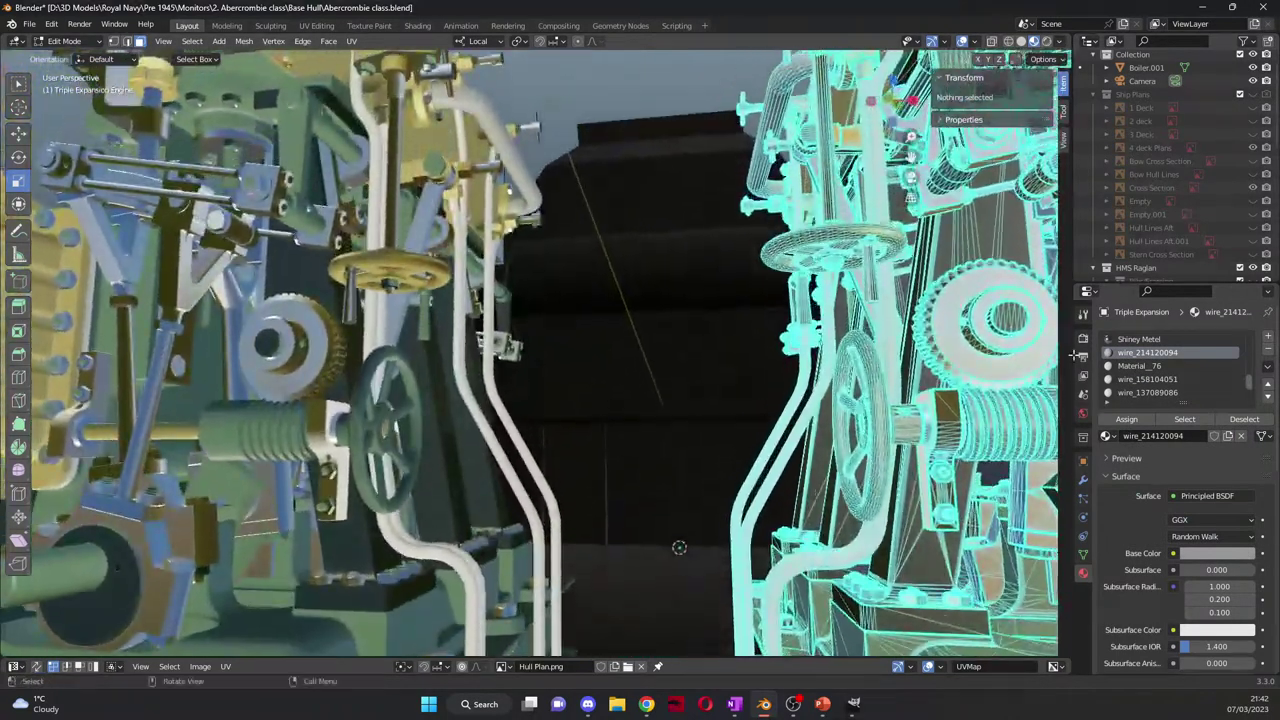
Step: Recolor wire_214120094 magenta with hue 0.828 and saturation 1.000 to locate its pipe, and replace the material in its slot with Brass
left_click(1198, 554)
left_click(1216, 420)
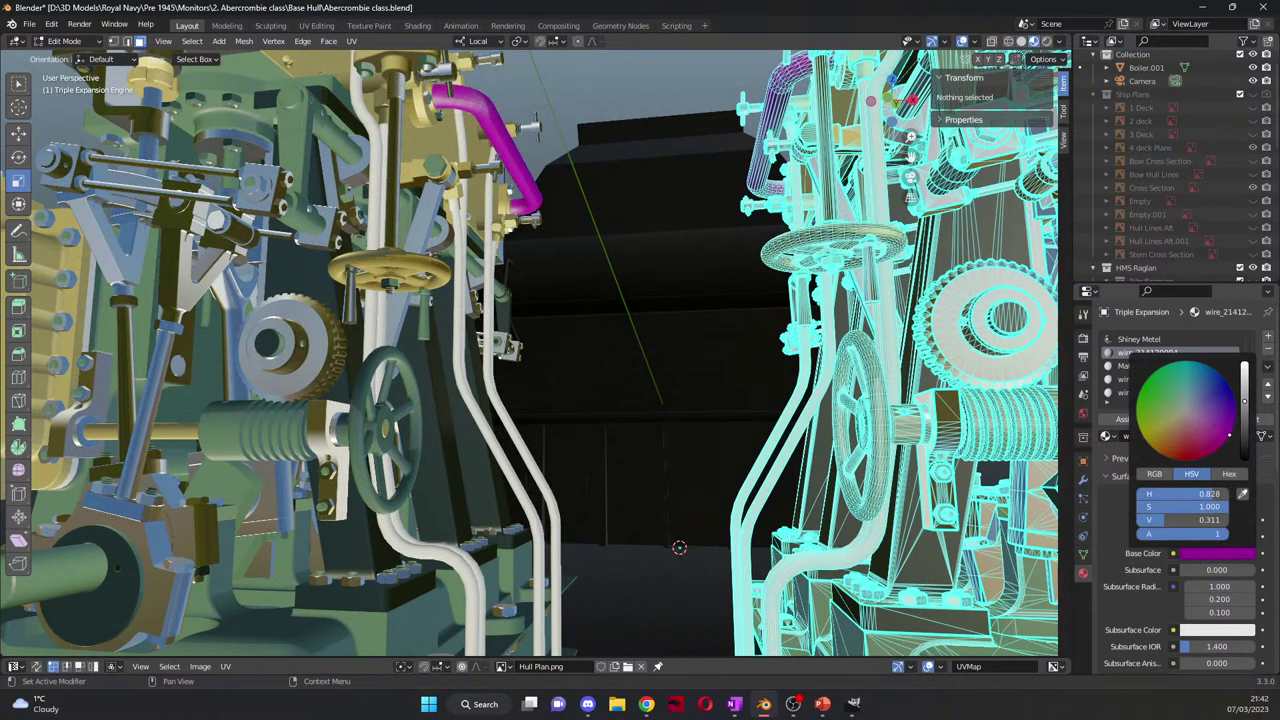
middle_click_drag(600, 283, 930, 325)
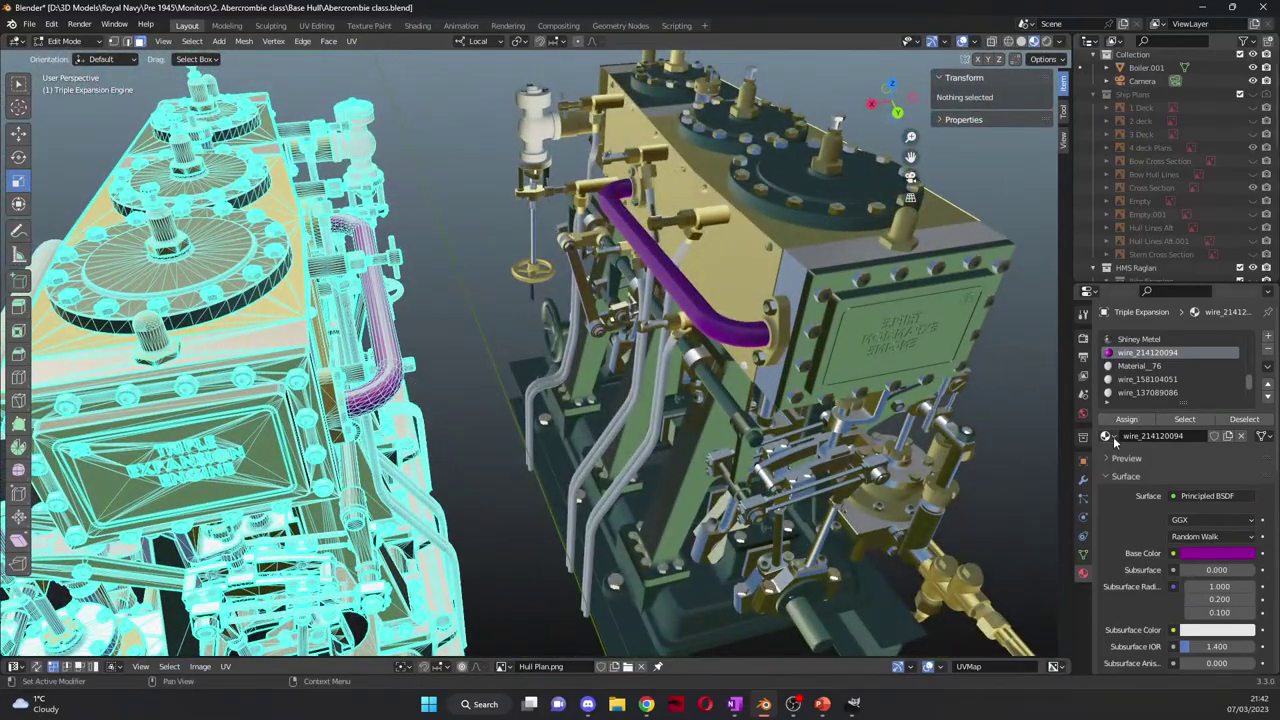
left_click(1105, 436)
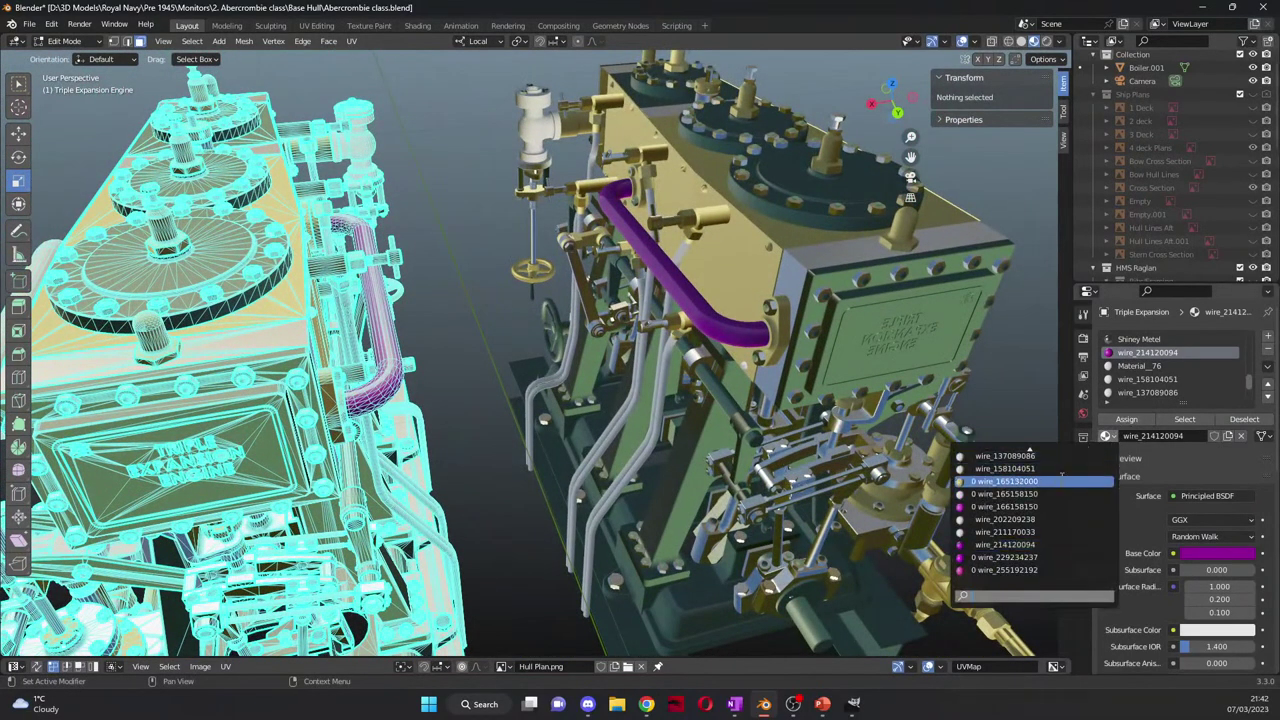
type("b")
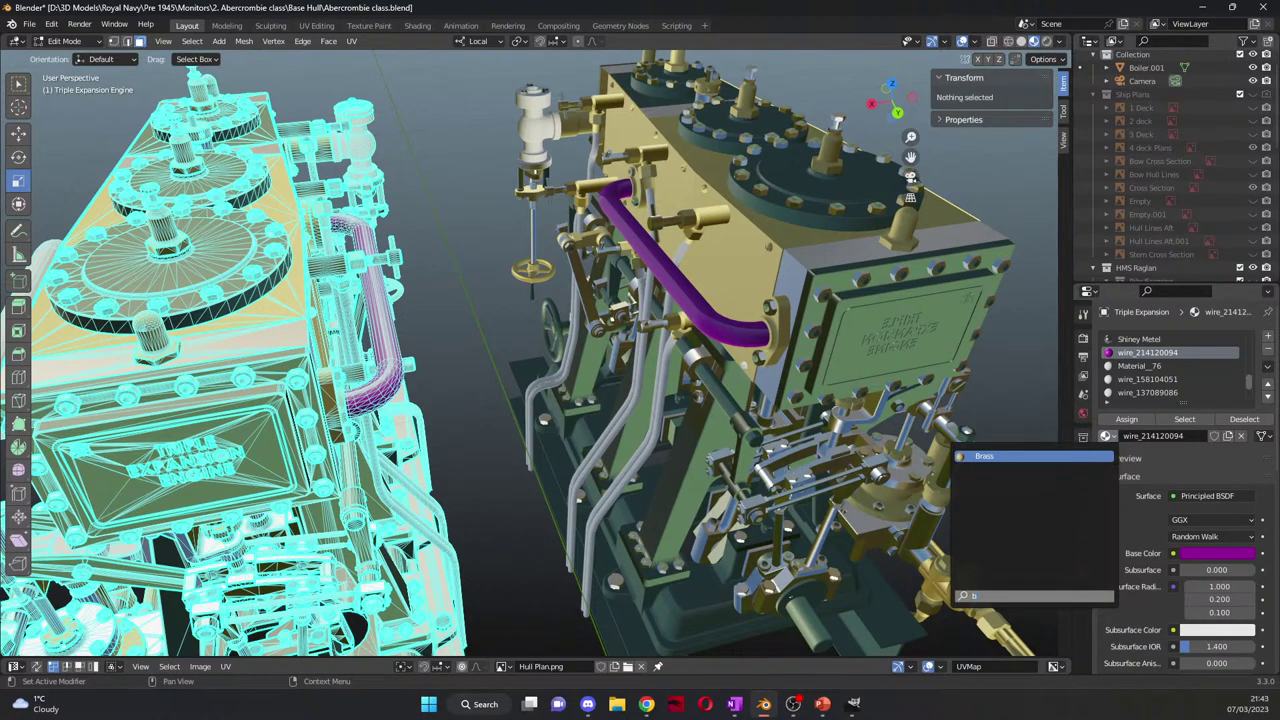
key("Return")
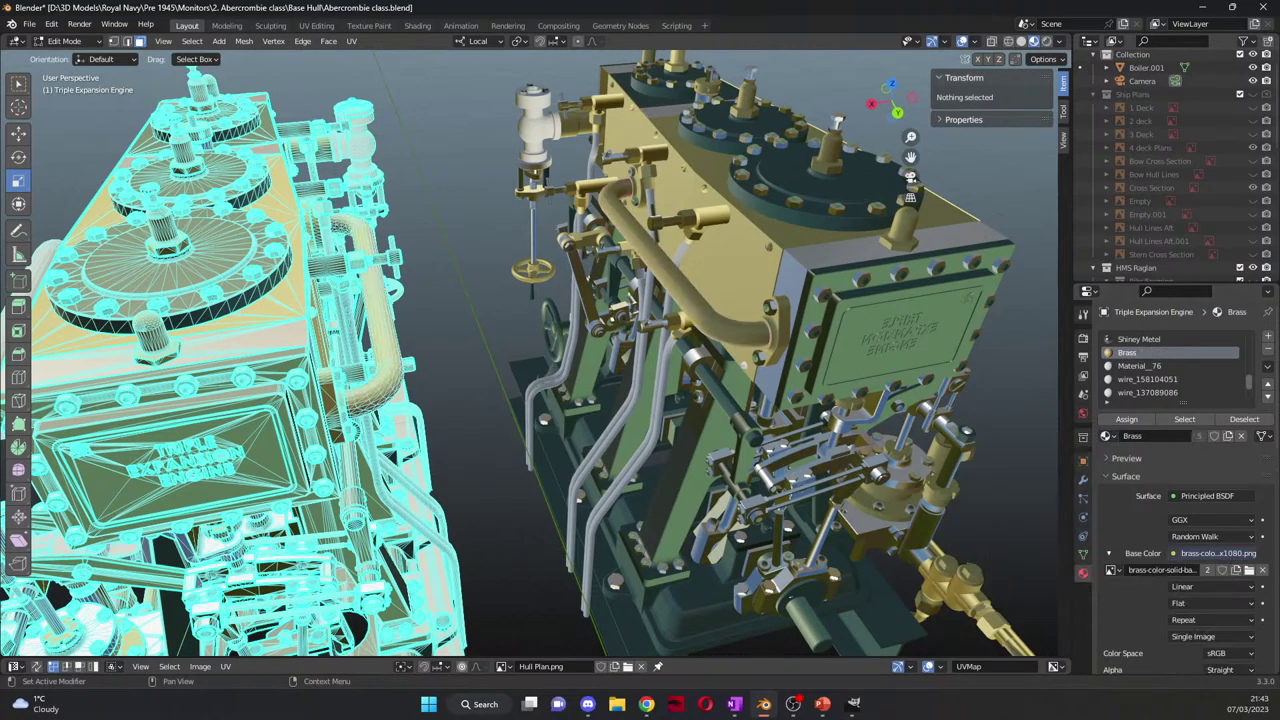
Step: Recolor Material__76 magenta with hue 0.907 and saturation 1.000 to find its parts, and replace it in its slot with Shiney Metel
middle_click_drag(800, 420, 658, 125)
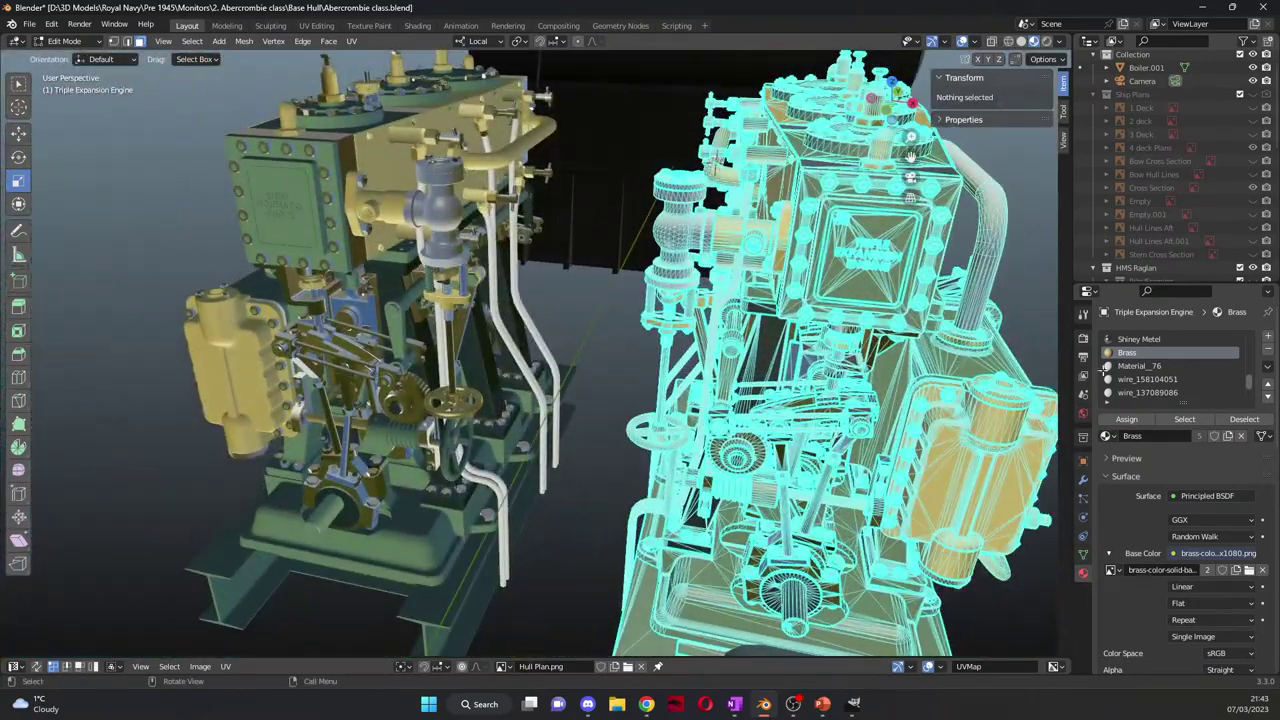
left_click(1139, 366)
left_click(1215, 553)
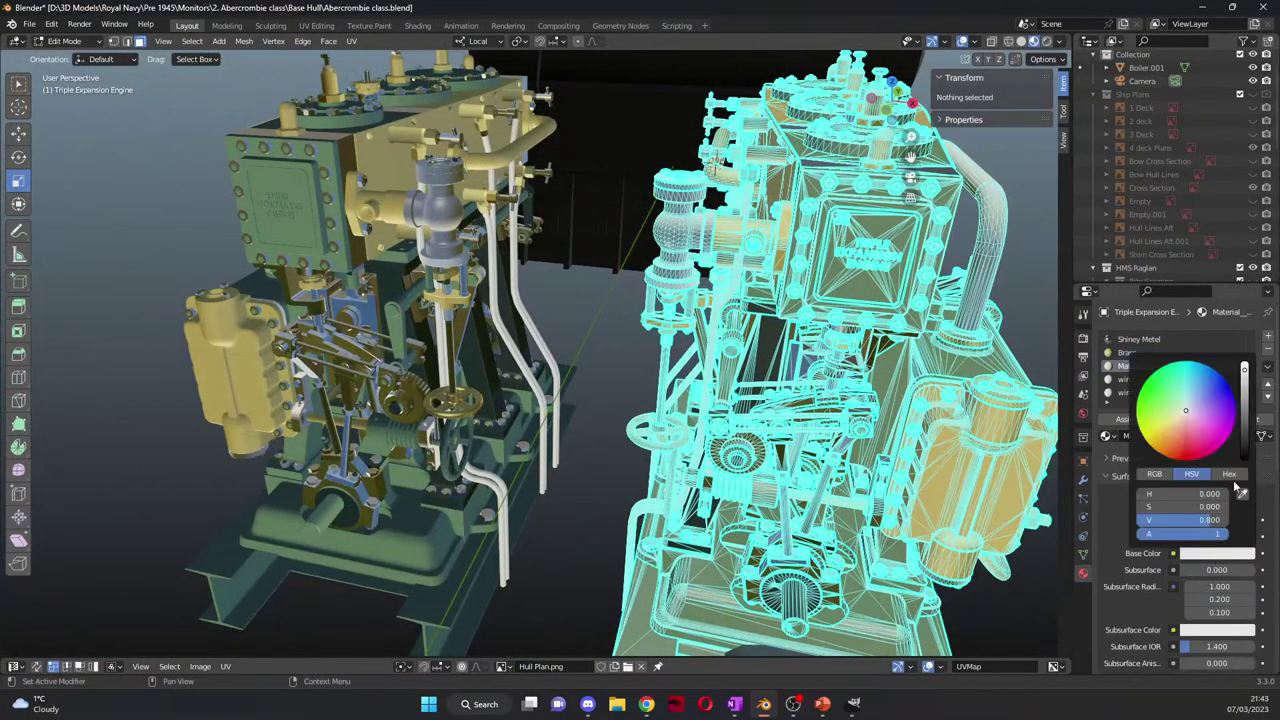
left_click_drag(1196, 412, 1220, 445)
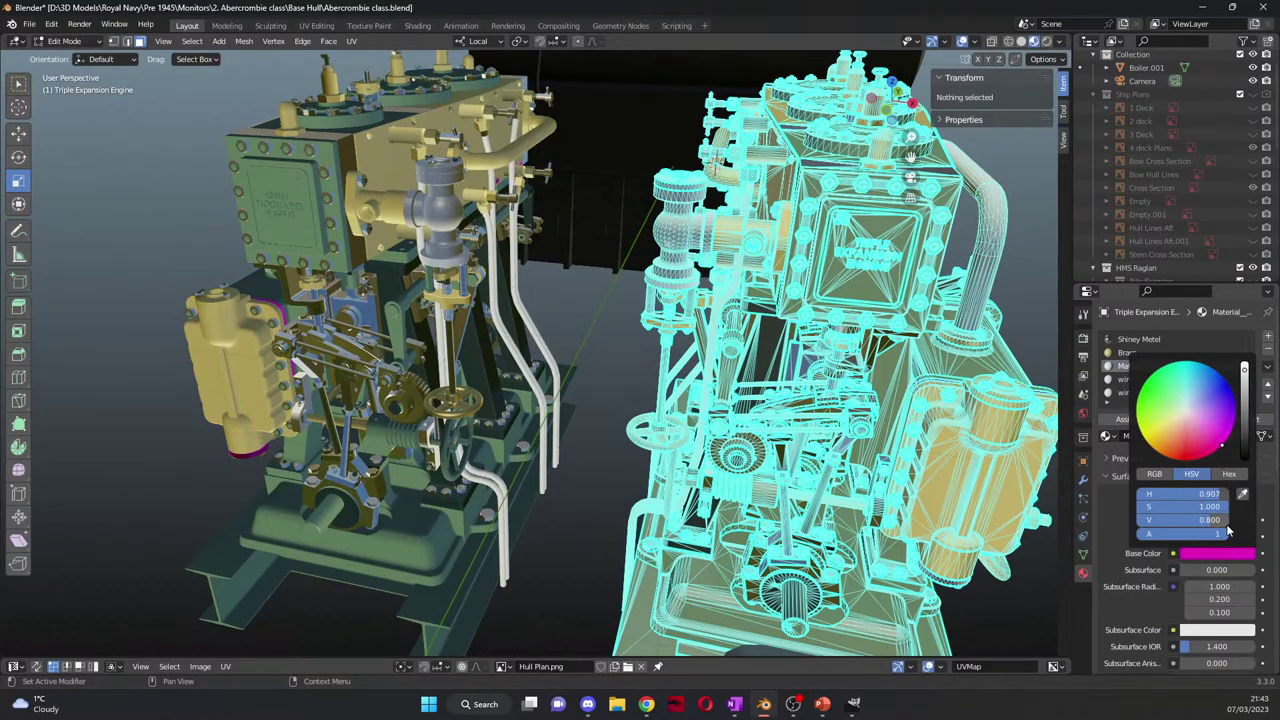
middle_click_drag(334, 416, 476, 350)
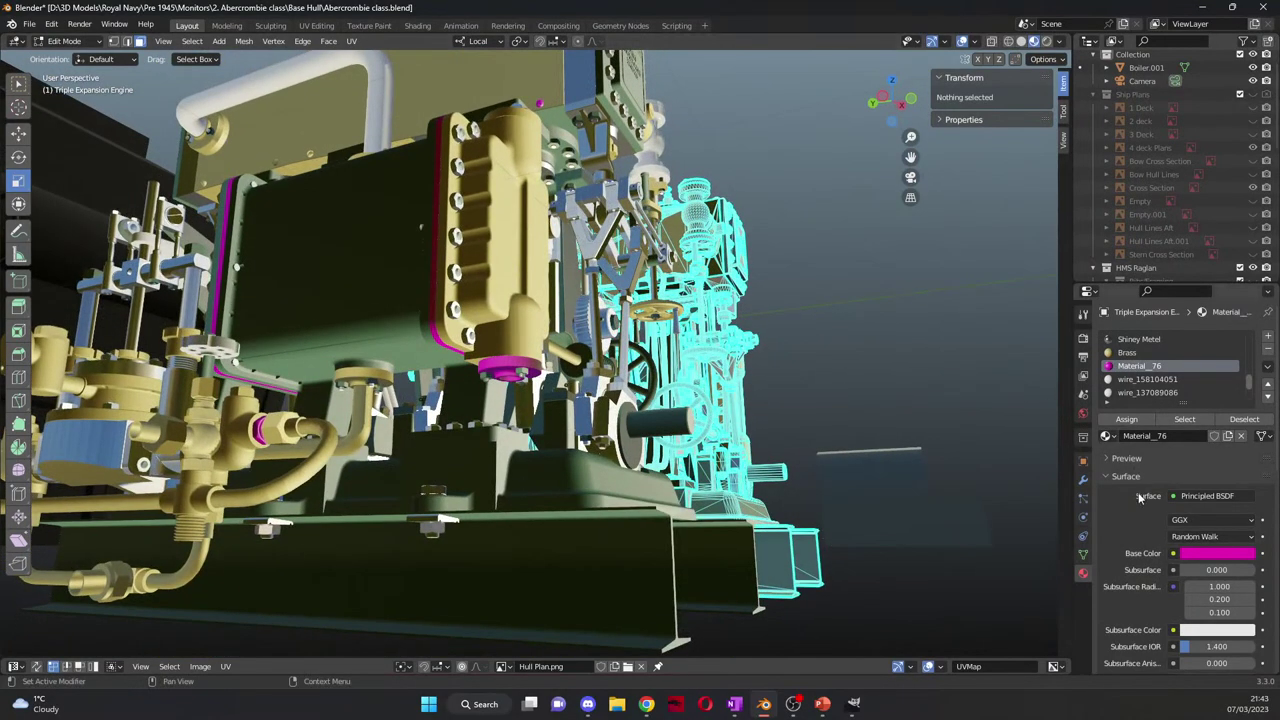
left_click(1107, 437)
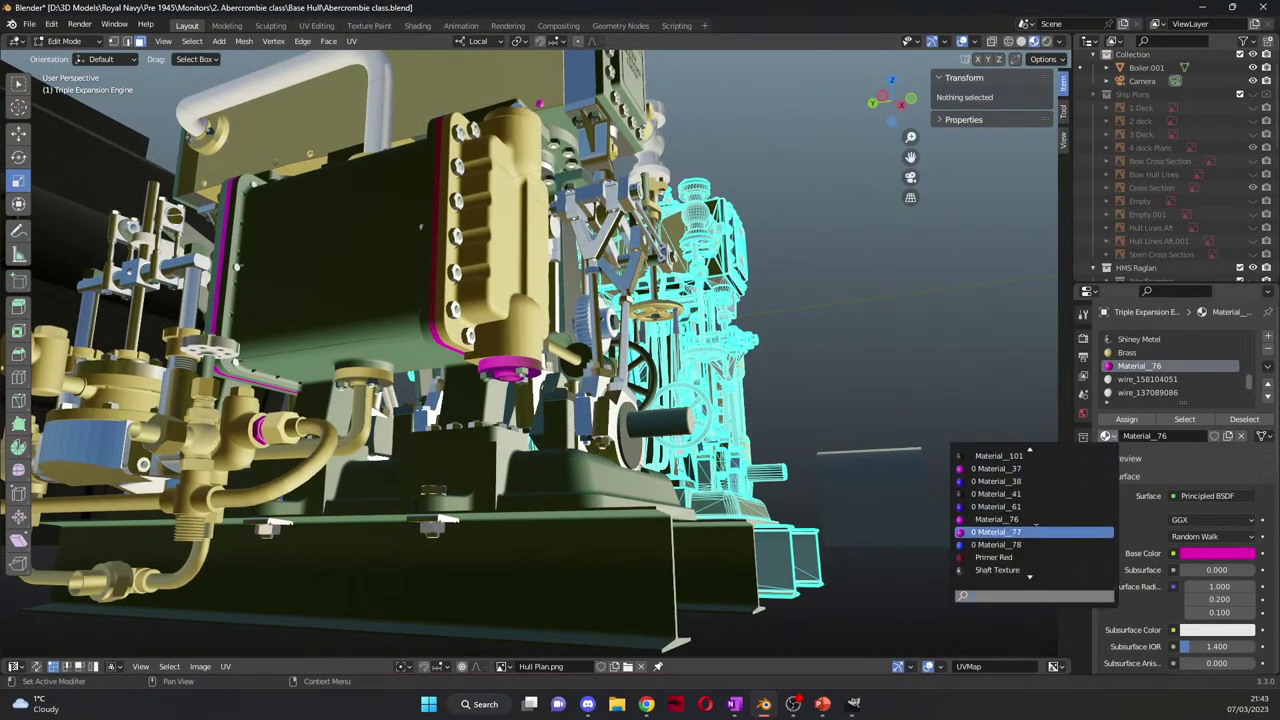
type("shiney")
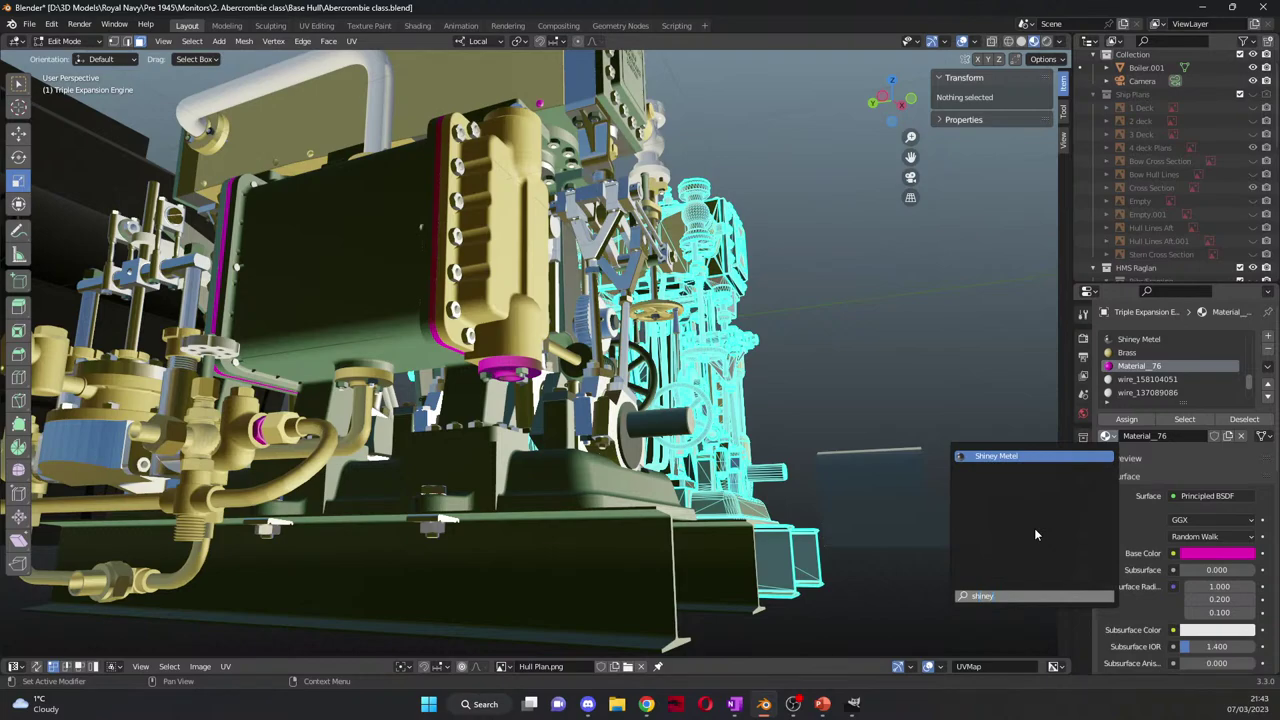
key("Return")
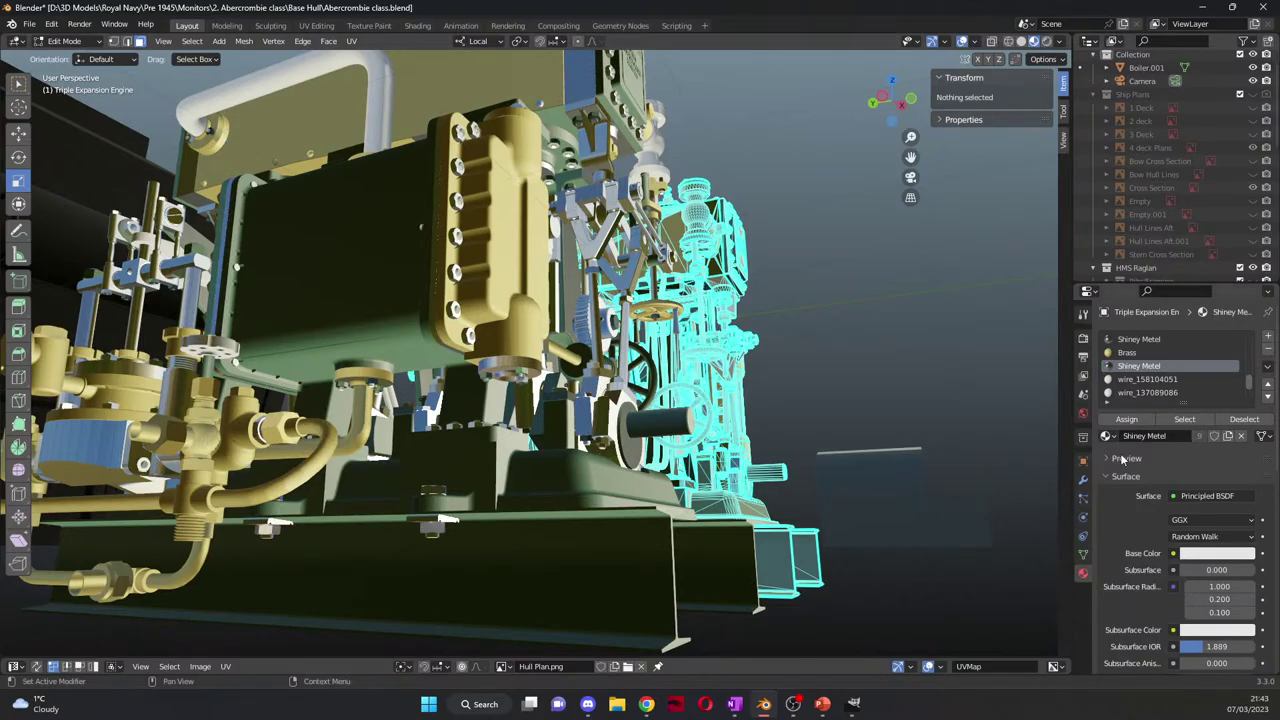
Step: Select the faces of the end strip and of the strip between the cylinder covers on top of the engine's cylinder block
left_click(1150, 379)
middle_click_drag(360, 390, 628, 418)
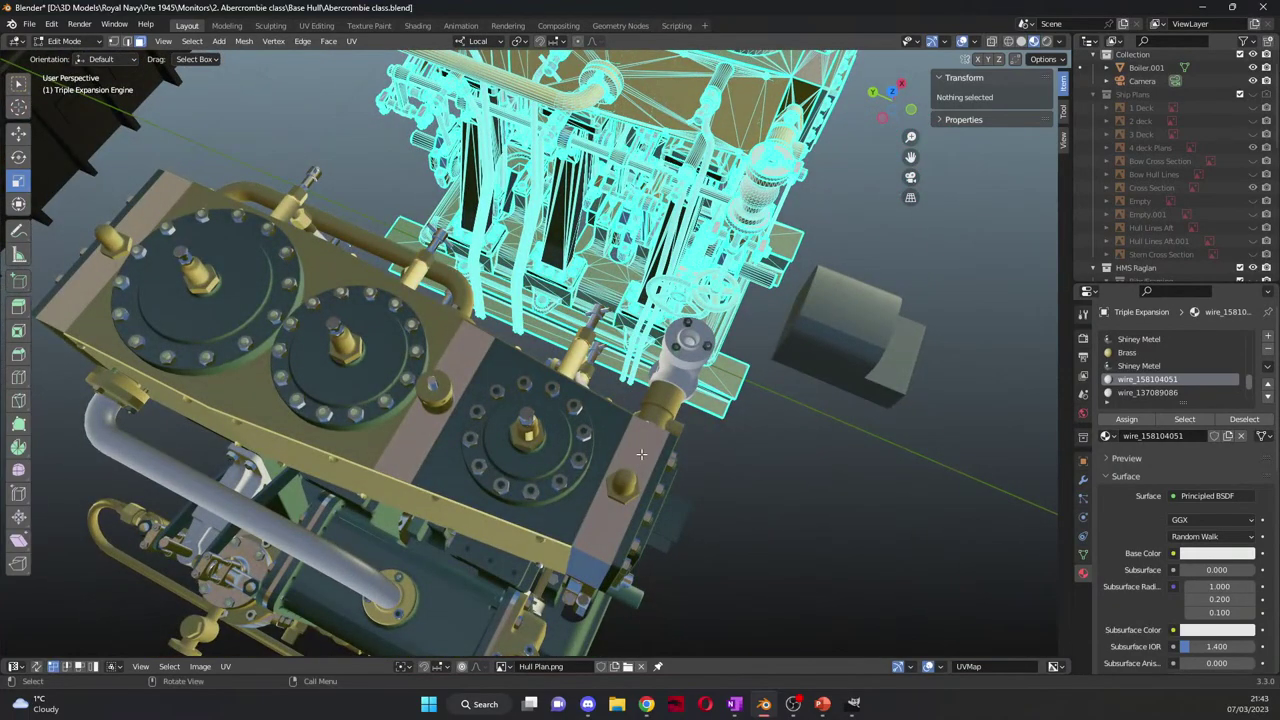
middle_click_drag(876, 431, 730, 472)
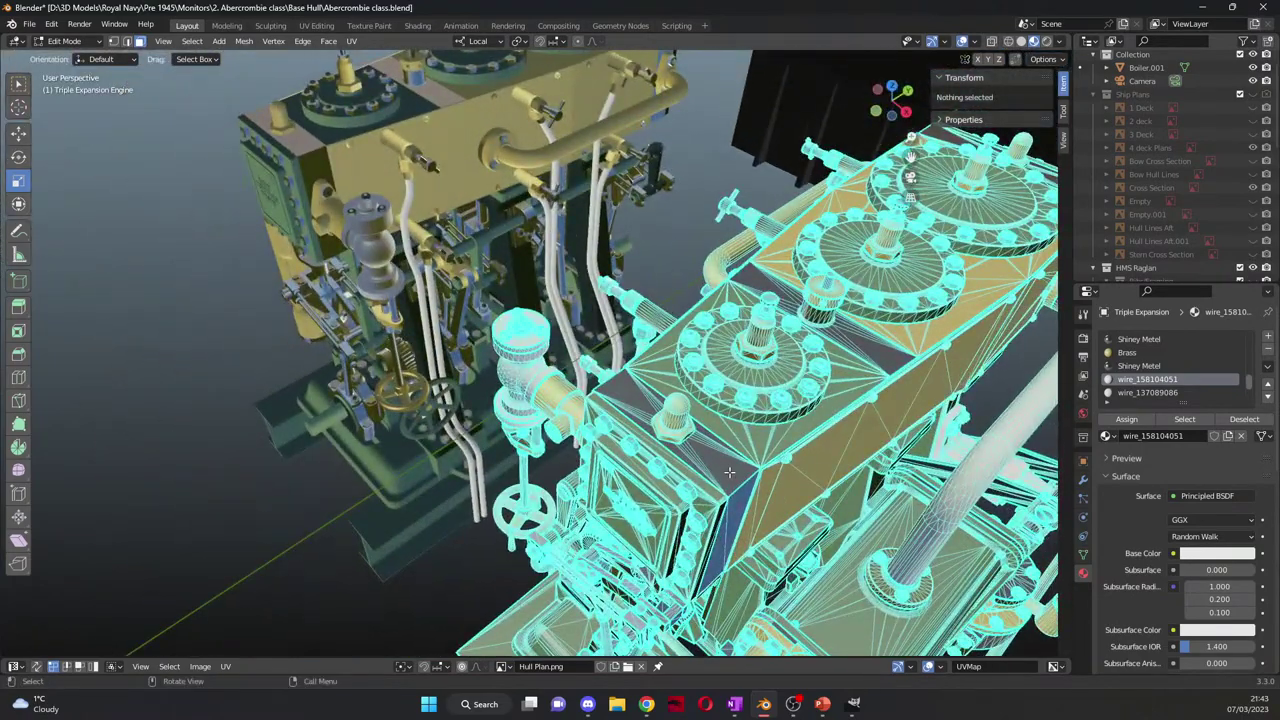
left_click(730, 472)
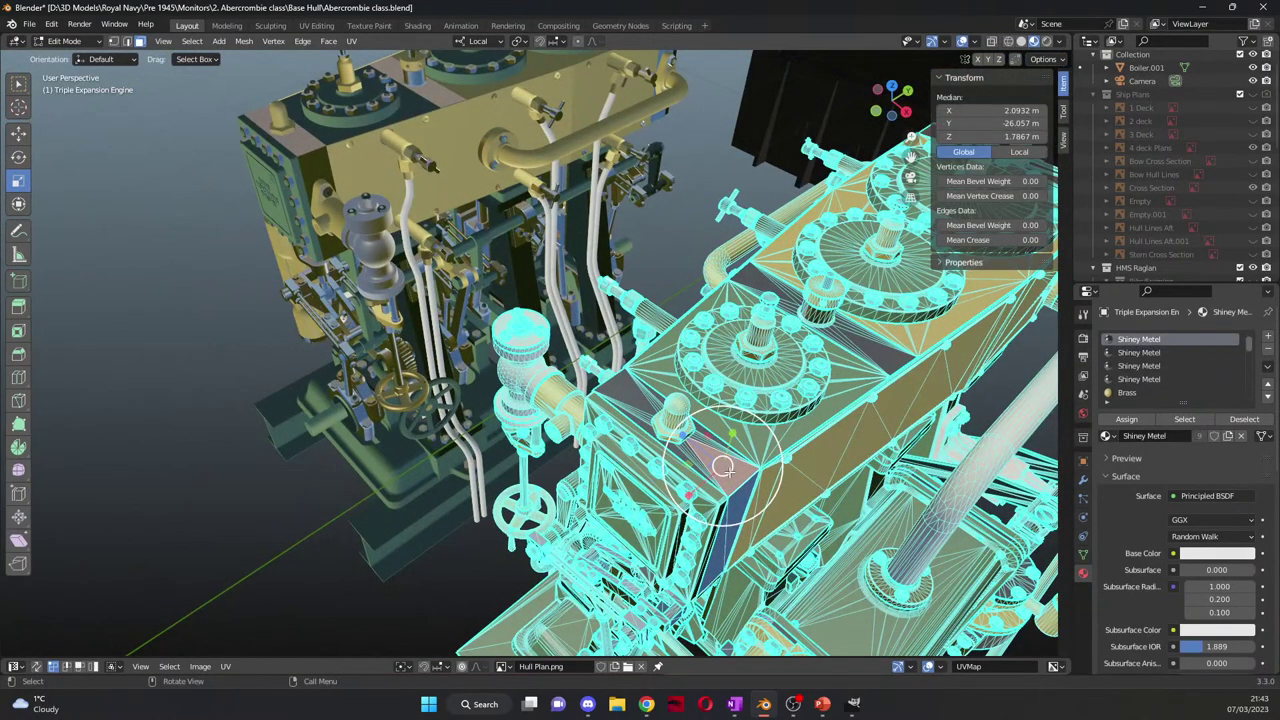
middle_click_drag(722, 466, 520, 453)
left_click_drag(538, 222, 627, 270)
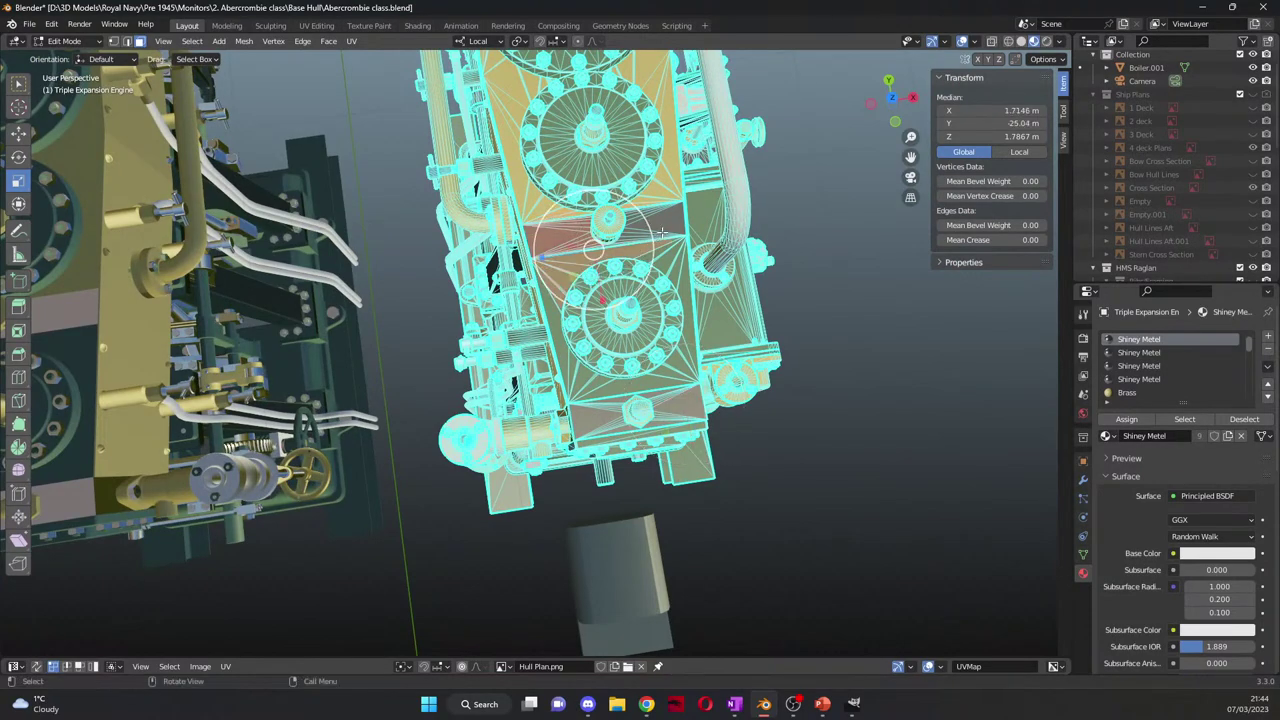
left_click_drag(672, 191, 658, 257, "shift")
middle_click_drag(658, 257, 527, 309)
Step: Add the remaining top faces around the end cylinder cover and the domed nut of the cylinder block to the selection
scroll(527, 309, "up", 5)
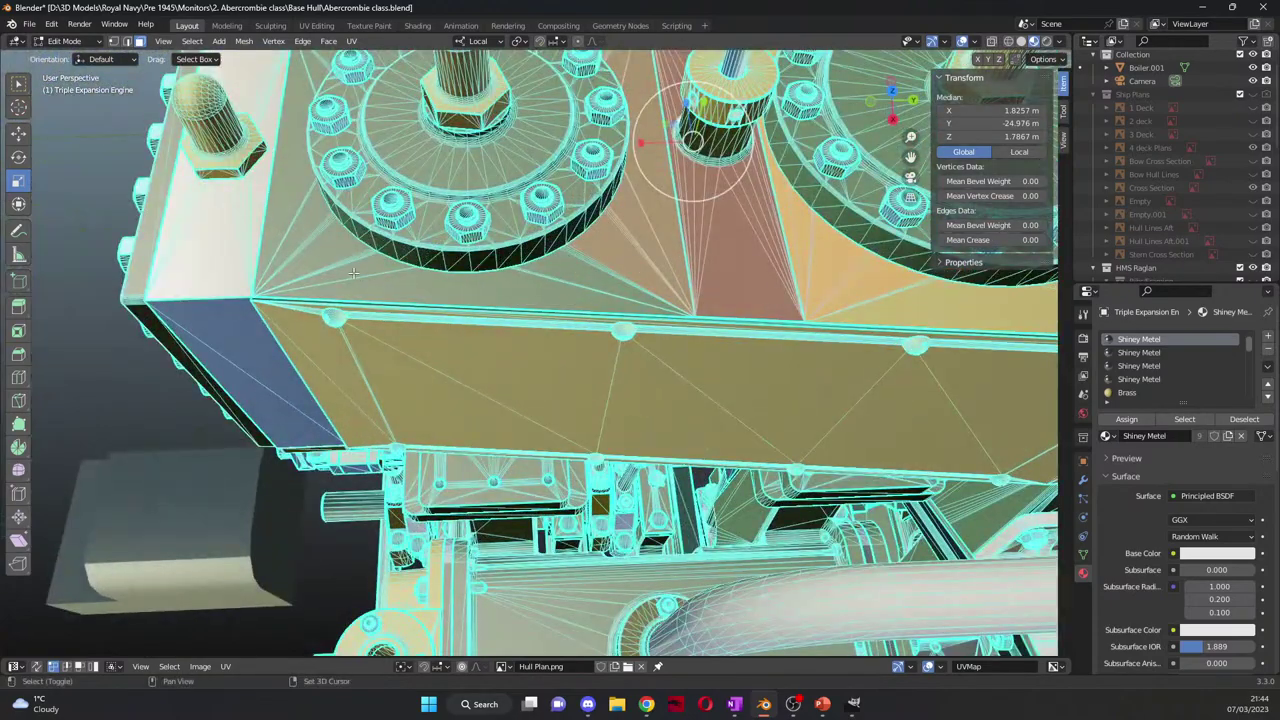
left_click_drag(280, 277, 672, 296, "shift")
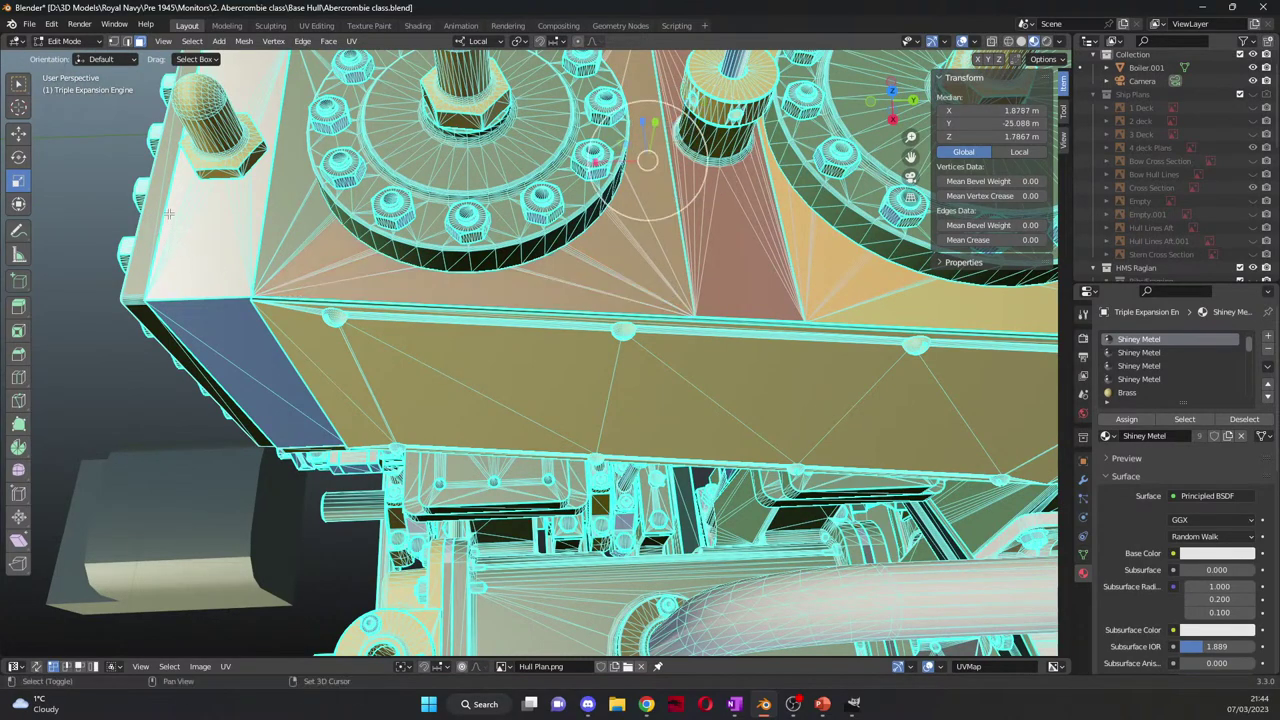
left_click_drag(168, 211, 315, 258, "shift")
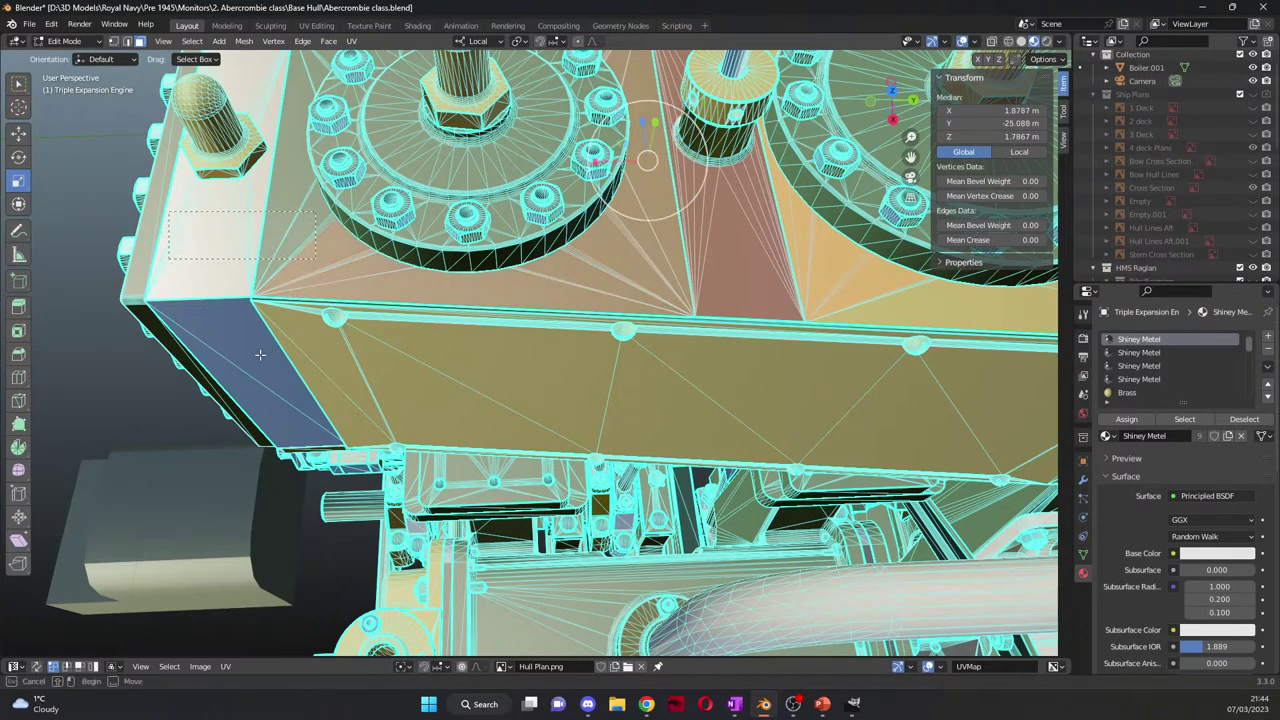
middle_click_drag(227, 320, 643, 281)
left_click_drag(595, 208, 616, 284, "shift")
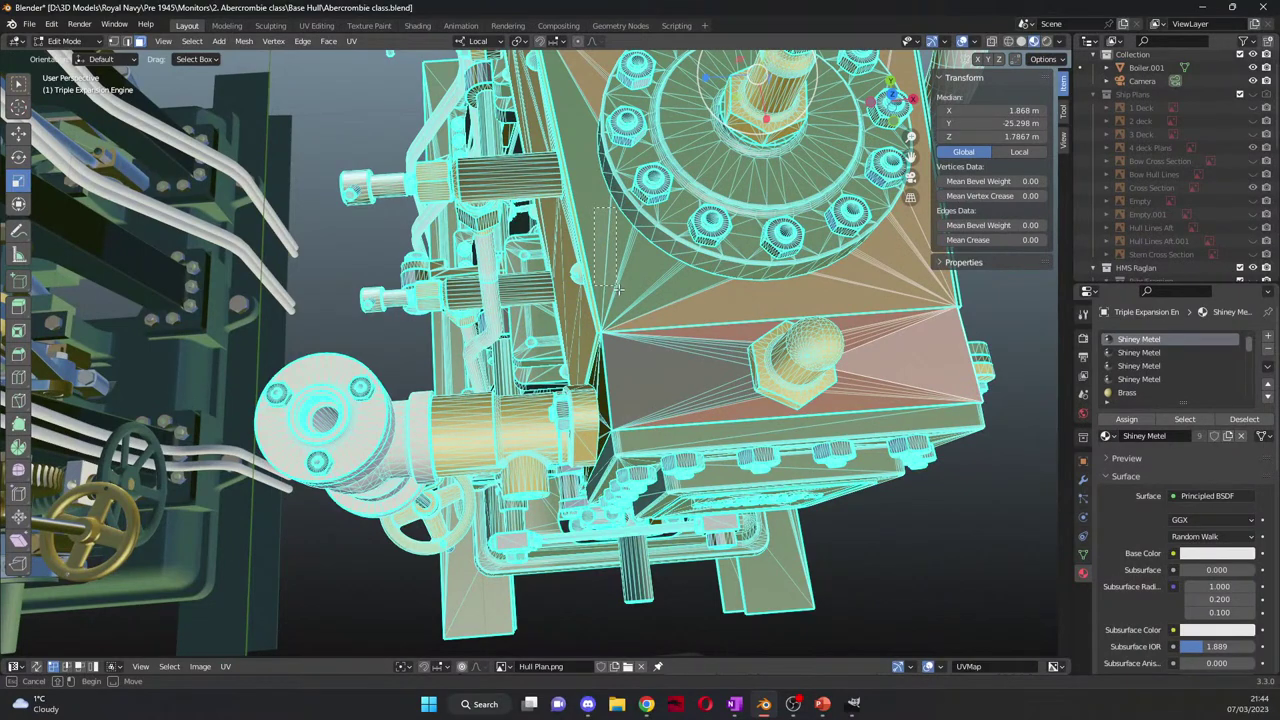
left_click_drag(727, 327, 607, 291, "shift")
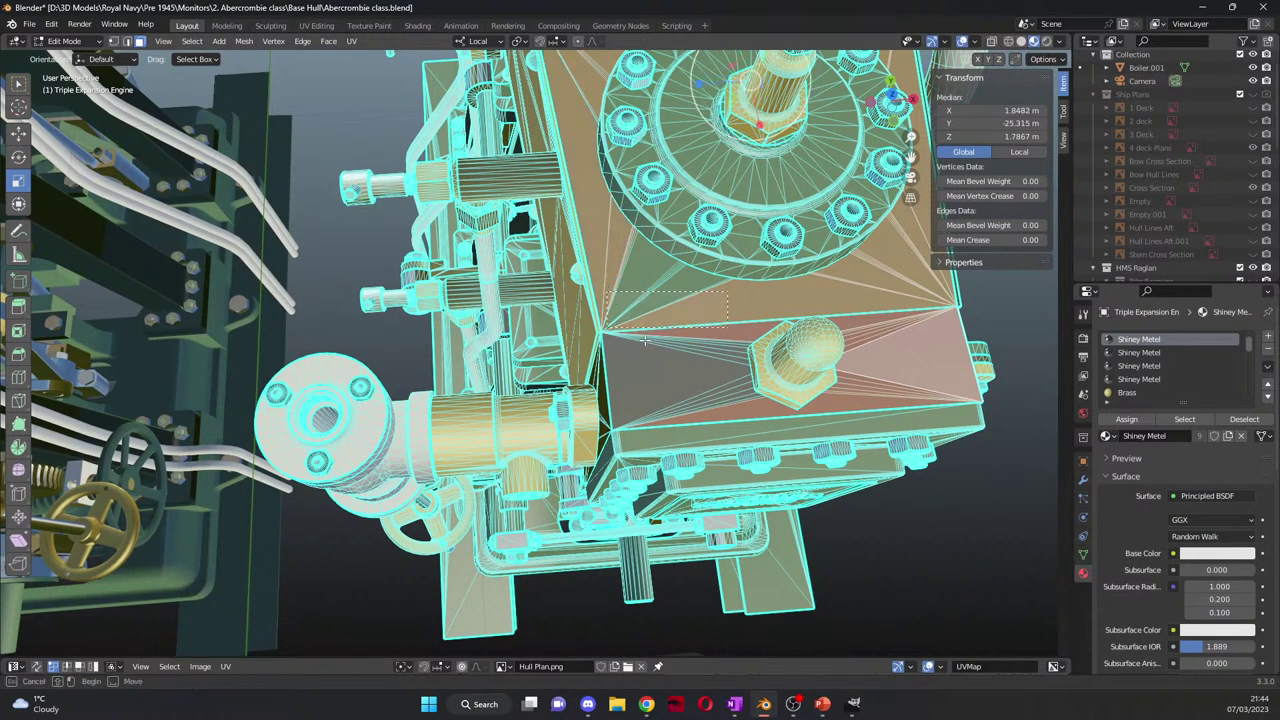
left_click_drag(634, 340, 627, 339, "shift")
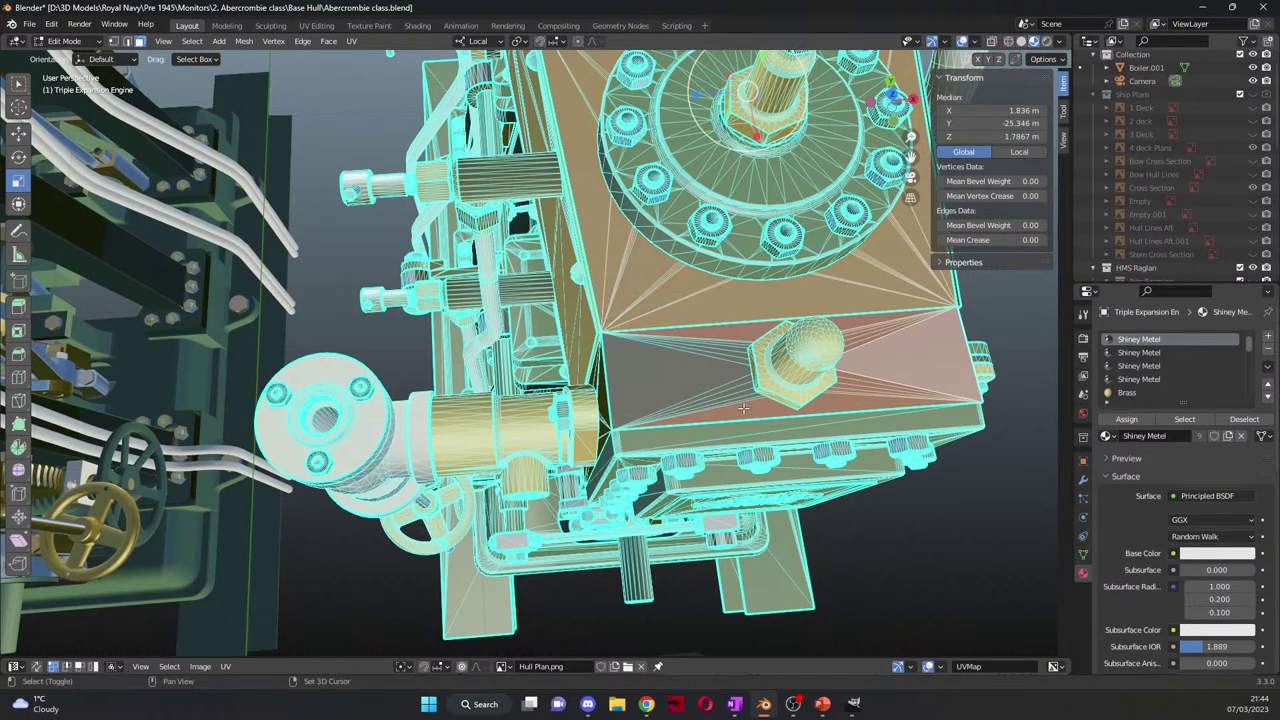
left_click_drag(743, 408, 615, 337, "shift")
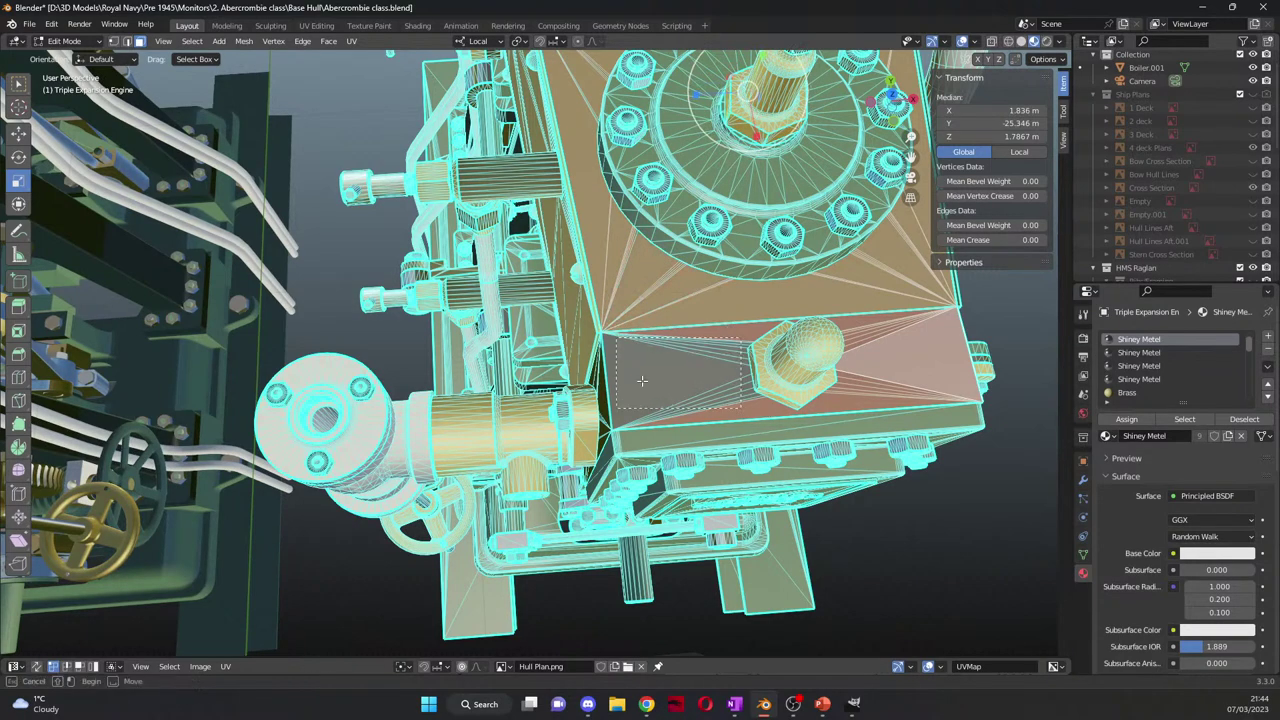
left_click_drag(643, 380, 650, 390, "shift")
middle_click_drag(650, 390, 715, 305)
Step: Add the narrow side faces around the valve flange at the end of the cylinder block to the selection
left_click_drag(911, 157, 736, 361)
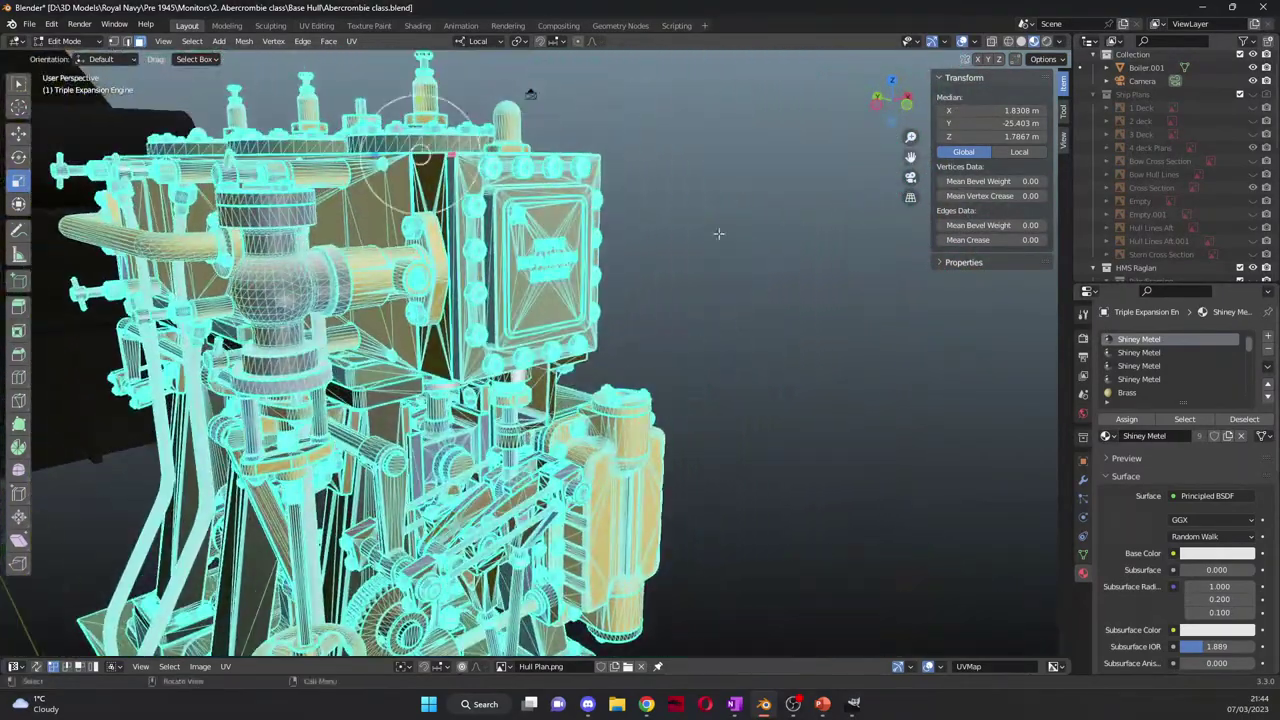
scroll(478, 236, "up", 3)
middle_click_drag(441, 215, 421, 160)
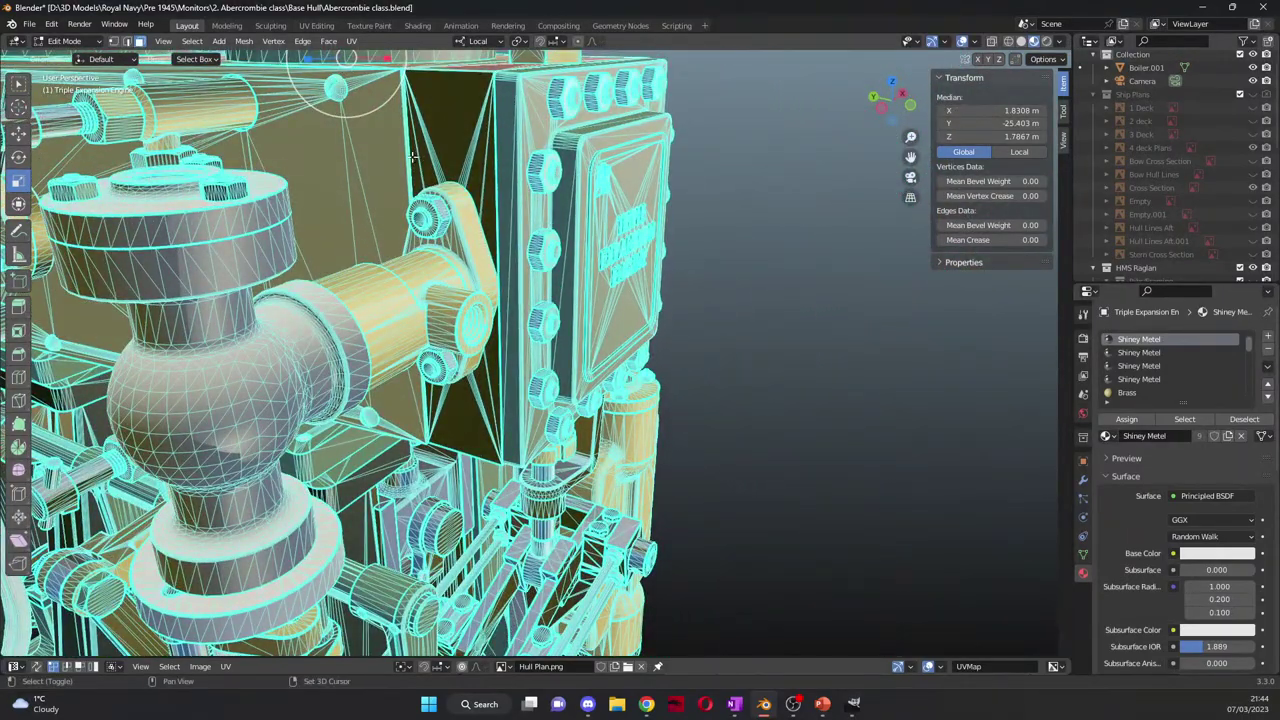
left_click_drag(414, 158, 492, 145)
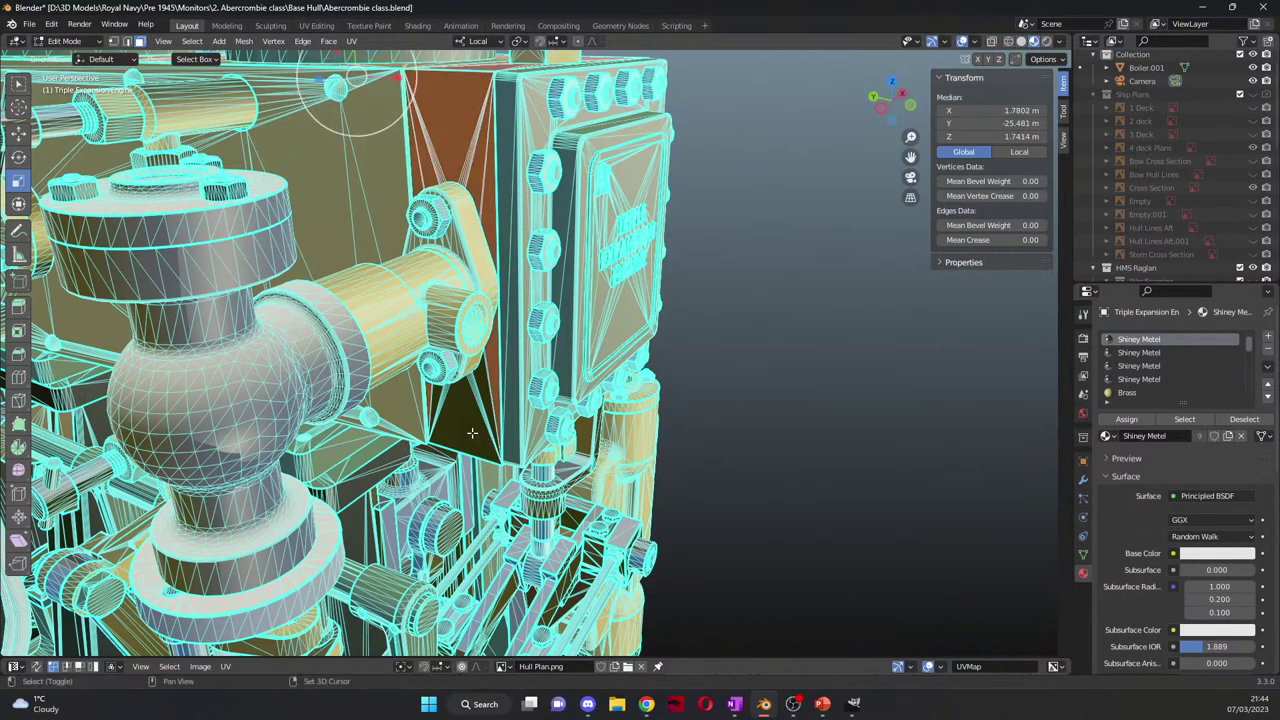
middle_click_drag(472, 434, 448, 281)
left_click_drag(450, 262, 500, 289)
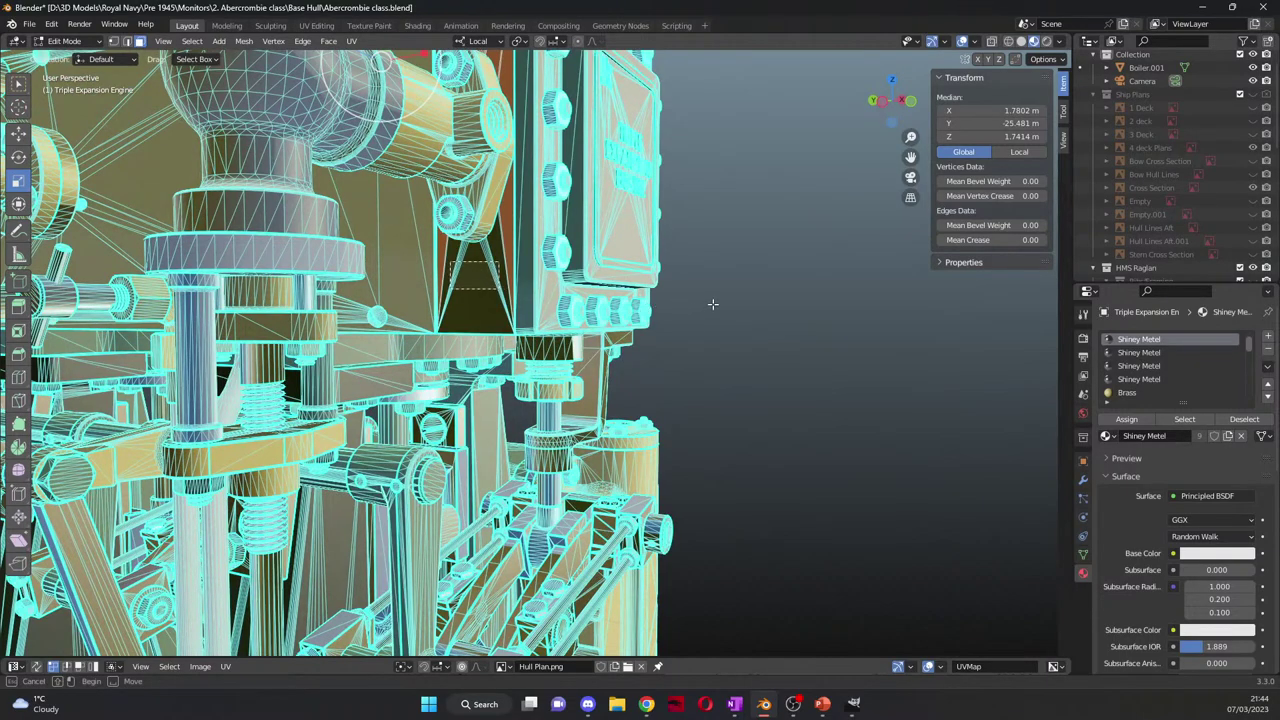
Step: Add the remaining faces at the end of the cylinder block to the selection and assign the Brass material to all selected faces
middle_click_drag(713, 304, 571, 275)
scroll(196, 333, "up", 4)
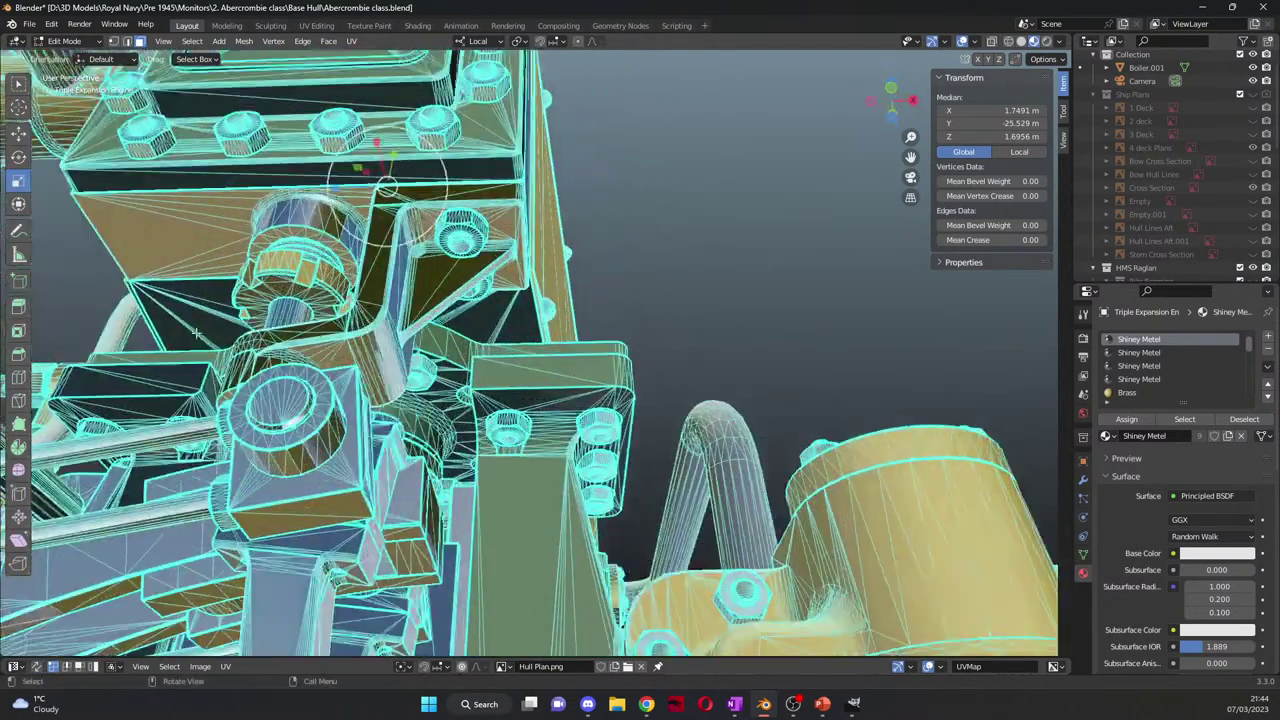
middle_click_drag(514, 170, 406, 238)
left_click_drag(448, 83, 436, 249)
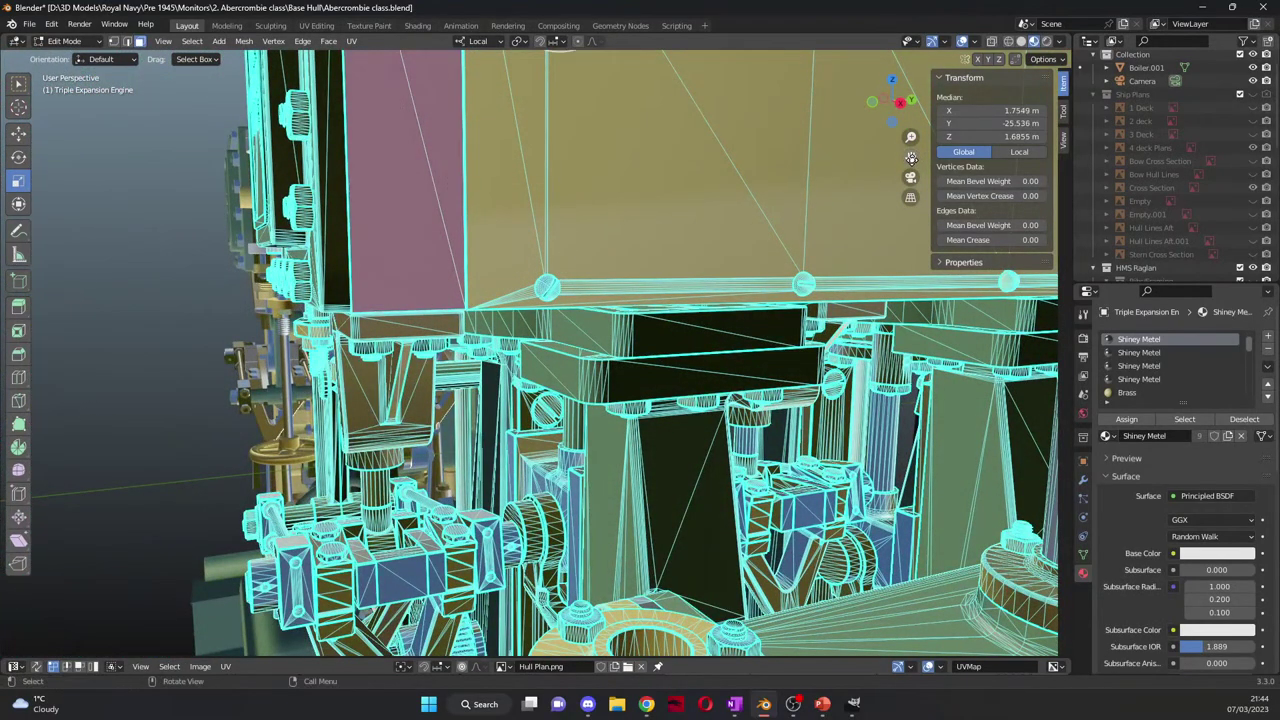
left_click_drag(911, 157, 934, 456)
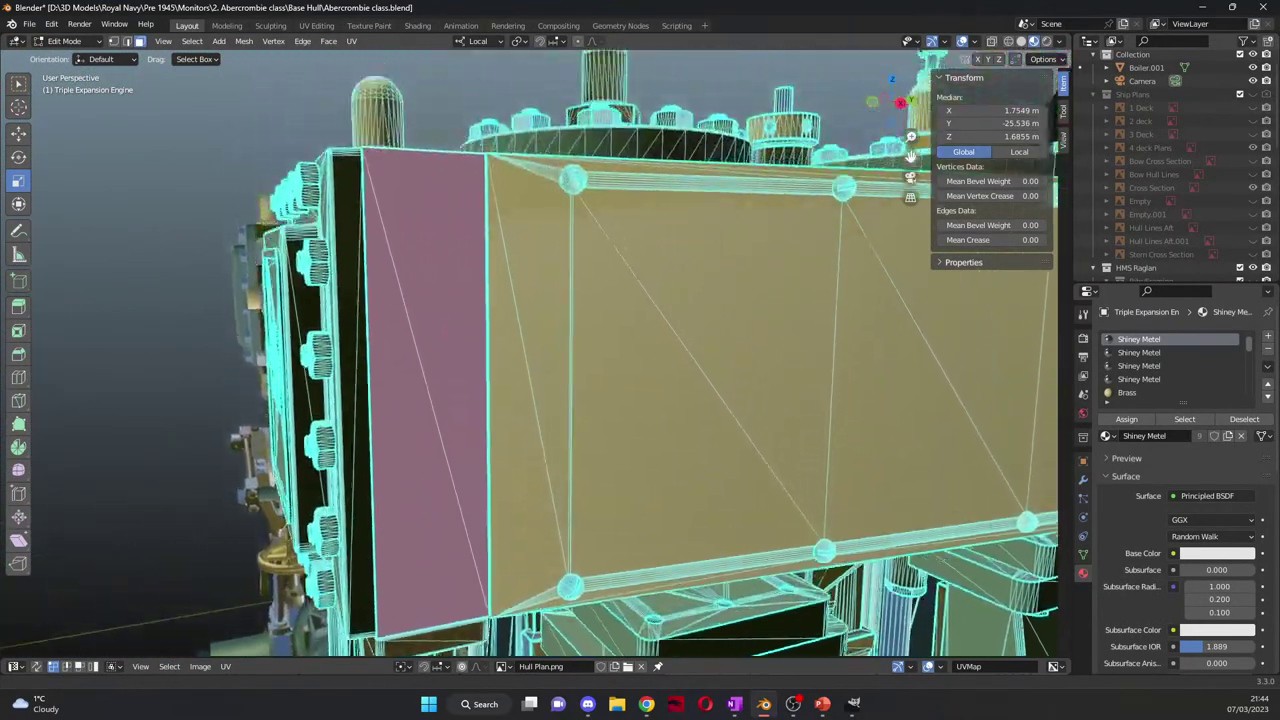
left_click(1129, 393)
left_click(1133, 421)
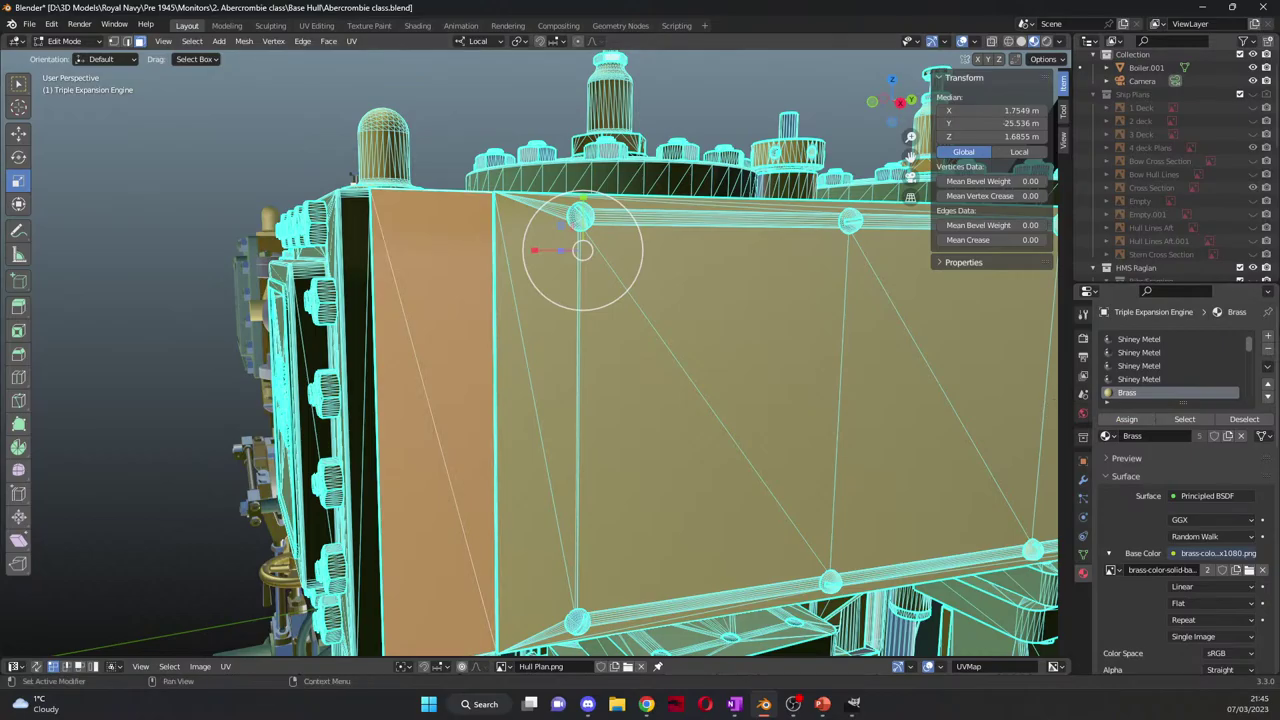
Step: Clear the face selection and examine the cylinder block's finish in Object Mode, returning to Edit Mode when done
middle_click_drag(406, 366, 774, 286)
left_click(774, 274)
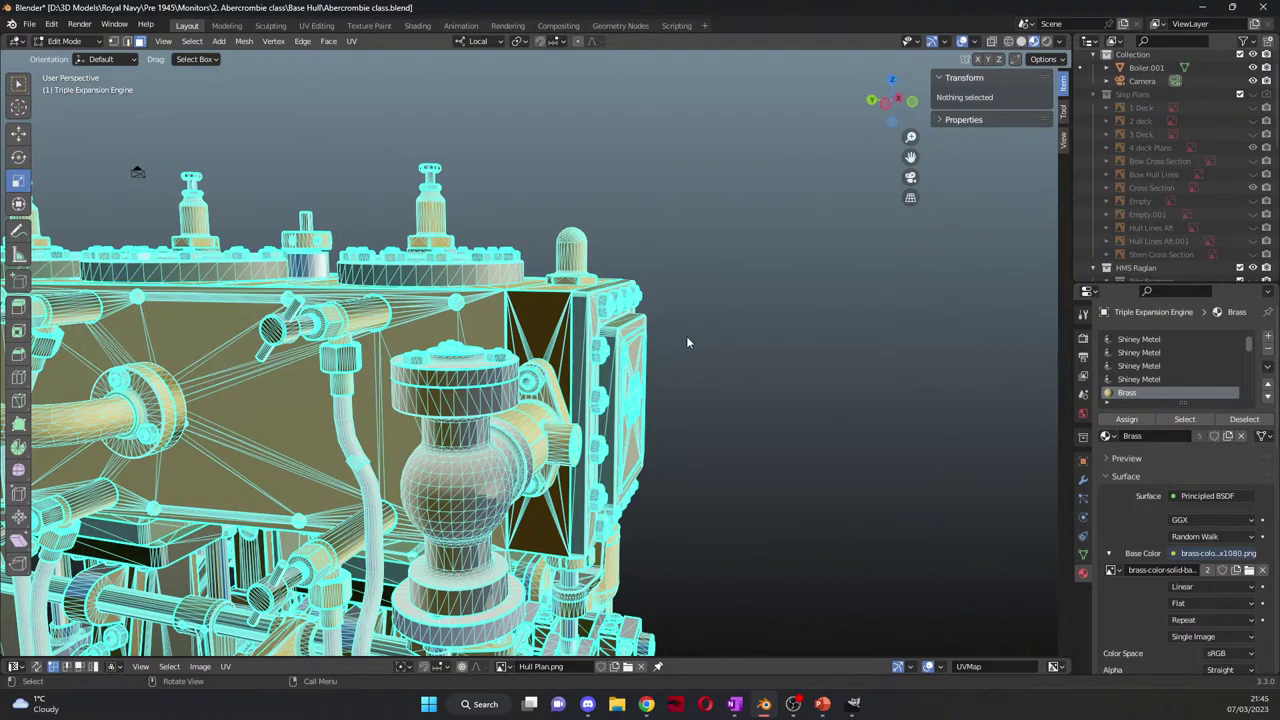
key("Tab")
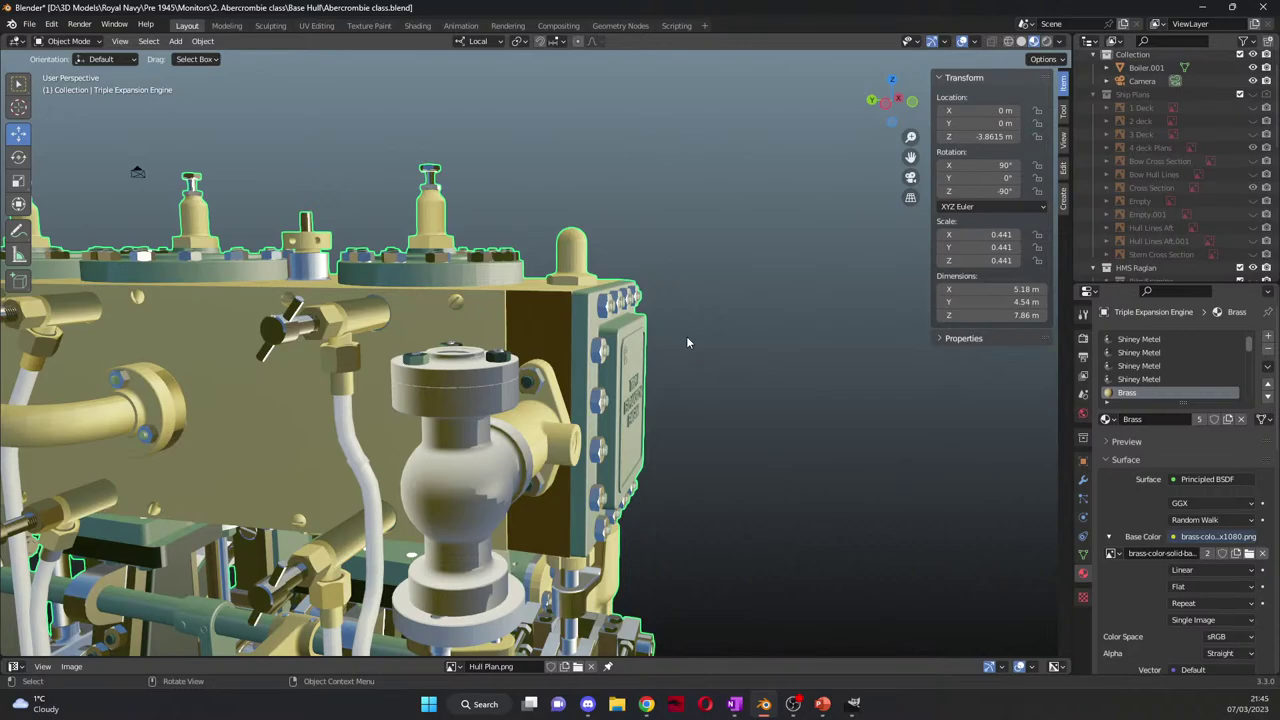
middle_click_drag(686, 343, 510, 340)
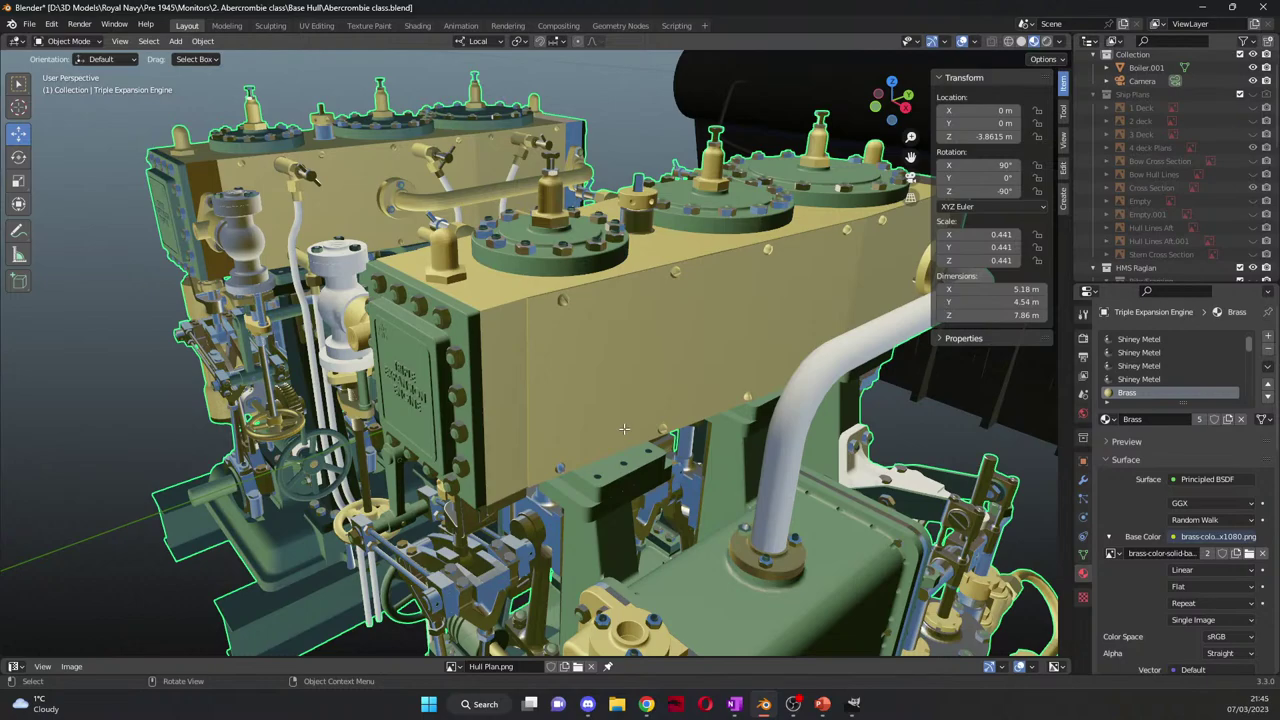
key("Tab")
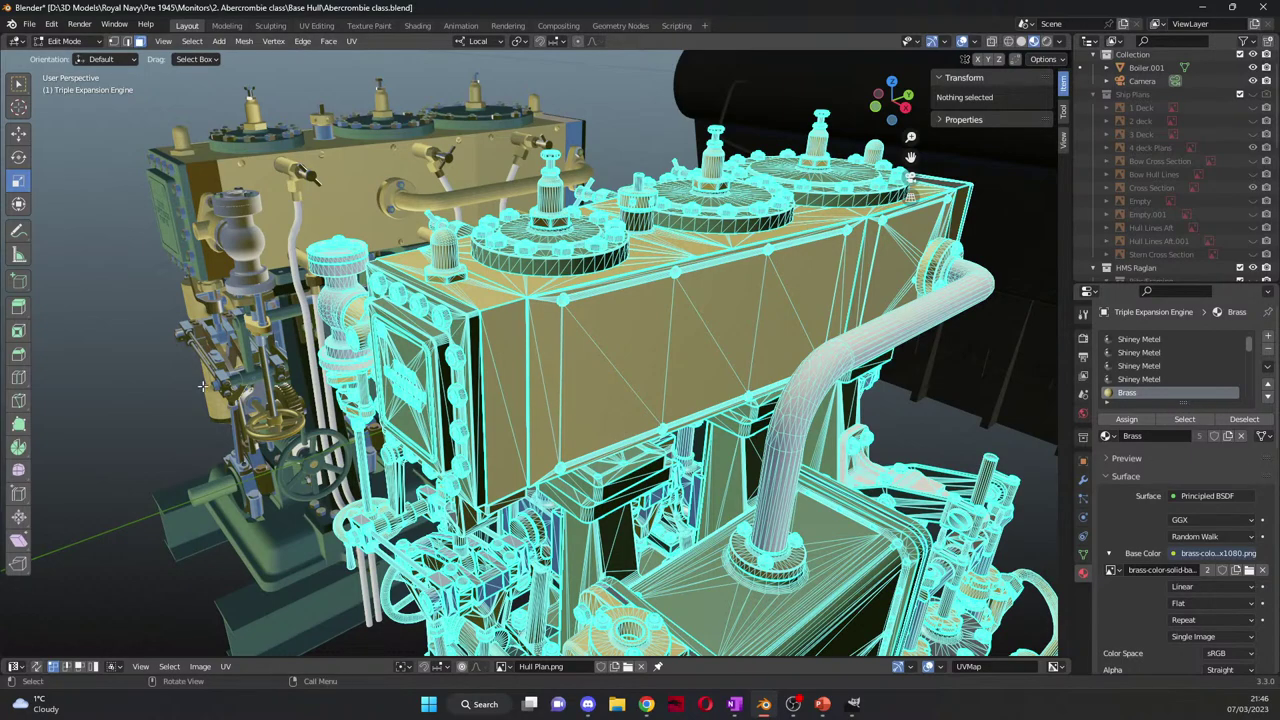
middle_click_drag(624, 429, 820, 418)
Step: Recolor wire_158104051 magenta to find its parts on the engine, and replace it in its slot with Green
scroll(1158, 375, "down", 5)
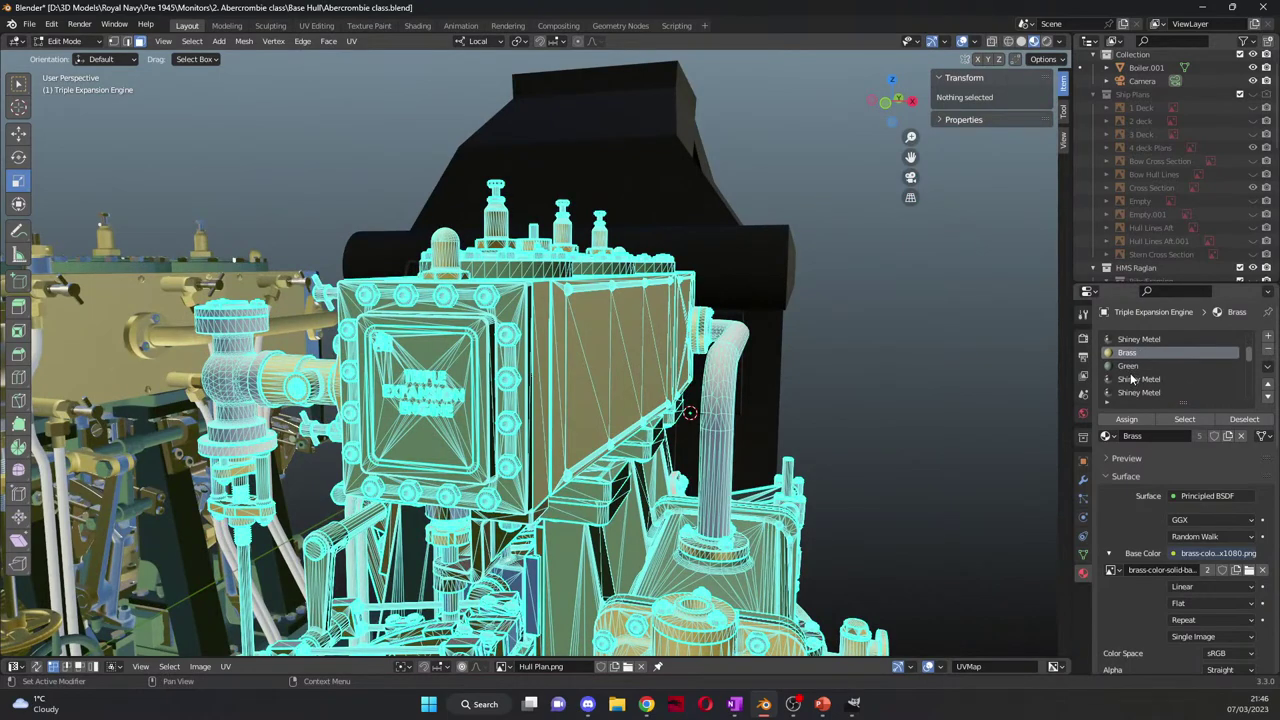
left_click(1163, 356)
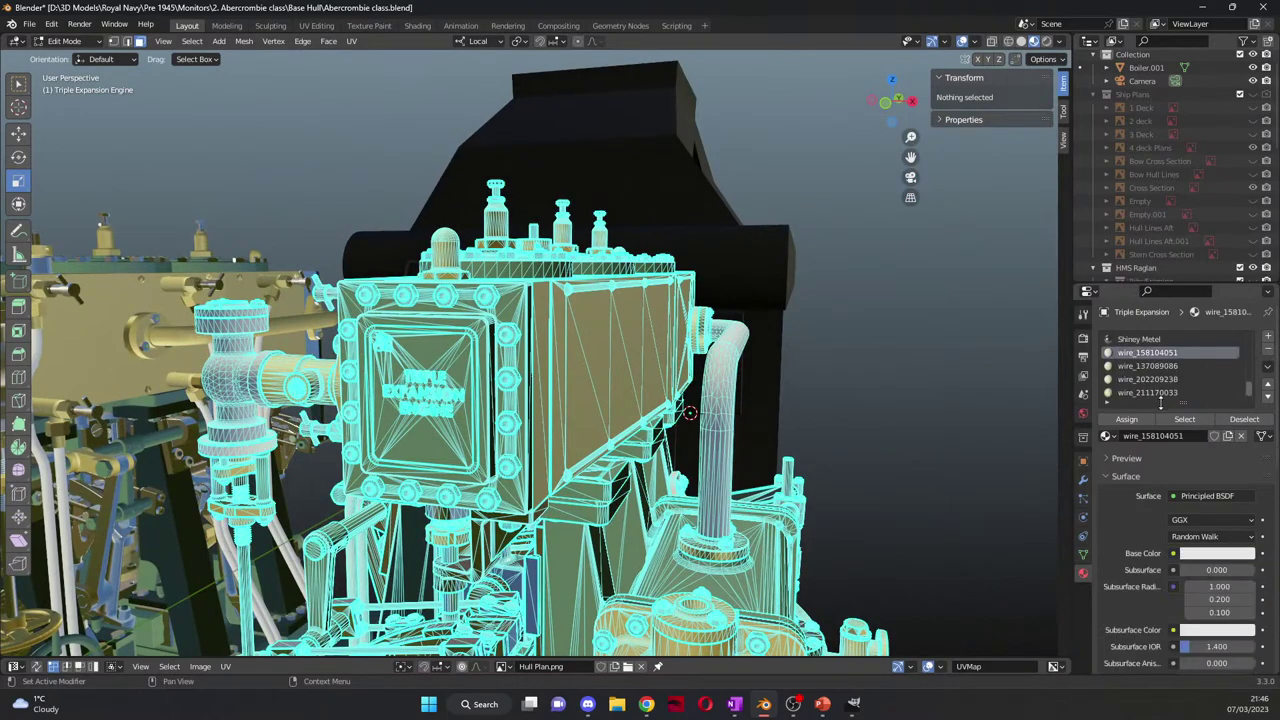
left_click(1207, 556)
left_click(1213, 422)
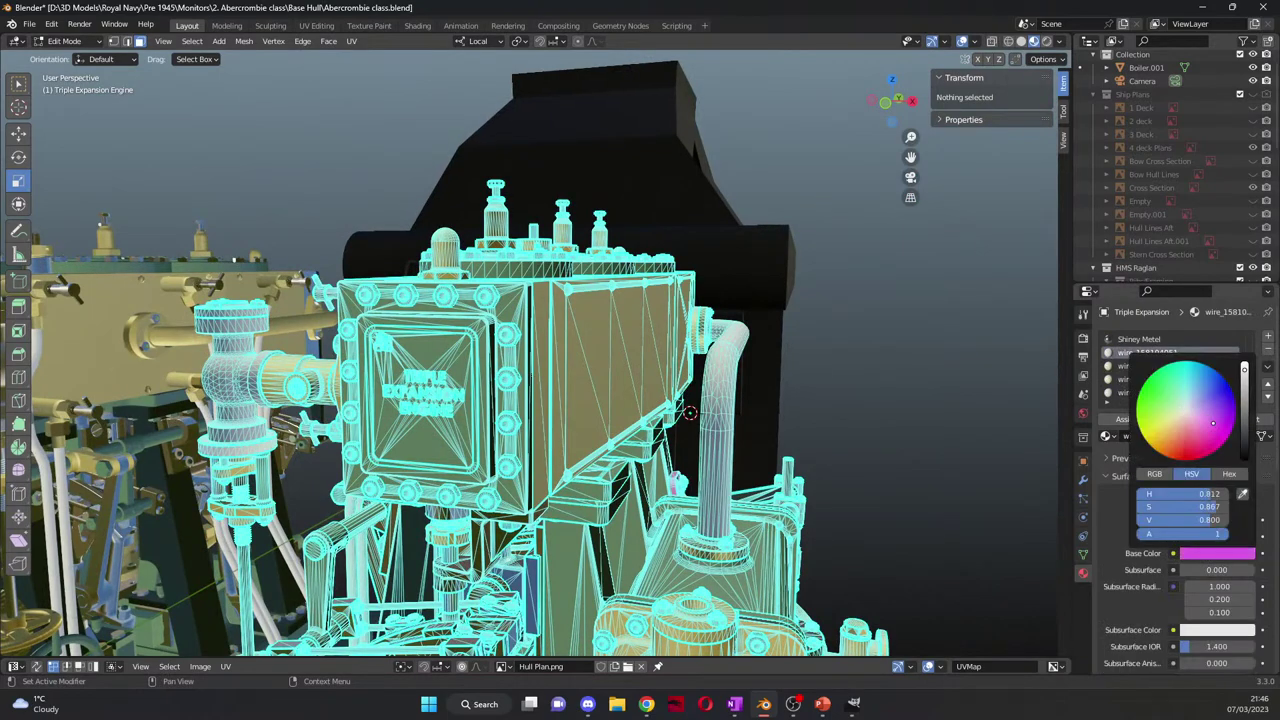
middle_click_drag(834, 511, 773, 507)
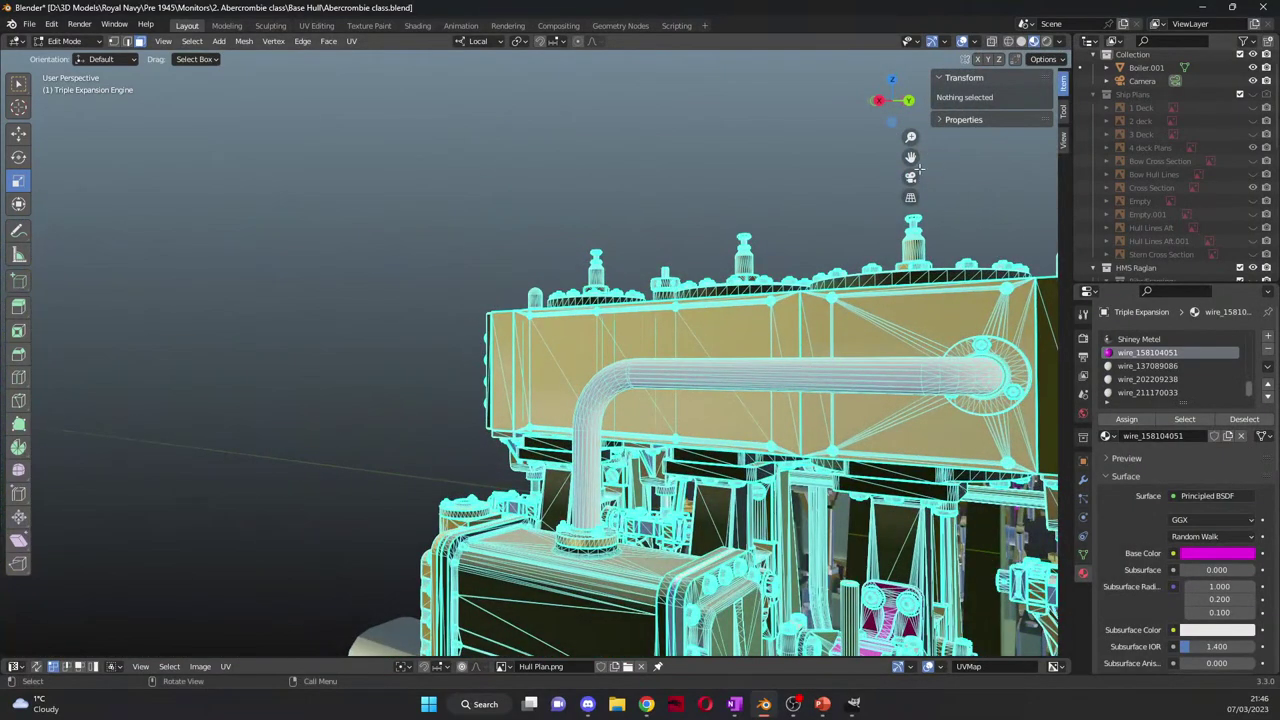
left_click_drag(911, 157, 451, 10)
middle_click_drag(872, 200, 635, 403)
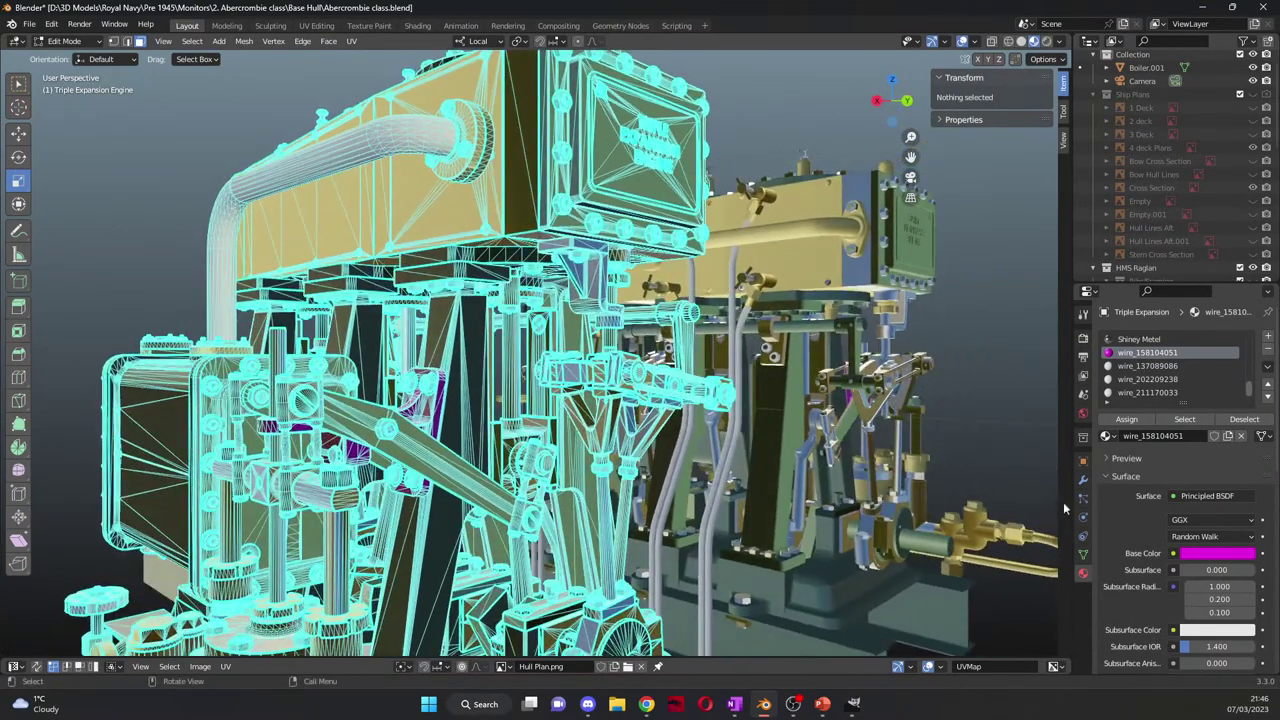
scroll(1161, 396, "up", 3)
scroll(1161, 396, "down", 1)
left_click(1105, 436)
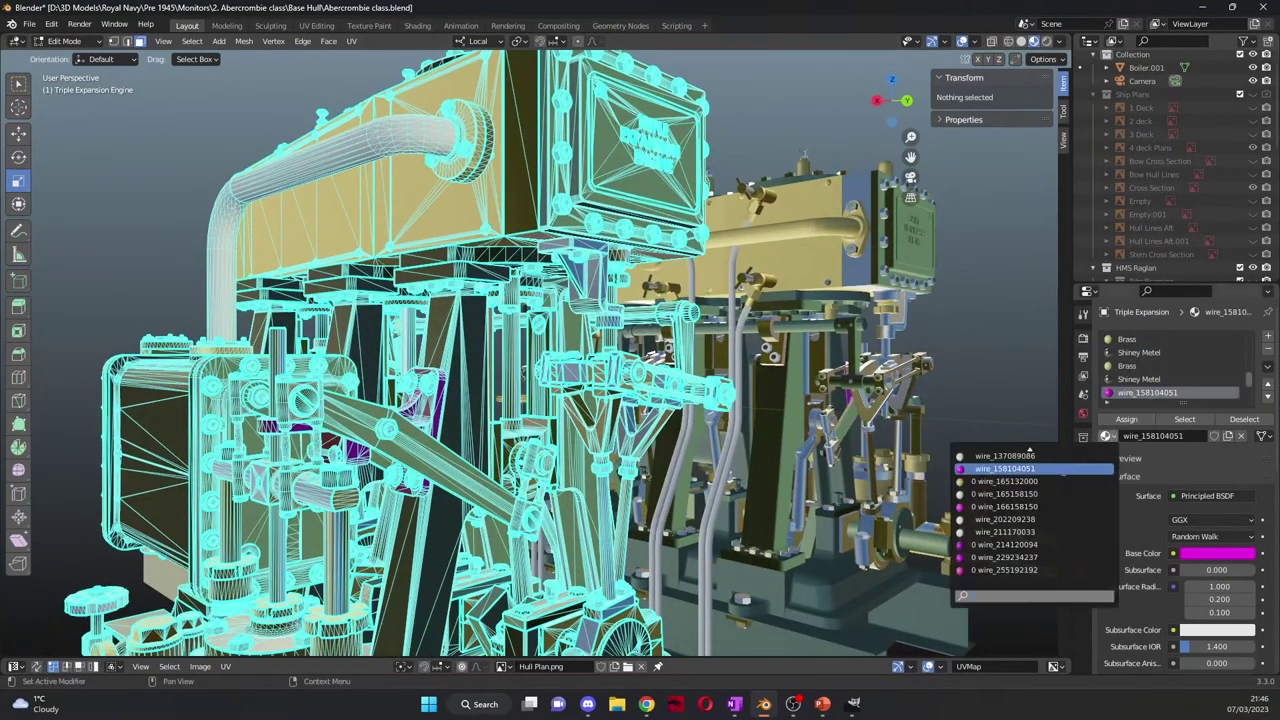
type("gree")
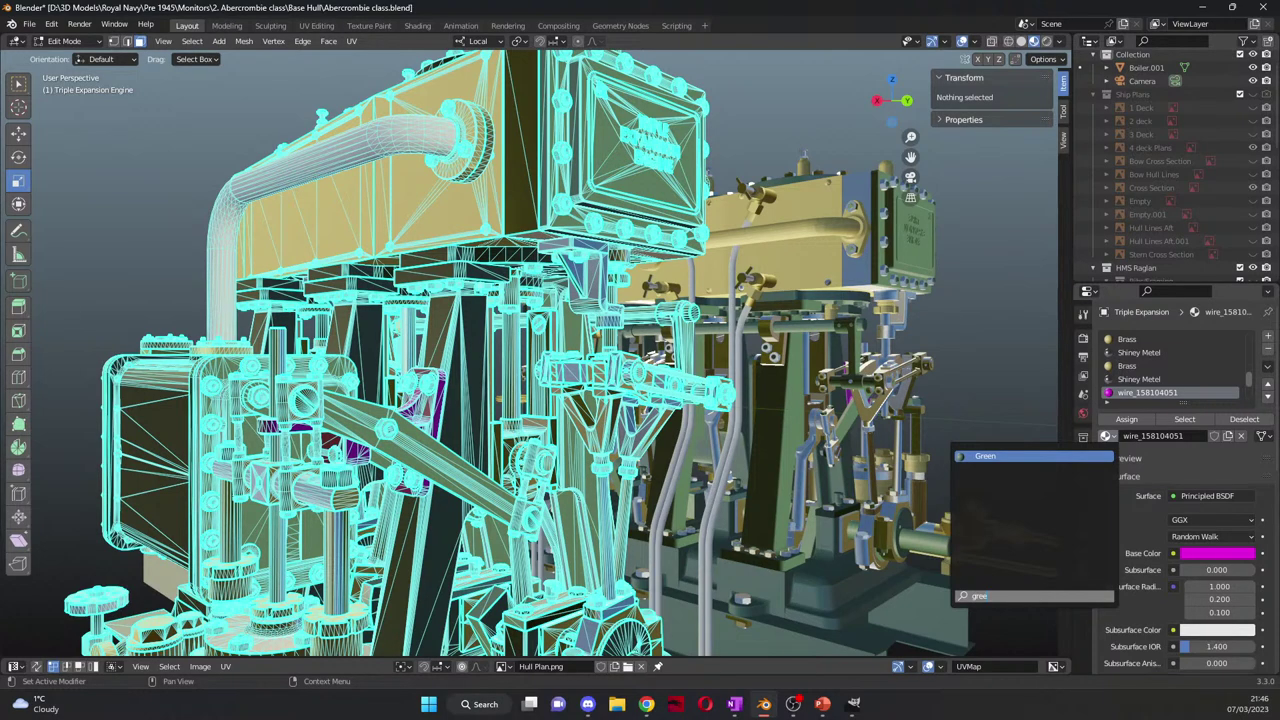
key("Return")
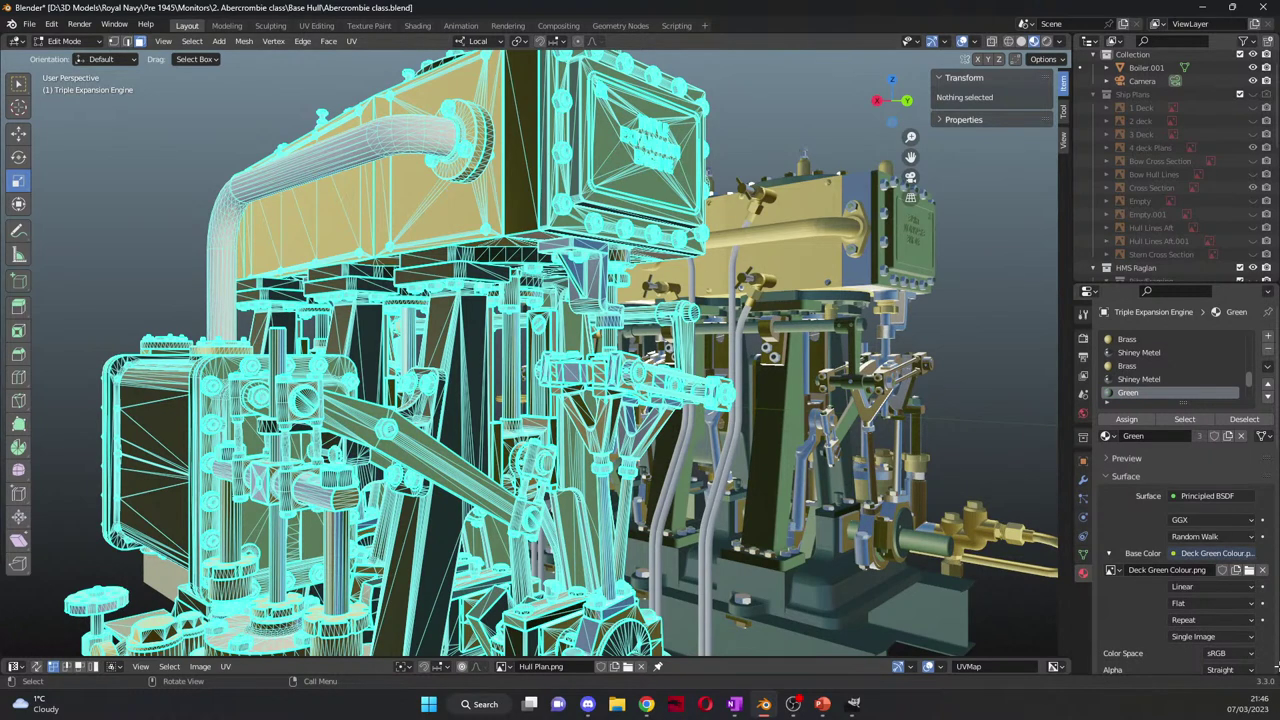
Step: Recolor wire_137089086 magenta with hue 0.857 and saturation 0.964 to find its parts, and replace it in its slot with Shiney Metel
scroll(1140, 390, "down", 1)
left_click(1139, 391)
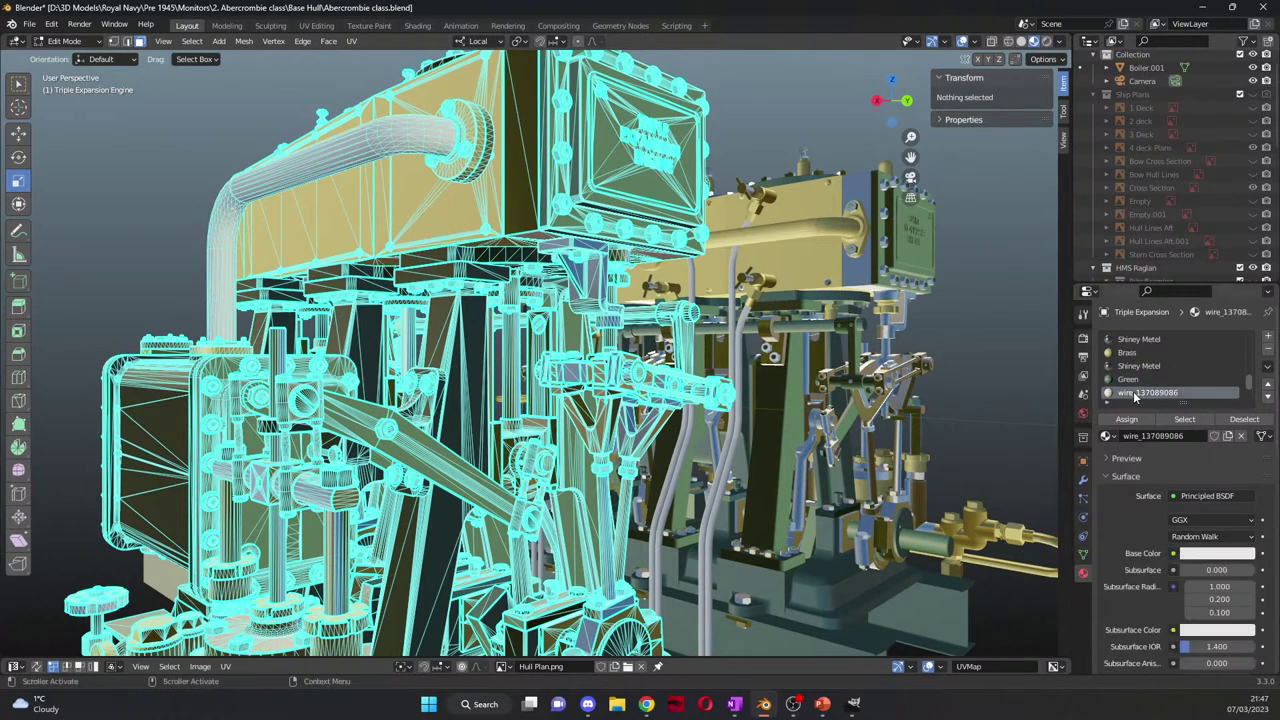
left_click(1215, 553)
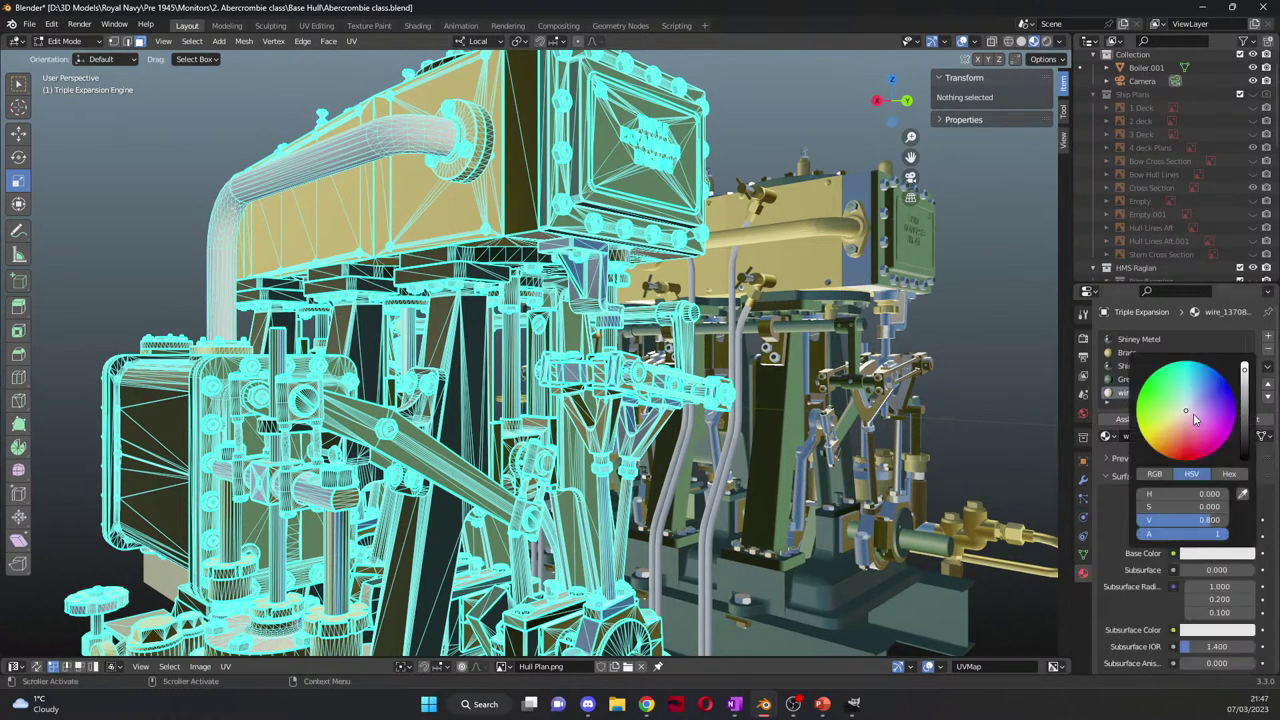
left_click(1218, 433)
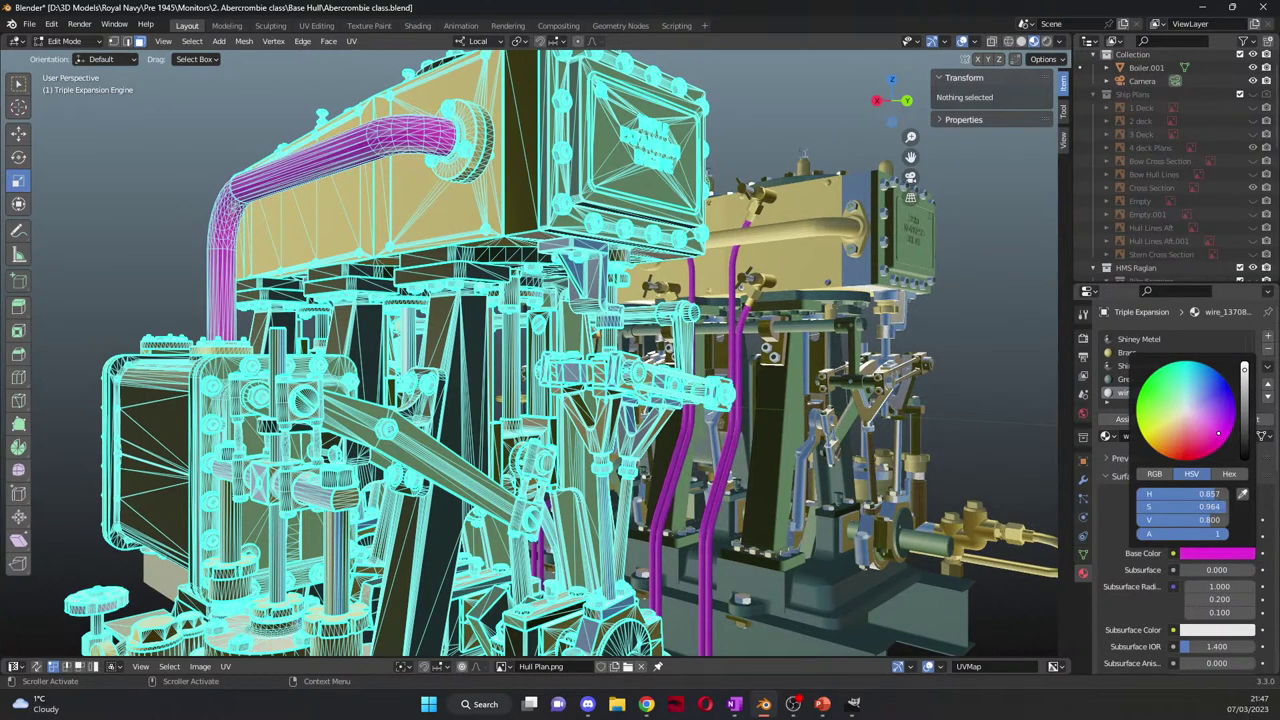
left_click_drag(1218, 433, 1182, 409)
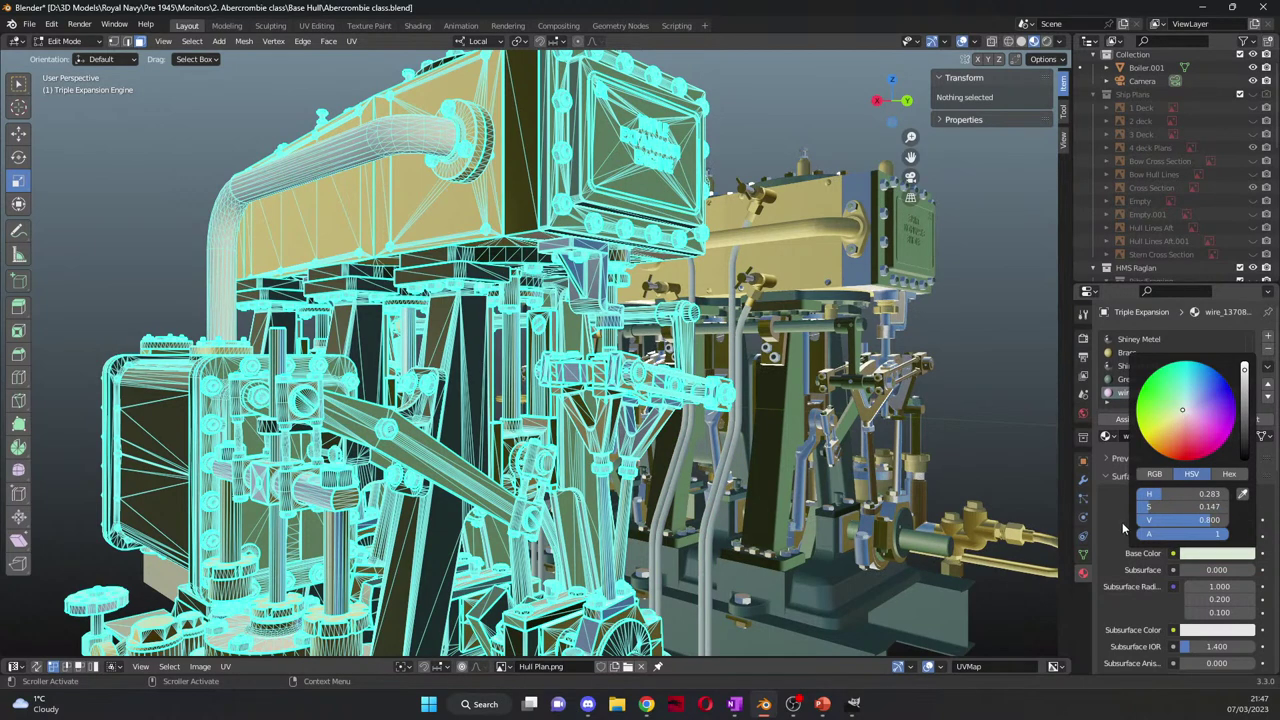
left_click(1106, 436)
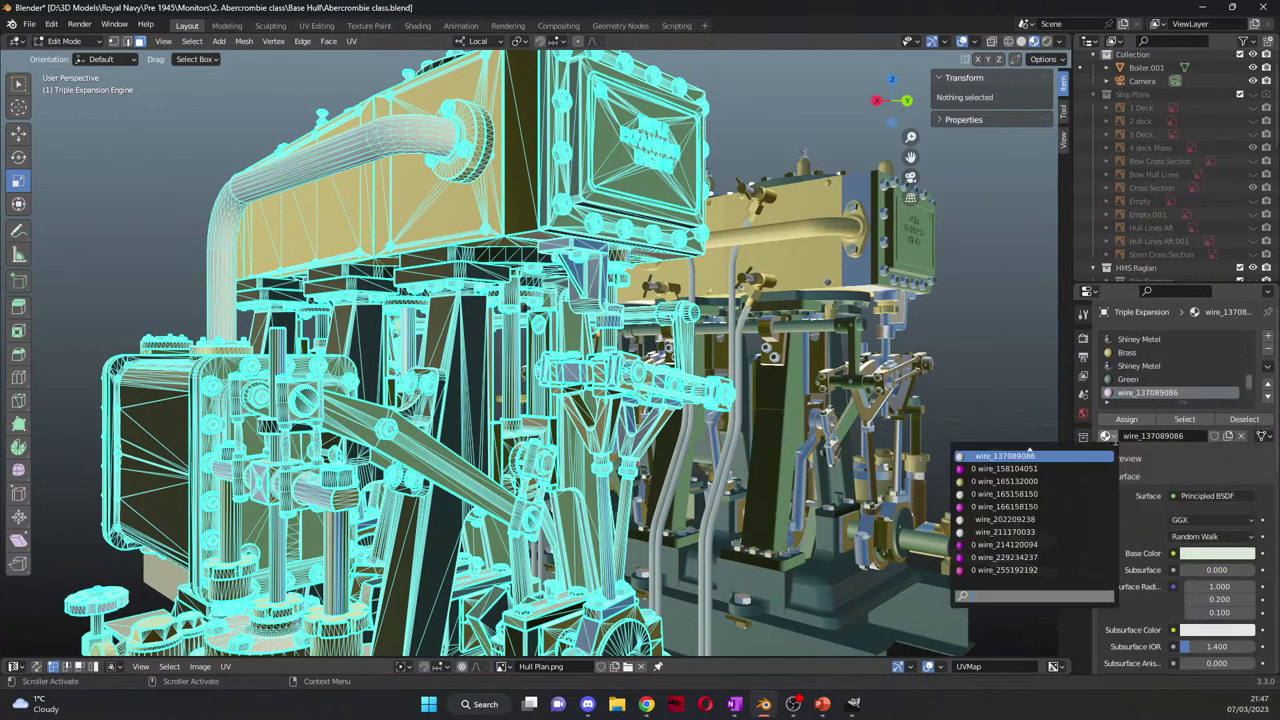
type("Shiney")
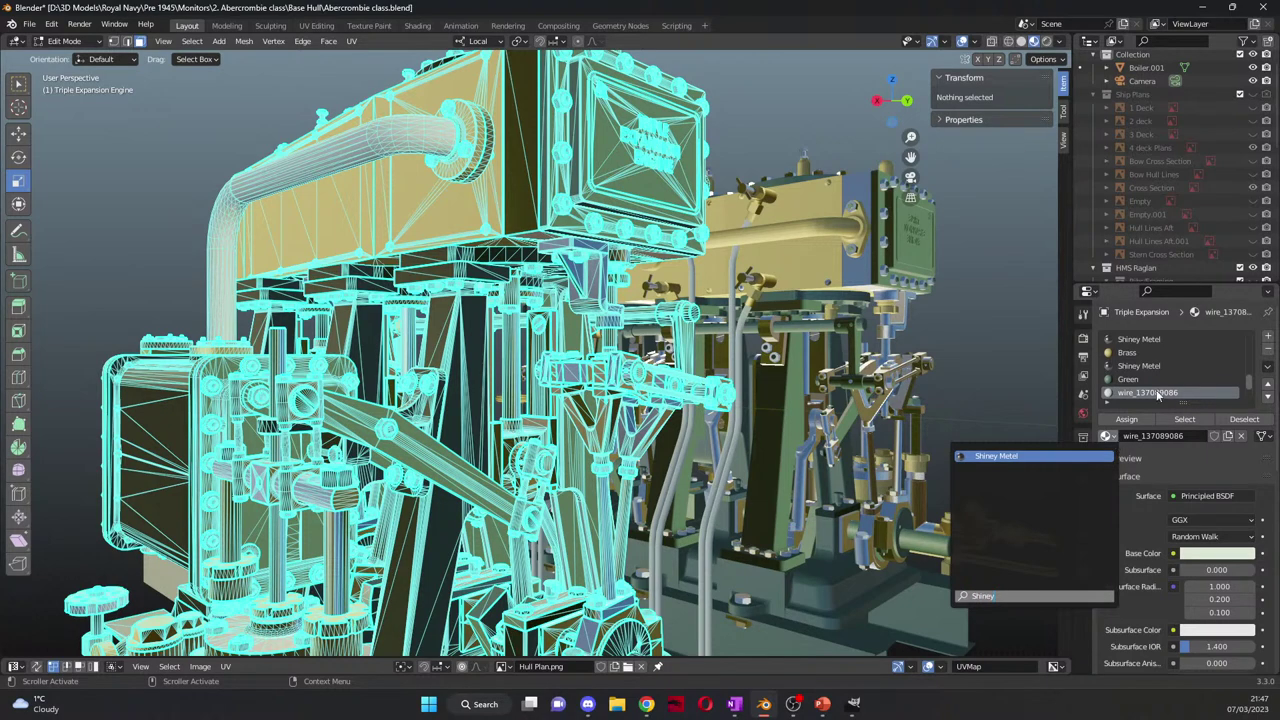
key("Return")
Step: Recolor wire_202209238 pink to find its parts, and replace it in its slot with Brass
middle_click_drag(735, 360, 432, 204)
scroll(223, 371, "up", 2)
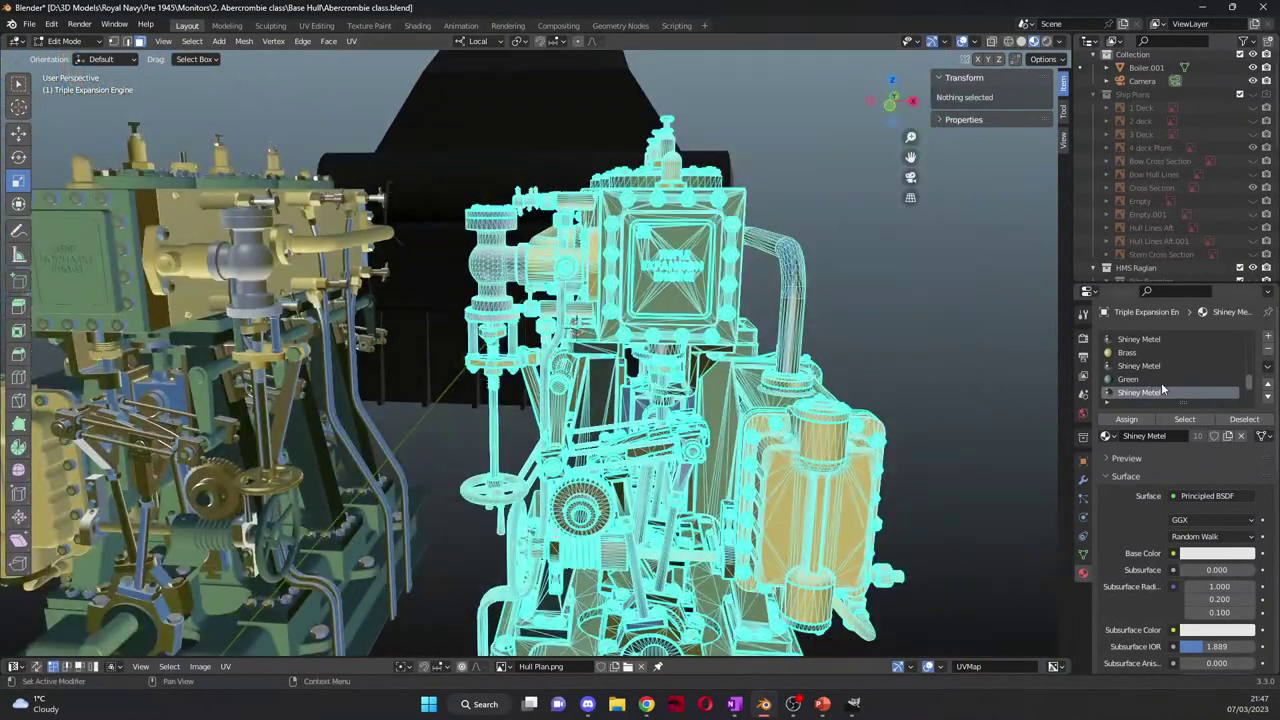
scroll(1162, 390, "down", 2)
scroll(1162, 390, "down", 1)
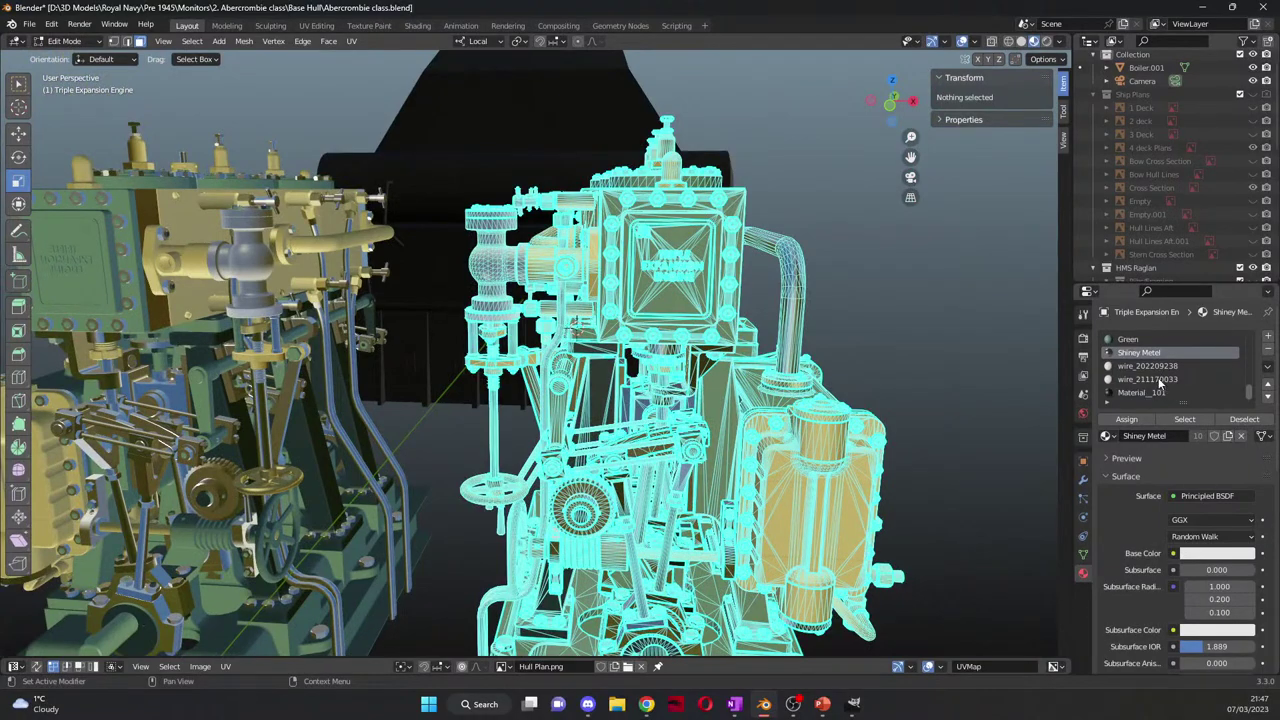
left_click(1168, 367)
left_click(1221, 557)
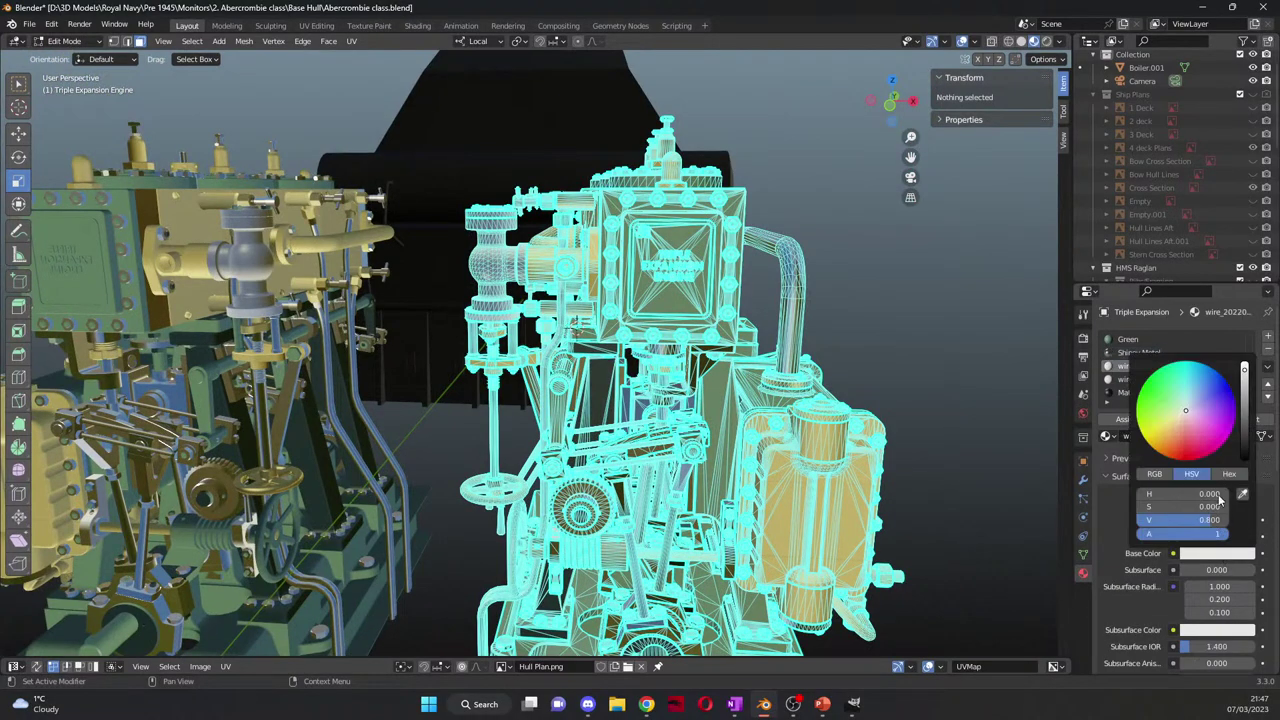
left_click(1206, 427)
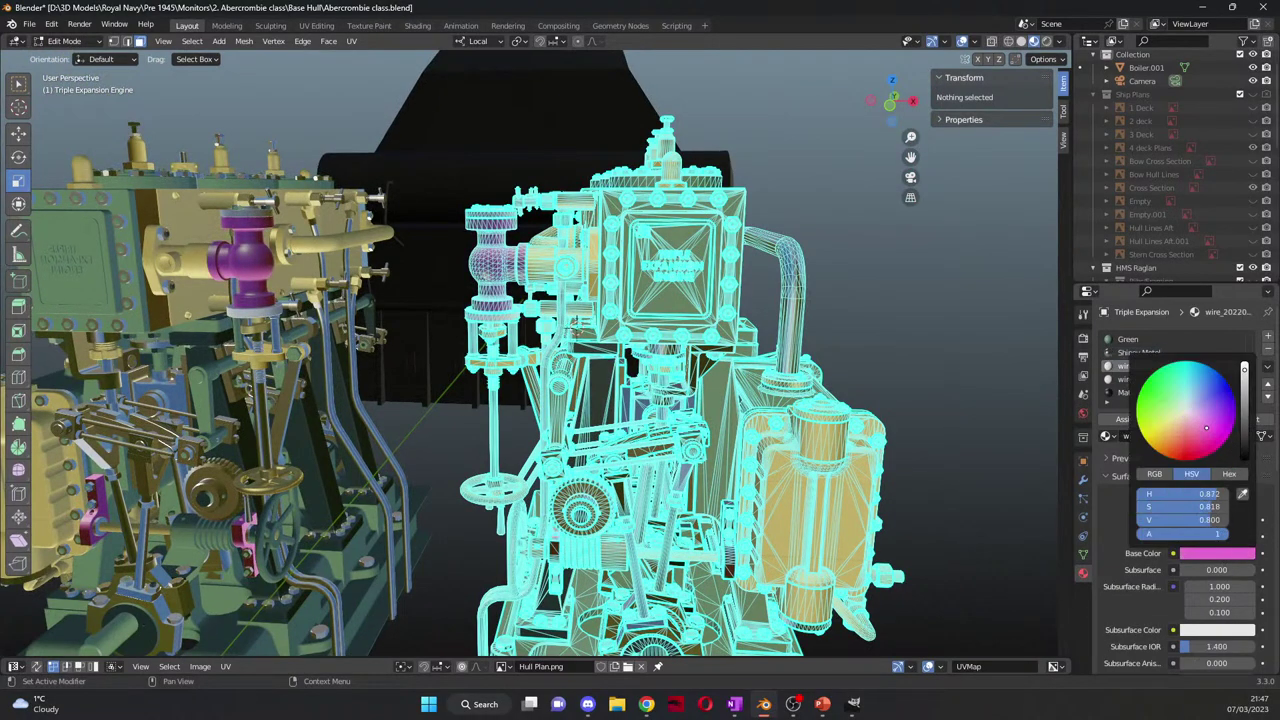
left_click(1109, 438)
type("bra")
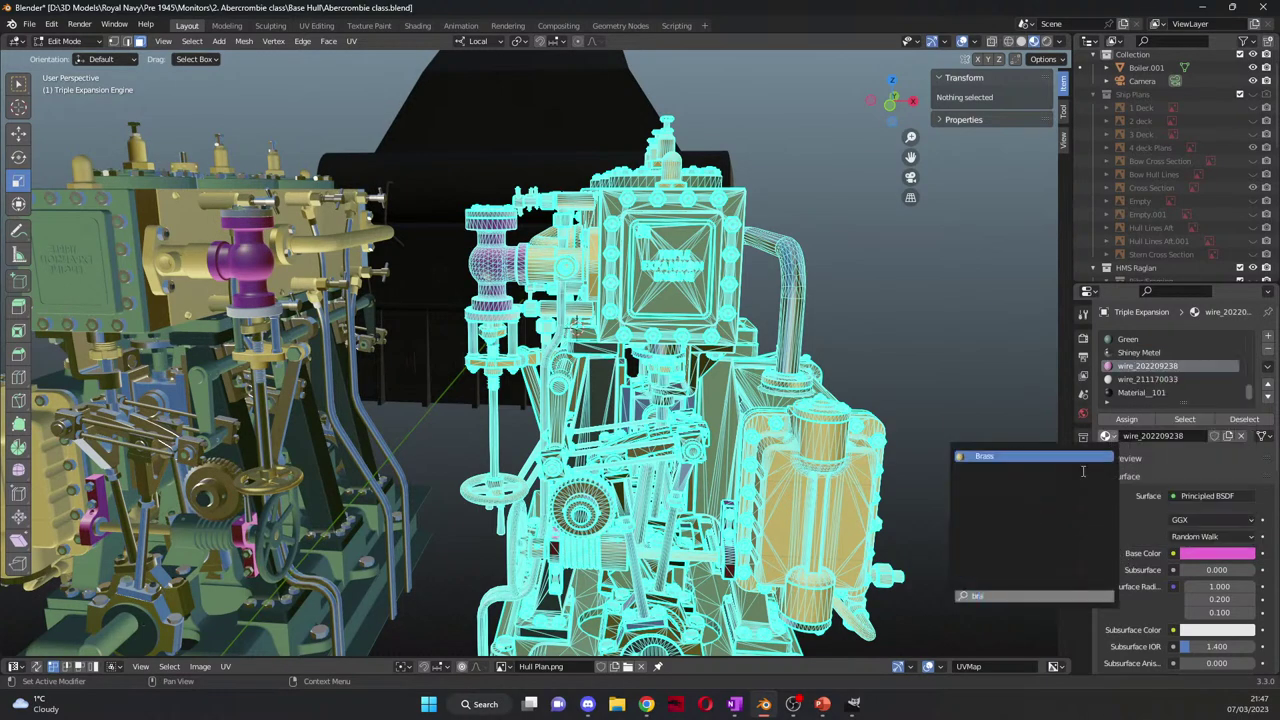
type("sss")
key("BackSpace")
key("Return")
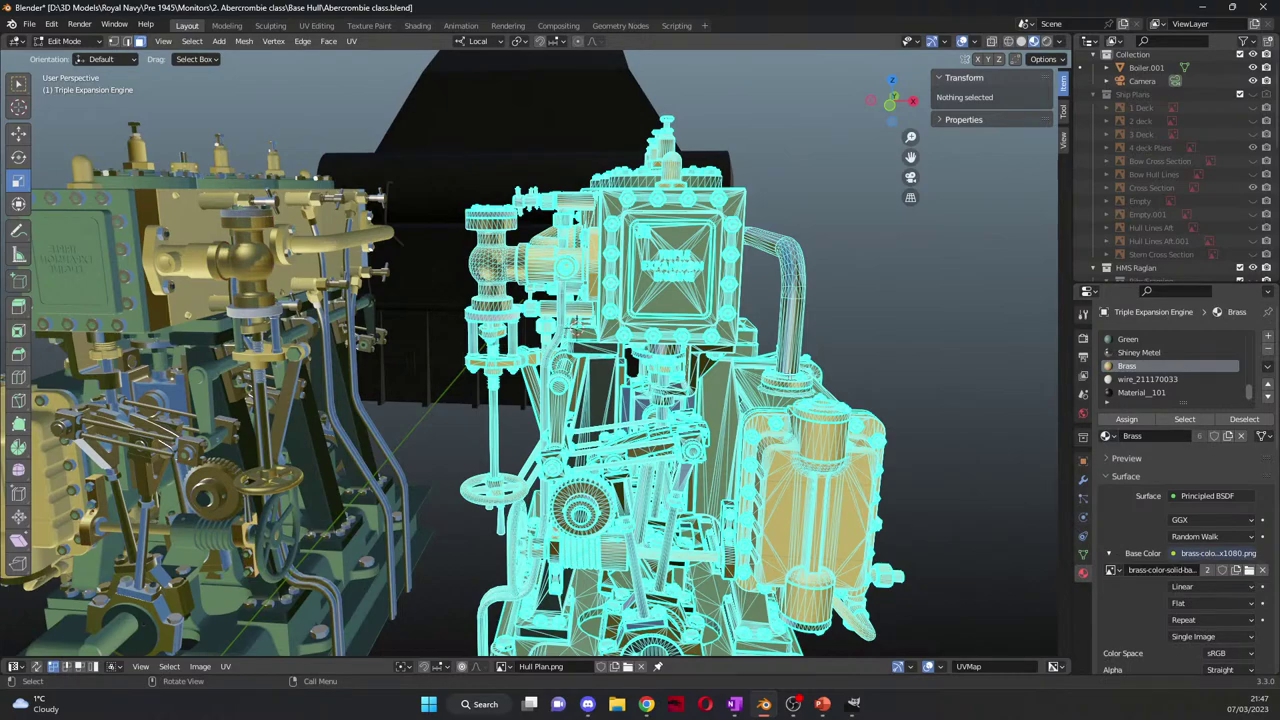
Step: Recolor wire_211170033 magenta with hue 0.901 and saturation 0.914 to find its parts, and replace it in its slot with Brass
left_click(1147, 379)
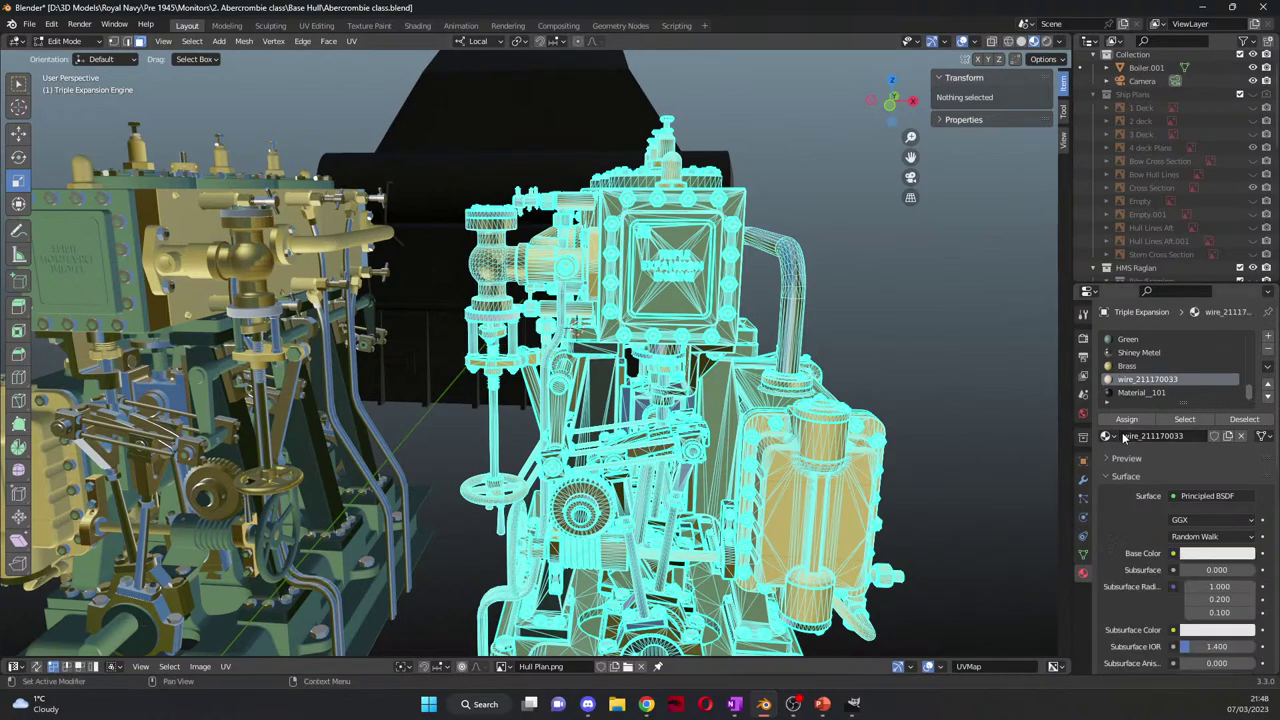
left_click(1228, 555)
left_click(1209, 436)
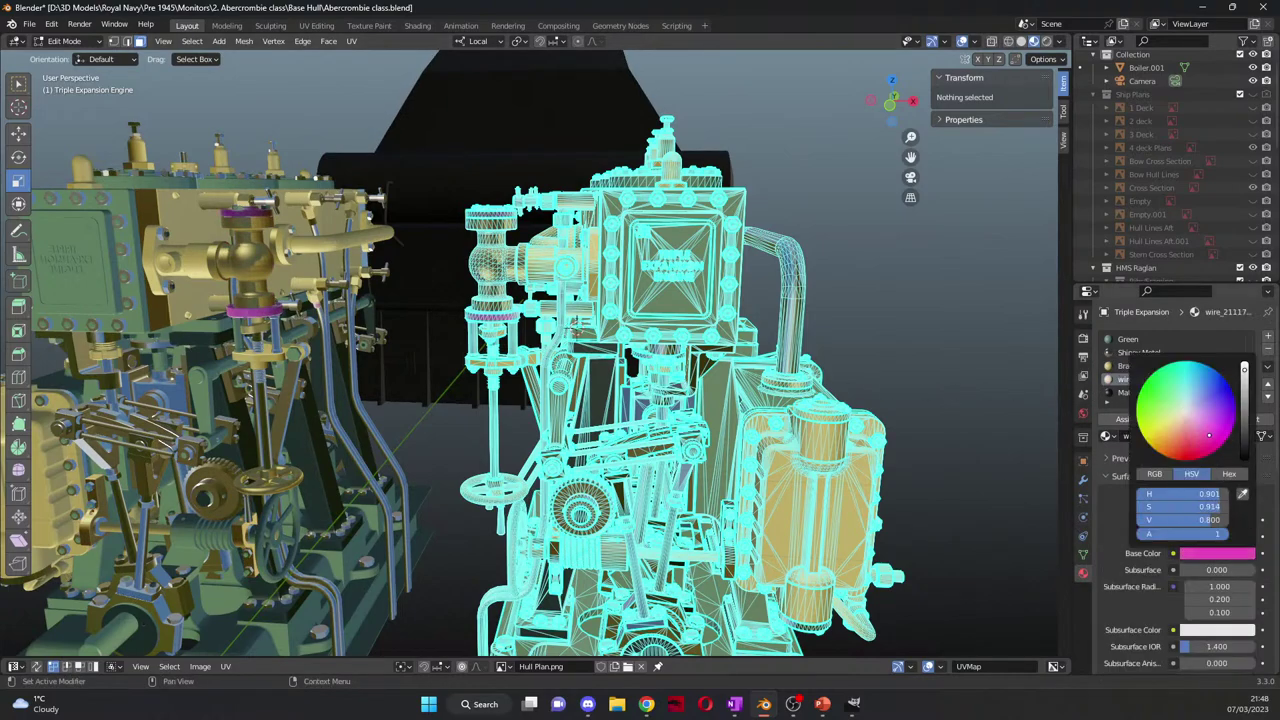
left_click(1106, 436)
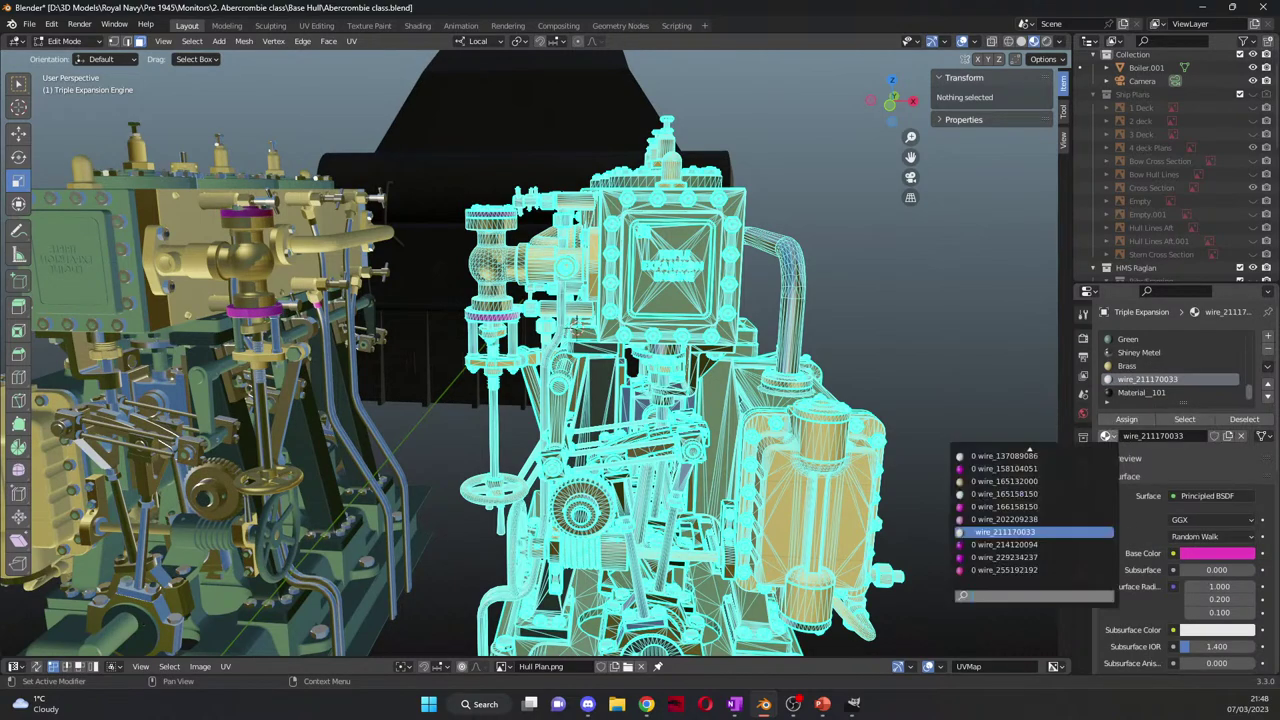
type("bras")
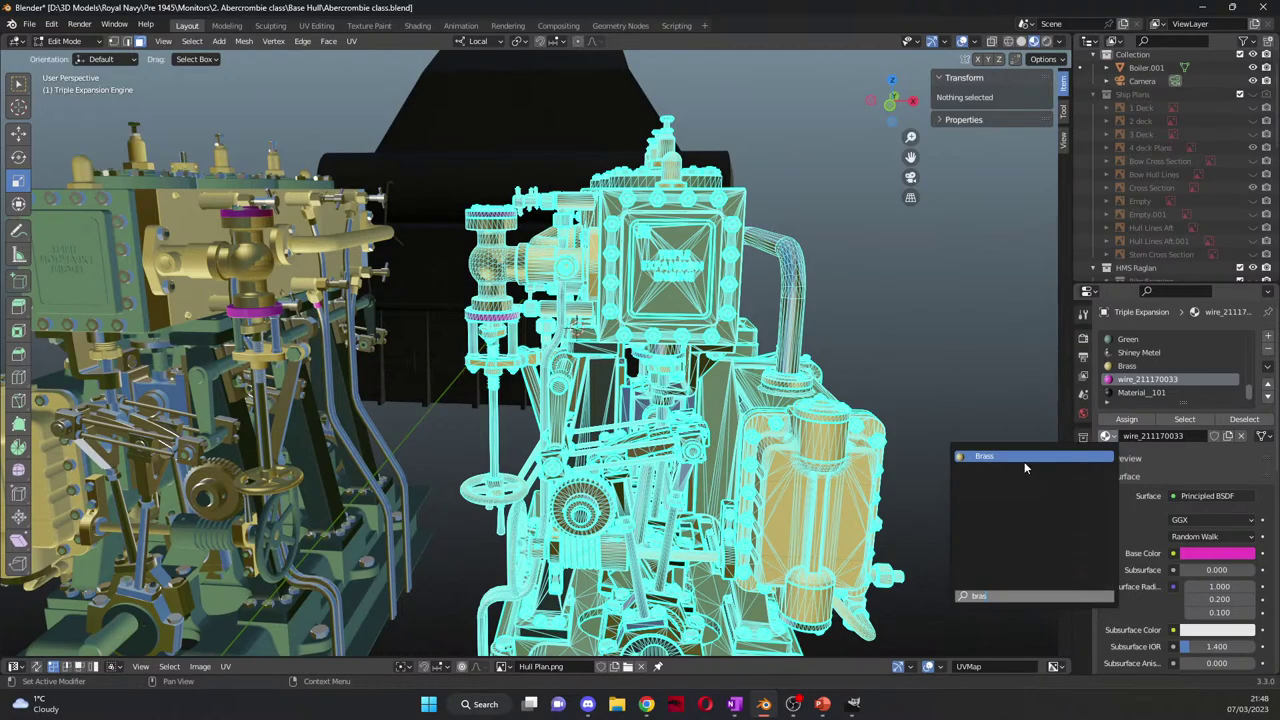
left_click(1028, 458)
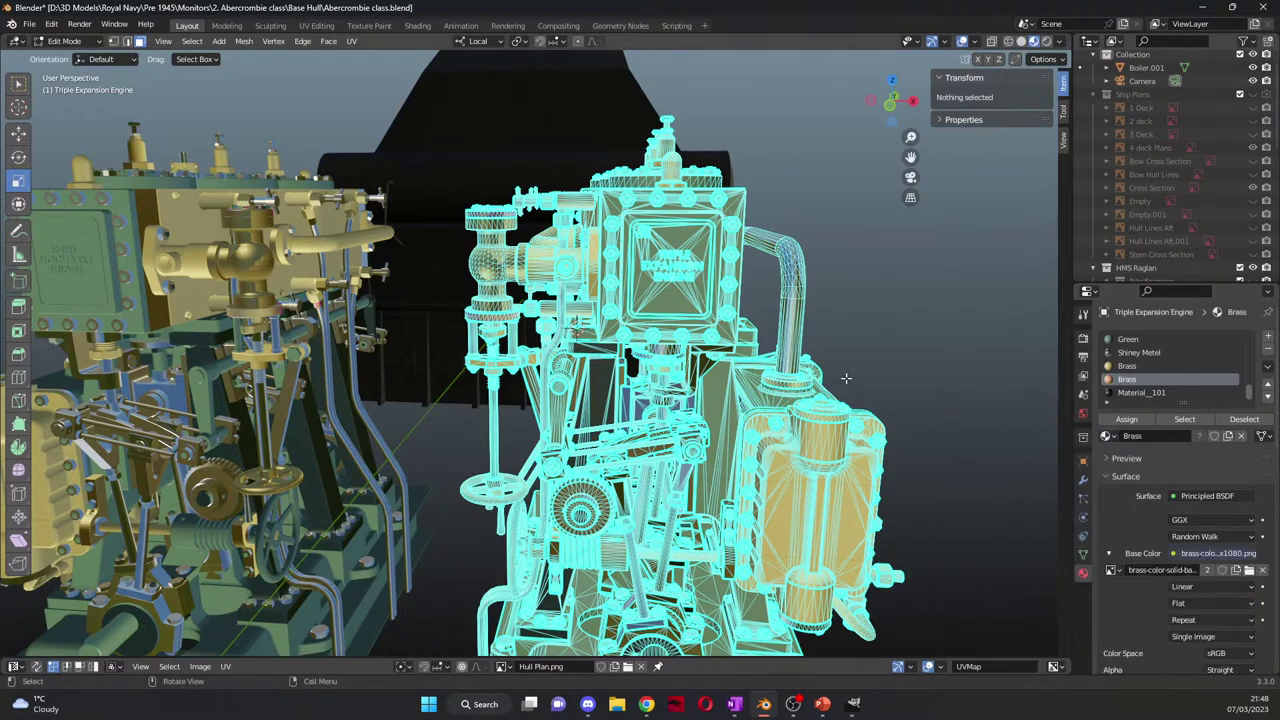
Step: View the whole engine from the other side and switch to the Funnel Trunking image in GIMP
middle_click_drag(846, 378, 796, 408)
middle_click_drag(712, 395, 662, 362)
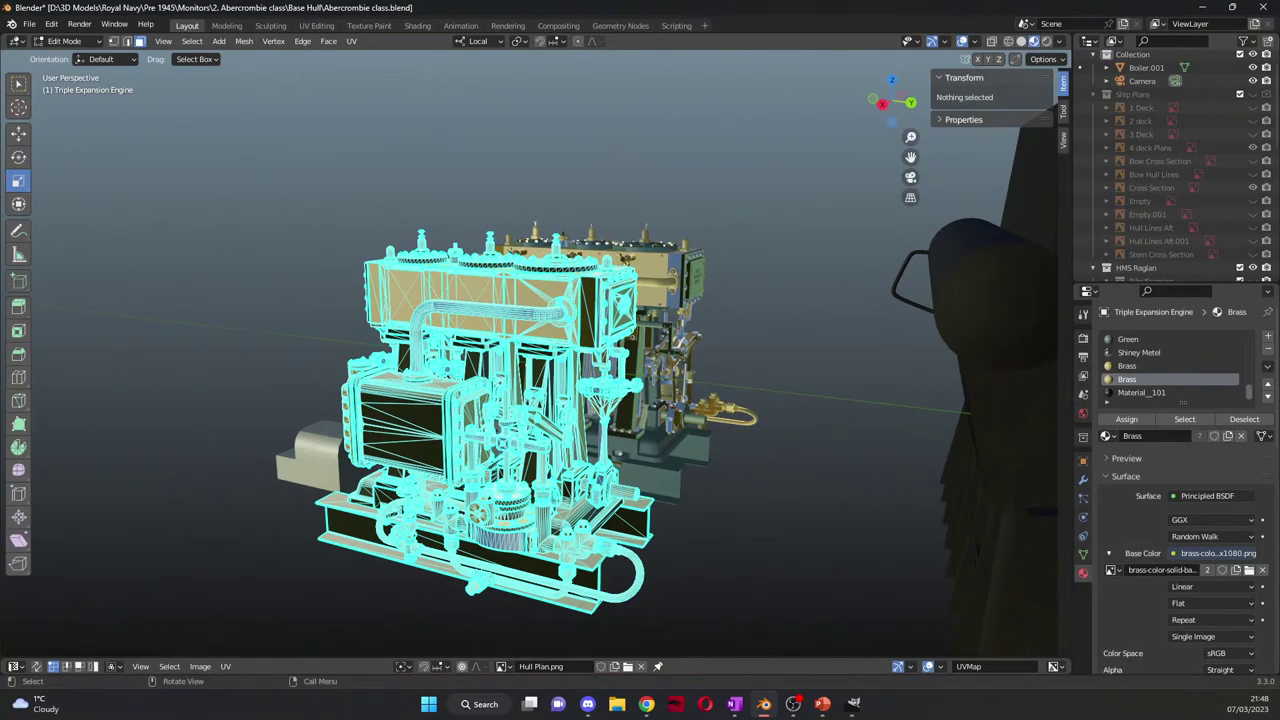
key("alt+Tab")
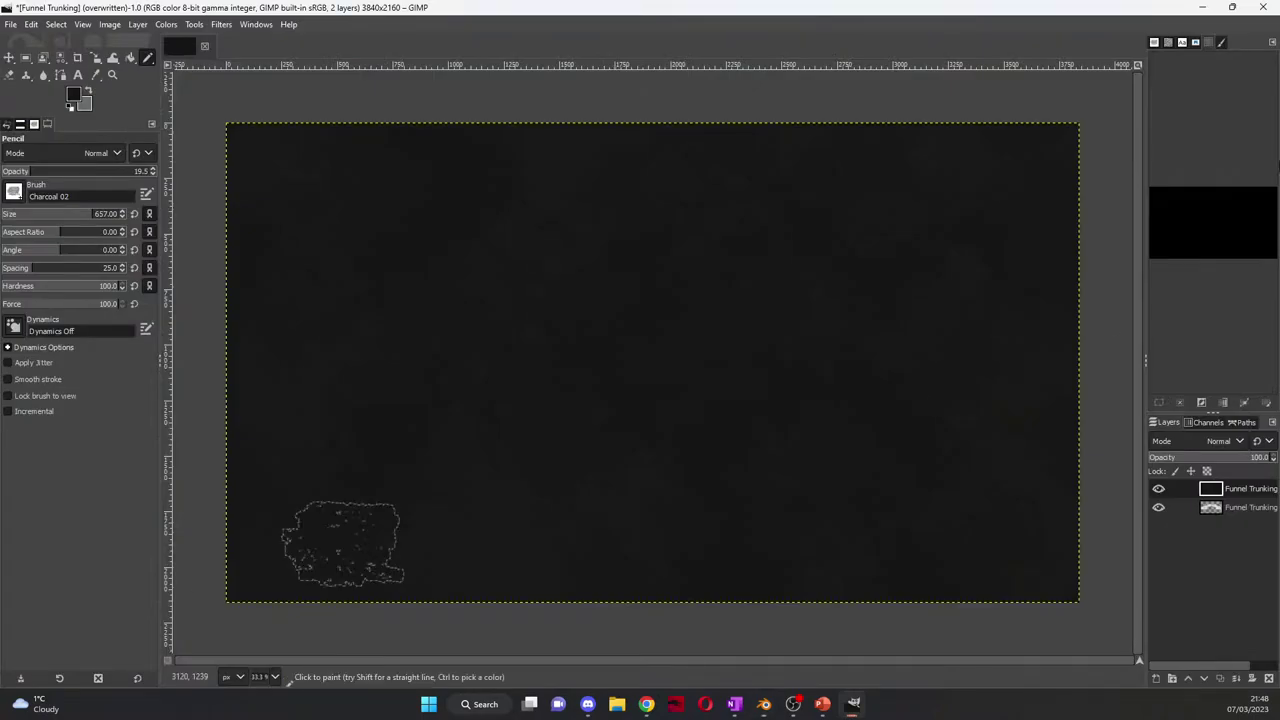
Step: Quit GIMP, discarding the unsaved Funnel Trunking changes, and return to the Blender model
left_click(1261, 12)
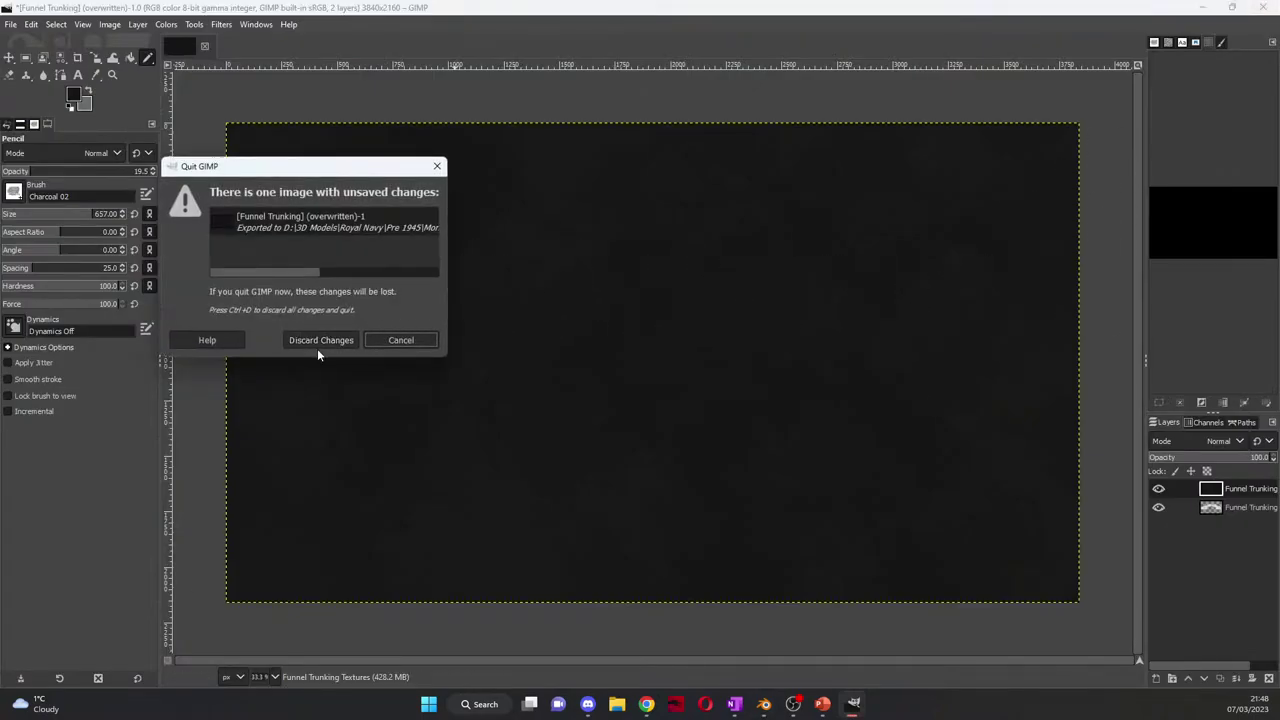
left_click(319, 342)
middle_click_drag(319, 342, 499, 389)
Step: Frame the engines, boiler trunking and generators in the camera view and switch the viewport to rendered shading
middle_click_drag(749, 378, 775, 357)
left_click_drag(914, 158, 744, 118)
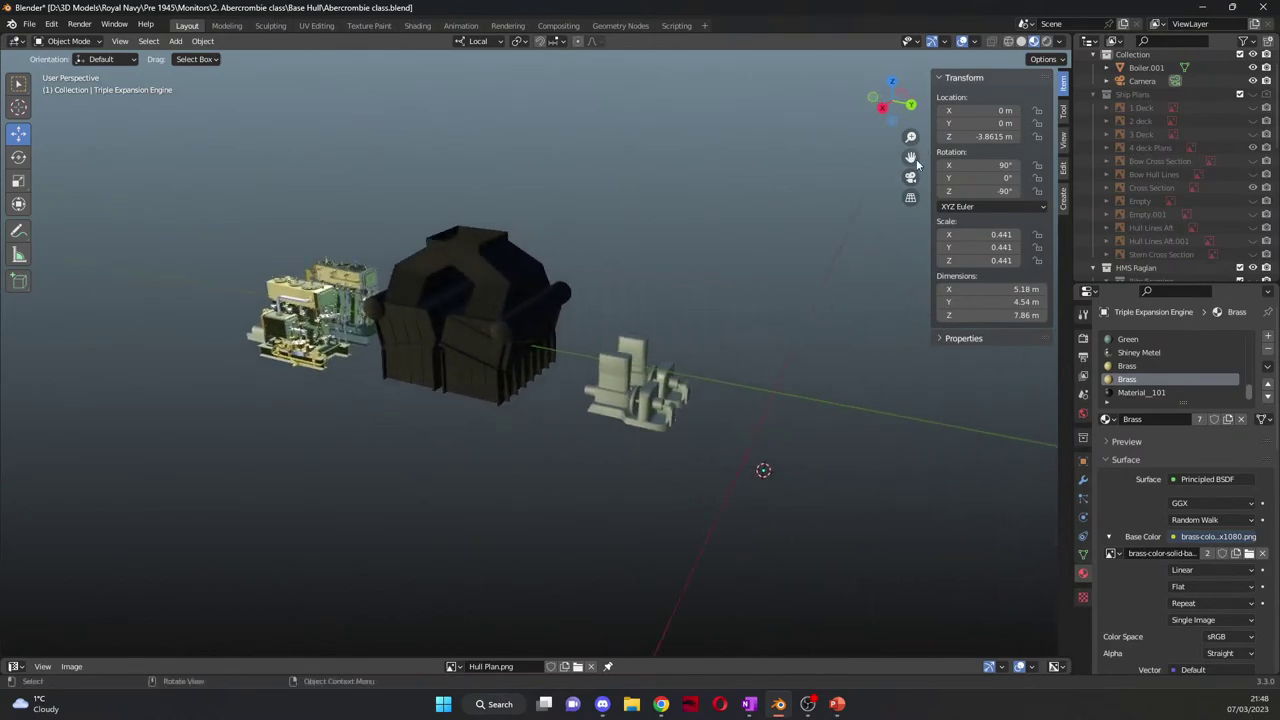
left_click(910, 177)
middle_click_drag(547, 372, 579, 366)
scroll(525, 394, "up", 1)
scroll(525, 398, "up", 2)
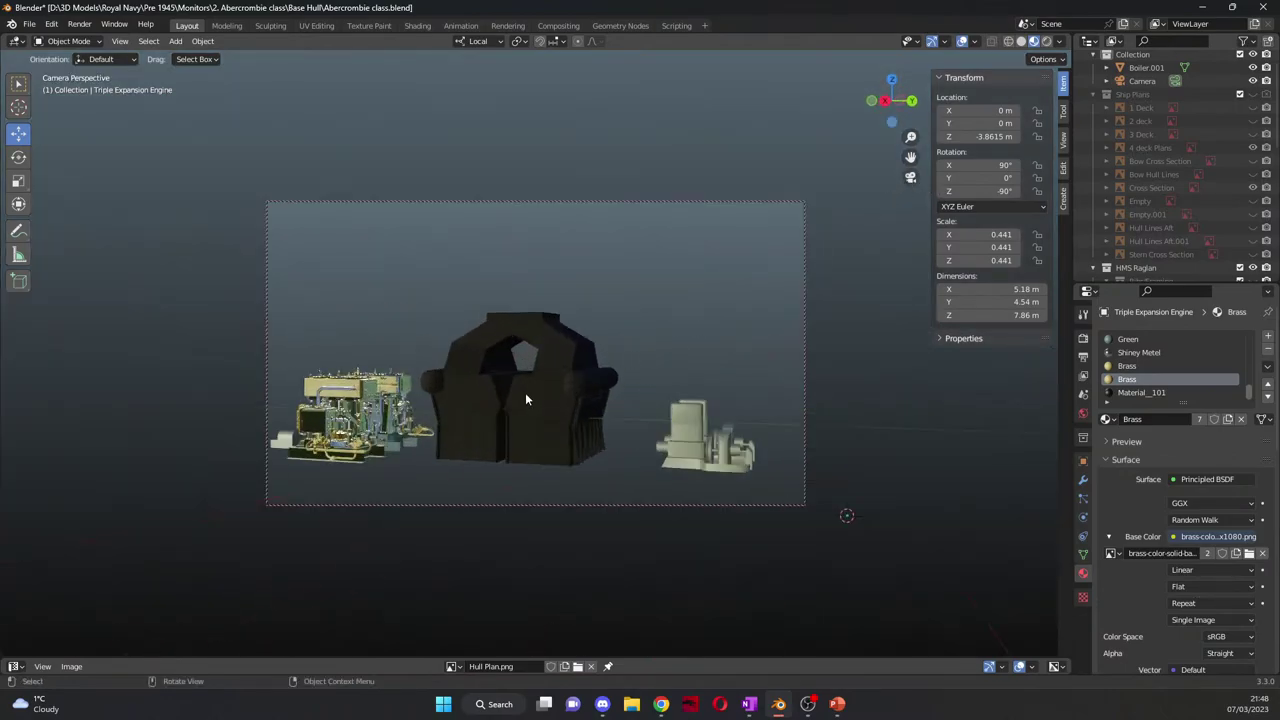
left_click_drag(914, 157, 945, 141)
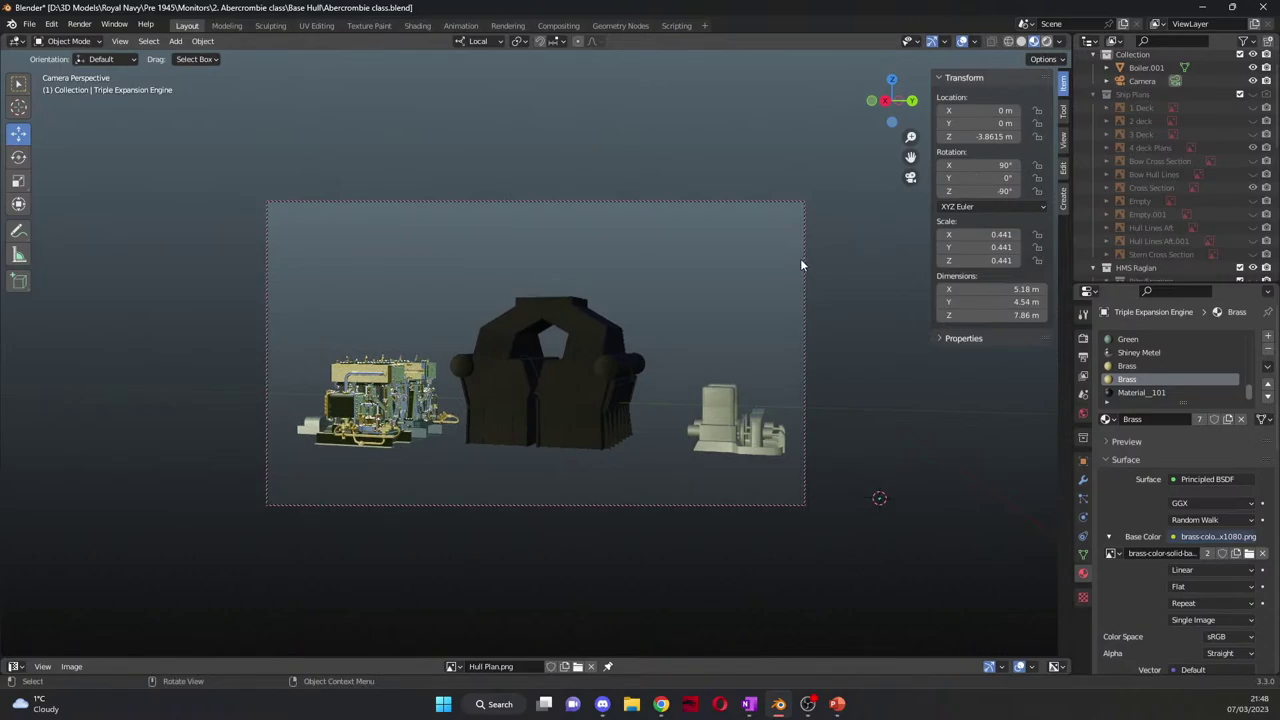
key("z")
key("6")
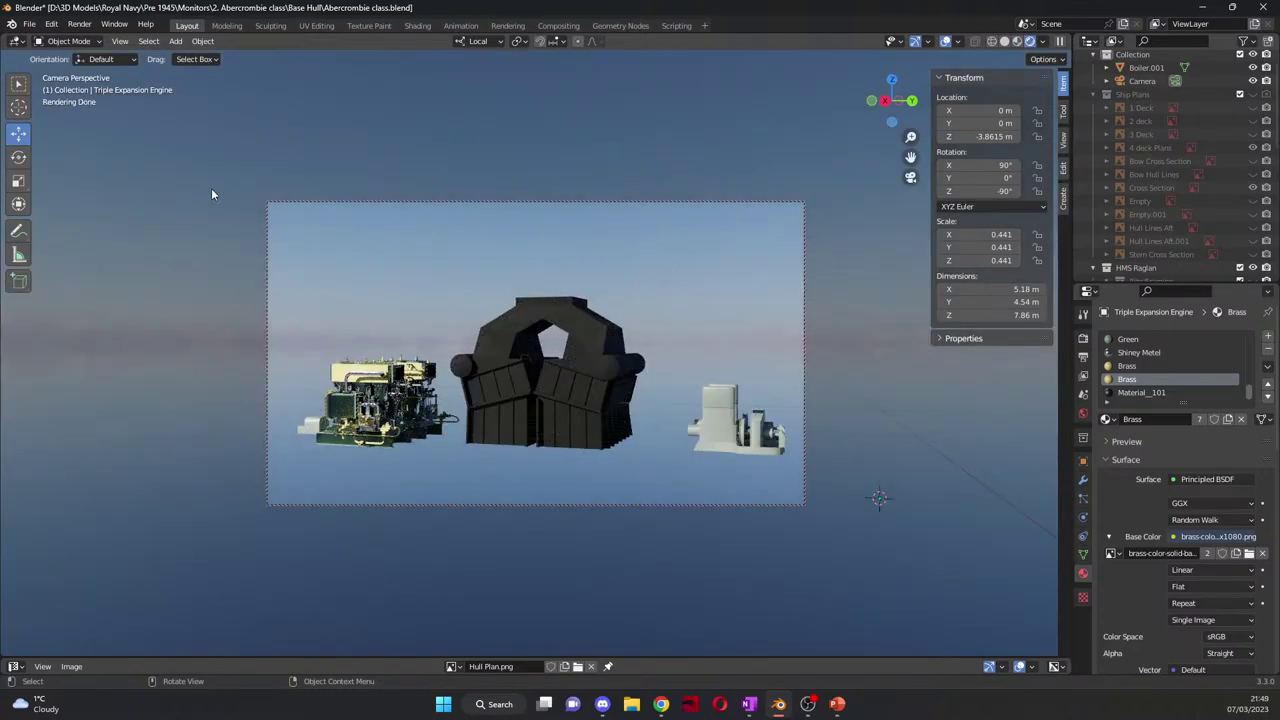
Step: Render a still image of the machinery from the camera
left_click(80, 24)
left_click(93, 38)
left_click(91, 31)
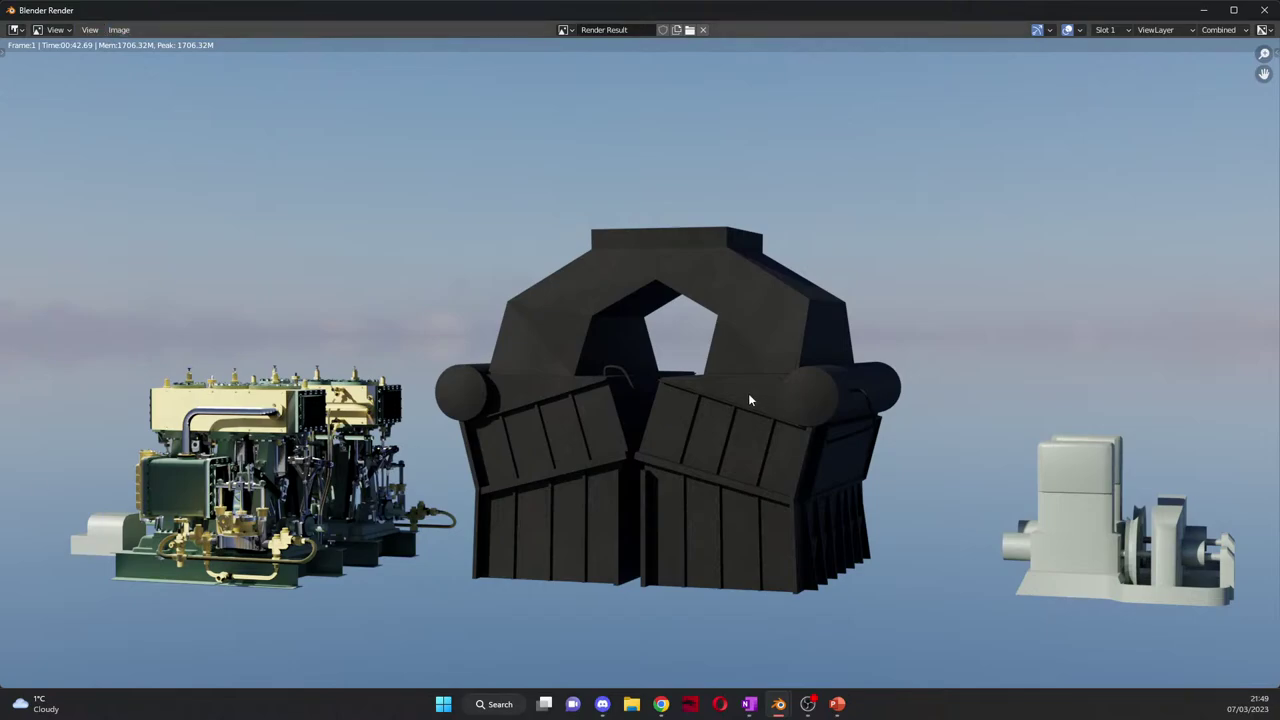
Step: Save the render as a PNG named "Machinery wITH coLOUR 1.png" in the Base Hull folder
left_click(118, 29)
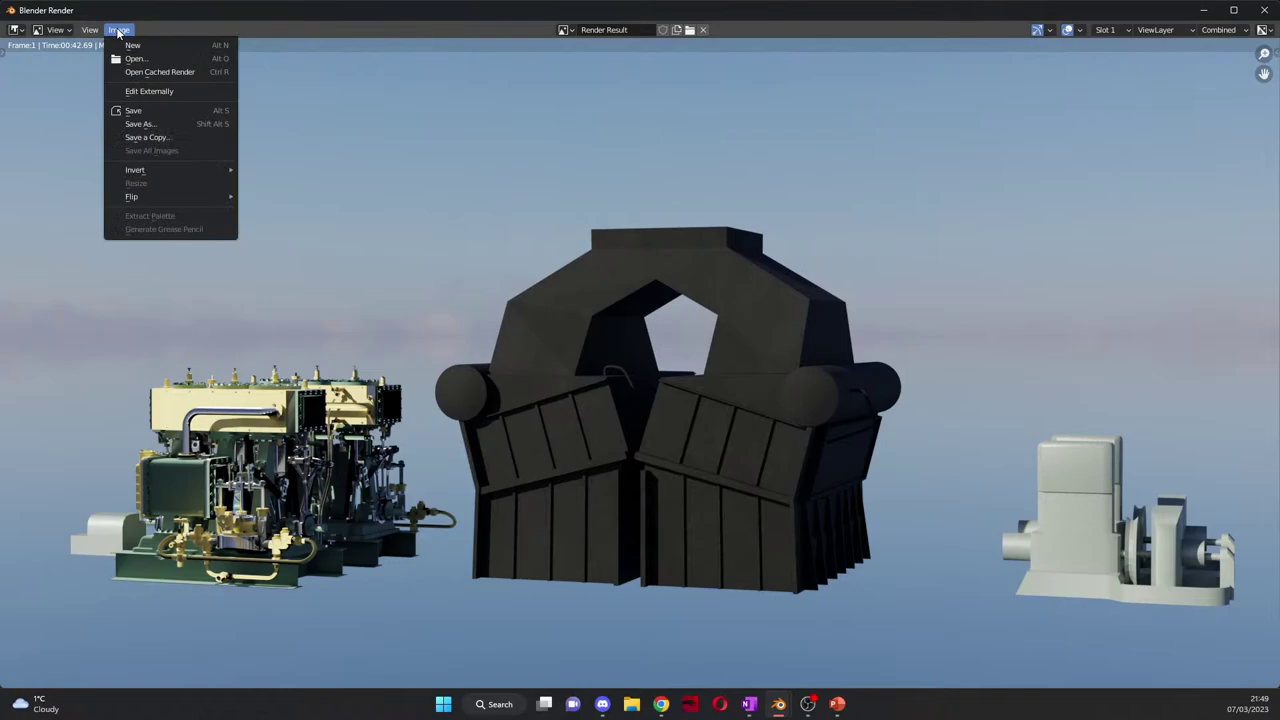
left_click(192, 125)
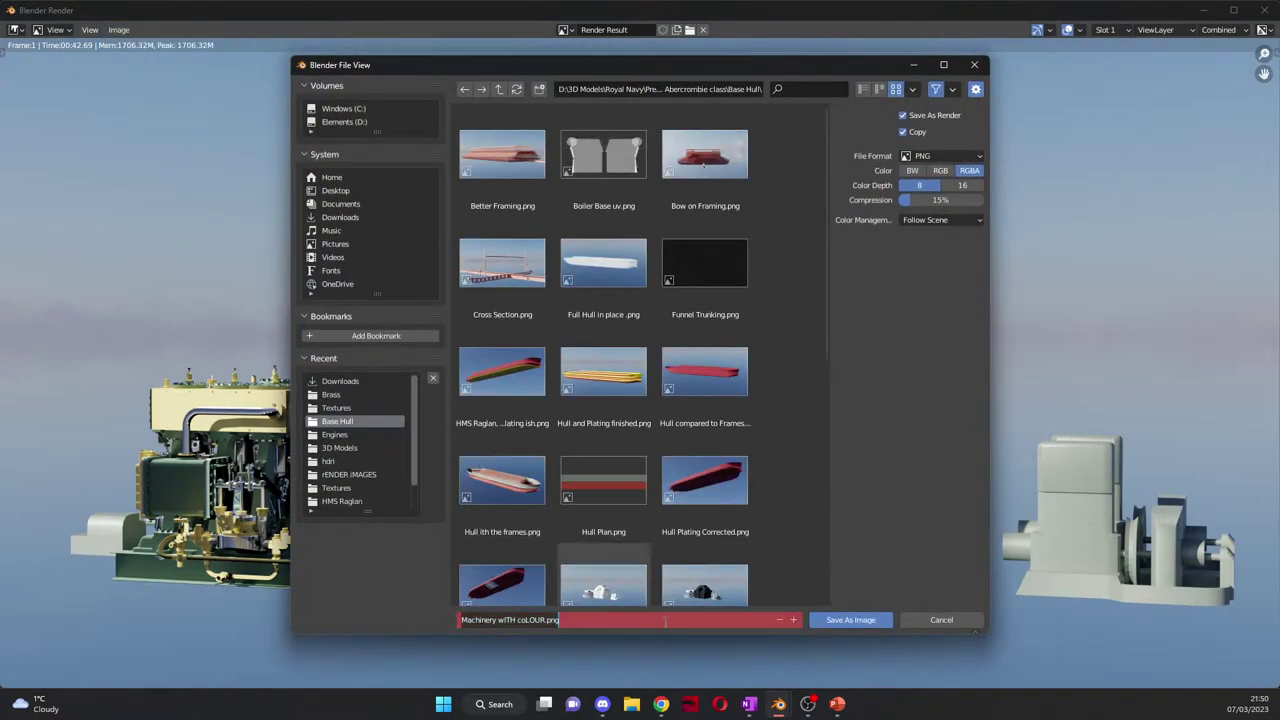
key("BackSpace")
key("BackSpace")
key("BackSpace")
key("BackSpace")
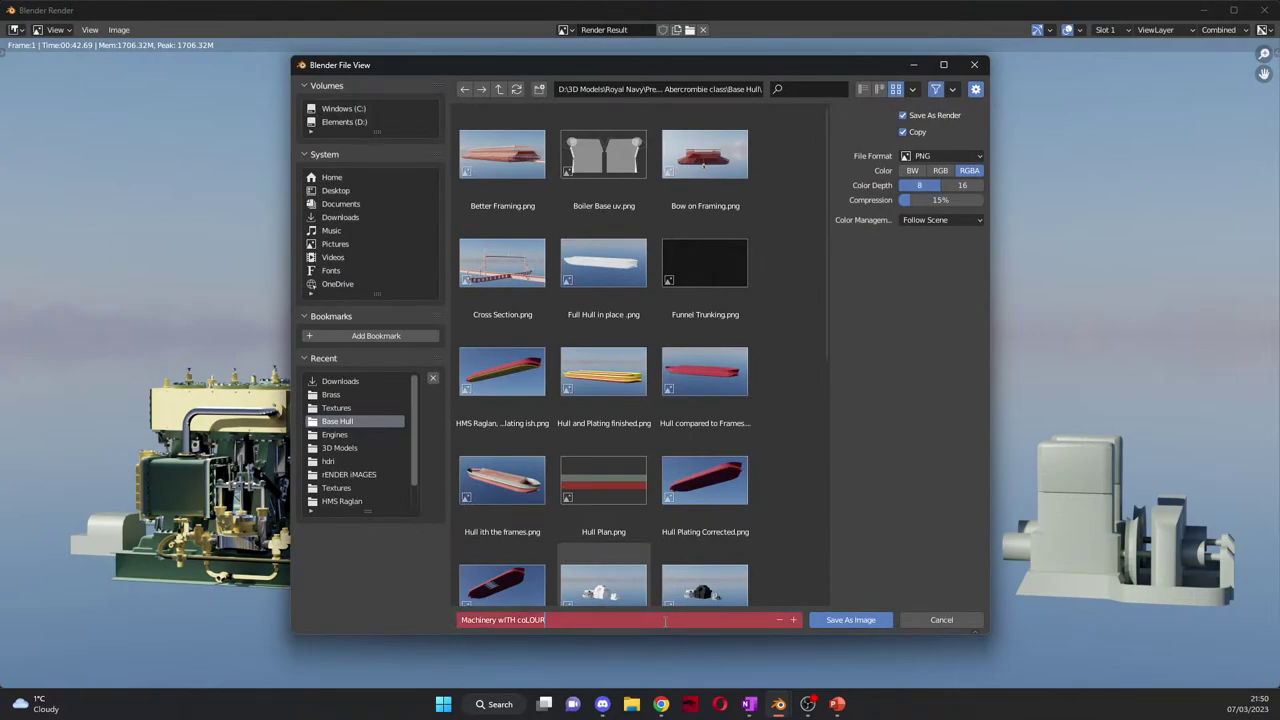
type("1")
key("Return")
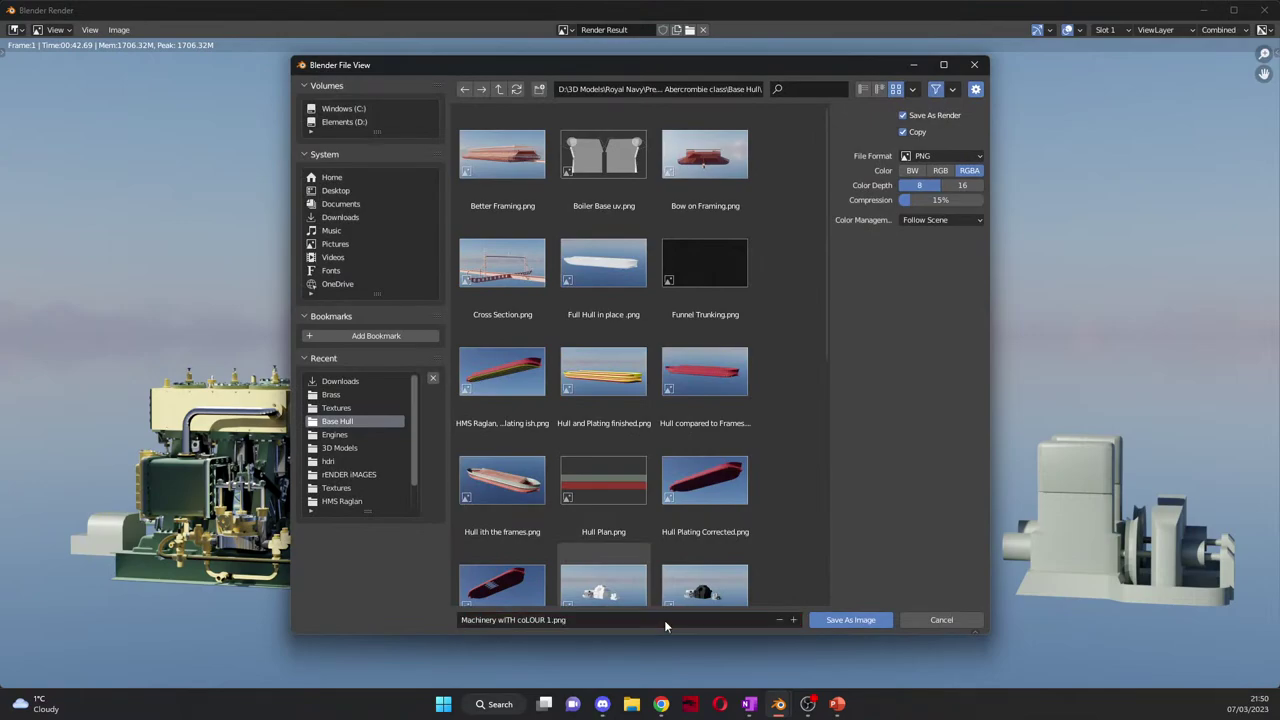
left_click(868, 622)
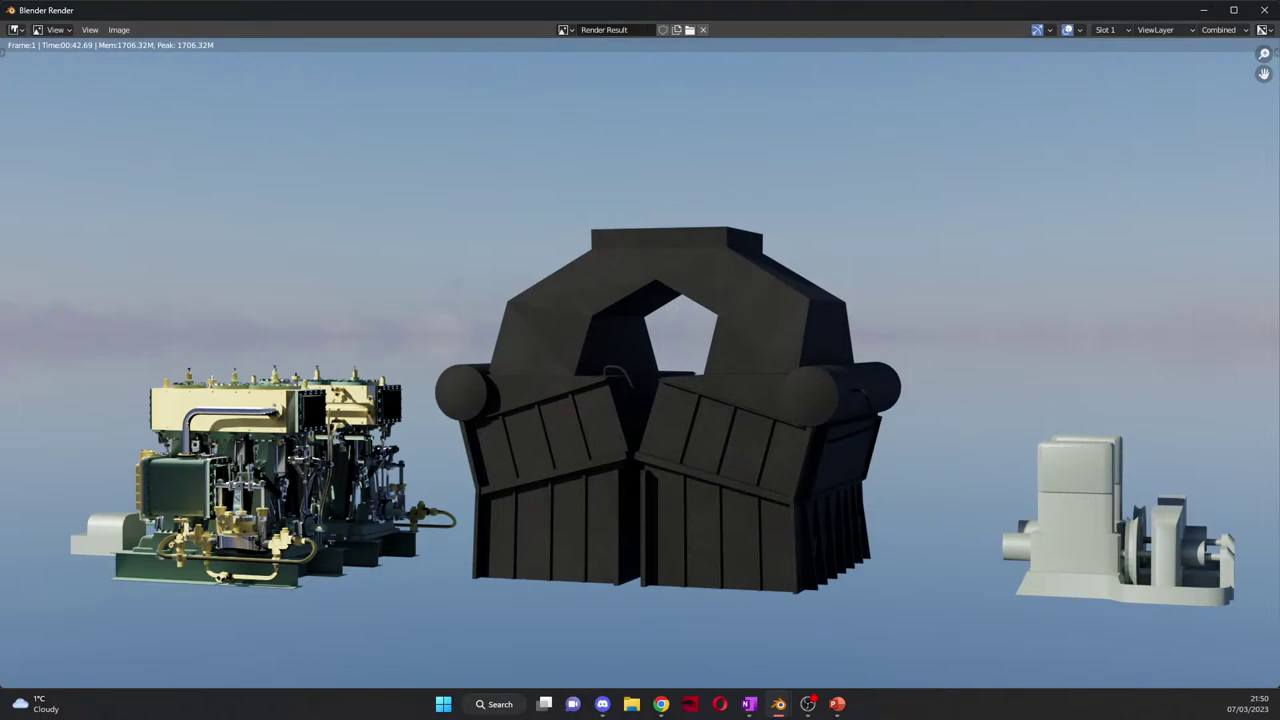
left_click(602, 704)
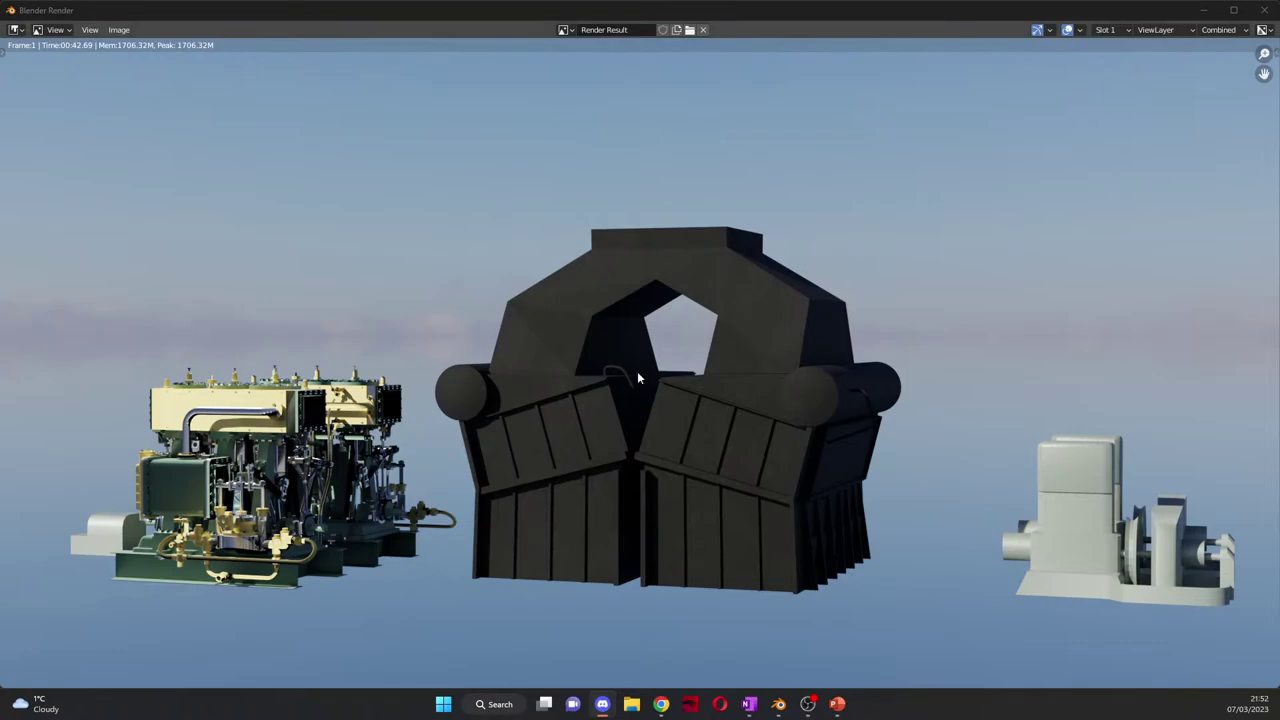
Step: Close the render window, leave the camera view and return the viewport to material preview shading
left_click(1265, 10)
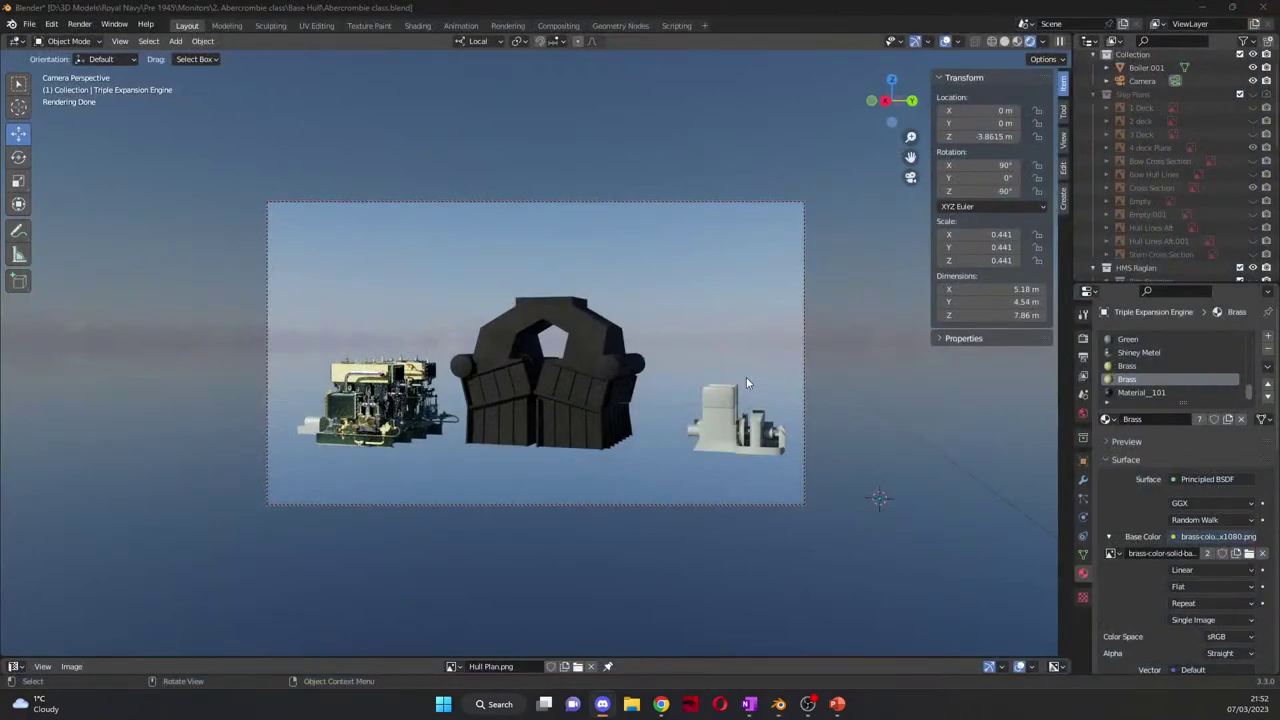
left_click(908, 179)
middle_click_drag(672, 495, 604, 474)
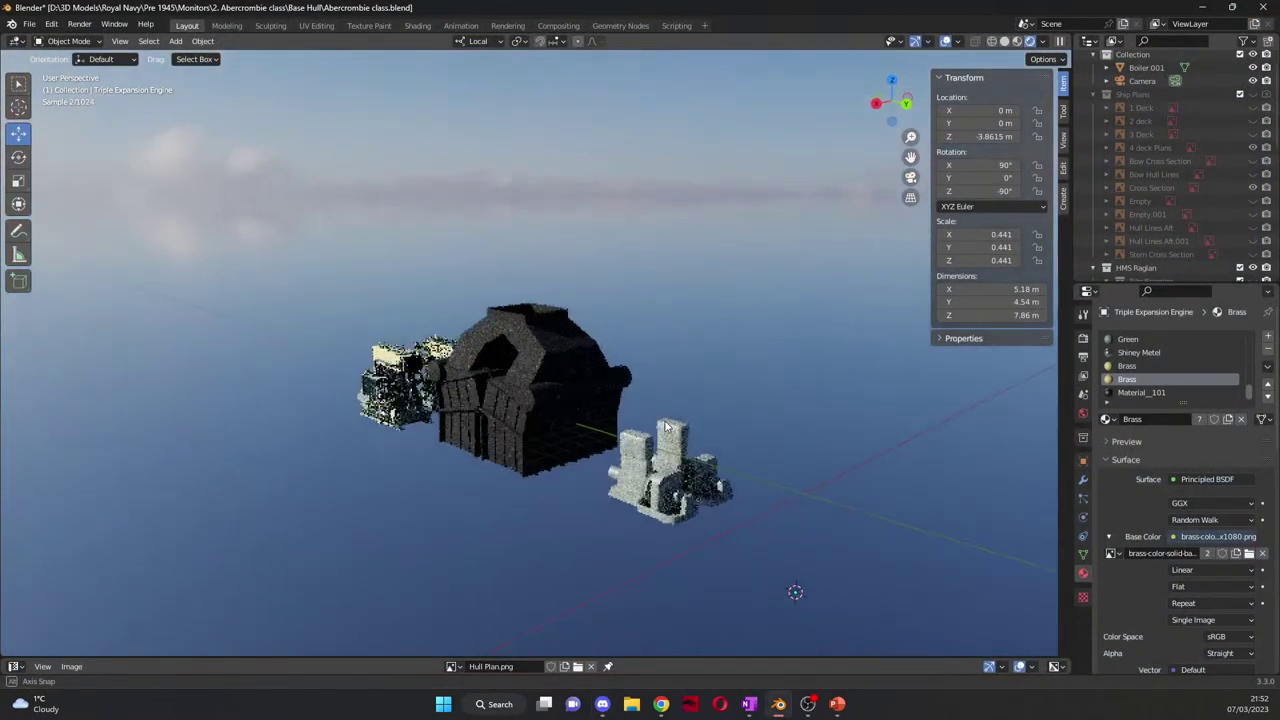
left_click(1004, 41)
Step: Unhide the Hull Form and examine how the engines, boiler trunking and generators sit inside the hull
scroll(1217, 224, "down", 10)
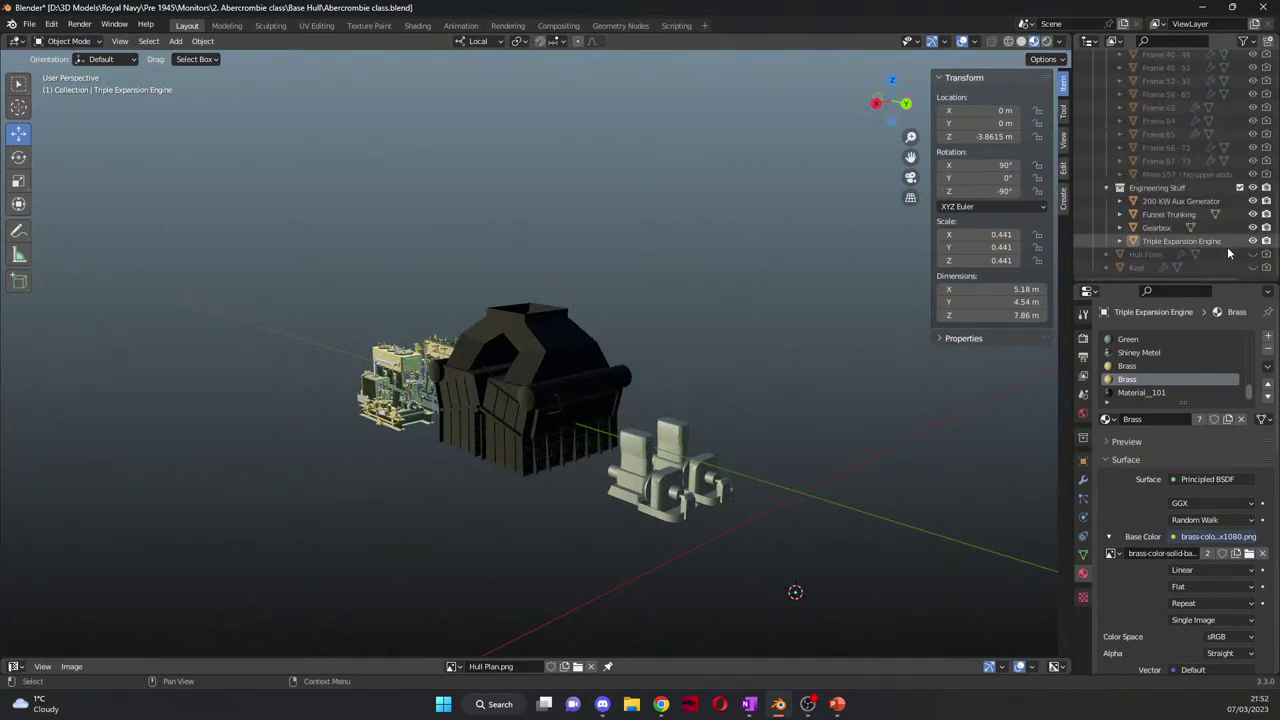
left_click(1252, 254)
middle_click_drag(420, 340, 513, 295)
scroll(548, 346, "up", 6)
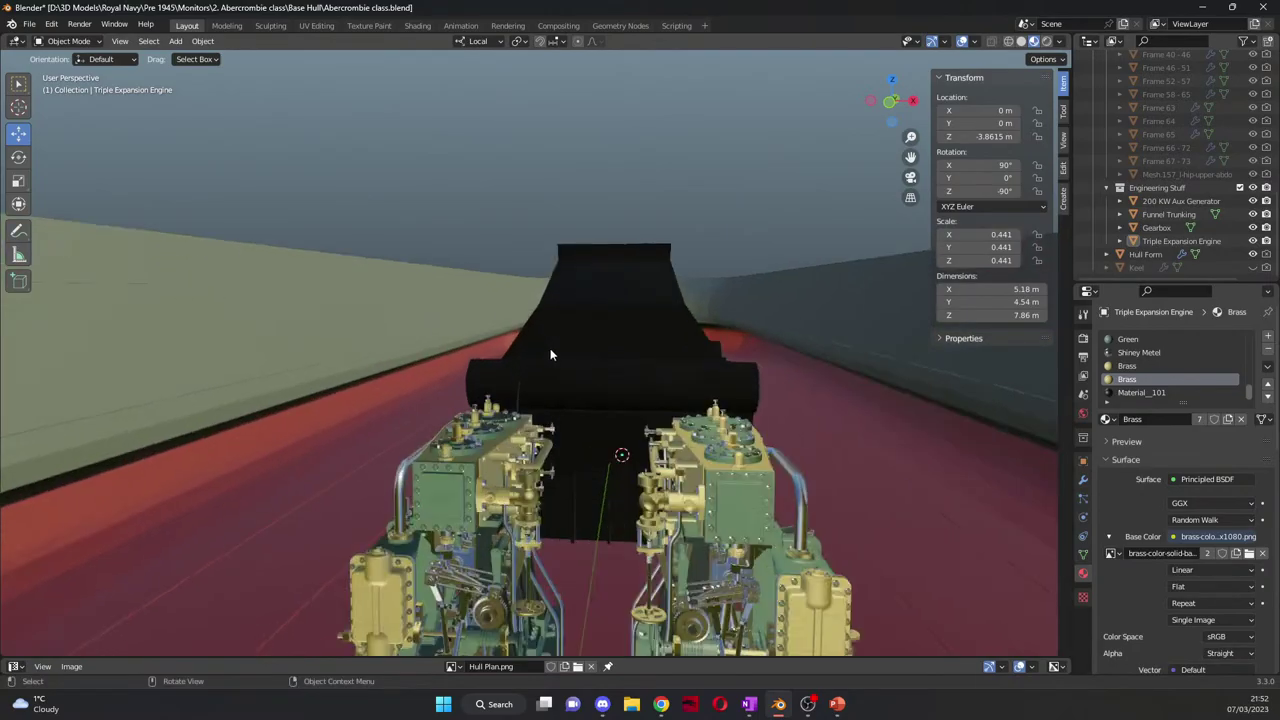
middle_click_drag(550, 348, 529, 459)
scroll(450, 433, "down", 4)
scroll(529, 459, "down", 3)
scroll(523, 423, "down", 6)
middle_click_drag(520, 409, 519, 376)
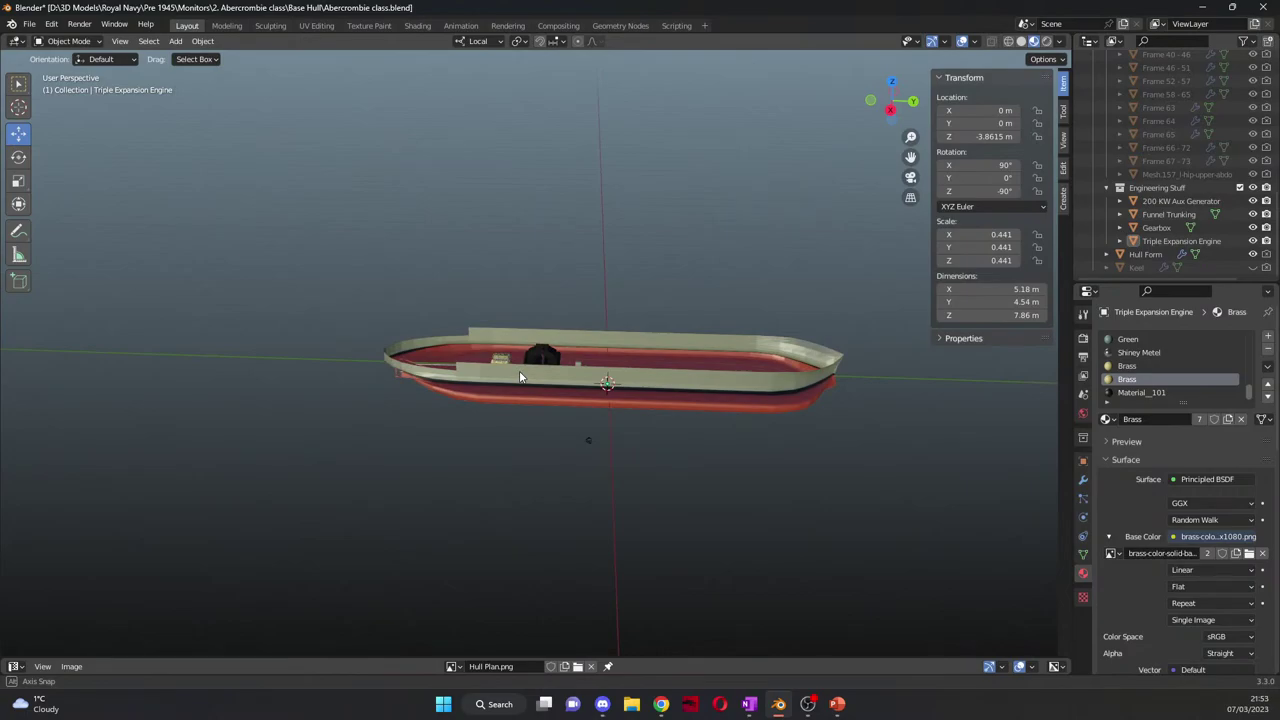
scroll(506, 389, "up", 6)
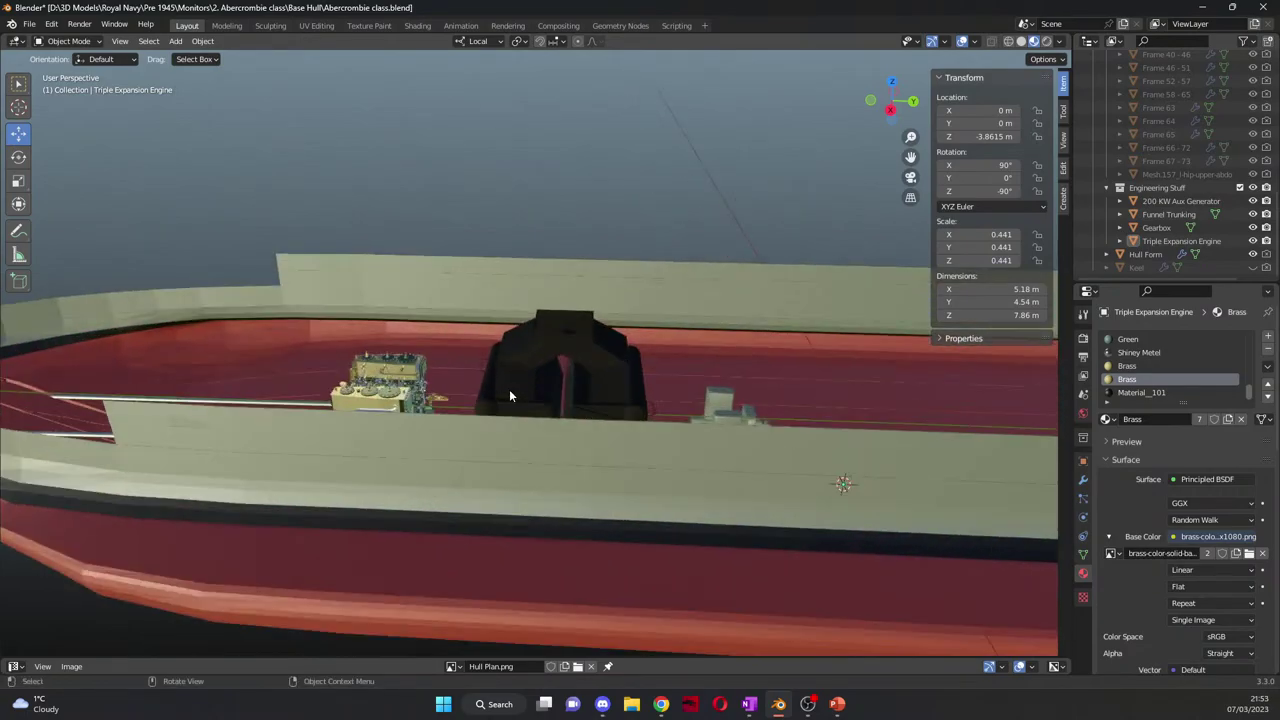
middle_click_drag(509, 389, 563, 437)
scroll(600, 425, "up", 5)
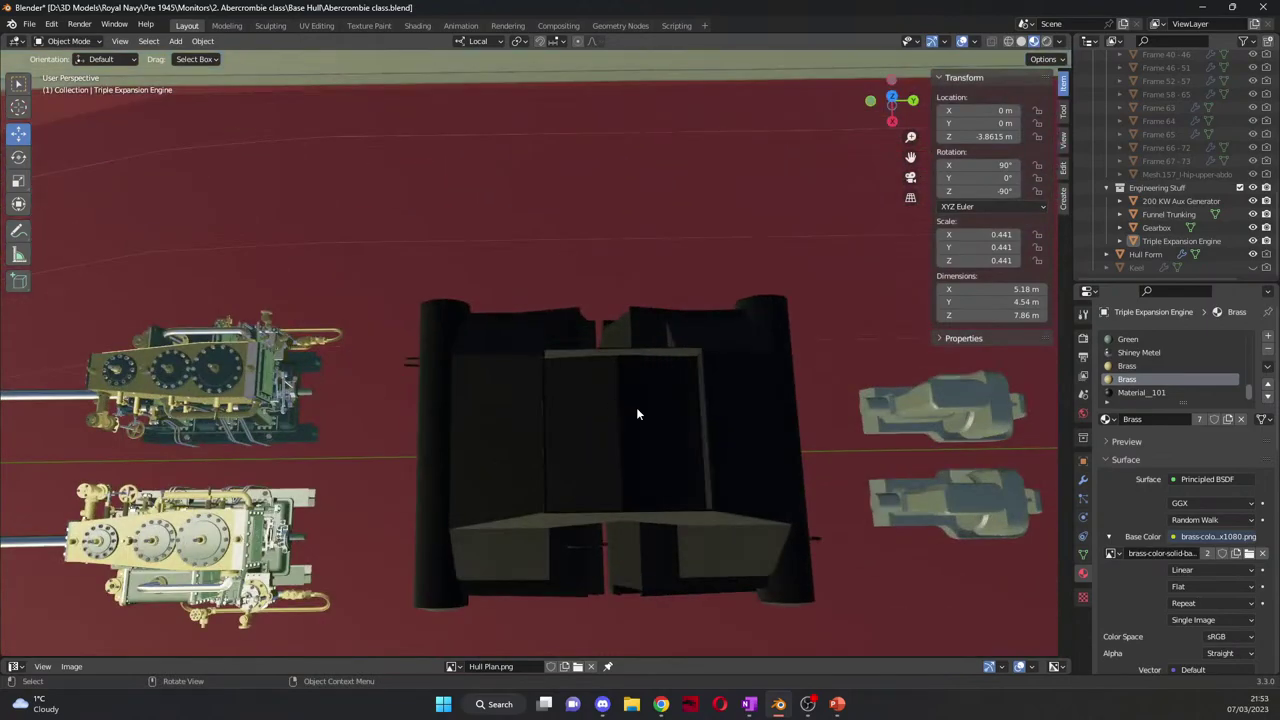
middle_click_drag(637, 414, 578, 368)
scroll(500, 337, "down", 5)
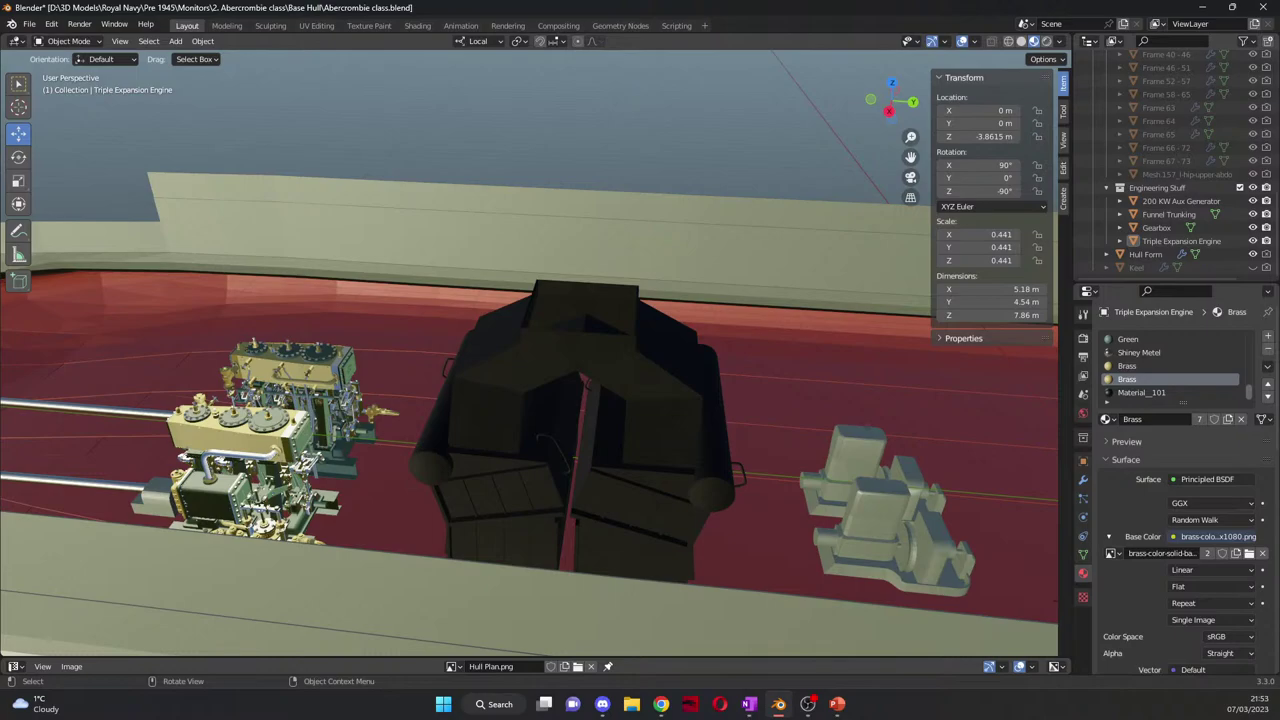
Step: View the hull with its machinery and propeller shafts from the stern and from the side
key("alt+Tab")
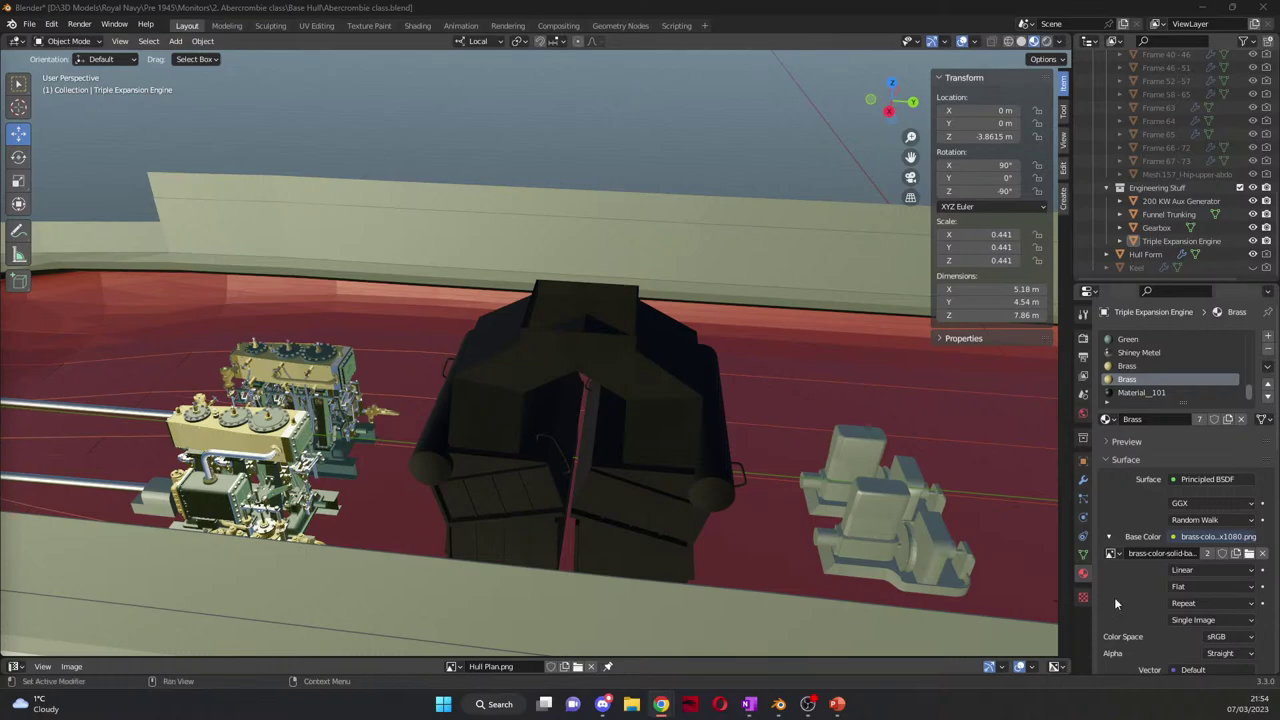
scroll(590, 480, "down", 5)
middle_click_drag(620, 492, 730, 462)
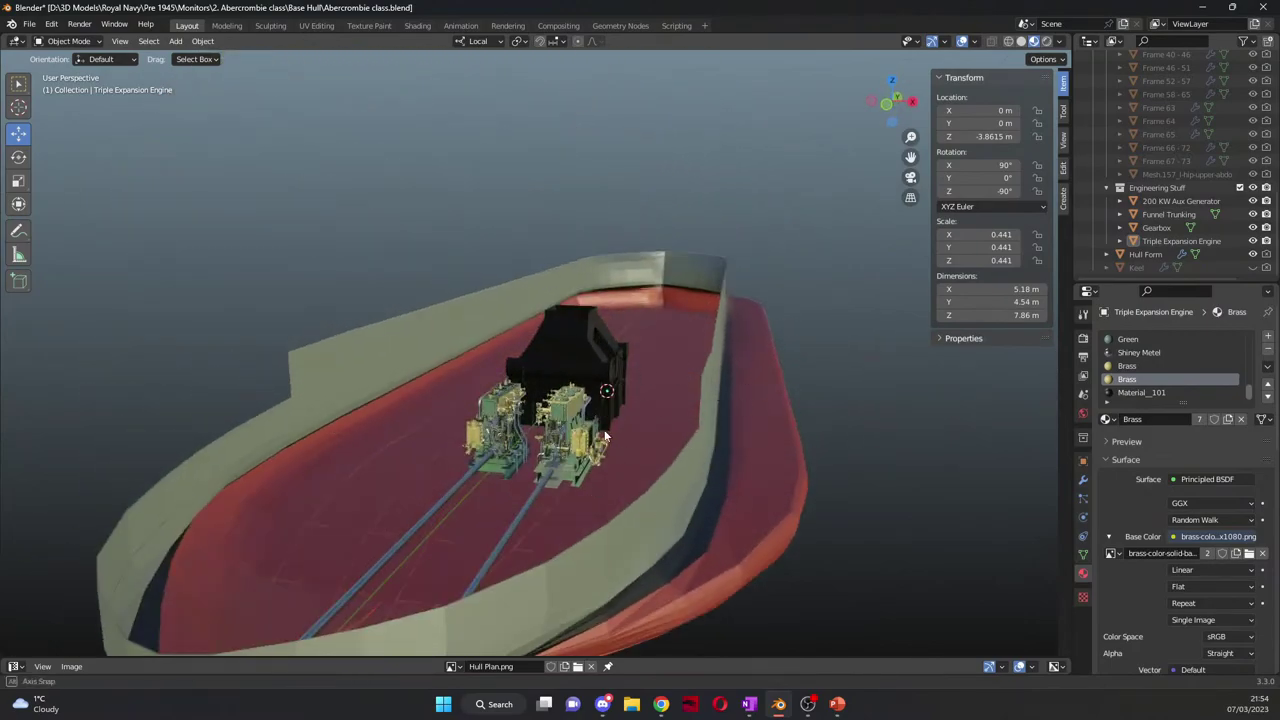
mouse_move(604, 436)
middle_mouse_down()
mouse_move(521, 434)
mouse_move(591, 453)
middle_mouse_up()
middle_click_drag(474, 409, 621, 426)
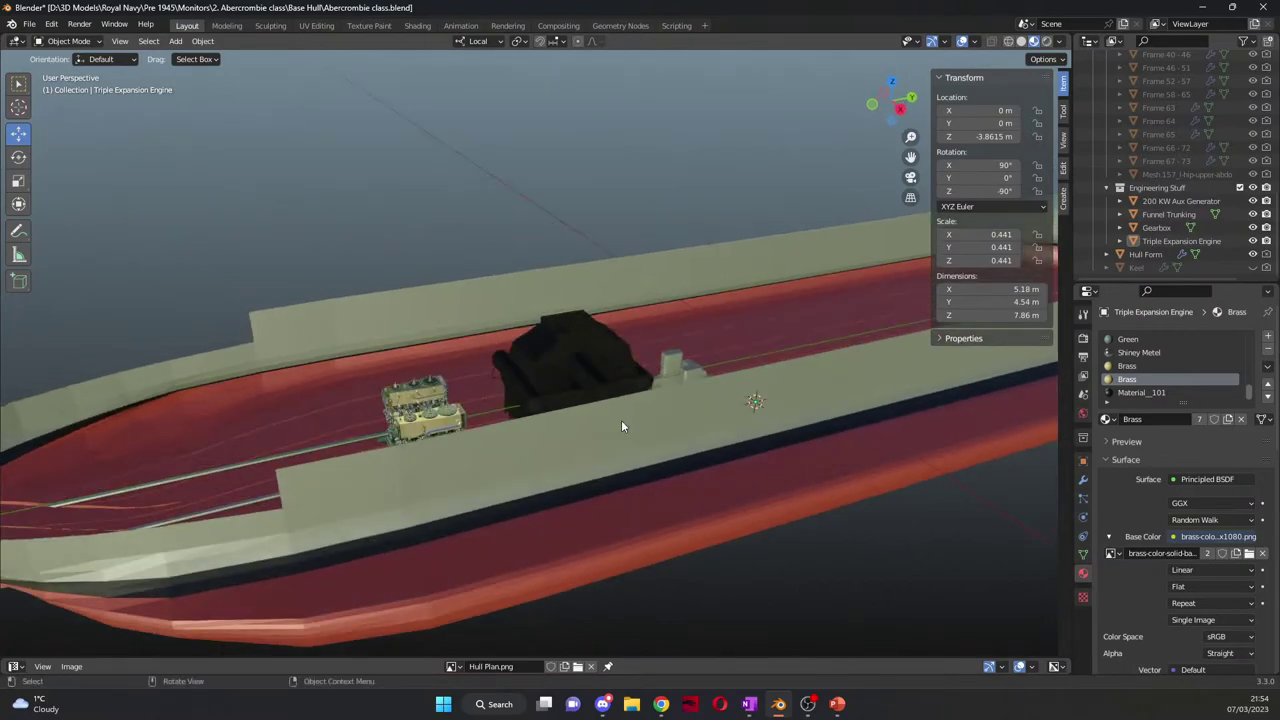
Step: Hide the Hull Form and show the Ribs/Framing collection around the machinery
left_click(1253, 255)
scroll(1250, 230, "up", 5)
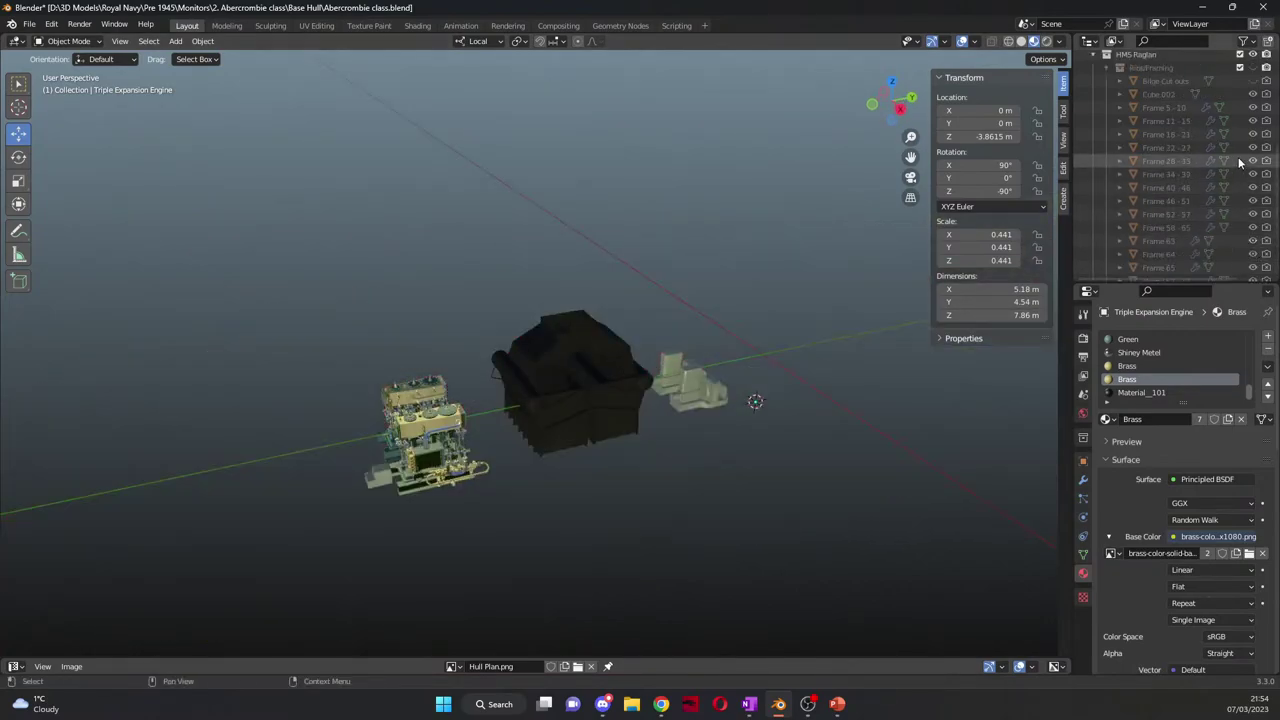
left_click(1253, 121)
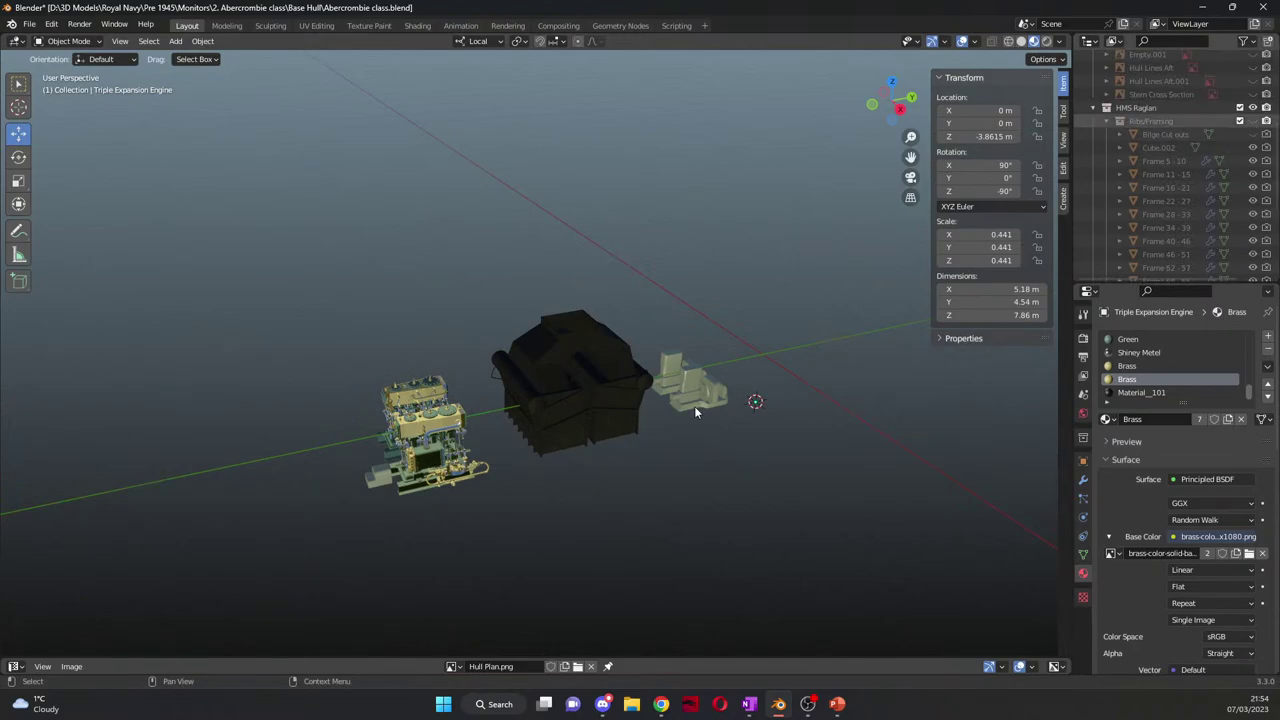
middle_click_drag(530, 446, 534, 524)
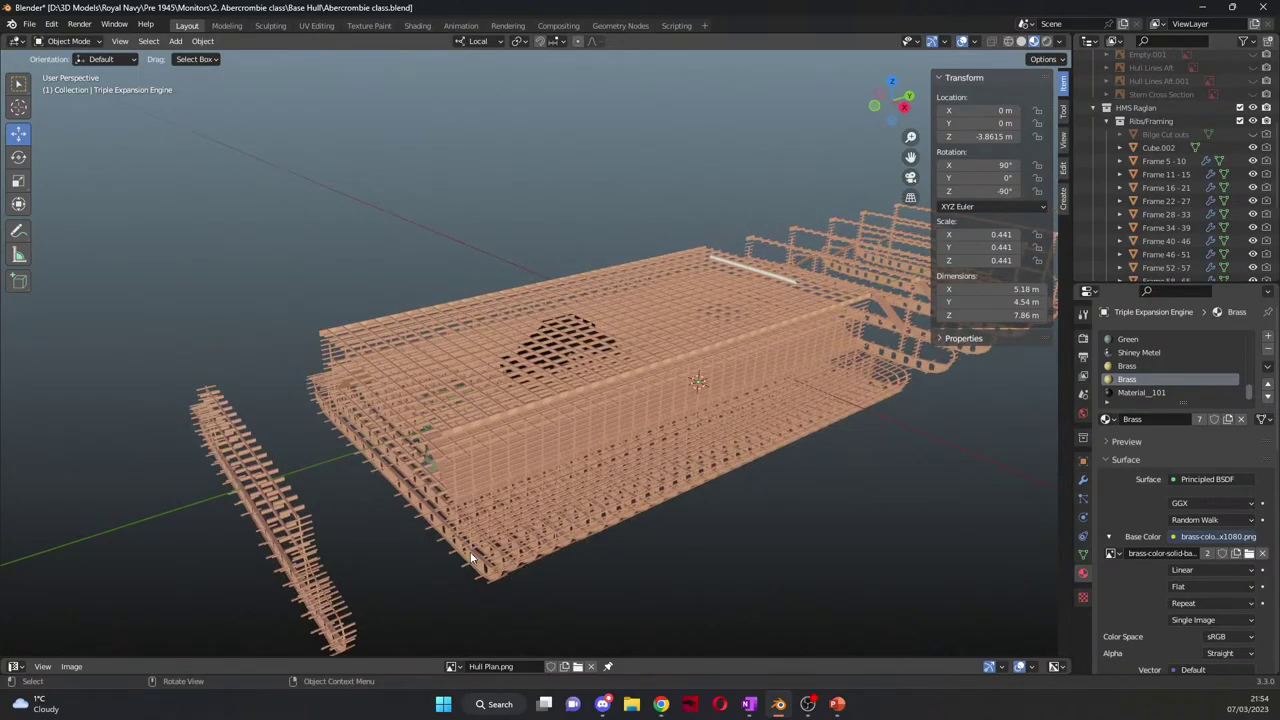
Step: Inspect from inside the framing how the engines and boiler trunking fit between the deck and bottom frames
scroll(608, 521, "up", 4)
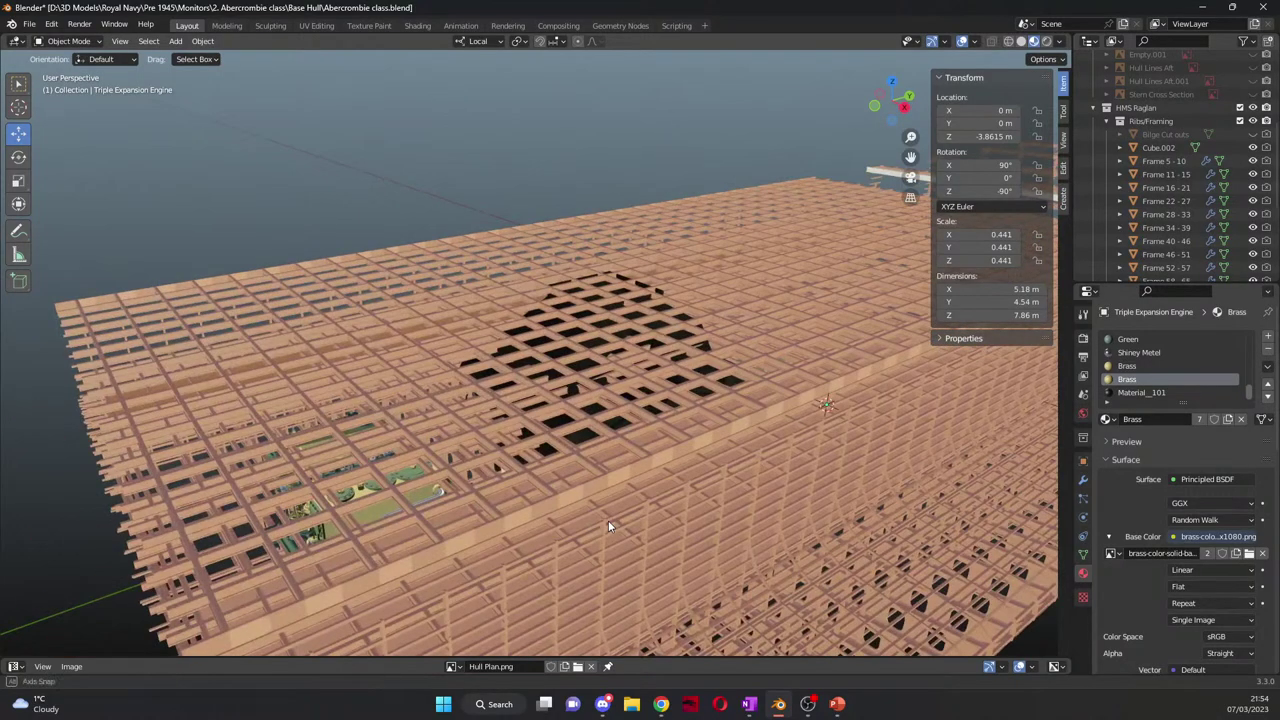
middle_click_drag(608, 521, 542, 506)
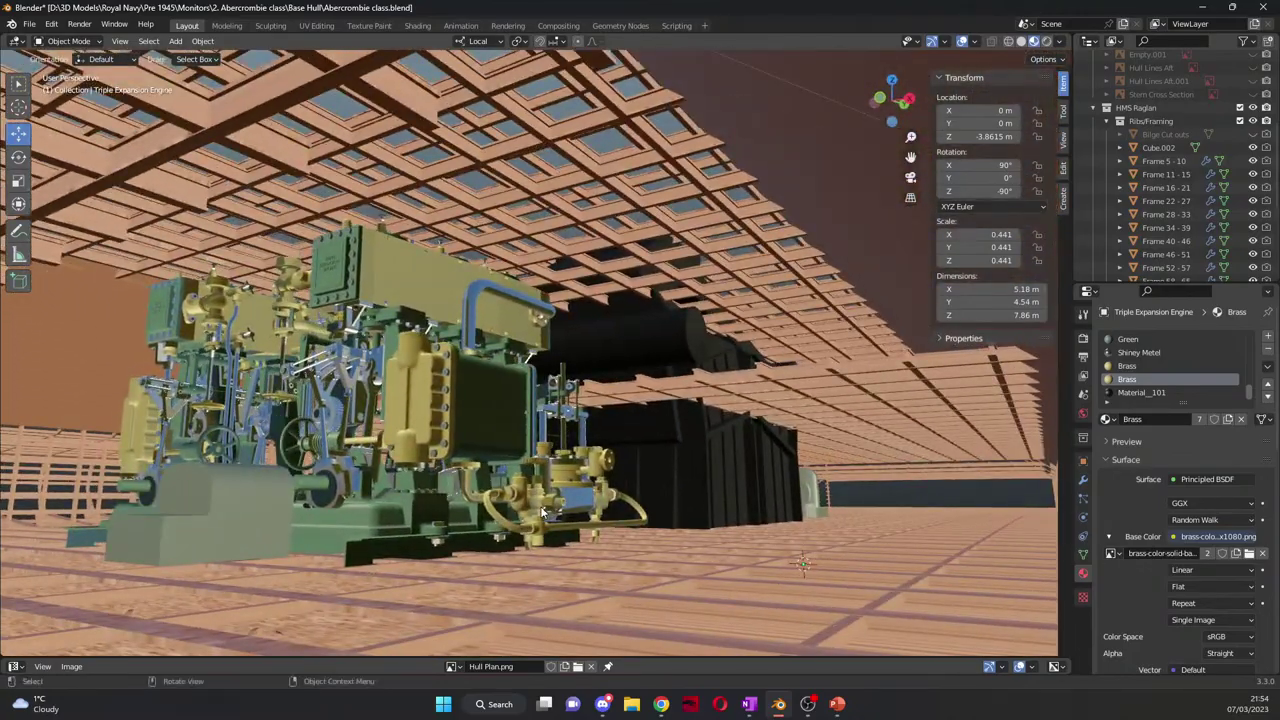
middle_click_drag(456, 493, 465, 489)
middle_click_drag(478, 497, 728, 526)
scroll(690, 602, "down", 2)
scroll(724, 582, "up", 4)
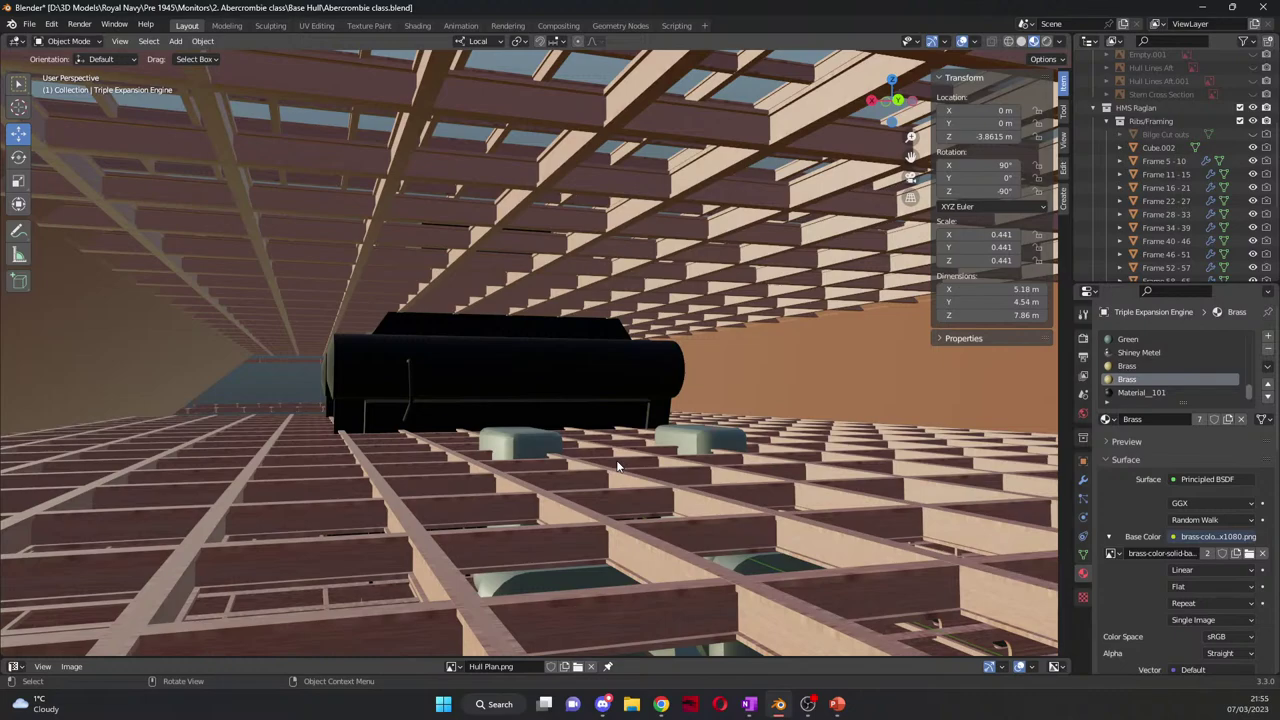
Step: Open the object deletion confirmation
key("x")
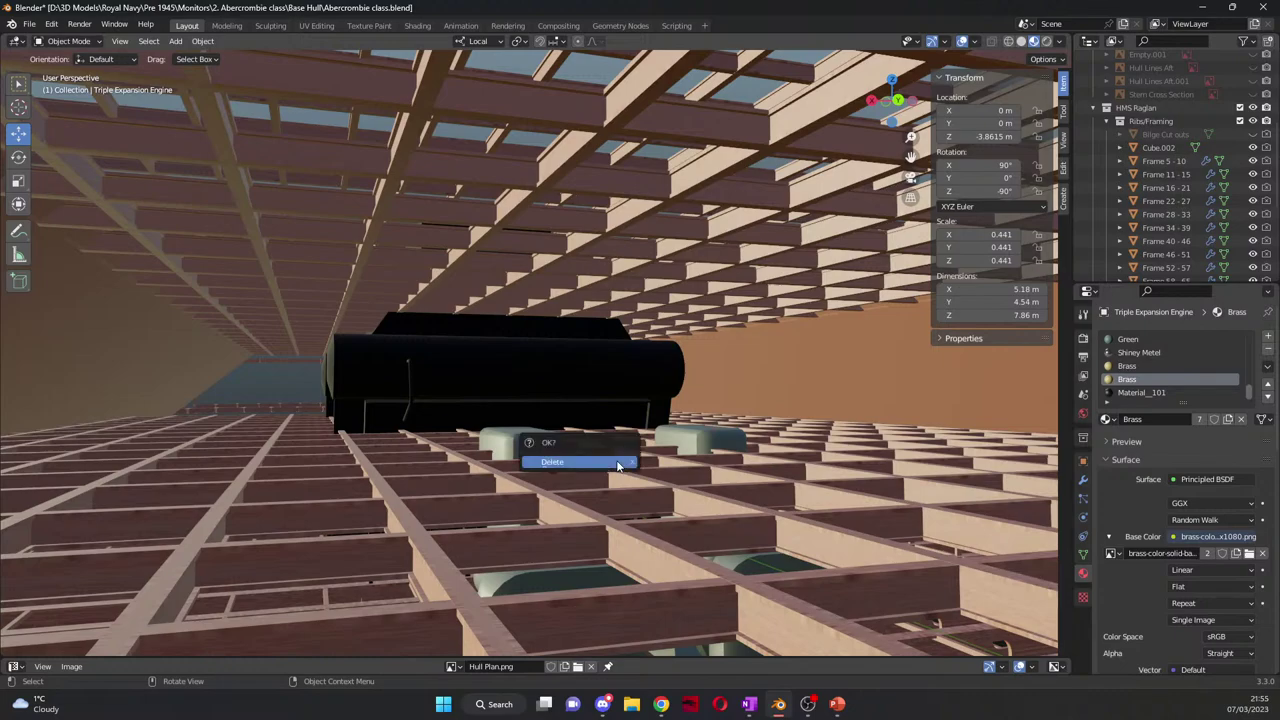